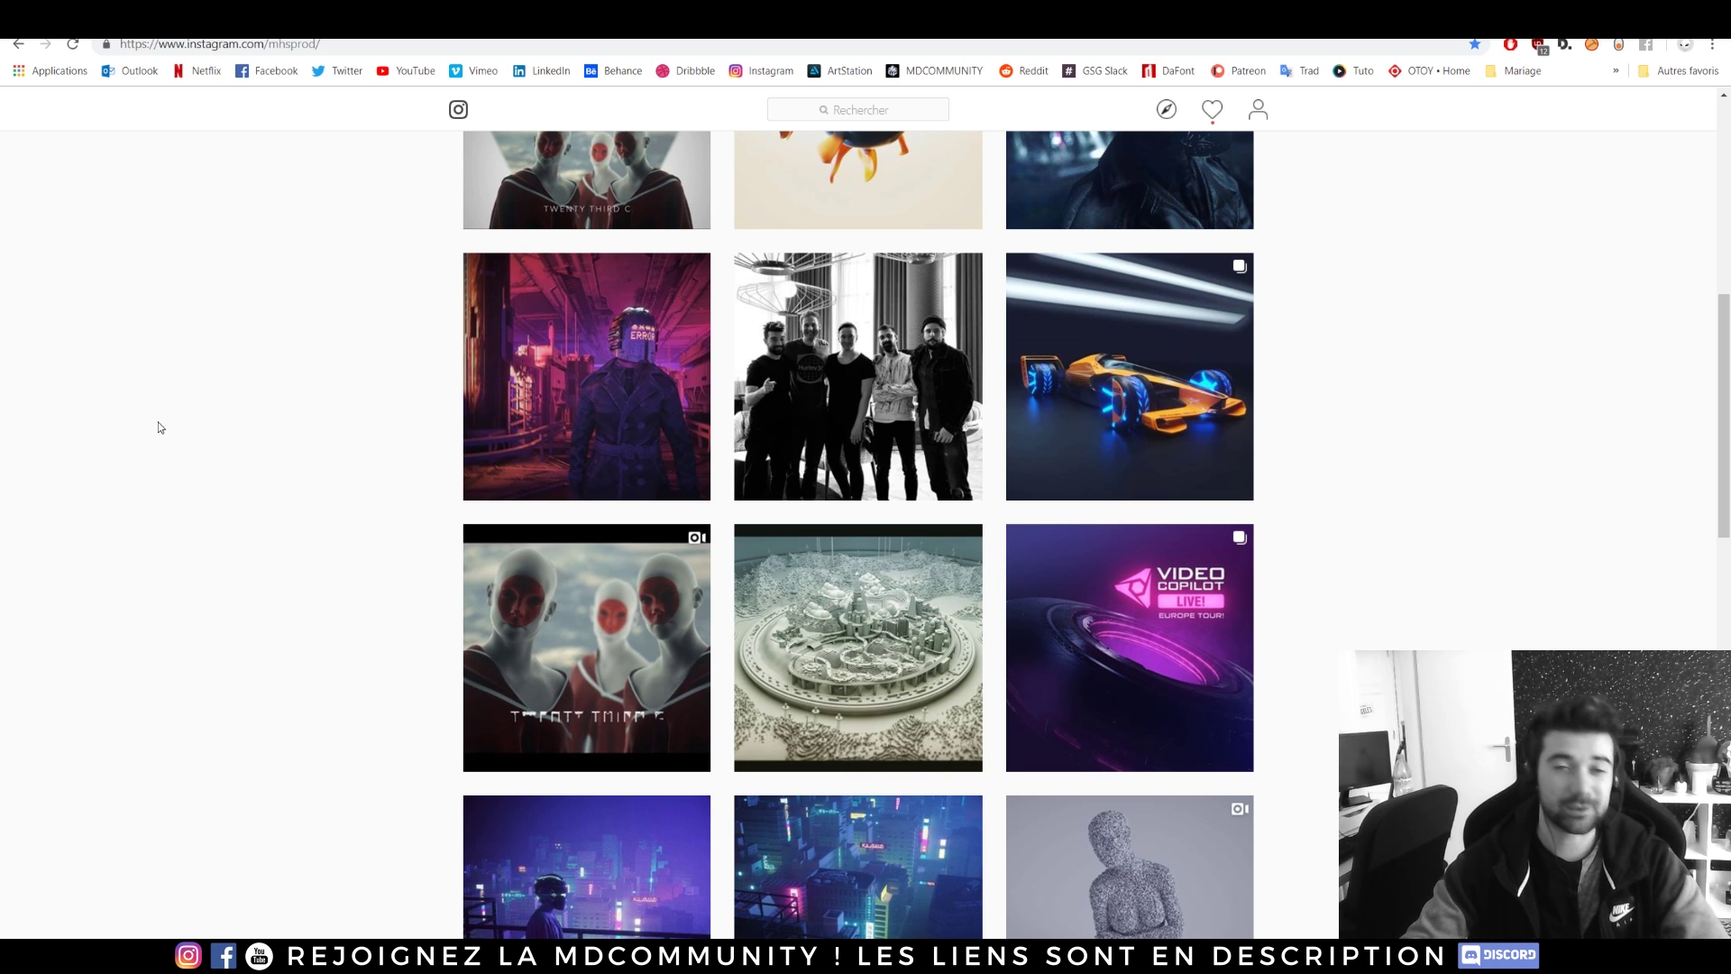
- Look through the MHSPROD Instagram profile and the posts of the [FR] Motion Designers Community Facebook group
{"action": "scroll", "coordinate": [198, 467], "scroll_direction": "up", "scroll_amount": 3}
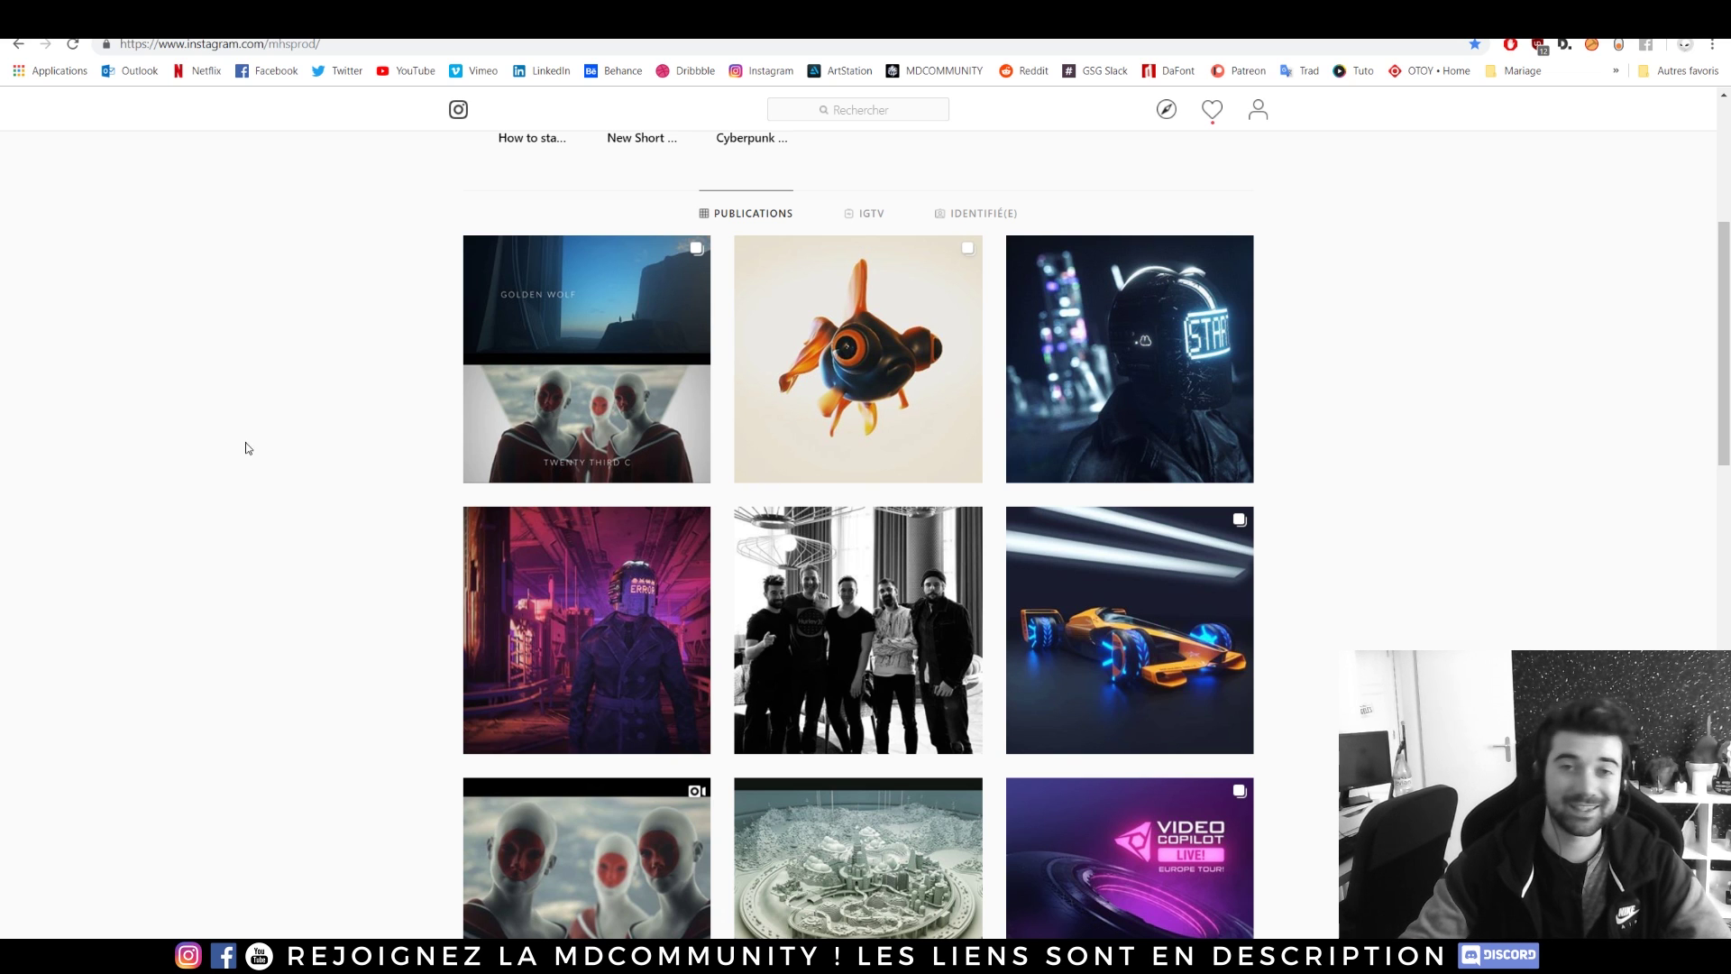
{"action": "scroll", "coordinate": [289, 451], "scroll_direction": "up", "scroll_amount": 4}
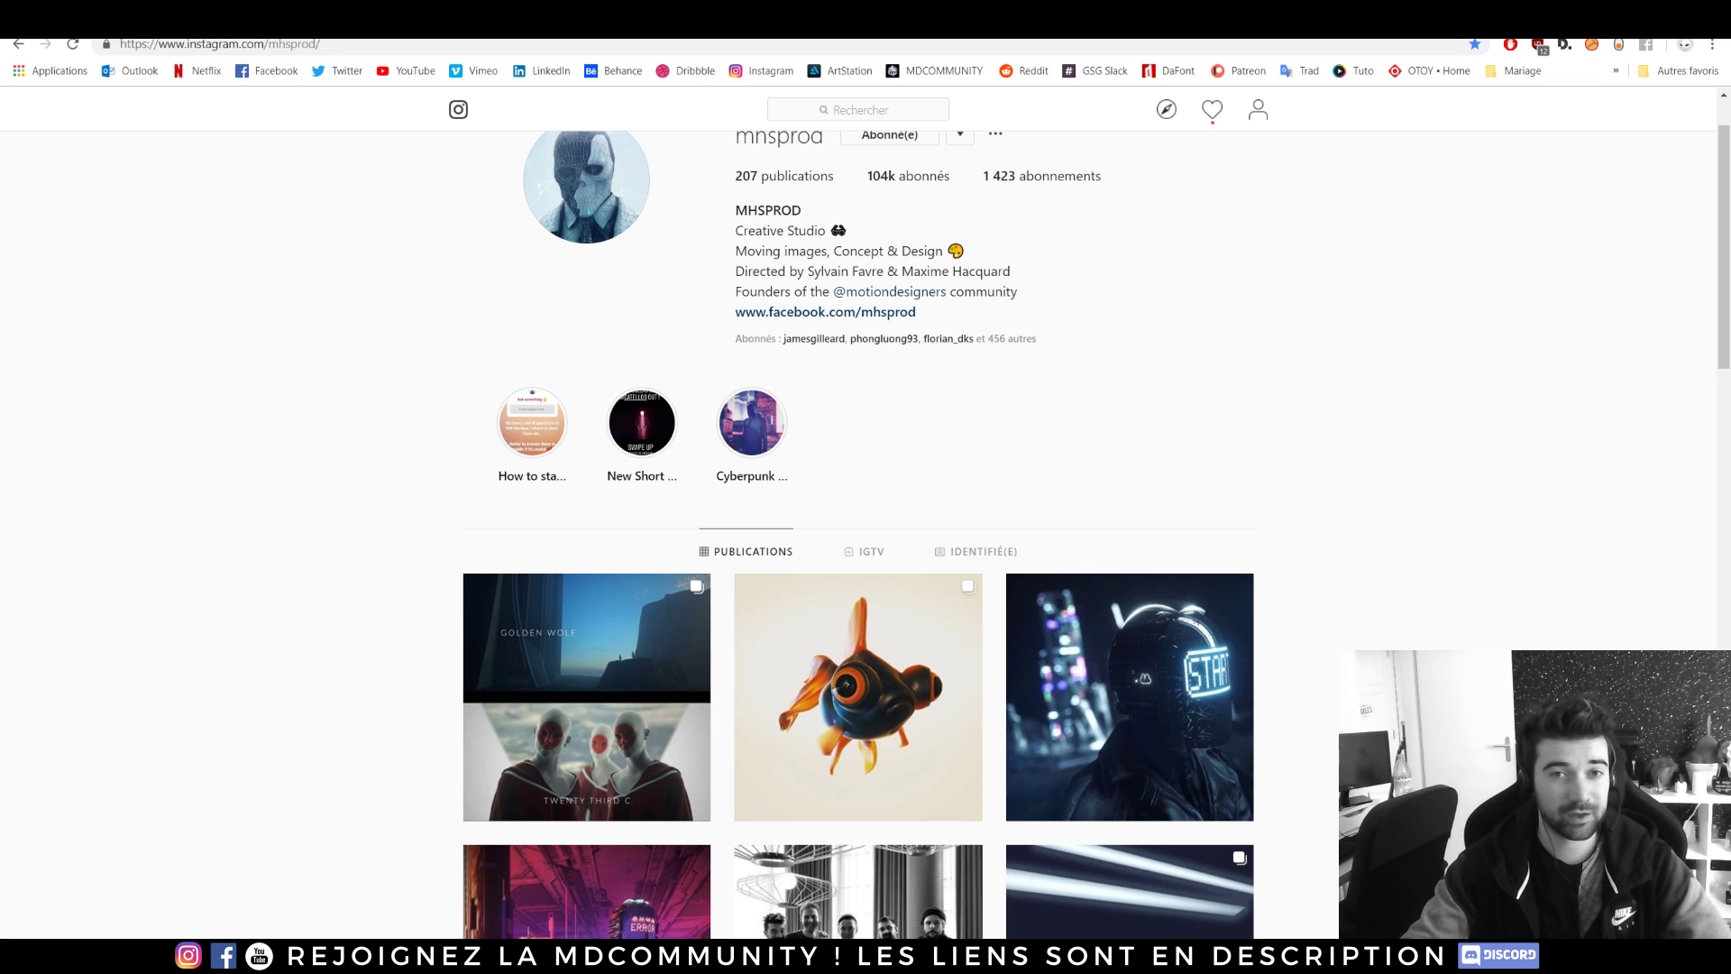
{"action": "left_click", "coordinate": [253, 21]}
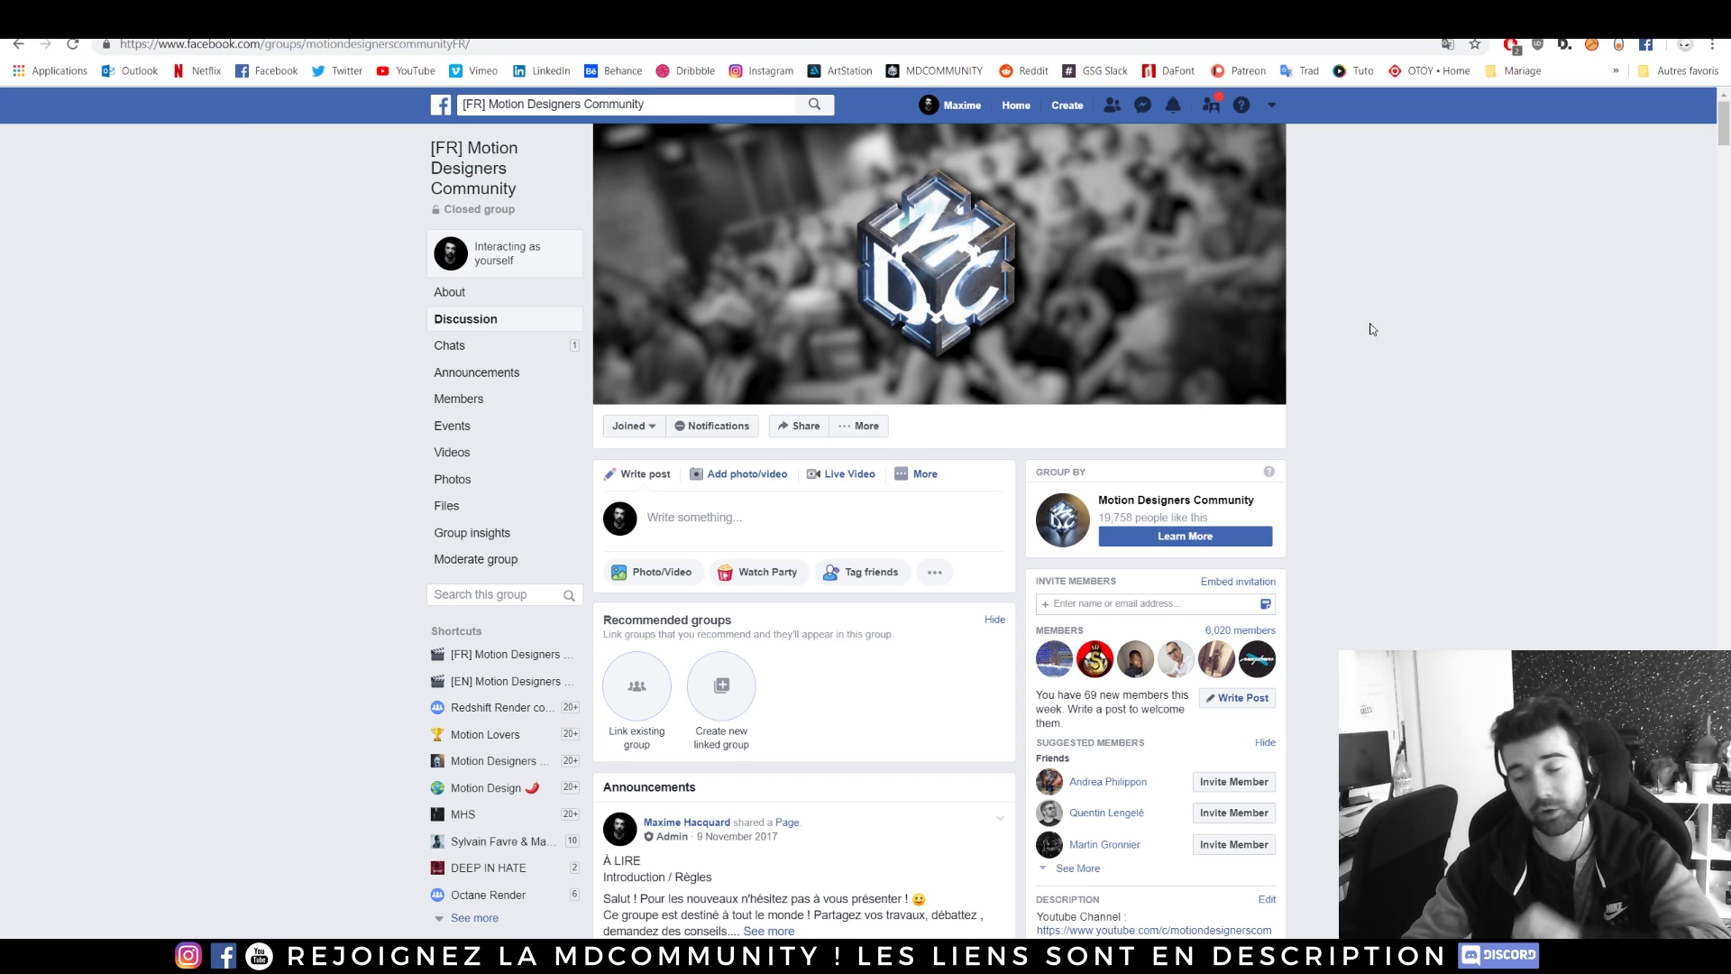
{"action": "scroll", "coordinate": [1371, 329], "scroll_direction": "down", "scroll_amount": 8}
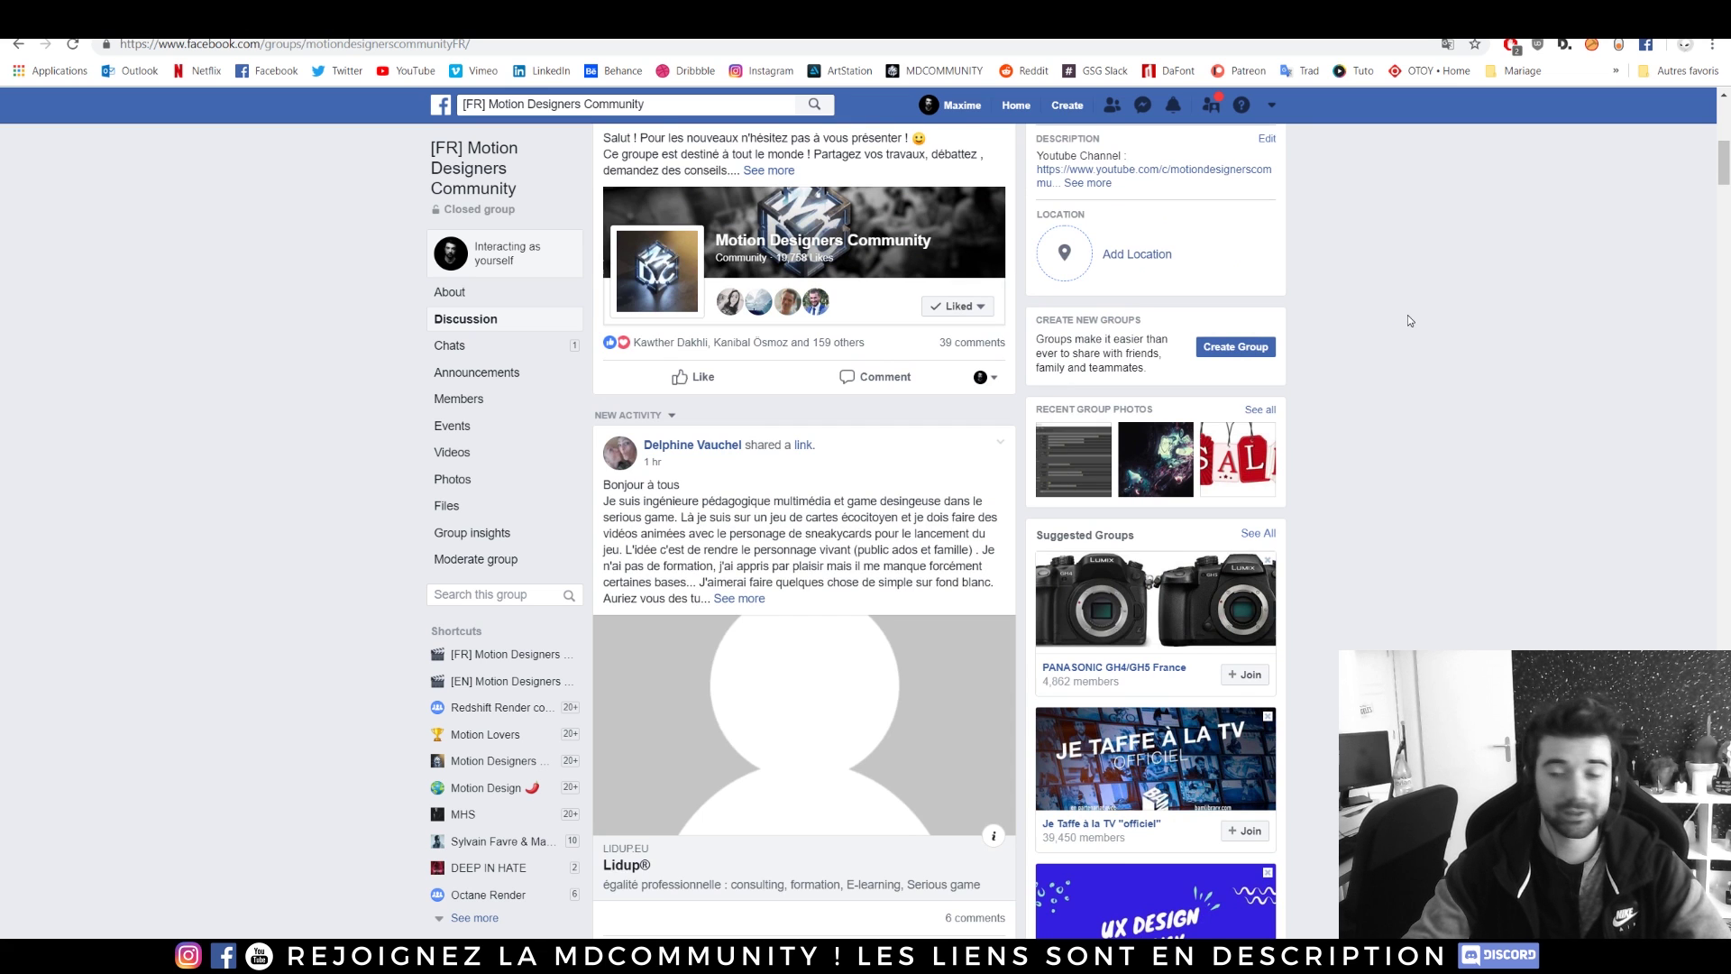
{"action": "scroll", "coordinate": [1411, 321], "scroll_direction": "down", "scroll_amount": 8}
- View the Motion Designers Community Facebook page and browse the publications on the motiondesigners Instagram profile
{"action": "left_click", "coordinate": [270, 21]}
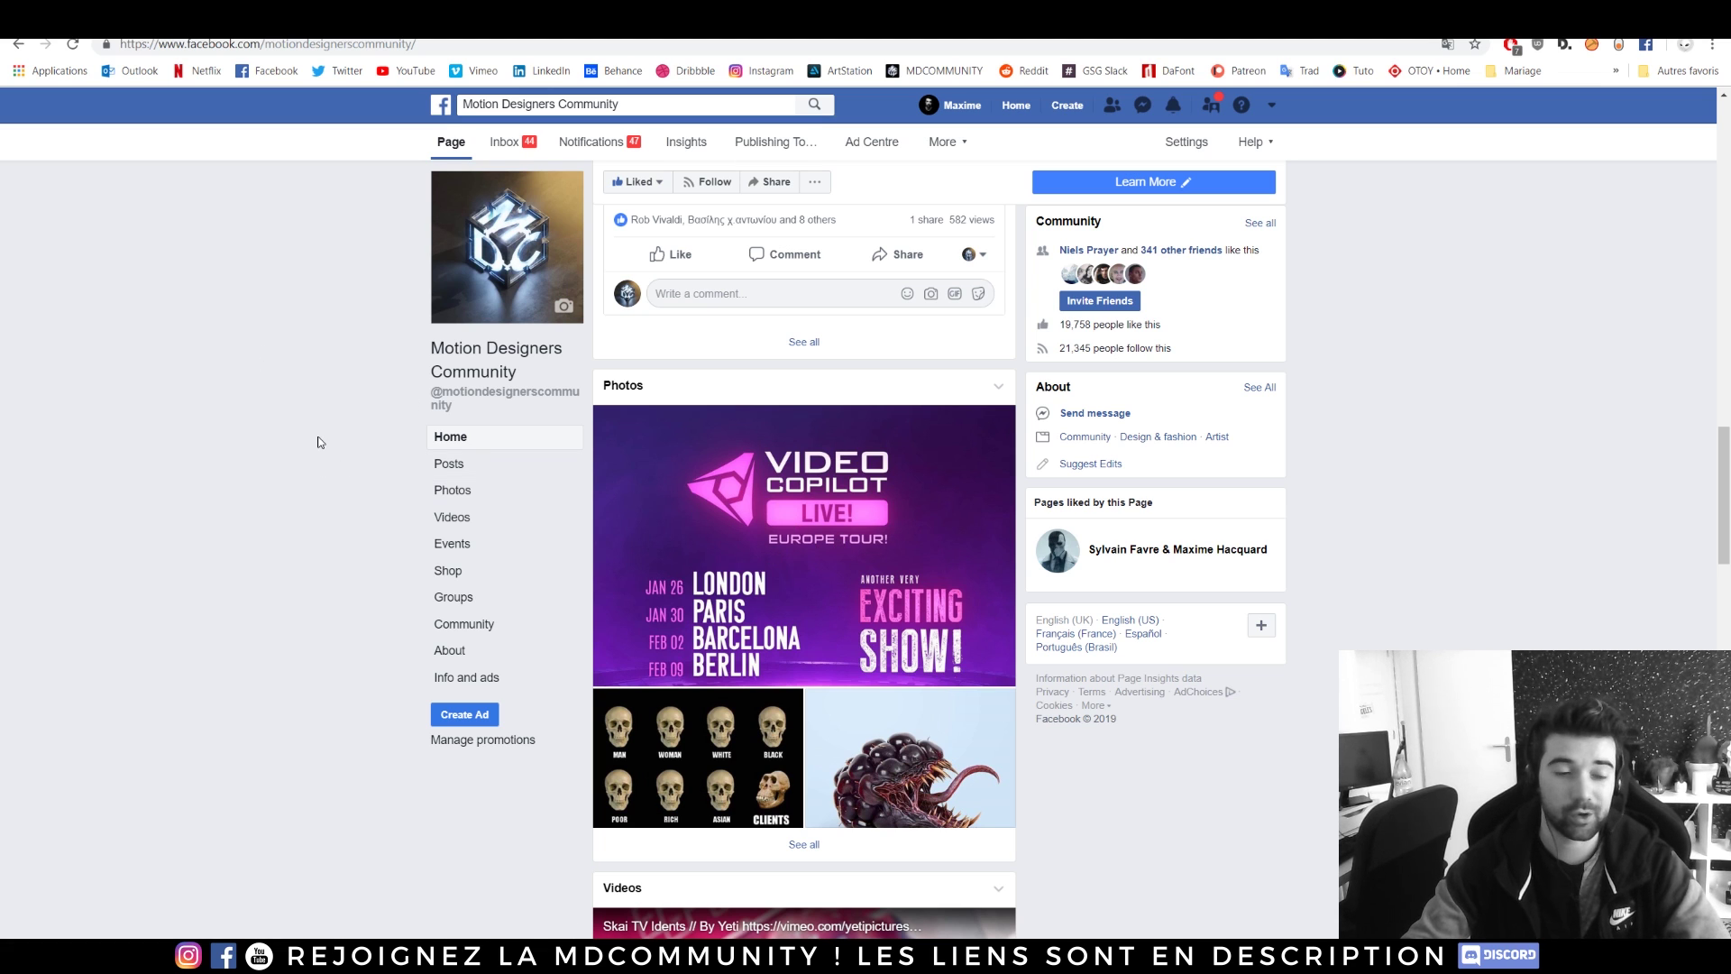
{"action": "left_click", "coordinate": [342, 22]}
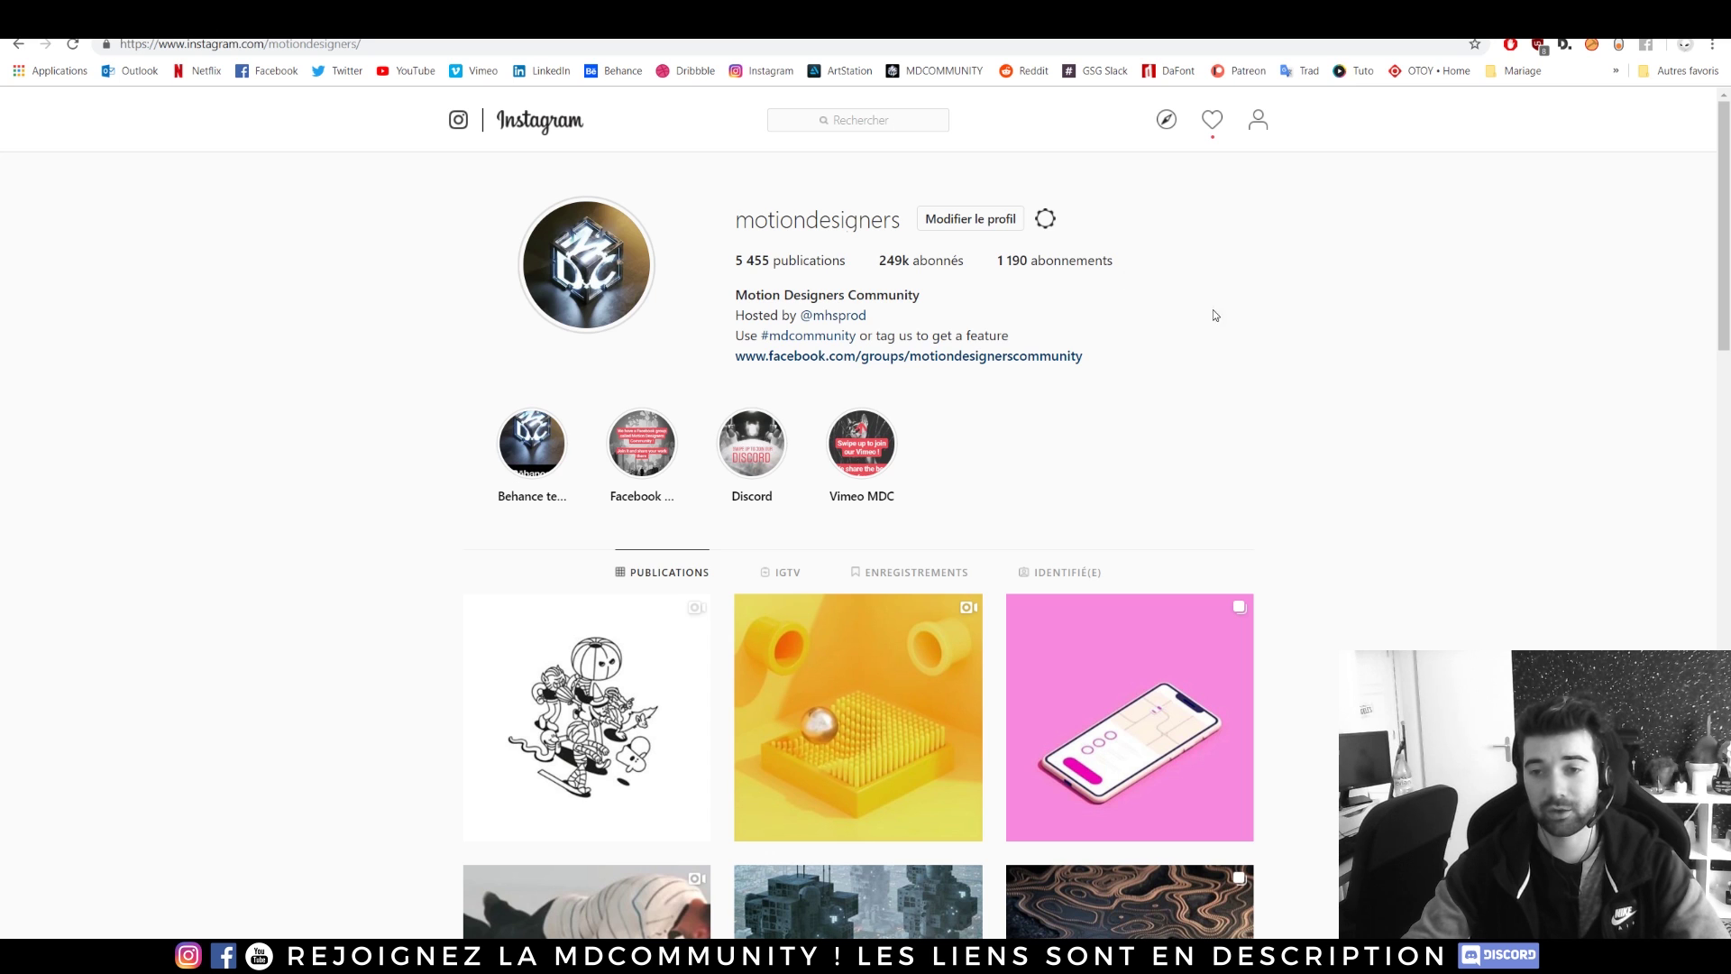
{"action": "scroll", "coordinate": [1476, 425], "scroll_direction": "down", "scroll_amount": 10}
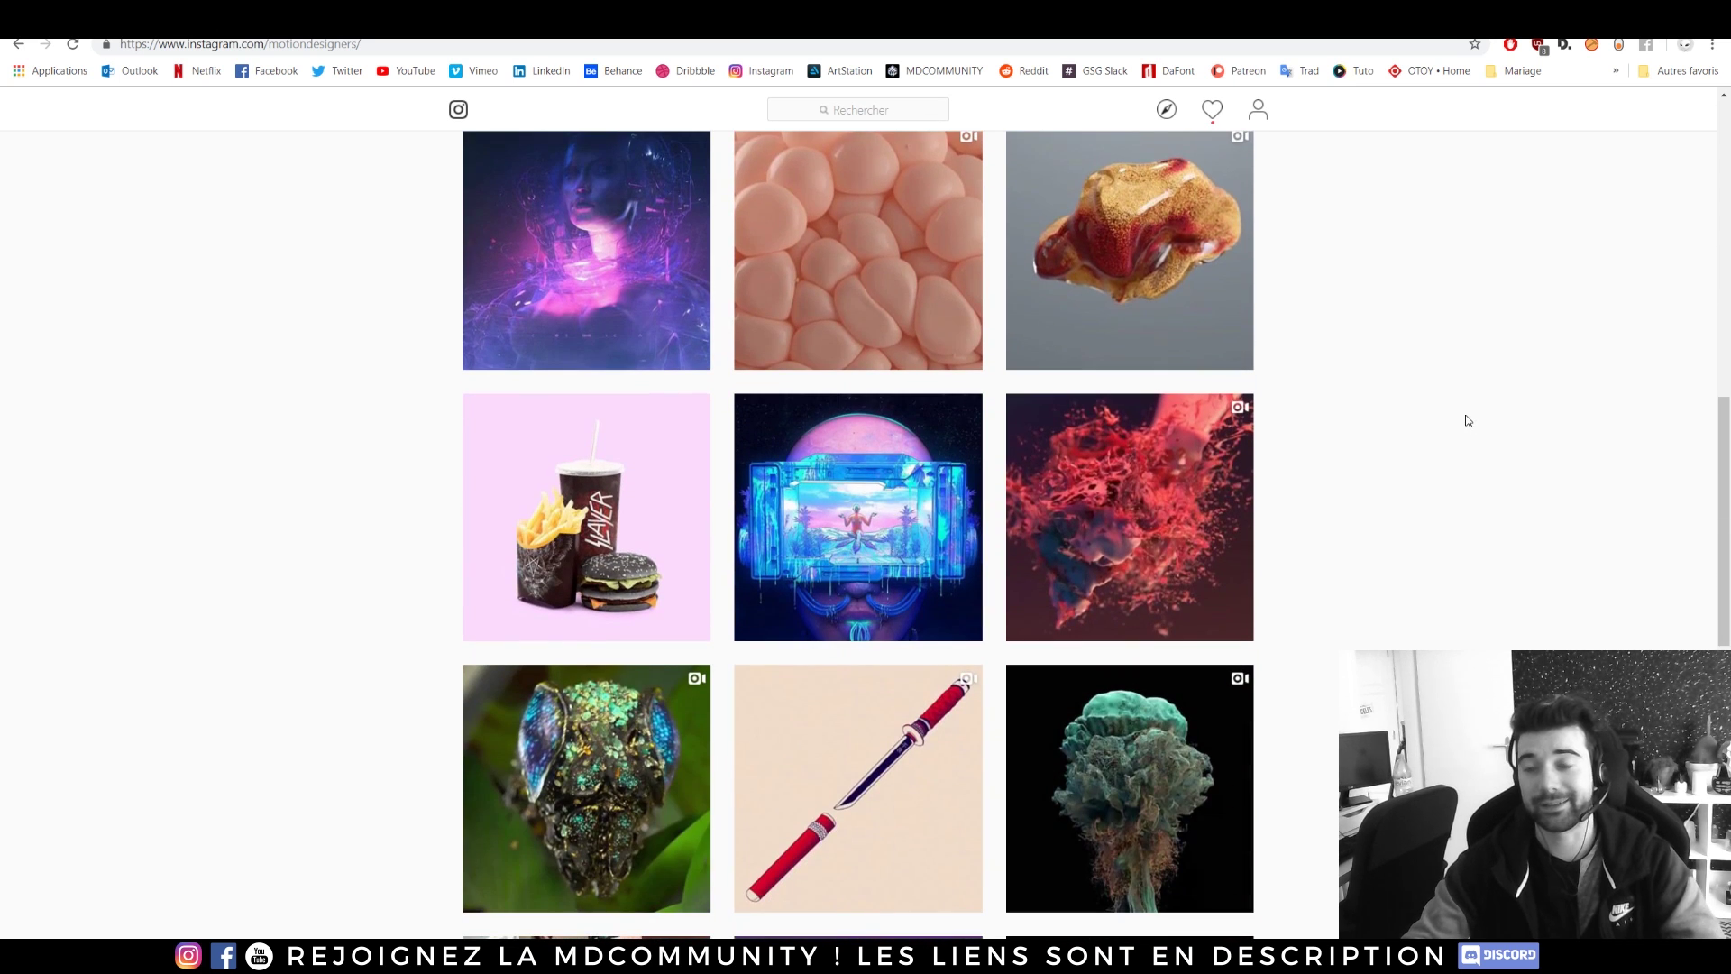
{"action": "scroll", "coordinate": [1452, 442], "scroll_direction": "up", "scroll_amount": 10}
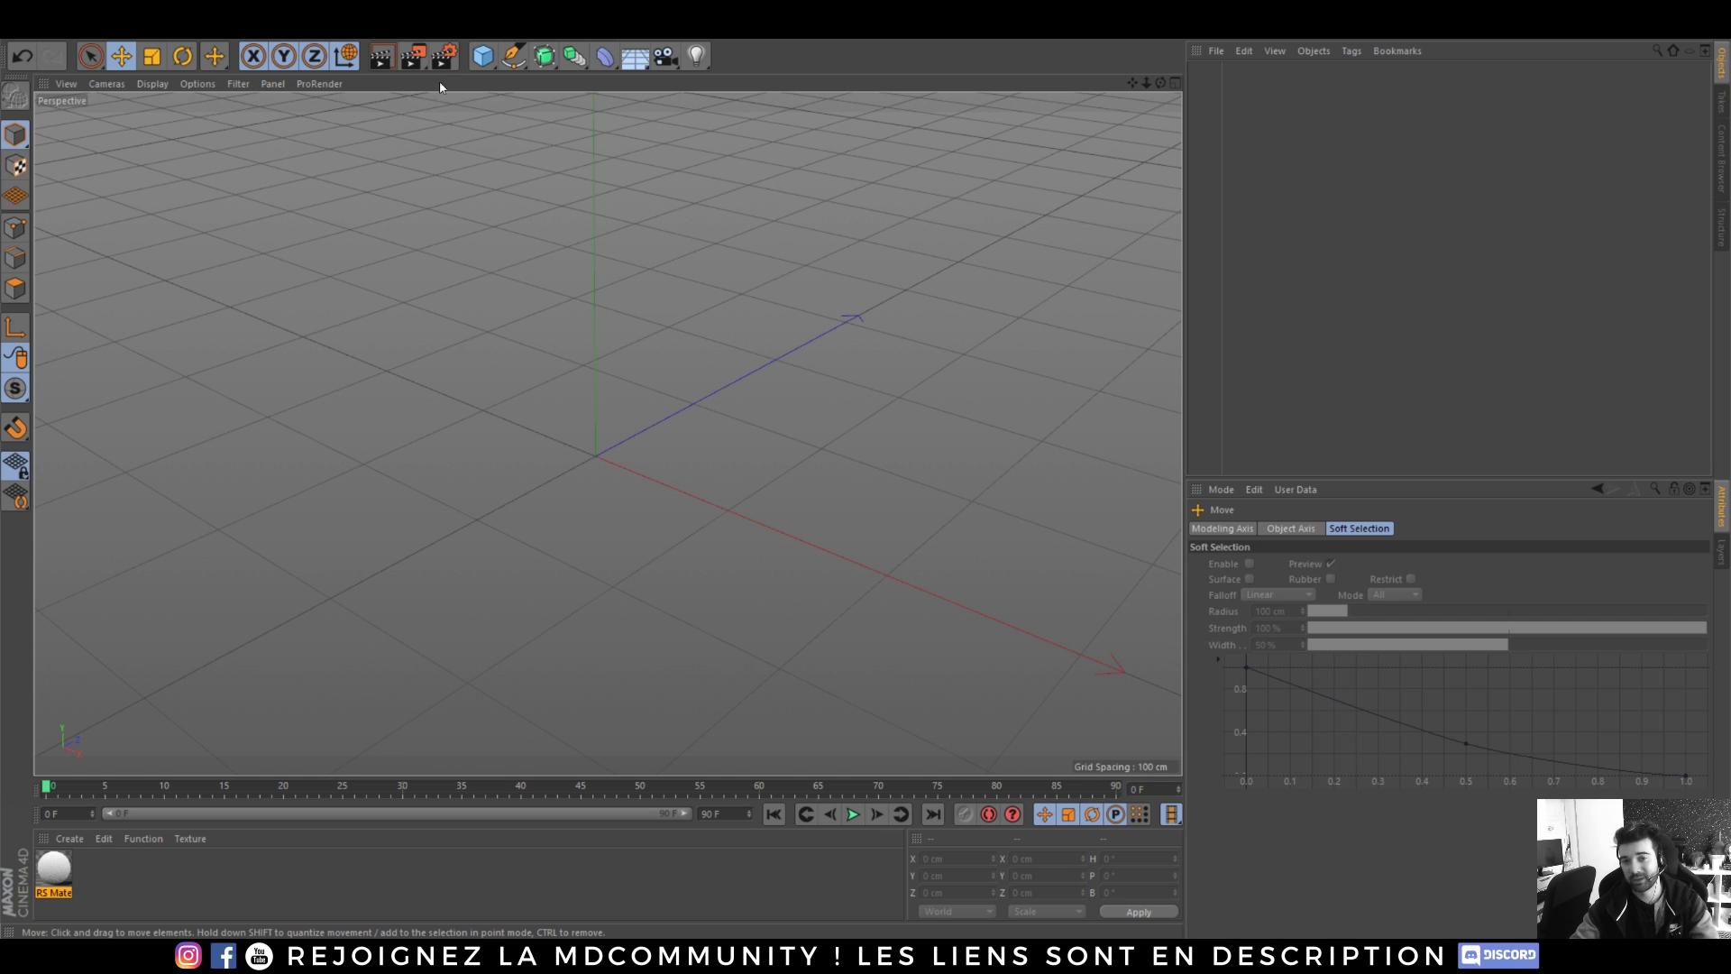
- Switch to Cinema 4D, add a cube and convert it to an editable polygon object
{"action": "left_click", "coordinate": [492, 62]}
{"action": "left_click_drag", "start_coordinate": [641, 581], "coordinate": [637, 556], "text": "alt"}
{"action": "right_click_drag", "start_coordinate": [636, 555], "coordinate": [615, 559], "text": "alt"}
{"action": "middle_click_drag", "start_coordinate": [633, 582], "coordinate": [646, 551], "text": "alt"}
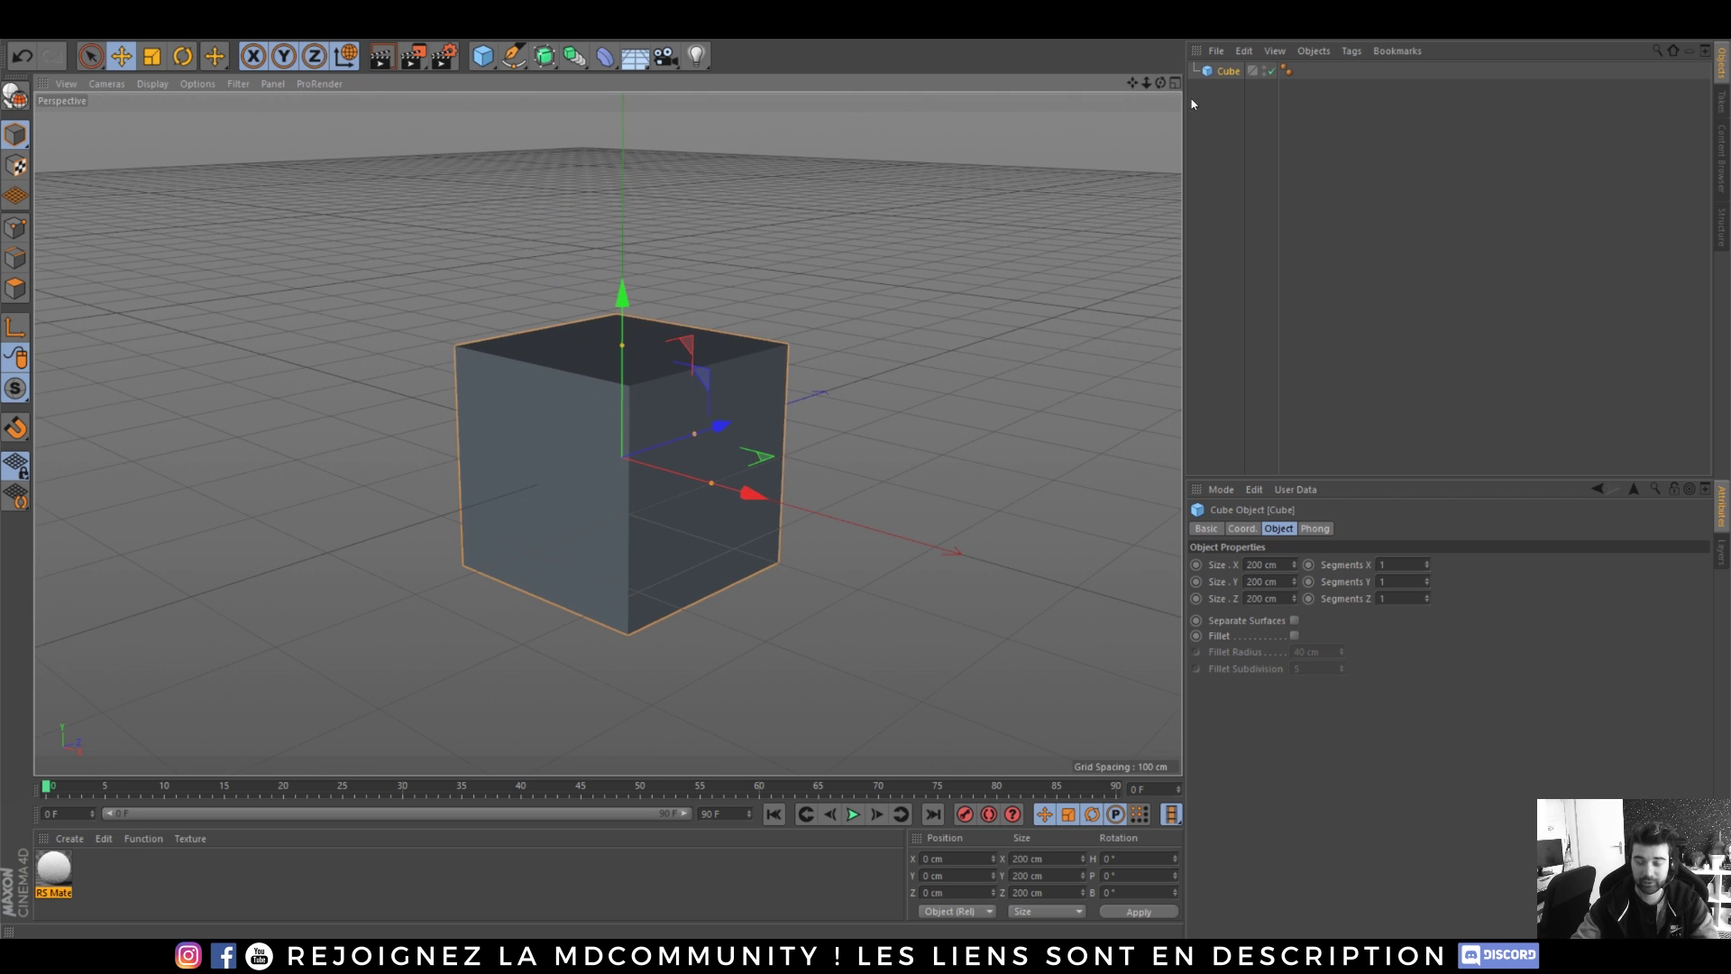
{"action": "key", "text": "c"}
- In point mode, move the cube's nearest upper corner point along X to about 93.4 cm
{"action": "left_click", "coordinate": [15, 228]}
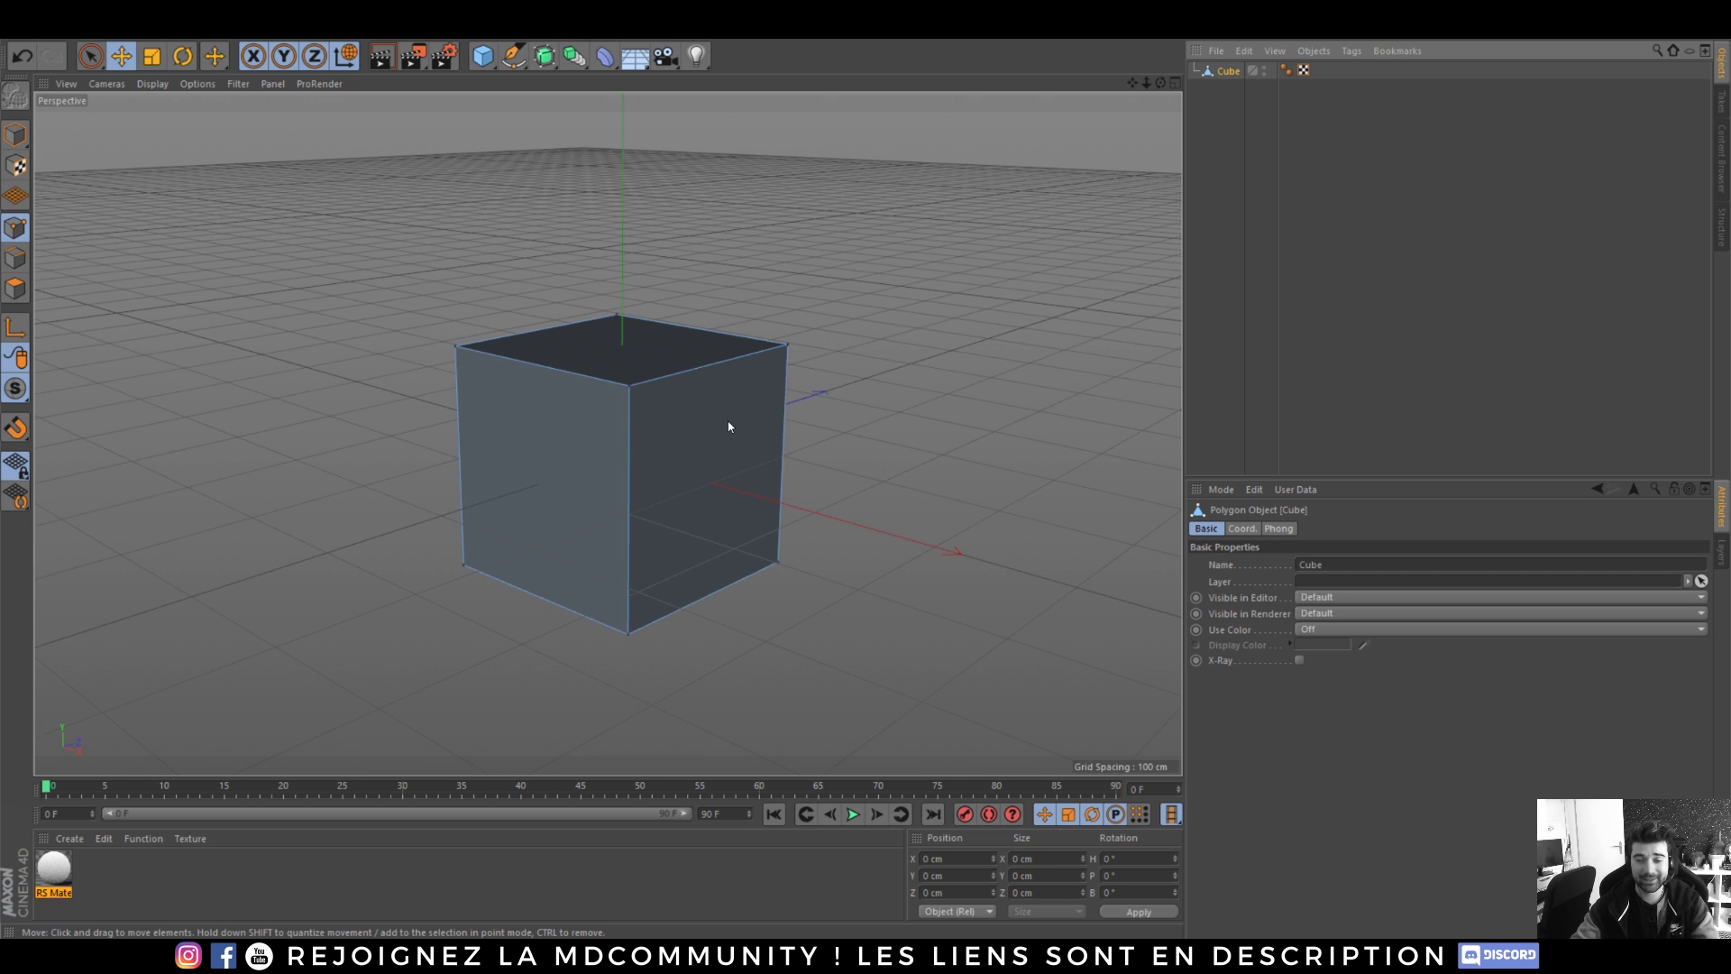
{"action": "scroll", "coordinate": [636, 393], "scroll_direction": "up", "scroll_amount": 5}
{"action": "left_click_drag", "start_coordinate": [647, 413], "coordinate": [660, 443], "text": "alt"}
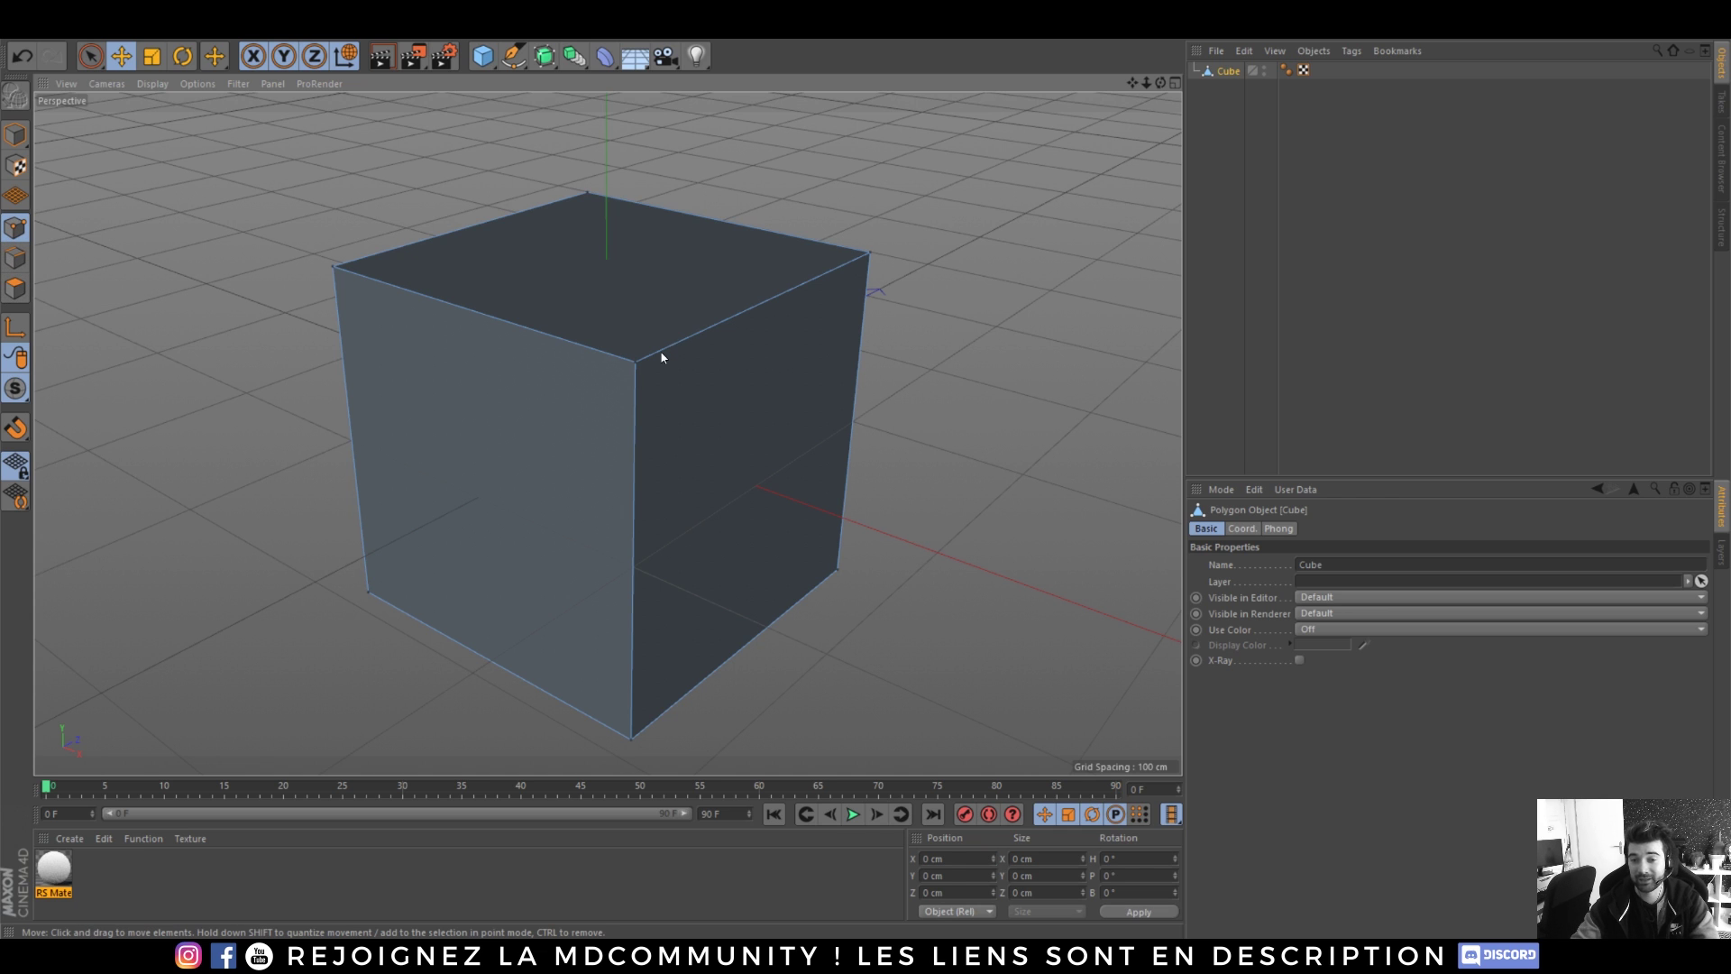
{"action": "left_click", "coordinate": [637, 362]}
{"action": "mouse_move", "coordinate": [746, 404]}
{"action": "left_mouse_down"}
{"action": "mouse_move", "coordinate": [757, 423]}
{"action": "mouse_move", "coordinate": [719, 415]}
{"action": "left_mouse_up"}
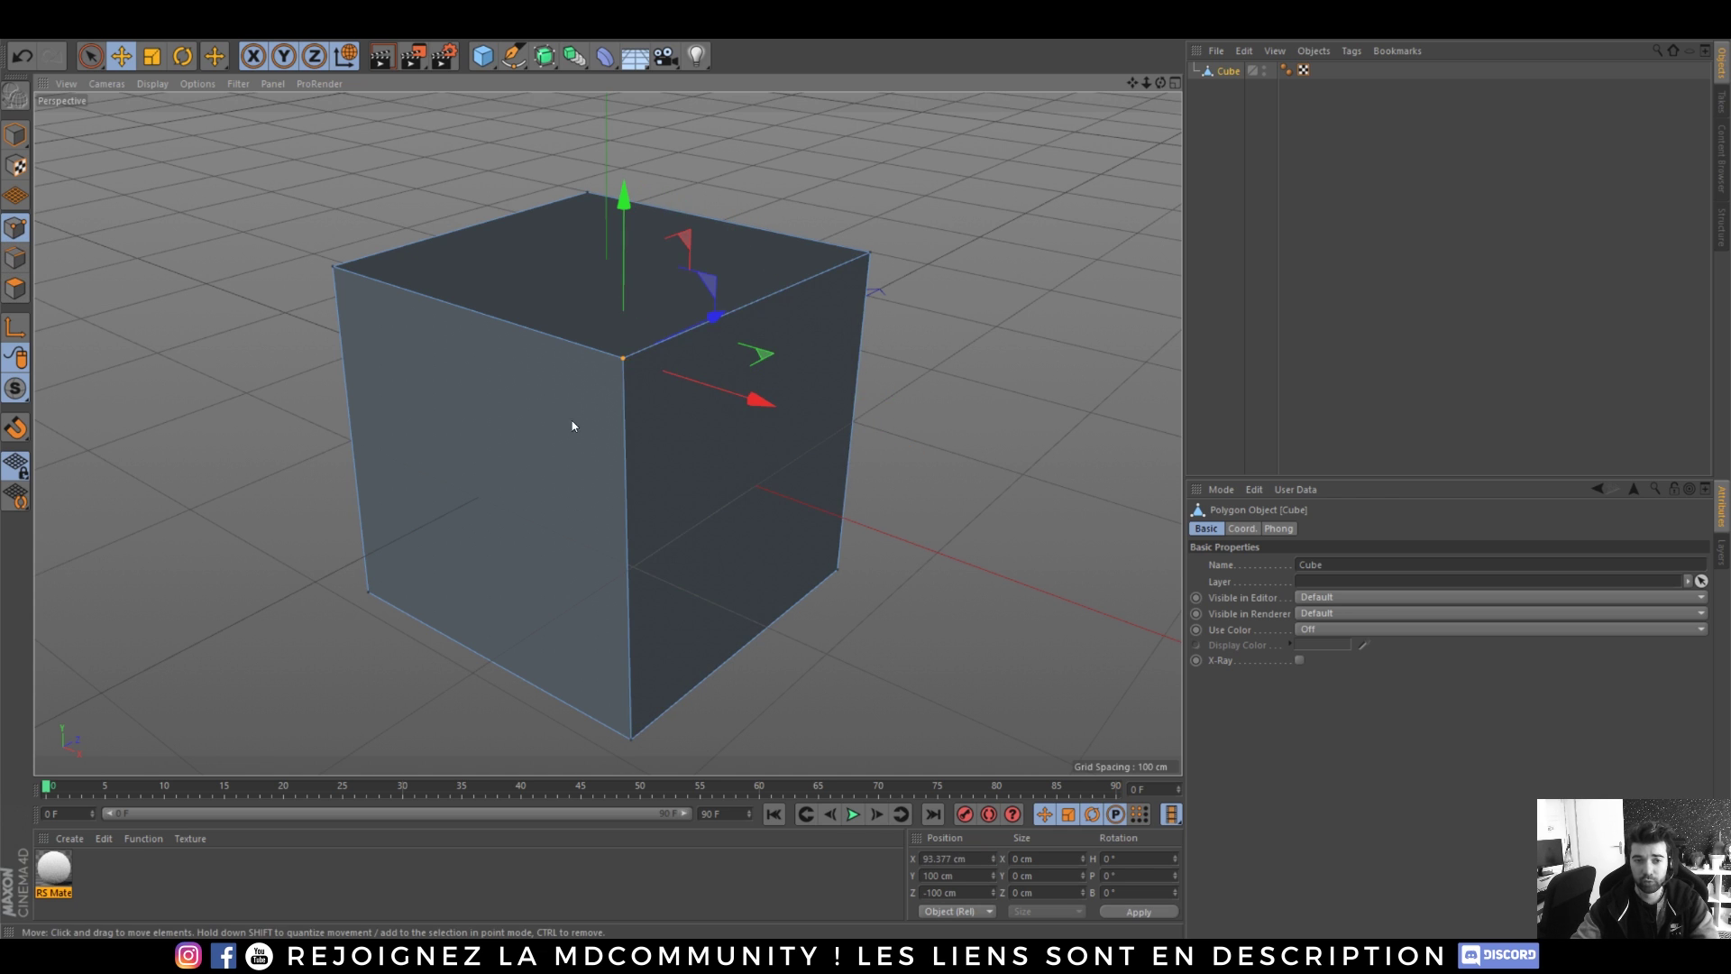
- Bevel the cube's upper front edge with an offset of about 9.1 cm
{"action": "left_click", "coordinate": [15, 258]}
{"action": "left_click", "coordinate": [510, 331]}
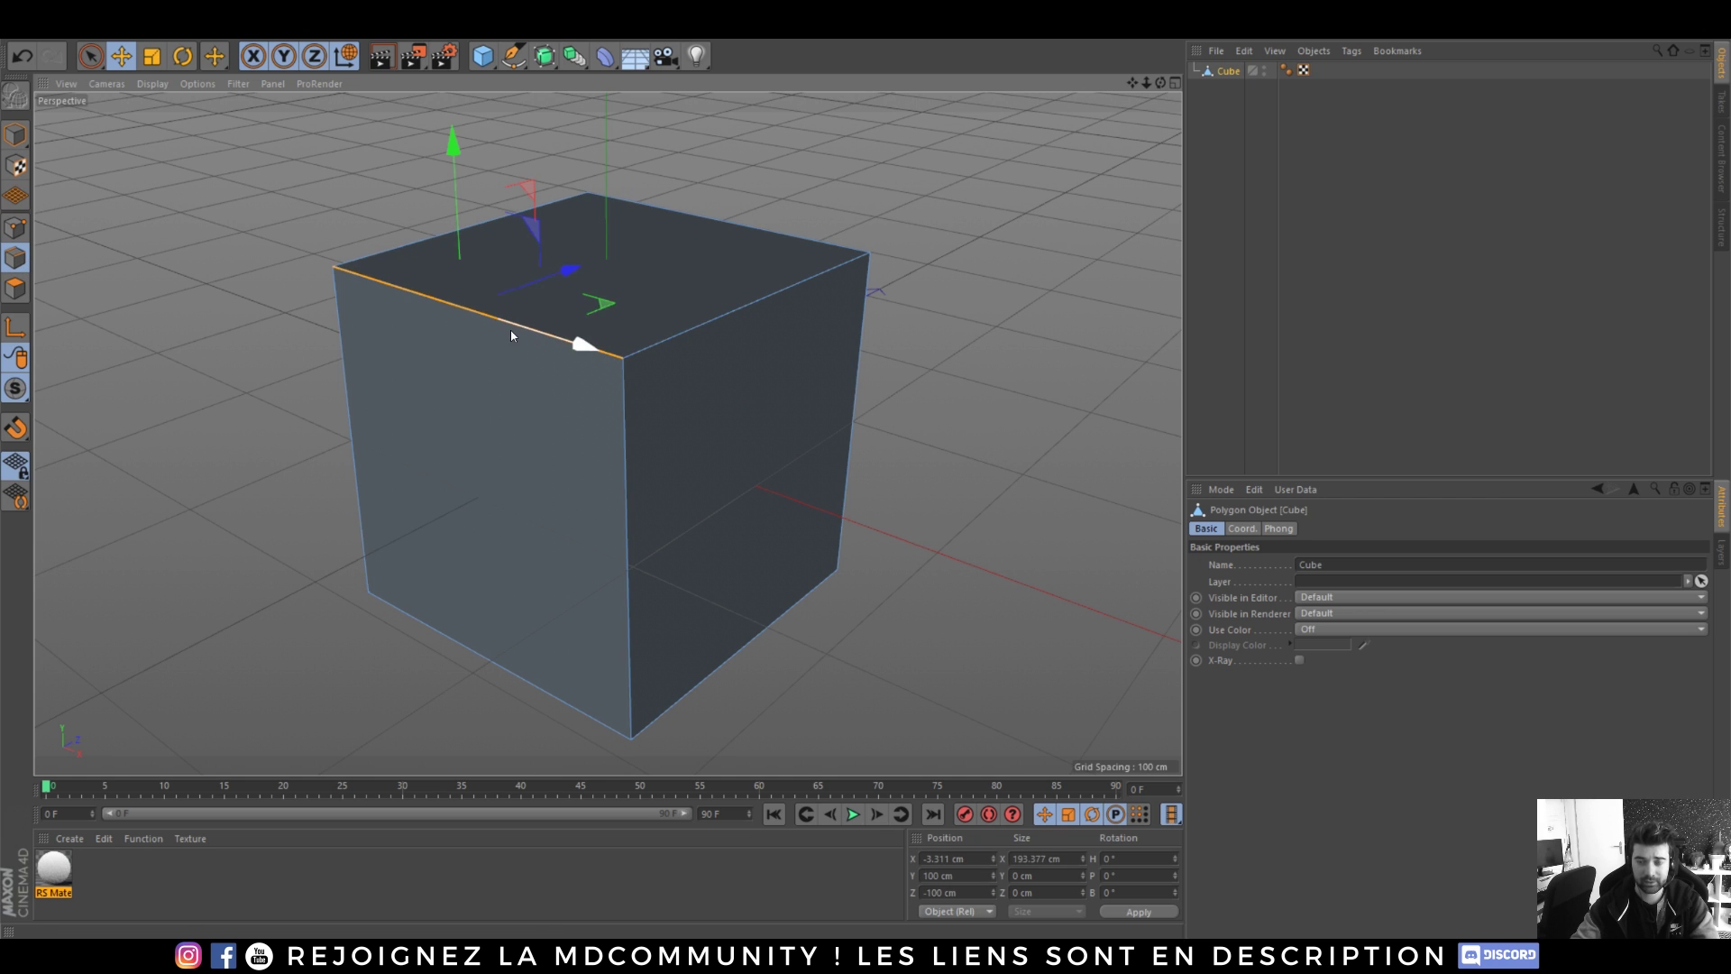
{"action": "key", "text": "m"}
{"action": "key", "text": "s"}
{"action": "left_click_drag", "start_coordinate": [511, 333], "coordinate": [503, 390]}
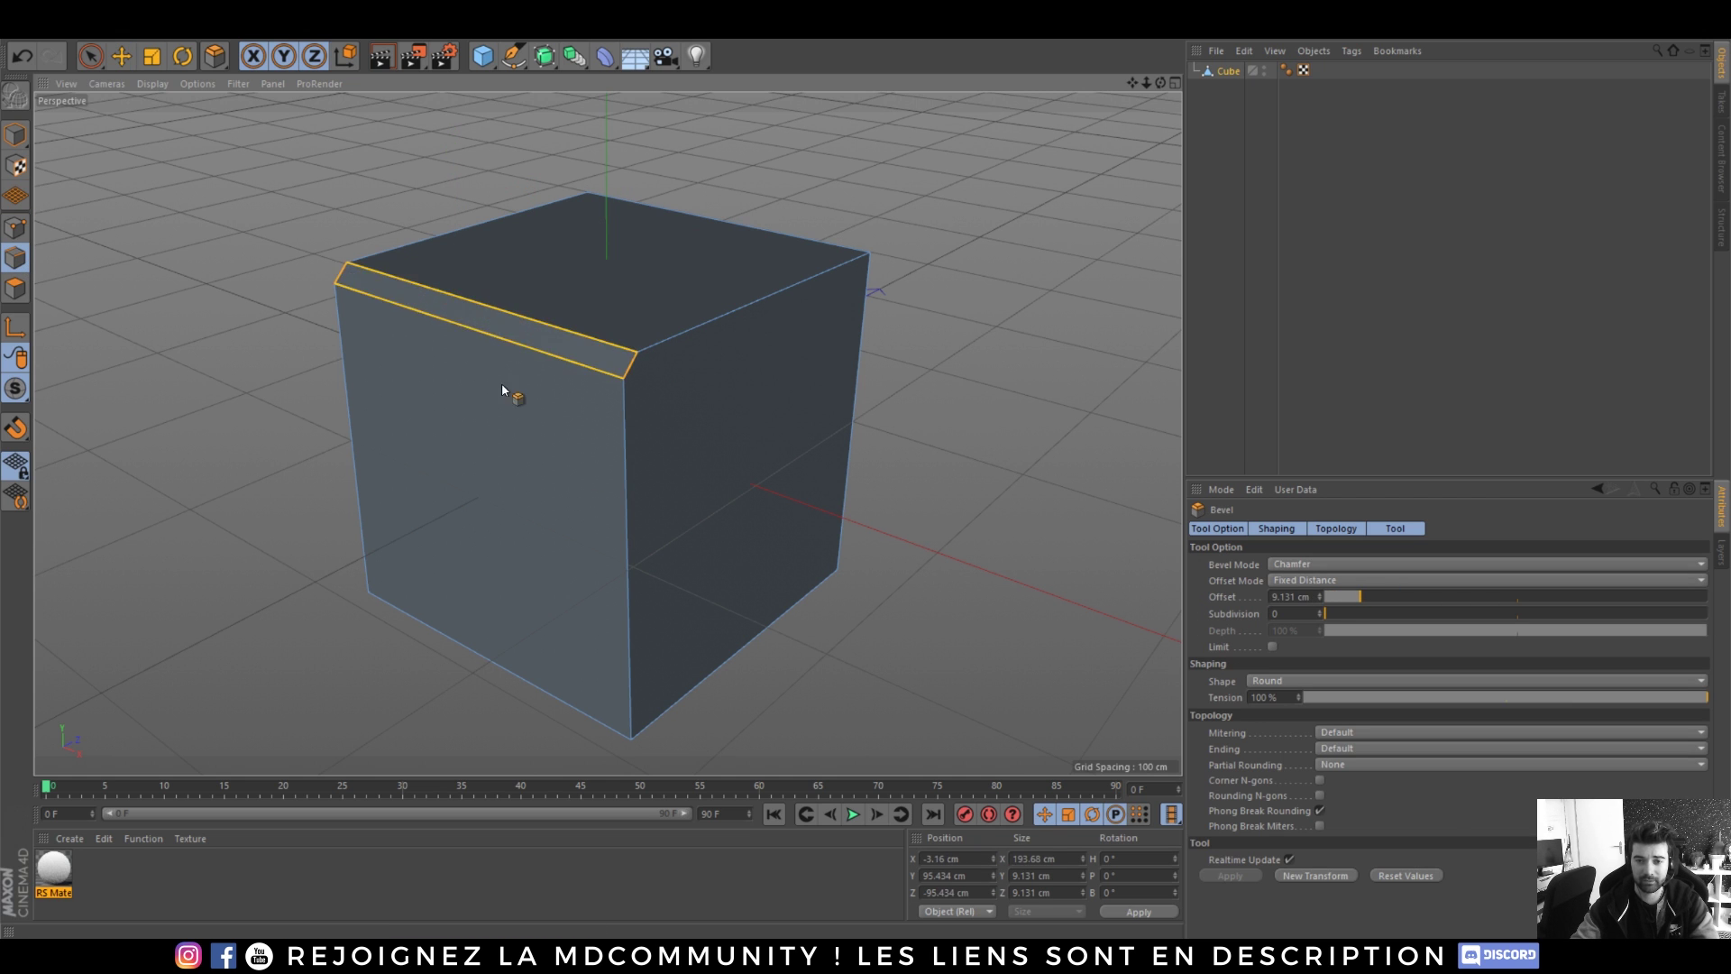
- In polygon mode, try to inset the cube's side face by about 24.4 cm with Extrude Inner
{"action": "left_click", "coordinate": [15, 289]}
{"action": "middle_click_drag", "start_coordinate": [553, 490], "coordinate": [560, 425], "text": "alt"}
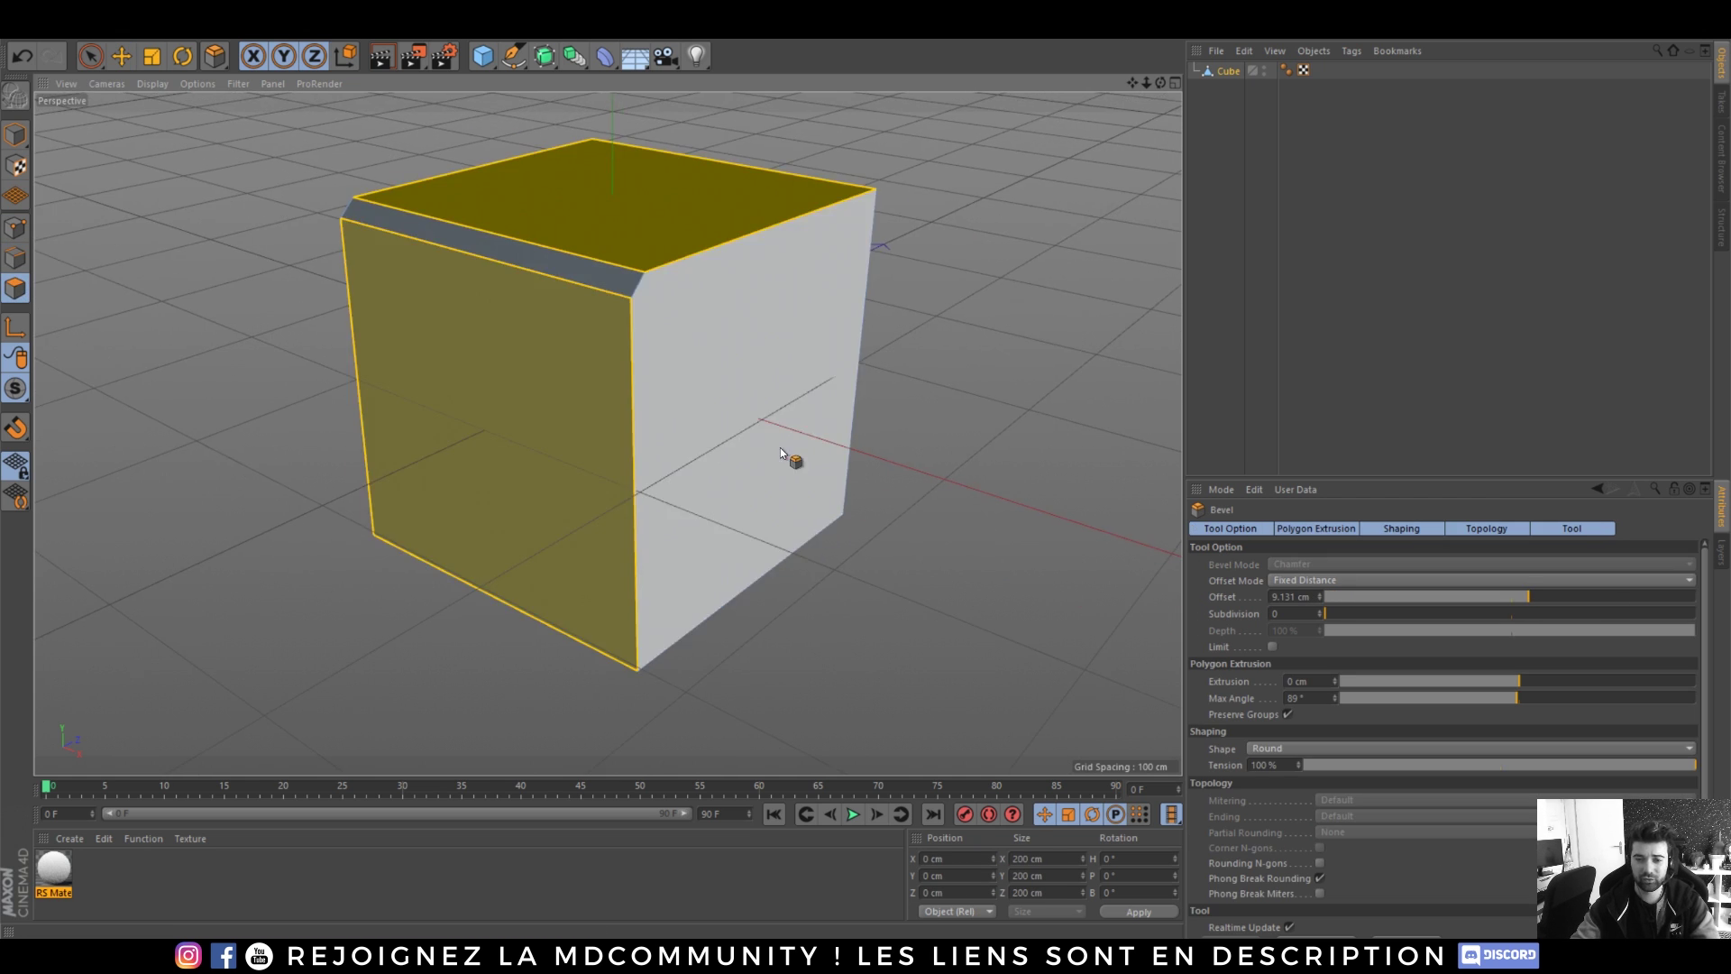
{"action": "left_click", "coordinate": [787, 458]}
{"action": "left_click_drag", "start_coordinate": [794, 497], "coordinate": [697, 444], "text": "alt"}
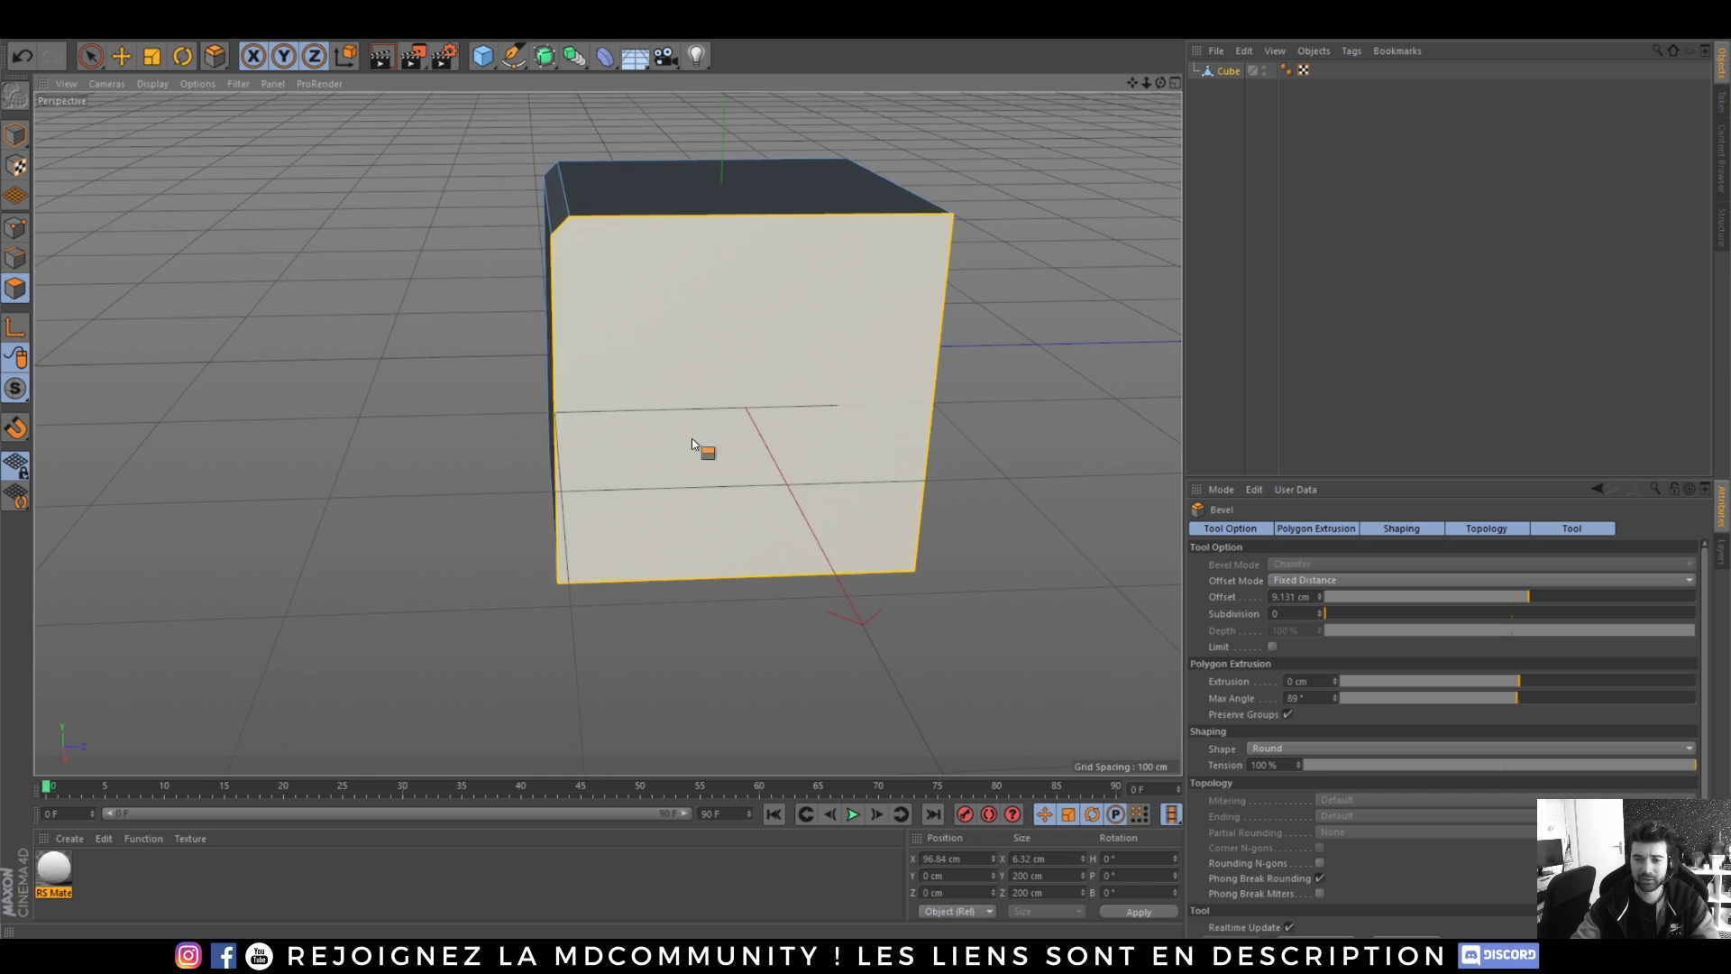
{"action": "right_click", "coordinate": [735, 331]}
{"action": "left_click", "coordinate": [804, 584]}
{"action": "left_click_drag", "start_coordinate": [845, 405], "coordinate": [788, 430]}
{"action": "left_click_drag", "start_coordinate": [771, 325], "coordinate": [961, 472]}
{"action": "key", "text": "ctrl+z"}
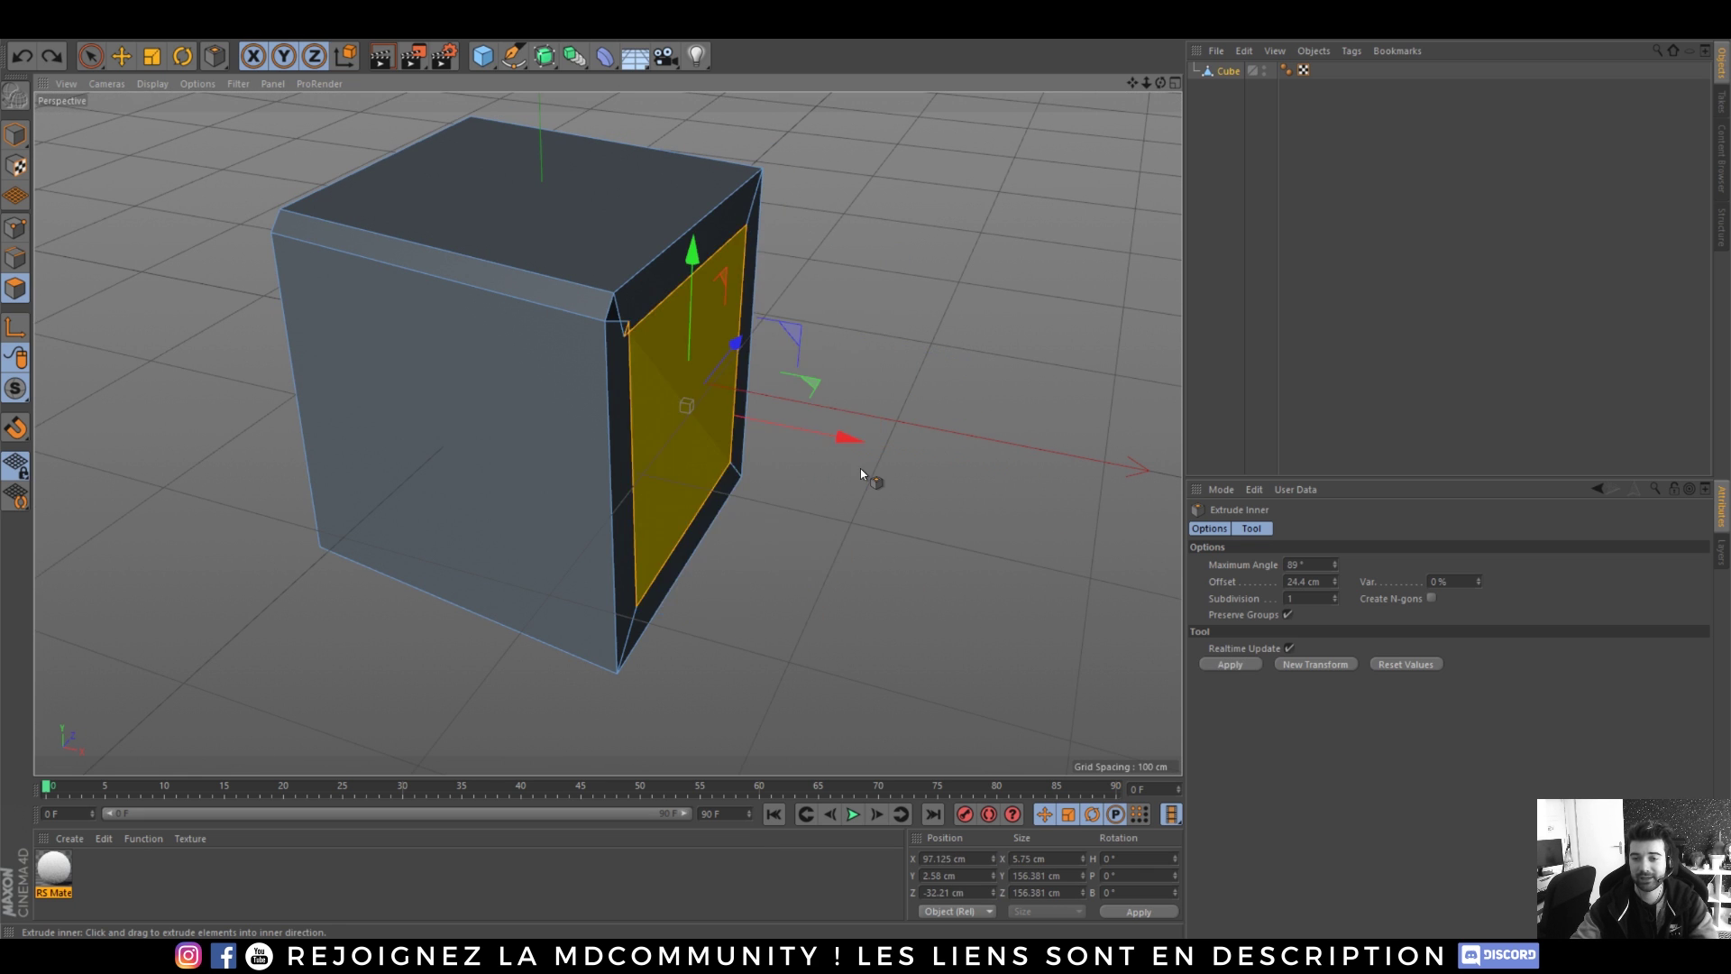
{"action": "key", "text": "ctrl+z"}
- Inset the cube's front face by about 19.7 cm and push the inner polygon inward to about Z -68.8 cm
{"action": "left_click_drag", "start_coordinate": [579, 430], "coordinate": [523, 458]}
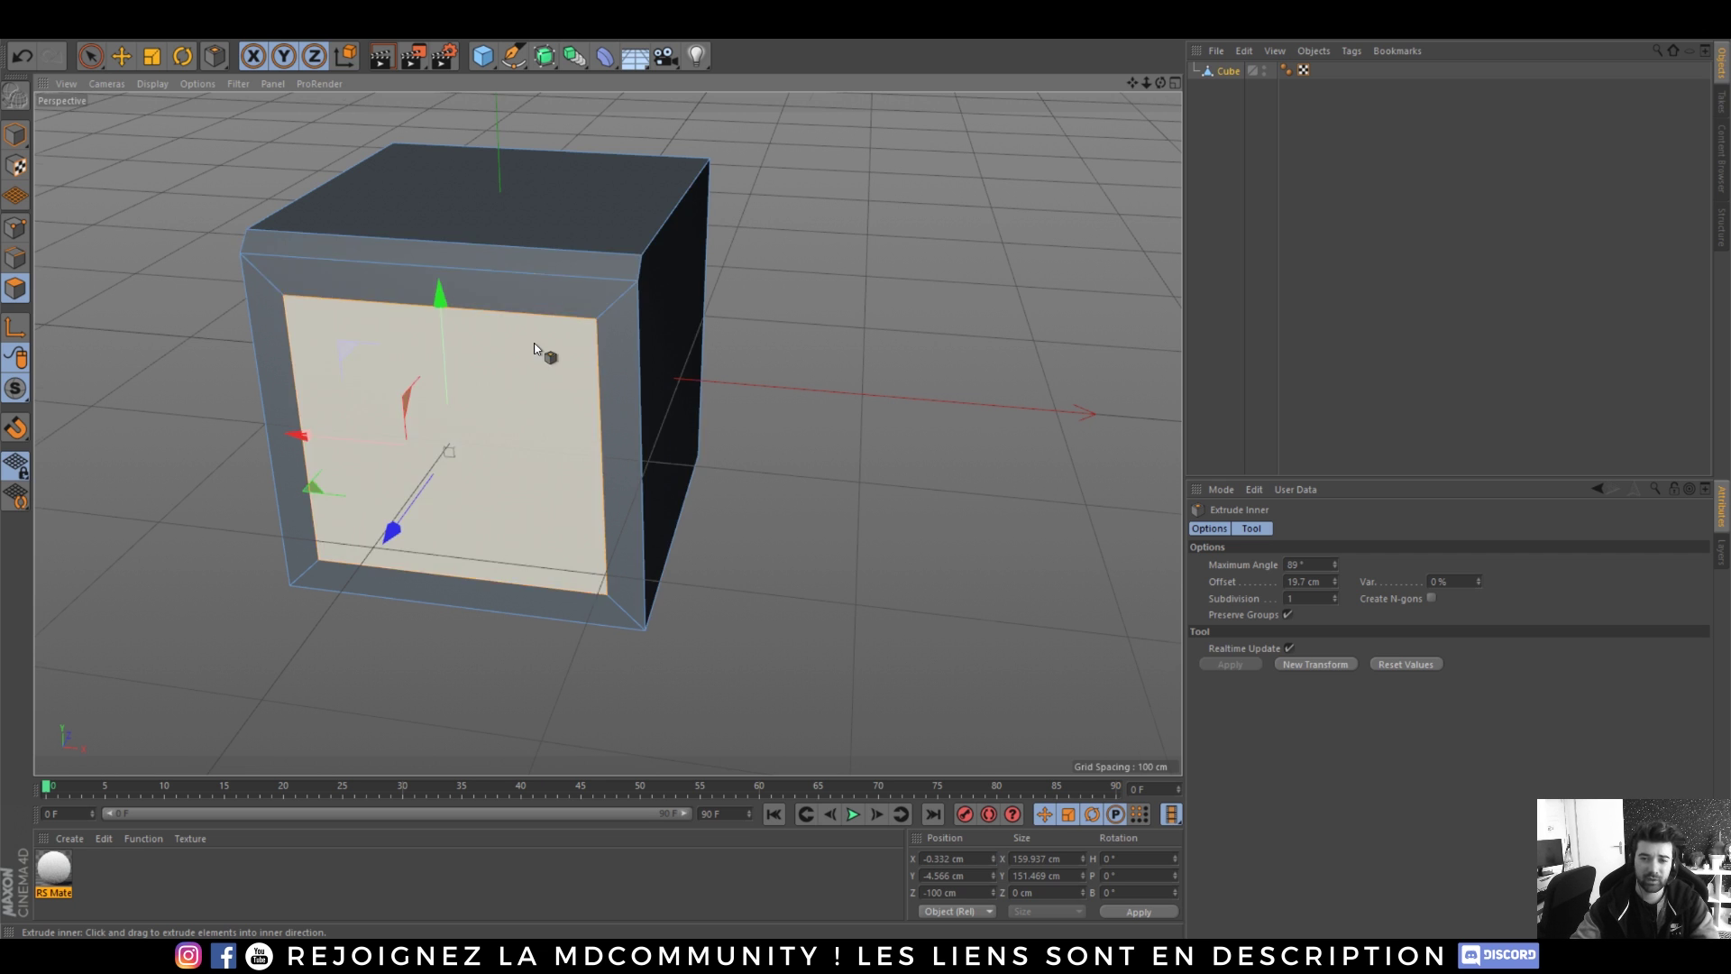
{"action": "mouse_move", "coordinate": [534, 343]}
{"action": "left_mouse_down", "text": "alt"}
{"action": "mouse_move", "coordinate": [451, 377]}
{"action": "mouse_move", "coordinate": [492, 349]}
{"action": "left_mouse_up", "text": "alt"}
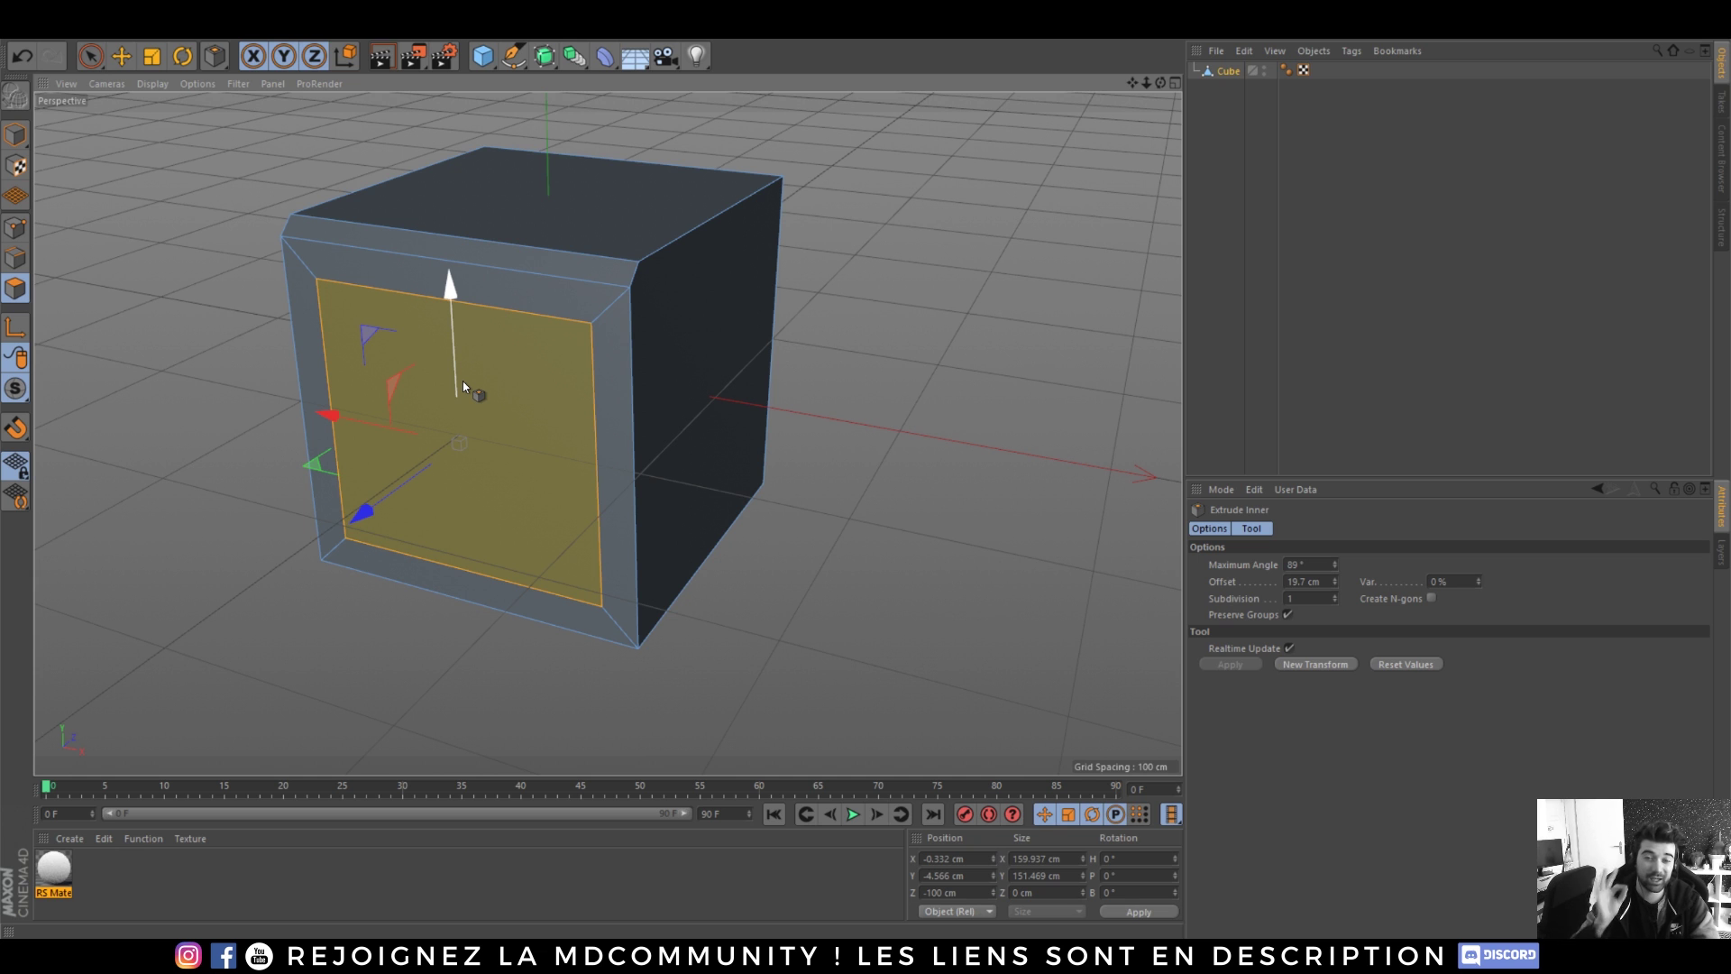
{"action": "left_click_drag", "start_coordinate": [527, 406], "coordinate": [457, 426], "text": "alt"}
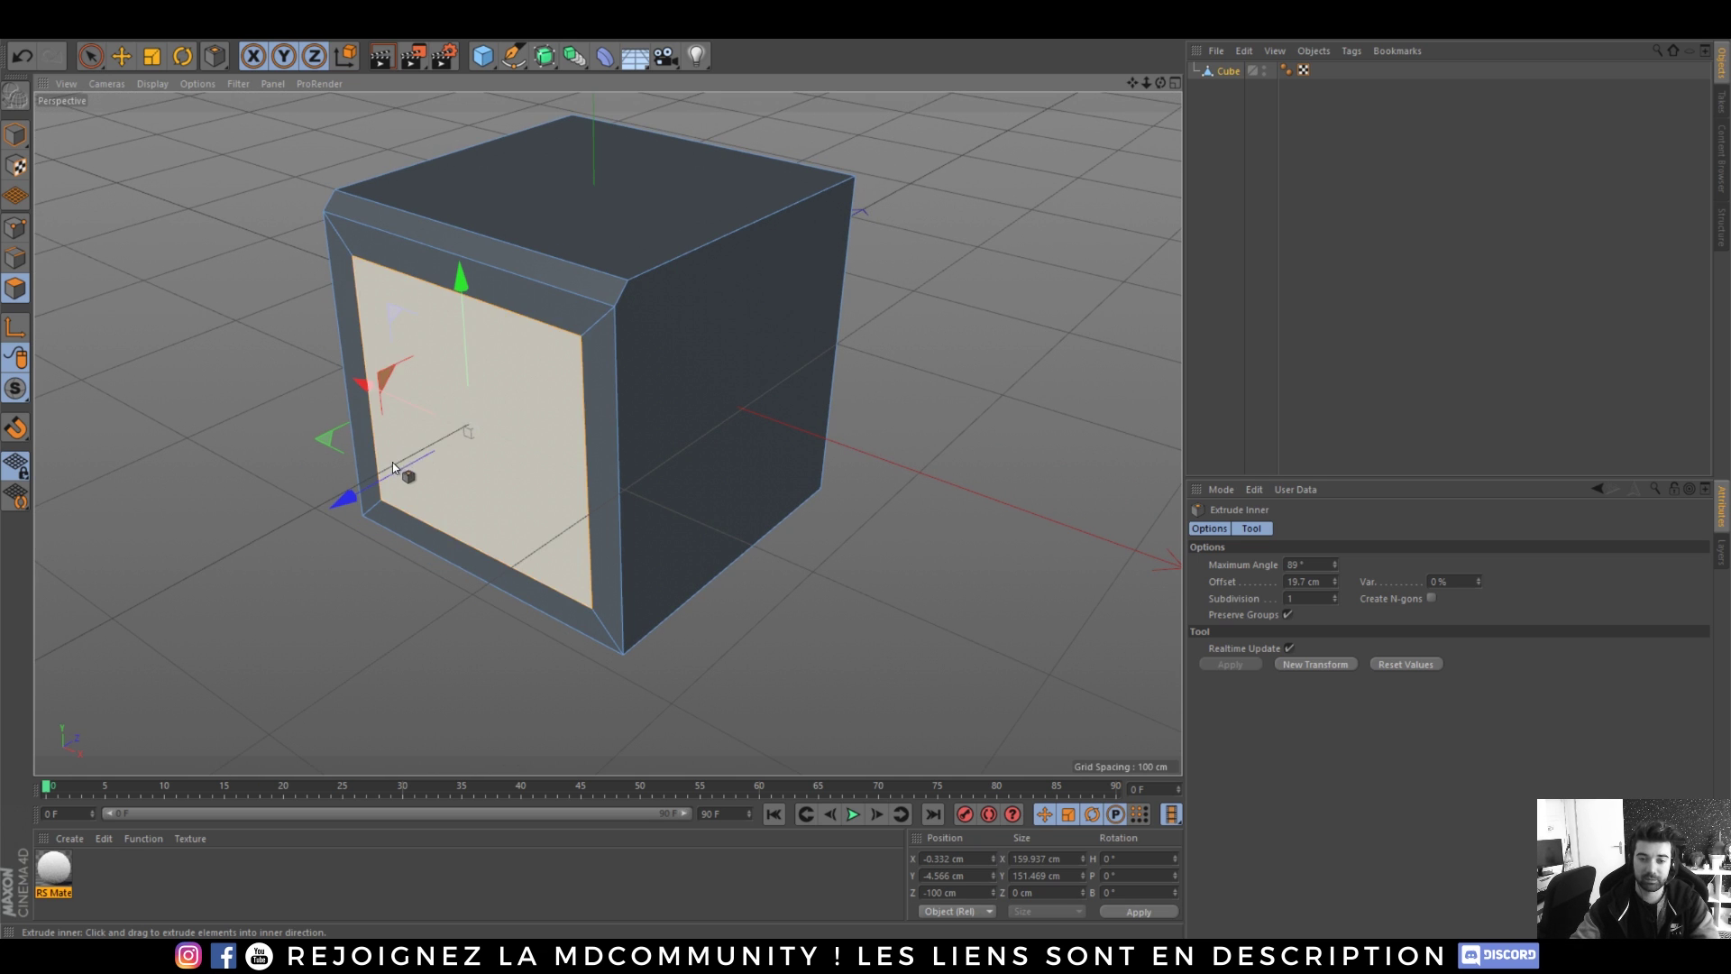
{"action": "left_click_drag", "start_coordinate": [388, 478], "coordinate": [435, 457]}
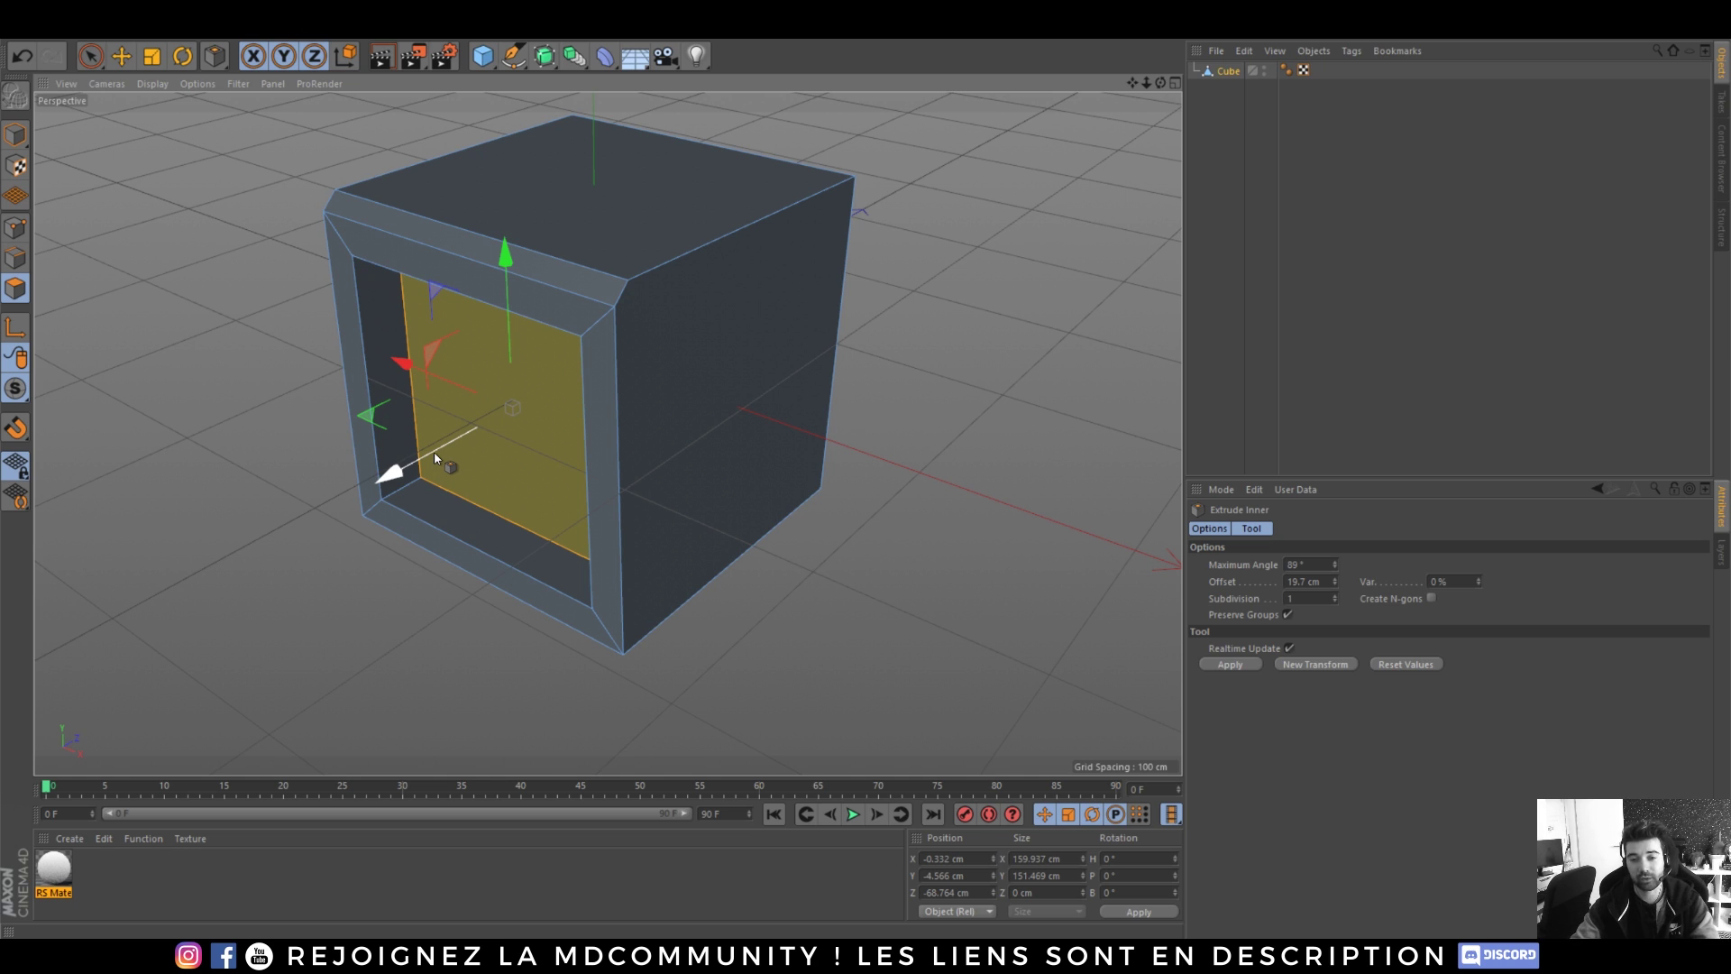
- Place the cube inside a Subdivision Surface and set its editor subdivision to 4
{"action": "left_click_drag", "start_coordinate": [434, 451], "coordinate": [586, 362], "text": "alt"}
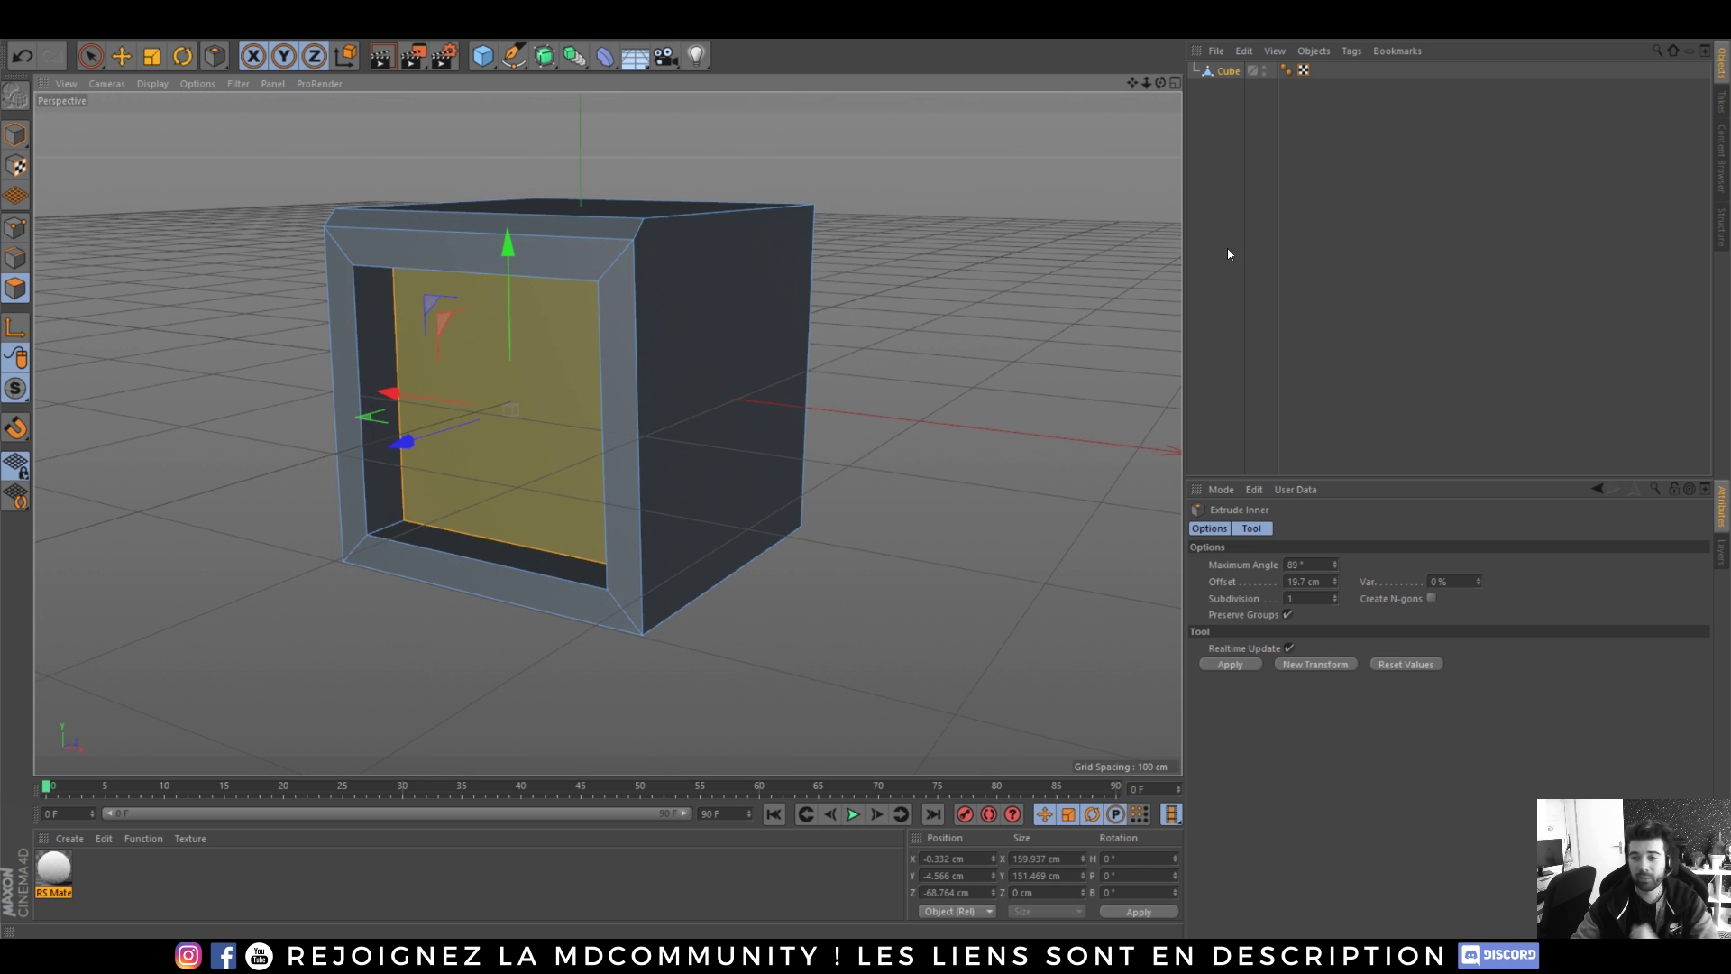
{"action": "left_click", "coordinate": [1249, 176]}
{"action": "left_click", "coordinate": [1228, 72]}
{"action": "left_click_drag", "start_coordinate": [694, 365], "coordinate": [662, 347], "text": "alt"}
{"action": "left_click", "coordinate": [544, 56], "text": "alt"}
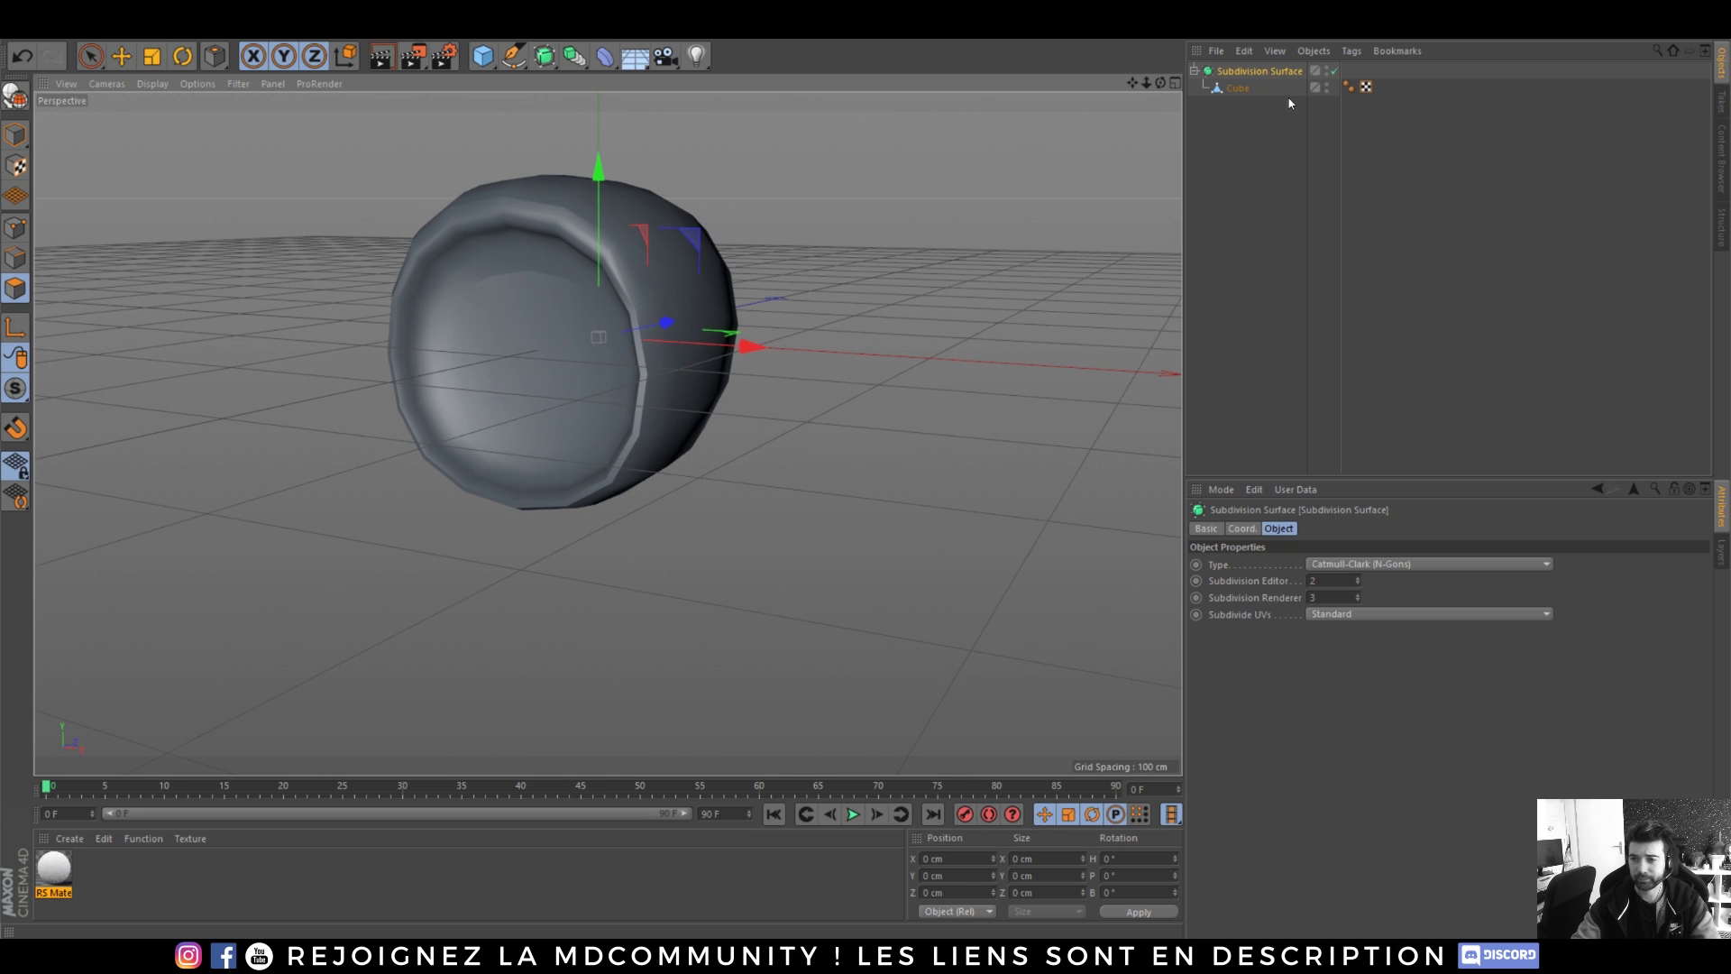
{"action": "left_click", "coordinate": [1358, 578]}
{"action": "left_click", "coordinate": [1358, 578]}
{"action": "left_click", "coordinate": [1358, 594]}
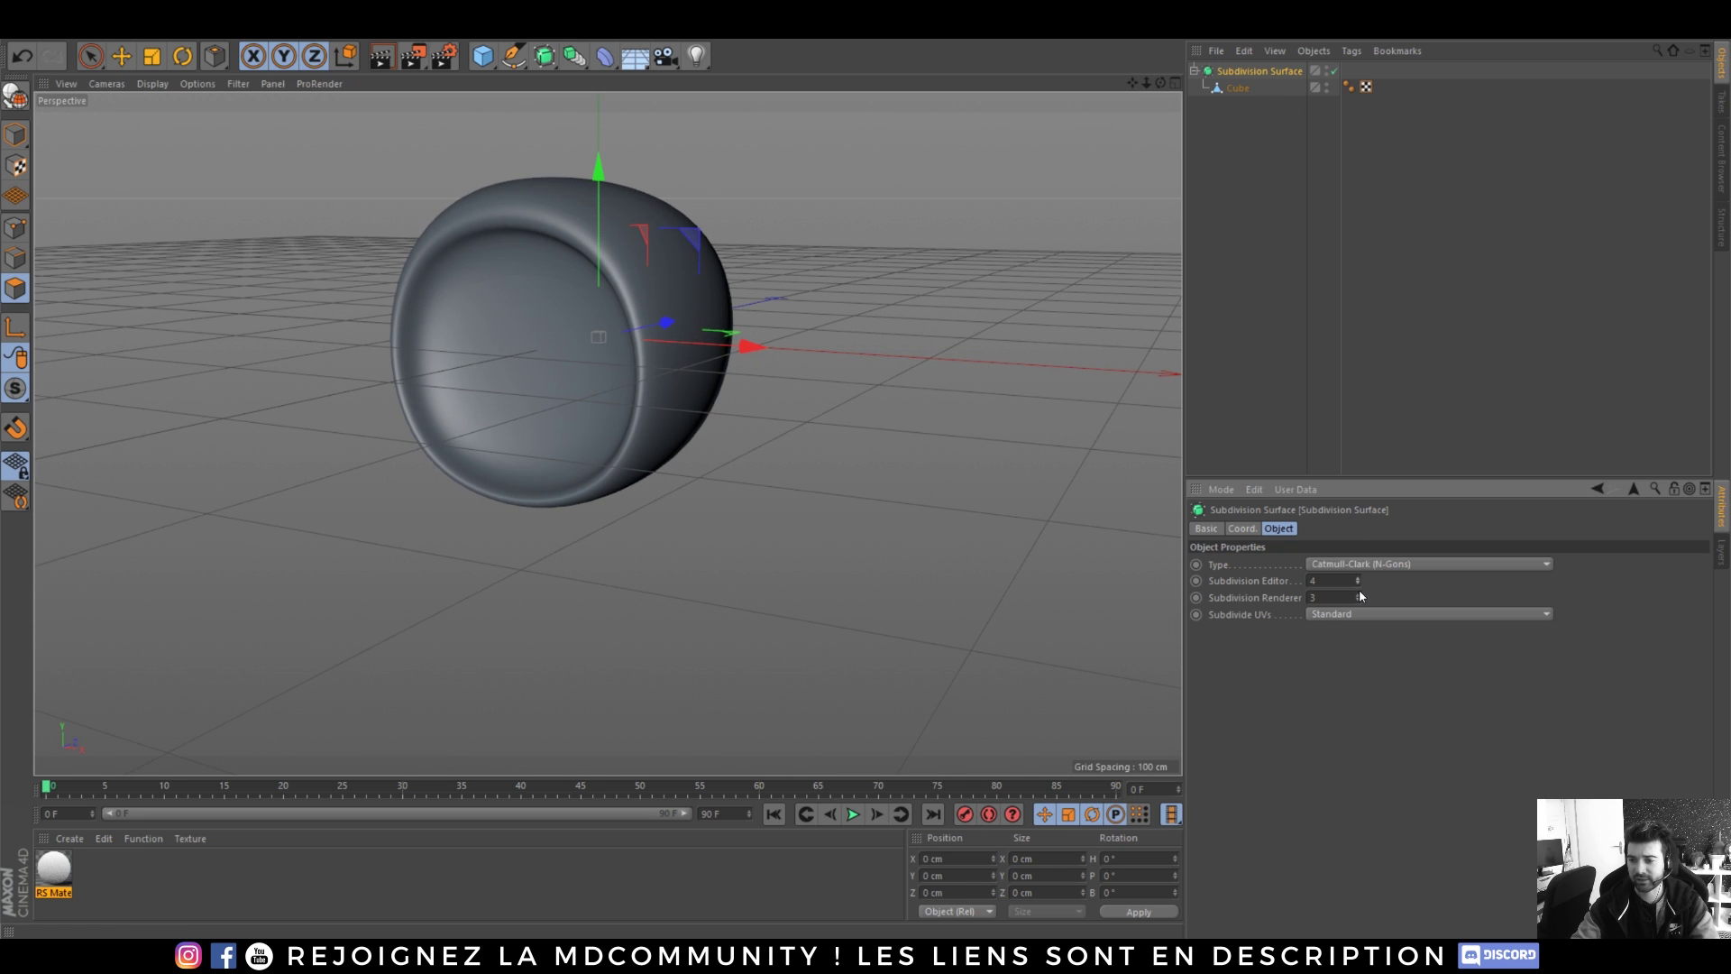
- Compare the cube with the Subdivision Surface switched off and on again
{"action": "left_click", "coordinate": [1378, 468]}
{"action": "left_click_drag", "start_coordinate": [564, 301], "coordinate": [804, 352], "text": "alt"}
{"action": "left_click", "coordinate": [1335, 71]}
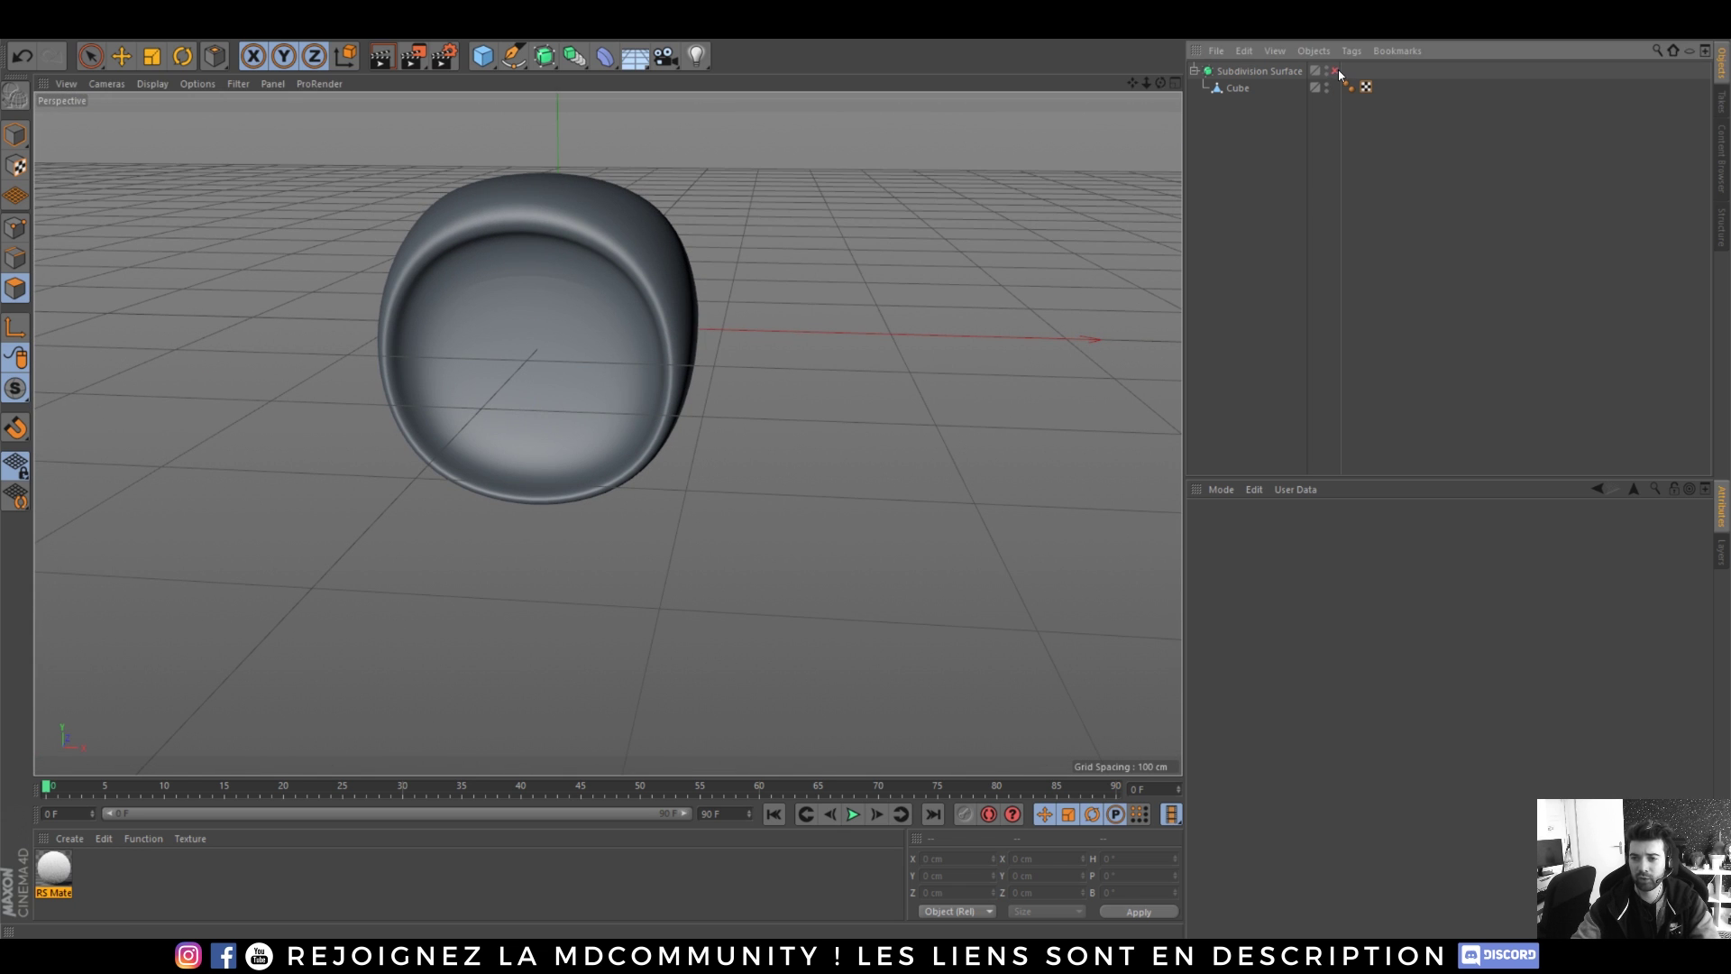
{"action": "left_click", "coordinate": [1337, 71]}
{"action": "left_click_drag", "start_coordinate": [673, 375], "coordinate": [590, 416], "text": "alt"}
- Select all edges of the cube and partially raise their subdivision weights with the Weight Subdivision Surface tool
{"action": "left_click", "coordinate": [1229, 91]}
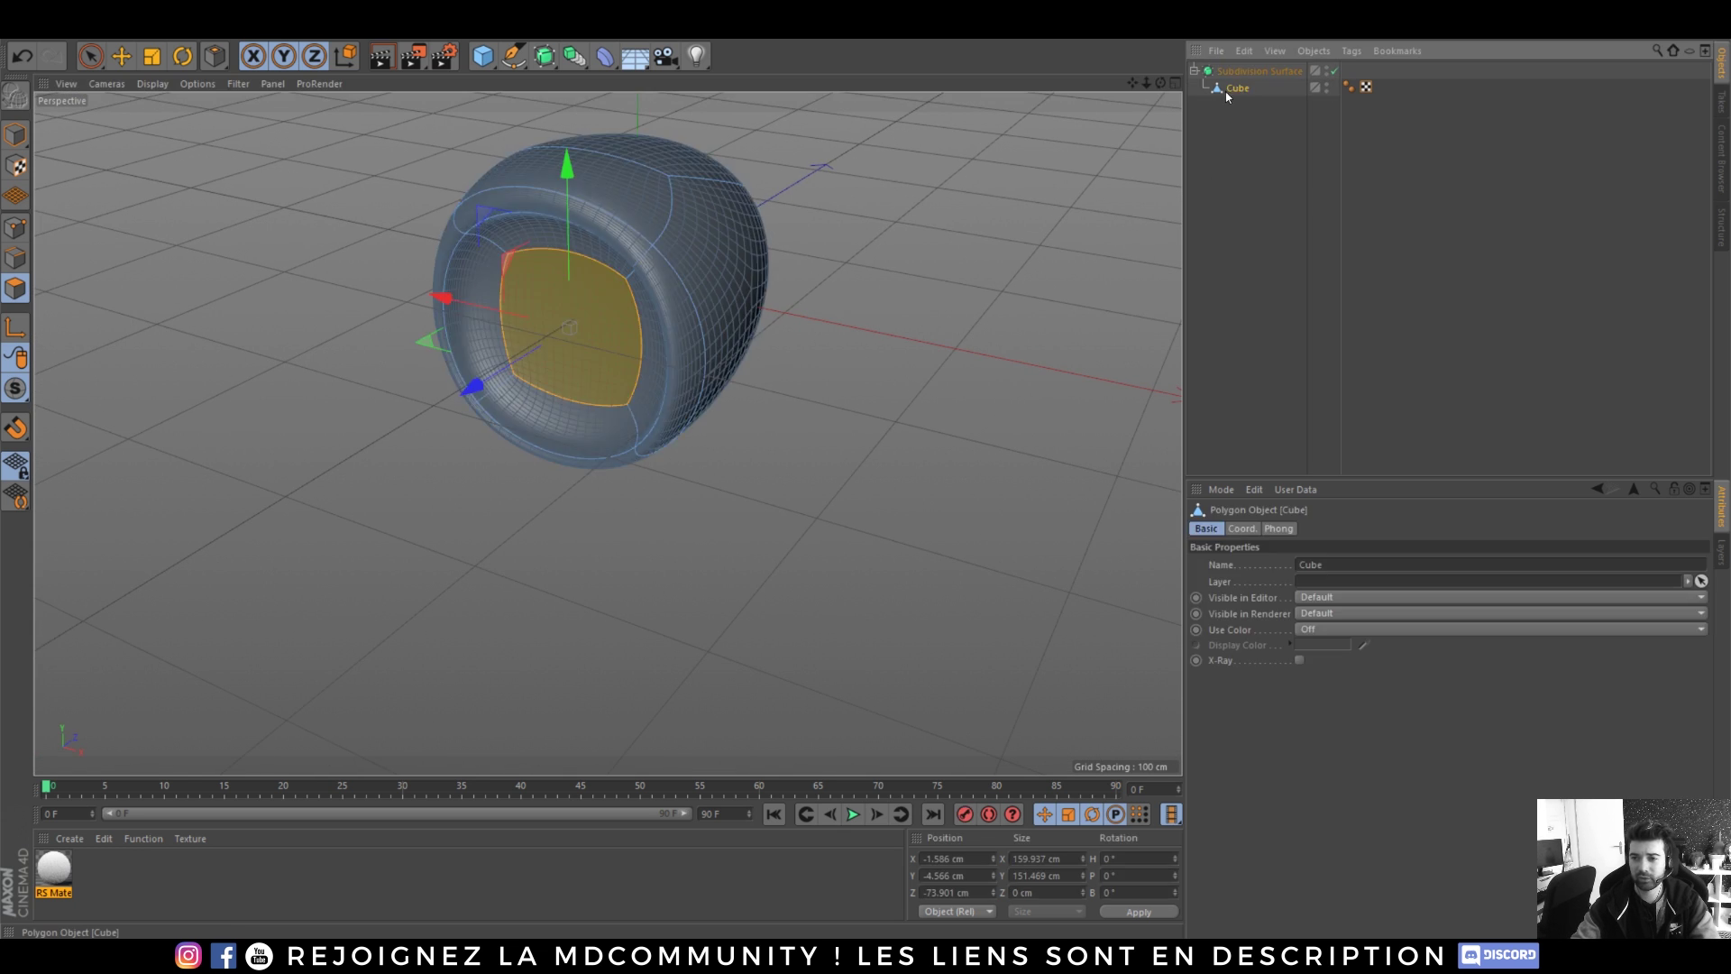
{"action": "left_click_drag", "start_coordinate": [522, 294], "coordinate": [490, 452], "text": "alt"}
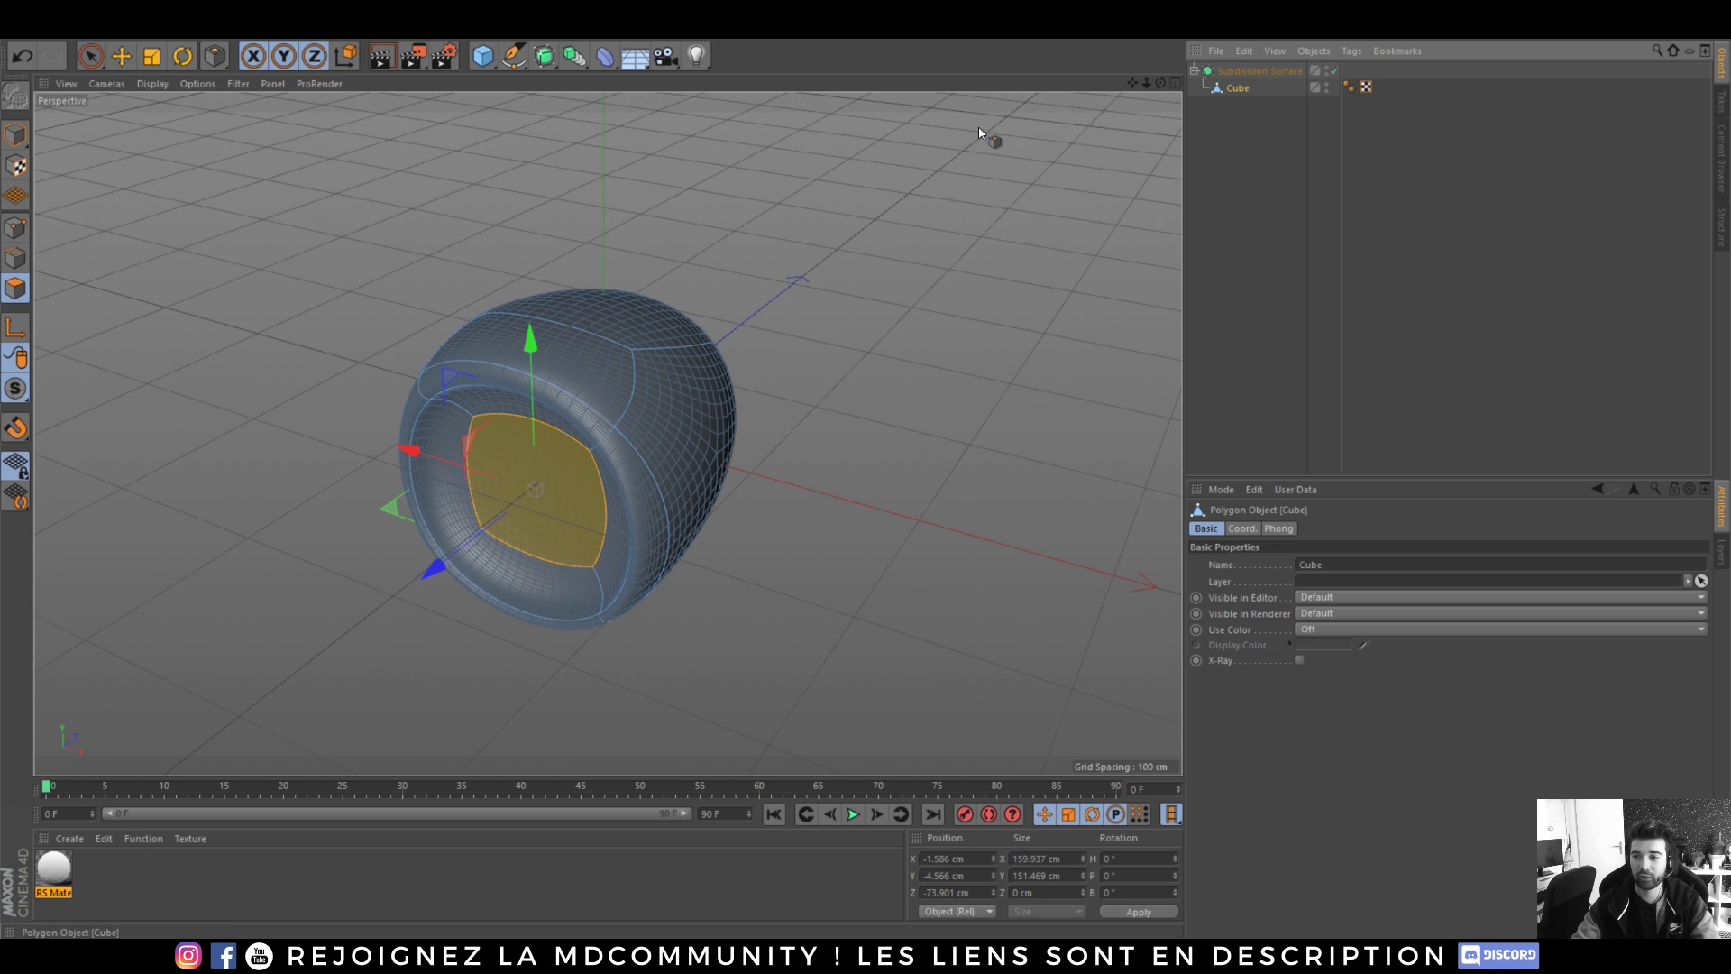
{"action": "left_click", "coordinate": [15, 258]}
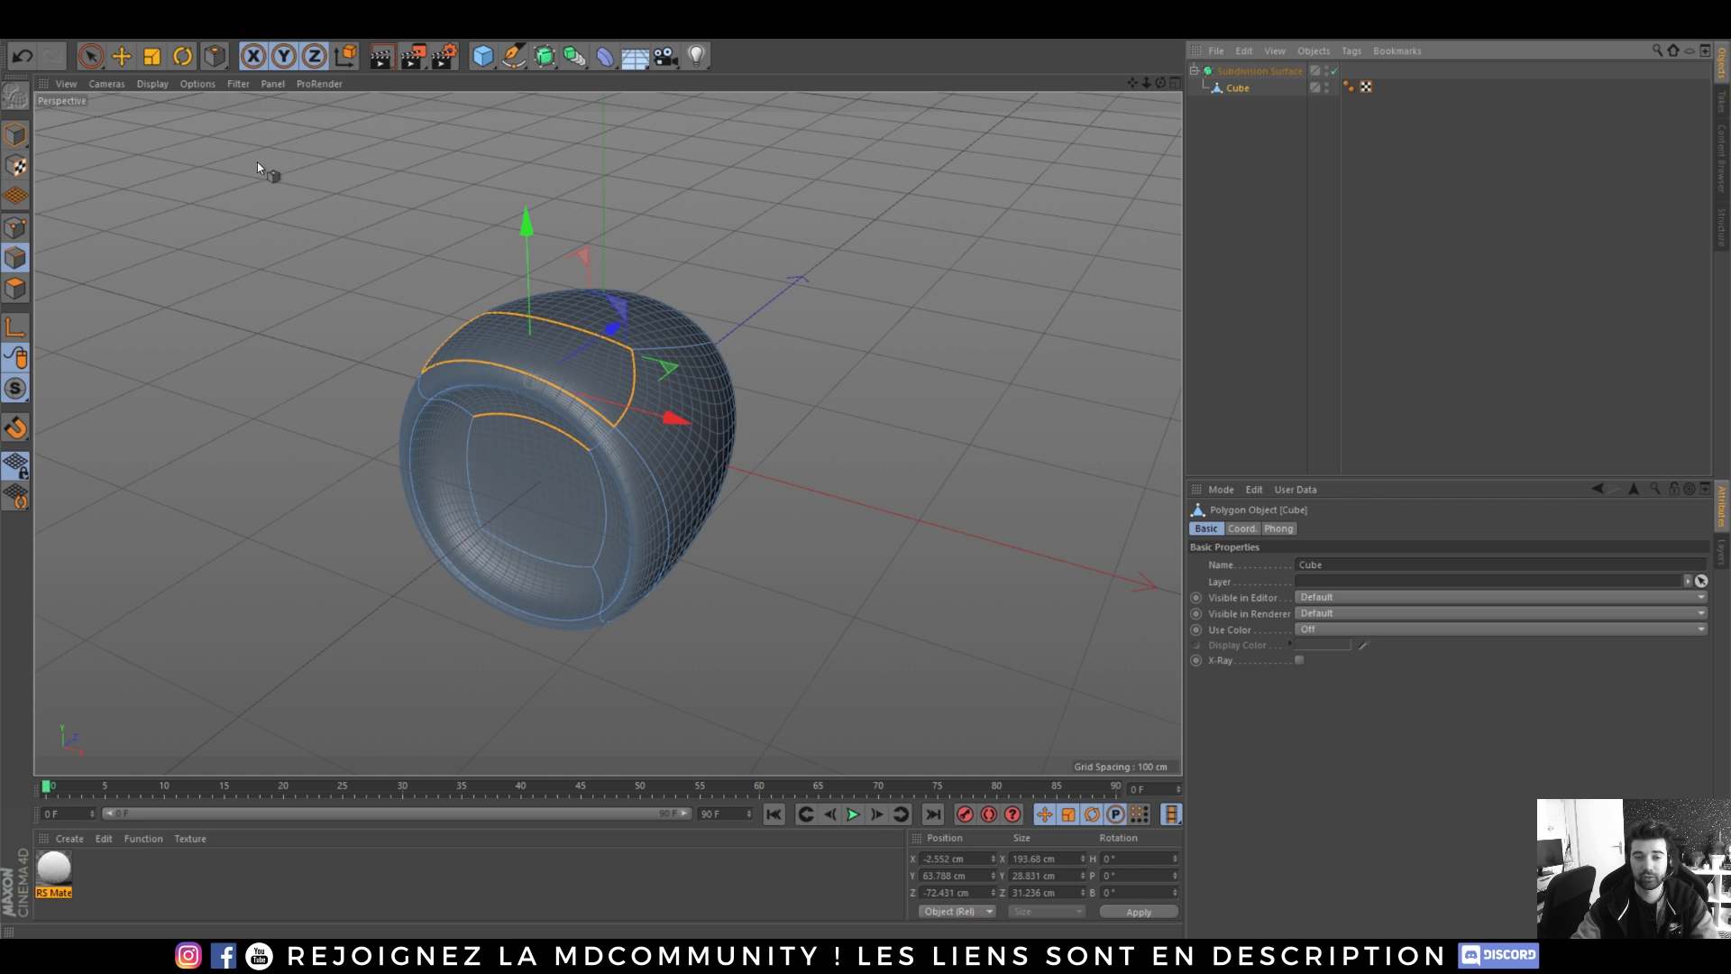
{"action": "left_click", "coordinate": [121, 56]}
{"action": "left_click", "coordinate": [656, 356]}
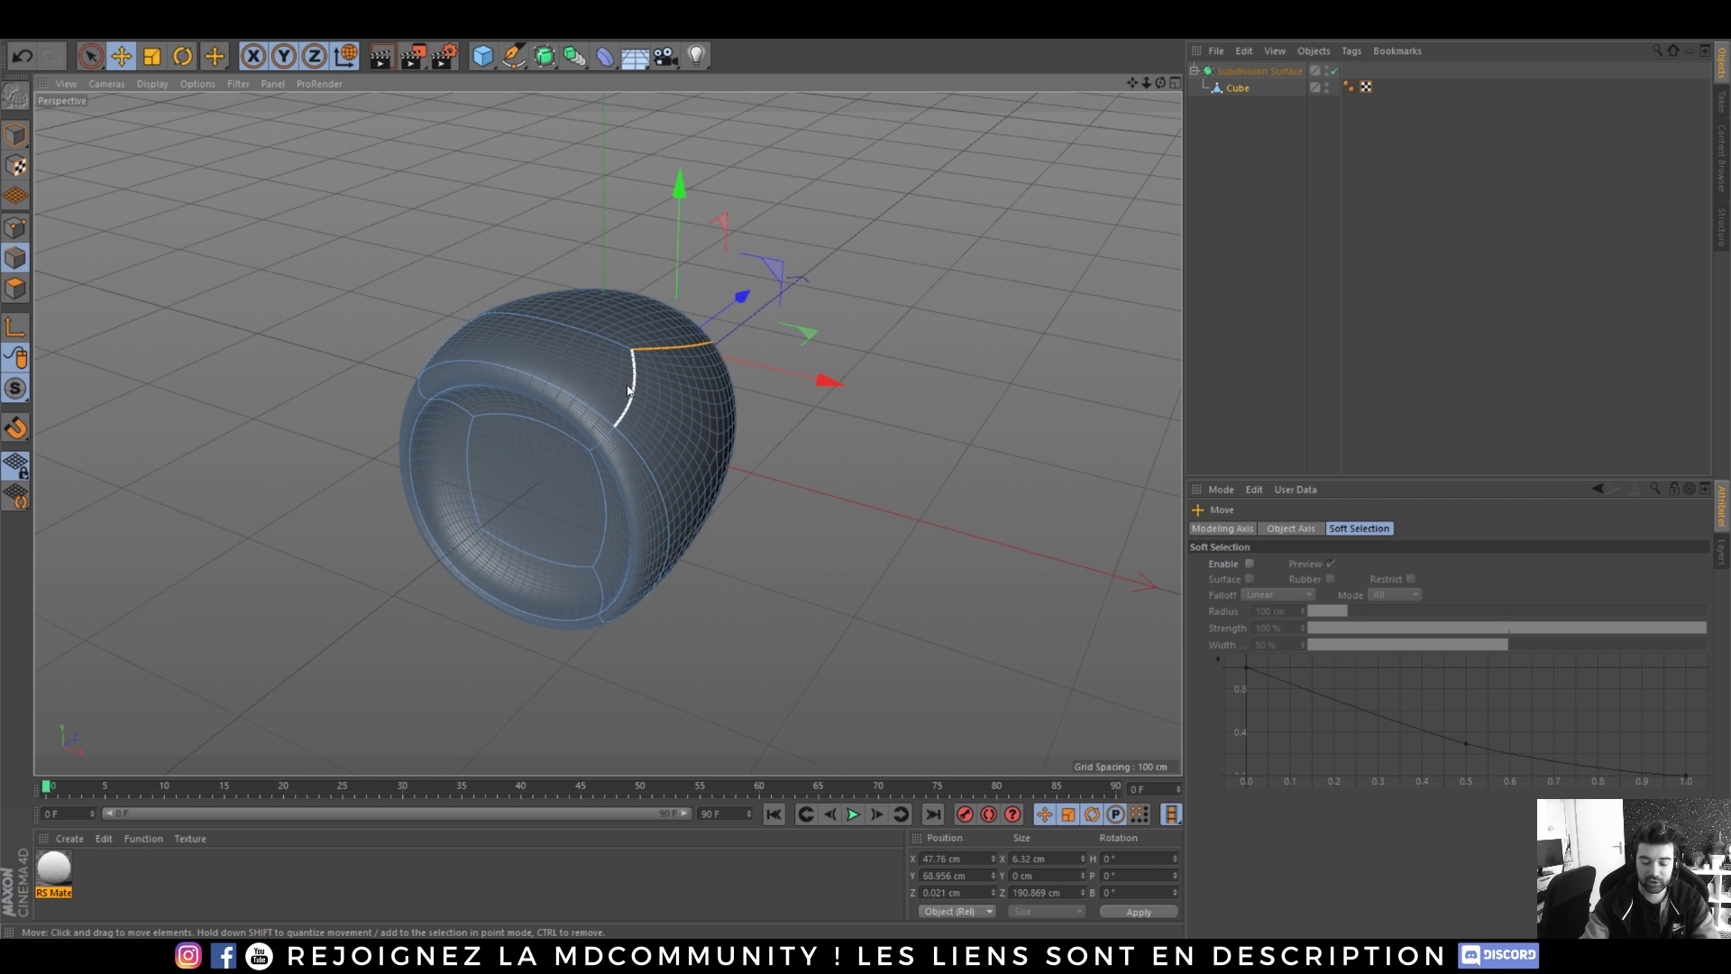
{"action": "key", "text": "ctrl+a"}
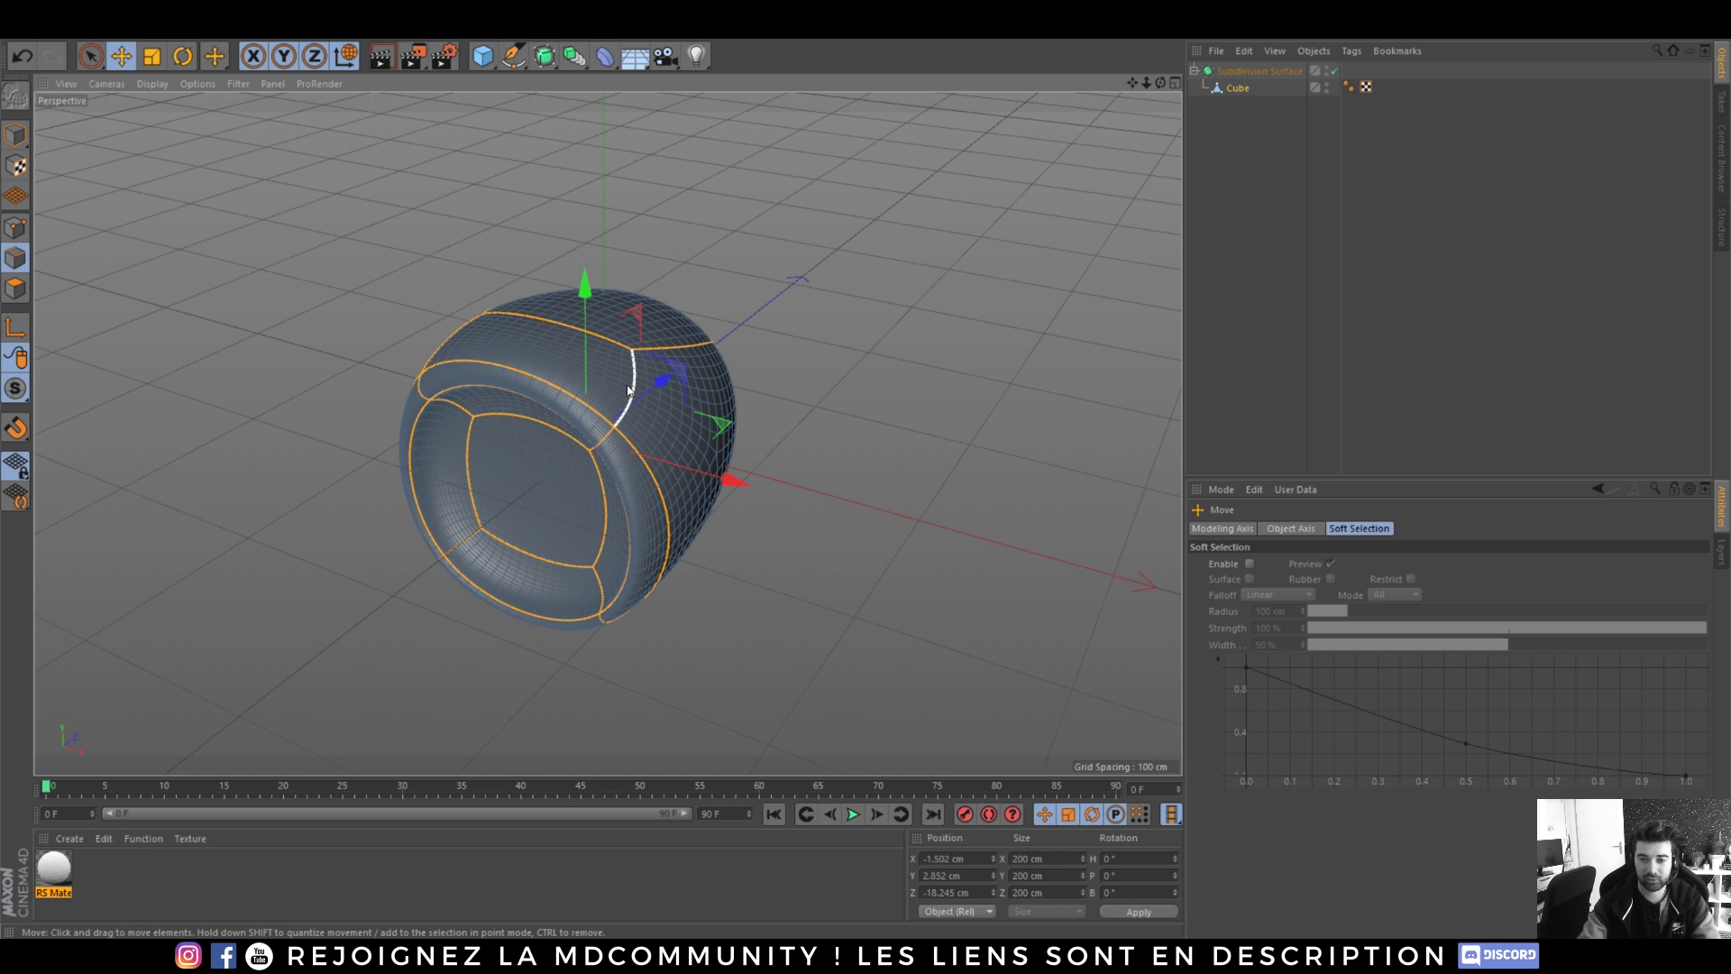
{"action": "key", "text": "m"}
{"action": "key", "text": "r"}
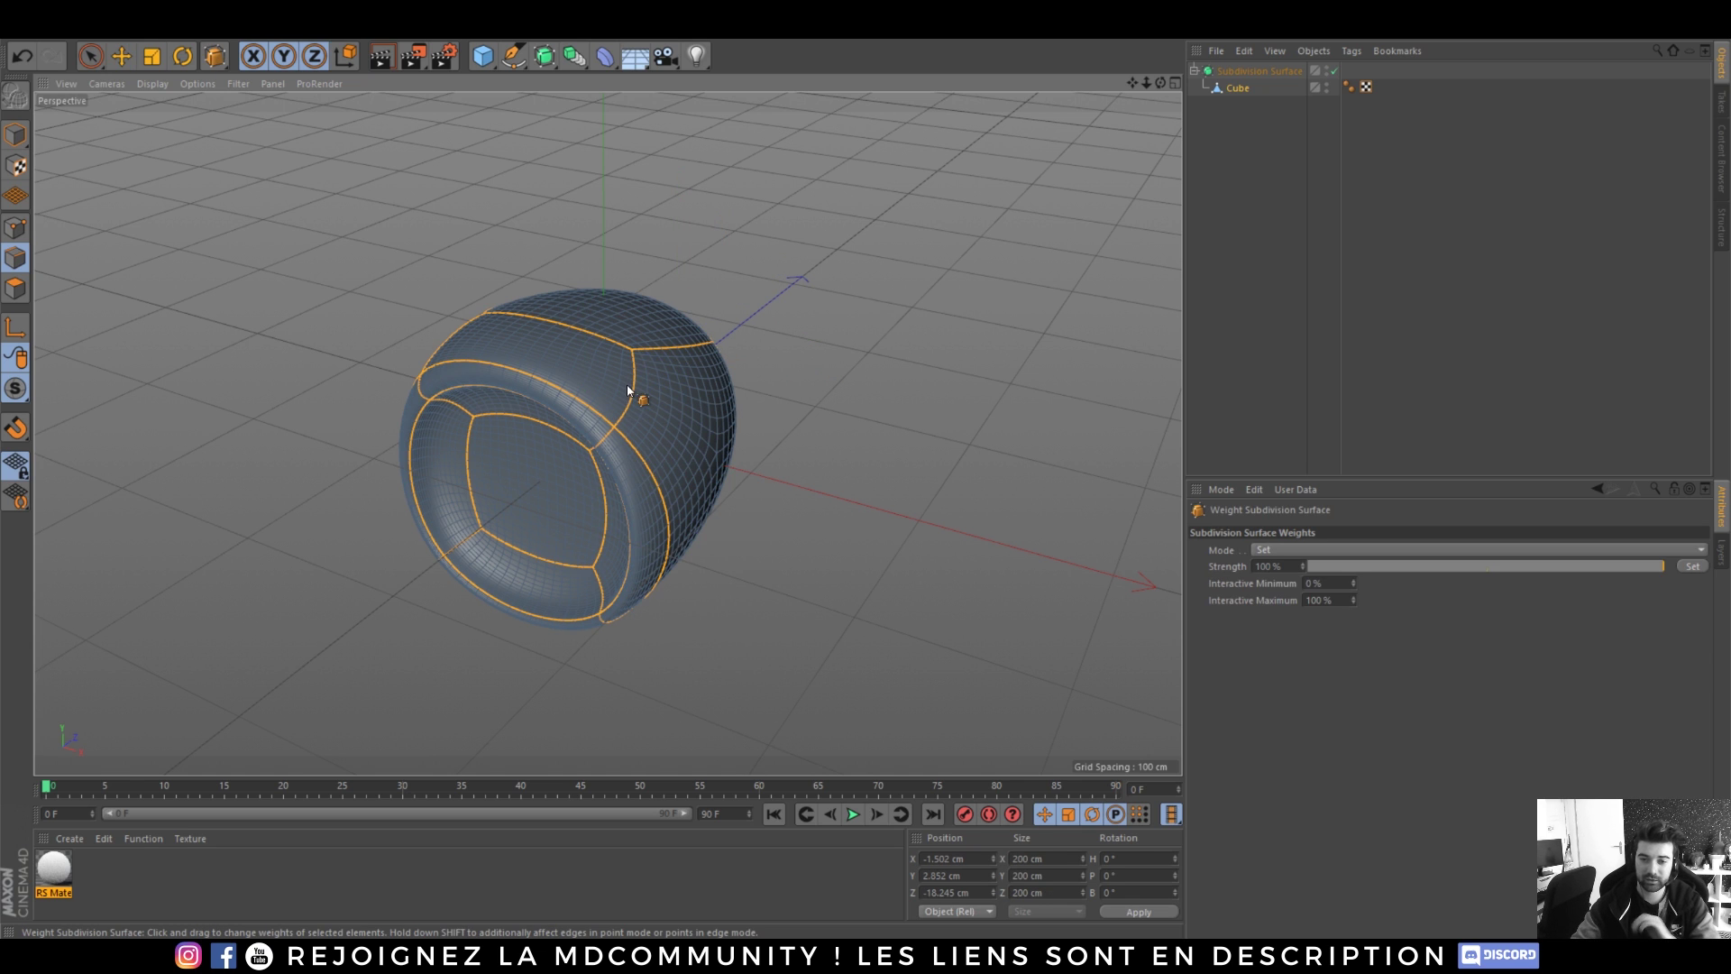
{"action": "left_click_drag", "start_coordinate": [669, 377], "coordinate": [758, 377]}
{"action": "left_click", "coordinate": [1235, 202]}
{"action": "left_click_drag", "start_coordinate": [654, 532], "coordinate": [535, 494], "text": "alt"}
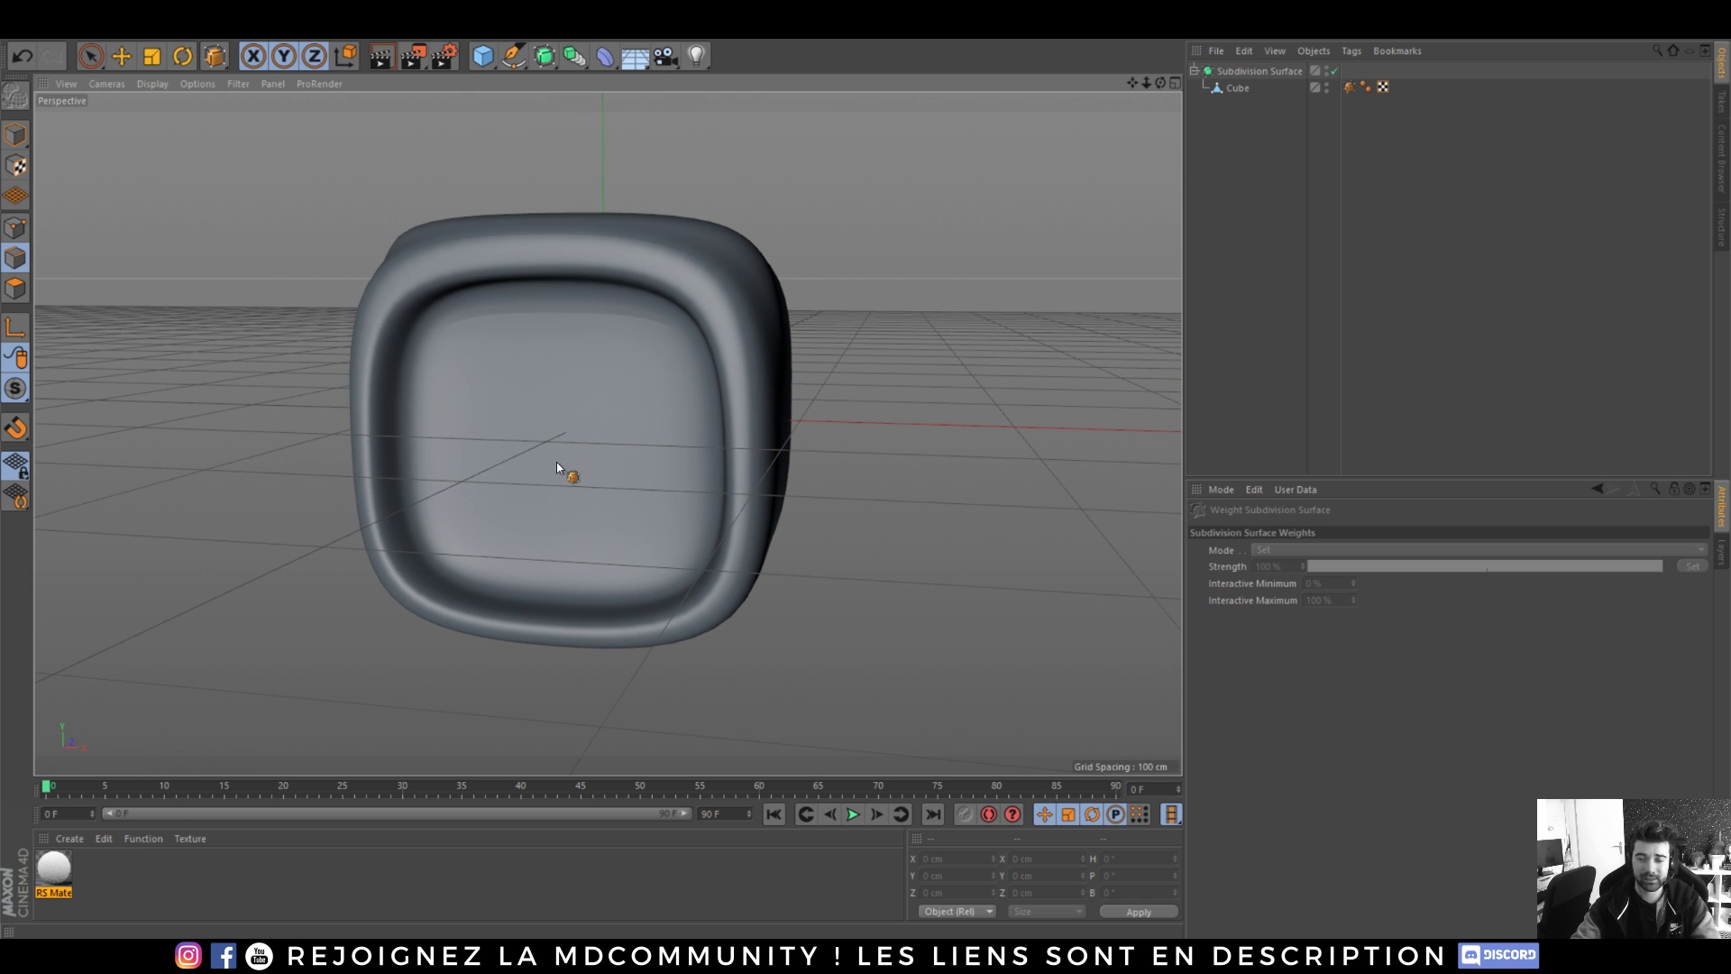
{"action": "left_click_drag", "start_coordinate": [555, 461], "coordinate": [527, 514], "text": "alt"}
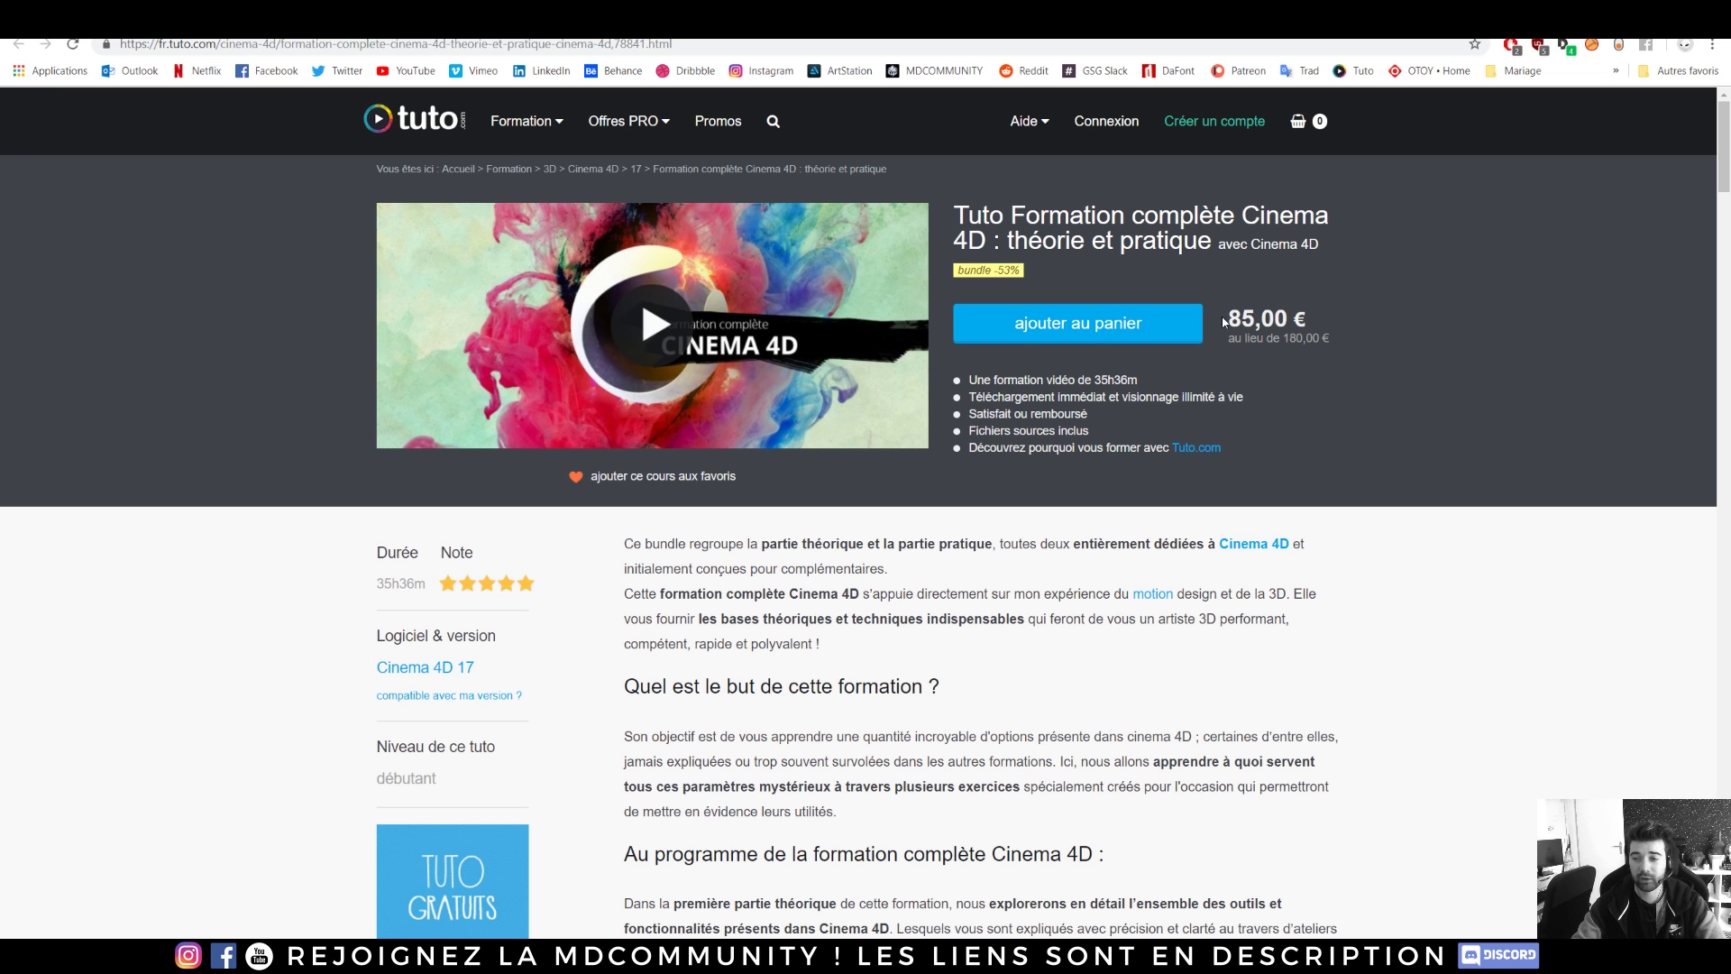
- Examine the Cinema 4D course page's description and chapter list, including the enlarged renders in its image gallery
{"action": "scroll", "coordinate": [731, 528], "scroll_direction": "down", "scroll_amount": 2}
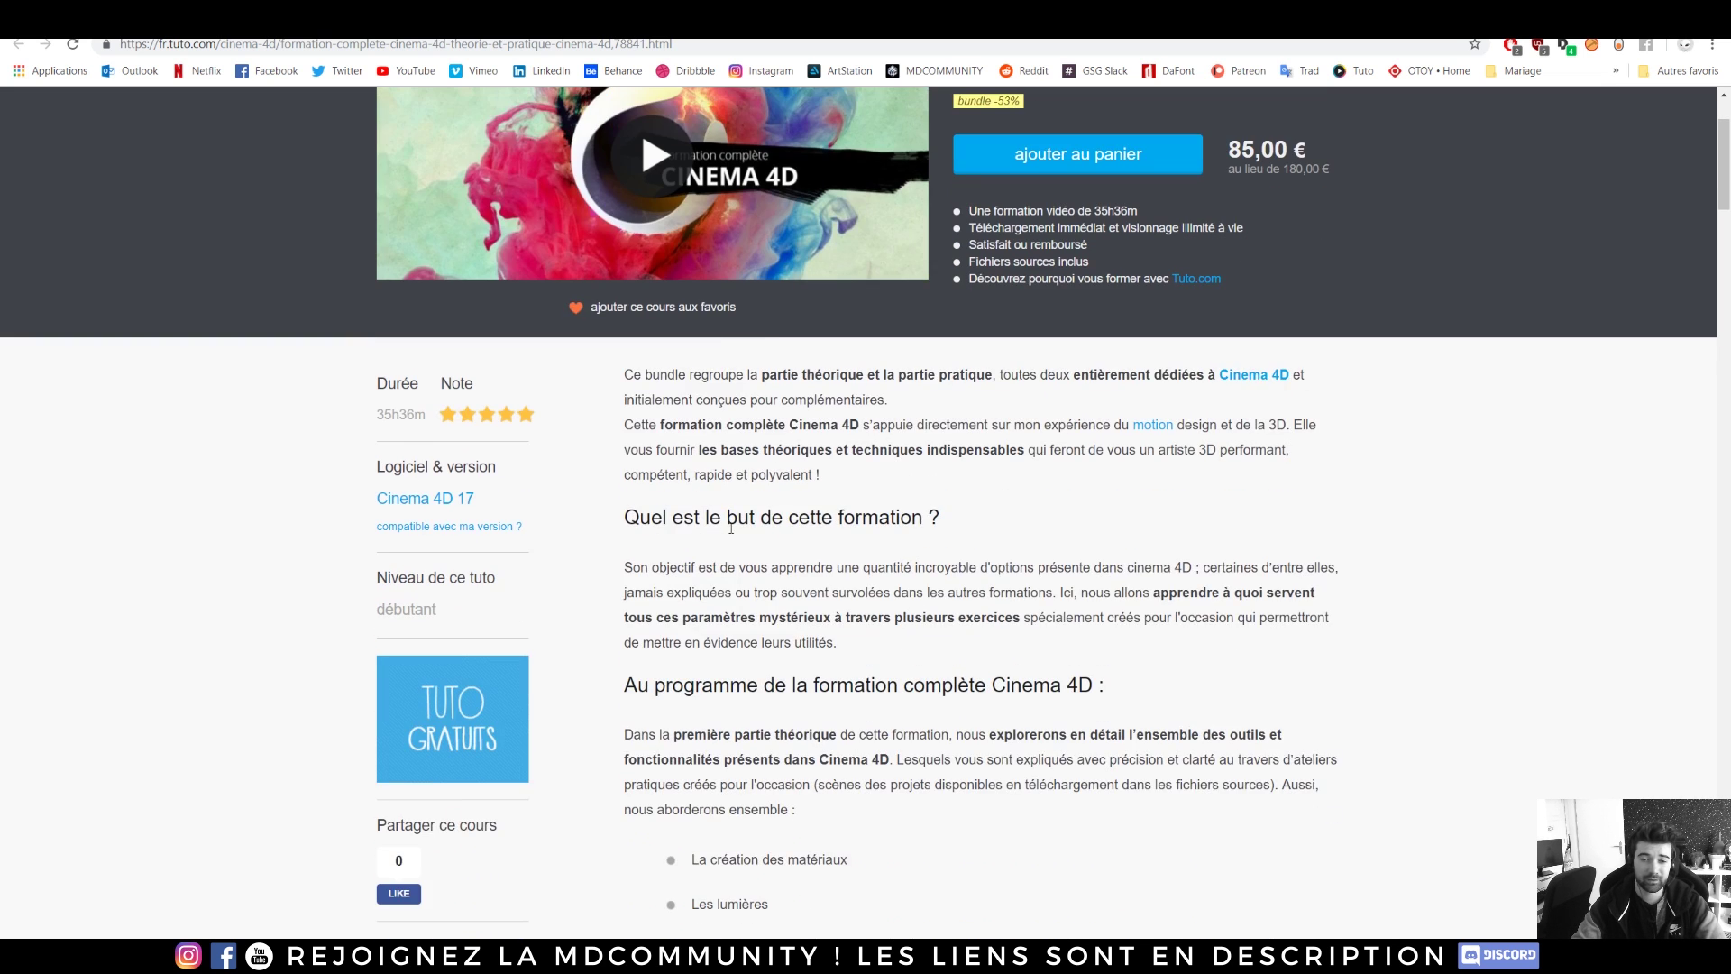
{"action": "scroll", "coordinate": [466, 440], "scroll_direction": "down", "scroll_amount": 20}
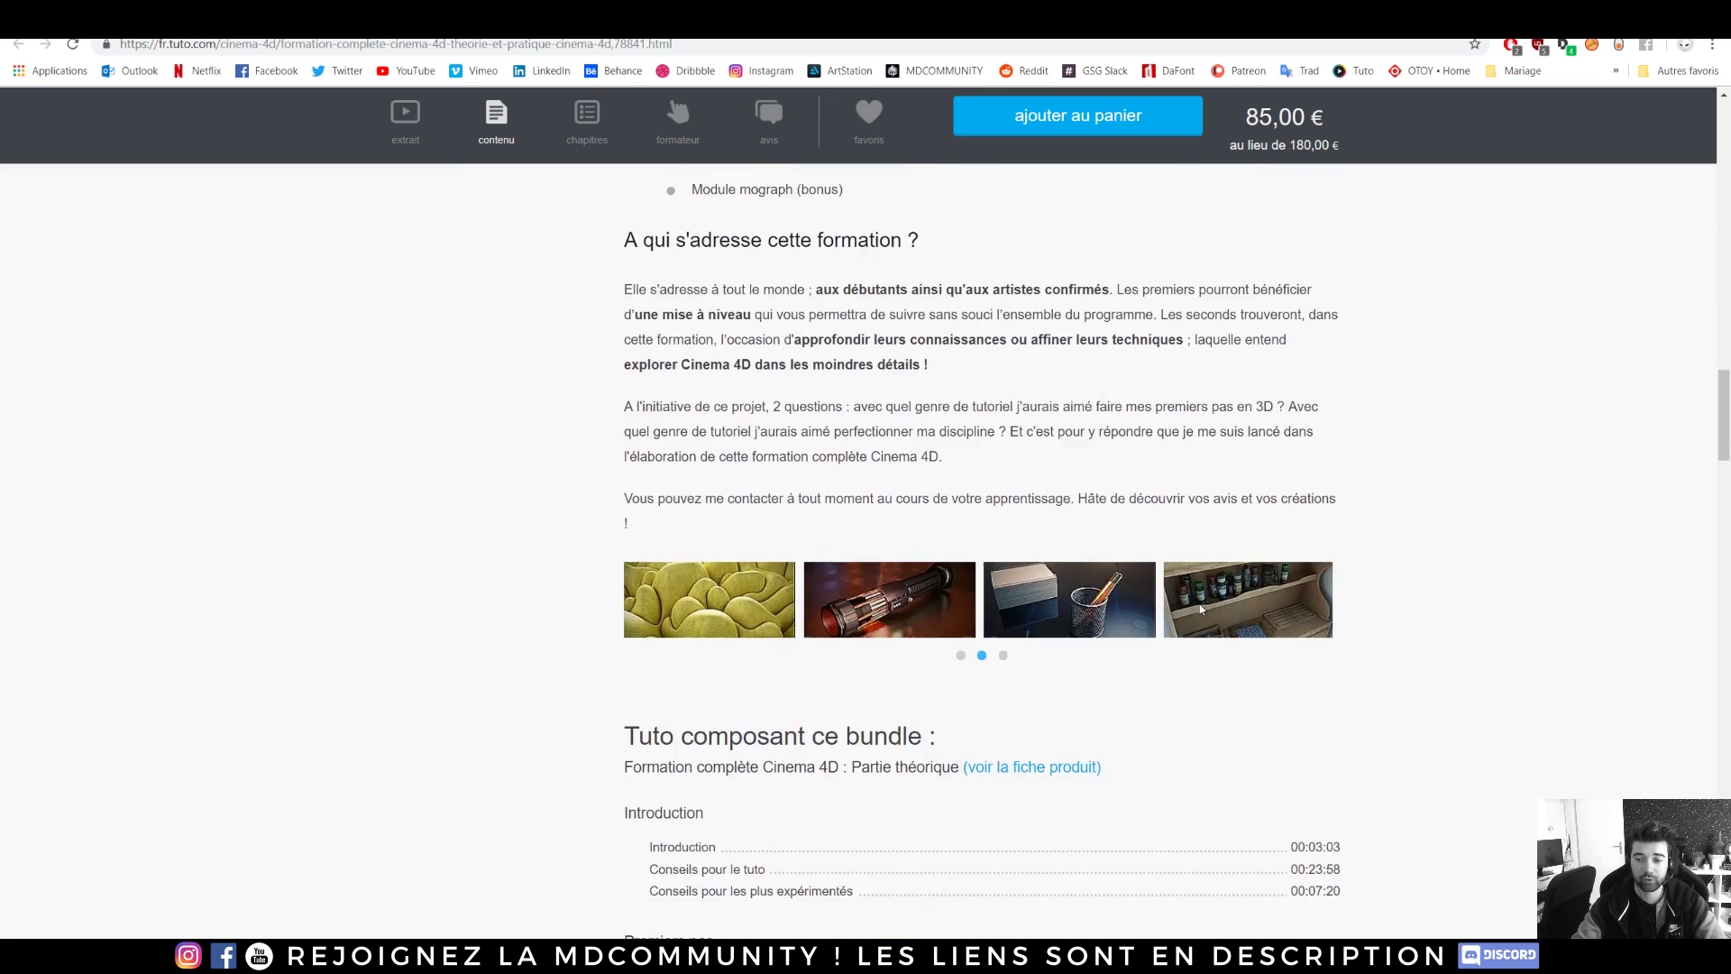
{"action": "scroll", "coordinate": [1079, 521], "scroll_direction": "up", "scroll_amount": 3}
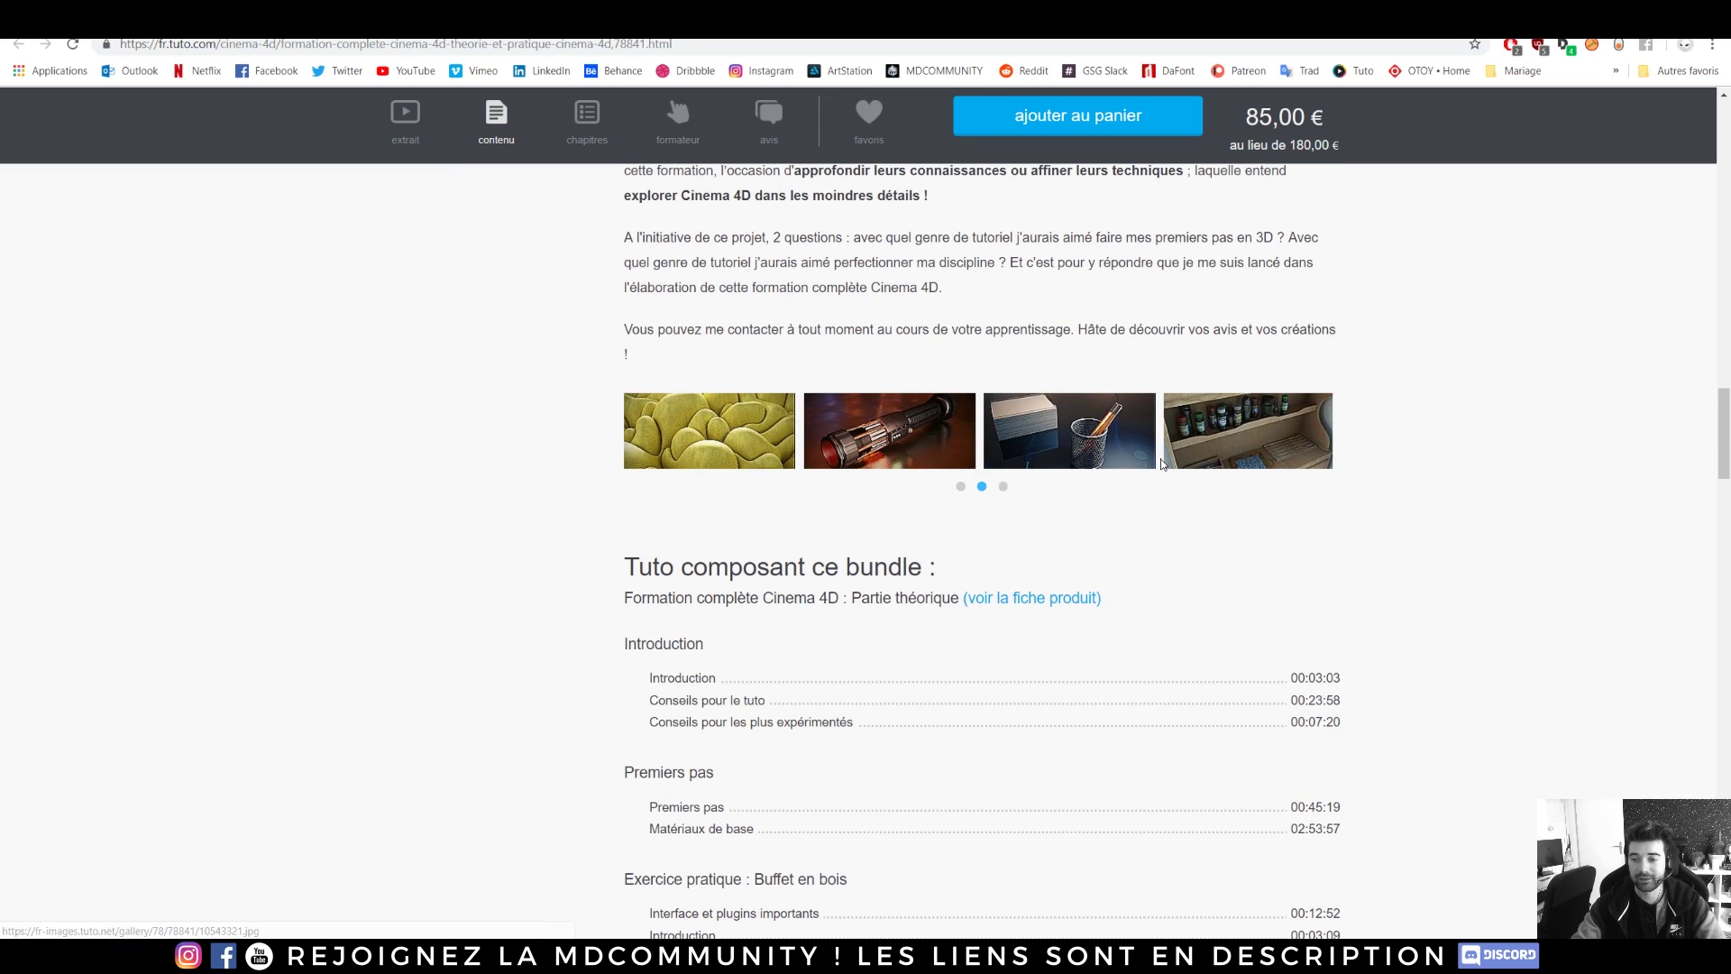
{"action": "left_click", "coordinate": [1273, 445]}
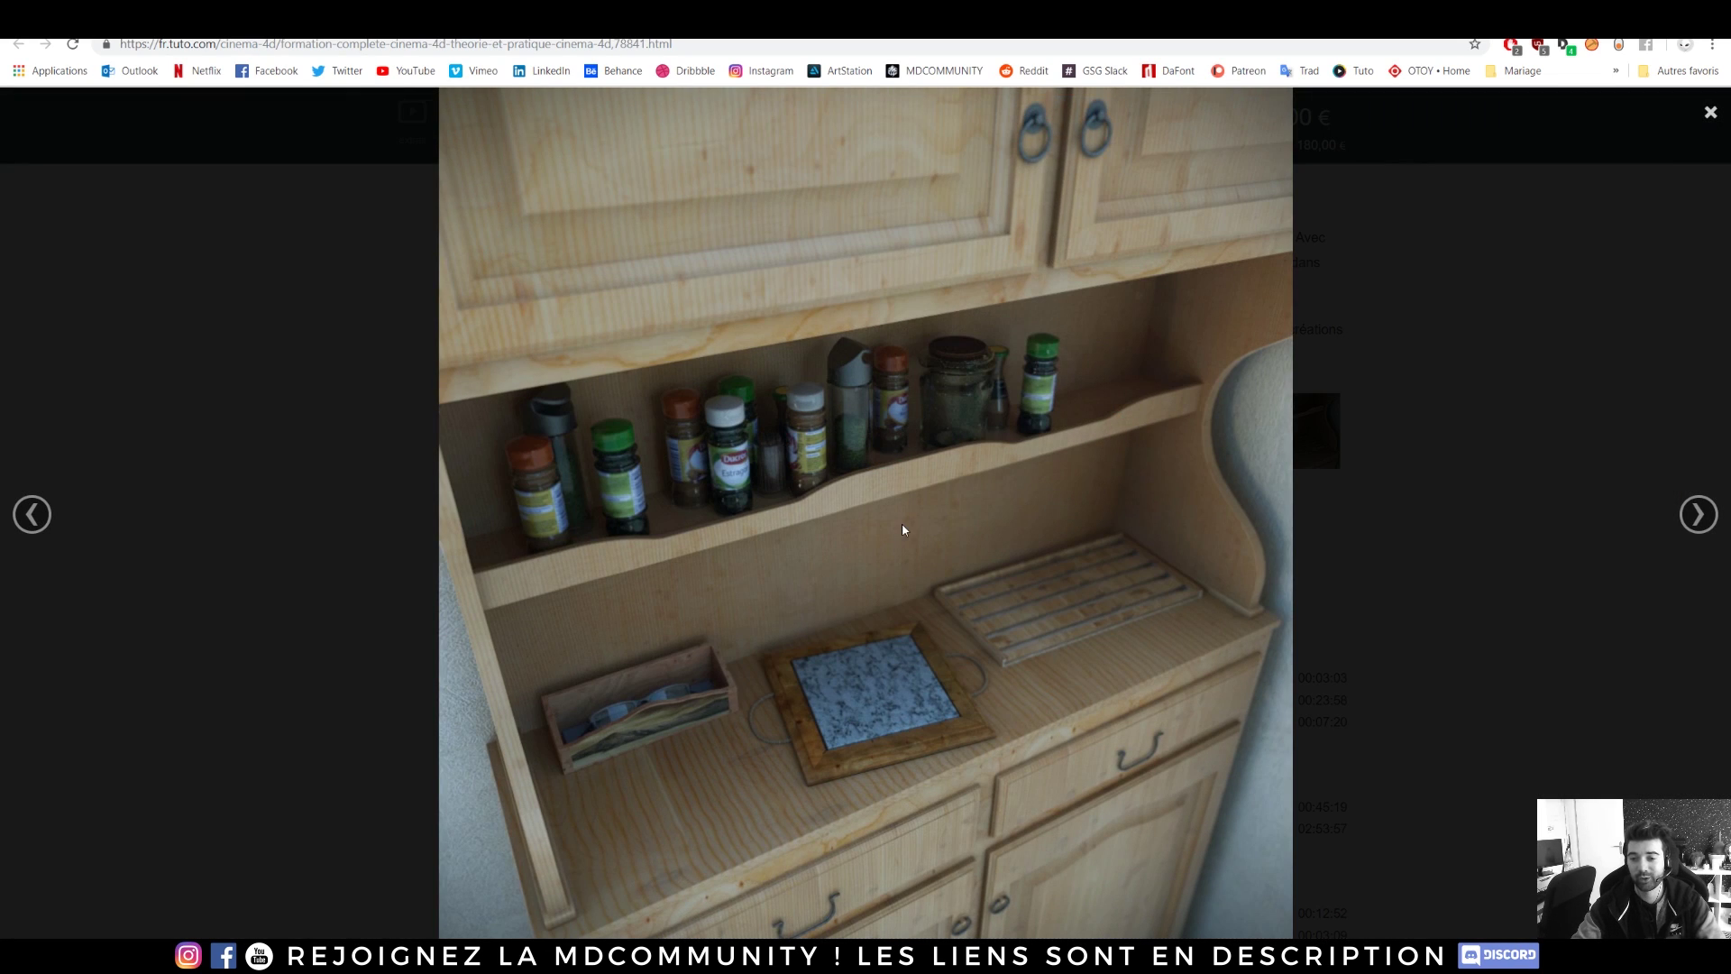
{"action": "left_click", "coordinate": [1699, 515]}
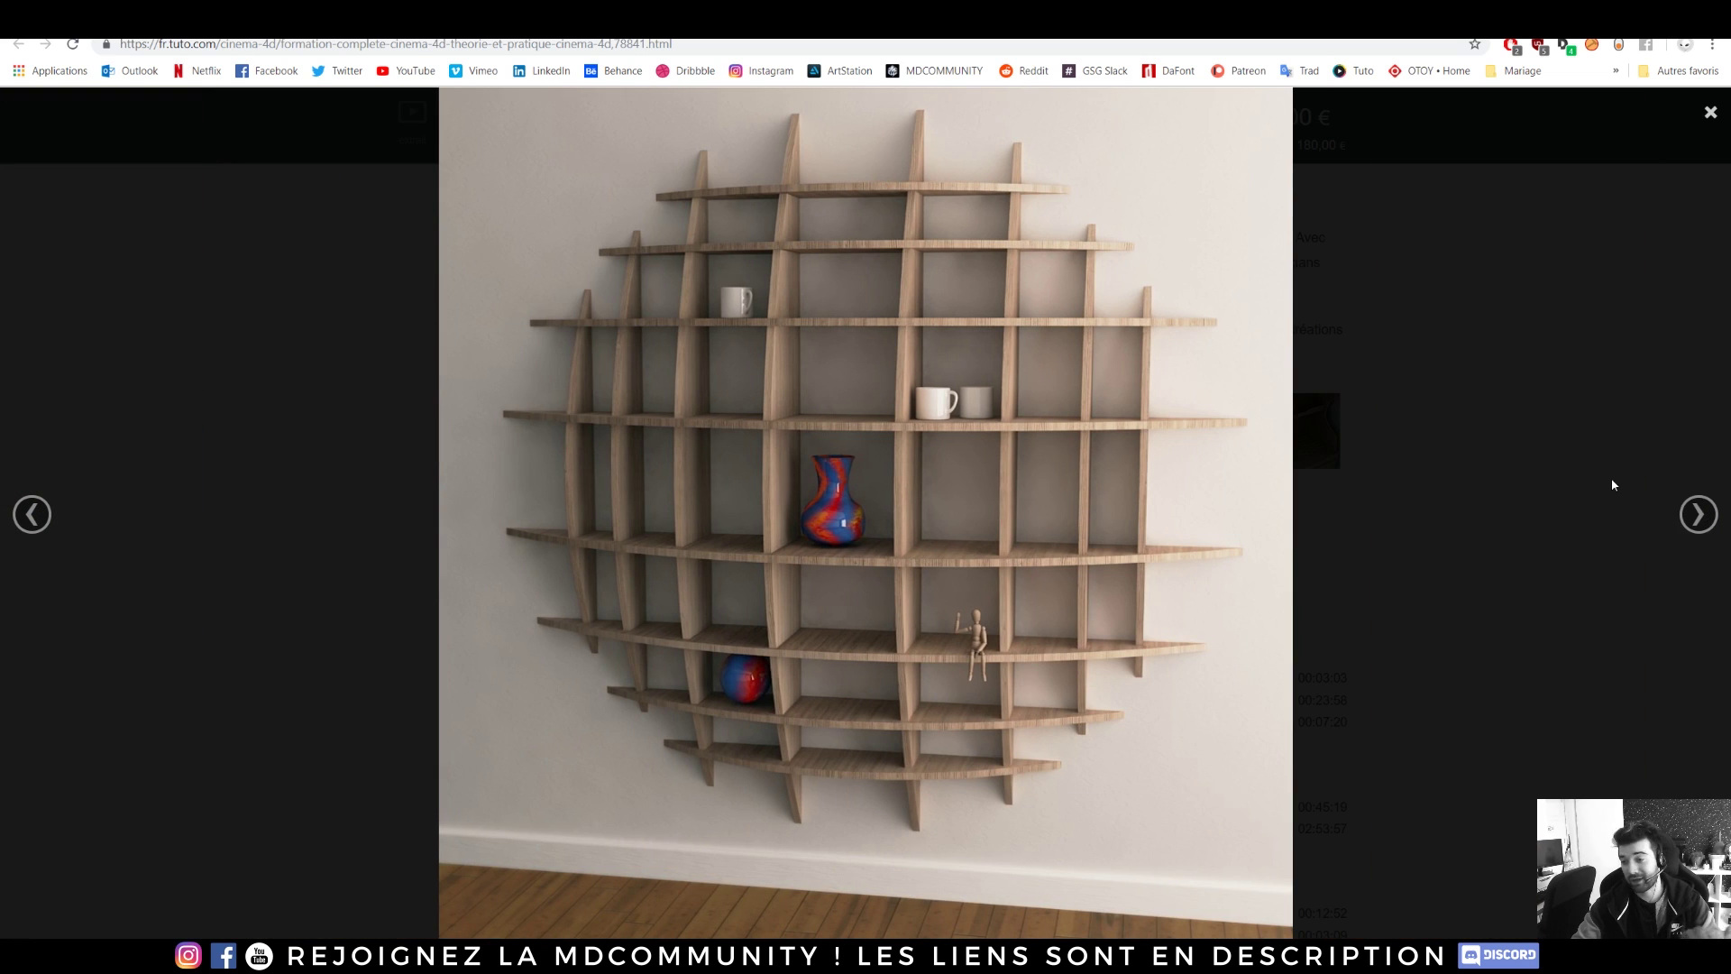
{"action": "left_click", "coordinate": [1696, 512]}
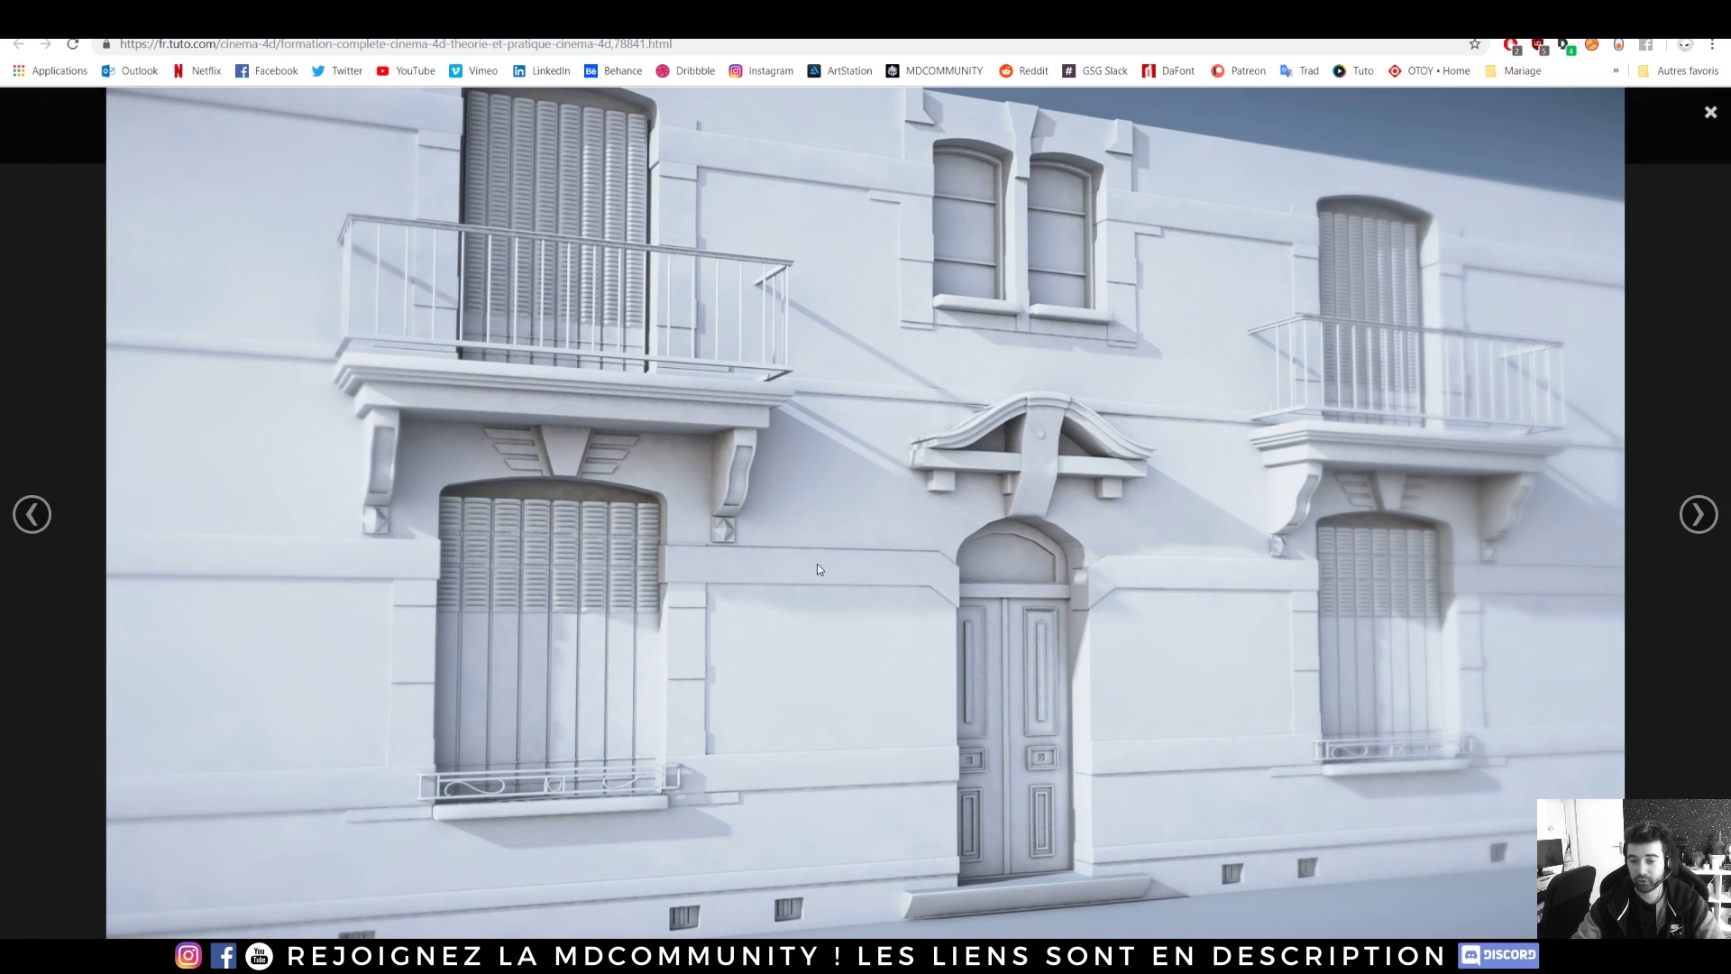
{"action": "left_click", "coordinate": [1712, 118]}
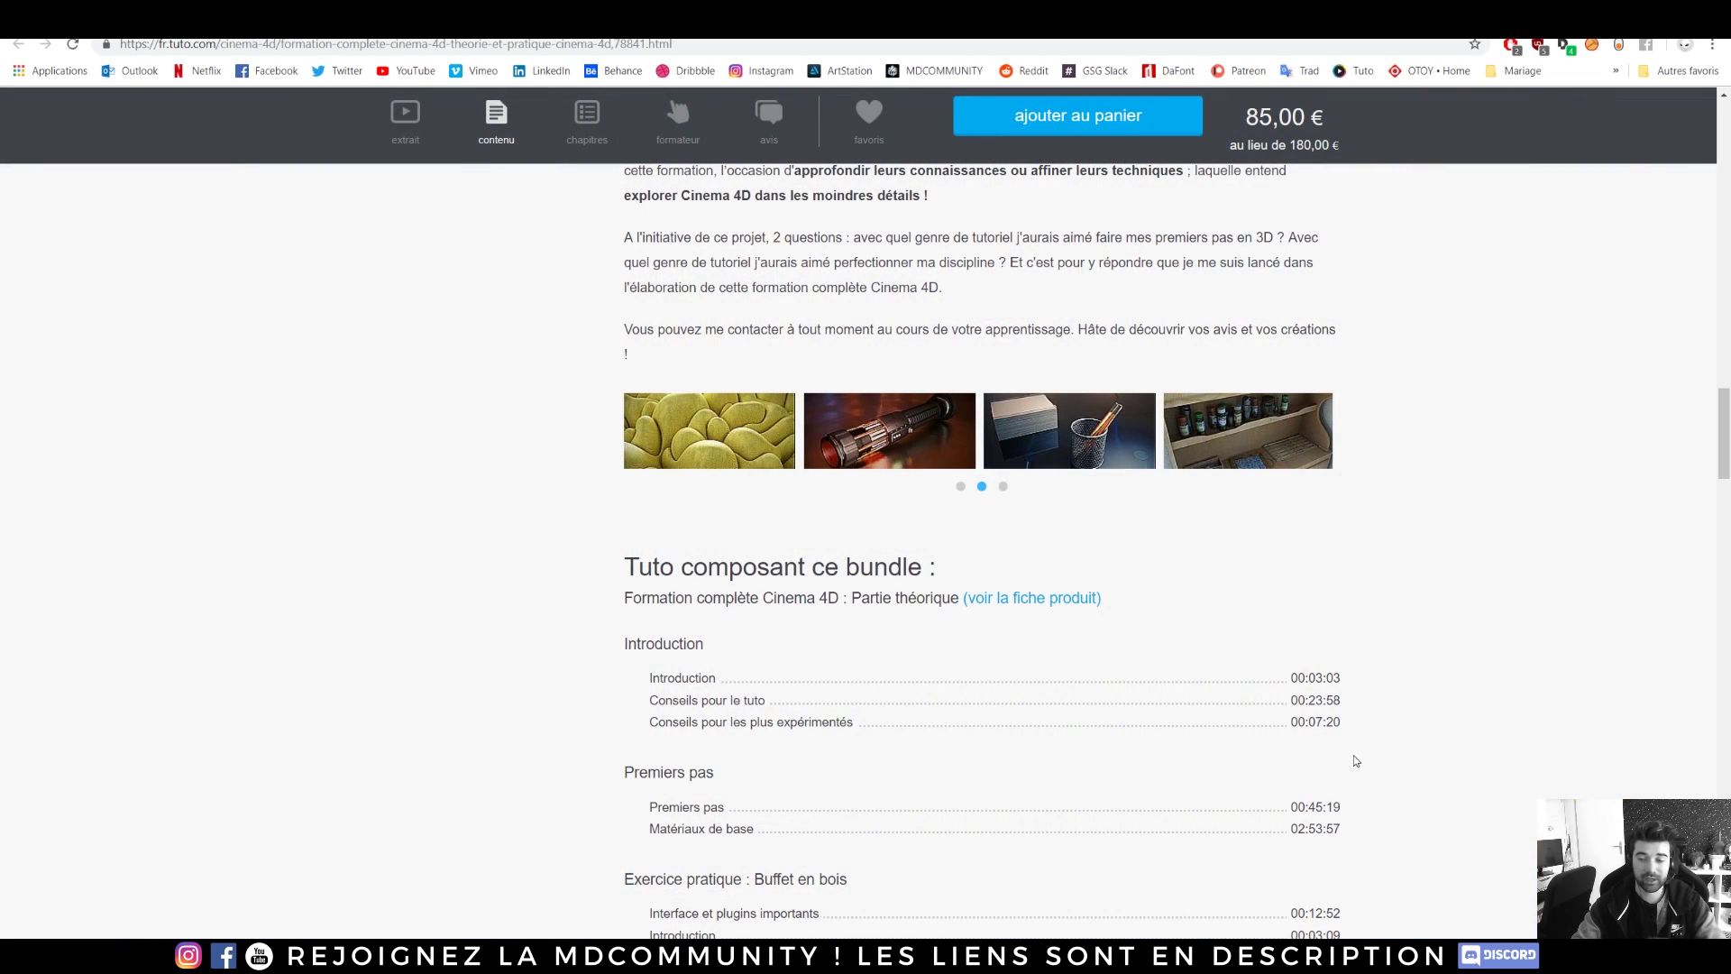
{"action": "scroll", "coordinate": [1357, 762], "scroll_direction": "up", "scroll_amount": 20}
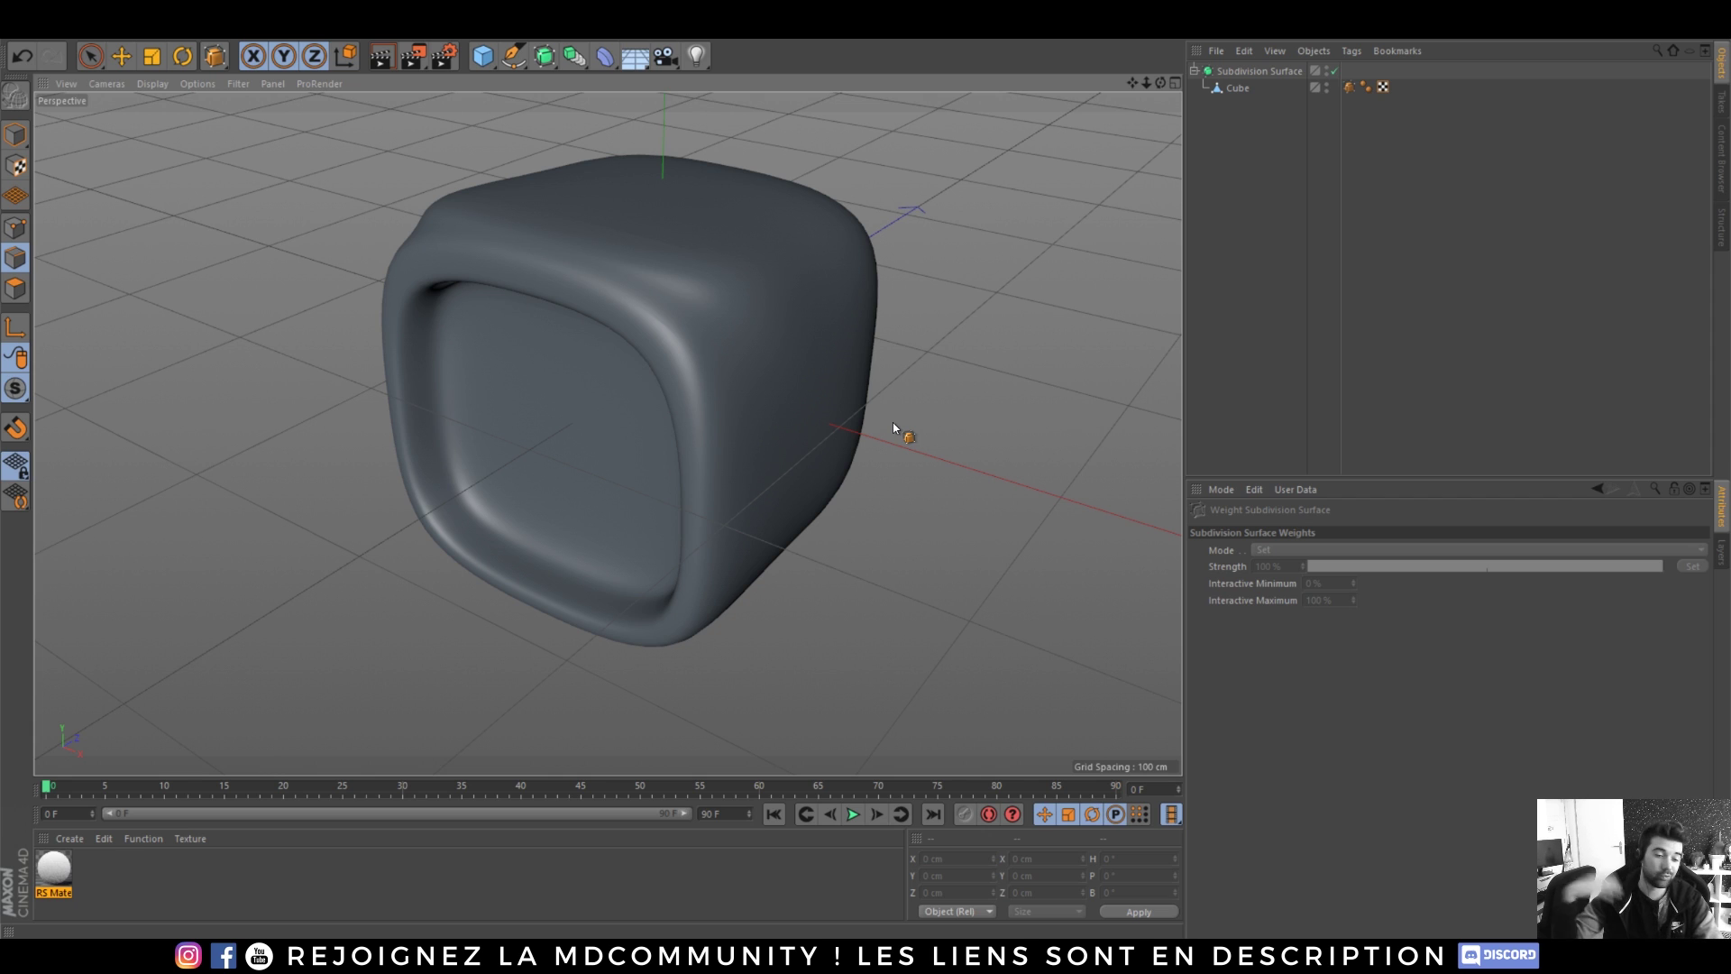
- Add a Circle spline in an empty scene
{"action": "mouse_move", "coordinate": [716, 469]}
{"action": "left_mouse_down", "text": "alt"}
{"action": "mouse_move", "coordinate": [814, 424]}
{"action": "mouse_move", "coordinate": [635, 408]}
{"action": "mouse_move", "coordinate": [765, 494]}
{"action": "mouse_move", "coordinate": [694, 493]}
{"action": "mouse_move", "coordinate": [690, 473]}
{"action": "left_mouse_up", "text": "alt"}
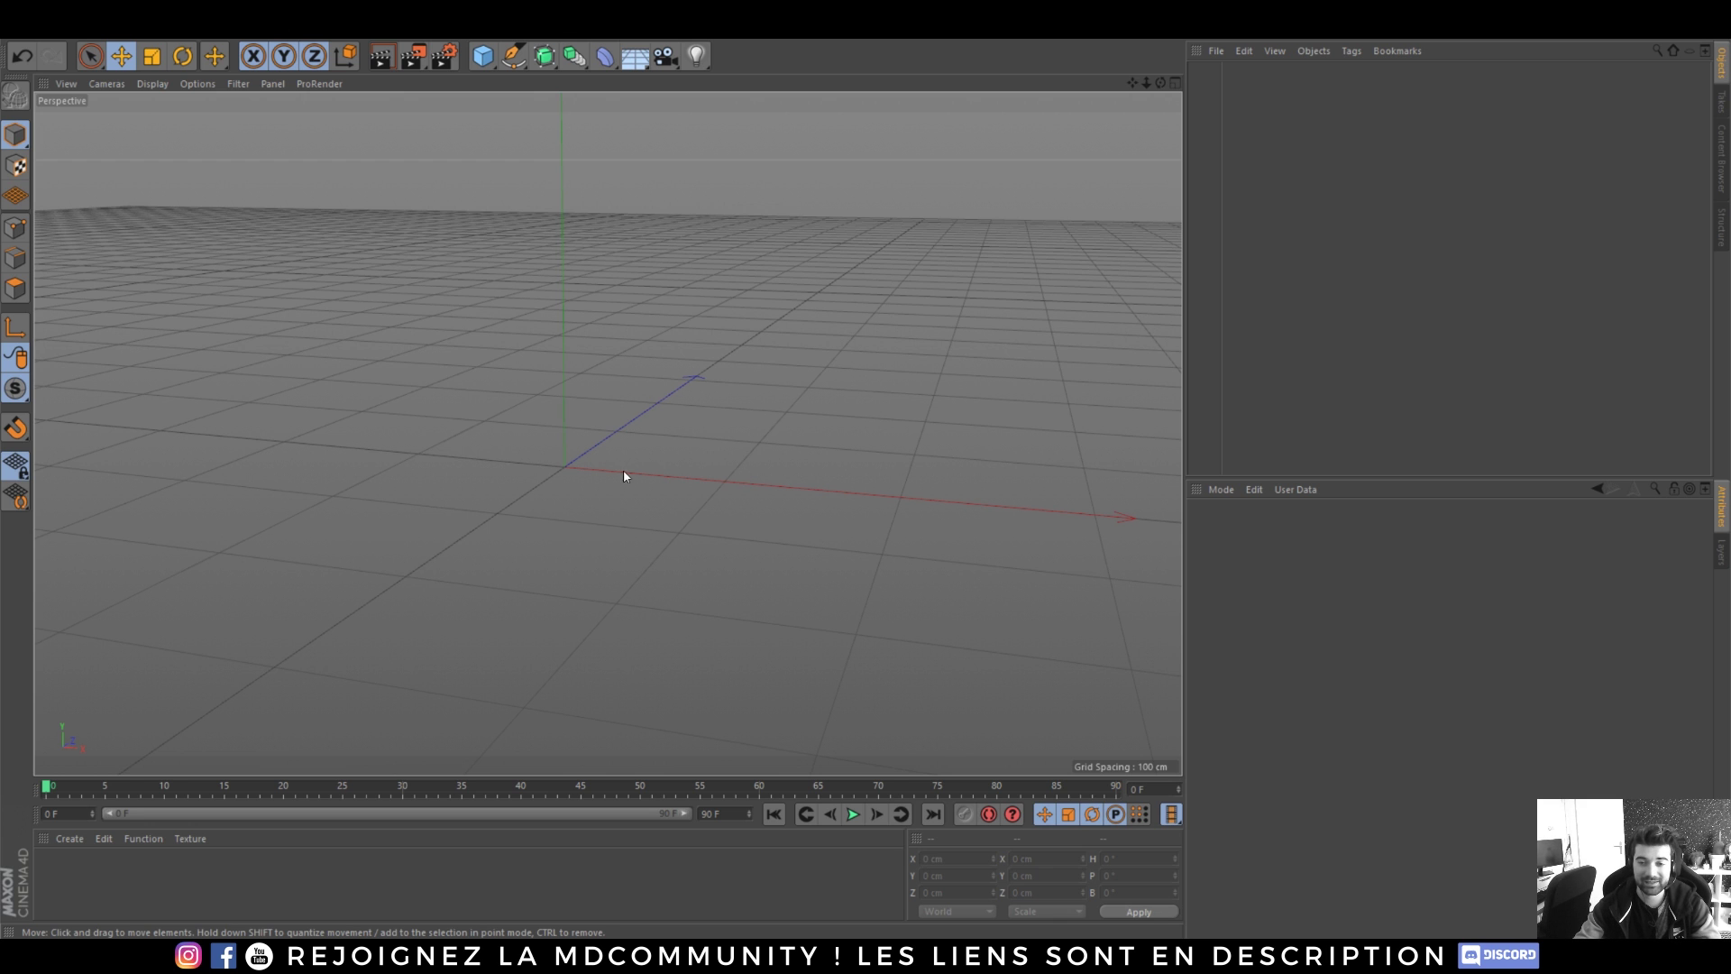
{"action": "left_click_drag", "start_coordinate": [625, 476], "coordinate": [686, 478], "text": "alt"}
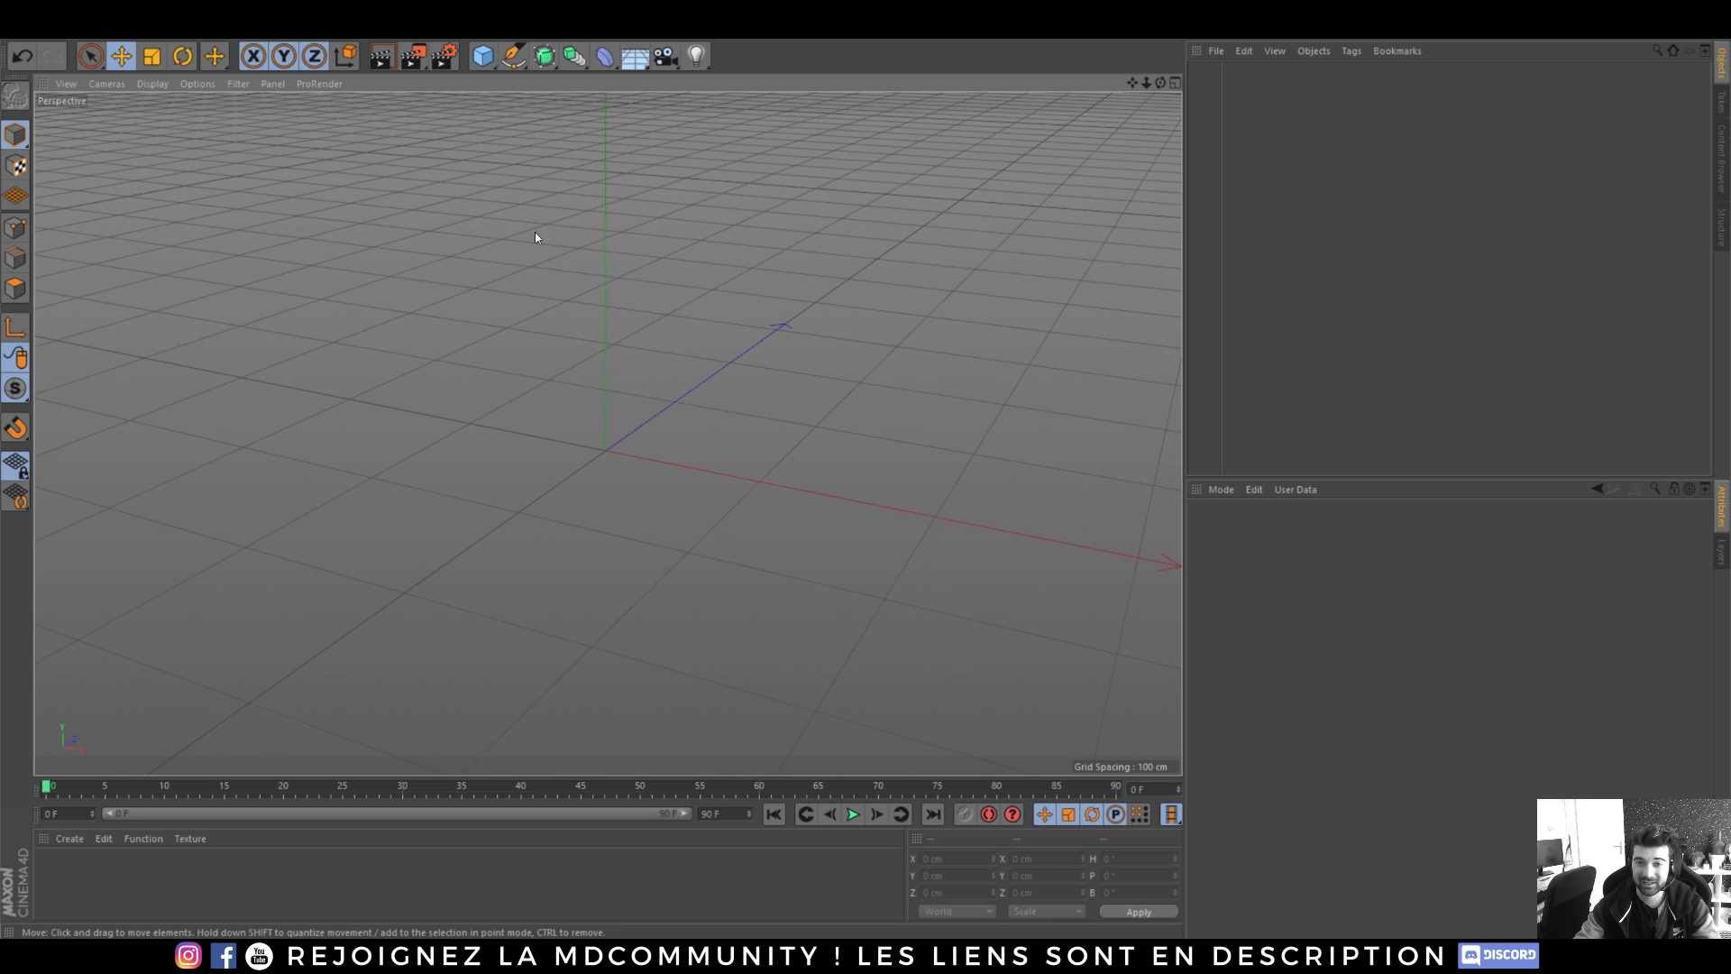
{"action": "left_click", "coordinate": [513, 56]}
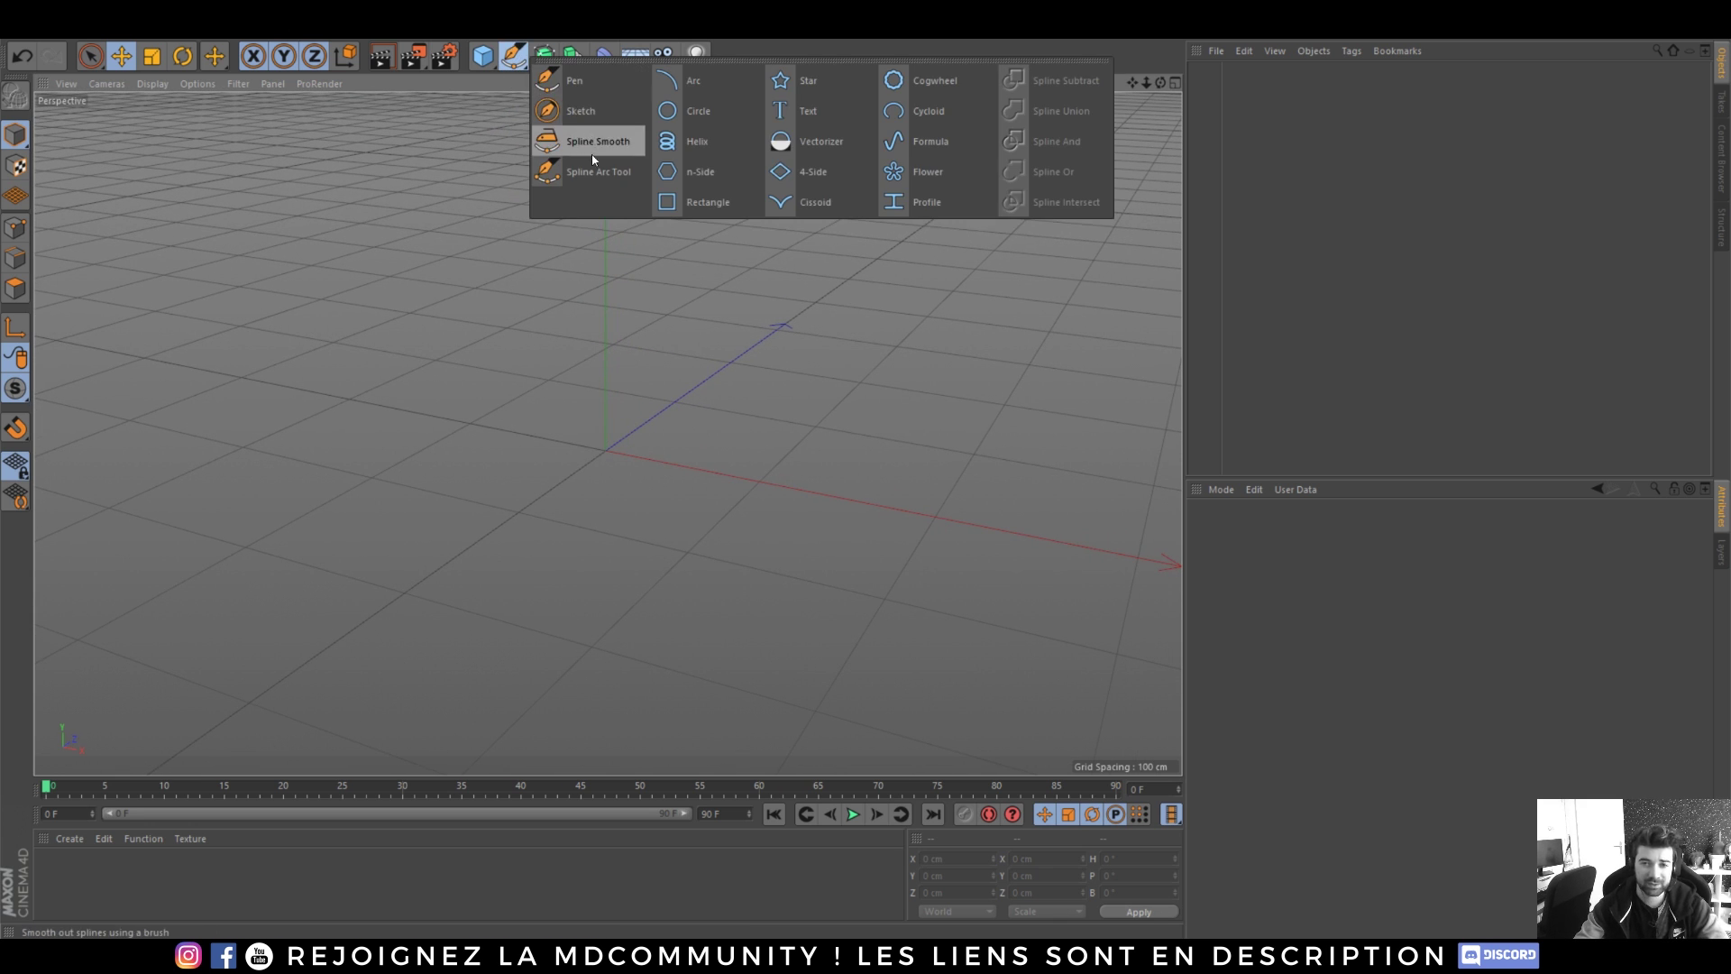
{"action": "left_click", "coordinate": [685, 115]}
{"action": "right_click_drag", "start_coordinate": [629, 419], "coordinate": [587, 544], "text": "alt"}
{"action": "left_click_drag", "start_coordinate": [587, 545], "coordinate": [592, 494], "text": "alt"}
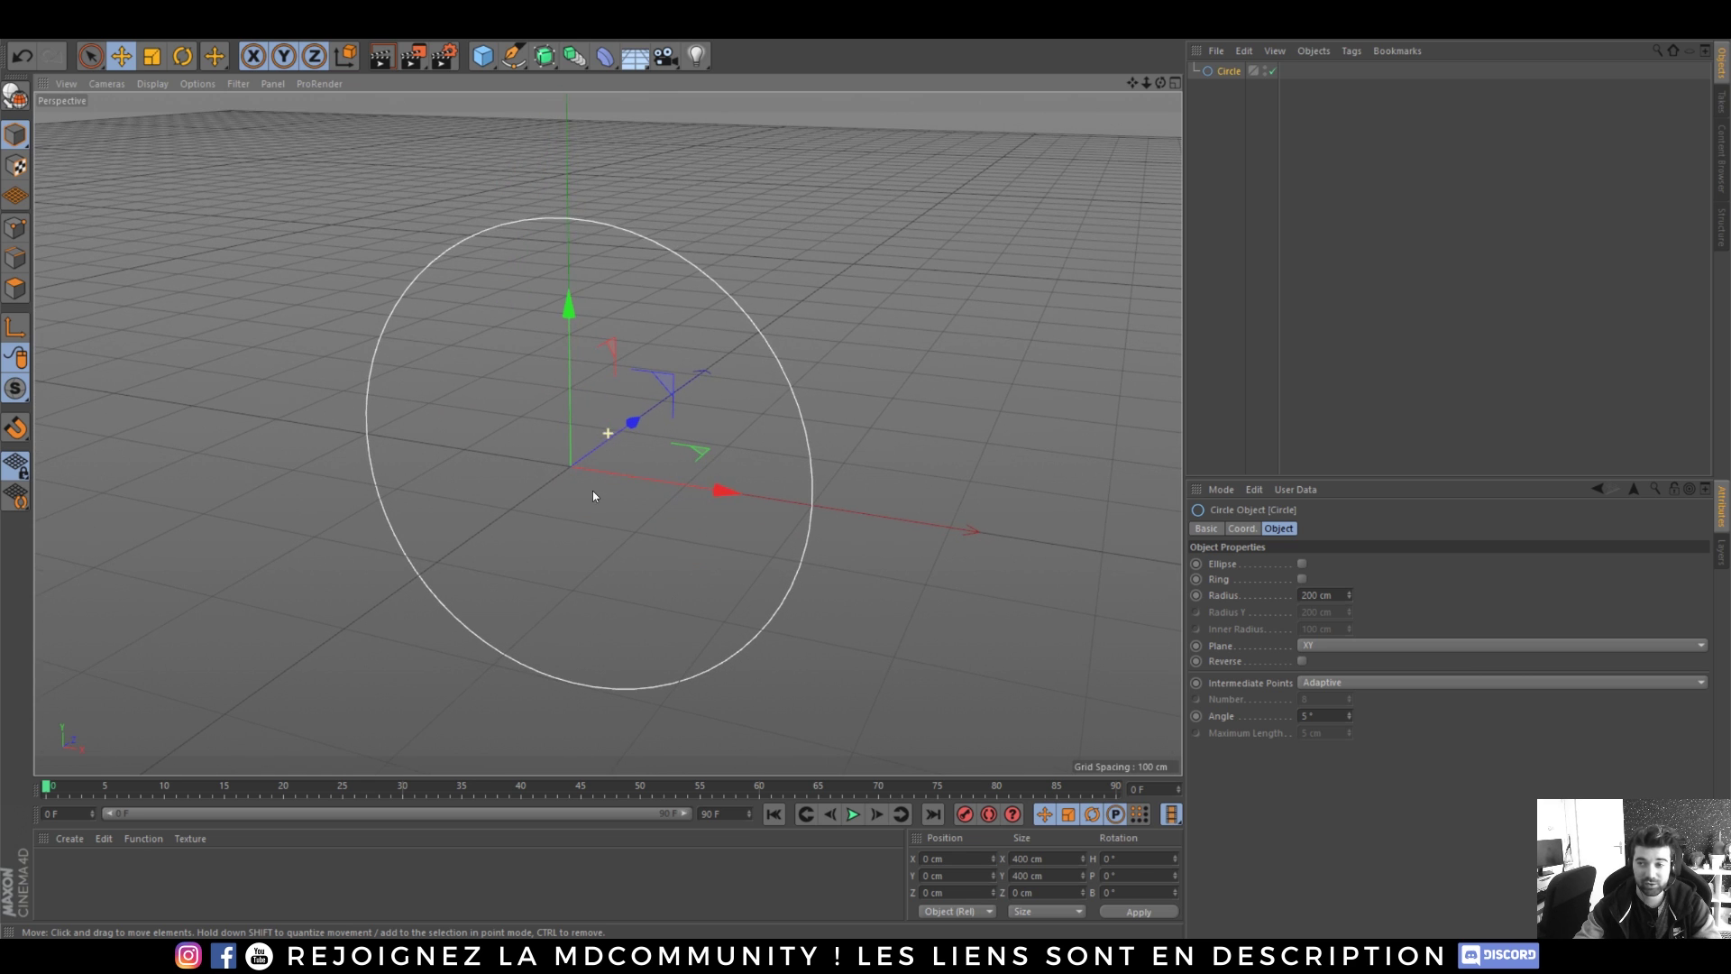
- Place the circle inside an Extrude generator
{"action": "left_click", "coordinate": [544, 56]}
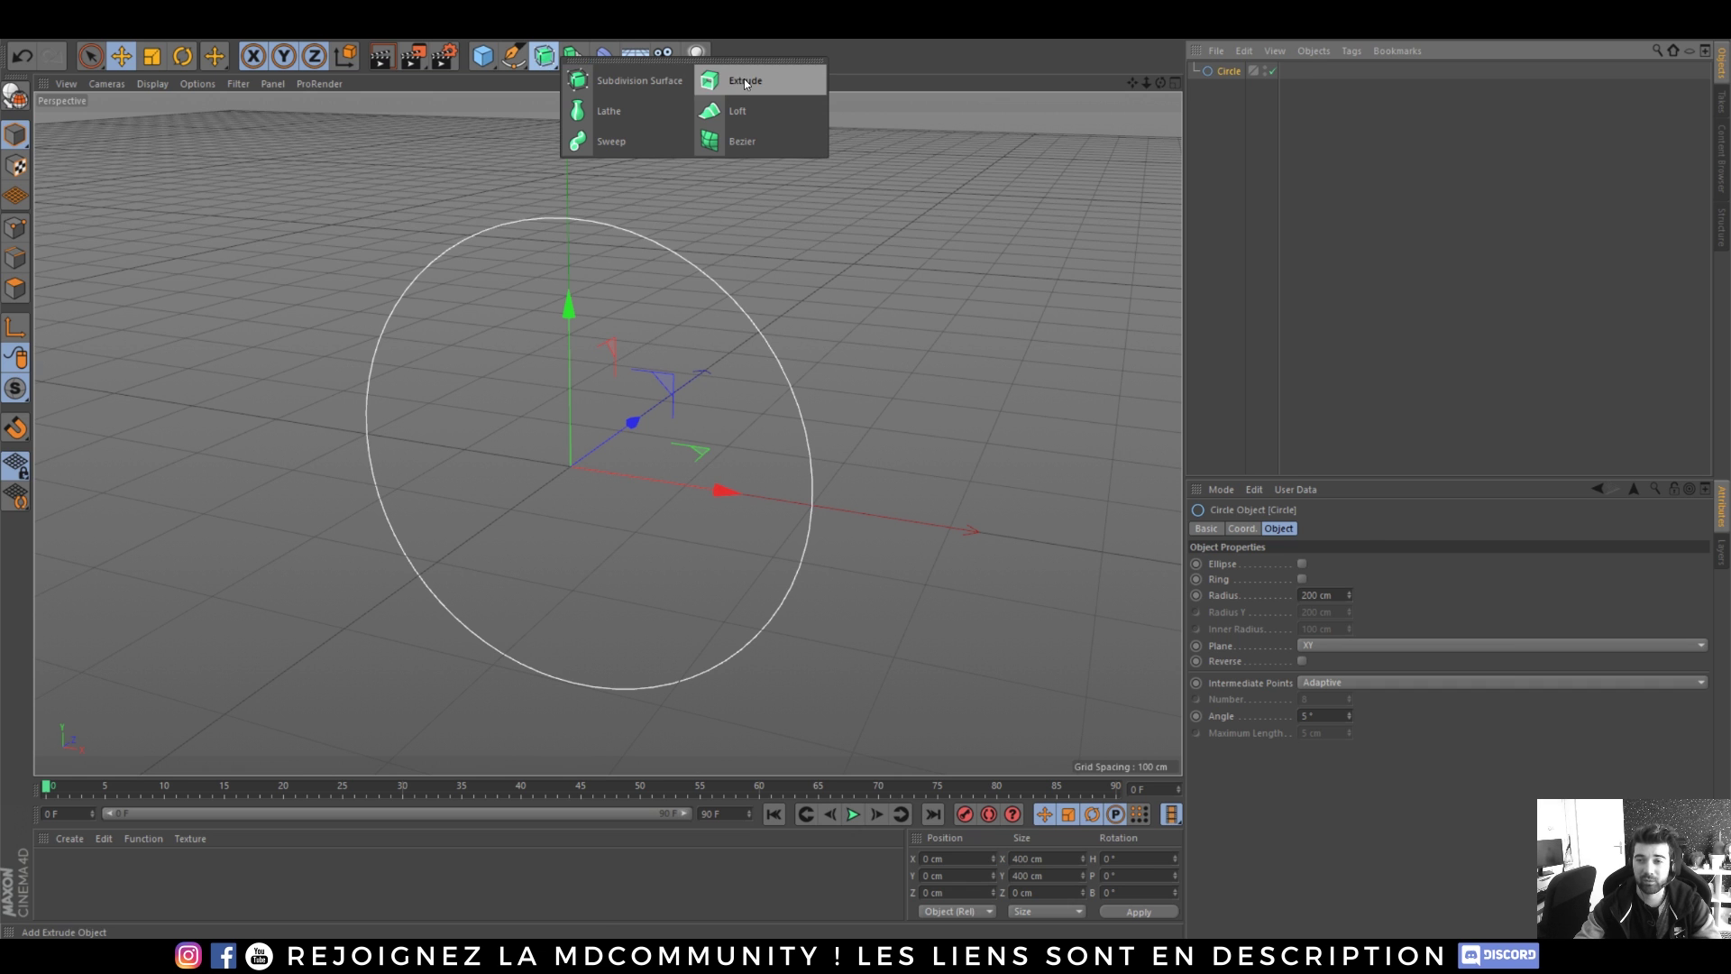
{"action": "left_click", "coordinate": [712, 80], "text": "alt"}
{"action": "mouse_move", "coordinate": [597, 393]}
{"action": "left_mouse_down", "text": "alt"}
{"action": "mouse_move", "coordinate": [500, 418]}
{"action": "mouse_move", "coordinate": [606, 400]}
{"action": "left_mouse_up", "text": "alt"}
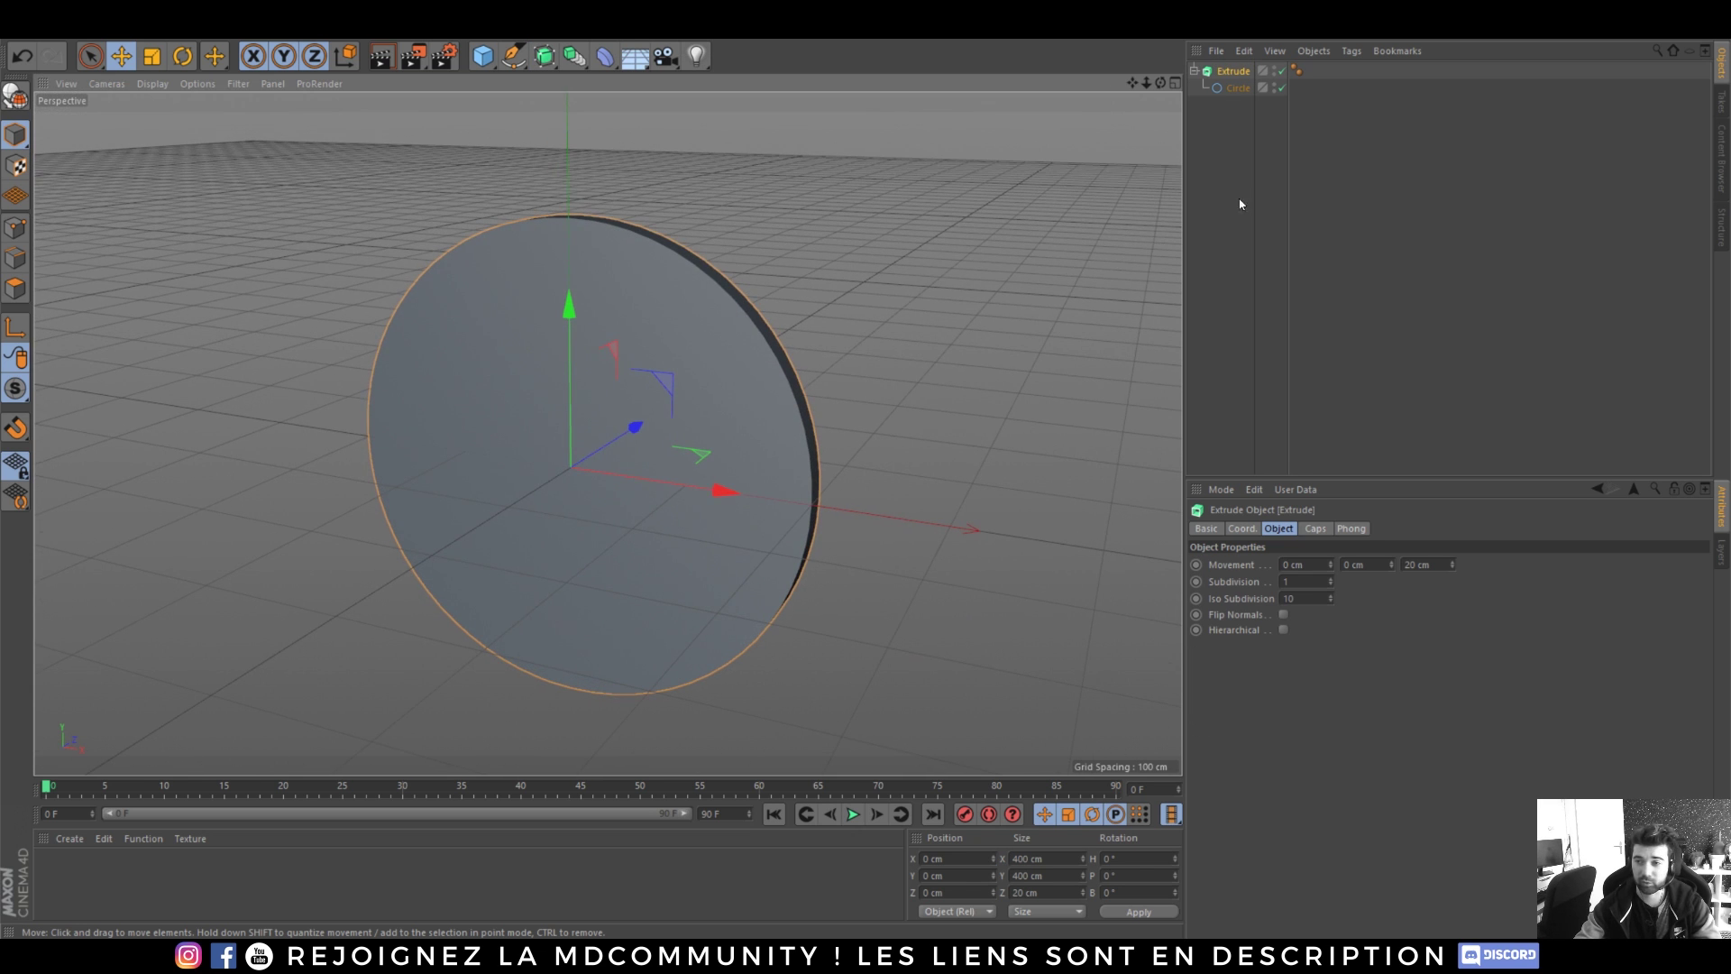
- Set the Extrude's start and end to Fillet Cap with 3 steps each
{"action": "left_click", "coordinate": [1316, 528]}
{"action": "scroll", "coordinate": [1355, 565], "scroll_direction": "down", "scroll_amount": 2}
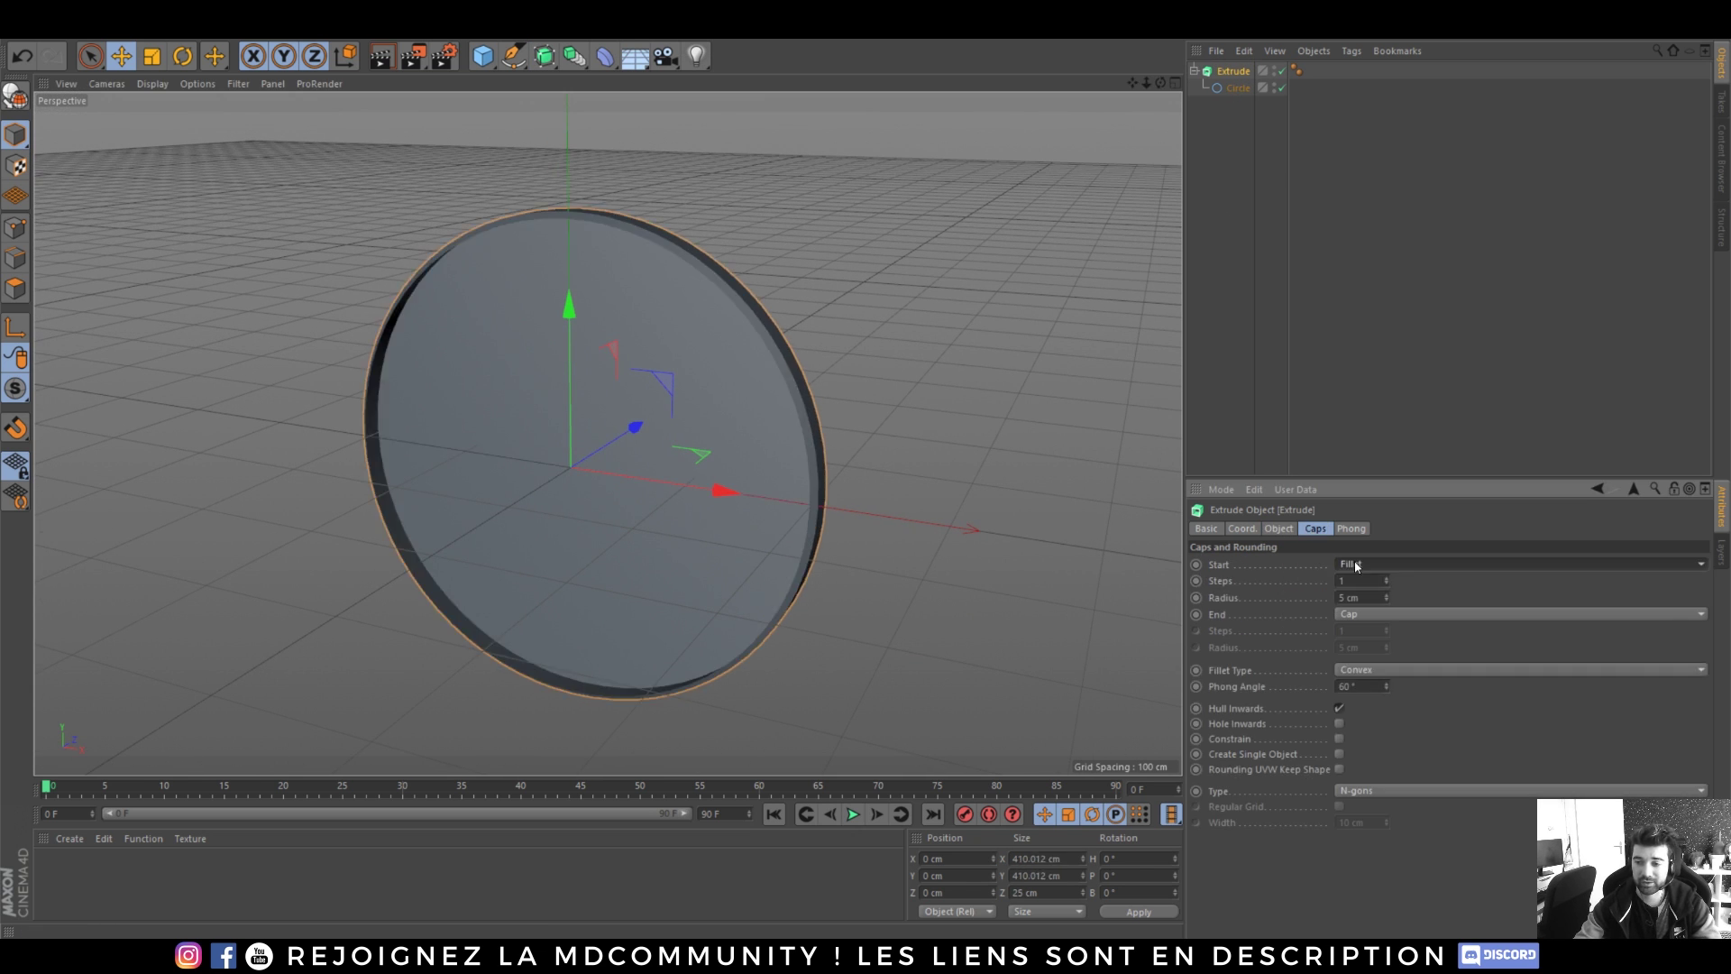
{"action": "scroll", "coordinate": [1360, 613], "scroll_direction": "down", "scroll_amount": 2}
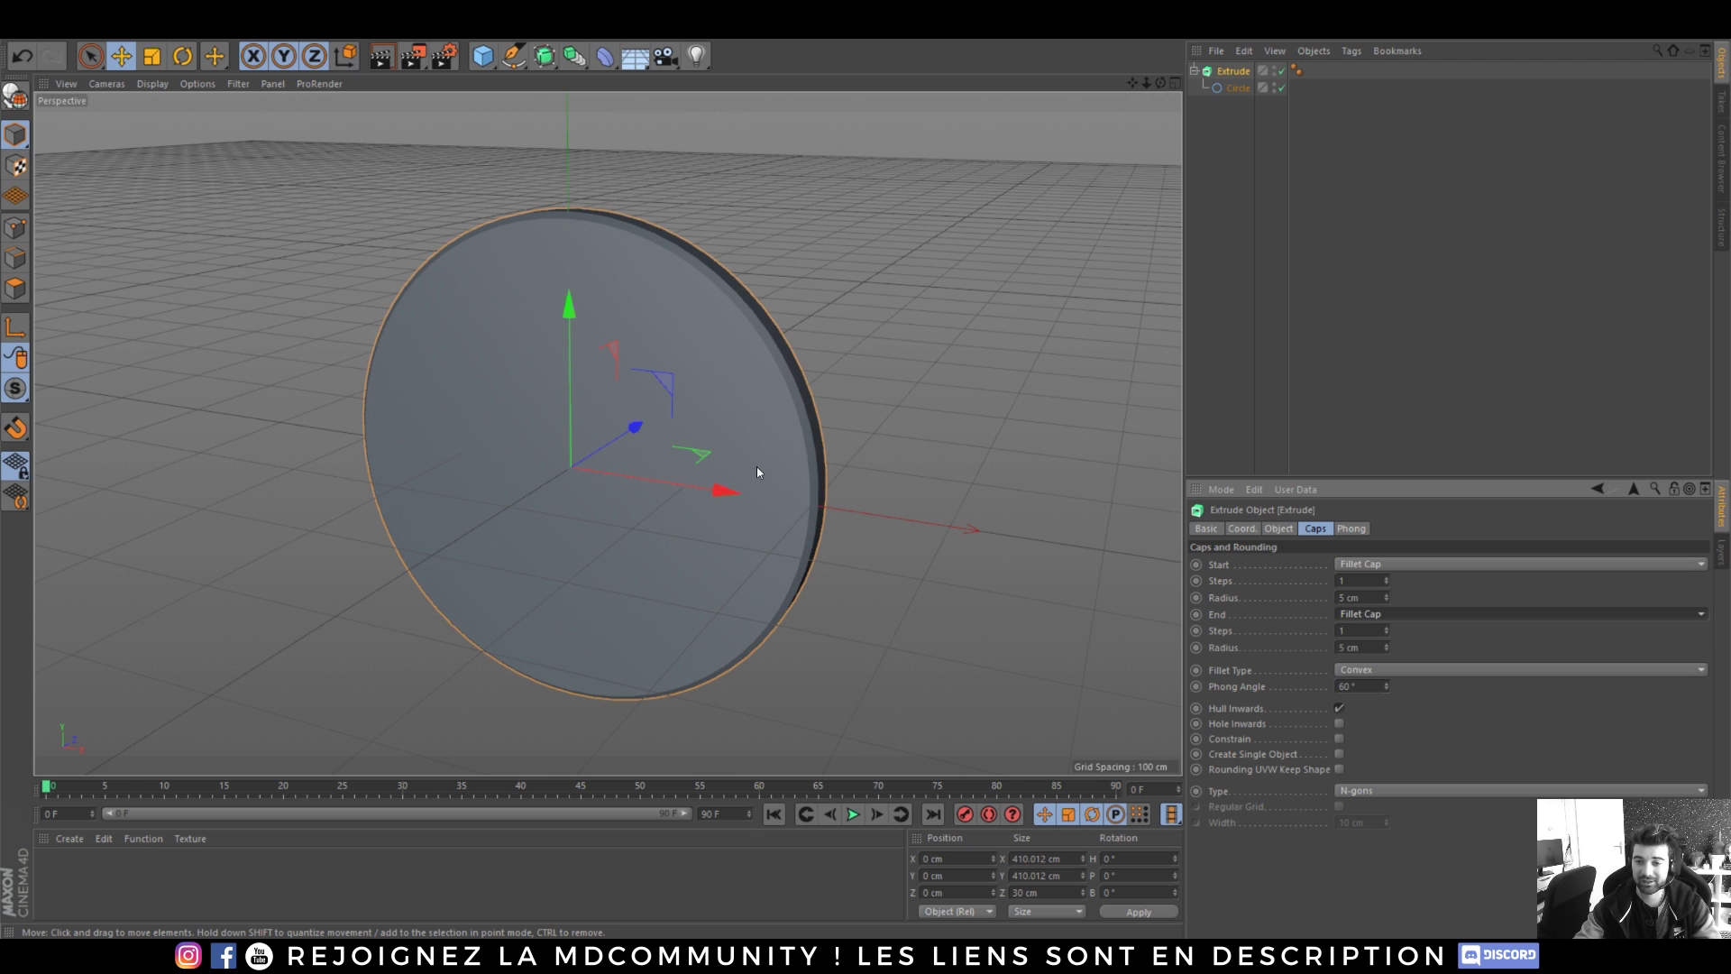
{"action": "mouse_move", "coordinate": [756, 467]}
{"action": "left_mouse_down", "text": "alt"}
{"action": "mouse_move", "coordinate": [673, 475]}
{"action": "mouse_move", "coordinate": [731, 534]}
{"action": "mouse_move", "coordinate": [726, 484]}
{"action": "left_mouse_up", "text": "alt"}
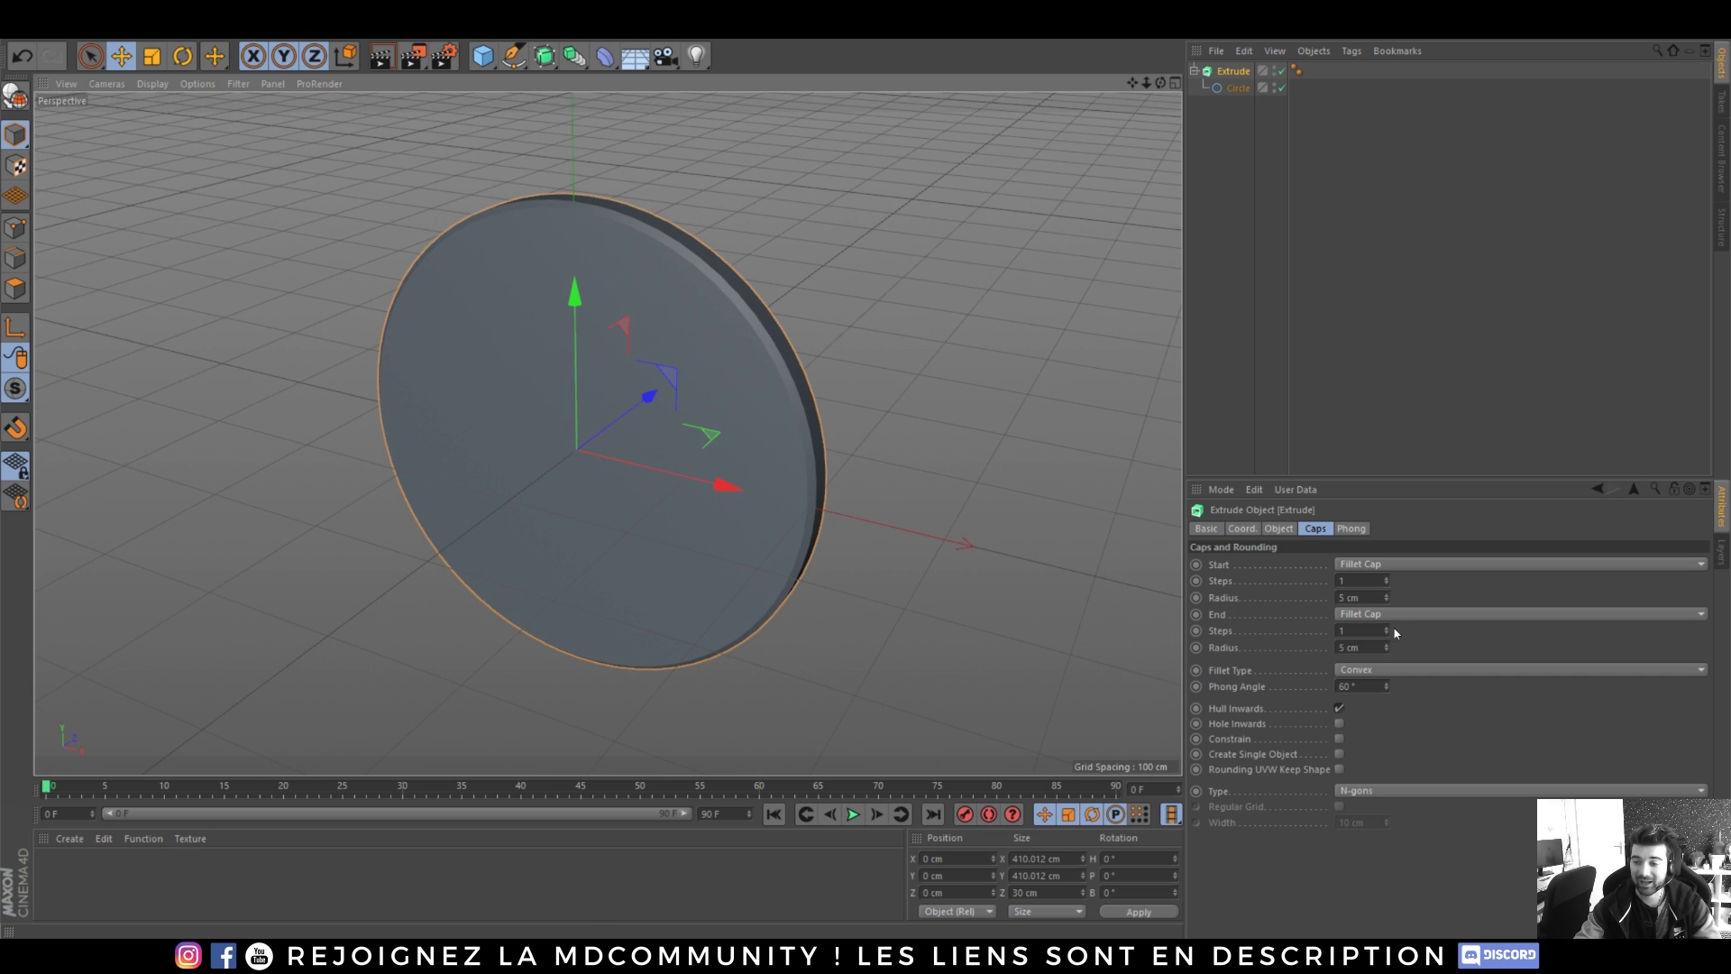
{"action": "left_click_drag", "start_coordinate": [1364, 630], "coordinate": [1312, 579]}
{"action": "type", "text": "3"}
{"action": "key", "text": "Return"}
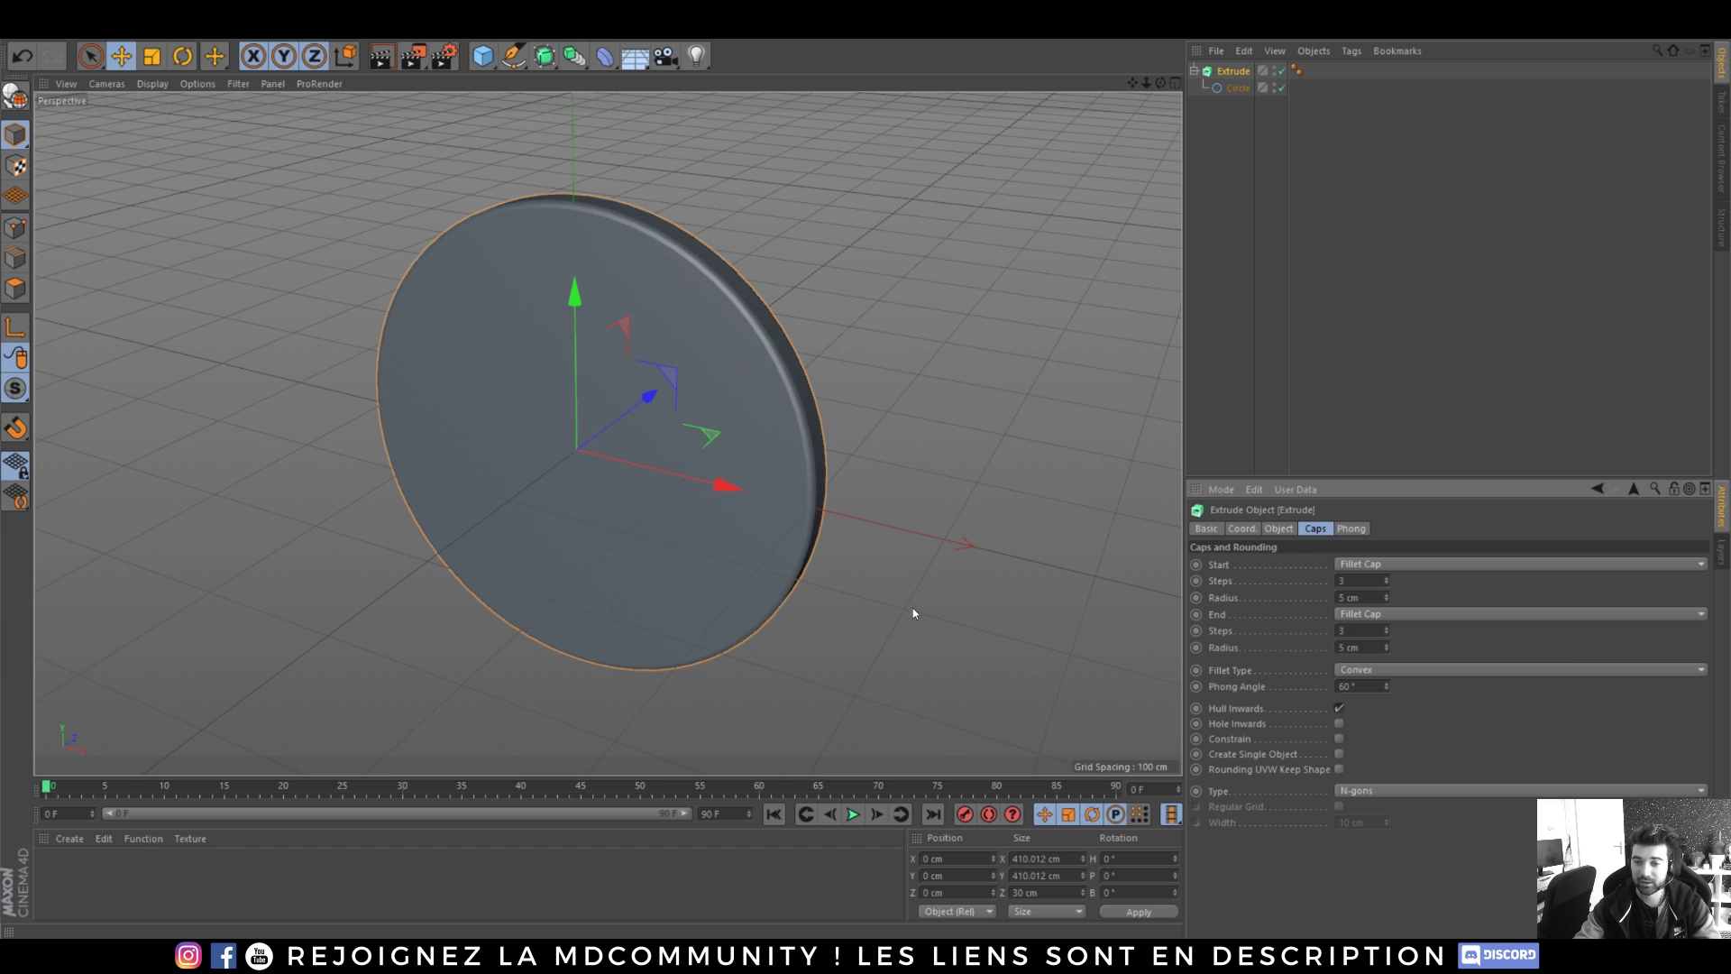
- Take the circle out of the Extrude and delete the Extrude generator
{"action": "scroll", "coordinate": [660, 451], "scroll_direction": "up", "scroll_amount": 3}
{"action": "left_click_drag", "start_coordinate": [720, 413], "coordinate": [811, 389], "text": "alt"}
{"action": "mouse_move", "coordinate": [1231, 88]}
{"action": "left_mouse_down"}
{"action": "mouse_move", "coordinate": [1226, 139]}
{"action": "mouse_move", "coordinate": [1225, 118]}
{"action": "left_mouse_up"}
{"action": "key", "text": "Delete"}
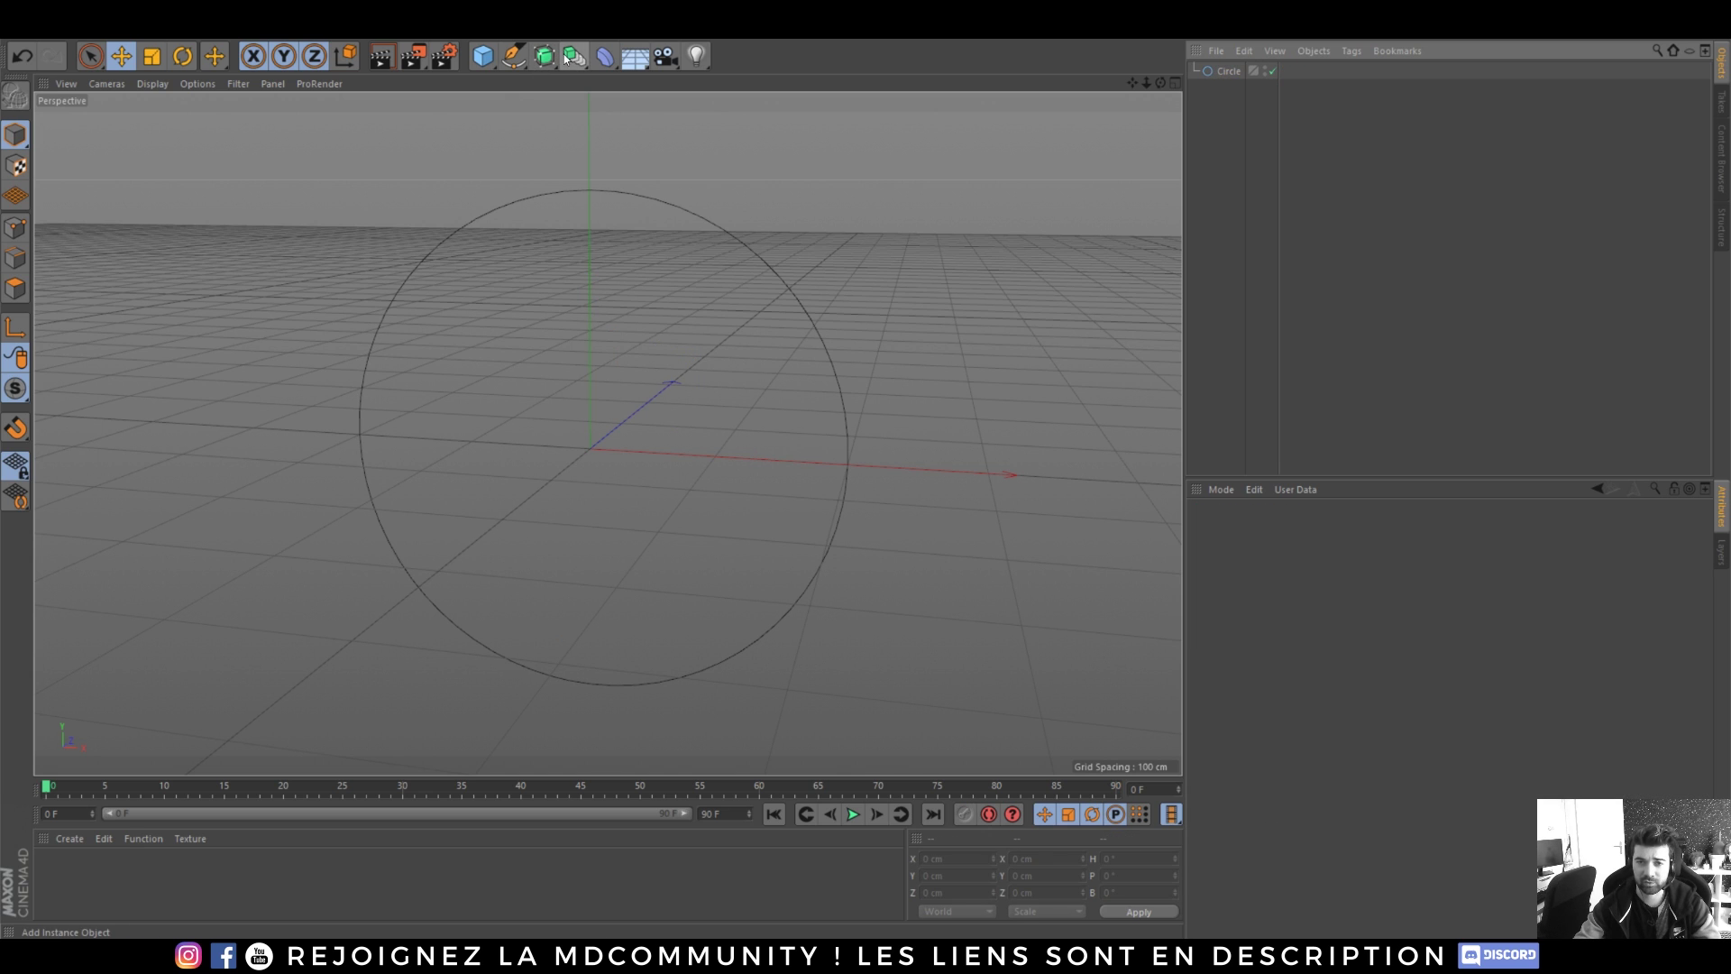
- Add a Sweep generator with the circle inside it and a duplicate of the circle outside it
{"action": "left_click", "coordinate": [577, 59]}
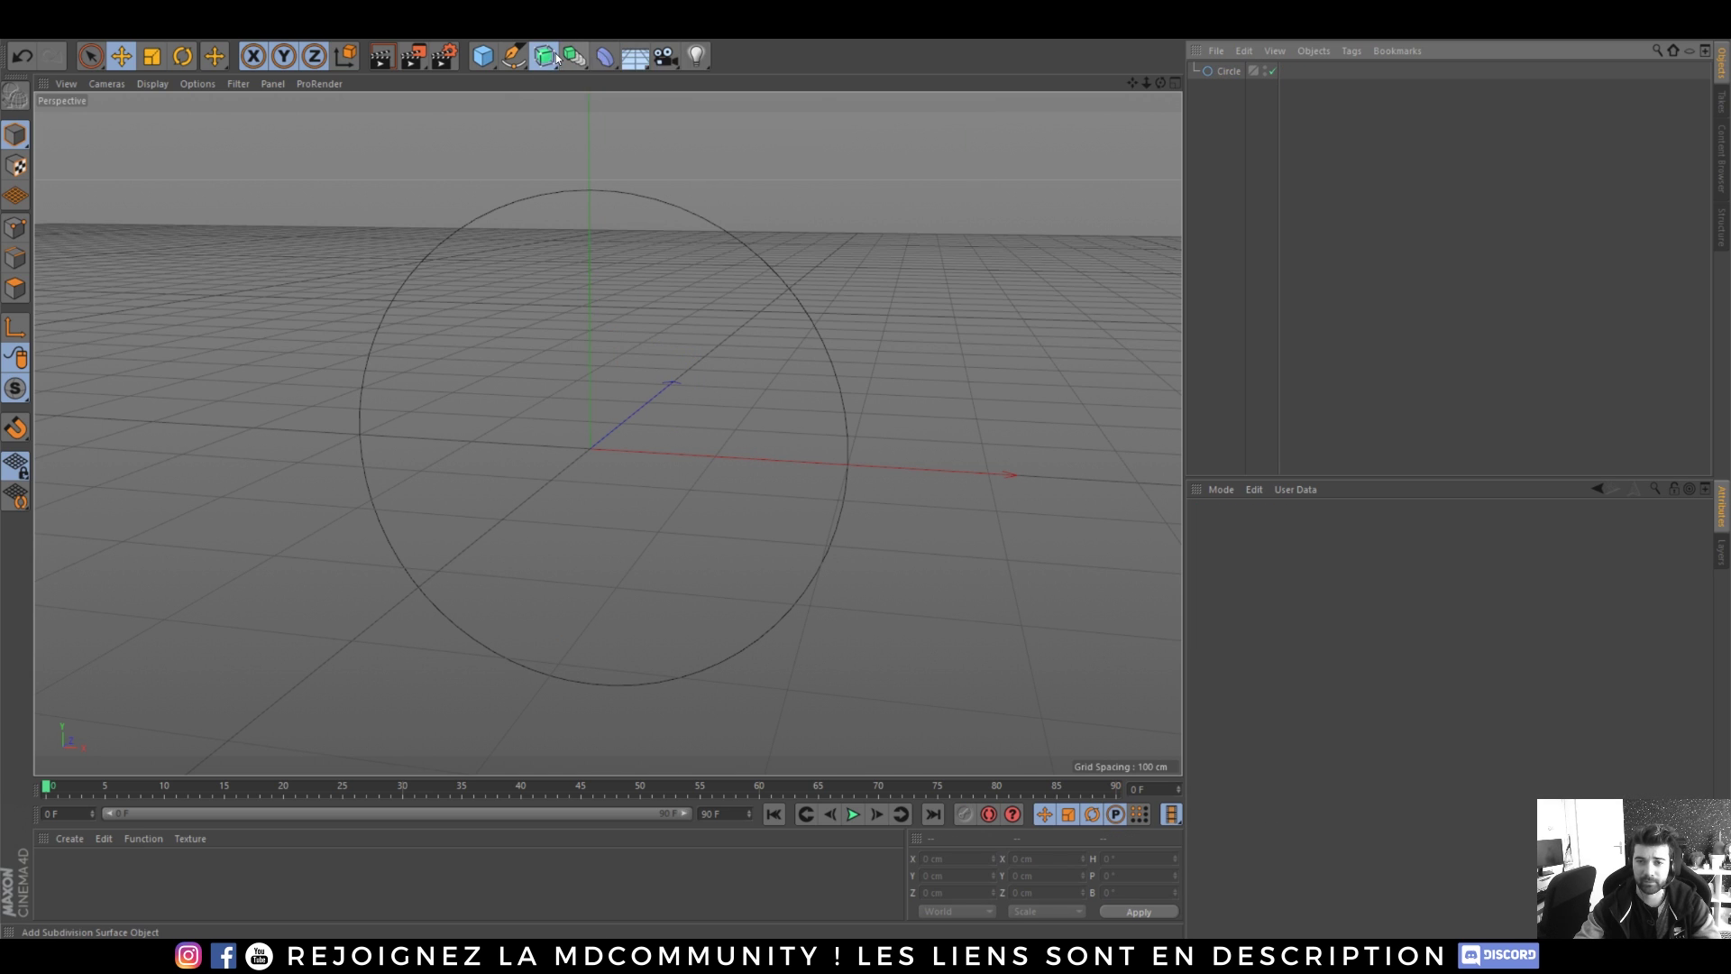
{"action": "left_click", "coordinate": [545, 56]}
{"action": "left_click", "coordinate": [611, 142]}
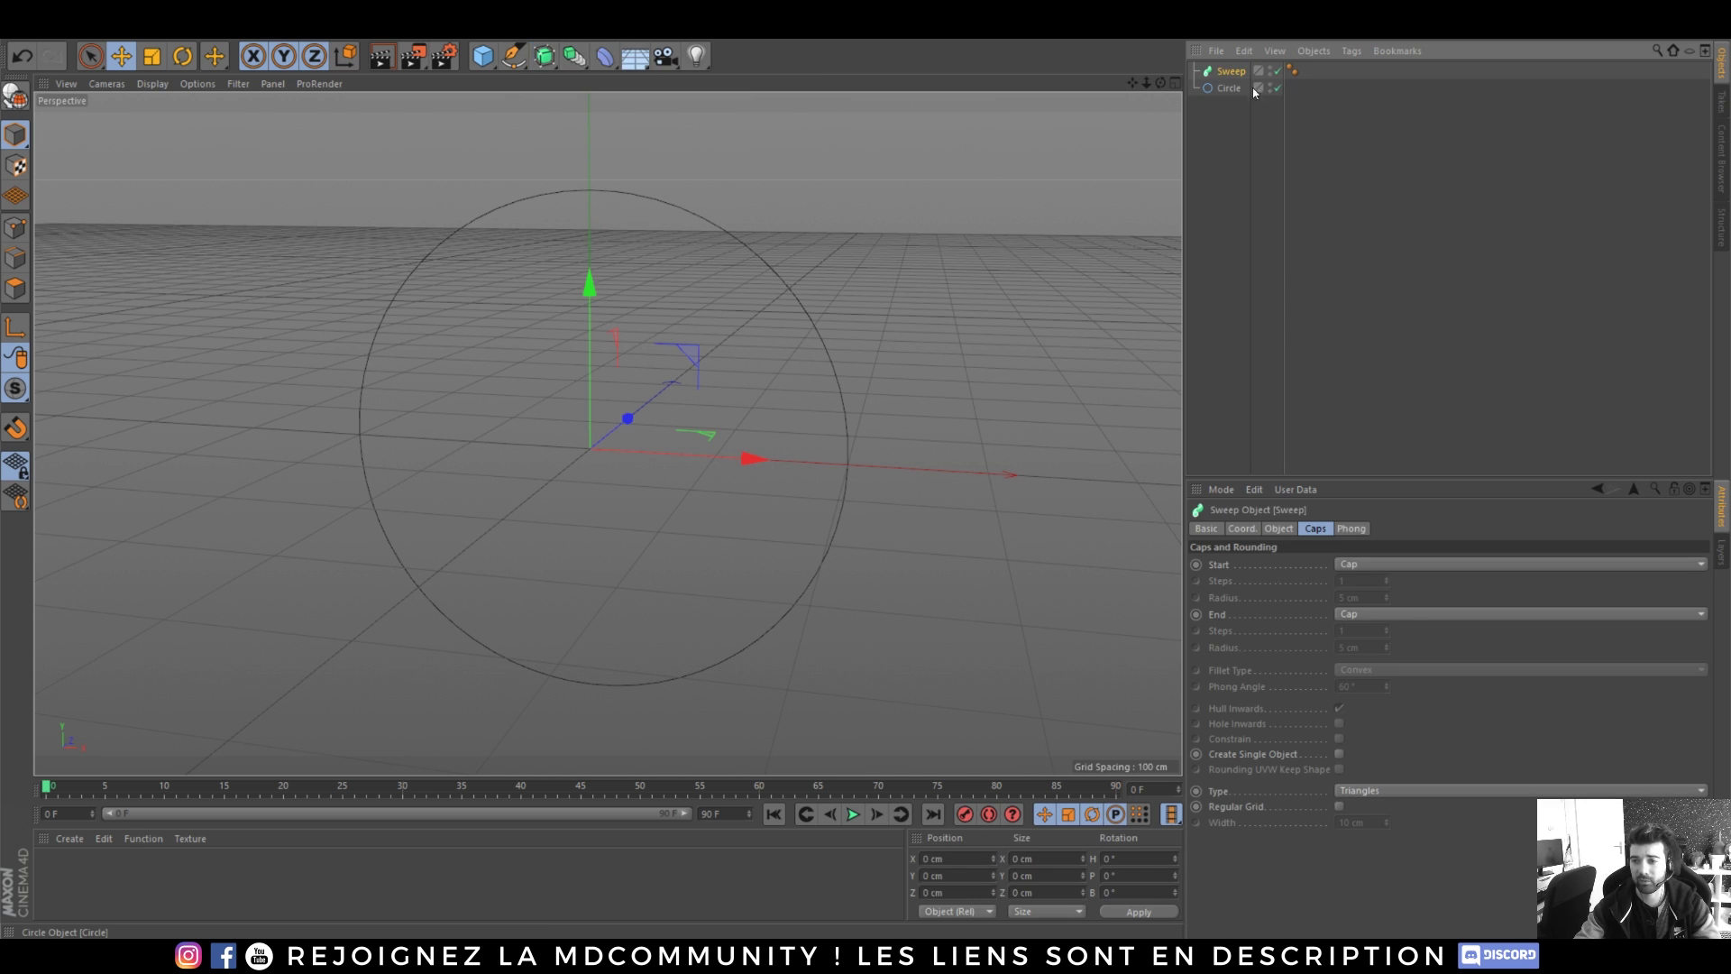
{"action": "left_click_drag", "start_coordinate": [1227, 73], "coordinate": [1239, 113]}
{"action": "left_click", "coordinate": [1239, 144]}
{"action": "left_click", "coordinate": [1225, 106]}
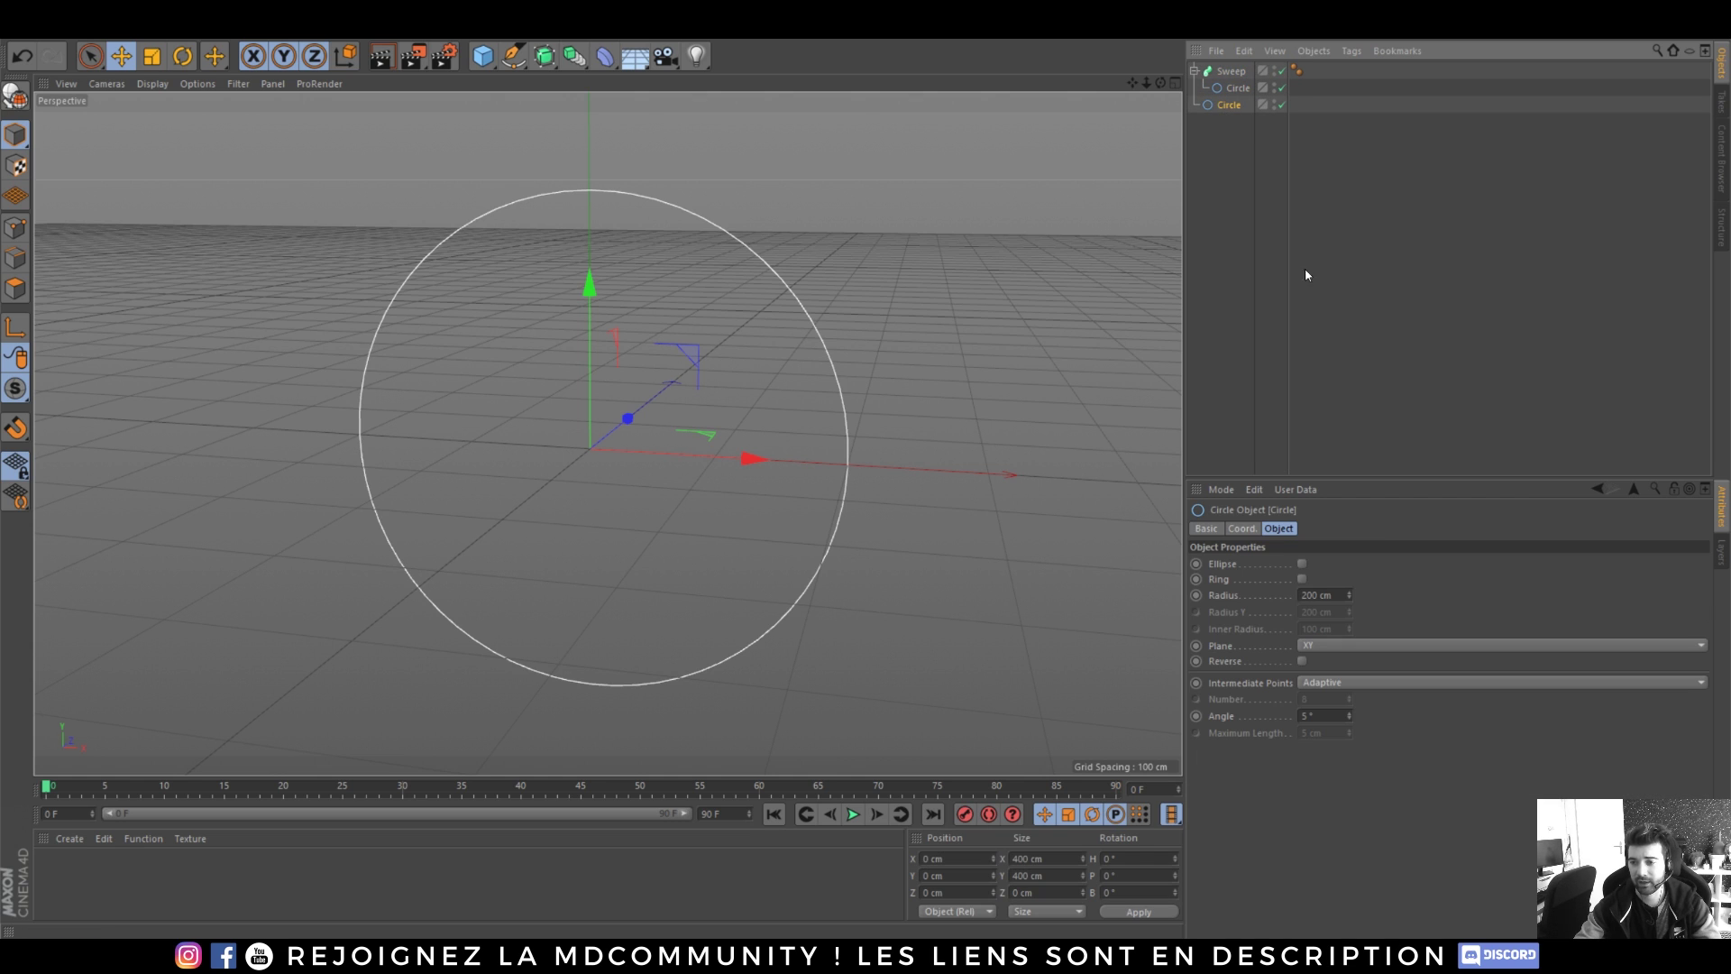
- Set the duplicate circle's radius to 2 cm and place it as the profile above the large circle in the Sweep
{"action": "left_click", "coordinate": [1317, 595]}
{"action": "key", "text": "BackSpace"}
{"action": "left_click", "coordinate": [1236, 166]}
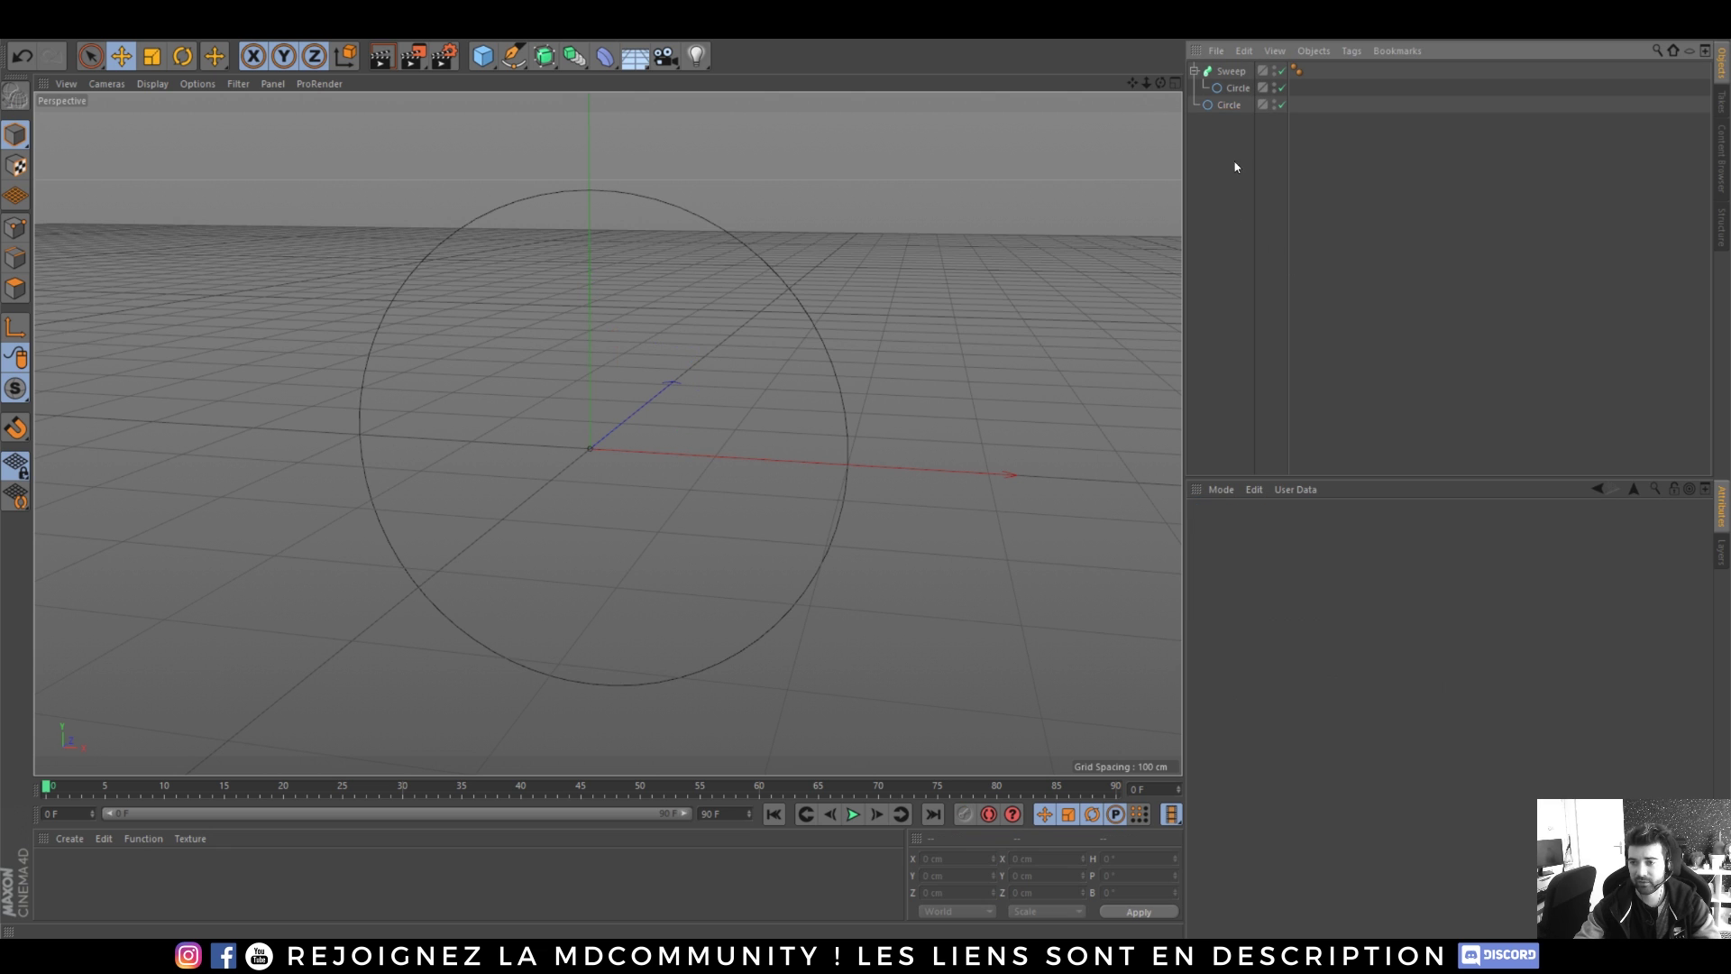
{"action": "left_click_drag", "start_coordinate": [1228, 106], "coordinate": [1235, 79]}
{"action": "left_click", "coordinate": [1232, 163]}
{"action": "mouse_move", "coordinate": [799, 326]}
{"action": "left_mouse_down", "text": "alt"}
{"action": "mouse_move", "coordinate": [702, 404]}
{"action": "mouse_move", "coordinate": [759, 436]}
{"action": "mouse_move", "coordinate": [781, 339]}
{"action": "left_mouse_up", "text": "alt"}
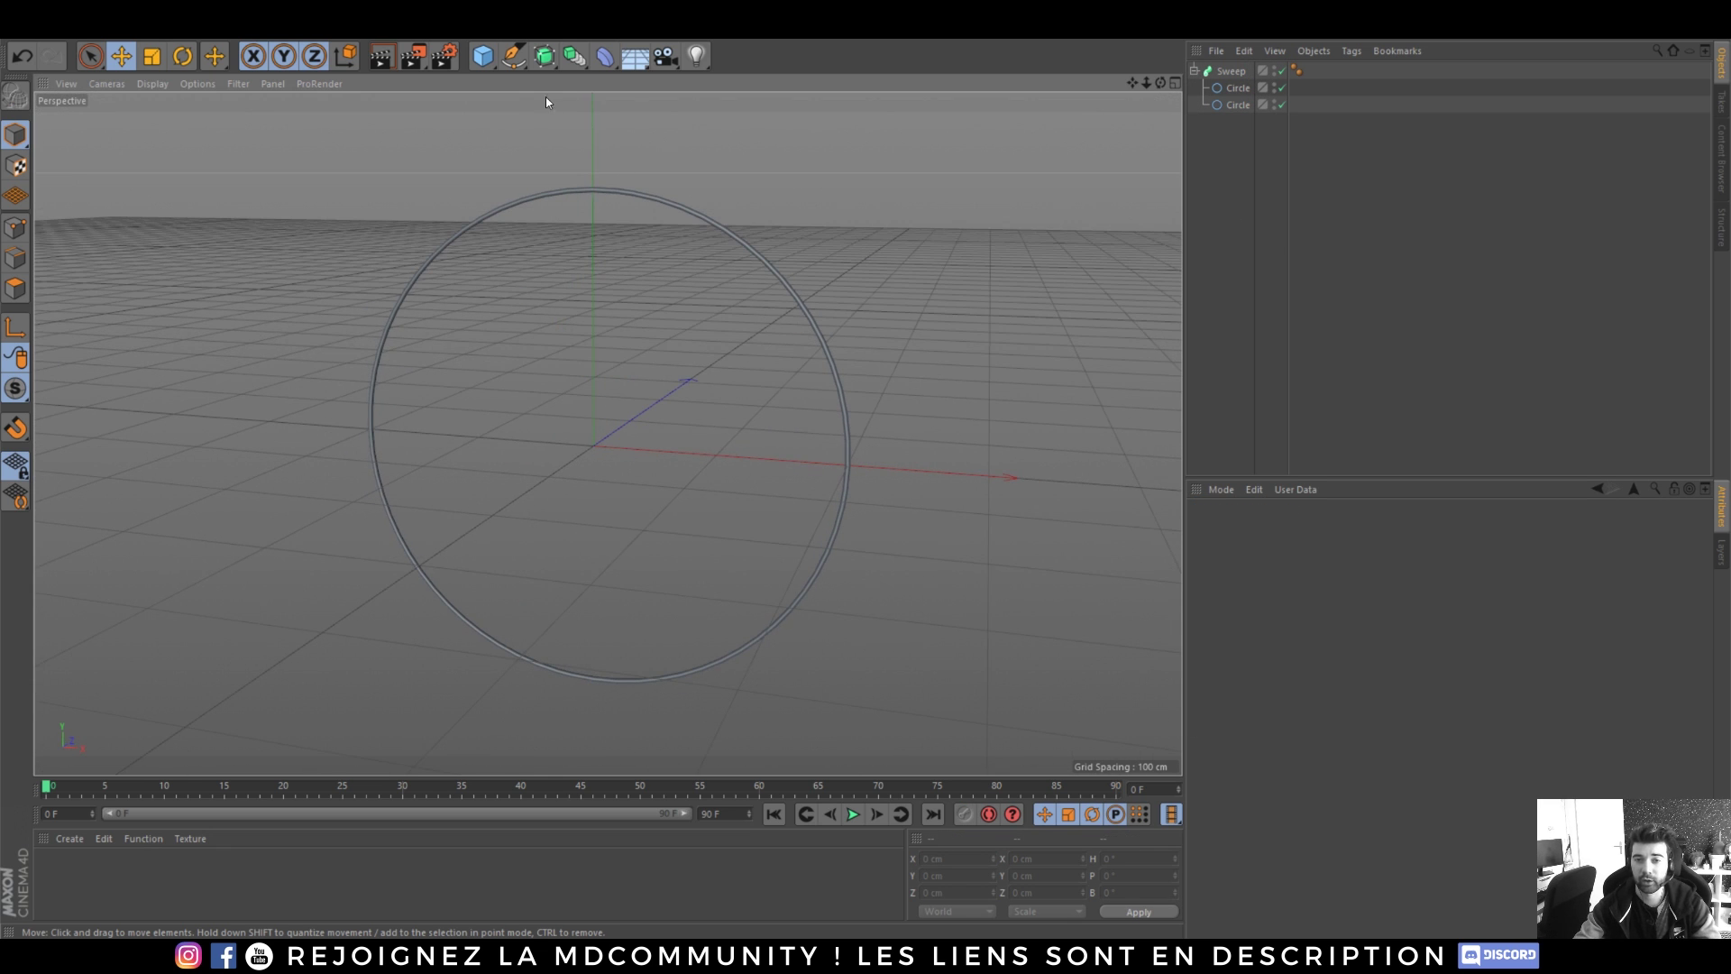
- Add an n-Side spline and use it as the Sweep's path instead of the large circle
{"action": "left_click", "coordinate": [513, 56]}
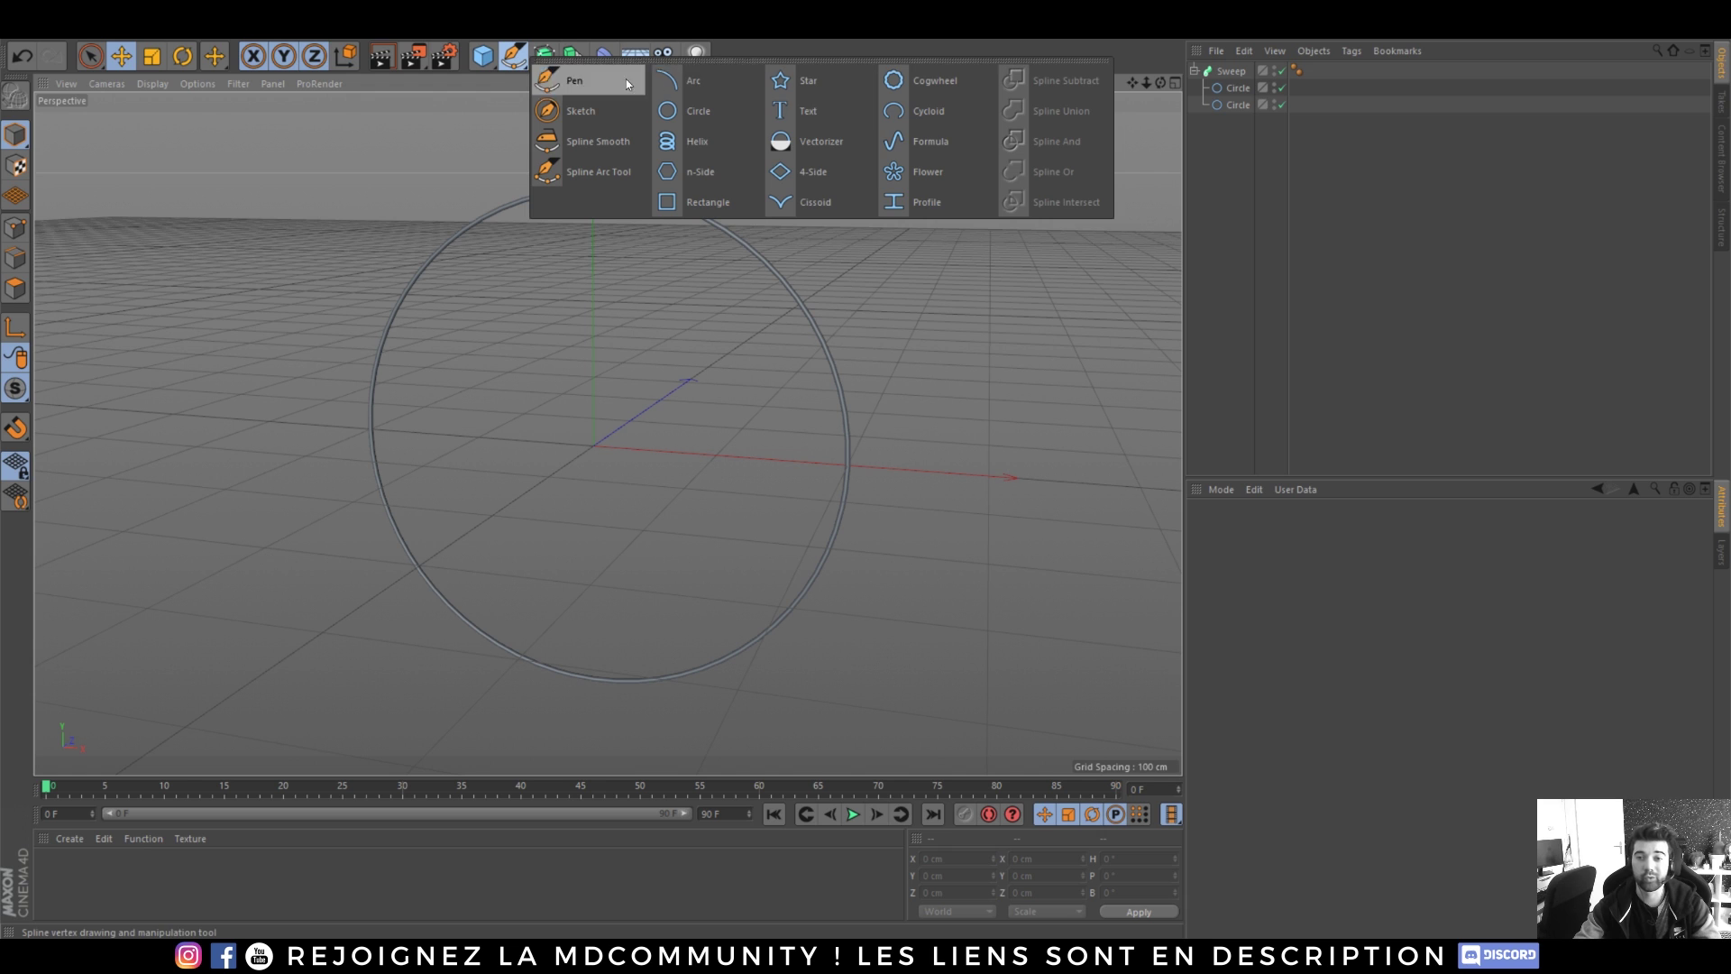
{"action": "left_click", "coordinate": [712, 173]}
{"action": "scroll", "coordinate": [715, 271], "scroll_direction": "down", "scroll_amount": 3}
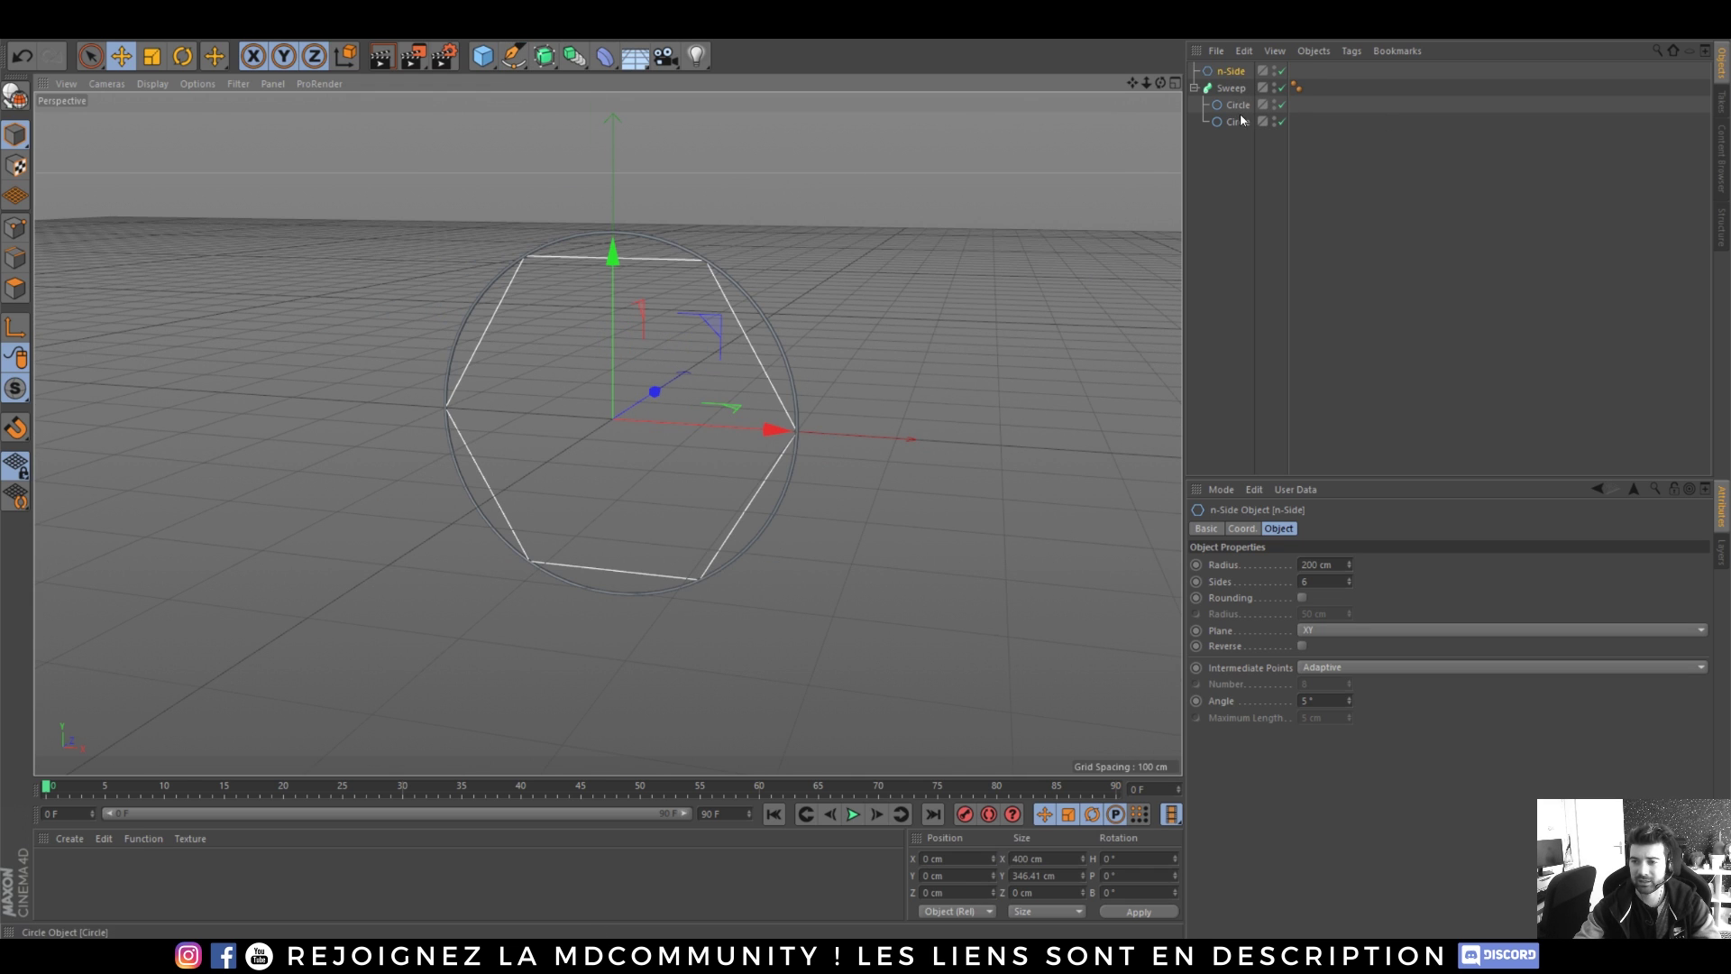
{"action": "left_click_drag", "start_coordinate": [1231, 71], "coordinate": [1242, 126]}
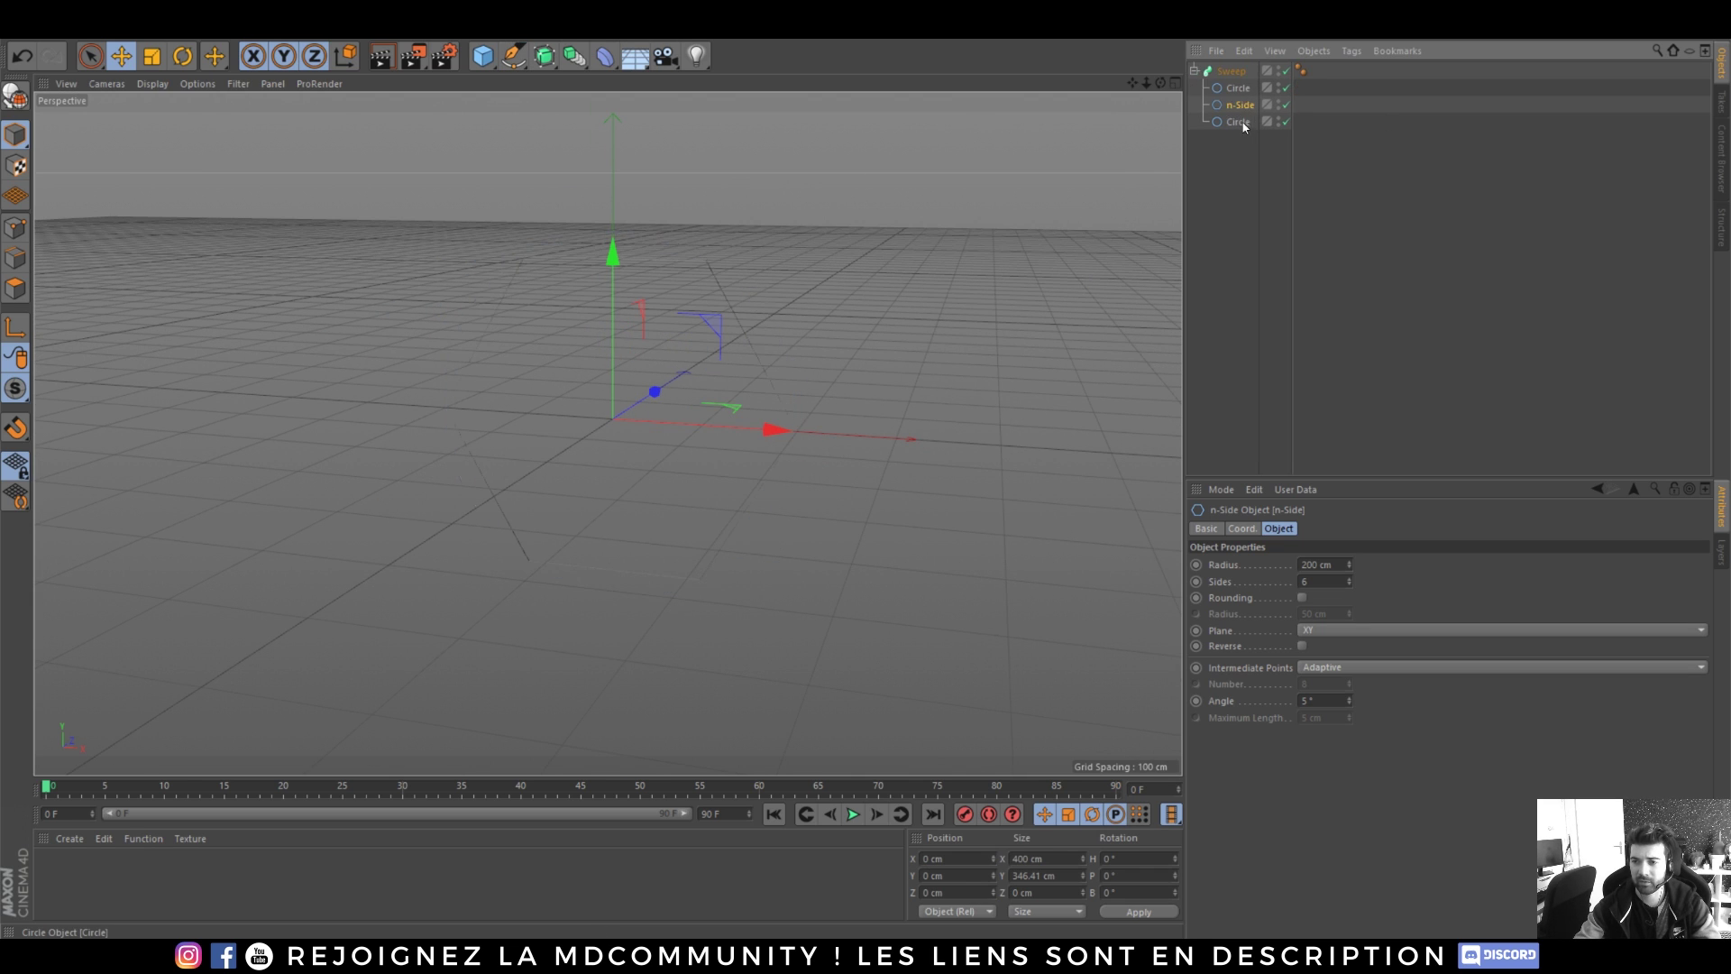
{"action": "left_click_drag", "start_coordinate": [1241, 193], "coordinate": [1241, 196]}
{"action": "left_click", "coordinate": [1239, 200]}
{"action": "scroll", "coordinate": [695, 386], "scroll_direction": "up", "scroll_amount": 3}
{"action": "mouse_move", "coordinate": [752, 302]}
{"action": "left_mouse_down", "text": "alt"}
{"action": "mouse_move", "coordinate": [656, 327]}
{"action": "mouse_move", "coordinate": [744, 366]}
{"action": "mouse_move", "coordinate": [756, 343]}
{"action": "left_mouse_up", "text": "alt"}
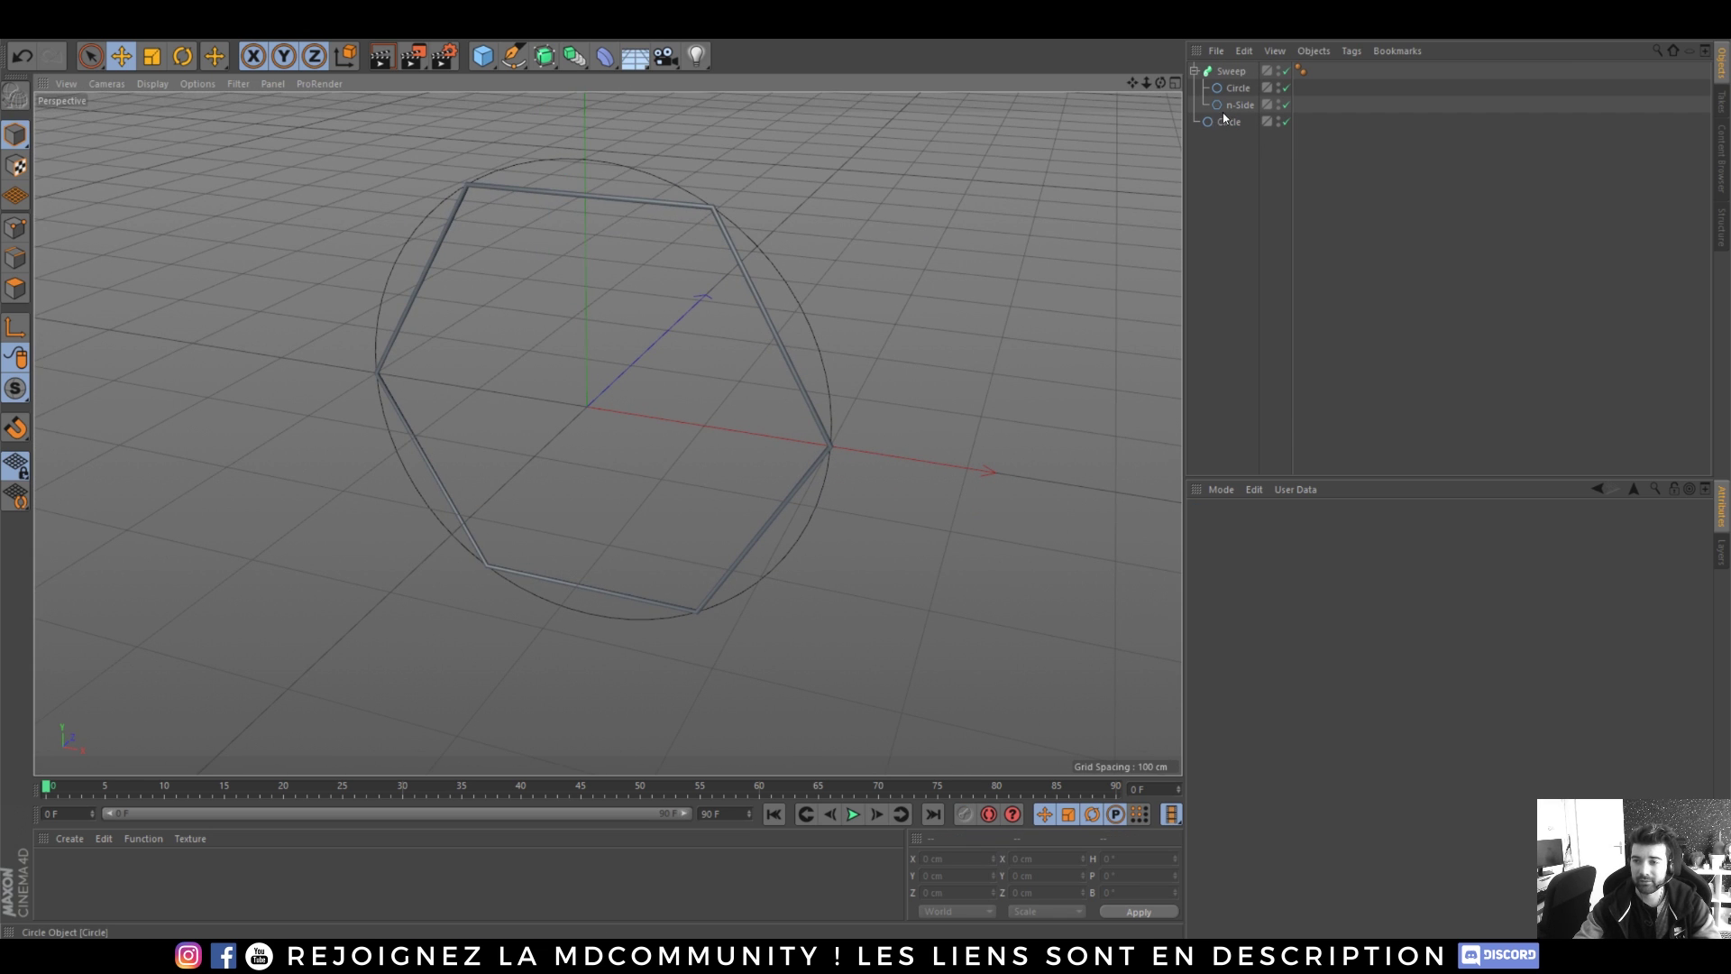
- Take the small circle and the n-Side out of the Sweep and delete the Sweep generator
{"action": "left_click_drag", "start_coordinate": [1232, 105], "coordinate": [1225, 180]}
{"action": "left_click", "coordinate": [1228, 72]}
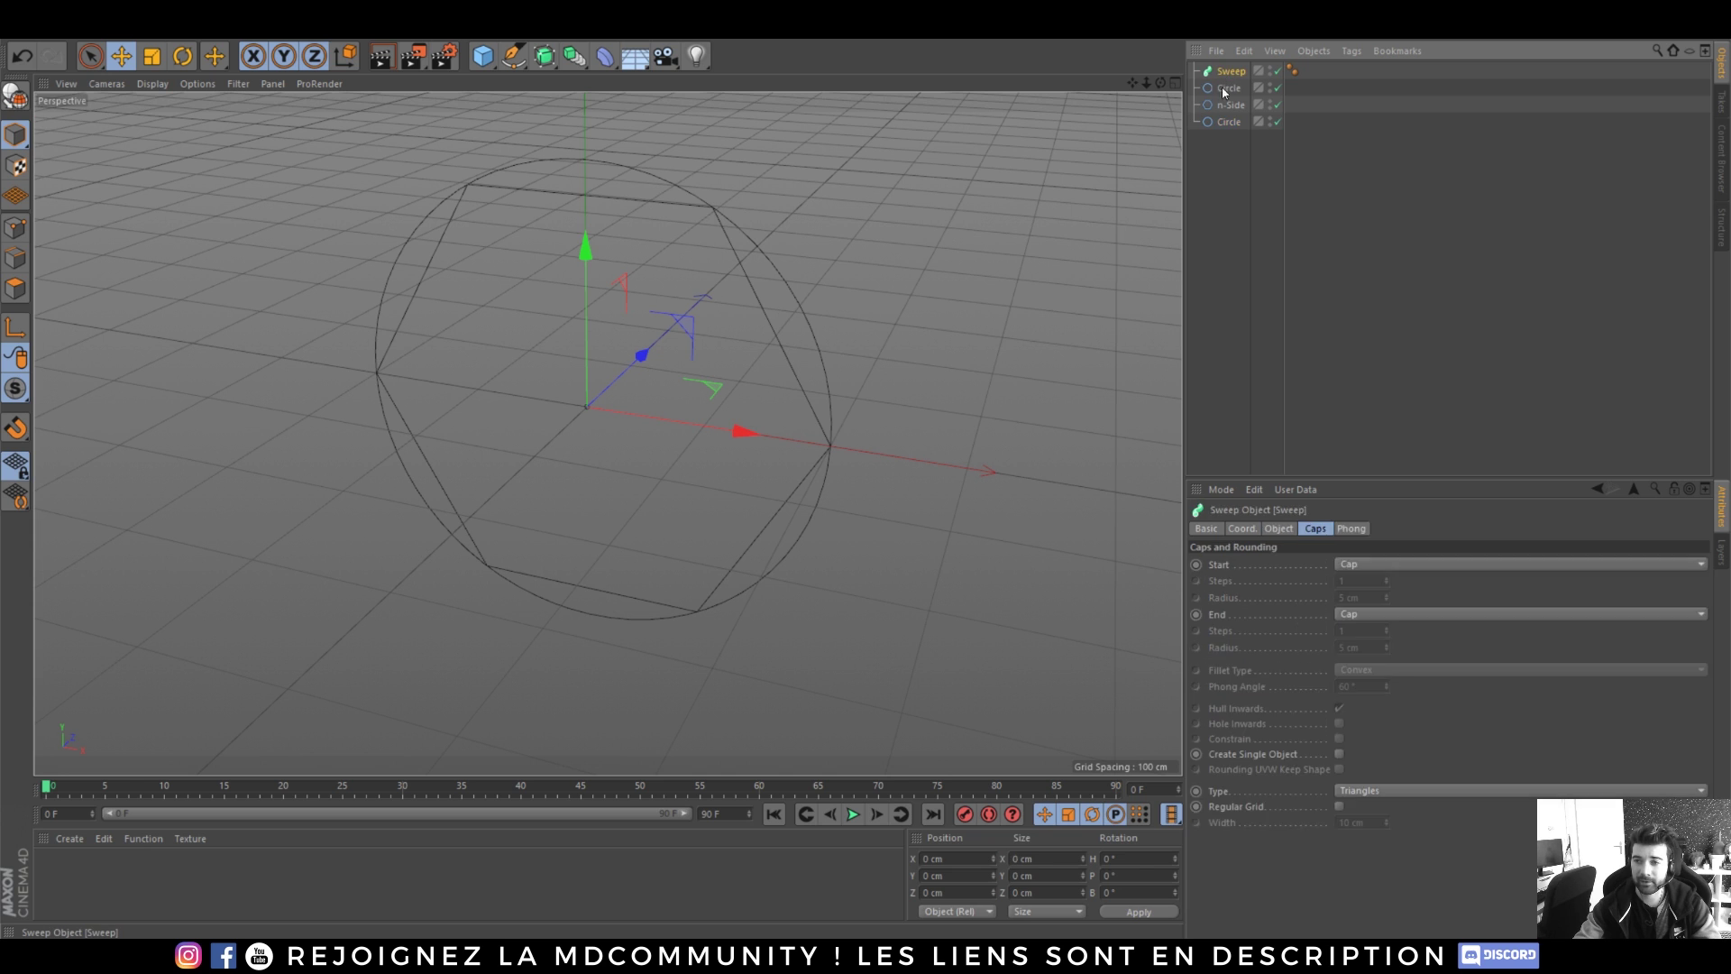
{"action": "key", "text": "Delete"}
- Add a Loft generator and place both circles inside it with the n-Side between them
{"action": "left_click_drag", "start_coordinate": [541, 334], "coordinate": [514, 294], "text": "alt"}
{"action": "left_click", "coordinate": [545, 56]}
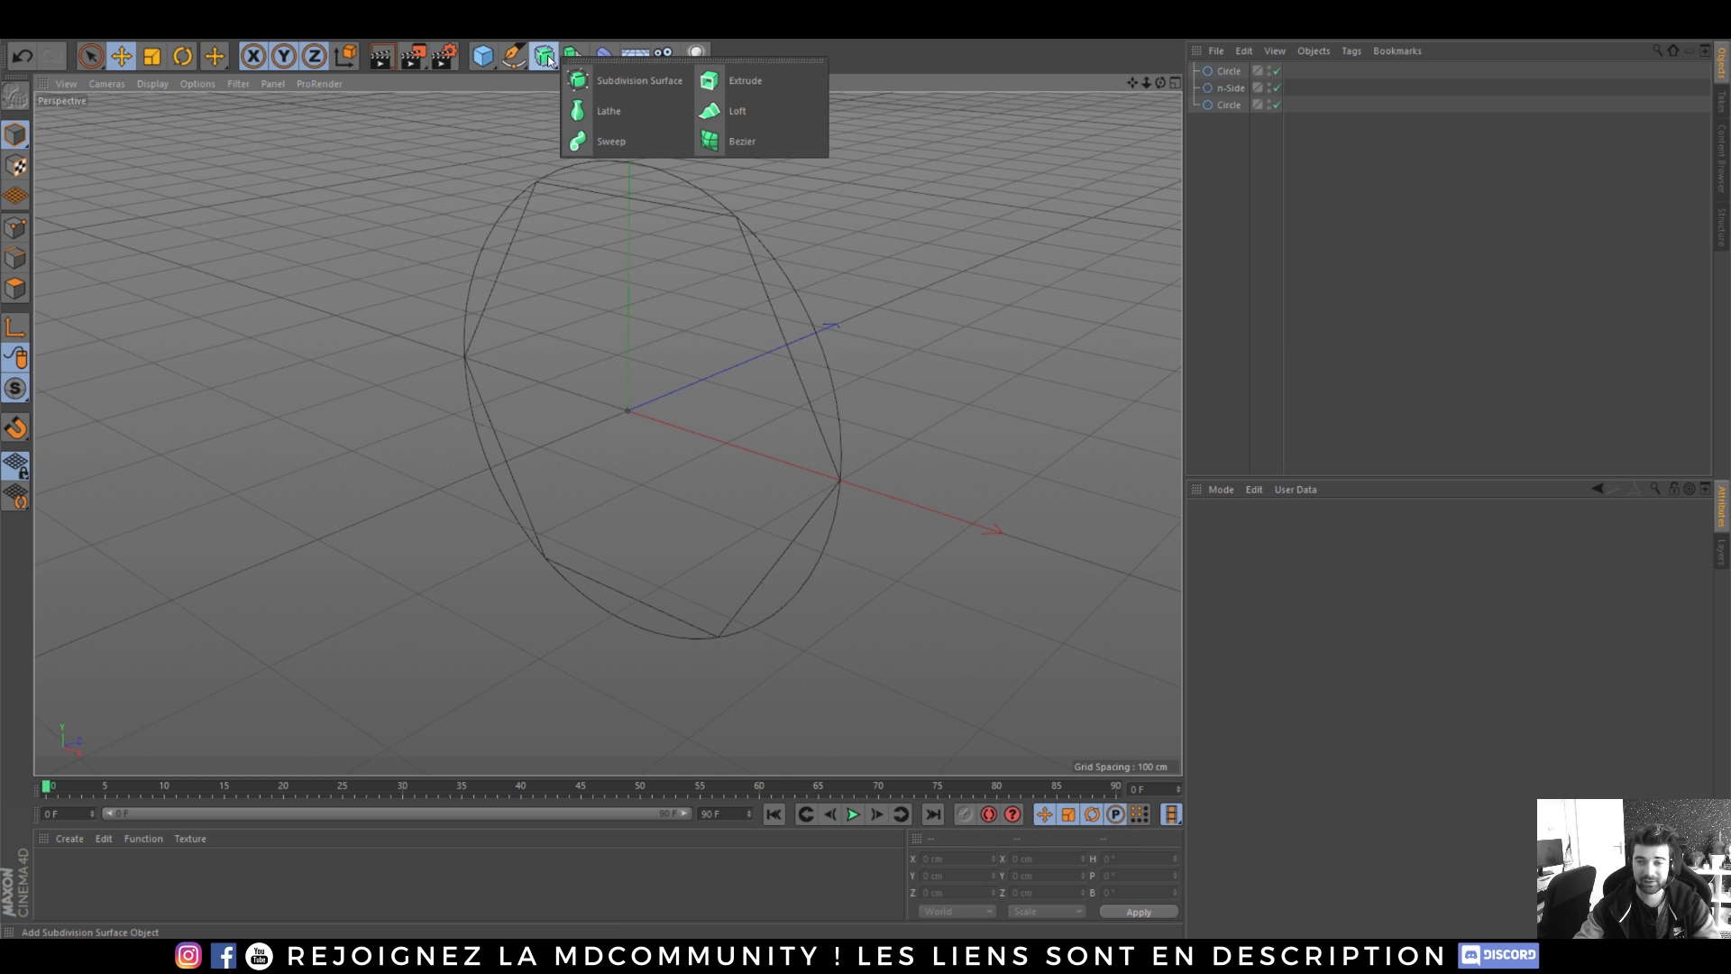
{"action": "left_click", "coordinate": [740, 110]}
{"action": "left_click_drag", "start_coordinate": [658, 410], "coordinate": [734, 387], "text": "alt"}
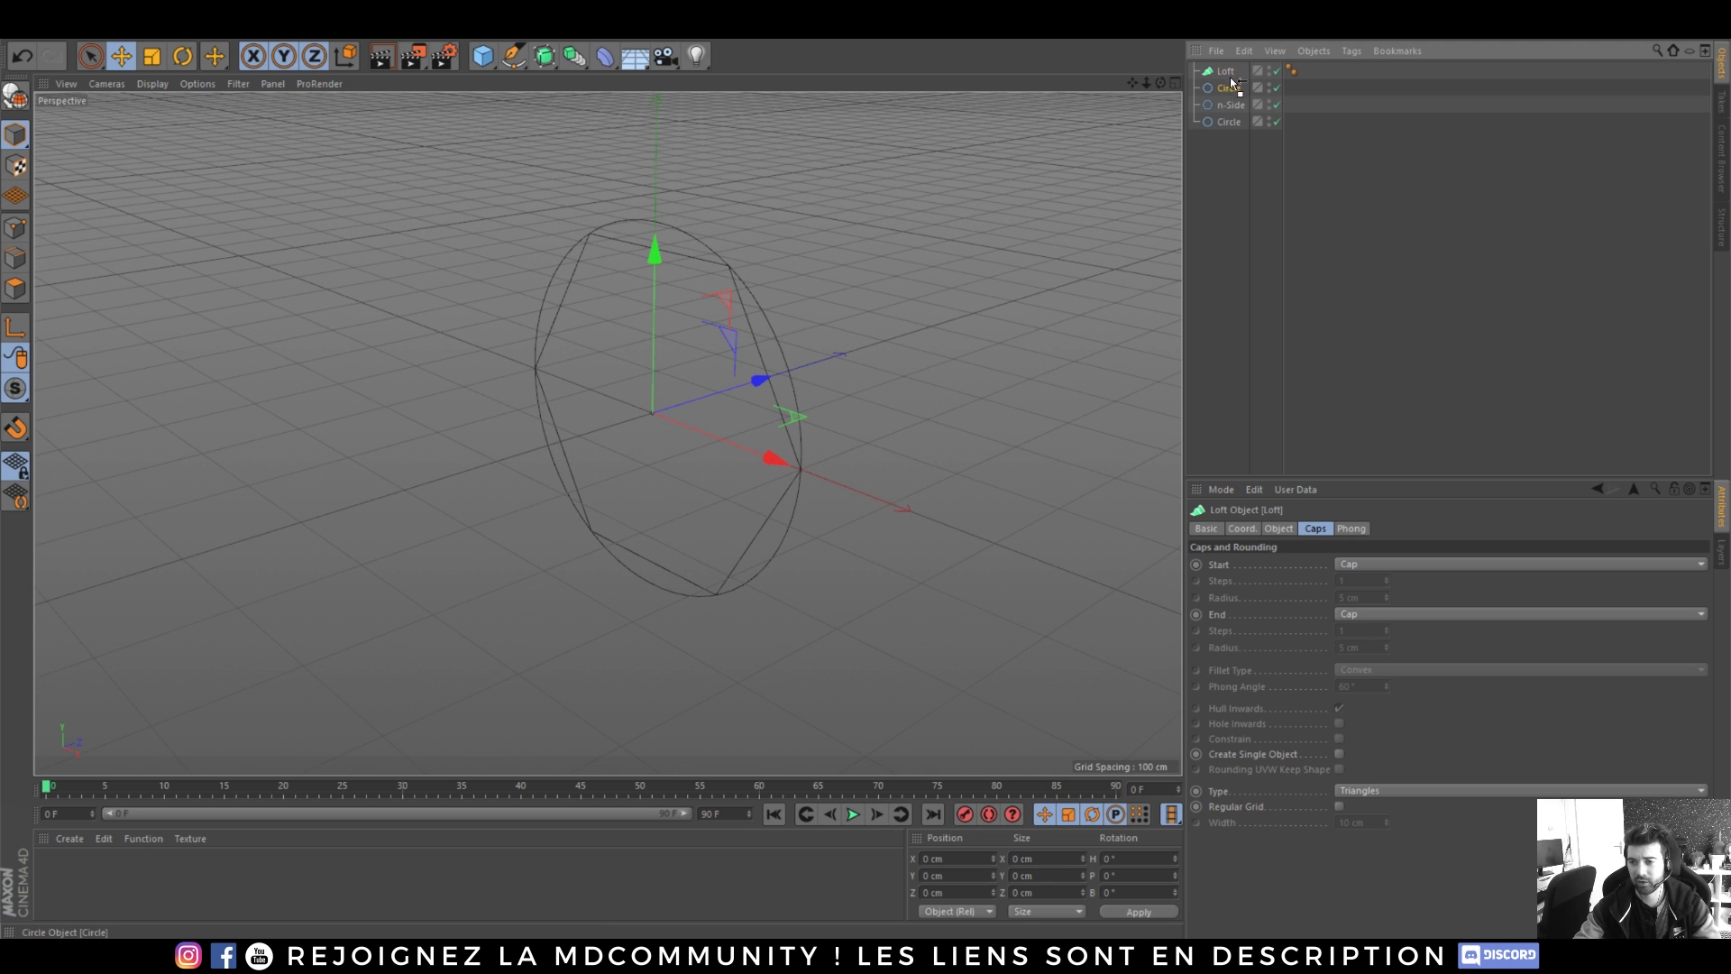
{"action": "left_click_drag", "start_coordinate": [1233, 83], "coordinate": [1237, 111]}
- Move the n-Side forward along its Z axis, away from the large circle, to give the Loft depth
{"action": "left_click", "coordinate": [1239, 104]}
{"action": "middle_click_drag", "start_coordinate": [724, 445], "coordinate": [651, 456], "text": "alt"}
{"action": "left_click_drag", "start_coordinate": [651, 457], "coordinate": [599, 453], "text": "alt"}
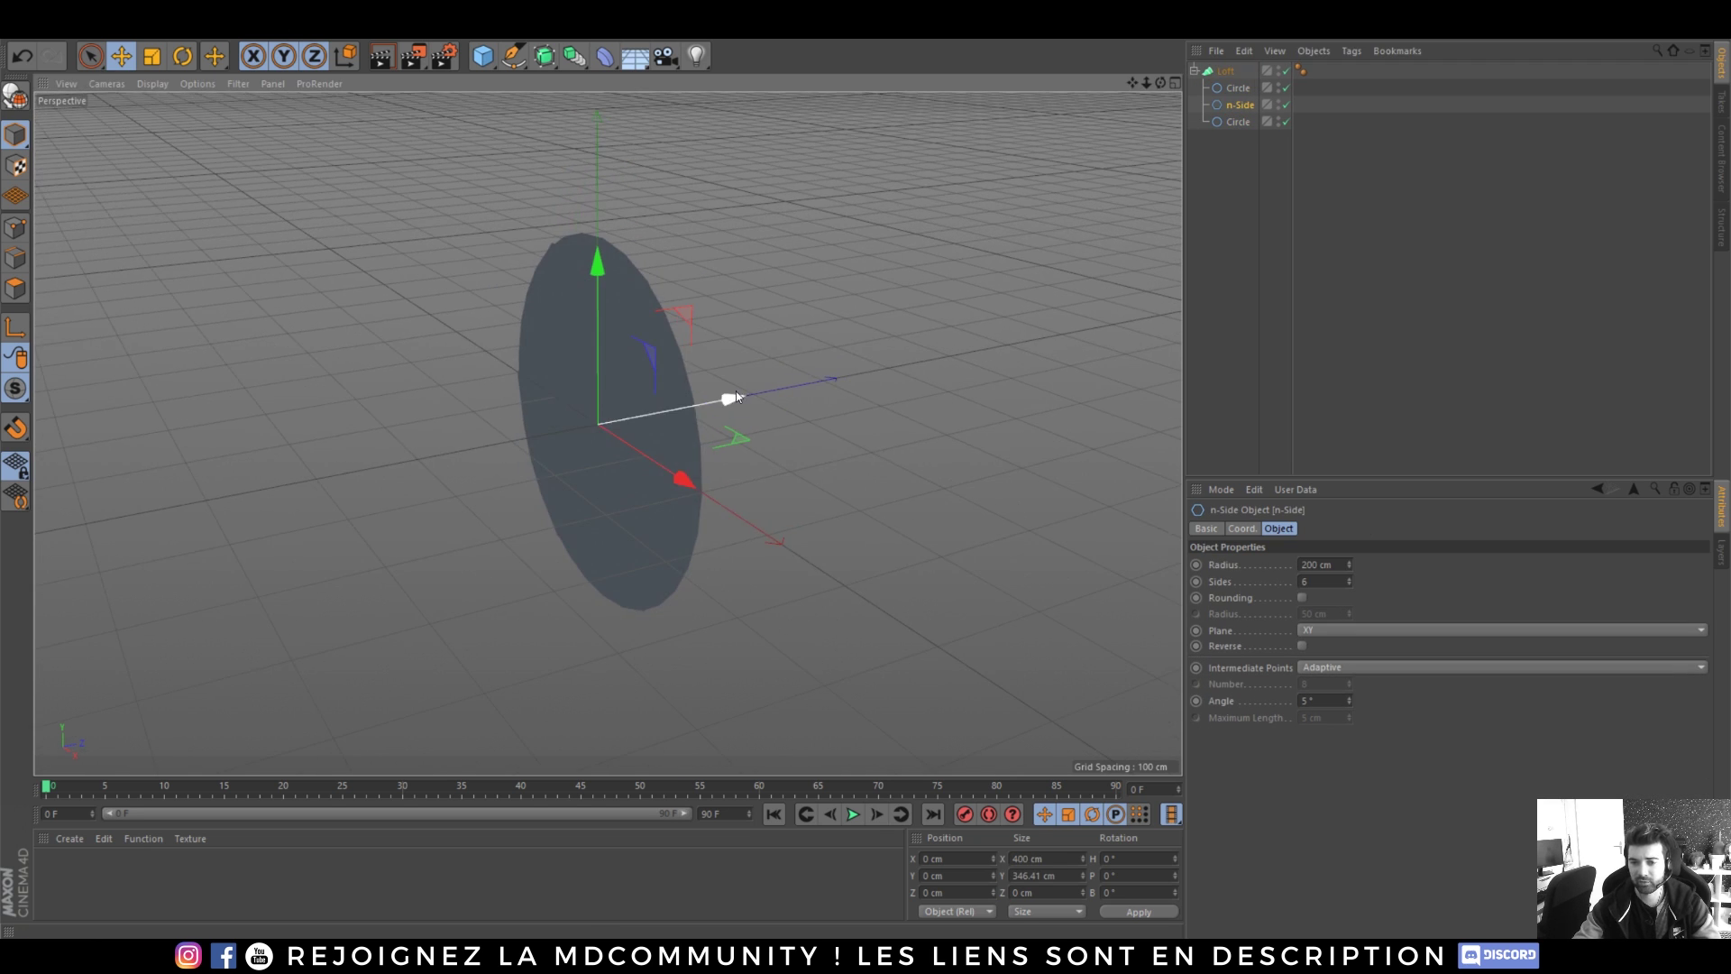
{"action": "left_click_drag", "start_coordinate": [736, 391], "coordinate": [593, 442]}
{"action": "left_click_drag", "start_coordinate": [599, 516], "coordinate": [577, 424], "text": "alt"}
- Move the small circle along Z to about -595 cm and set its radius to 4 cm
{"action": "left_click", "coordinate": [1238, 122]}
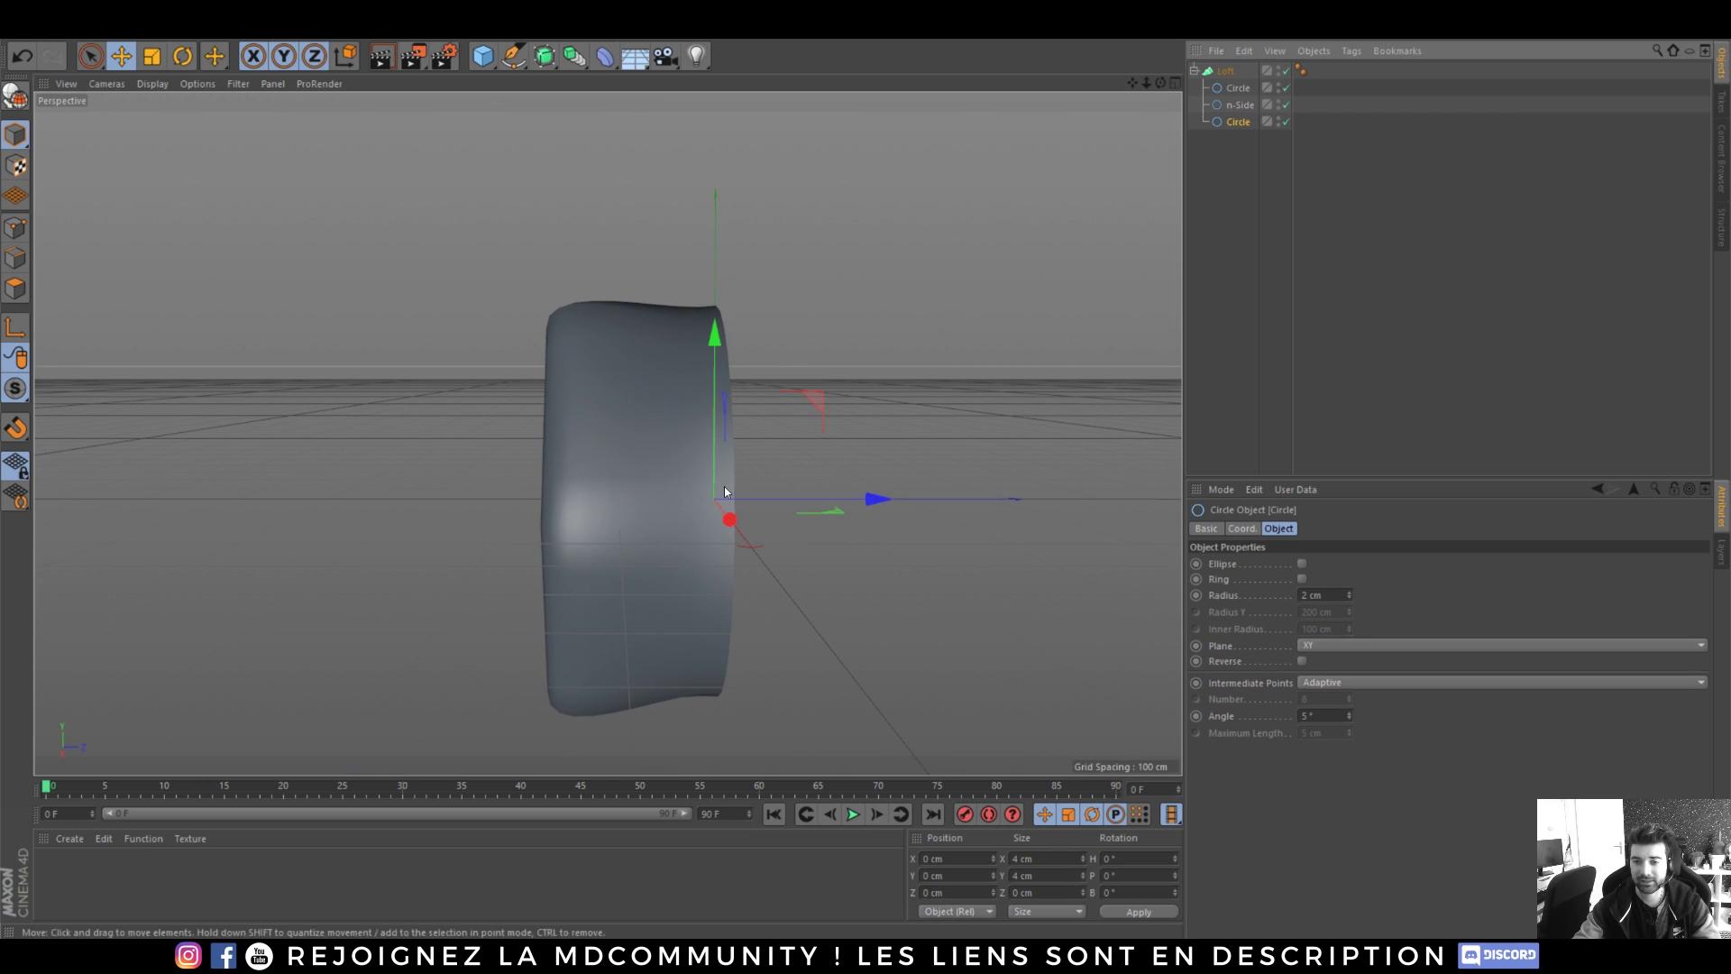
{"action": "left_click_drag", "start_coordinate": [853, 497], "coordinate": [979, 577]}
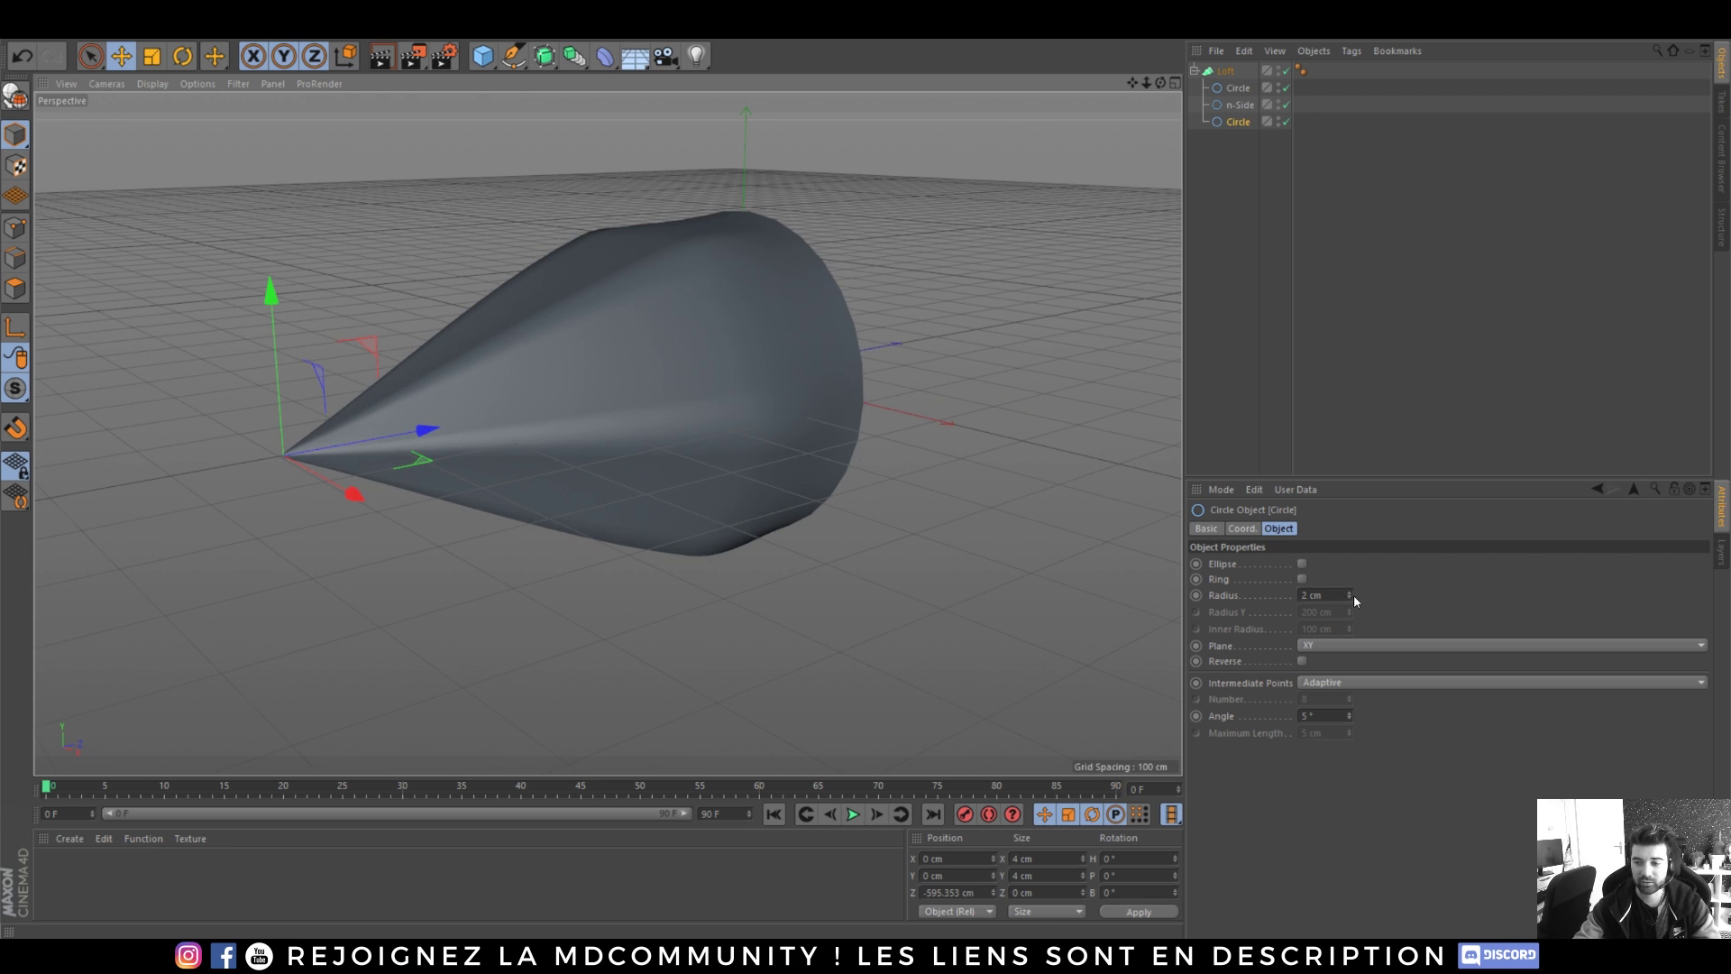
{"action": "left_click_drag", "start_coordinate": [1350, 595], "coordinate": [1350, 631]}
- Switch the viewport display to Gouraud Shading (Lines) to show the Loft's mesh lines
{"action": "mouse_move", "coordinate": [676, 451]}
{"action": "left_mouse_down", "text": "alt"}
{"action": "mouse_move", "coordinate": [604, 568]}
{"action": "mouse_move", "coordinate": [693, 607]}
{"action": "mouse_move", "coordinate": [658, 513]}
{"action": "left_mouse_up", "text": "alt"}
{"action": "left_click", "coordinate": [152, 83]}
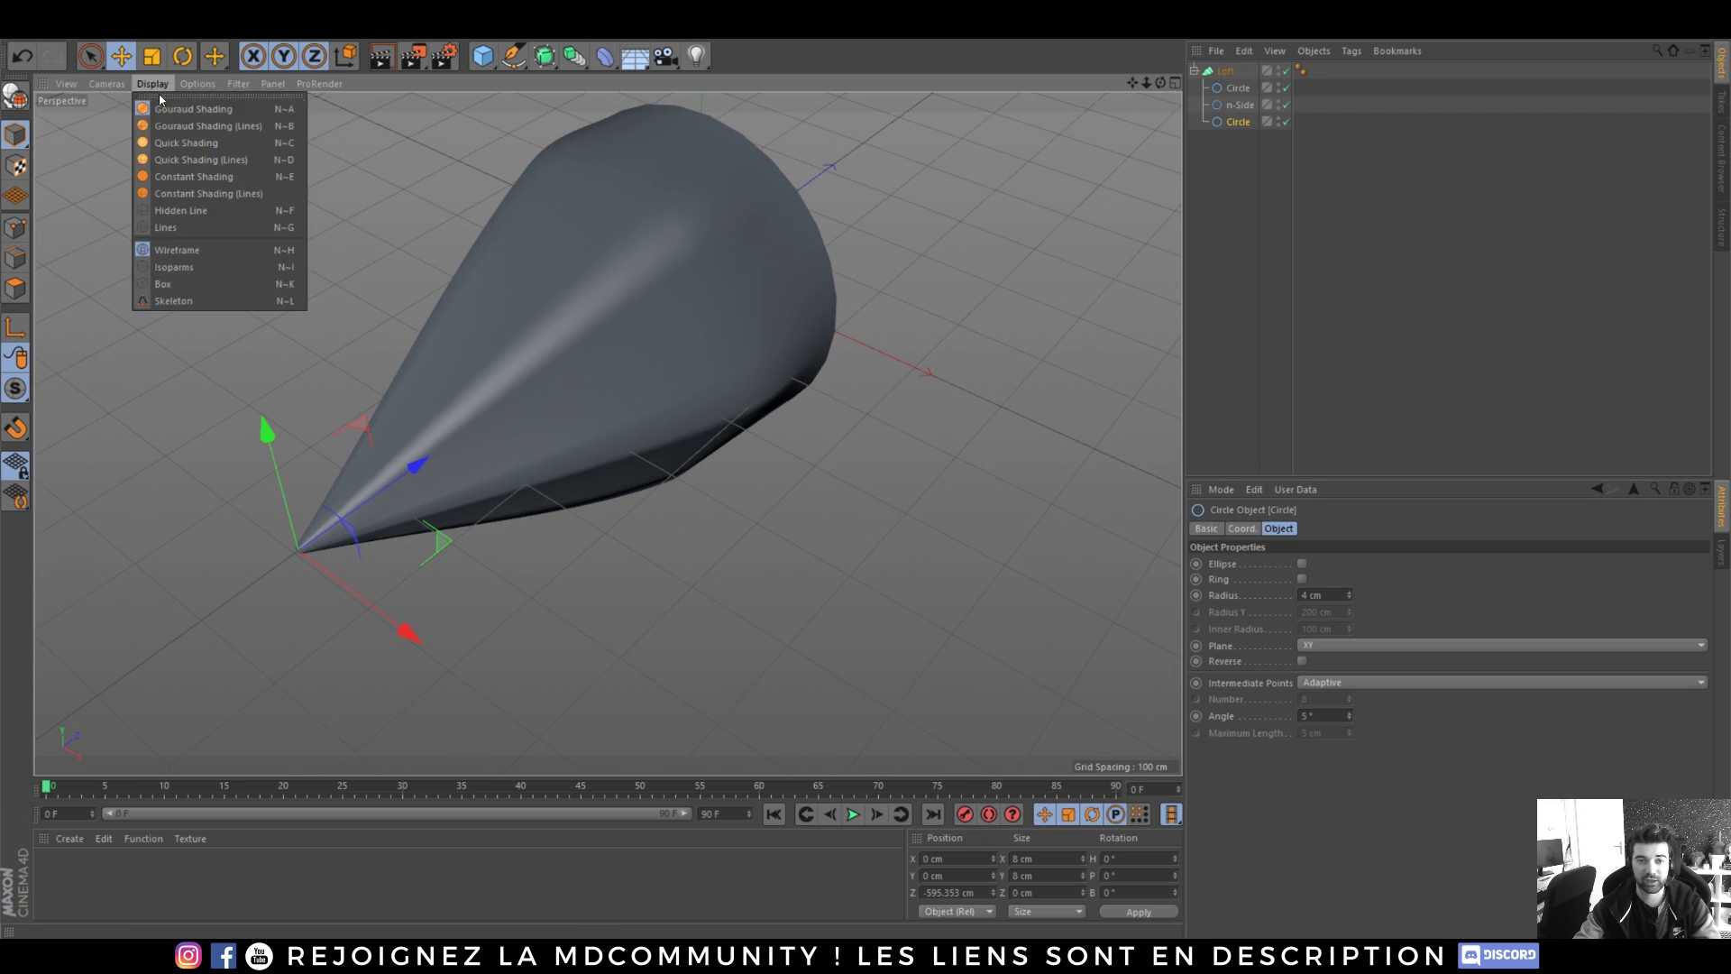
{"action": "left_click", "coordinate": [180, 110]}
- Examine the Loft's mesh between the two circles and the n-Side, including the small circle's cap up close
{"action": "left_click_drag", "start_coordinate": [773, 392], "coordinate": [590, 302], "text": "alt"}
{"action": "scroll", "coordinate": [708, 340], "scroll_direction": "up", "scroll_amount": 3}
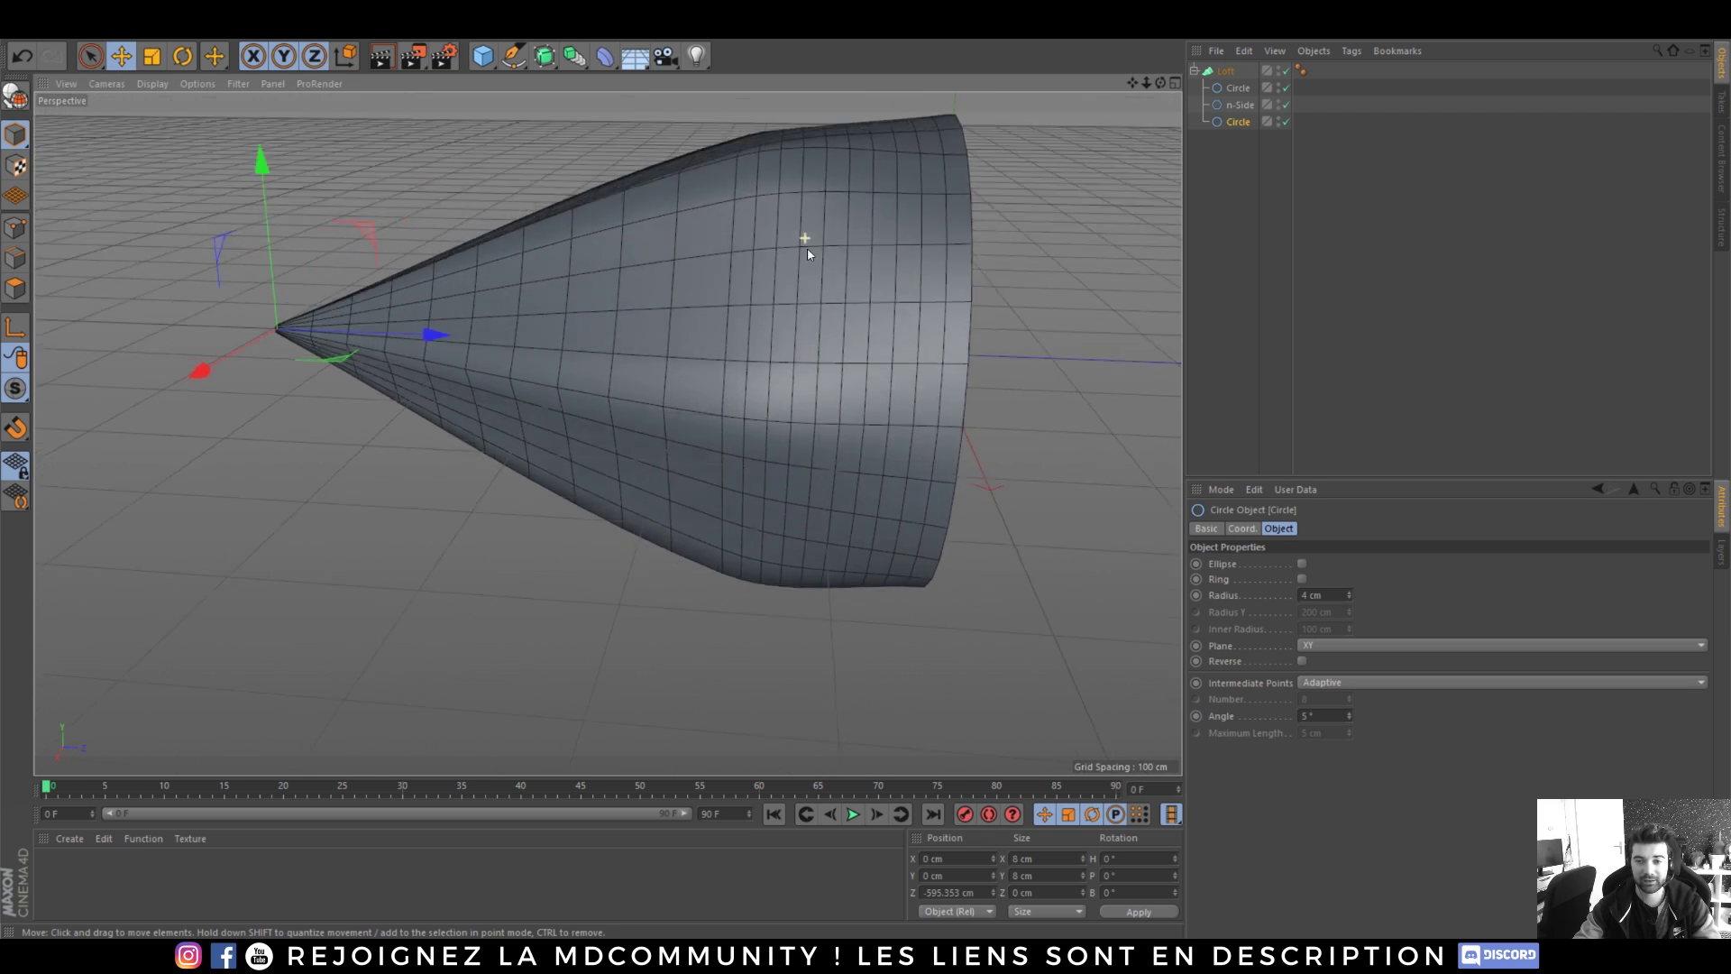
{"action": "left_click_drag", "start_coordinate": [805, 244], "coordinate": [929, 361], "text": "alt"}
{"action": "left_click_drag", "start_coordinate": [712, 300], "coordinate": [819, 260], "text": "alt"}
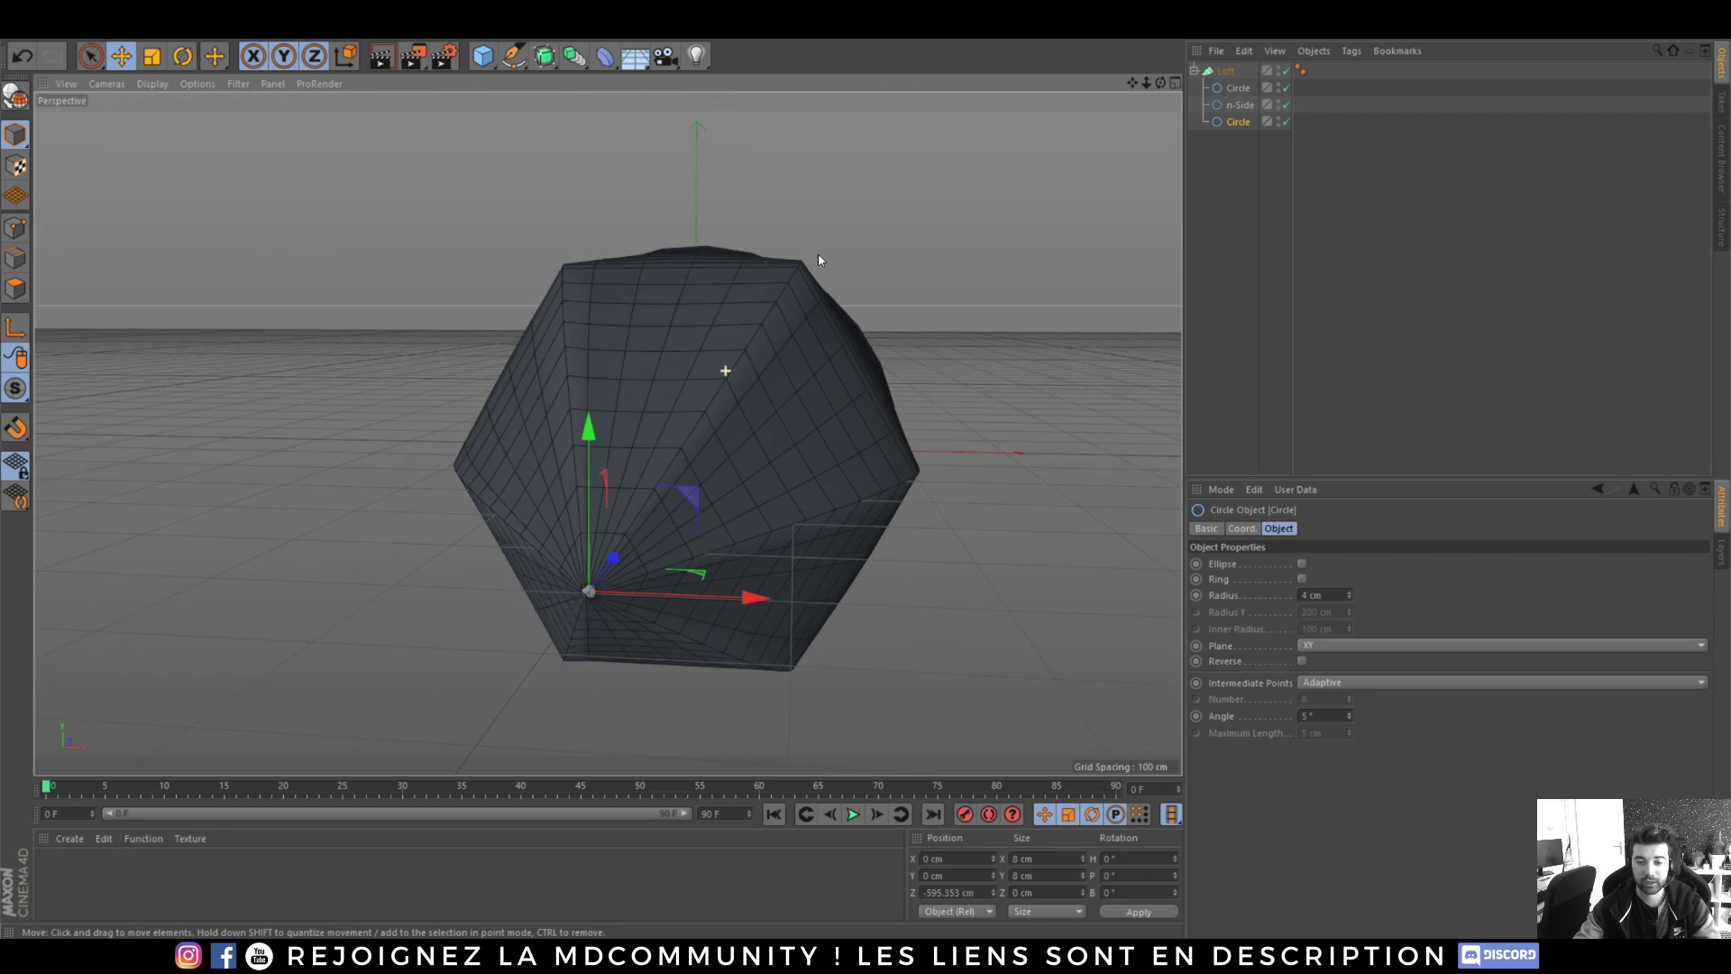
{"action": "scroll", "coordinate": [572, 597], "scroll_direction": "up", "scroll_amount": 10}
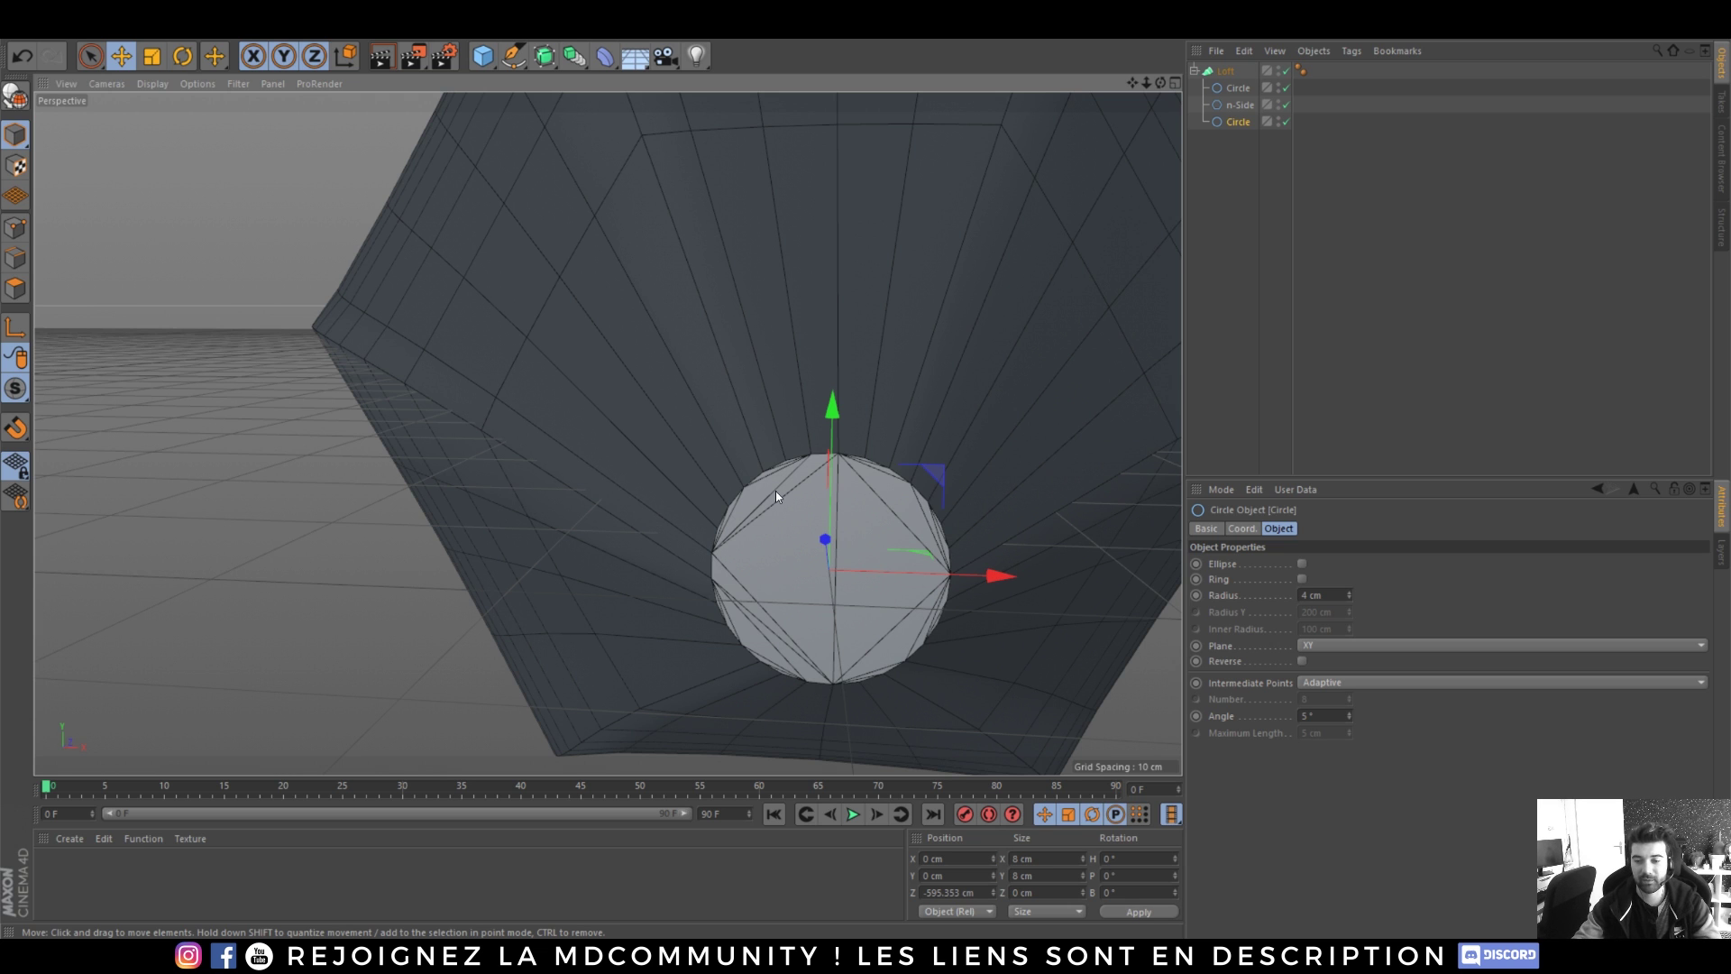
{"action": "left_click_drag", "start_coordinate": [823, 597], "coordinate": [790, 584], "text": "alt"}
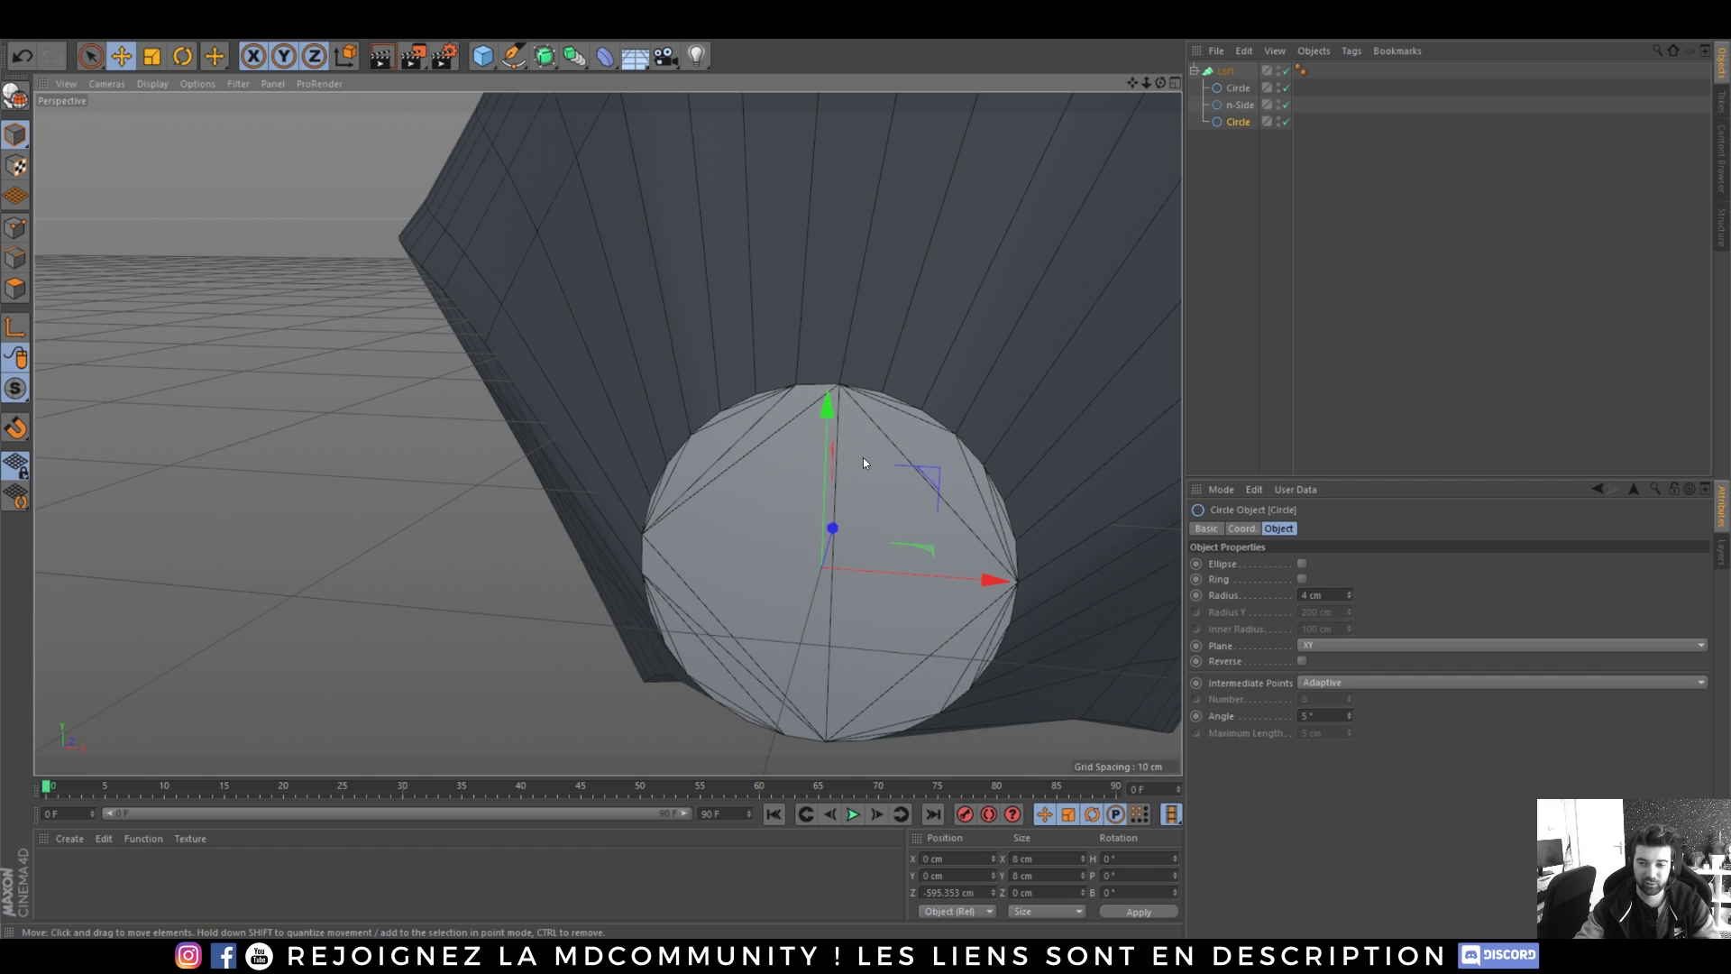
{"action": "scroll", "coordinate": [905, 672], "scroll_direction": "down", "scroll_amount": 5}
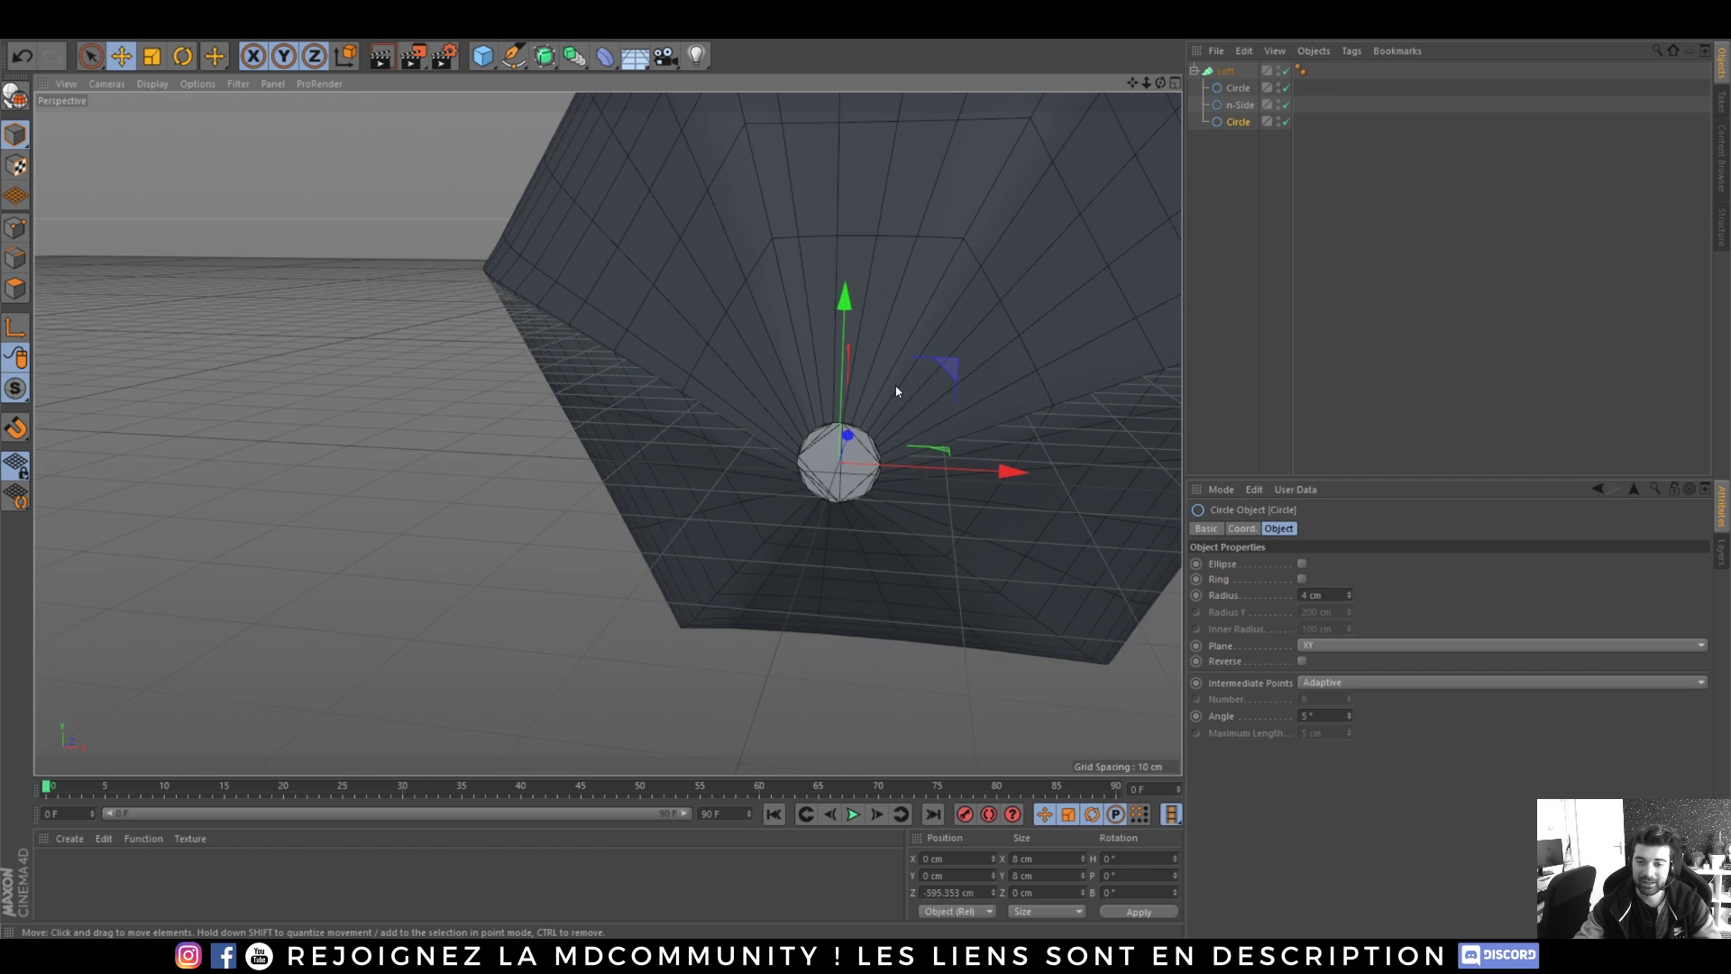
{"action": "left_click_drag", "start_coordinate": [896, 388], "coordinate": [705, 468], "text": "alt"}
{"action": "scroll", "coordinate": [726, 435], "scroll_direction": "down", "scroll_amount": 6}
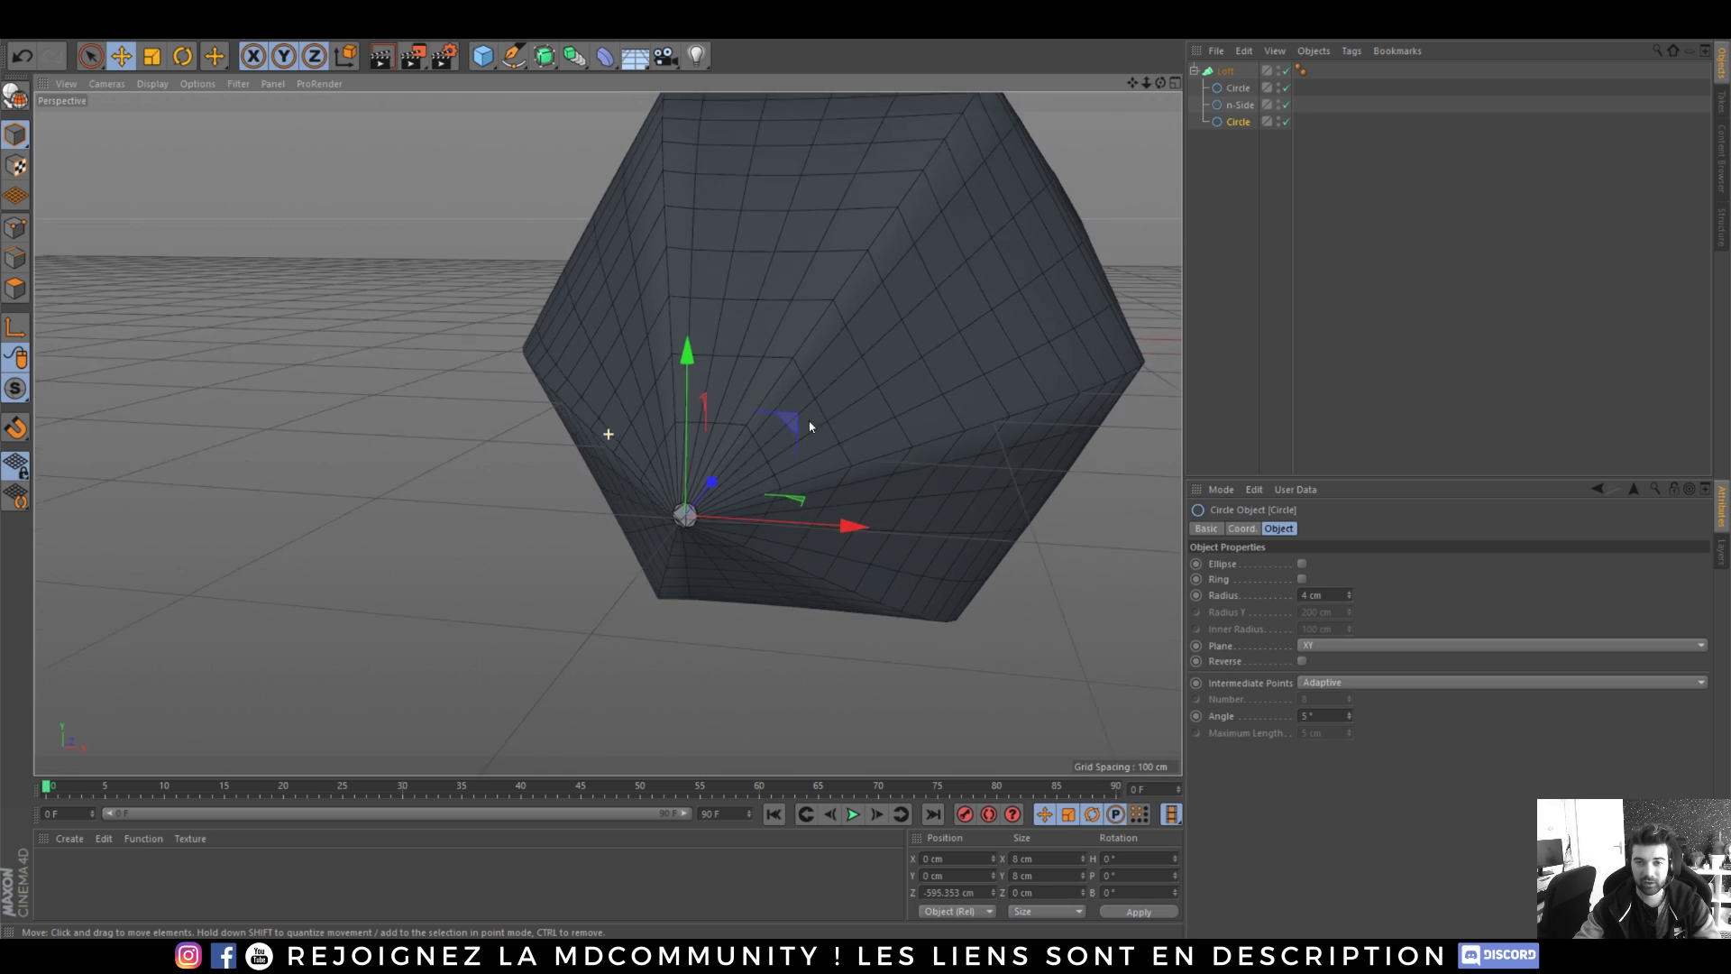
{"action": "left_click_drag", "start_coordinate": [812, 425], "coordinate": [778, 535], "text": "alt"}
{"action": "left_click", "coordinate": [604, 55]}
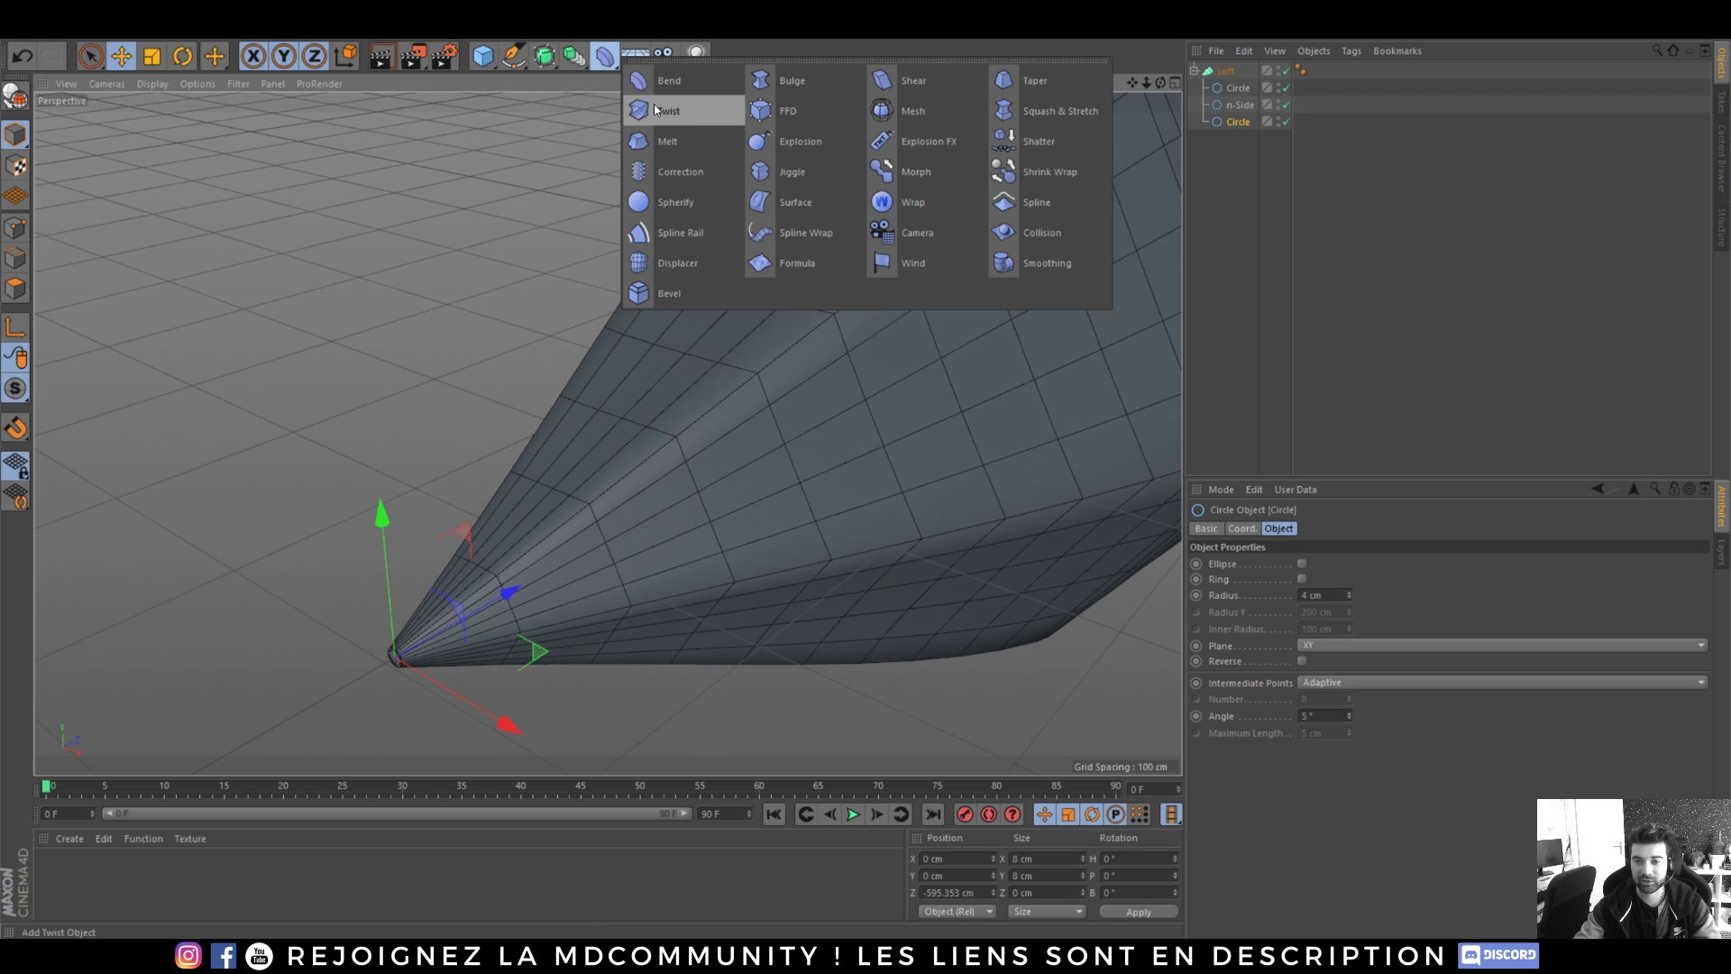
{"action": "scroll", "coordinate": [904, 386], "scroll_direction": "down", "scroll_amount": 5}
{"action": "left_click_drag", "start_coordinate": [905, 387], "coordinate": [773, 472], "text": "alt"}
- Duplicate the large circle inside the Loft and move the copy along Z to about 1780 cm to form a long body
{"action": "left_click", "coordinate": [1235, 106]}
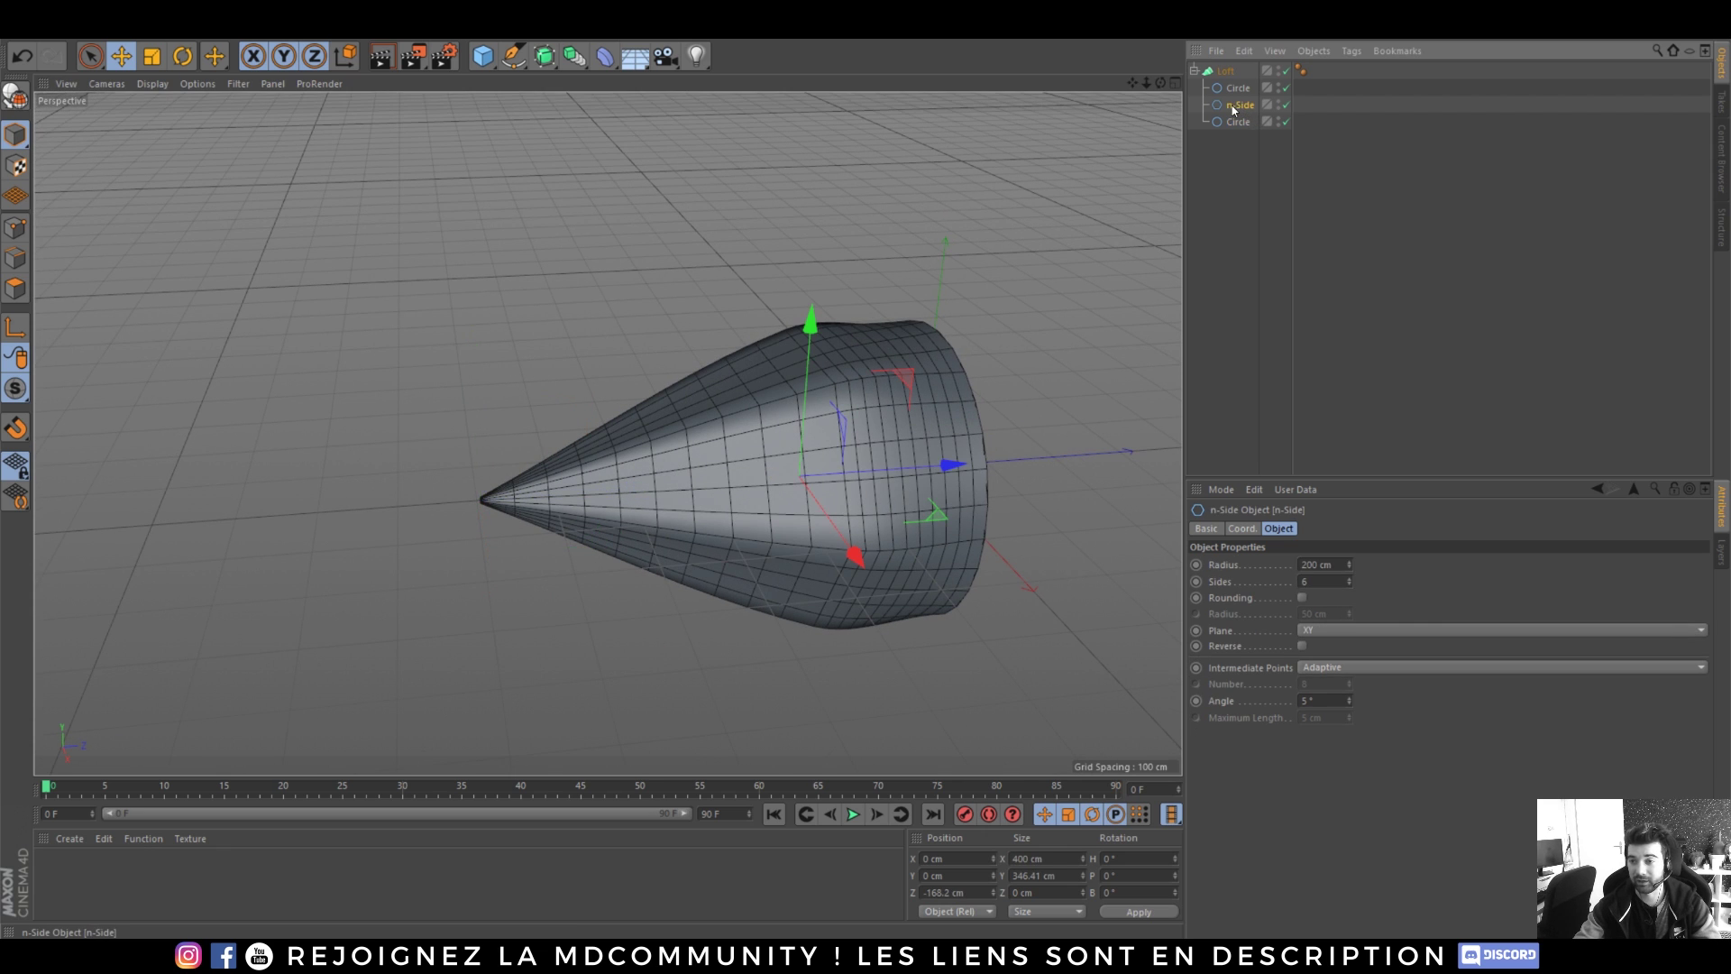
{"action": "left_click", "coordinate": [1238, 122]}
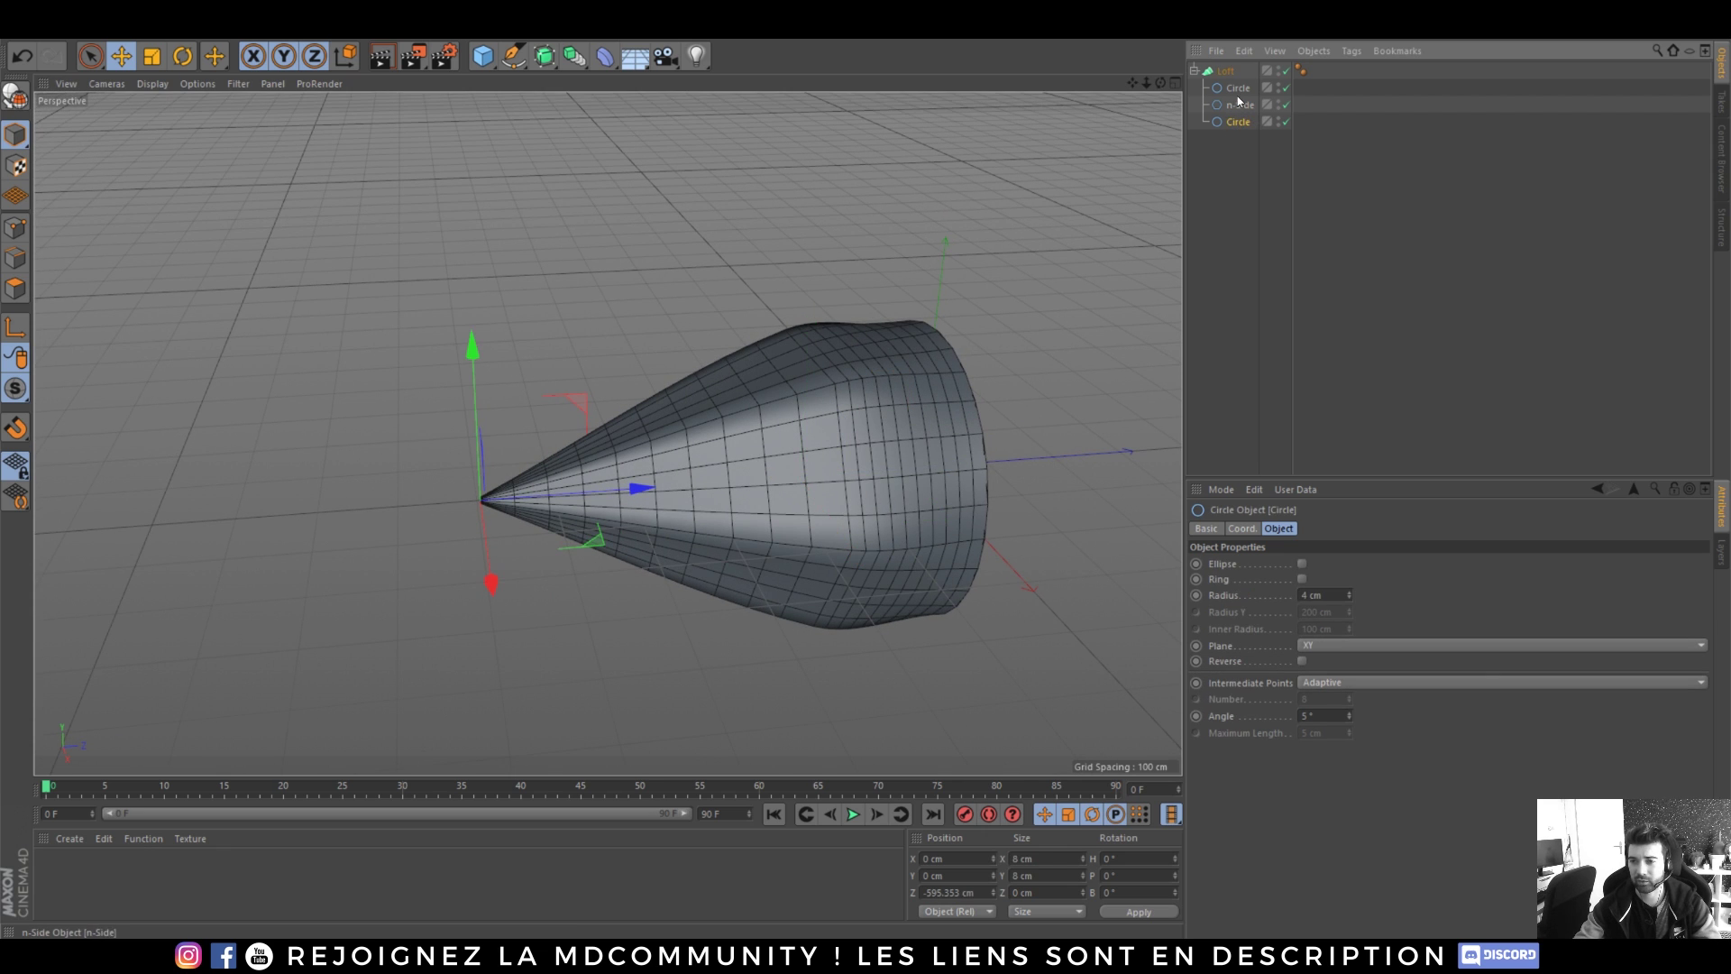
{"action": "left_click", "coordinate": [1237, 89]}
{"action": "key", "text": "ctrl+c"}
{"action": "key", "text": "ctrl+v"}
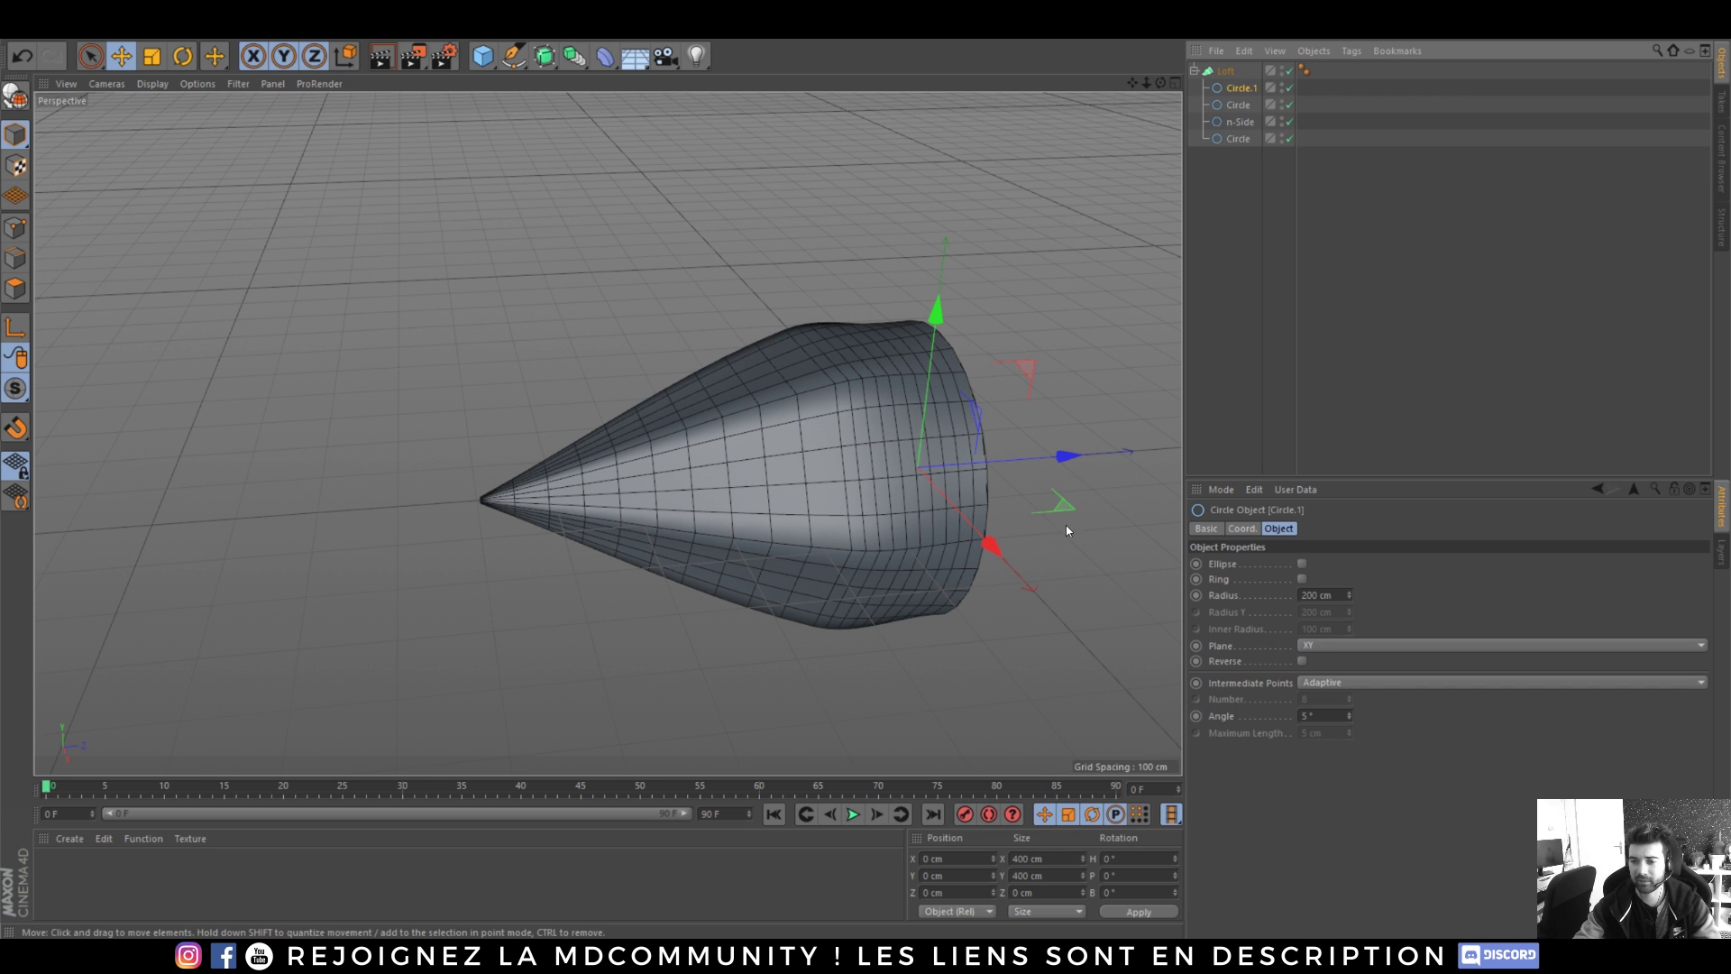
{"action": "left_click_drag", "start_coordinate": [1068, 456], "coordinate": [1303, 443]}
{"action": "middle_click_drag", "start_coordinate": [814, 516], "coordinate": [543, 428], "text": "alt"}
{"action": "scroll", "coordinate": [497, 452], "scroll_direction": "down", "scroll_amount": 6}
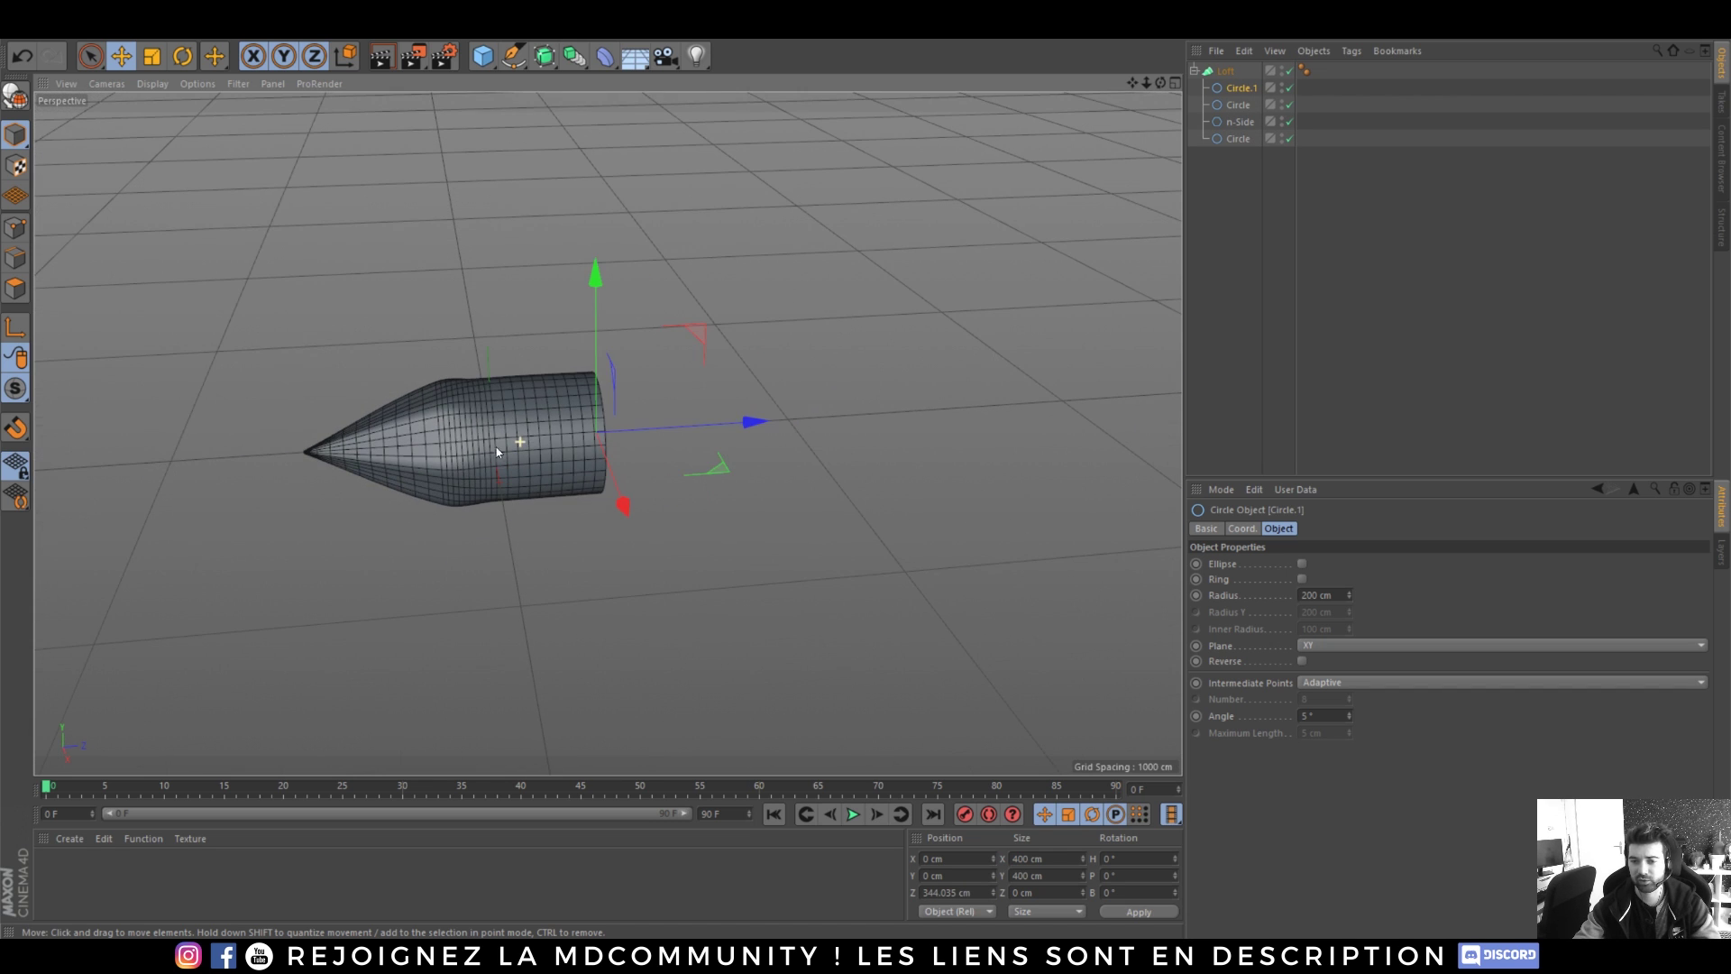
{"action": "left_click_drag", "start_coordinate": [756, 421], "coordinate": [1163, 395]}
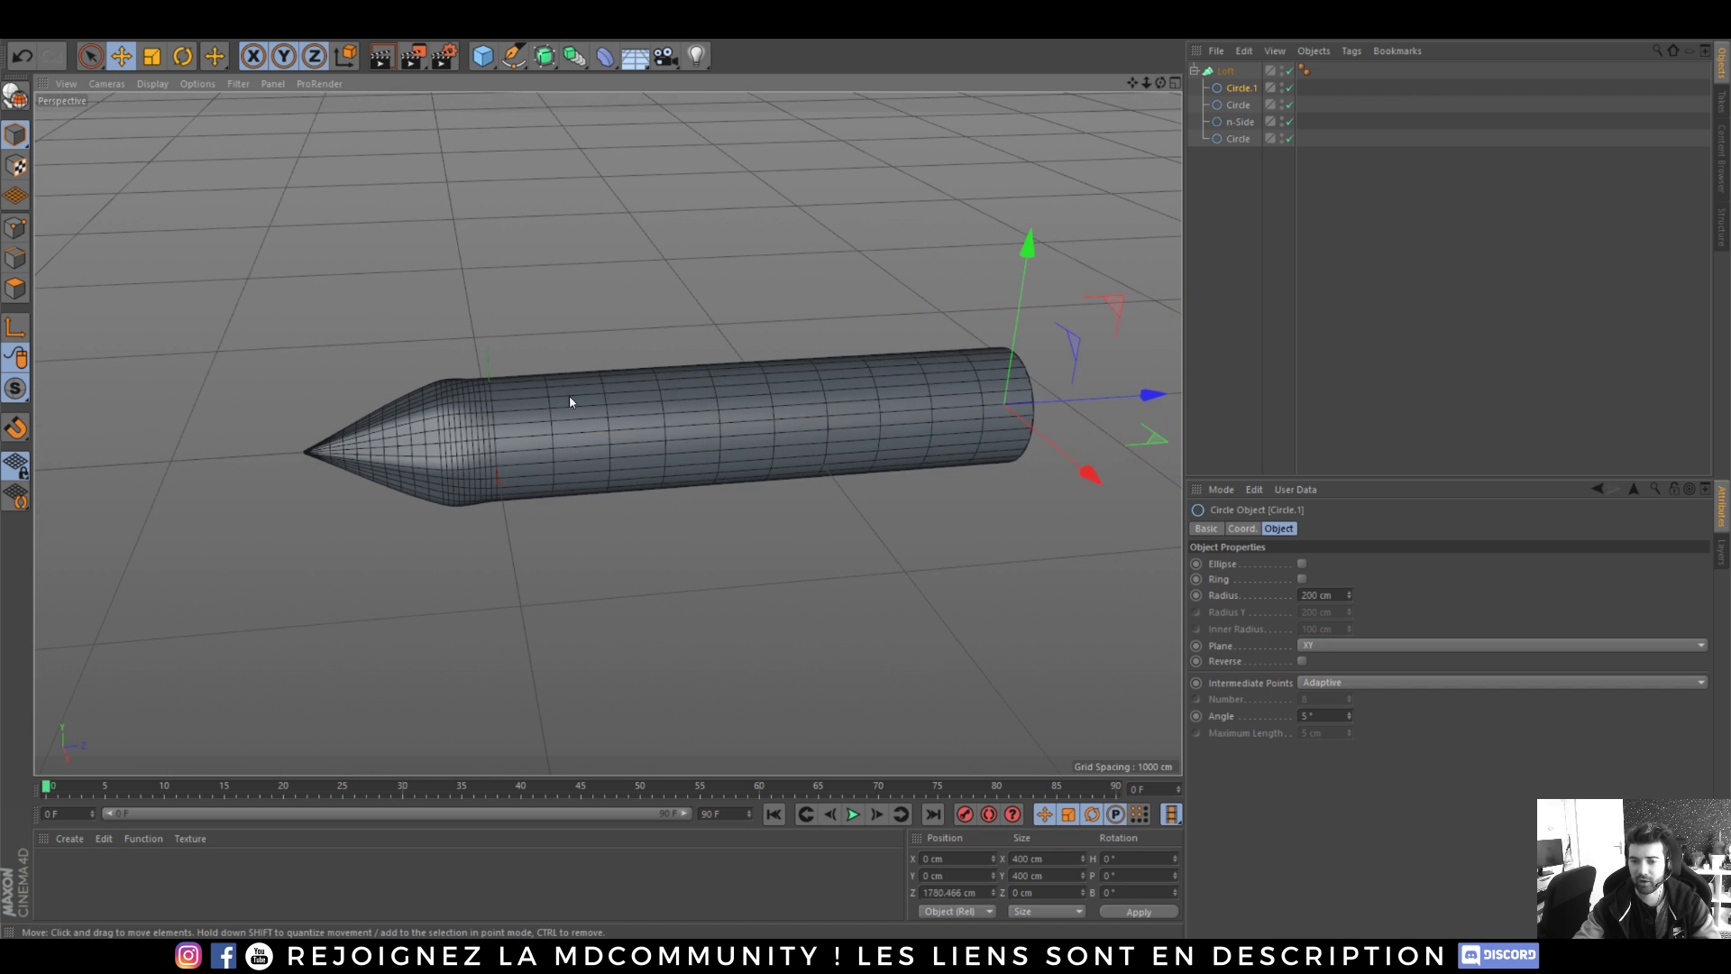
- Set the viewport display back to Gouraud Shading without mesh lines
{"action": "left_click_drag", "start_coordinate": [570, 402], "coordinate": [1068, 389], "text": "alt"}
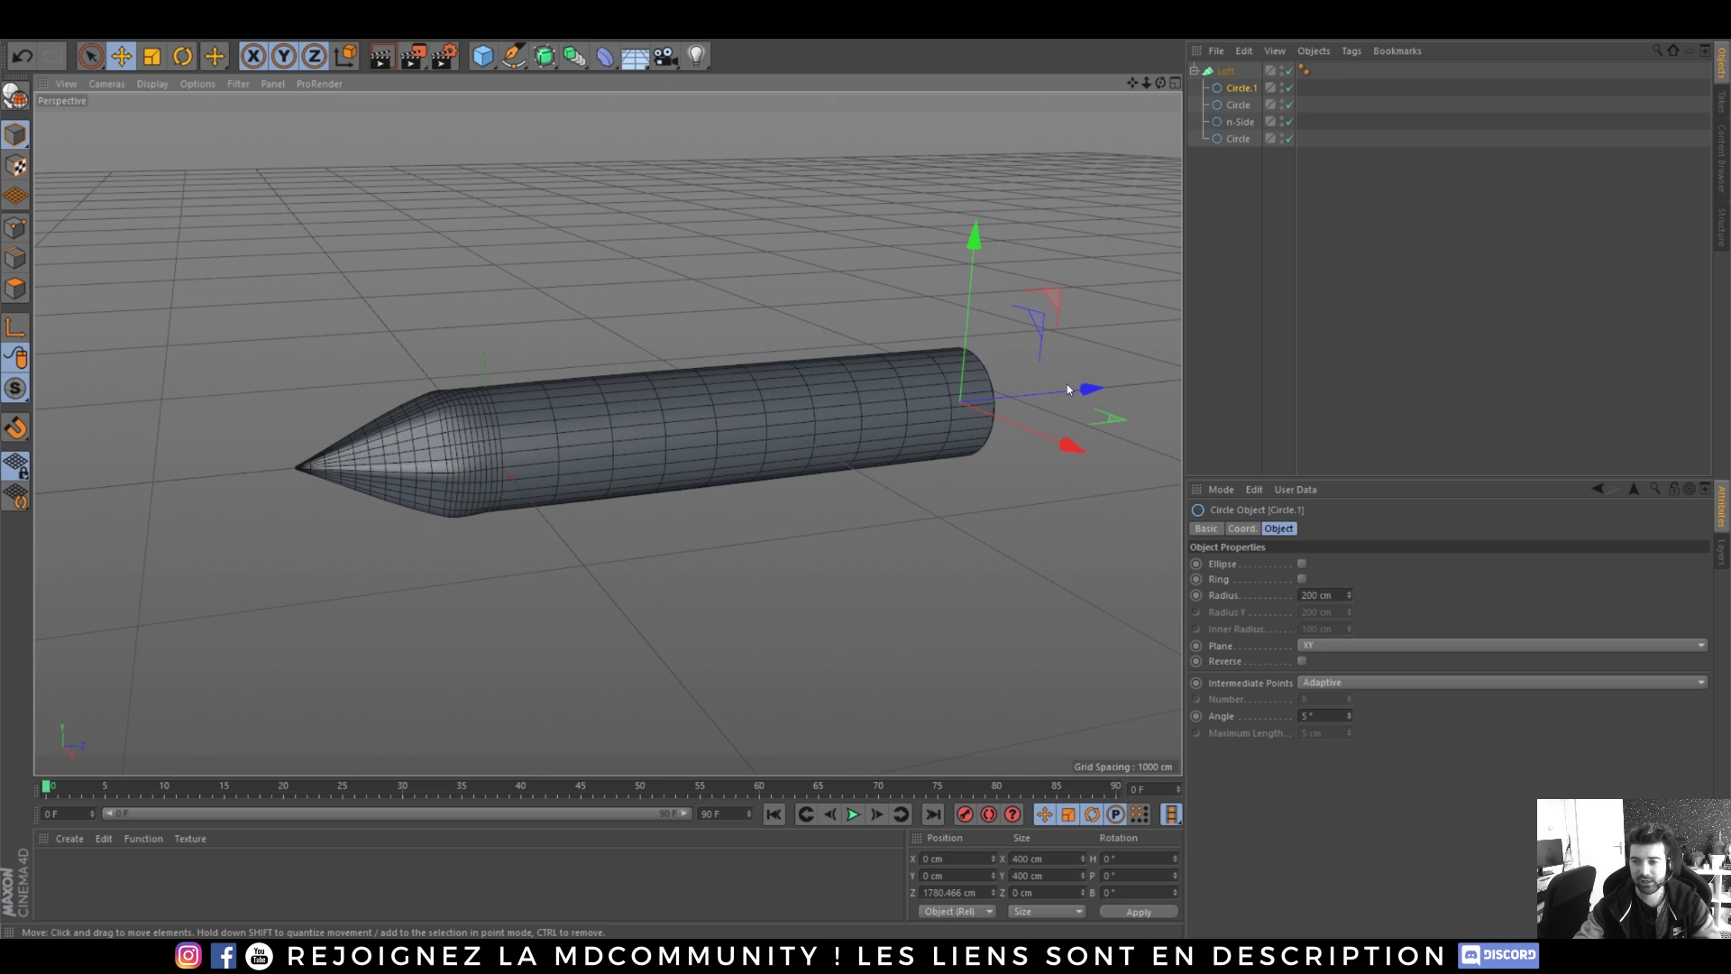
{"action": "left_click", "coordinate": [153, 83]}
{"action": "left_click", "coordinate": [181, 99]}
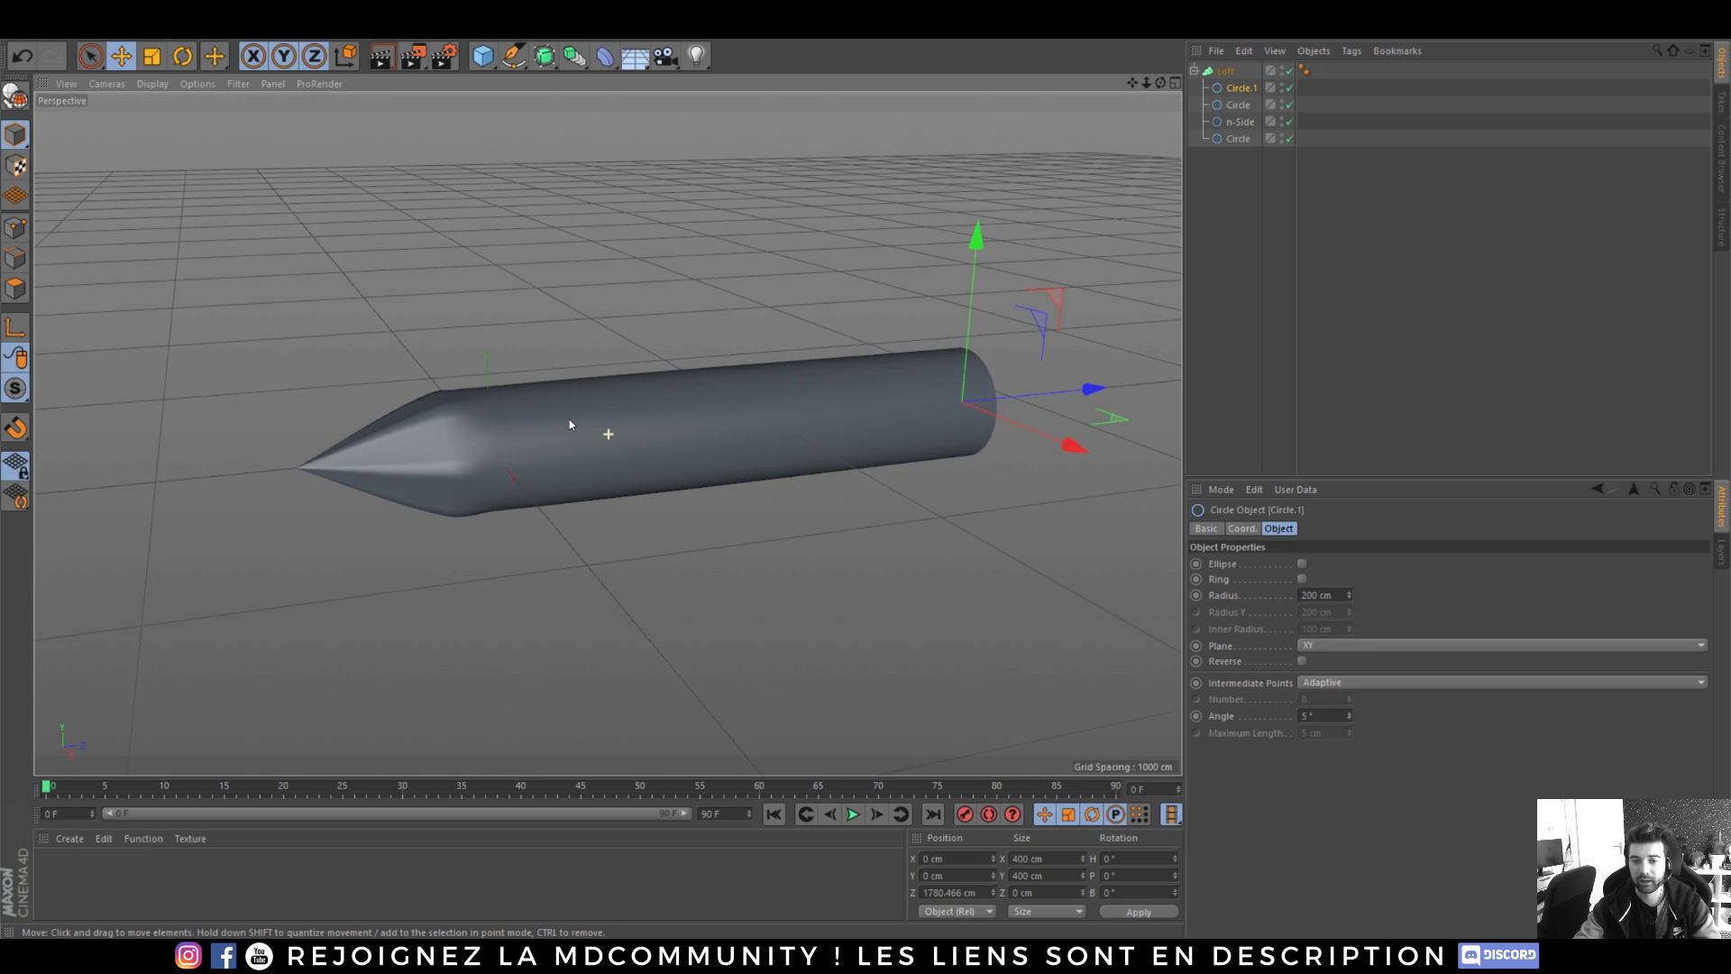
{"action": "middle_click_drag", "start_coordinate": [570, 420], "coordinate": [598, 411], "text": "alt"}
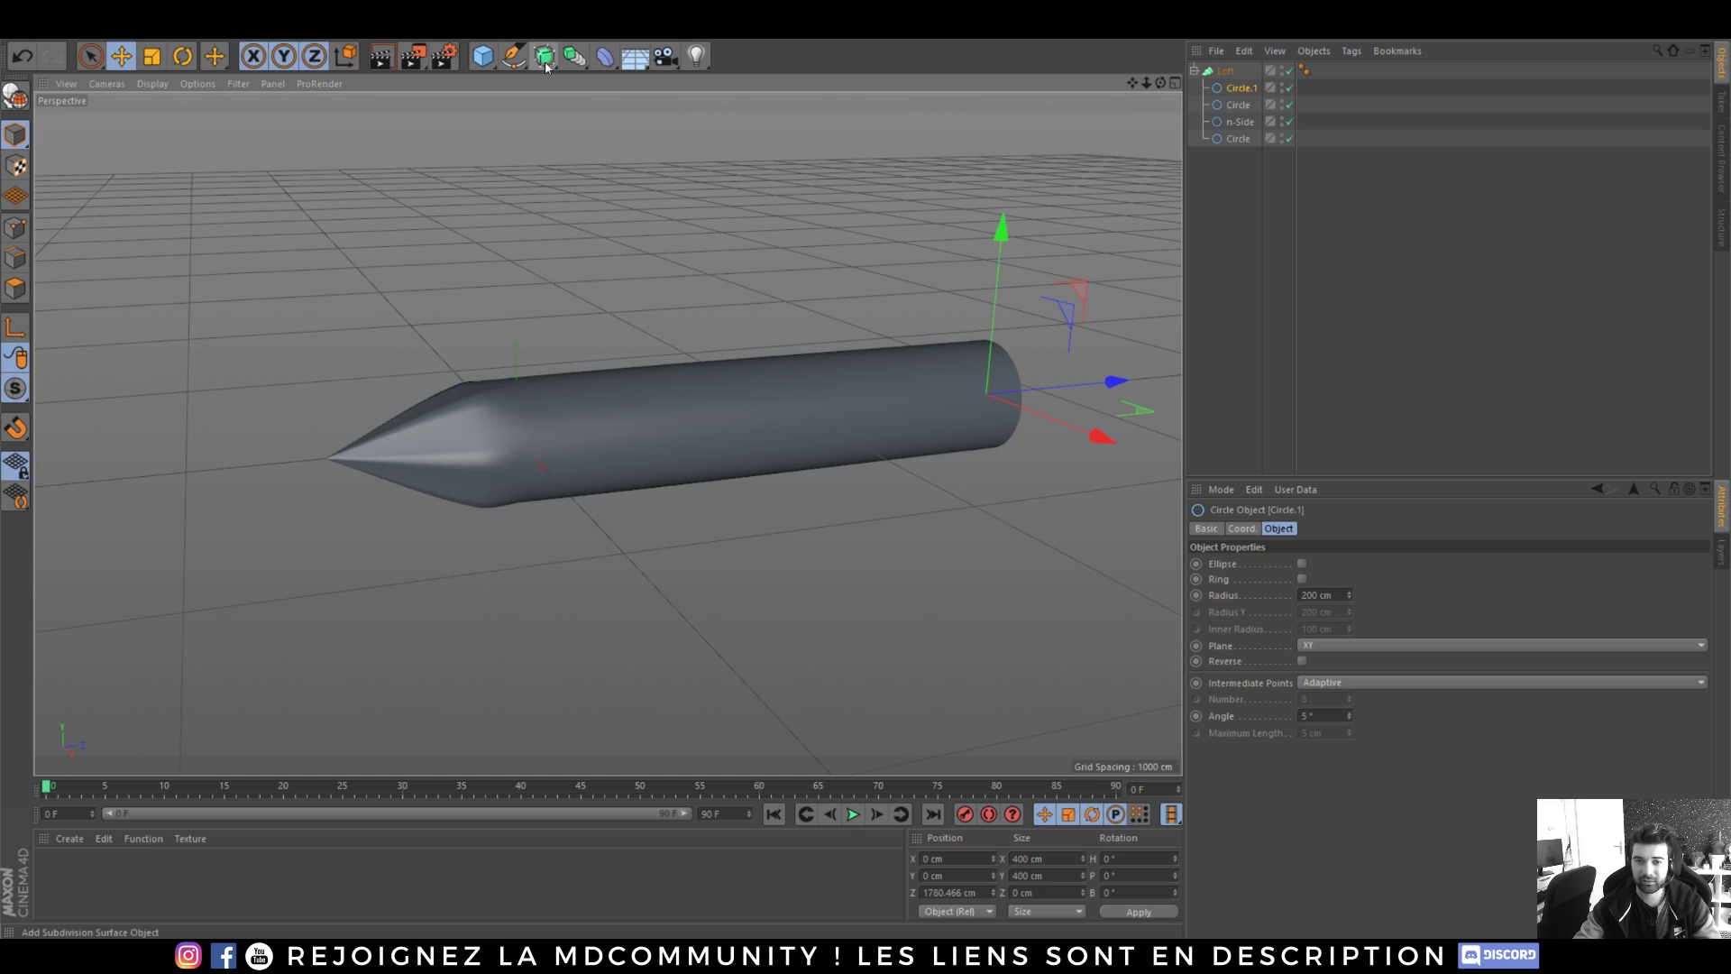
- Delete the Loft and all its splines to clear the scene
{"action": "left_click", "coordinate": [574, 56]}
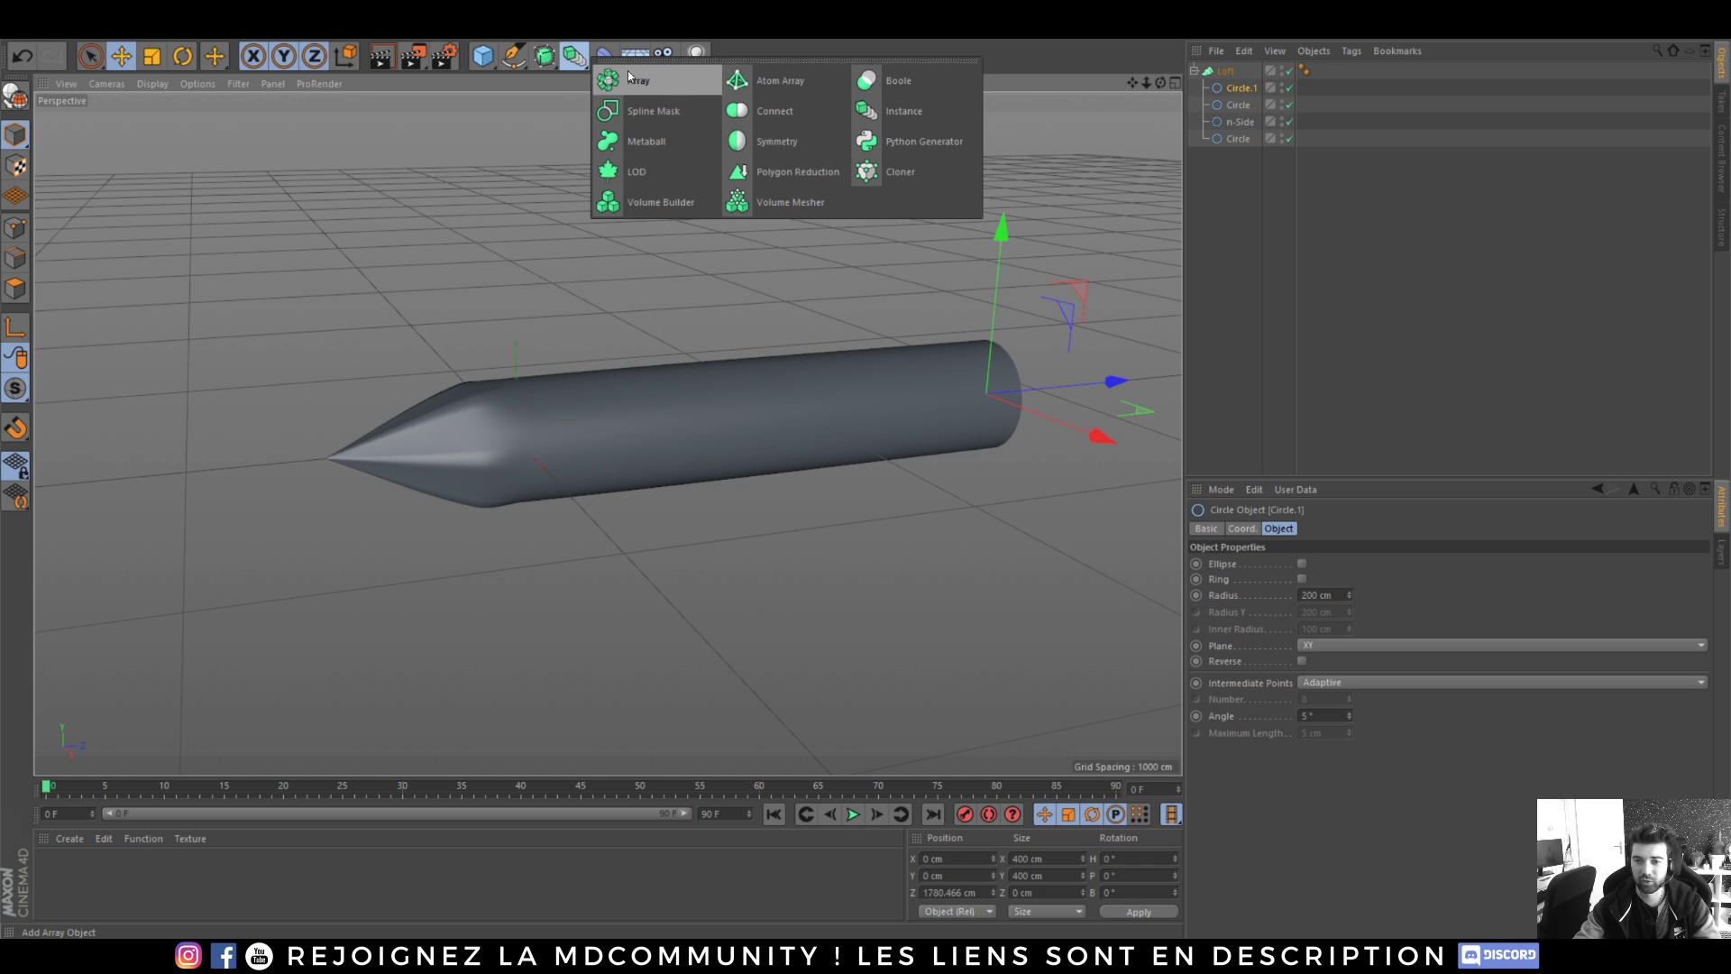
{"action": "left_click", "coordinate": [546, 57]}
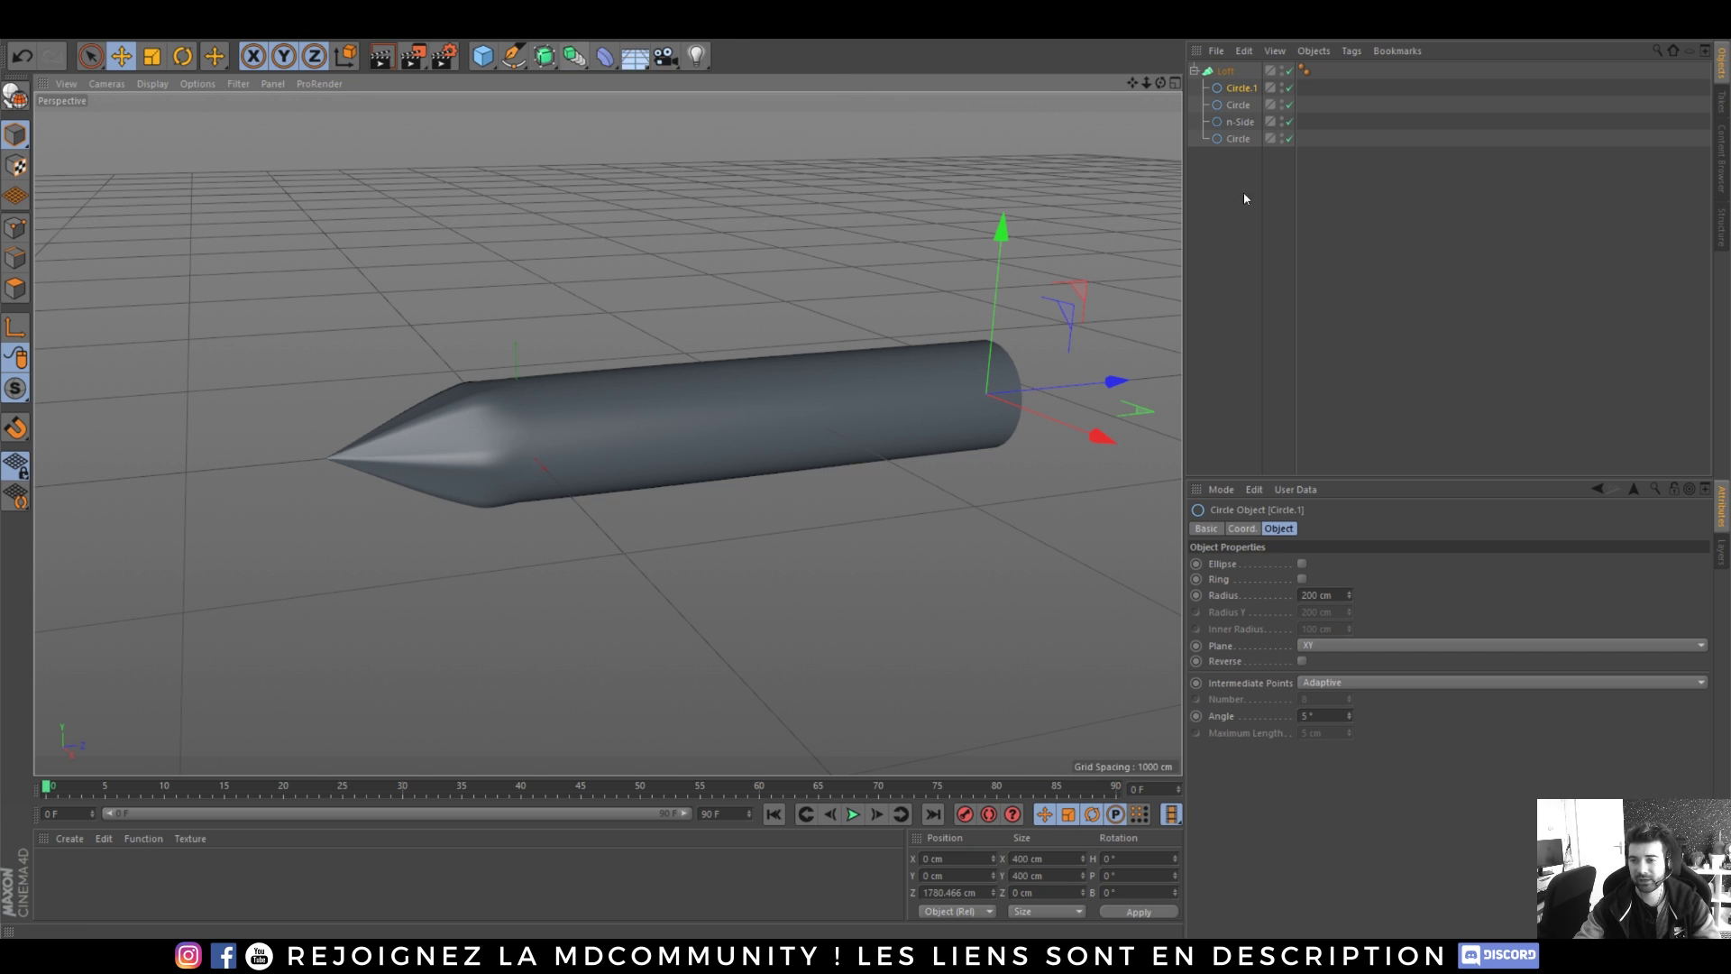
{"action": "key", "text": "ctrl+a"}
{"action": "key", "text": "Delete"}
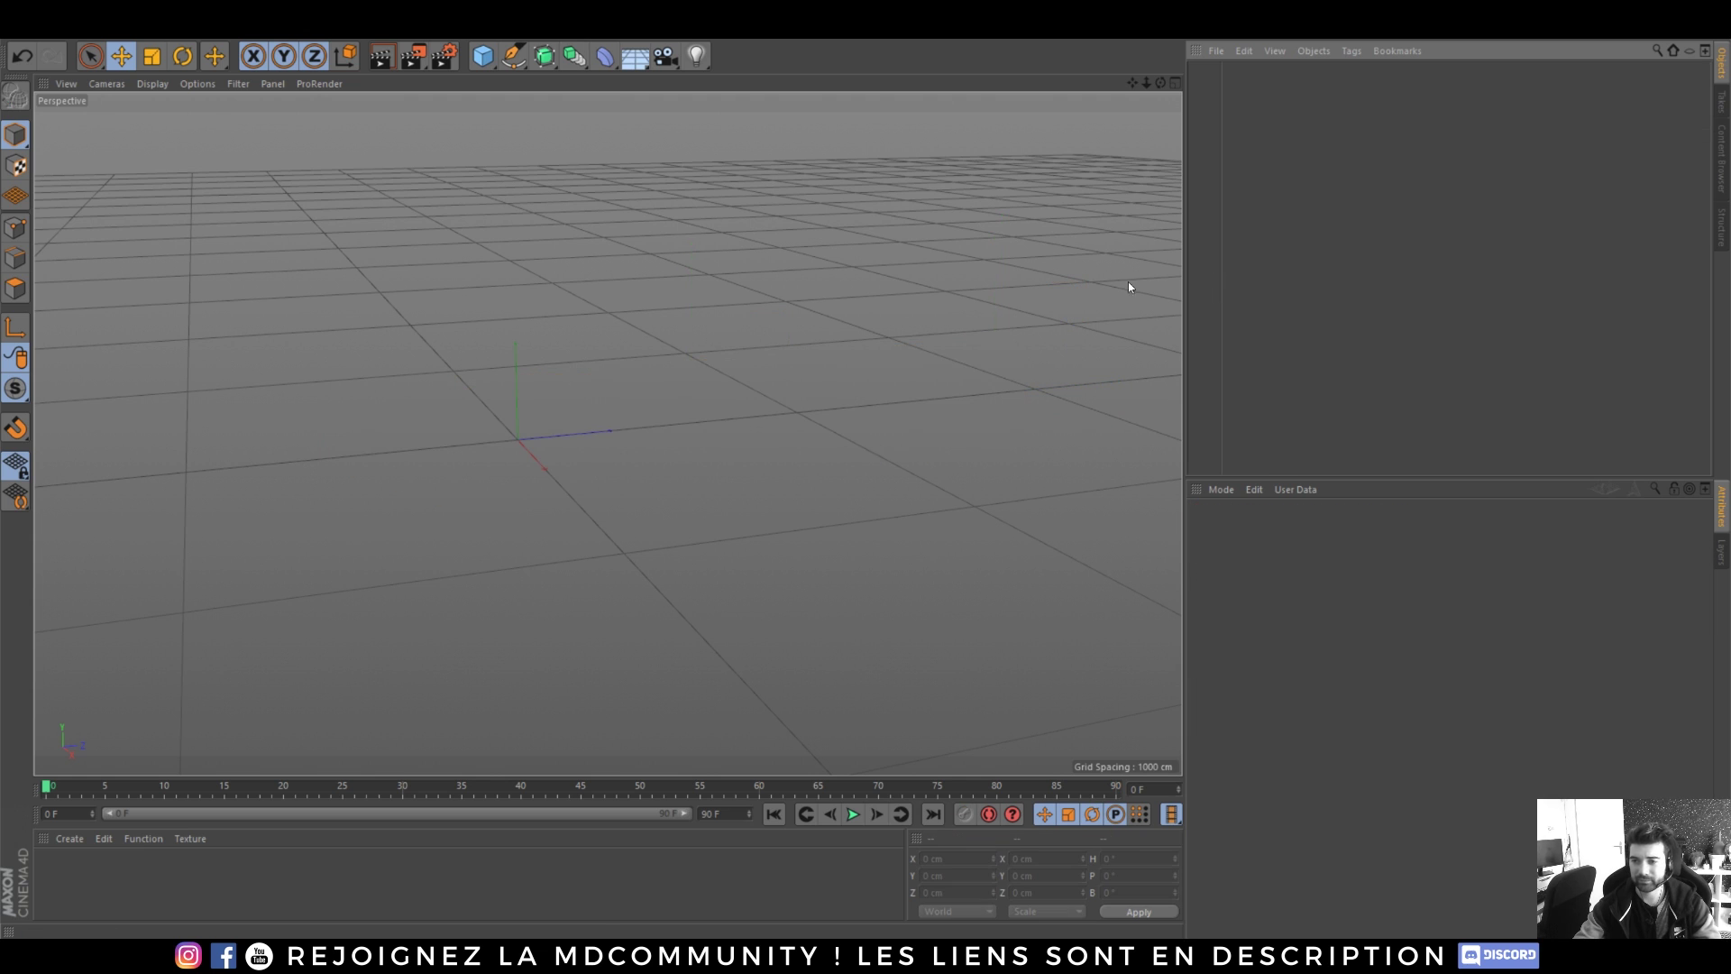
- Sketch a freehand bottle half-profile about 34 cm tall and 8 cm wide in the Right view, starting and ending on the vertical axis
{"action": "left_click", "coordinate": [513, 55]}
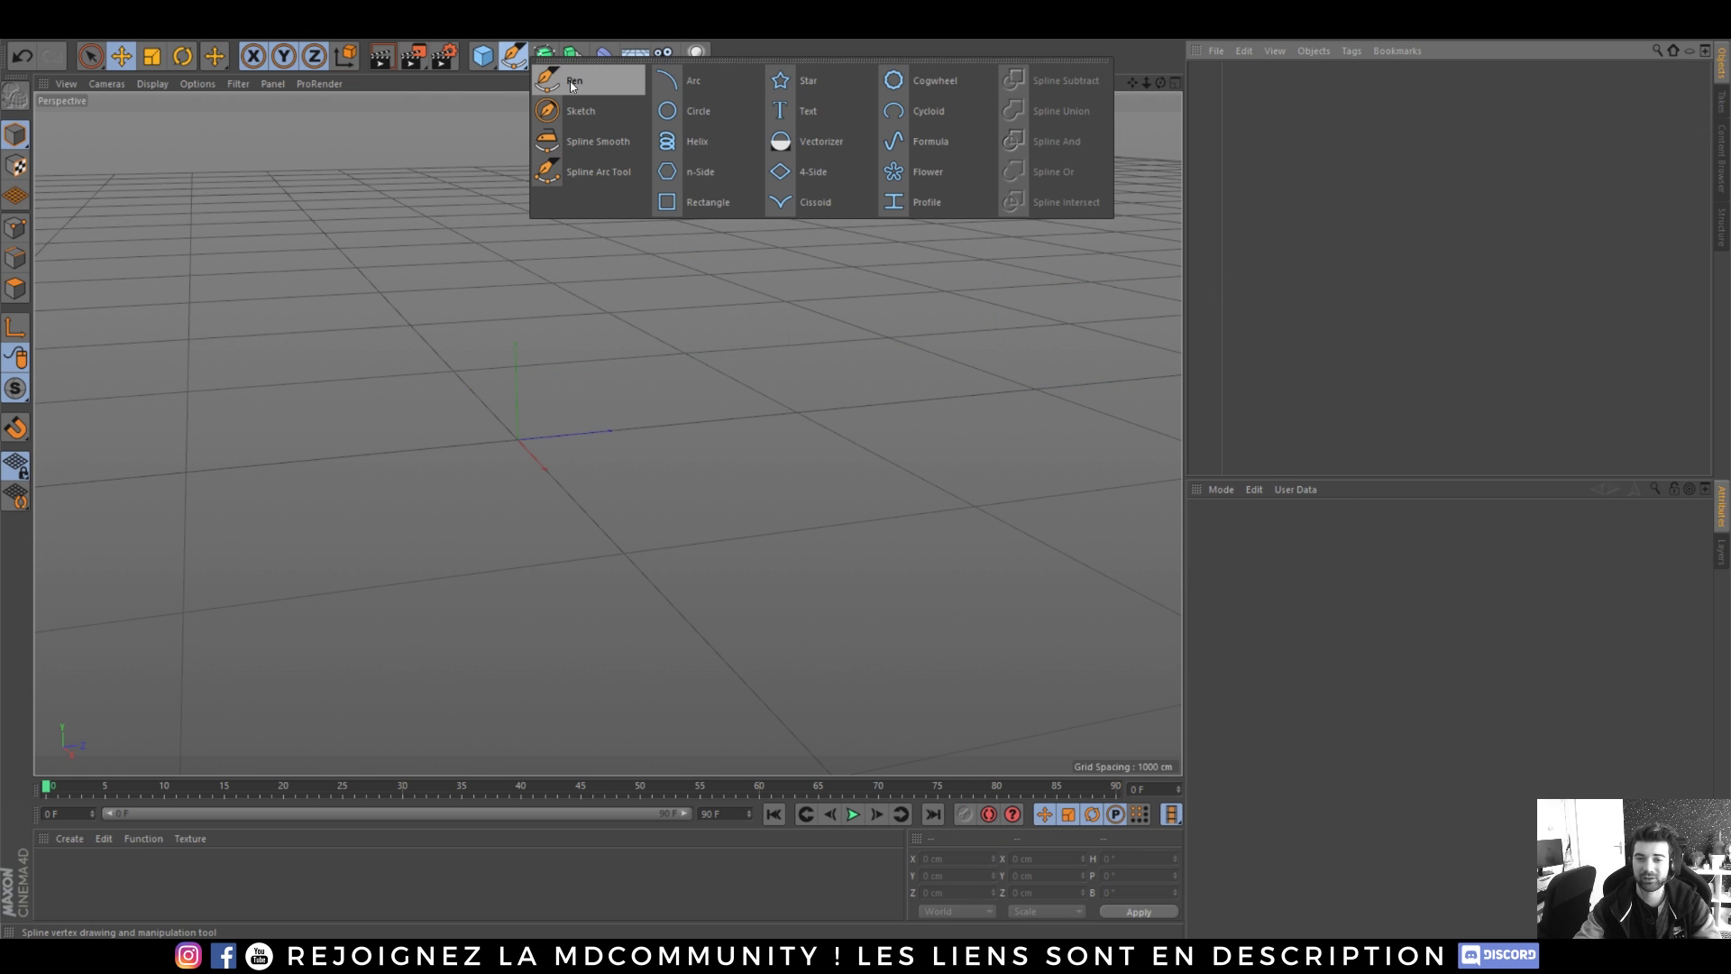
{"action": "middle_click", "coordinate": [482, 299]}
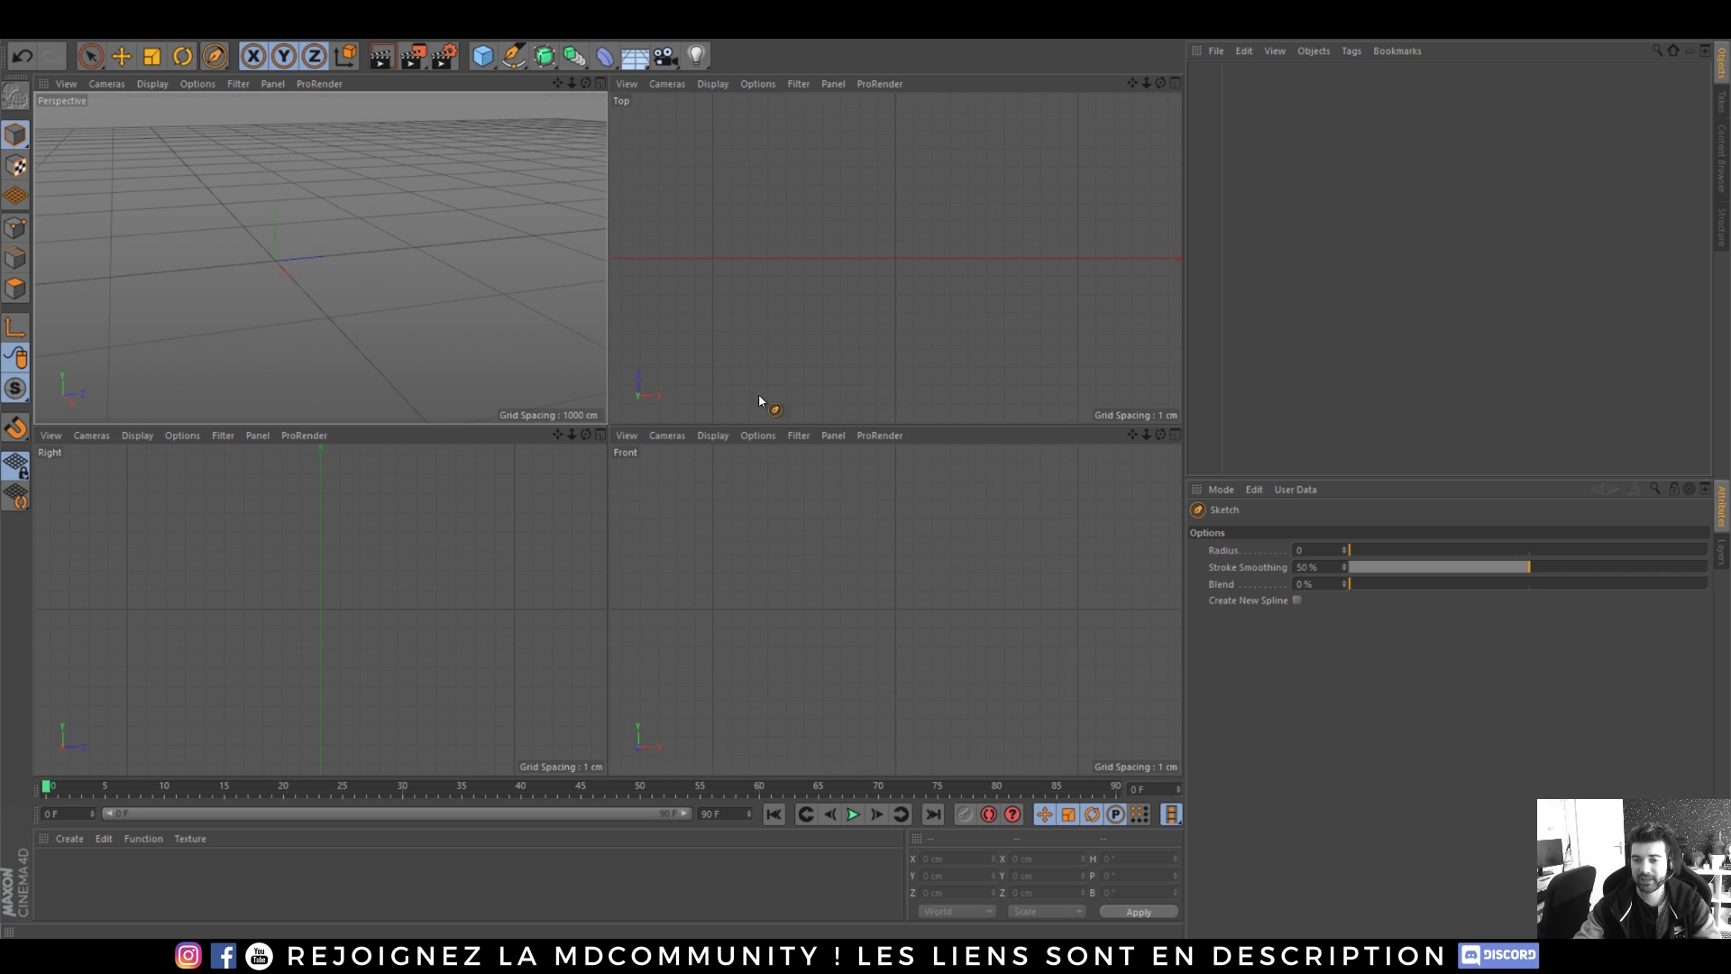
{"action": "middle_click", "coordinate": [325, 558]}
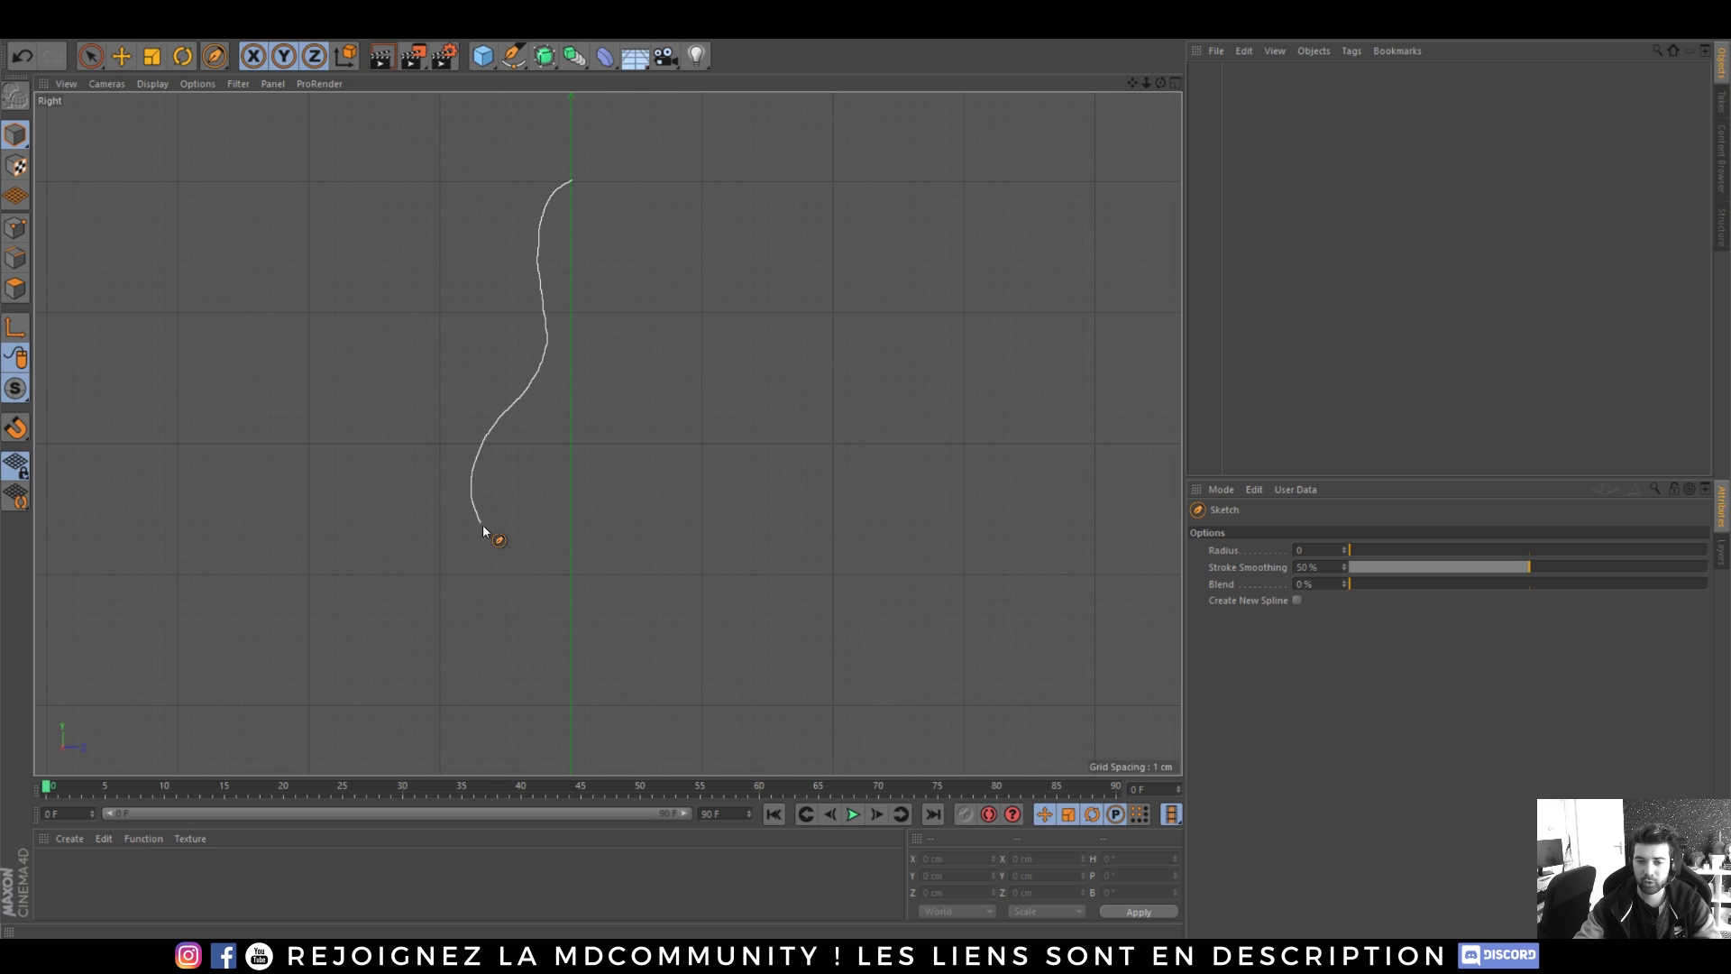
{"action": "left_click_drag", "start_coordinate": [574, 622], "coordinate": [575, 622]}
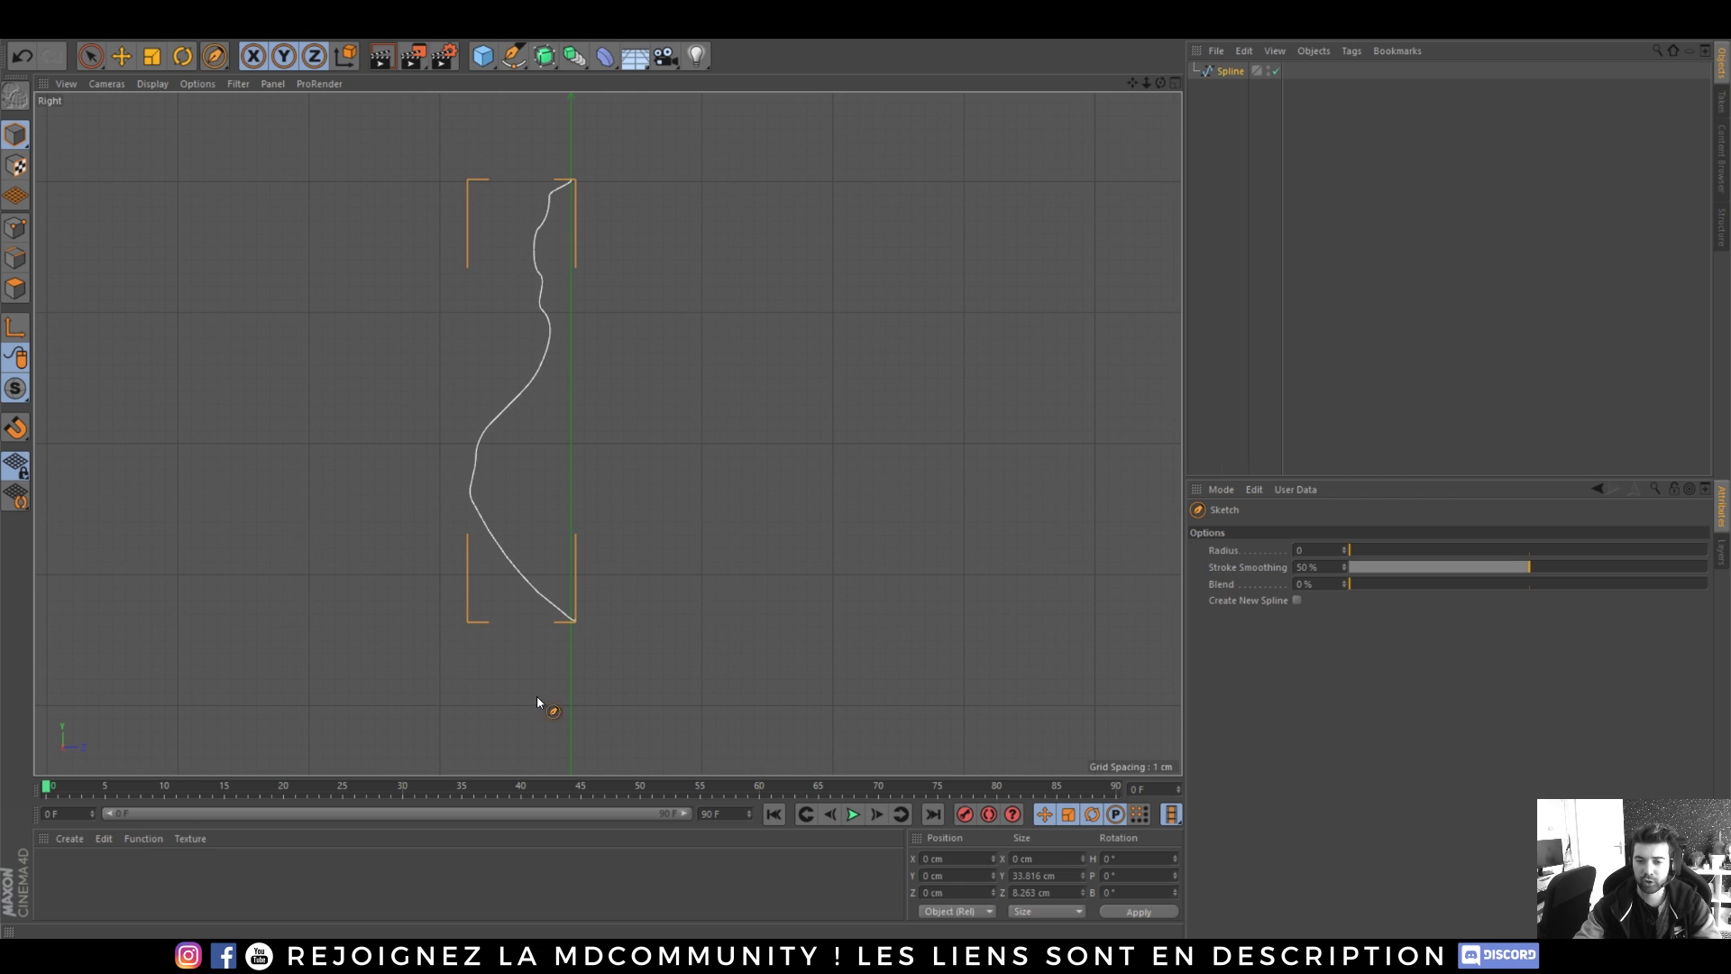
- Return to the Perspective view, add a Lathe generator and place the sketched spline inside it
{"action": "middle_click", "coordinate": [1051, 164]}
{"action": "middle_click", "coordinate": [476, 313]}
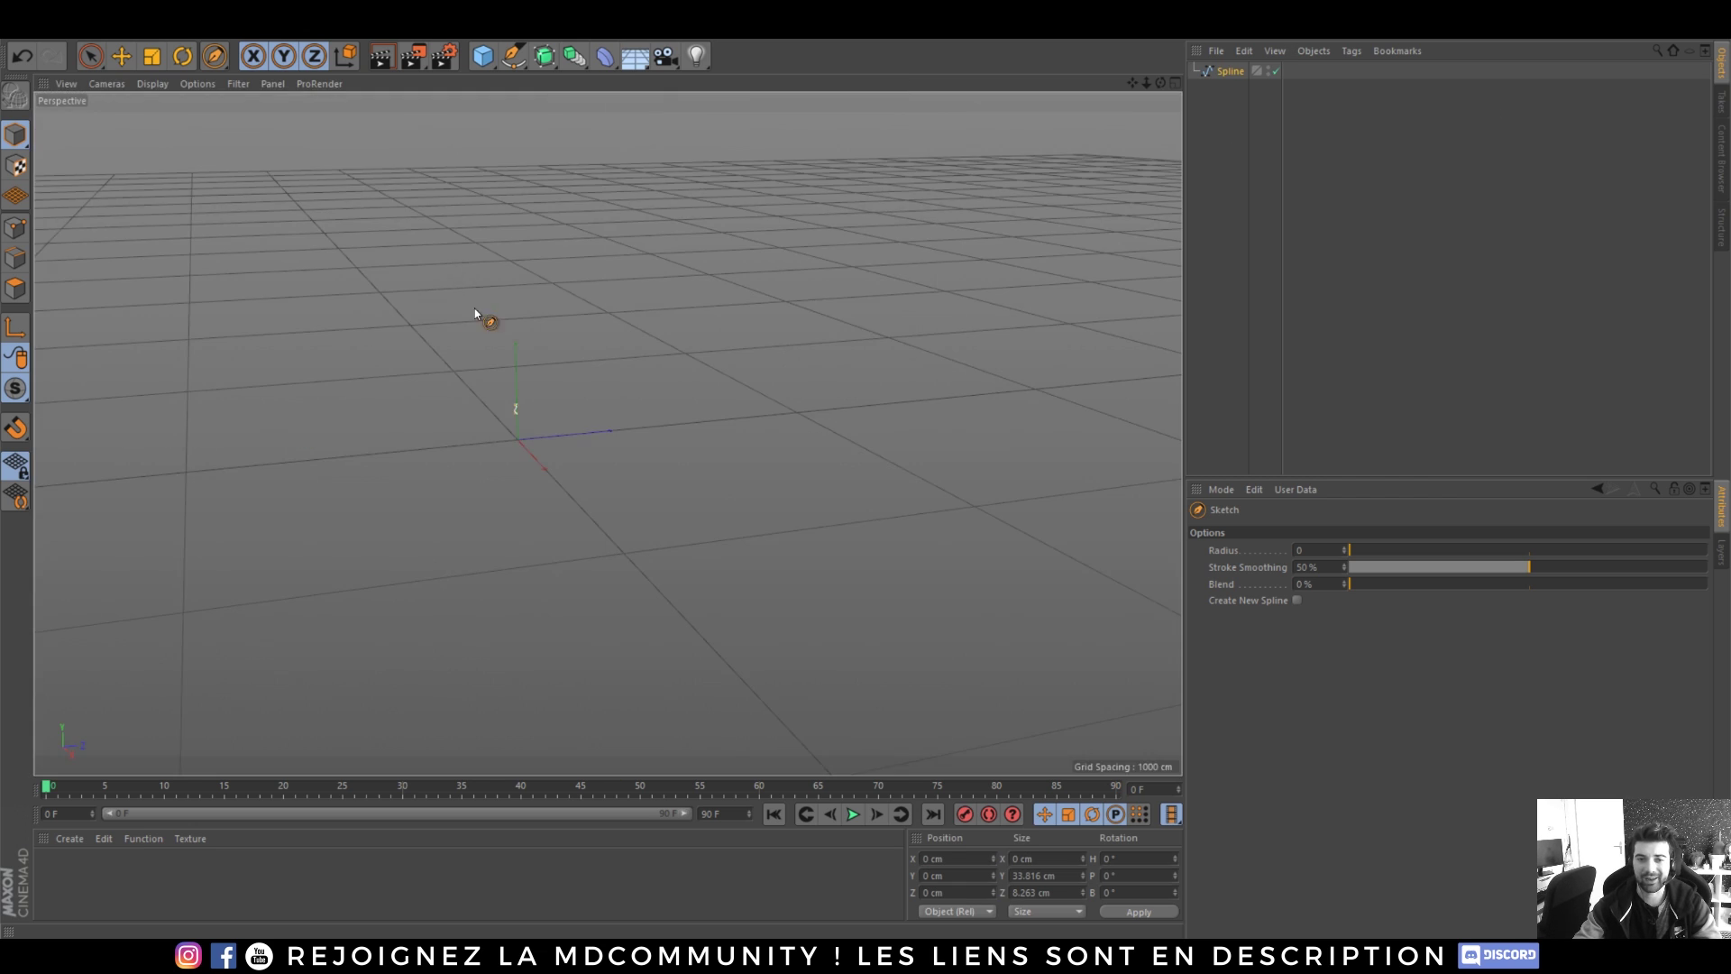
{"action": "right_click_drag", "start_coordinate": [505, 429], "coordinate": [660, 261], "text": "alt"}
{"action": "right_click_drag", "start_coordinate": [557, 393], "coordinate": [653, 274], "text": "alt"}
{"action": "middle_click_drag", "start_coordinate": [653, 277], "coordinate": [687, 206], "text": "alt"}
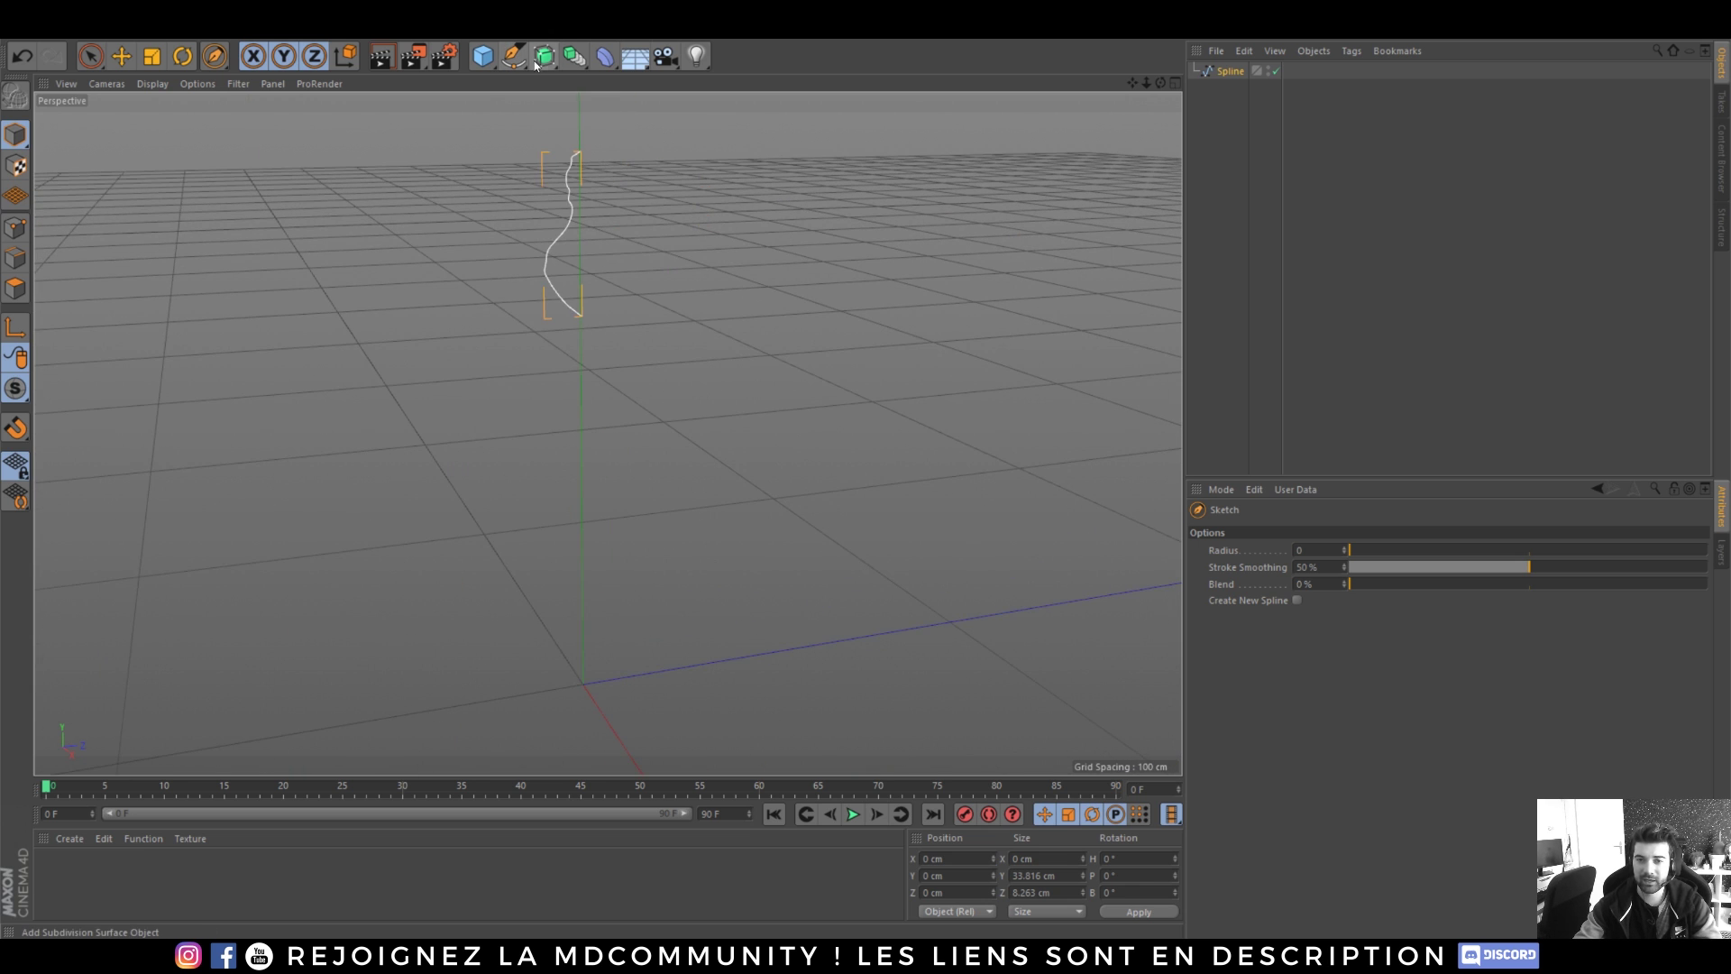
{"action": "left_click", "coordinate": [537, 58]}
{"action": "left_click", "coordinate": [601, 112]}
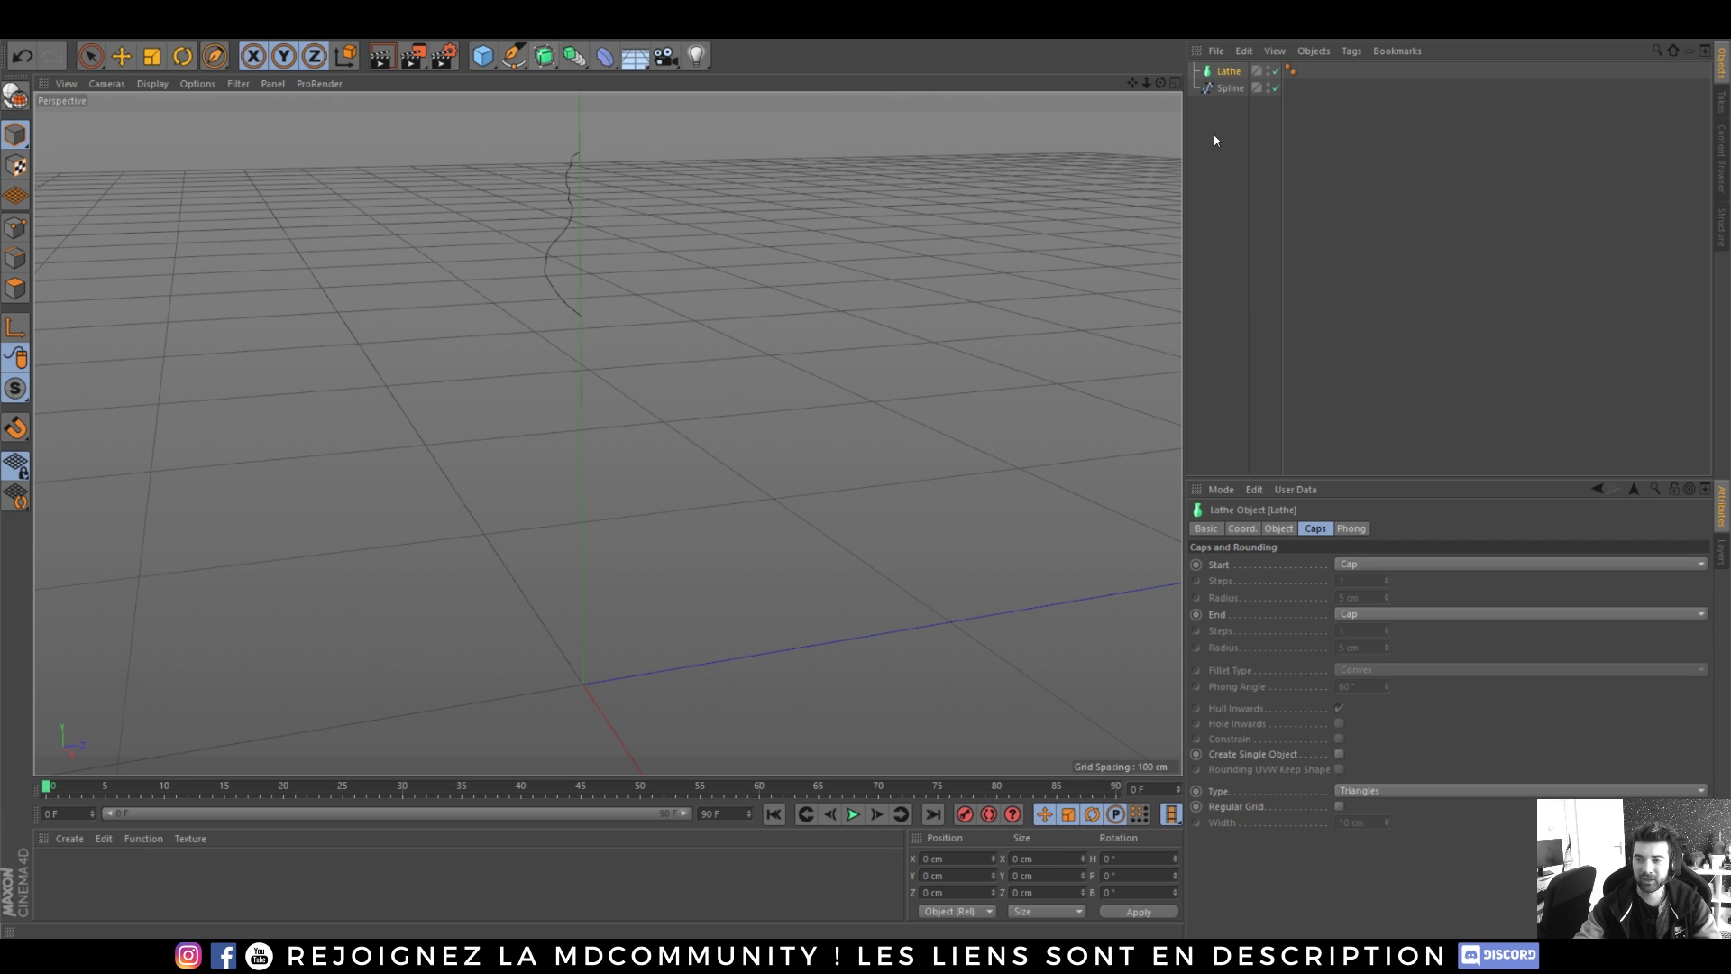
{"action": "left_click_drag", "start_coordinate": [1229, 87], "coordinate": [1230, 72]}
{"action": "left_click", "coordinate": [1242, 149]}
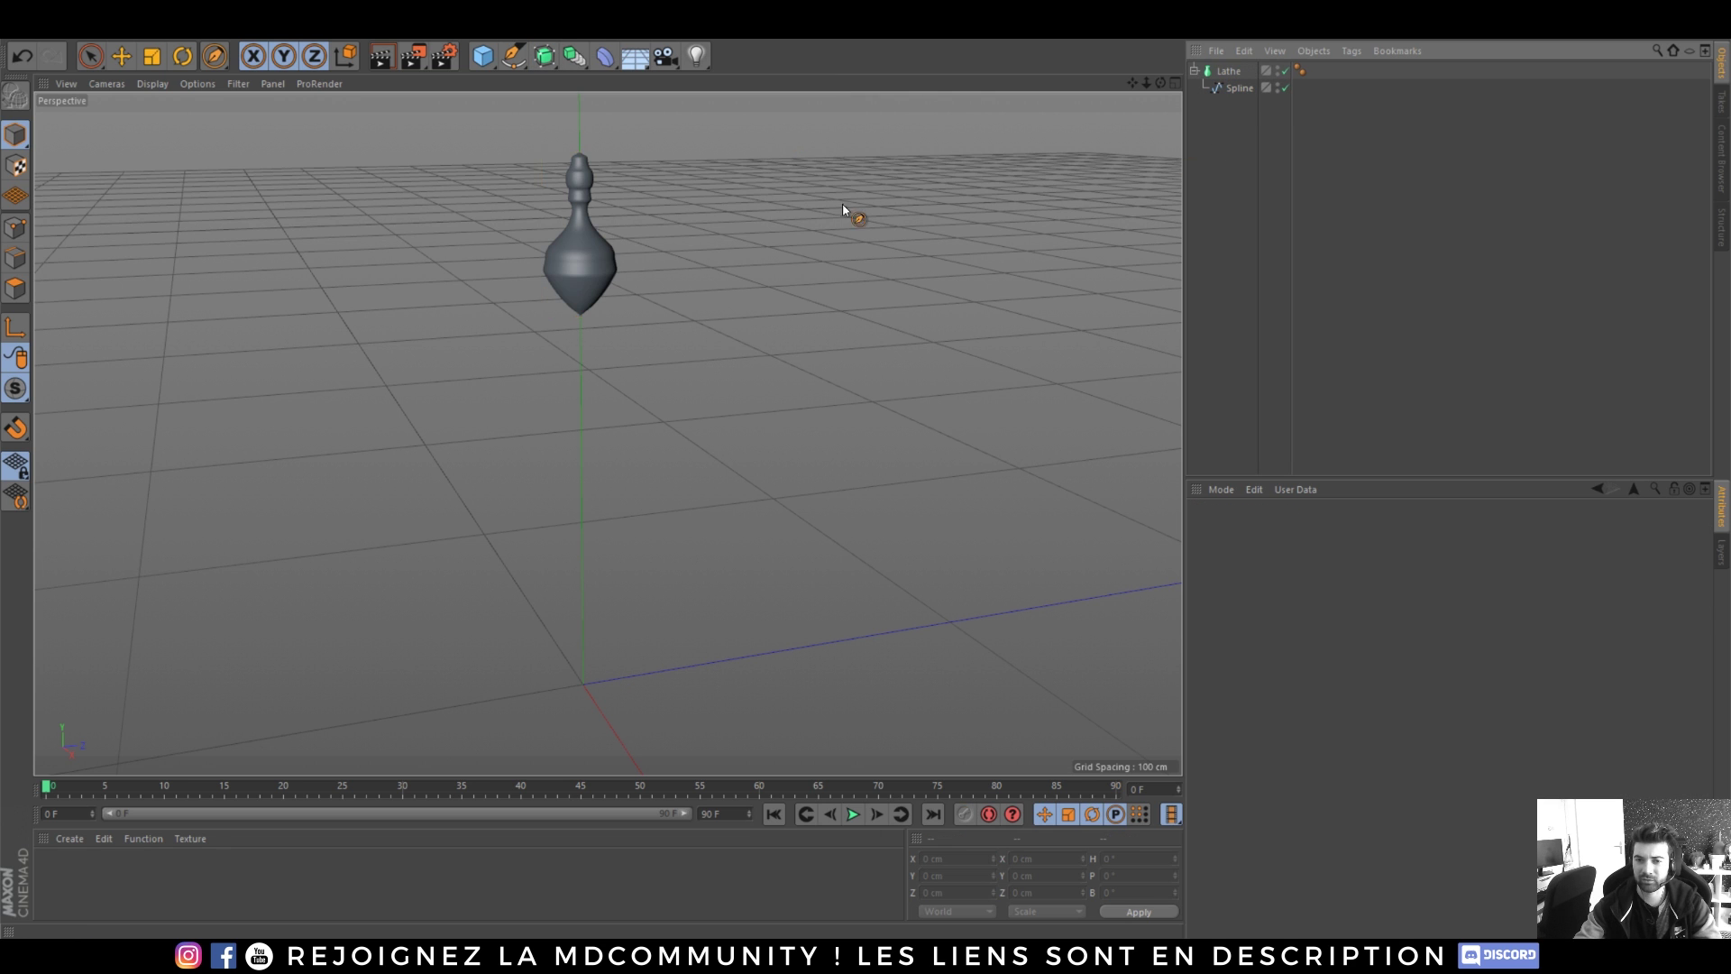
- Turn the Lathe off and on again to compare the selected spline with the revolved shape
{"action": "right_click_drag", "start_coordinate": [605, 257], "coordinate": [637, 138], "text": "alt"}
{"action": "middle_click_drag", "start_coordinate": [573, 251], "coordinate": [576, 427], "text": "alt"}
{"action": "left_click_drag", "start_coordinate": [575, 427], "coordinate": [659, 426], "text": "alt"}
{"action": "left_click", "coordinate": [1239, 88]}
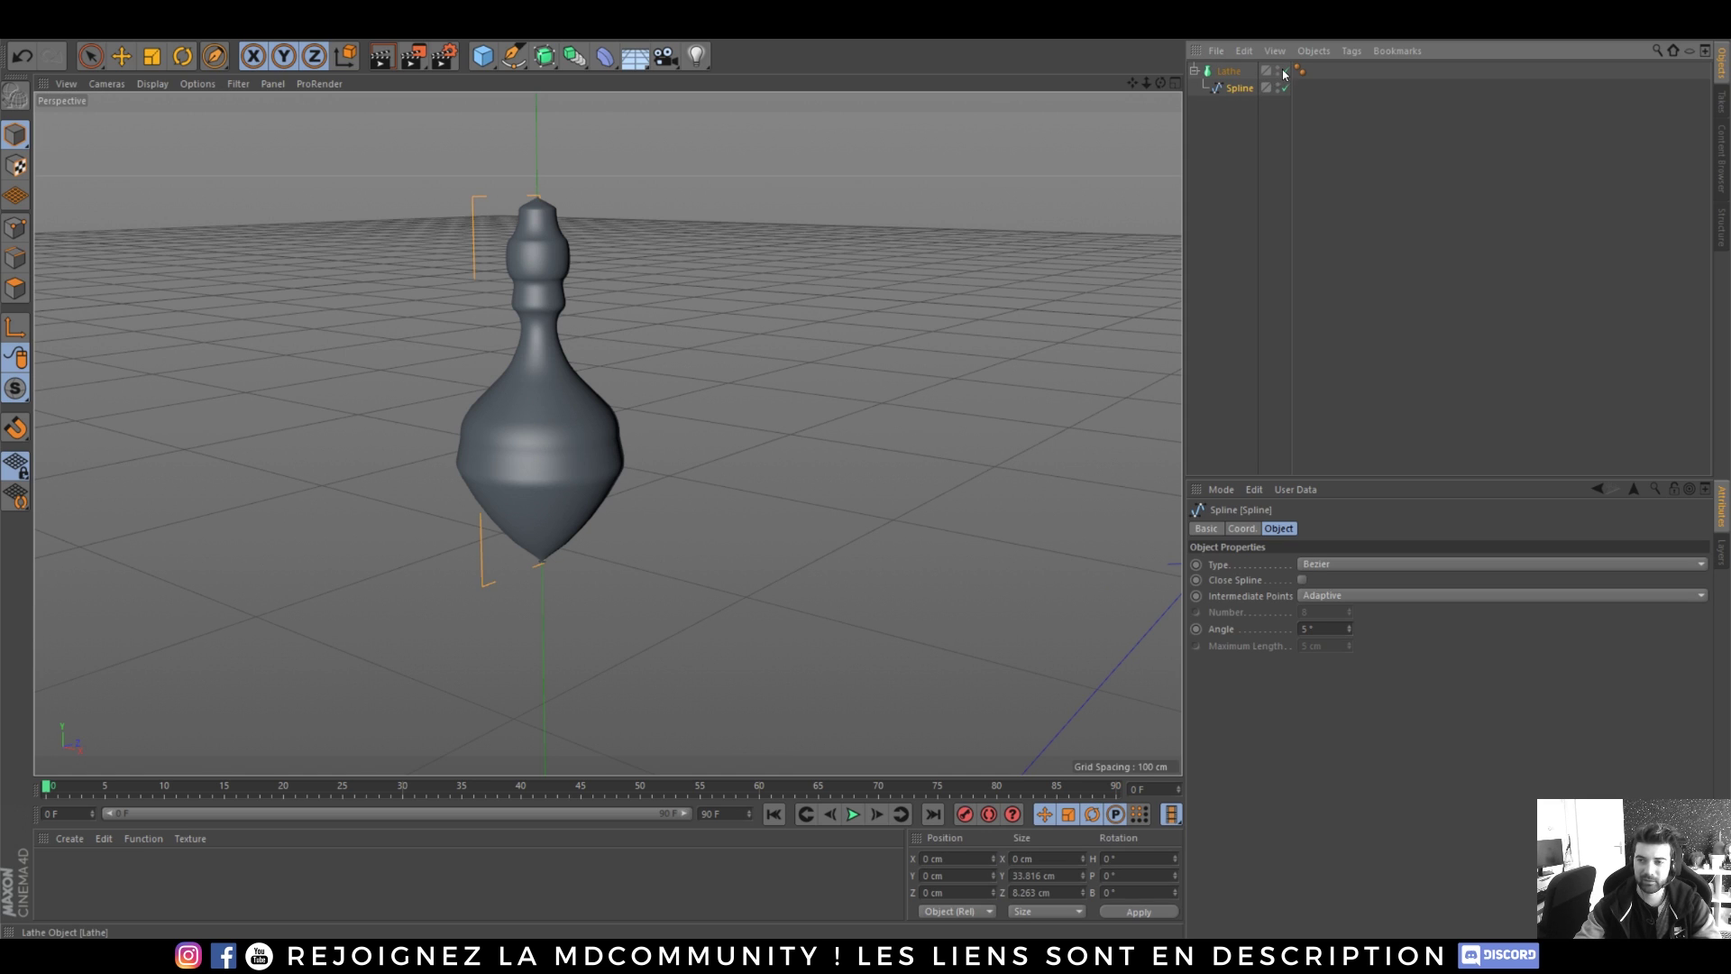
{"action": "left_click", "coordinate": [1284, 72]}
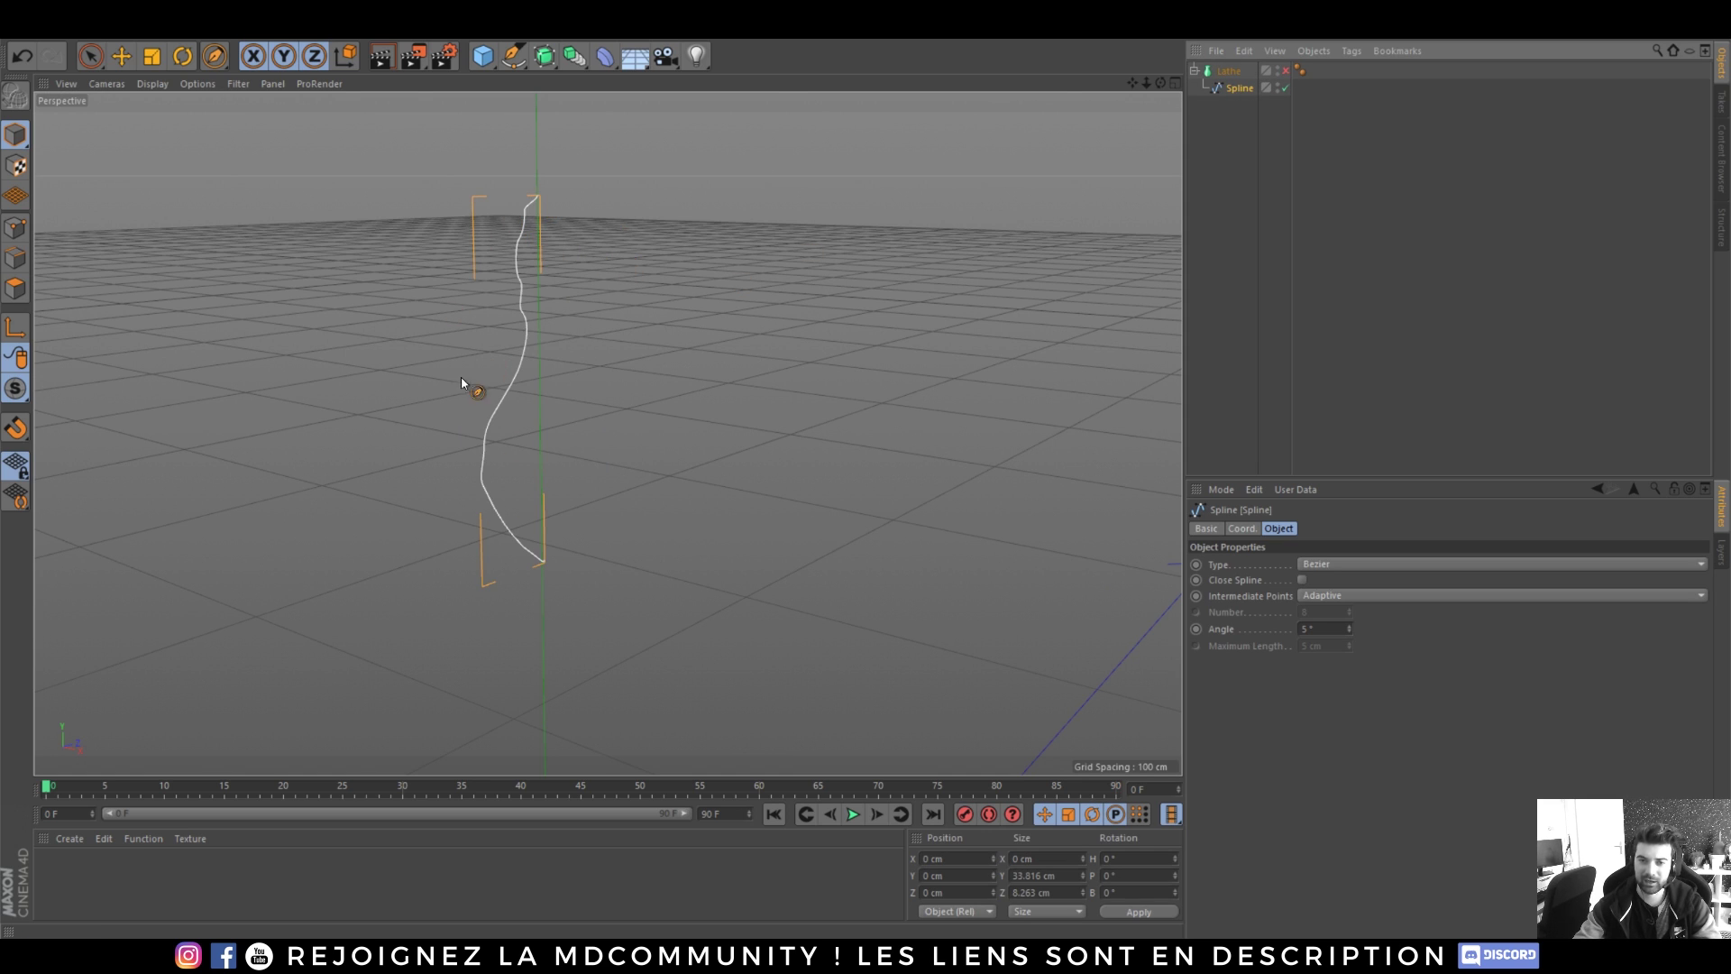
{"action": "left_click", "coordinate": [1284, 71]}
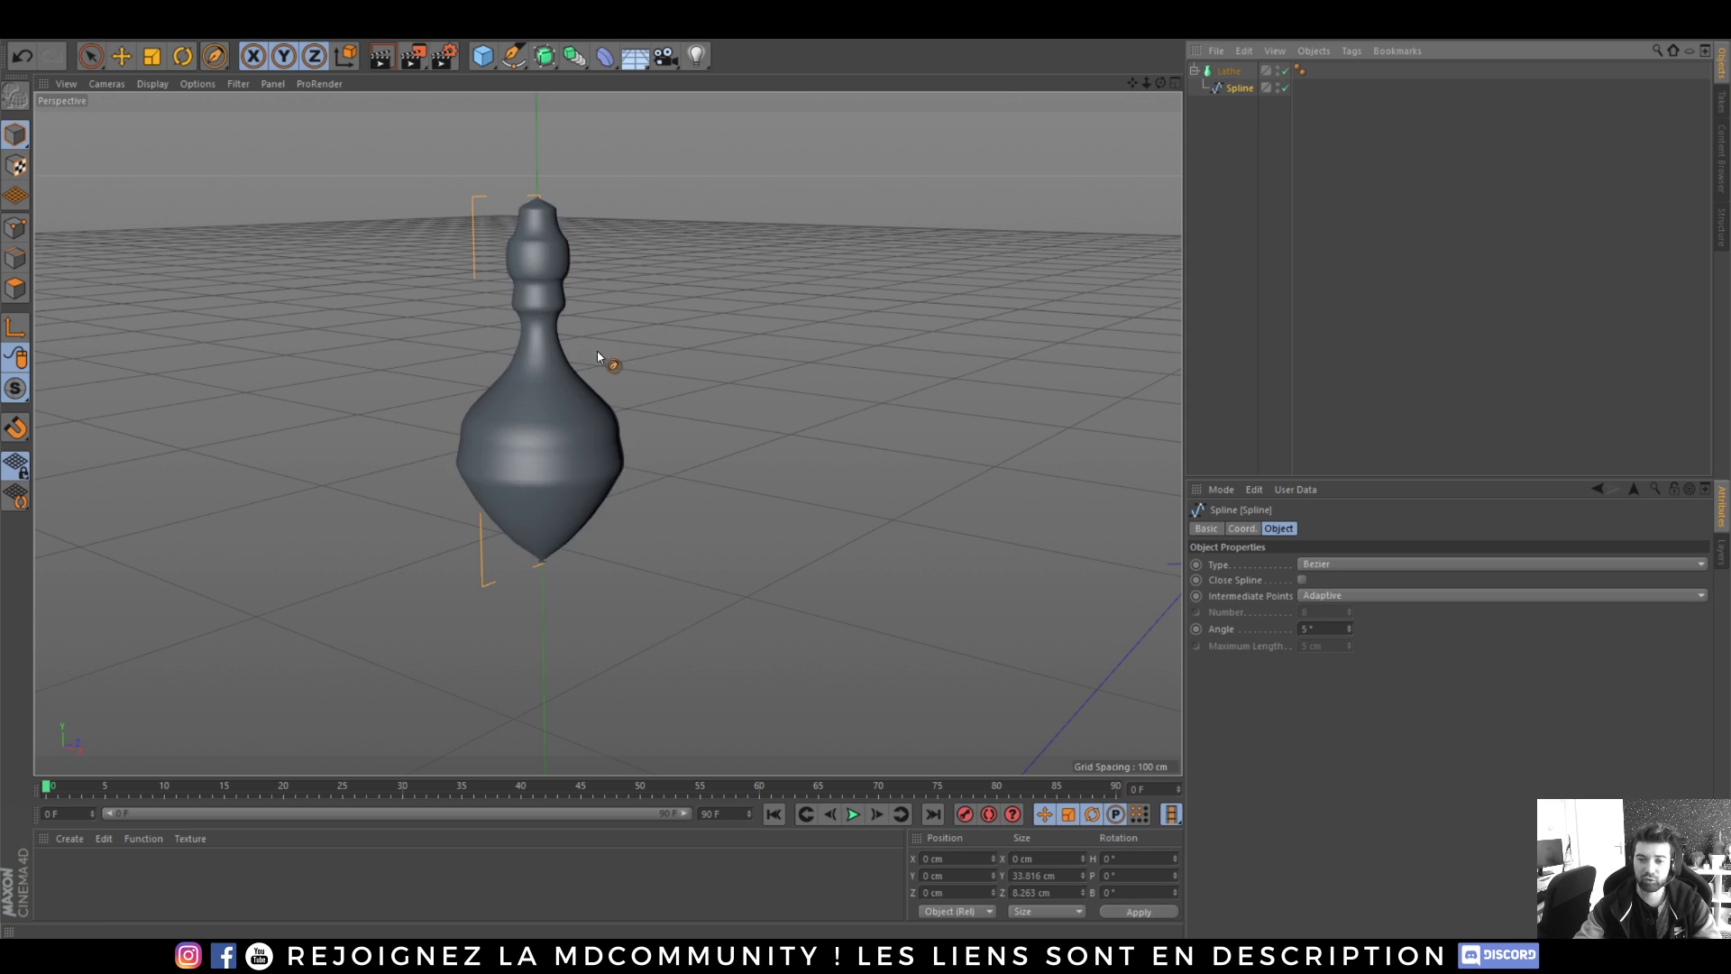
{"action": "mouse_move", "coordinate": [597, 350]}
{"action": "left_mouse_down", "text": "alt"}
{"action": "mouse_move", "coordinate": [658, 398]}
{"action": "mouse_move", "coordinate": [661, 235]}
{"action": "mouse_move", "coordinate": [486, 397]}
{"action": "mouse_move", "coordinate": [582, 398]}
{"action": "mouse_move", "coordinate": [595, 372]}
{"action": "left_mouse_up", "text": "alt"}
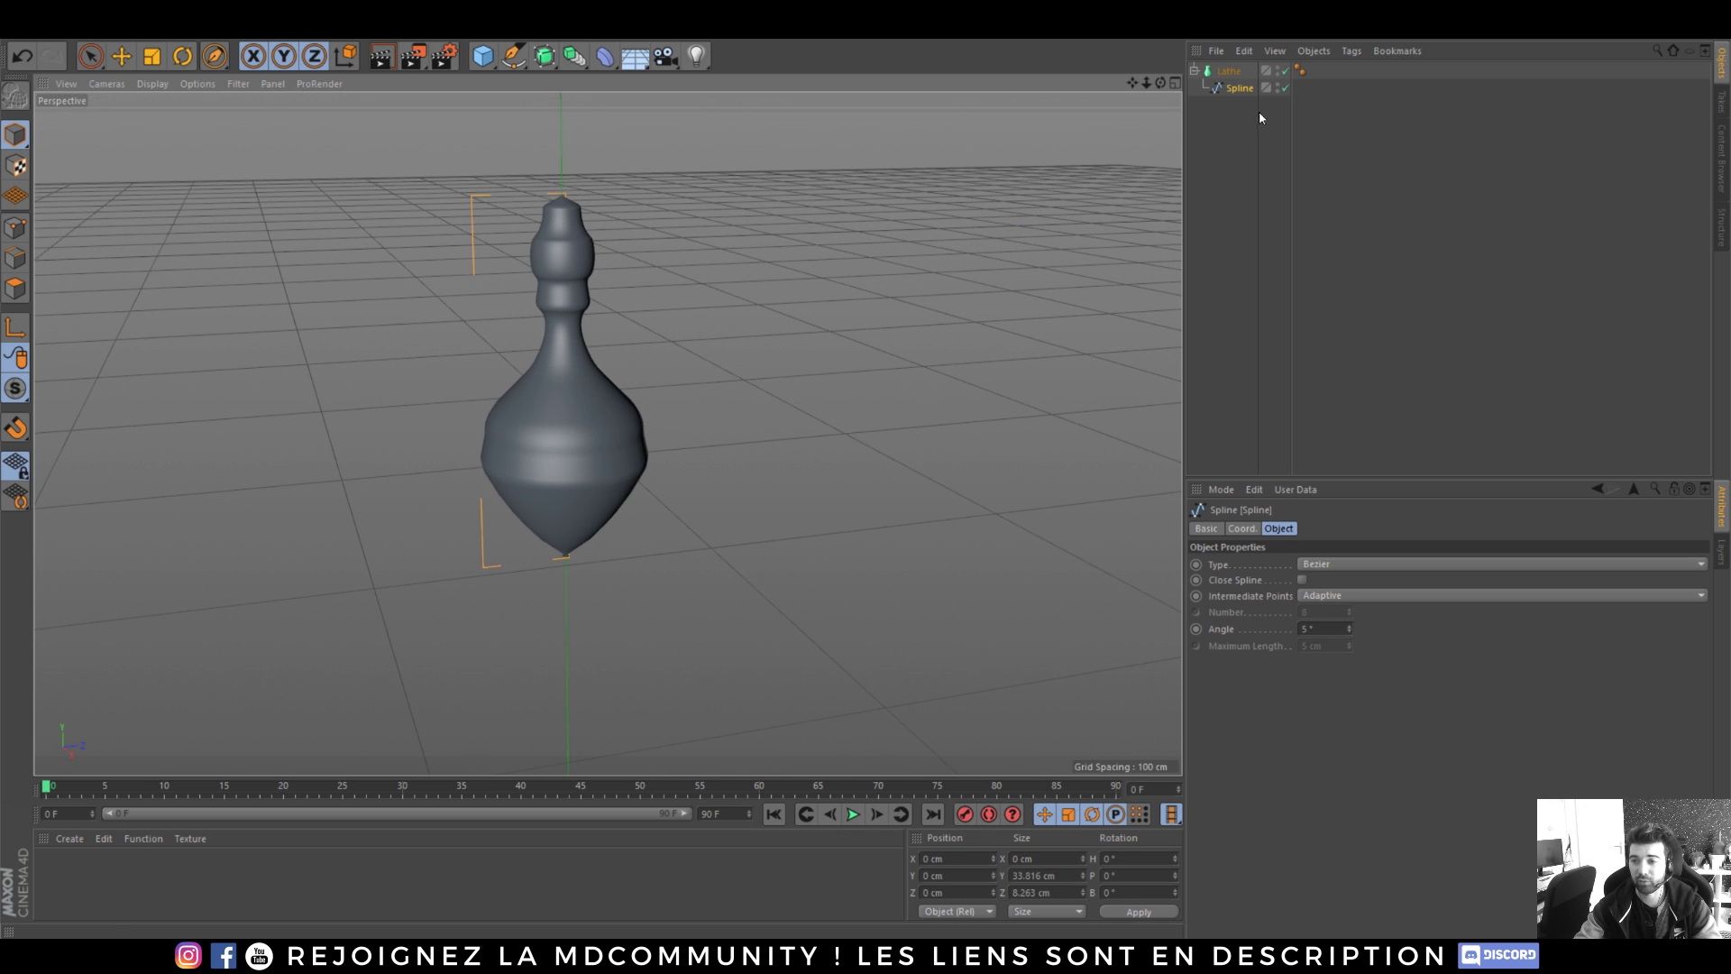
- In point mode, move the spline point at the base of the bottle's neck outward to about Z -3.9 cm
{"action": "left_click", "coordinate": [15, 228]}
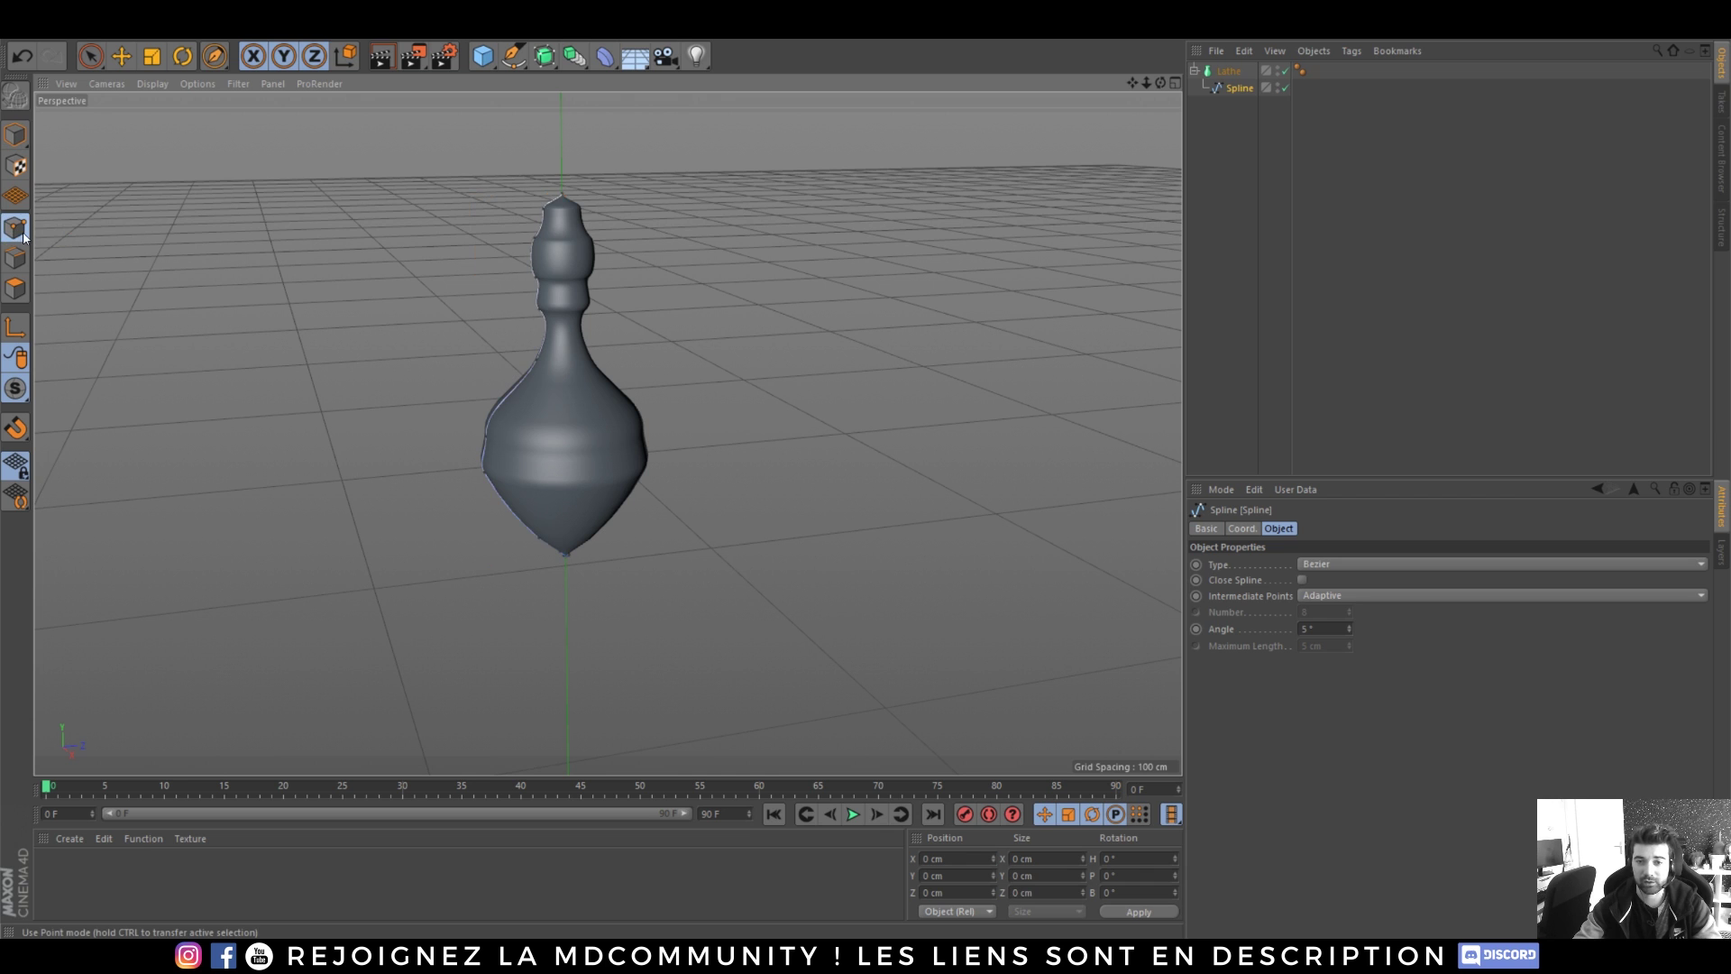
{"action": "left_click", "coordinate": [118, 61]}
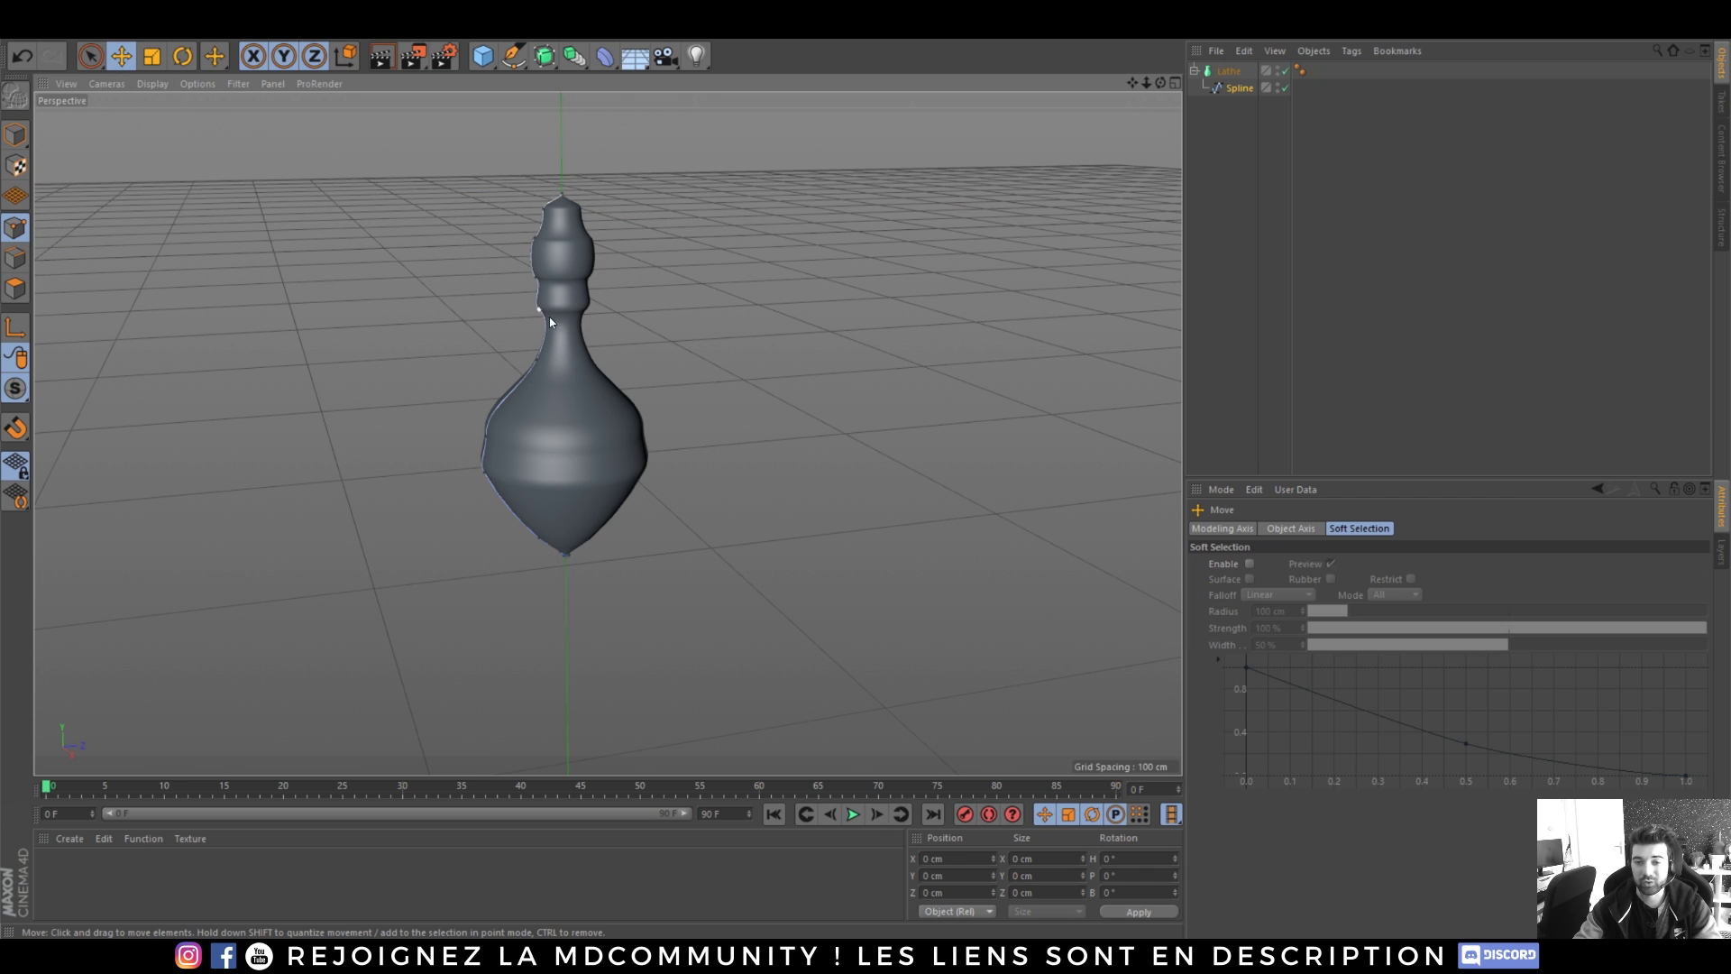
{"action": "scroll", "coordinate": [552, 352], "scroll_direction": "up", "scroll_amount": 5}
{"action": "left_click_drag", "start_coordinate": [582, 269], "coordinate": [495, 262], "text": "alt"}
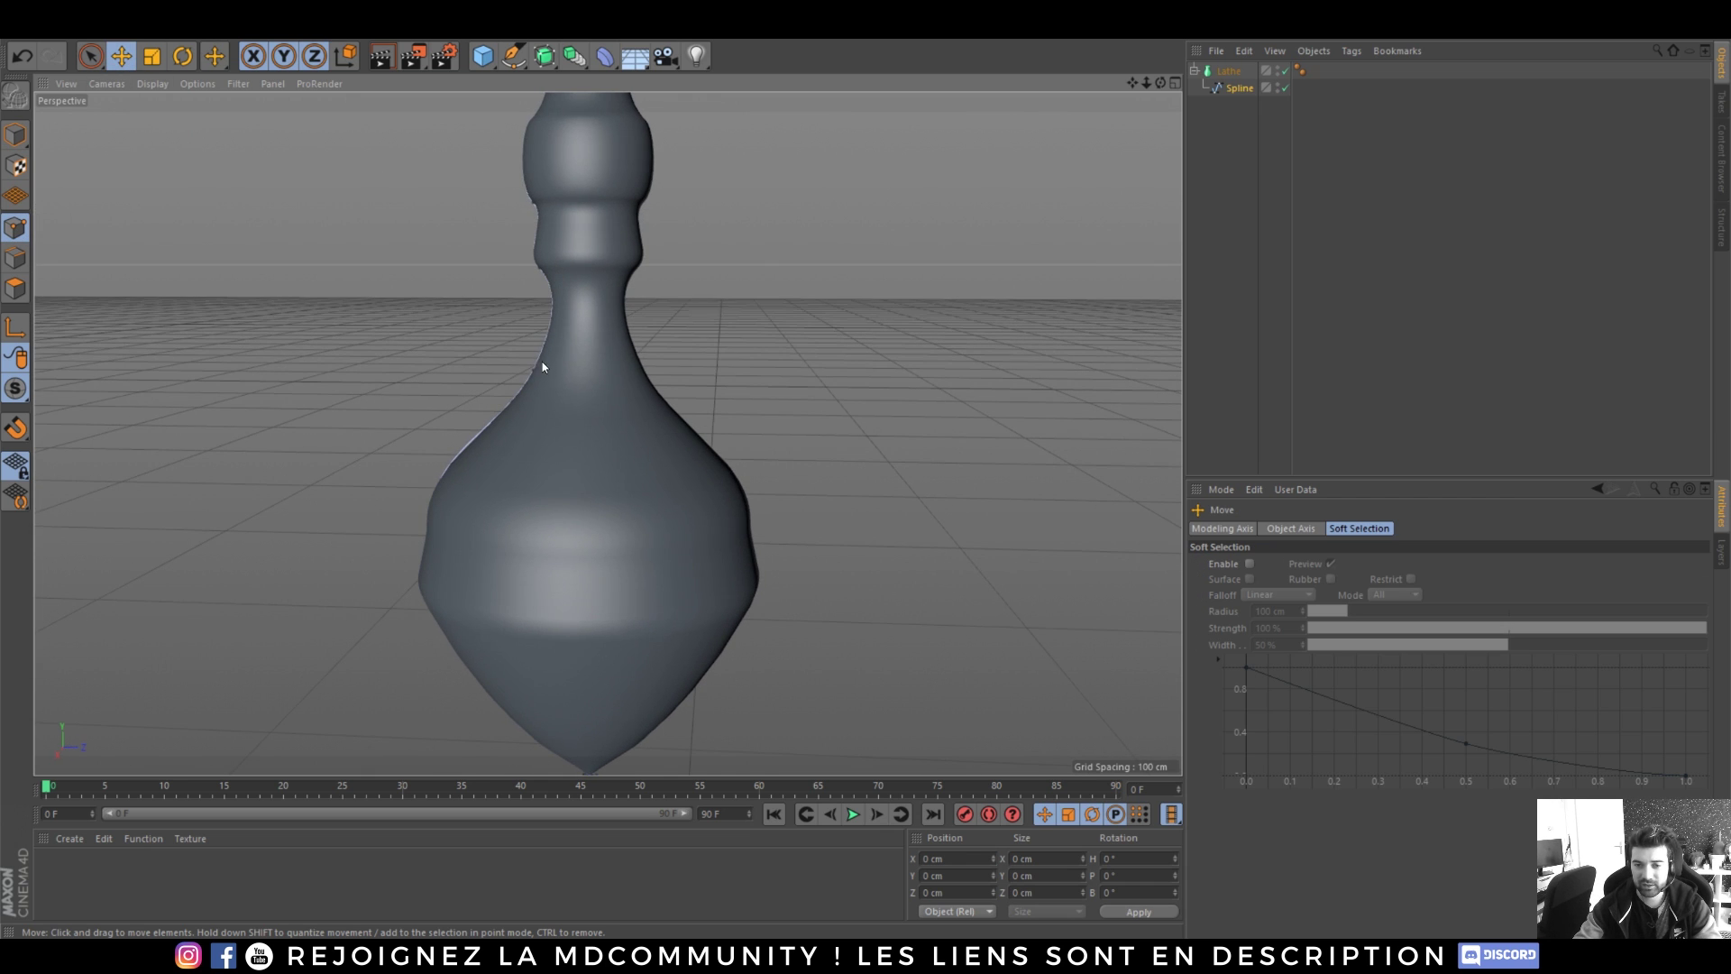
{"action": "left_click", "coordinate": [589, 388]}
{"action": "left_click_drag", "start_coordinate": [667, 386], "coordinate": [627, 435]}
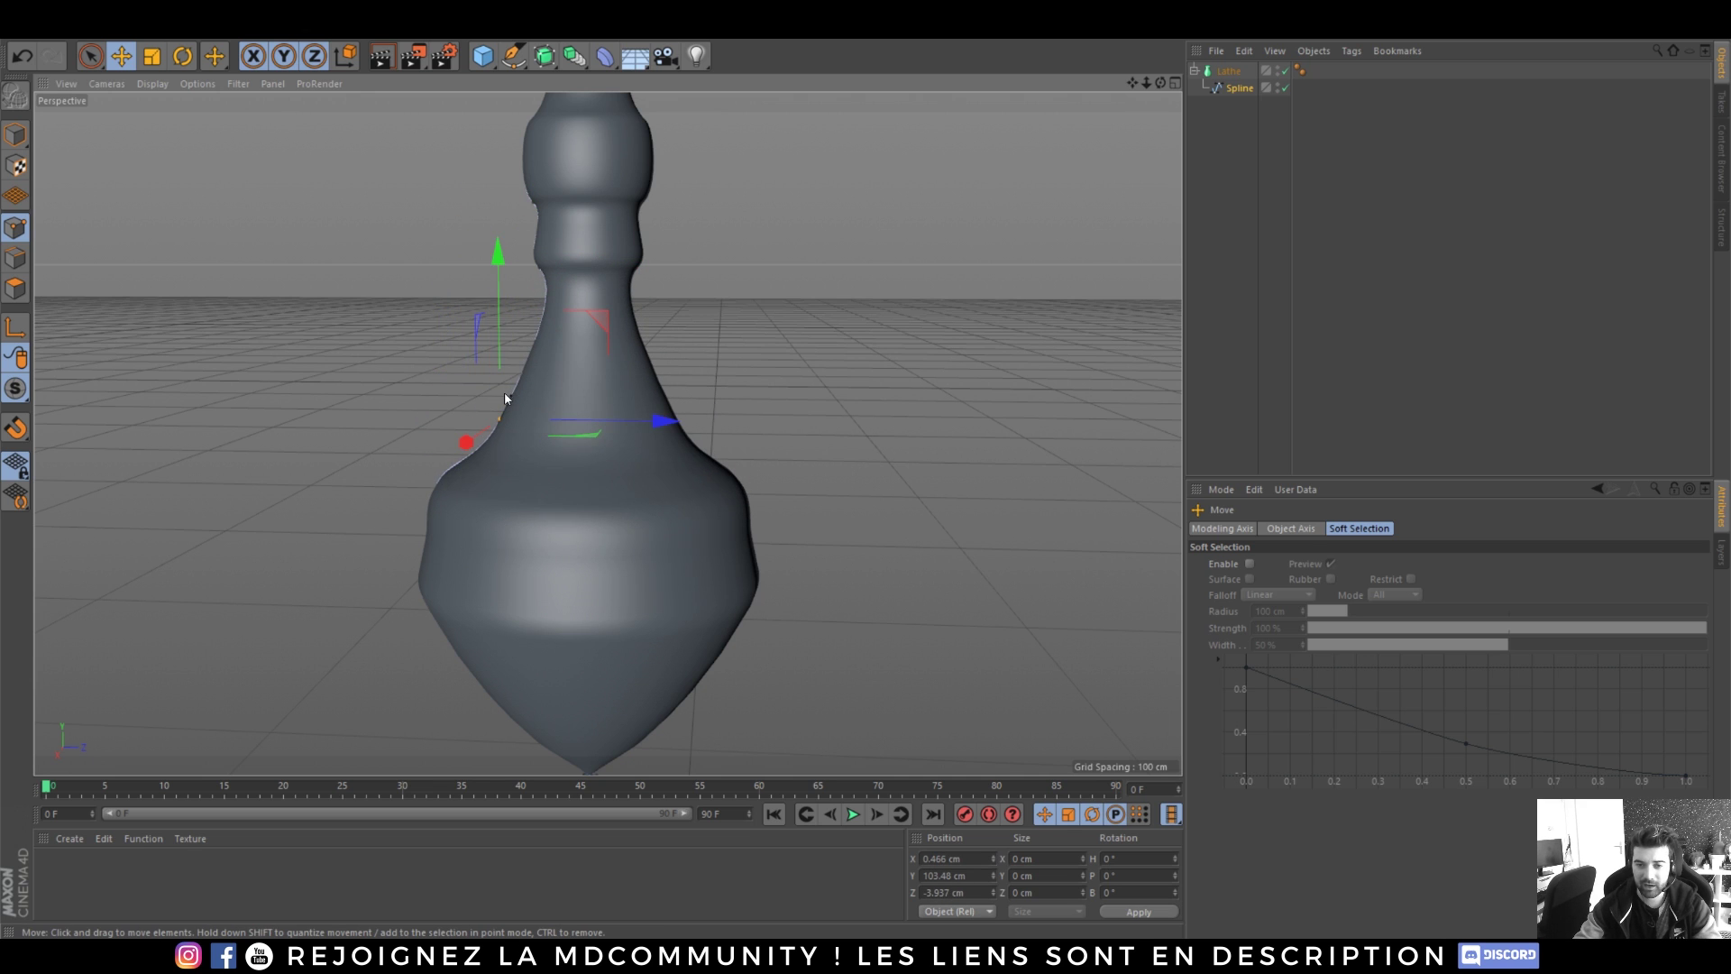
- Reshape the lathed profile by pulling the shoulder point outward and moving the point at the neck's base downward
{"action": "left_click_drag", "start_coordinate": [505, 398], "coordinate": [427, 387]}
{"action": "left_click", "coordinate": [541, 268]}
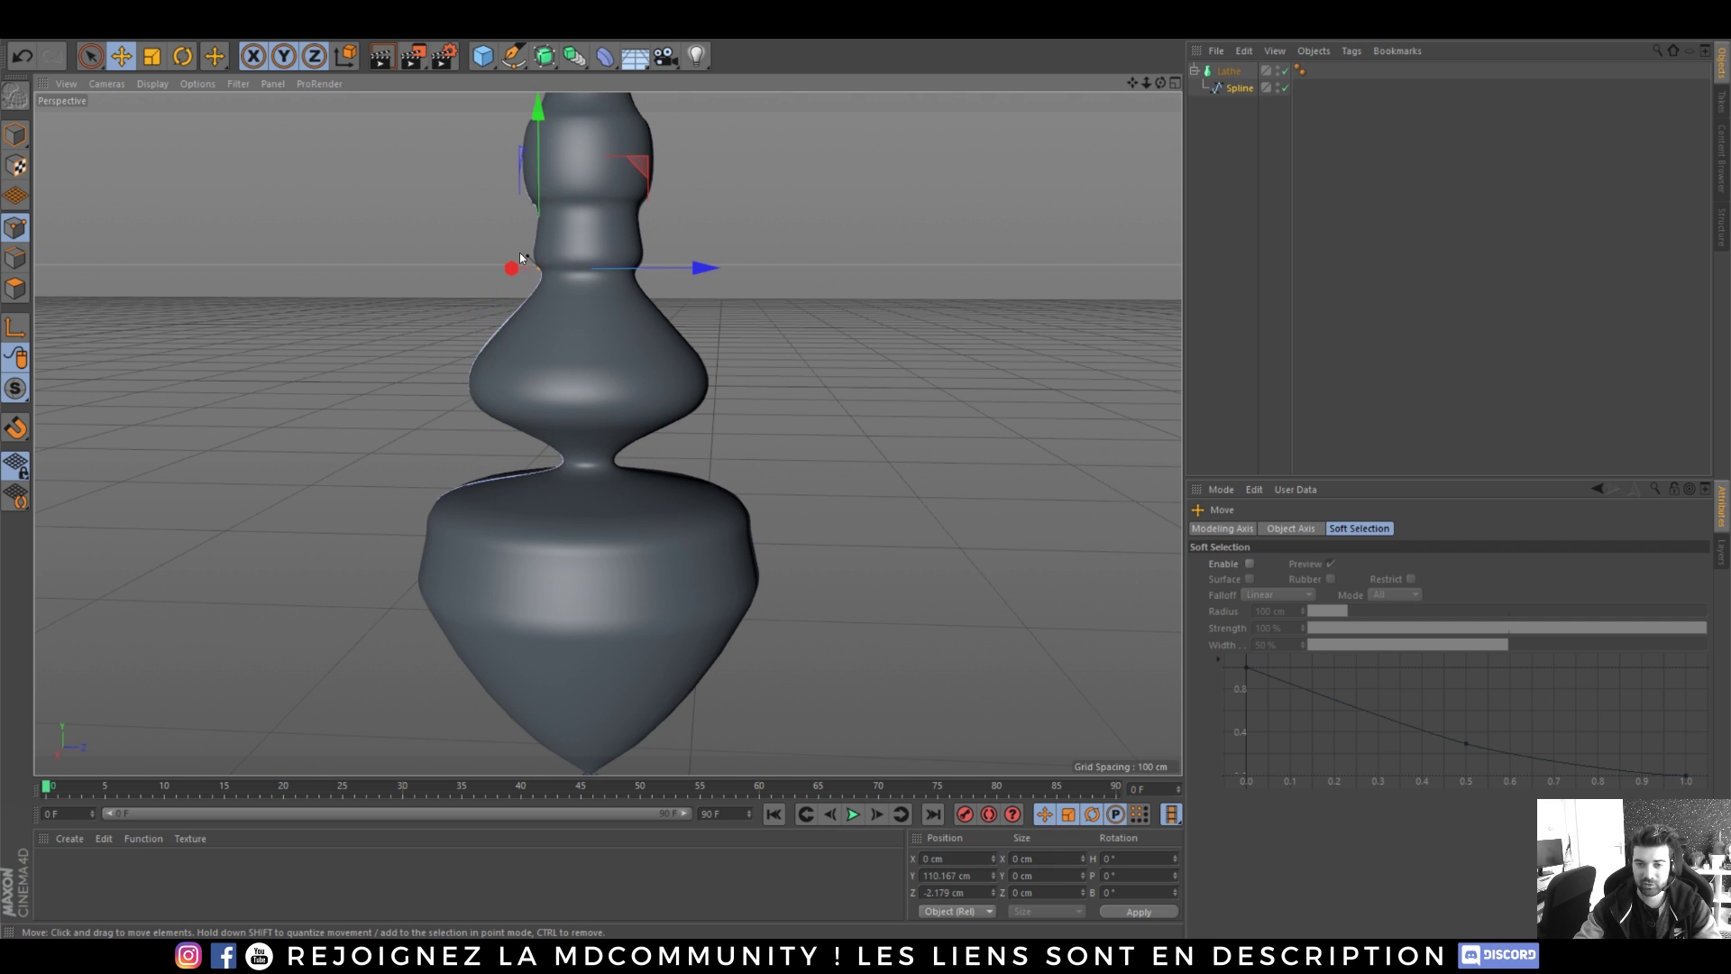
{"action": "left_click_drag", "start_coordinate": [521, 257], "coordinate": [533, 316]}
{"action": "scroll", "coordinate": [606, 388], "scroll_direction": "down", "scroll_amount": 9}
{"action": "scroll", "coordinate": [577, 498], "scroll_direction": "up", "scroll_amount": 1}
{"action": "left_click", "coordinate": [1232, 218]}
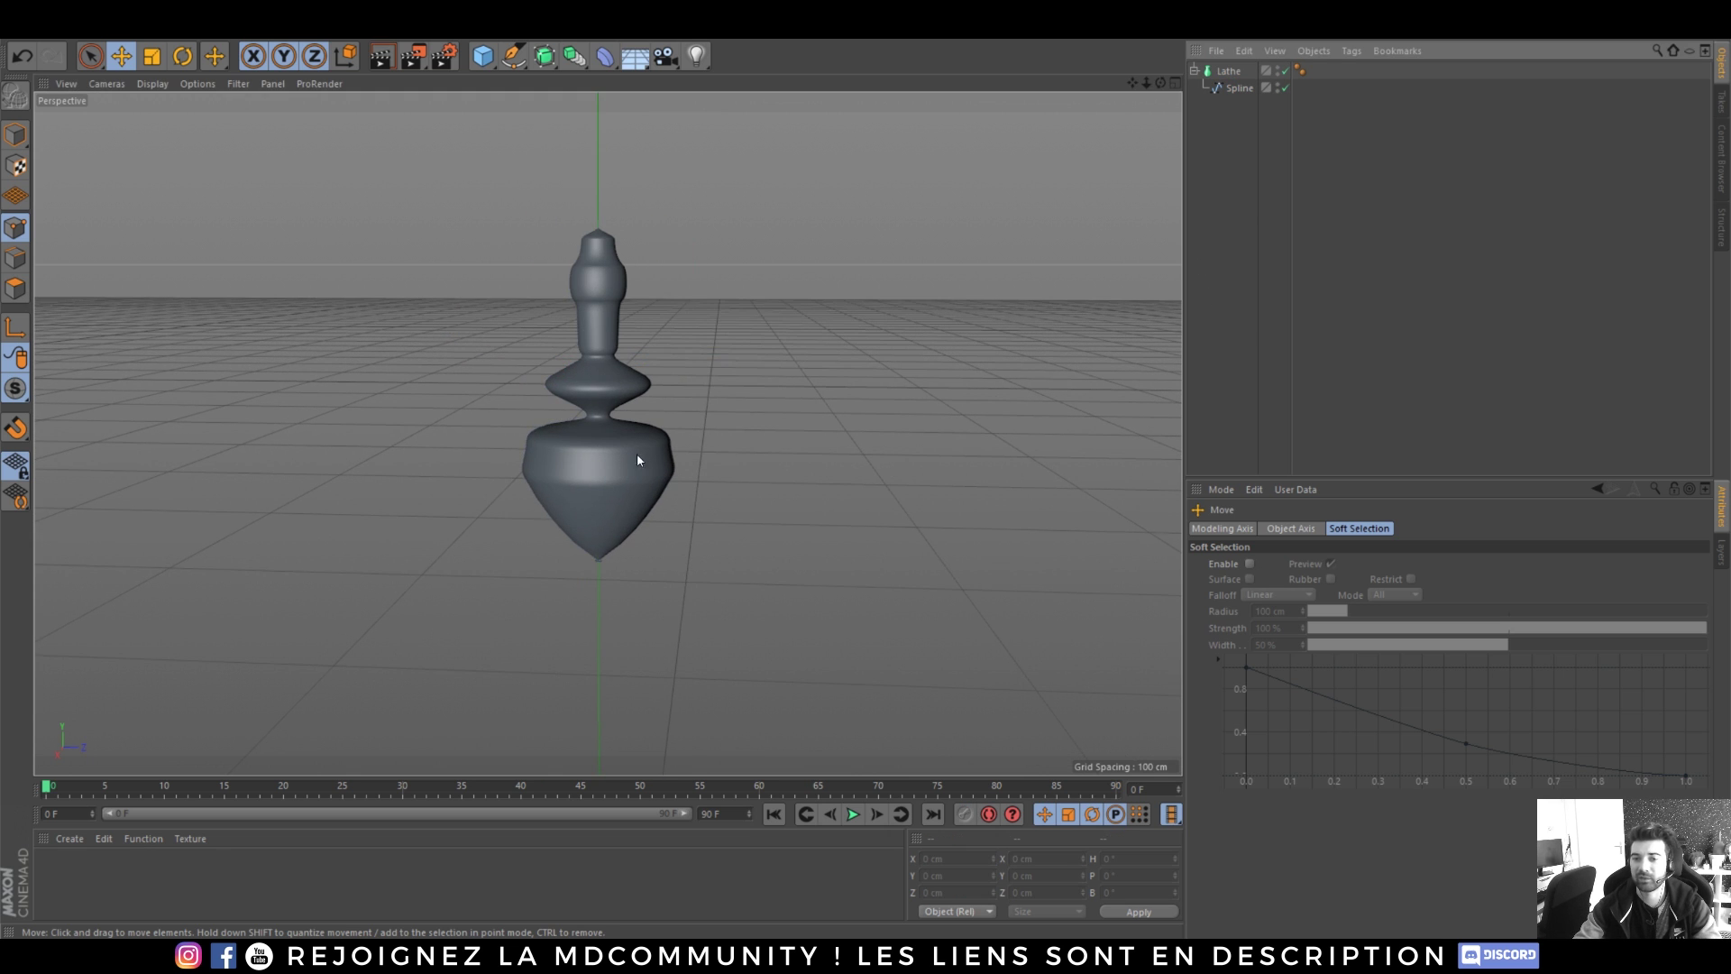
- Examine the revolved shape from several angles and distances
{"action": "left_click_drag", "start_coordinate": [638, 460], "coordinate": [536, 522], "text": "alt"}
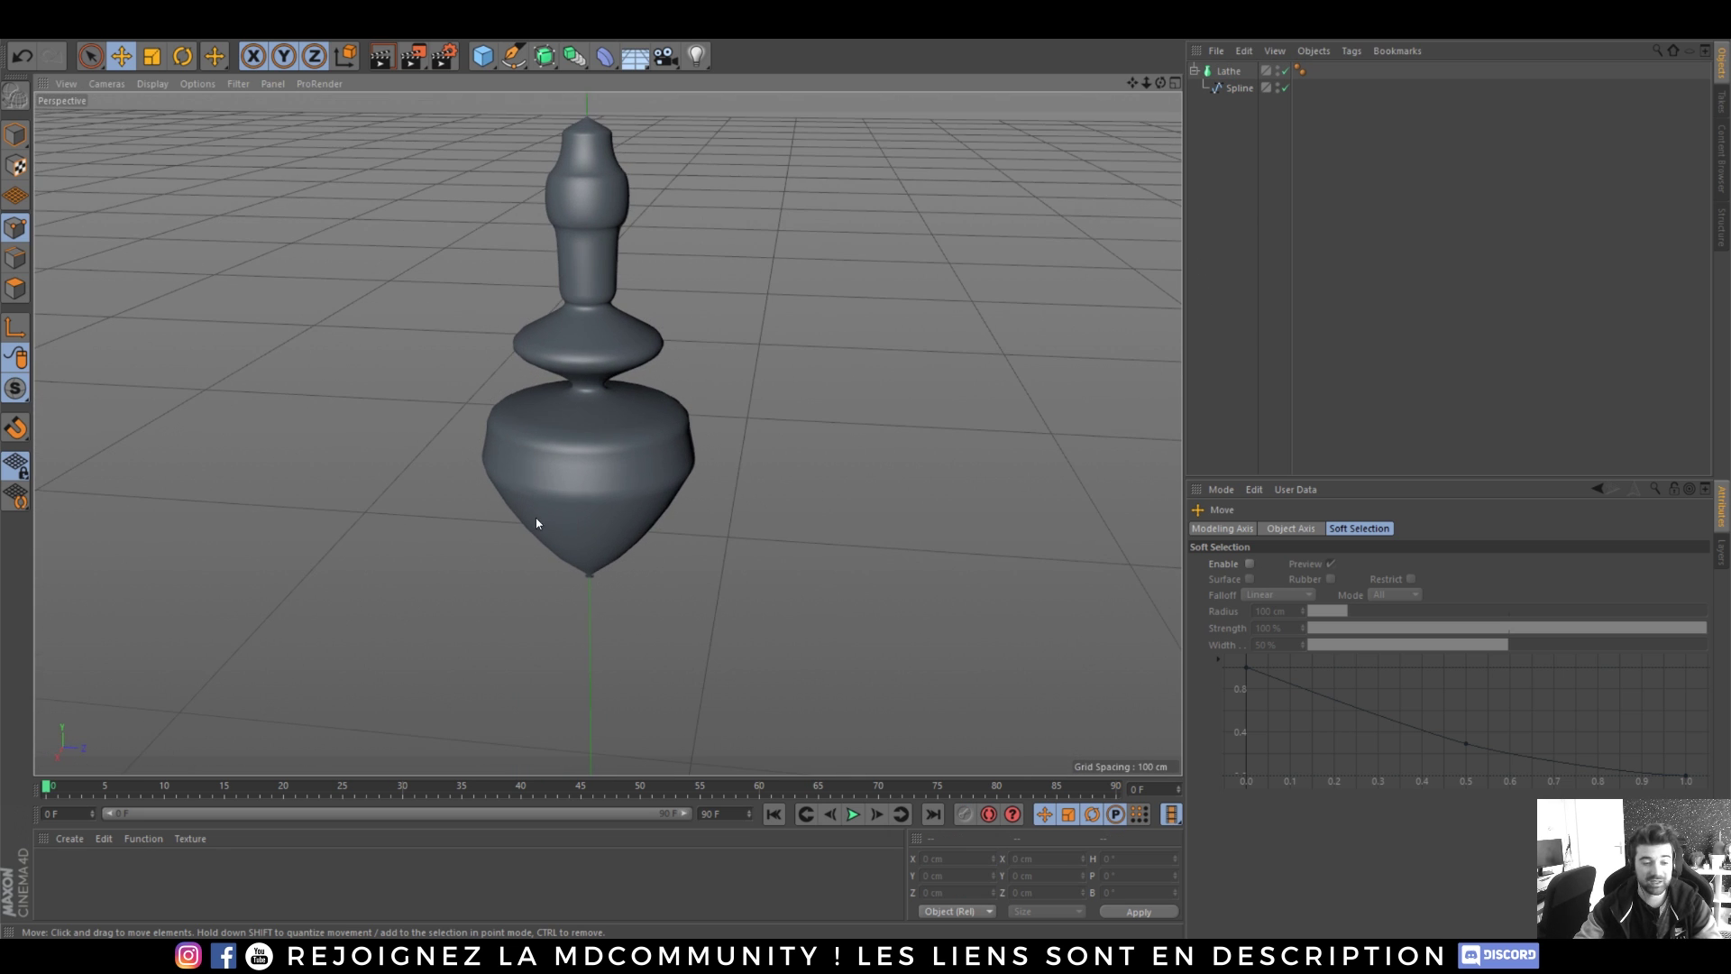
{"action": "left_click_drag", "start_coordinate": [646, 514], "coordinate": [715, 482], "text": "alt"}
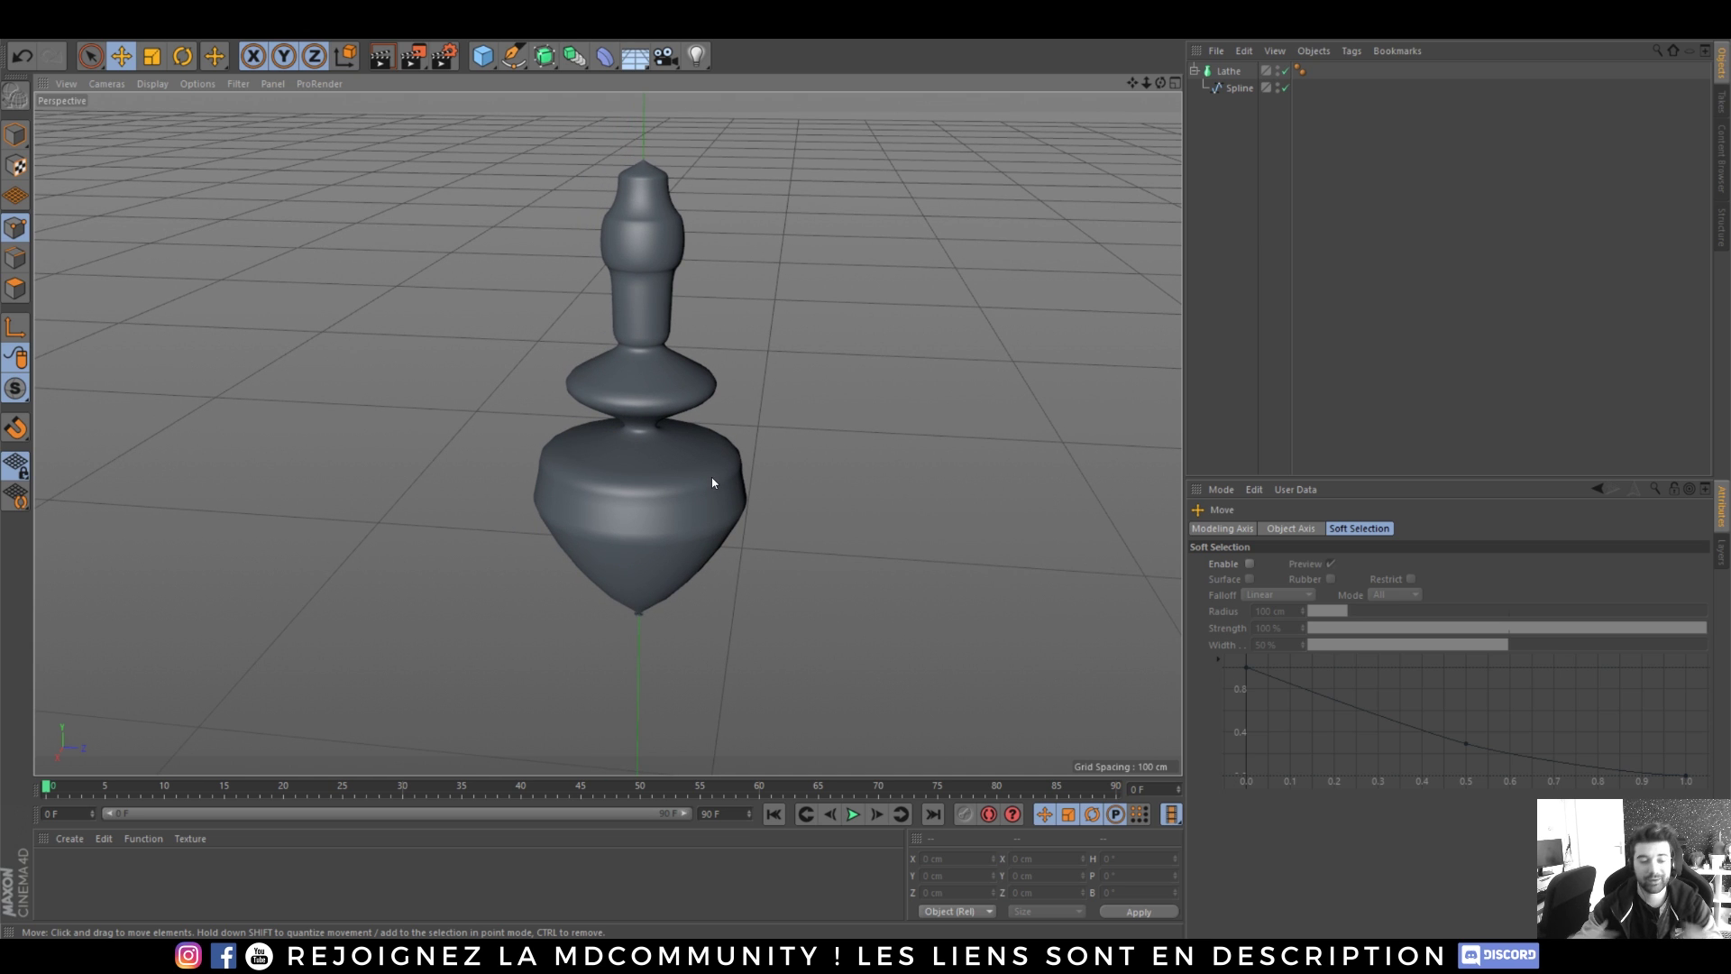
{"action": "right_click_drag", "start_coordinate": [622, 461], "coordinate": [646, 405], "text": "alt"}
{"action": "middle_click_drag", "start_coordinate": [603, 349], "coordinate": [607, 433], "text": "alt"}
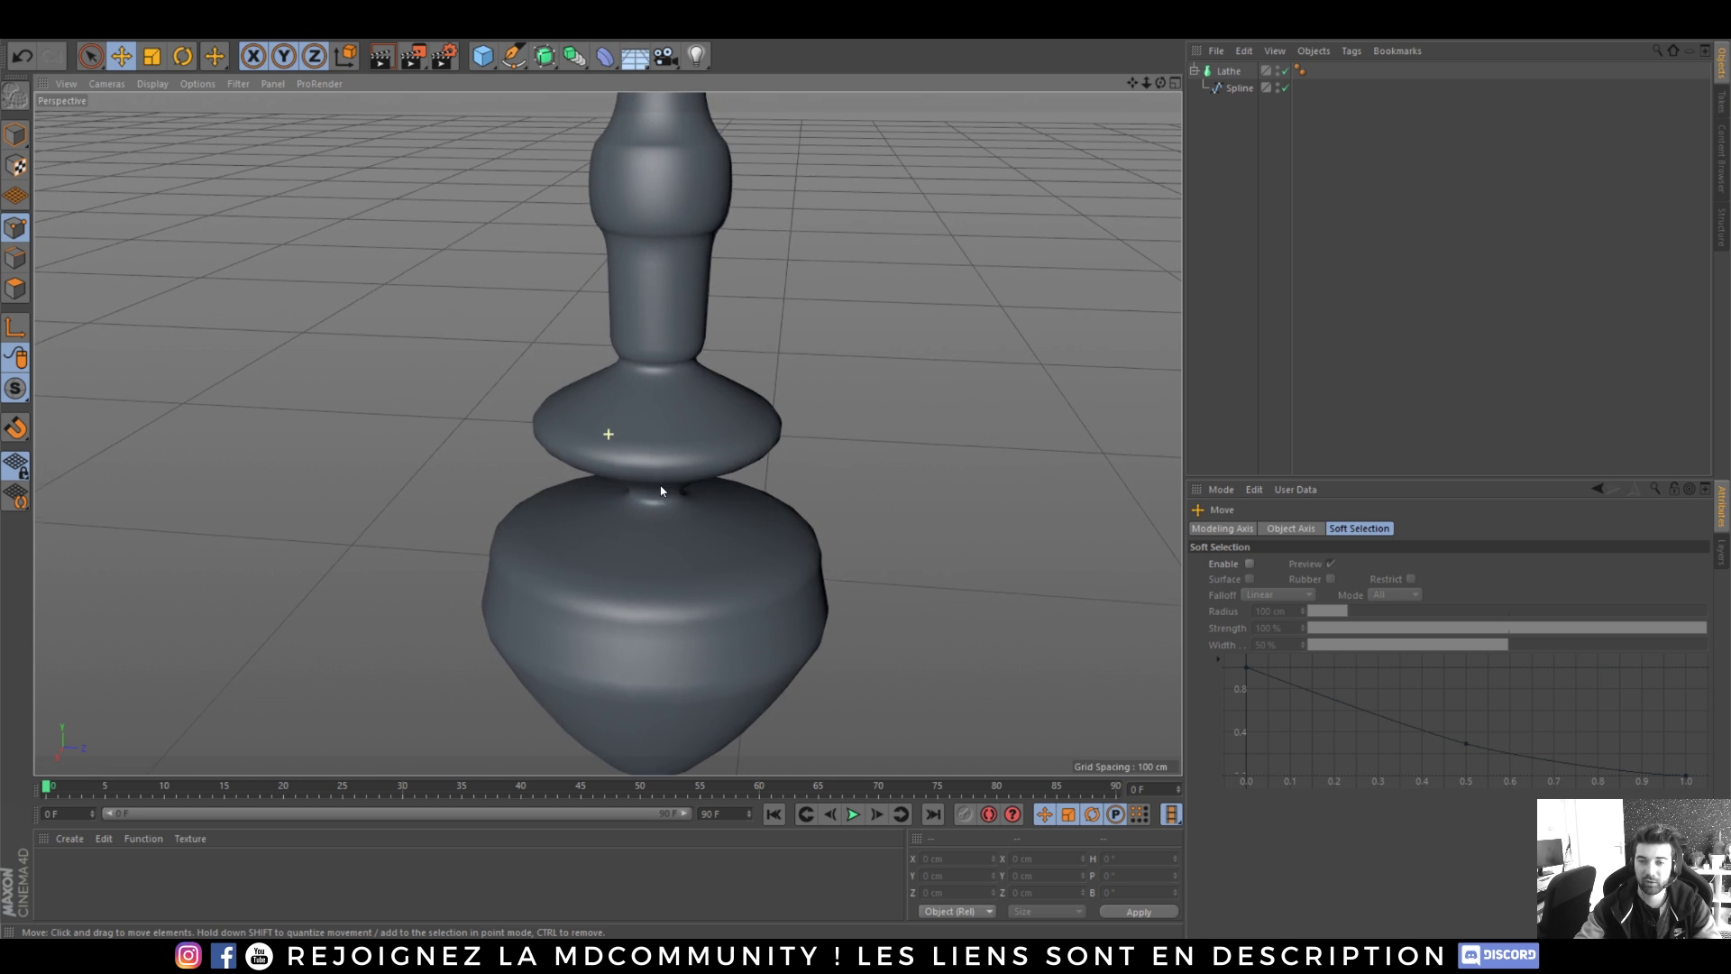
{"action": "right_click_drag", "start_coordinate": [664, 485], "coordinate": [657, 554], "text": "alt"}
{"action": "mouse_move", "coordinate": [656, 554]}
{"action": "left_mouse_down", "text": "alt"}
{"action": "mouse_move", "coordinate": [642, 518]}
{"action": "mouse_move", "coordinate": [514, 482]}
{"action": "left_mouse_up", "text": "alt"}
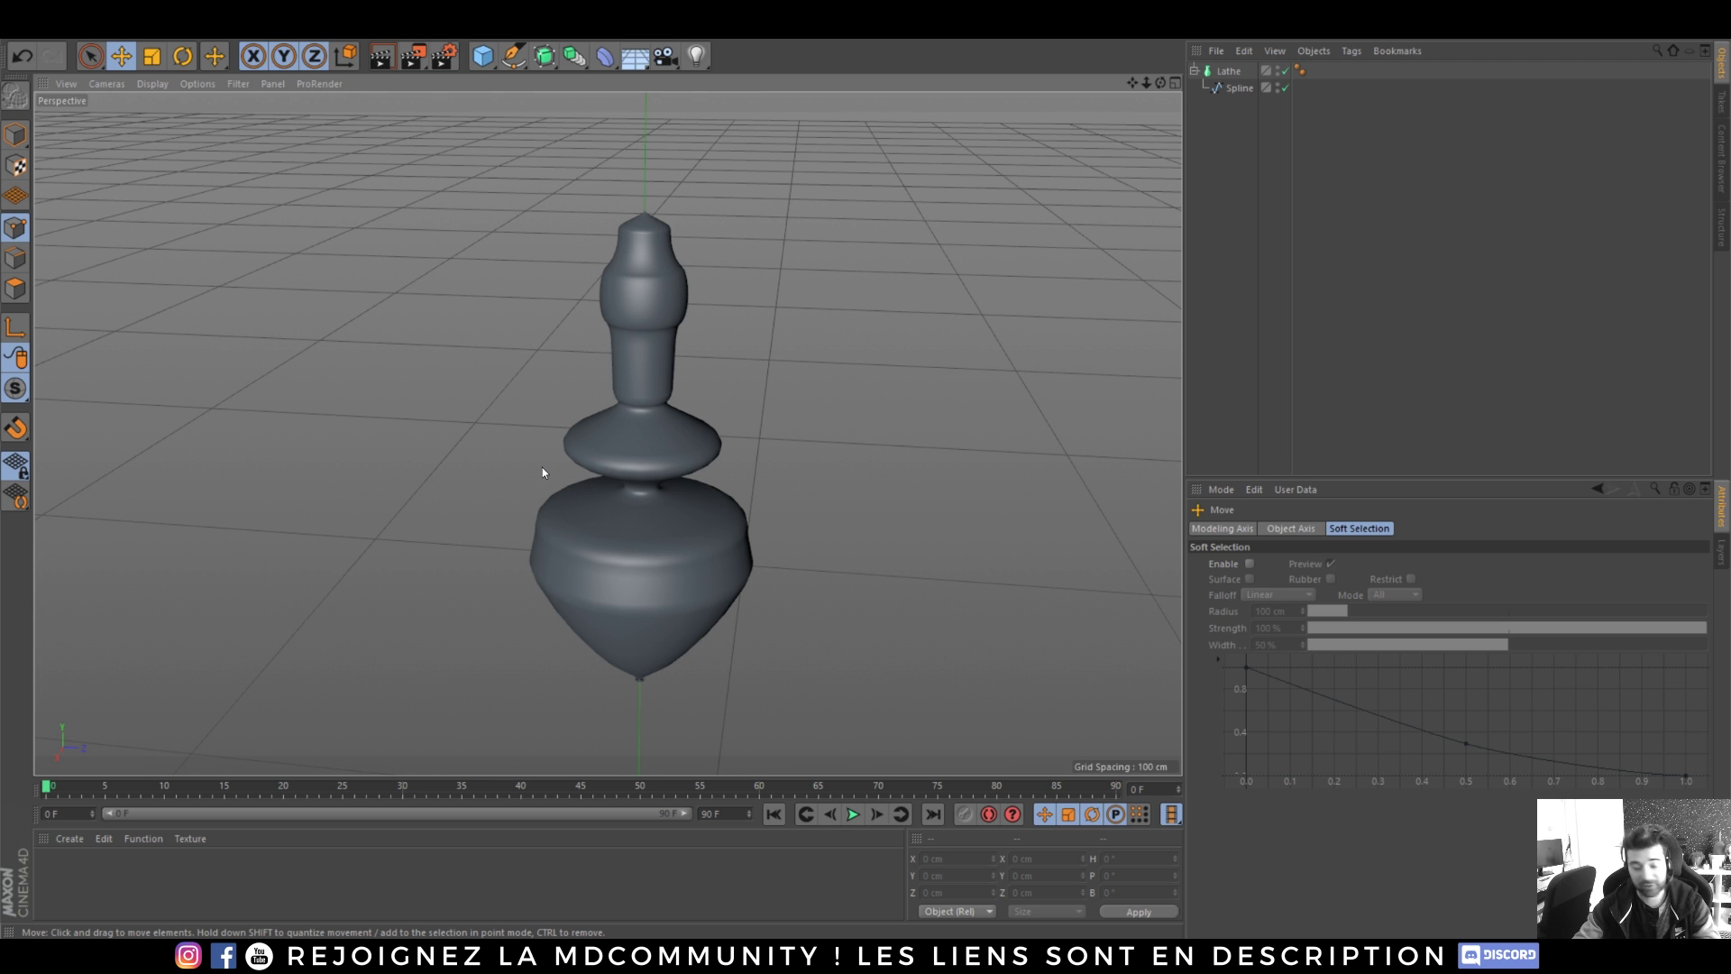
{"action": "right_click_drag", "start_coordinate": [645, 525], "coordinate": [668, 489], "text": "alt"}
{"action": "middle_click_drag", "start_coordinate": [674, 503], "coordinate": [665, 521], "text": "alt"}
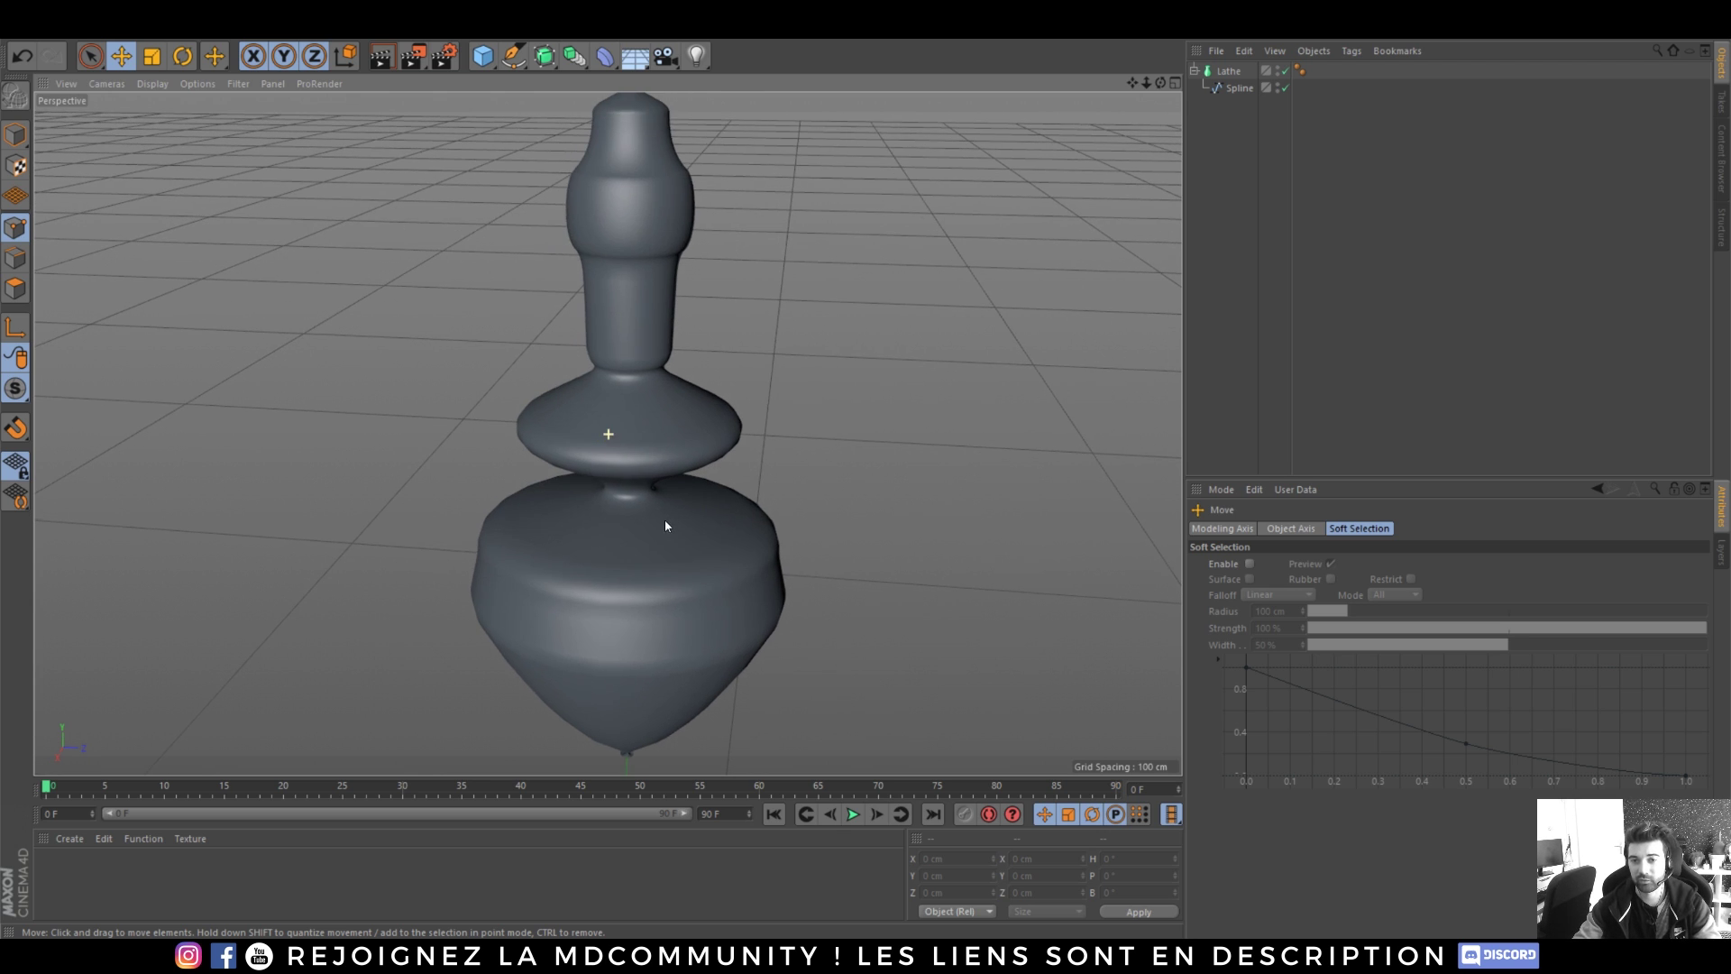
{"action": "right_click_drag", "start_coordinate": [665, 526], "coordinate": [665, 521], "text": "alt"}
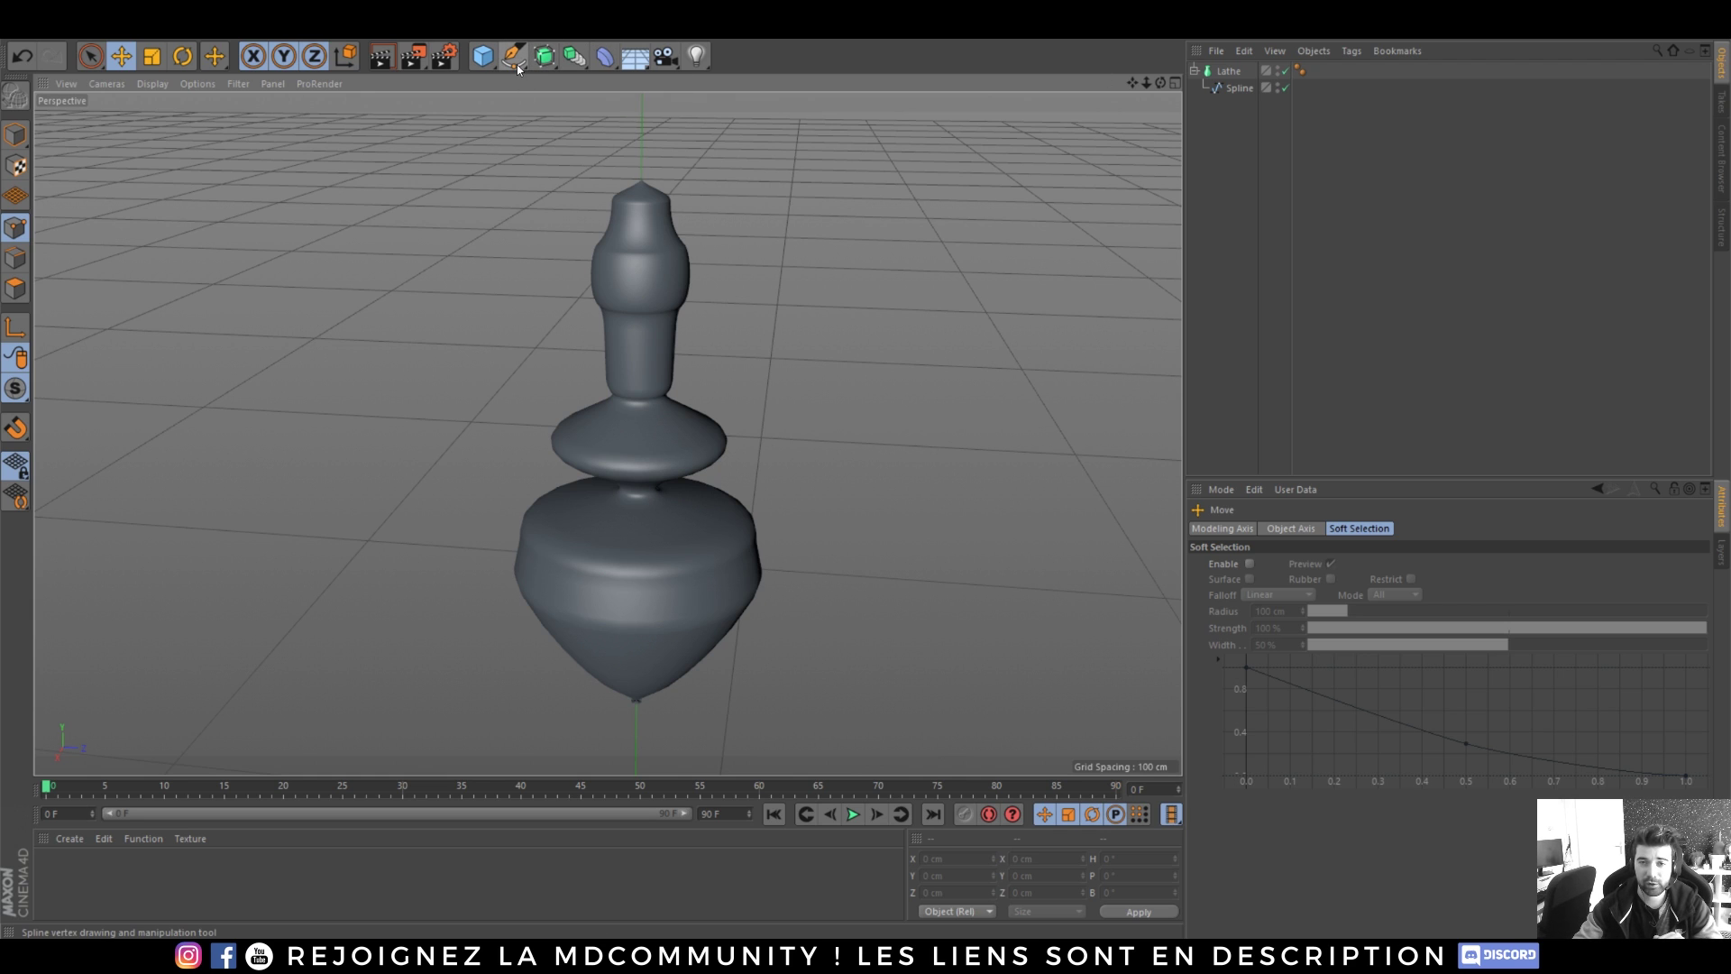
- Delete the Lathe with its spline and add a Spline Mask to the empty scene
{"action": "left_click_drag", "start_coordinate": [1249, 127], "coordinate": [1244, 253]}
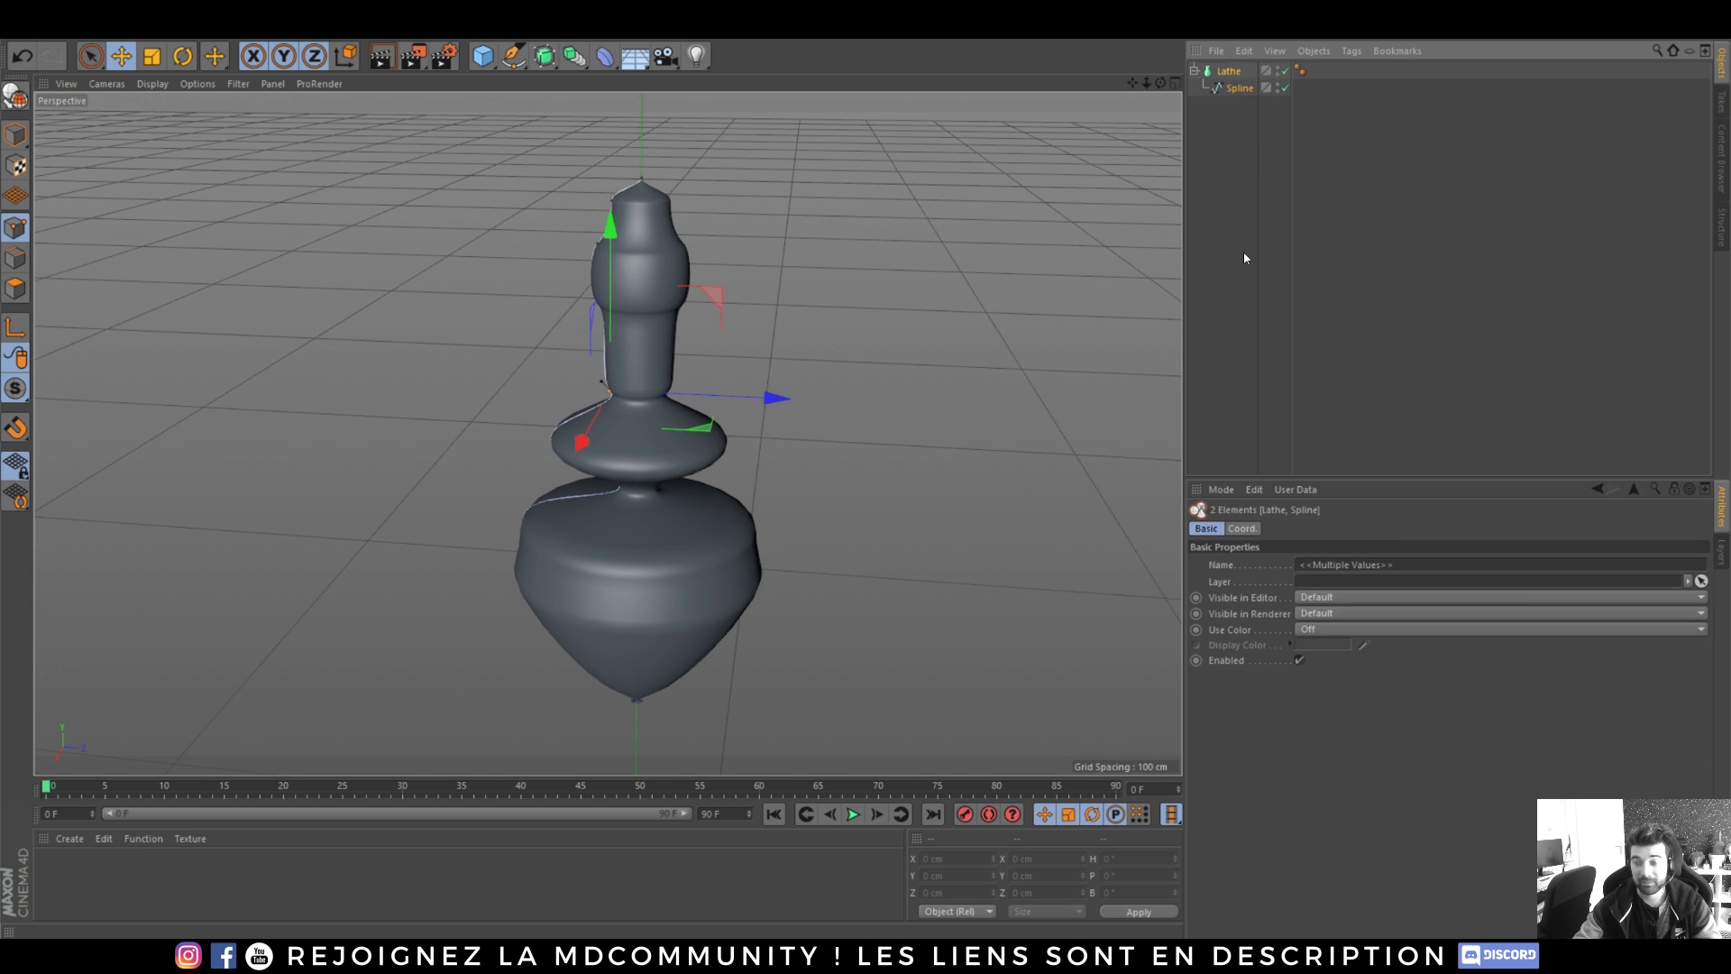
{"action": "key", "text": "Delete"}
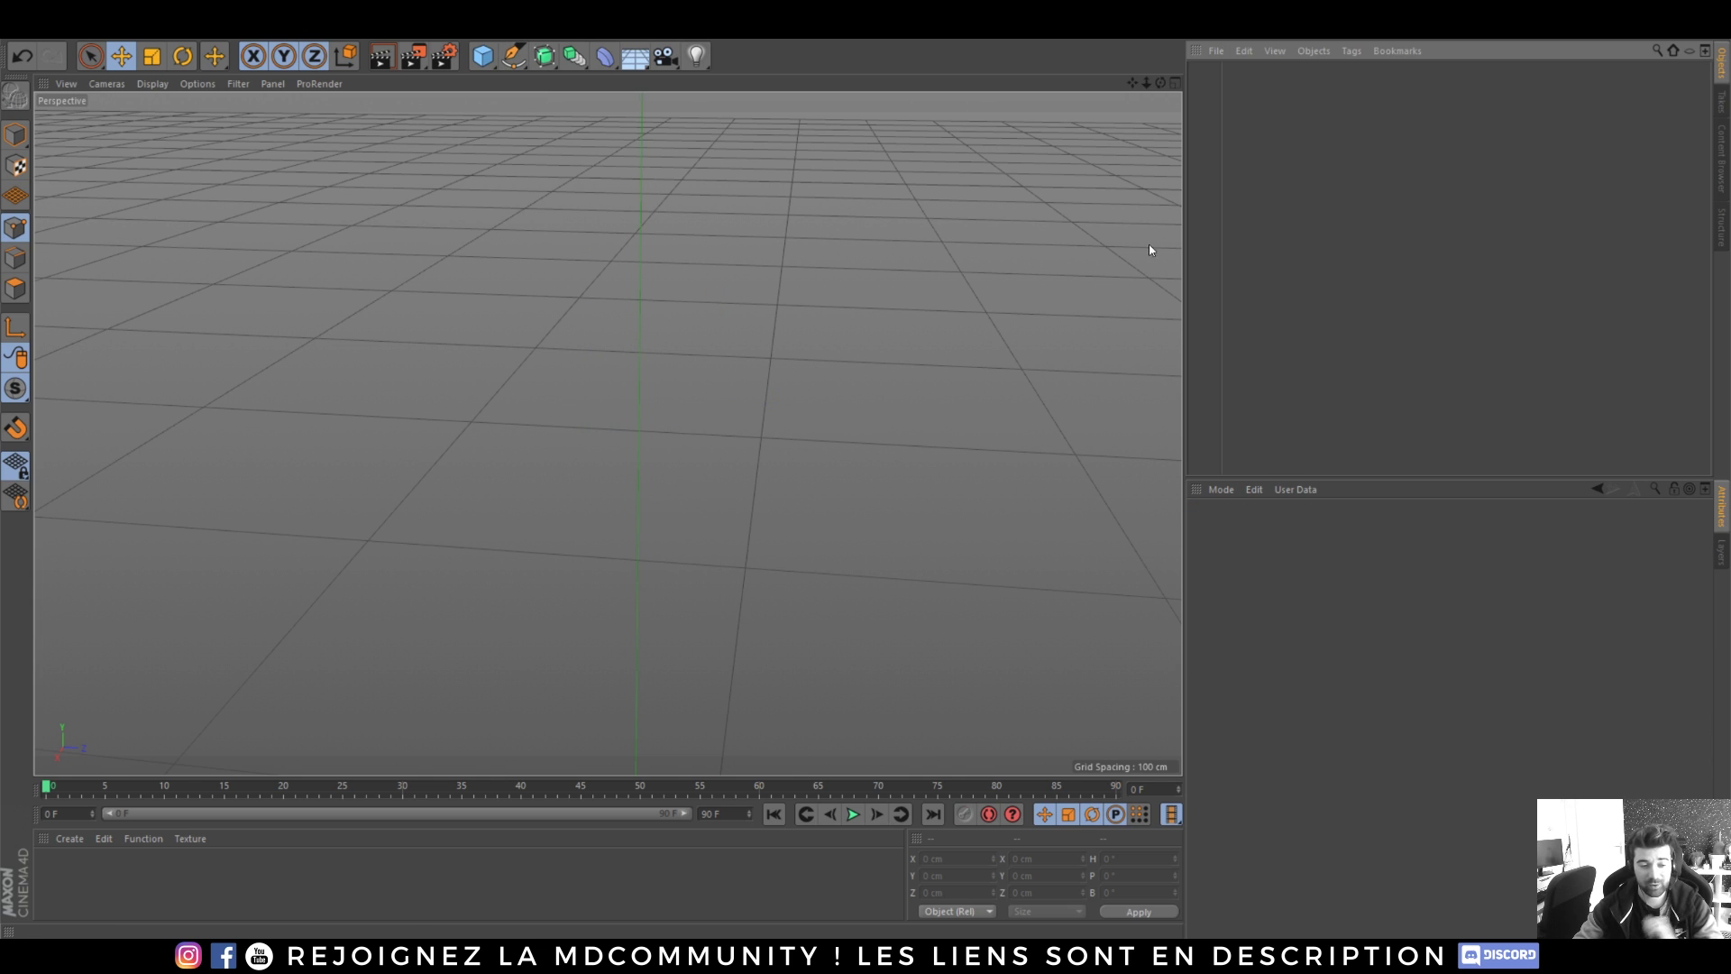
{"action": "left_click", "coordinate": [570, 56]}
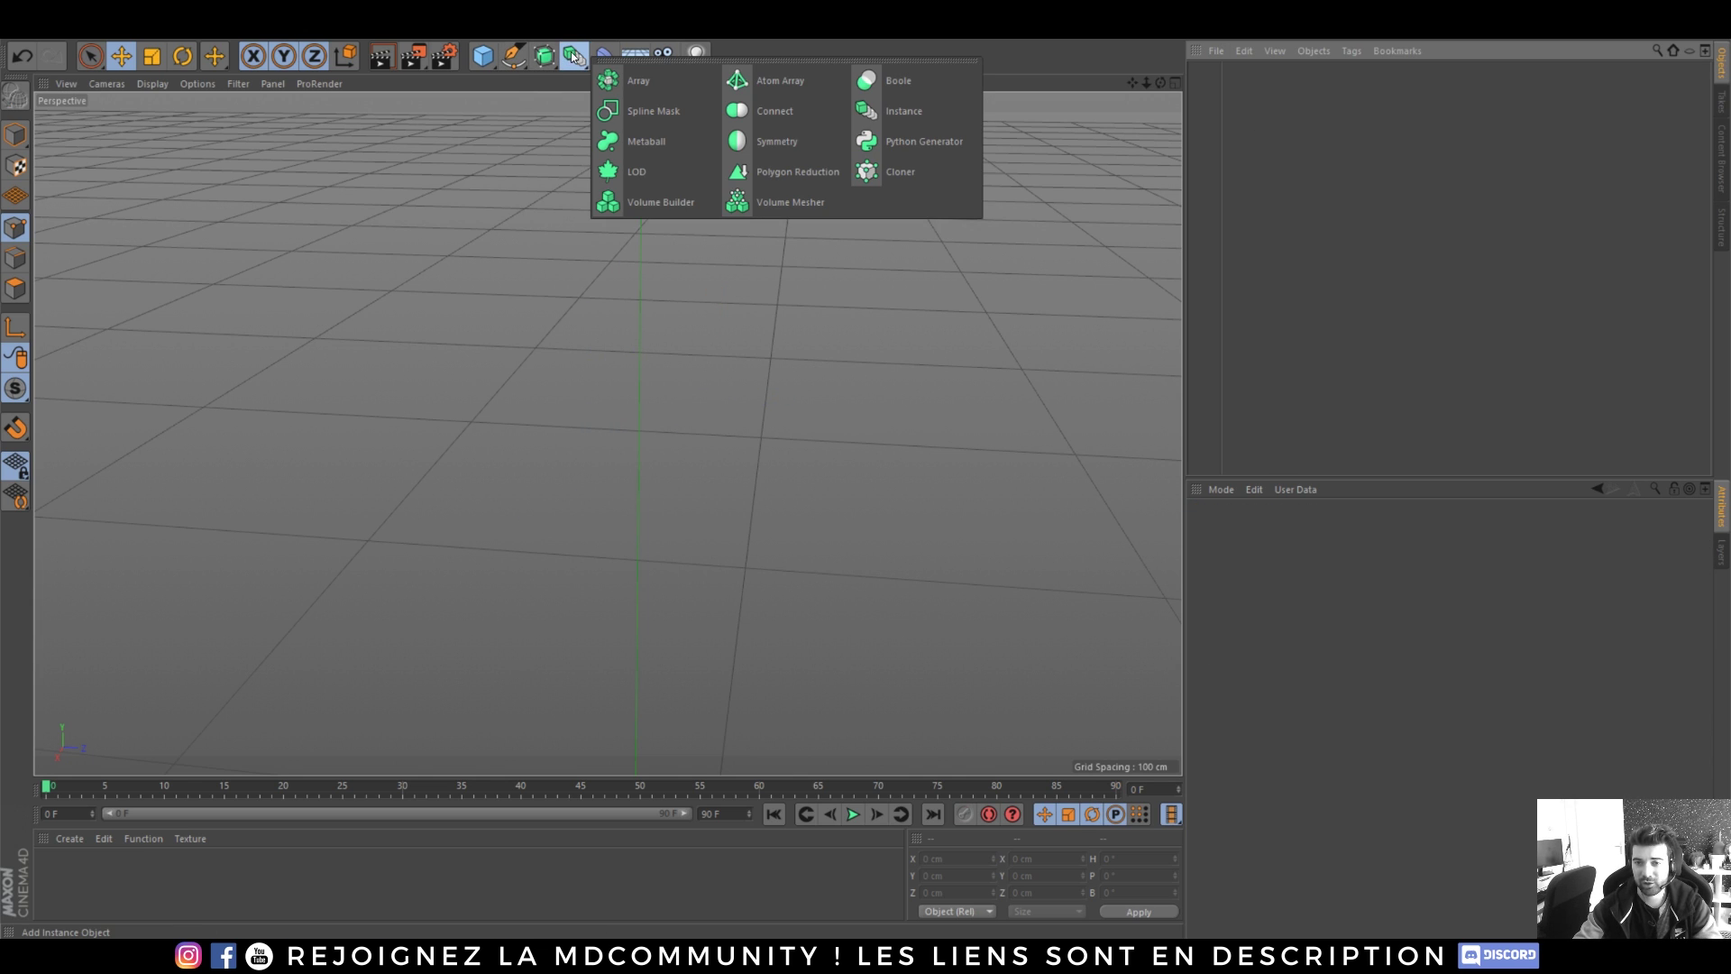
{"action": "left_click", "coordinate": [651, 111]}
{"action": "left_click_drag", "start_coordinate": [602, 429], "coordinate": [649, 350], "text": "alt"}
{"action": "right_click_drag", "start_coordinate": [649, 347], "coordinate": [644, 435], "text": "alt"}
{"action": "right_click_drag", "start_coordinate": [637, 611], "coordinate": [692, 370], "text": "alt"}
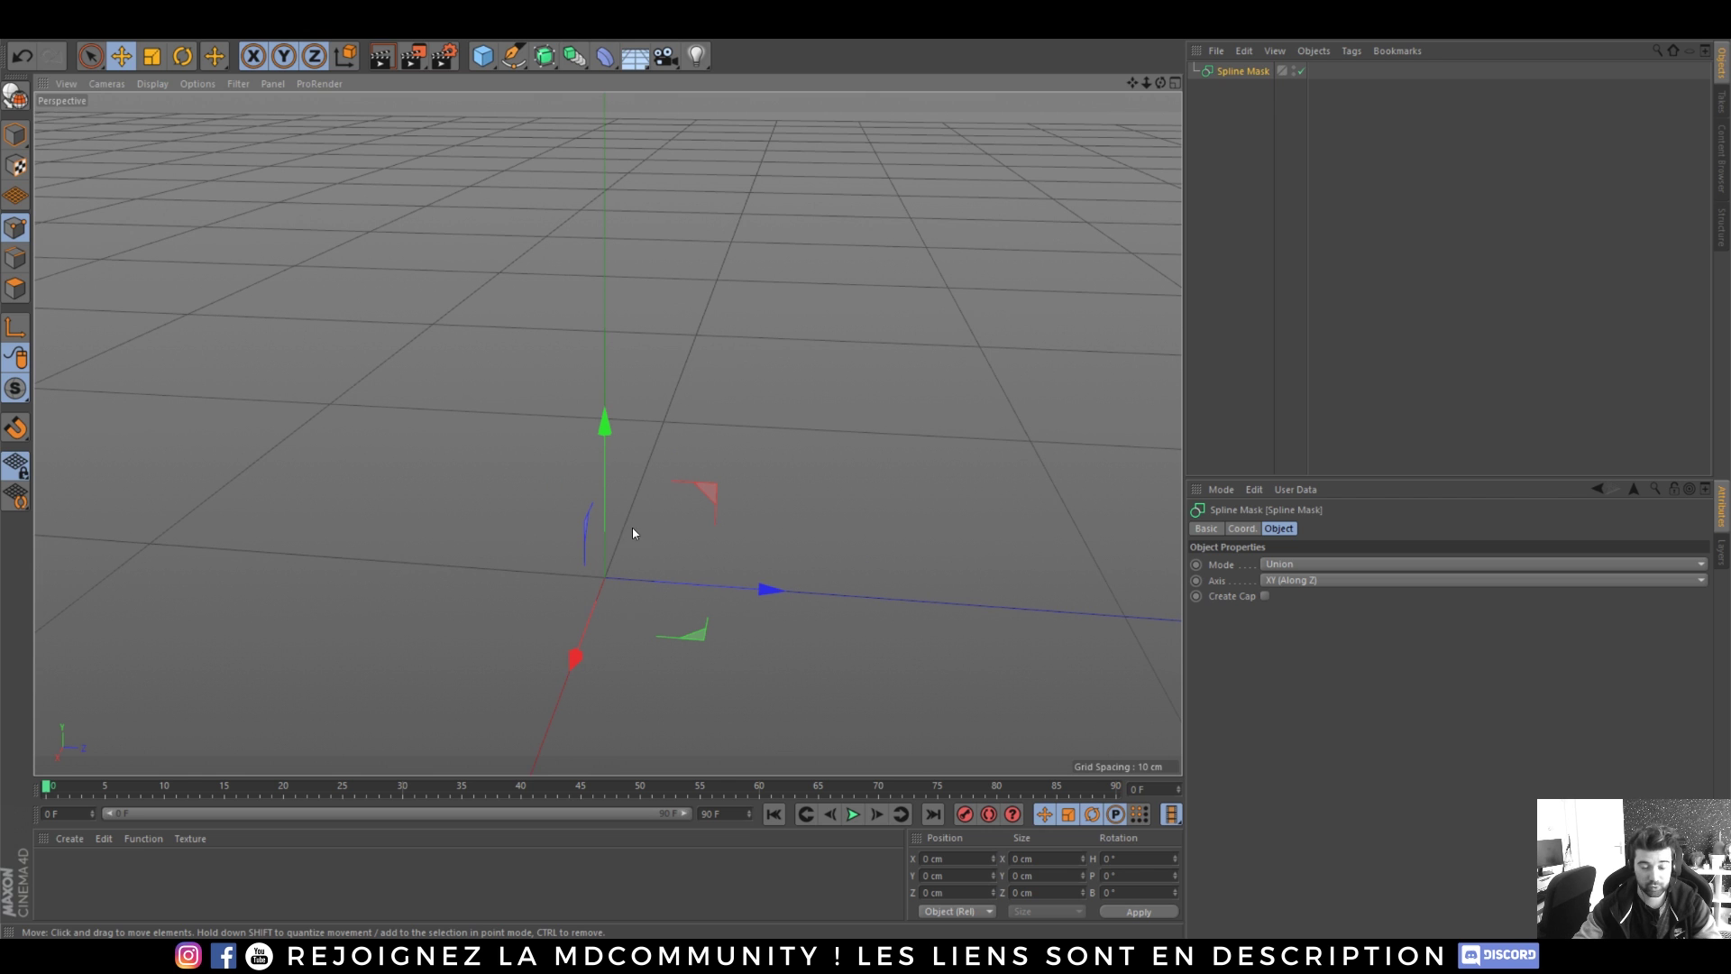
- Add a Rectangle spline with the default 400 cm width and height in the XY plane
{"action": "left_click", "coordinate": [513, 55]}
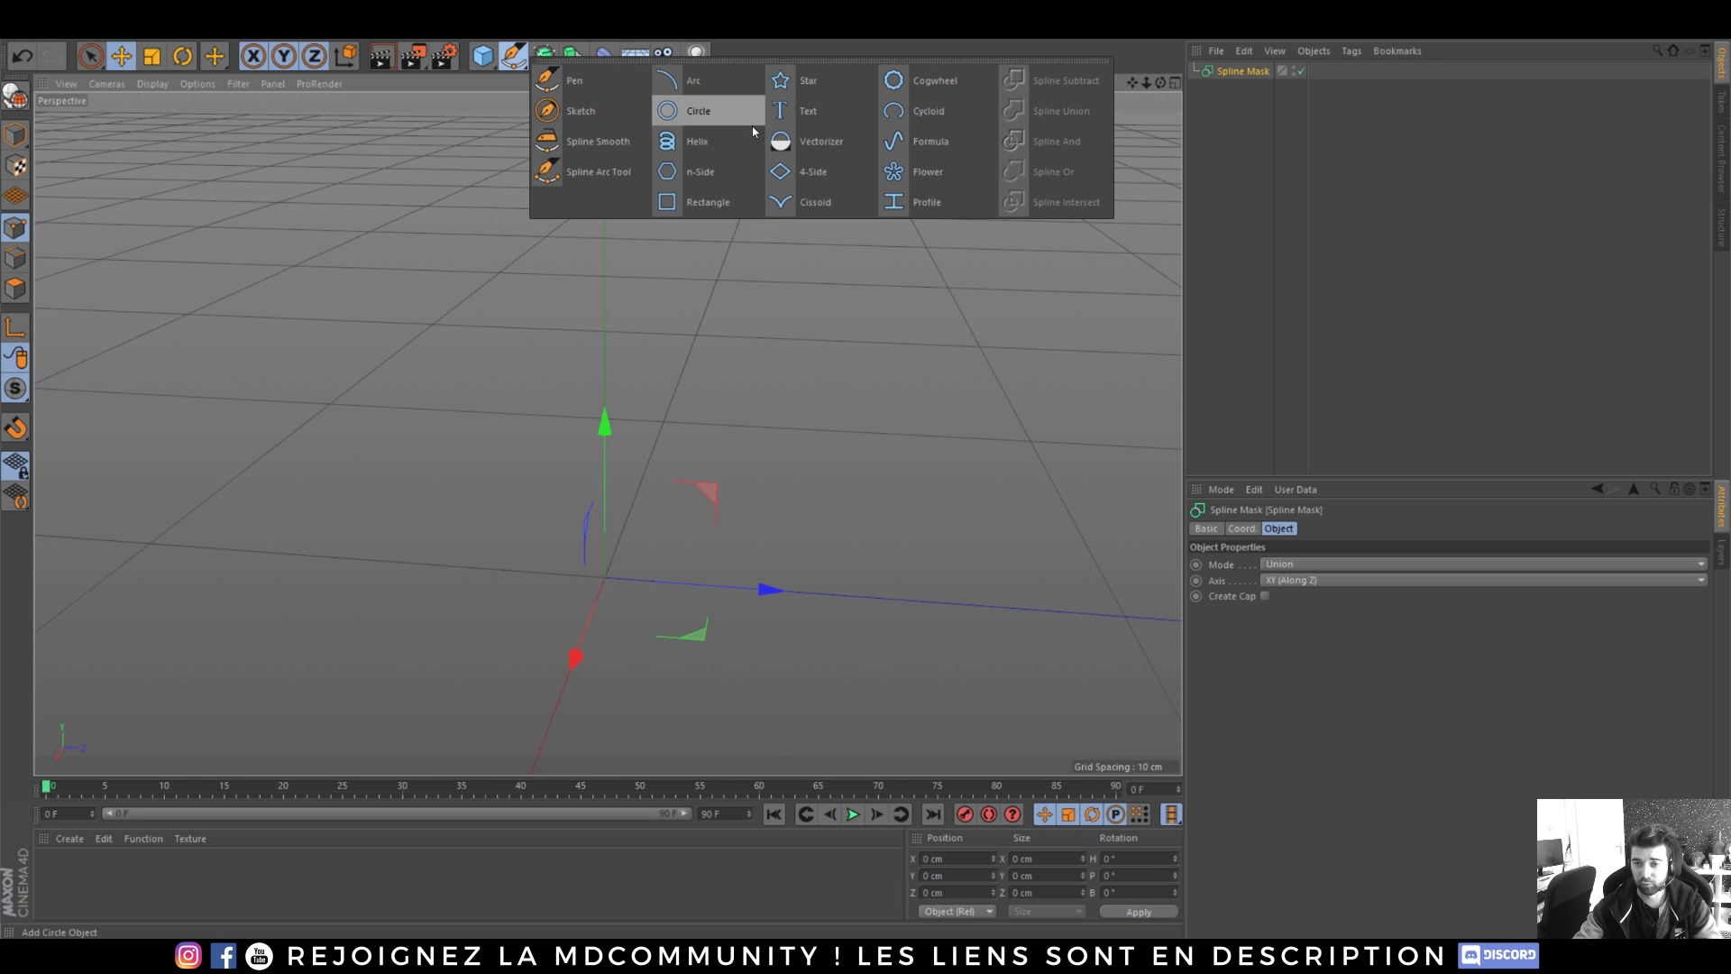
{"action": "left_click", "coordinate": [719, 206]}
{"action": "right_click_drag", "start_coordinate": [586, 442], "coordinate": [480, 637], "text": "alt"}
{"action": "right_click_drag", "start_coordinate": [530, 491], "coordinate": [410, 690], "text": "alt"}
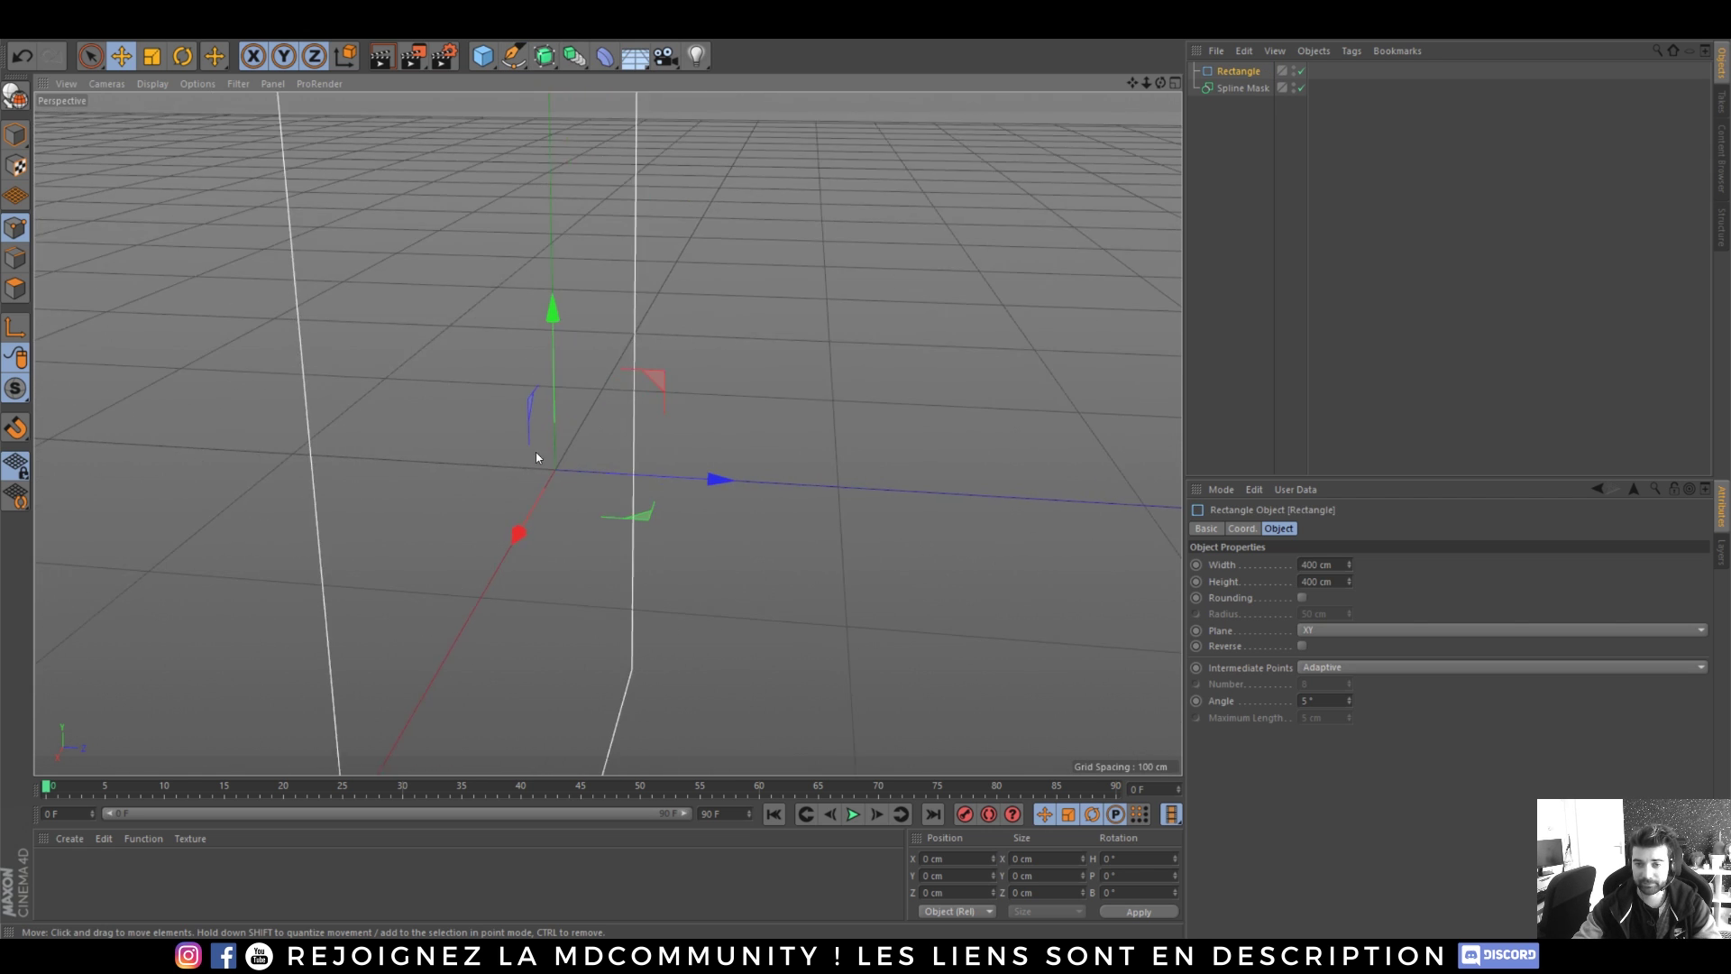
{"action": "left_click_drag", "start_coordinate": [535, 457], "coordinate": [409, 355], "text": "alt"}
{"action": "left_click", "coordinate": [513, 55]}
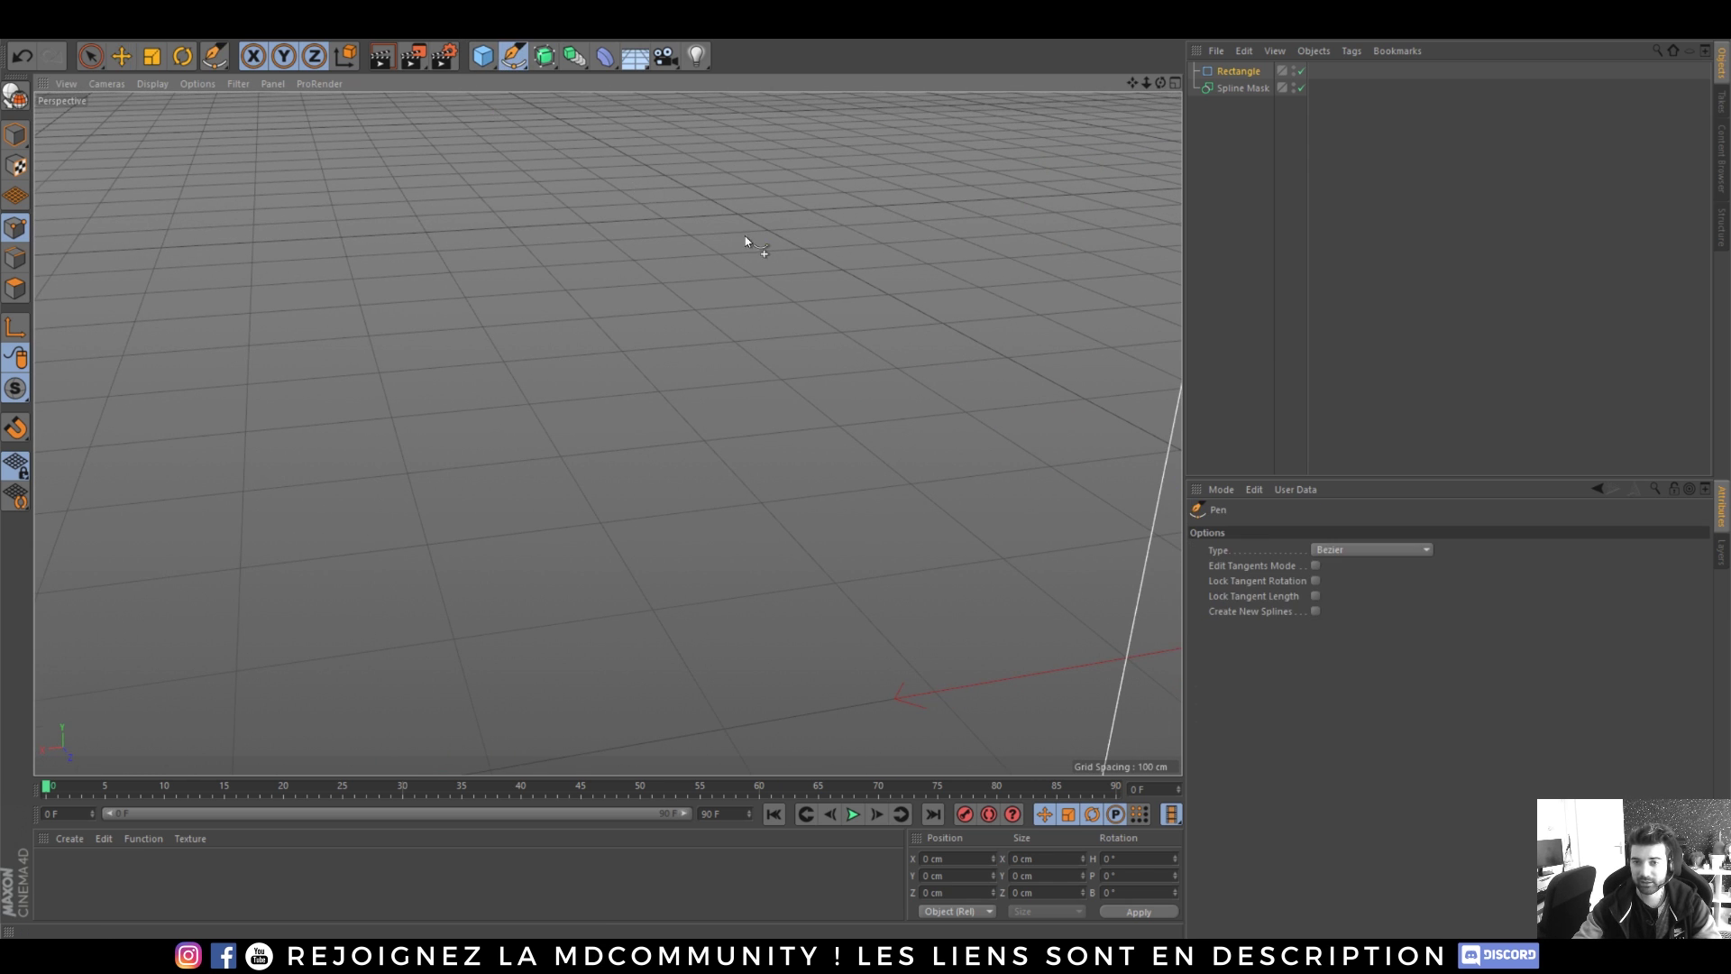
{"action": "left_click", "coordinate": [484, 56]}
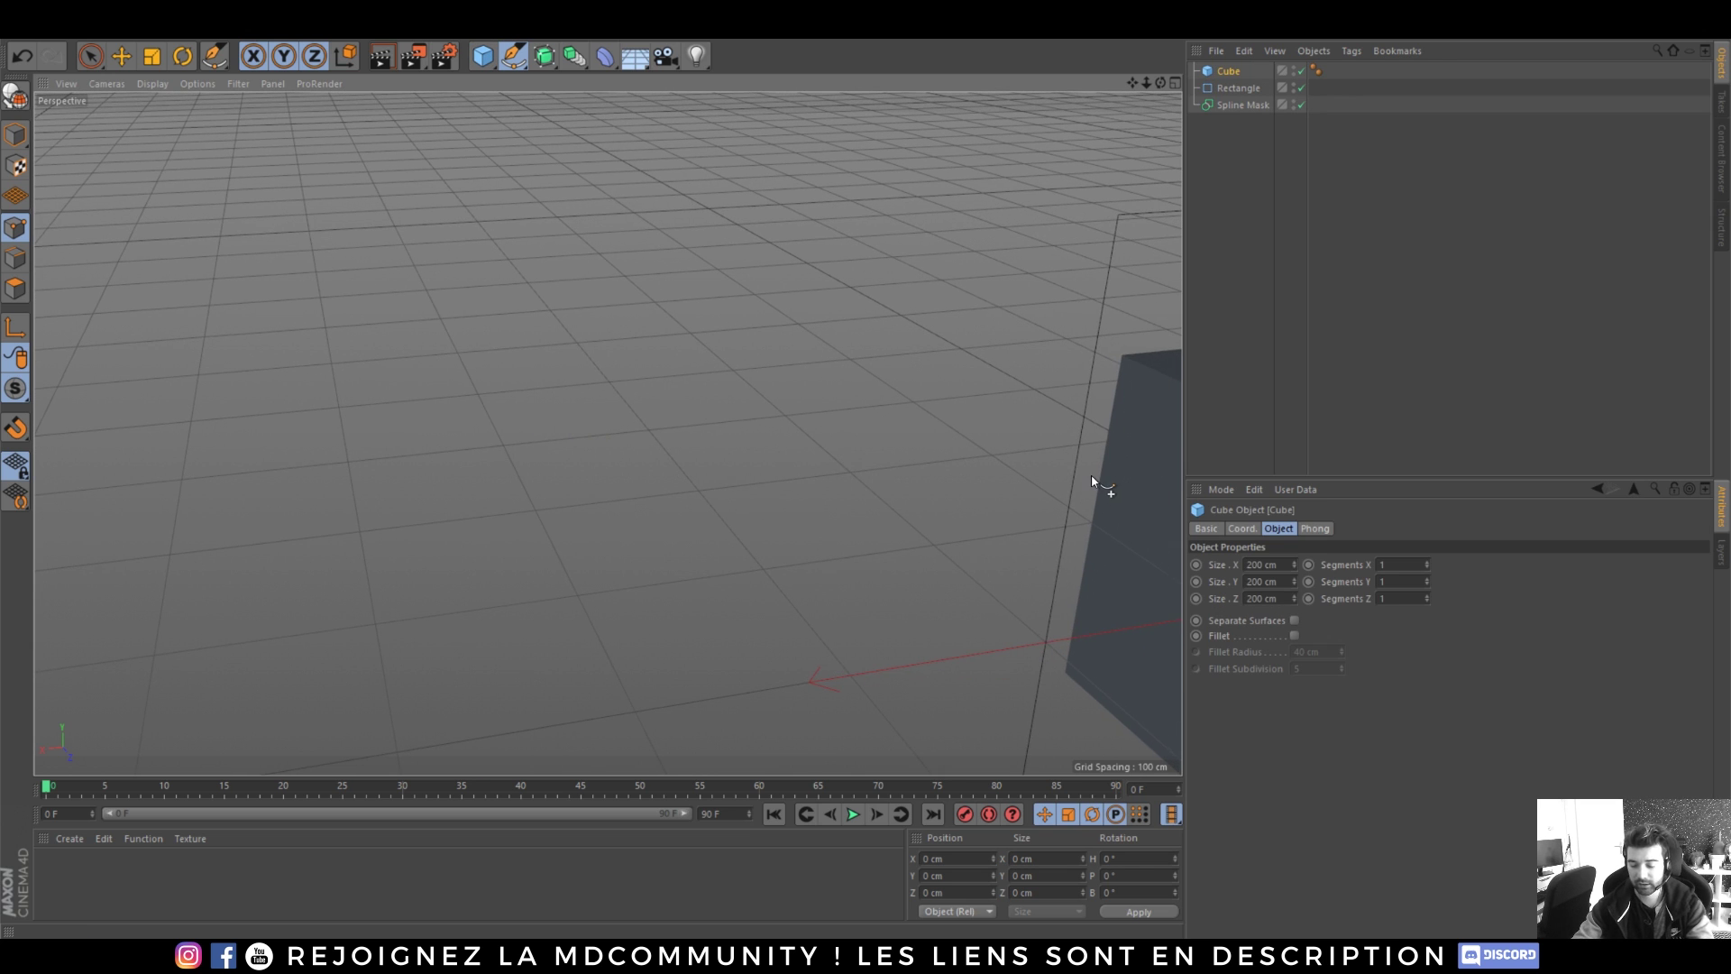
{"action": "key", "text": "h"}
{"action": "left_click_drag", "start_coordinate": [758, 404], "coordinate": [750, 495], "text": "alt"}
{"action": "scroll", "coordinate": [689, 445], "scroll_direction": "down", "scroll_amount": 5}
{"action": "scroll", "coordinate": [750, 495], "scroll_direction": "down", "scroll_amount": 1}
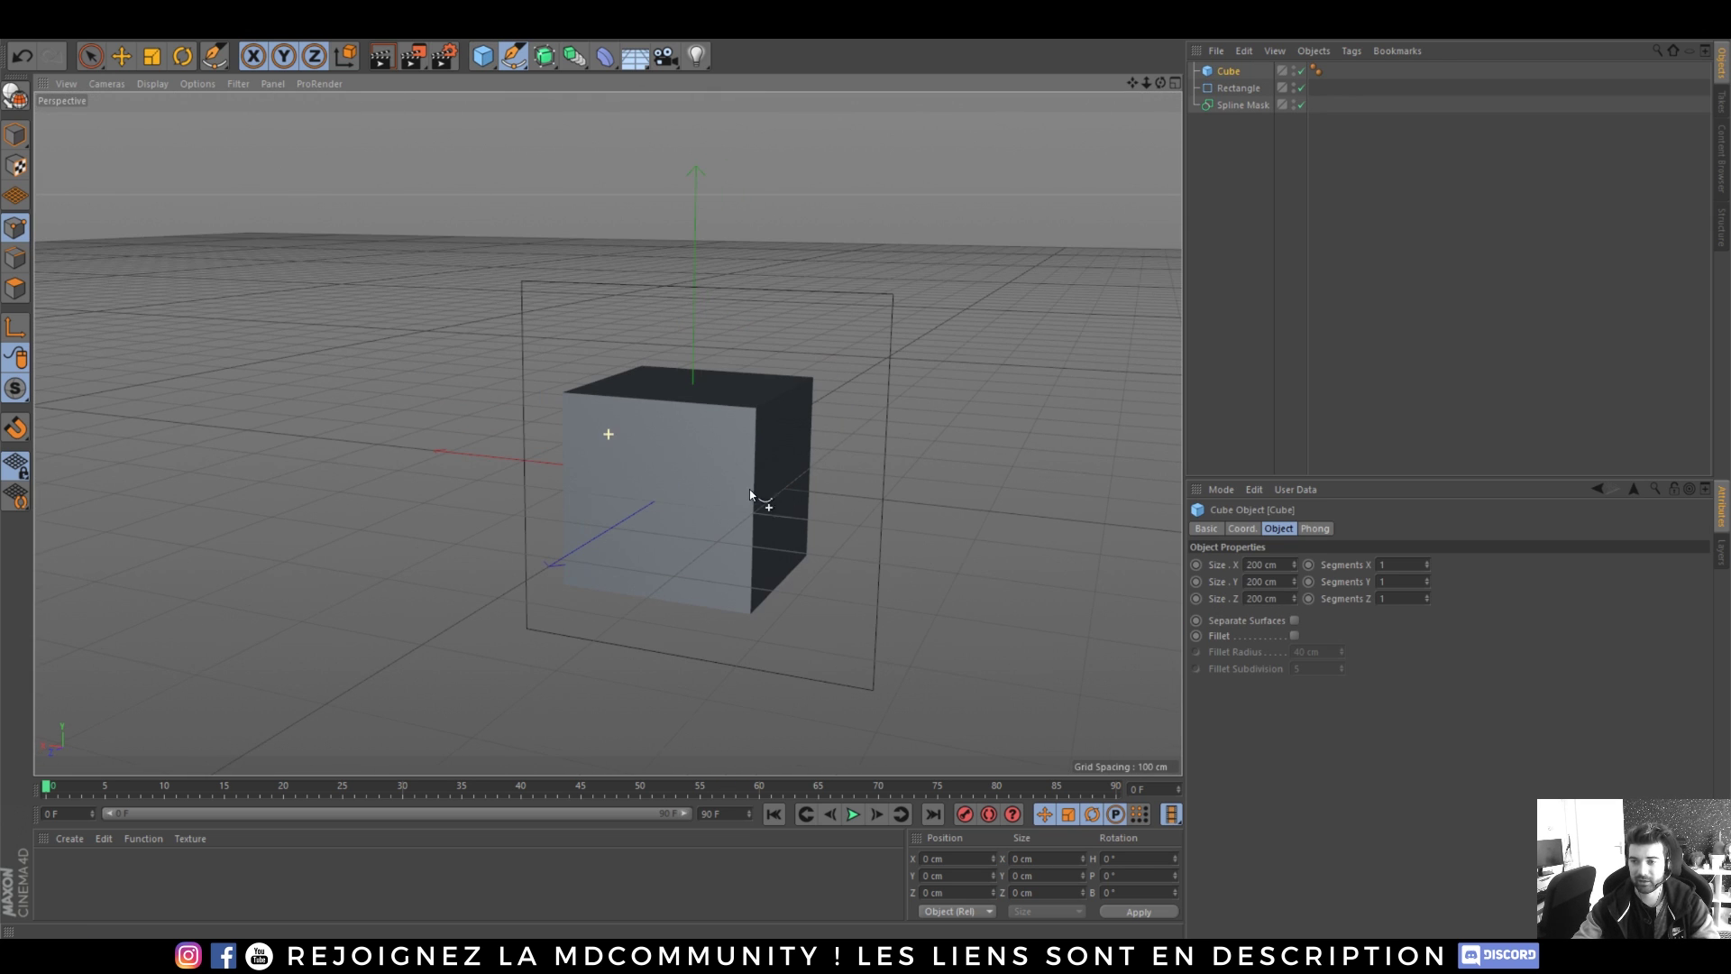
{"action": "key", "text": "Delete"}
- Duplicate the rectangle, scale the copy uniformly to about 116 cm and move it along X to about 81.7 cm
{"action": "left_click", "coordinate": [1210, 67]}
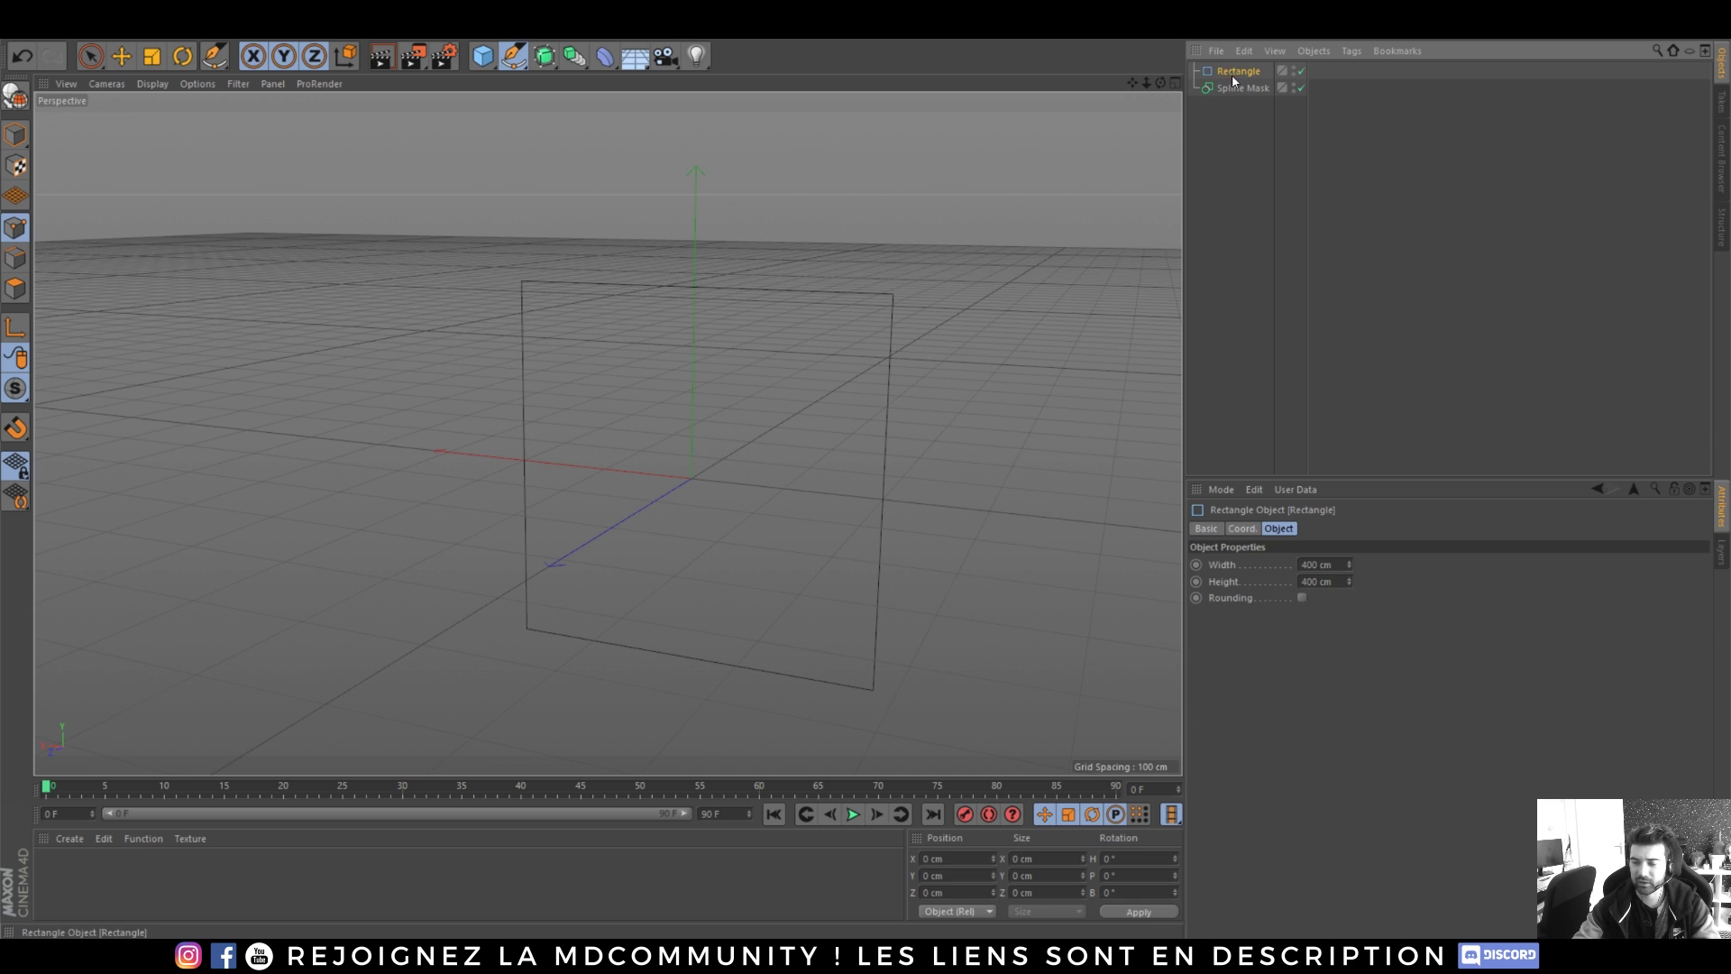
{"action": "left_click_drag", "start_coordinate": [1242, 83], "coordinate": [1245, 86], "text": "ctrl"}
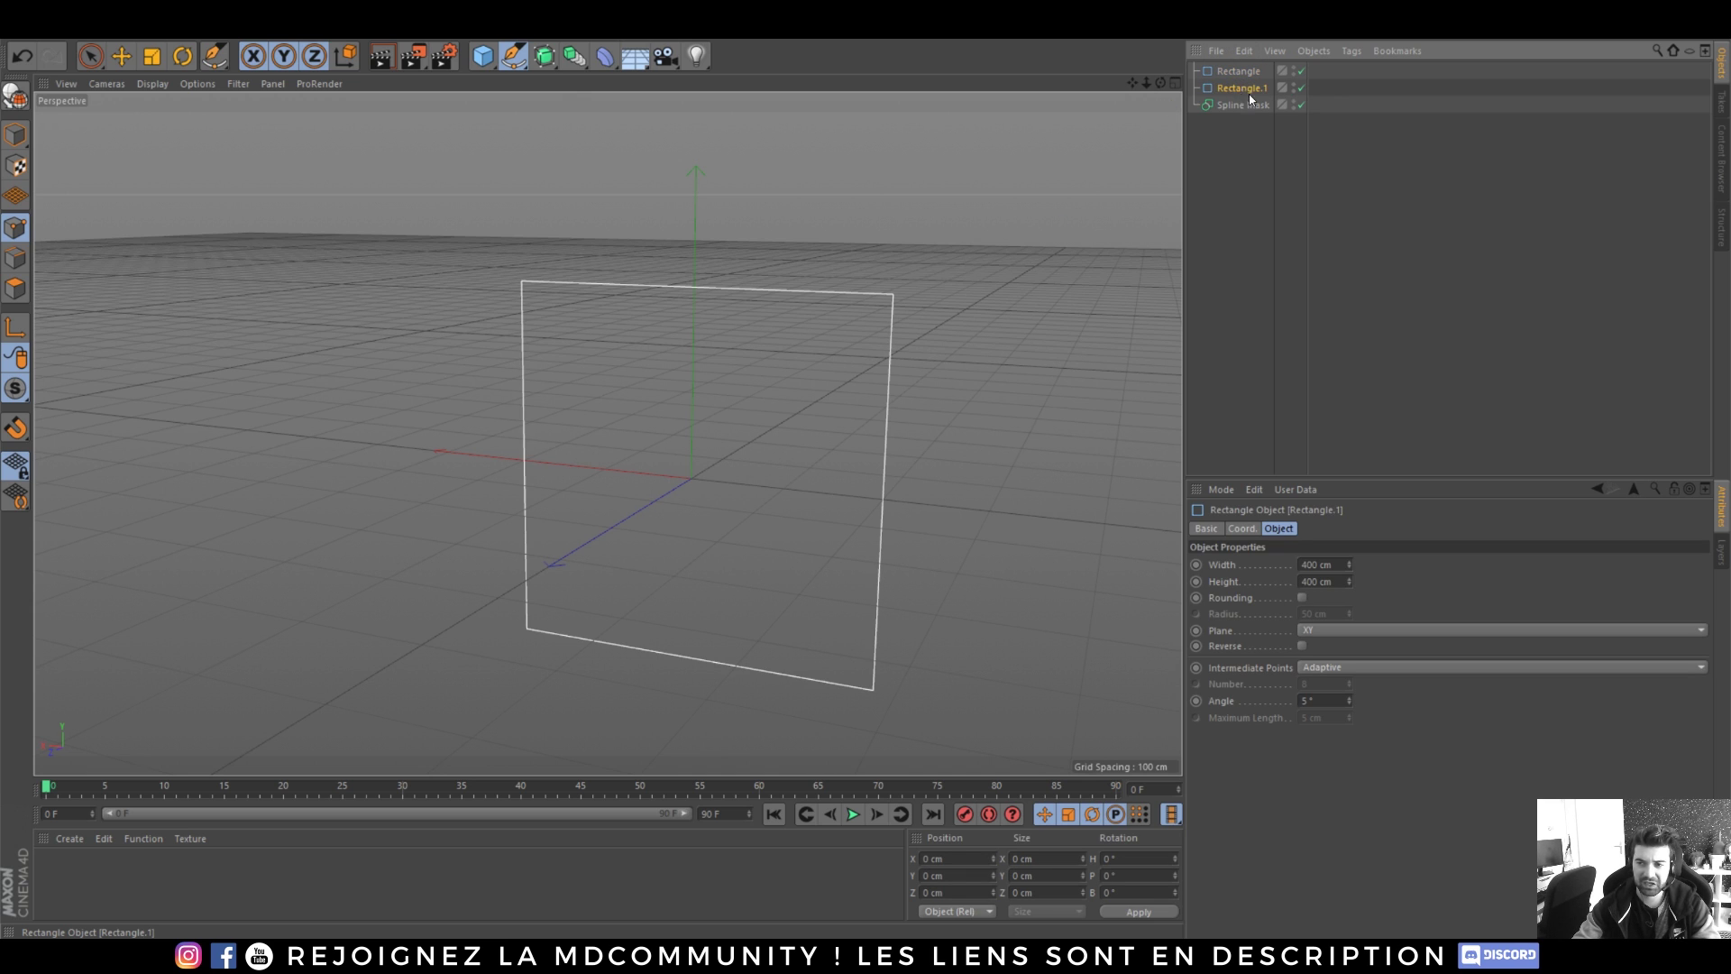
{"action": "left_click", "coordinate": [162, 57]}
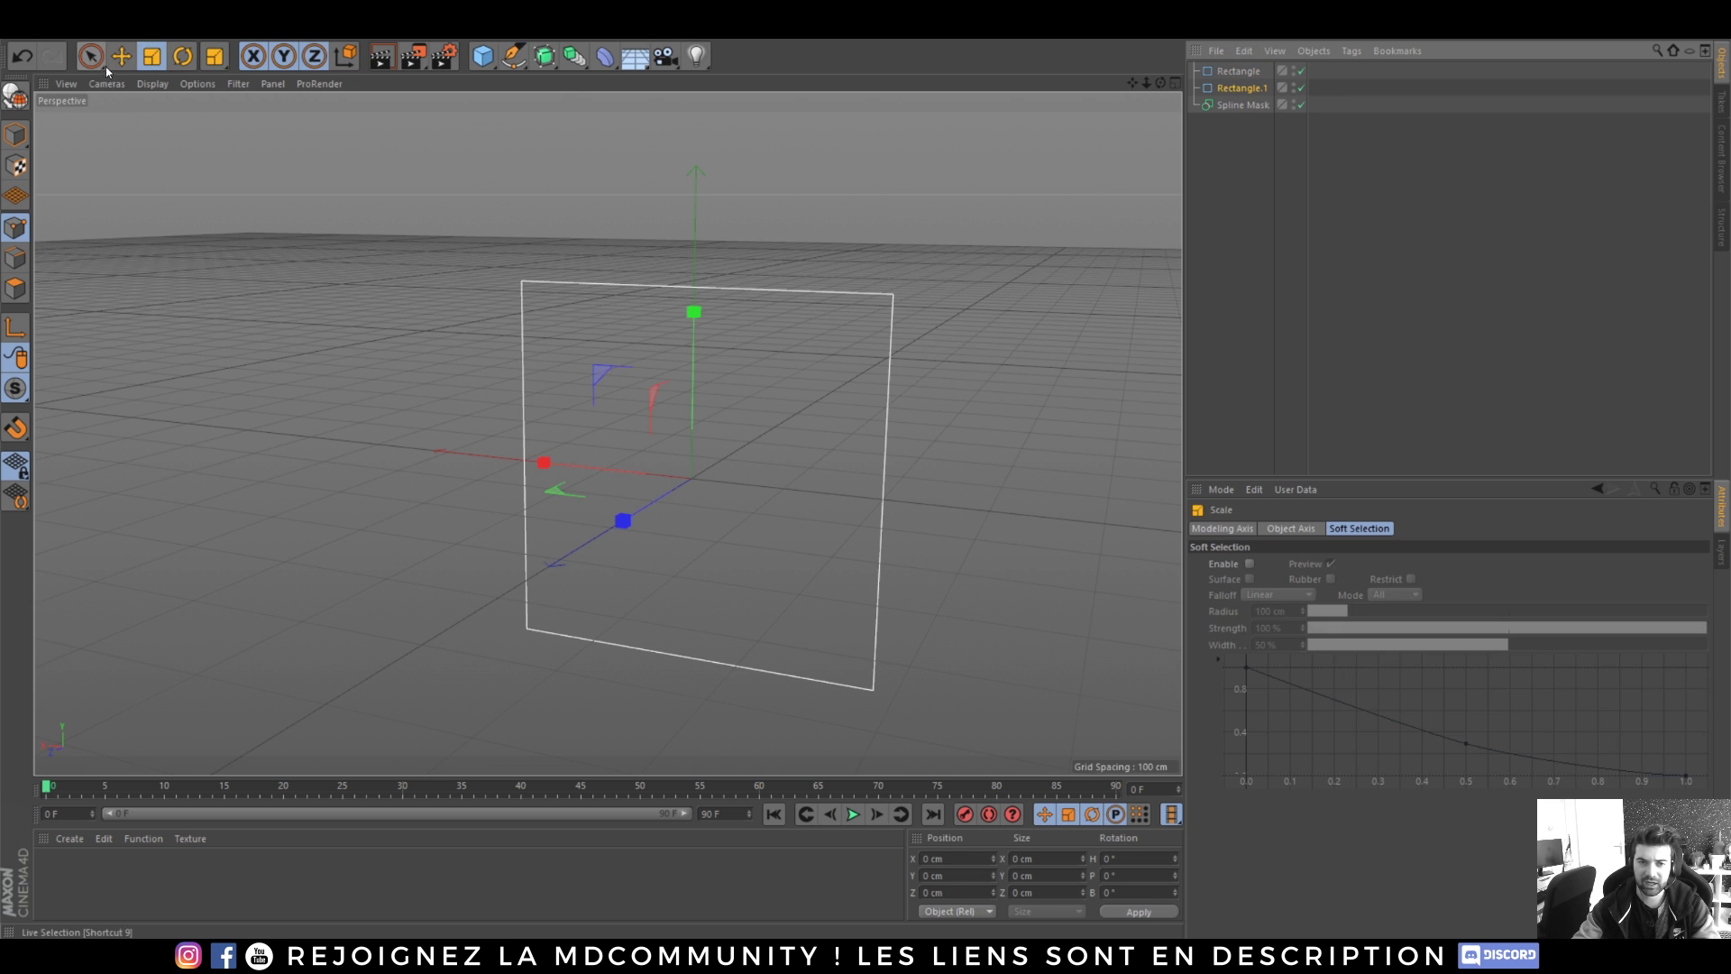
{"action": "left_click", "coordinate": [15, 135]}
{"action": "left_click_drag", "start_coordinate": [793, 279], "coordinate": [485, 456]}
{"action": "key", "text": "e"}
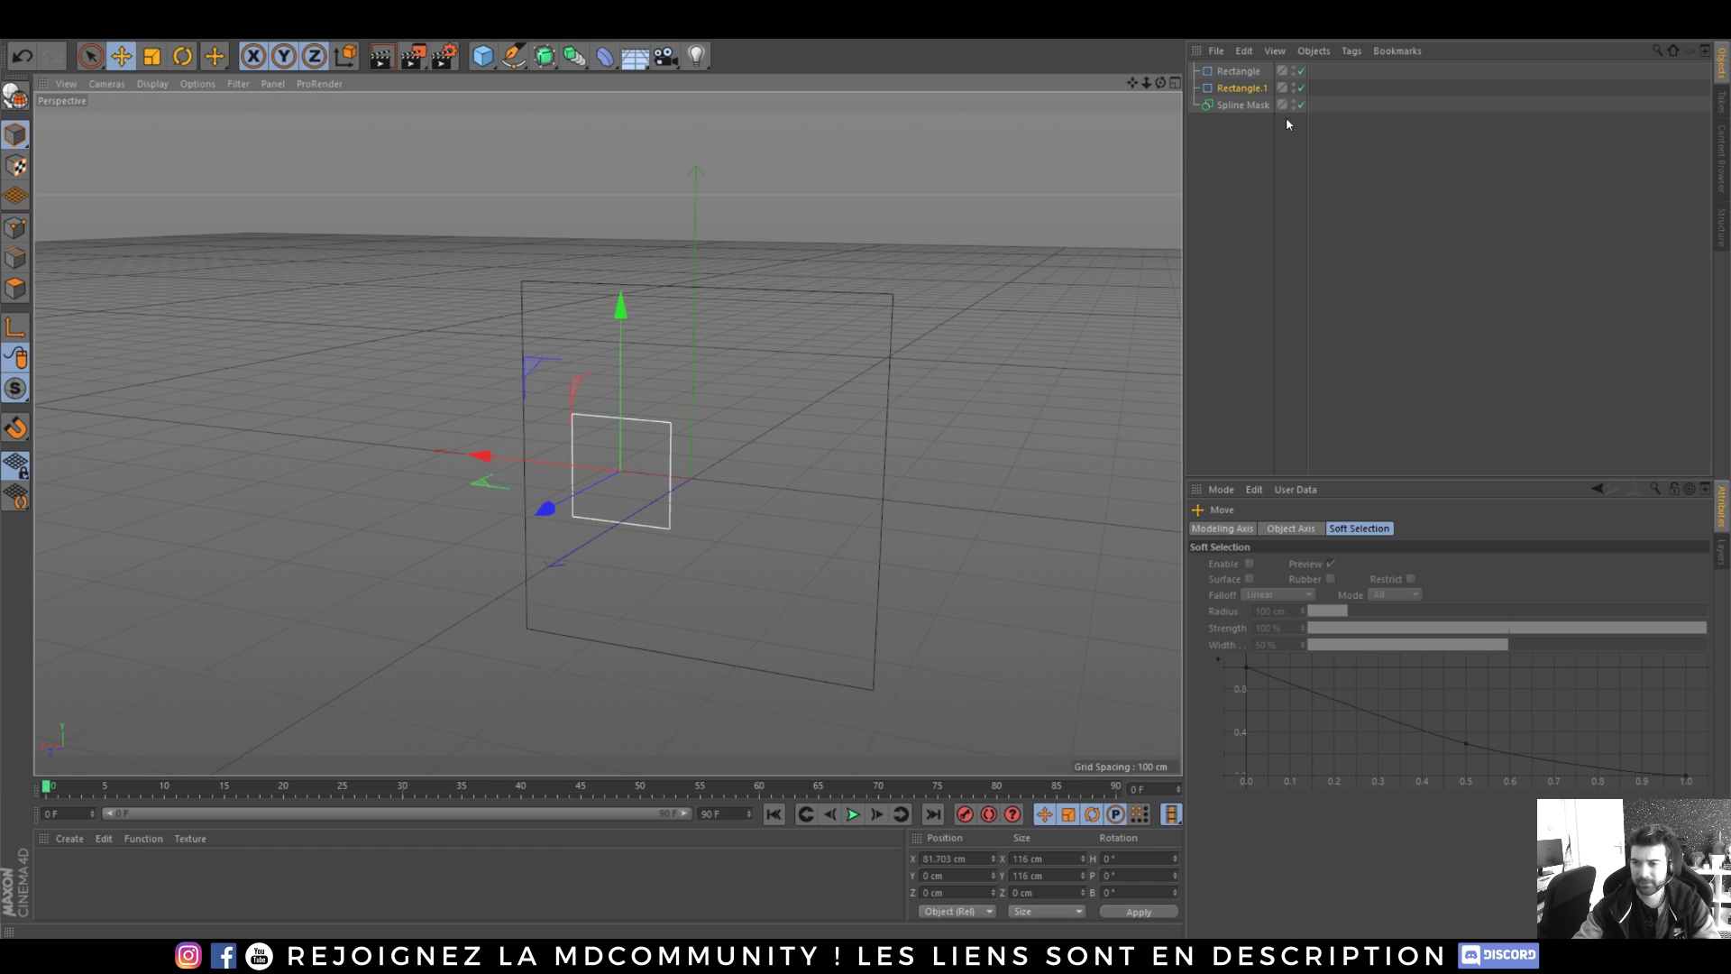
- Place both rectangles inside the Spline Mask and set its mode to A subtract B
{"action": "left_click_drag", "start_coordinate": [1234, 110], "coordinate": [1243, 88]}
{"action": "left_click", "coordinate": [1236, 70]}
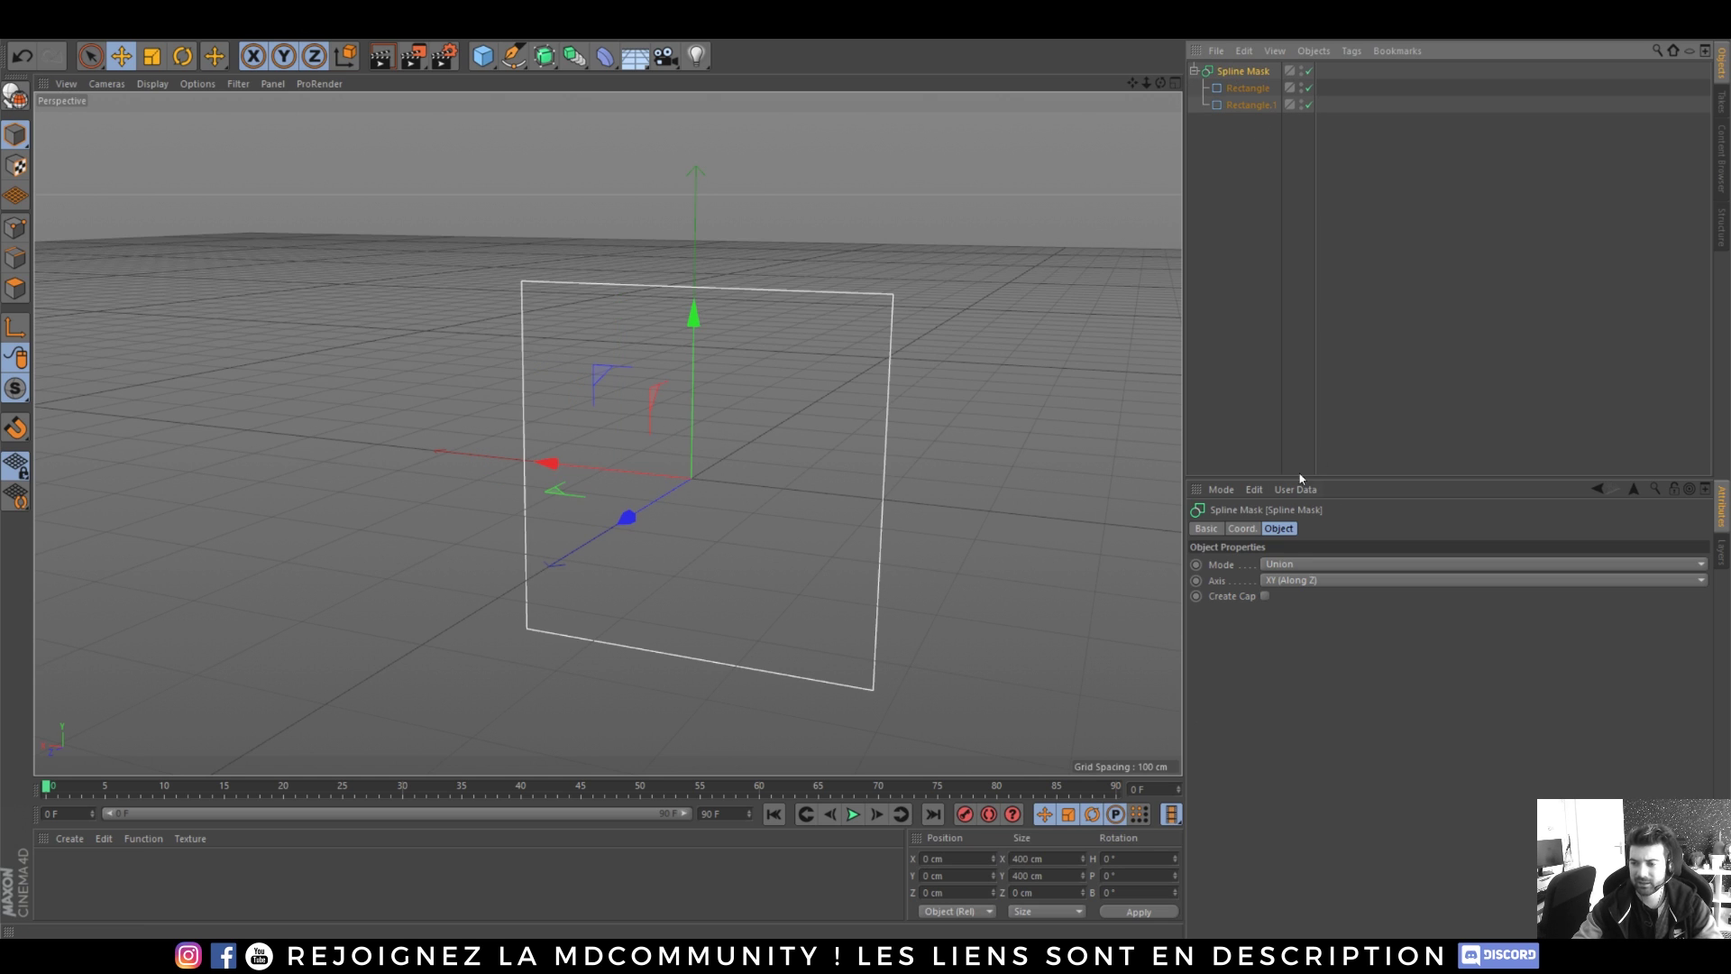
{"action": "left_click", "coordinate": [1301, 566]}
{"action": "left_click", "coordinate": [1300, 600]}
{"action": "left_click", "coordinate": [1305, 565]}
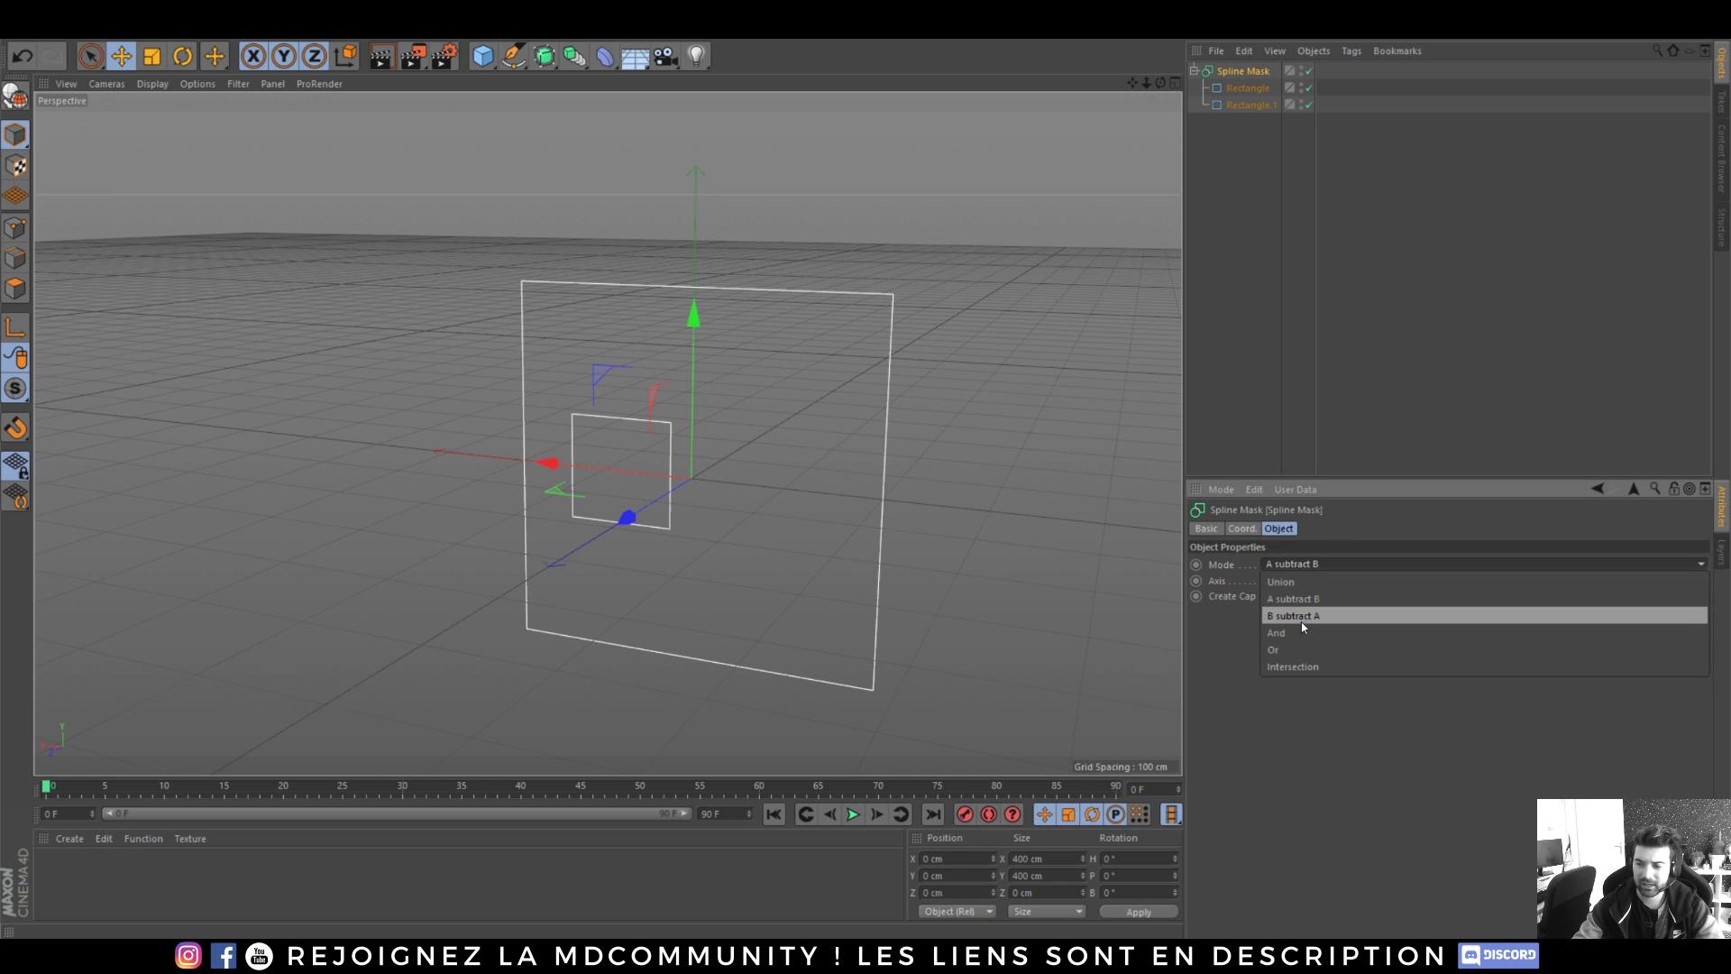
{"action": "left_click", "coordinate": [1278, 757]}
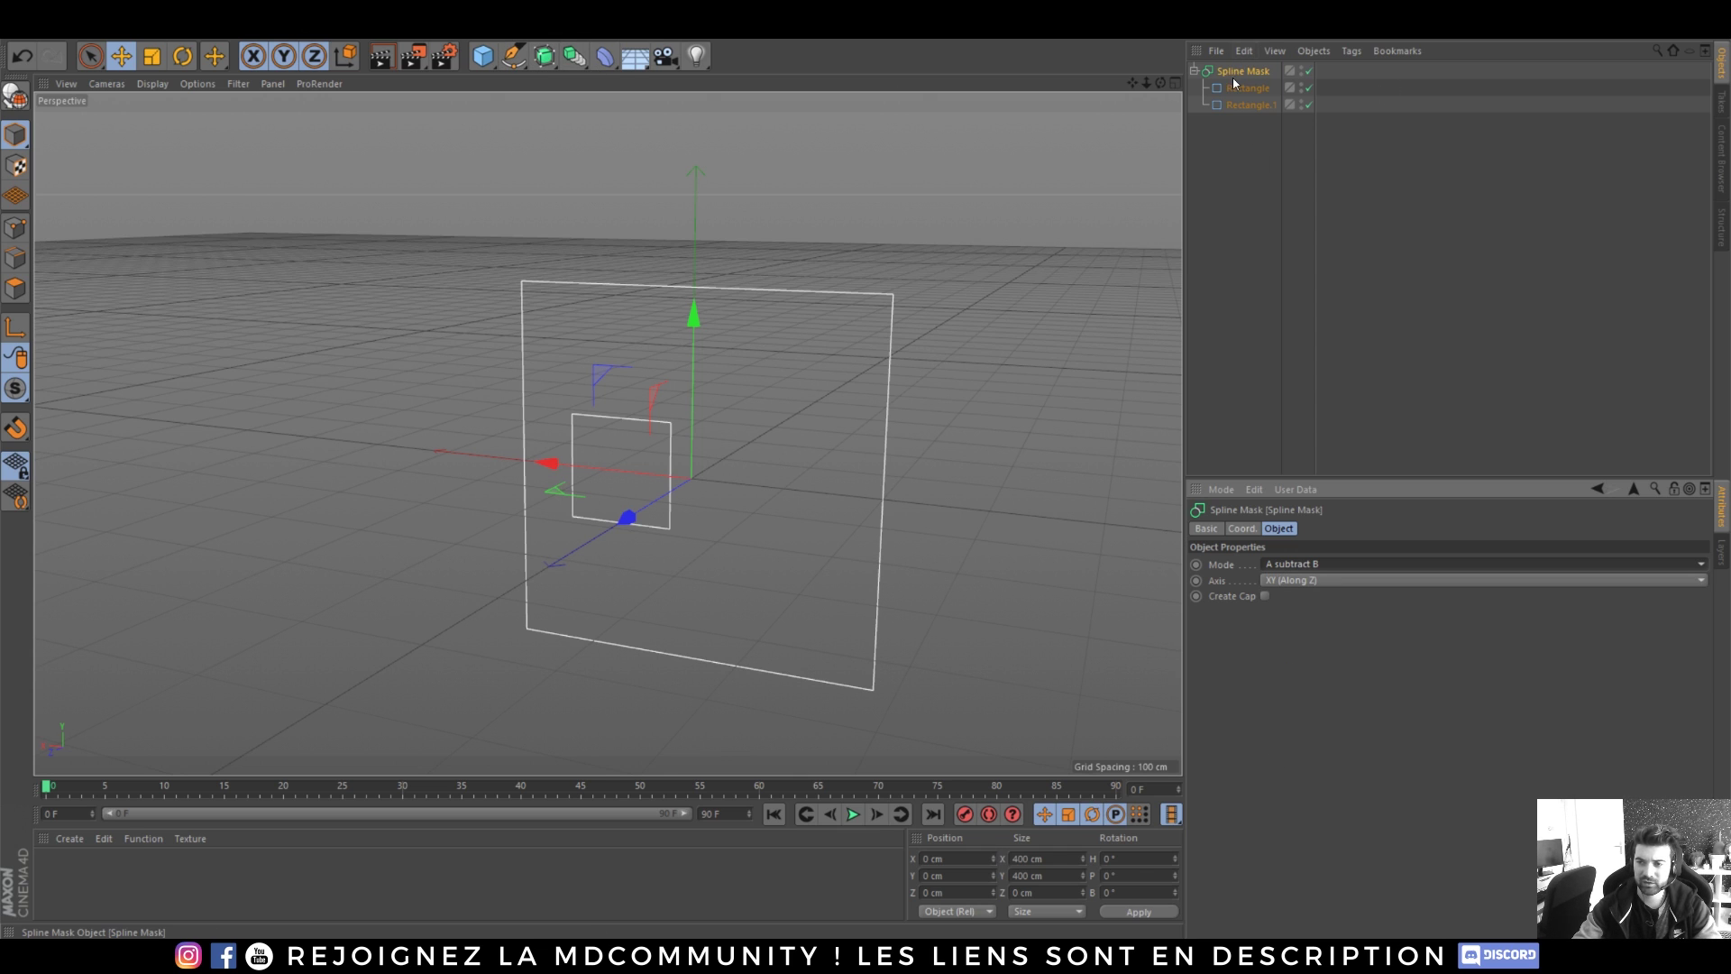
- Add an Extrude generator as the parent of the Spline Mask to make a solid panel with an opening
{"action": "left_click", "coordinate": [1195, 70]}
{"action": "left_click", "coordinate": [573, 58]}
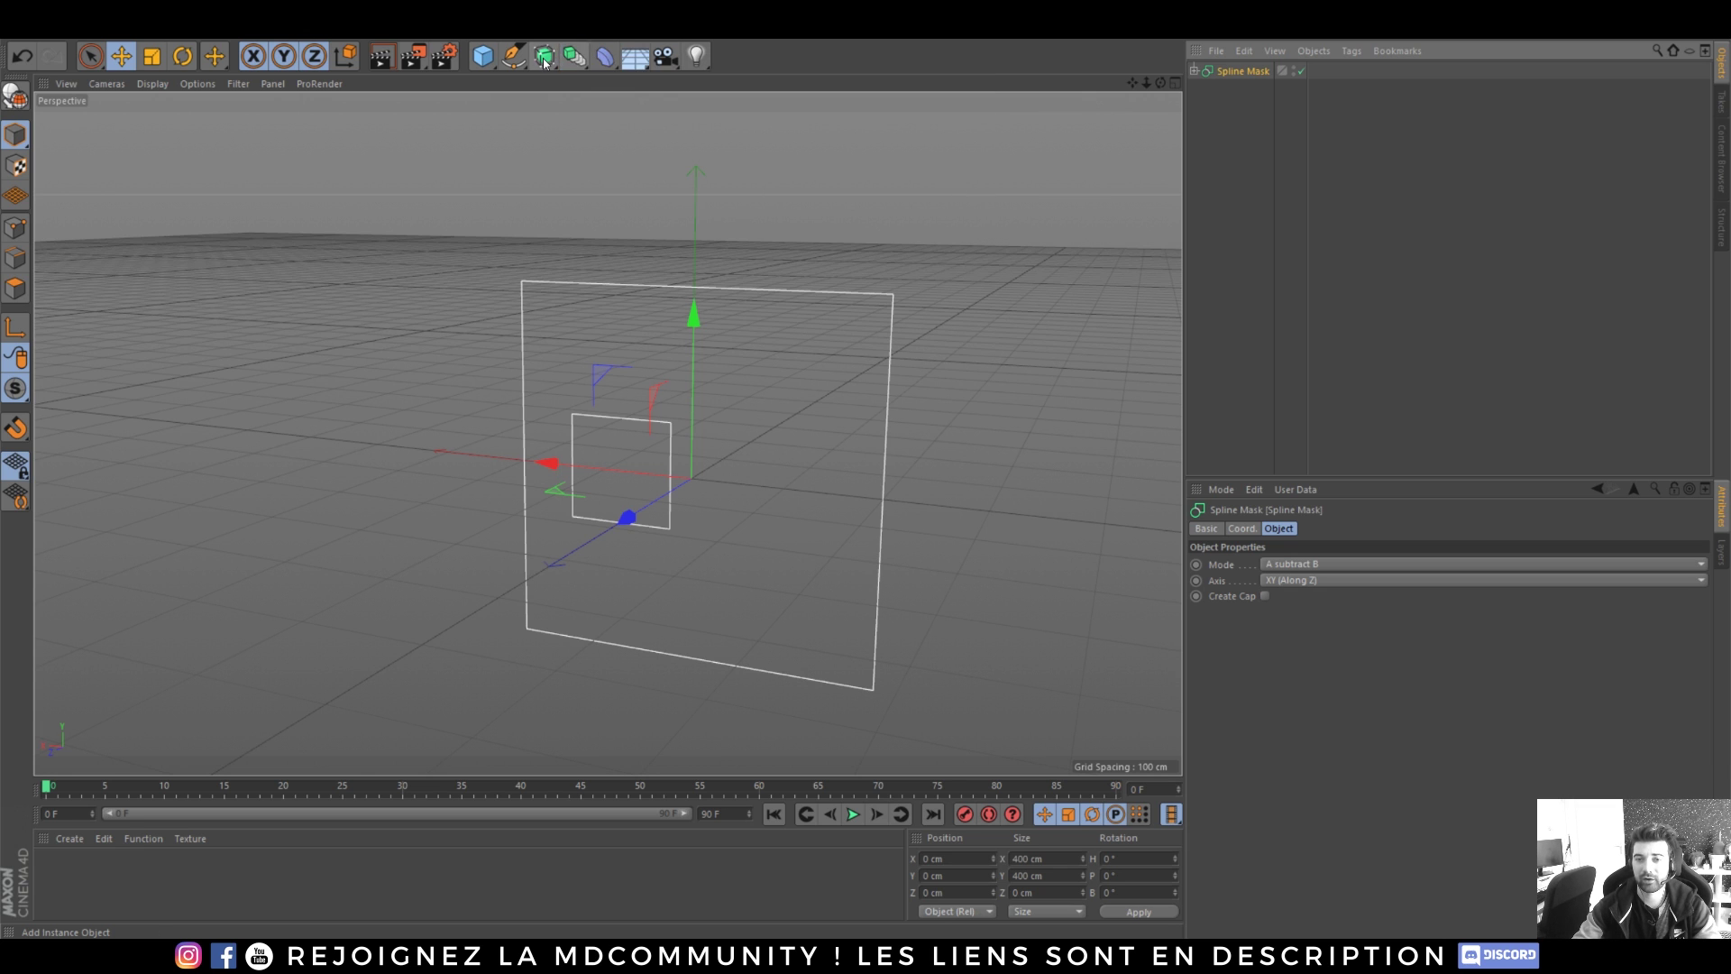
{"action": "left_click", "coordinate": [544, 56]}
{"action": "left_click", "coordinate": [745, 83], "text": "alt"}
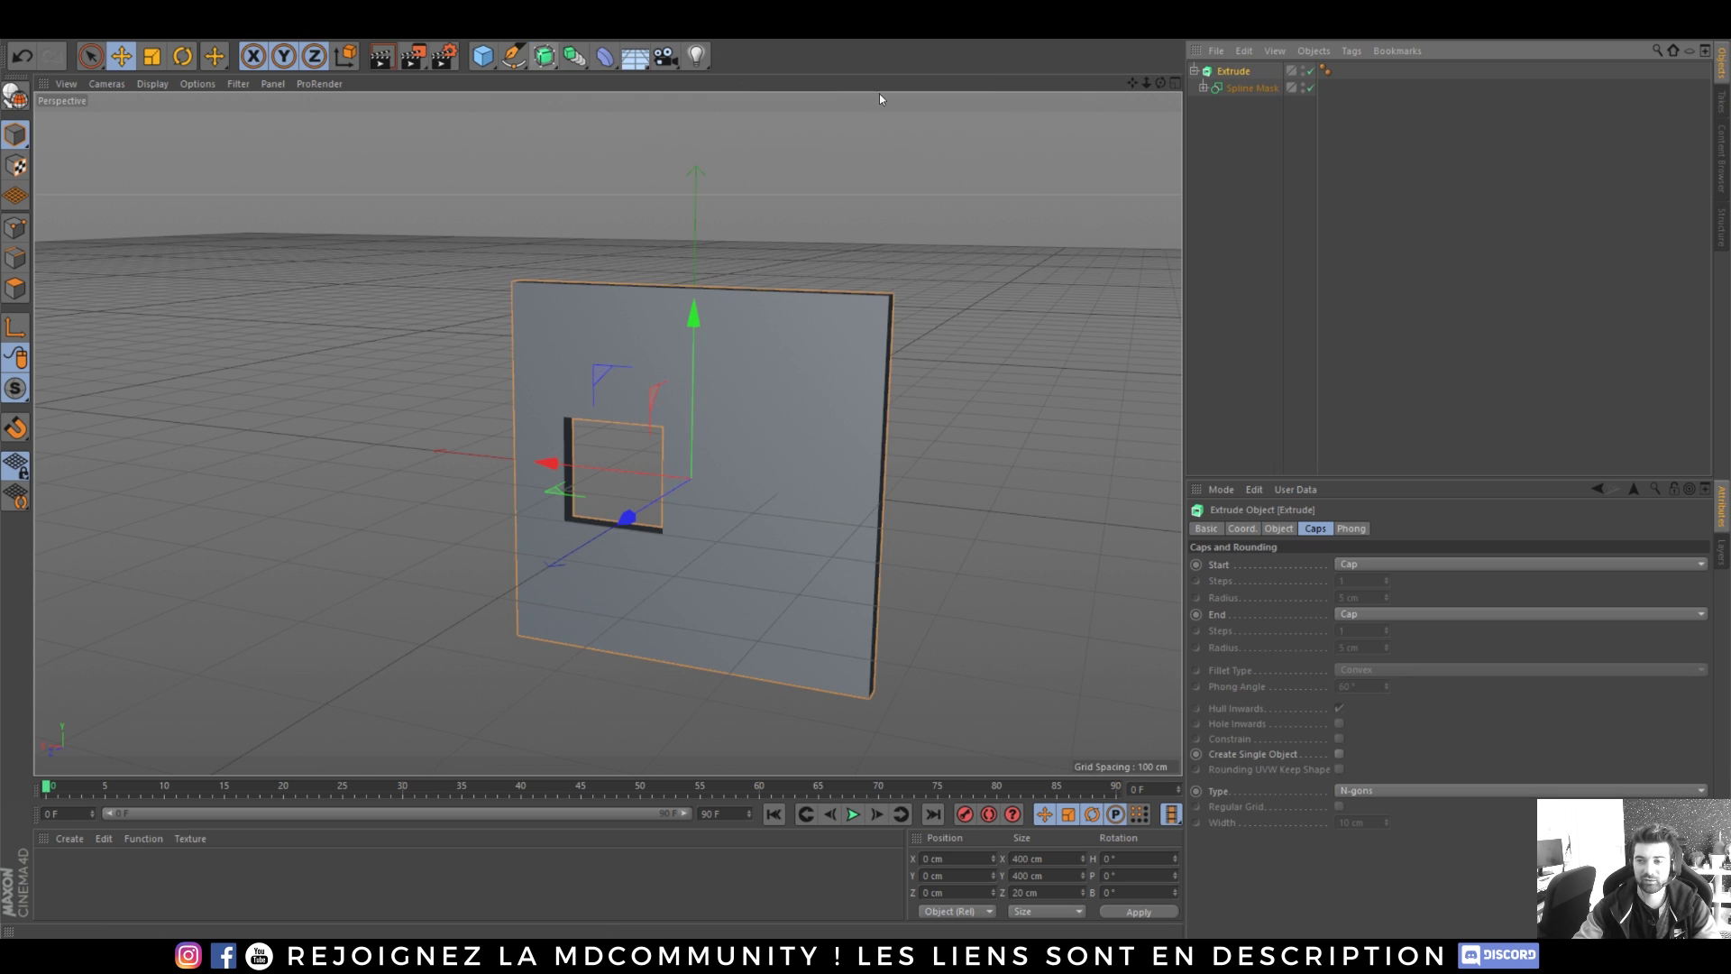
{"action": "left_click", "coordinate": [1248, 161]}
{"action": "left_click_drag", "start_coordinate": [700, 473], "coordinate": [721, 441], "text": "alt"}
- Shift the inner rectangle slightly along X and duplicate it to about X -80.7 cm, Y 85 cm
{"action": "left_click", "coordinate": [1216, 89]}
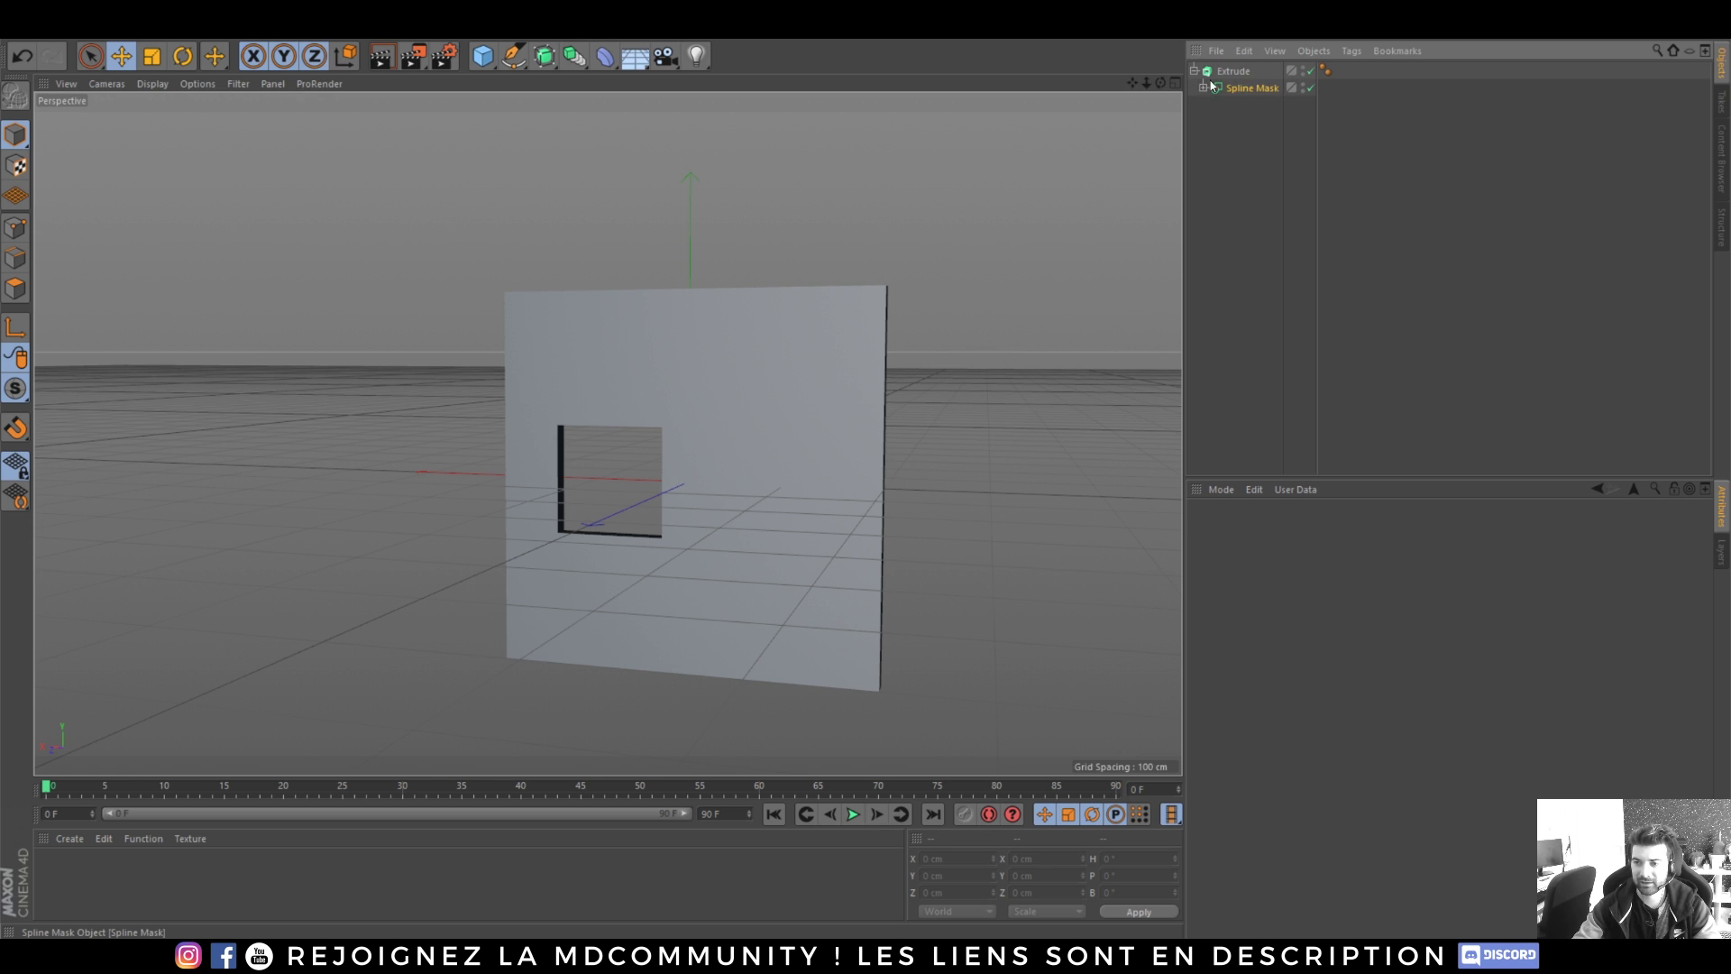
{"action": "left_click", "coordinate": [1203, 88]}
{"action": "left_click", "coordinate": [1228, 120]}
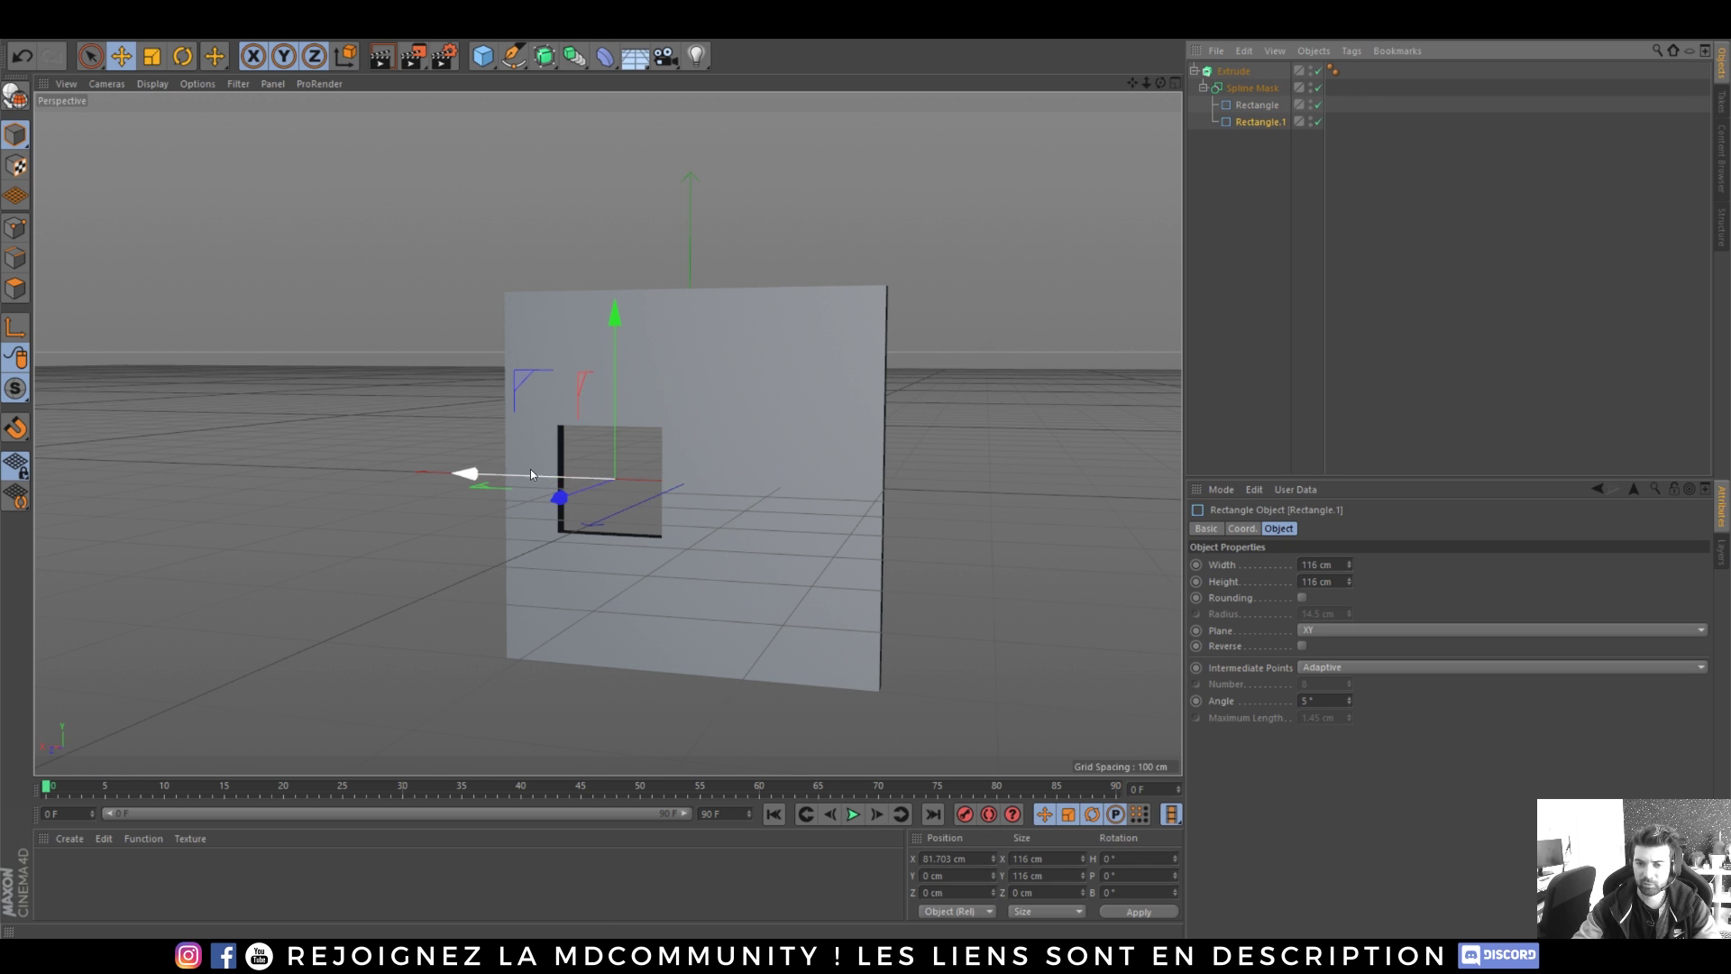
{"action": "left_click_drag", "start_coordinate": [530, 469], "coordinate": [613, 502]}
{"action": "left_click_drag", "start_coordinate": [775, 321], "coordinate": [781, 237]}
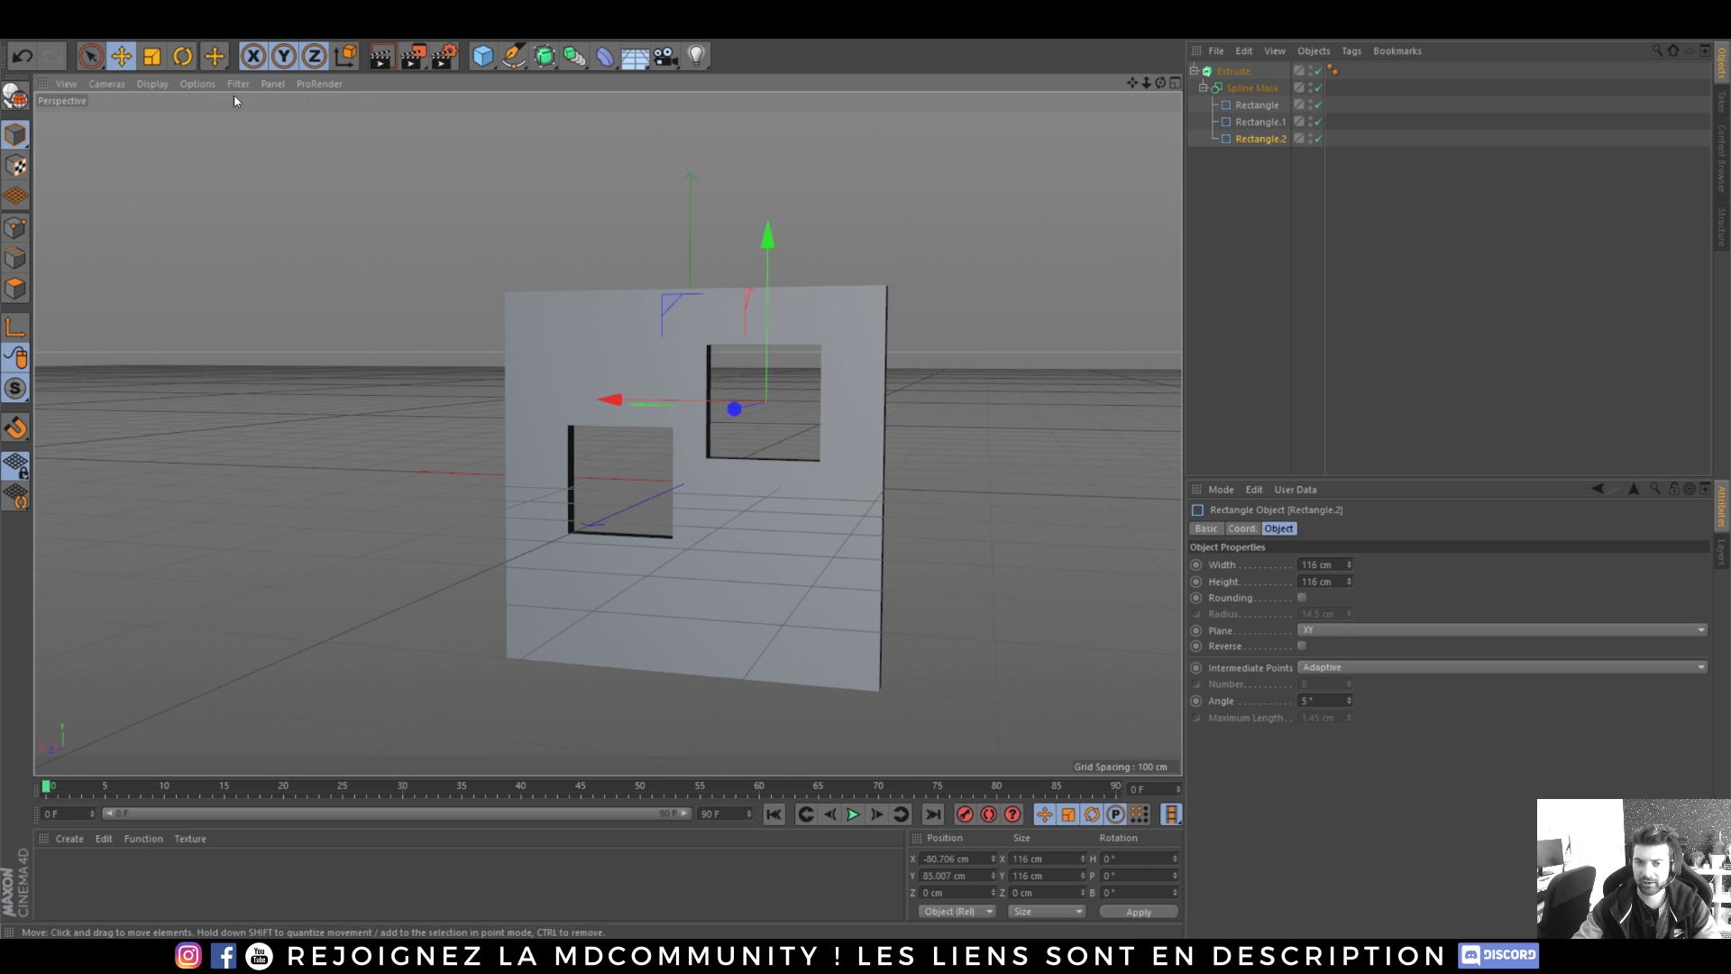
- Scale the duplicated rectangle uniformly to about 45 cm
{"action": "key", "text": "t"}
{"action": "left_click_drag", "start_coordinate": [895, 342], "coordinate": [618, 462]}
{"action": "key", "text": "e"}
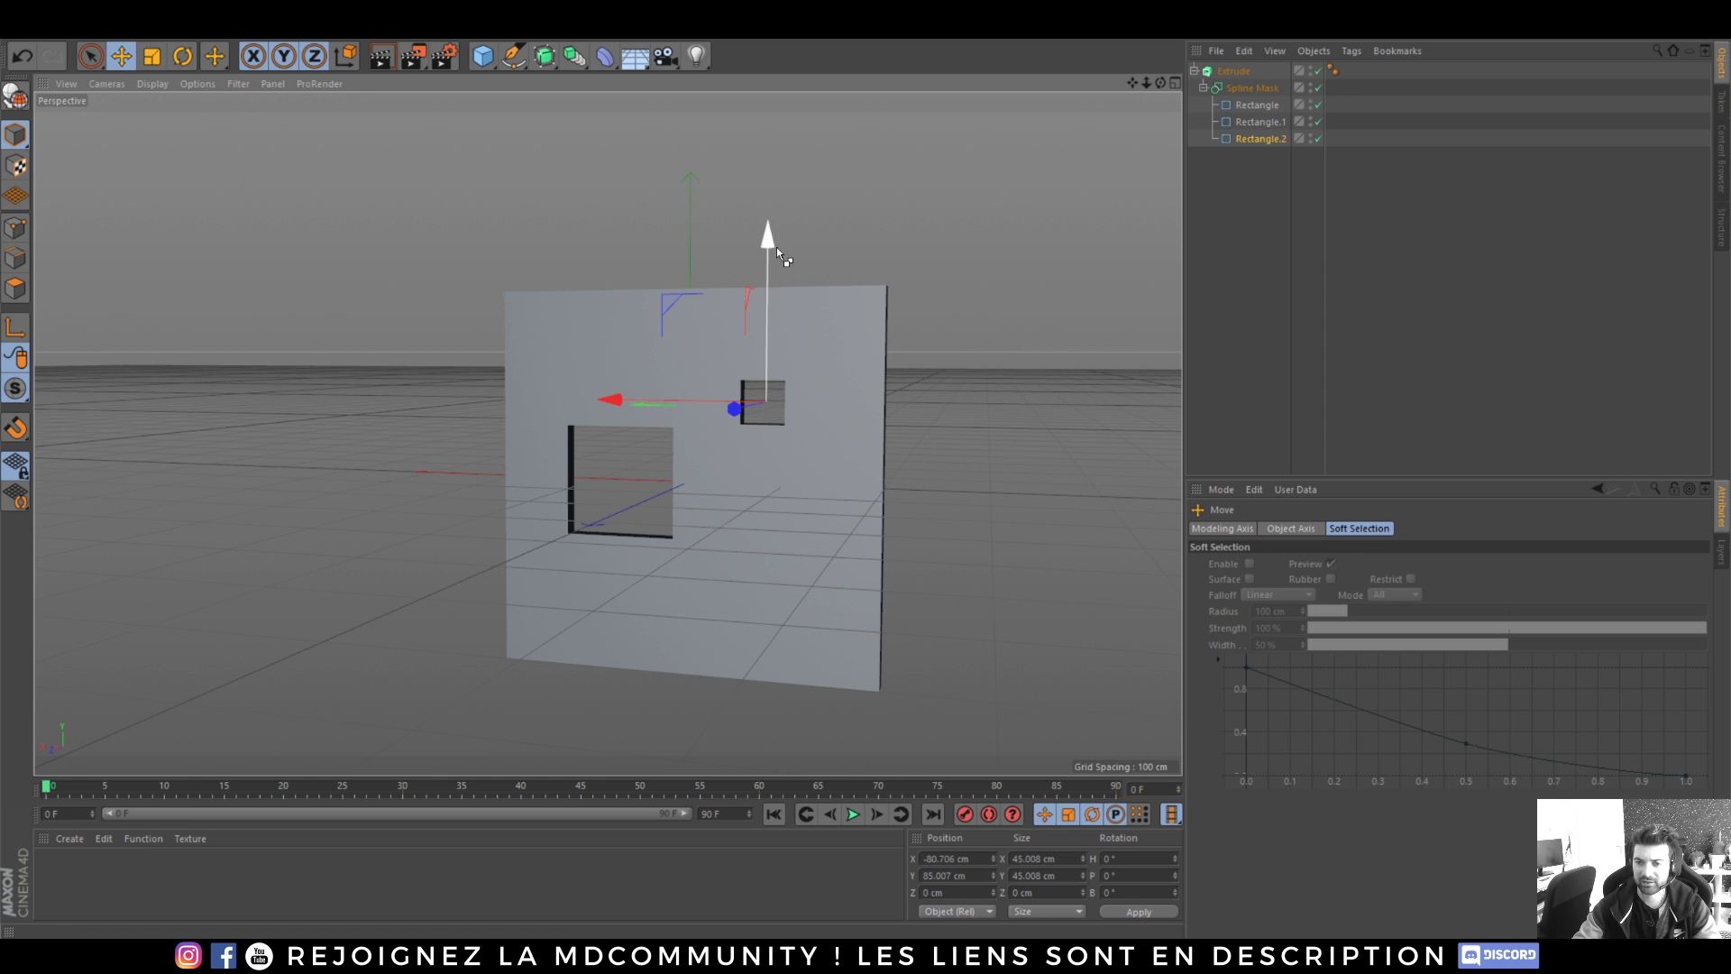
- Duplicate the small rectangle four times beside and below it to cut four more openings in the panel
{"action": "left_click_drag", "start_coordinate": [777, 247], "coordinate": [753, 408], "text": "ctrl"}
{"action": "left_click_drag", "start_coordinate": [615, 557], "coordinate": [690, 564], "text": "ctrl"}
{"action": "left_click_drag", "start_coordinate": [824, 477], "coordinate": [810, 327], "text": "ctrl"}
{"action": "left_click", "coordinate": [1122, 453]}
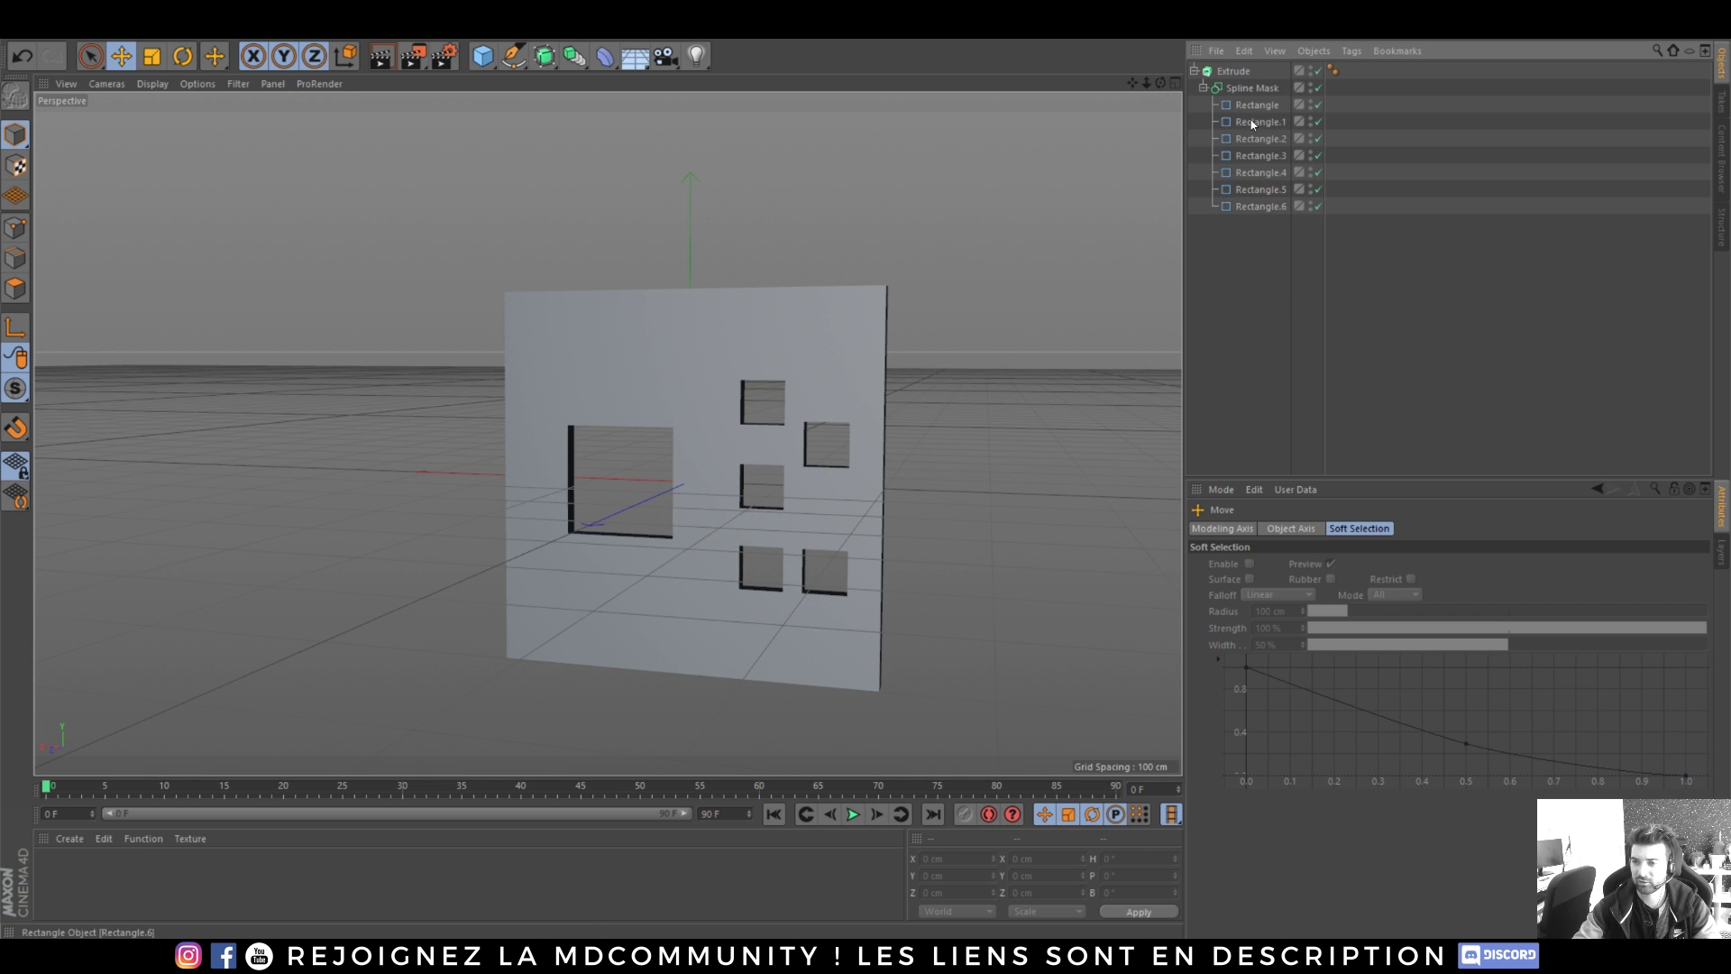
- Set both the start and end caps of the Extrude to Fillet Cap
{"action": "left_click", "coordinate": [1194, 70]}
{"action": "left_click", "coordinate": [1232, 71]}
{"action": "left_click", "coordinate": [1314, 528]}
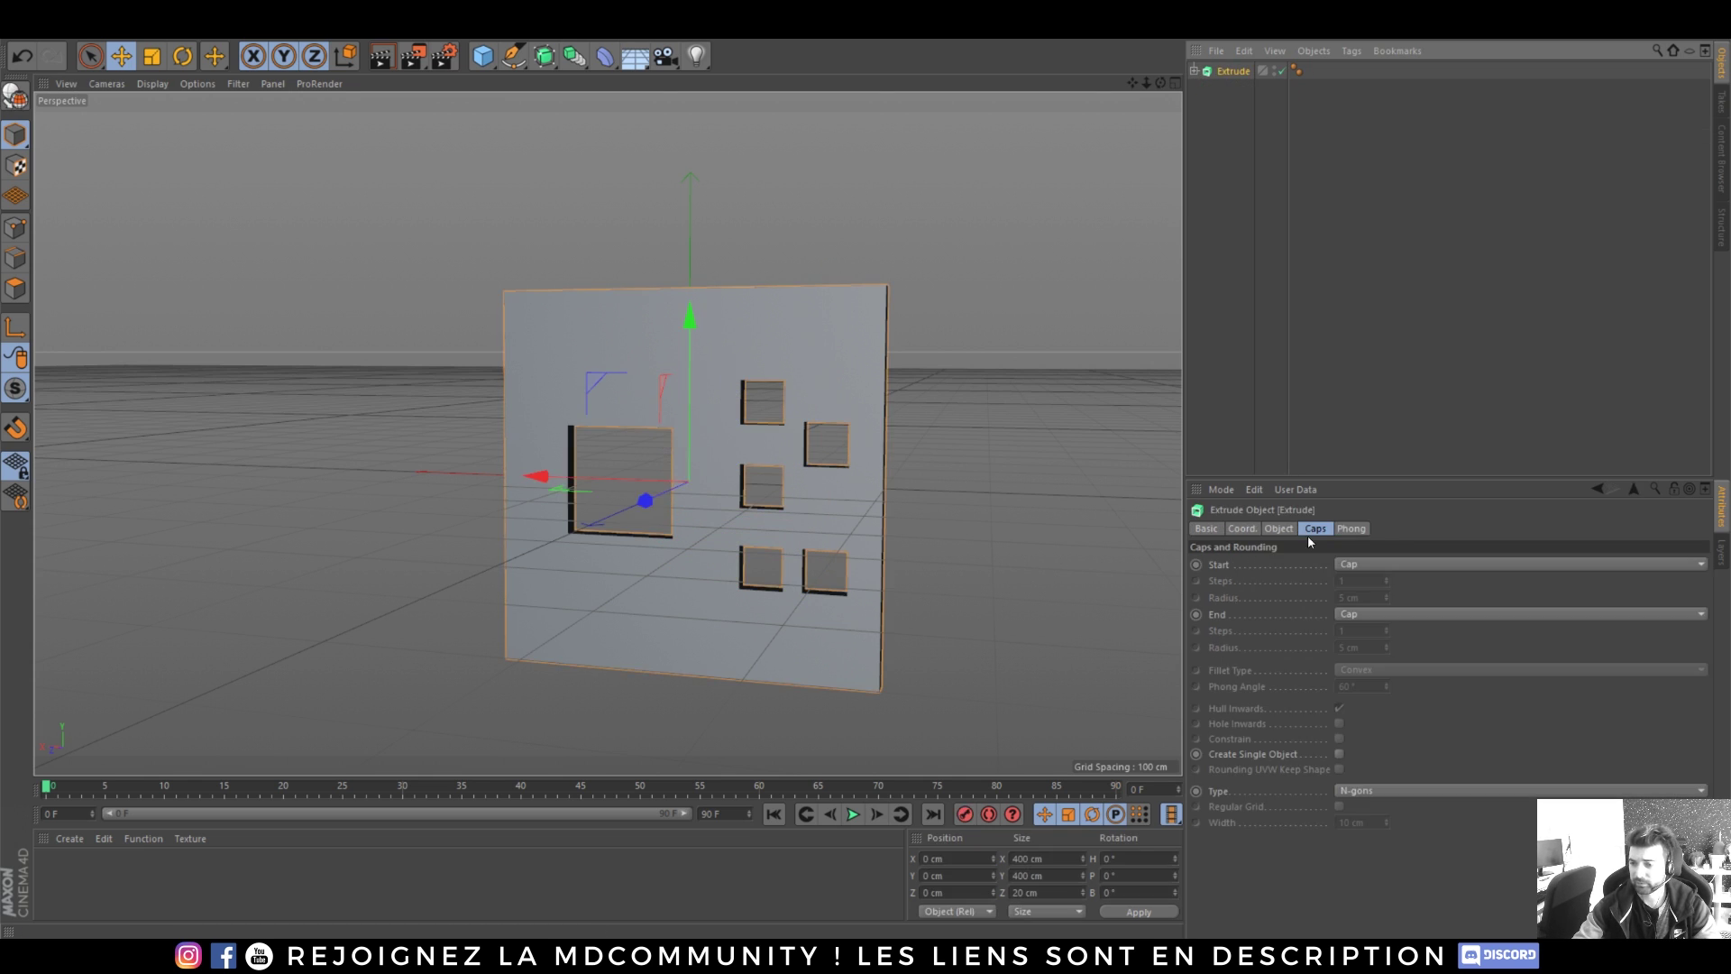
{"action": "left_click", "coordinate": [1377, 565]}
{"action": "left_click", "coordinate": [1376, 574]}
{"action": "scroll", "coordinate": [1365, 611], "scroll_direction": "down", "scroll_amount": 2}
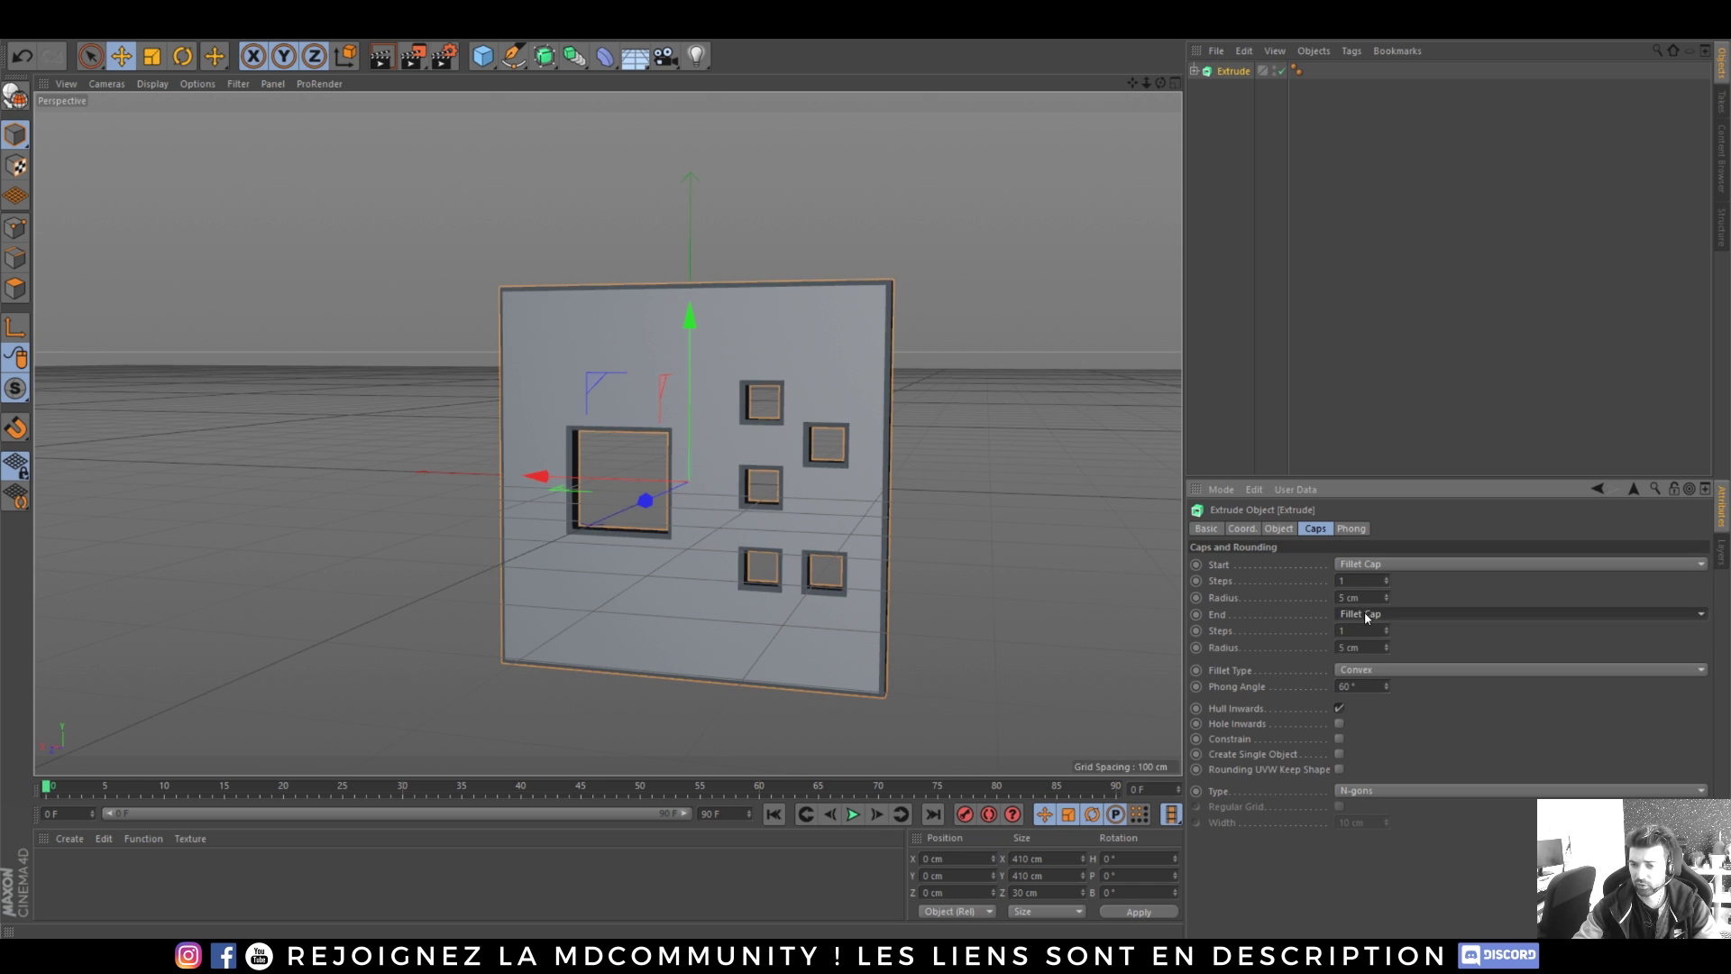
- Set the fillet steps of the Extrude's start and end caps to 5
{"action": "left_click_drag", "start_coordinate": [797, 532], "coordinate": [765, 562], "text": "alt"}
{"action": "double_click", "coordinate": [1345, 581]}
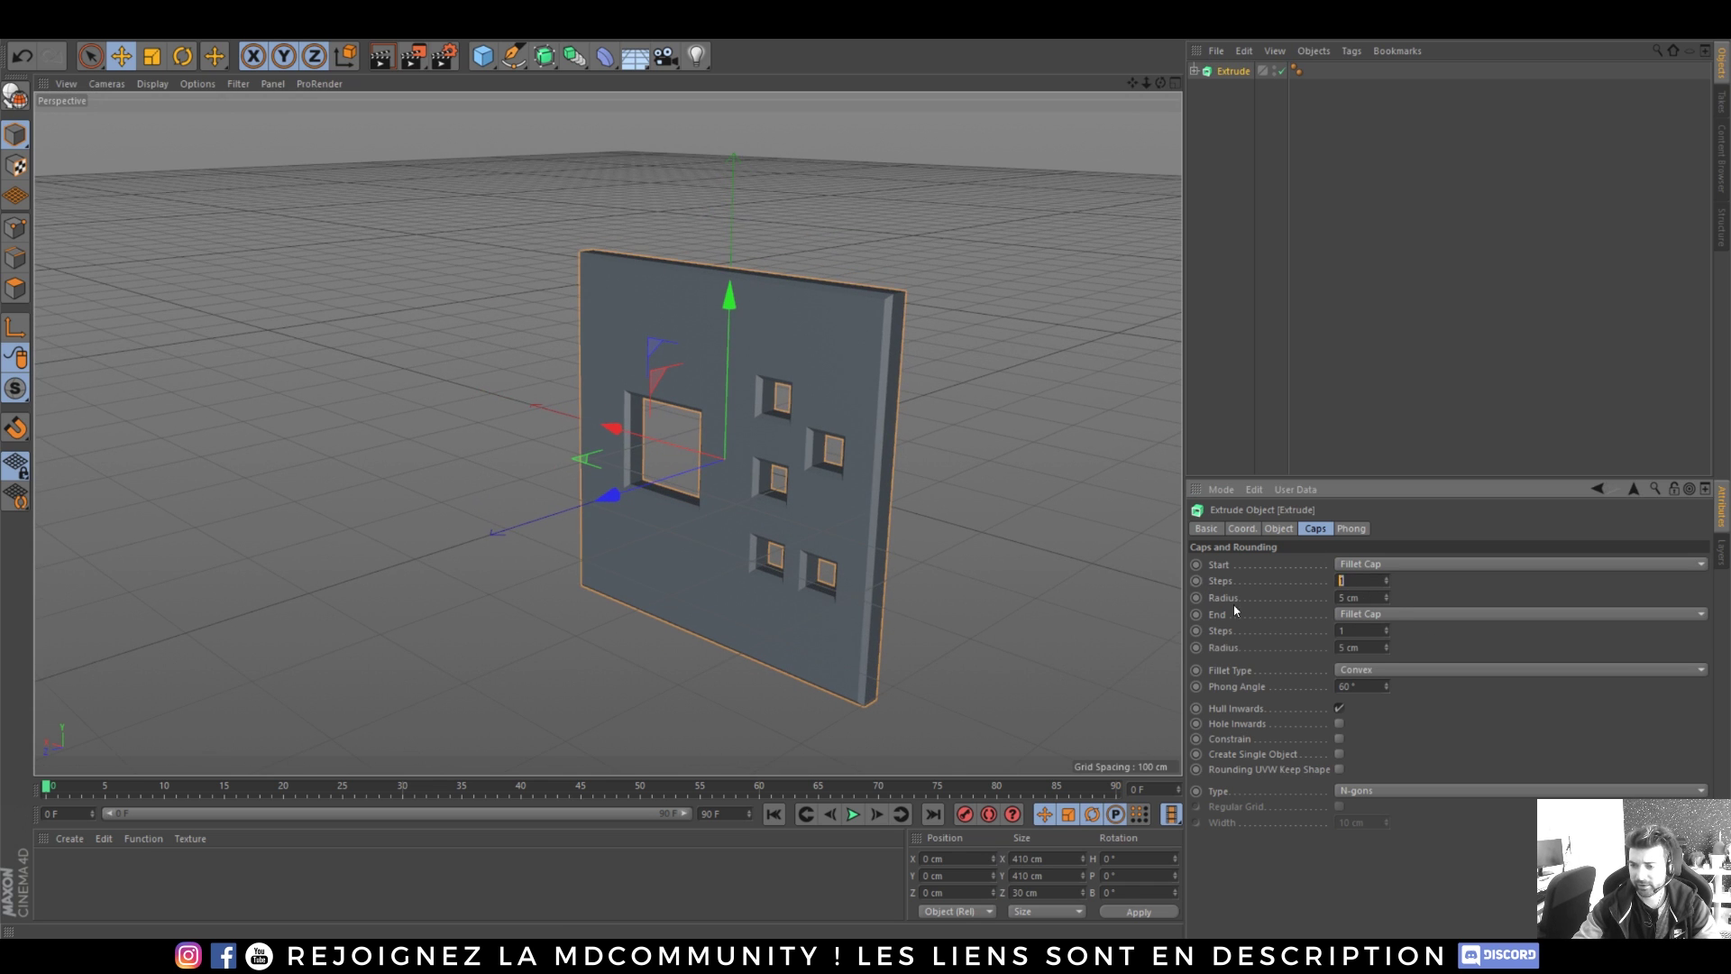
{"action": "double_click", "coordinate": [1353, 629]}
{"action": "type", "text": "5"}
{"action": "key", "text": "Return"}
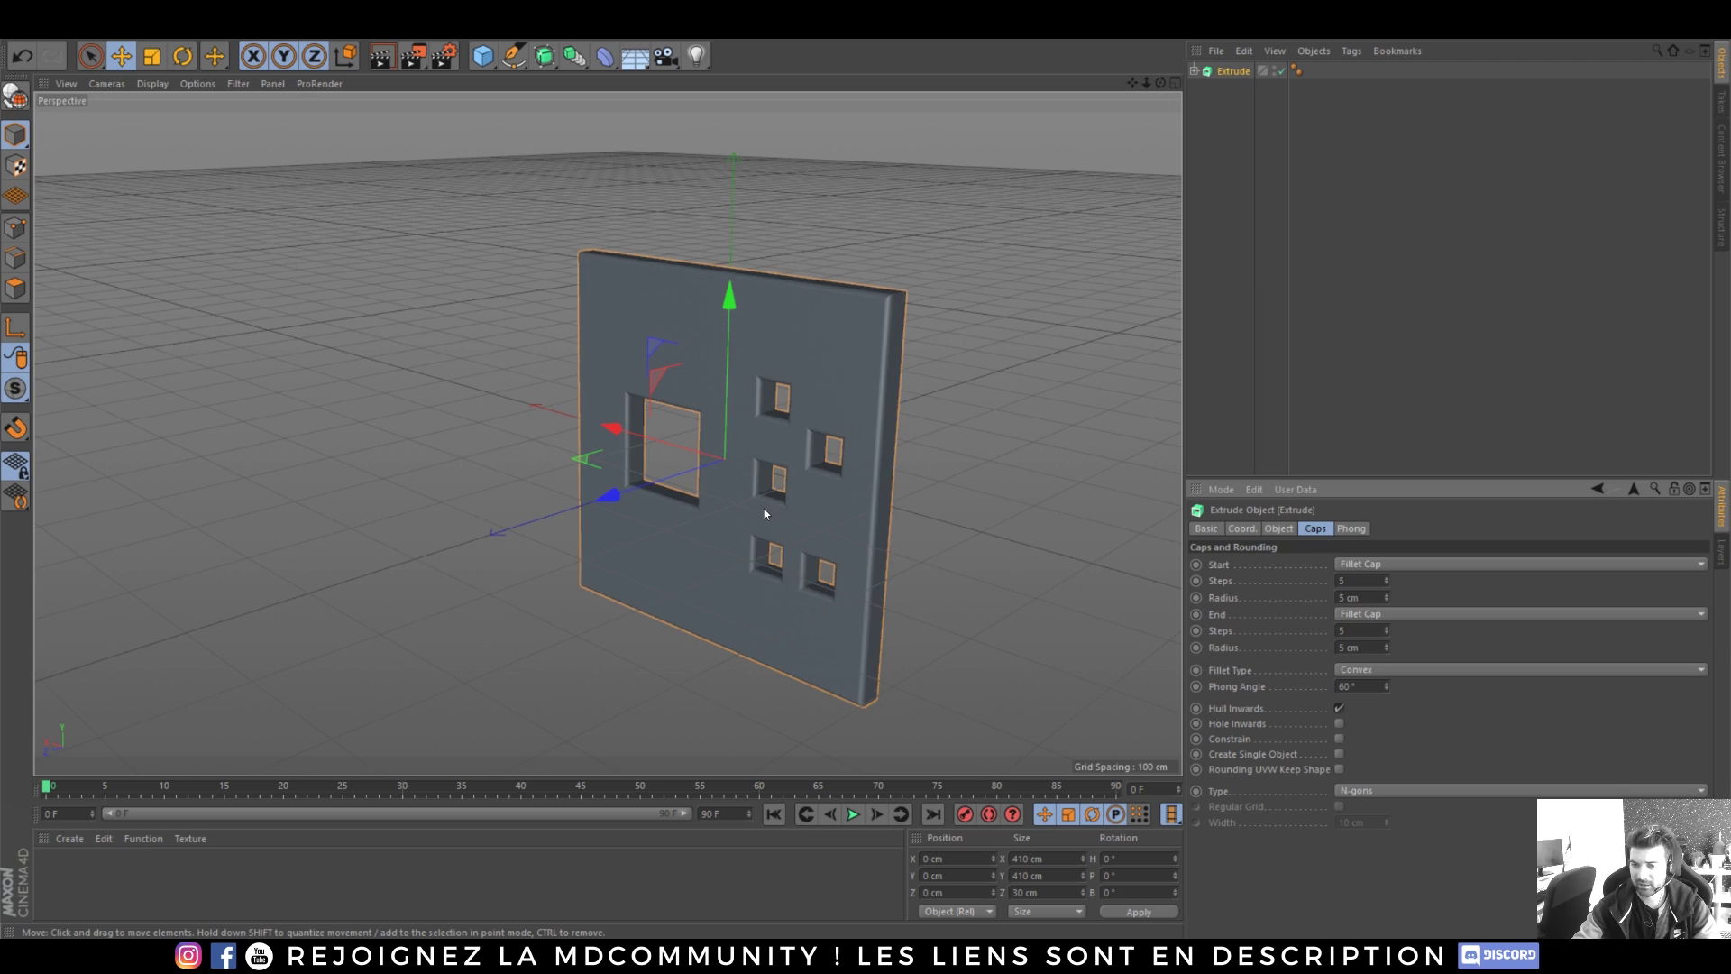
- Add a Cloner and make the extruded panel its child
{"action": "scroll", "coordinate": [793, 469], "scroll_direction": "up", "scroll_amount": 3}
{"action": "left_click_drag", "start_coordinate": [823, 420], "coordinate": [950, 421], "text": "alt"}
{"action": "scroll", "coordinate": [674, 492], "scroll_direction": "down", "scroll_amount": 5}
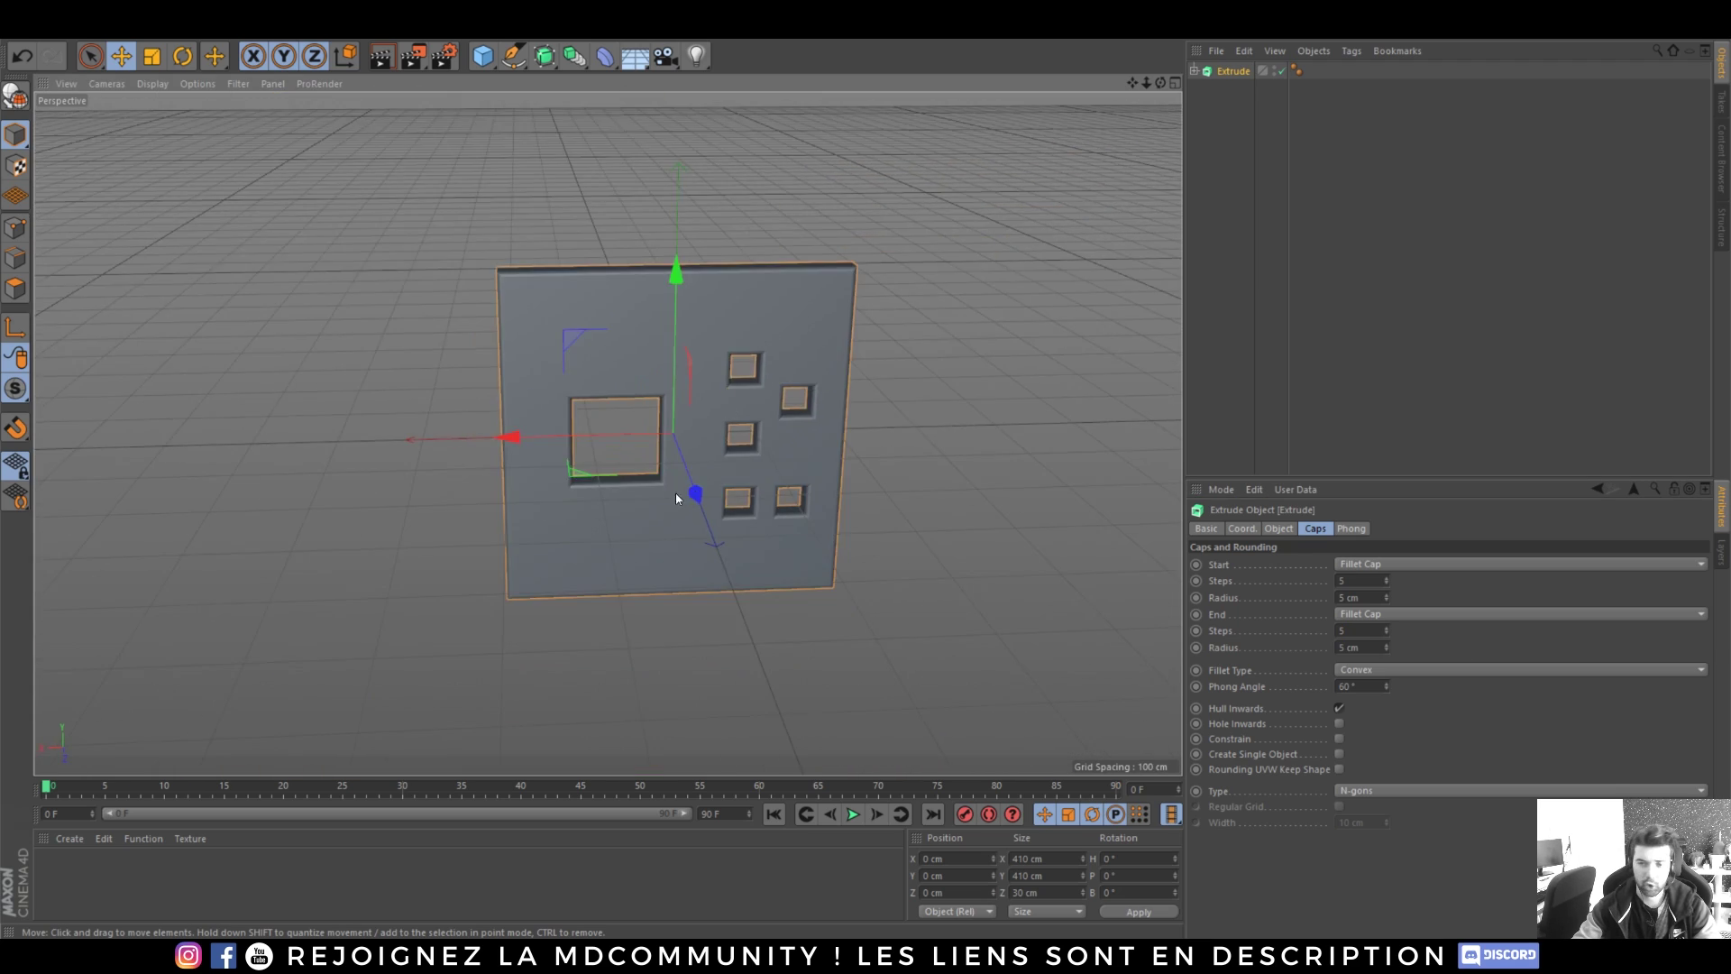
{"action": "left_click_drag", "start_coordinate": [818, 525], "coordinate": [667, 369], "text": "alt"}
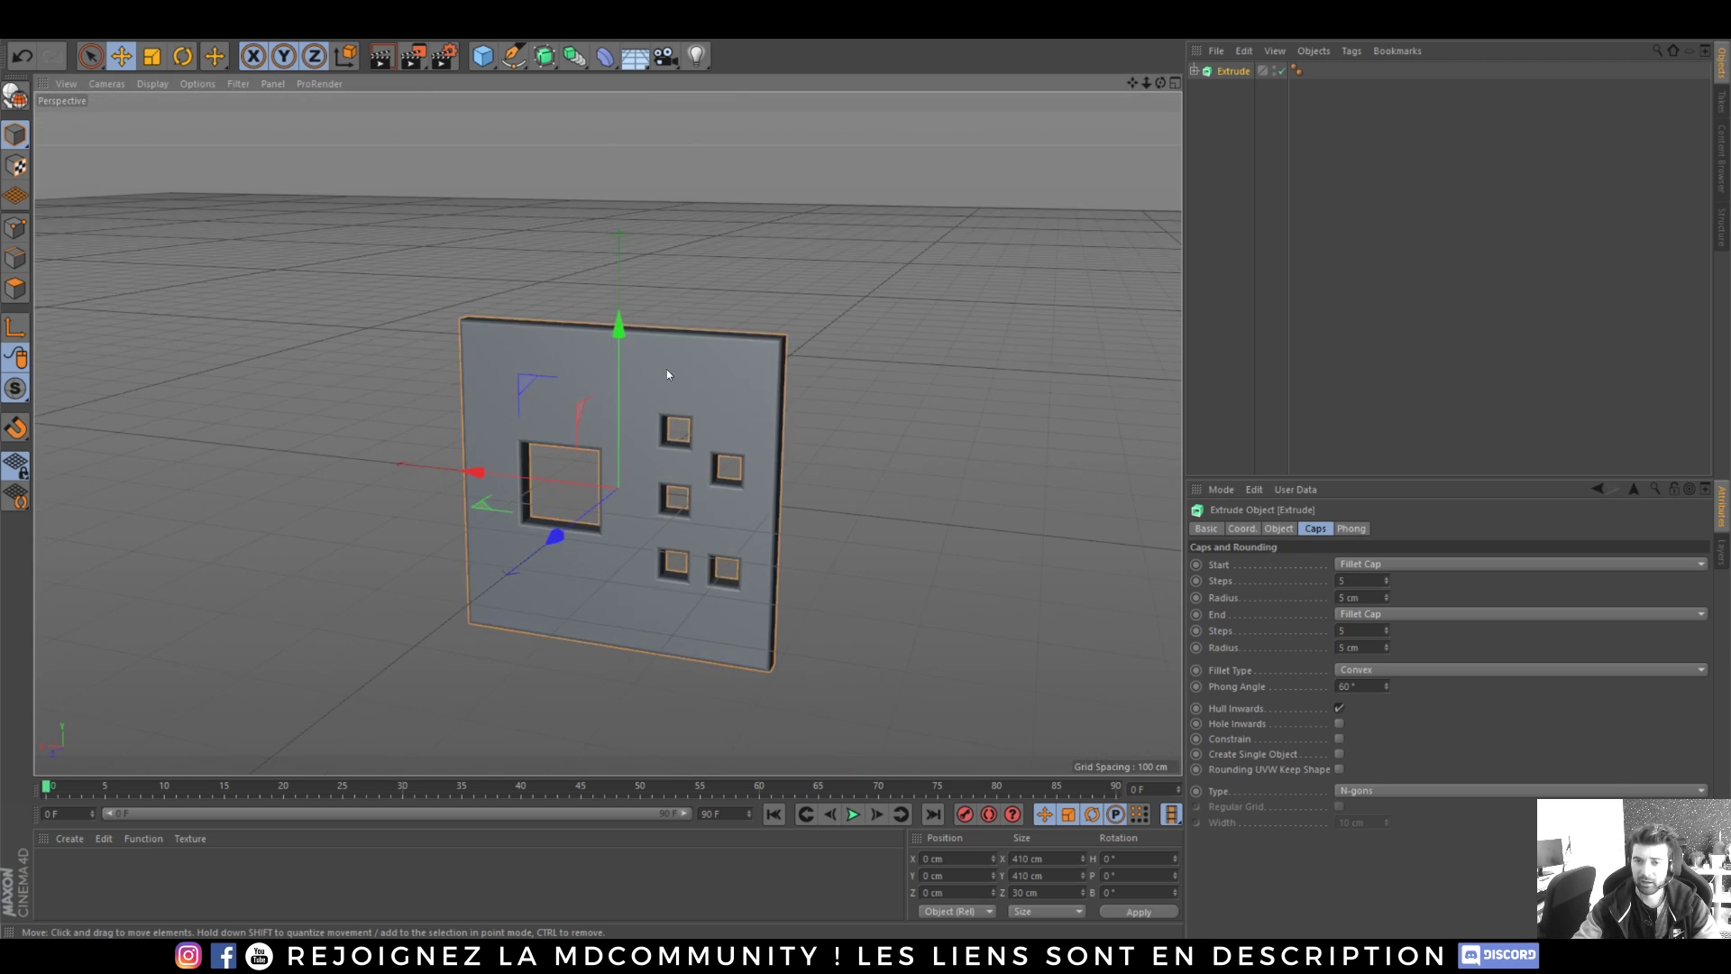
{"action": "left_click", "coordinate": [580, 56]}
{"action": "left_click", "coordinate": [905, 168]}
{"action": "left_click_drag", "start_coordinate": [1221, 88], "coordinate": [1234, 72]}
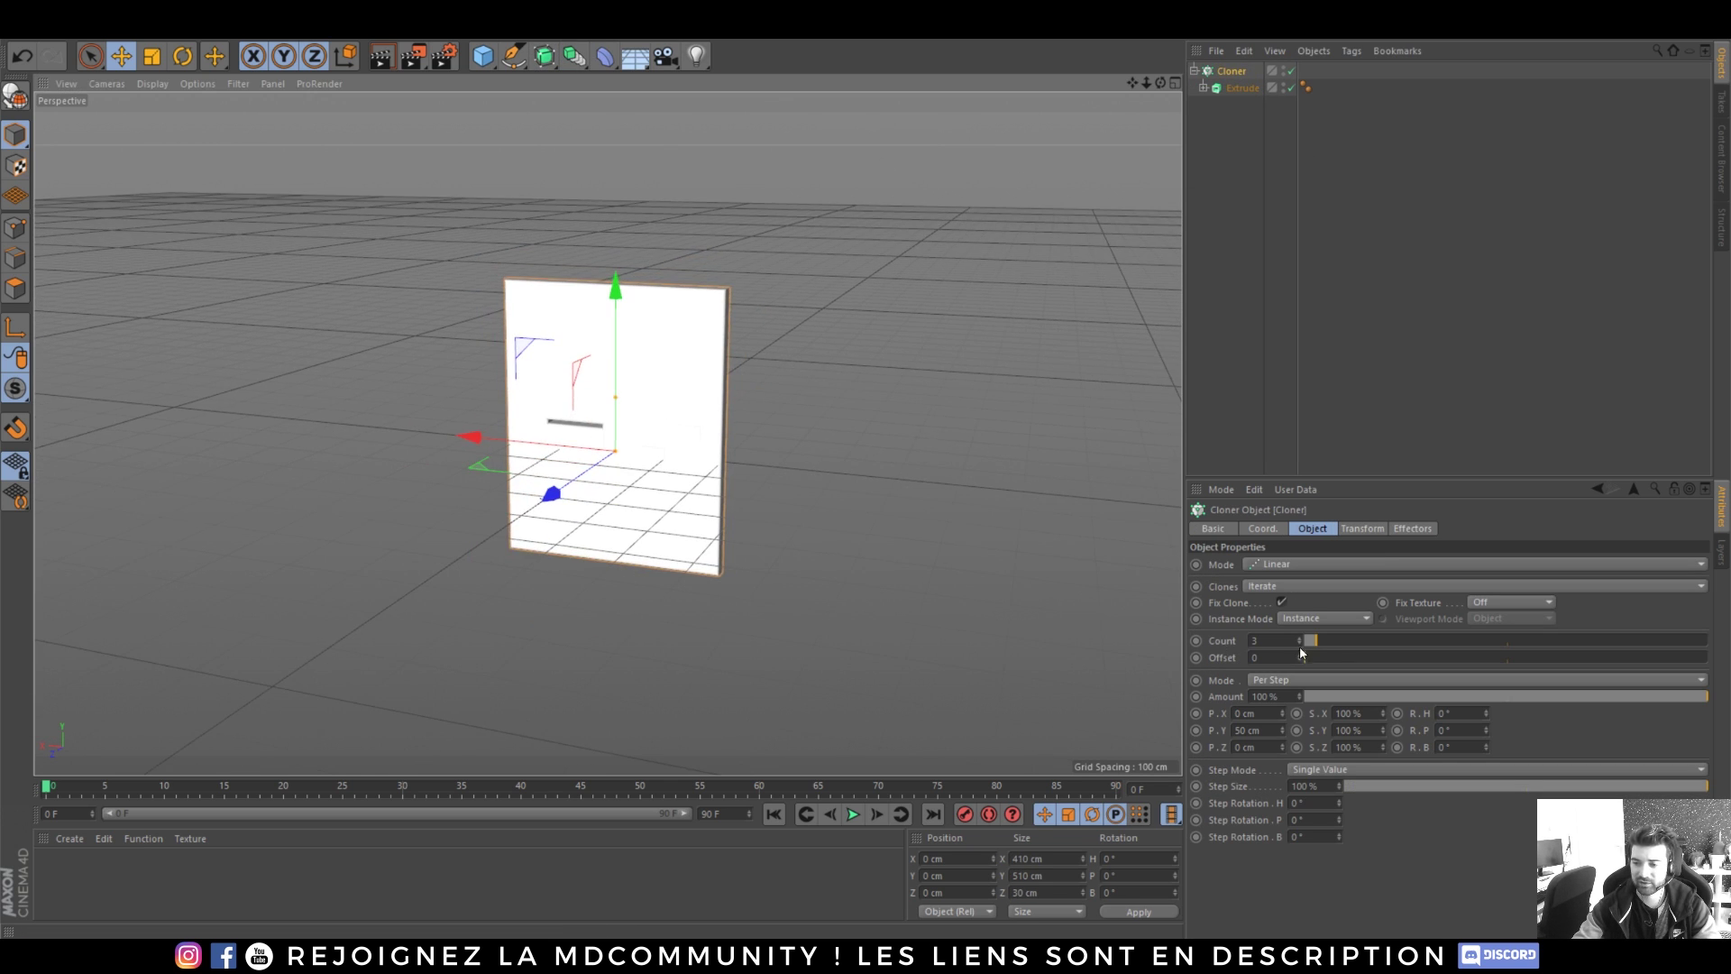
- Set the Cloner's vertical offset per step to 411 cm so the panels stack edge to edge
{"action": "mouse_move", "coordinate": [1281, 732]}
{"action": "left_mouse_down"}
{"action": "mouse_move", "coordinate": [1281, 654]}
{"action": "mouse_move", "coordinate": [1281, 669]}
{"action": "left_mouse_up"}
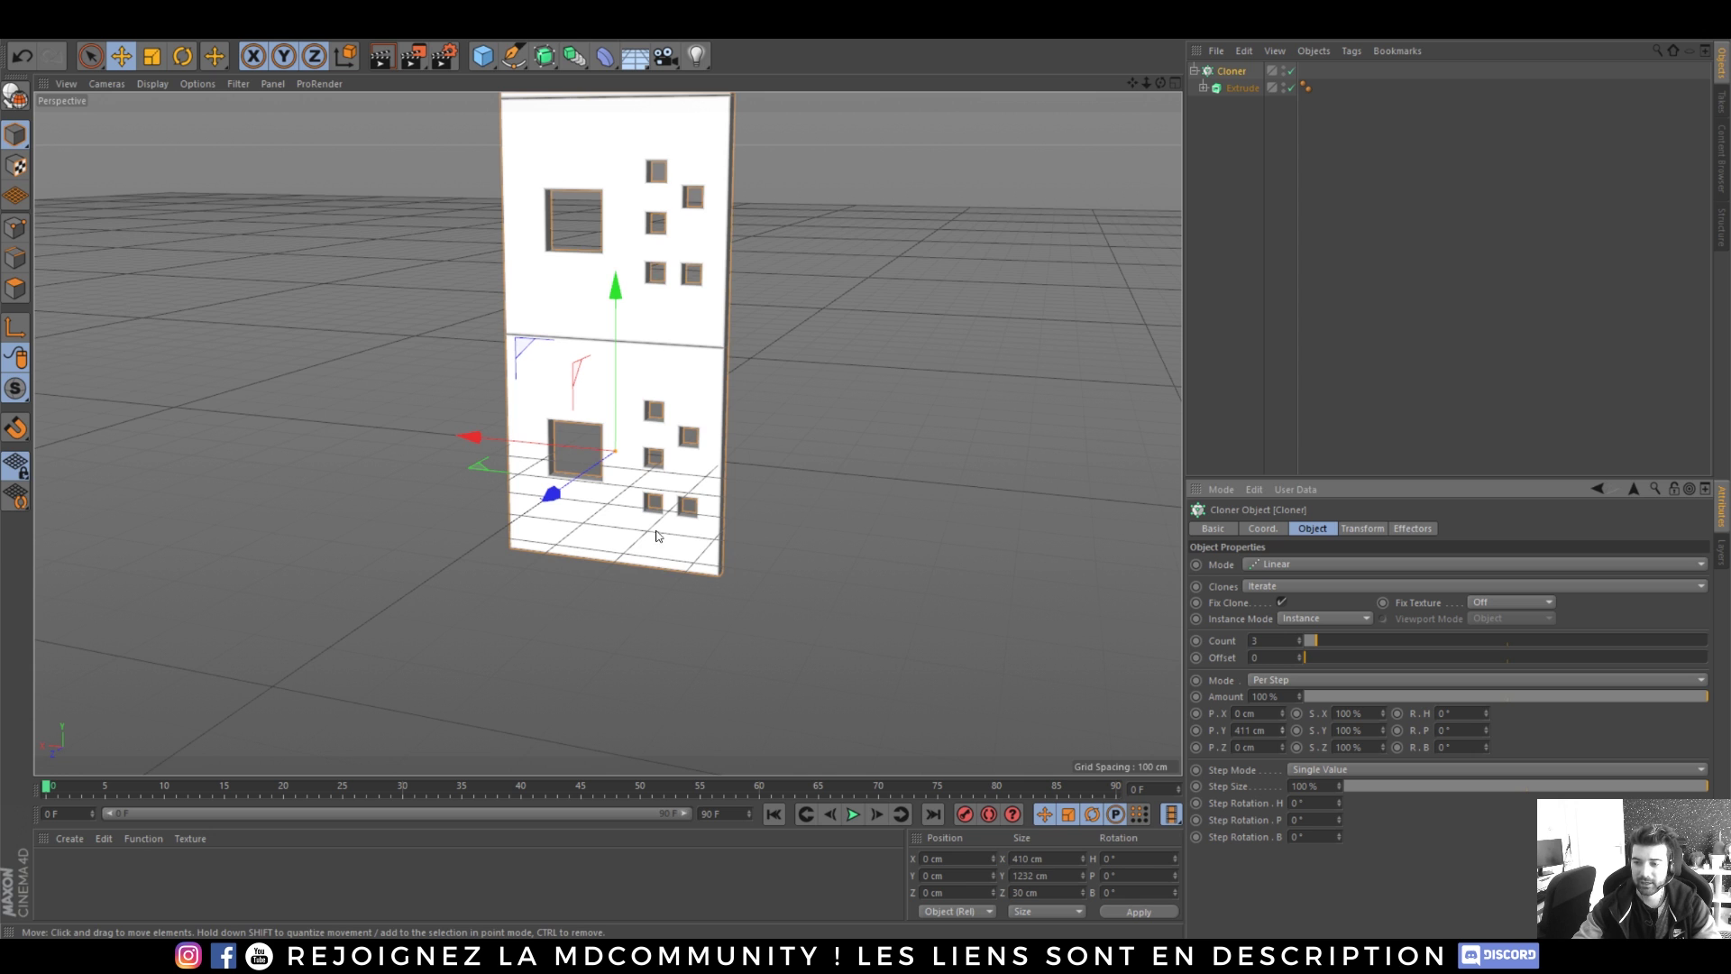
{"action": "scroll", "coordinate": [603, 591], "scroll_direction": "down", "scroll_amount": 5}
{"action": "middle_click_drag", "start_coordinate": [672, 465], "coordinate": [649, 554], "text": "alt"}
{"action": "left_click_drag", "start_coordinate": [649, 554], "coordinate": [589, 571], "text": "alt"}
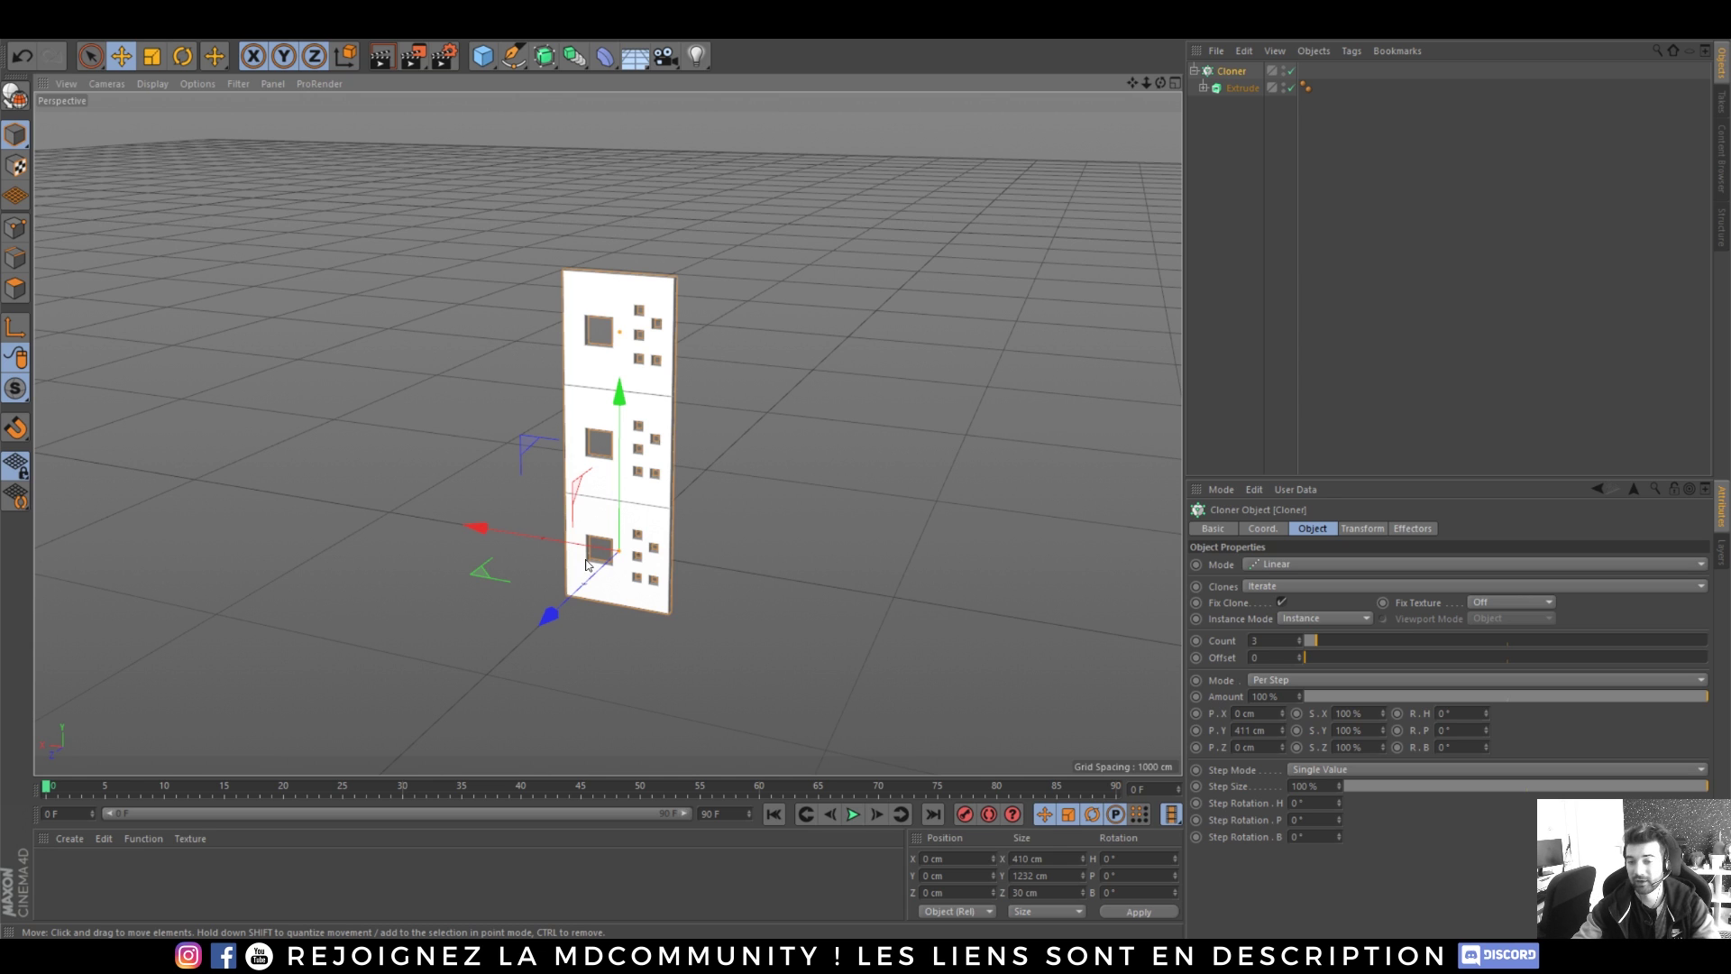
{"action": "scroll", "coordinate": [663, 456], "scroll_direction": "up", "scroll_amount": 2}
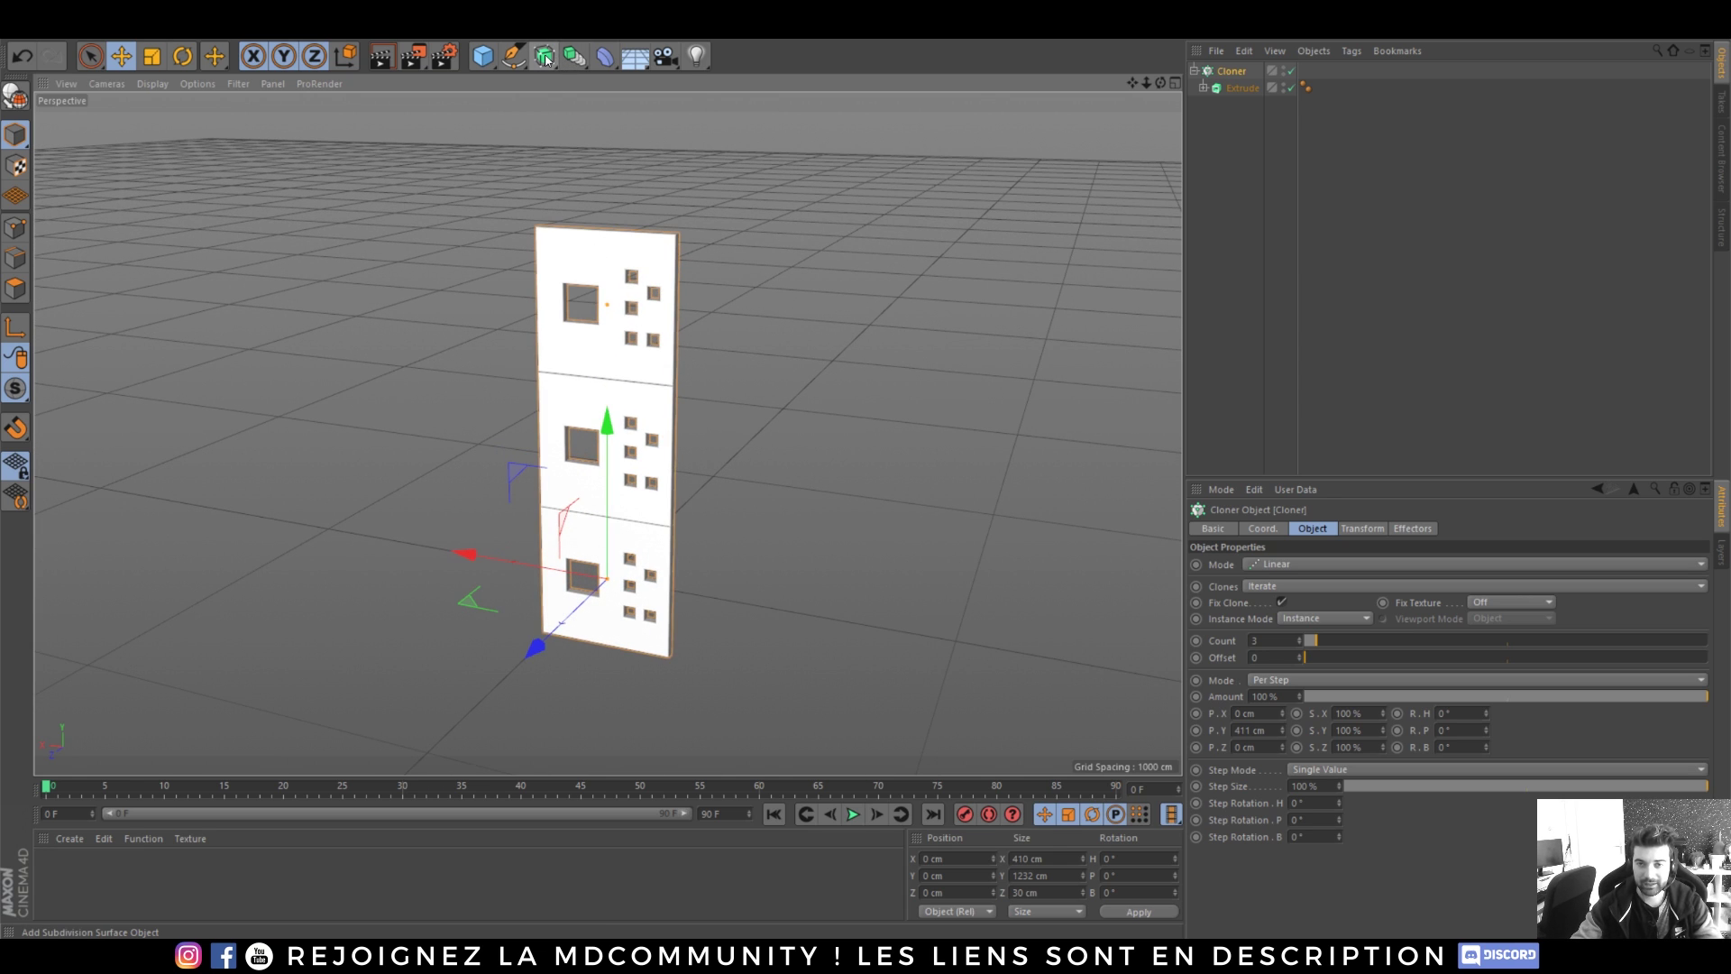
{"action": "left_click_drag", "start_coordinate": [545, 59], "coordinate": [615, 137]}
{"action": "left_click_drag", "start_coordinate": [495, 110], "coordinate": [578, 62]}
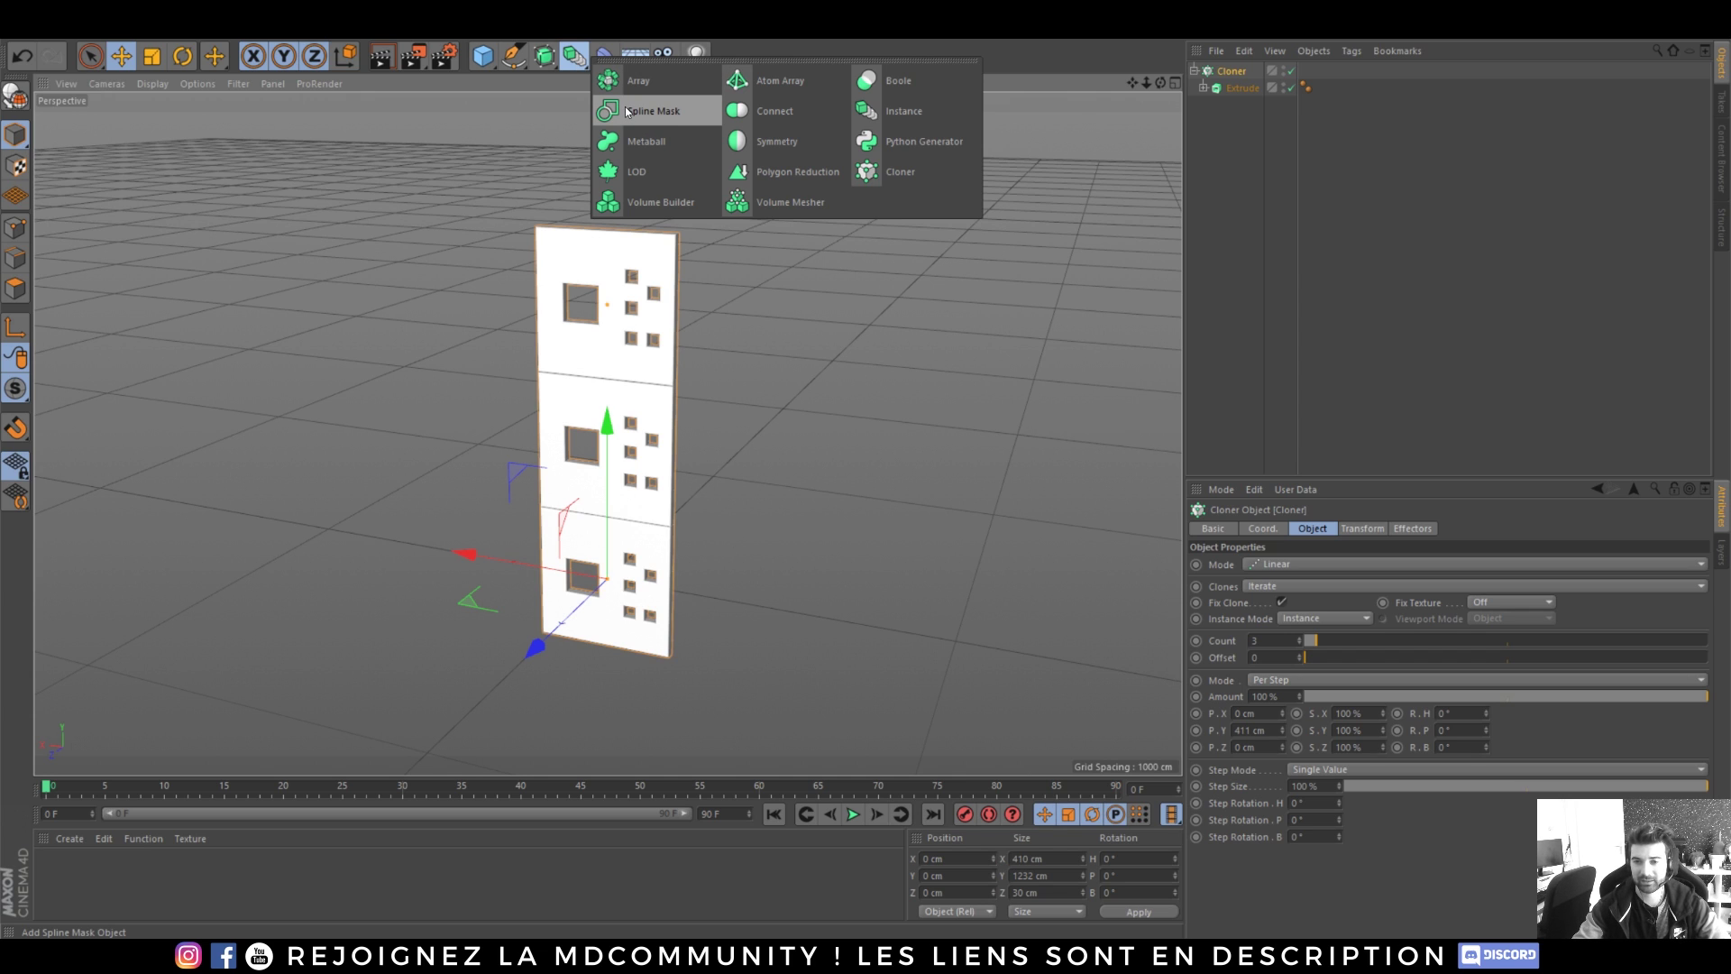
{"action": "left_click_drag", "start_coordinate": [628, 112], "coordinate": [1244, 173]}
{"action": "left_click", "coordinate": [1232, 173]}
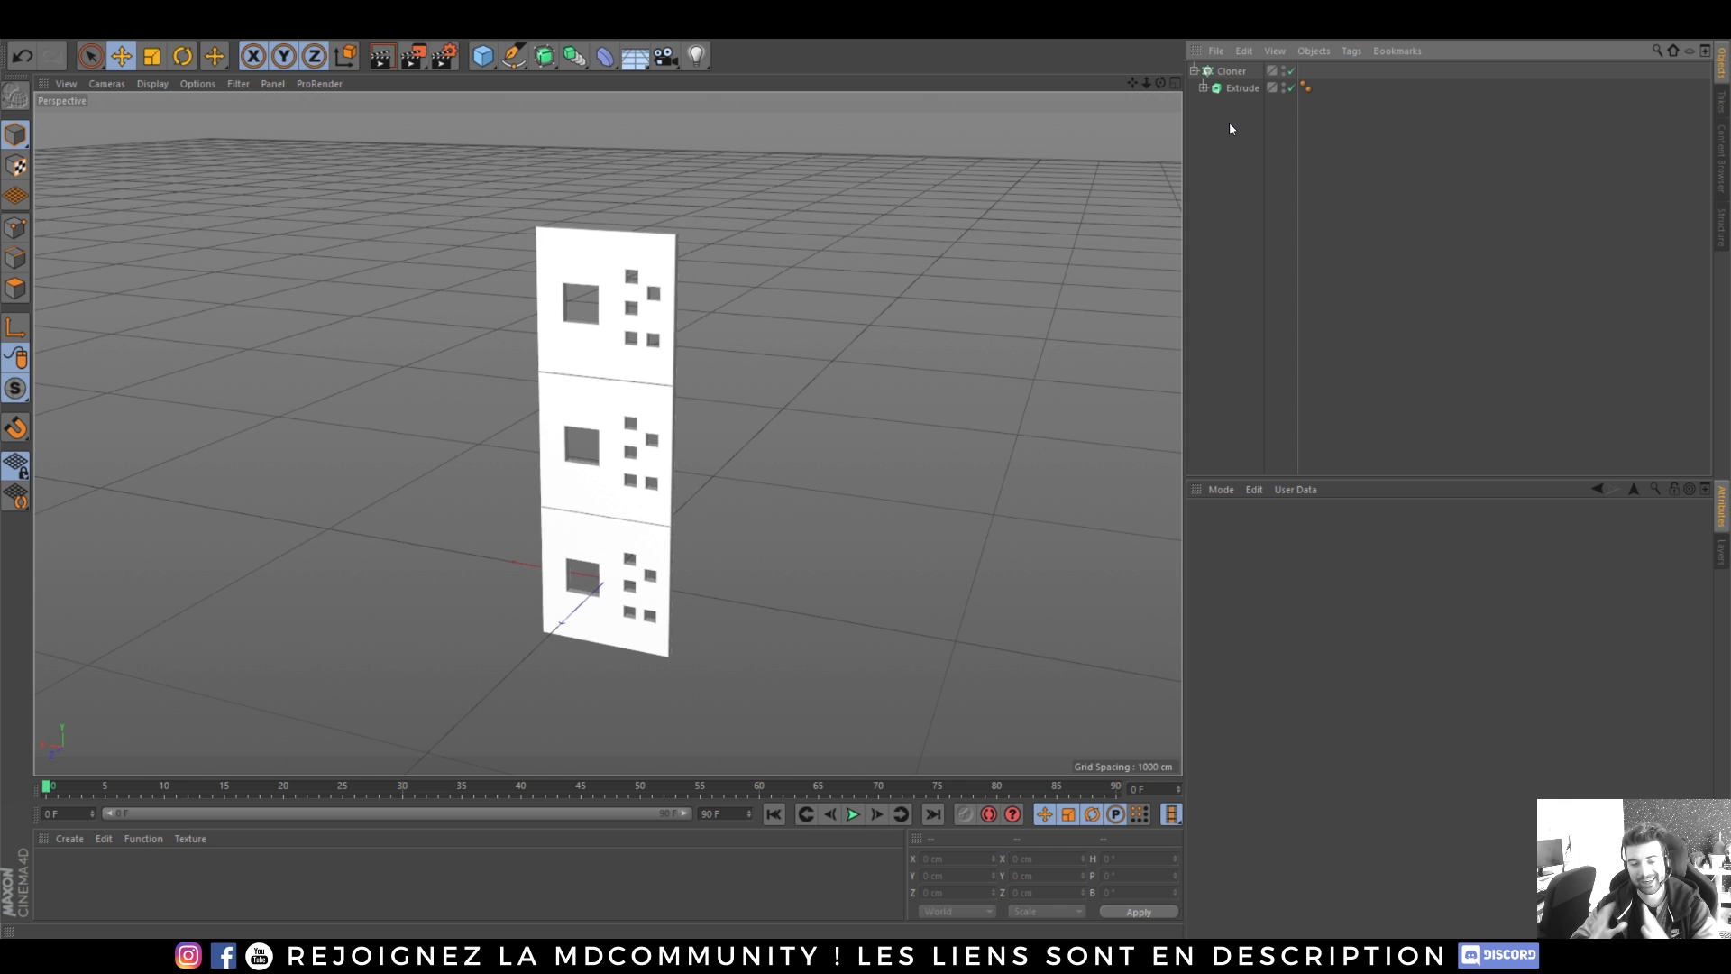
{"action": "left_click_drag", "start_coordinate": [1252, 154], "coordinate": [1207, 62]}
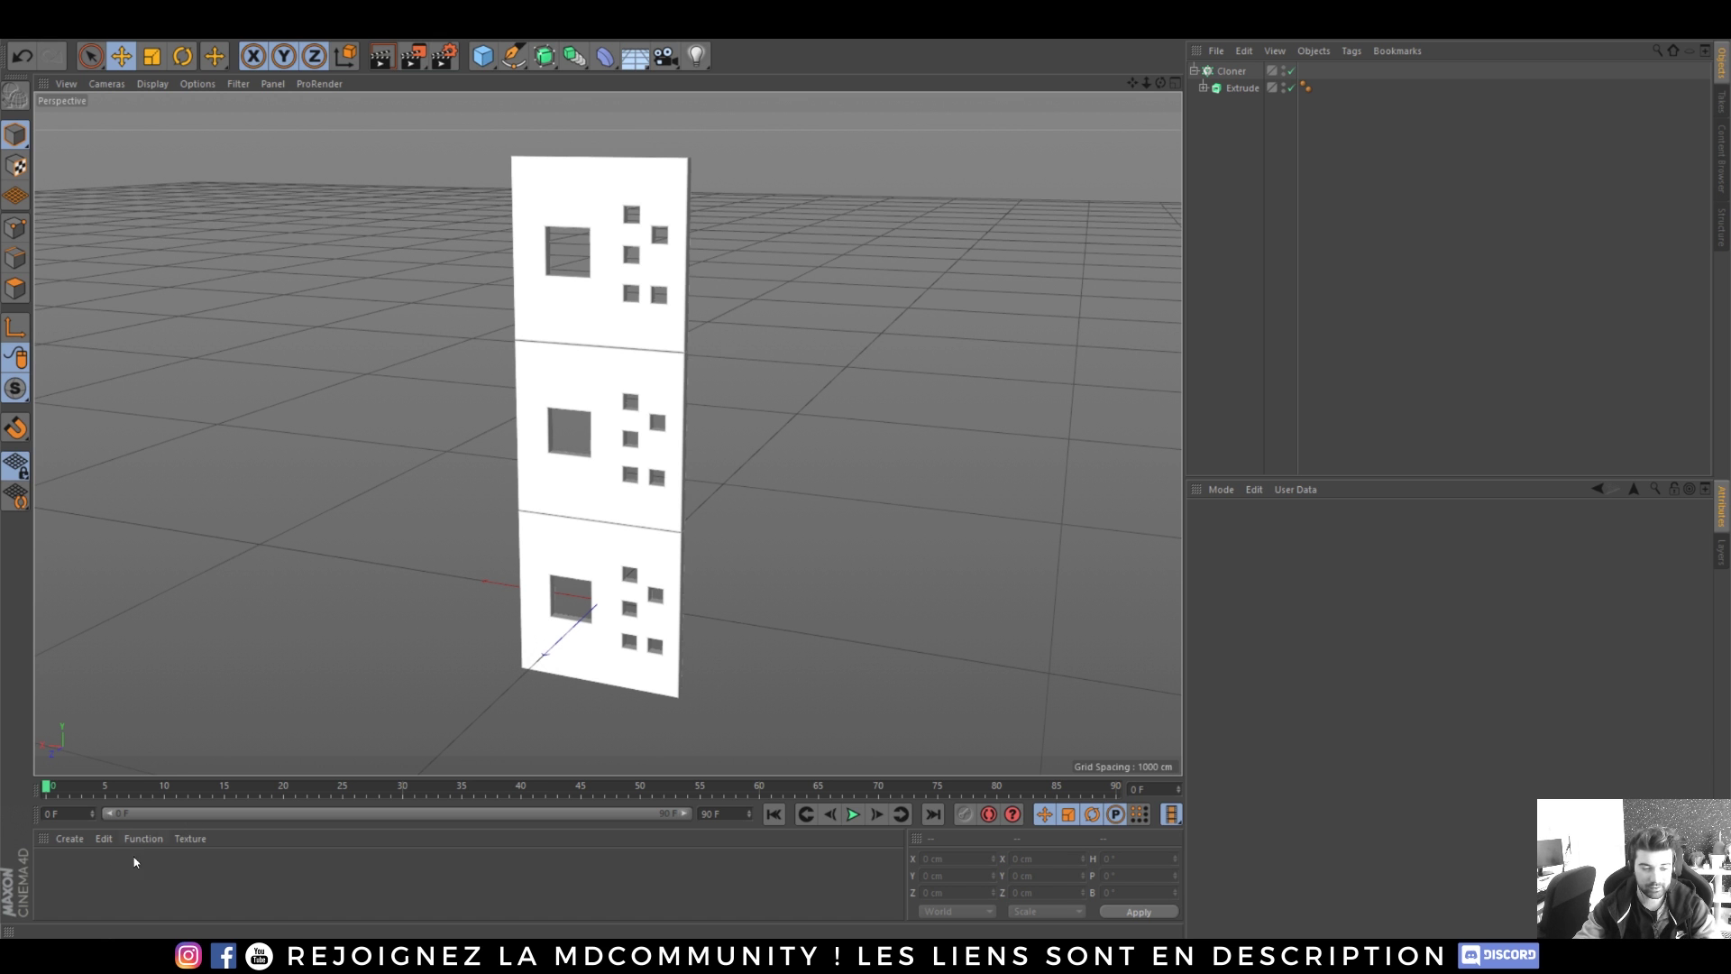
{"action": "right_click_drag", "start_coordinate": [600, 386], "coordinate": [581, 436], "text": "alt"}
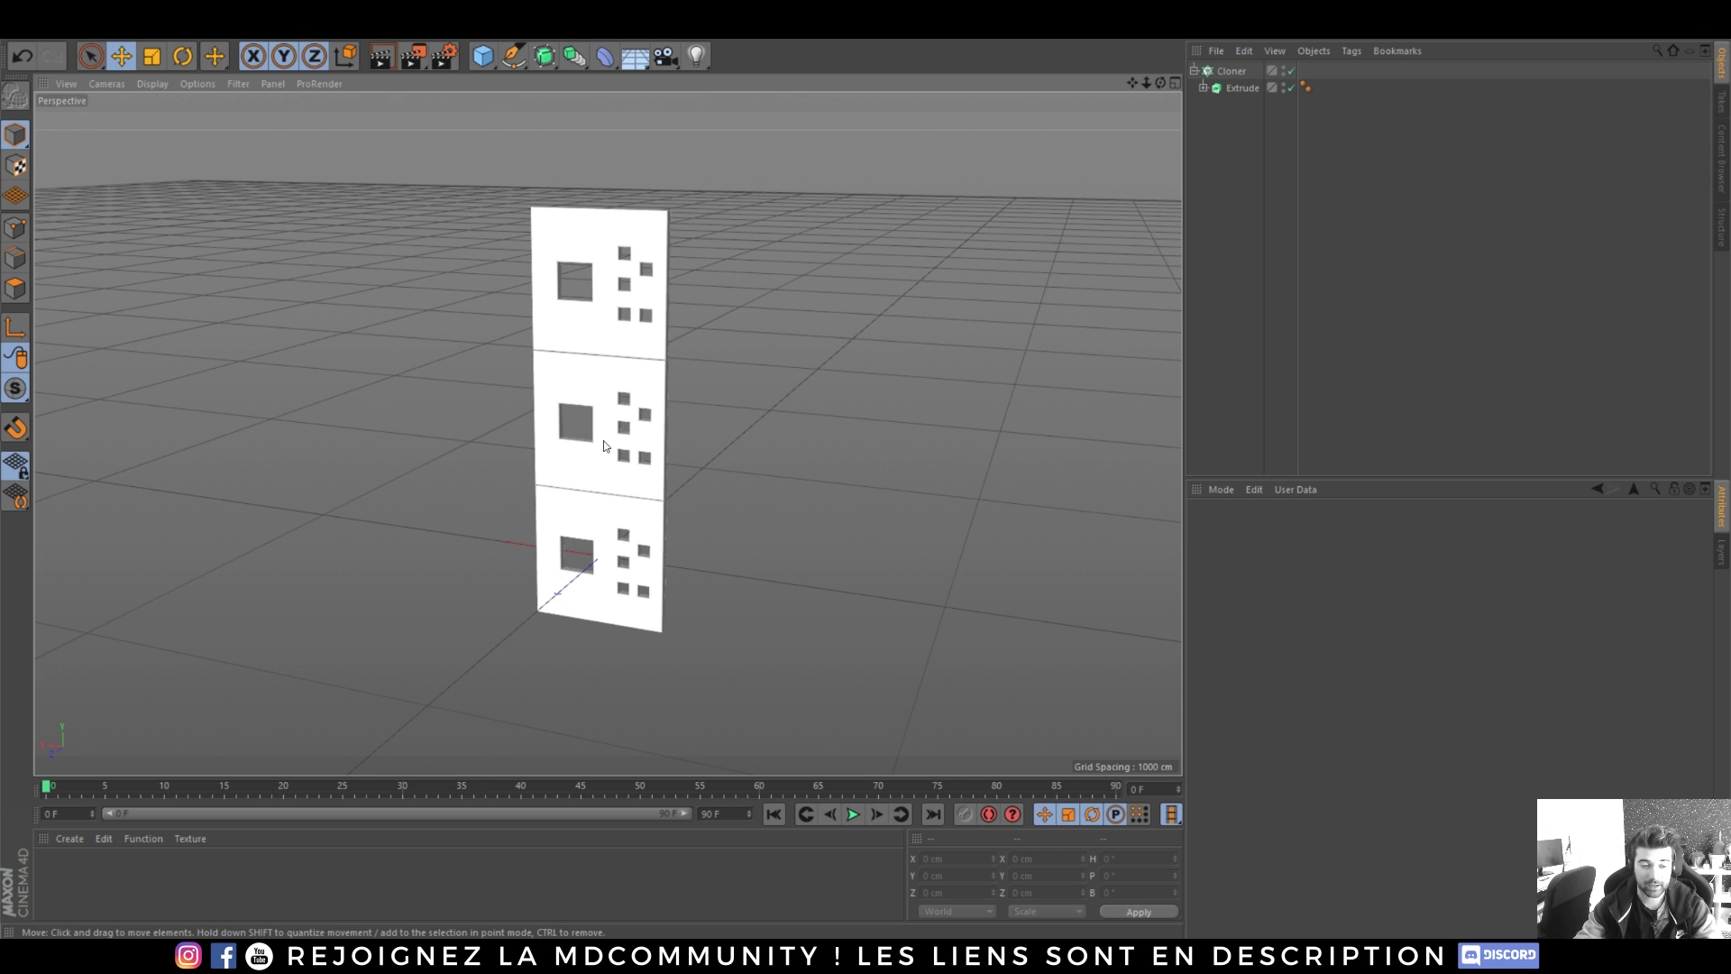
{"action": "right_click_drag", "start_coordinate": [593, 462], "coordinate": [607, 464], "text": "alt"}
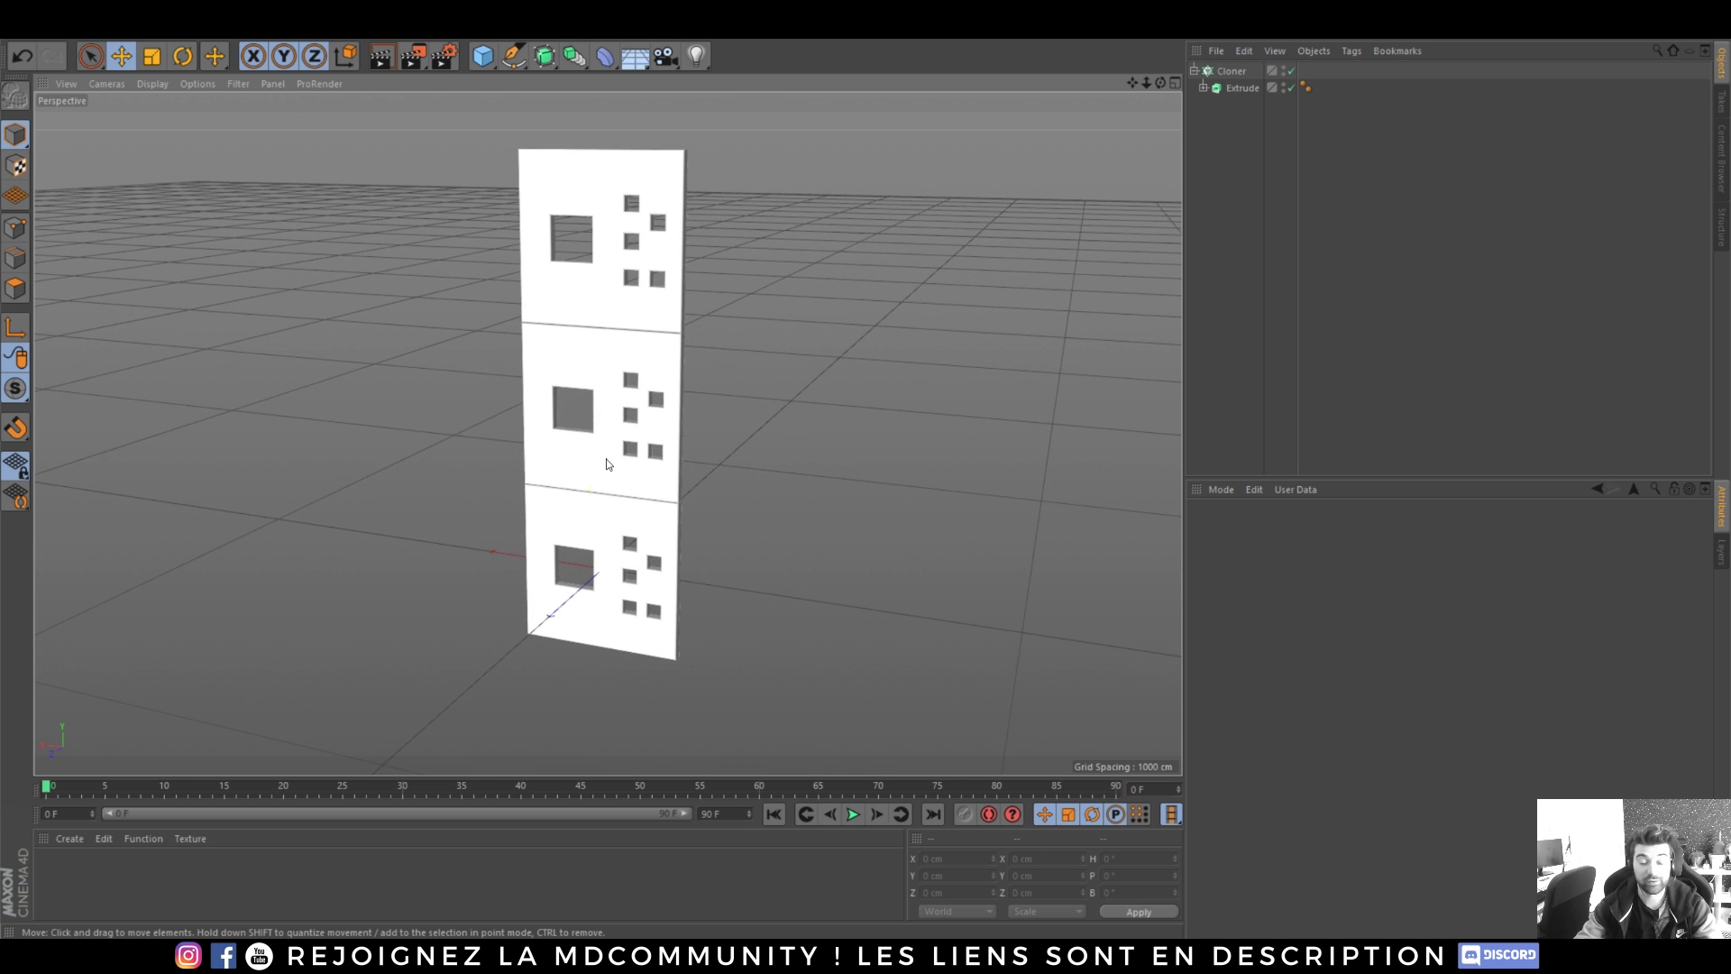
{"action": "mouse_move", "coordinate": [644, 366]}
{"action": "left_mouse_down", "text": "alt"}
{"action": "mouse_move", "coordinate": [718, 355]}
{"action": "mouse_move", "coordinate": [644, 359]}
{"action": "left_mouse_up", "text": "alt"}
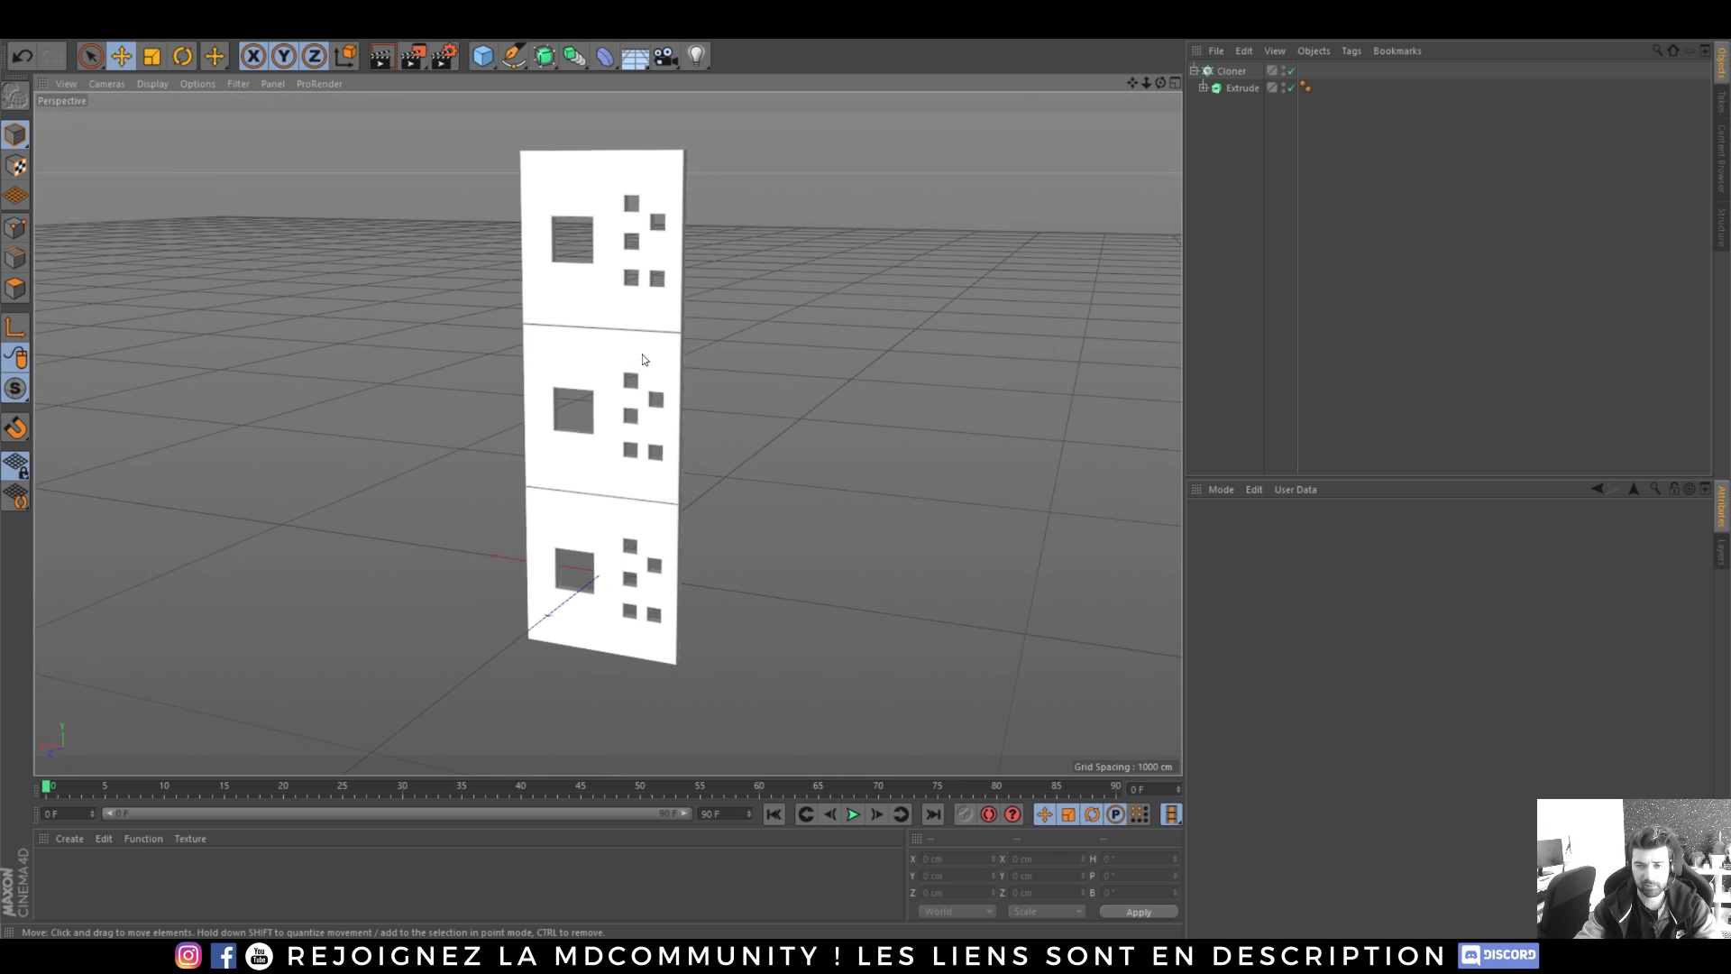
- Expand the Extrude and its Spline Mask and examine the rectangle splines and mask settings that form the openings
{"action": "left_click", "coordinate": [1203, 87]}
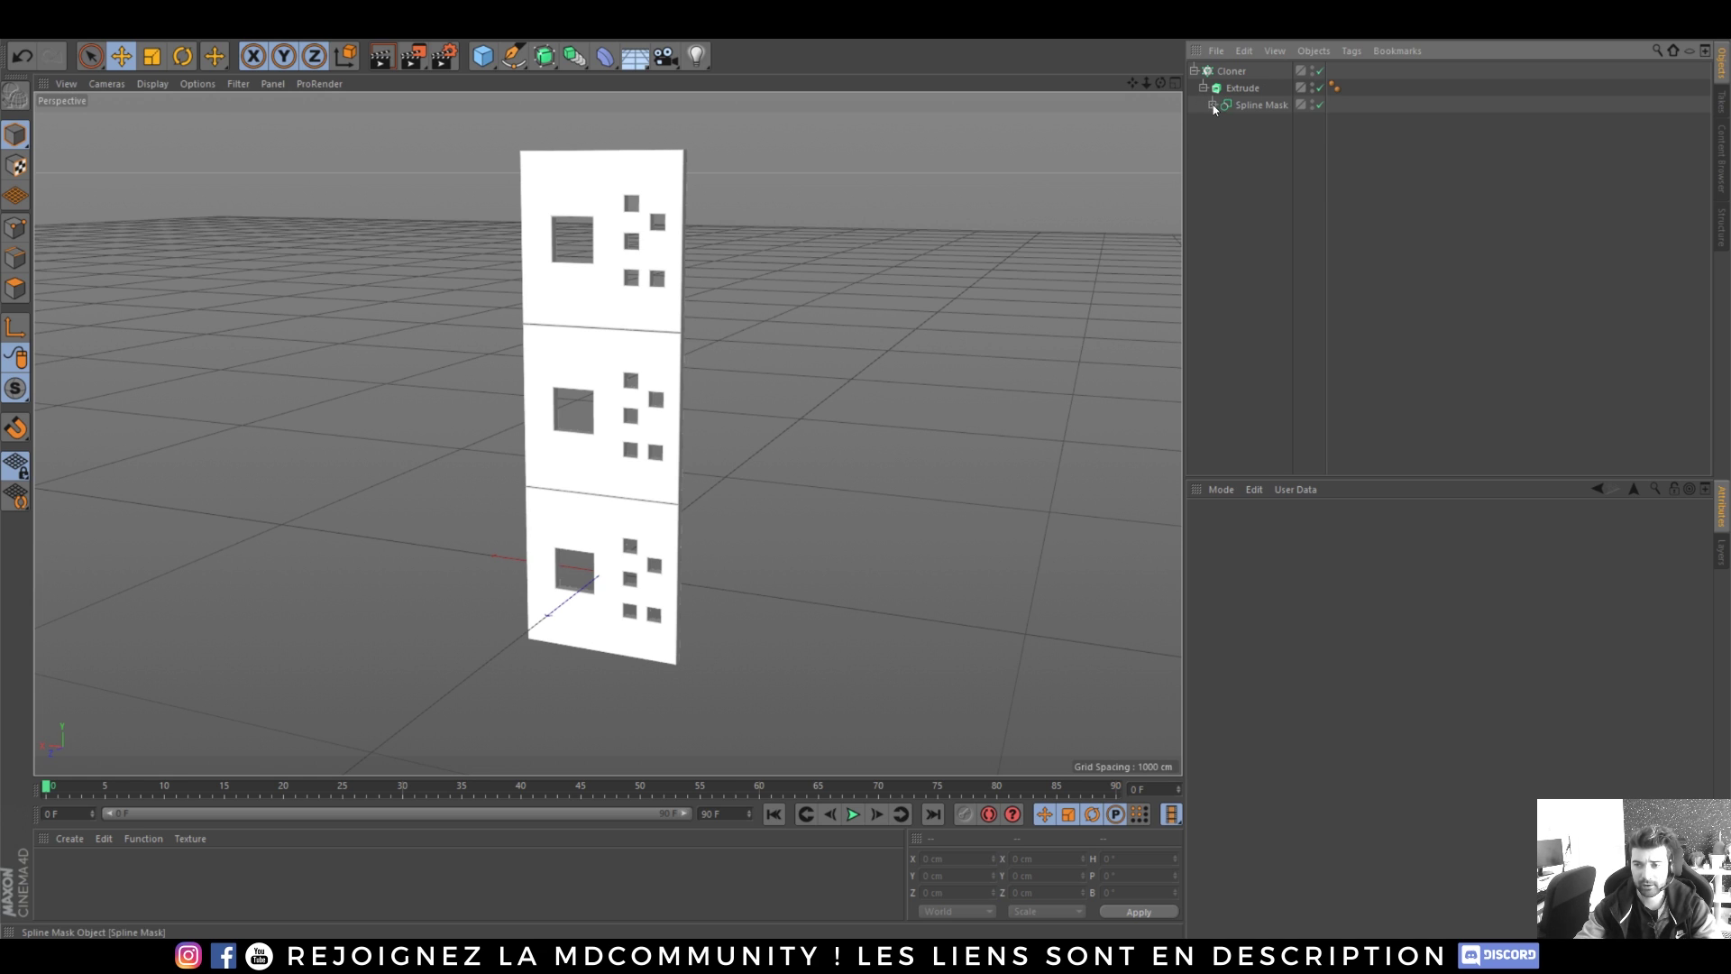
{"action": "left_click", "coordinate": [1213, 104]}
{"action": "left_click", "coordinate": [1246, 126]}
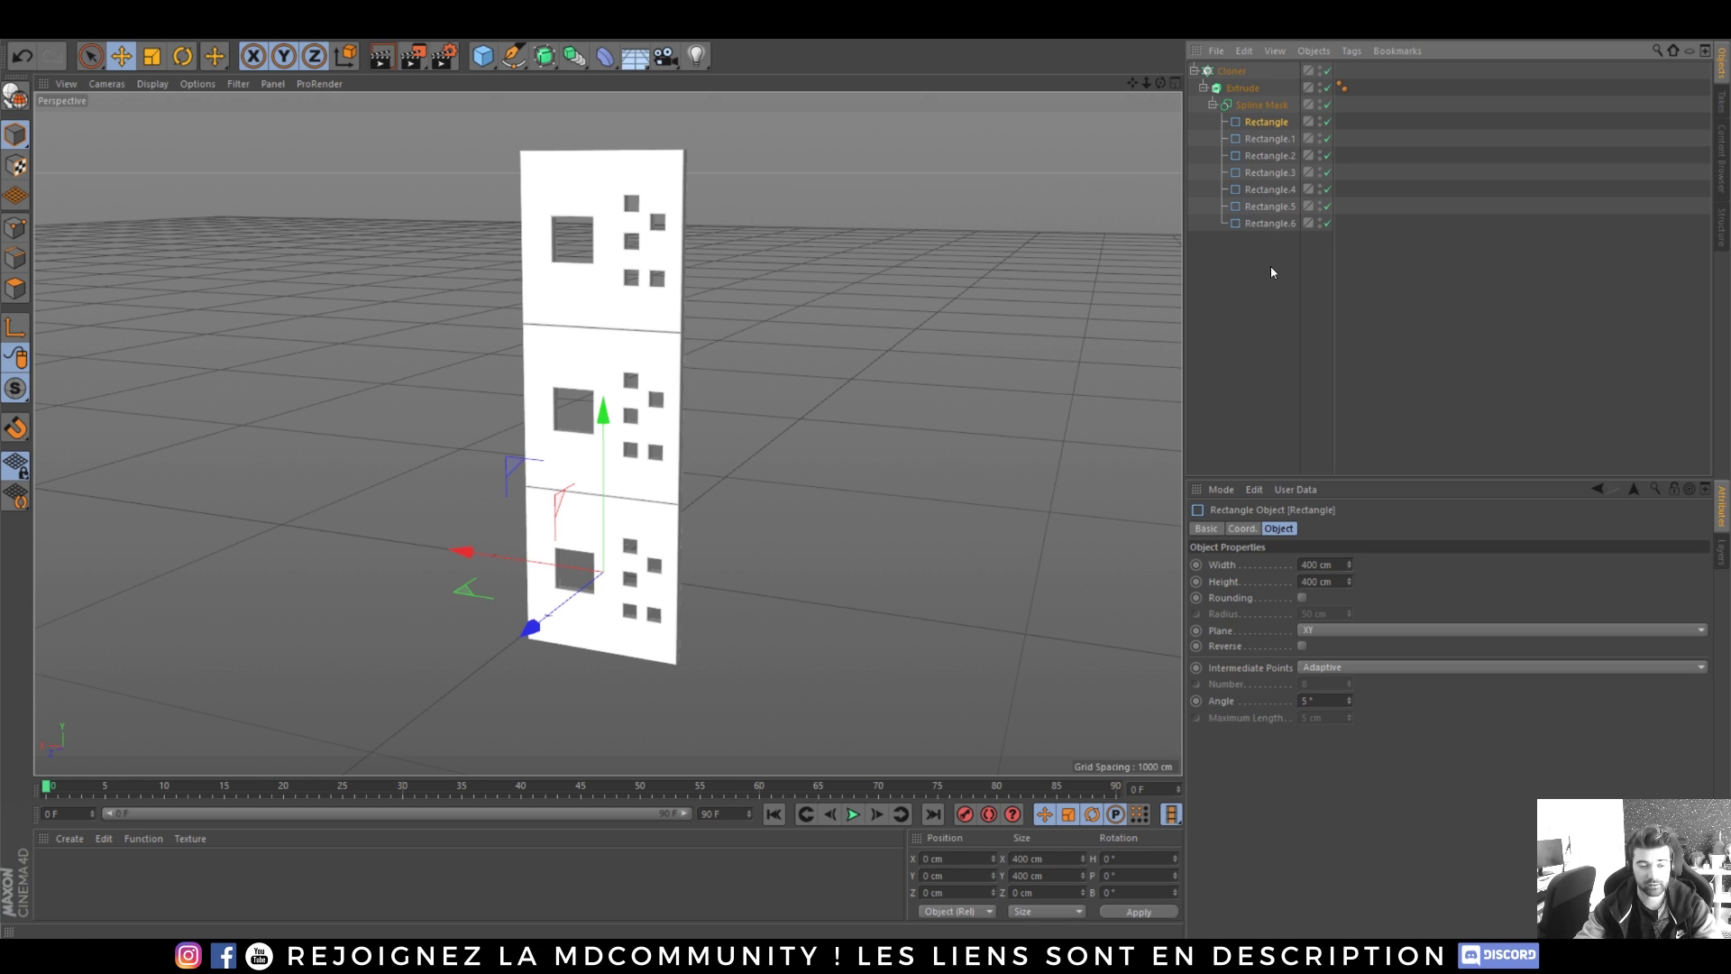
{"action": "left_click_drag", "start_coordinate": [1270, 265], "coordinate": [1253, 113]}
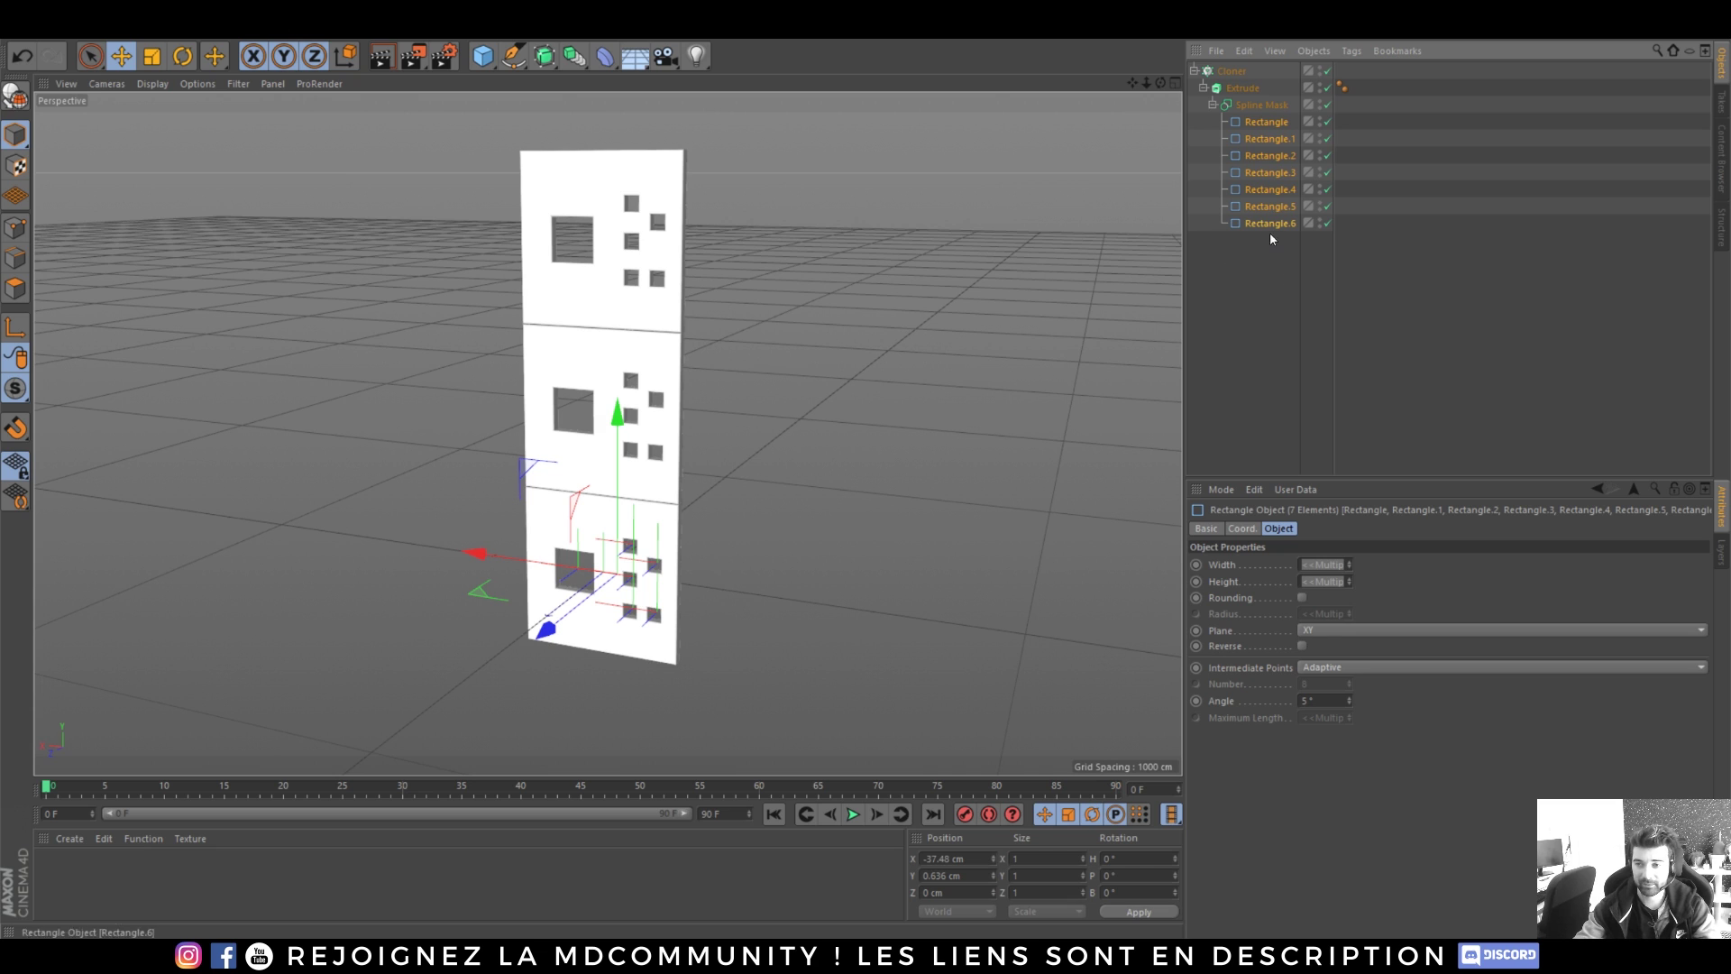
{"action": "left_click", "coordinate": [1266, 139]}
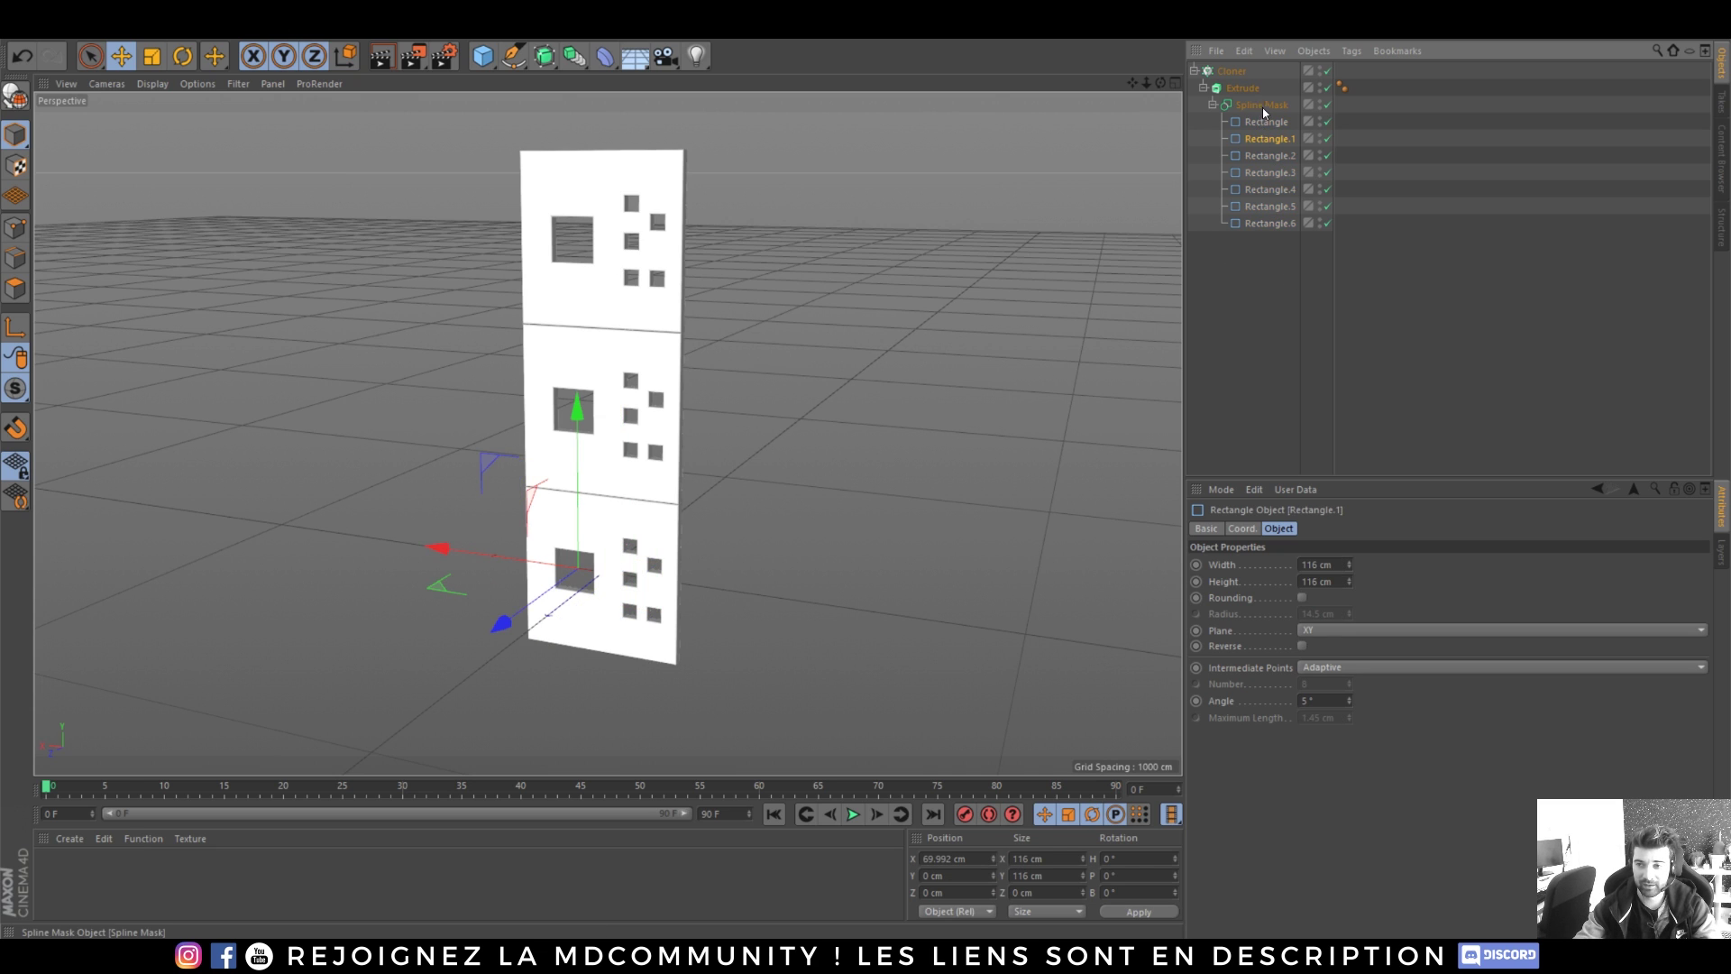
{"action": "left_click", "coordinate": [1262, 105]}
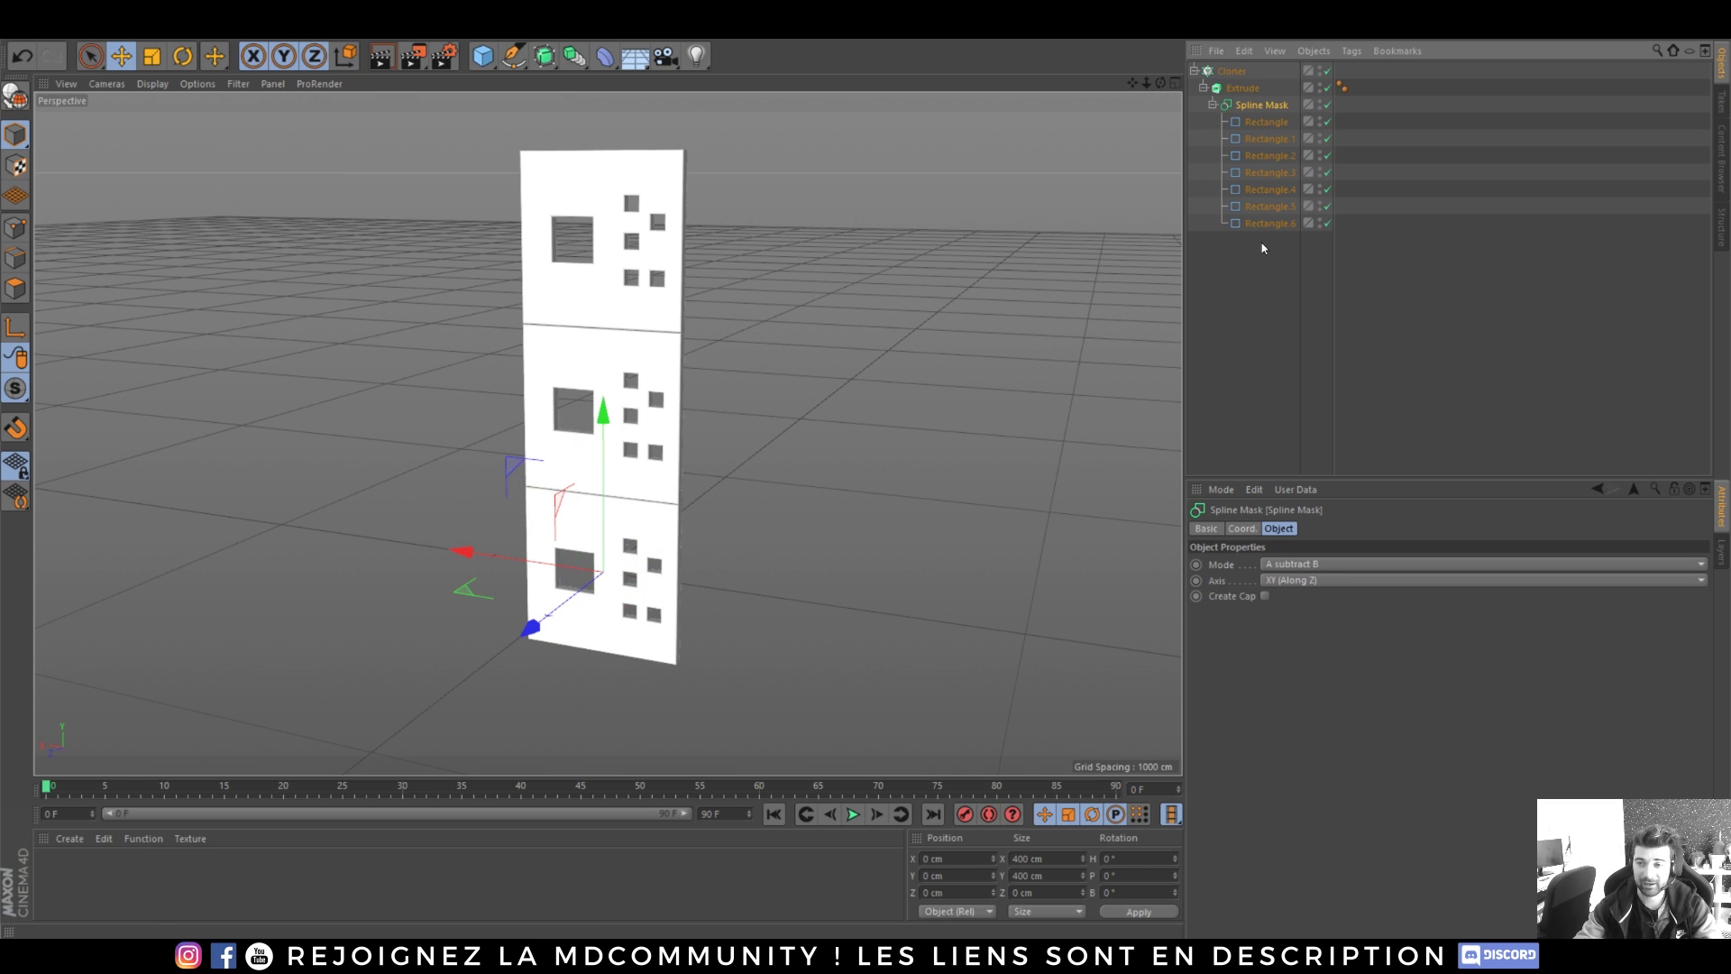
- Delete all objects from the scene and add a 200 cm cube
{"action": "key", "text": "ctrl+a"}
{"action": "key", "text": "Delete"}
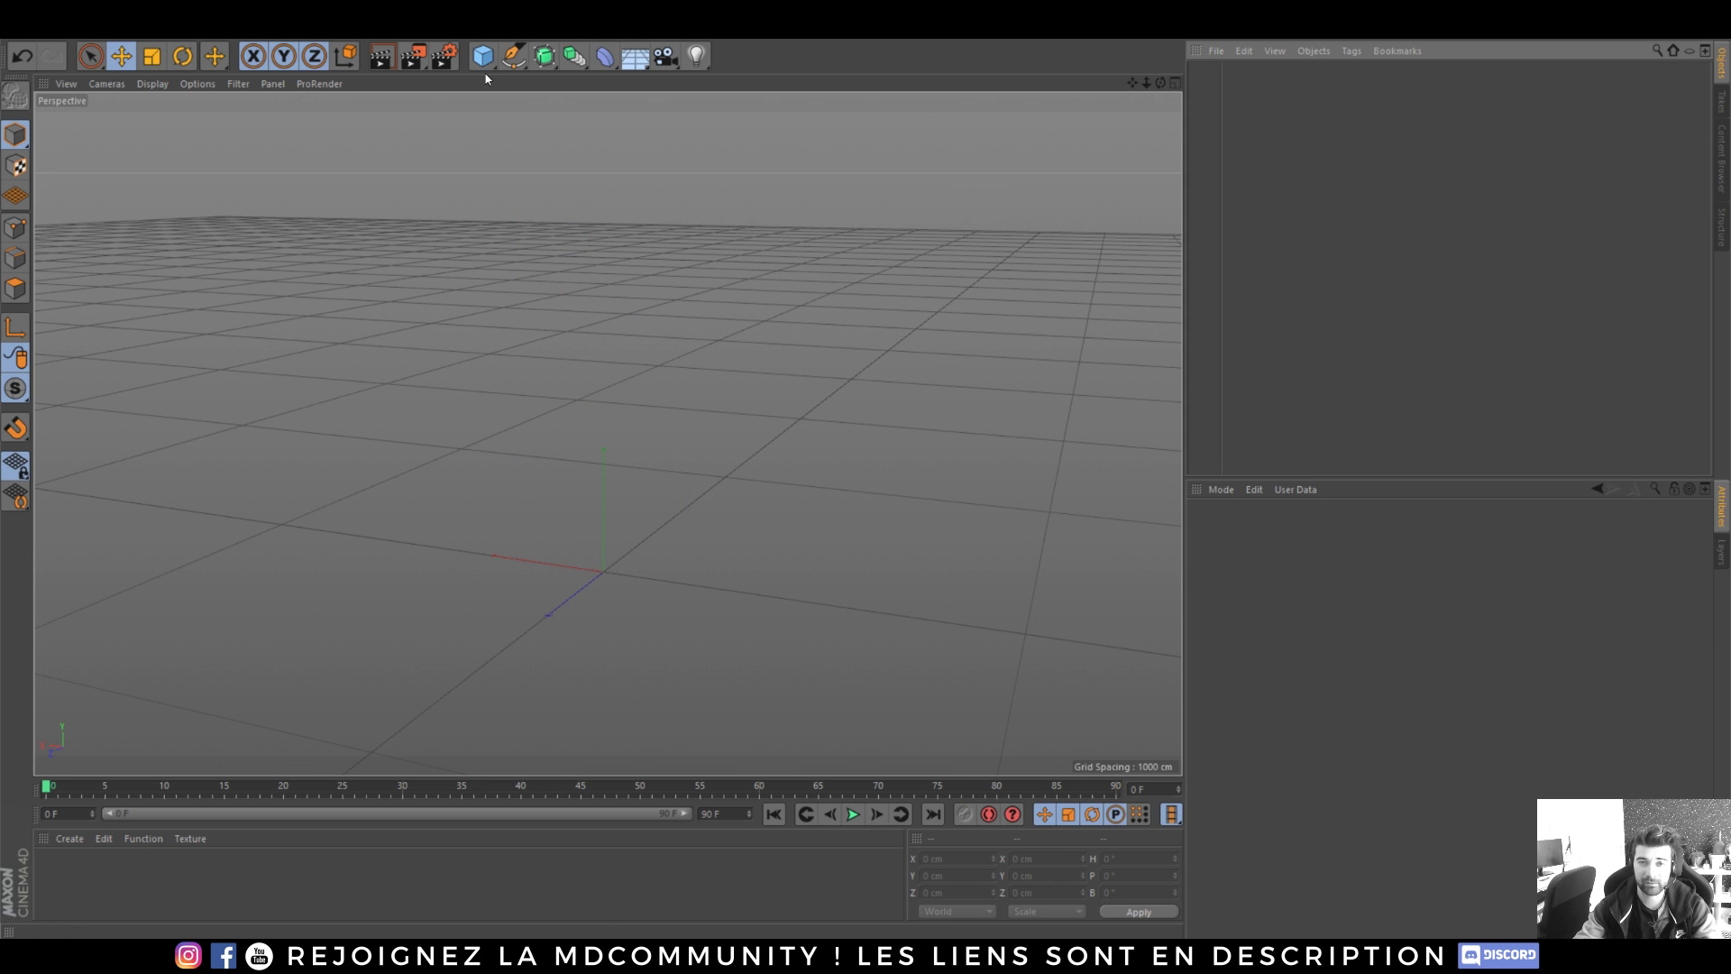
{"action": "left_click", "coordinate": [483, 56]}
{"action": "scroll", "coordinate": [630, 552], "scroll_direction": "up", "scroll_amount": 5}
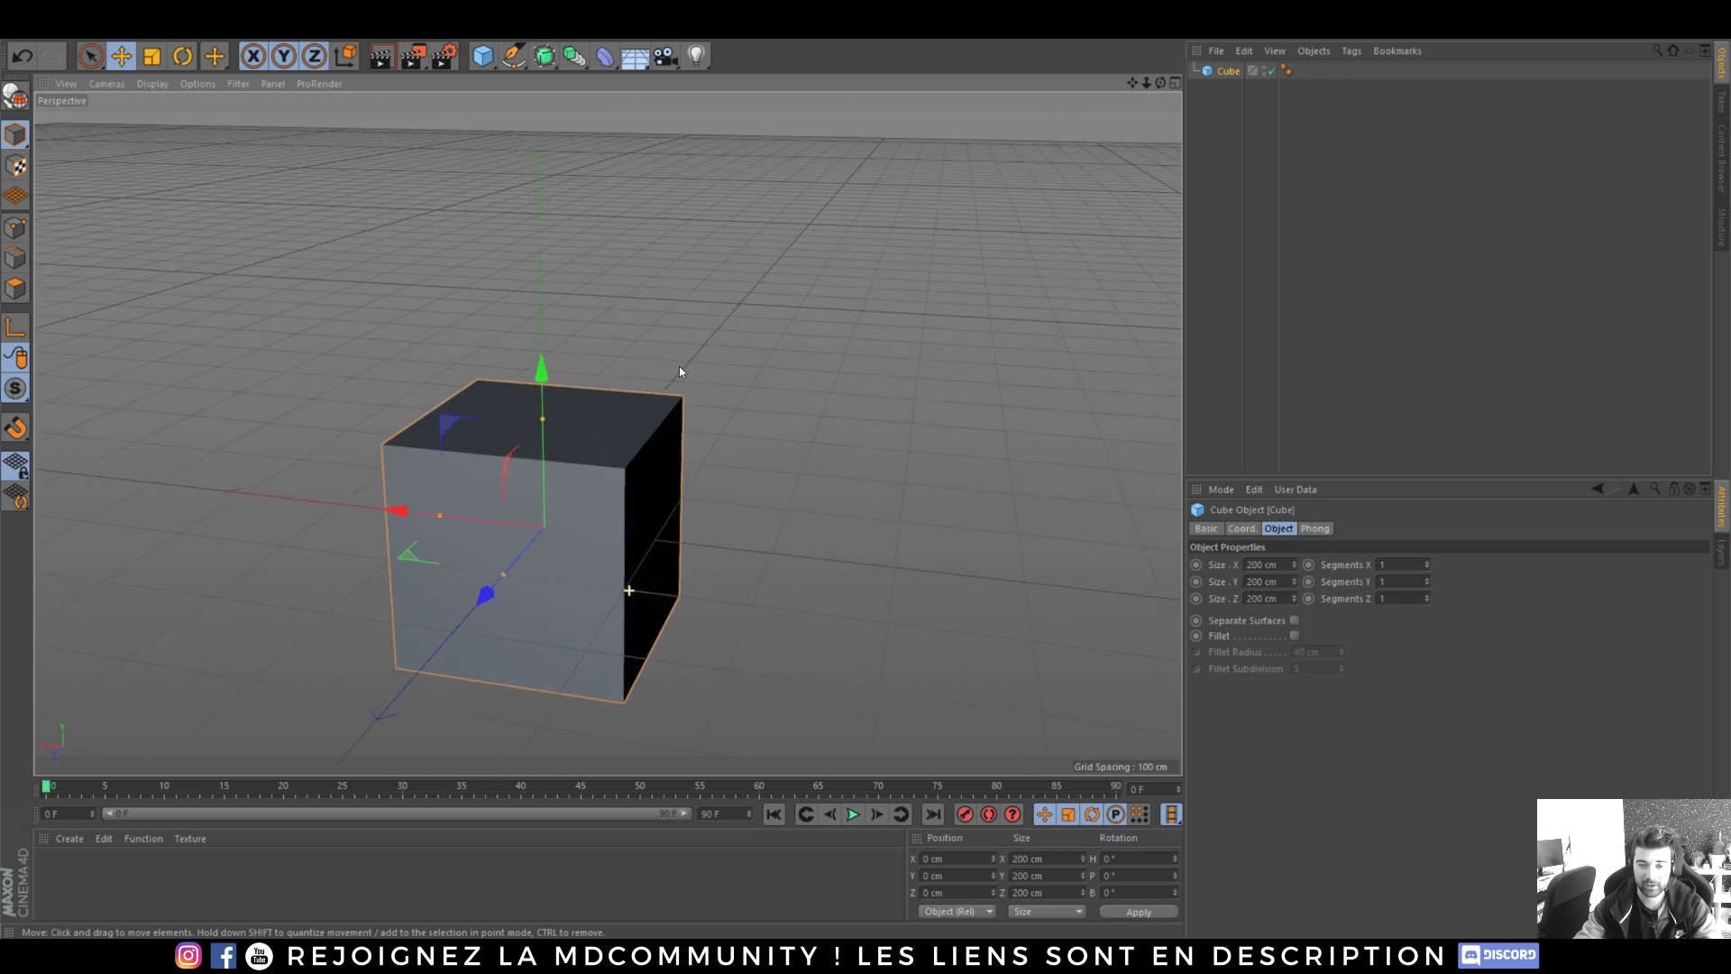
{"action": "right_click_drag", "start_coordinate": [679, 366], "coordinate": [691, 317], "text": "alt"}
{"action": "middle_click_drag", "start_coordinate": [572, 495], "coordinate": [651, 343], "text": "alt"}
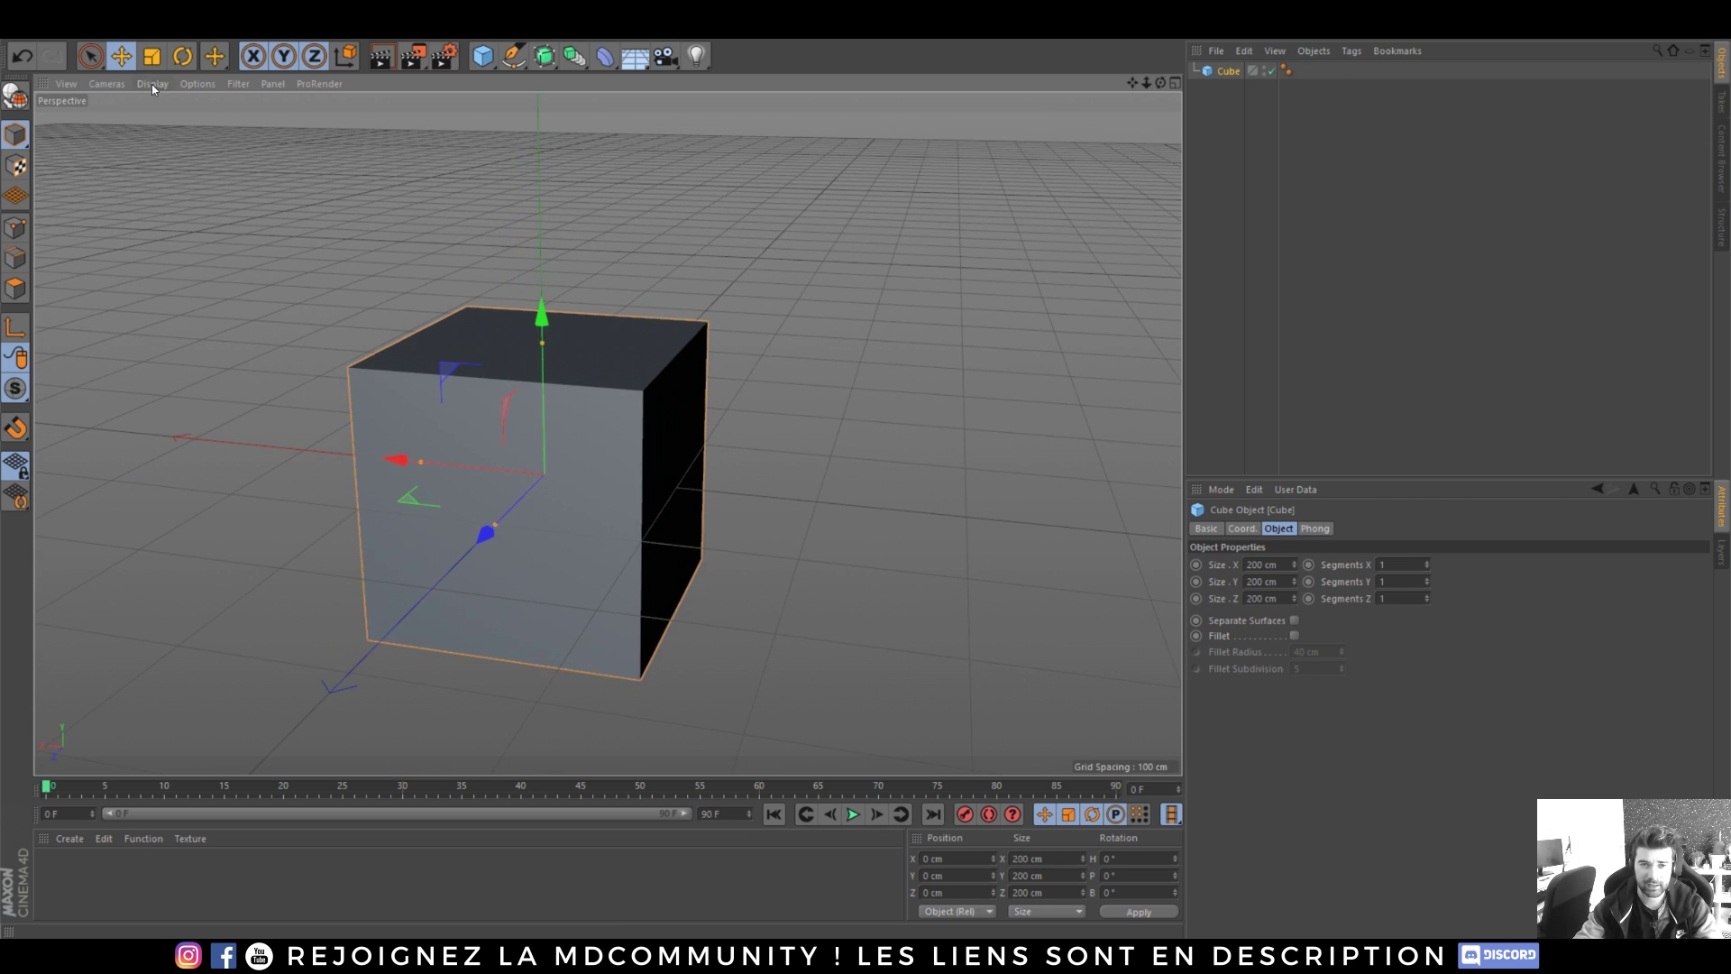
- Duplicate the cube beside and above the original, and scale the copy uniformly to about 80 cm
{"action": "left_click_drag", "start_coordinate": [386, 462], "coordinate": [600, 512], "text": "ctrl"}
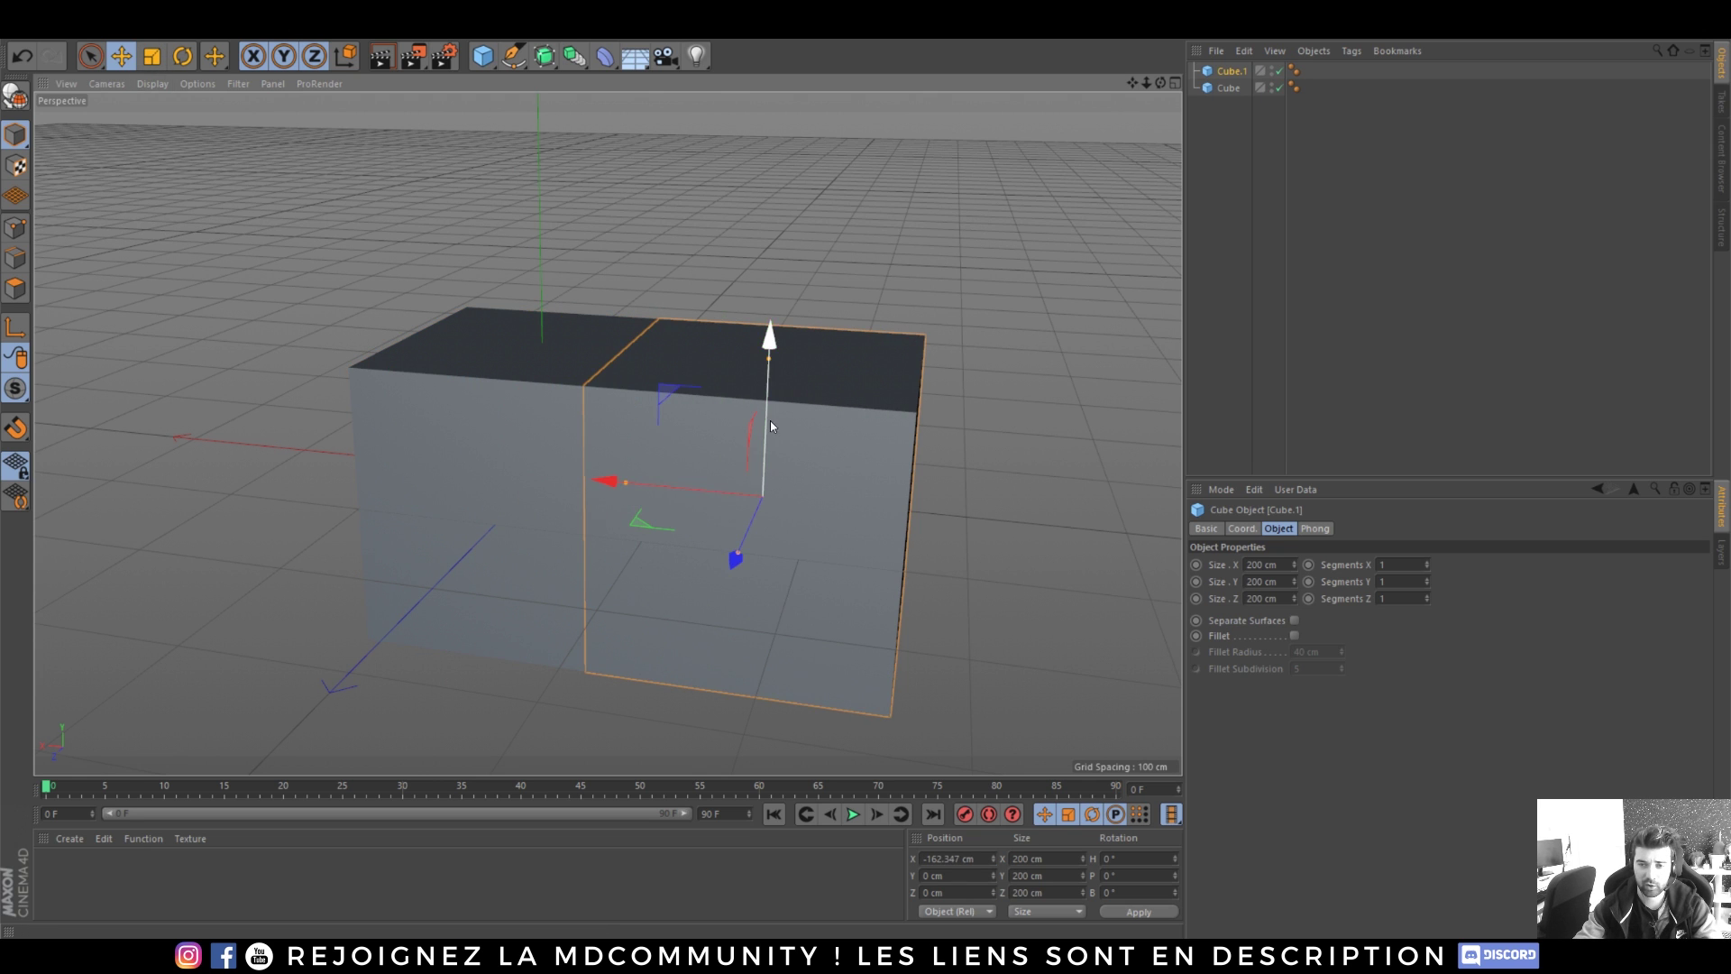
{"action": "left_click_drag", "start_coordinate": [770, 426], "coordinate": [794, 242]}
{"action": "key", "text": "t"}
{"action": "left_click_drag", "start_coordinate": [1130, 332], "coordinate": [469, 406]}
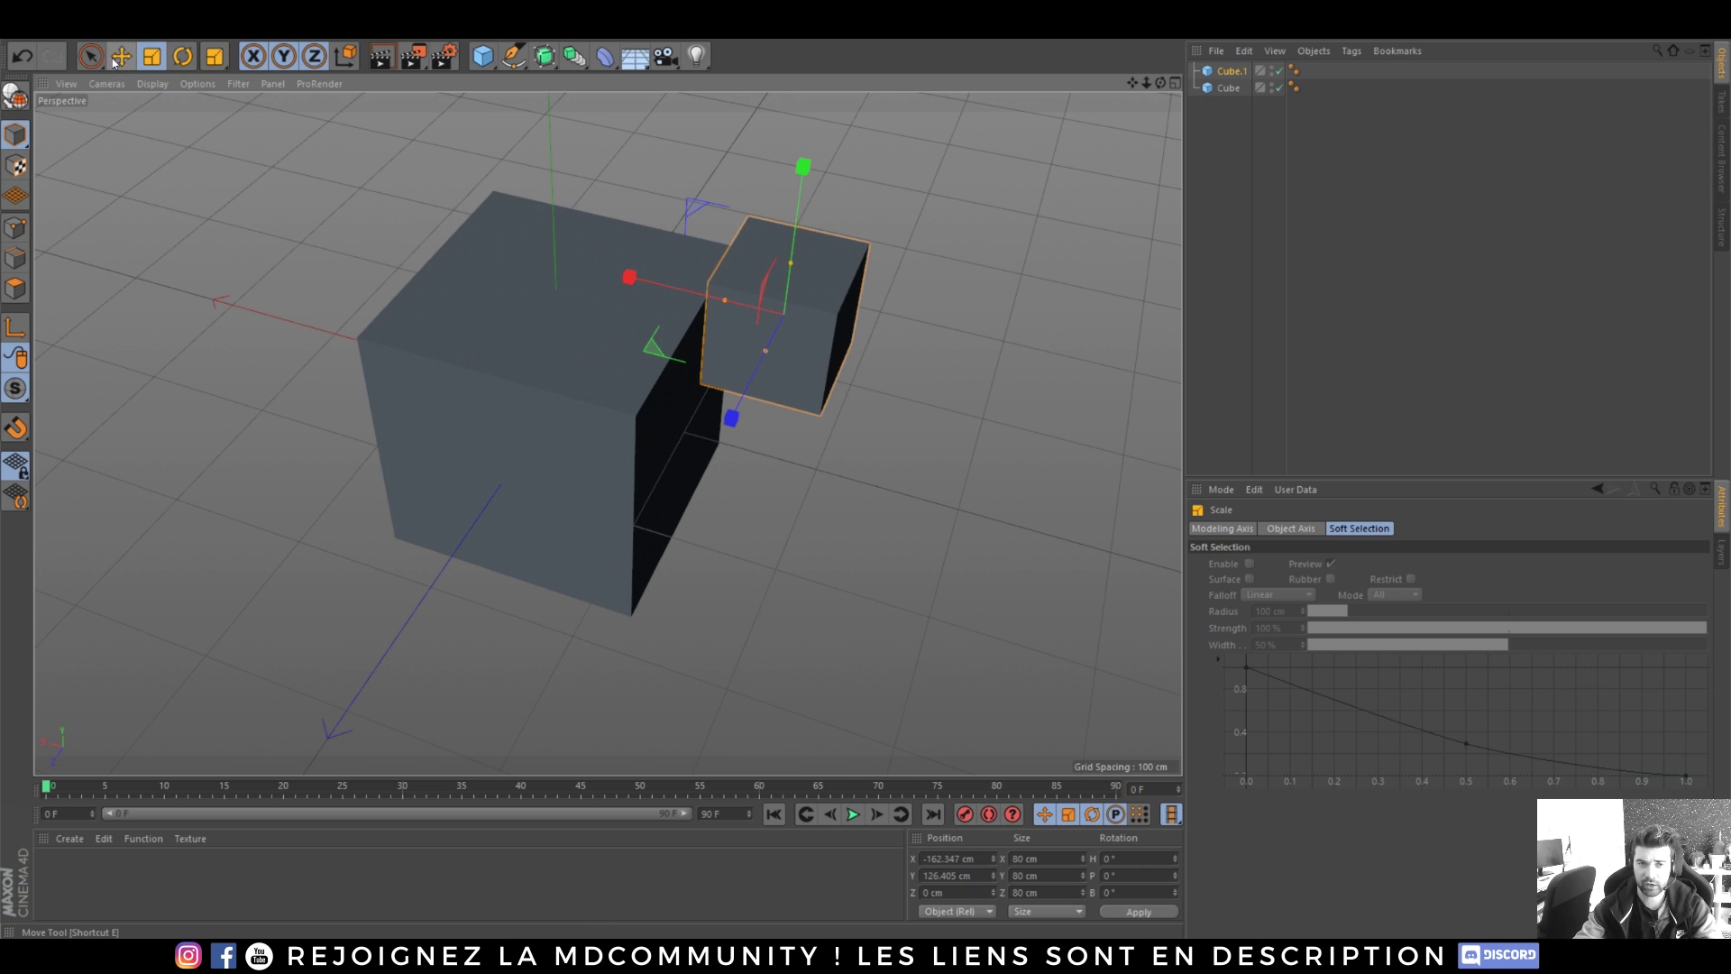
- Move the small cube to about X -101 cm, Y 89 cm so it overlaps the large cube's upper edge
{"action": "left_click", "coordinate": [119, 57]}
{"action": "left_click_drag", "start_coordinate": [624, 277], "coordinate": [546, 263]}
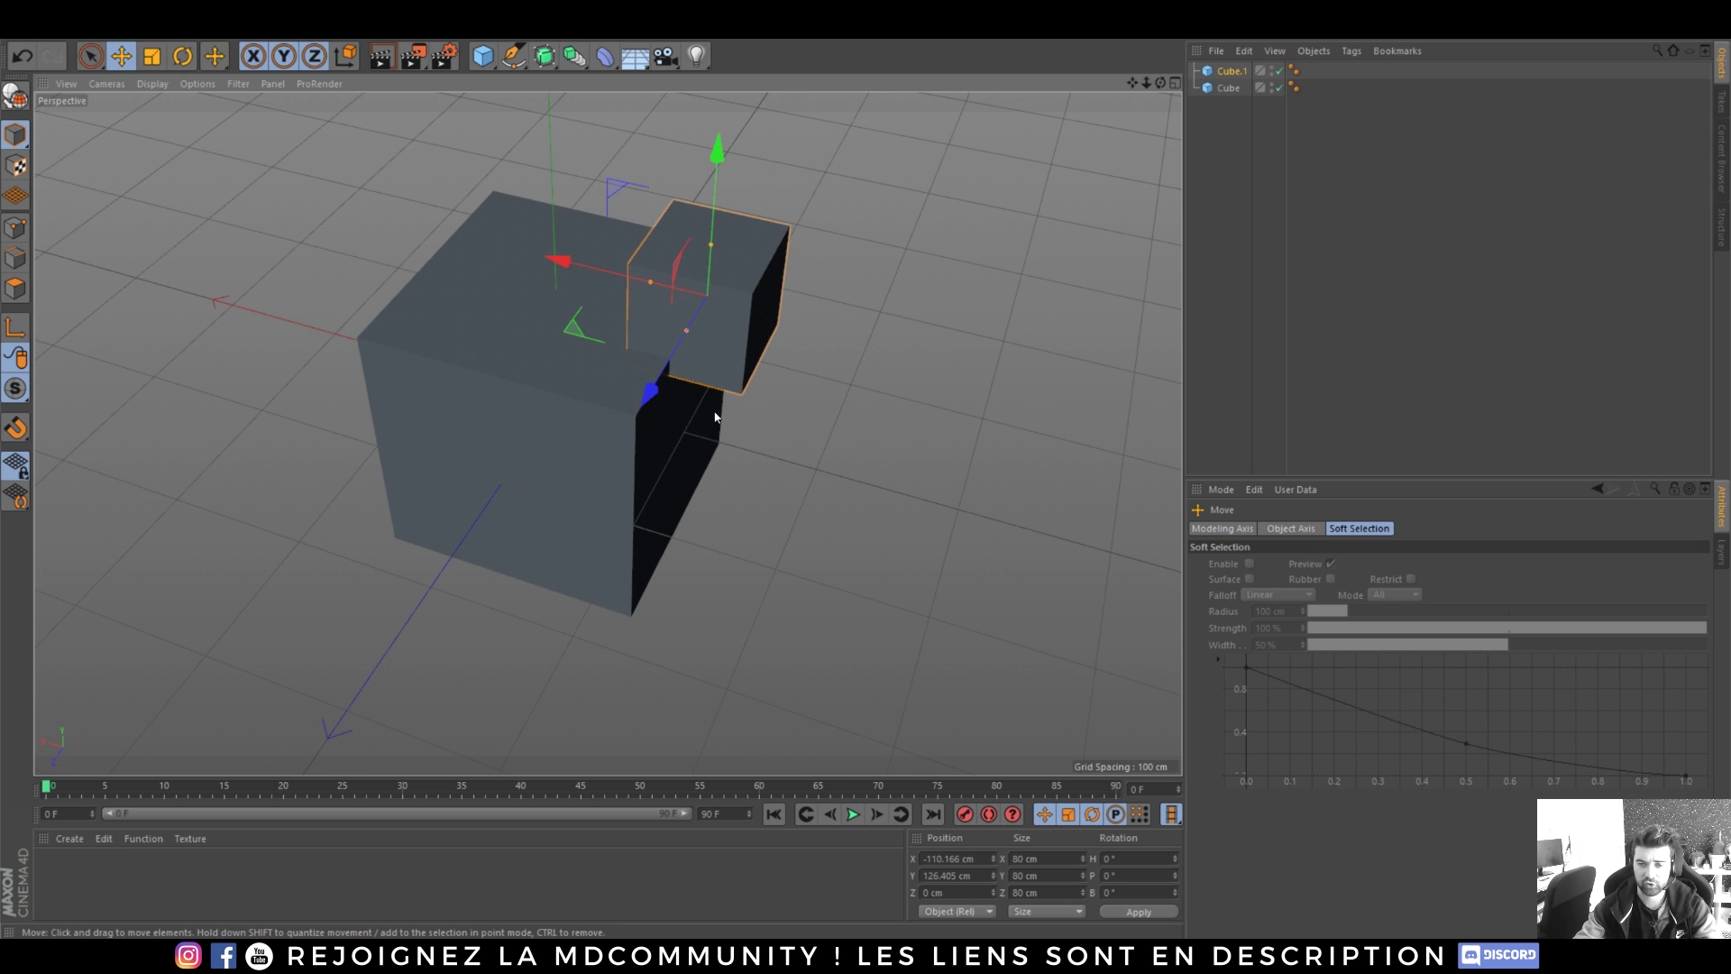
{"action": "mouse_move", "coordinate": [715, 170]}
{"action": "left_mouse_down"}
{"action": "mouse_move", "coordinate": [701, 223]}
{"action": "mouse_move", "coordinate": [714, 204]}
{"action": "left_mouse_up"}
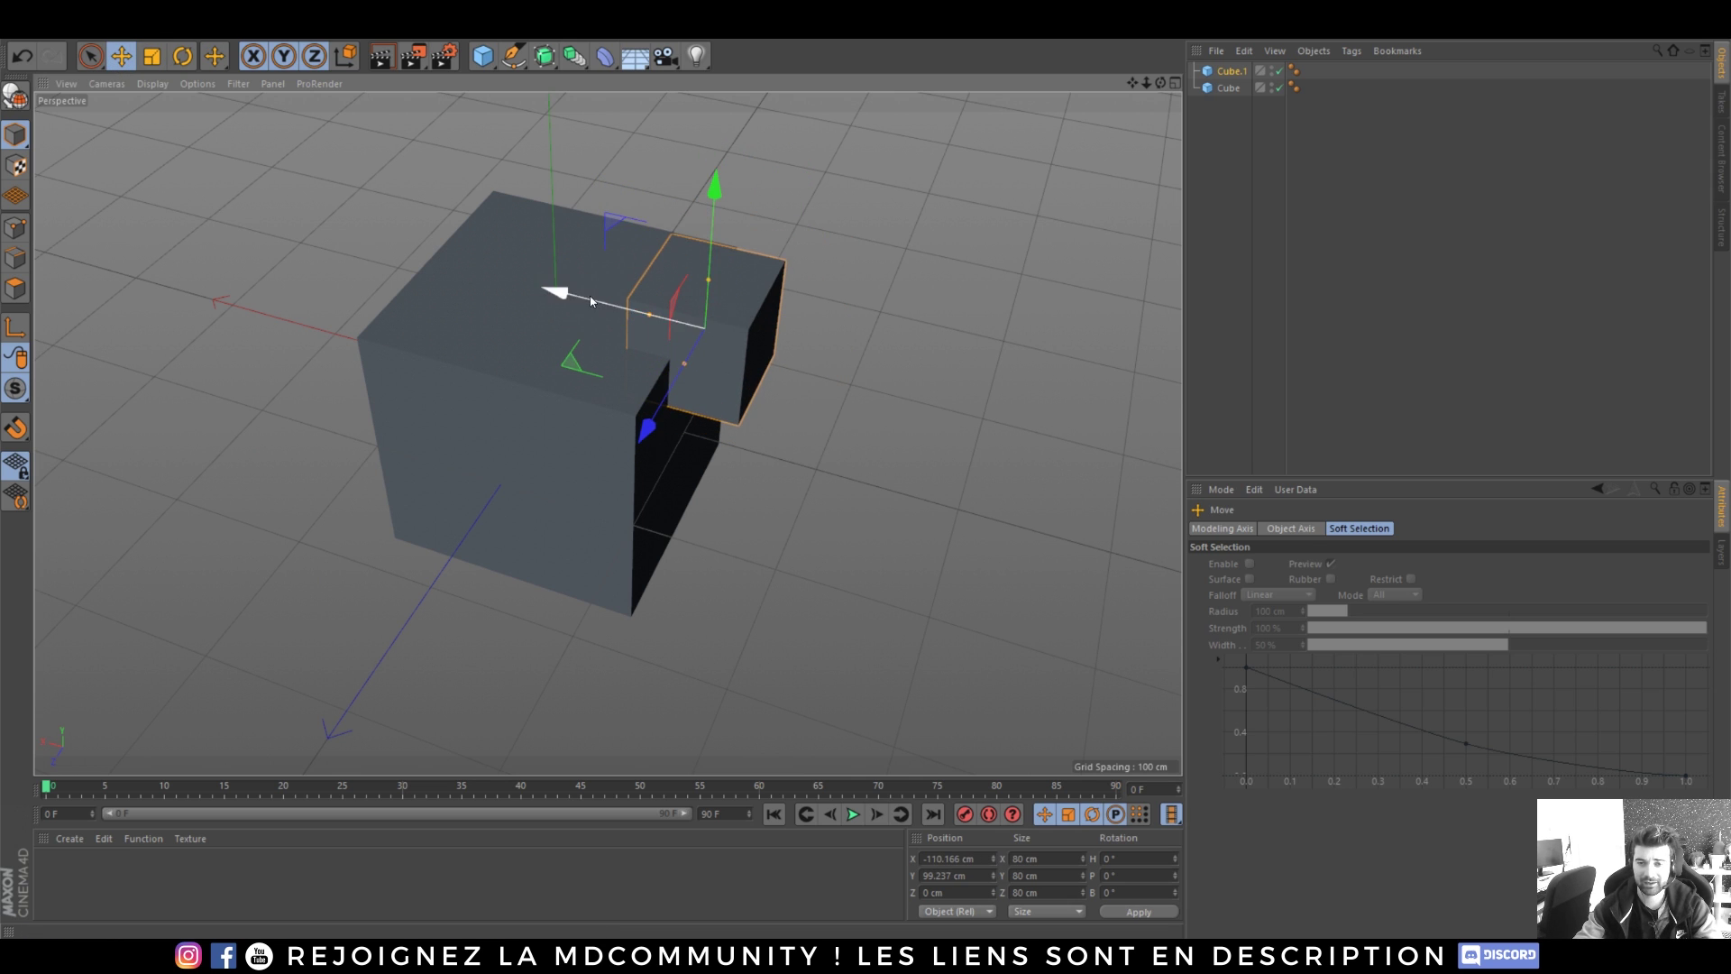
{"action": "left_click_drag", "start_coordinate": [590, 297], "coordinate": [575, 294]}
{"action": "scroll", "coordinate": [657, 460], "scroll_direction": "up", "scroll_amount": 4}
{"action": "left_click_drag", "start_coordinate": [657, 415], "coordinate": [680, 318], "text": "alt"}
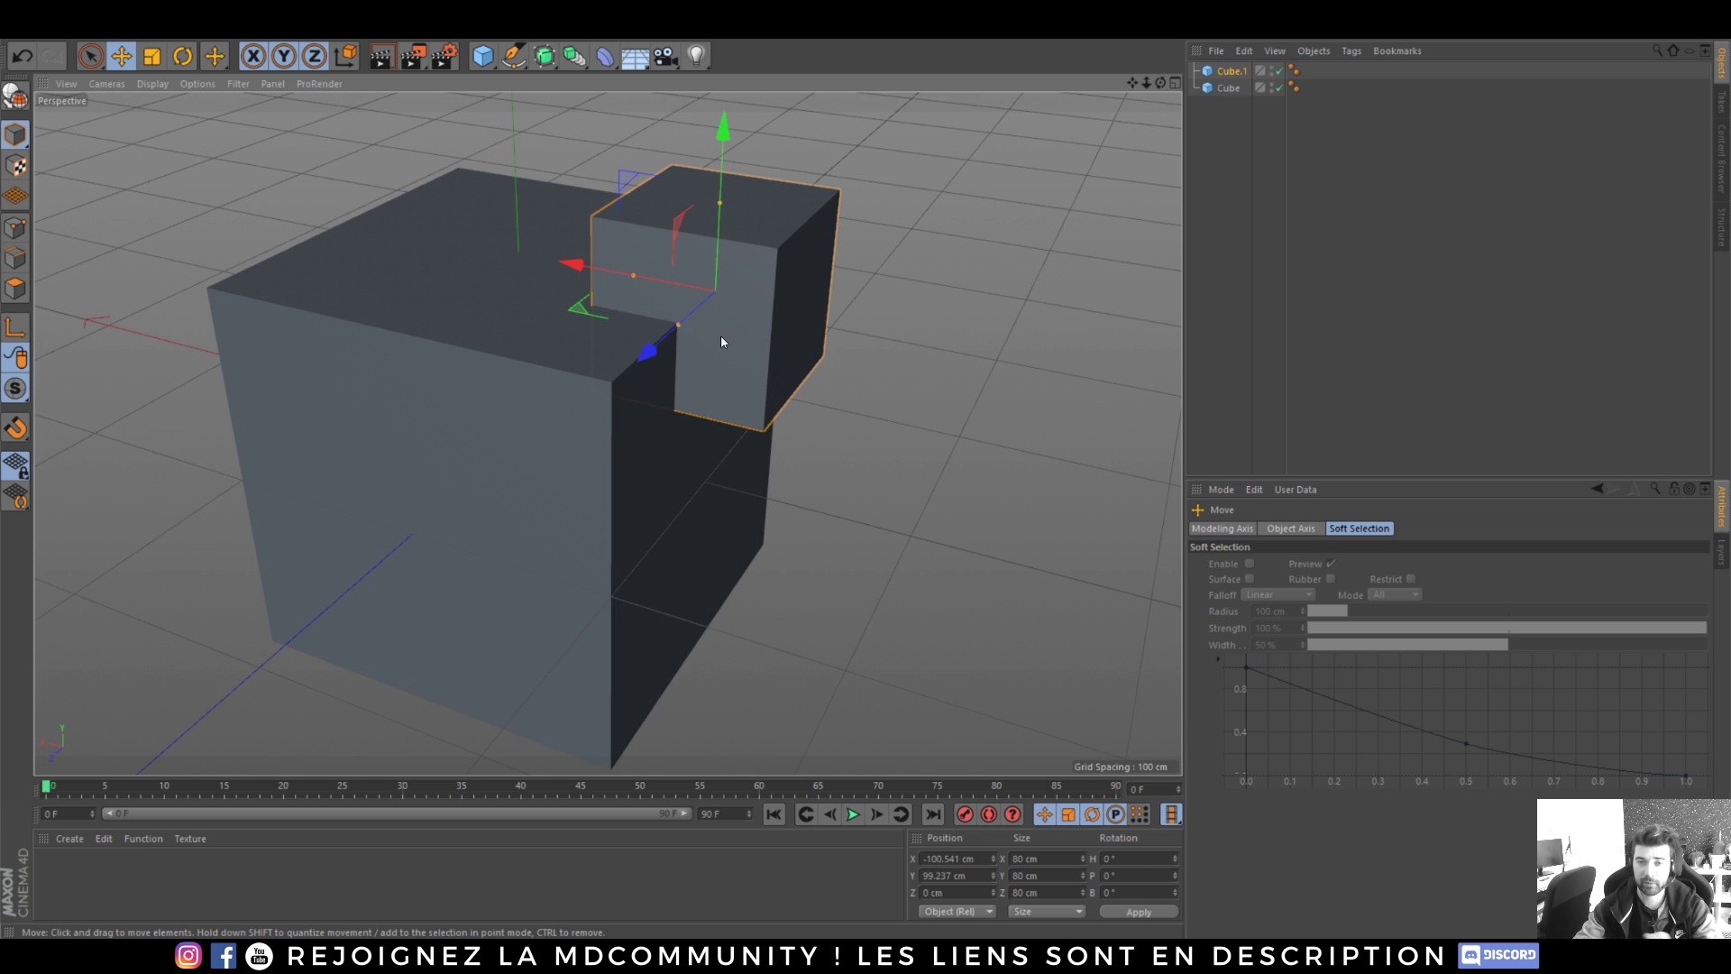
- Add a Boole object and make both cubes its children
{"action": "left_click", "coordinate": [573, 58]}
{"action": "left_click", "coordinate": [887, 86]}
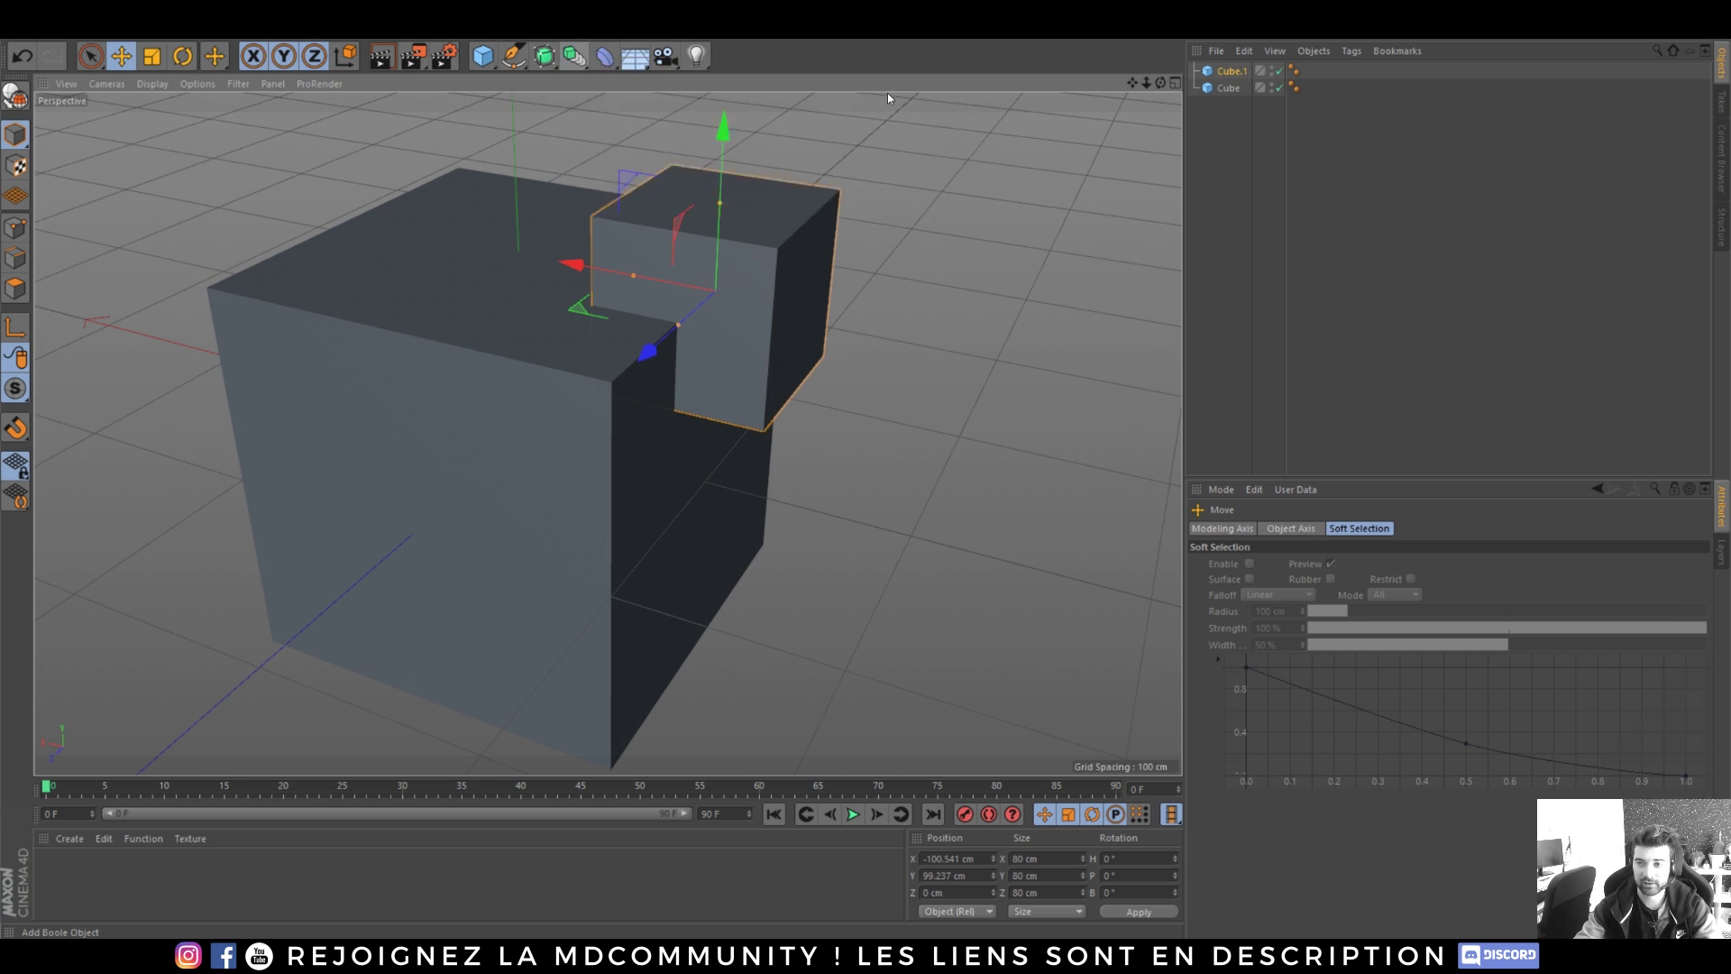
{"action": "left_click_drag", "start_coordinate": [1234, 76], "coordinate": [1235, 96]}
{"action": "left_click", "coordinate": [1245, 201]}
{"action": "left_click_drag", "start_coordinate": [668, 323], "coordinate": [840, 221], "text": "alt"}
{"action": "left_click_drag", "start_coordinate": [600, 386], "coordinate": [516, 412], "text": "alt"}
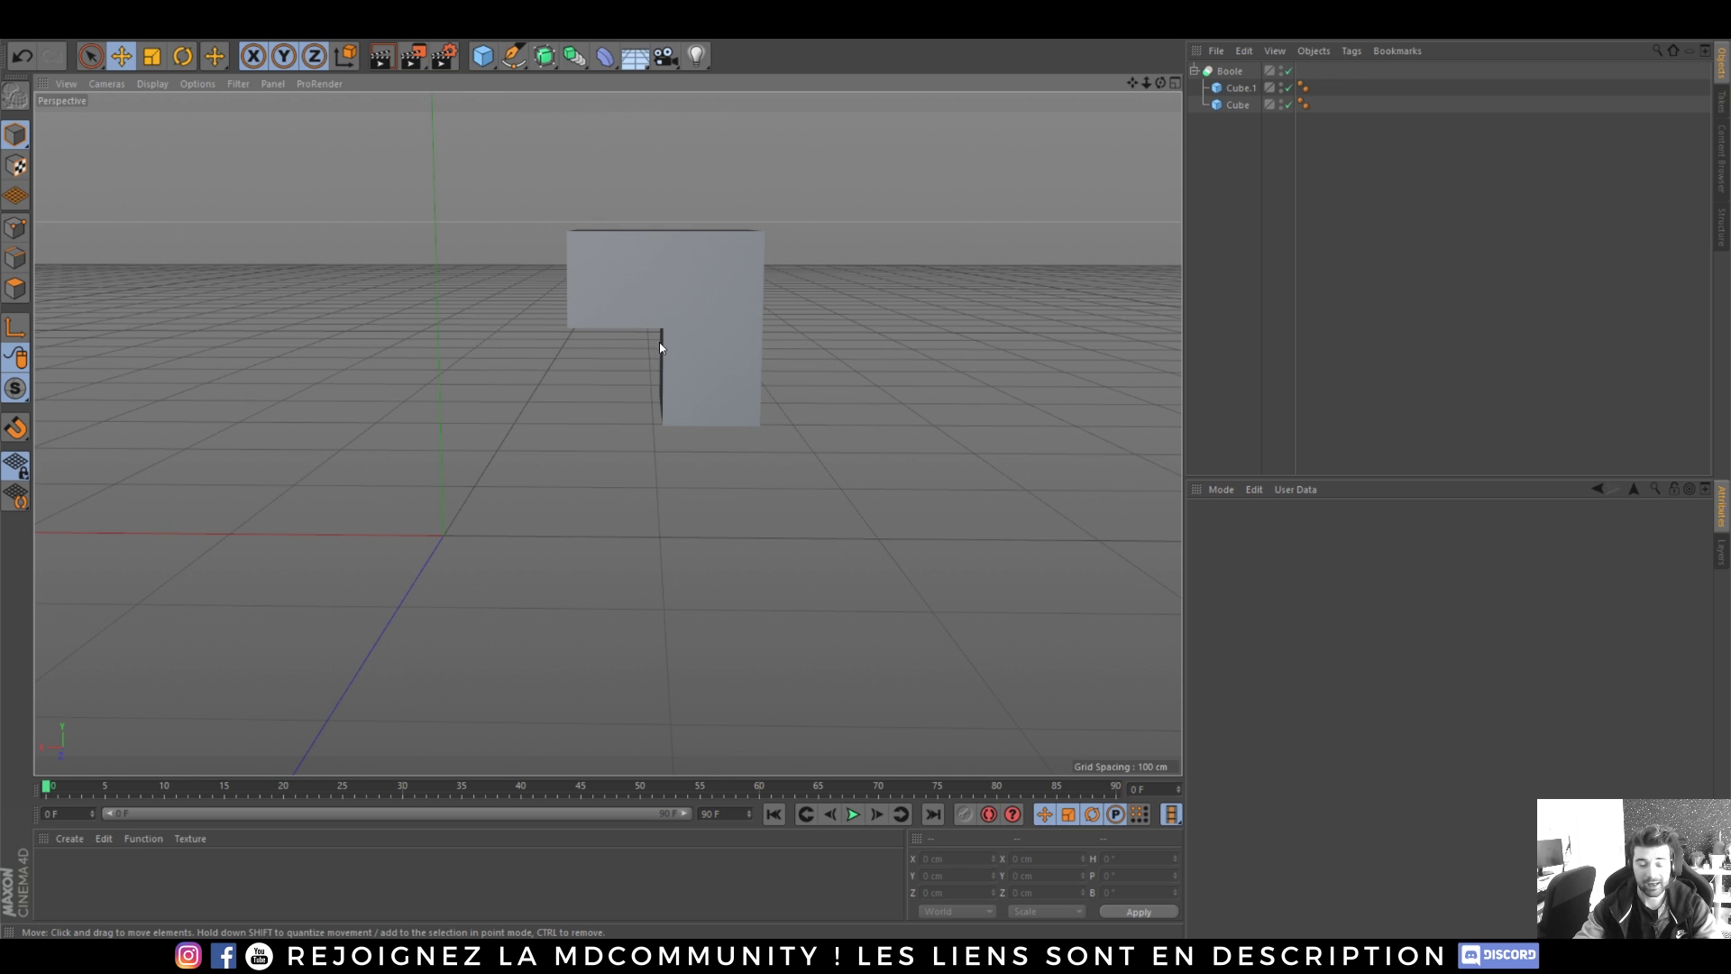
- Keep the Boole's type at A subtract B and place the large cube above the small one in its hierarchy
{"action": "left_click", "coordinate": [1230, 71]}
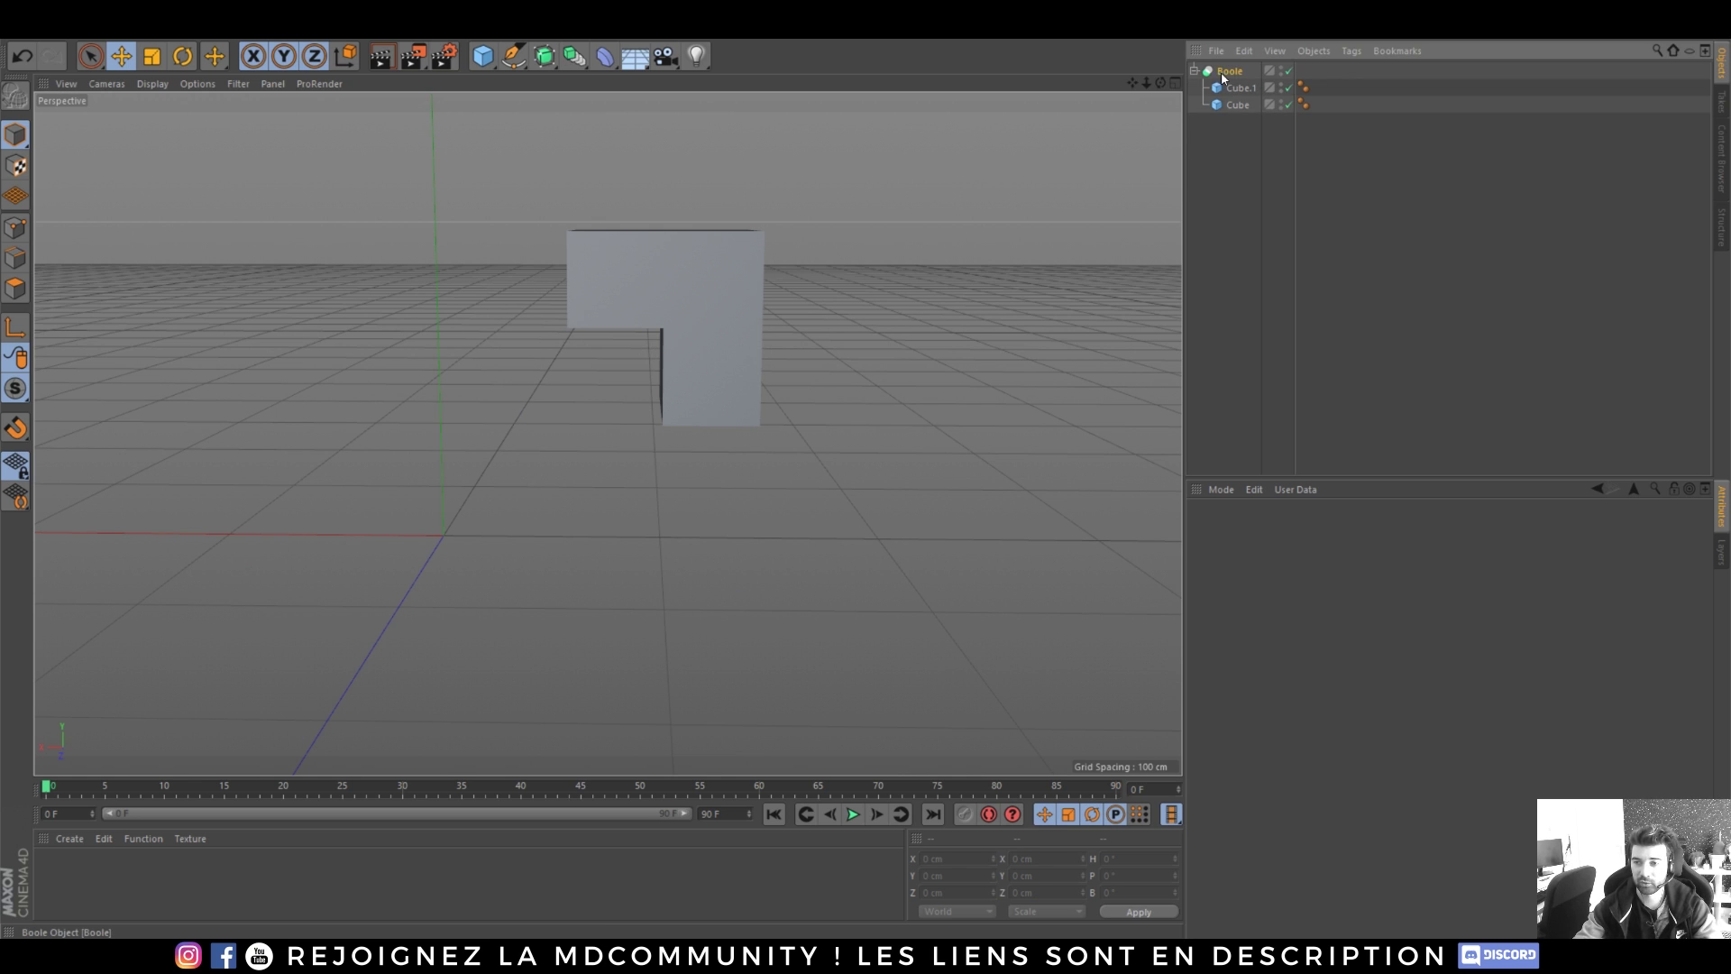
{"action": "left_click", "coordinate": [1409, 564]}
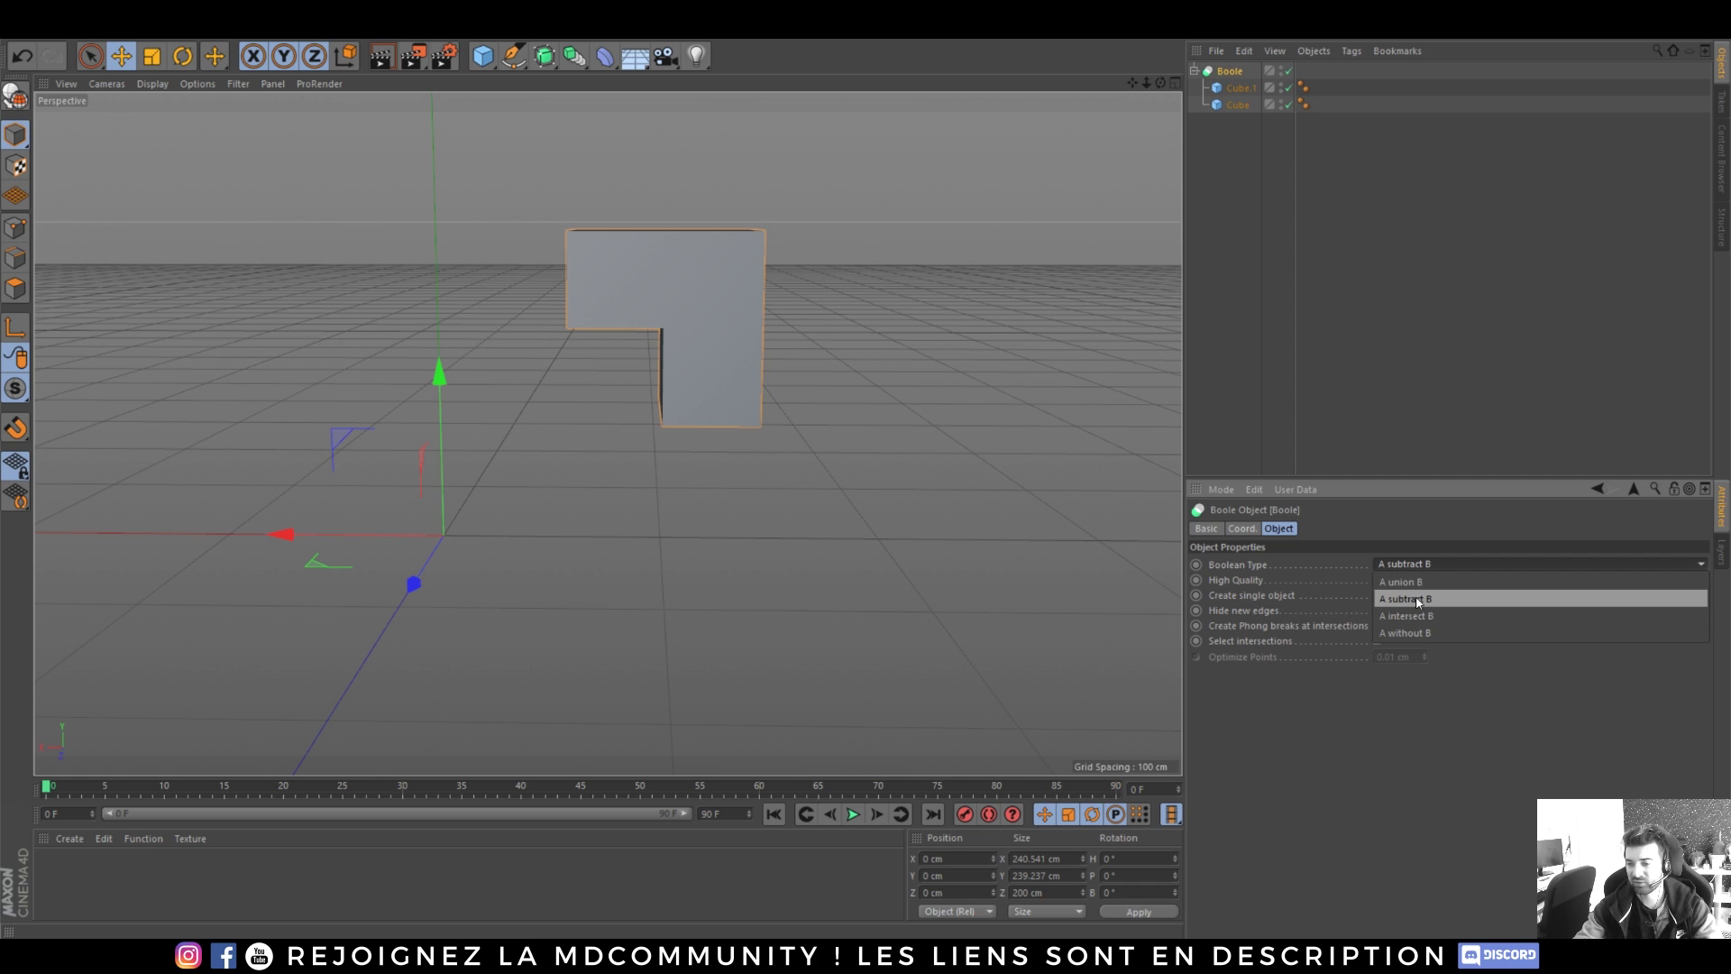
{"action": "left_click", "coordinate": [1421, 597]}
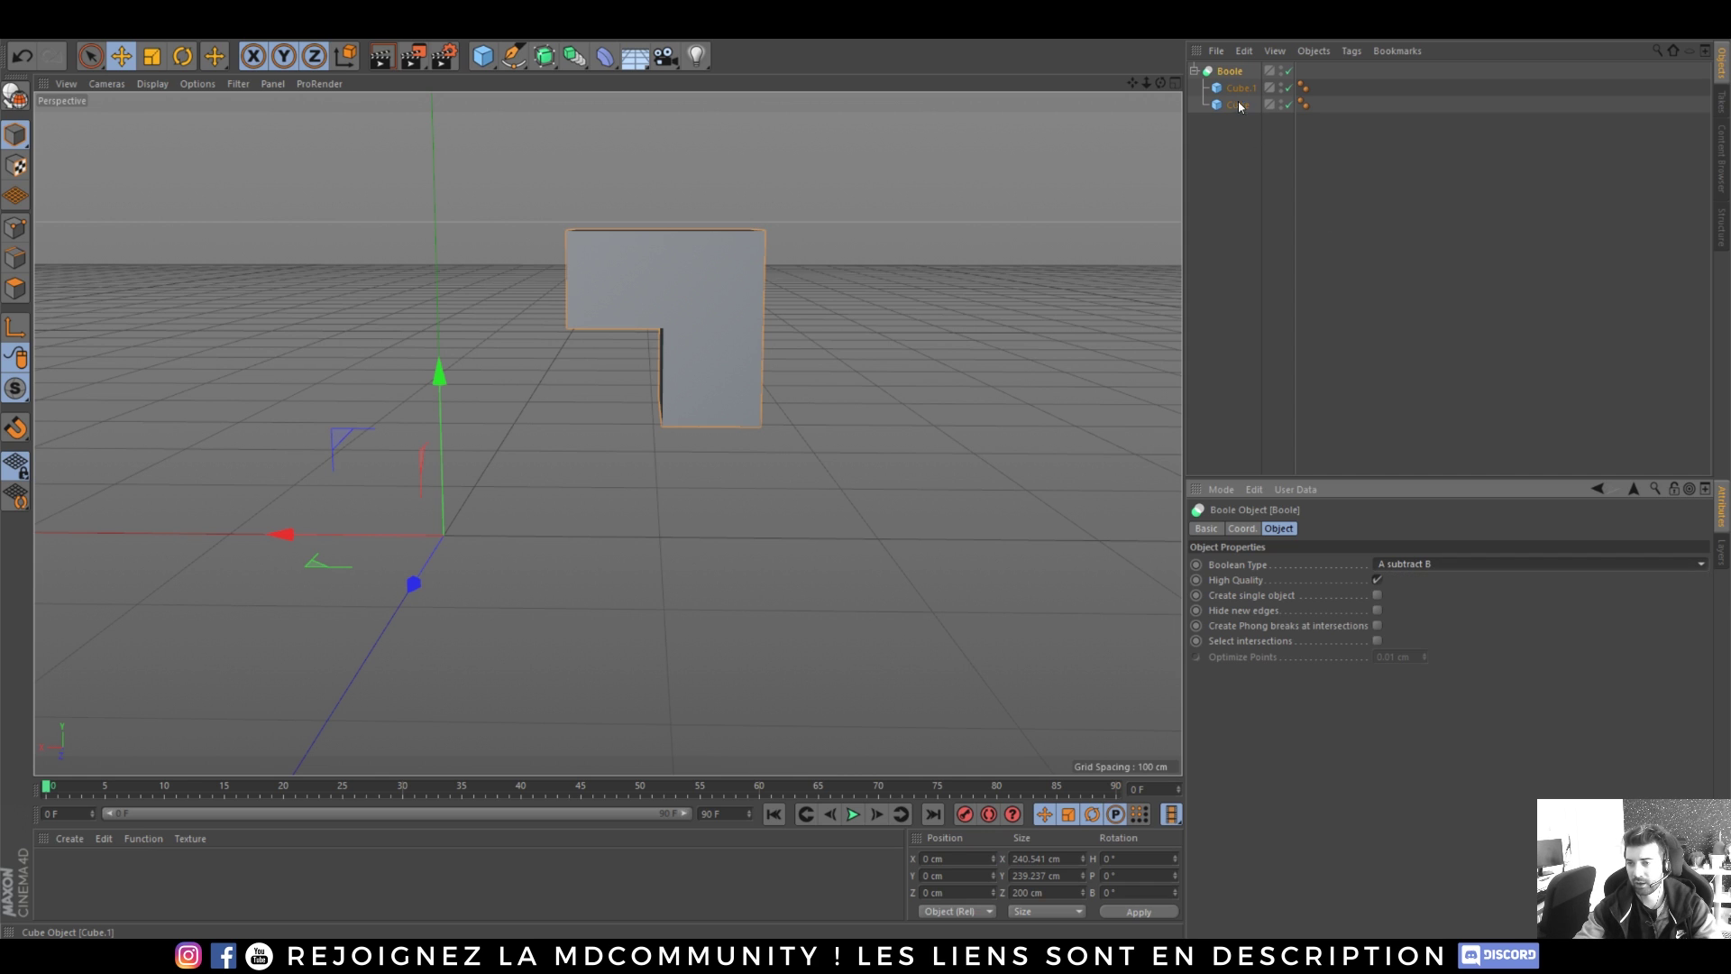
{"action": "left_click_drag", "start_coordinate": [1229, 75], "coordinate": [1230, 79]}
{"action": "left_click", "coordinate": [733, 399]}
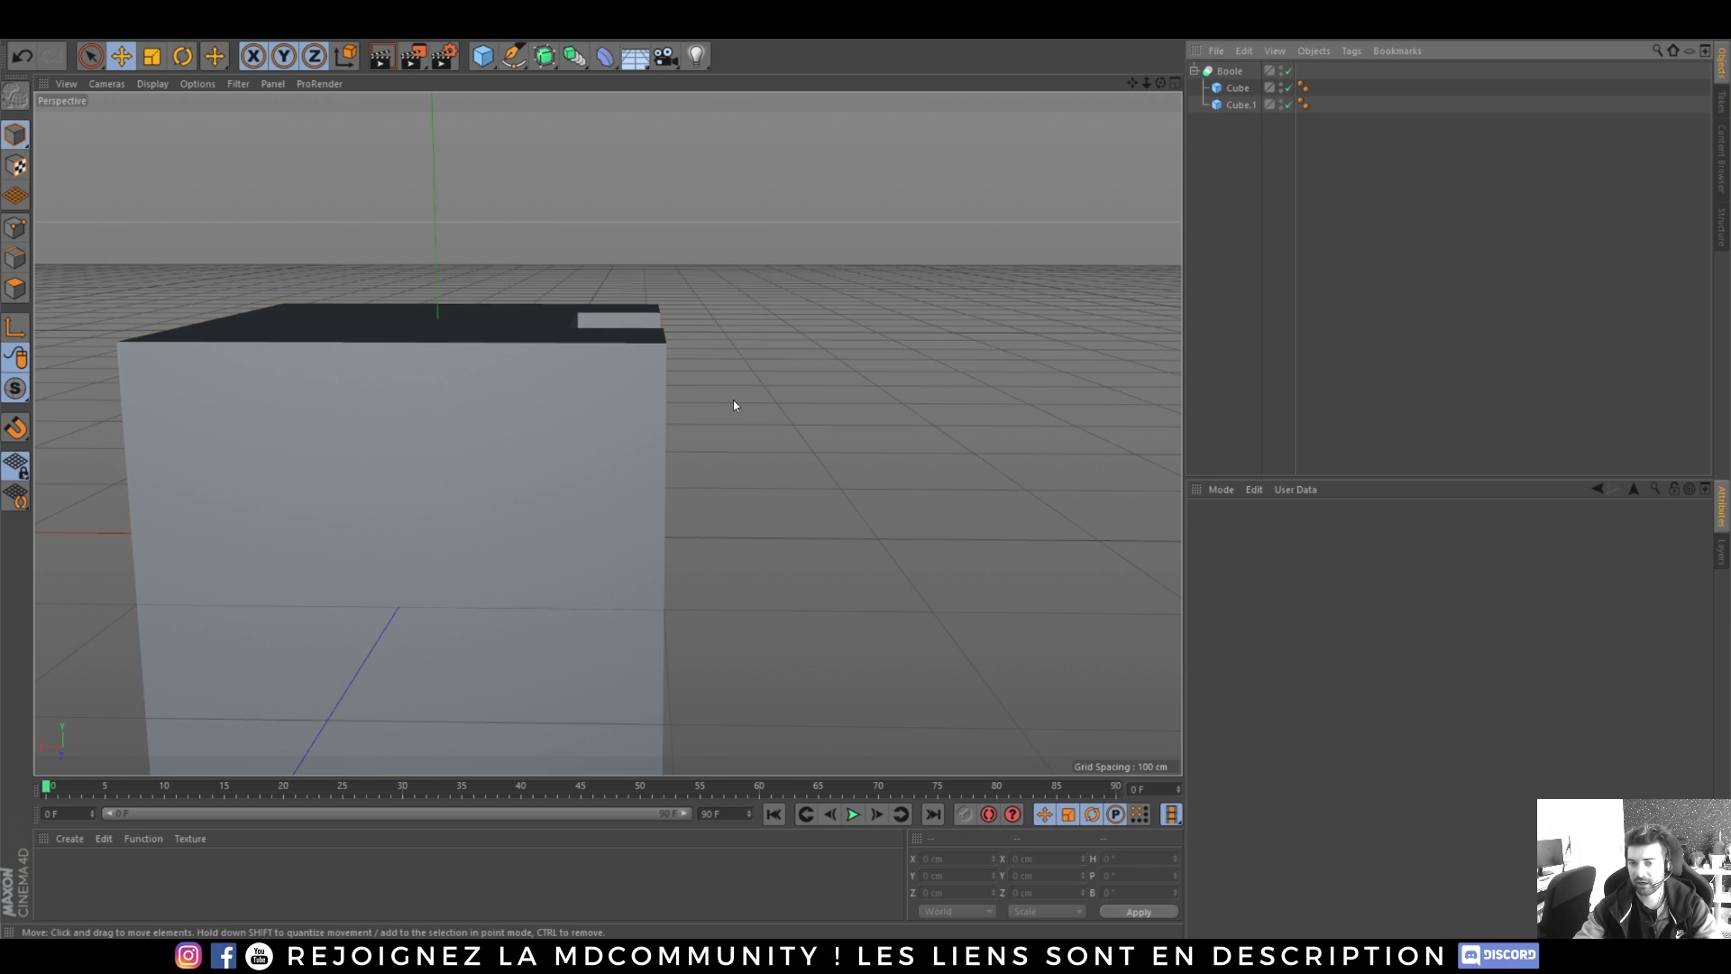
{"action": "left_click_drag", "start_coordinate": [733, 399], "coordinate": [491, 483], "text": "alt"}
{"action": "middle_click_drag", "start_coordinate": [756, 413], "coordinate": [561, 508], "text": "alt"}
{"action": "left_click_drag", "start_coordinate": [561, 511], "coordinate": [501, 501], "text": "alt"}
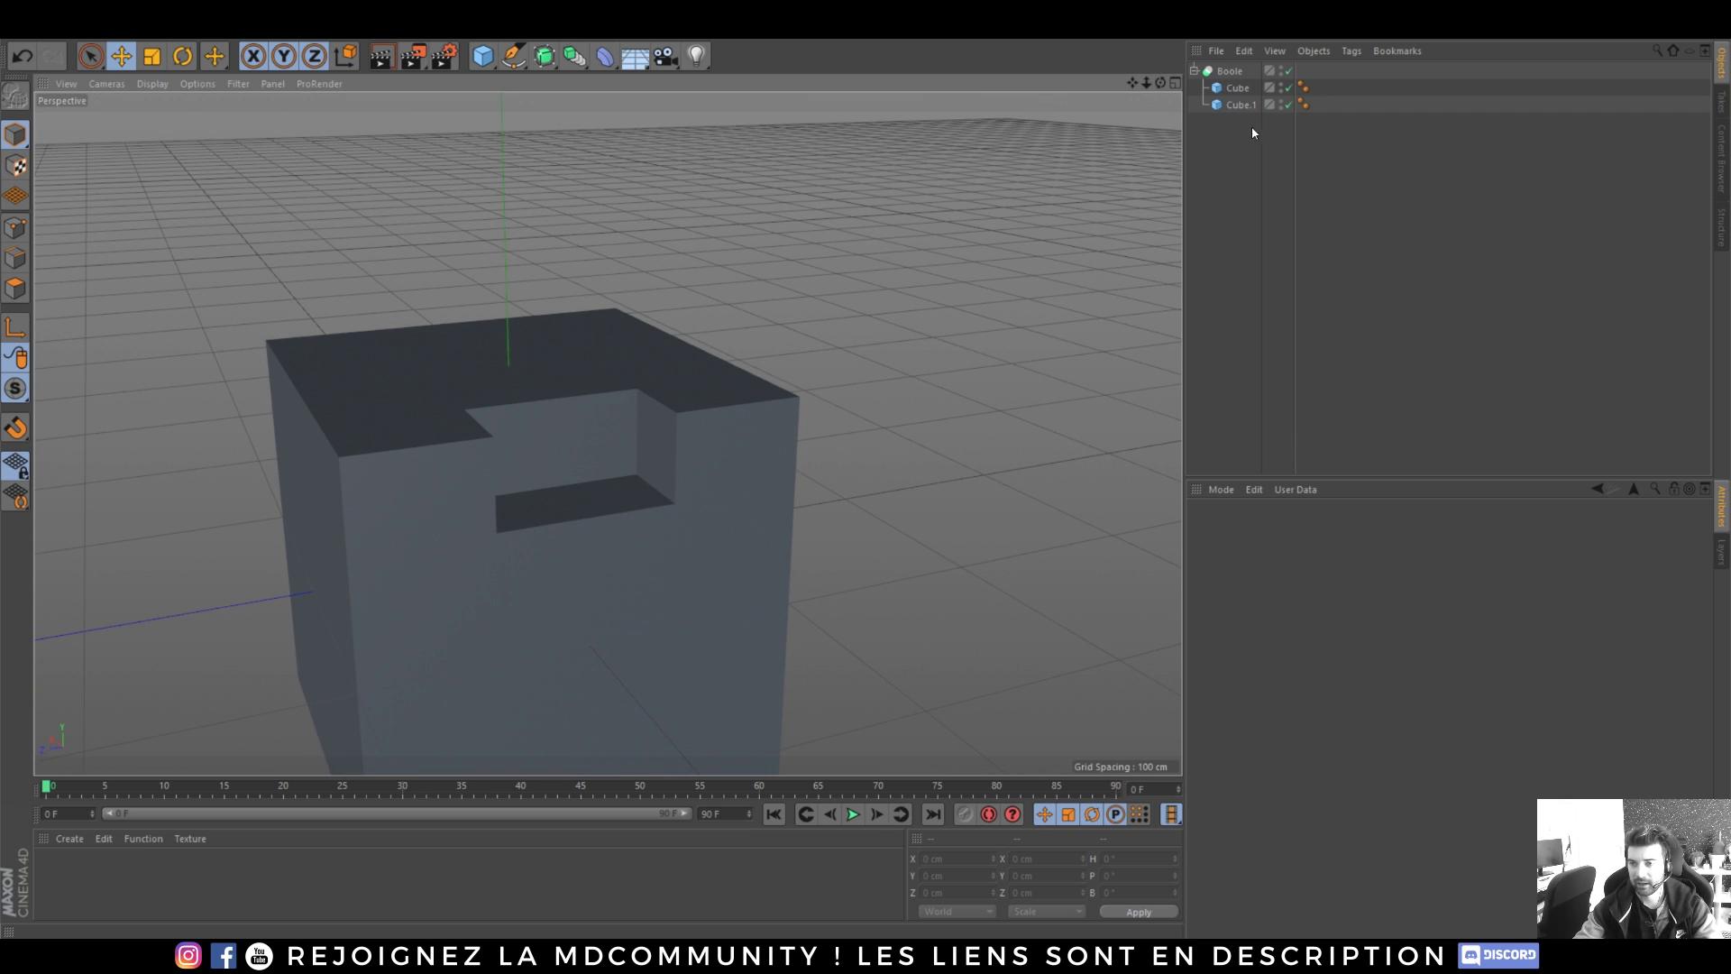
- Move the large cube inside the Boole vertically to about Y -1.7 cm
{"action": "left_click", "coordinate": [1238, 87]}
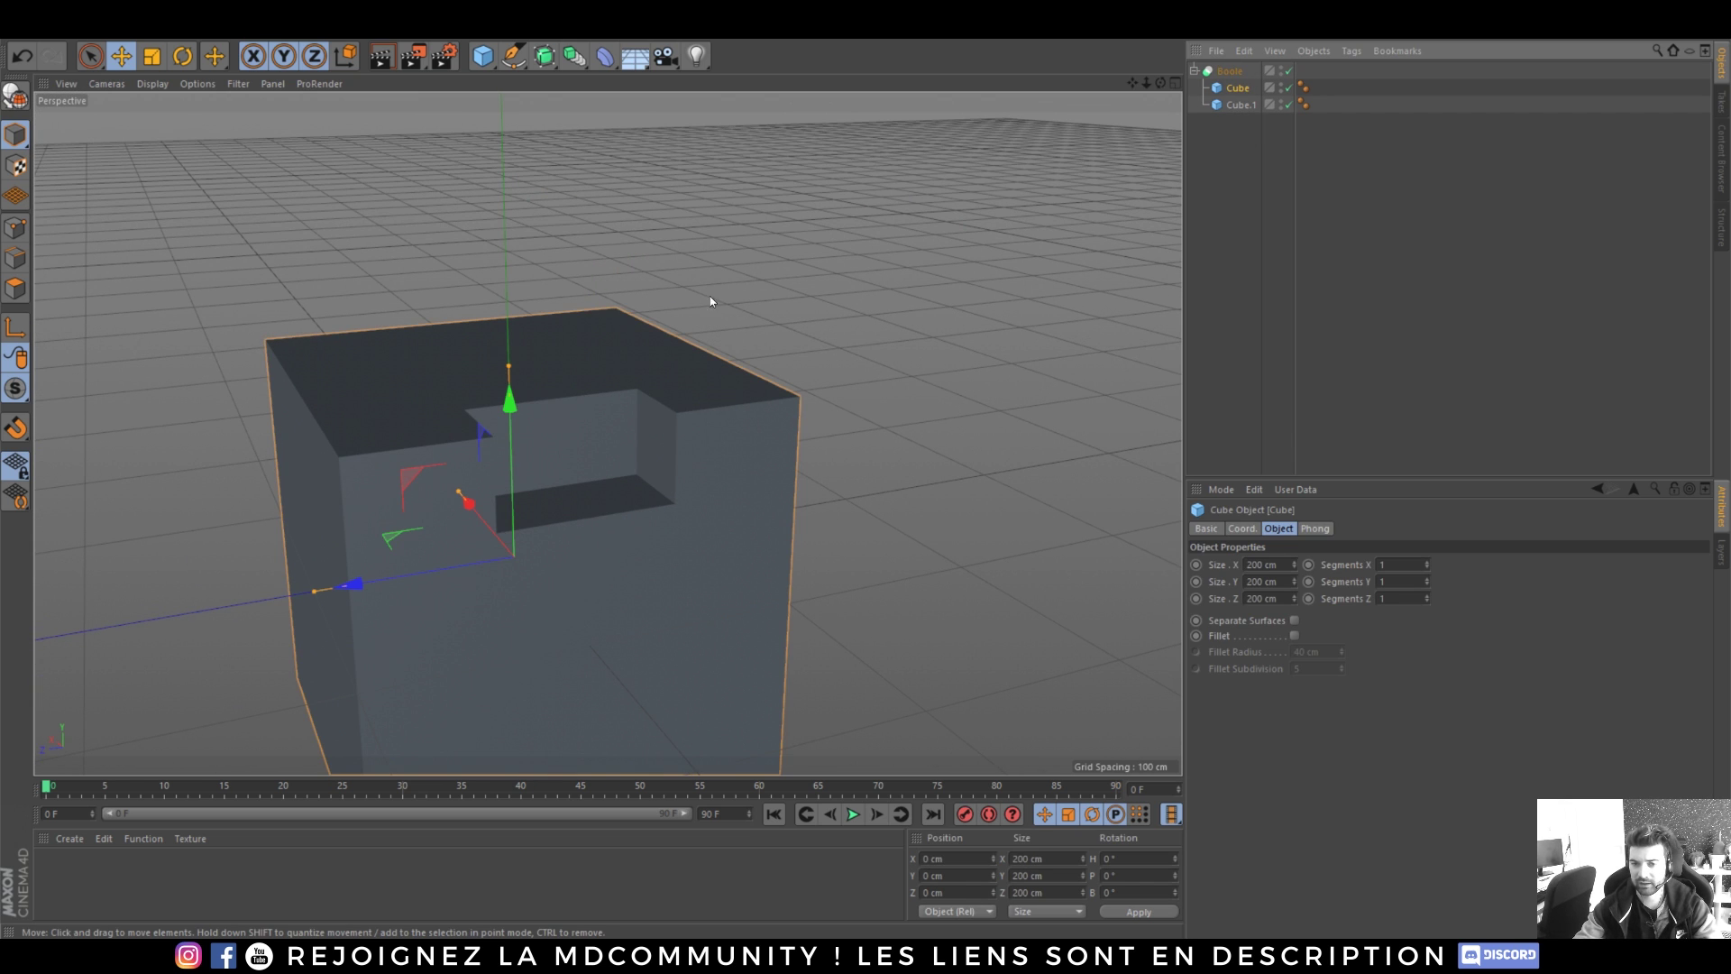
{"action": "left_click_drag", "start_coordinate": [510, 396], "coordinate": [591, 427]}
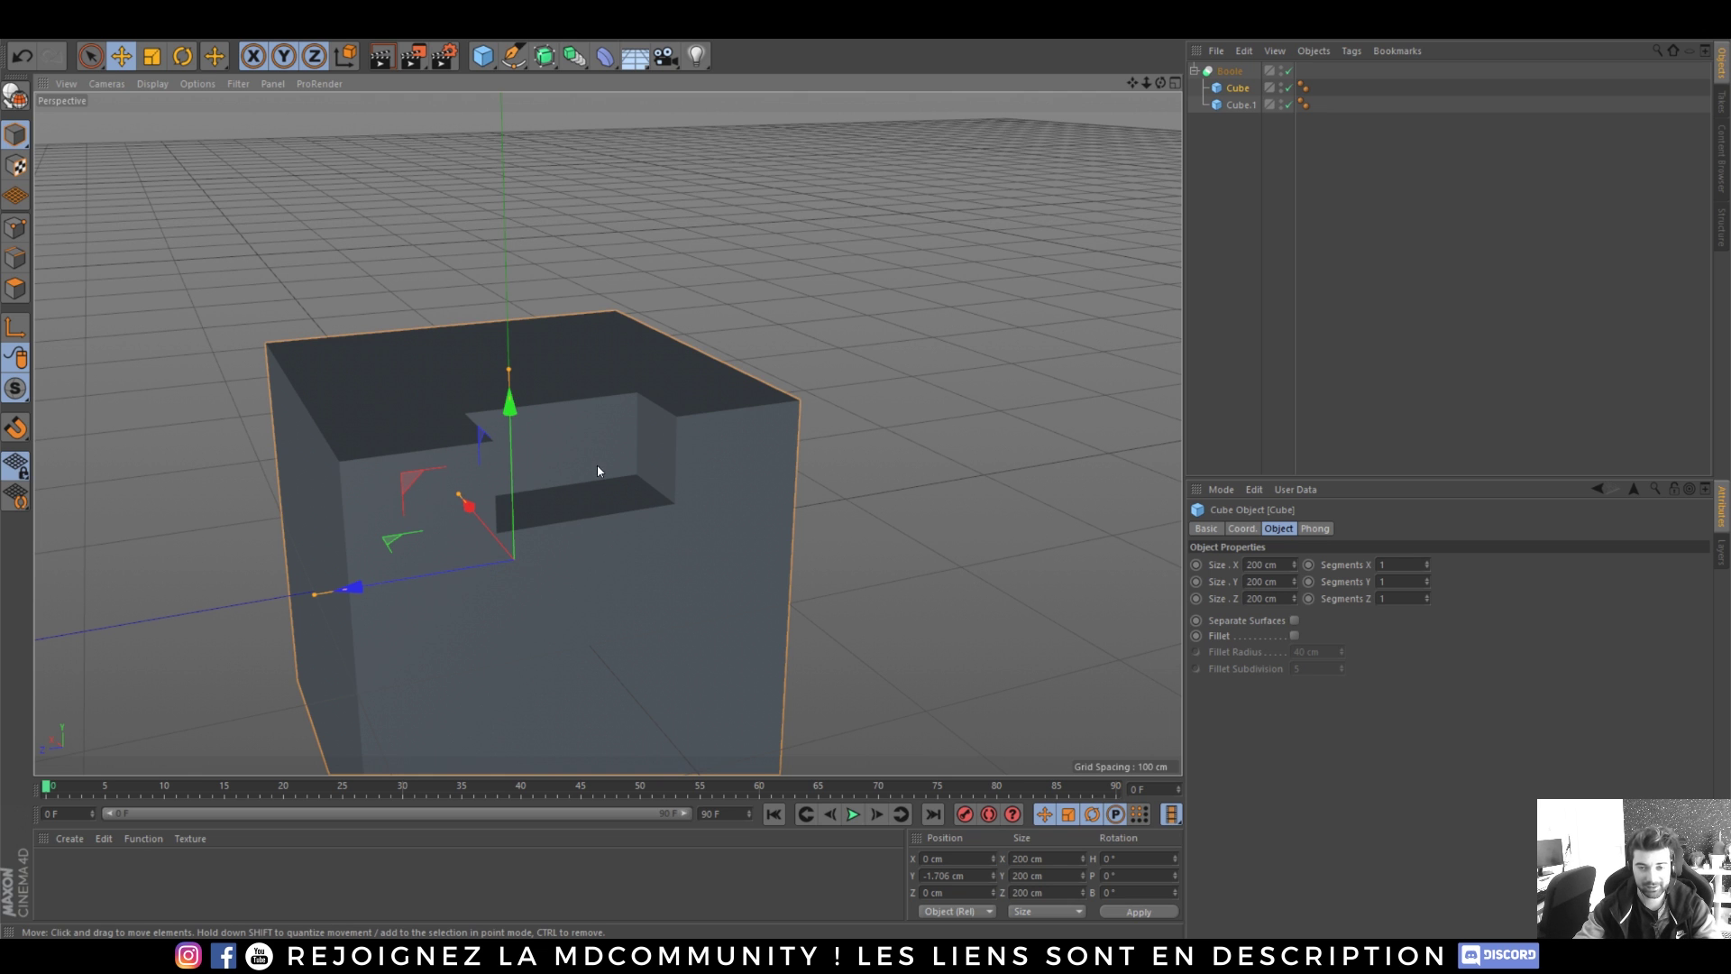
{"action": "scroll", "coordinate": [597, 478], "scroll_direction": "up", "scroll_amount": 2}
{"action": "left_click_drag", "start_coordinate": [591, 522], "coordinate": [719, 468], "text": "alt"}
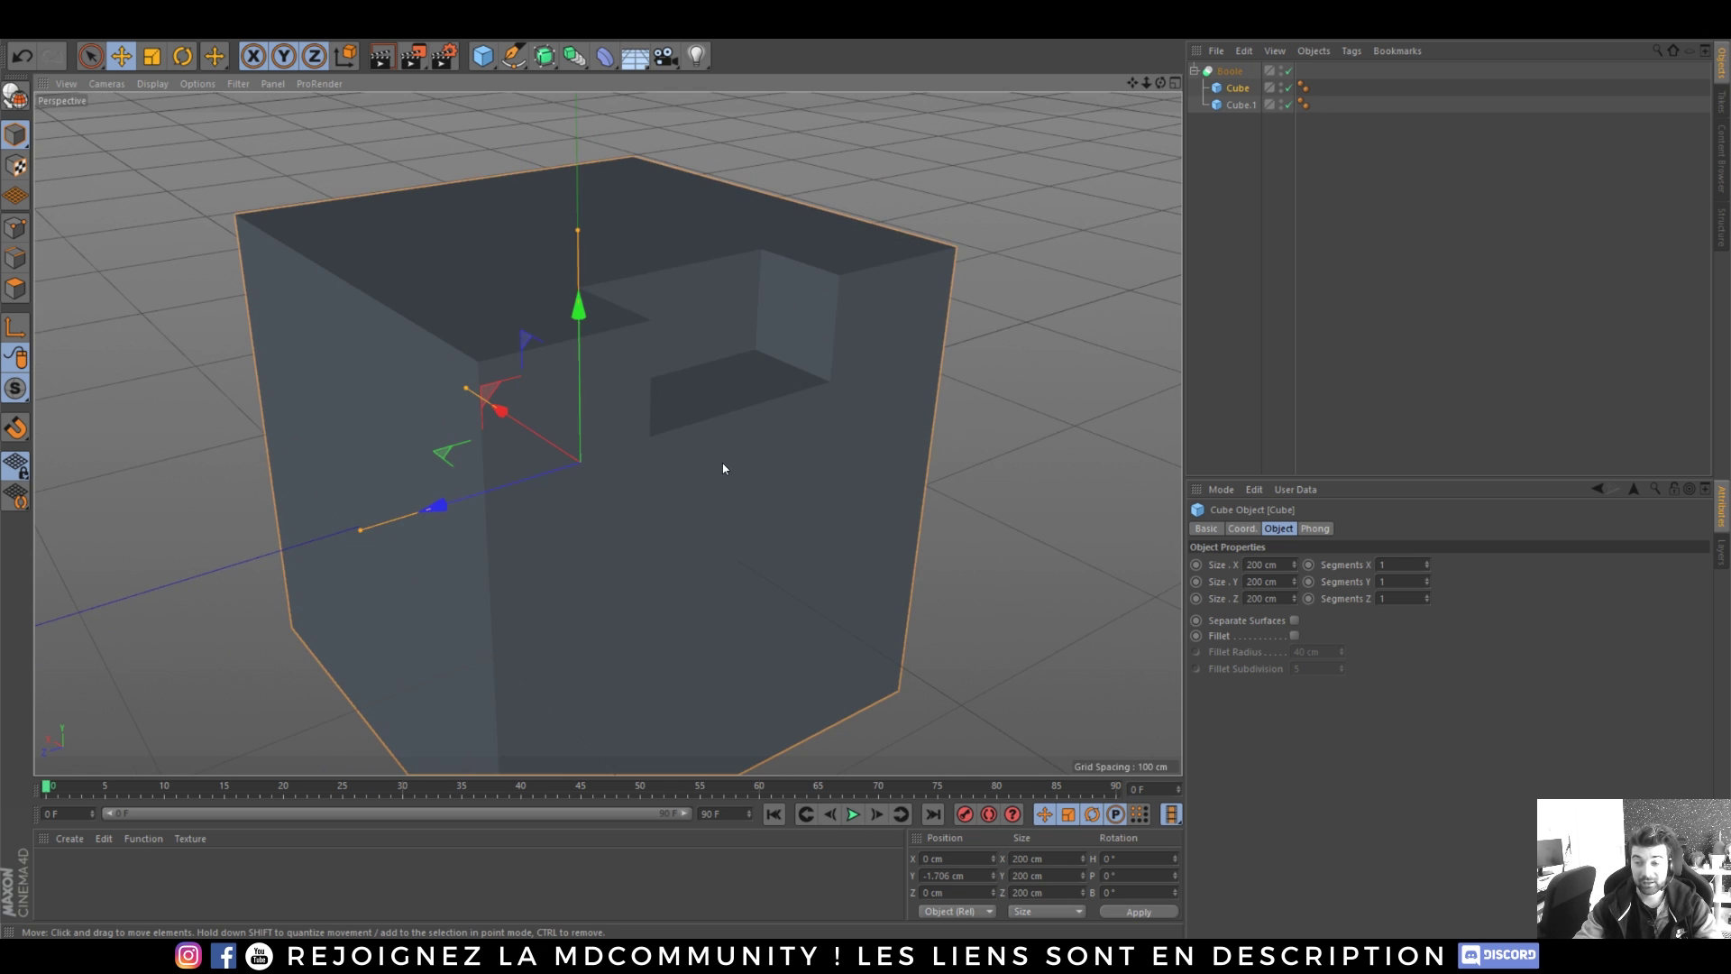
- Take both cubes out of the Boole and delete the Boole object
{"action": "right_click_drag", "start_coordinate": [652, 382], "coordinate": [625, 479], "text": "alt"}
{"action": "left_click_drag", "start_coordinate": [638, 473], "coordinate": [655, 469], "text": "alt"}
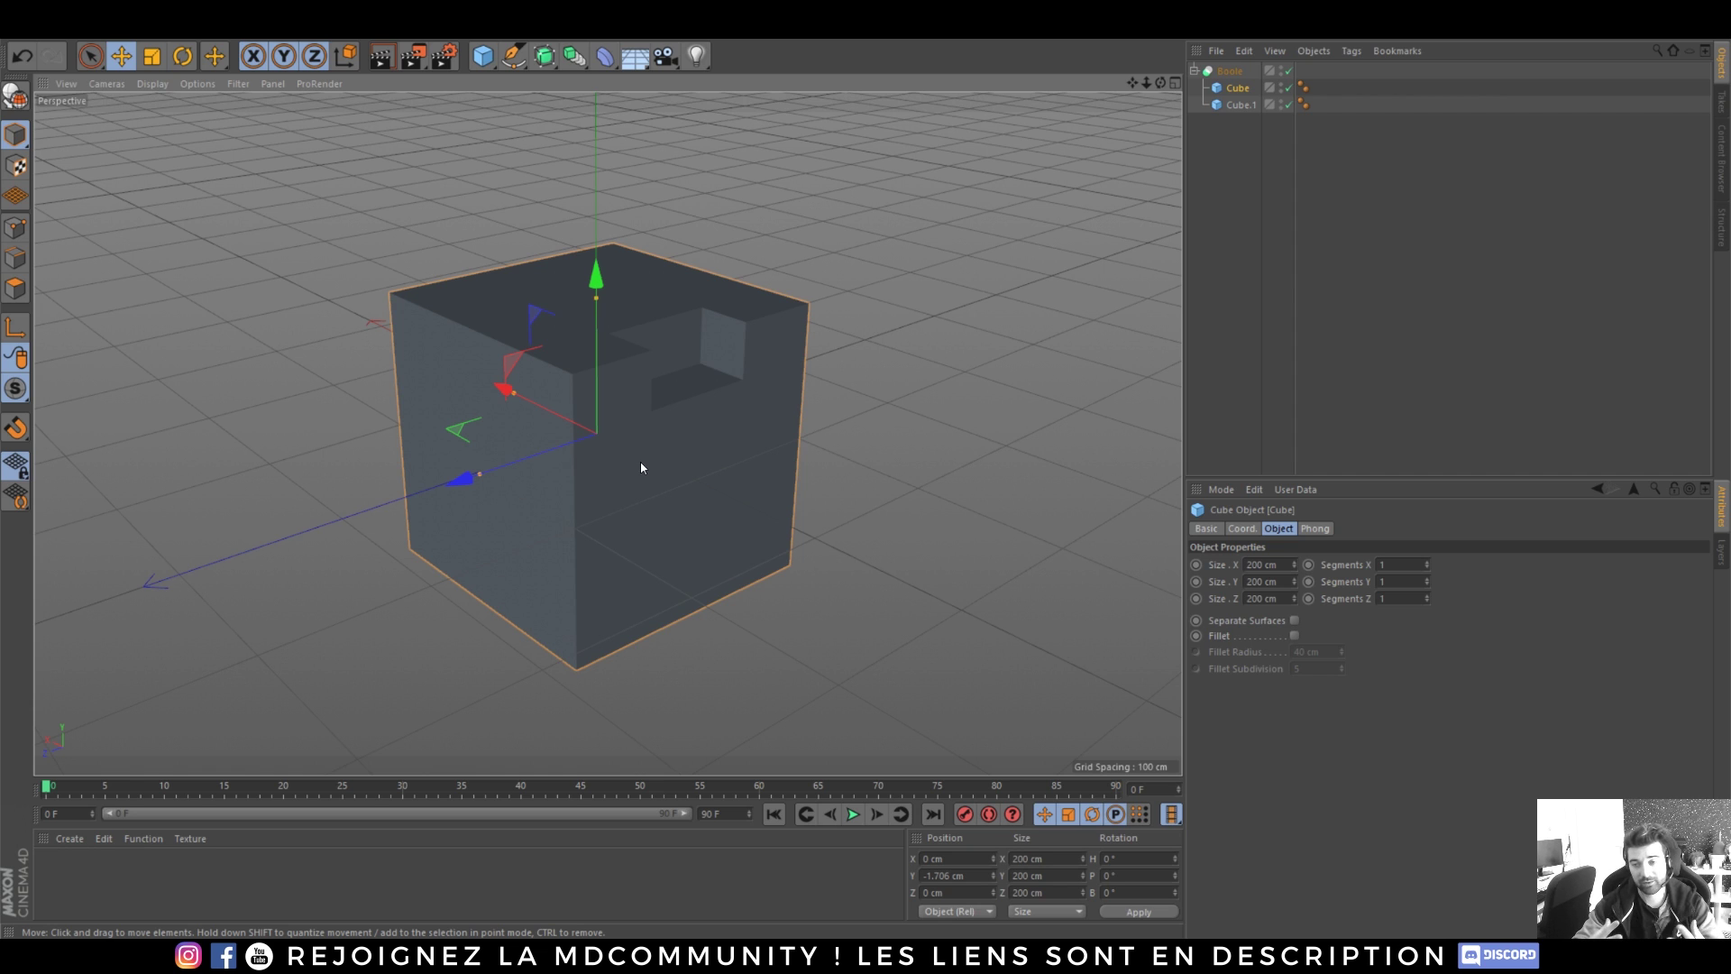
{"action": "left_click_drag", "start_coordinate": [1229, 102], "coordinate": [1231, 83]}
{"action": "left_click", "coordinate": [1230, 70]}
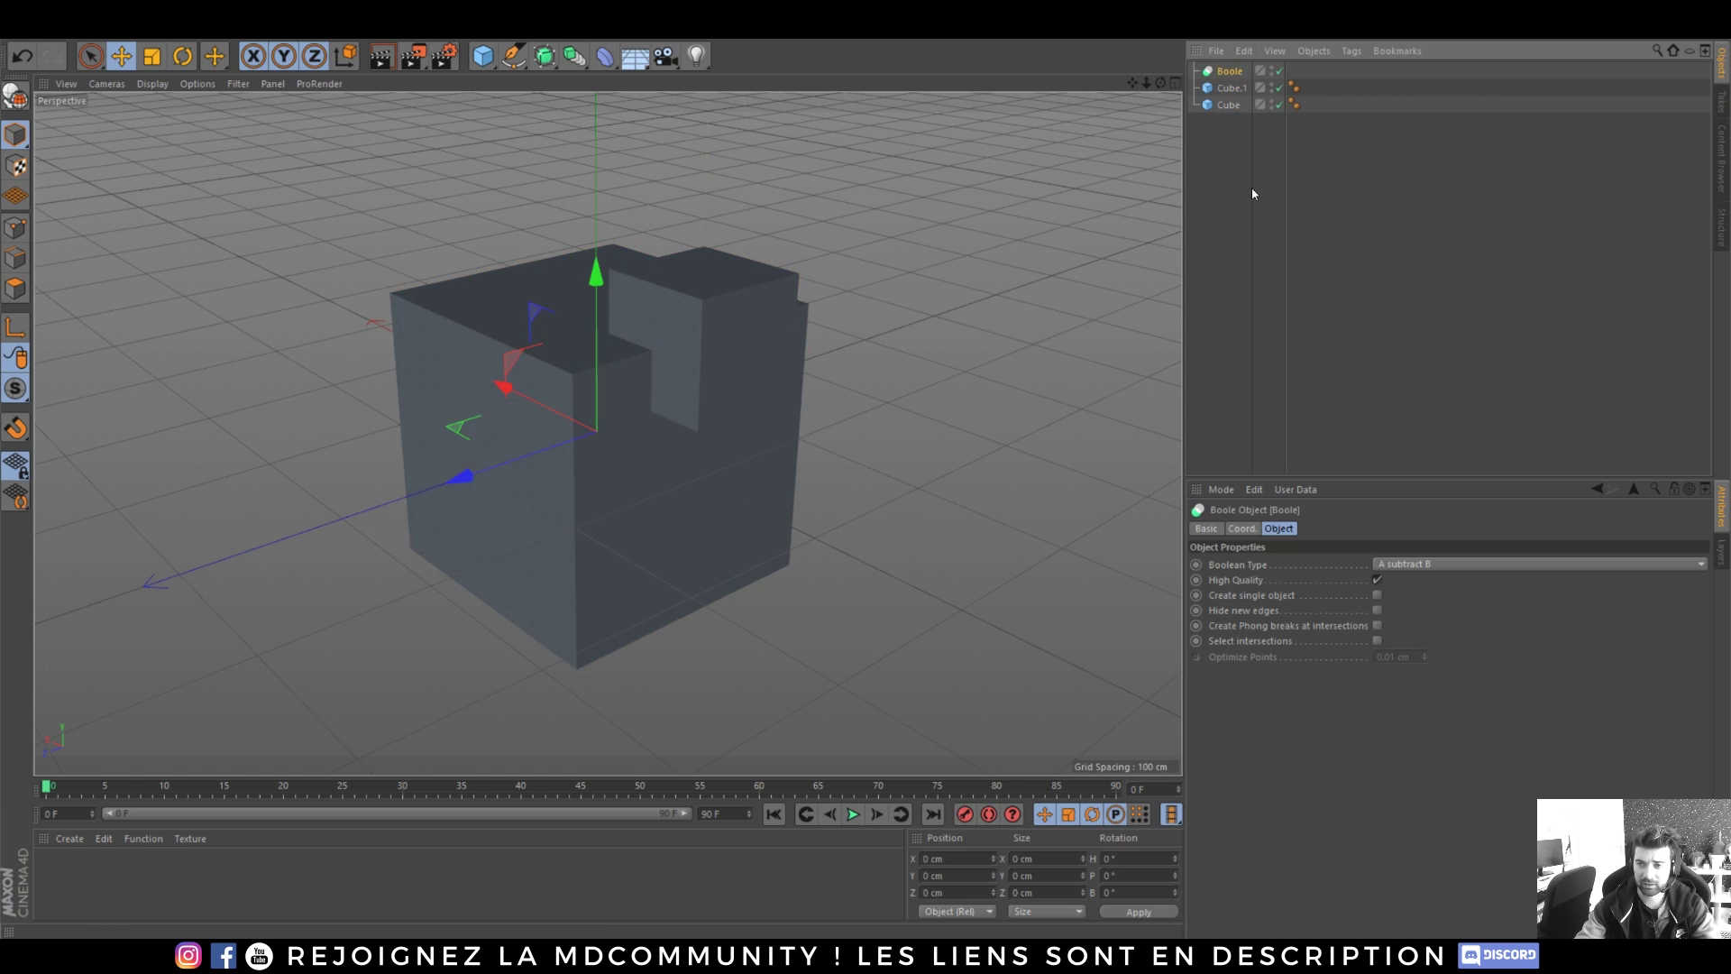
{"action": "key", "text": "Delete"}
- Add a MeshBoolean v1.6 object and make both cubes its children, with the large cube above the small one
{"action": "key", "text": "shift+c"}
{"action": "type", "text": "mesh"}
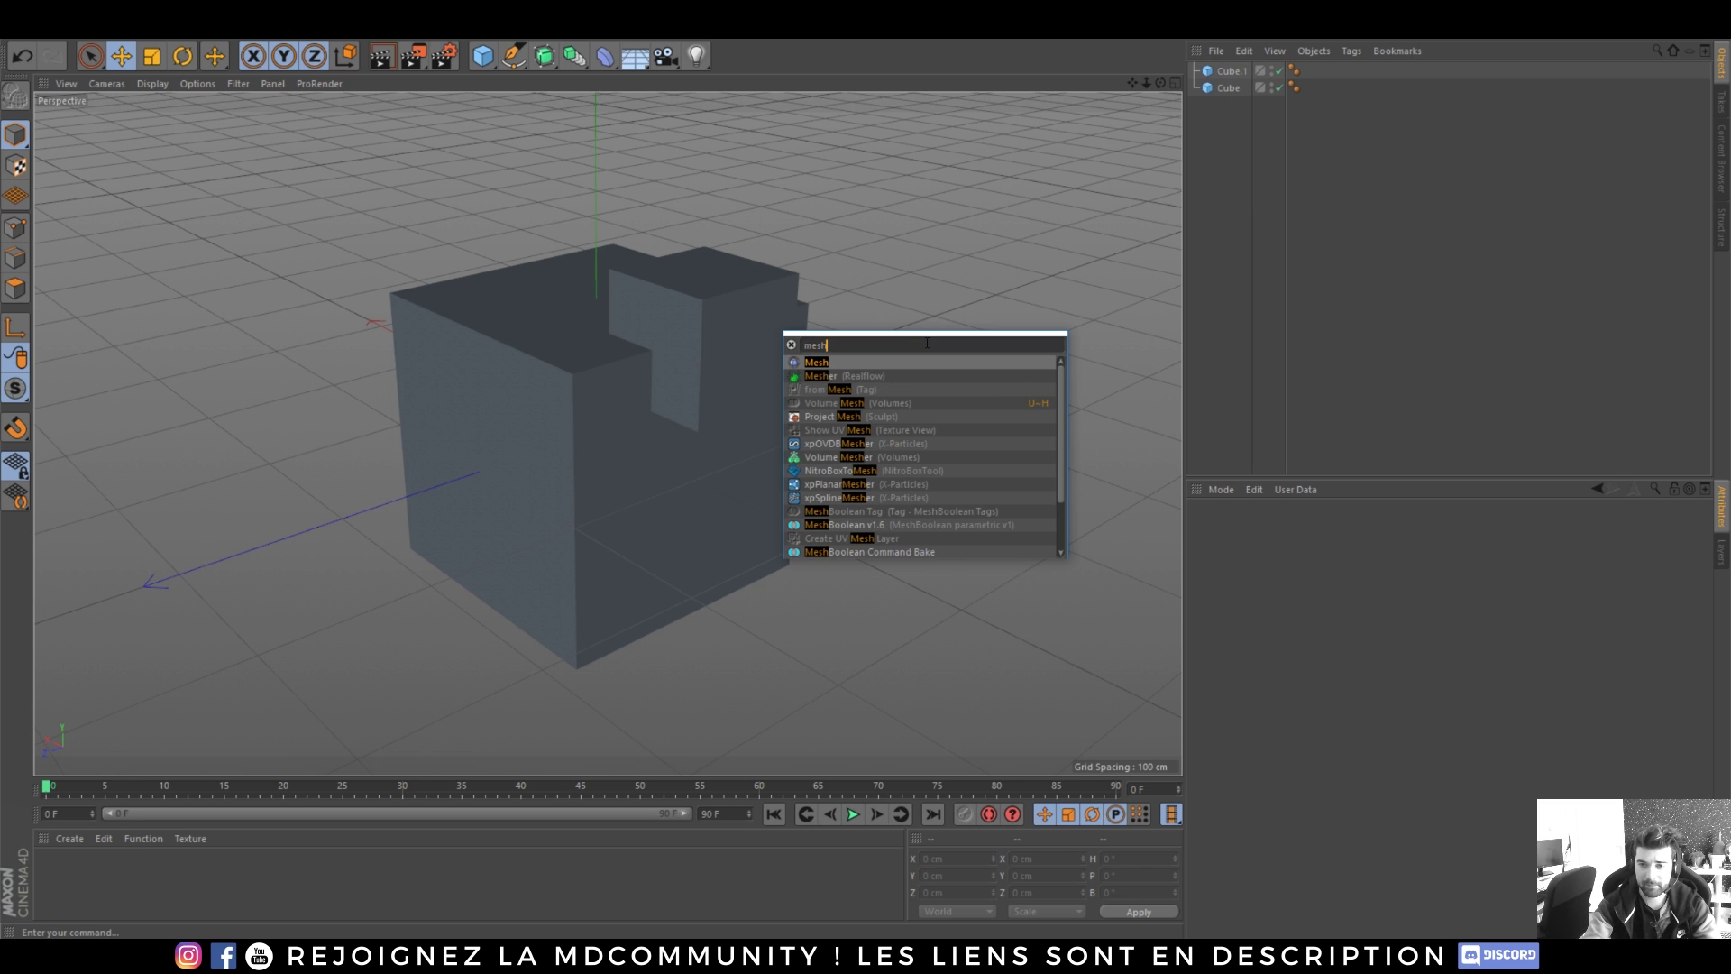
{"action": "type", "text": "bo"}
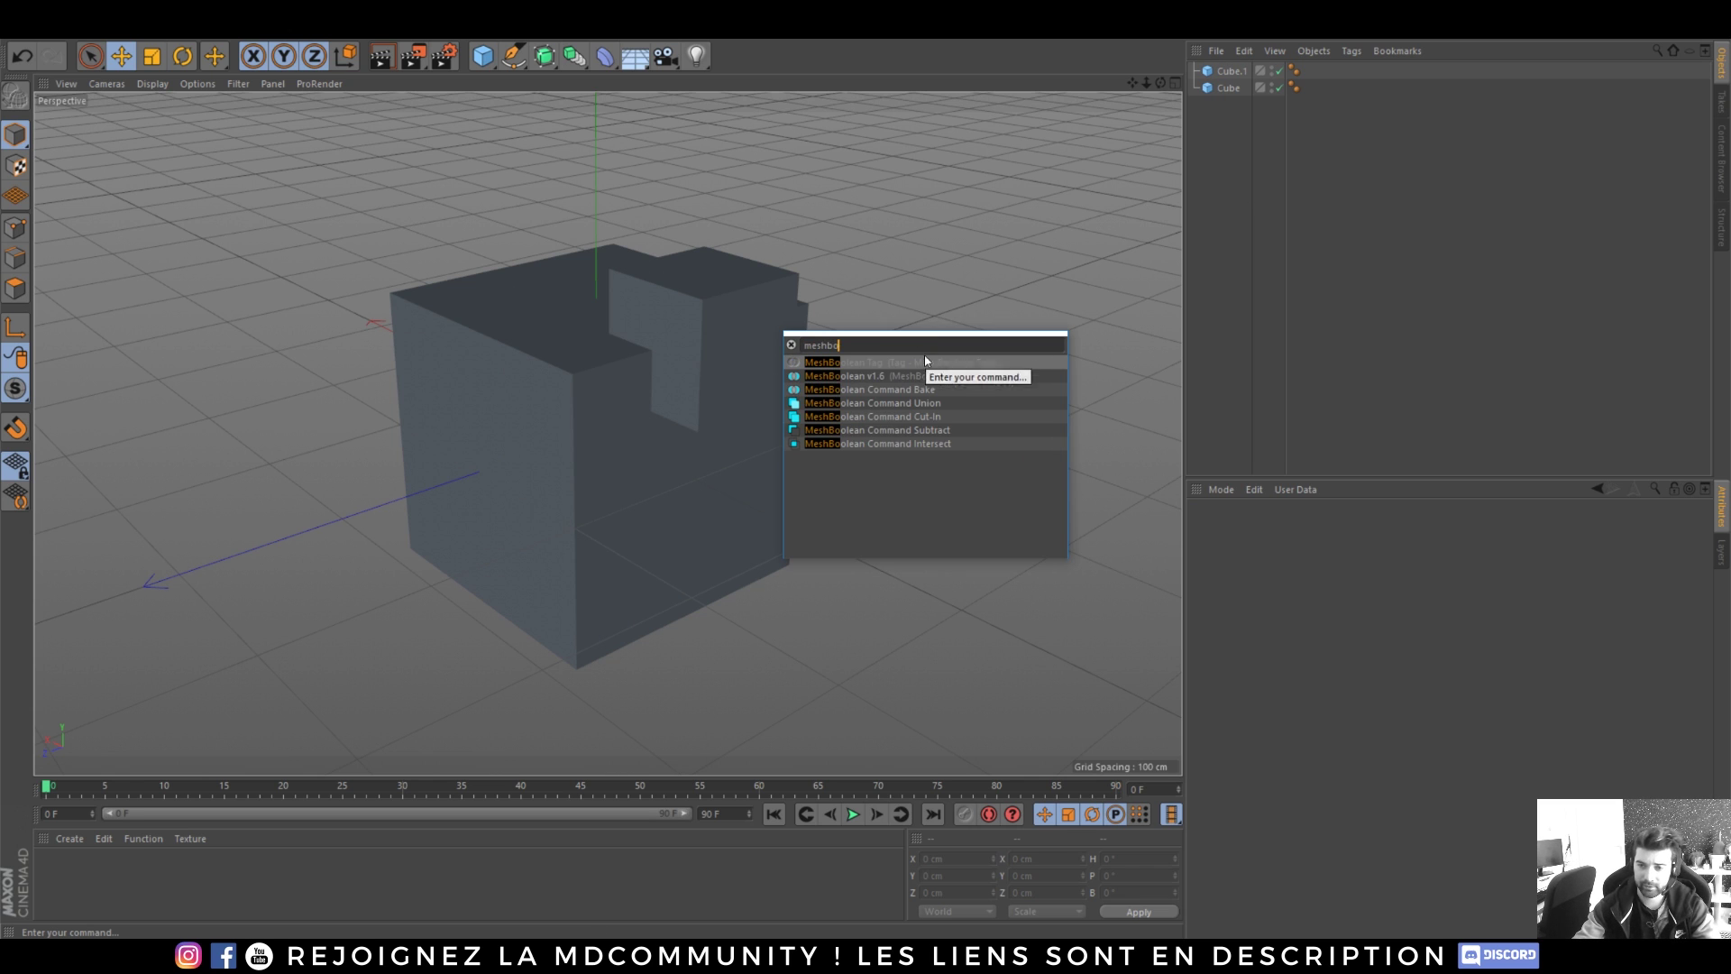
{"action": "left_click", "coordinate": [861, 375]}
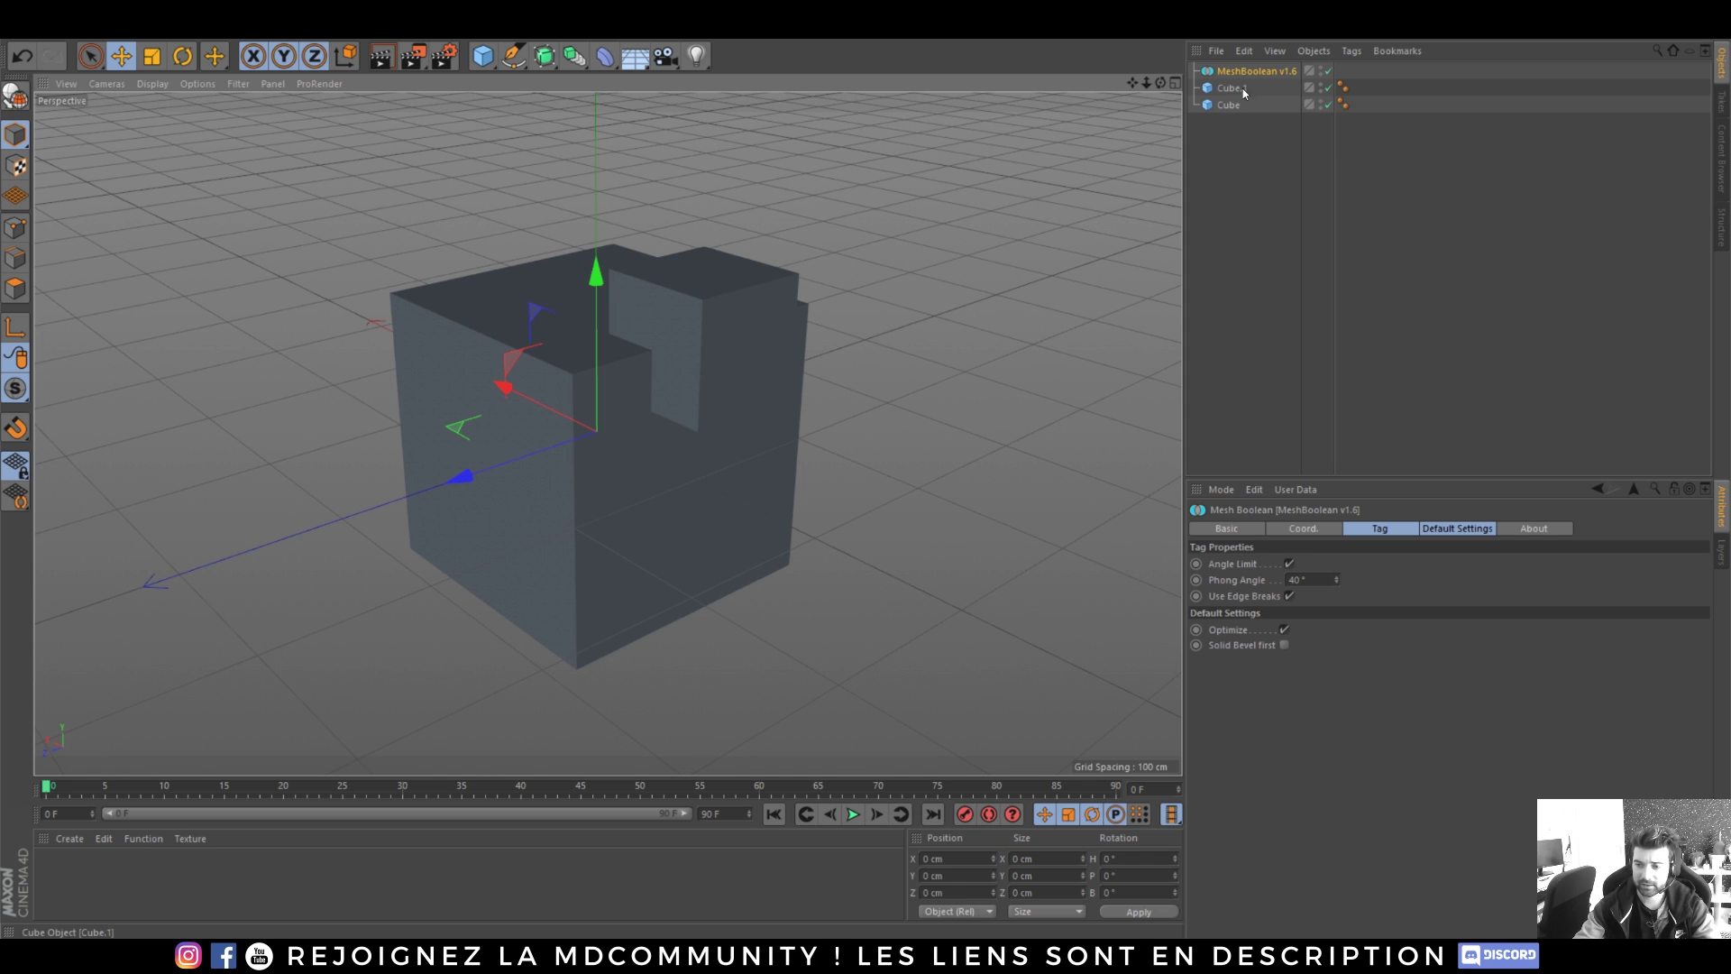
{"action": "left_click", "coordinate": [1232, 88]}
{"action": "mouse_move", "coordinate": [1233, 70]}
{"action": "left_mouse_down"}
{"action": "mouse_move", "coordinate": [1233, 97]}
{"action": "mouse_move", "coordinate": [1233, 81]}
{"action": "left_mouse_up"}
{"action": "left_click", "coordinate": [1245, 73]}
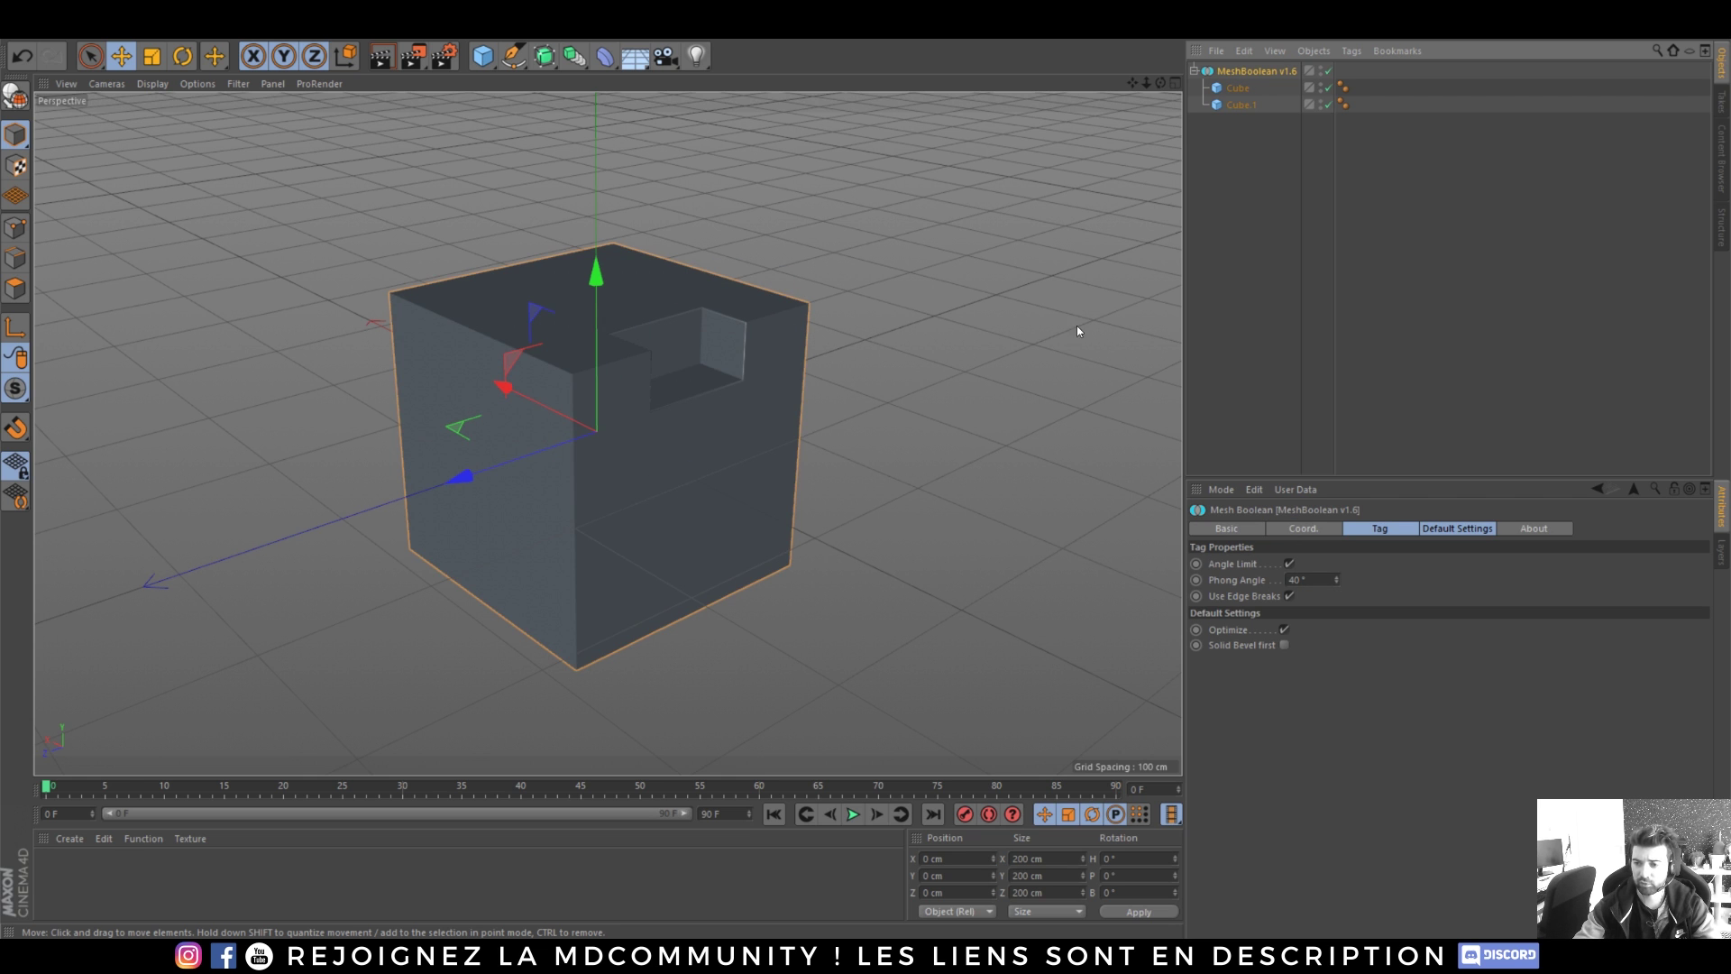
- Add a MeshBoolean tag to the small cube
{"action": "right_click_drag", "start_coordinate": [692, 350], "coordinate": [765, 278], "text": "alt"}
{"action": "left_click_drag", "start_coordinate": [794, 339], "coordinate": [827, 366], "text": "alt"}
{"action": "right_click_drag", "start_coordinate": [796, 338], "coordinate": [819, 284], "text": "alt"}
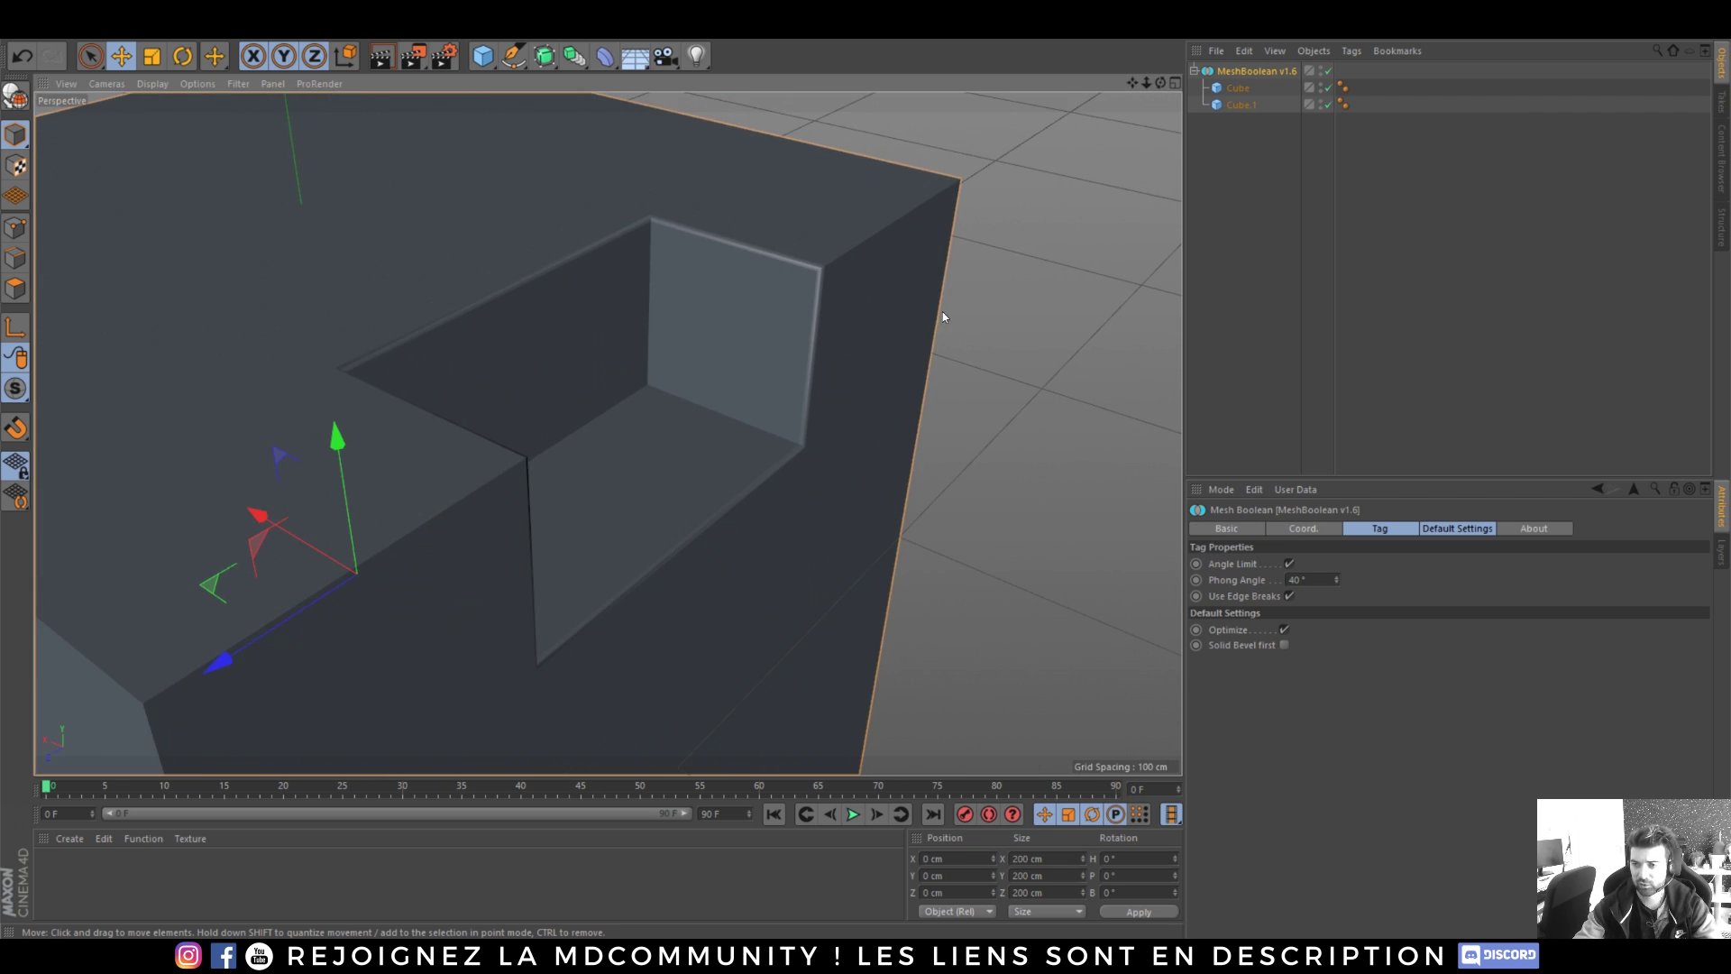
{"action": "left_click", "coordinate": [1242, 102]}
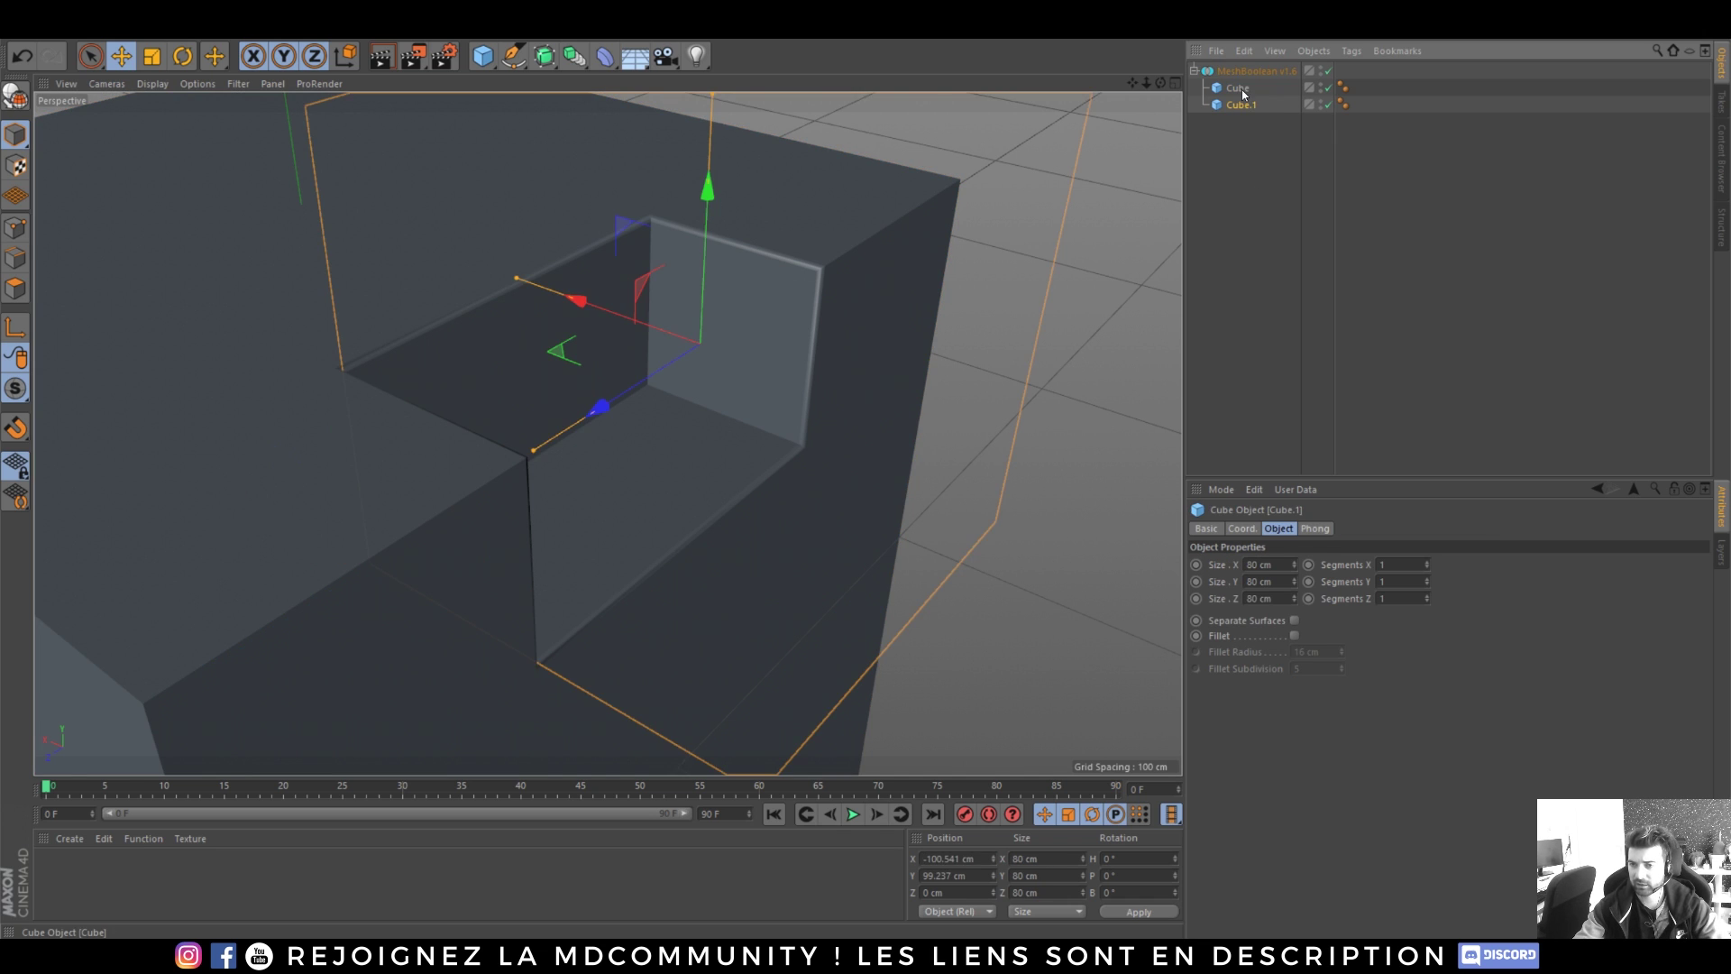
{"action": "right_click", "coordinate": [1249, 110]}
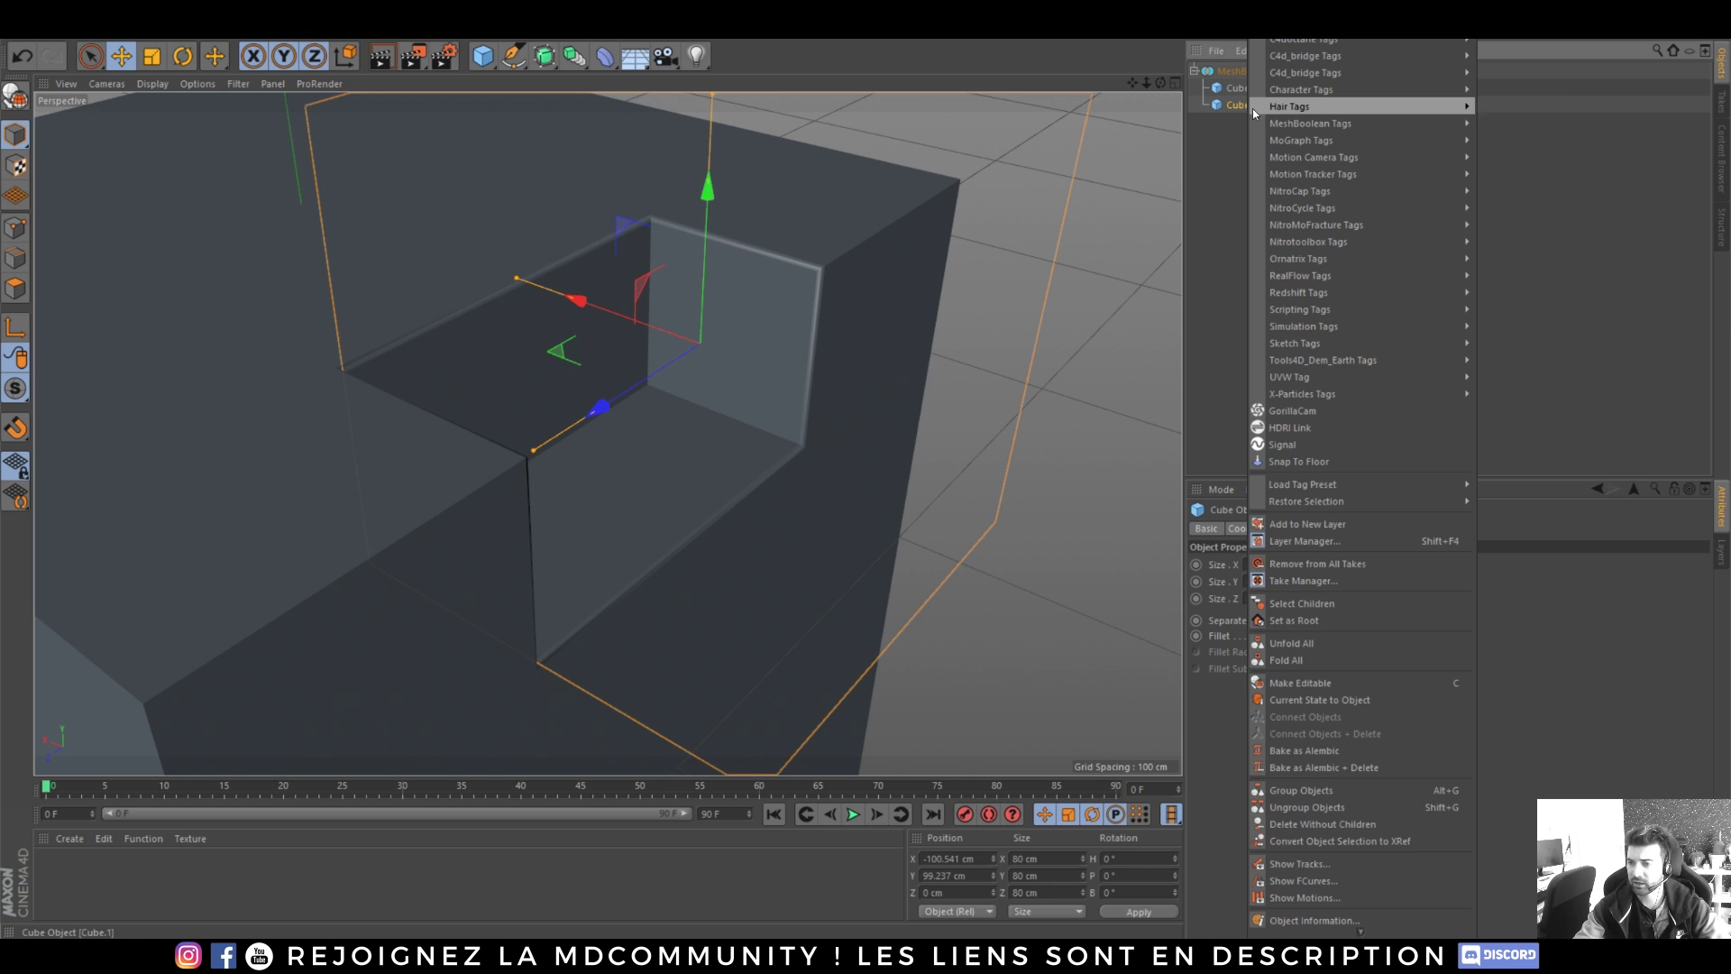
{"action": "mouse_move", "coordinate": [1358, 231]}
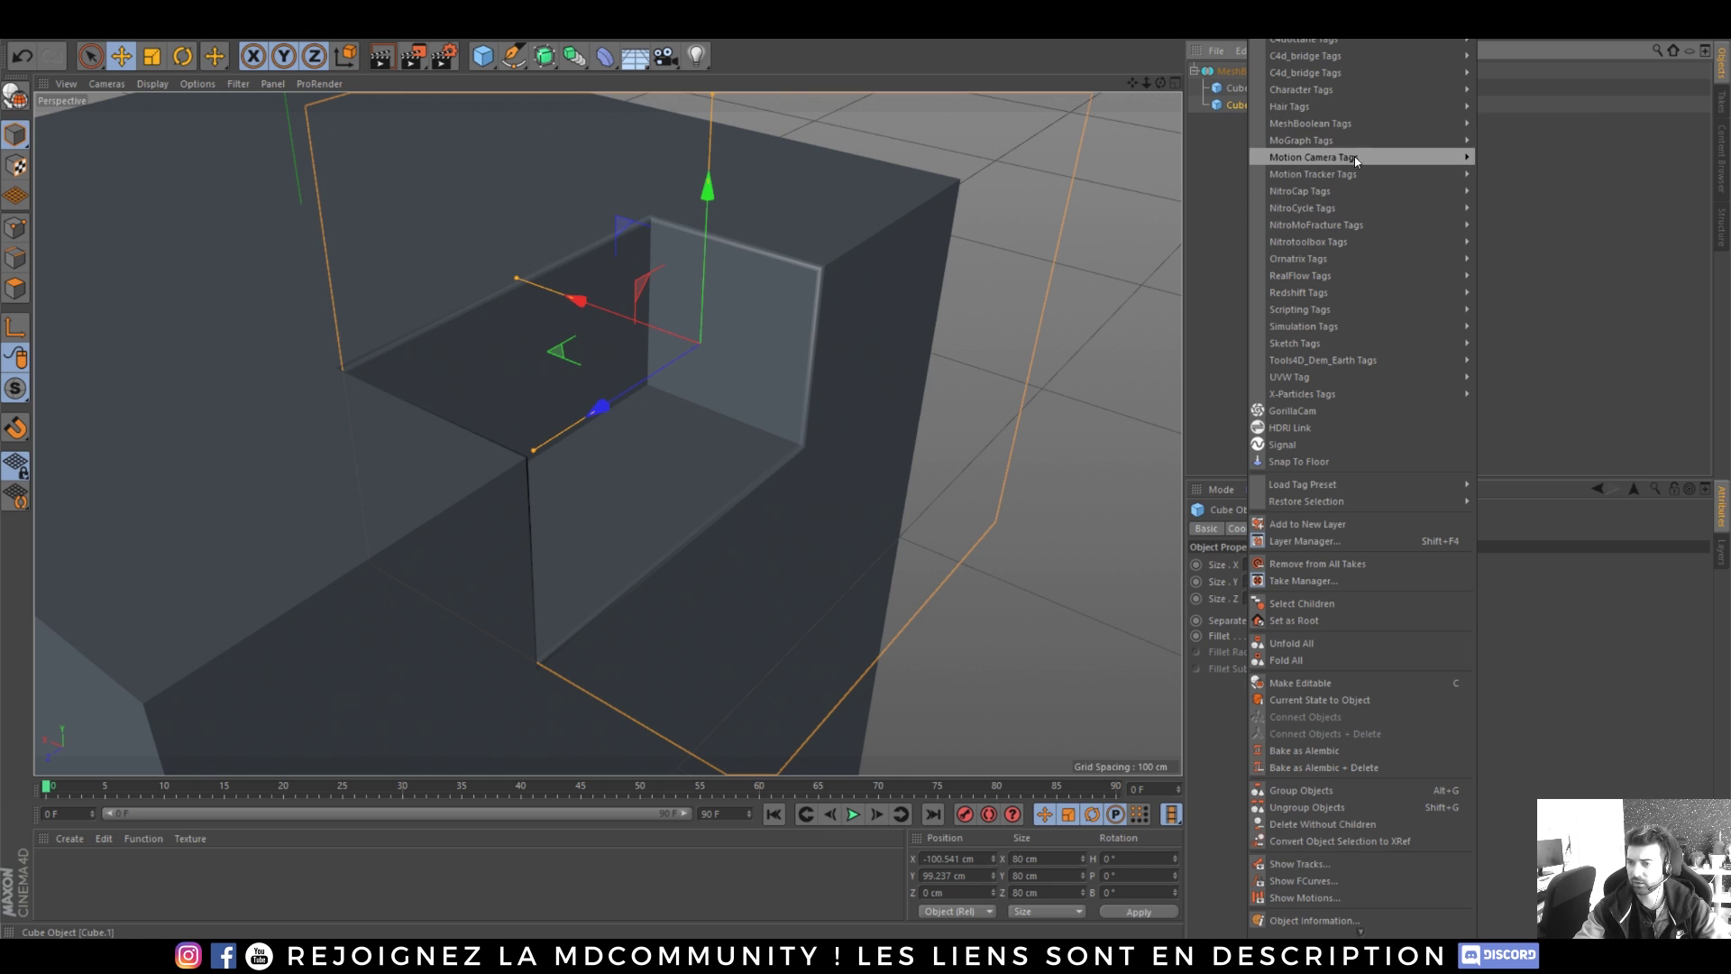
{"action": "mouse_move", "coordinate": [1387, 122]}
{"action": "left_click", "coordinate": [1501, 122]}
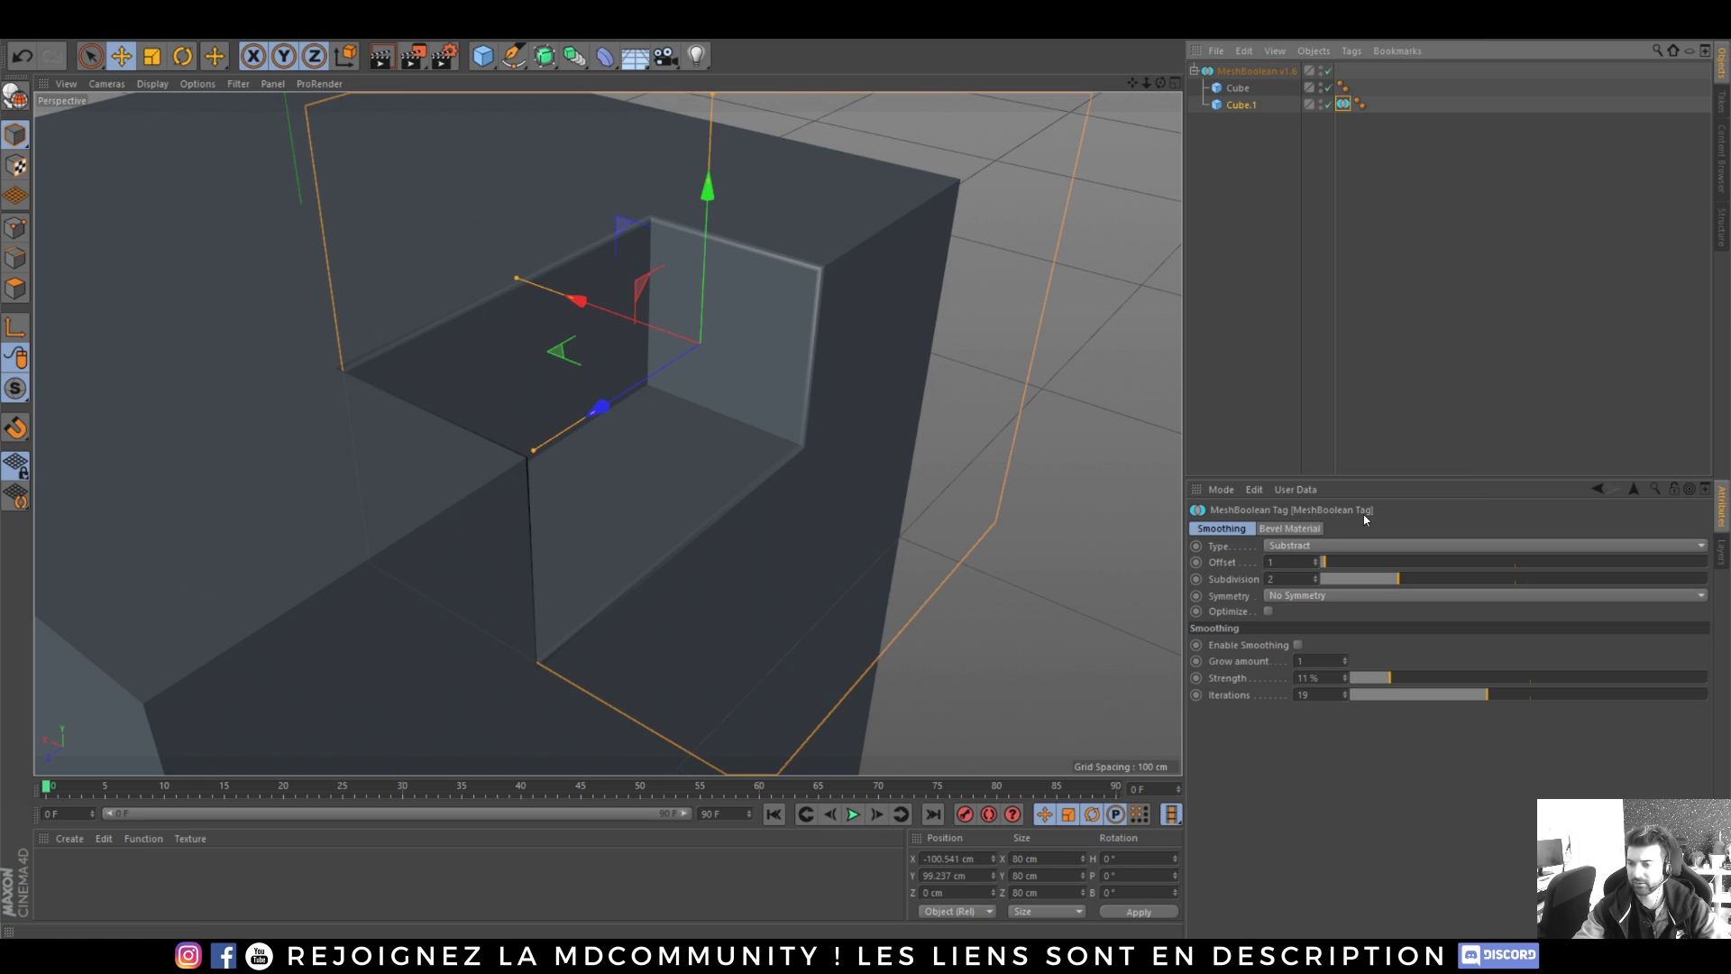
- Set the small cube's MeshBoolean tag type to Union and examine the bevelled junction between the cubes
{"action": "left_click", "coordinate": [1305, 546]}
{"action": "left_click", "coordinate": [1297, 572]}
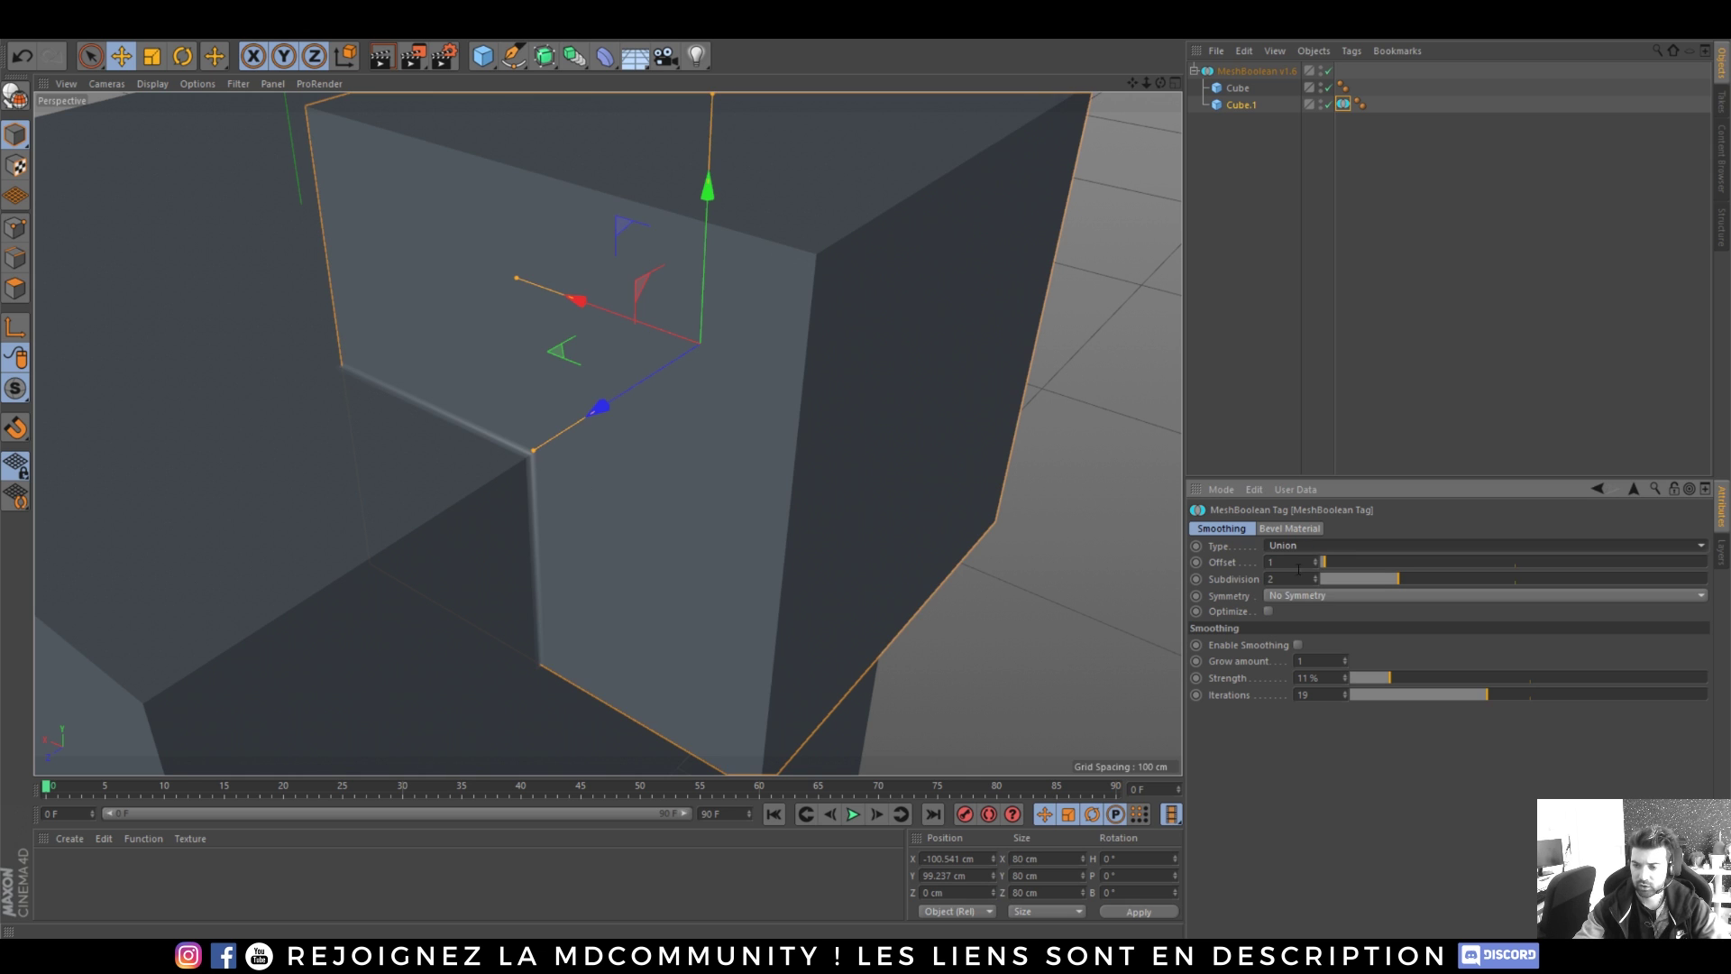
{"action": "scroll", "coordinate": [443, 447], "scroll_direction": "up", "scroll_amount": 2}
{"action": "left_click_drag", "start_coordinate": [438, 432], "coordinate": [500, 395], "text": "alt"}
- Set the small cube's MeshBoolean tag to type Cut-in with subdivision 3
{"action": "left_click", "coordinate": [1322, 545]}
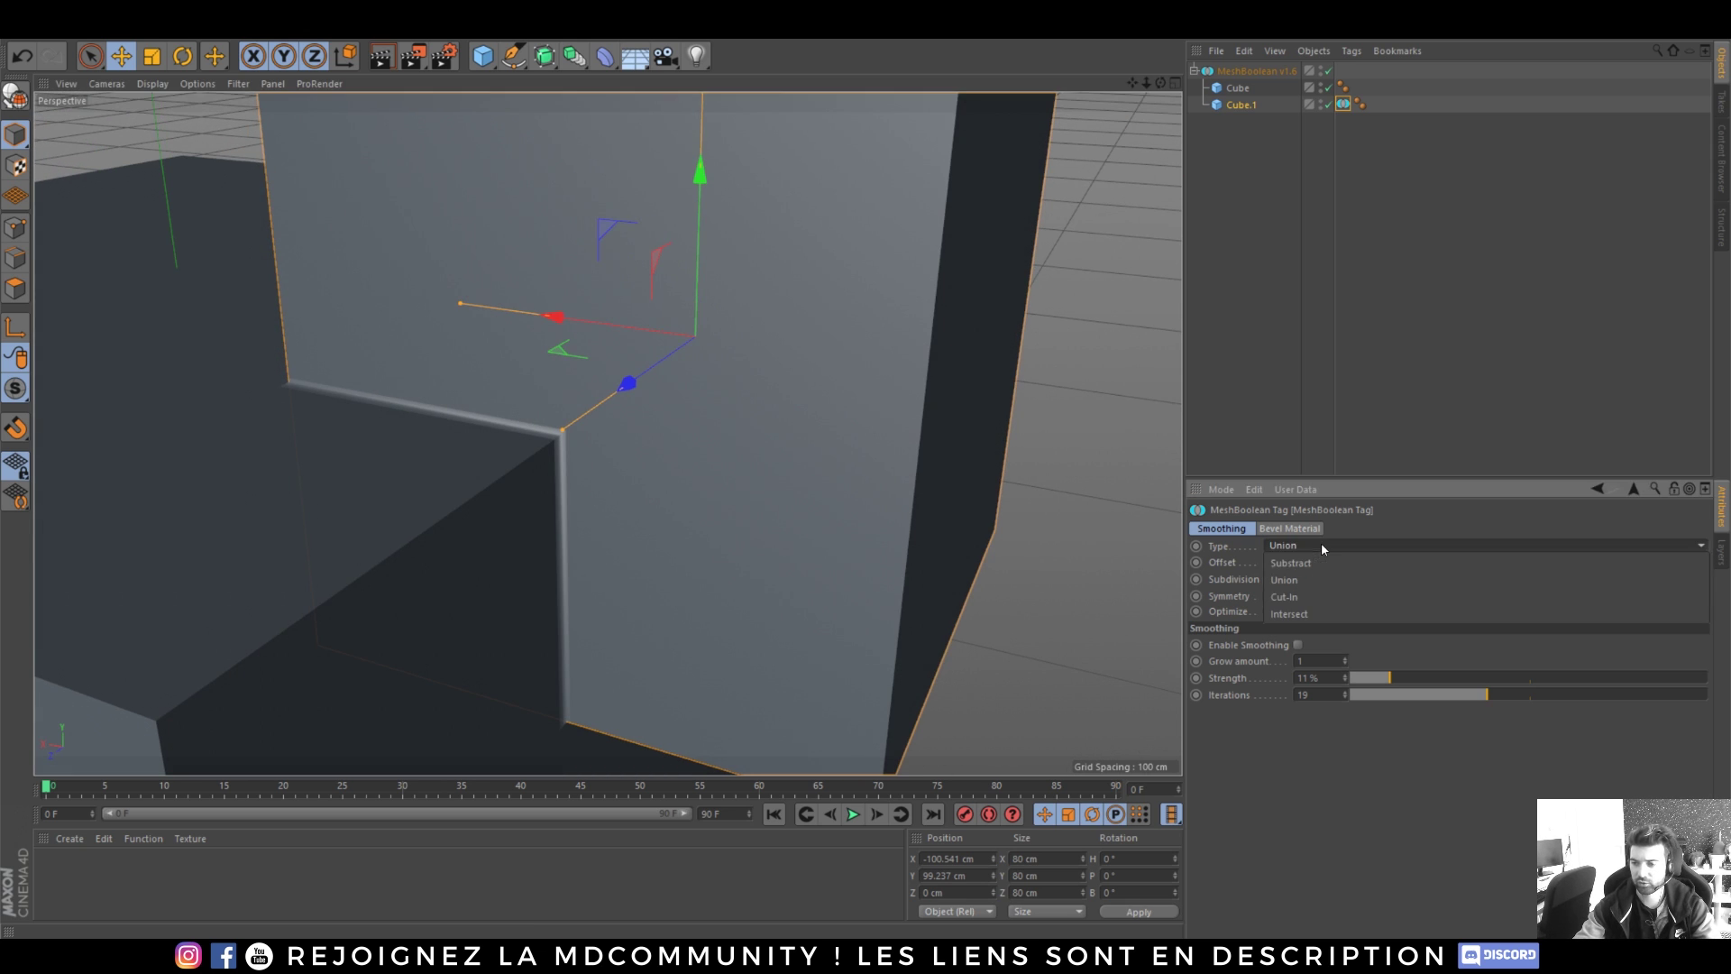
{"action": "left_click", "coordinate": [1295, 594]}
{"action": "left_click_drag", "start_coordinate": [743, 527], "coordinate": [635, 556], "text": "alt"}
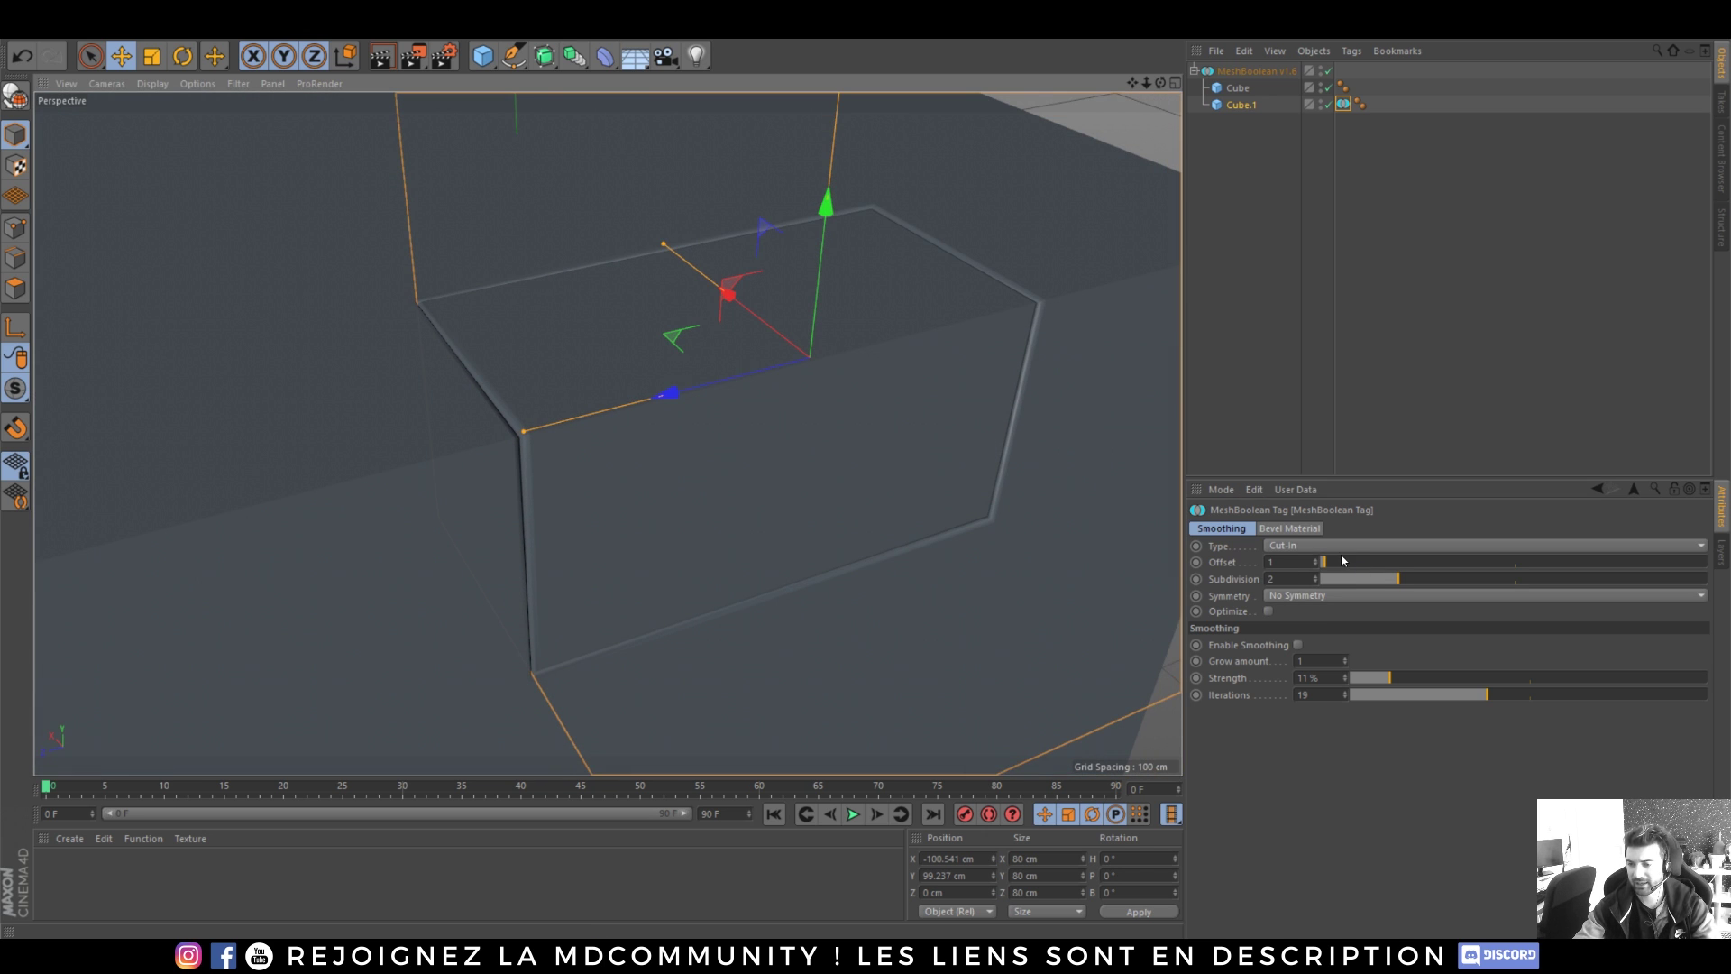
{"action": "left_click_drag", "start_coordinate": [1394, 577], "coordinate": [1425, 580]}
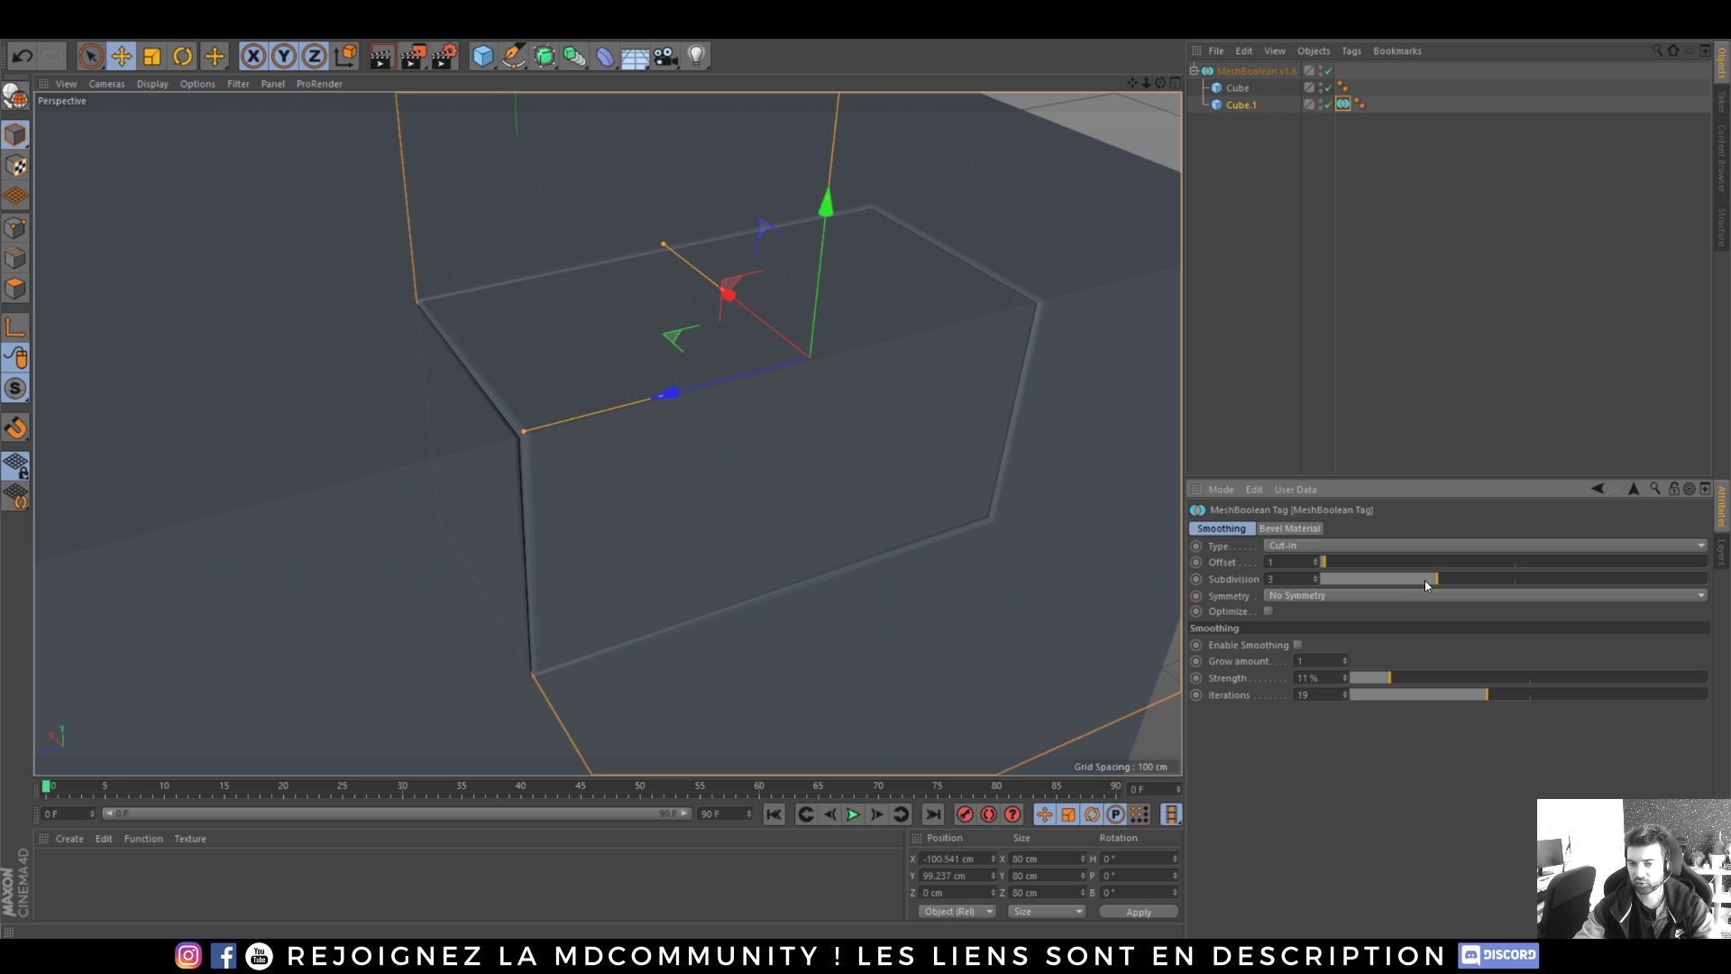
{"action": "left_click_drag", "start_coordinate": [529, 430], "coordinate": [569, 434], "text": "alt"}
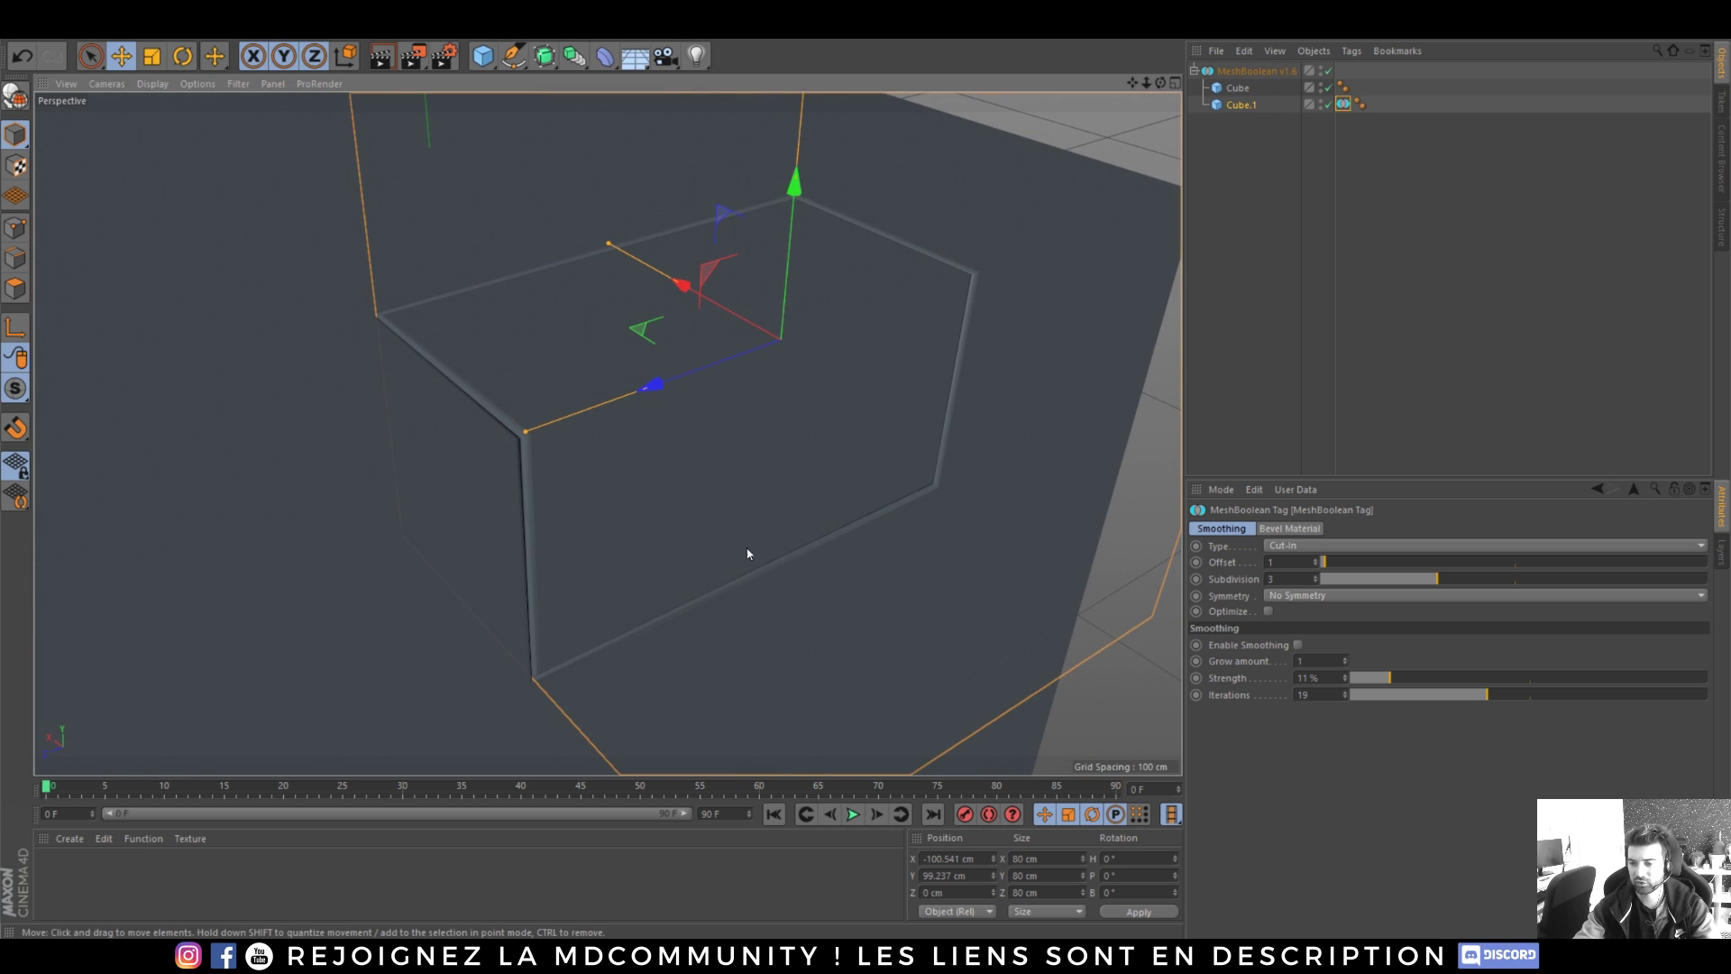
{"action": "right_click_drag", "start_coordinate": [545, 379], "coordinate": [565, 470], "text": "alt"}
{"action": "left_click_drag", "start_coordinate": [564, 469], "coordinate": [484, 491], "text": "alt"}
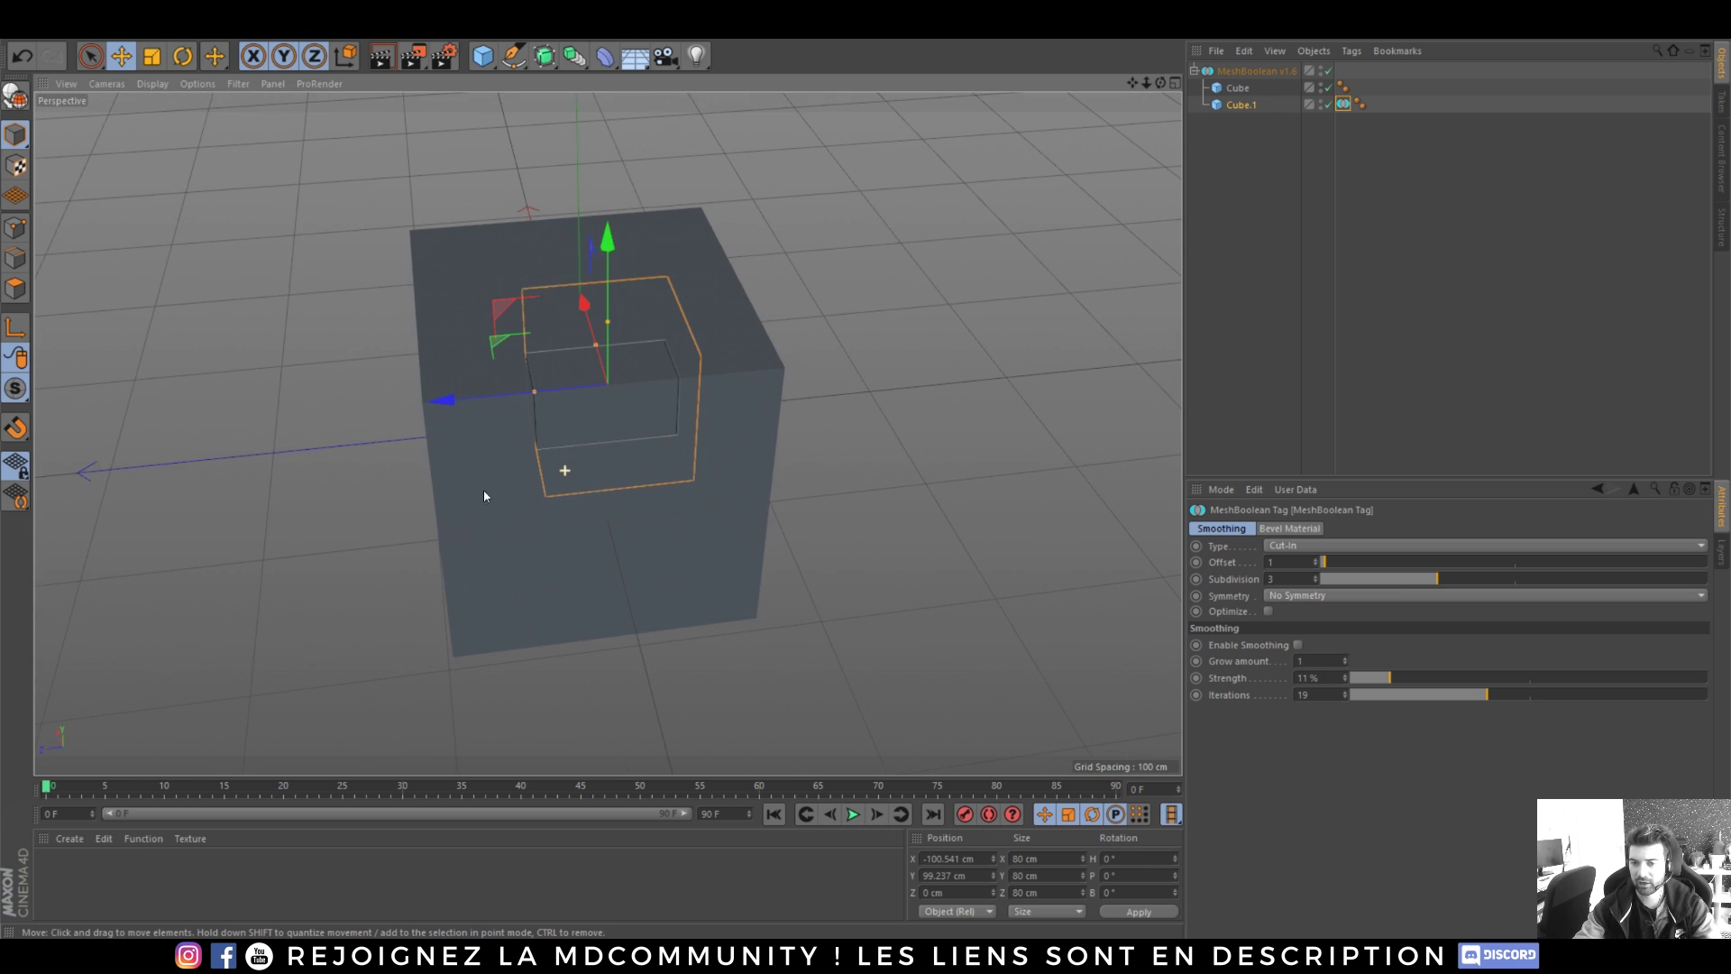
{"action": "left_click", "coordinate": [1272, 227]}
{"action": "left_click_drag", "start_coordinate": [653, 452], "coordinate": [774, 431], "text": "alt"}
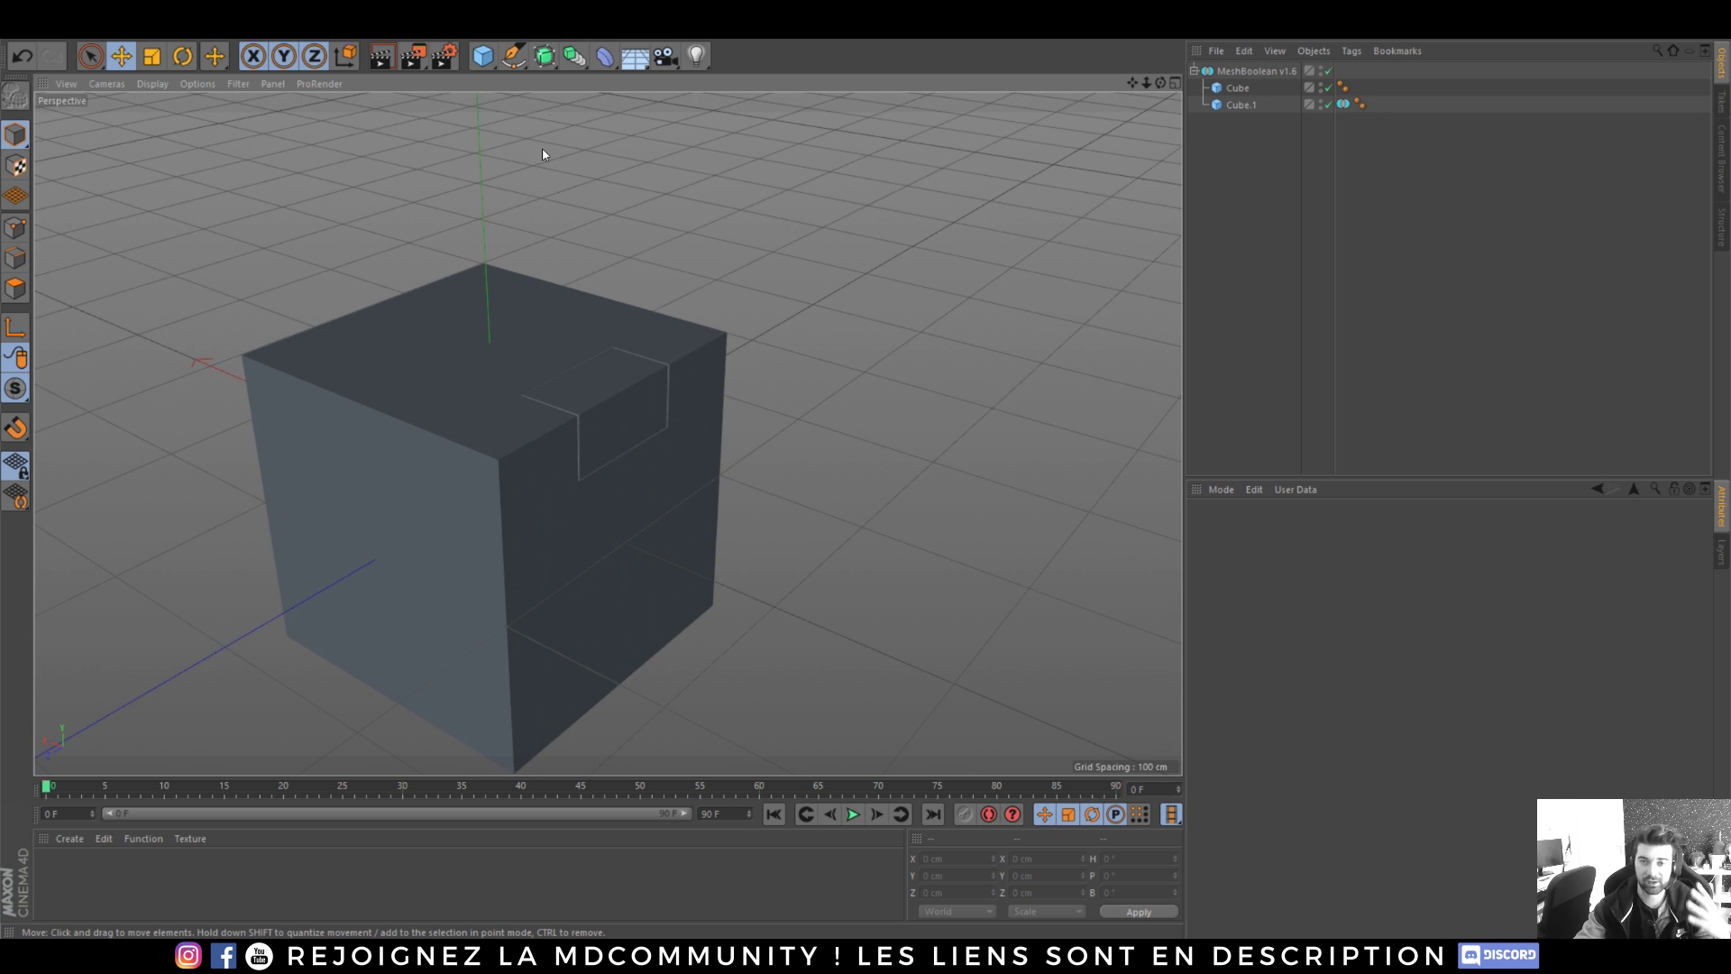
- Delete the MeshBoolean object together with both cubes
{"action": "left_click", "coordinate": [575, 56]}
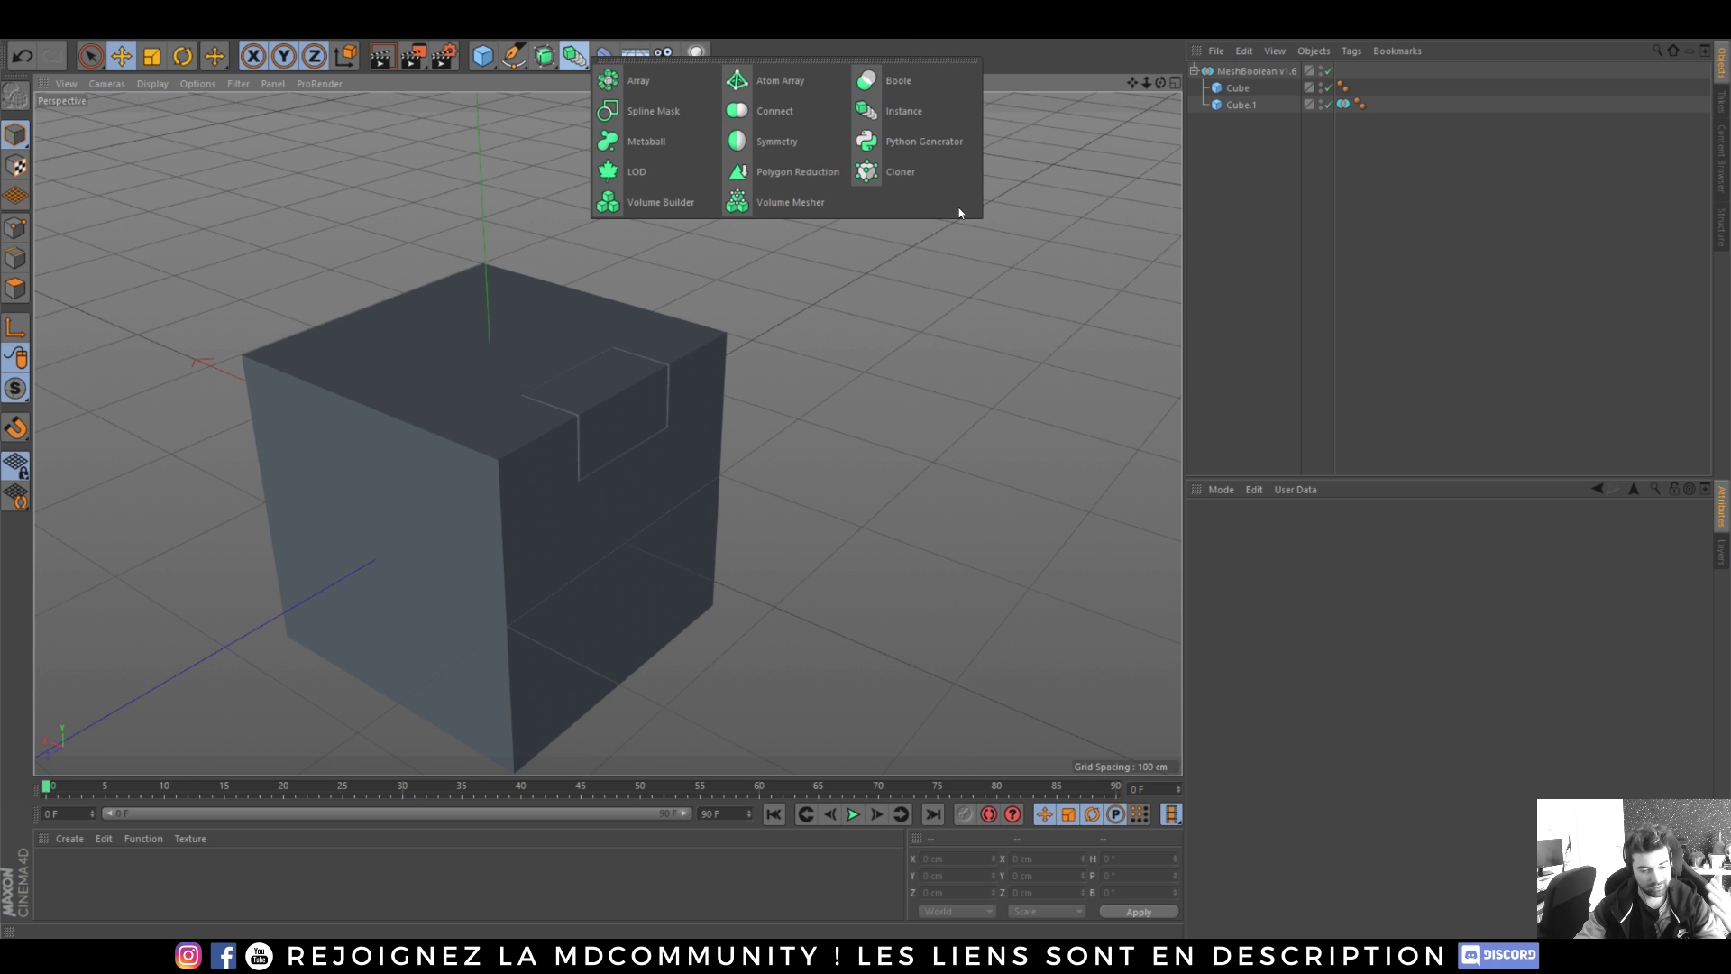
{"action": "left_click", "coordinate": [1257, 71]}
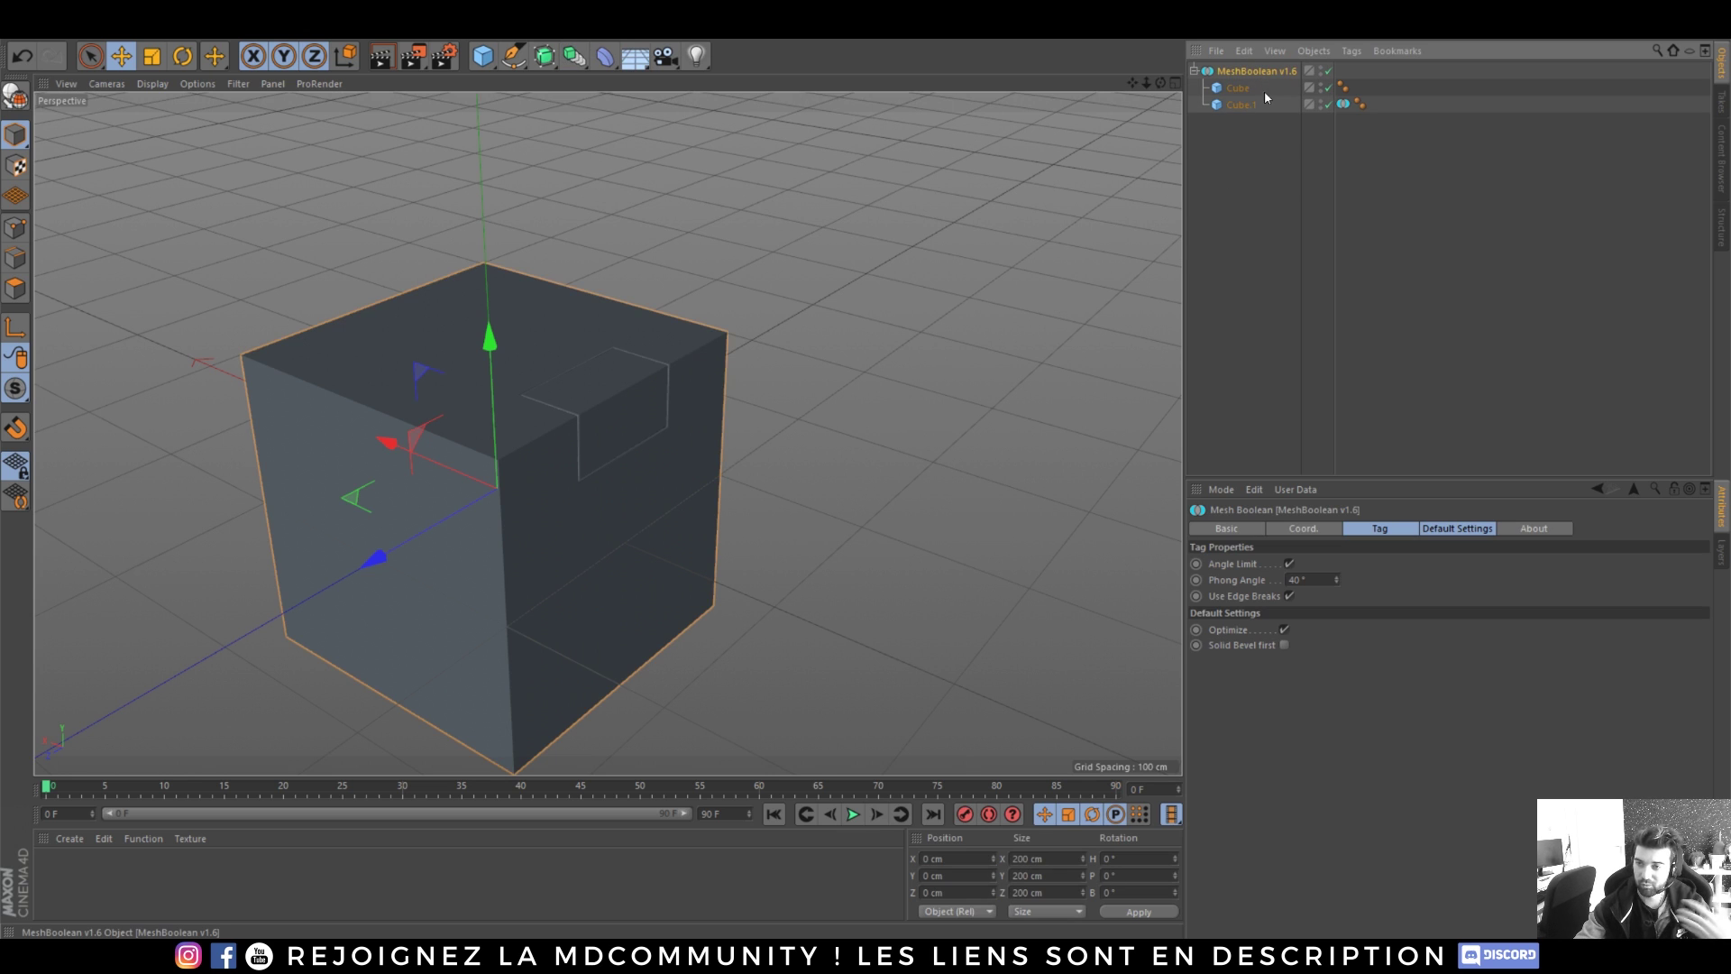
{"action": "key", "text": "Delete"}
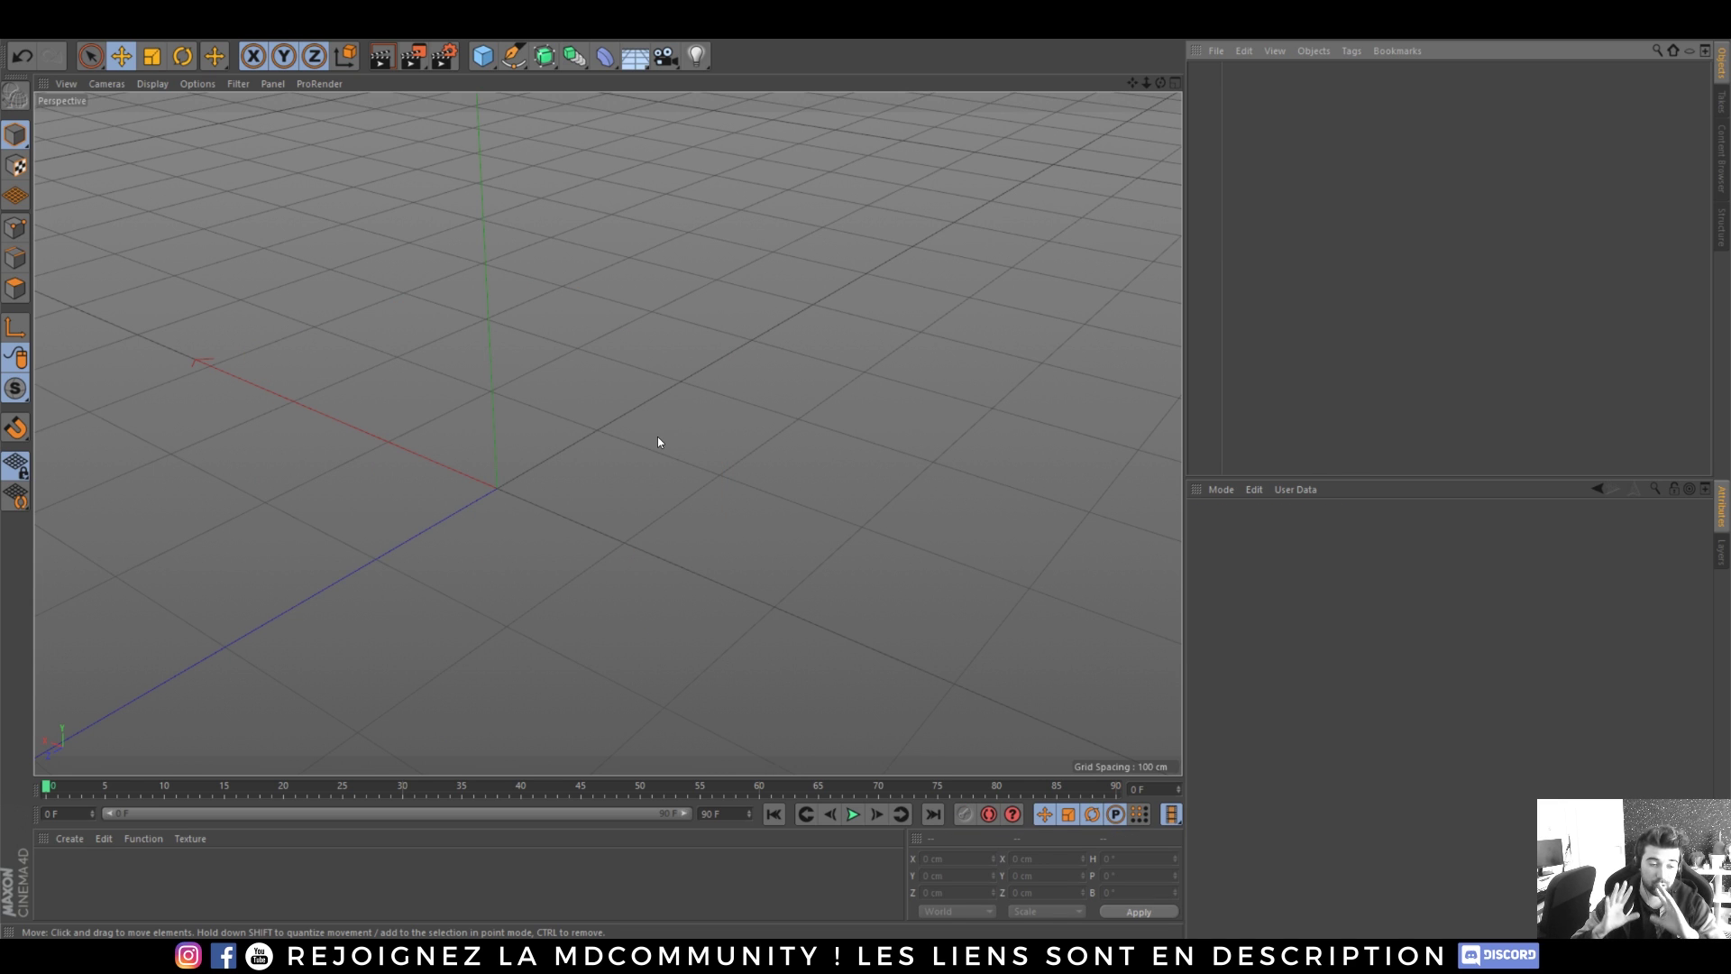
- With the NitroBoxTool, draw a box about 340 by 210 cm on the ground plane and raise it about 120 cm
{"action": "key", "text": "shift+c"}
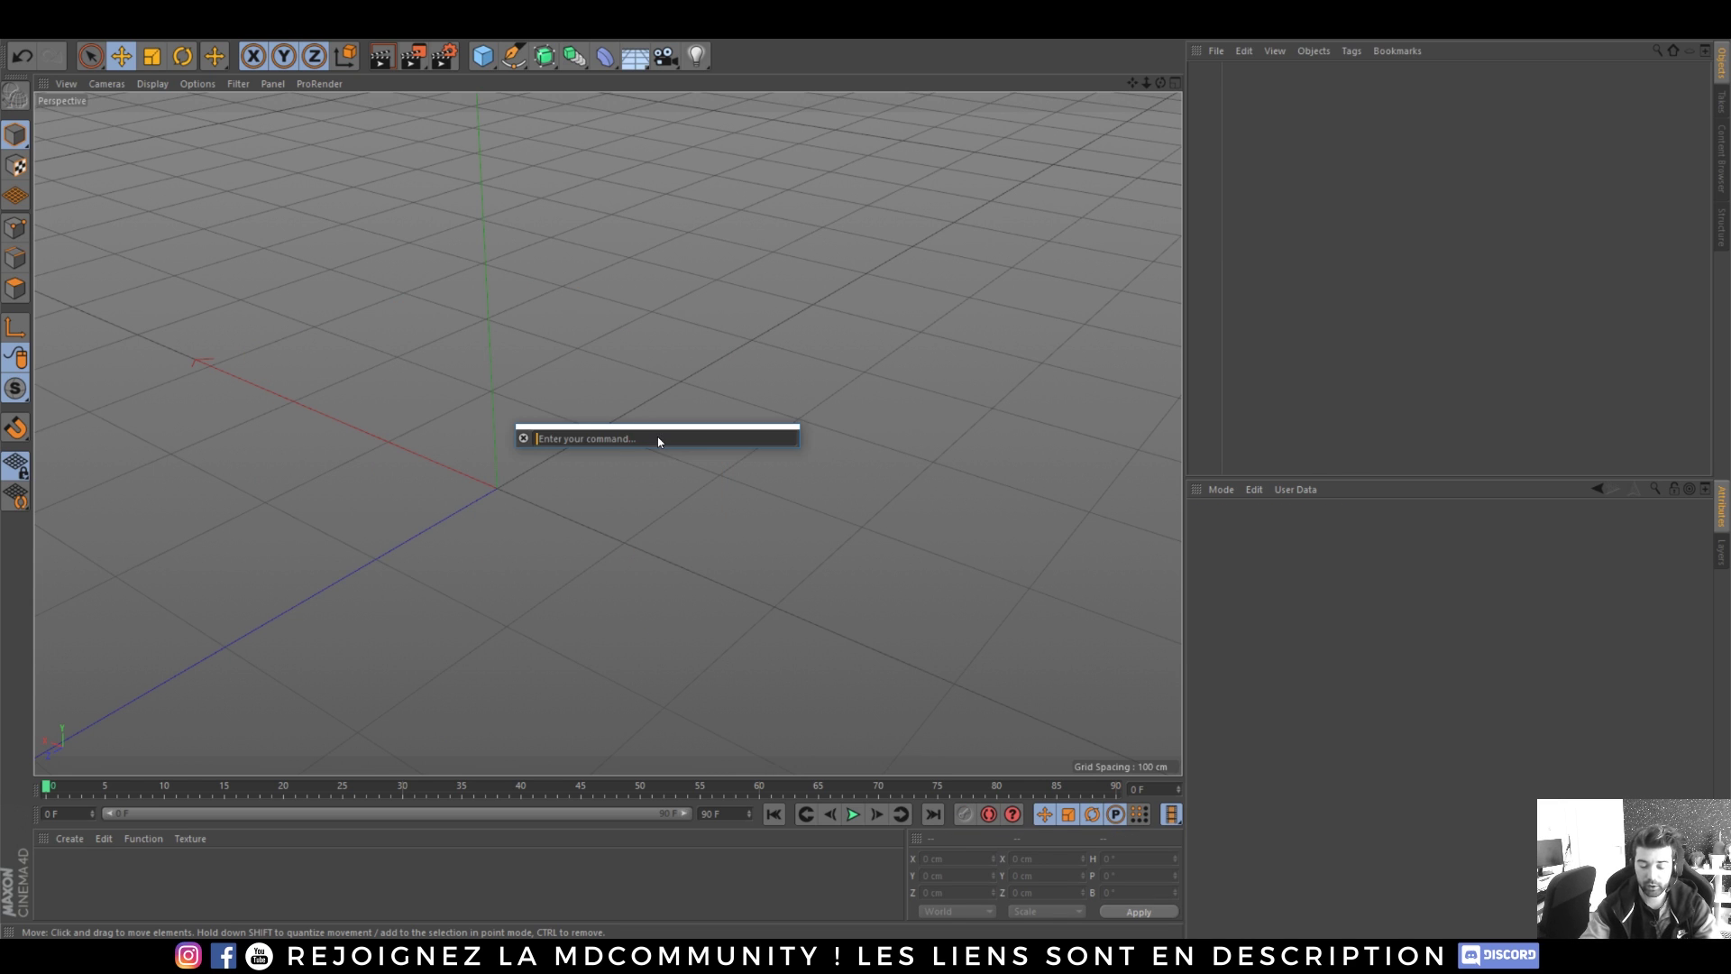
{"action": "type", "text": "nitro"}
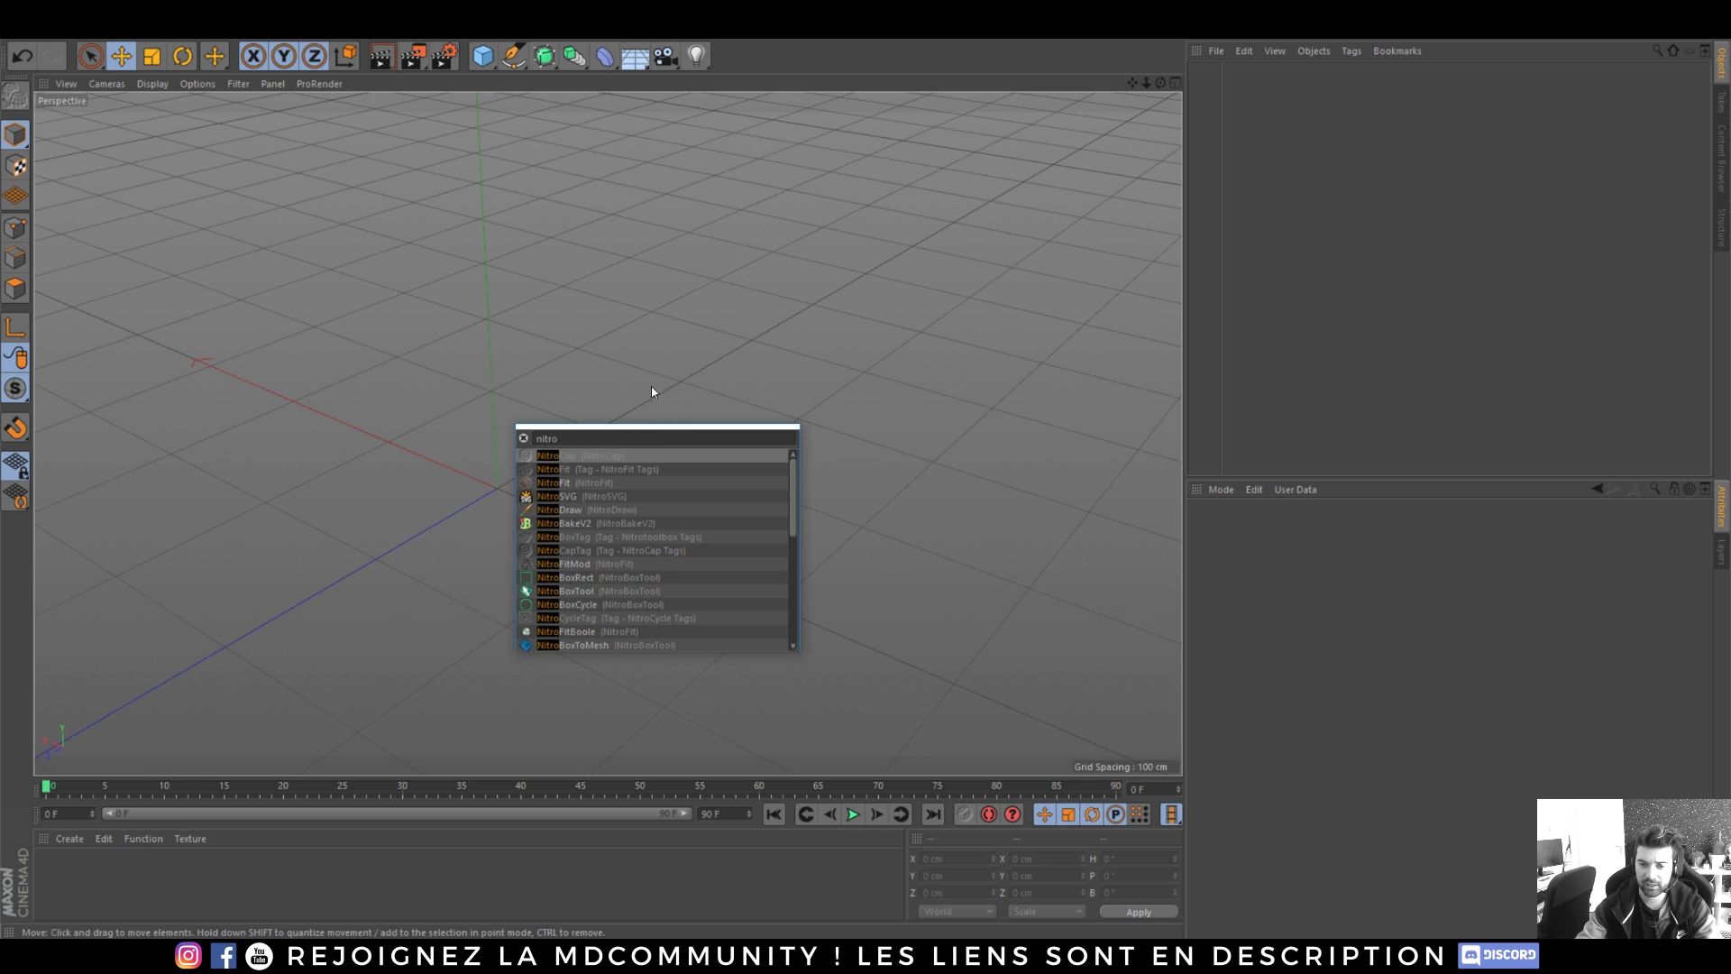
{"action": "left_click", "coordinate": [566, 591]}
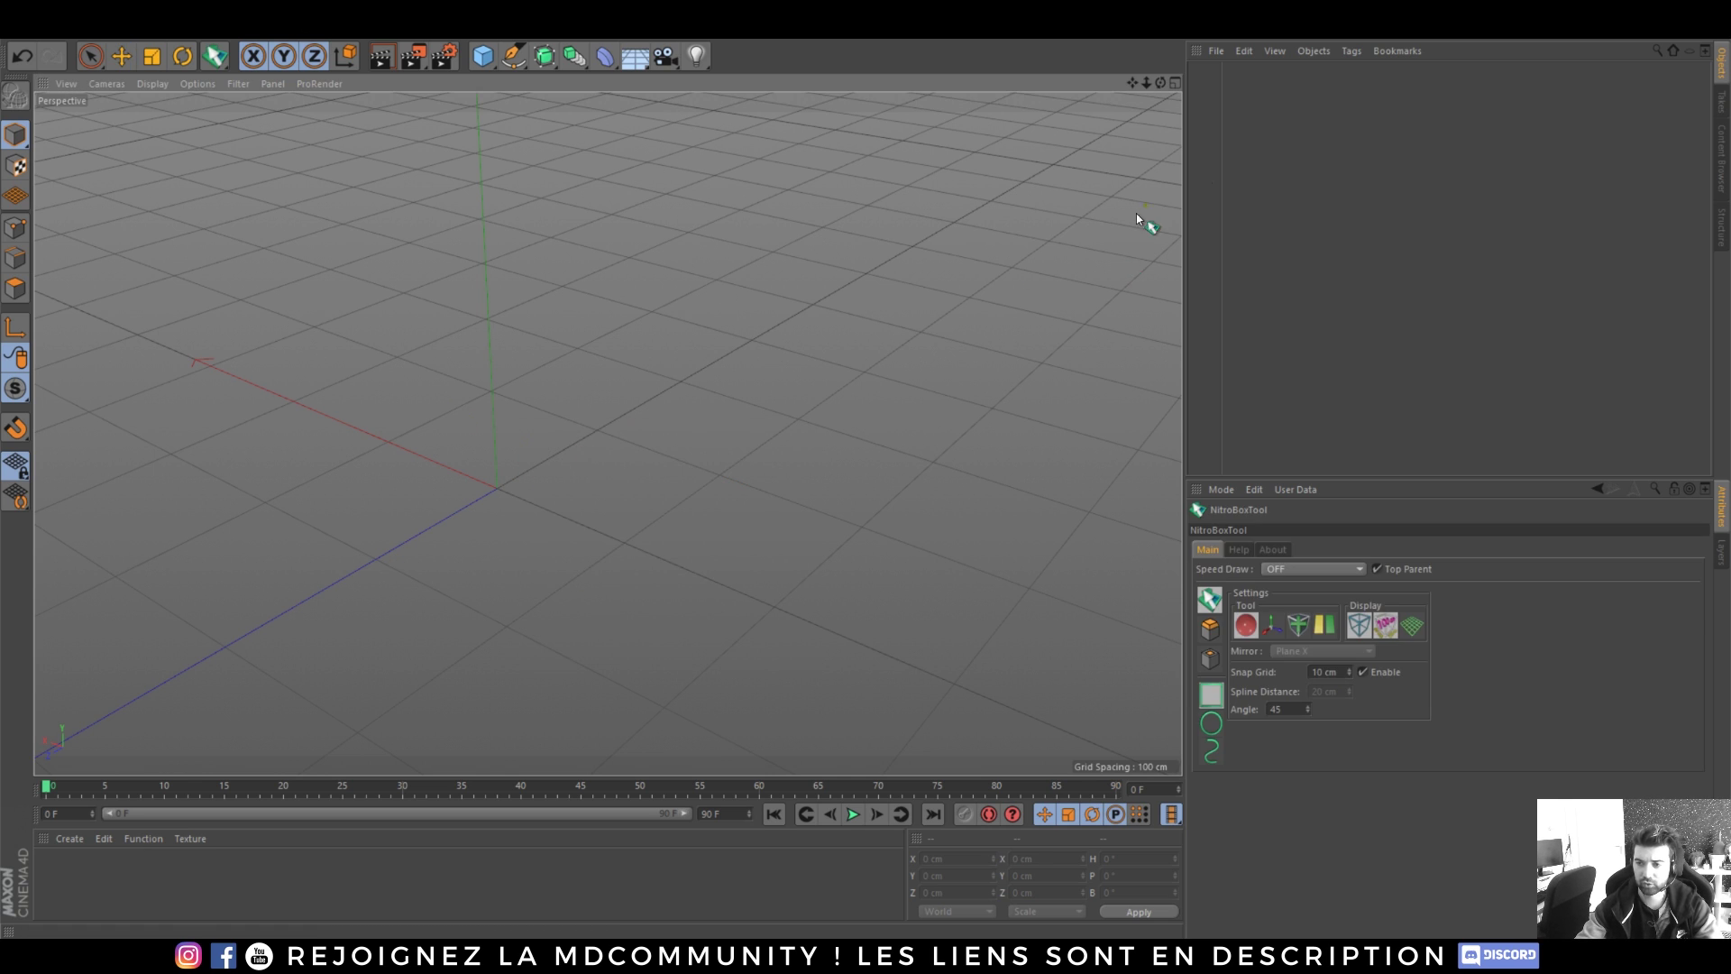
{"action": "mouse_move", "coordinate": [362, 396]}
{"action": "left_mouse_down"}
{"action": "mouse_move", "coordinate": [678, 606]}
{"action": "mouse_move", "coordinate": [584, 728]}
{"action": "mouse_move", "coordinate": [546, 729]}
{"action": "left_mouse_up"}
{"action": "middle_click_drag", "start_coordinate": [543, 662], "coordinate": [636, 523], "text": "alt"}
{"action": "left_click_drag", "start_coordinate": [635, 523], "coordinate": [637, 277]}
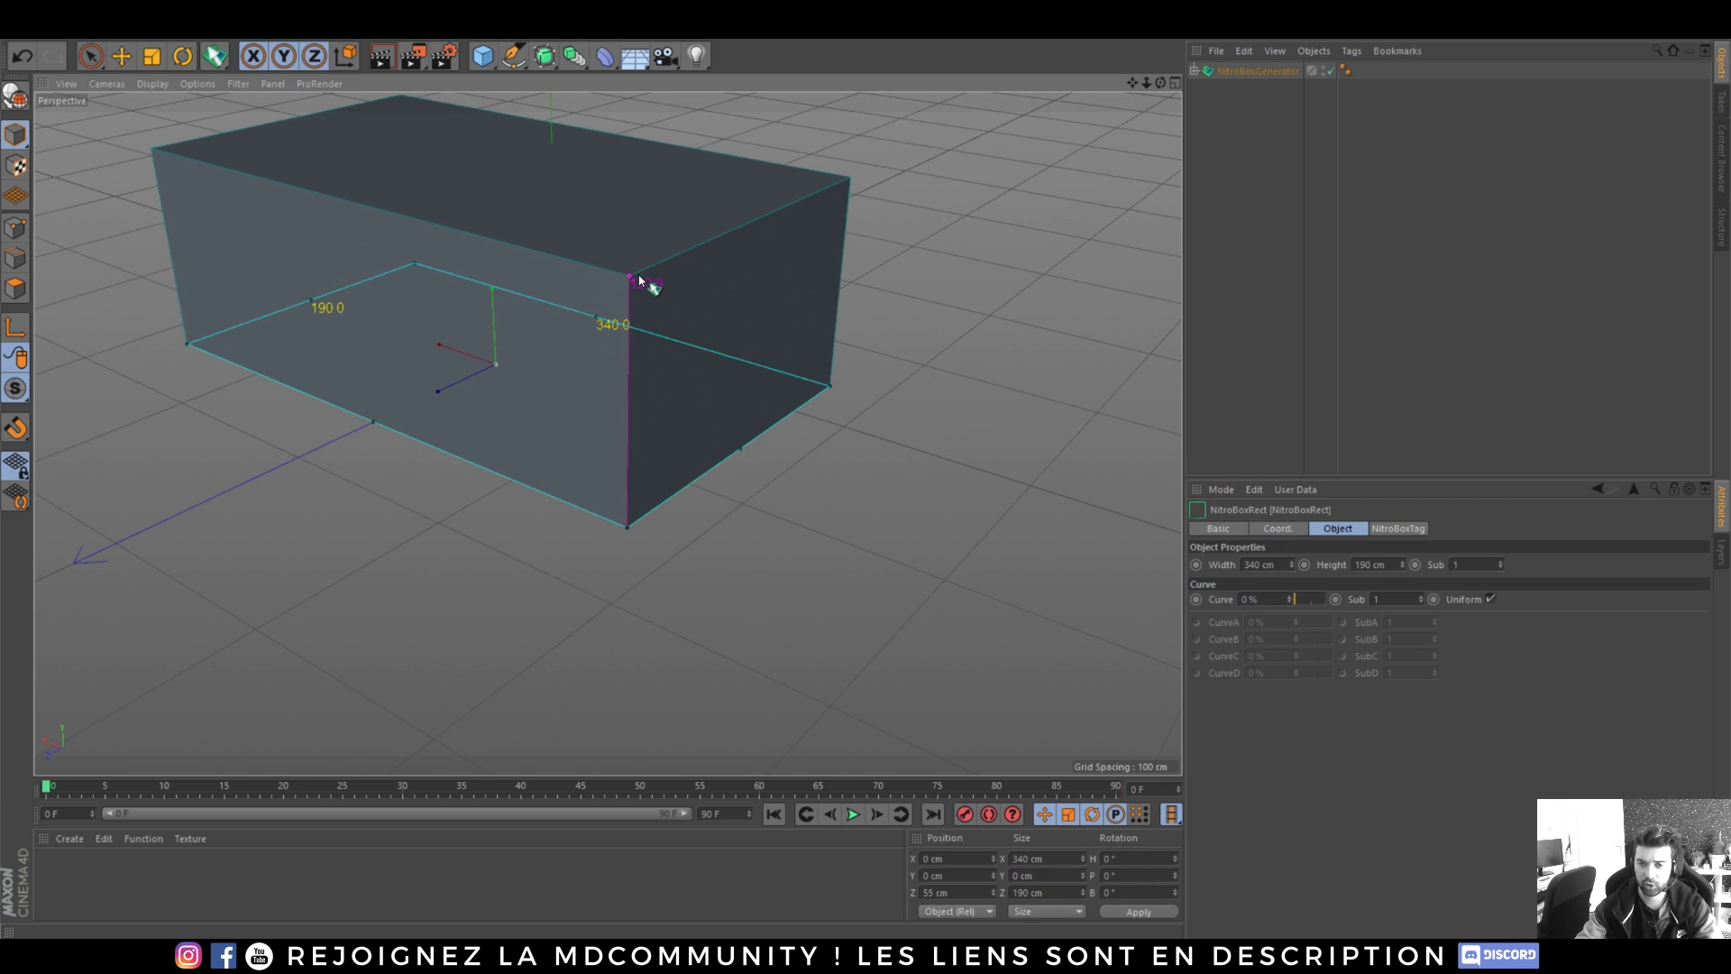
{"action": "middle_click_drag", "start_coordinate": [704, 279], "coordinate": [652, 521], "text": "alt"}
- Draw a rectangle about 70 by 60 cm across the box's upper edge and push it down to cut a notch
{"action": "mouse_move", "coordinate": [652, 521]}
{"action": "left_mouse_down", "text": "alt"}
{"action": "mouse_move", "coordinate": [663, 467]}
{"action": "mouse_move", "coordinate": [734, 410]}
{"action": "mouse_move", "coordinate": [683, 433]}
{"action": "mouse_move", "coordinate": [756, 435]}
{"action": "mouse_move", "coordinate": [797, 467]}
{"action": "left_mouse_up", "text": "alt"}
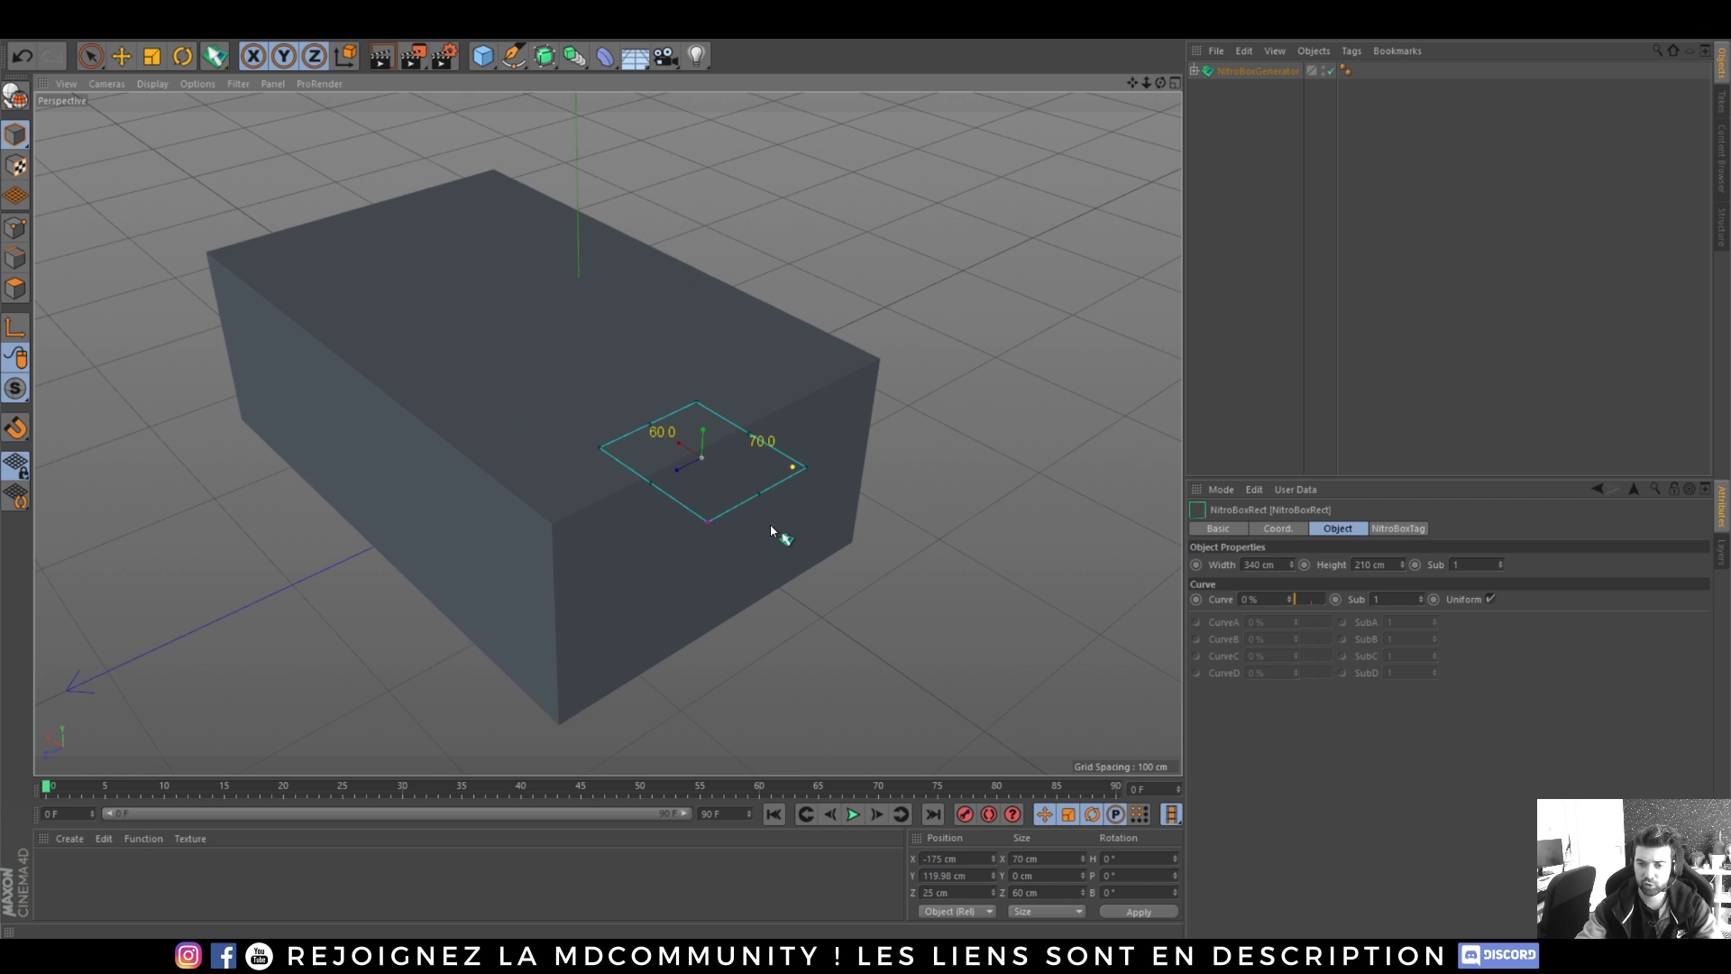
{"action": "mouse_move", "coordinate": [718, 601]}
{"action": "left_mouse_down", "text": "alt"}
{"action": "mouse_move", "coordinate": [761, 550]}
{"action": "mouse_move", "coordinate": [753, 487]}
{"action": "mouse_move", "coordinate": [738, 599]}
{"action": "mouse_move", "coordinate": [753, 580]}
{"action": "mouse_move", "coordinate": [595, 566]}
{"action": "mouse_move", "coordinate": [647, 557]}
{"action": "mouse_move", "coordinate": [635, 544]}
{"action": "left_mouse_up", "text": "alt"}
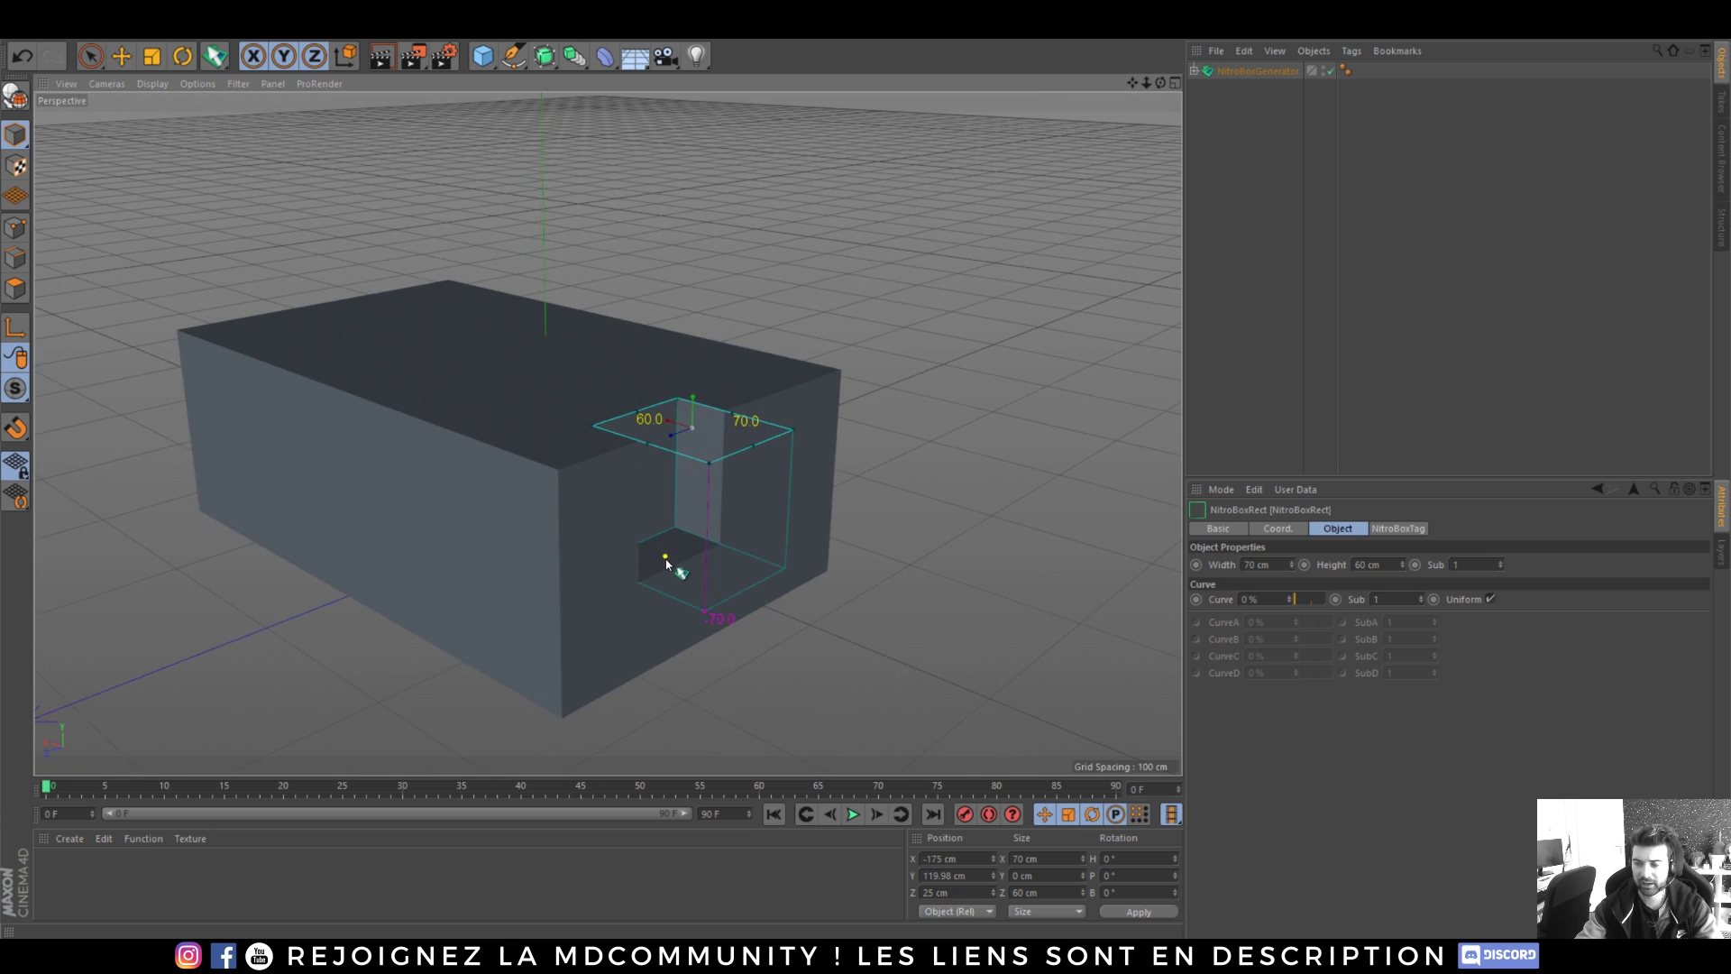
{"action": "right_click_drag", "start_coordinate": [665, 554], "coordinate": [695, 498], "text": "alt"}
{"action": "left_click_drag", "start_coordinate": [695, 499], "coordinate": [690, 539], "text": "alt"}
- Enable the bevel in the main NitroBoxRect's tag and set its mode to Inside
{"action": "left_click", "coordinate": [1195, 70]}
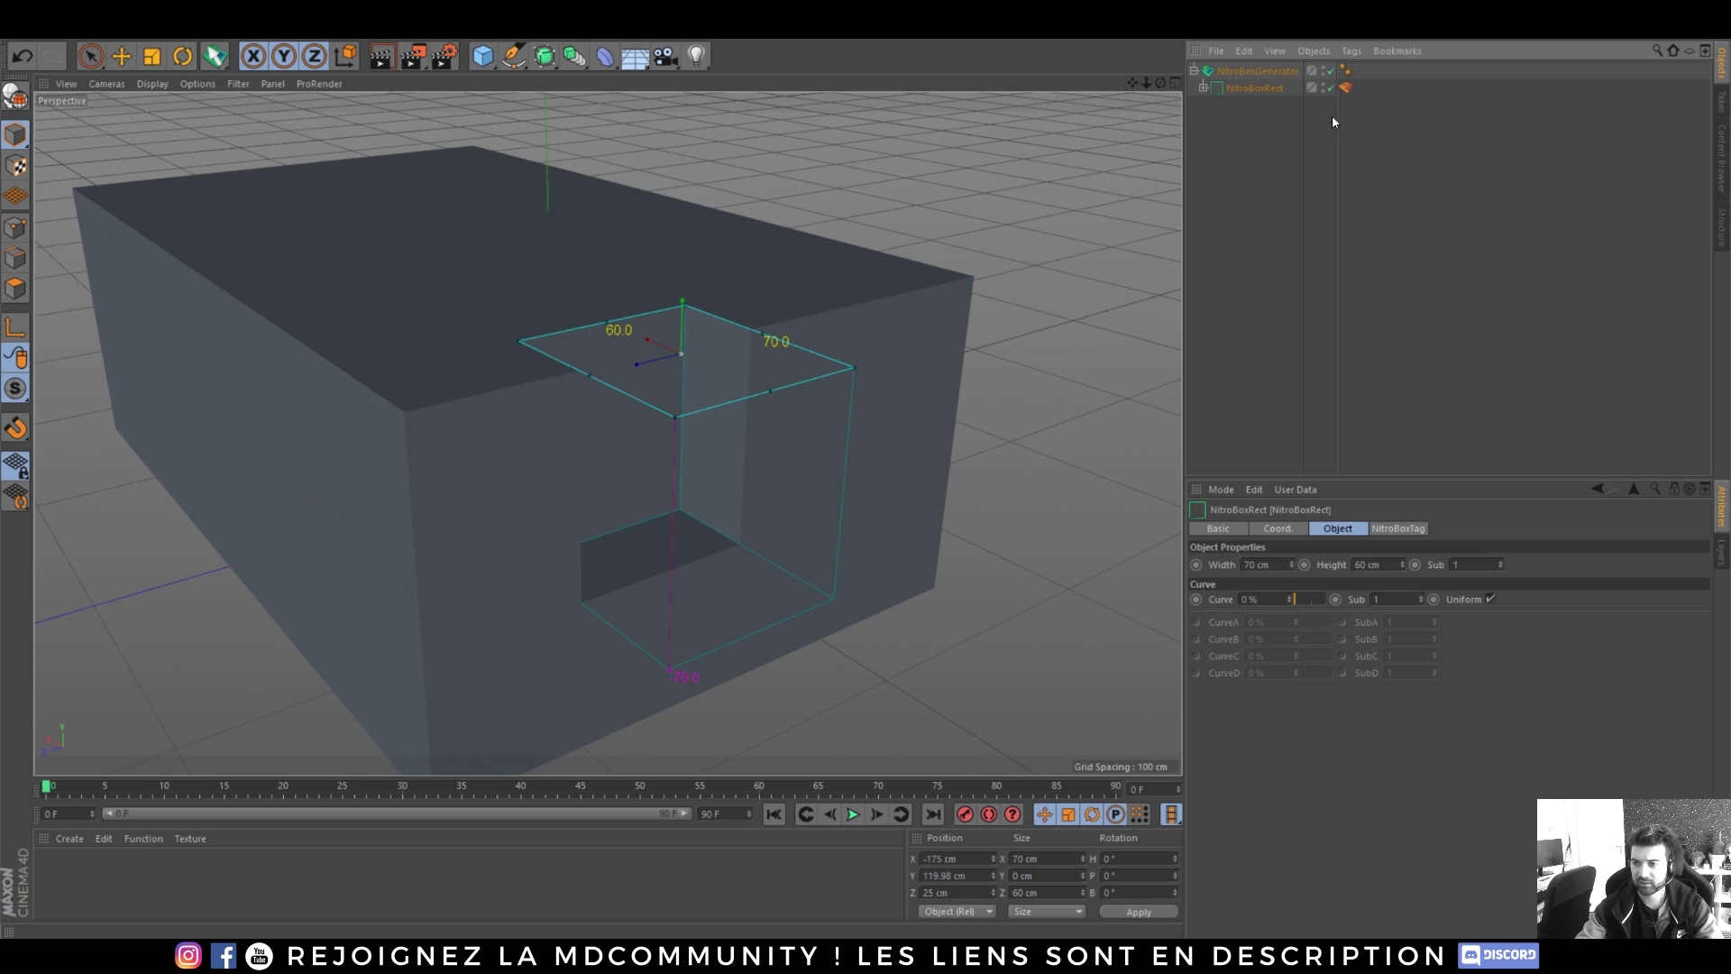
{"action": "left_click", "coordinate": [1345, 87]}
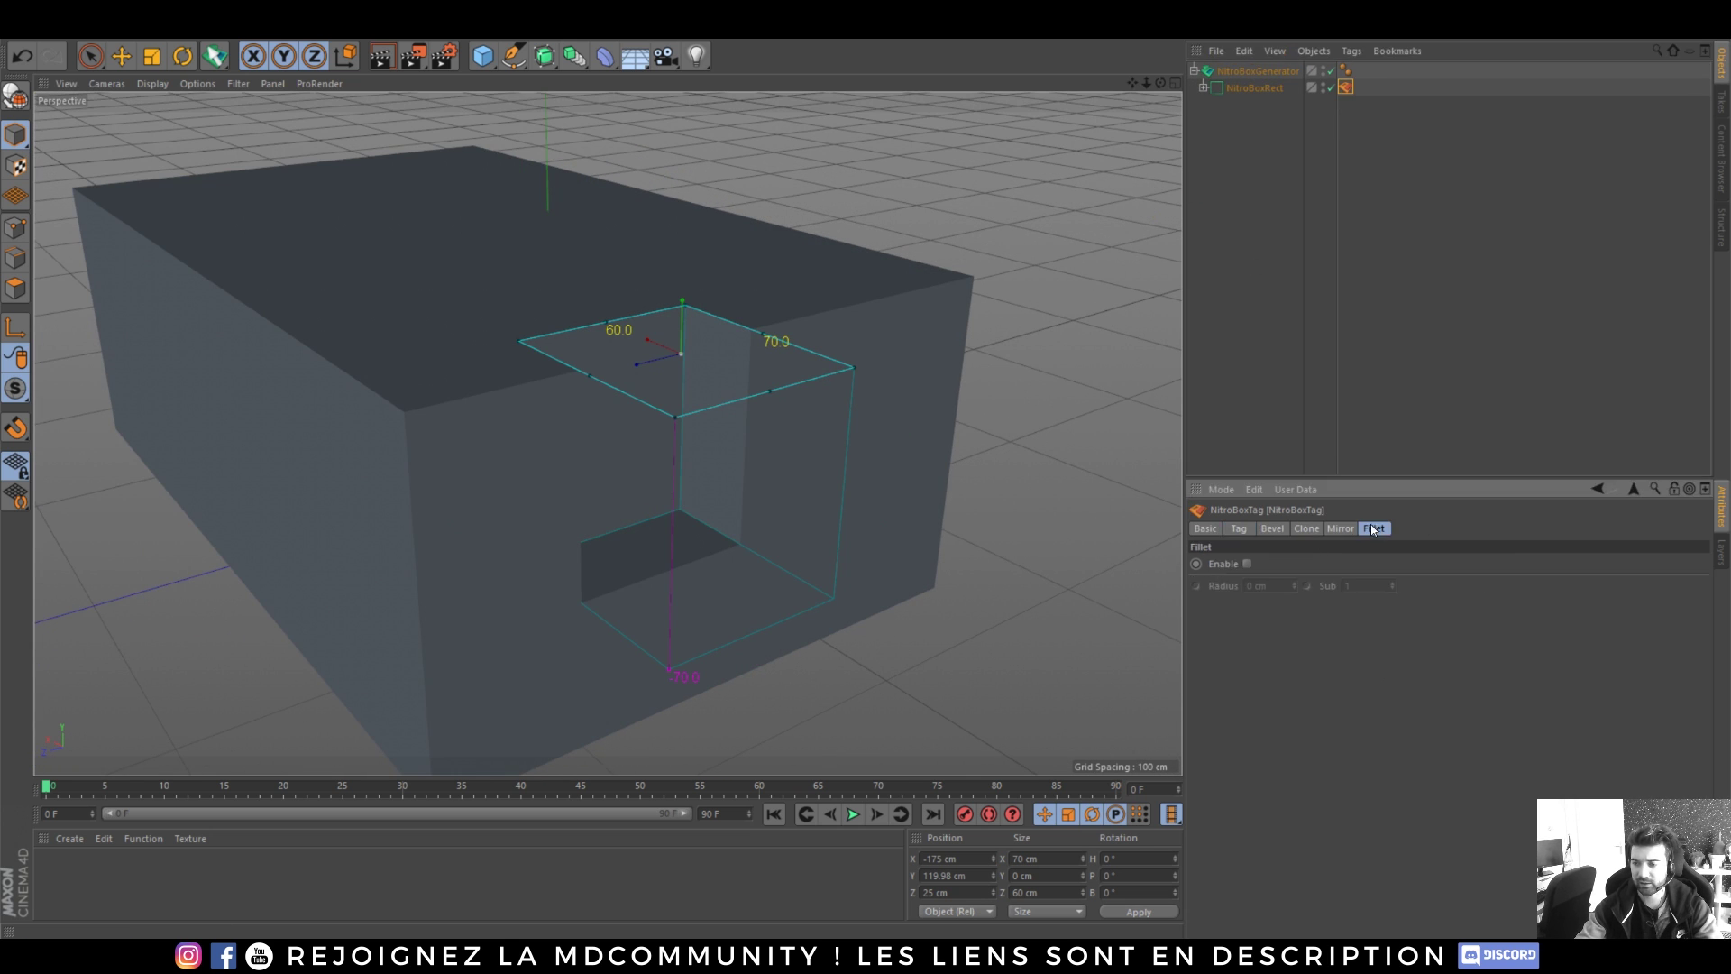
{"action": "left_click", "coordinate": [1272, 529]}
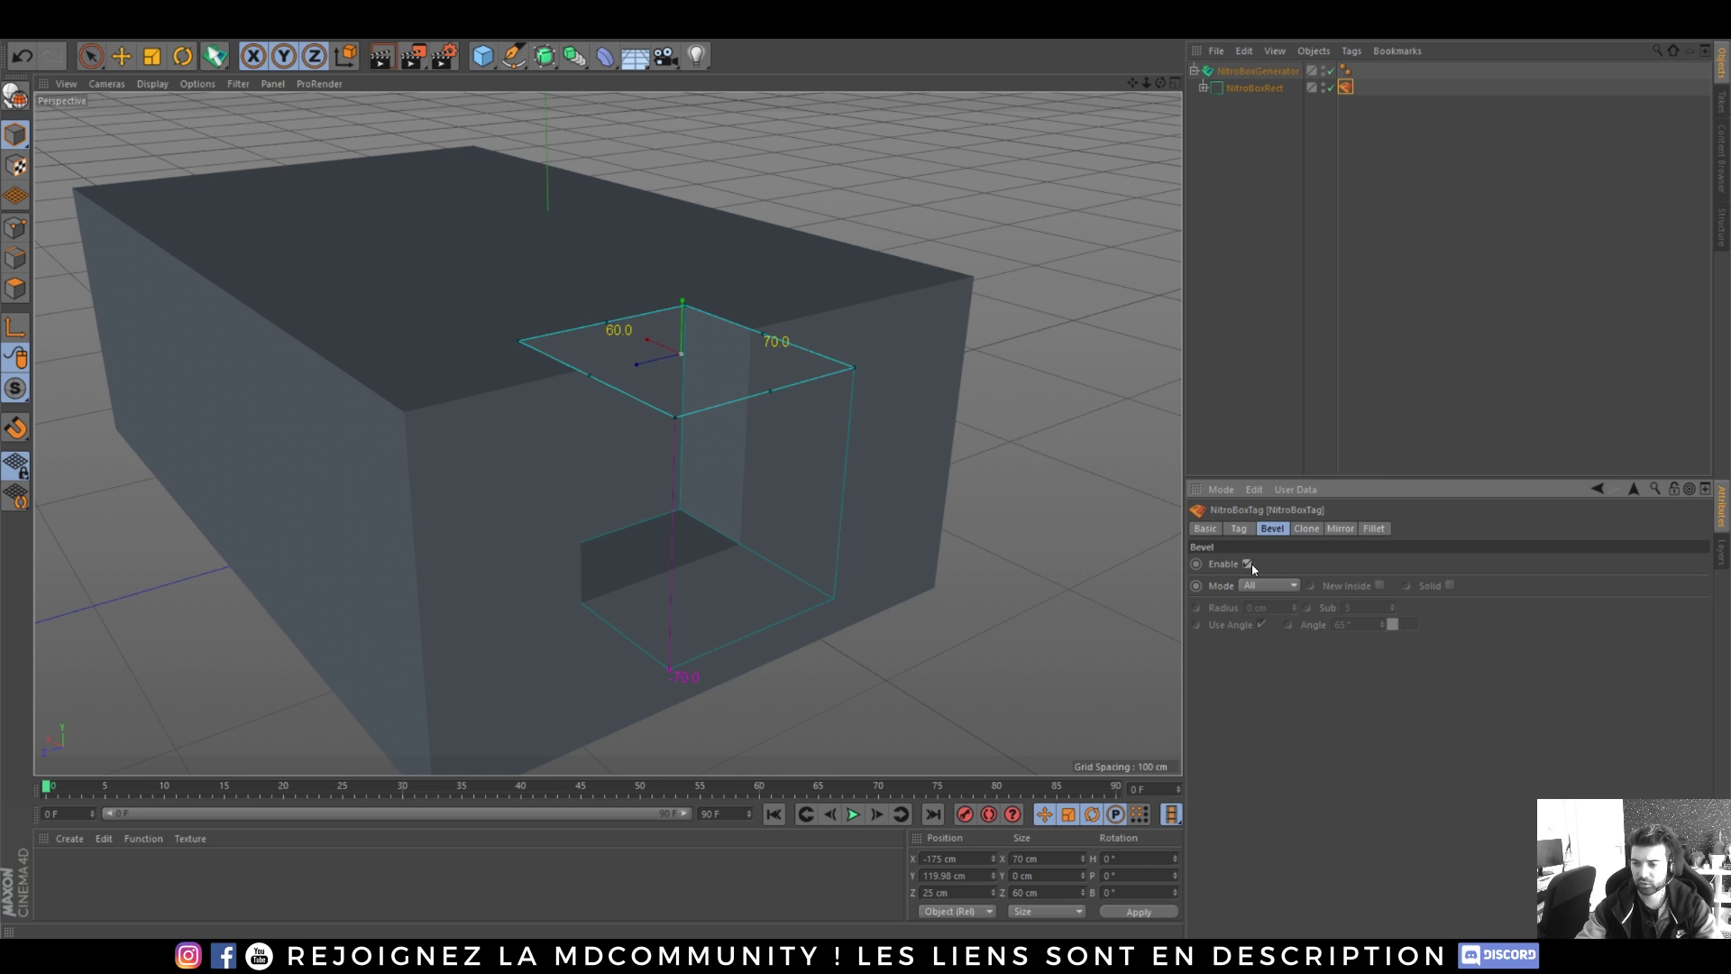
{"action": "left_click", "coordinate": [1249, 564]}
{"action": "left_click", "coordinate": [1268, 586]}
{"action": "left_click", "coordinate": [1258, 637]}
{"action": "mouse_move", "coordinate": [703, 517]}
{"action": "left_mouse_down", "text": "alt"}
{"action": "mouse_move", "coordinate": [691, 553]}
{"action": "mouse_move", "coordinate": [685, 532]}
{"action": "left_mouse_up", "text": "alt"}
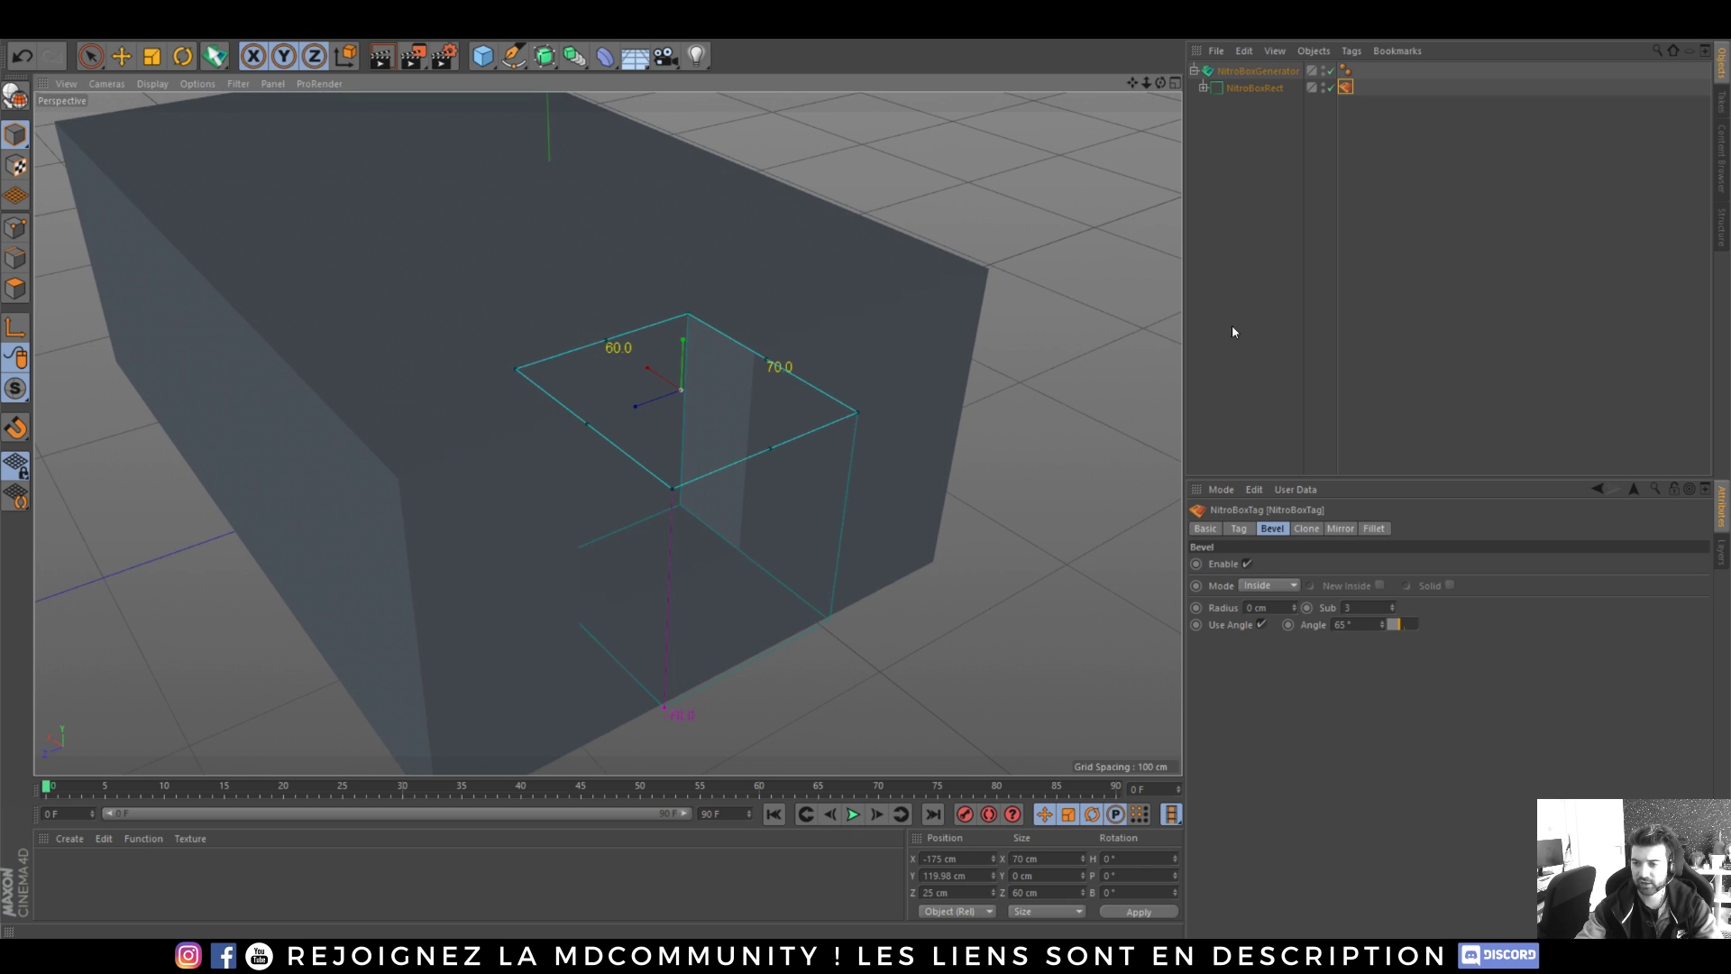
- Select the notch's rectangle nested under the main NitroBoxRect, bevel the notch's edges and frame it in the view
{"action": "left_click", "coordinate": [1256, 88]}
{"action": "right_click_drag", "start_coordinate": [685, 389], "coordinate": [712, 400], "text": "alt"}
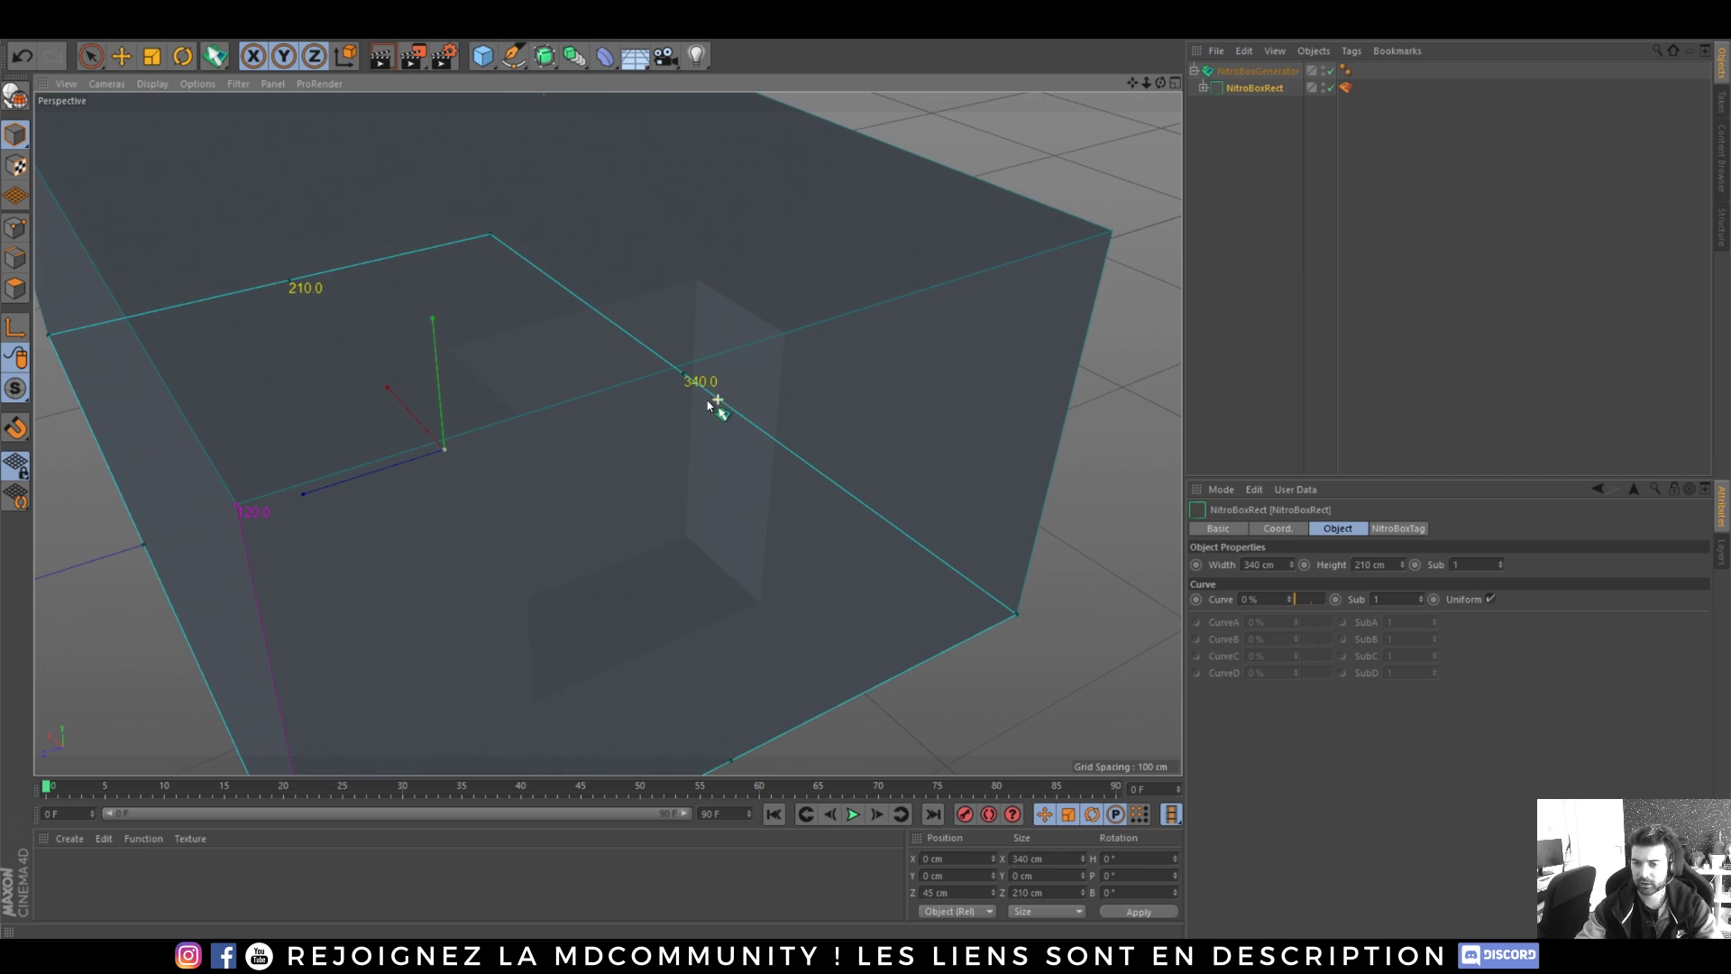
{"action": "left_click", "coordinate": [1204, 88]}
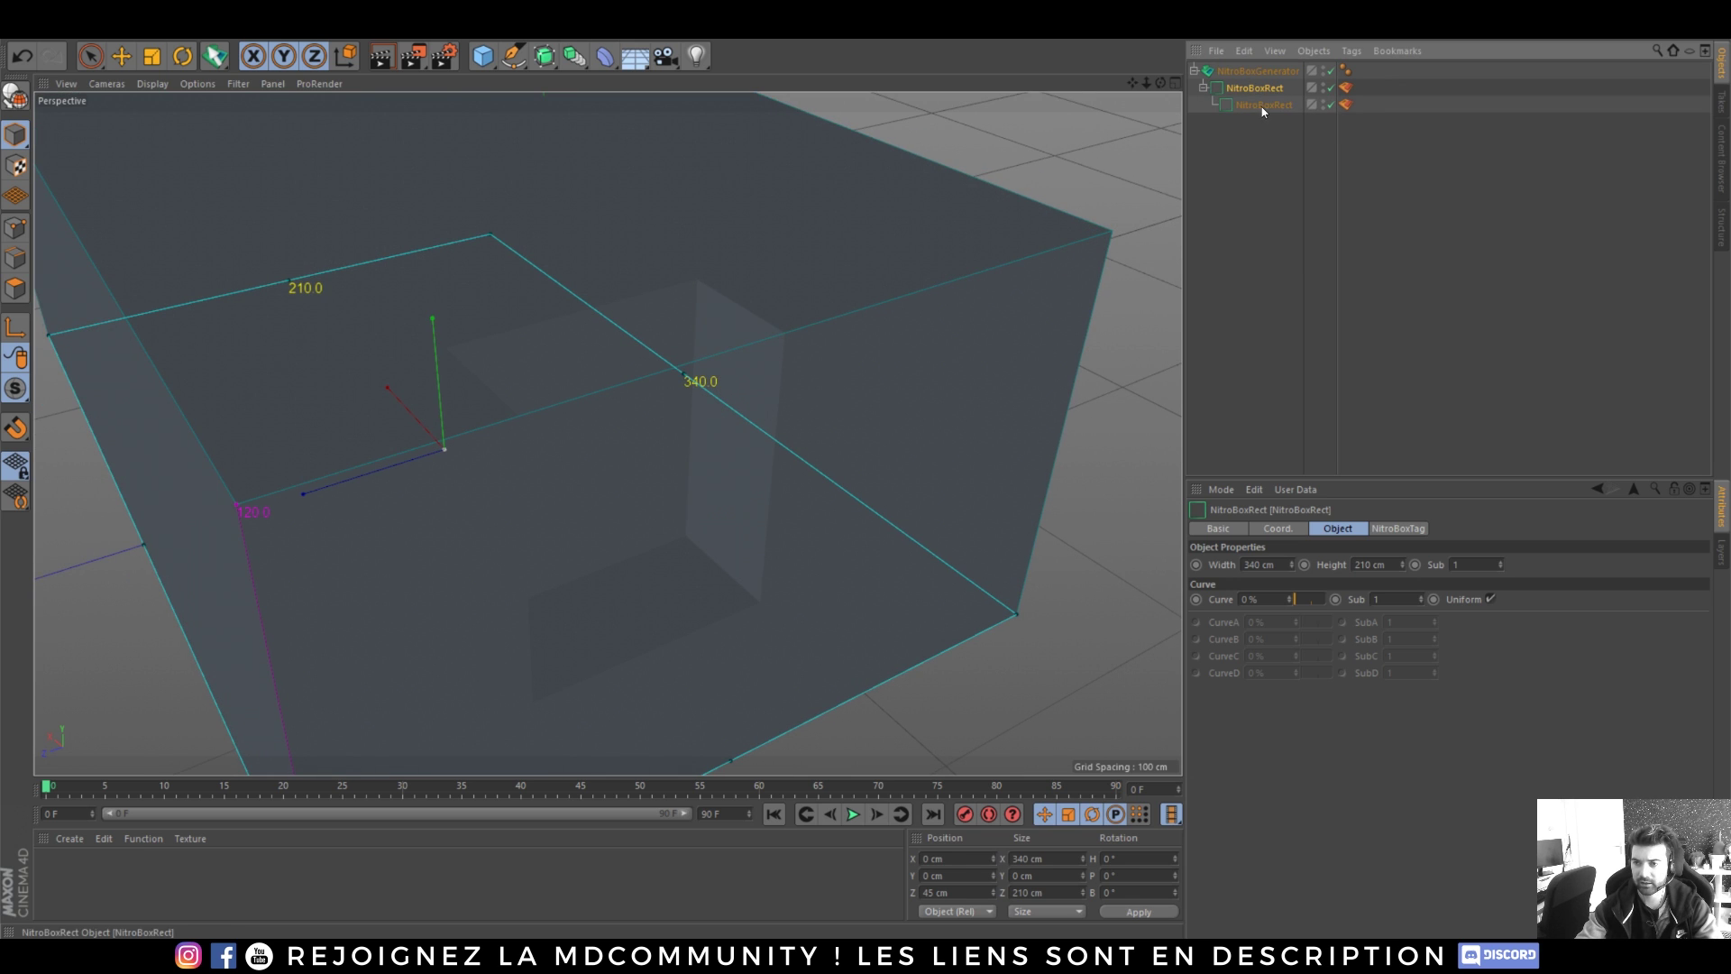
{"action": "left_click", "coordinate": [1263, 105]}
{"action": "key", "text": "o"}
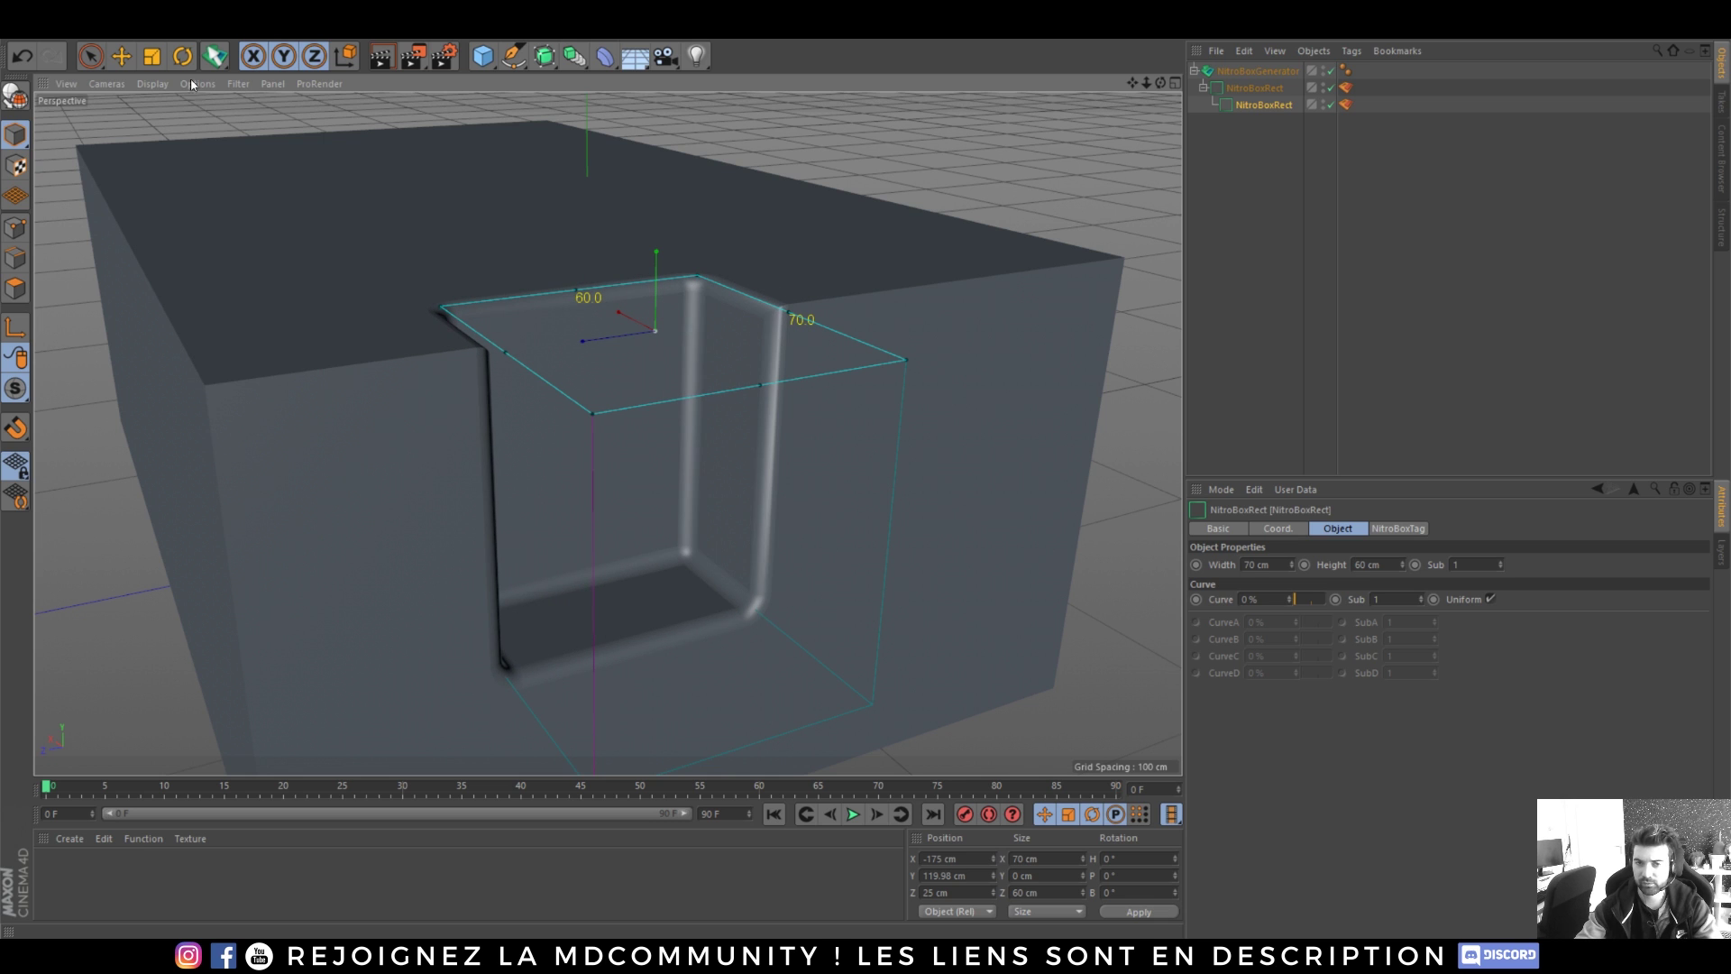
- Switch the viewport to shading with edge lines and examine the notch's bevelled mesh
{"action": "left_click", "coordinate": [152, 83]}
{"action": "left_click", "coordinate": [161, 125]}
{"action": "right_click_drag", "start_coordinate": [679, 332], "coordinate": [753, 197], "text": "alt"}
{"action": "left_click_drag", "start_coordinate": [753, 200], "coordinate": [844, 308], "text": "alt"}
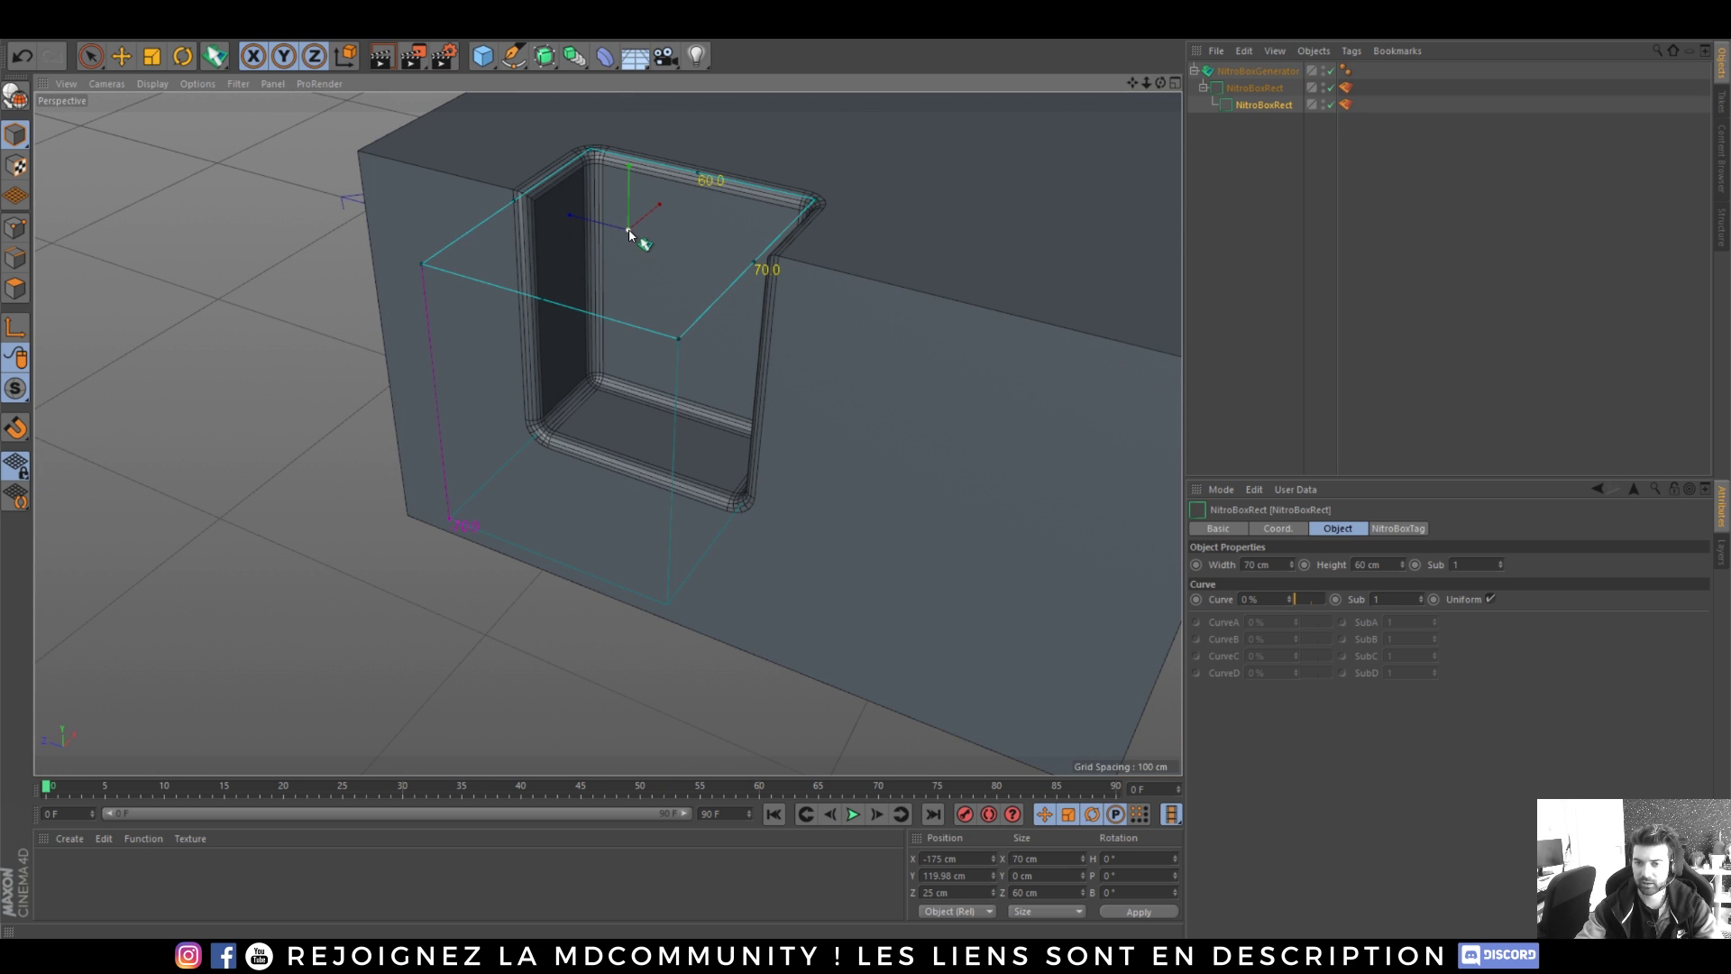
- Duplicate the notch's rectangle along the box's edge to Z -55 cm, cutting a second bevelled notch, and clear the selection
{"action": "left_click_drag", "start_coordinate": [630, 233], "coordinate": [1011, 320]}
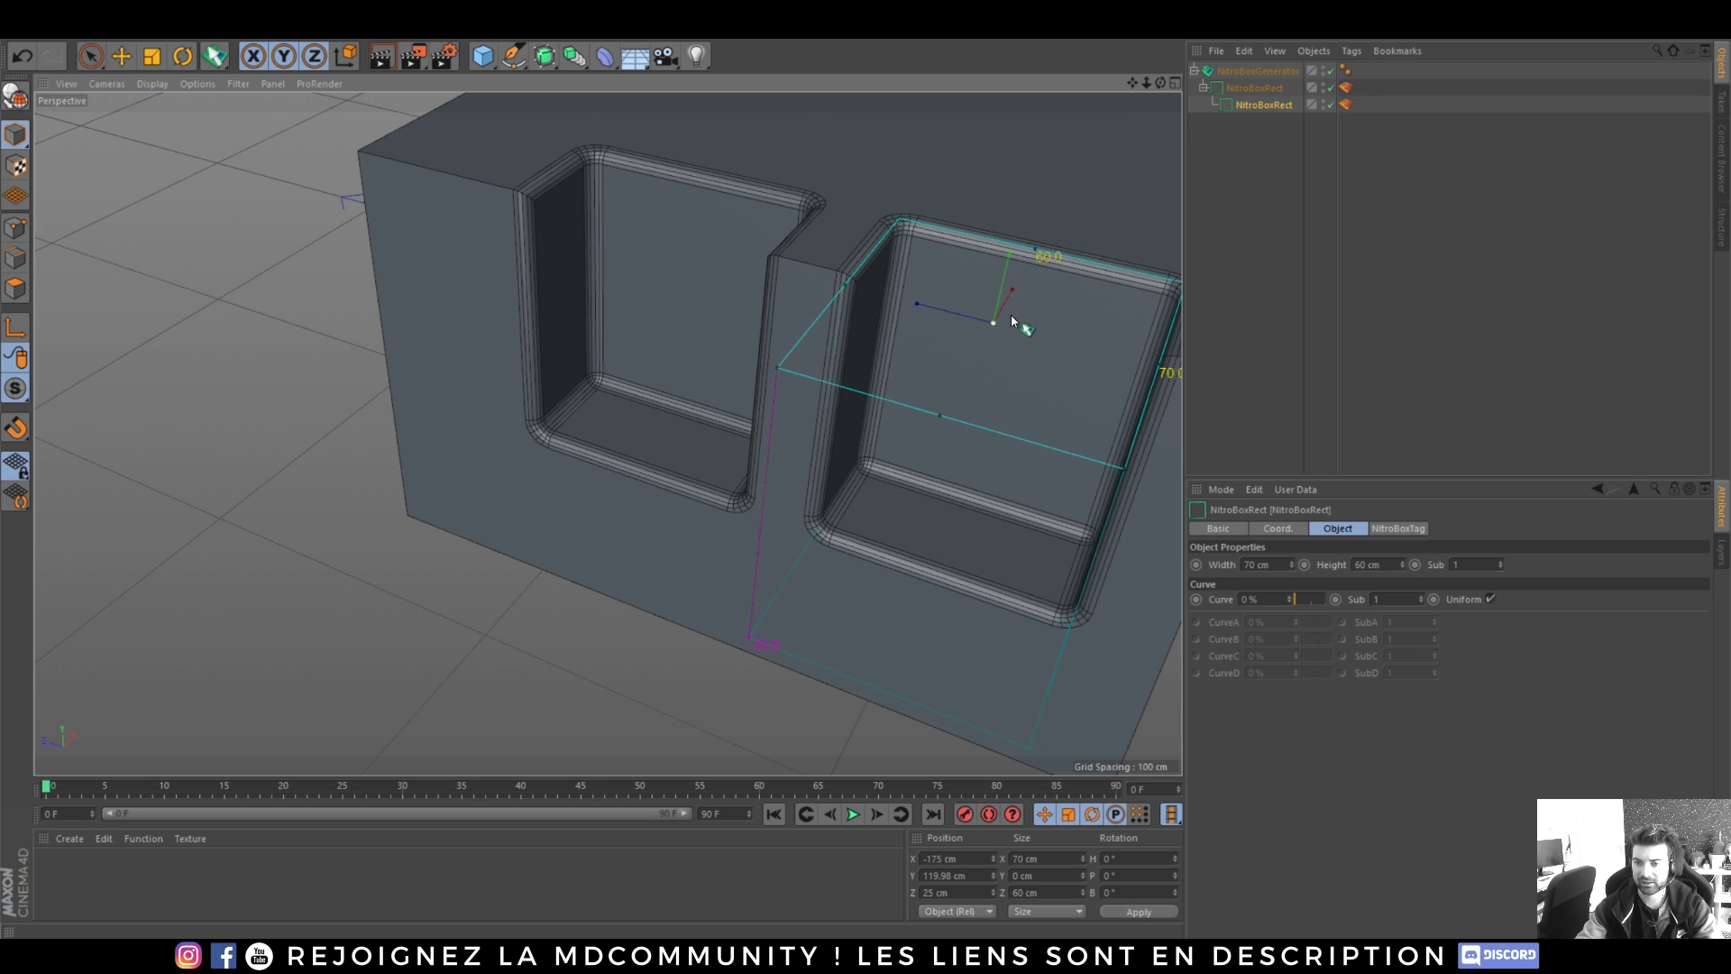
{"action": "left_click_drag", "start_coordinate": [798, 420], "coordinate": [543, 427], "text": "alt"}
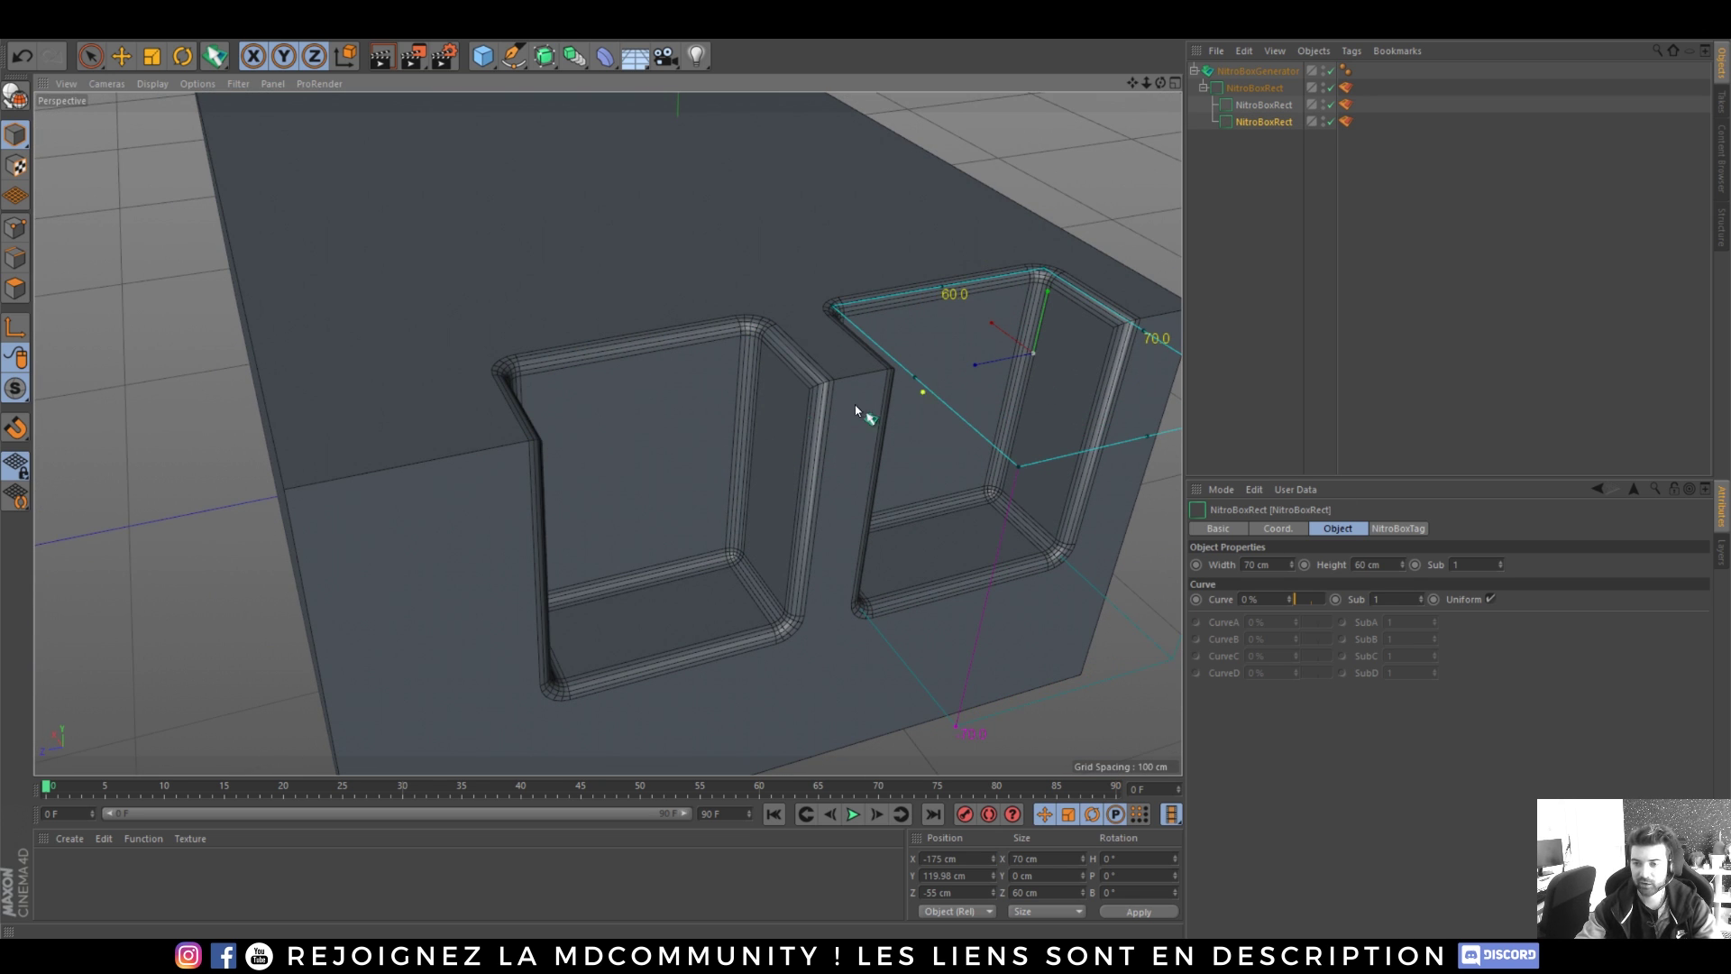
{"action": "scroll", "coordinate": [615, 404], "scroll_direction": "down", "scroll_amount": 7}
{"action": "left_click", "coordinate": [1281, 188]}
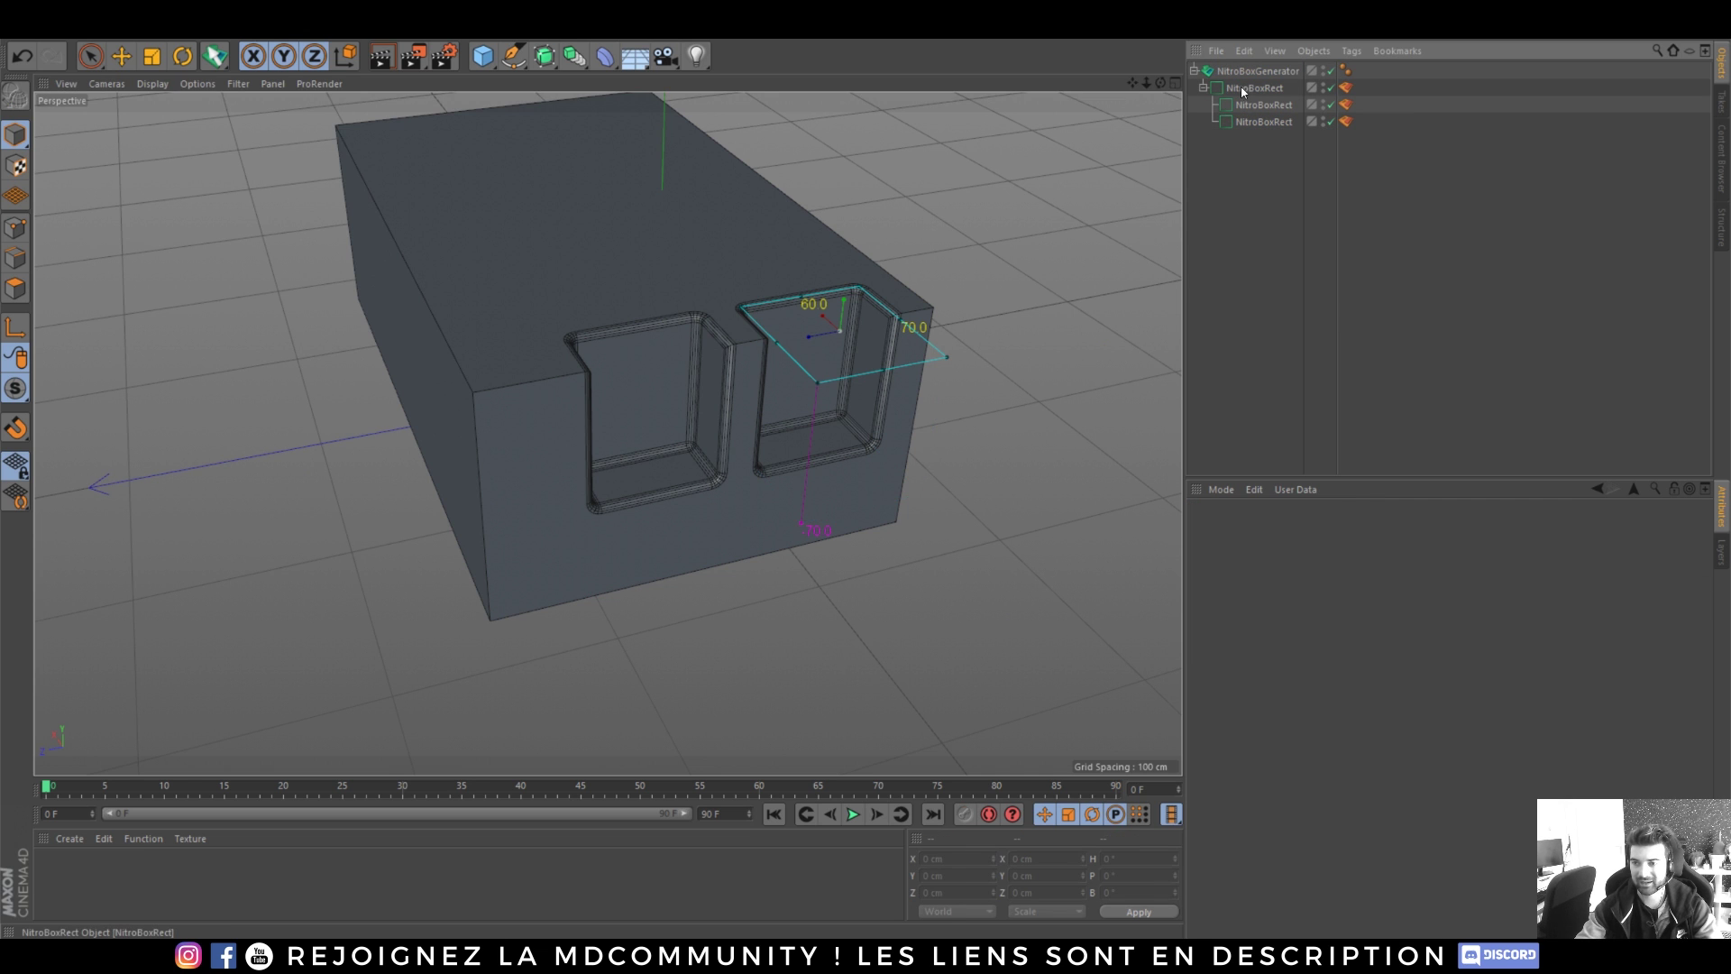
{"action": "left_click_drag", "start_coordinate": [762, 348], "coordinate": [954, 191], "text": "alt"}
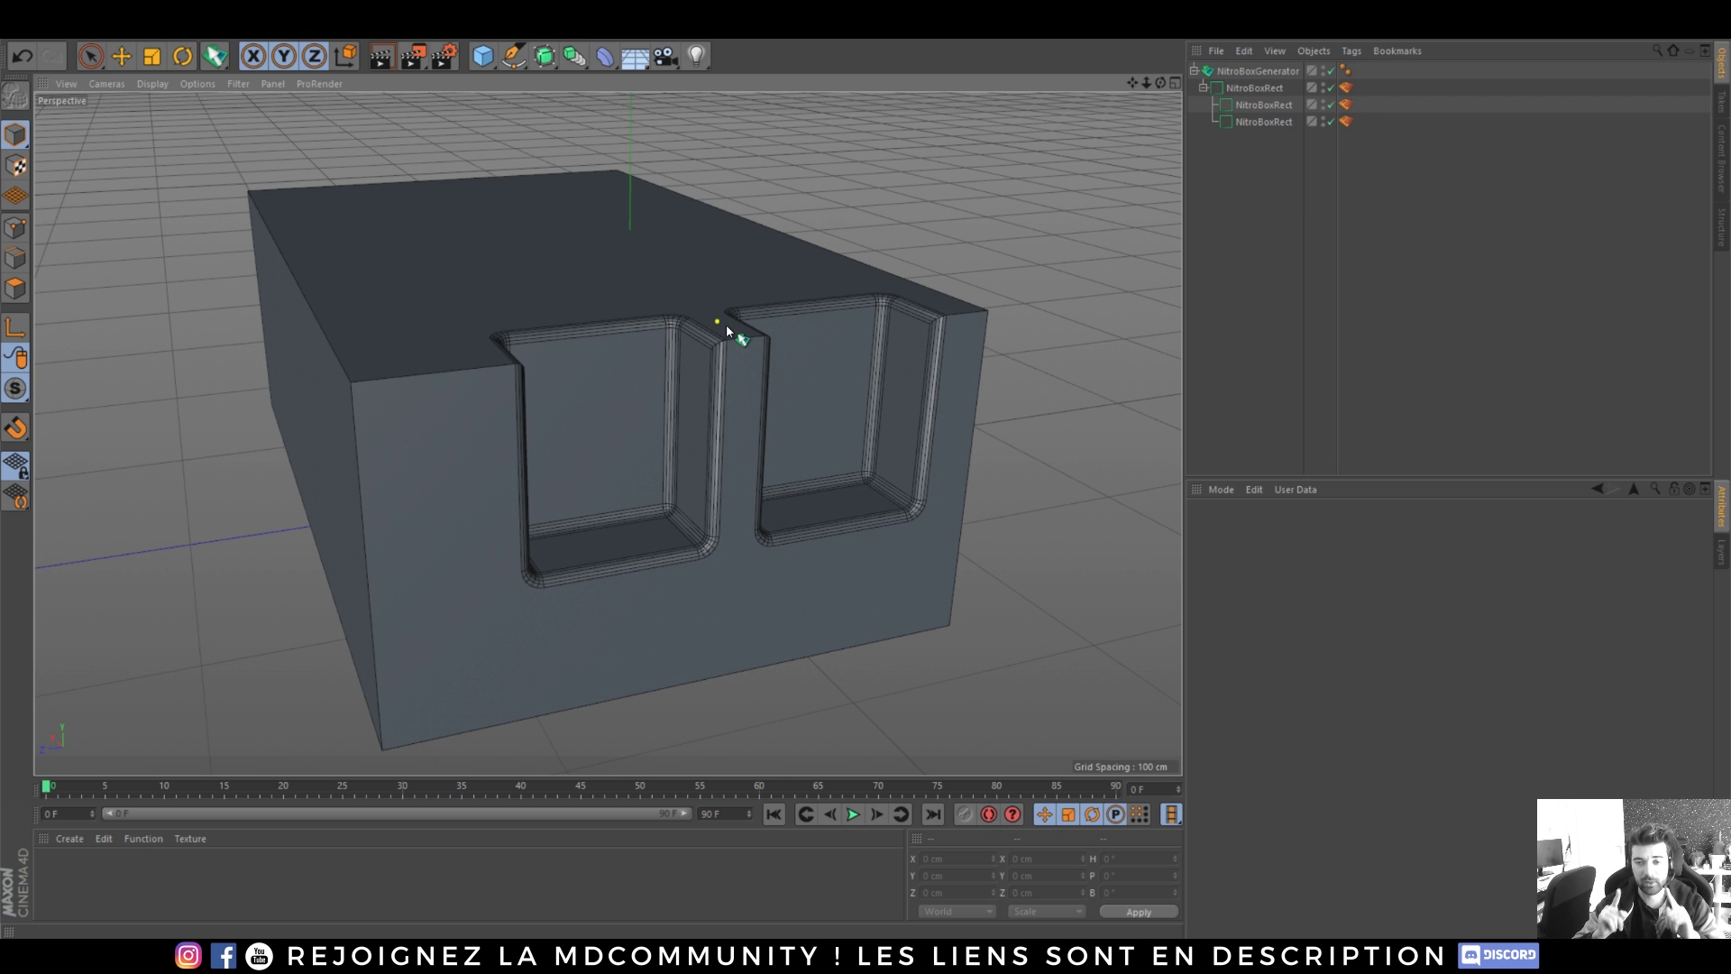
{"action": "left_click_drag", "start_coordinate": [726, 323], "coordinate": [735, 467], "text": "alt"}
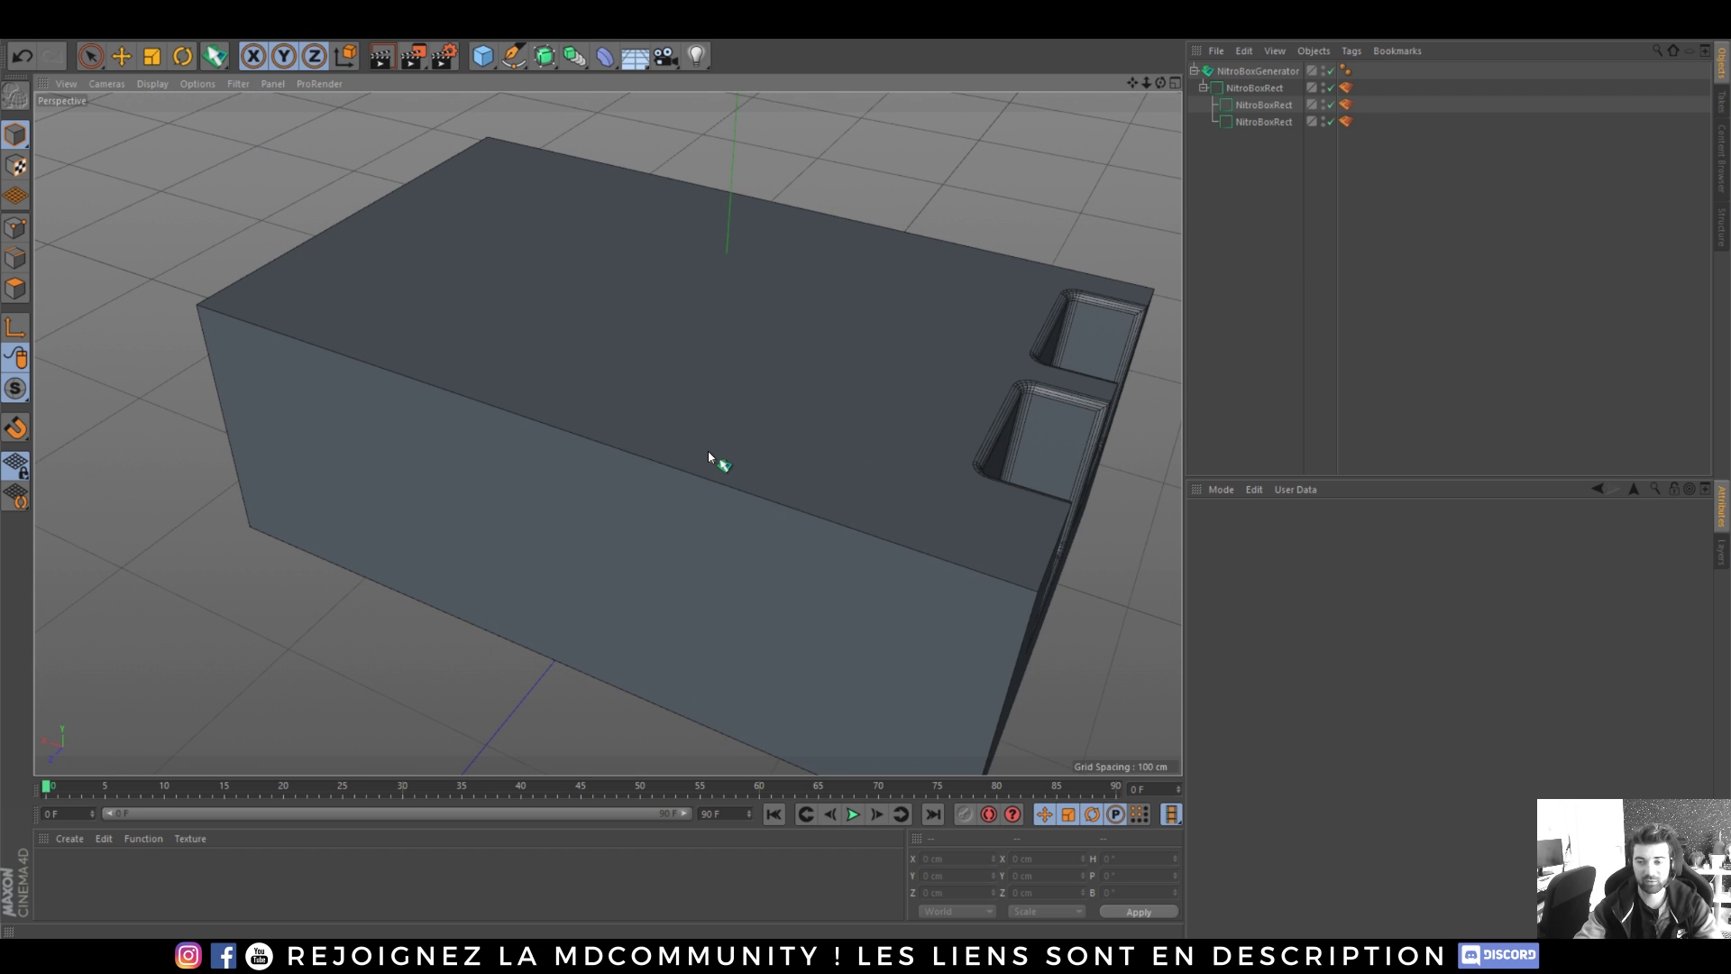
{"action": "left_click_drag", "start_coordinate": [913, 419], "coordinate": [821, 398], "text": "alt"}
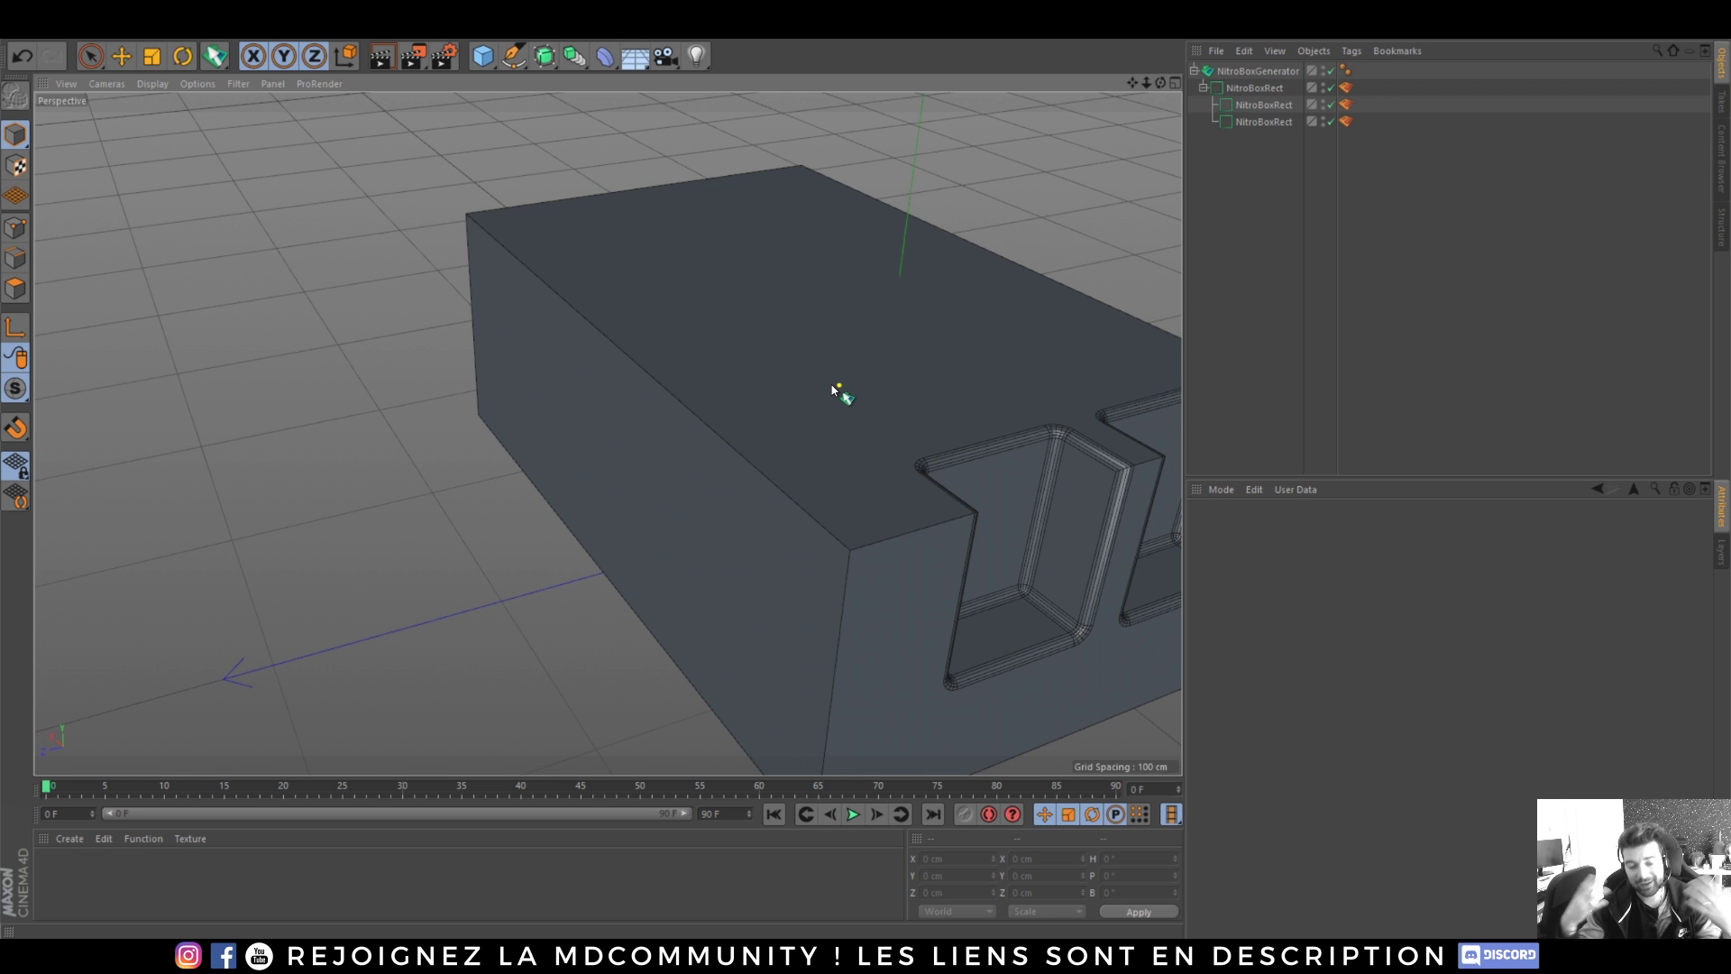
{"action": "left_click_drag", "start_coordinate": [884, 338], "coordinate": [710, 308], "text": "alt"}
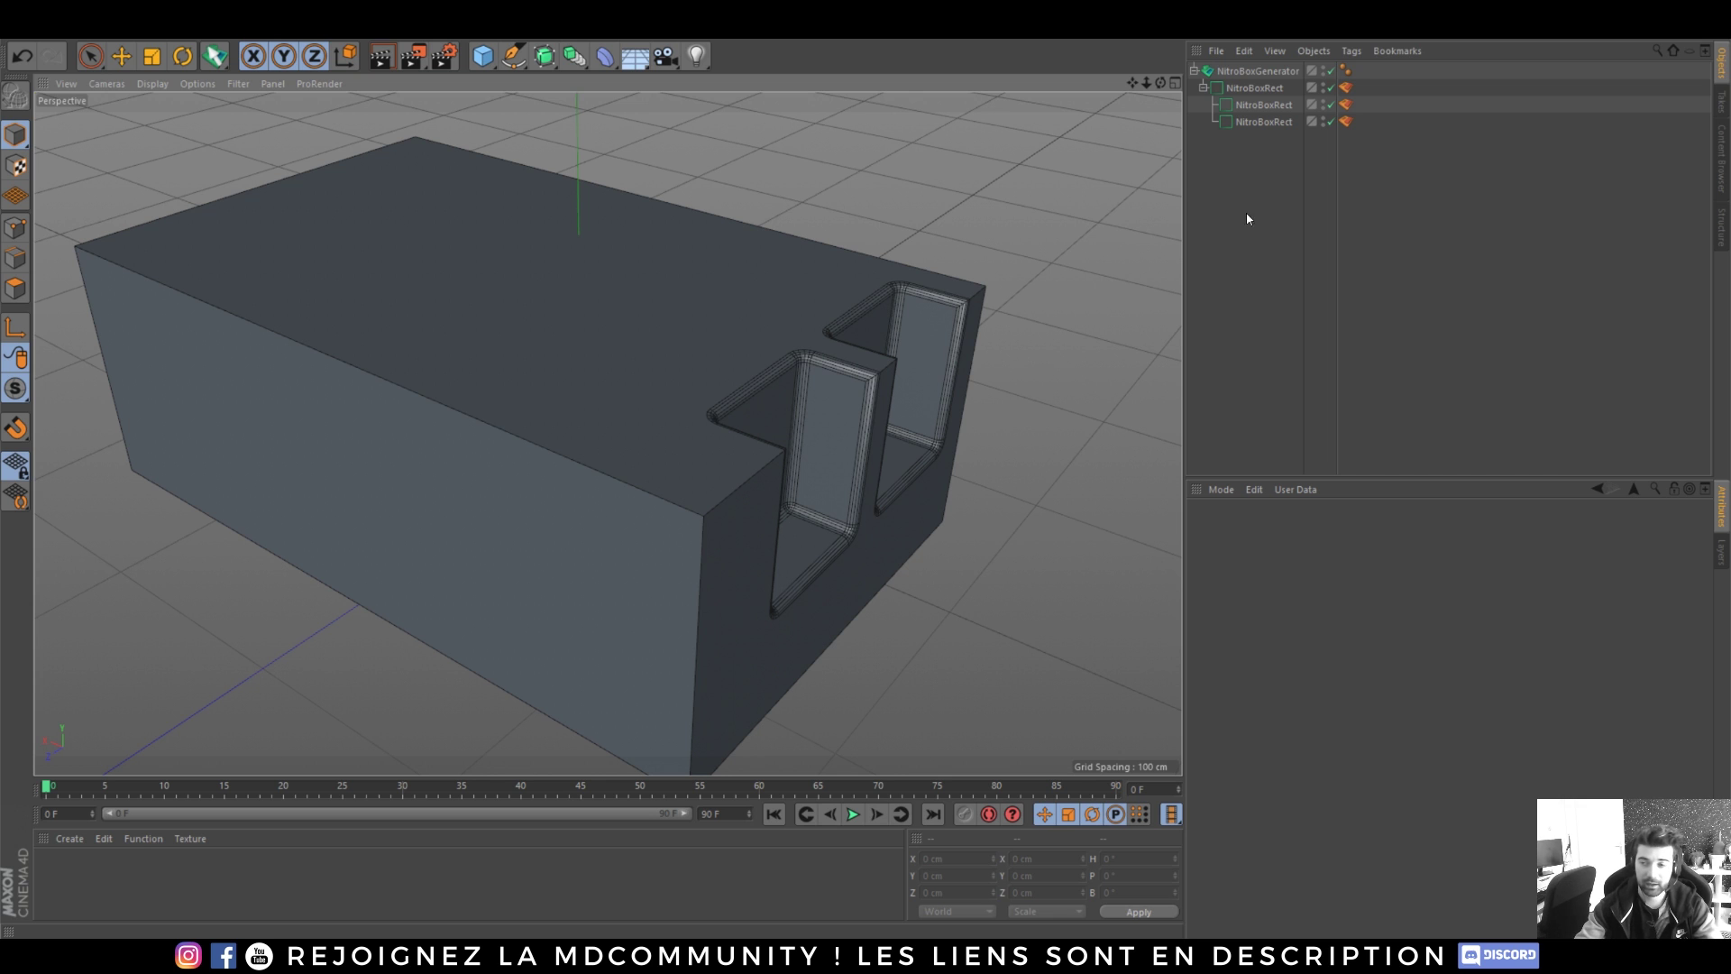
- Switch to Fusion 360 and sketch a rectangle about 25 by 65 mm around the origin on the ground plane
{"action": "key", "text": "ctrl+a"}
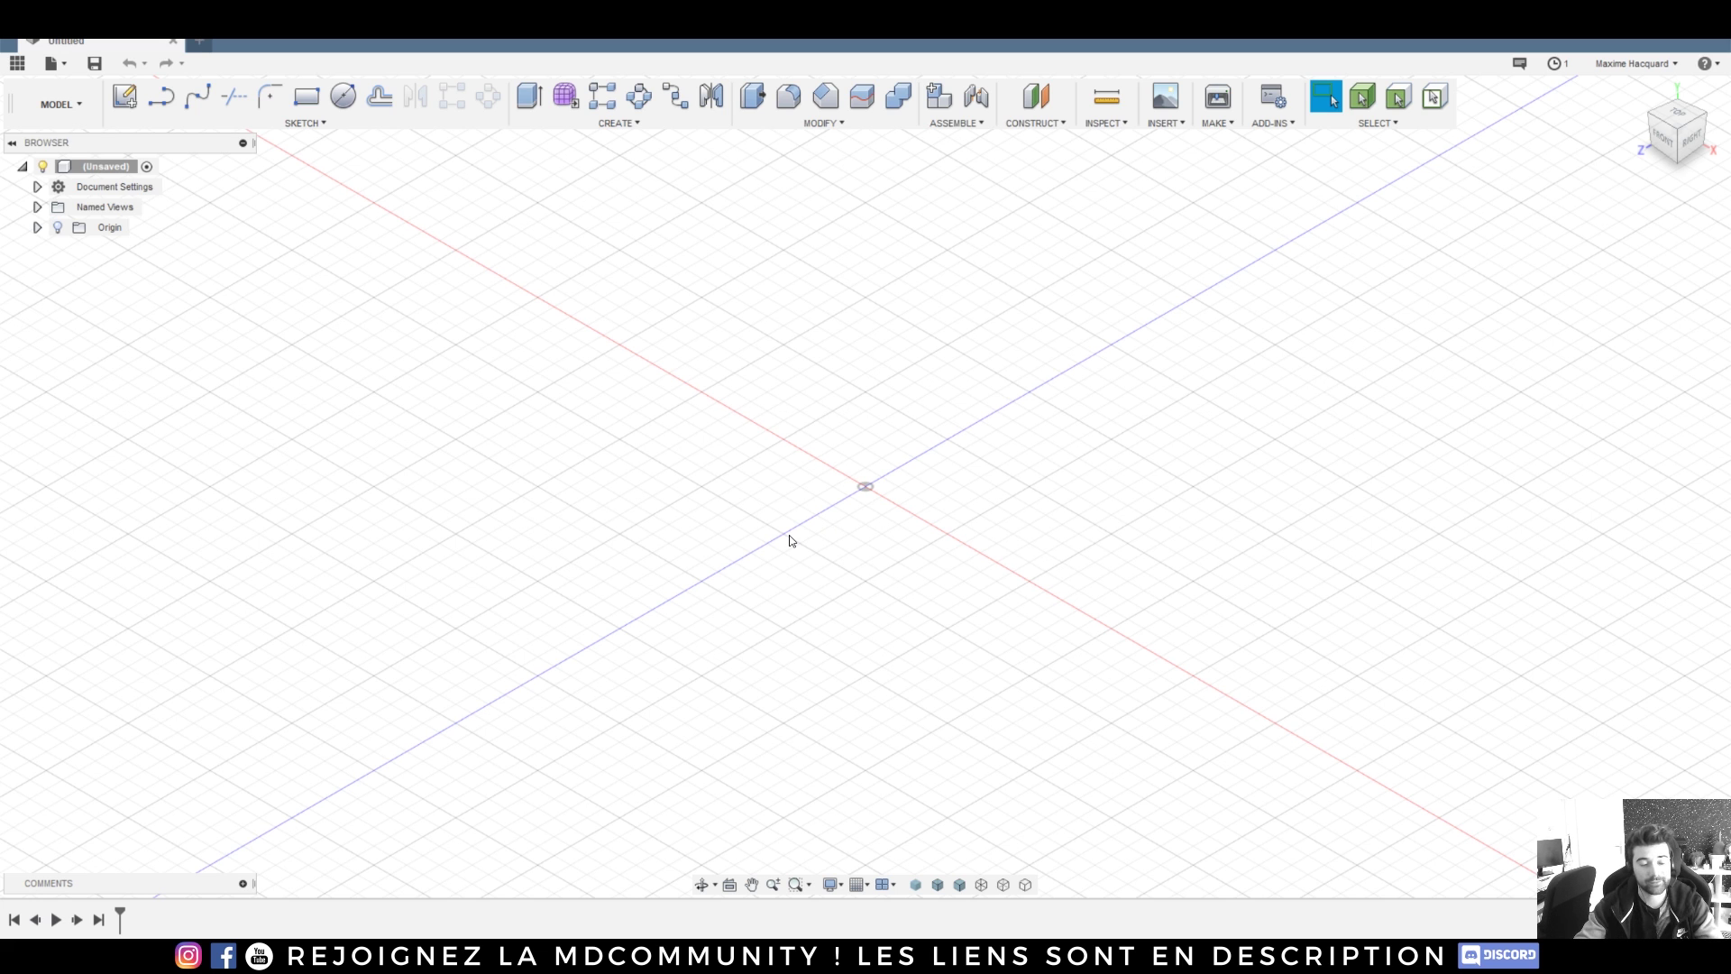
{"action": "left_click", "coordinate": [317, 97]}
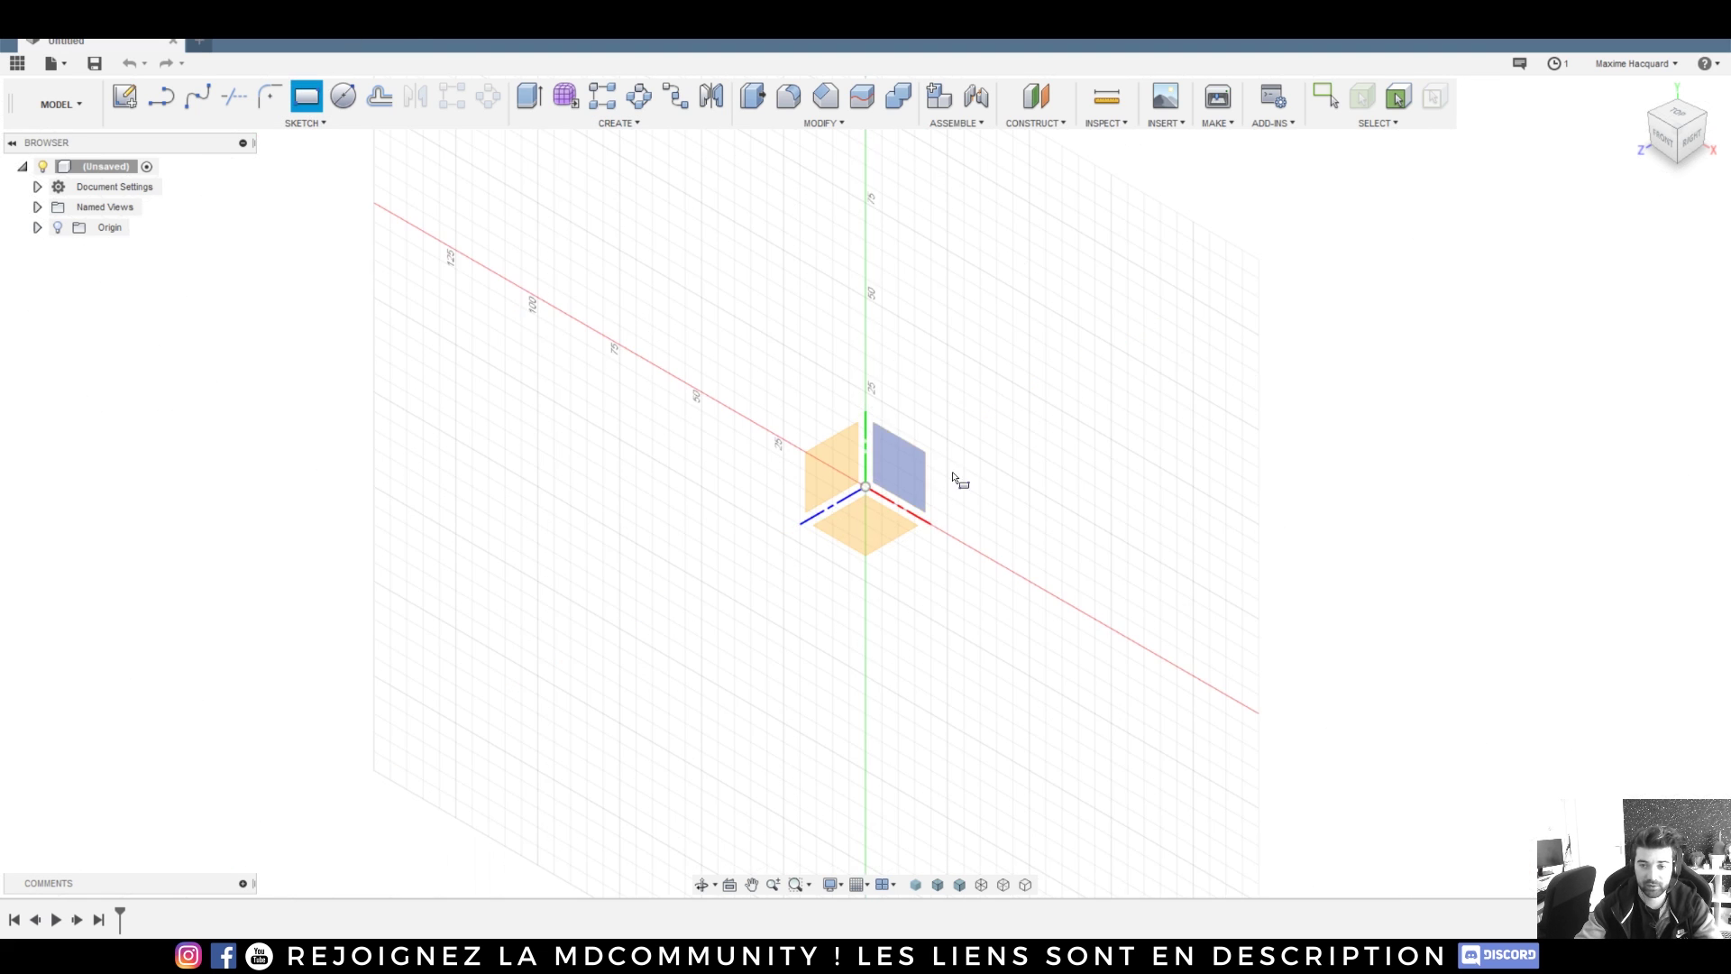
{"action": "left_click", "coordinate": [889, 523]}
{"action": "left_click", "coordinate": [755, 341]}
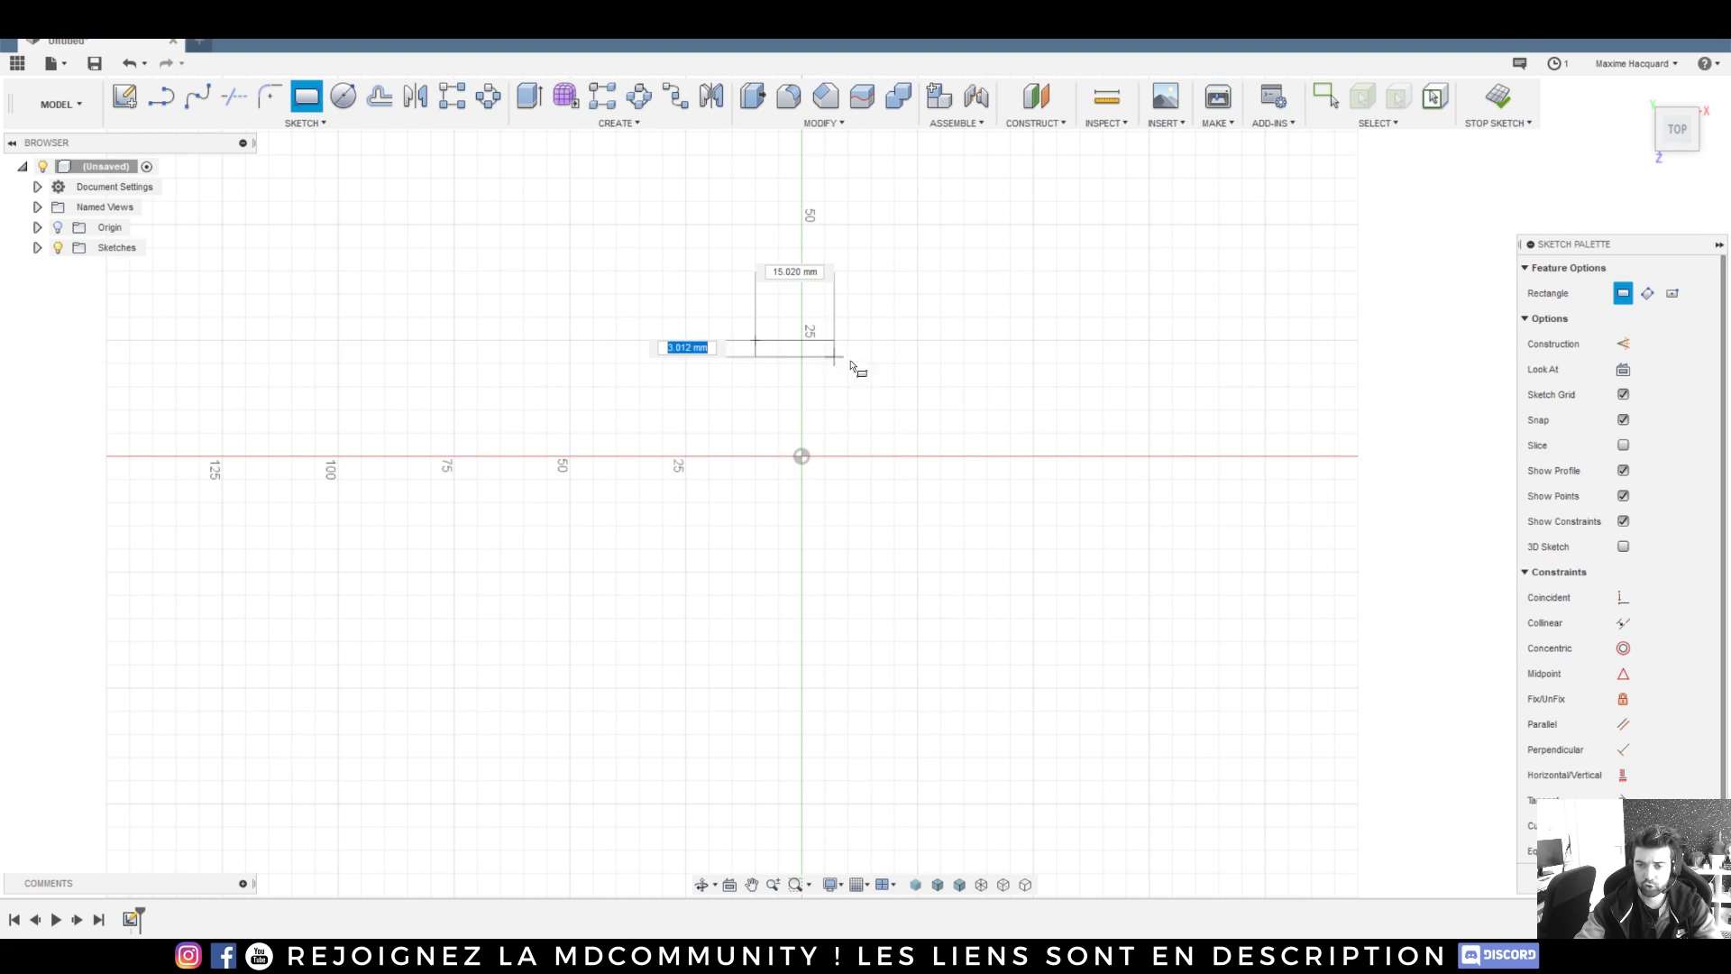
{"action": "left_click", "coordinate": [871, 642]}
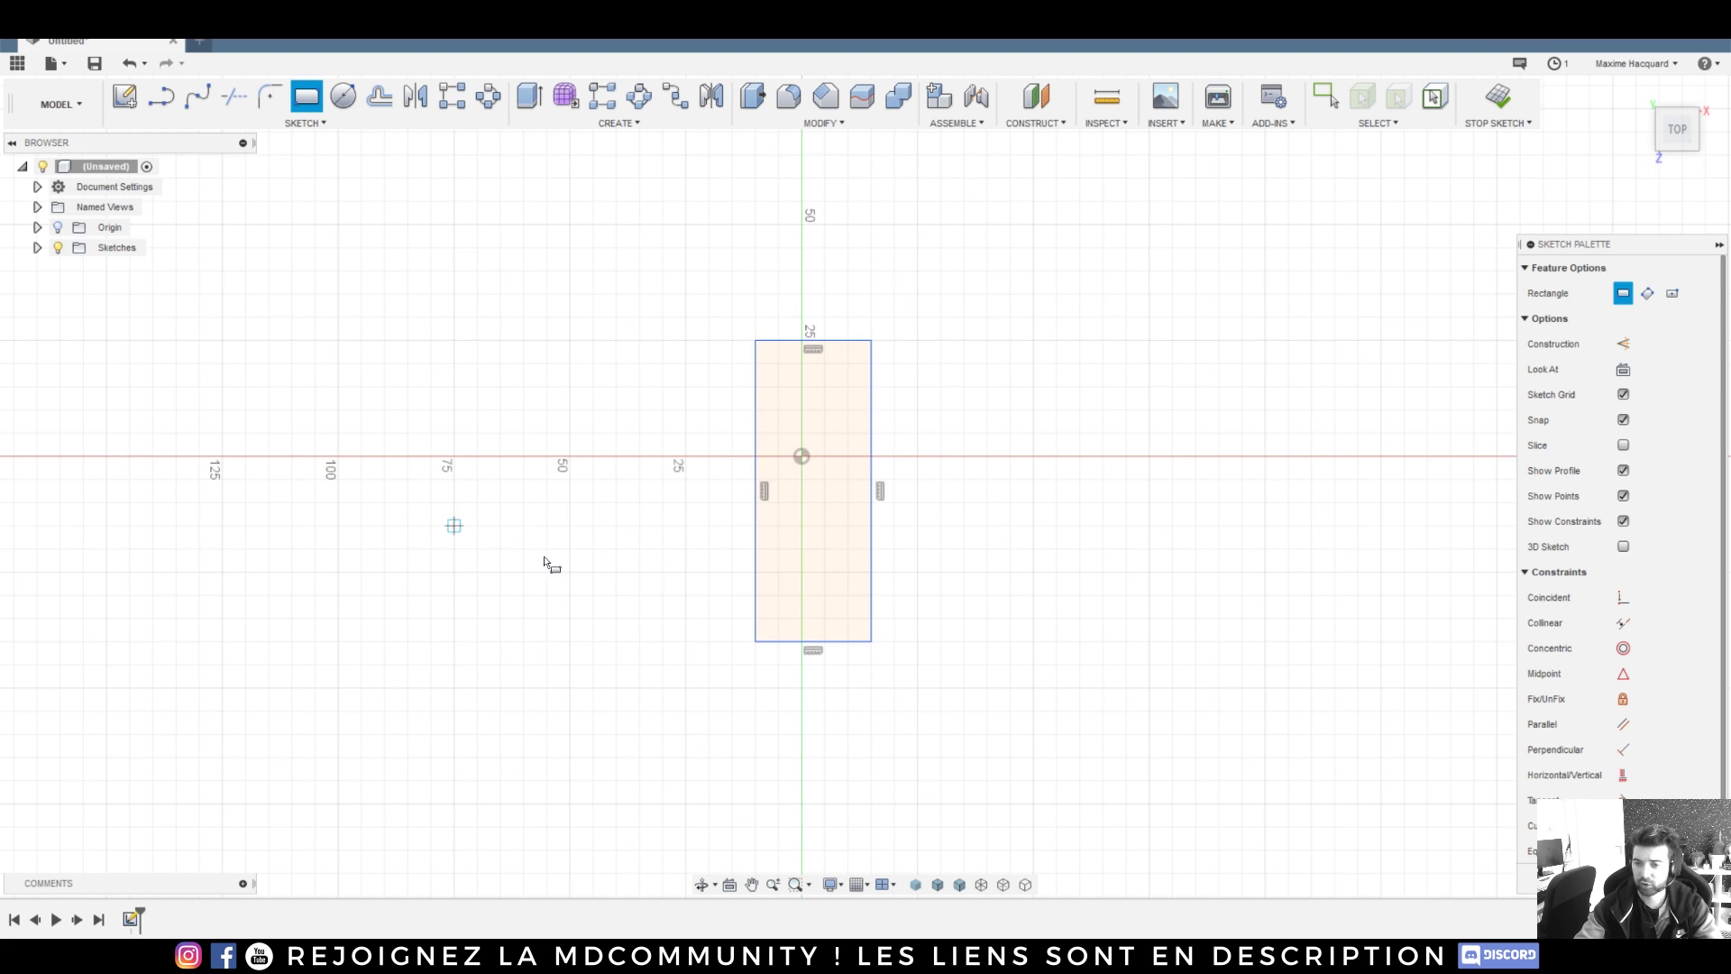
- Sketch a smaller rectangle about 10 by 9 mm overlapping the large rectangle's long edge on the positive X side
{"action": "scroll", "coordinate": [852, 416], "scroll_direction": "up", "scroll_amount": 5}
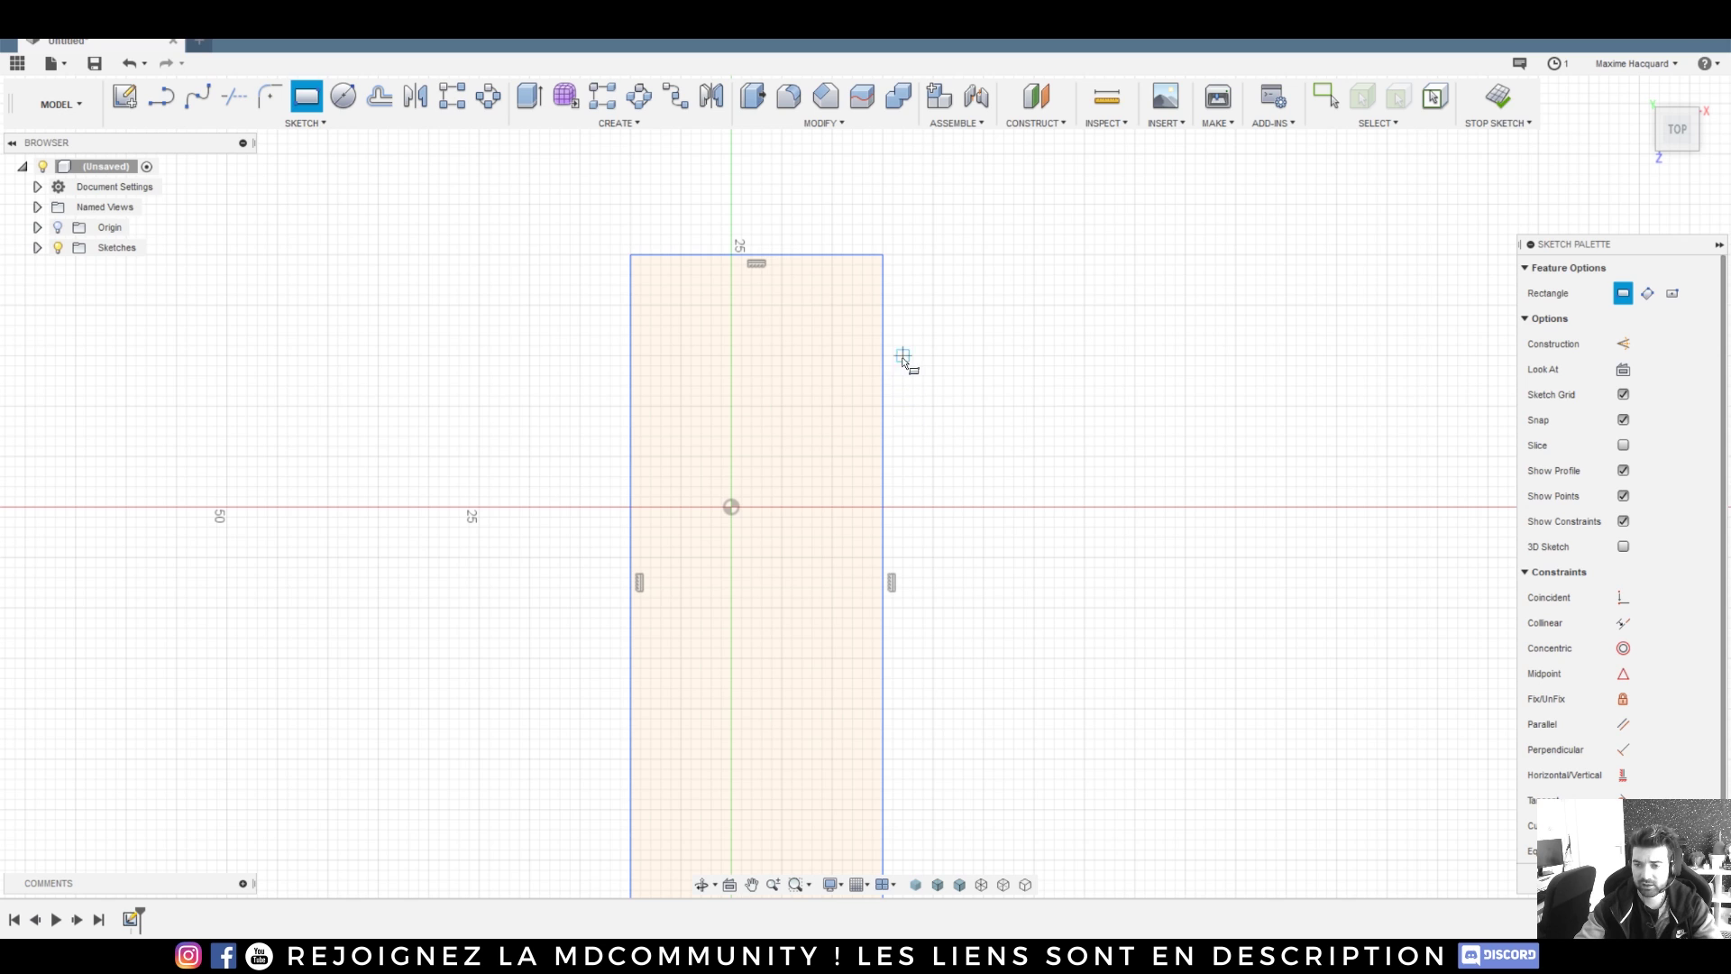
{"action": "left_click", "coordinate": [933, 356]}
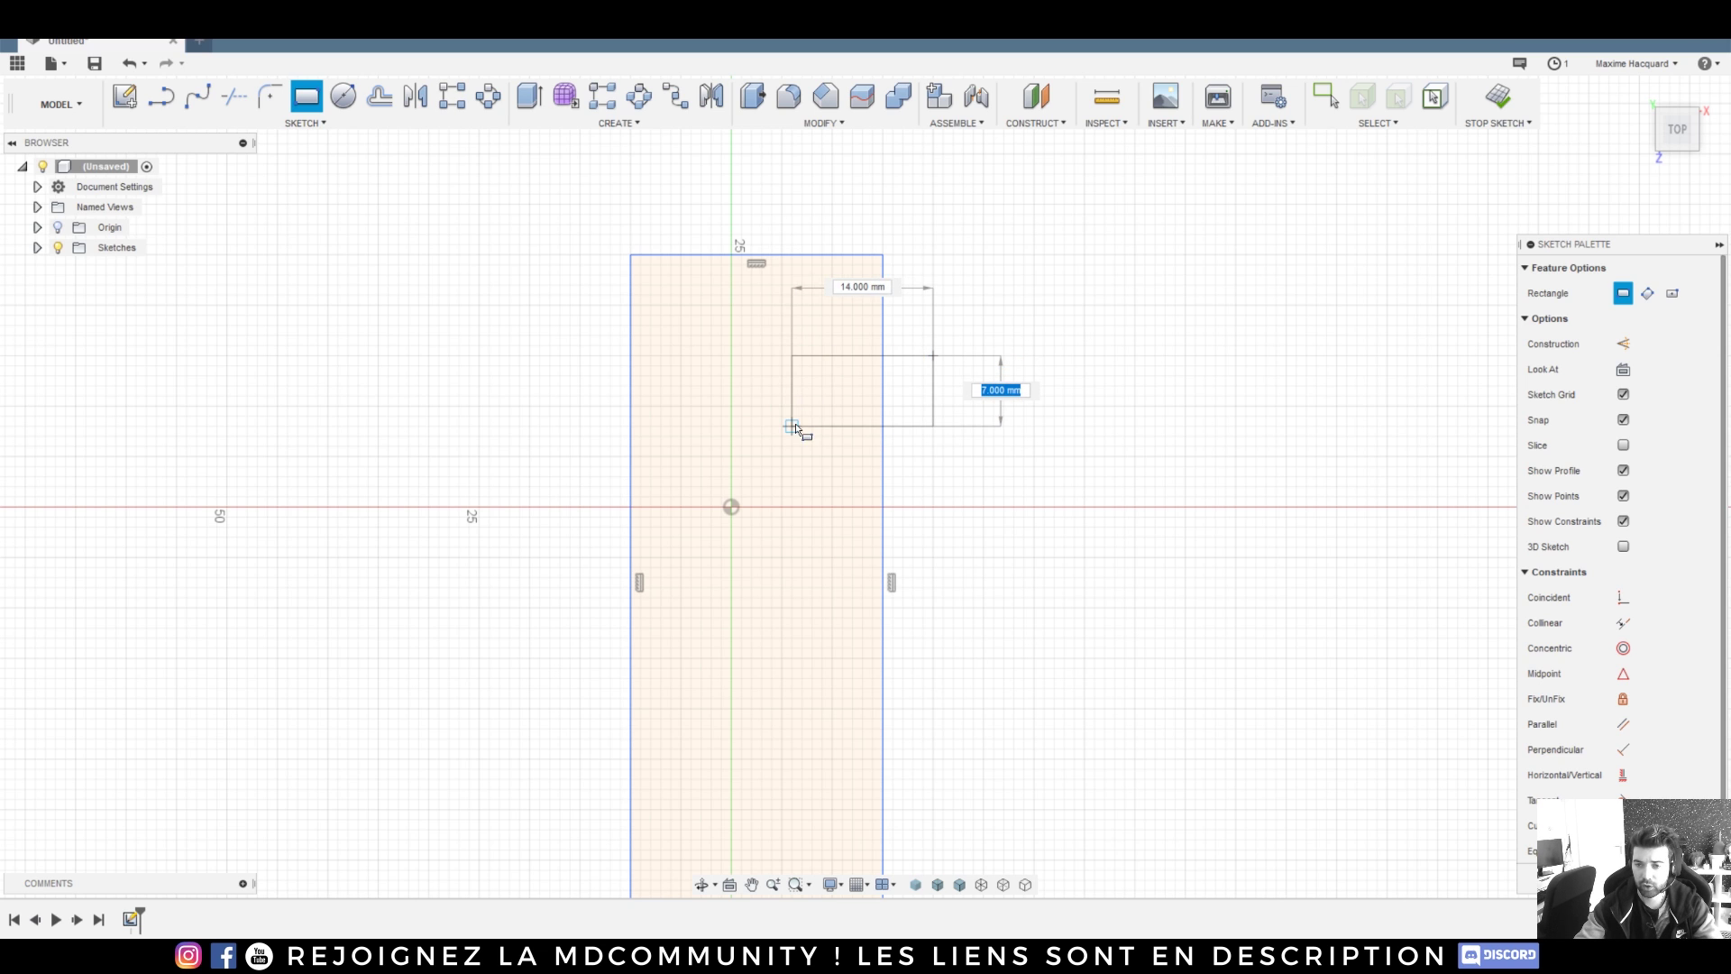
{"action": "left_click", "coordinate": [833, 446]}
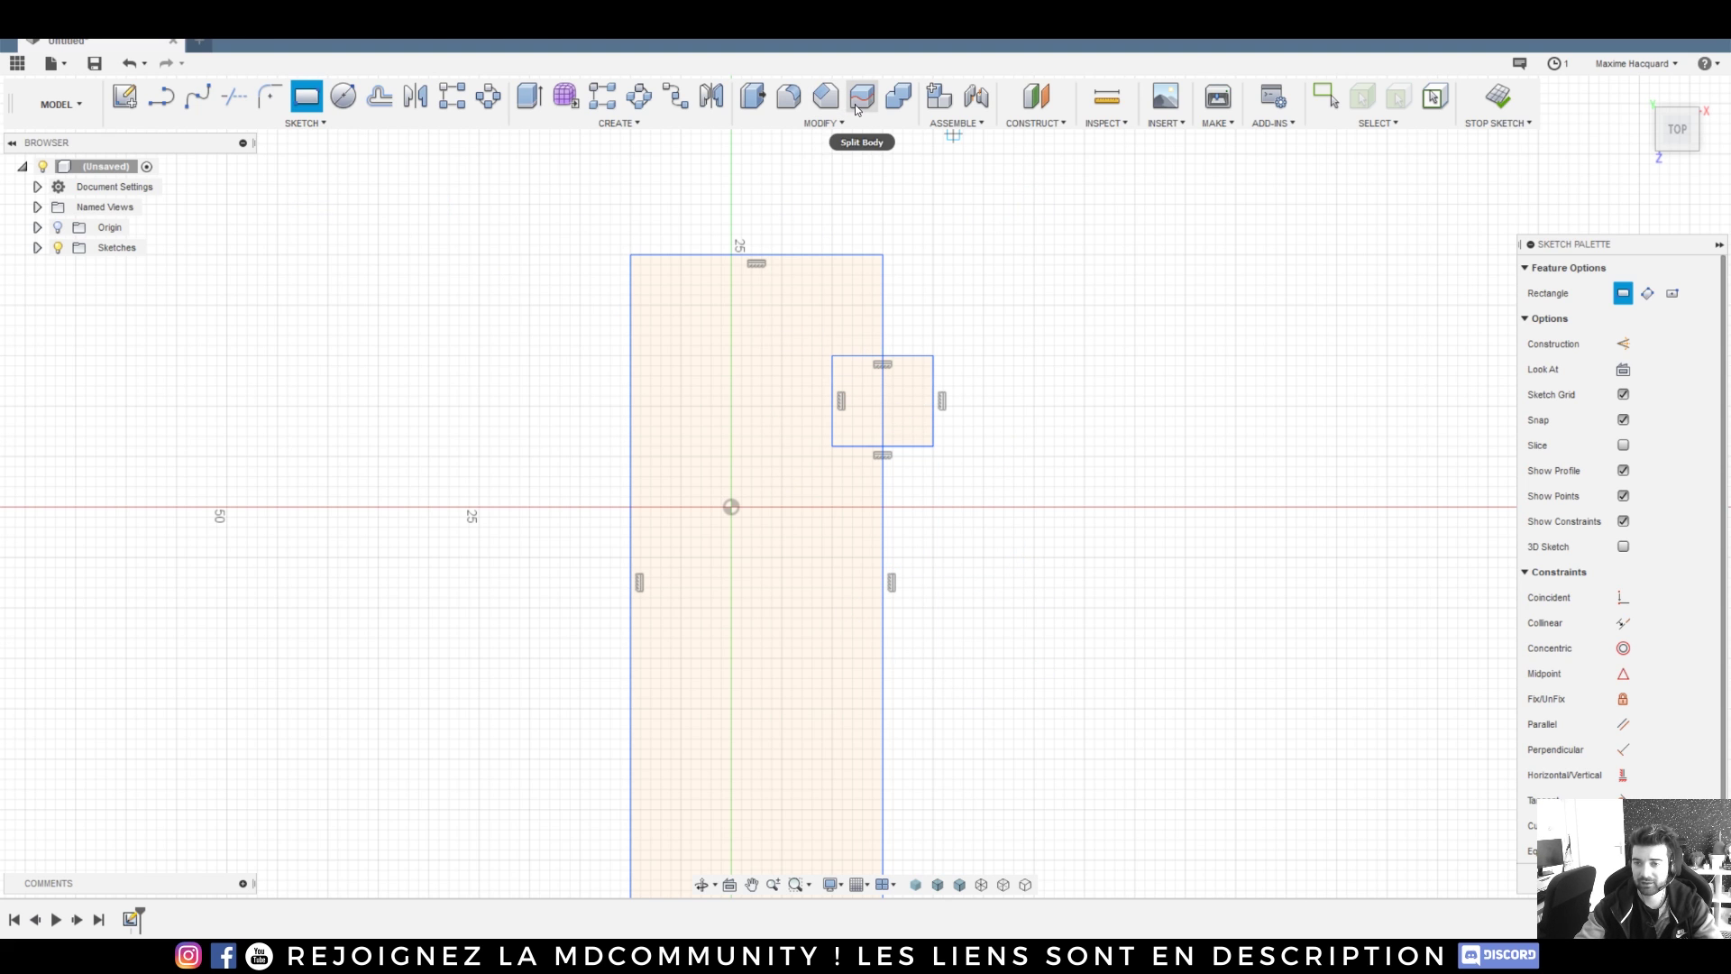
- Extrude the large profile 8 mm upwards as a new body, leaving out the small rectangle's area as a notch
{"action": "left_click", "coordinate": [753, 97]}
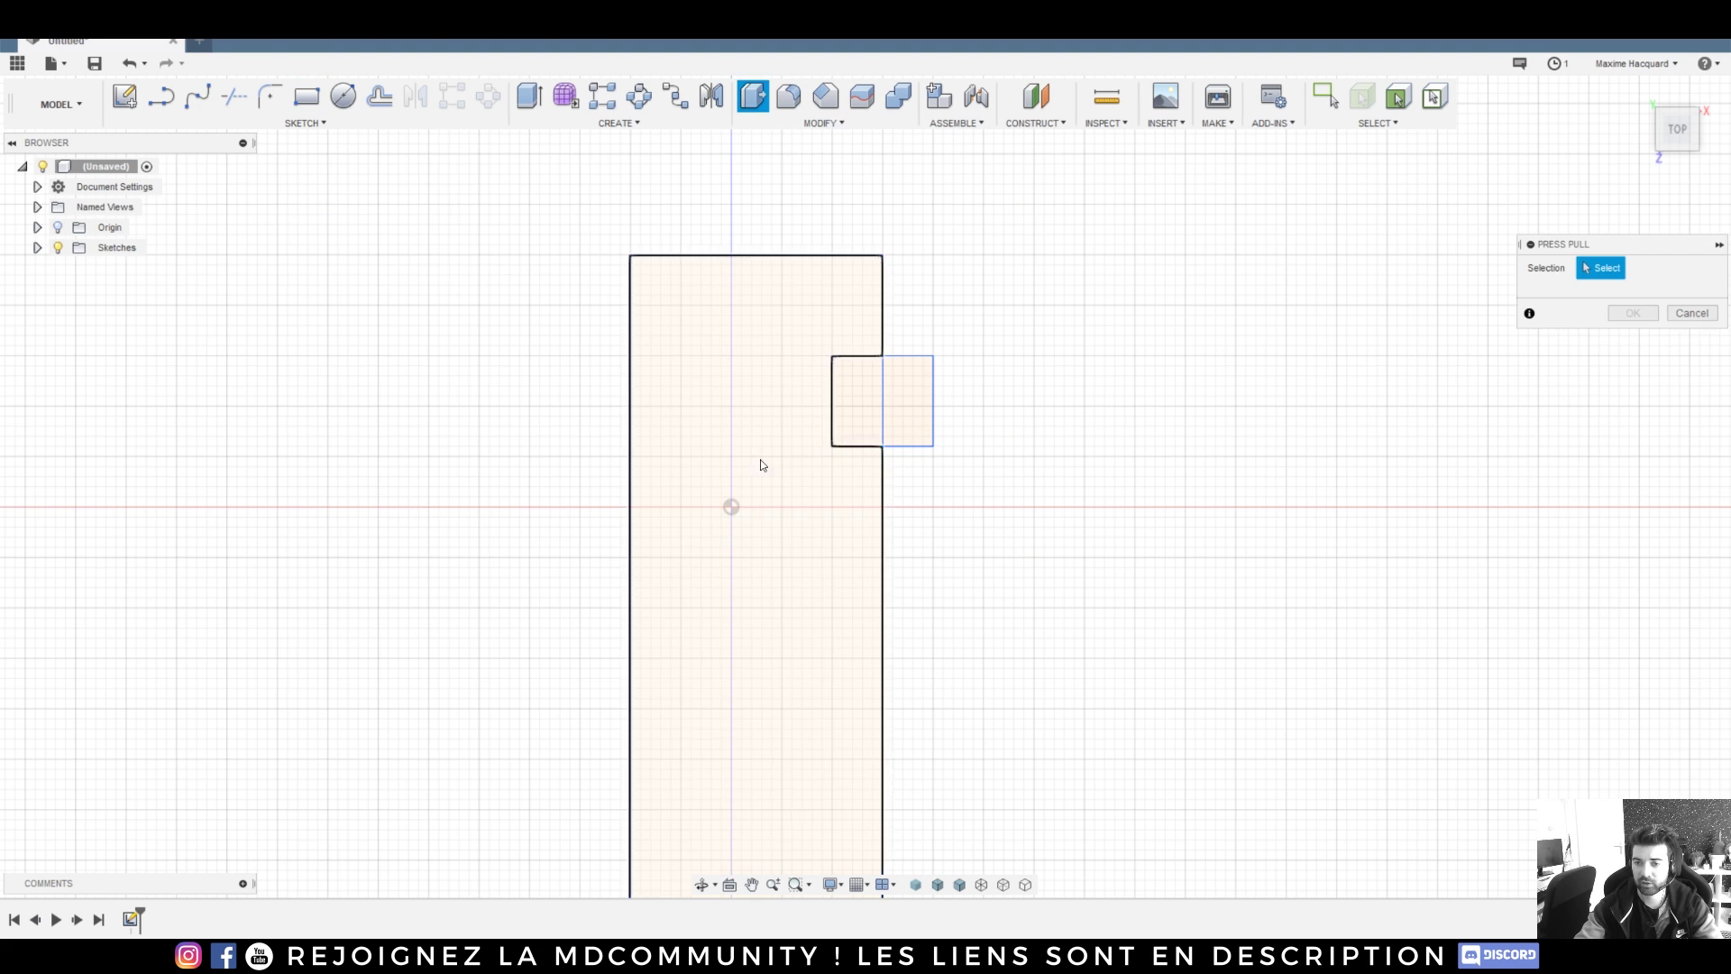
{"action": "left_click_drag", "start_coordinate": [973, 651], "coordinate": [972, 649]}
{"action": "left_click", "coordinate": [785, 584]}
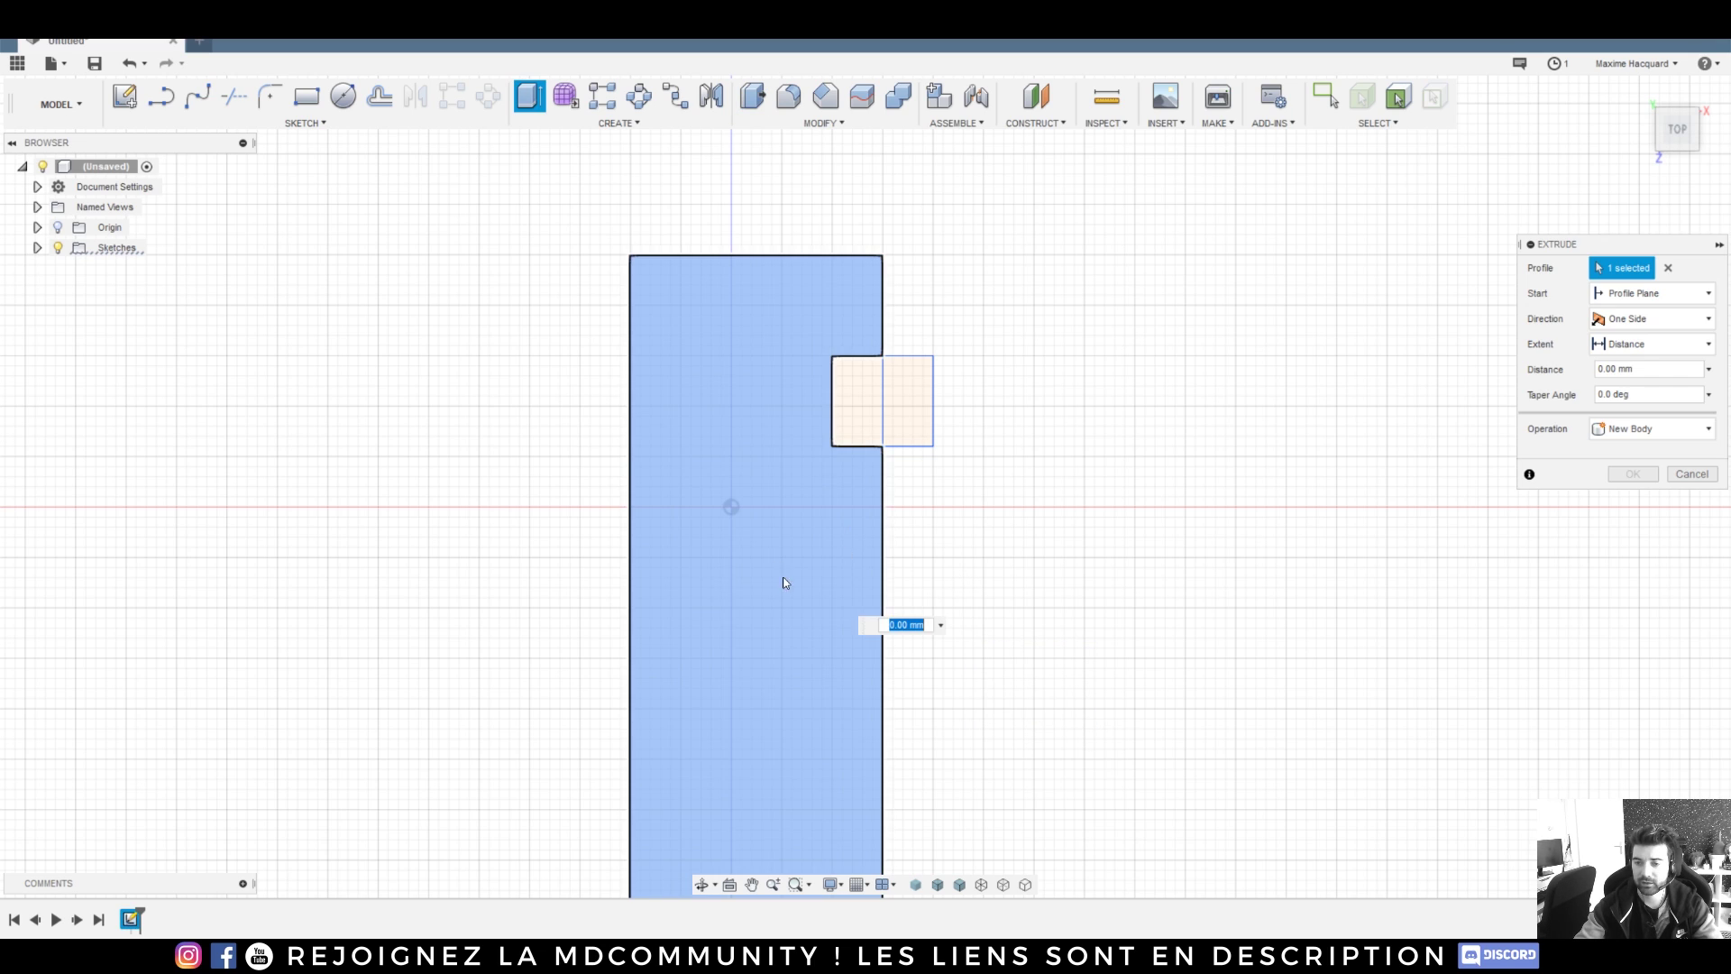
{"action": "left_click_drag", "start_coordinate": [1675, 137], "coordinate": [1643, 89]}
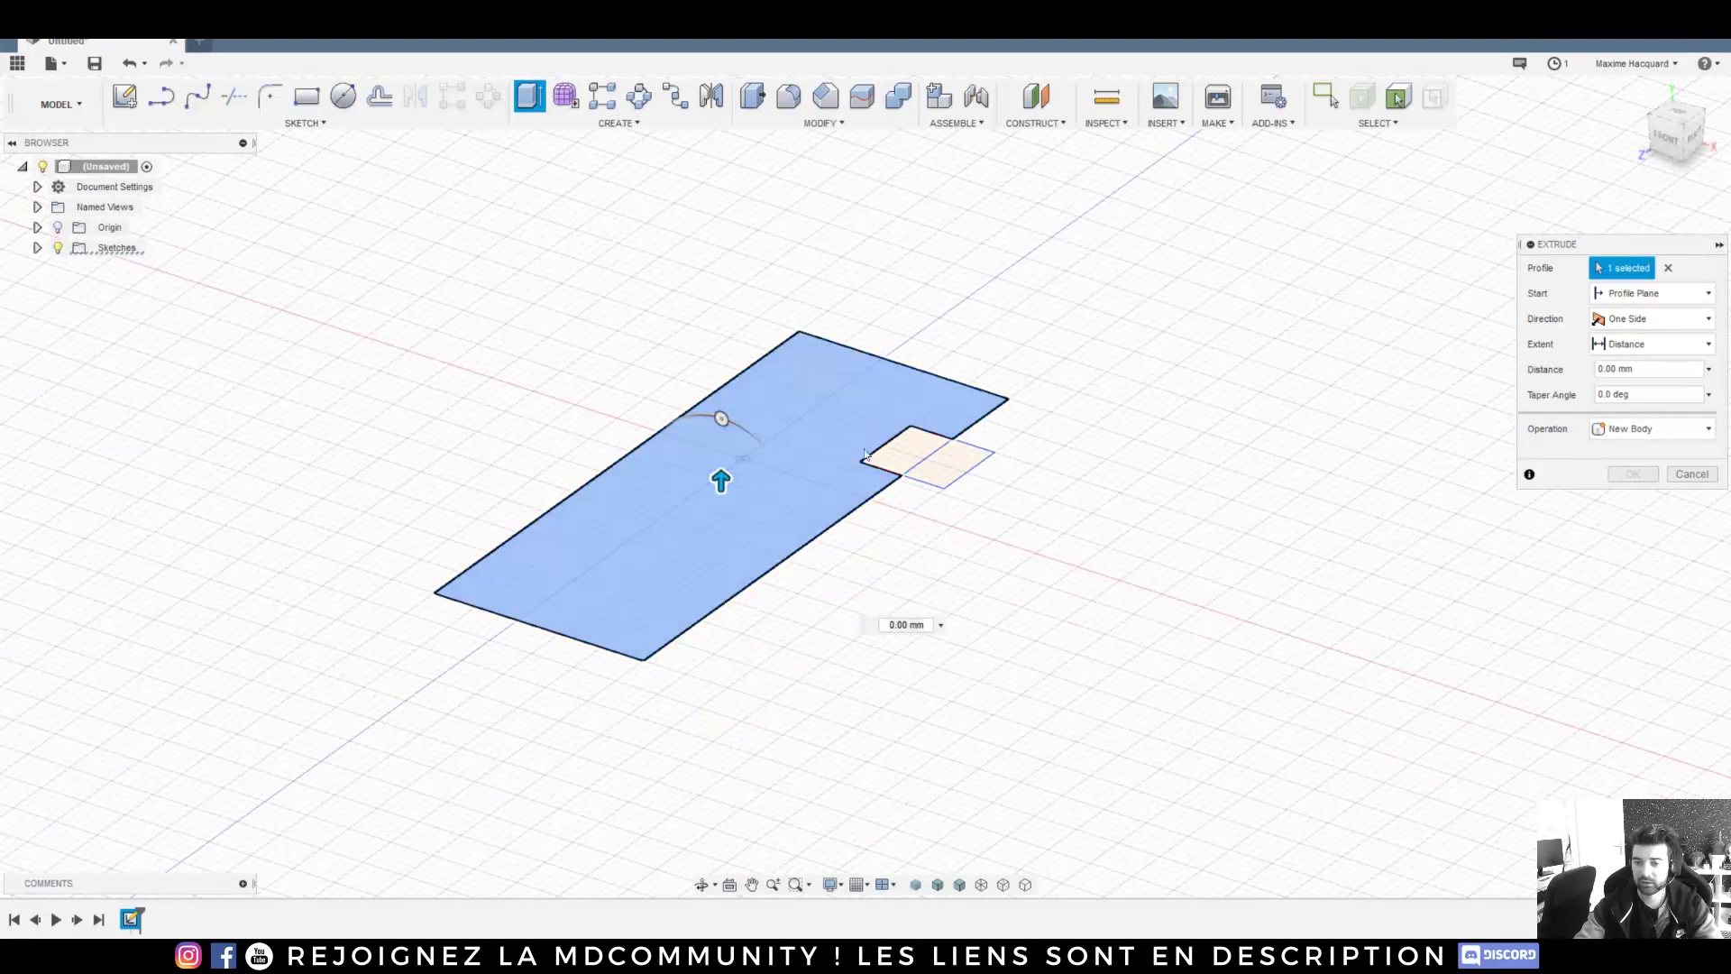
{"action": "left_click_drag", "start_coordinate": [714, 478], "coordinate": [720, 411]}
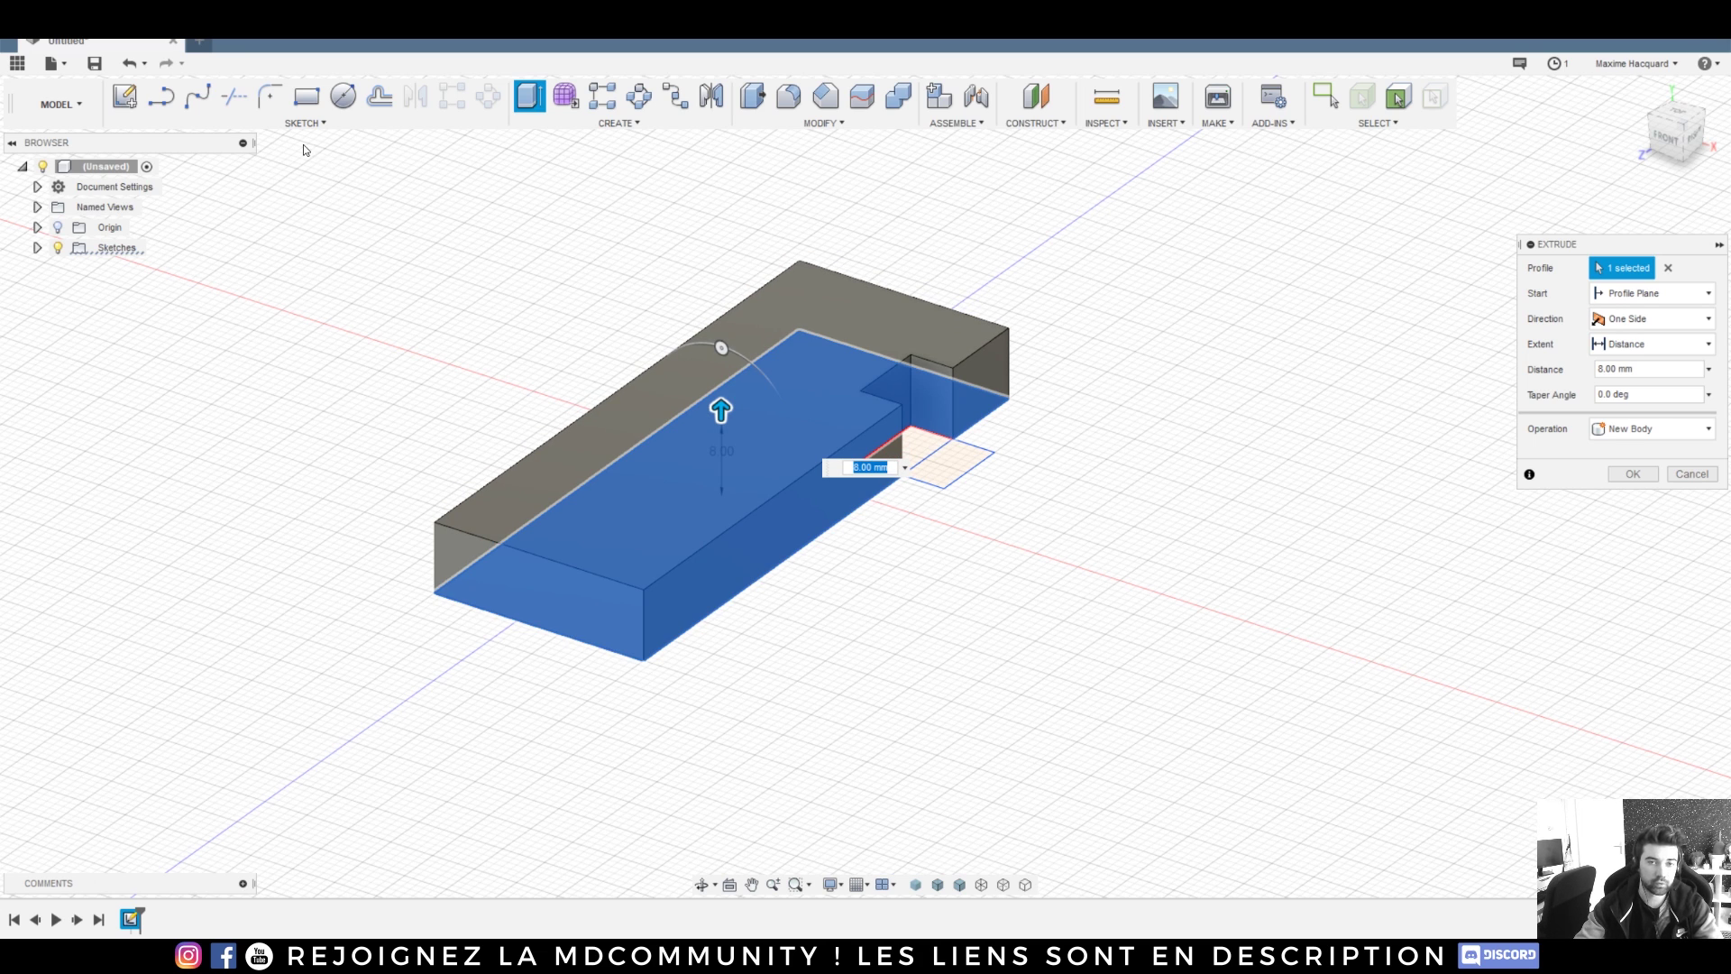
- Fillet all edges around the block's top face, including those of the notch, with a 1 mm radius
{"action": "left_click", "coordinate": [788, 95]}
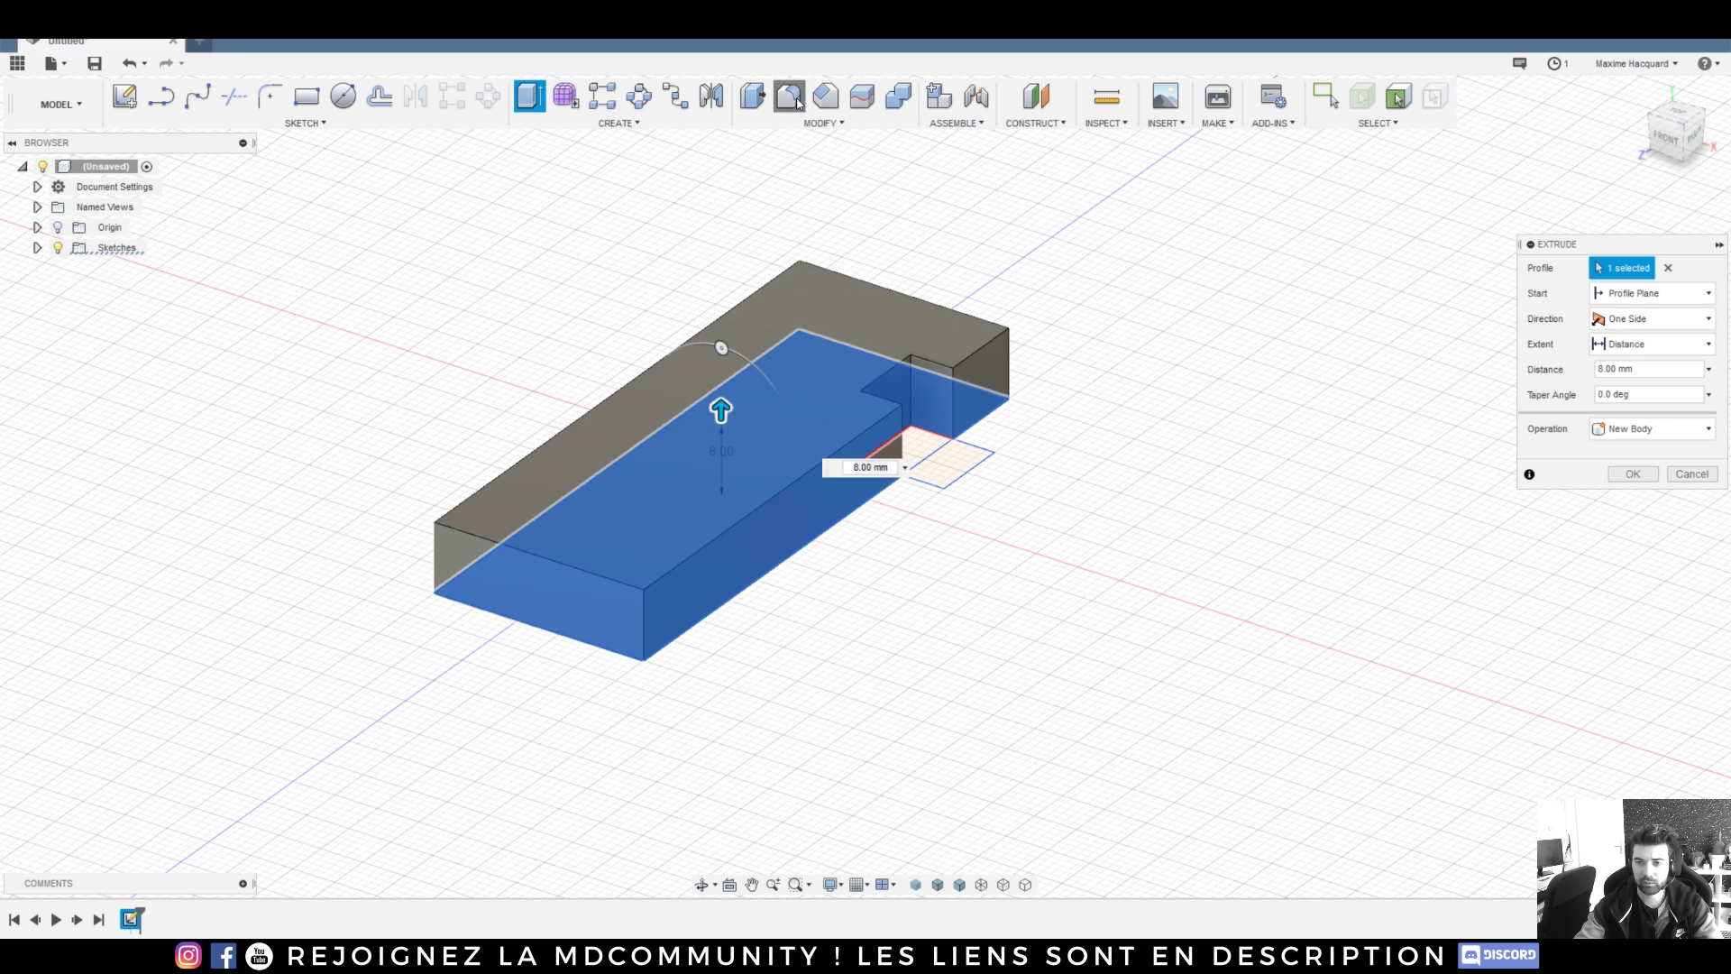
{"action": "left_click", "coordinate": [943, 370]}
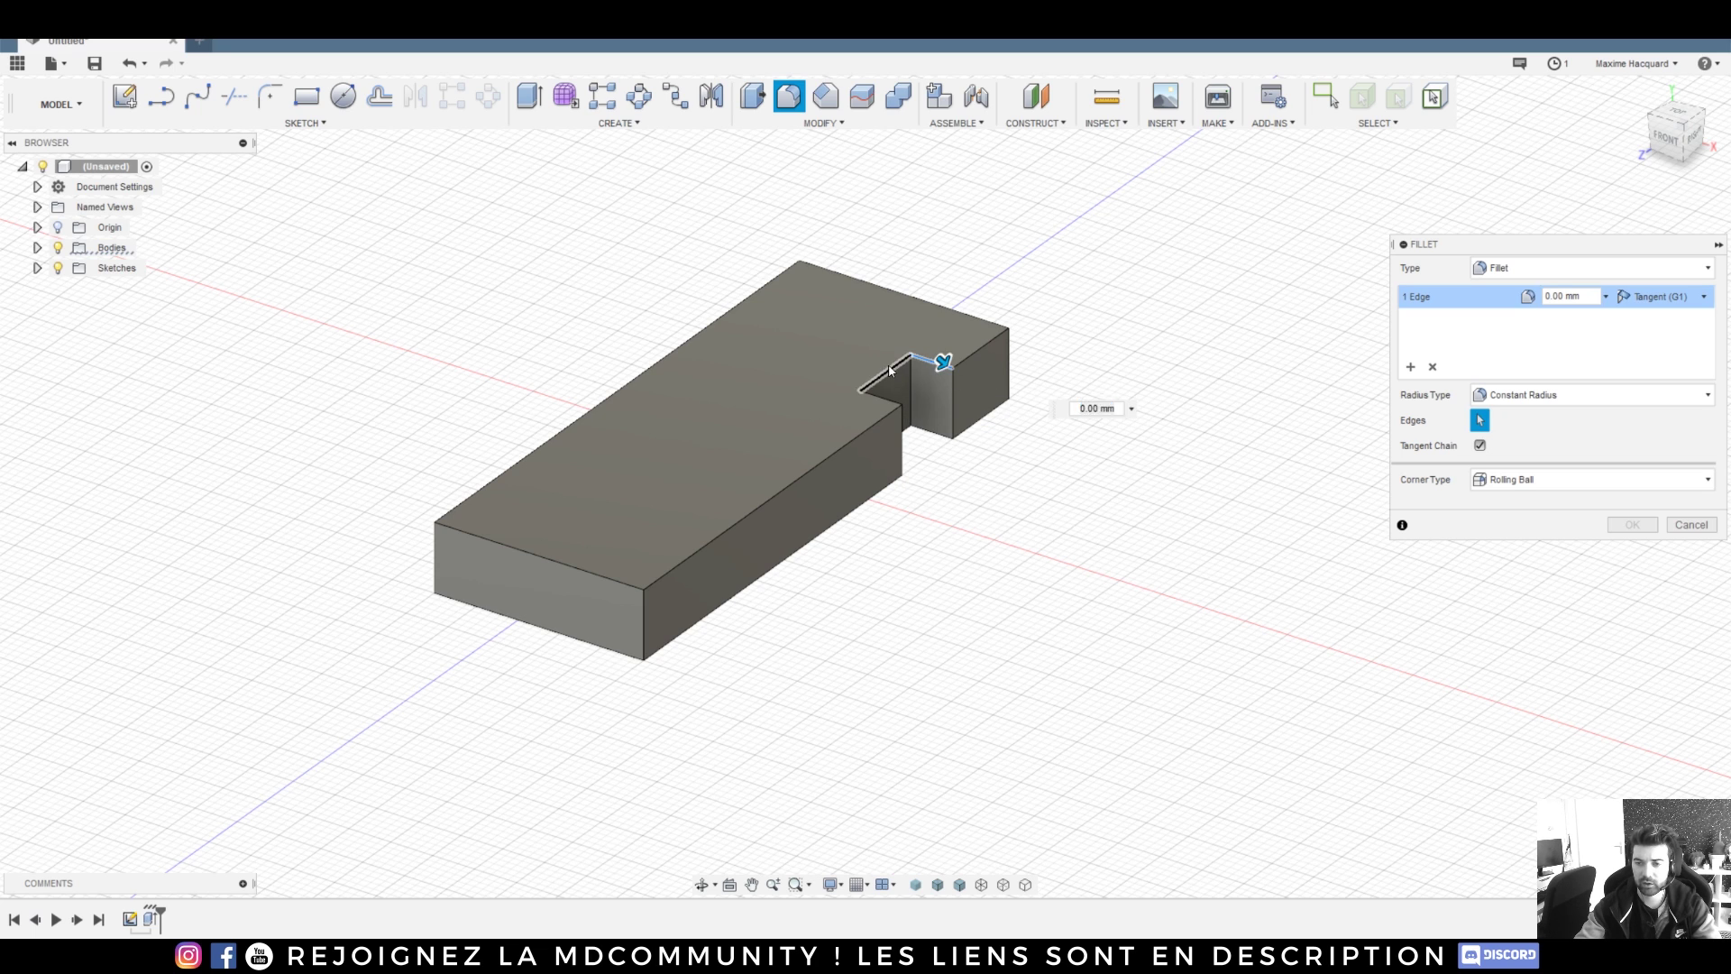
{"action": "left_click", "coordinate": [581, 570]}
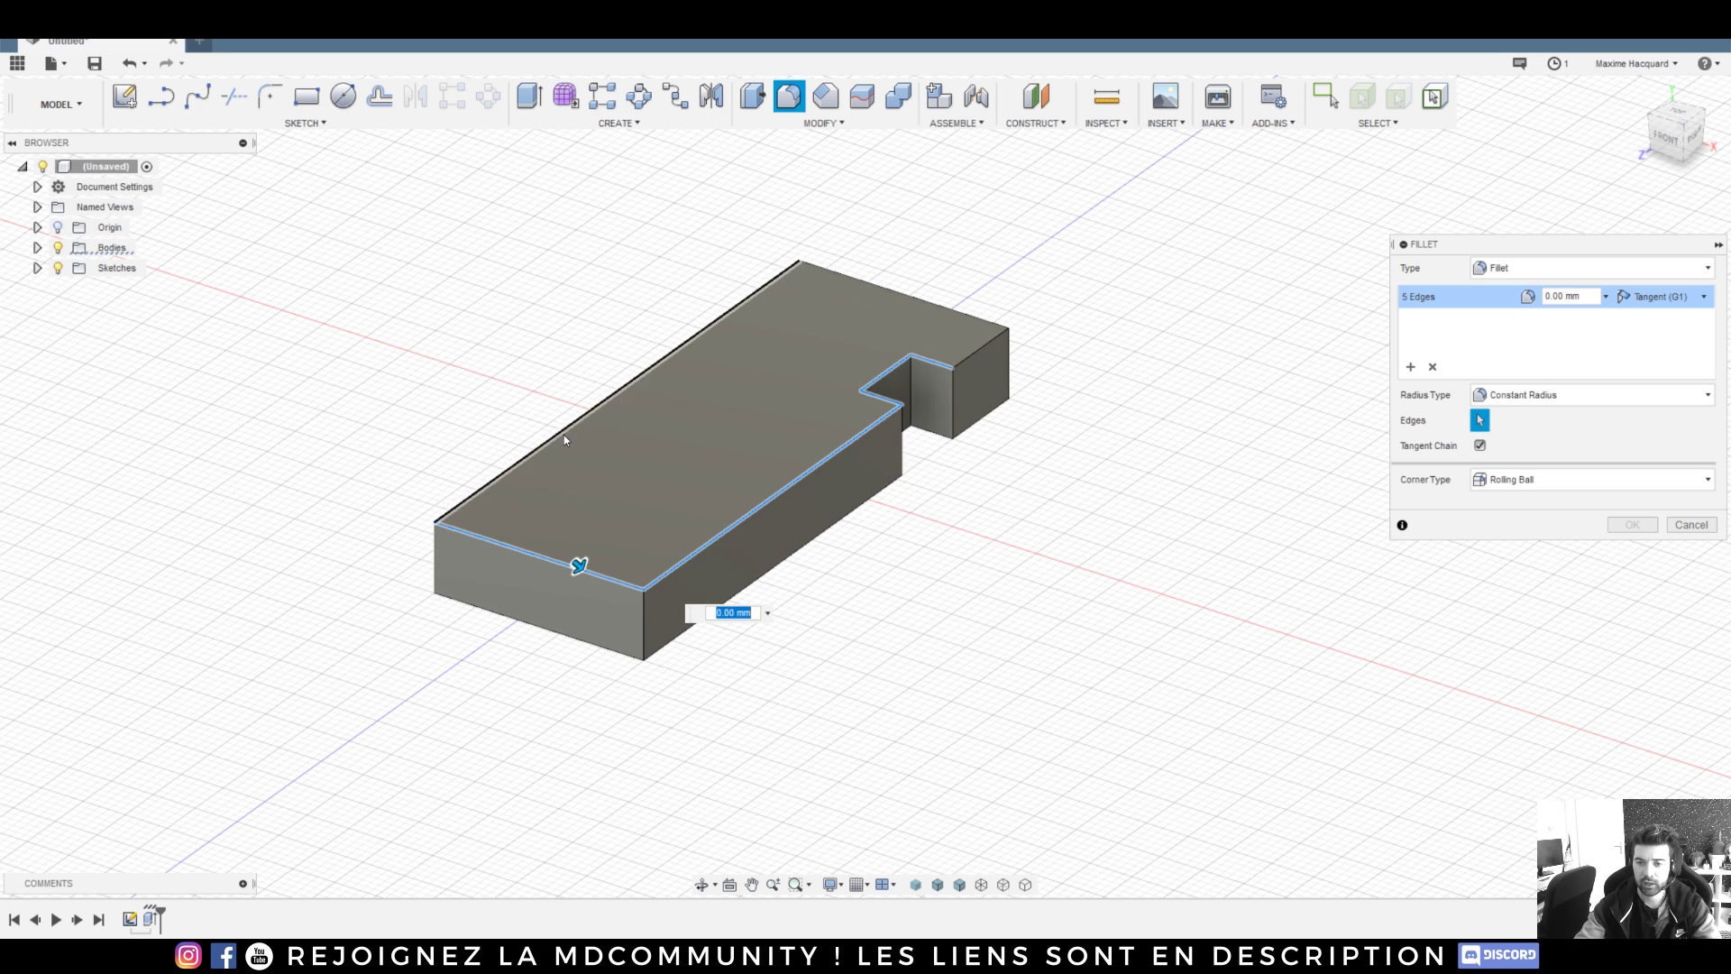
{"action": "left_click", "coordinate": [561, 433]}
{"action": "left_click", "coordinate": [944, 311]}
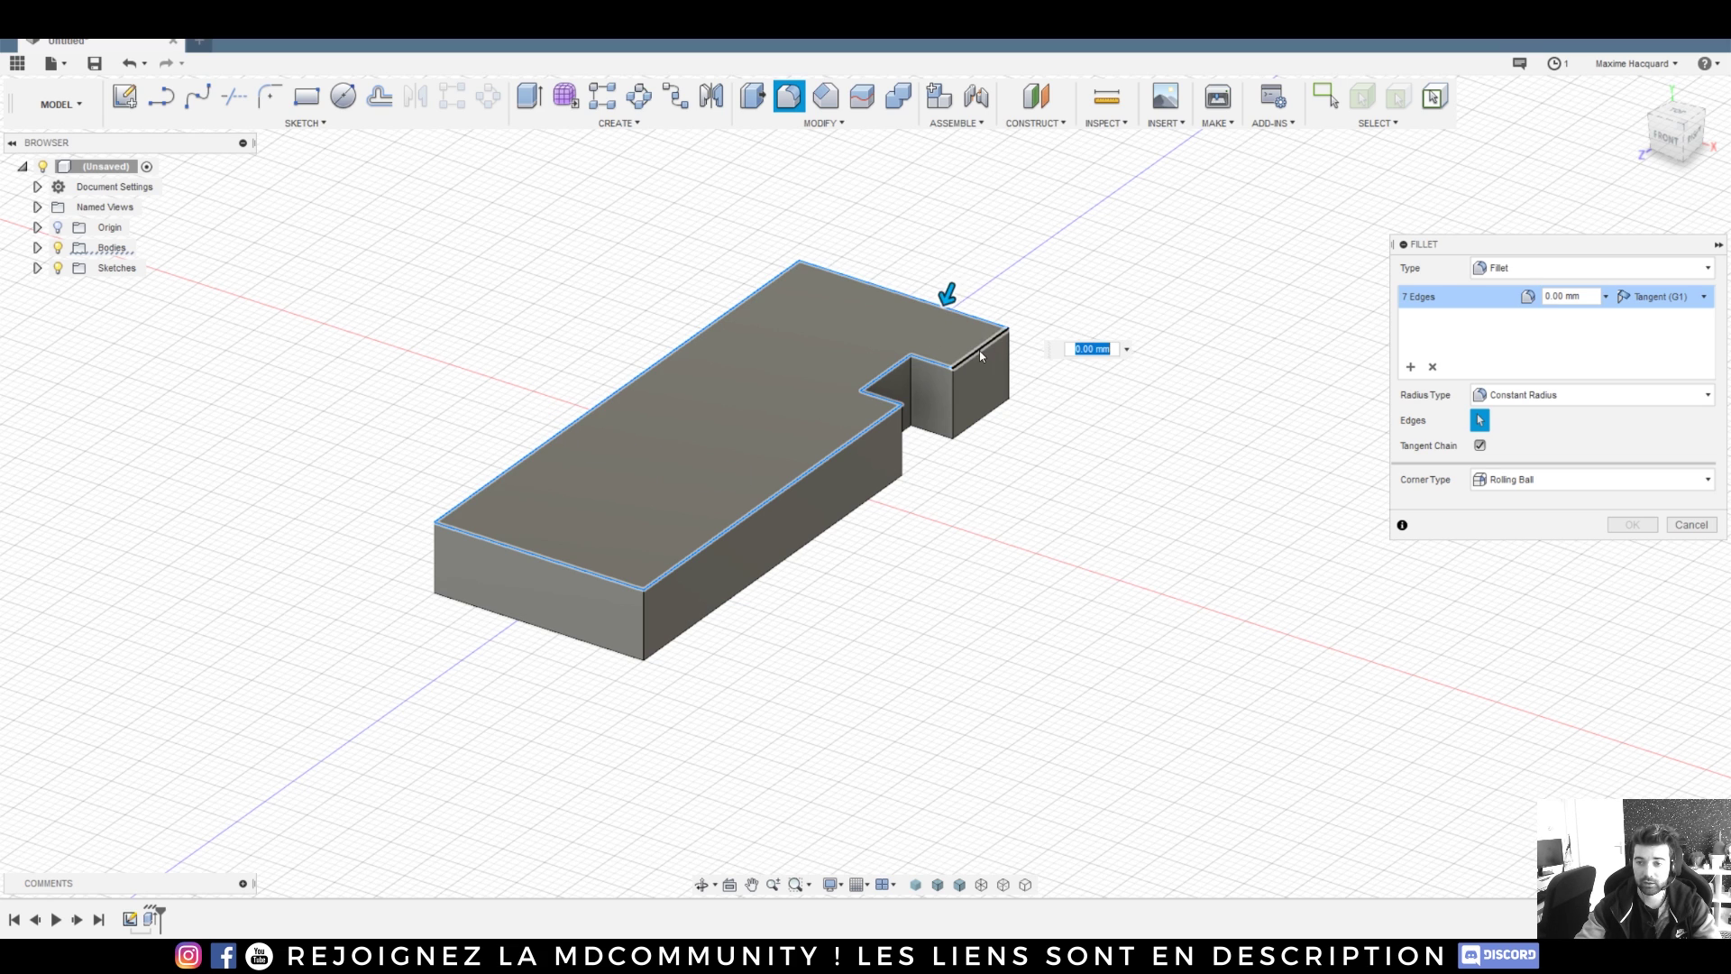
{"action": "left_click", "coordinate": [981, 349]}
{"action": "left_click_drag", "start_coordinate": [981, 343], "coordinate": [979, 346]}
{"action": "left_click_drag", "start_coordinate": [908, 604], "coordinate": [1099, 606]}
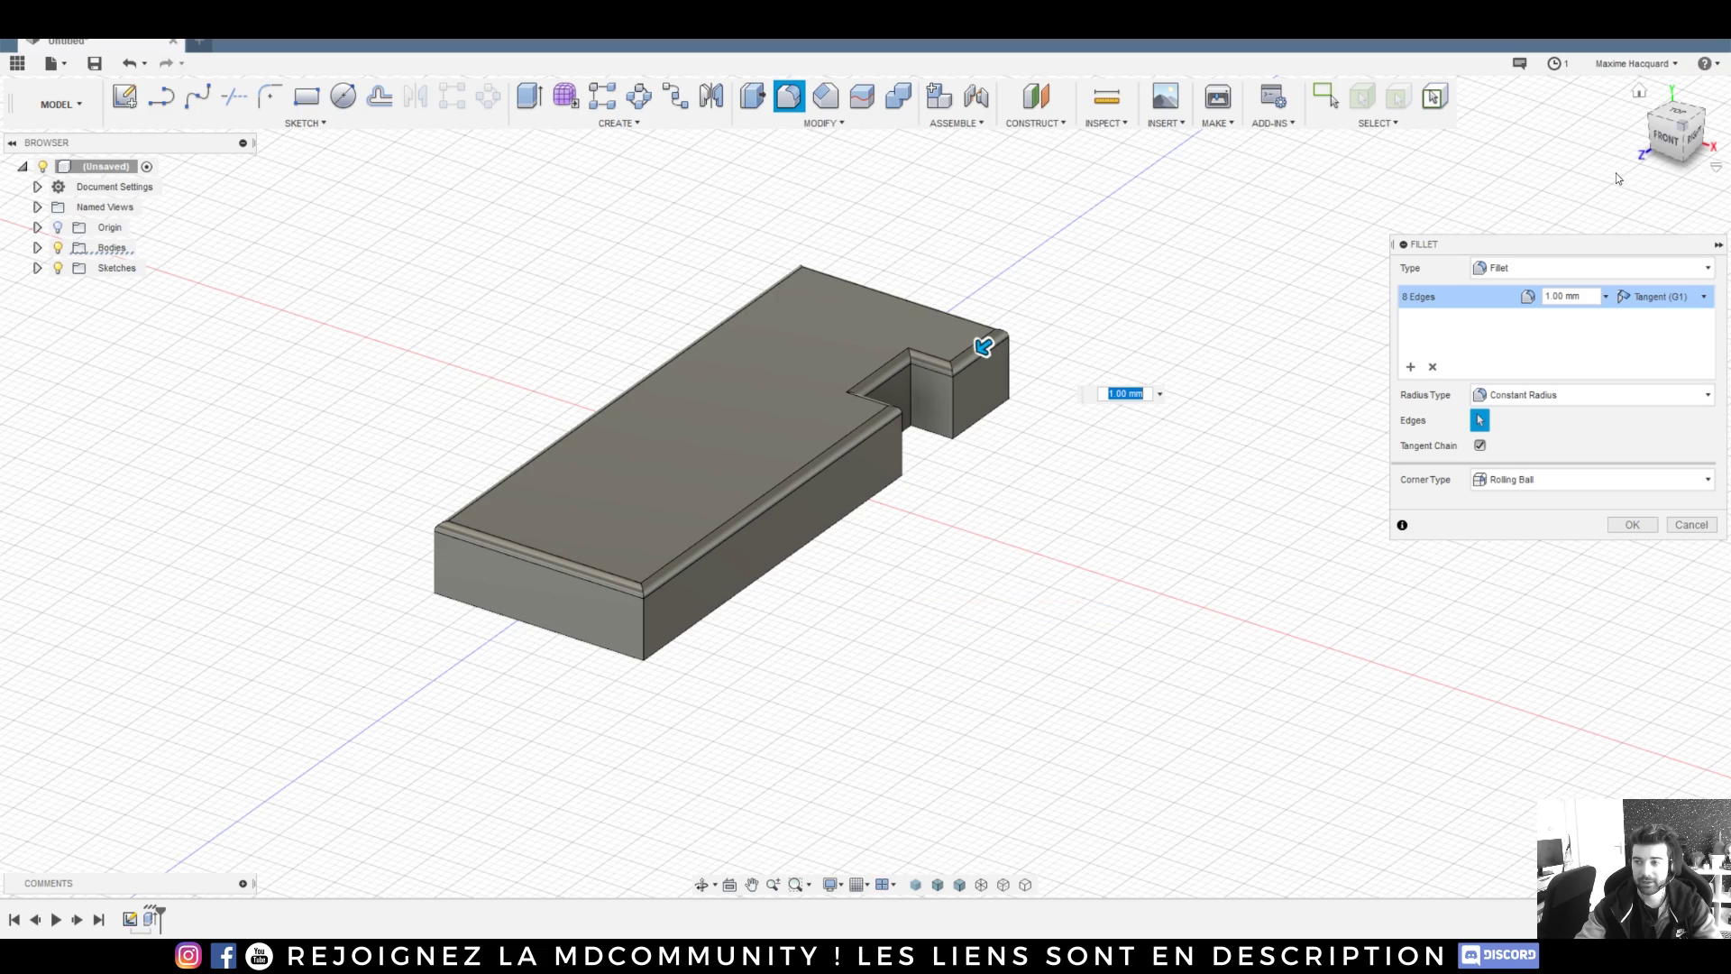
{"action": "mouse_move", "coordinate": [1665, 145]}
{"action": "left_mouse_down"}
{"action": "mouse_move", "coordinate": [1688, 170]}
{"action": "mouse_move", "coordinate": [1724, 120]}
{"action": "mouse_move", "coordinate": [1674, 164]}
{"action": "mouse_move", "coordinate": [1661, 141]}
{"action": "left_mouse_up"}
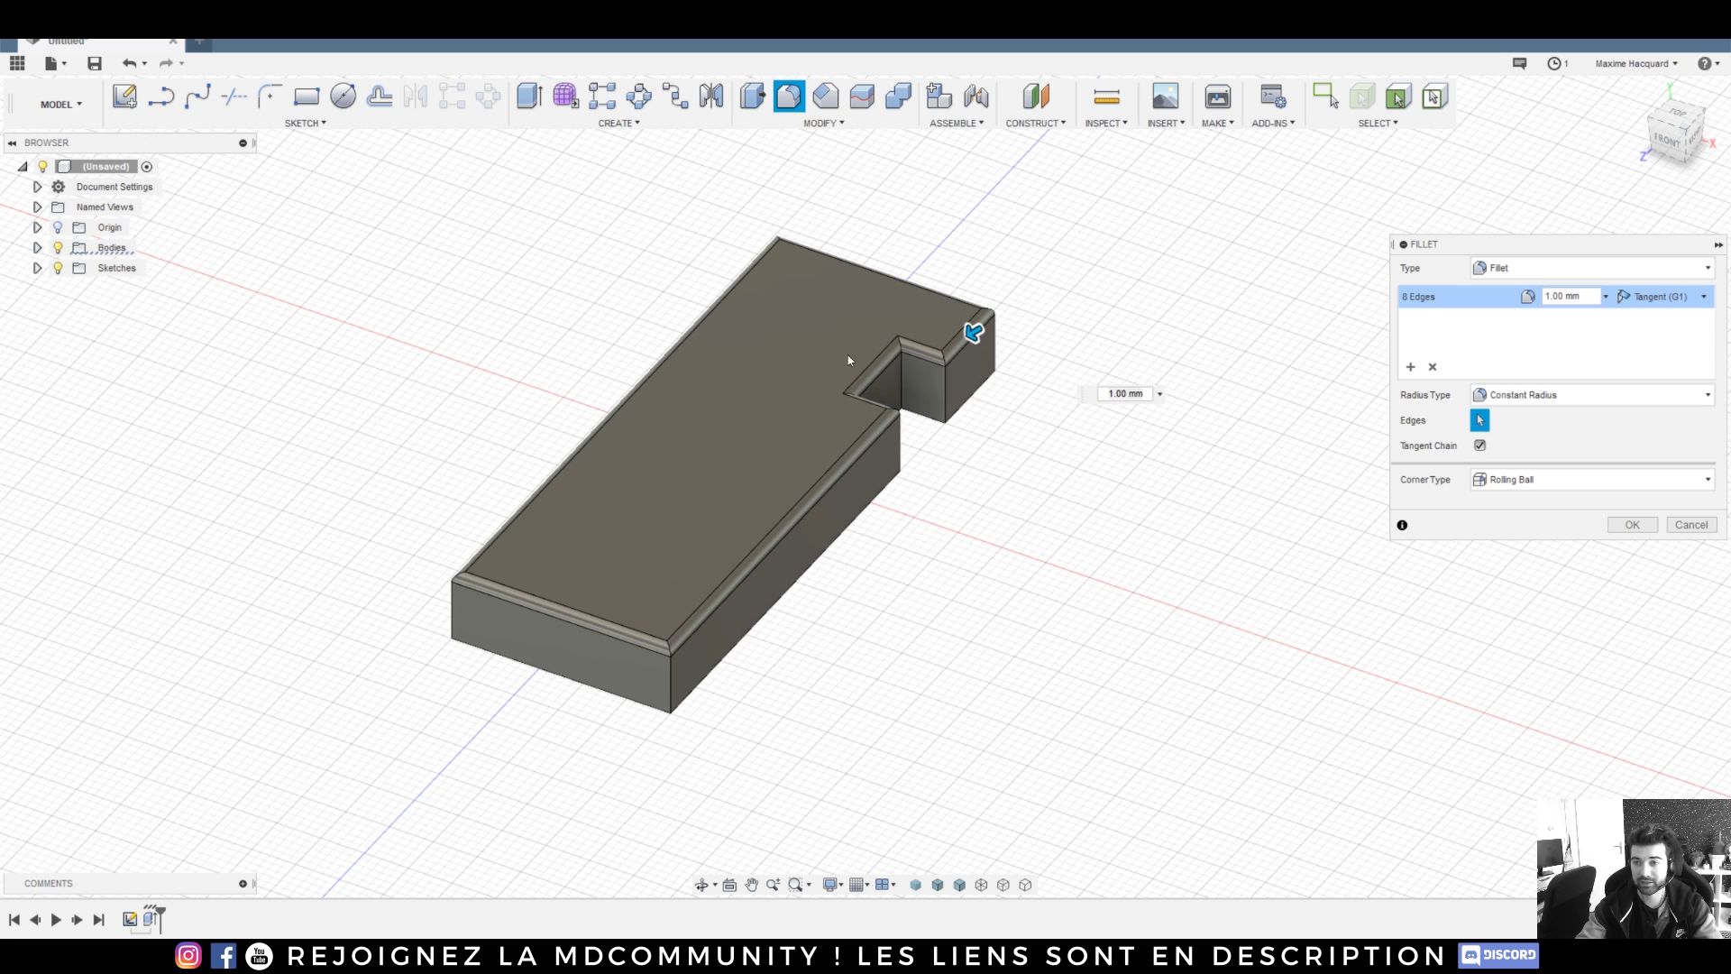
{"action": "left_click", "coordinate": [1037, 97]}
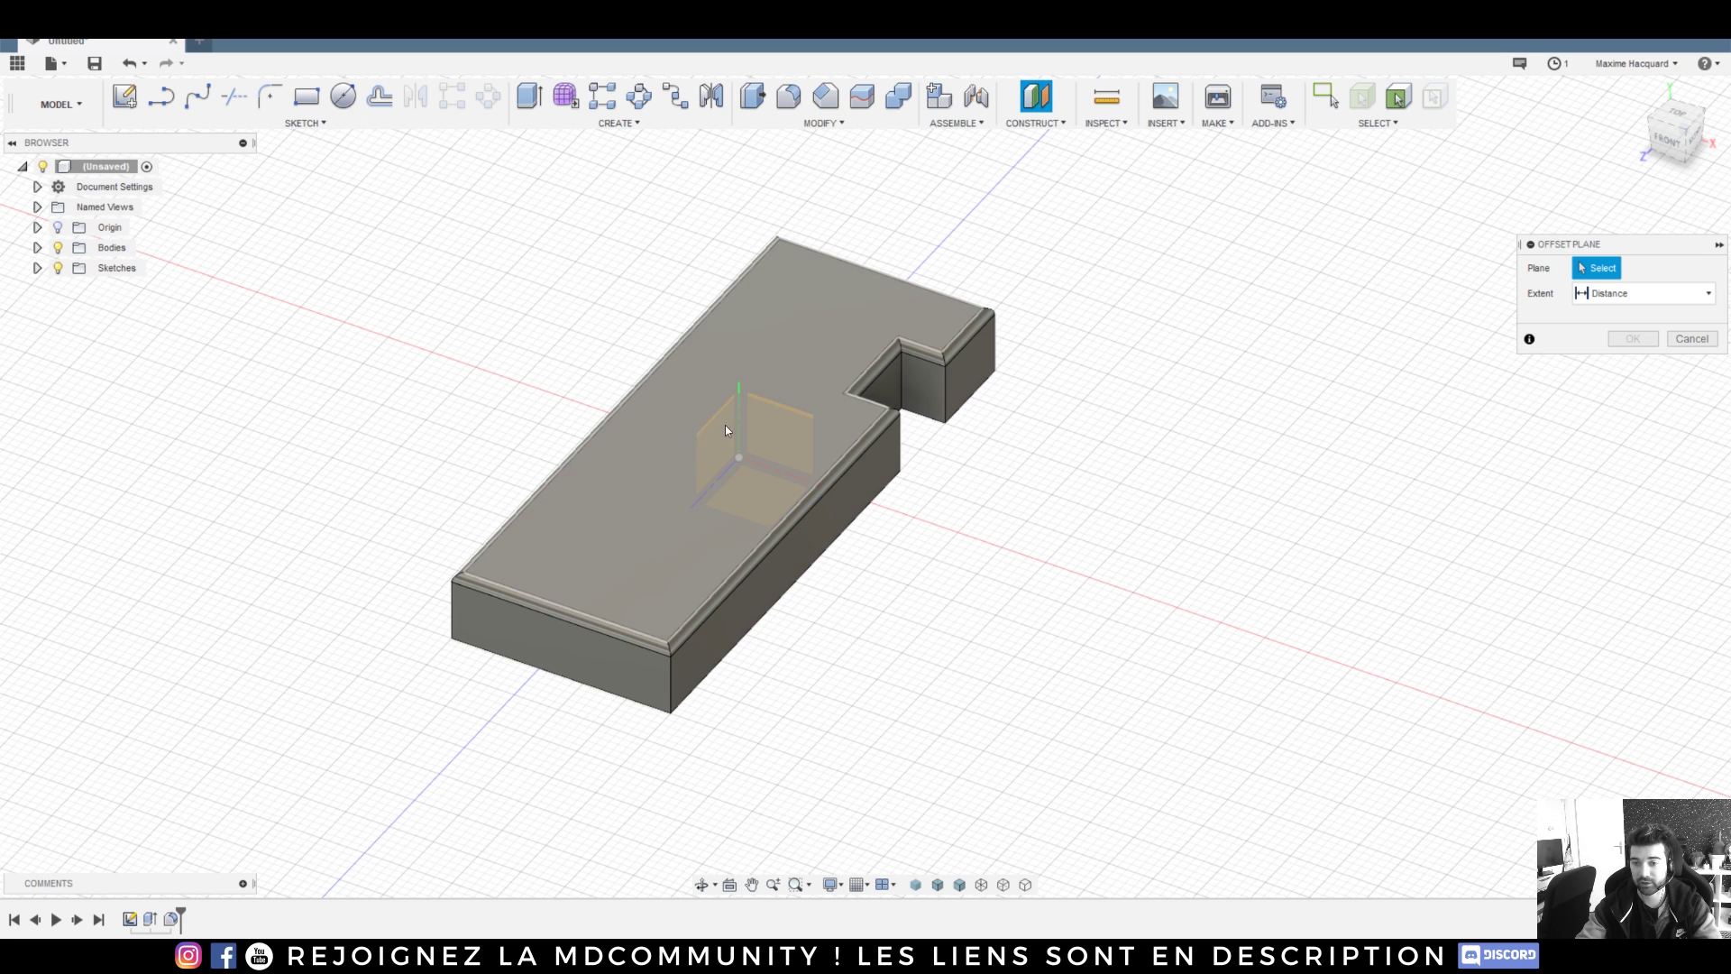
{"action": "left_click", "coordinate": [747, 561]}
{"action": "left_click_drag", "start_coordinate": [793, 566], "coordinate": [749, 527]}
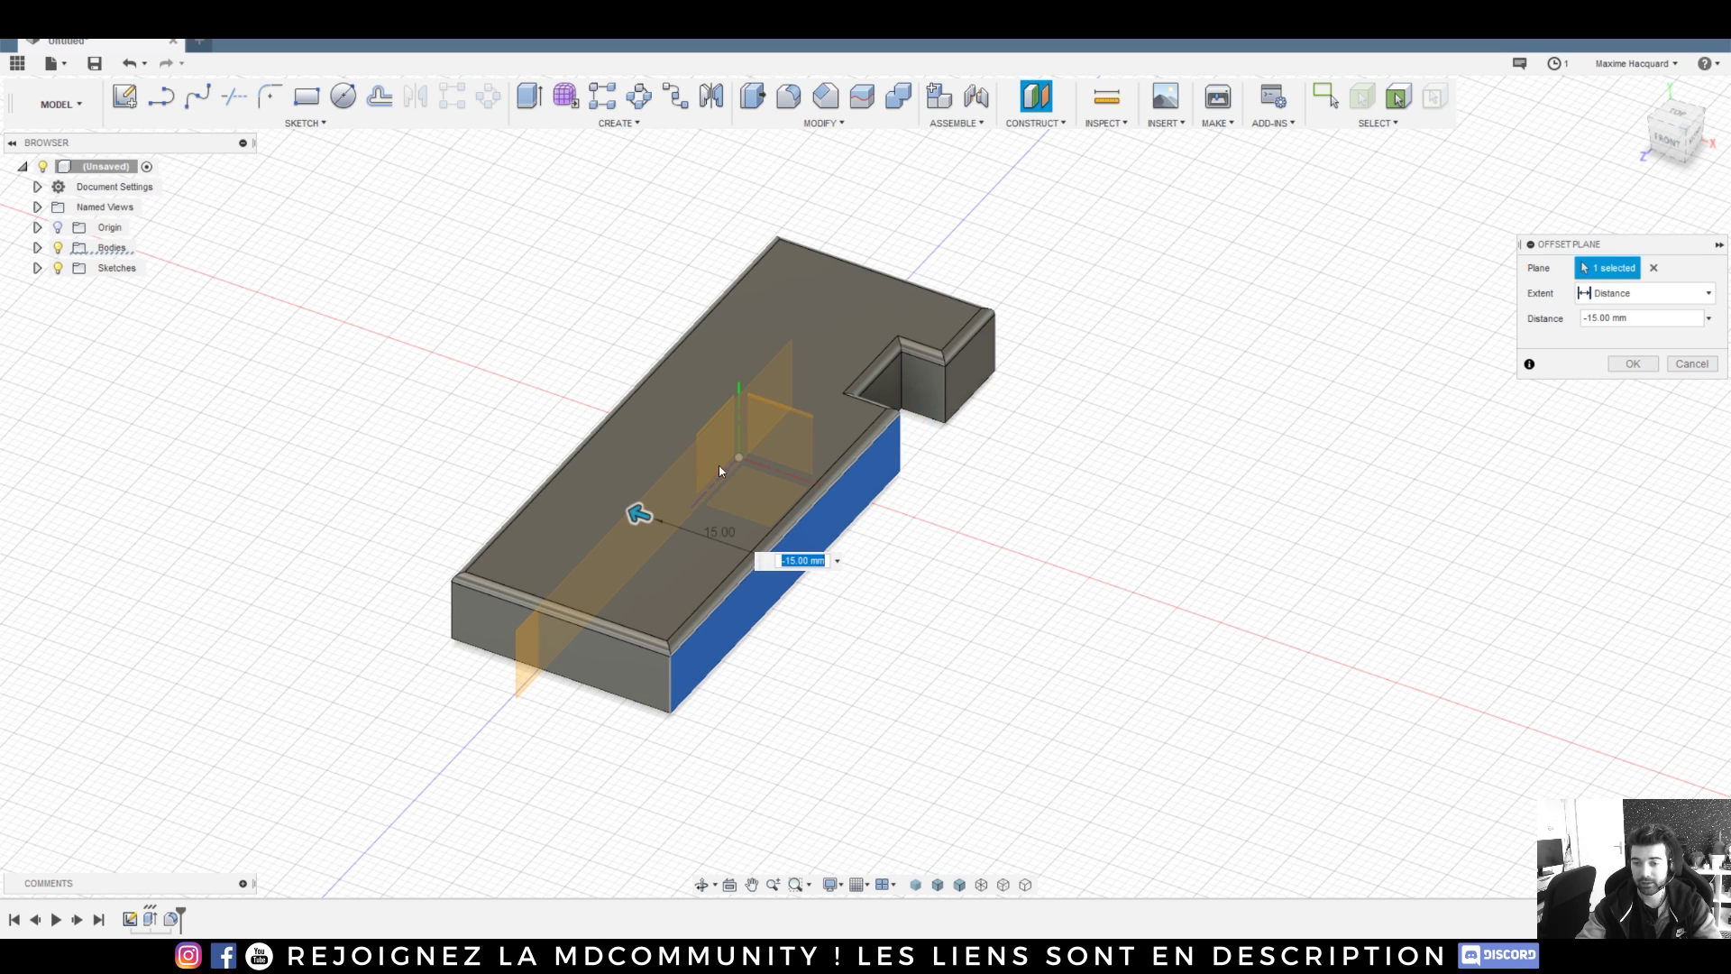
{"action": "left_click", "coordinate": [1696, 369]}
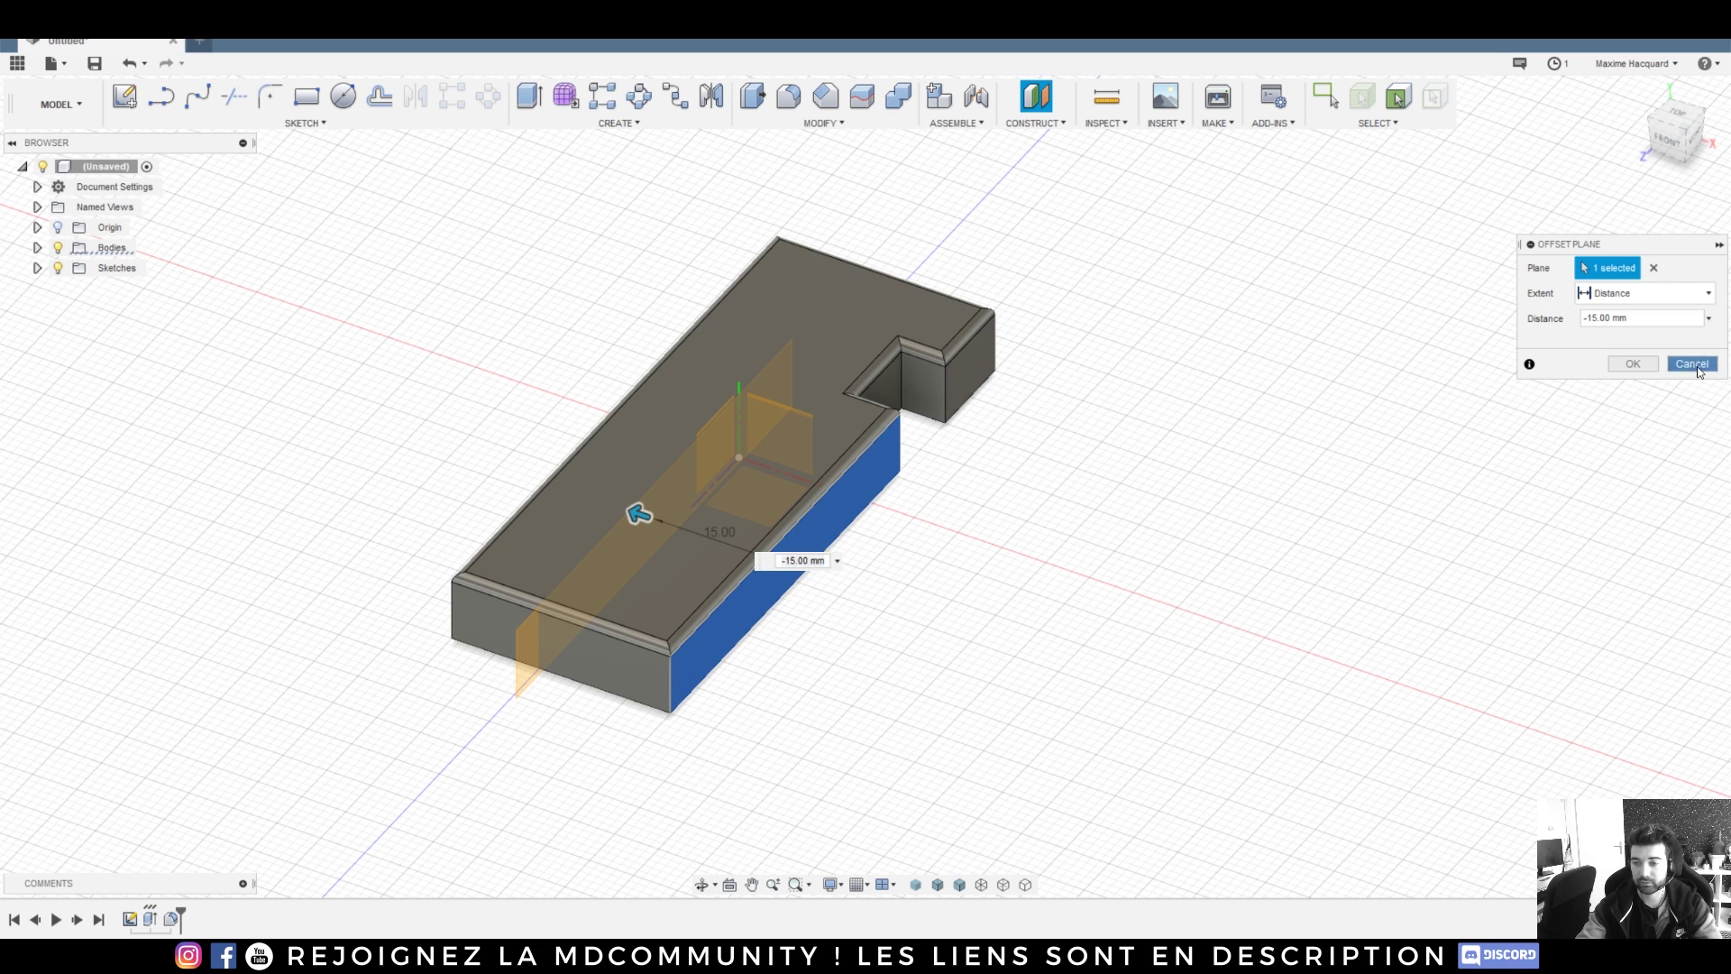
- Construct an offset plane at 0 mm on the block's top face and sketch a circle about 12 mm in diameter at the origin
{"action": "left_click", "coordinate": [1037, 97]}
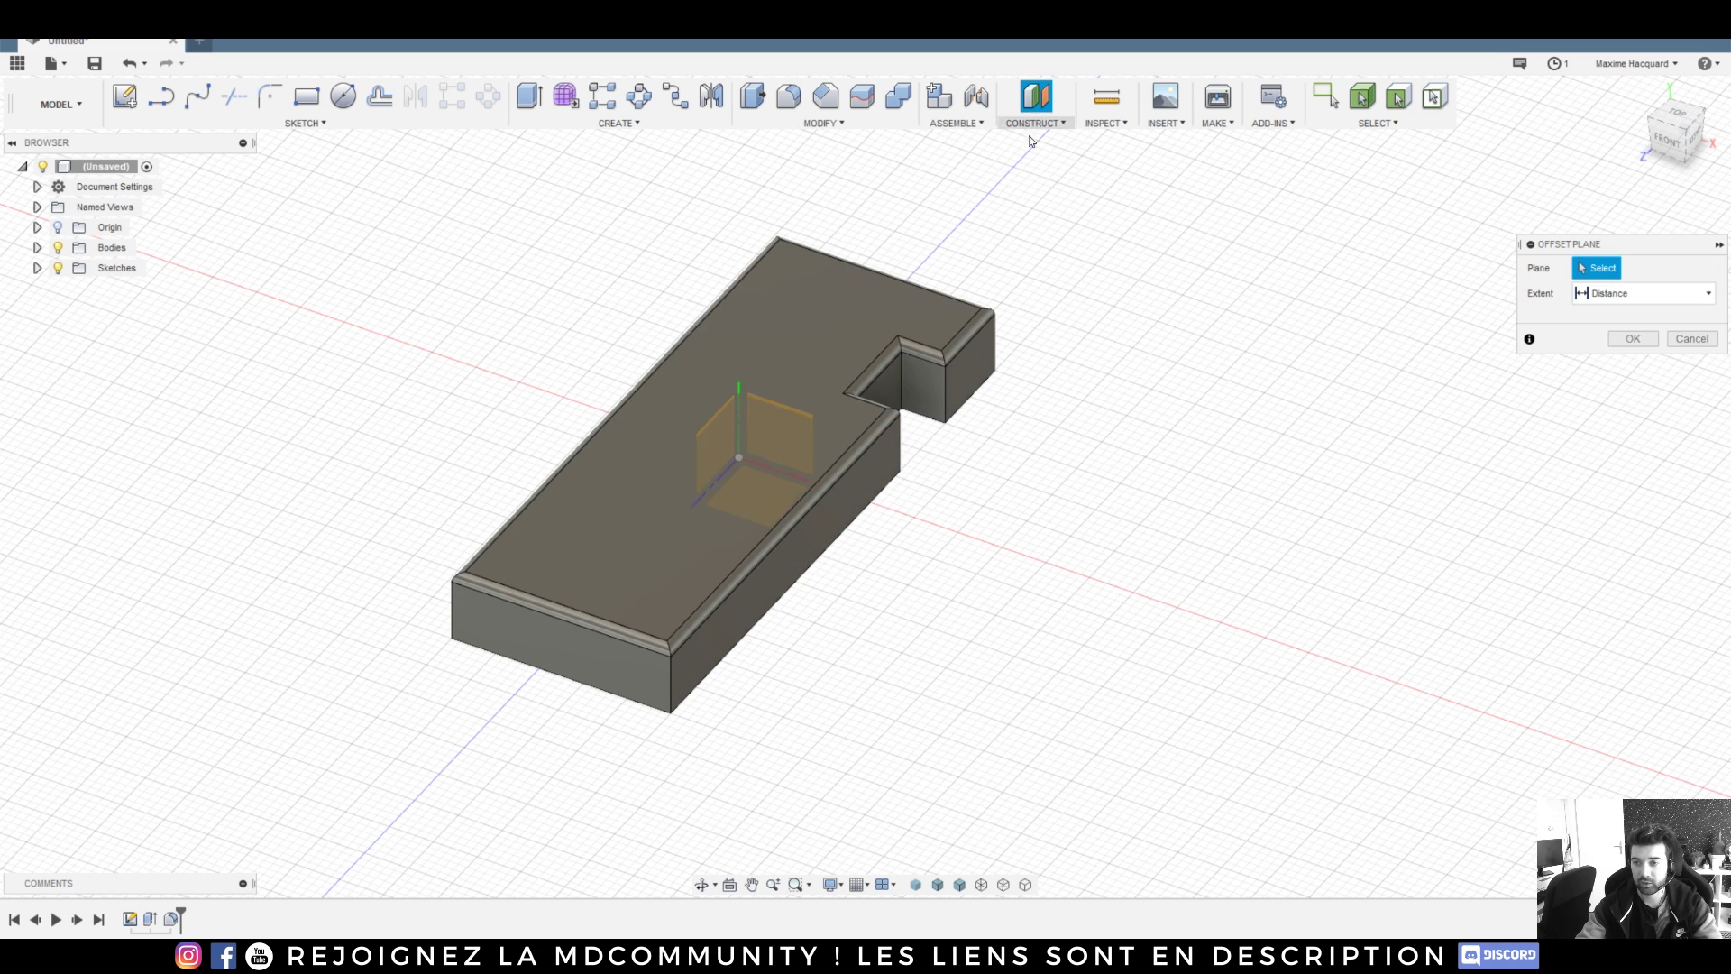
{"action": "left_click", "coordinate": [679, 495]}
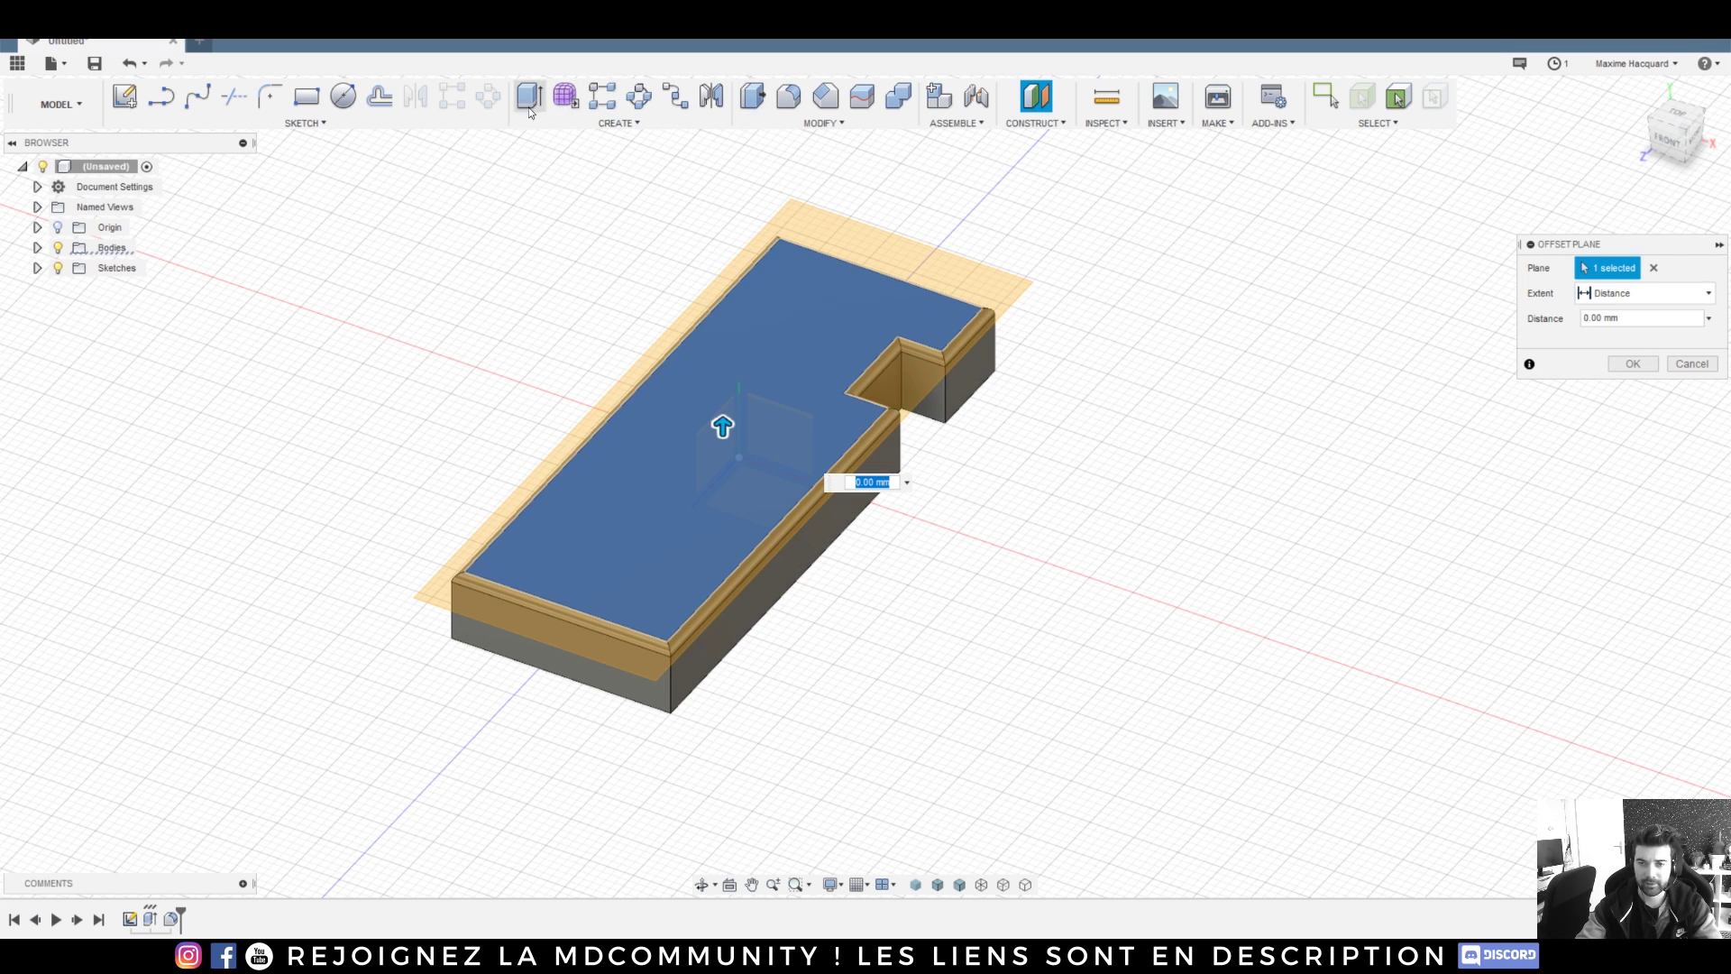
{"action": "left_click", "coordinate": [342, 96]}
{"action": "left_click", "coordinate": [719, 467]}
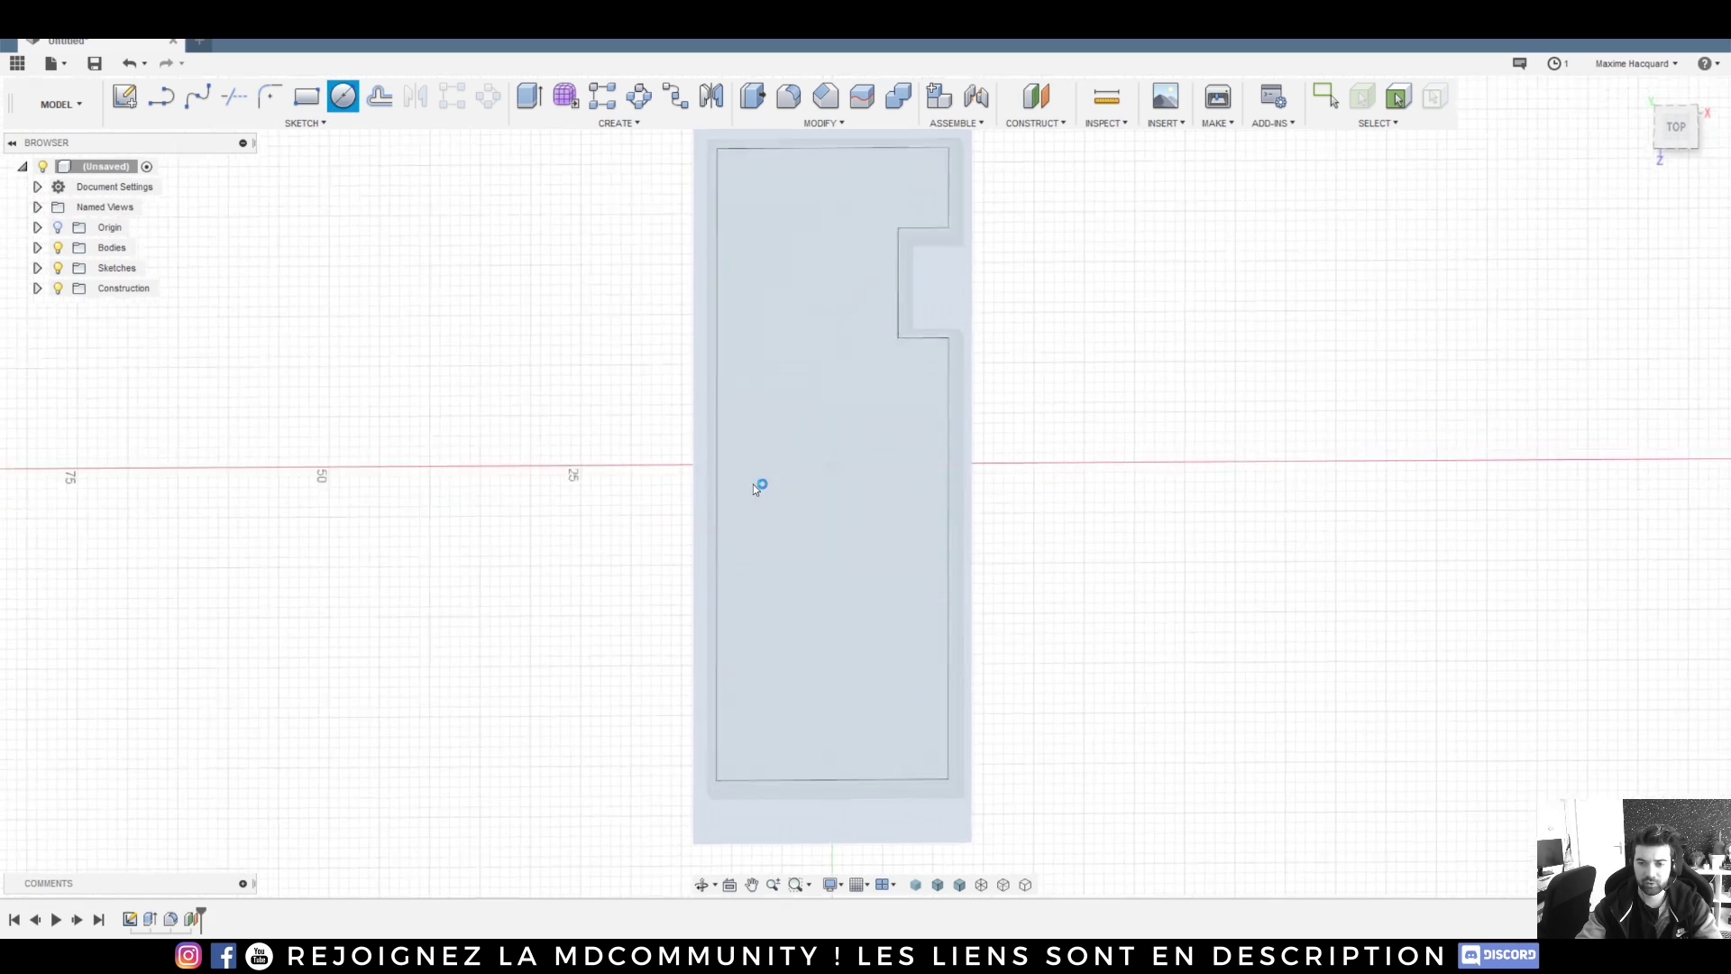
{"action": "left_click", "coordinate": [847, 445]}
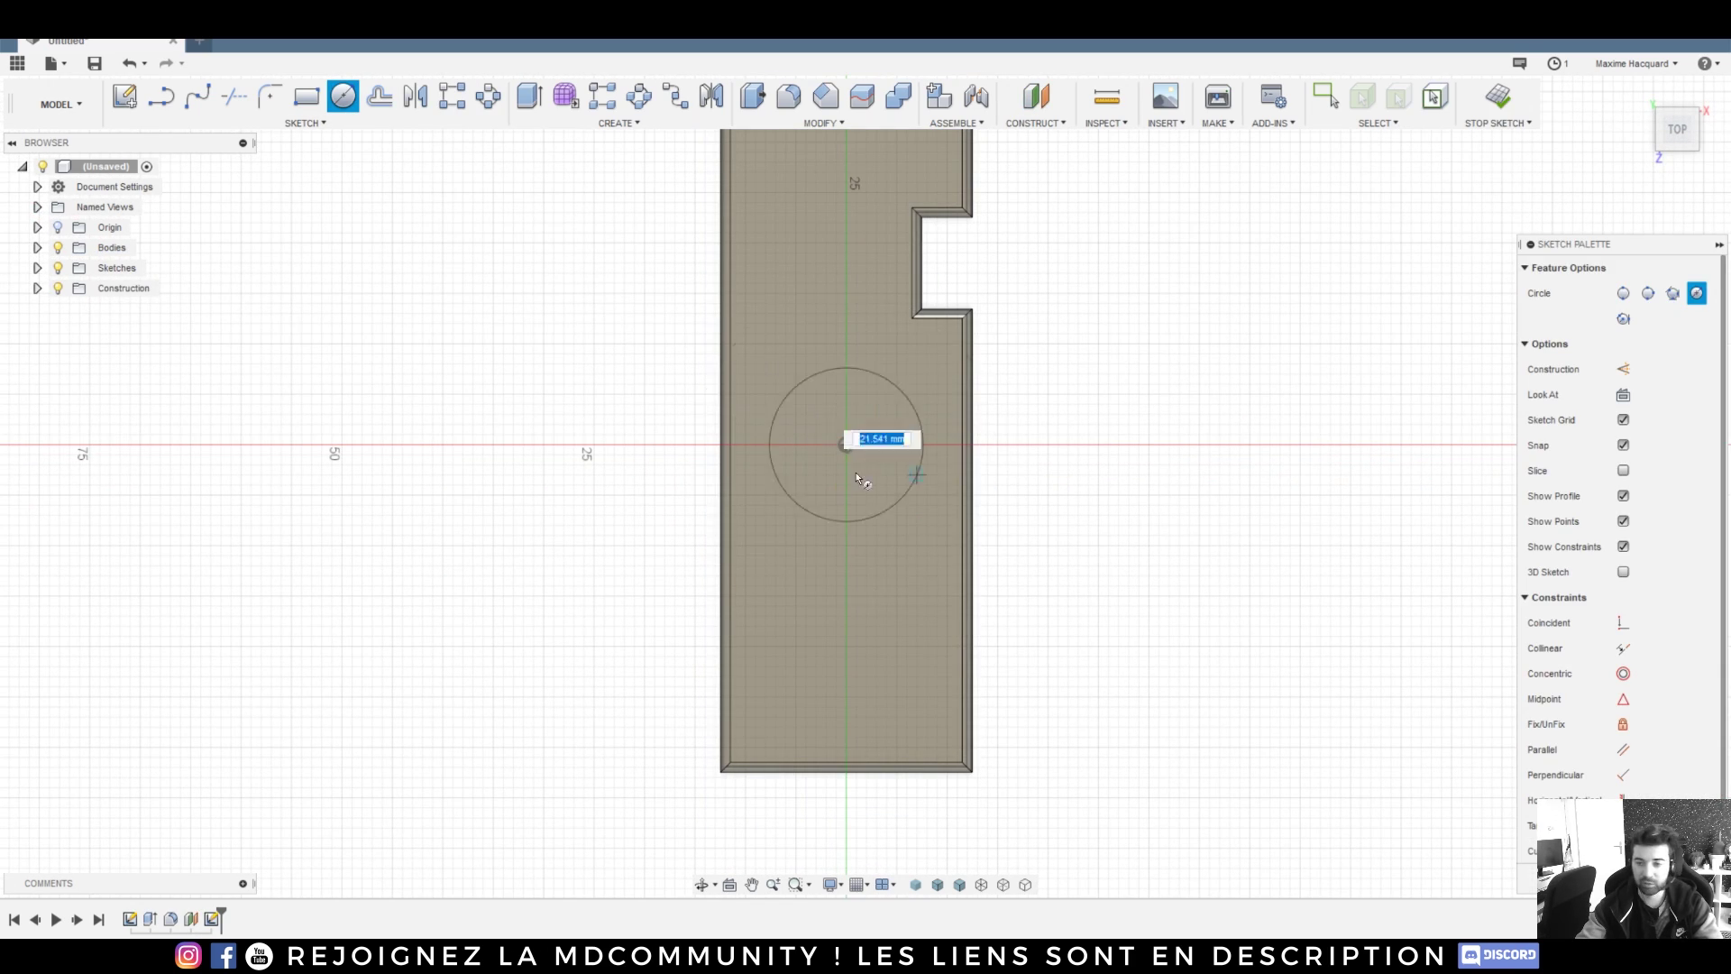
{"action": "left_click", "coordinate": [908, 446]}
- Cut the circle 2 mm deep into the block's top face
{"action": "left_click", "coordinate": [1644, 106]}
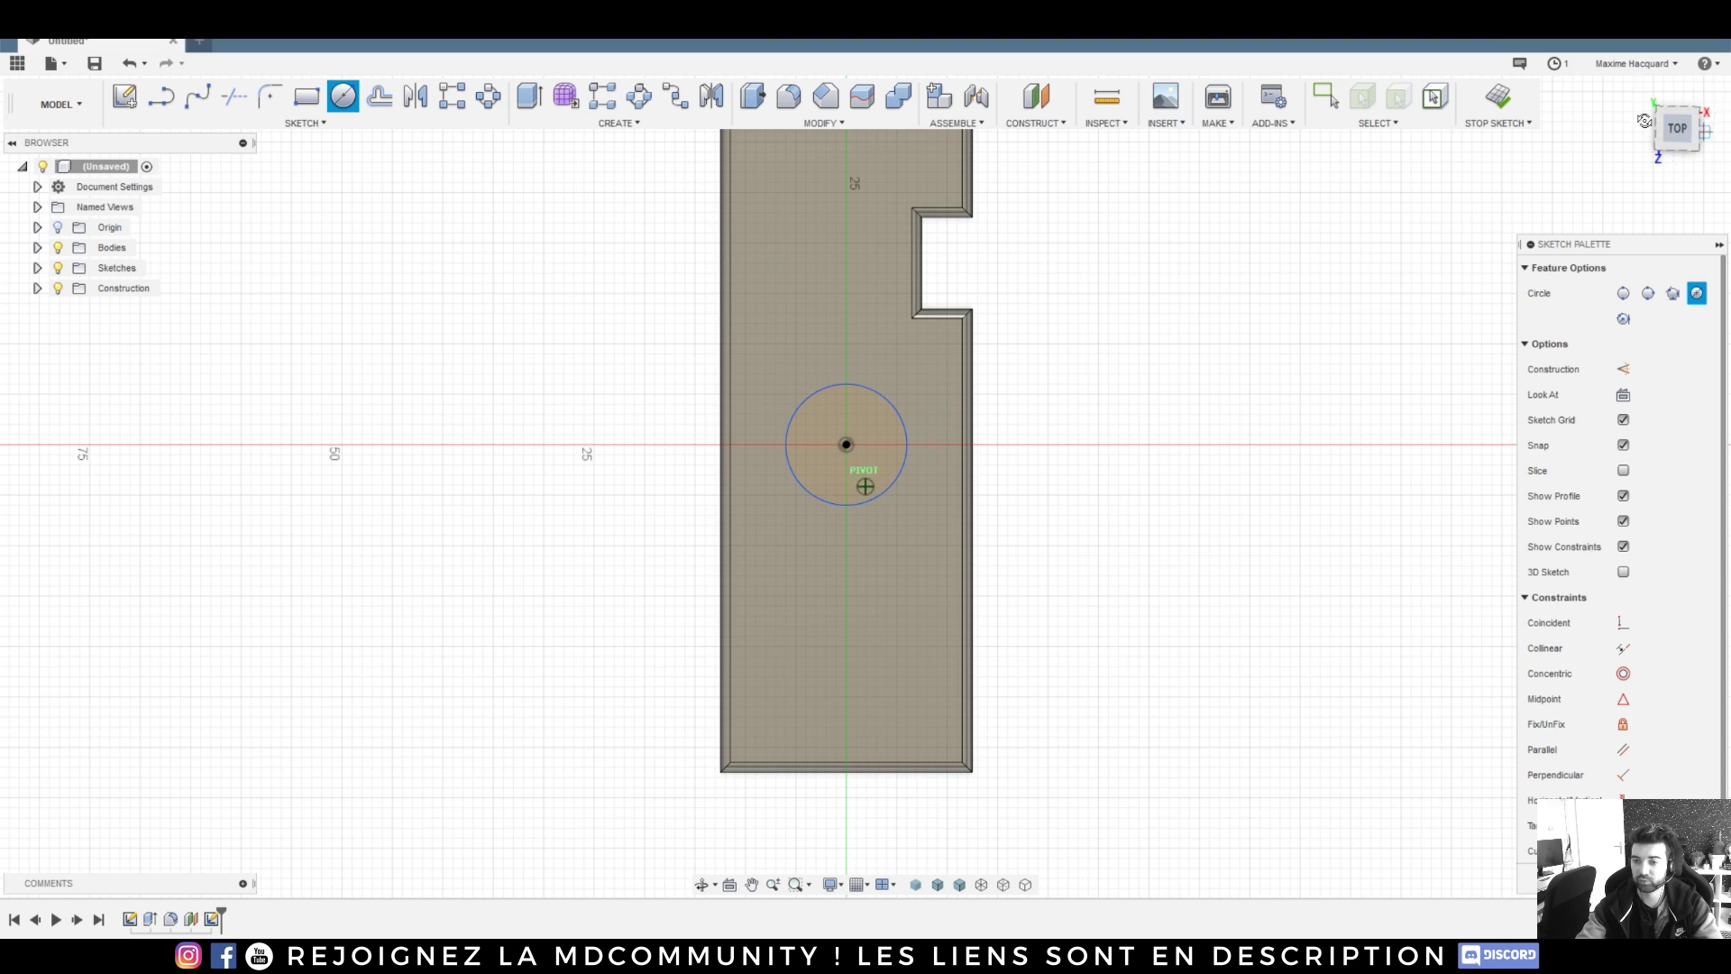
{"action": "left_click", "coordinate": [753, 95]}
{"action": "left_click", "coordinate": [869, 458]}
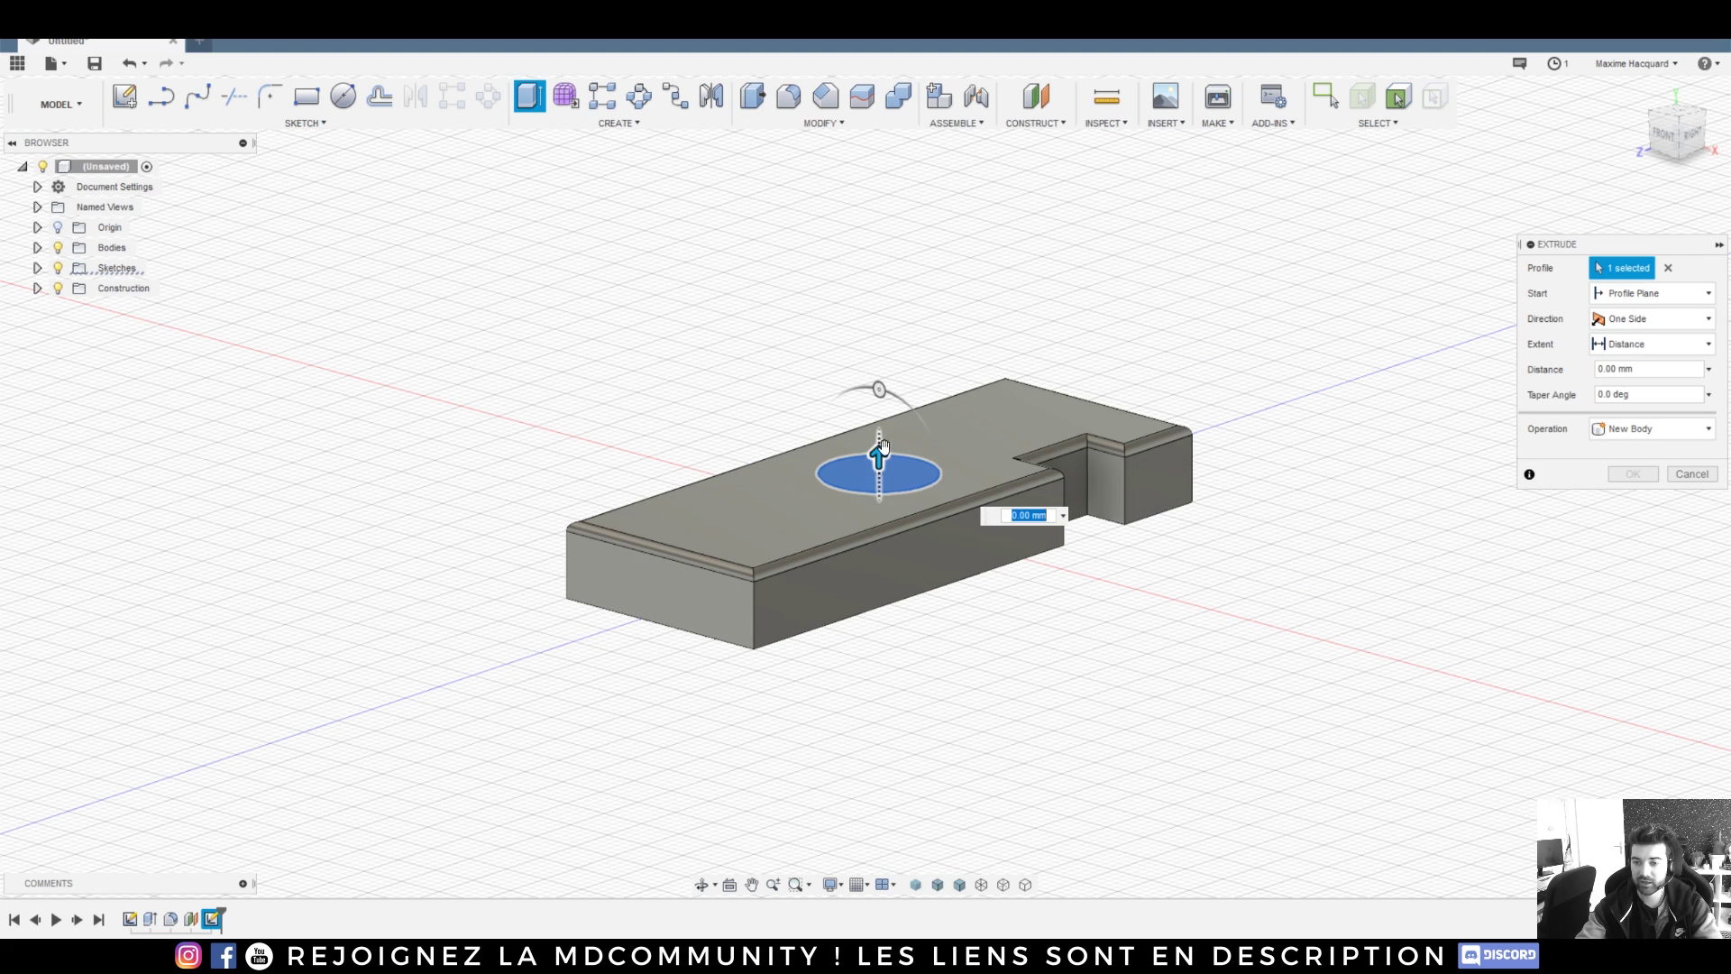
{"action": "left_click_drag", "start_coordinate": [880, 450], "coordinate": [880, 469]}
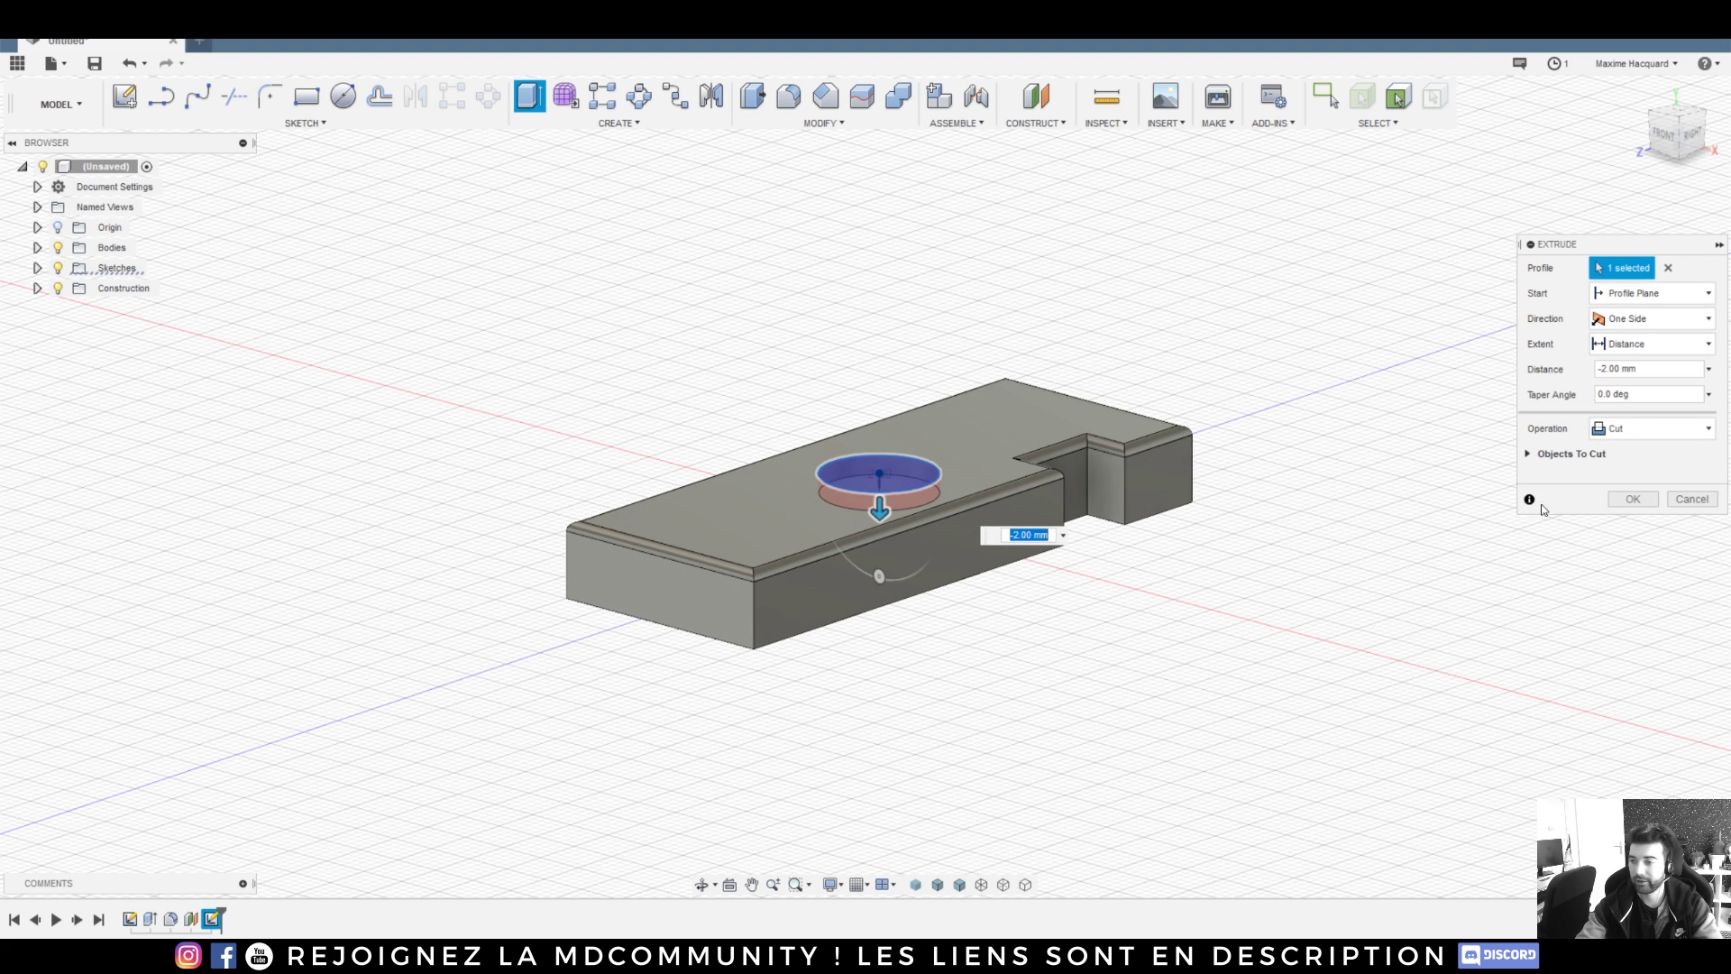
{"action": "left_click", "coordinate": [1633, 499]}
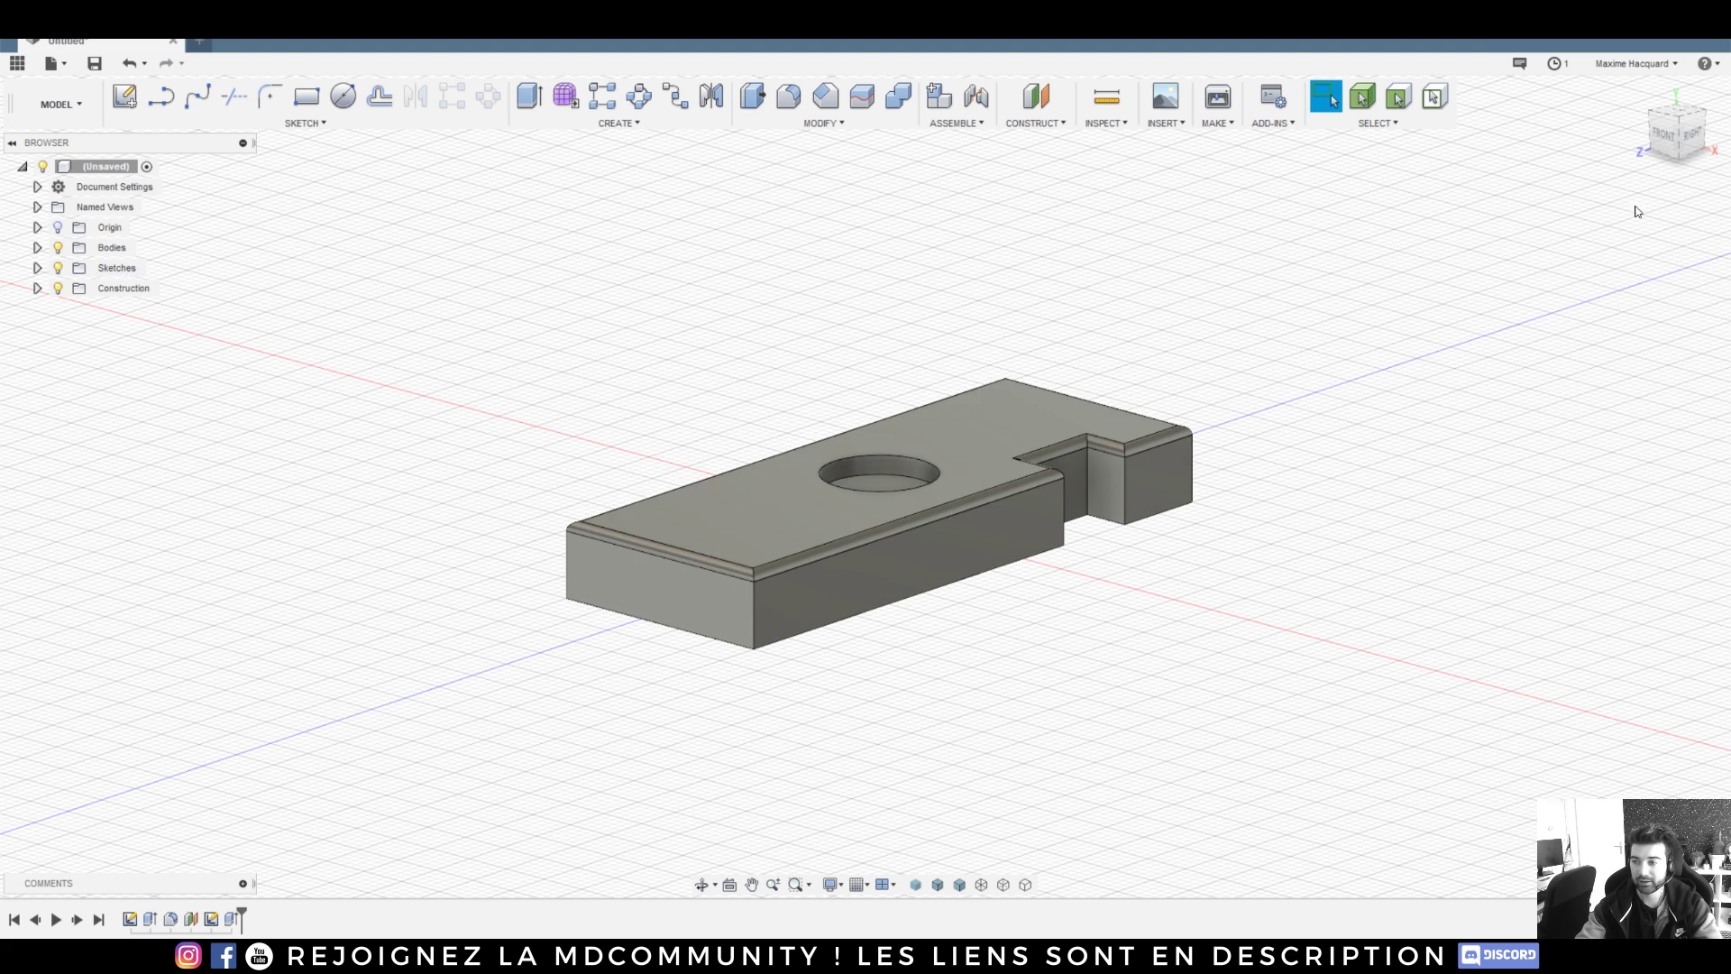
- Sketch a smaller concentric circle on the floor of the round pocket by offsetting the pocket's edge inwards
{"action": "mouse_move", "coordinate": [1668, 133]}
{"action": "left_mouse_down"}
{"action": "mouse_move", "coordinate": [1680, 157]}
{"action": "mouse_move", "coordinate": [1704, 155]}
{"action": "left_mouse_up"}
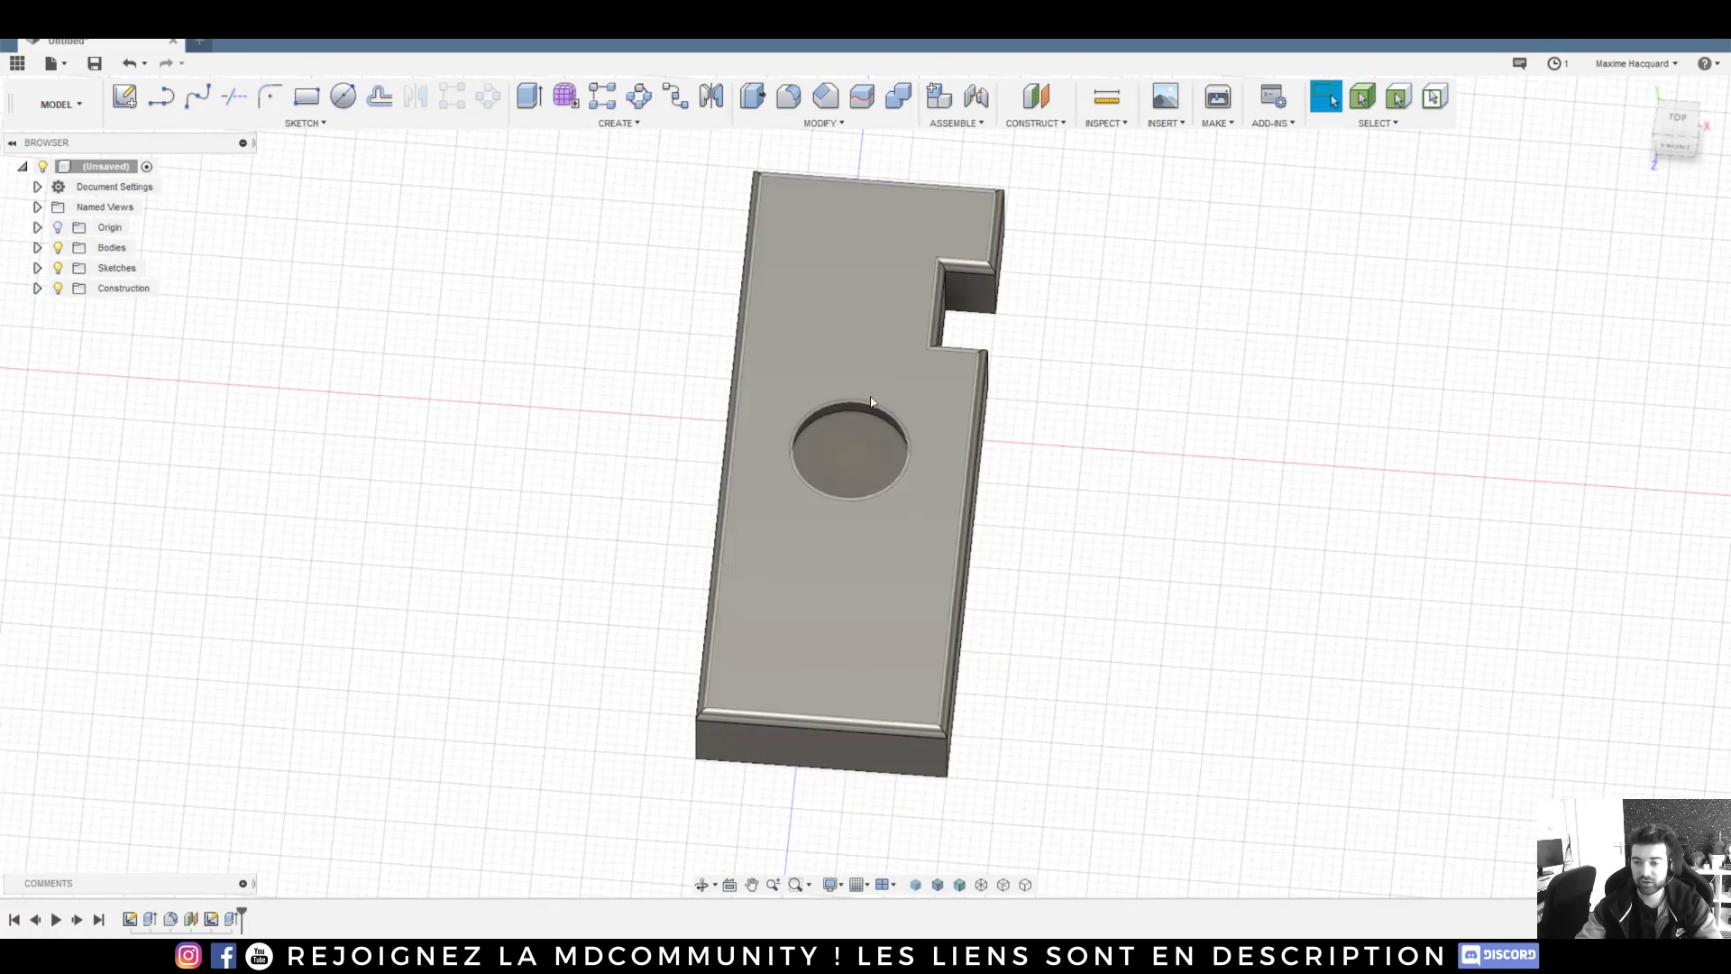
{"action": "left_click", "coordinate": [865, 477]}
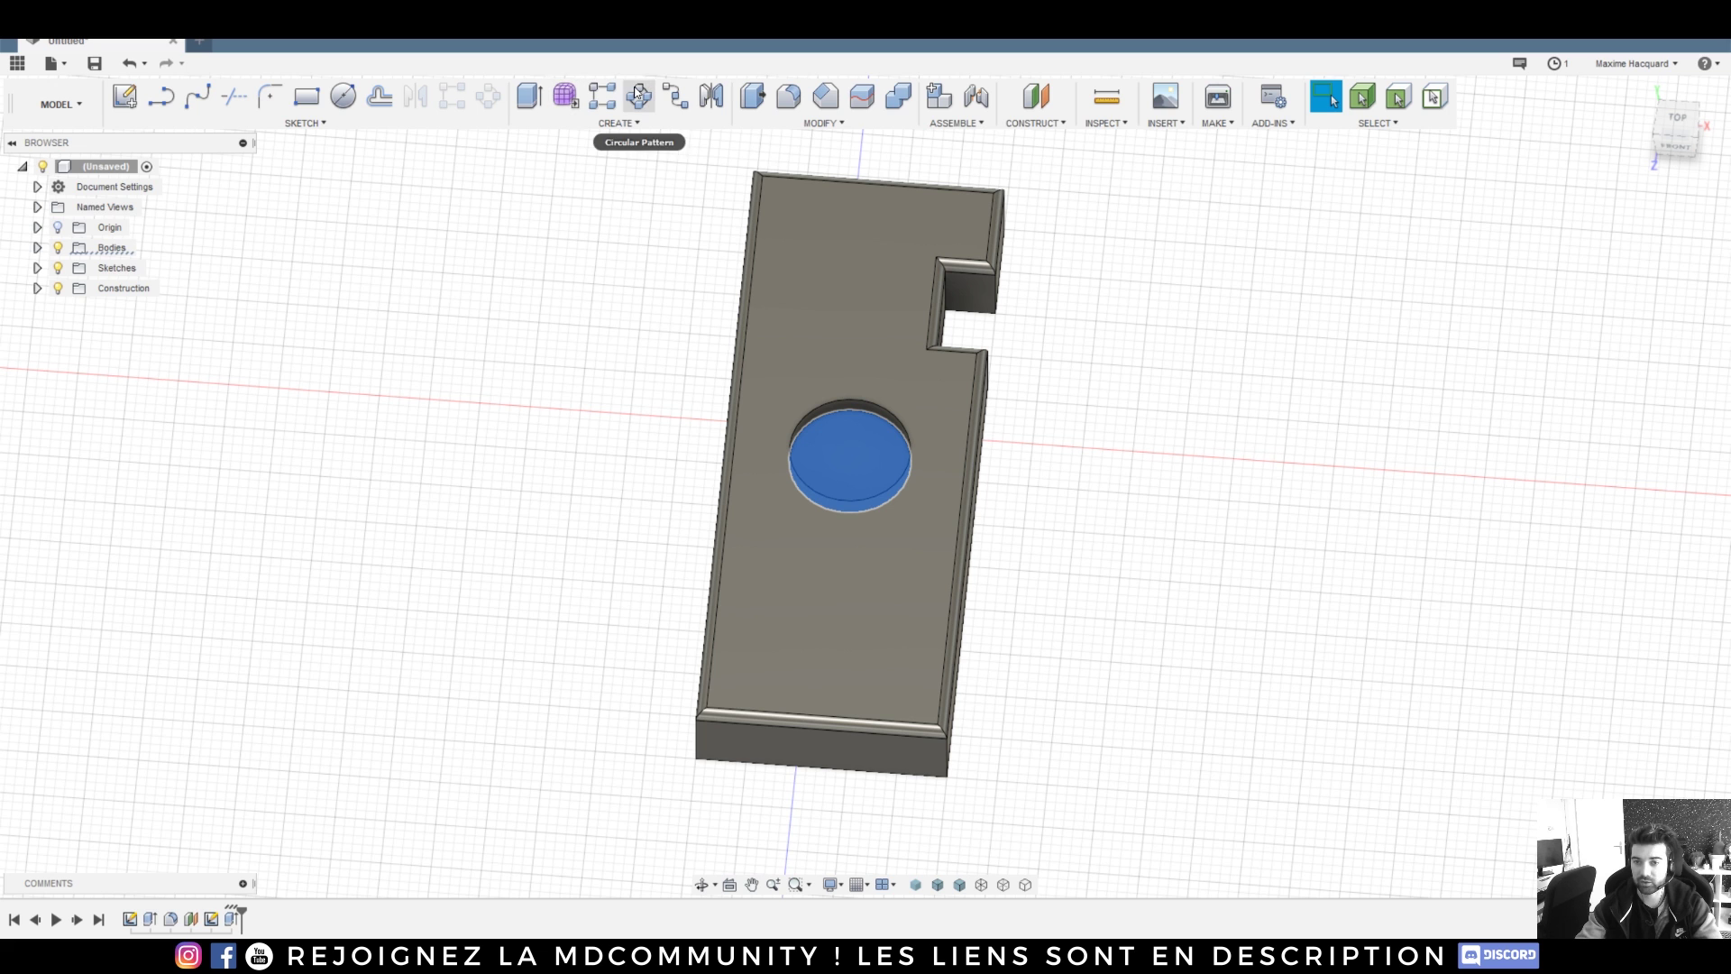
{"action": "left_click", "coordinate": [380, 95]}
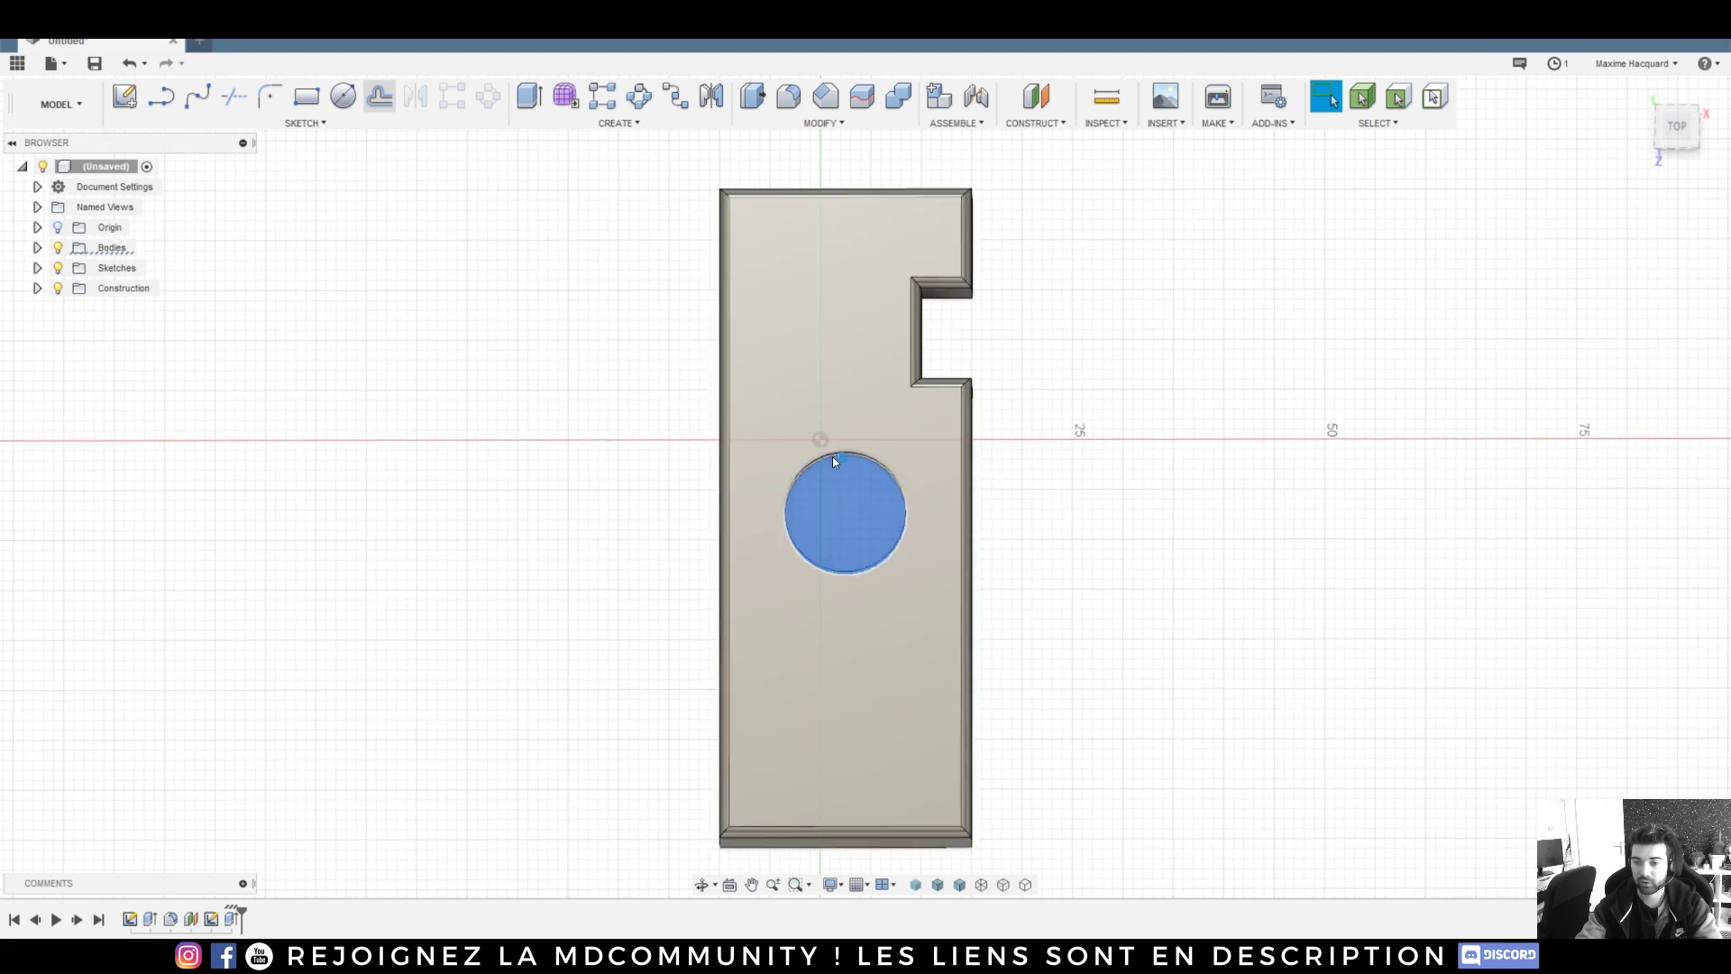
{"action": "left_click", "coordinate": [905, 527]}
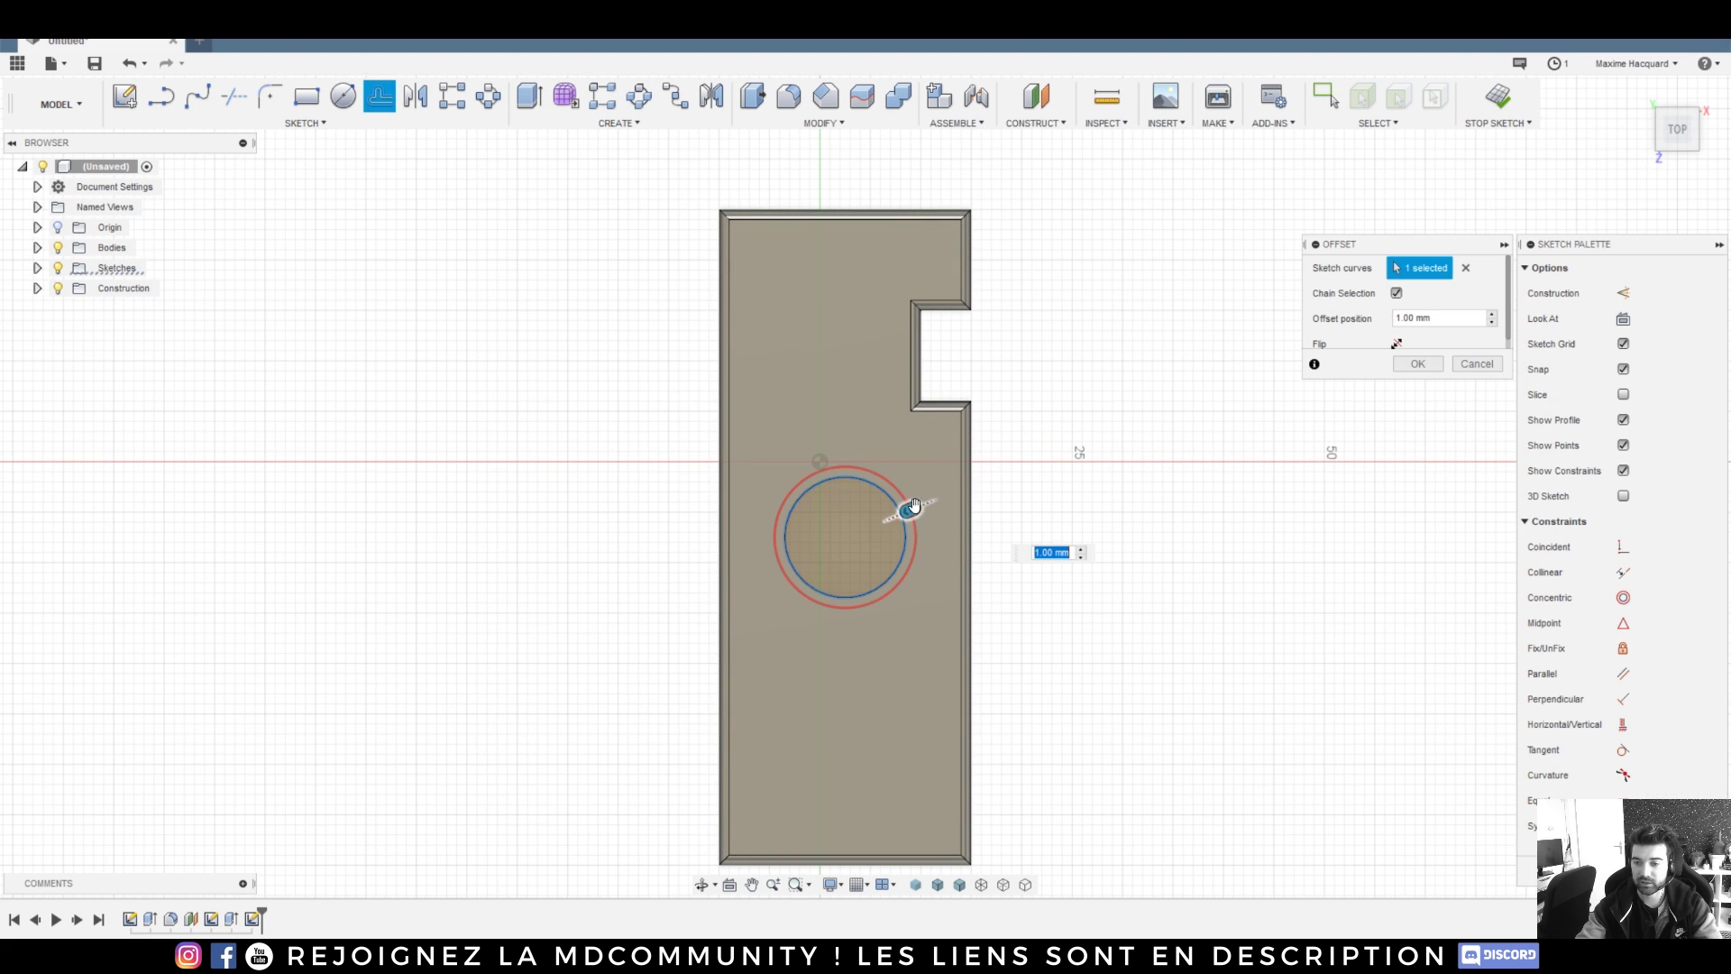
{"action": "left_click_drag", "start_coordinate": [913, 505], "coordinate": [890, 515]}
{"action": "left_click", "coordinate": [1417, 363]}
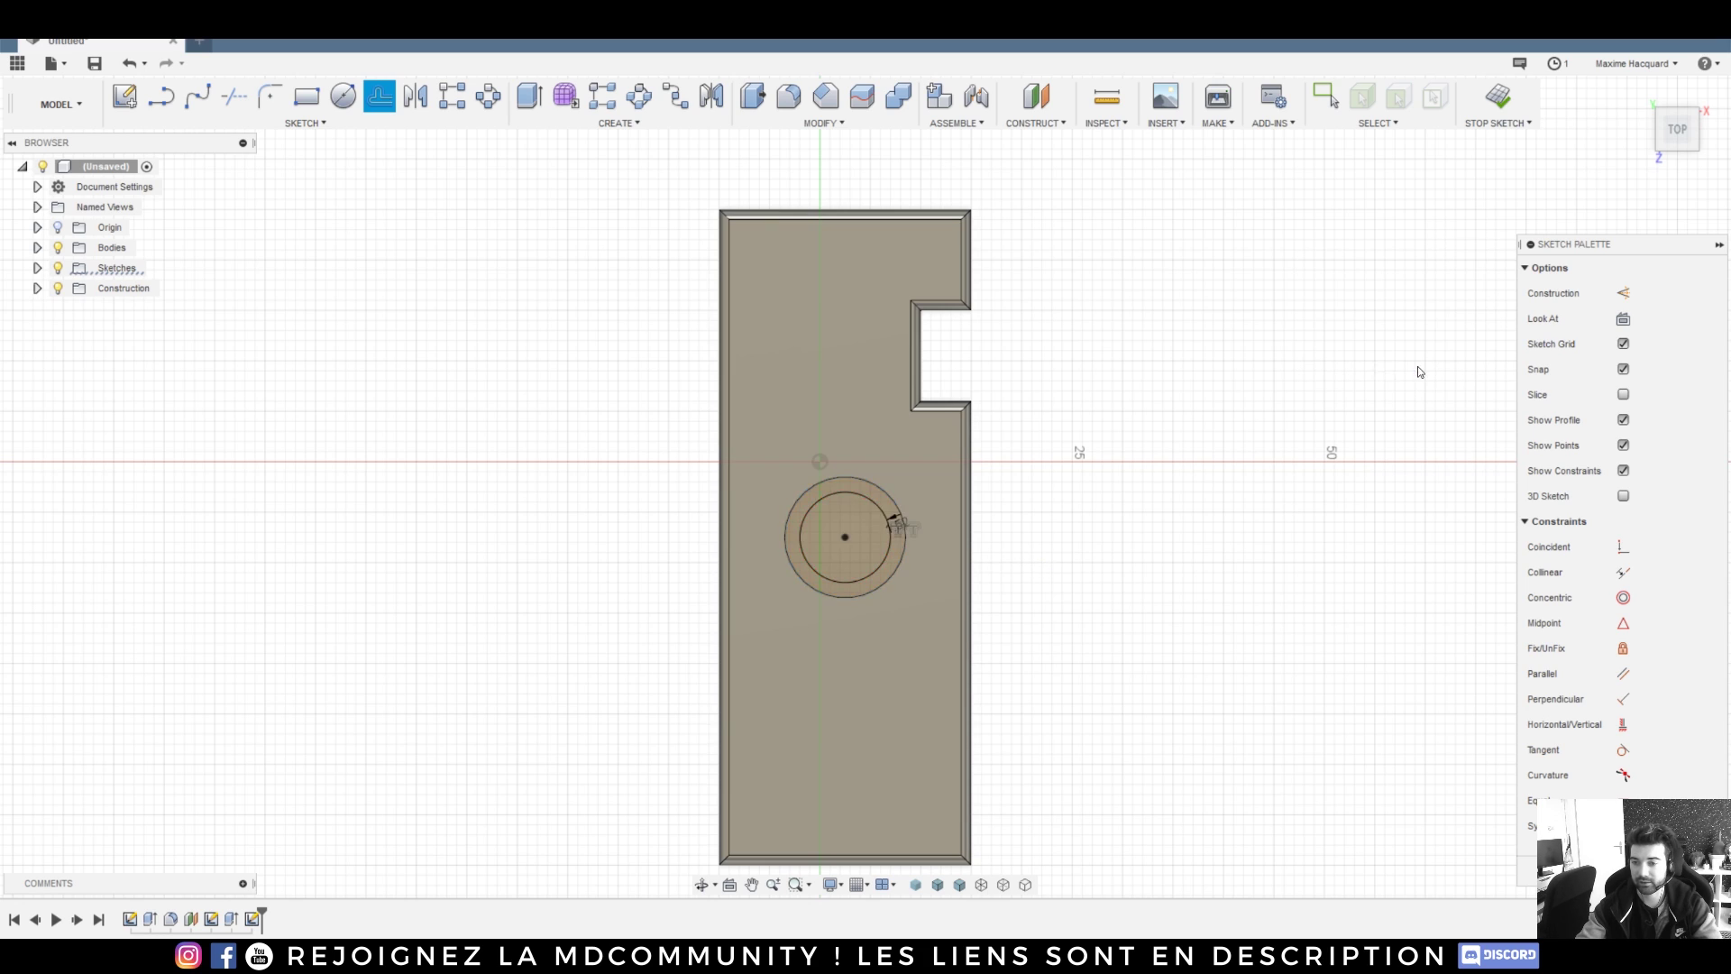
- Extrude the inner circle upwards from the pocket floor to form a round boss inside the pocket
{"action": "left_click_drag", "start_coordinate": [1636, 110], "coordinate": [1602, 75]}
{"action": "key", "text": "e"}
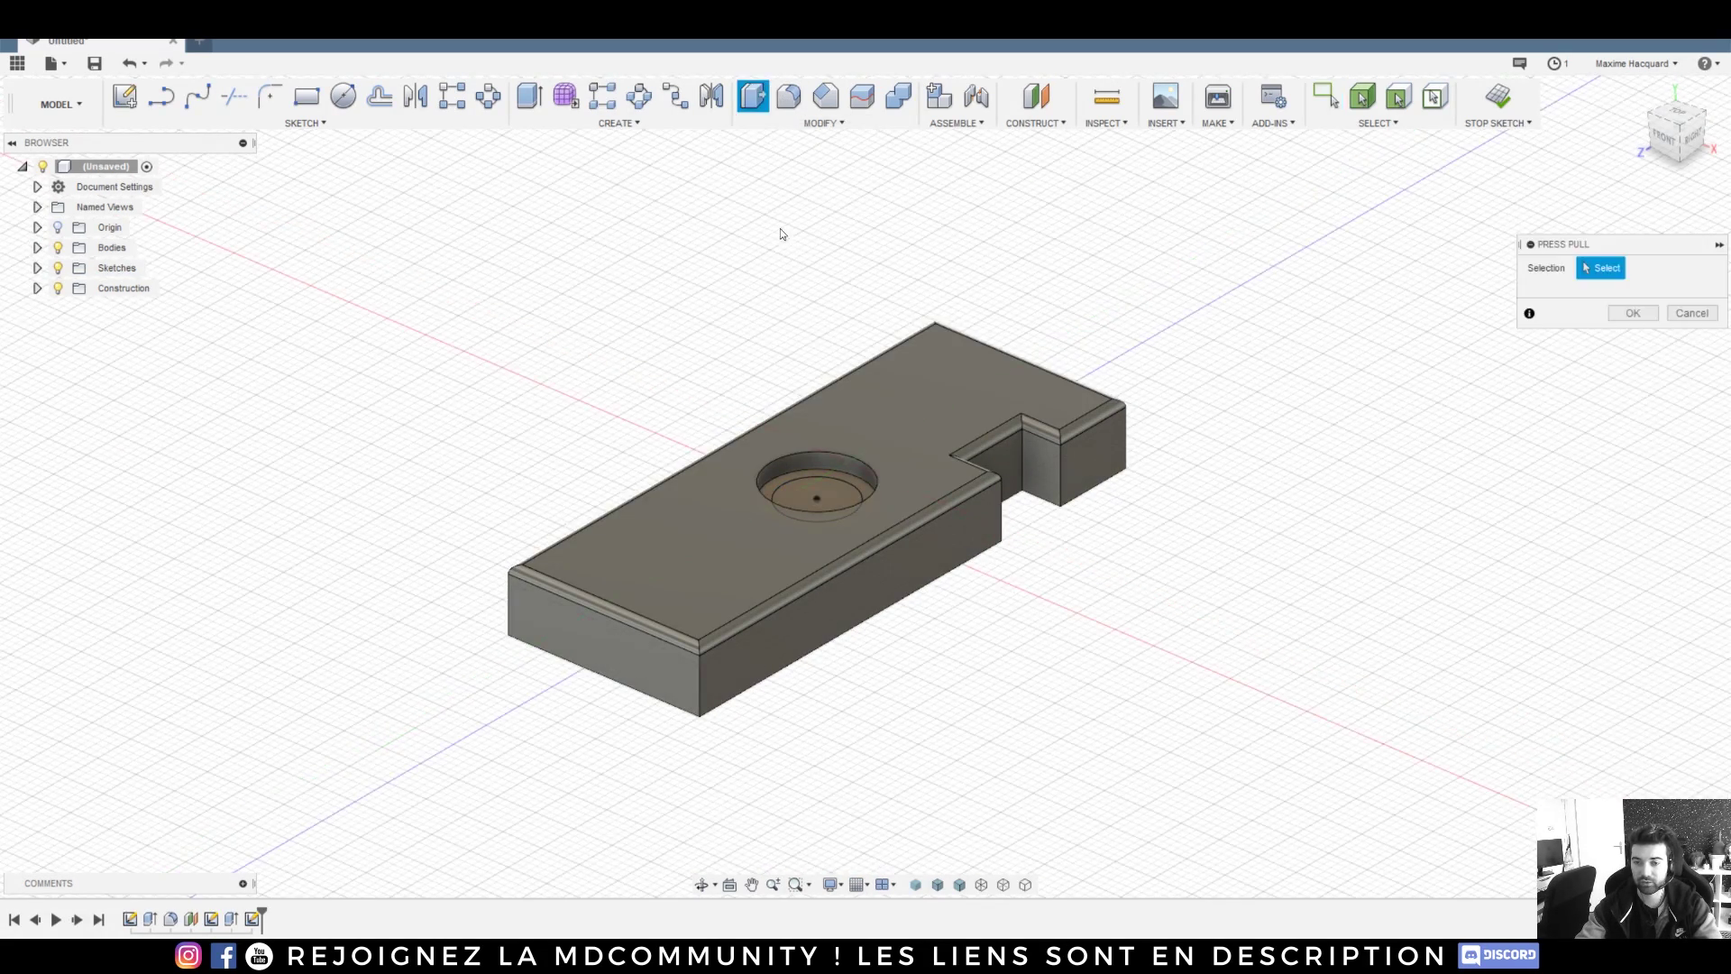
{"action": "left_click", "coordinate": [817, 487]}
{"action": "mouse_move", "coordinate": [817, 478]}
{"action": "left_mouse_down"}
{"action": "mouse_move", "coordinate": [817, 443]}
{"action": "mouse_move", "coordinate": [817, 458]}
{"action": "left_mouse_up"}
{"action": "left_click", "coordinate": [1633, 473]}
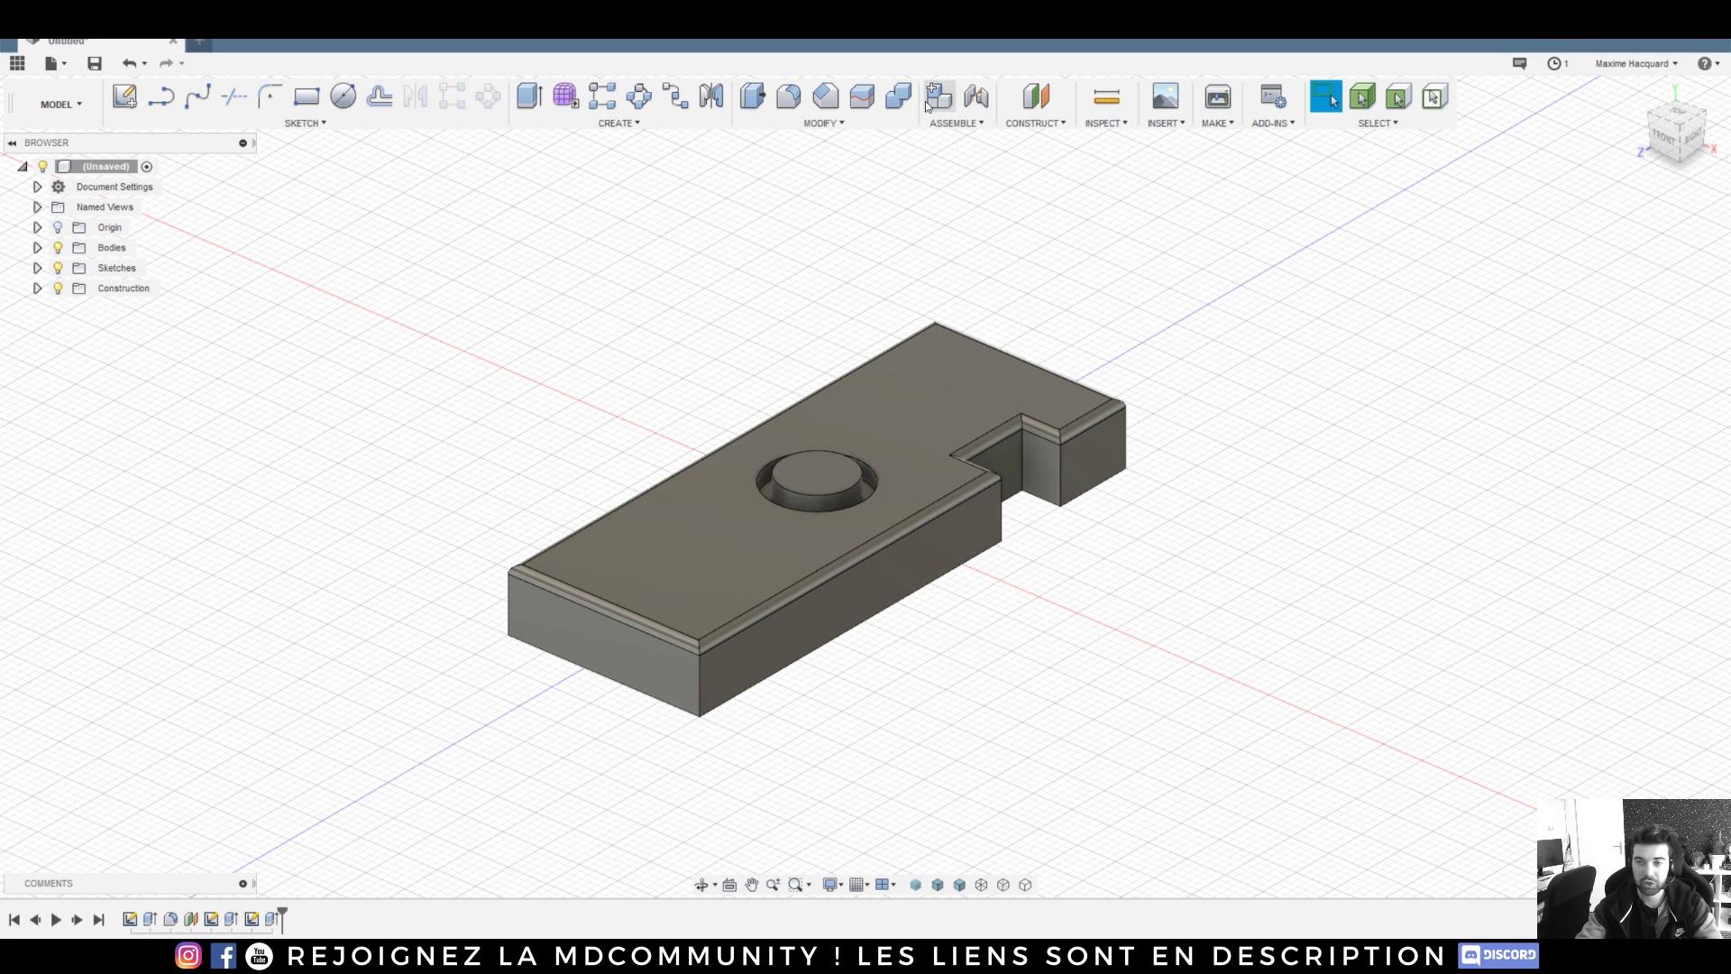
- Fillet the pocket's upper rim and the top edge of the round boss with a 1.5 mm radius
{"action": "left_click", "coordinate": [789, 96]}
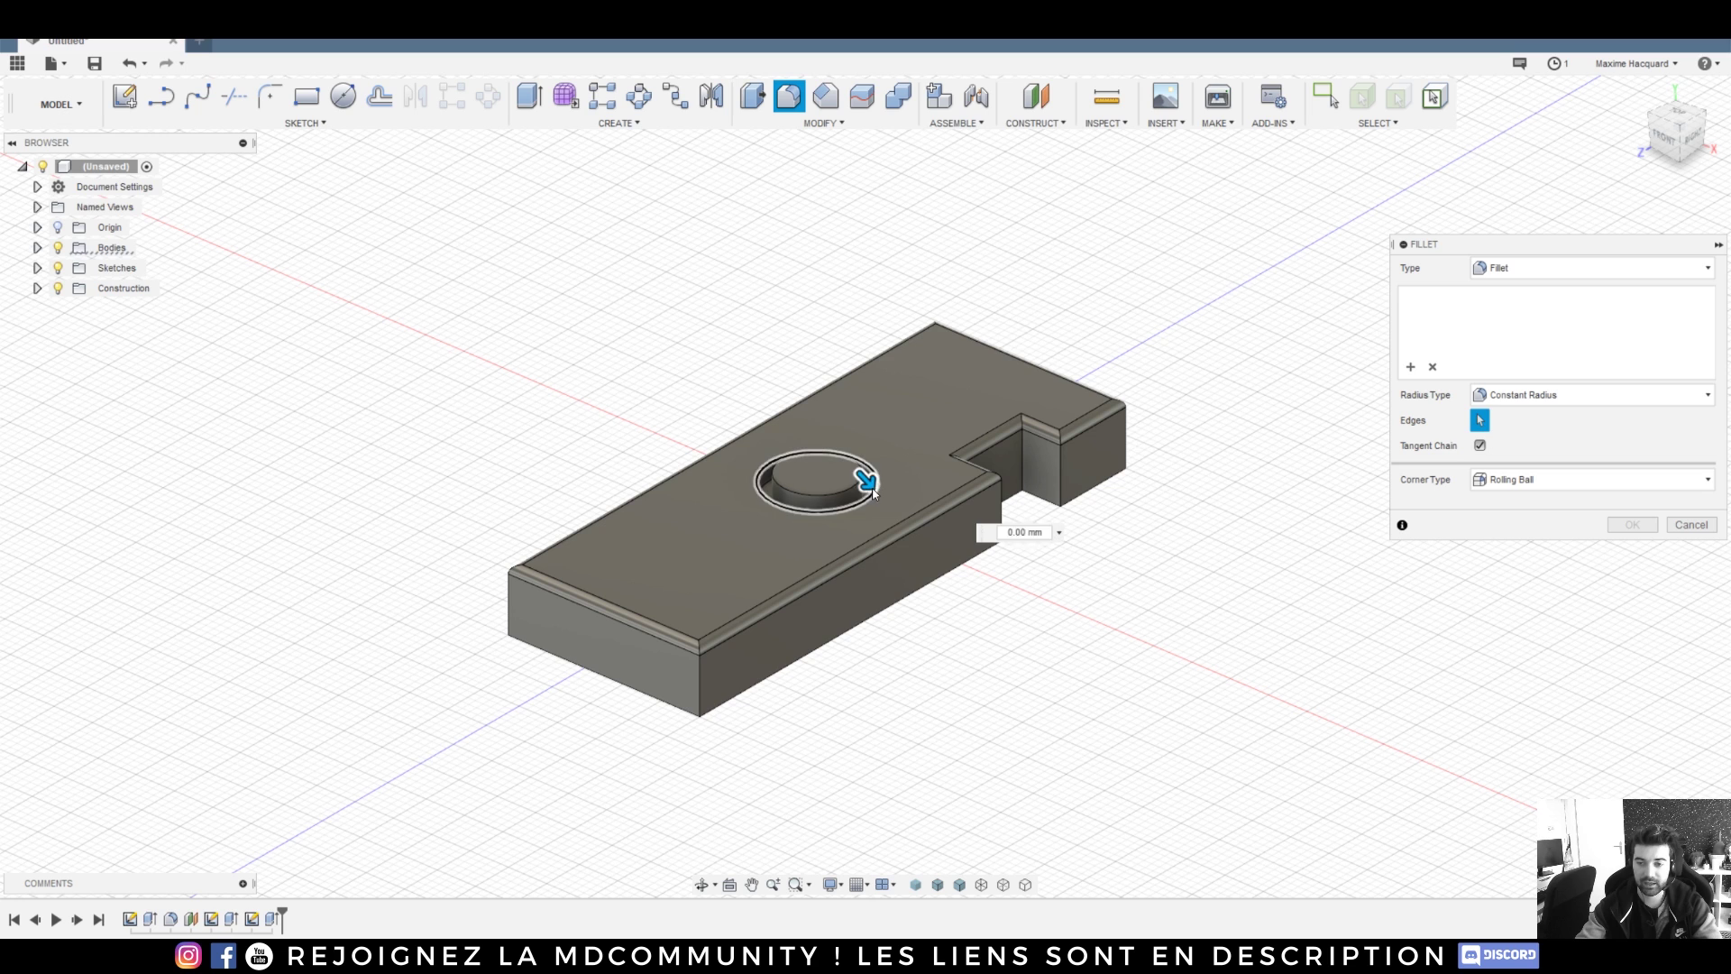
{"action": "left_click", "coordinate": [864, 479]}
{"action": "left_click", "coordinate": [855, 491]}
{"action": "left_click_drag", "start_coordinate": [853, 494], "coordinate": [849, 495]}
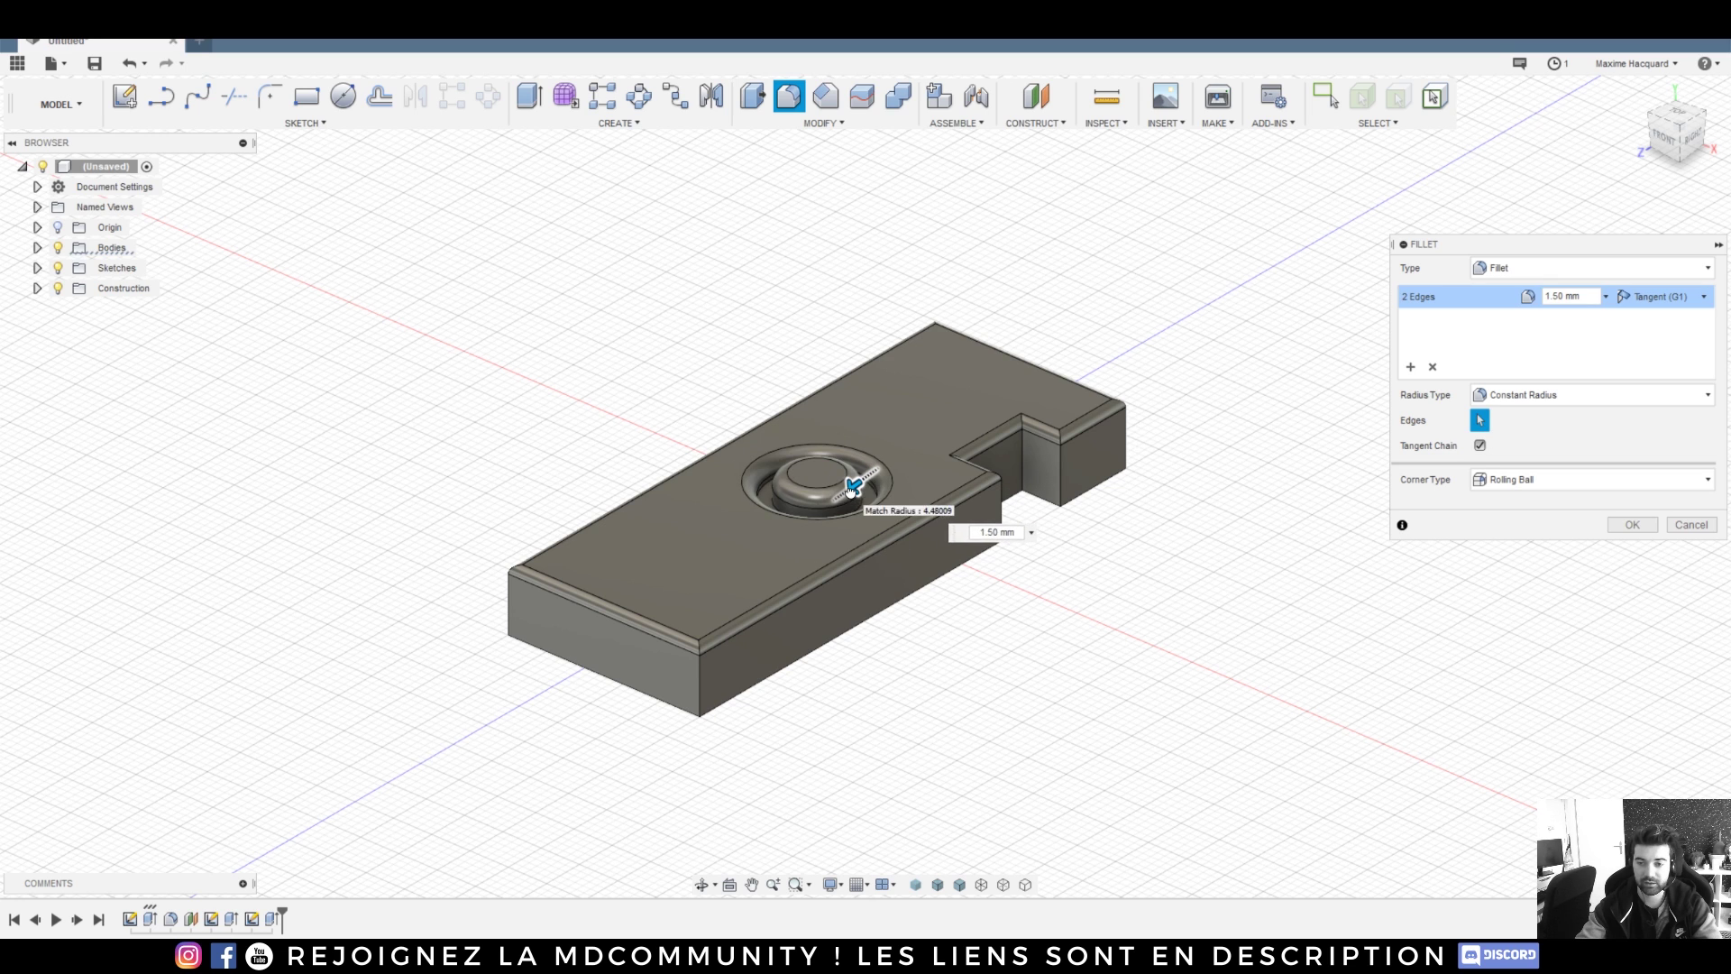
{"action": "left_click", "coordinate": [1640, 526]}
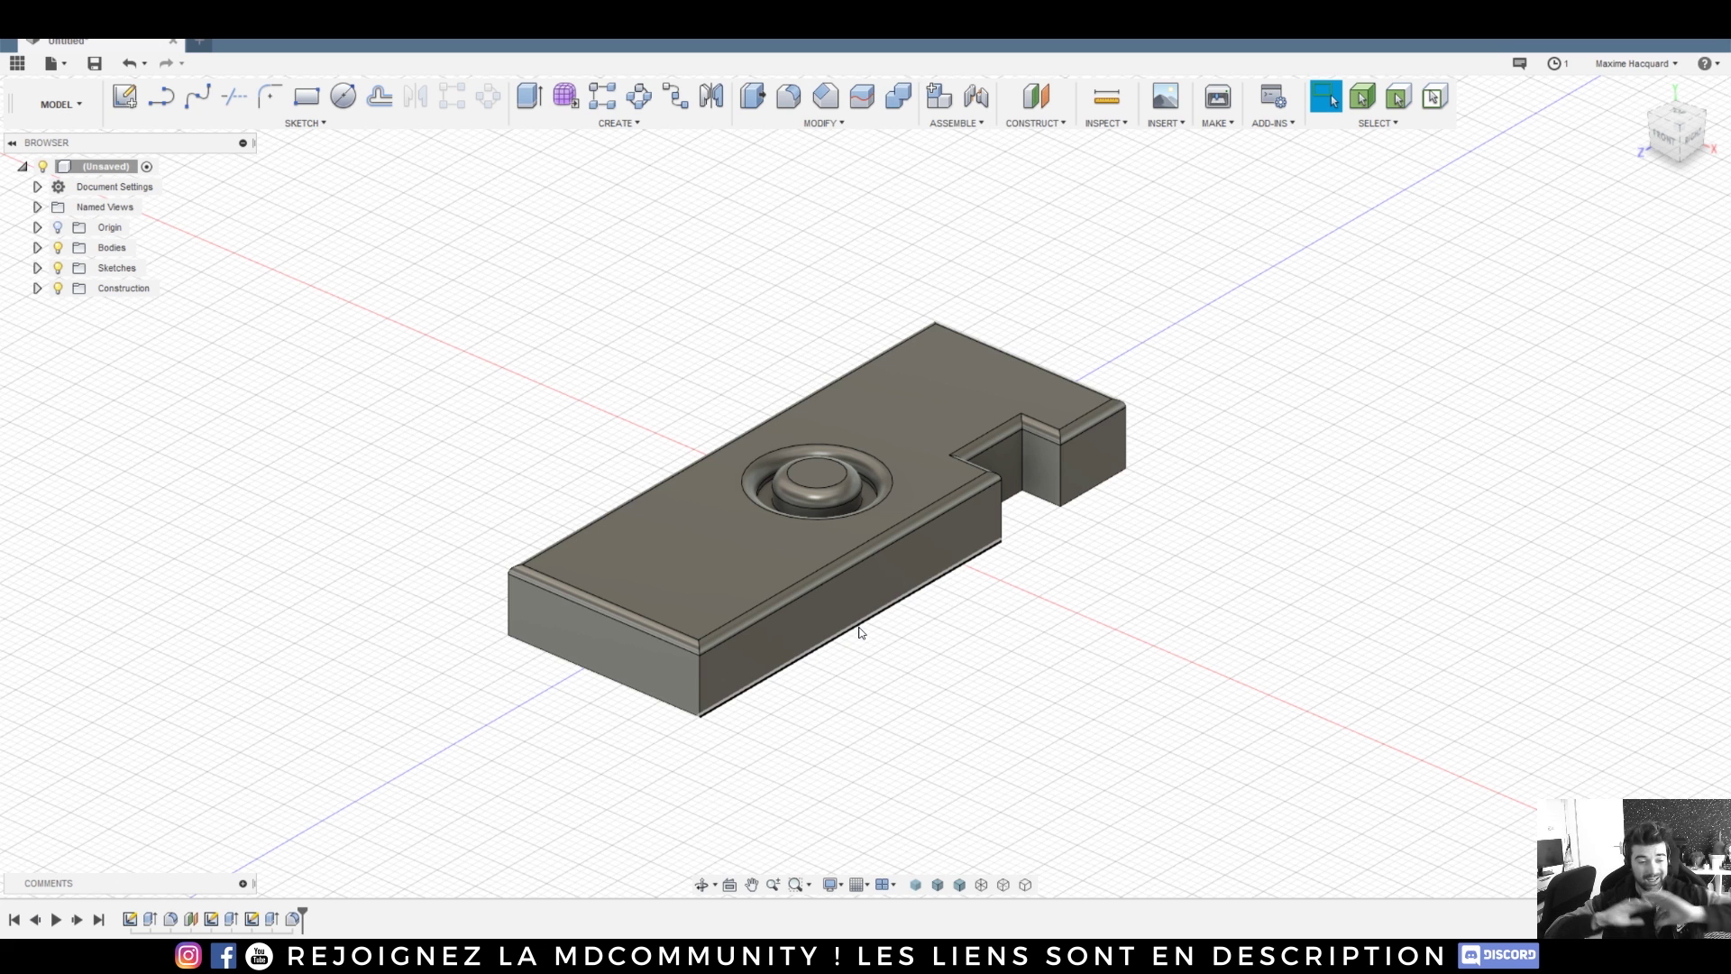
{"action": "scroll", "coordinate": [798, 501], "scroll_direction": "down", "scroll_amount": 2}
{"action": "scroll", "coordinate": [866, 517], "scroll_direction": "up", "scroll_amount": 5}
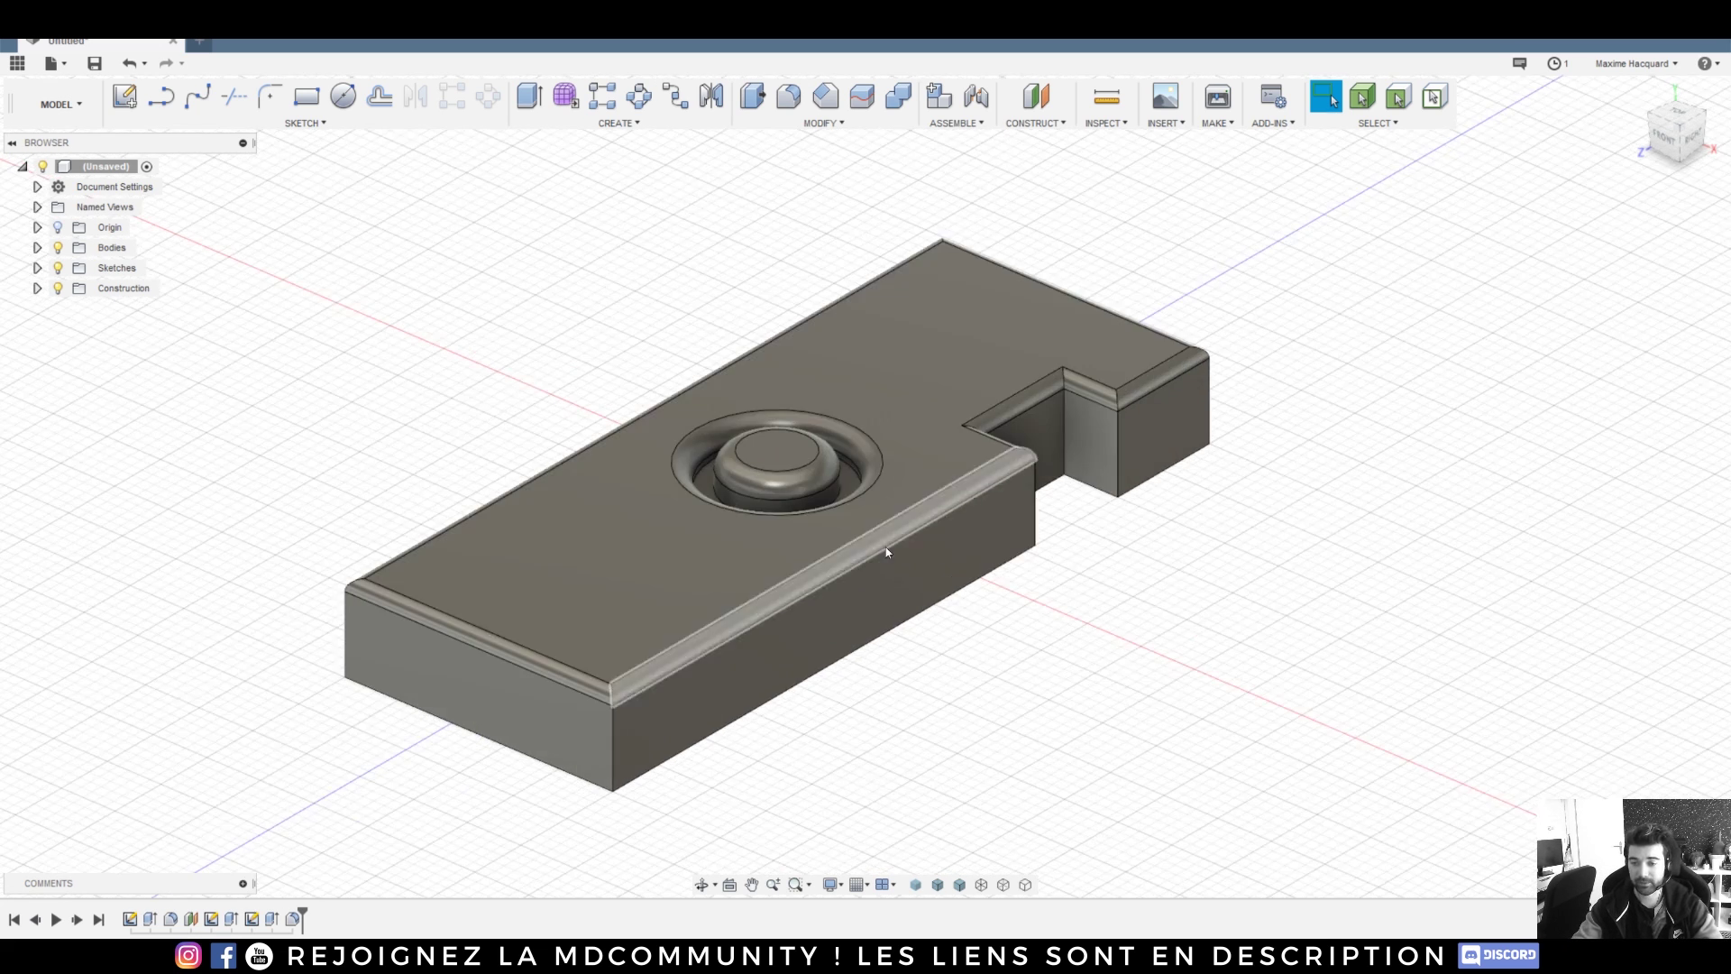
{"action": "mouse_move", "coordinate": [1682, 124]}
{"action": "left_mouse_down"}
{"action": "mouse_move", "coordinate": [1699, 155]}
{"action": "mouse_move", "coordinate": [1718, 139]}
{"action": "mouse_move", "coordinate": [1679, 116]}
{"action": "left_mouse_up"}
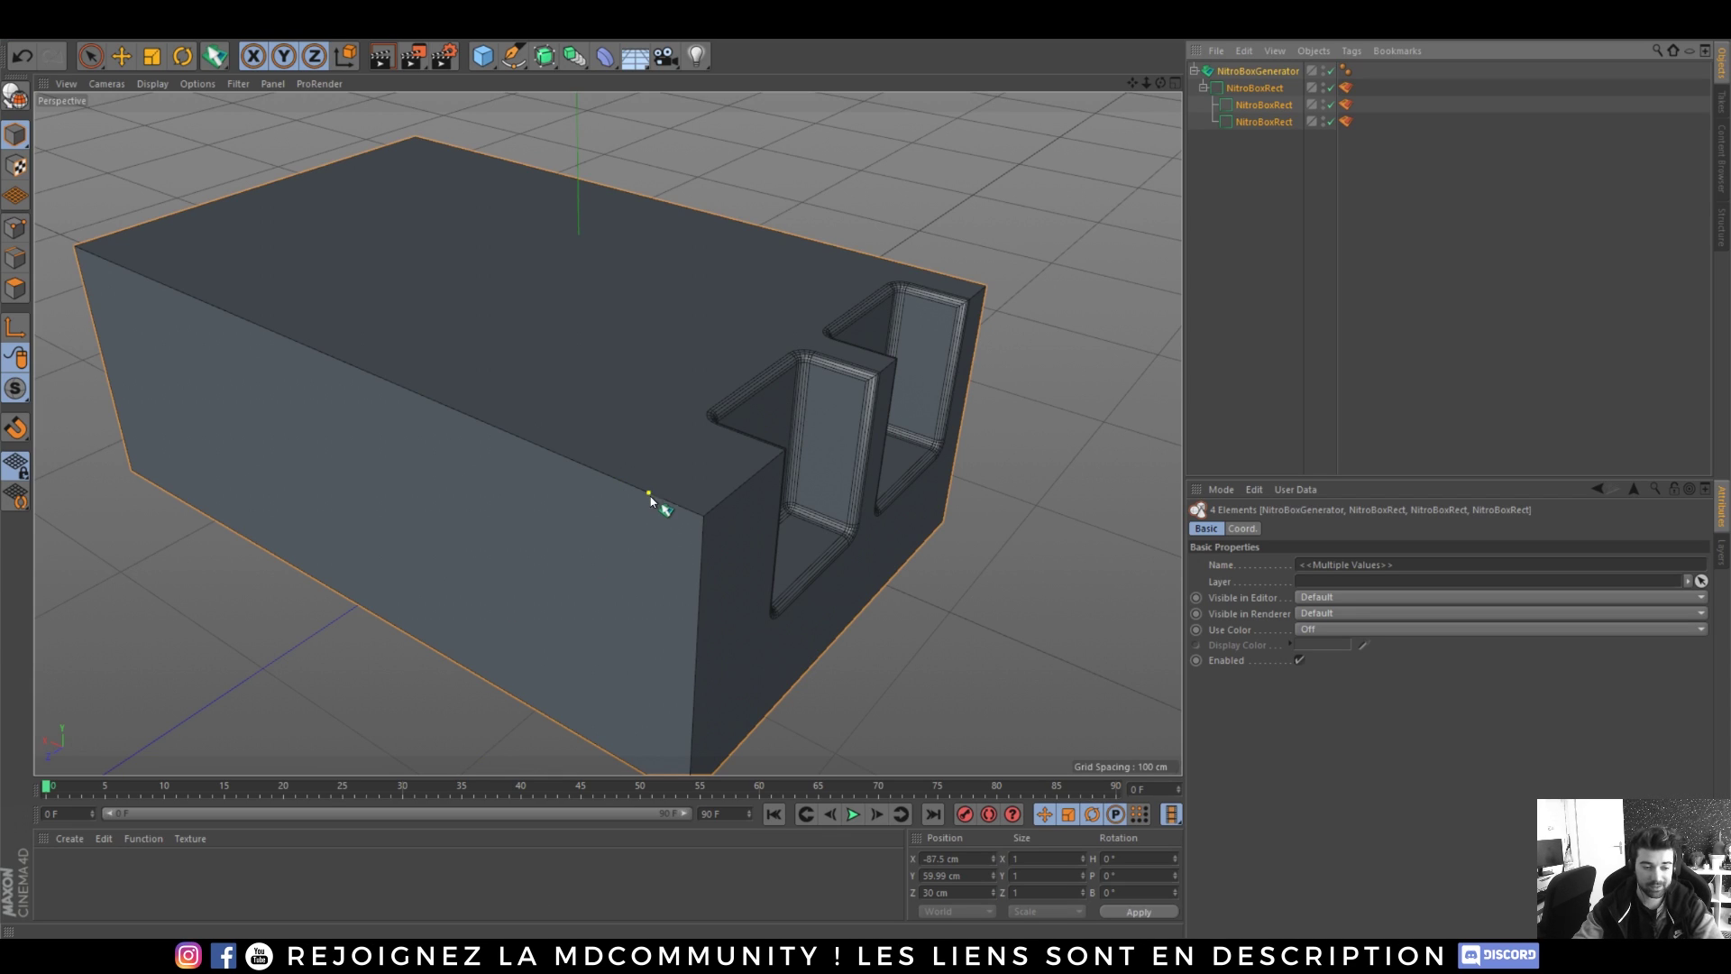
- Switch to Cinema 4D, delete the selected NitroBoxGenerator with its child objects, and undo the deletion
{"action": "key", "text": "Delete"}
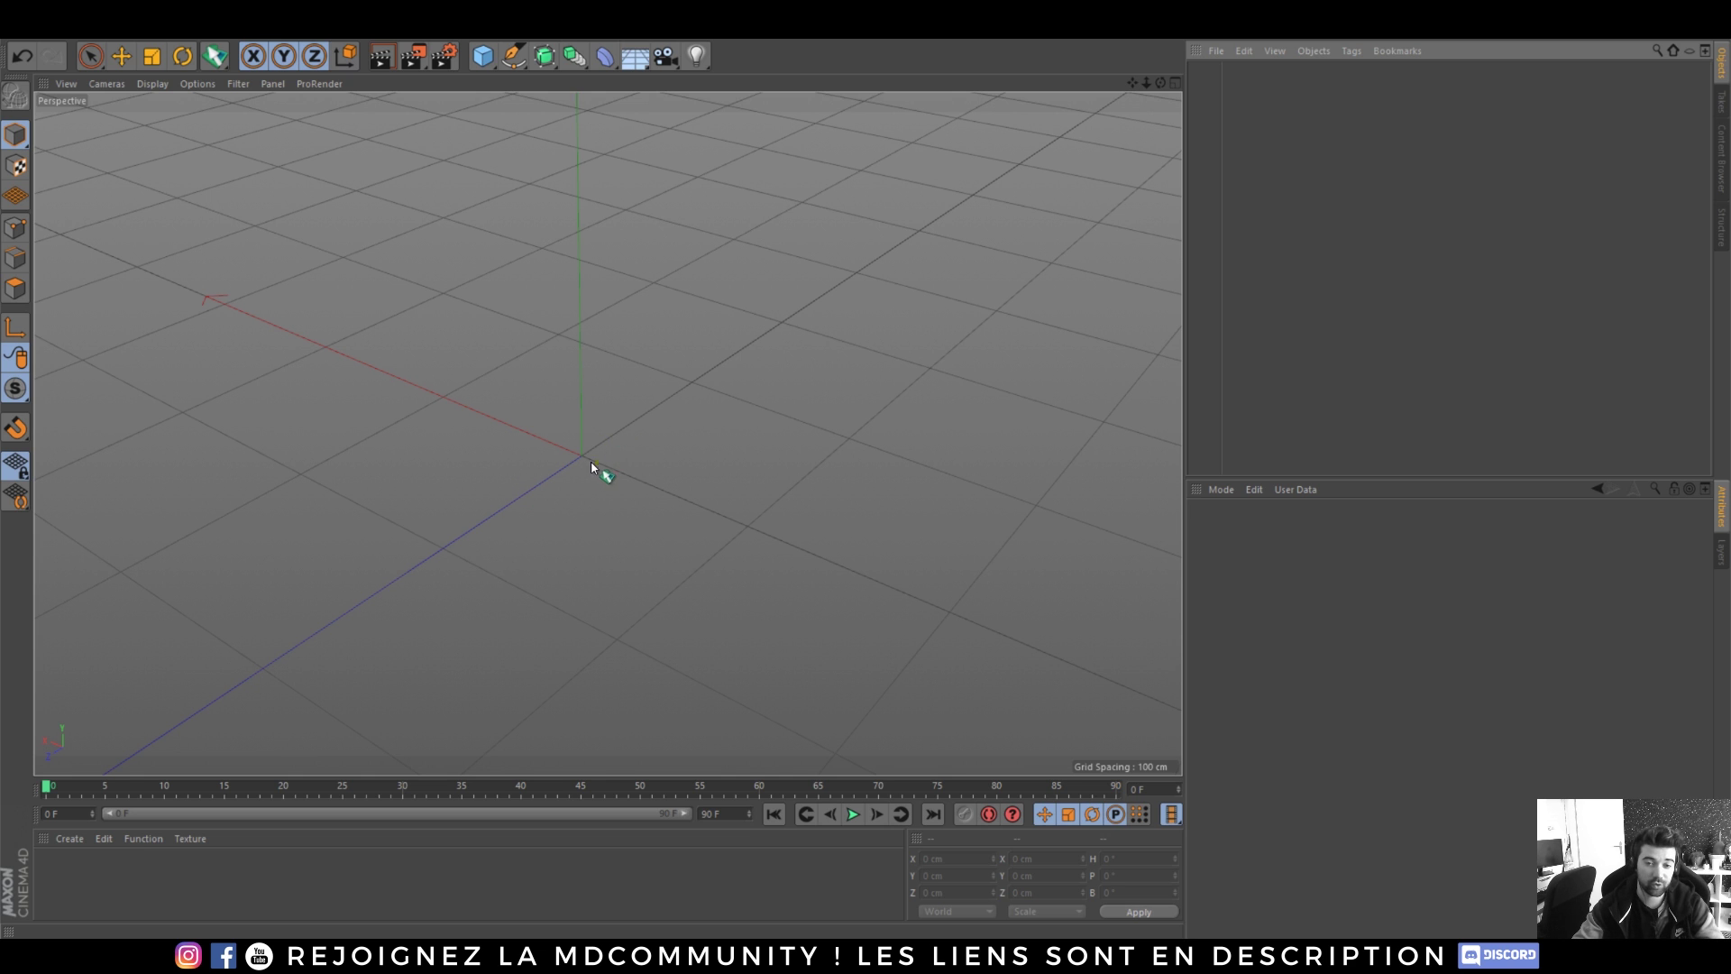
{"action": "key", "text": "ctrl+z"}
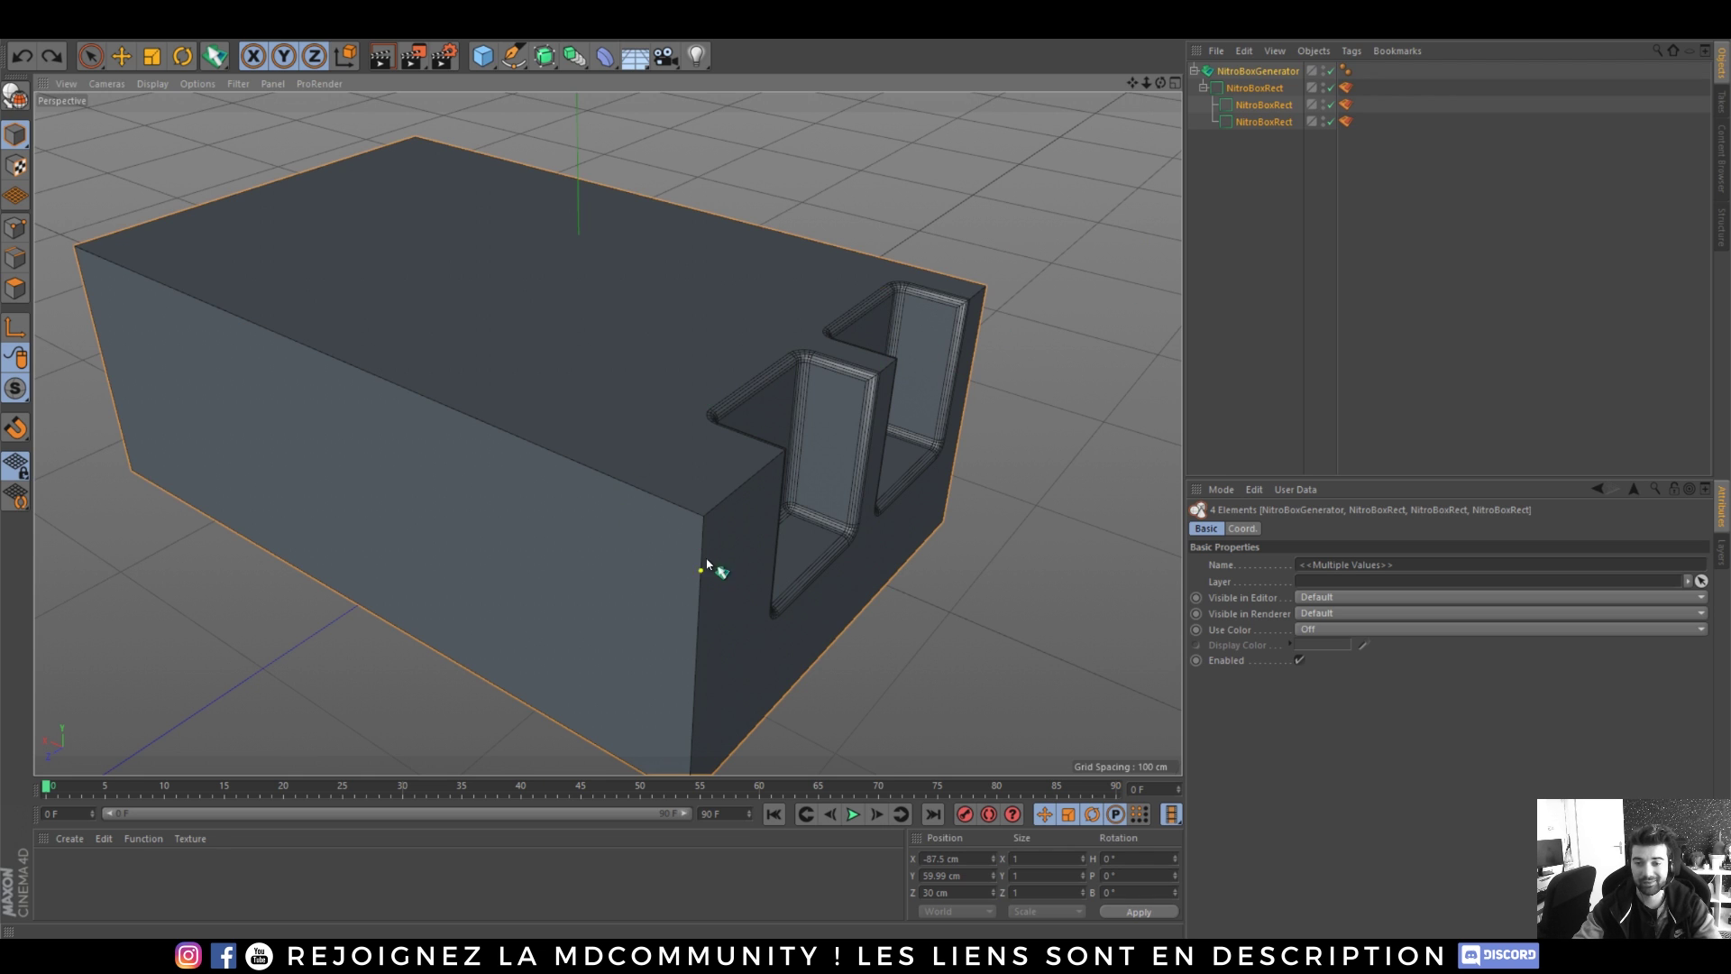
- Examine the topology of the rounded bevel corners around the cutouts in the NitroBox box
{"action": "scroll", "coordinate": [708, 563], "scroll_direction": "up", "scroll_amount": 10}
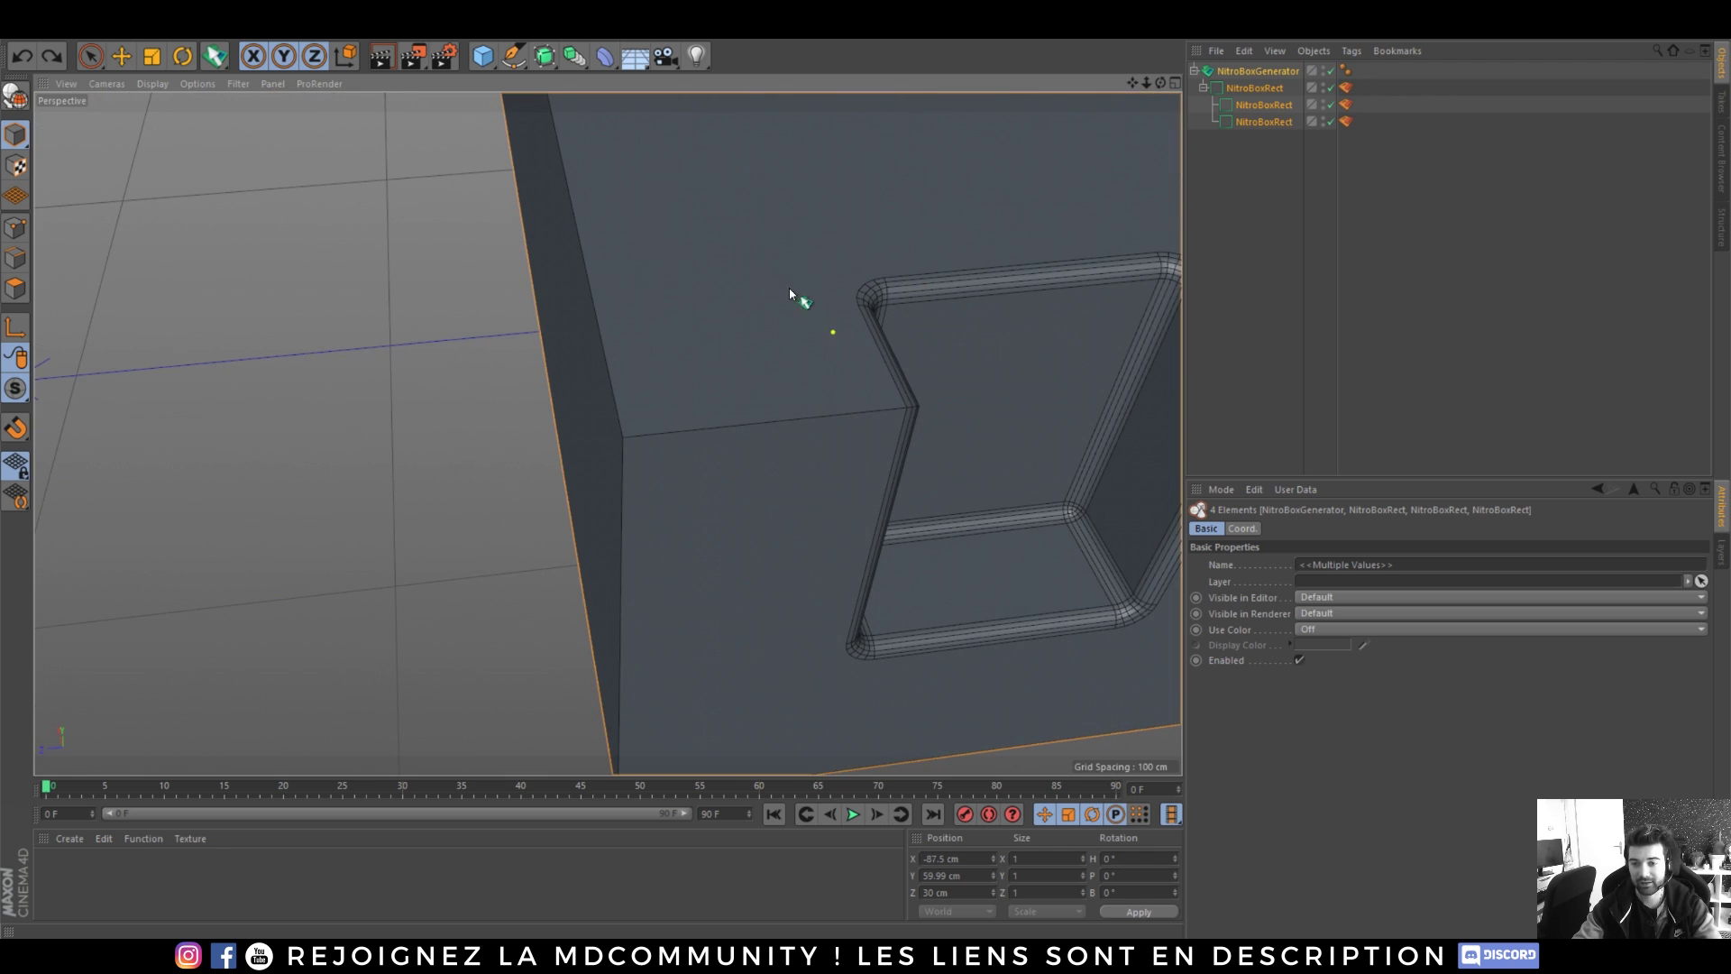
{"action": "scroll", "coordinate": [862, 305], "scroll_direction": "up", "scroll_amount": 6}
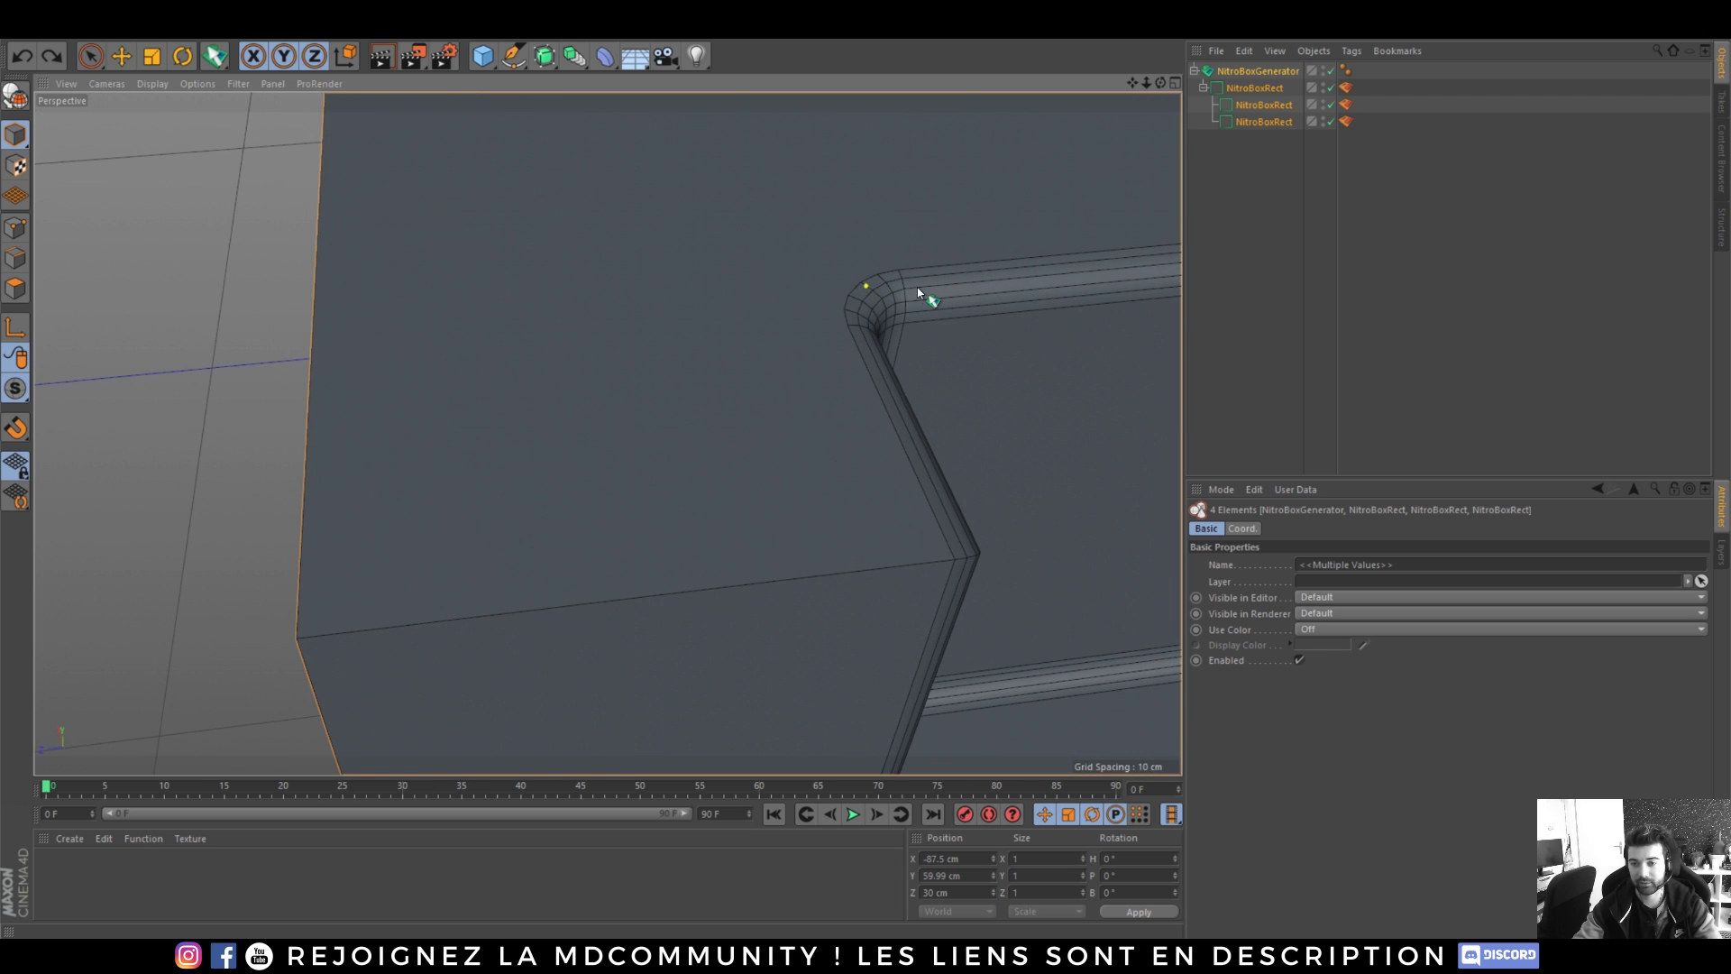
{"action": "middle_click_drag", "start_coordinate": [872, 290], "coordinate": [758, 425], "text": "alt"}
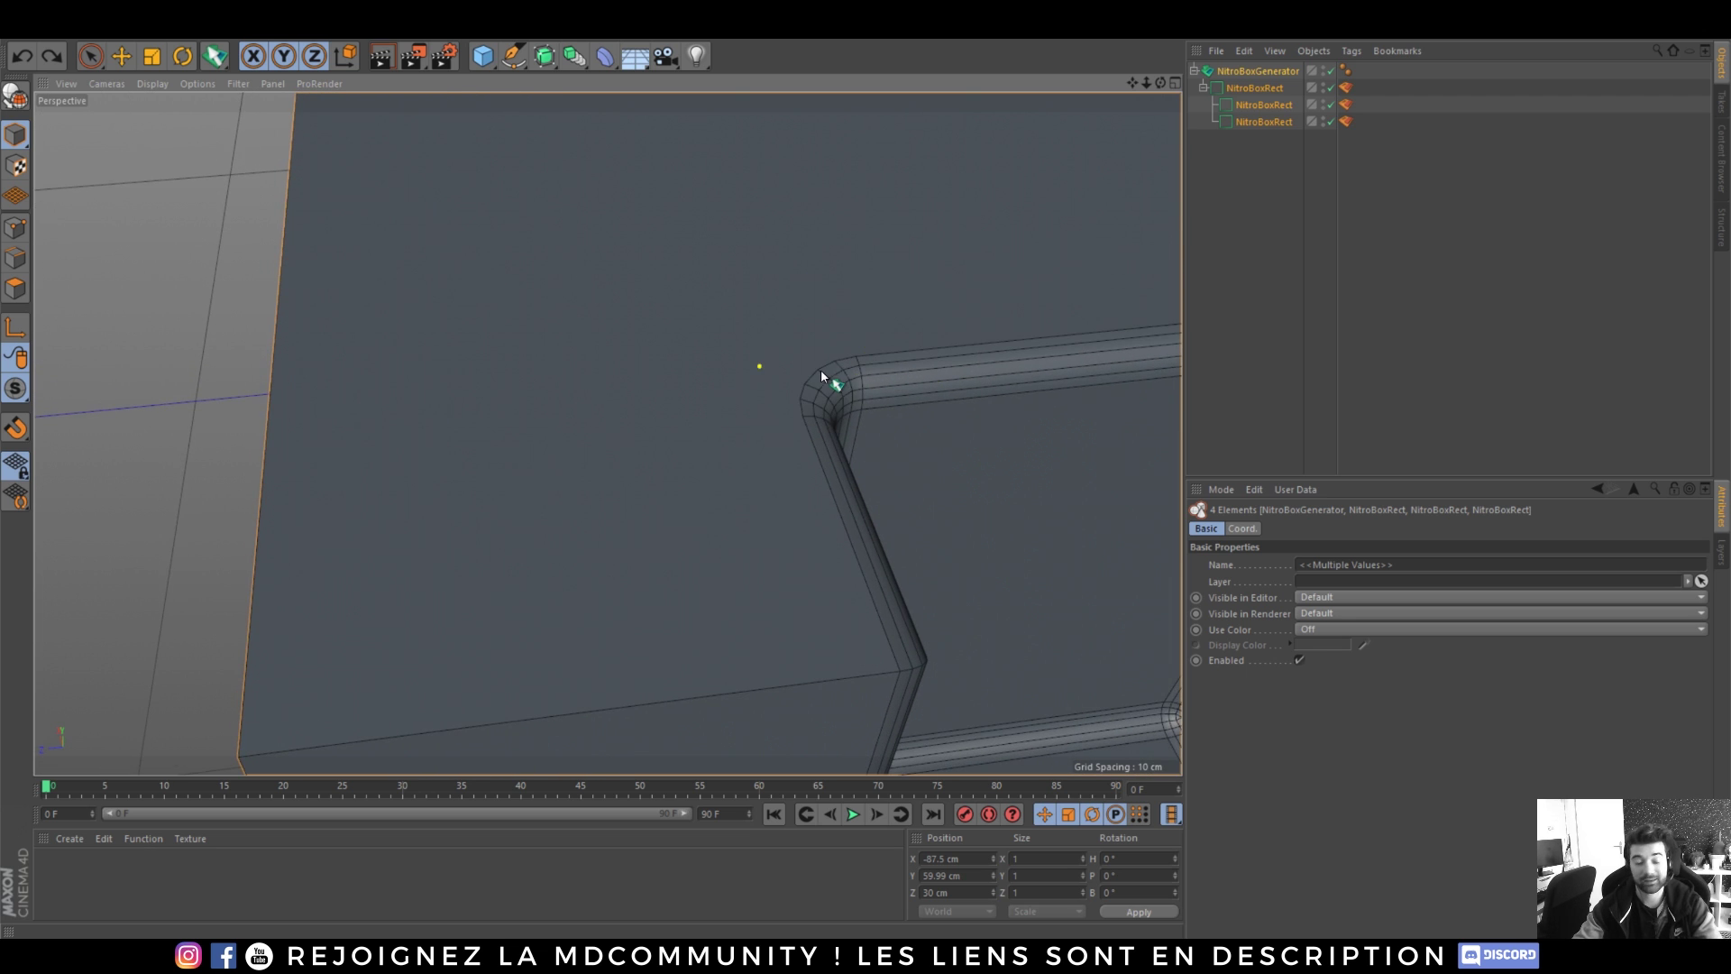
{"action": "scroll", "coordinate": [822, 371], "scroll_direction": "down", "scroll_amount": 8}
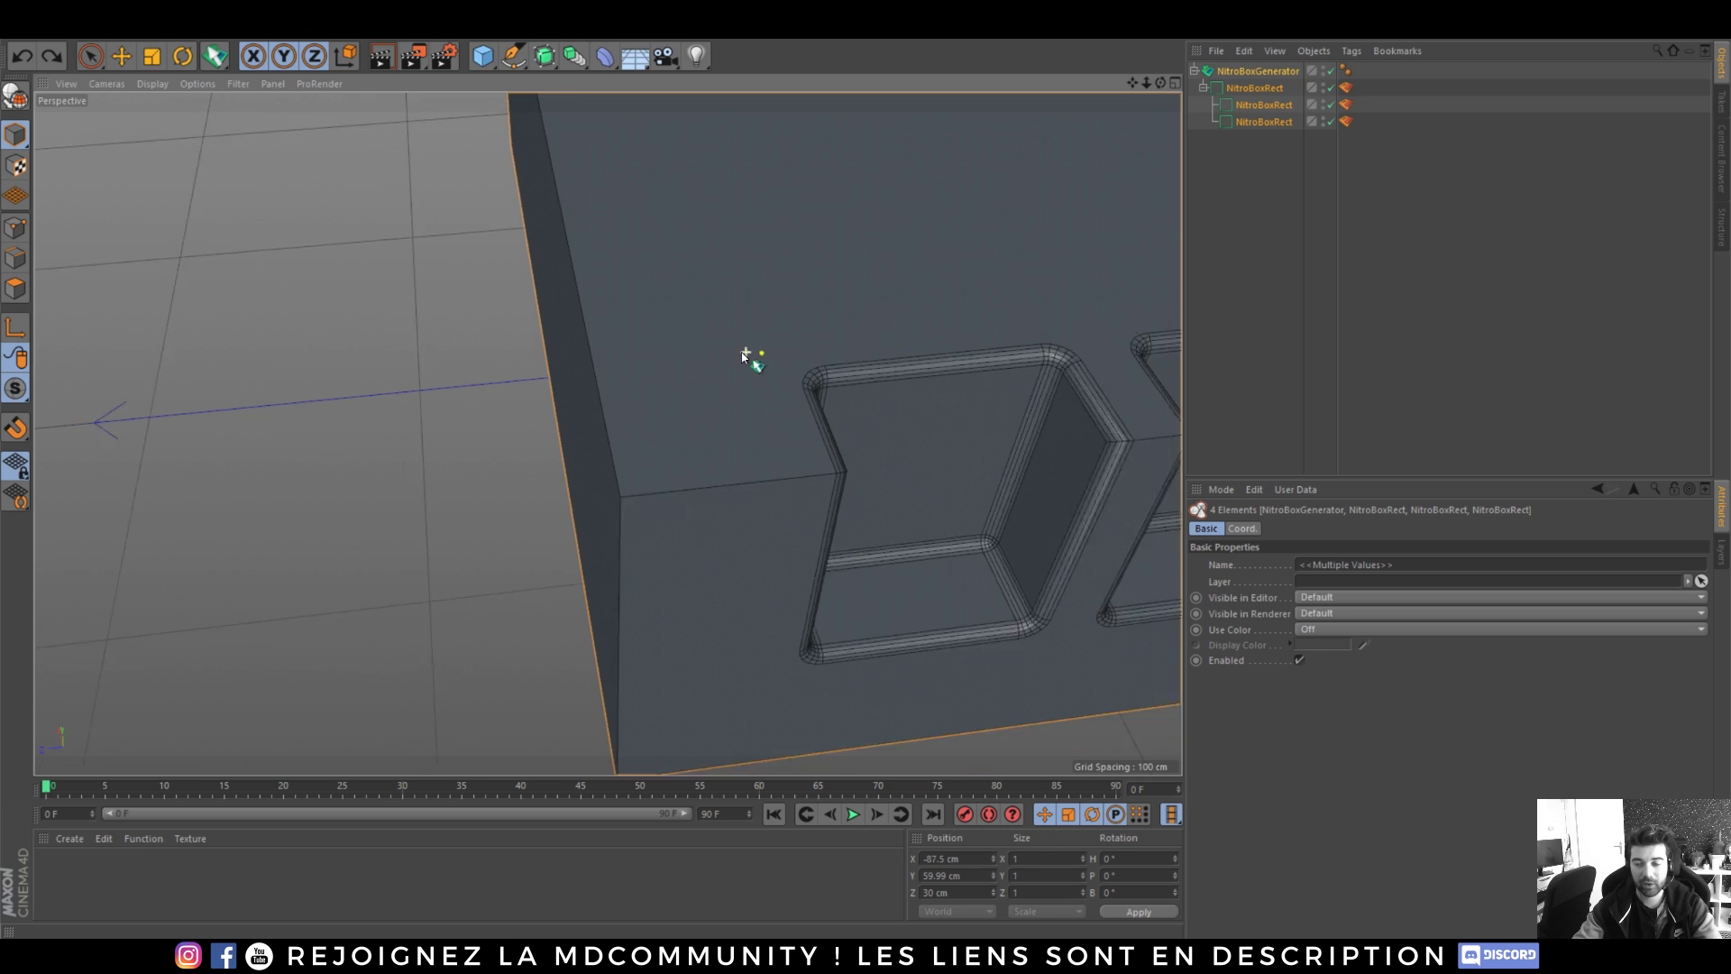
{"action": "scroll", "coordinate": [736, 361], "scroll_direction": "down", "scroll_amount": 5}
- Try to convert the NitroBoxGenerator into an editable object and undo the conversion
{"action": "left_click", "coordinate": [1244, 74]}
{"action": "key", "text": "c"}
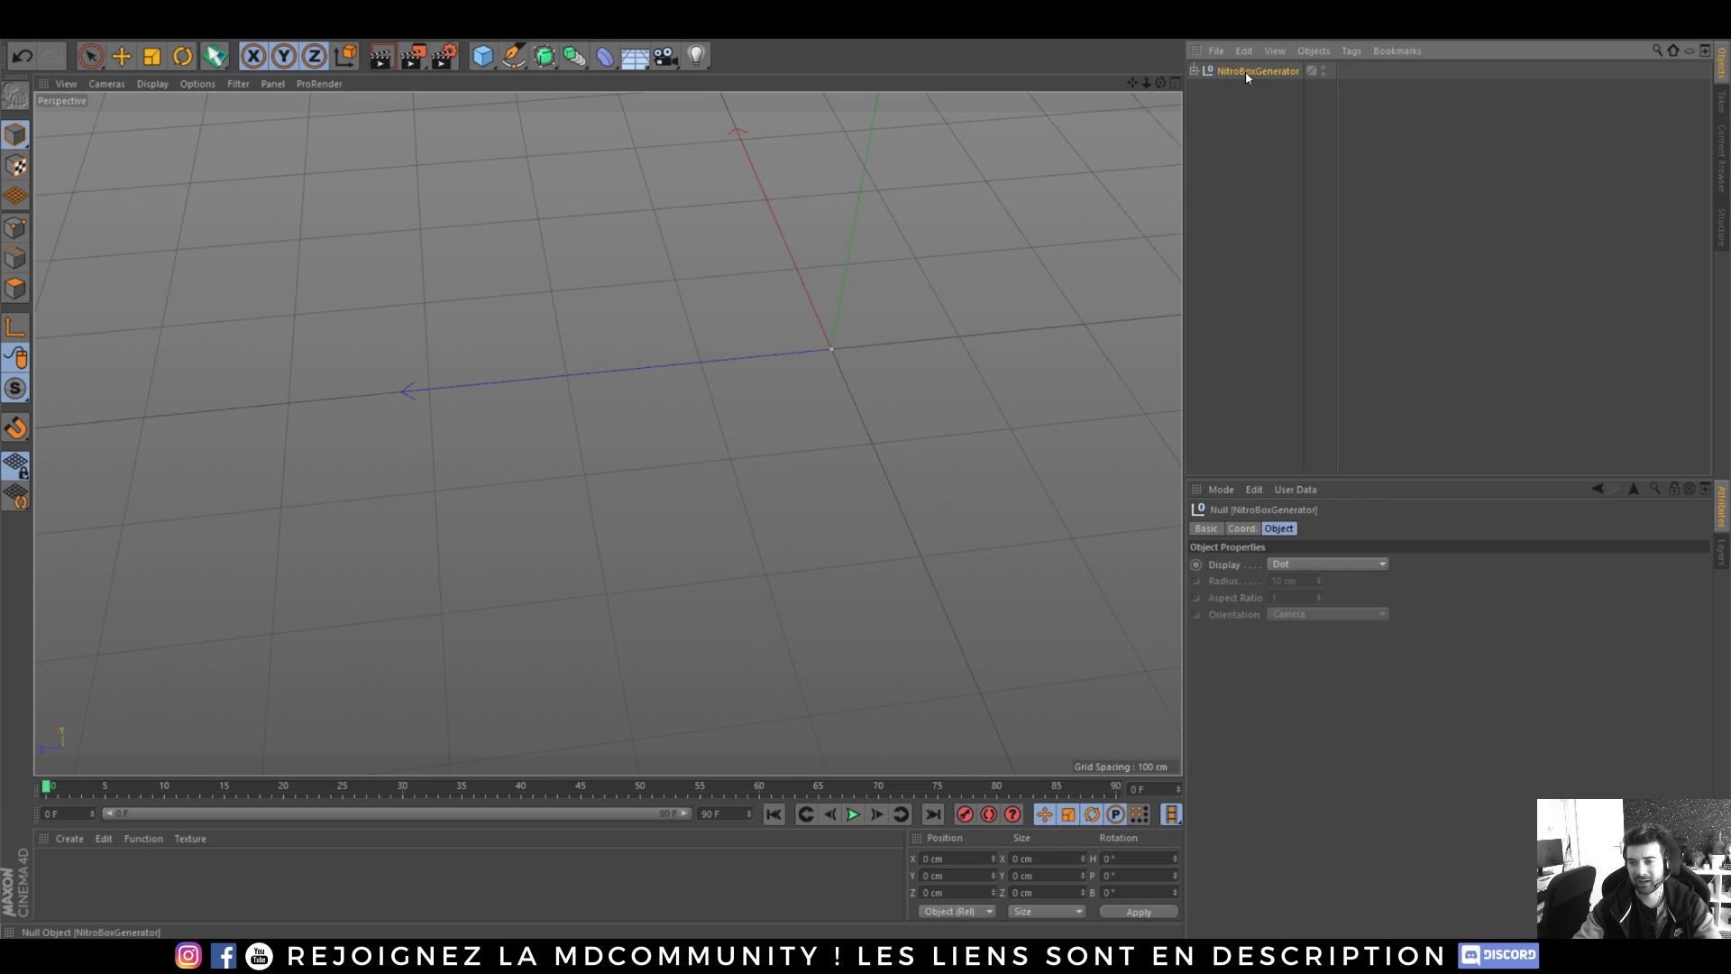
{"action": "left_click", "coordinate": [1195, 71]}
{"action": "key", "text": "ctrl+z"}
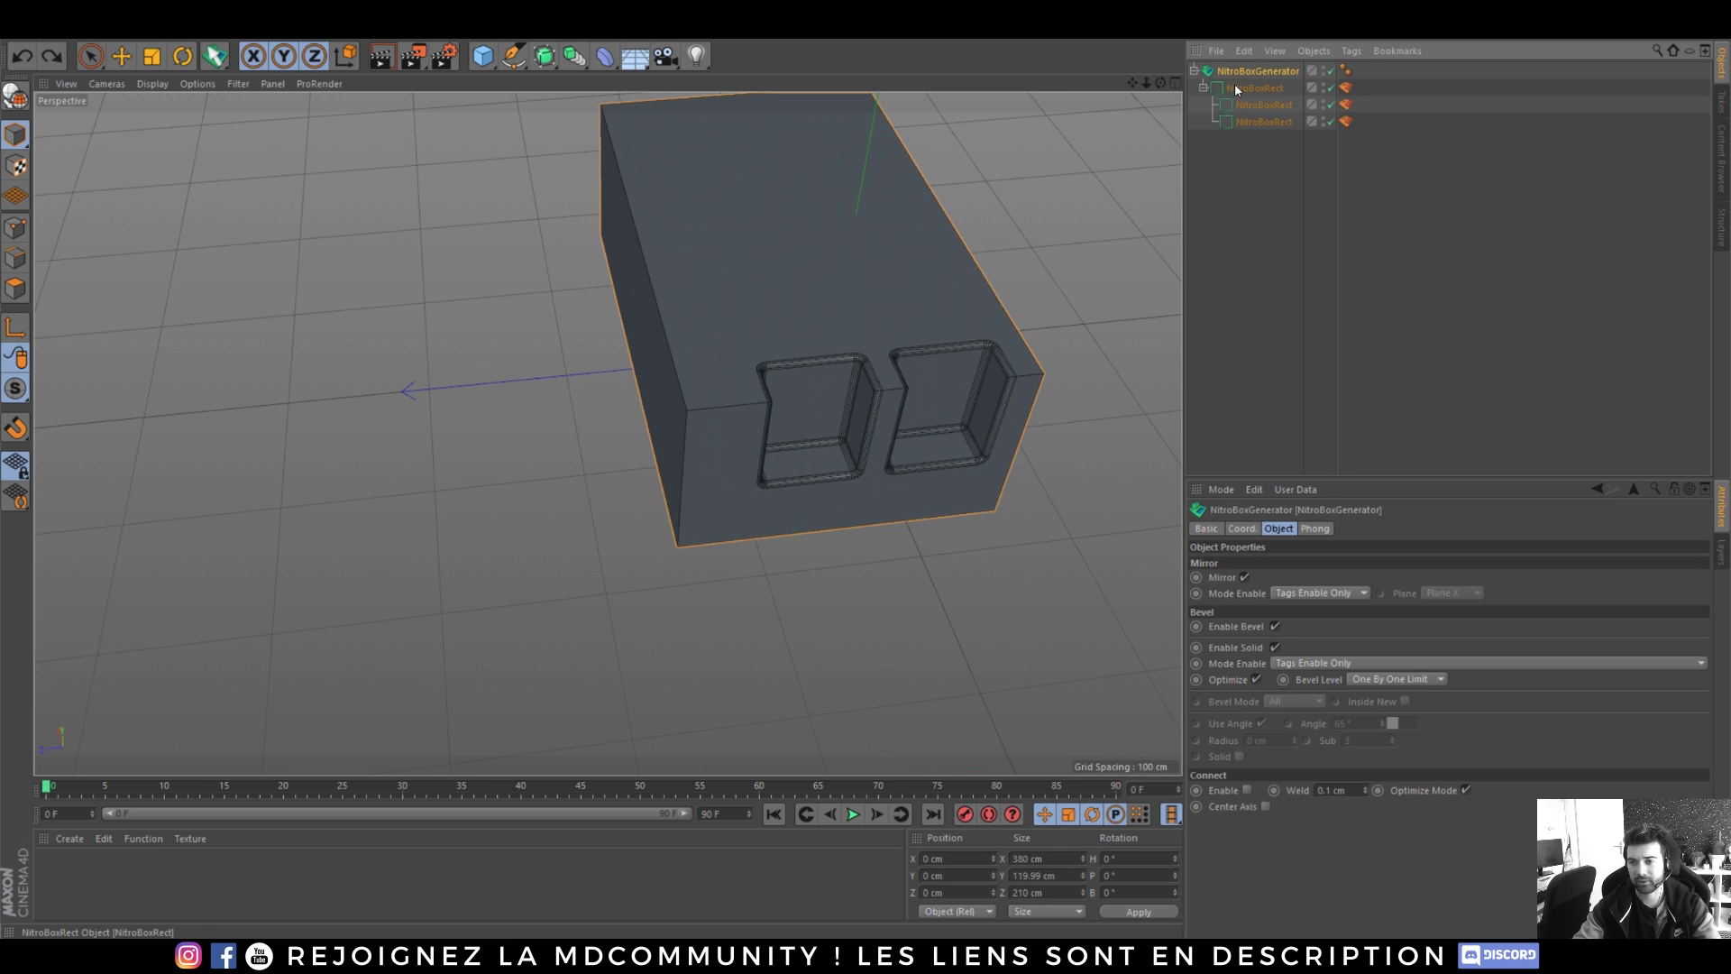
- Delete the NitroBoxGenerator together with its child objects to empty the scene
{"action": "key", "text": "Delete"}
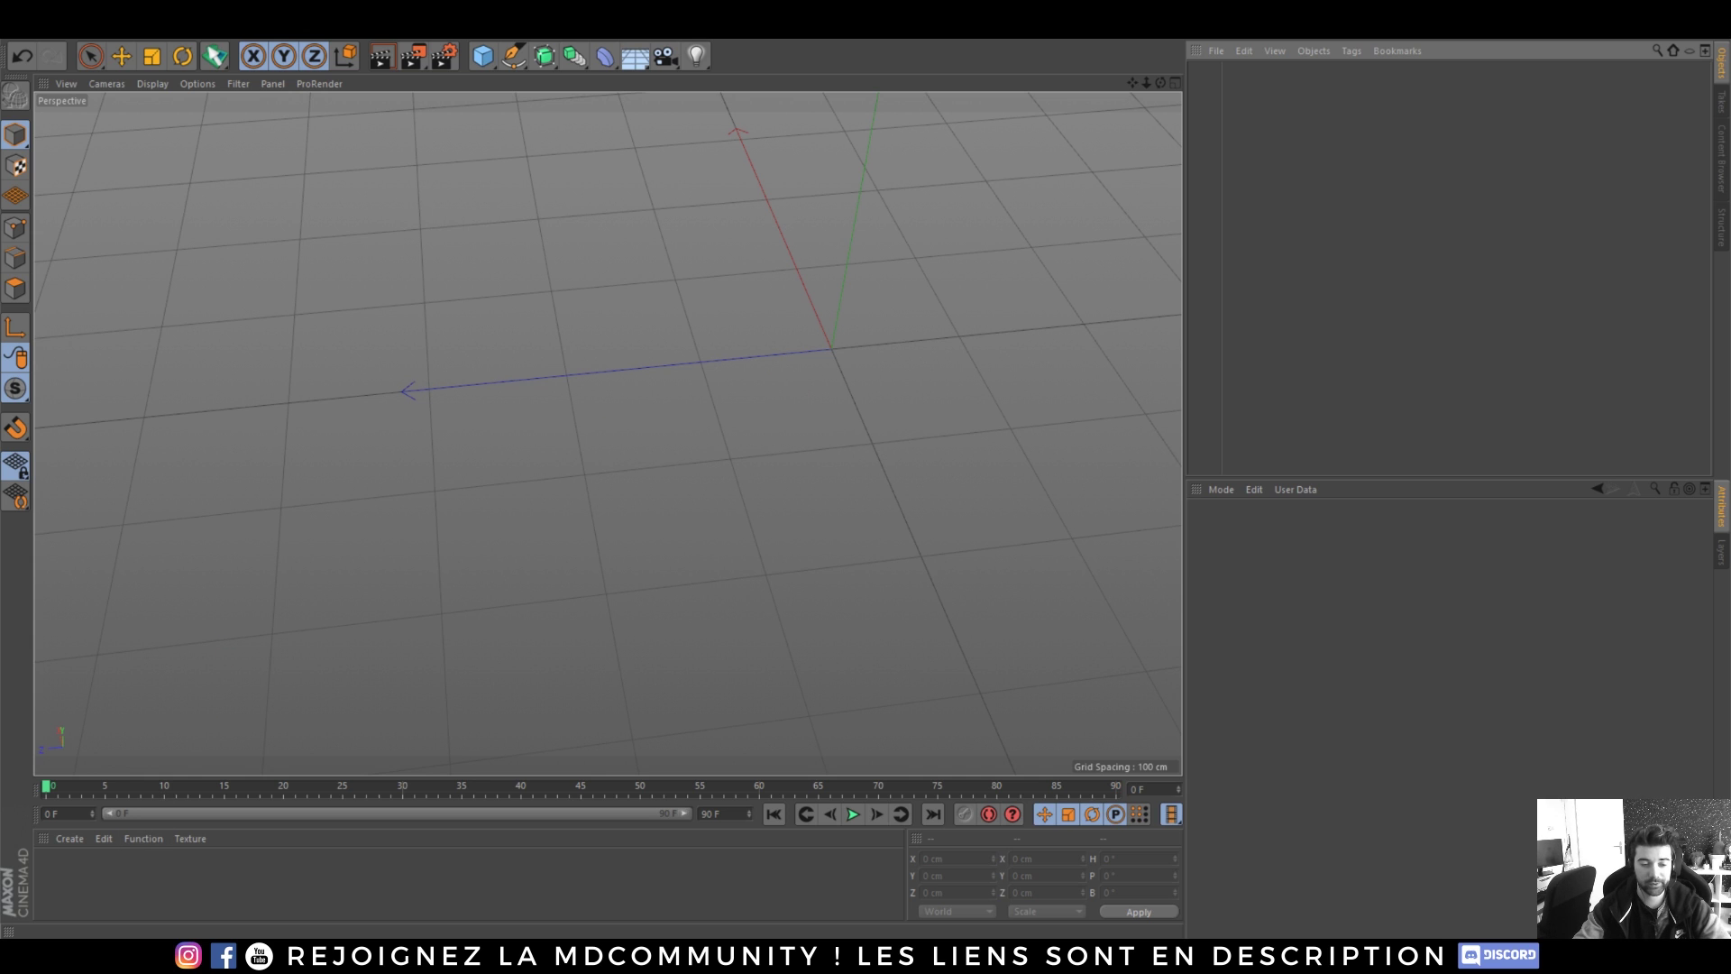
- Switch to the web browser, open YouTube and search for "motion designers community fusion 360"
{"action": "left_click", "coordinate": [188, 956]}
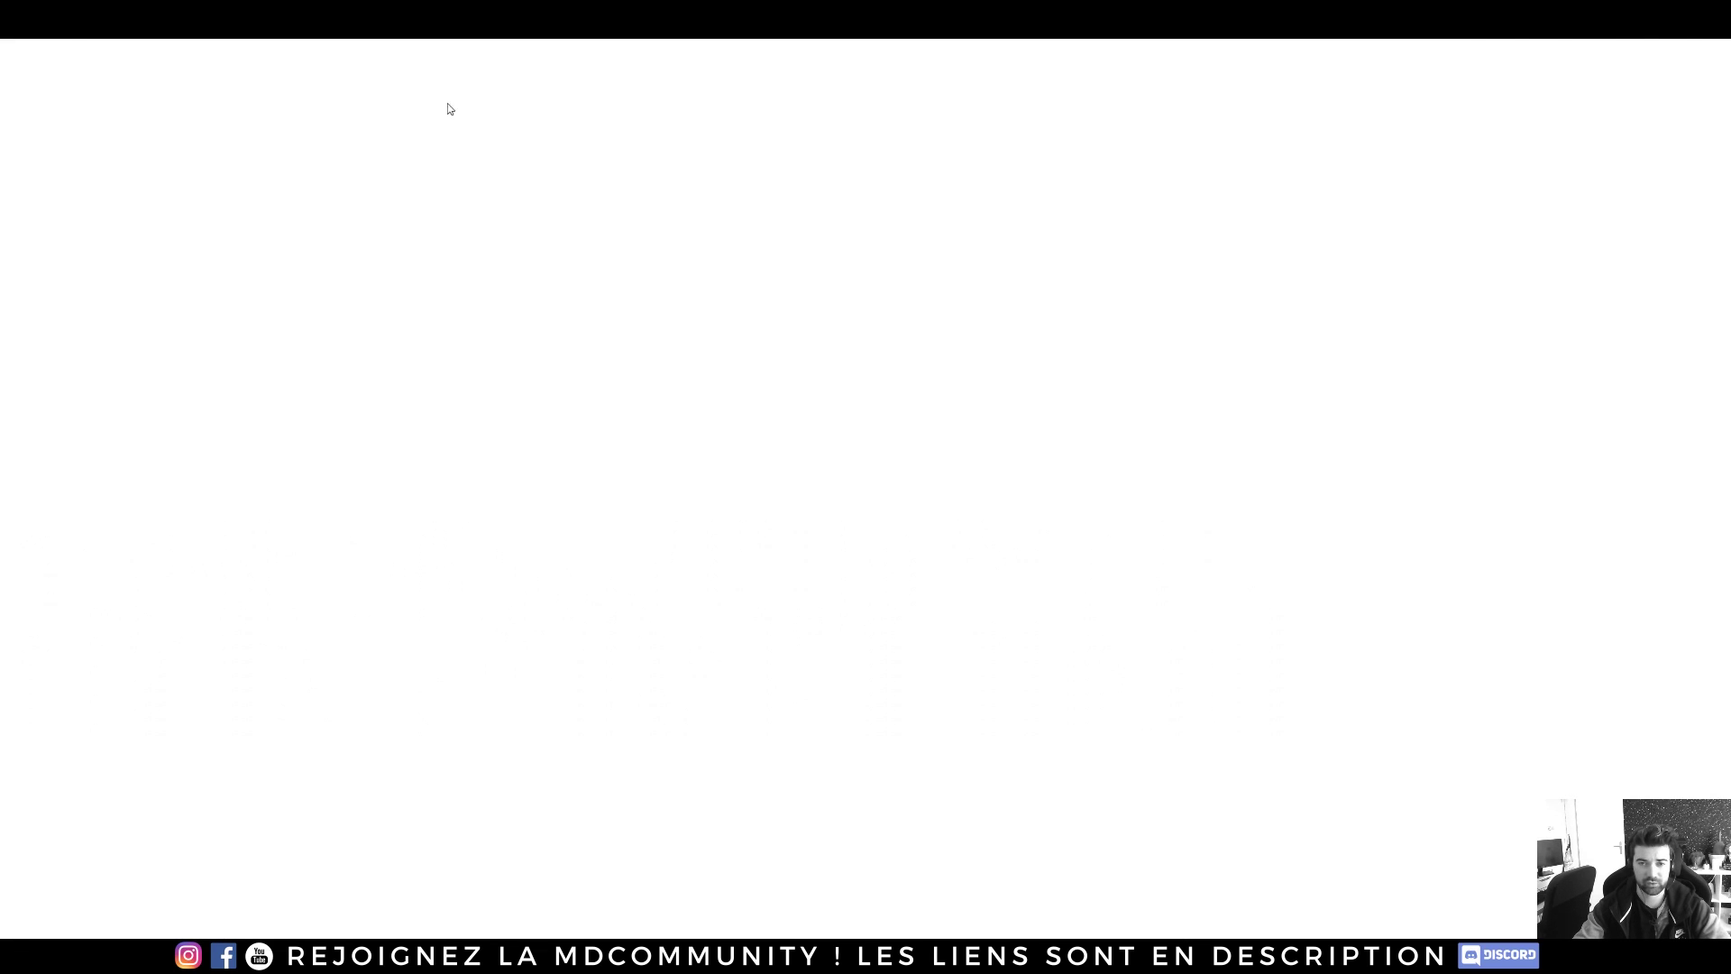
{"action": "left_click", "coordinate": [427, 72]}
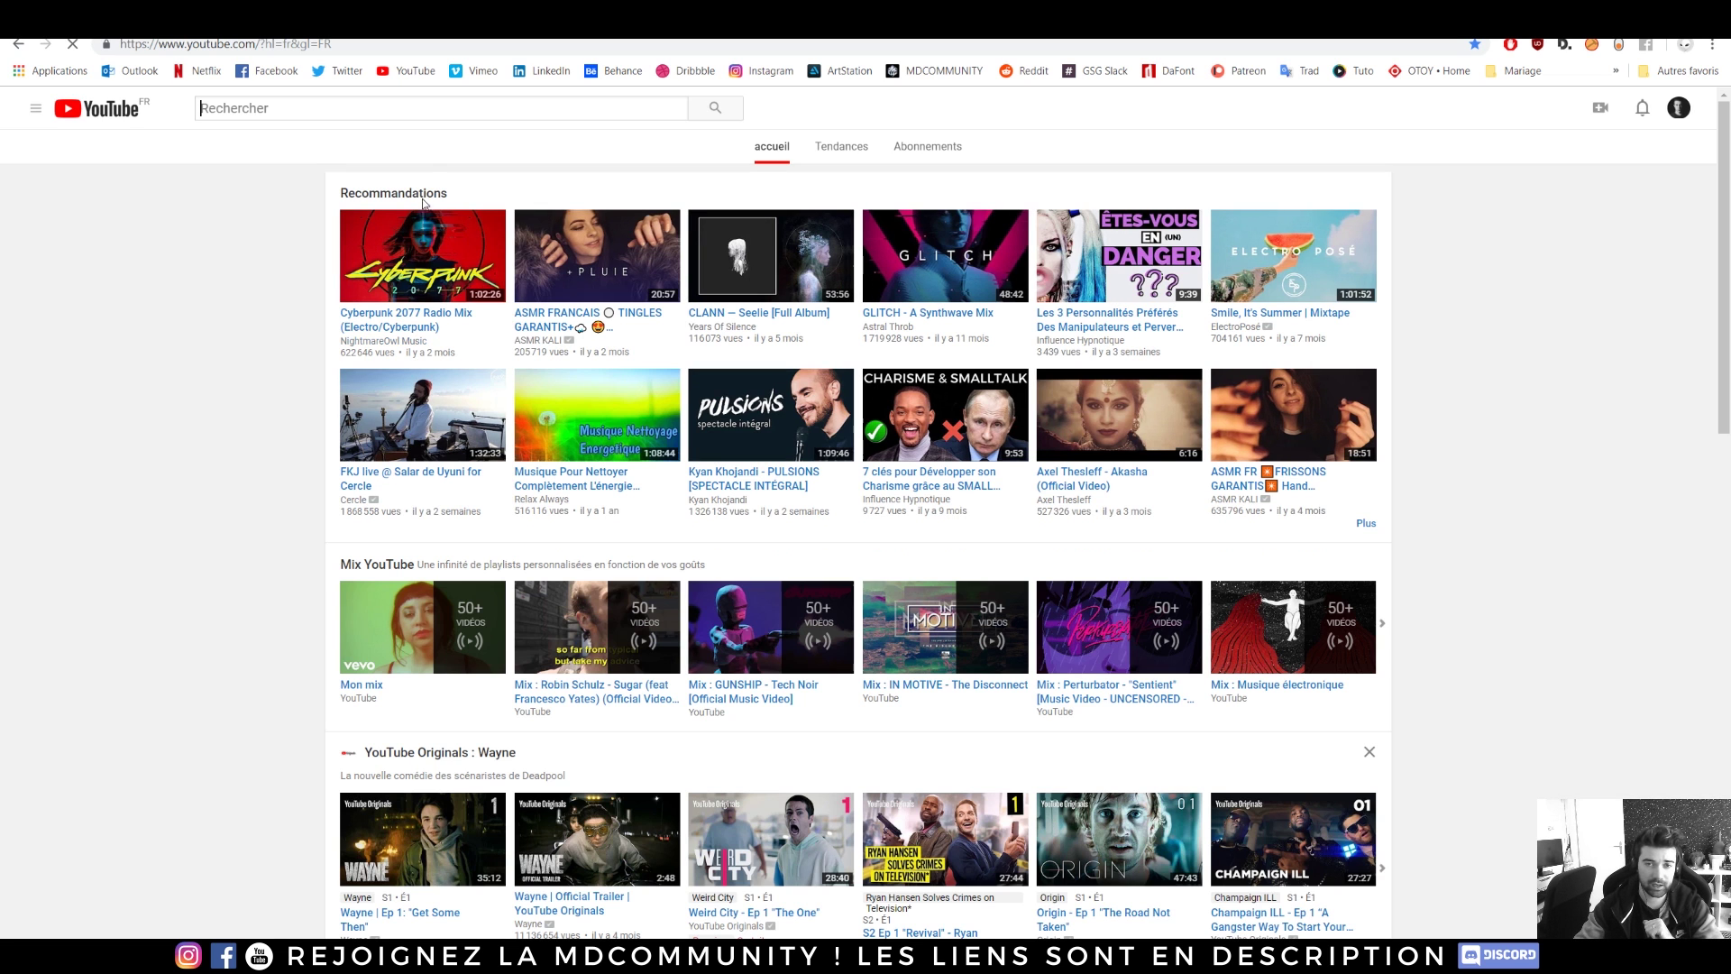
{"action": "left_click", "coordinate": [293, 104]}
{"action": "type", "text": "motion designerz"}
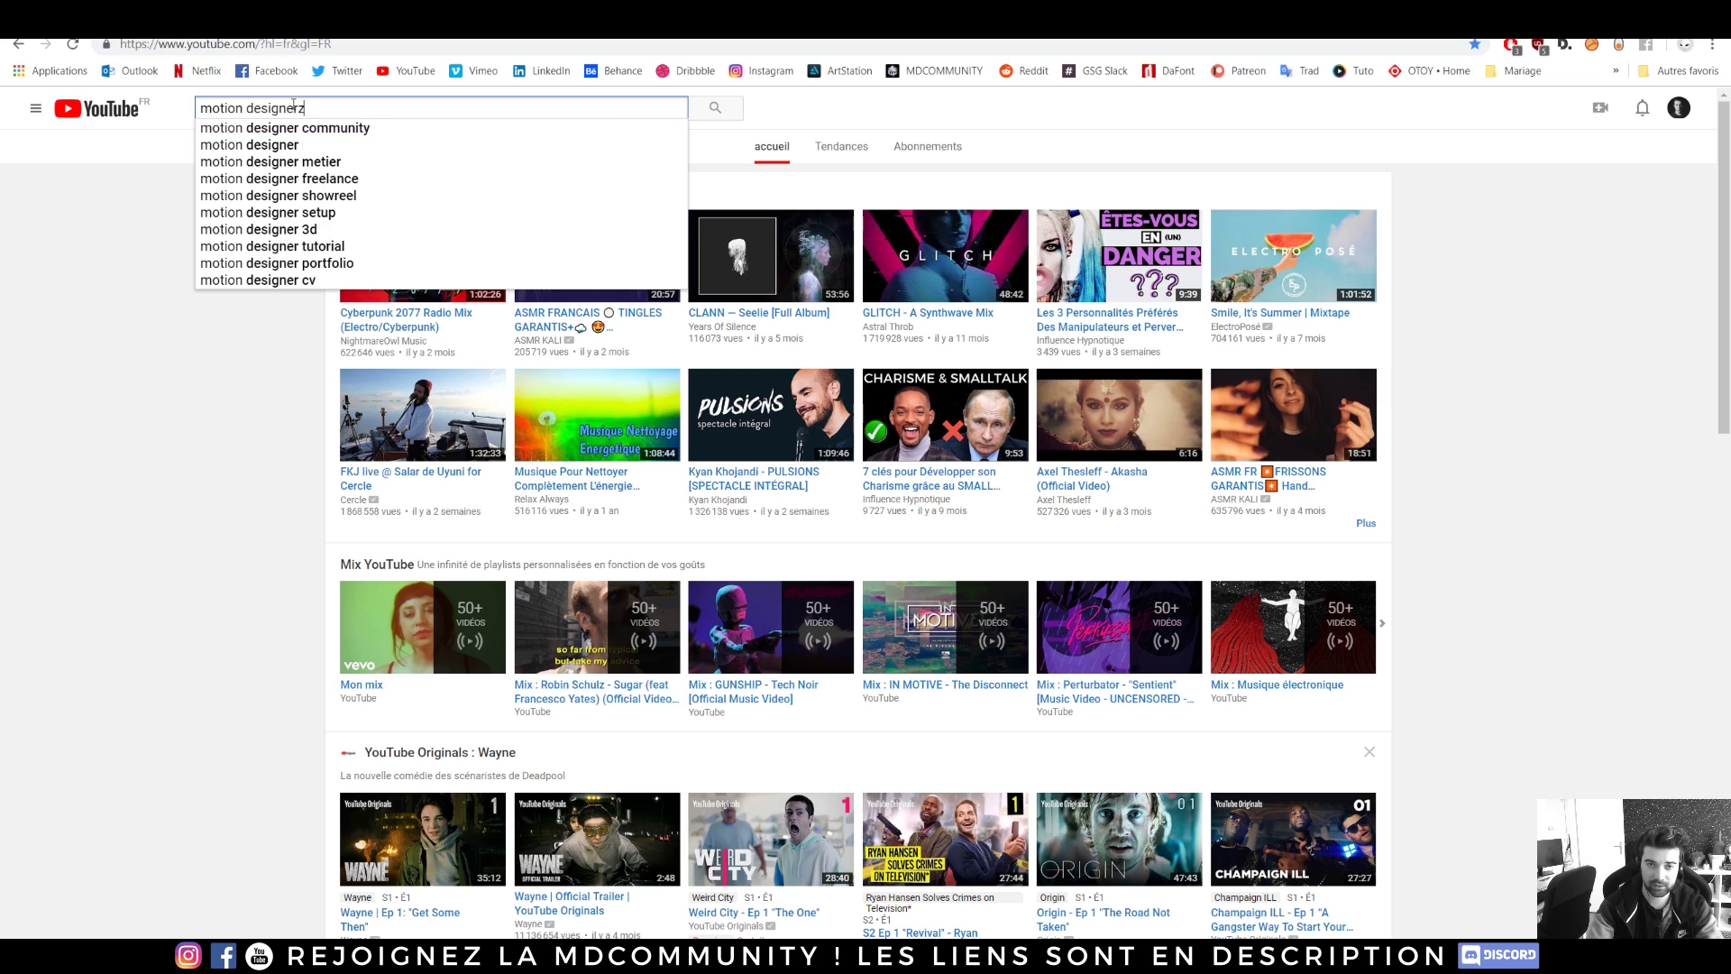
{"action": "key", "text": "BackSpace"}
{"action": "type", "text": "s "}
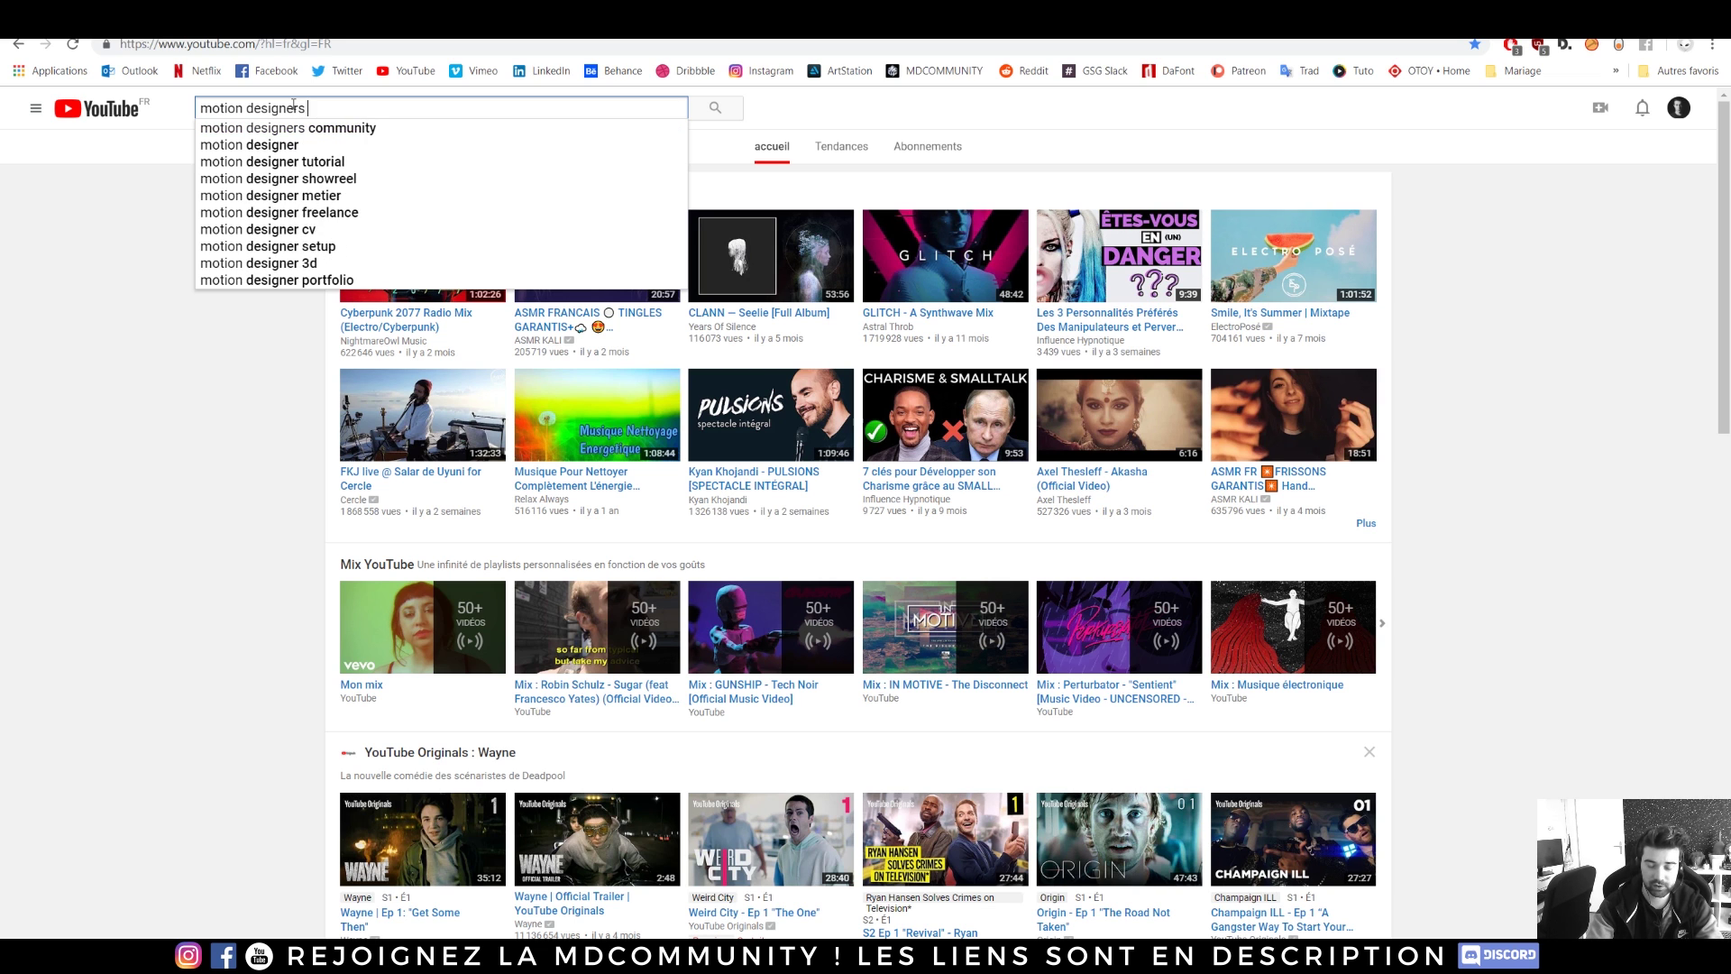
{"action": "type", "text": "community fusion 360"}
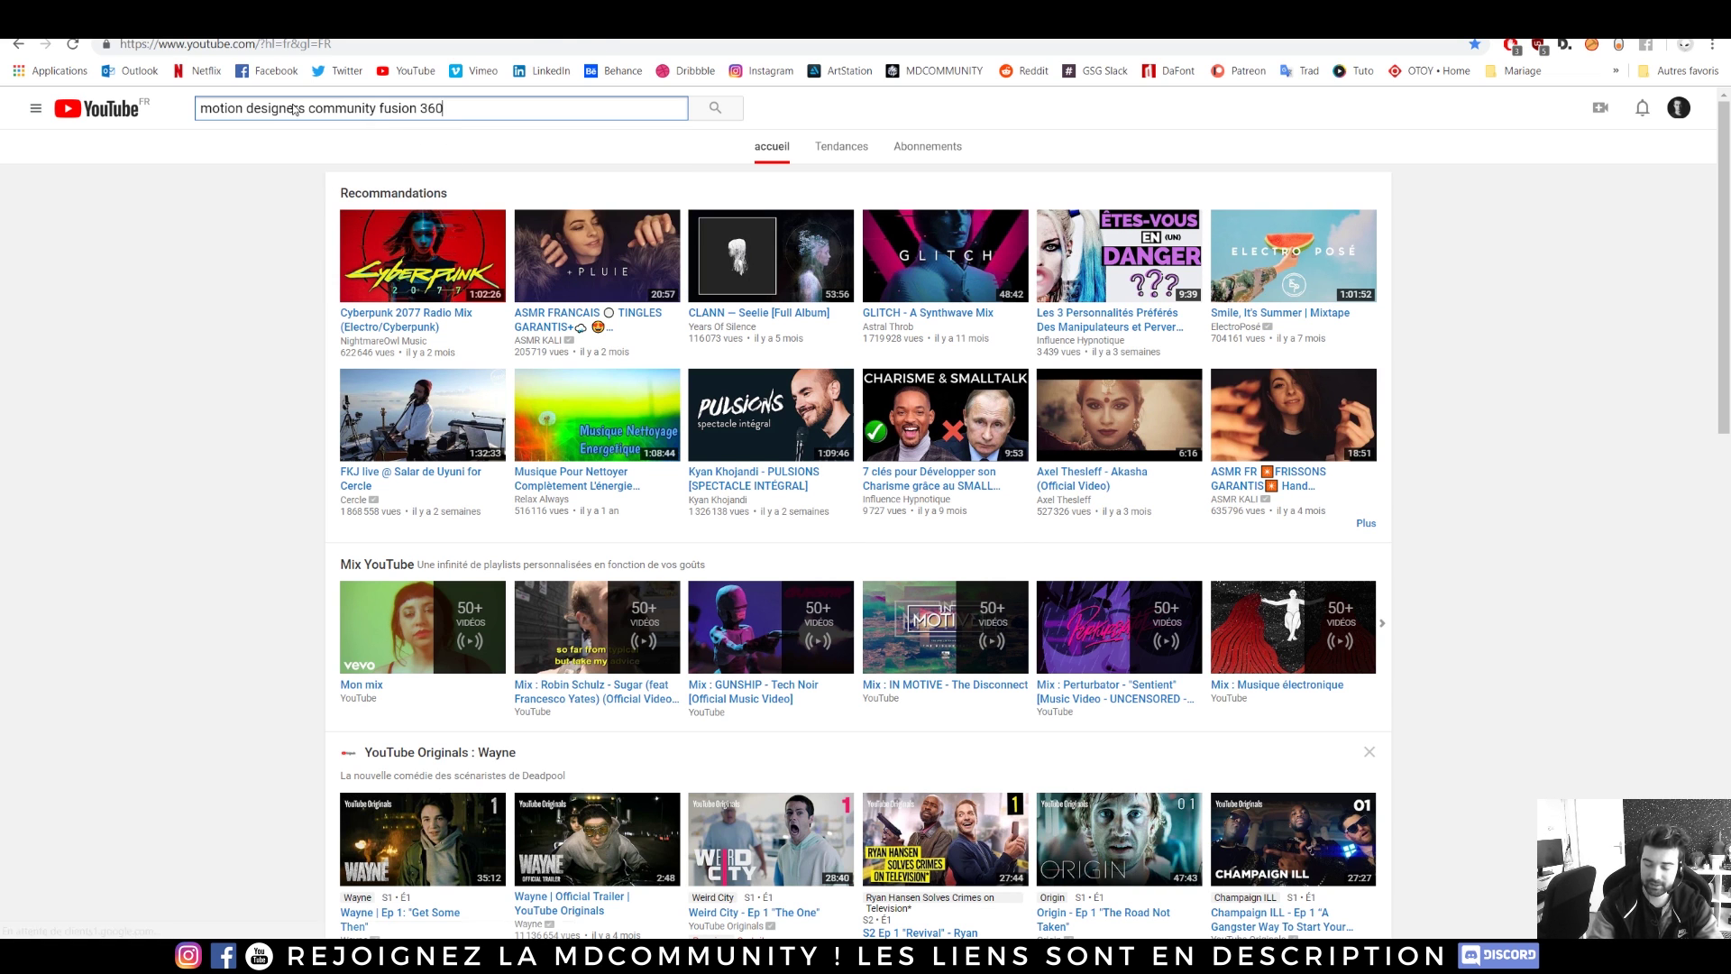
{"action": "key", "text": "Return"}
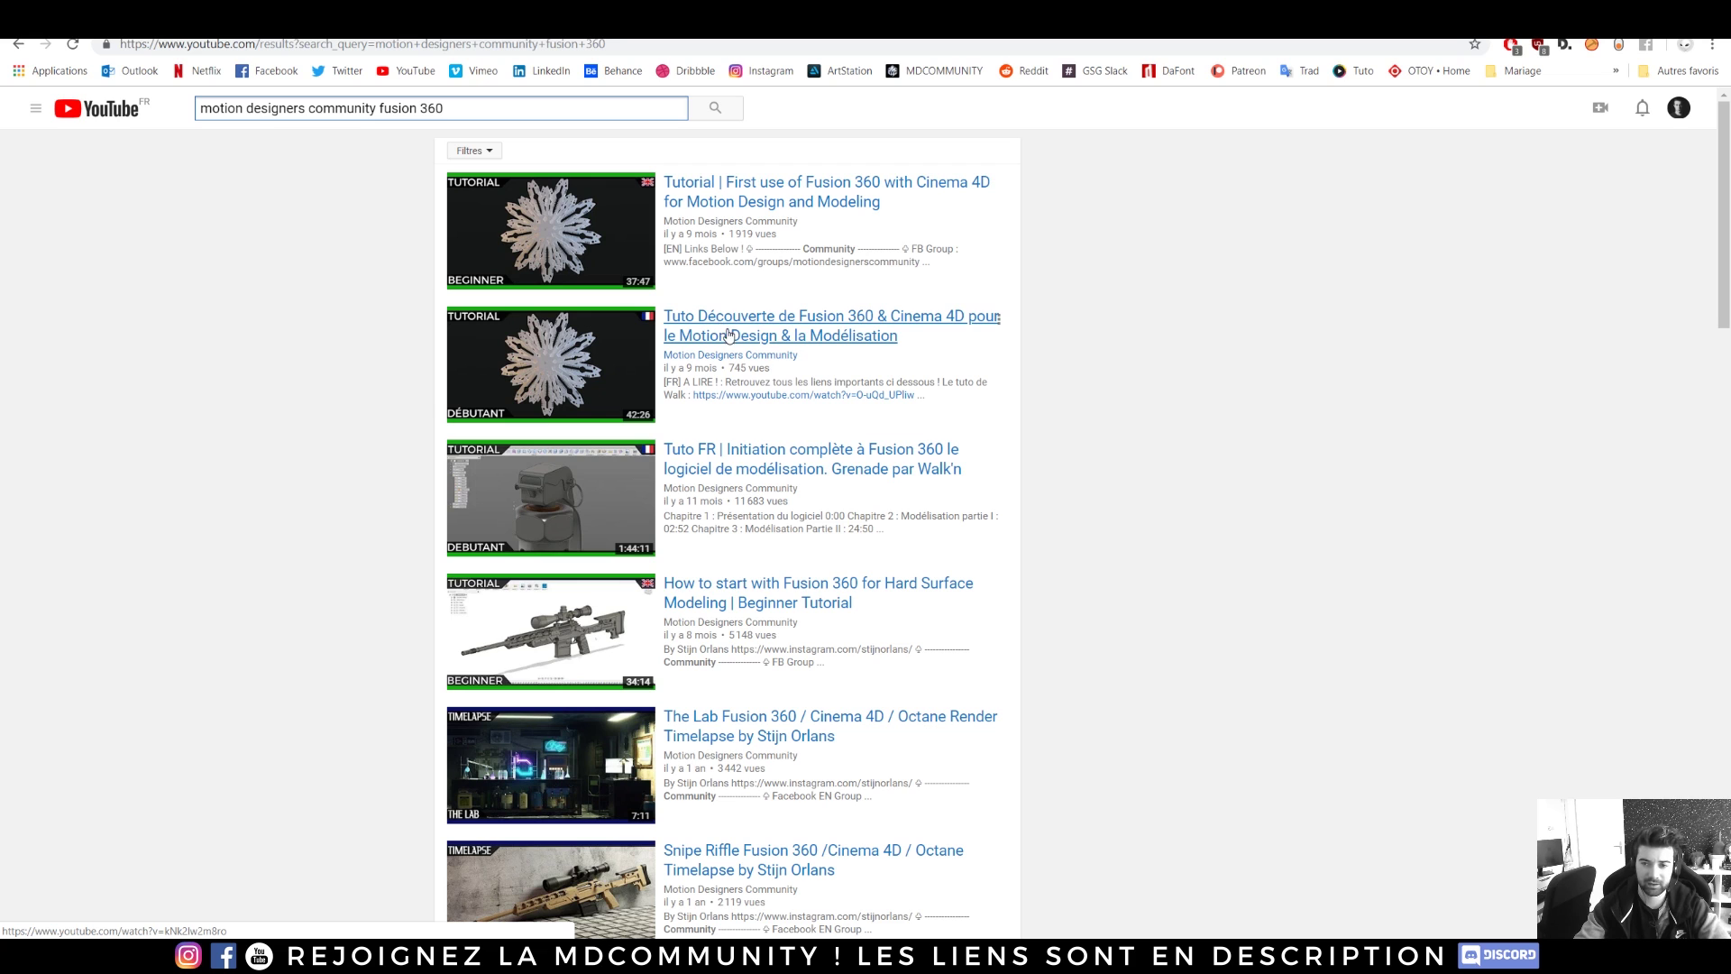
- Browse the search results for Fusion 360 tutorials and timelapses from the Motion Designers Community channel
{"action": "mouse_move", "coordinate": [622, 422]}
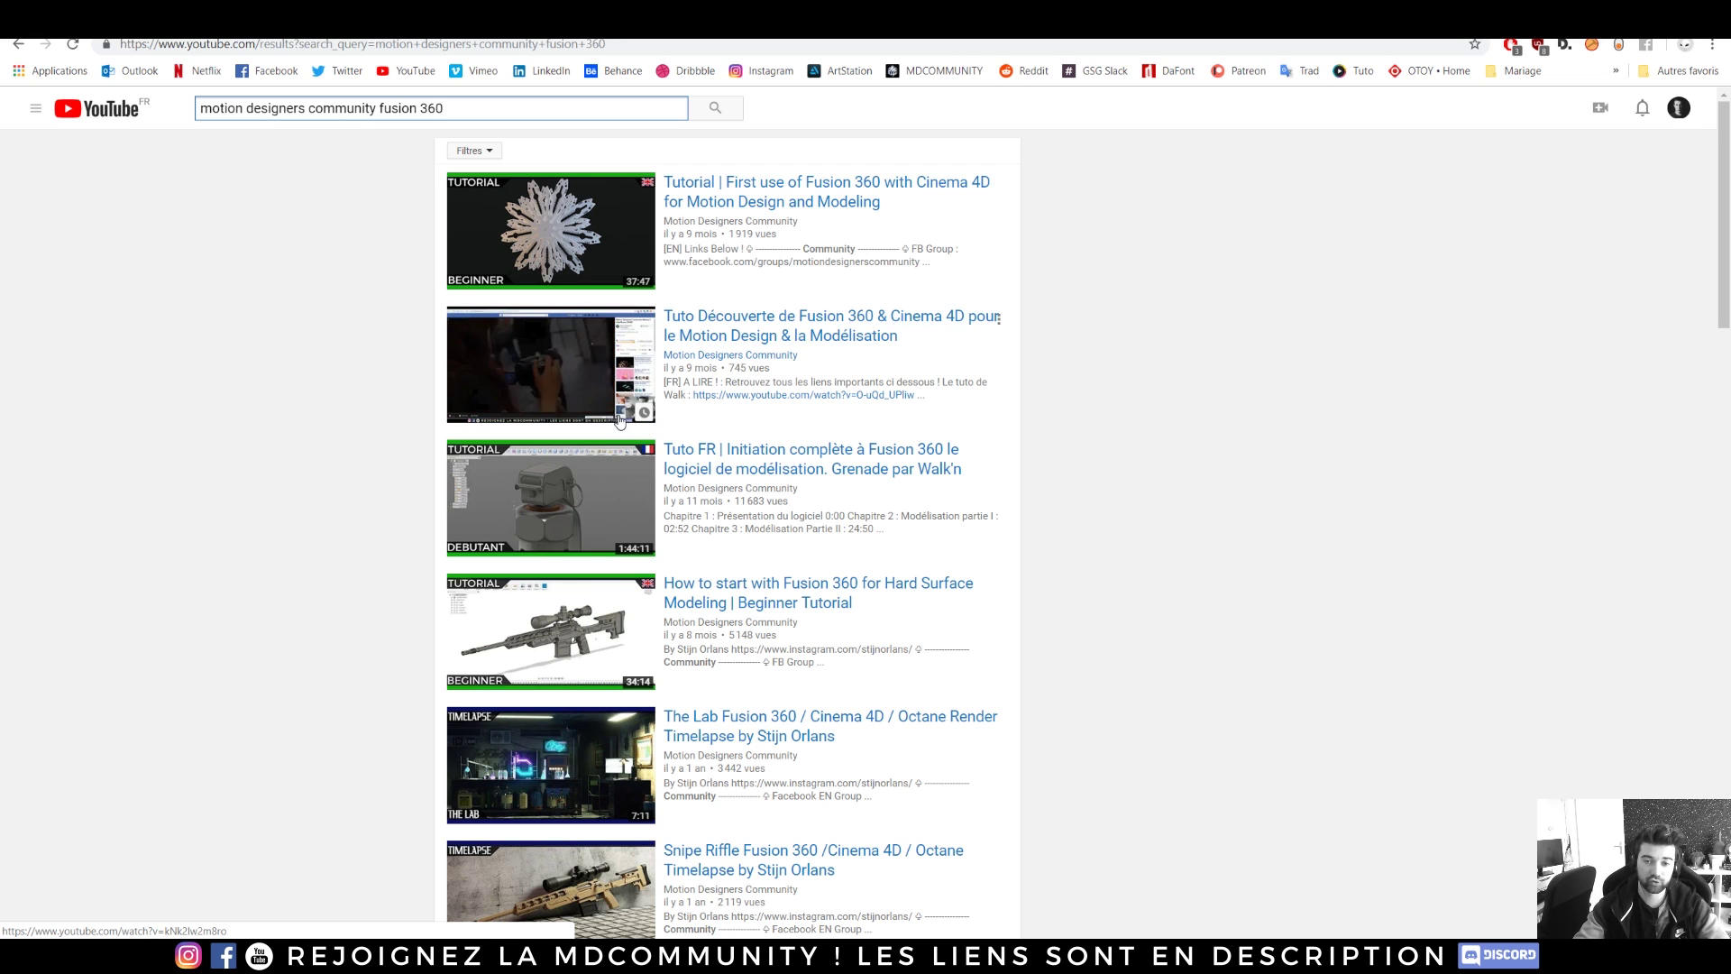
{"action": "scroll", "coordinate": [1346, 447], "scroll_direction": "down", "scroll_amount": 2}
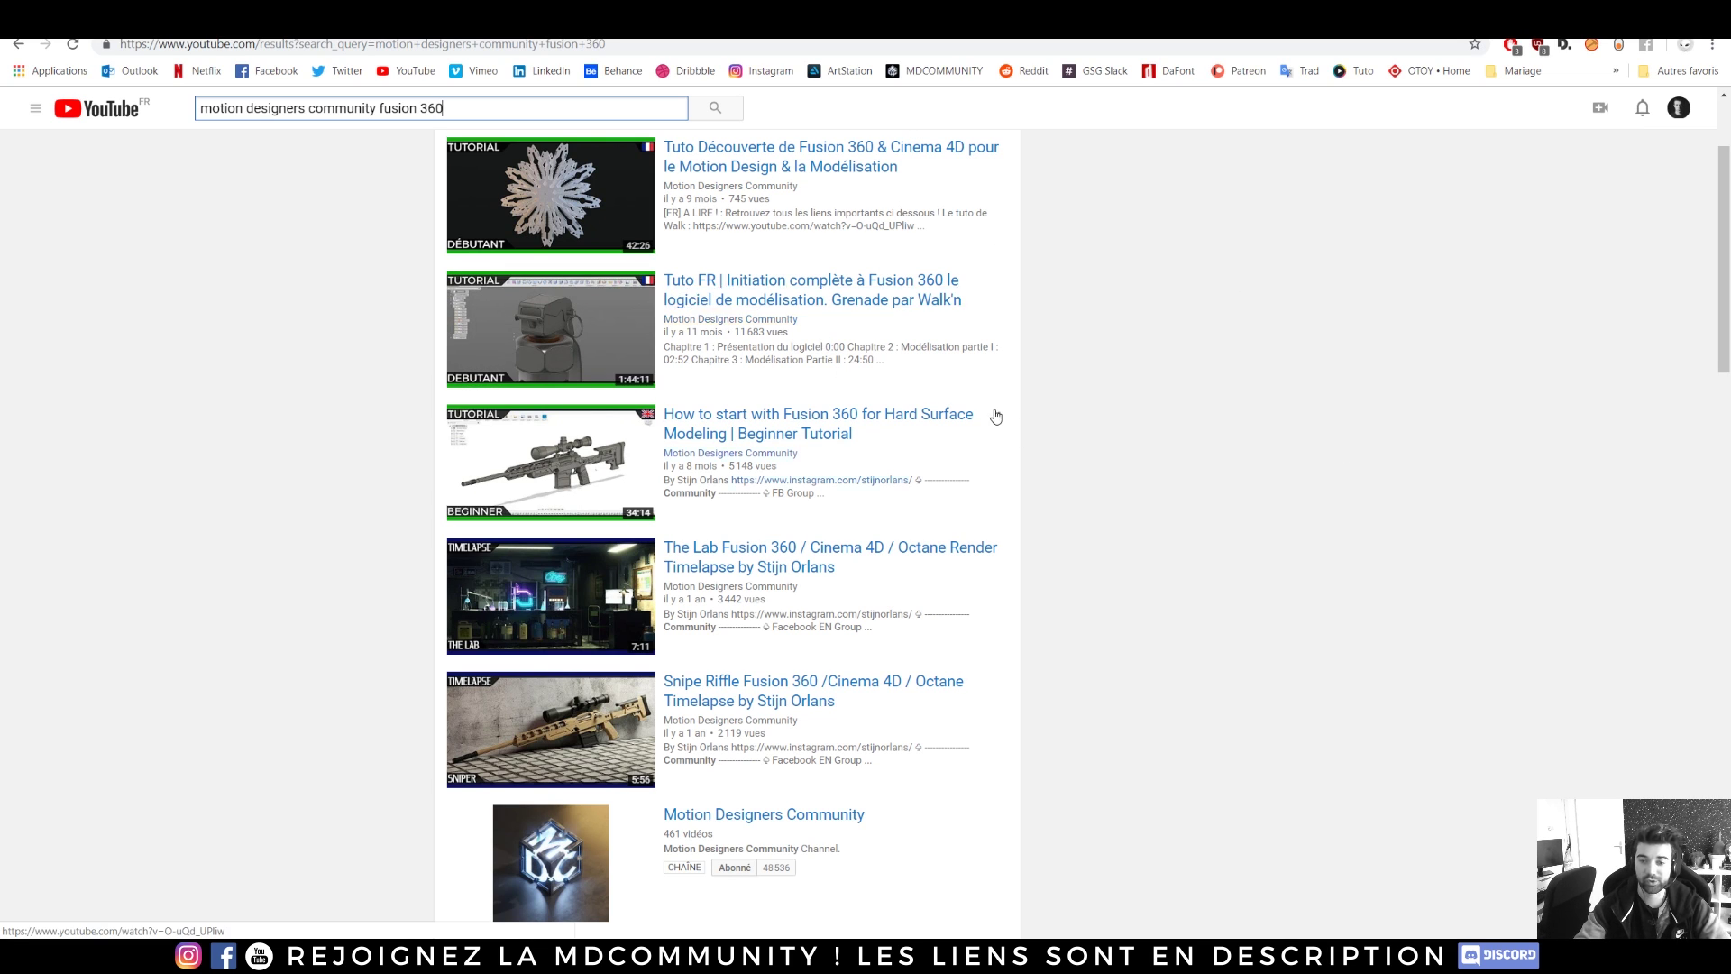
{"action": "scroll", "coordinate": [1082, 464], "scroll_direction": "down", "scroll_amount": 3}
{"action": "scroll", "coordinate": [1086, 557], "scroll_direction": "up", "scroll_amount": 3}
{"action": "scroll", "coordinate": [1086, 555], "scroll_direction": "up", "scroll_amount": 1}
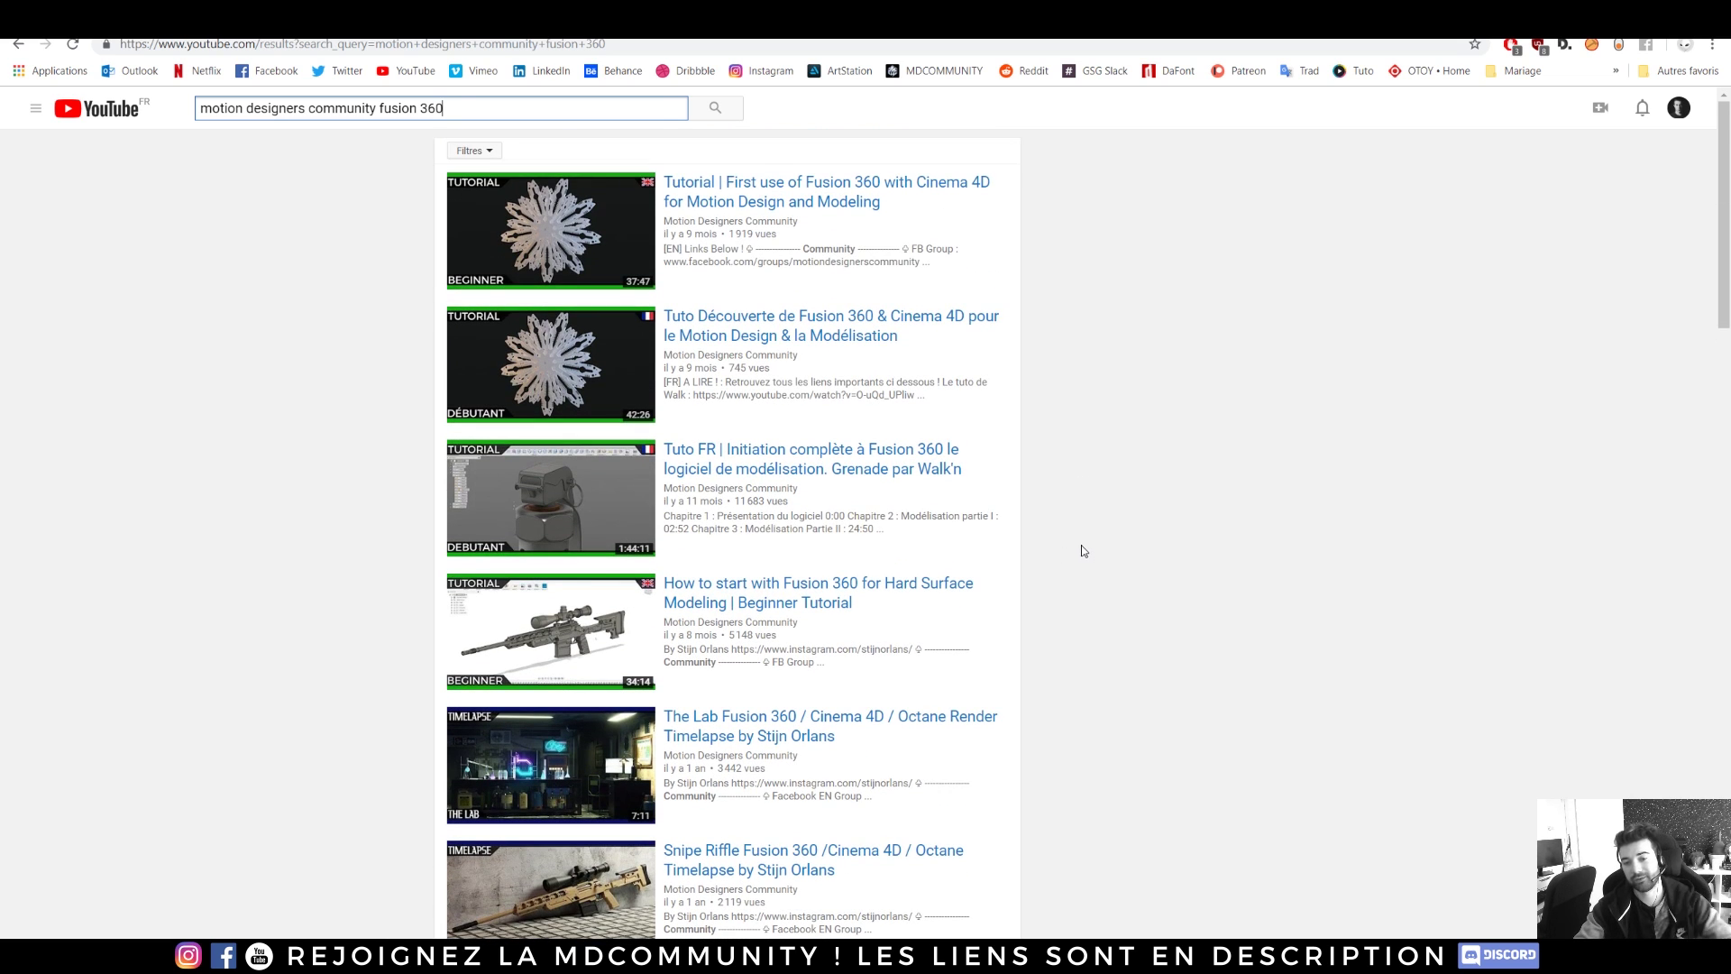
{"action": "scroll", "coordinate": [1080, 545], "scroll_direction": "down", "scroll_amount": 1}
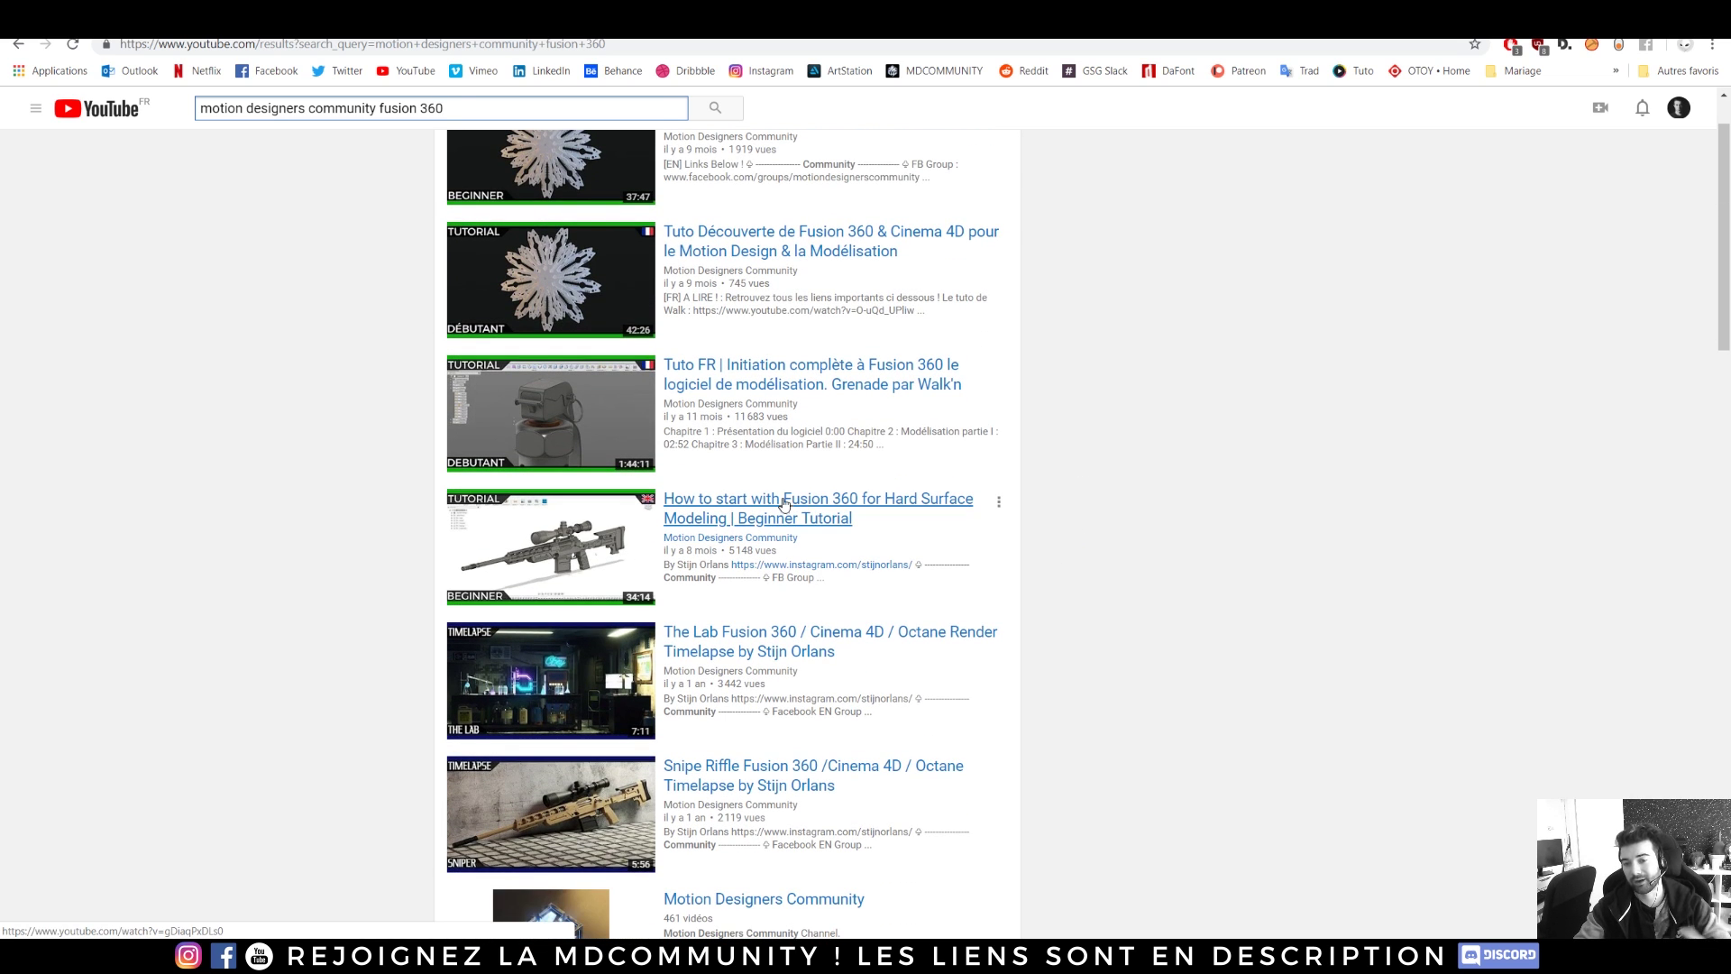
{"action": "scroll", "coordinate": [1108, 587], "scroll_direction": "down", "scroll_amount": 1}
{"action": "scroll", "coordinate": [1108, 587], "scroll_direction": "down", "scroll_amount": 10}
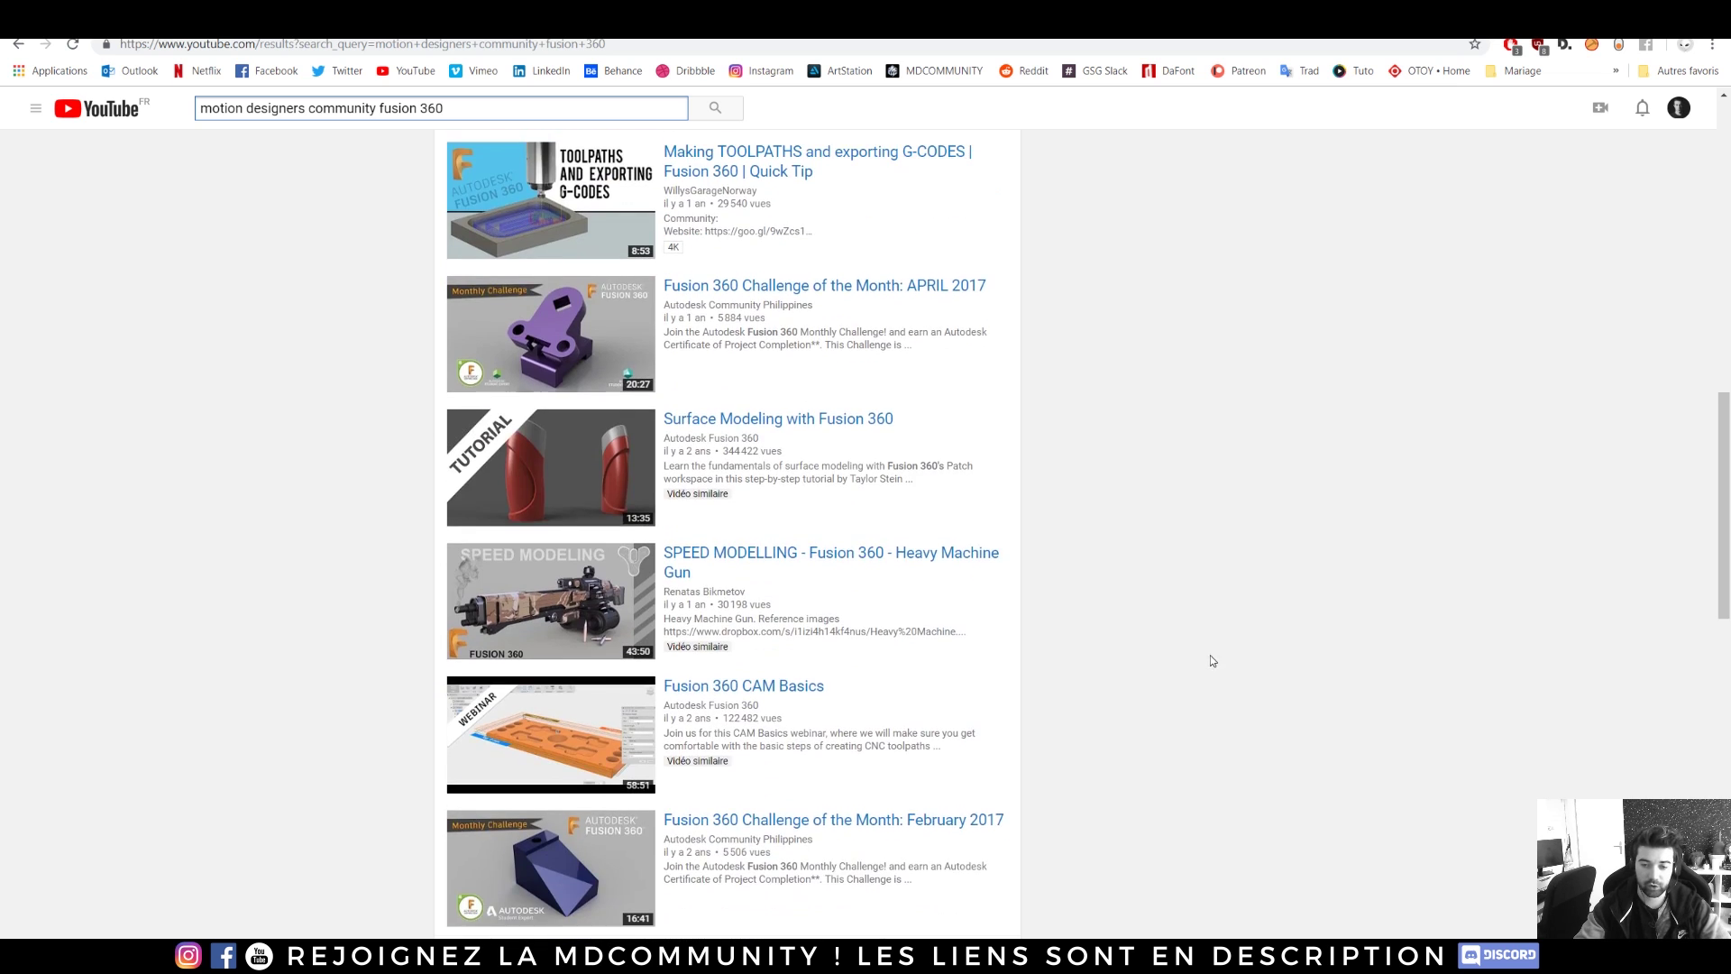
{"action": "scroll", "coordinate": [1200, 658], "scroll_direction": "up", "scroll_amount": 12}
{"action": "left_click_drag", "start_coordinate": [212, 108], "coordinate": [465, 112]}
{"action": "left_click", "coordinate": [350, 260]}
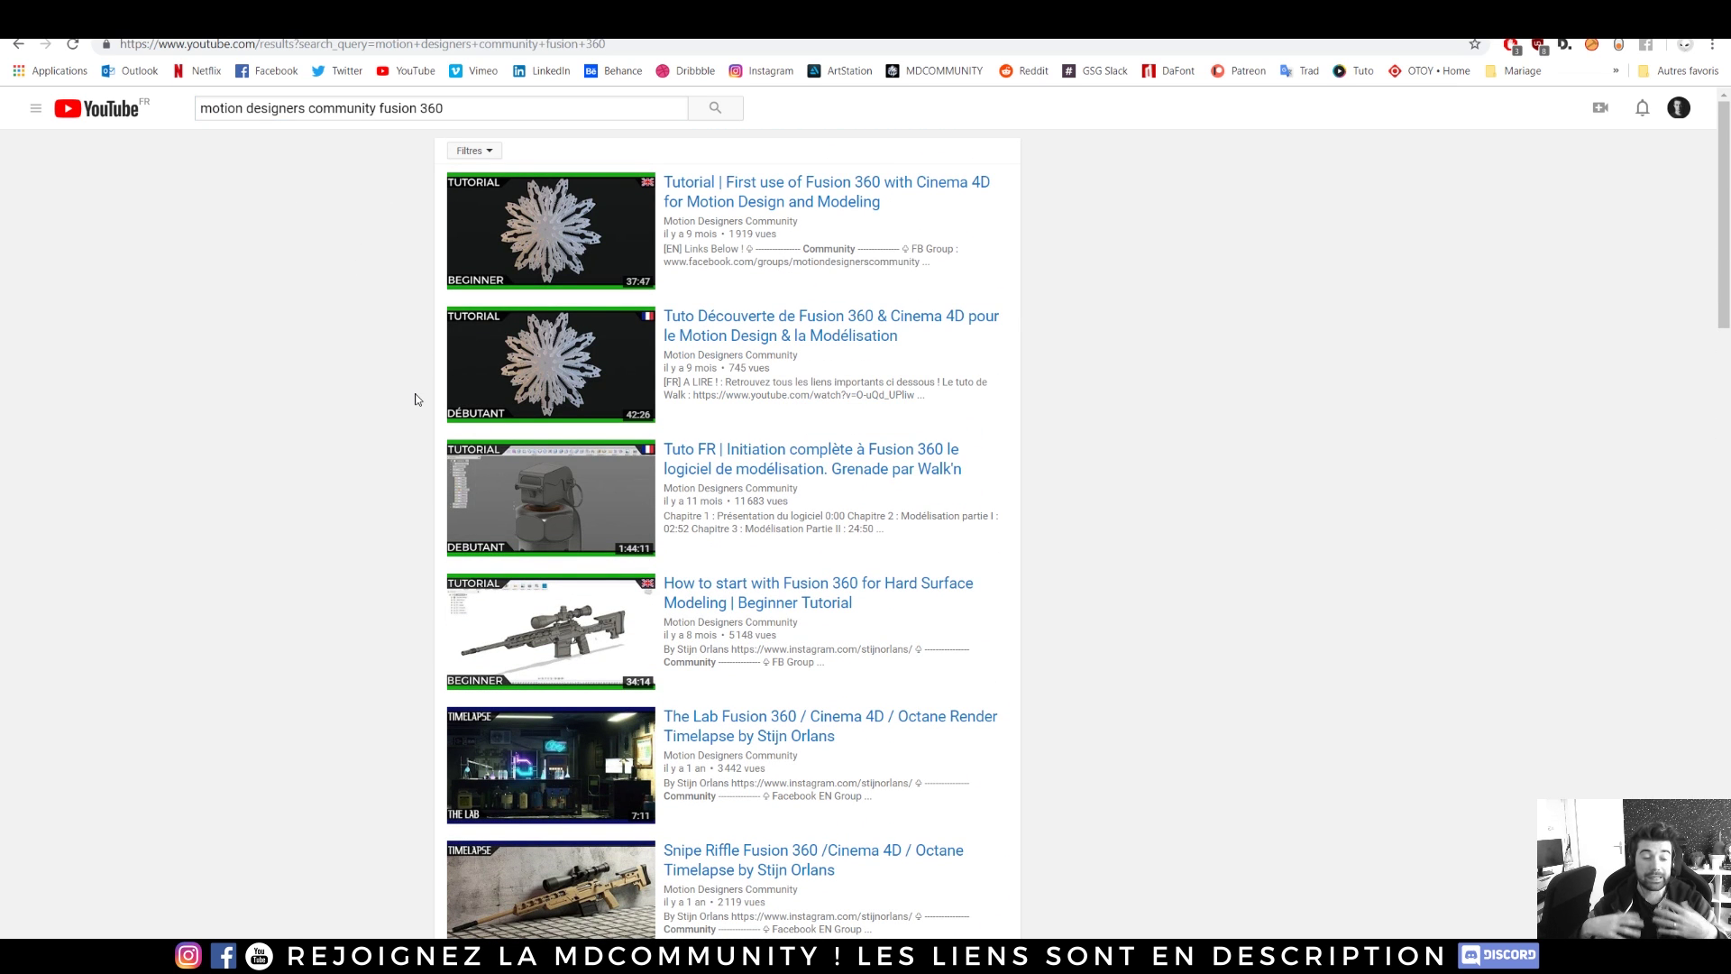
{"action": "scroll", "coordinate": [798, 487], "scroll_direction": "down", "scroll_amount": 13}
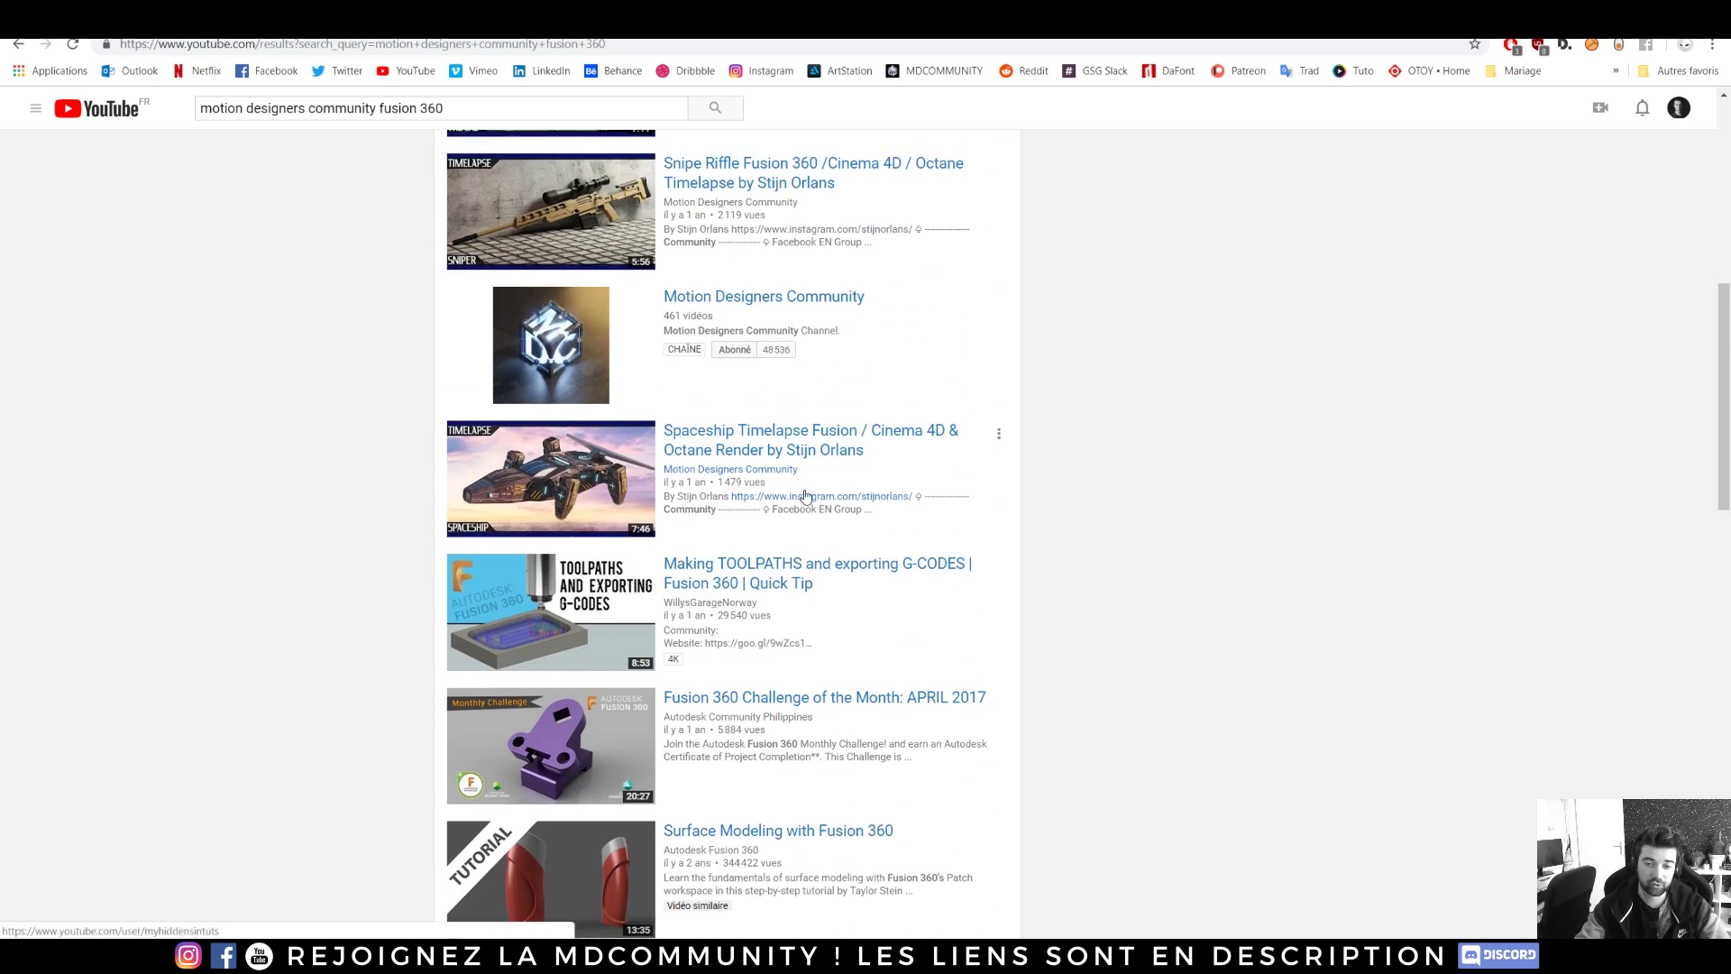
{"action": "scroll", "coordinate": [826, 503], "scroll_direction": "down", "scroll_amount": 2}
{"action": "scroll", "coordinate": [365, 550], "scroll_direction": "up", "scroll_amount": 15}
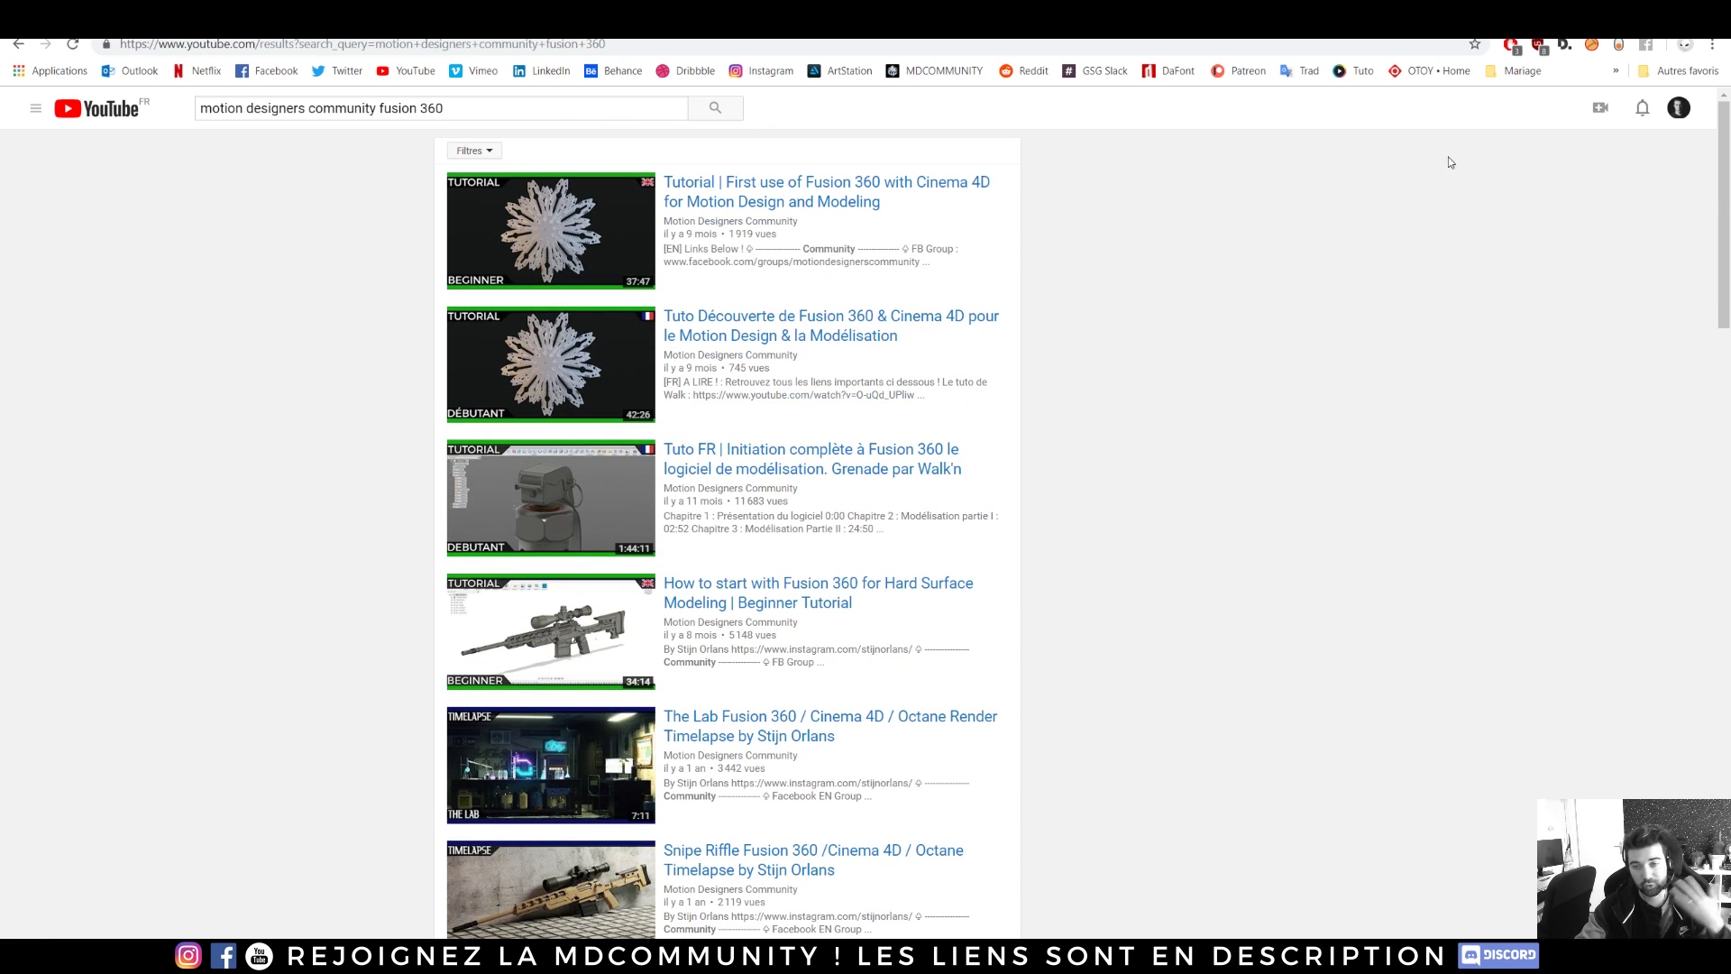
- Switch back to Cinema 4D and activate the Move tool in the empty scene
{"action": "key", "text": "alt+Tab"}
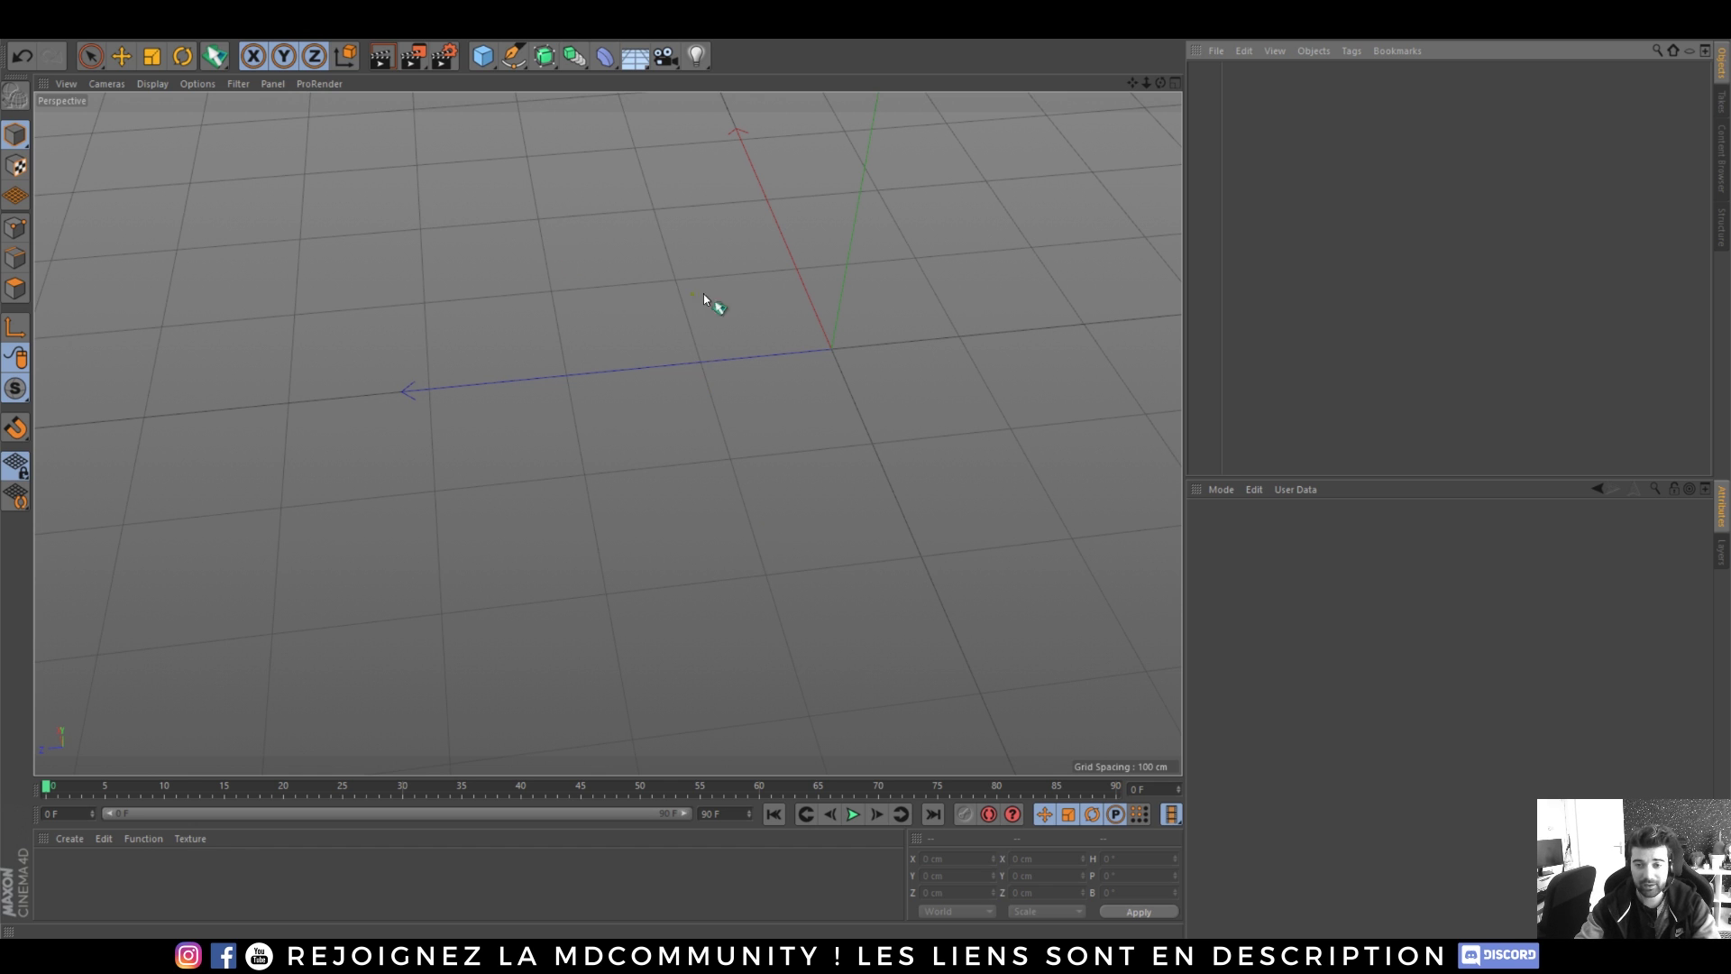
{"action": "left_click_drag", "start_coordinate": [836, 346], "coordinate": [919, 257], "text": "alt"}
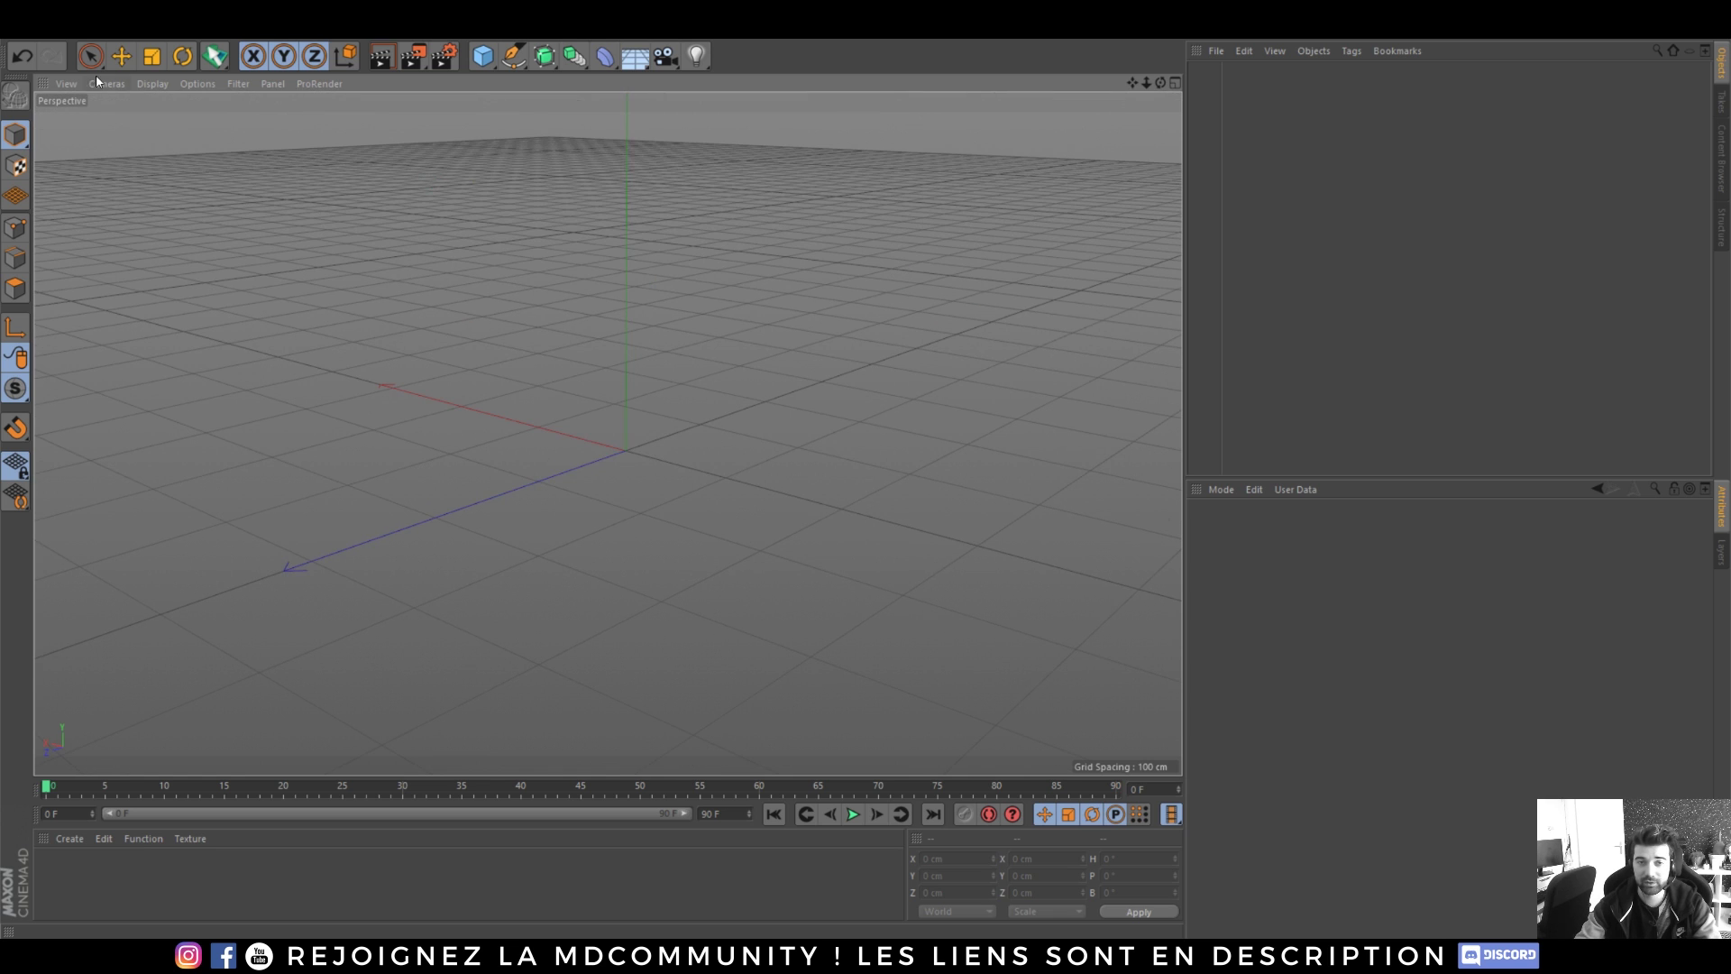
{"action": "left_click", "coordinate": [120, 56]}
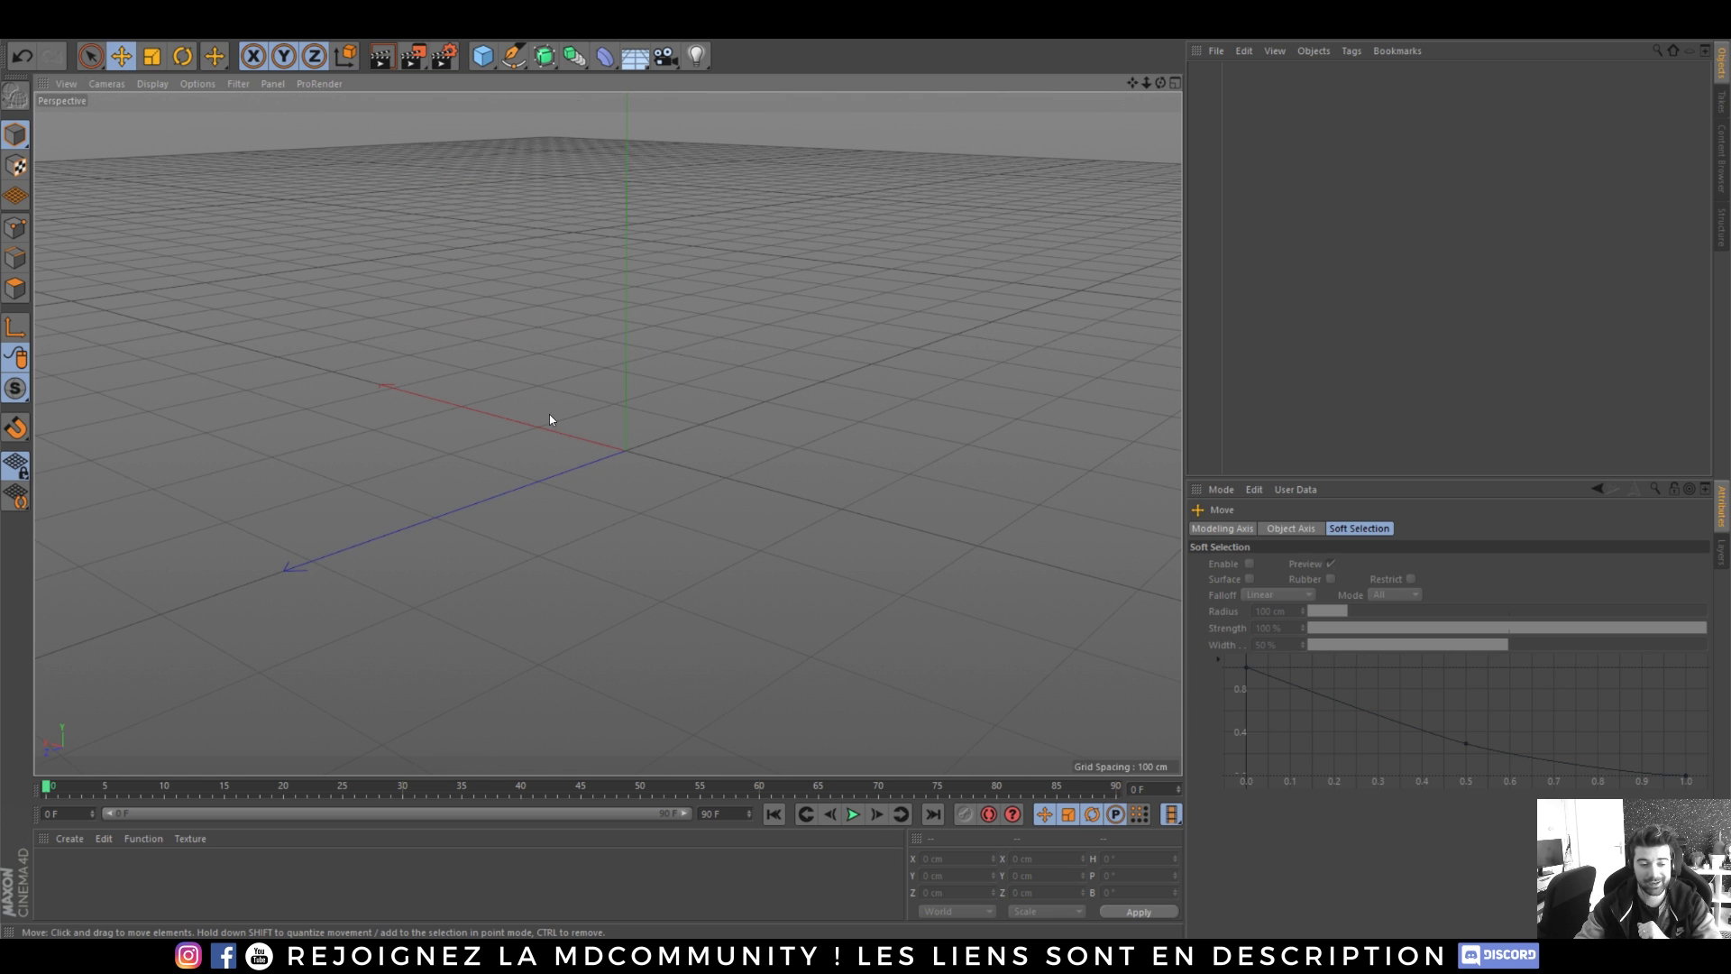
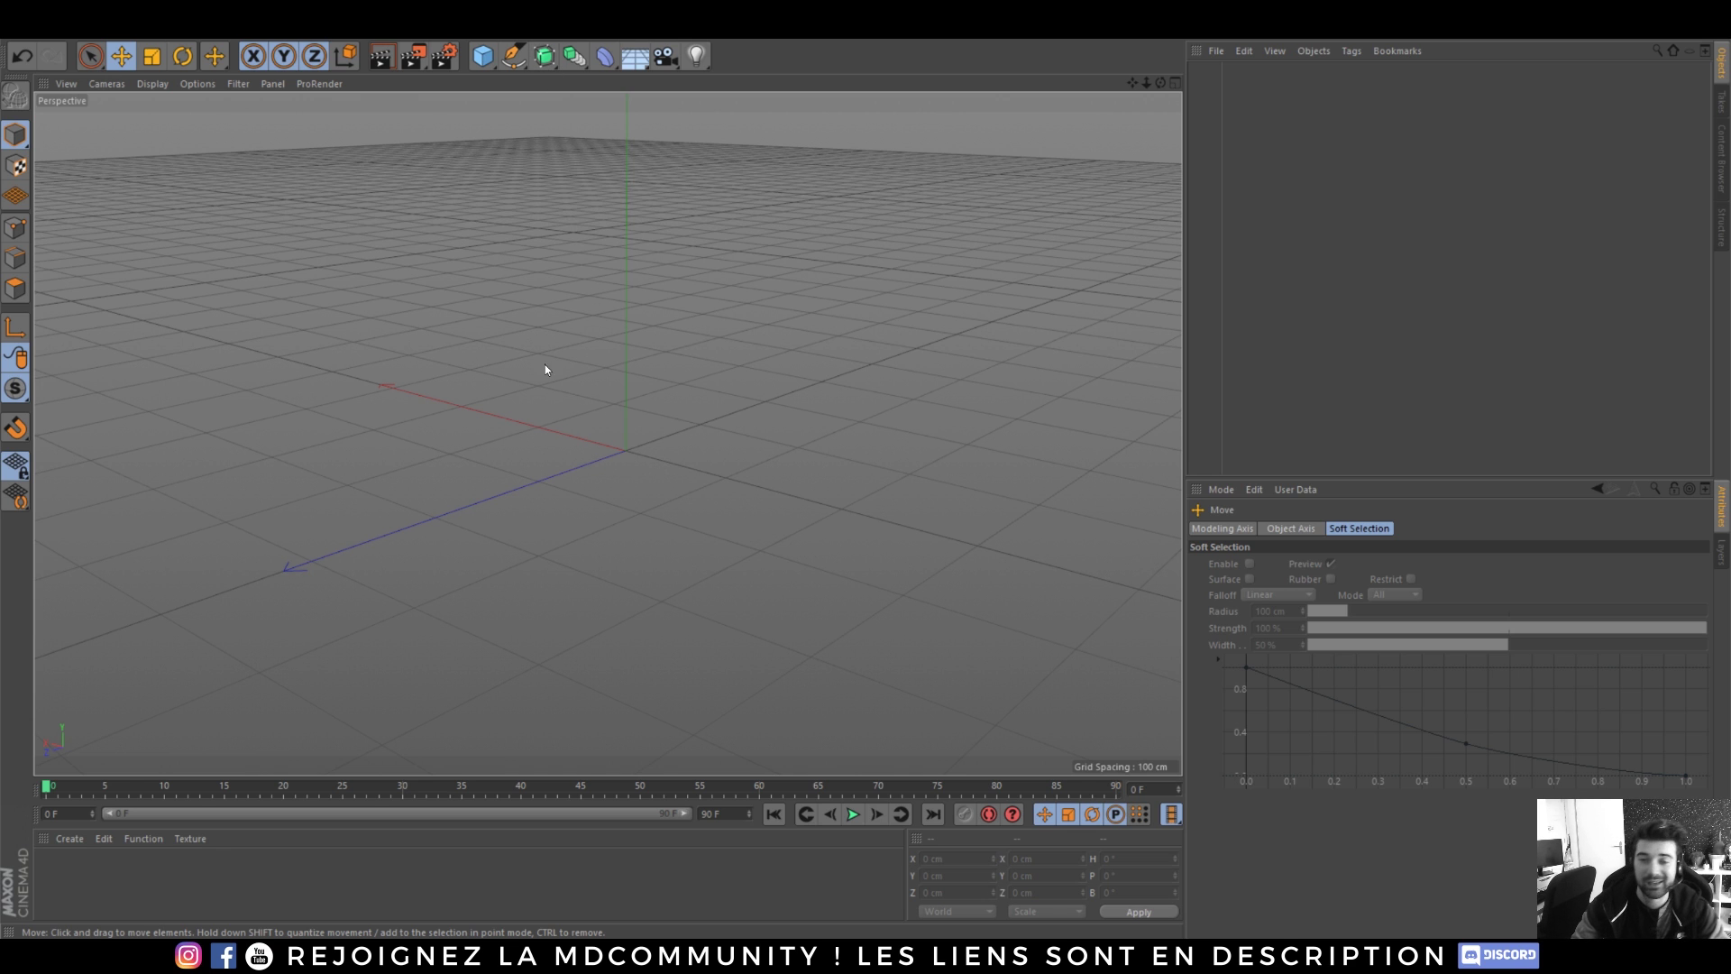
- Add a sphere and duplicate it twice to form a cluster of three overlapping spheres
{"action": "left_click_drag", "start_coordinate": [483, 56], "coordinate": [823, 113]}
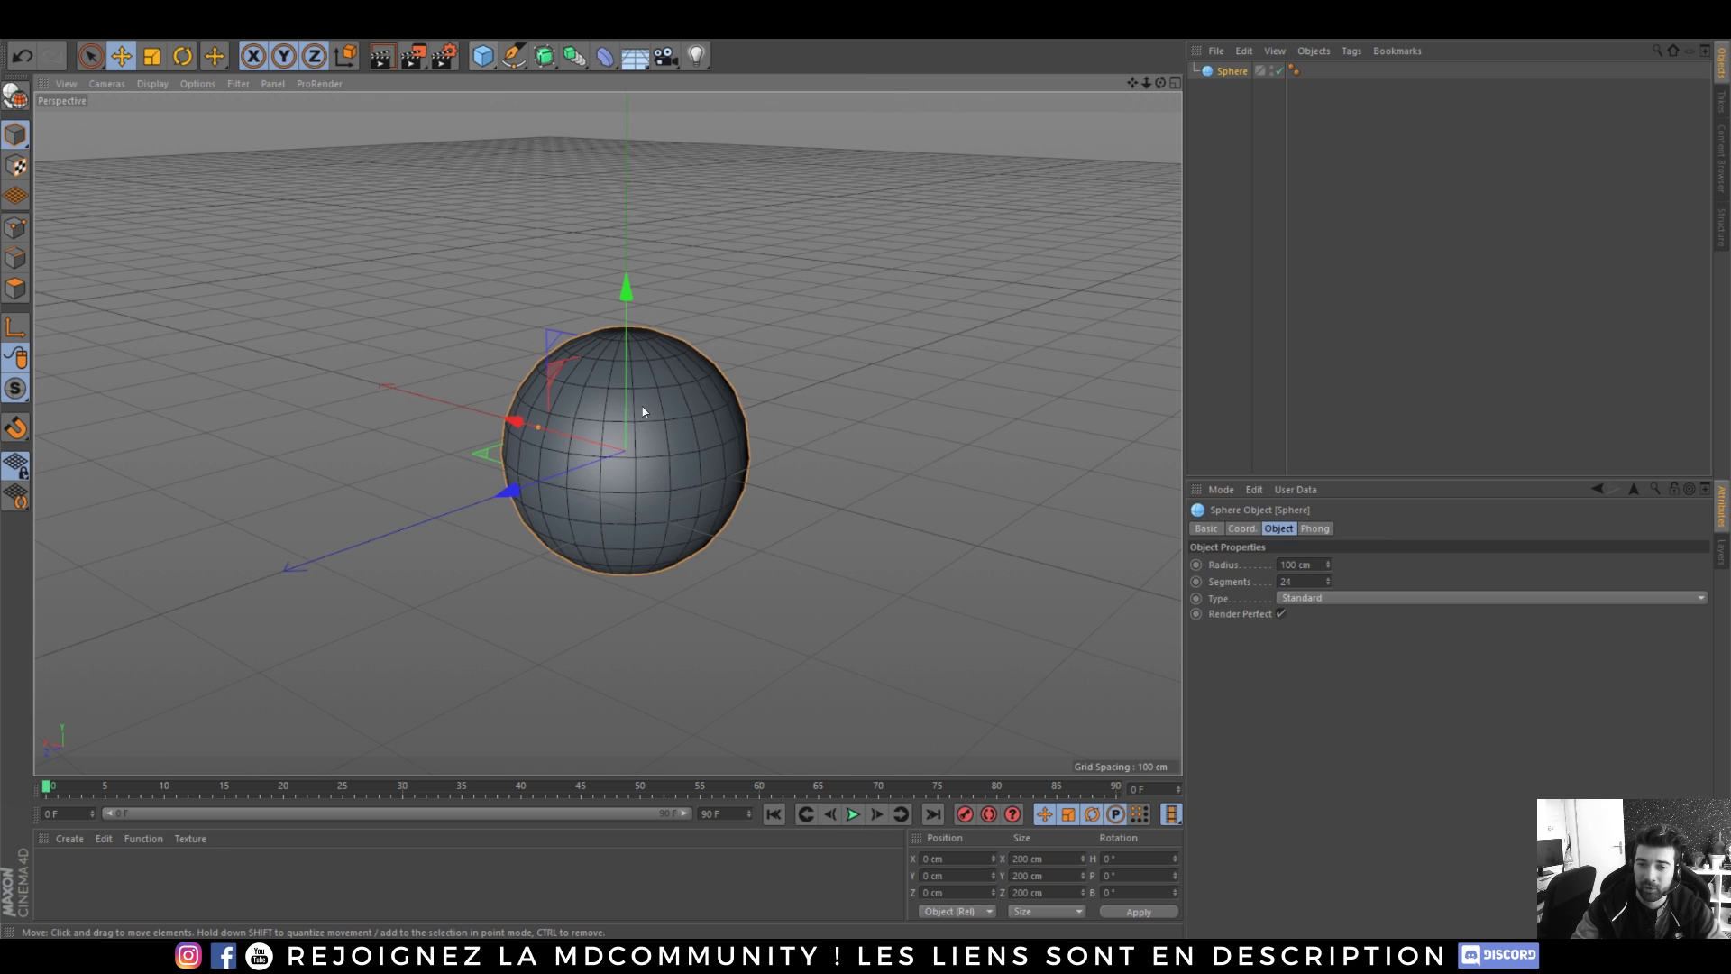
{"action": "mouse_move", "coordinate": [638, 459]}
{"action": "right_mouse_down", "text": "alt"}
{"action": "mouse_move", "coordinate": [669, 460]}
{"action": "mouse_move", "coordinate": [637, 458]}
{"action": "right_mouse_up", "text": "alt"}
{"action": "left_click_drag", "start_coordinate": [646, 457], "coordinate": [646, 488], "text": "alt"}
{"action": "left_click_drag", "start_coordinate": [613, 326], "coordinate": [564, 338], "text": "ctrl"}
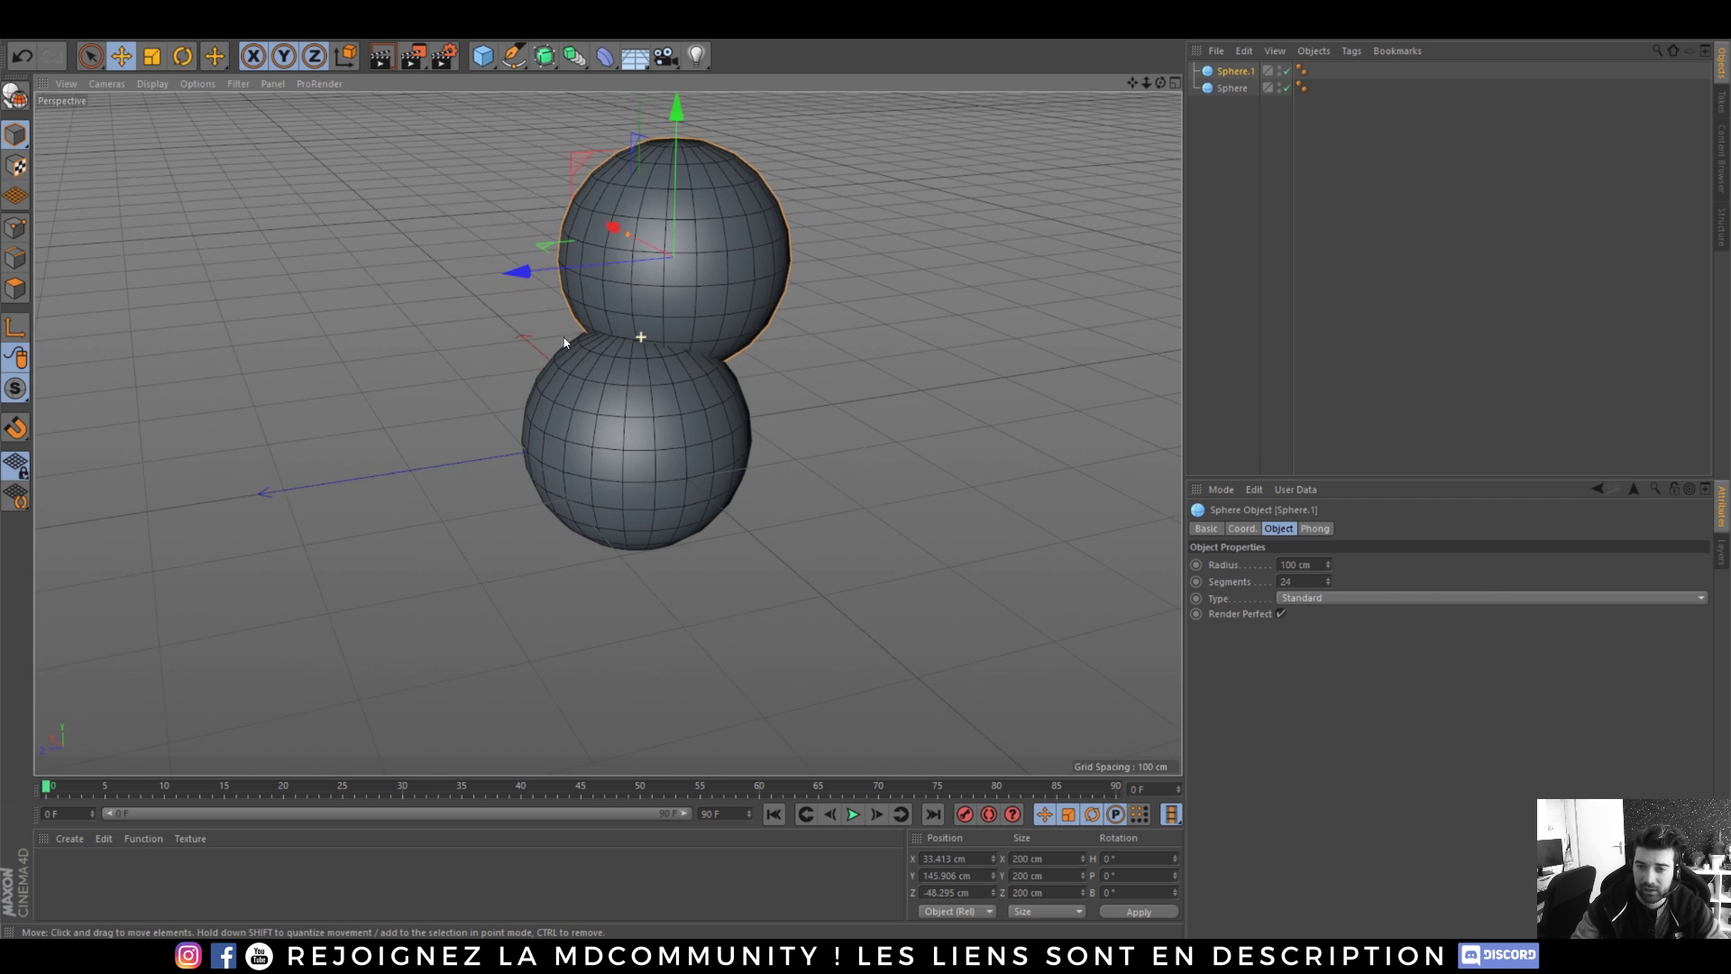
{"action": "left_click_drag", "start_coordinate": [571, 268], "coordinate": [426, 280], "text": "ctrl"}
{"action": "mouse_move", "coordinate": [596, 401]}
{"action": "left_mouse_down", "text": "alt"}
{"action": "mouse_move", "coordinate": [506, 428]}
{"action": "mouse_move", "coordinate": [623, 379]}
{"action": "left_mouse_up", "text": "alt"}
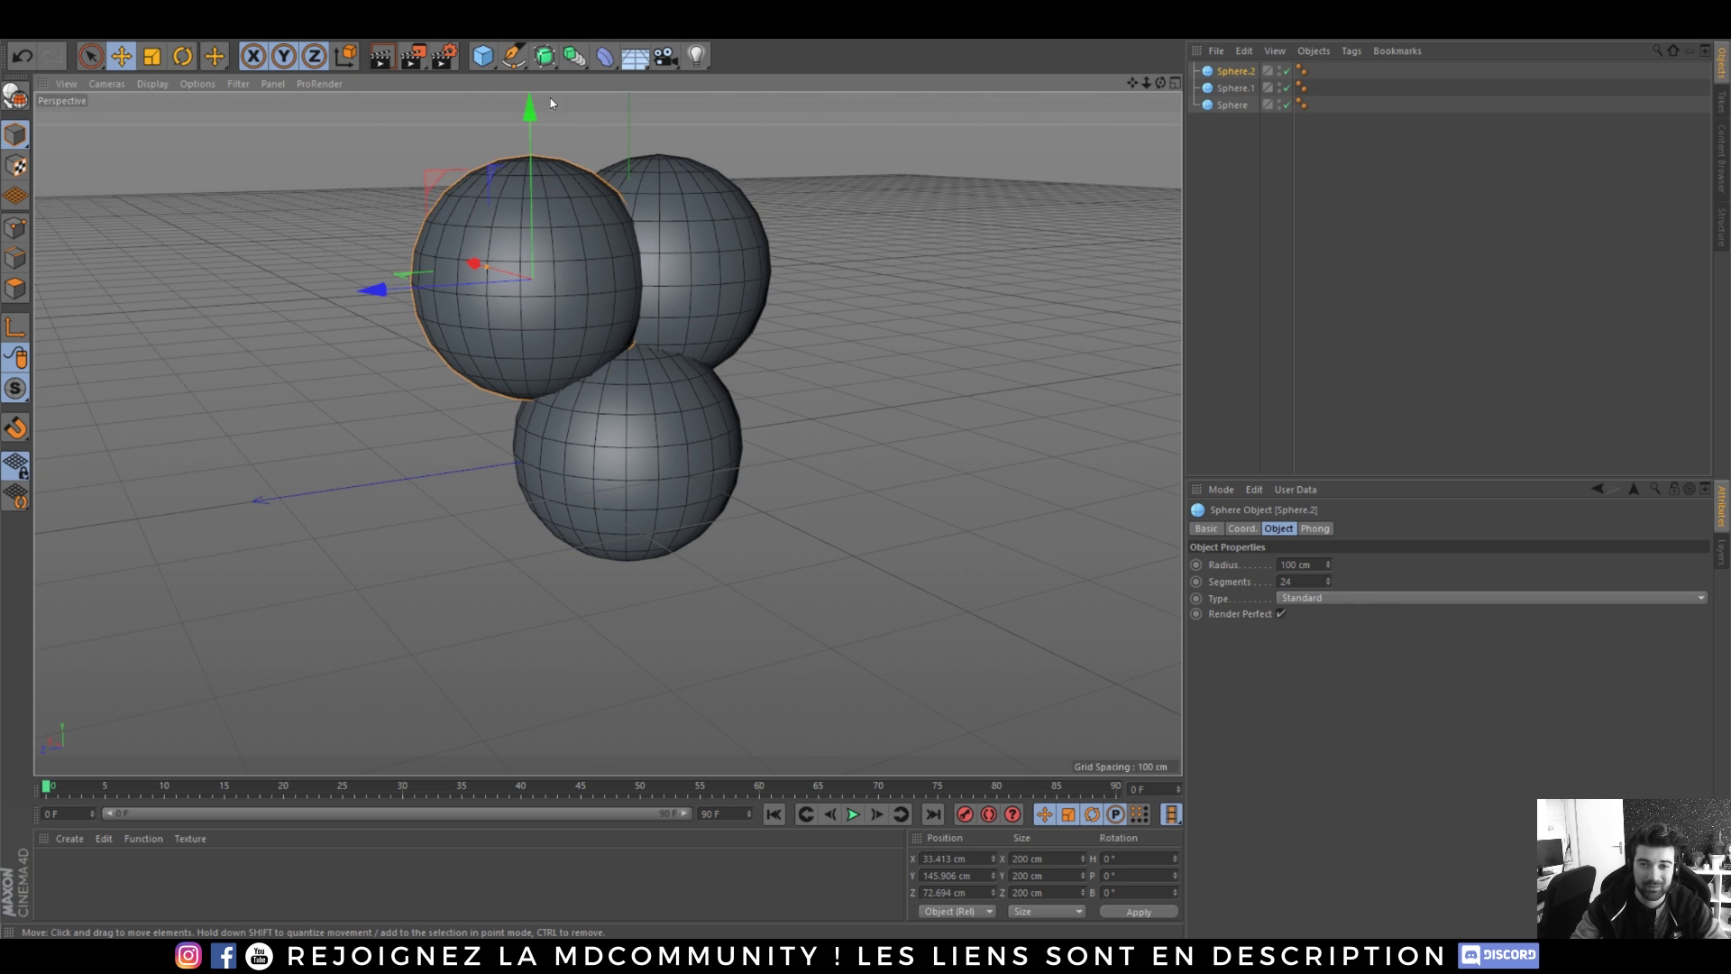
- Add a Volume Builder and a Volume Mesher object to the scene
{"action": "left_click", "coordinate": [571, 55]}
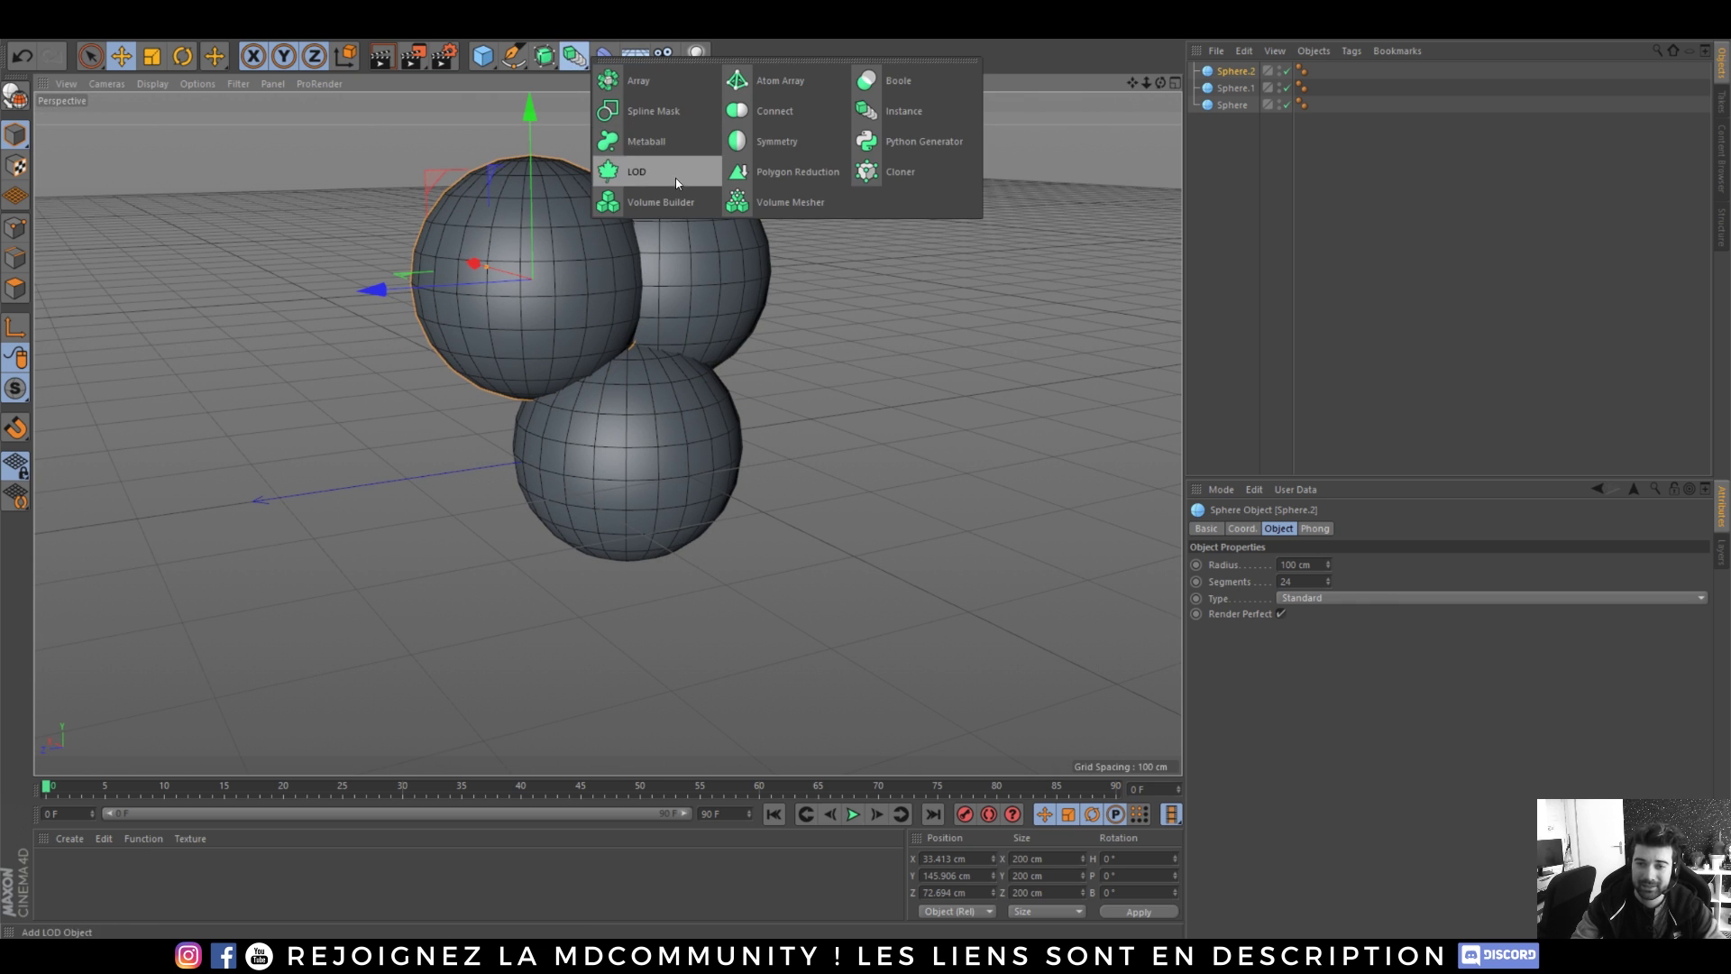
{"action": "left_click", "coordinate": [651, 202]}
{"action": "left_click", "coordinate": [572, 56]}
{"action": "left_click", "coordinate": [784, 202]}
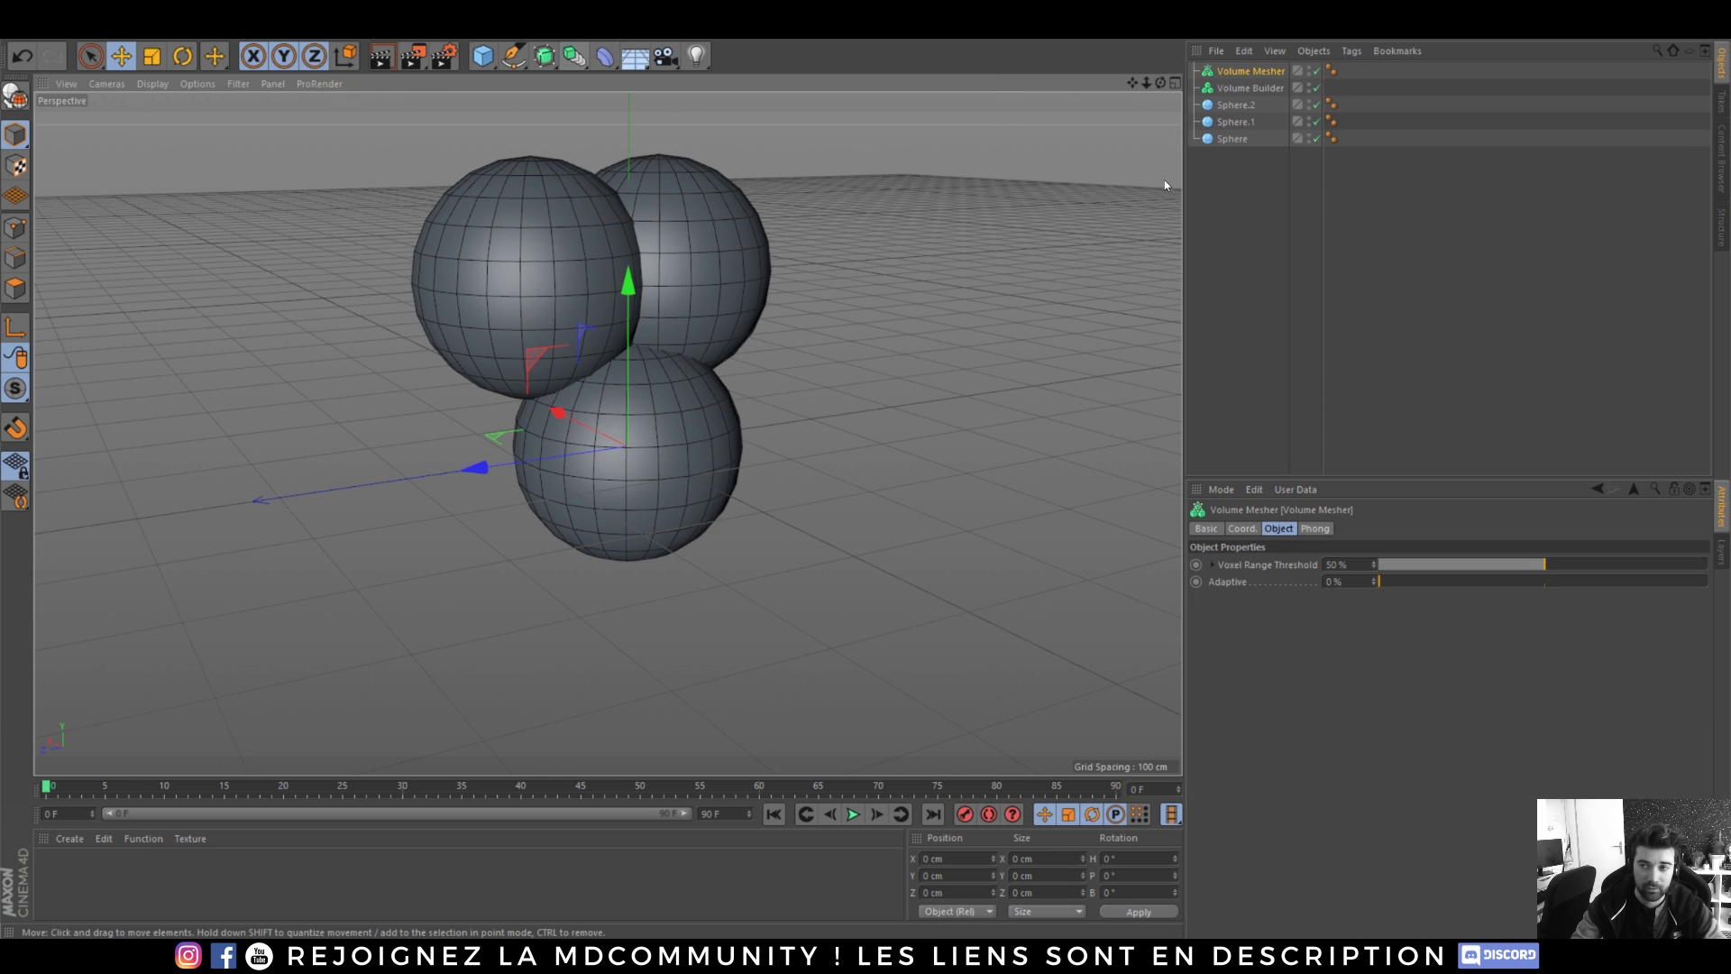
- Make all three spheres children of the Volume Builder
{"action": "left_click", "coordinate": [1237, 105]}
{"action": "left_click_drag", "start_coordinate": [1225, 154], "coordinate": [1248, 88]}
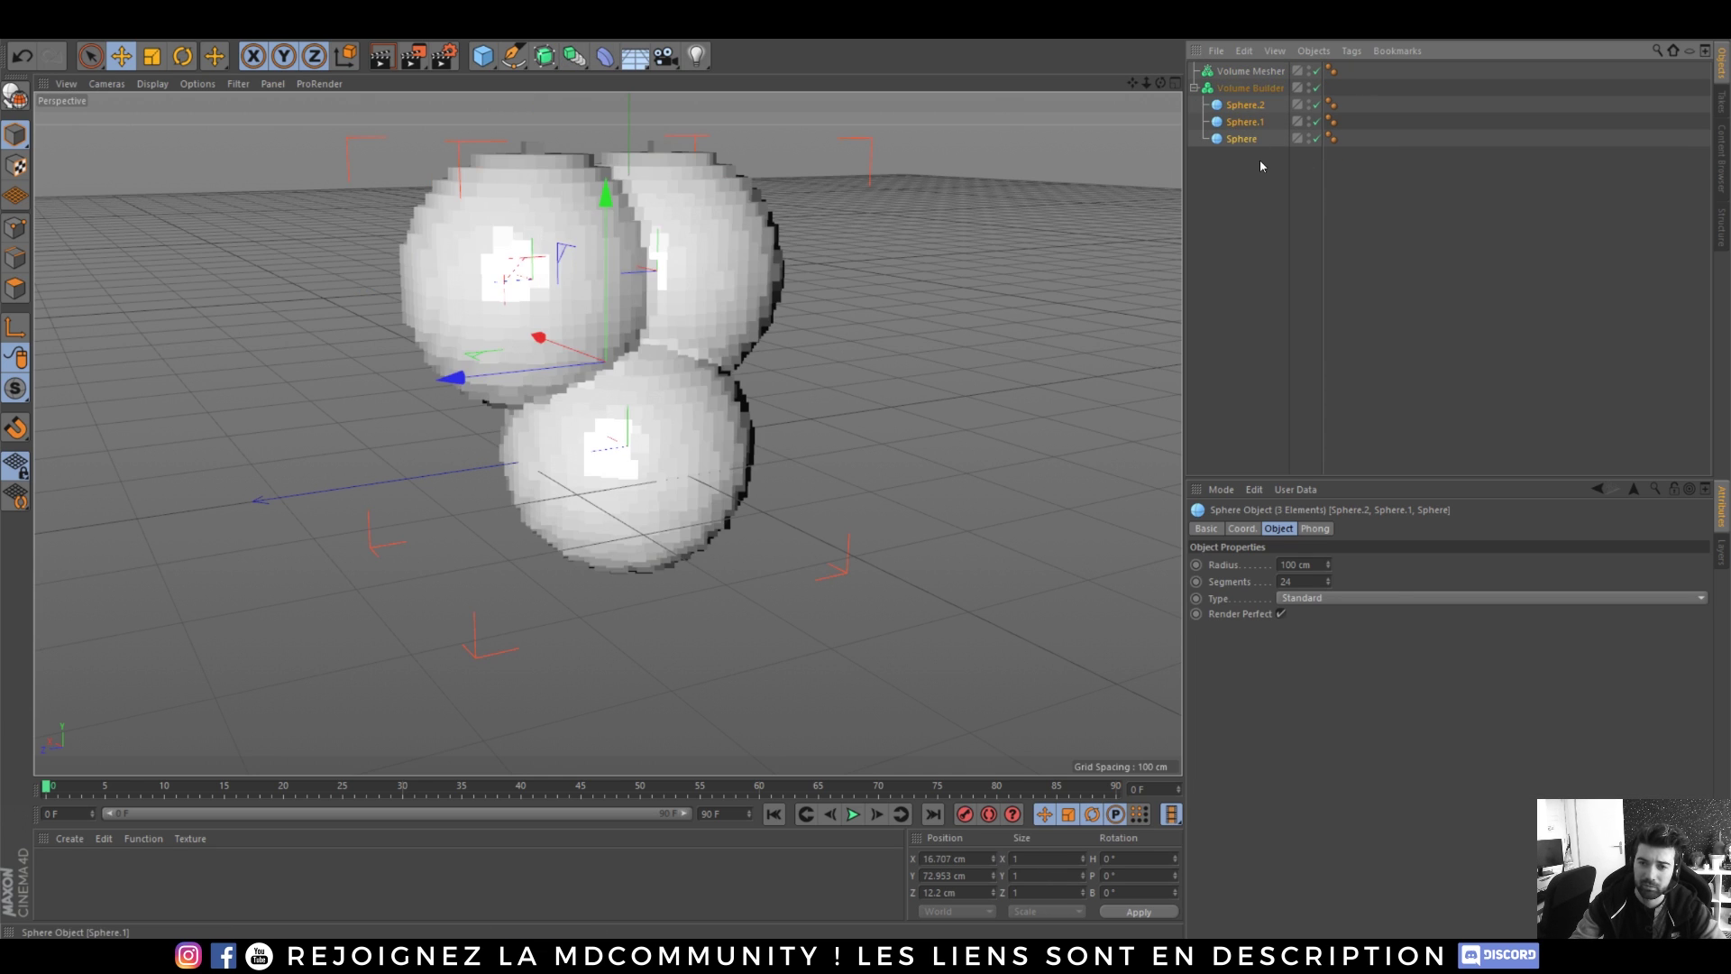
{"action": "left_click", "coordinate": [1258, 166]}
{"action": "scroll", "coordinate": [1113, 214], "scroll_direction": "up", "scroll_amount": 2}
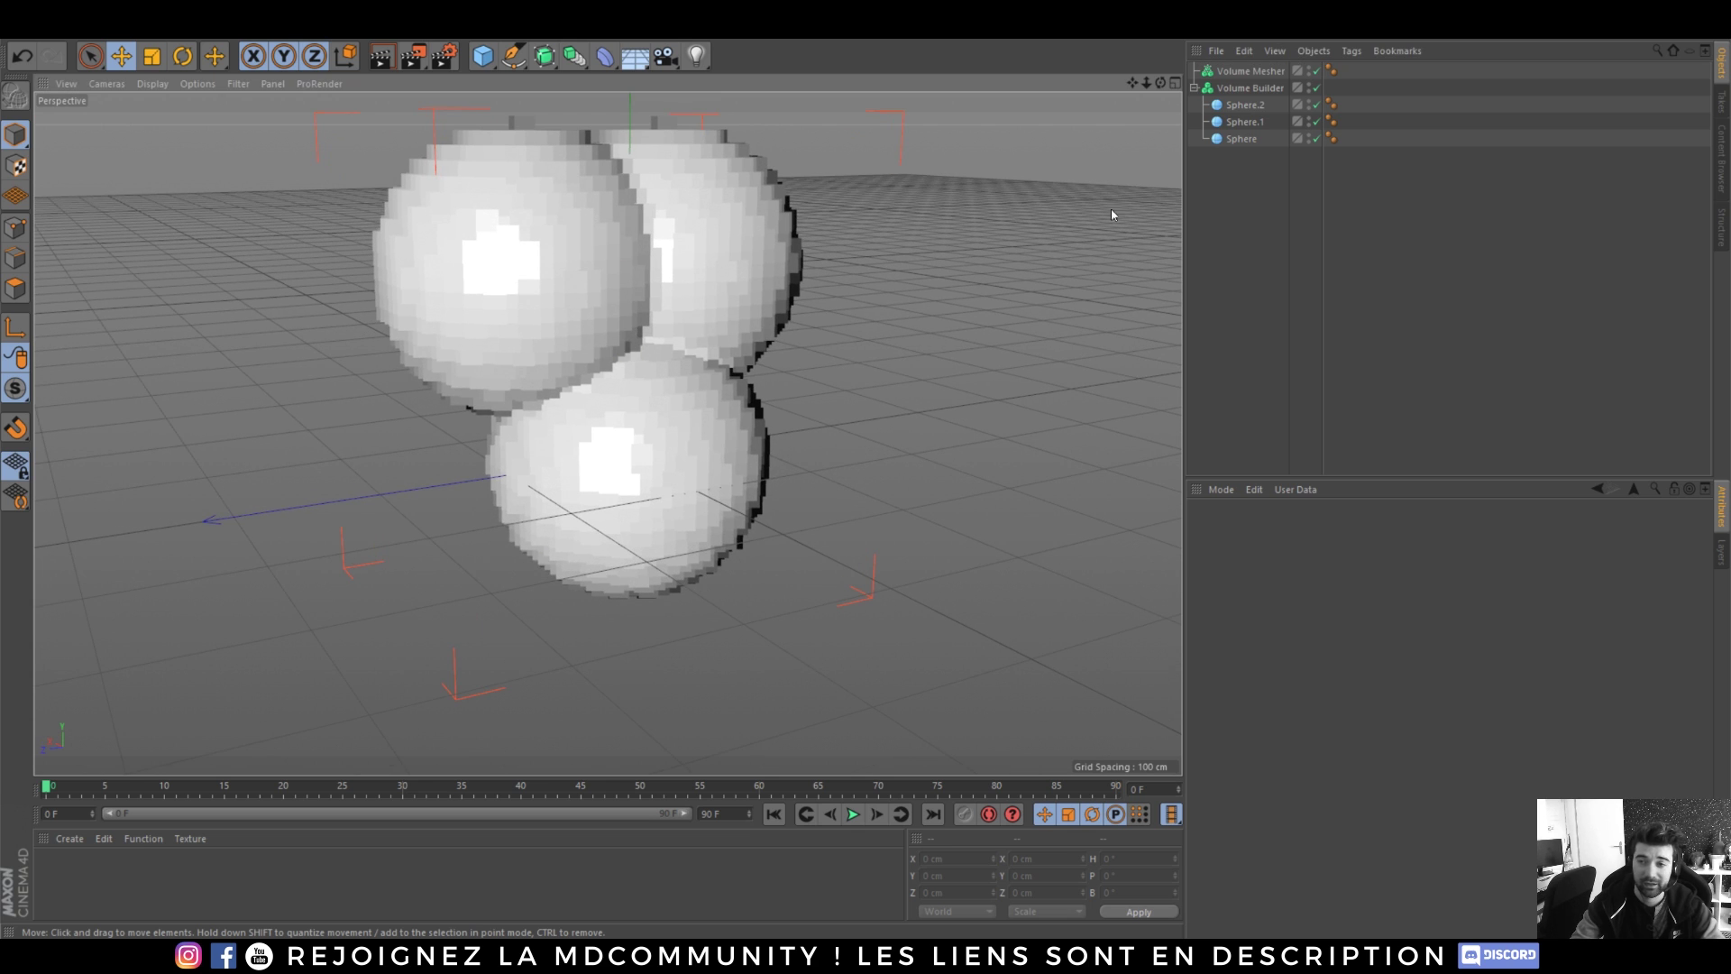
- Set the Volume Builder's voxel size to 2 cm and add a Smooth Layer
{"action": "left_click", "coordinate": [1250, 88]}
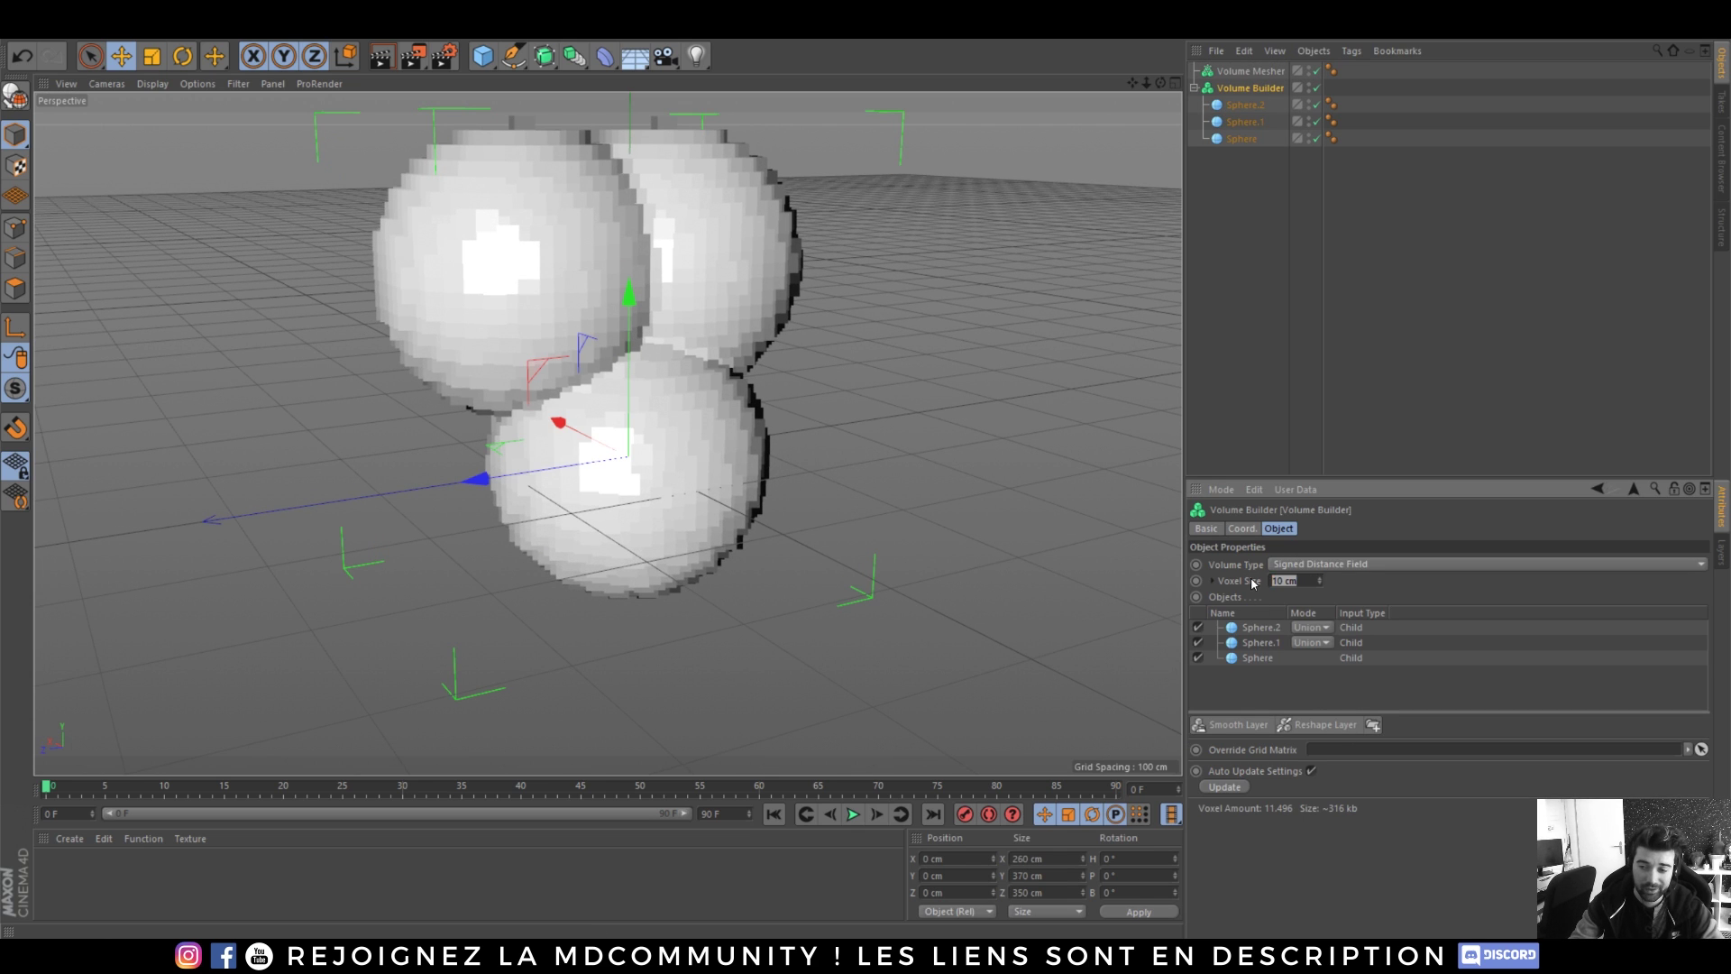
{"action": "type", "text": "2"}
{"action": "key", "text": "Return"}
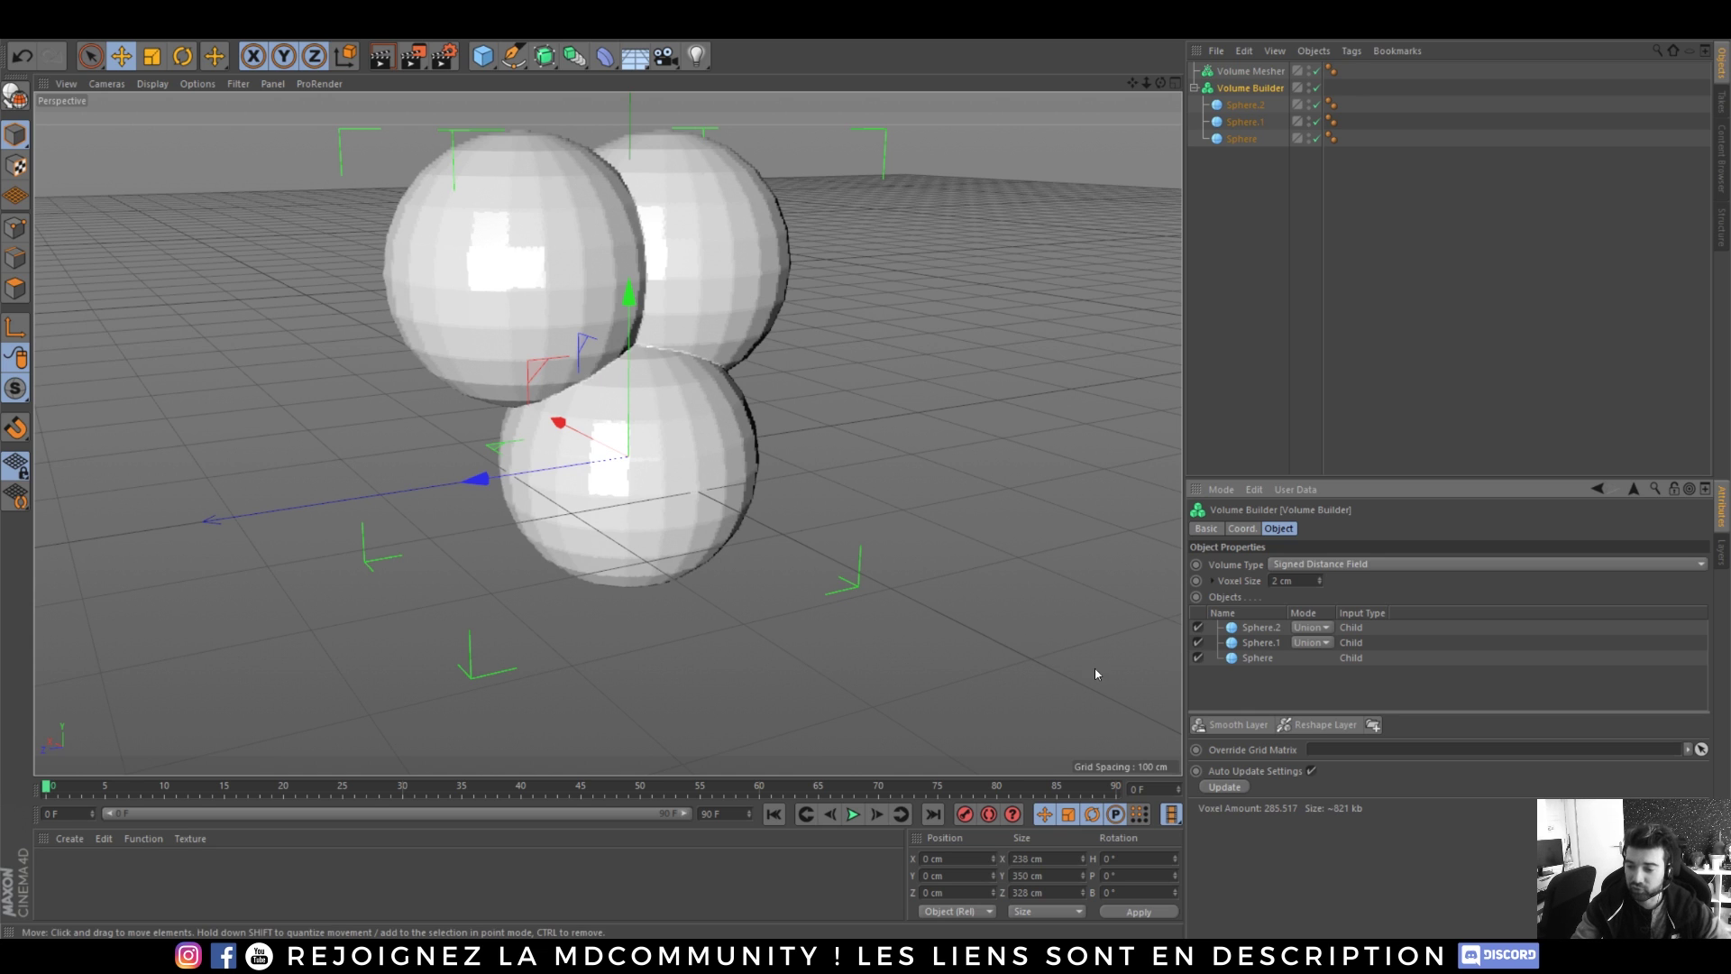
{"action": "left_click", "coordinate": [1238, 724]}
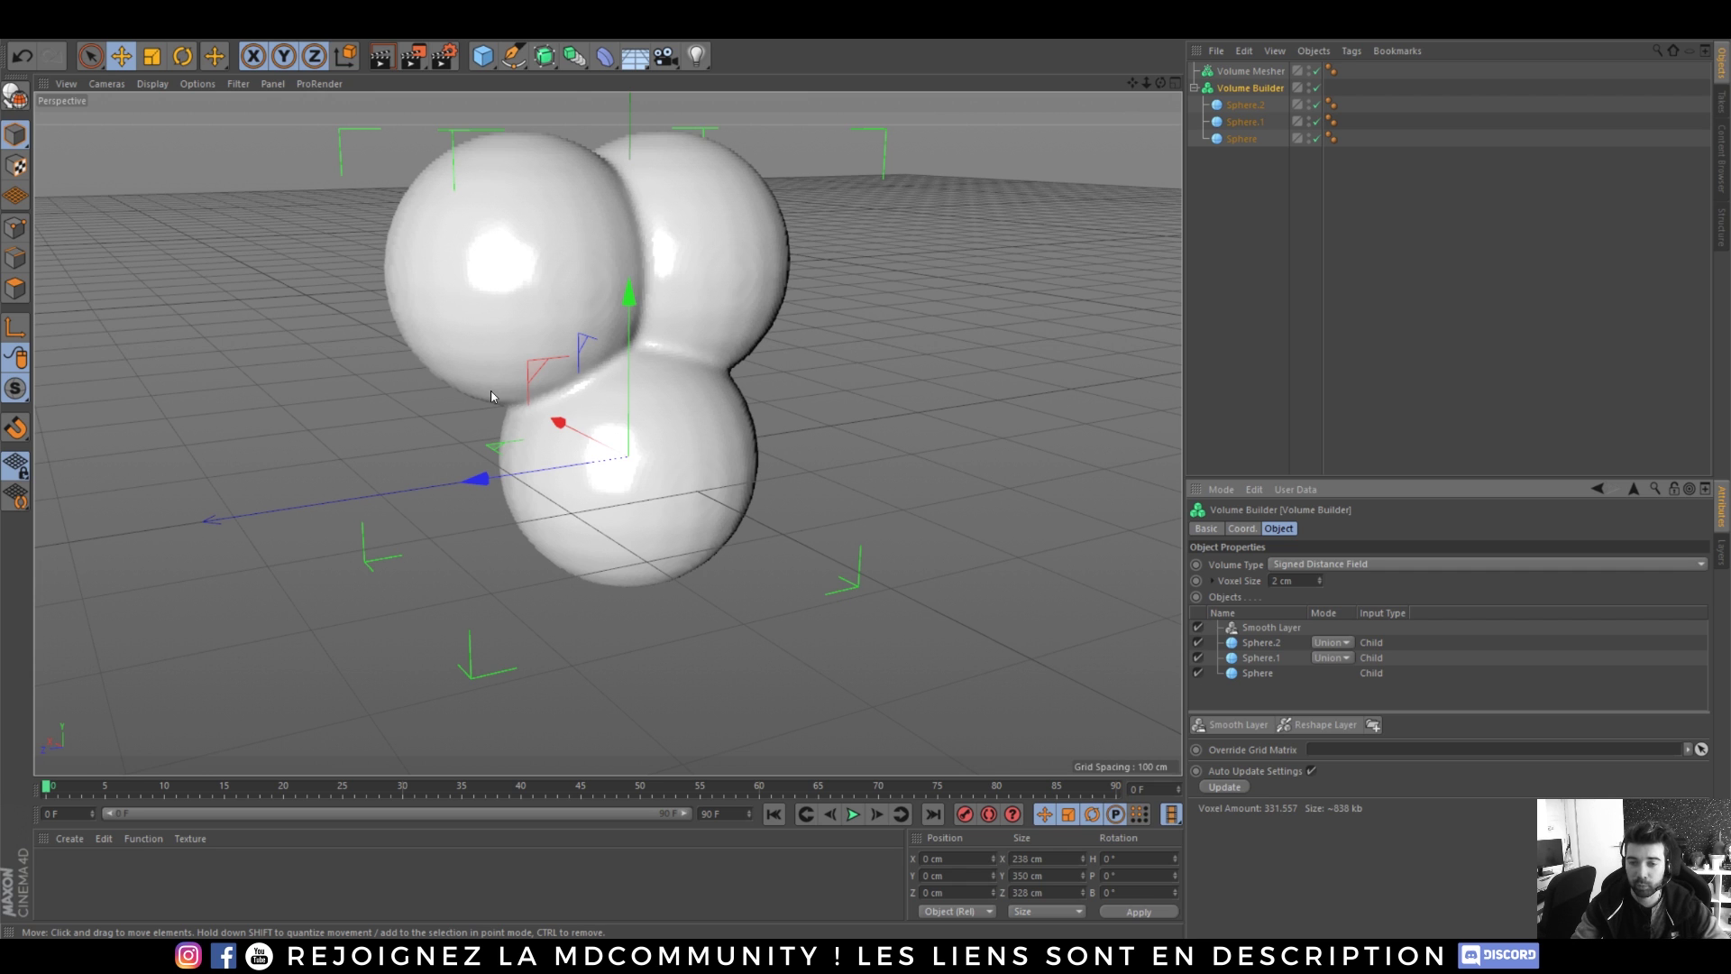
- Show the viewport shaded without mesh lines and make the Volume Builder a child of the Volume Mesher
{"action": "left_click", "coordinate": [145, 85]}
{"action": "left_click", "coordinate": [163, 108]}
{"action": "mouse_move", "coordinate": [546, 274]}
{"action": "left_mouse_down", "text": "alt"}
{"action": "mouse_move", "coordinate": [618, 317]}
{"action": "mouse_move", "coordinate": [538, 289]}
{"action": "left_mouse_up", "text": "alt"}
{"action": "left_click_drag", "start_coordinate": [1247, 87], "coordinate": [1248, 73]}
{"action": "left_click", "coordinate": [1192, 164]}
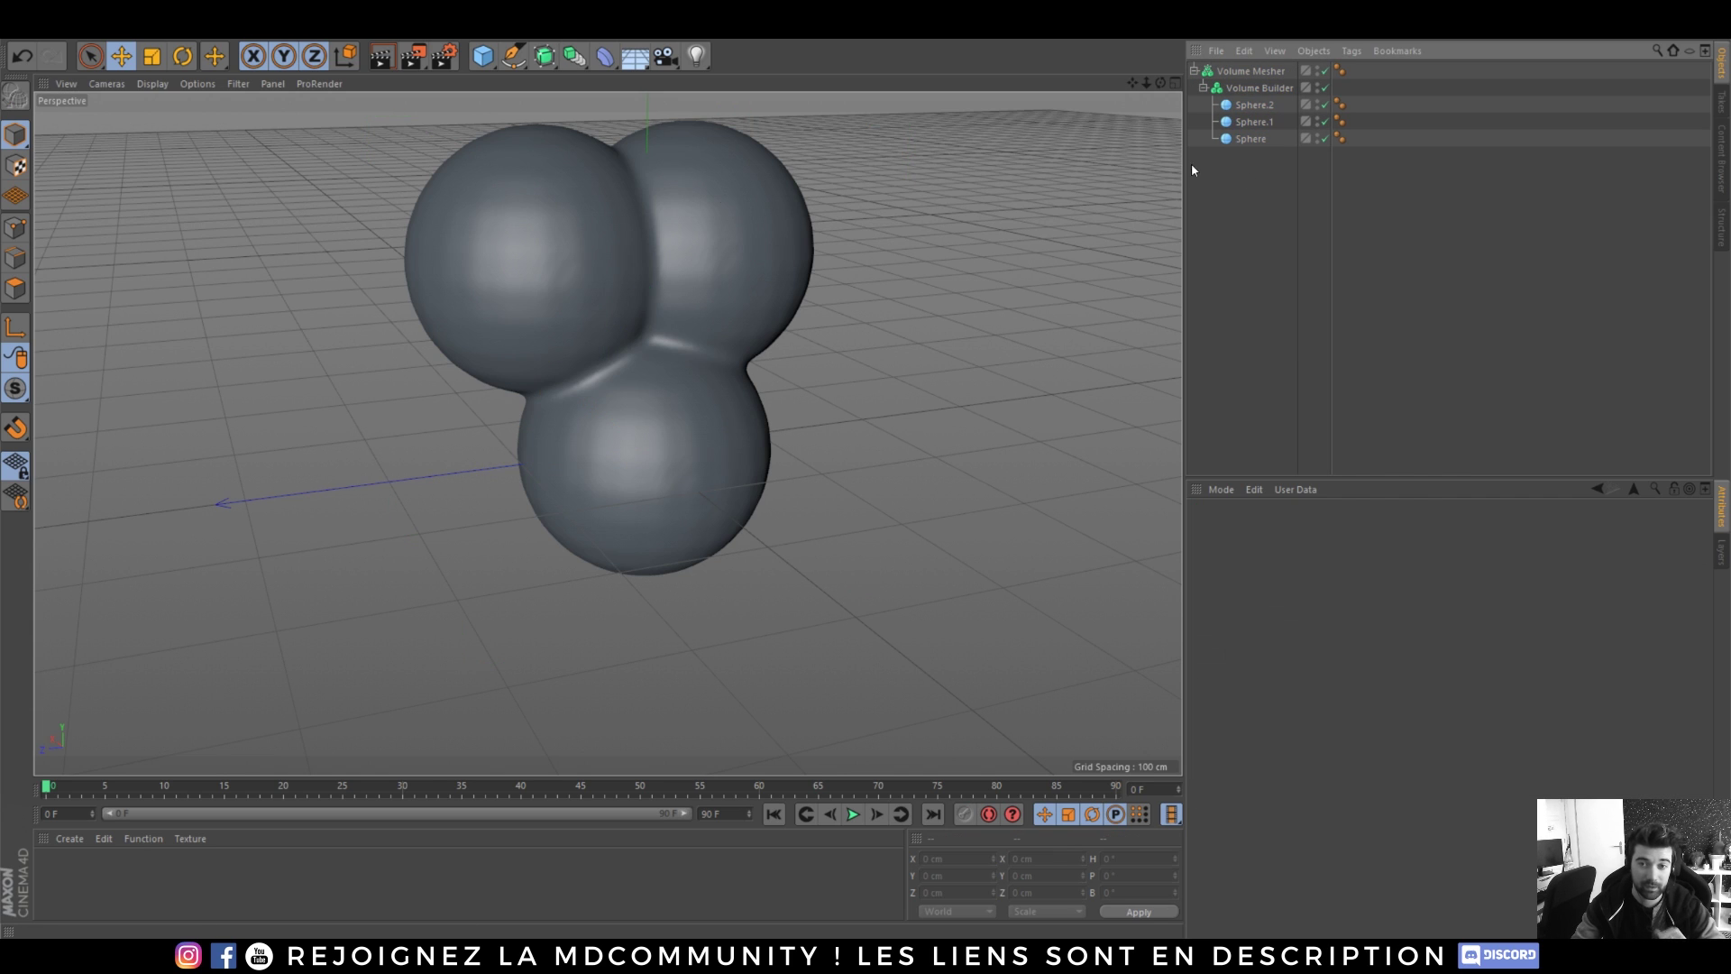
- Display the mesh lines on the Volume Mesher and examine its topology up close and as a whole
{"action": "left_click", "coordinate": [663, 303]}
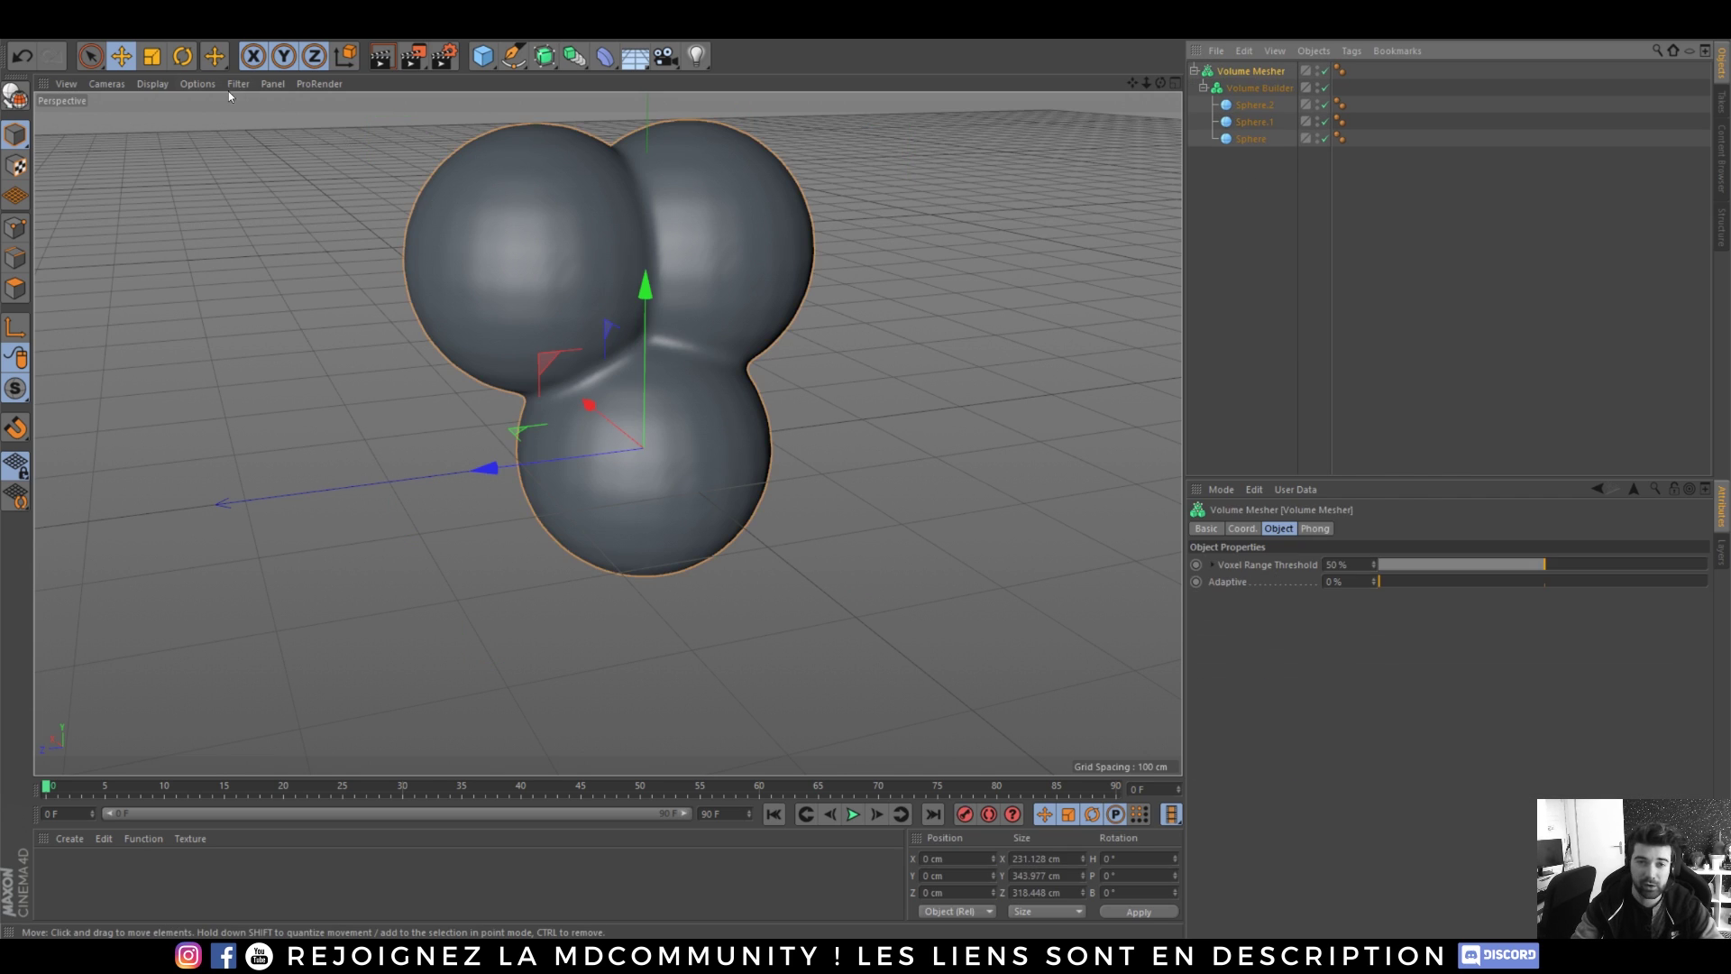
{"action": "left_click", "coordinate": [153, 83]}
{"action": "left_click", "coordinate": [181, 126]}
{"action": "scroll", "coordinate": [638, 164], "scroll_direction": "up", "scroll_amount": 3}
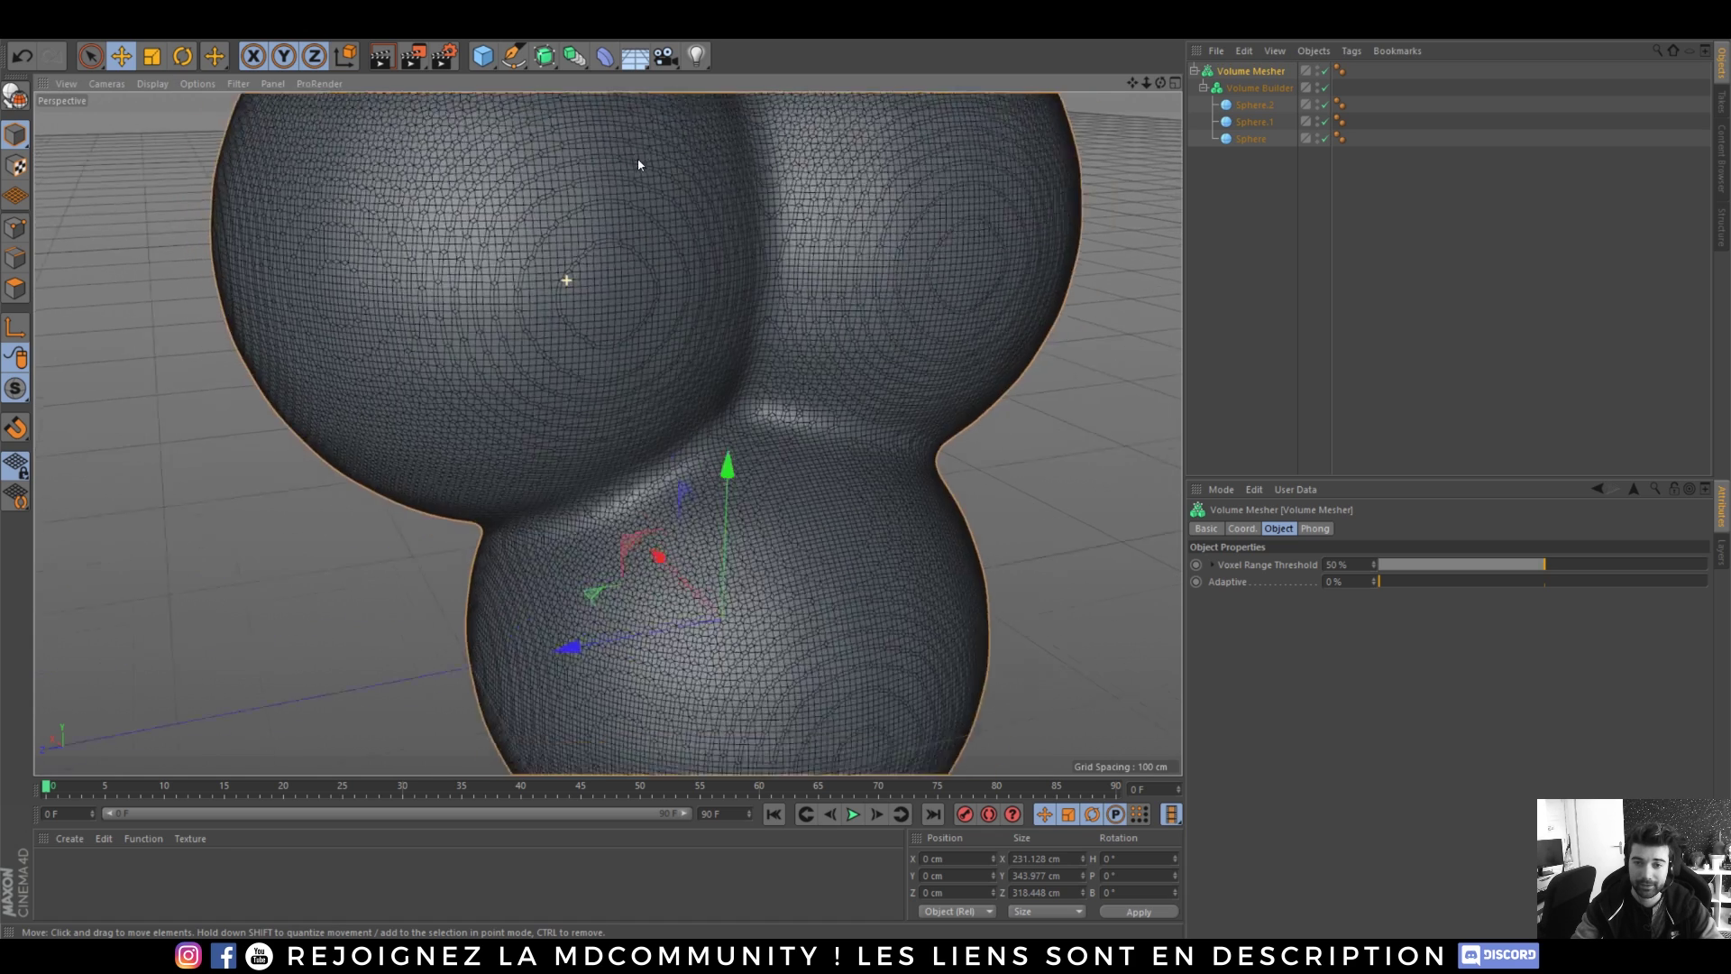
{"action": "scroll", "coordinate": [639, 164], "scroll_direction": "up", "scroll_amount": 2}
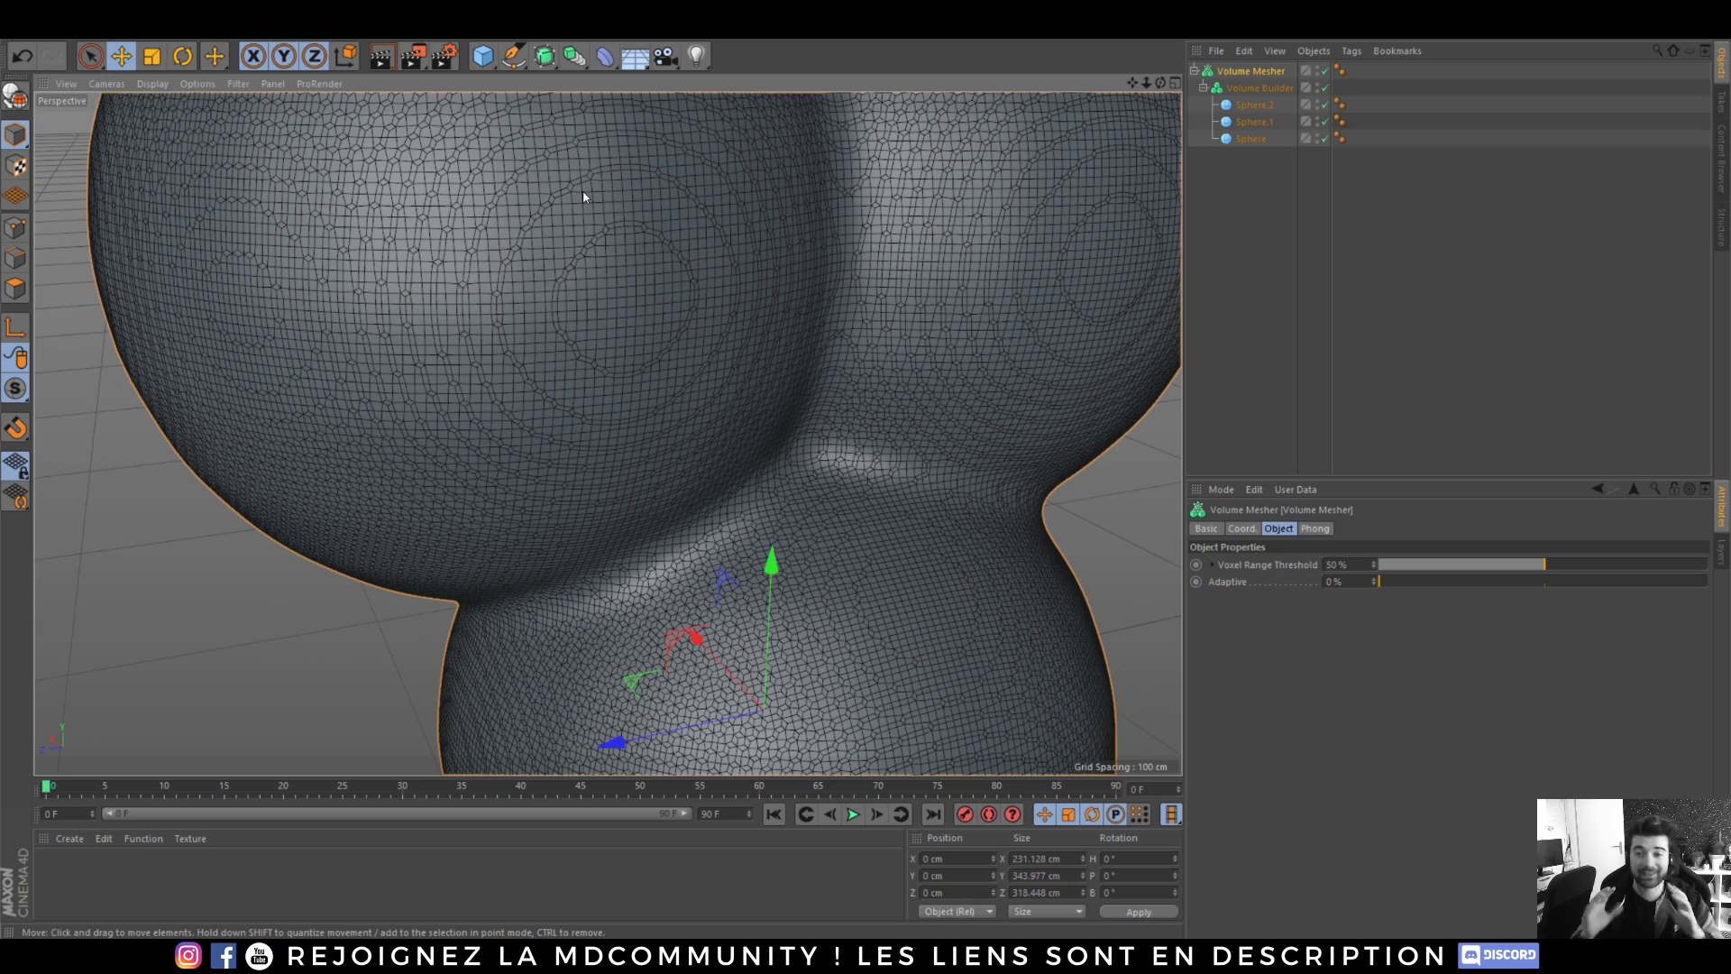
{"action": "scroll", "coordinate": [554, 317], "scroll_direction": "up", "scroll_amount": 6}
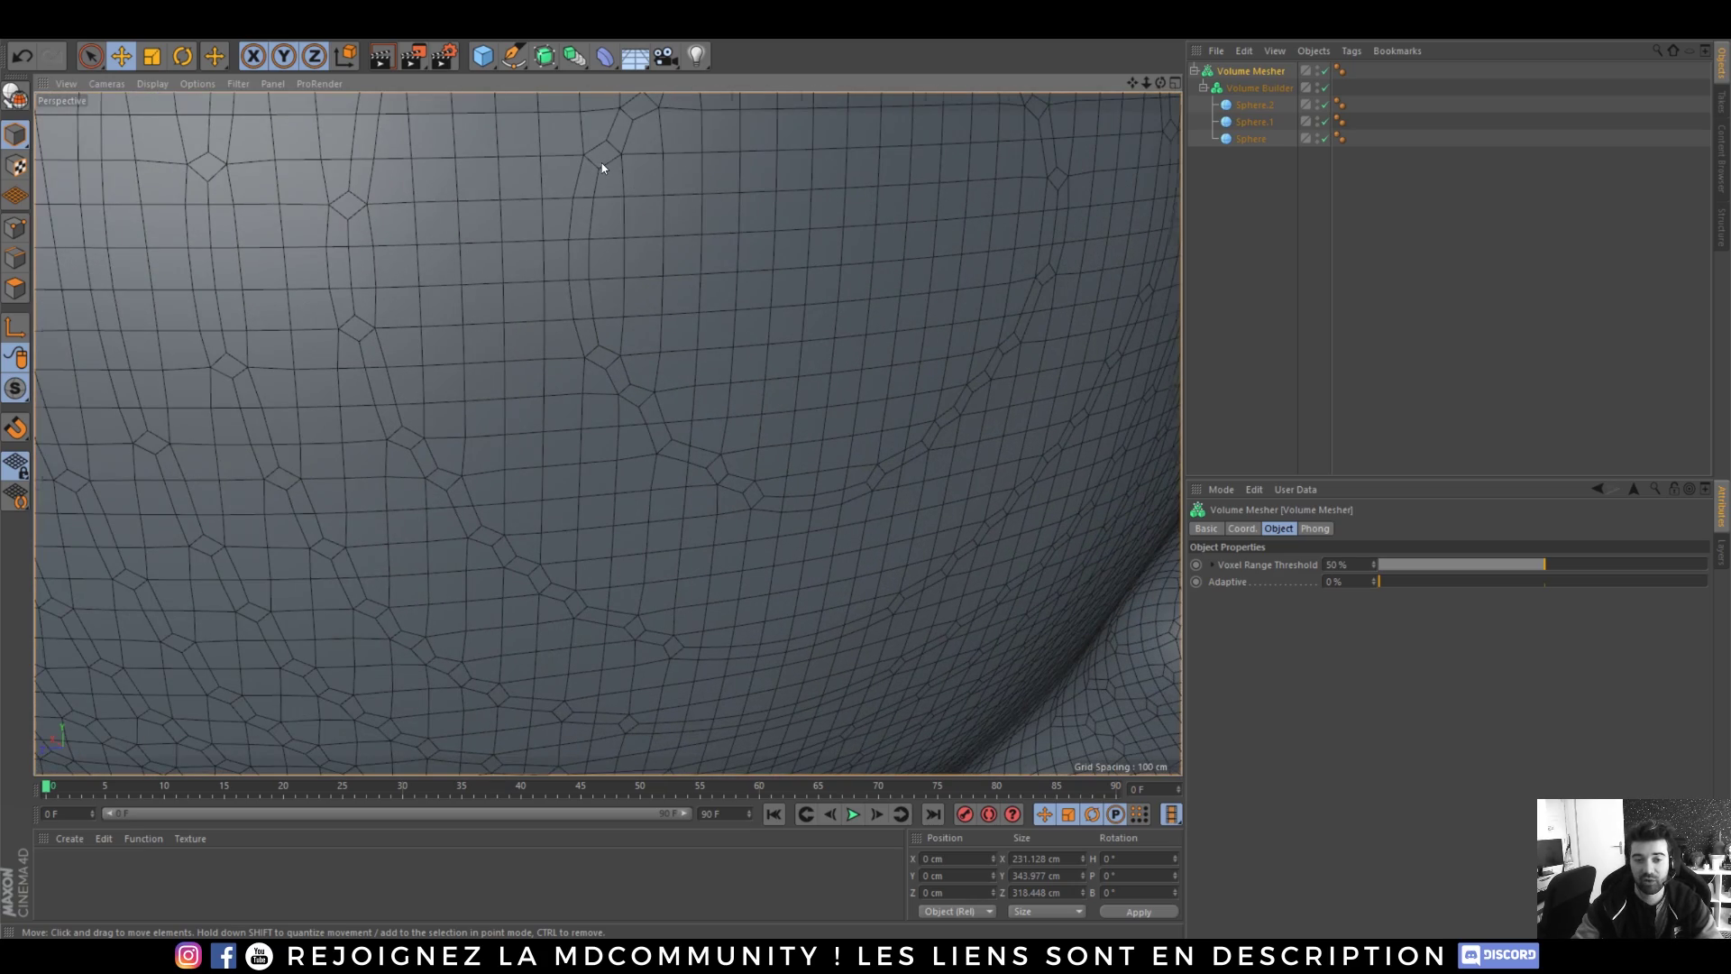
{"action": "scroll", "coordinate": [602, 167], "scroll_direction": "down", "scroll_amount": 8}
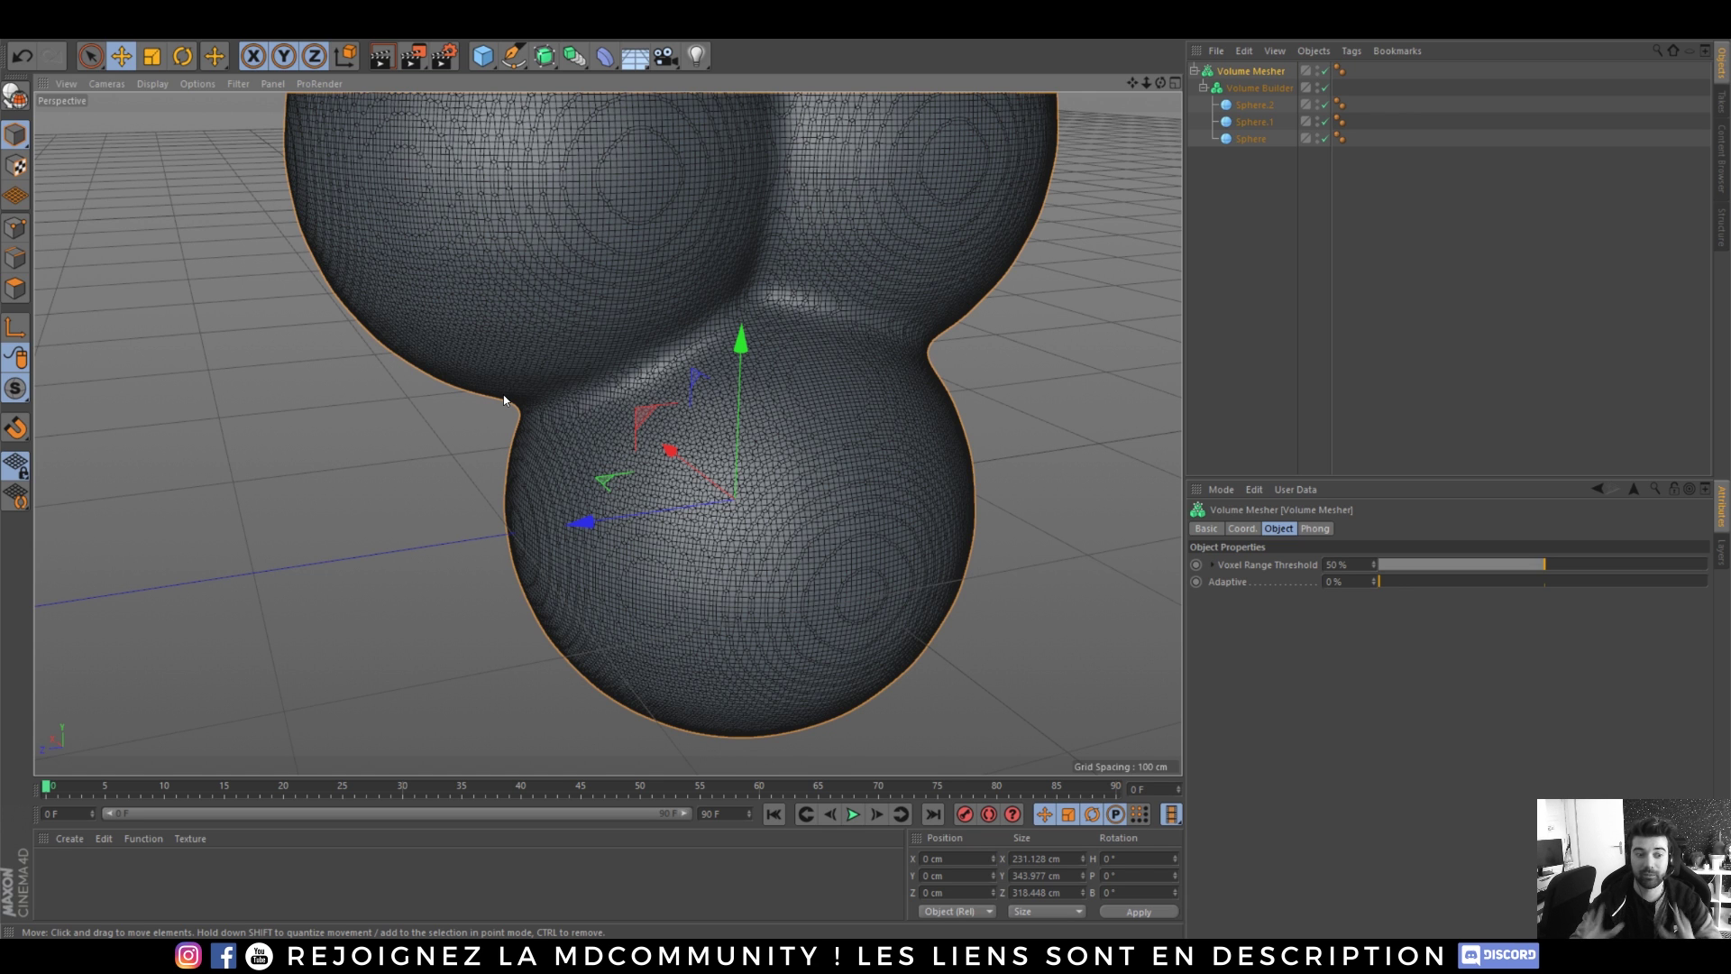
{"action": "scroll", "coordinate": [538, 341], "scroll_direction": "down", "scroll_amount": 5}
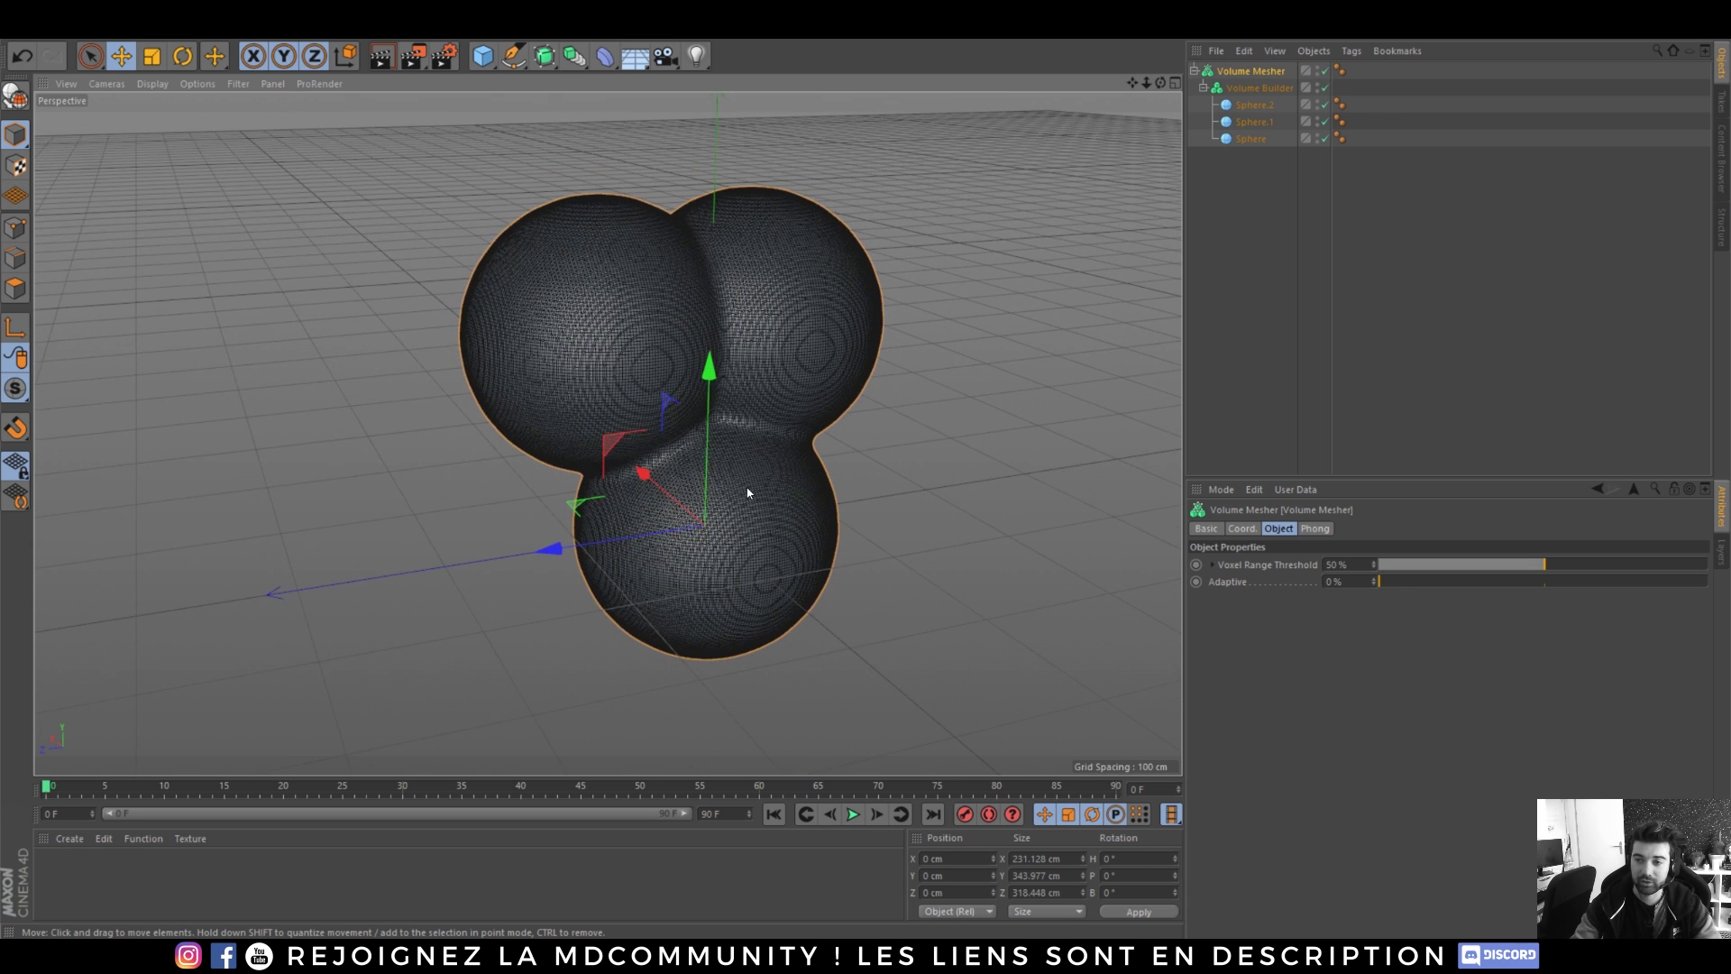
{"action": "left_click_drag", "start_coordinate": [713, 482], "coordinate": [713, 469], "text": "alt"}
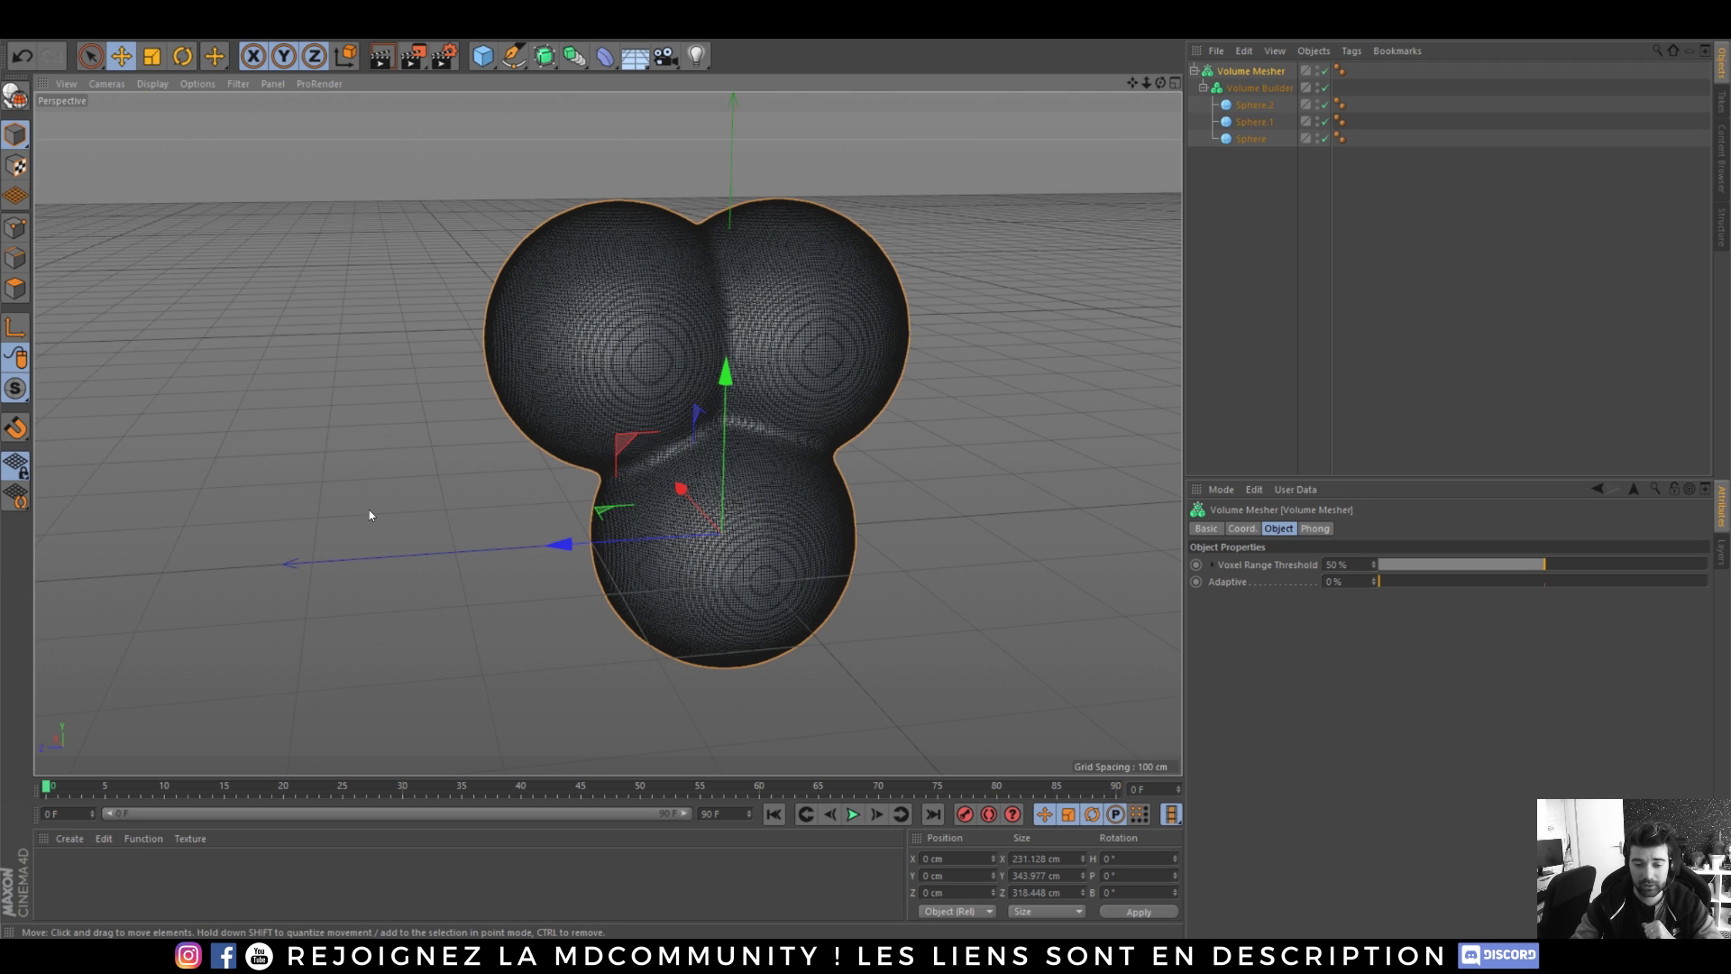
- Switch to the web browser, open the bookmarked Instagram profile and view the post with the orange-and-black fish-like creature
{"action": "left_click", "coordinate": [198, 954]}
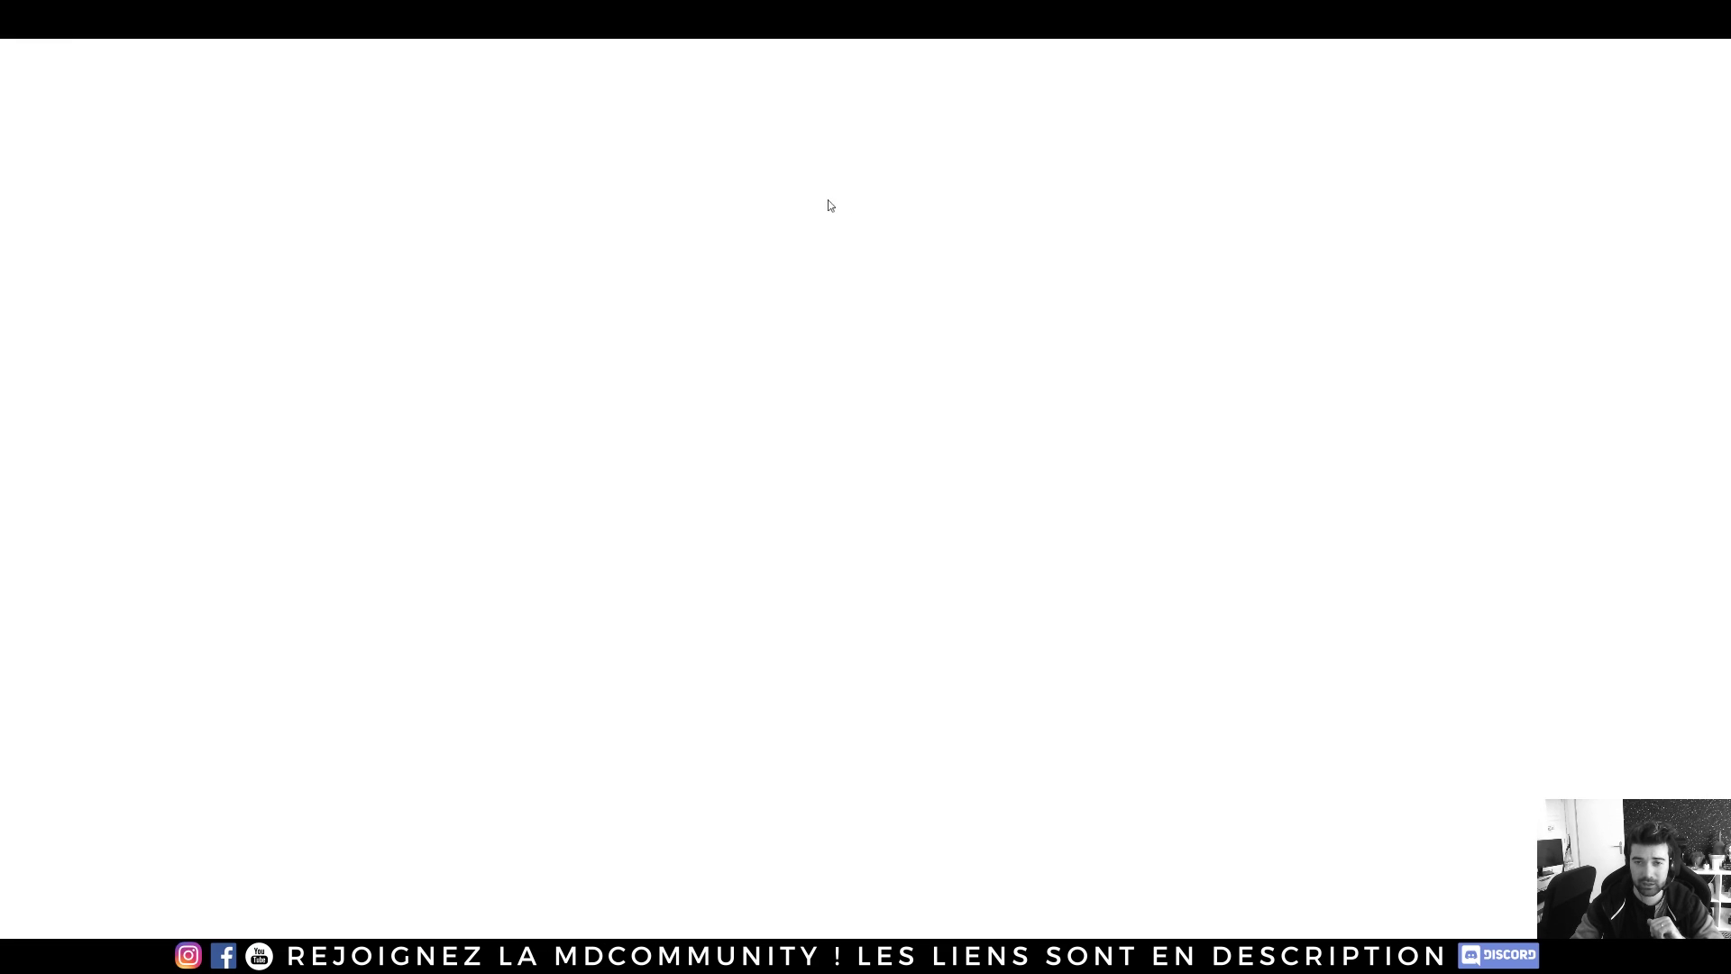
{"action": "left_click", "coordinate": [765, 77]}
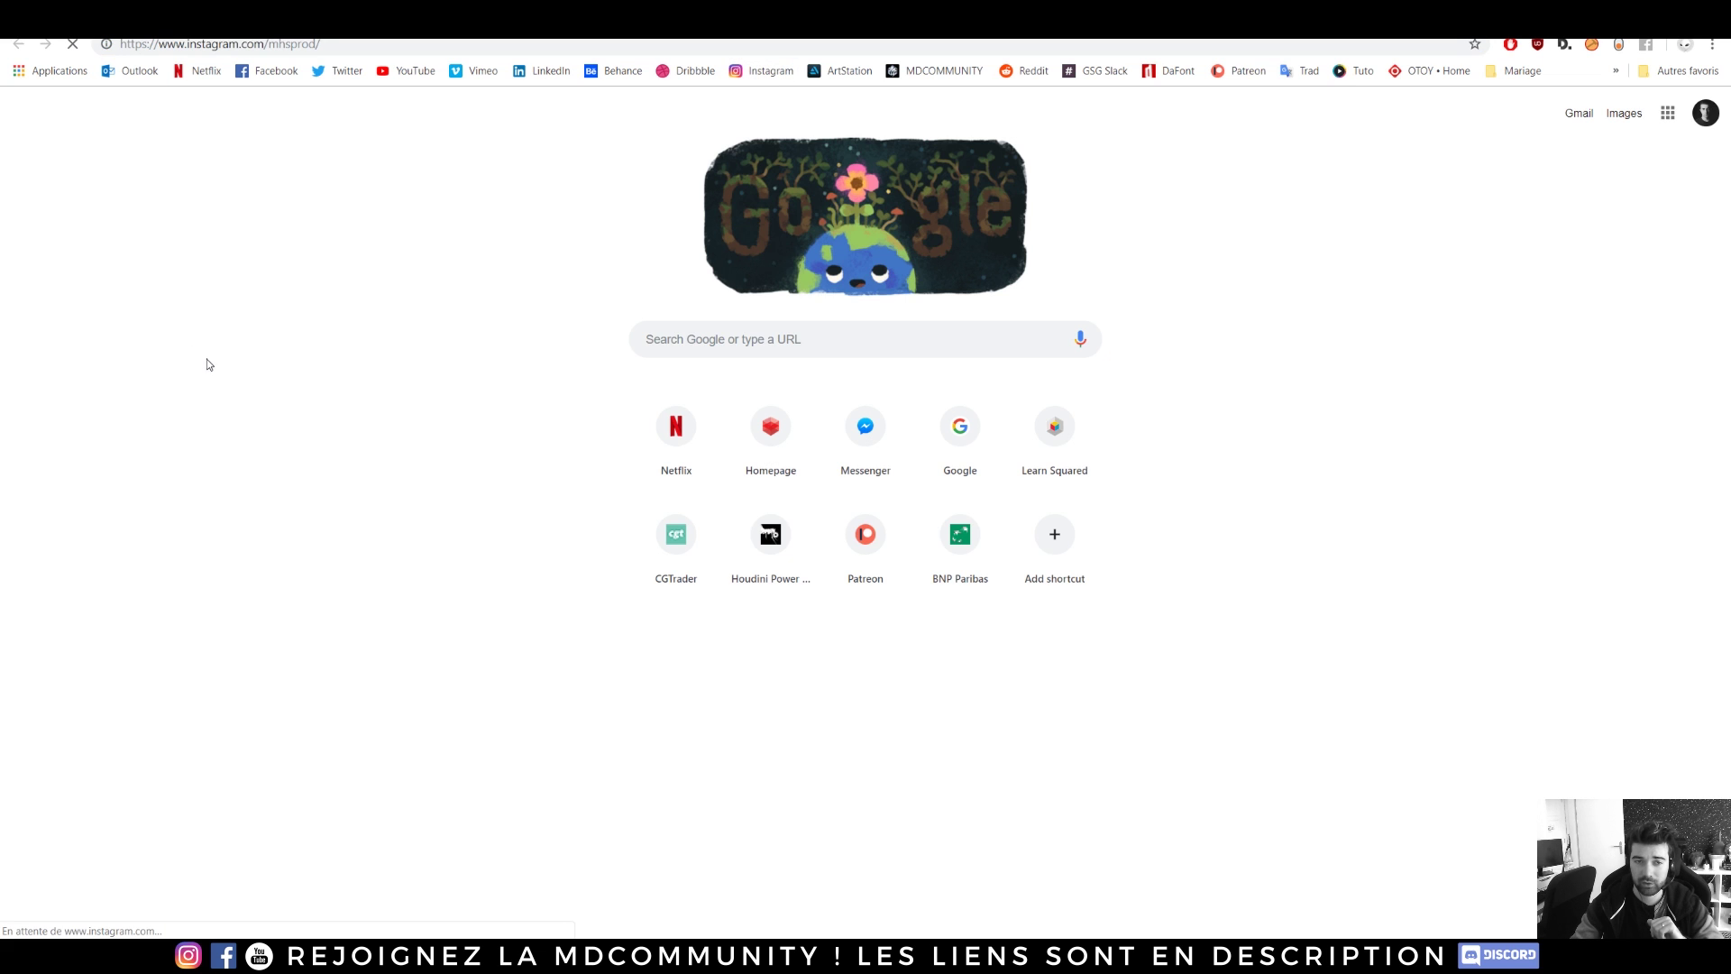
{"action": "scroll", "coordinate": [631, 451], "scroll_direction": "down", "scroll_amount": 3}
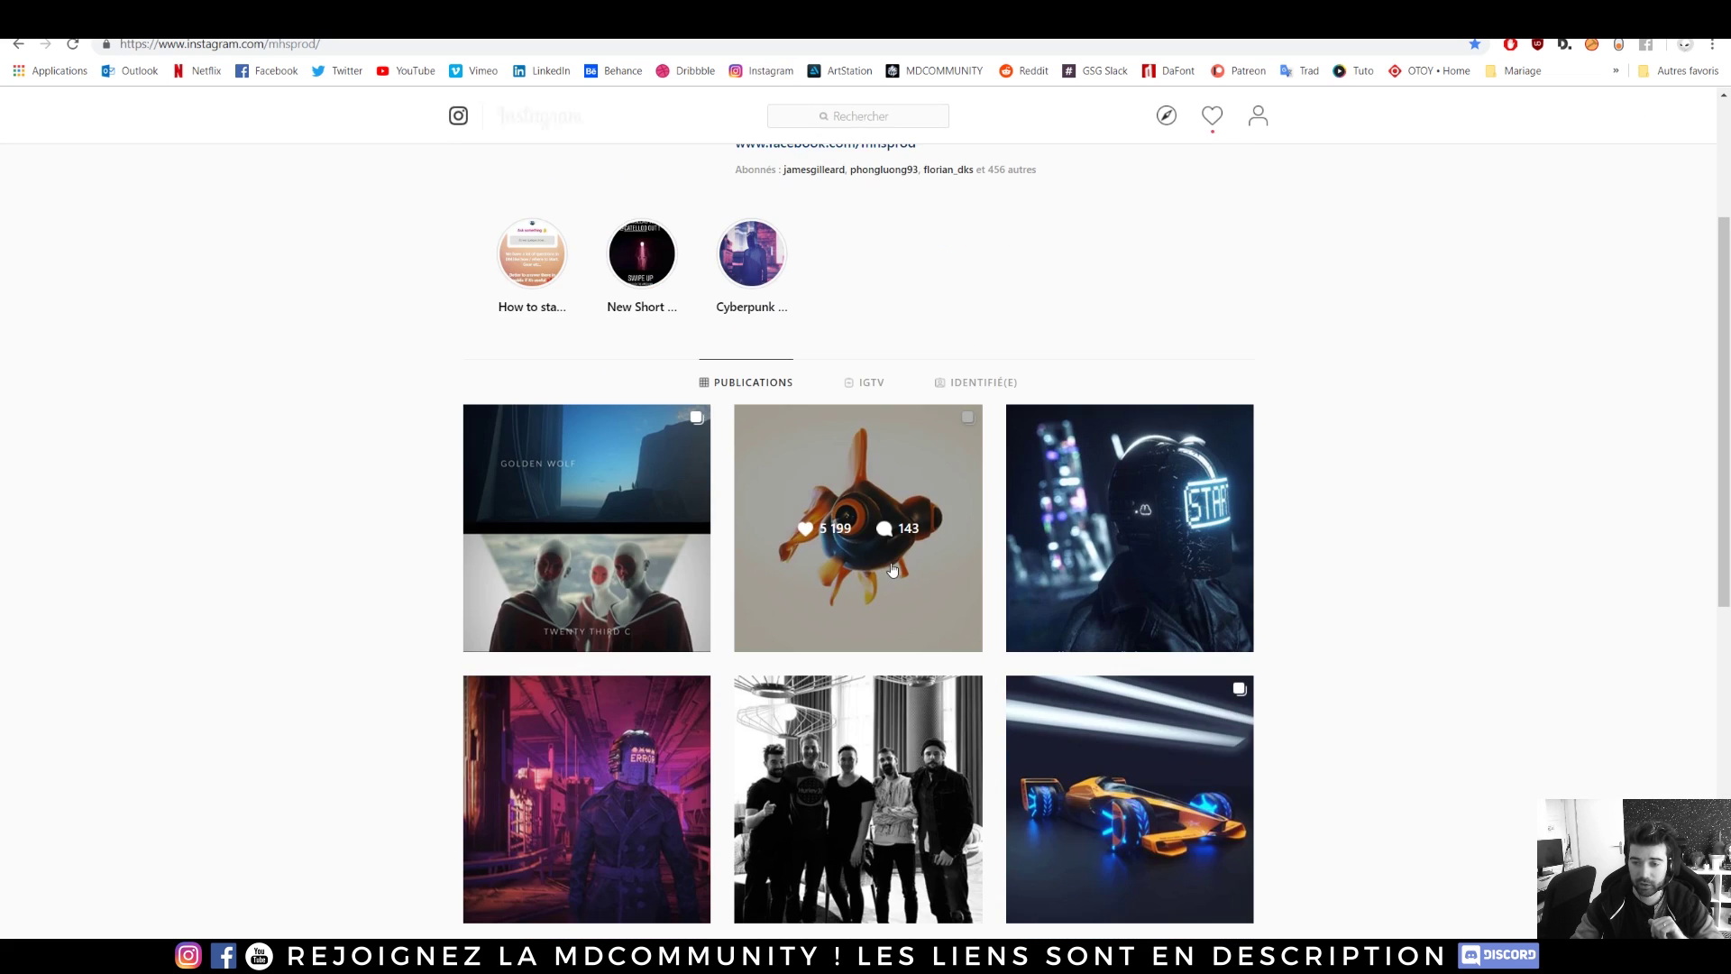
{"action": "left_click", "coordinate": [889, 561]}
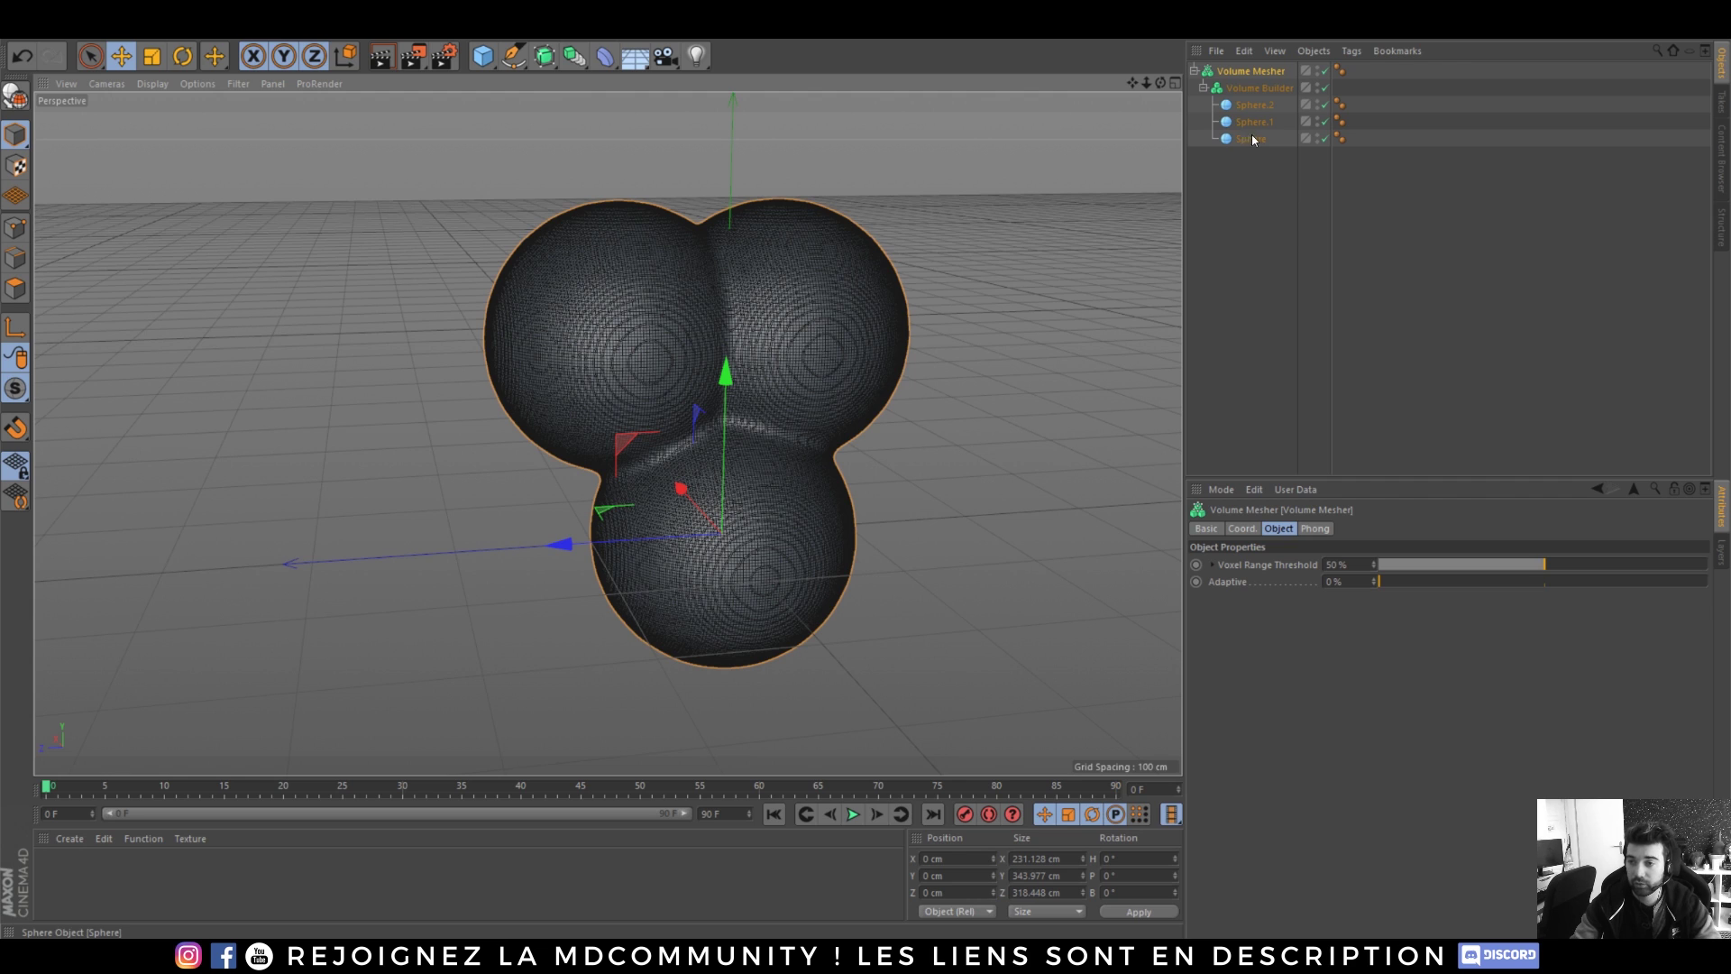
- Return to Cinema 4D, hide the mesh lines and delete the Volume Mesher together with its children
{"action": "left_click", "coordinate": [156, 86]}
{"action": "left_click", "coordinate": [159, 100]}
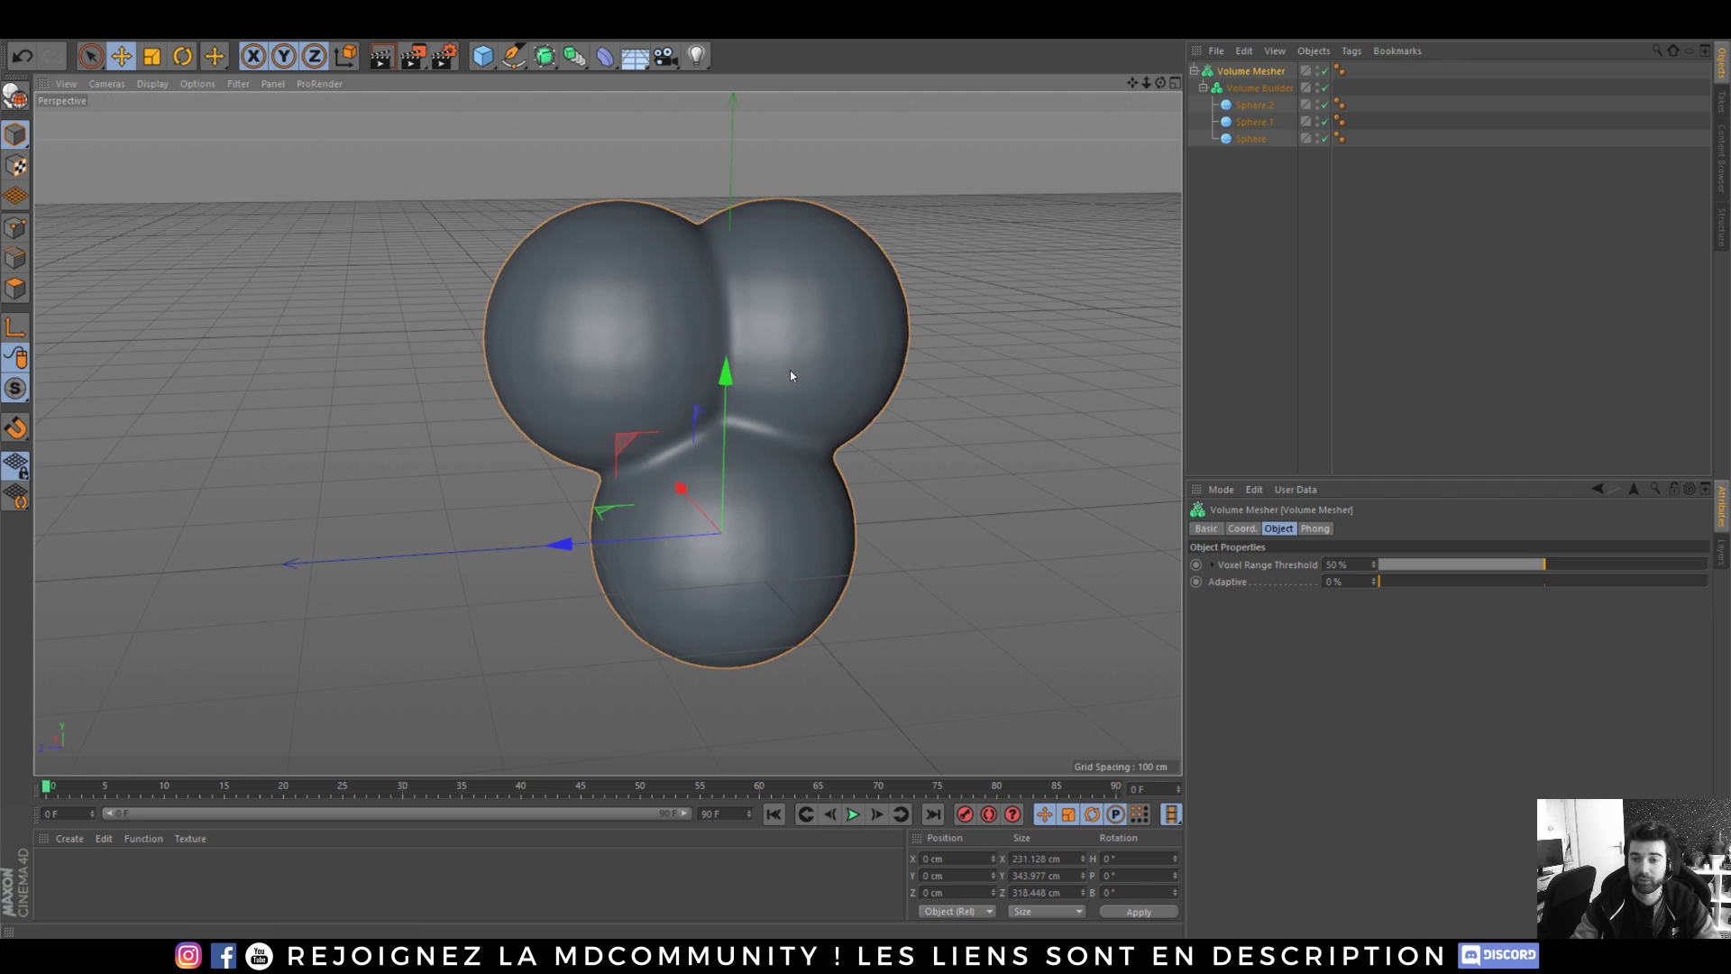
{"action": "left_click_drag", "start_coordinate": [790, 370], "coordinate": [846, 348], "text": "alt"}
{"action": "left_click", "coordinate": [1256, 73]}
{"action": "key", "text": "Delete"}
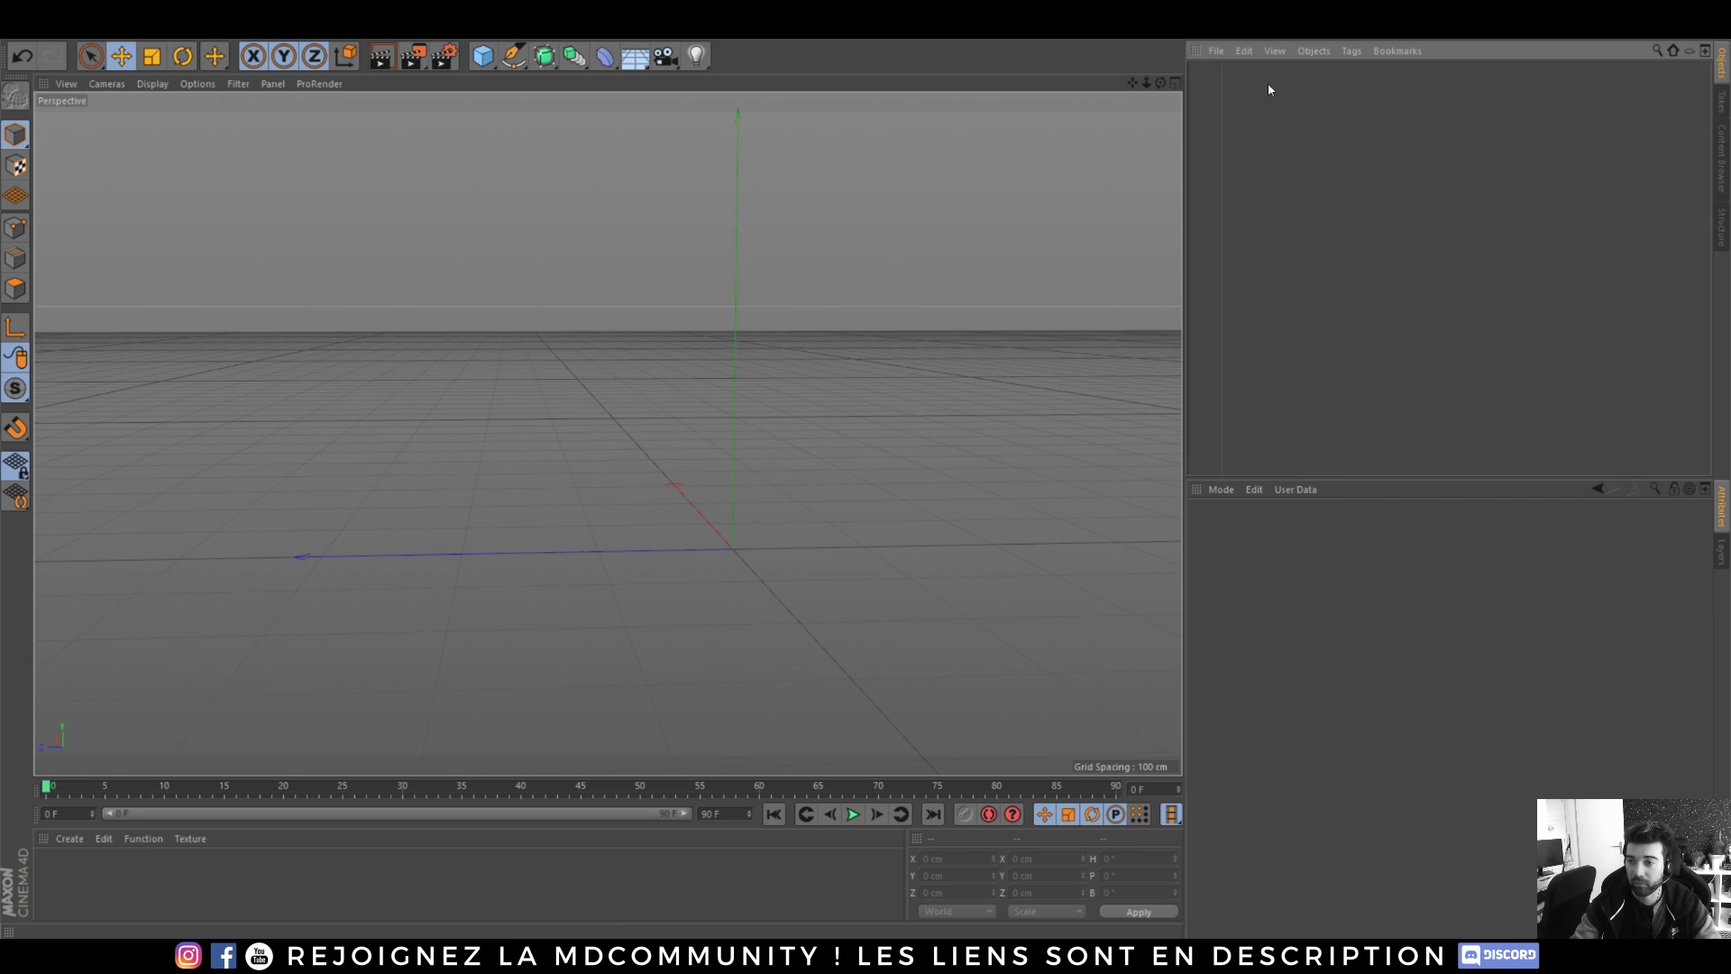
- Add a new sphere and place an overlapping copy of it along the Z axis
{"action": "left_click", "coordinate": [482, 56]}
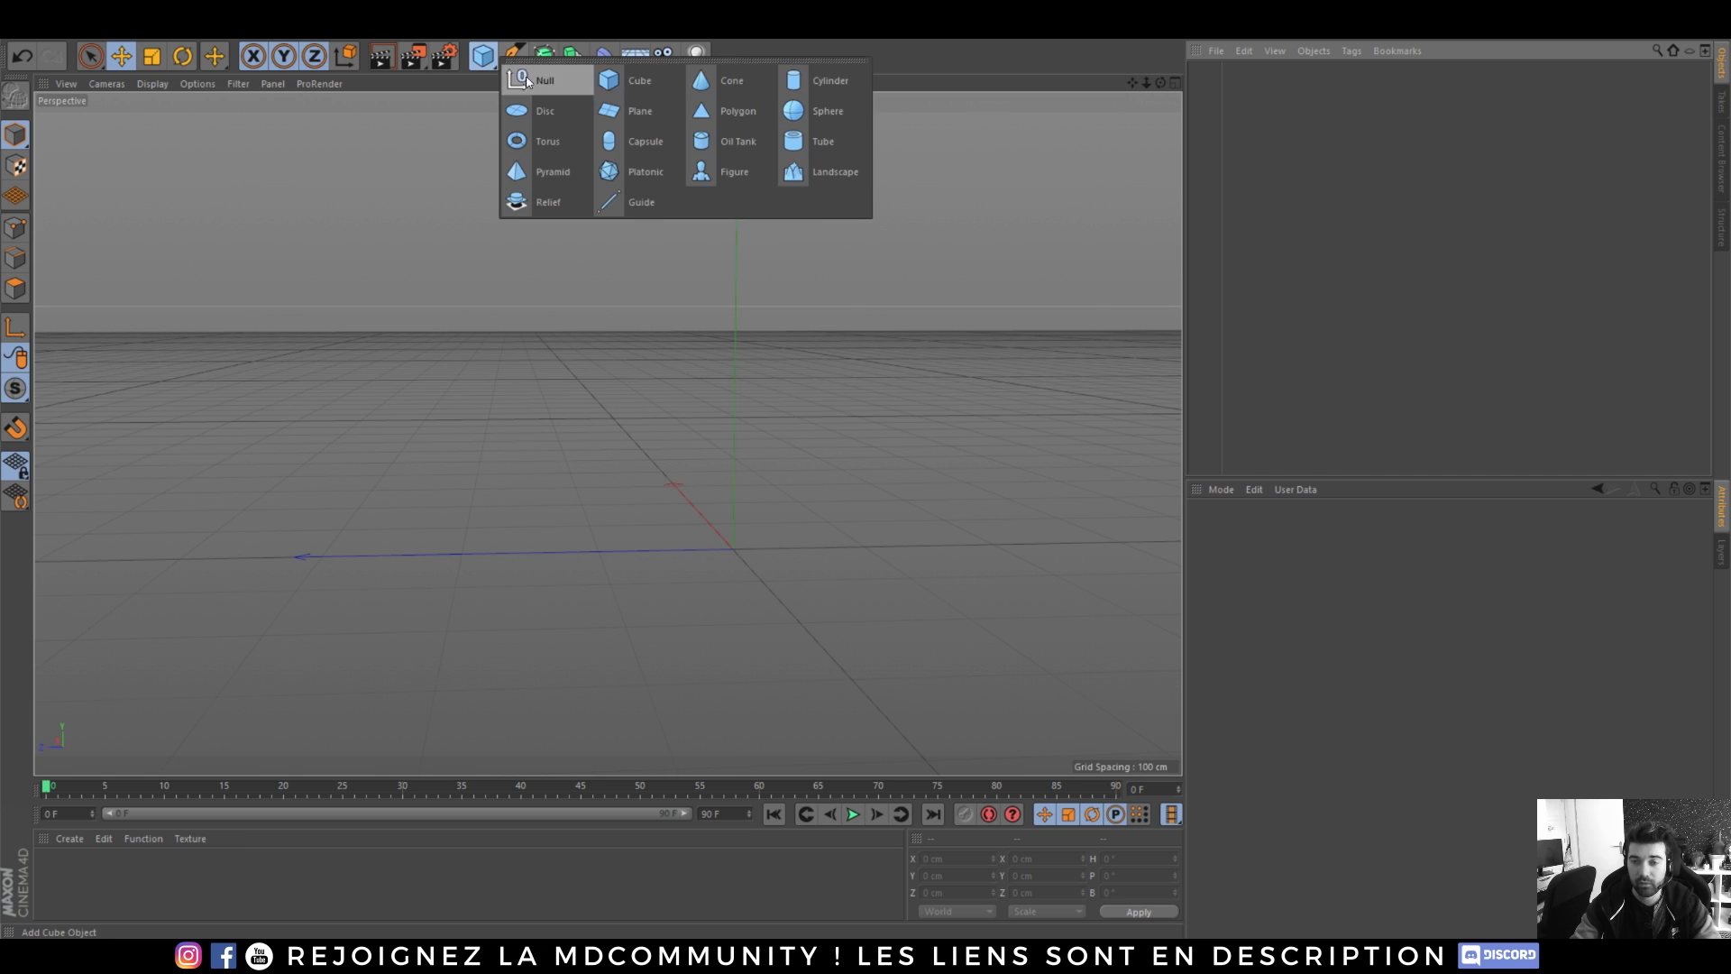
{"action": "left_click", "coordinate": [815, 113]}
{"action": "middle_click_drag", "start_coordinate": [731, 598], "coordinate": [709, 504], "text": "alt"}
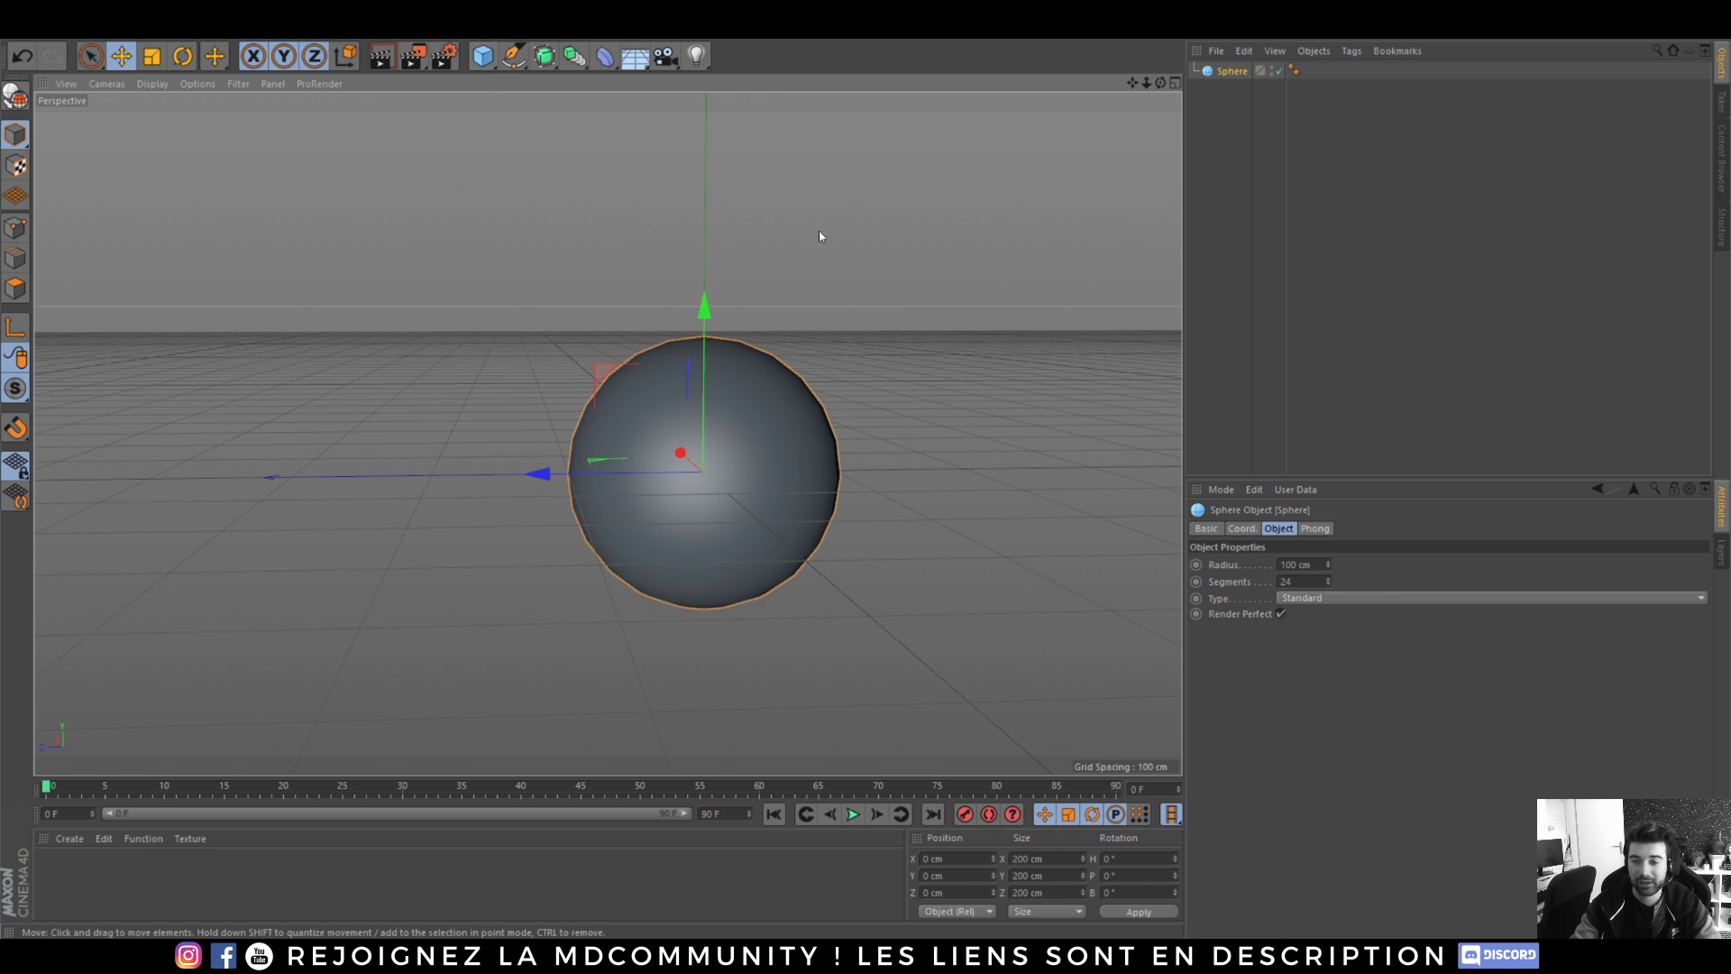
{"action": "left_click_drag", "start_coordinate": [606, 474], "coordinate": [243, 427]}
- Create a third sphere in front of the second one, scaled down to about 76 cm
{"action": "left_click", "coordinate": [152, 58]}
{"action": "left_click_drag", "start_coordinate": [431, 297], "coordinate": [183, 437]}
{"action": "left_click_drag", "start_coordinate": [487, 541], "coordinate": [793, 542], "text": "alt"}
{"action": "left_click_drag", "start_coordinate": [458, 372], "coordinate": [393, 453]}
{"action": "left_click_drag", "start_coordinate": [541, 451], "coordinate": [658, 414], "text": "alt"}
- Move the small sphere to about X -85, Y 59, Z 131 cm and duplicate it across the body to about X 69 cm
{"action": "left_click", "coordinate": [121, 56]}
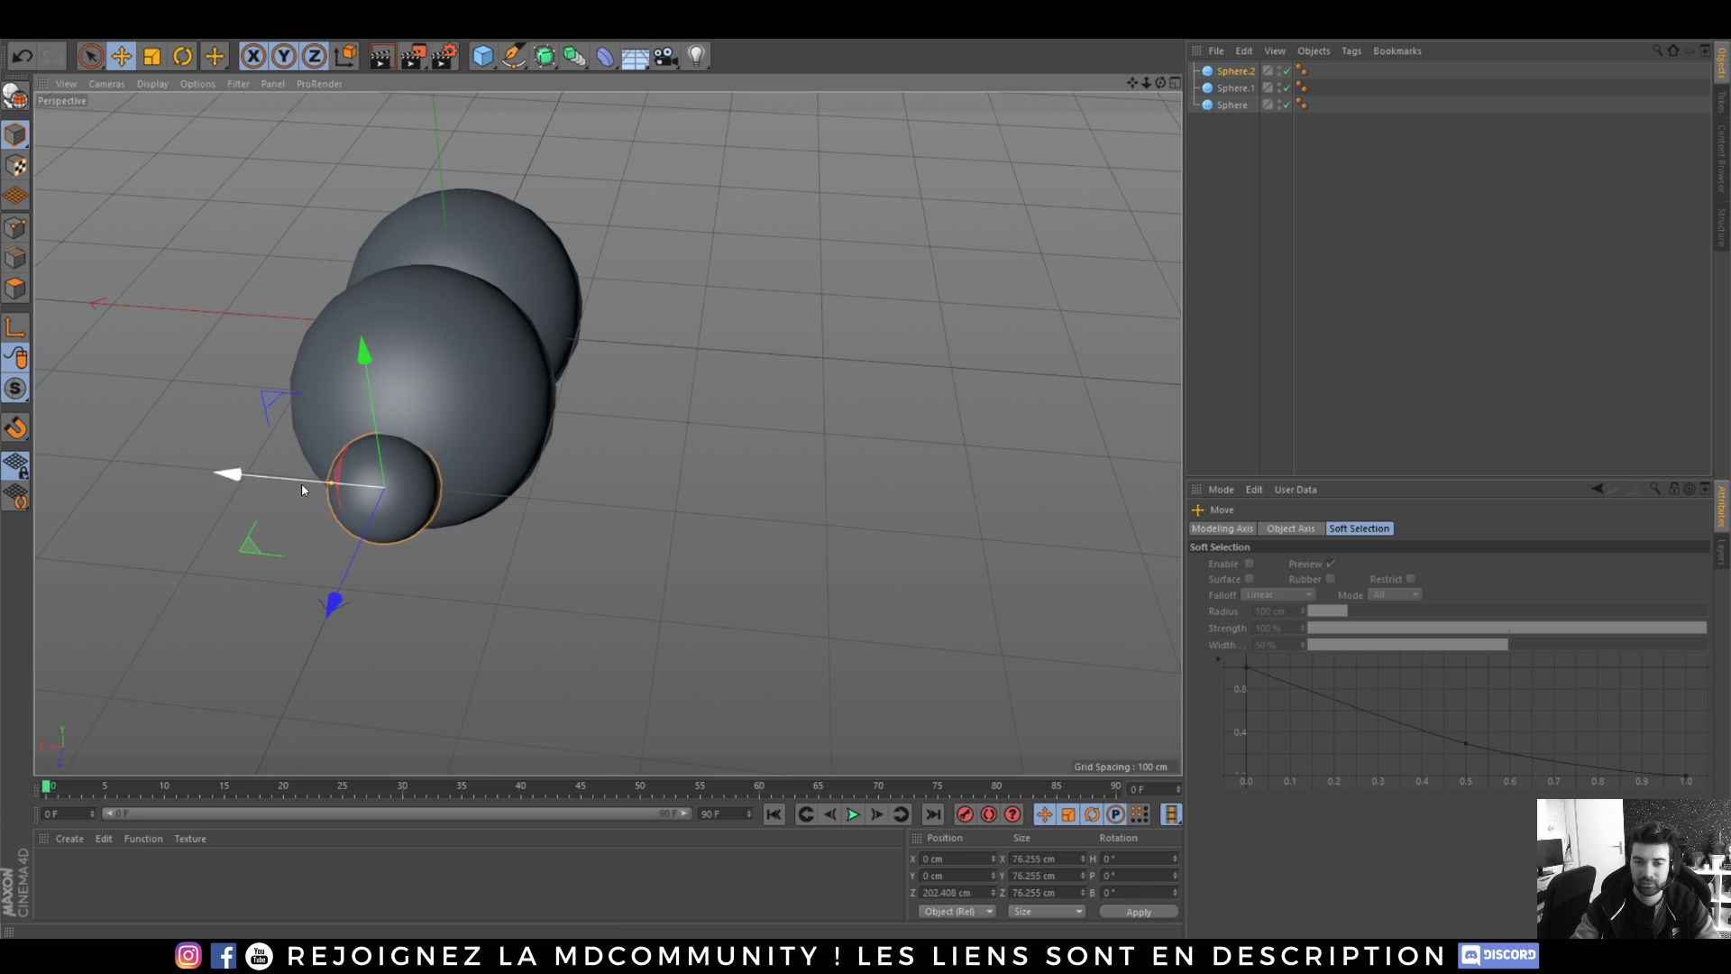
{"action": "left_click_drag", "start_coordinate": [303, 490], "coordinate": [428, 512]}
{"action": "left_click_drag", "start_coordinate": [498, 397], "coordinate": [492, 316]}
{"action": "left_click_drag", "start_coordinate": [484, 445], "coordinate": [329, 541], "text": "alt"}
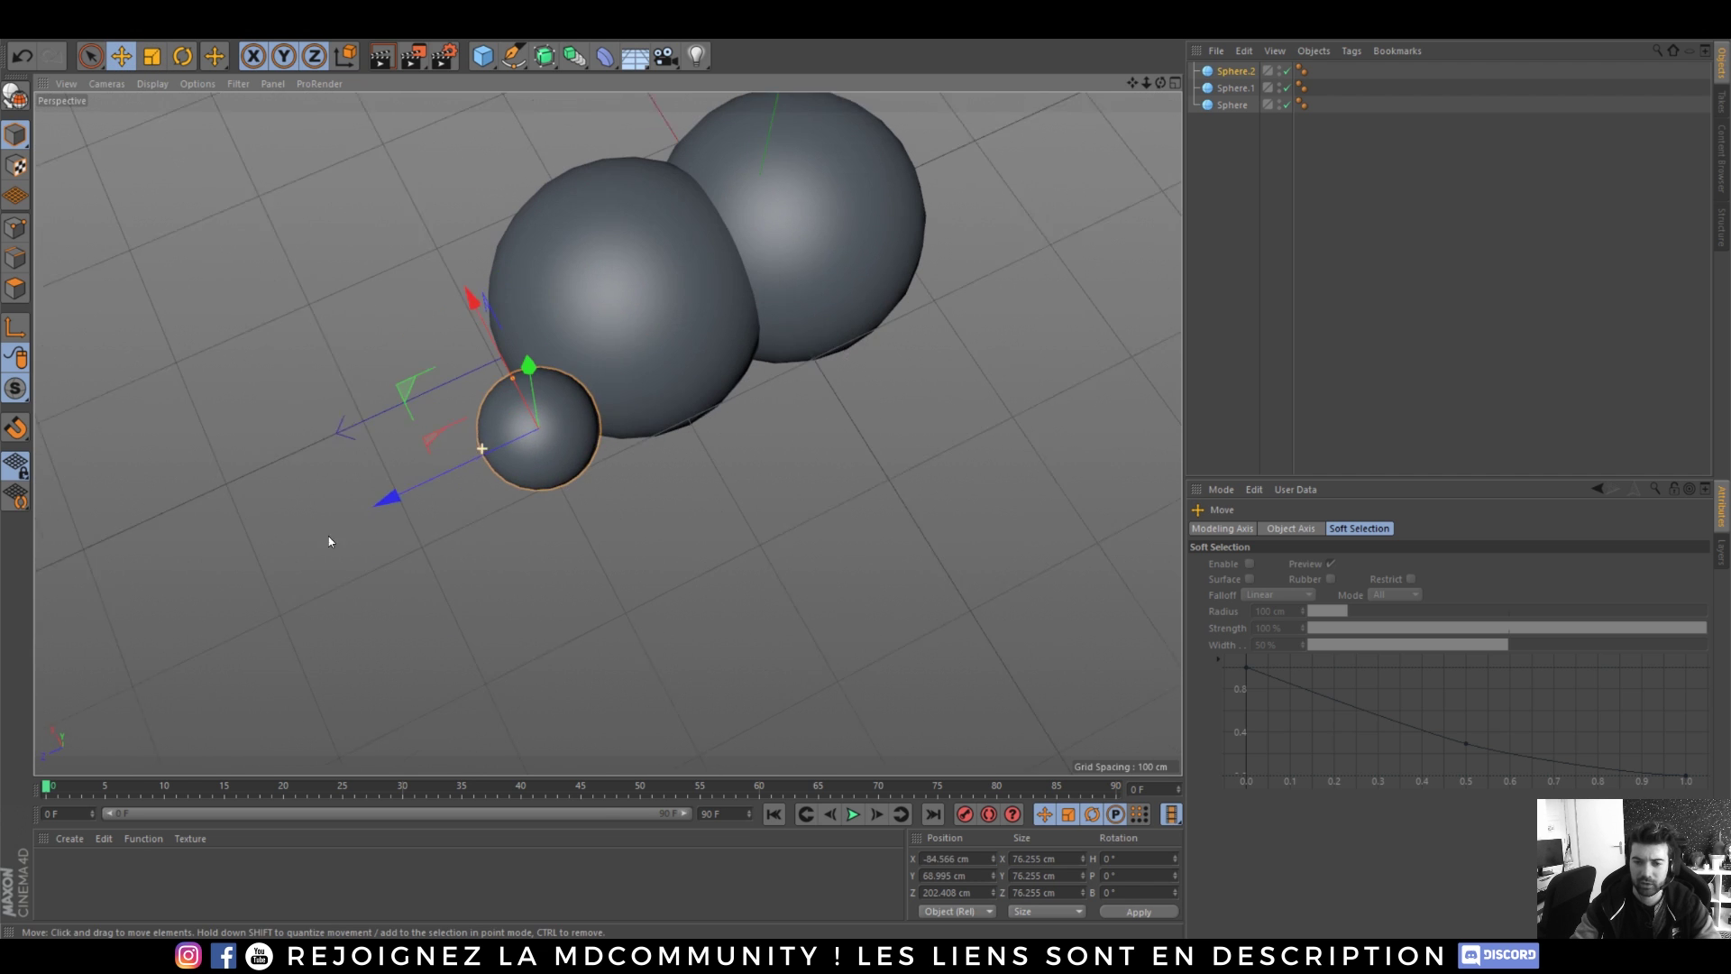
{"action": "left_click_drag", "start_coordinate": [446, 461], "coordinate": [718, 236]}
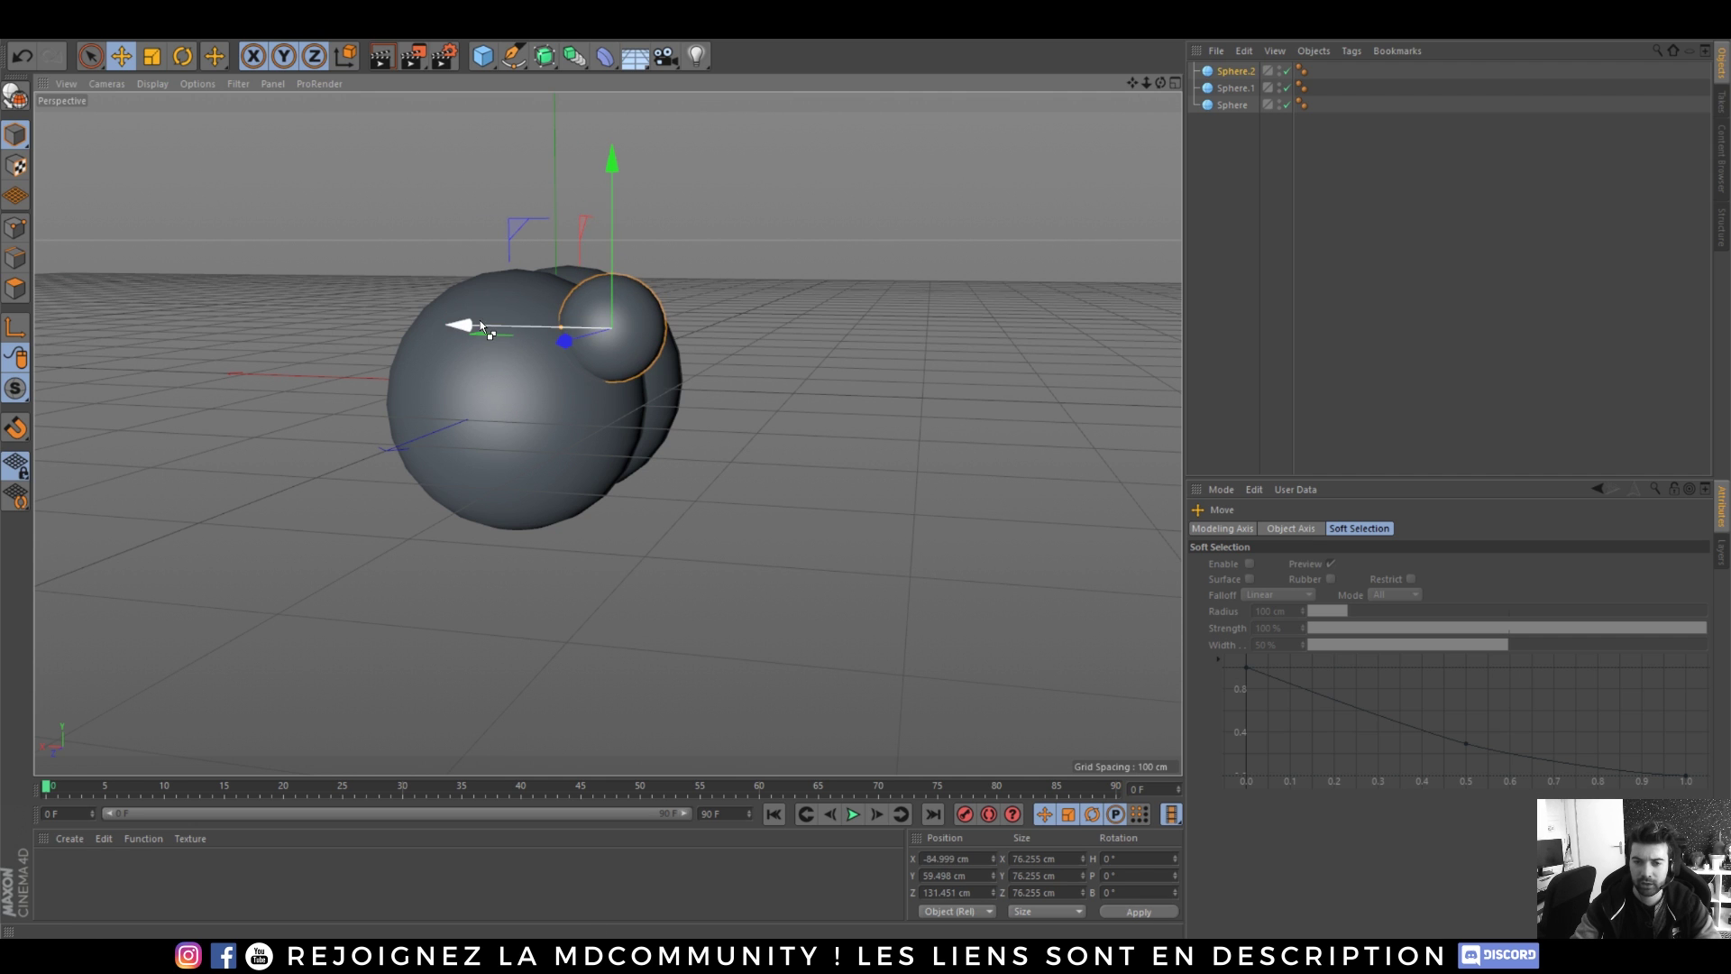
{"action": "left_click_drag", "start_coordinate": [480, 320], "coordinate": [289, 301]}
{"action": "left_click_drag", "start_coordinate": [488, 352], "coordinate": [302, 423], "text": "alt"}
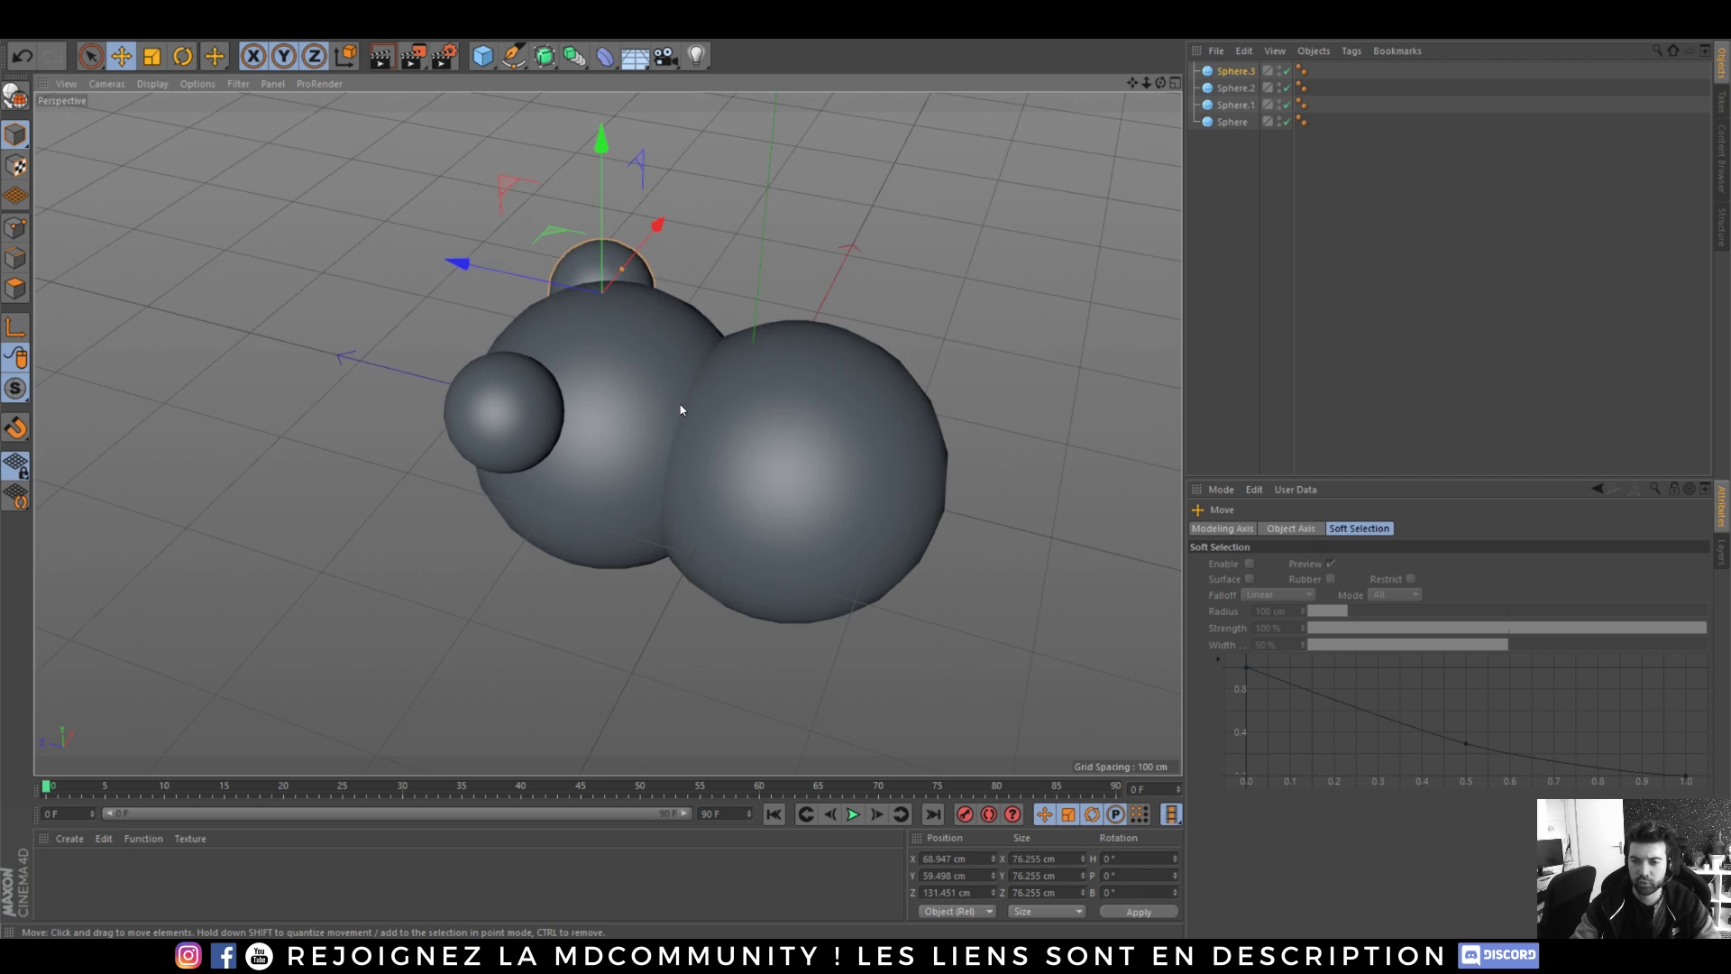
- Add a cube, reduce it to about 3.14 × 200 × 22.4 cm and lower it to about Y -125 cm under the spheres
{"action": "left_click_drag", "start_coordinate": [666, 415], "coordinate": [691, 271], "text": "alt"}
{"action": "left_click_drag", "start_coordinate": [495, 58], "coordinate": [636, 77]}
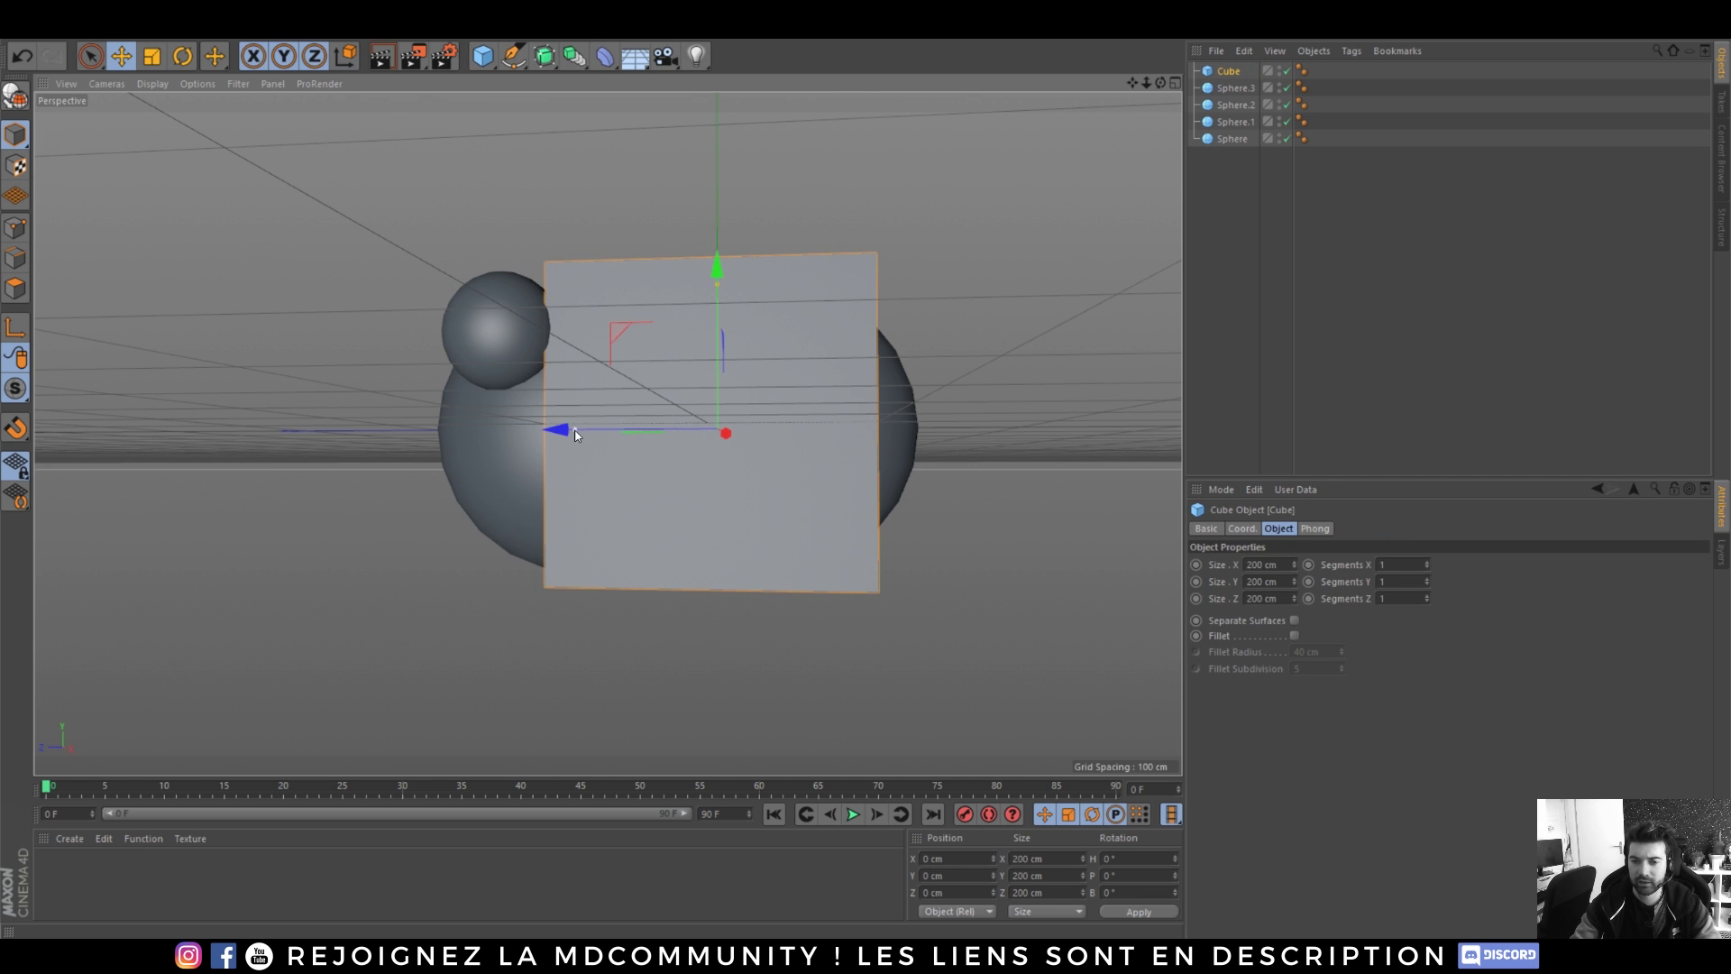
{"action": "left_click_drag", "start_coordinate": [560, 433], "coordinate": [560, 514]}
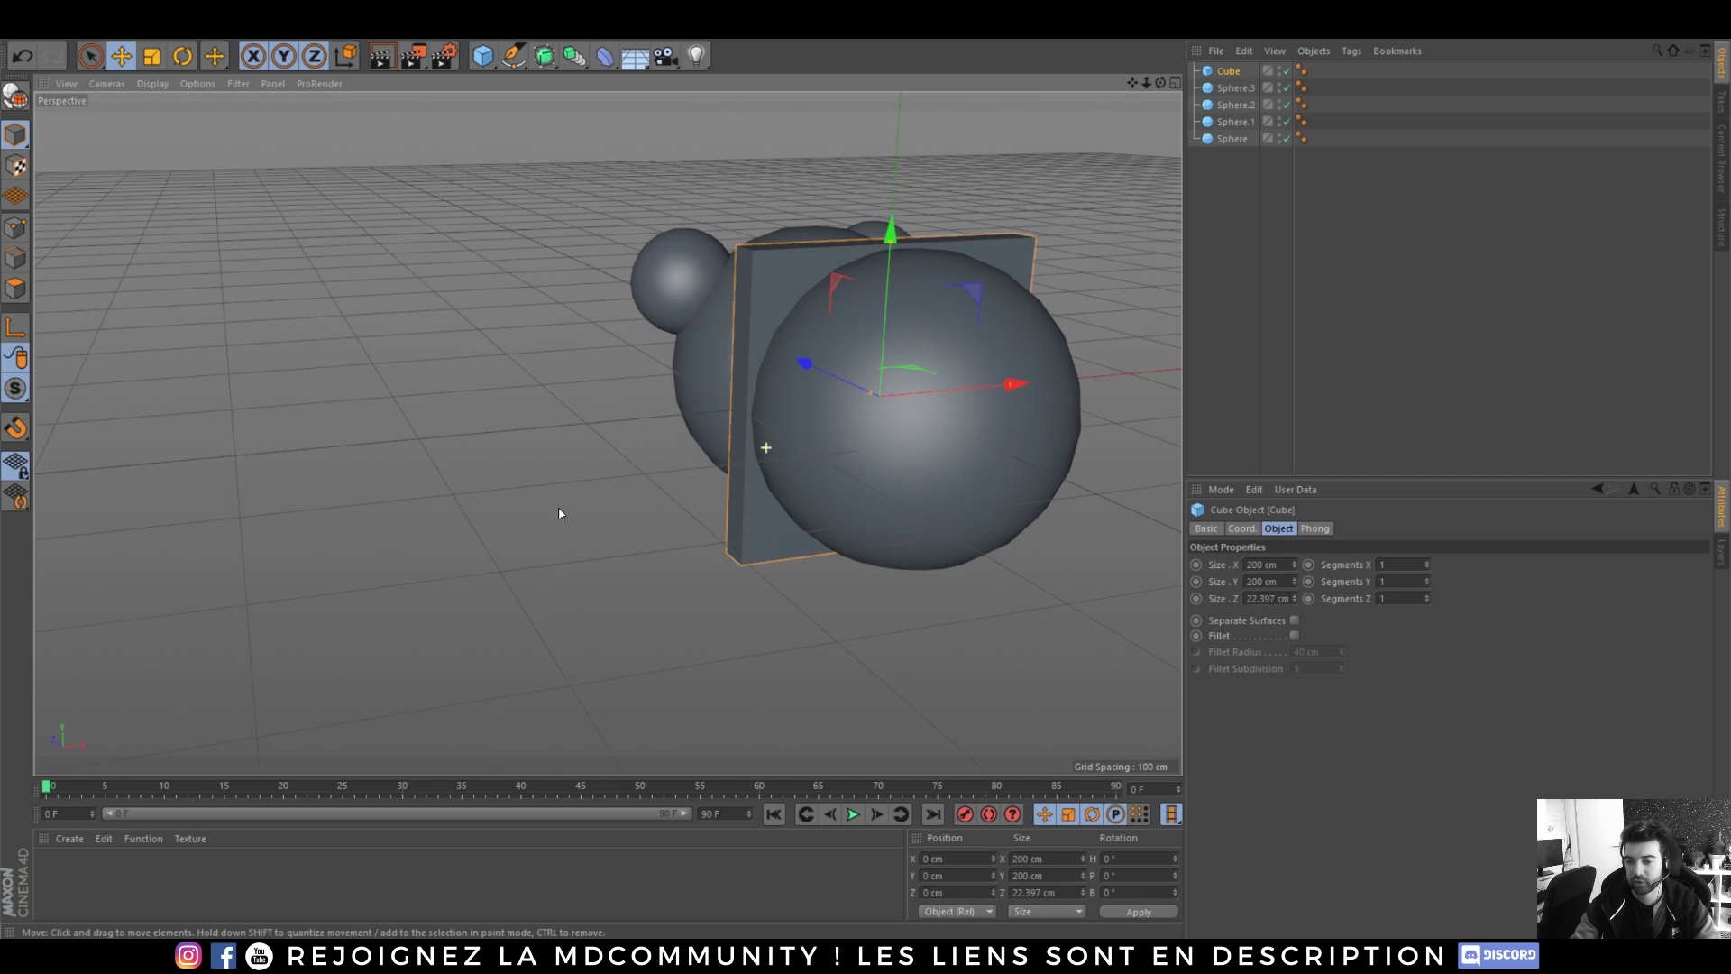
{"action": "left_click_drag", "start_coordinate": [1016, 386], "coordinate": [961, 437]}
{"action": "left_click_drag", "start_coordinate": [730, 325], "coordinate": [833, 385]}
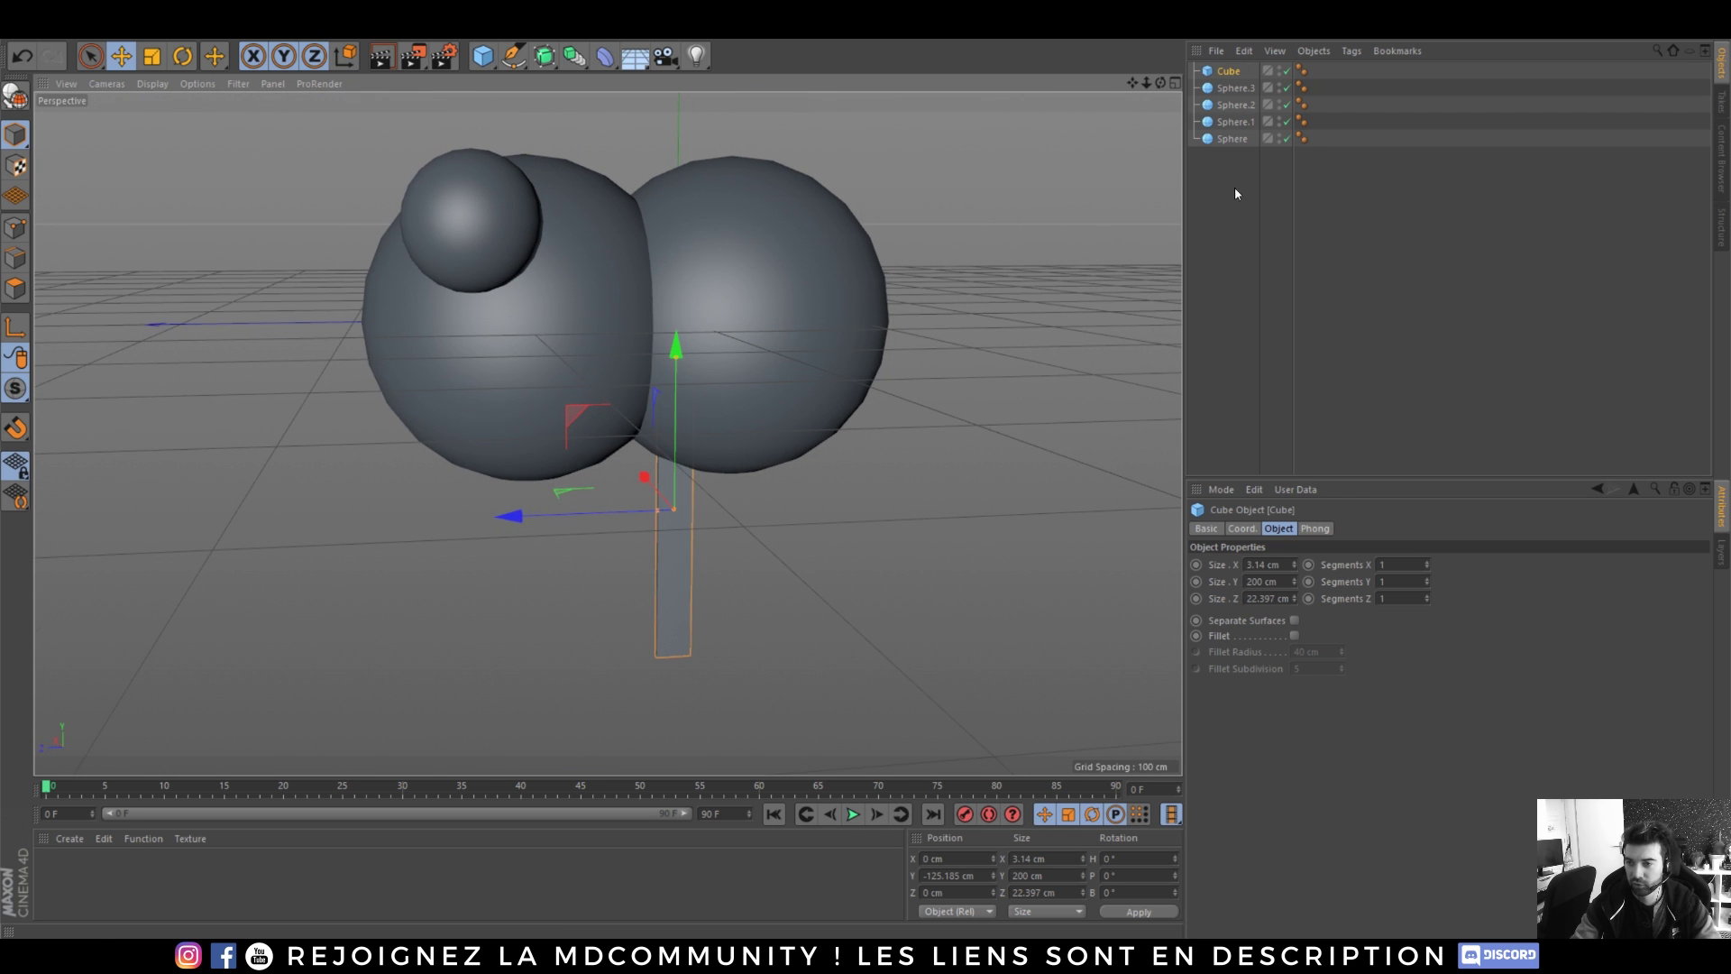
{"action": "left_click_drag", "start_coordinate": [1253, 198], "coordinate": [1190, 63]}
{"action": "left_click", "coordinate": [574, 56]}
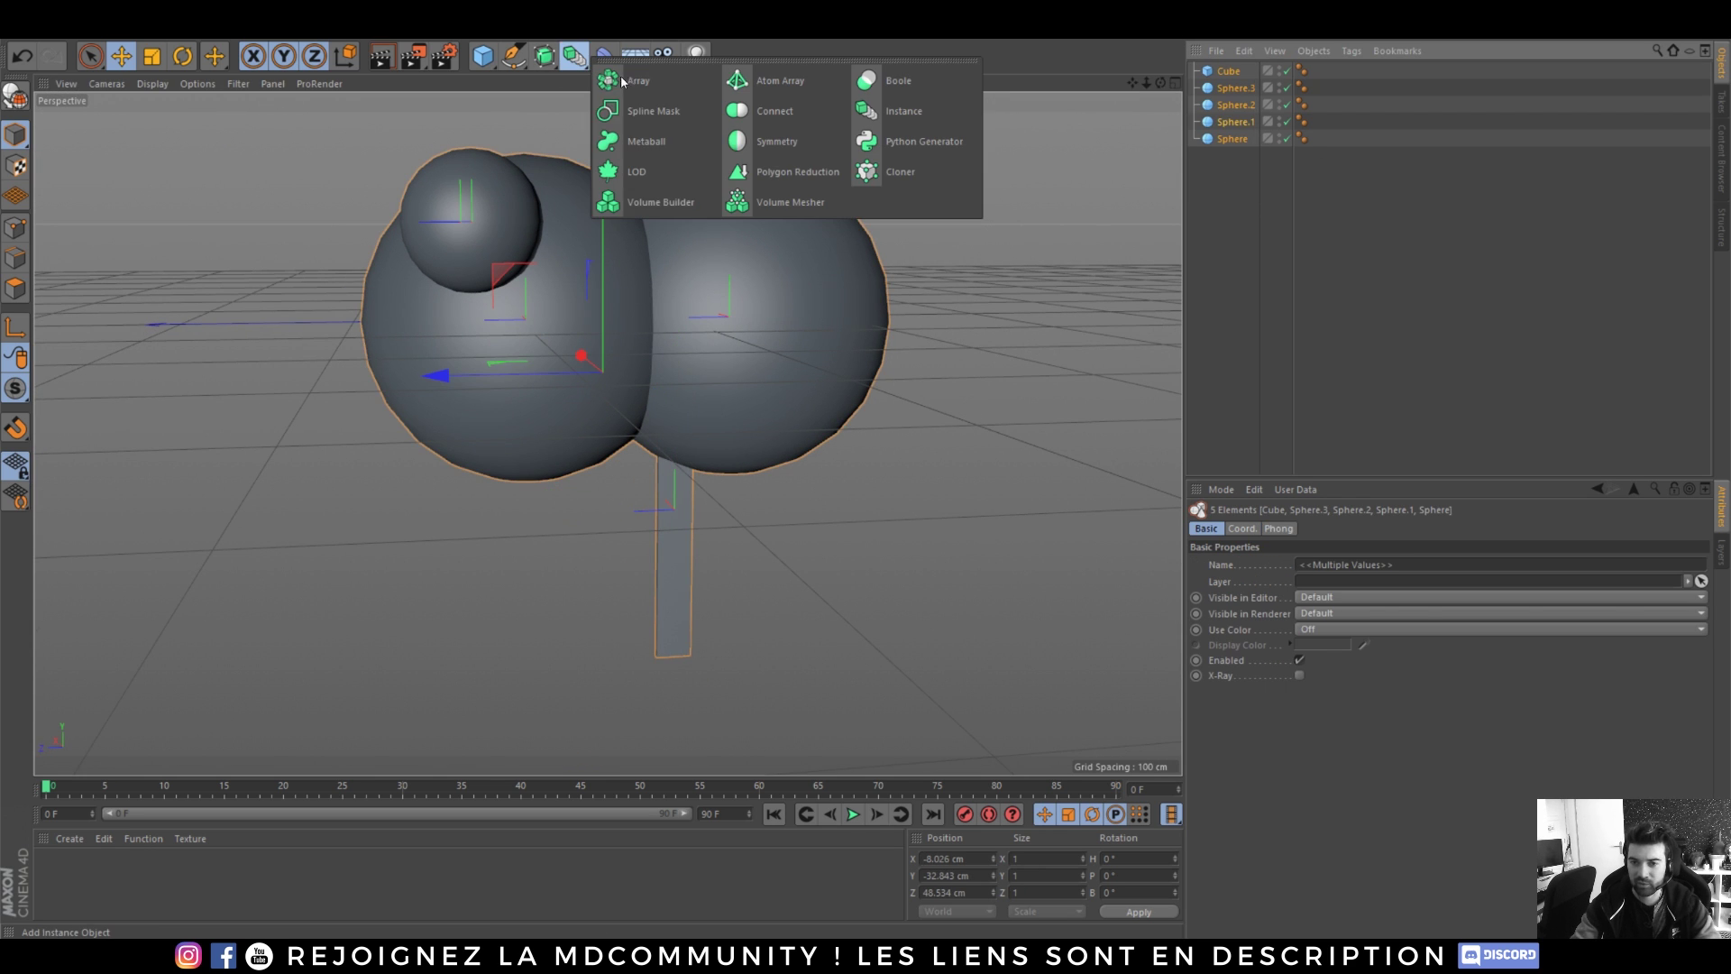
{"action": "left_click", "coordinate": [690, 203], "text": "alt"}
{"action": "key", "text": "ctrl+z"}
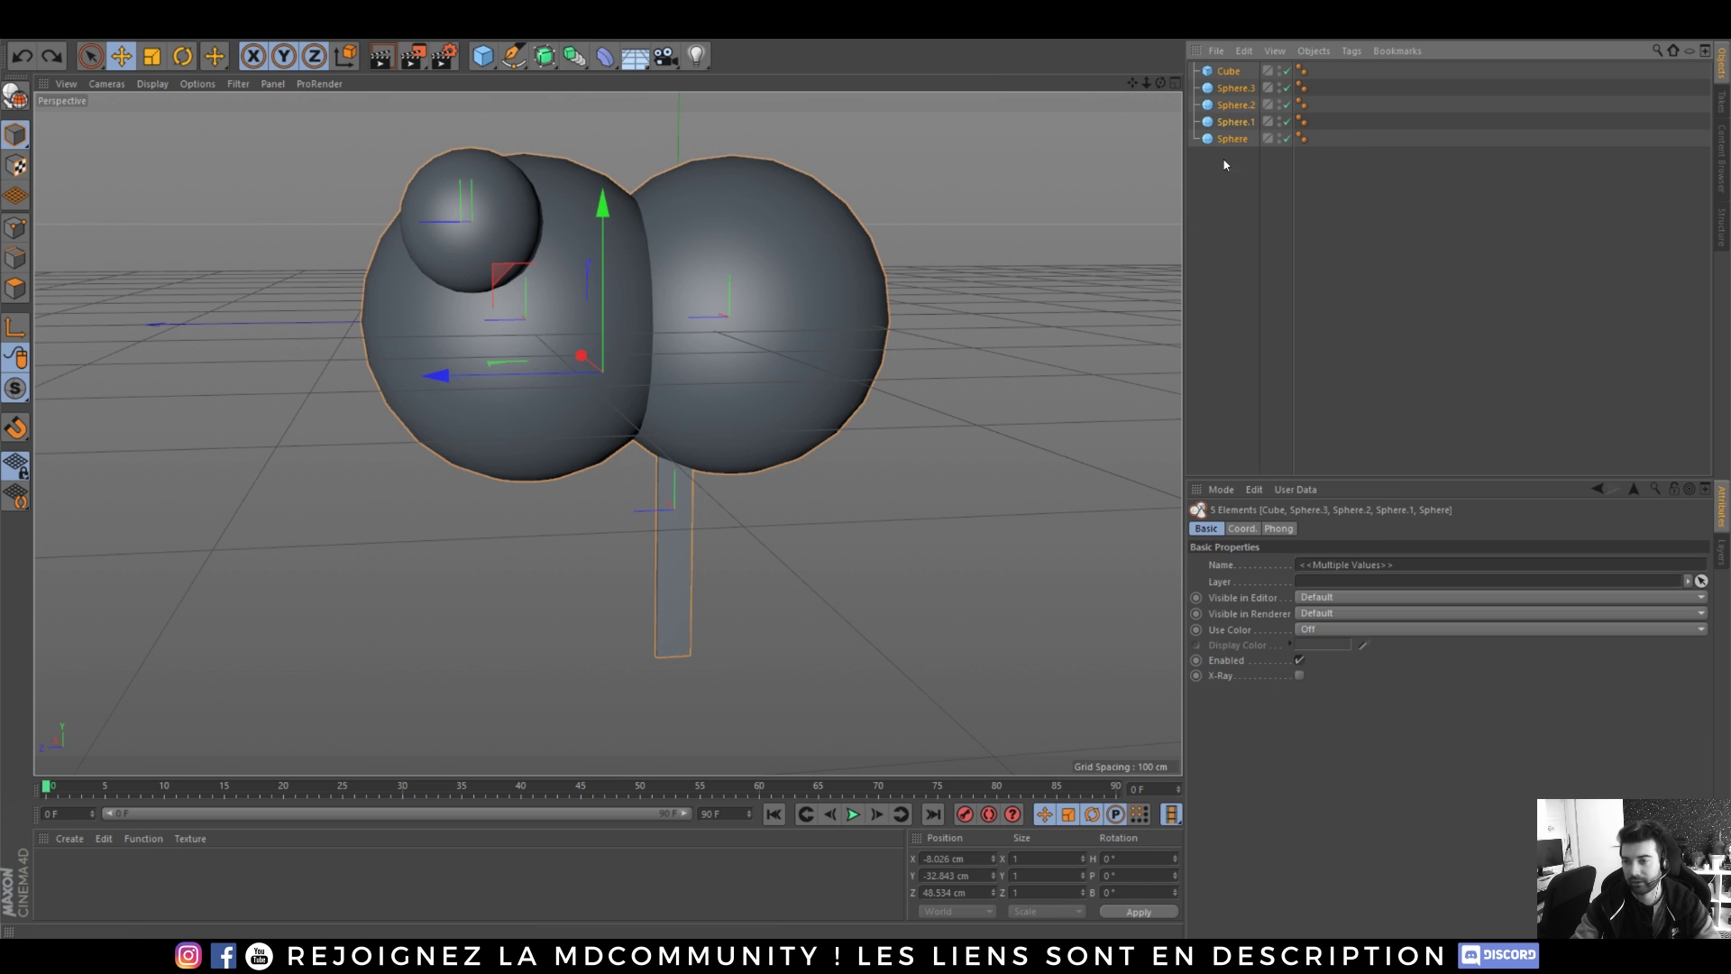
- Add a Volume Builder and make the cube and all four spheres its children
{"action": "left_click", "coordinate": [550, 65]}
{"action": "left_click", "coordinate": [574, 56]}
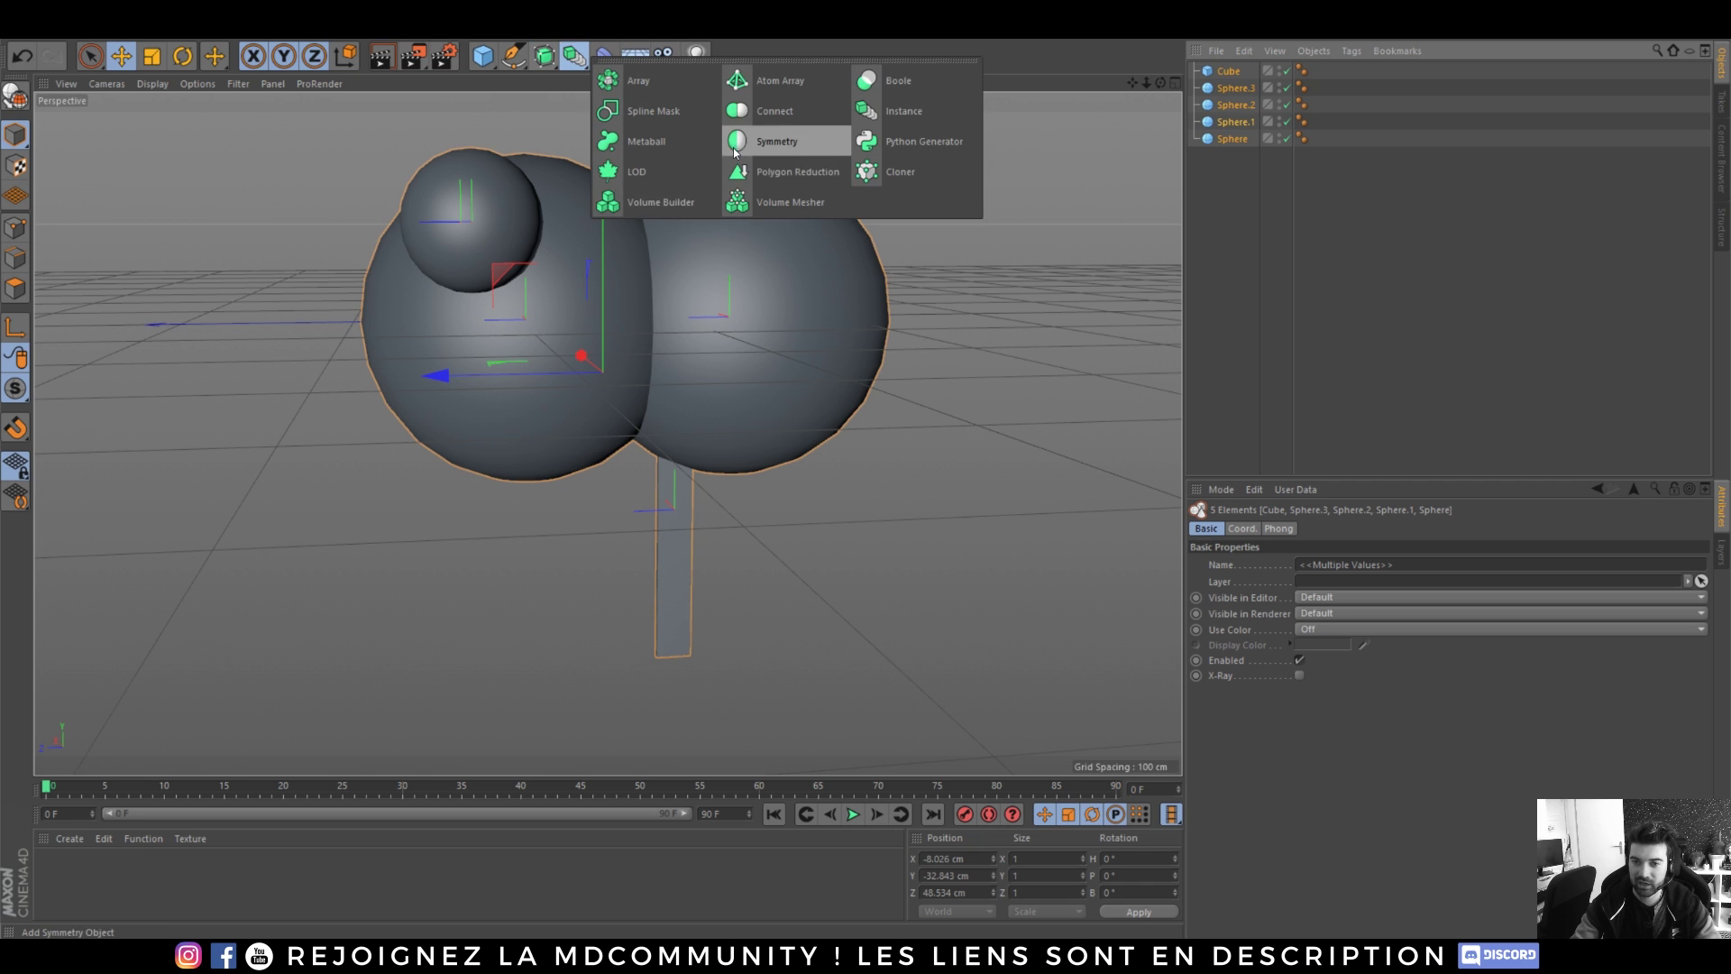
{"action": "left_click", "coordinate": [657, 200]}
{"action": "left_click_drag", "start_coordinate": [1256, 221], "coordinate": [1236, 145]}
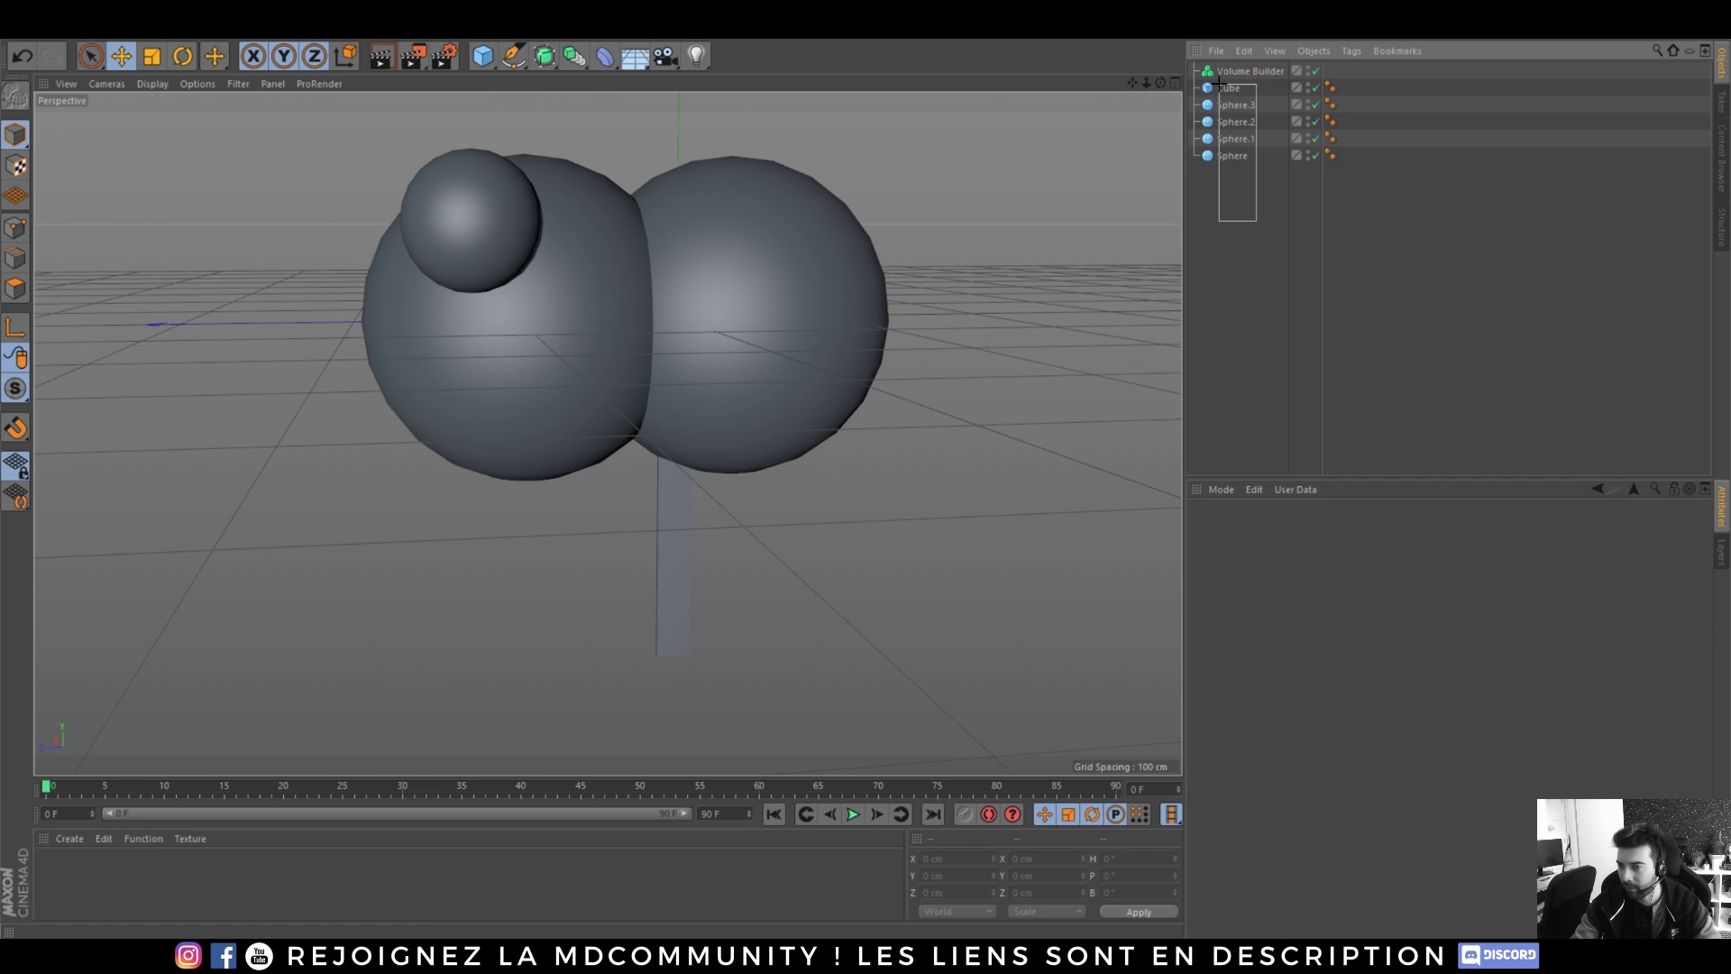
{"action": "left_click_drag", "start_coordinate": [1219, 83], "coordinate": [1233, 72]}
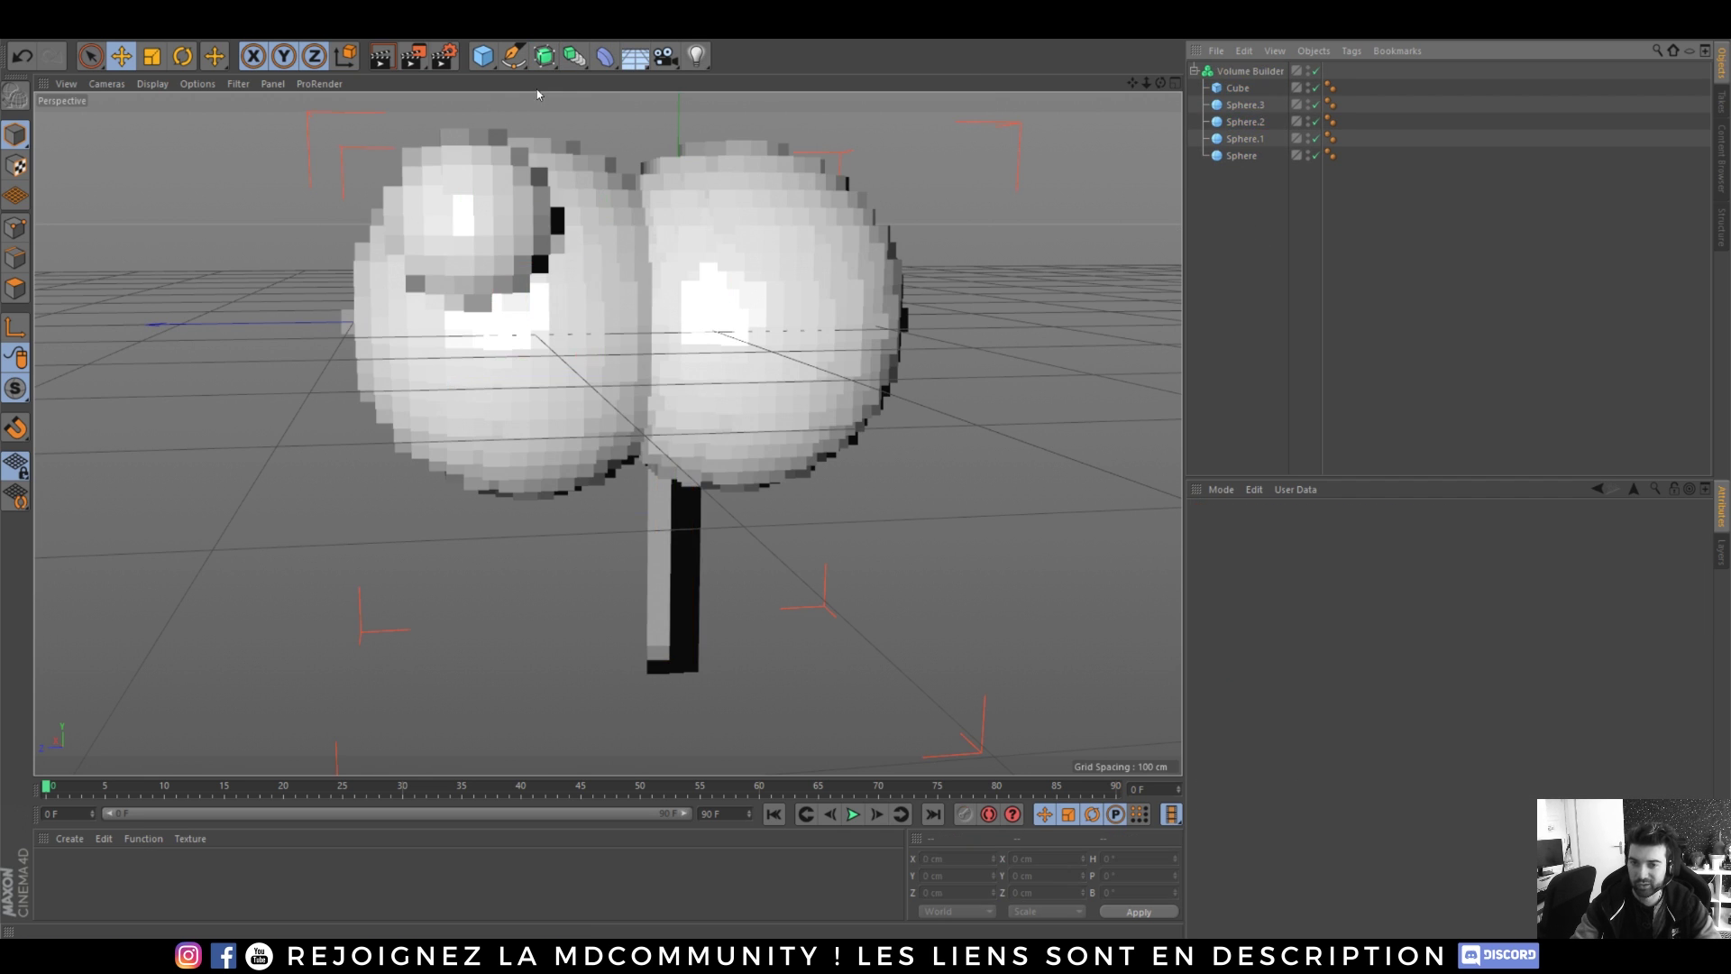
- Add a Volume Mesher and nest the Volume Builder inside it
{"action": "left_click", "coordinate": [573, 57]}
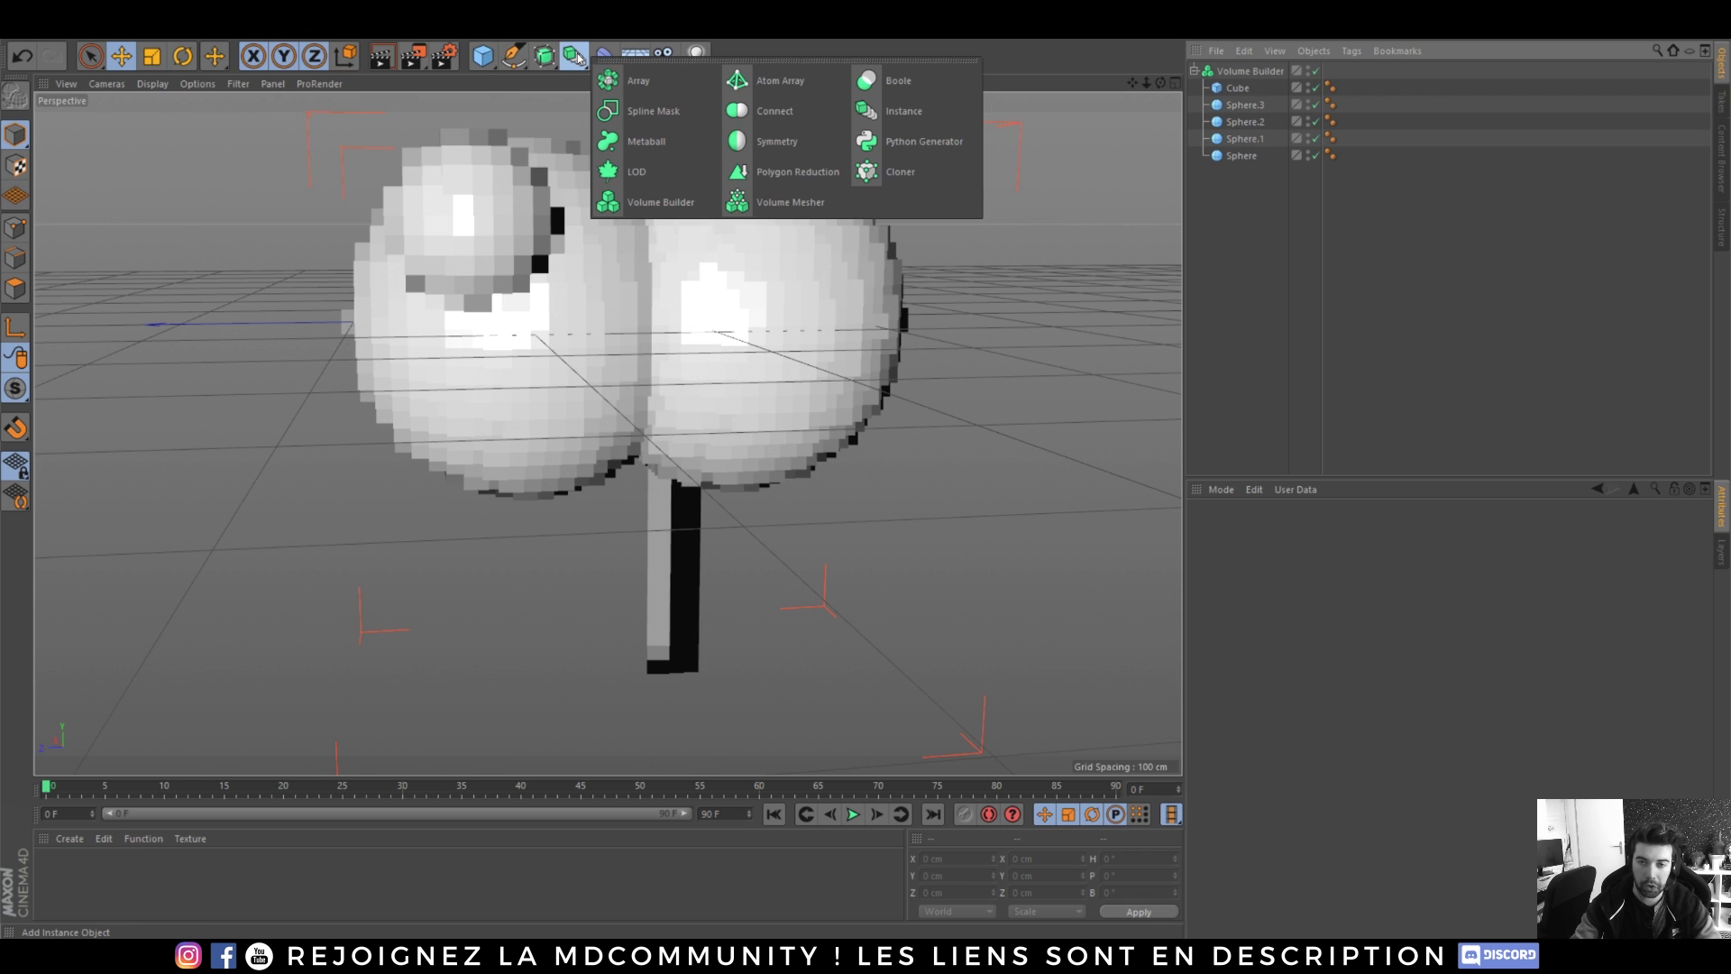
{"action": "left_click", "coordinate": [786, 202]}
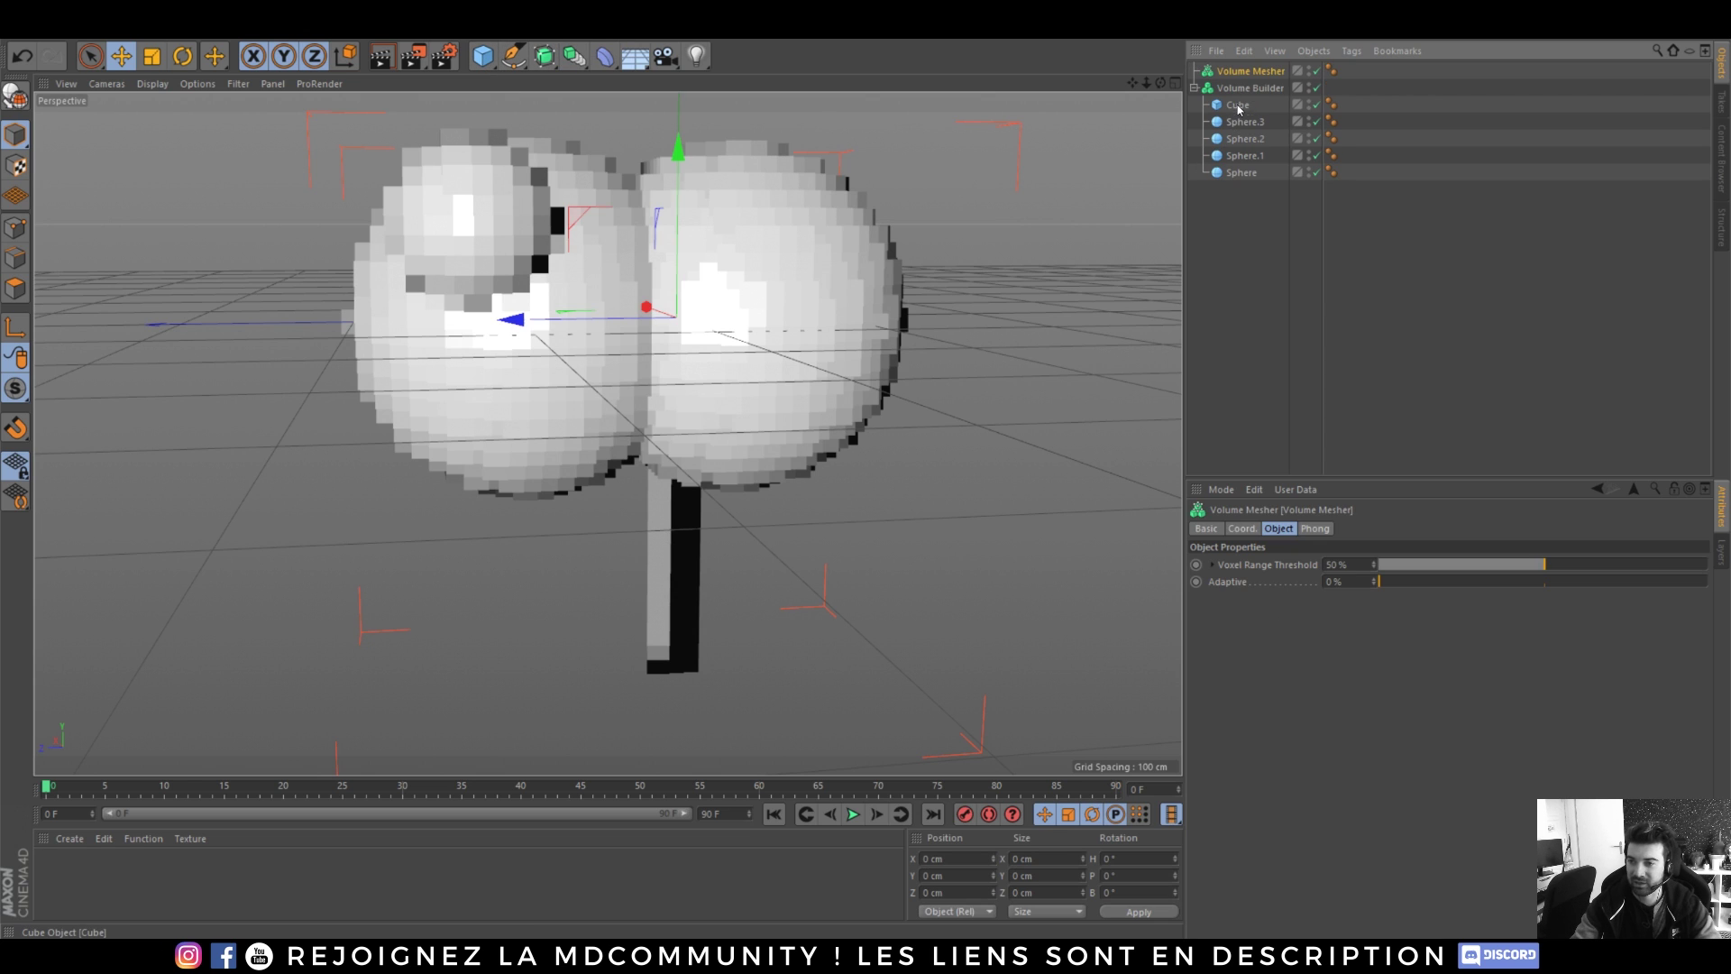
{"action": "left_click_drag", "start_coordinate": [1245, 93], "coordinate": [1239, 74]}
- Set the Volume Builder's voxel size to 1 cm and add a Smooth Layer
{"action": "left_click", "coordinate": [1308, 580]}
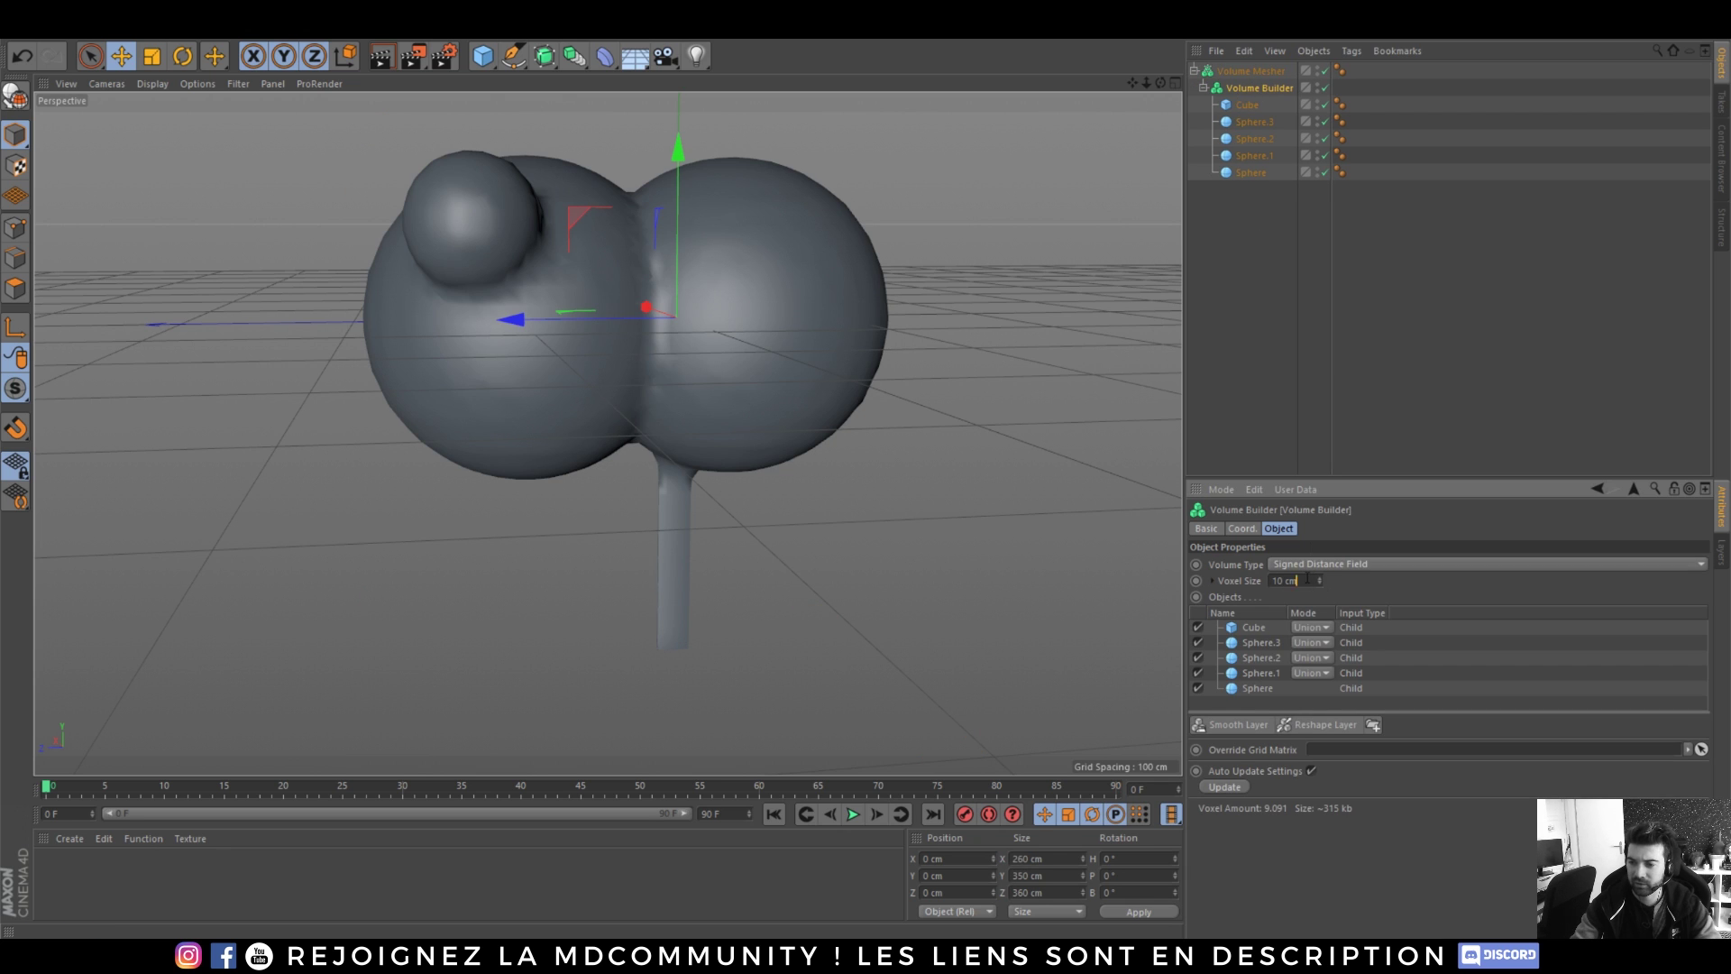
{"action": "key", "text": "Return"}
{"action": "left_click_drag", "start_coordinate": [491, 394], "coordinate": [550, 377], "text": "alt"}
{"action": "left_click", "coordinate": [1237, 724]}
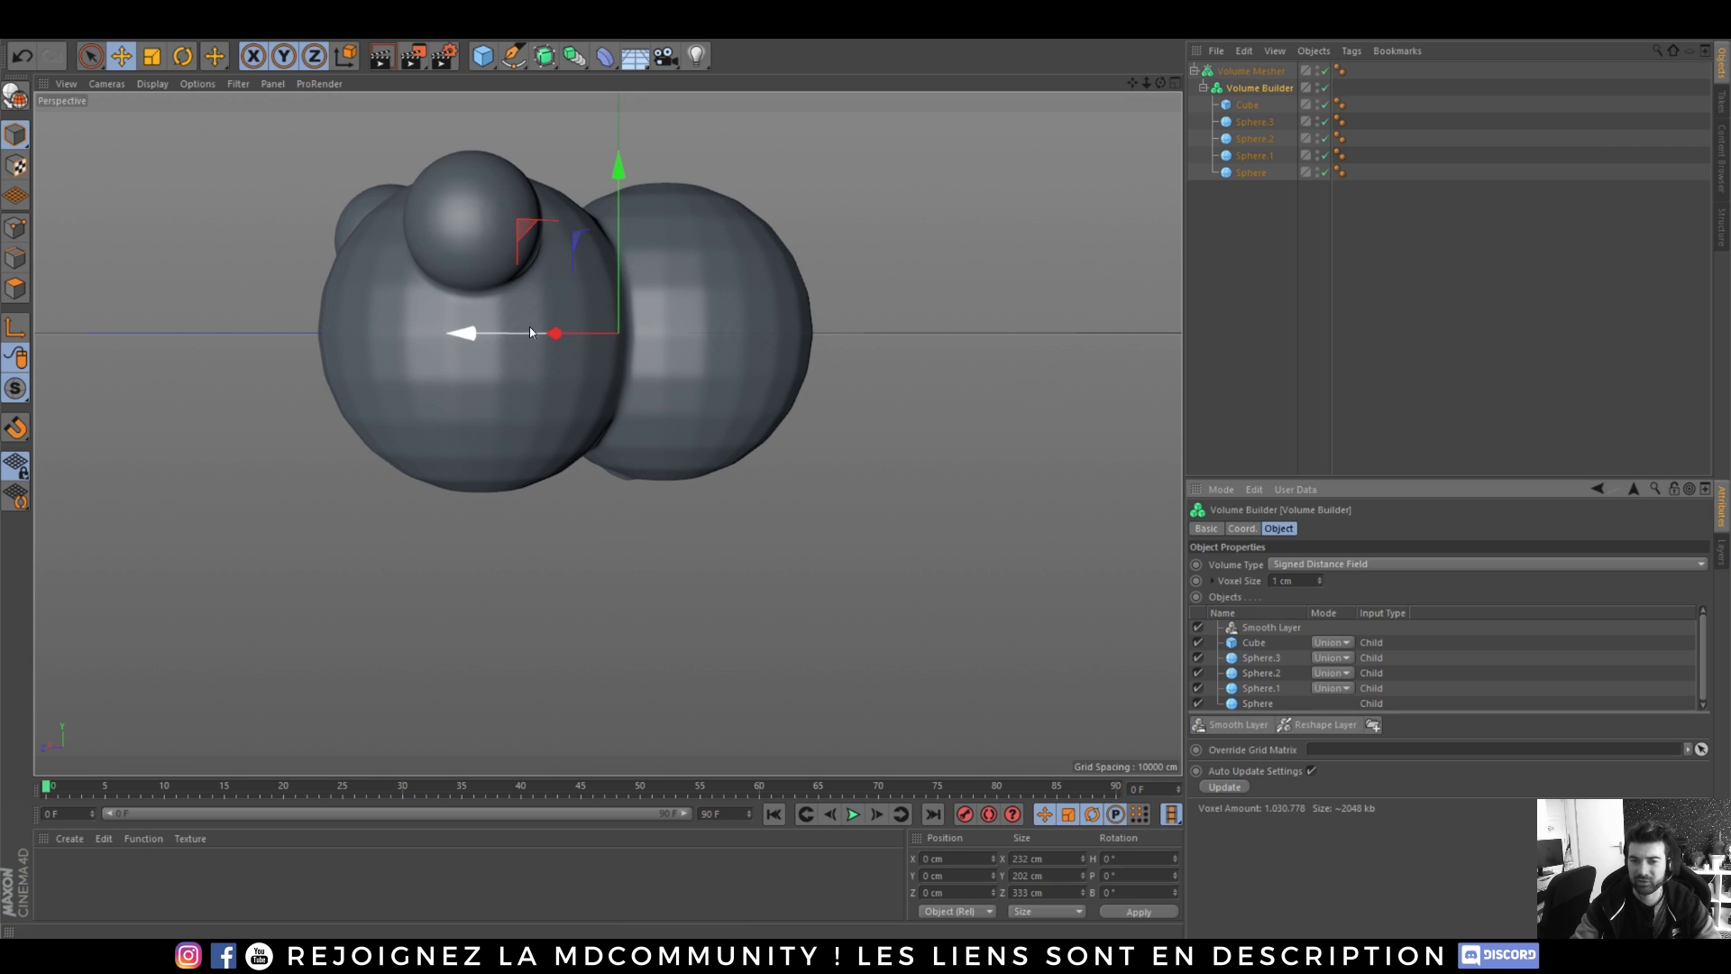
- Set the cube's X size to 5 cm
{"action": "left_click", "coordinate": [1248, 105]}
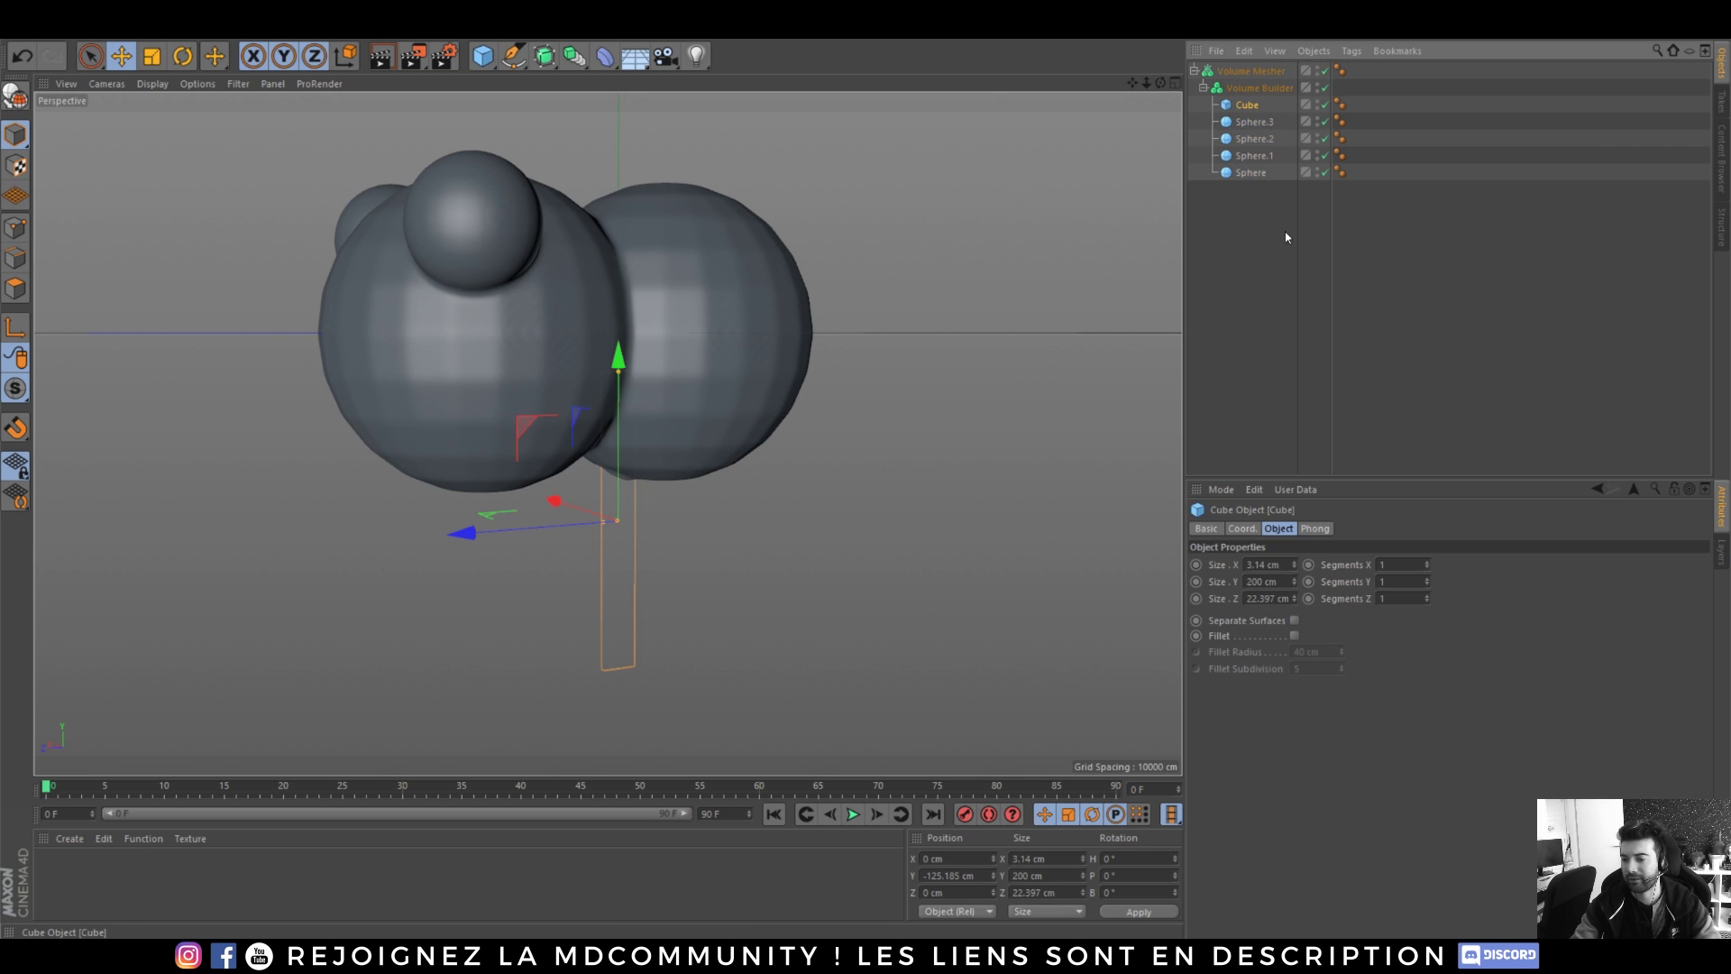
{"action": "double_click", "coordinate": [1264, 564]}
{"action": "type", "text": "5"}
{"action": "key", "text": "Return"}
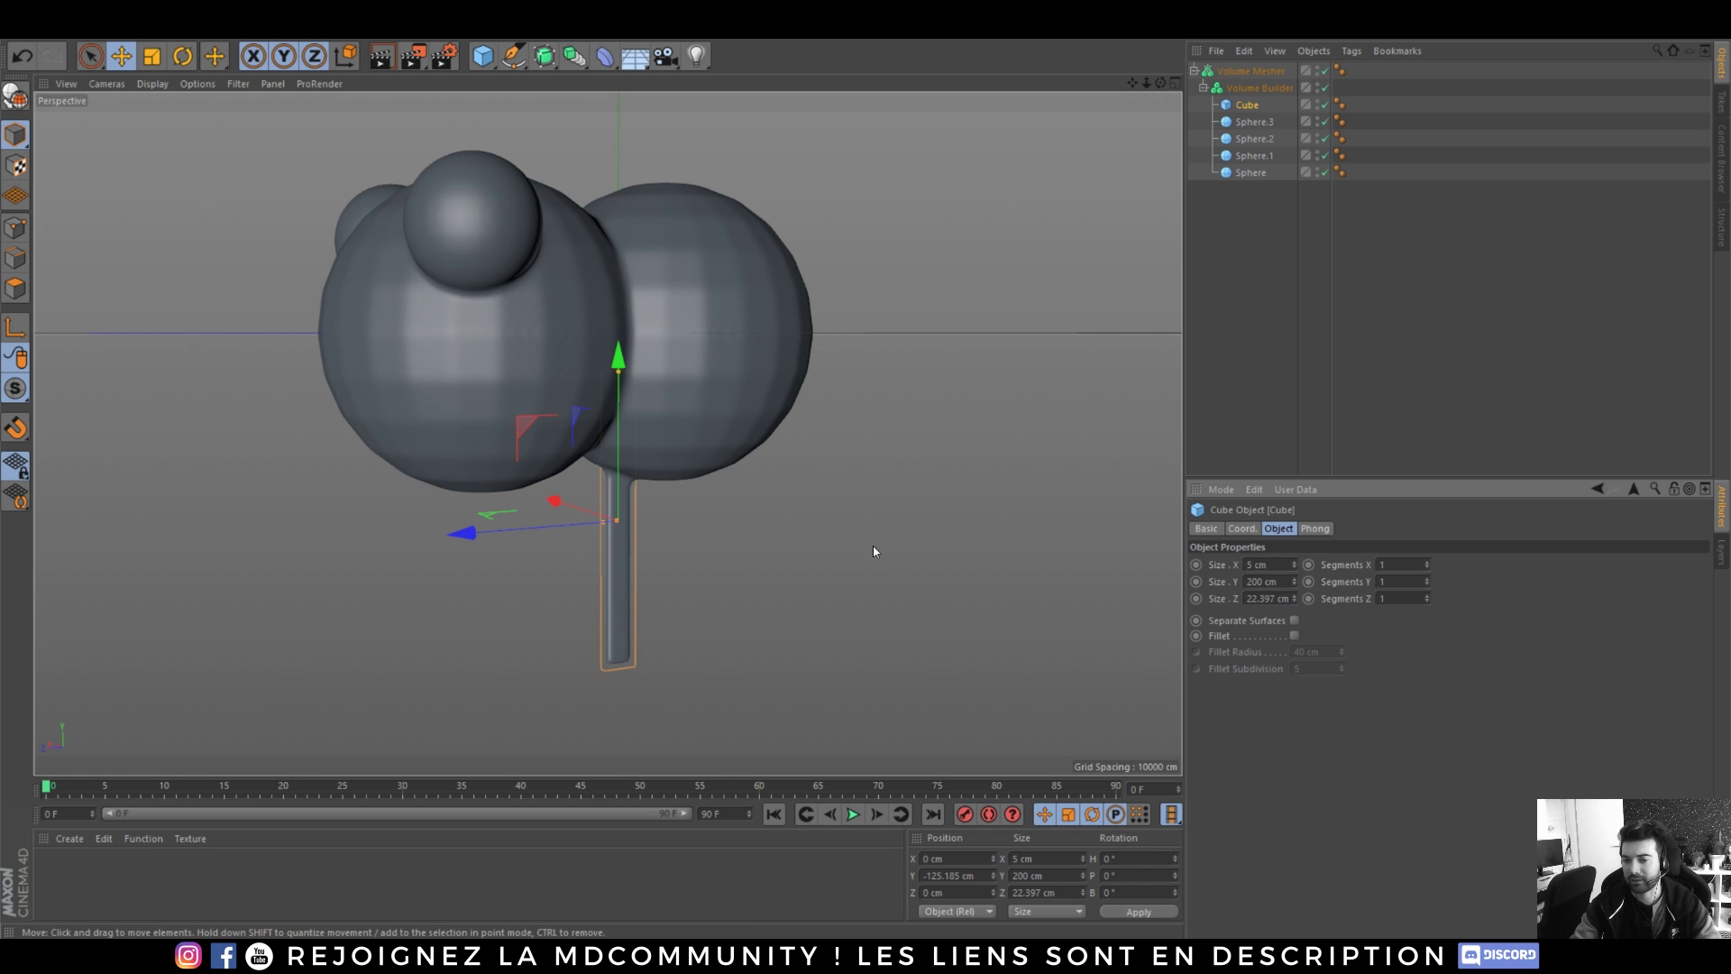
{"action": "left_click", "coordinate": [1275, 321]}
{"action": "left_click_drag", "start_coordinate": [624, 395], "coordinate": [1113, 146], "text": "alt"}
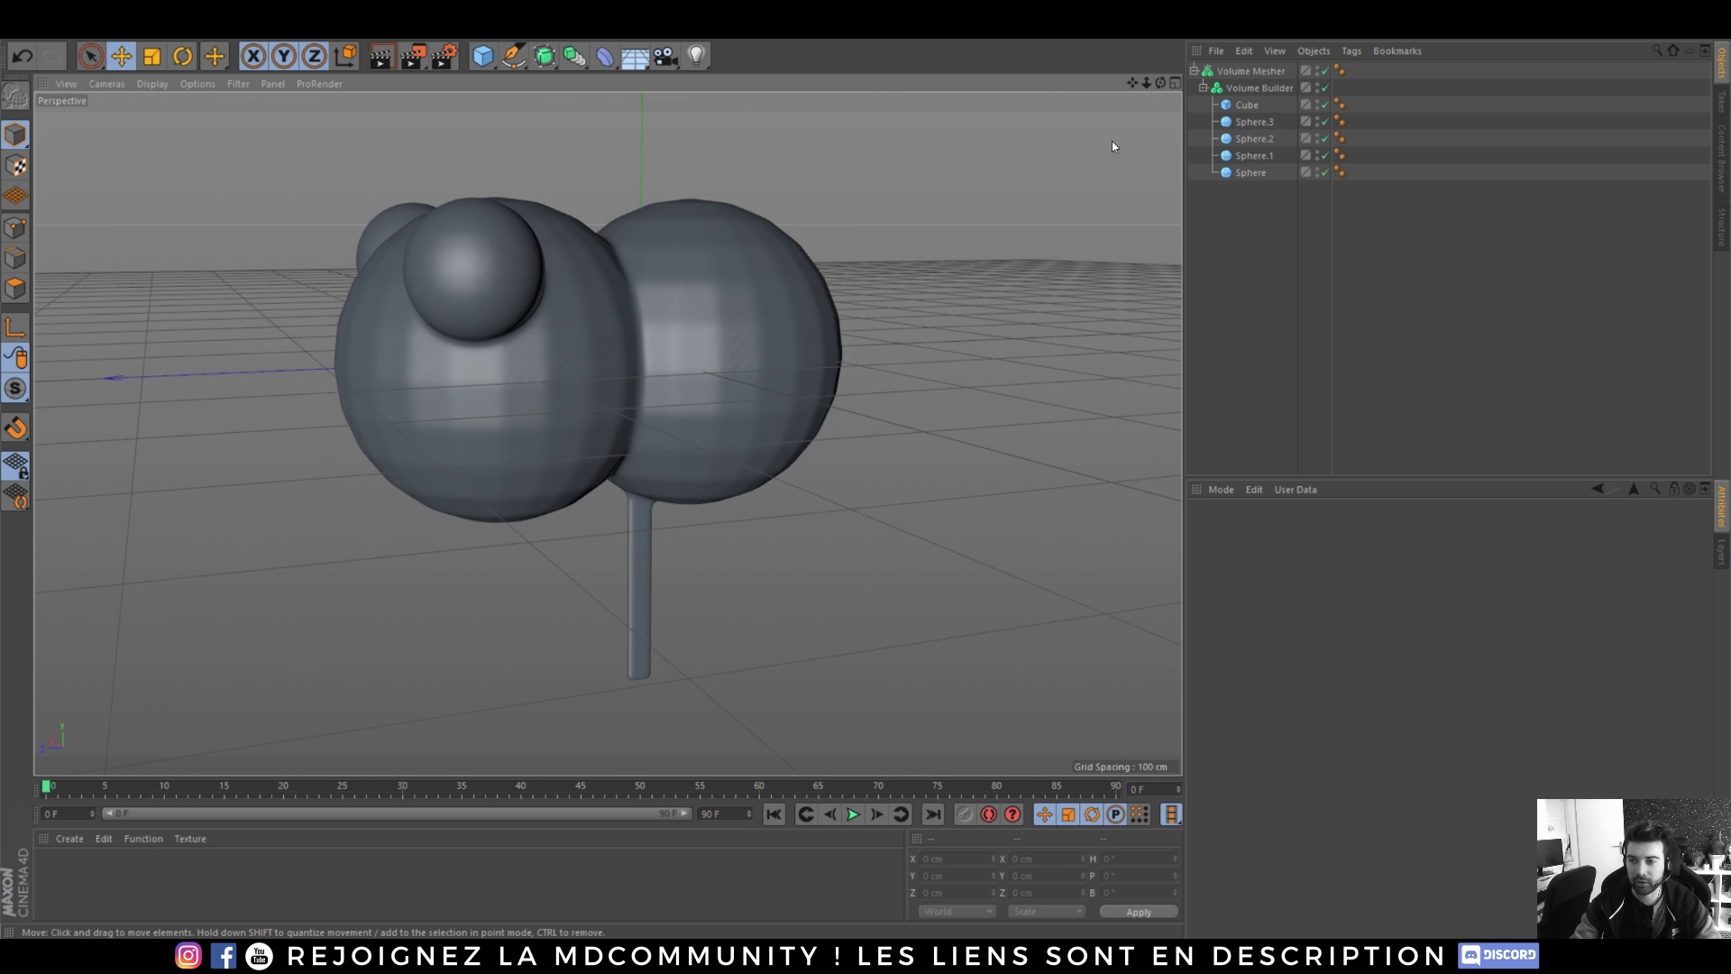
- Convert the Volume Mesher hierarchy into an editable polygon object and inspect the mesh from several angles
{"action": "left_click", "coordinate": [1193, 70]}
{"action": "left_click", "coordinate": [1242, 72]}
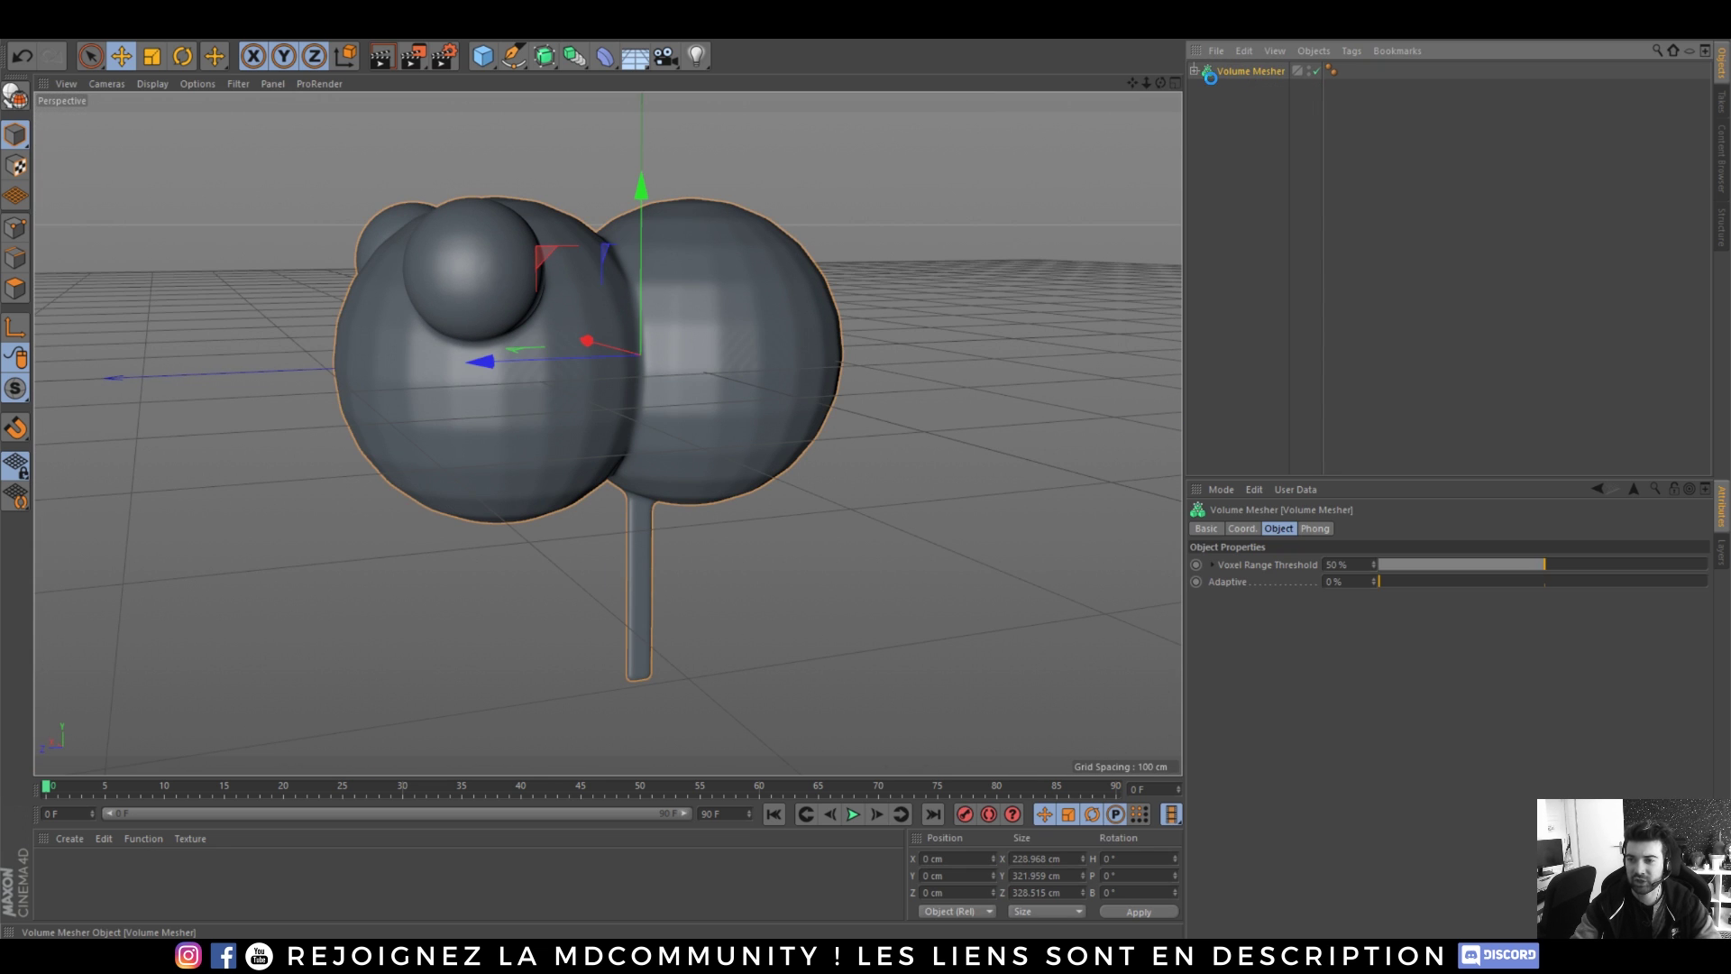
{"action": "key", "text": "c"}
{"action": "scroll", "coordinate": [541, 378], "scroll_direction": "up", "scroll_amount": 10}
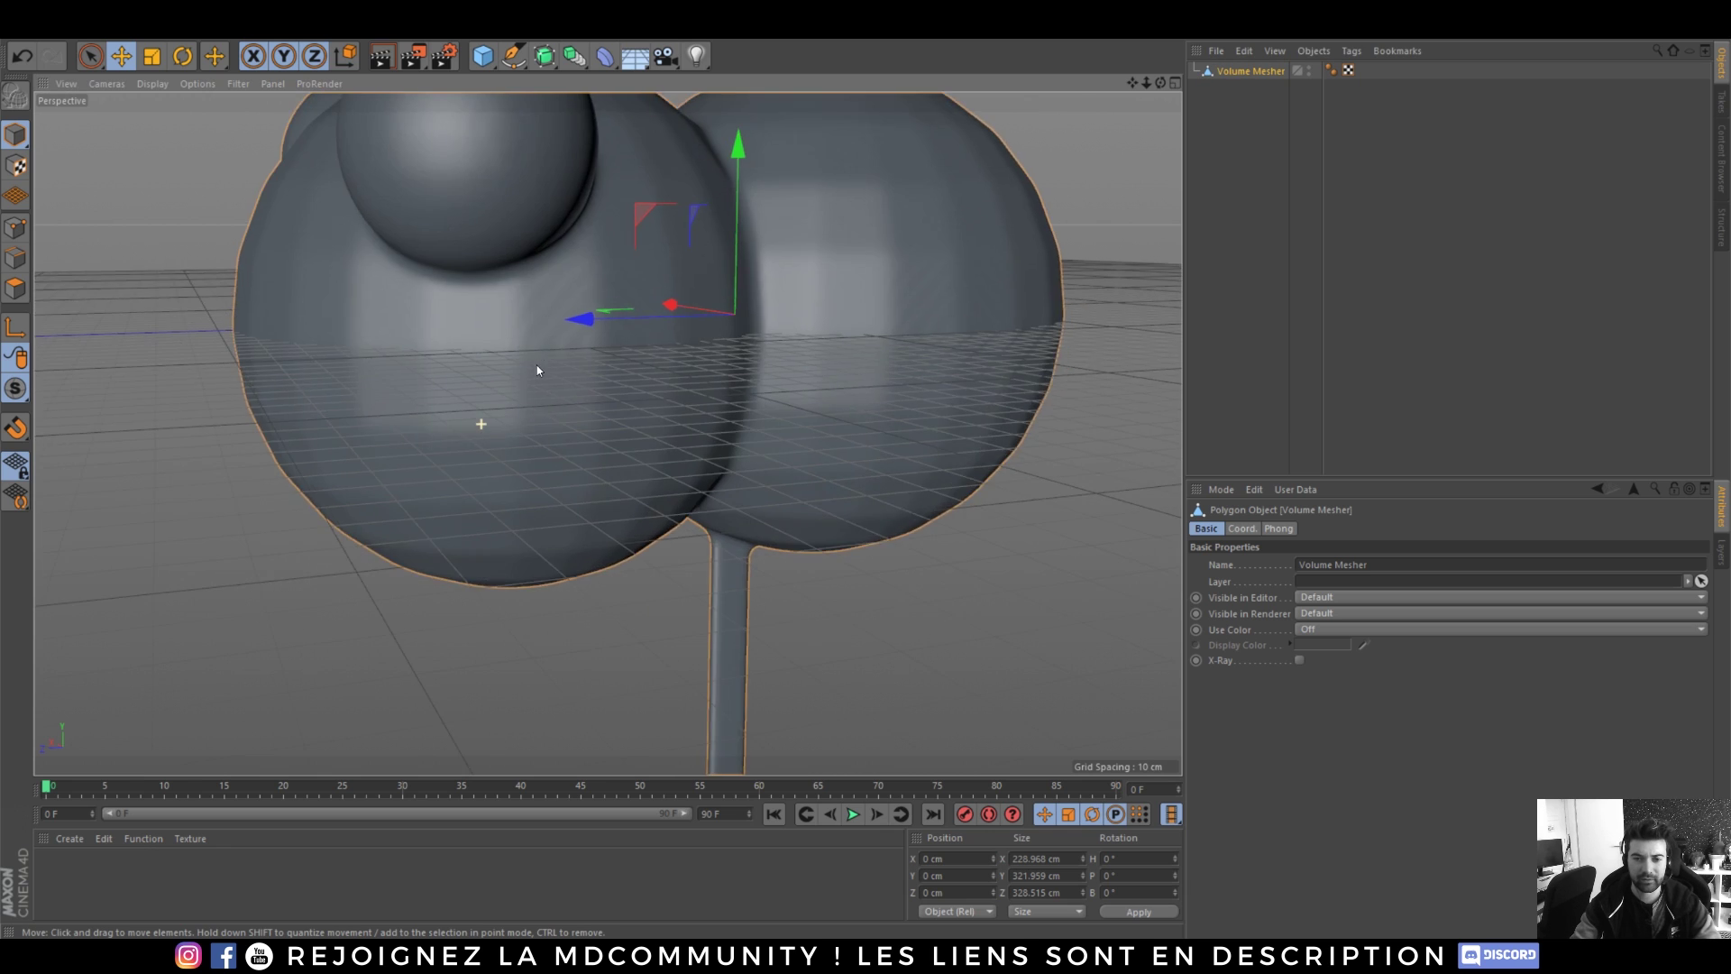
{"action": "right_click_drag", "start_coordinate": [622, 409], "coordinate": [567, 508], "text": "alt"}
{"action": "left_click_drag", "start_coordinate": [681, 388], "coordinate": [849, 510], "text": "alt"}
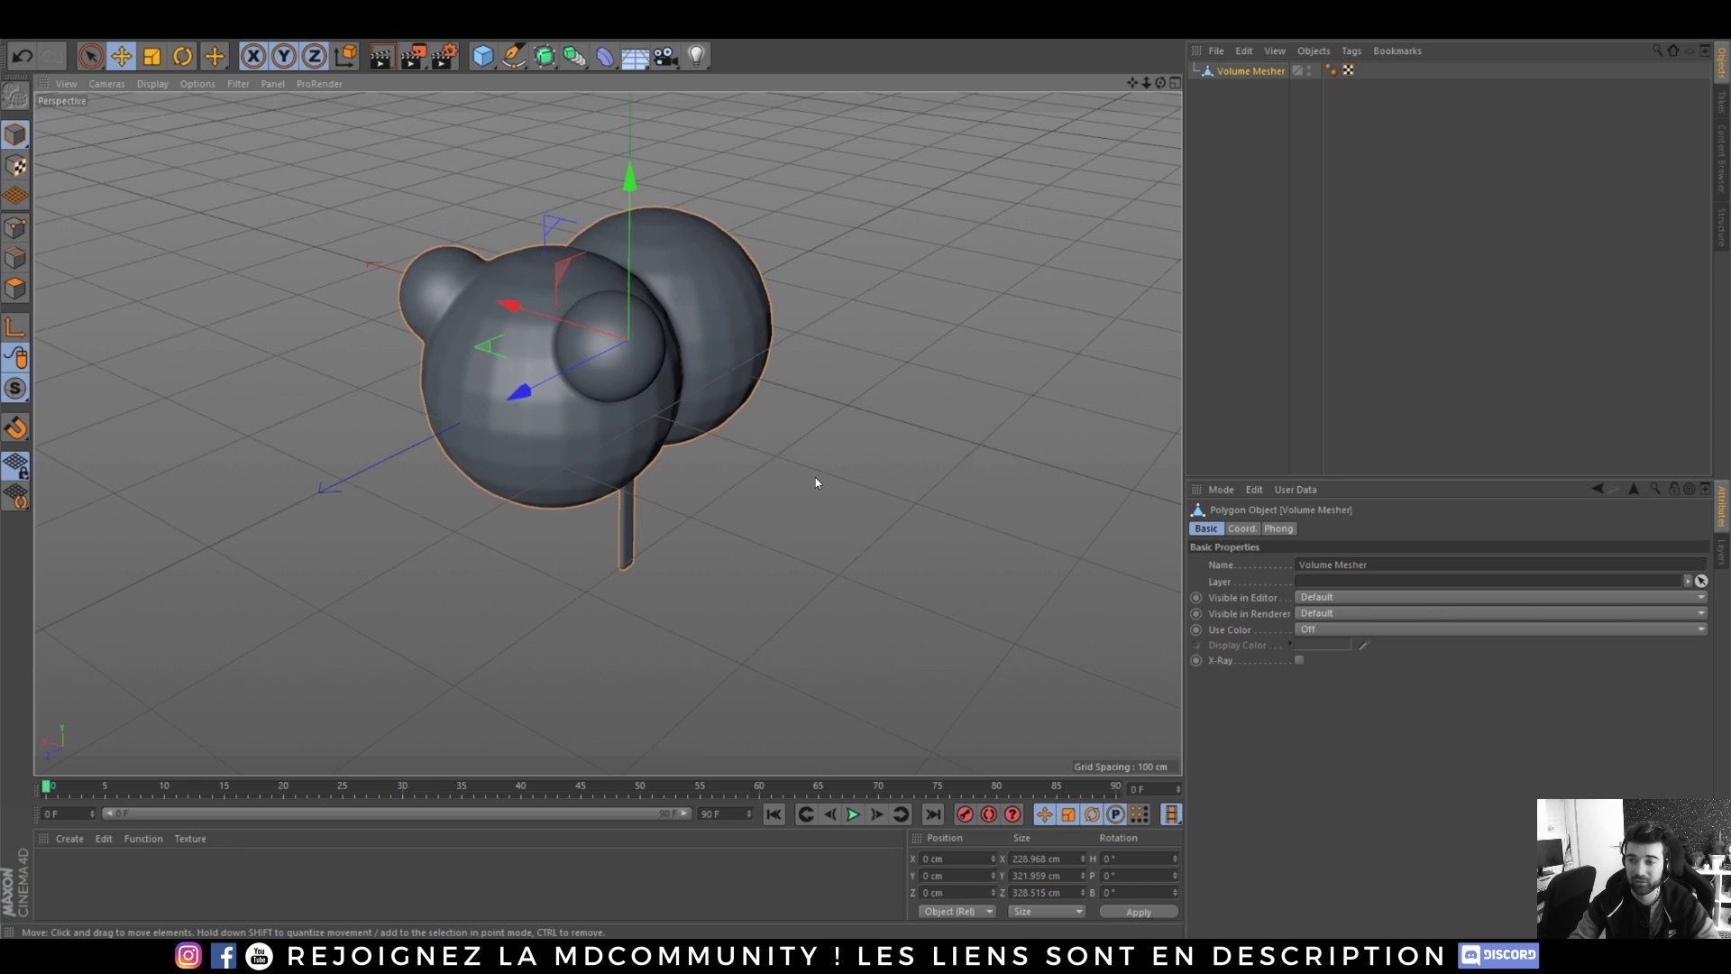
- Delete the converted creature mesh and add a new Volume Builder to the empty scene
{"action": "key", "text": "Delete"}
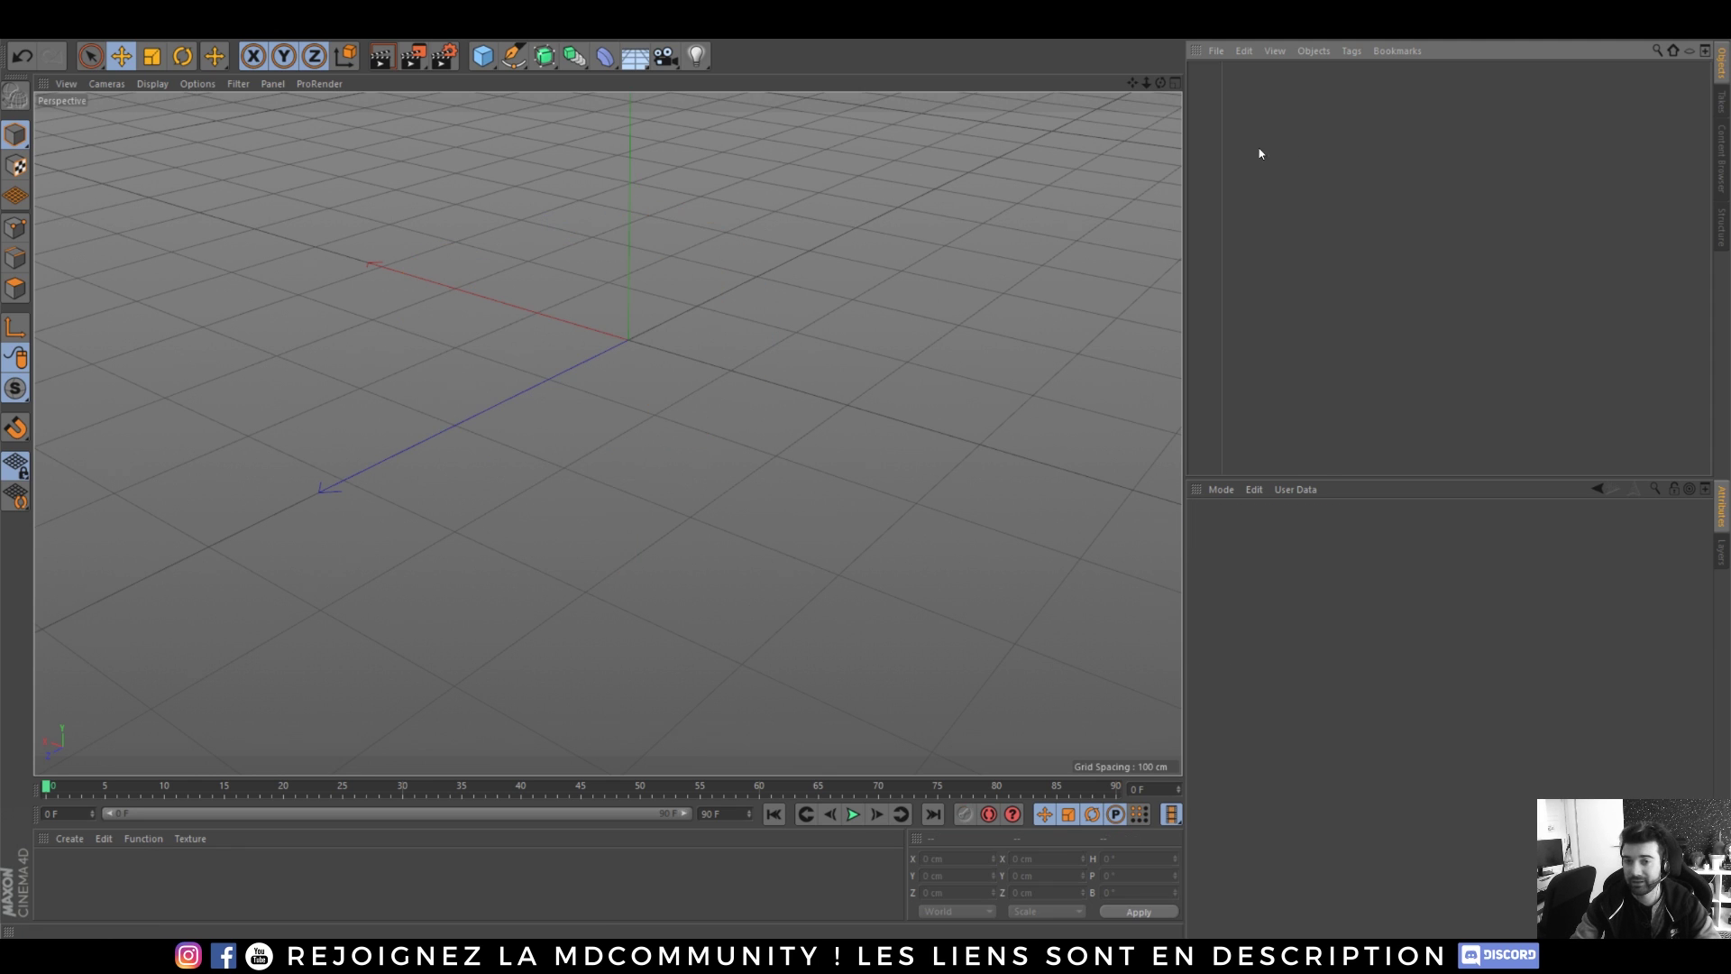
{"action": "left_click", "coordinate": [573, 59]}
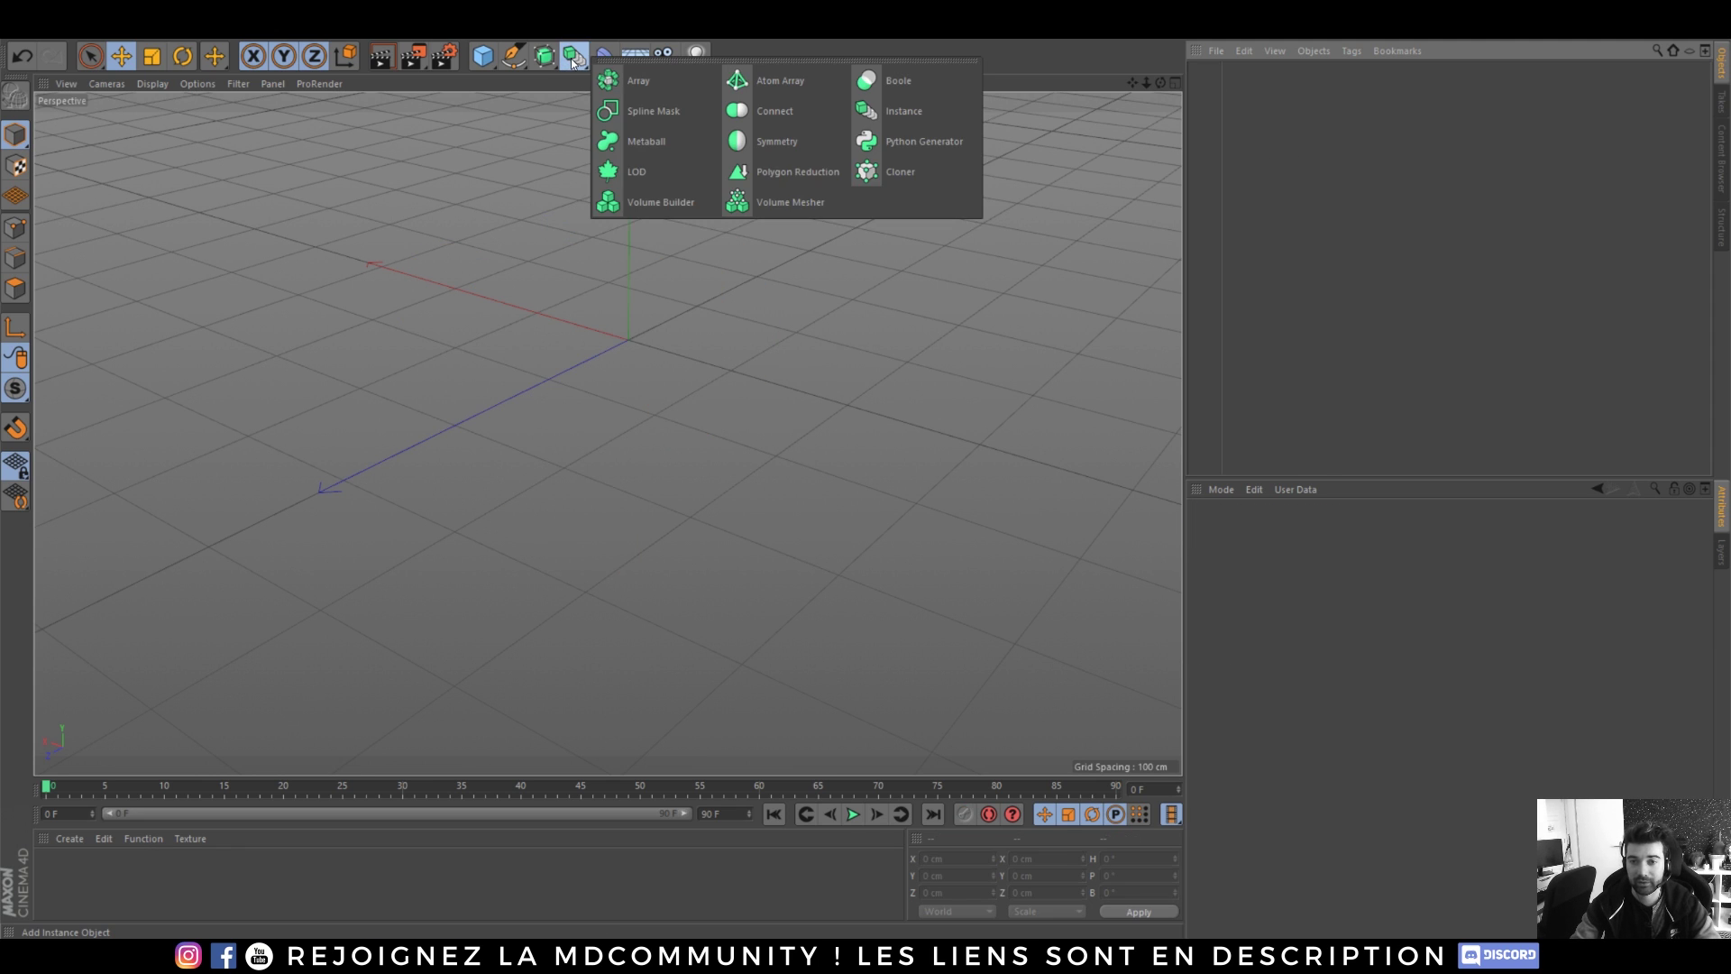
{"action": "left_click", "coordinate": [685, 203]}
- Create a sphere with an overlapping copy along the Z axis, and nest both in the Volume Builder
{"action": "left_click", "coordinate": [491, 53]}
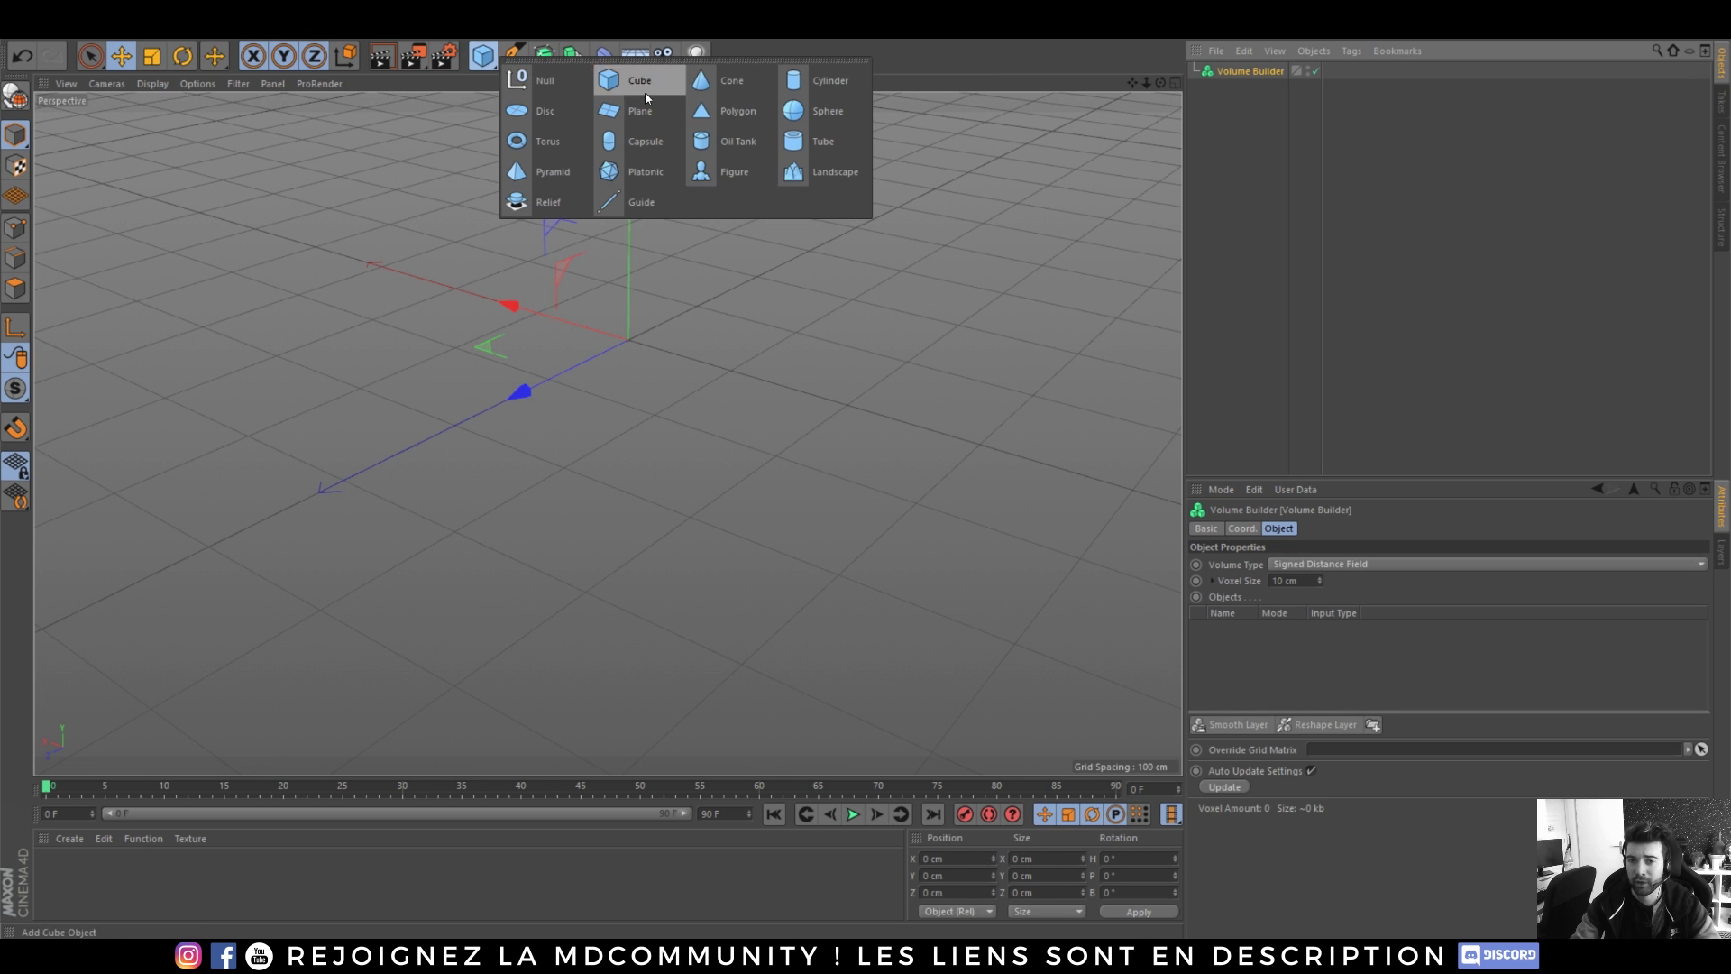
{"action": "left_click", "coordinate": [808, 125]}
{"action": "left_click_drag", "start_coordinate": [519, 394], "coordinate": [465, 433], "text": "ctrl"}
{"action": "left_click_drag", "start_coordinate": [693, 335], "coordinate": [559, 315], "text": "alt"}
{"action": "left_click_drag", "start_coordinate": [1234, 88], "coordinate": [1248, 94]}
- Change the copied sphere's mode in the Volume Builder to Subtract
{"action": "left_click", "coordinate": [1250, 70]}
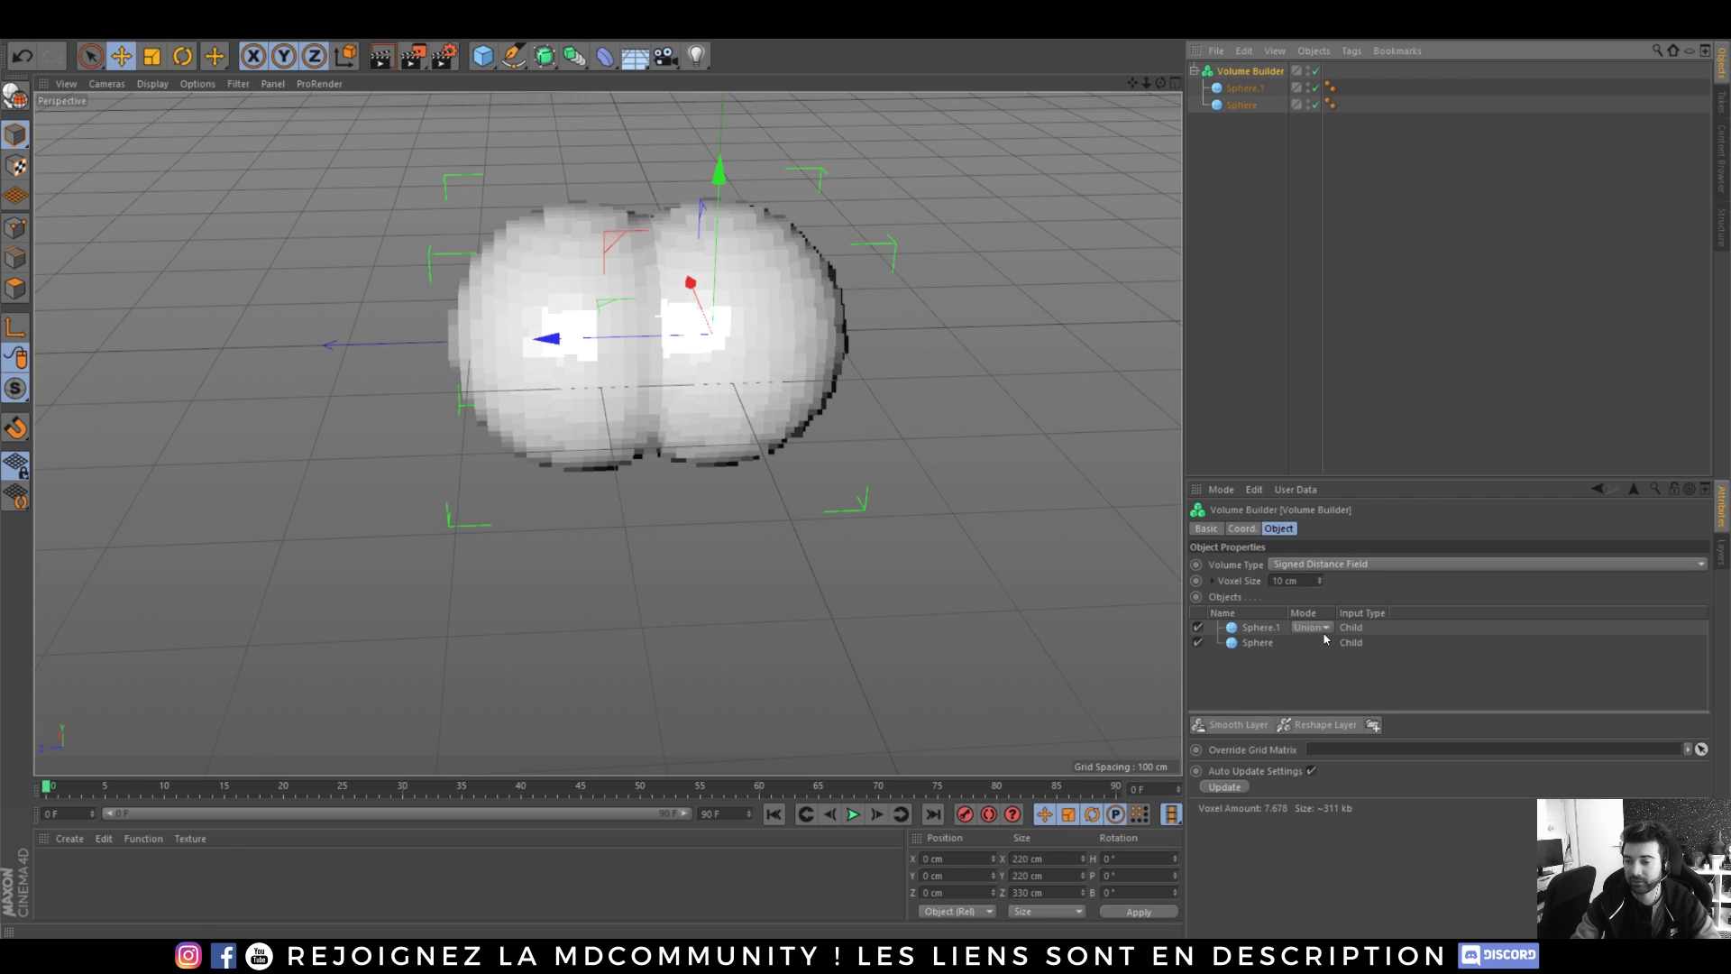
{"action": "left_click", "coordinate": [1318, 629]}
{"action": "left_click", "coordinate": [1318, 664]}
{"action": "left_click_drag", "start_coordinate": [738, 383], "coordinate": [902, 358], "text": "alt"}
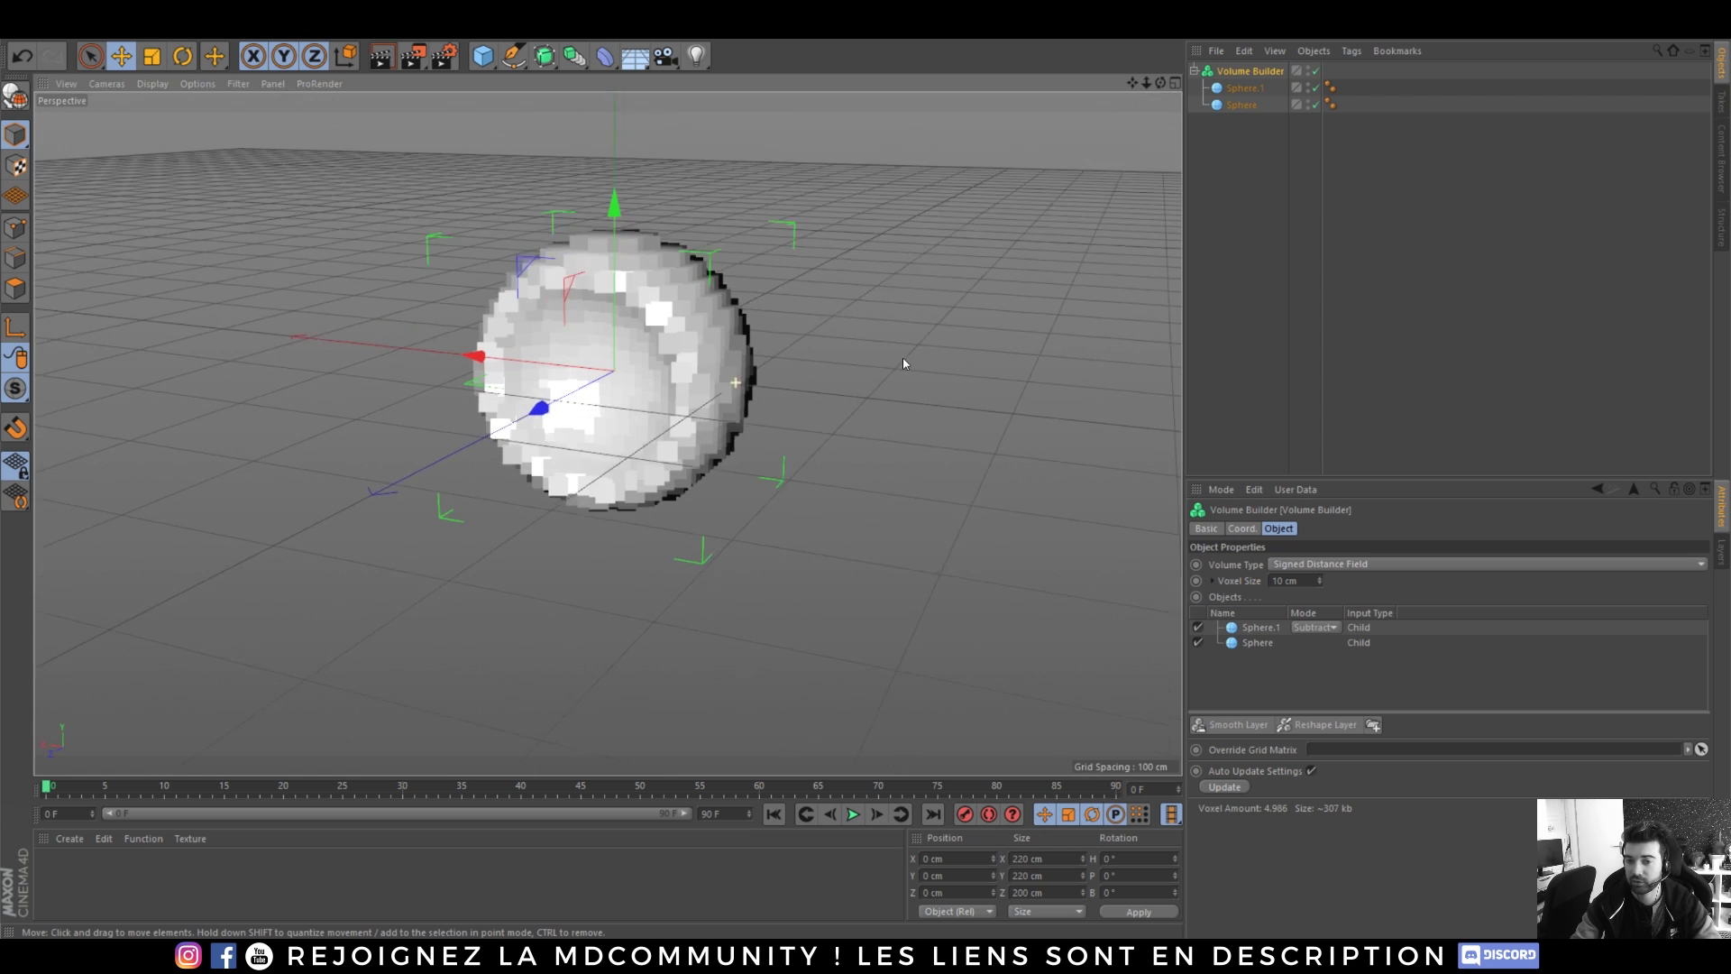
- Add a Volume Mesher and place the Volume Builder with the subtracted spheres under it
{"action": "left_click", "coordinate": [588, 65]}
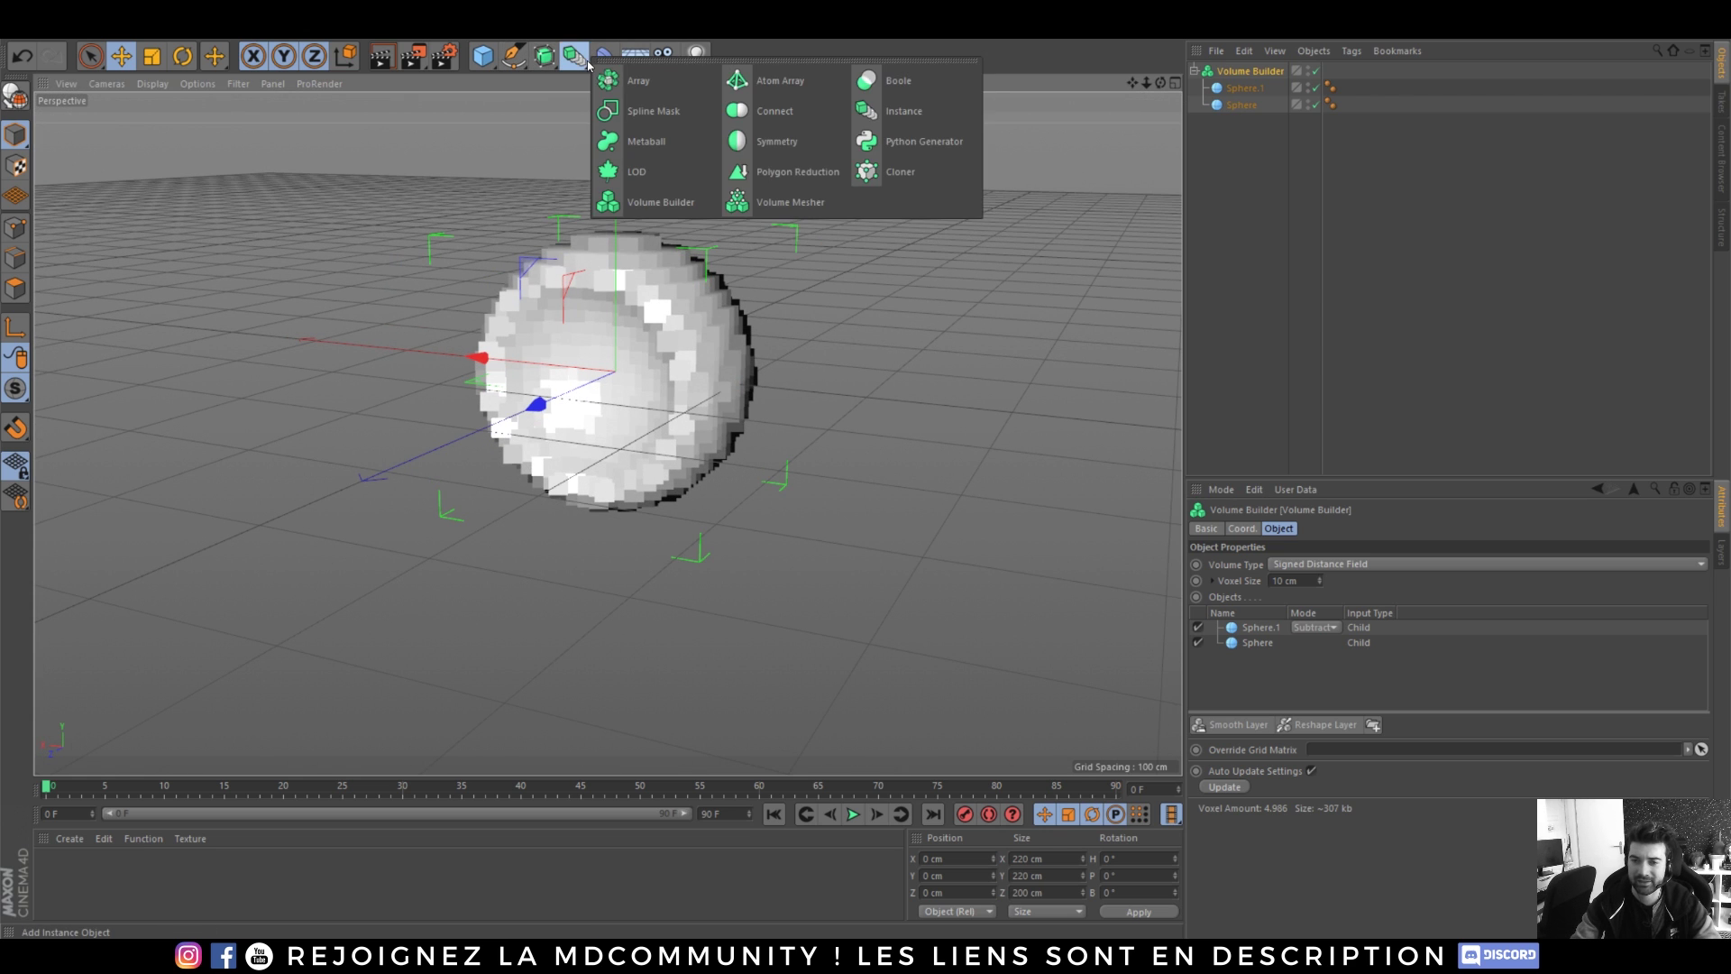
{"action": "left_click", "coordinate": [793, 166]}
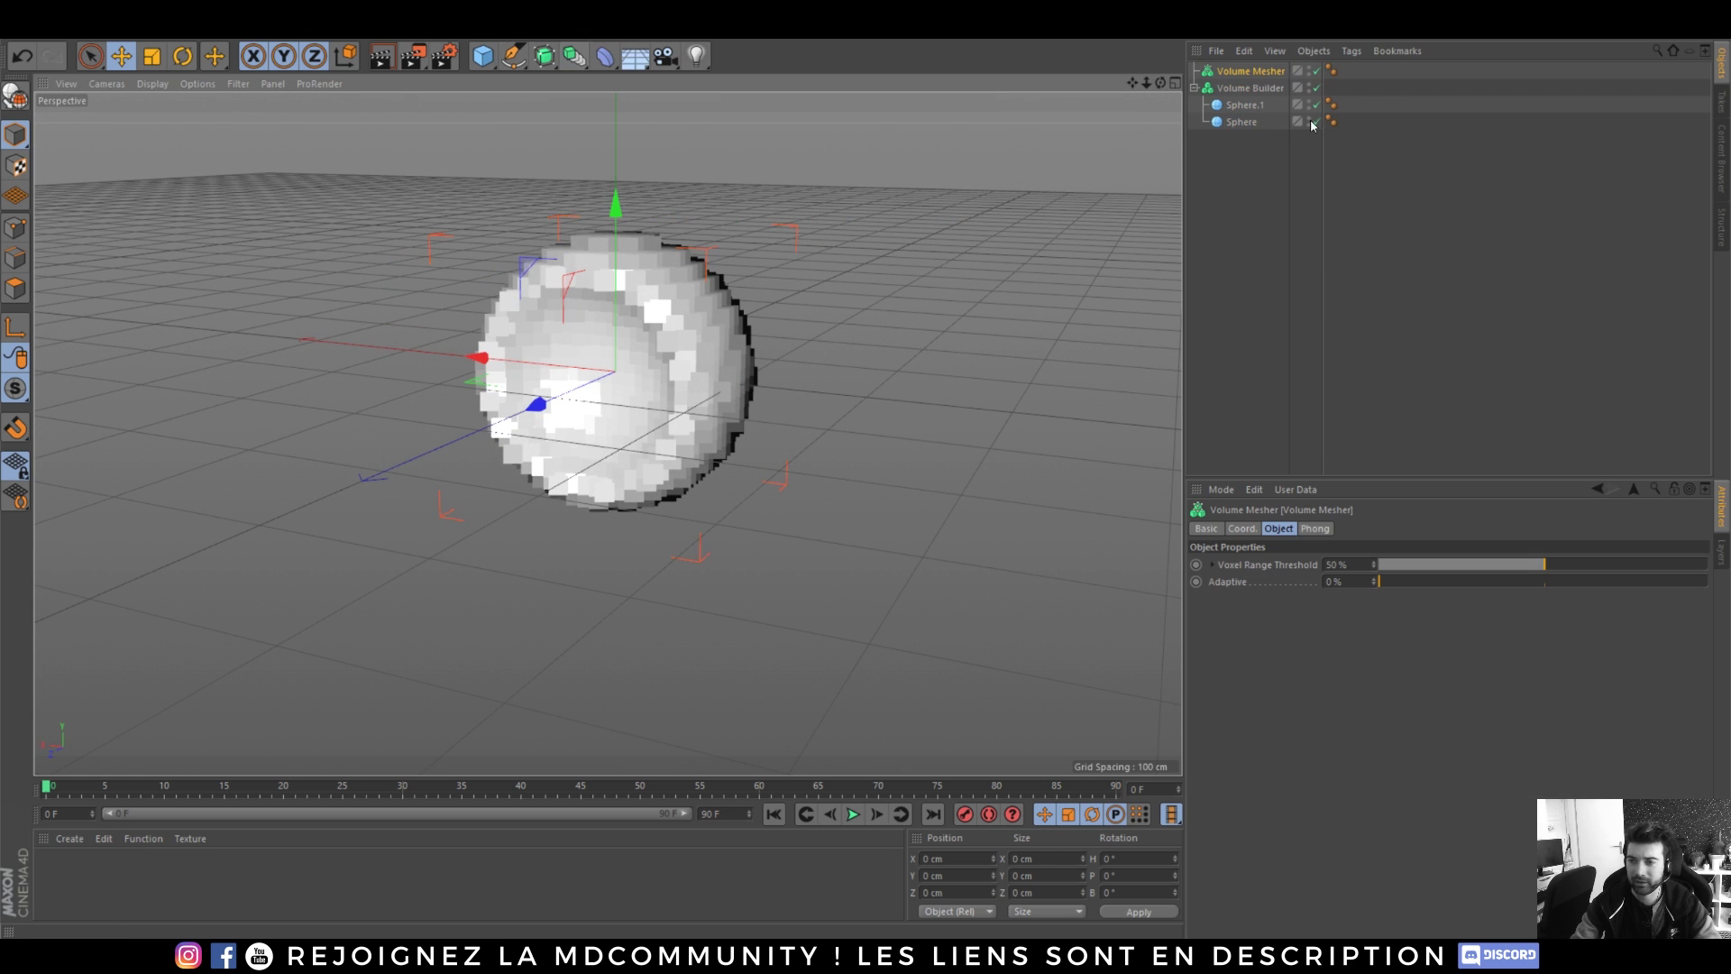
{"action": "left_click_drag", "start_coordinate": [1251, 88], "coordinate": [1243, 69]}
{"action": "left_click", "coordinate": [1244, 70]}
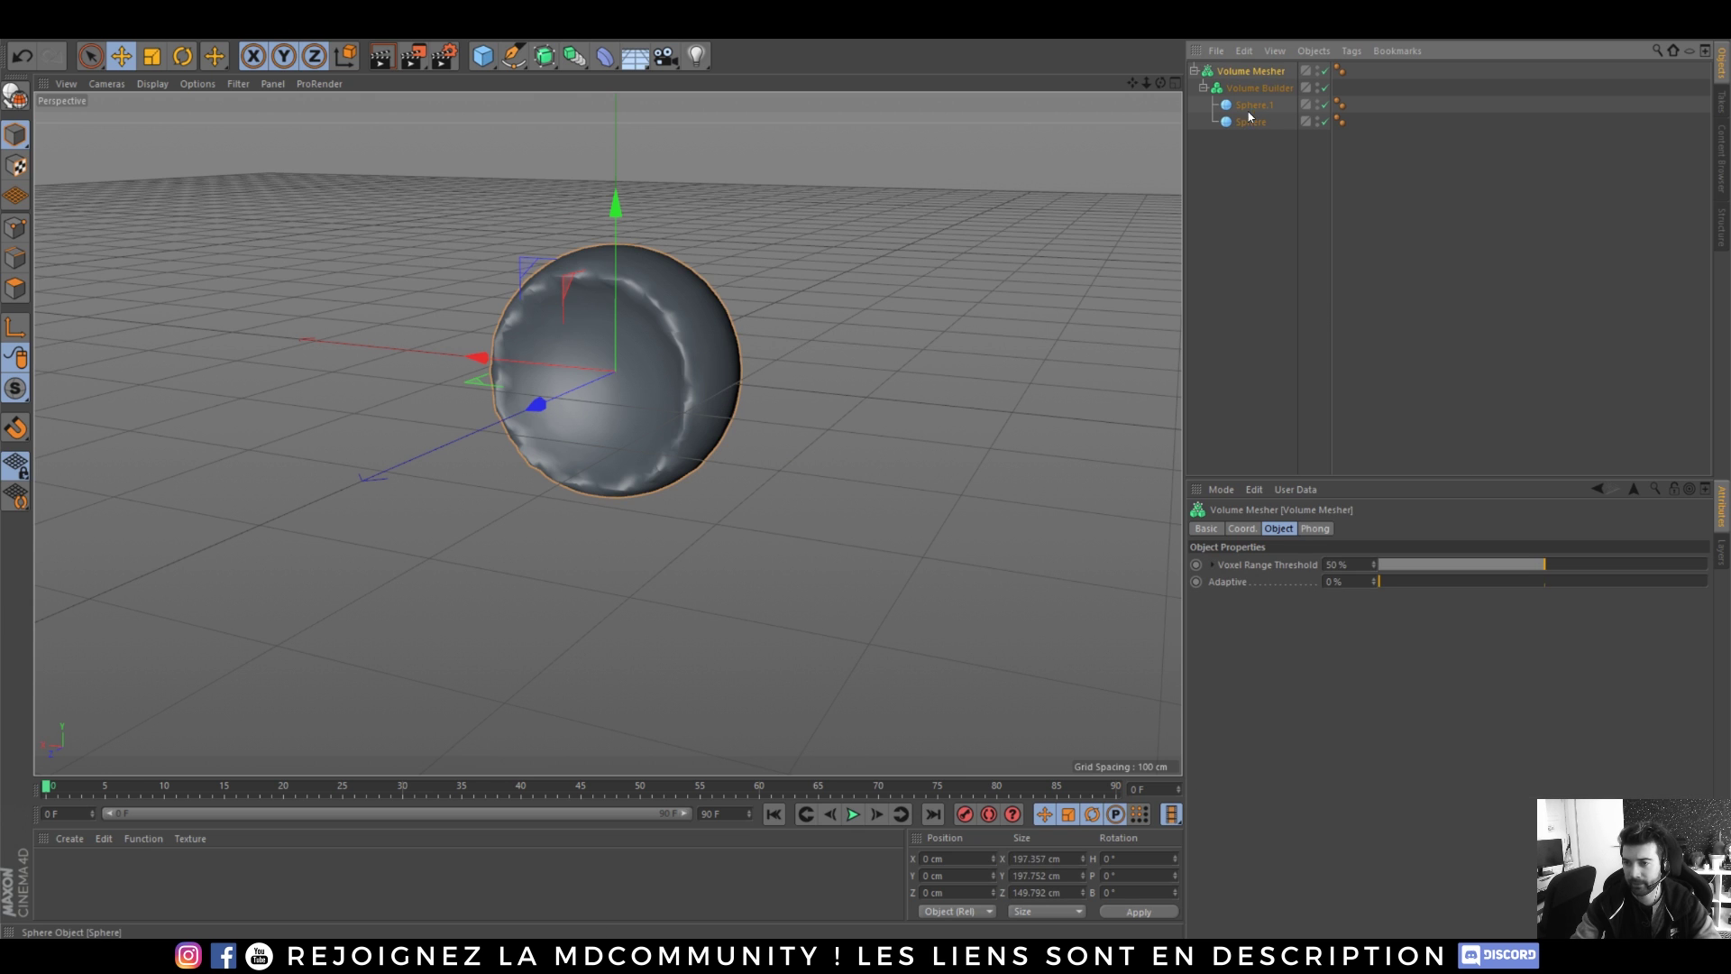
- Refine the hollowed sphere by setting the voxel size to 1 cm and adding a Smooth Layer
{"action": "left_click", "coordinate": [1260, 89]}
{"action": "left_click", "coordinate": [1294, 581]}
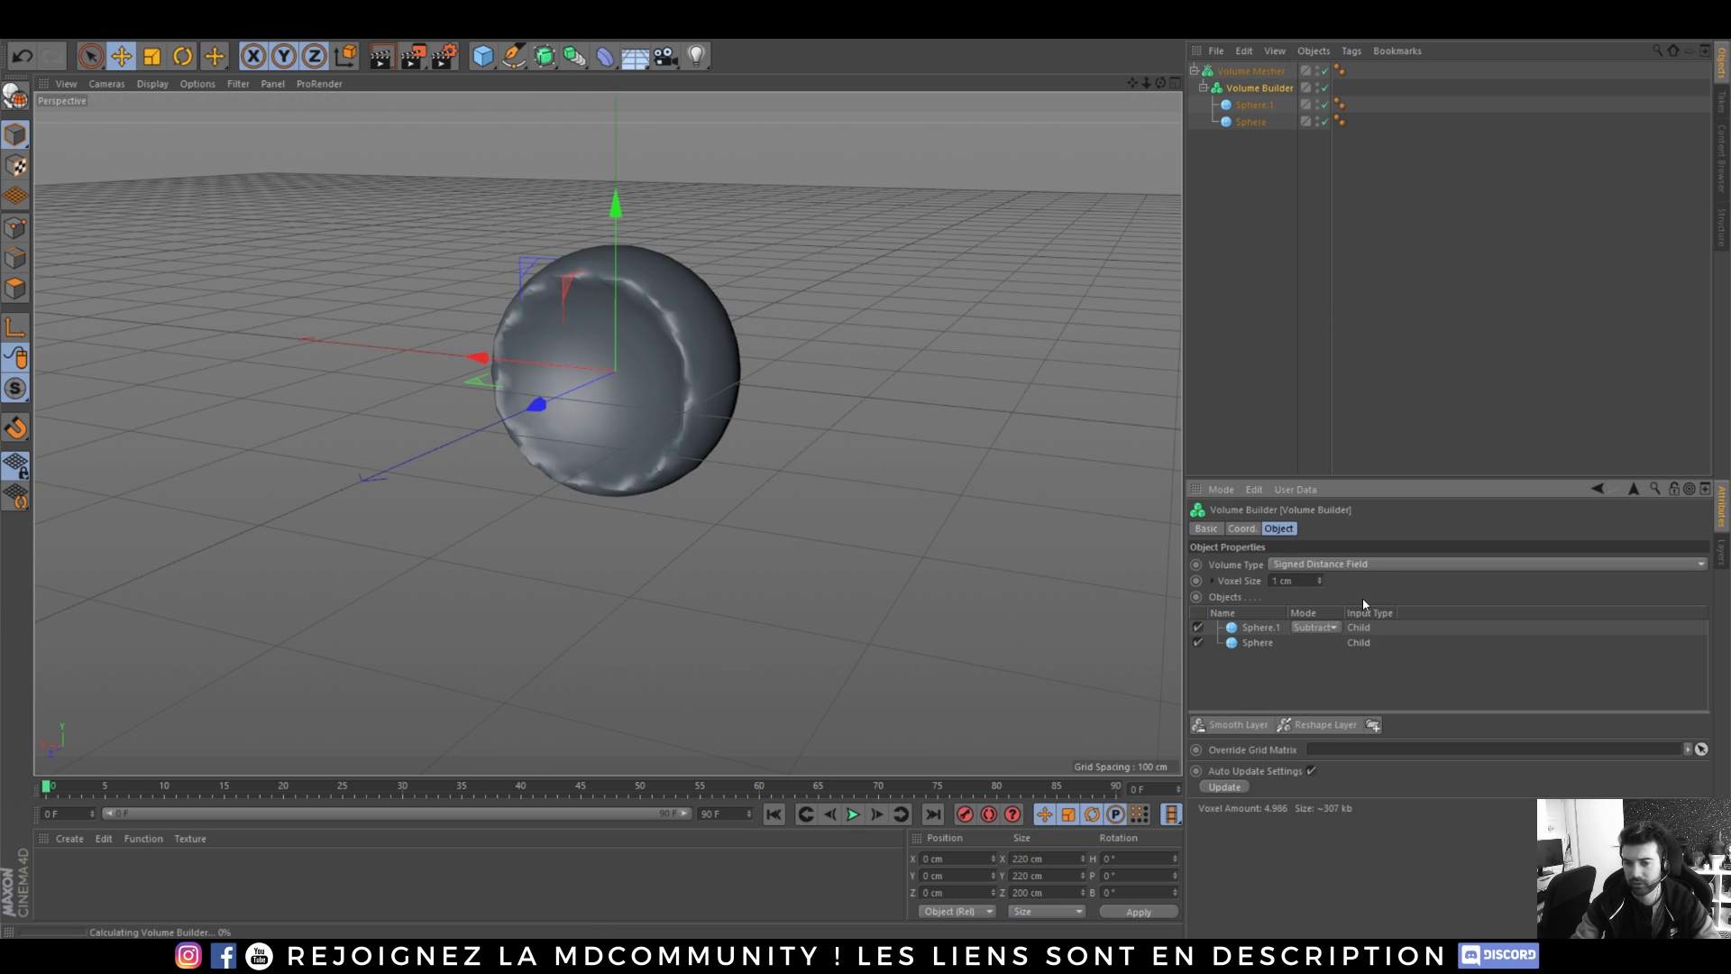
{"action": "scroll", "coordinate": [603, 394], "scroll_direction": "up", "scroll_amount": 3}
{"action": "left_click_drag", "start_coordinate": [604, 394], "coordinate": [792, 331], "text": "alt"}
{"action": "left_click", "coordinate": [1242, 725]}
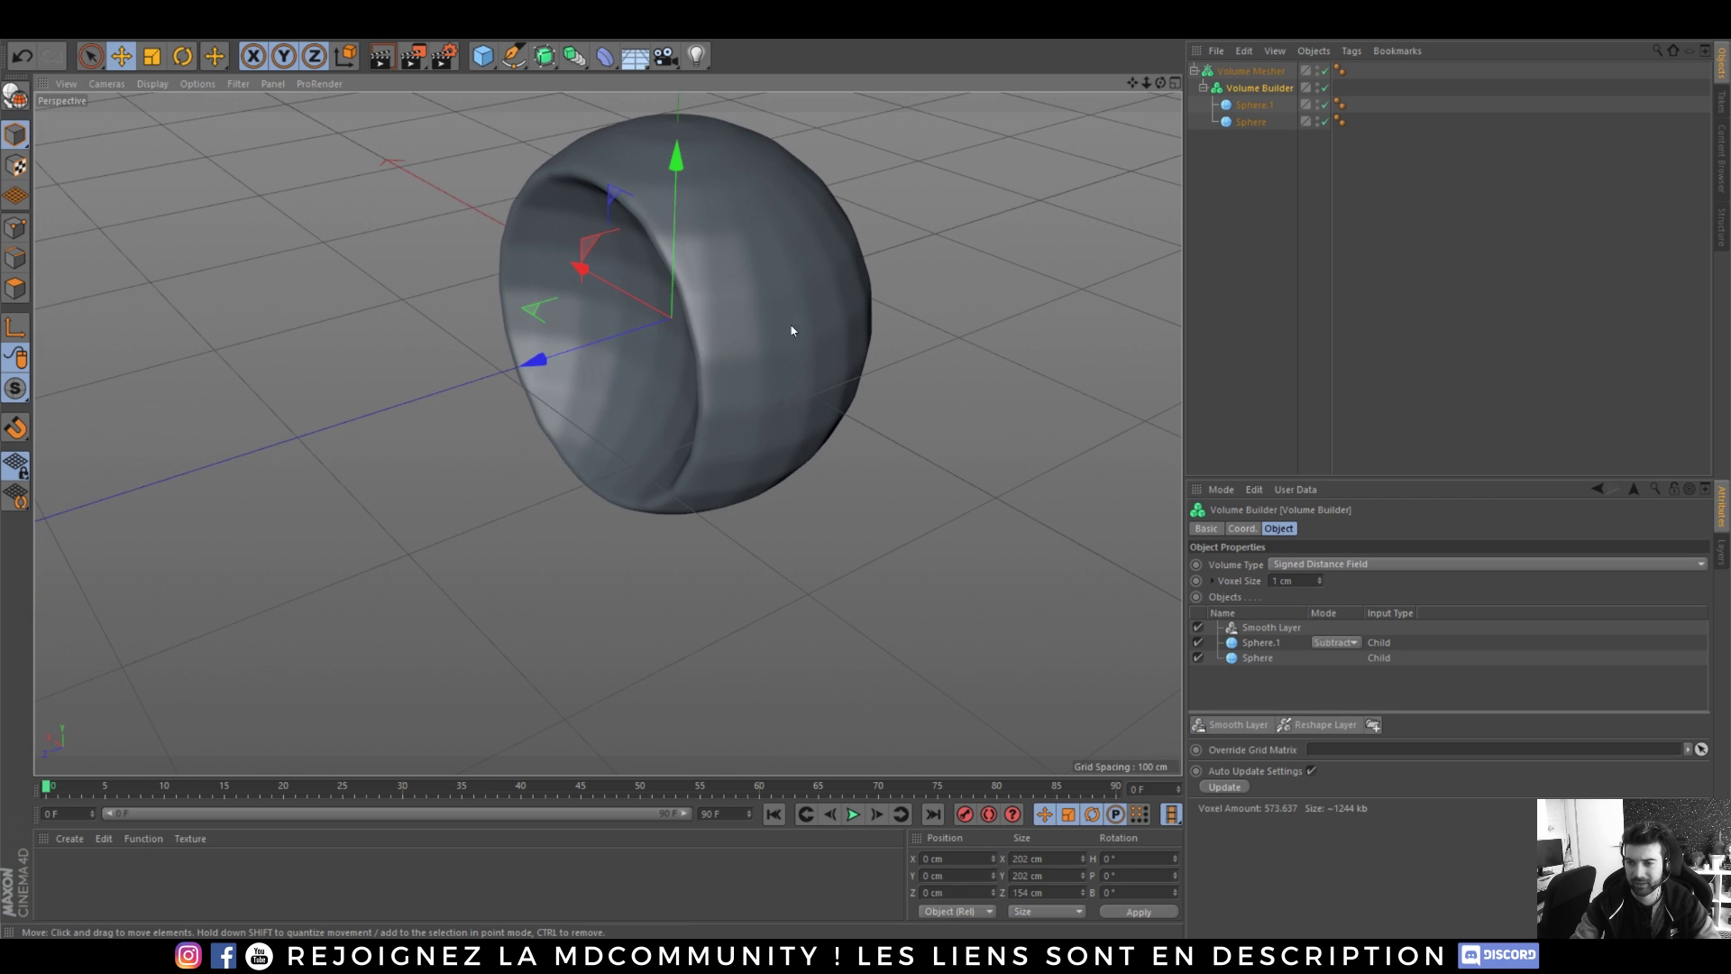
- Move the base sphere back along Z to about -60.5 cm and examine the resulting hollow up close
{"action": "left_click", "coordinate": [1251, 122]}
{"action": "left_click_drag", "start_coordinate": [533, 353], "coordinate": [882, 243]}
{"action": "scroll", "coordinate": [754, 324], "scroll_direction": "up", "scroll_amount": 4}
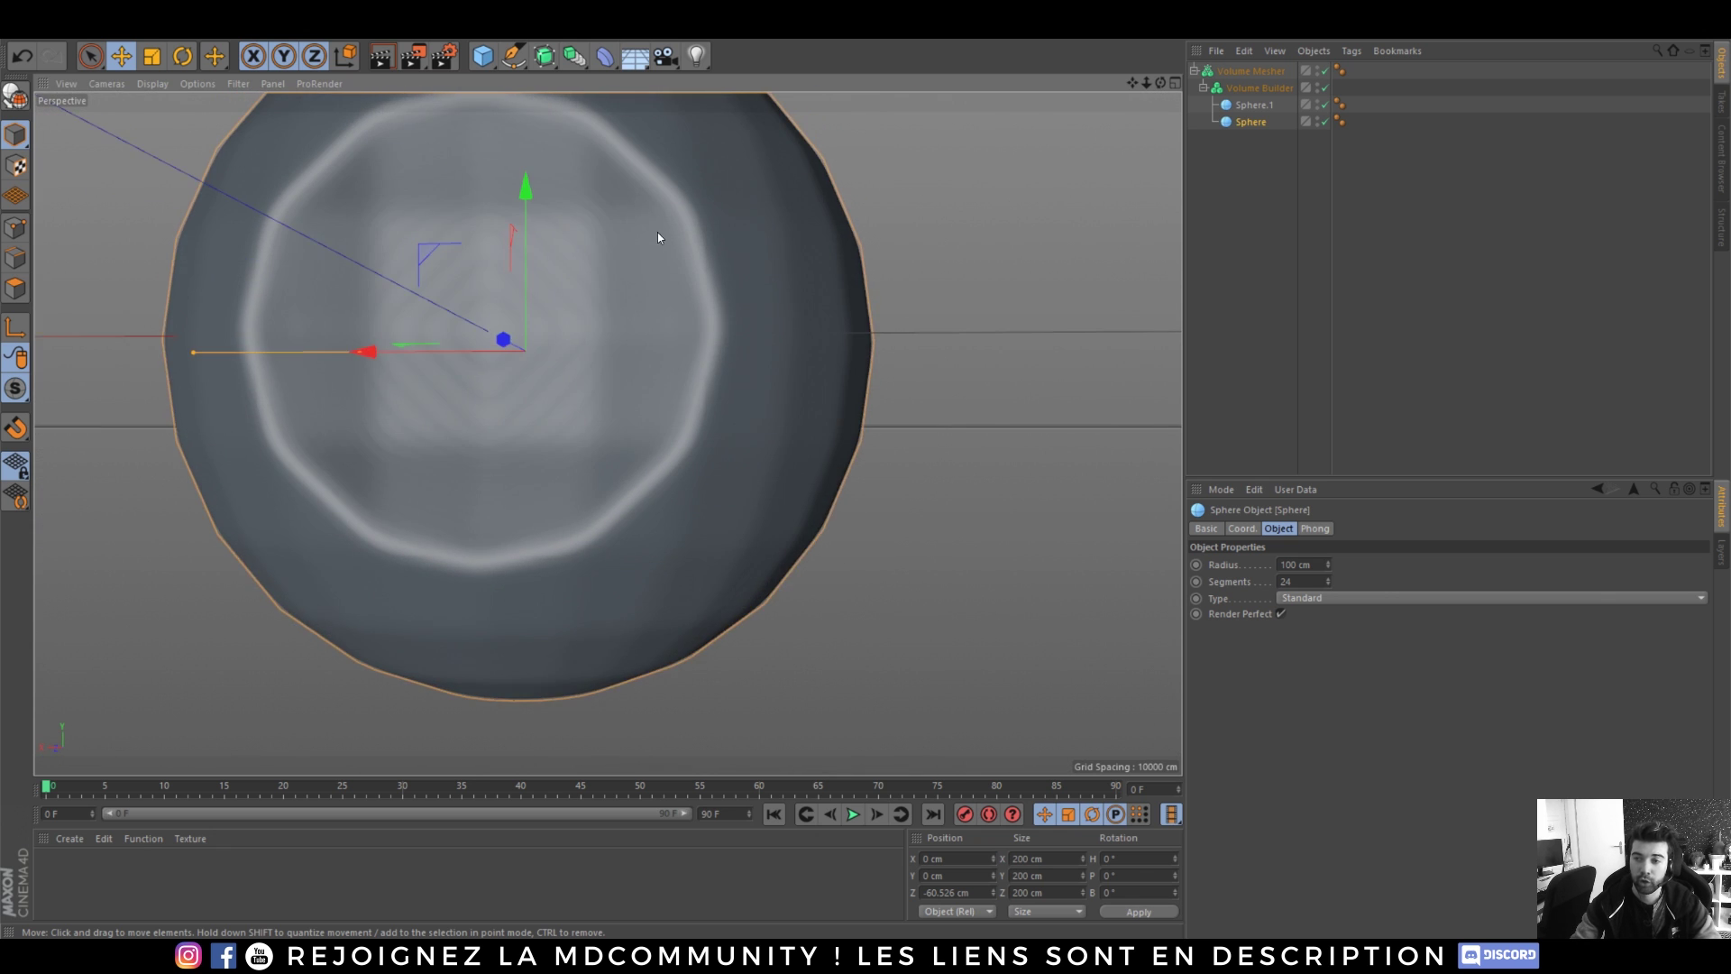
{"action": "middle_click_drag", "start_coordinate": [657, 282], "coordinate": [739, 319], "text": "alt"}
{"action": "left_click_drag", "start_coordinate": [741, 325], "coordinate": [705, 355], "text": "alt"}
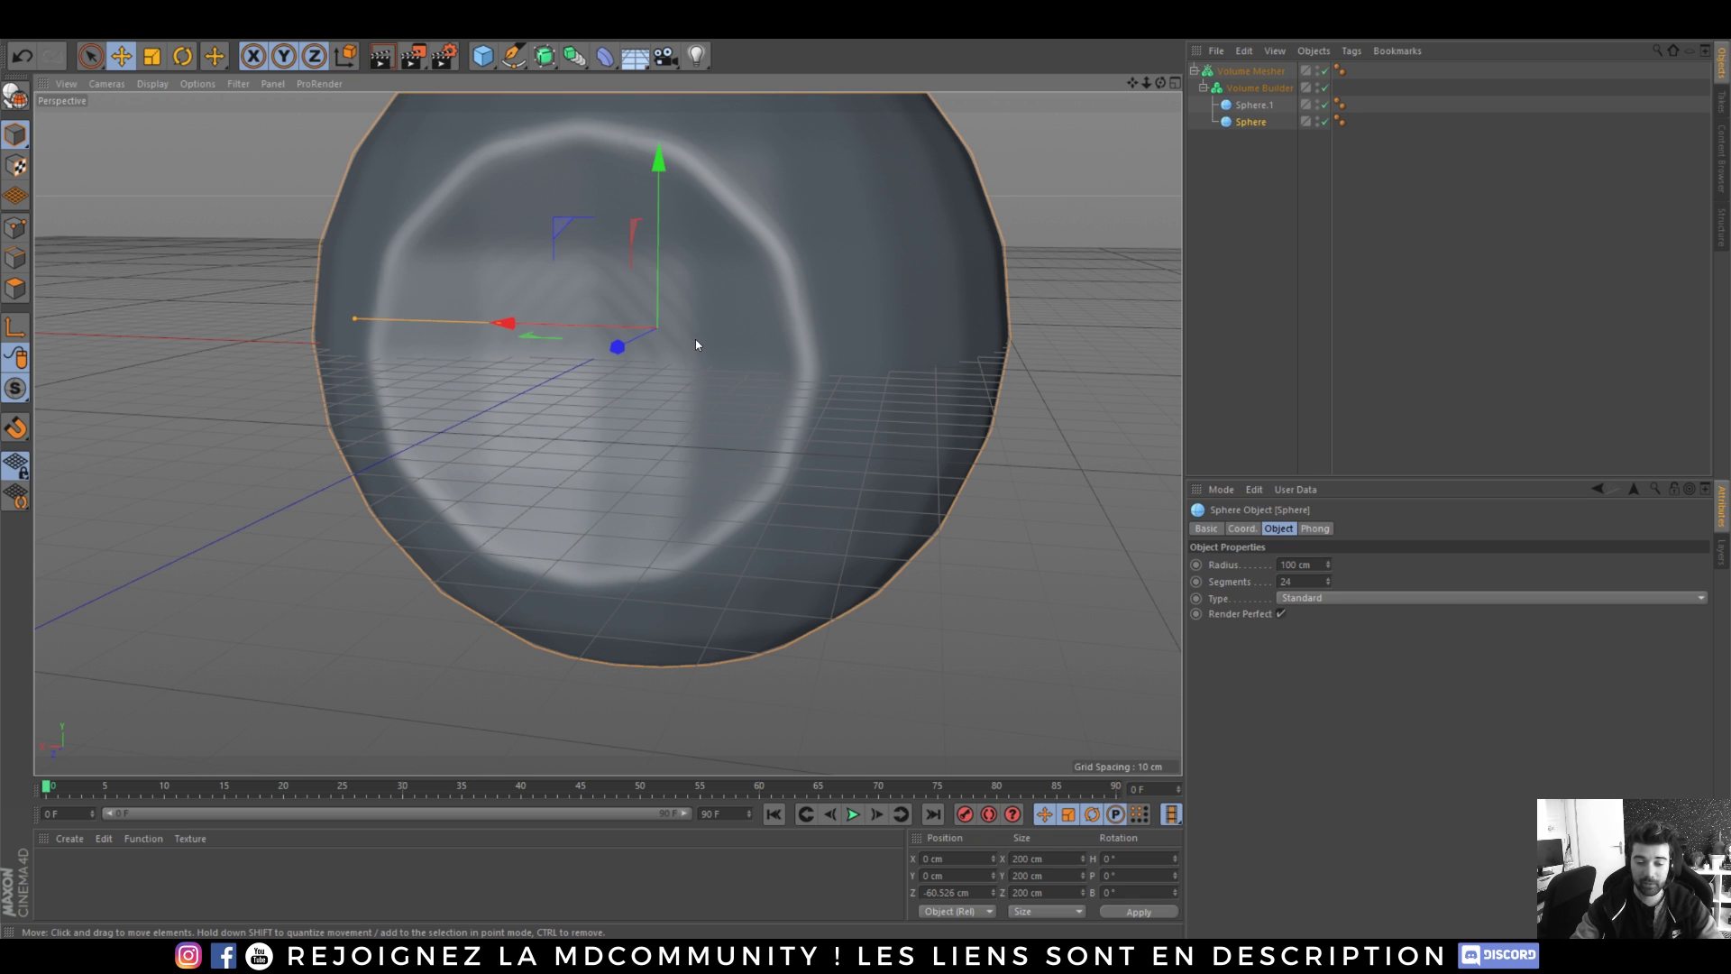
- Switch to 3D-Coat, choose the Peinture-2D voxel tool and face the small sphere from the front
{"action": "left_click", "coordinate": [481, 956]}
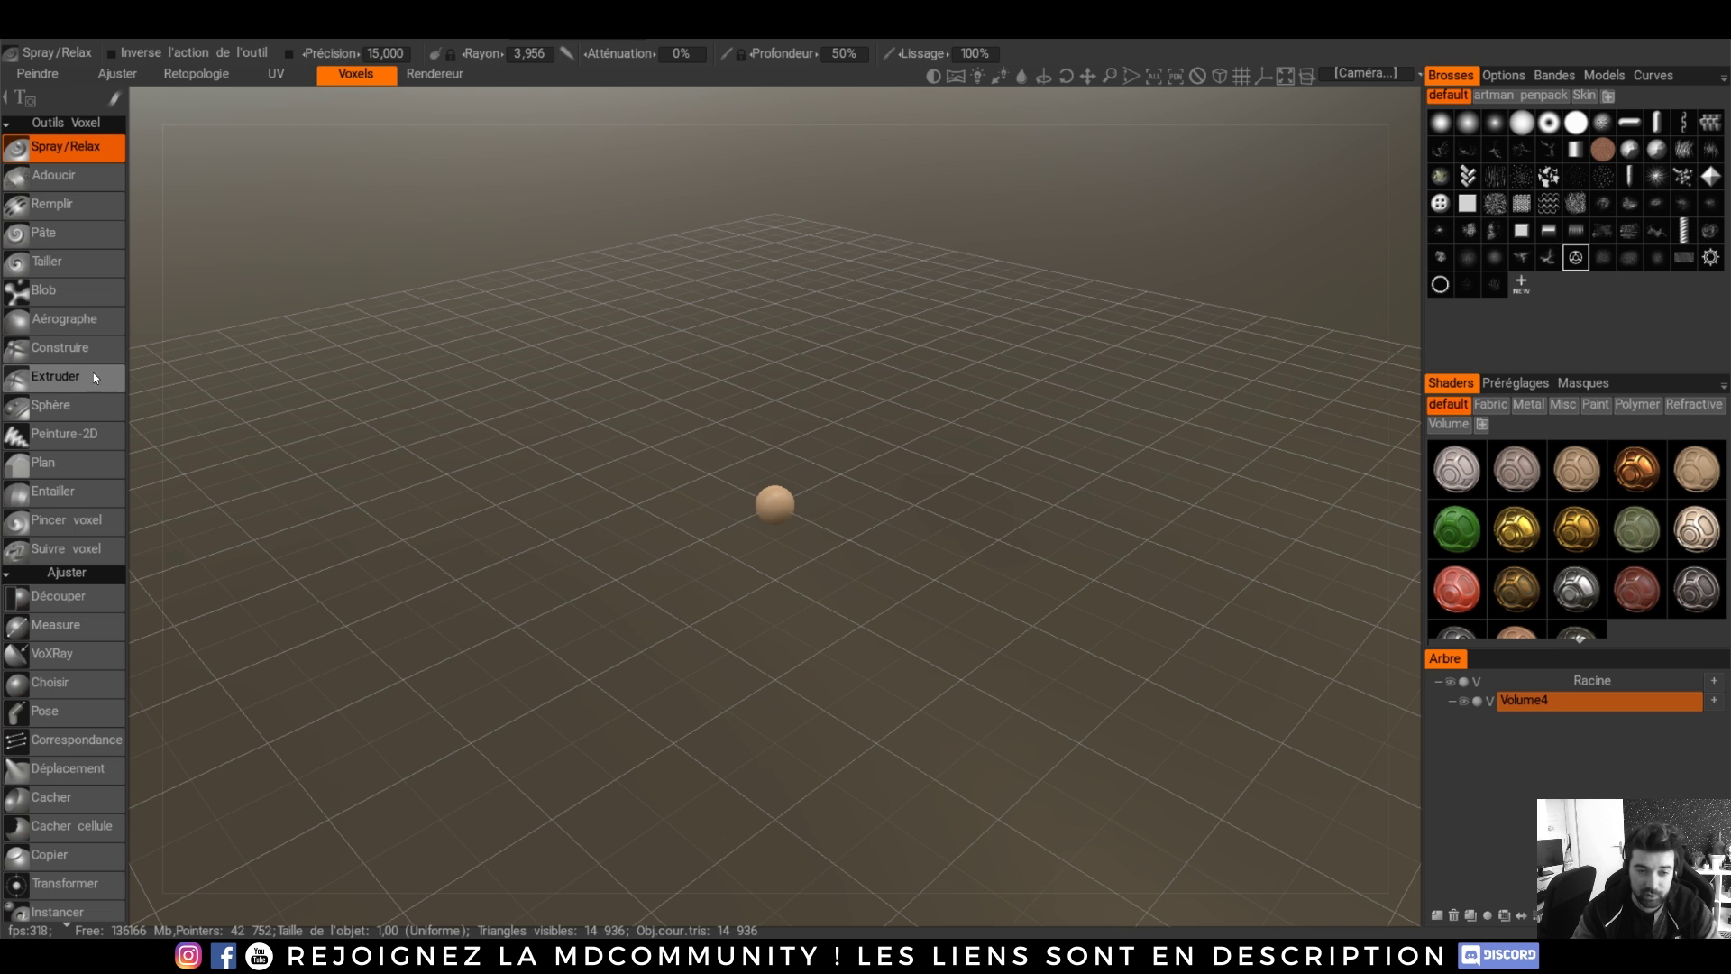
{"action": "left_click", "coordinate": [57, 434]}
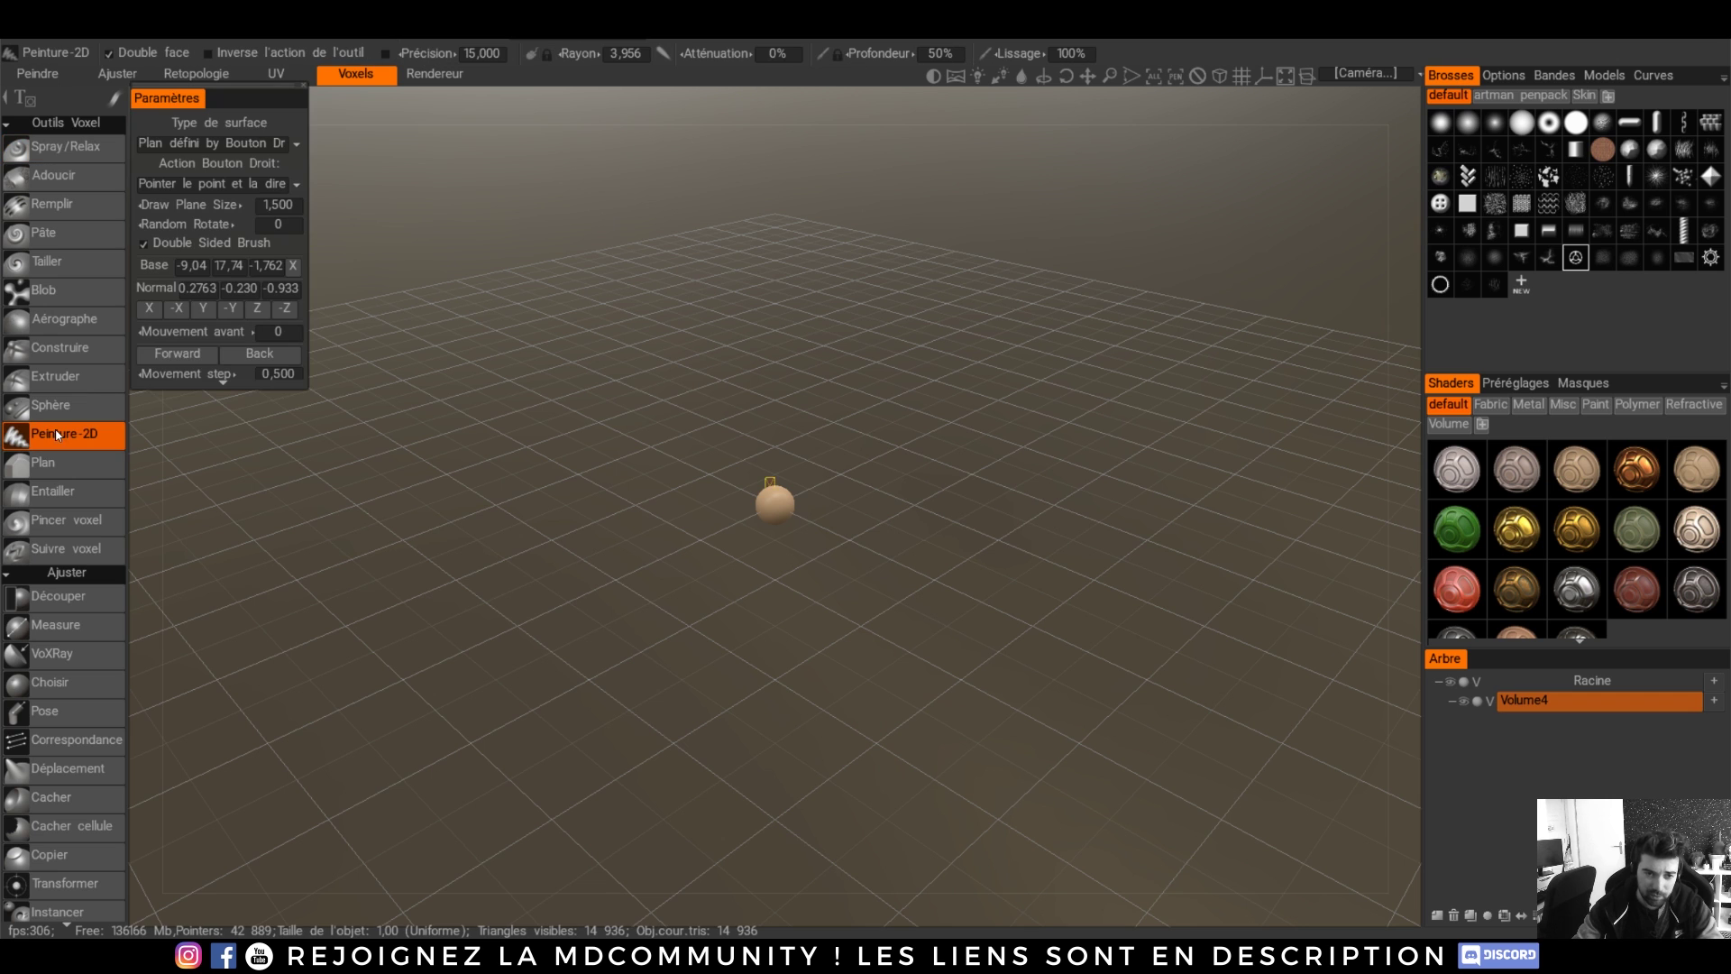
{"action": "left_click_drag", "start_coordinate": [777, 525], "coordinate": [888, 472], "text": "alt"}
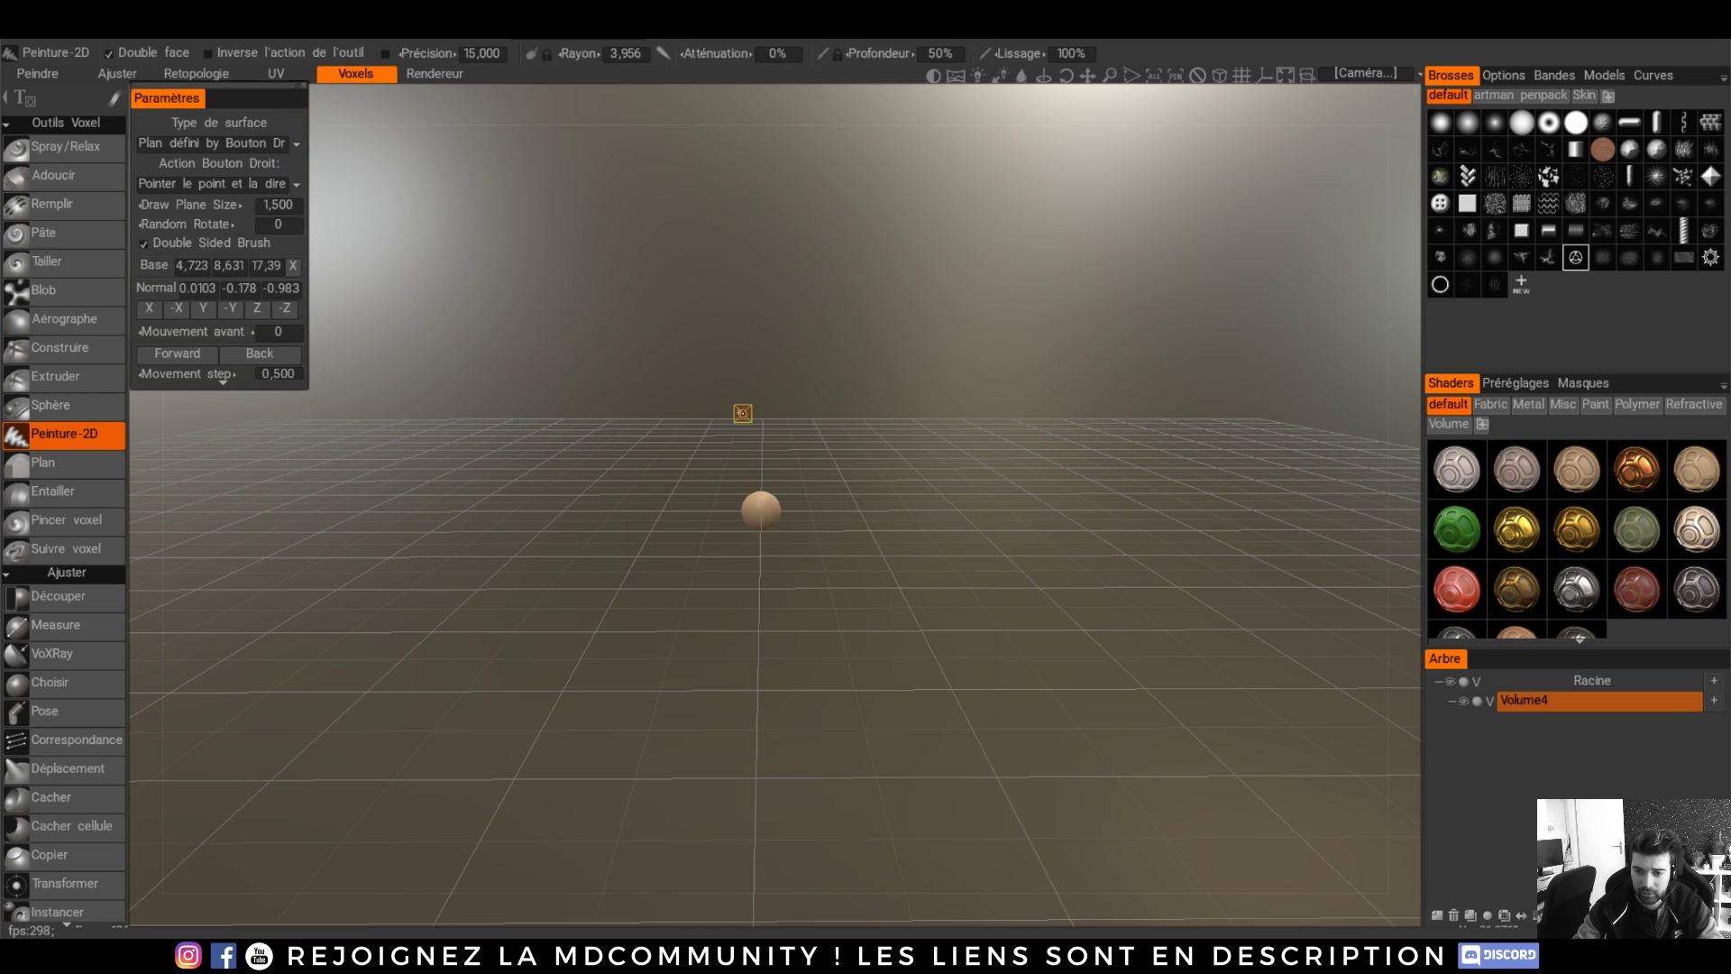
- Try a painted stroke above the sphere, undo it and set the brush radius to 27.956
{"action": "left_click_drag", "start_coordinate": [908, 415], "coordinate": [656, 393]}
{"action": "key", "text": "ctrl+z"}
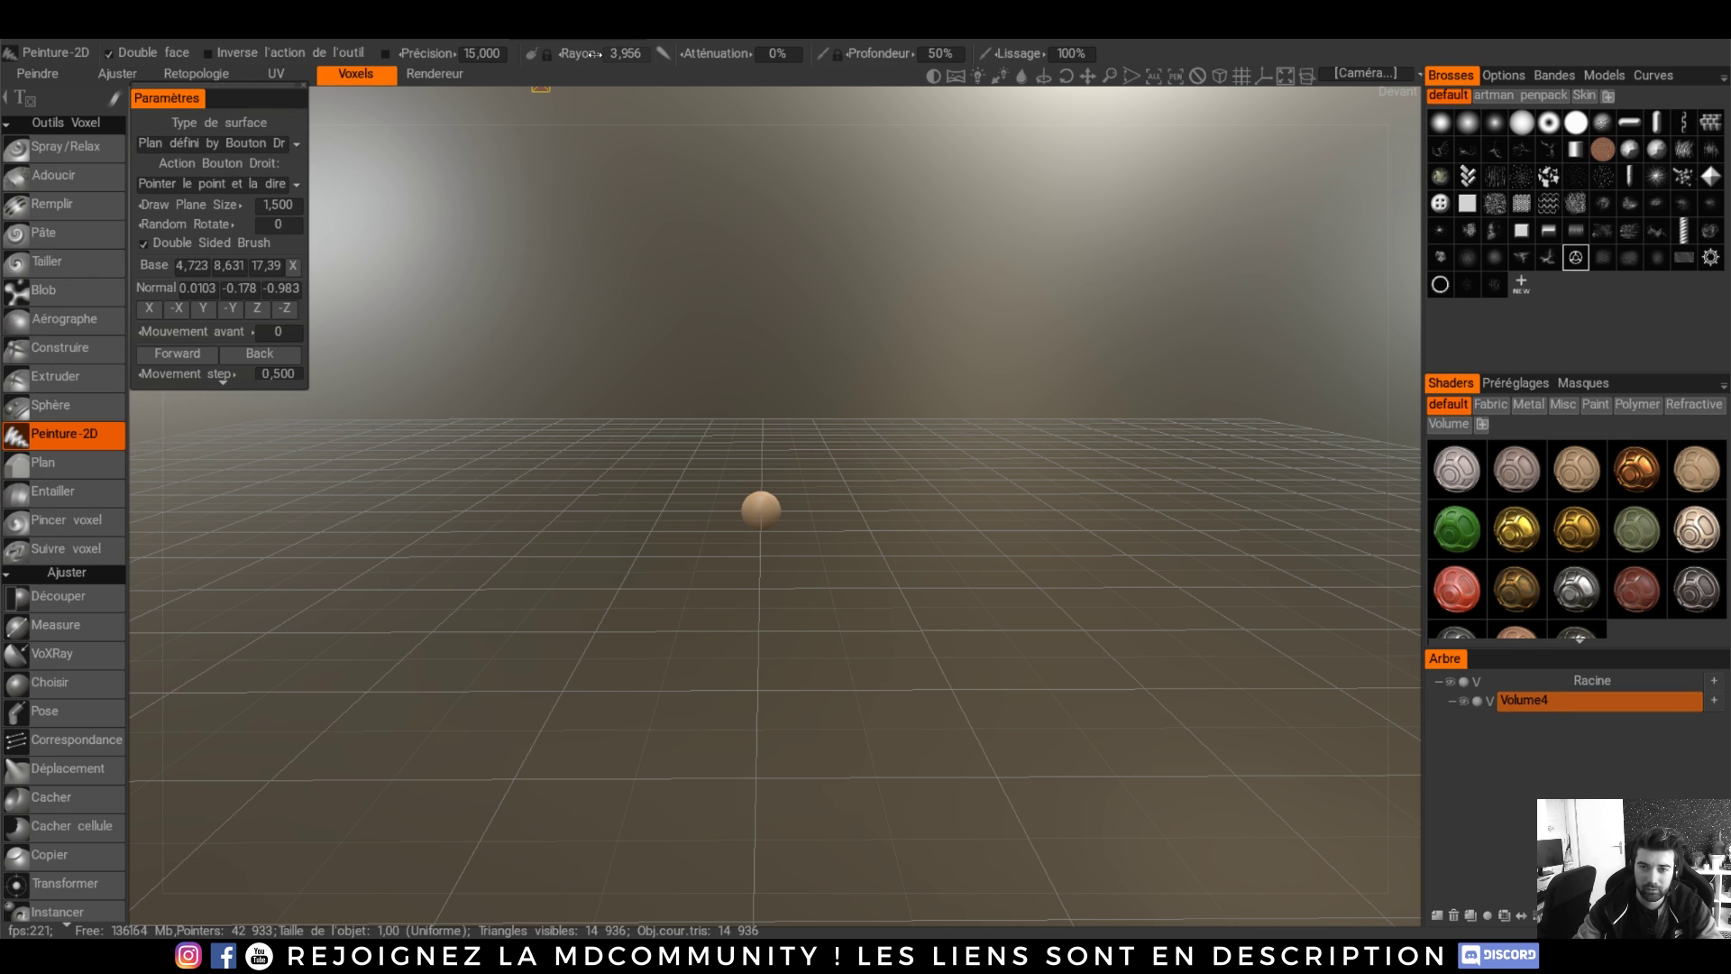
{"action": "left_click_drag", "start_coordinate": [591, 54], "coordinate": [631, 54]}
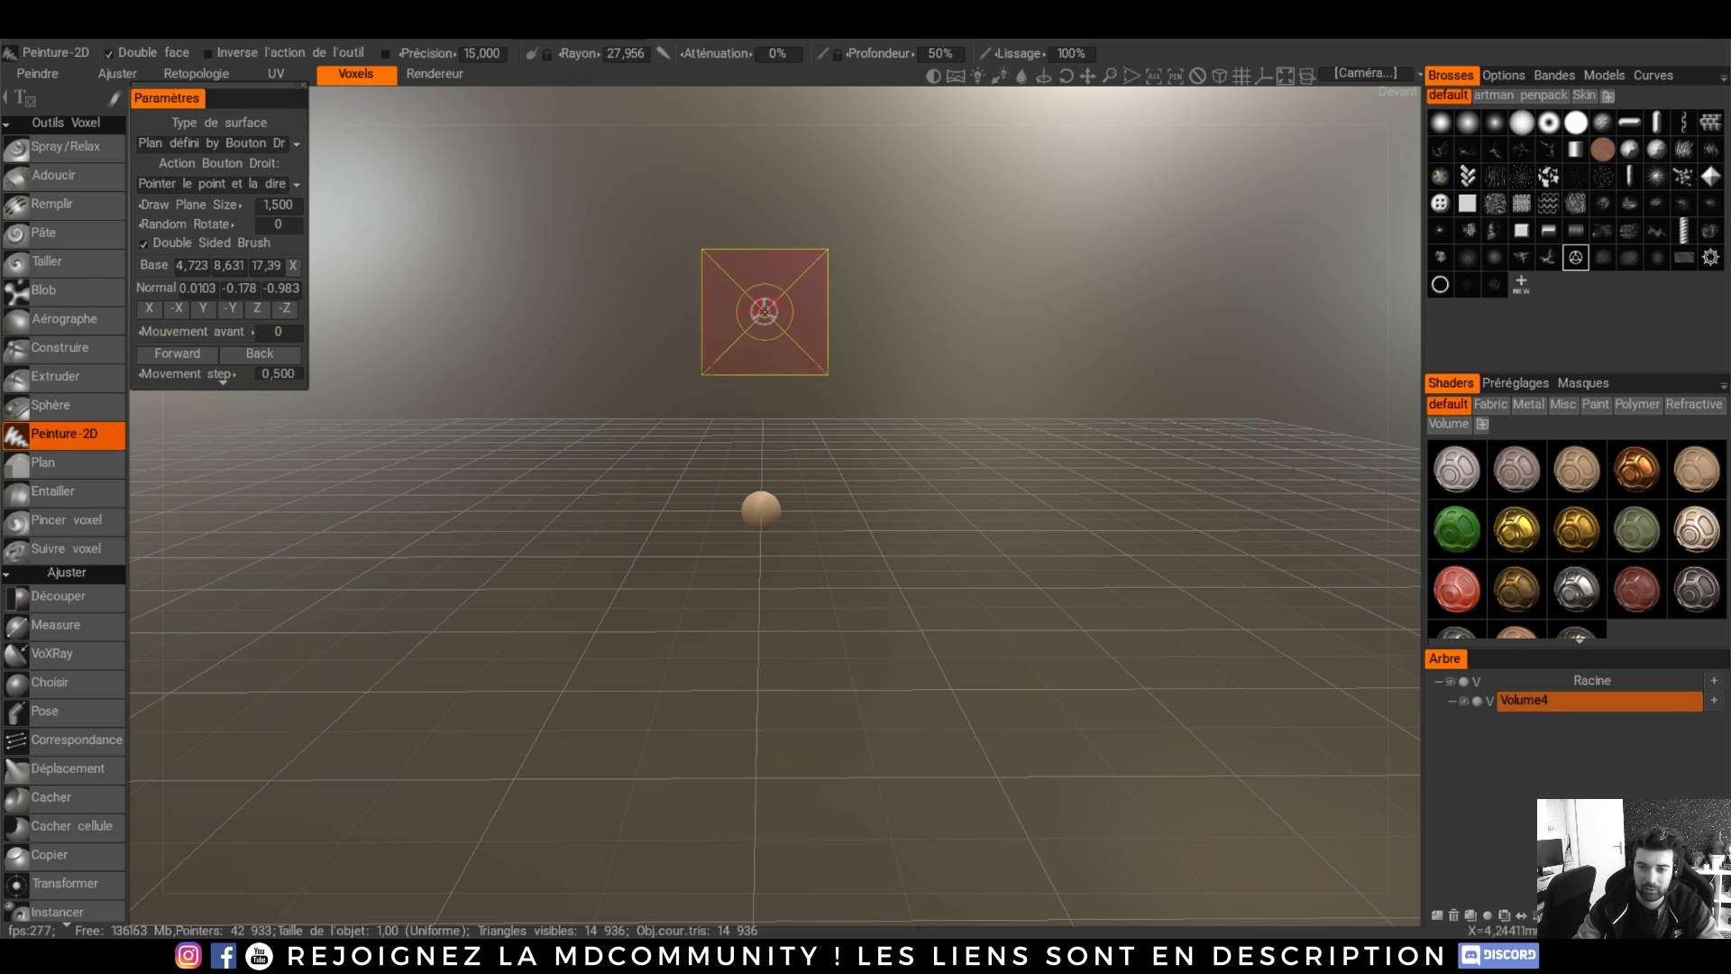
- Try a bracket-shaped stroke, undo it, and paint a rectangular frame with bent legs using the square brush
{"action": "mouse_move", "coordinate": [764, 311]}
{"action": "left_mouse_down"}
{"action": "mouse_move", "coordinate": [928, 309]}
{"action": "mouse_move", "coordinate": [1009, 367]}
{"action": "mouse_move", "coordinate": [982, 441]}
{"action": "mouse_move", "coordinate": [719, 445]}
{"action": "left_mouse_up"}
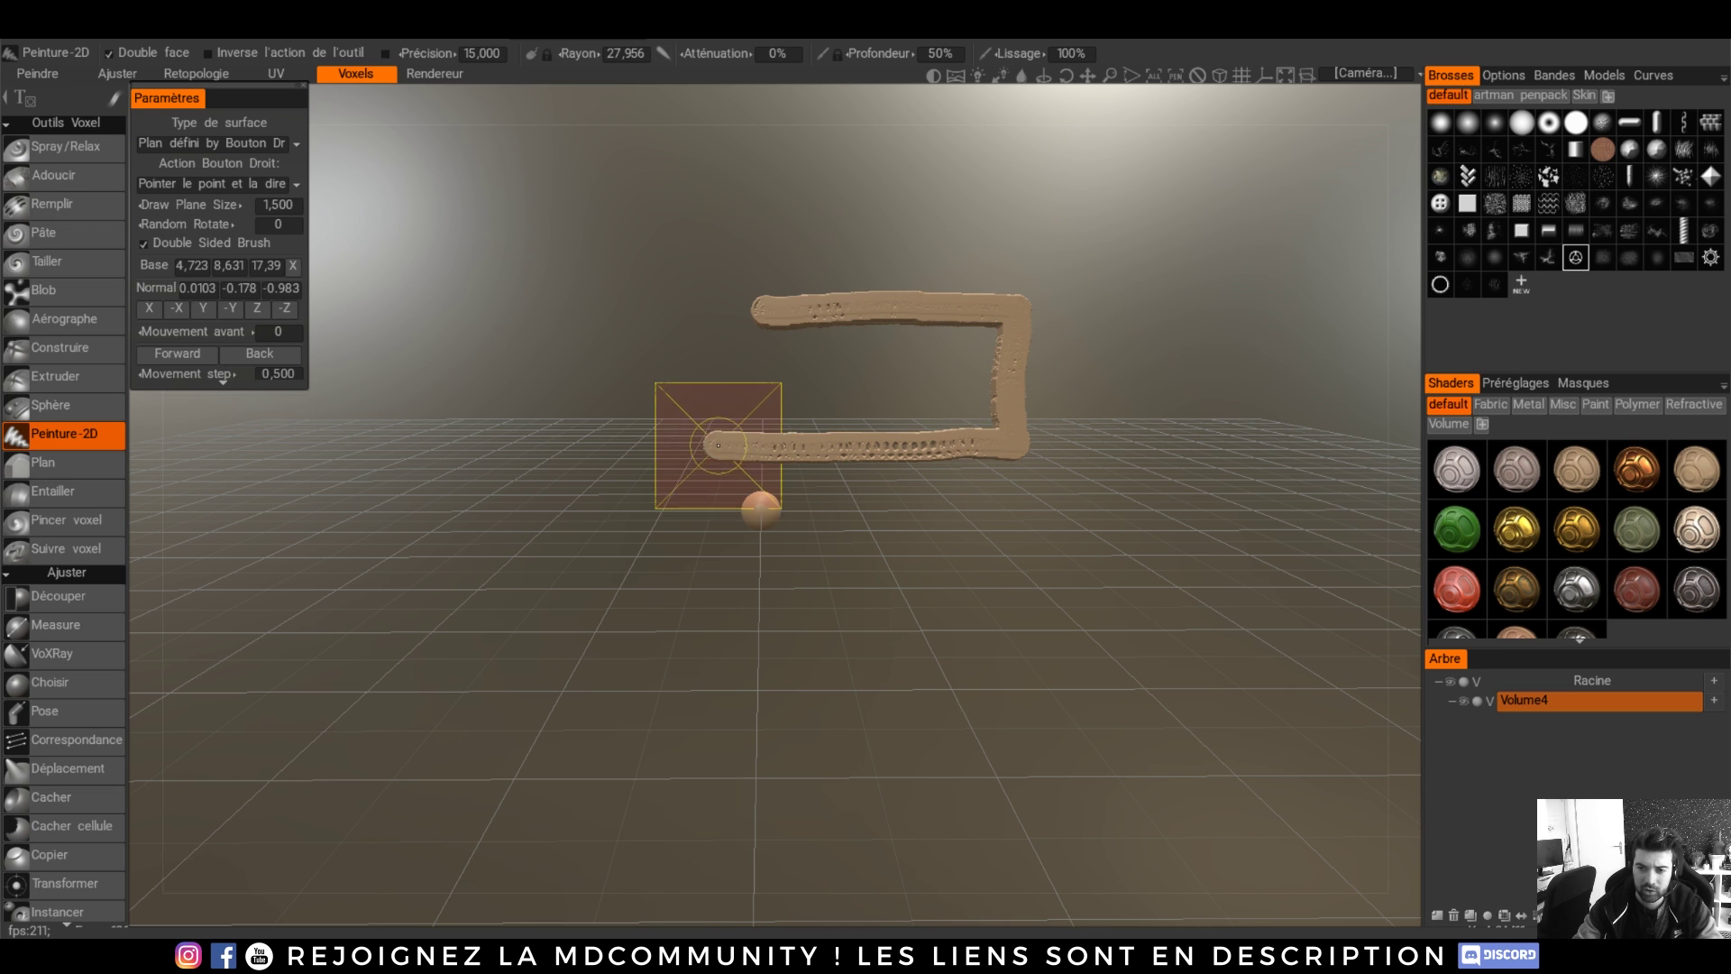
{"action": "key", "text": "ctrl+z"}
{"action": "left_click", "coordinate": [1468, 204]}
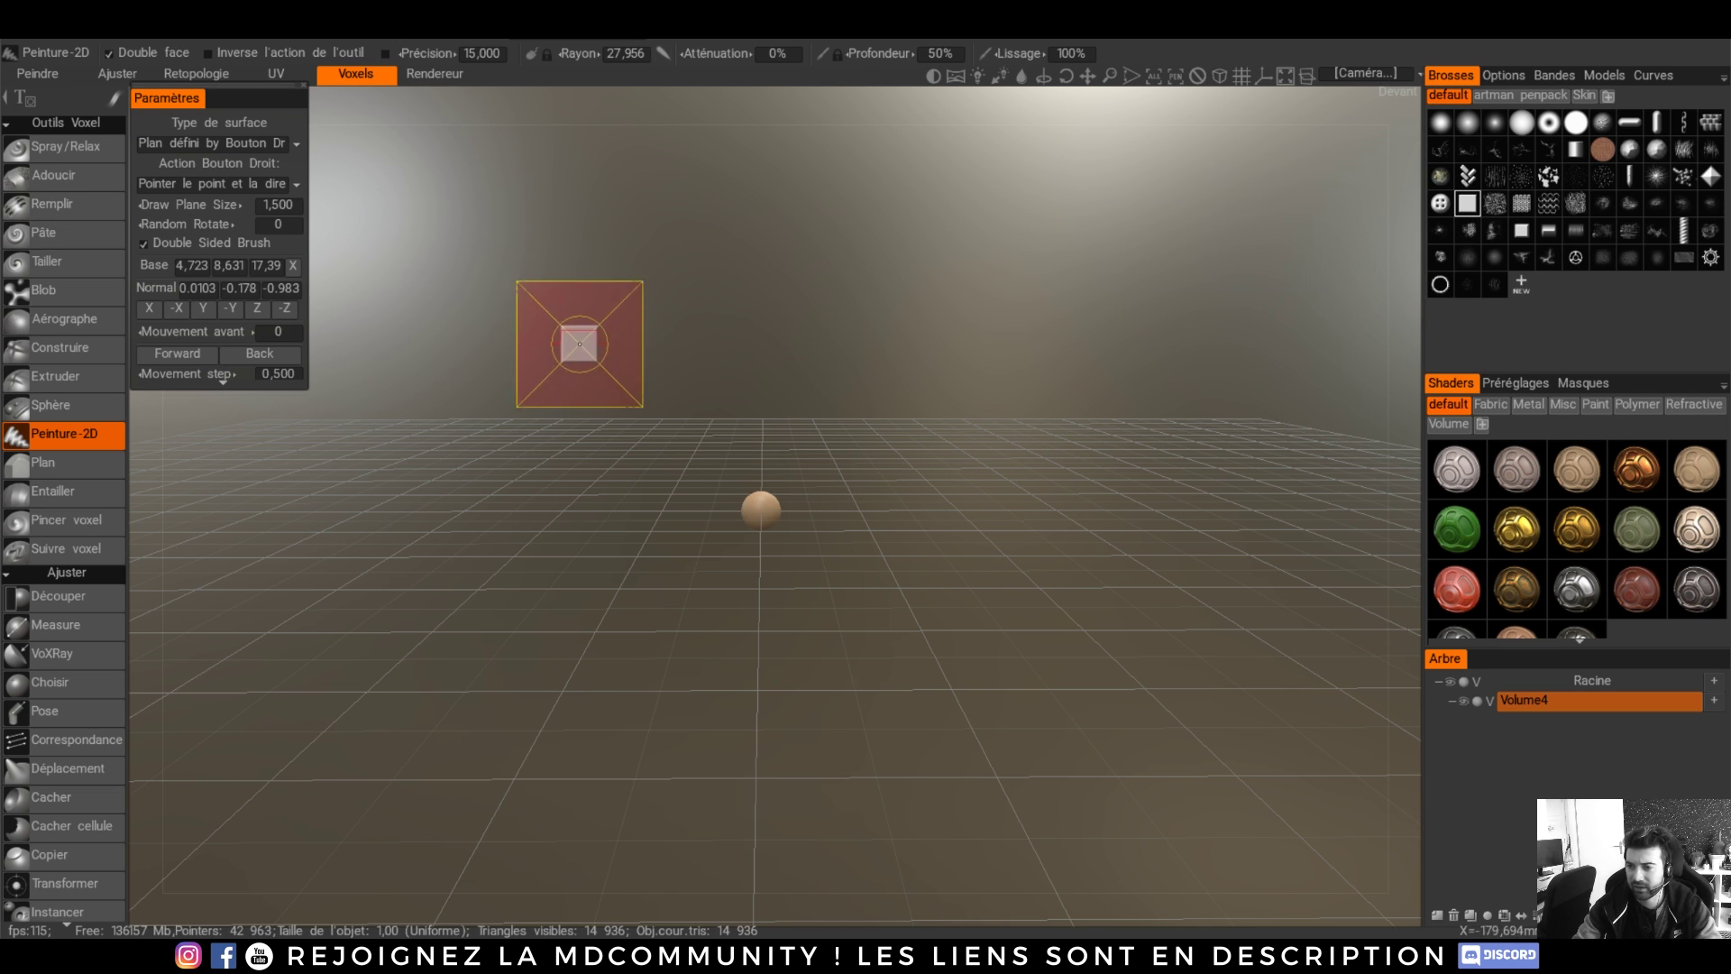
{"action": "mouse_move", "coordinate": [686, 320]}
{"action": "left_mouse_down"}
{"action": "mouse_move", "coordinate": [1013, 316]}
{"action": "mouse_move", "coordinate": [1013, 446]}
{"action": "mouse_move", "coordinate": [703, 449]}
{"action": "mouse_move", "coordinate": [676, 326]}
{"action": "mouse_move", "coordinate": [687, 317]}
{"action": "mouse_move", "coordinate": [679, 464]}
{"action": "mouse_move", "coordinate": [518, 534]}
{"action": "mouse_move", "coordinate": [712, 588]}
{"action": "left_mouse_up"}
{"action": "left_click_drag", "start_coordinate": [1019, 468], "coordinate": [982, 612]}
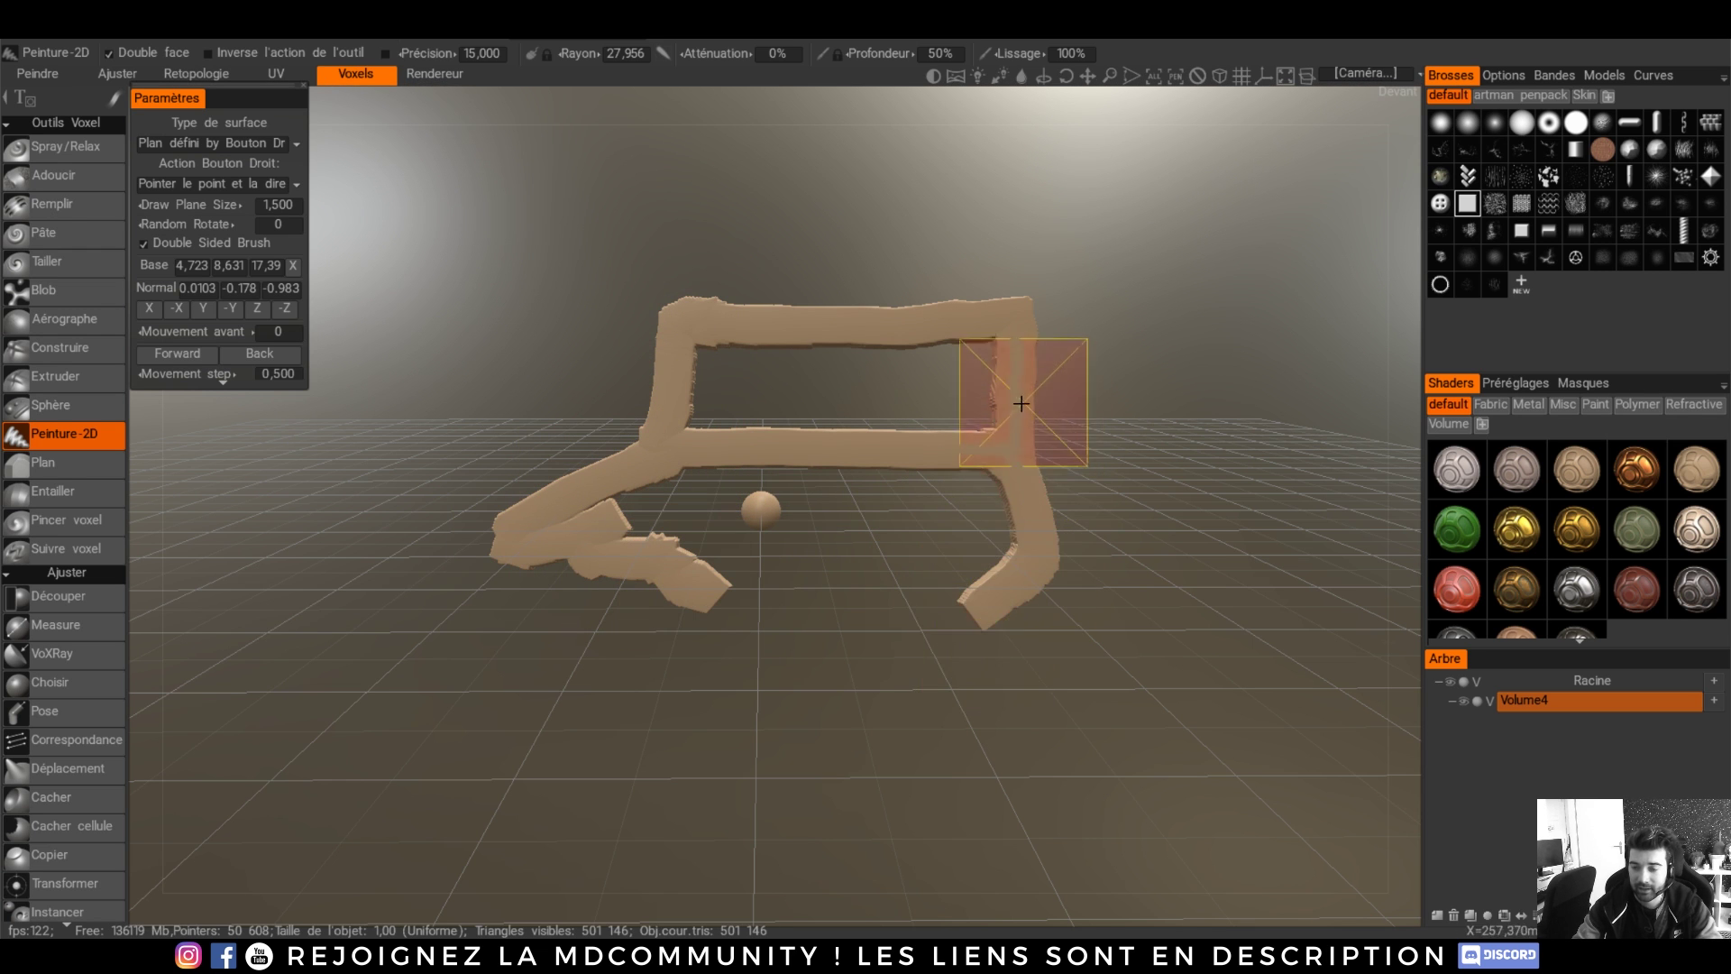
- Align the drawing plane with one end face of the frame and paint curved branches extending perpendicular to it
{"action": "mouse_move", "coordinate": [1021, 403]}
{"action": "middle_mouse_down"}
{"action": "mouse_move", "coordinate": [597, 429]}
{"action": "mouse_move", "coordinate": [797, 420]}
{"action": "middle_mouse_up"}
{"action": "right_click", "coordinate": [1052, 357]}
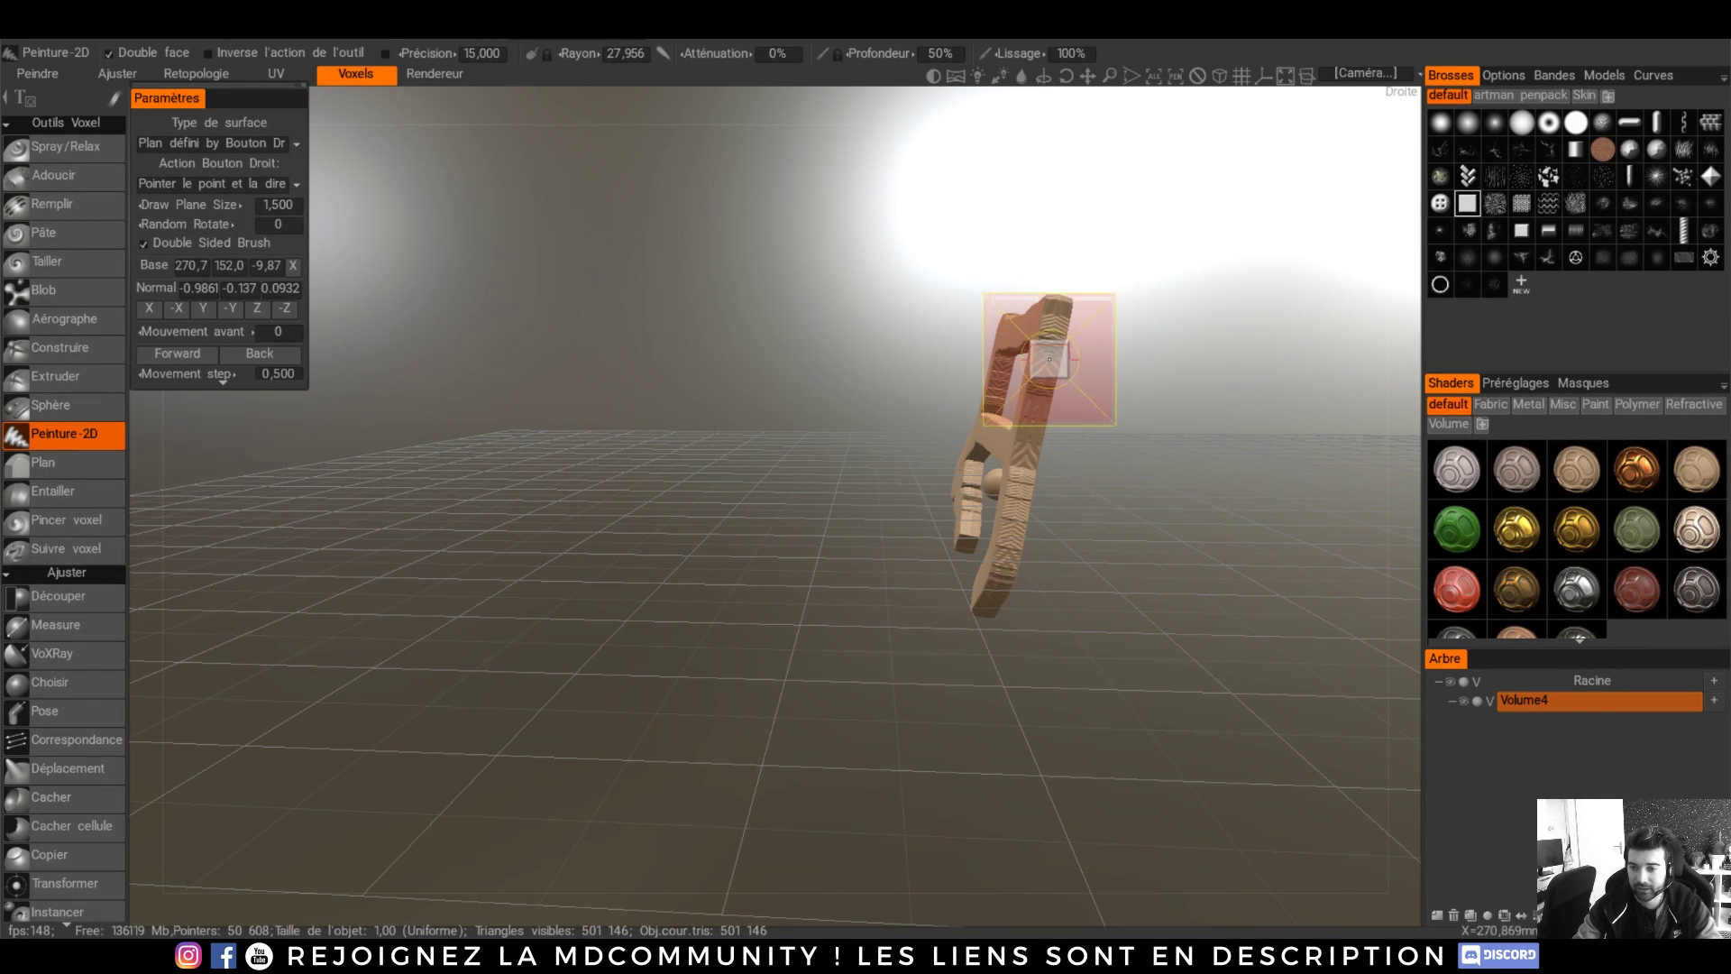
{"action": "mouse_move", "coordinate": [1046, 352]}
{"action": "left_mouse_down"}
{"action": "mouse_move", "coordinate": [977, 325]}
{"action": "mouse_move", "coordinate": [846, 355]}
{"action": "left_mouse_up"}
{"action": "mouse_move", "coordinate": [1064, 350]}
{"action": "left_mouse_down"}
{"action": "mouse_move", "coordinate": [1220, 420]}
{"action": "mouse_move", "coordinate": [962, 403]}
{"action": "mouse_move", "coordinate": [801, 483]}
{"action": "left_mouse_up"}
{"action": "mouse_move", "coordinate": [1048, 373]}
{"action": "left_mouse_down"}
{"action": "mouse_move", "coordinate": [1208, 595]}
{"action": "mouse_move", "coordinate": [1047, 262]}
{"action": "mouse_move", "coordinate": [1075, 177]}
{"action": "left_mouse_up"}
- Align the drawing plane with the frame's opposite end and paint a straight bar projecting from its upper corner
{"action": "left_click_drag", "start_coordinate": [1064, 439], "coordinate": [1233, 447], "text": "alt"}
{"action": "left_click_drag", "start_coordinate": [516, 338], "coordinate": [645, 361], "text": "alt"}
{"action": "right_click", "coordinate": [511, 360]}
{"action": "left_click_drag", "start_coordinate": [511, 360], "coordinate": [397, 363], "text": "alt"}
{"action": "left_click_drag", "start_coordinate": [514, 330], "coordinate": [380, 319]}
{"action": "left_click_drag", "start_coordinate": [526, 365], "coordinate": [525, 465], "text": "alt"}
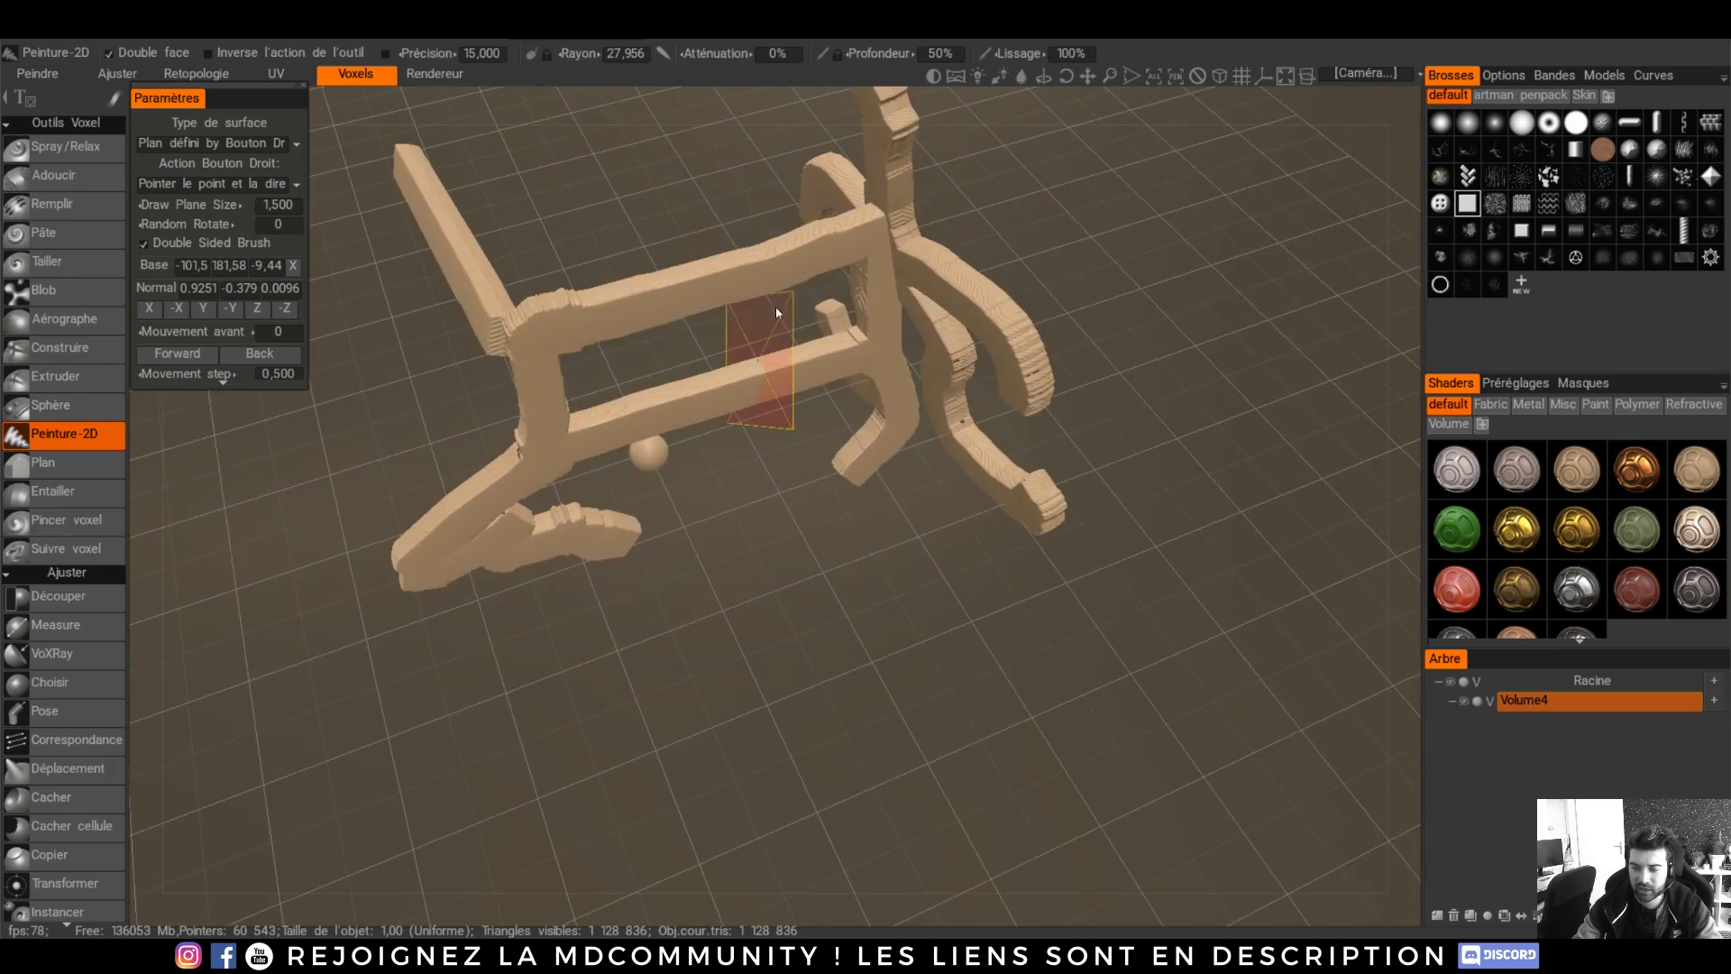
{"action": "middle_click_drag", "start_coordinate": [760, 368], "coordinate": [765, 478], "text": "alt"}
{"action": "mouse_move", "coordinate": [804, 438]}
{"action": "right_mouse_down", "text": "alt"}
{"action": "mouse_move", "coordinate": [815, 405]}
{"action": "mouse_move", "coordinate": [774, 517]}
{"action": "right_mouse_up", "text": "alt"}
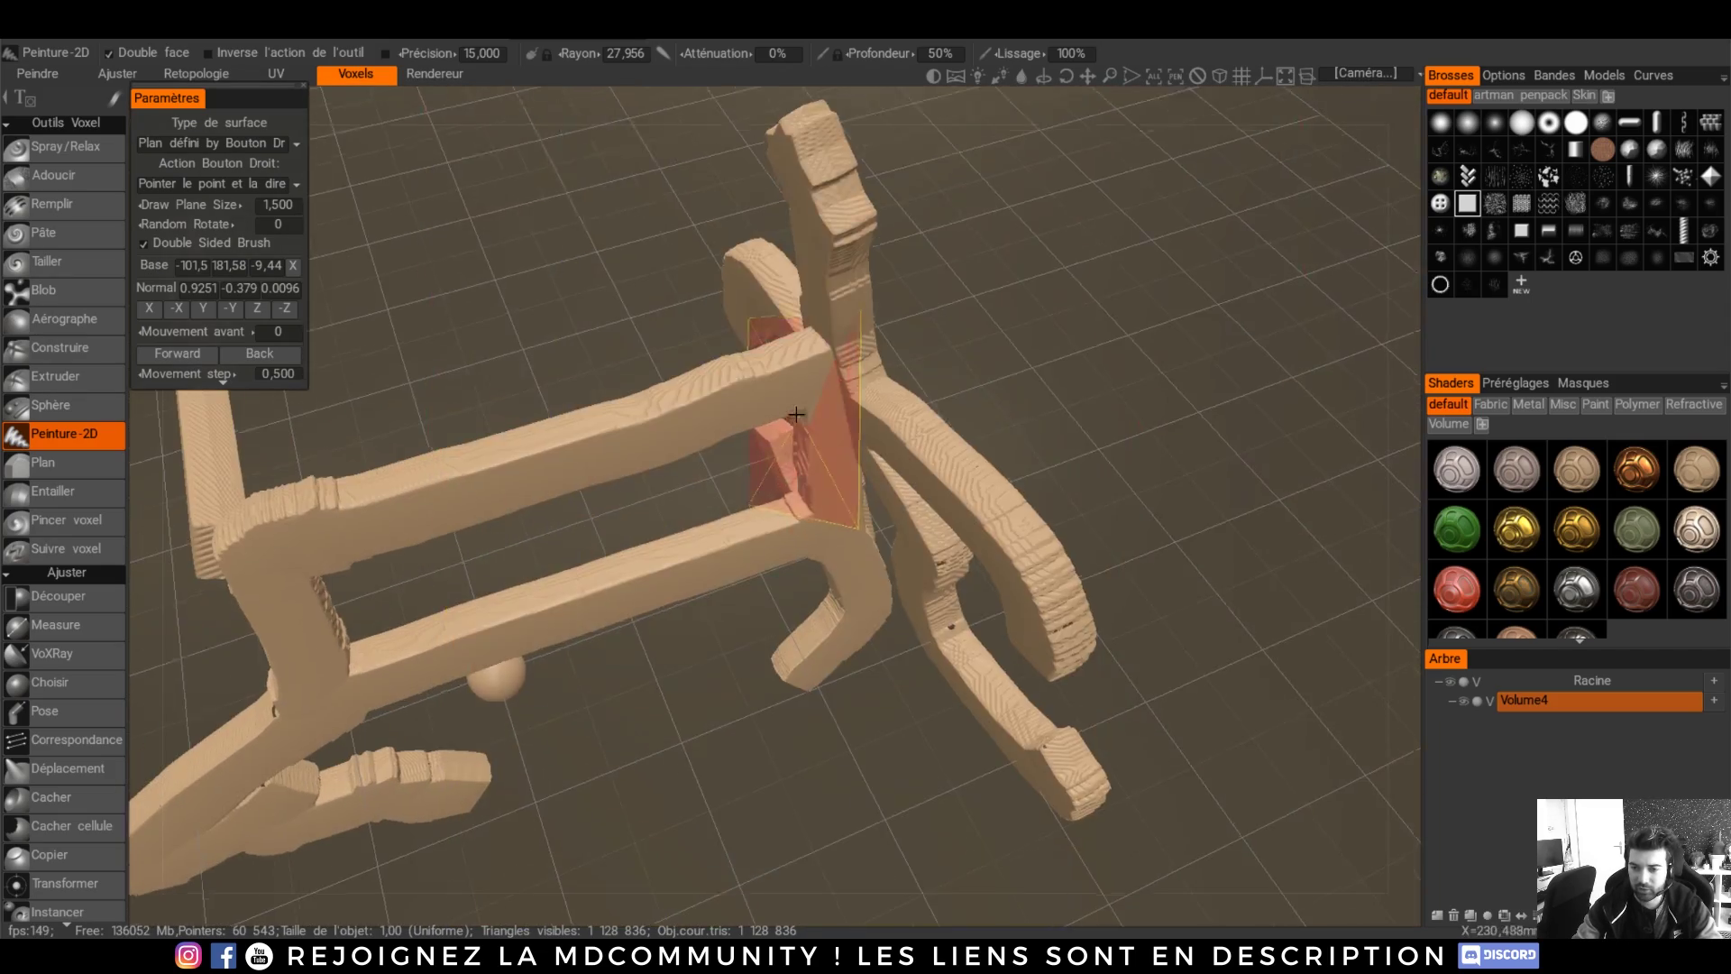
{"action": "mouse_move", "coordinate": [814, 410]}
{"action": "left_mouse_down", "text": "alt"}
{"action": "mouse_move", "coordinate": [468, 301]}
{"action": "mouse_move", "coordinate": [844, 351]}
{"action": "mouse_move", "coordinate": [783, 339]}
{"action": "left_mouse_up", "text": "alt"}
{"action": "middle_click_drag", "start_coordinate": [999, 346], "coordinate": [836, 331]}
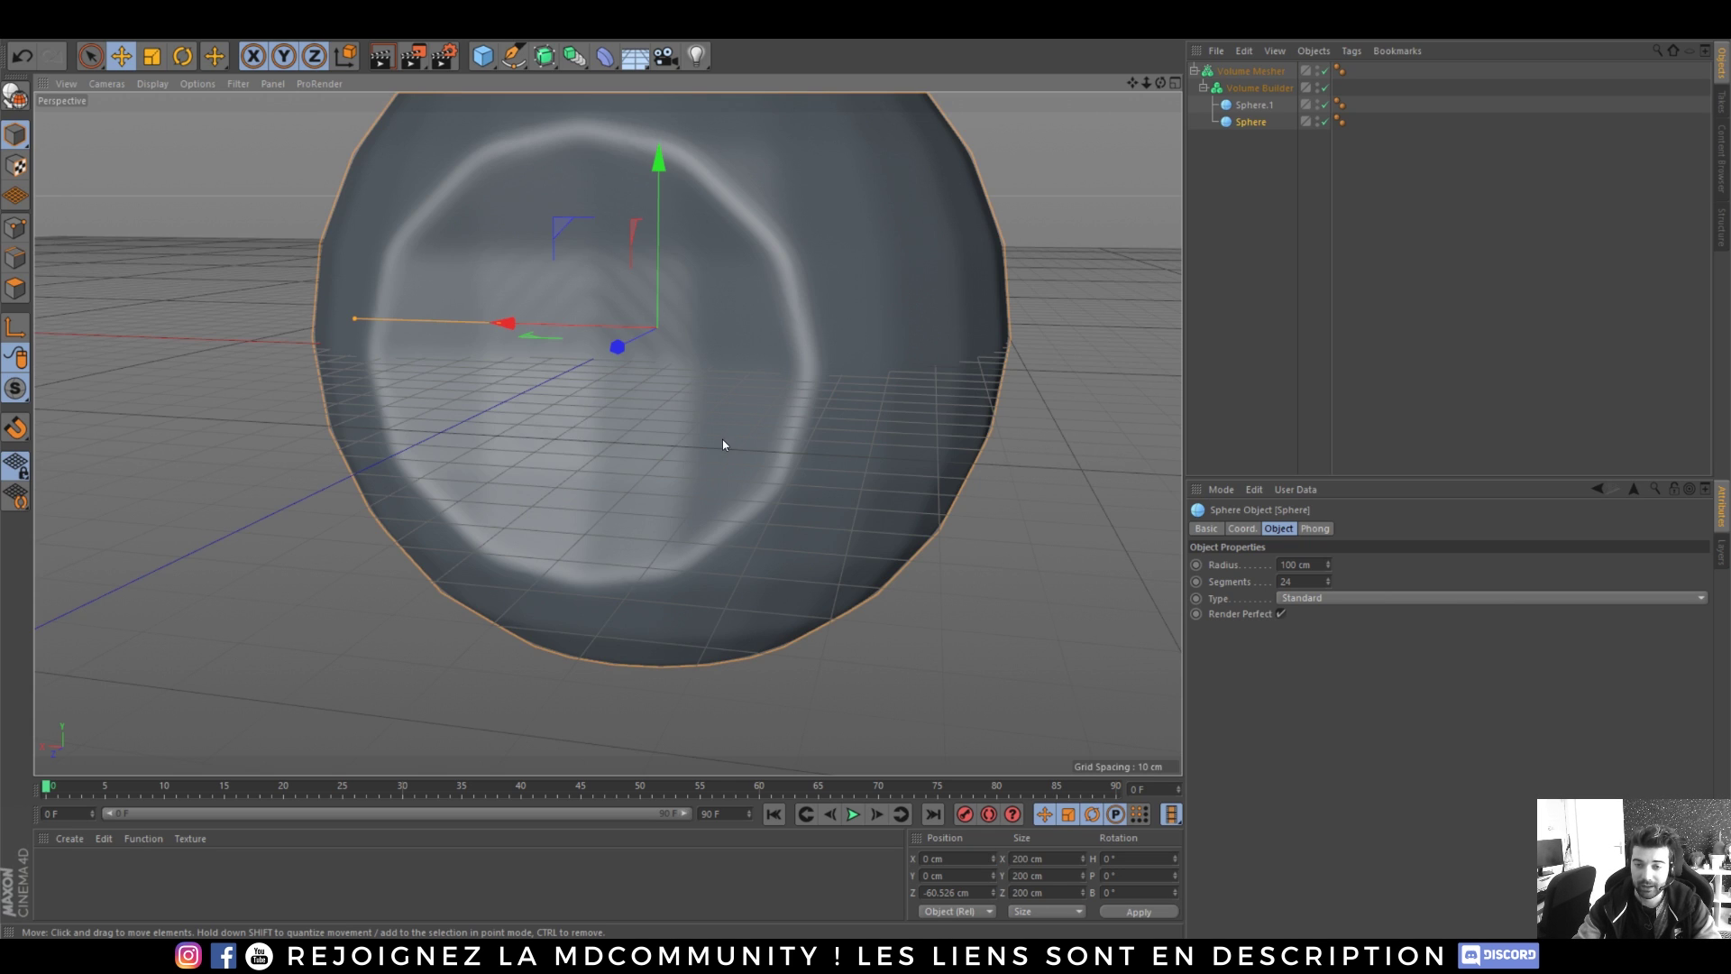
- Switch to Cinema 4D, select the Volume Mesher polygon object and load the Sculpt layout
{"action": "left_click_drag", "start_coordinate": [840, 318], "coordinate": [687, 419], "text": "alt"}
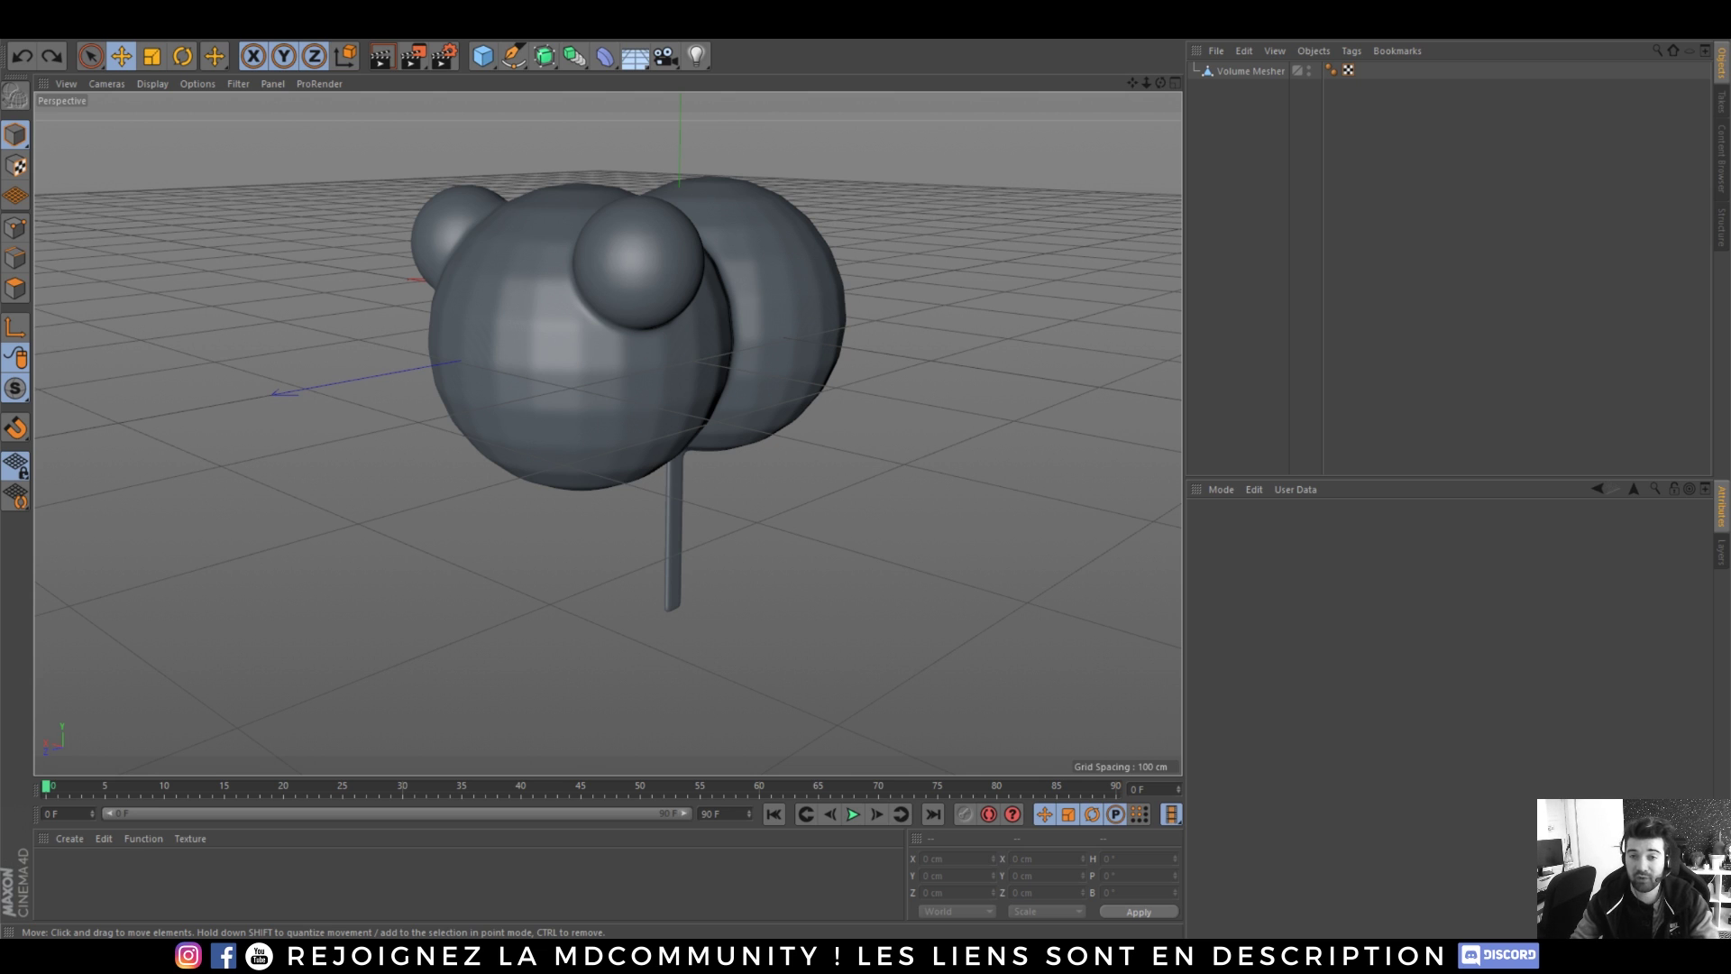
{"action": "left_click", "coordinate": [1233, 73]}
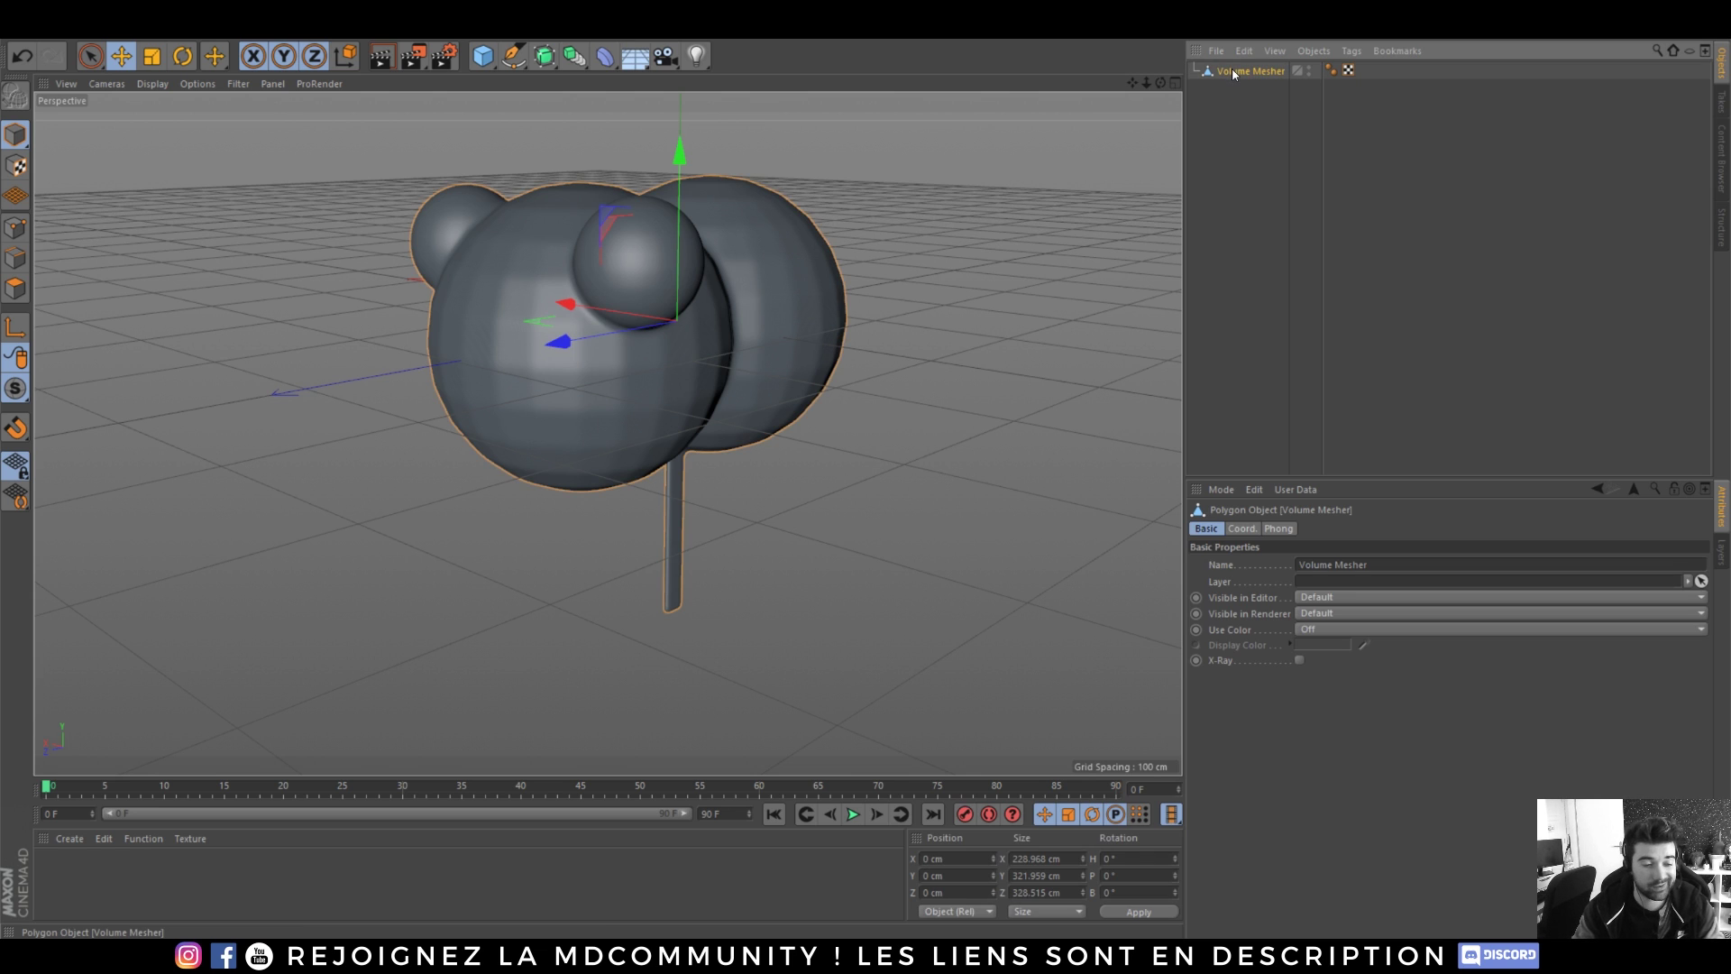
{"action": "left_click", "coordinate": [1686, 39]}
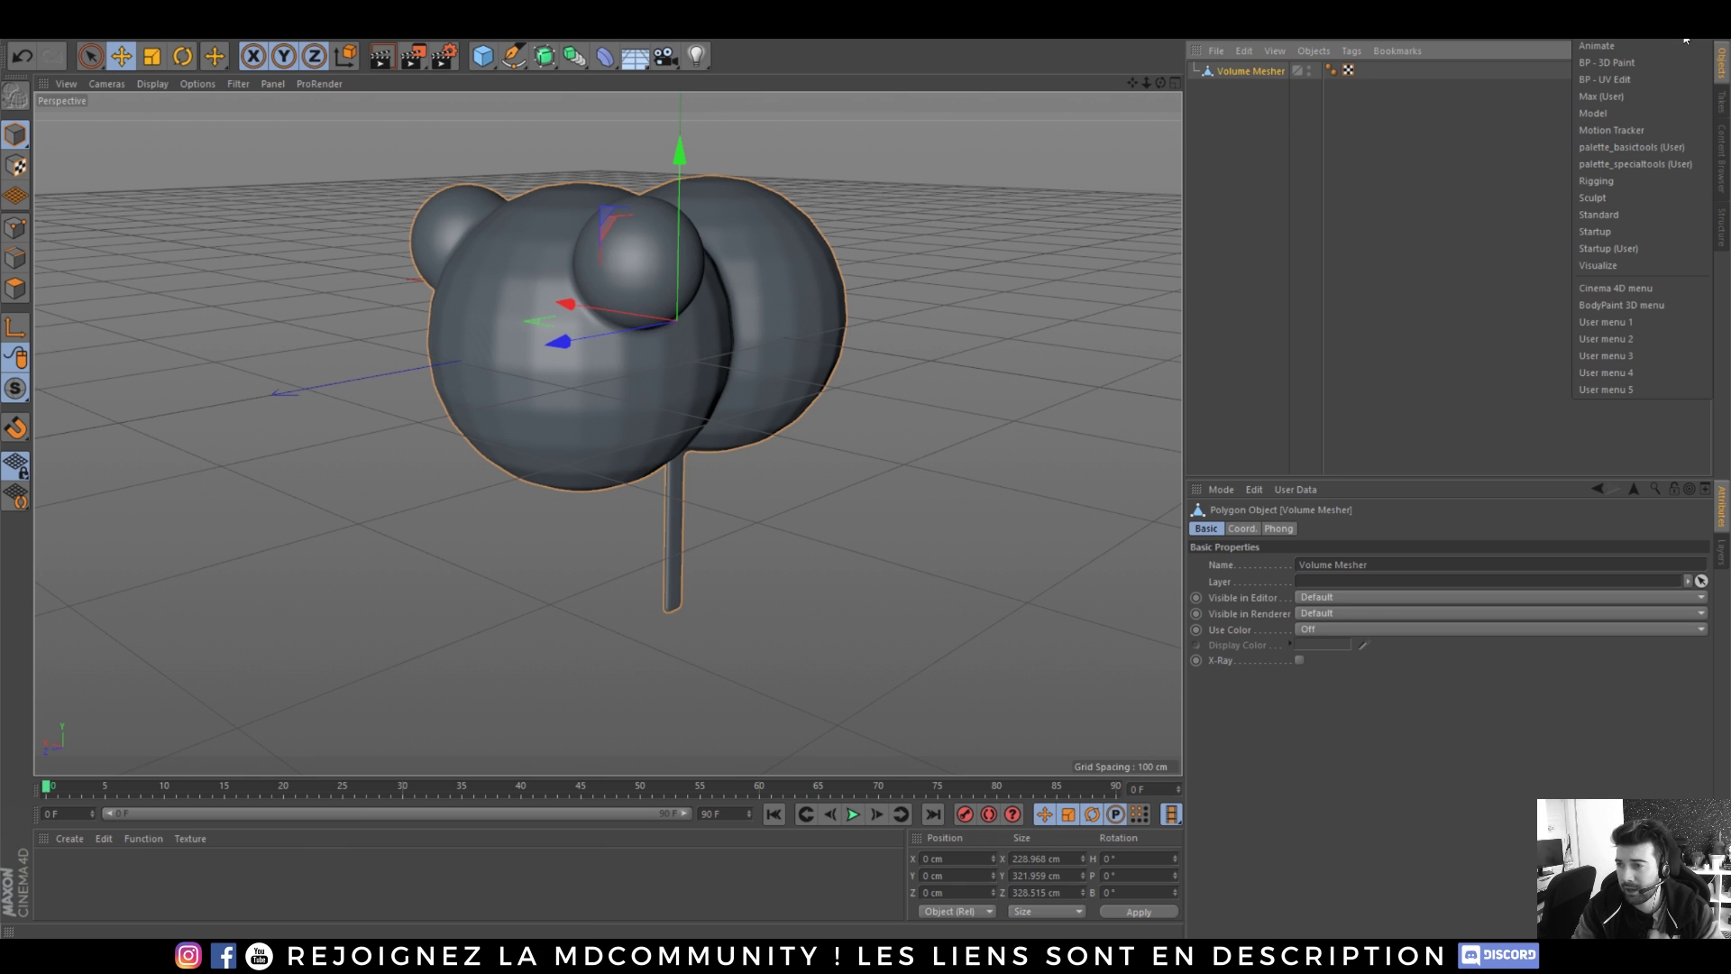
{"action": "left_click", "coordinate": [1603, 198]}
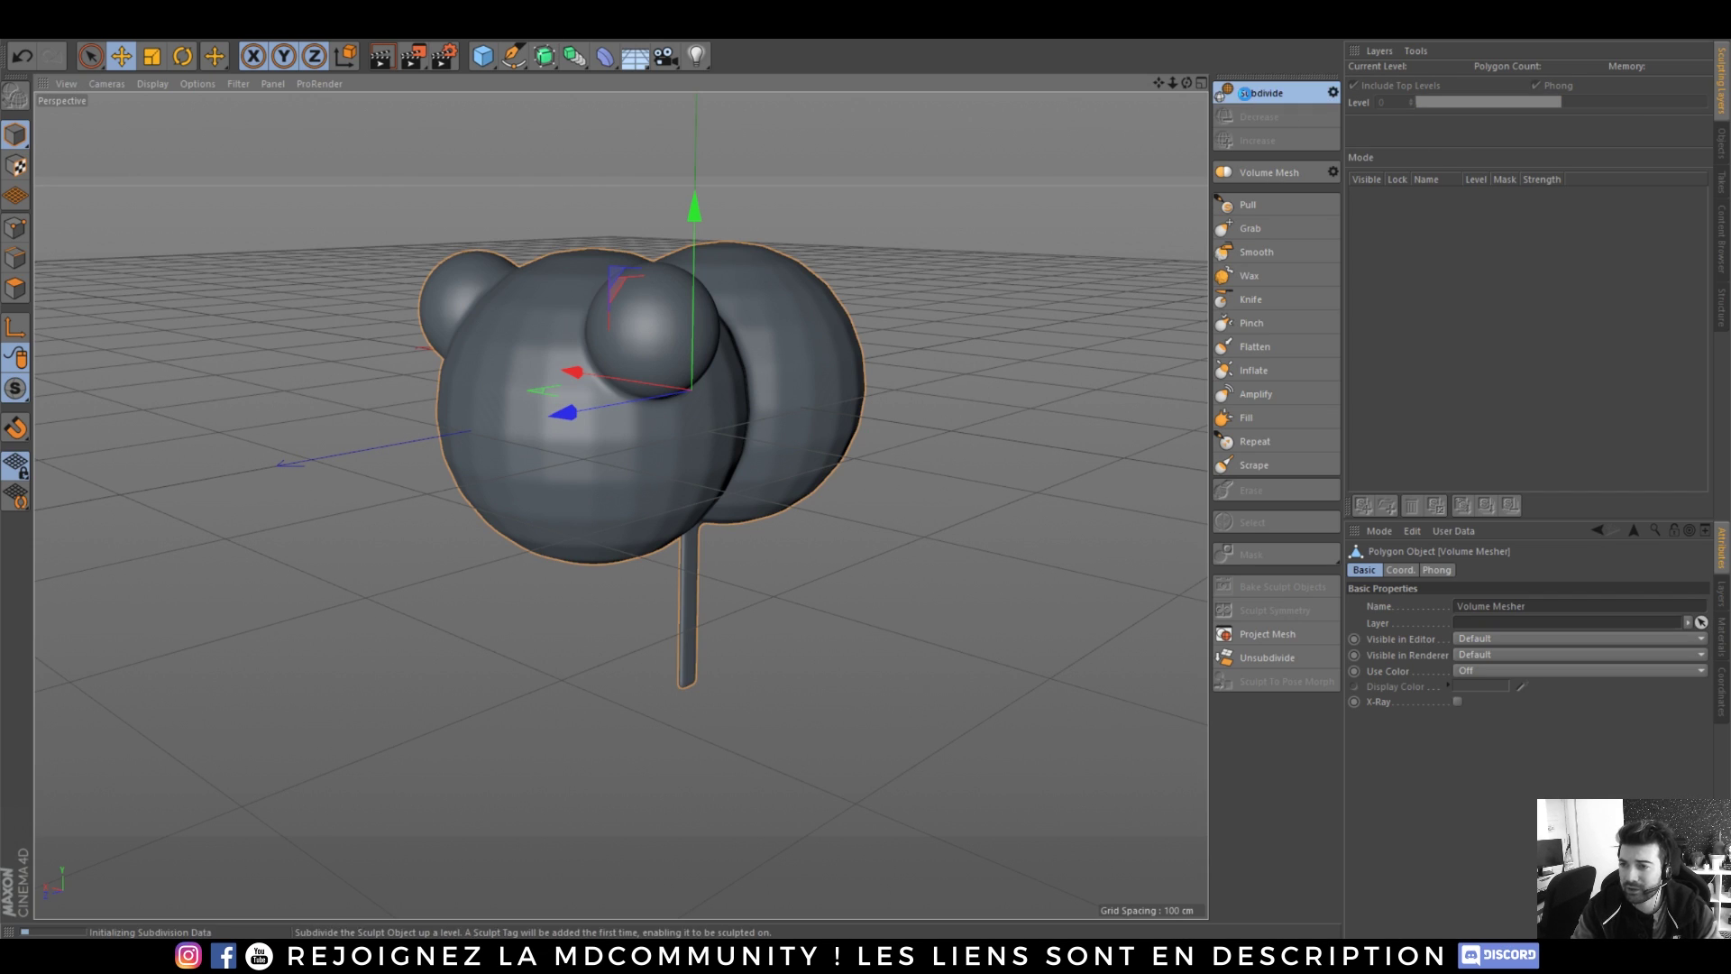
- Make the Volume Mesher sculptable and add Pull brush strokes to the front sphere and both small spheres
{"action": "left_click", "coordinate": [1262, 93]}
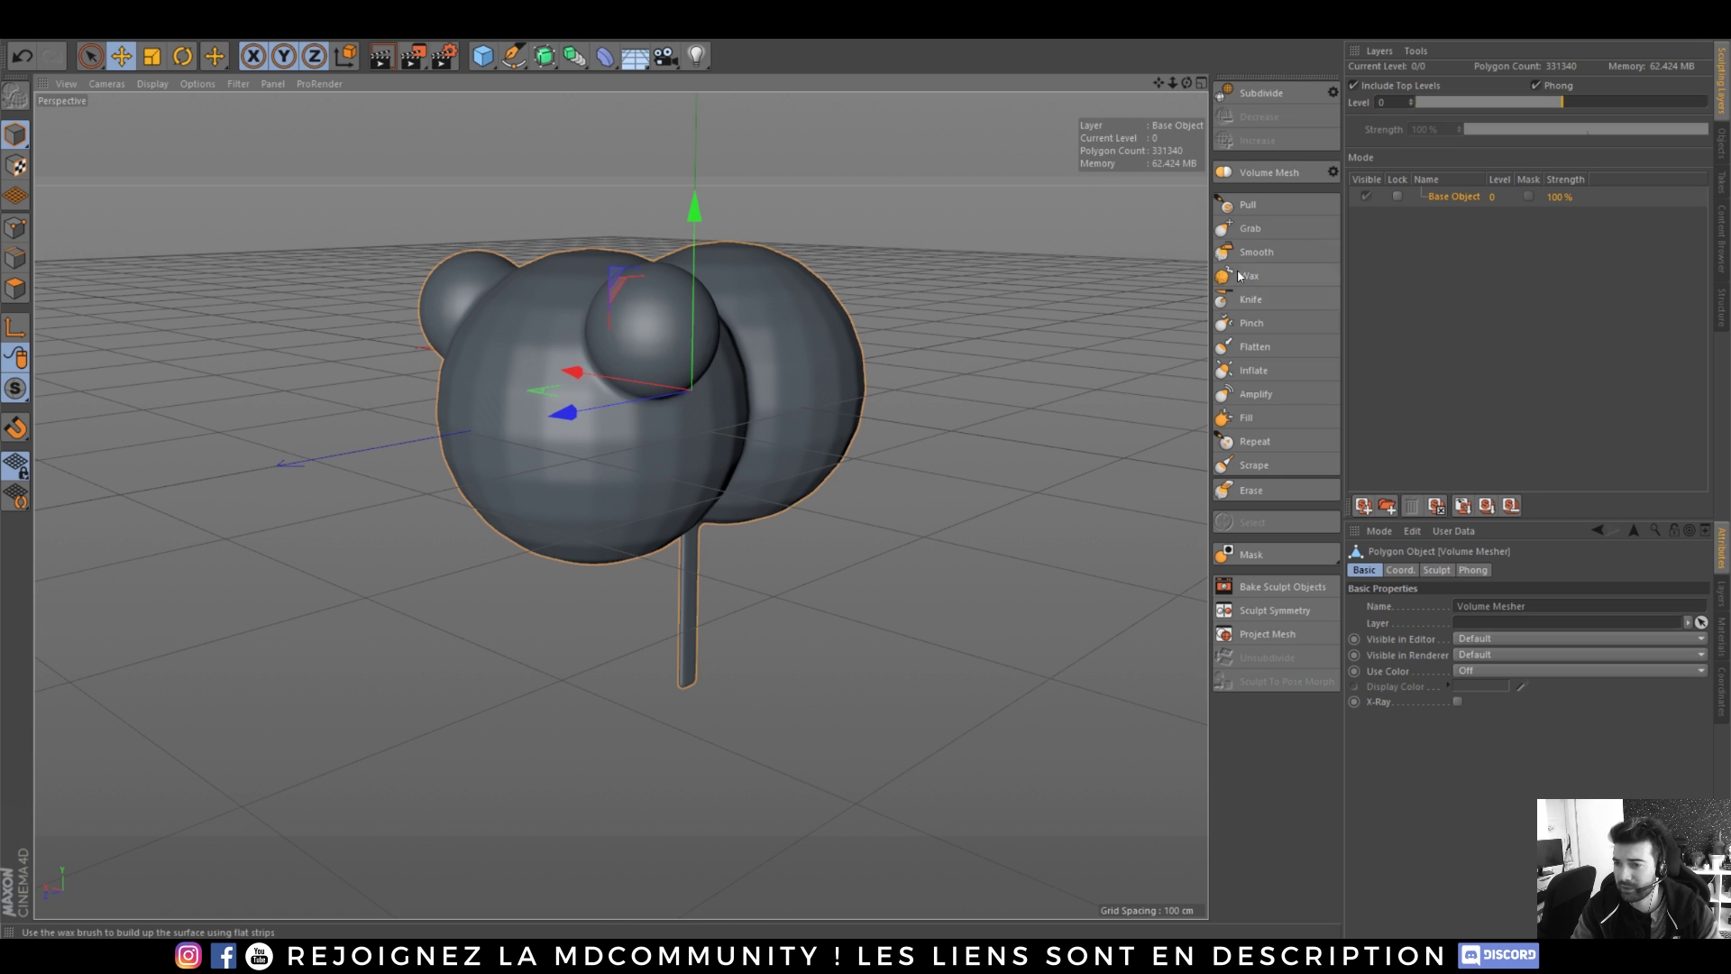
{"action": "left_click", "coordinate": [1247, 205]}
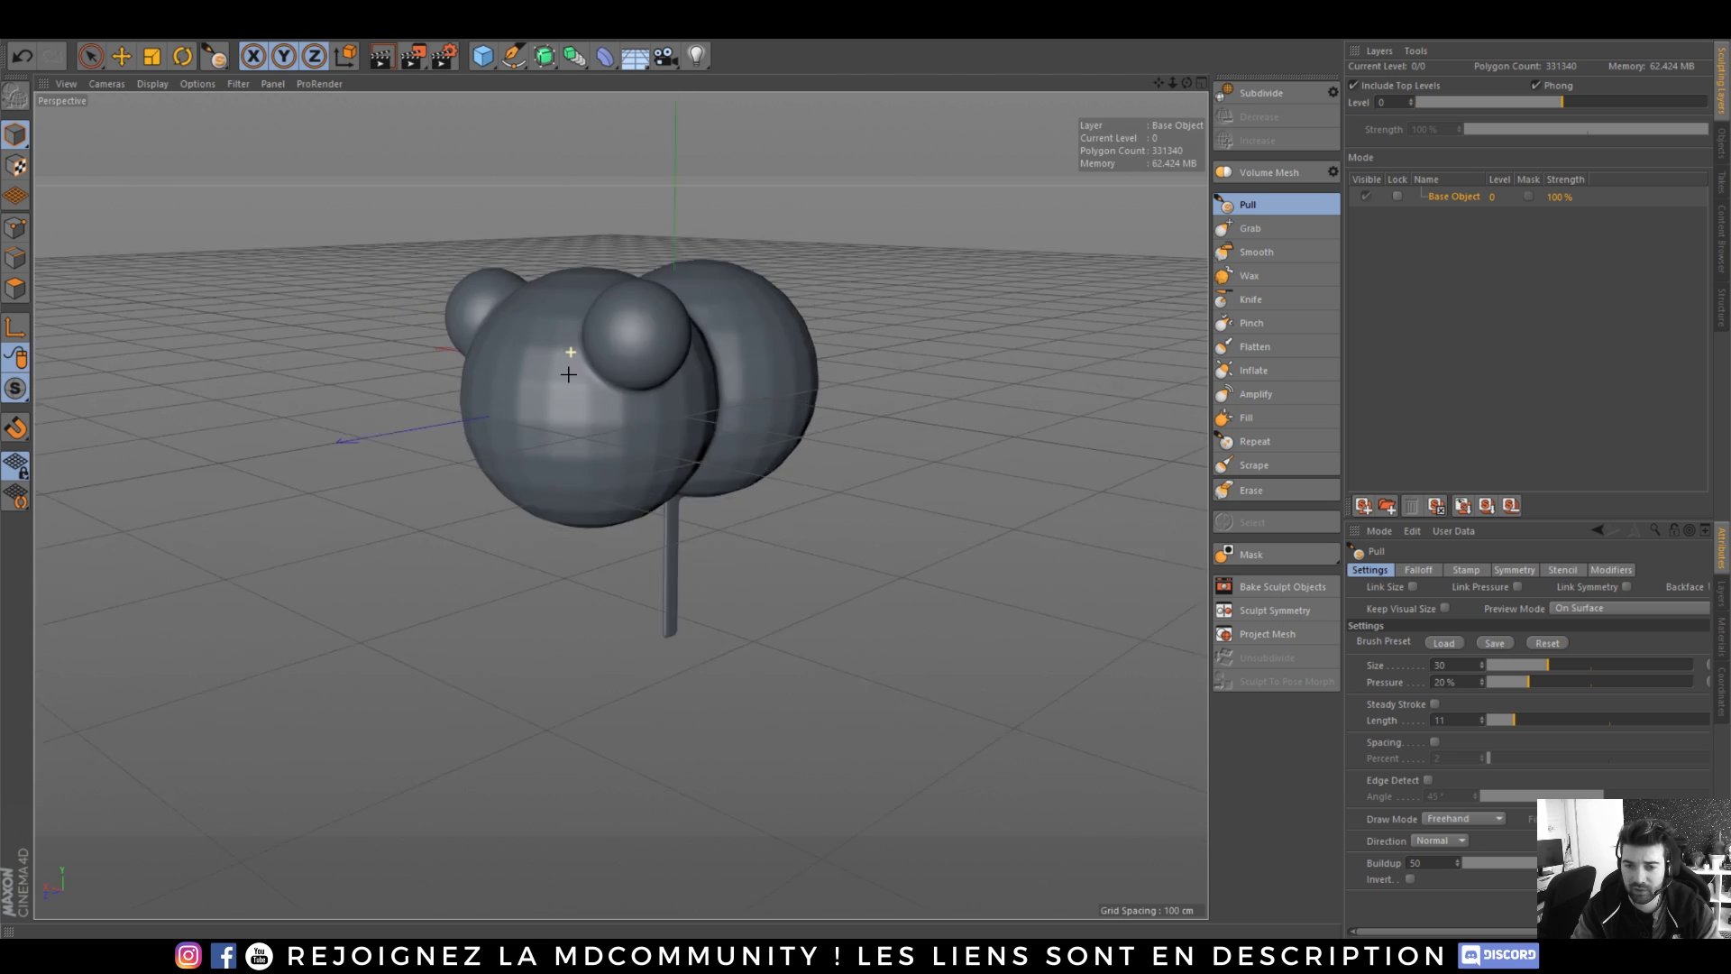
{"action": "scroll", "coordinate": [614, 369], "scroll_direction": "up", "scroll_amount": 6}
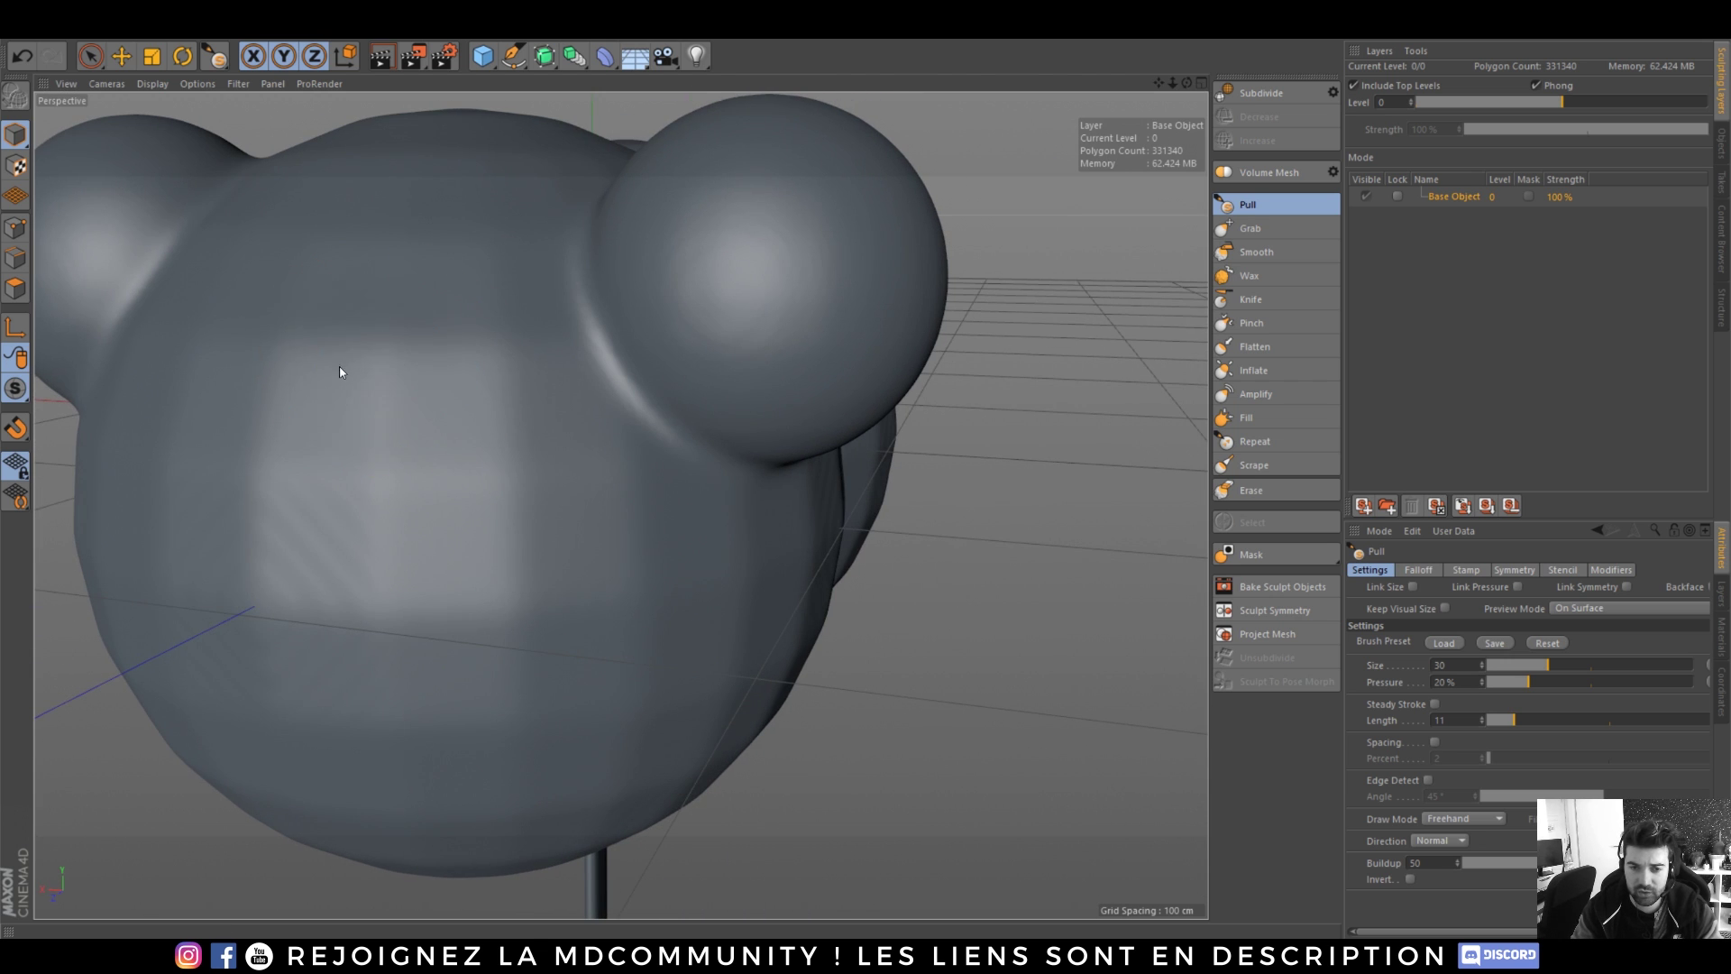
{"action": "mouse_move", "coordinate": [359, 440]}
{"action": "left_mouse_down"}
{"action": "mouse_move", "coordinate": [379, 611]}
{"action": "mouse_move", "coordinate": [406, 529]}
{"action": "mouse_move", "coordinate": [378, 279]}
{"action": "mouse_move", "coordinate": [318, 764]}
{"action": "left_mouse_up"}
{"action": "mouse_move", "coordinate": [713, 280]}
{"action": "left_mouse_down"}
{"action": "mouse_move", "coordinate": [766, 312]}
{"action": "mouse_move", "coordinate": [709, 302]}
{"action": "left_mouse_up"}
{"action": "left_click_drag", "start_coordinate": [619, 506], "coordinate": [795, 431], "text": "alt"}
{"action": "left_click_drag", "start_coordinate": [434, 282], "coordinate": [444, 314]}
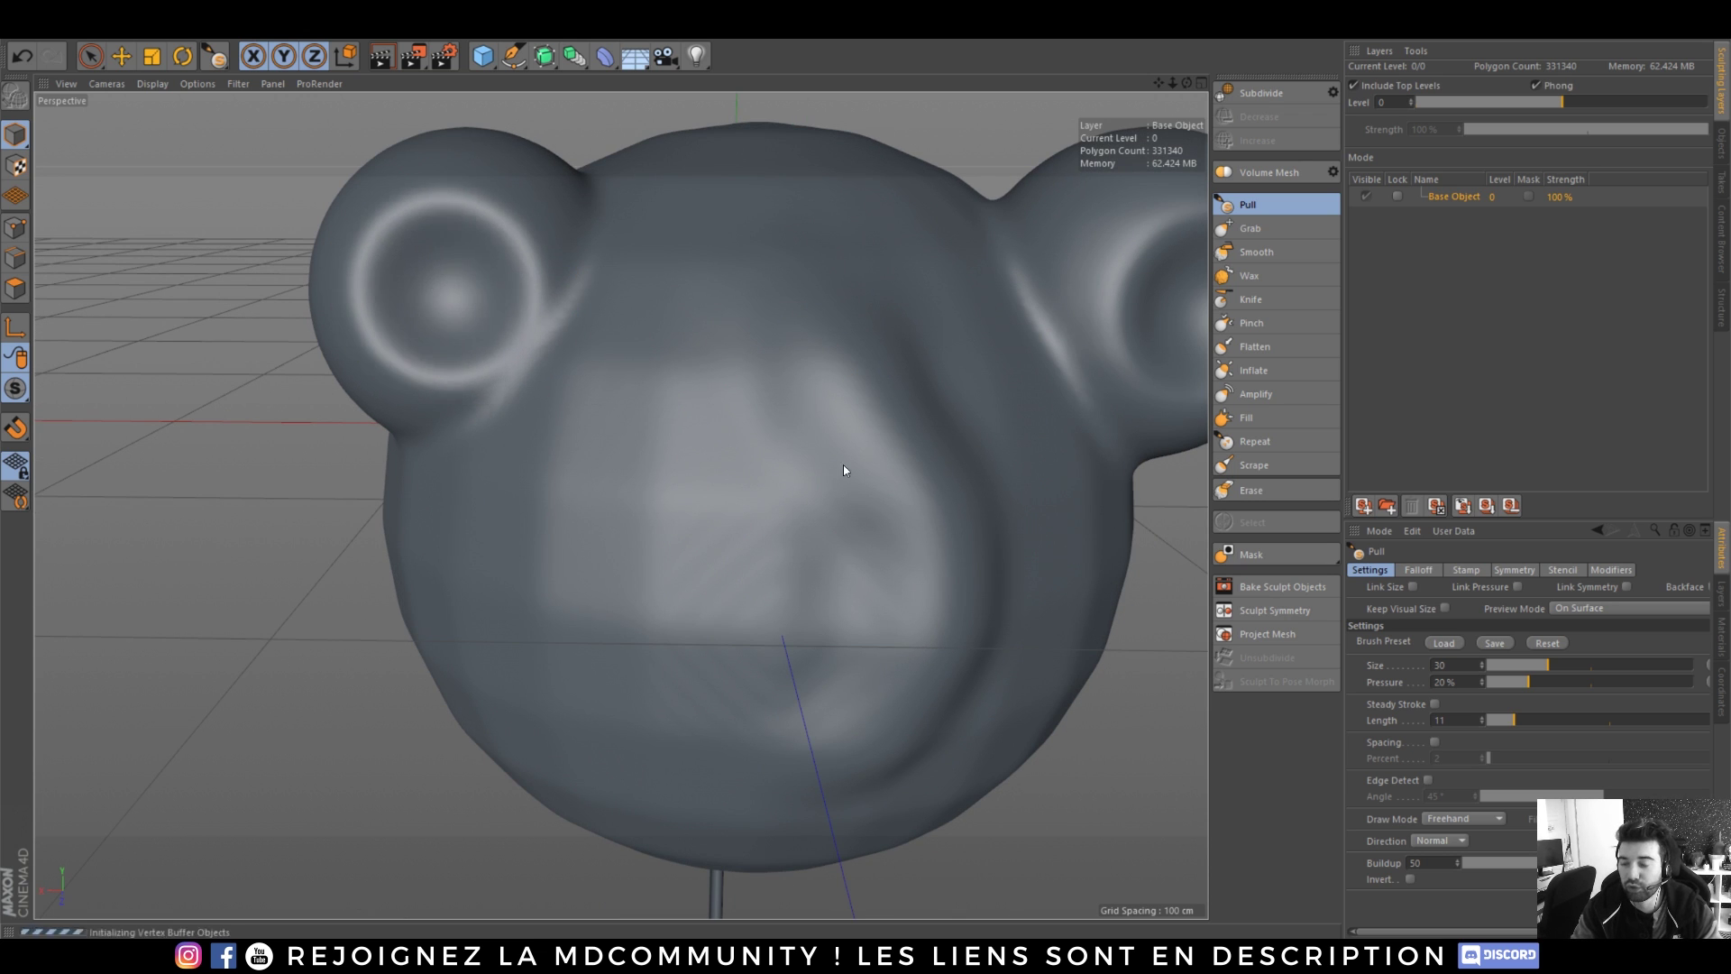
{"action": "right_click_drag", "start_coordinate": [796, 461], "coordinate": [675, 614], "text": "alt"}
{"action": "left_click_drag", "start_coordinate": [675, 614], "coordinate": [505, 437], "text": "alt"}
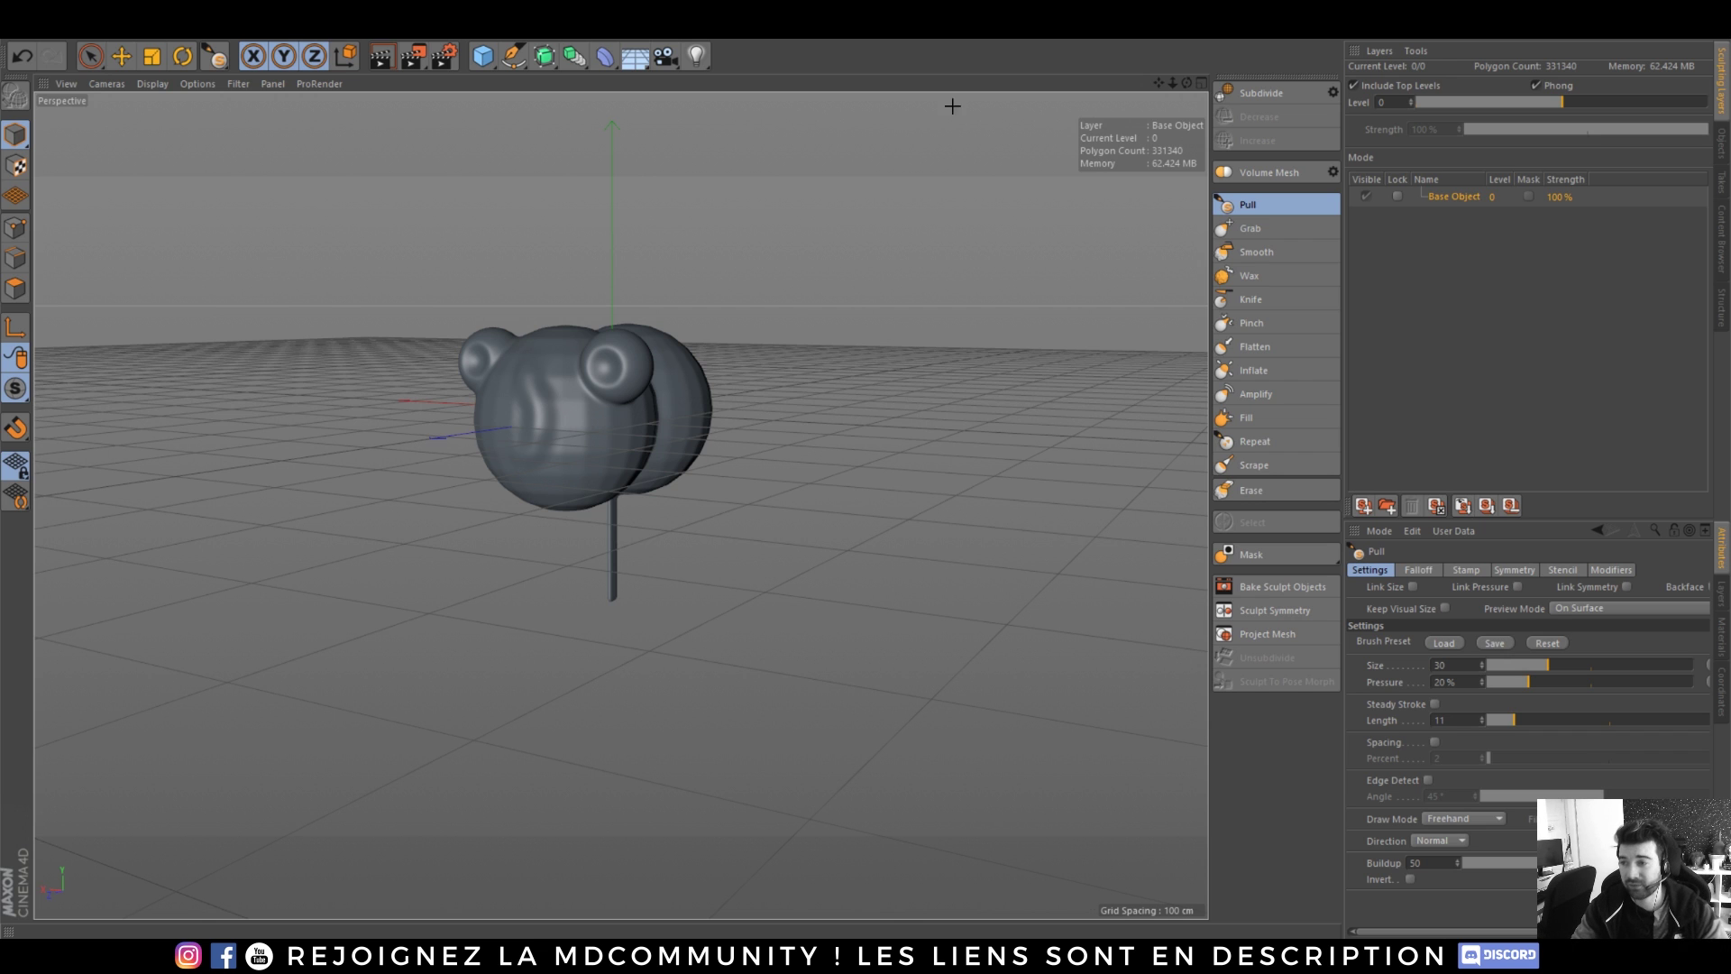
- Switch to the Startup layout and delete the Sculpt tag from the Volume Mesher object
{"action": "left_click", "coordinate": [1609, 63]}
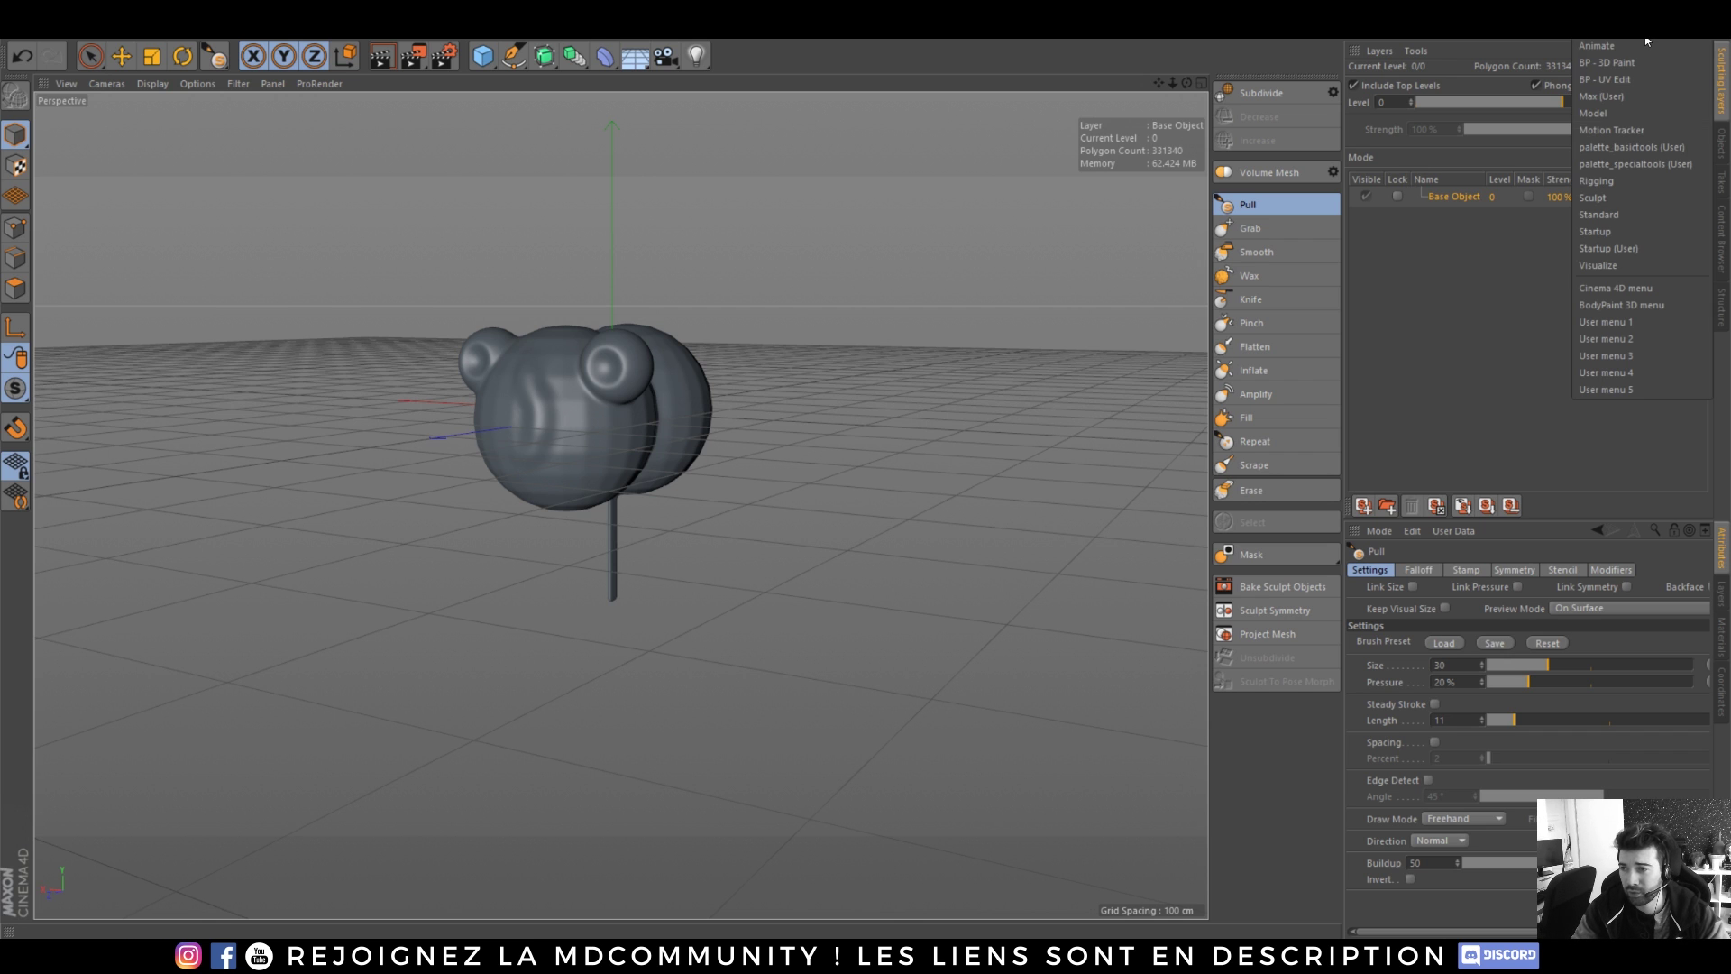
{"action": "left_click", "coordinate": [1606, 230]}
{"action": "left_click", "coordinate": [1332, 71]}
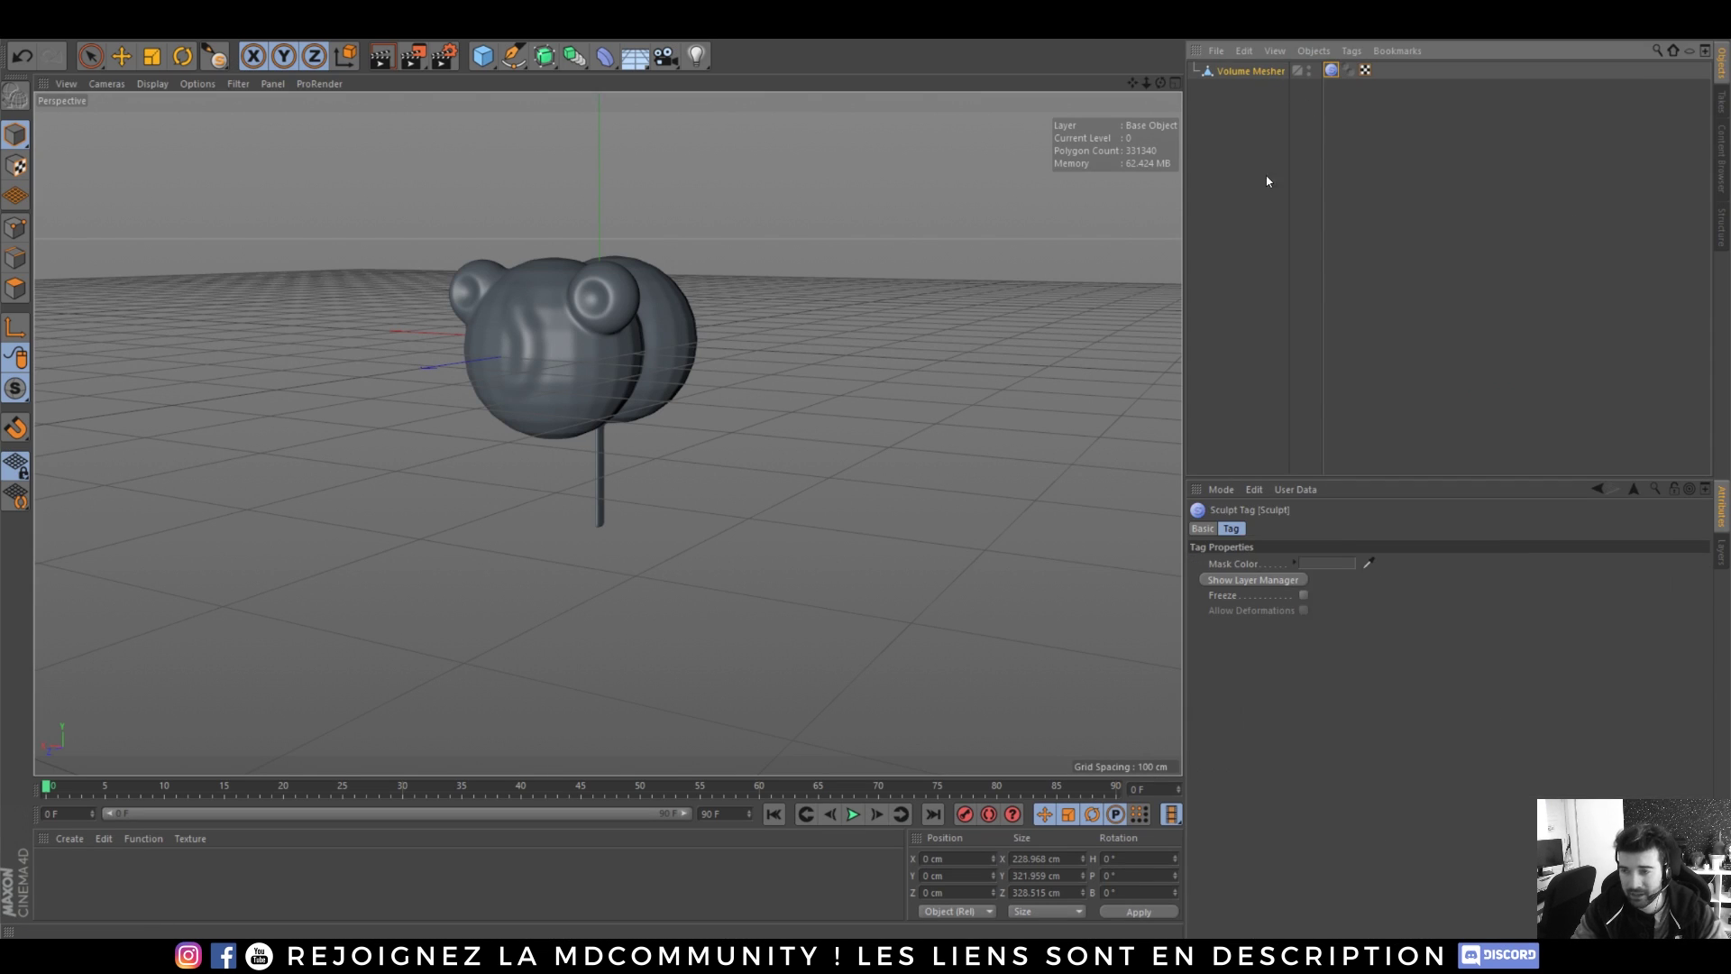
{"action": "key", "text": "Delete"}
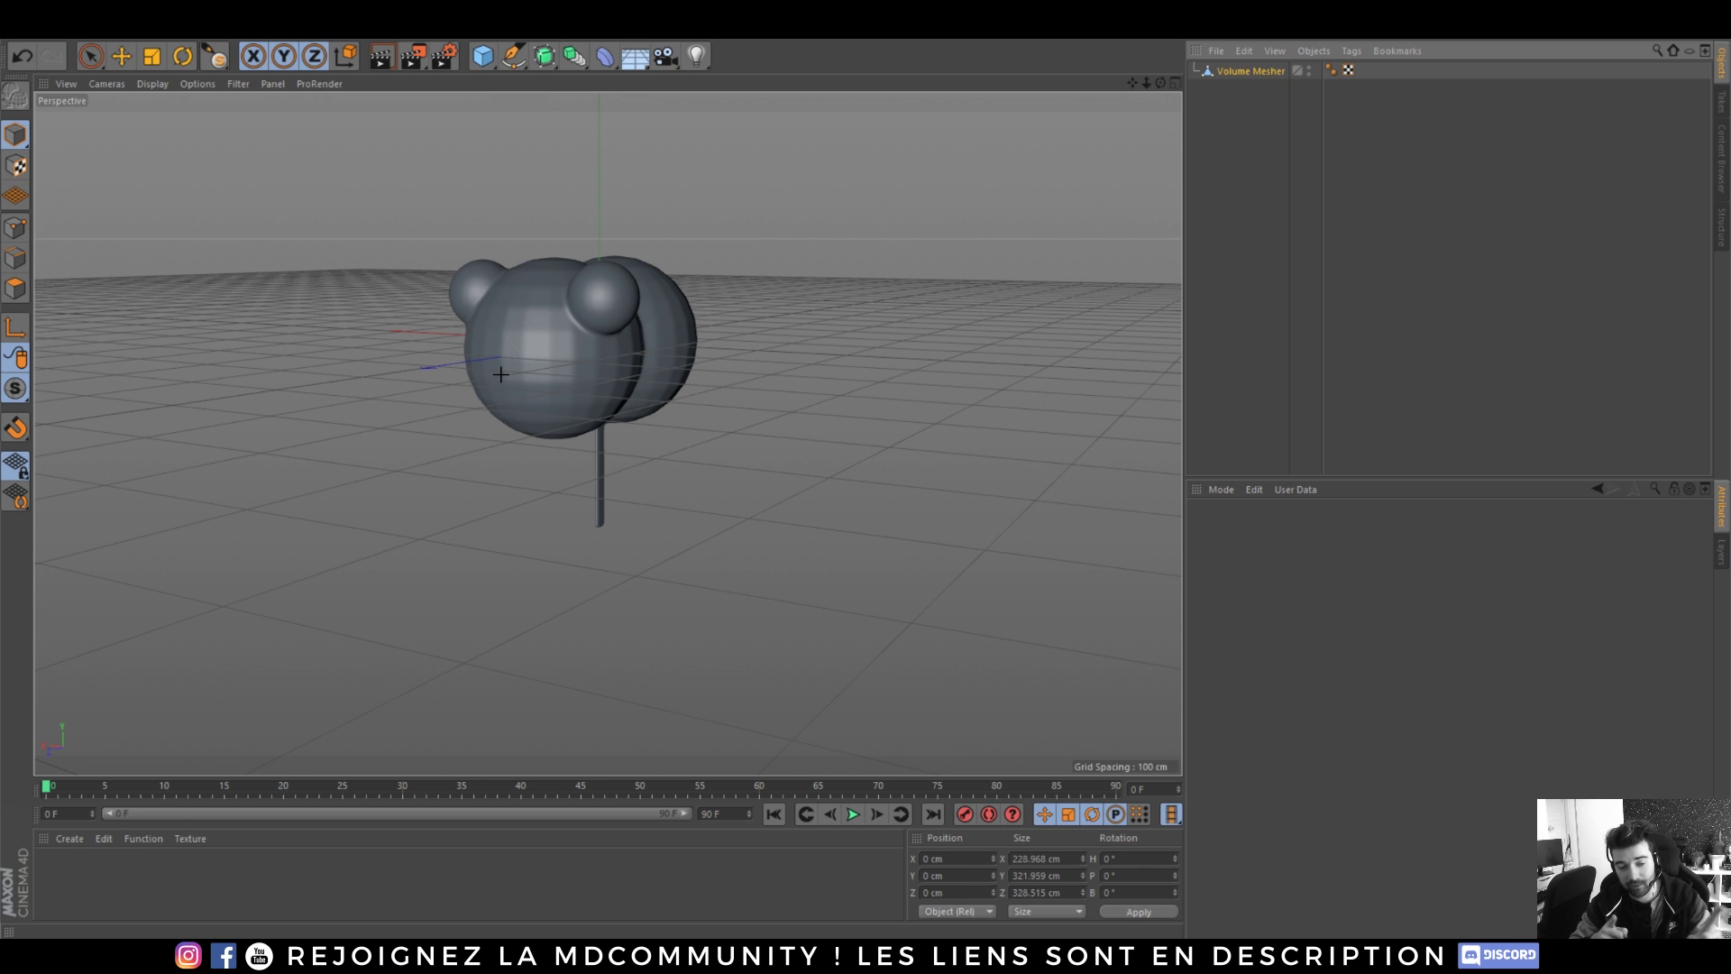
- Export the Volume Mesher object to ZBrush through GoZ, accepting its renaming to Volume Mesher1
{"action": "right_click_drag", "start_coordinate": [591, 368], "coordinate": [625, 285], "text": "alt"}
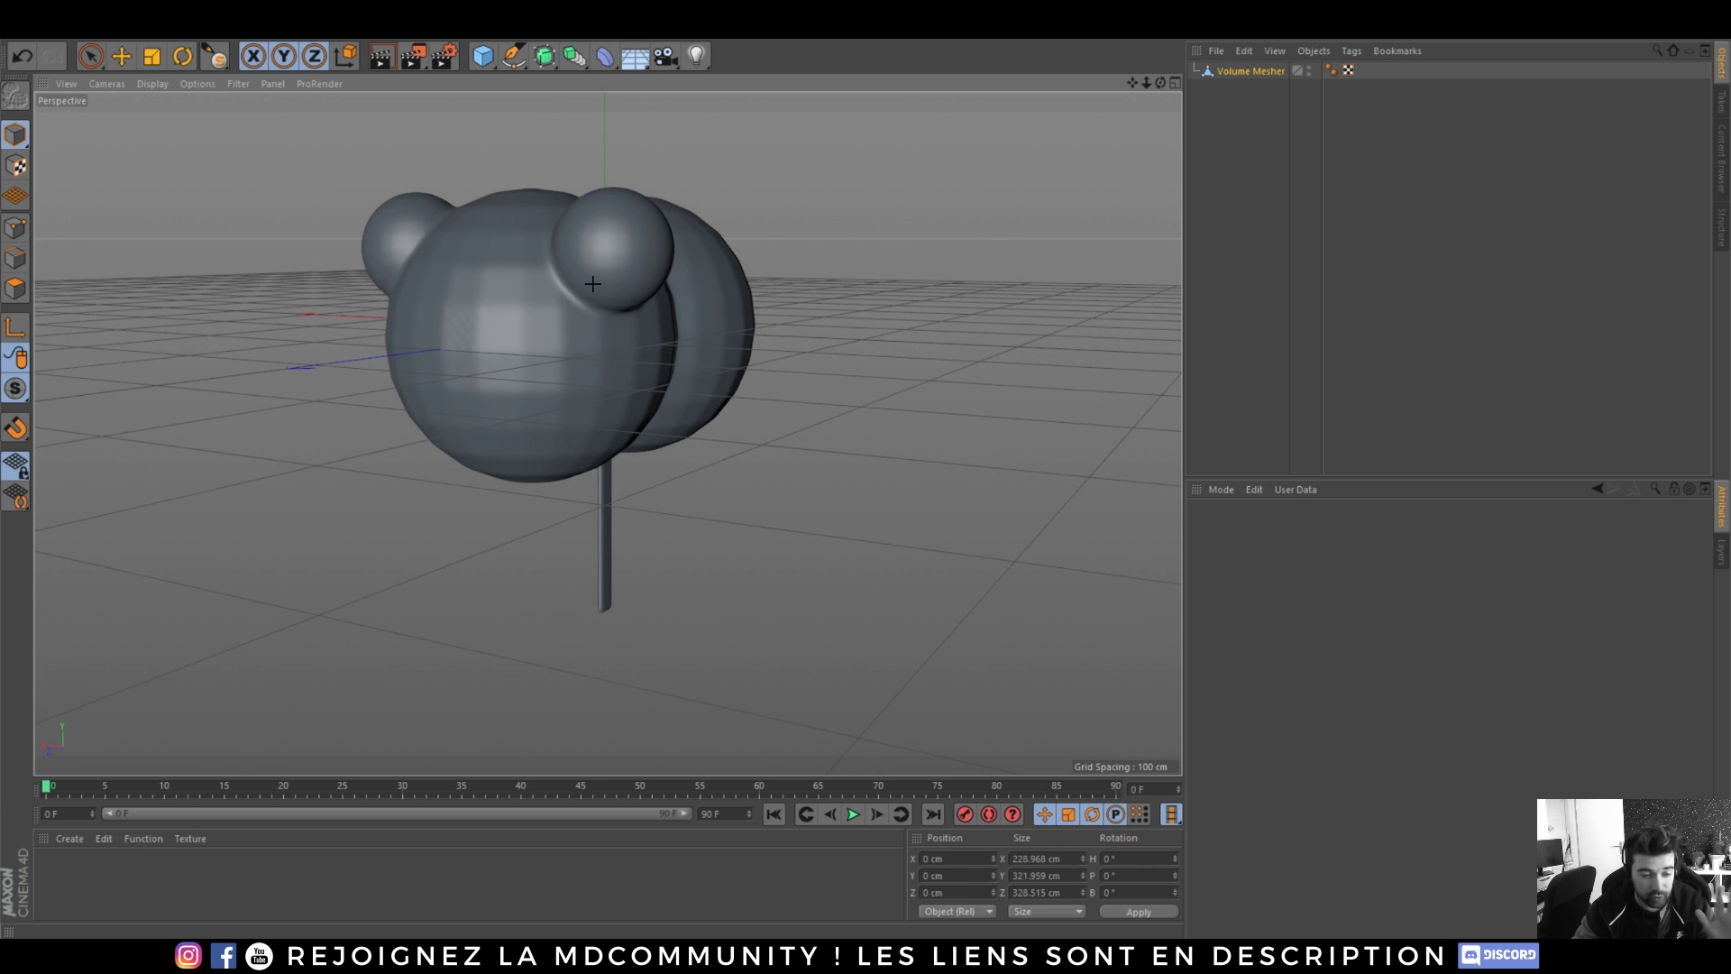
{"action": "mouse_move", "coordinate": [575, 255]}
{"action": "left_mouse_down", "text": "alt"}
{"action": "mouse_move", "coordinate": [634, 351]}
{"action": "mouse_move", "coordinate": [611, 348]}
{"action": "mouse_move", "coordinate": [629, 433]}
{"action": "mouse_move", "coordinate": [610, 382]}
{"action": "left_mouse_up", "text": "alt"}
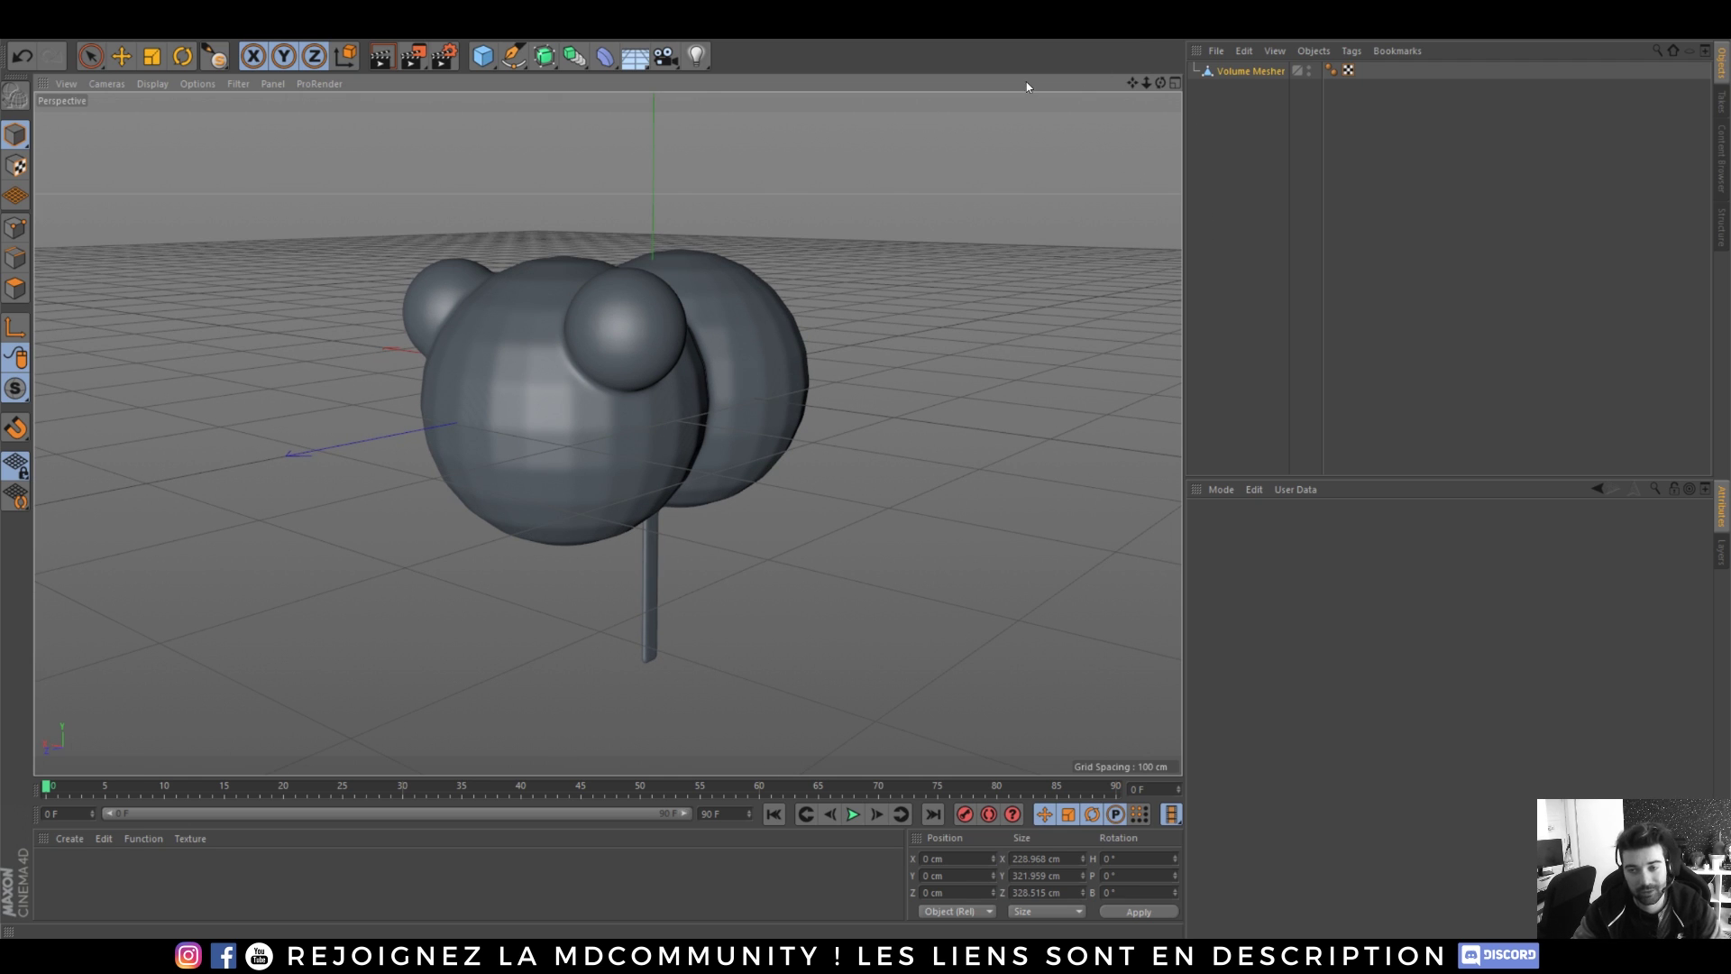
{"action": "left_click", "coordinate": [1248, 70]}
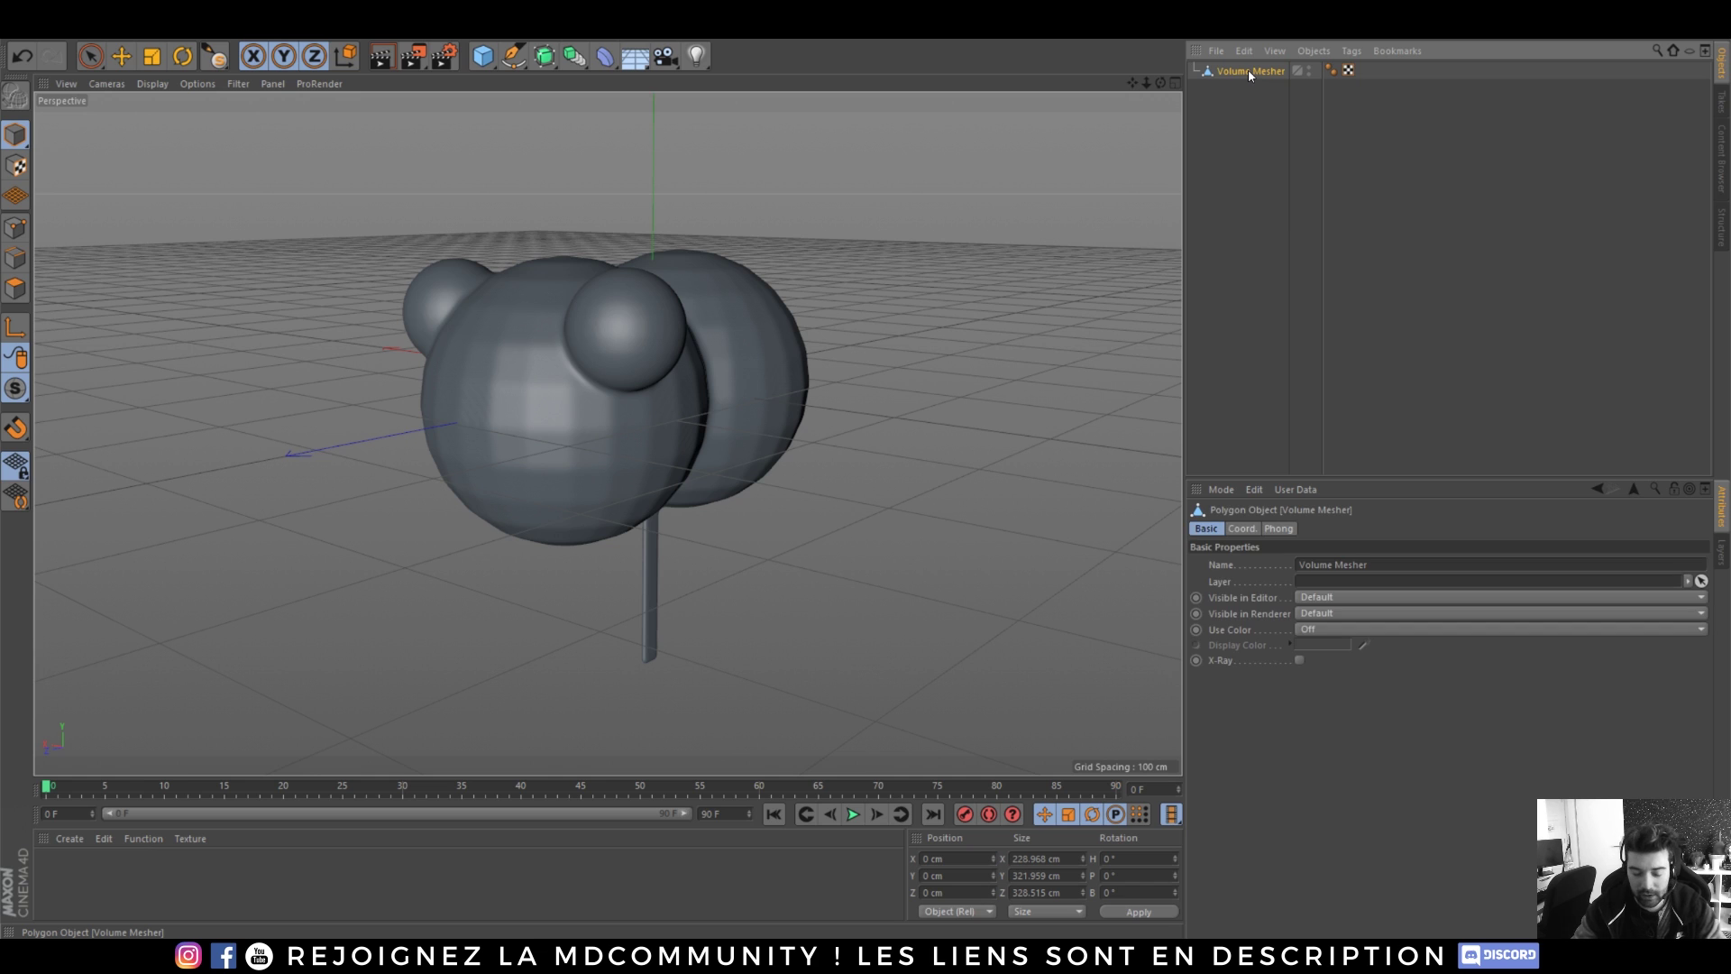
{"action": "key", "text": "shift+c"}
{"action": "type", "text": "zbrush"}
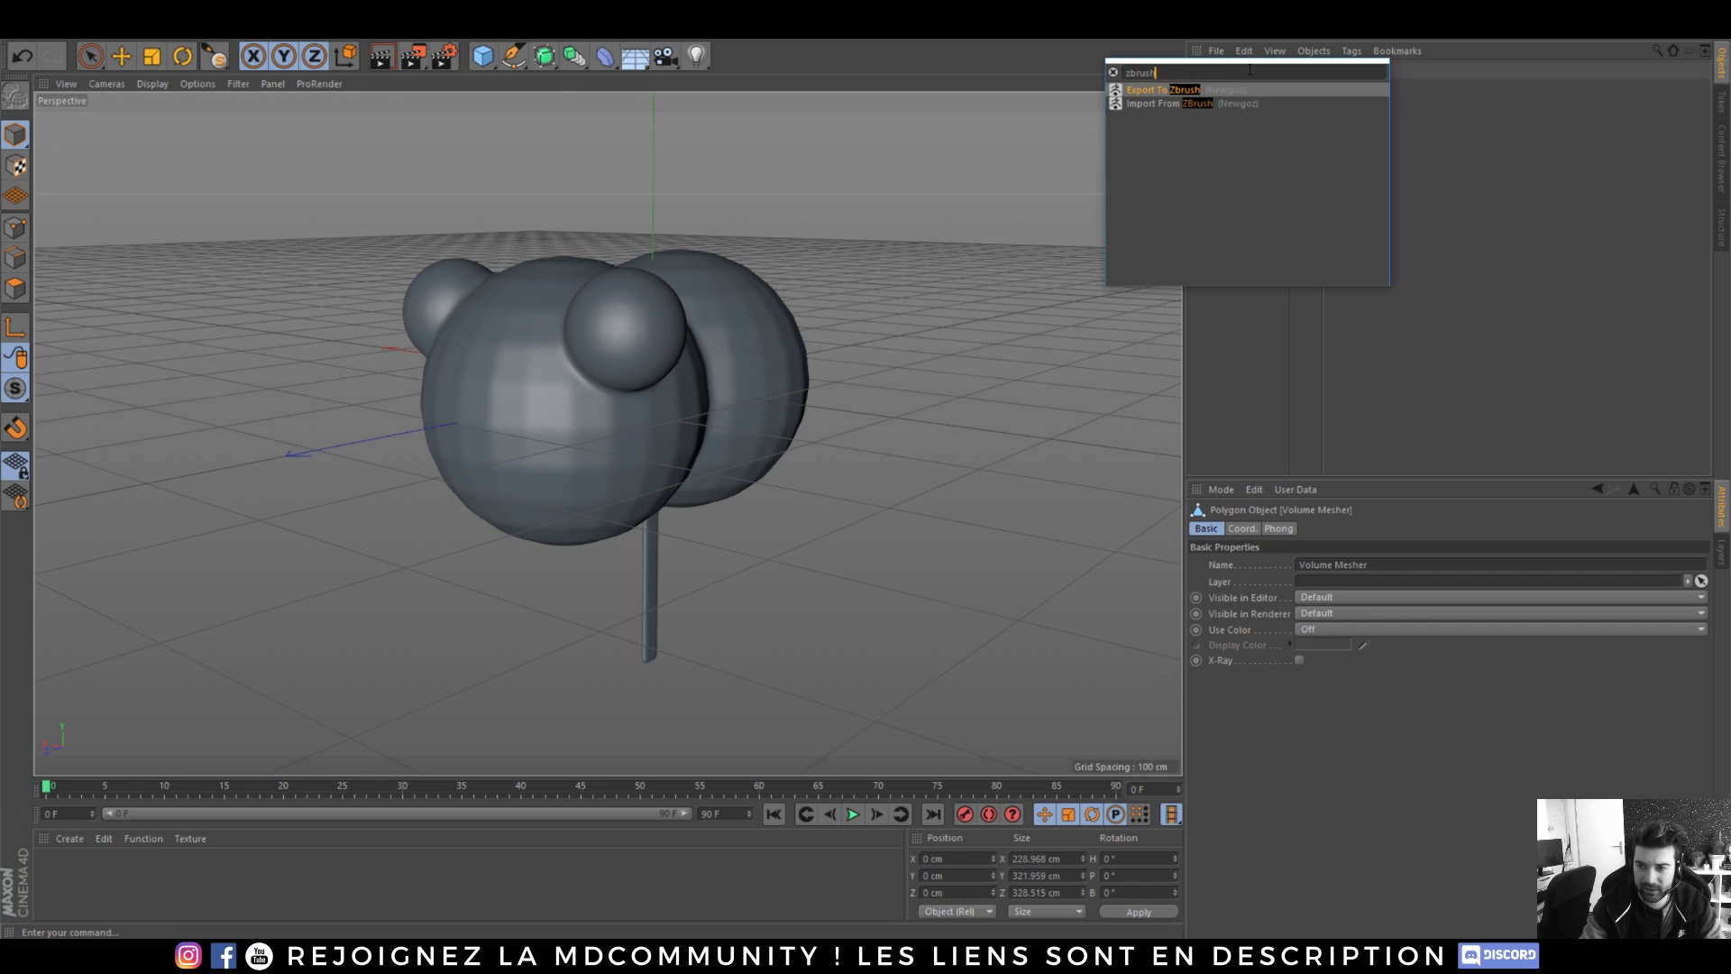
{"action": "left_click", "coordinate": [1145, 94]}
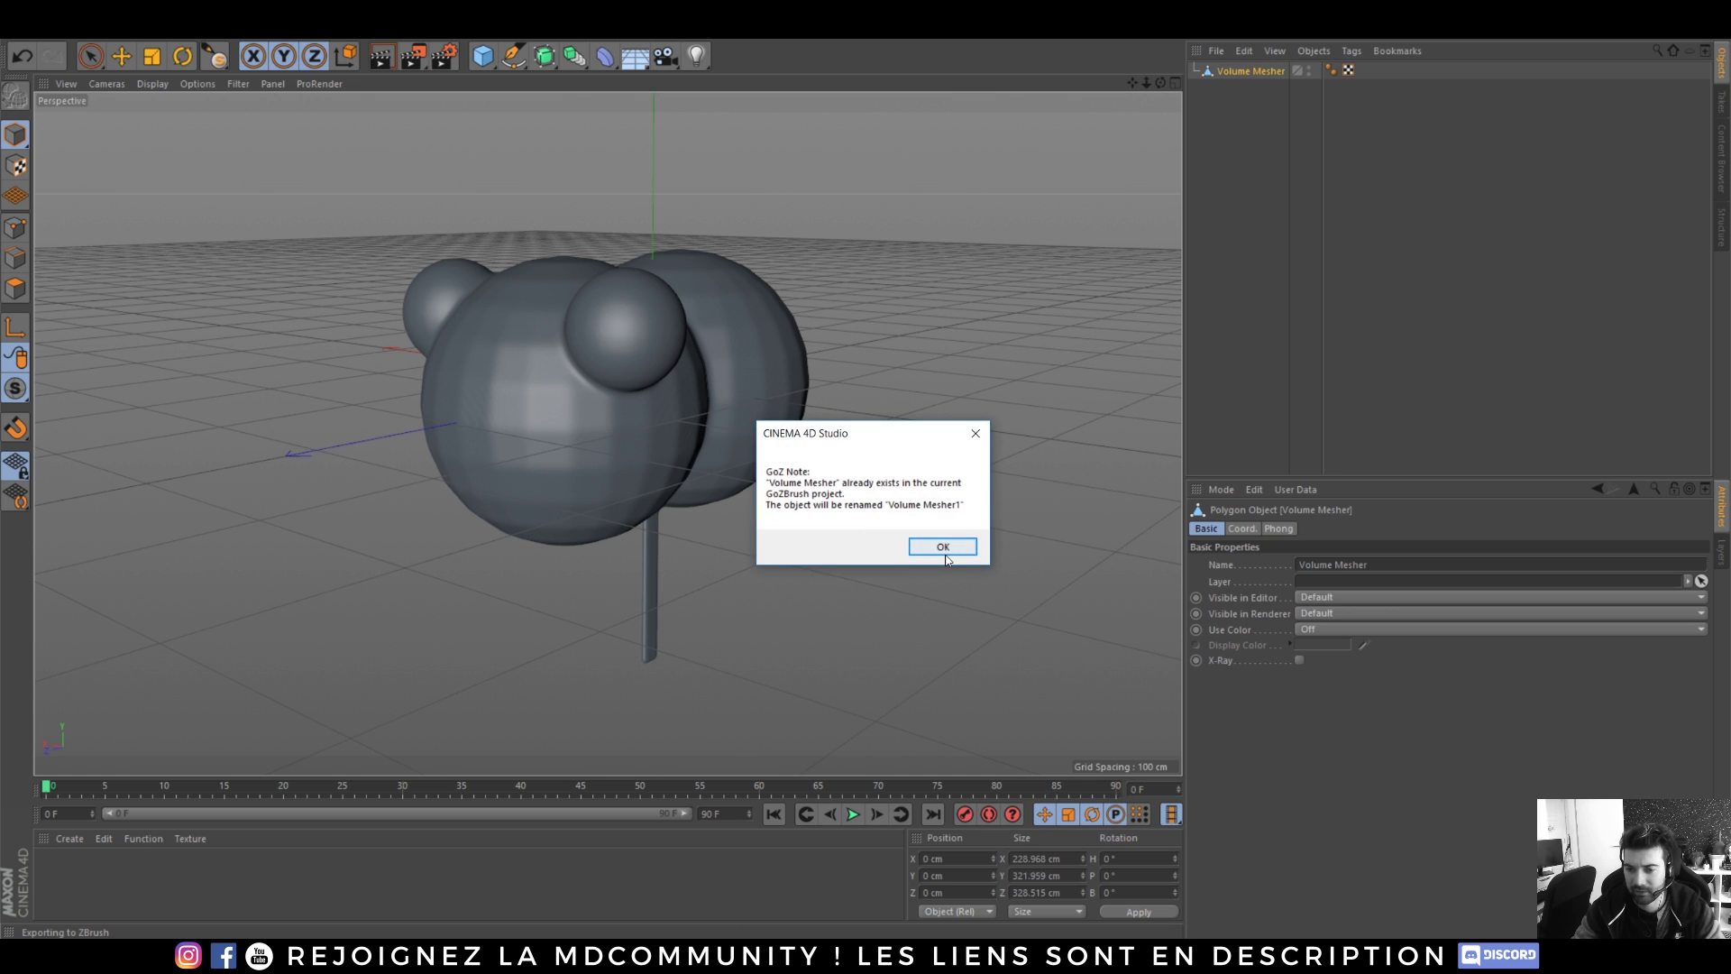
{"action": "left_click", "coordinate": [942, 548]}
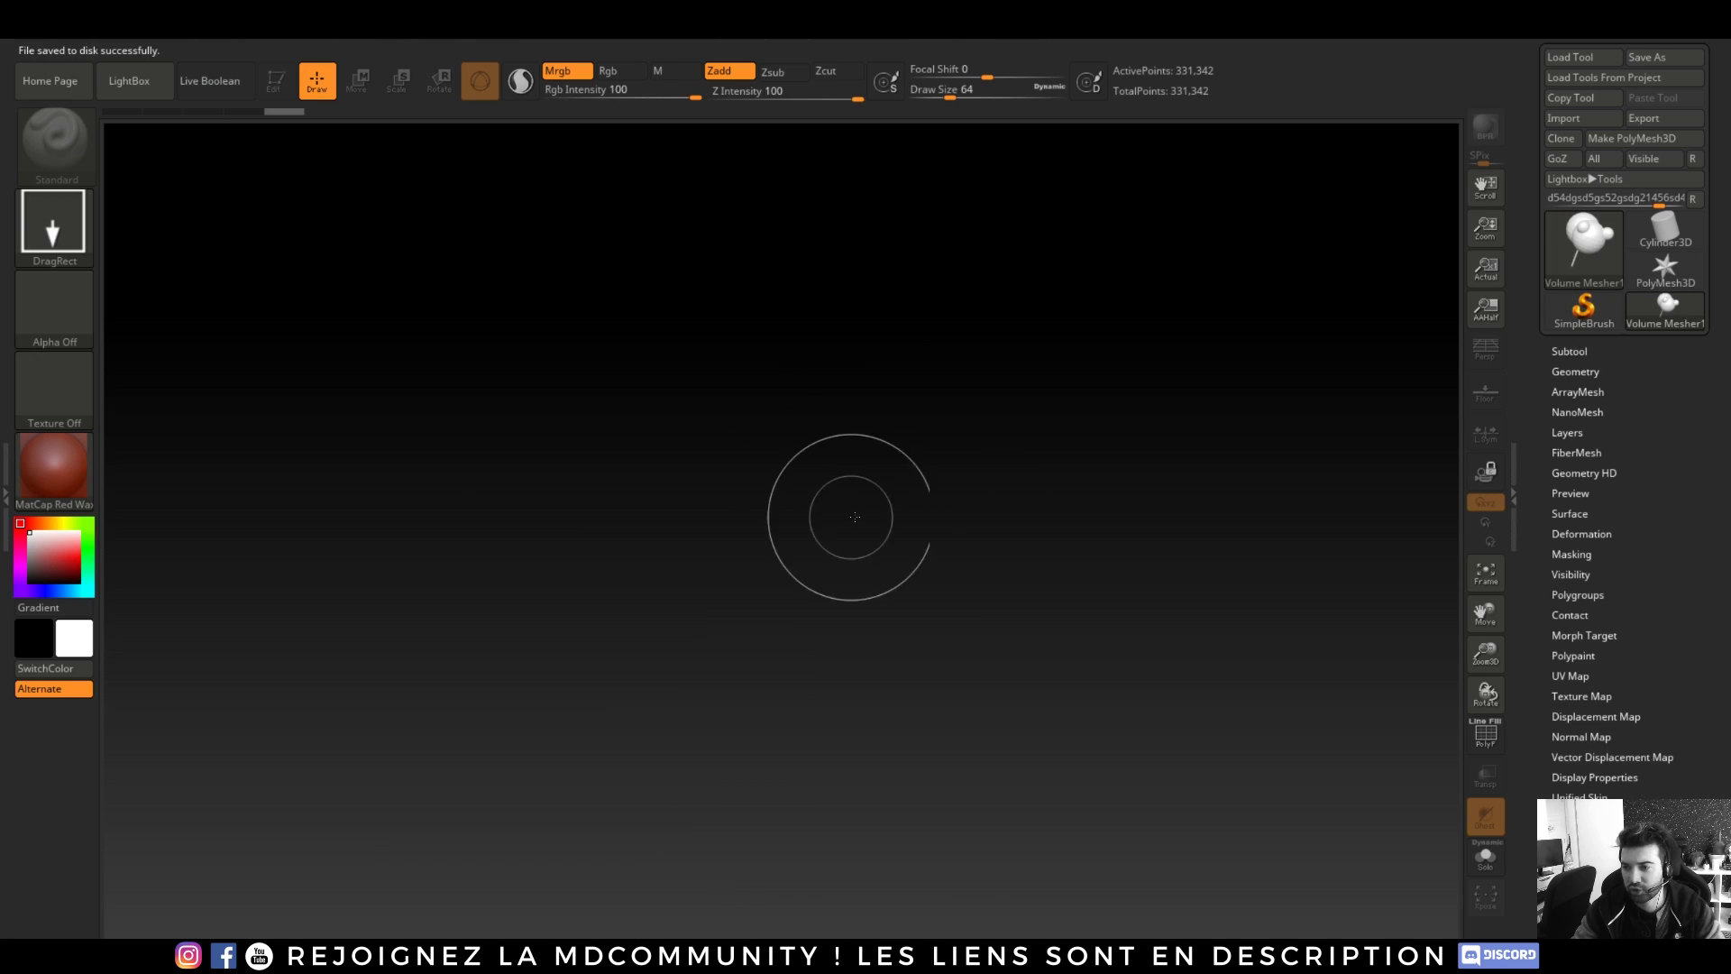
- In ZBrush, place the imported mesh on the canvas in Edit mode and check its polygon wireframe
{"action": "left_click_drag", "start_coordinate": [793, 483], "coordinate": [803, 778]}
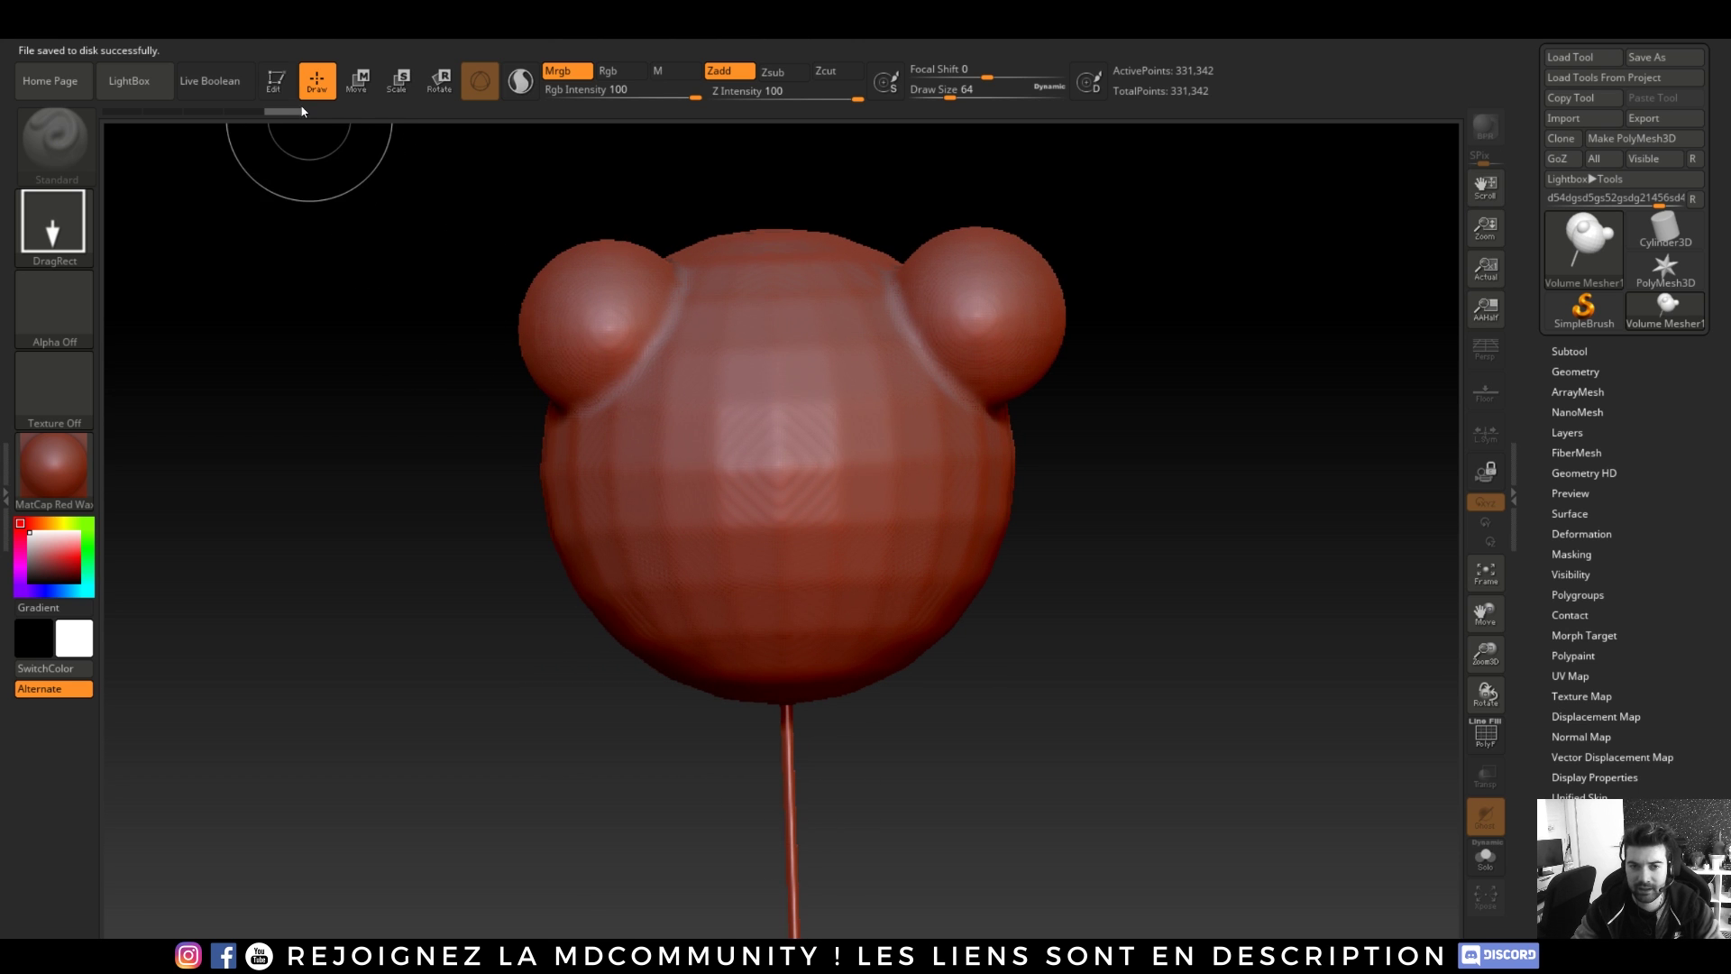
{"action": "left_click", "coordinate": [273, 80]}
{"action": "left_click_drag", "start_coordinate": [1150, 456], "coordinate": [1024, 476]}
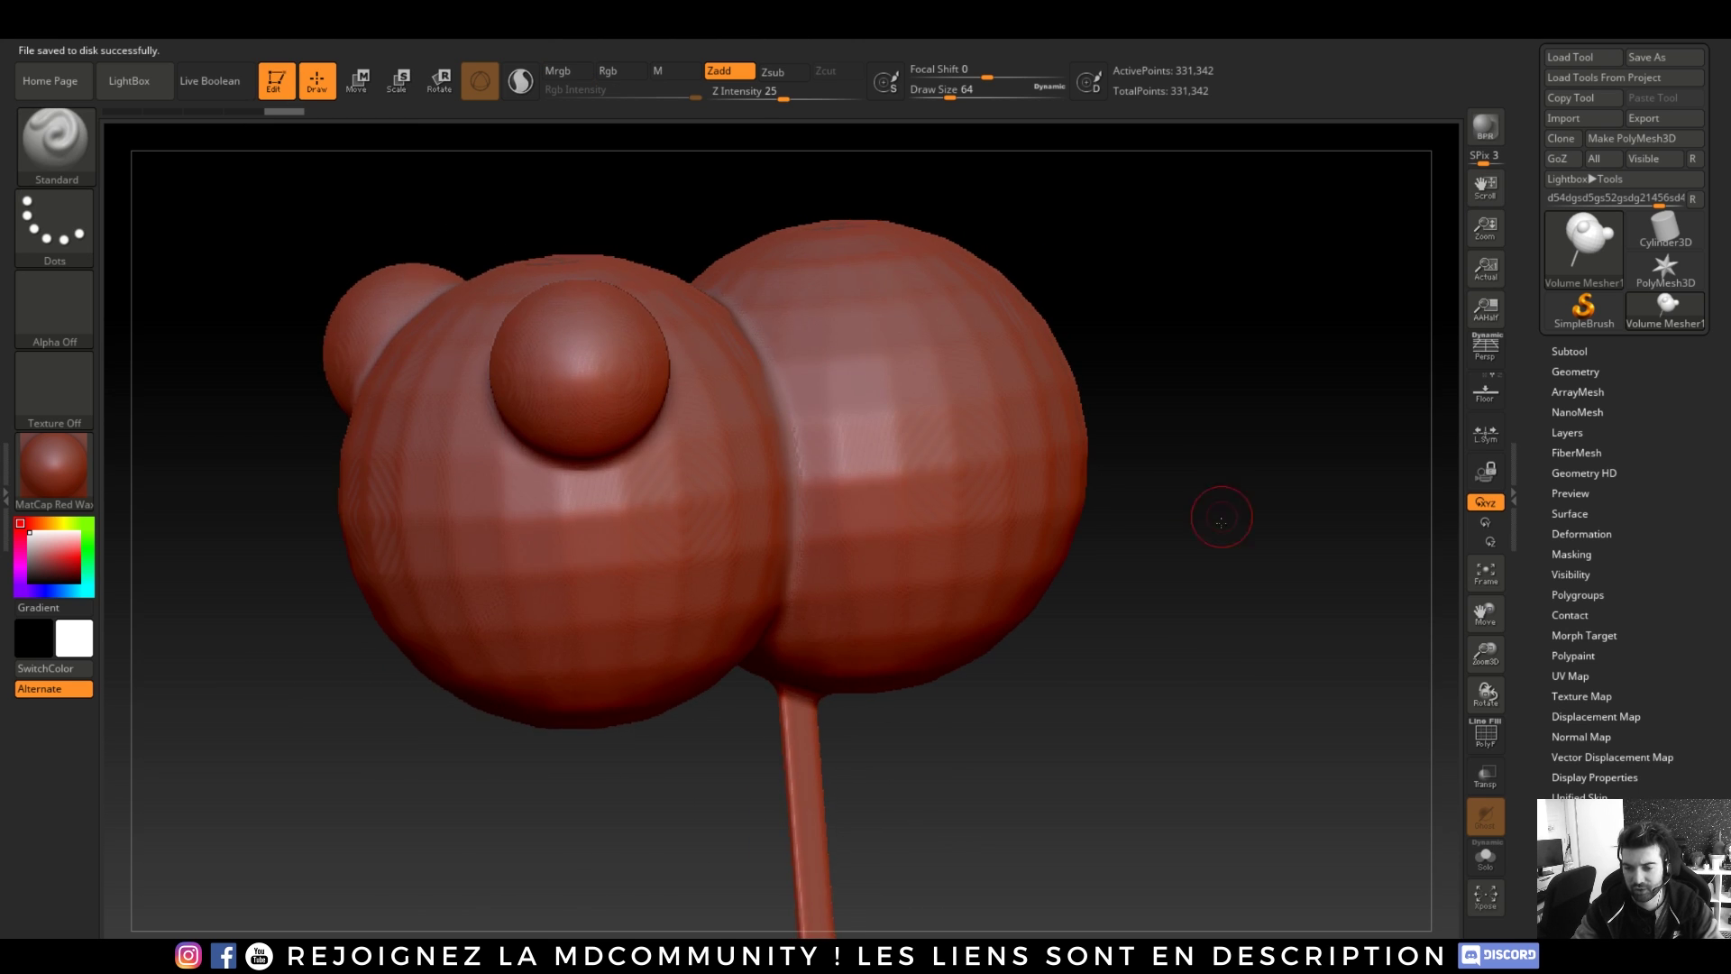
{"action": "left_click_drag", "start_coordinate": [1221, 510], "coordinate": [1212, 392], "text": "alt"}
{"action": "left_click_drag", "start_coordinate": [1093, 573], "coordinate": [1001, 557]}
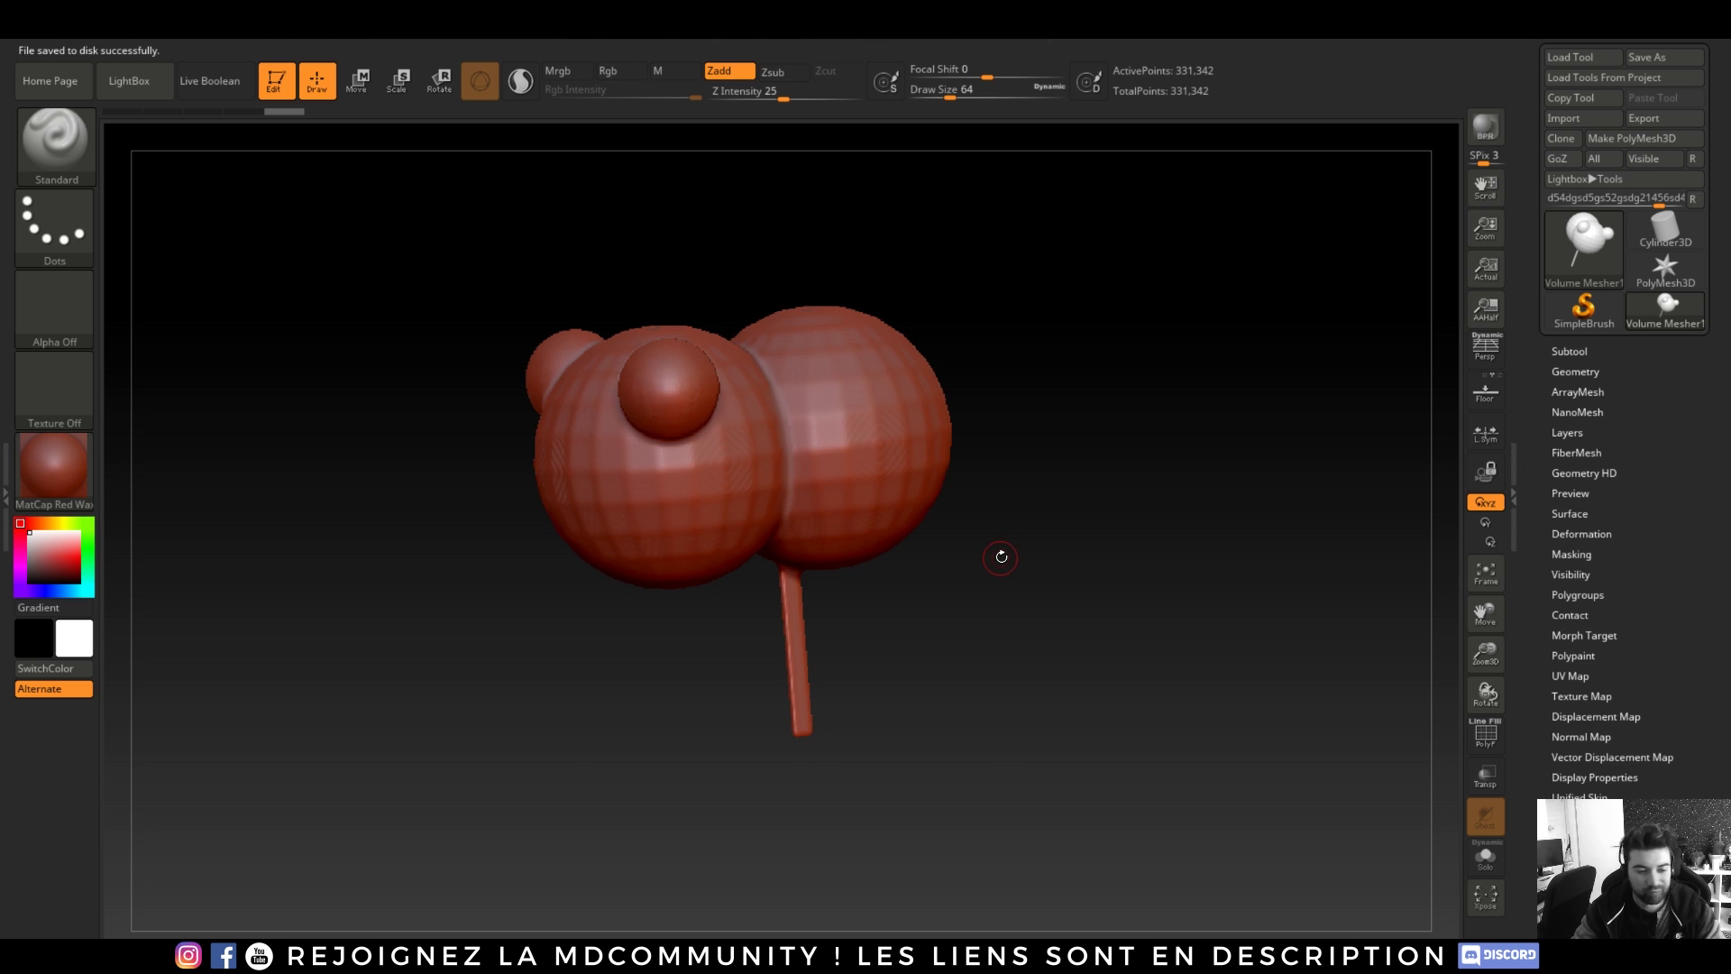
{"action": "left_click", "coordinate": [1486, 735]}
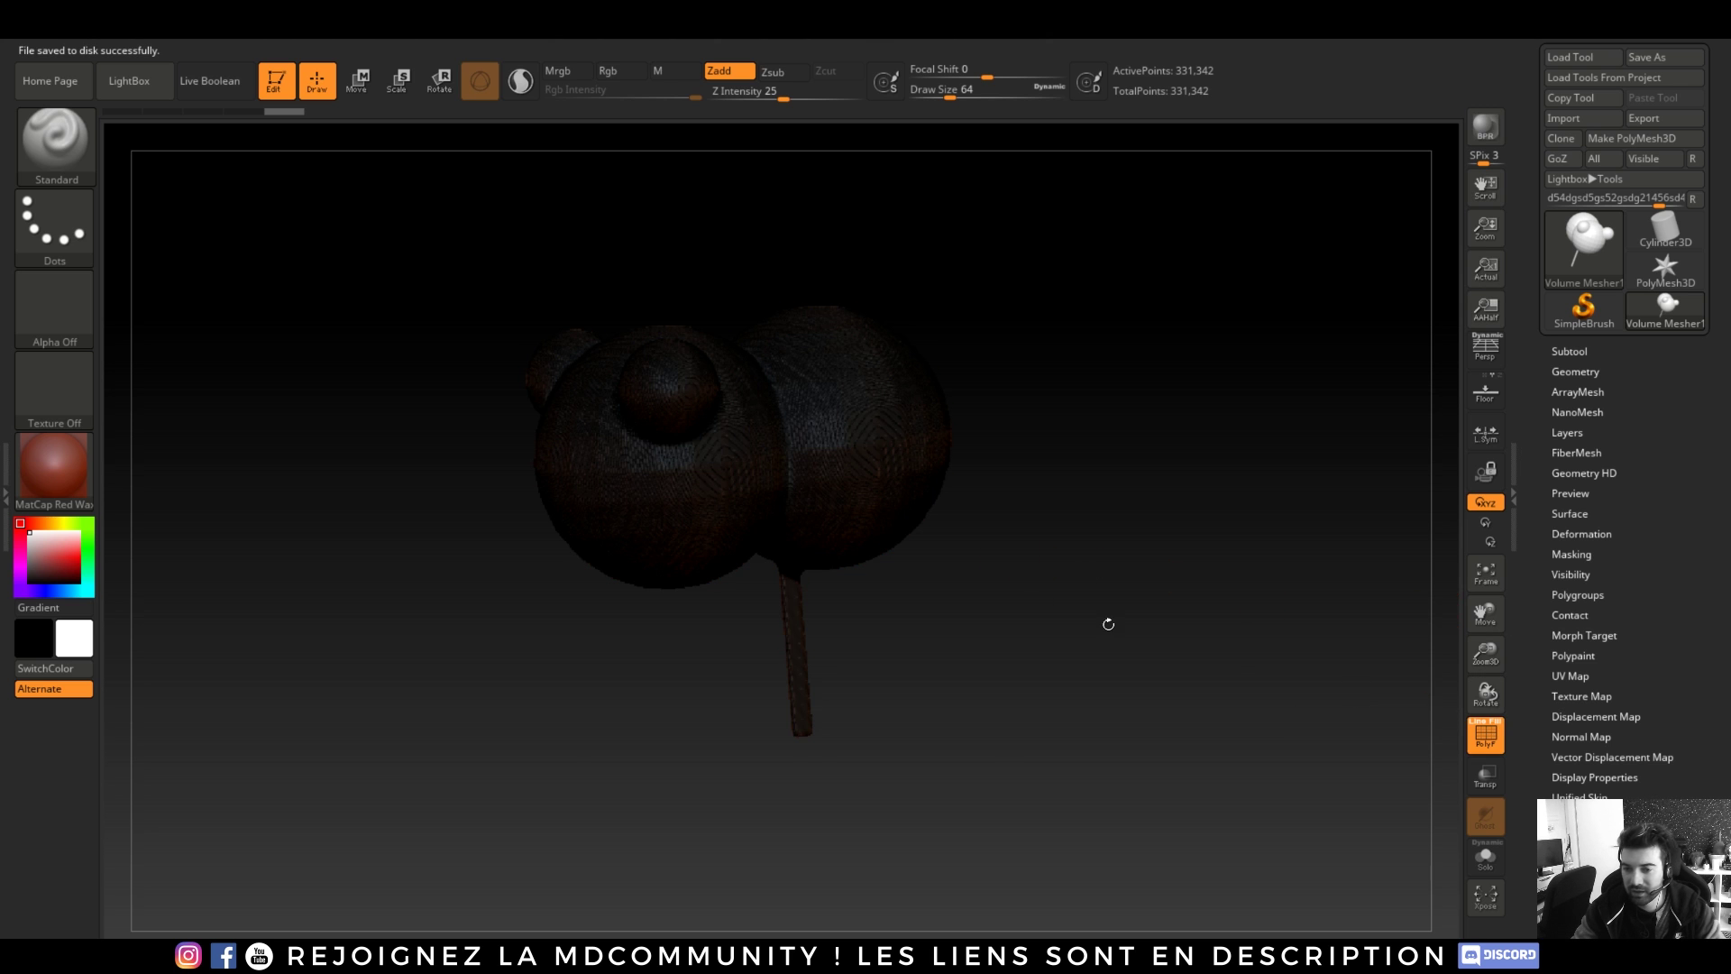
{"action": "left_click_drag", "start_coordinate": [1031, 544], "coordinate": [1045, 630], "text": "alt"}
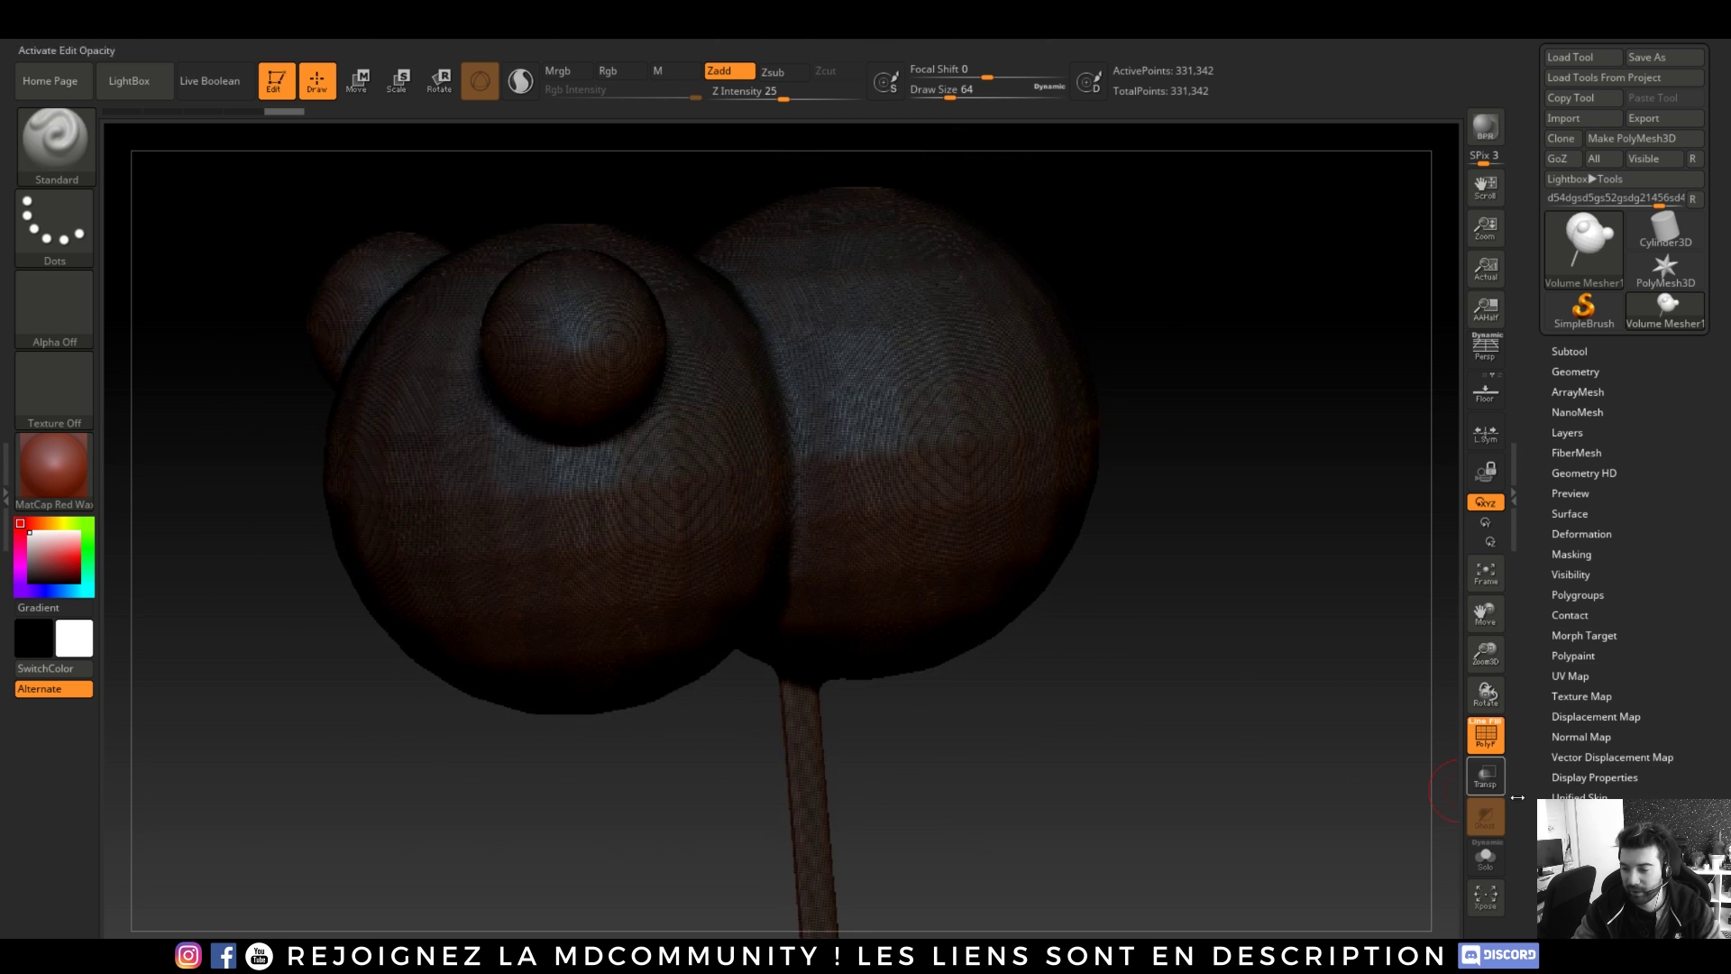
{"action": "left_click", "coordinate": [1486, 735]}
{"action": "left_click_drag", "start_coordinate": [1218, 577], "coordinate": [890, 486]}
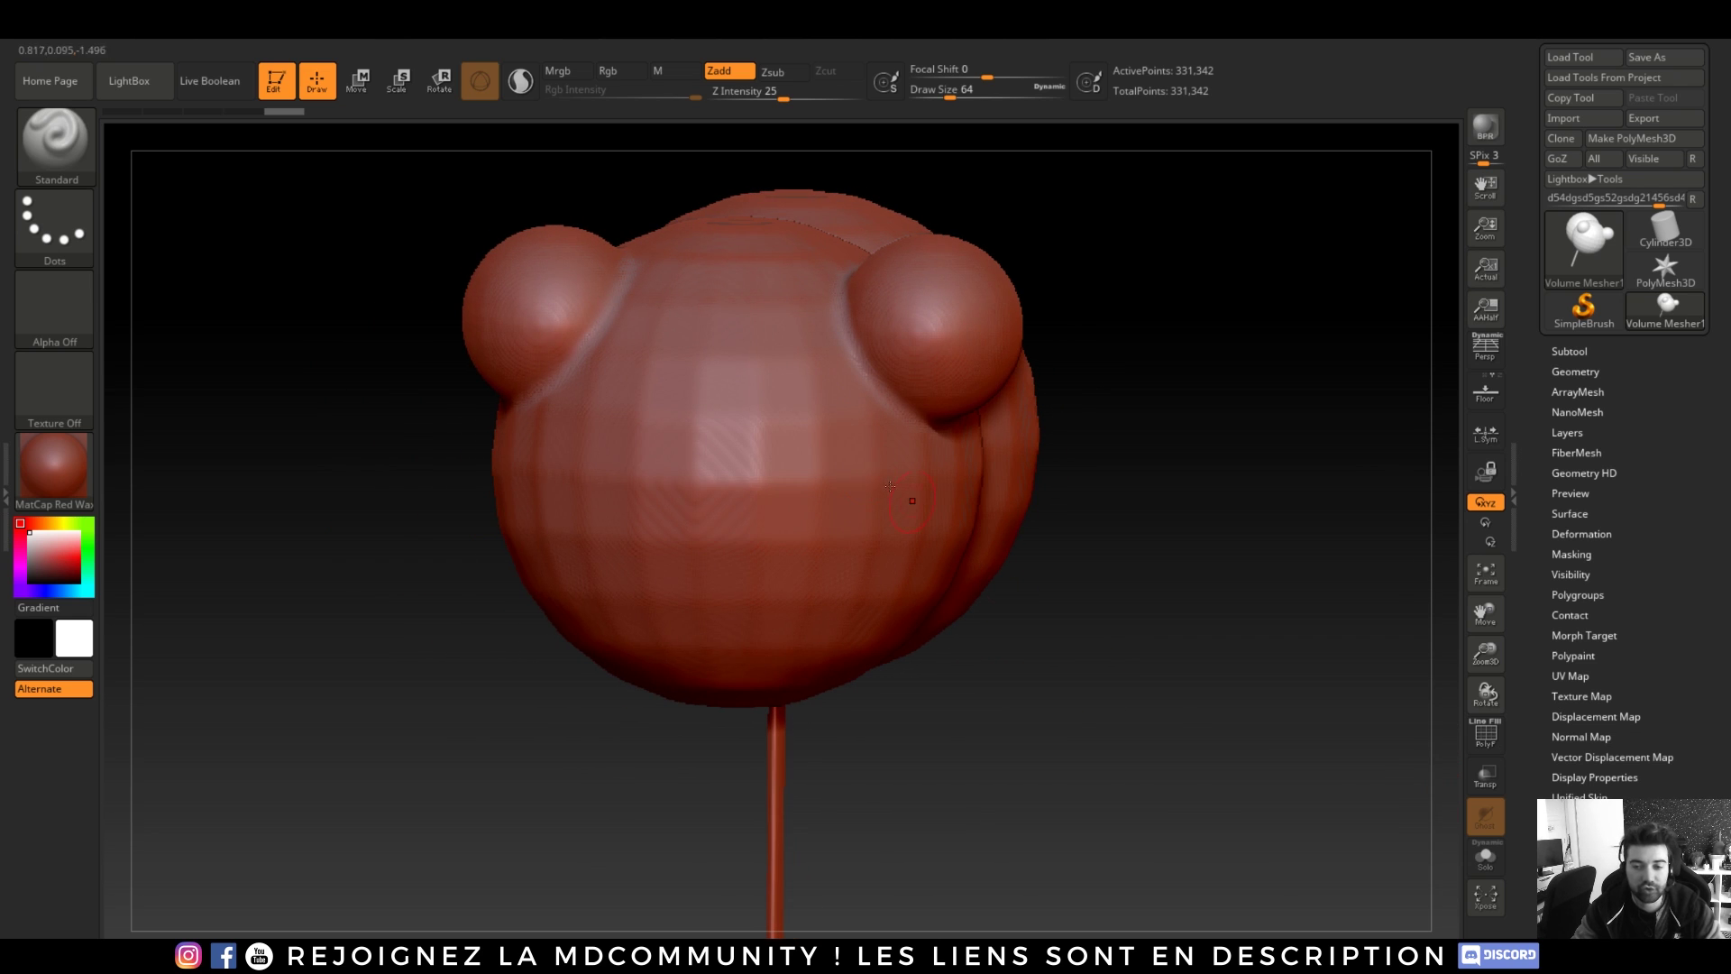
- Sculpt a meandering Standard brush stroke across the front sphere and undo it
{"action": "mouse_move", "coordinate": [768, 428]}
{"action": "left_mouse_down"}
{"action": "mouse_move", "coordinate": [703, 550]}
{"action": "mouse_move", "coordinate": [663, 423]}
{"action": "mouse_move", "coordinate": [848, 424]}
{"action": "mouse_move", "coordinate": [746, 615]}
{"action": "mouse_move", "coordinate": [643, 634]}
{"action": "left_mouse_up"}
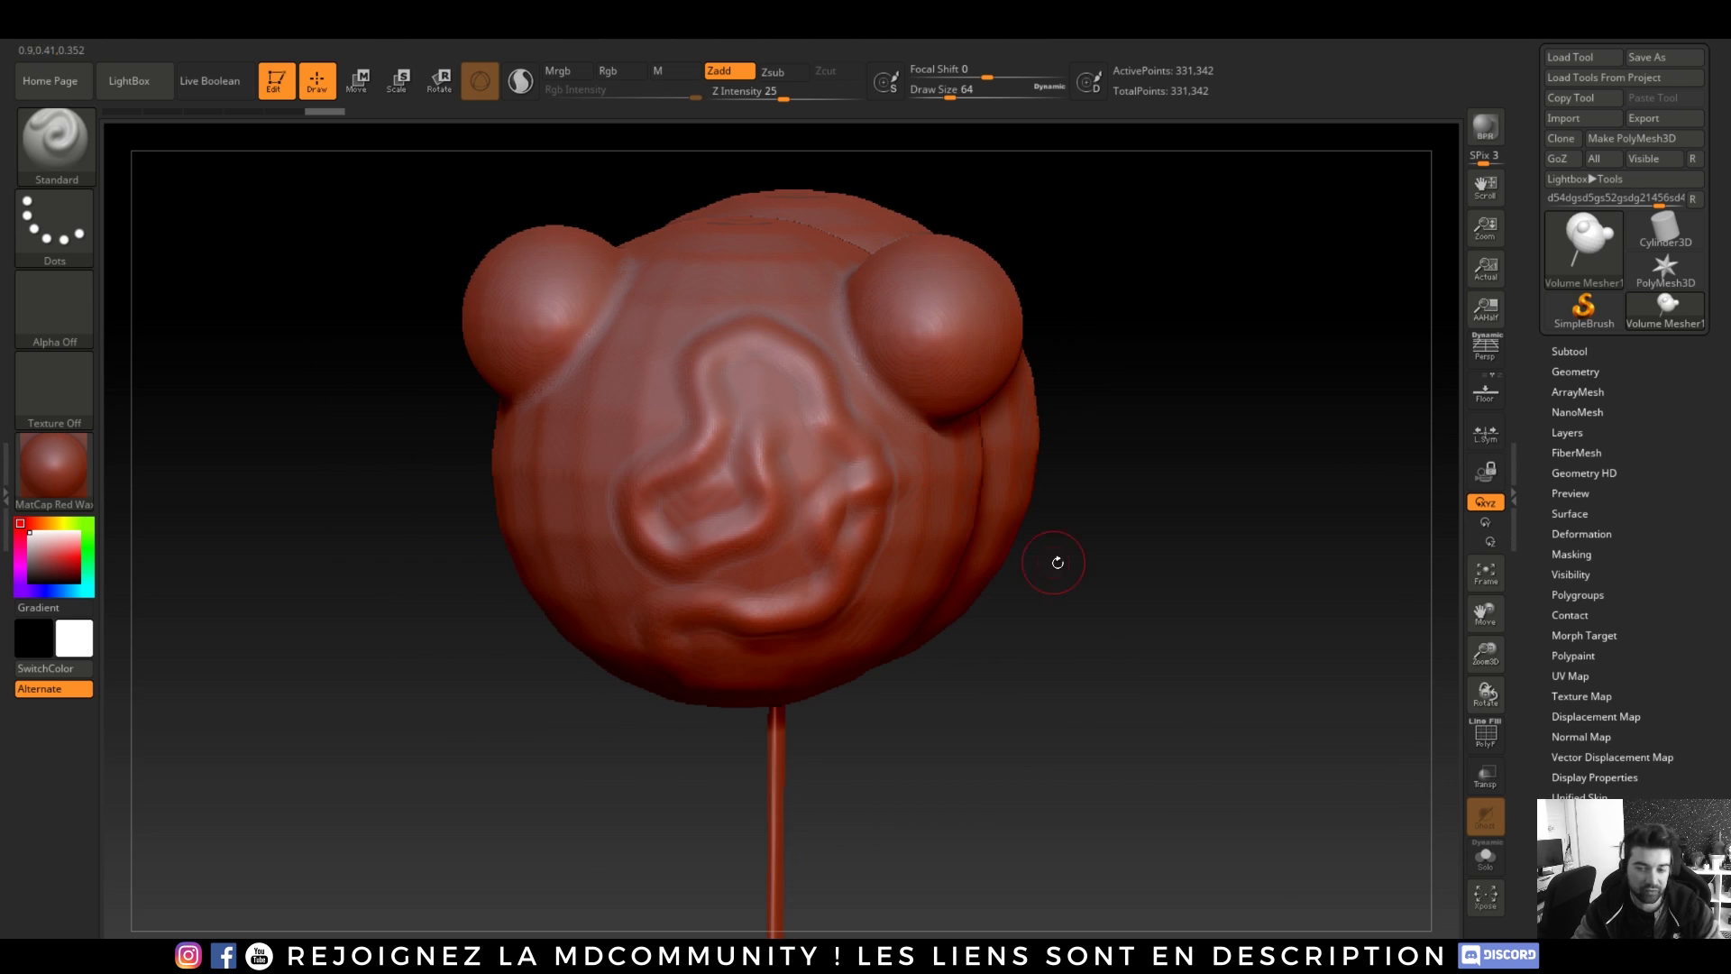
{"action": "key", "text": "ctrl"}
{"action": "key", "text": "ctrl+z"}
{"action": "key", "text": "ctrl+z"}
- Remesh the model with DynaMesh at resolution 128 and inspect the new polygon wireframe
{"action": "mouse_move", "coordinate": [1093, 584]}
{"action": "left_mouse_down"}
{"action": "mouse_move", "coordinate": [1181, 577]}
{"action": "mouse_move", "coordinate": [1028, 582]}
{"action": "mouse_move", "coordinate": [1329, 617]}
{"action": "mouse_move", "coordinate": [1031, 560]}
{"action": "mouse_move", "coordinate": [983, 528]}
{"action": "mouse_move", "coordinate": [1412, 527]}
{"action": "left_mouse_up"}
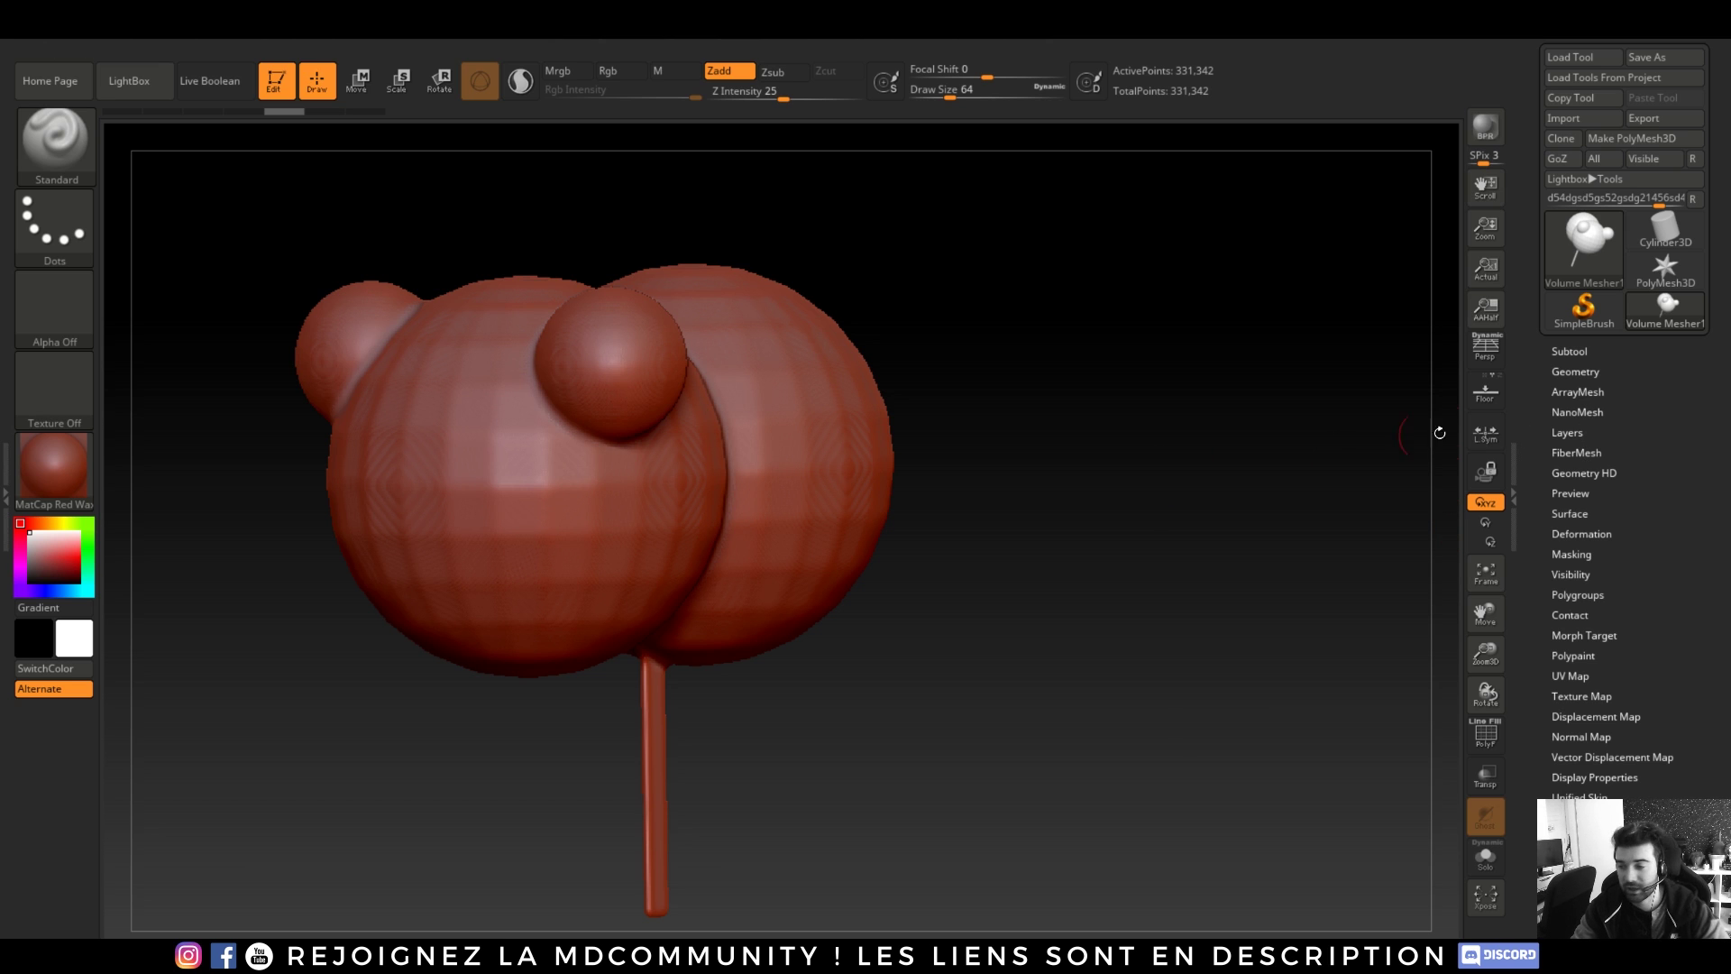
{"action": "left_click", "coordinate": [1597, 370]}
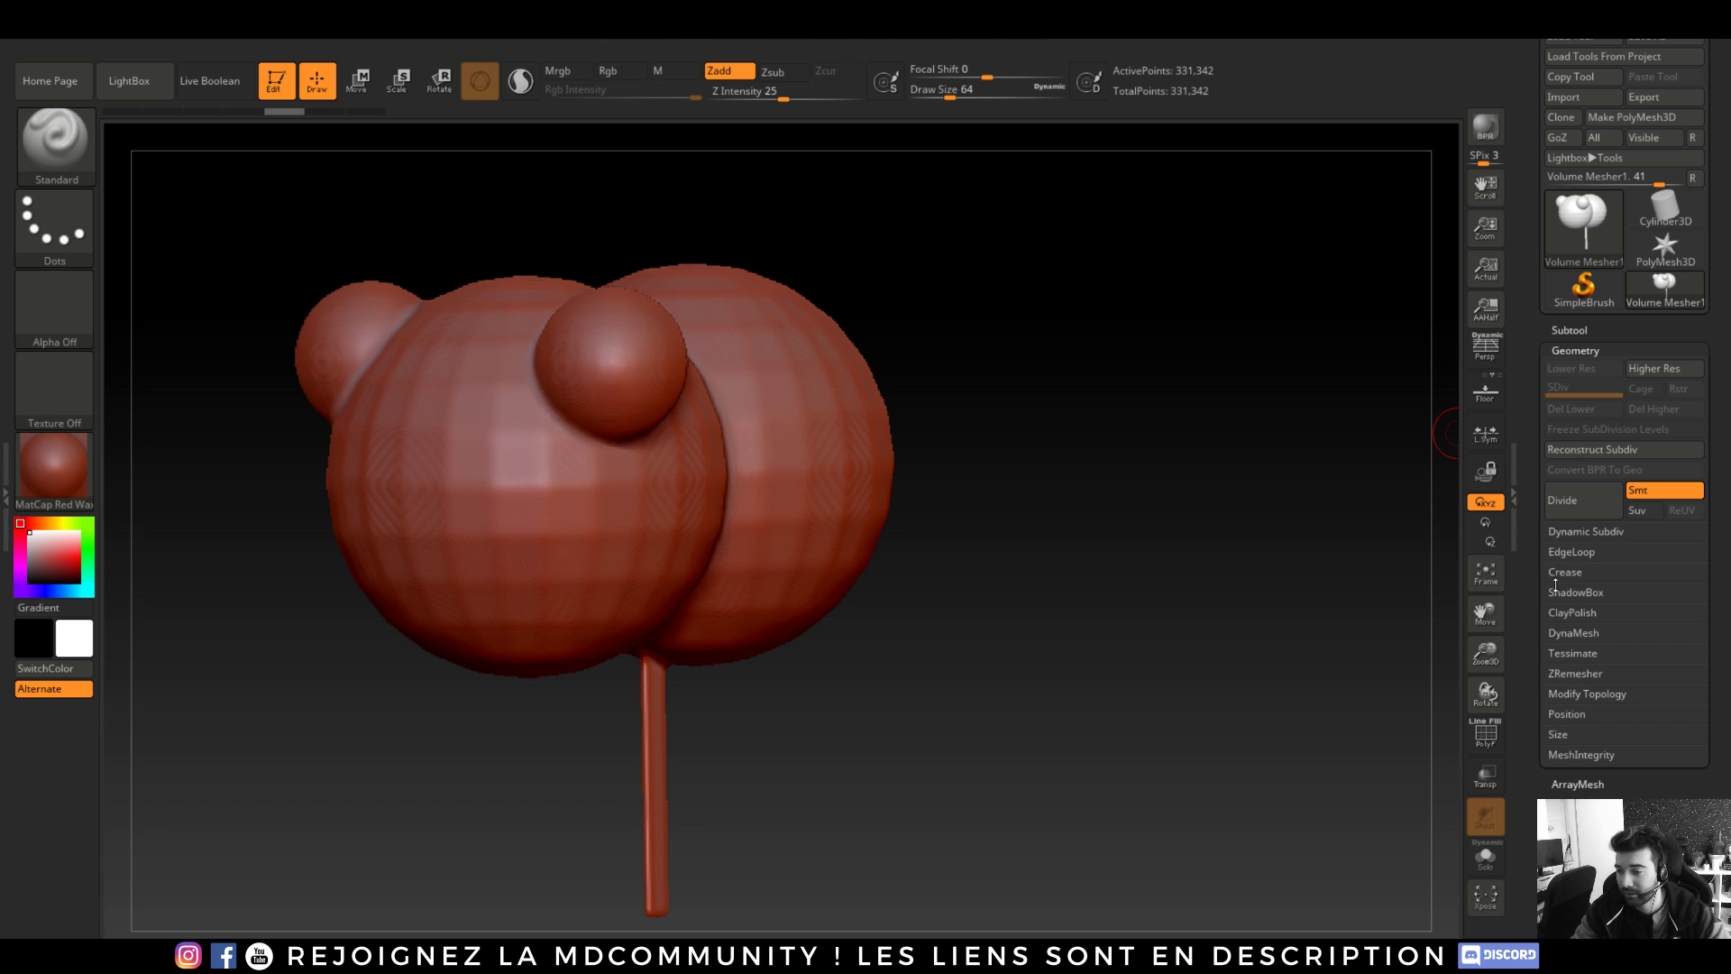
{"action": "left_click", "coordinate": [1578, 632]}
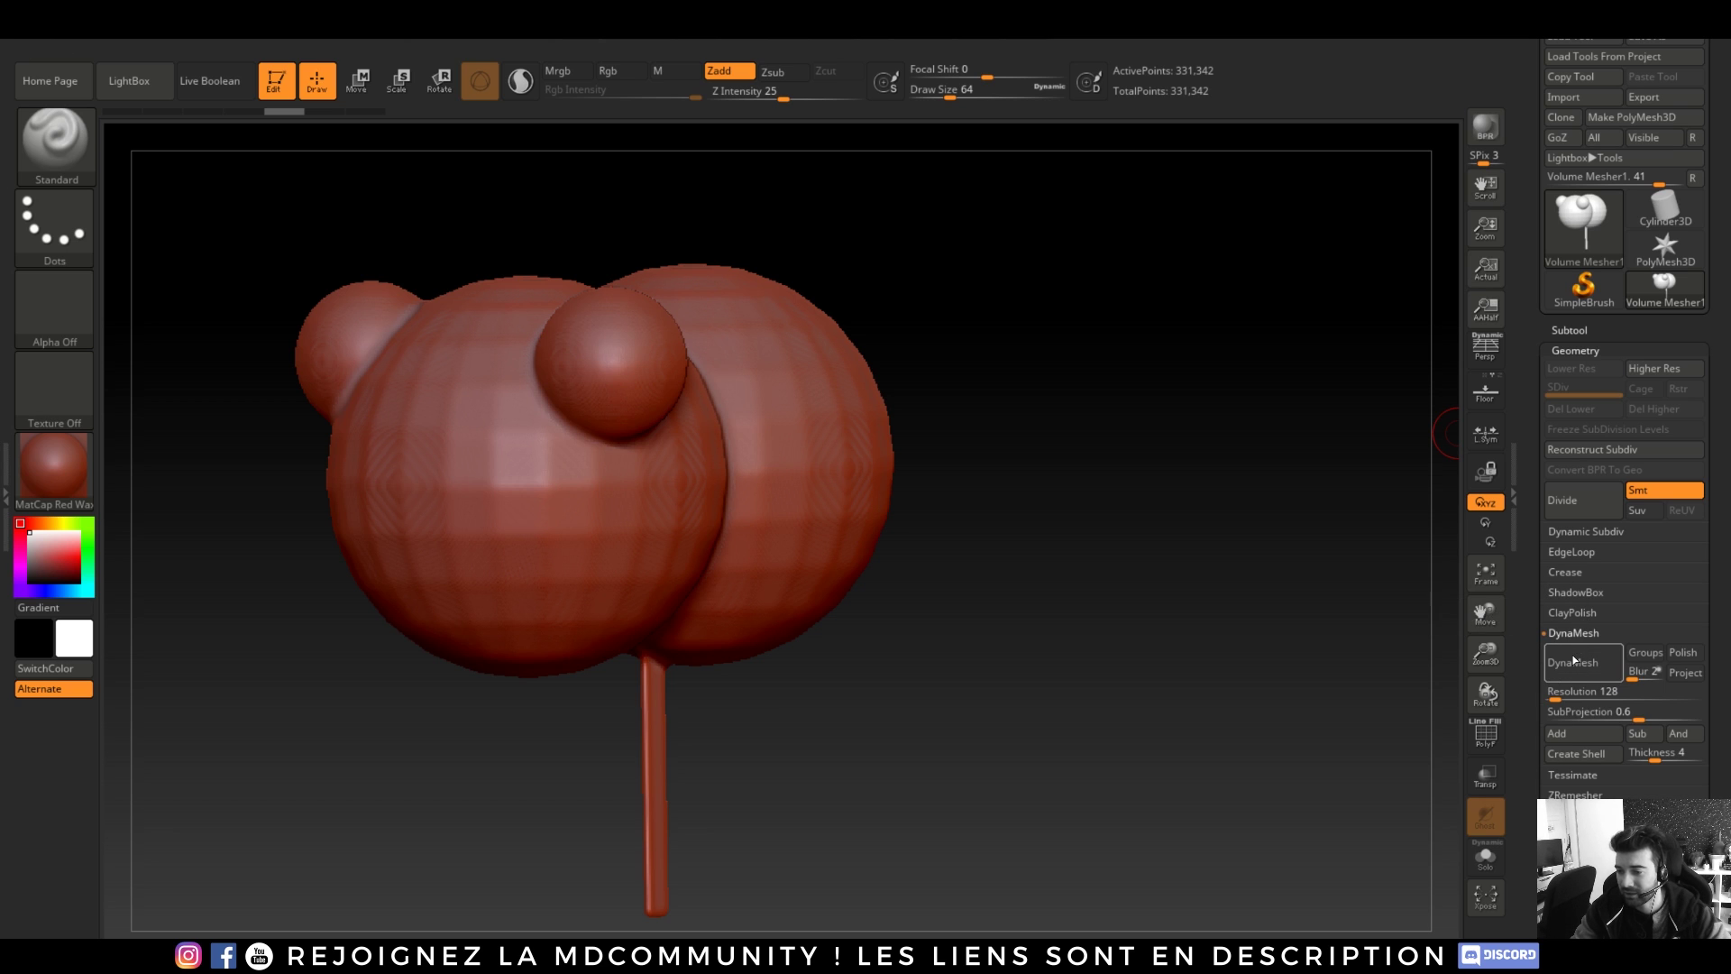
{"action": "left_click", "coordinate": [1573, 661]}
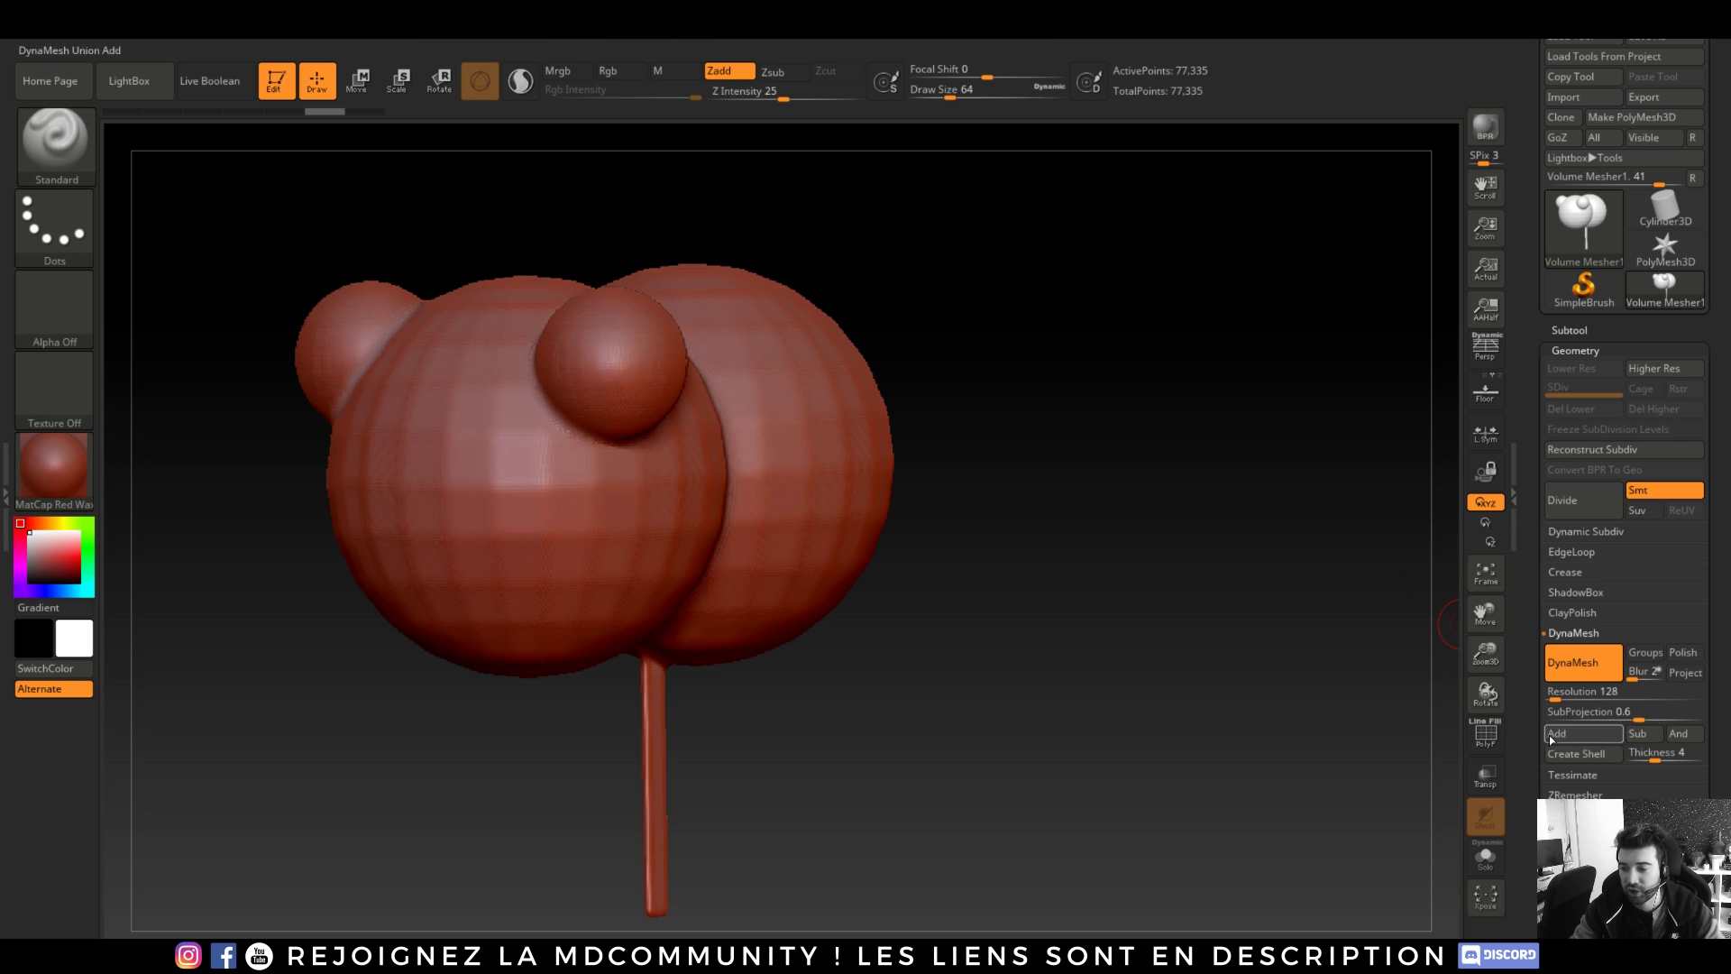
{"action": "left_click", "coordinate": [1488, 735]}
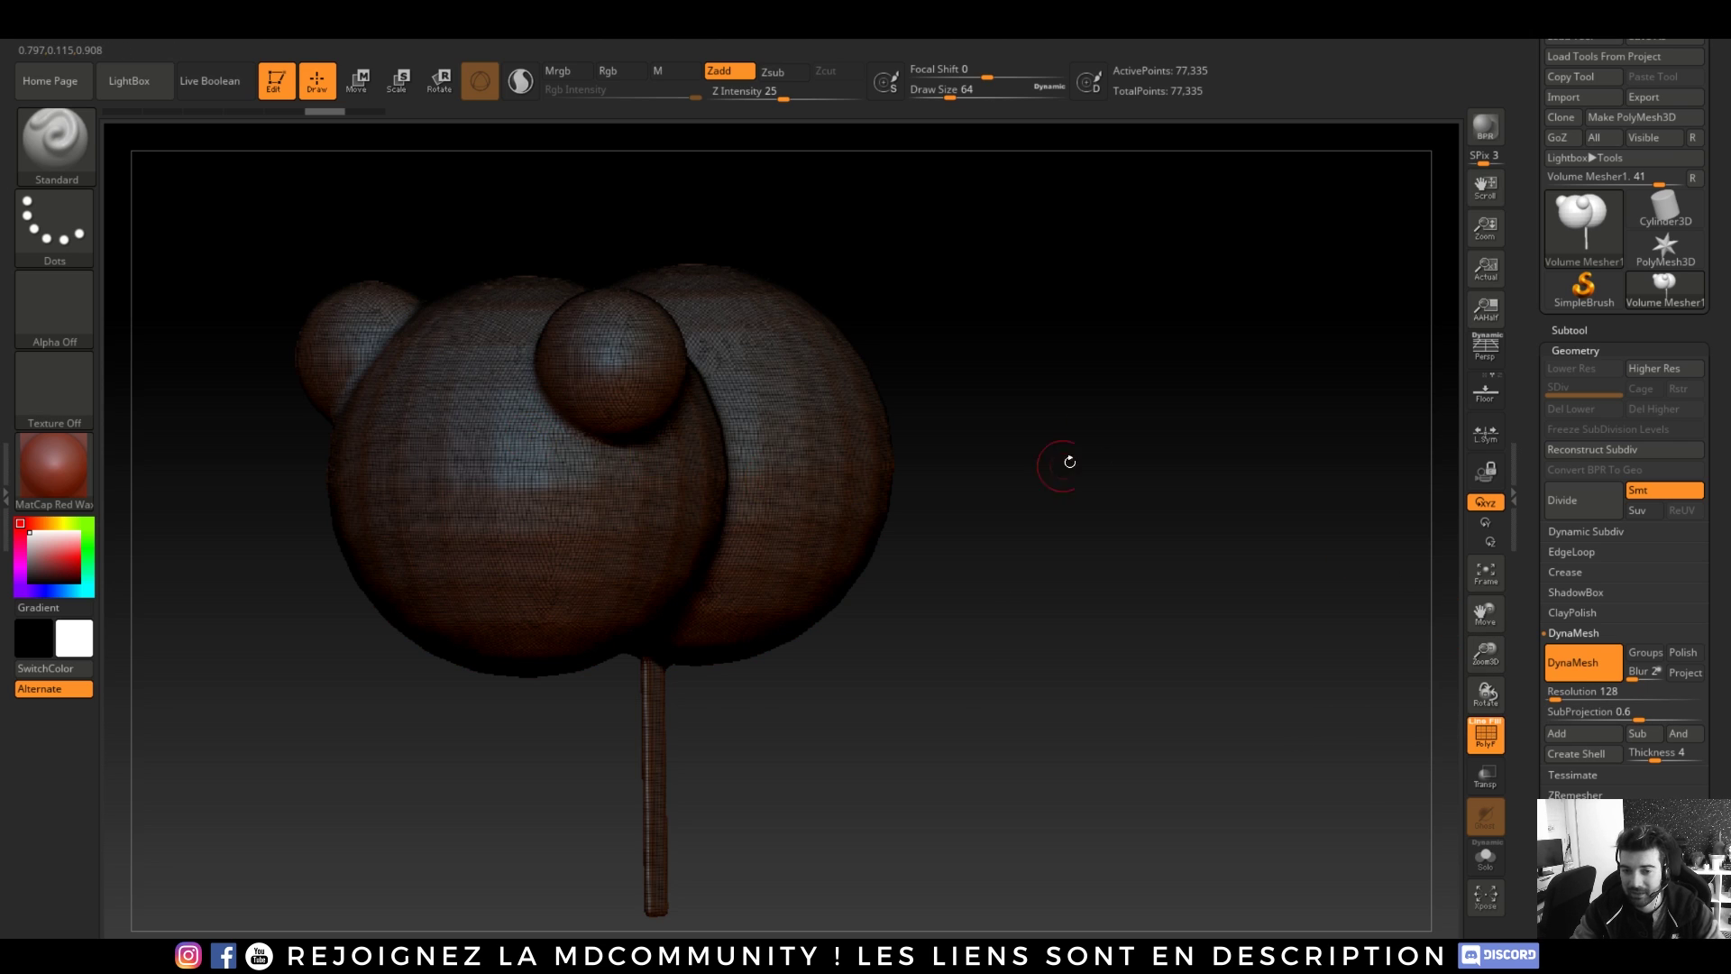
{"action": "left_click_drag", "start_coordinate": [1070, 461], "coordinate": [1098, 721], "text": "alt"}
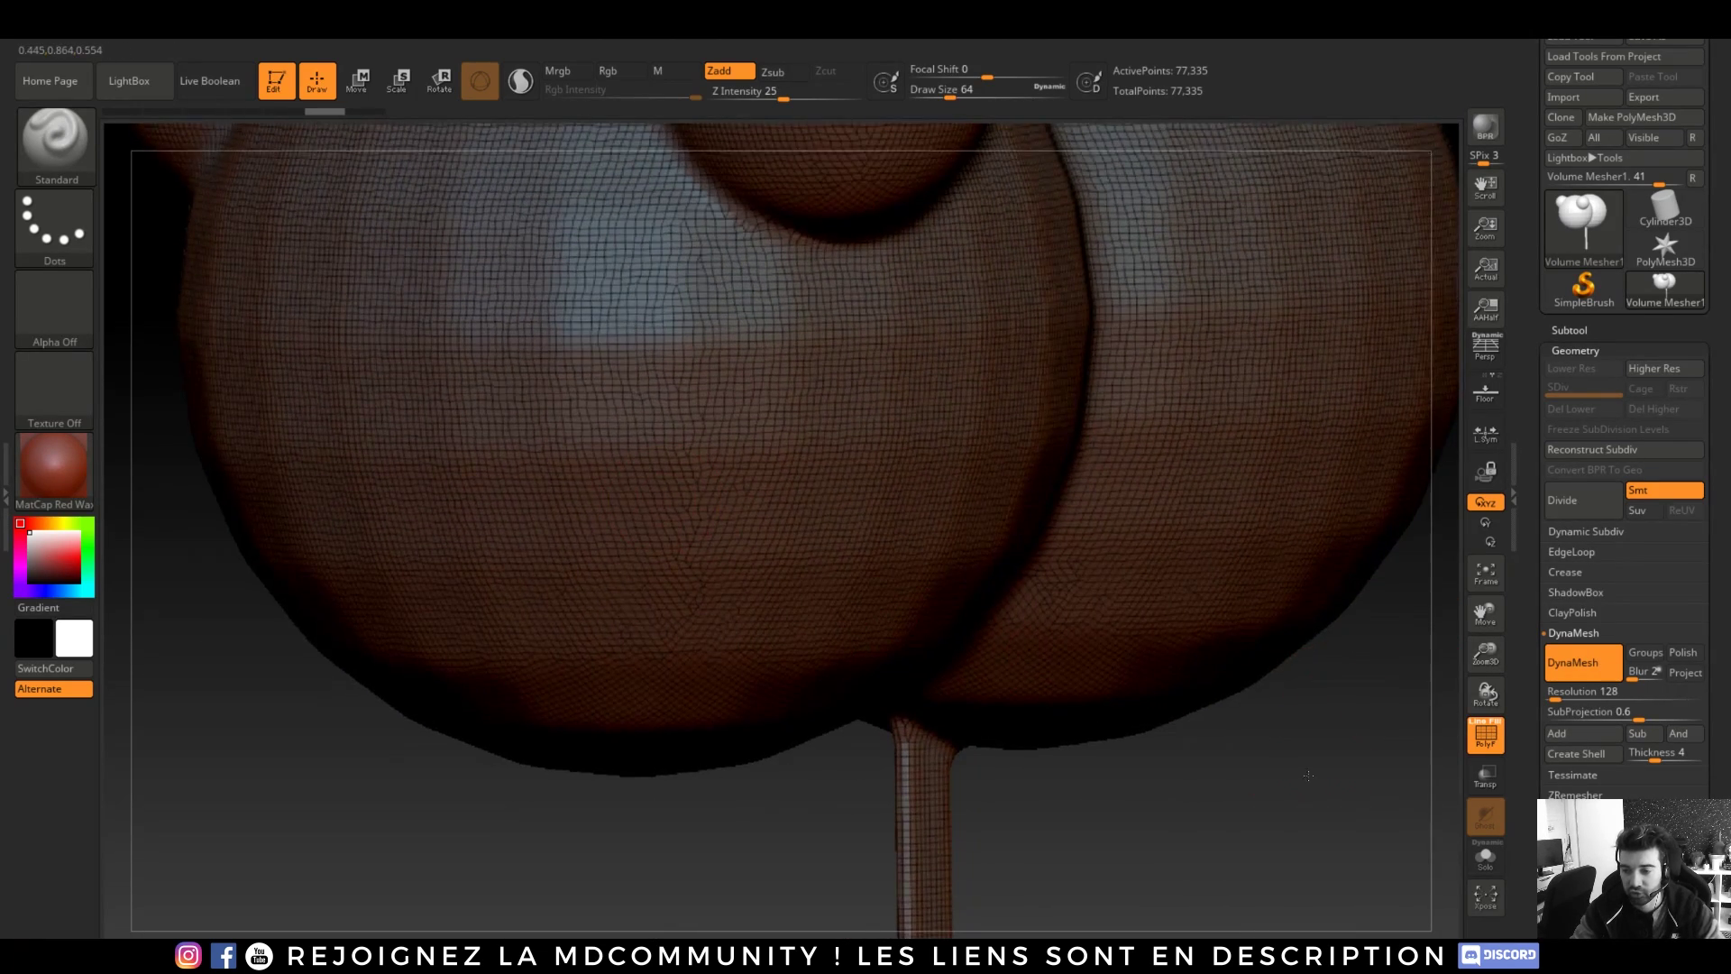
{"action": "left_click_drag", "start_coordinate": [1308, 775], "coordinate": [1285, 546], "text": "alt"}
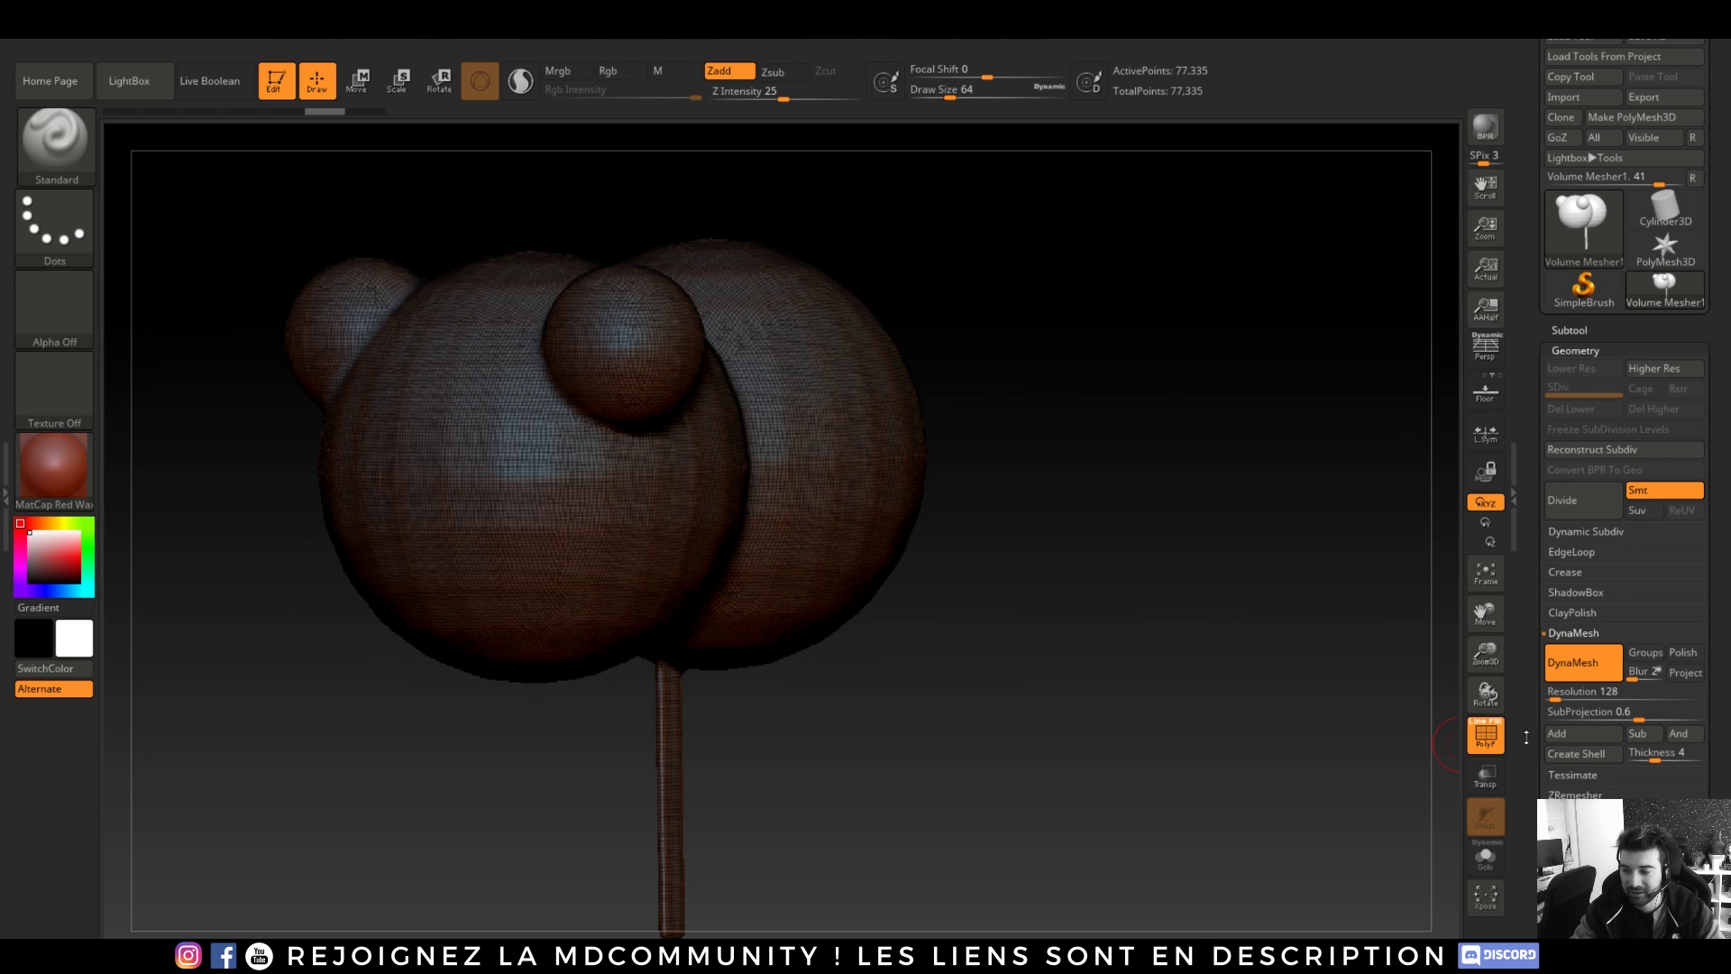
{"action": "left_click", "coordinate": [1488, 736]}
{"action": "left_click_drag", "start_coordinate": [1026, 636], "coordinate": [1039, 565], "text": "alt"}
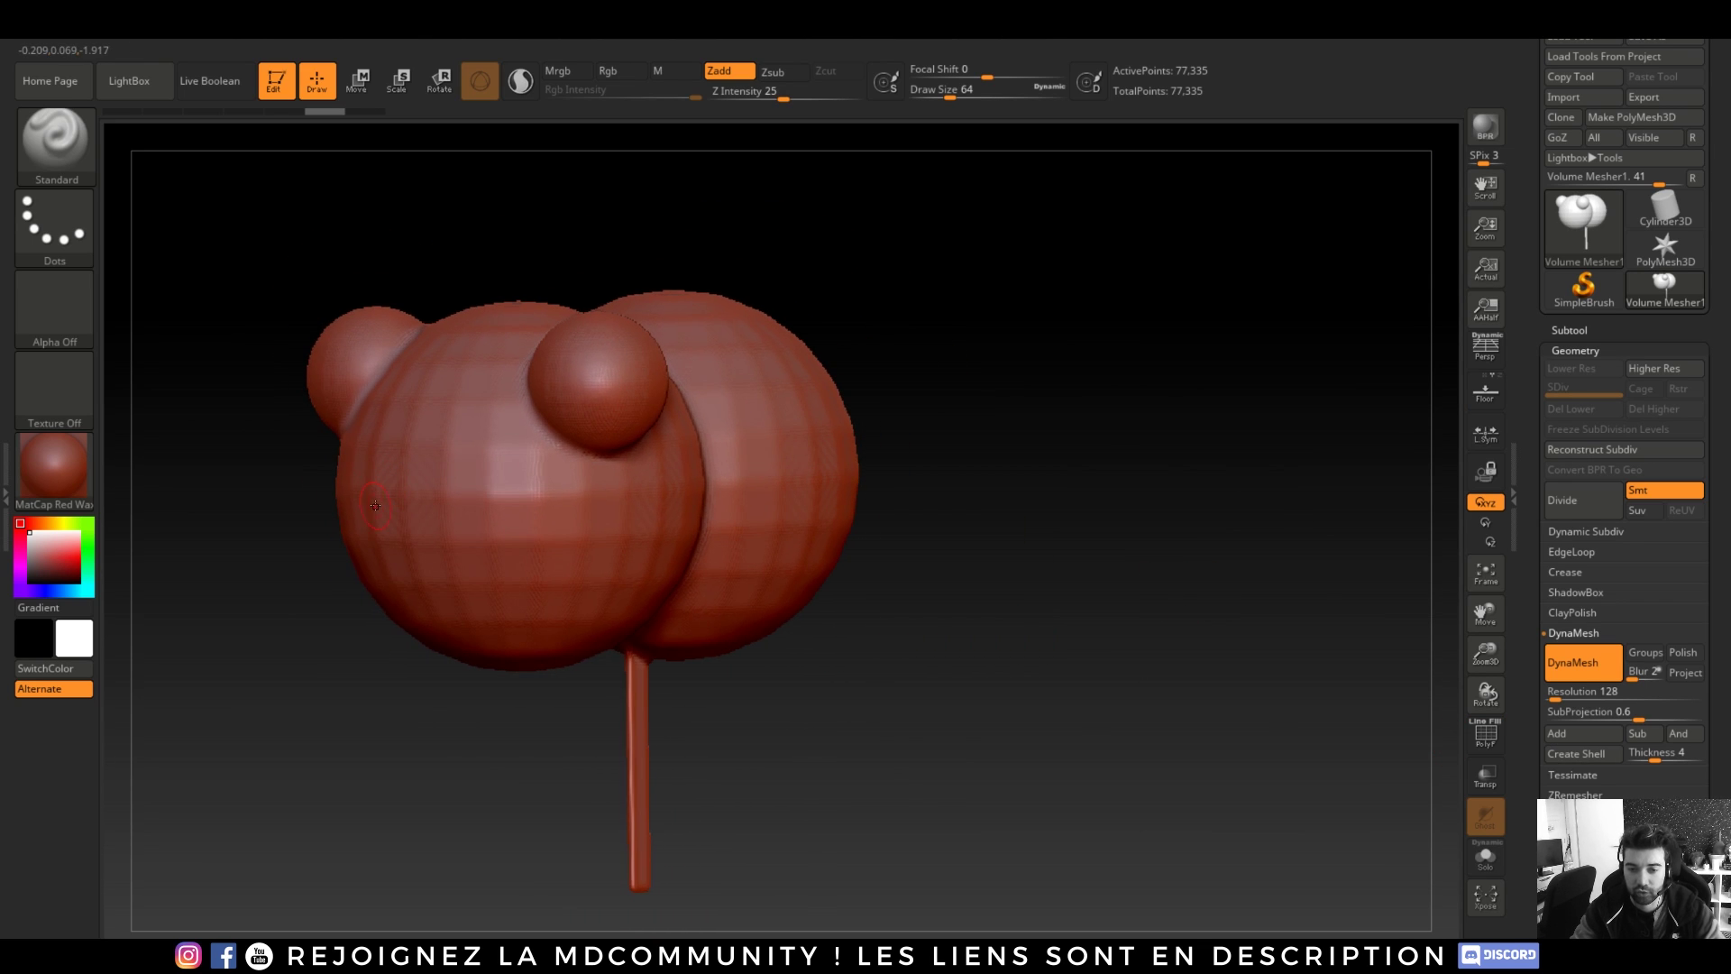
- Sculpt a smile on the front sphere and a small curl on each small sphere with the Standard brush
{"action": "mouse_move", "coordinate": [375, 506]}
{"action": "left_mouse_down"}
{"action": "mouse_move", "coordinate": [528, 552]}
{"action": "mouse_move", "coordinate": [550, 517]}
{"action": "left_mouse_up"}
{"action": "left_click_drag", "start_coordinate": [606, 383], "coordinate": [584, 399], "text": "ctrl"}
{"action": "key", "text": "ctrl+z"}
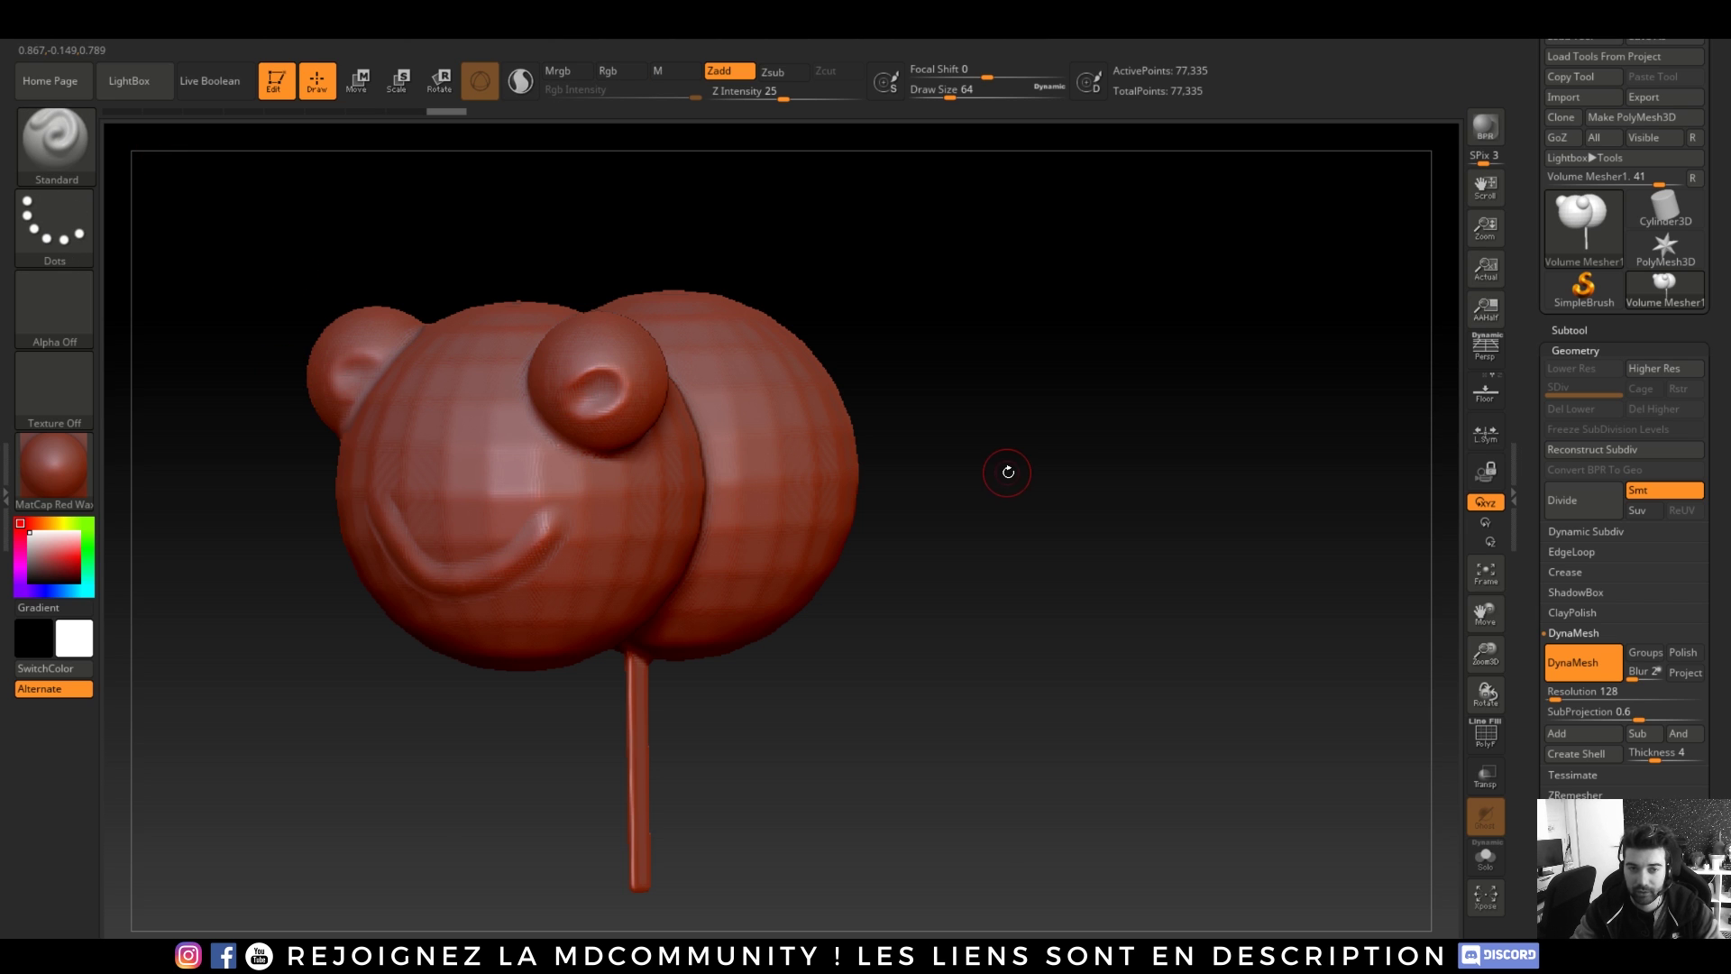
- Stretch the rear sphere backward into an elongated body using the Move brush at draw size 1000
{"action": "key", "text": "b"}
{"action": "key", "text": "m"}
{"action": "key", "text": "m"}
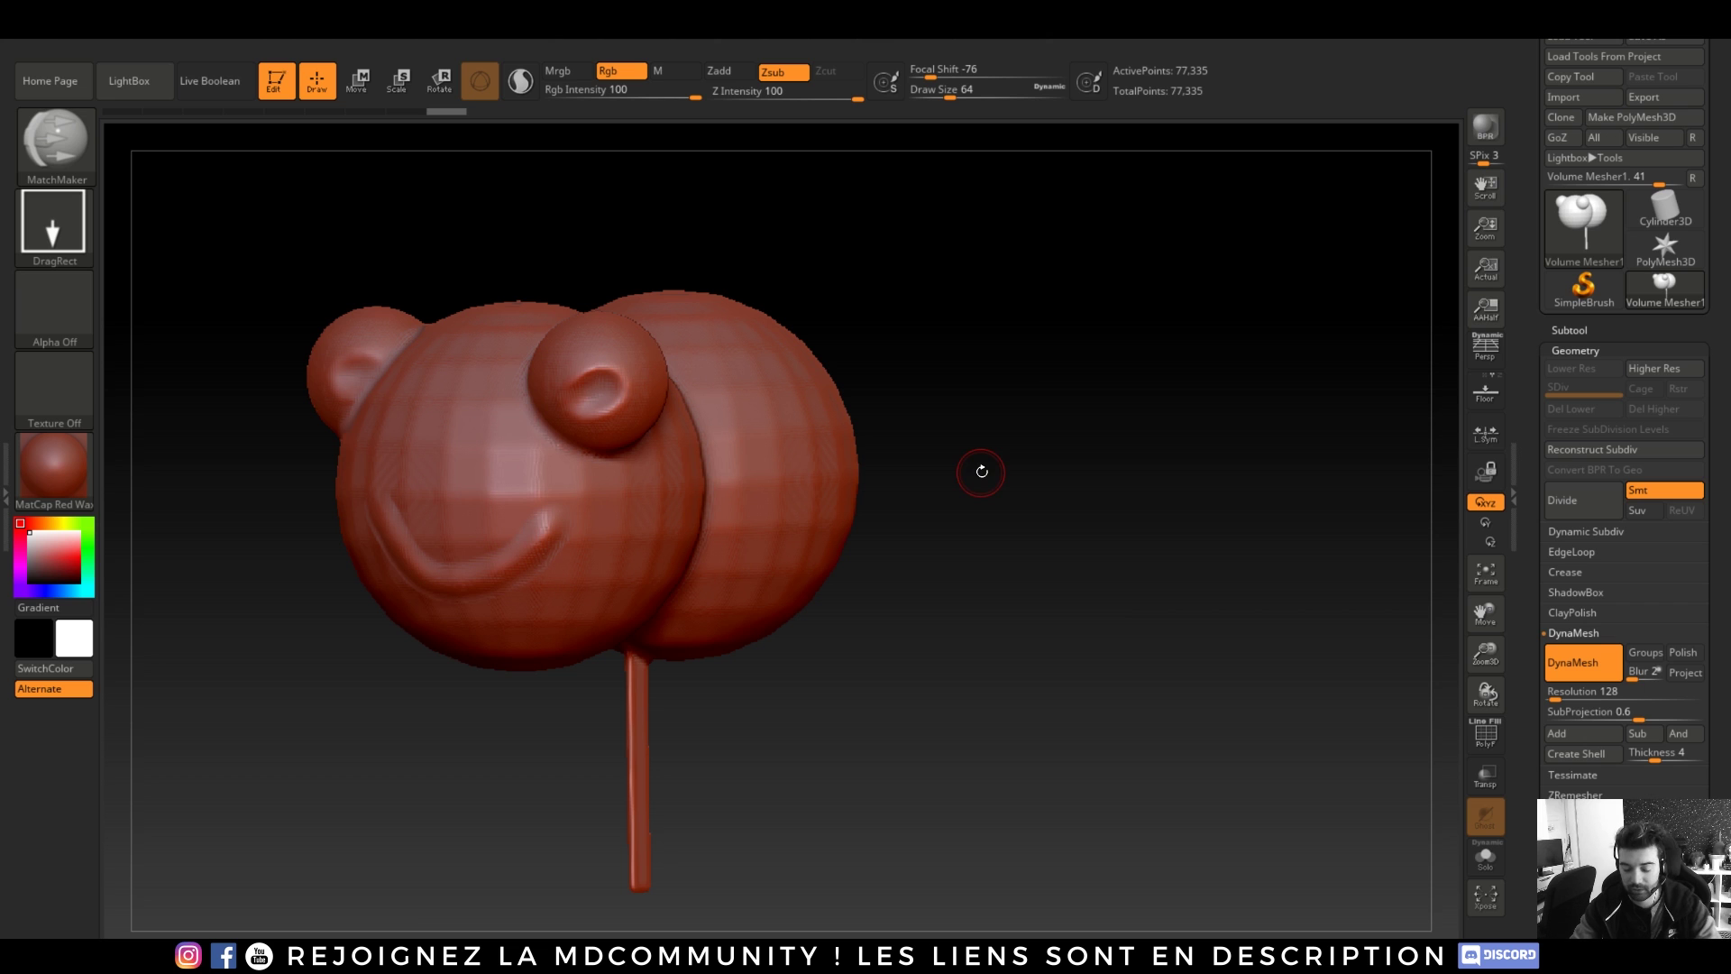
{"action": "key", "text": "b"}
{"action": "key", "text": "m"}
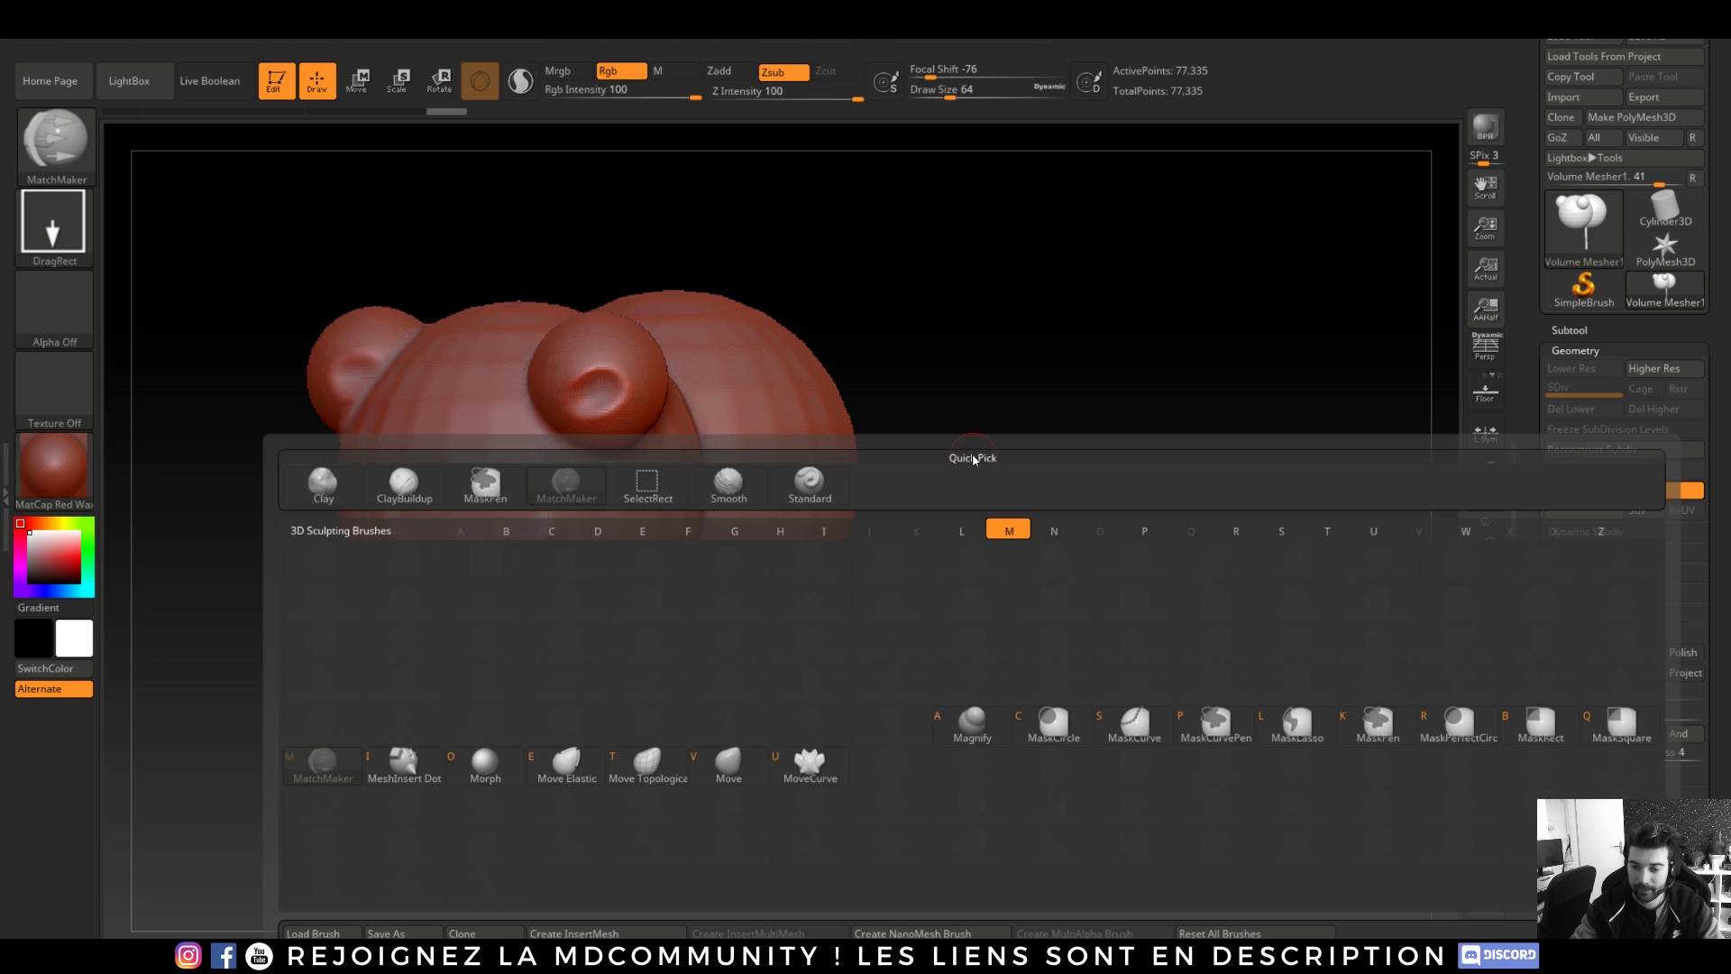
{"action": "left_click", "coordinate": [730, 776]}
{"action": "mouse_move", "coordinate": [1028, 572]}
{"action": "left_mouse_down", "text": "alt"}
{"action": "mouse_move", "coordinate": [1059, 417]}
{"action": "mouse_move", "coordinate": [1028, 533]}
{"action": "left_mouse_up", "text": "alt"}
{"action": "key", "text": "space"}
{"action": "left_click_drag", "start_coordinate": [766, 464], "coordinate": [861, 464]}
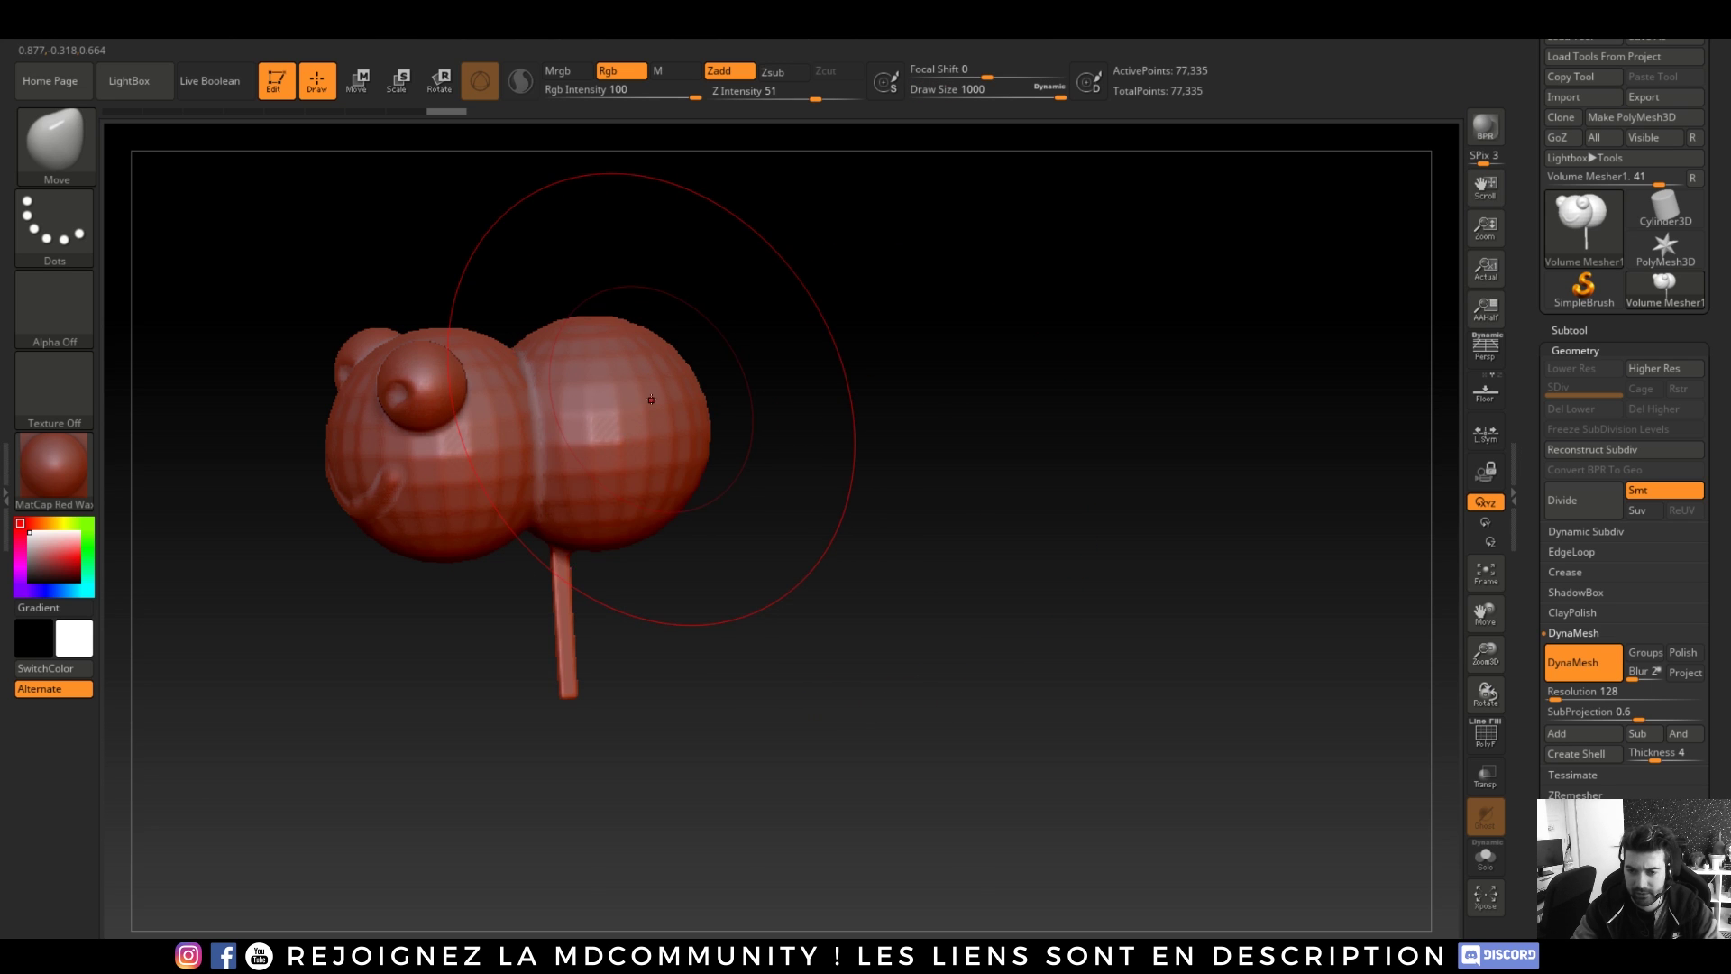
{"action": "left_click_drag", "start_coordinate": [649, 394], "coordinate": [1380, 390]}
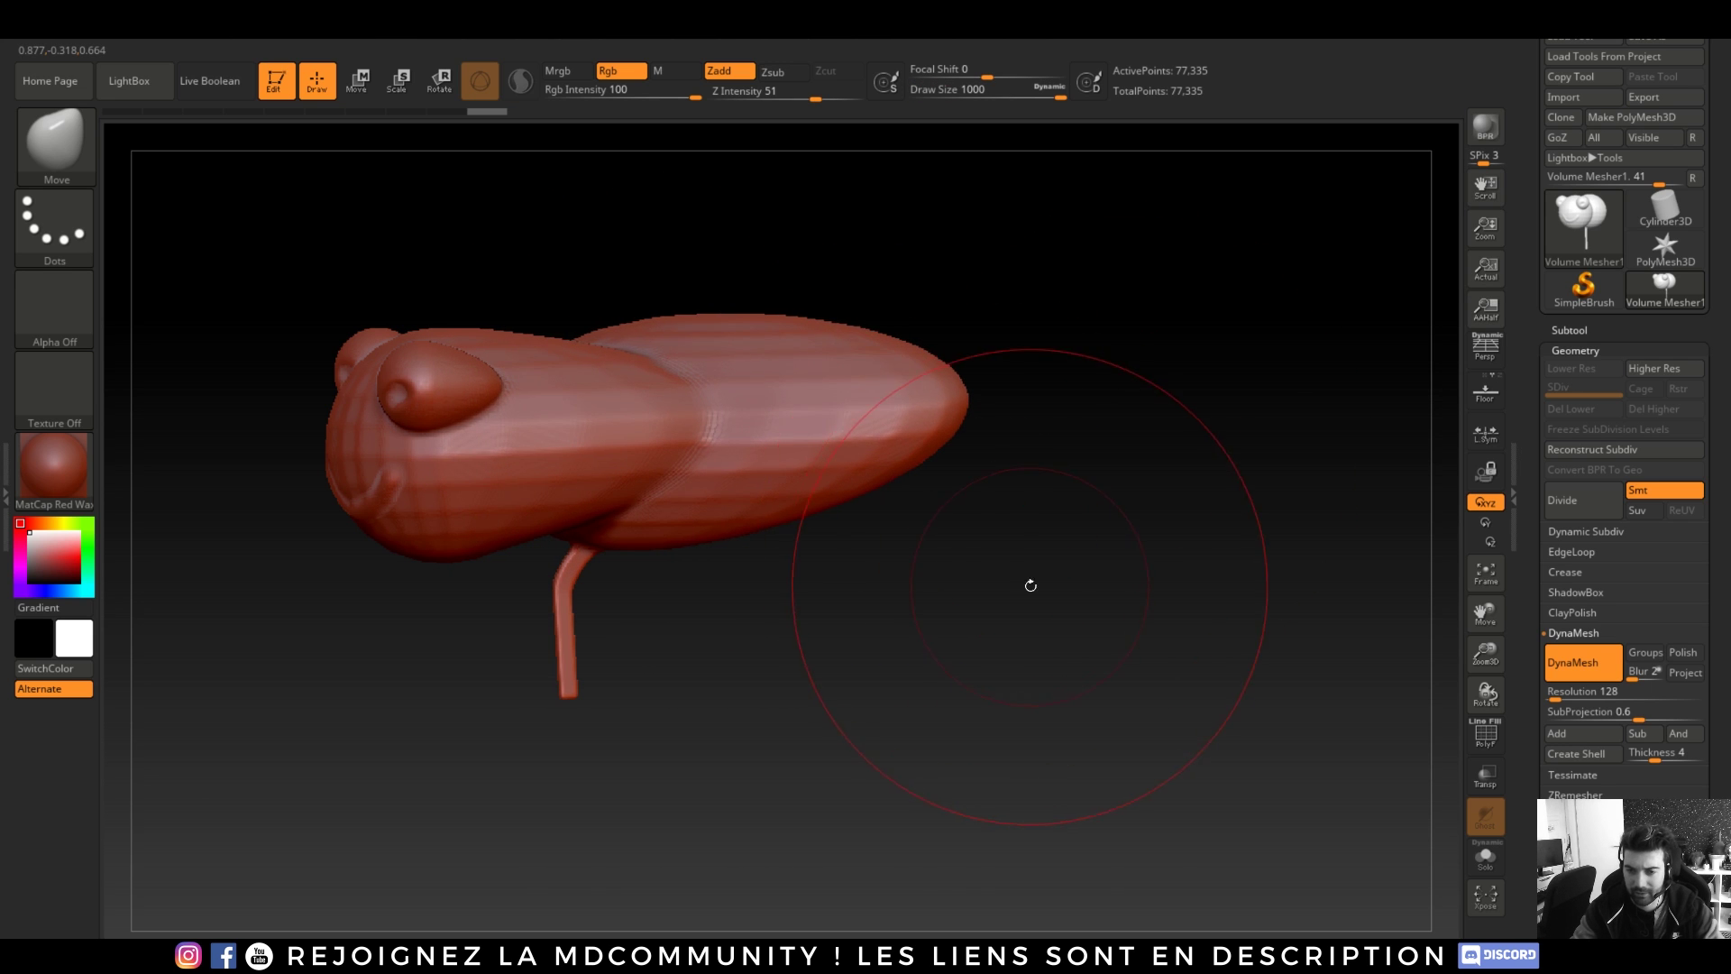
{"action": "mouse_move", "coordinate": [1032, 584]}
{"action": "left_mouse_down"}
{"action": "mouse_move", "coordinate": [973, 678]}
{"action": "mouse_move", "coordinate": [1067, 631]}
{"action": "mouse_move", "coordinate": [1044, 606]}
{"action": "left_mouse_up"}
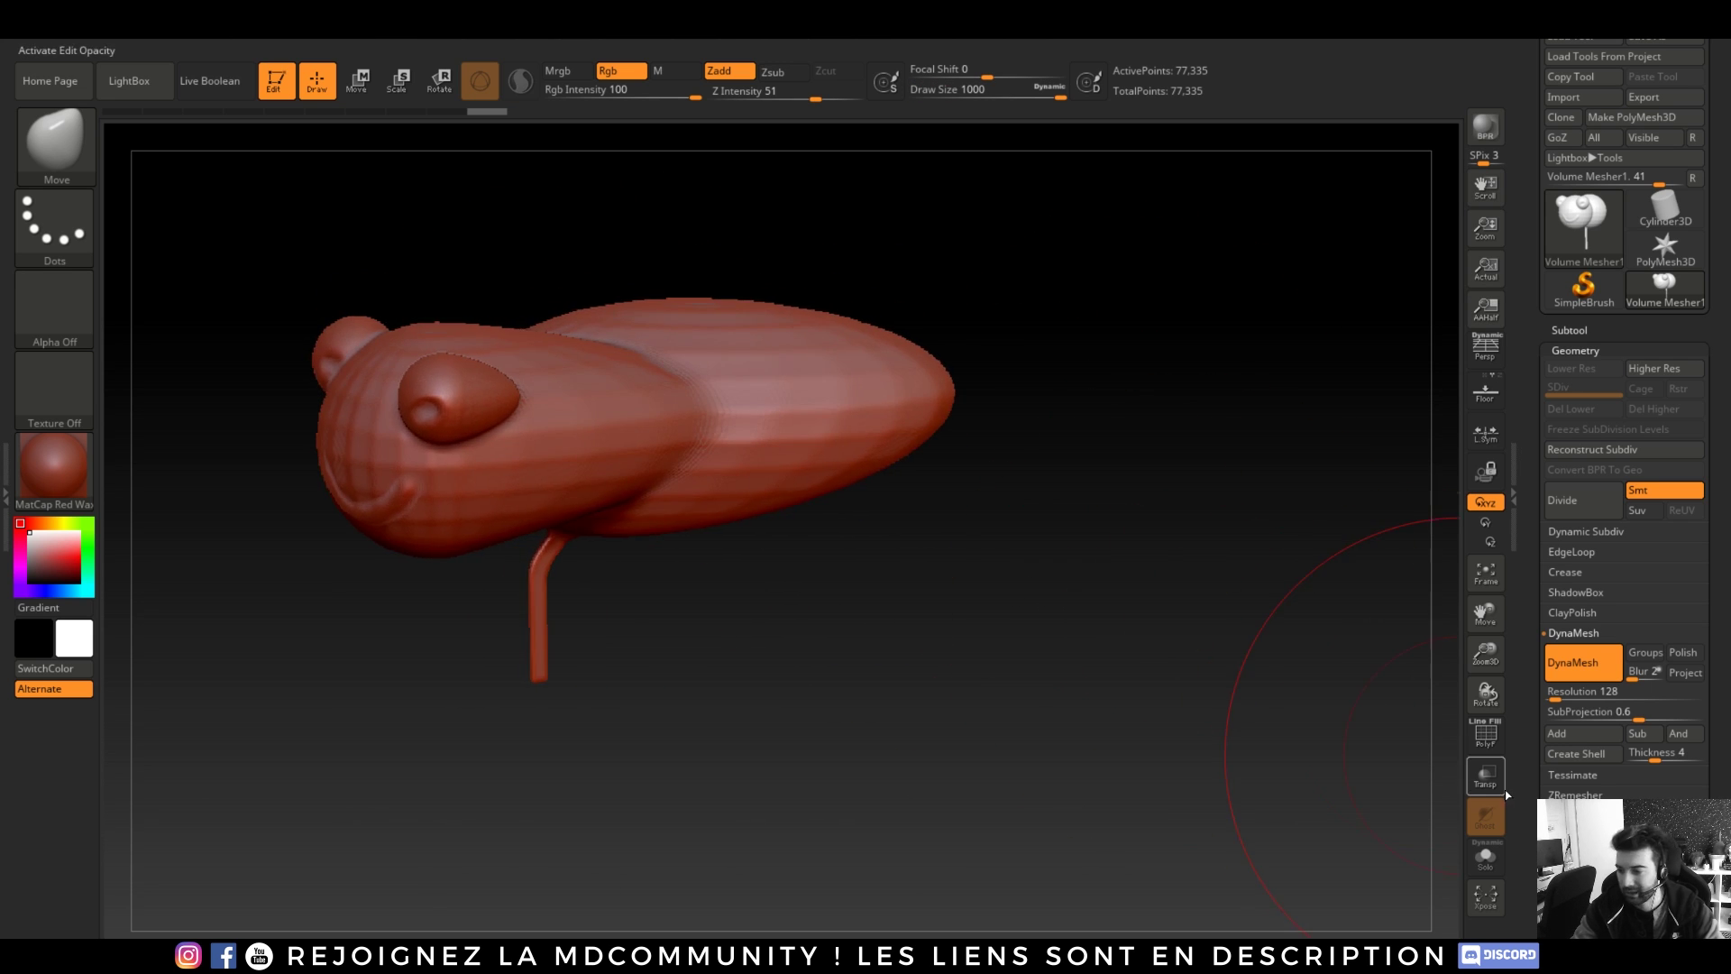
- Stretch the rear body further backward with the Move brush, rebuild its topology with DynaMesh and inspect the wireframe
{"action": "left_click", "coordinate": [1486, 735]}
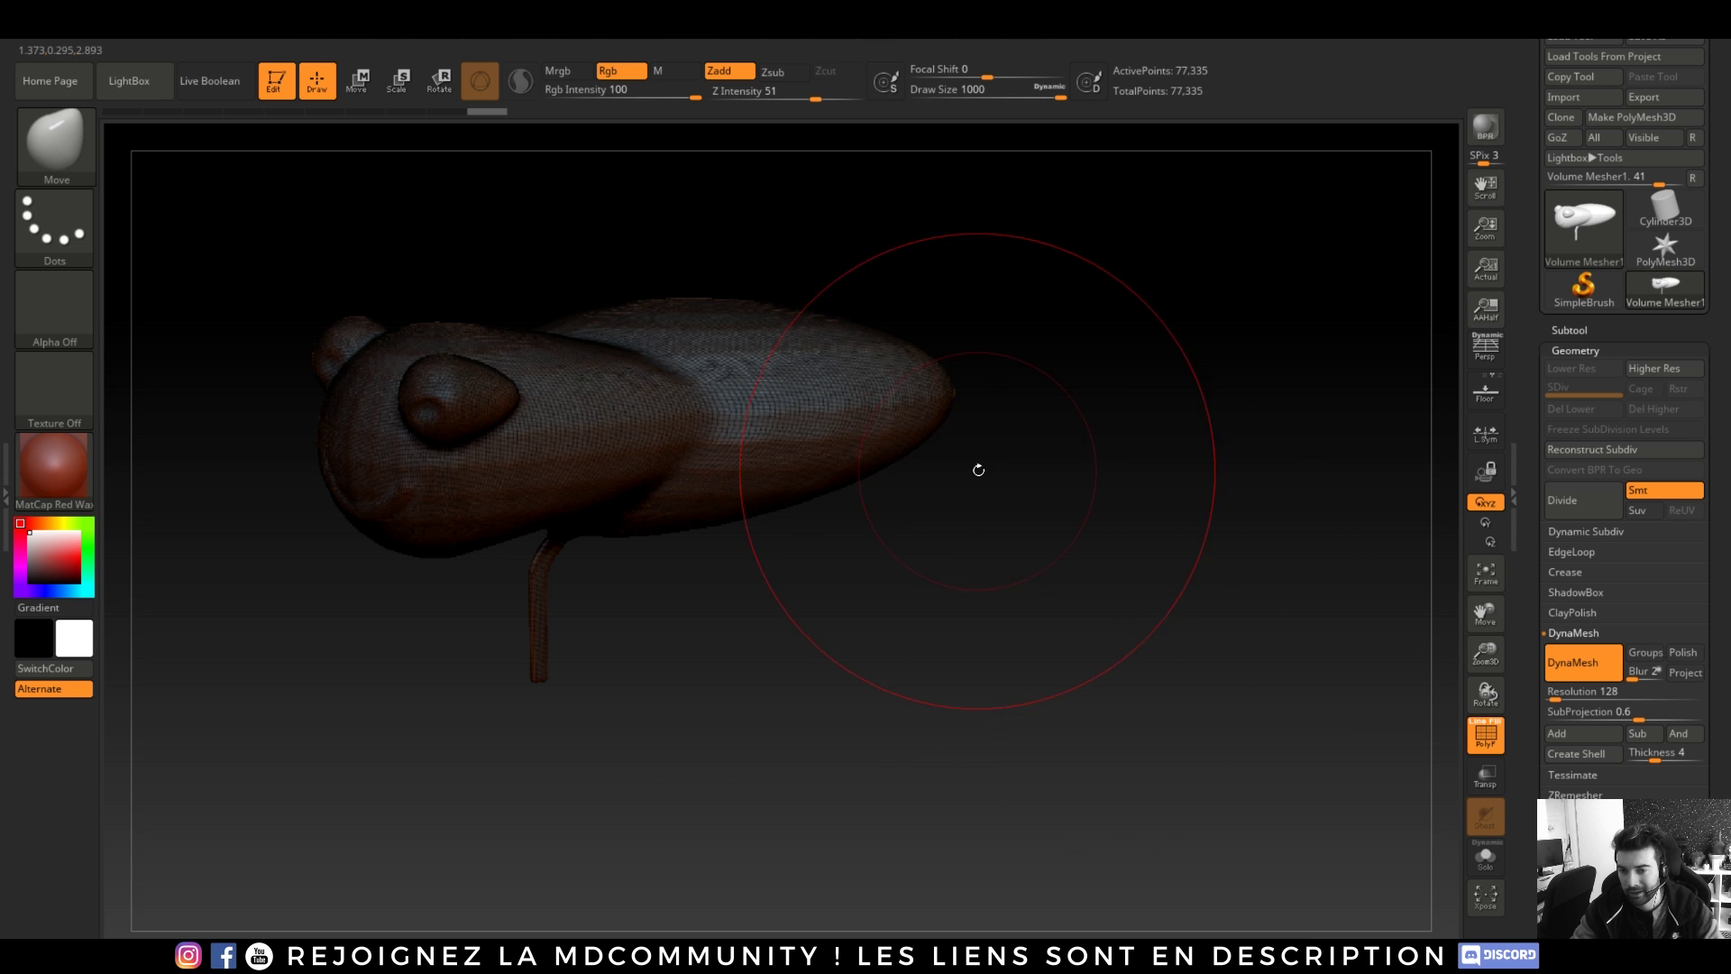
{"action": "left_click_drag", "start_coordinate": [943, 398], "coordinate": [1236, 423]}
{"action": "left_click_drag", "start_coordinate": [1064, 563], "coordinate": [756, 644], "text": "alt"}
{"action": "left_click_drag", "start_coordinate": [981, 770], "coordinate": [985, 774], "text": "ctrl"}
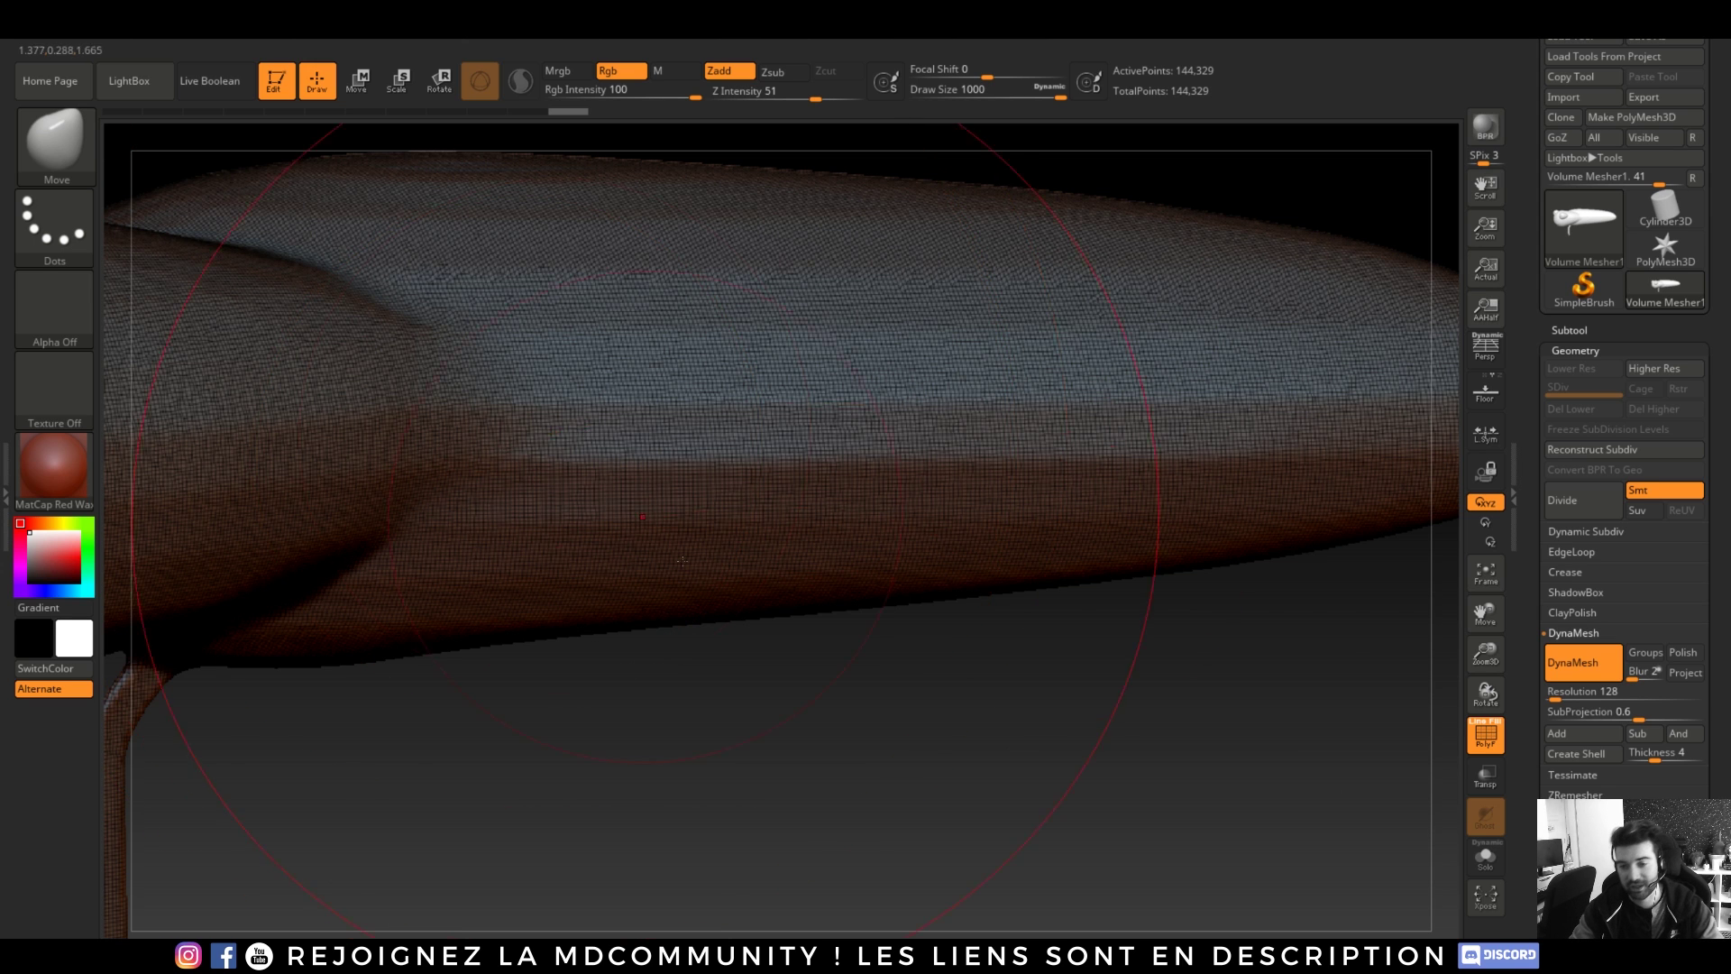
{"action": "left_click_drag", "start_coordinate": [849, 672], "coordinate": [750, 677], "text": "alt"}
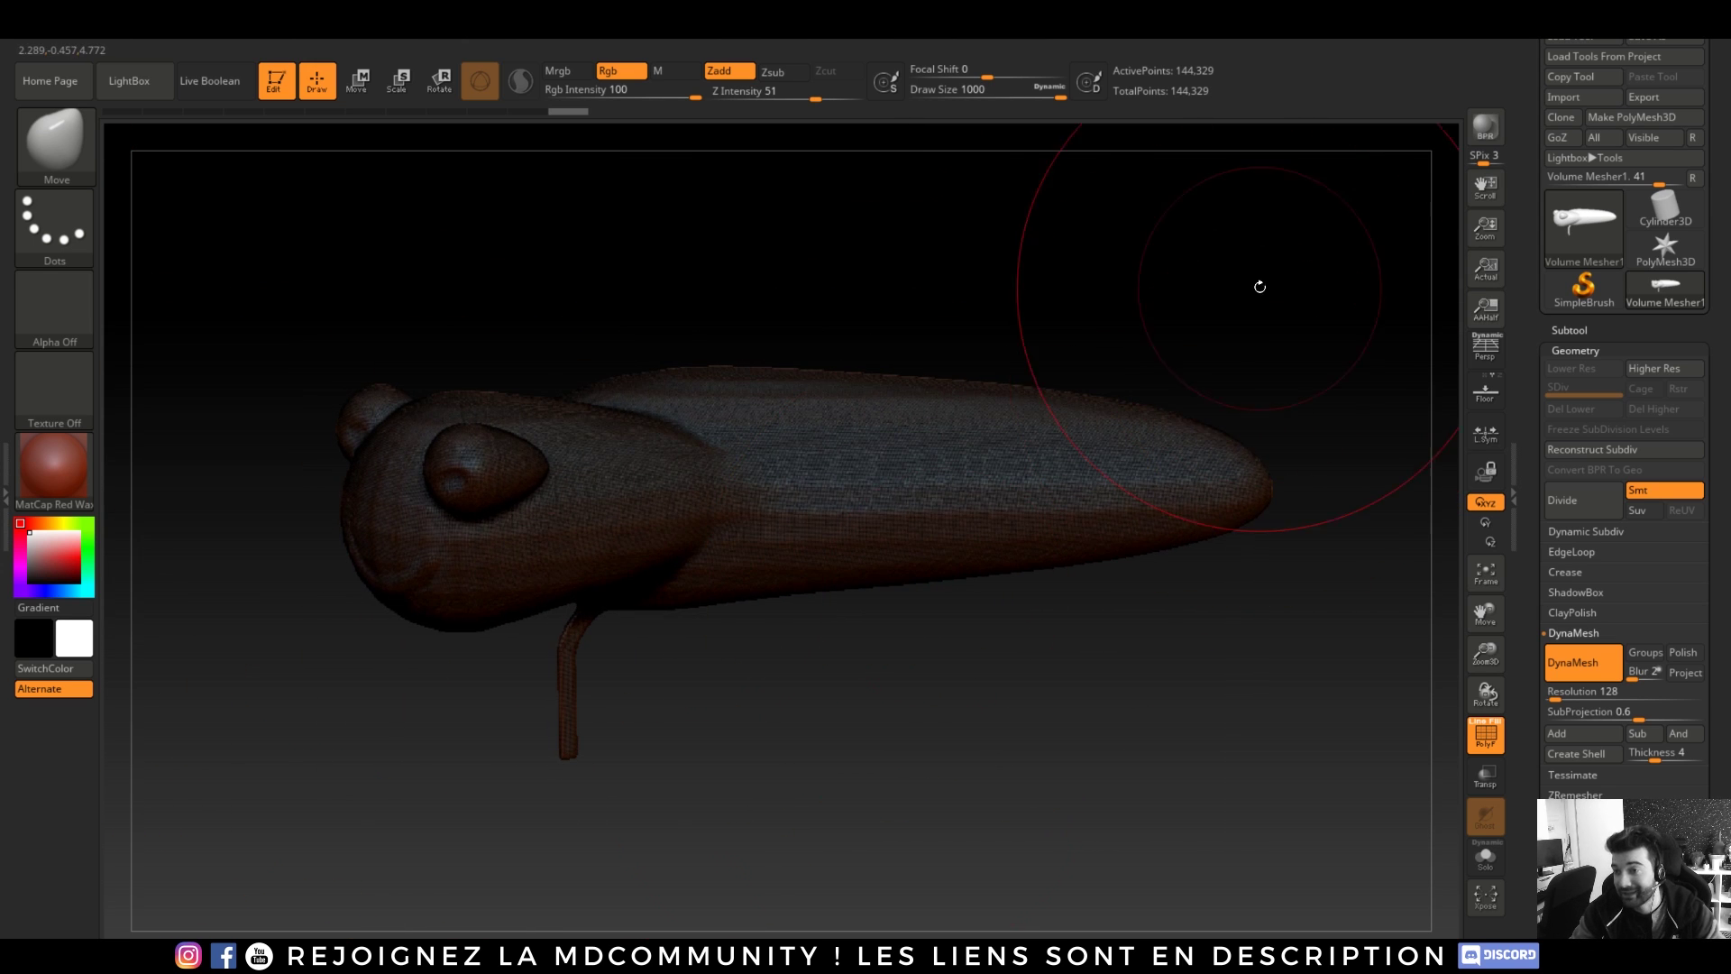
{"action": "key", "text": "shift+f"}
- Undo the stretching, the face sculpting and the DynaMesh remesh, stepping back through the whole edit history
{"action": "left_click_drag", "start_coordinate": [824, 721], "coordinate": [817, 597], "text": "shift"}
{"action": "left_click_drag", "start_coordinate": [1118, 685], "coordinate": [1073, 729]}
{"action": "key", "text": "ctrl+z"}
{"action": "key", "text": "ctrl+z"}
{"action": "key", "text": "ctrl+z"}
{"action": "key", "text": "ctrl+z"}
{"action": "key", "text": "ctrl+z"}
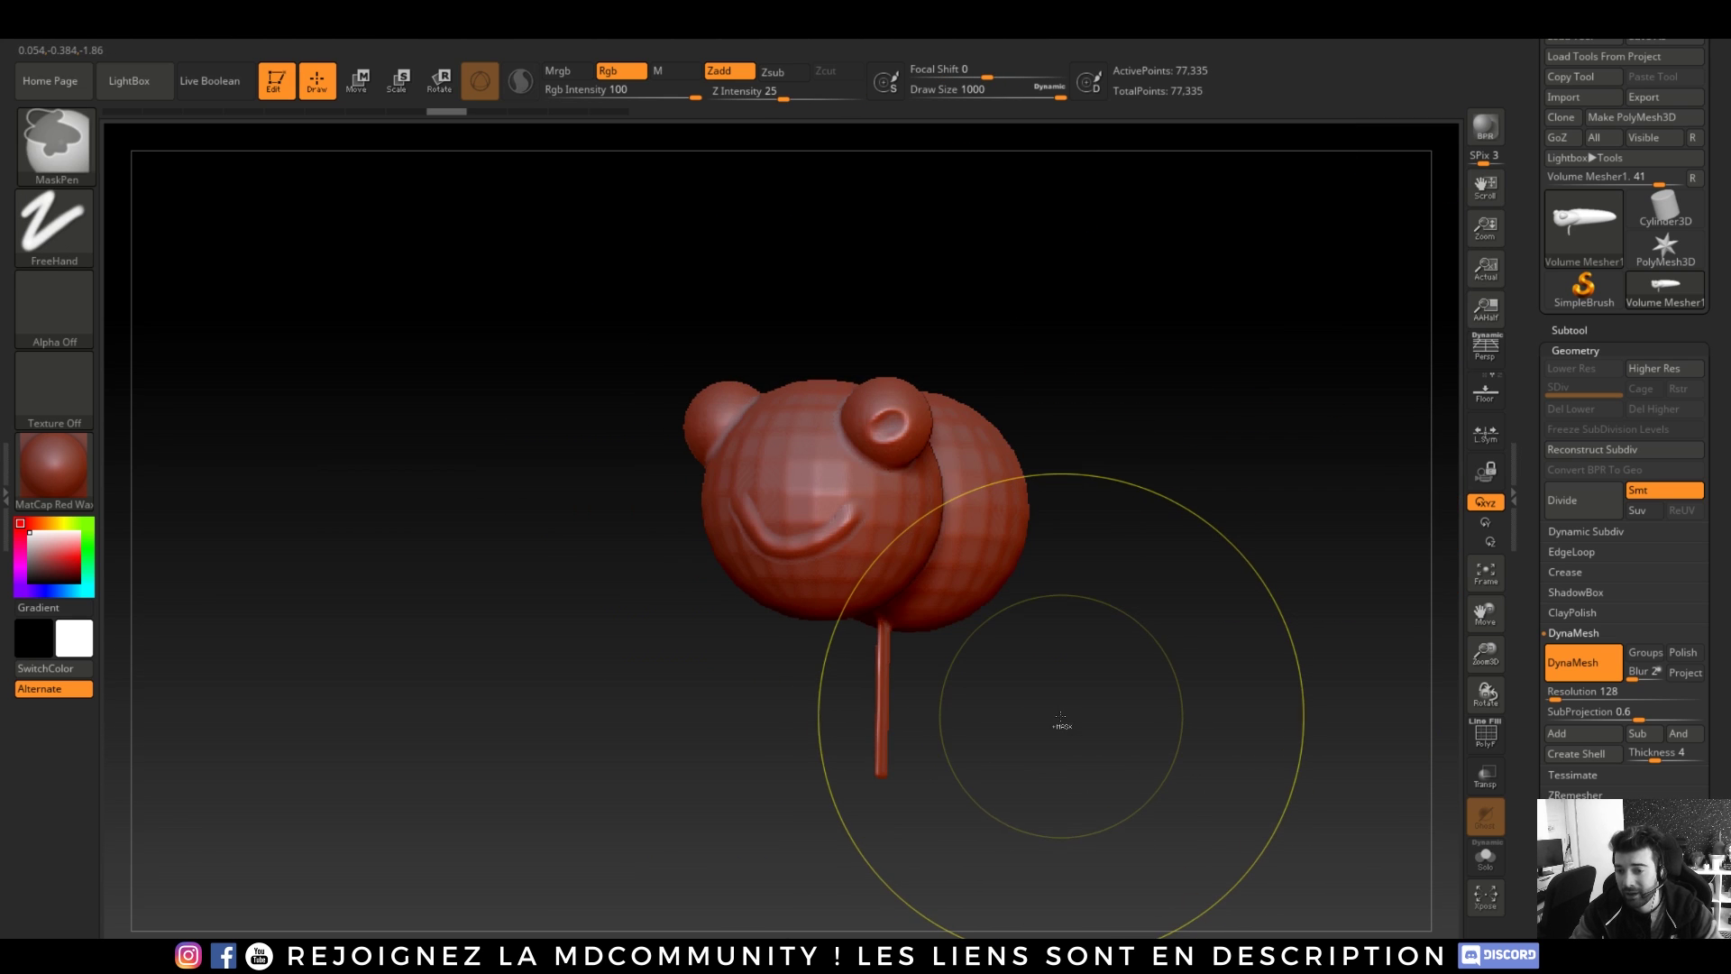
{"action": "key", "text": "ctrl+z"}
{"action": "mouse_move", "coordinate": [1082, 669]}
{"action": "left_mouse_down"}
{"action": "mouse_move", "coordinate": [1177, 630]}
{"action": "mouse_move", "coordinate": [1007, 639]}
{"action": "left_mouse_up"}
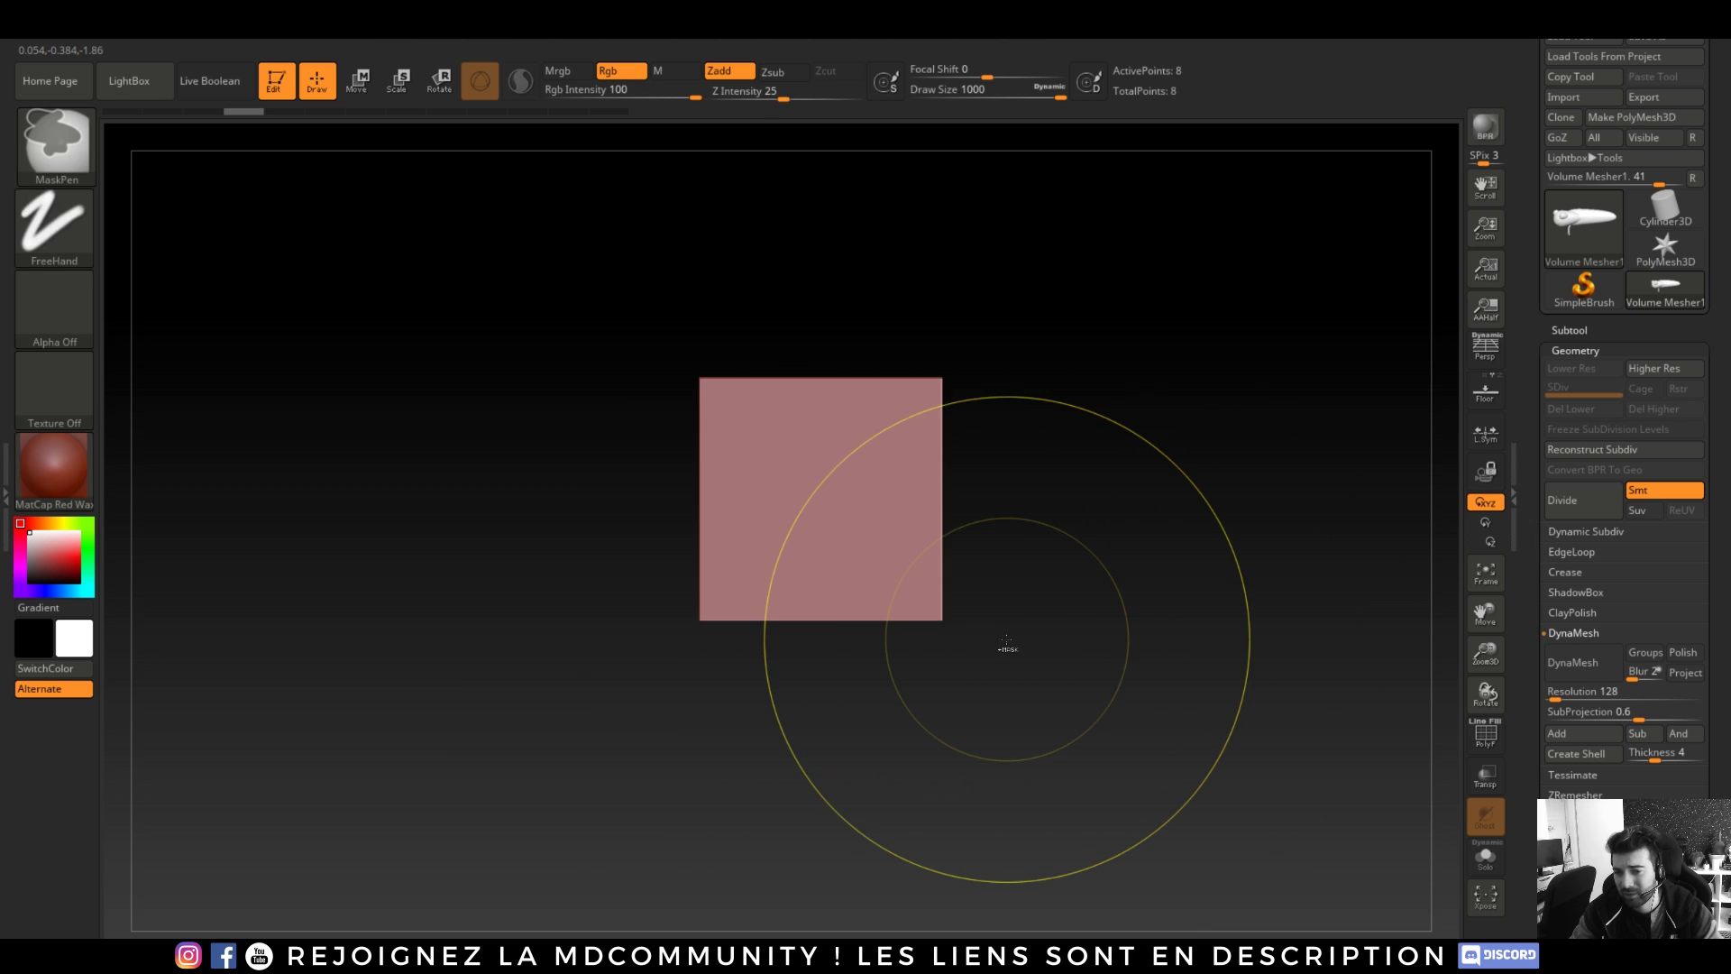
{"action": "left_click", "coordinate": [1584, 234]}
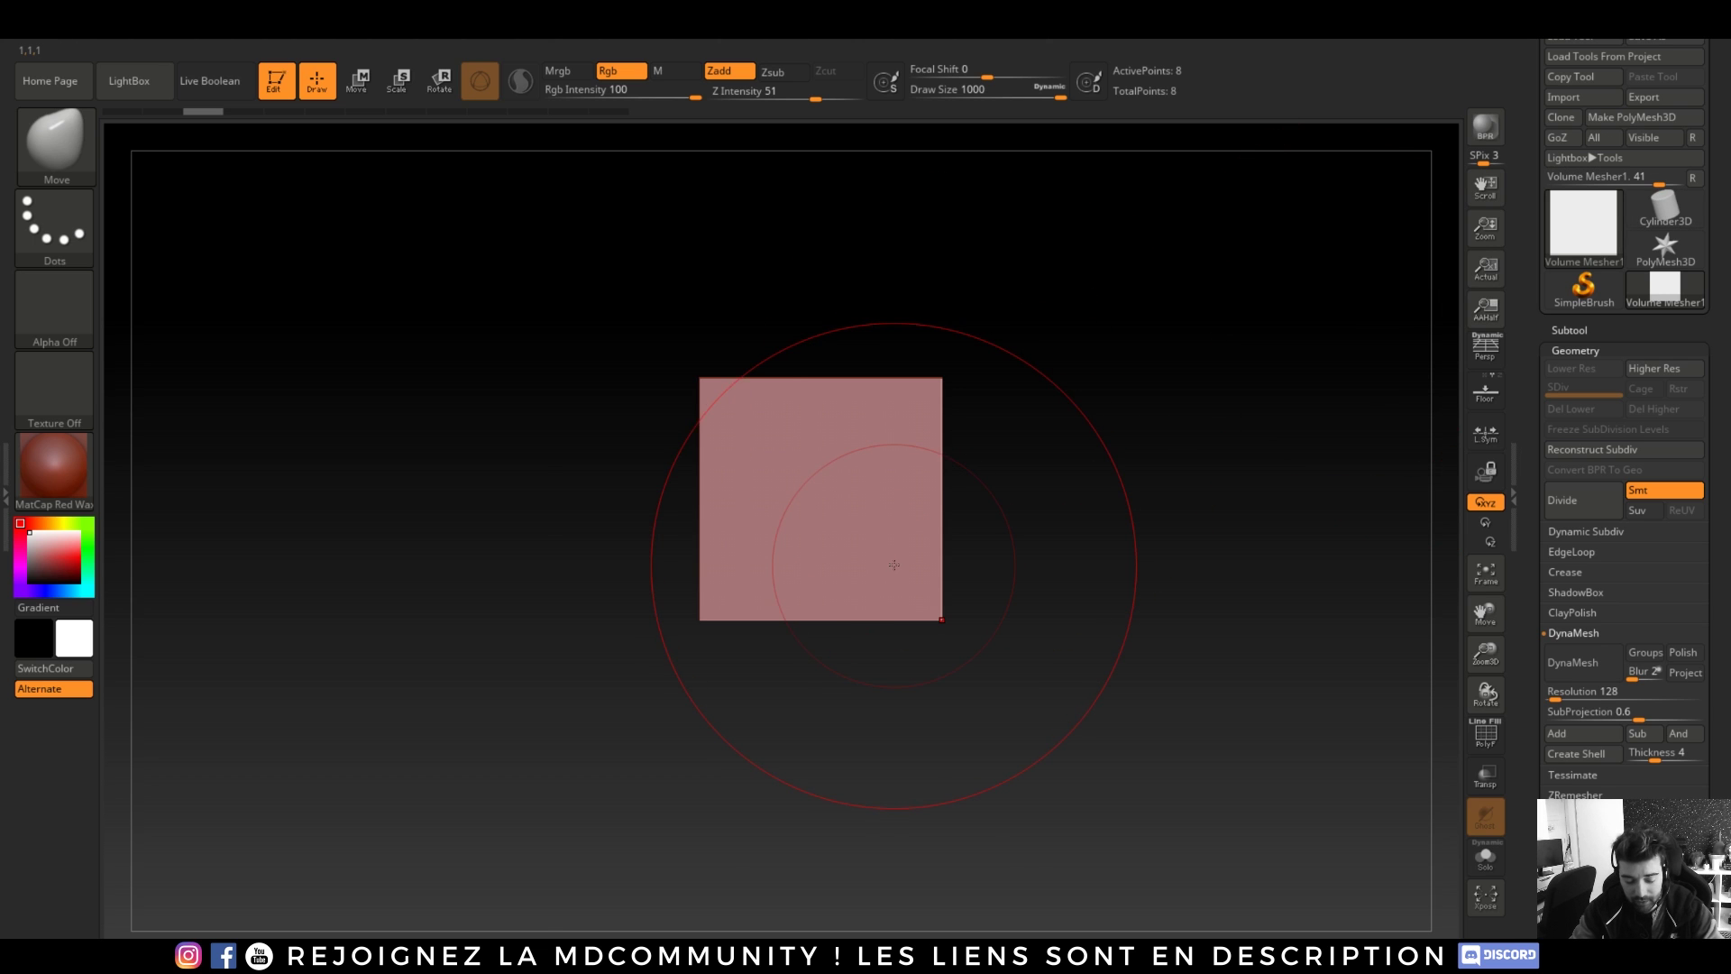
- Switch to Cinema 4D, rename the polygon object as Volume Mesher1 and export it to ZBrush again
{"action": "key", "text": "super"}
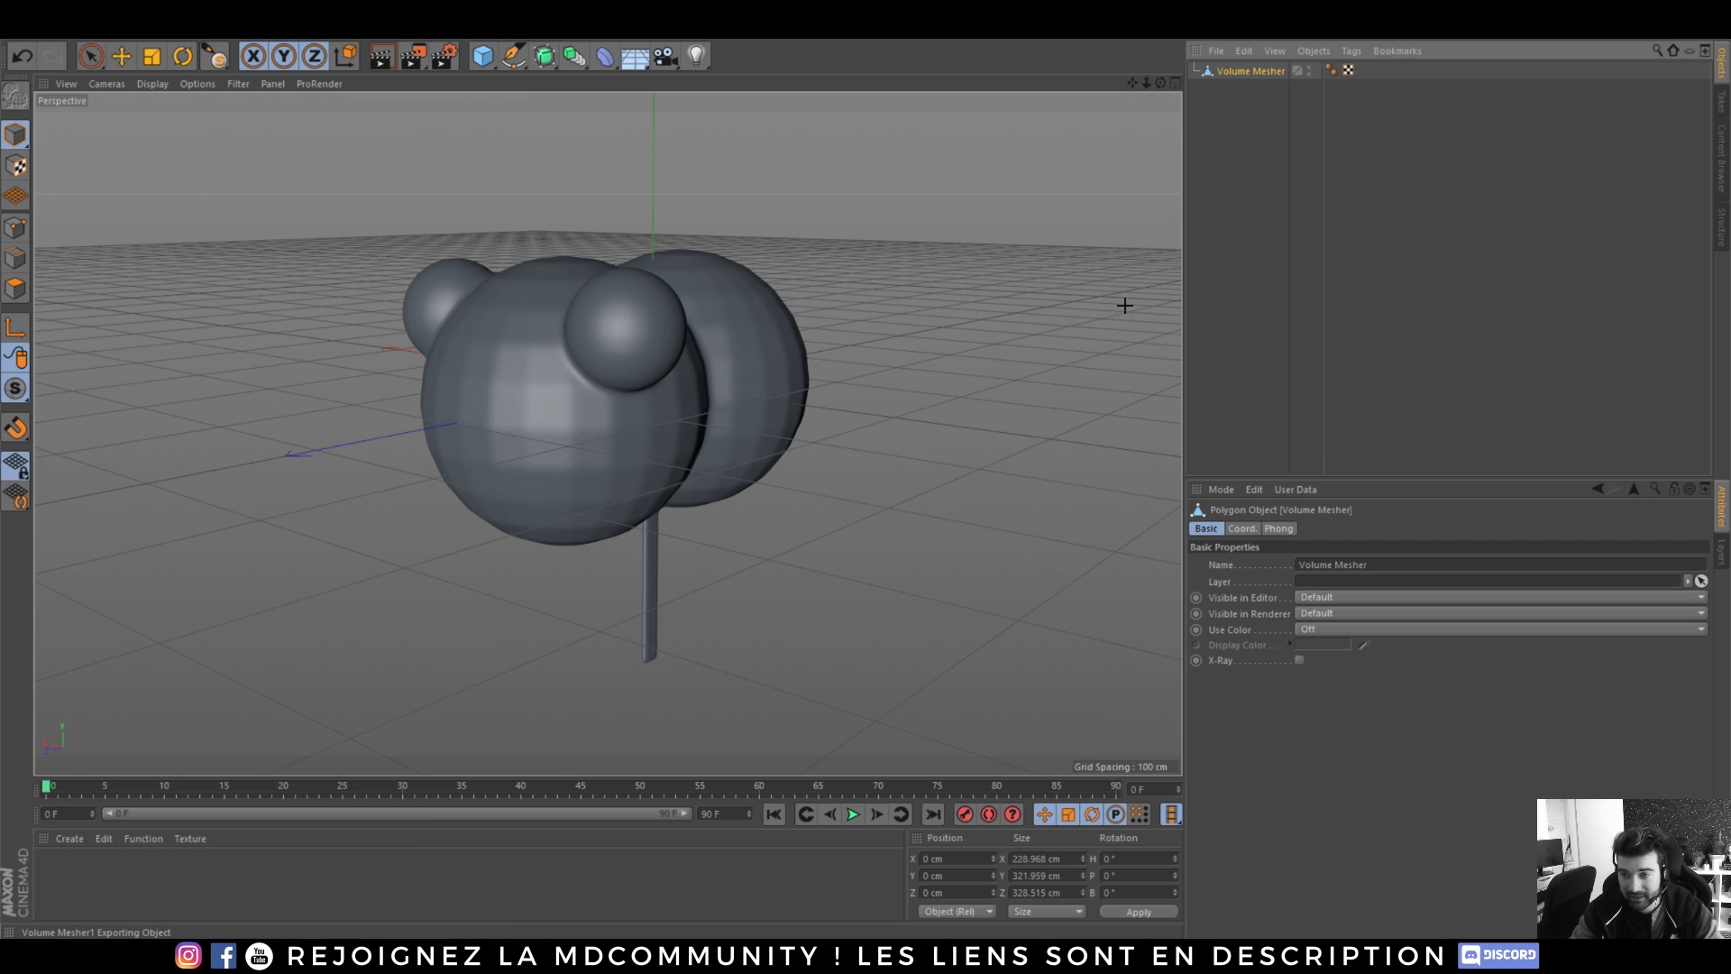
{"action": "double_click", "coordinate": [1255, 72]}
{"action": "type", "text": "1"}
{"action": "key", "text": "Return"}
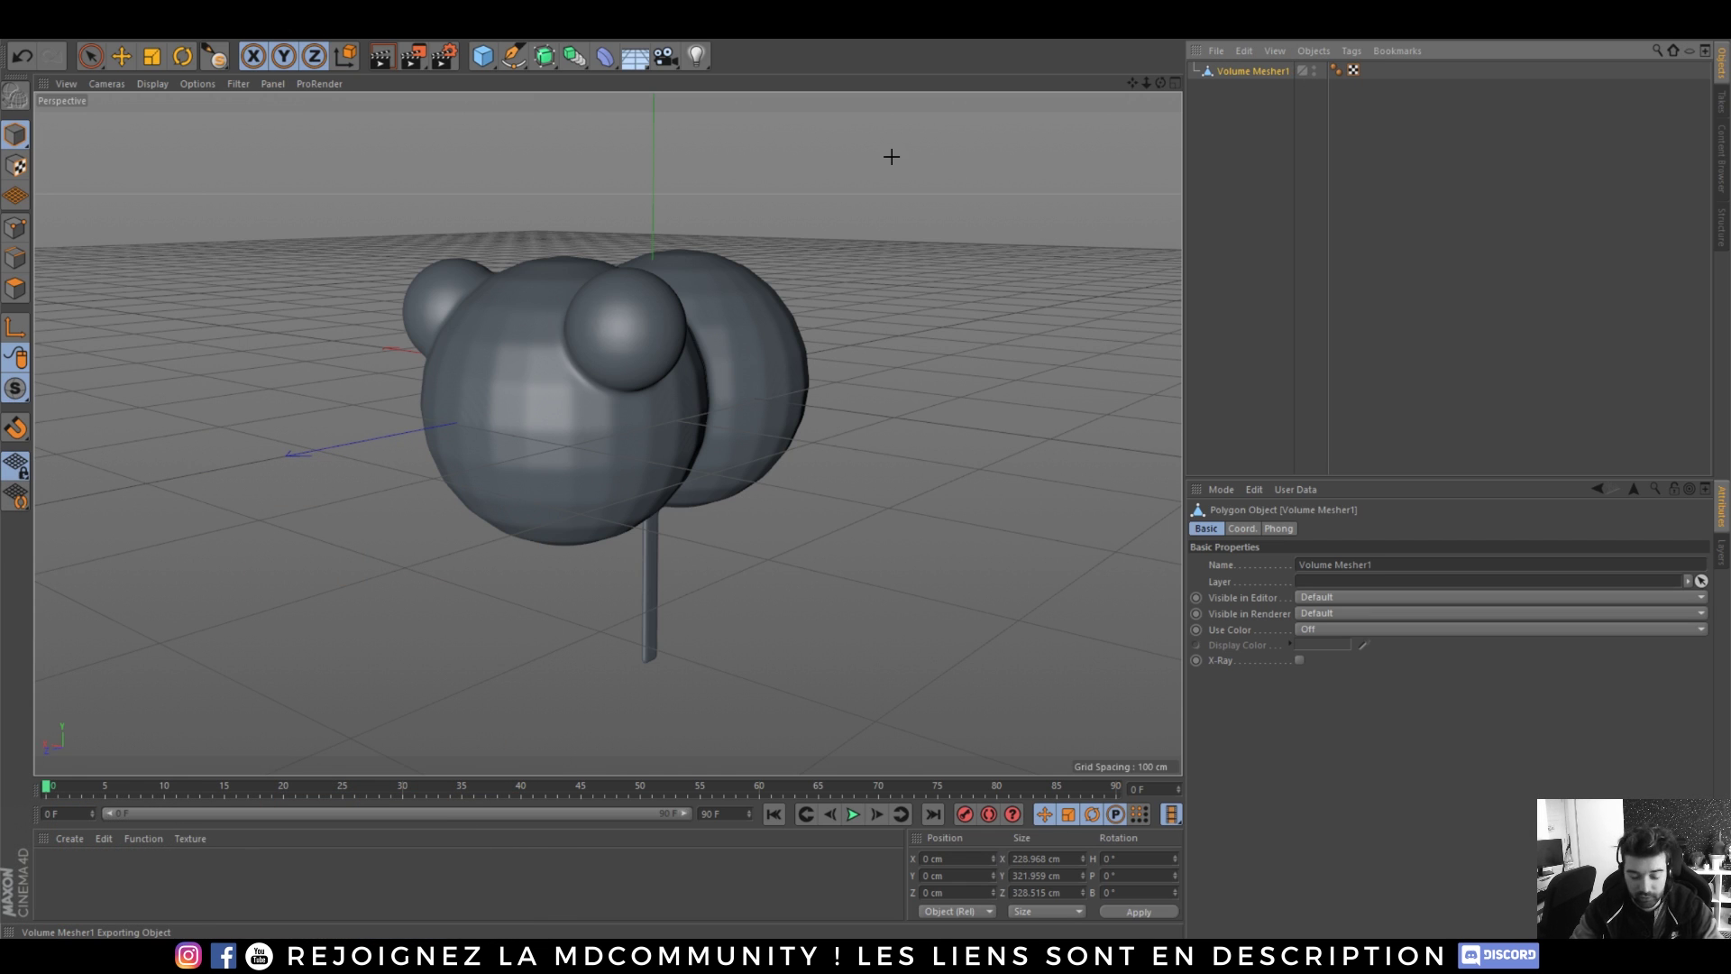
{"action": "key", "text": "shift+c"}
{"action": "type", "text": "export"}
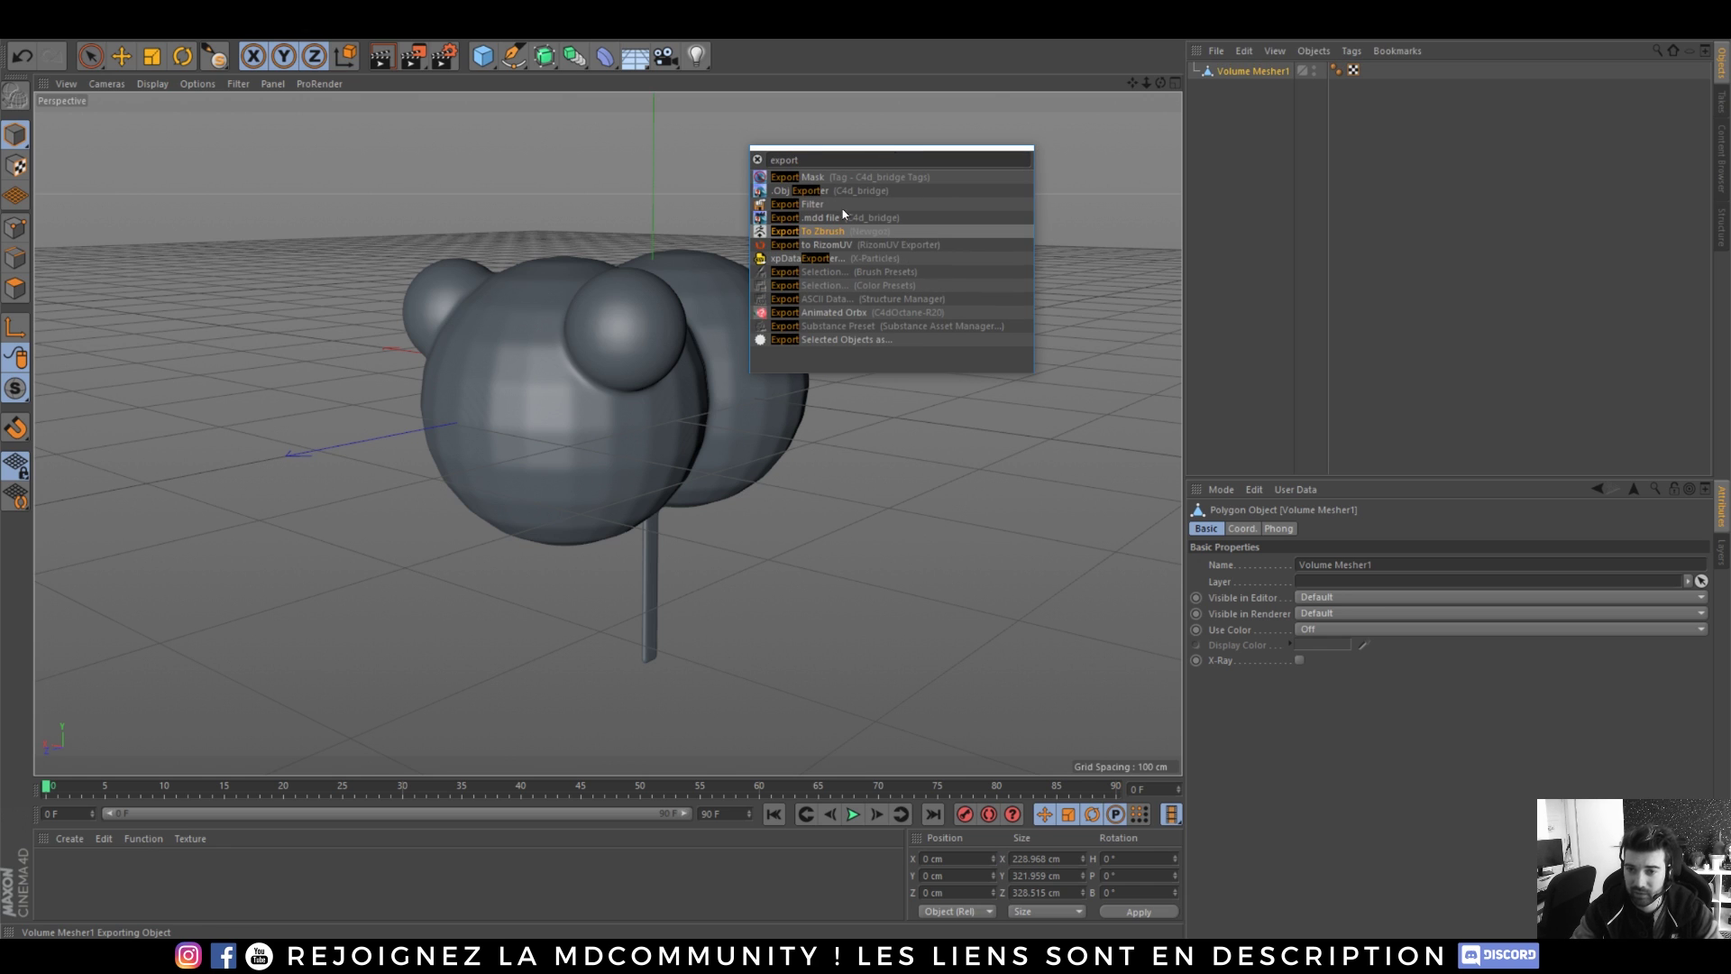
{"action": "left_click", "coordinate": [802, 232]}
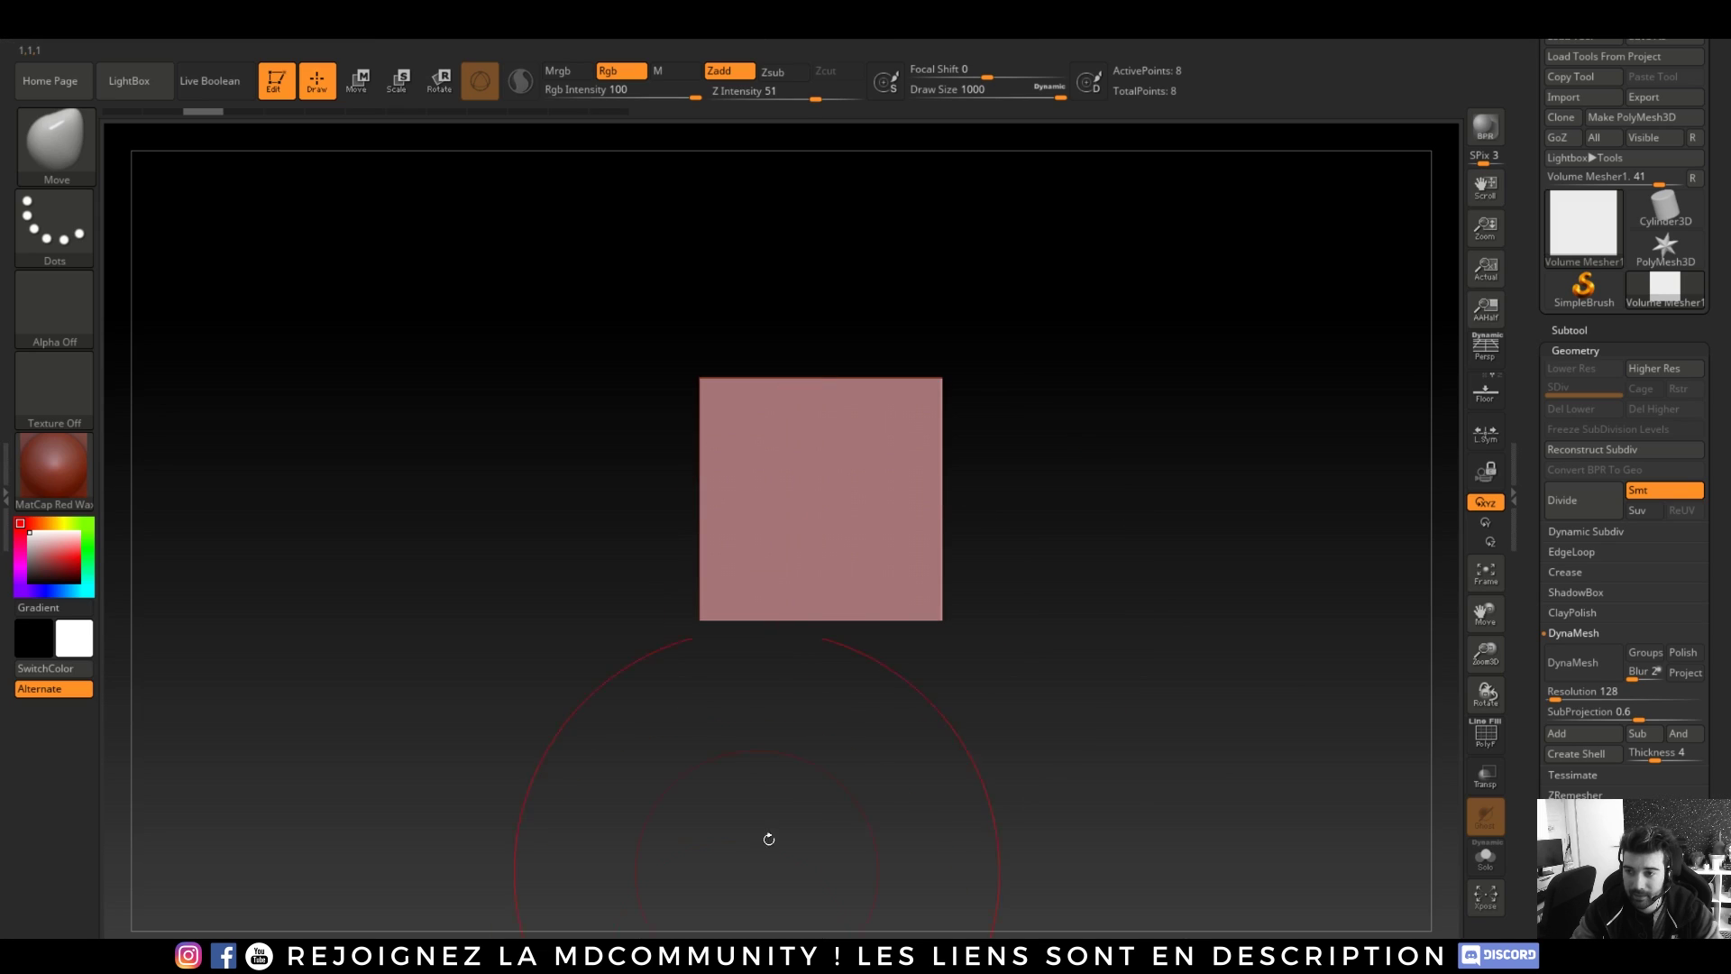
{"action": "mouse_move", "coordinate": [1590, 238]}
{"action": "left_click_drag", "start_coordinate": [1098, 588], "coordinate": [1280, 590]}
{"action": "left_click_drag", "start_coordinate": [877, 576], "coordinate": [1020, 604]}
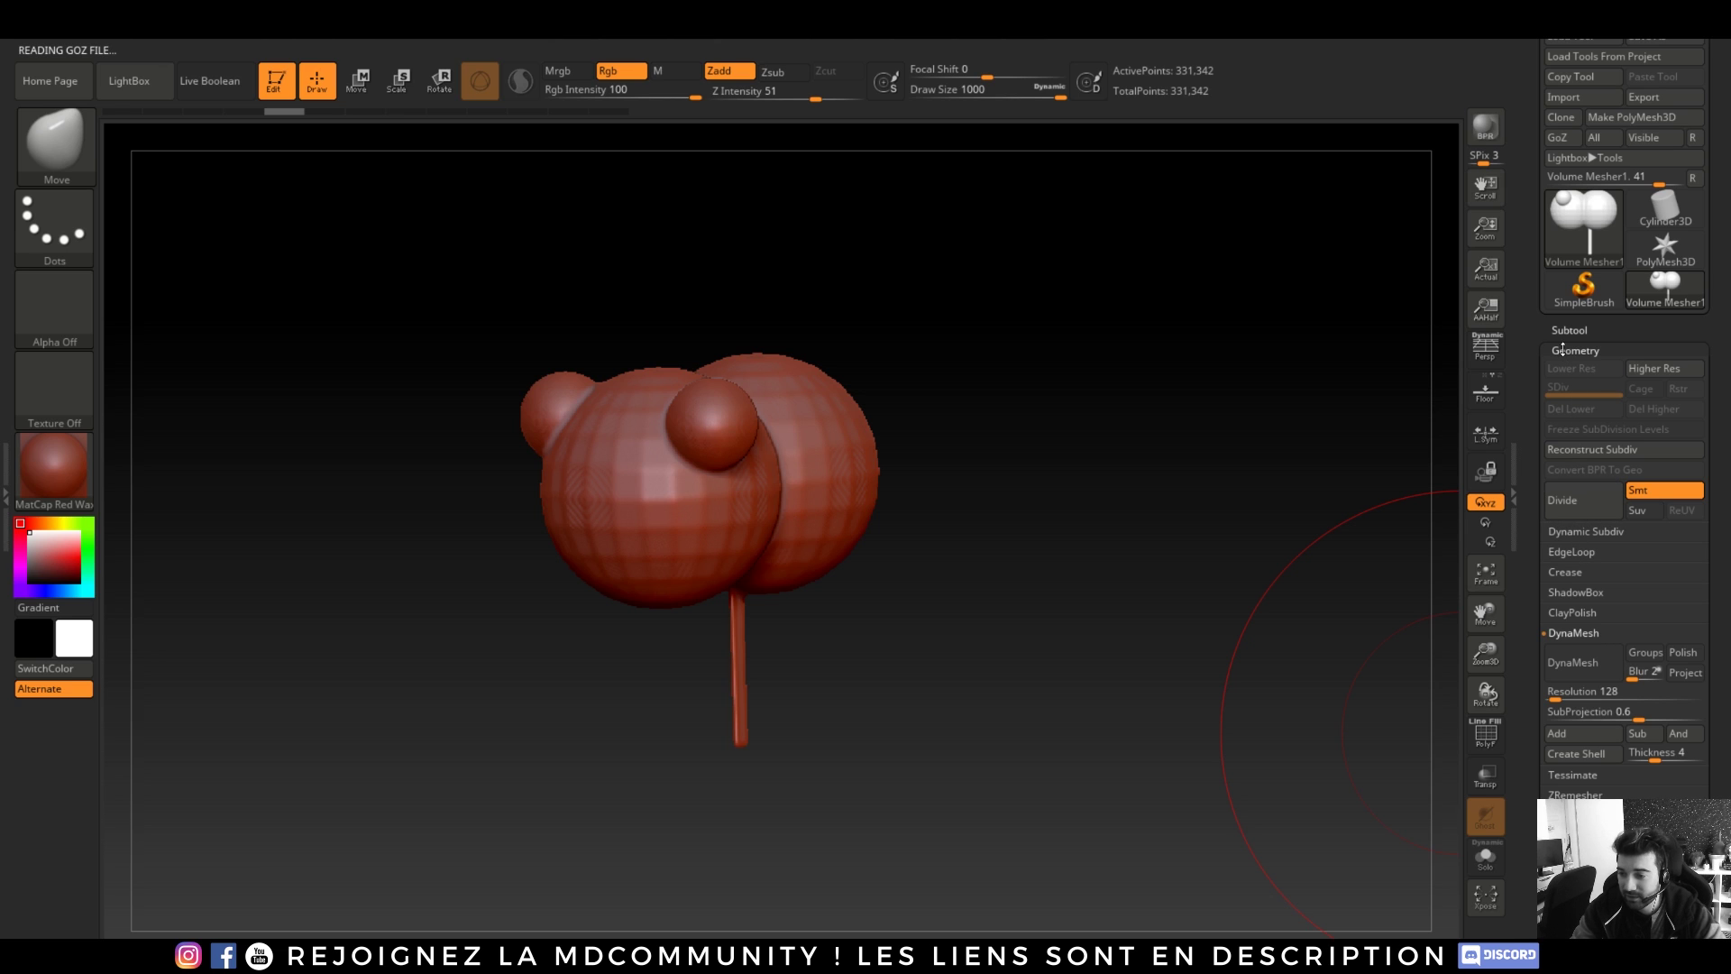
- Remesh the imported model using ZRemesher with Legacy (2018) enabled and inspect the new wireframe from several sides
{"action": "left_click", "coordinate": [1575, 636]}
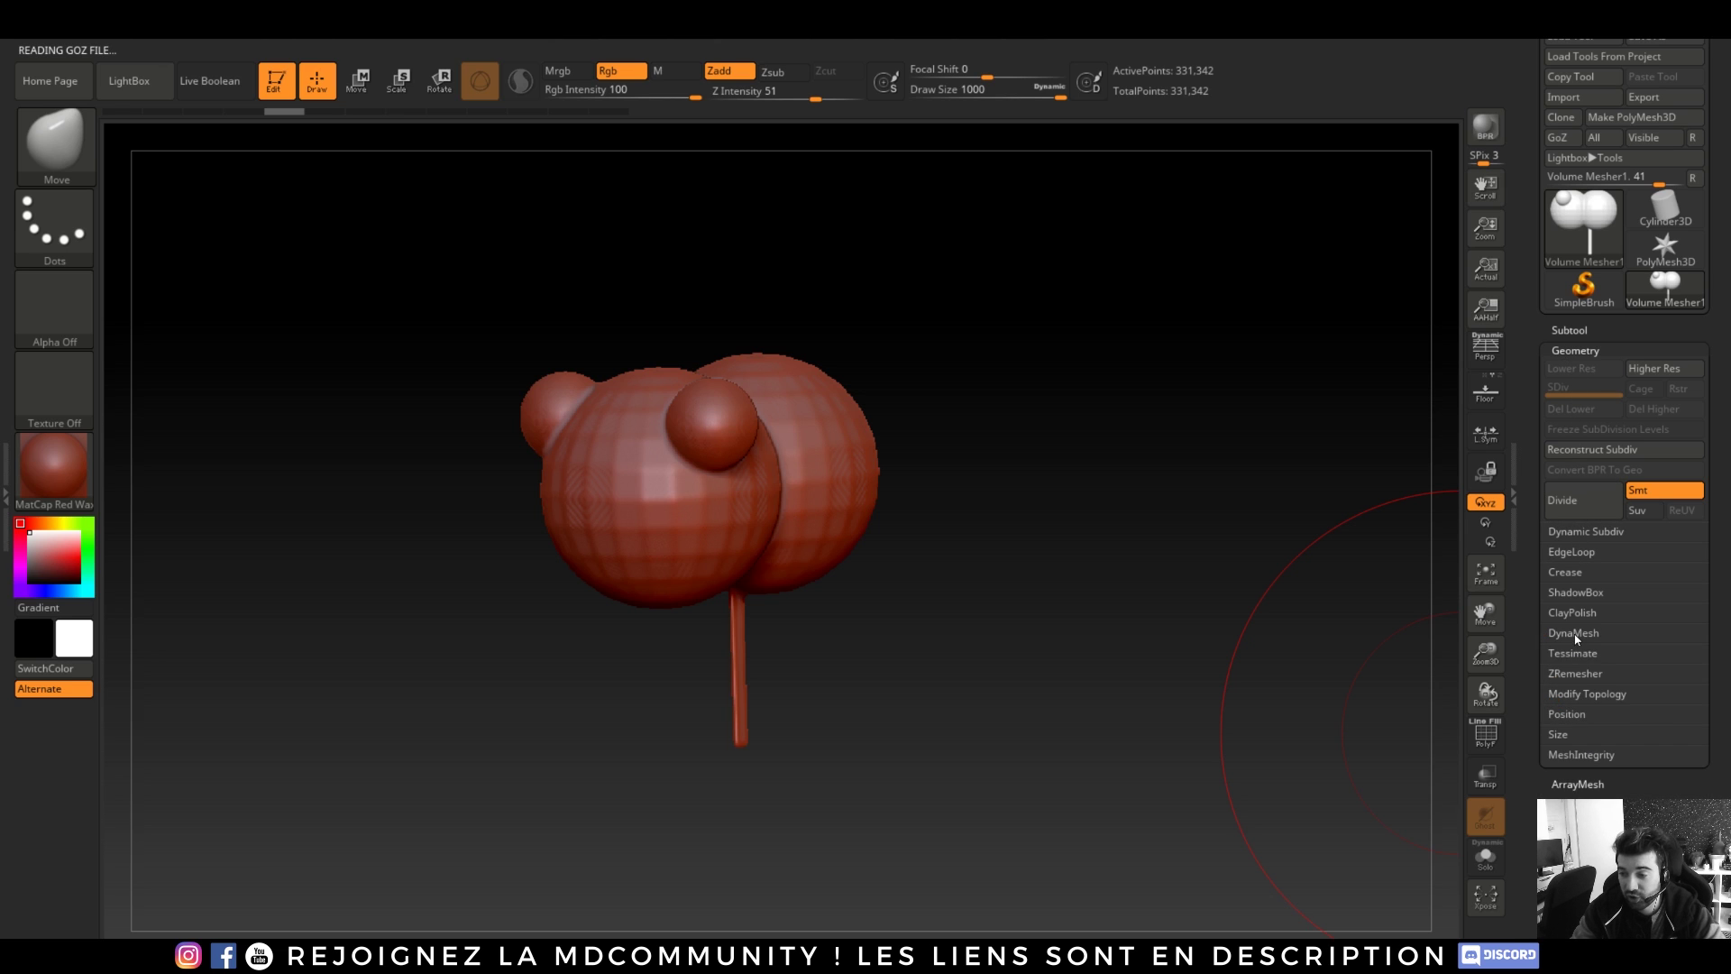
{"action": "left_click", "coordinate": [1574, 672]}
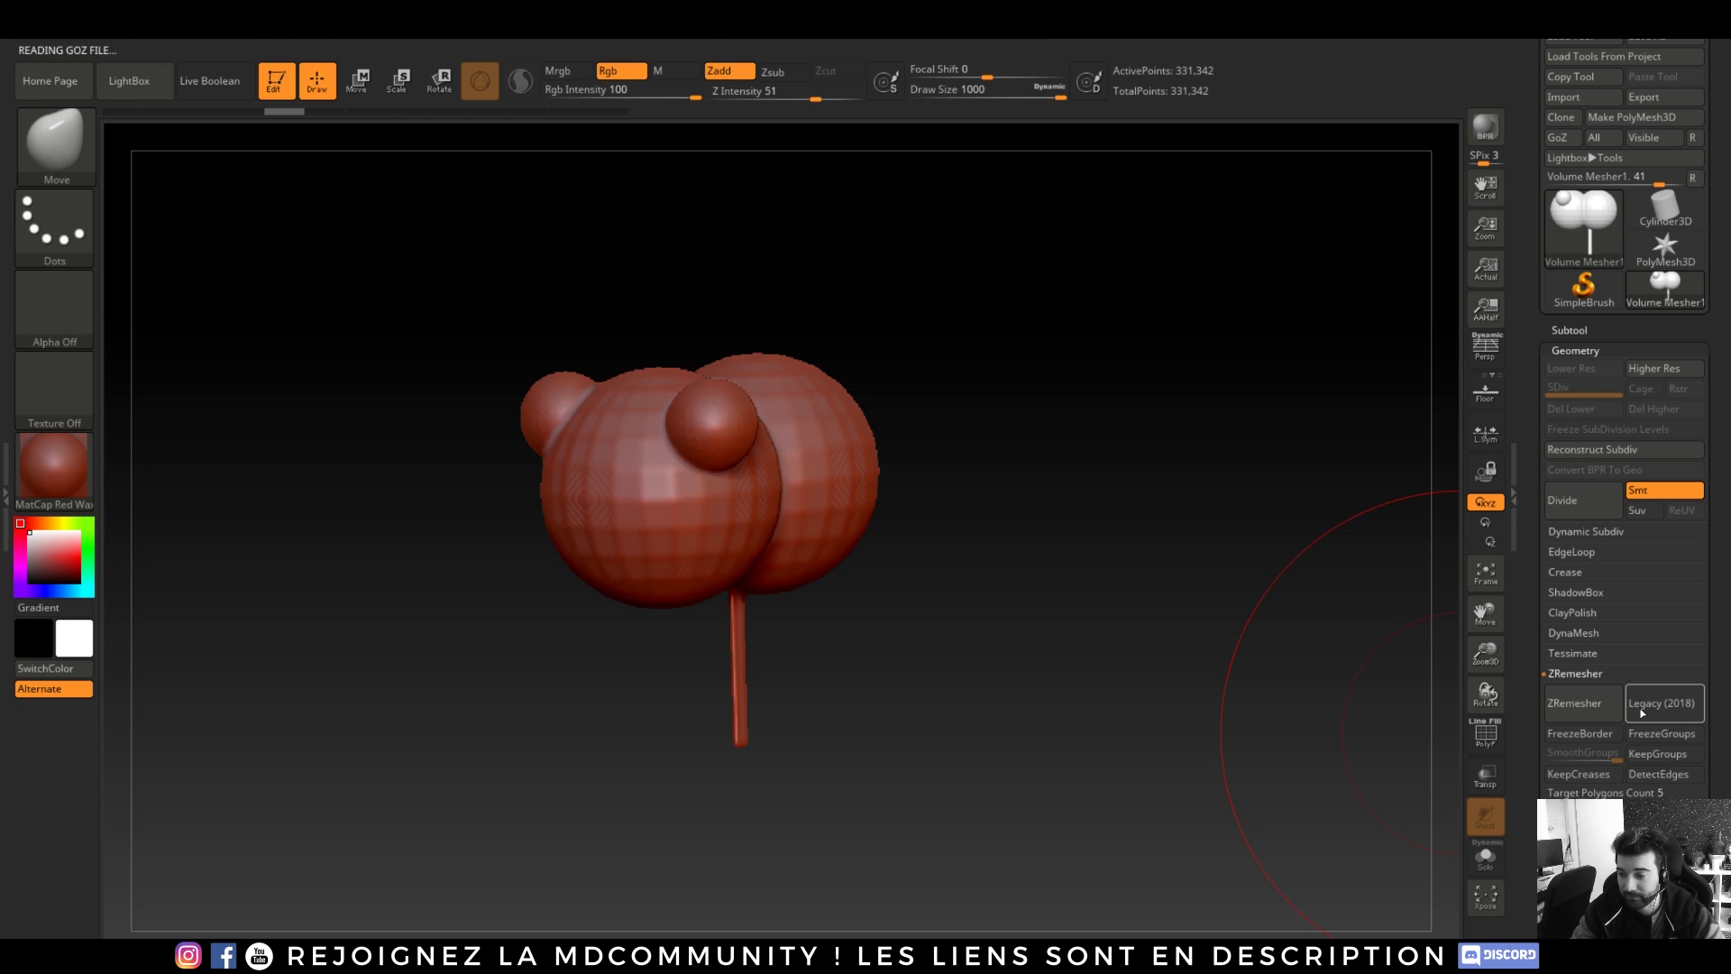
{"action": "left_click", "coordinate": [1642, 711]}
{"action": "left_click", "coordinate": [1571, 708]}
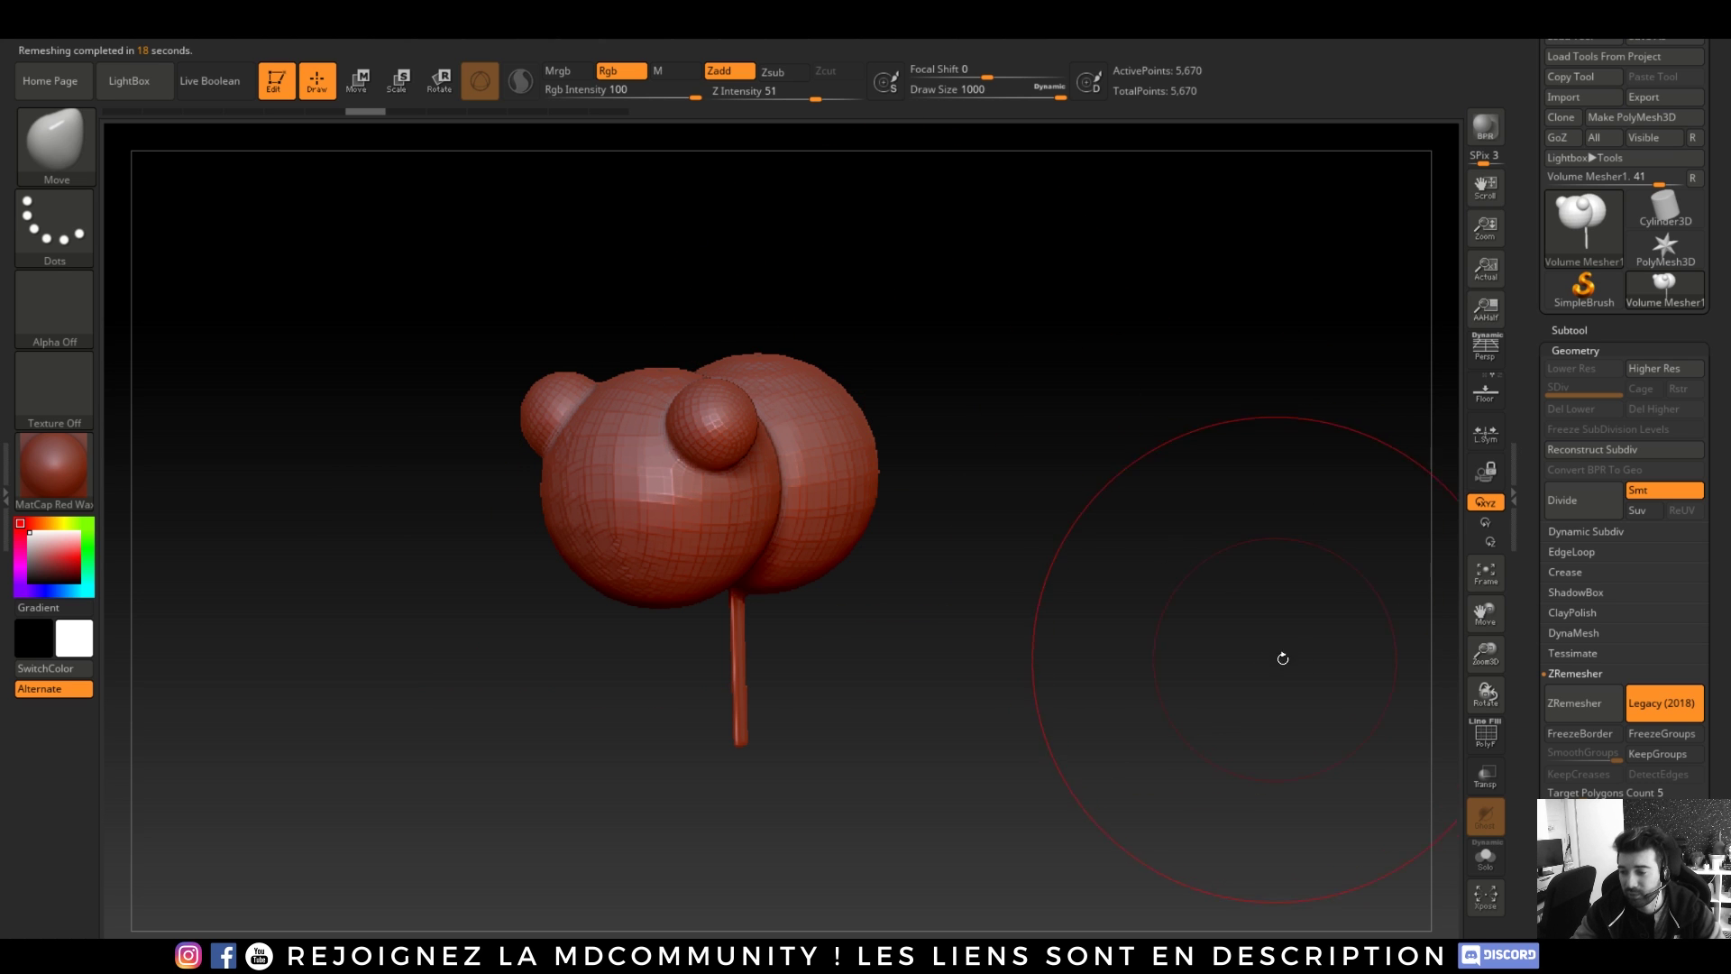
{"action": "left_click", "coordinate": [1486, 733]}
{"action": "left_click_drag", "start_coordinate": [1145, 649], "coordinate": [644, 663]}
{"action": "mouse_move", "coordinate": [274, 656]}
{"action": "left_mouse_down"}
{"action": "mouse_move", "coordinate": [365, 634]}
{"action": "mouse_move", "coordinate": [1181, 699]}
{"action": "mouse_move", "coordinate": [1210, 728]}
{"action": "mouse_move", "coordinate": [1138, 656]}
{"action": "mouse_move", "coordinate": [1002, 614]}
{"action": "mouse_move", "coordinate": [880, 673]}
{"action": "mouse_move", "coordinate": [870, 600]}
{"action": "mouse_move", "coordinate": [954, 674]}
{"action": "left_mouse_up"}
{"action": "left_click", "coordinate": [1486, 746]}
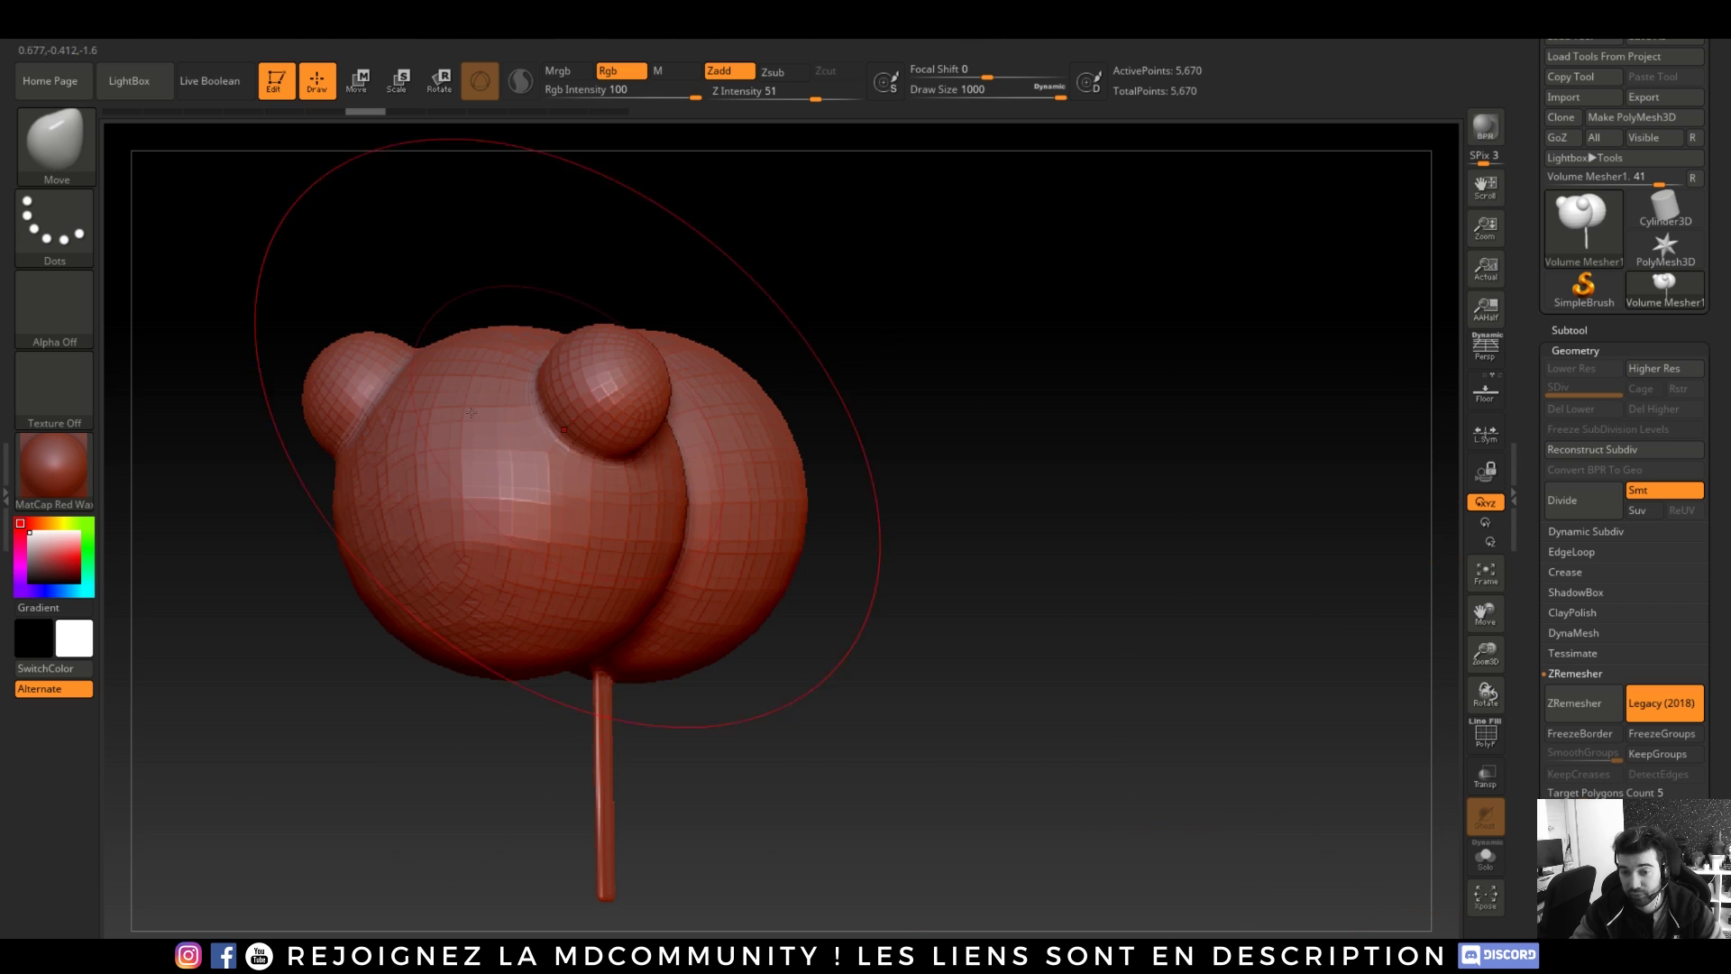
- Send the remeshed model through GoZ and import it from ZBrush into the Cinema 4D scene
{"action": "left_click", "coordinate": [1560, 137]}
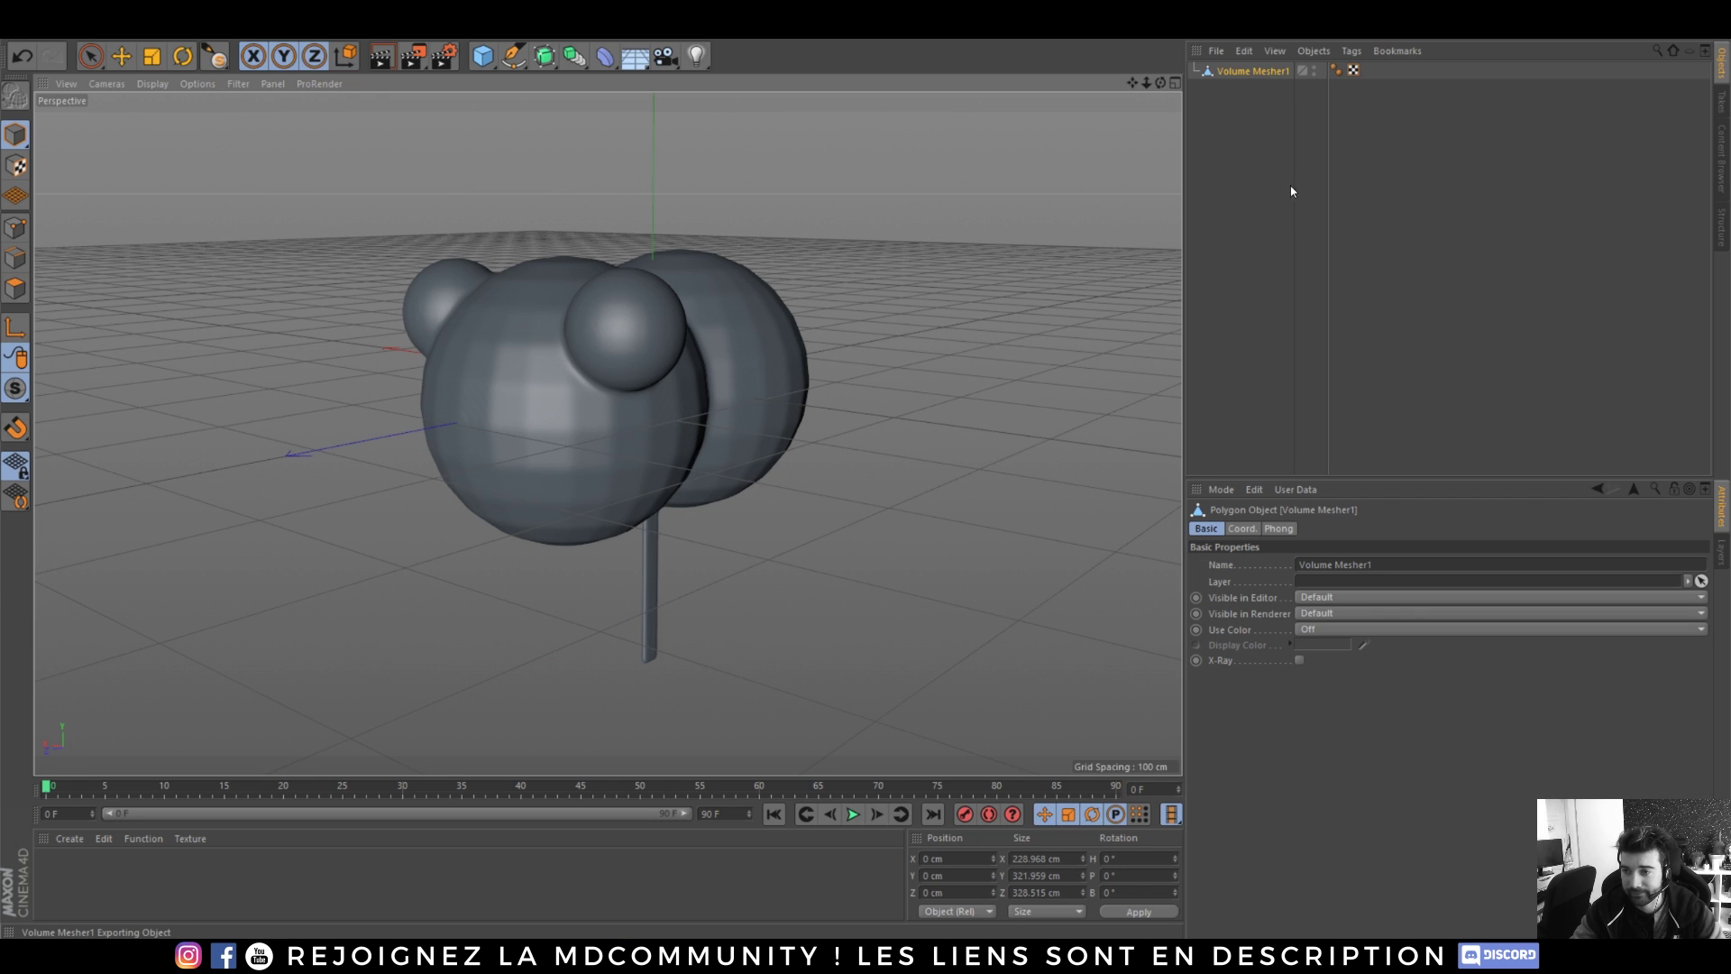
{"action": "left_click", "coordinate": [1268, 173]}
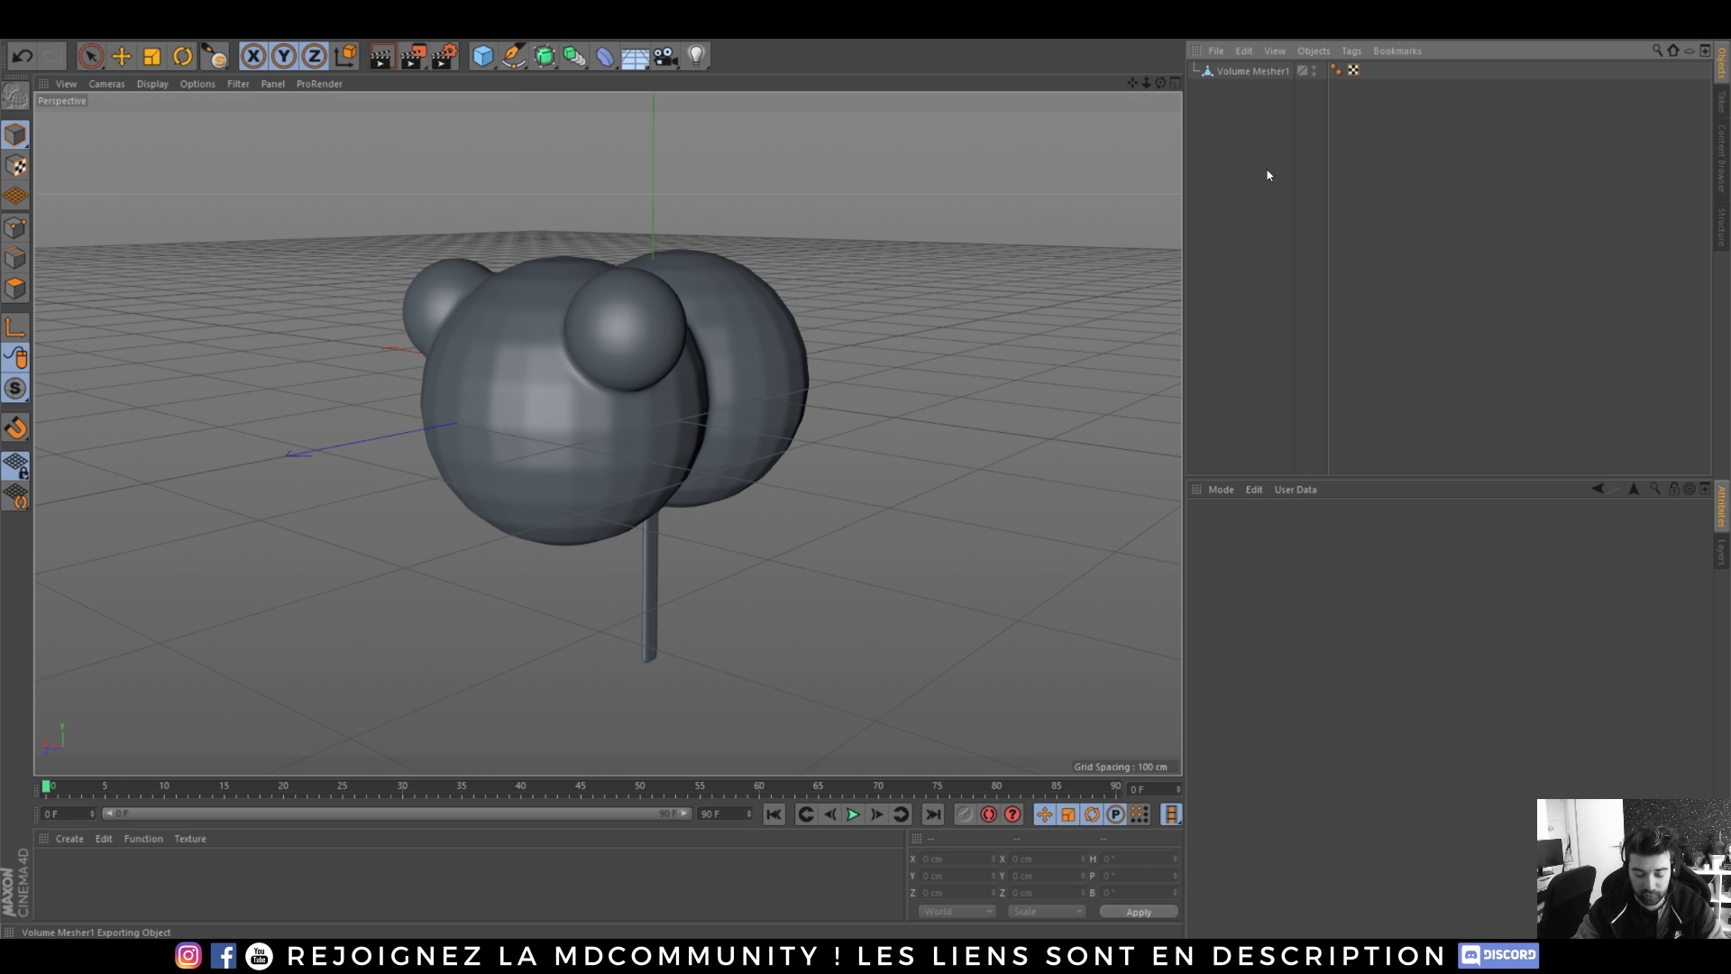
{"action": "key", "text": "shift+c"}
{"action": "type", "text": "import"}
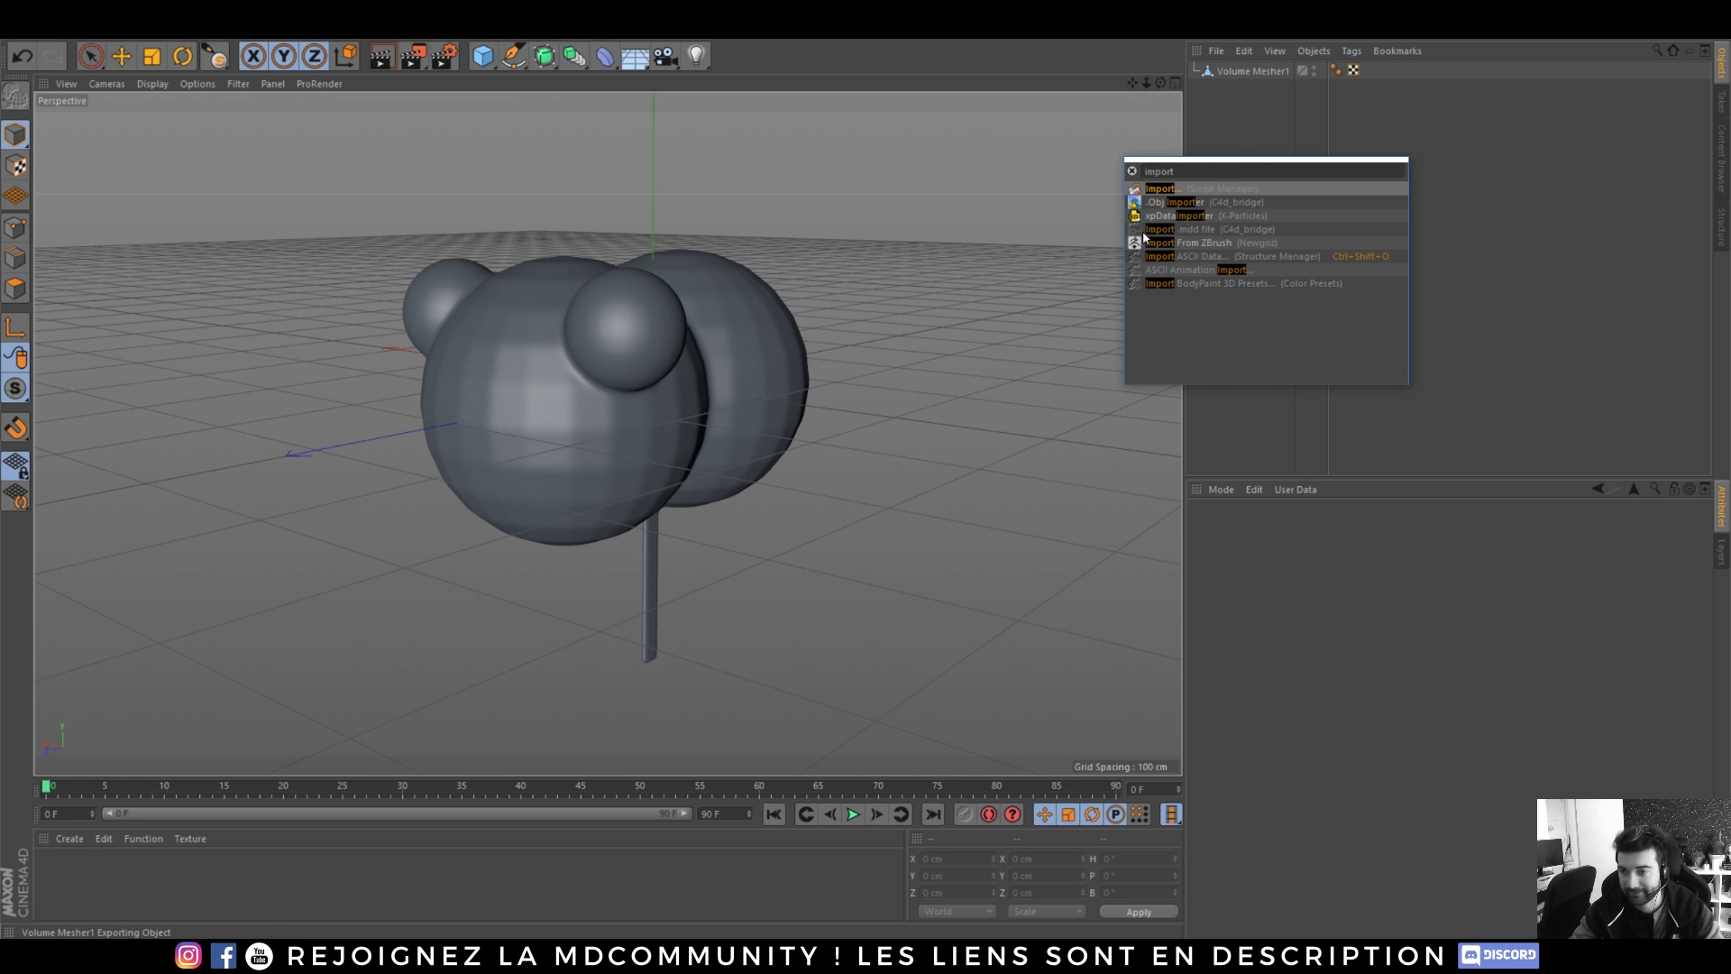
{"action": "left_click", "coordinate": [1177, 244]}
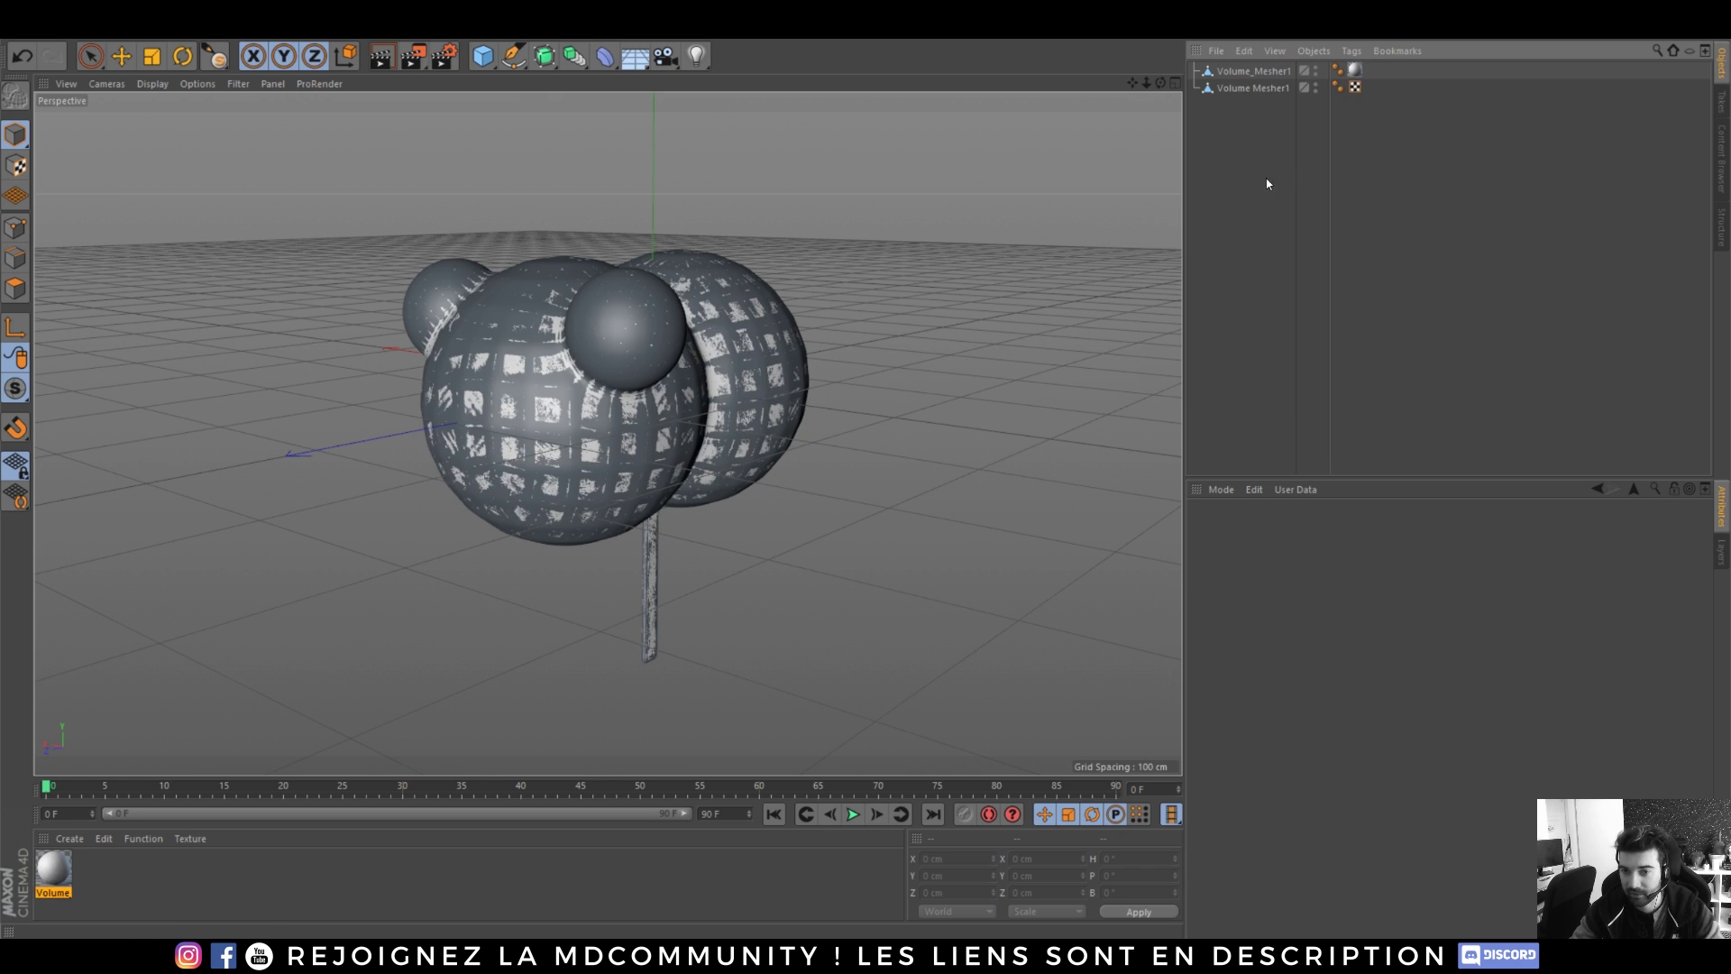
- Delete the material tag from the imported Volume_Mesher1 and move the mesh along X to about -250 cm, beside the original
{"action": "left_click", "coordinate": [1355, 71]}
{"action": "key", "text": "Delete"}
{"action": "left_click", "coordinate": [1242, 72]}
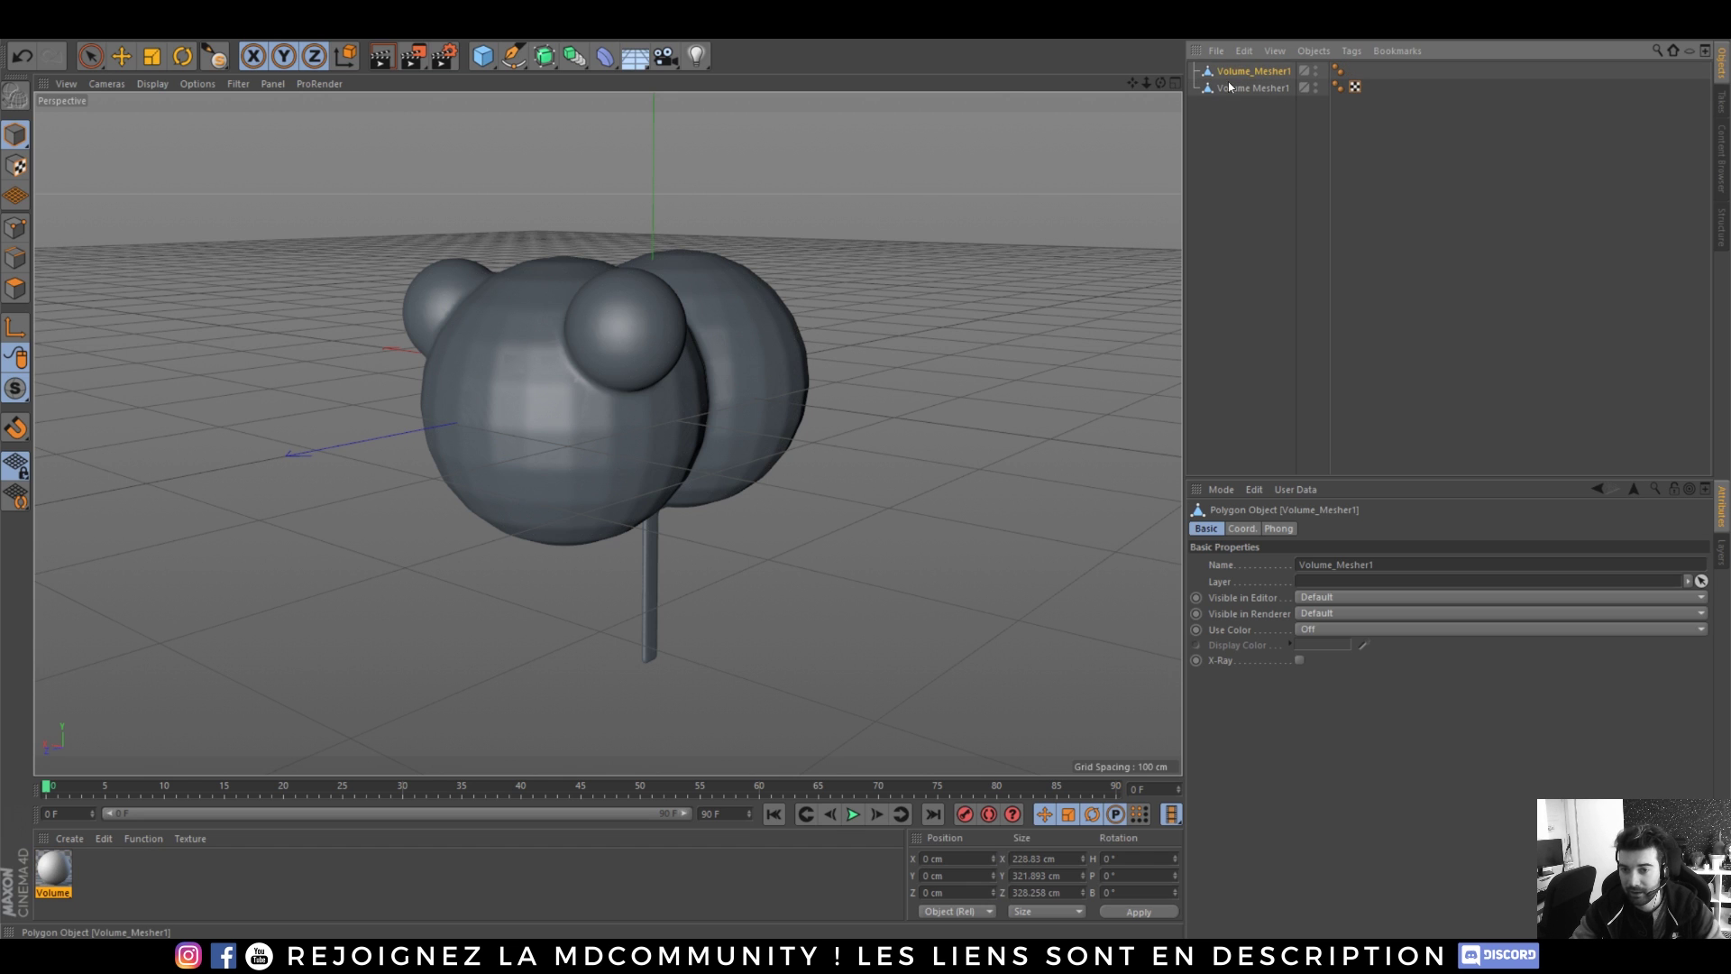
{"action": "mouse_move", "coordinate": [667, 390]}
{"action": "left_mouse_down", "text": "alt"}
{"action": "mouse_move", "coordinate": [701, 387]}
{"action": "mouse_move", "coordinate": [685, 388]}
{"action": "left_mouse_up", "text": "alt"}
{"action": "key", "text": "e"}
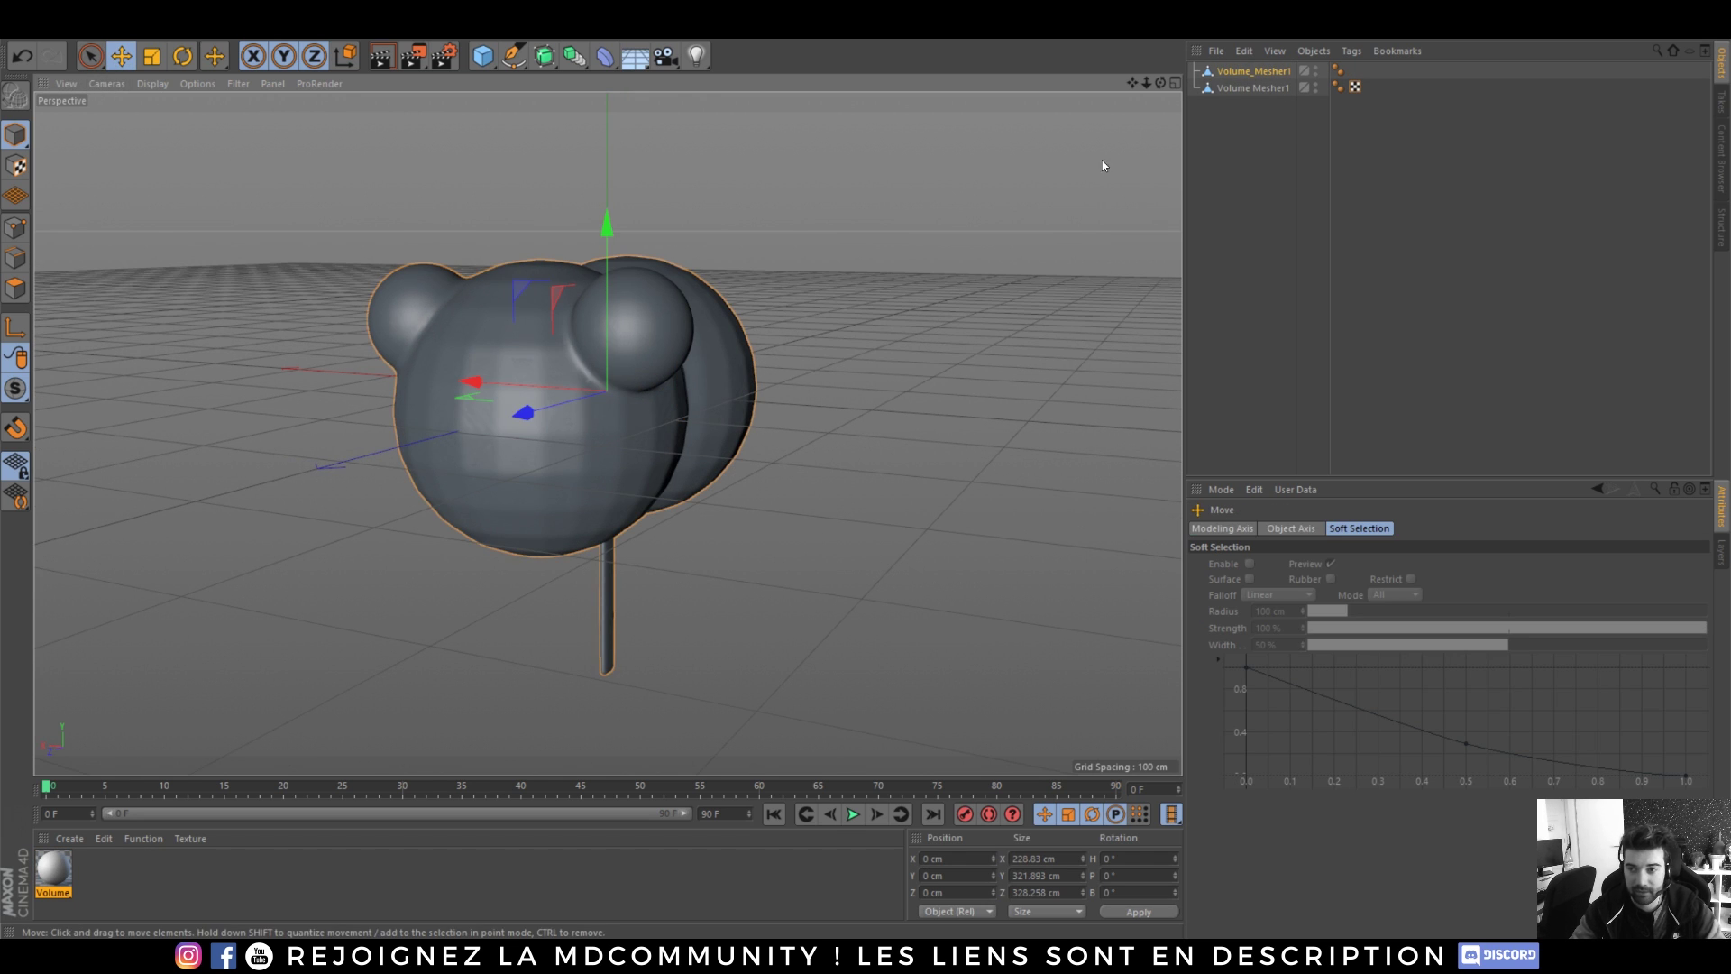
{"action": "left_click_drag", "start_coordinate": [510, 389], "coordinate": [831, 436]}
{"action": "right_click_drag", "start_coordinate": [914, 402], "coordinate": [640, 328], "text": "alt"}
- Show the scene in Gouraud Shading (Lines) and compare the remeshed model's polygon flow with the dense original
{"action": "left_click", "coordinate": [152, 83]}
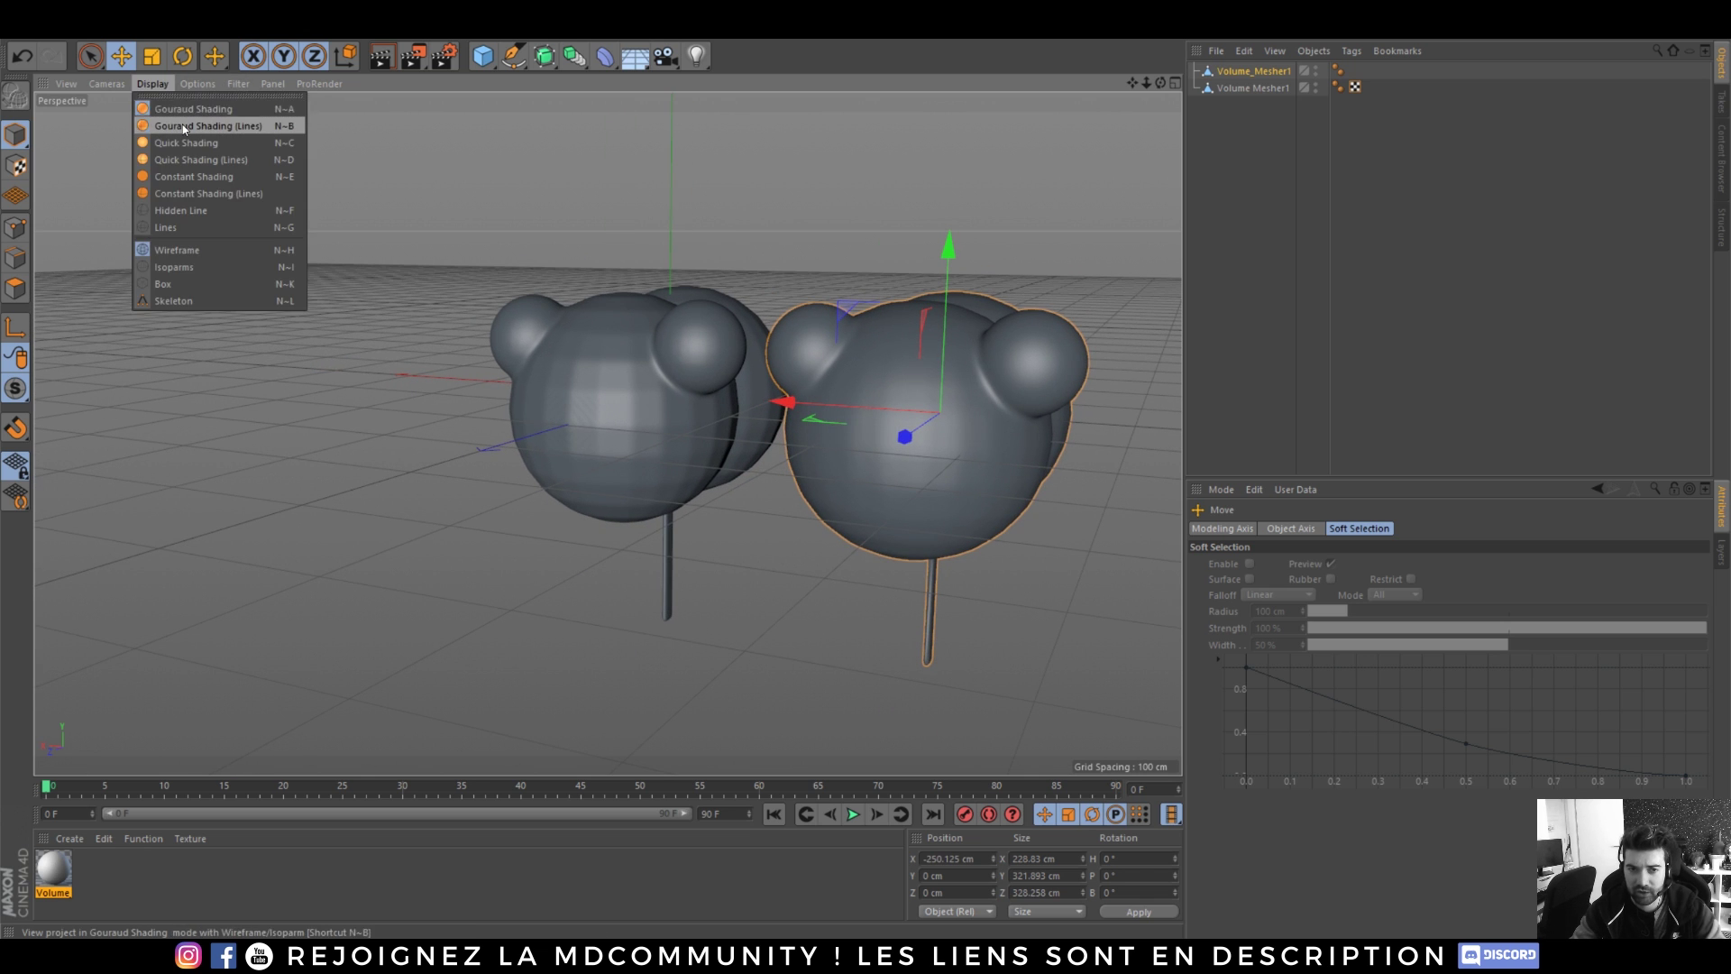
{"action": "left_click", "coordinate": [185, 116]}
{"action": "left_click_drag", "start_coordinate": [995, 501], "coordinate": [723, 512], "text": "alt"}
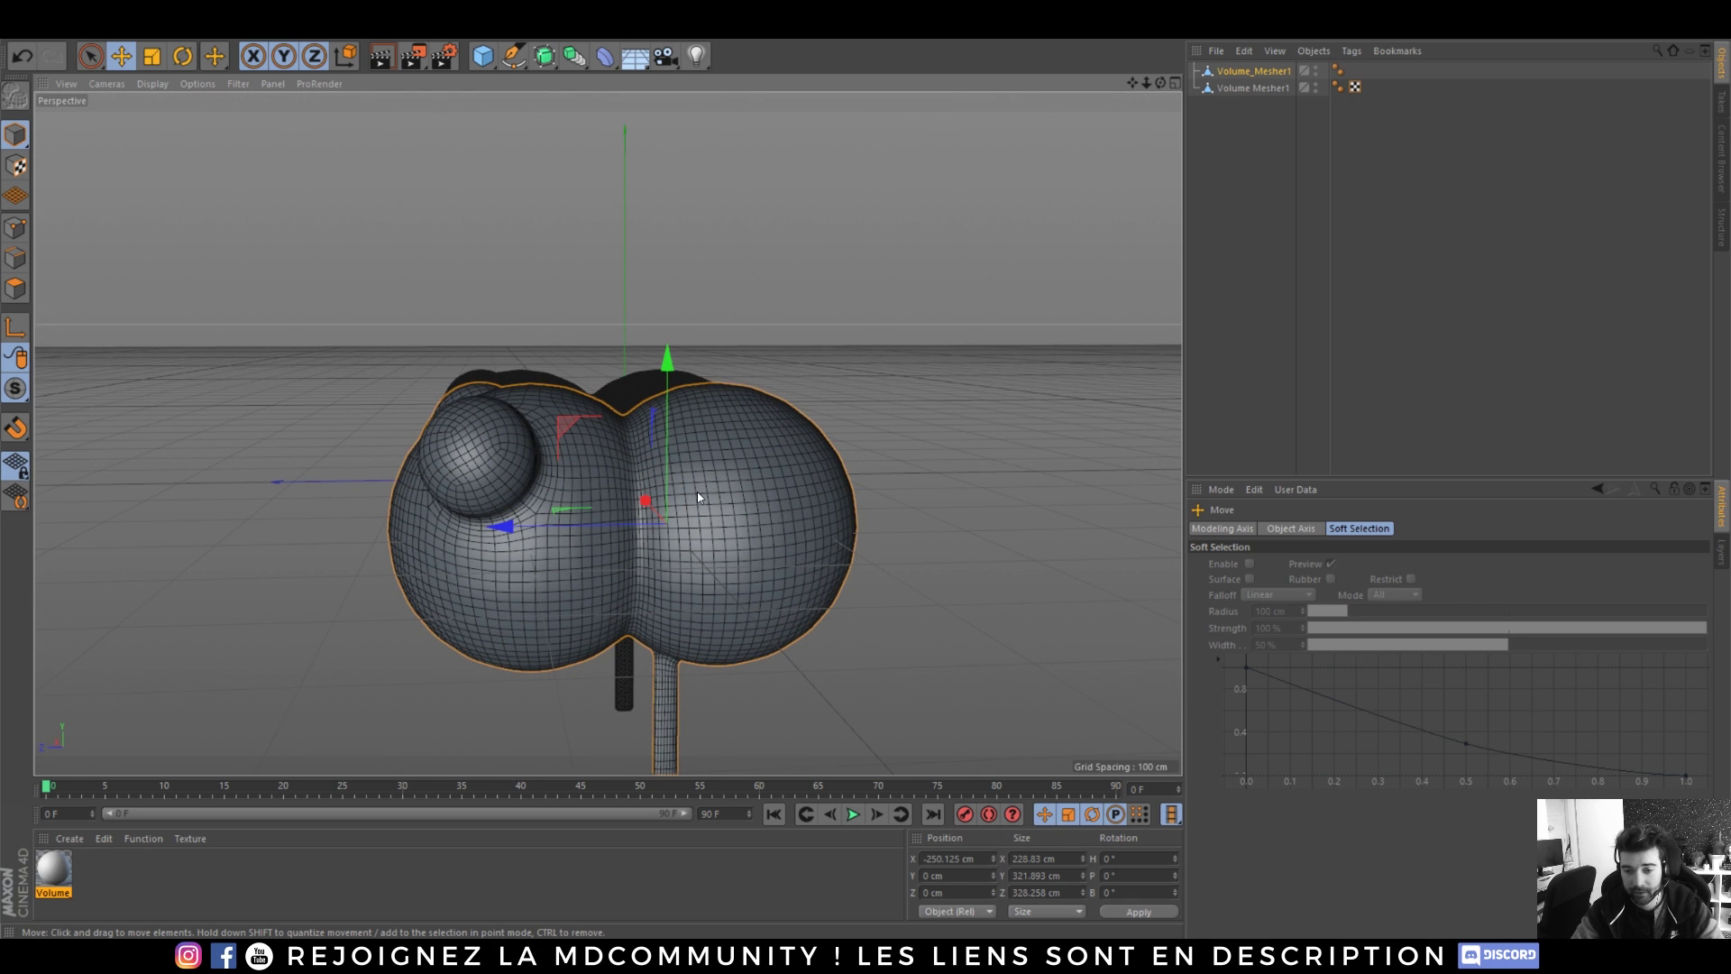
{"action": "left_click_drag", "start_coordinate": [597, 452], "coordinate": [696, 474], "text": "alt"}
{"action": "right_click_drag", "start_coordinate": [696, 477], "coordinate": [602, 326], "text": "alt"}
{"action": "middle_click_drag", "start_coordinate": [901, 451], "coordinate": [732, 456], "text": "alt"}
{"action": "left_click_drag", "start_coordinate": [732, 461], "coordinate": [572, 445], "text": "alt"}
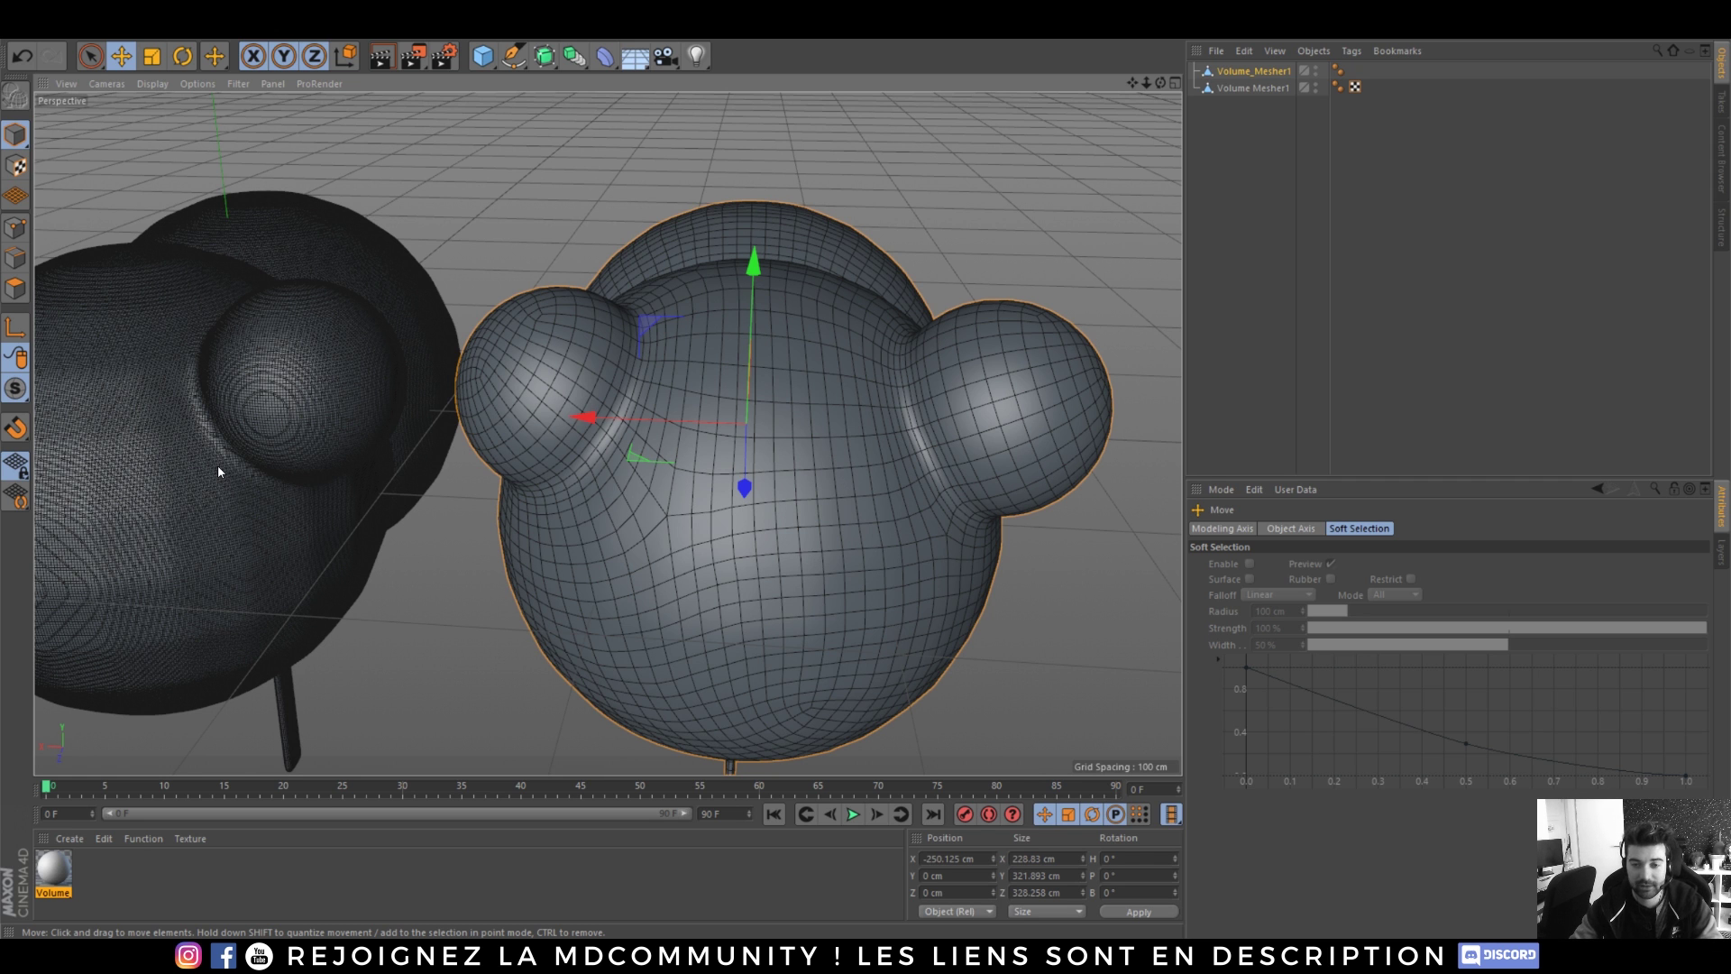
{"action": "left_click_drag", "start_coordinate": [981, 401], "coordinate": [779, 543], "text": "alt"}
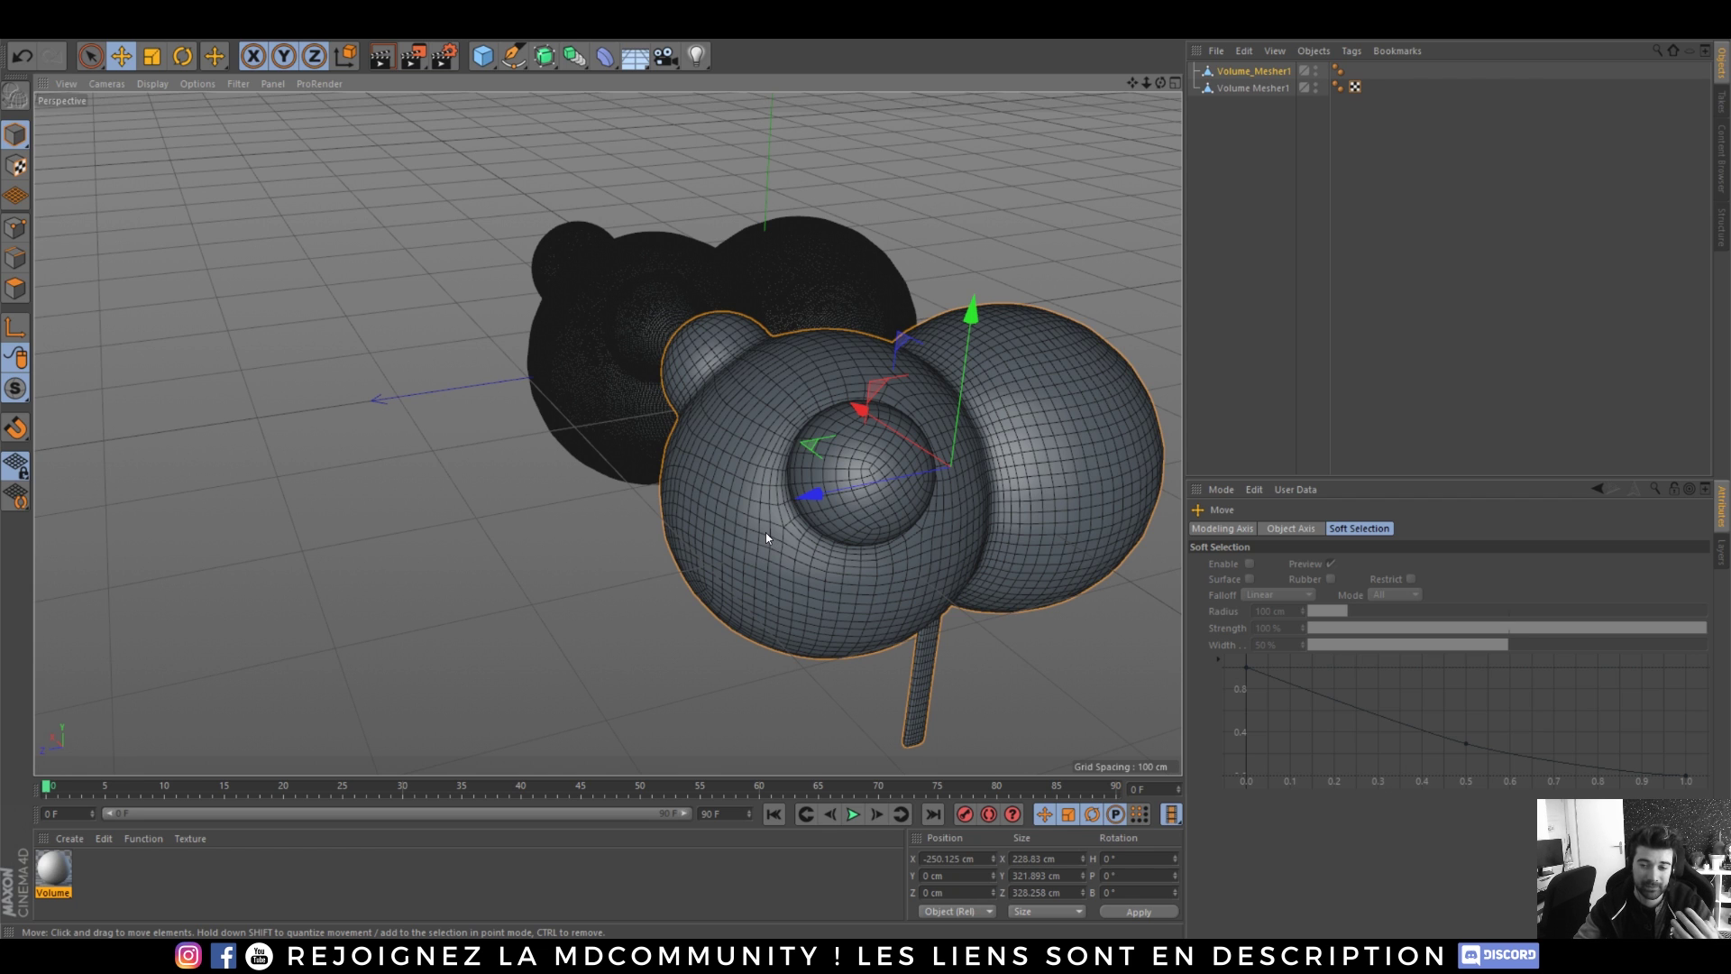
{"action": "scroll", "coordinate": [765, 537], "scroll_direction": "up", "scroll_amount": 10}
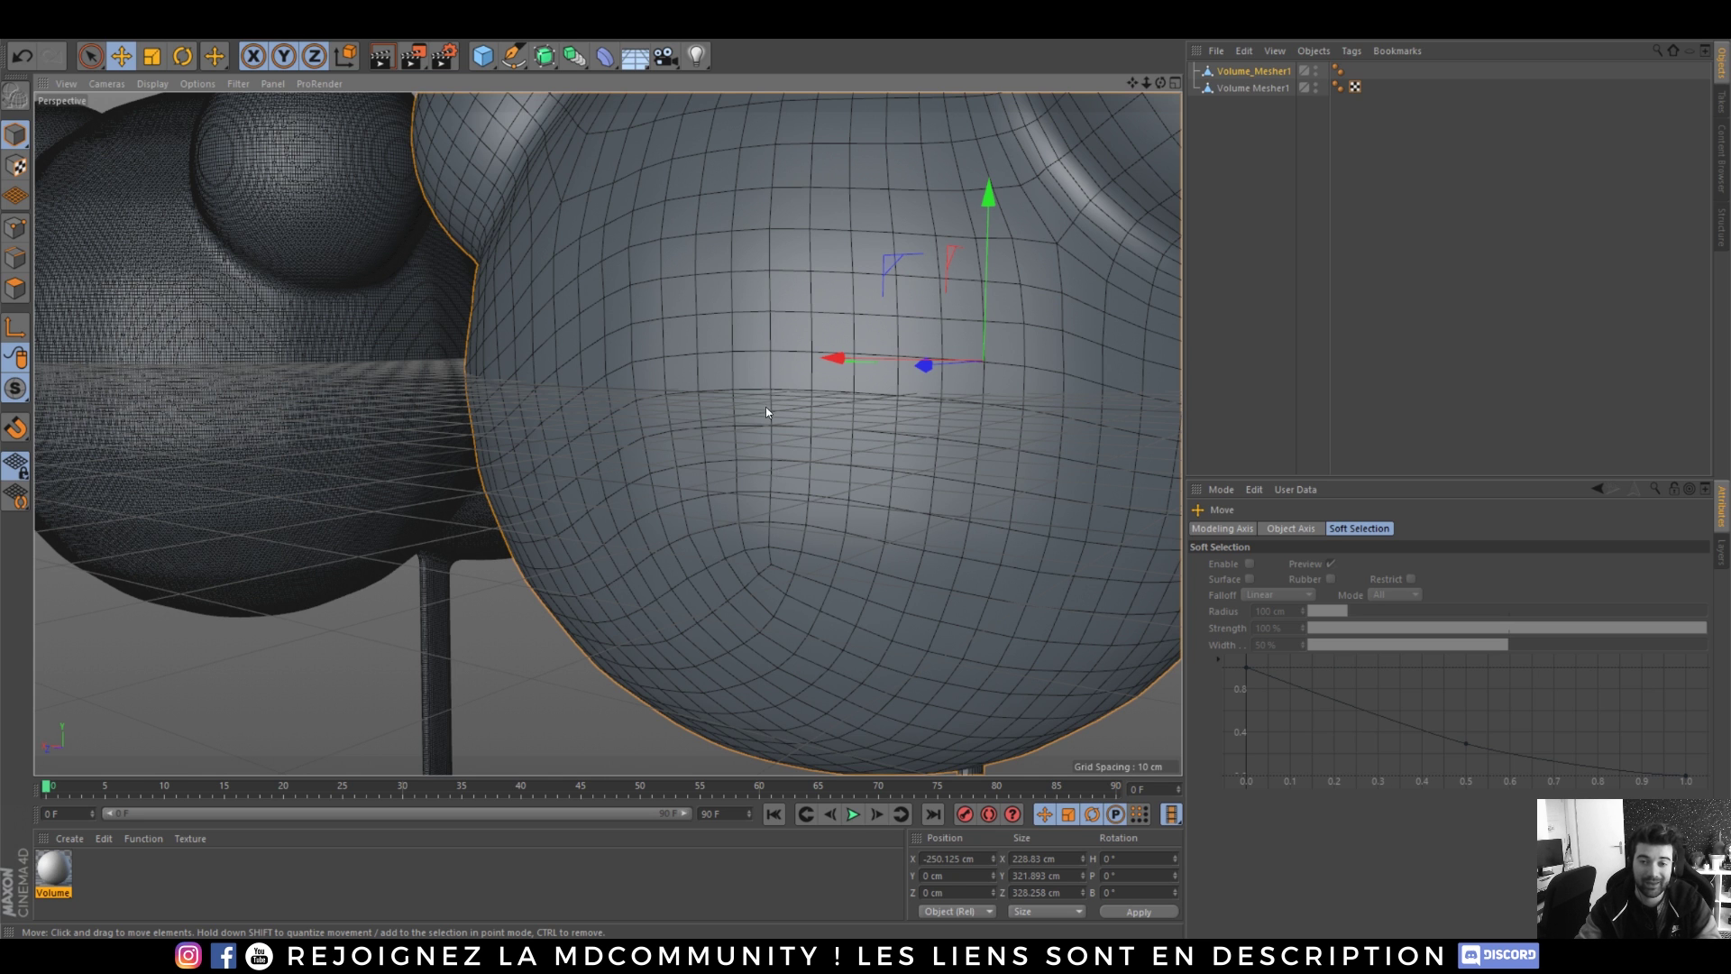
{"action": "scroll", "coordinate": [762, 411], "scroll_direction": "down", "scroll_amount": 5}
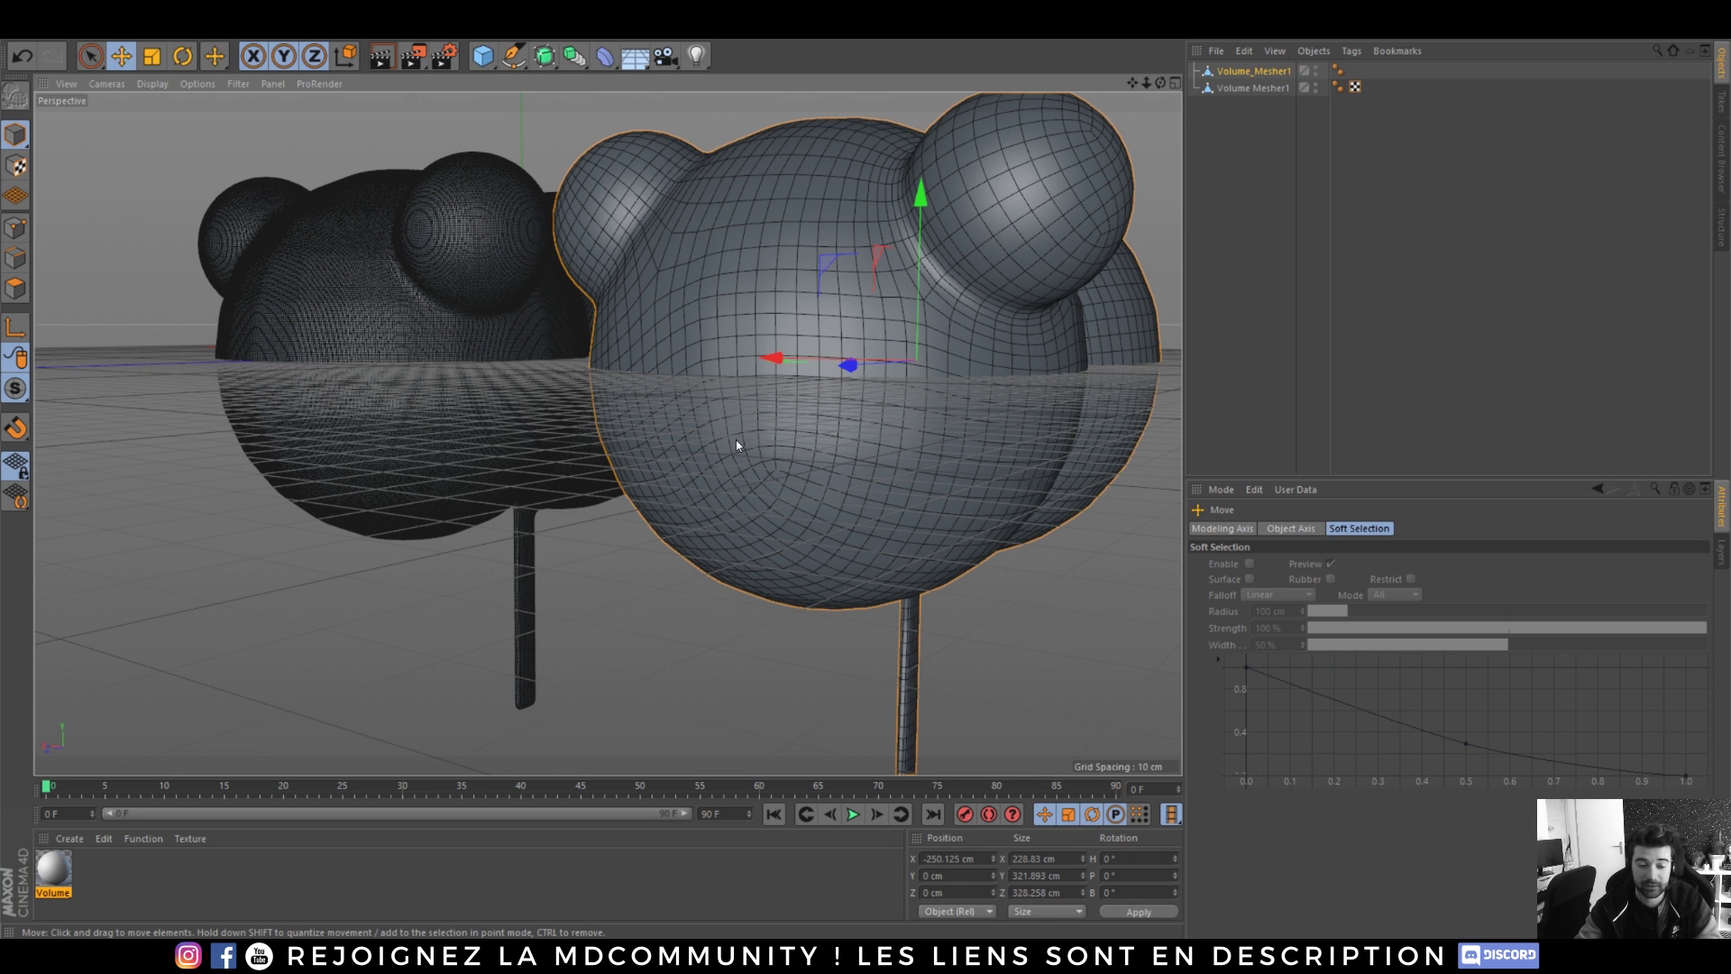
{"action": "left_click_drag", "start_coordinate": [908, 361], "coordinate": [715, 866], "text": "alt"}
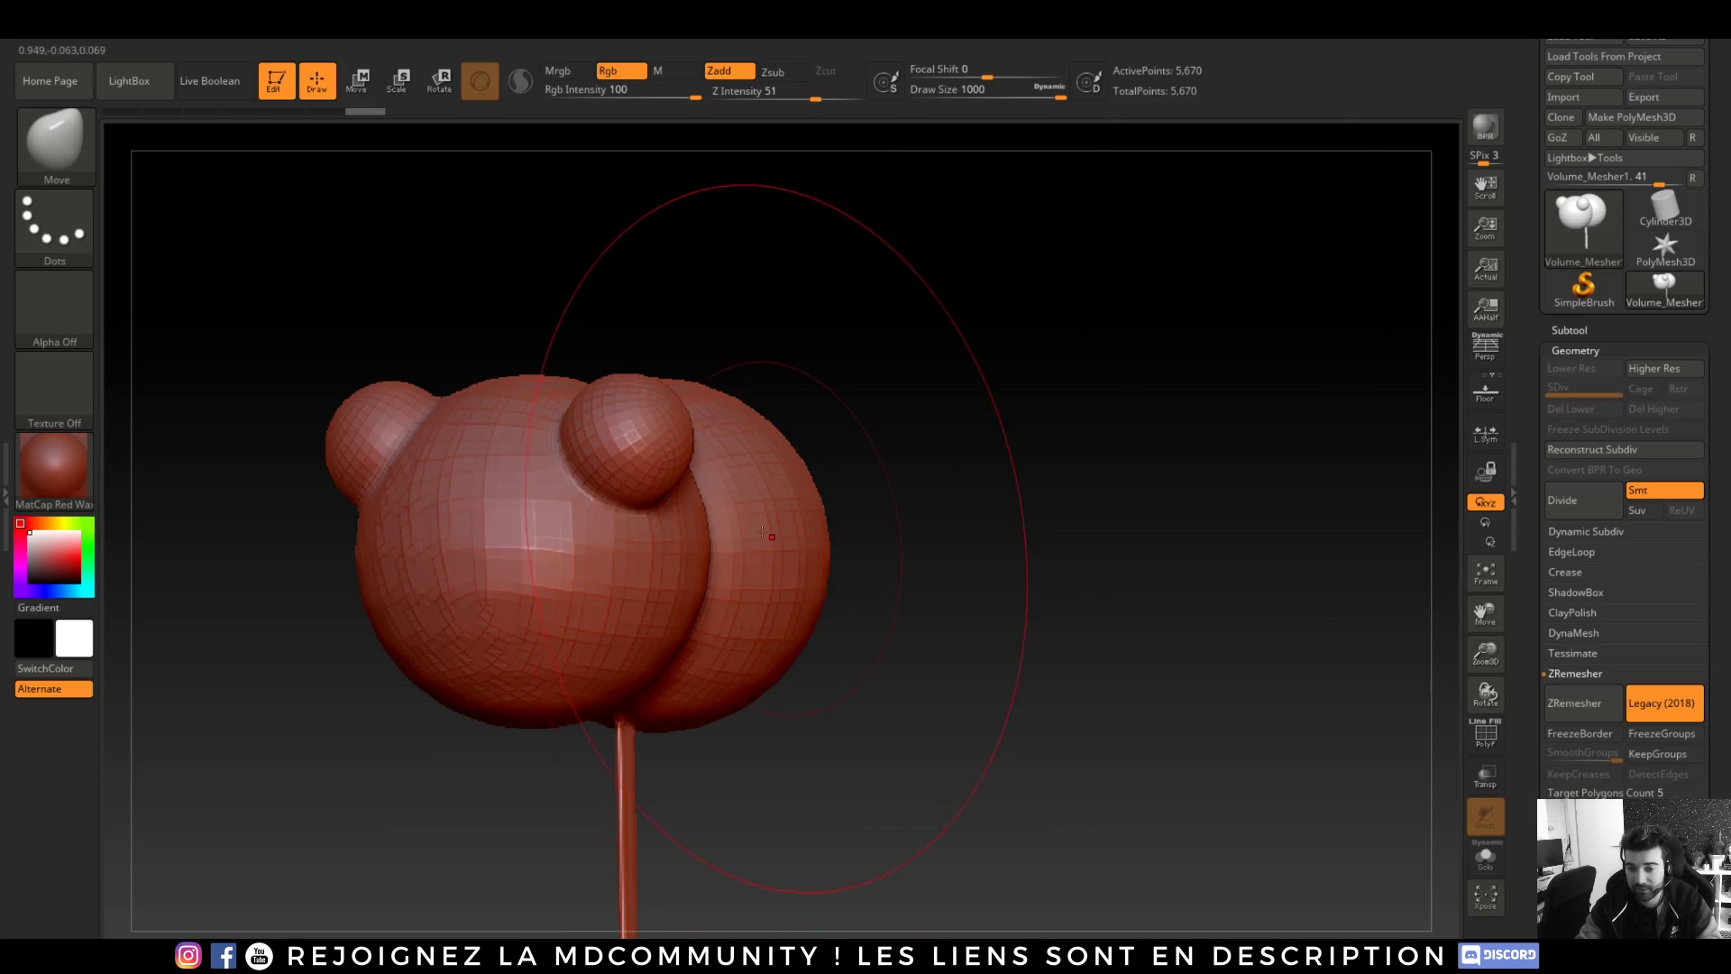
- Switch to ZBrush and sculpt rough strokes across the front sphere with the Clay brush at draw size 324
{"action": "mouse_move", "coordinate": [551, 540]}
{"action": "left_mouse_down"}
{"action": "mouse_move", "coordinate": [547, 521]}
{"action": "mouse_move", "coordinate": [561, 534]}
{"action": "mouse_move", "coordinate": [439, 495]}
{"action": "mouse_move", "coordinate": [516, 543]}
{"action": "mouse_move", "coordinate": [507, 590]}
{"action": "left_mouse_up"}
{"action": "key", "text": "space"}
{"action": "key", "text": "b"}
{"action": "left_click", "coordinate": [484, 564]}
{"action": "left_click_drag", "start_coordinate": [699, 556], "coordinate": [581, 577]}
{"action": "key", "text": "ctrl+z"}
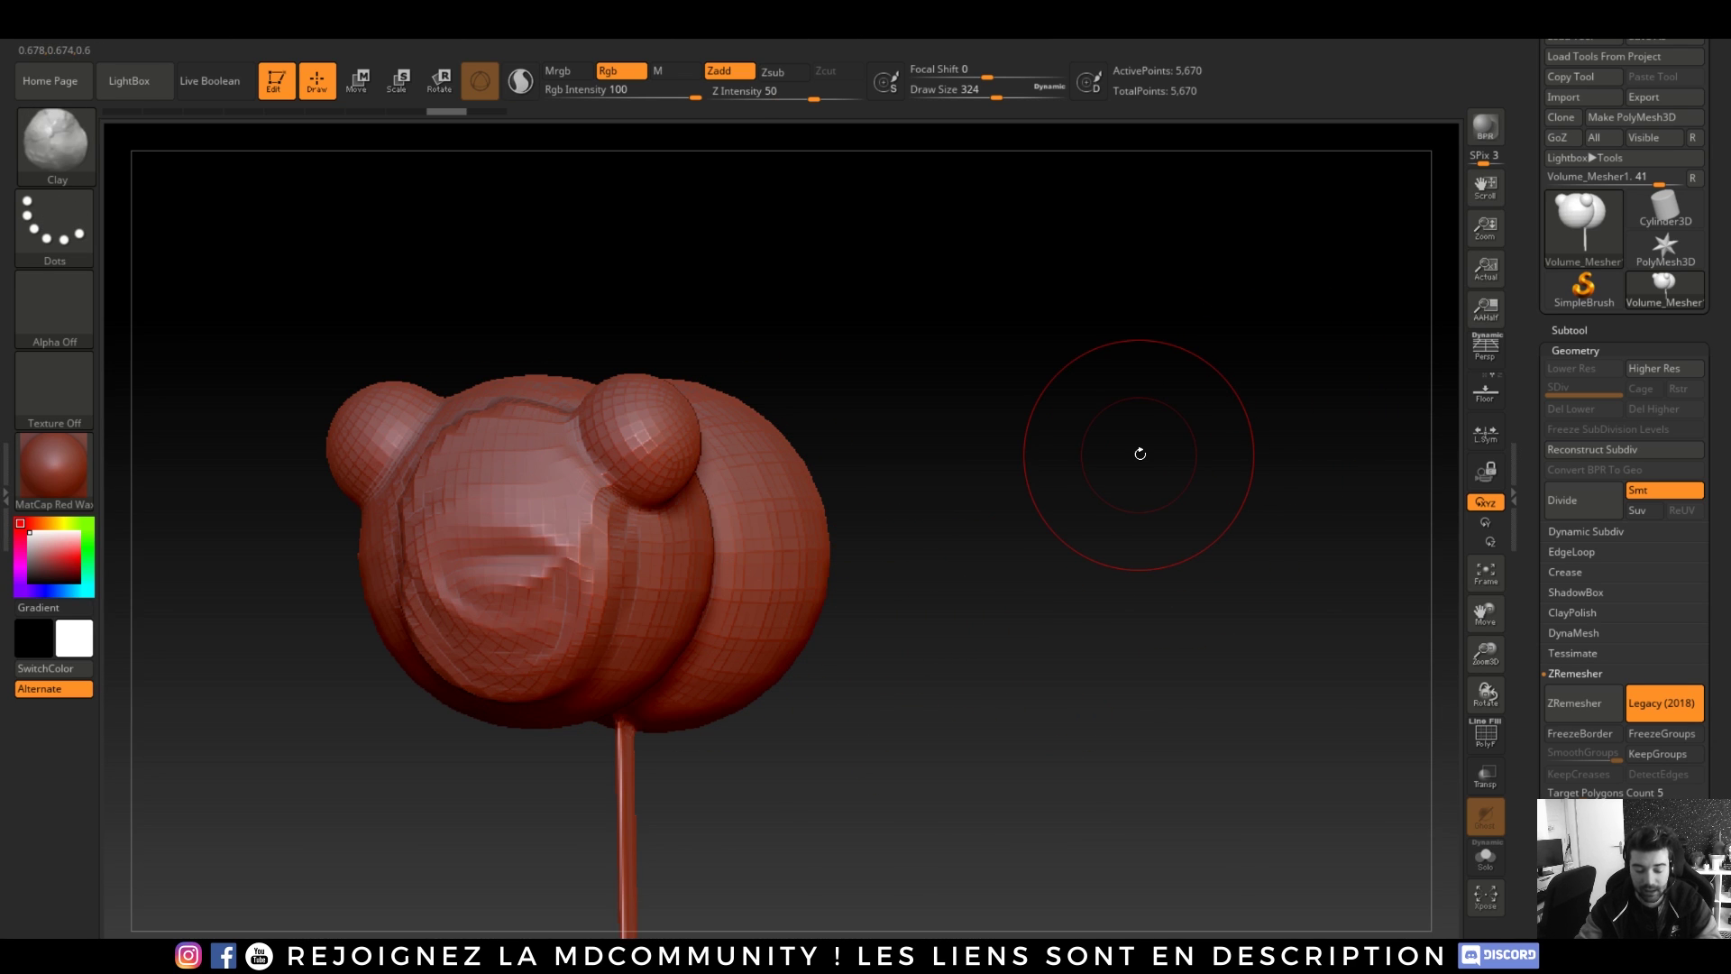
- Switch to the browser, open the trainer's page on tuto.com and view the course "Réalisation d'un personnage 3D"
{"action": "key", "text": "super"}
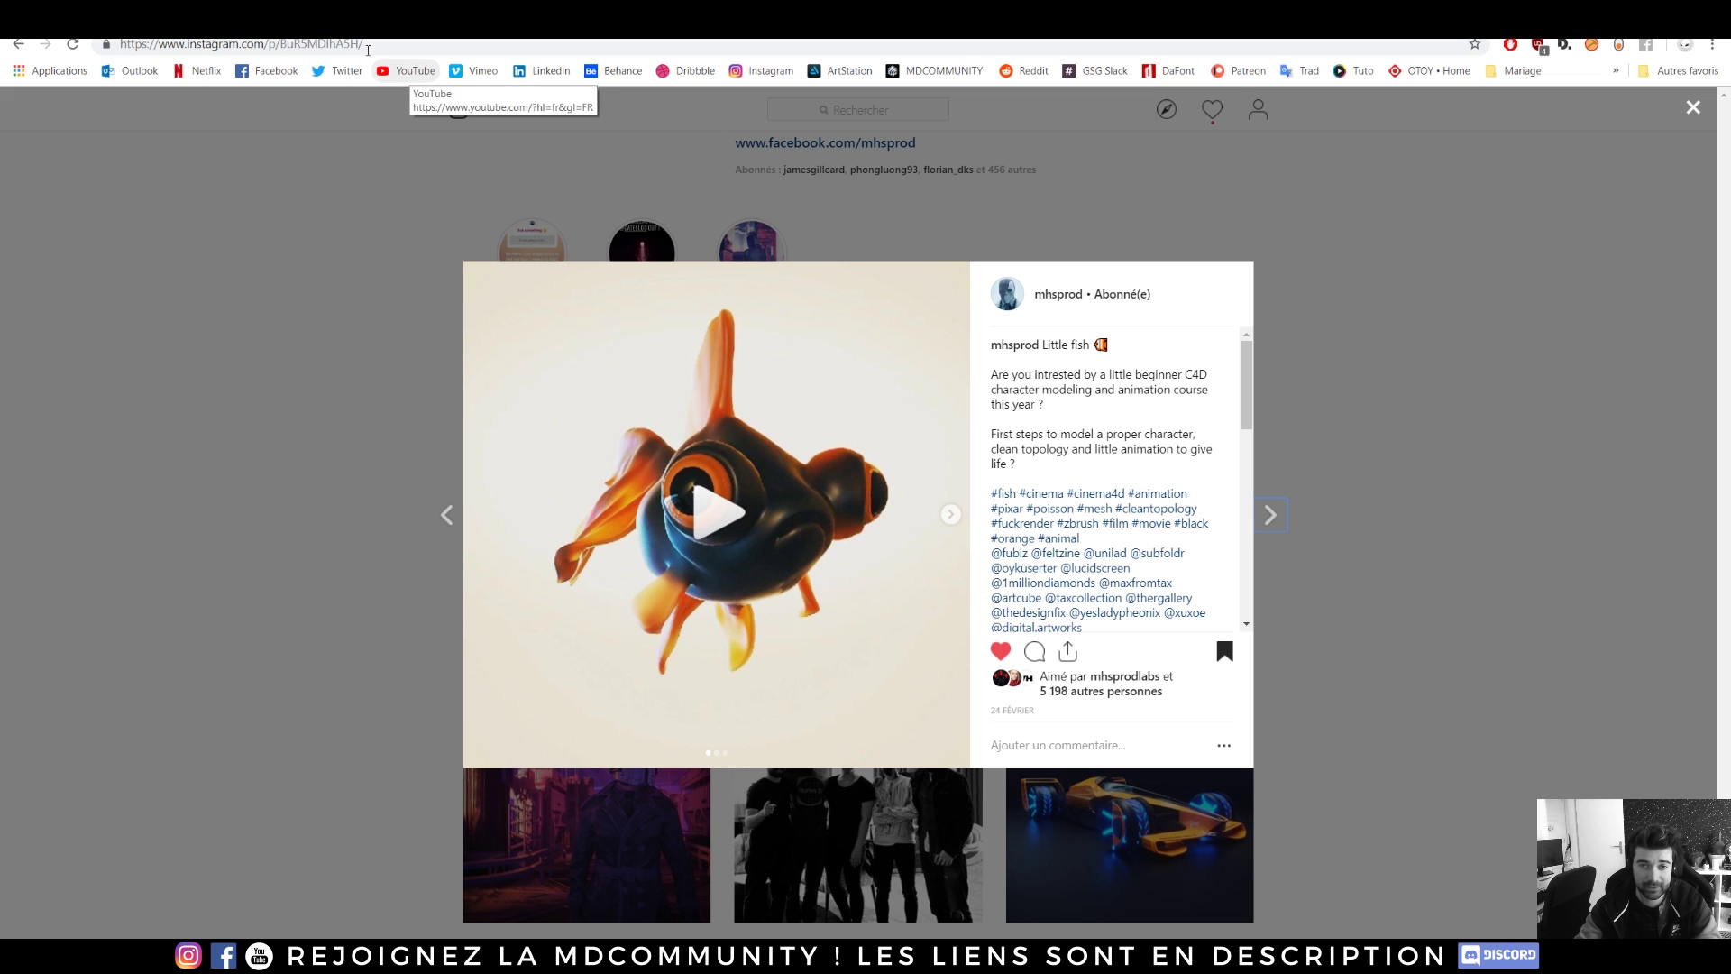
{"action": "left_click", "coordinate": [361, 46]}
{"action": "type", "text": "tuto.com"}
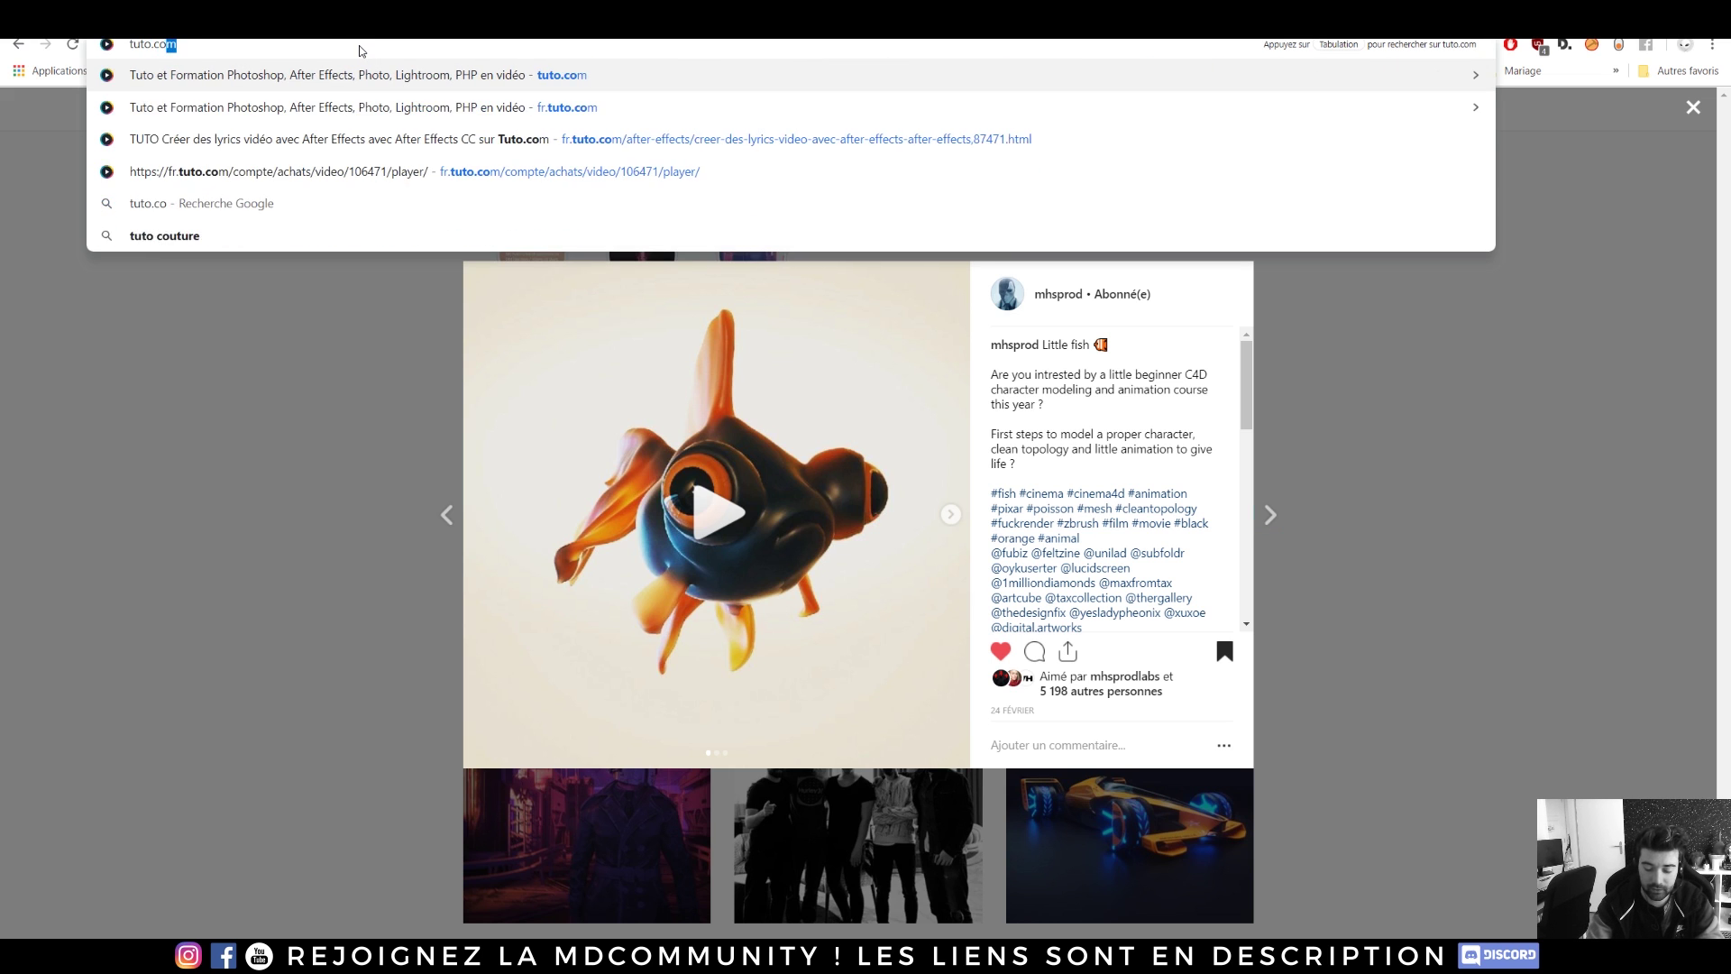
{"action": "key", "text": "Tab"}
{"action": "type", "text": "sylvain"}
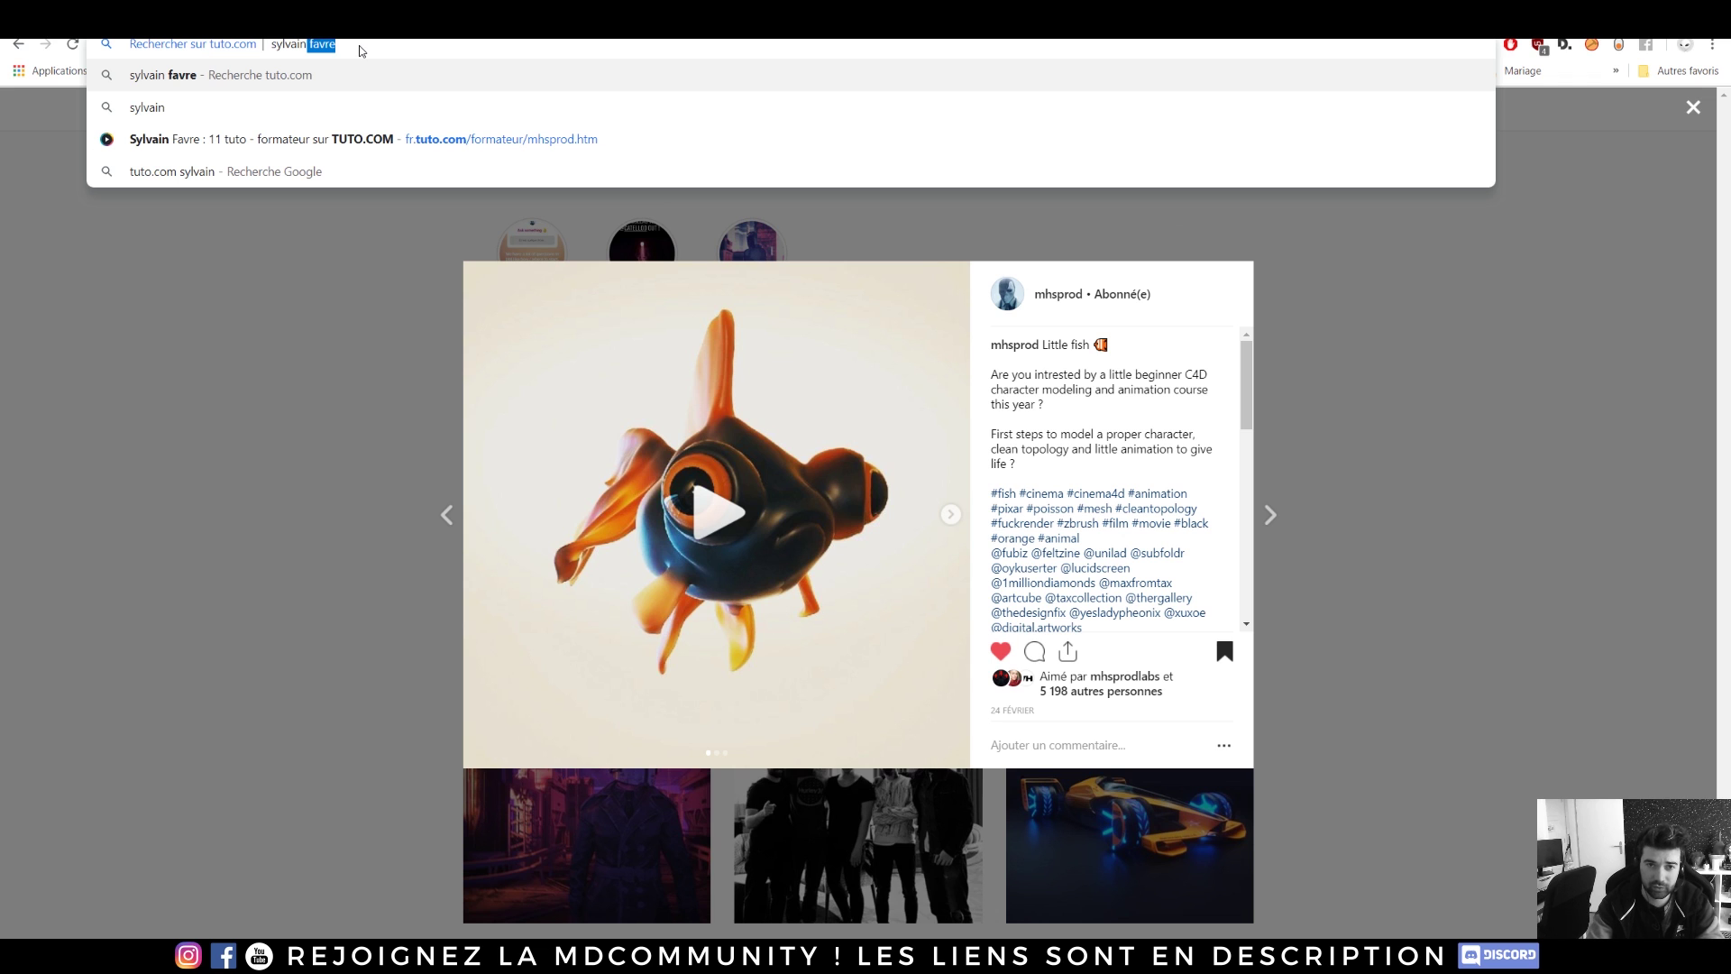
{"action": "left_click", "coordinate": [249, 149]}
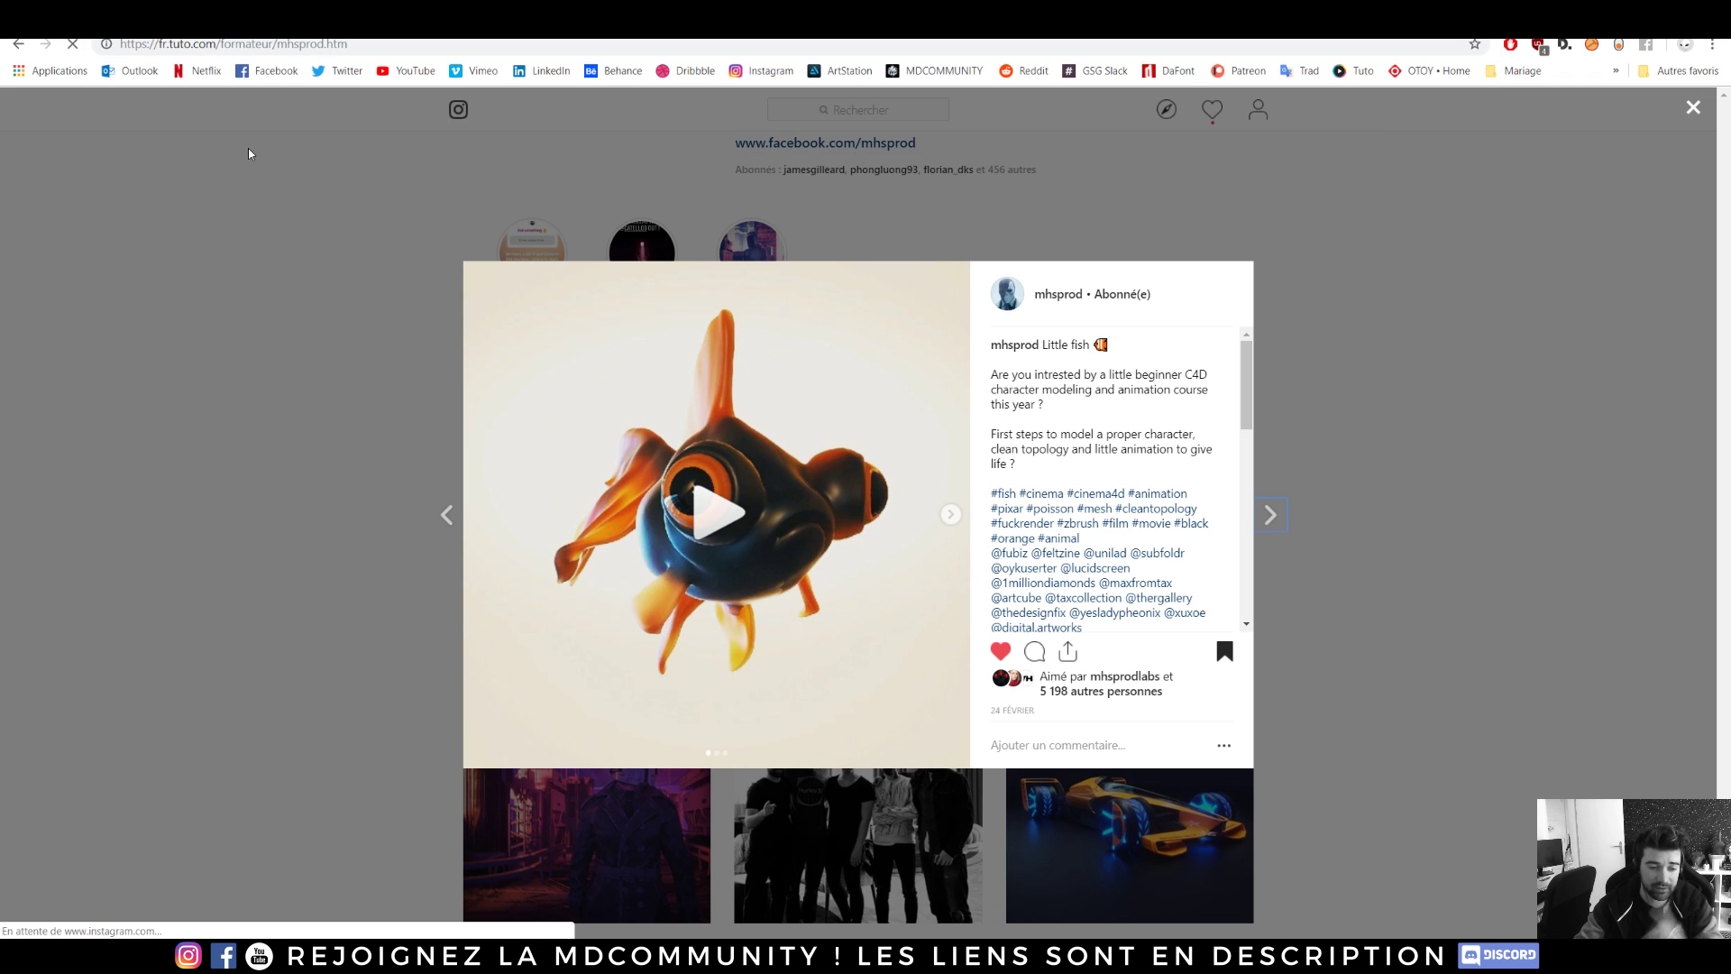
{"action": "scroll", "coordinate": [289, 178], "scroll_direction": "down", "scroll_amount": 8}
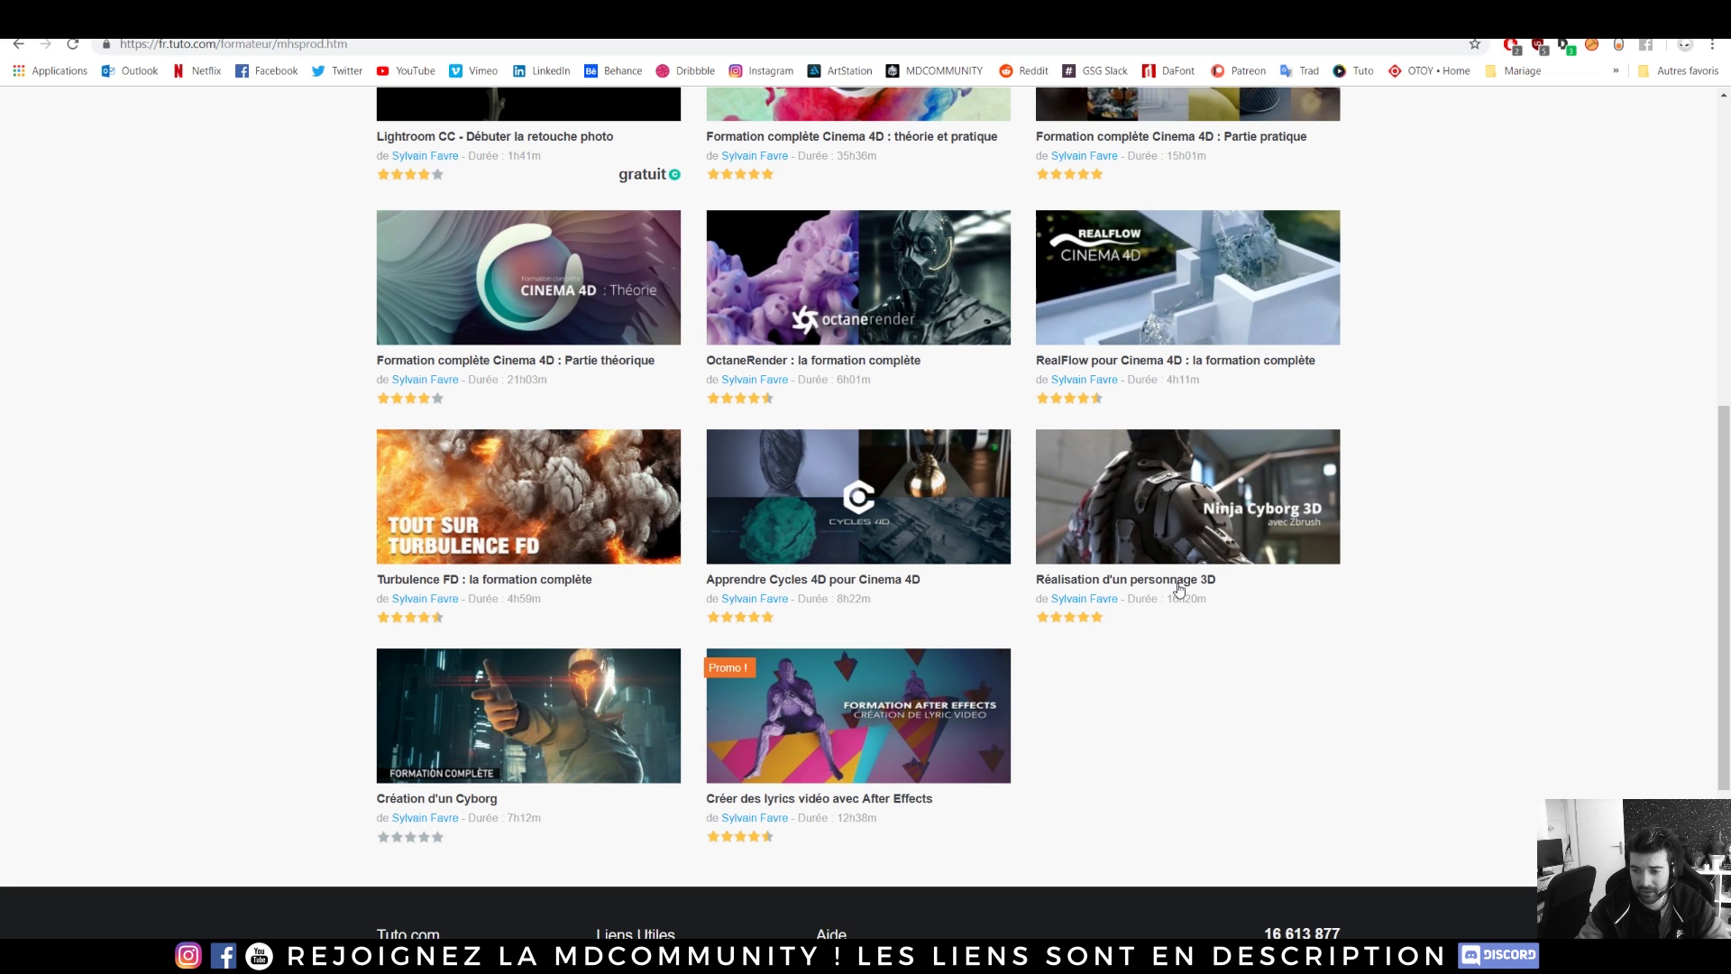
{"action": "left_click", "coordinate": [1177, 583]}
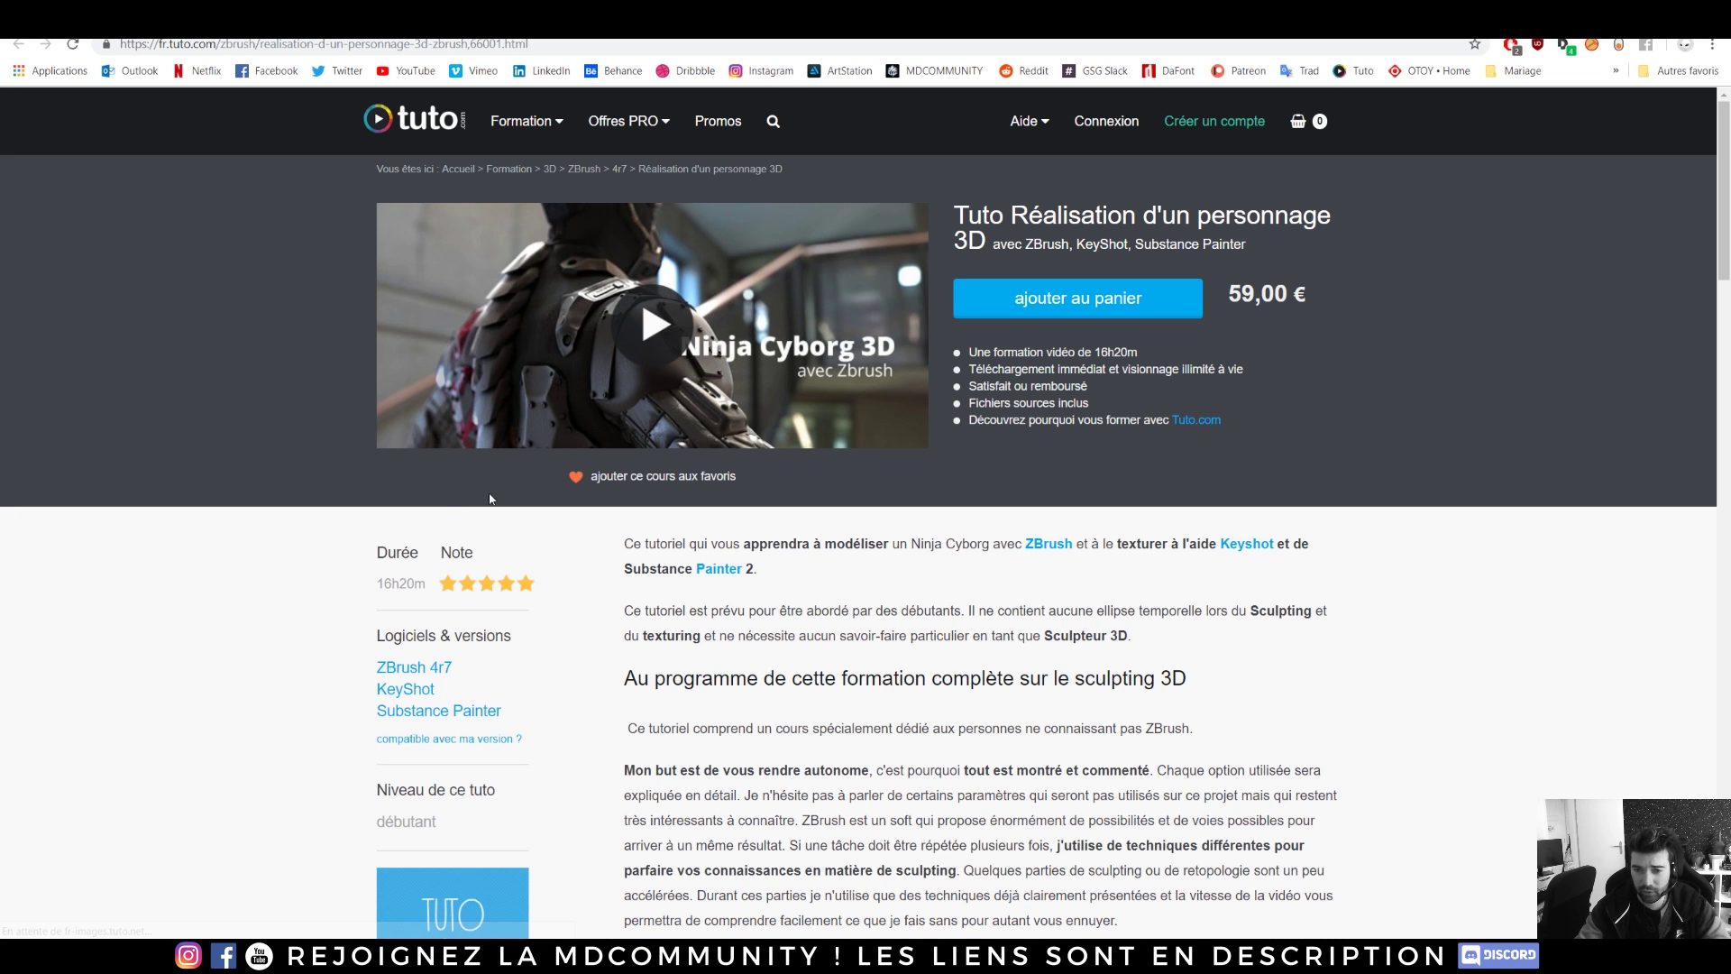
- Examine the course's enlarged gallery images, table of contents and trainer section on the tuto.com page
{"action": "scroll", "coordinate": [858, 444], "scroll_direction": "down", "scroll_amount": 10}
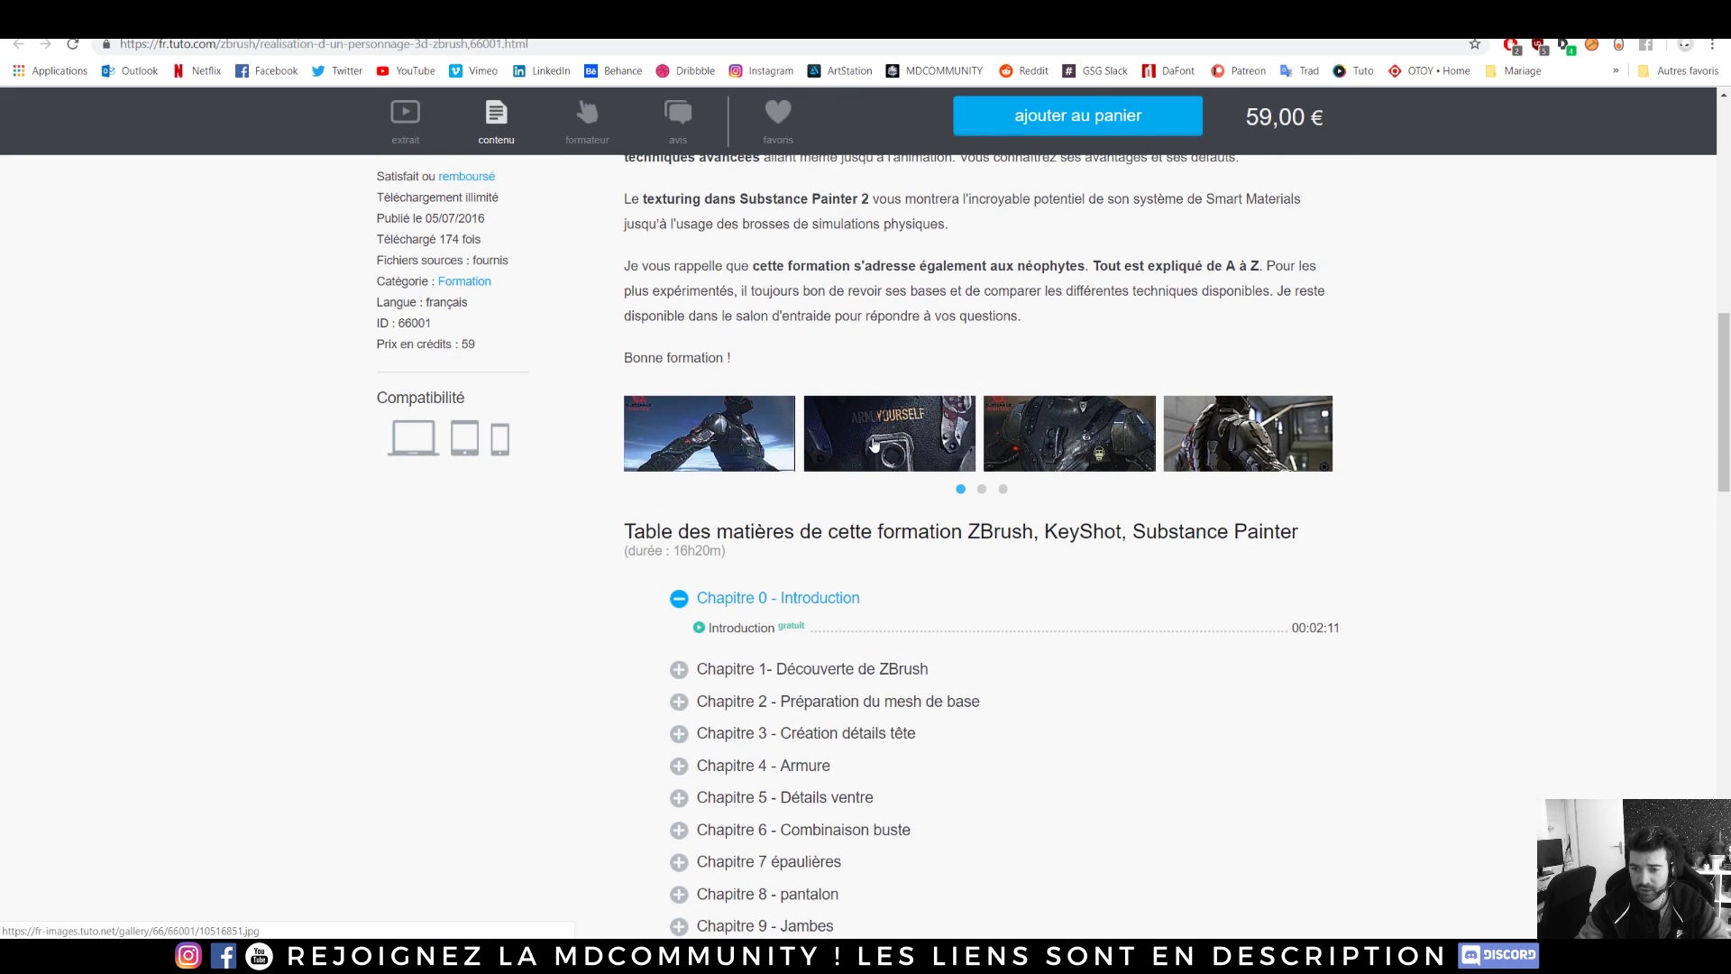
{"action": "left_click", "coordinate": [875, 440]}
{"action": "left_click", "coordinate": [1696, 523]}
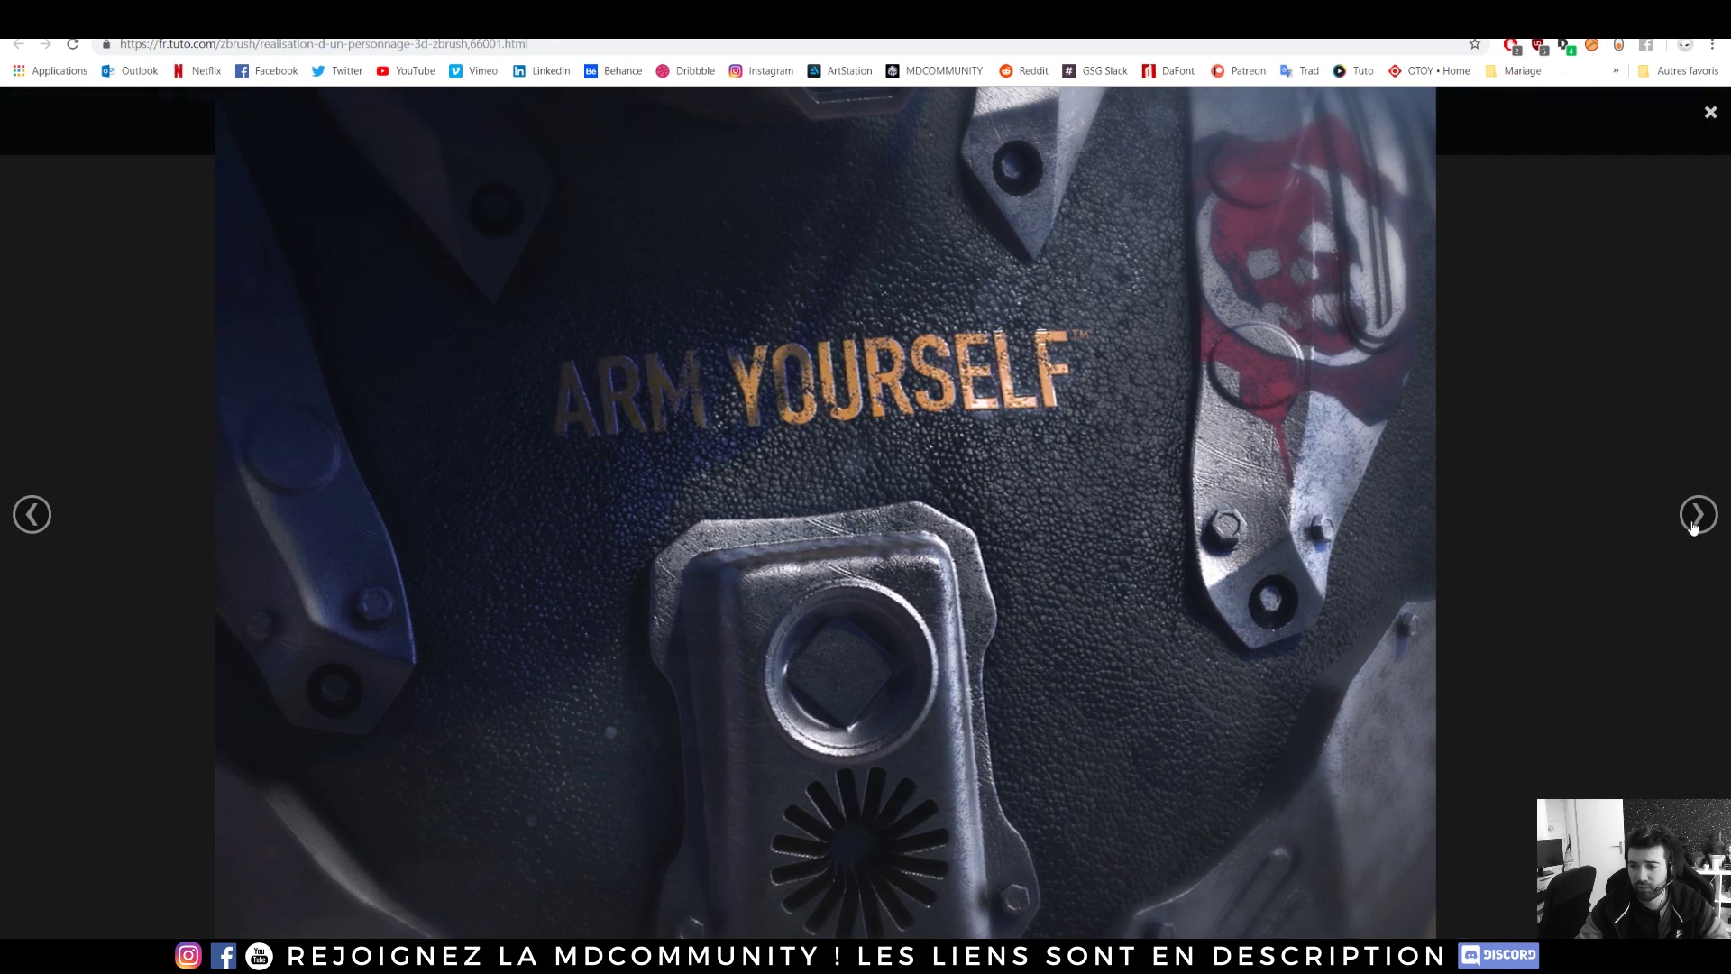
{"action": "left_click", "coordinate": [1694, 528]}
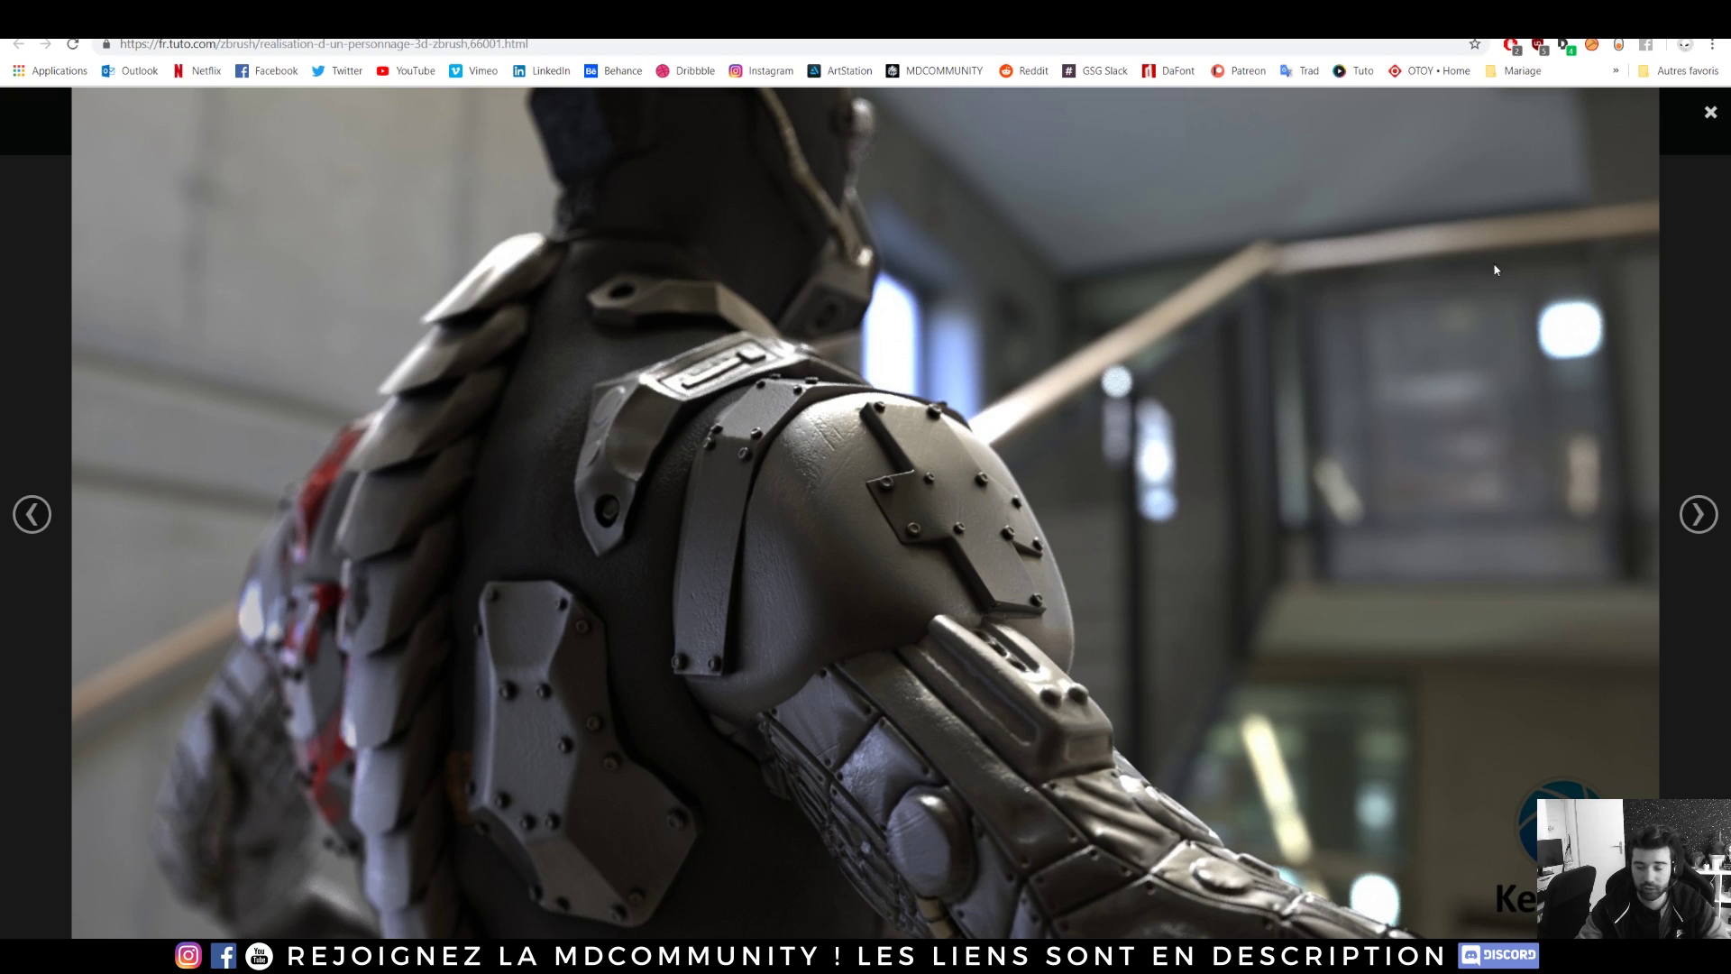
{"action": "left_click", "coordinate": [1720, 125]}
{"action": "scroll", "coordinate": [886, 495], "scroll_direction": "down", "scroll_amount": 15}
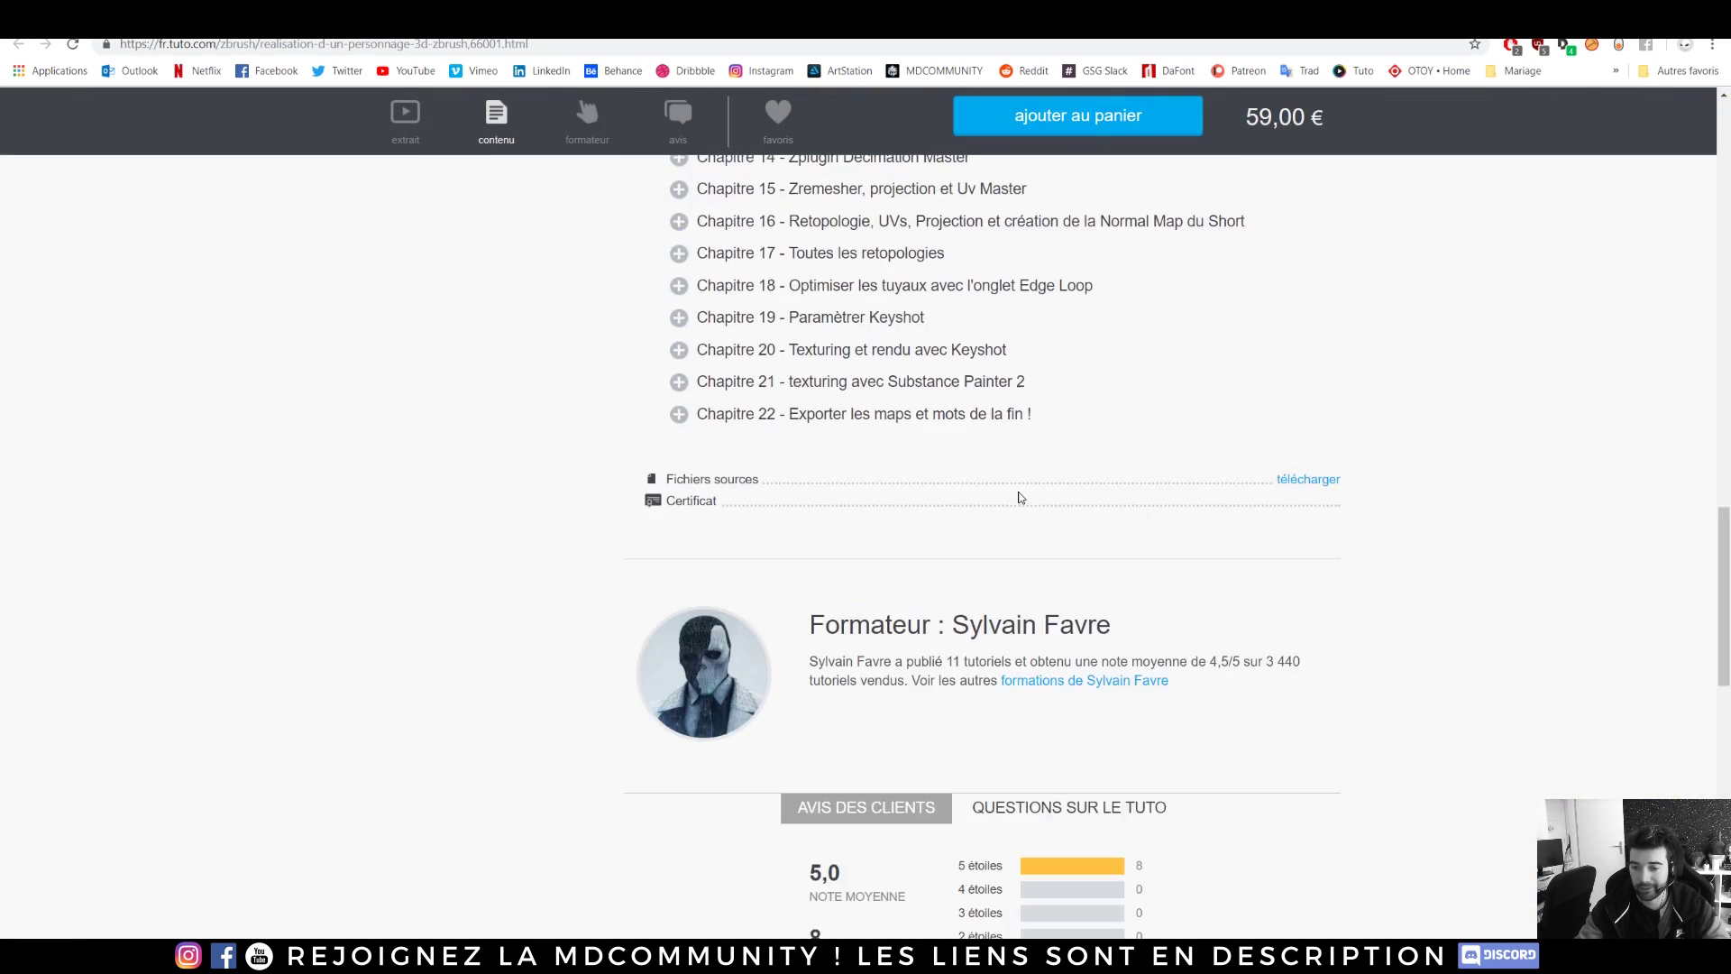
{"action": "scroll", "coordinate": [593, 506], "scroll_direction": "up", "scroll_amount": 20}
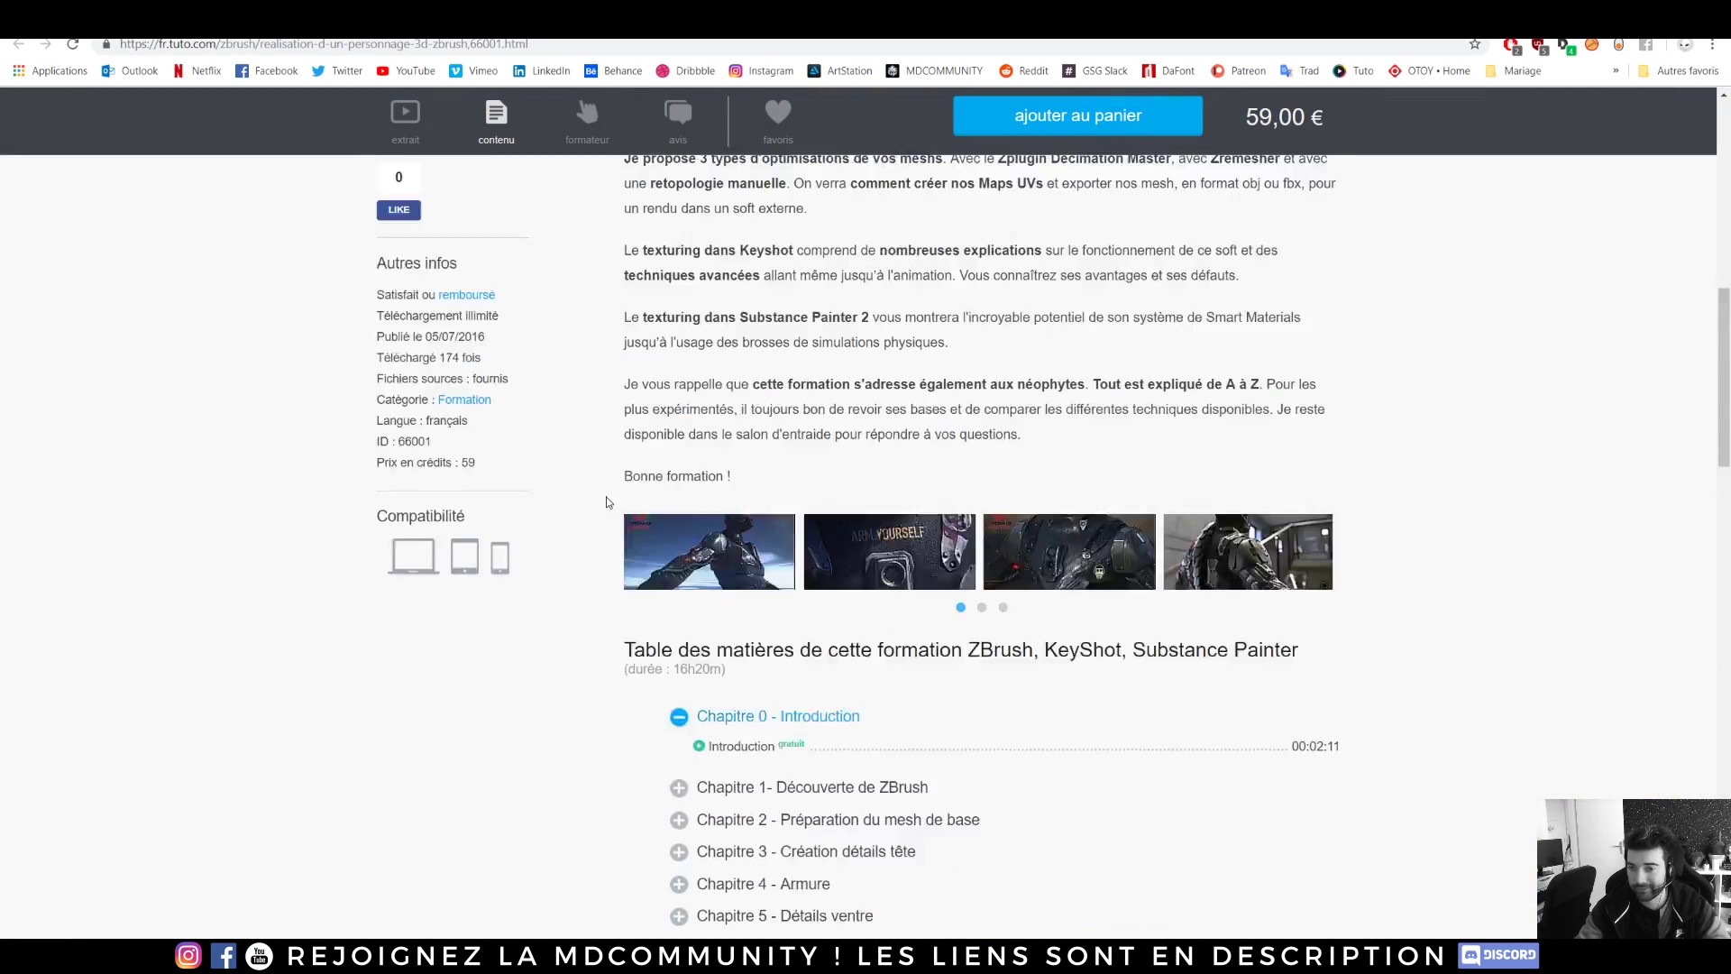
{"action": "scroll", "coordinate": [581, 534], "scroll_direction": "up", "scroll_amount": 2}
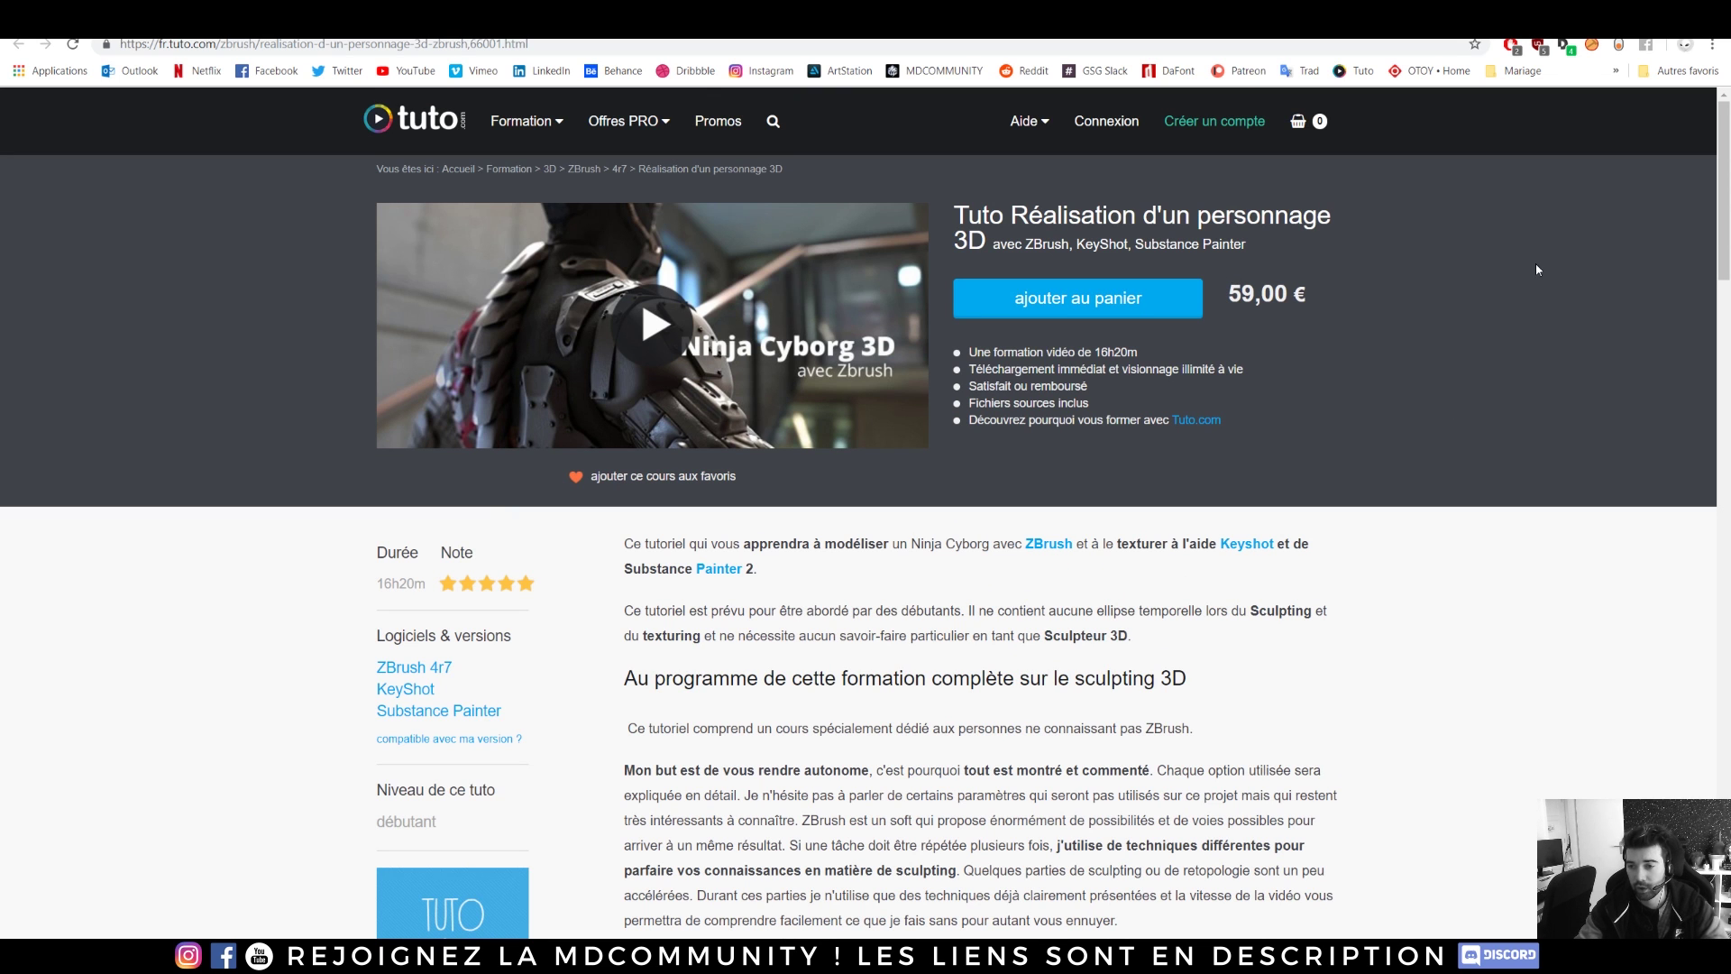
{"action": "left_click", "coordinate": [1632, 11]}
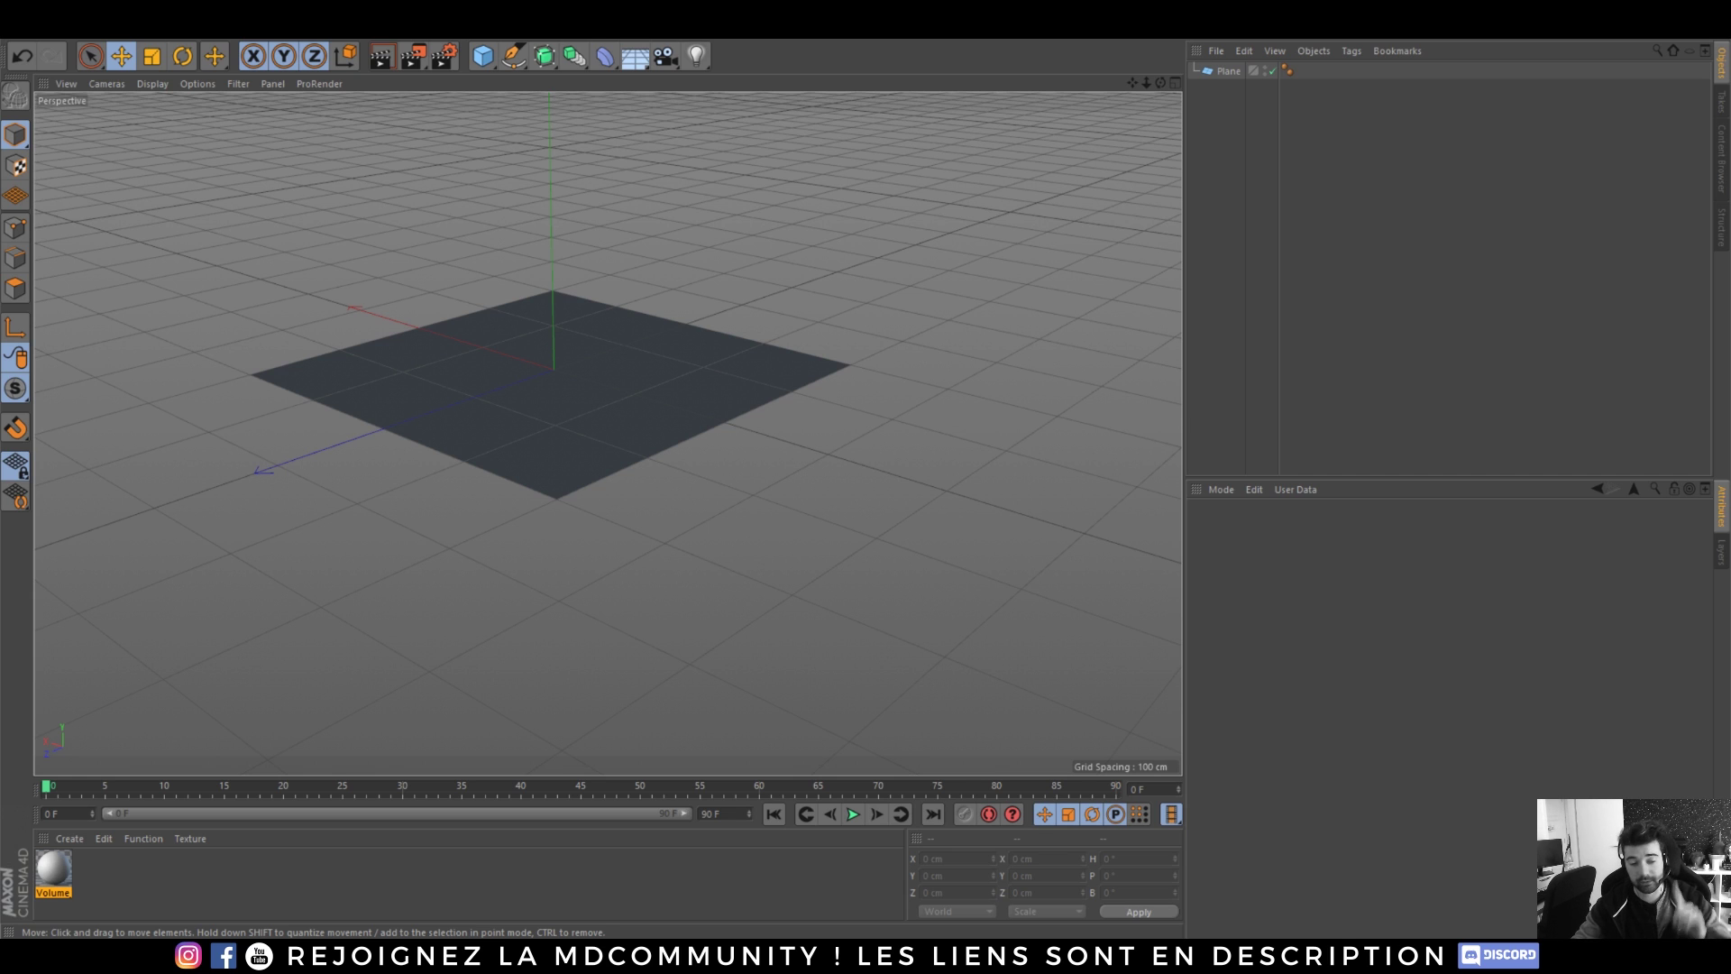
- Add a Displacer deformer in Cinema 4D and make it a child of the Plane
{"action": "left_click", "coordinate": [1223, 71]}
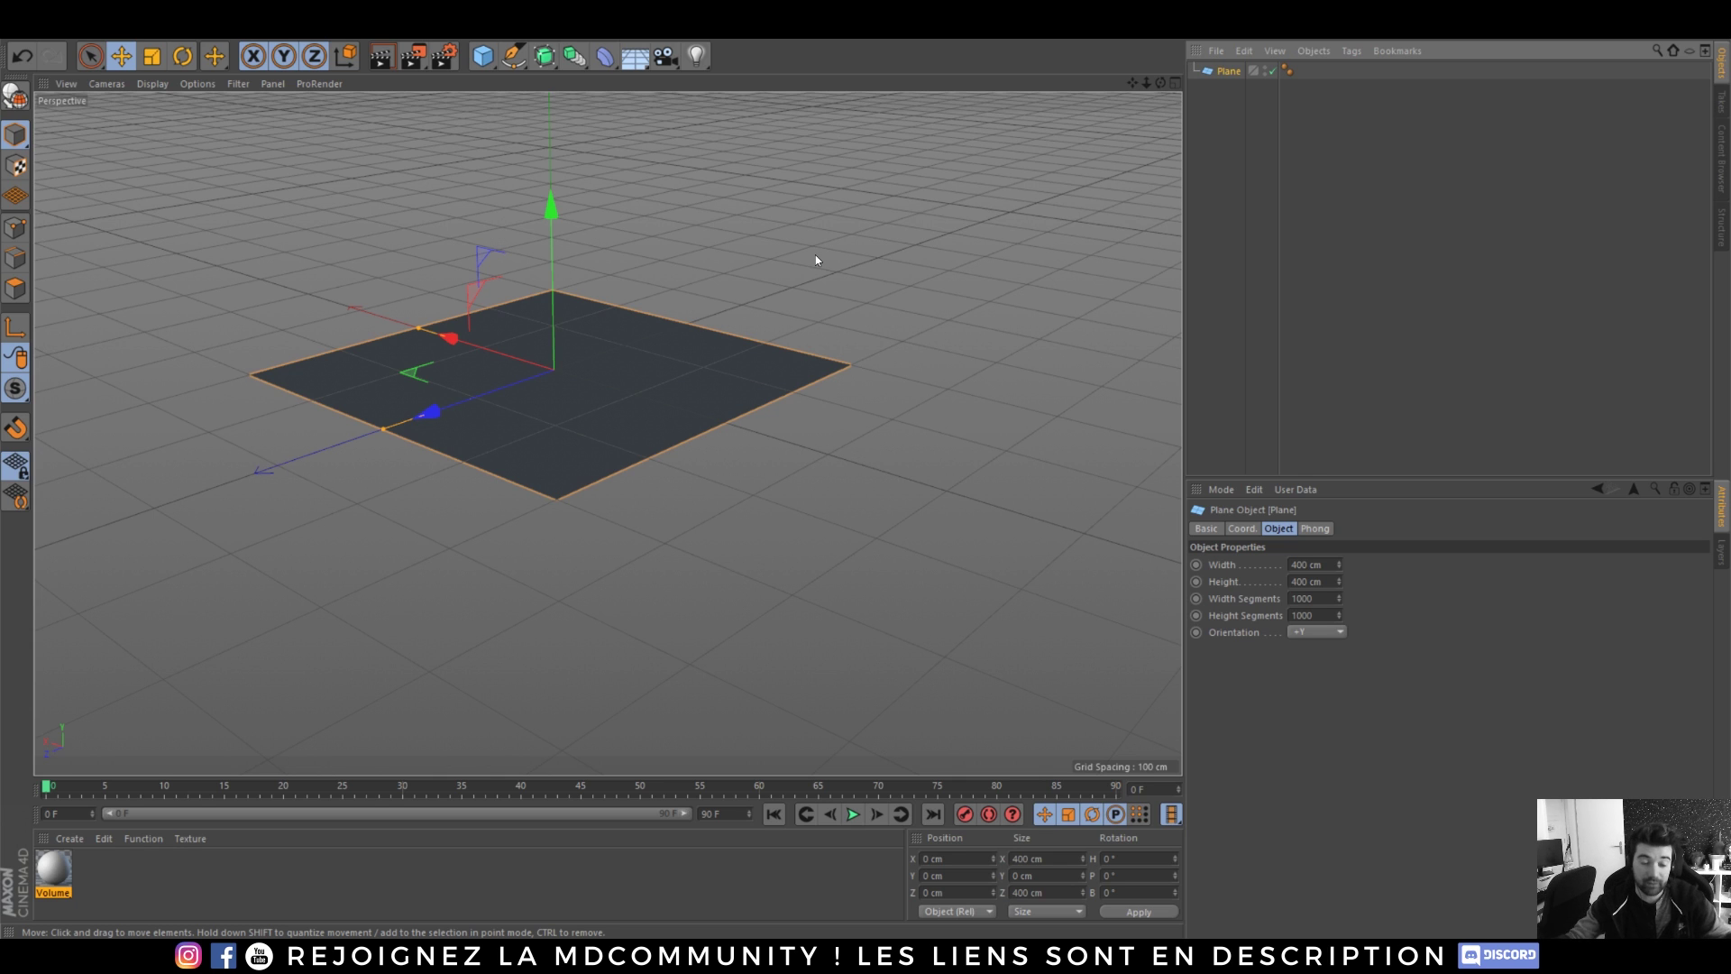
{"action": "left_click", "coordinate": [604, 57]}
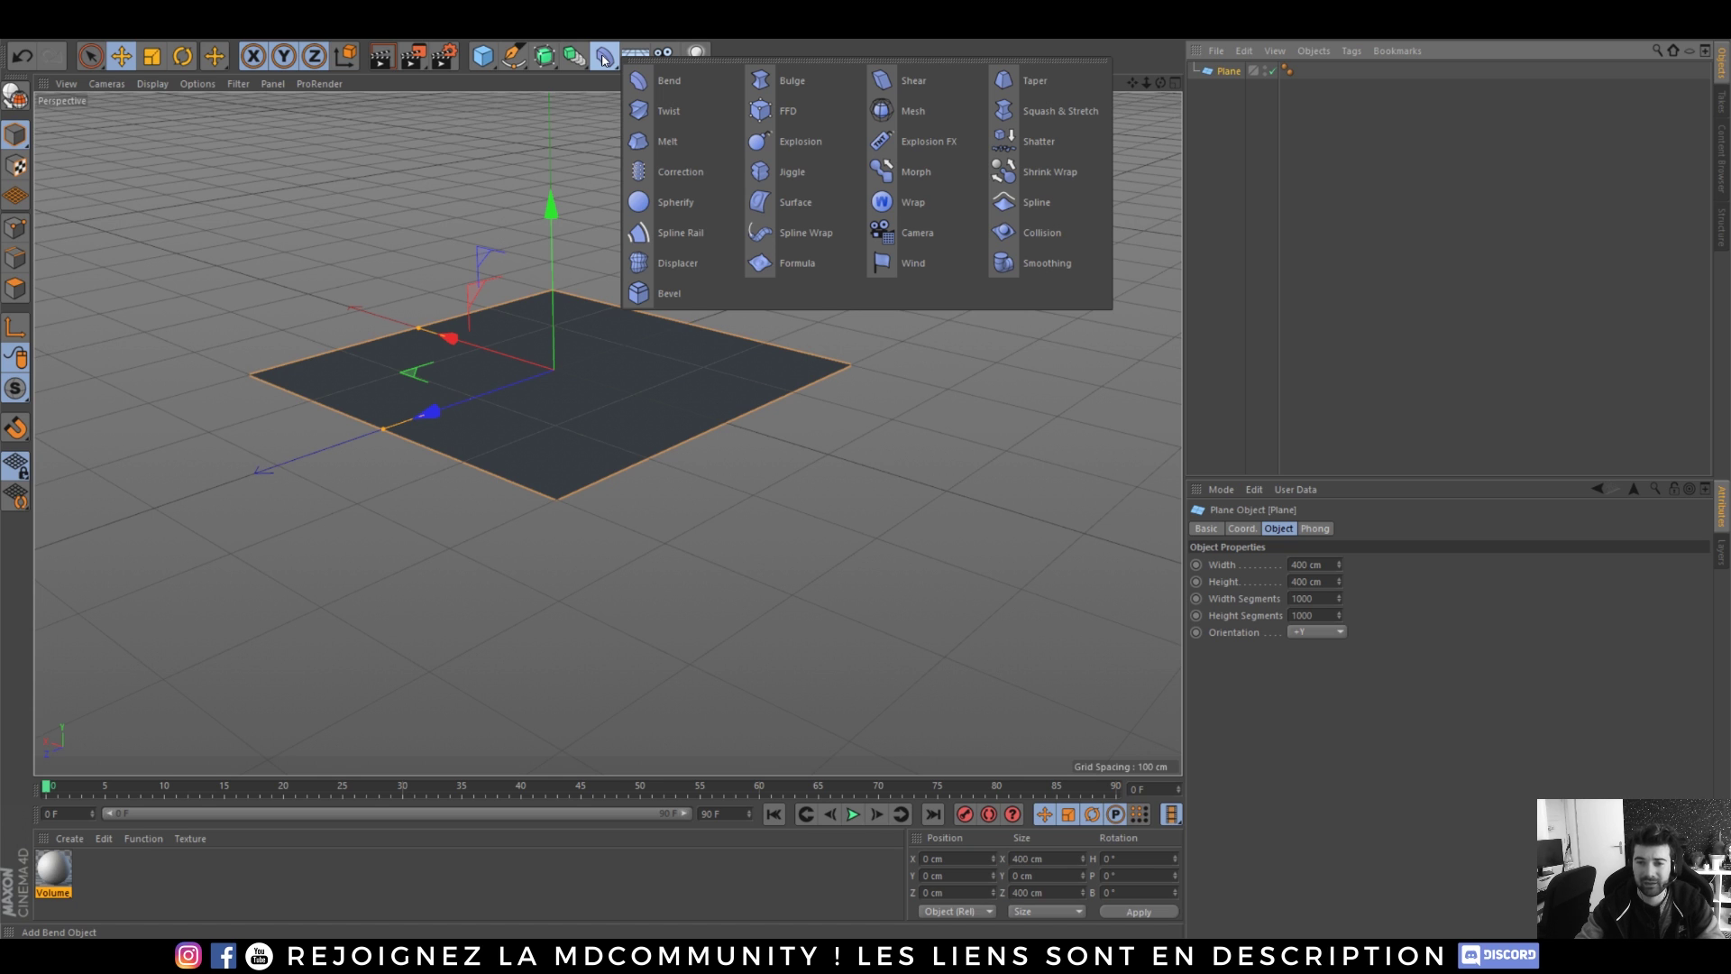
{"action": "left_click", "coordinate": [690, 263]}
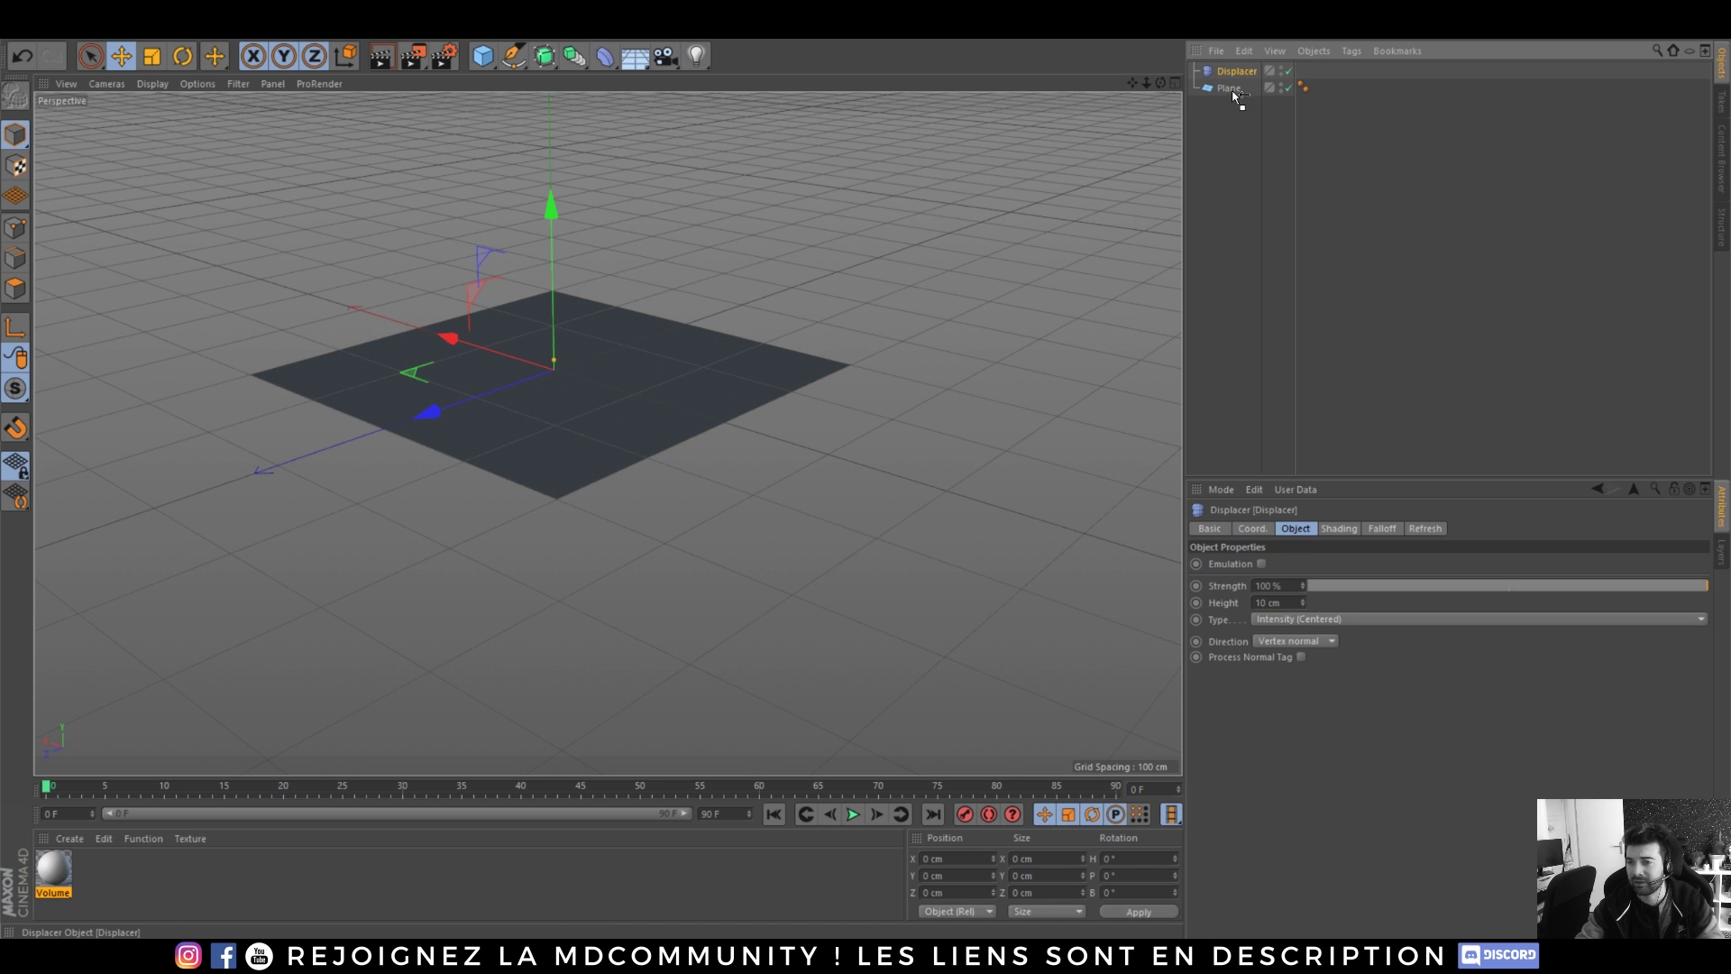
{"action": "left_click_drag", "start_coordinate": [1235, 95], "coordinate": [1235, 90]}
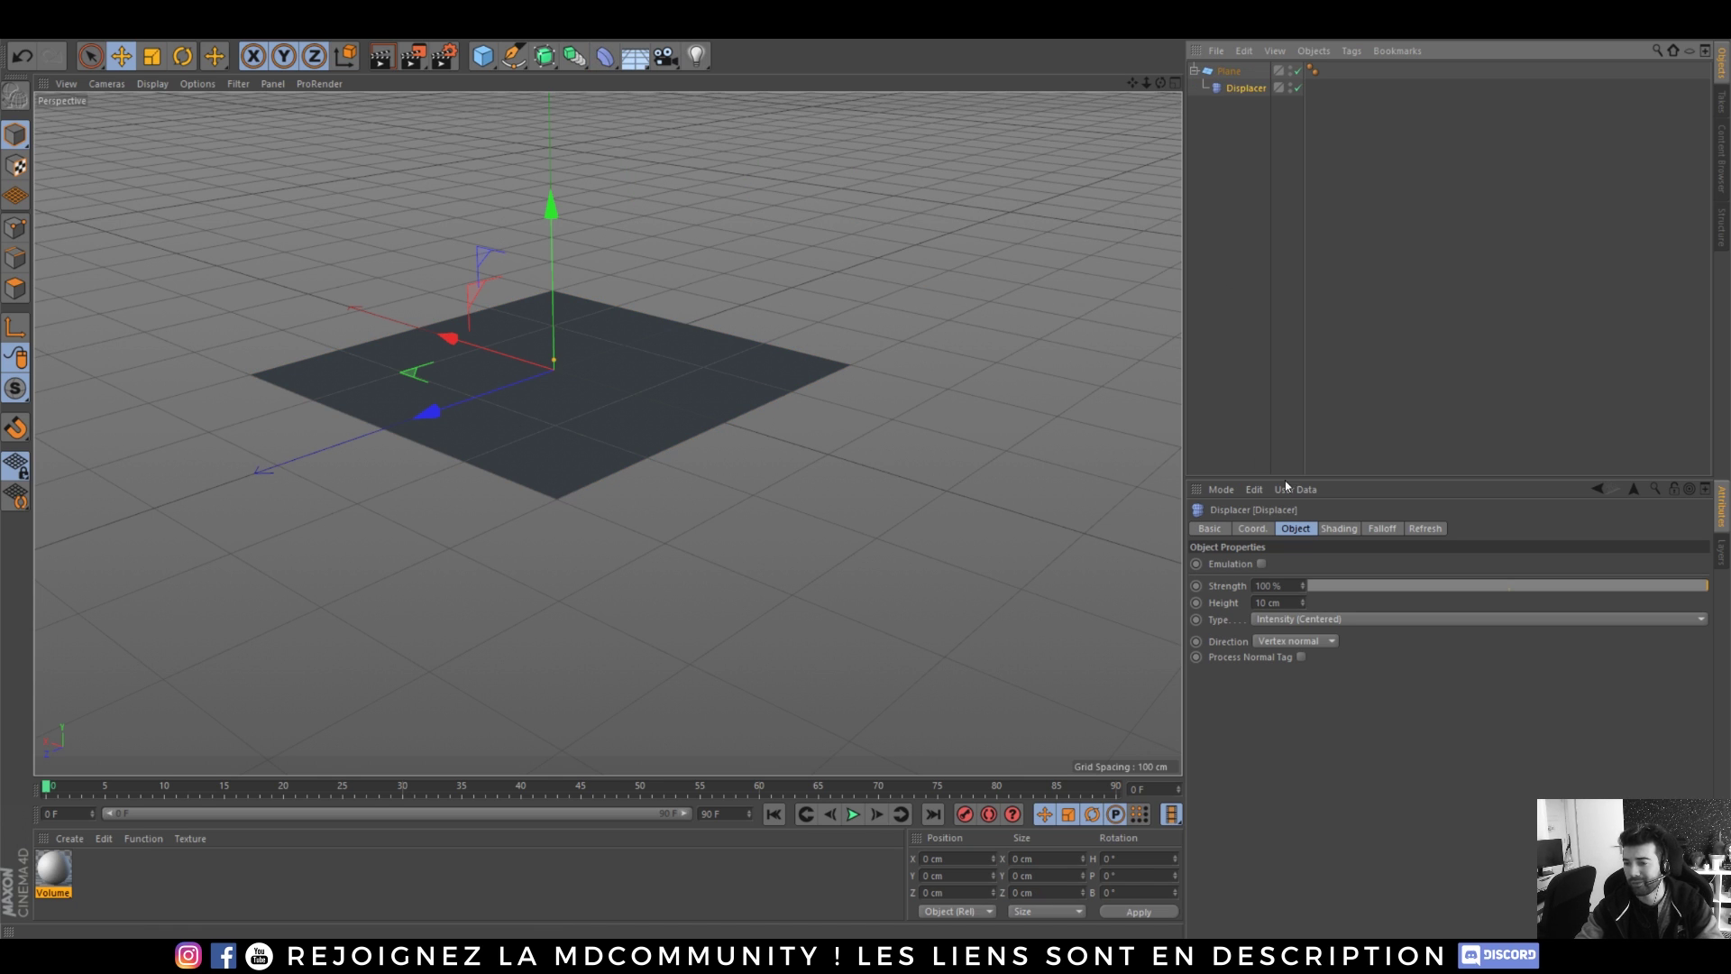
- Load Techit-BM-001.jpg from the Techit Pack folder as the Displacer's shader image, without copying it to the project location
{"action": "left_click", "coordinate": [1340, 529]}
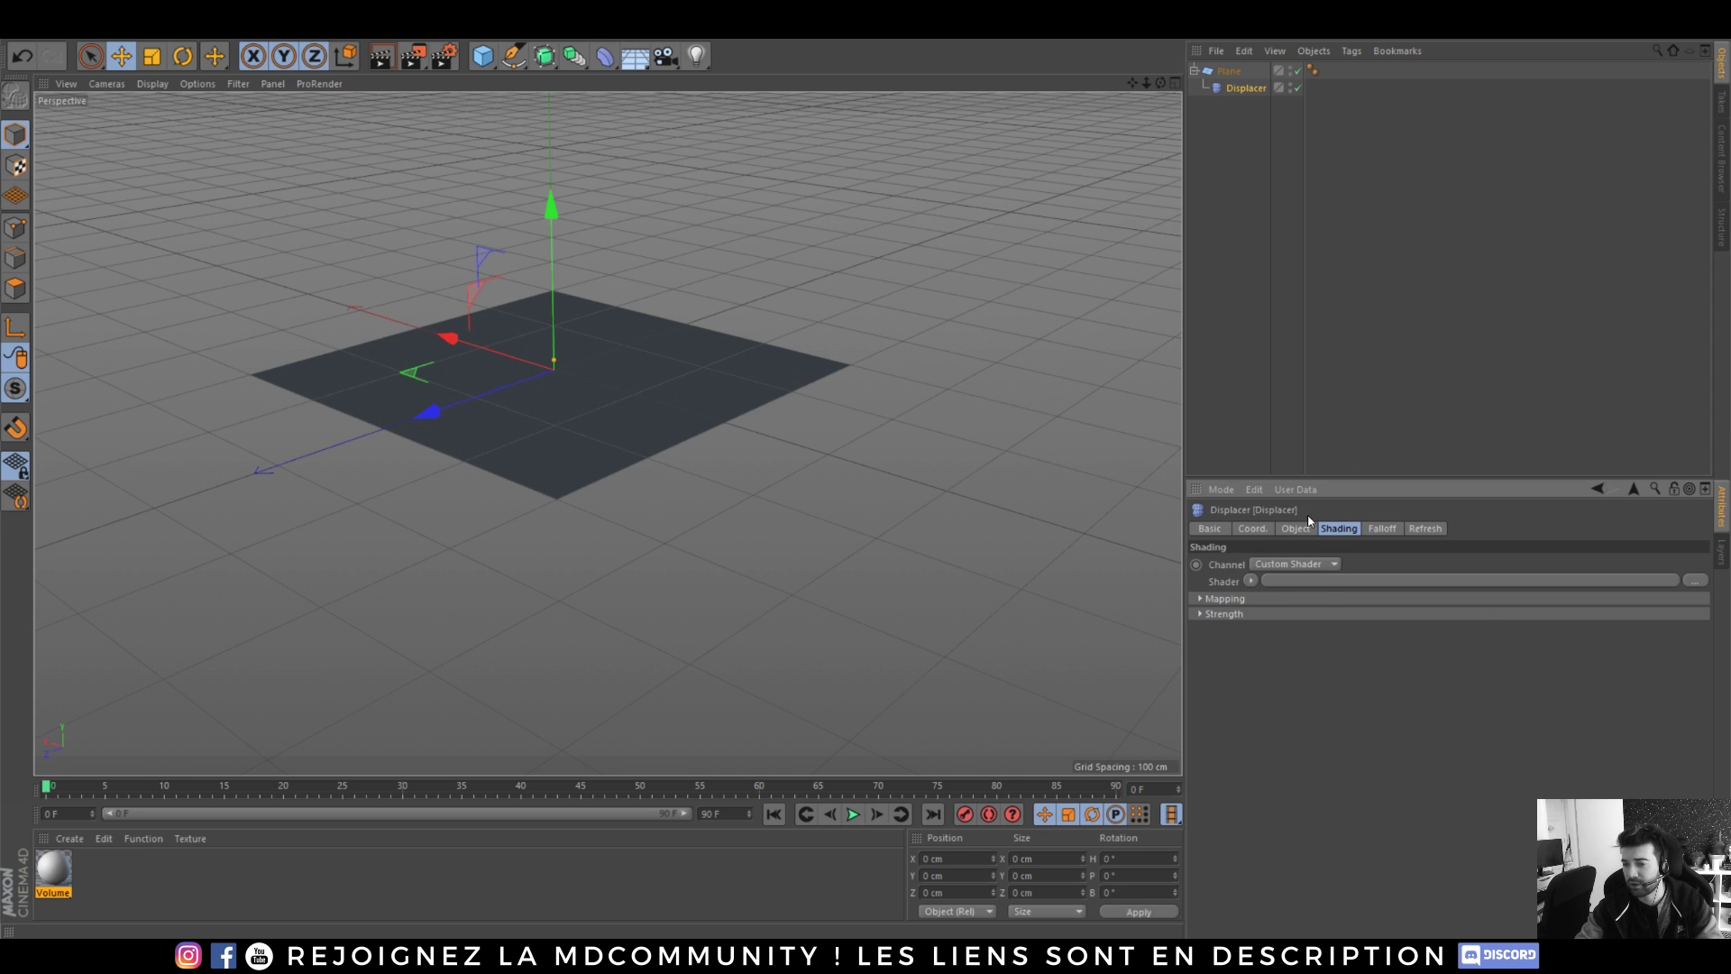
{"action": "left_click", "coordinate": [1252, 582]}
{"action": "mouse_move", "coordinate": [1290, 277]}
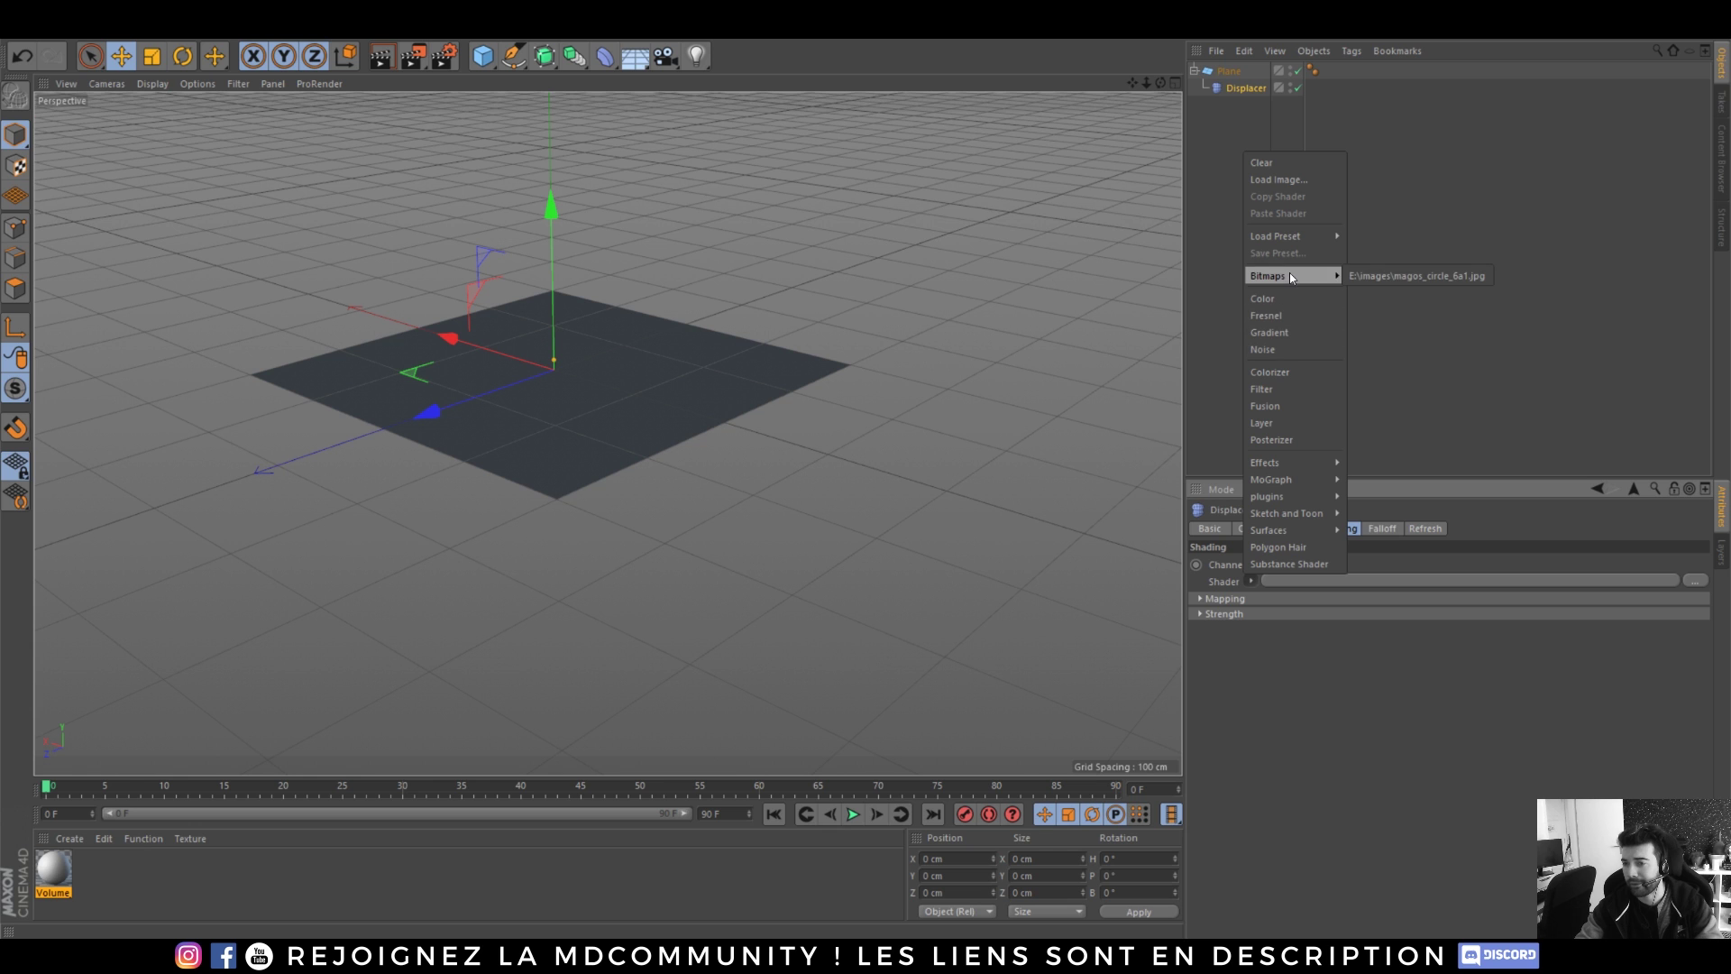
{"action": "left_click", "coordinate": [1286, 179]}
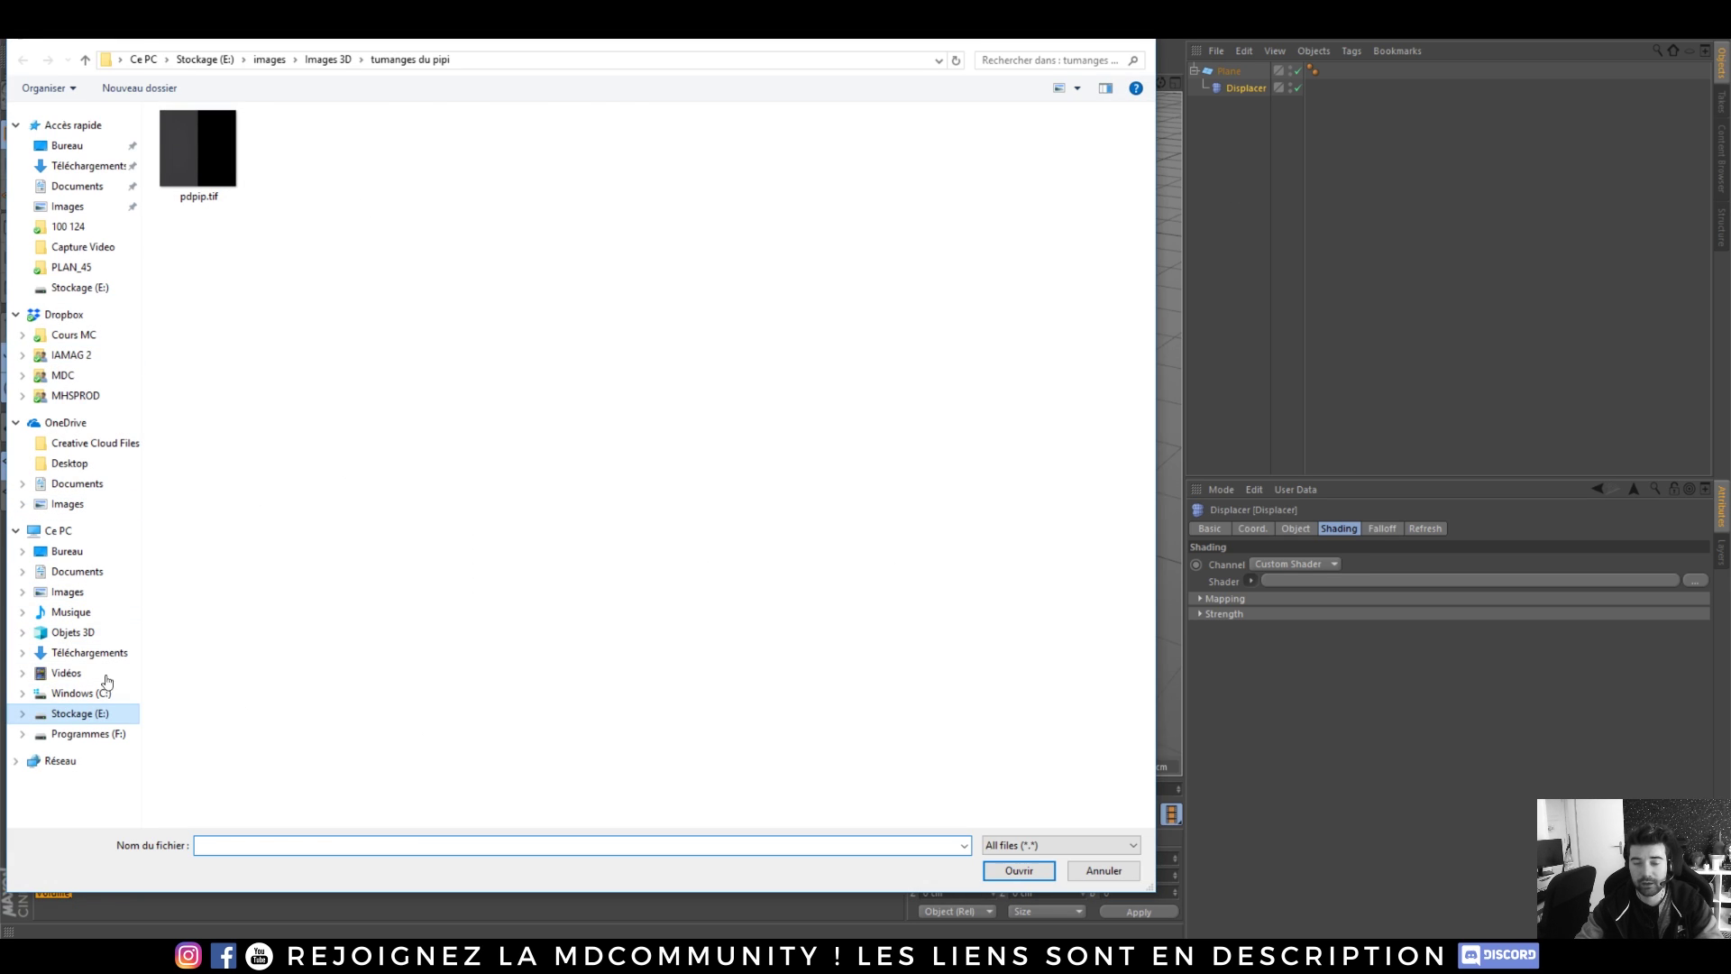
{"action": "left_click", "coordinate": [79, 714]}
{"action": "double_click", "coordinate": [213, 155]}
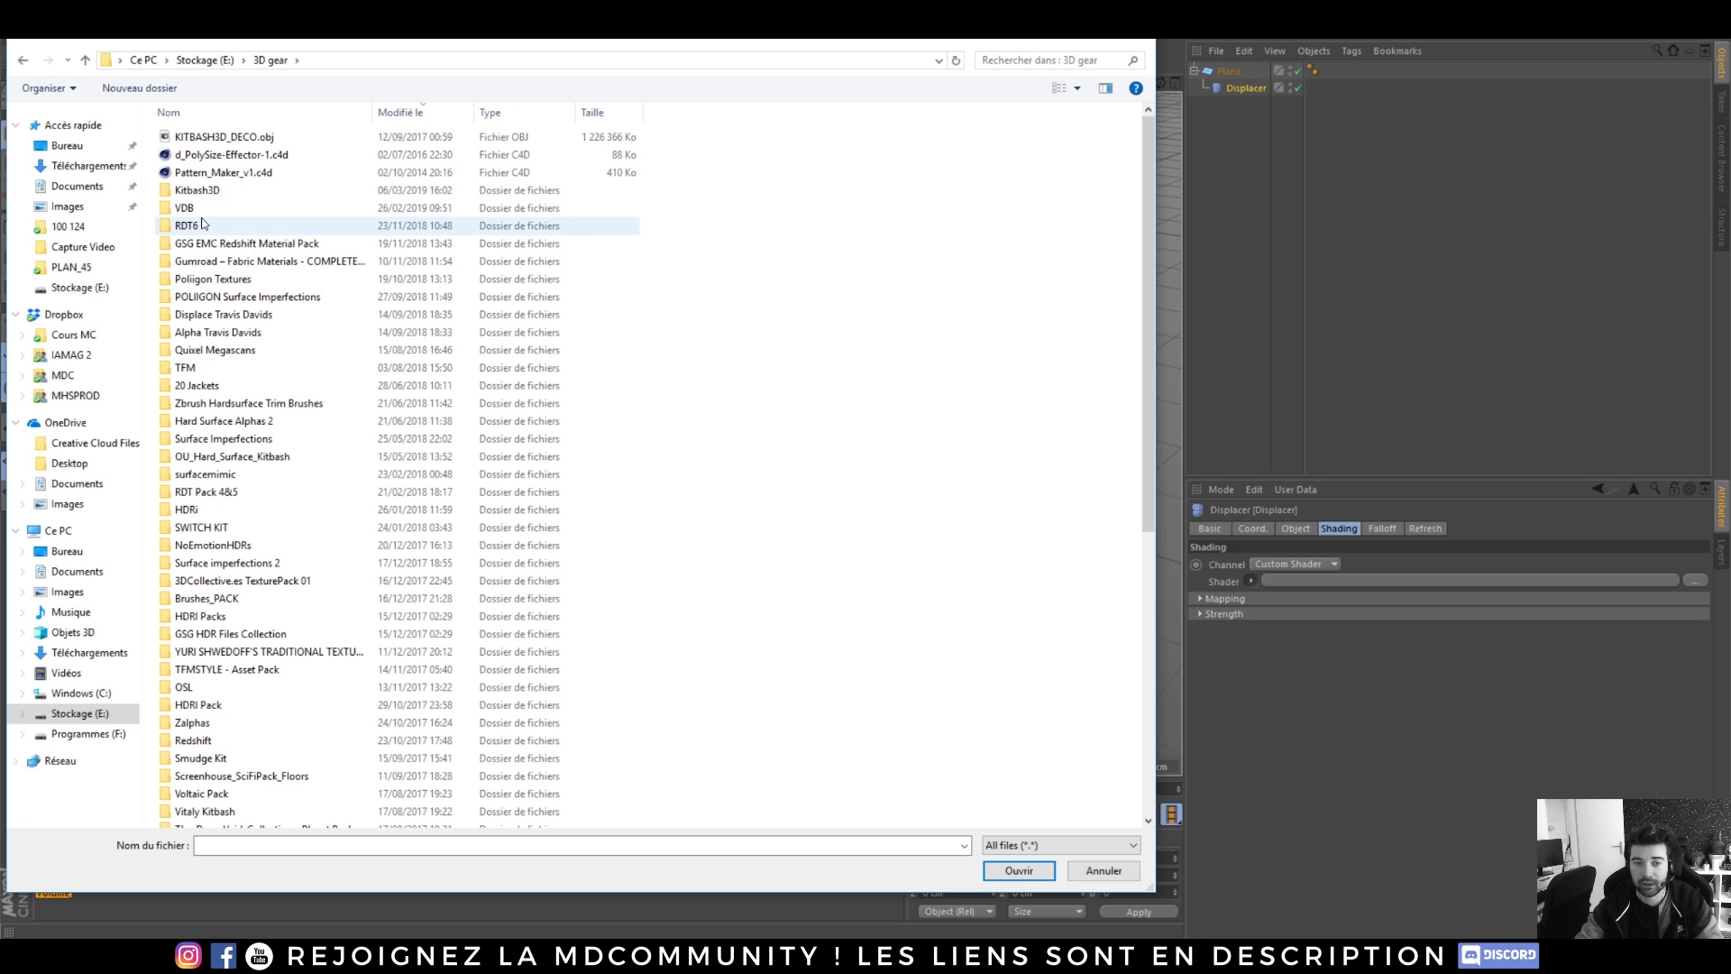
{"action": "double_click", "coordinate": [194, 368]}
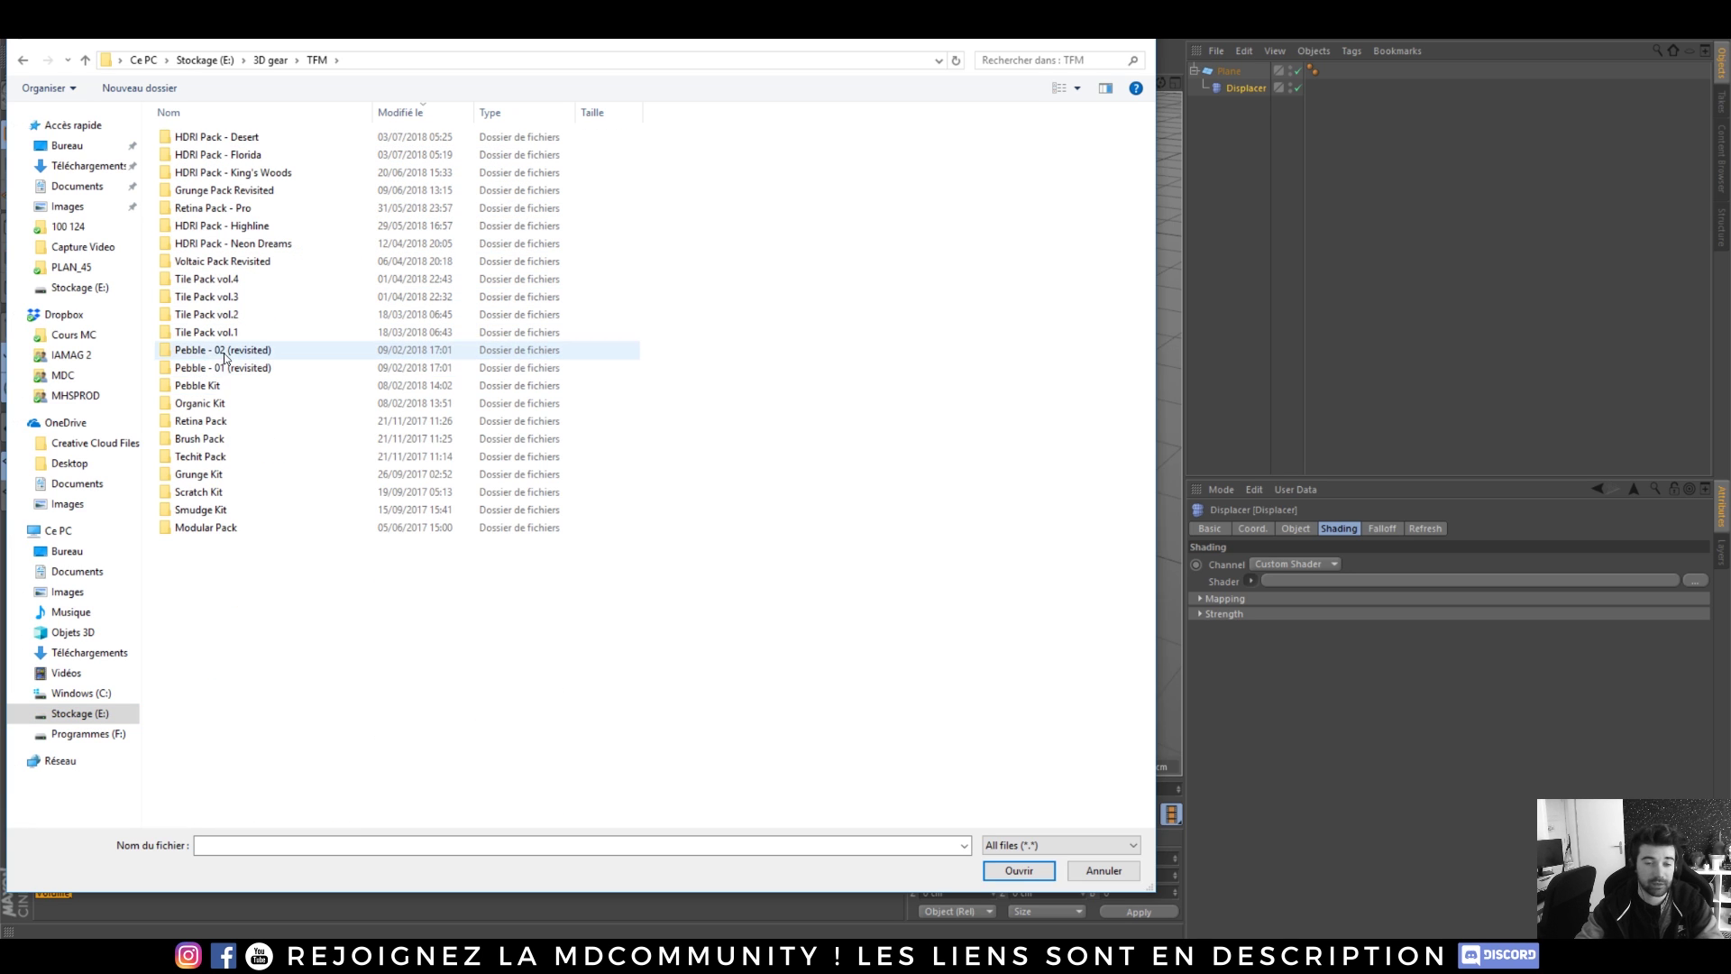
{"action": "double_click", "coordinate": [201, 456]}
{"action": "left_click", "coordinate": [225, 155]}
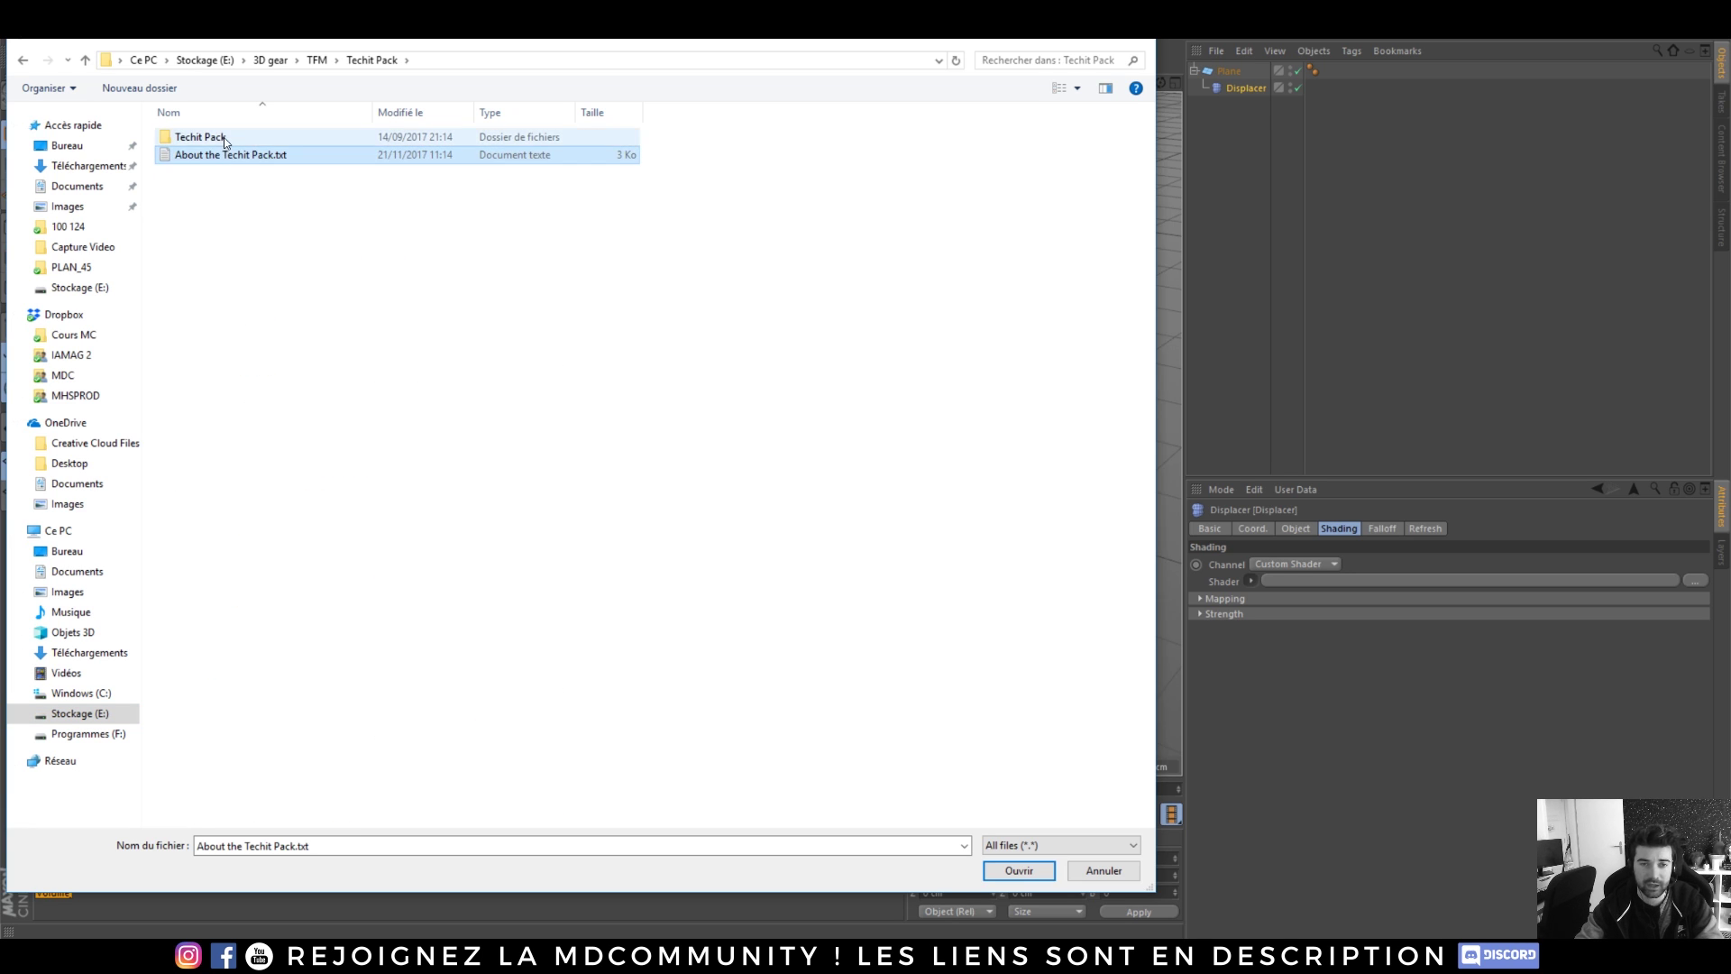
{"action": "left_click", "coordinate": [223, 140]}
{"action": "double_click", "coordinate": [224, 141]}
{"action": "double_click", "coordinate": [203, 153]}
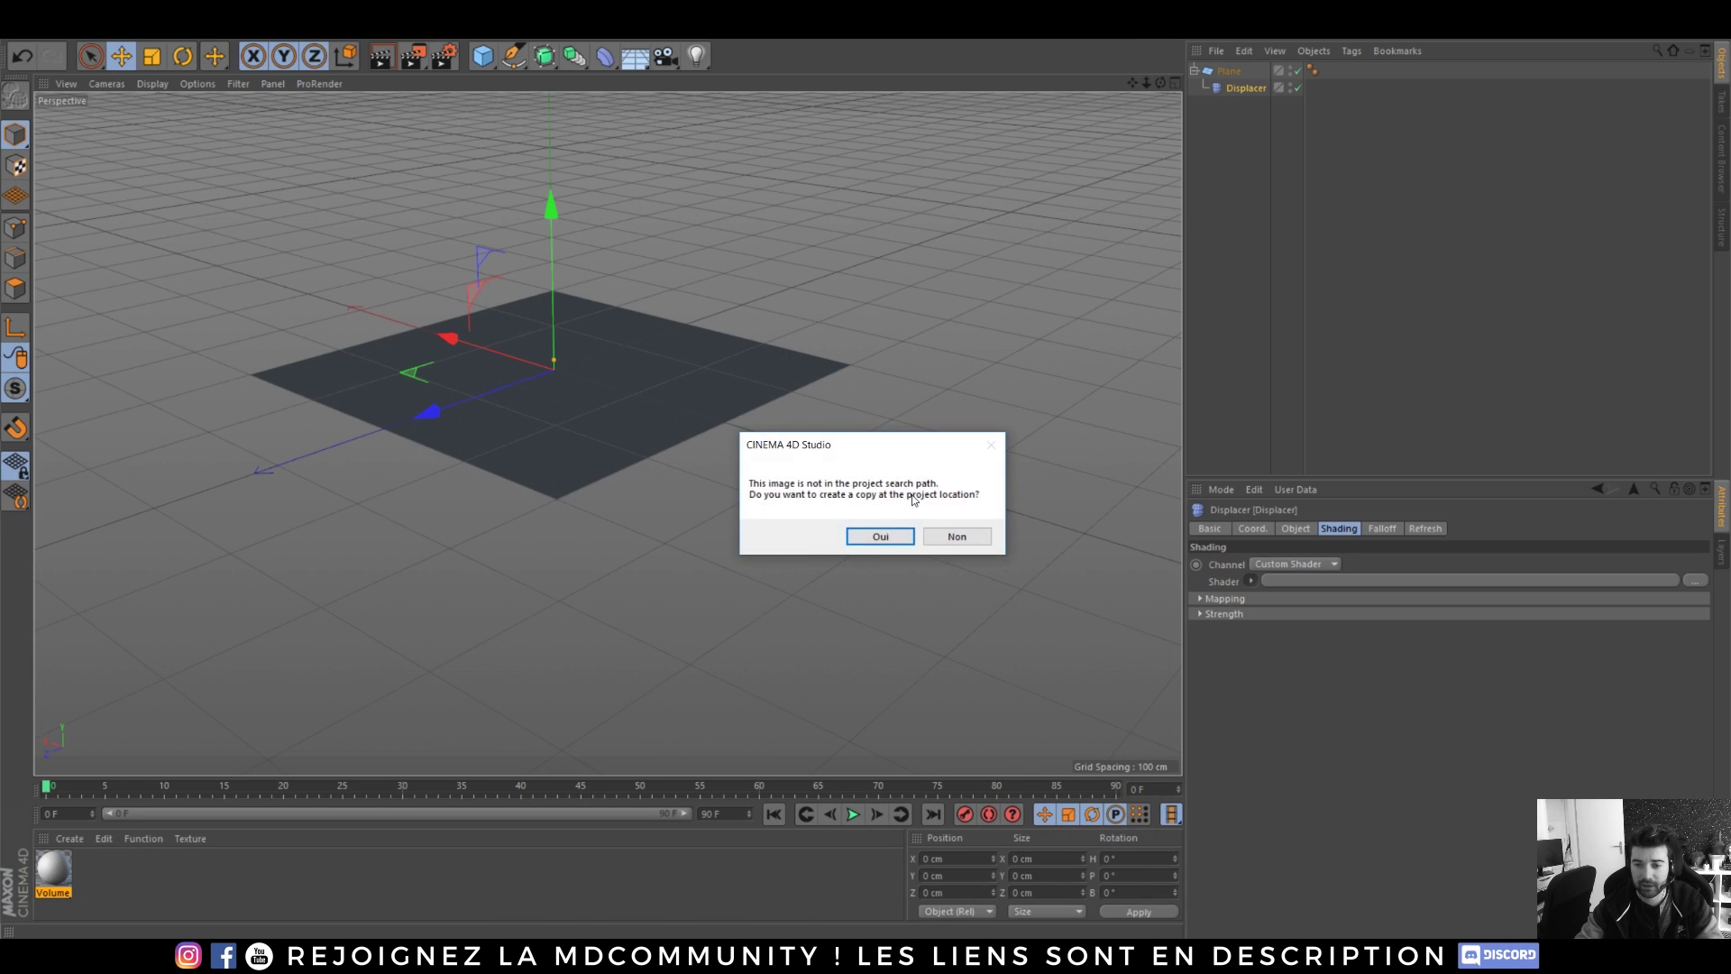
{"action": "left_click", "coordinate": [954, 536]}
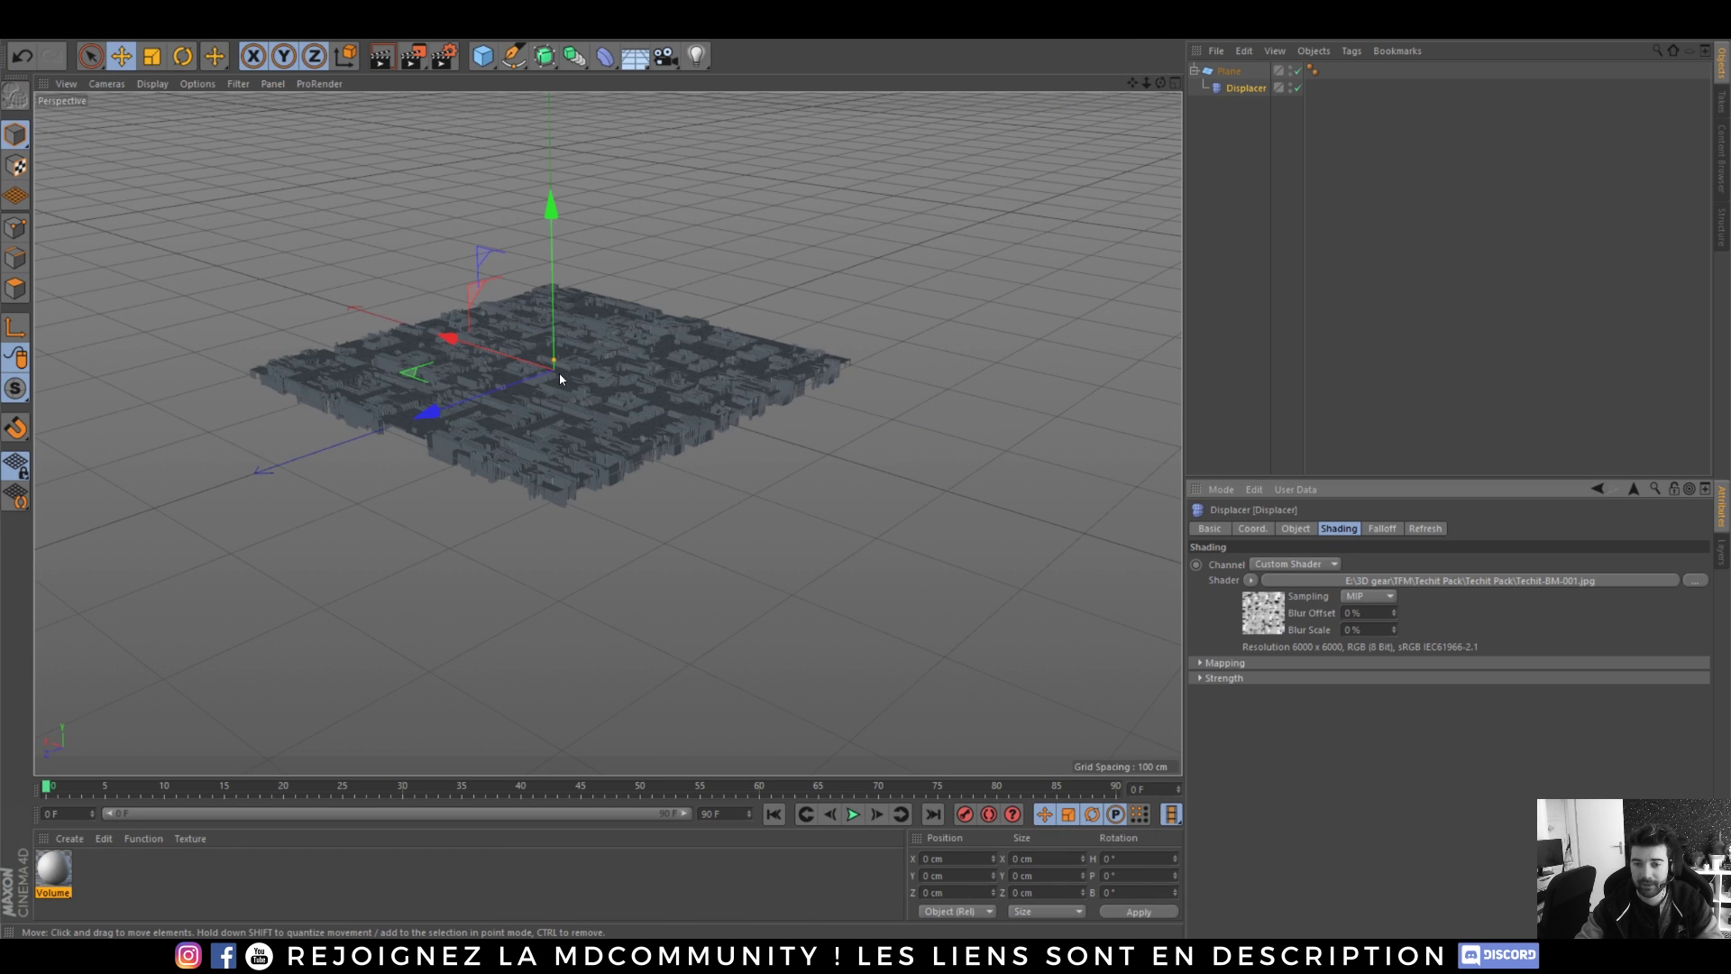
- Examine the displaced relief on the plane from close up and from several angles
{"action": "scroll", "coordinate": [586, 293], "scroll_direction": "up", "scroll_amount": 5}
{"action": "left_click_drag", "start_coordinate": [570, 323], "coordinate": [624, 326], "text": "alt"}
{"action": "scroll", "coordinate": [493, 538], "scroll_direction": "down", "scroll_amount": 5}
{"action": "scroll", "coordinate": [496, 532], "scroll_direction": "up", "scroll_amount": 8}
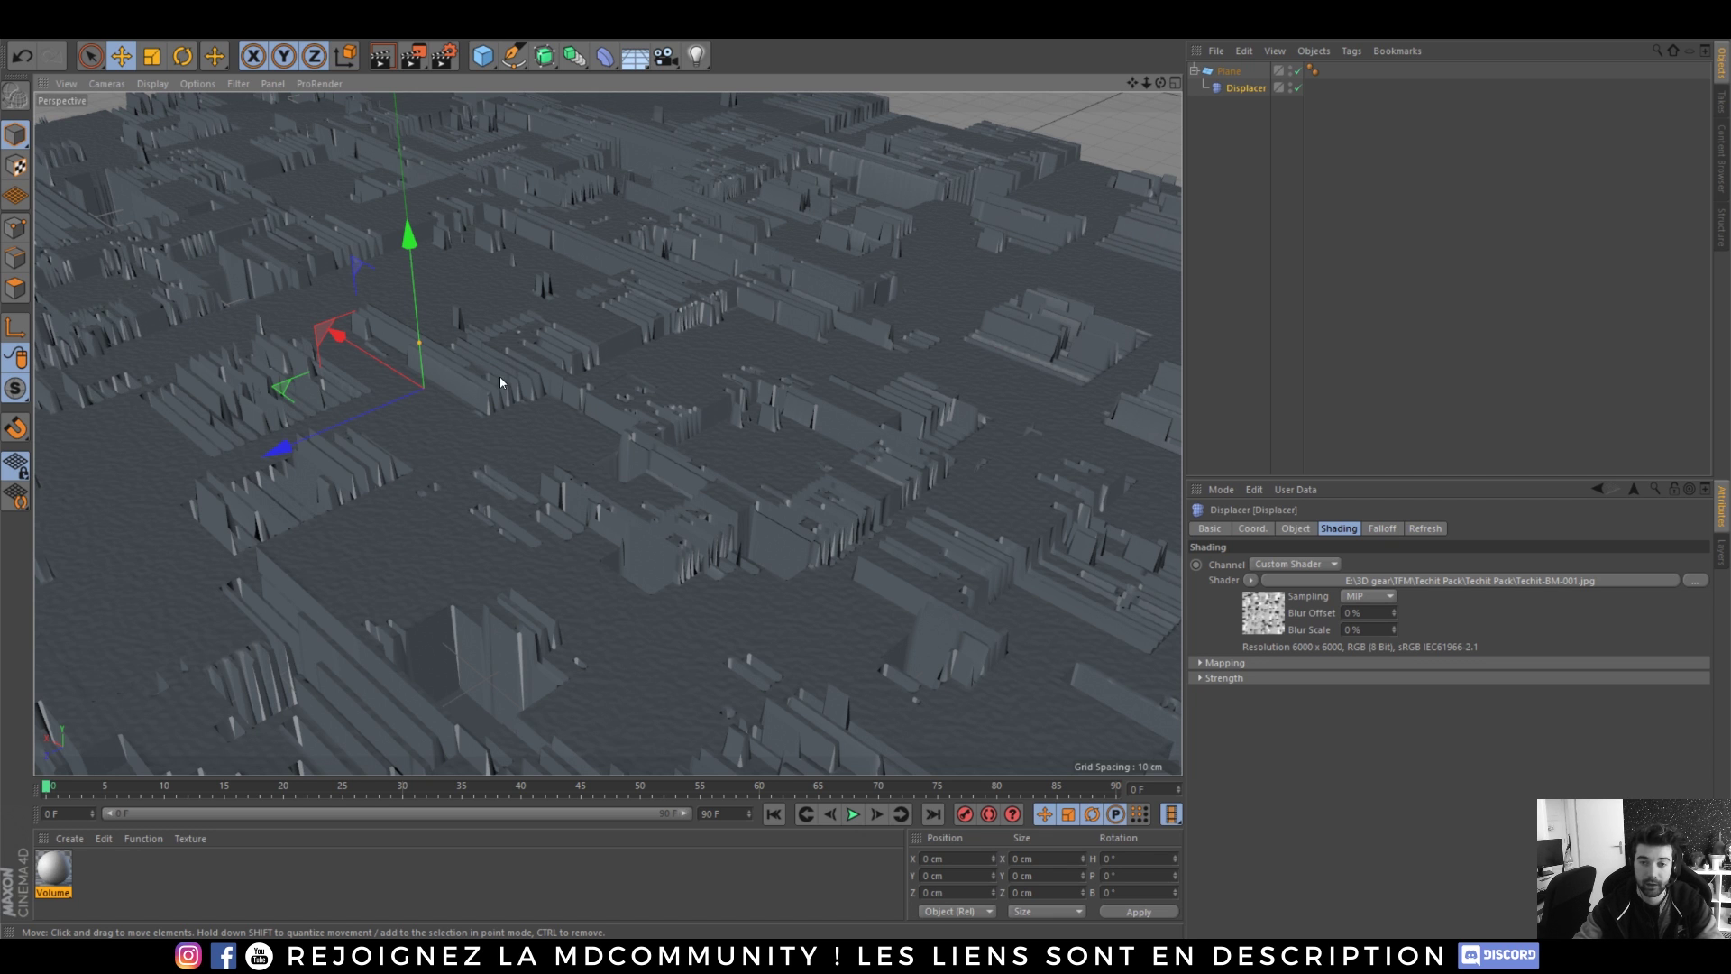
{"action": "scroll", "coordinate": [500, 376], "scroll_direction": "up", "scroll_amount": 3}
{"action": "left_click_drag", "start_coordinate": [524, 336], "coordinate": [637, 364], "text": "alt"}
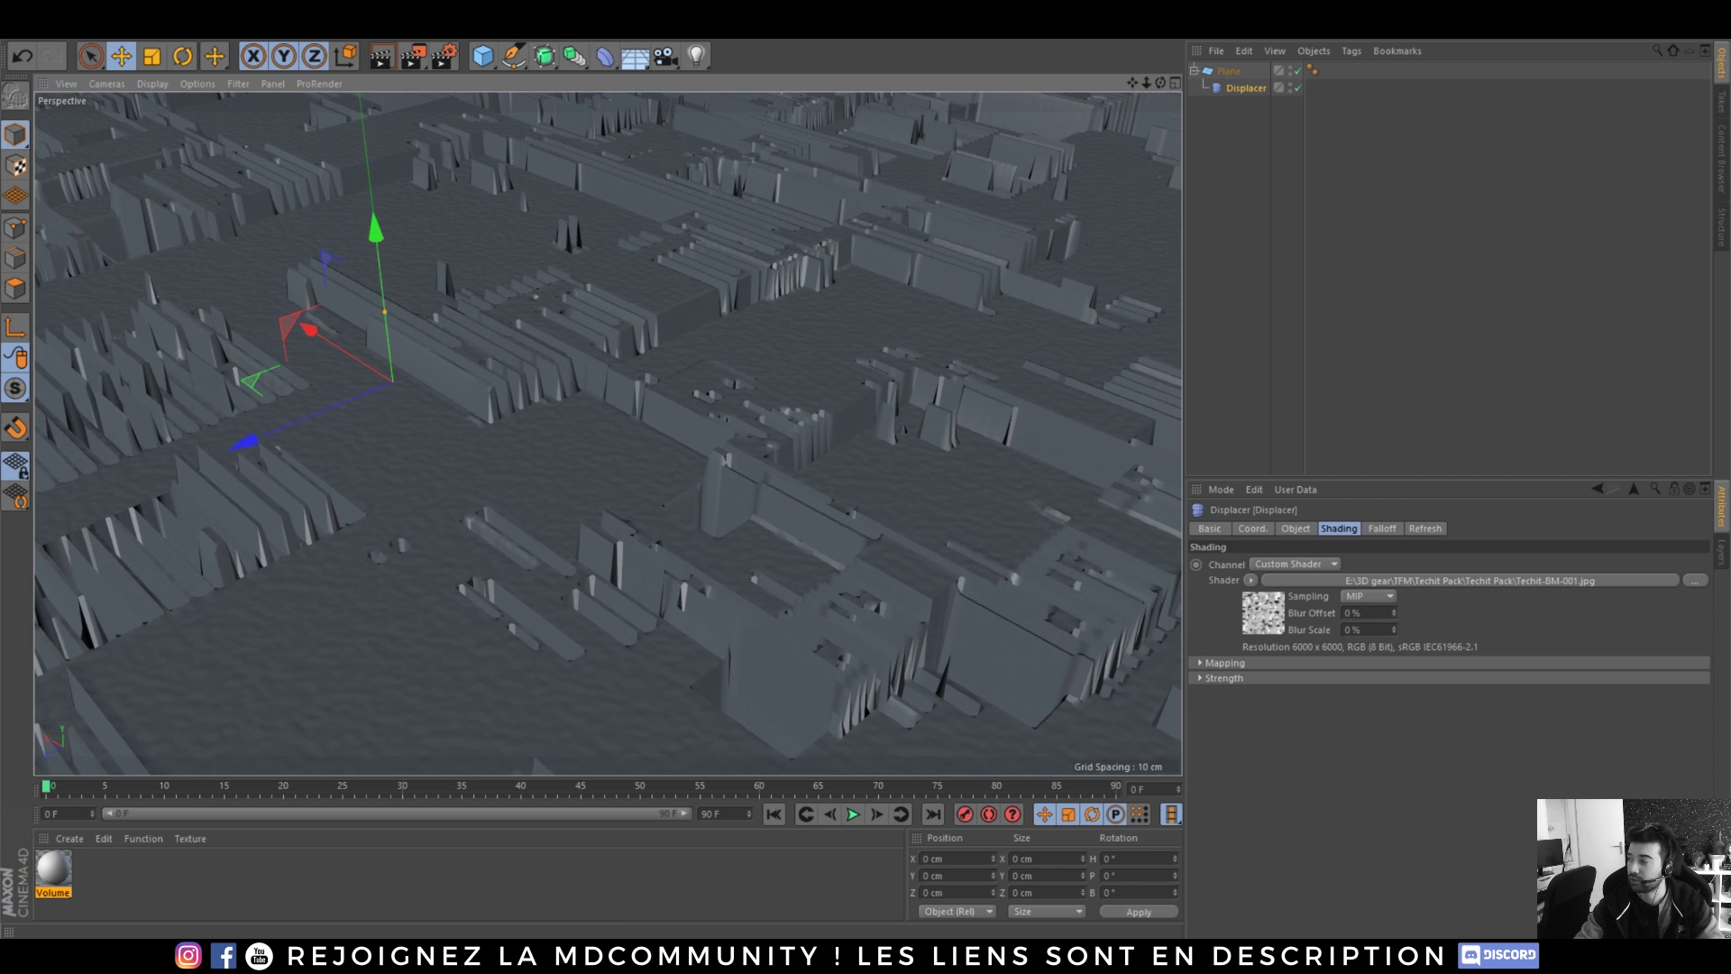
{"action": "scroll", "coordinate": [571, 433], "scroll_direction": "down", "scroll_amount": 4}
{"action": "scroll", "coordinate": [634, 371], "scroll_direction": "up", "scroll_amount": 2}
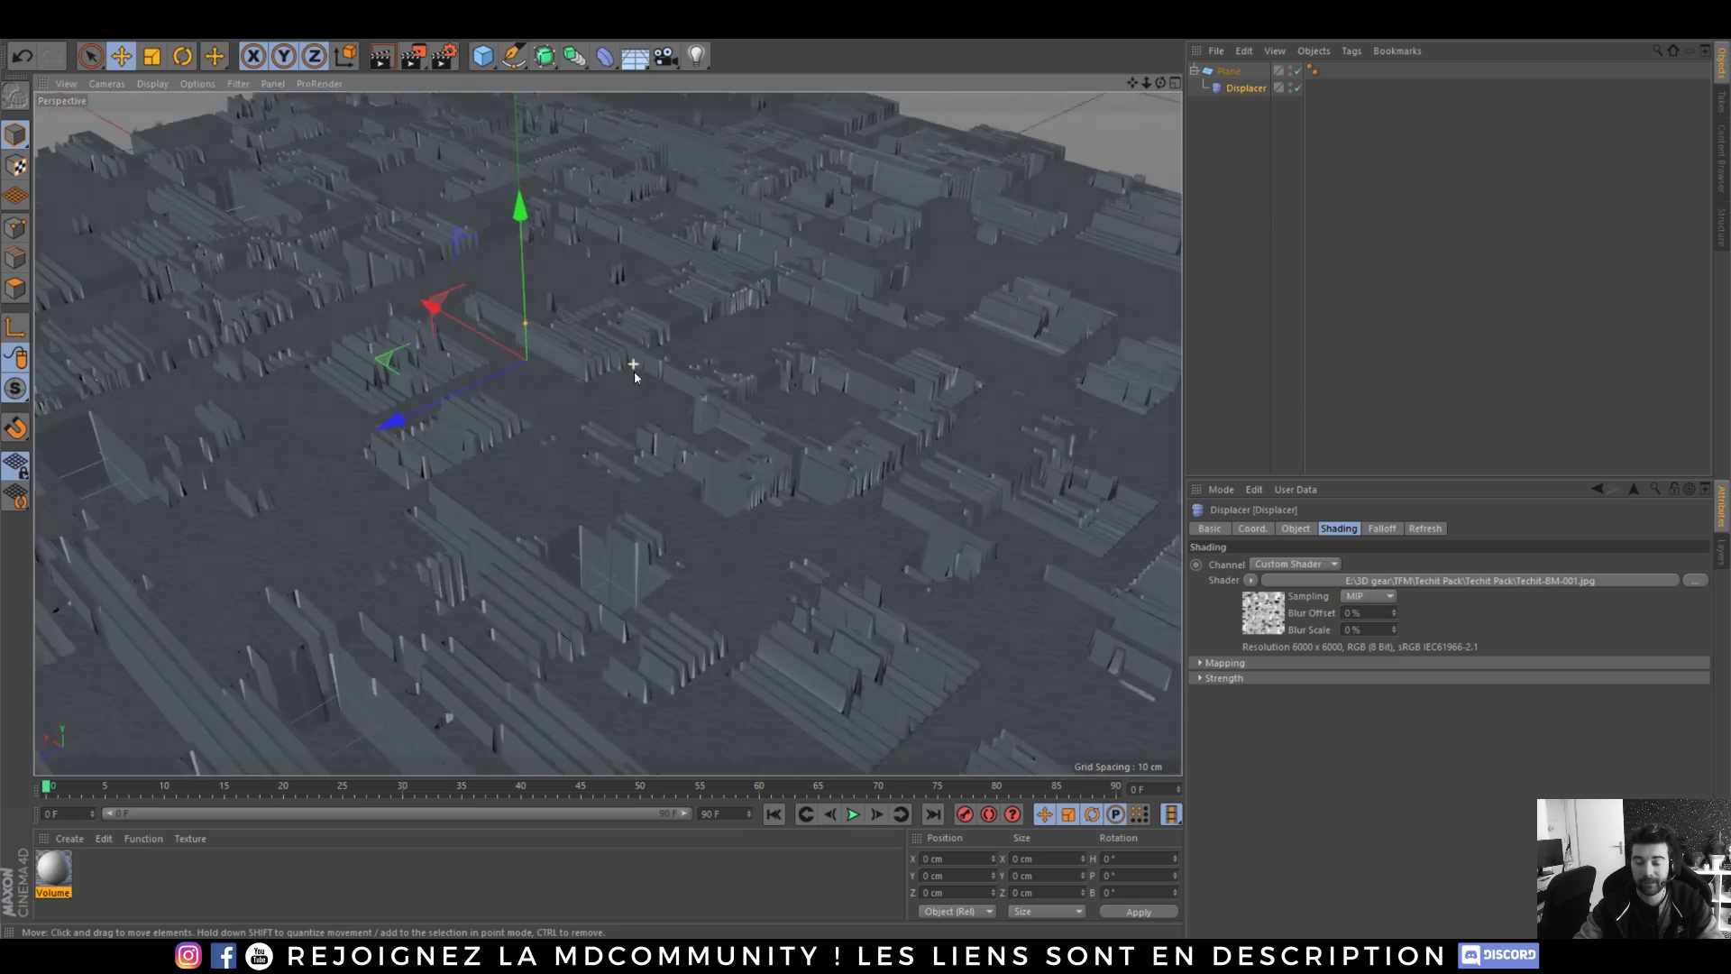
{"action": "mouse_move", "coordinate": [635, 370]}
{"action": "left_mouse_down", "text": "alt"}
{"action": "mouse_move", "coordinate": [858, 495]}
{"action": "mouse_move", "coordinate": [1010, 365]}
{"action": "mouse_move", "coordinate": [910, 424]}
{"action": "left_mouse_up", "text": "alt"}
- Try the Displacer at a strength of -66 % and inspect the inverted relief from a low angle
{"action": "left_click", "coordinate": [1253, 88]}
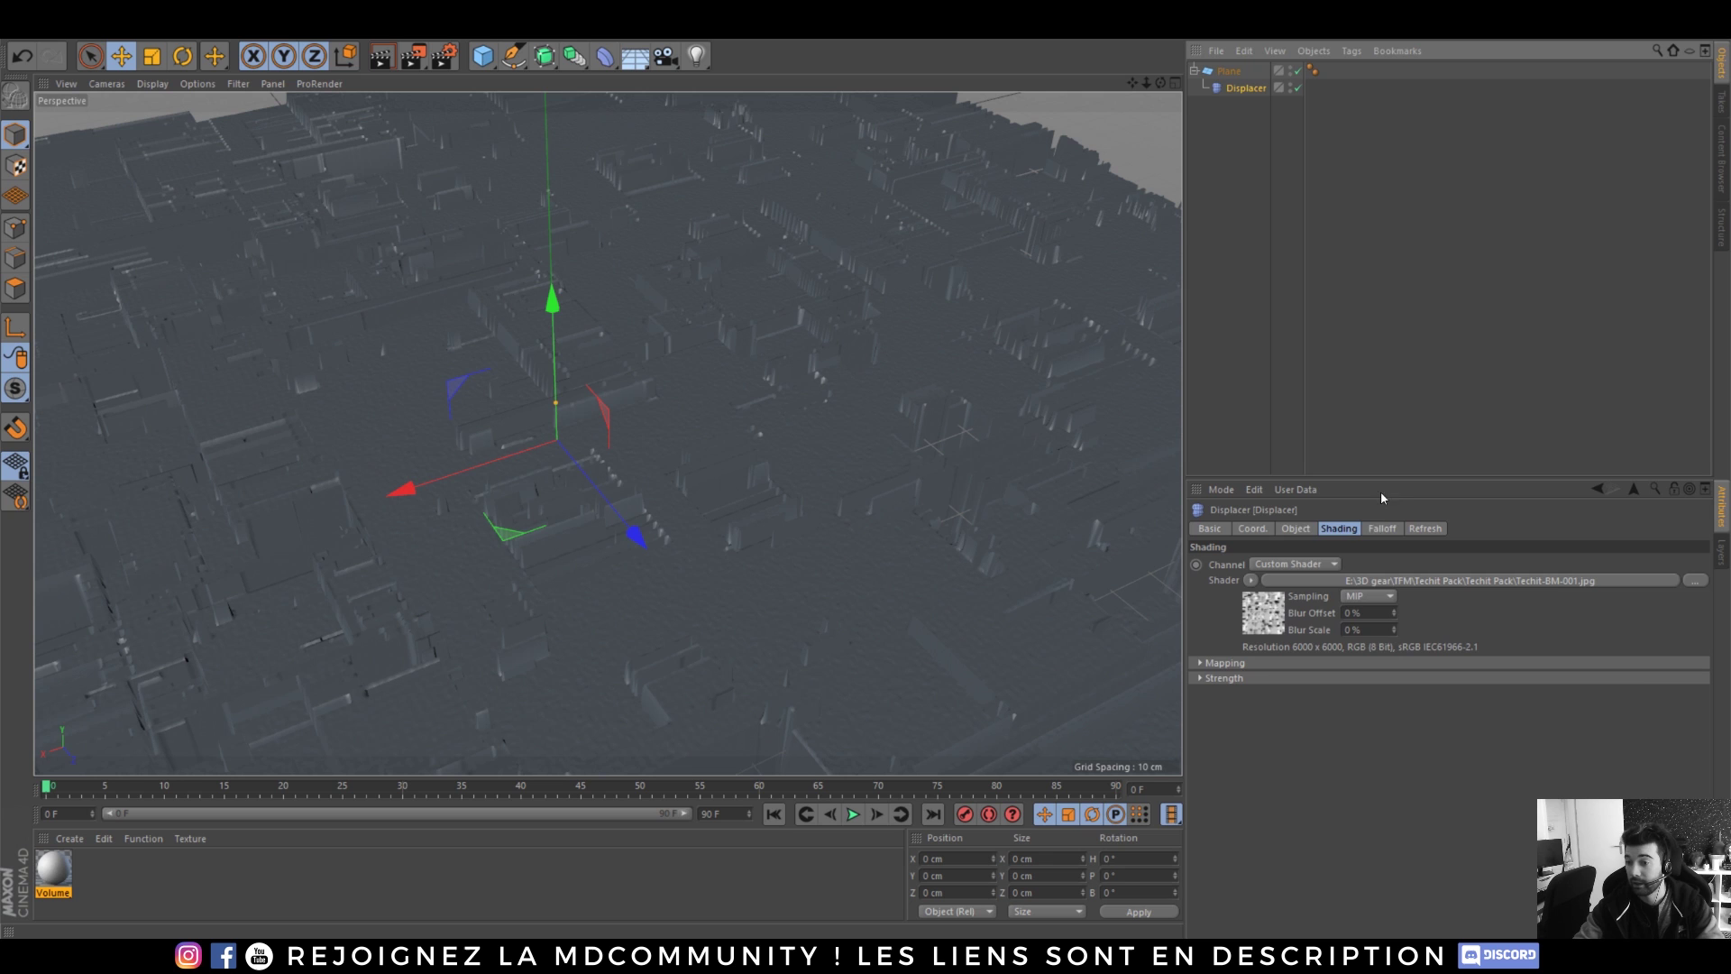
{"action": "left_click", "coordinate": [1297, 529]}
{"action": "left_click", "coordinate": [1324, 586]}
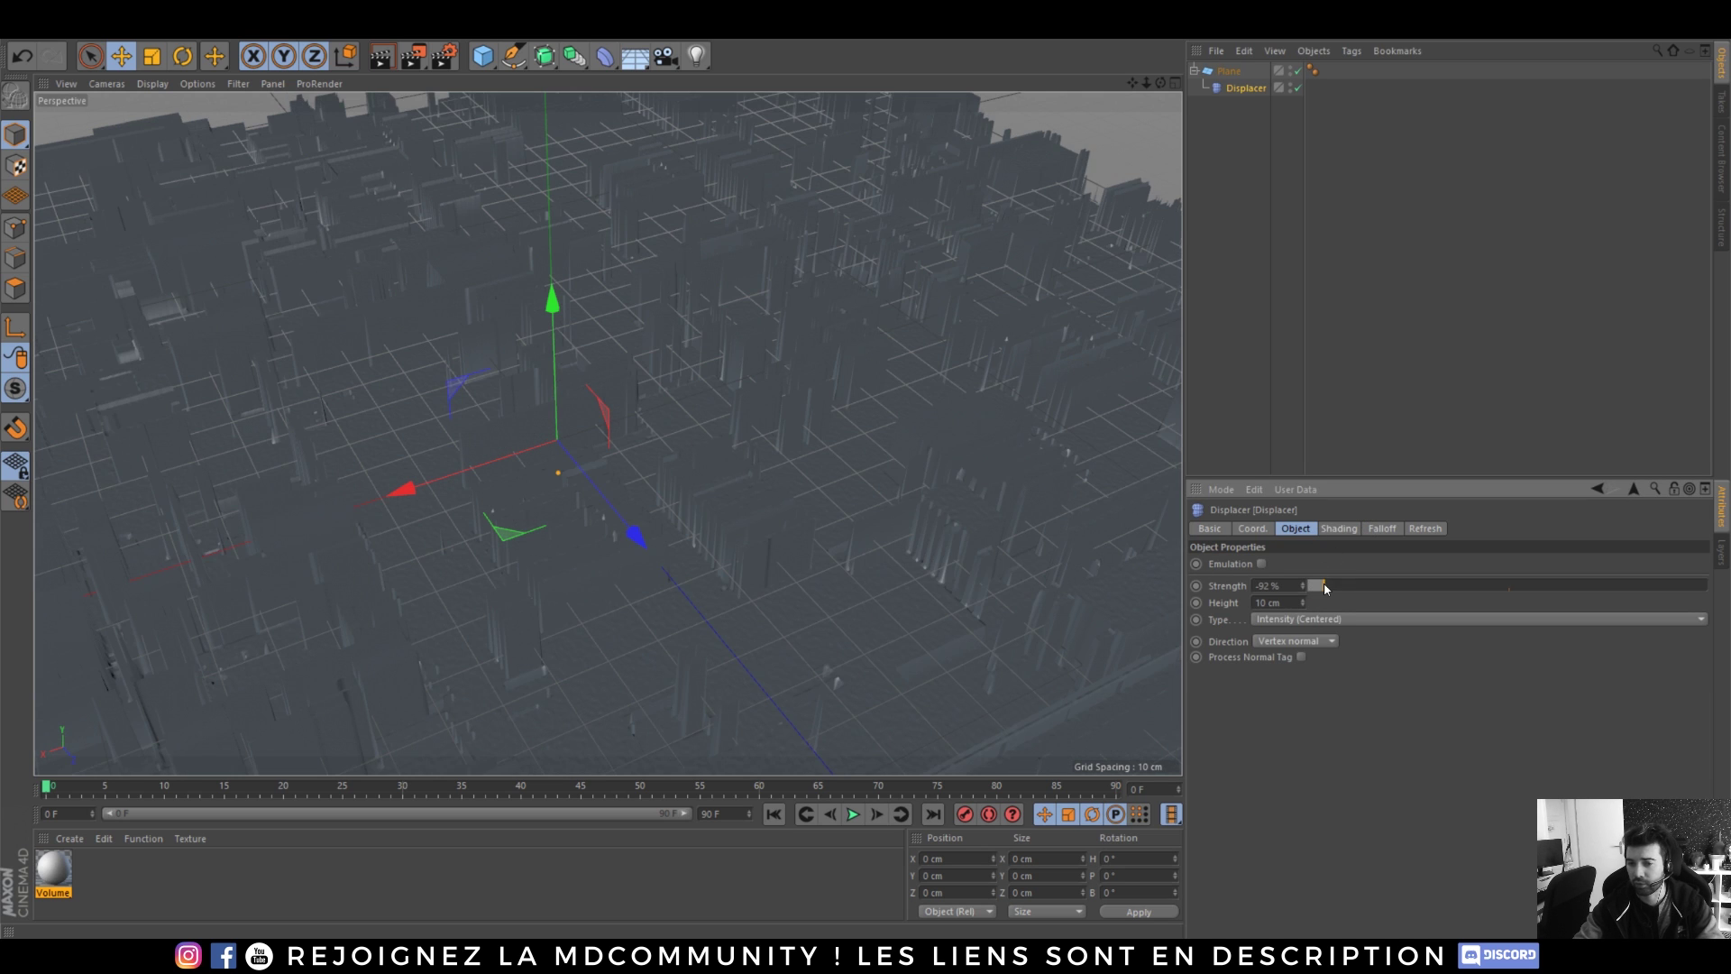
{"action": "left_click_drag", "start_coordinate": [1333, 588], "coordinate": [1376, 587]}
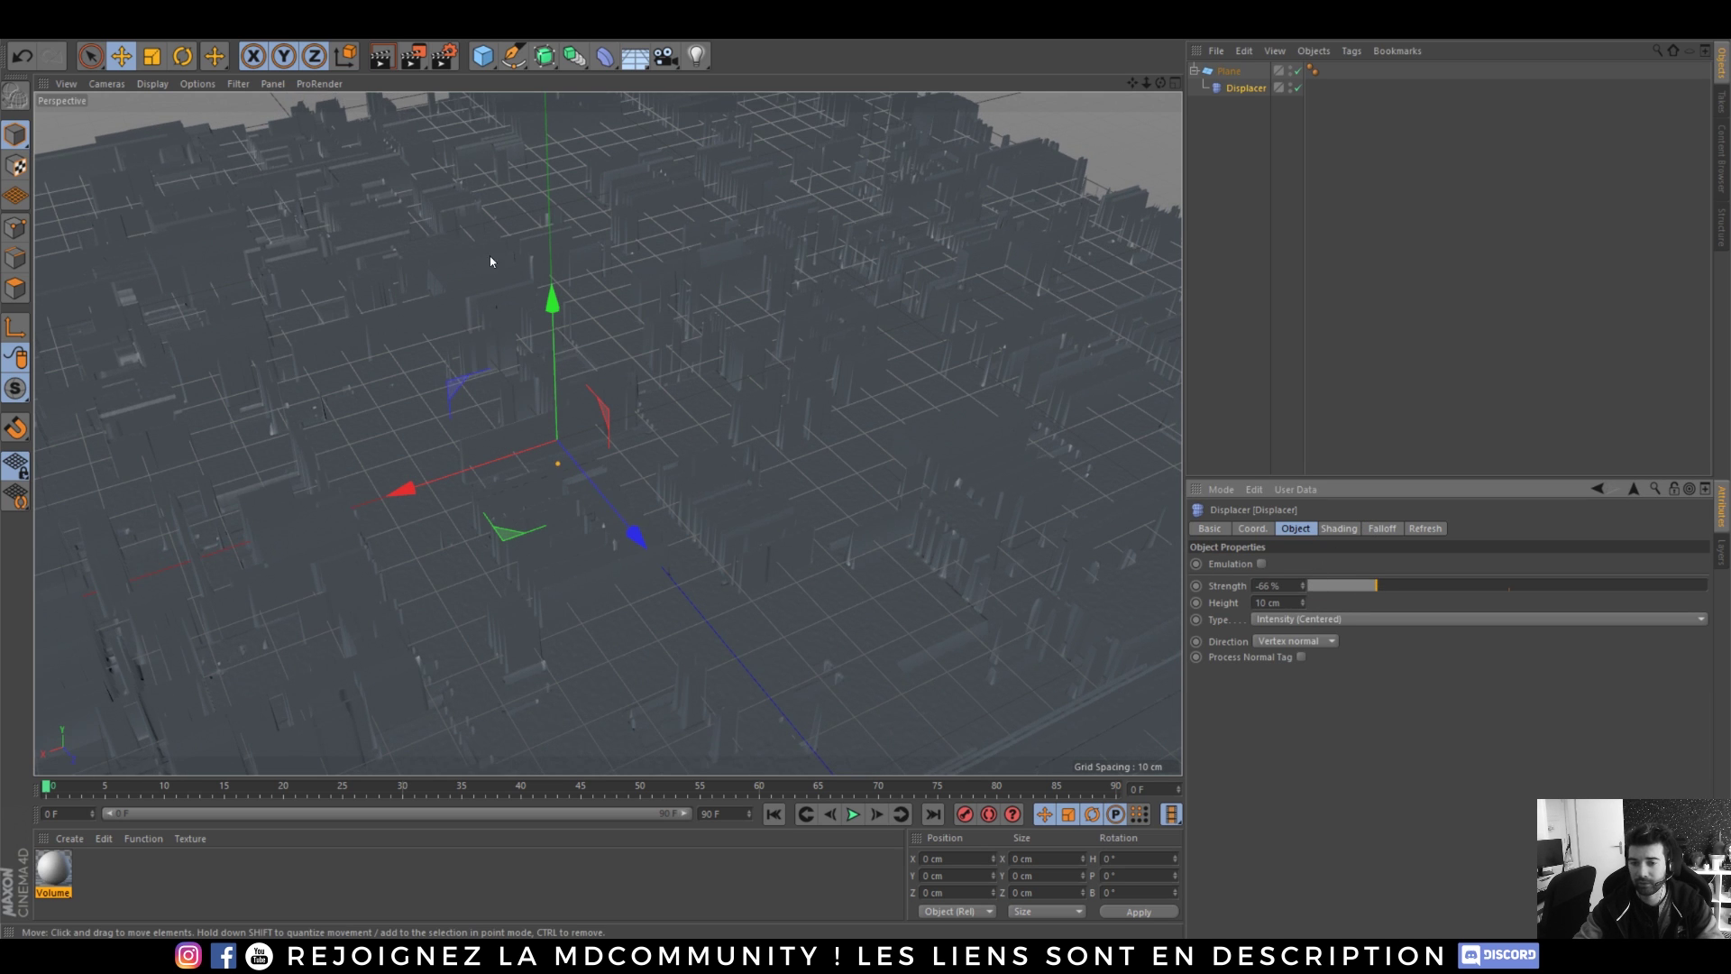
{"action": "right_click_drag", "start_coordinate": [624, 380], "coordinate": [642, 358], "text": "alt"}
{"action": "left_click_drag", "start_coordinate": [619, 460], "coordinate": [676, 356], "text": "alt"}
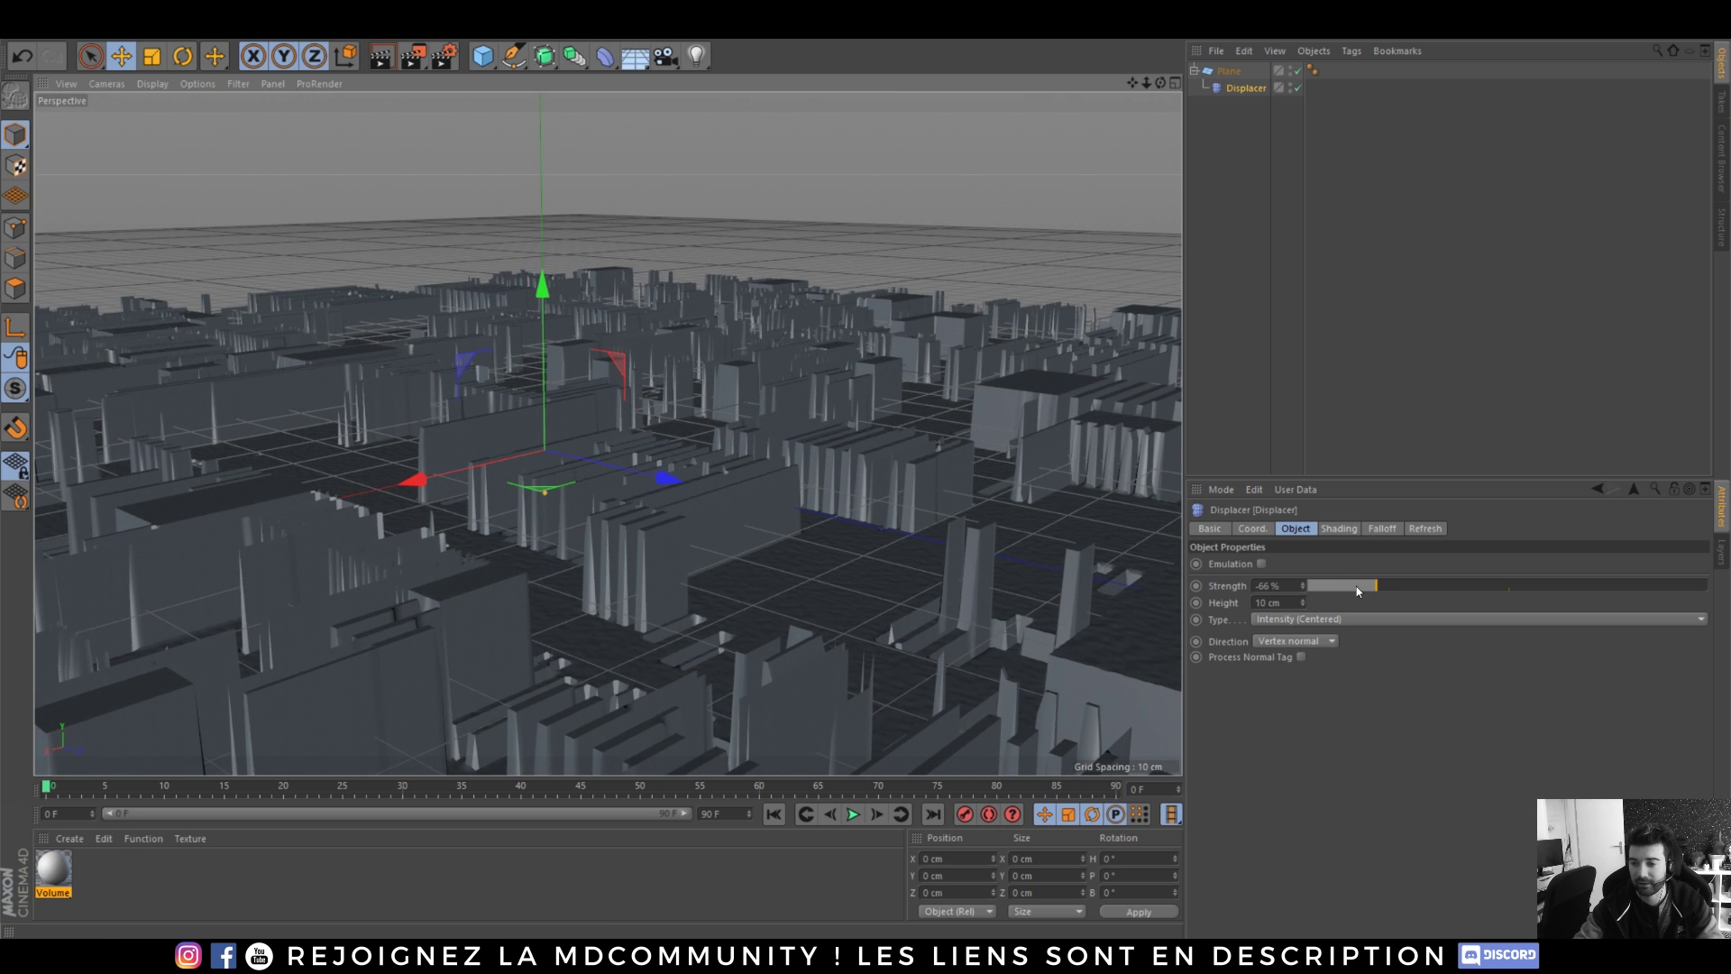
- Set the Displacer's strength to 40 % and review its shader image
{"action": "left_click_drag", "start_coordinate": [1340, 587], "coordinate": [1592, 588]}
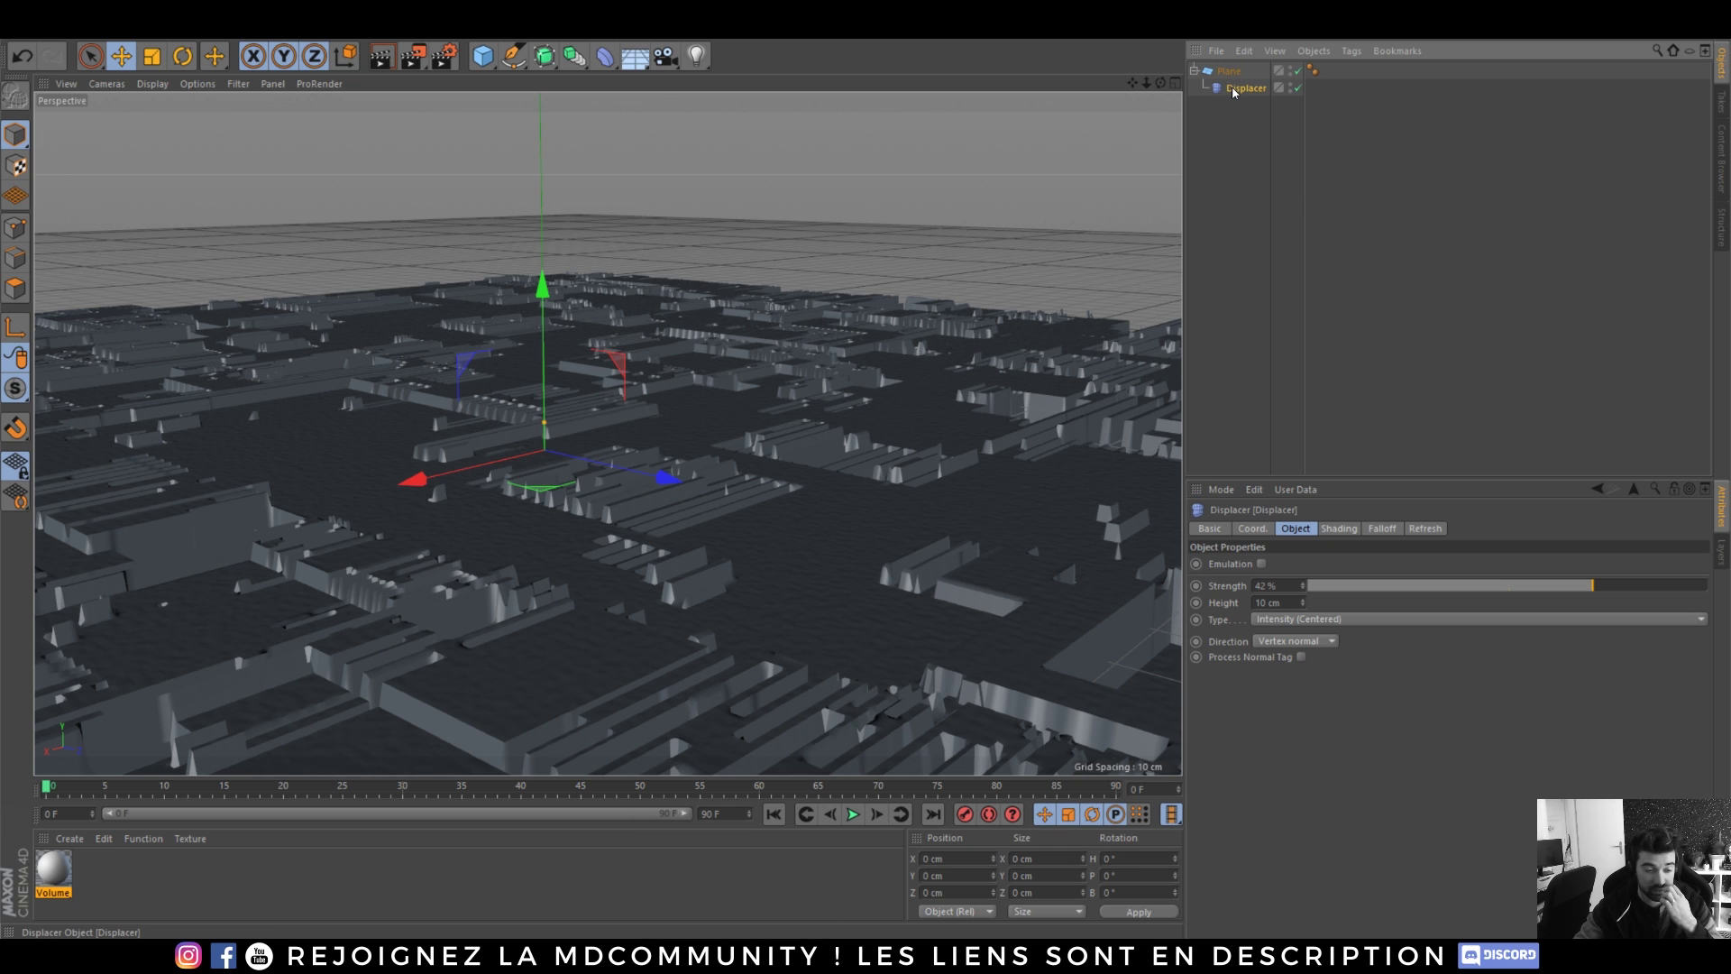
{"action": "left_click", "coordinate": [1341, 528]}
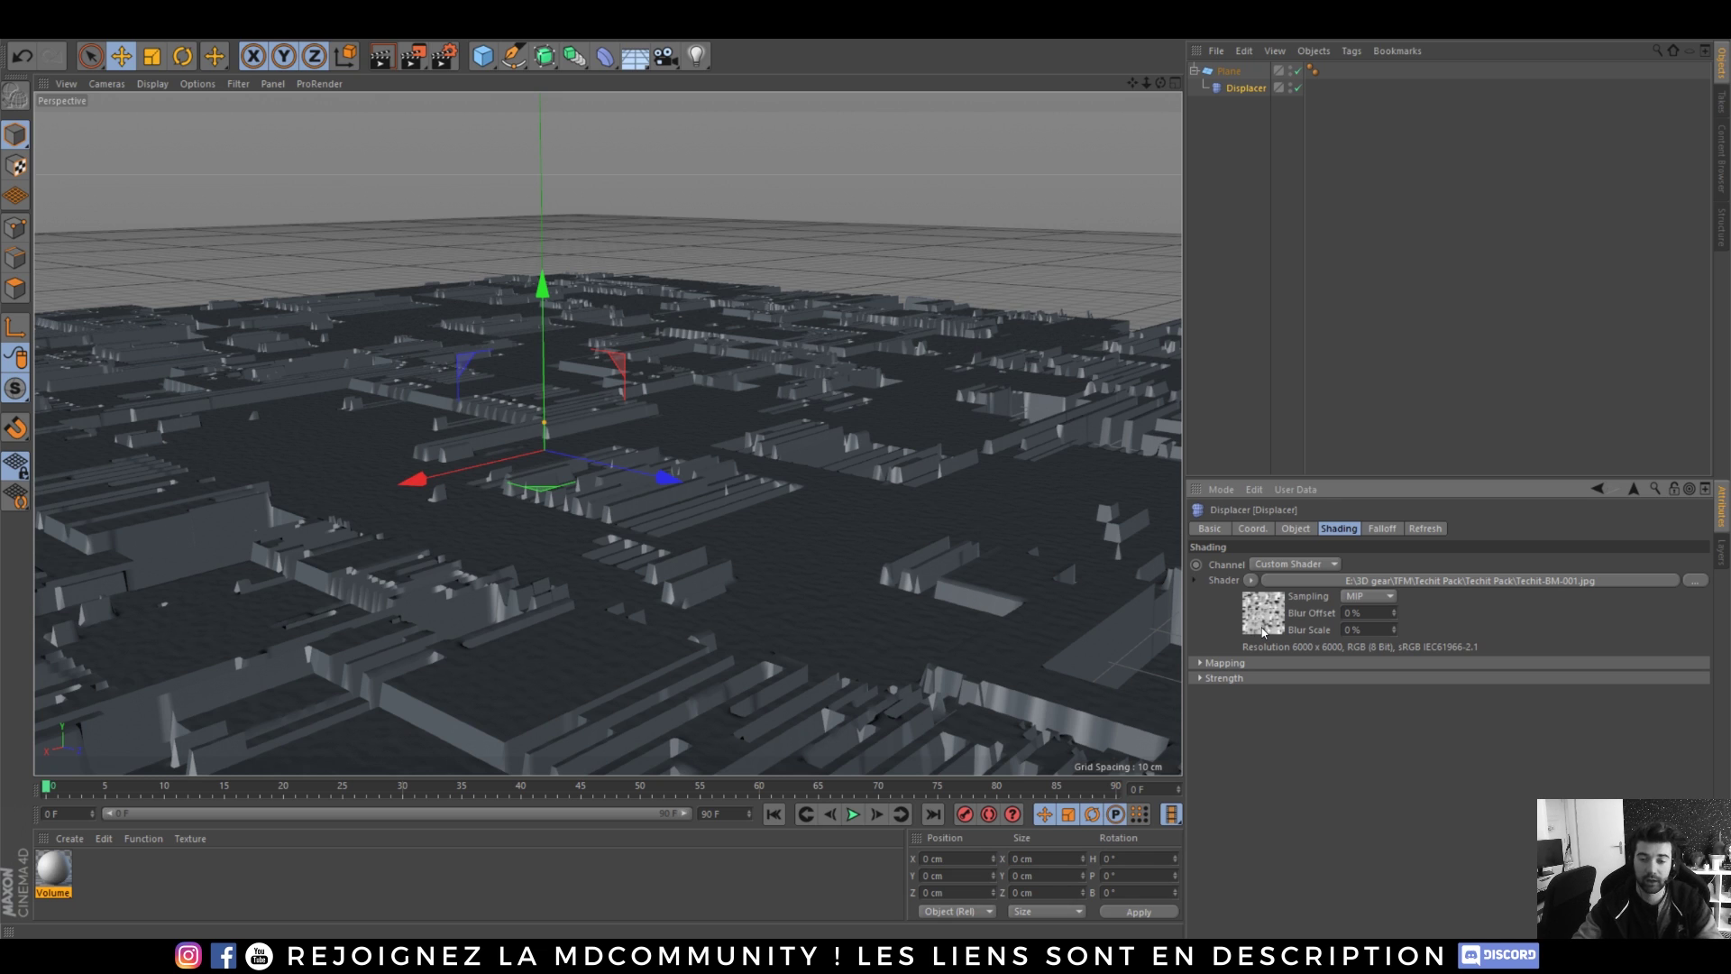
{"action": "left_click", "coordinate": [1303, 529]}
{"action": "left_click_drag", "start_coordinate": [1350, 587], "coordinate": [1586, 589]}
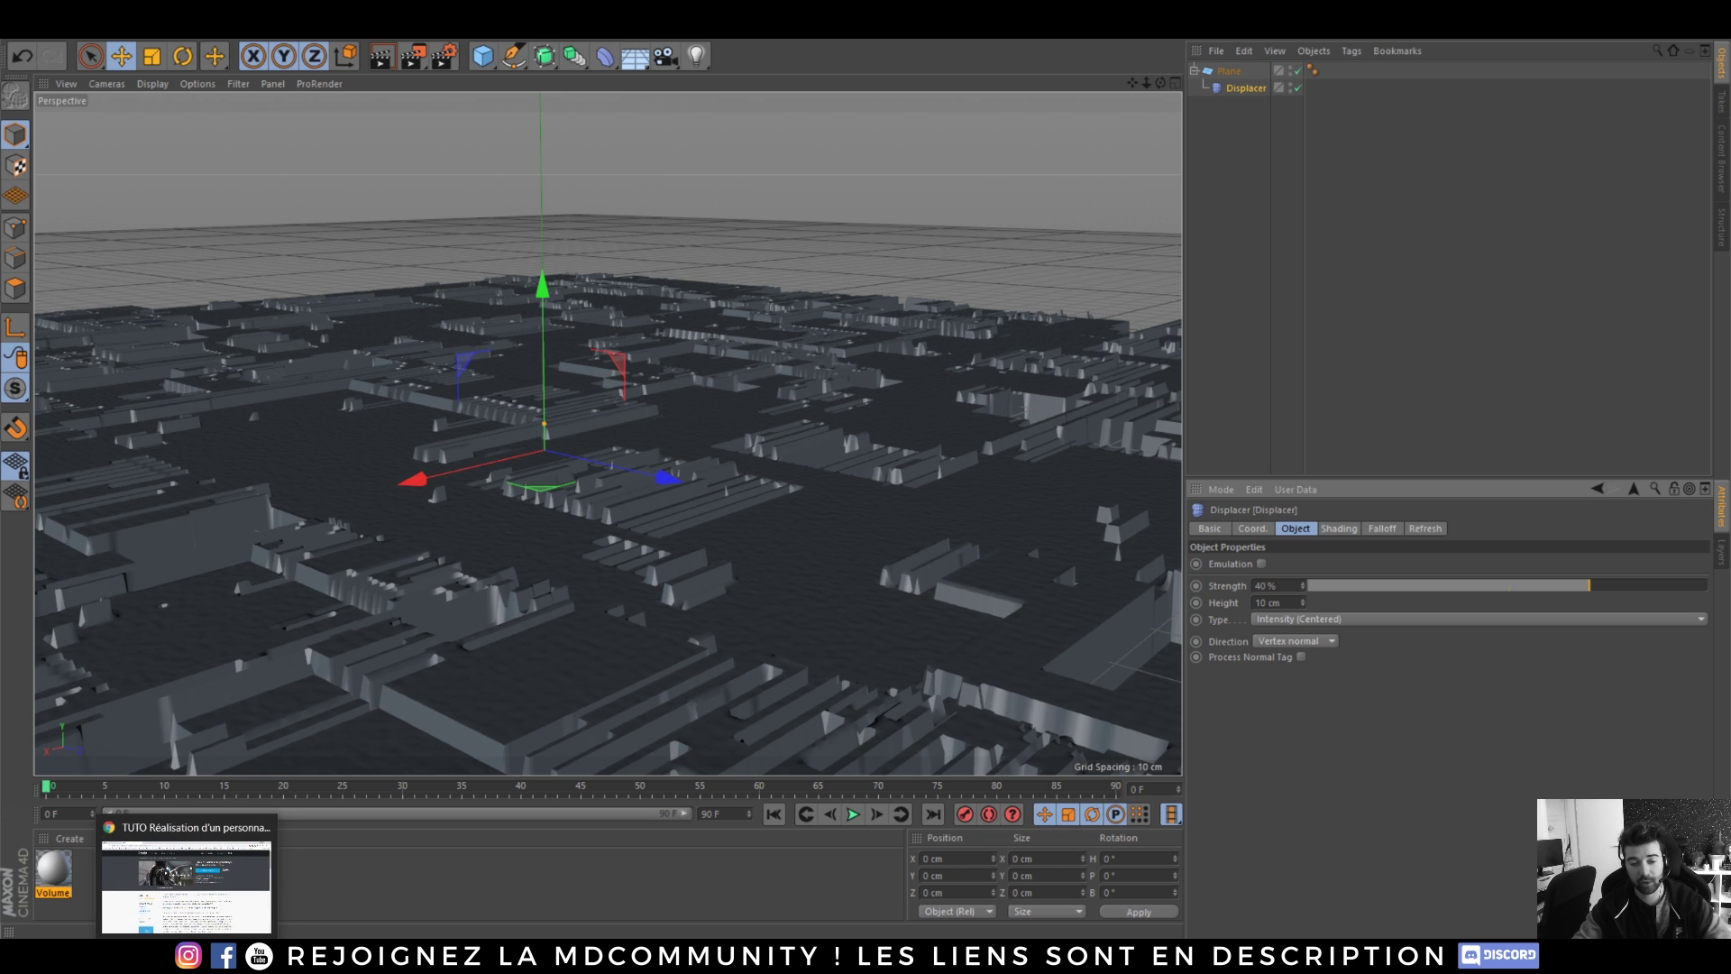
- Switch to the browser, search Google for "vector displacement" and view the image results
{"action": "left_click", "coordinate": [190, 879]}
{"action": "left_click", "coordinate": [389, 45]}
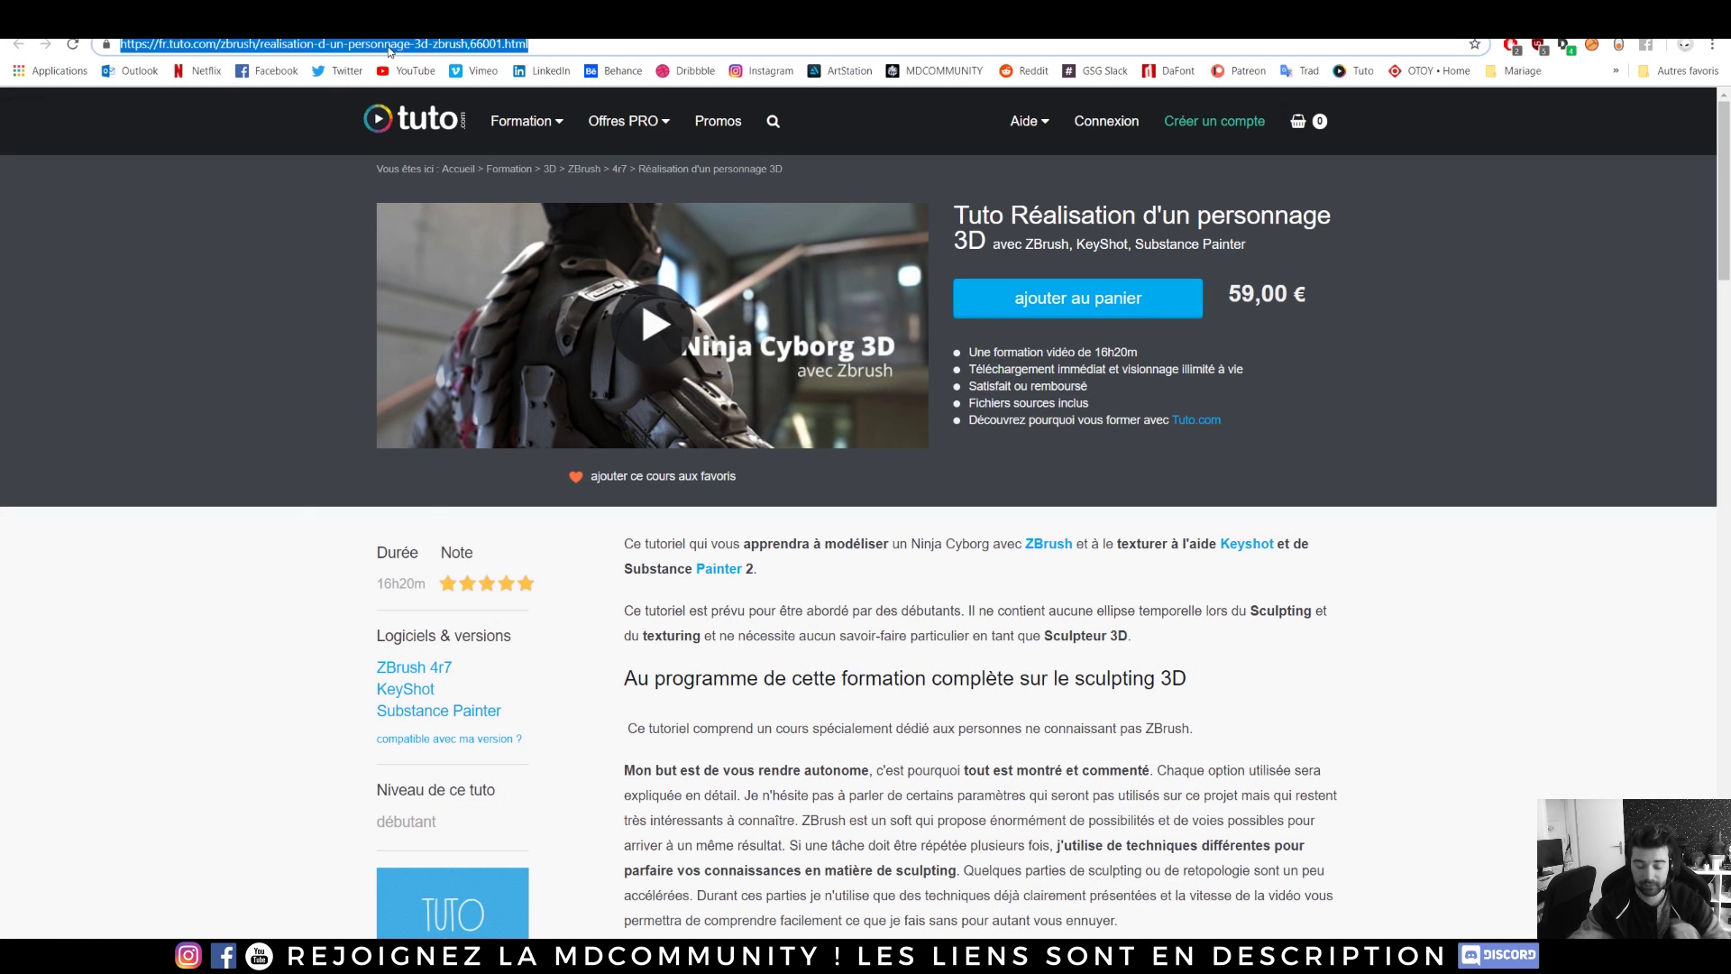
{"action": "type", "text": "vector displaceme"}
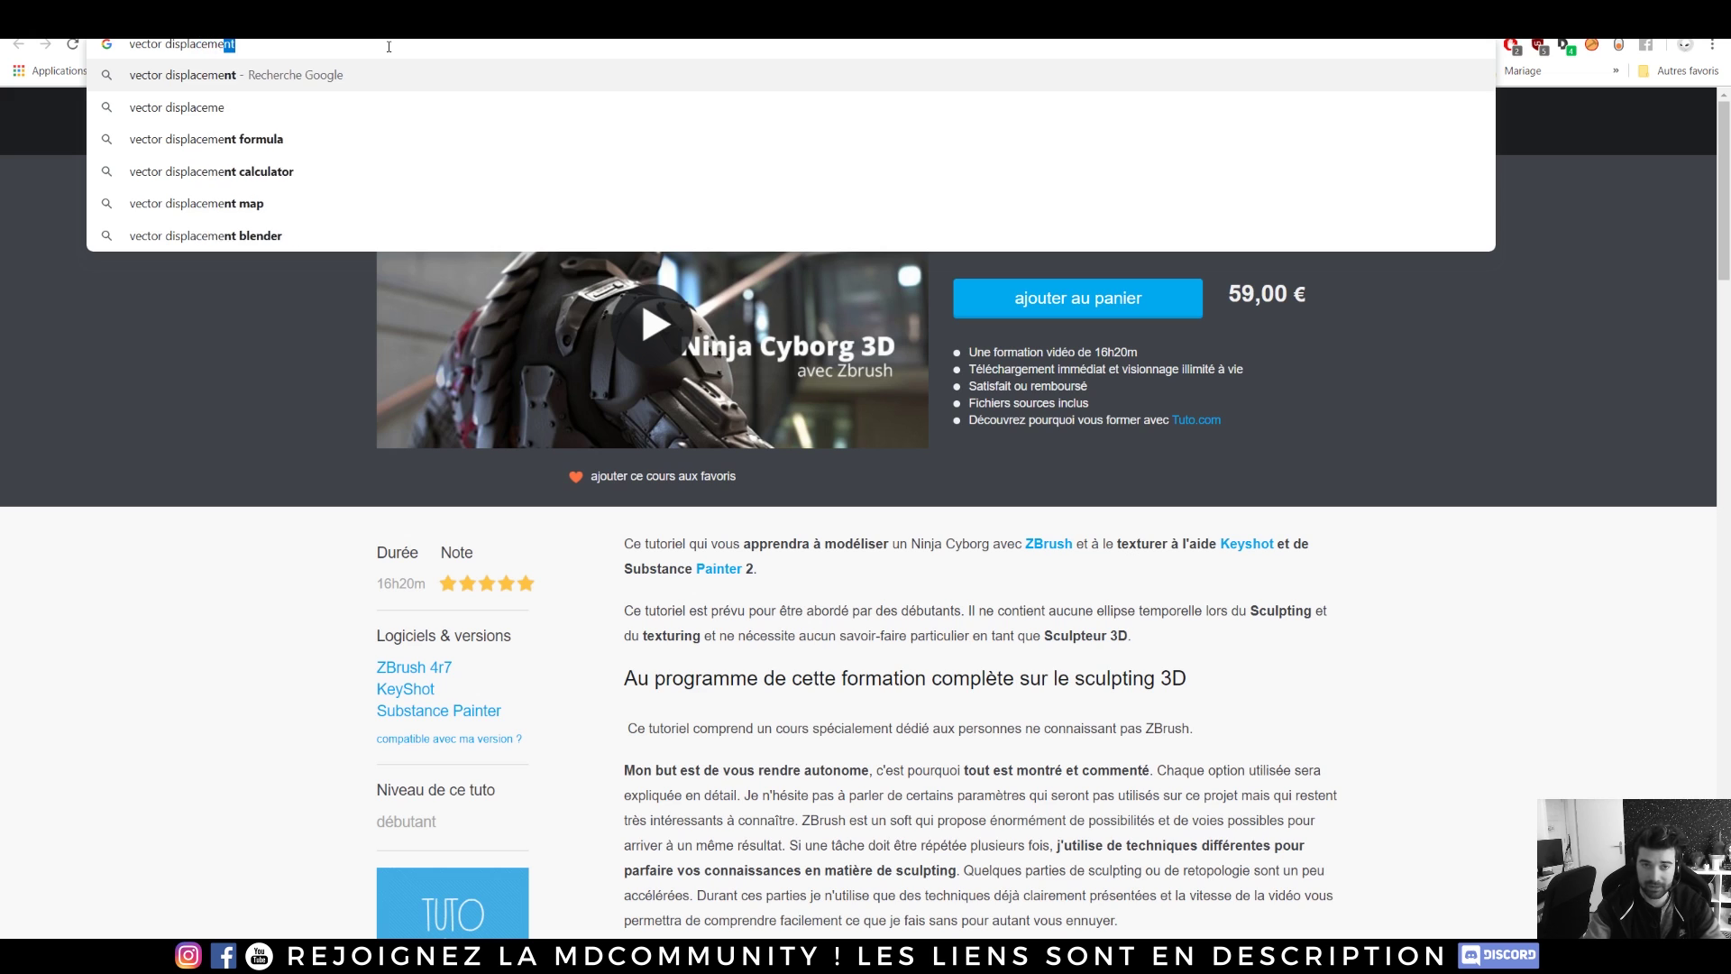
{"action": "key", "text": "Return"}
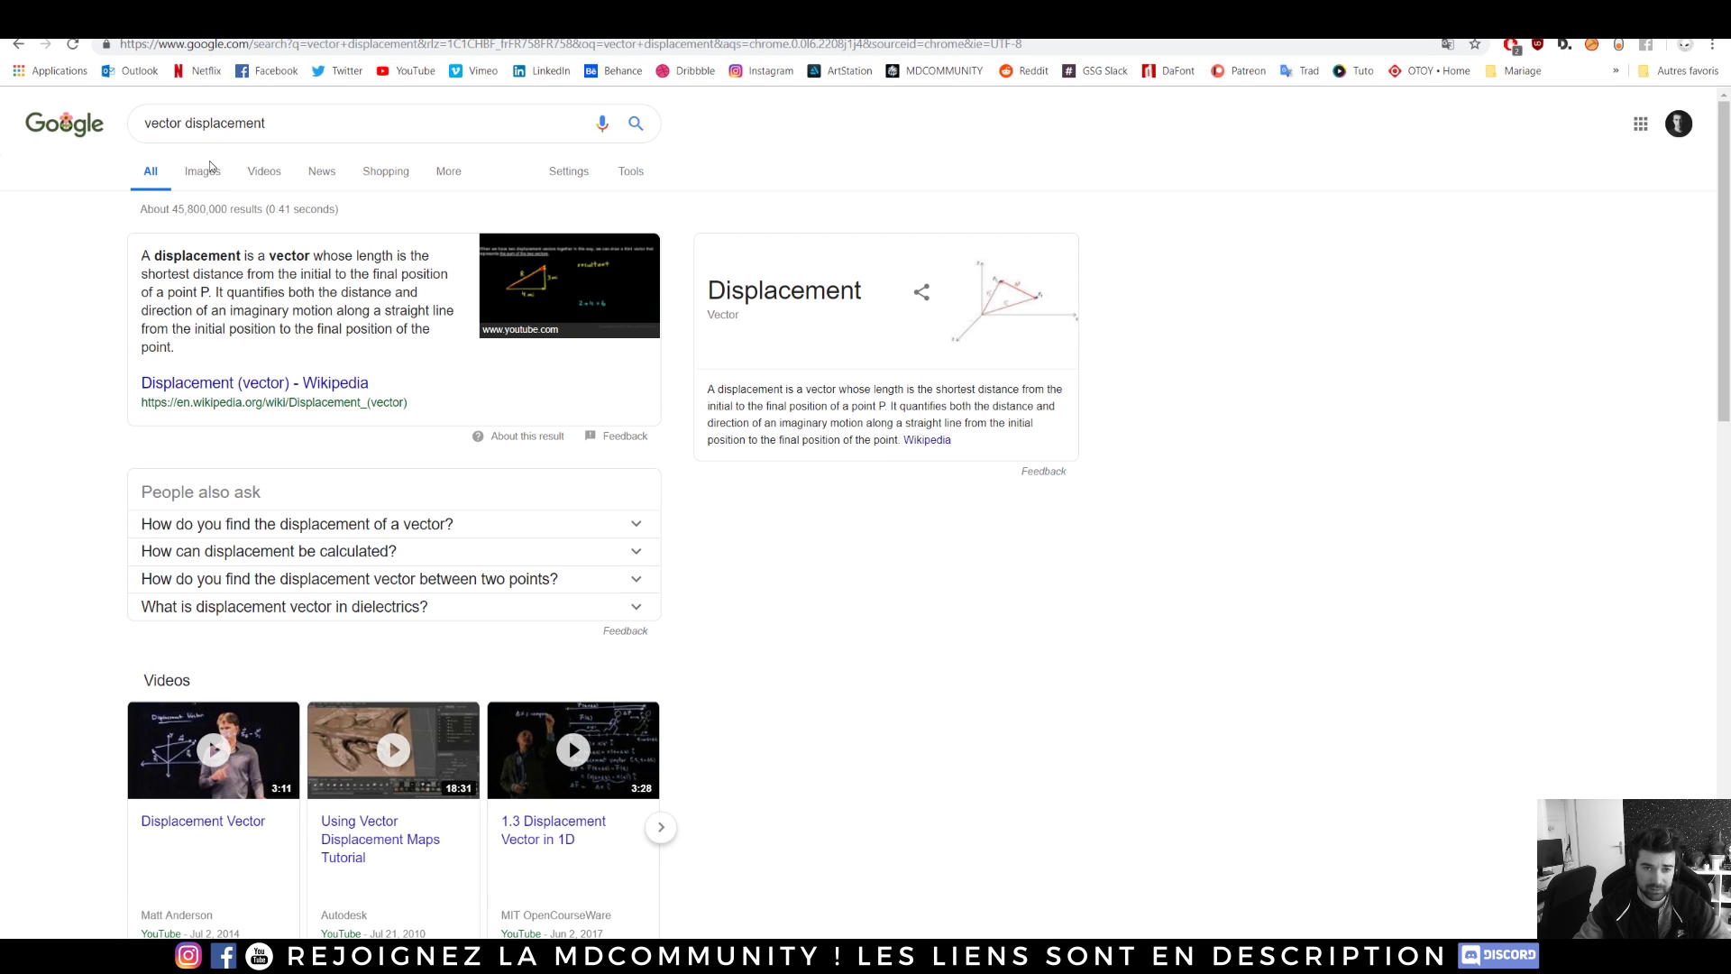
{"action": "left_click", "coordinate": [191, 175]}
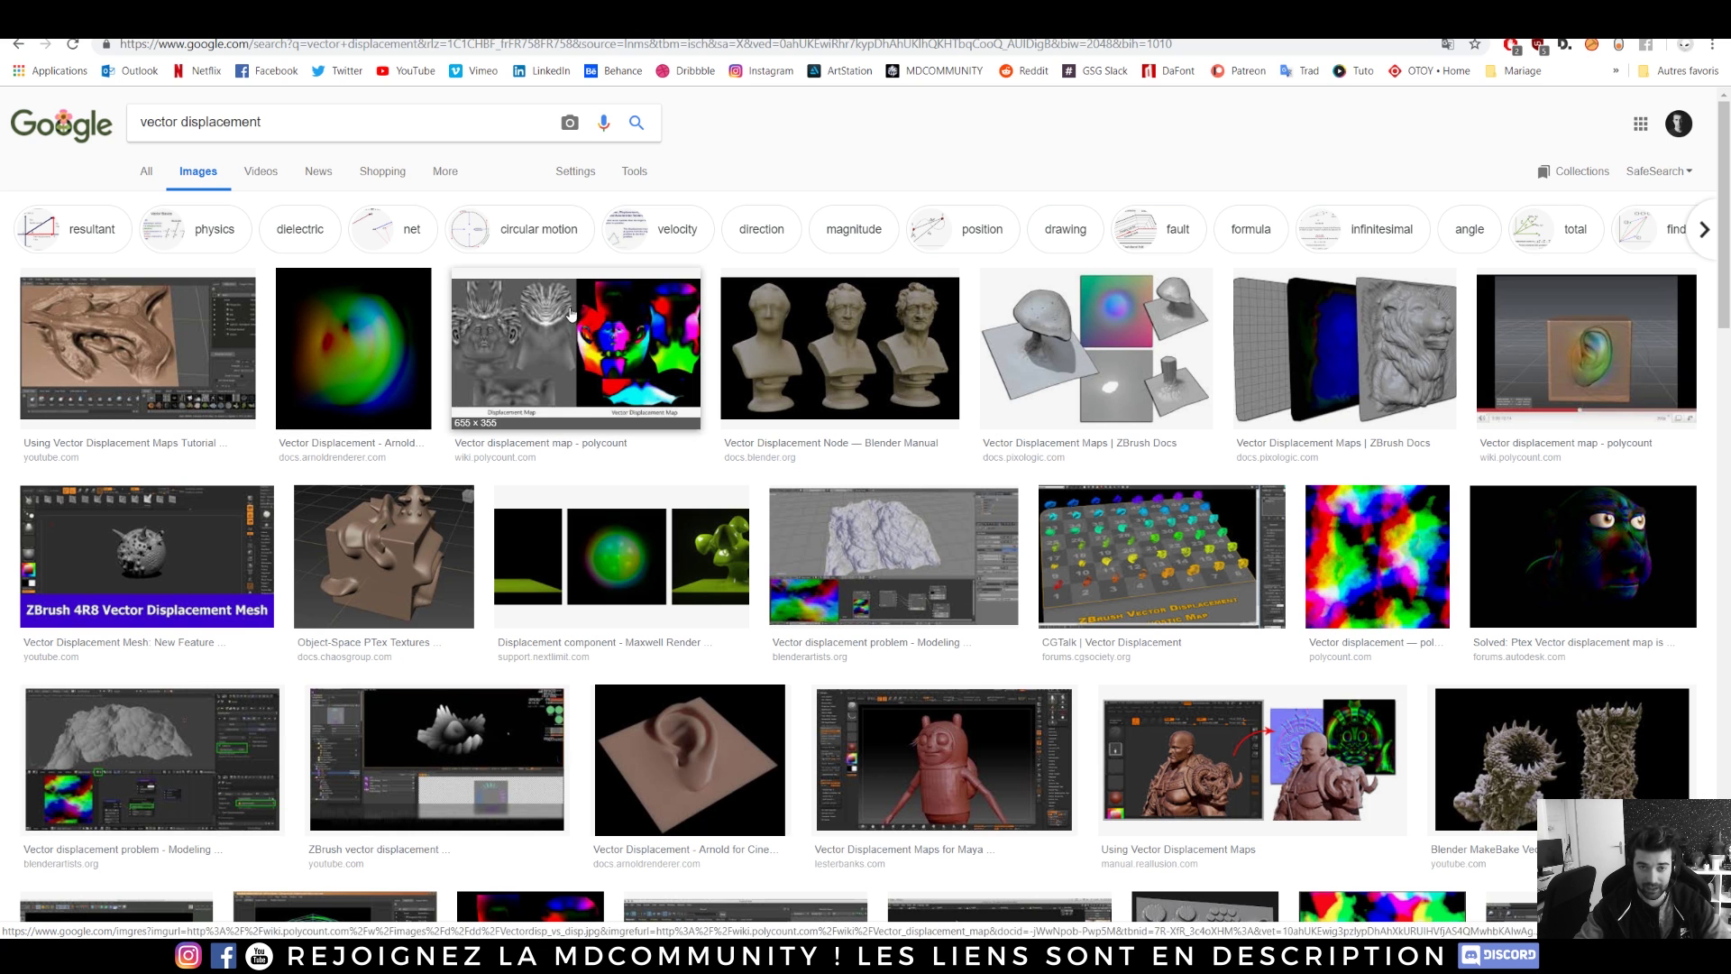
- Switch to ZBrush and convert the cylinder to a DynaMesh at resolution 128
{"action": "left_click", "coordinate": [1634, 13]}
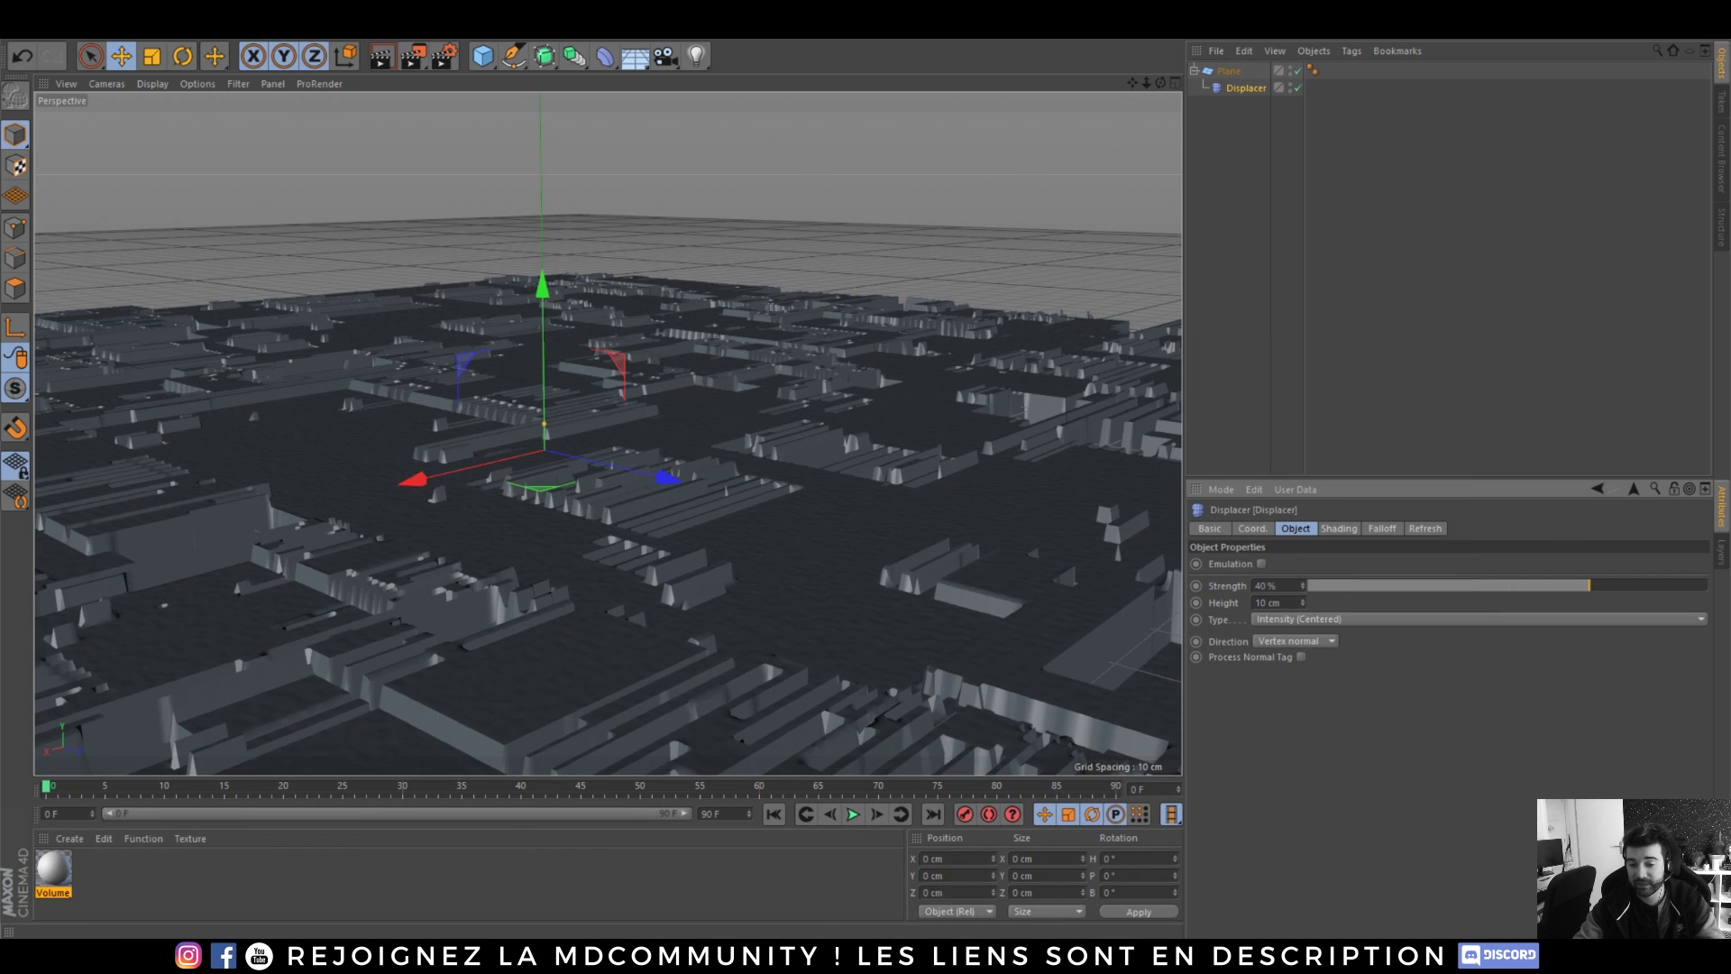
{"action": "left_click", "coordinate": [451, 955]}
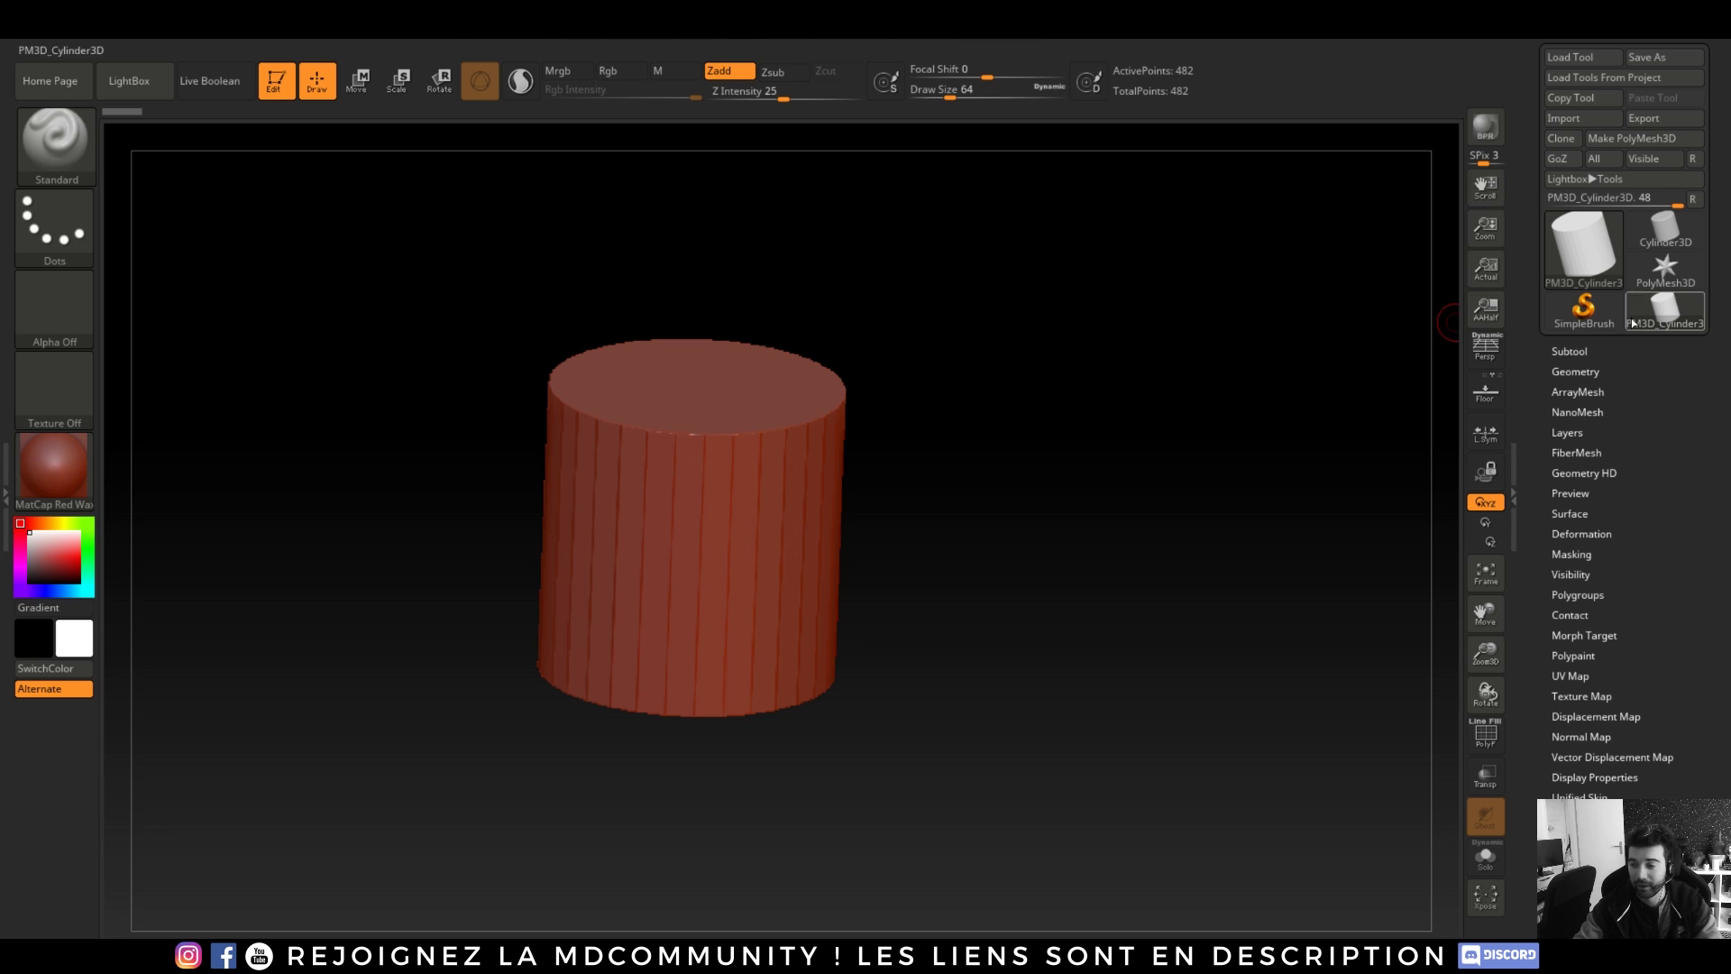
{"action": "left_click", "coordinate": [1575, 371]}
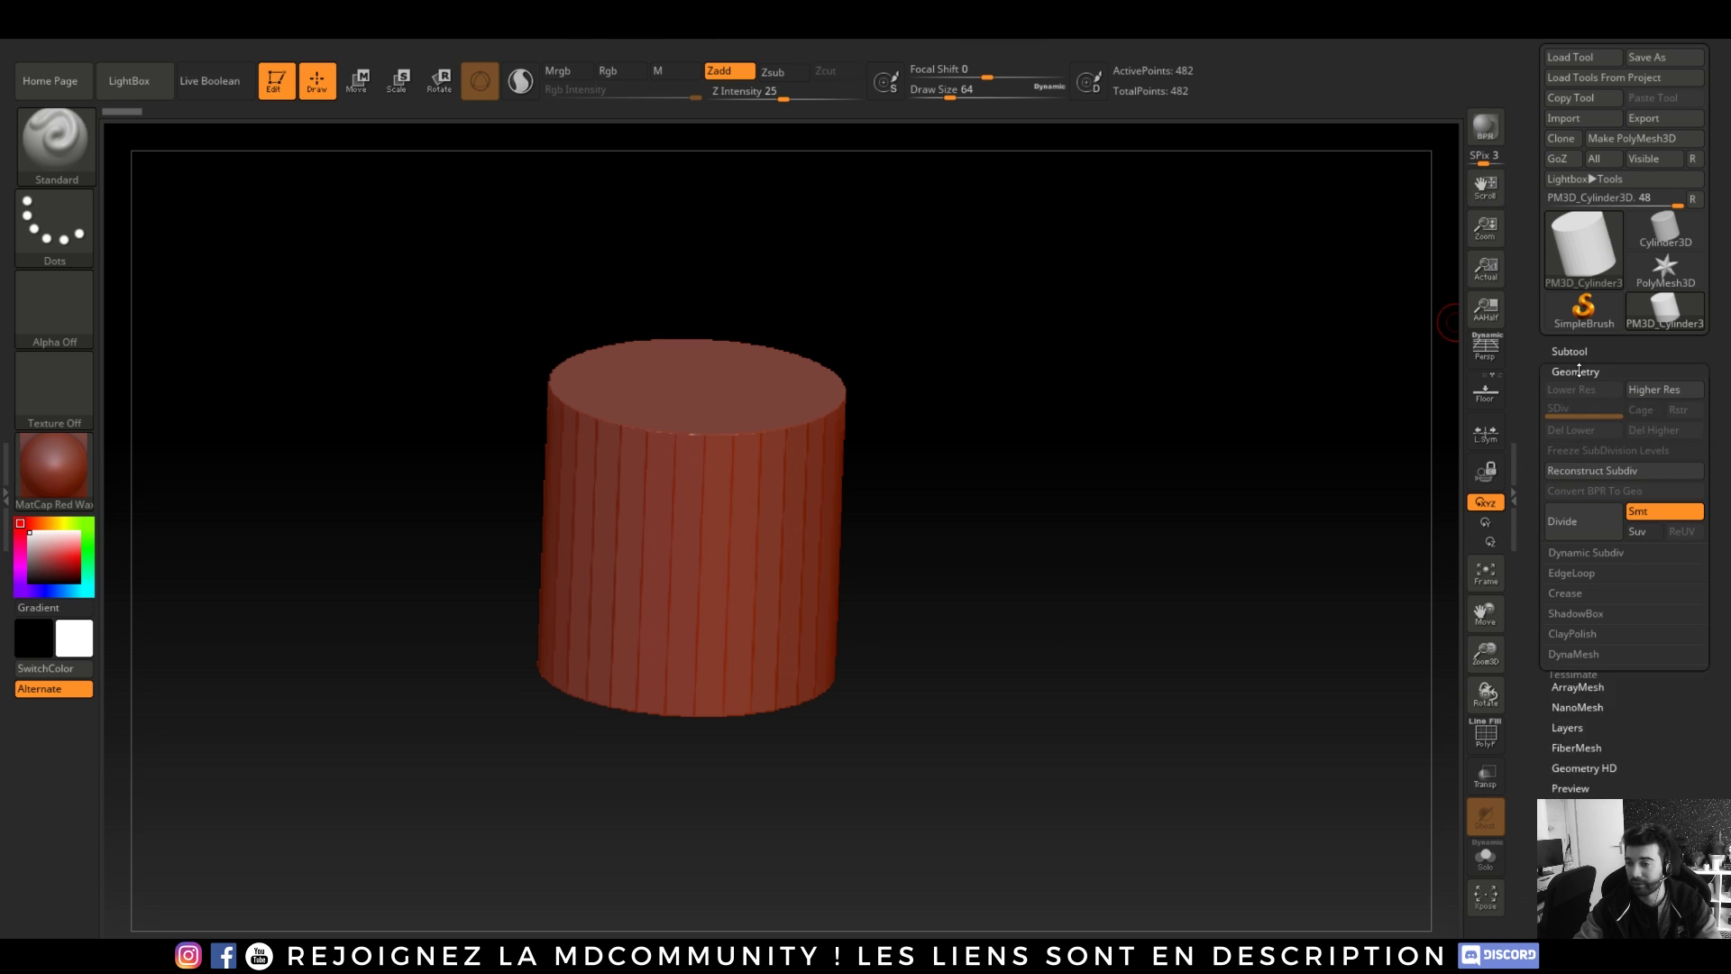
{"action": "left_click", "coordinate": [1586, 655]}
{"action": "left_click", "coordinate": [1587, 689]}
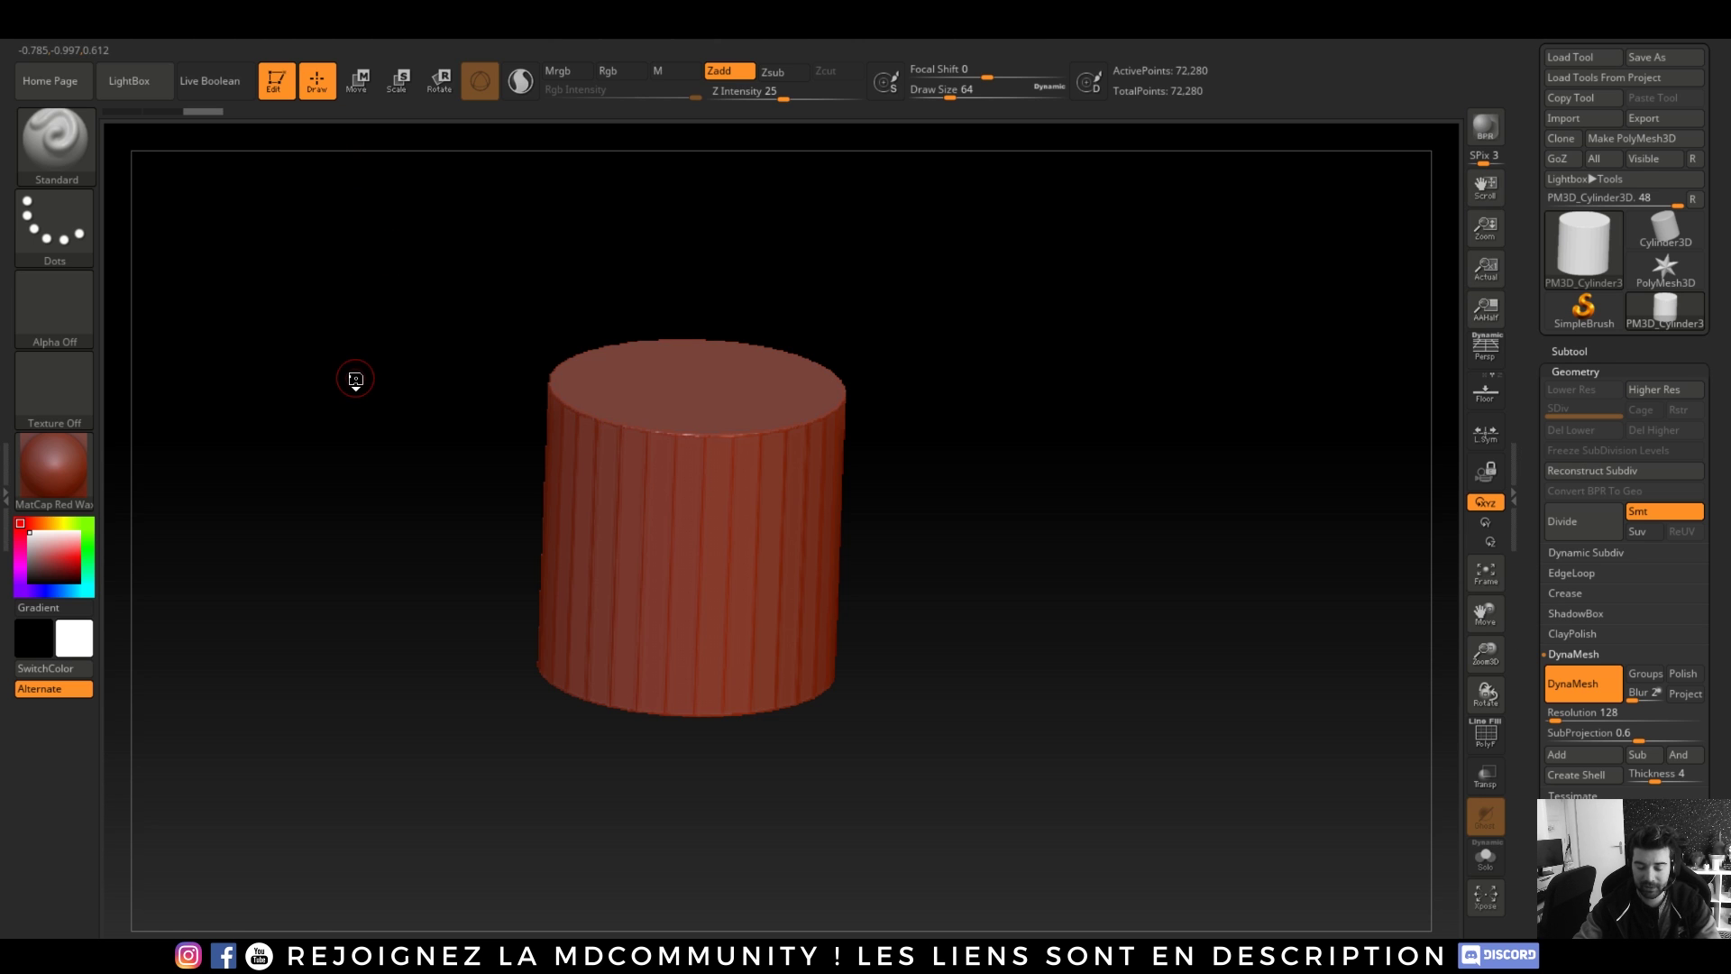
- Select the ChiselCreature sculpting brush for stamping vector displacement shapes
{"action": "key", "text": "b"}
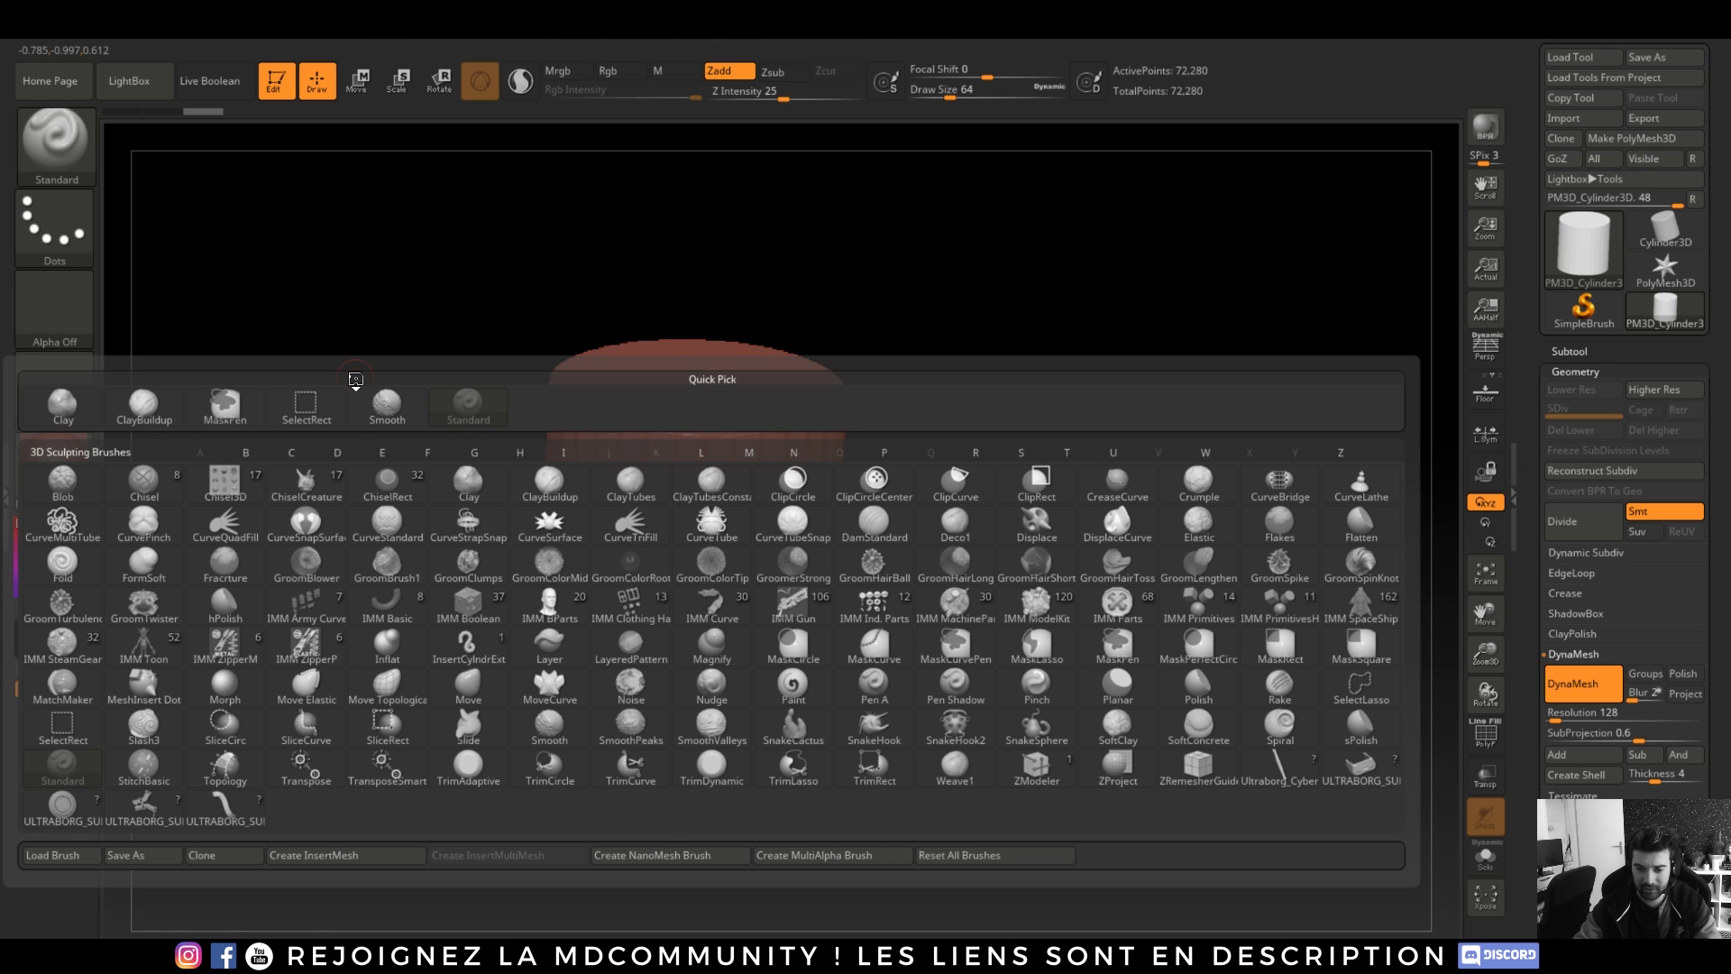
{"action": "key", "text": "b"}
{"action": "key", "text": "b"}
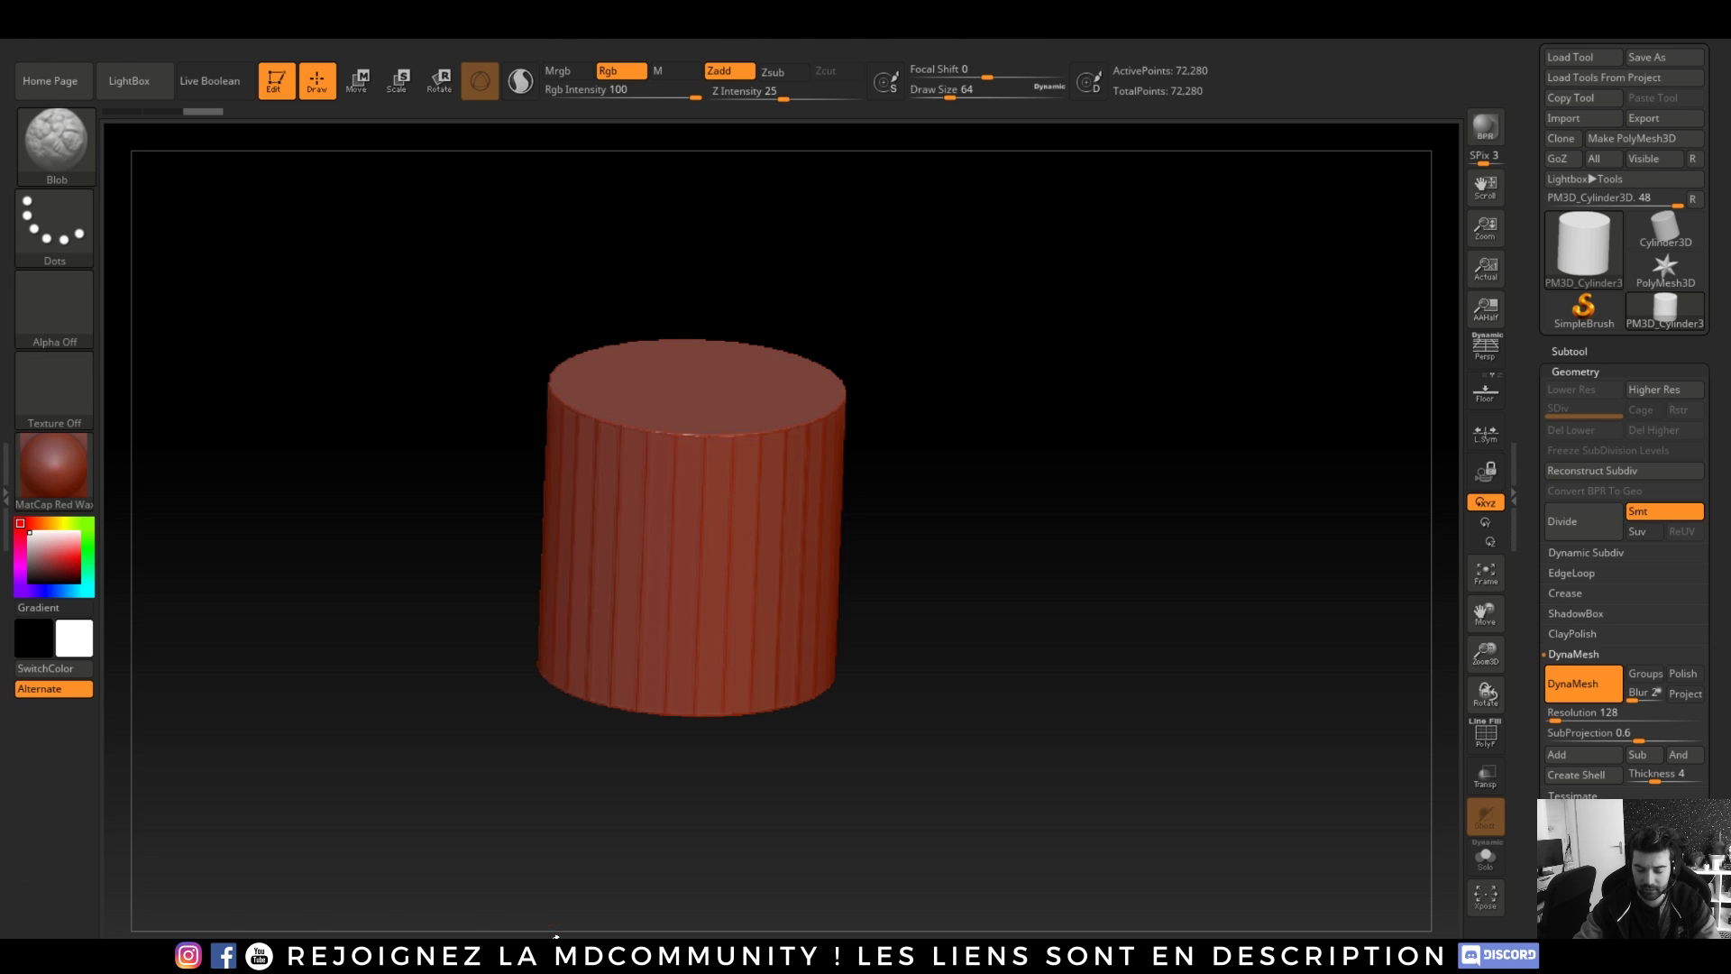
{"action": "key", "text": "b"}
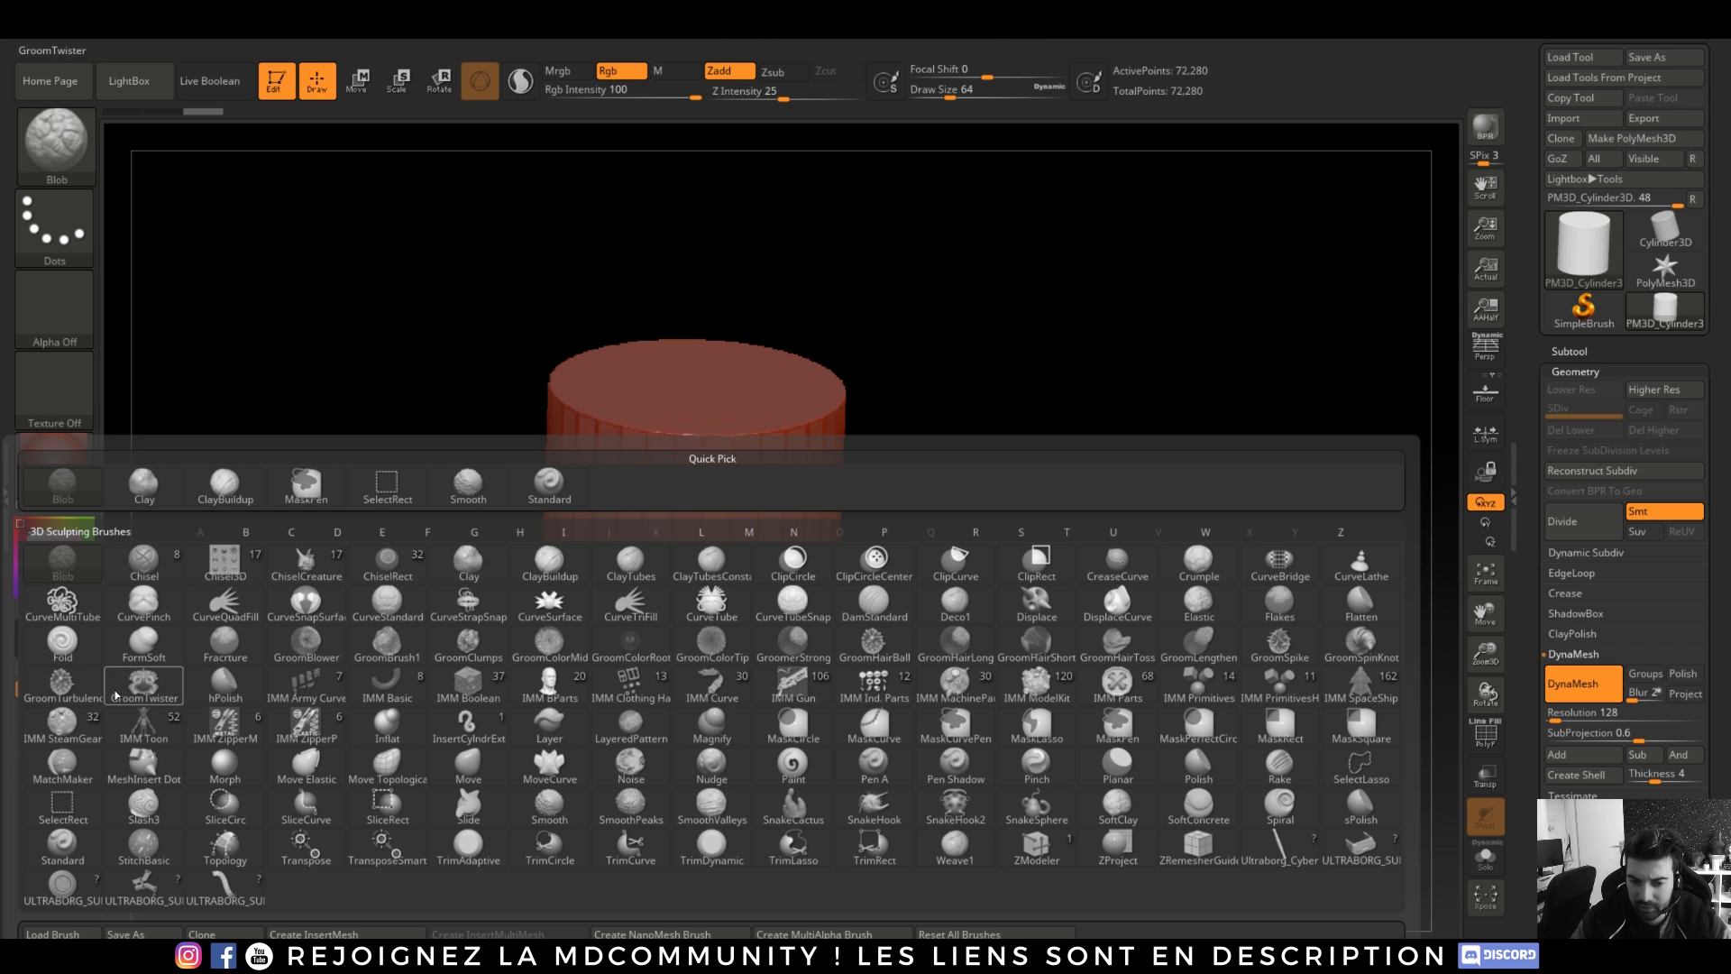
{"action": "left_click", "coordinate": [320, 578]}
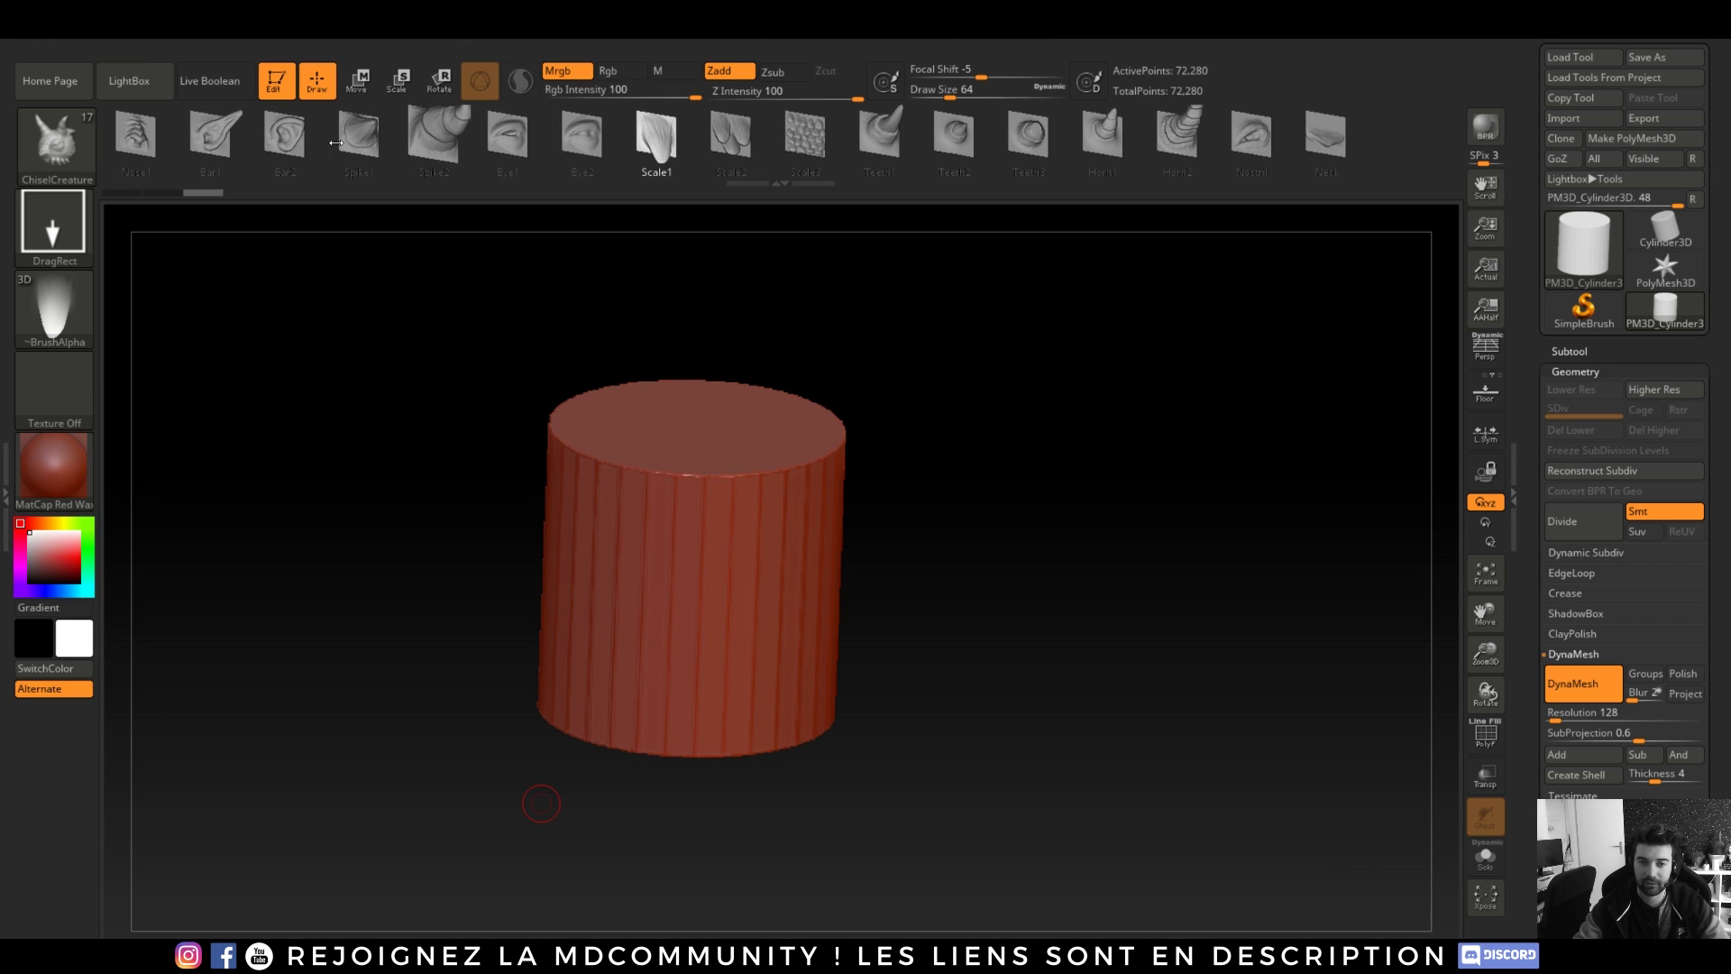
- Stamp the Nose1 shape on the upper side of the cylinder, update the DynaMesh and check its wireframe from the side
{"action": "left_click", "coordinate": [136, 135]}
{"action": "left_click_drag", "start_coordinate": [757, 552], "coordinate": [754, 424]}
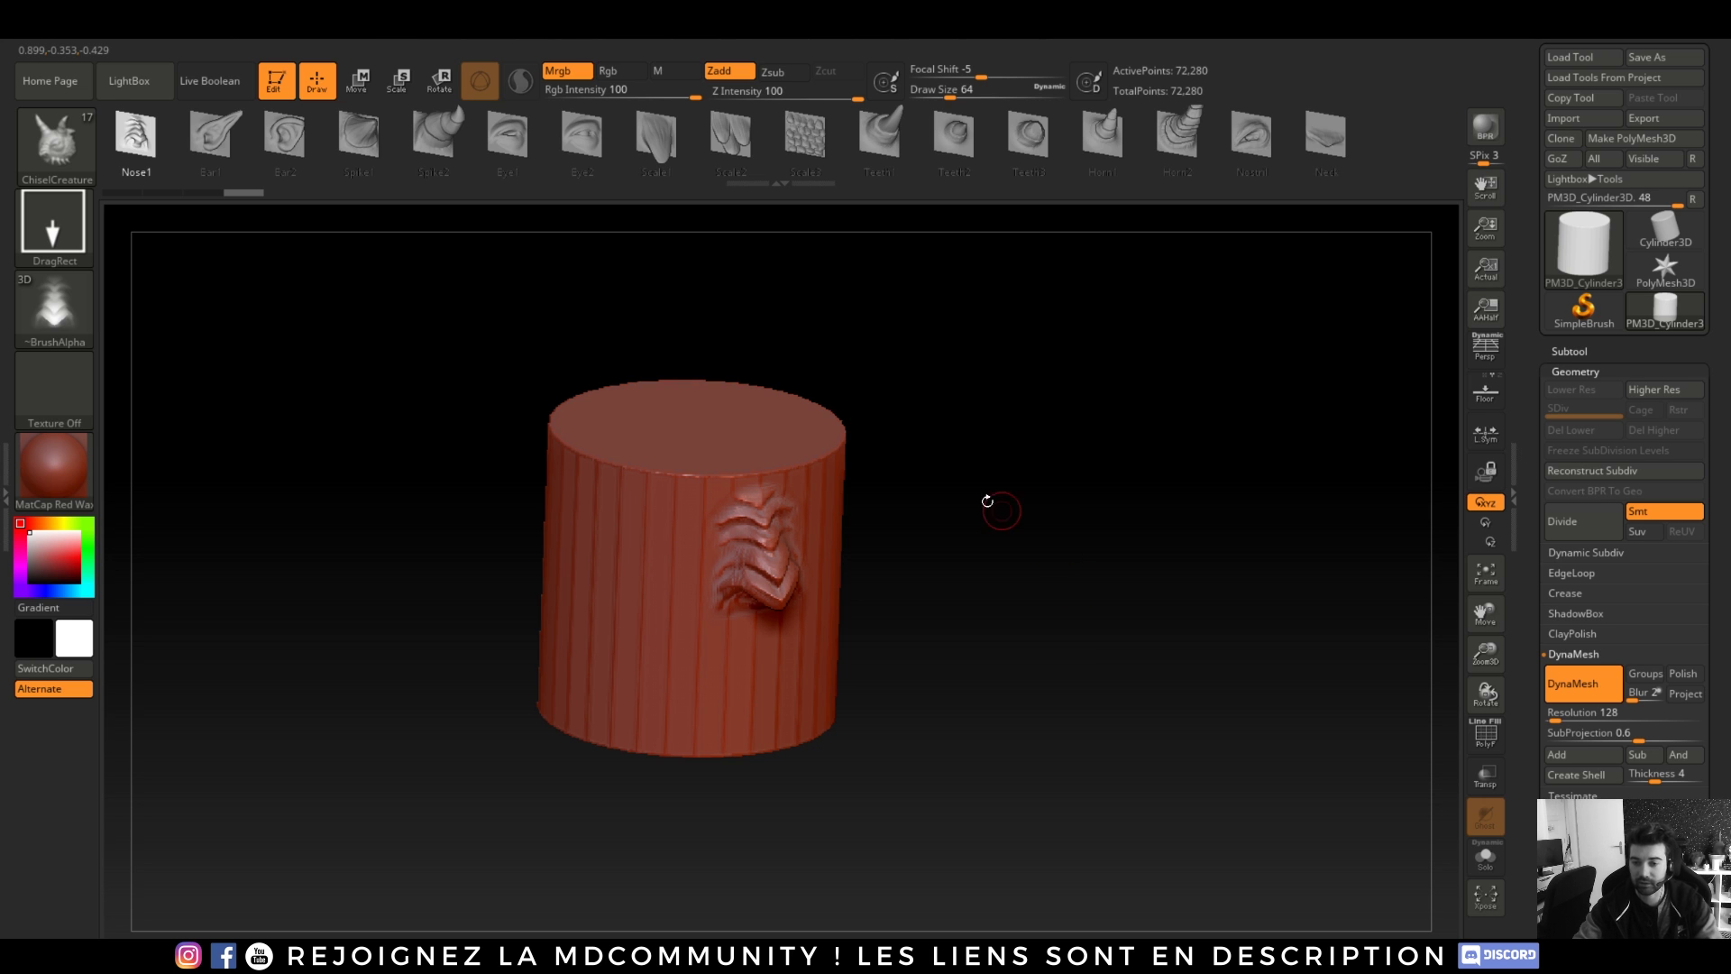
{"action": "left_click_drag", "start_coordinate": [987, 515], "coordinate": [1094, 632], "text": "ctrl"}
{"action": "left_click_drag", "start_coordinate": [1009, 571], "coordinate": [1128, 702], "text": "ctrl"}
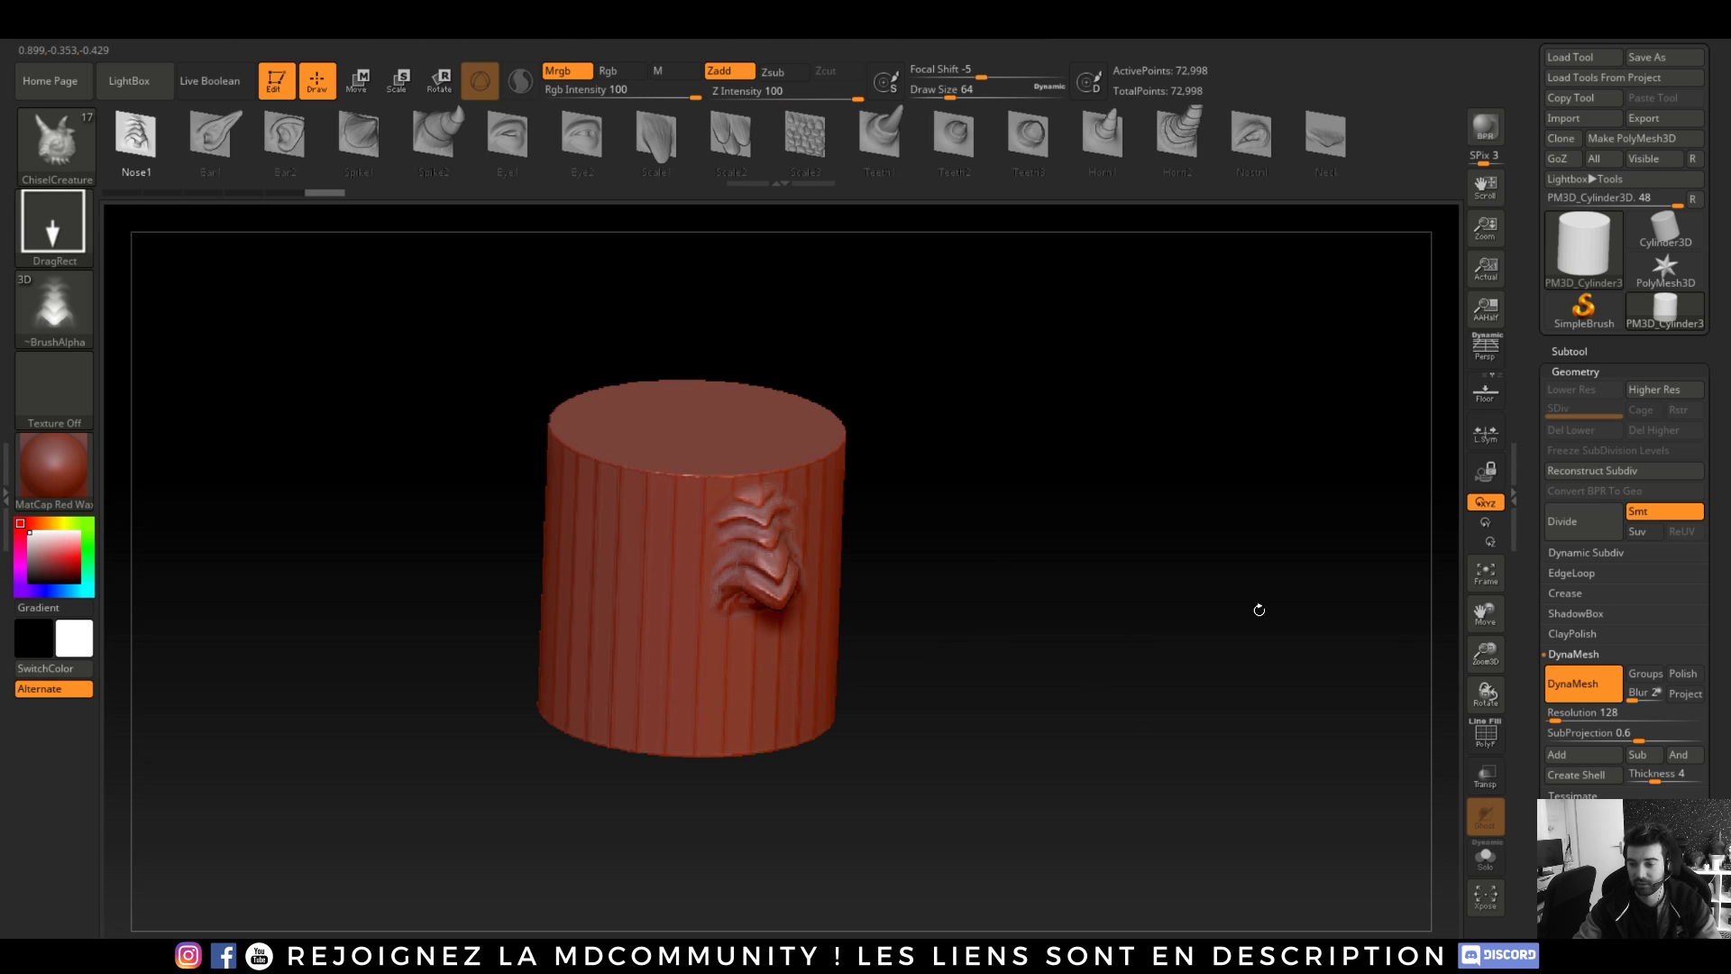
{"action": "left_click", "coordinate": [1486, 735]}
{"action": "mouse_move", "coordinate": [1005, 503]}
{"action": "left_mouse_down", "text": "alt"}
{"action": "mouse_move", "coordinate": [1140, 638]}
{"action": "mouse_move", "coordinate": [943, 611]}
{"action": "mouse_move", "coordinate": [989, 645]}
{"action": "mouse_move", "coordinate": [1023, 641]}
{"action": "left_mouse_up", "text": "alt"}
{"action": "key", "text": "shift+f"}
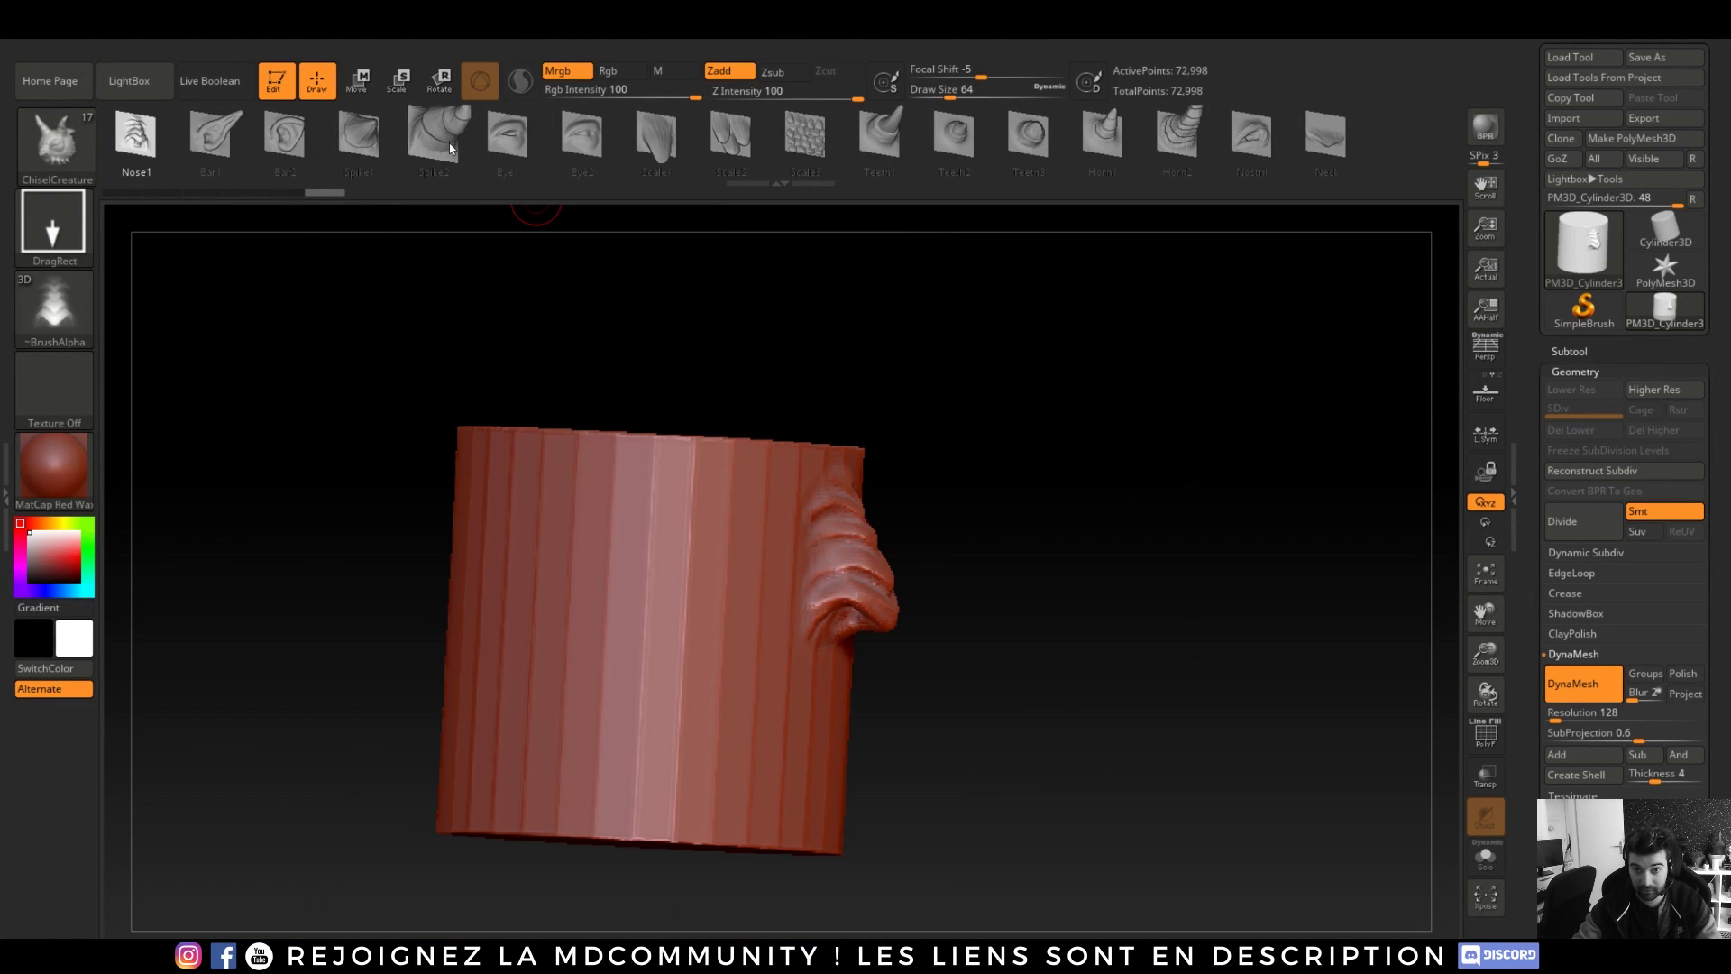
- Stamp the Eye1 shape on the cylinder beside the nose and update the DynaMesh
{"action": "left_click", "coordinate": [508, 138]}
{"action": "left_click_drag", "start_coordinate": [635, 594], "coordinate": [582, 689]}
{"action": "left_click_drag", "start_coordinate": [1202, 593], "coordinate": [1212, 739], "text": "ctrl"}
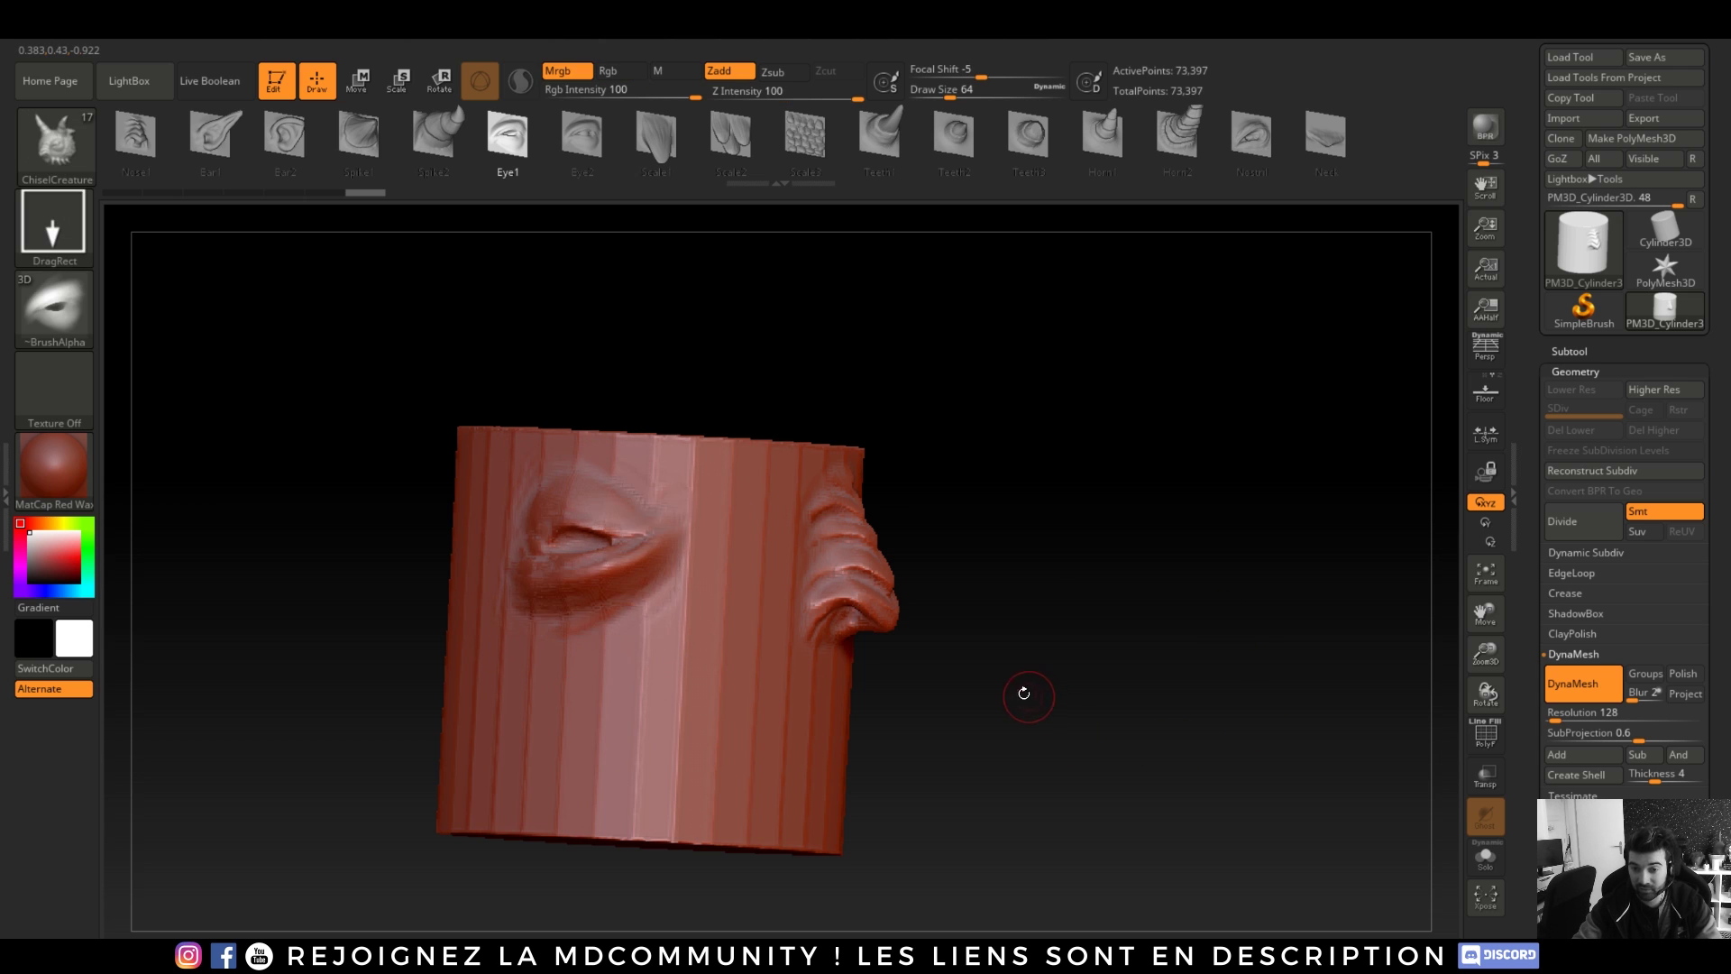
{"action": "left_click_drag", "start_coordinate": [1024, 696], "coordinate": [1059, 704]}
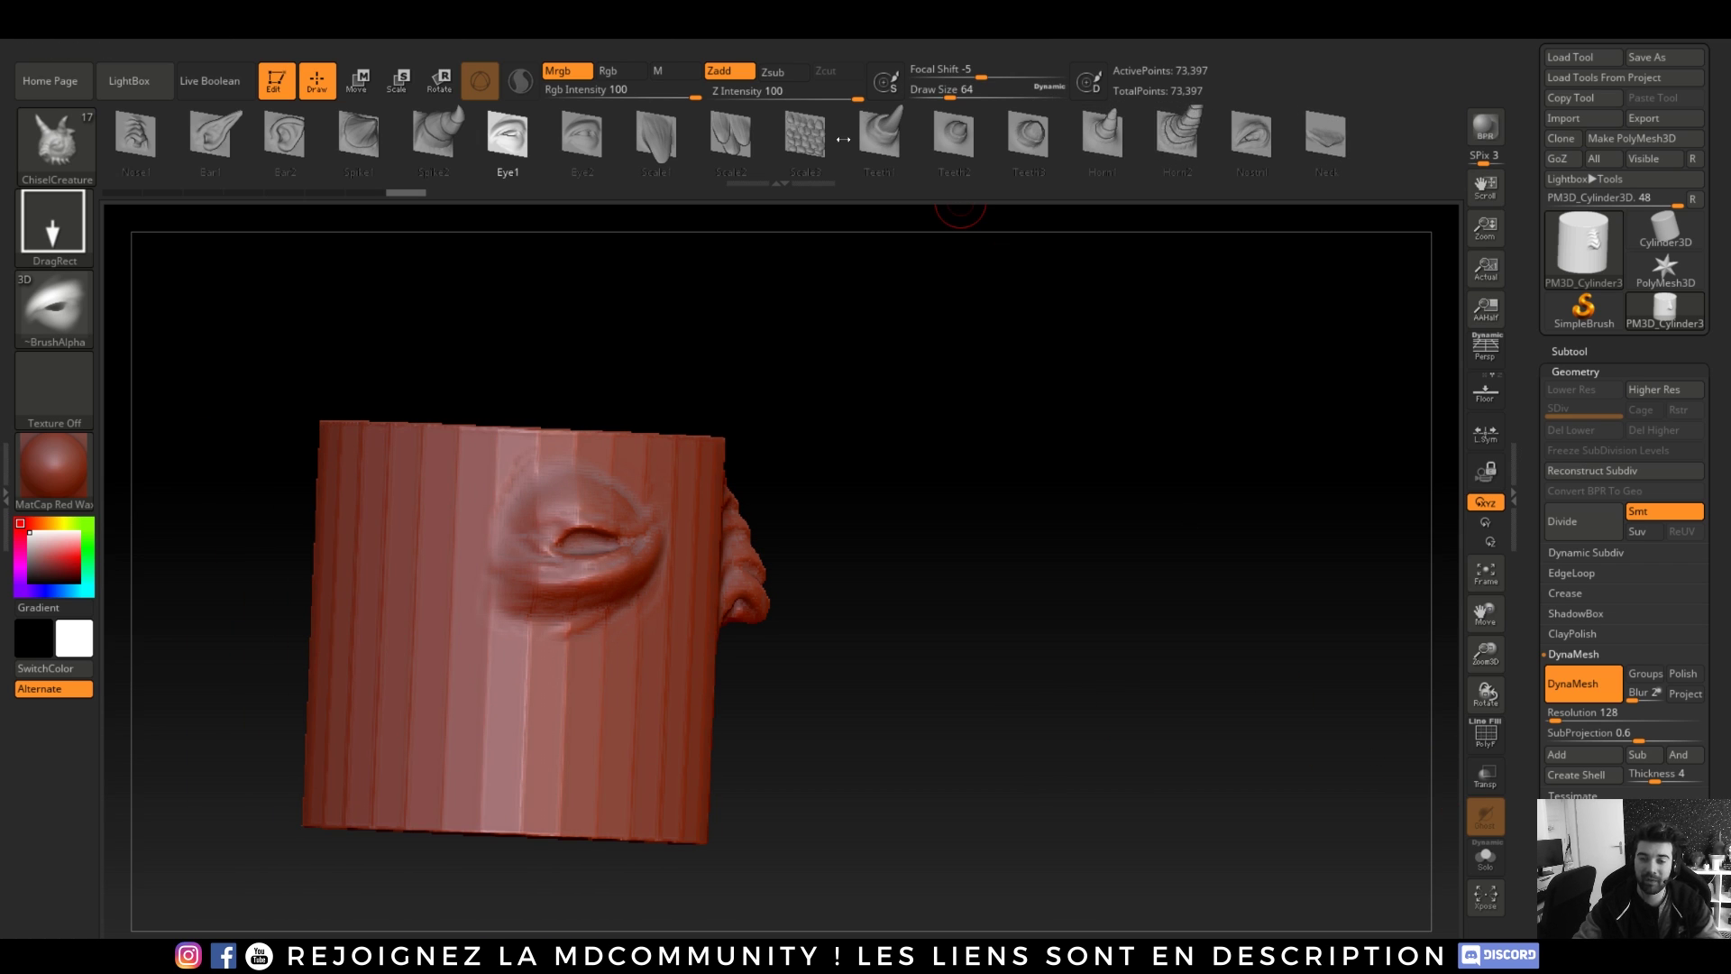
- Stamp two adjoining patches of the Scale3 shape around the cylinder's upper half and update the DynaMesh
{"action": "left_click", "coordinate": [805, 133]}
{"action": "mouse_move", "coordinate": [372, 563]}
{"action": "left_mouse_down"}
{"action": "mouse_move", "coordinate": [487, 713]}
{"action": "mouse_move", "coordinate": [433, 667]}
{"action": "mouse_move", "coordinate": [421, 683]}
{"action": "mouse_move", "coordinate": [556, 699]}
{"action": "left_mouse_up"}
{"action": "key", "text": "ctrl+z"}
{"action": "left_click_drag", "start_coordinate": [848, 785], "coordinate": [181, 532]}
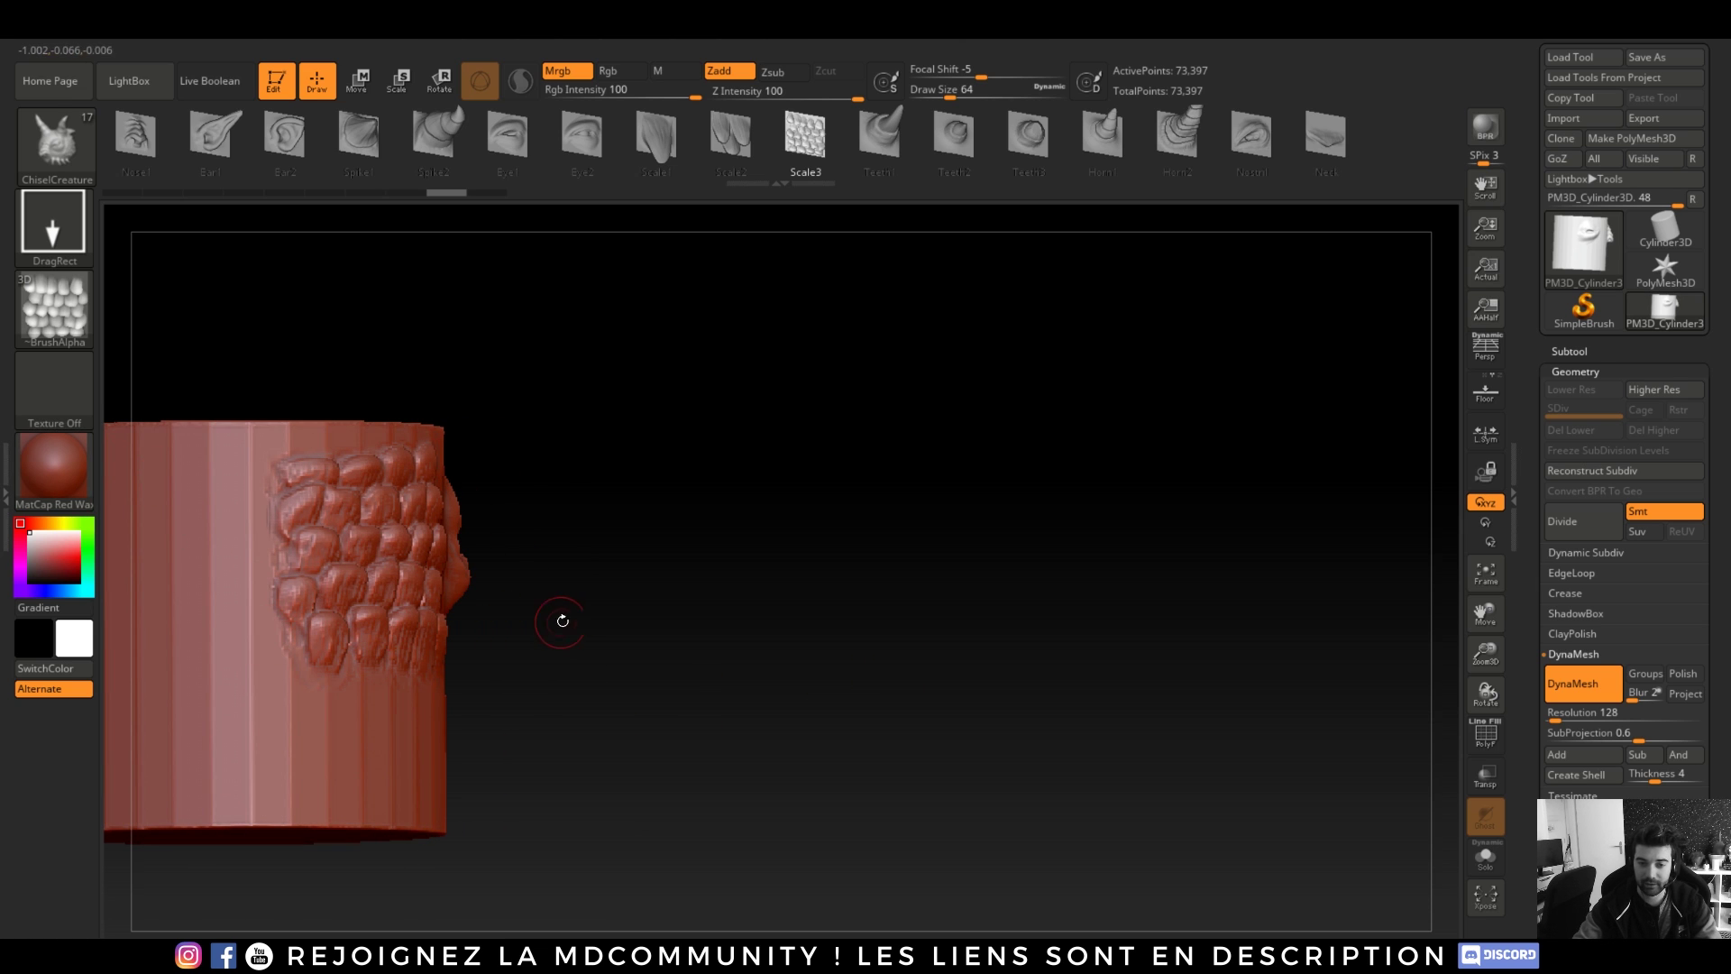
{"action": "left_click_drag", "start_coordinate": [213, 646], "coordinate": [183, 749]}
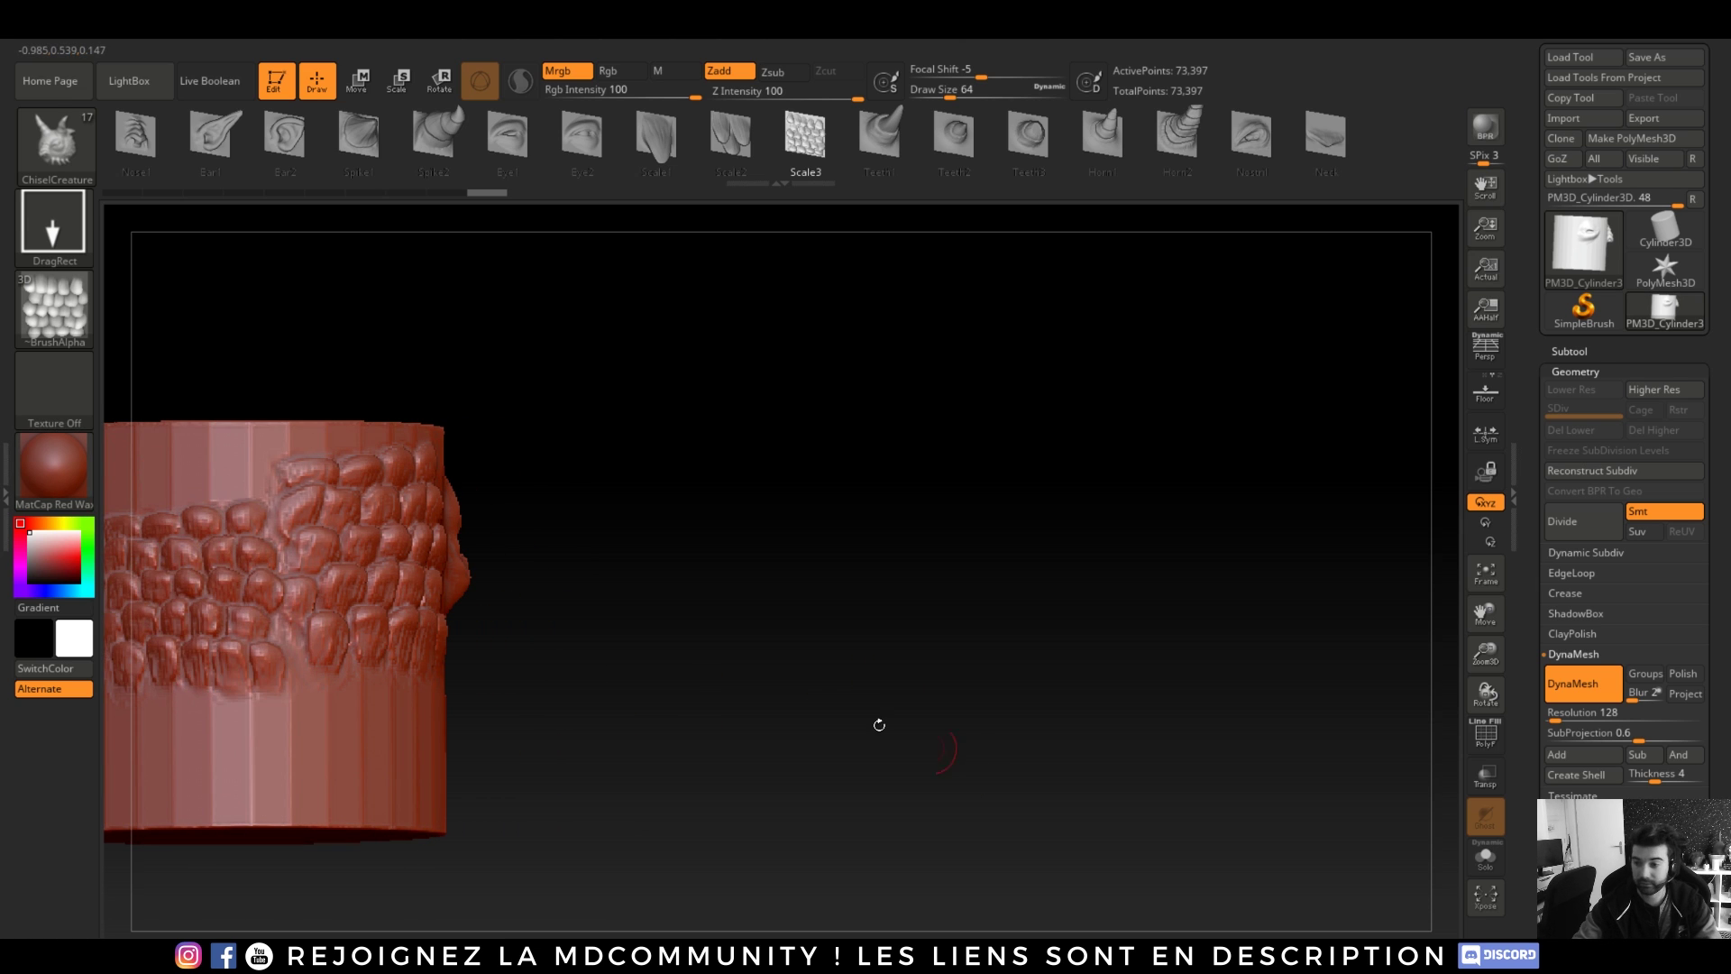
{"action": "left_click_drag", "start_coordinate": [858, 777], "coordinate": [793, 669], "text": "ctrl"}
- Display the wireframe, inspect the remeshed topology of the scales up close, and hide the wireframe again
{"action": "left_click", "coordinate": [1480, 748]}
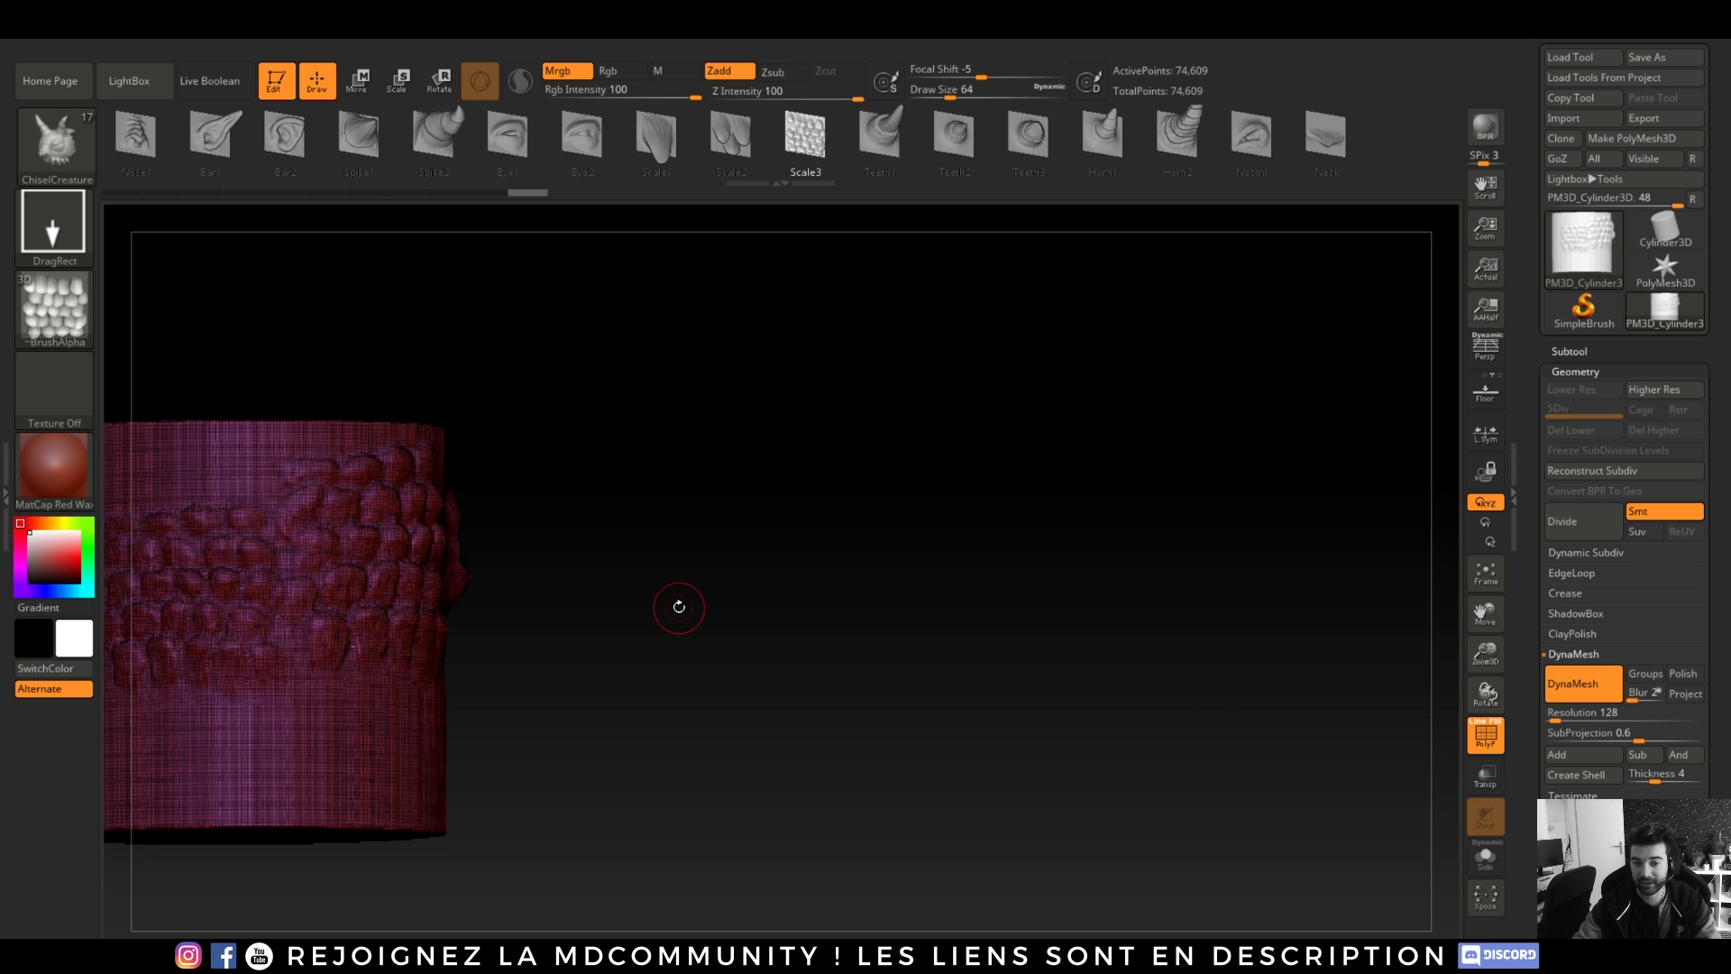
{"action": "left_click_drag", "start_coordinate": [676, 603], "coordinate": [956, 691], "text": "alt"}
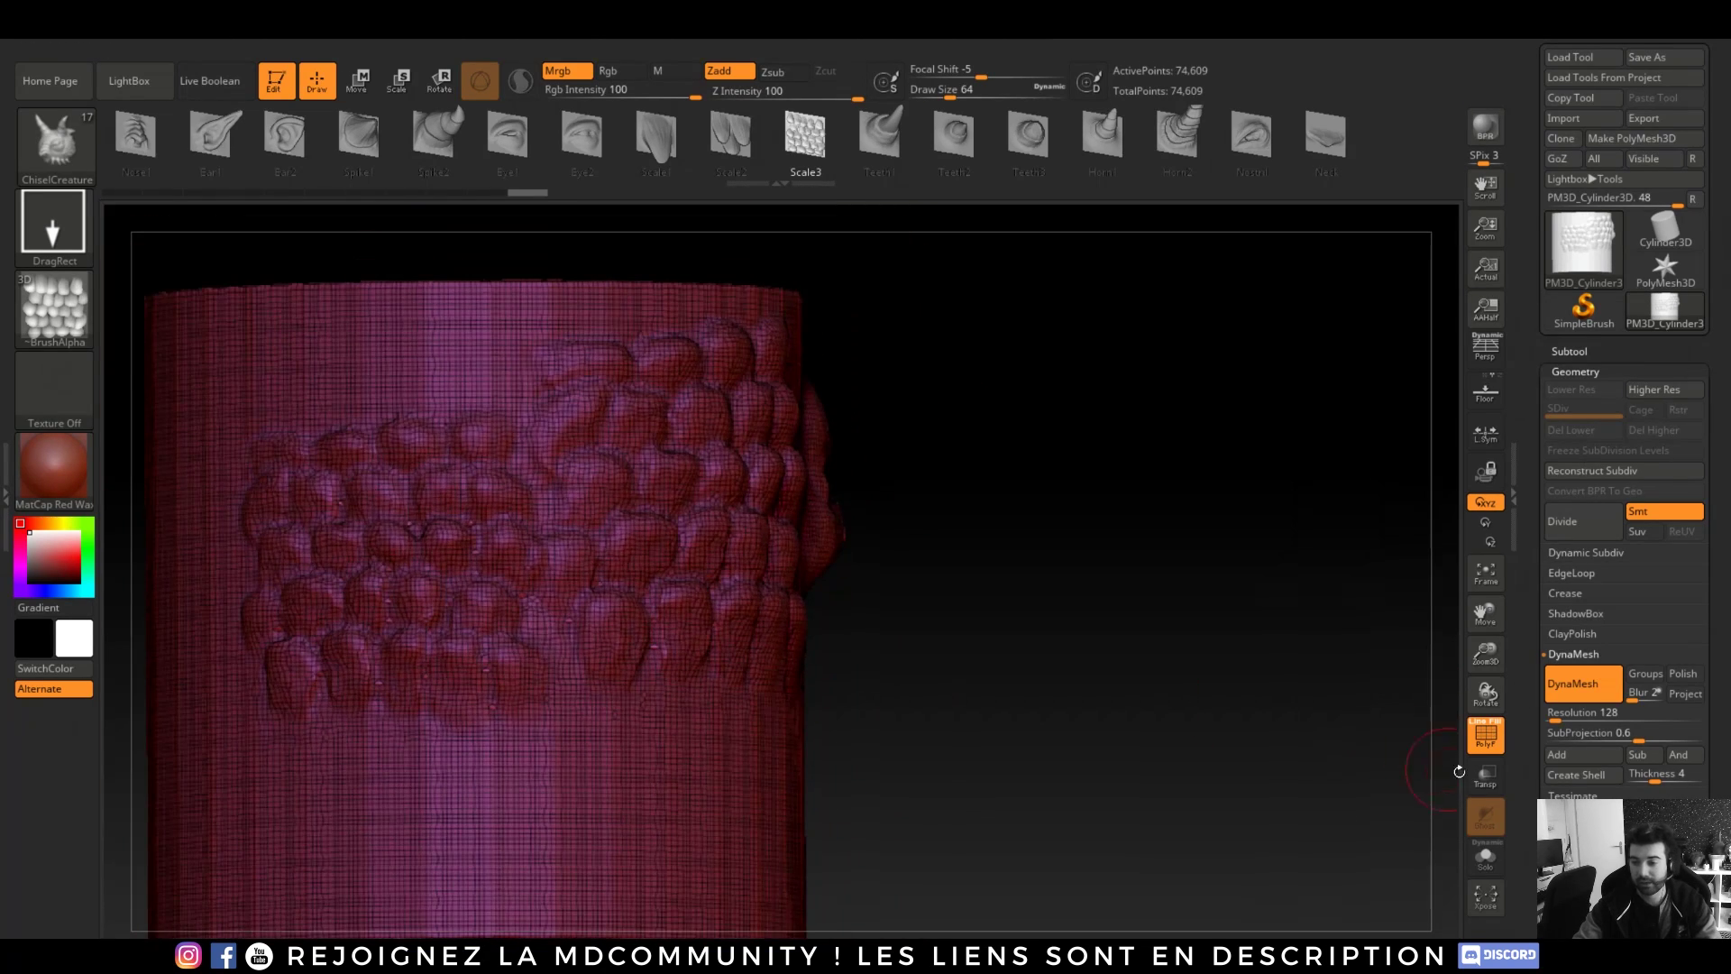
{"action": "left_click", "coordinate": [1486, 735]}
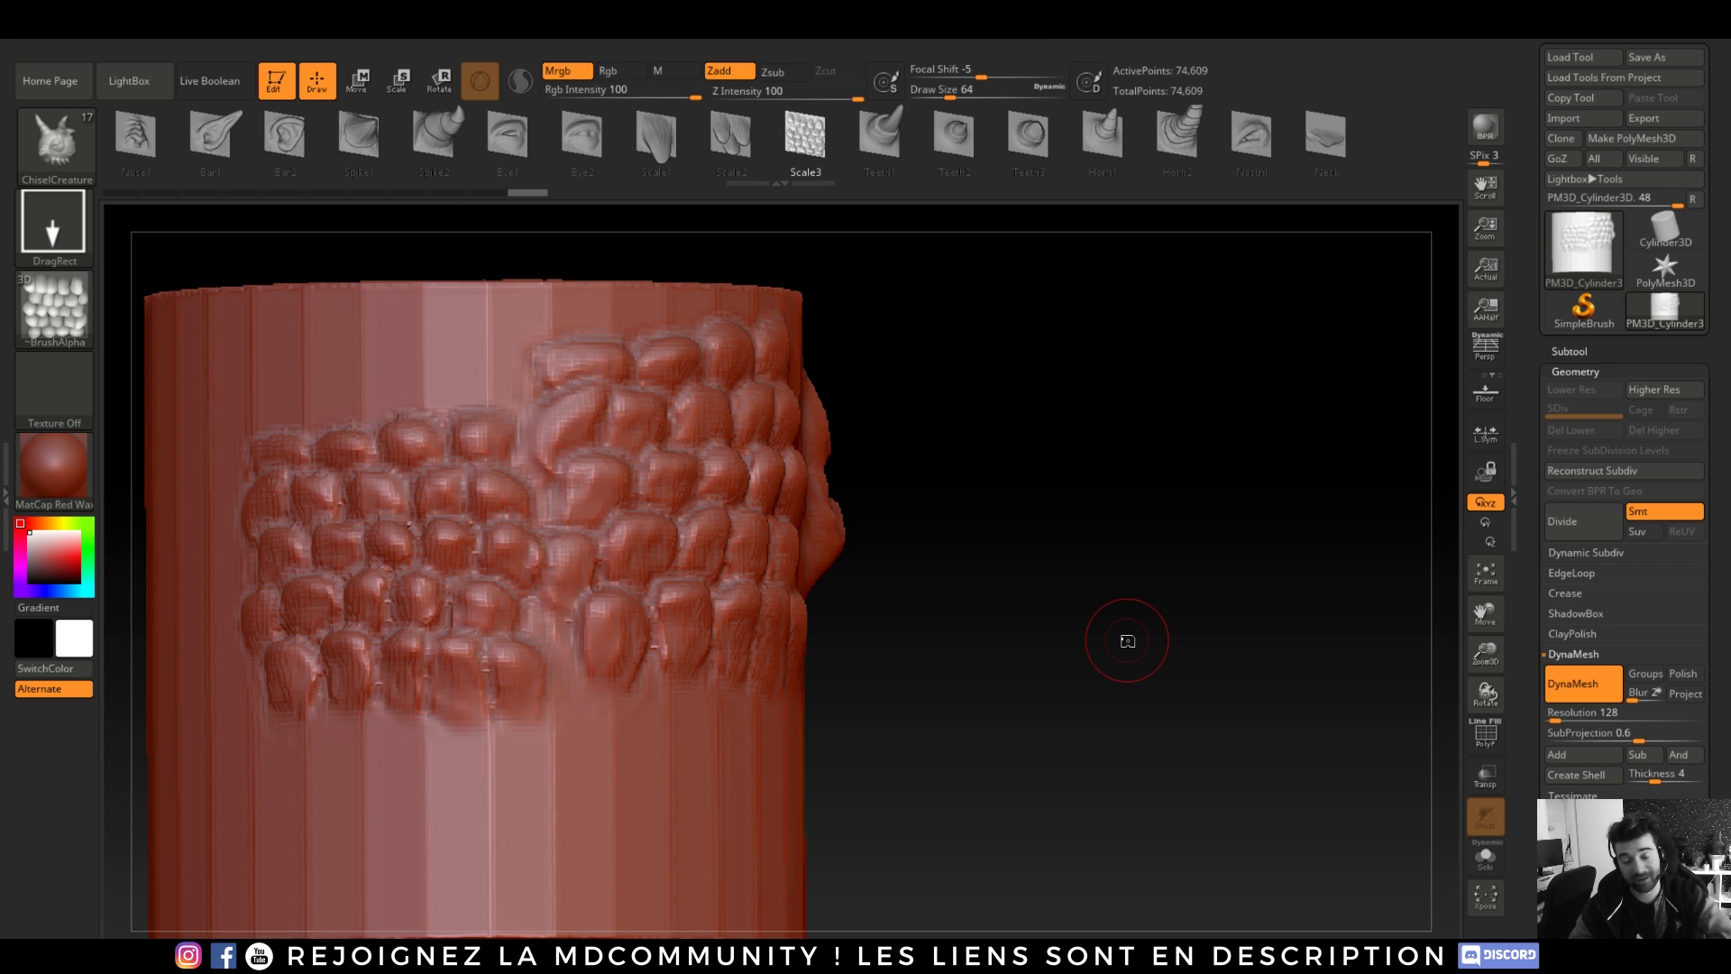
- Switch to the browser, search Google Images for "world machine" and open the BlenderNation test render of the snowy mountain
{"action": "key", "text": "super"}
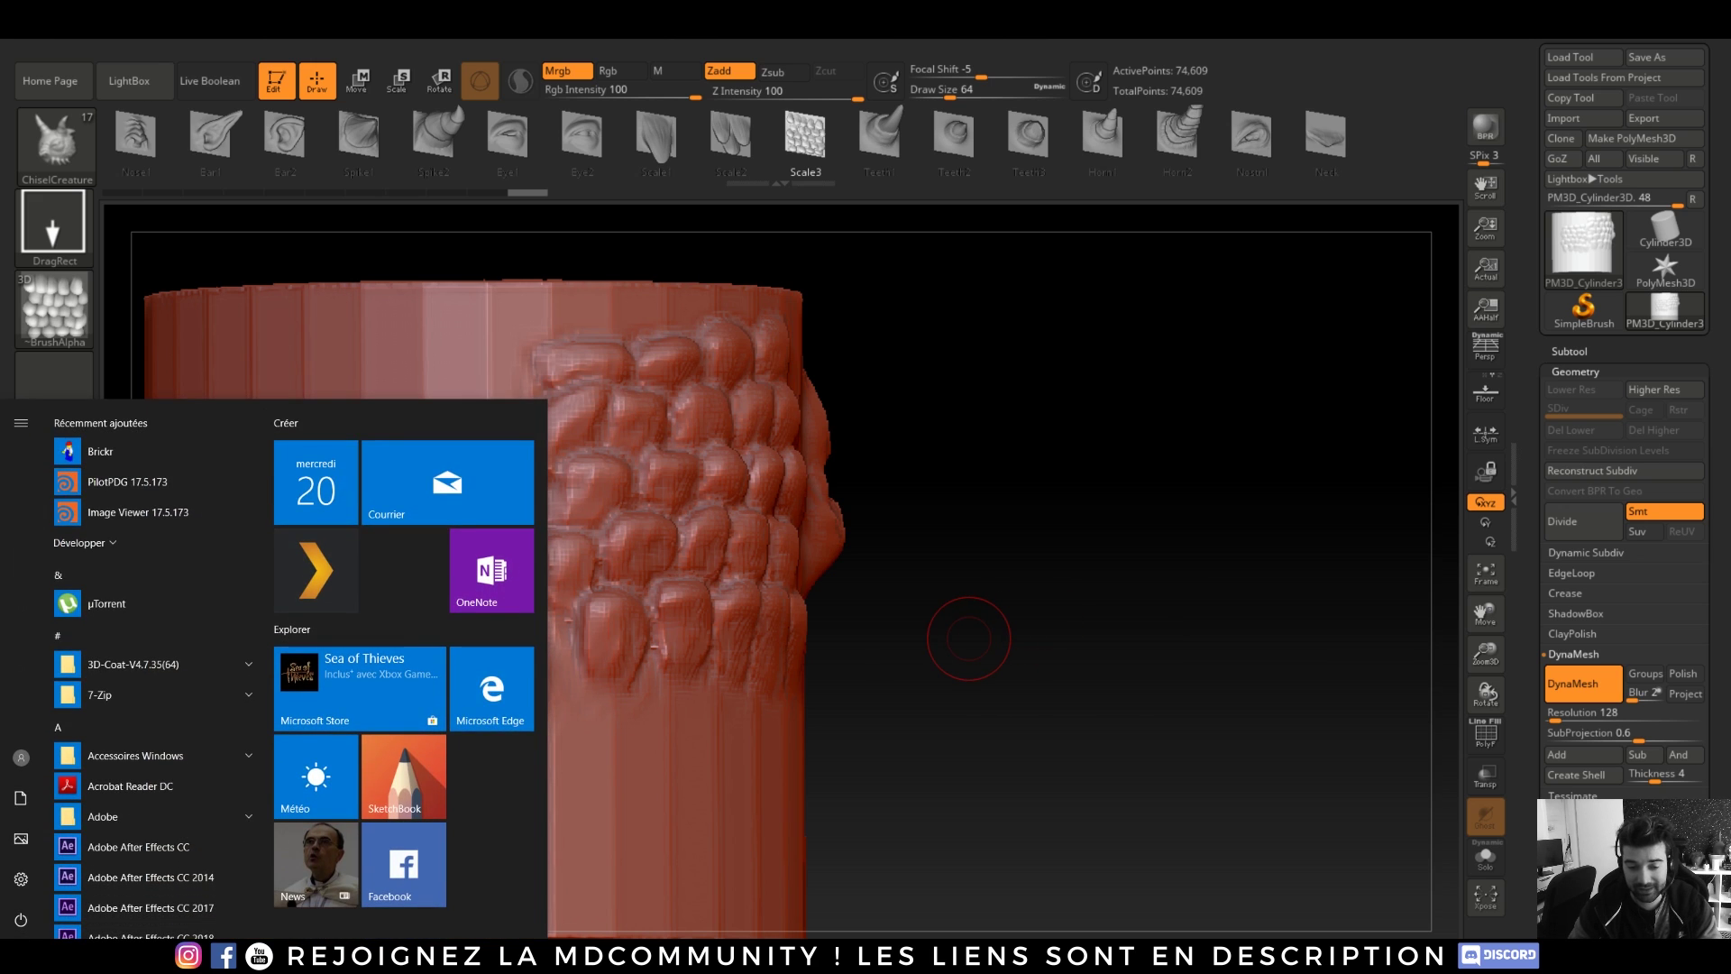
{"action": "left_click", "coordinate": [361, 955]}
{"action": "left_click_drag", "start_coordinate": [302, 123], "coordinate": [9, 101]}
{"action": "type", "text": "world m"}
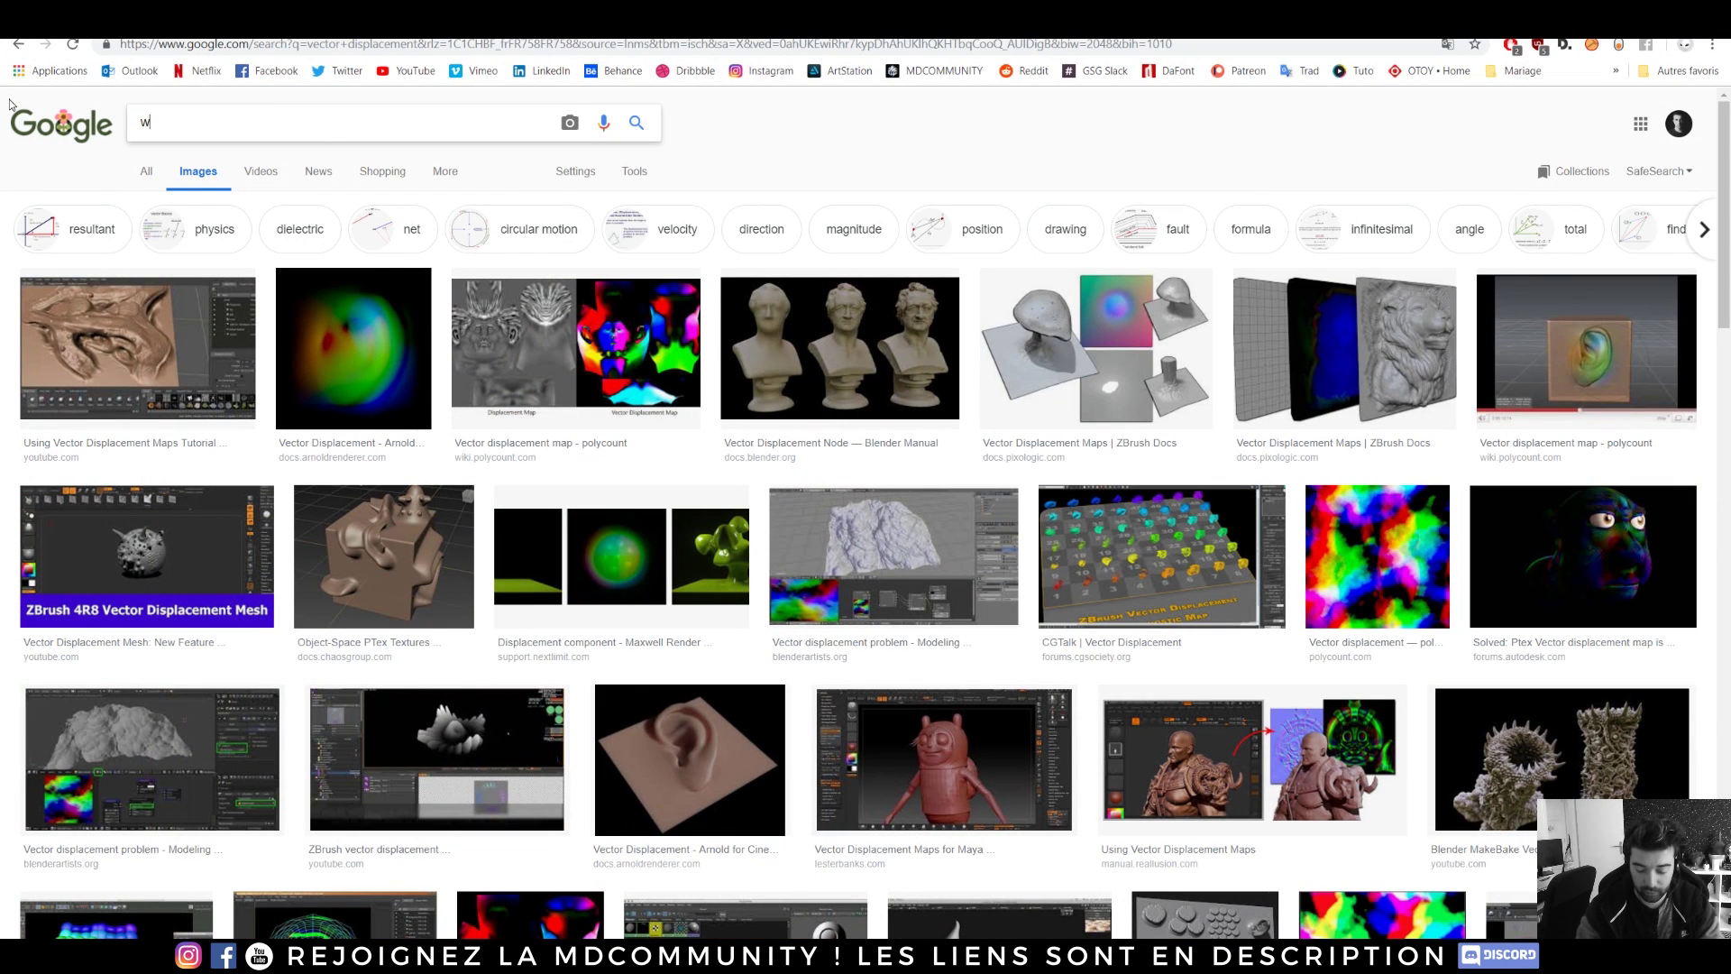
{"action": "type", "text": "achine"}
{"action": "key", "text": "Return"}
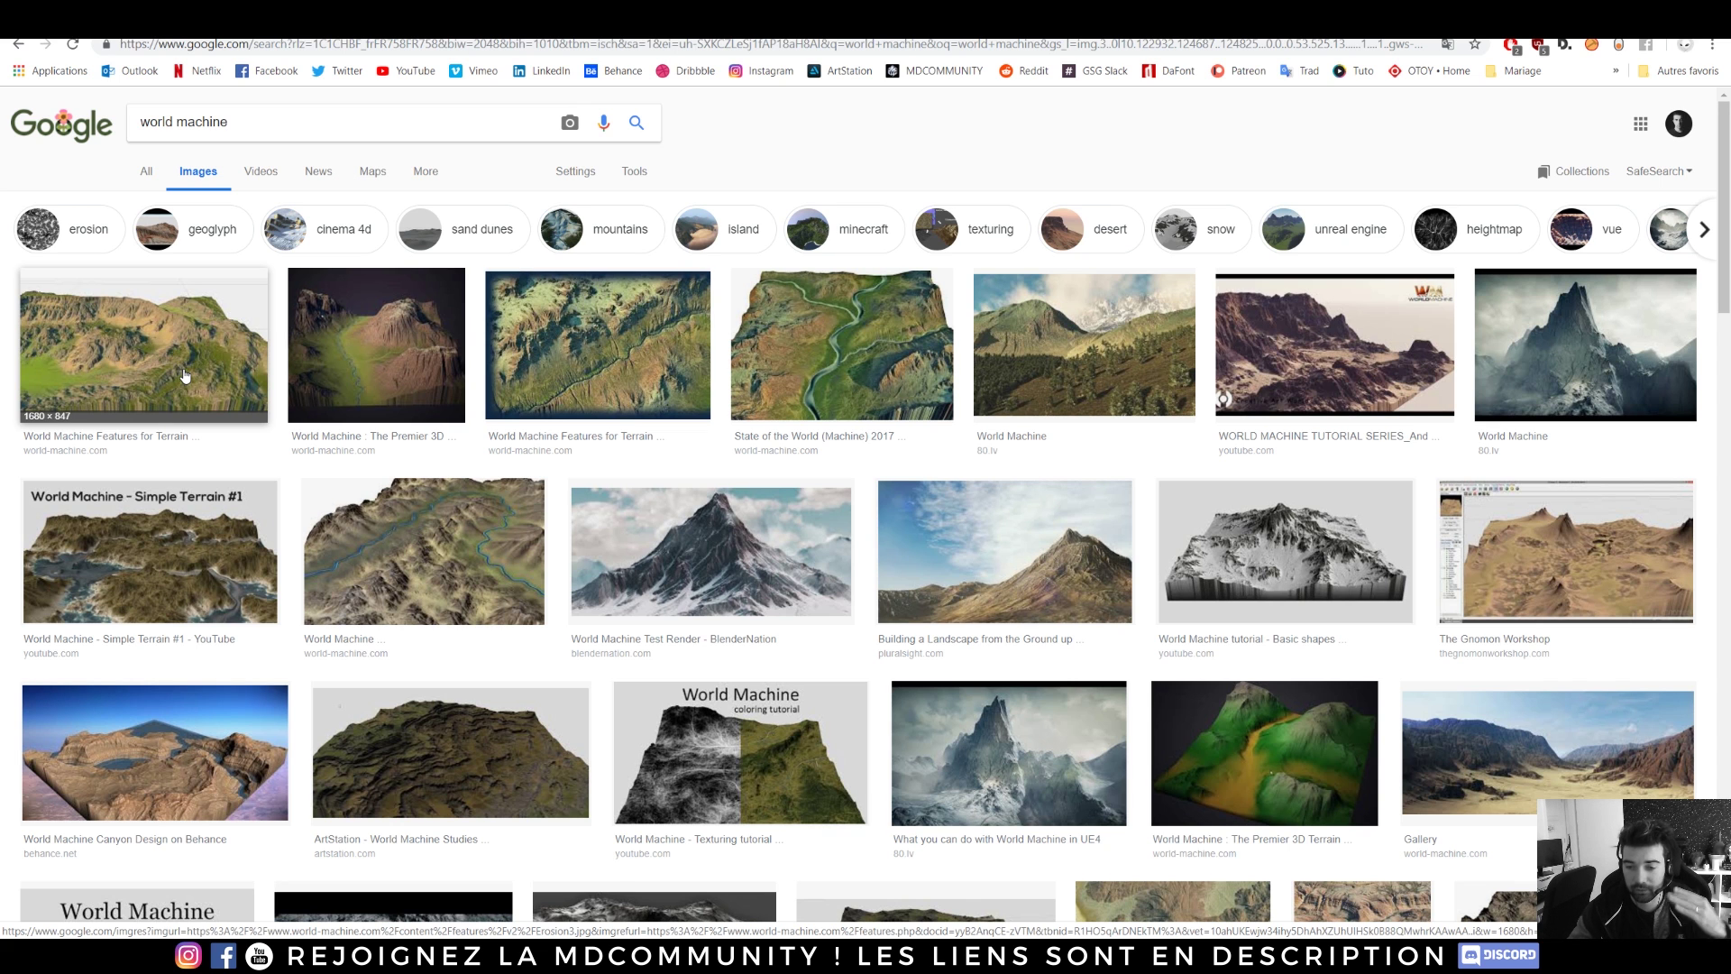
{"action": "left_click", "coordinate": [688, 552]}
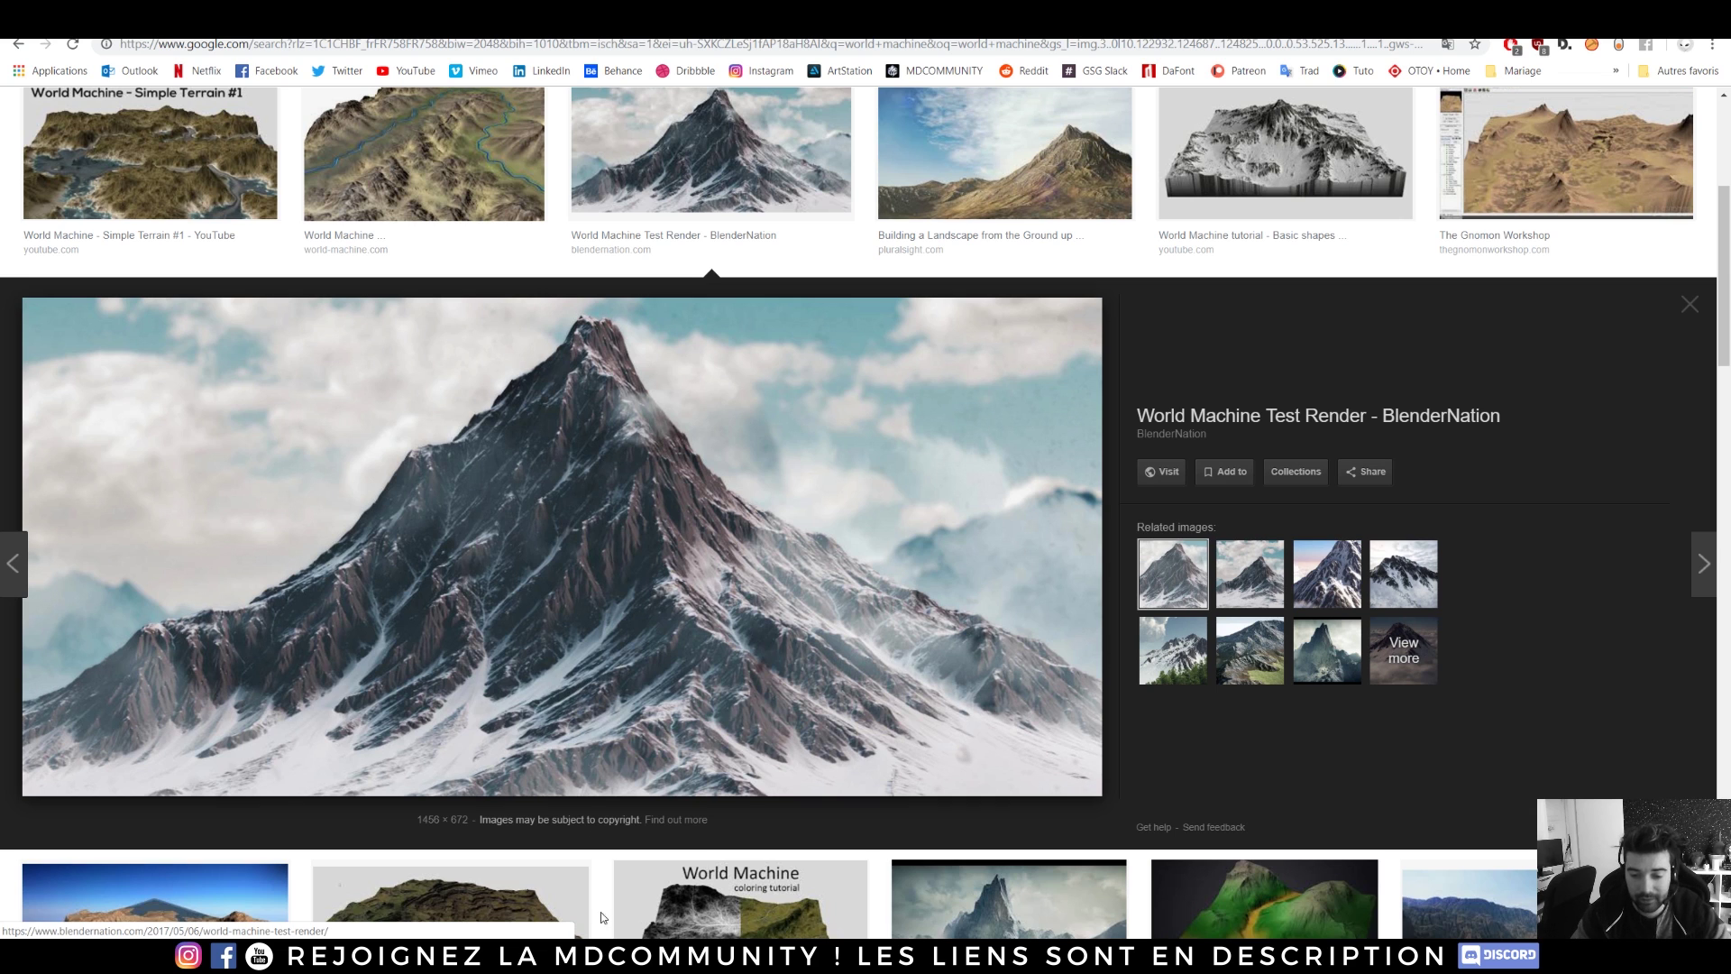
- Switch to Cinema 4D, give the Displacer a mountain height map and set its height to 1000 cm
{"action": "left_click", "coordinate": [565, 958]}
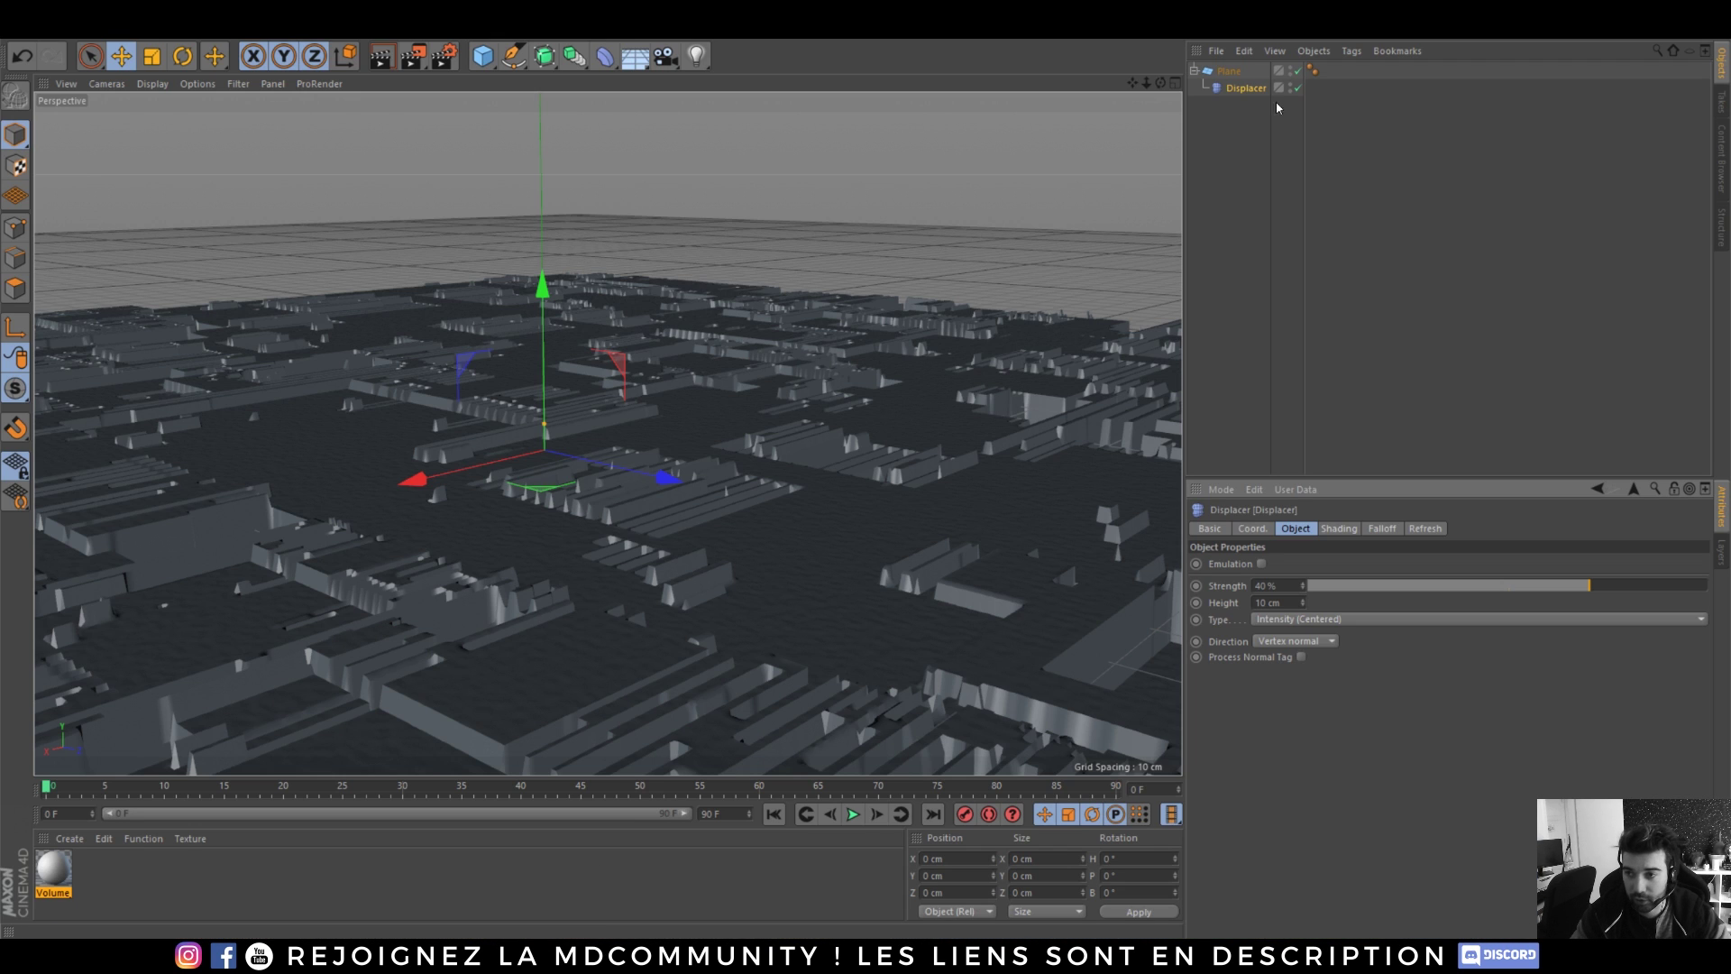
{"action": "left_click", "coordinate": [1338, 528]}
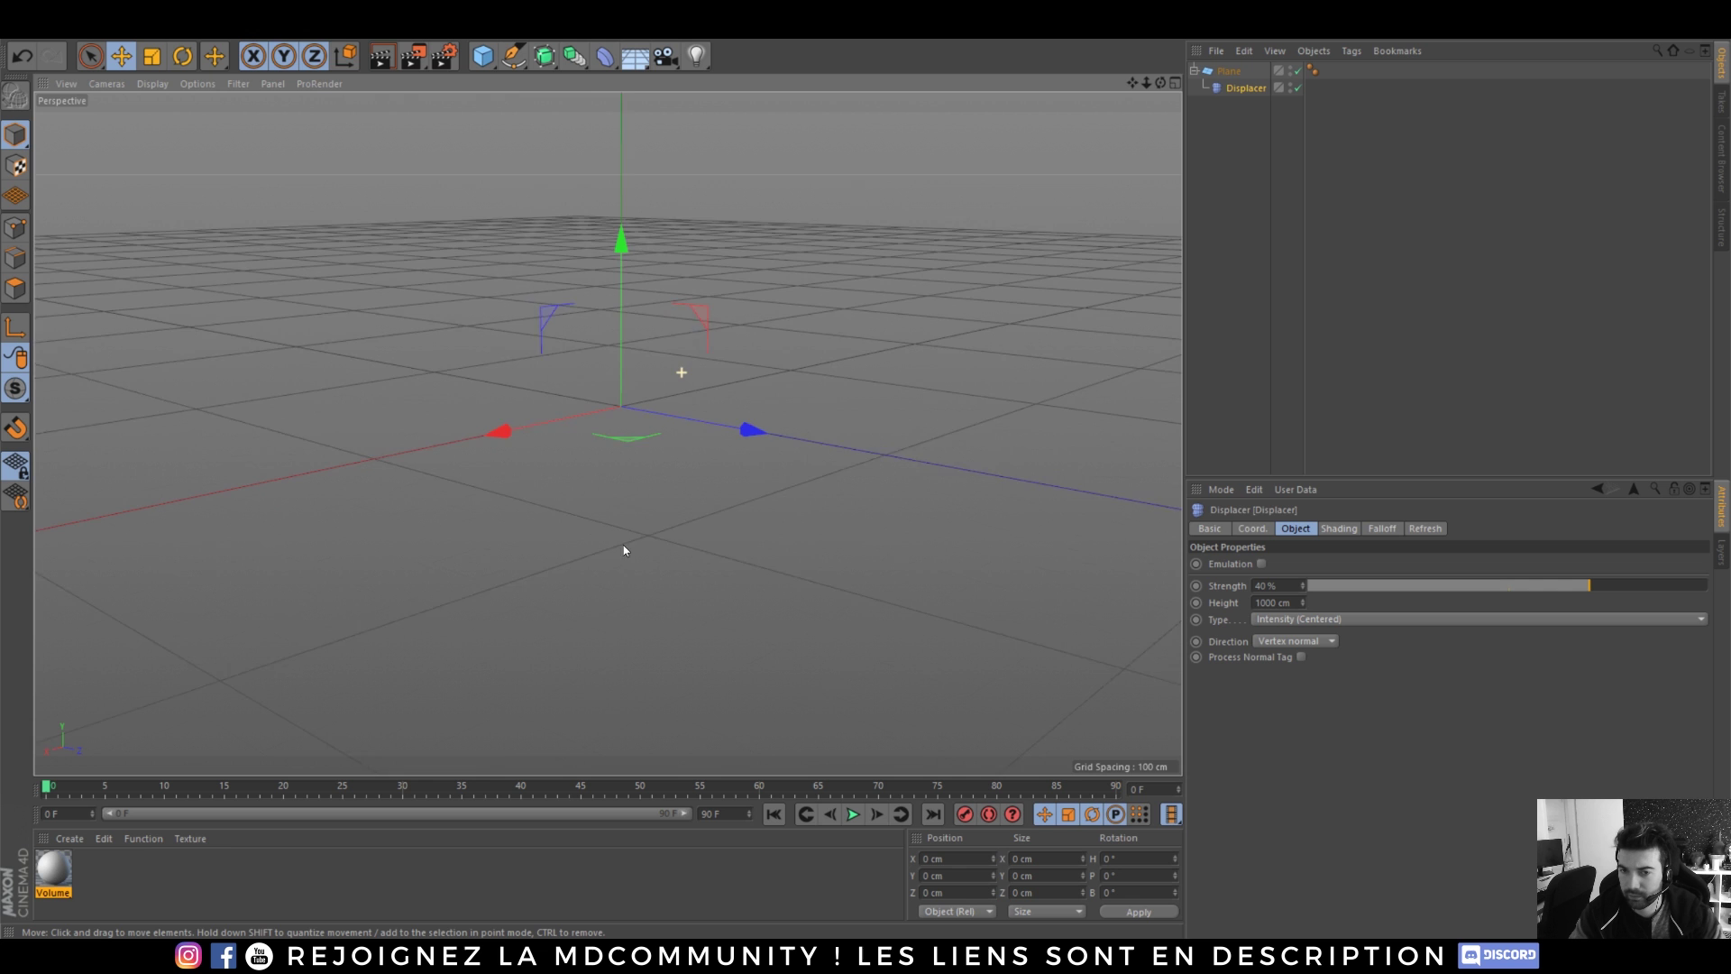
- Examine the displaced mountain terrain on the plane from a distance, from close up and from several angles
{"action": "right_click_drag", "start_coordinate": [624, 546], "coordinate": [599, 664], "text": "alt"}
{"action": "middle_click_drag", "start_coordinate": [669, 651], "coordinate": [691, 525], "text": "alt"}
{"action": "right_click_drag", "start_coordinate": [665, 526], "coordinate": [757, 298], "text": "alt"}
{"action": "left_click_drag", "start_coordinate": [662, 343], "coordinate": [834, 379], "text": "alt"}
{"action": "right_click_drag", "start_coordinate": [525, 361], "coordinate": [482, 410], "text": "alt"}
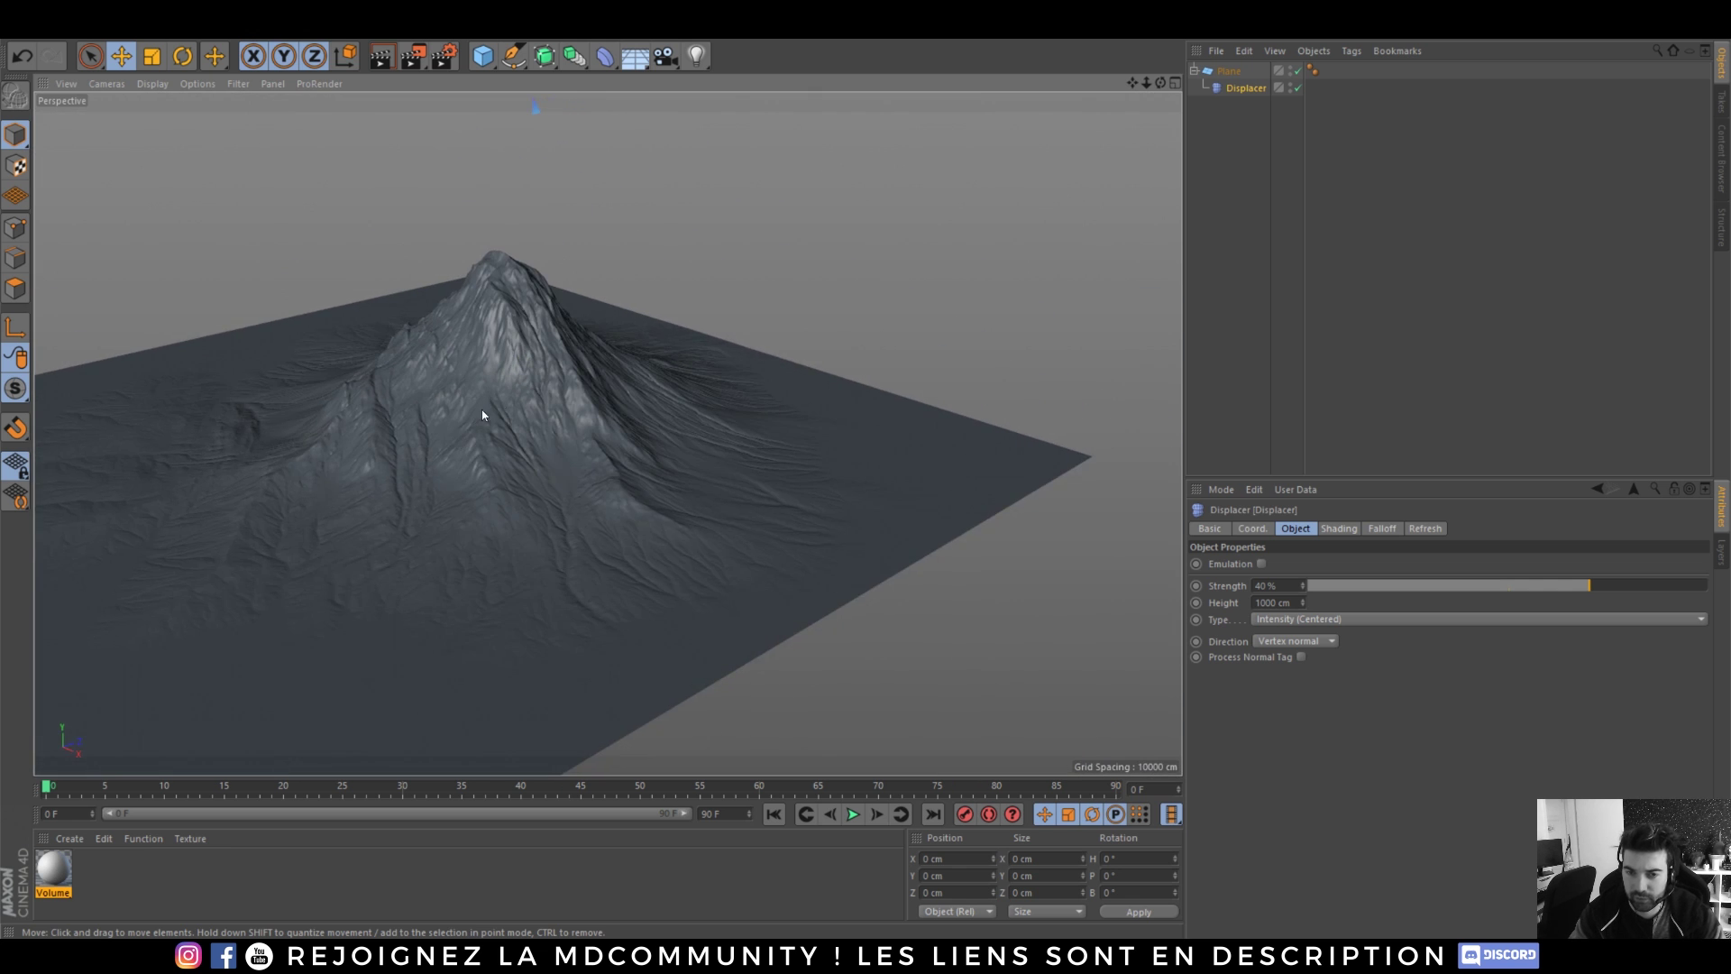
{"action": "left_click_drag", "start_coordinate": [482, 410], "coordinate": [608, 459], "text": "alt"}
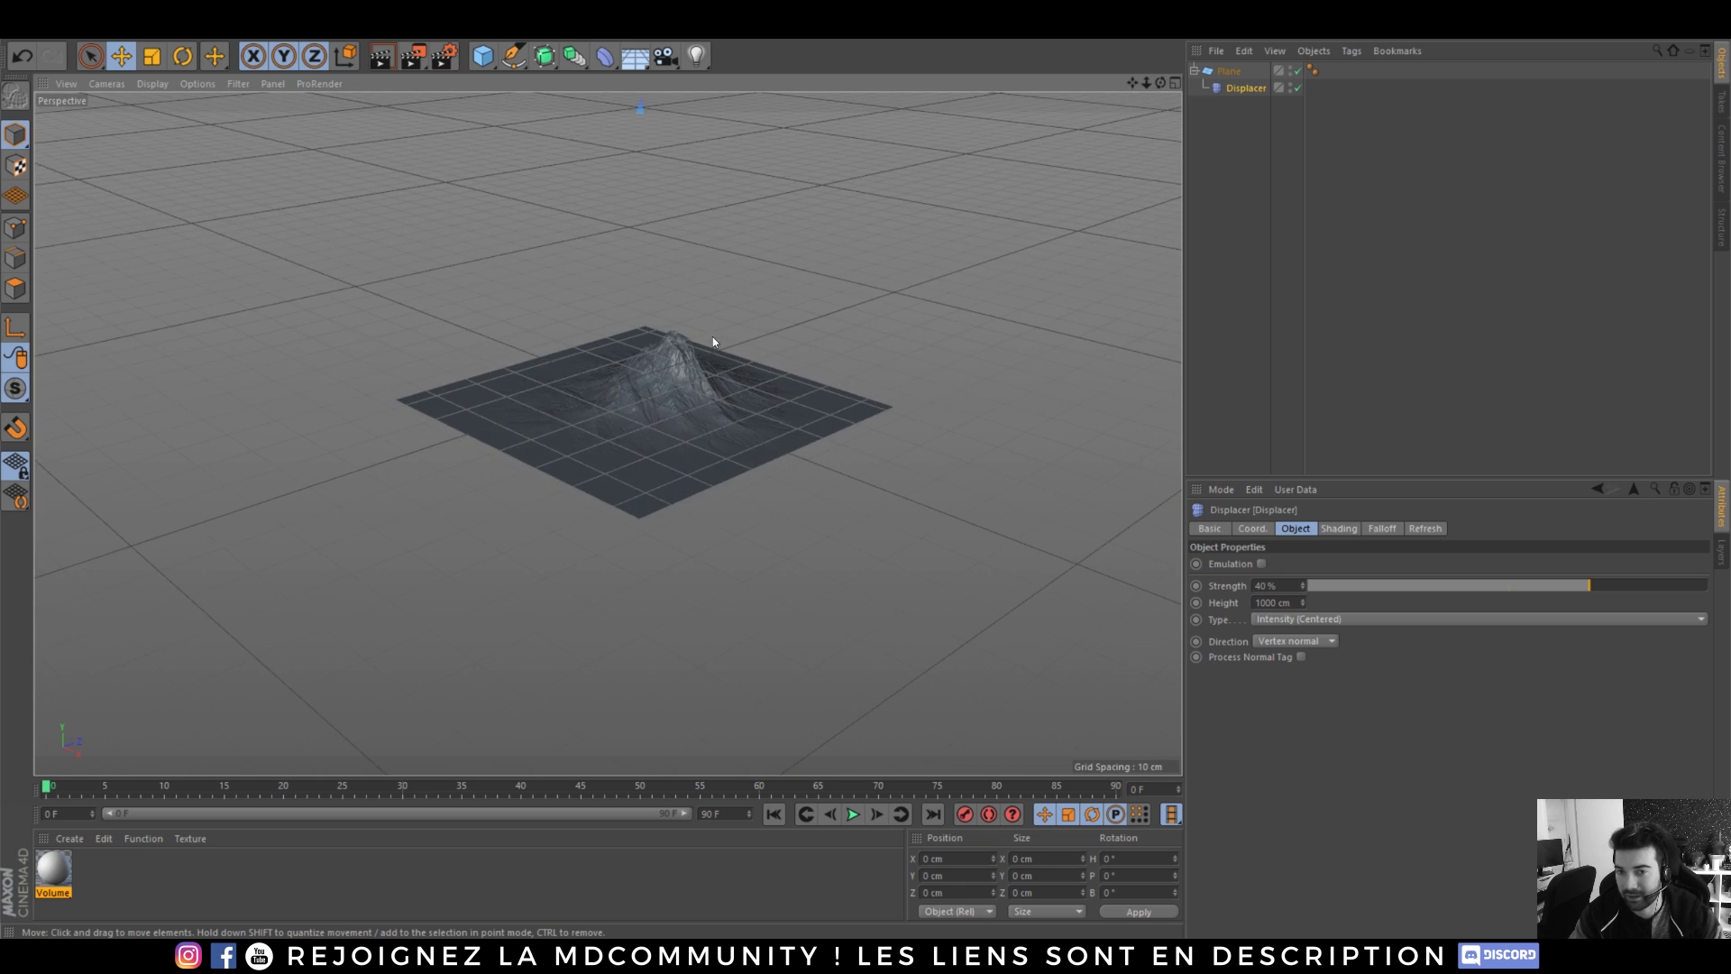
{"action": "middle_click_drag", "start_coordinate": [713, 337], "coordinate": [722, 490], "text": "alt"}
{"action": "right_click_drag", "start_coordinate": [631, 561], "coordinate": [779, 344], "text": "alt"}
{"action": "left_click_drag", "start_coordinate": [780, 350], "coordinate": [902, 235], "text": "alt"}
- Disable the Displacer and enable it again to compare the flat plane with the mountain relief
{"action": "left_click", "coordinate": [1295, 87]}
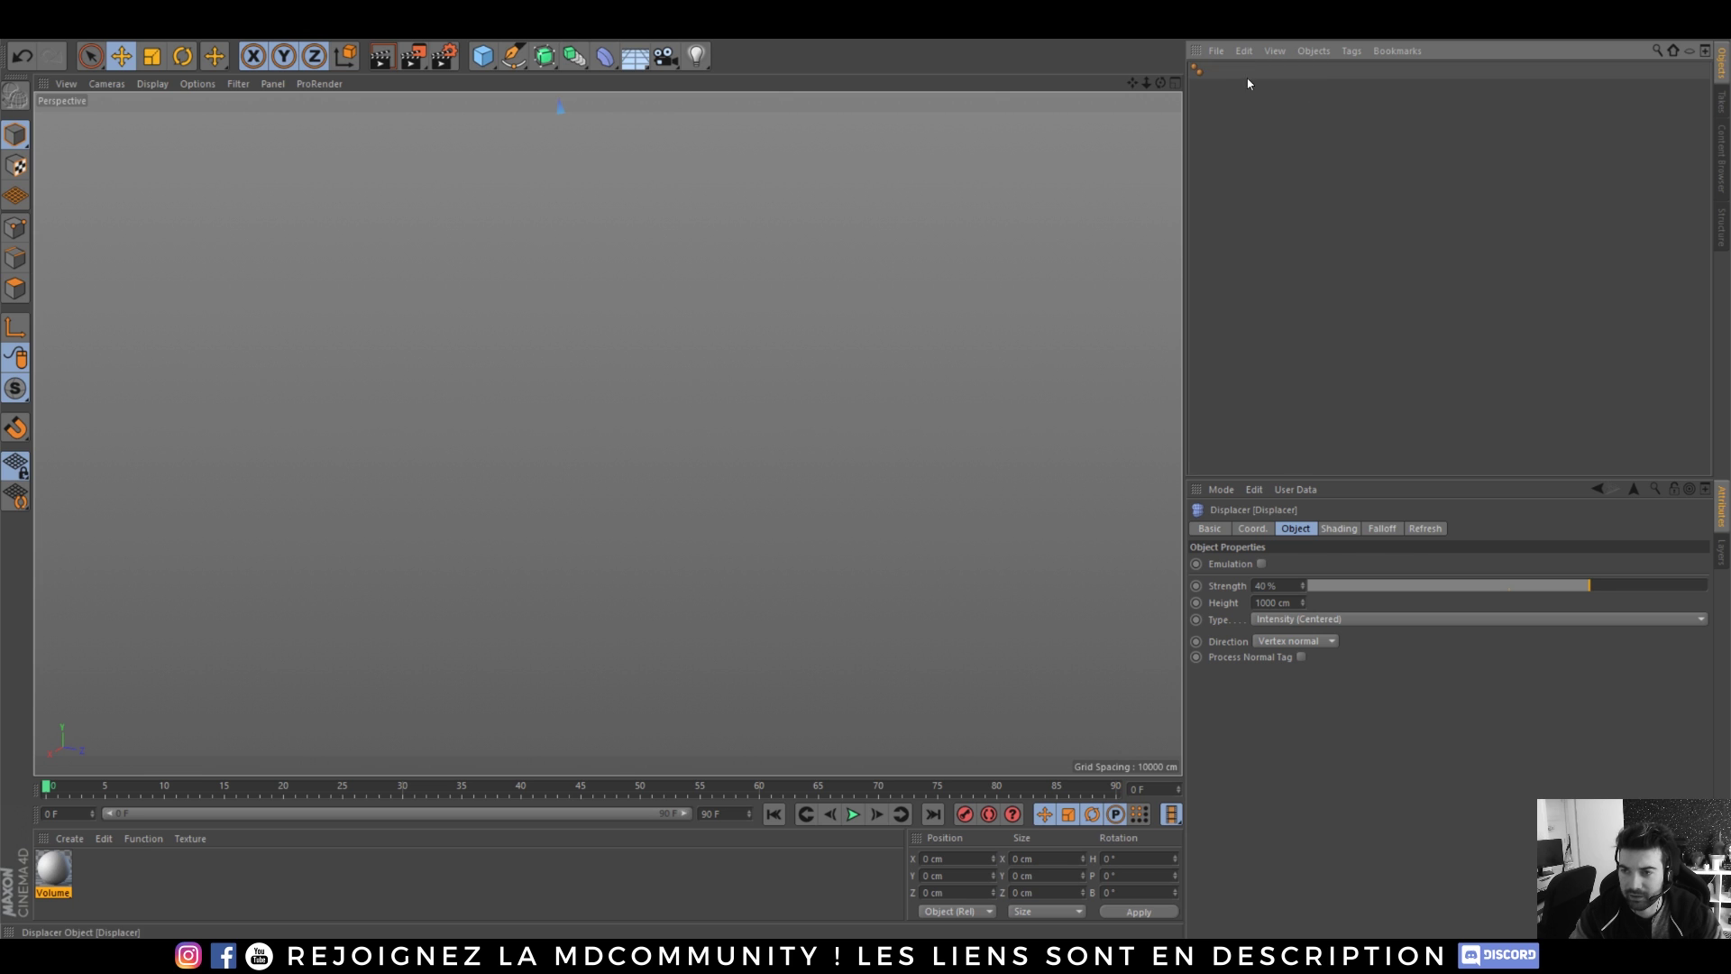
{"action": "left_click_drag", "start_coordinate": [1305, 117], "coordinate": [1341, 133]}
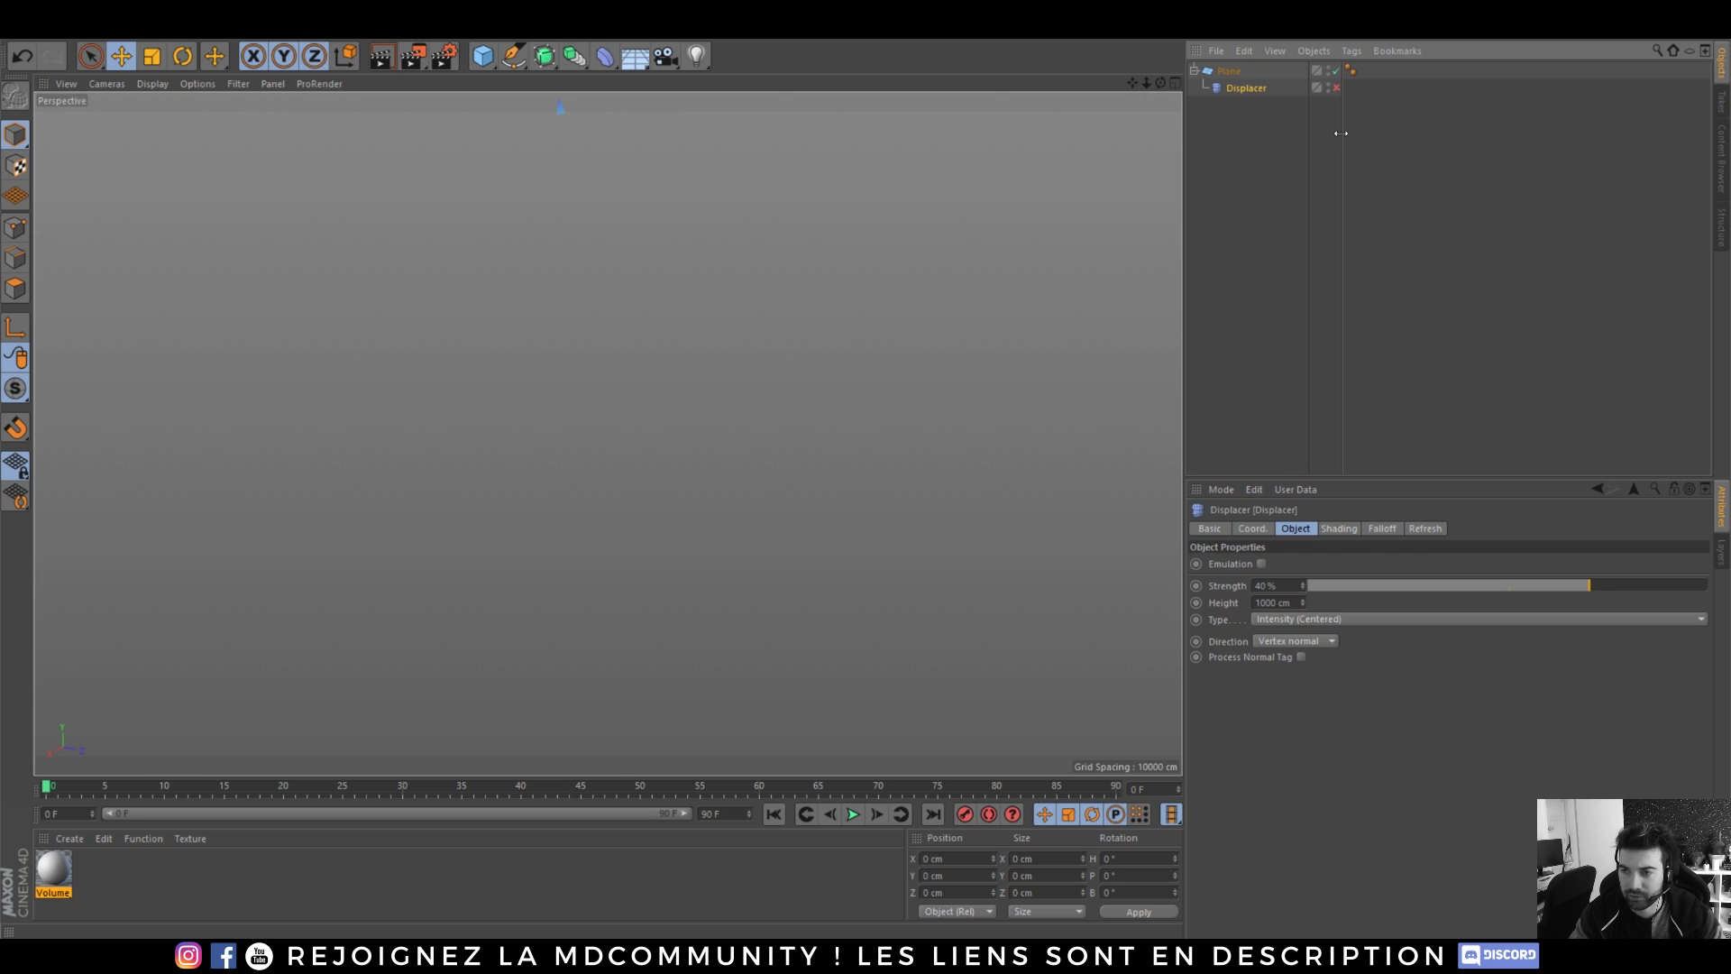
{"action": "left_click", "coordinate": [1336, 88]}
{"action": "left_click_drag", "start_coordinate": [584, 478], "coordinate": [640, 397], "text": "alt"}
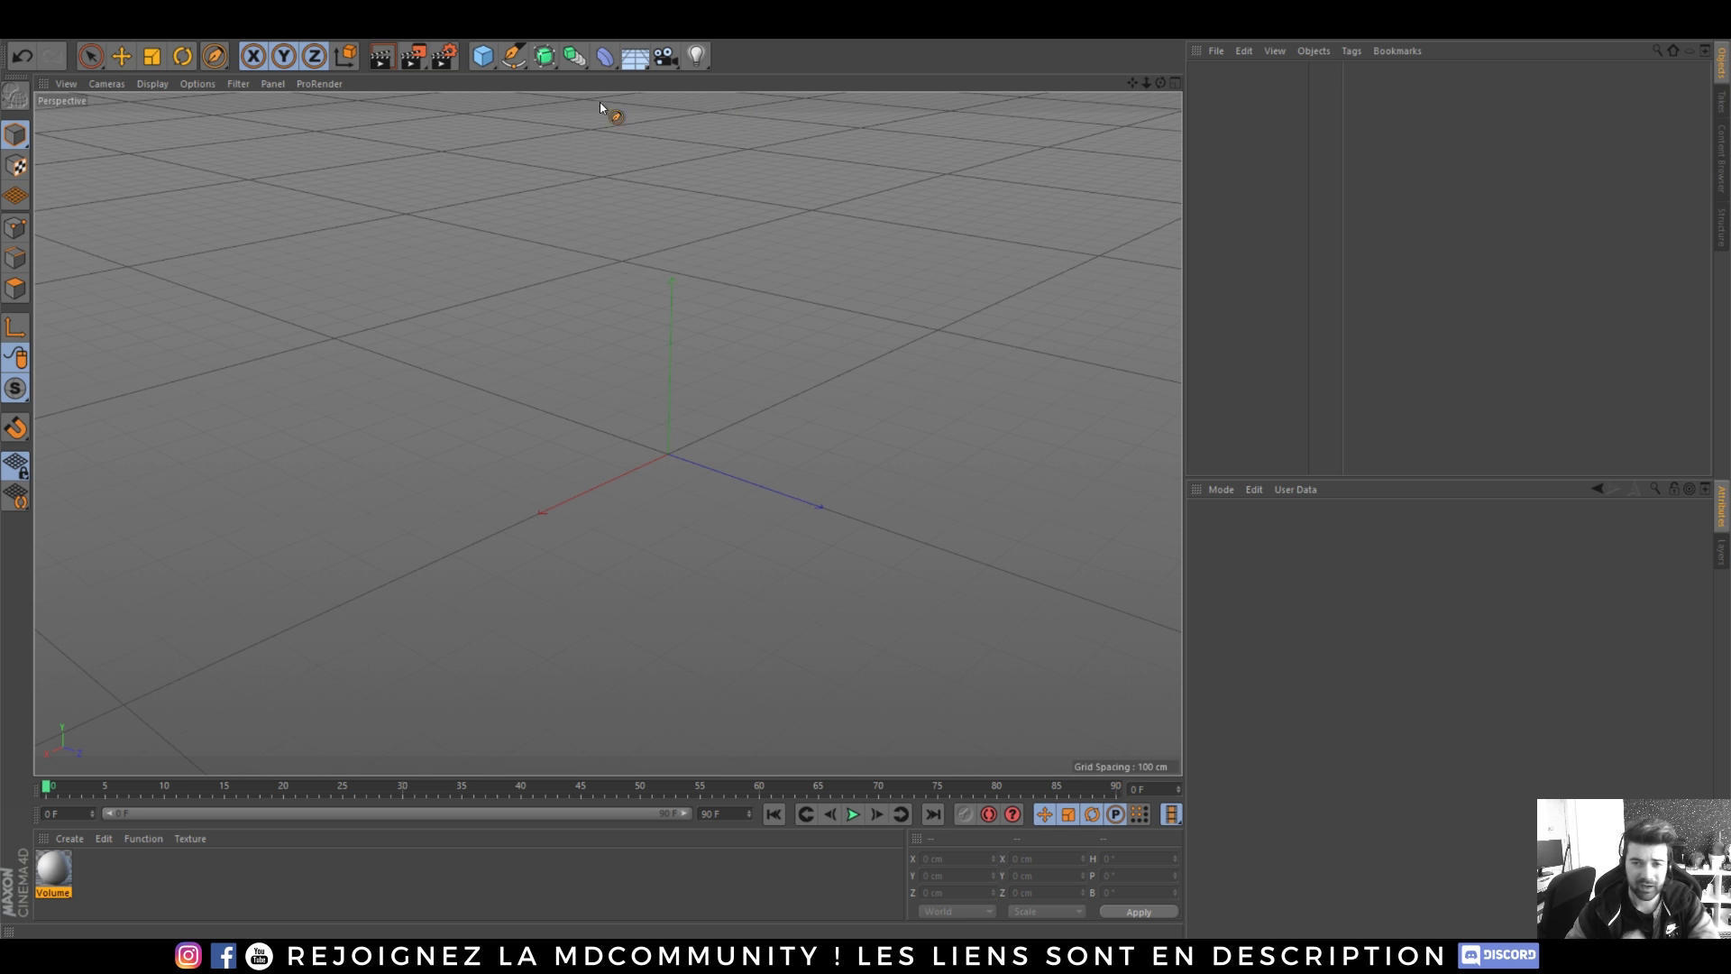
- Add a Volume Builder nested inside a Volume Mesher and set its voxel size to 2 cm
{"action": "left_click_drag", "start_coordinate": [574, 56], "coordinate": [638, 200]}
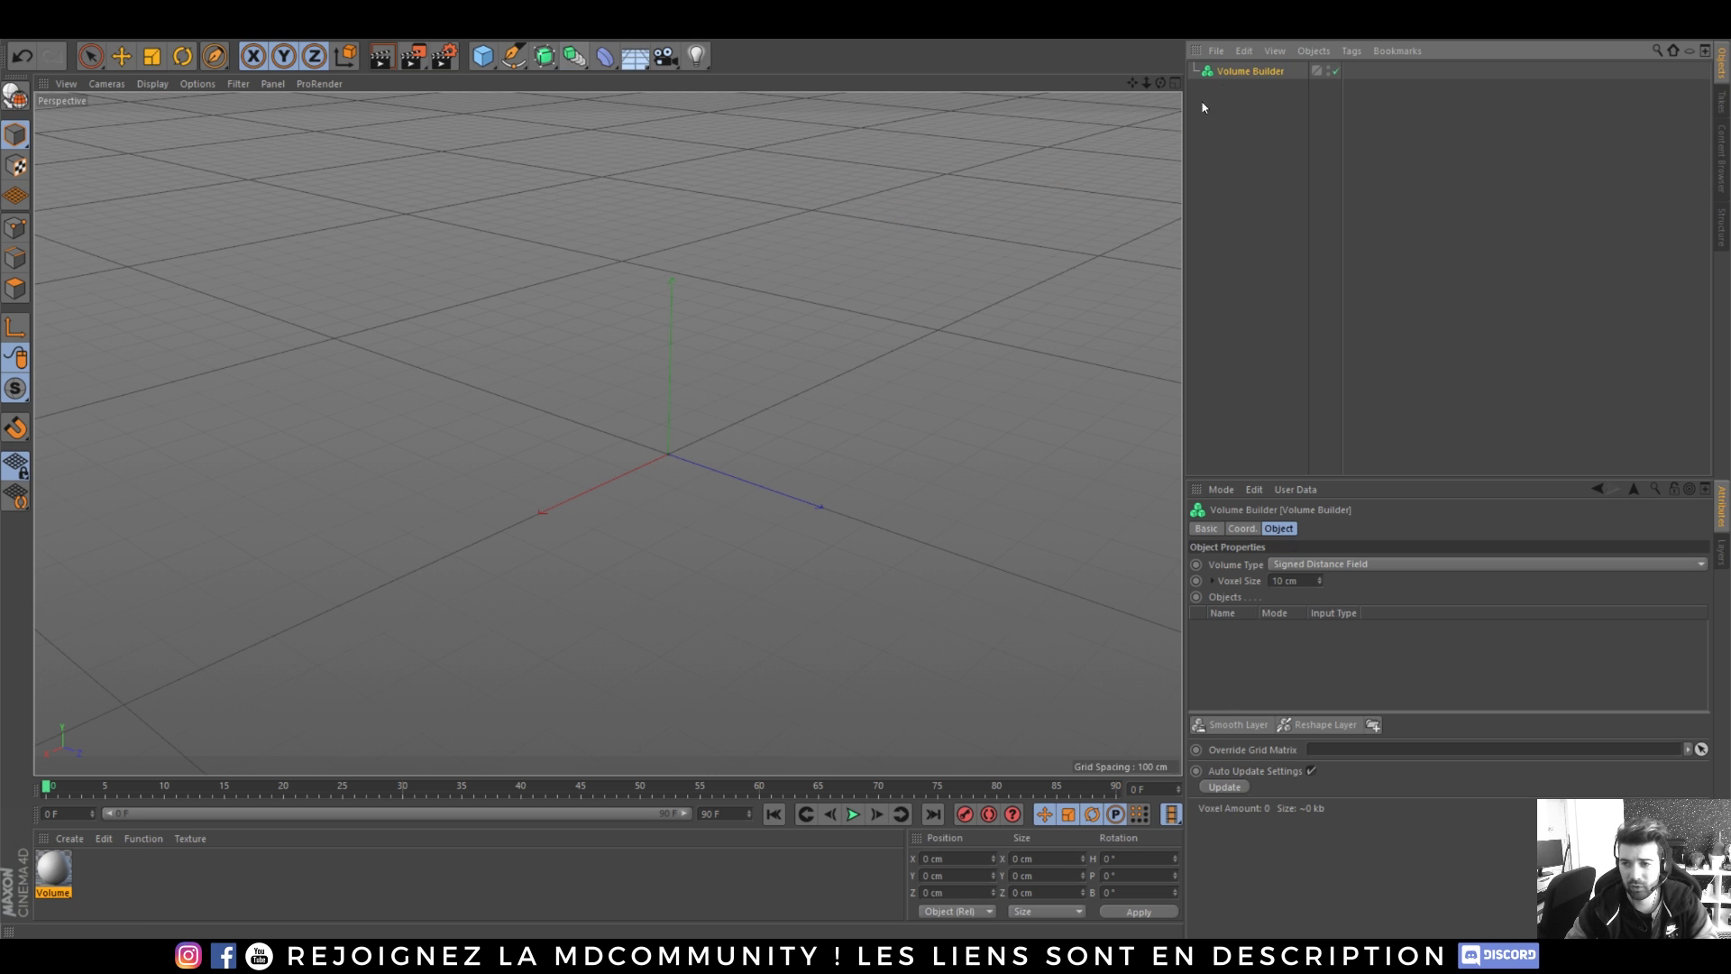
{"action": "left_click_drag", "start_coordinate": [574, 56], "coordinate": [775, 200]}
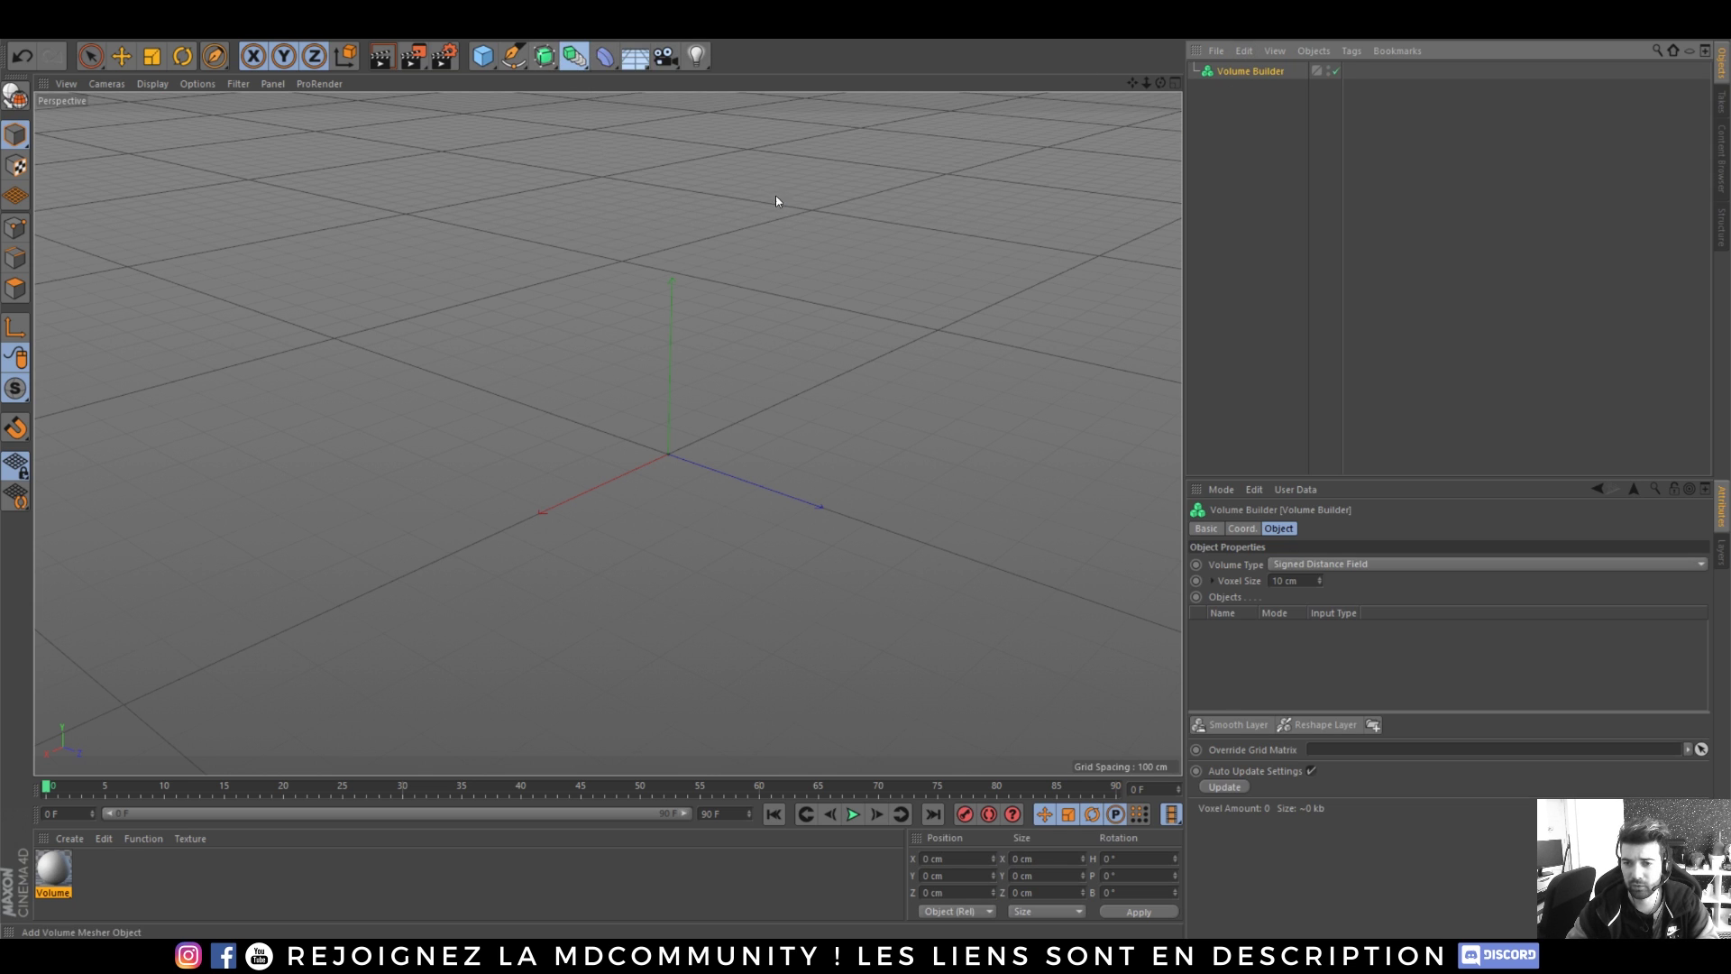
{"action": "left_click_drag", "start_coordinate": [1270, 90], "coordinate": [1261, 72]}
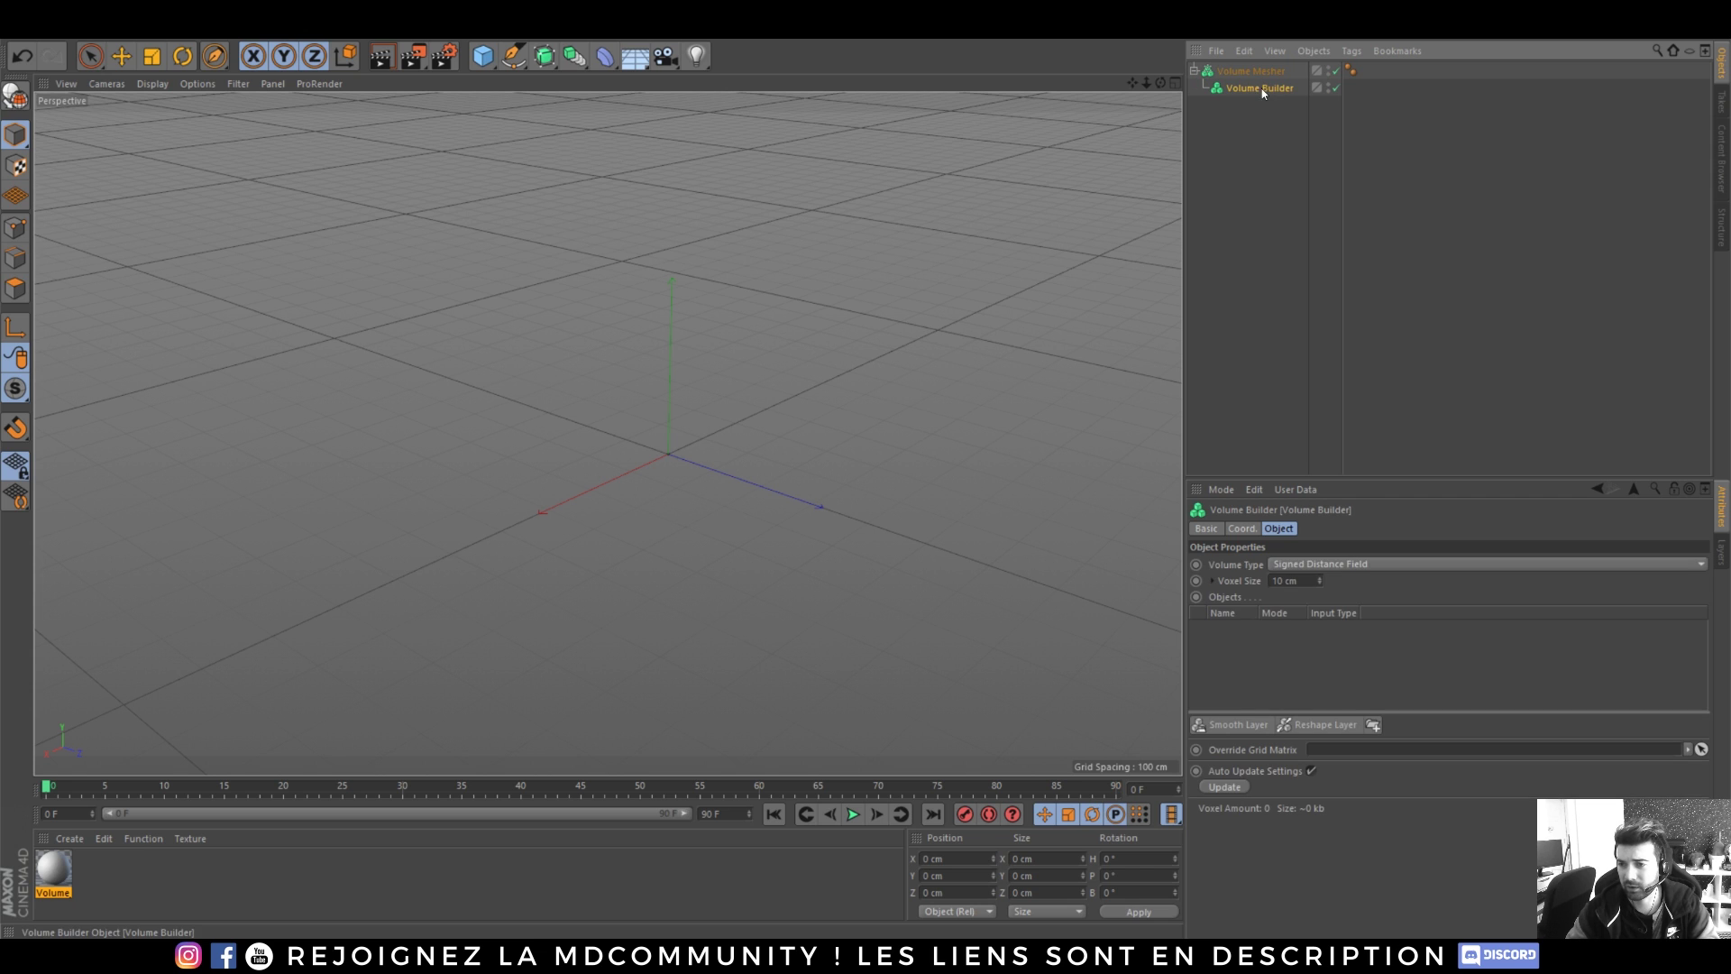
{"action": "left_click", "coordinate": [1294, 581]}
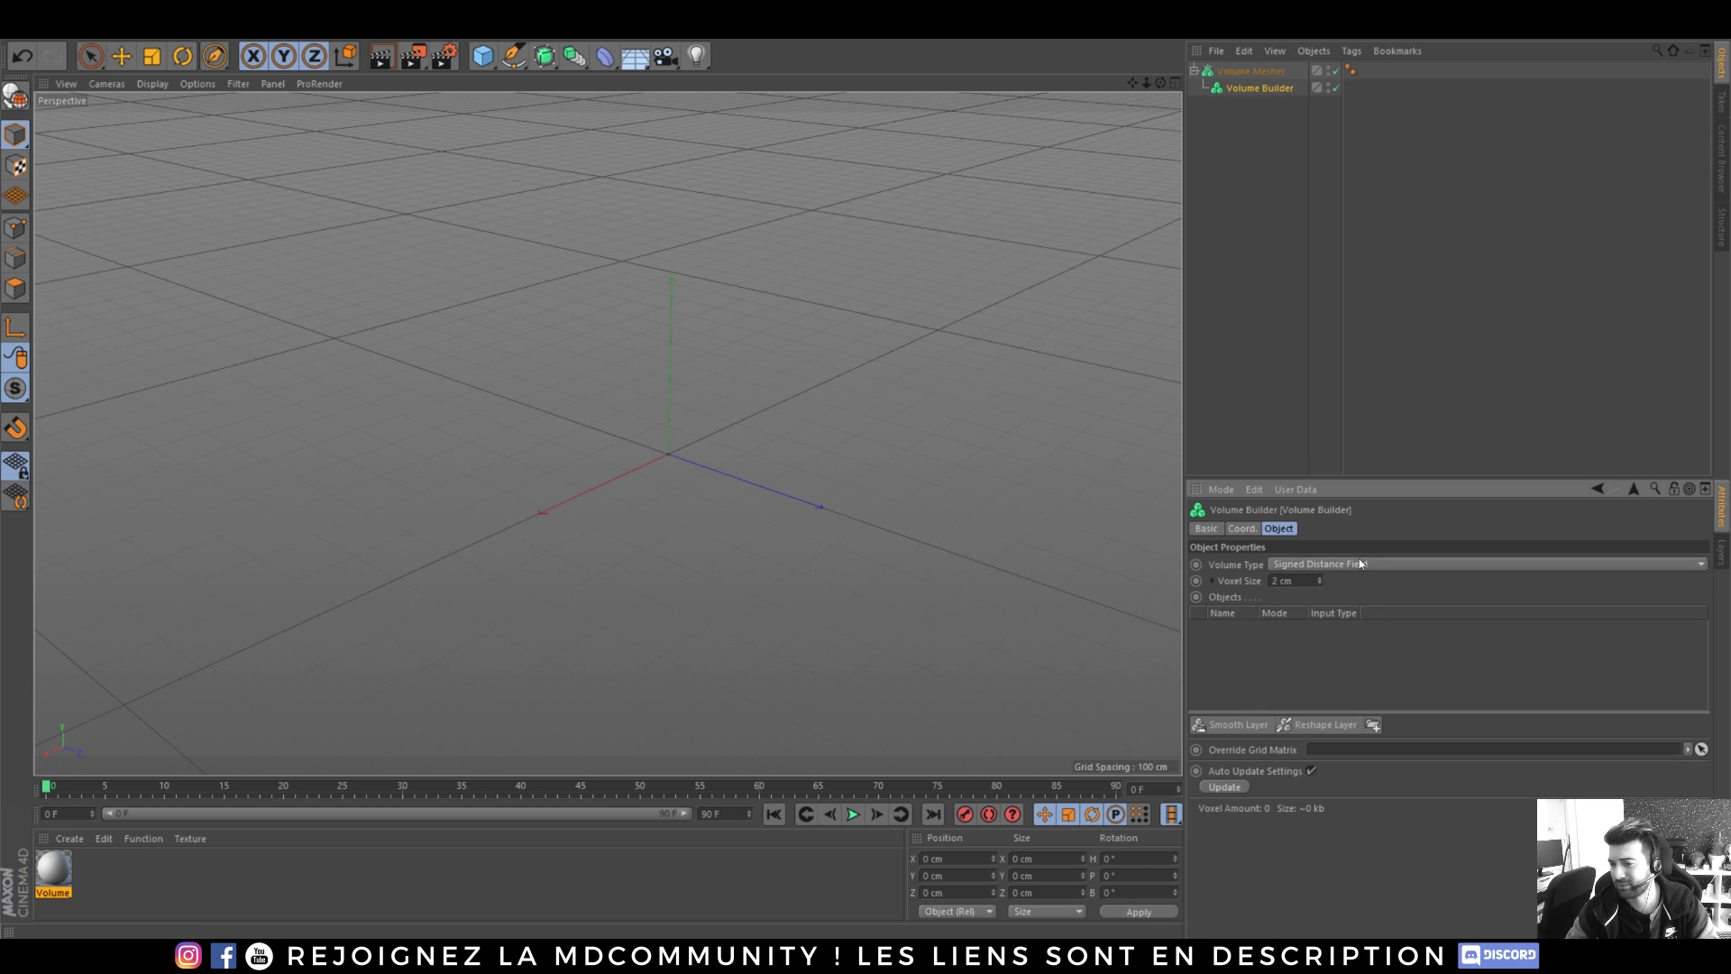
- Sketch a freehand S-shaped spline near the origin, nest it in the Volume Builder and inspect the meshed tube
{"action": "left_click_drag", "start_coordinate": [662, 275], "coordinate": [655, 489]}
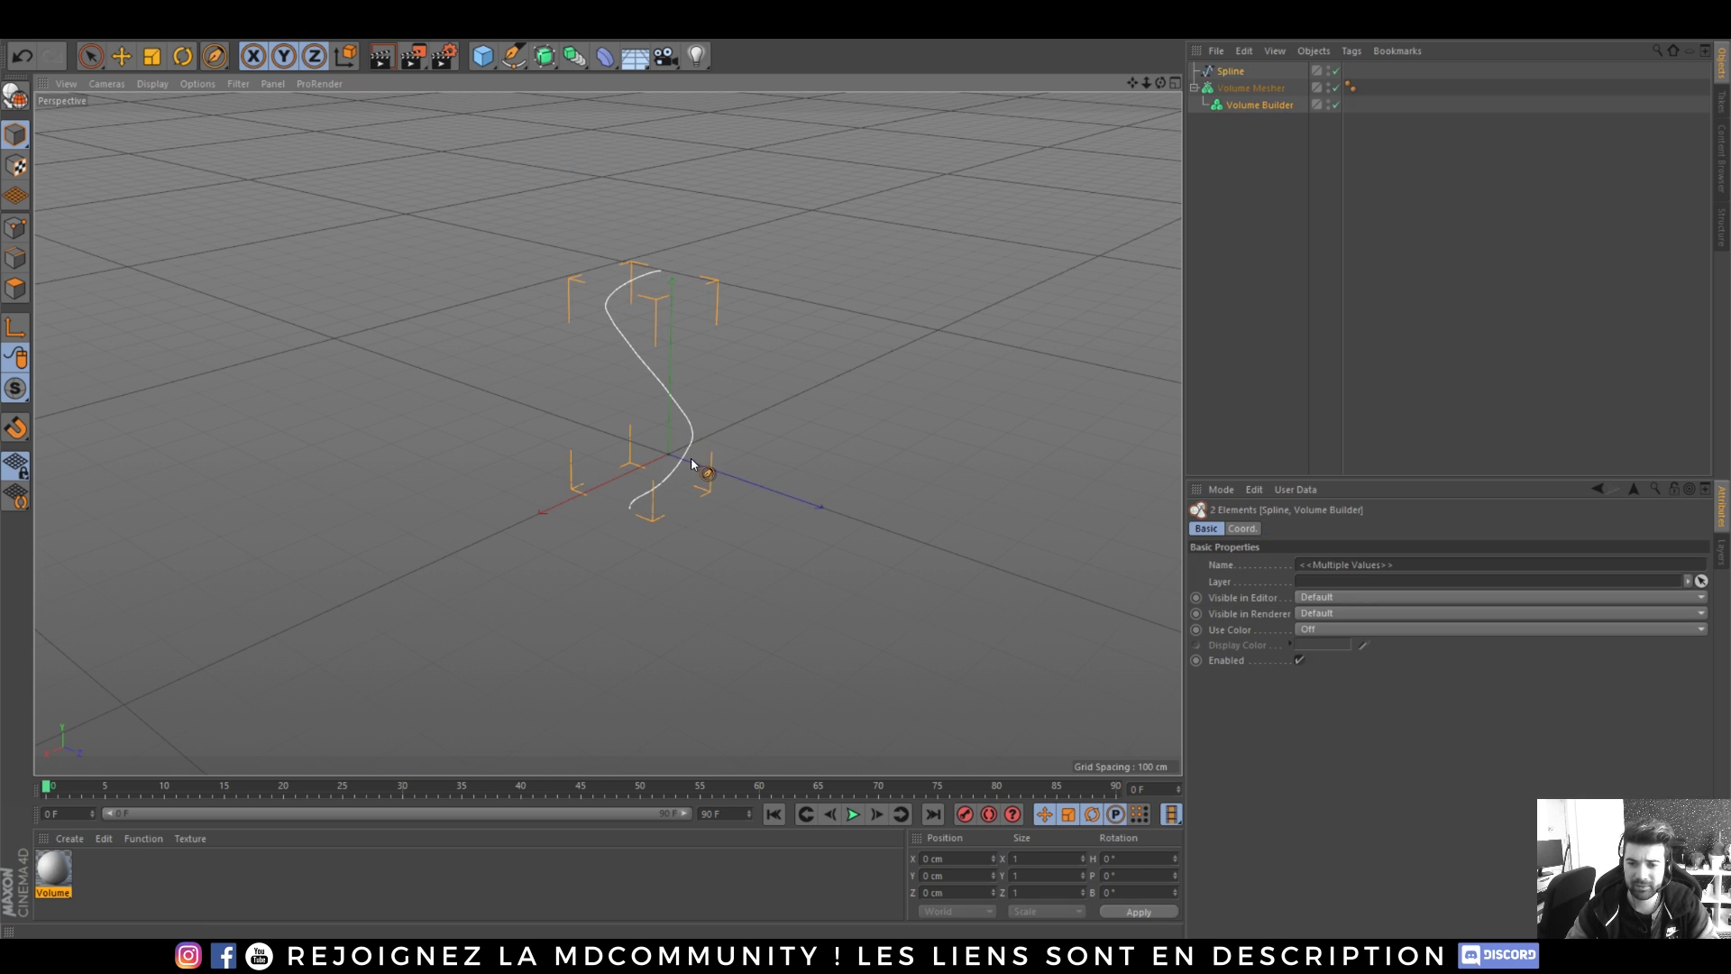
{"action": "mouse_move", "coordinate": [1232, 76]}
{"action": "left_mouse_down"}
{"action": "mouse_move", "coordinate": [1257, 104]}
{"action": "mouse_move", "coordinate": [1237, 118]}
{"action": "mouse_move", "coordinate": [1247, 72]}
{"action": "left_mouse_up"}
{"action": "left_click", "coordinate": [1237, 121]}
{"action": "left_click", "coordinate": [1251, 149]}
{"action": "left_click", "coordinate": [1246, 160]}
{"action": "right_click_drag", "start_coordinate": [653, 359], "coordinate": [633, 316], "text": "alt"}
{"action": "left_click_drag", "start_coordinate": [625, 360], "coordinate": [694, 330], "text": "alt"}
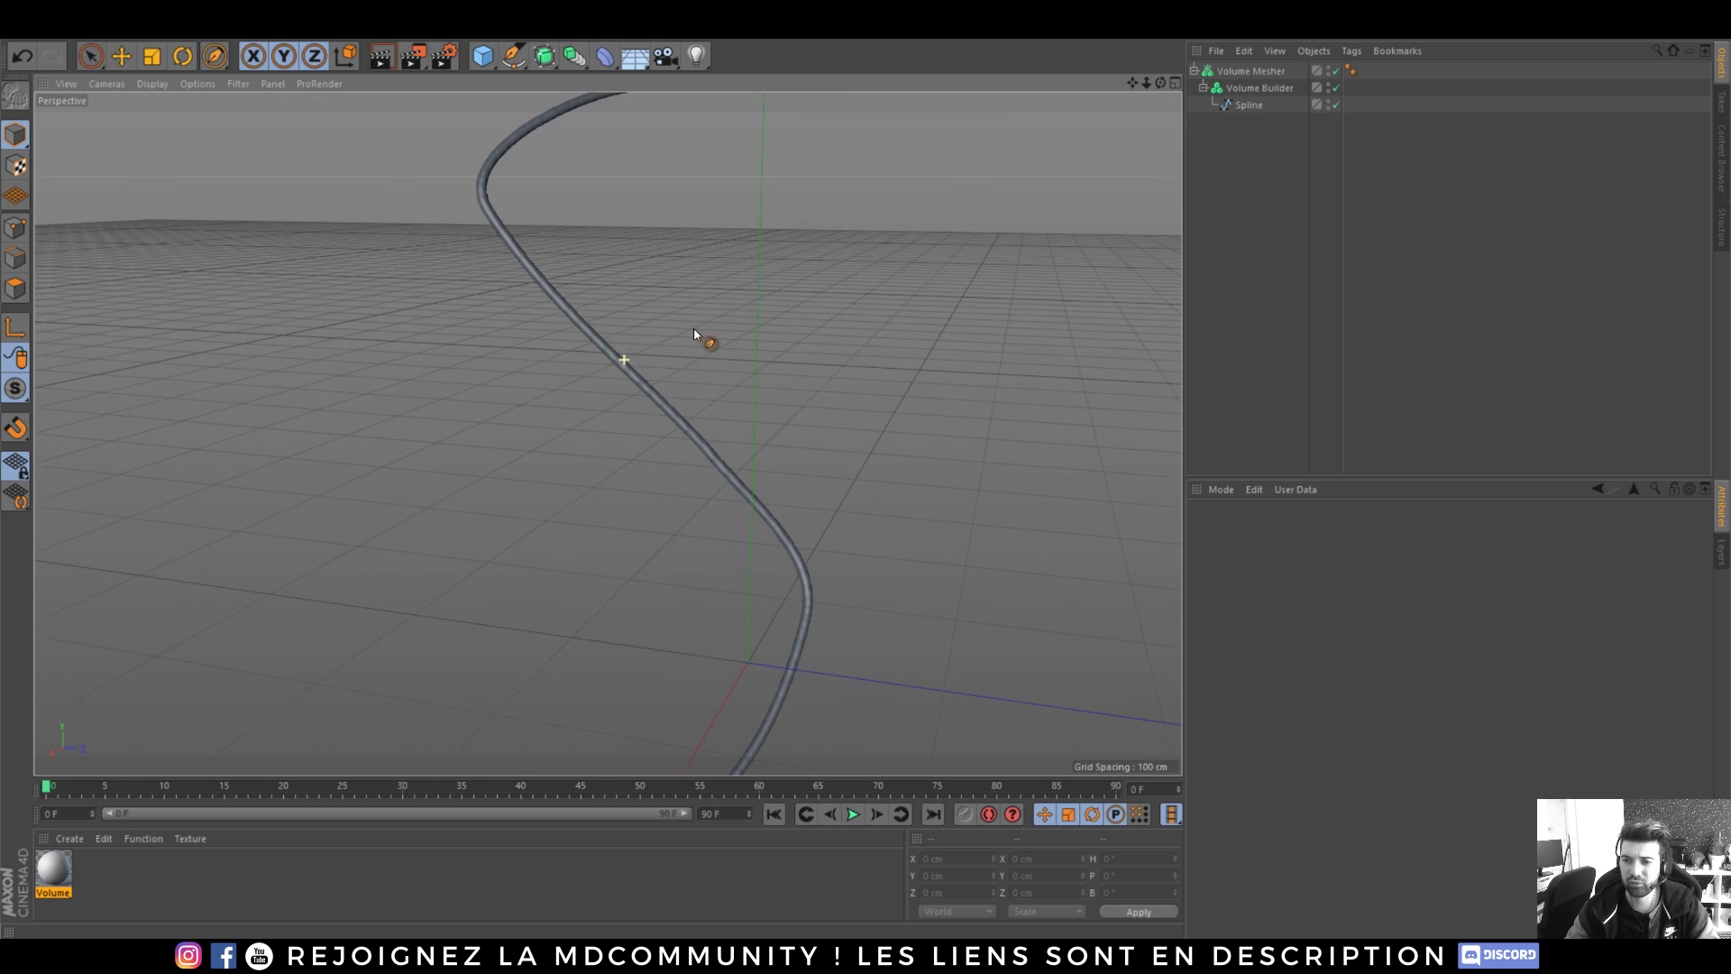
- Try a voxel size of 1 cm on the Volume Builder and set it back to 2 cm
{"action": "left_click", "coordinate": [1260, 88]}
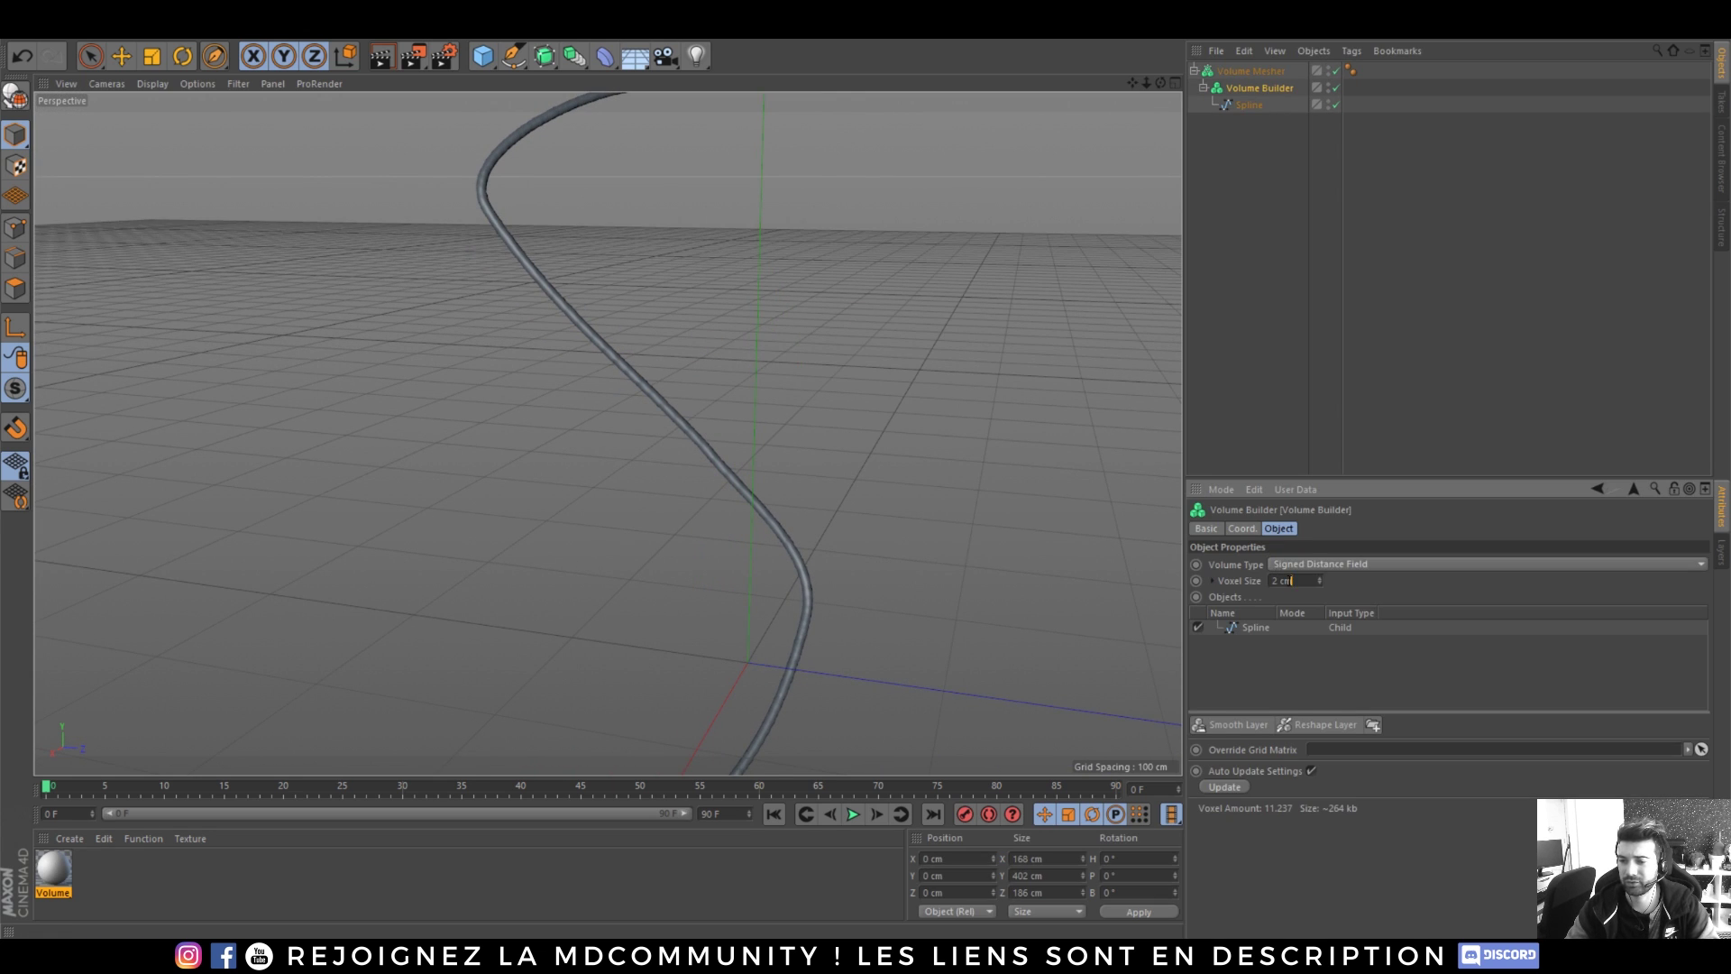
{"action": "key", "text": "Return"}
{"action": "left_click", "coordinate": [1291, 581]}
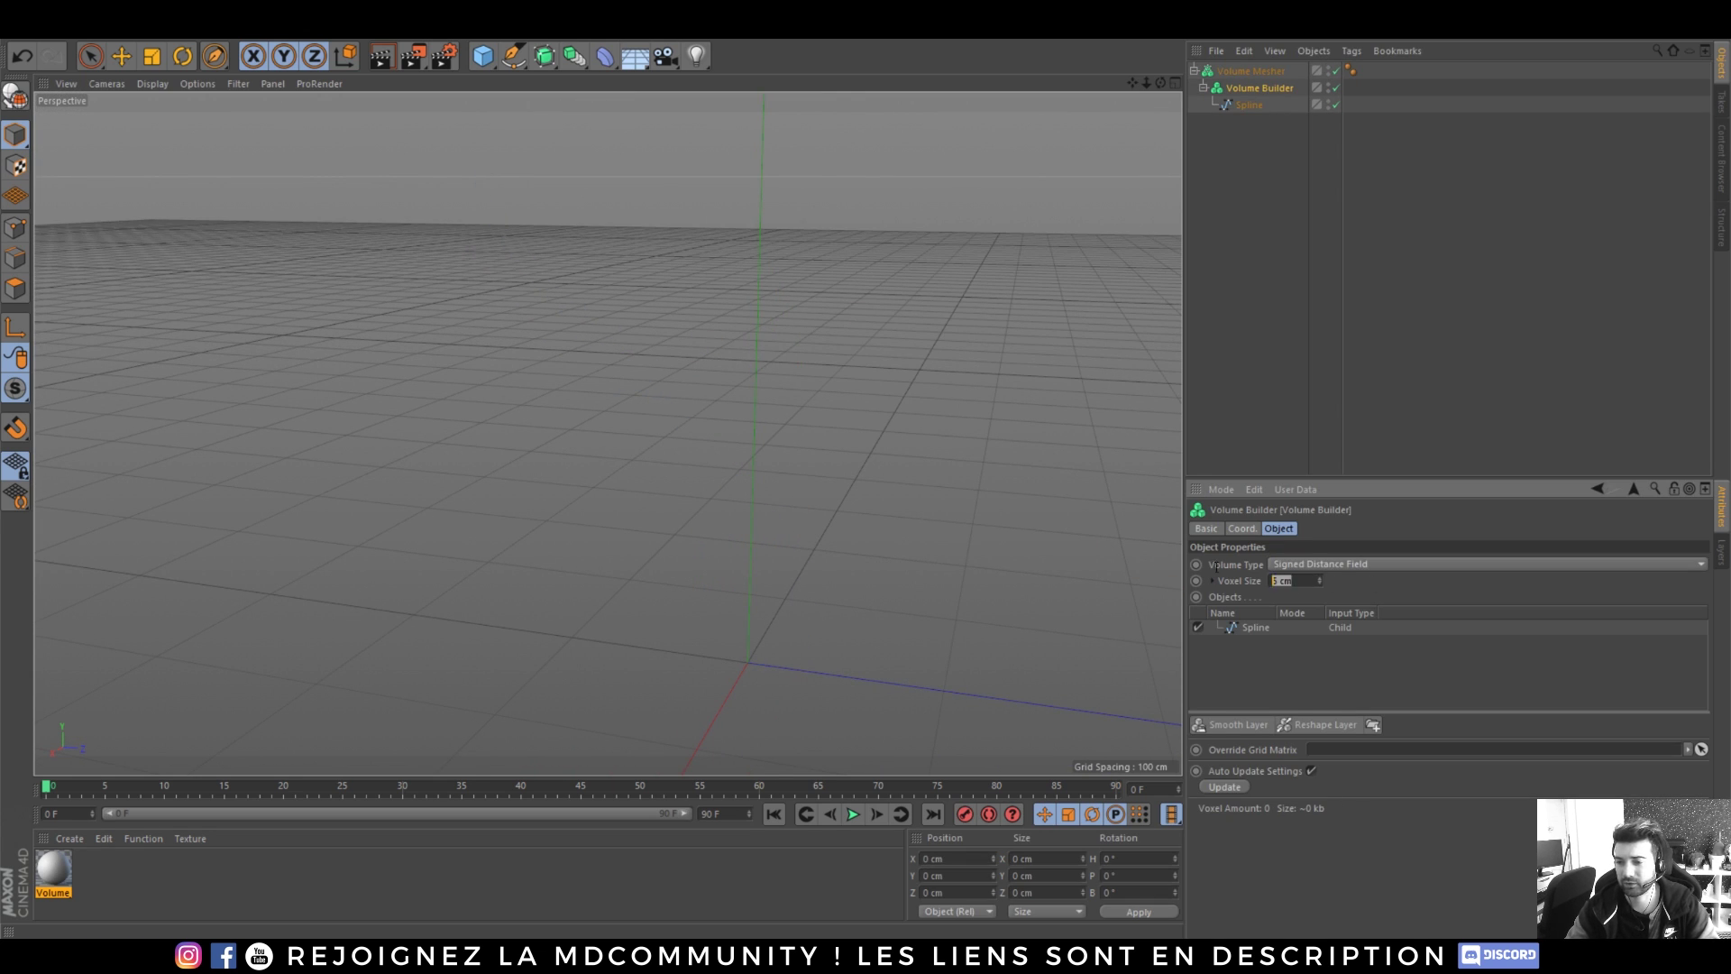
{"action": "type", "text": "1"}
{"action": "key", "text": "Return"}
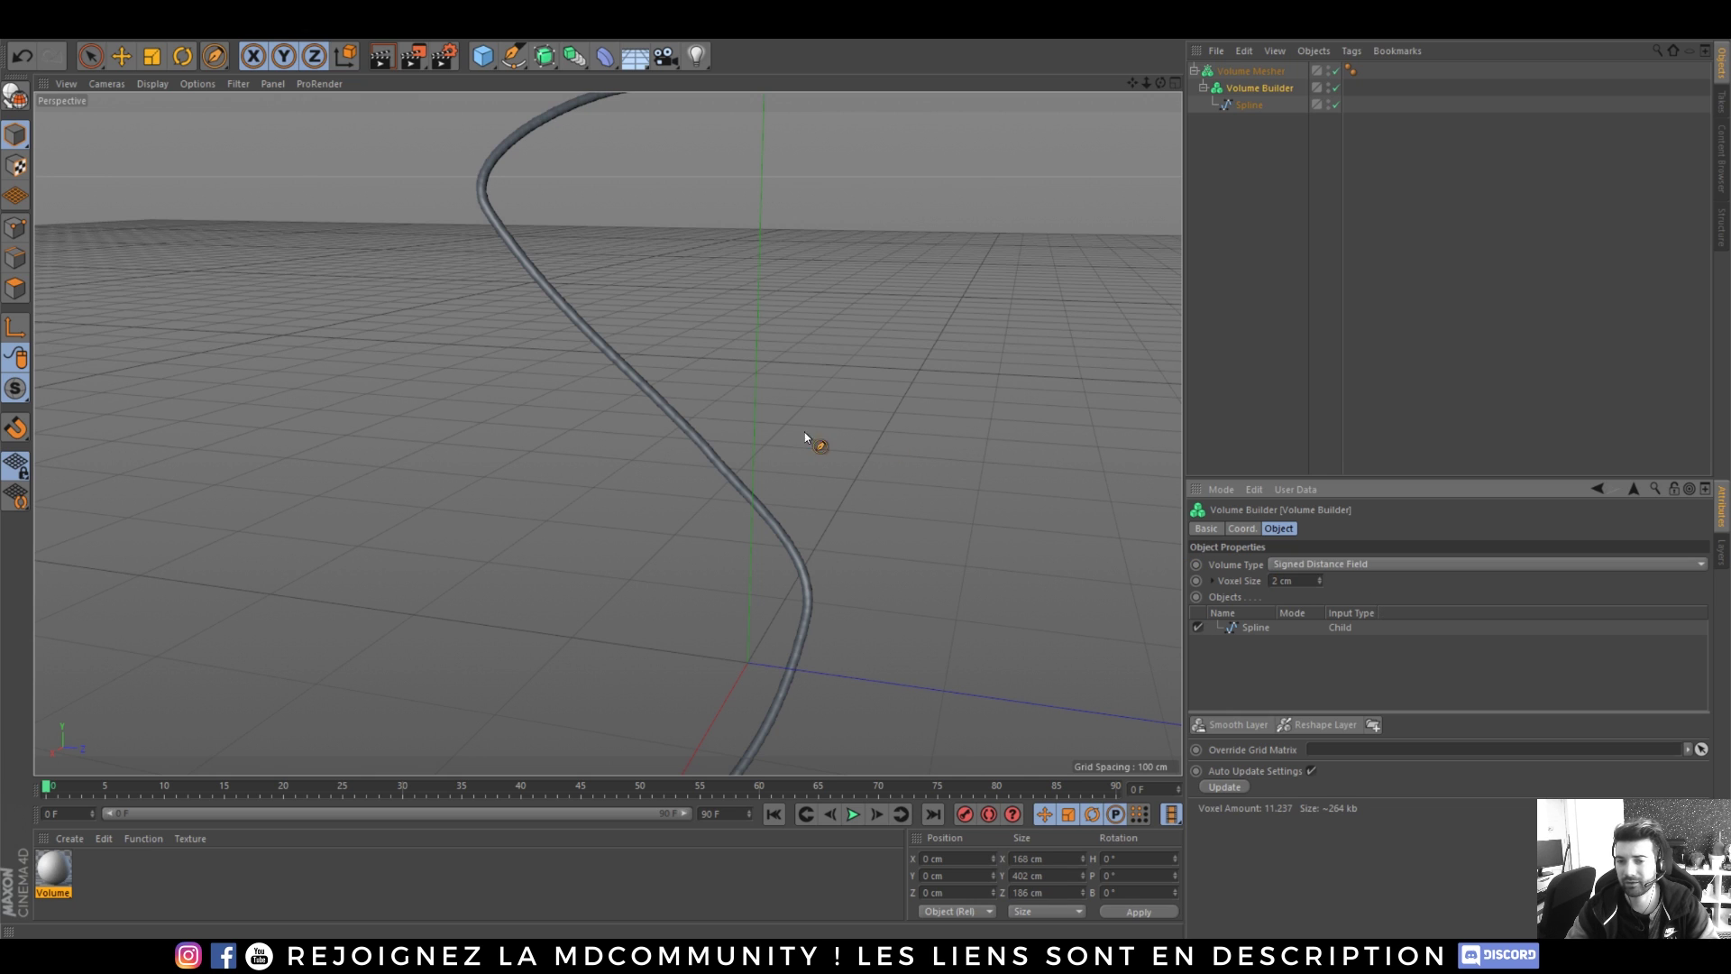
- Sketch four wavy freehand branches in different directions around the middle of the S-shaped tube in the perspective view
{"action": "left_click", "coordinate": [636, 353]}
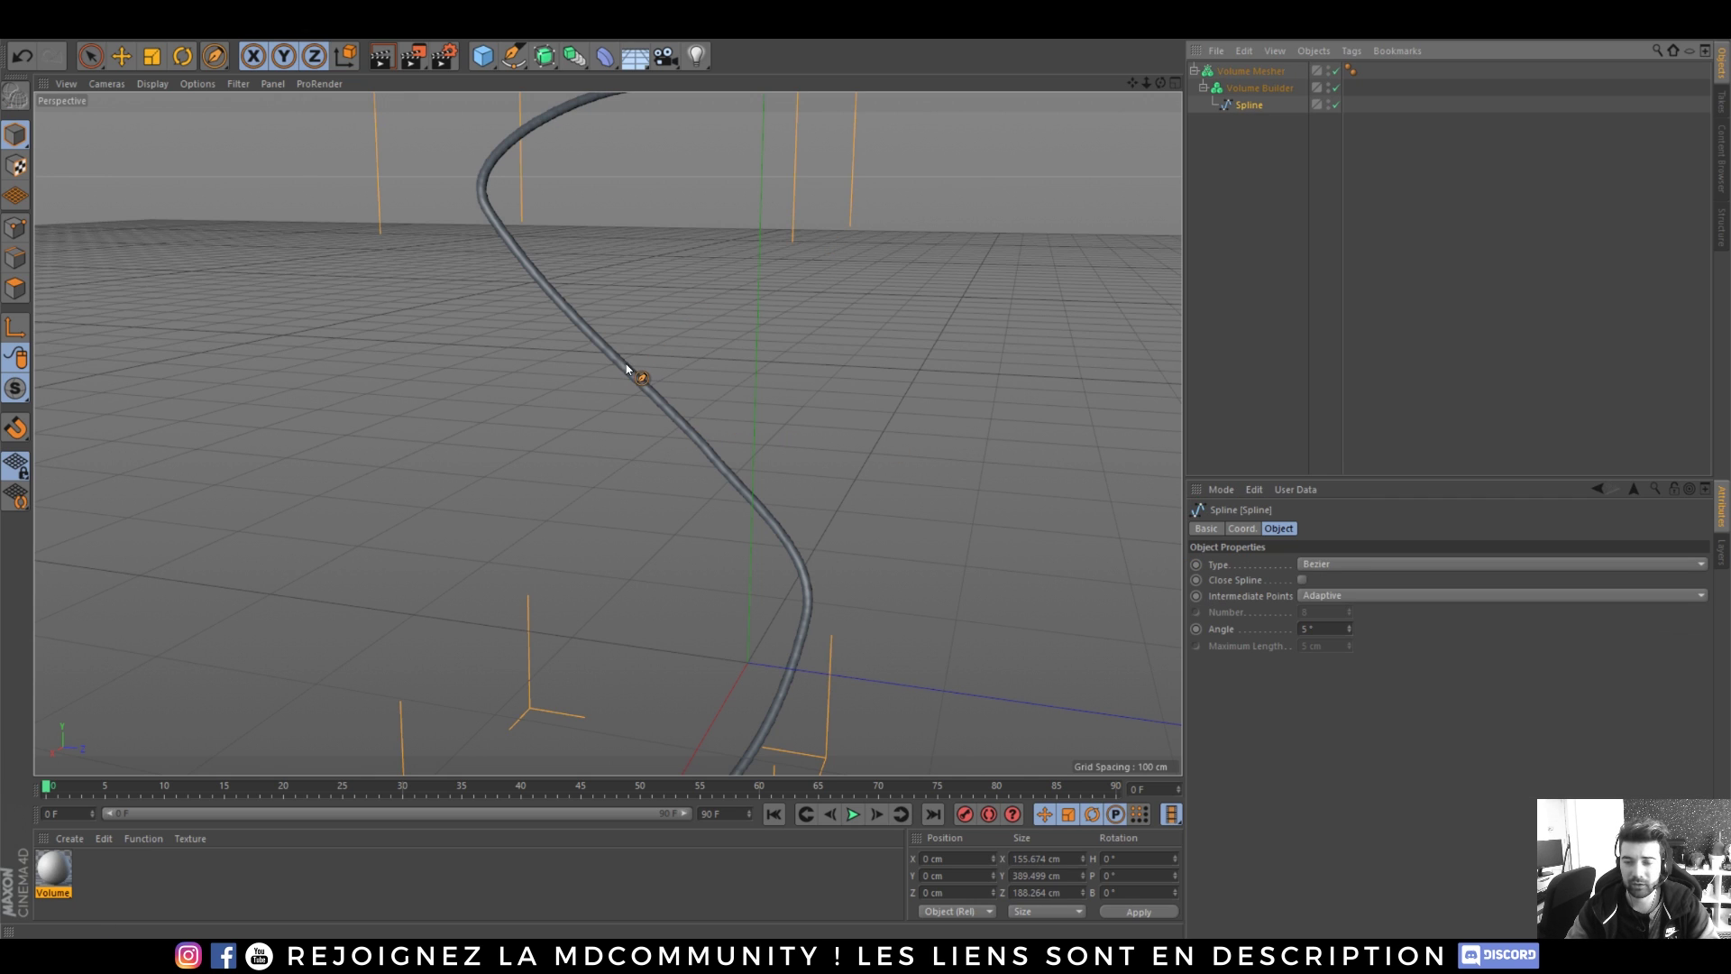
{"action": "left_click_drag", "start_coordinate": [631, 362], "coordinate": [906, 230]}
{"action": "scroll", "coordinate": [631, 374], "scroll_direction": "down", "scroll_amount": 2}
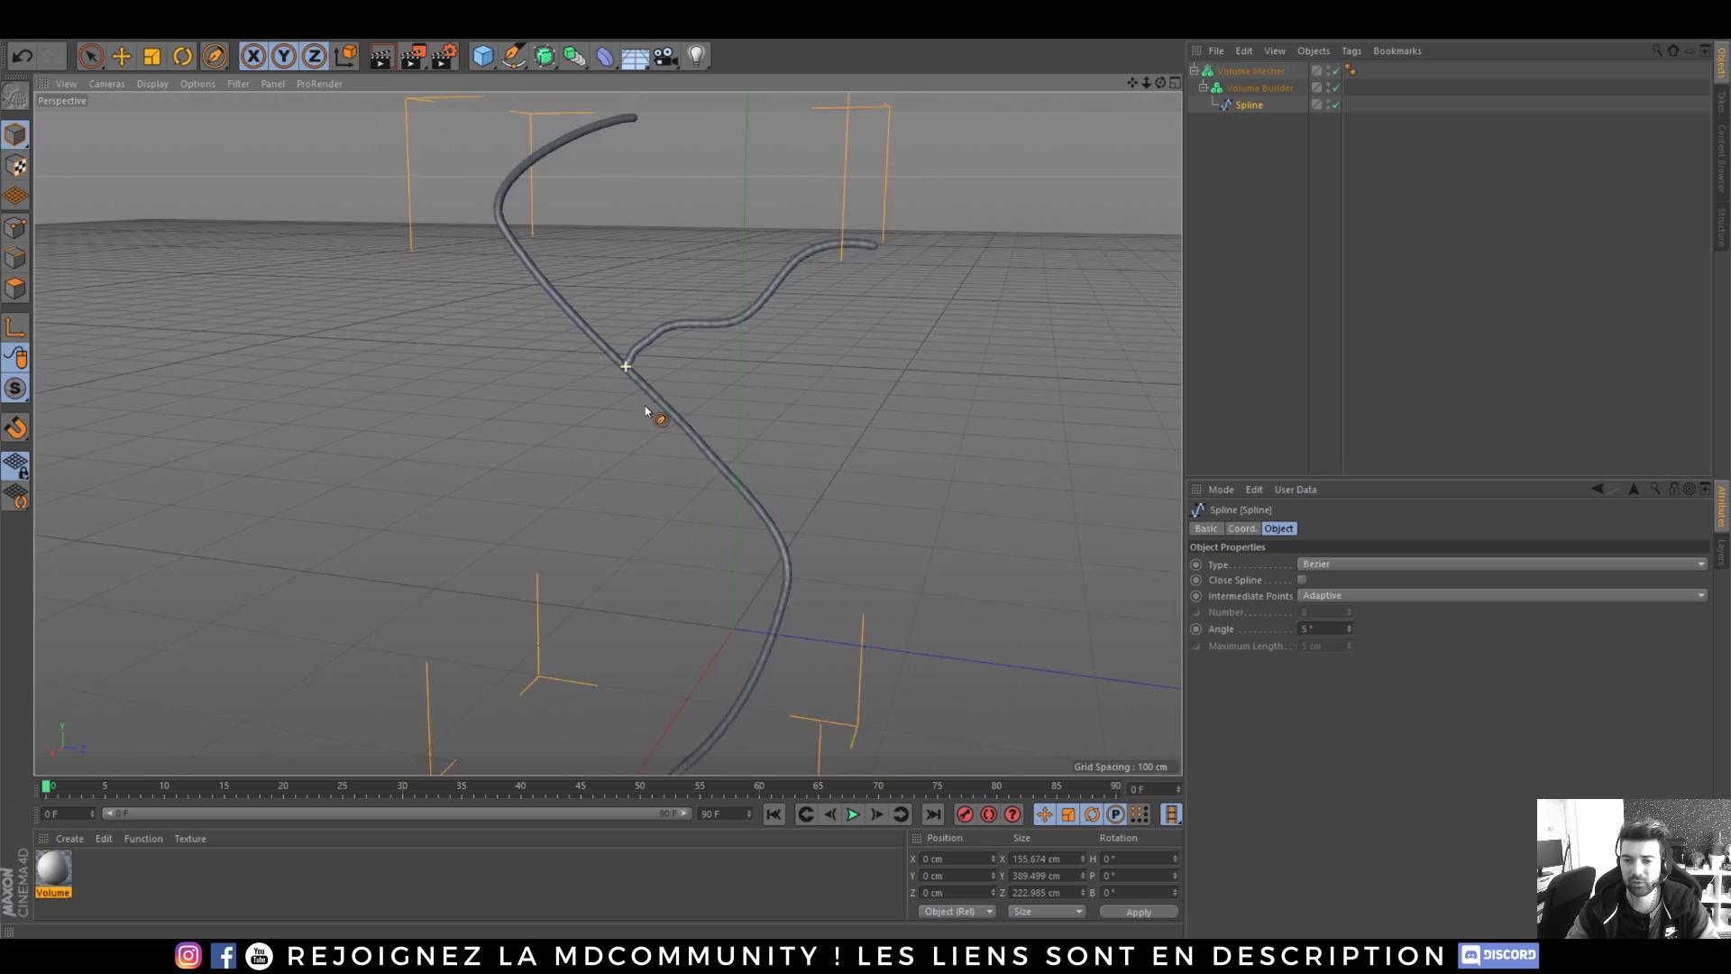
{"action": "scroll", "coordinate": [635, 378], "scroll_direction": "up", "scroll_amount": 4}
{"action": "left_click_drag", "start_coordinate": [626, 364], "coordinate": [365, 448]}
{"action": "mouse_move", "coordinate": [699, 365]}
{"action": "left_mouse_down", "text": "alt"}
{"action": "mouse_move", "coordinate": [505, 444]}
{"action": "mouse_move", "coordinate": [262, 420]}
{"action": "left_mouse_up", "text": "alt"}
{"action": "left_click_drag", "start_coordinate": [642, 362], "coordinate": [690, 351]}
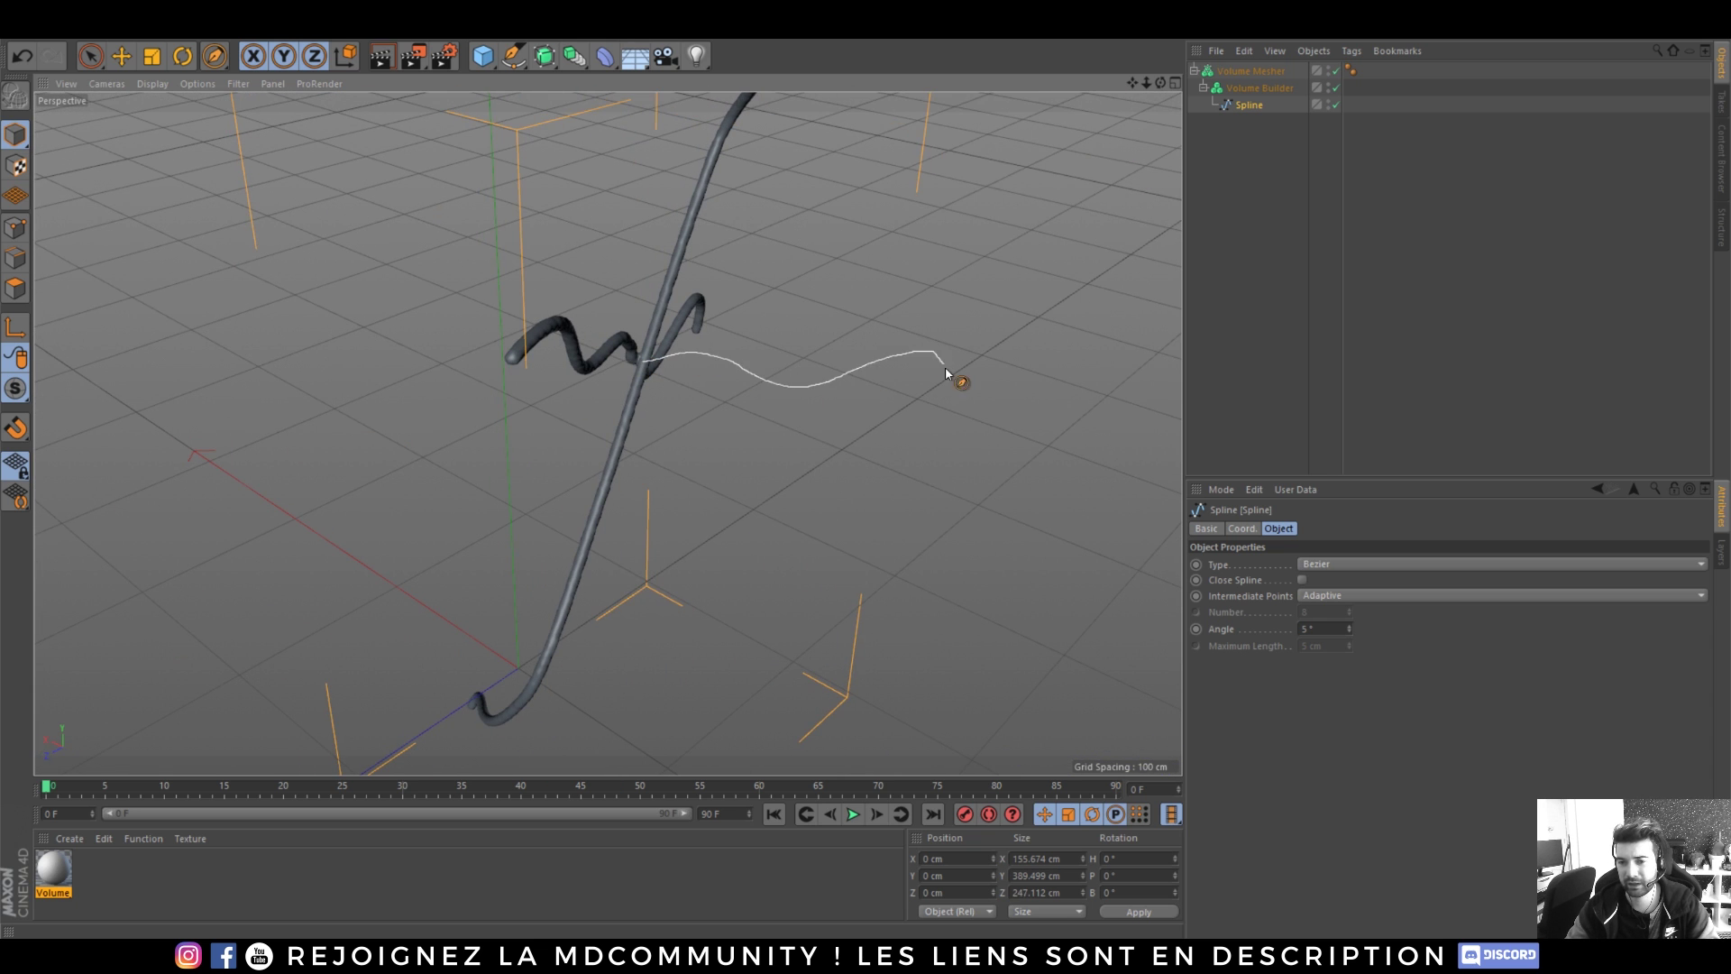
{"action": "left_click_drag", "start_coordinate": [945, 366], "coordinate": [958, 378]}
{"action": "mouse_move", "coordinate": [603, 368]}
{"action": "left_mouse_down", "text": "alt"}
{"action": "mouse_move", "coordinate": [885, 373]}
{"action": "mouse_move", "coordinate": [929, 393]}
{"action": "left_mouse_up", "text": "alt"}
{"action": "left_click_drag", "start_coordinate": [432, 526], "coordinate": [401, 629]}
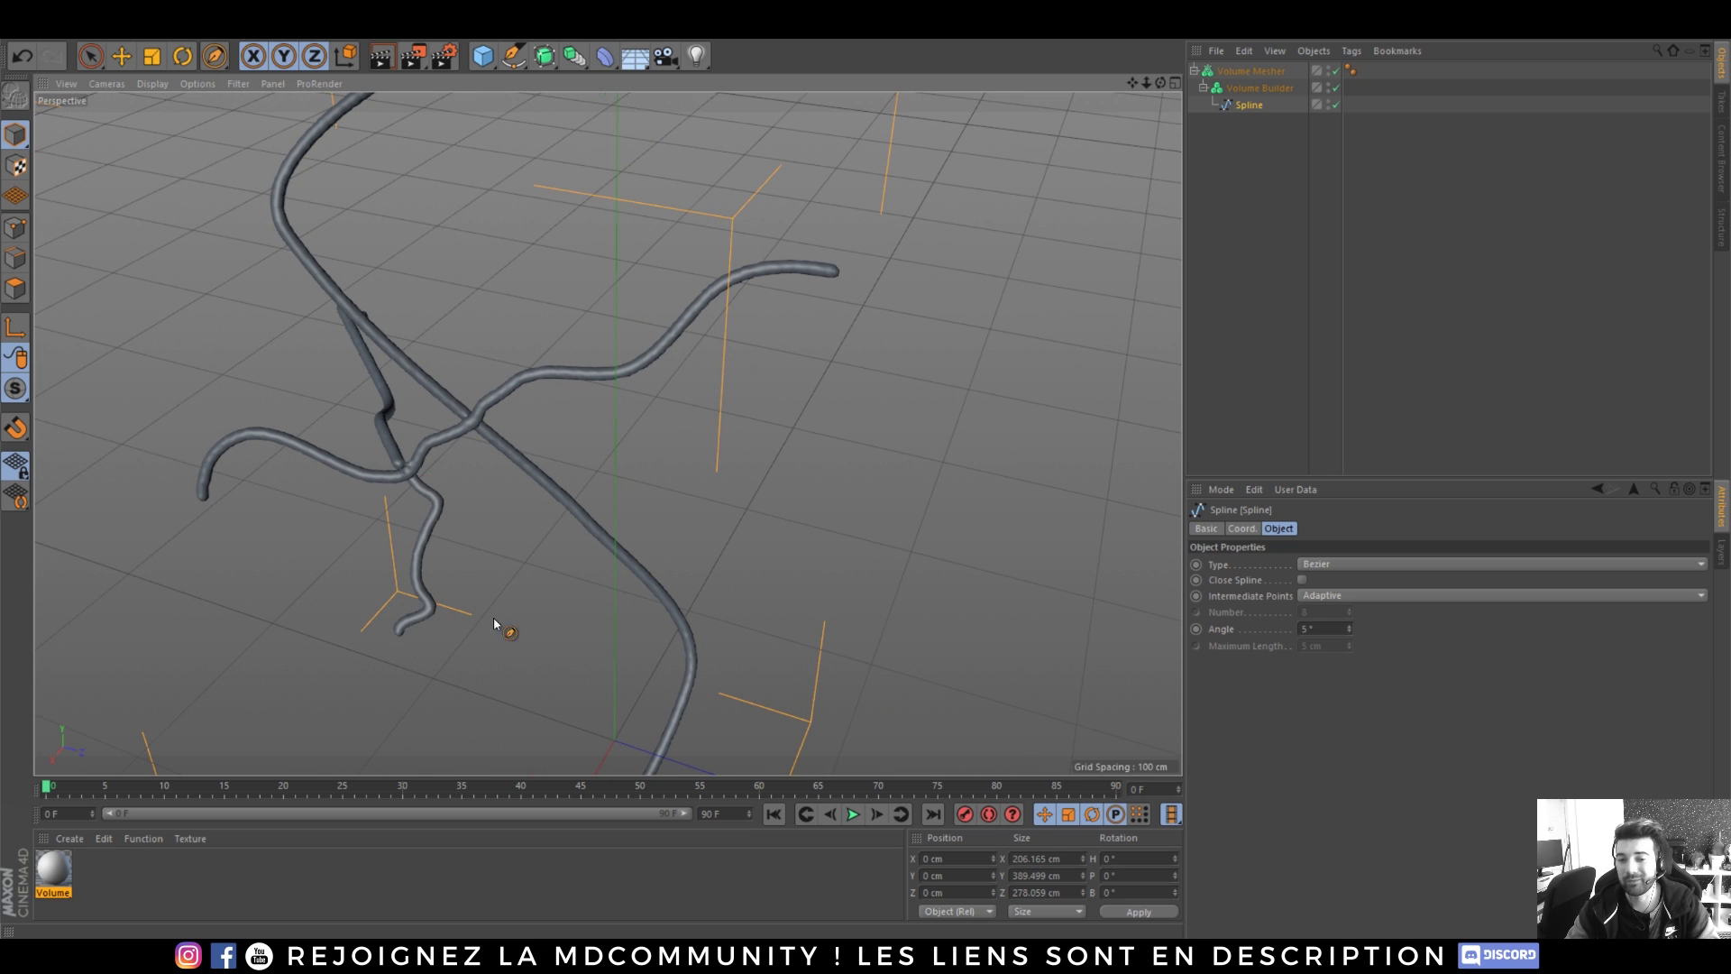
- Sketch several short freehand branches just above the junction of the tubes in the Right view
{"action": "middle_click", "coordinate": [573, 280]}
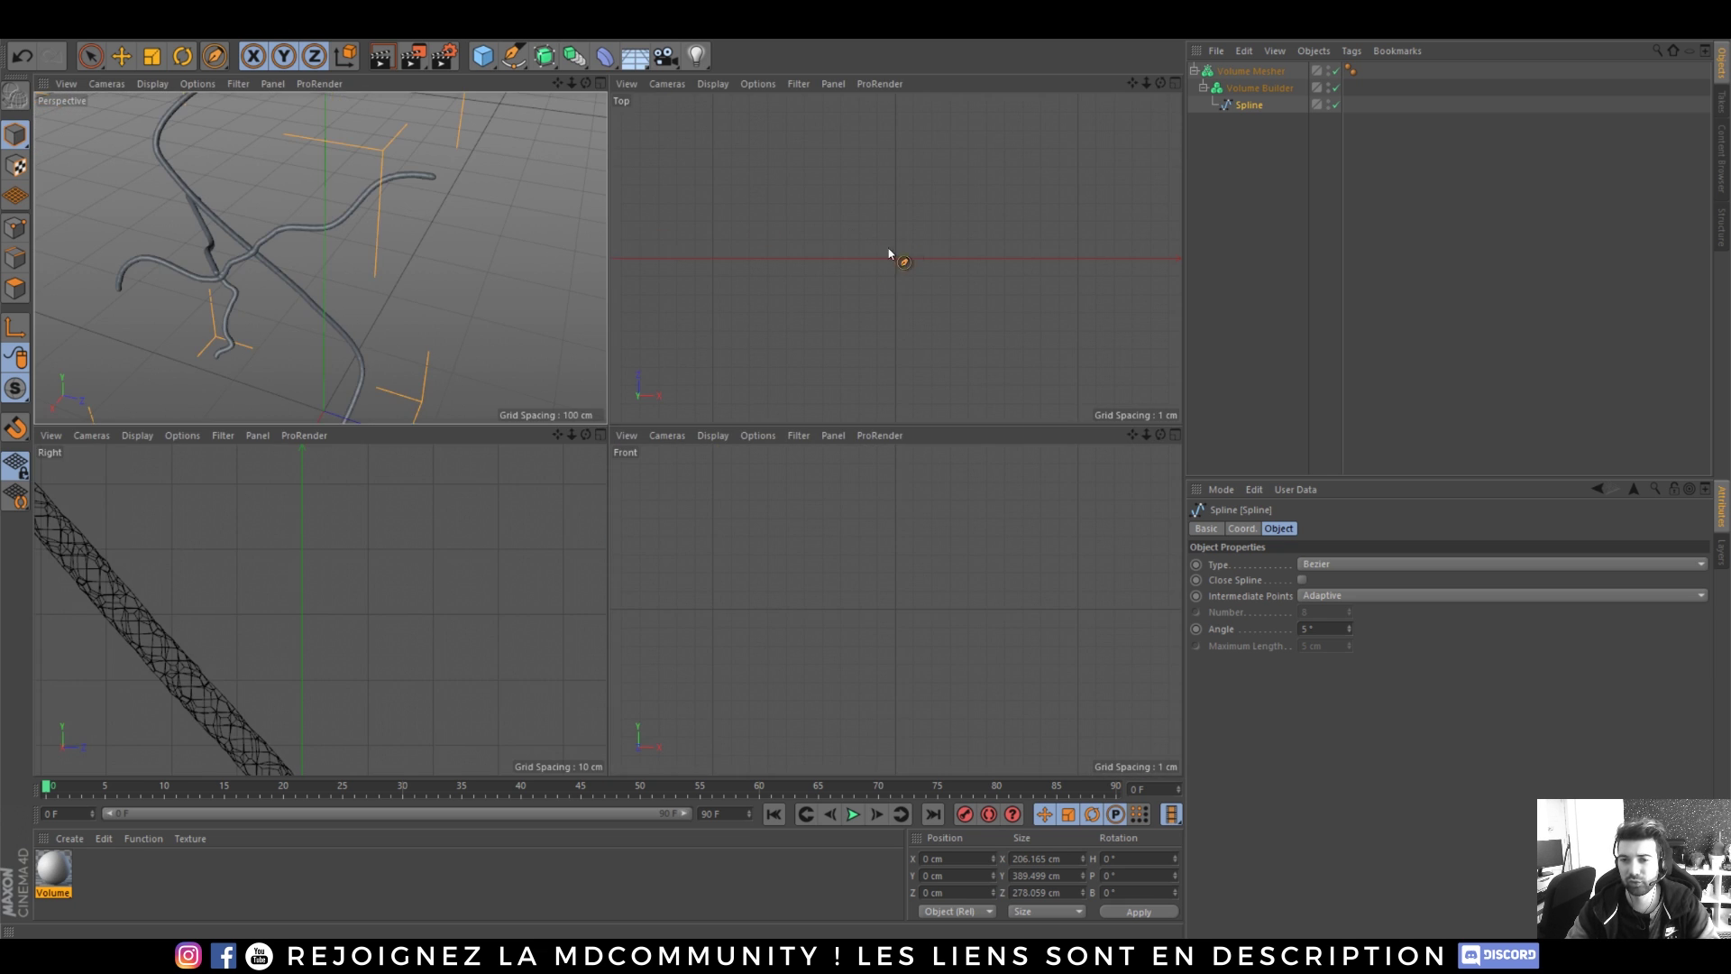
{"action": "scroll", "coordinate": [360, 594], "scroll_direction": "down", "scroll_amount": 5}
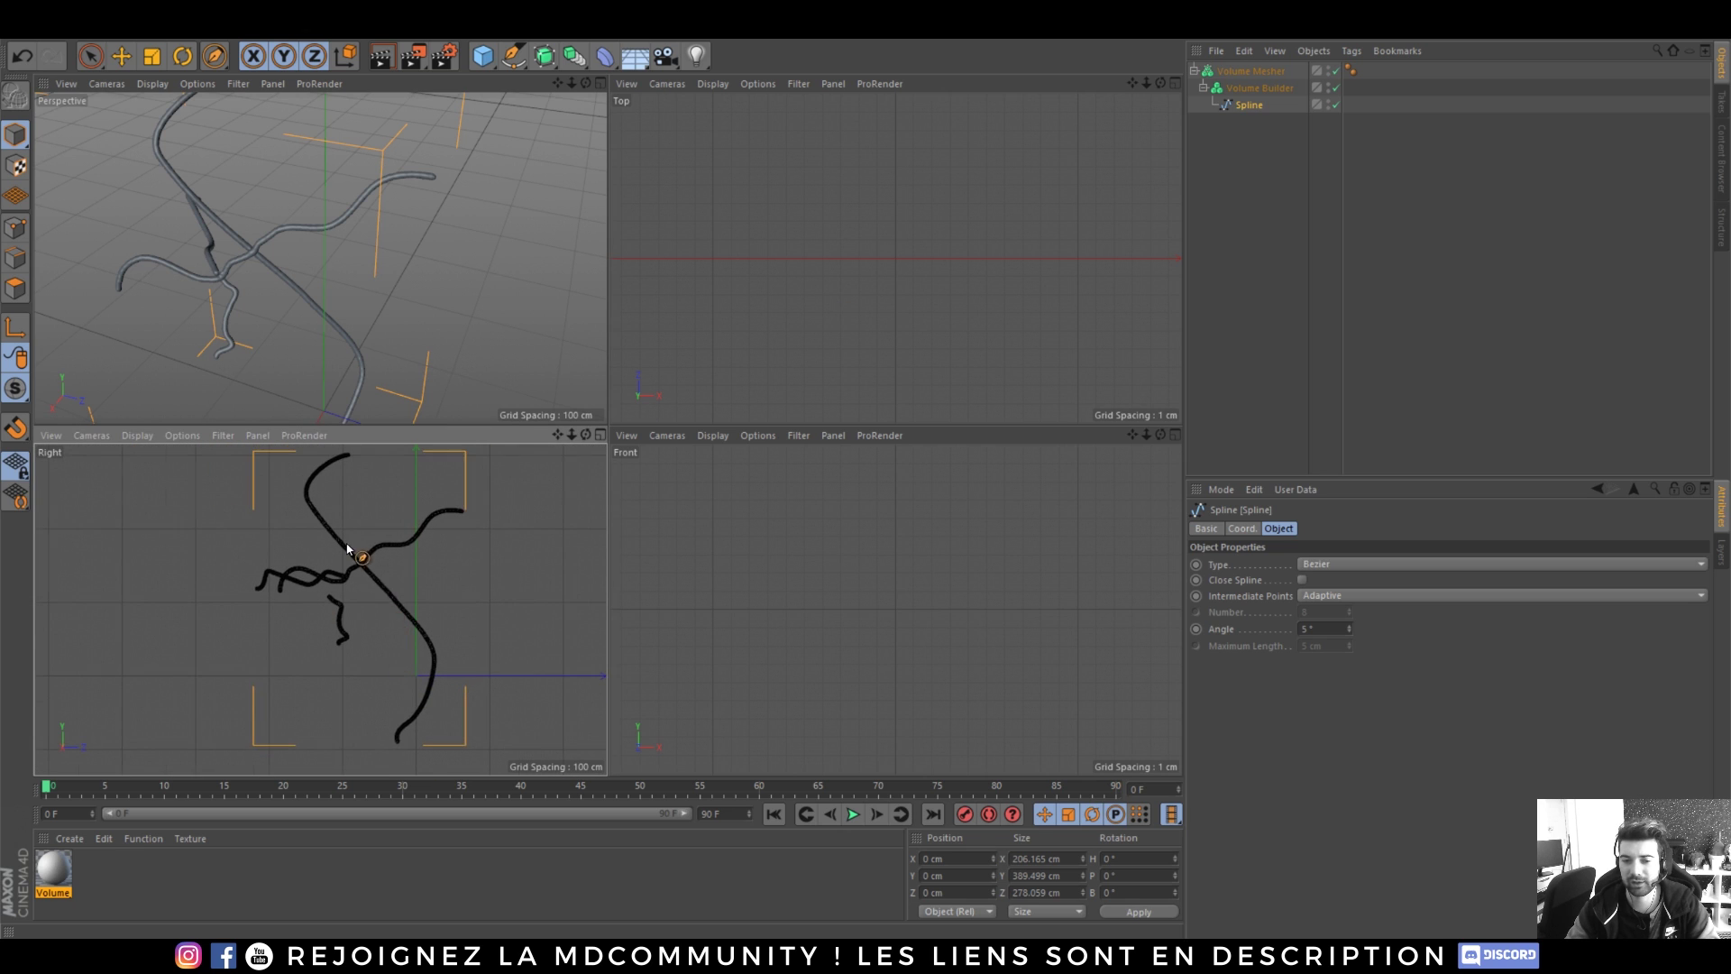
{"action": "scroll", "coordinate": [383, 552], "scroll_direction": "up", "scroll_amount": 4}
{"action": "mouse_move", "coordinate": [402, 520]}
{"action": "left_mouse_down"}
{"action": "mouse_move", "coordinate": [395, 492]}
{"action": "mouse_move", "coordinate": [496, 489]}
{"action": "left_mouse_up"}
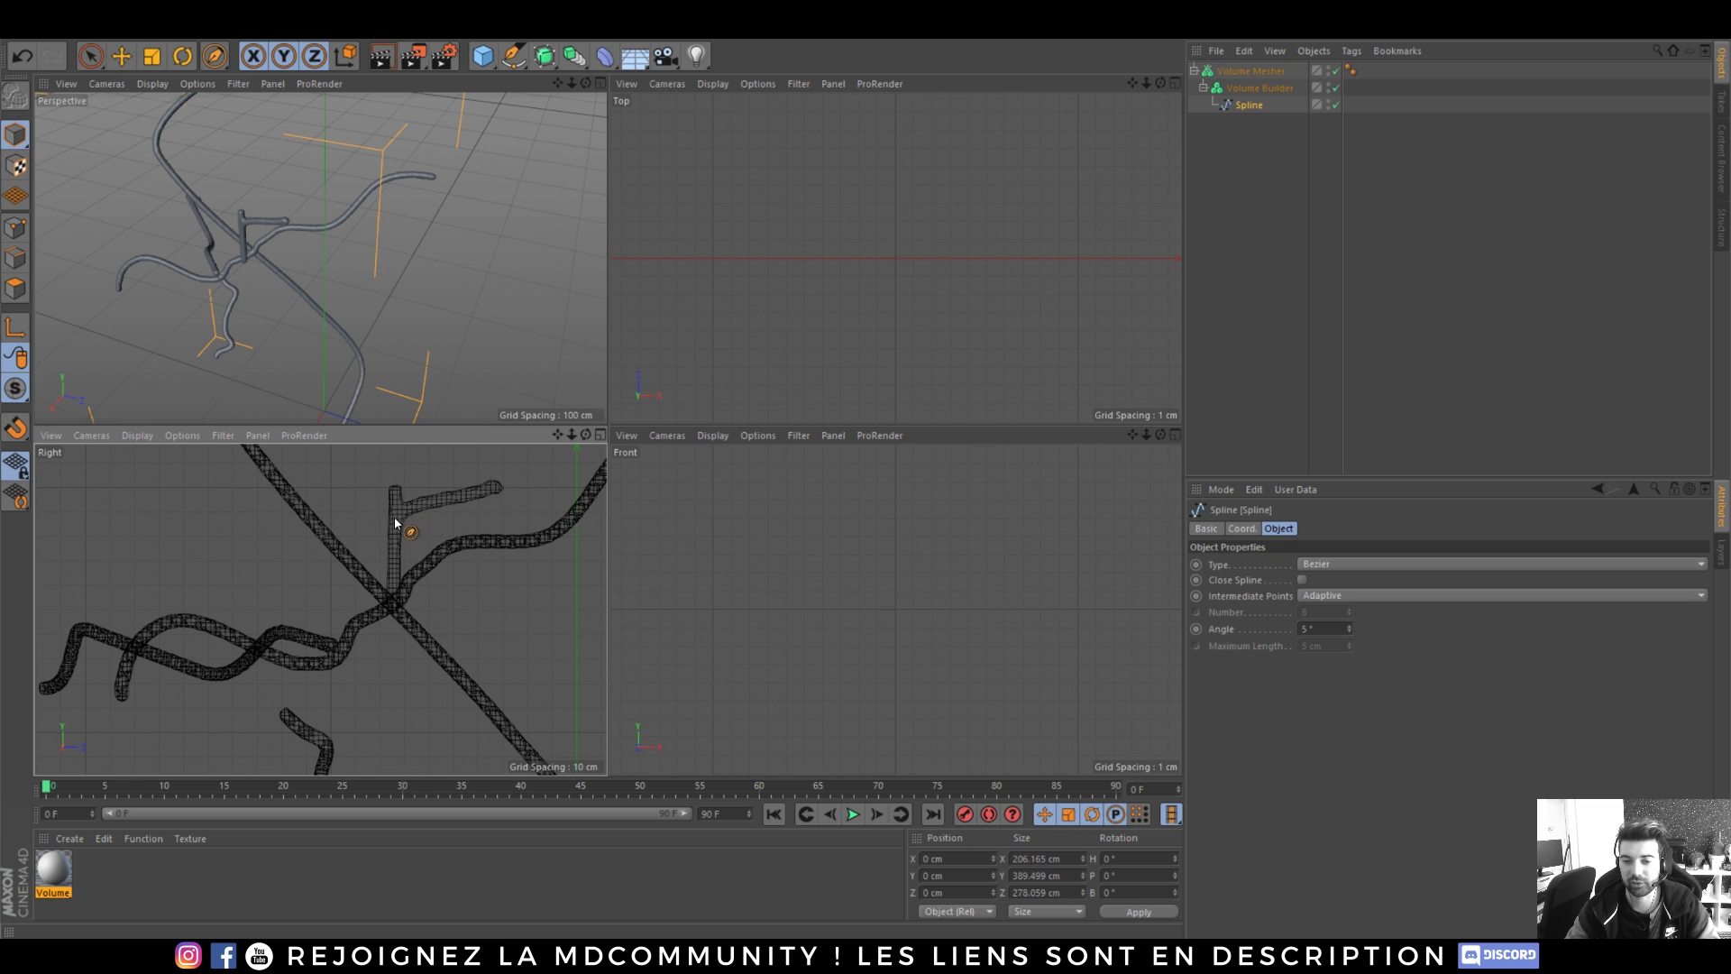
{"action": "left_click_drag", "start_coordinate": [343, 503], "coordinate": [315, 501]}
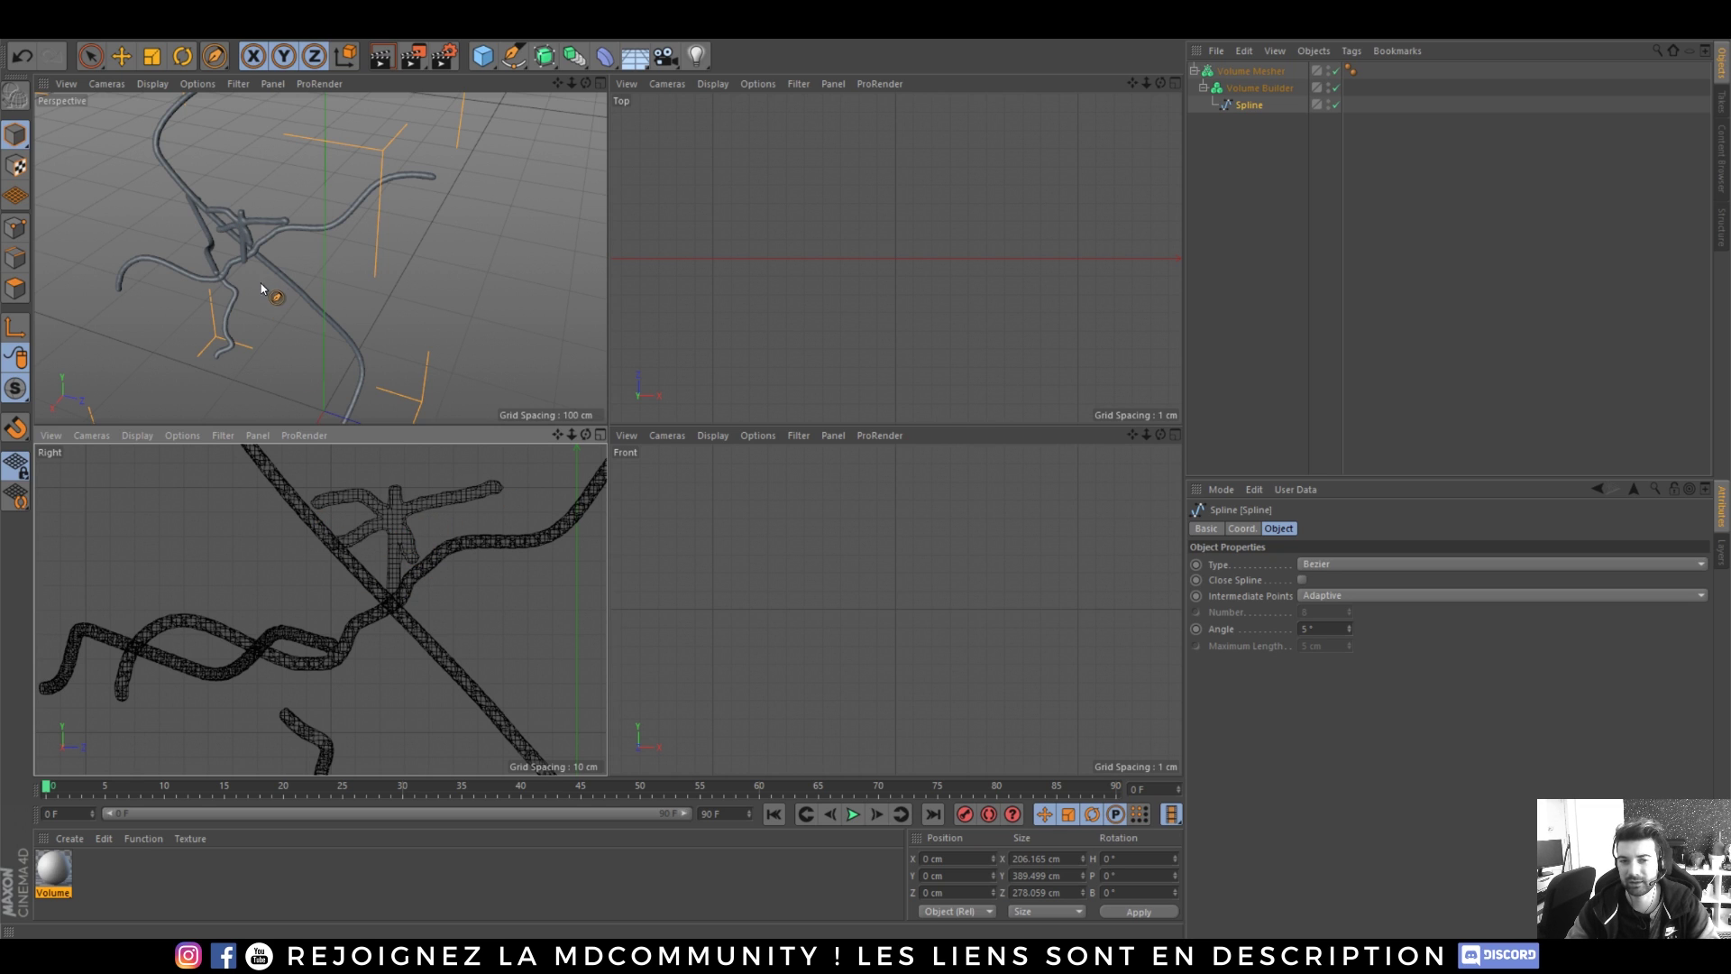
- Sketch long, sweeping freehand curves around the branched tubes in the perspective view
{"action": "scroll", "coordinate": [342, 290], "scroll_direction": "down", "scroll_amount": 5}
{"action": "left_click_drag", "start_coordinate": [343, 290], "coordinate": [308, 329], "text": "alt"}
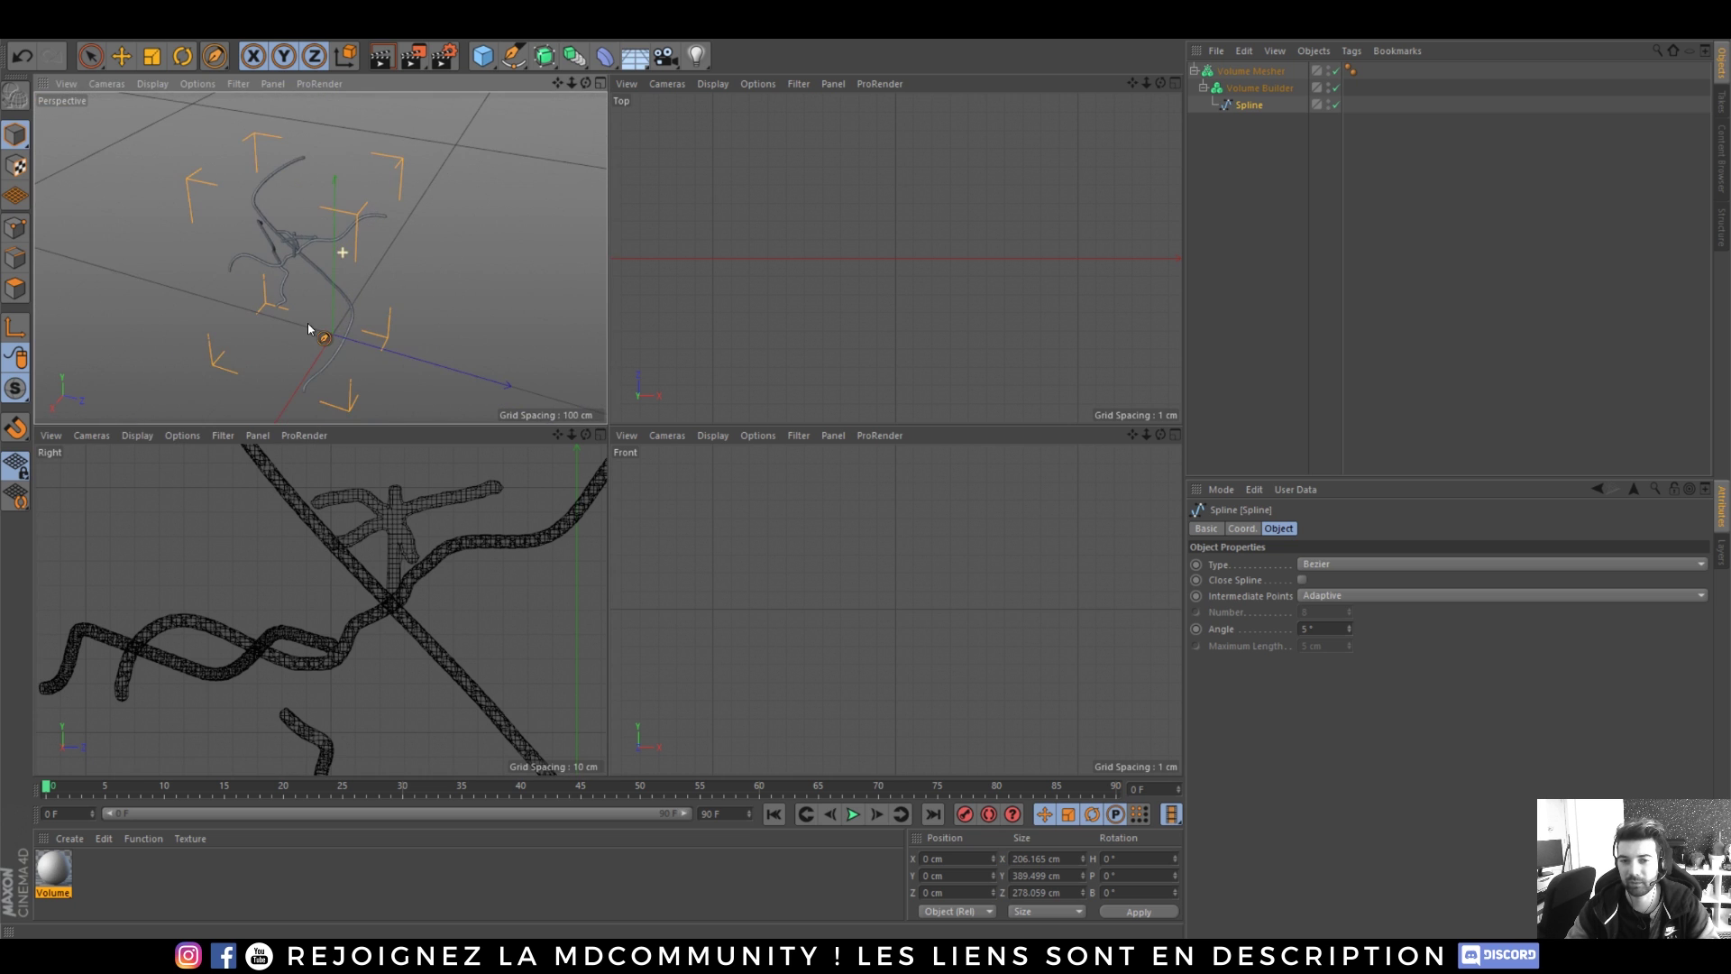
{"action": "middle_click", "coordinate": [403, 319]}
{"action": "mouse_move", "coordinate": [749, 655]}
{"action": "left_mouse_down"}
{"action": "mouse_move", "coordinate": [233, 352]}
{"action": "mouse_move", "coordinate": [204, 374]}
{"action": "left_mouse_up"}
{"action": "mouse_move", "coordinate": [522, 405]}
{"action": "left_mouse_down", "text": "alt"}
{"action": "mouse_move", "coordinate": [724, 328]}
{"action": "mouse_move", "coordinate": [988, 341]}
{"action": "mouse_move", "coordinate": [584, 348]}
{"action": "mouse_move", "coordinate": [595, 326]}
{"action": "mouse_move", "coordinate": [565, 311]}
{"action": "left_mouse_up", "text": "alt"}
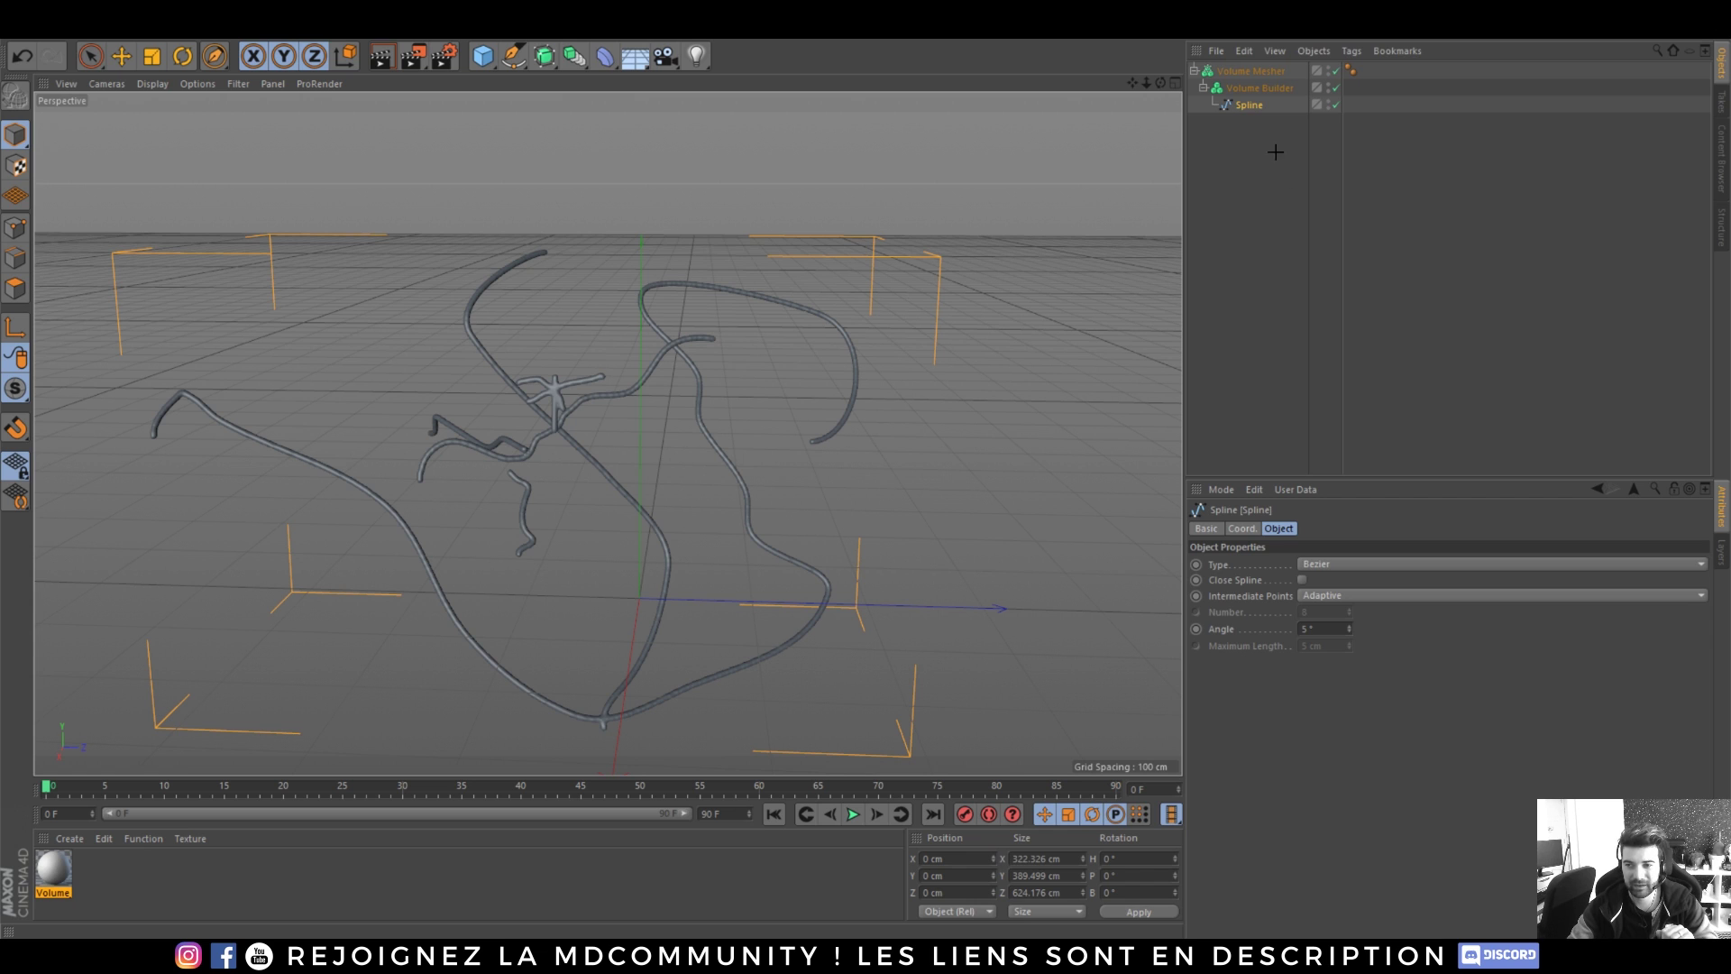
- Delete all objects from the scene and add a sphere nested inside a Metaball
{"action": "key", "text": "ctrl+a"}
{"action": "key", "text": "Delete"}
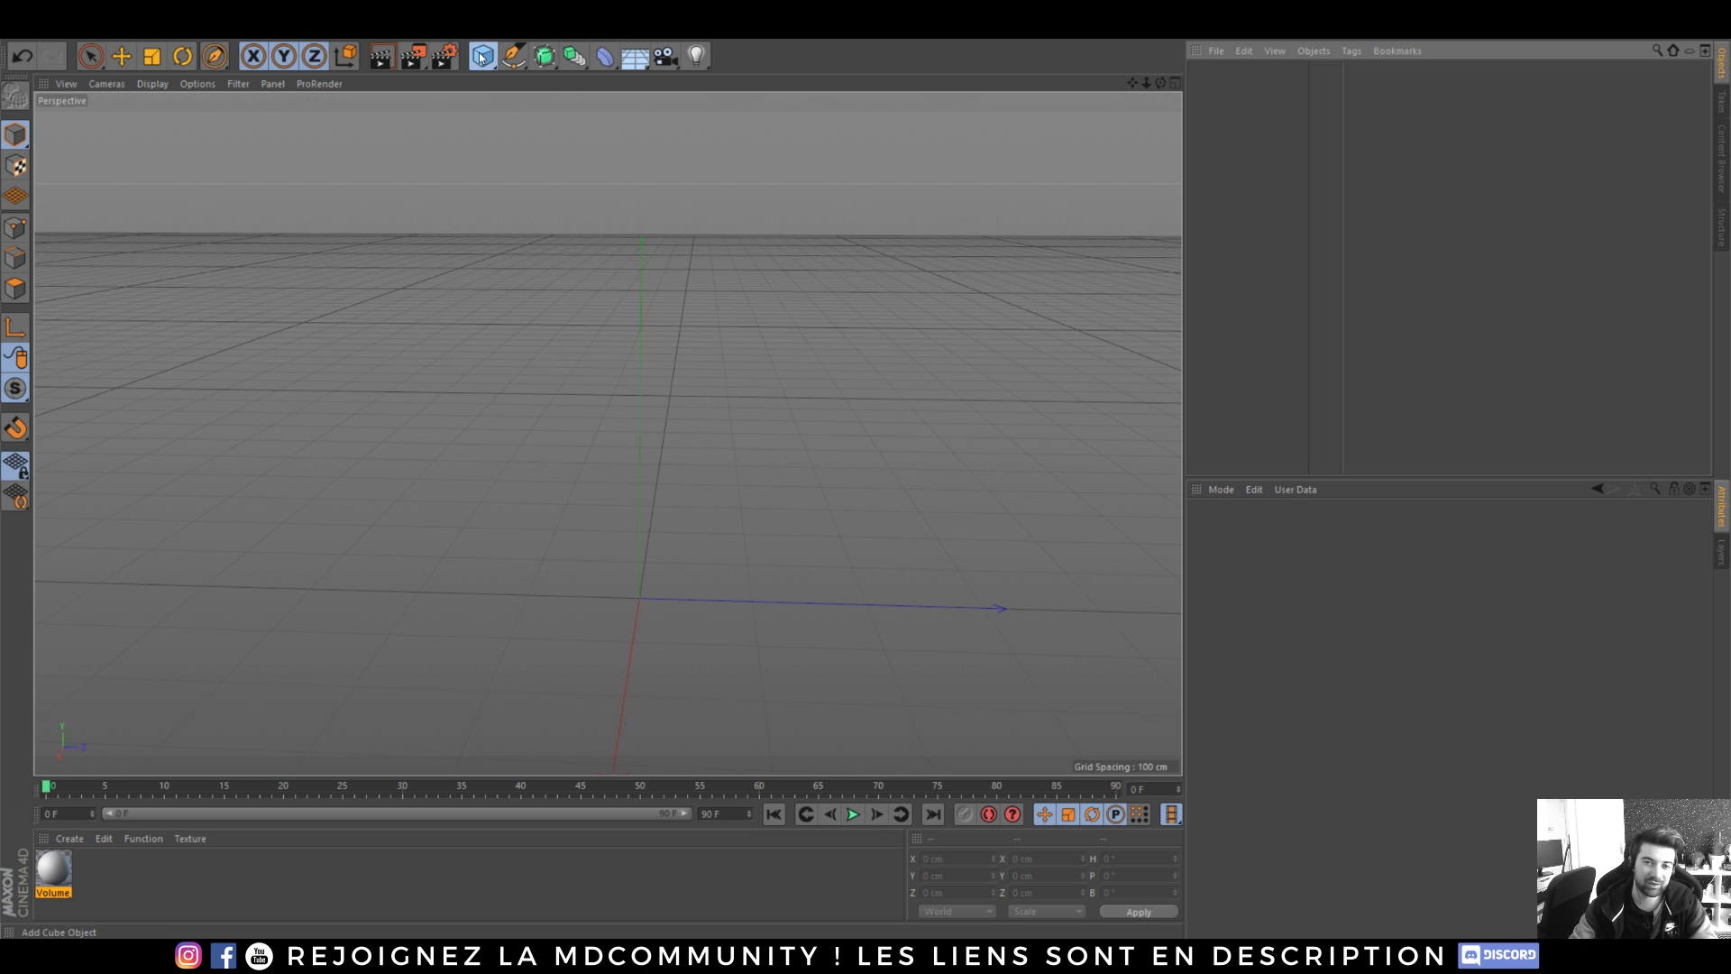
{"action": "left_click_drag", "start_coordinate": [482, 57], "coordinate": [824, 112]}
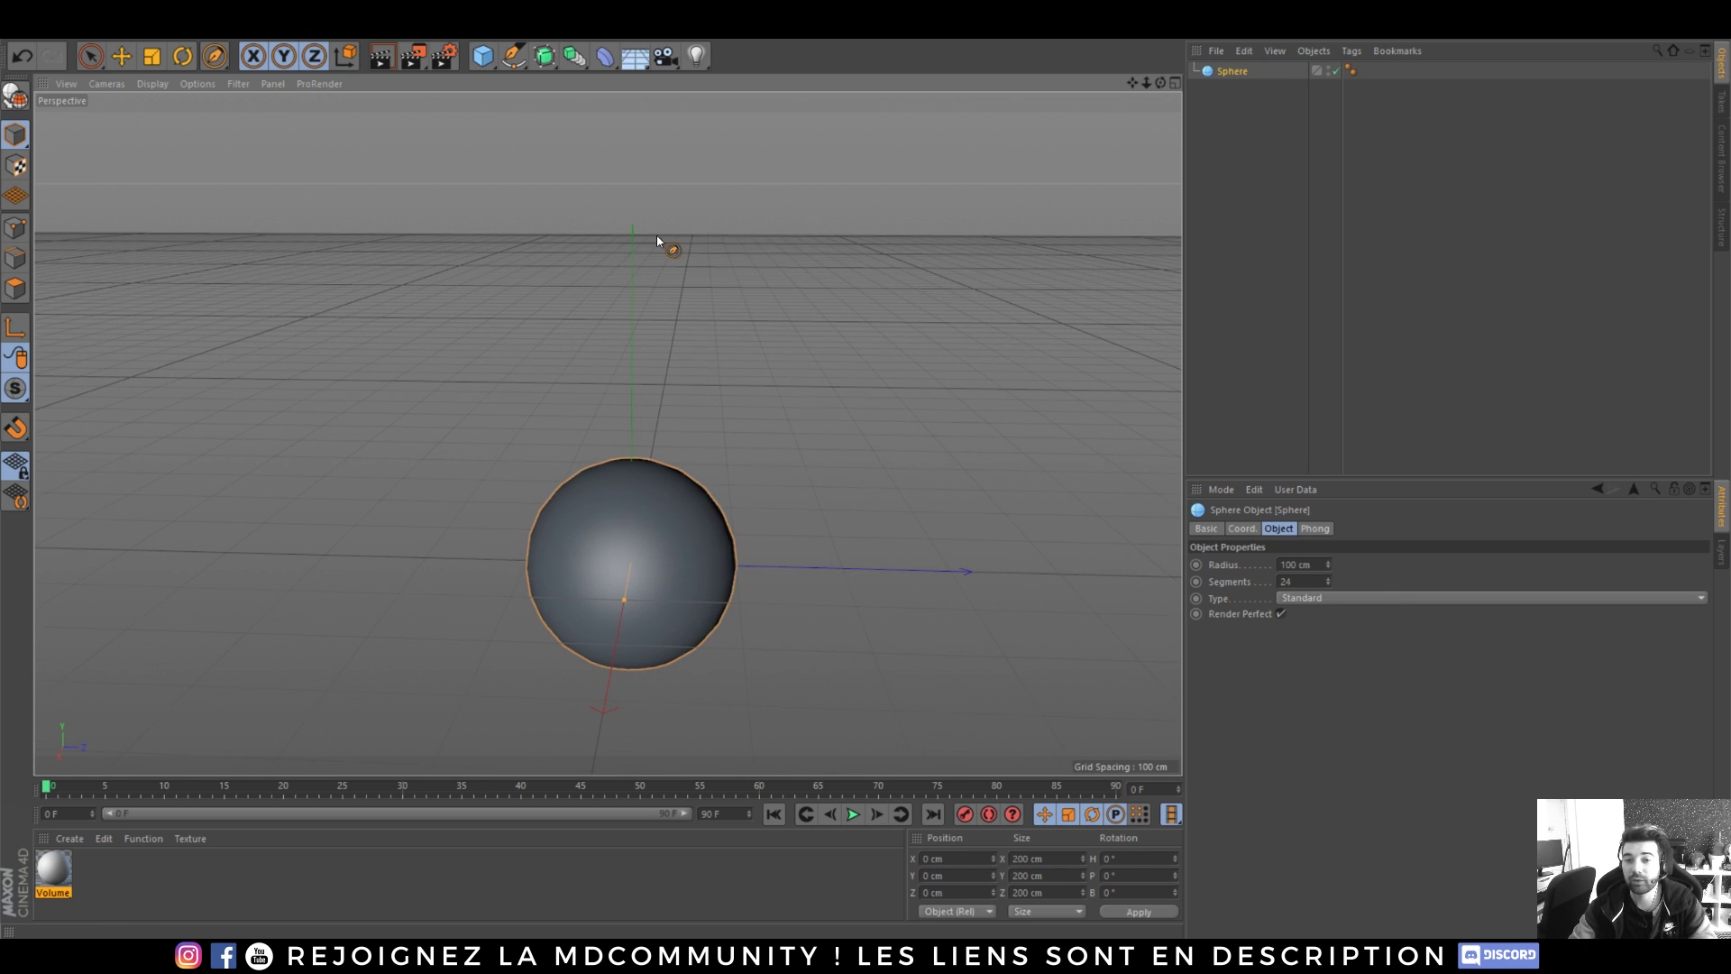
{"action": "left_click", "coordinate": [575, 57]}
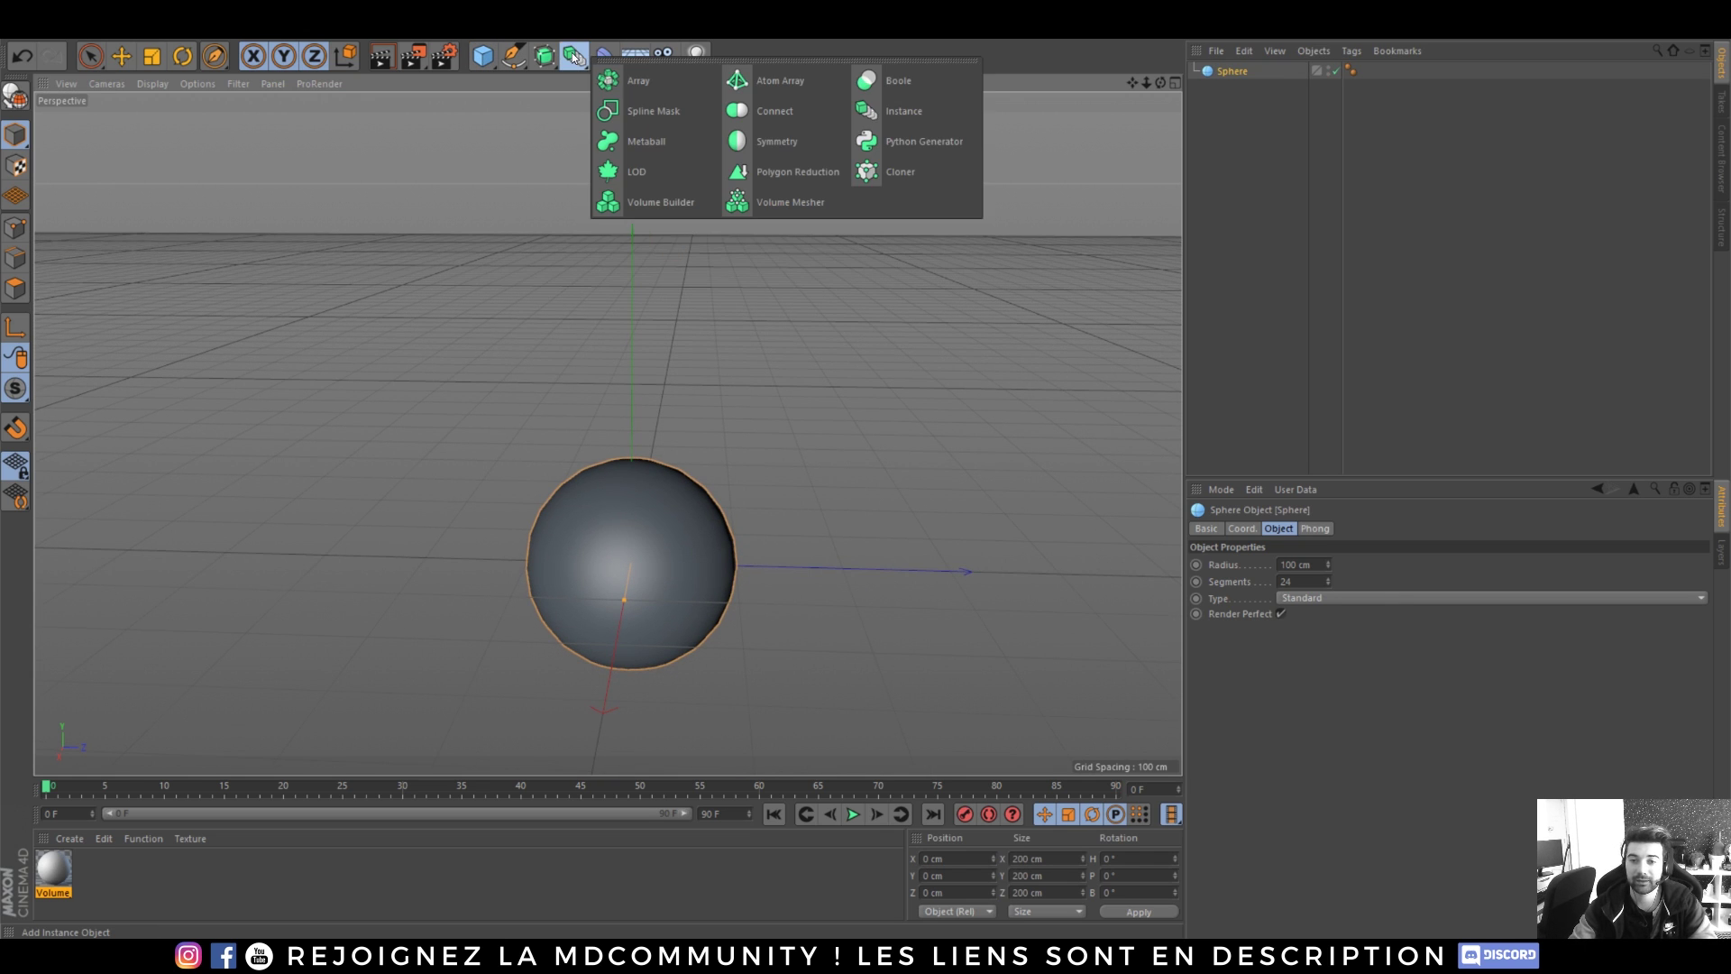
{"action": "left_click", "coordinate": [647, 141]}
{"action": "left_click_drag", "start_coordinate": [1242, 90], "coordinate": [1237, 72]}
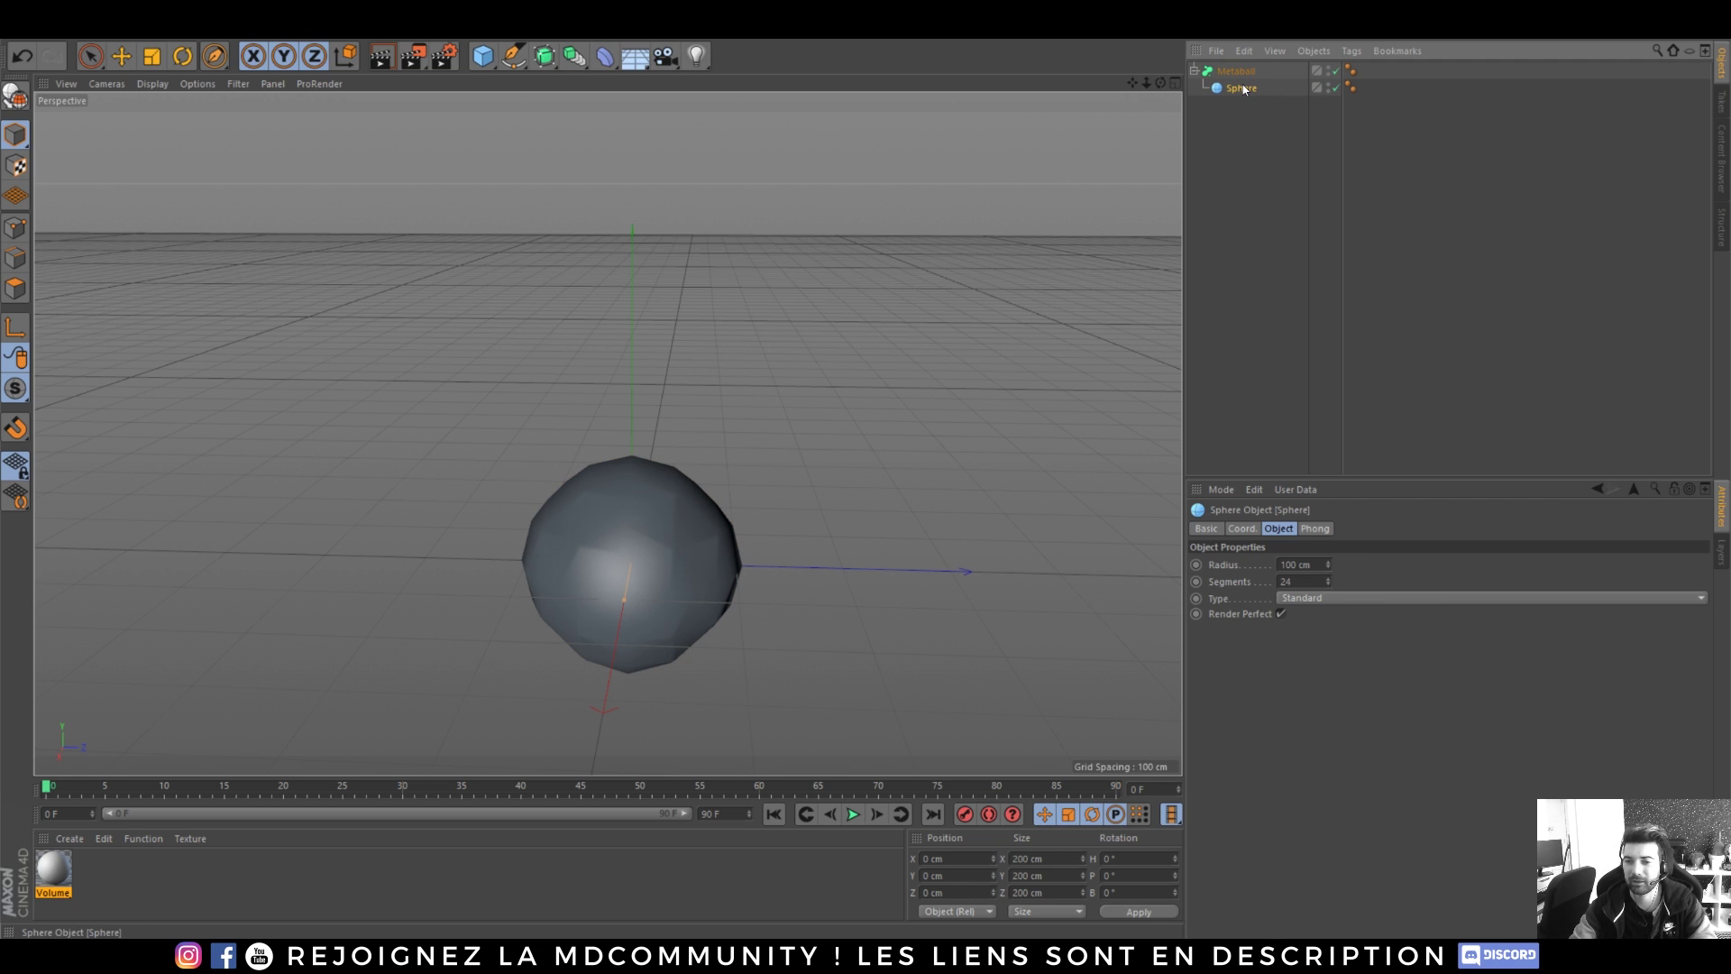
- Duplicate the sphere about 220 cm upward and place two more copies along Z, the farthest at about 467 cm
{"action": "left_click", "coordinate": [121, 56]}
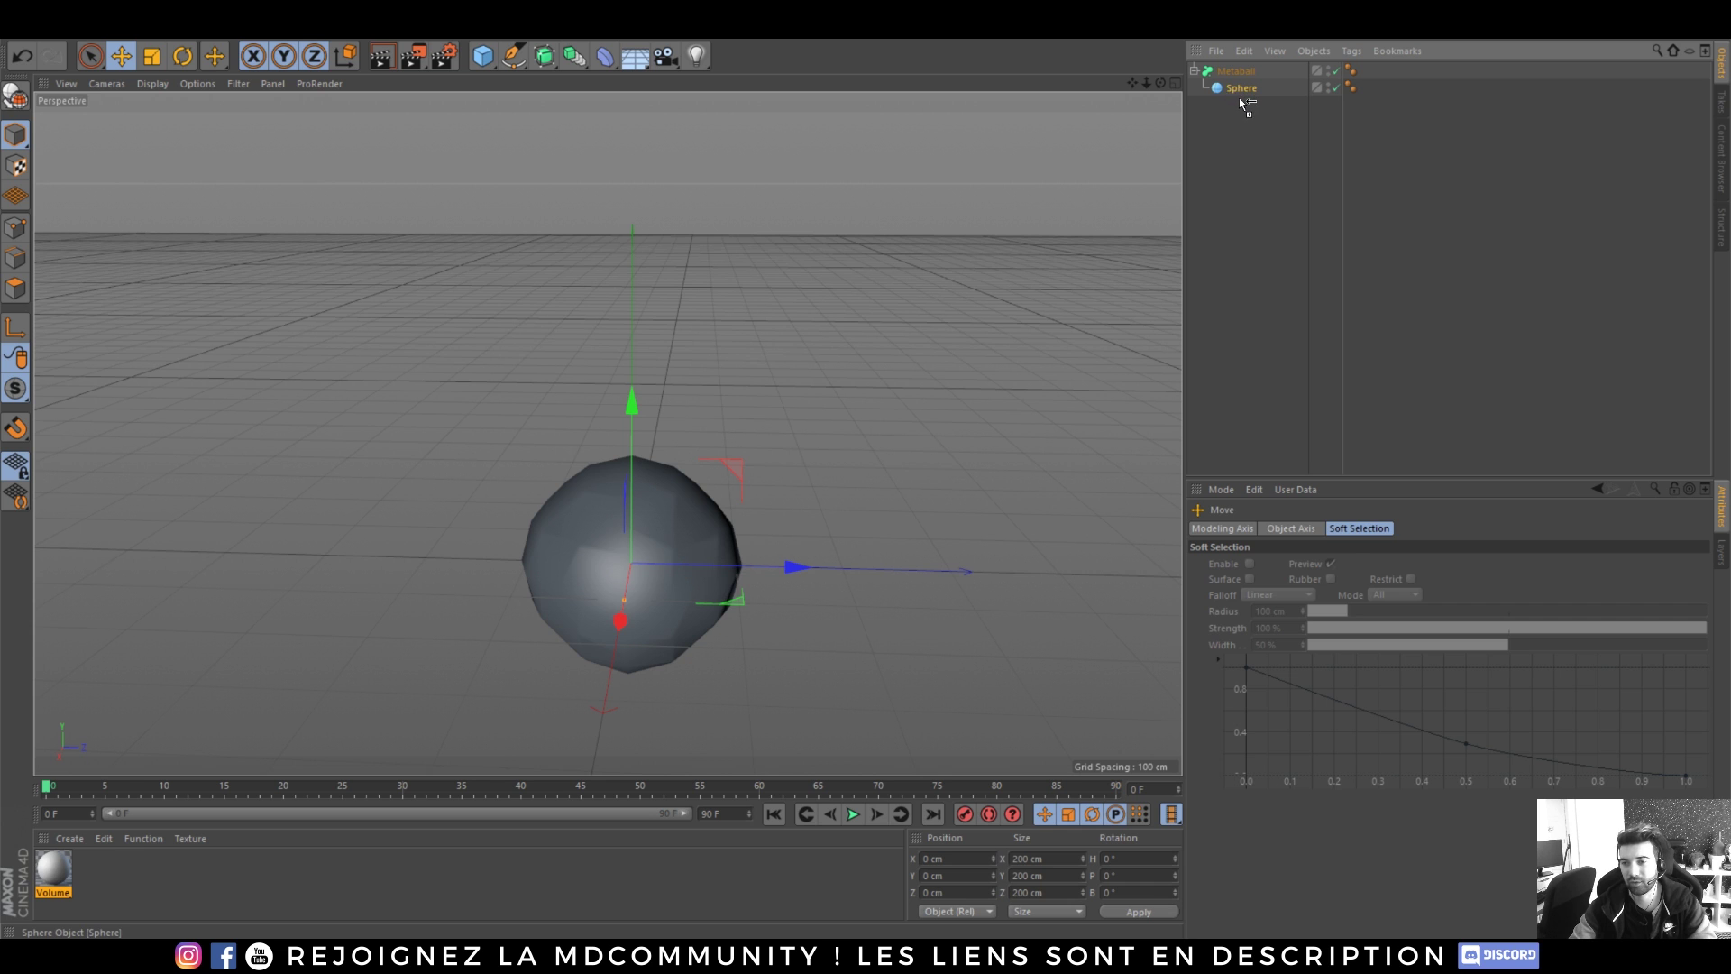
{"action": "left_click_drag", "start_coordinate": [1239, 97], "coordinate": [1243, 99], "text": "ctrl"}
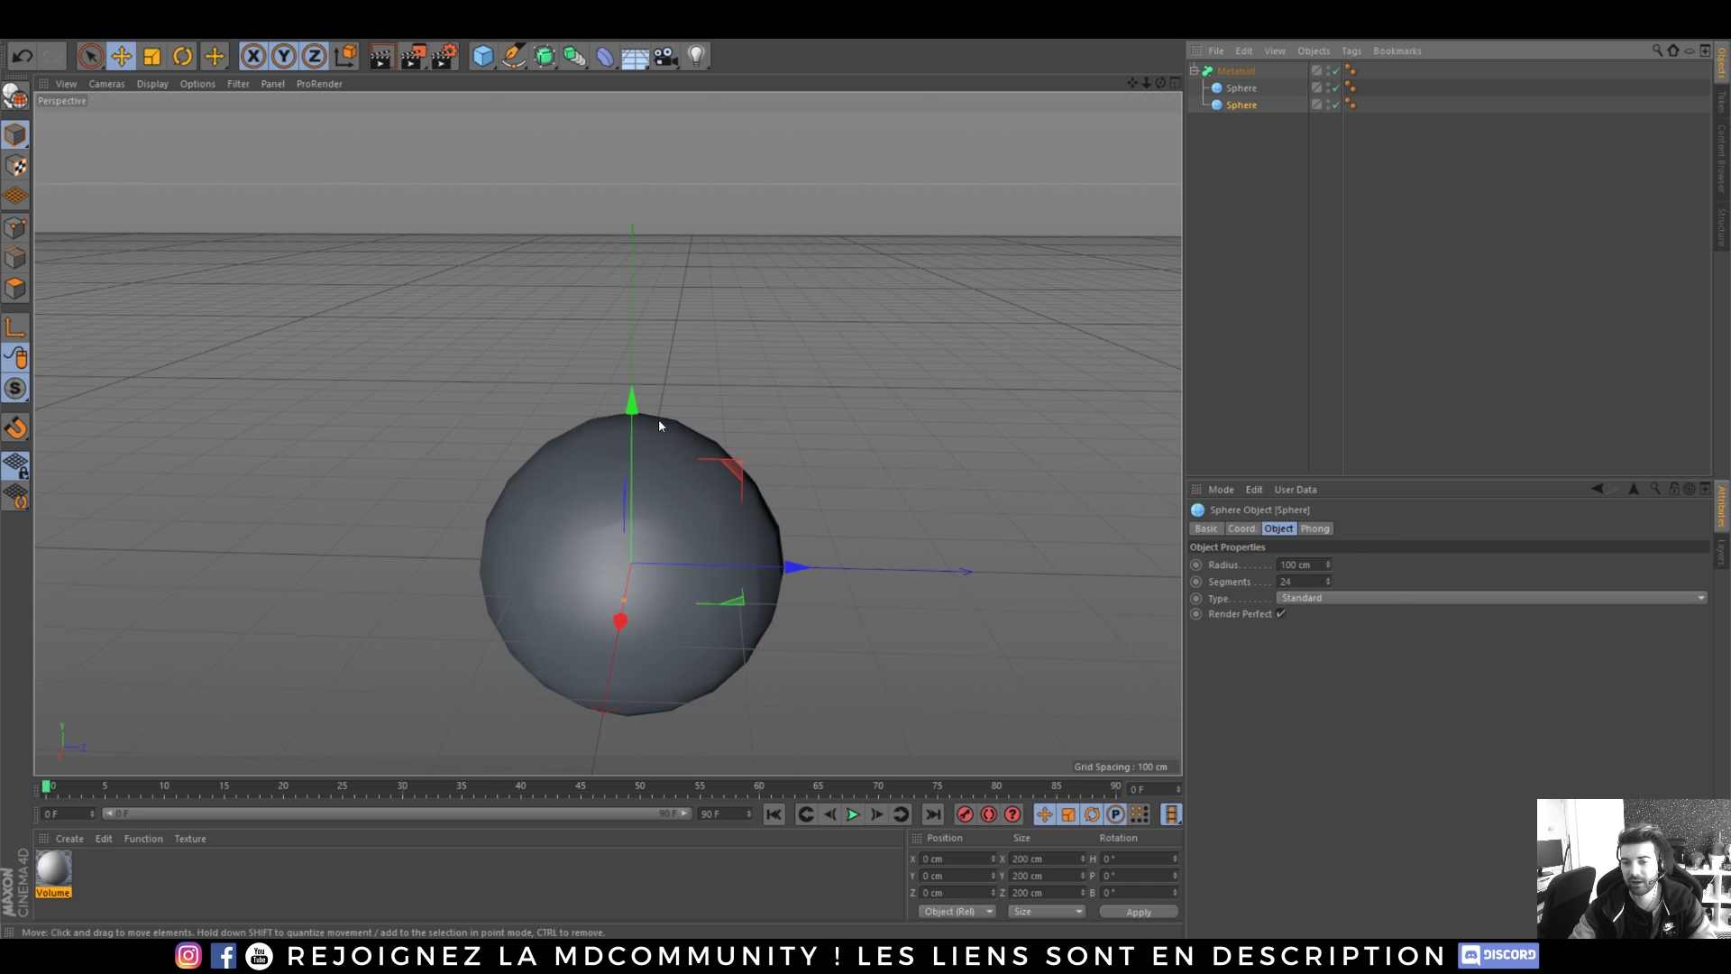
{"action": "left_click_drag", "start_coordinate": [659, 426], "coordinate": [635, 195]}
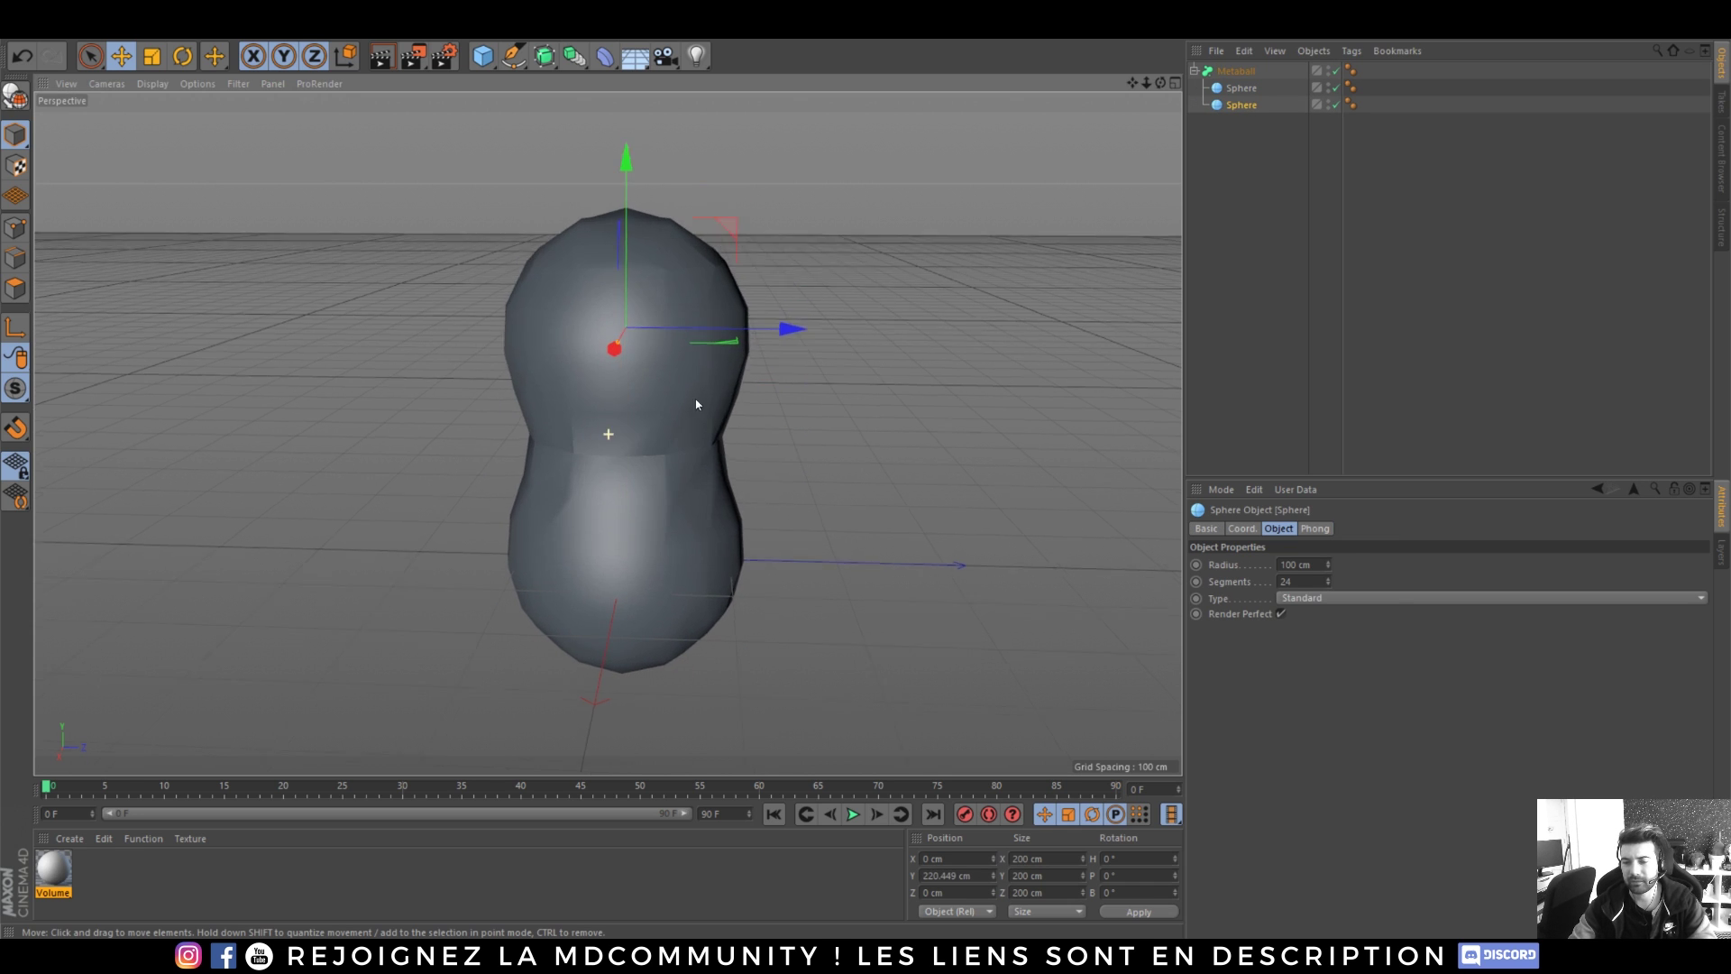
{"action": "scroll", "coordinate": [697, 405], "scroll_direction": "up", "scroll_amount": 3}
{"action": "left_click_drag", "start_coordinate": [657, 263], "coordinate": [1119, 284]}
{"action": "middle_click_drag", "start_coordinate": [871, 299], "coordinate": [672, 374], "text": "alt"}
{"action": "scroll", "coordinate": [622, 352], "scroll_direction": "down", "scroll_amount": 4}
- Copy the end sphere sideways along X in both directions and downward to about Y -45 cm to form two legs
{"action": "left_click_drag", "start_coordinate": [603, 360], "coordinate": [347, 458], "text": "alt"}
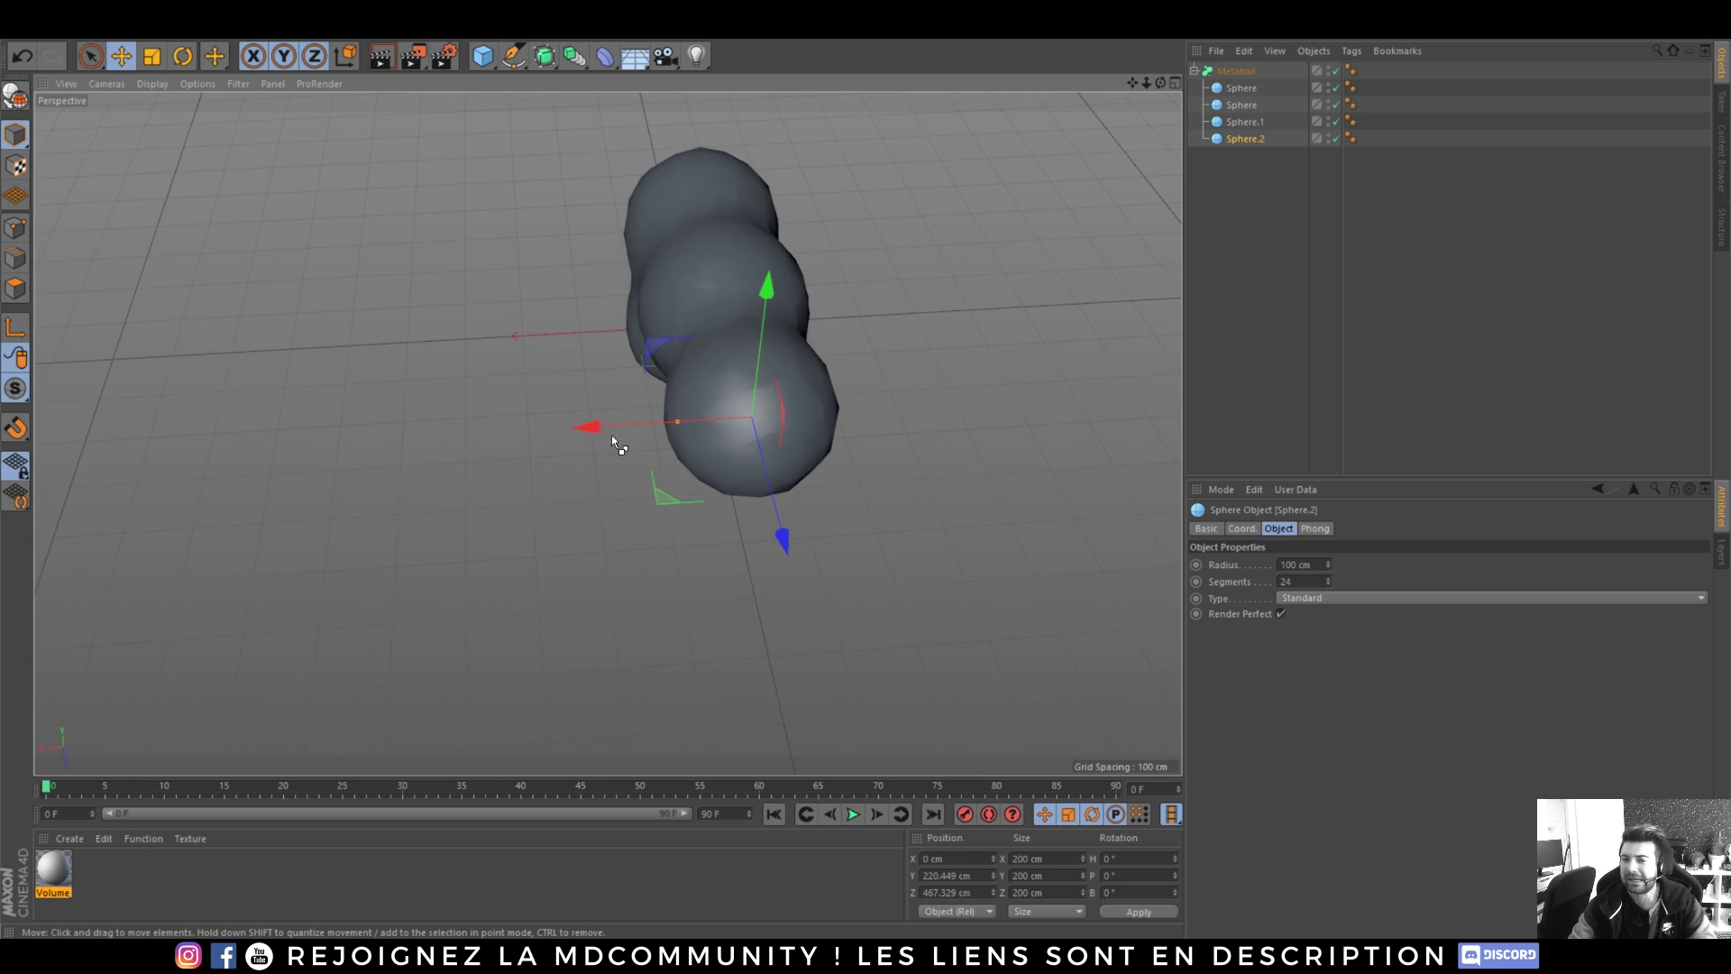
{"action": "left_click_drag", "start_coordinate": [611, 434], "coordinate": [407, 438], "text": "ctrl"}
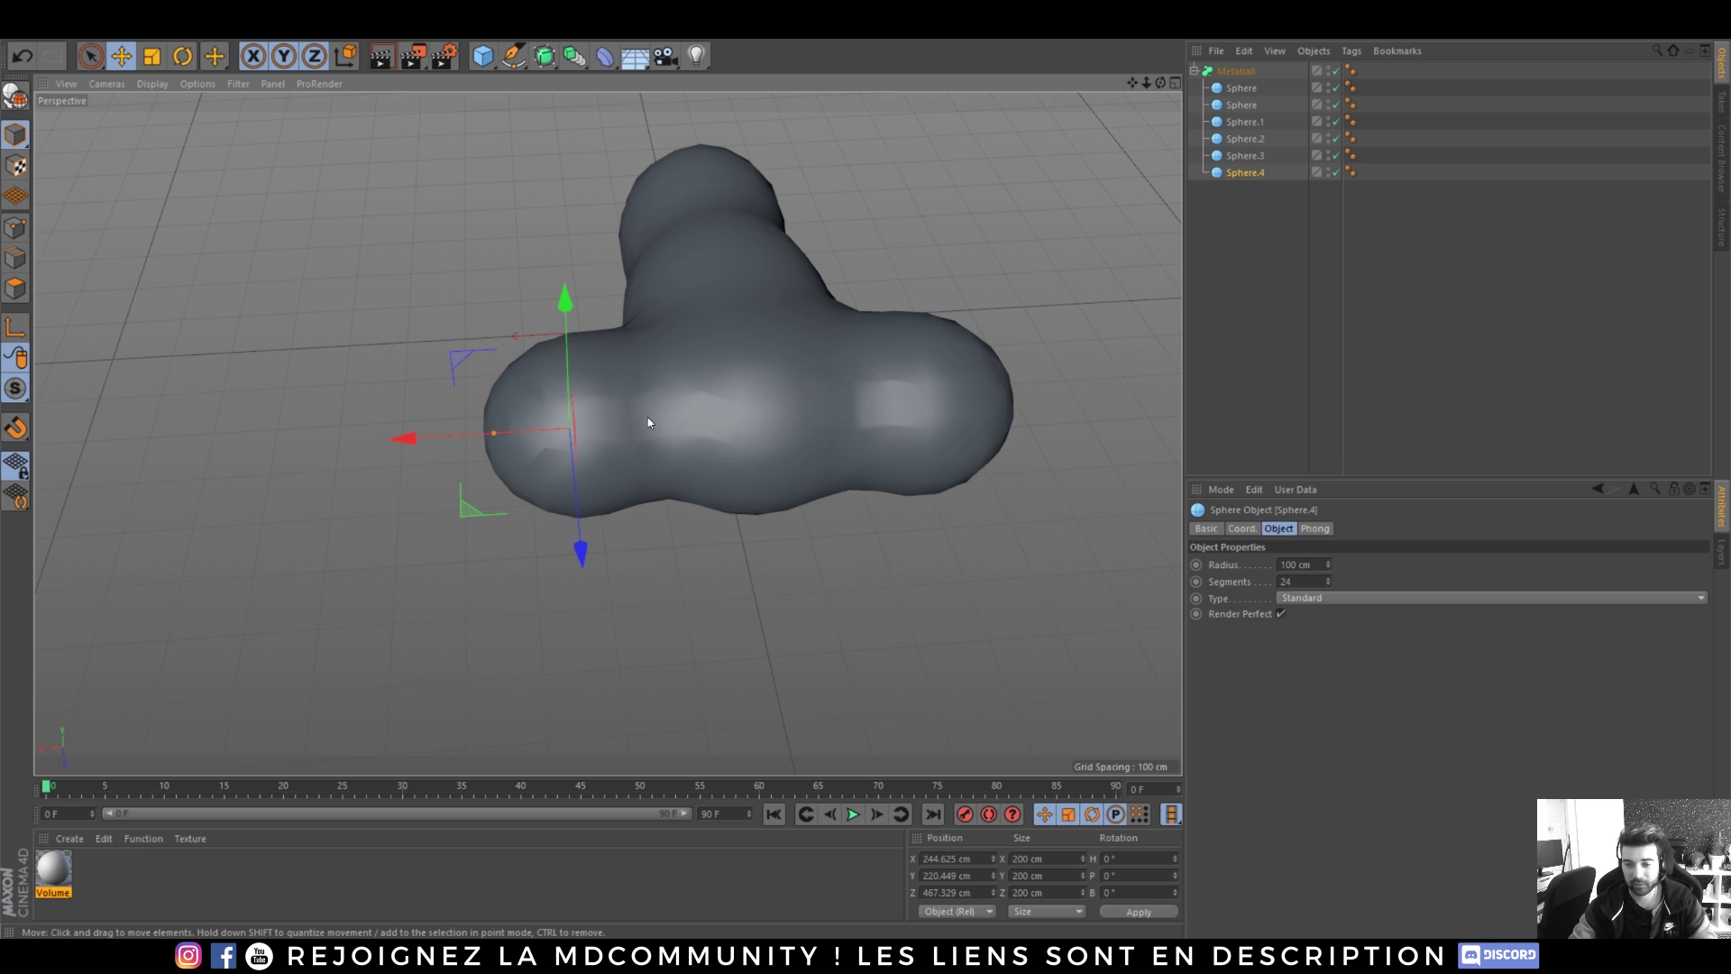
{"action": "left_click_drag", "start_coordinate": [648, 422], "coordinate": [691, 483], "text": "alt"}
{"action": "left_click_drag", "start_coordinate": [587, 311], "coordinate": [593, 527], "text": "ctrl"}
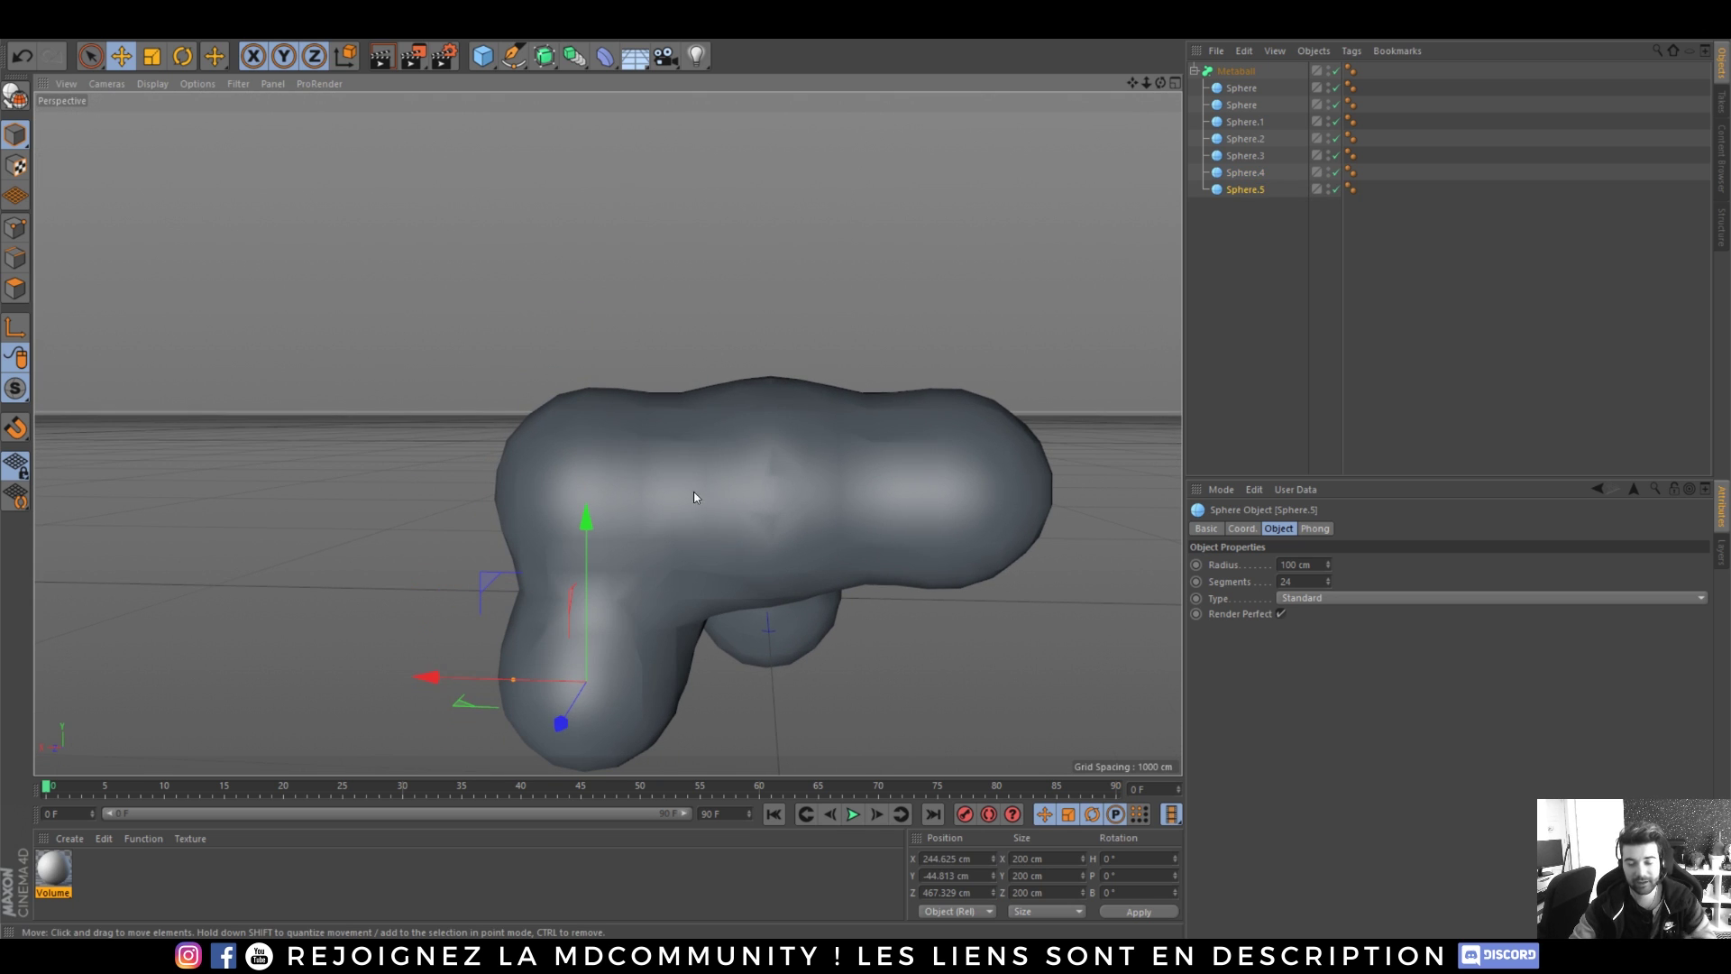
{"action": "left_click_drag", "start_coordinate": [695, 496], "coordinate": [631, 451], "text": "alt"}
{"action": "left_click_drag", "start_coordinate": [392, 581], "coordinate": [825, 436], "text": "ctrl"}
- Display the shaded metaball with its wireframe lines and examine the mesh up close
{"action": "left_click", "coordinate": [153, 83]}
{"action": "left_click", "coordinate": [181, 132]}
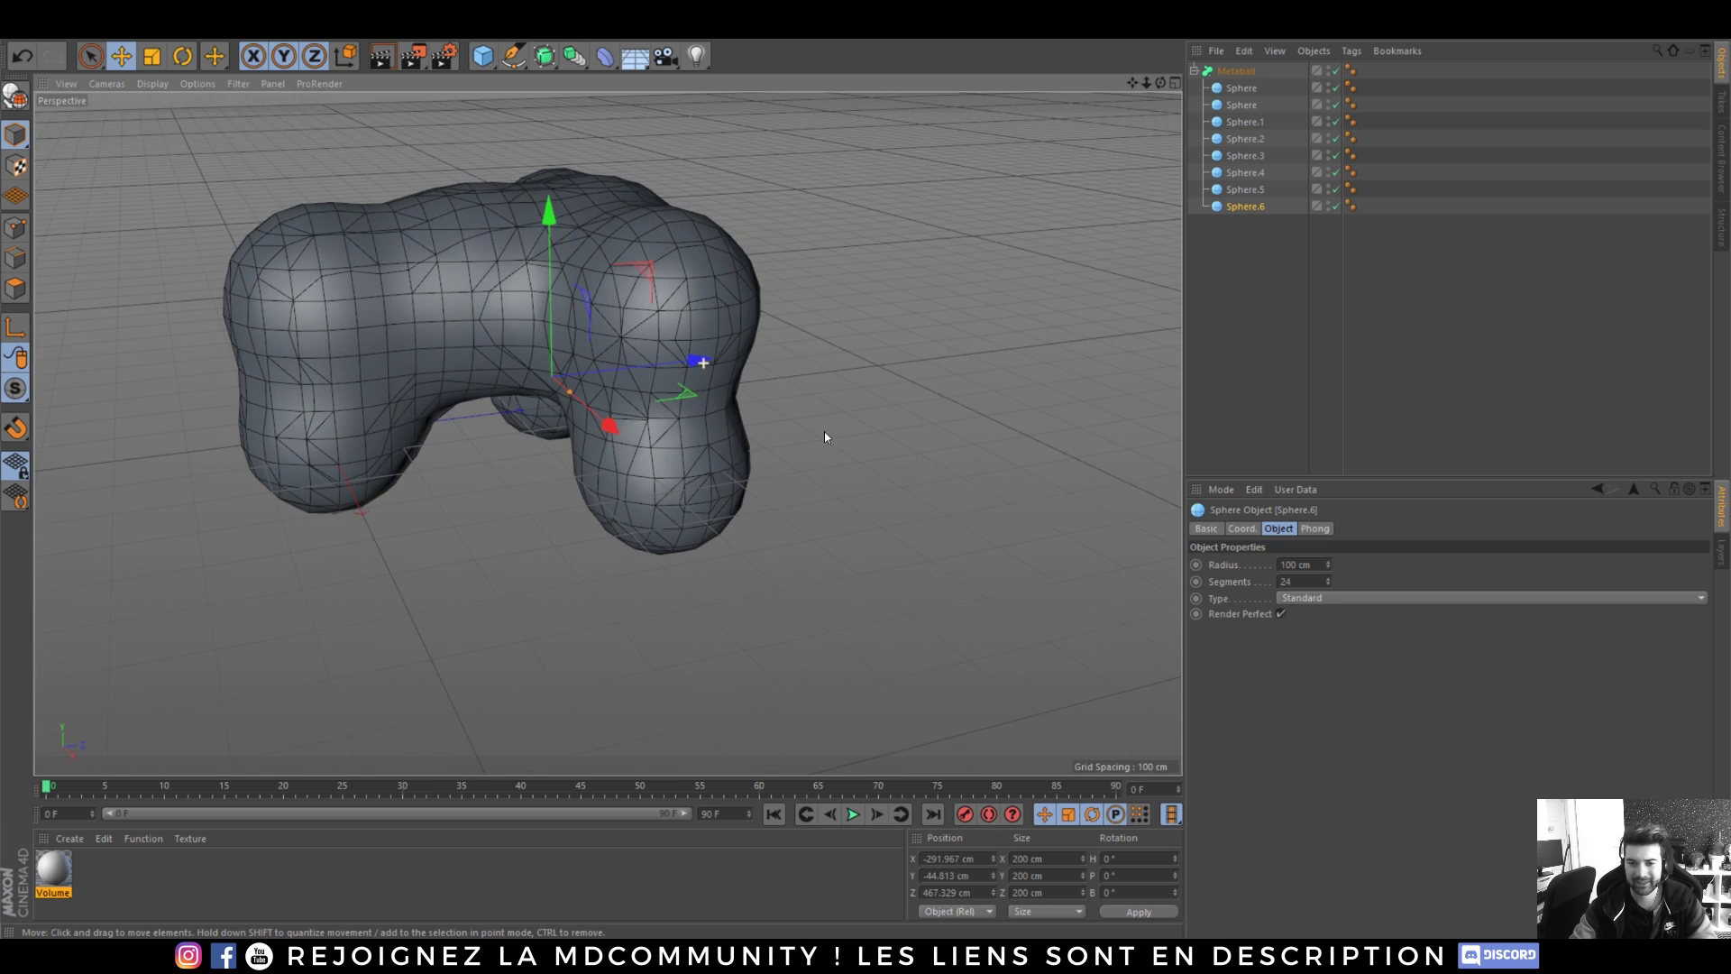
{"action": "right_click_drag", "start_coordinate": [367, 309], "coordinate": [433, 239], "text": "alt"}
{"action": "middle_click_drag", "start_coordinate": [309, 293], "coordinate": [331, 319], "text": "alt"}
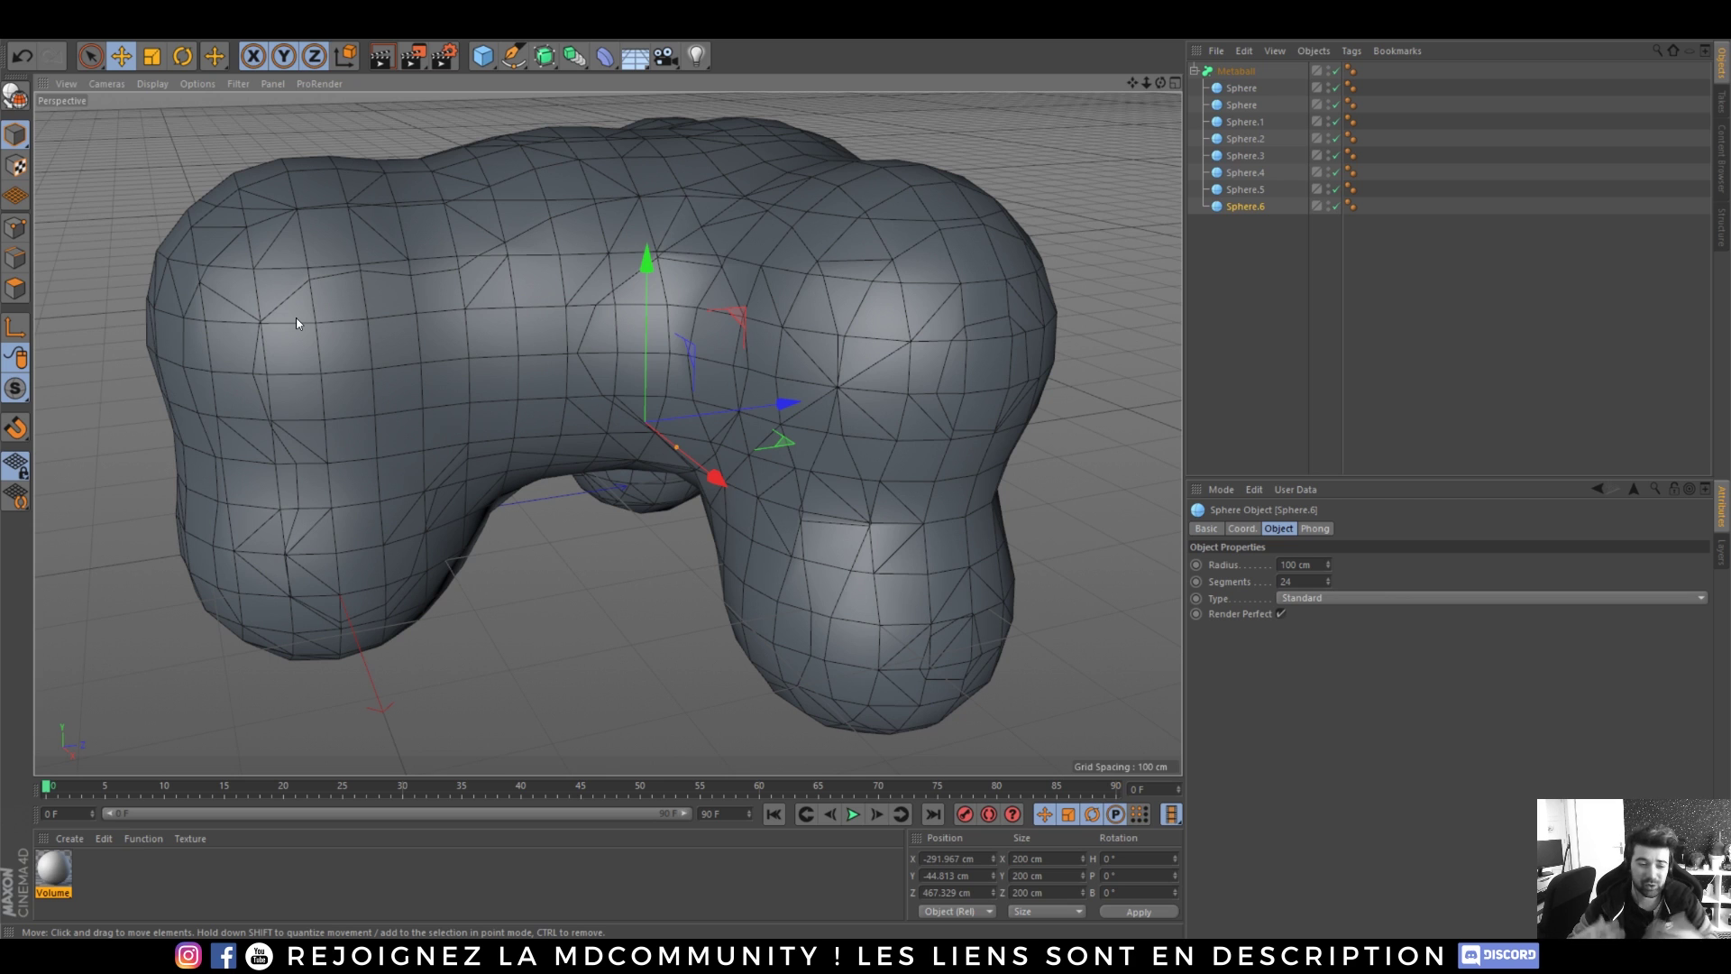
- Set the Metaball's Editor Subdivision to 5 cm and display it shaded without wireframe lines
{"action": "left_click", "coordinate": [1236, 71]}
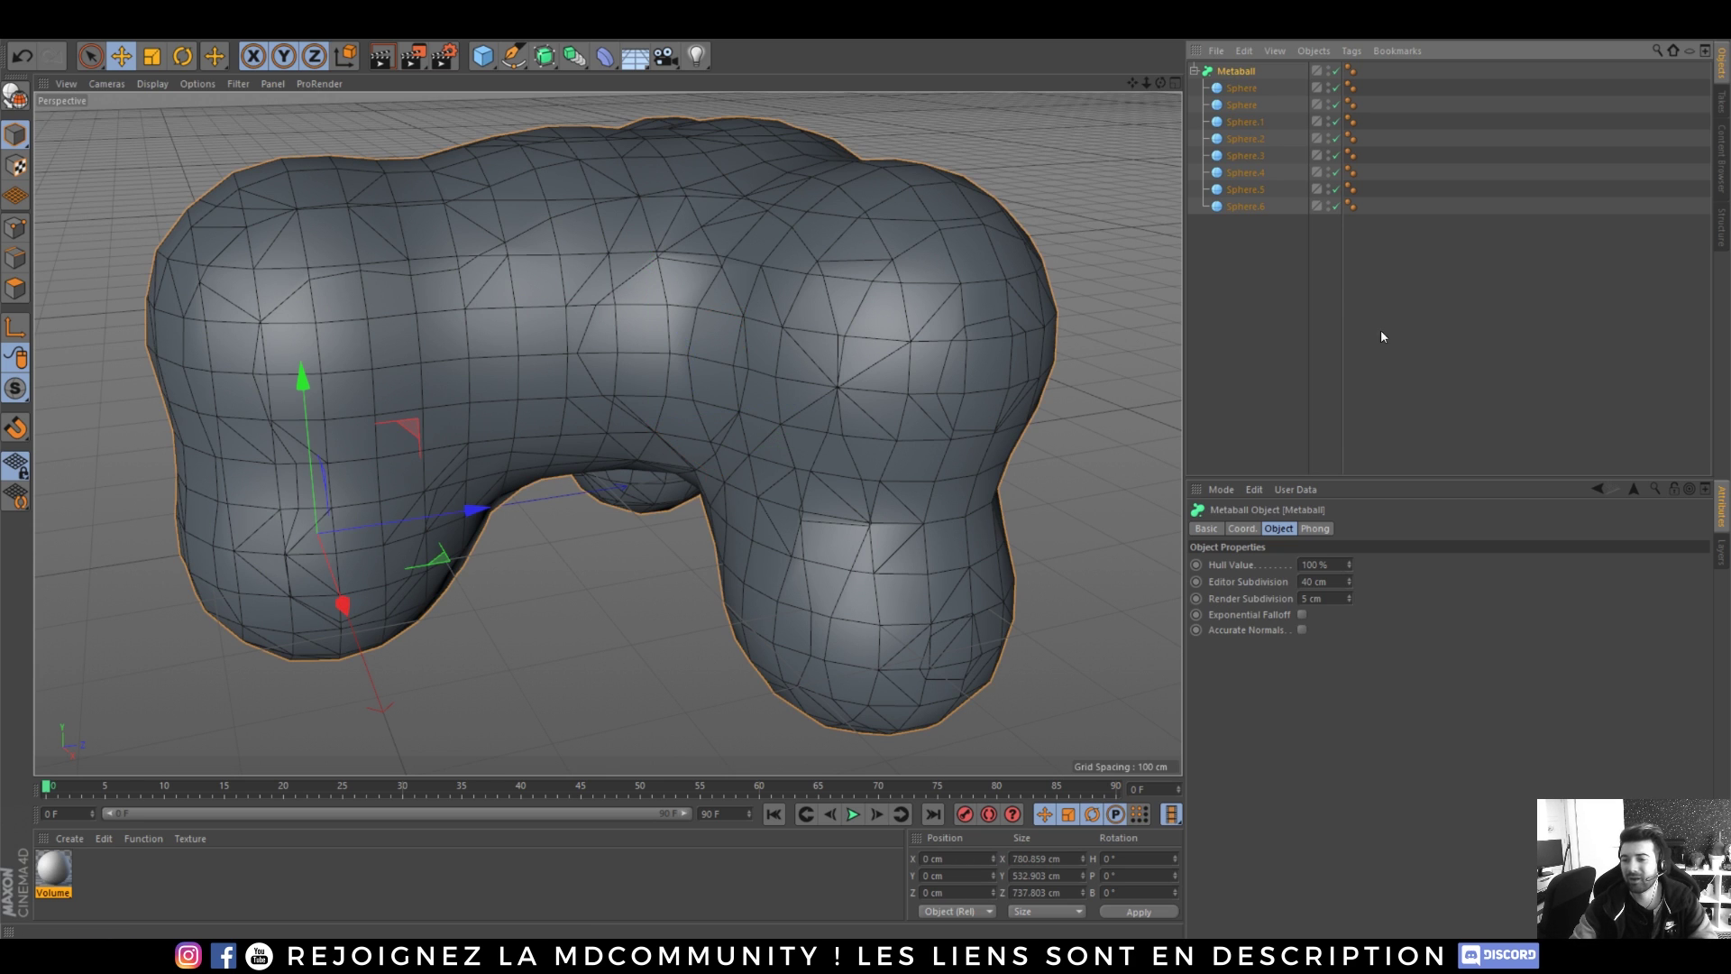
{"action": "left_click", "coordinate": [1335, 580]}
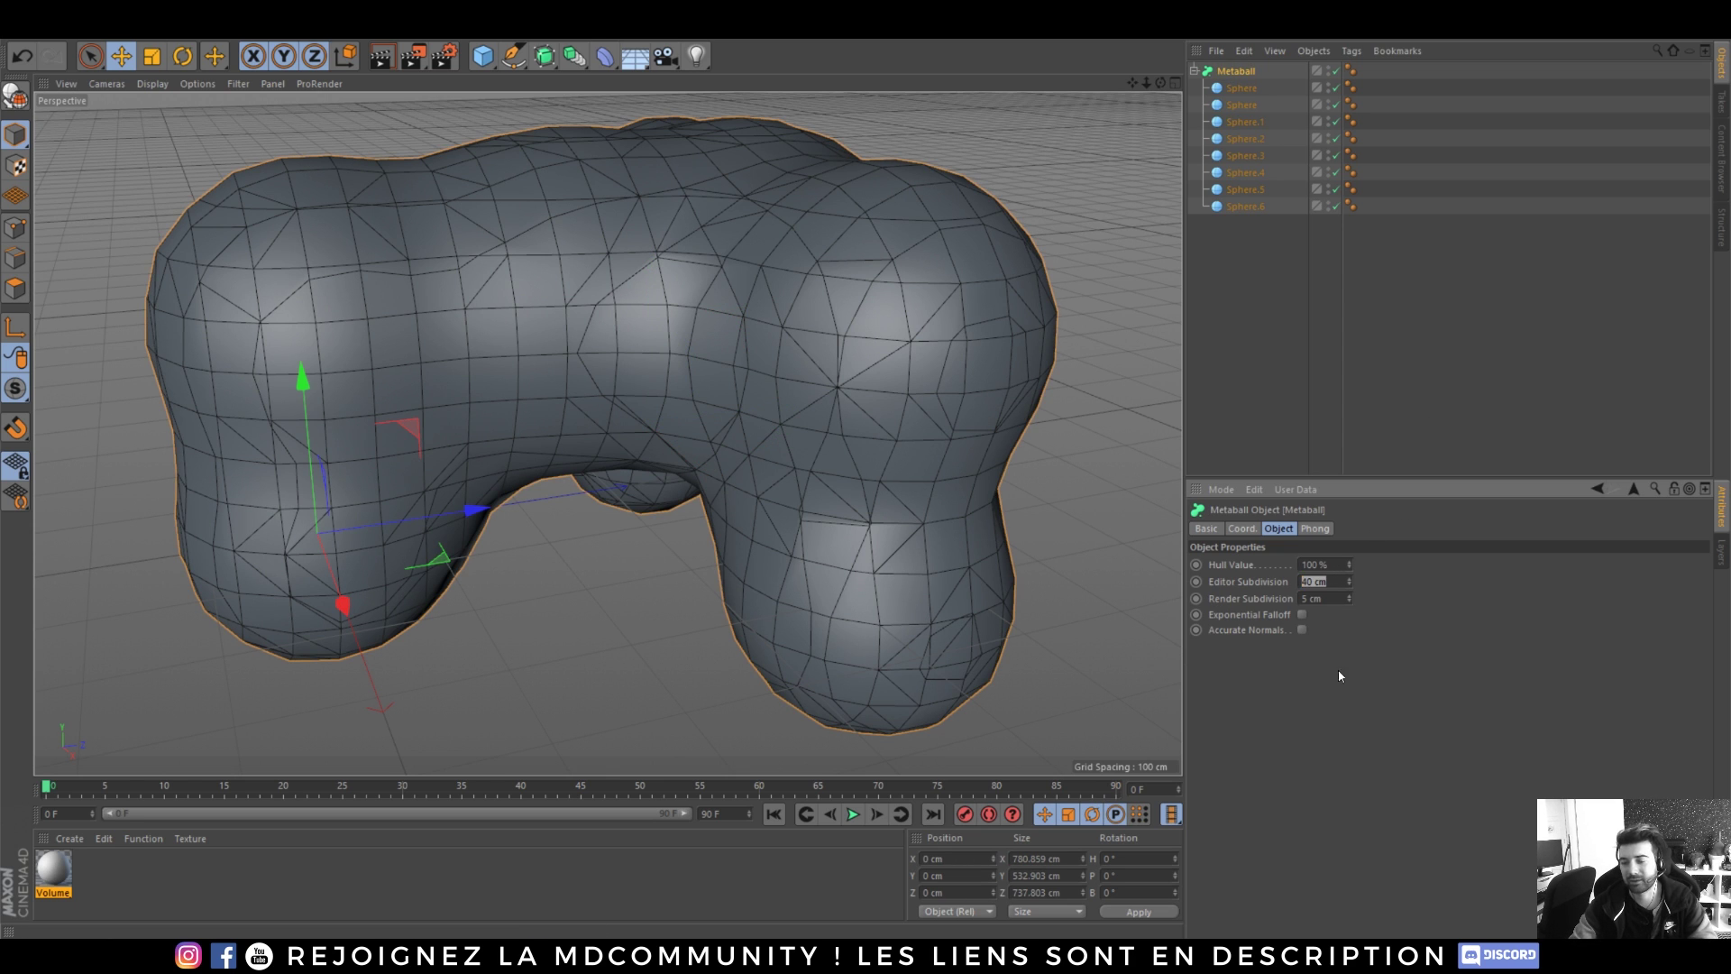
{"action": "type", "text": "5"}
{"action": "key", "text": "Return"}
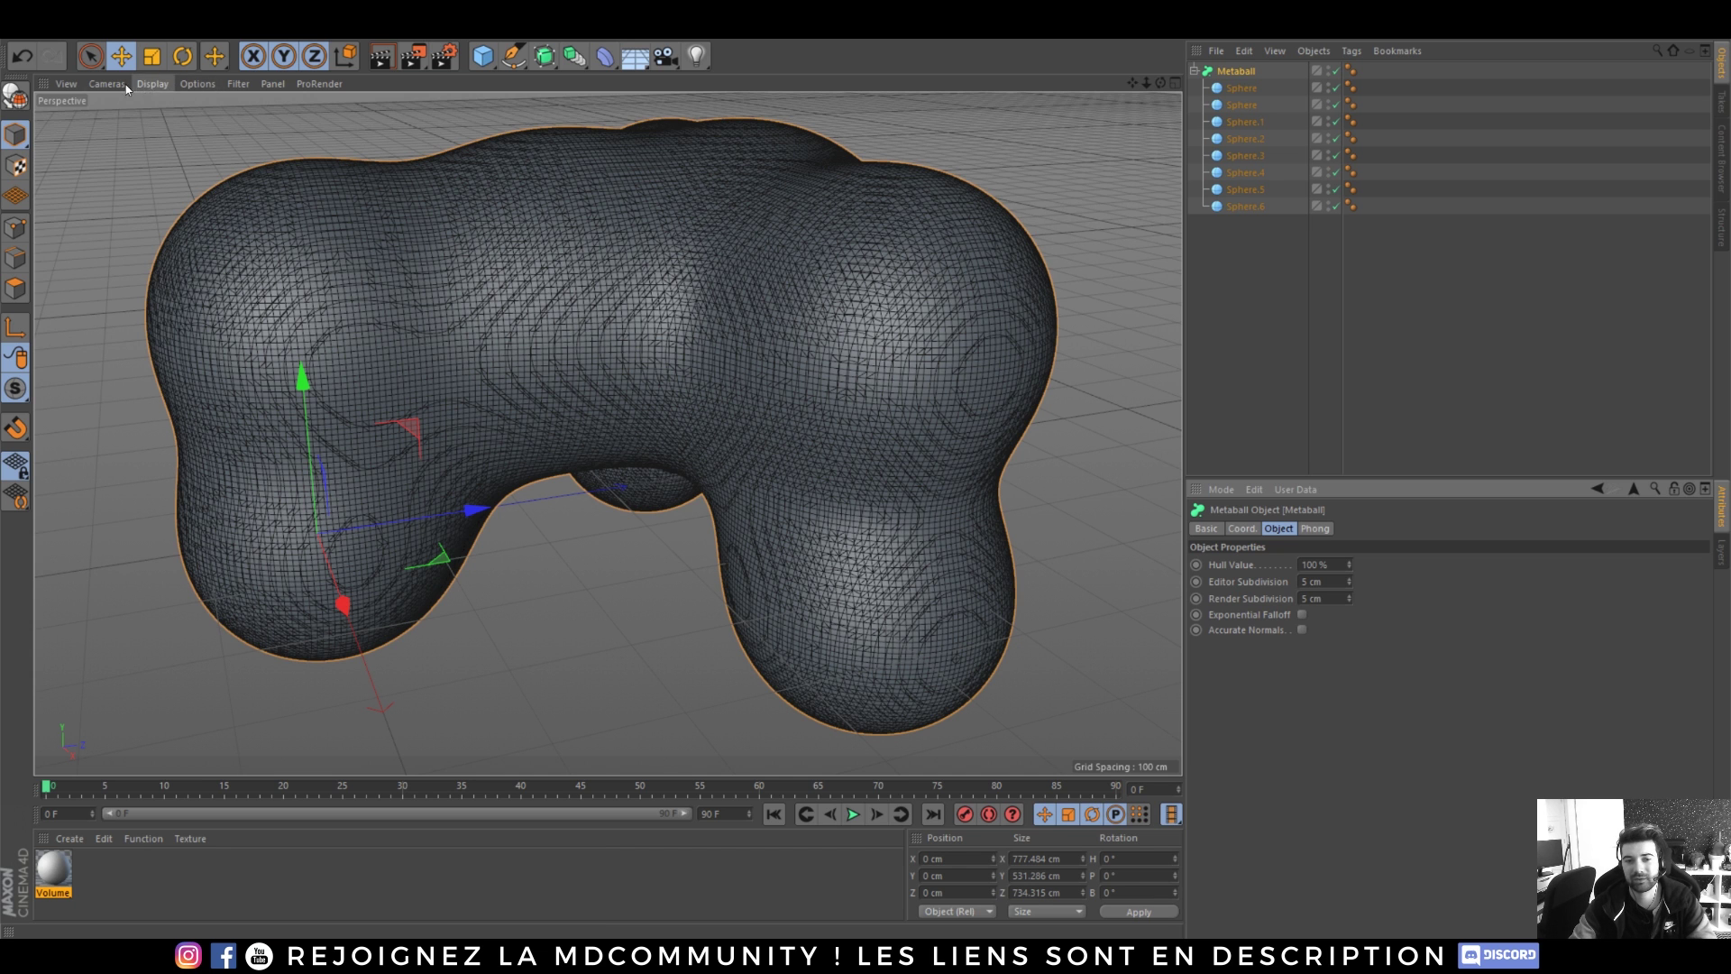
{"action": "left_click", "coordinate": [122, 86]}
{"action": "left_click", "coordinate": [173, 107]}
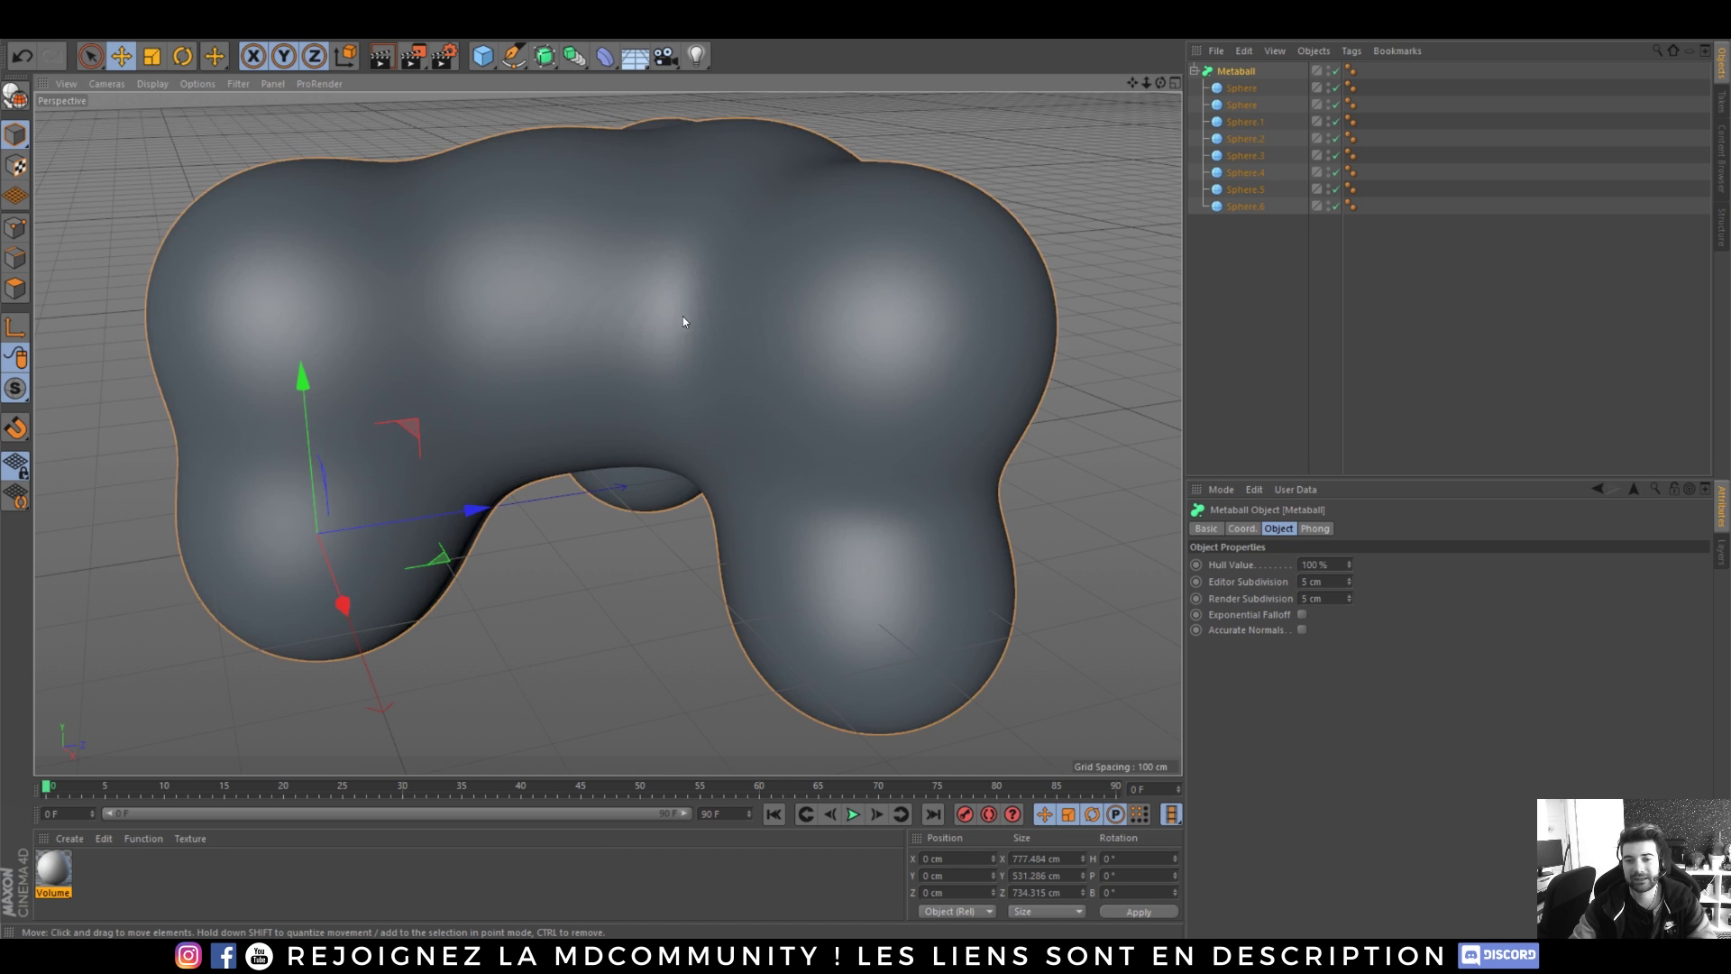
- Delete the Metaball together with all its spheres
{"action": "left_click_drag", "start_coordinate": [684, 318], "coordinate": [696, 265], "text": "alt"}
{"action": "scroll", "coordinate": [667, 397], "scroll_direction": "down", "scroll_amount": 5}
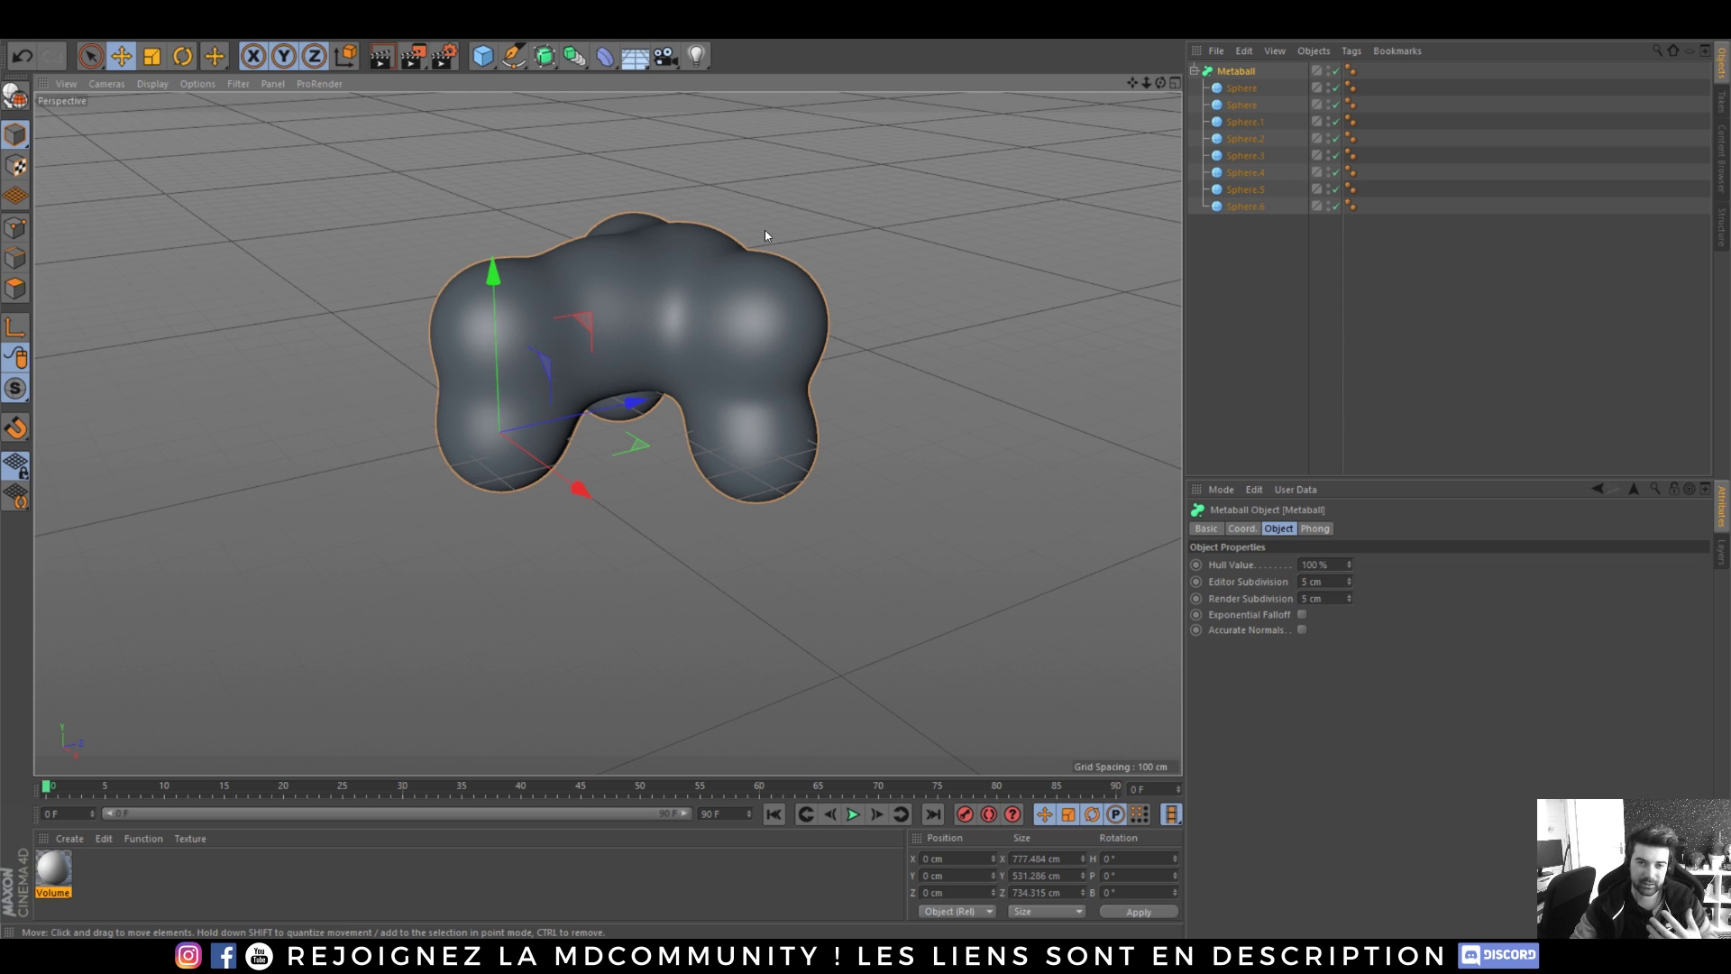
{"action": "left_click_drag", "start_coordinate": [1264, 259], "coordinate": [1224, 72]}
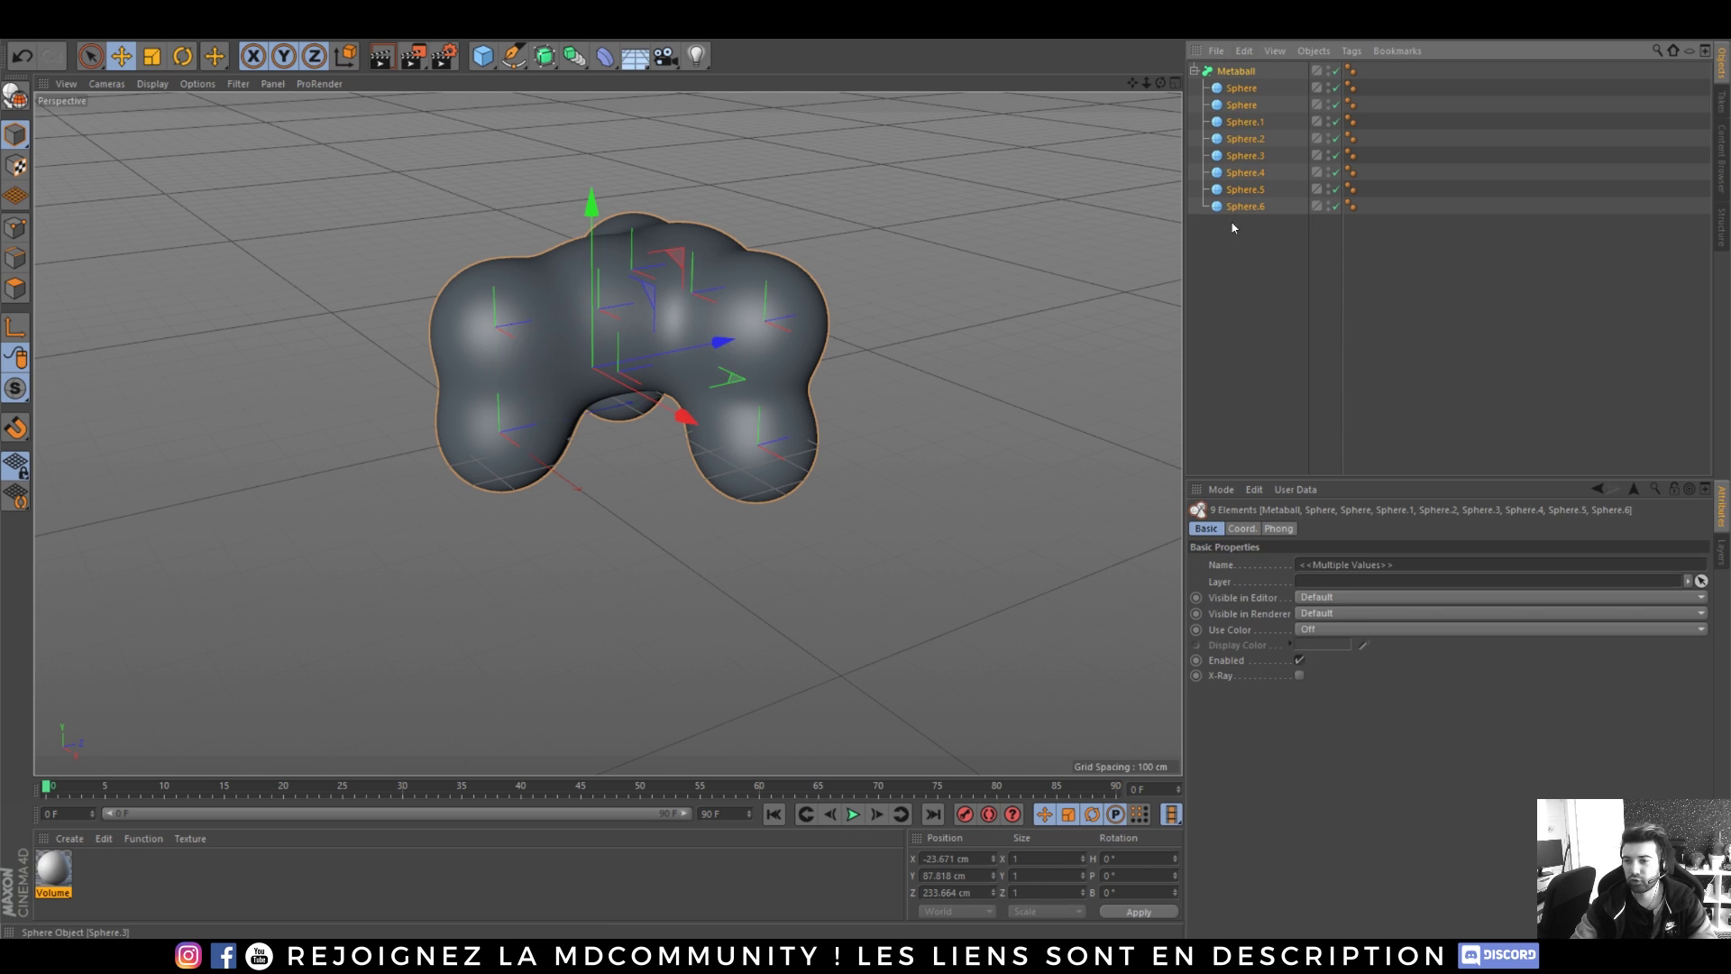
{"action": "key", "text": "Delete"}
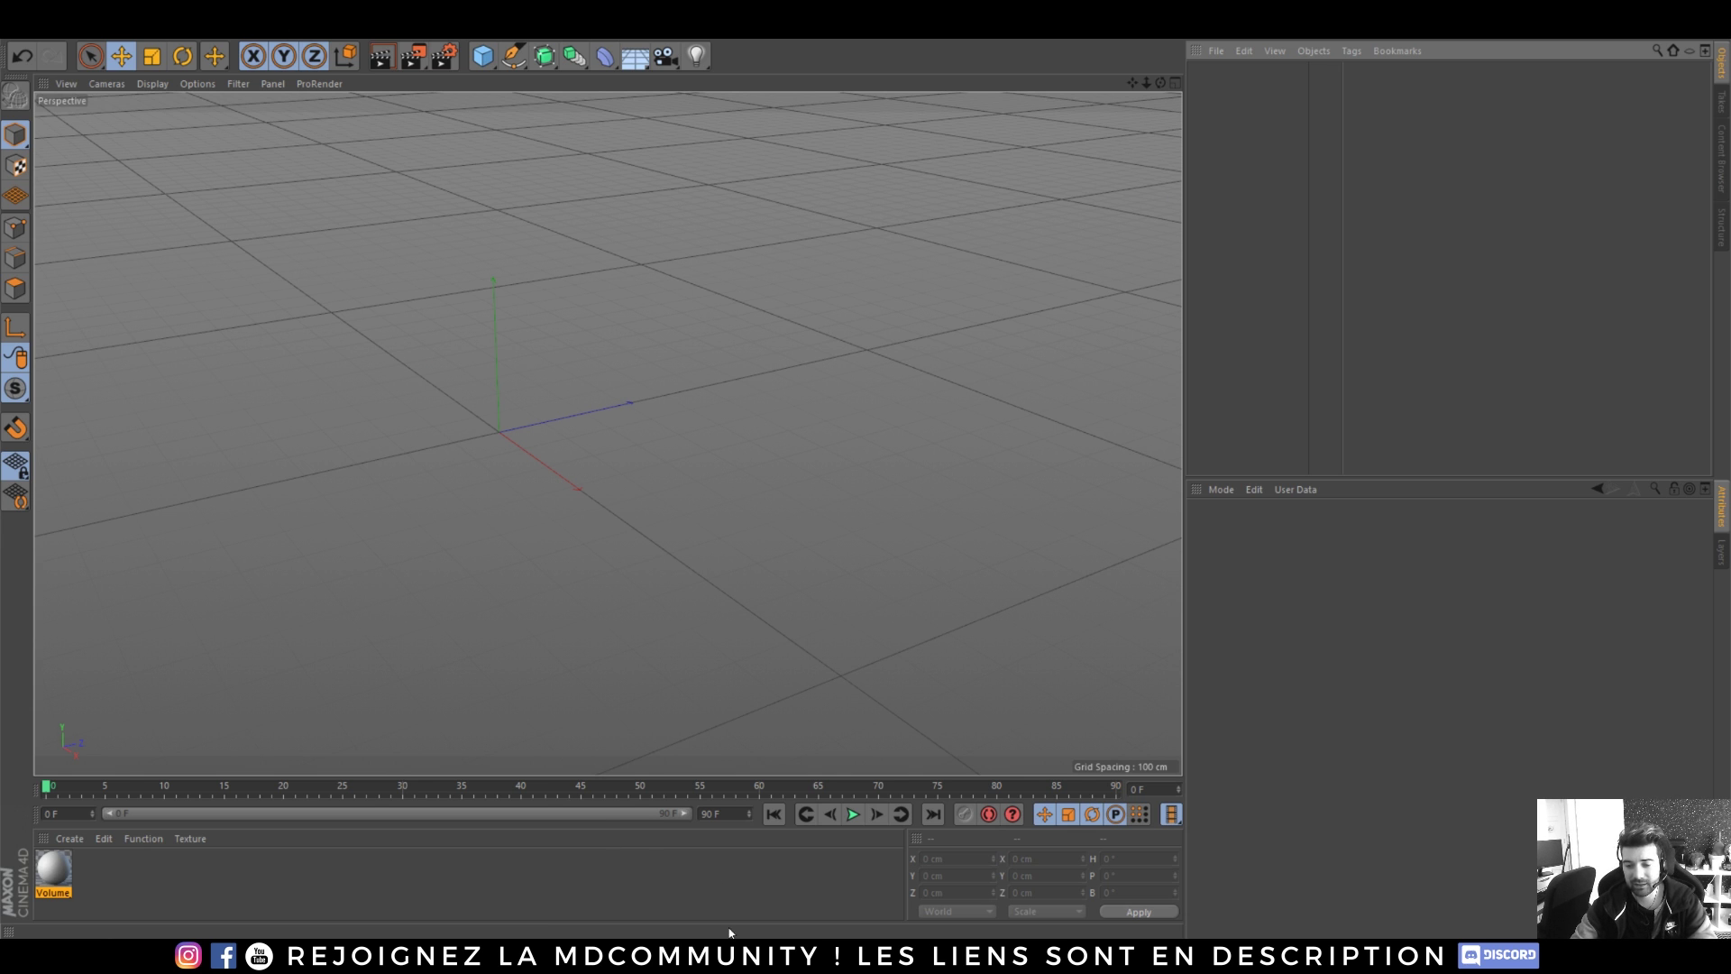
- Switch to ZBrush and open the DynaMesh_Sphere_64 project, discarding the changes to the current one
{"action": "left_click", "coordinate": [750, 955]}
{"action": "left_click_drag", "start_coordinate": [1226, 518], "coordinate": [1257, 550]}
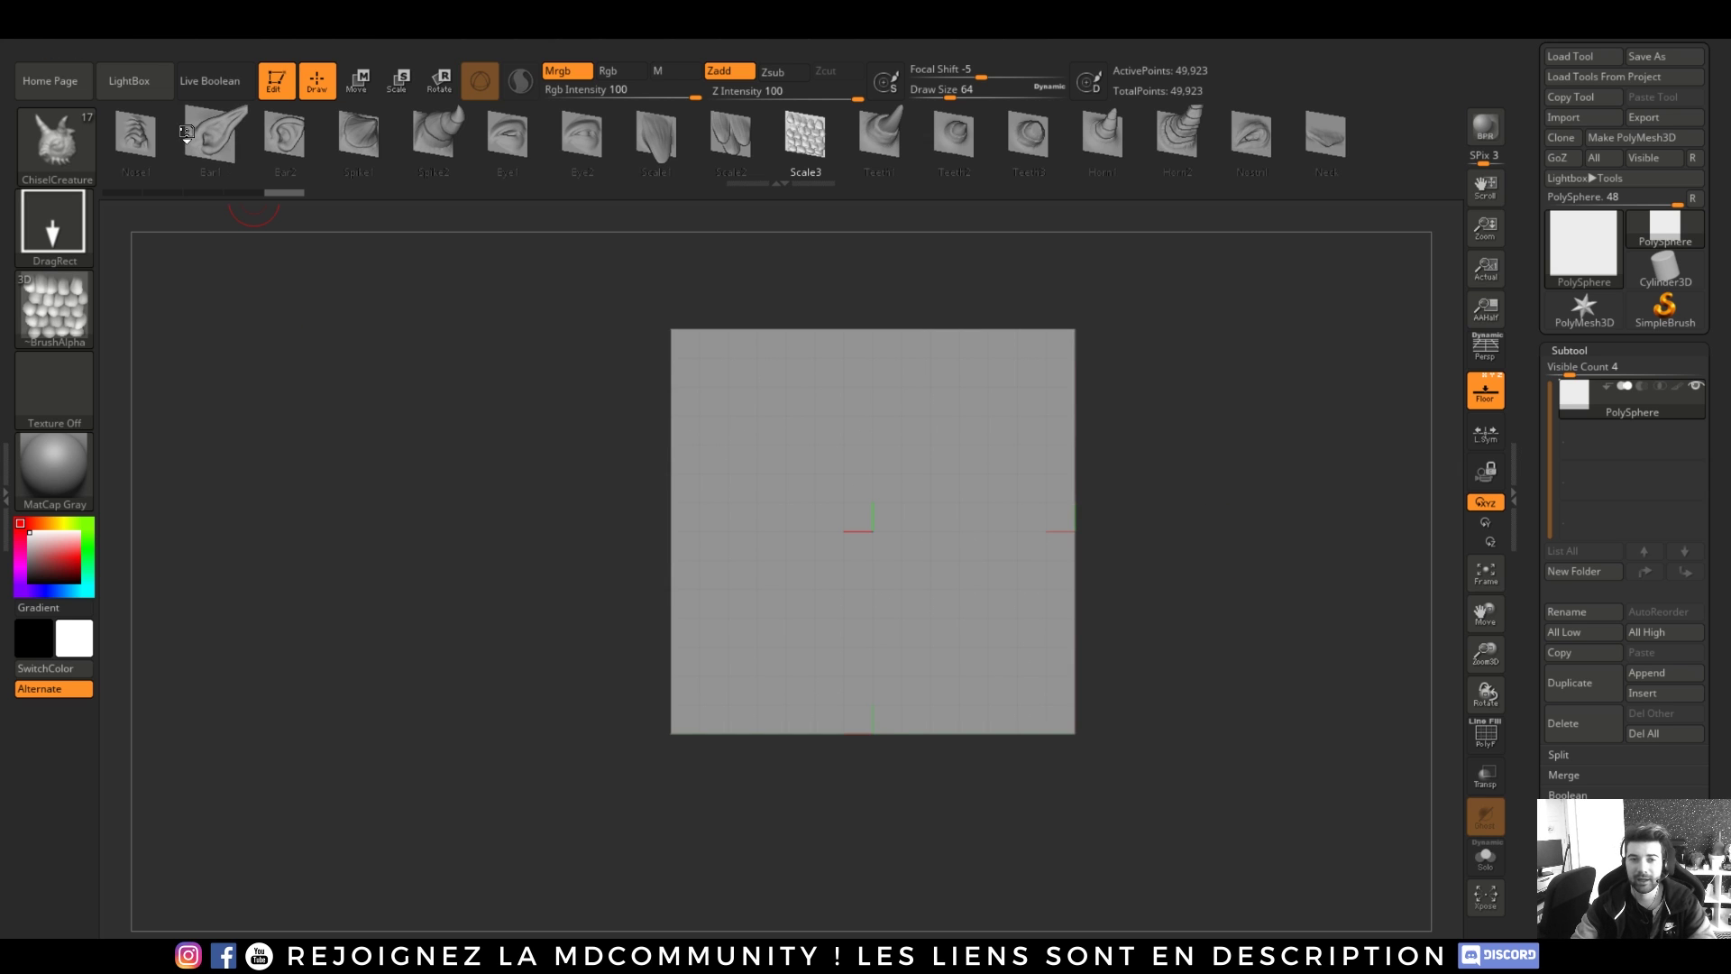
{"action": "left_click", "coordinate": [129, 80]}
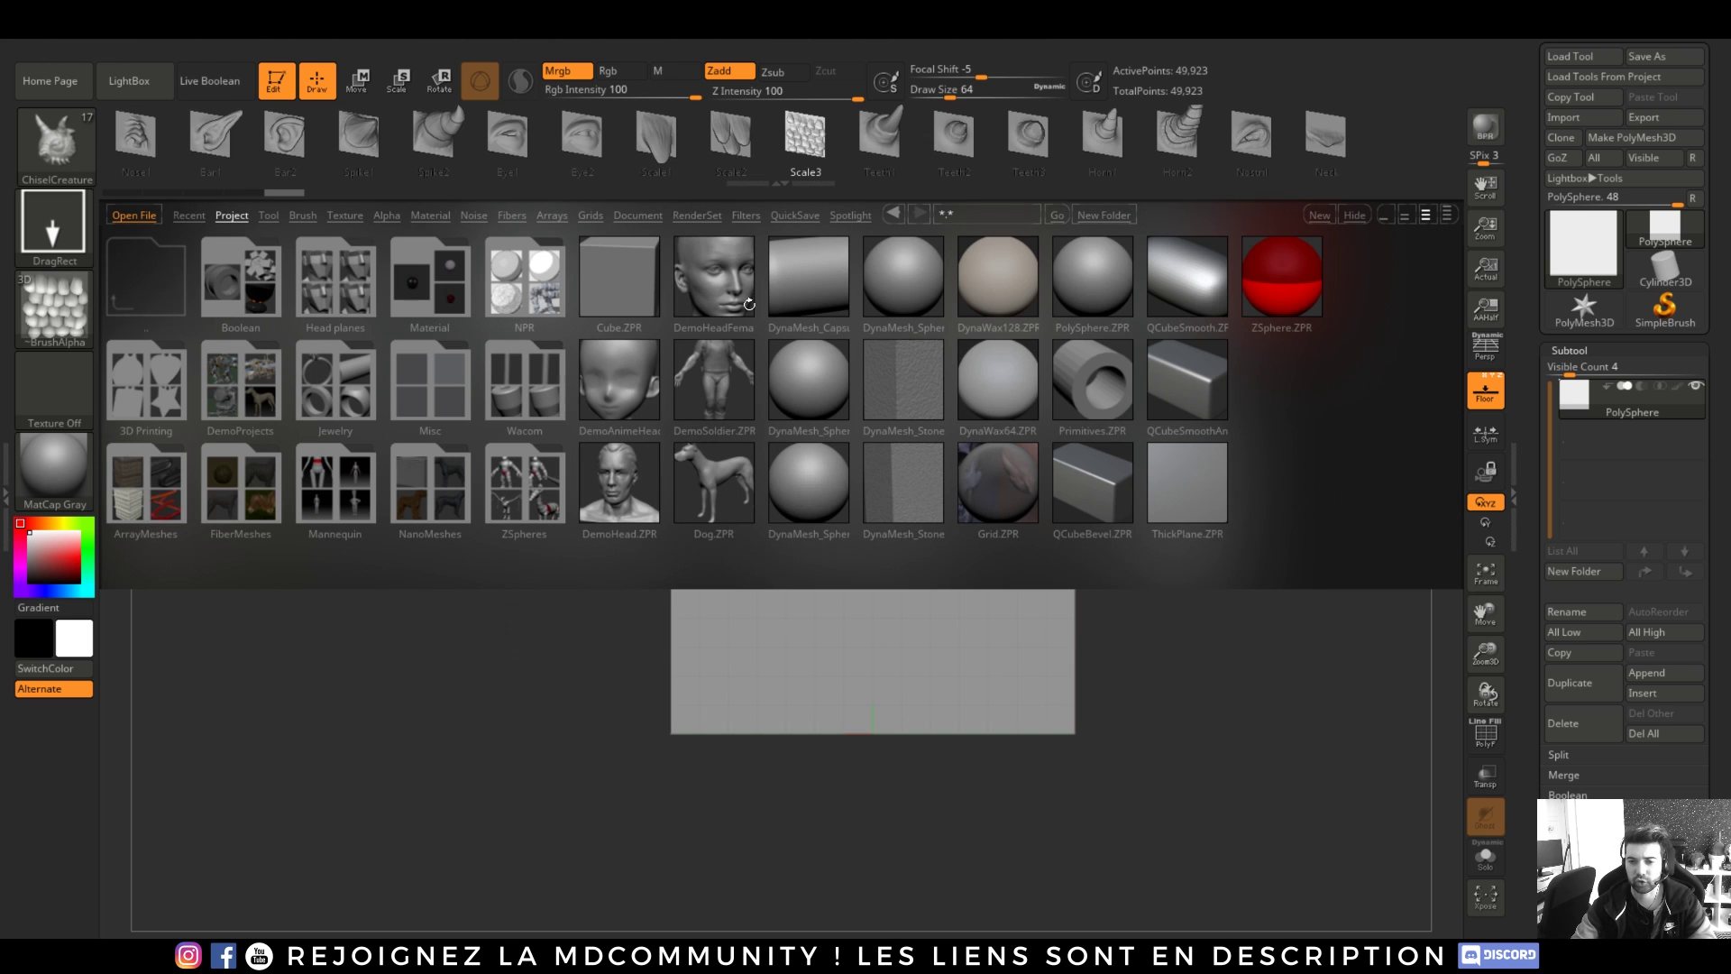
{"action": "double_click", "coordinate": [902, 278]}
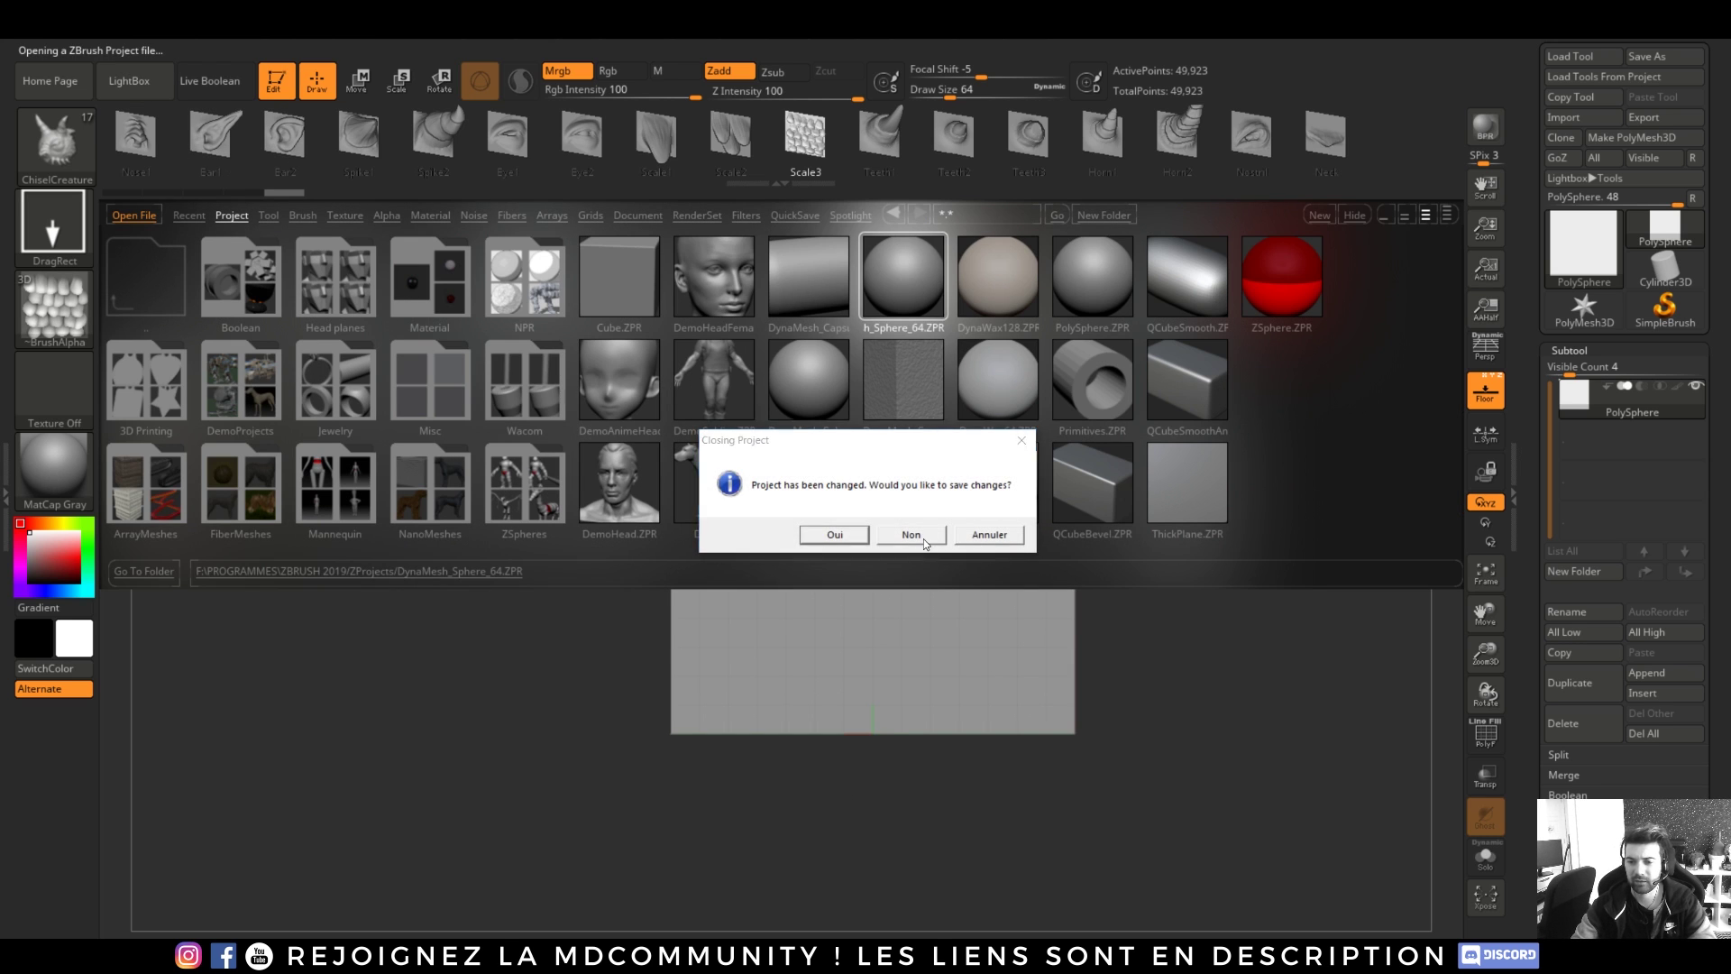
{"action": "left_click", "coordinate": [913, 535]}
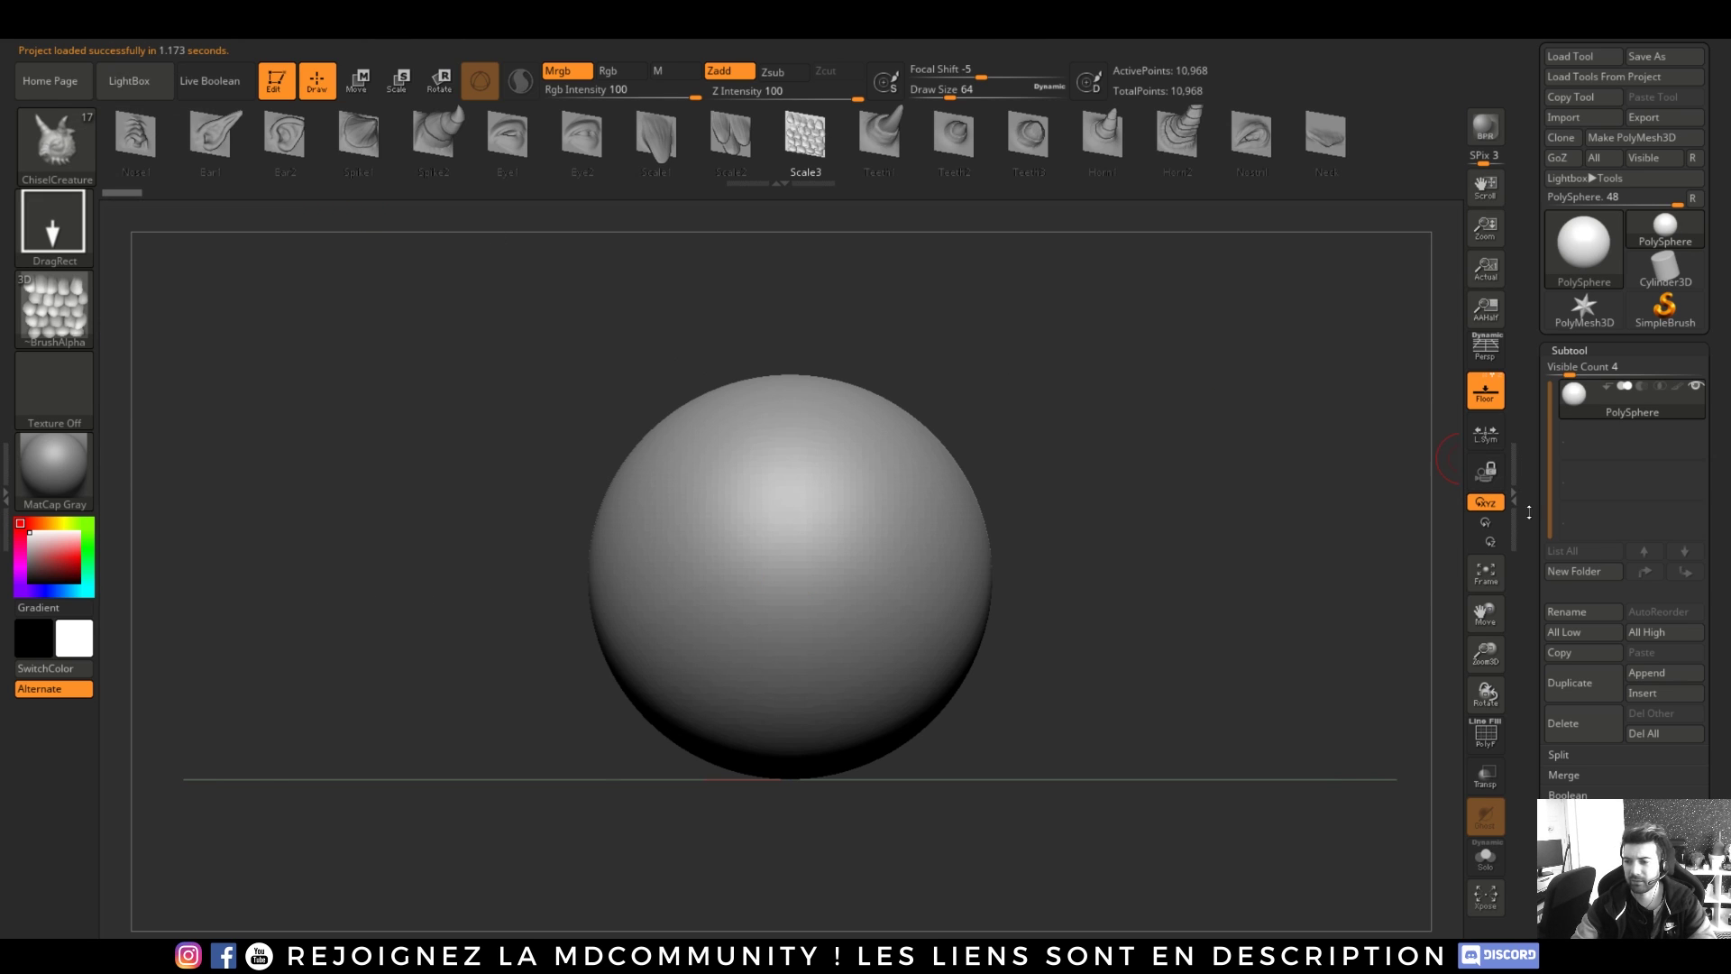
- Convert the sphere to a ShadowBox at resolution 256 and clear the masks from its planes
{"action": "left_click", "coordinate": [1573, 351]}
{"action": "left_click", "coordinate": [1580, 373]}
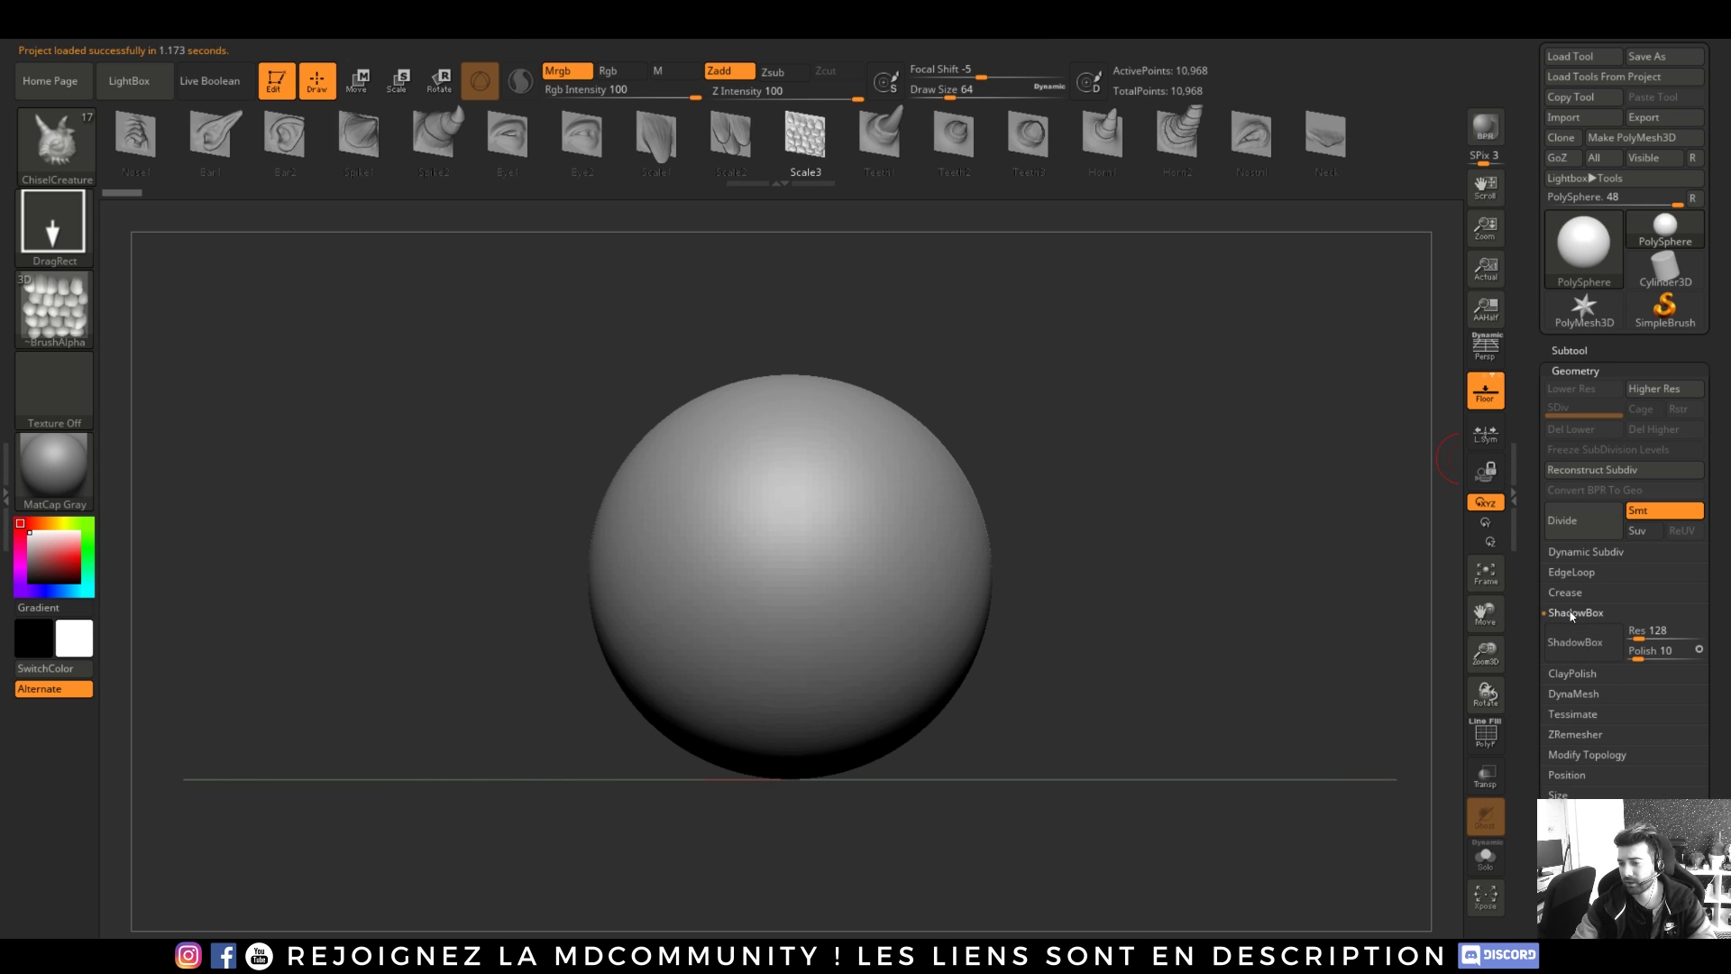
{"action": "left_click", "coordinate": [1639, 630]}
{"action": "type", "text": "256"}
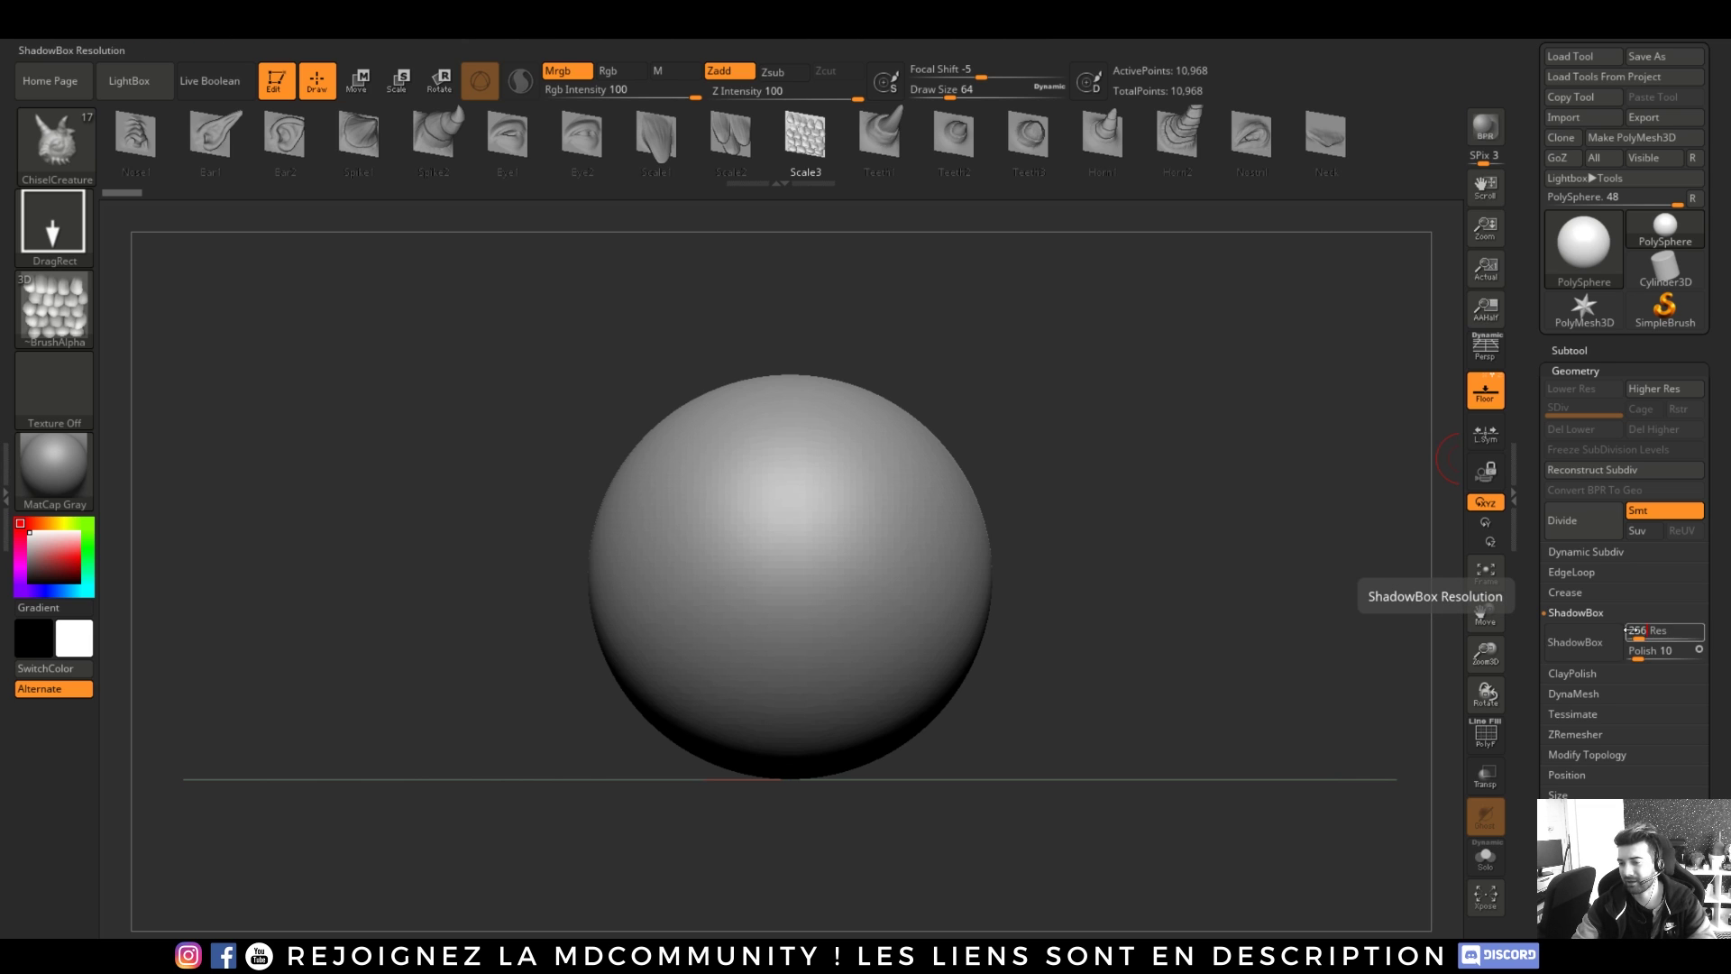
{"action": "left_click", "coordinate": [1584, 642]}
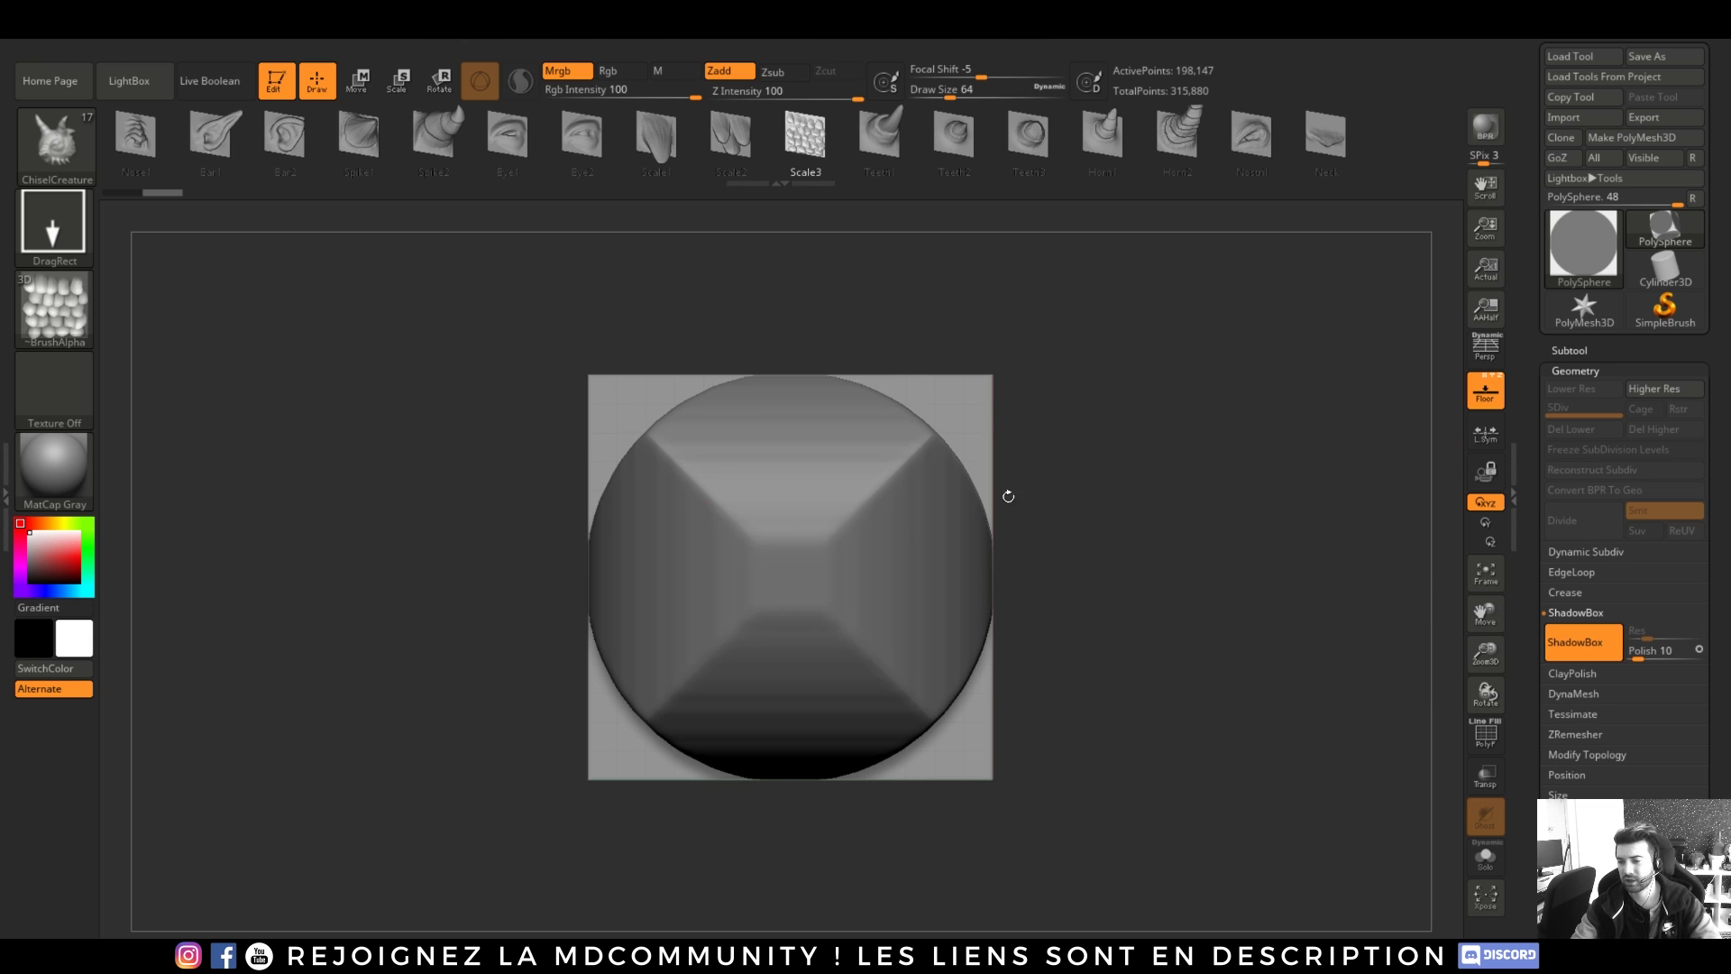
{"action": "left_click_drag", "start_coordinate": [1136, 420], "coordinate": [1129, 551], "text": "ctrl"}
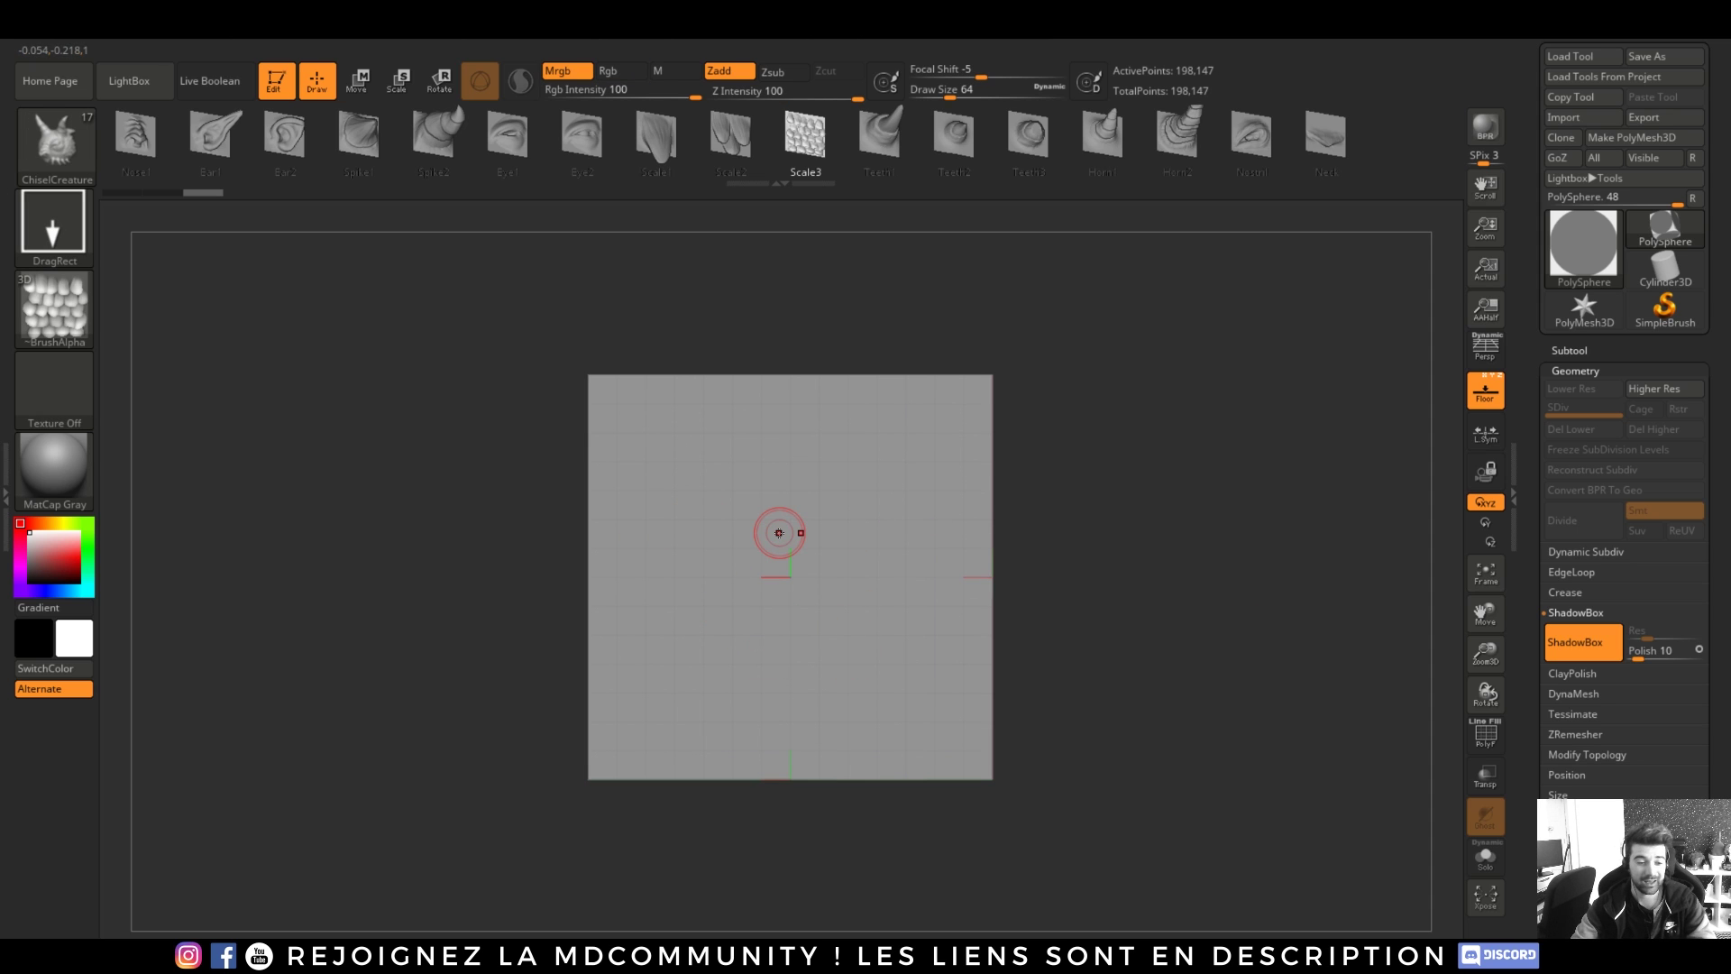
- Set the draw size to 33 and paint winding mask strokes on the ShadowBox planes
{"action": "key", "text": "space"}
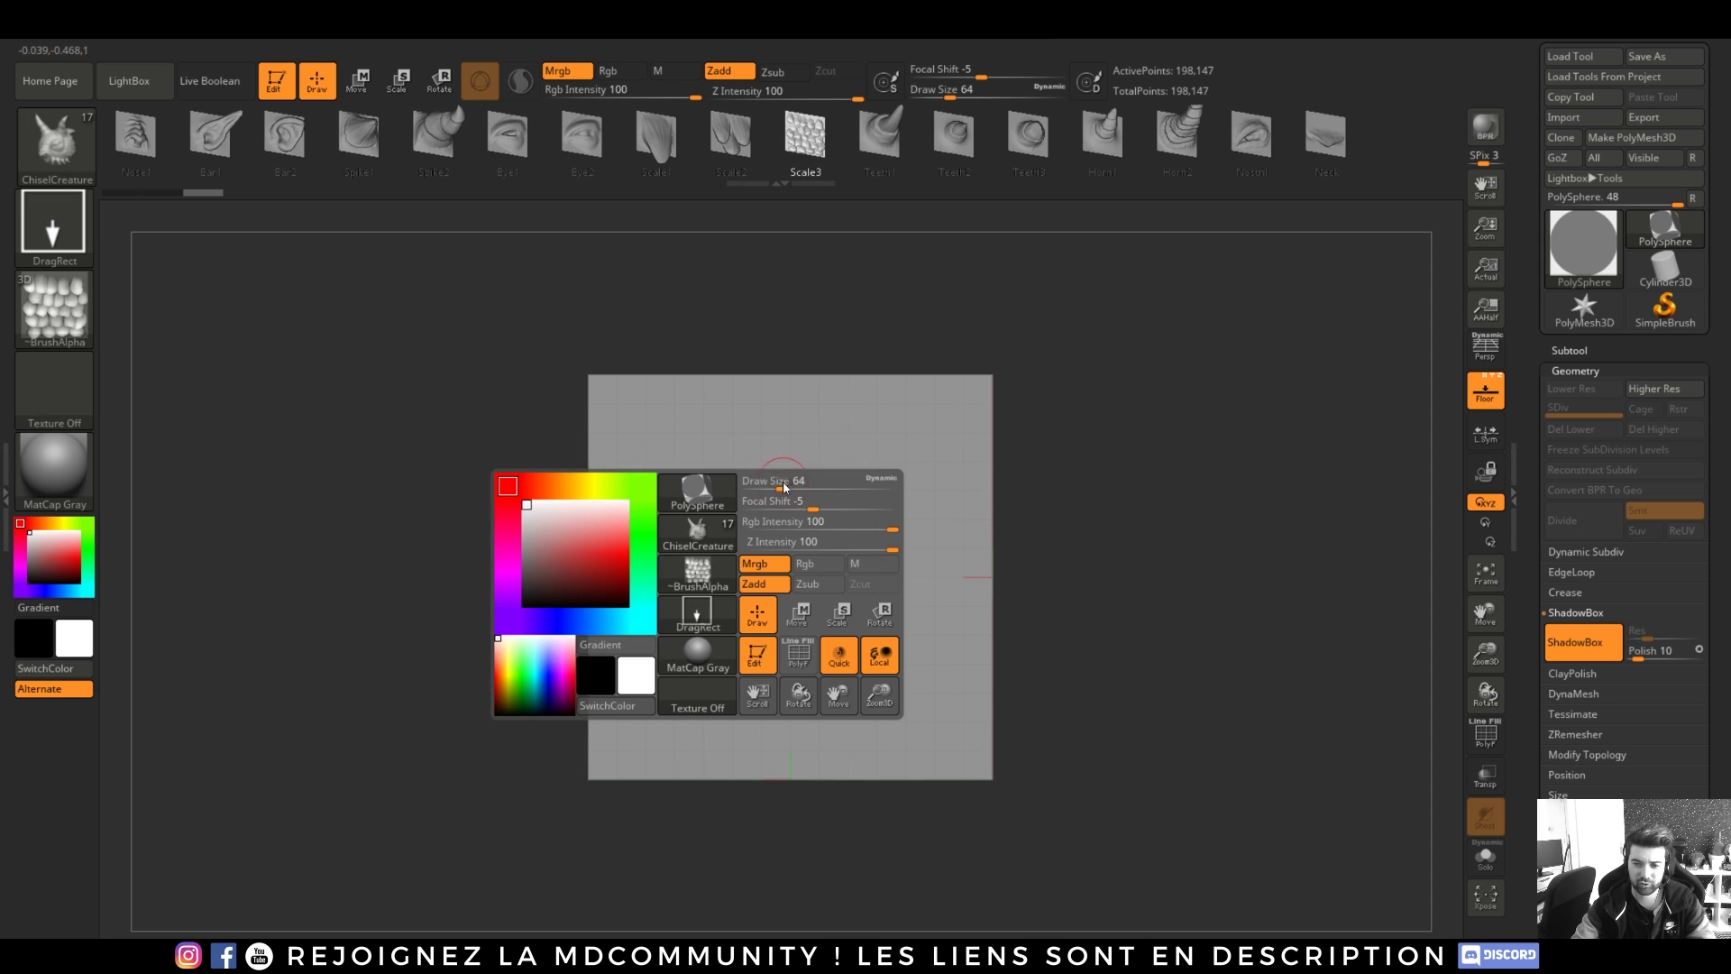
{"action": "mouse_move", "coordinate": [793, 485]}
{"action": "left_mouse_down"}
{"action": "mouse_move", "coordinate": [767, 472]}
{"action": "mouse_move", "coordinate": [718, 580]}
{"action": "mouse_move", "coordinate": [717, 724]}
{"action": "mouse_move", "coordinate": [790, 577]}
{"action": "left_mouse_up"}
{"action": "left_click_drag", "start_coordinate": [1098, 583], "coordinate": [1185, 595]}
{"action": "key", "text": "ctrl"}
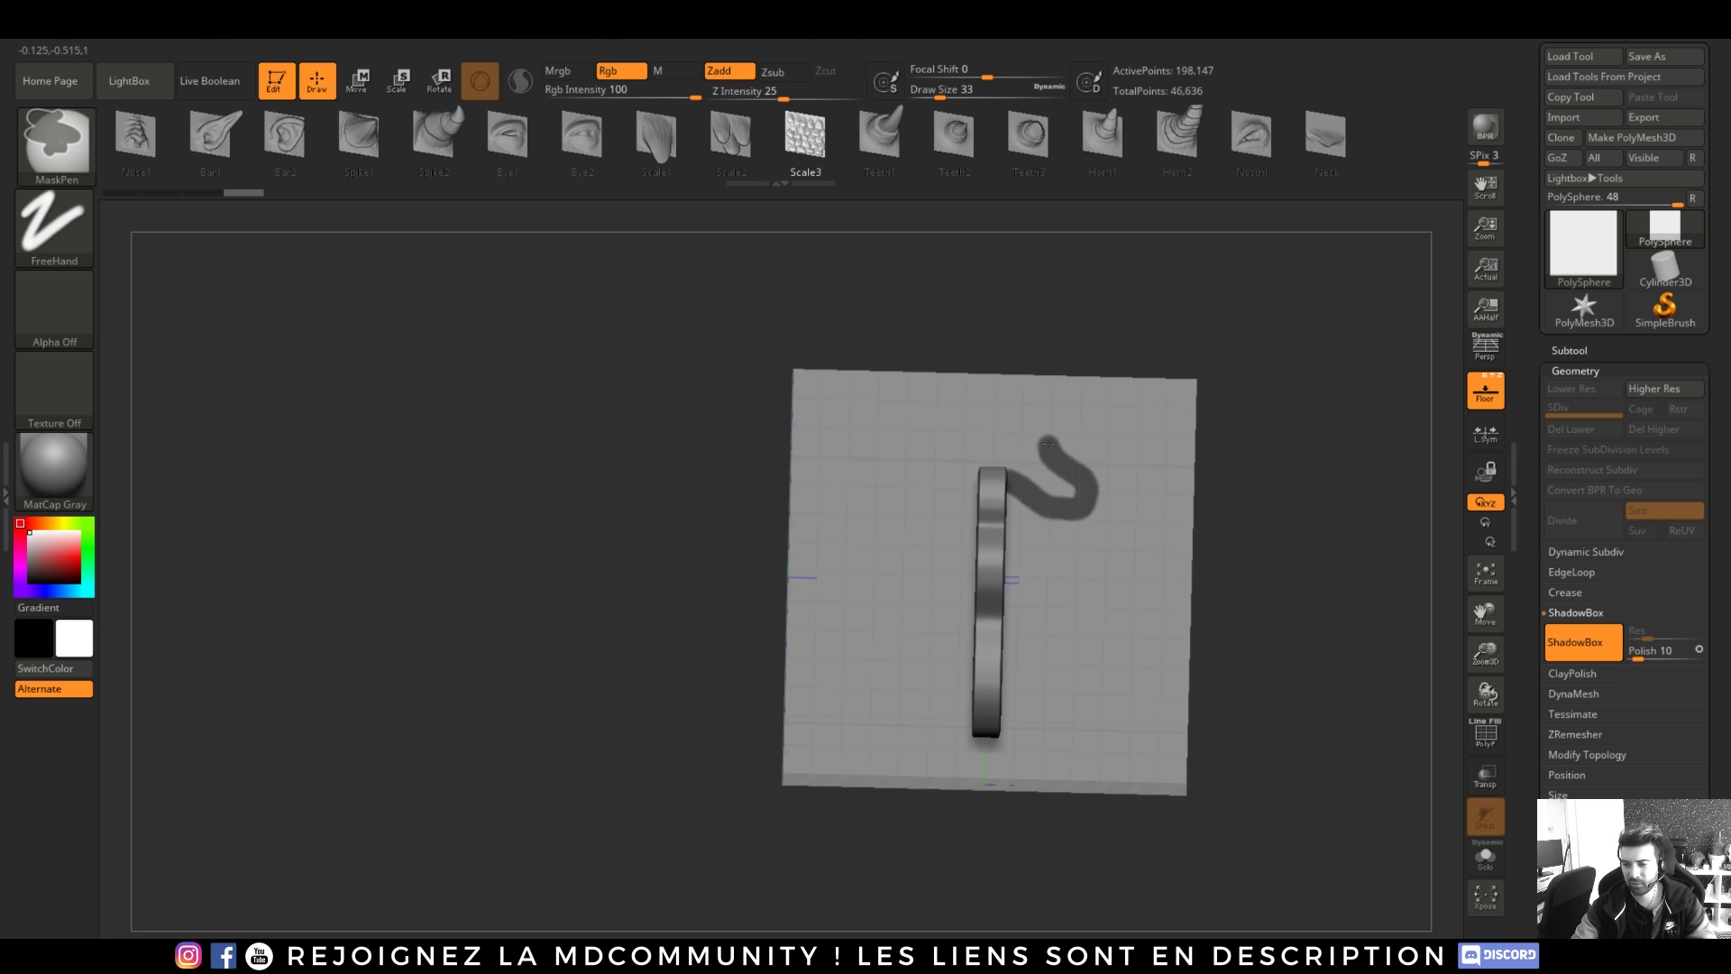
{"action": "mouse_move", "coordinate": [1139, 499]}
{"action": "left_mouse_down", "text": "ctrl"}
{"action": "mouse_move", "coordinate": [1078, 552]}
{"action": "mouse_move", "coordinate": [1064, 634]}
{"action": "mouse_move", "coordinate": [1026, 641]}
{"action": "left_mouse_up", "text": "ctrl"}
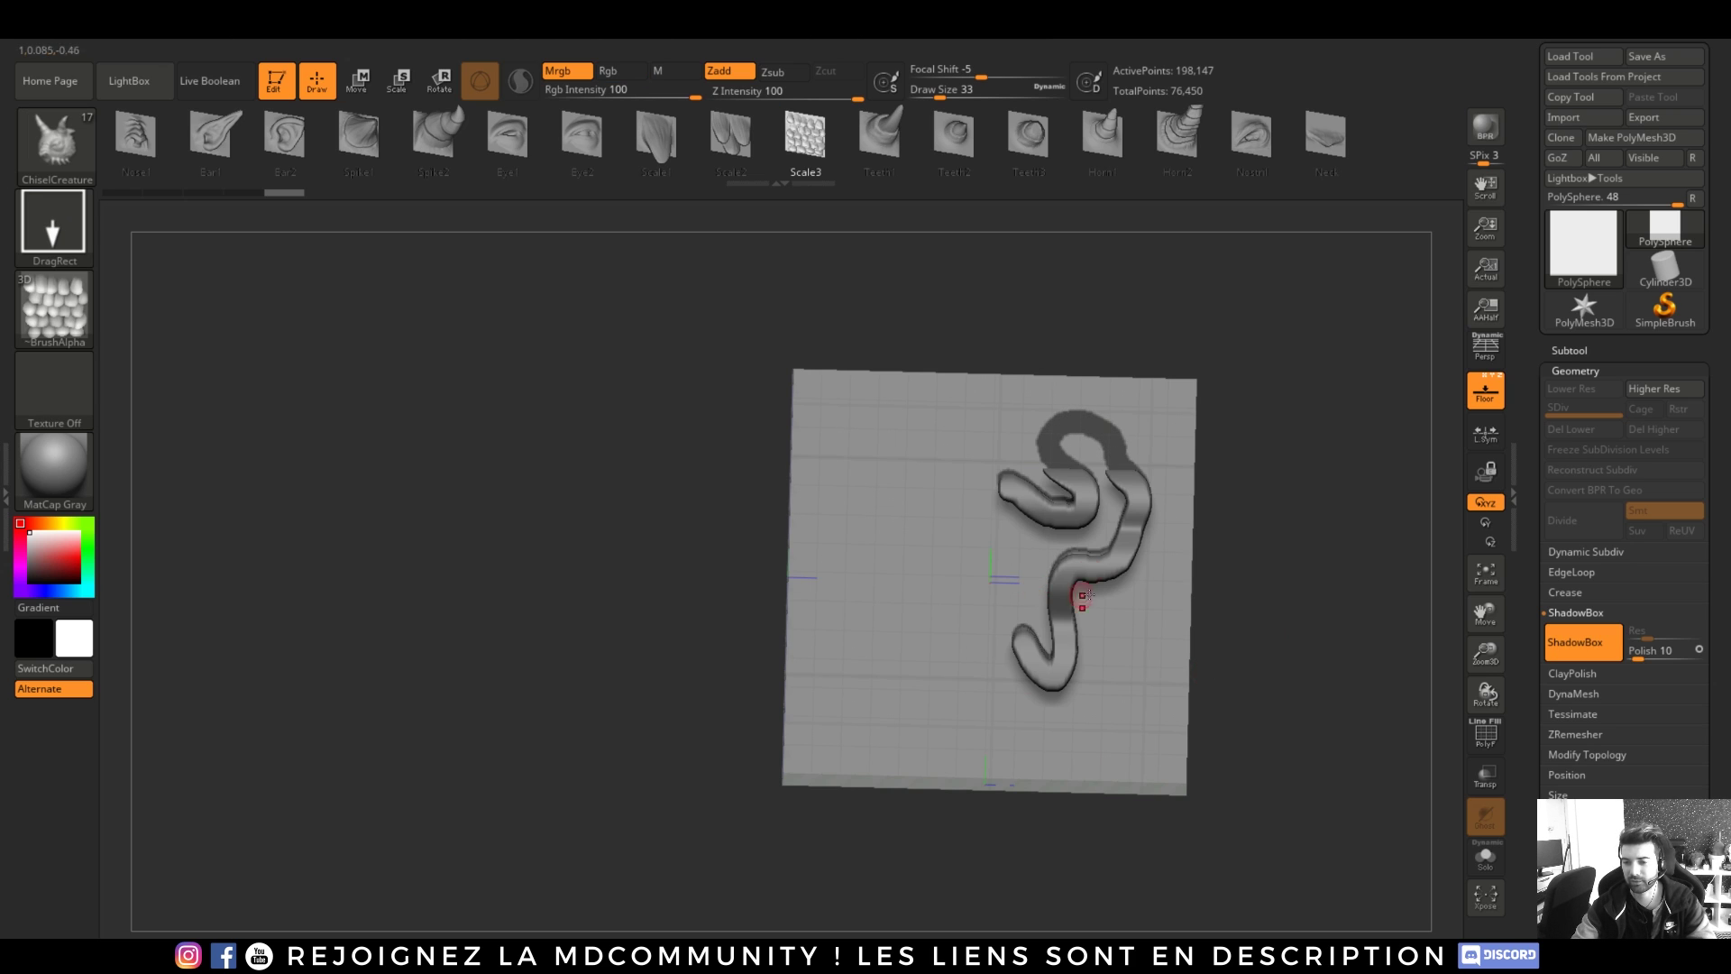
- Paint more mask strokes on the ShadowBox to build up a mirrored, two-legged outline shape
{"action": "key", "text": "ctrl"}
{"action": "left_click_drag", "start_coordinate": [977, 522], "coordinate": [882, 615], "text": "ctrl"}
{"action": "mouse_move", "coordinate": [1005, 553]}
{"action": "left_mouse_down", "text": "ctrl"}
{"action": "mouse_move", "coordinate": [955, 672]}
{"action": "mouse_move", "coordinate": [910, 719]}
{"action": "left_mouse_up", "text": "ctrl"}
{"action": "mouse_move", "coordinate": [1272, 658]}
{"action": "left_mouse_down"}
{"action": "mouse_move", "coordinate": [1221, 683]}
{"action": "mouse_move", "coordinate": [1228, 698]}
{"action": "mouse_move", "coordinate": [1252, 686]}
{"action": "mouse_move", "coordinate": [1213, 678]}
{"action": "mouse_move", "coordinate": [1204, 649]}
{"action": "mouse_move", "coordinate": [1222, 694]}
{"action": "mouse_move", "coordinate": [1294, 653]}
{"action": "mouse_move", "coordinate": [1213, 676]}
{"action": "left_mouse_up"}
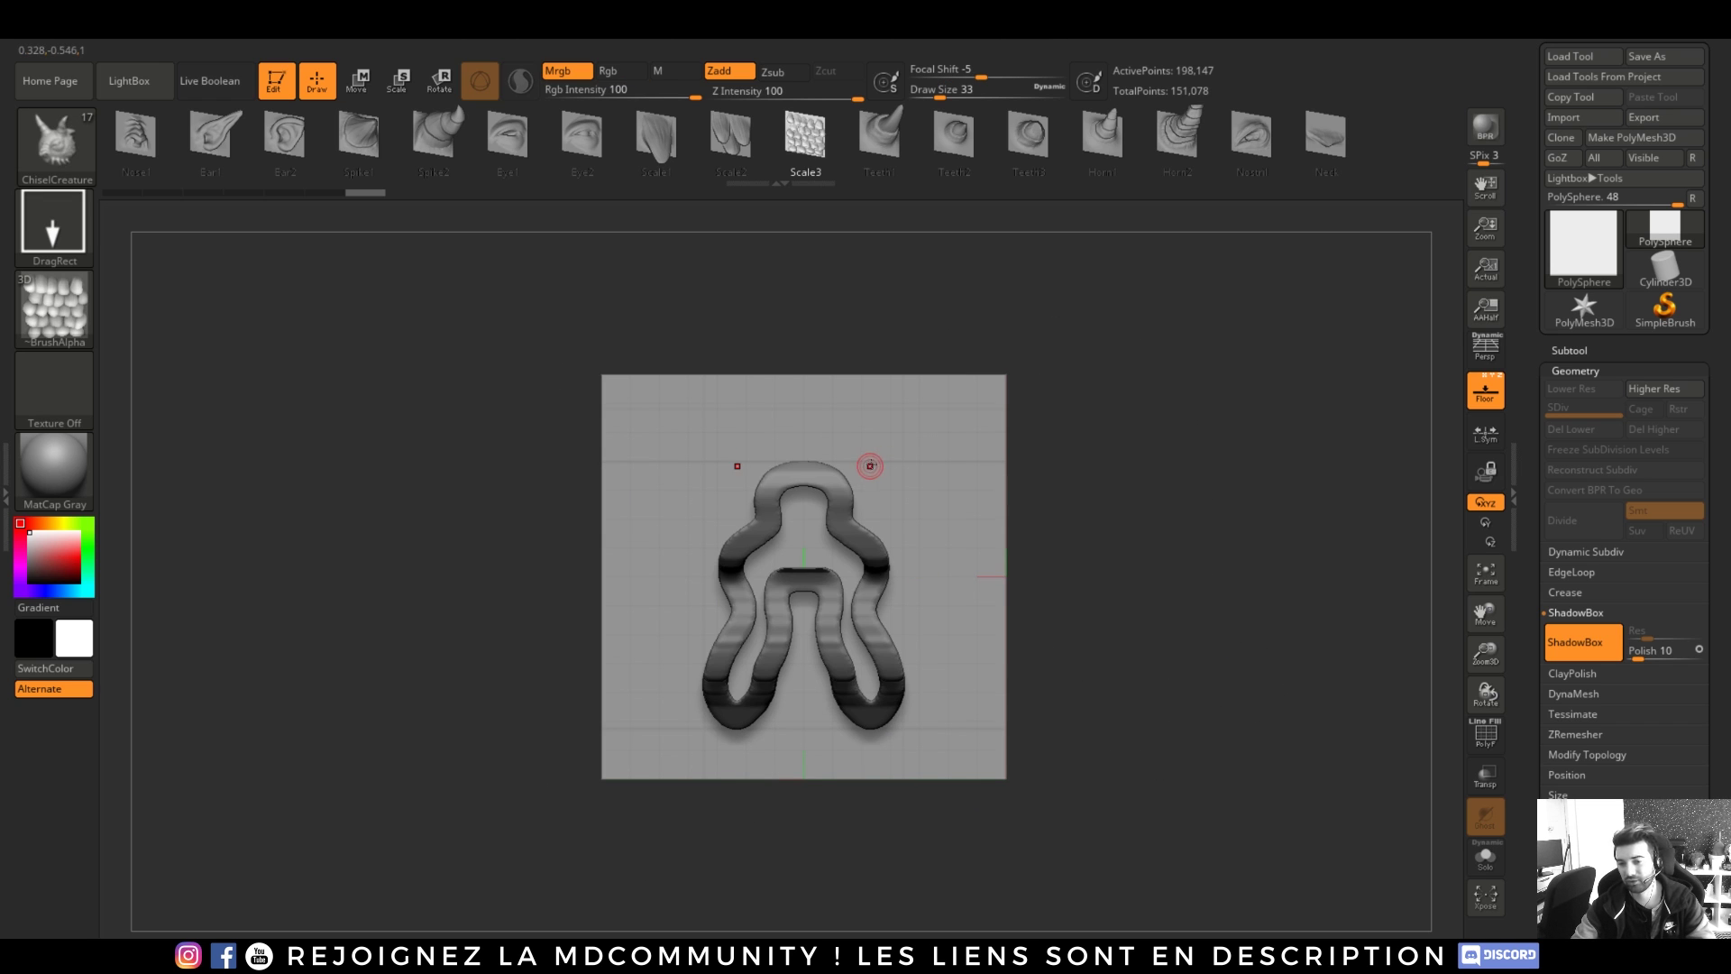
- Hide the two upper corner areas of the ShadowBox back plane and mask a short stroke below each of them
{"action": "key", "text": "ctrl+shift"}
{"action": "mouse_move", "coordinate": [866, 490]}
{"action": "left_mouse_down", "text": "ctrl+shift"}
{"action": "mouse_move", "coordinate": [828, 480]}
{"action": "mouse_move", "coordinate": [1037, 402]}
{"action": "mouse_move", "coordinate": [1026, 311]}
{"action": "left_mouse_up", "text": "ctrl+shift"}
{"action": "key", "text": "ctrl"}
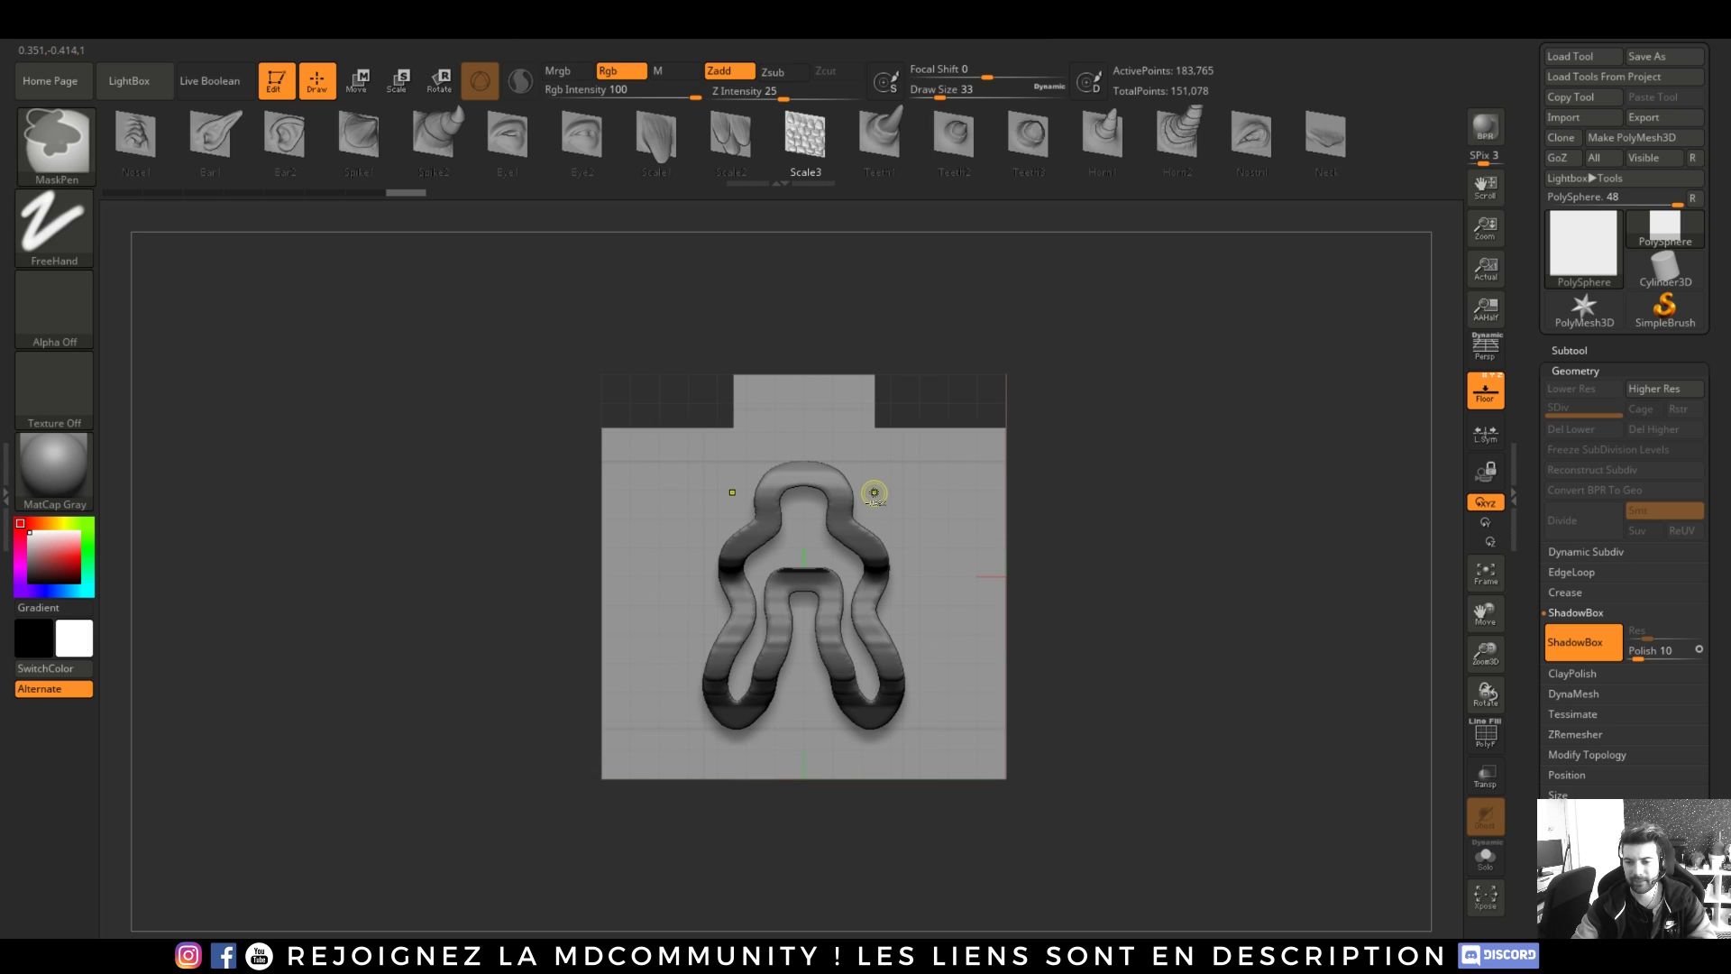
{"action": "left_click_drag", "start_coordinate": [955, 472], "coordinate": [940, 479], "text": "ctrl"}
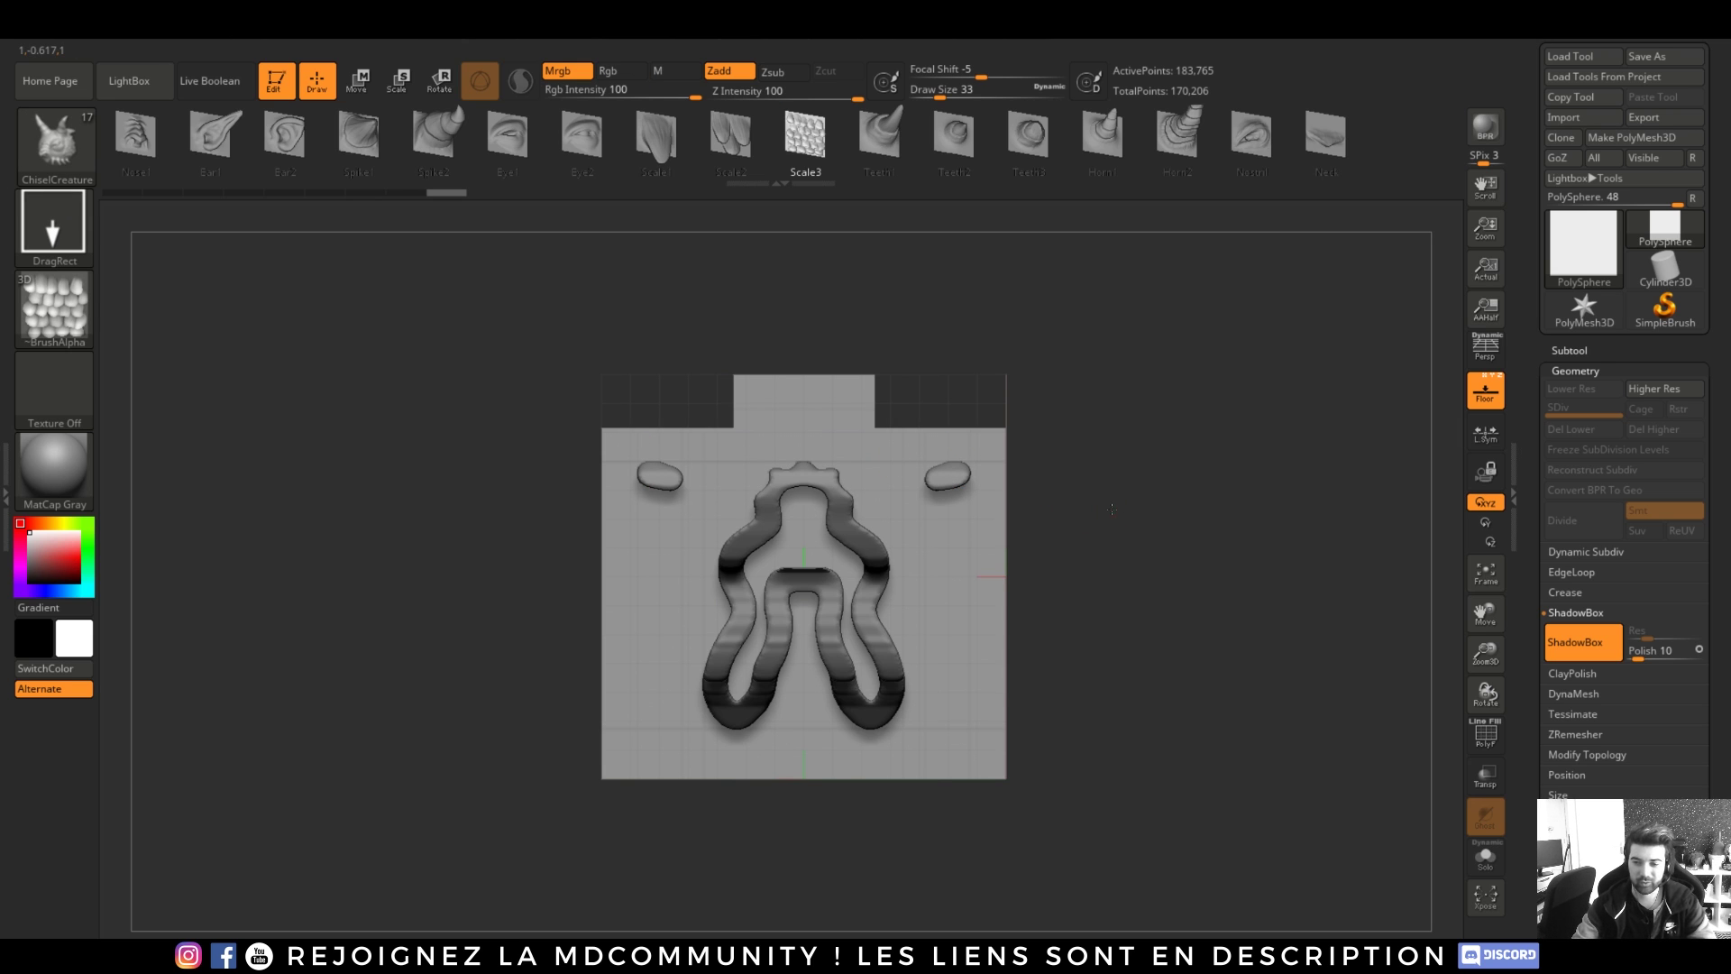
{"action": "mouse_move", "coordinate": [1112, 510]}
{"action": "left_mouse_down"}
{"action": "mouse_move", "coordinate": [1137, 568]}
{"action": "mouse_move", "coordinate": [1103, 598]}
{"action": "mouse_move", "coordinate": [1154, 545]}
{"action": "mouse_move", "coordinate": [1112, 524]}
{"action": "mouse_move", "coordinate": [1115, 492]}
{"action": "left_mouse_up"}
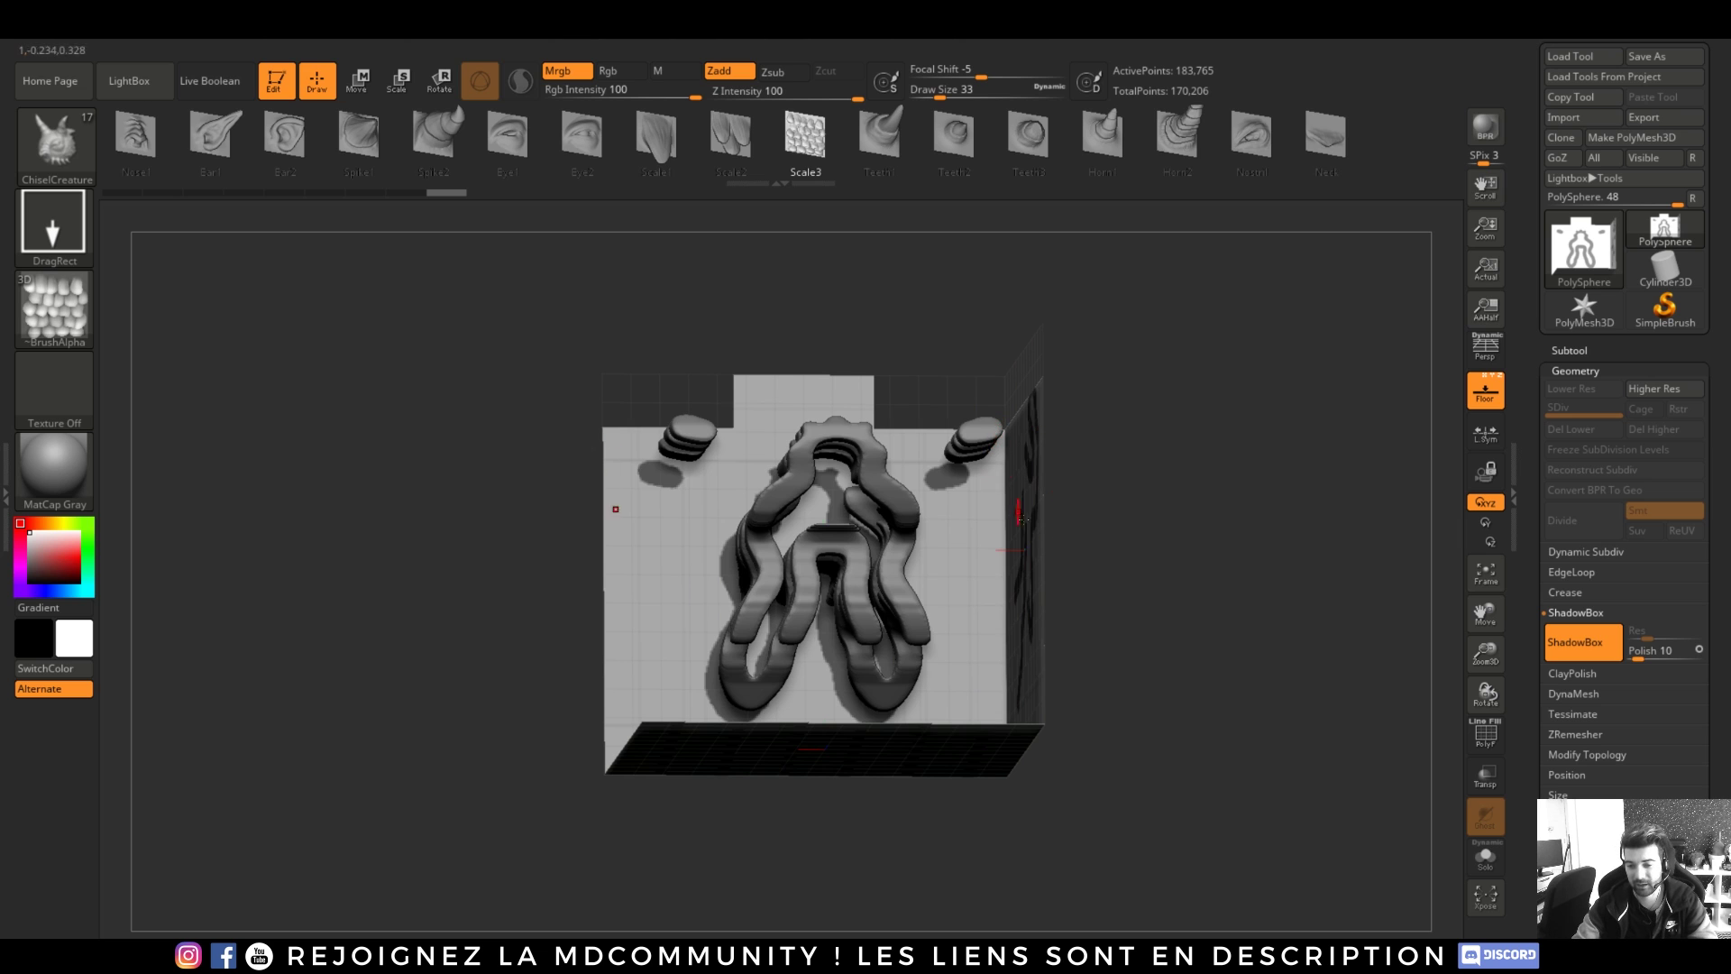
- Switch to the browser and play the Explaining 3D Scanning video from 2:35, where the elephant is photographed
{"action": "key", "text": "super"}
{"action": "left_click", "coordinate": [523, 954]}
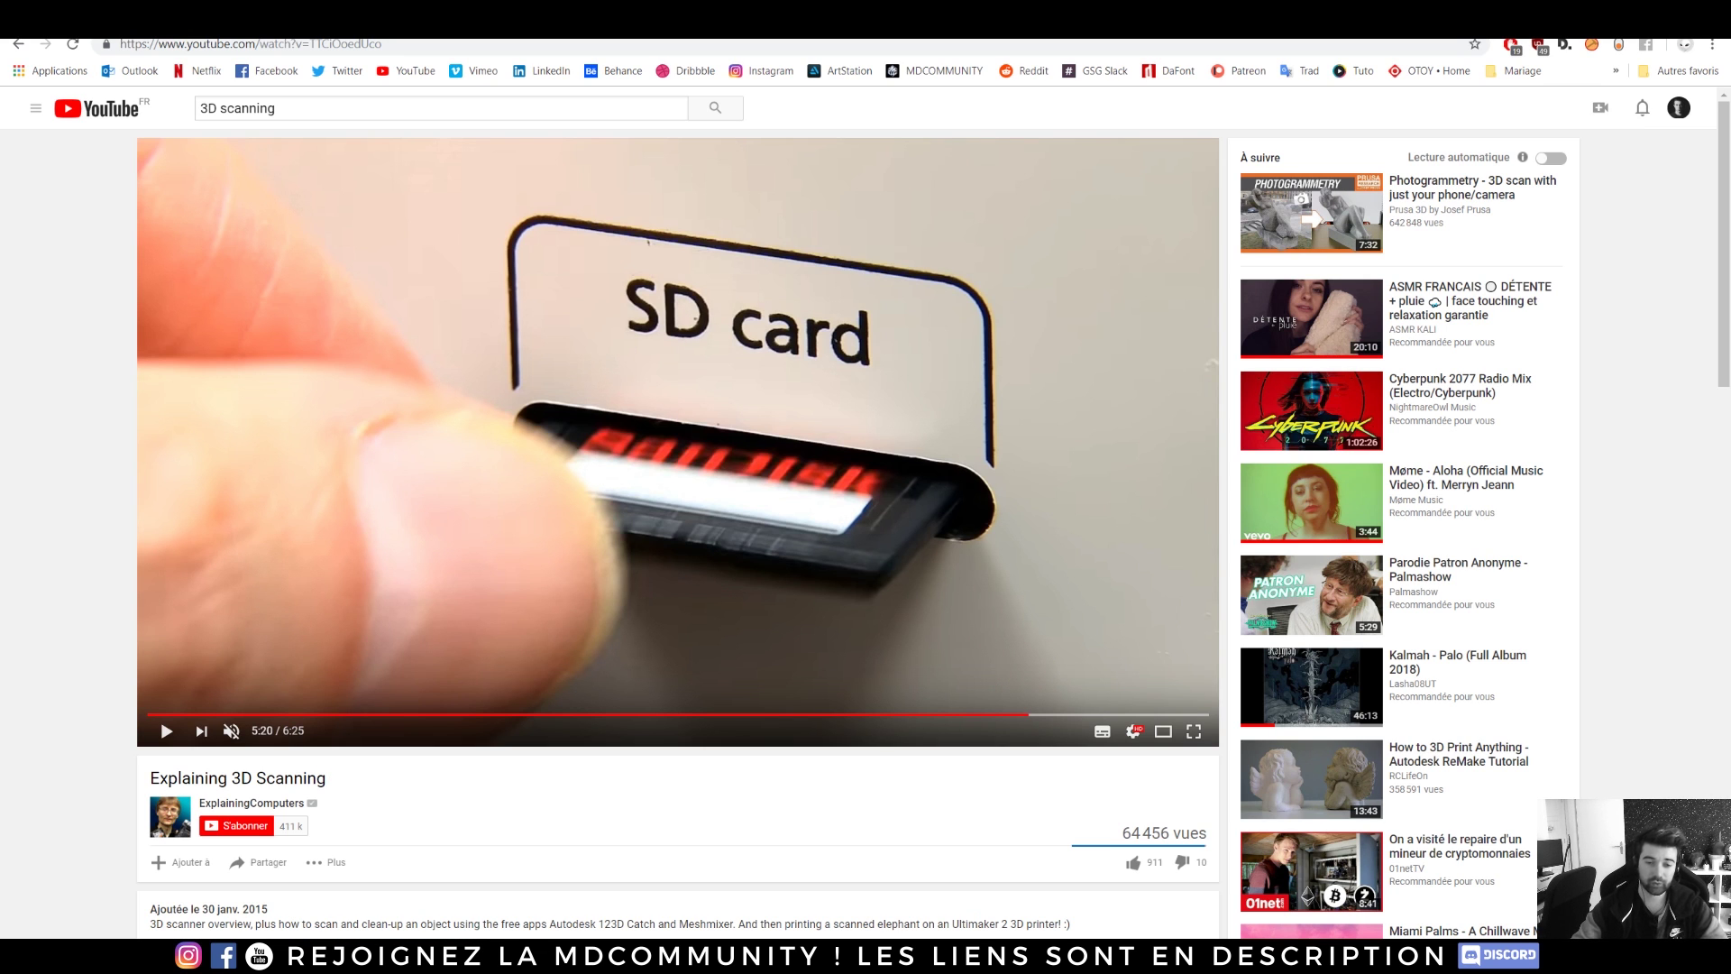
{"action": "left_click", "coordinate": [531, 716]}
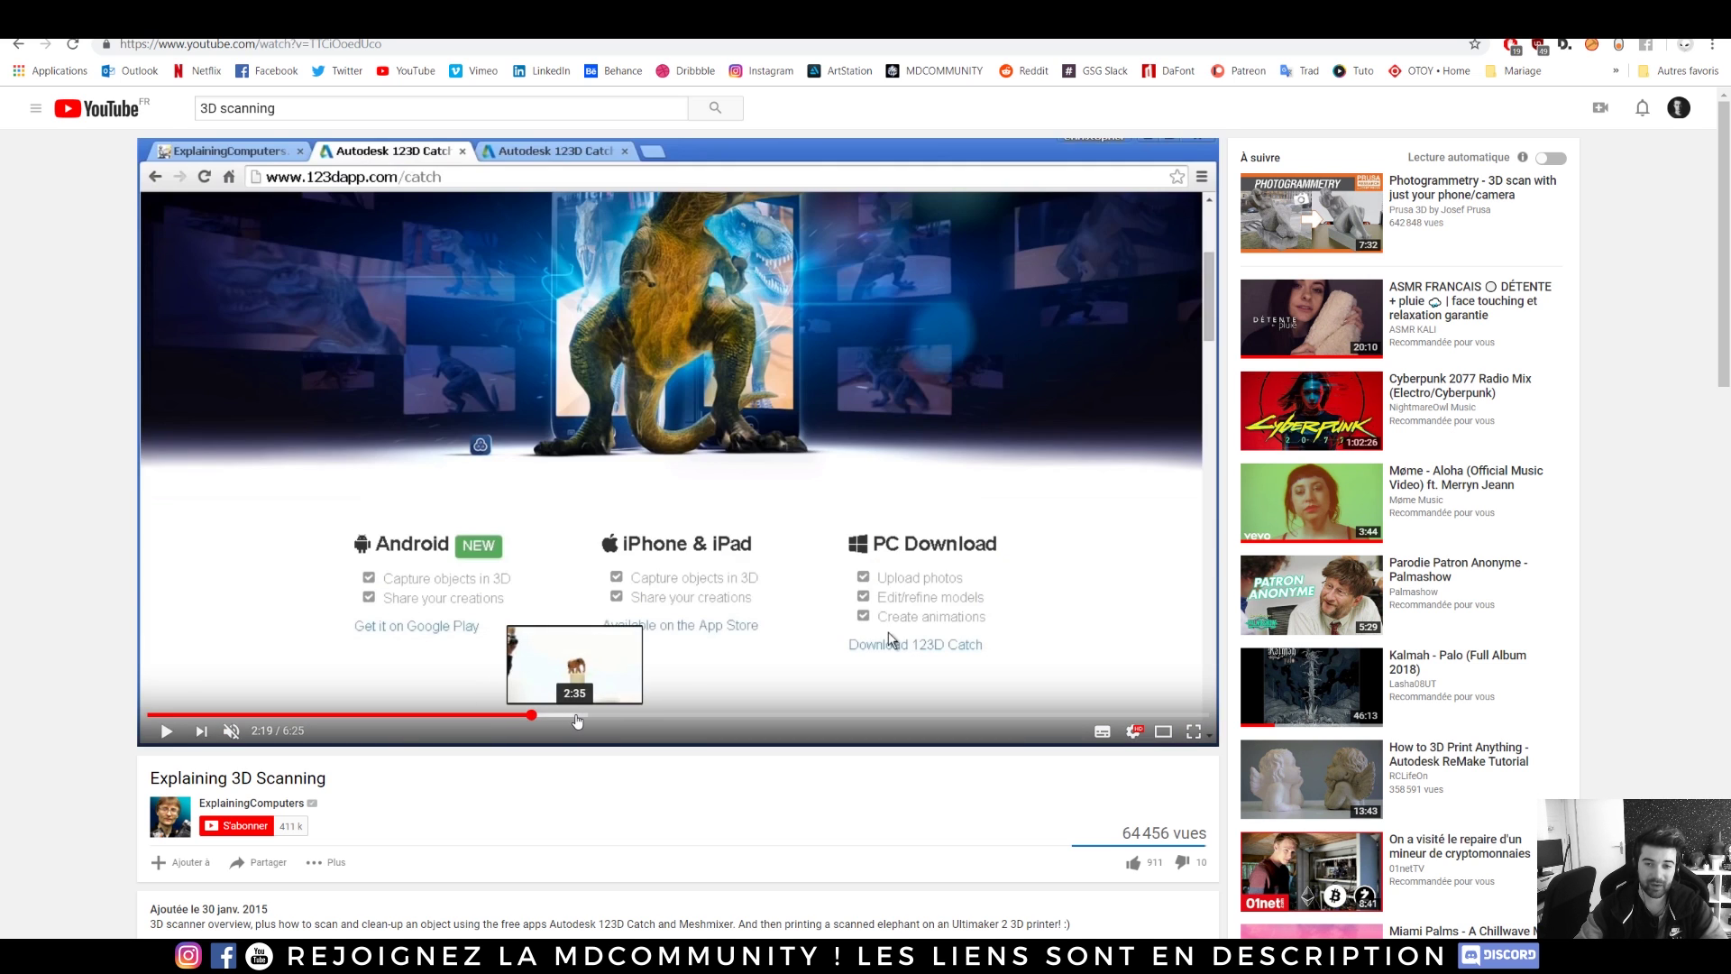
{"action": "left_click", "coordinate": [576, 717]}
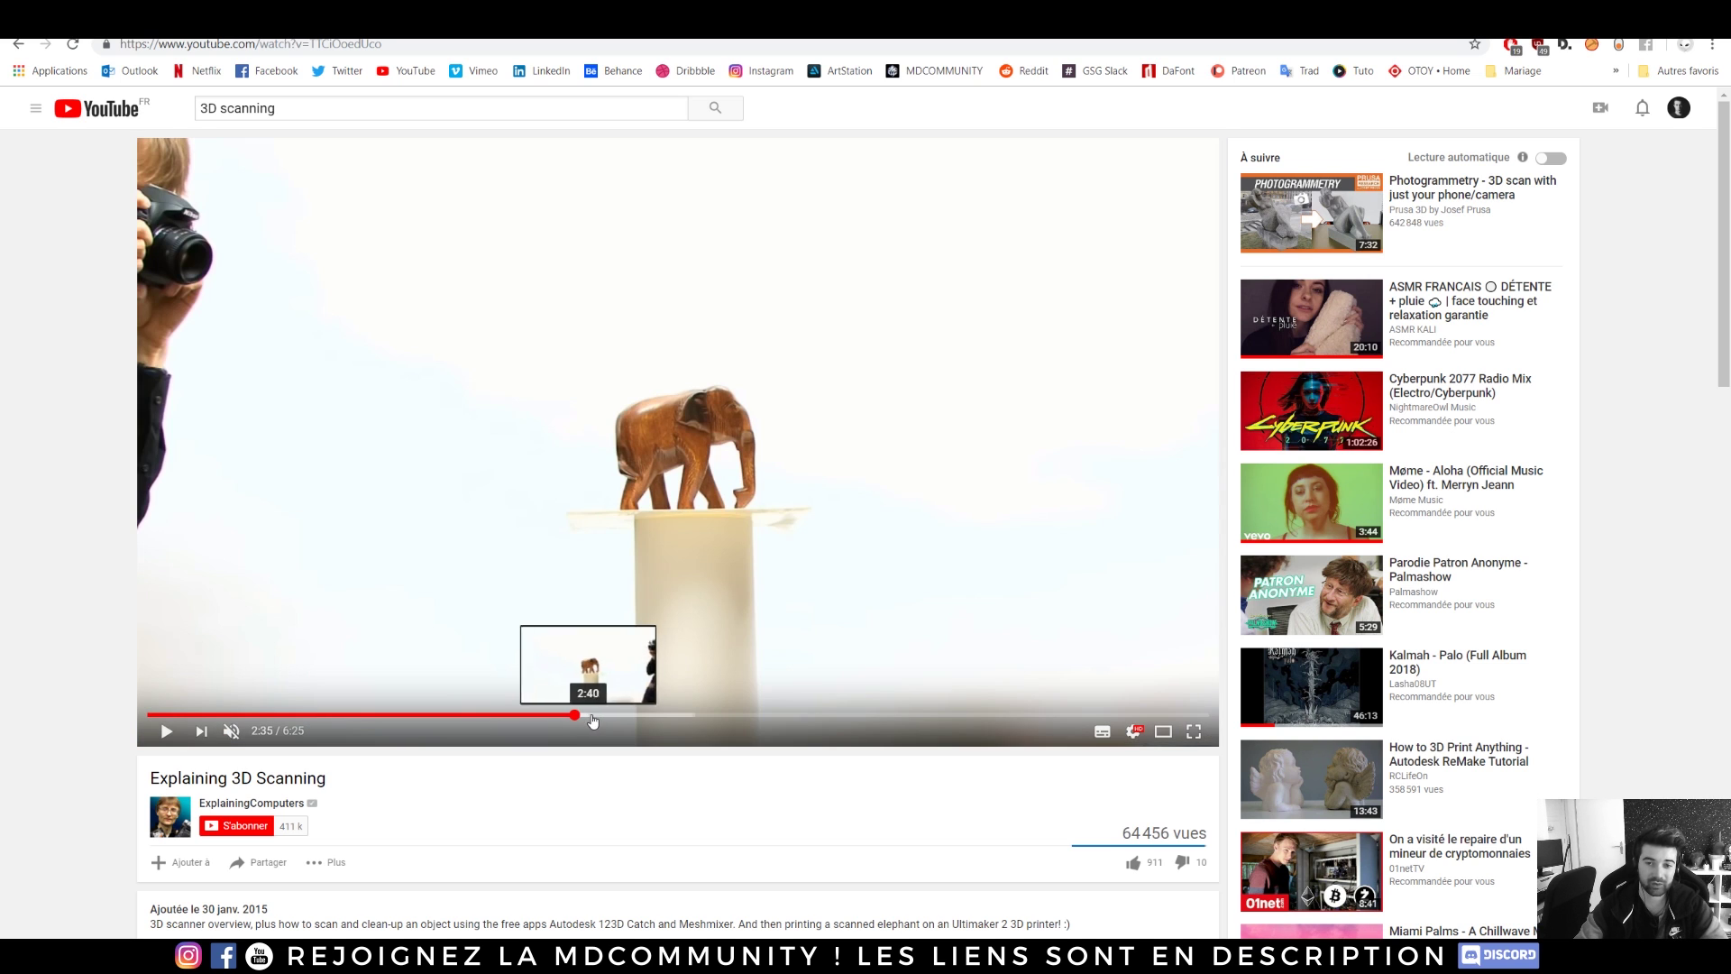
{"action": "left_click", "coordinate": [172, 734]}
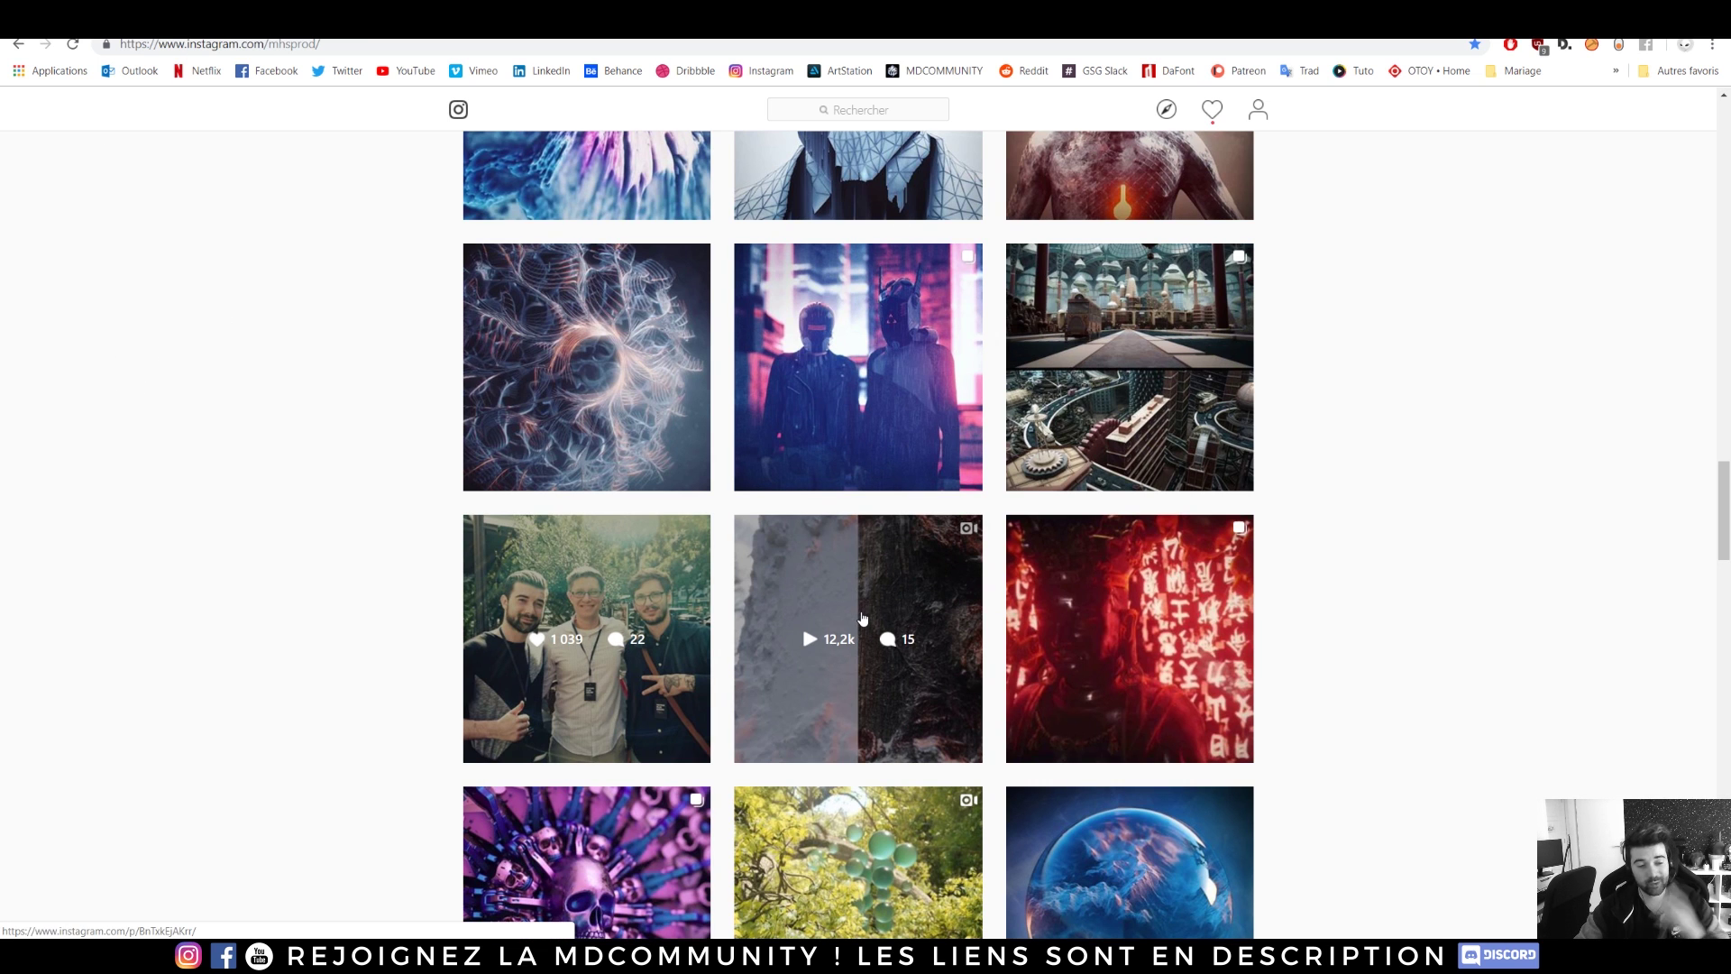
- Play the mhsprod video post about scanning experiments and close it
{"action": "left_click", "coordinate": [863, 618]}
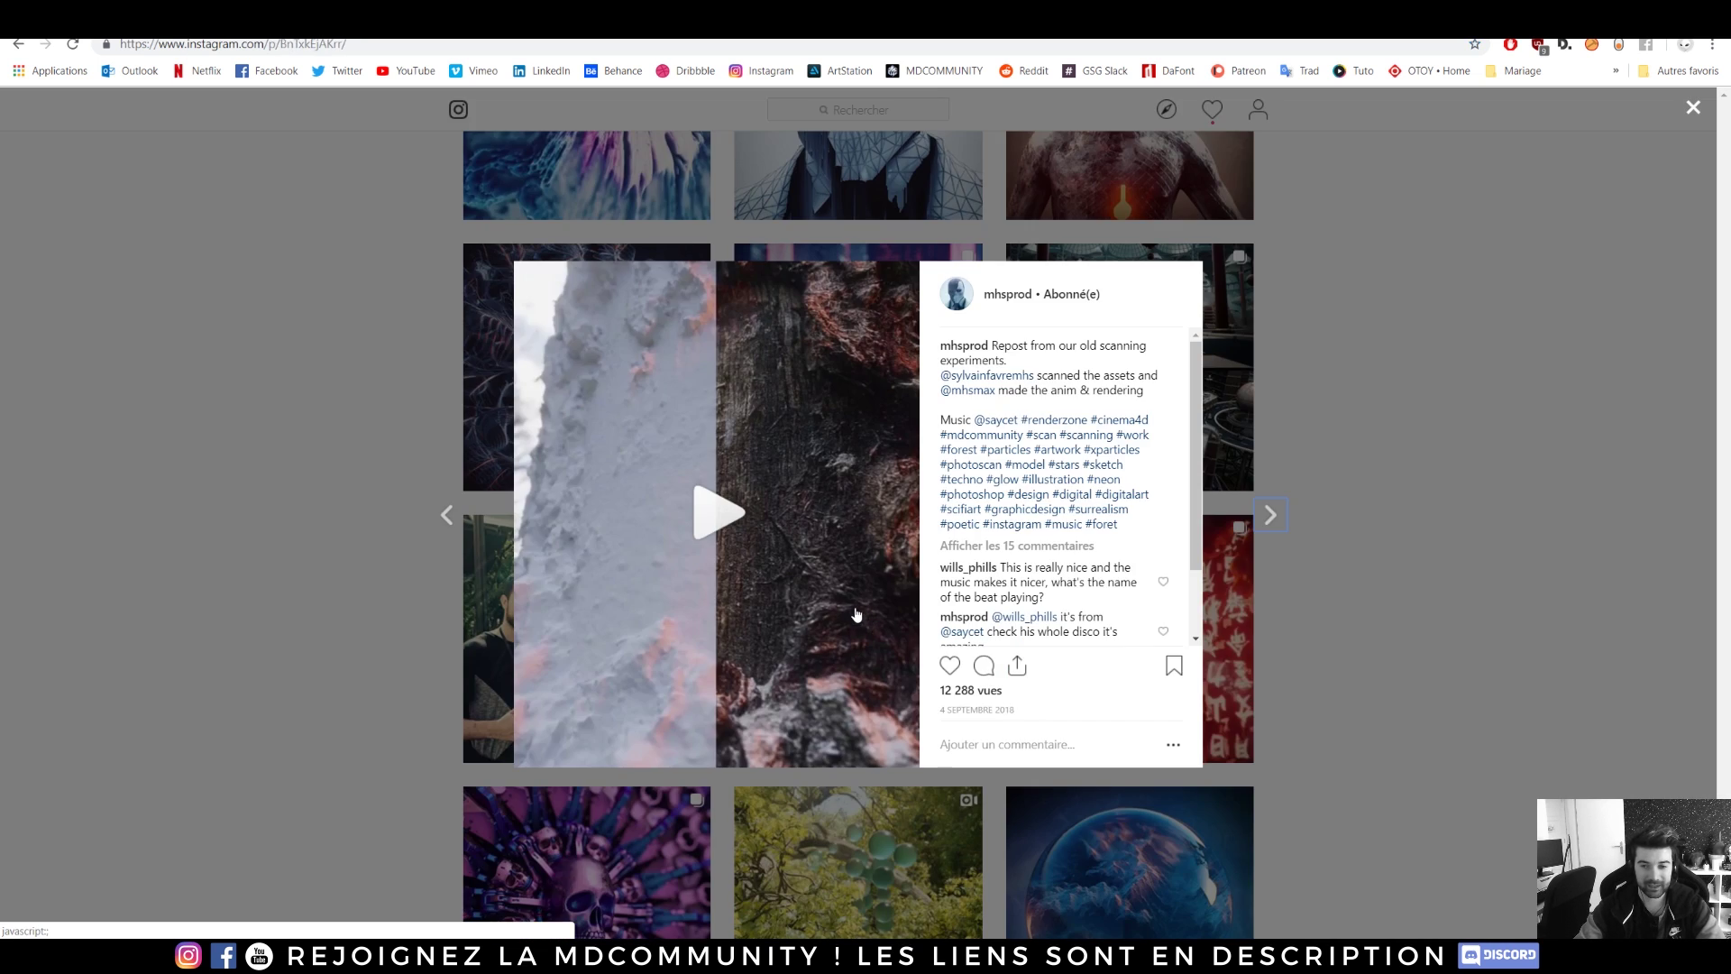
{"action": "left_click", "coordinate": [707, 515]}
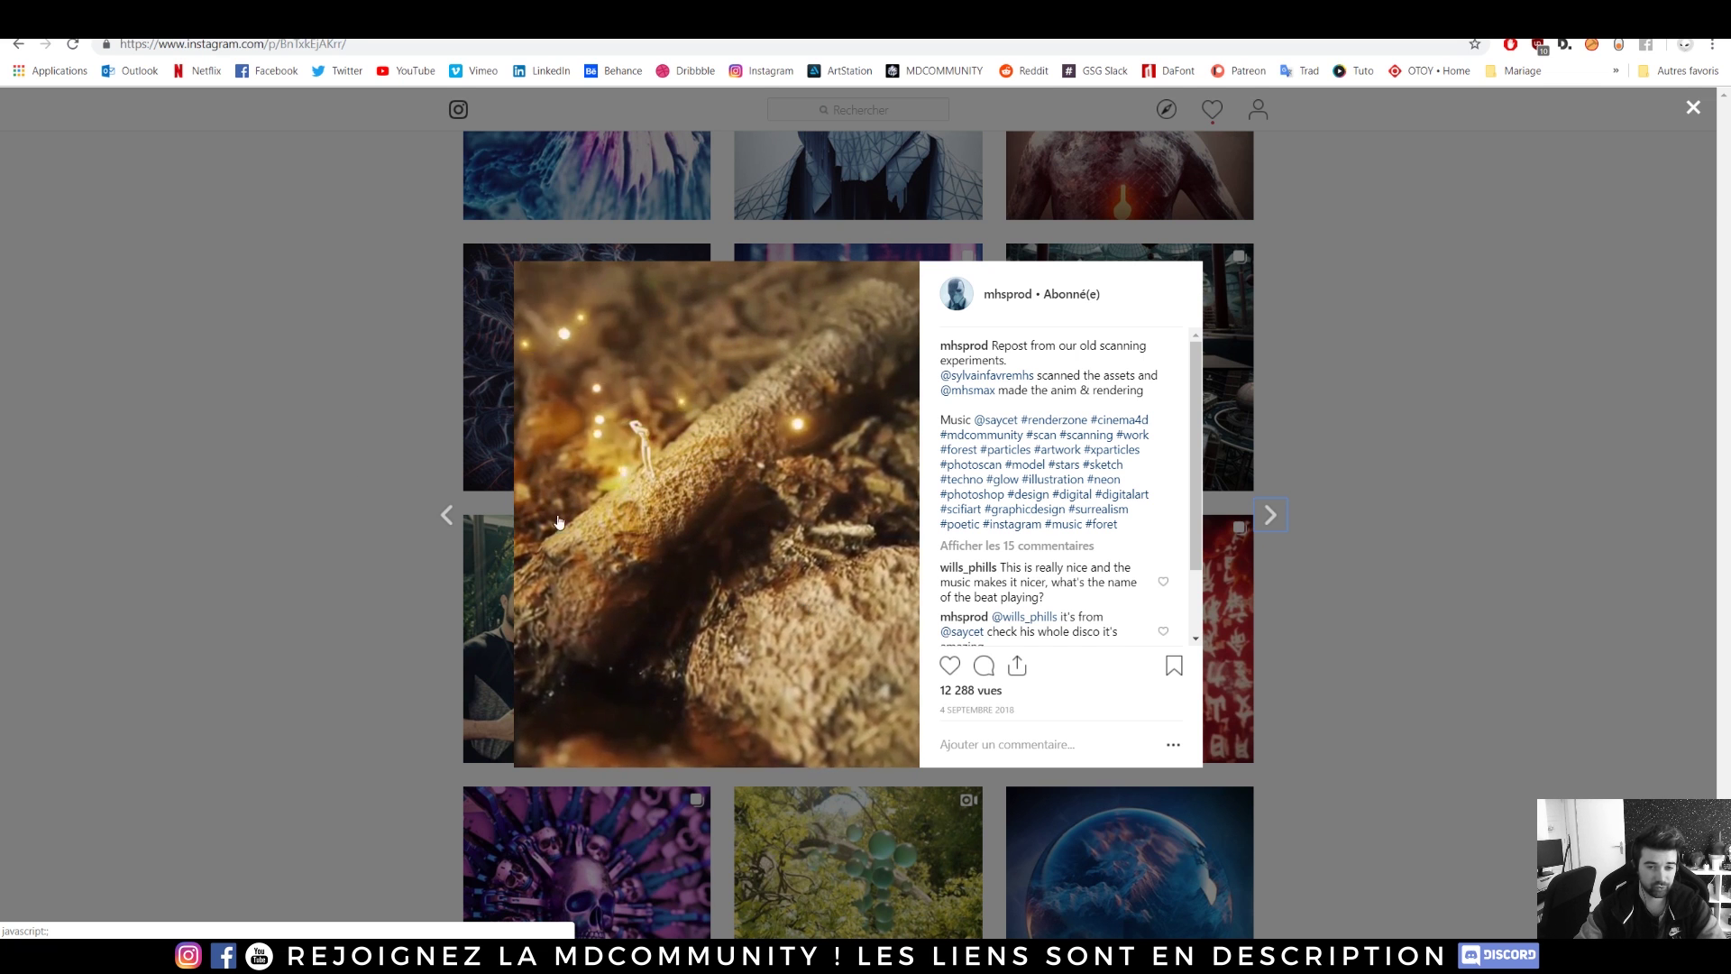
{"action": "left_click", "coordinate": [346, 467]}
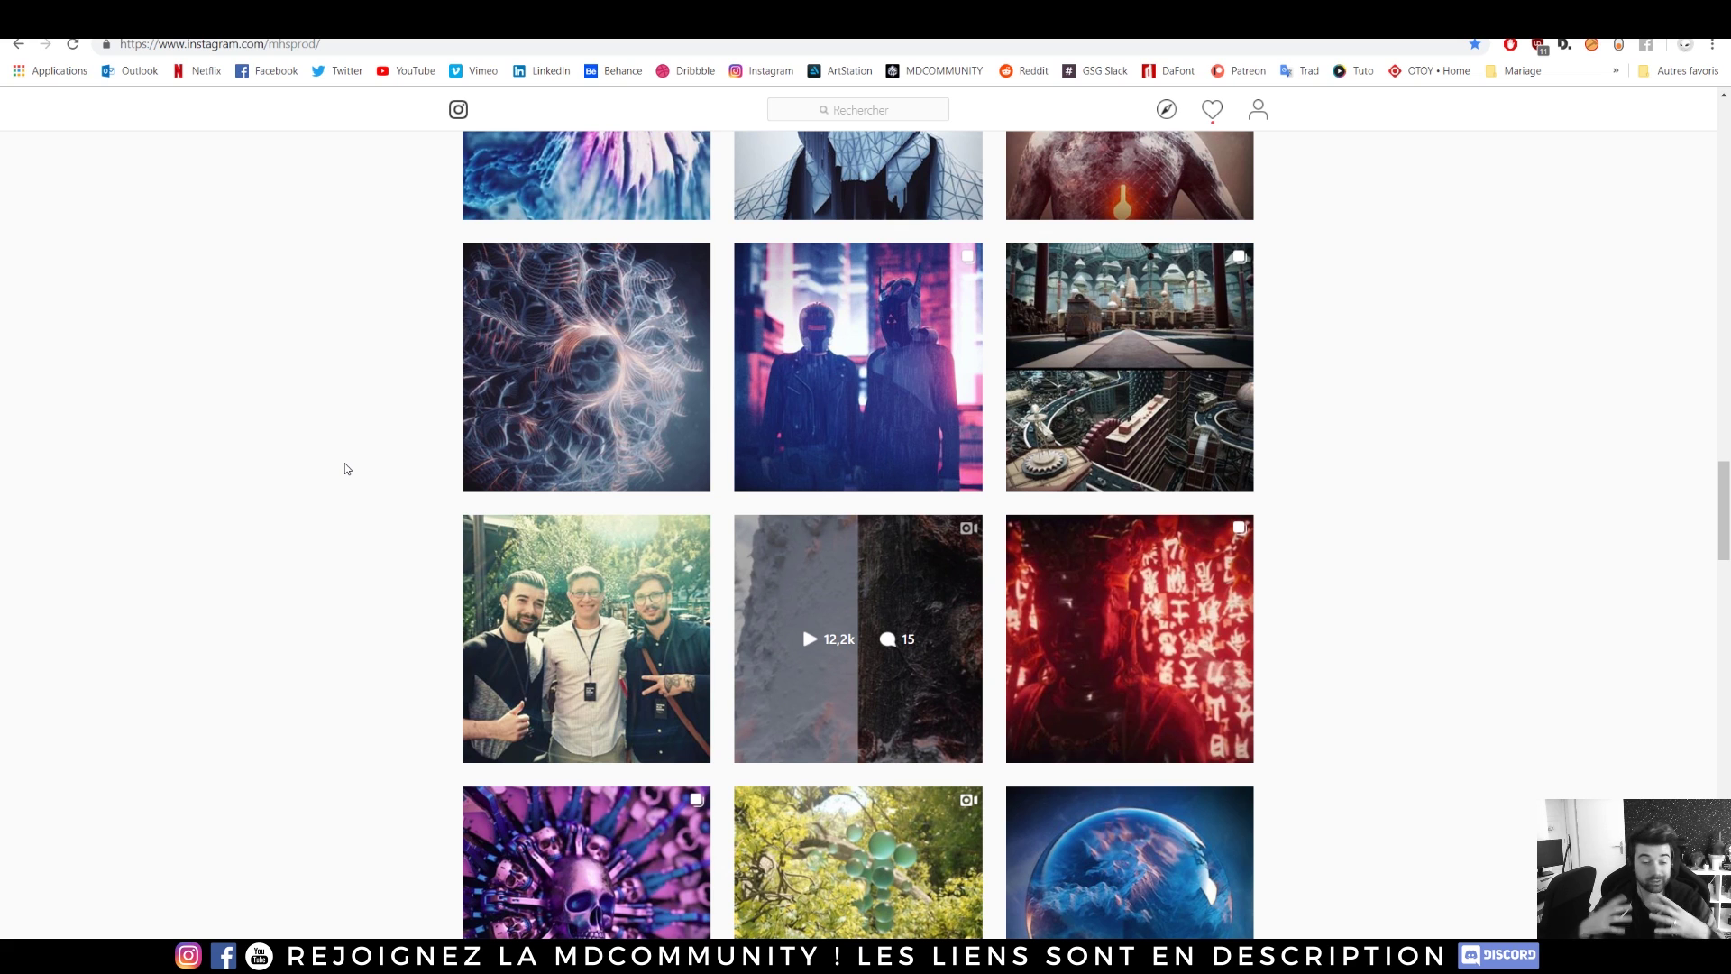
- View the KitBash3D Warzone kit page and play the building collapse in the Fracture Simulation Case Study video, pausing at 0:53
{"action": "left_click", "coordinate": [297, 21]}
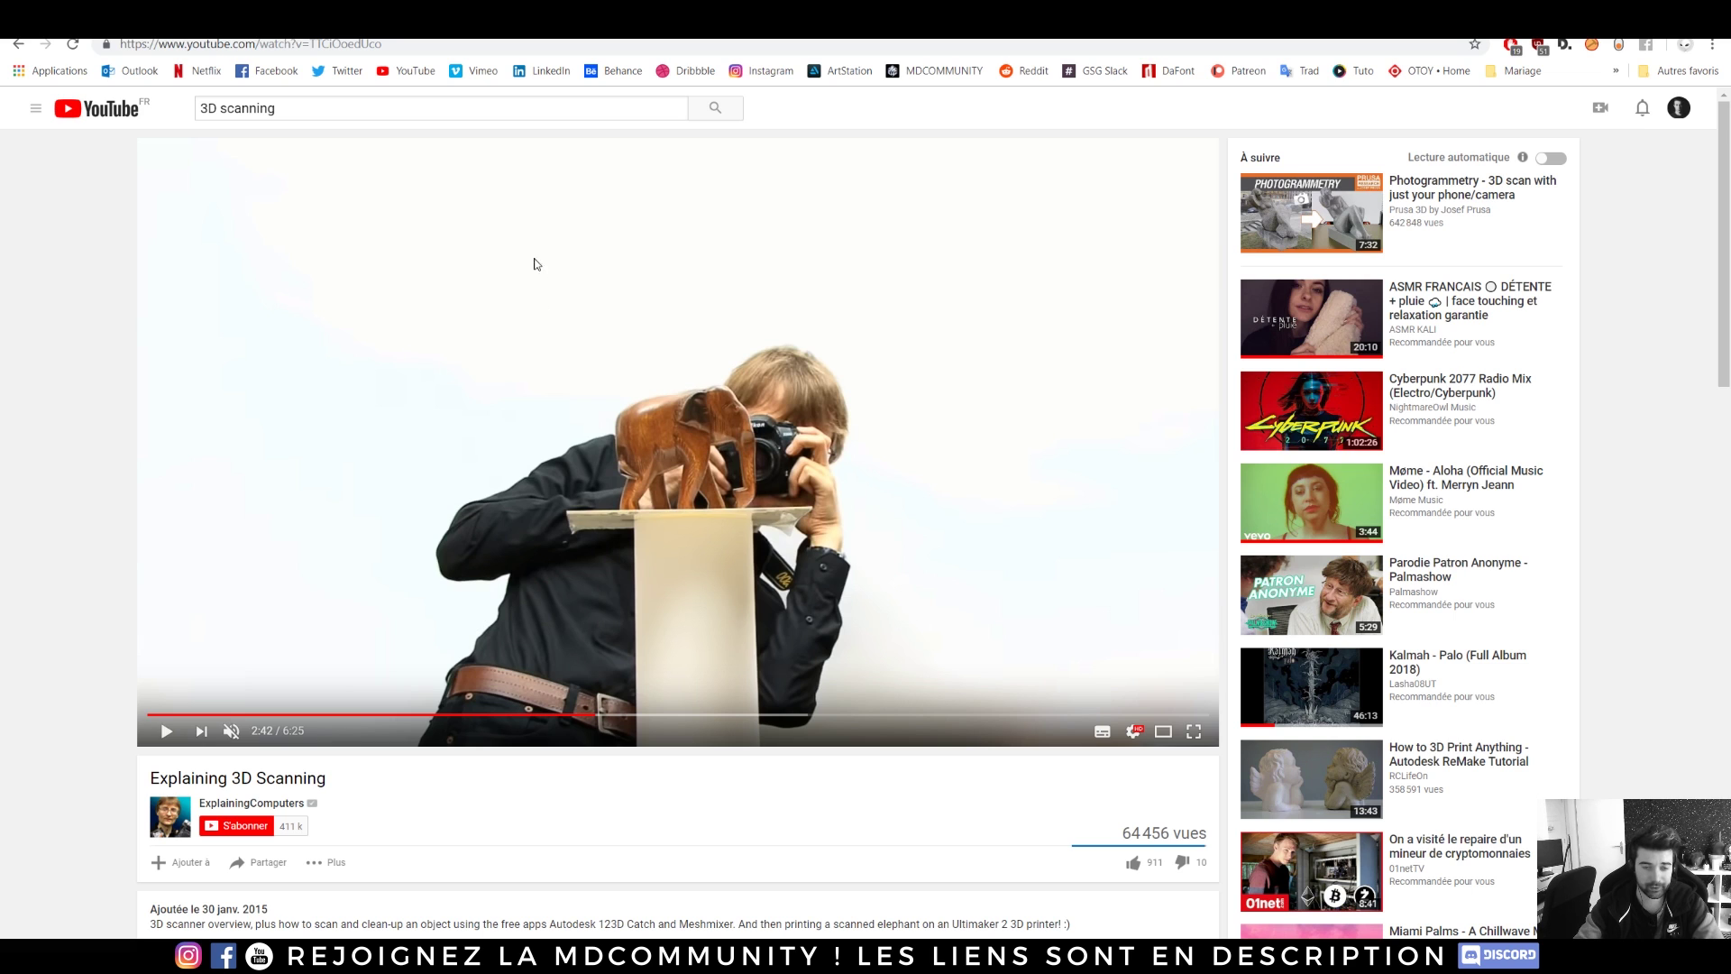
{"action": "left_click", "coordinate": [758, 23]}
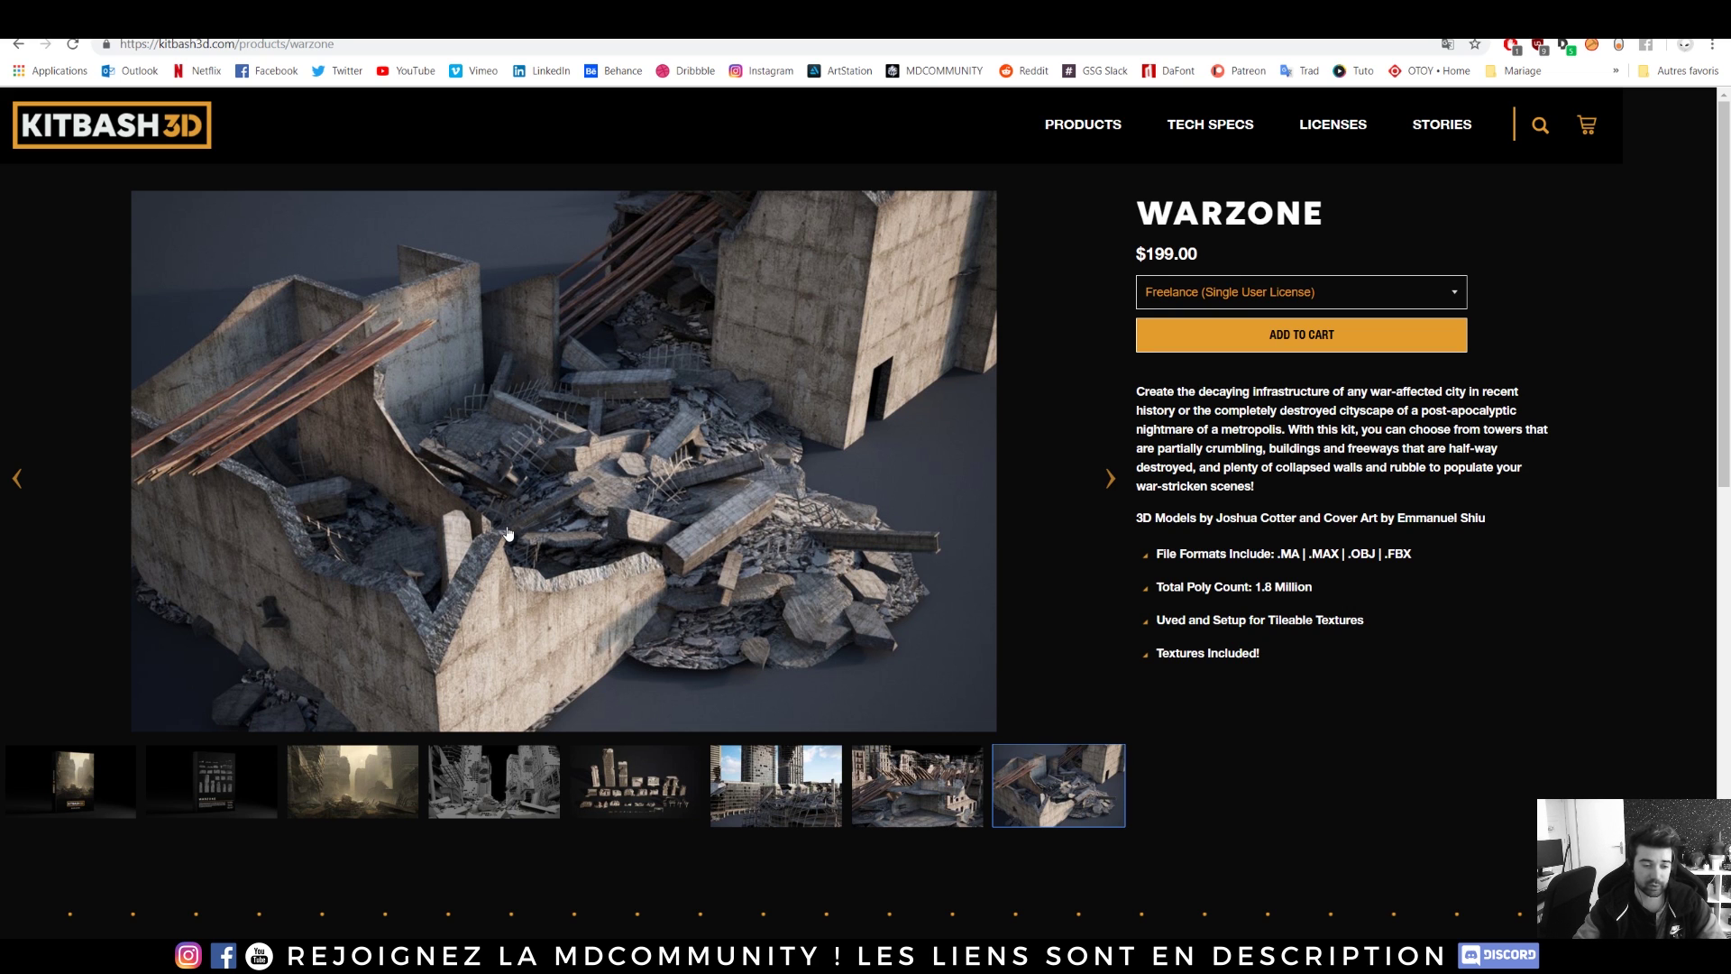
{"action": "left_click", "coordinate": [577, 21]}
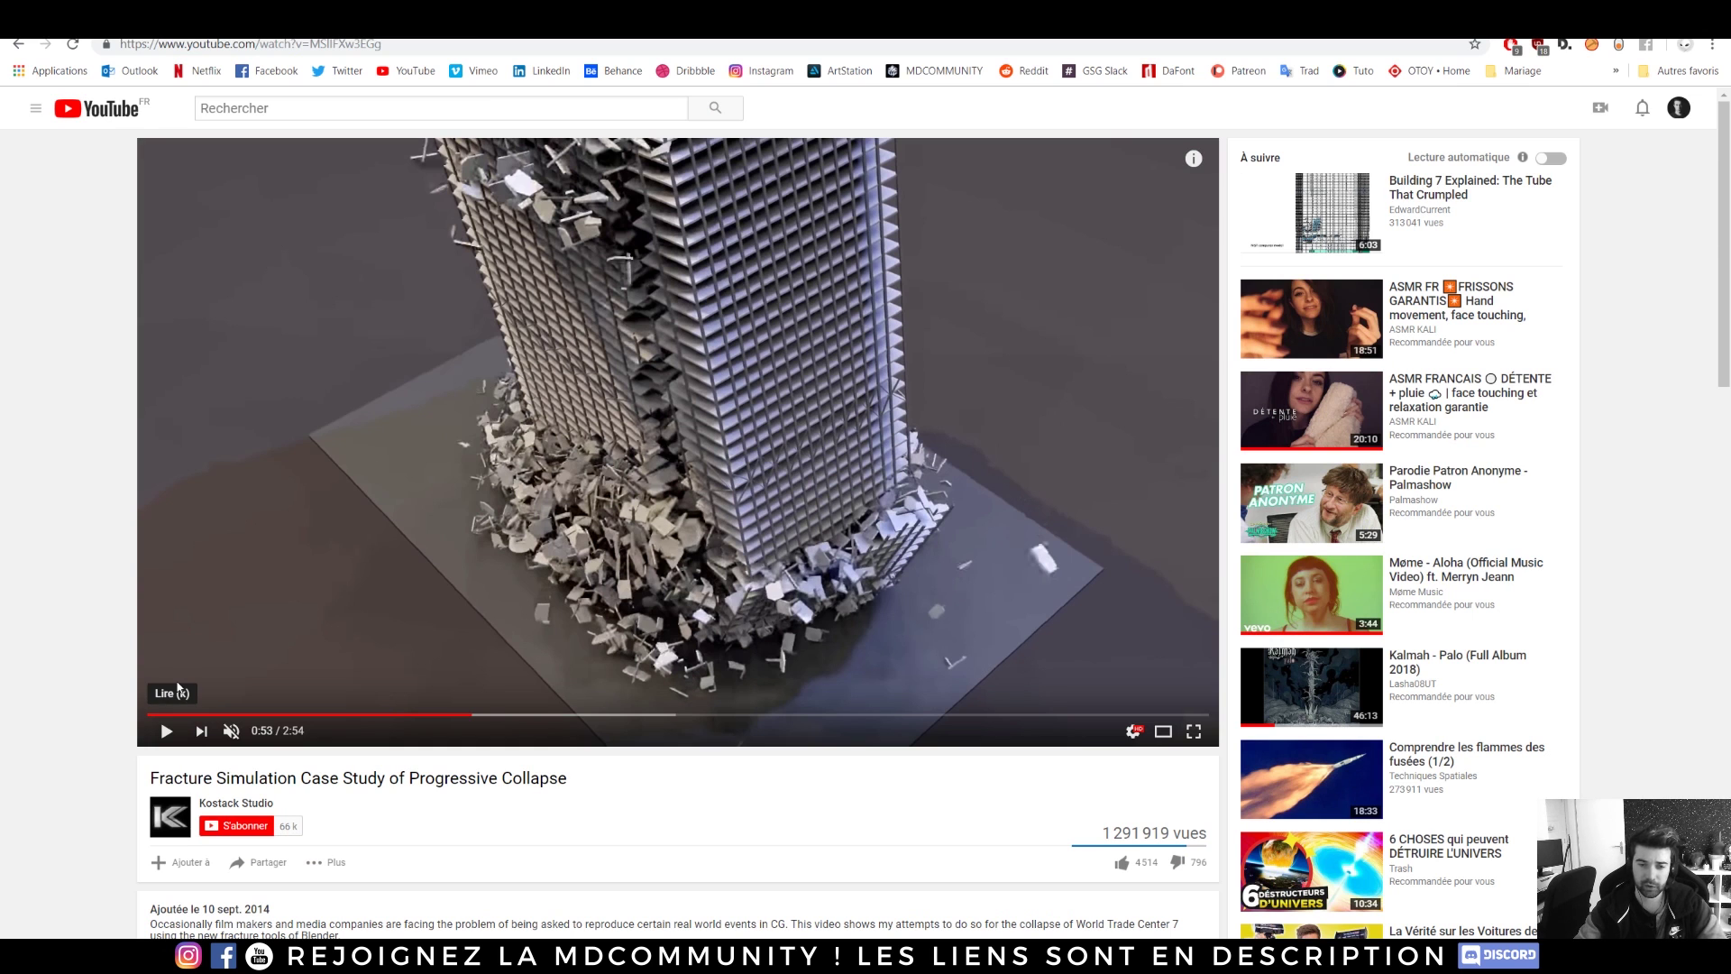
{"action": "left_click", "coordinate": [412, 715]}
{"action": "left_click", "coordinate": [168, 732]}
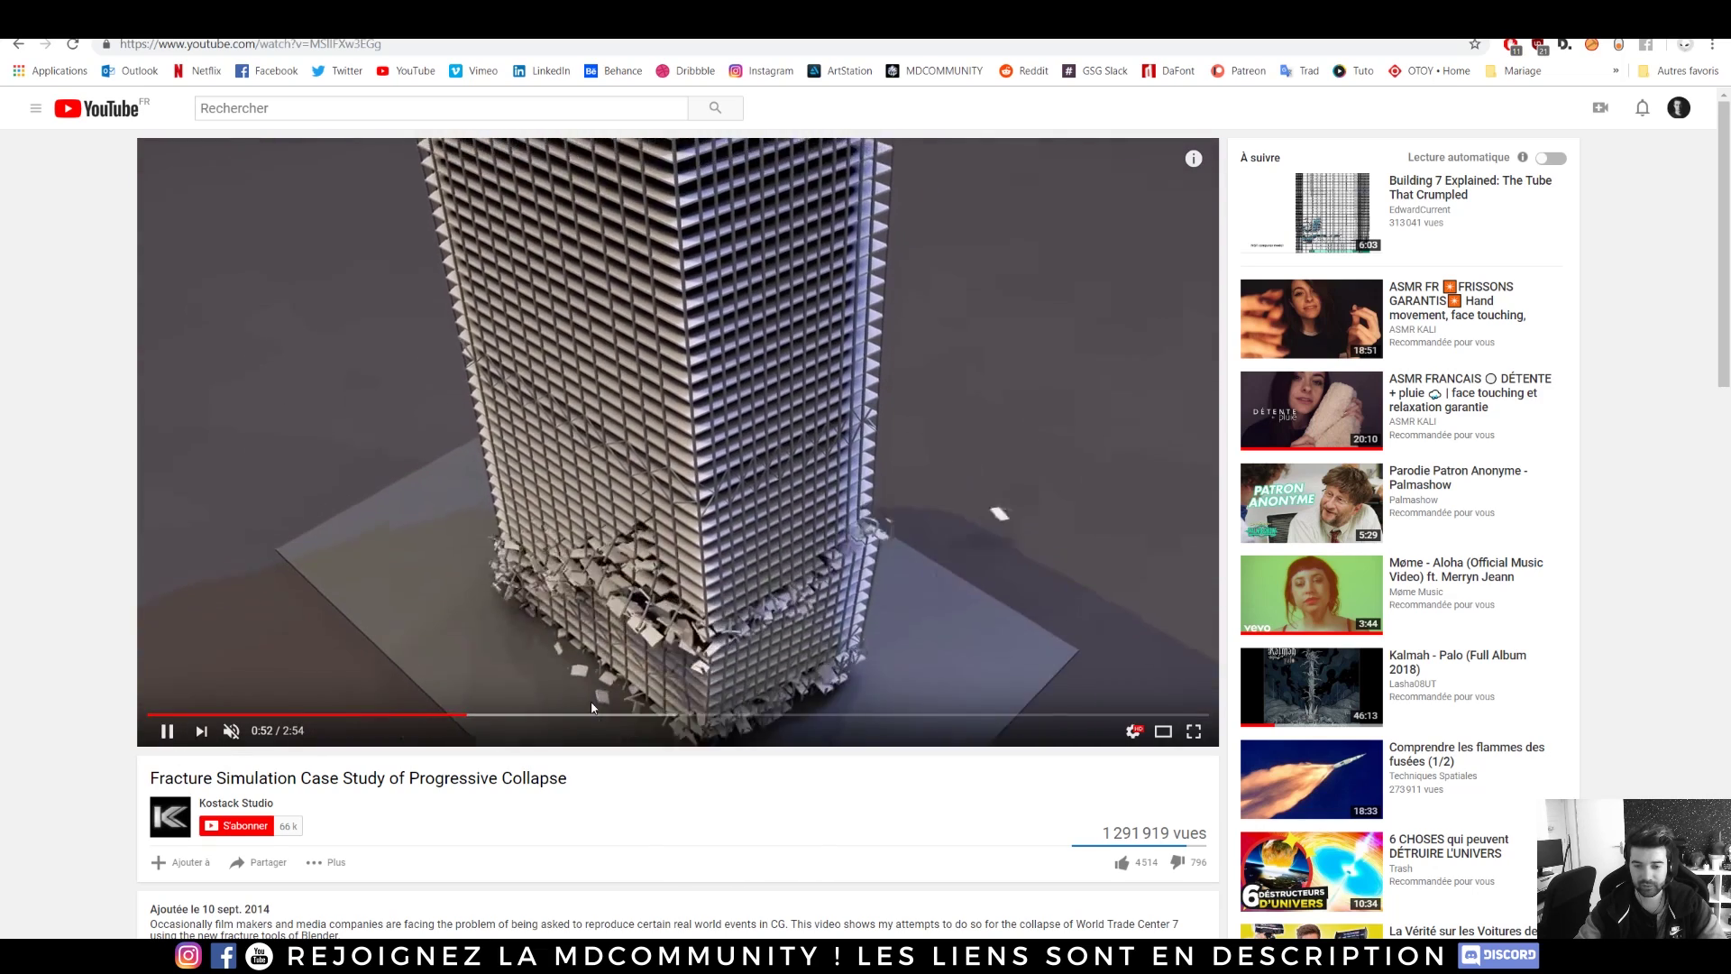
{"action": "left_click", "coordinate": [187, 738]}
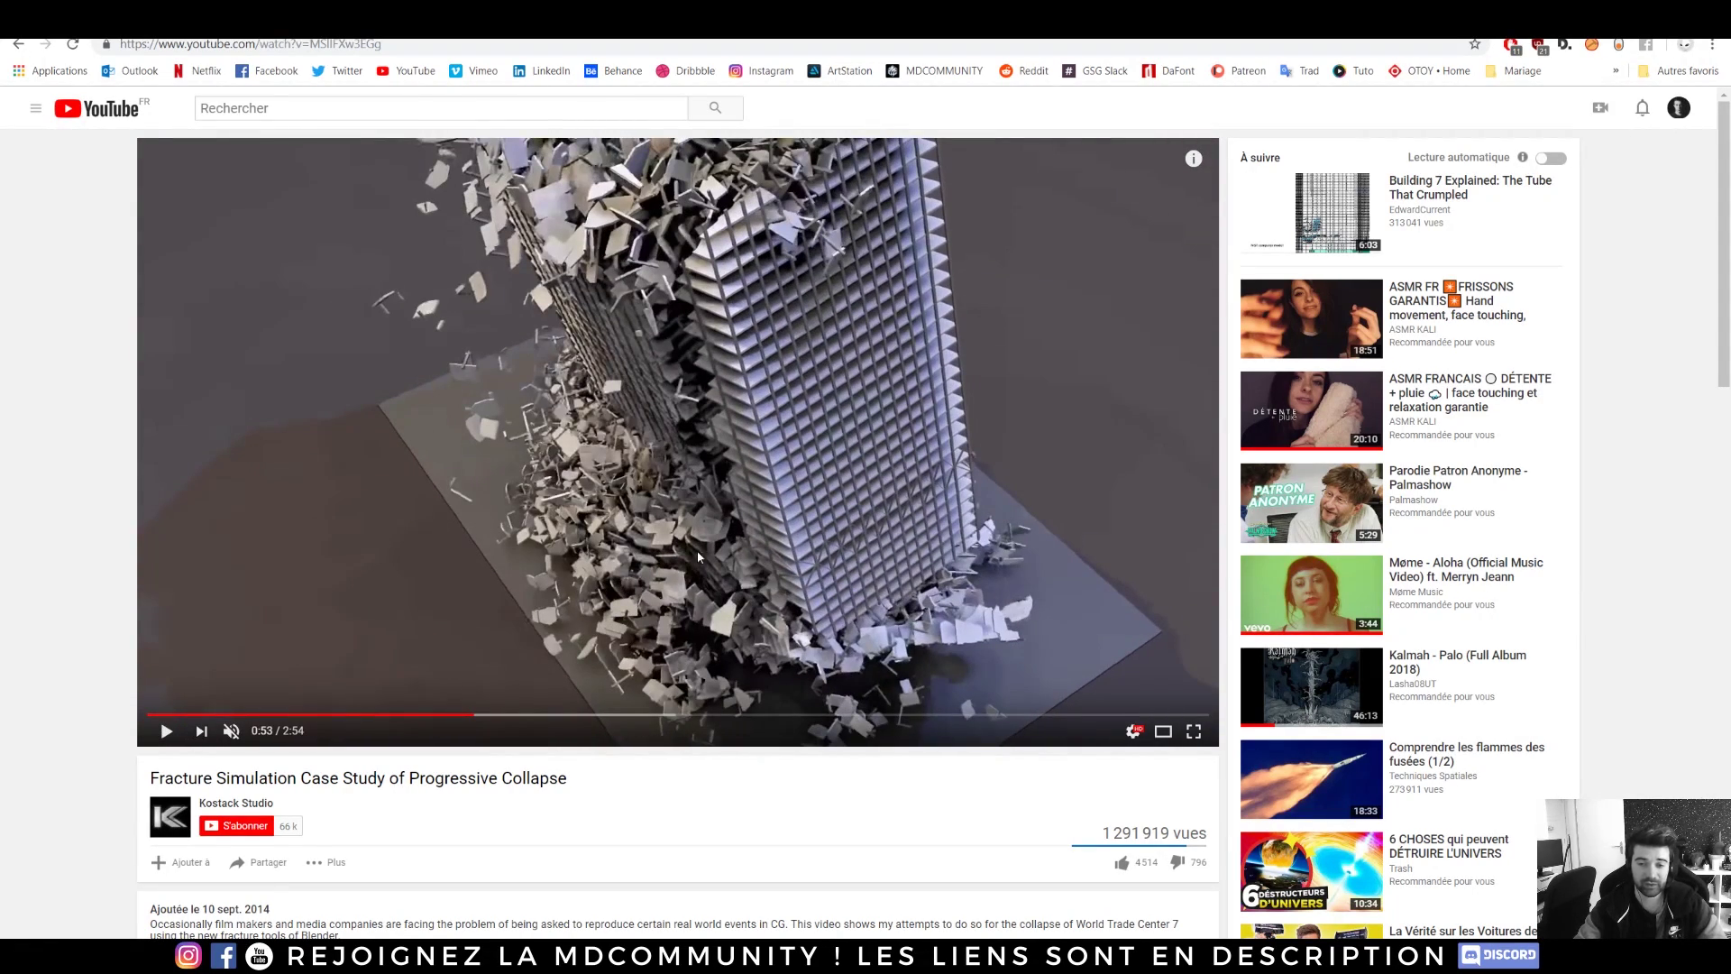
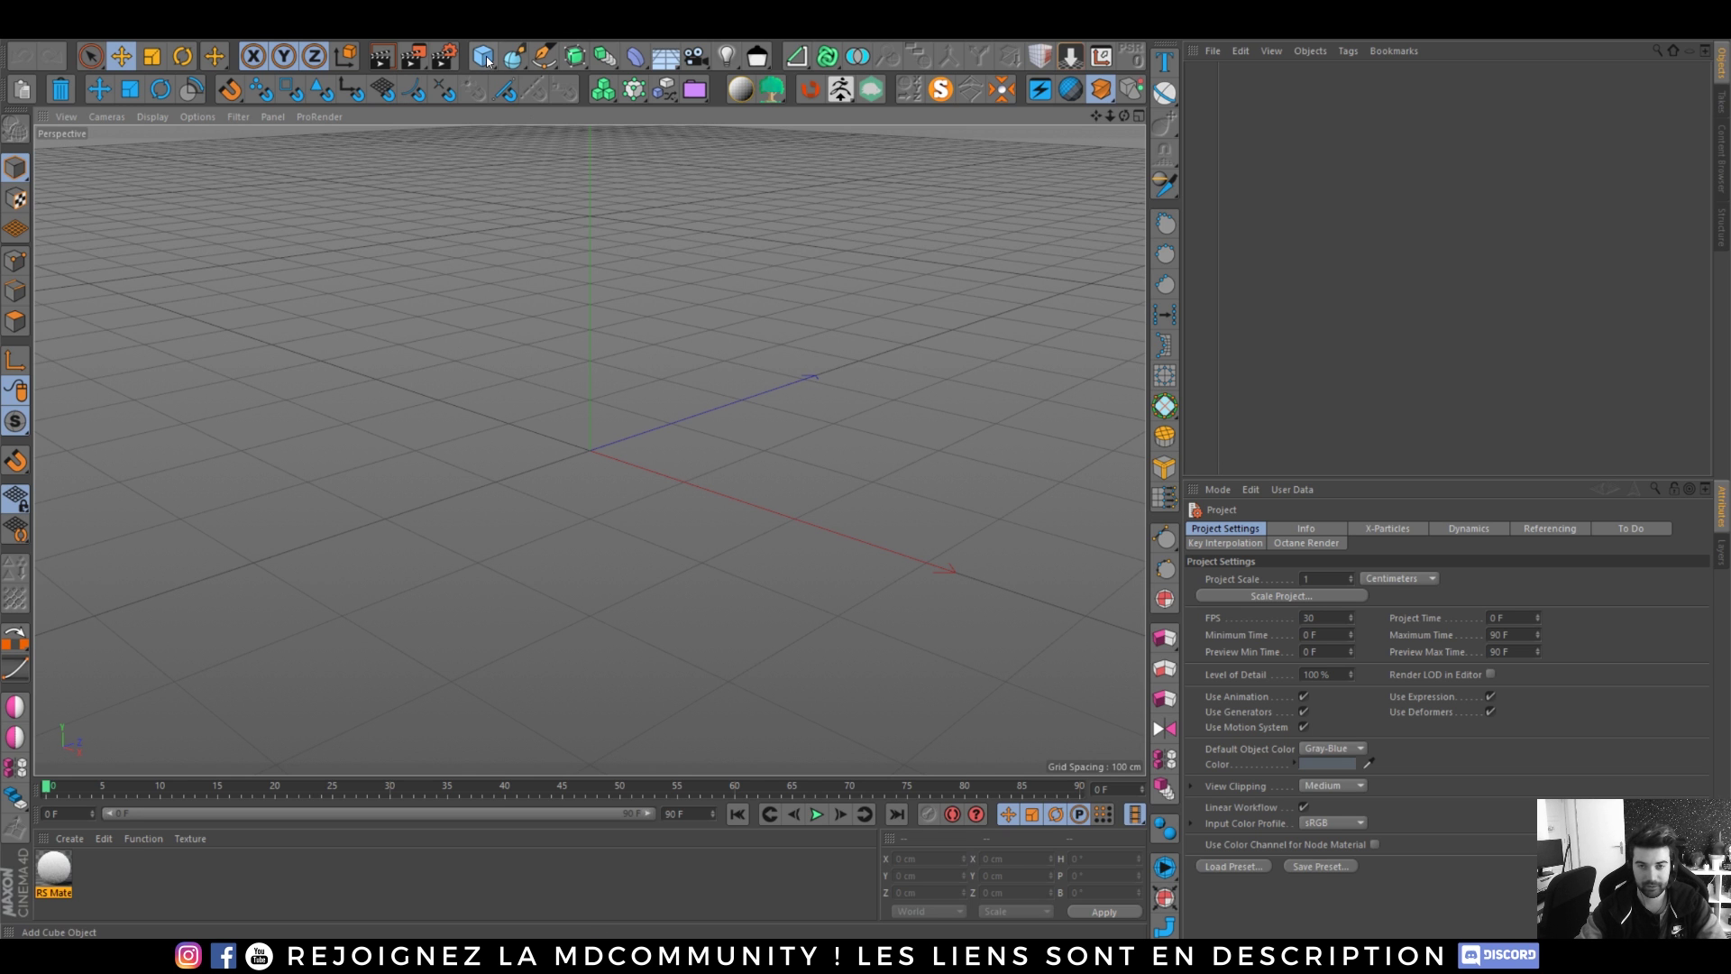
- In Cinema 4D, add a cube and make it a child of a Voronoi Fracture object
{"action": "left_click", "coordinate": [485, 59]}
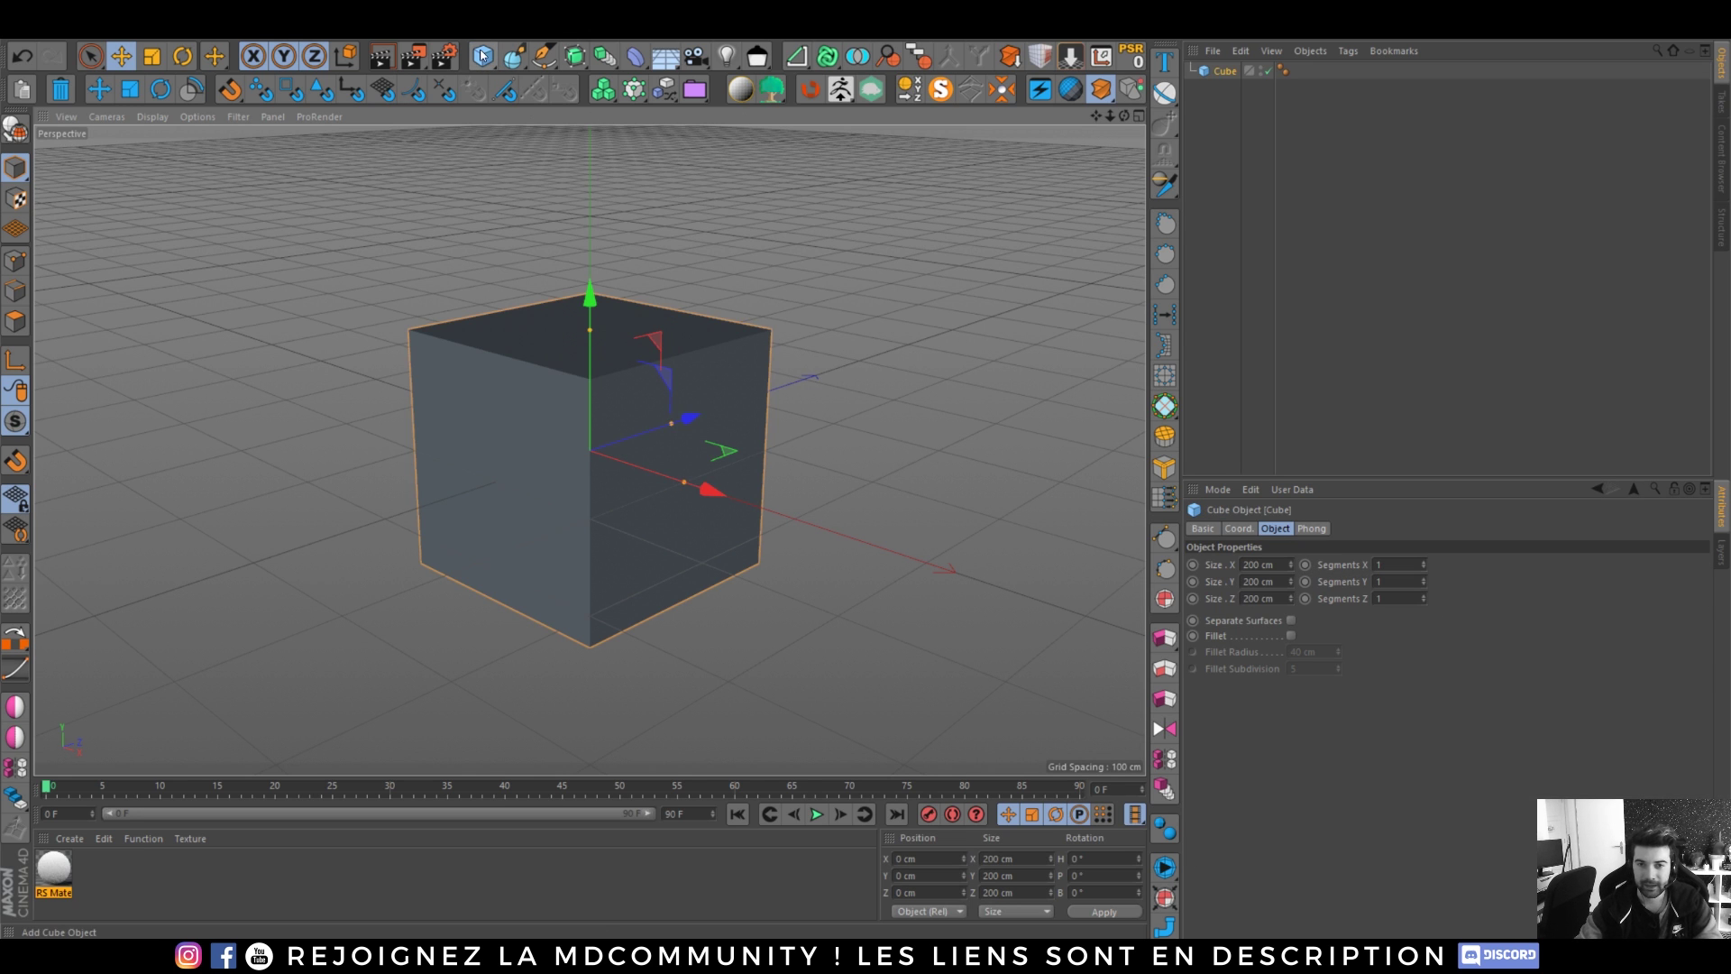
{"action": "left_click", "coordinate": [544, 54]}
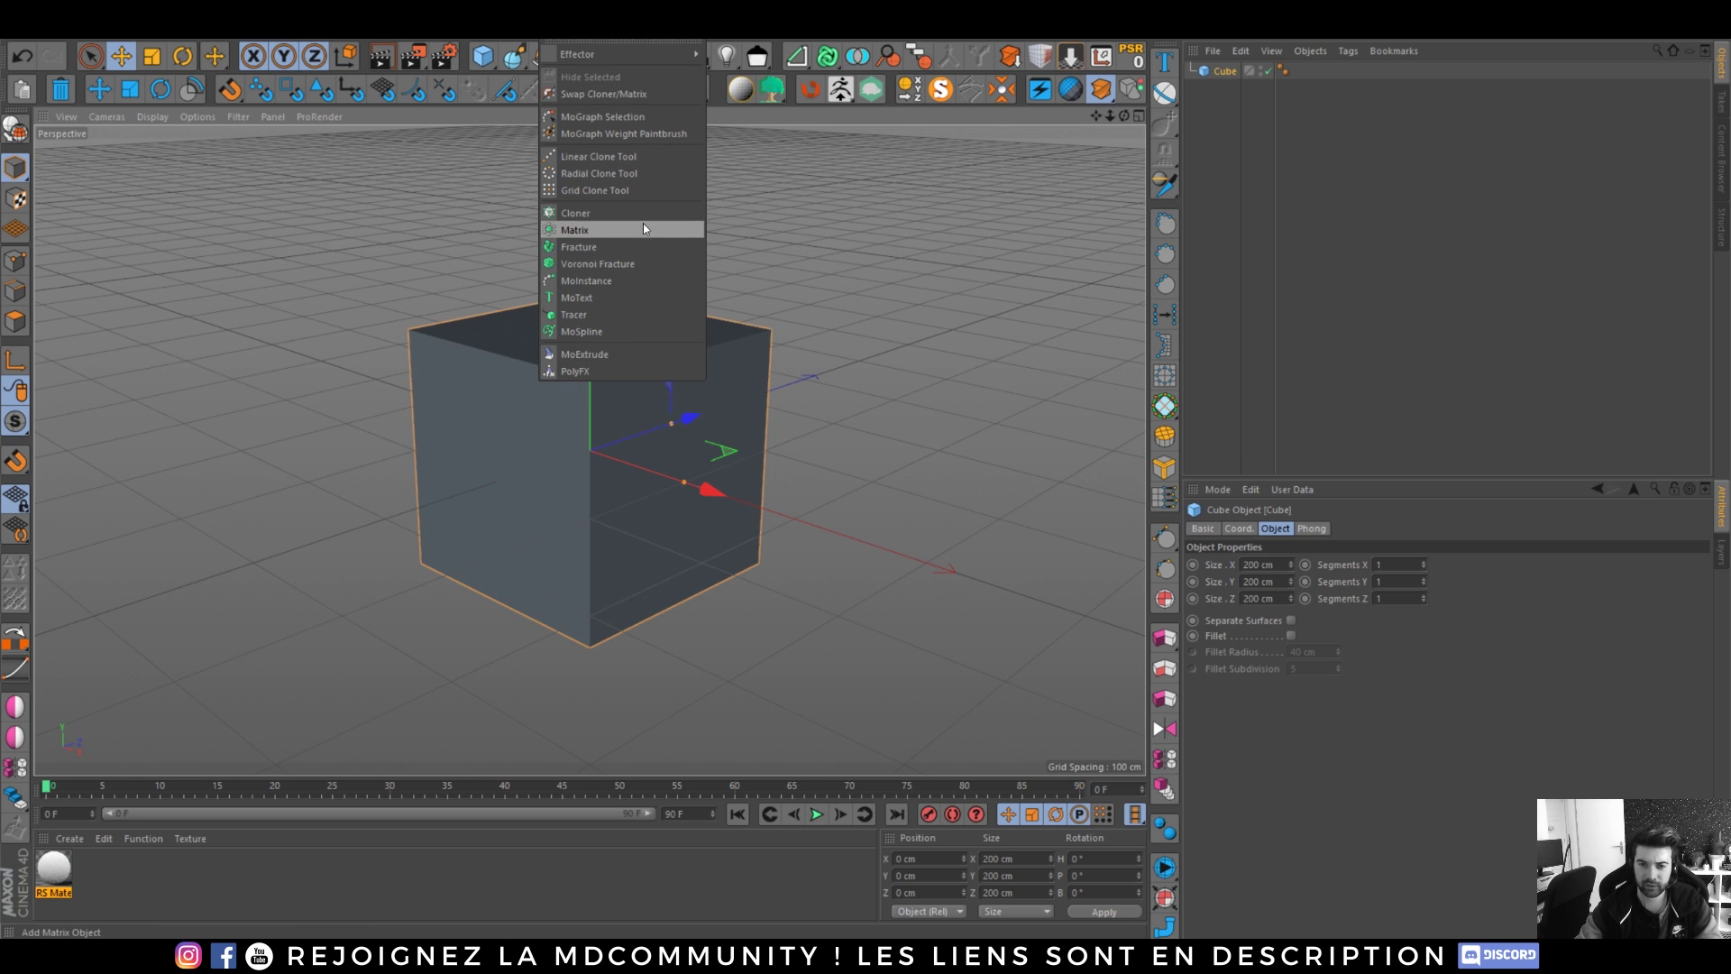
{"action": "left_click", "coordinate": [597, 264]}
{"action": "left_click_drag", "start_coordinate": [1225, 88], "coordinate": [1231, 70]}
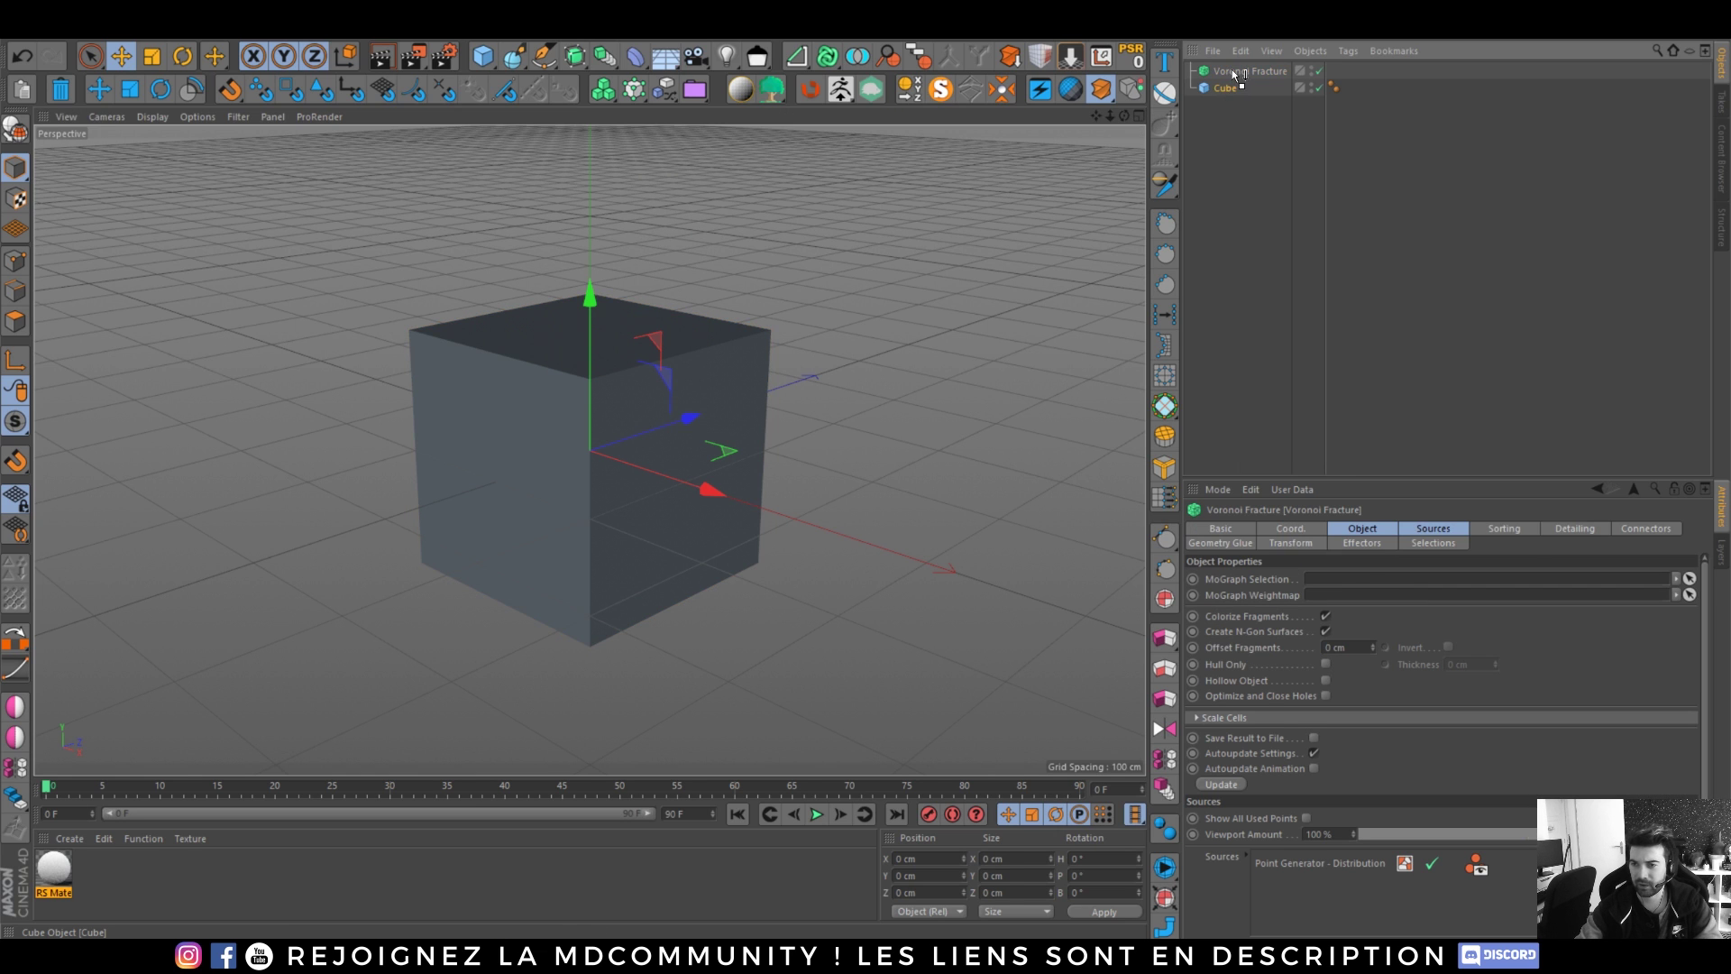
{"action": "left_click_drag", "start_coordinate": [592, 462], "coordinate": [619, 394], "text": "alt"}
- Apply a Random effector to the Voronoi Fracture to scatter the cube's fragments
{"action": "left_click", "coordinate": [490, 58]}
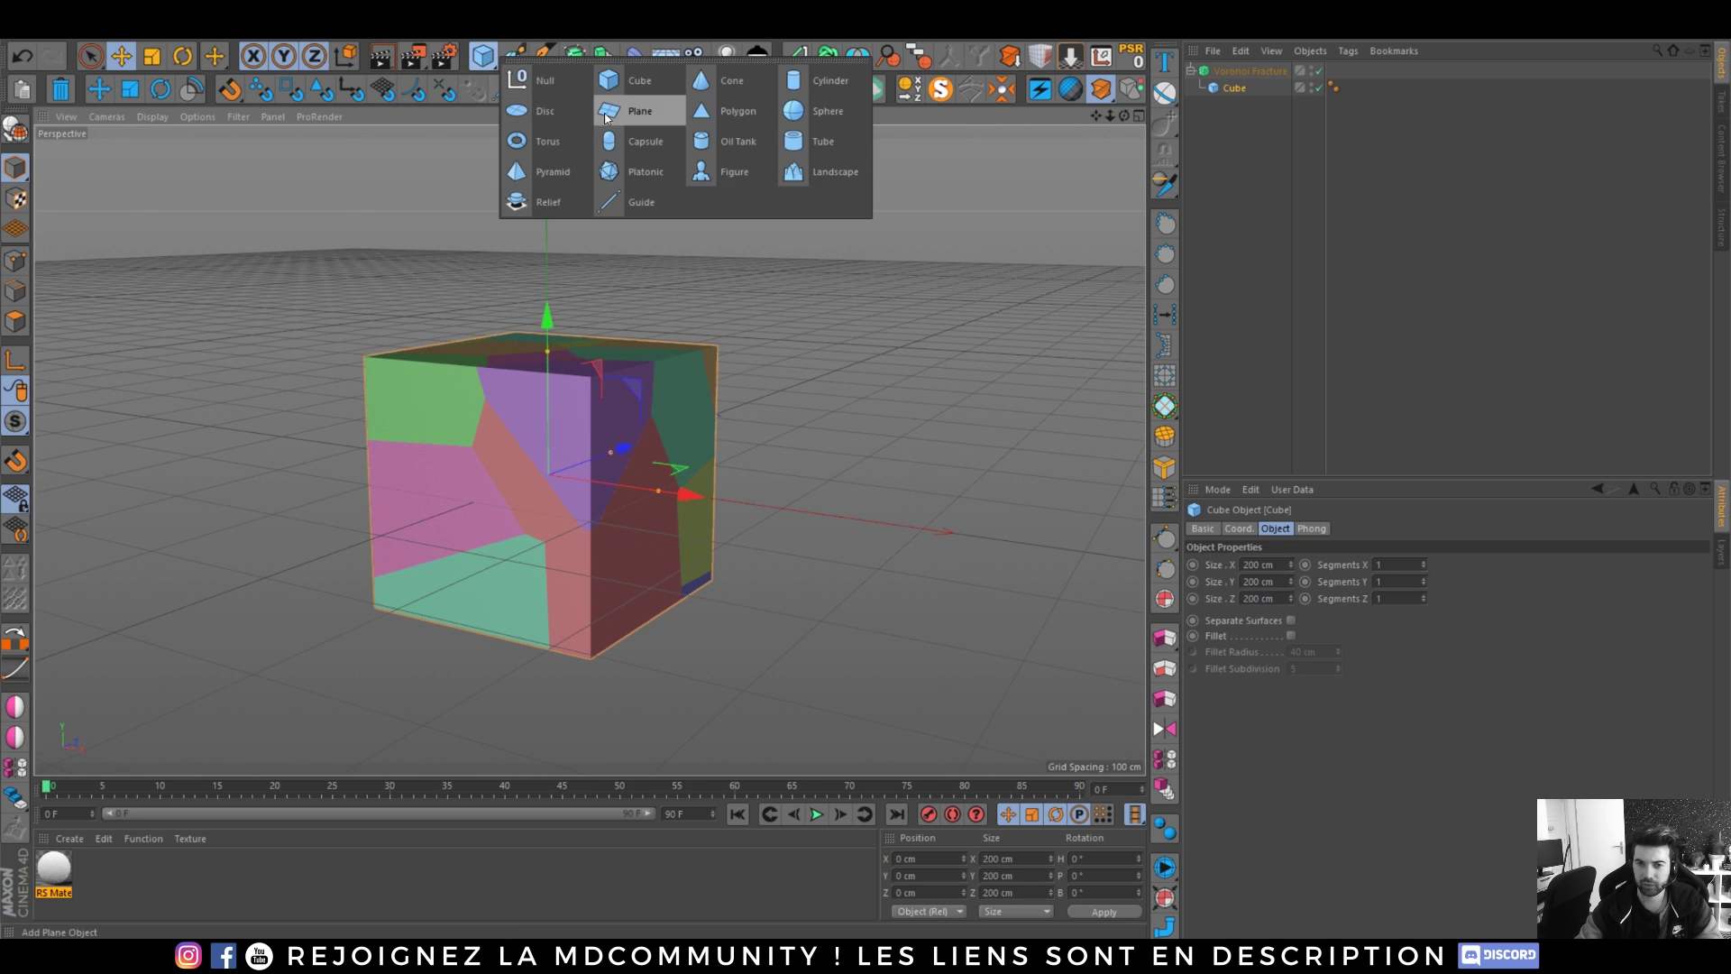
{"action": "left_click", "coordinate": [954, 403]}
{"action": "scroll", "coordinate": [541, 487], "scroll_direction": "down", "scroll_amount": 4}
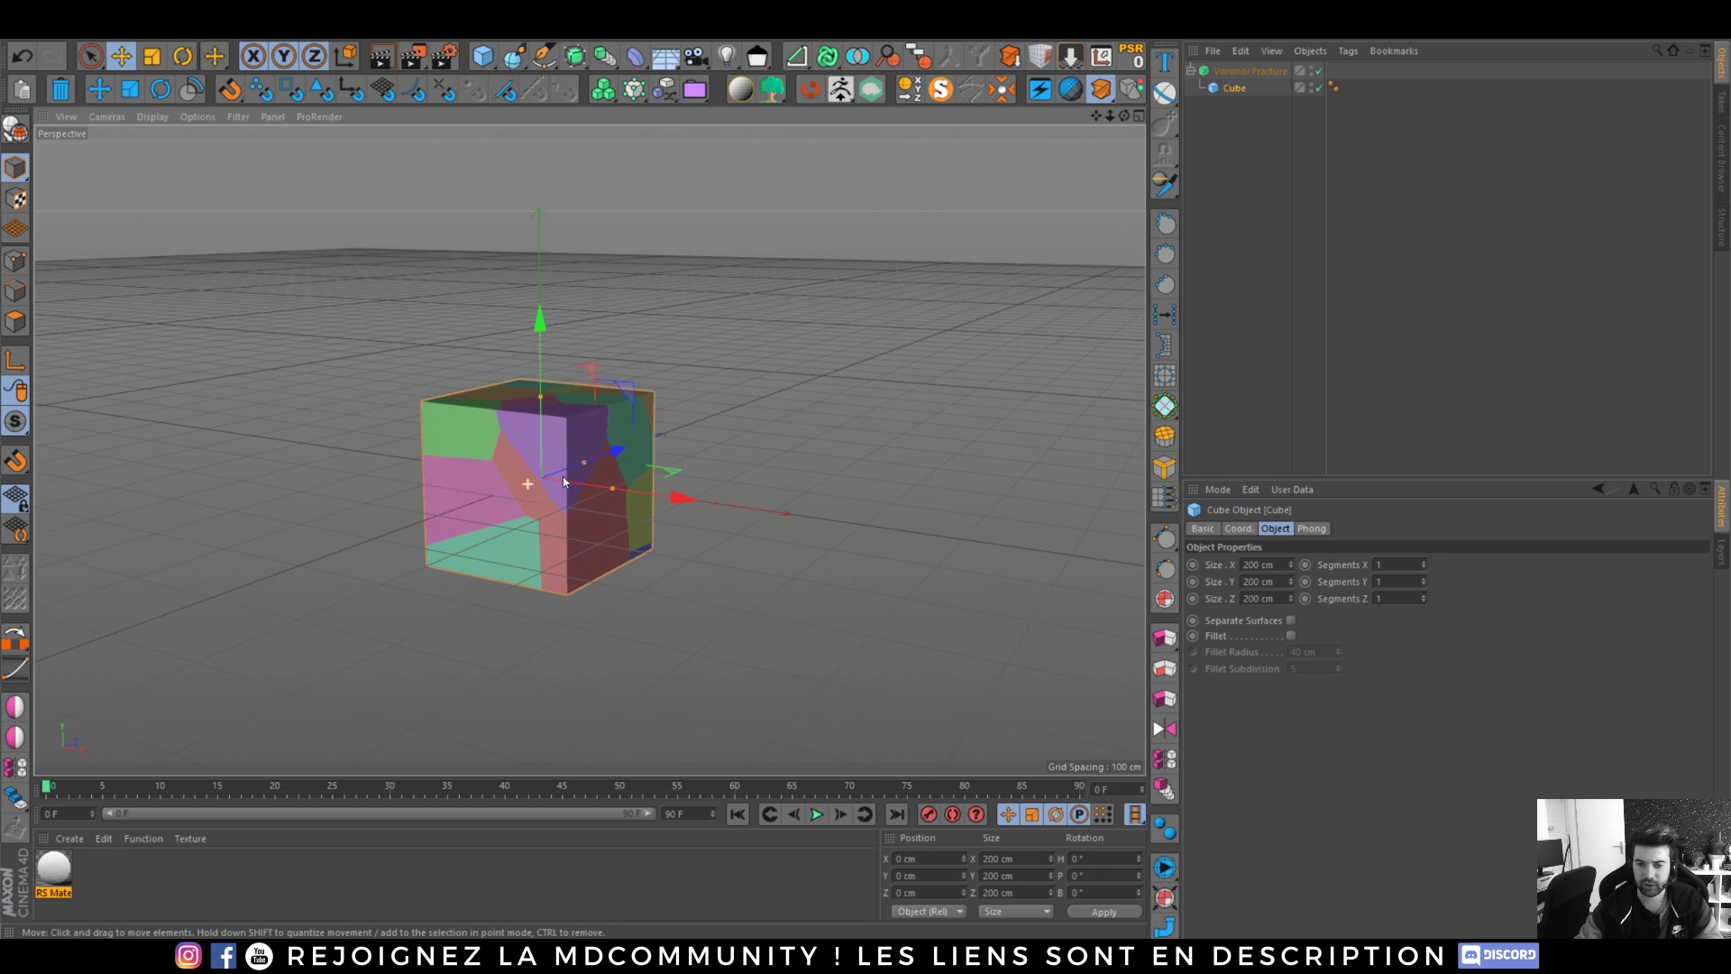
{"action": "left_click_drag", "start_coordinate": [563, 479], "coordinate": [520, 534], "text": "alt"}
{"action": "left_click", "coordinate": [1250, 70]}
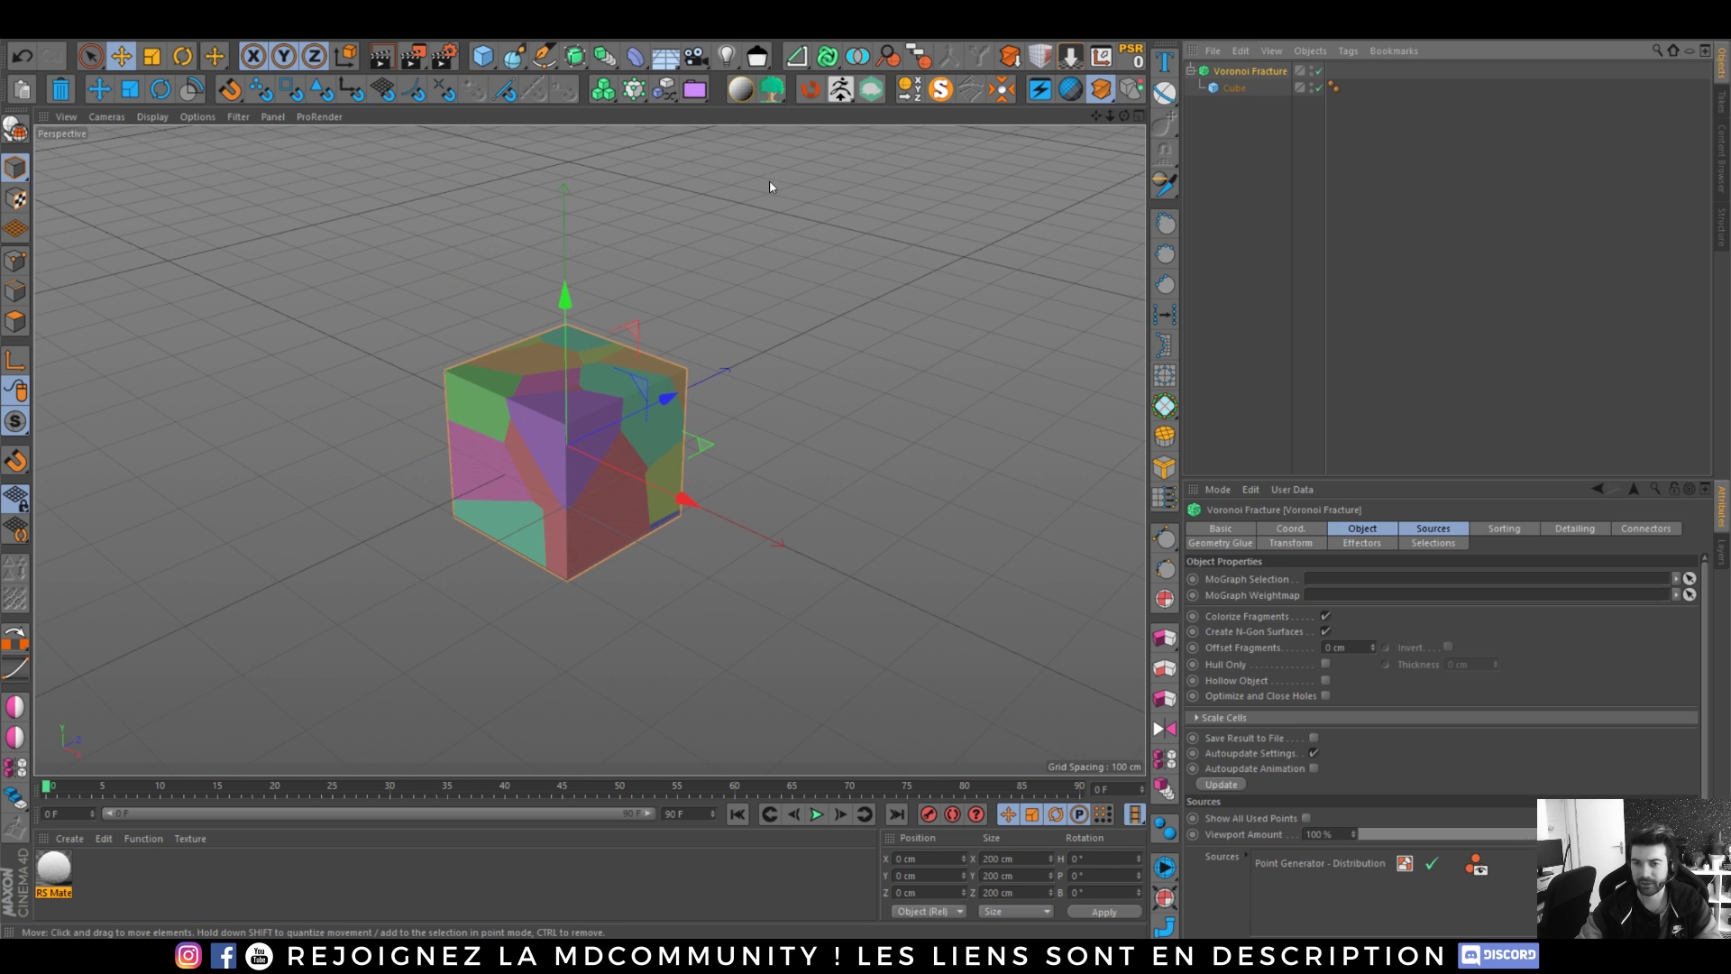
{"action": "left_click", "coordinate": [664, 89]}
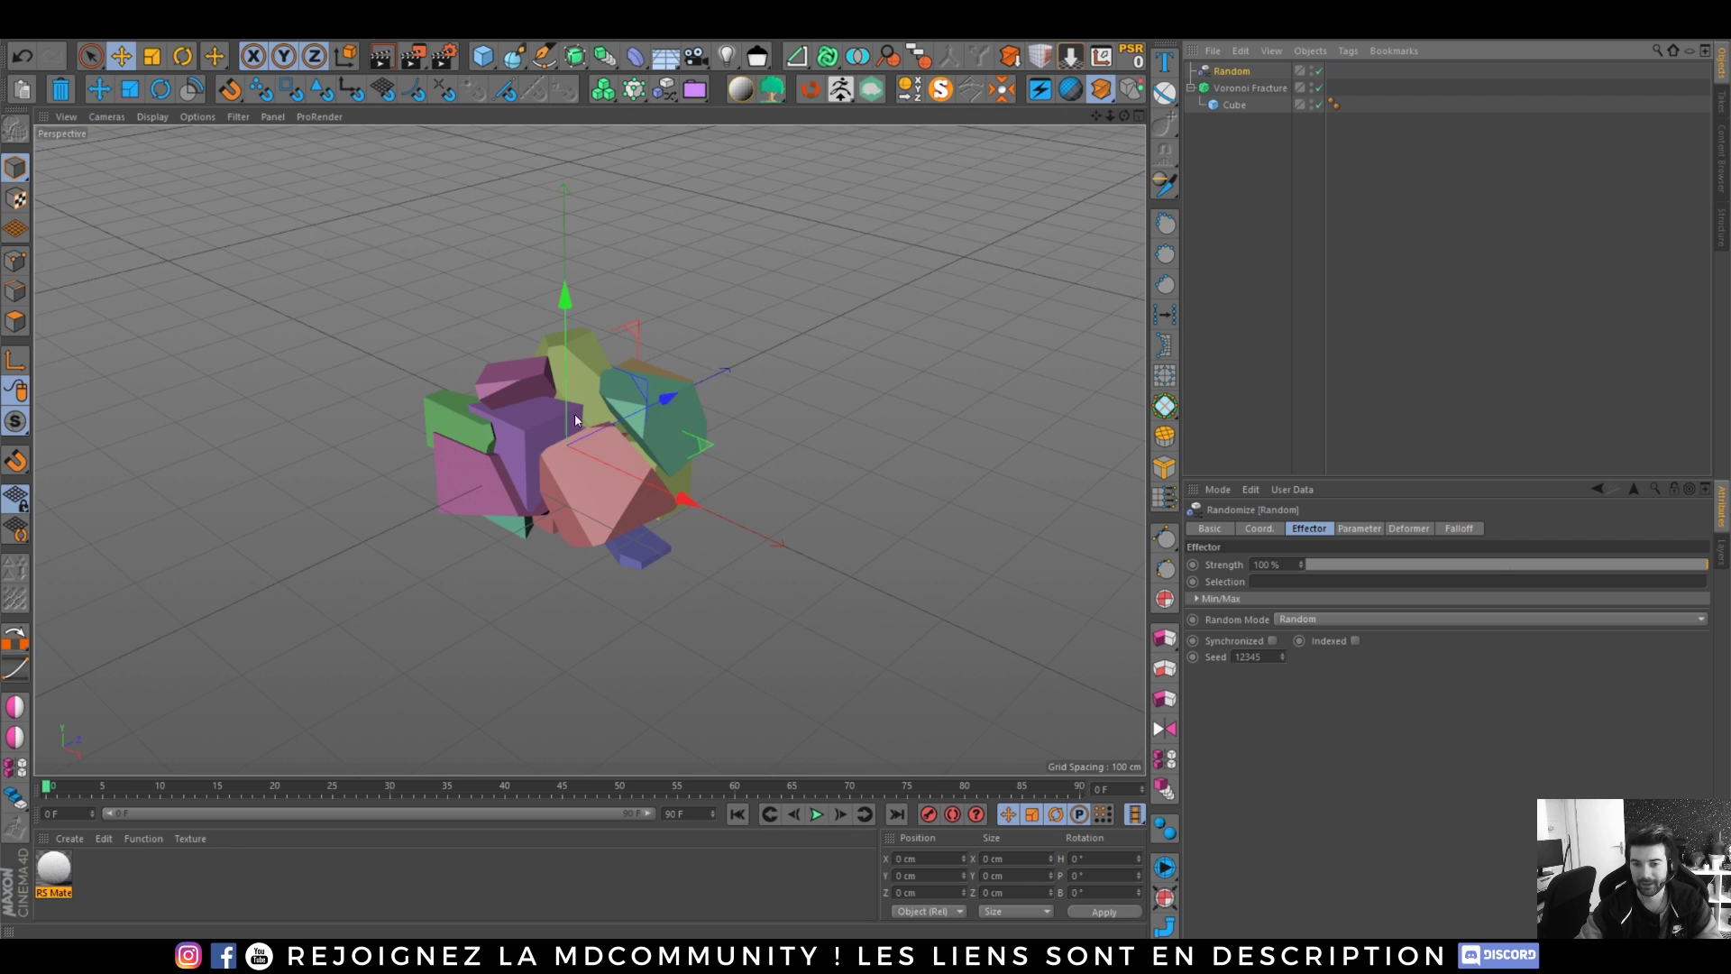
- Add a Spherical Field to the Random effector's falloff to limit where the cube's fragments scatter
{"action": "left_click_drag", "start_coordinate": [622, 406], "coordinate": [606, 407], "text": "alt"}
{"action": "left_click", "coordinate": [1451, 529]}
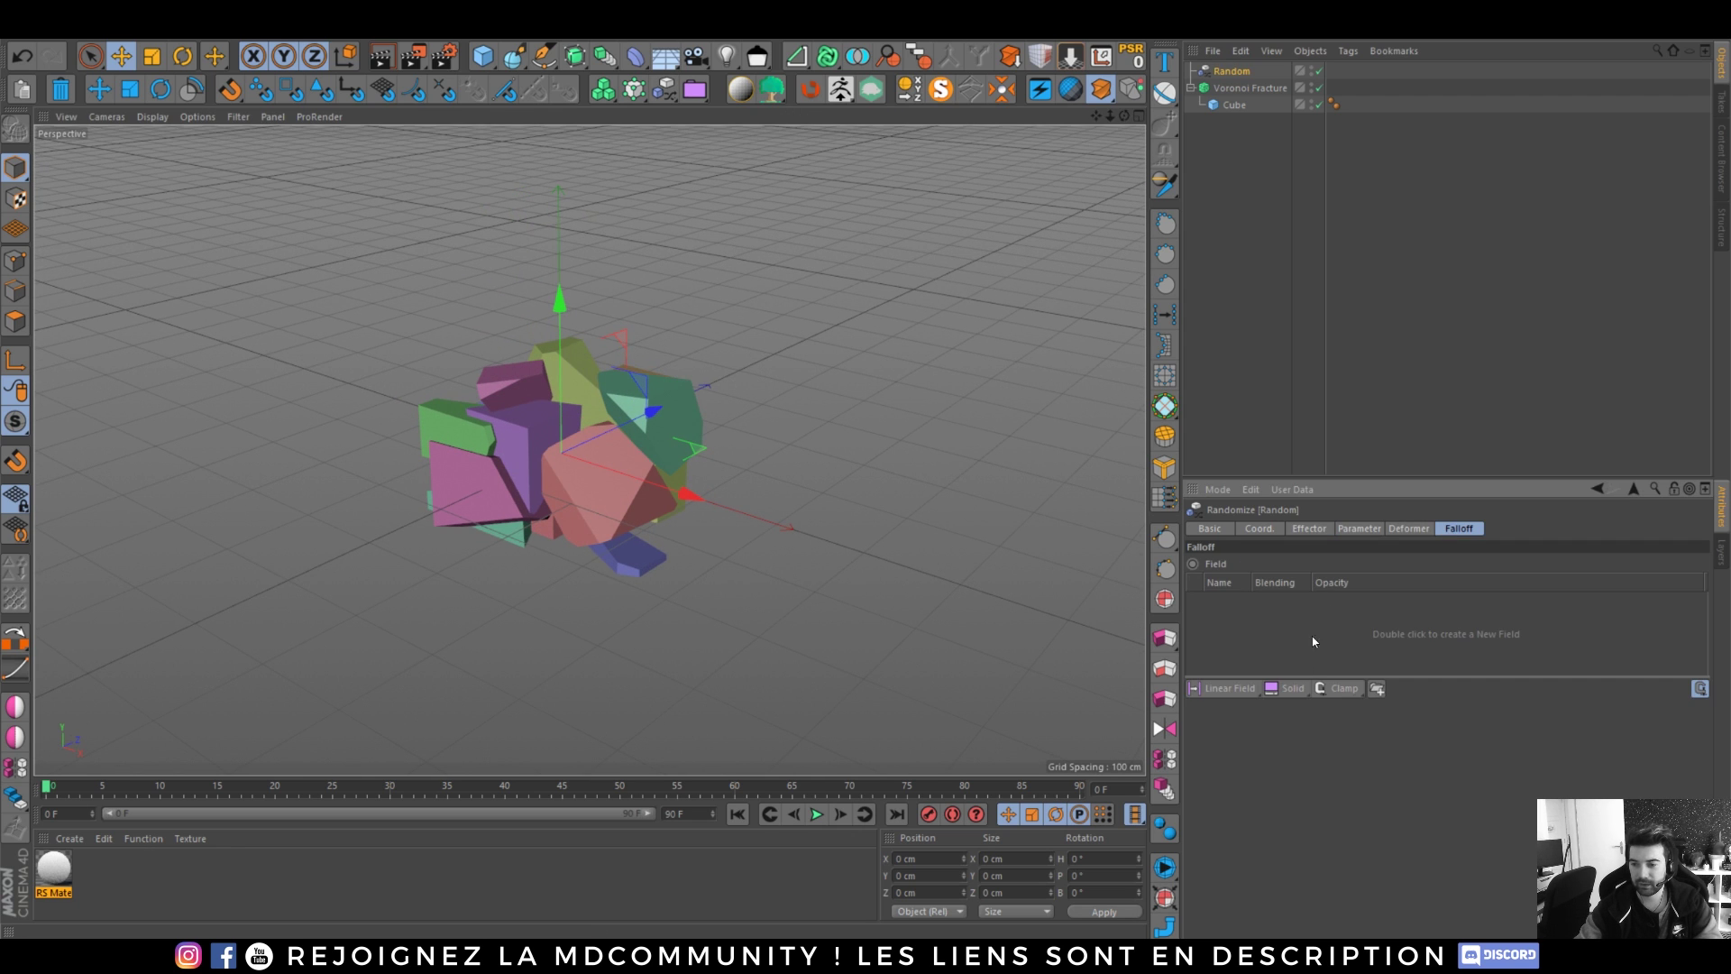
{"action": "left_click", "coordinate": [1243, 690]}
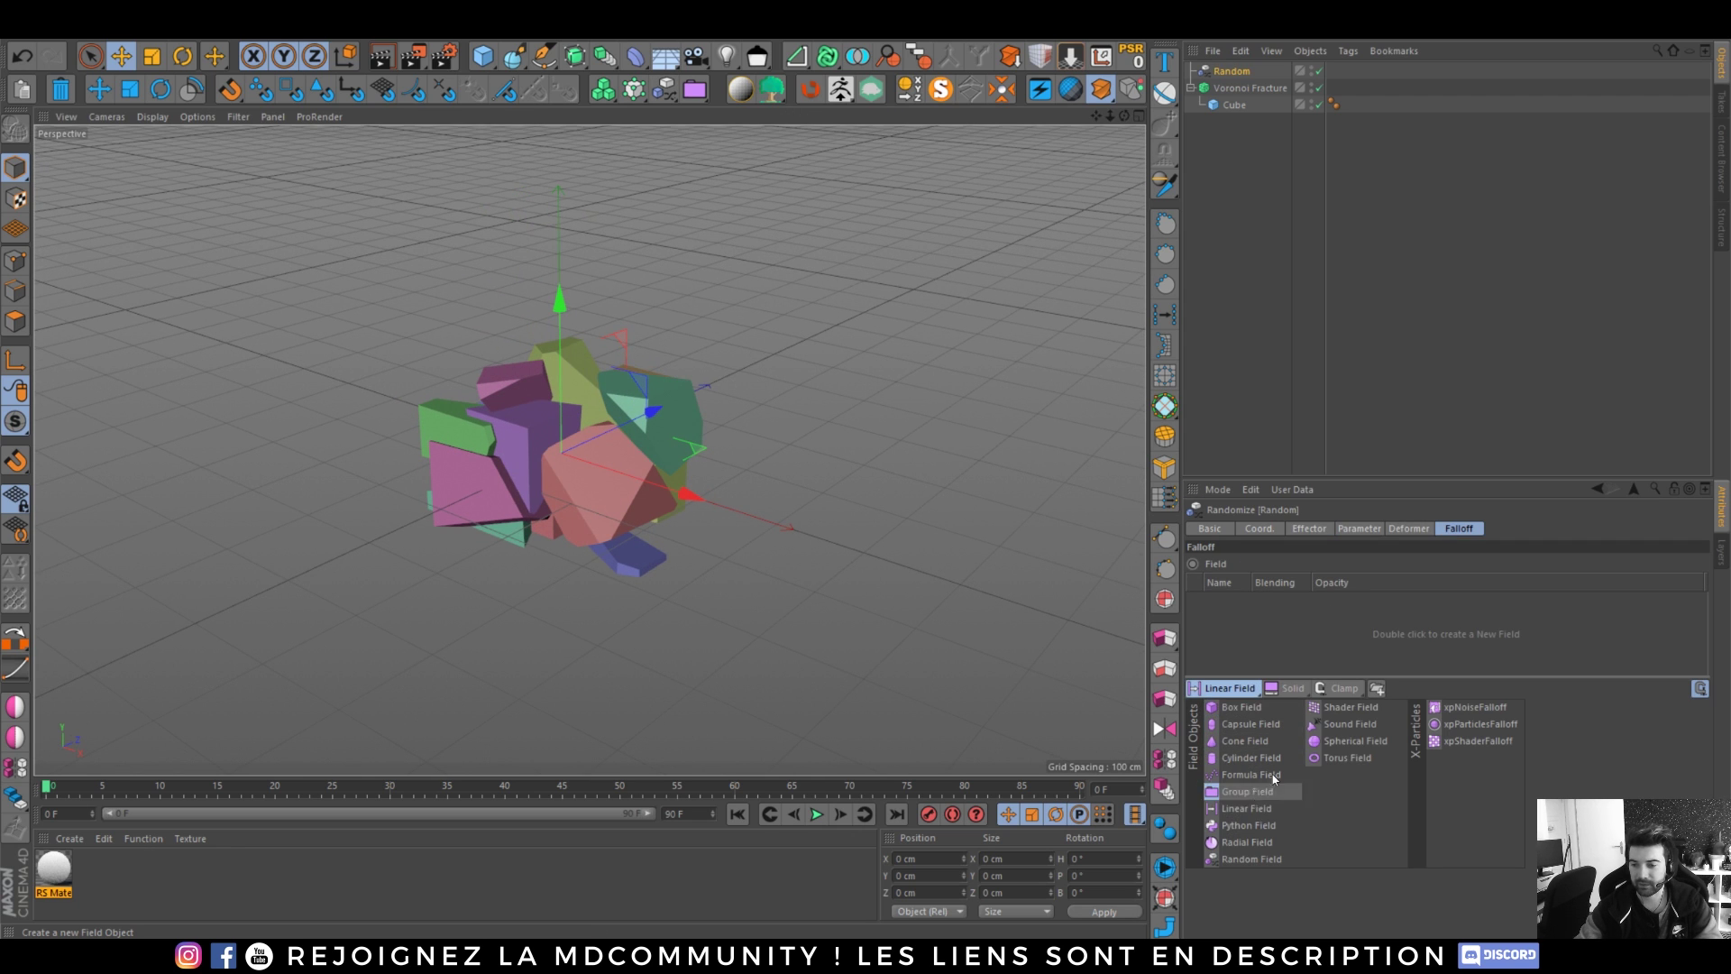
{"action": "left_click", "coordinate": [1353, 740]}
{"action": "left_click_drag", "start_coordinate": [480, 451], "coordinate": [657, 457], "text": "alt"}
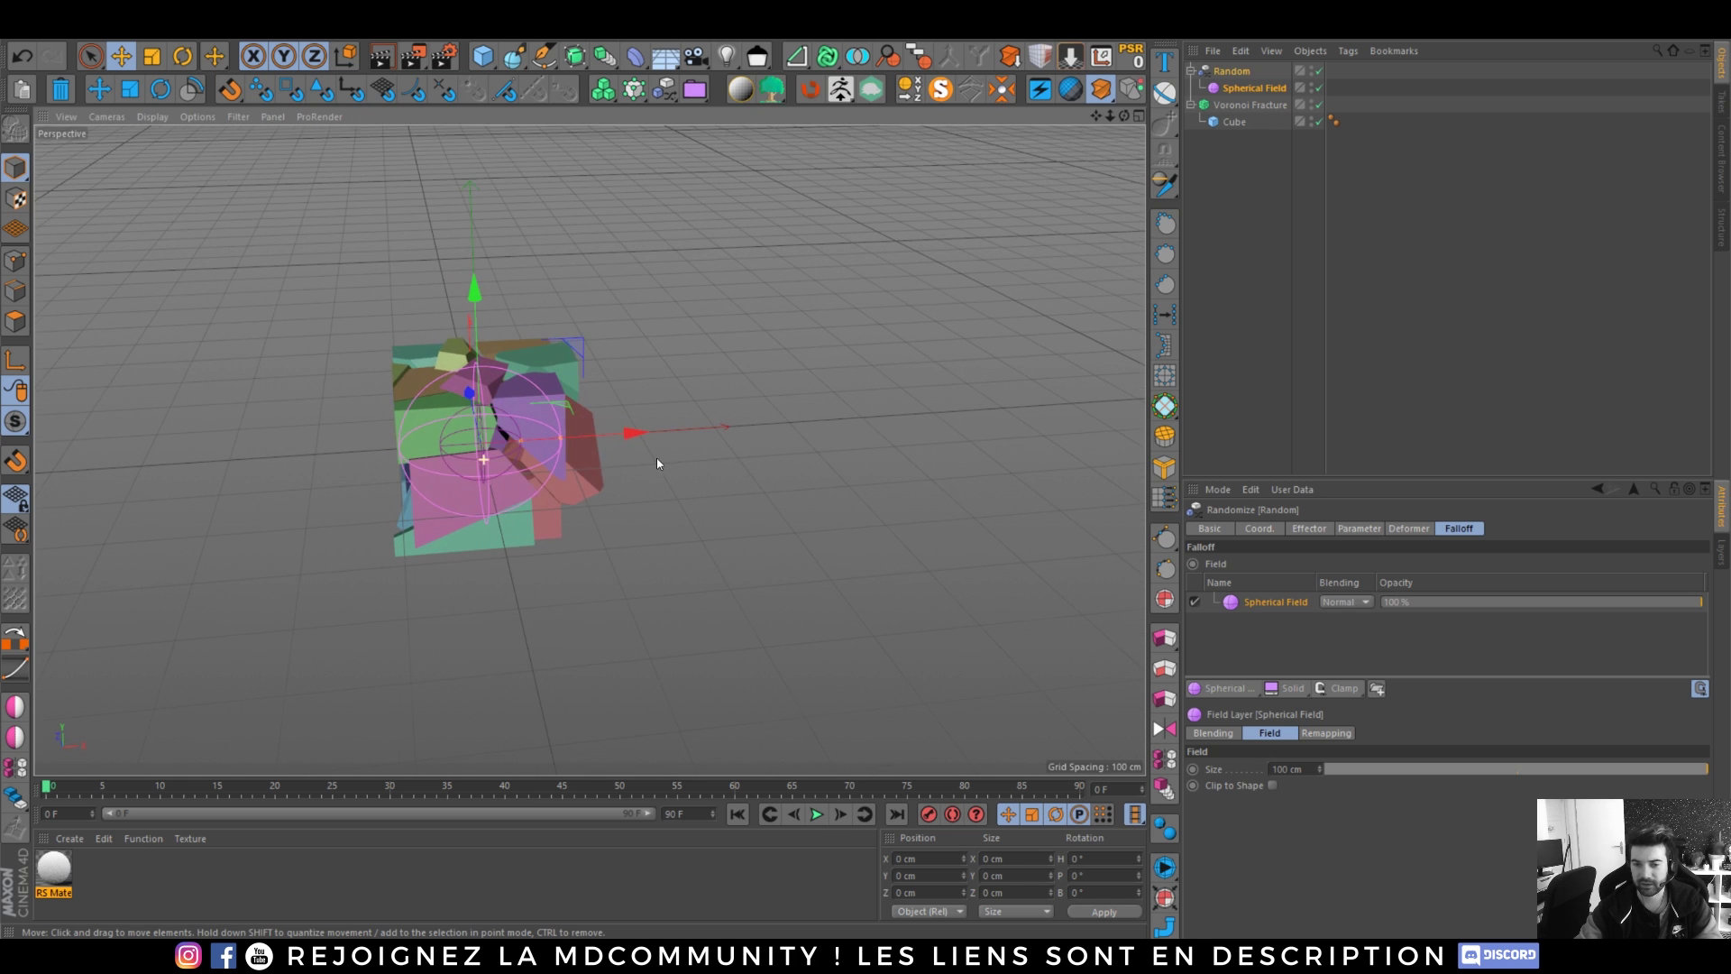
- Move the Spherical Field along X to about 111 cm, onto the side of the fractured cube
{"action": "left_click", "coordinate": [445, 392], "text": "shift"}
{"action": "left_click", "coordinate": [1242, 92]}
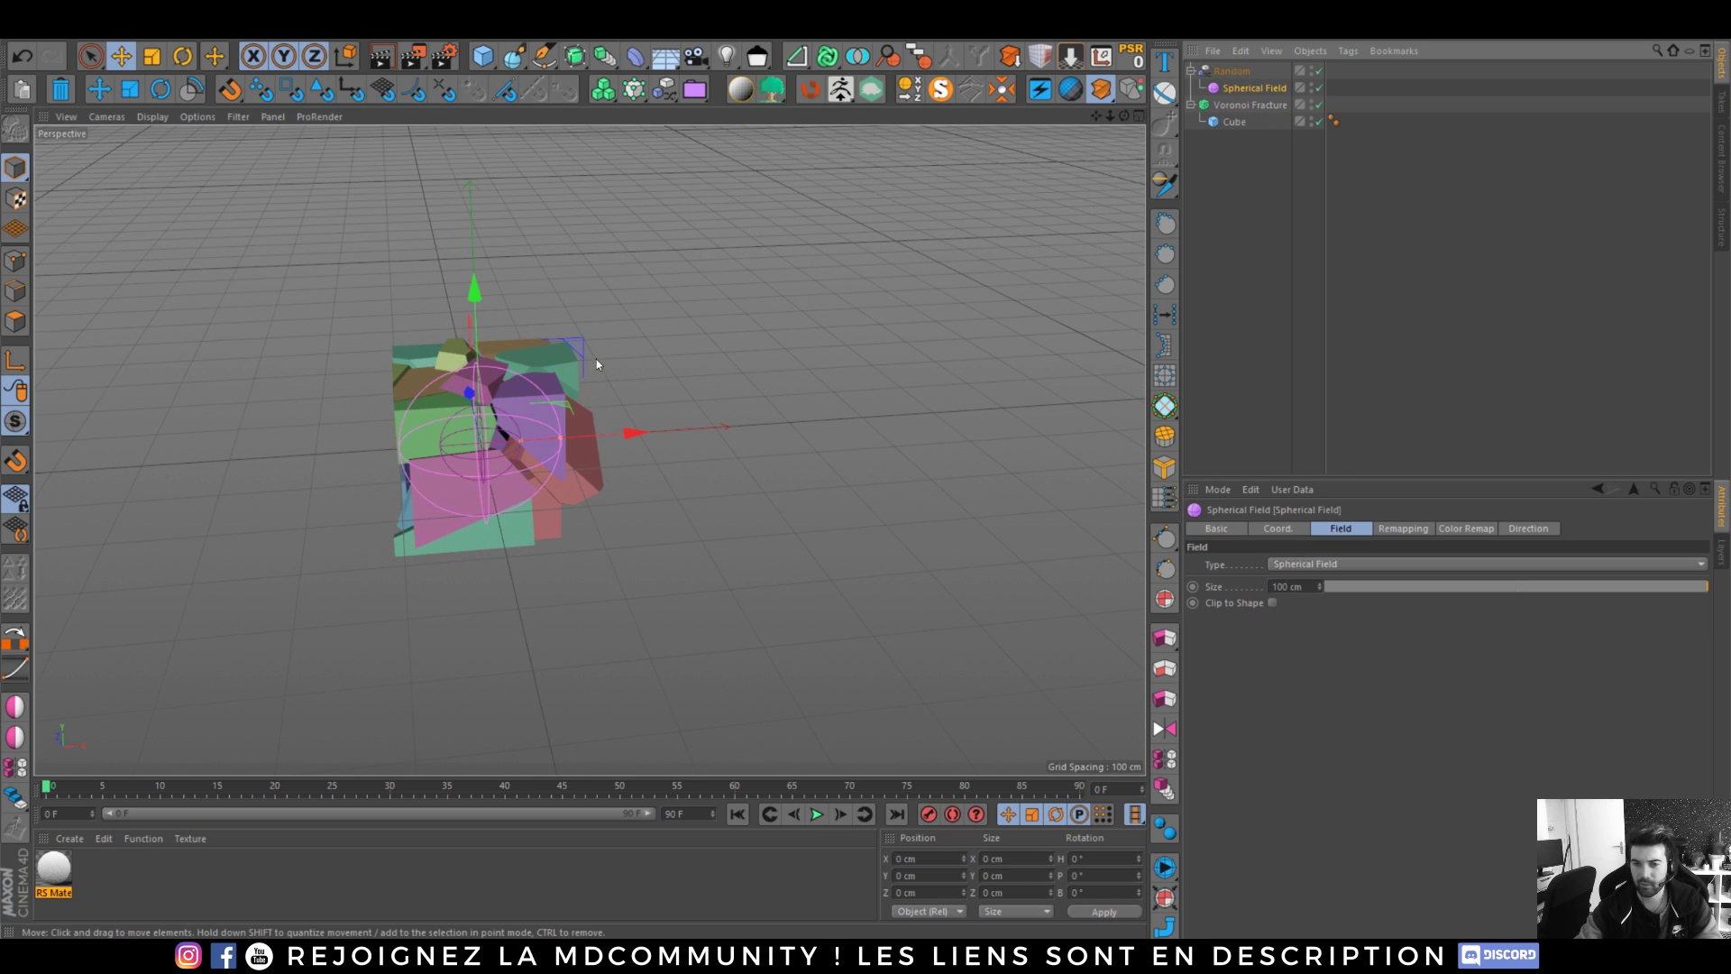
{"action": "left_click_drag", "start_coordinate": [635, 431], "coordinate": [740, 451]}
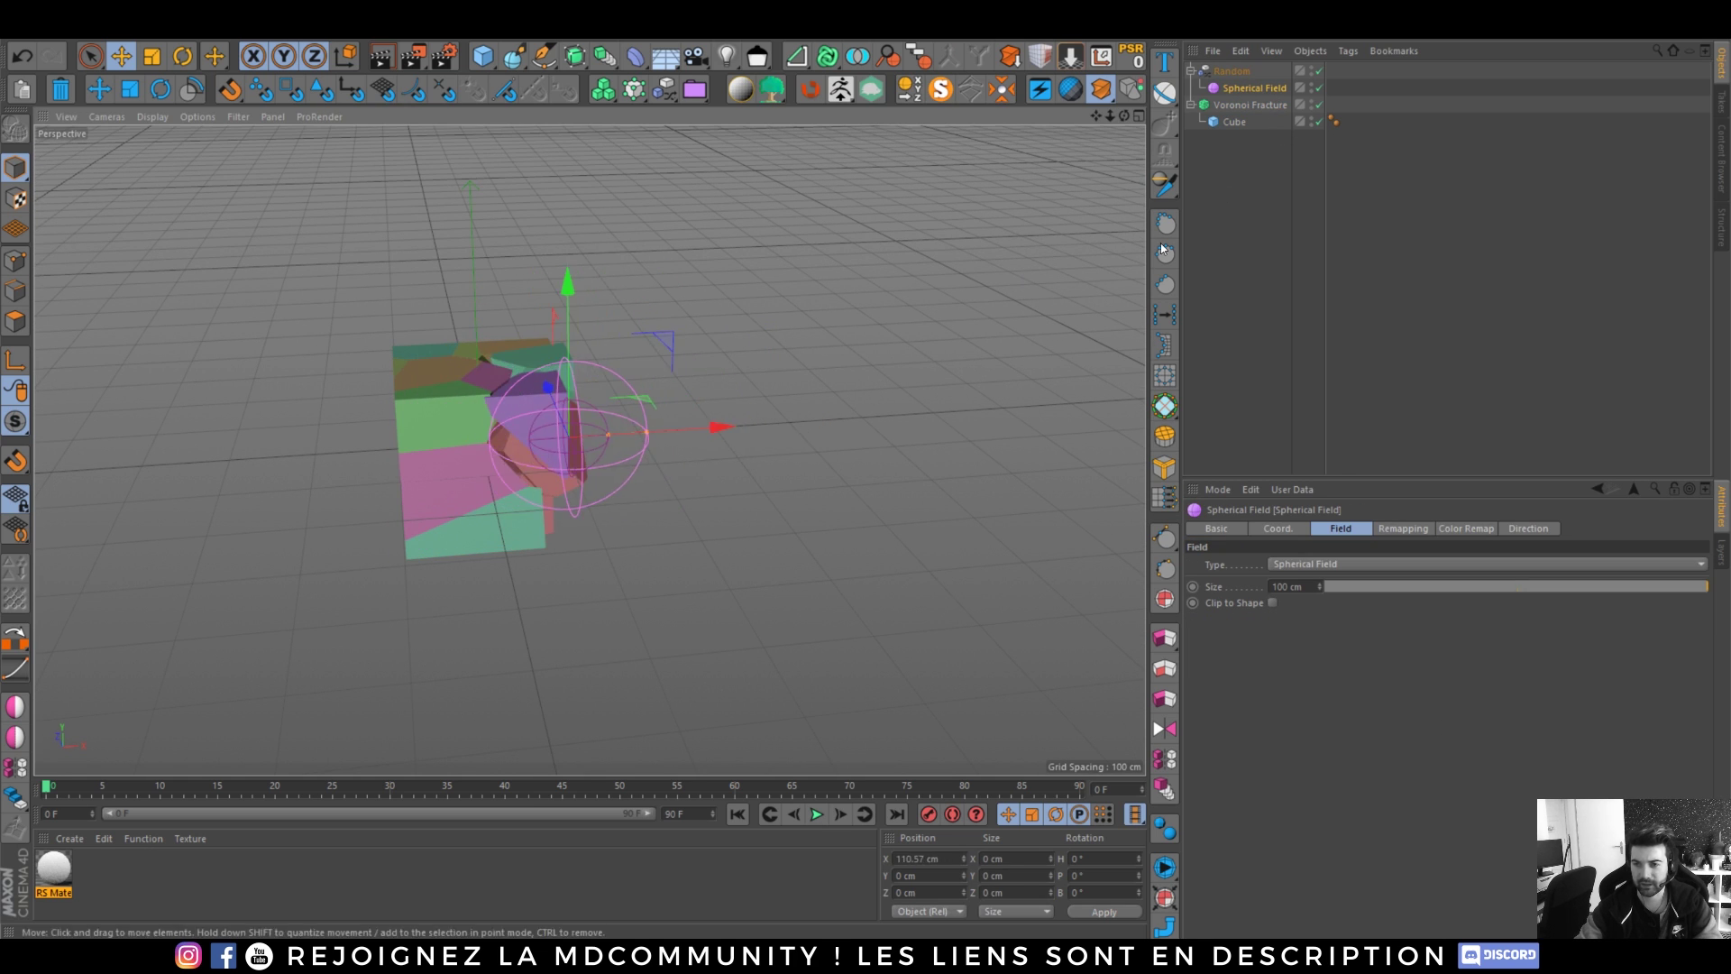
- Set the point amount of the Voronoi Fracture's distribution source to 200
{"action": "left_click", "coordinate": [1250, 105]}
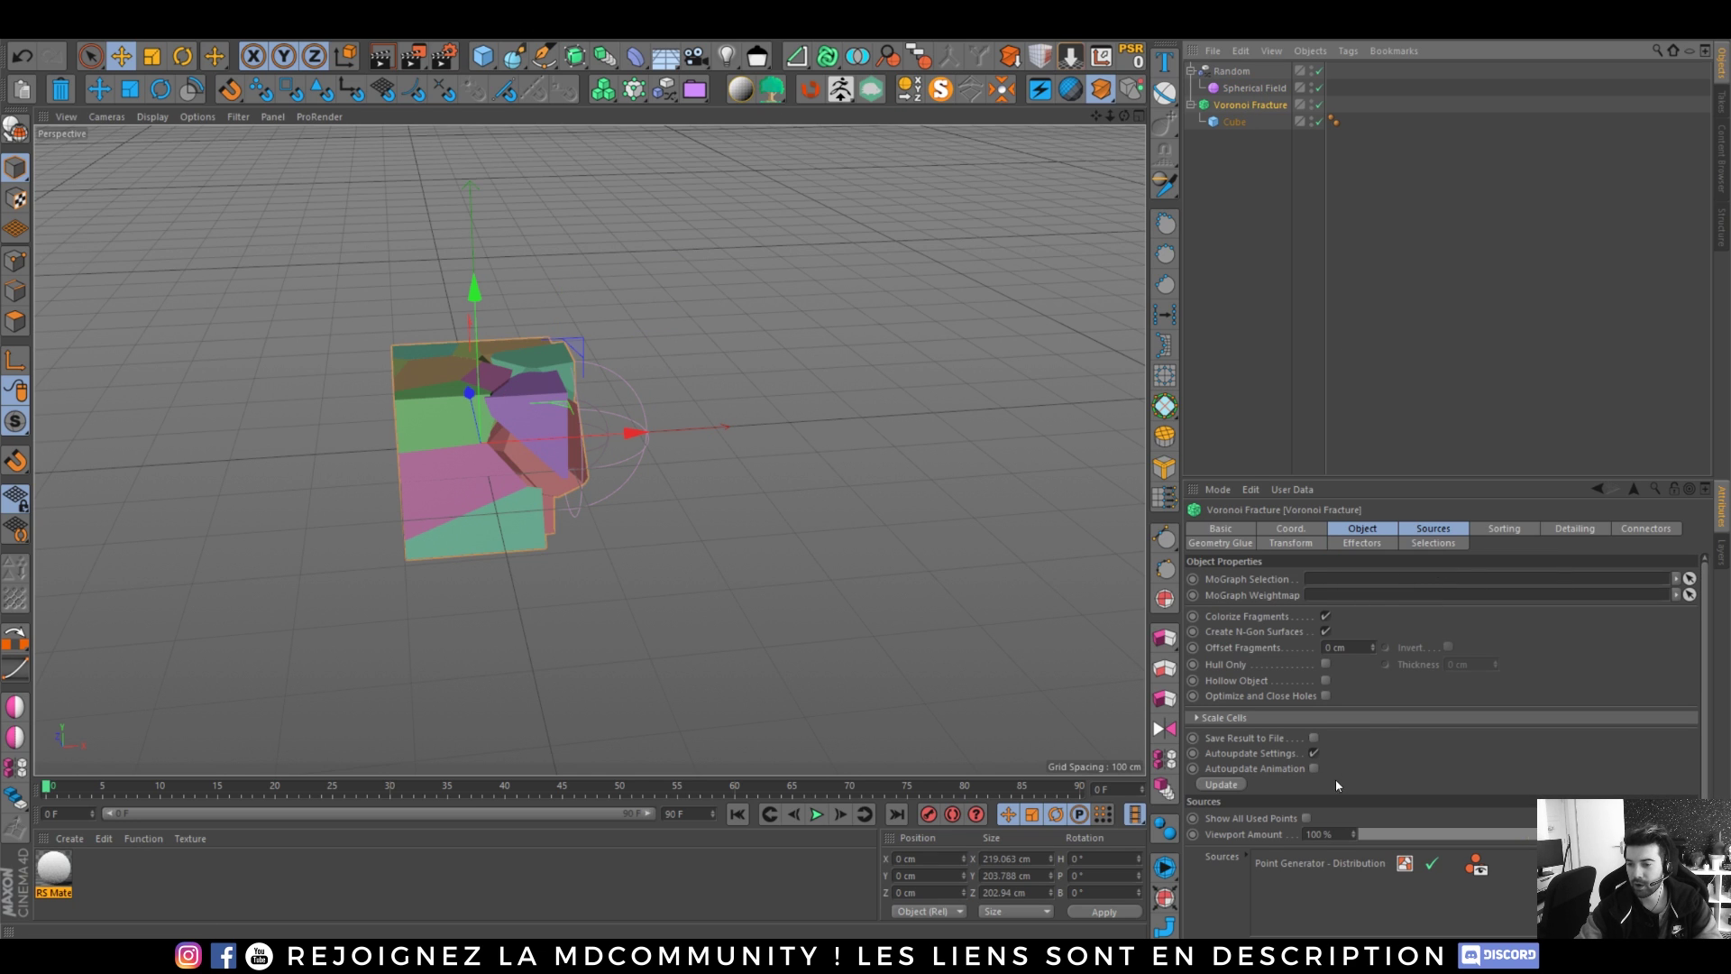
{"action": "left_click", "coordinate": [1325, 863]}
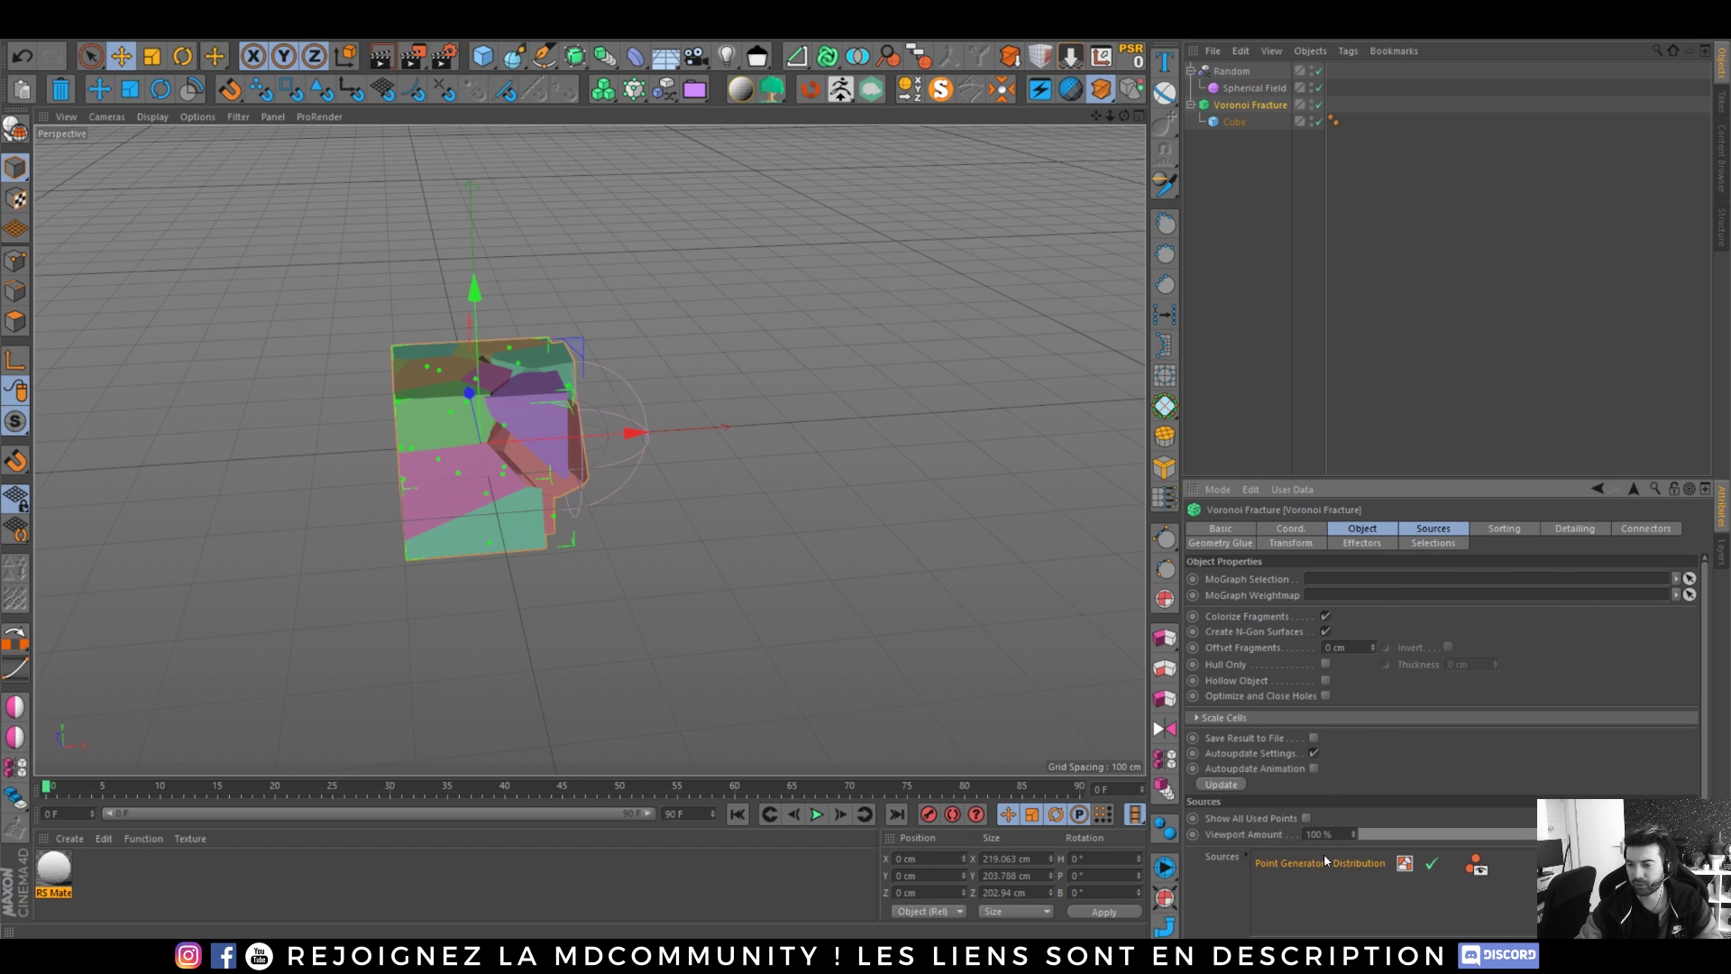
{"action": "scroll", "coordinate": [1709, 688], "scroll_direction": "down", "scroll_amount": 5}
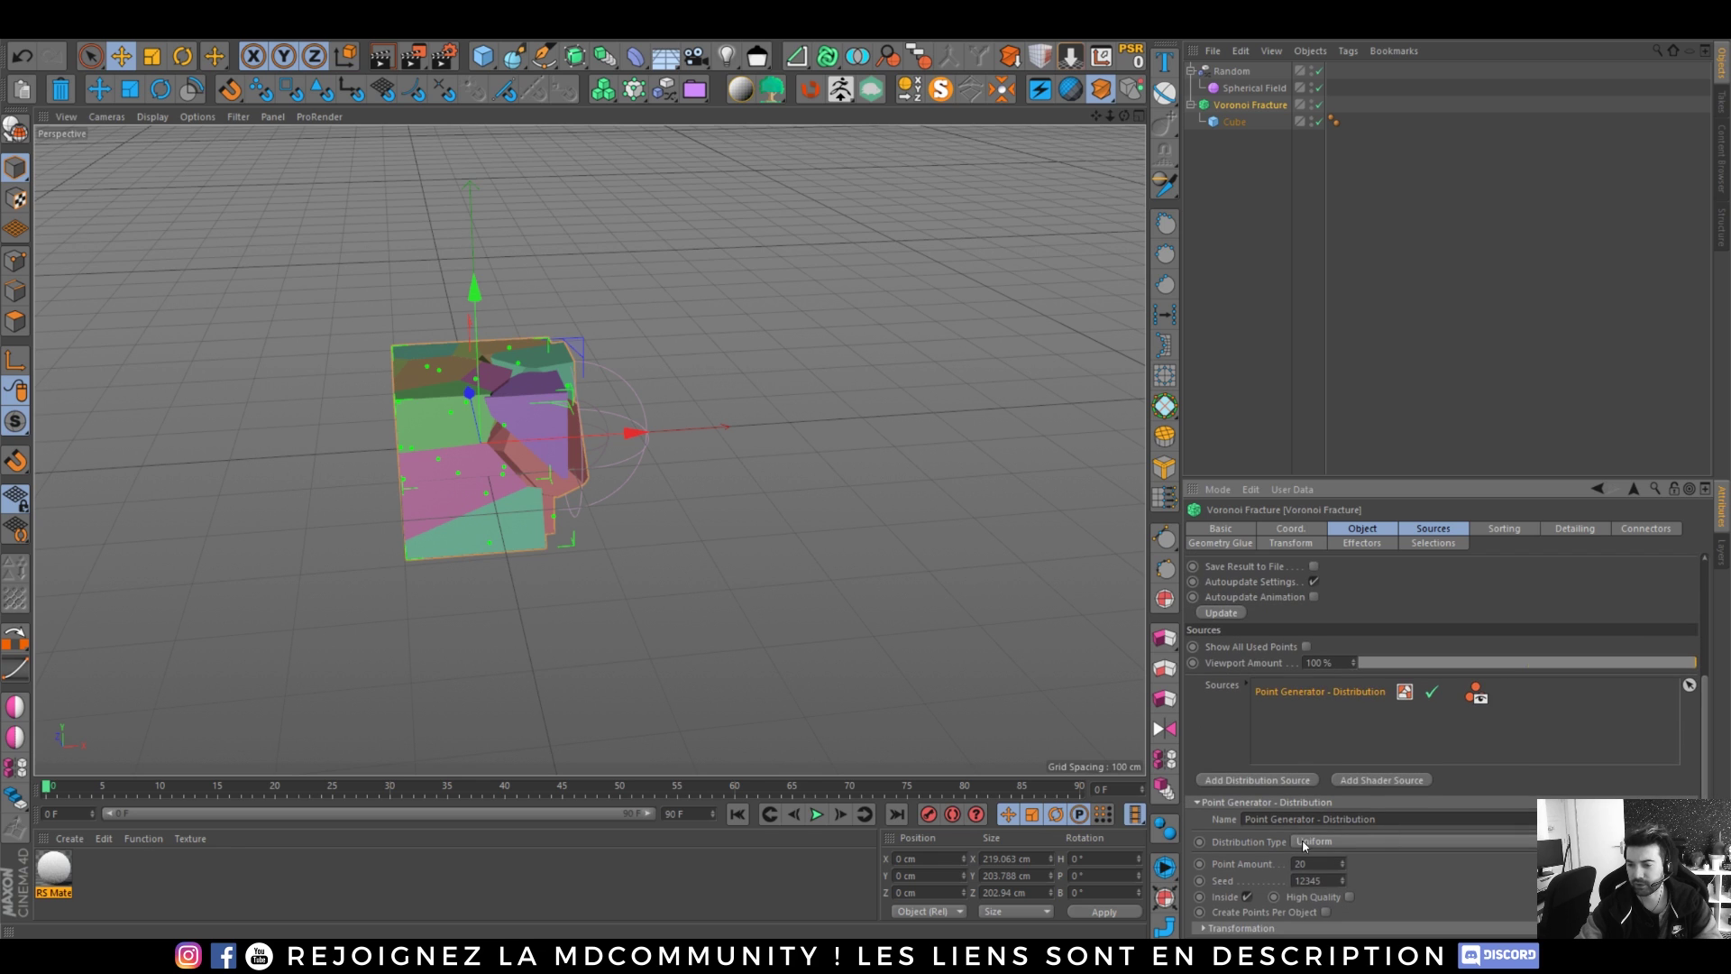
{"action": "type", "text": "0"}
{"action": "key", "text": "Return"}
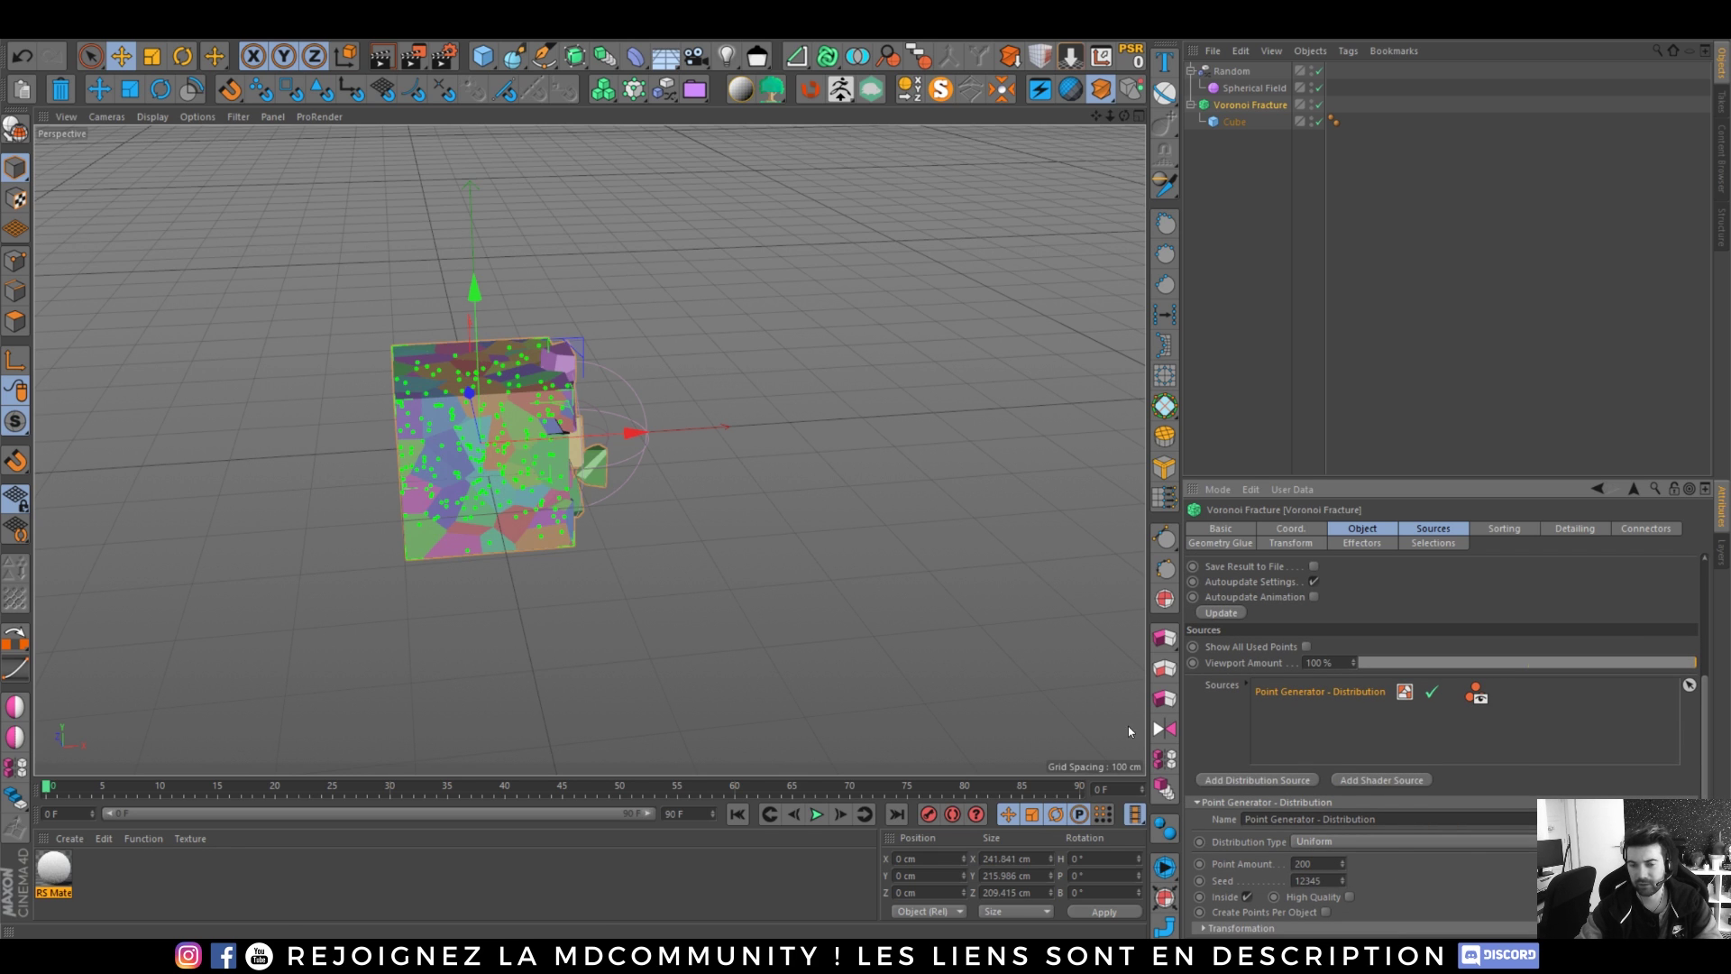
- Move the Spherical Field to the cube's upper edge, at about 74 cm in X and 50 cm in Y
{"action": "mouse_move", "coordinate": [627, 435]}
{"action": "left_mouse_down"}
{"action": "mouse_move", "coordinate": [681, 433]}
{"action": "mouse_move", "coordinate": [598, 439]}
{"action": "left_mouse_up"}
{"action": "left_click", "coordinate": [1255, 87]}
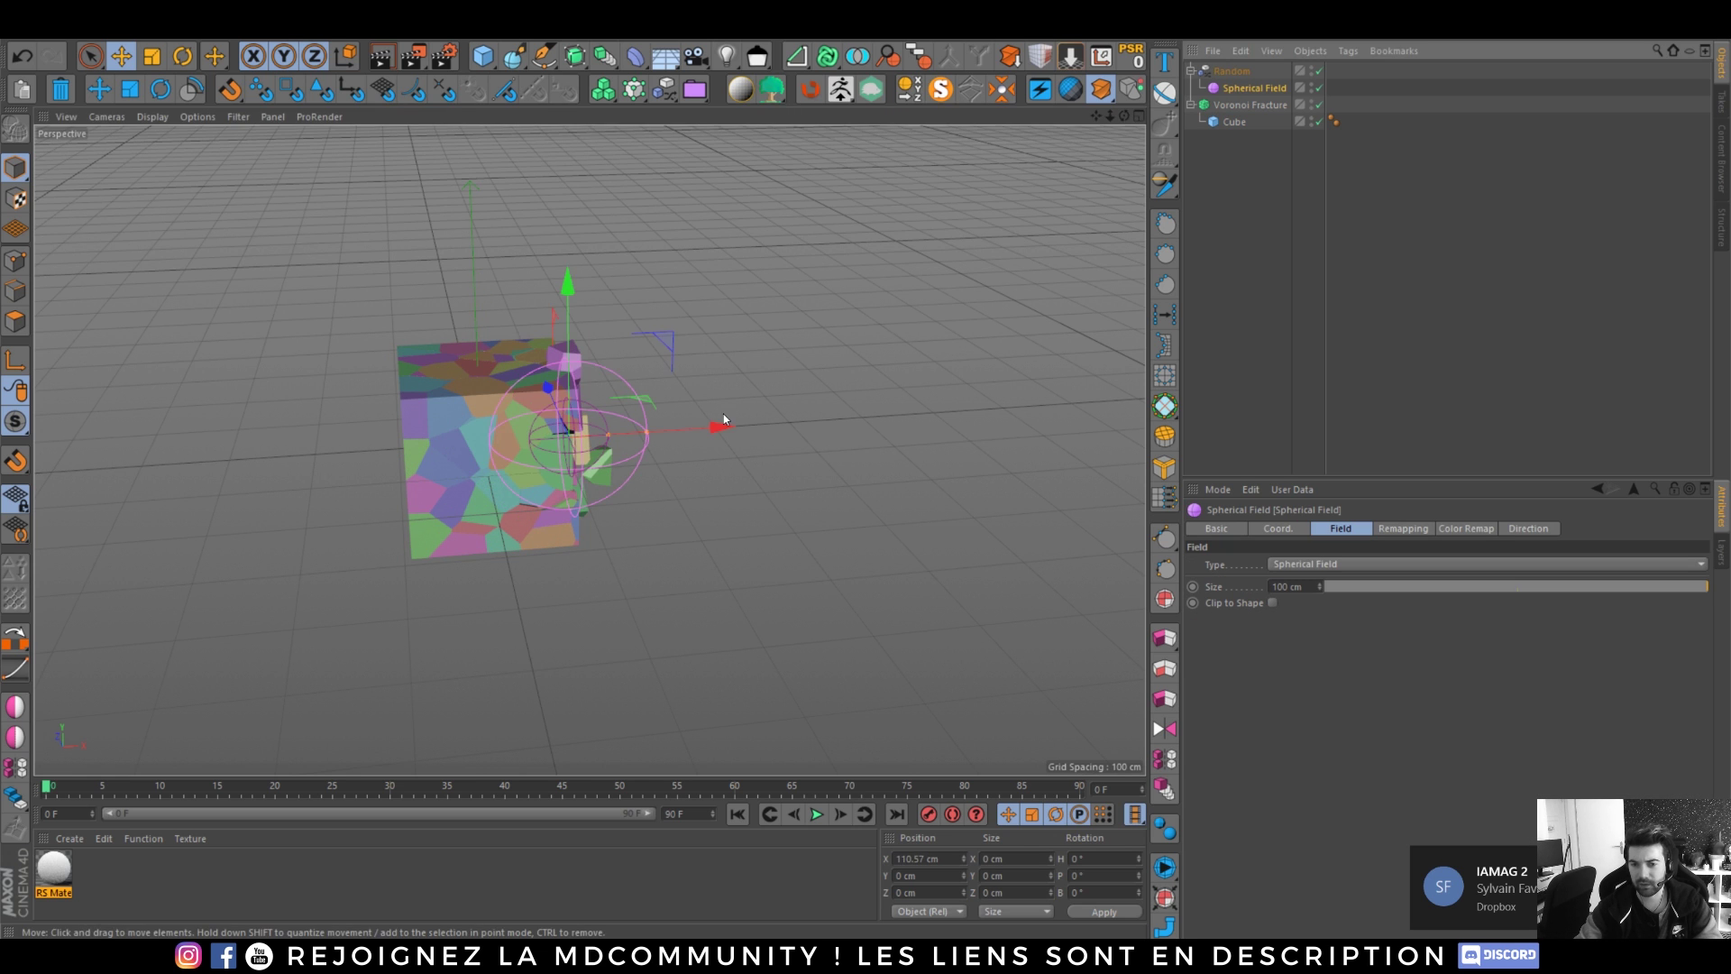
{"action": "mouse_move", "coordinate": [721, 416]}
{"action": "left_mouse_down"}
{"action": "mouse_move", "coordinate": [680, 431]}
{"action": "mouse_move", "coordinate": [695, 431]}
{"action": "left_mouse_up"}
{"action": "left_click_drag", "start_coordinate": [540, 311], "coordinate": [555, 270]}
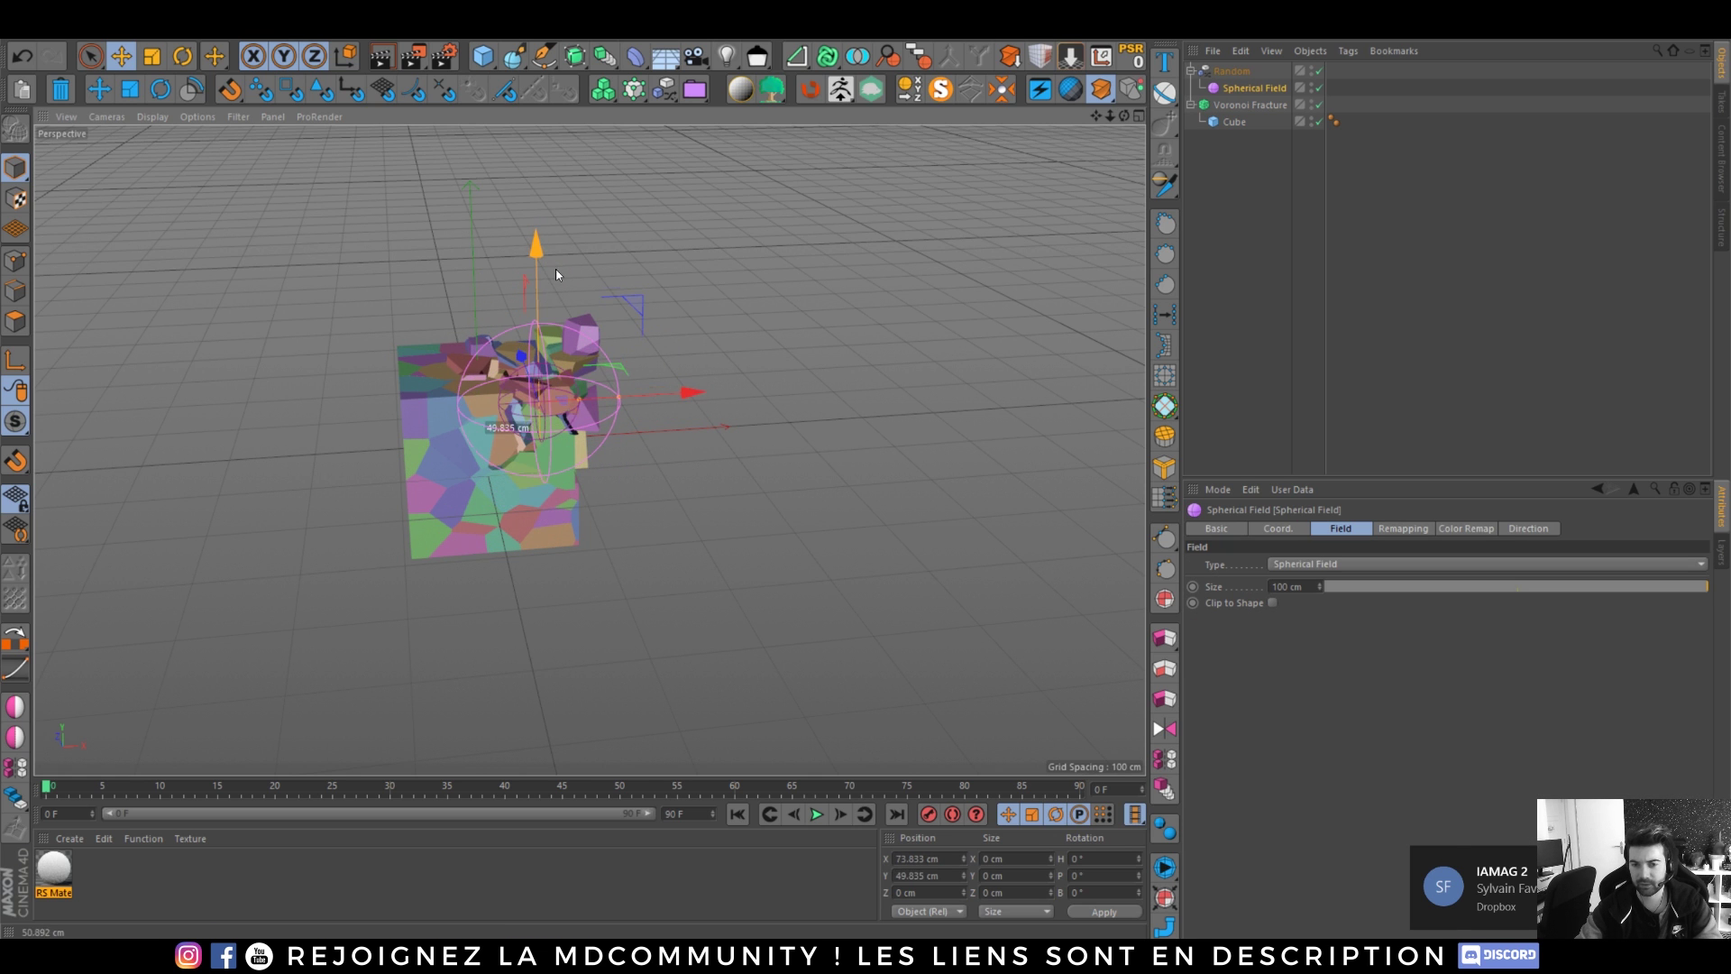
{"action": "left_click", "coordinate": [1293, 246]}
{"action": "right_click_drag", "start_coordinate": [603, 428], "coordinate": [693, 282], "text": "alt"}
{"action": "left_click_drag", "start_coordinate": [336, 327], "coordinate": [137, 319], "text": "alt"}
- Enable detailing on the Voronoi Fracture with a maximum edge length of 5 cm and inspect the fragments
{"action": "left_click", "coordinate": [1253, 106]}
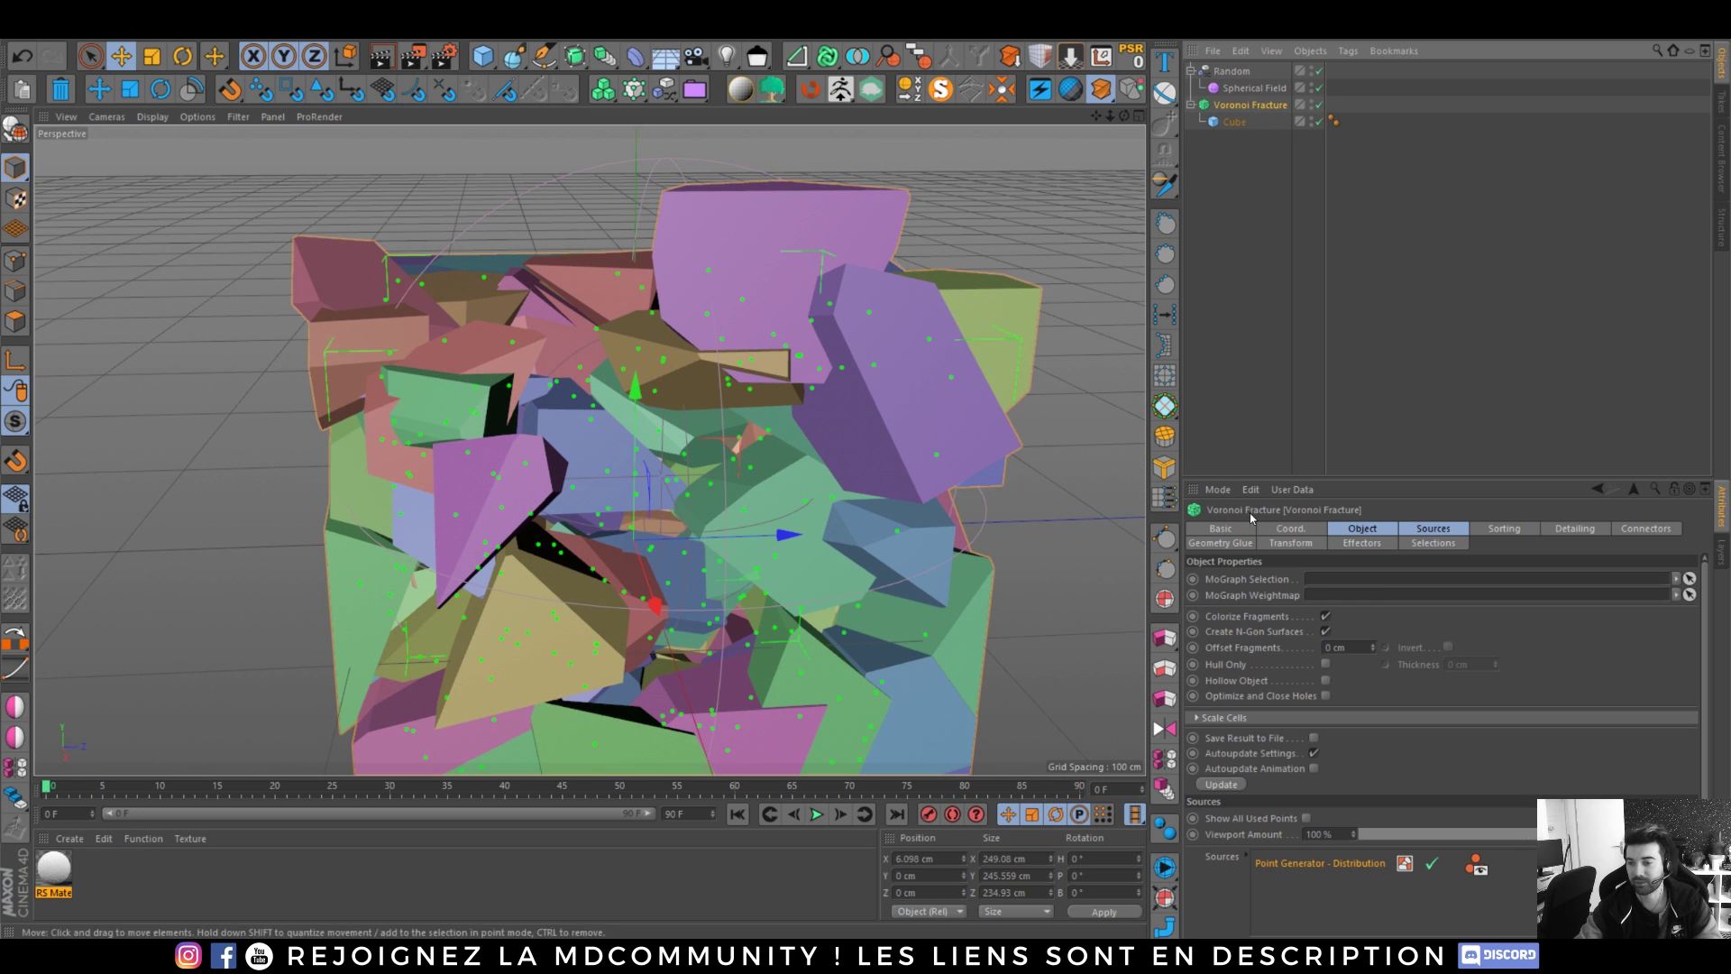
{"action": "left_click", "coordinate": [1228, 544]}
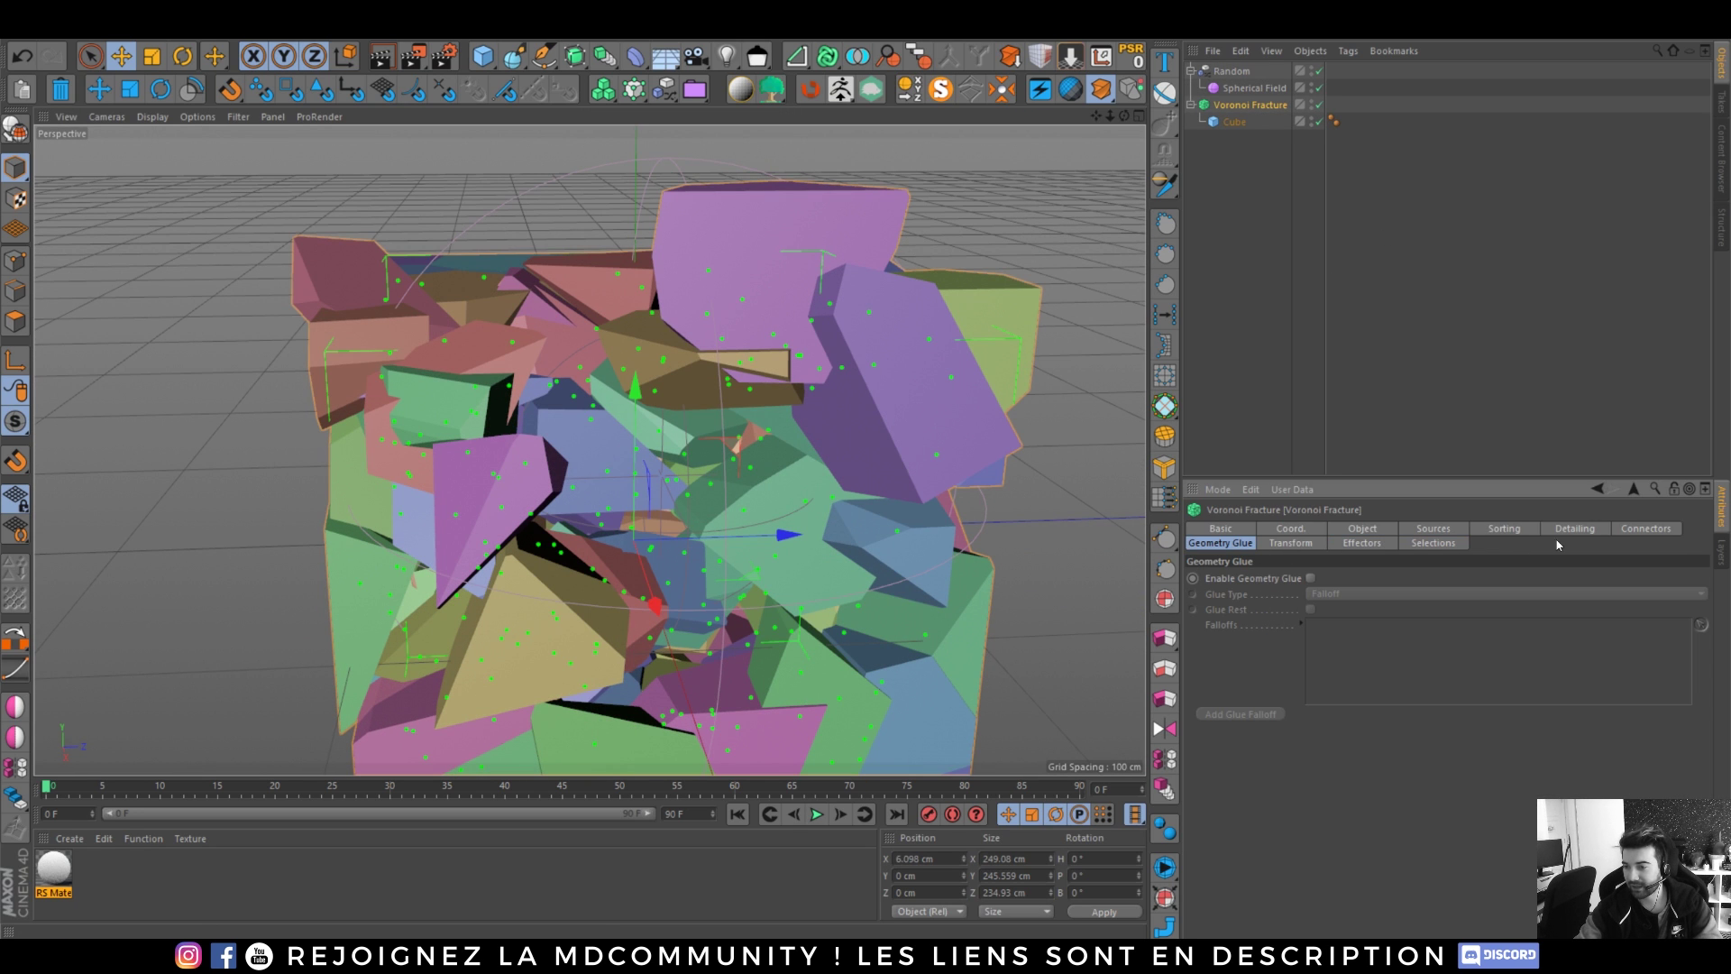
{"action": "left_click", "coordinate": [1591, 530]}
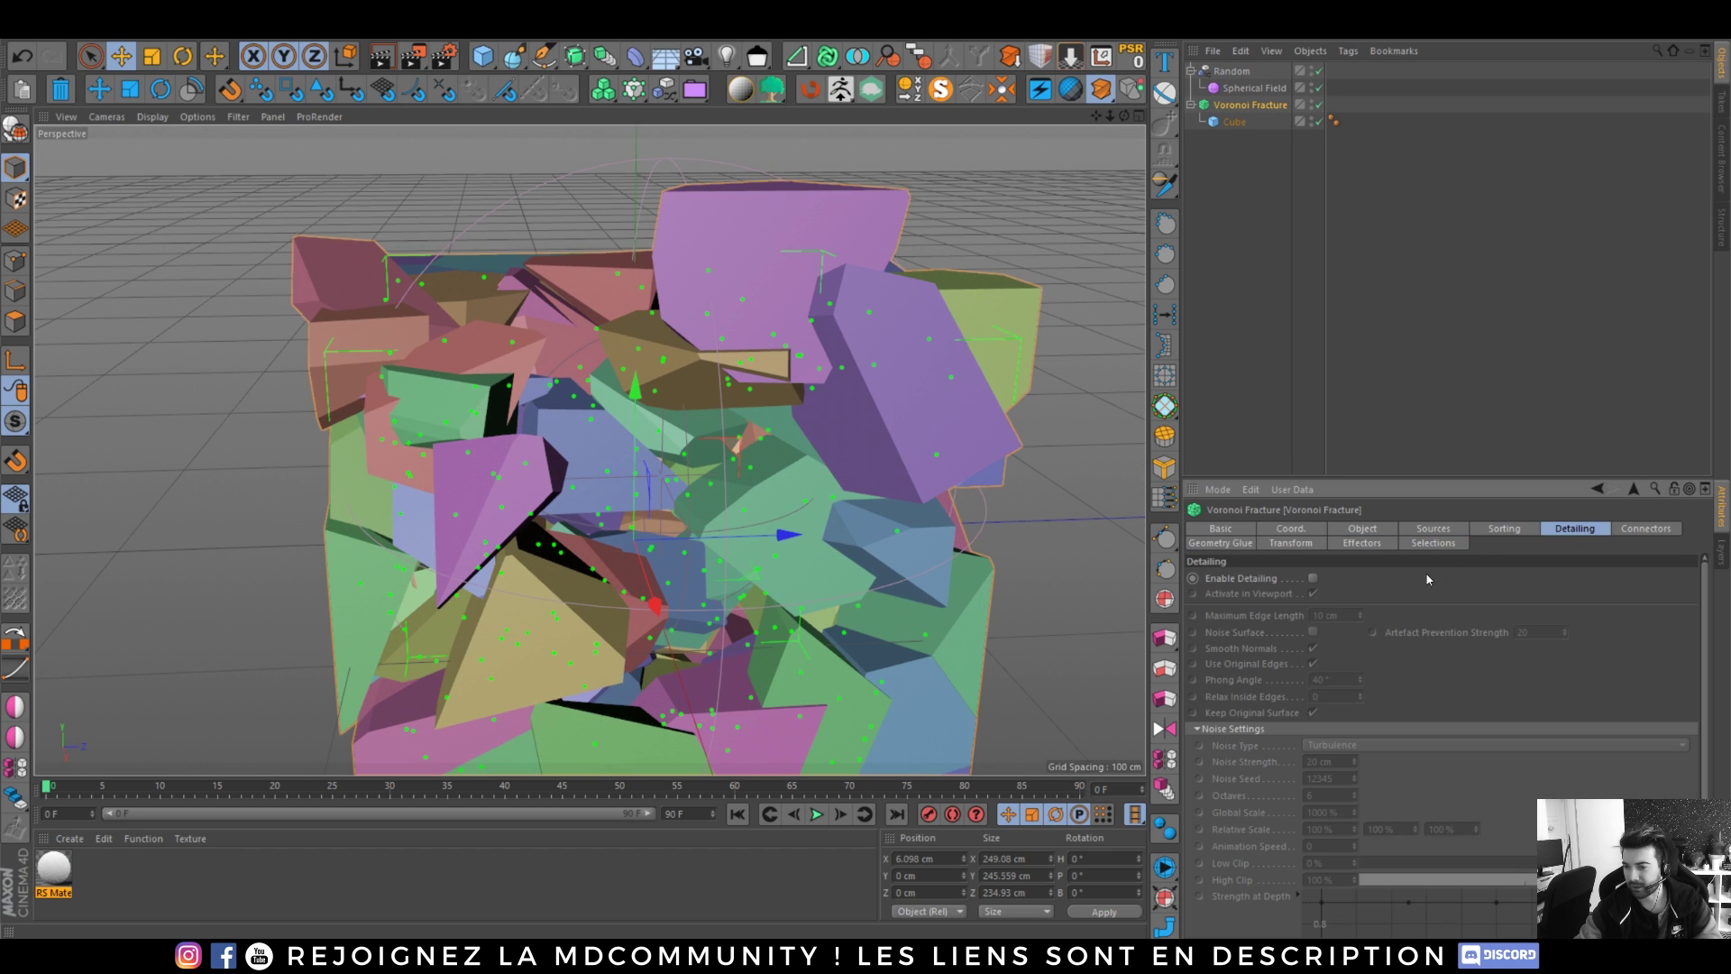
{"action": "left_click", "coordinate": [1313, 579]}
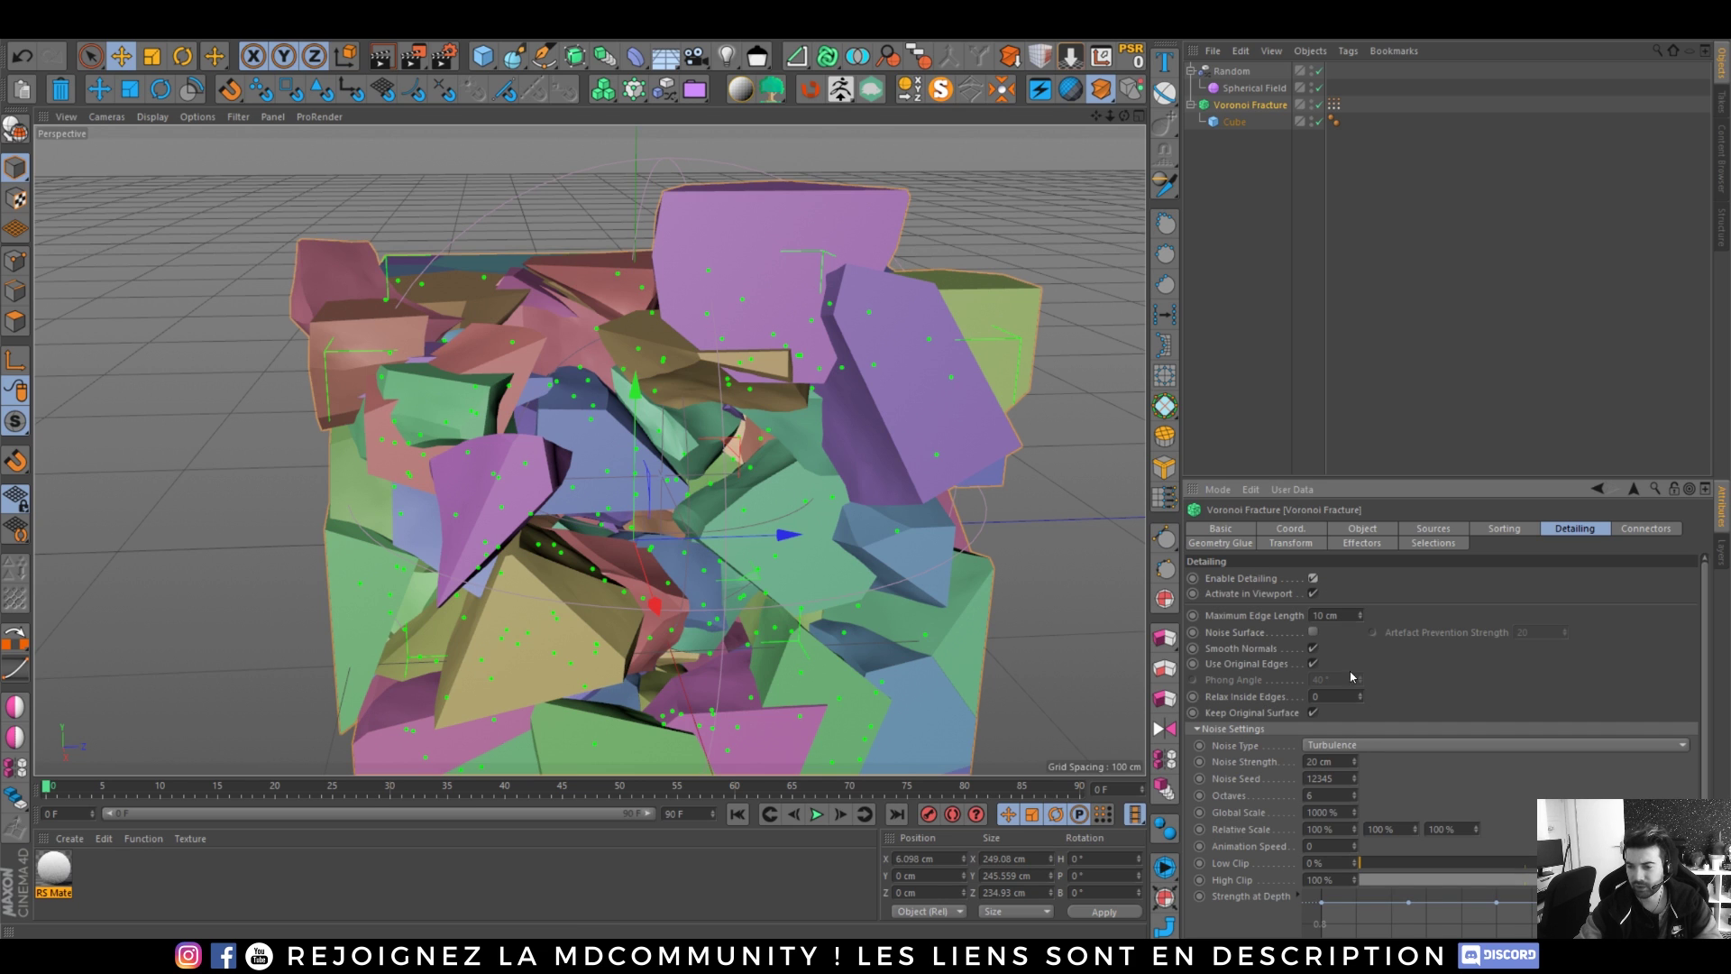
{"action": "double_click", "coordinate": [1333, 615]}
{"action": "type", "text": "5"}
{"action": "key", "text": "Return"}
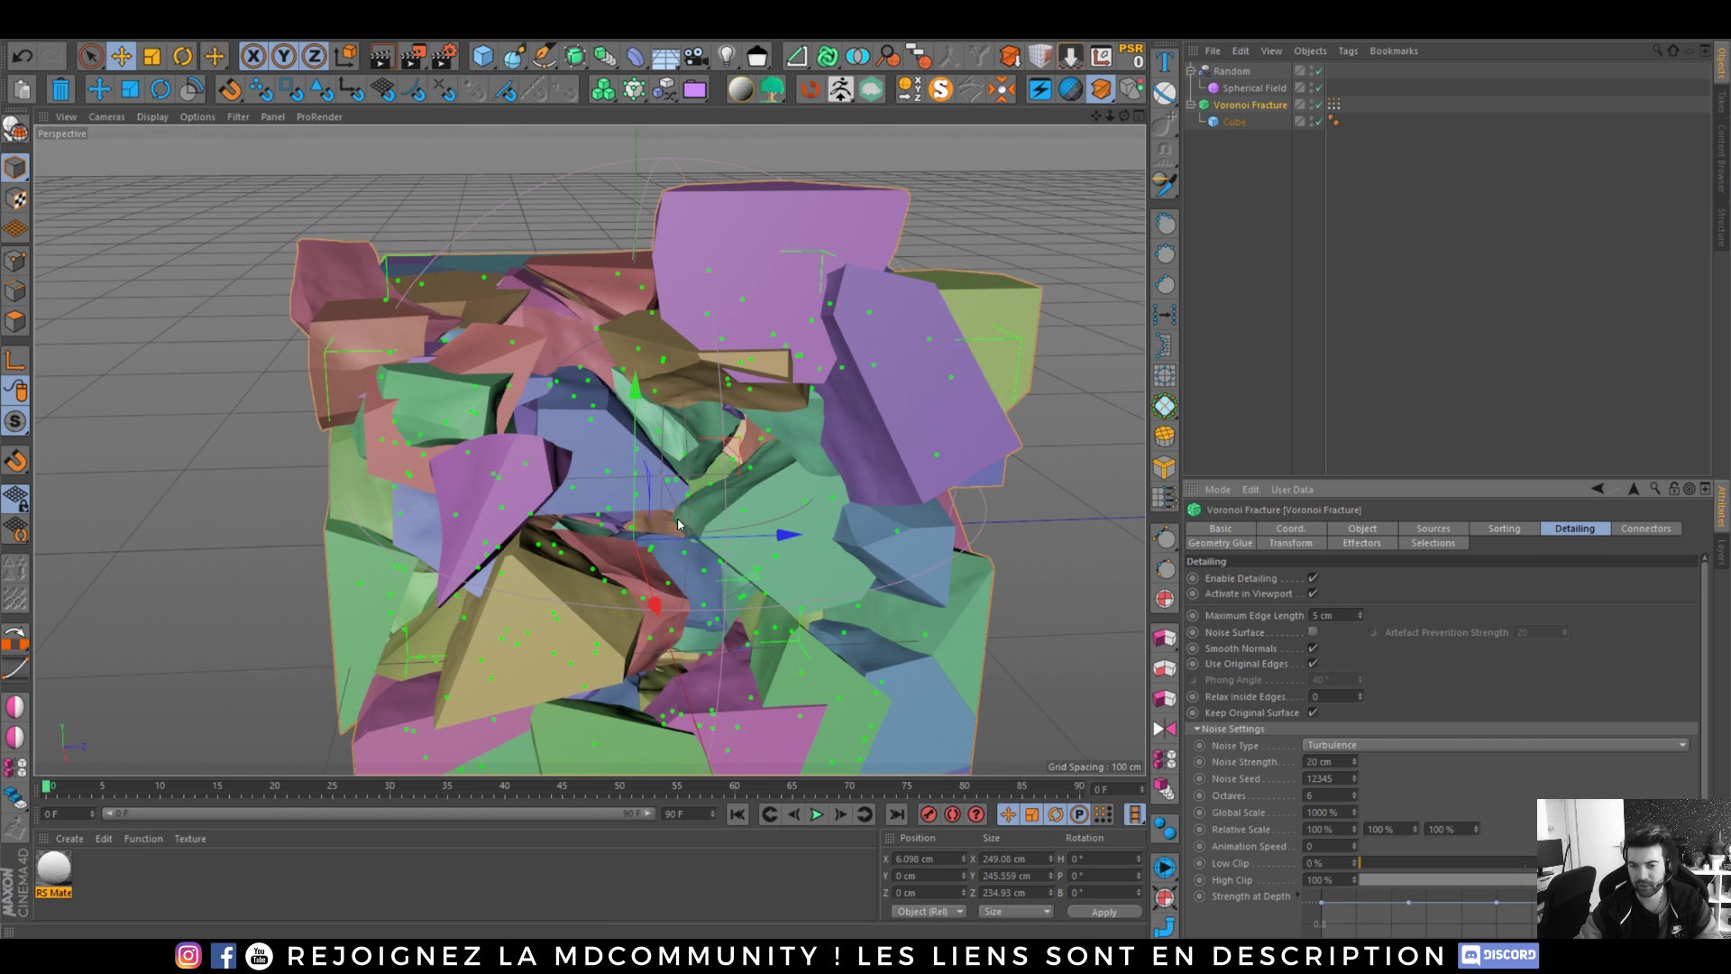
{"action": "right_click_drag", "start_coordinate": [744, 478], "coordinate": [795, 501], "text": "alt"}
{"action": "left_click_drag", "start_coordinate": [795, 501], "coordinate": [825, 484], "text": "alt"}
{"action": "right_click_drag", "start_coordinate": [790, 434], "coordinate": [726, 424], "text": "alt"}
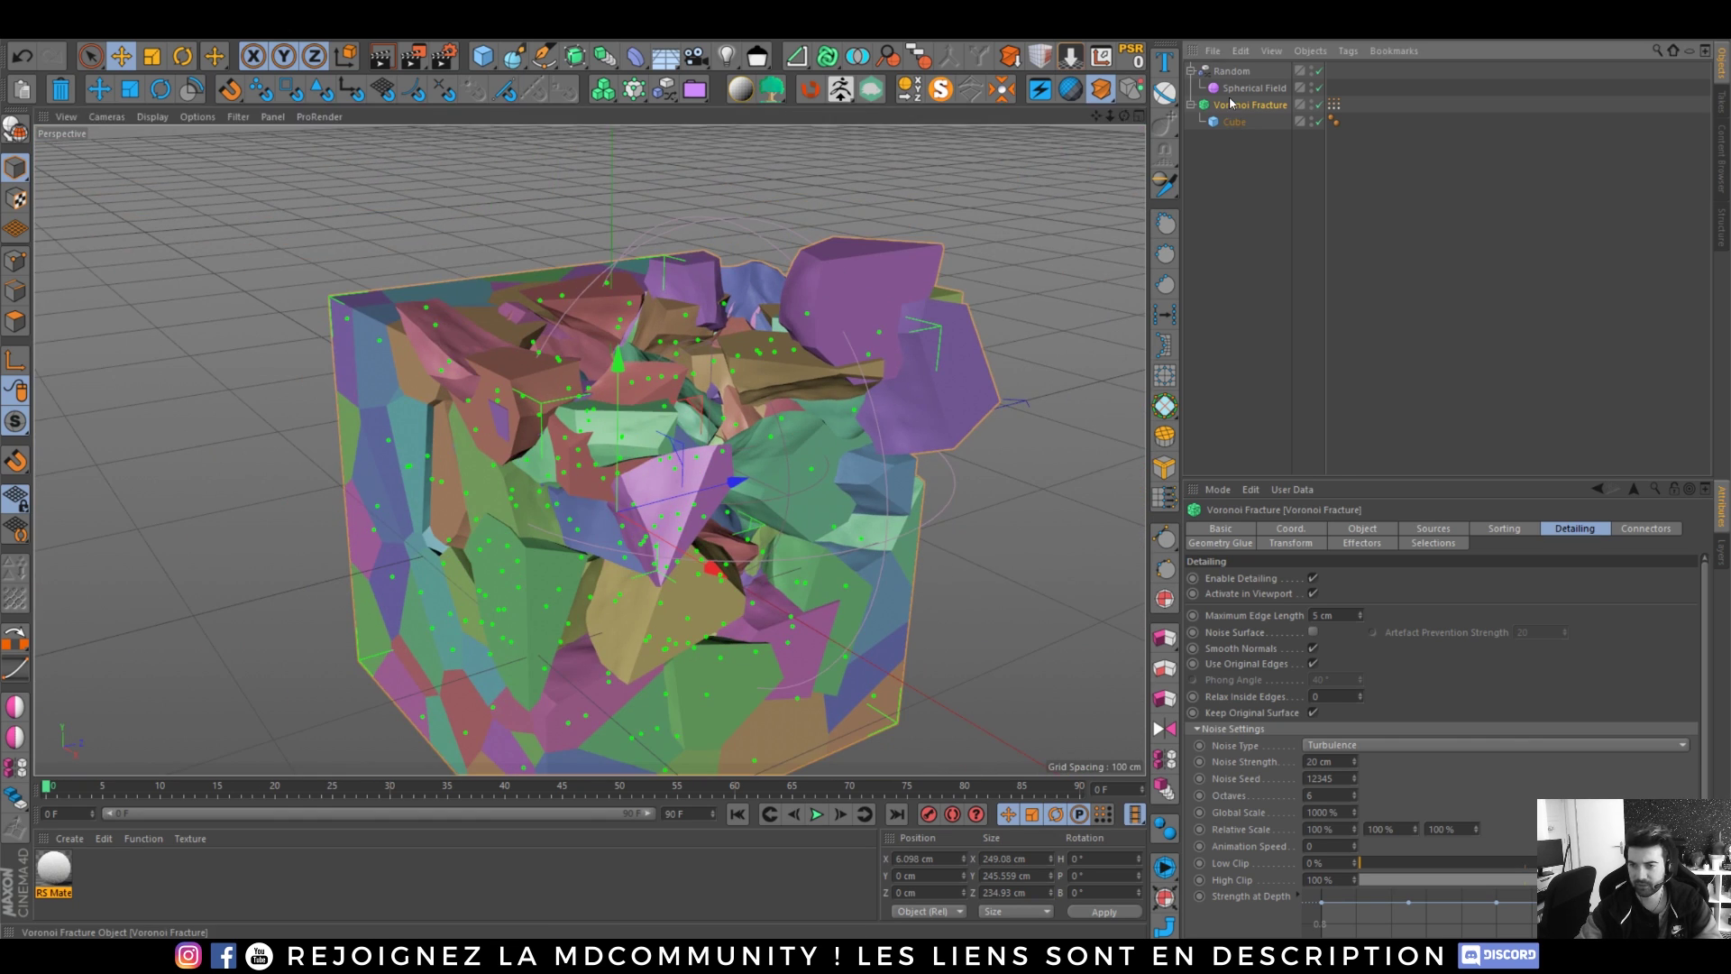
- Make the Voronoi Fracture editable and merge all its fragments into a single polygon object
{"action": "key", "text": "c"}
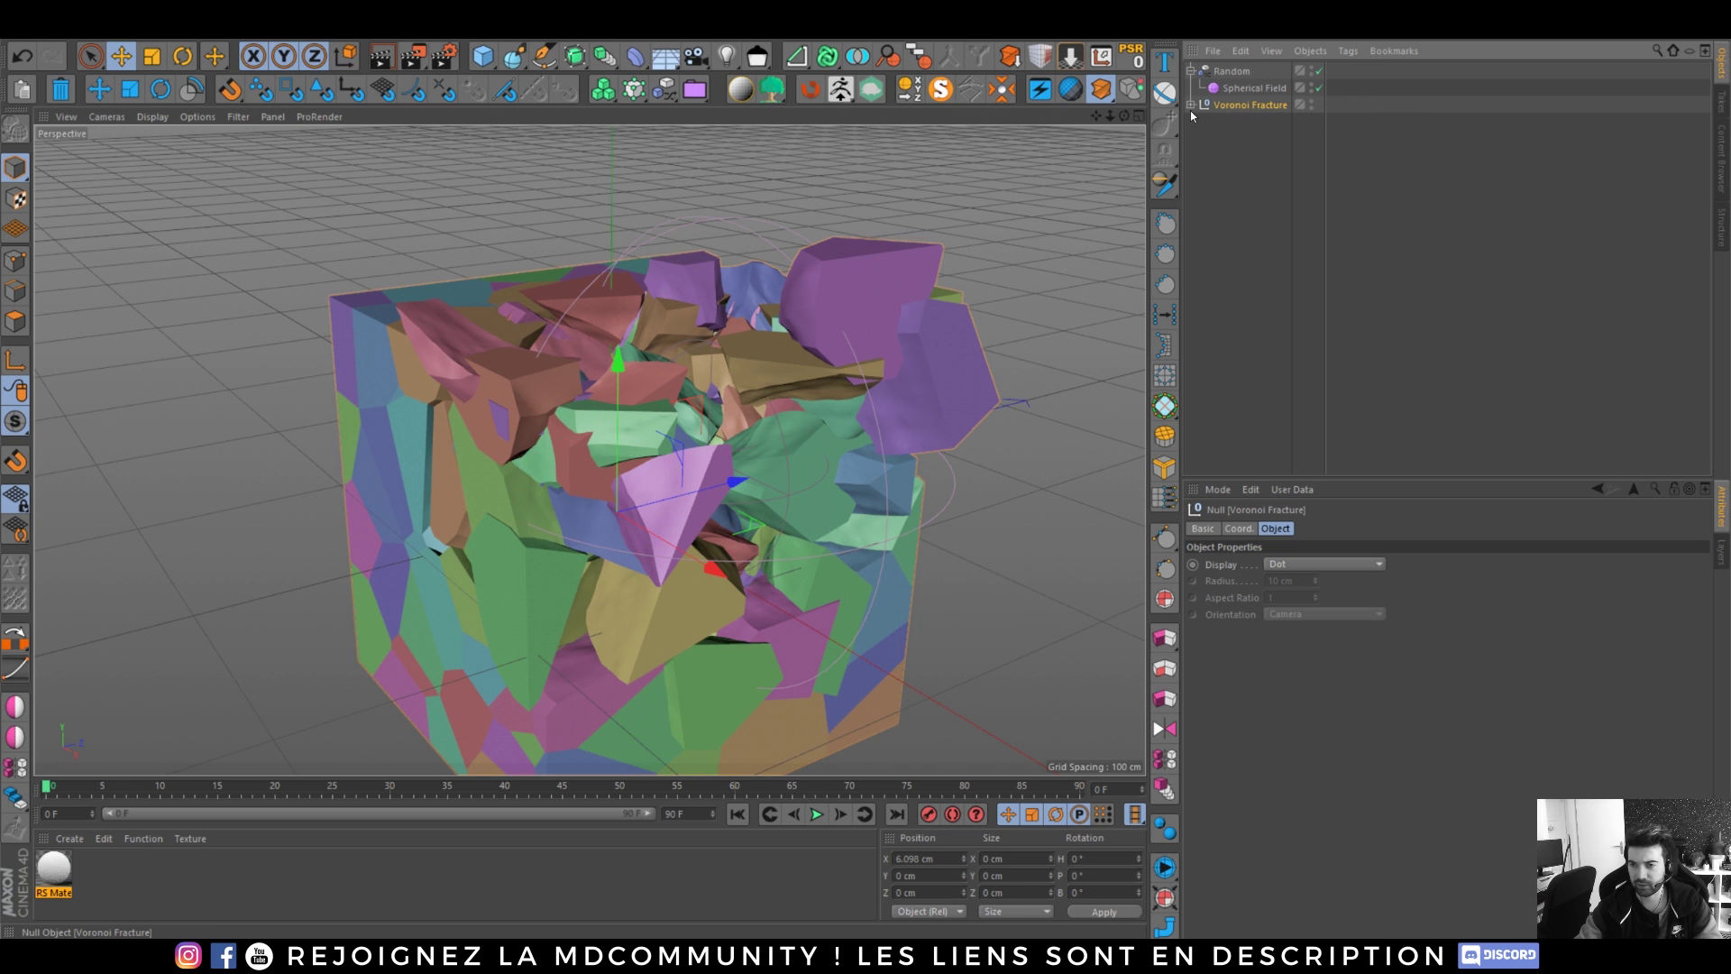
{"action": "left_click", "coordinate": [1192, 105]}
{"action": "left_click", "coordinate": [1192, 106]}
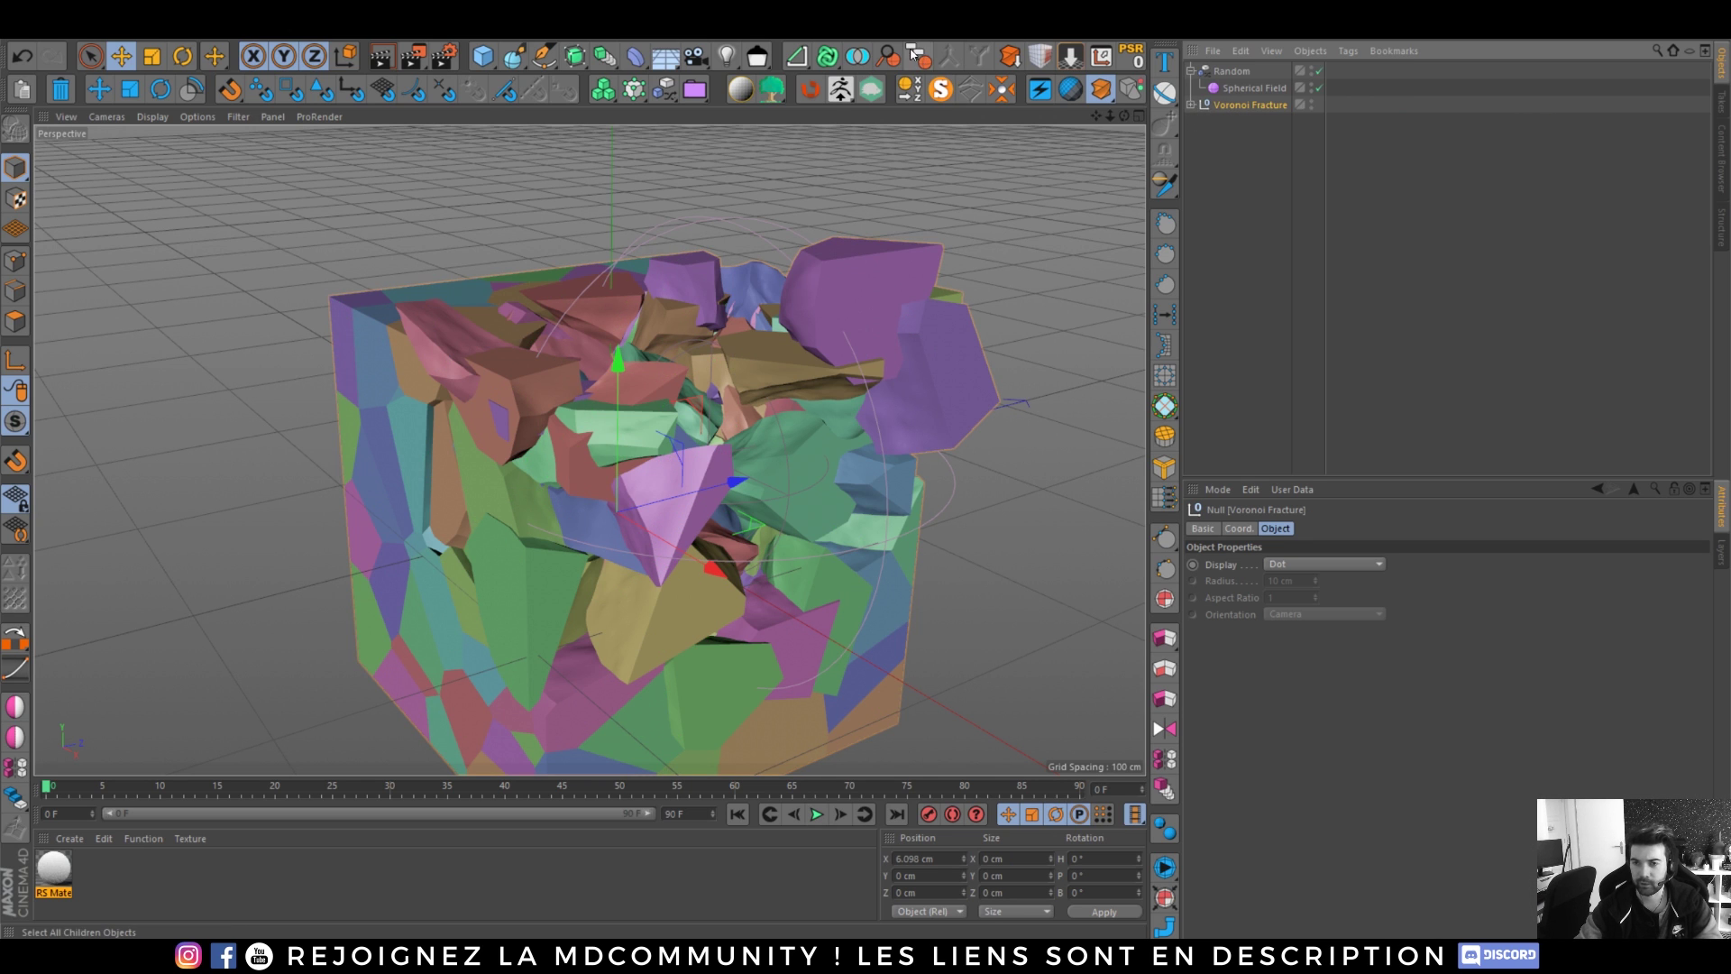
{"action": "left_click", "coordinate": [918, 56]}
{"action": "left_click", "coordinate": [949, 57]}
- Delete the Random effector together with its Spherical Field, leaving only the merged polygon object
{"action": "left_click", "coordinate": [1235, 71]}
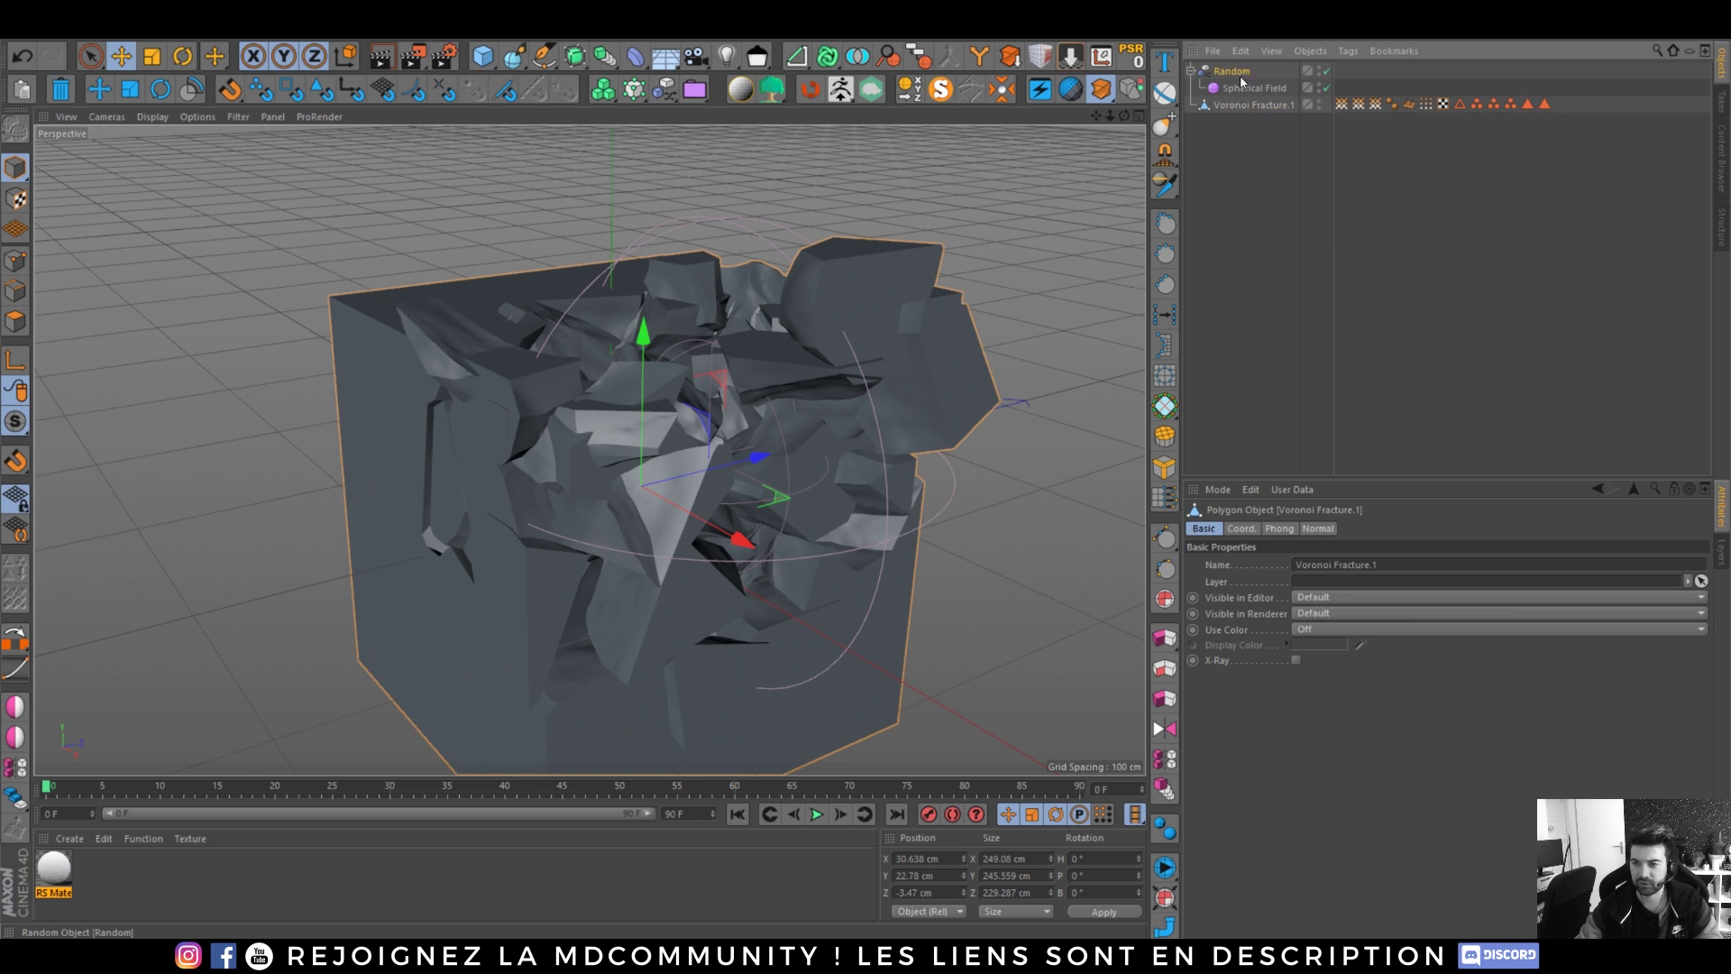
{"action": "key", "text": "Delete"}
{"action": "left_click", "coordinate": [1247, 73]}
{"action": "scroll", "coordinate": [561, 500], "scroll_direction": "down", "scroll_amount": 8}
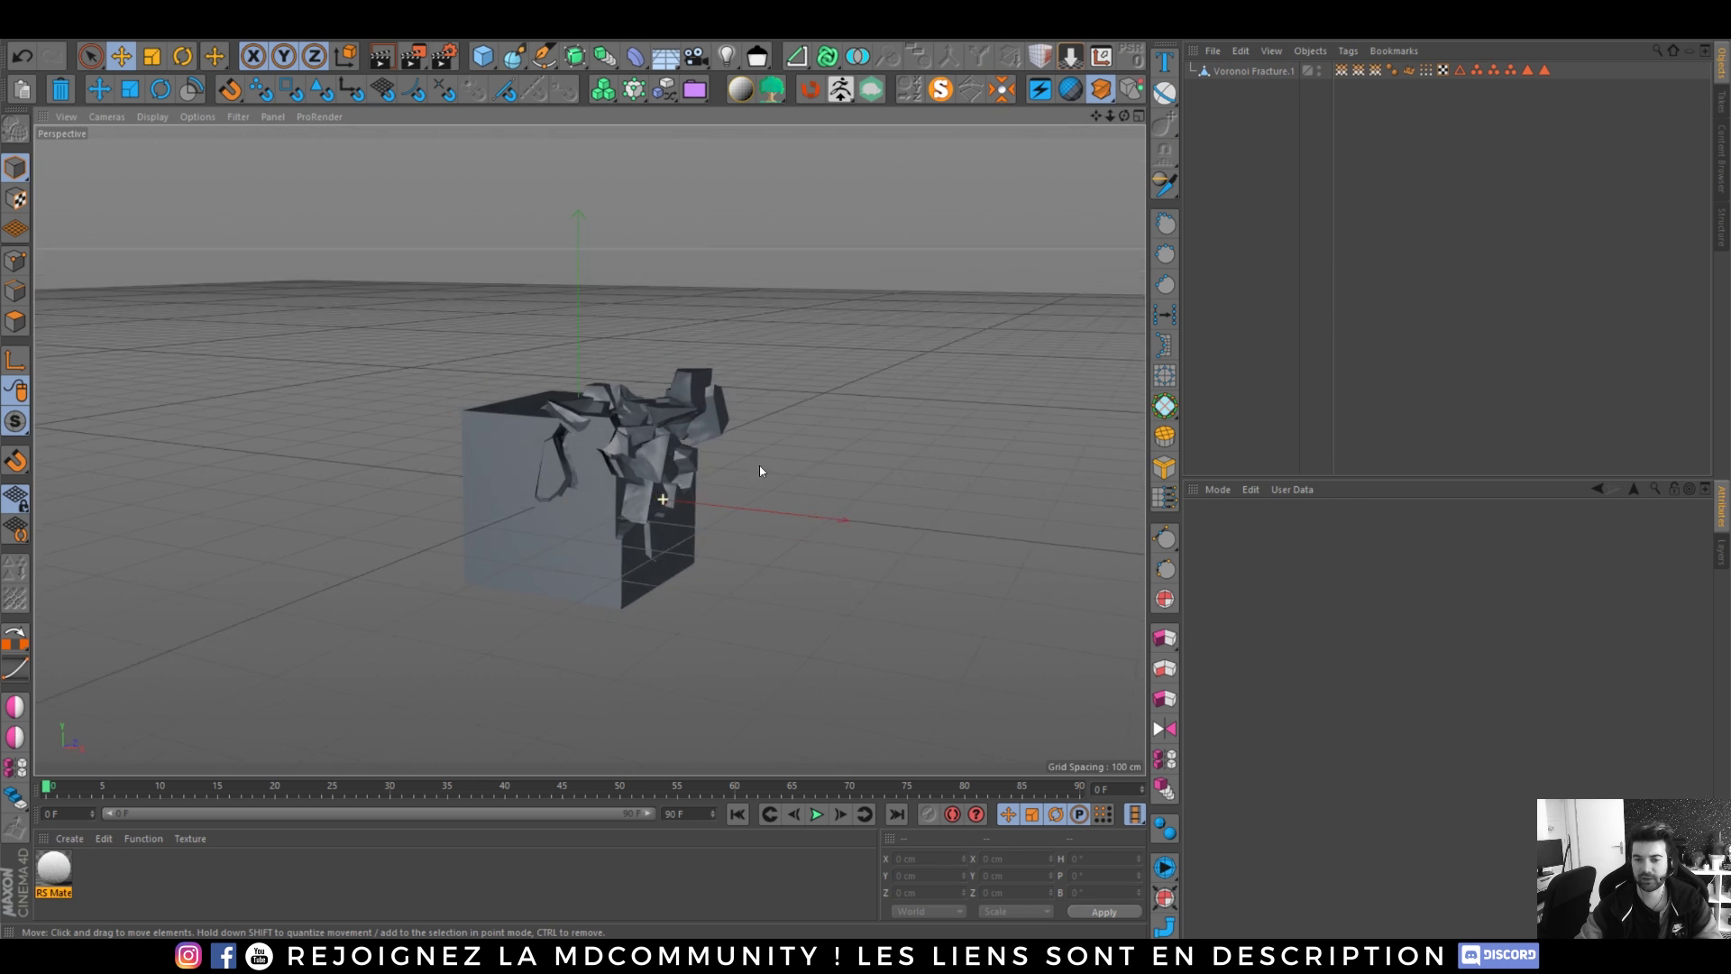
- Move the merged fractured cube along X to about 92 cm, view it from other sides and deselect it
{"action": "left_click_drag", "start_coordinate": [721, 505], "coordinate": [622, 560]}
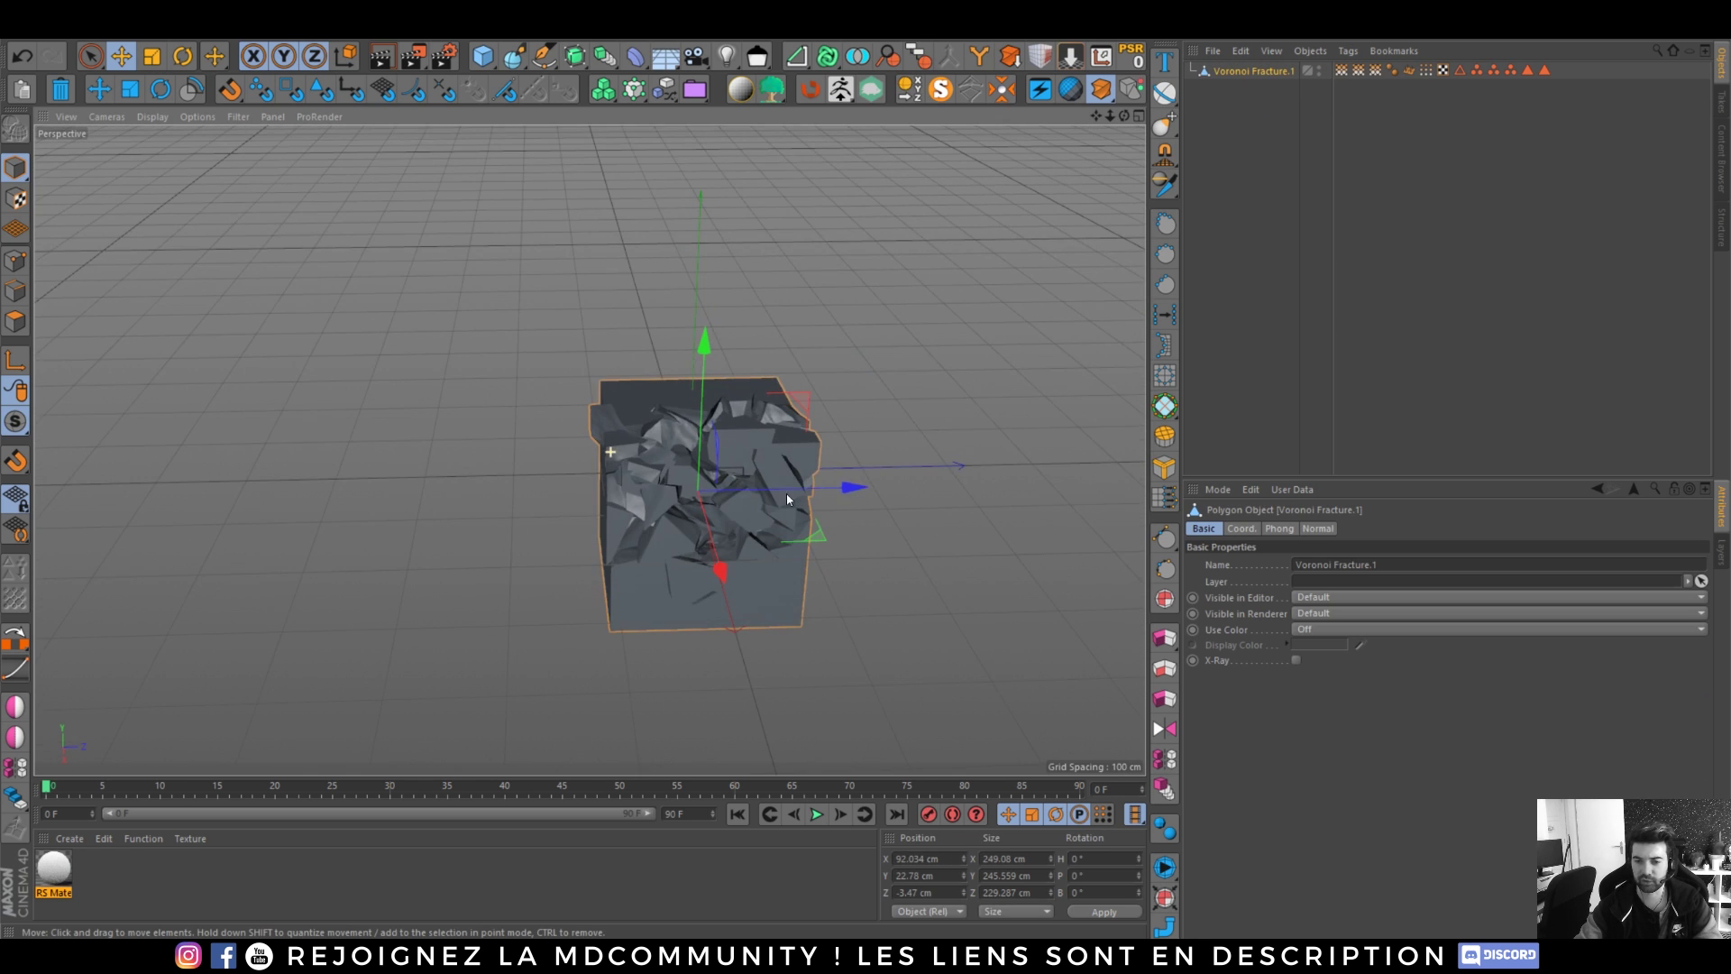
{"action": "scroll", "coordinate": [656, 501], "scroll_direction": "down", "scroll_amount": 4}
{"action": "left_click_drag", "start_coordinate": [658, 501], "coordinate": [417, 390], "text": "alt"}
{"action": "left_click", "coordinate": [1262, 285]}
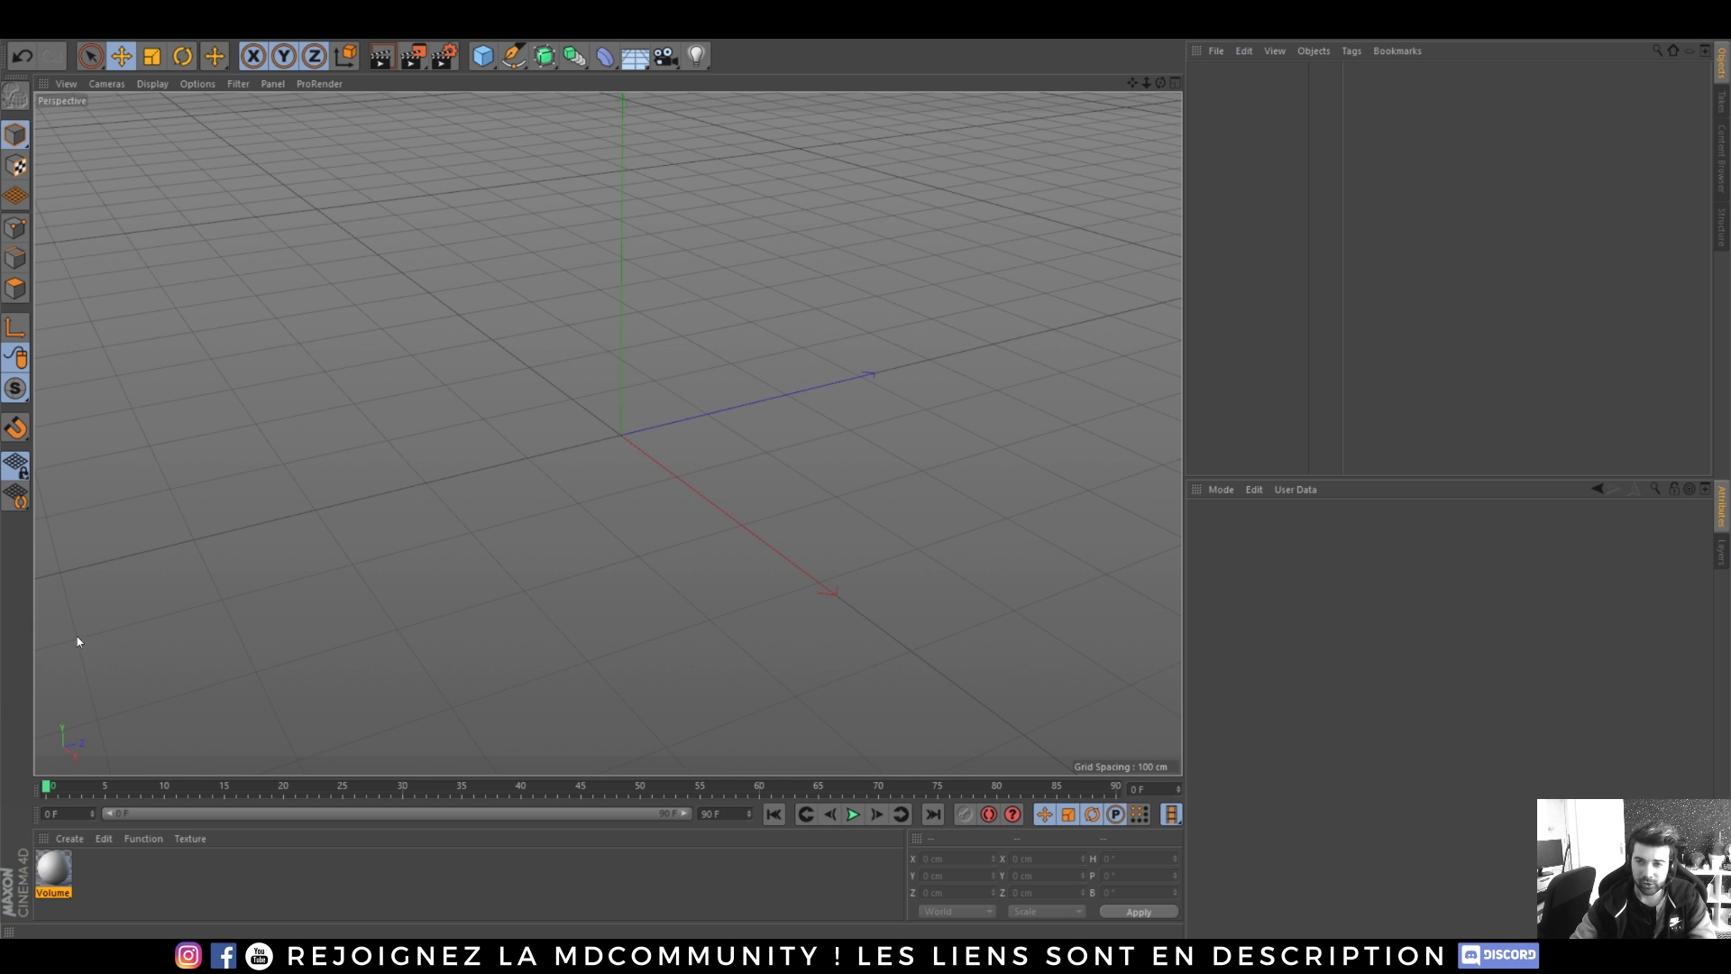
- Add an X-Particles xpSystem to the empty scene and set its emitter's shape to Ellipse
{"action": "left_click", "coordinate": [900, 34]}
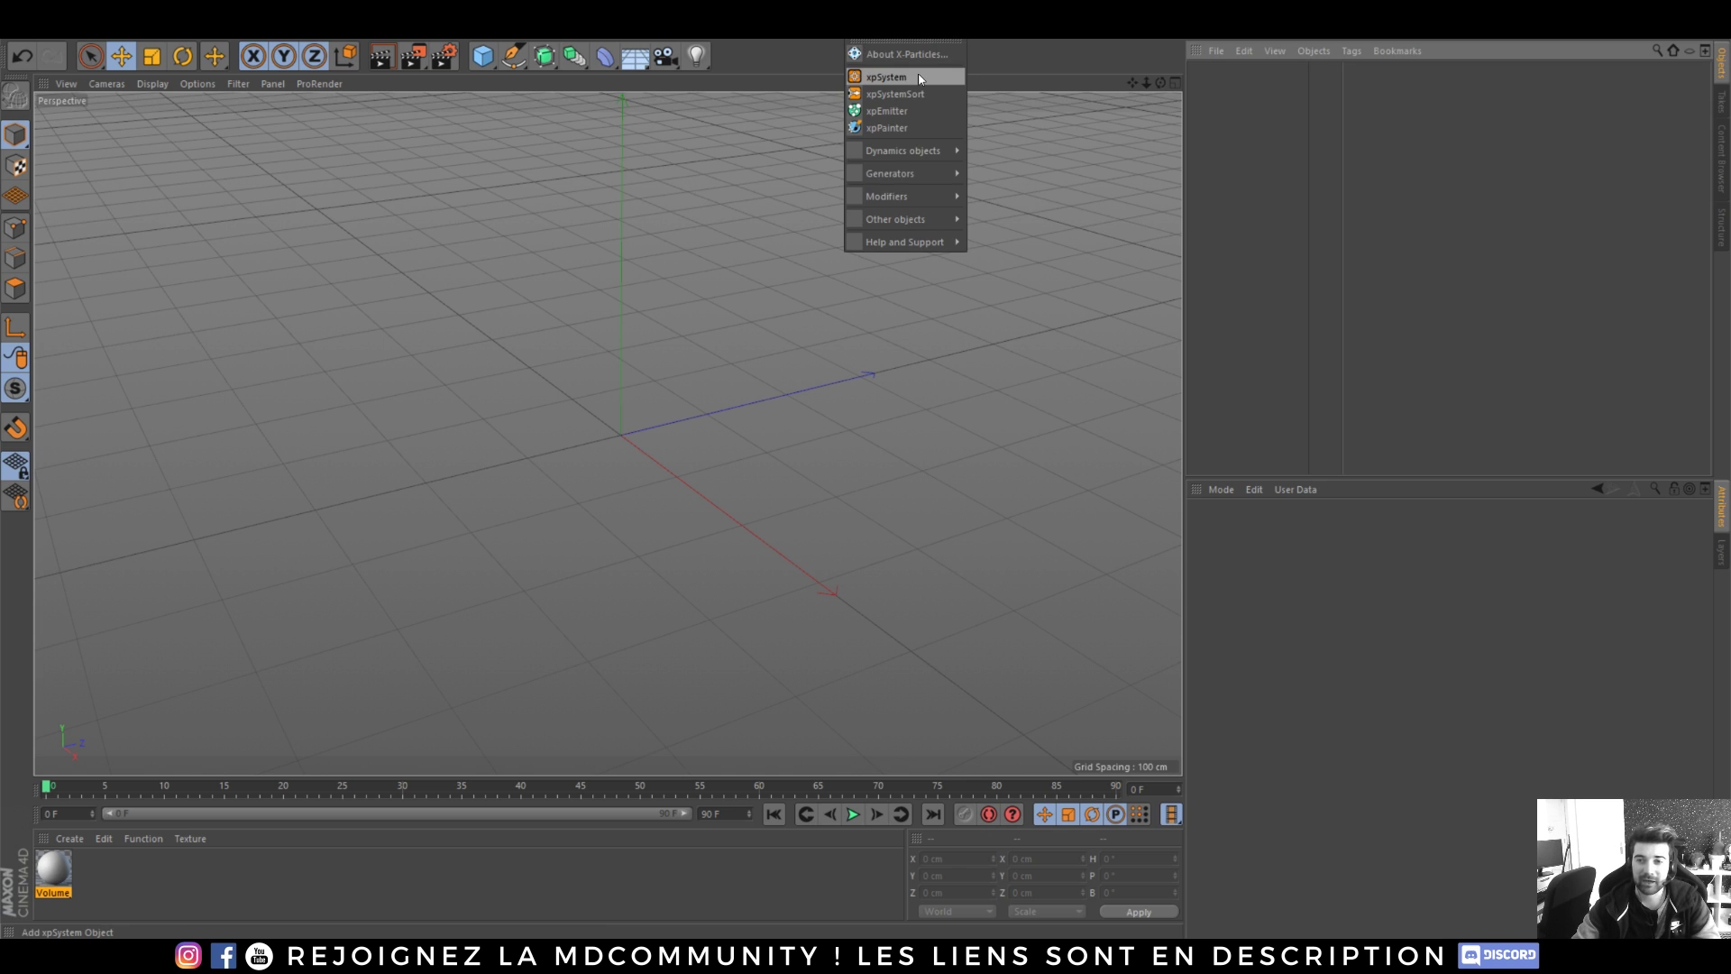
{"action": "left_click", "coordinate": [919, 79]}
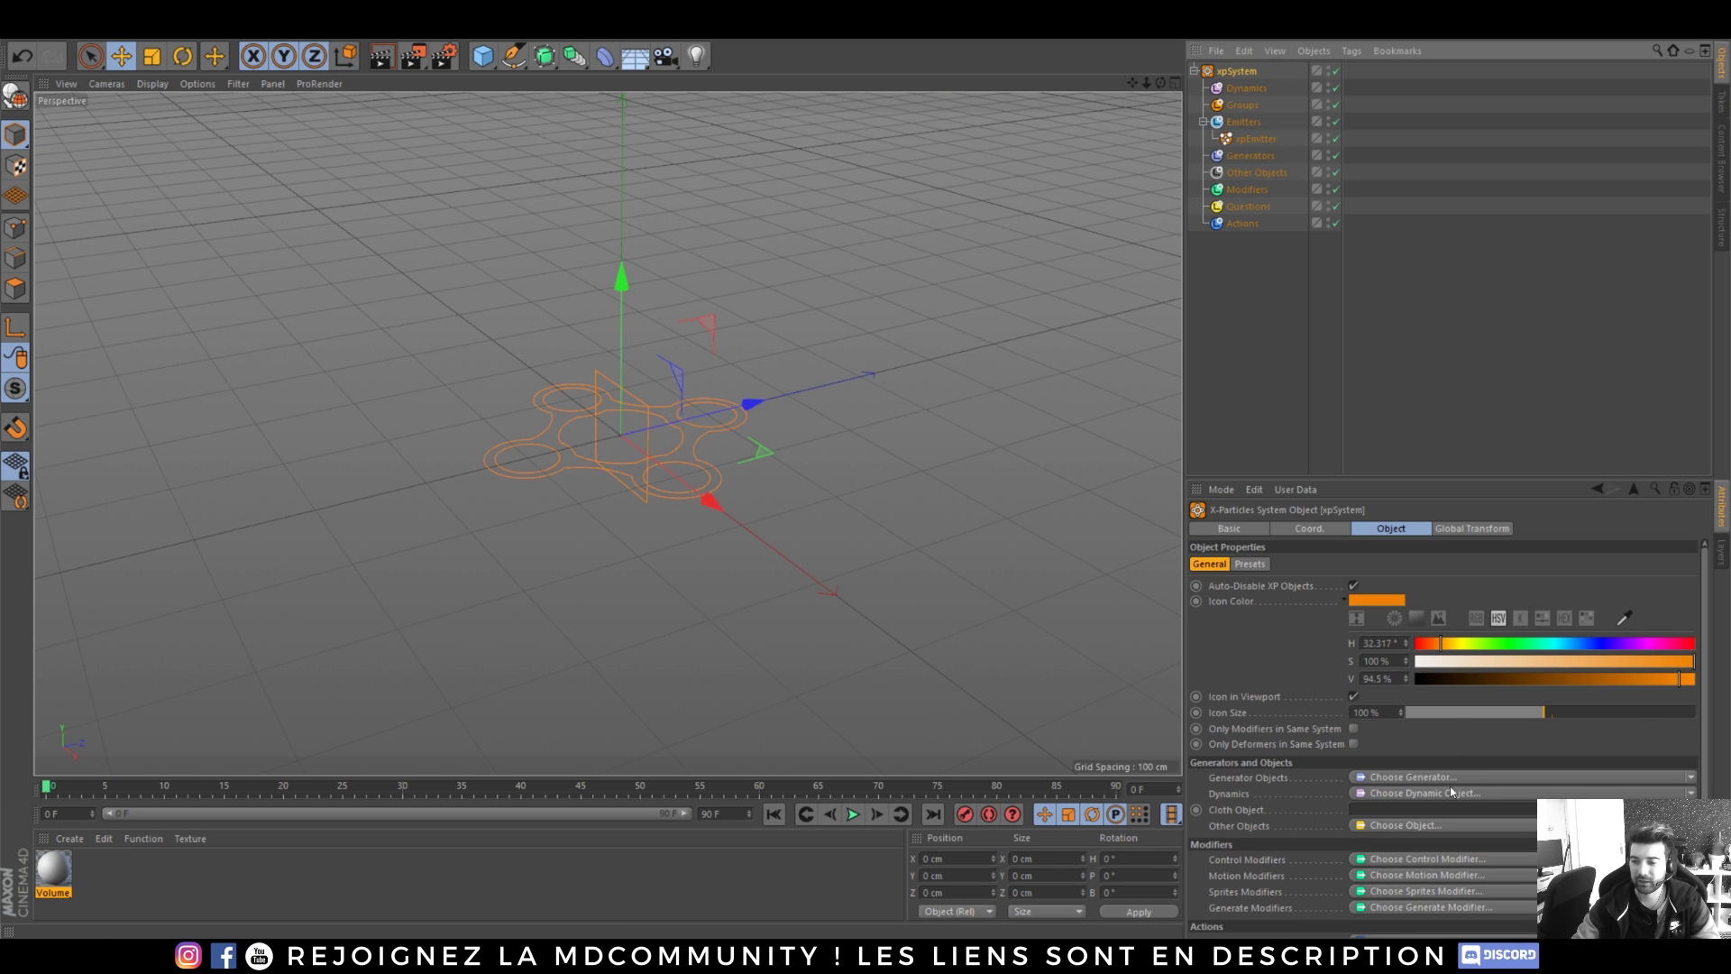
{"action": "left_click", "coordinate": [1258, 142]}
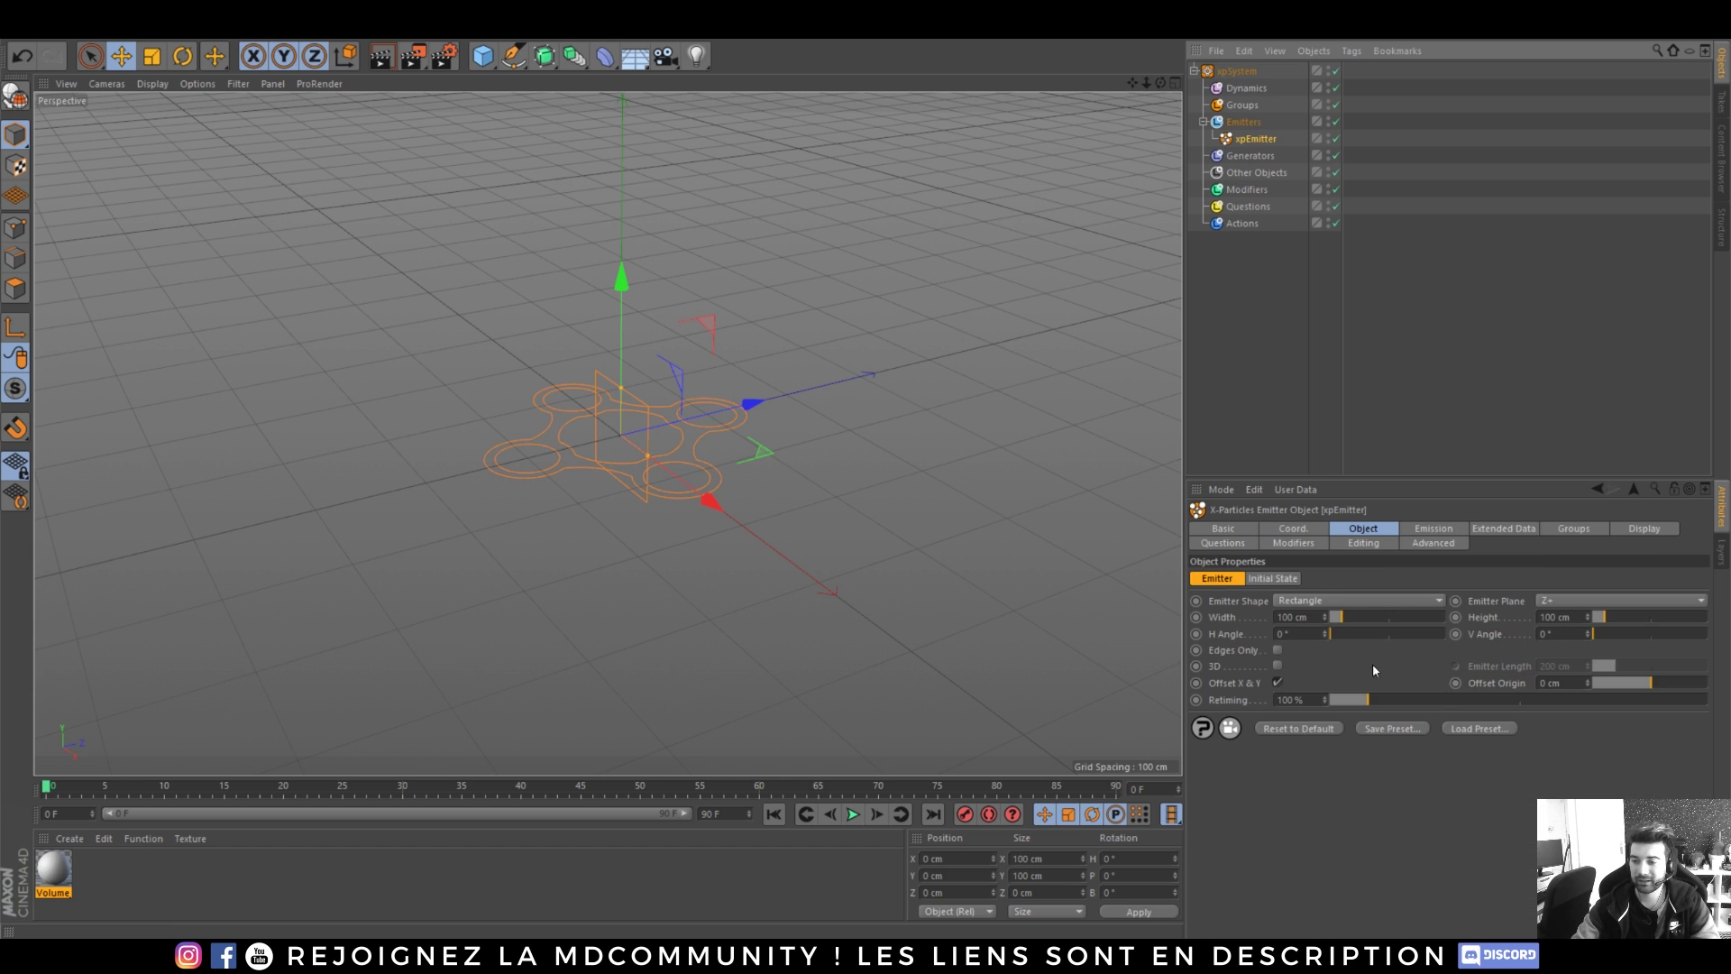
{"action": "scroll", "coordinate": [1348, 602], "scroll_direction": "down", "scroll_amount": 1}
{"action": "scroll", "coordinate": [1348, 603], "scroll_direction": "down", "scroll_amount": 1}
{"action": "scroll", "coordinate": [1347, 602], "scroll_direction": "up", "scroll_amount": 1}
{"action": "scroll", "coordinate": [1347, 603], "scroll_direction": "down", "scroll_amount": 1}
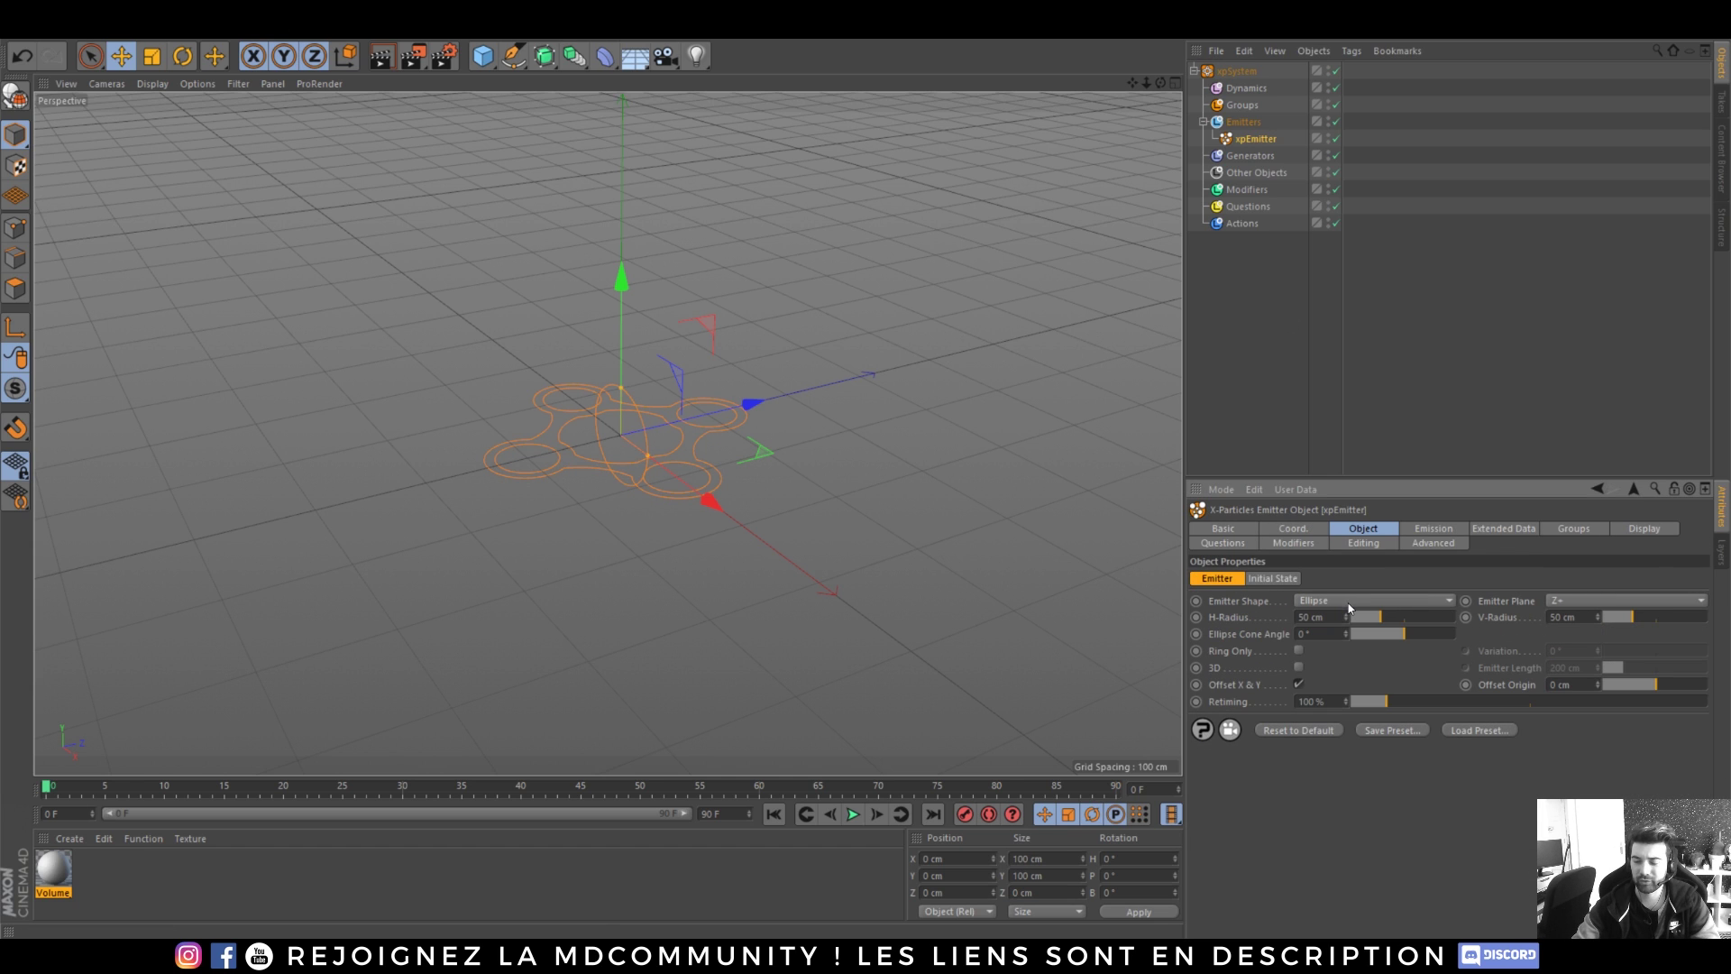
- Play the particle emission to frame 41 and view the particle stream from the side
{"action": "left_click", "coordinate": [853, 815]}
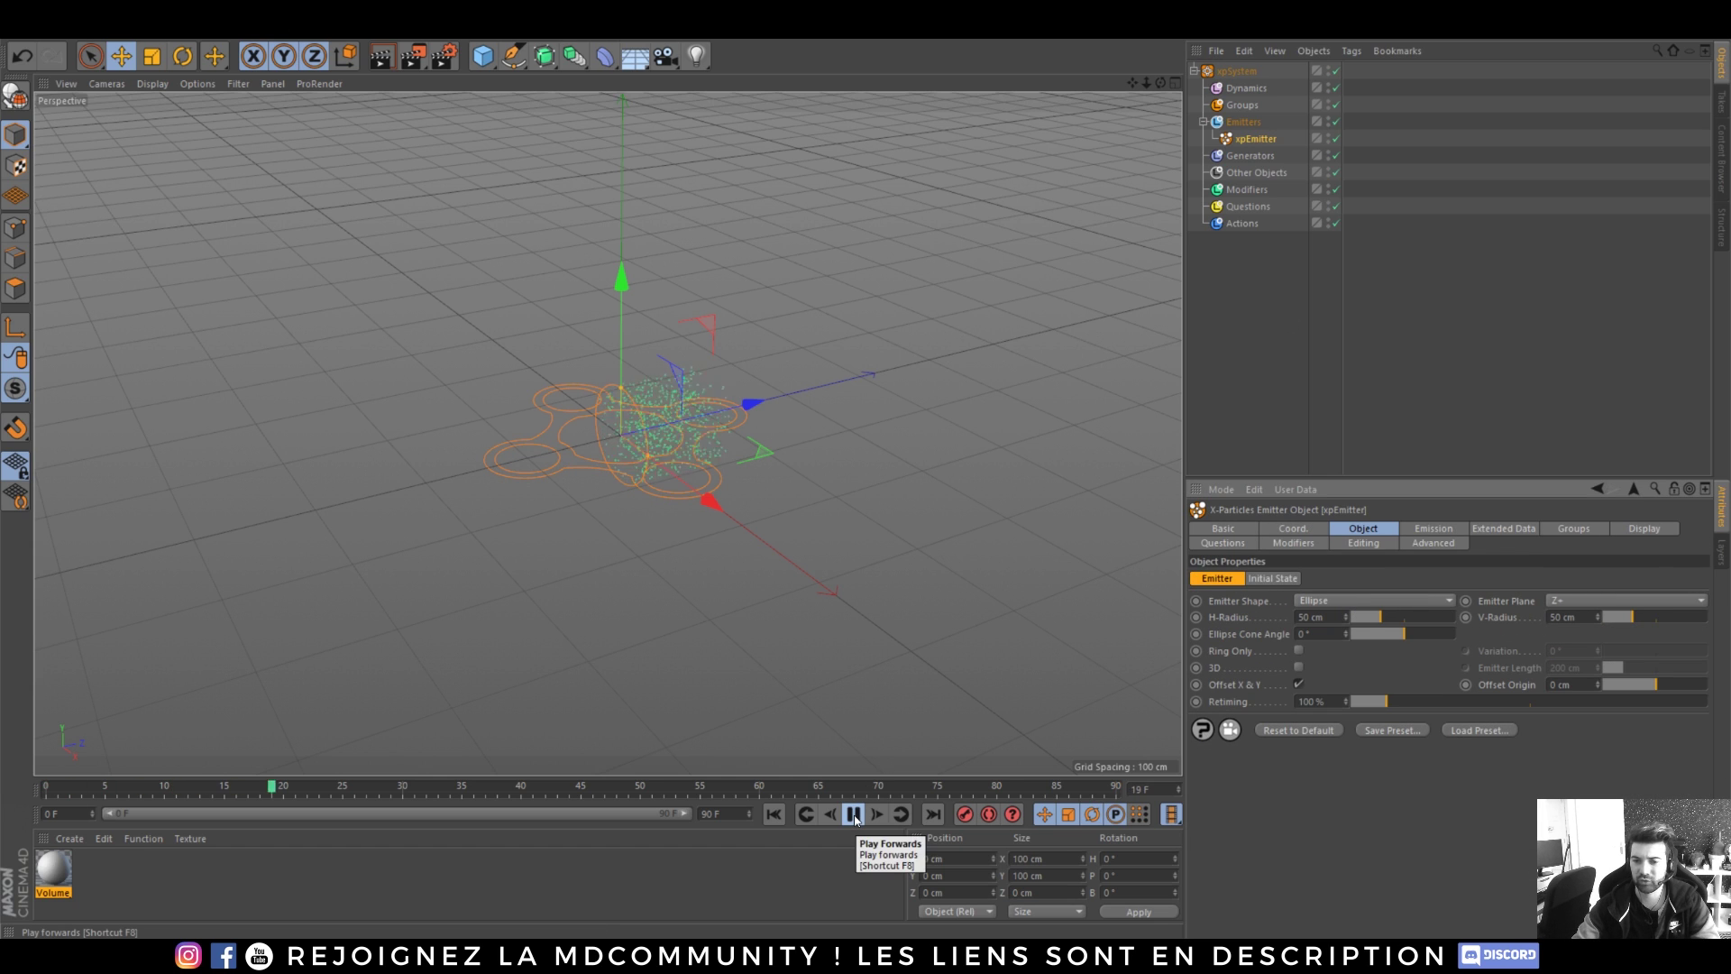
{"action": "left_click", "coordinate": [855, 819]}
{"action": "scroll", "coordinate": [672, 405], "scroll_direction": "up", "scroll_amount": 3}
{"action": "left_click_drag", "start_coordinate": [669, 406], "coordinate": [606, 431], "text": "alt"}
{"action": "middle_click_drag", "start_coordinate": [606, 431], "coordinate": [507, 434], "text": "alt"}
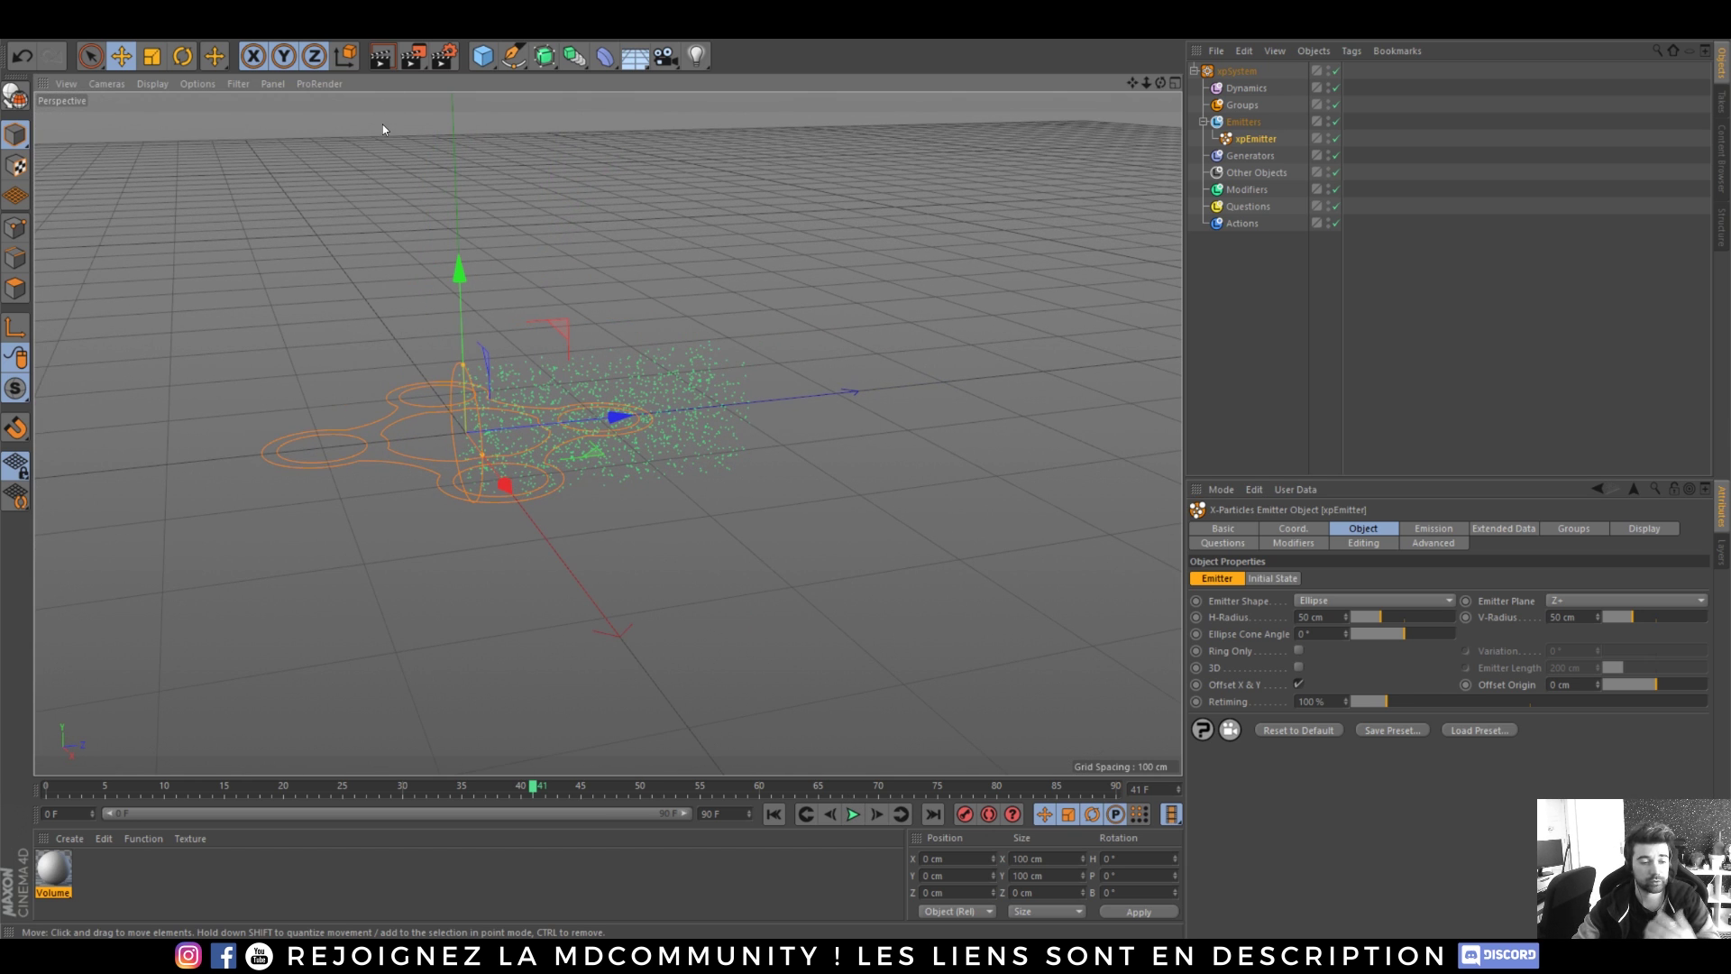
- Add an xpOVDBMesher generator to the particle system and assign the xpEmitter as its source
{"action": "left_click", "coordinate": [1250, 155]}
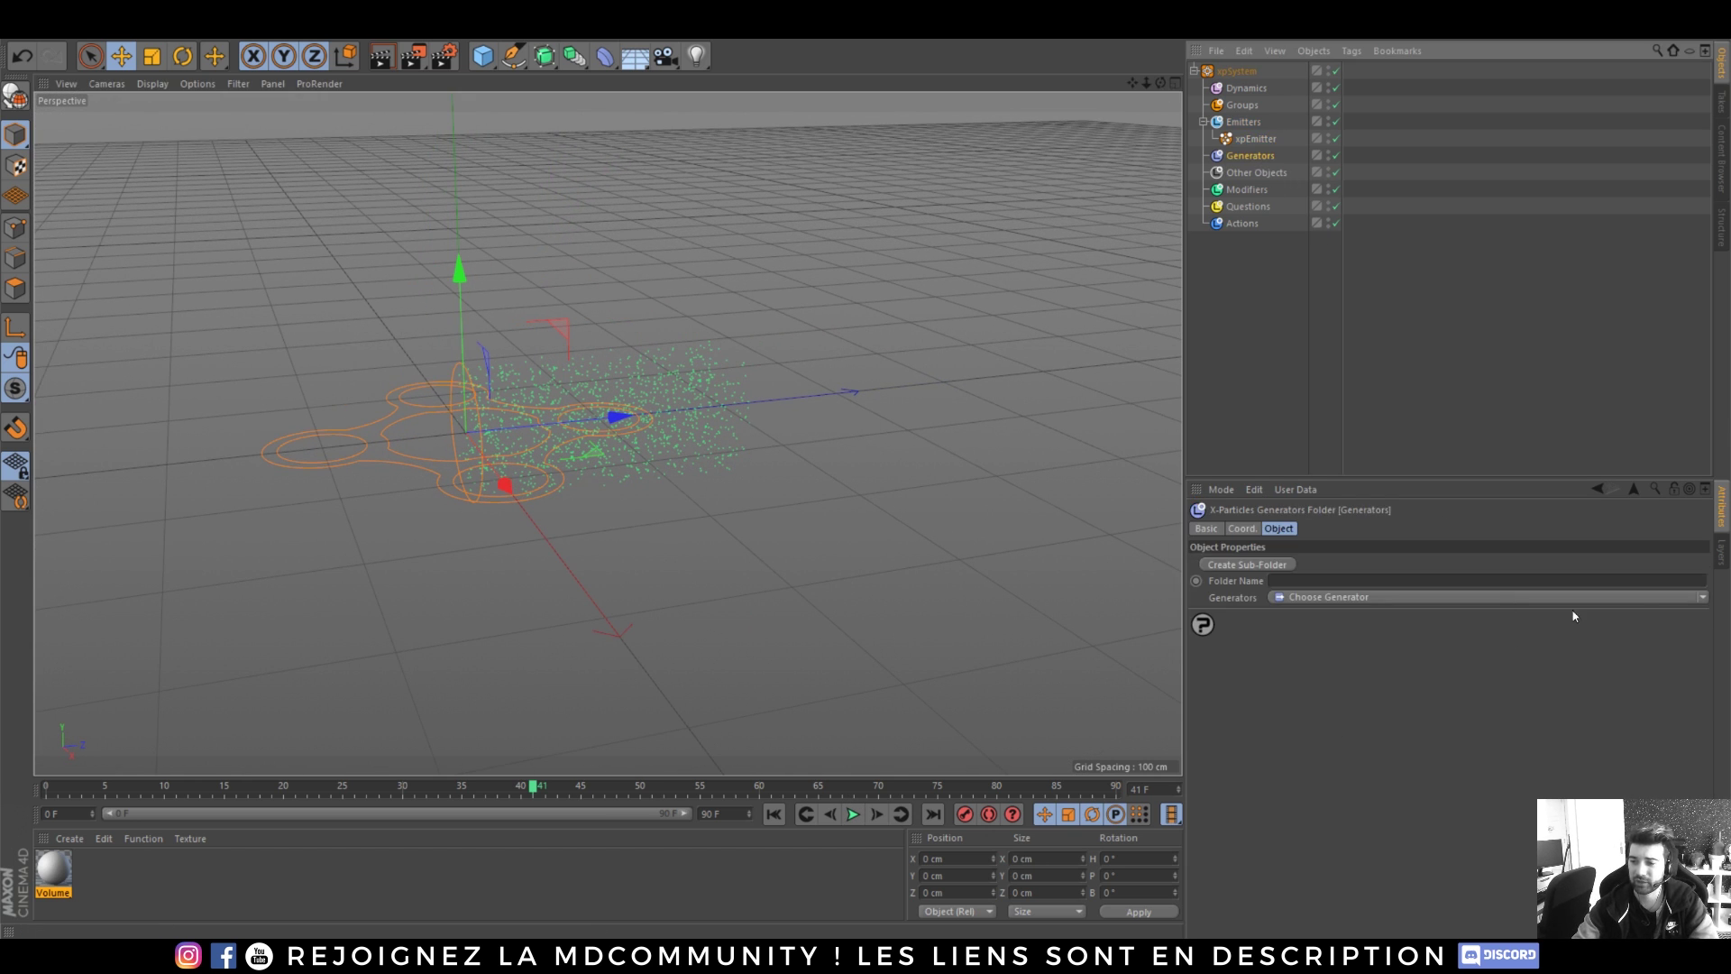
{"action": "left_click", "coordinate": [1702, 598]}
{"action": "left_click", "coordinate": [1329, 702]}
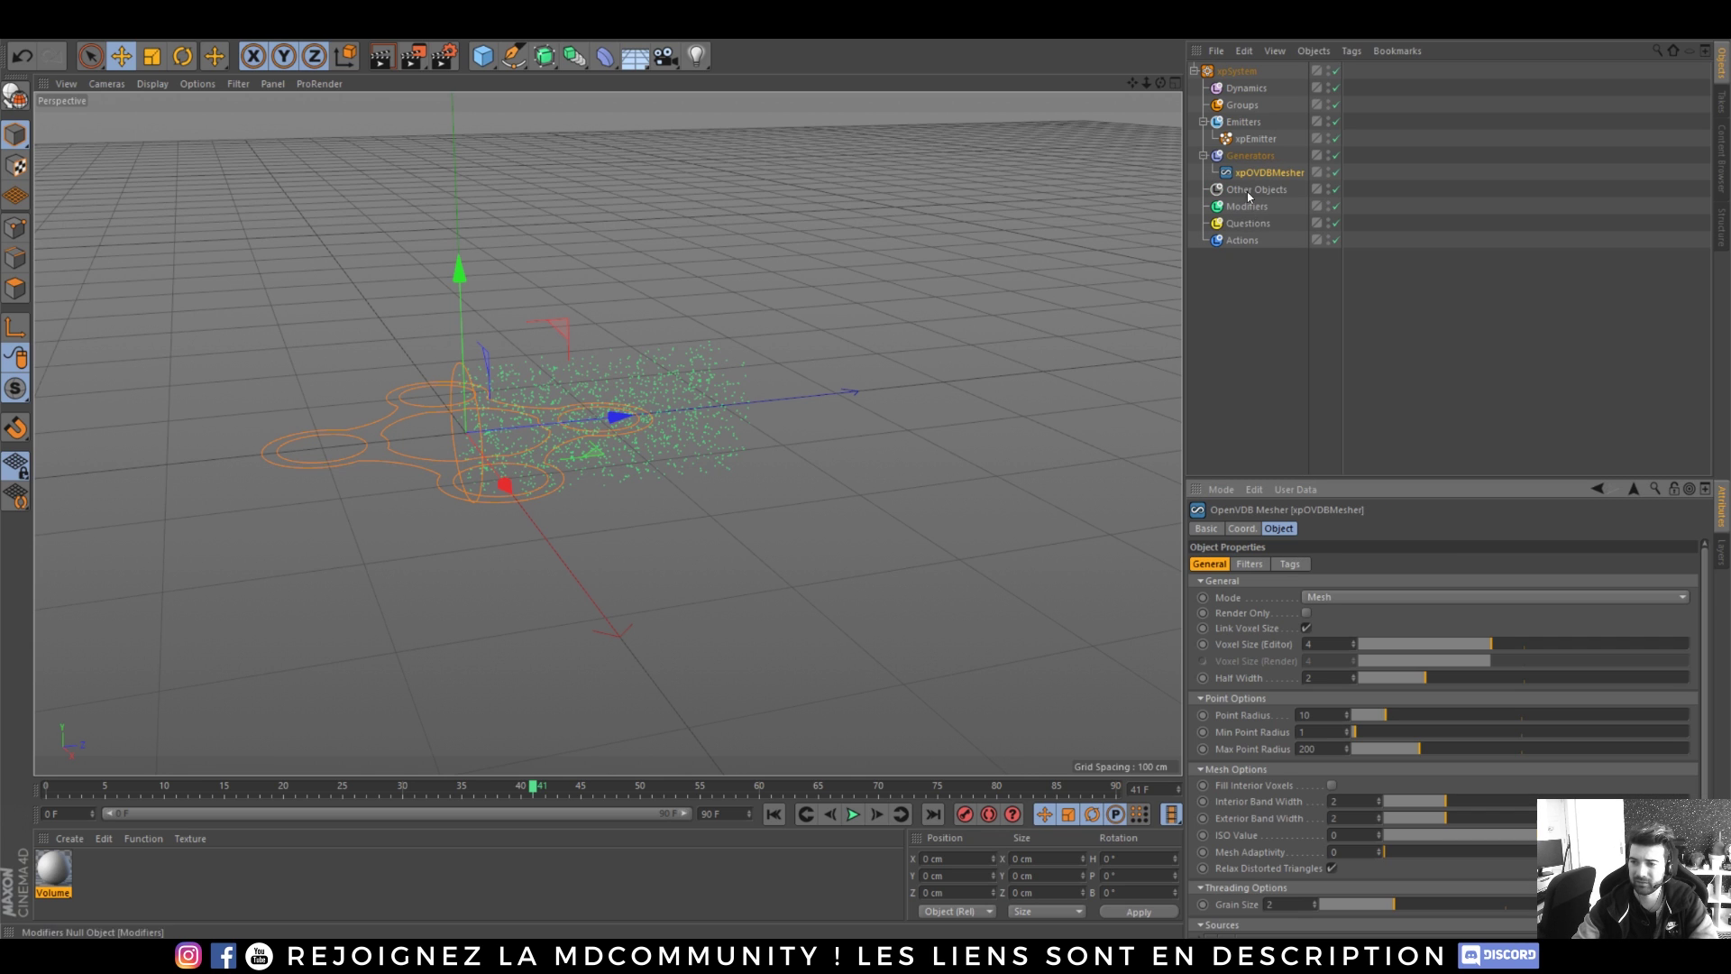
{"action": "left_click_drag", "start_coordinate": [1703, 584], "coordinate": [1703, 707]}
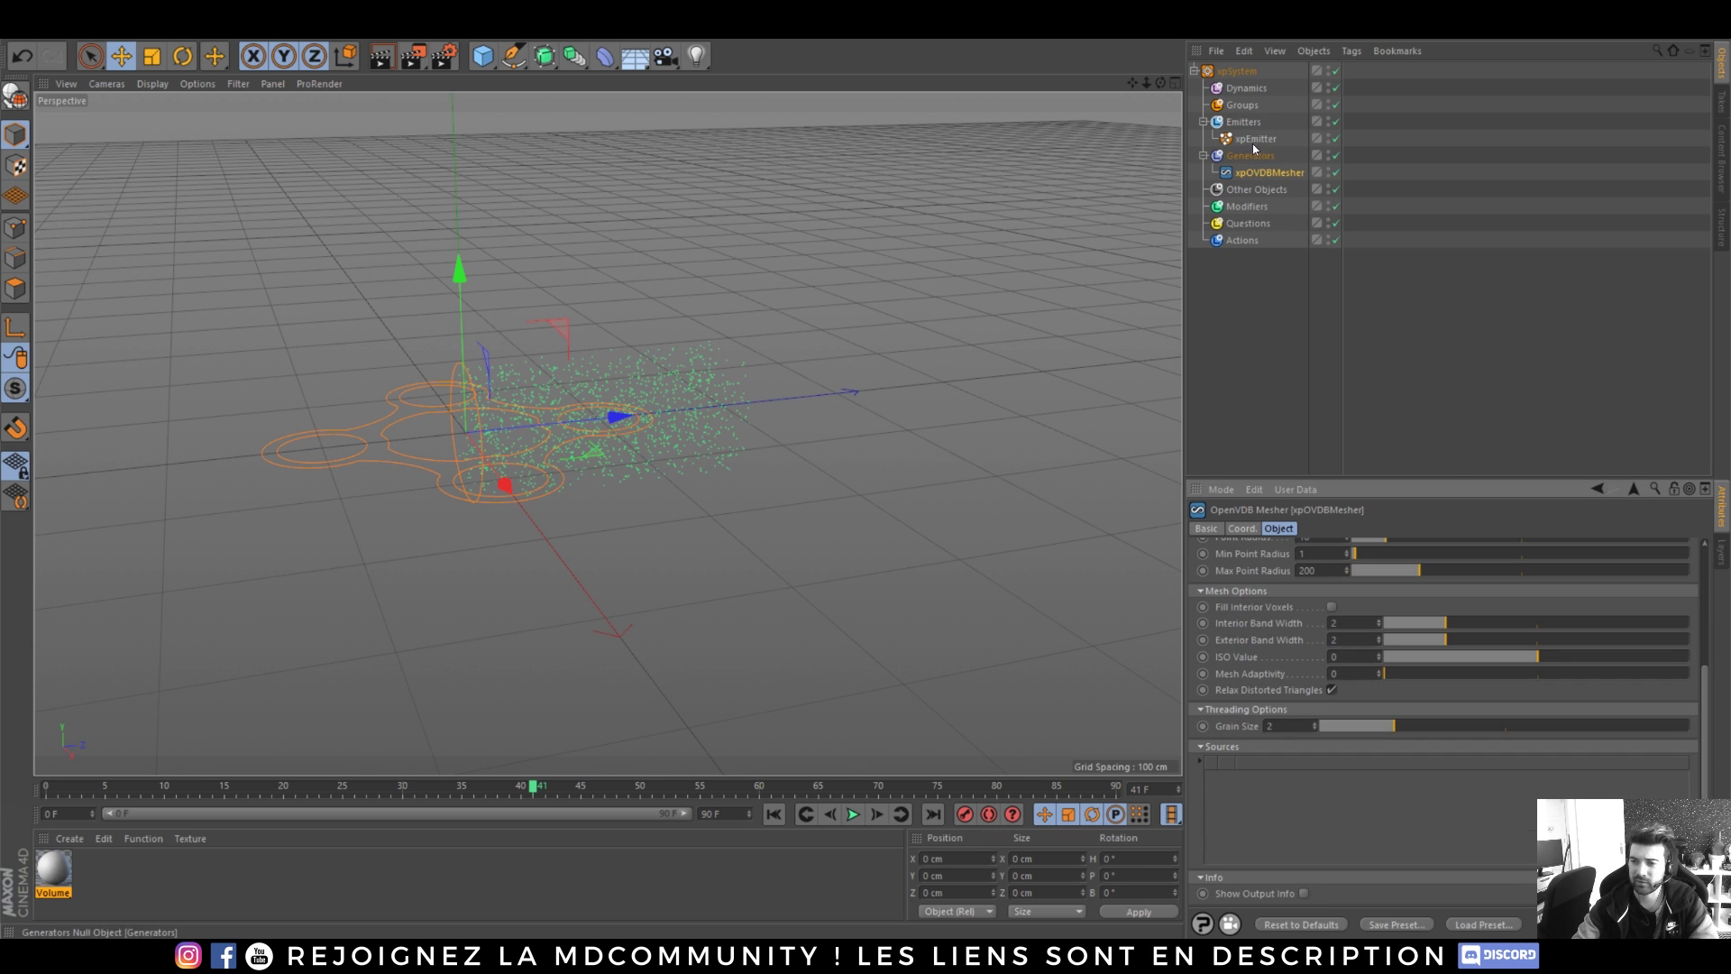
{"action": "left_click_drag", "start_coordinate": [1249, 139], "coordinate": [1281, 798]}
- Replay the simulation from the start to view the meshed particles, pausing at frame 74
{"action": "left_click", "coordinate": [774, 815]}
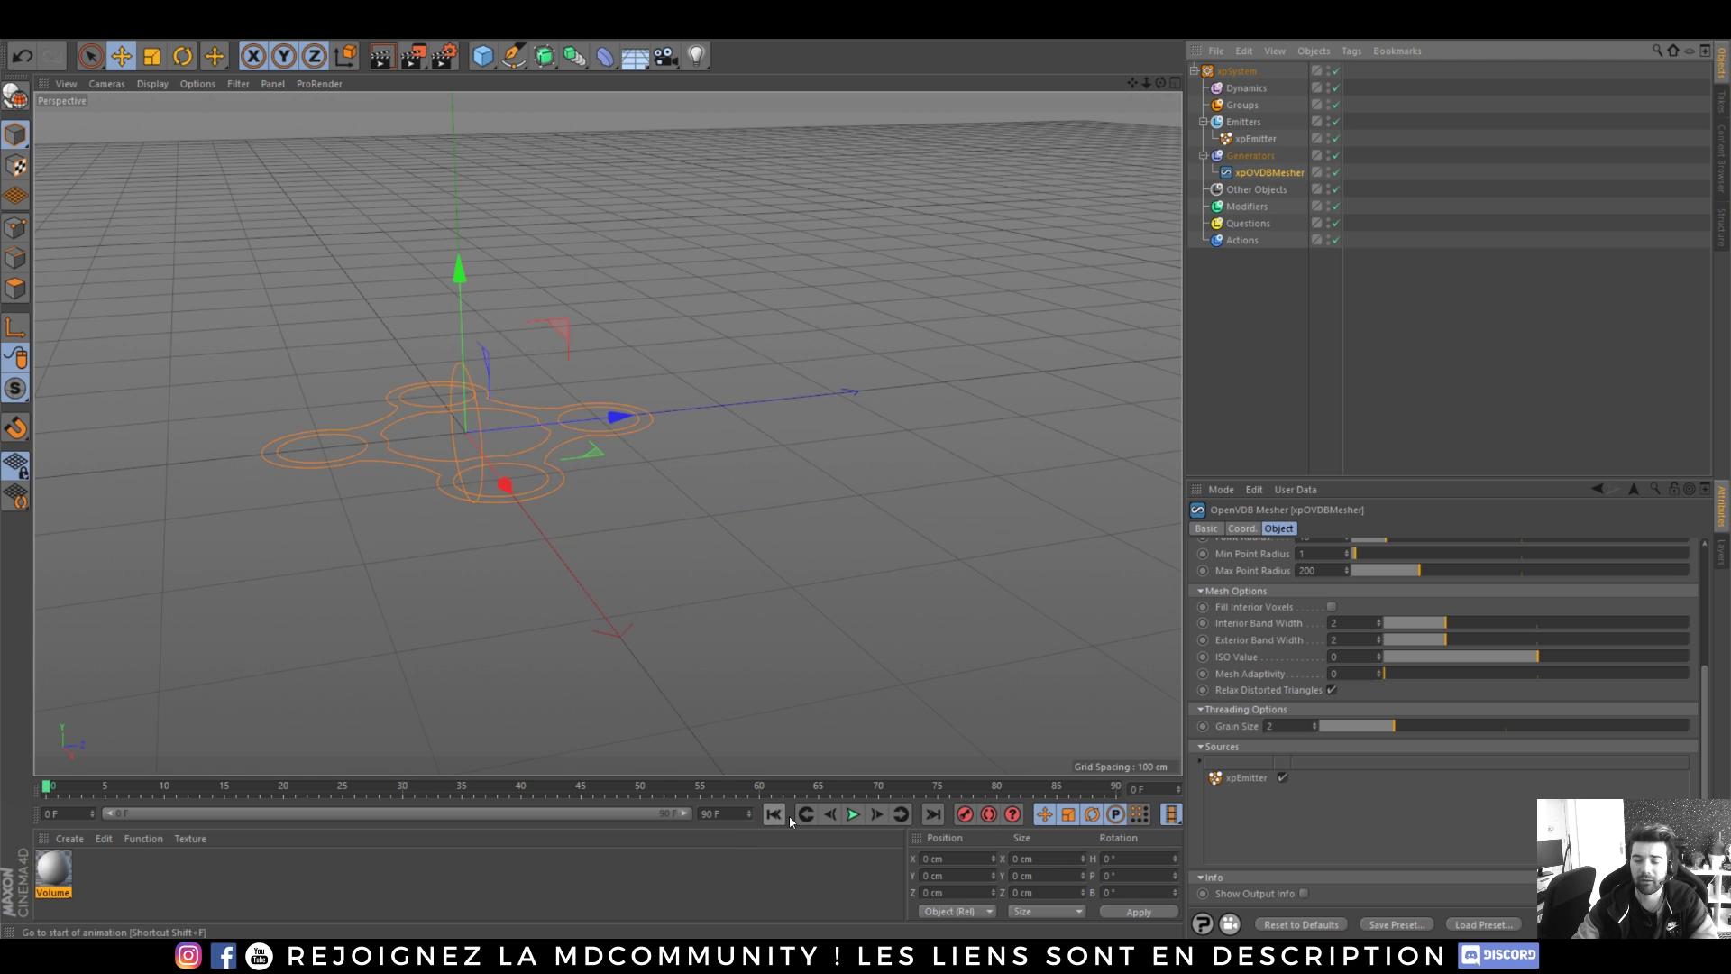
{"action": "left_click", "coordinate": [852, 815]}
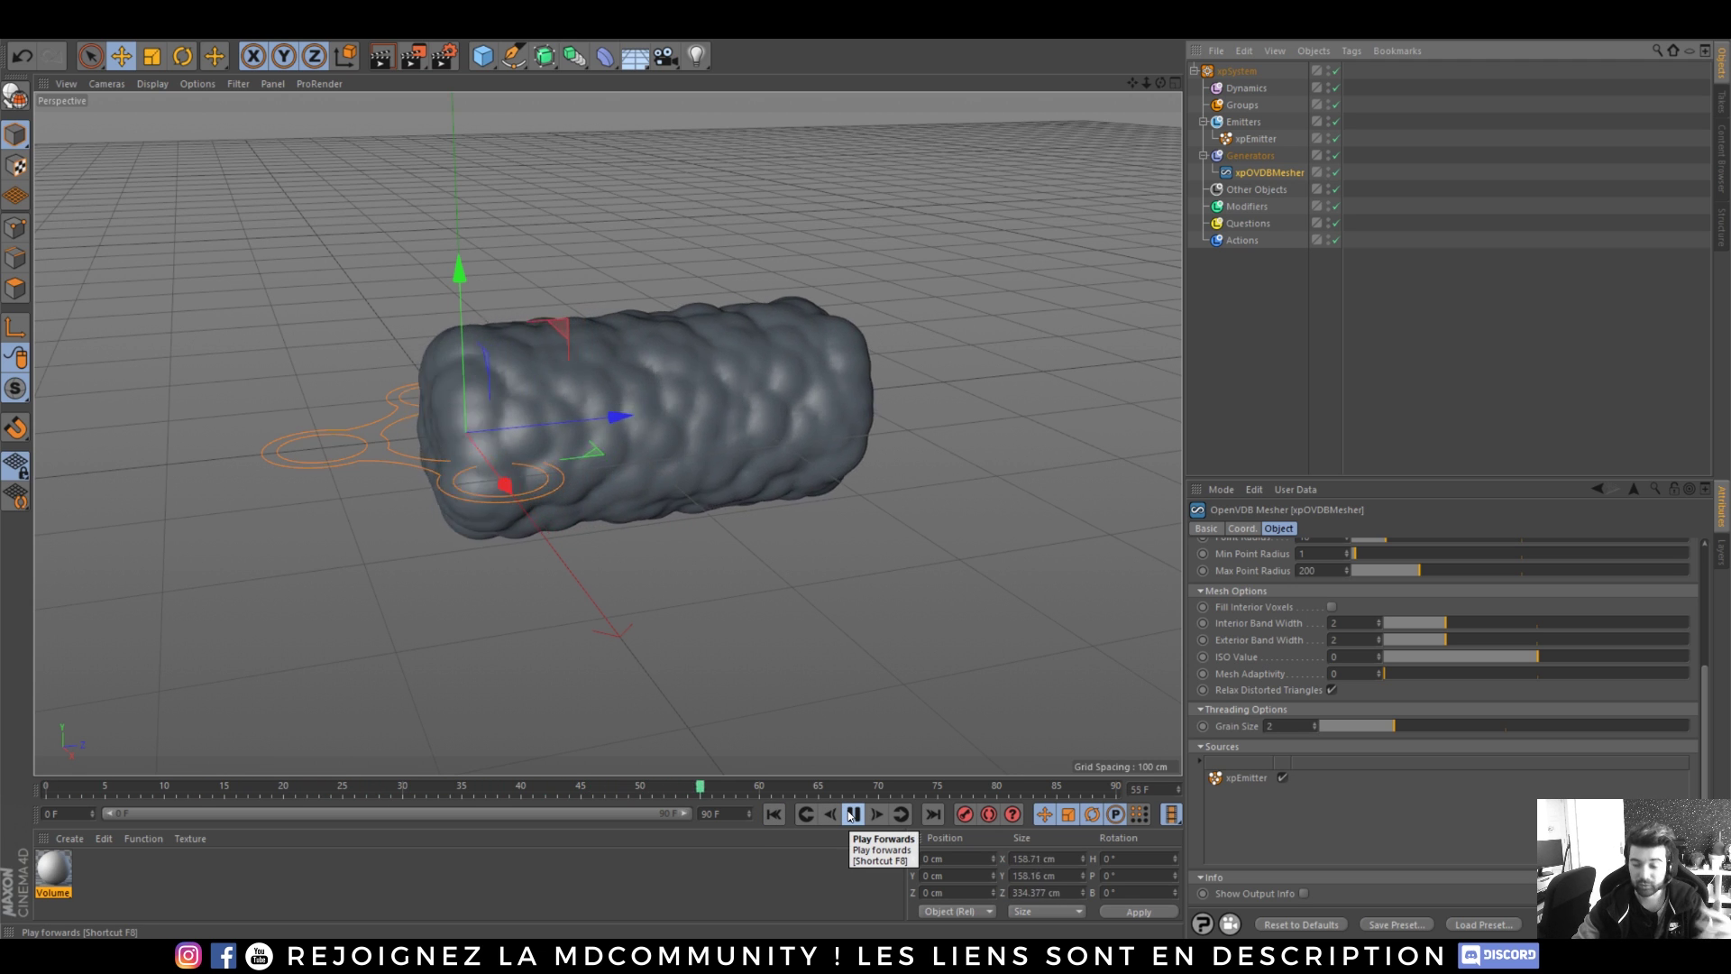
{"action": "left_click", "coordinate": [854, 816]}
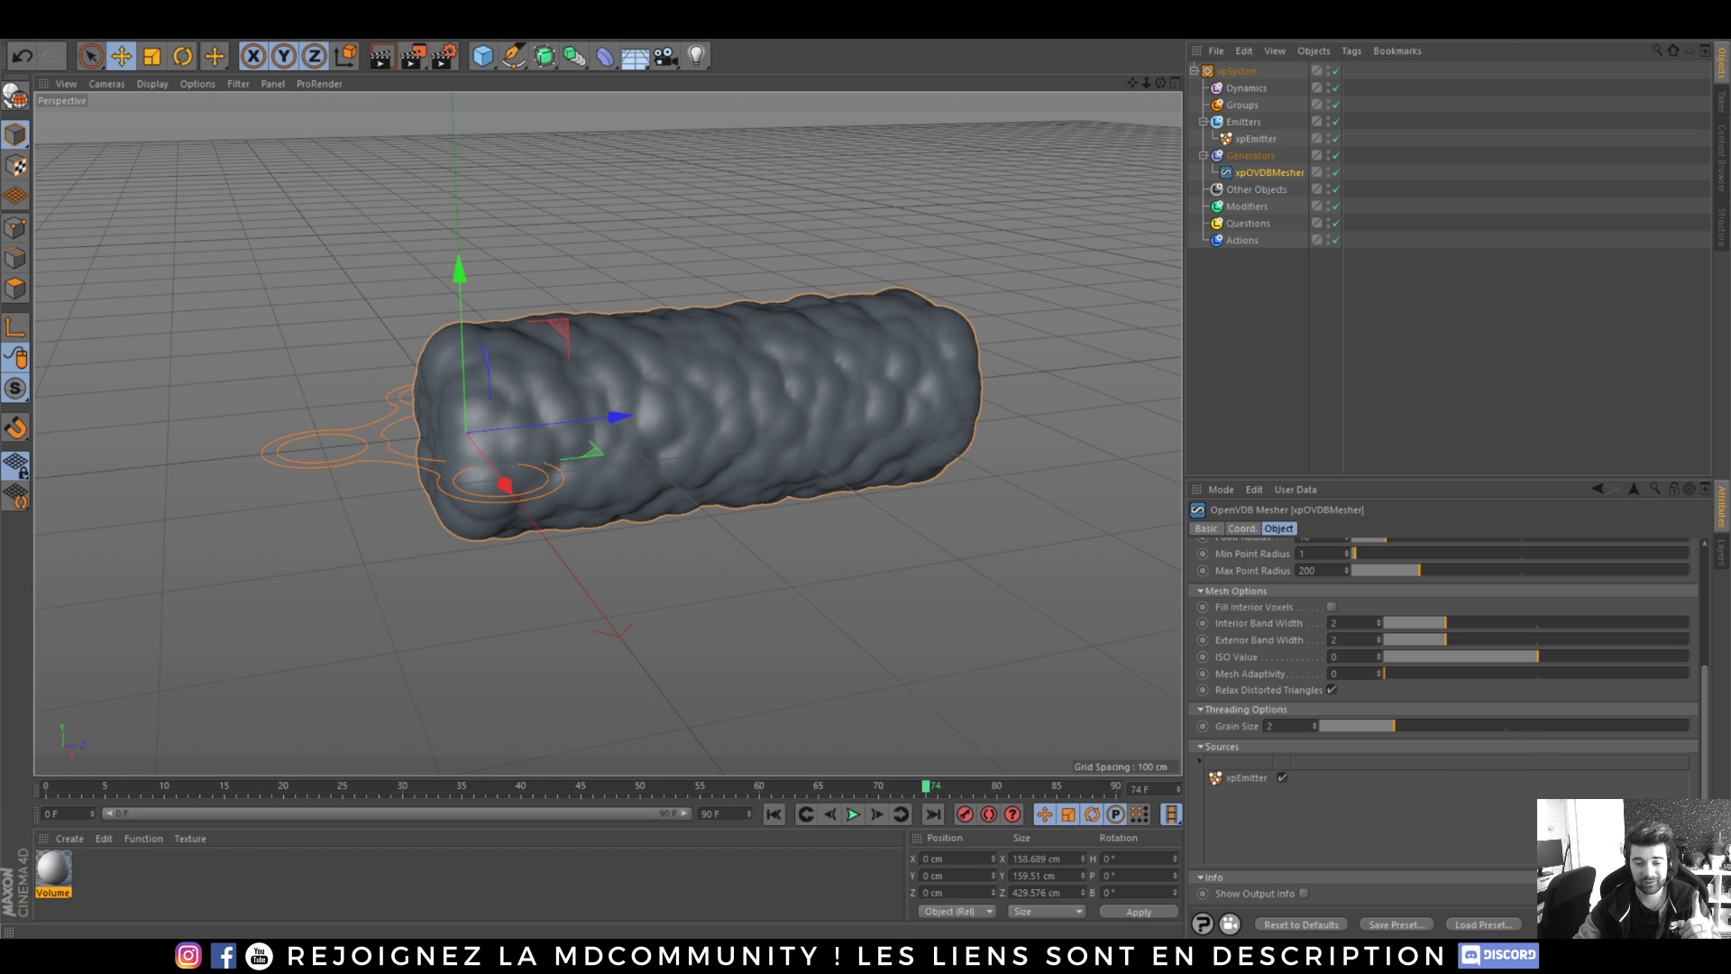
- Switch to the YouTube channel in the browser, open the "Incredible 3D Motion Graphics with X particles Explosia & Cinema 4D" tutorial and skim through its meshing and rendering parts
{"action": "left_click", "coordinate": [173, 955]}
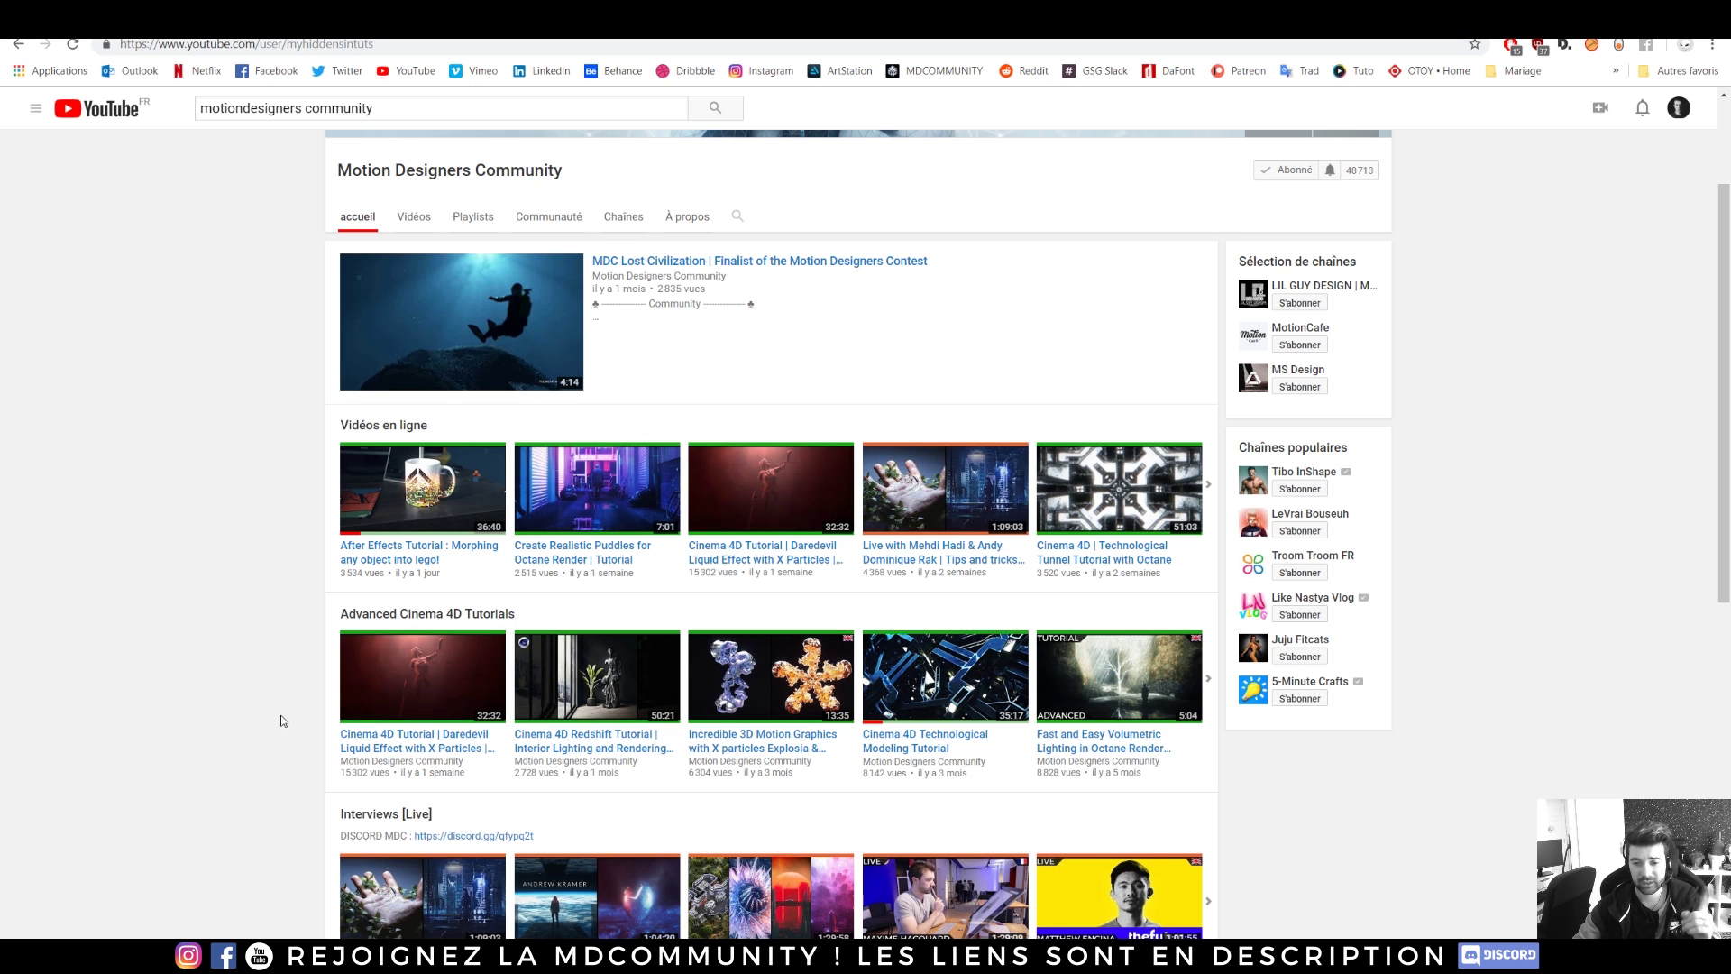
{"action": "left_click", "coordinate": [784, 753]}
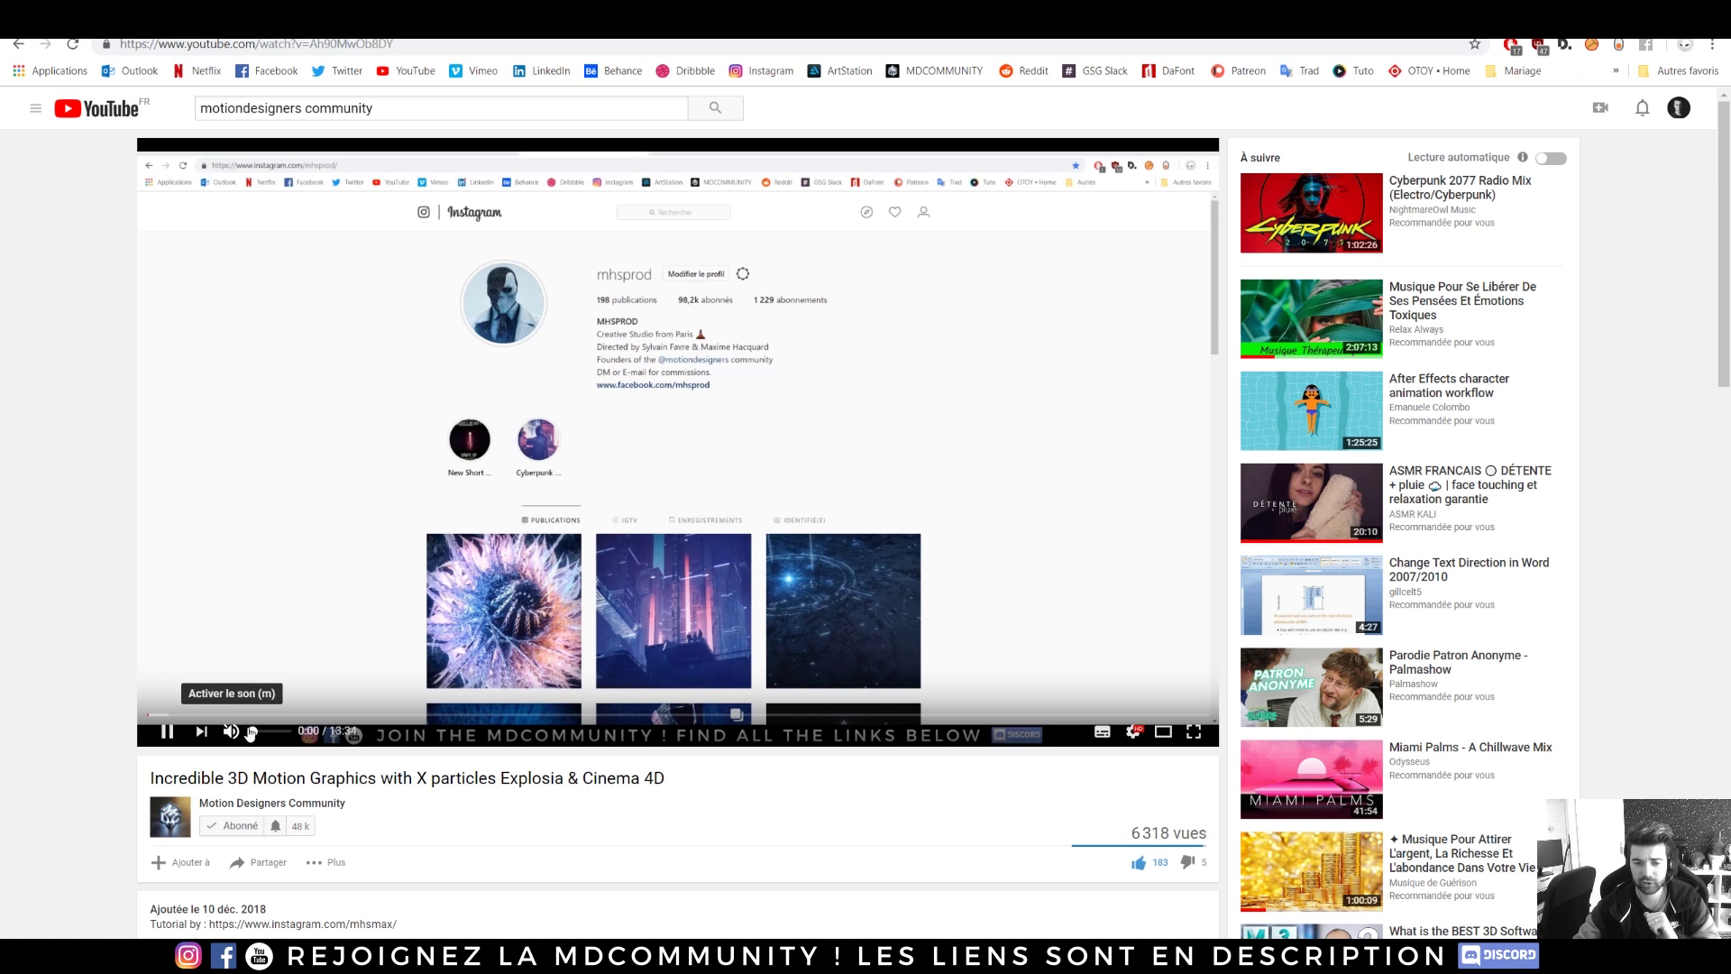
{"action": "left_click", "coordinate": [400, 715]}
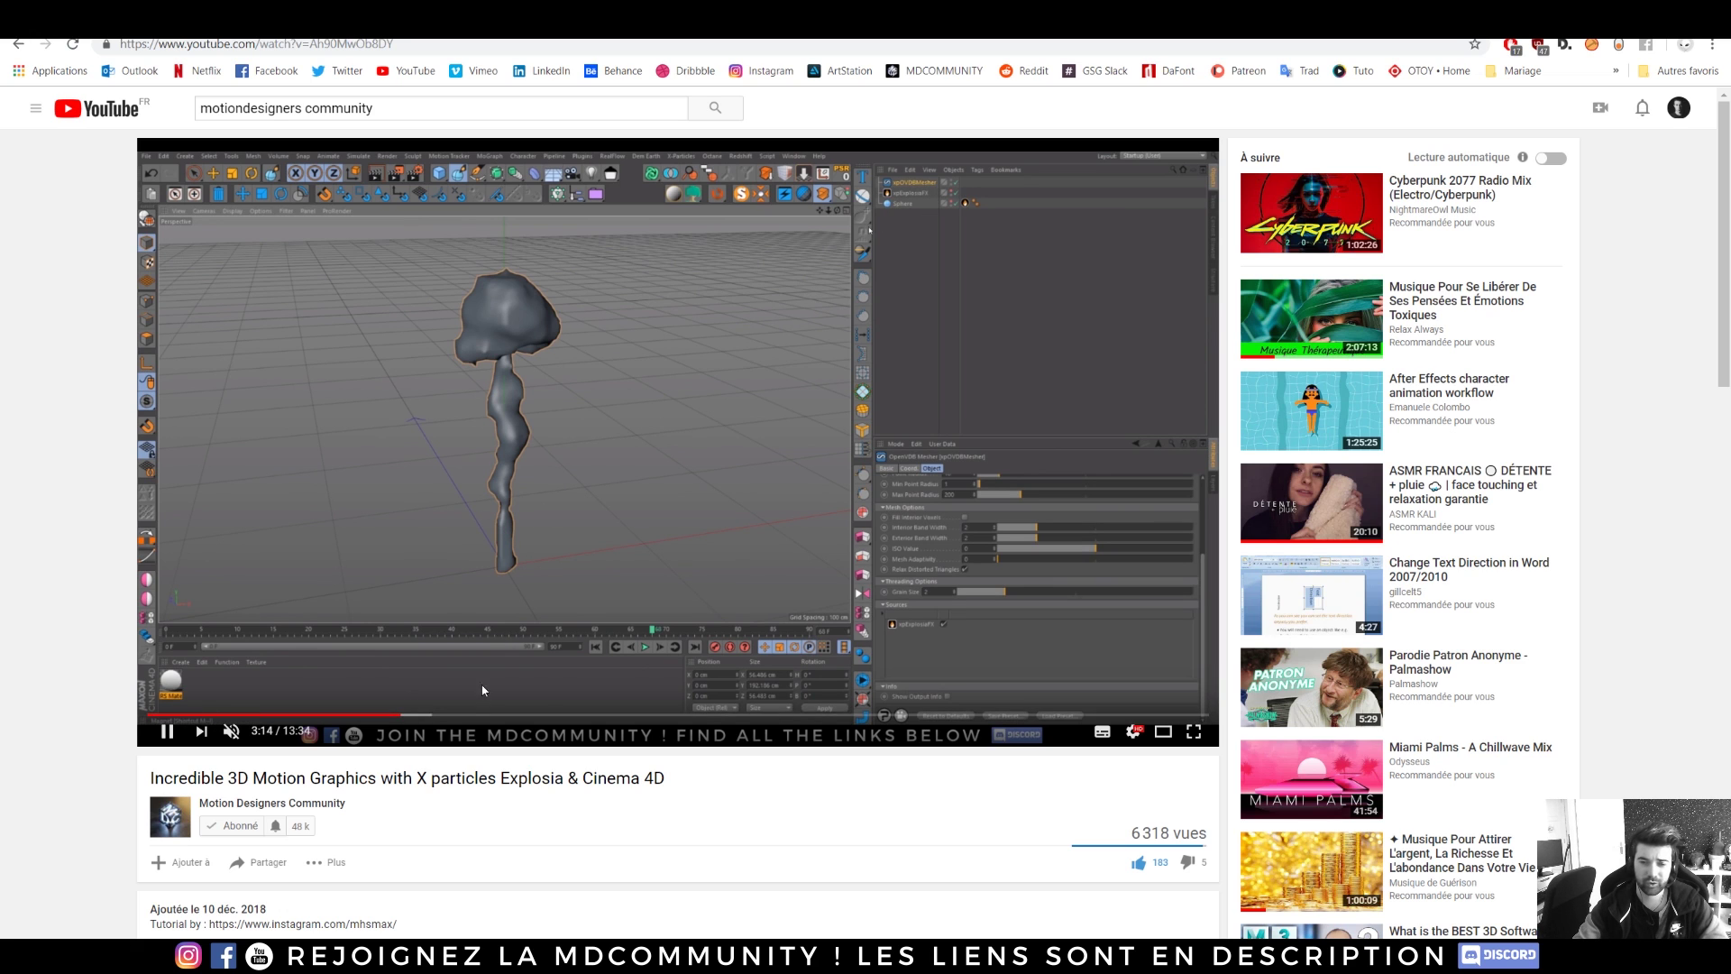
{"action": "left_click", "coordinate": [547, 714]}
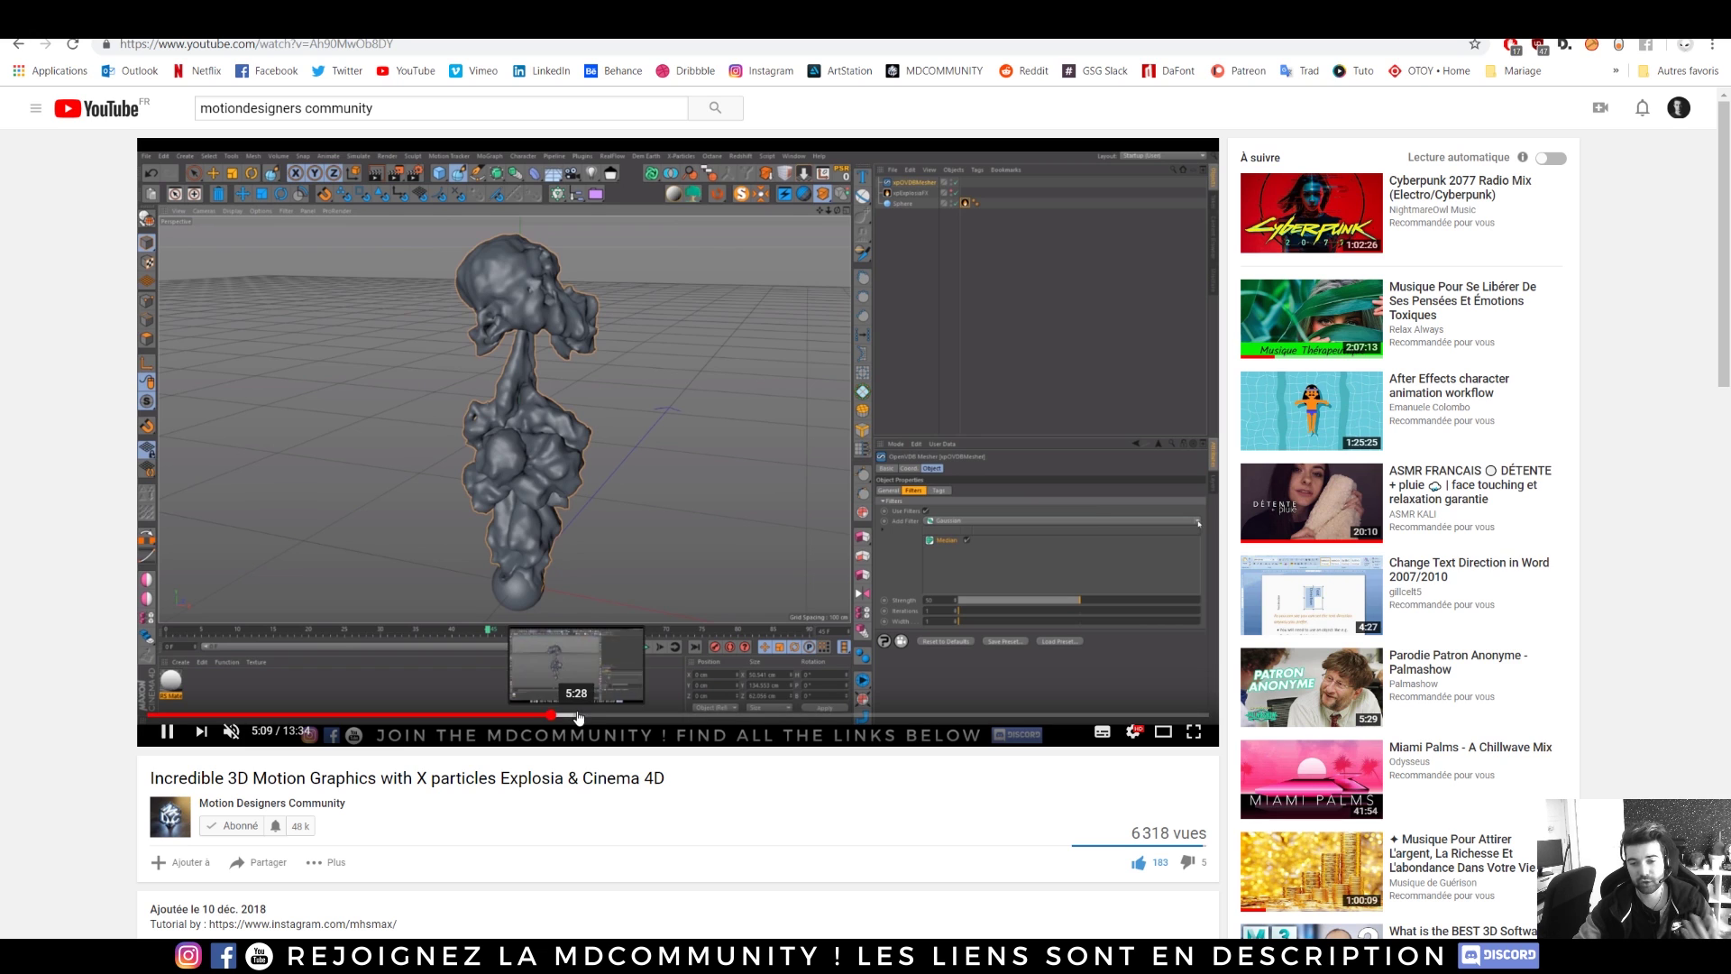
{"action": "left_click", "coordinate": [577, 714]}
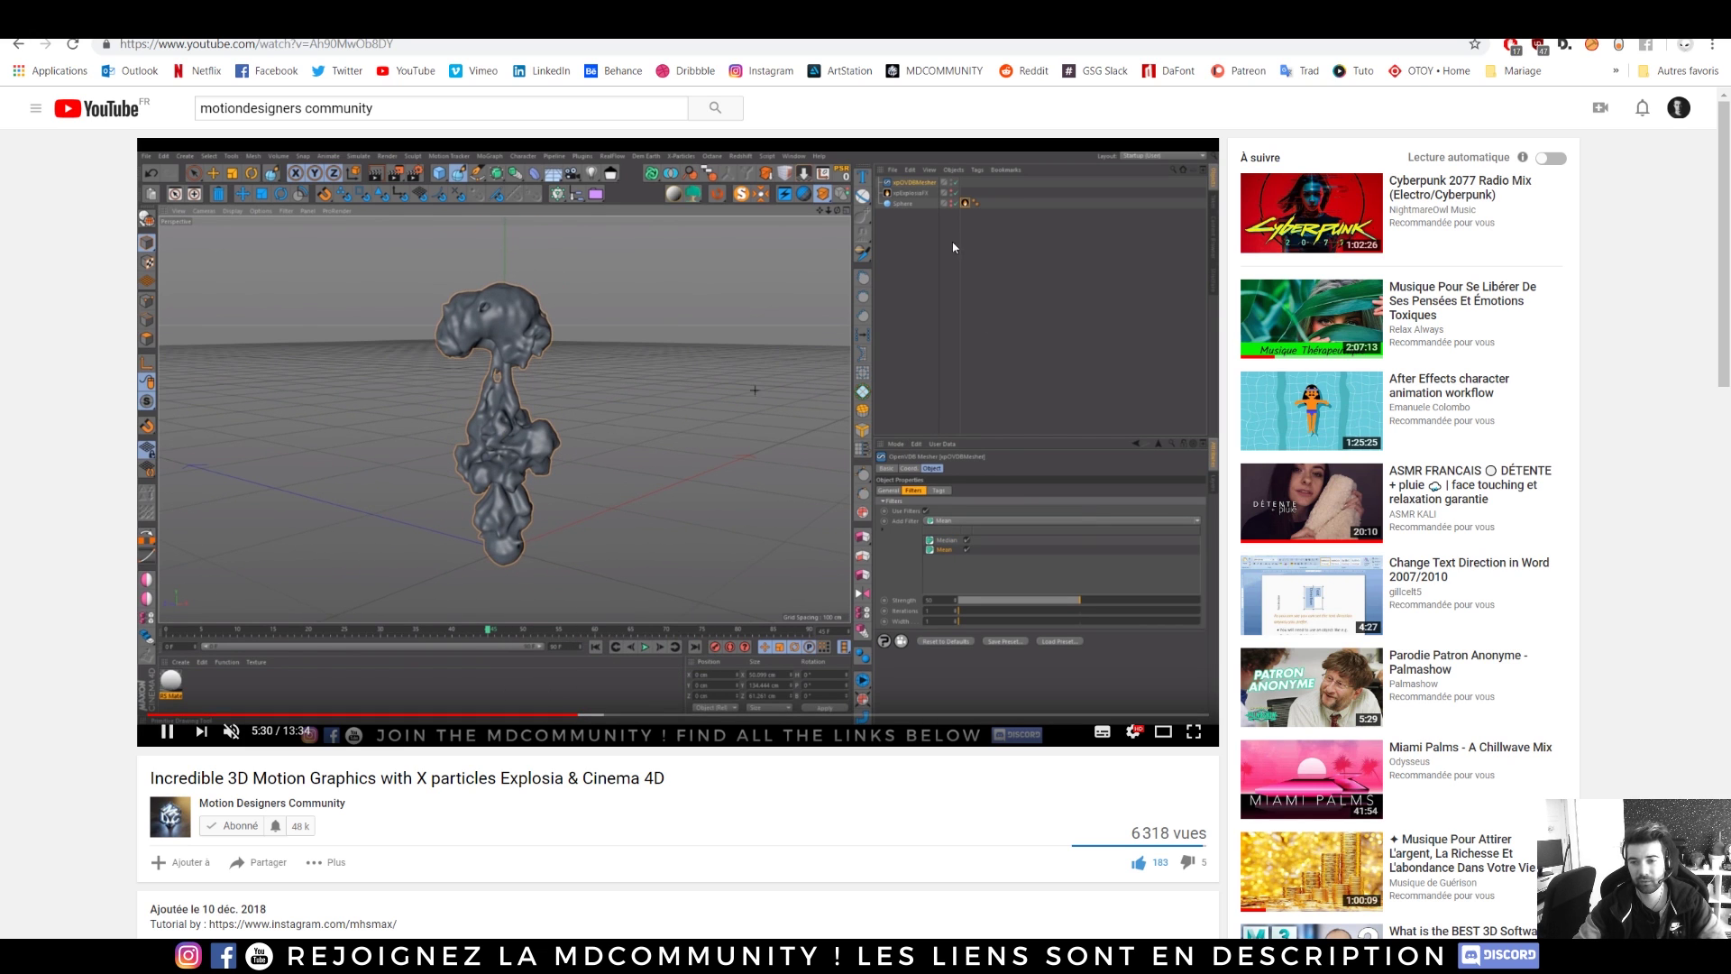
{"action": "left_click", "coordinate": [629, 715]}
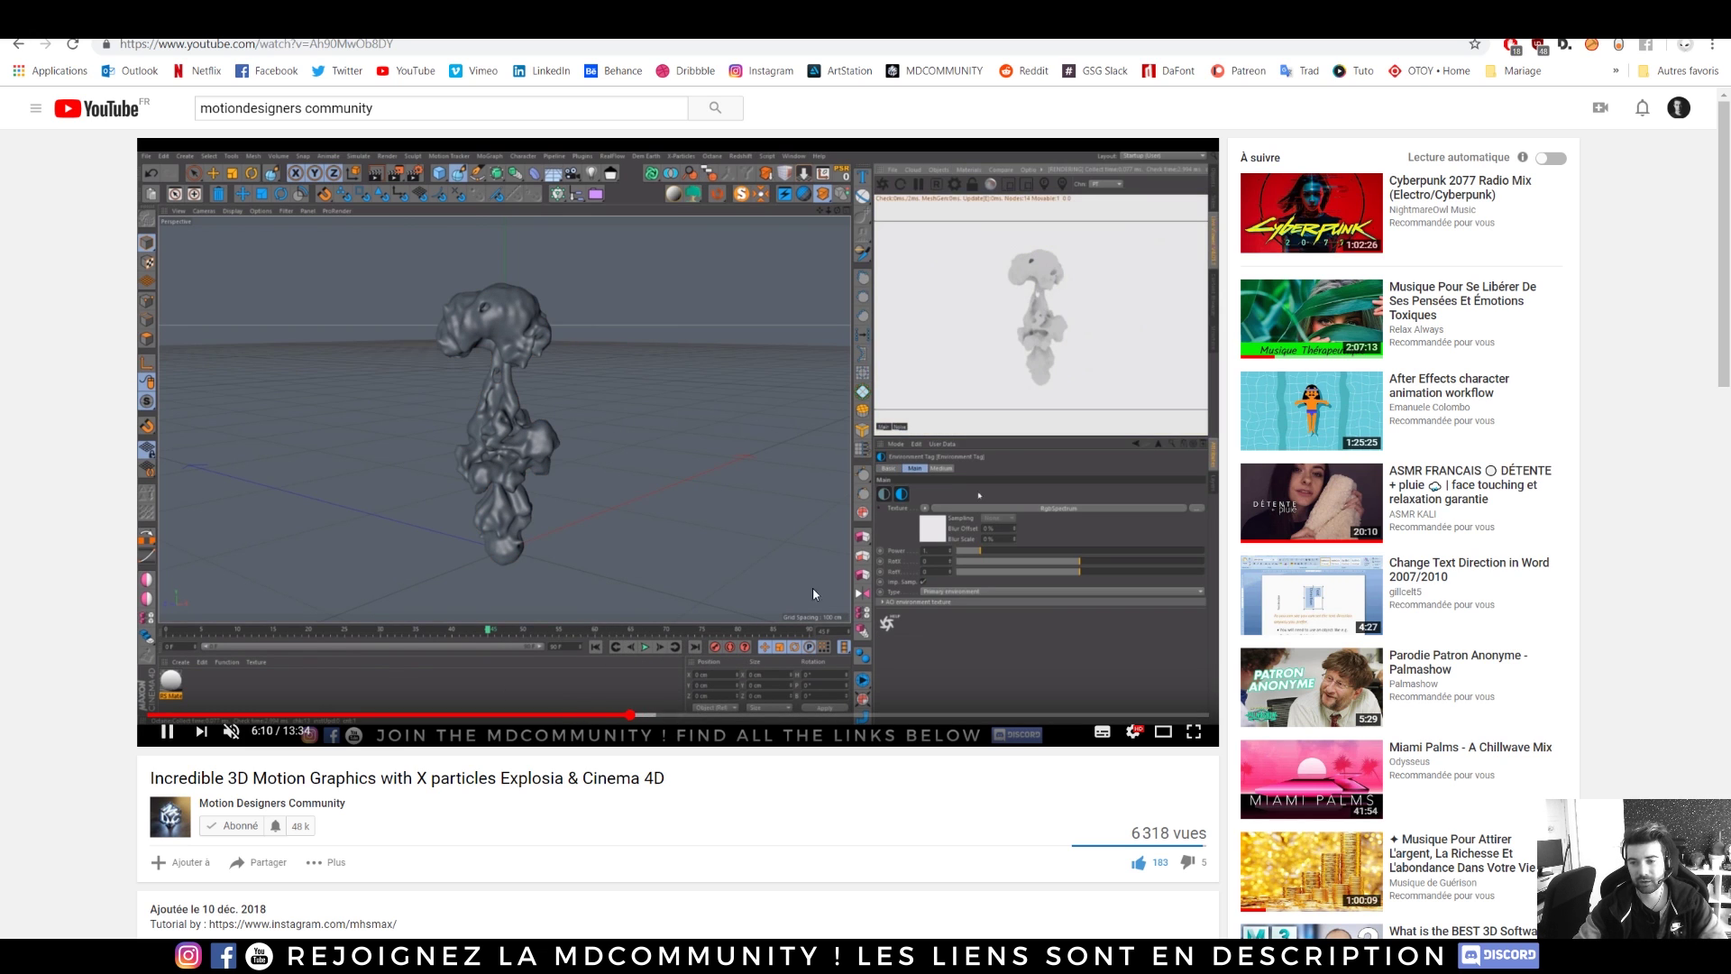
{"action": "left_click", "coordinate": [895, 715]}
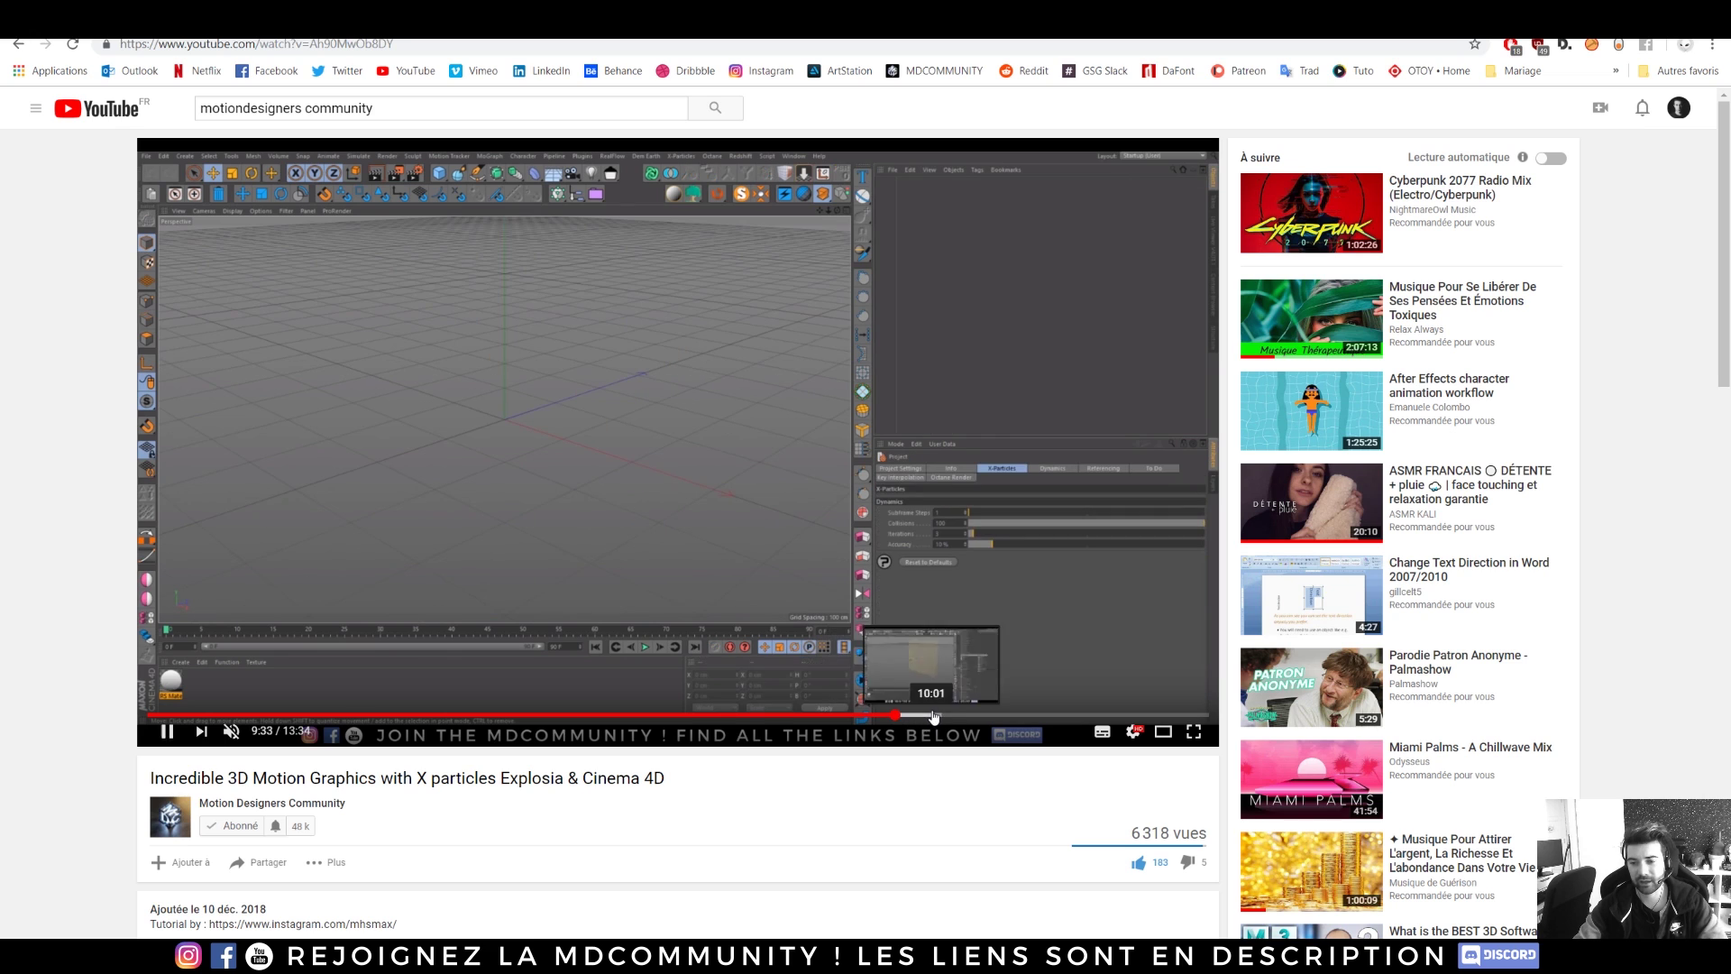
{"action": "left_click", "coordinate": [818, 717]}
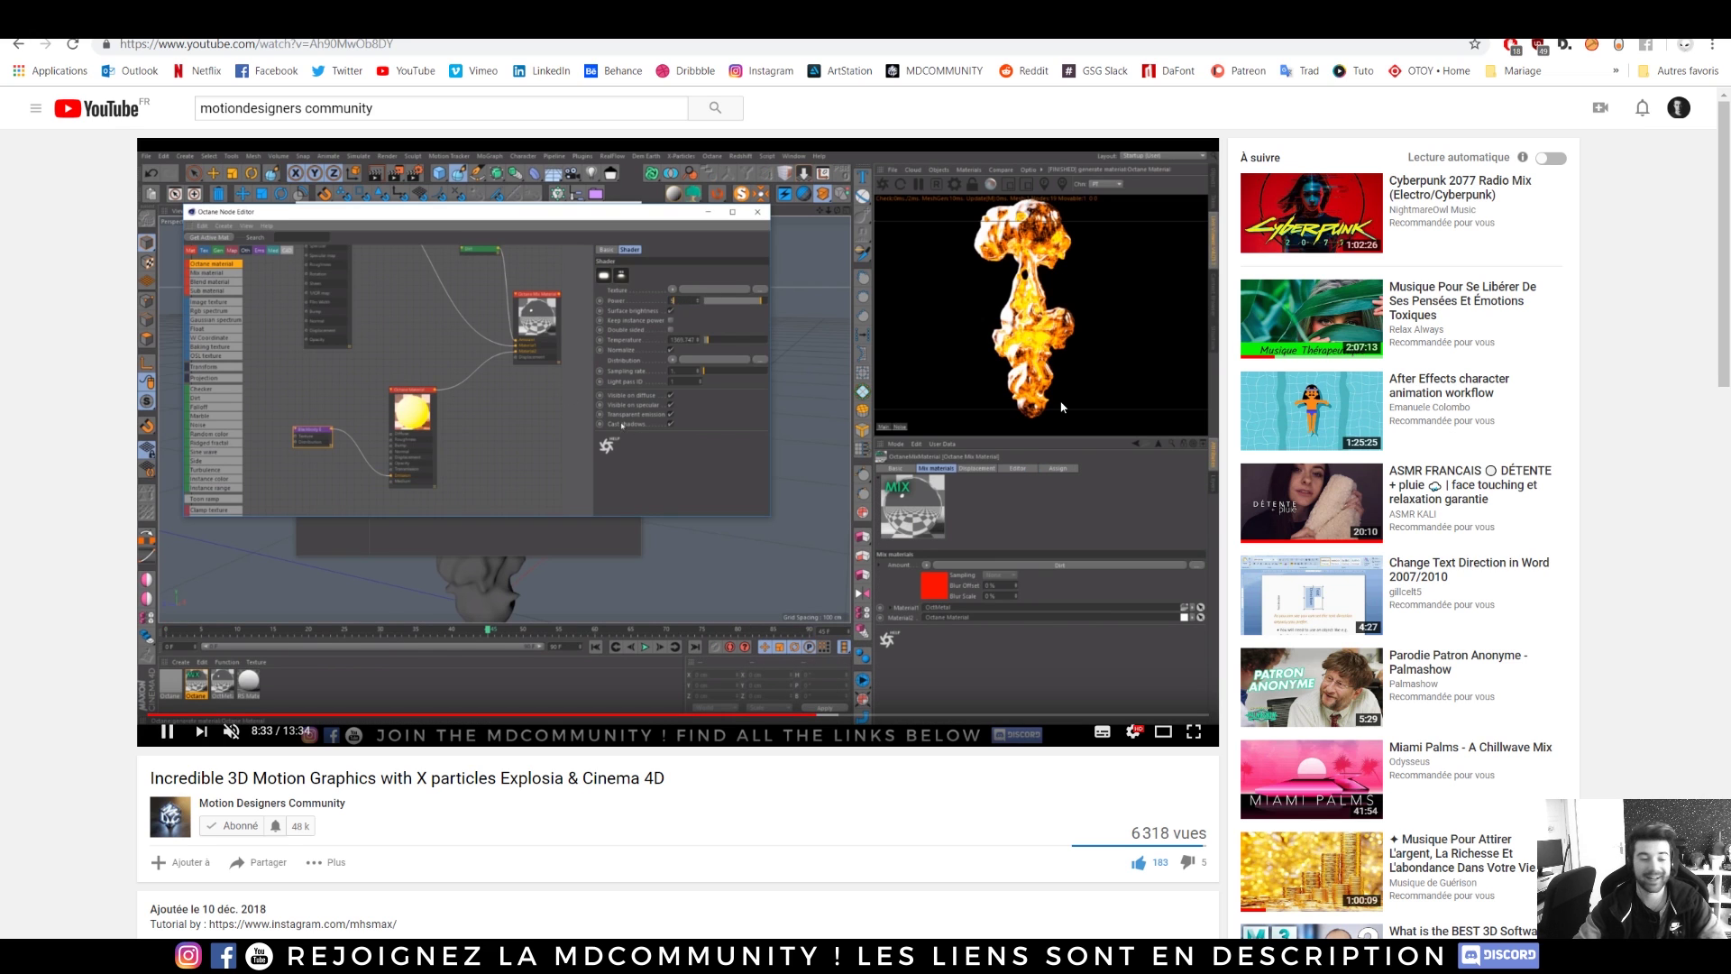
{"action": "left_click", "coordinate": [183, 717]}
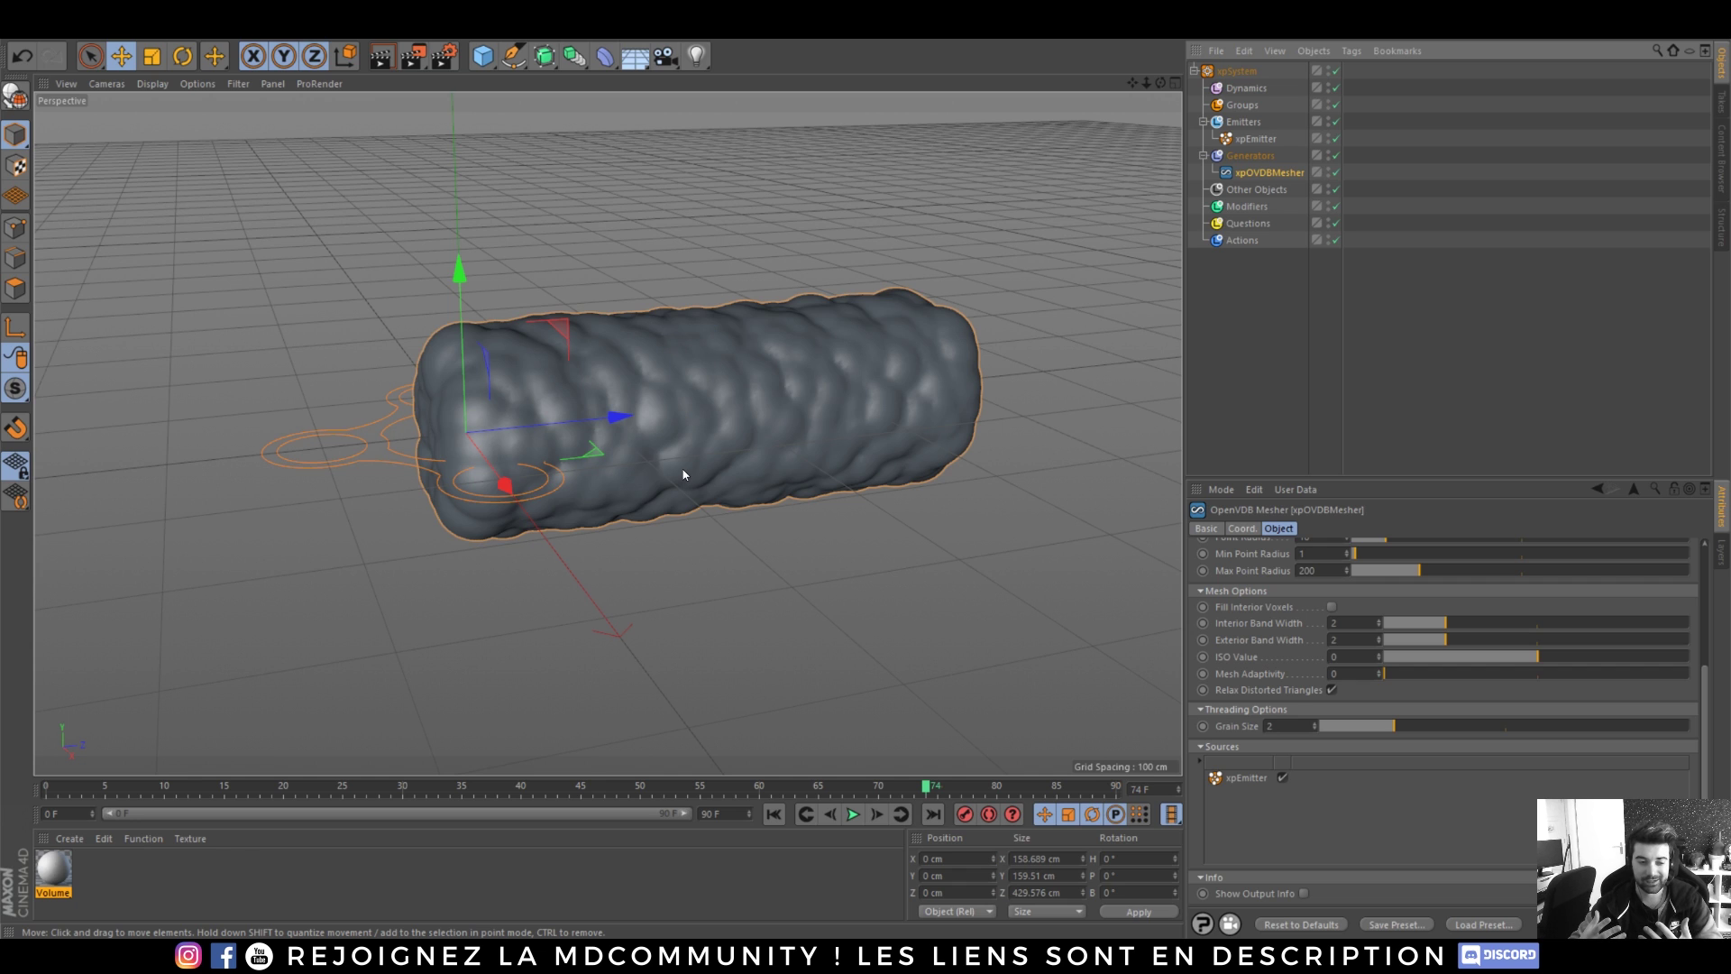
- Switch back to Cinema 4D and delete the entire X-Particles system to empty the scene
{"action": "key", "text": "ctrl+a"}
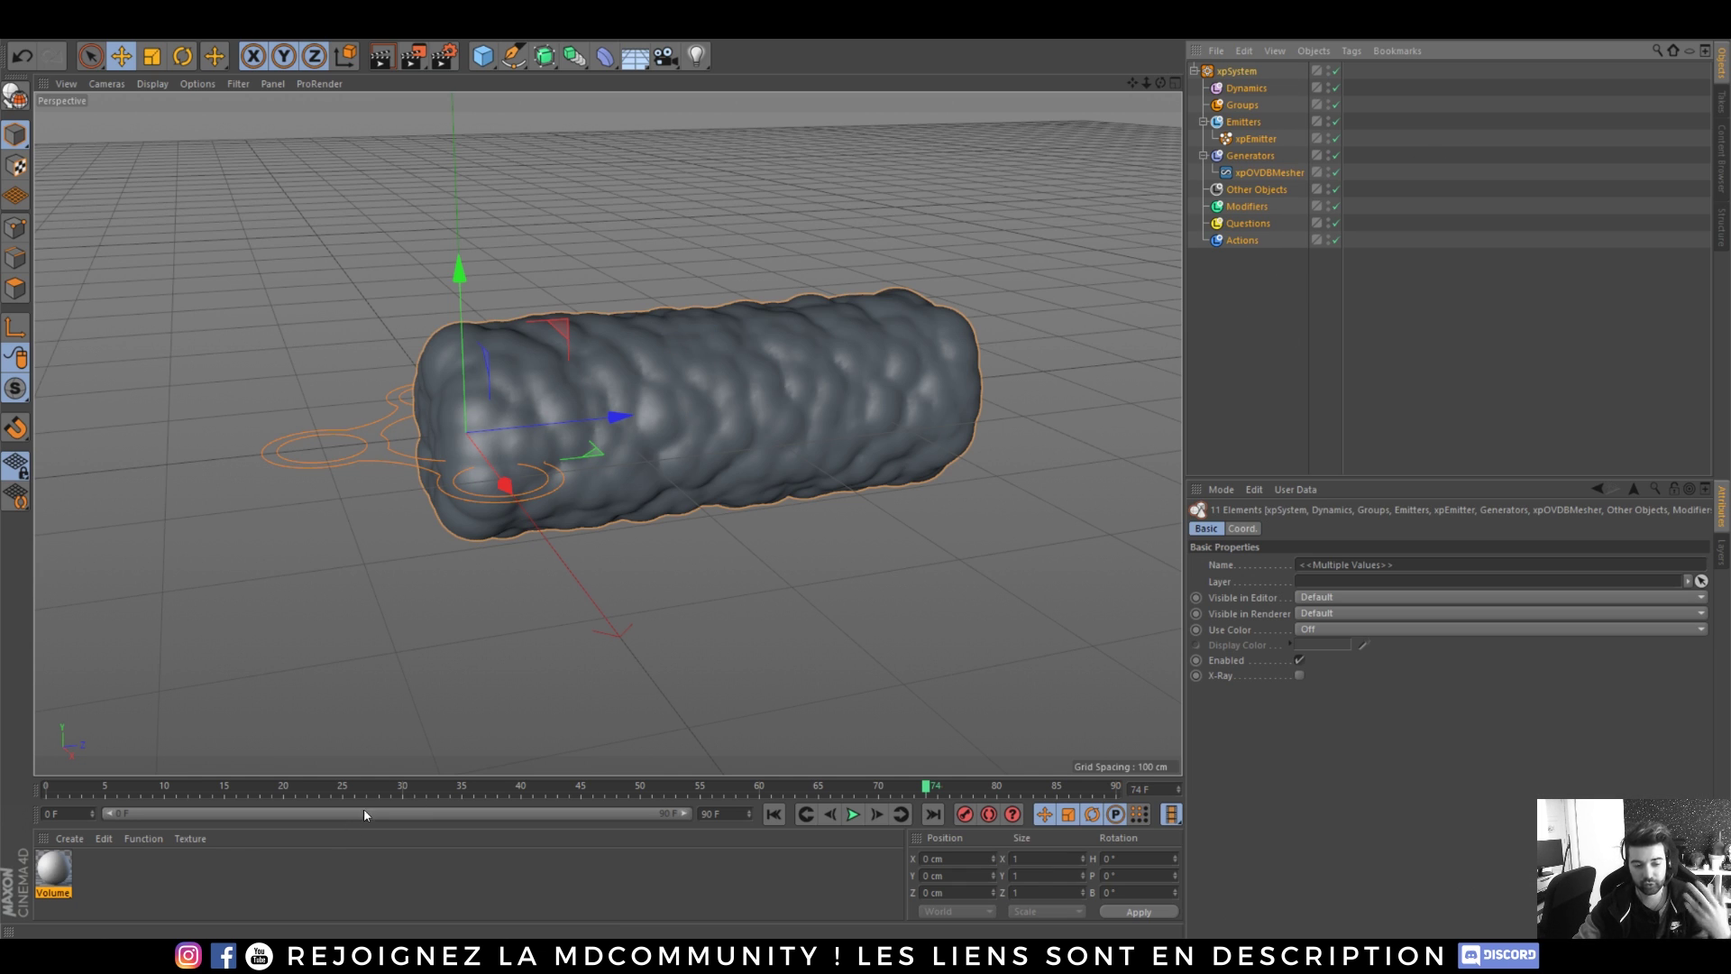
{"action": "left_click", "coordinate": [1278, 301]}
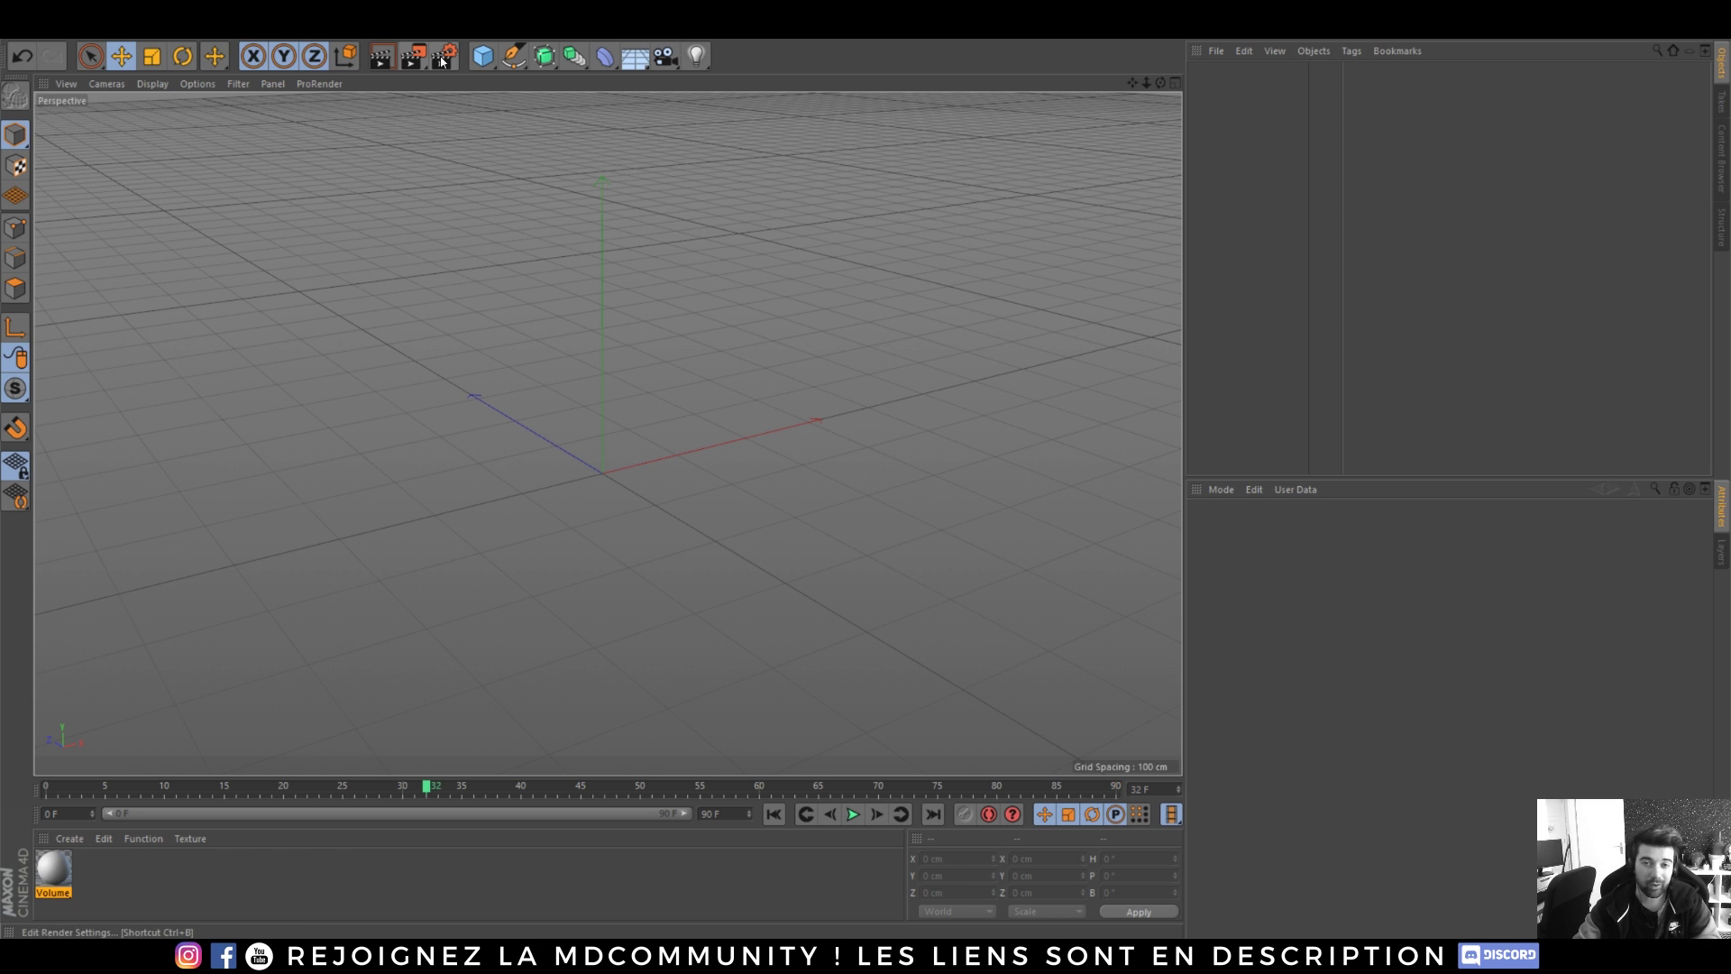
- Add a cube and a plane at the origin, and raise the plane to about 227 cm above the cube's centre
{"action": "left_click_drag", "start_coordinate": [479, 53], "coordinate": [622, 79]}
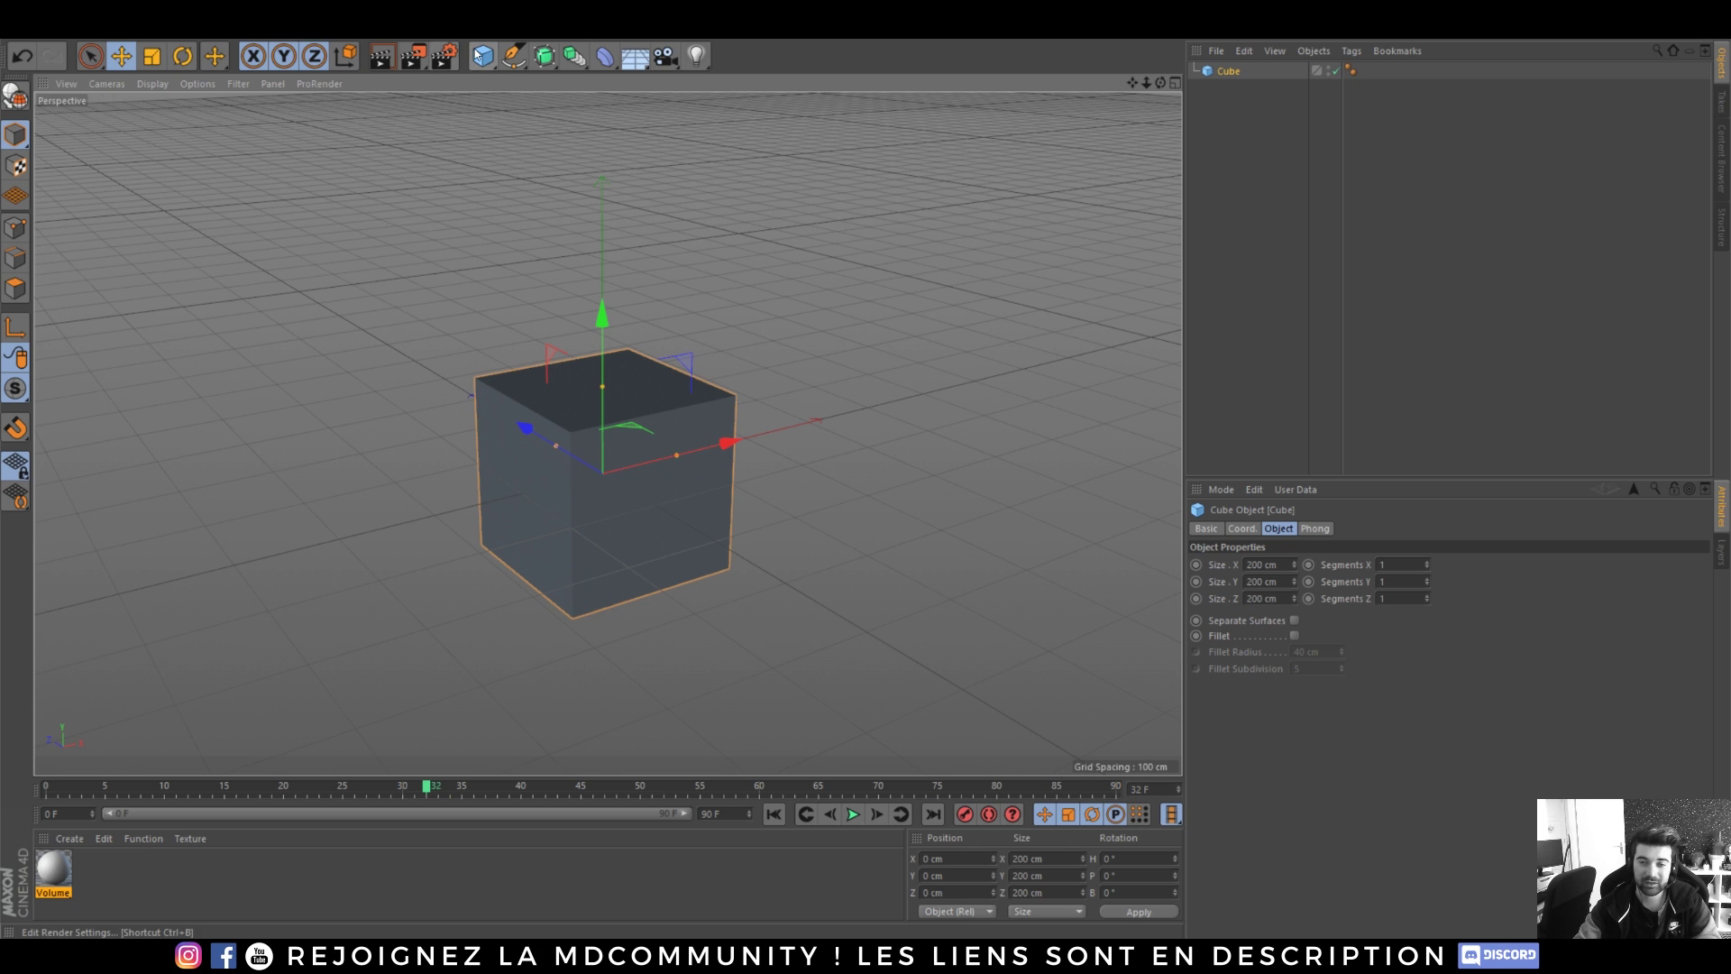
{"action": "left_click_drag", "start_coordinate": [478, 56], "coordinate": [640, 115]}
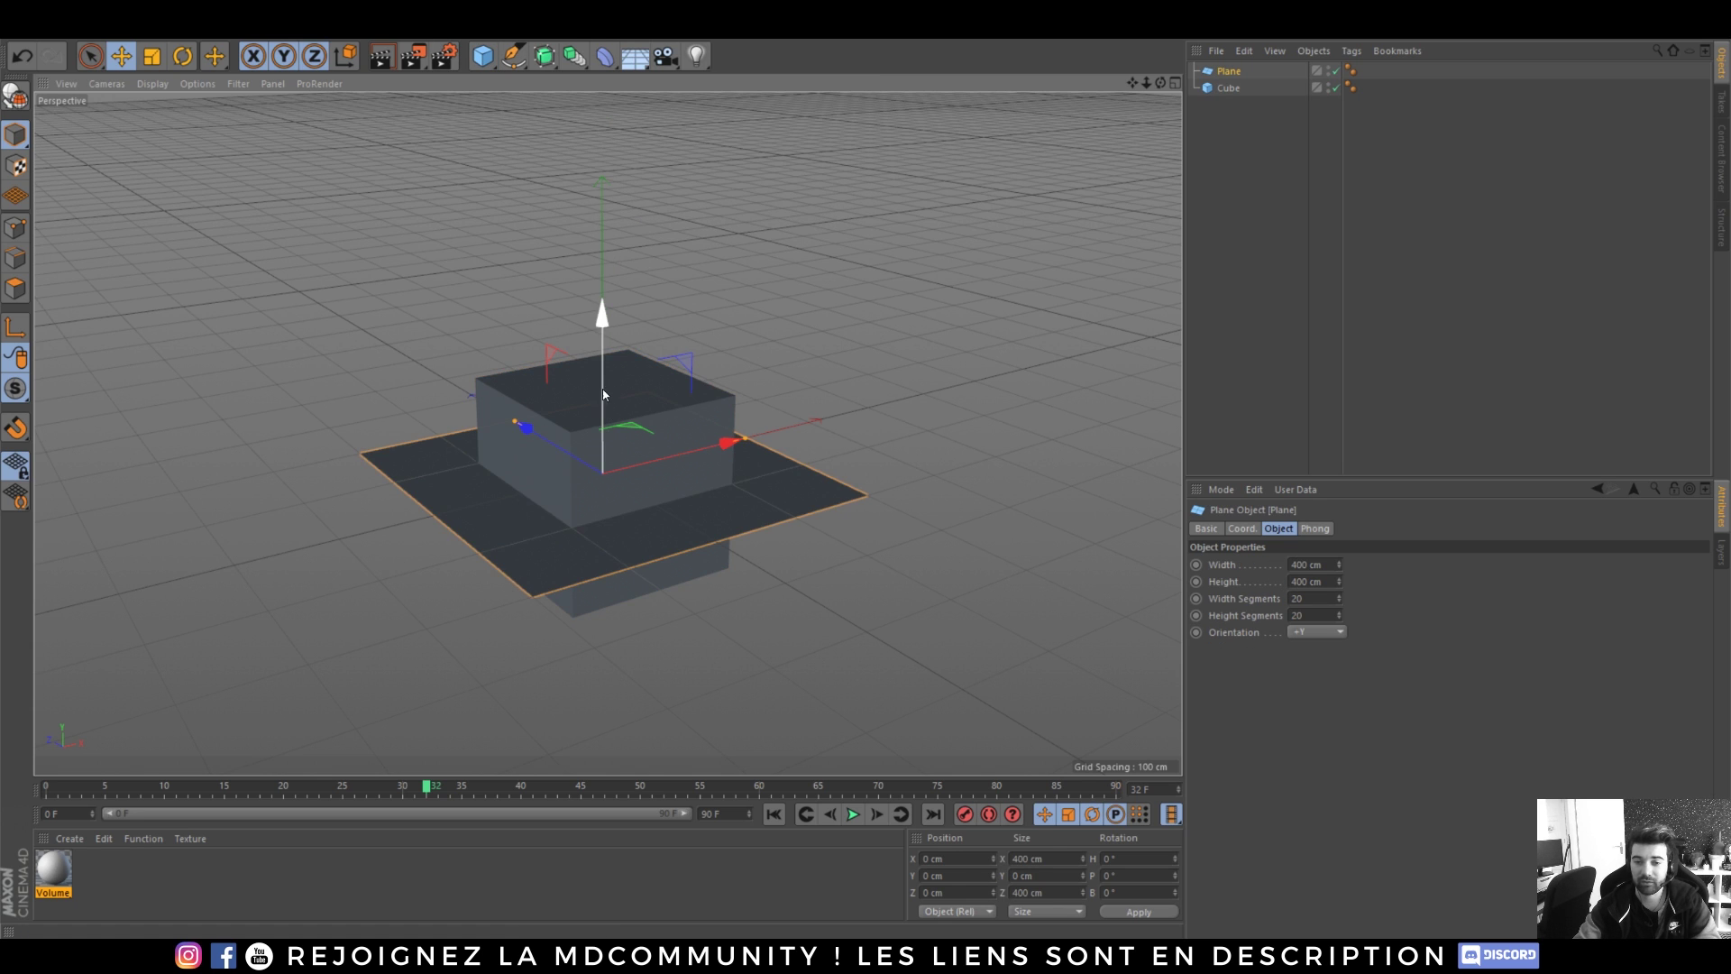
{"action": "left_click_drag", "start_coordinate": [603, 394], "coordinate": [609, 90]}
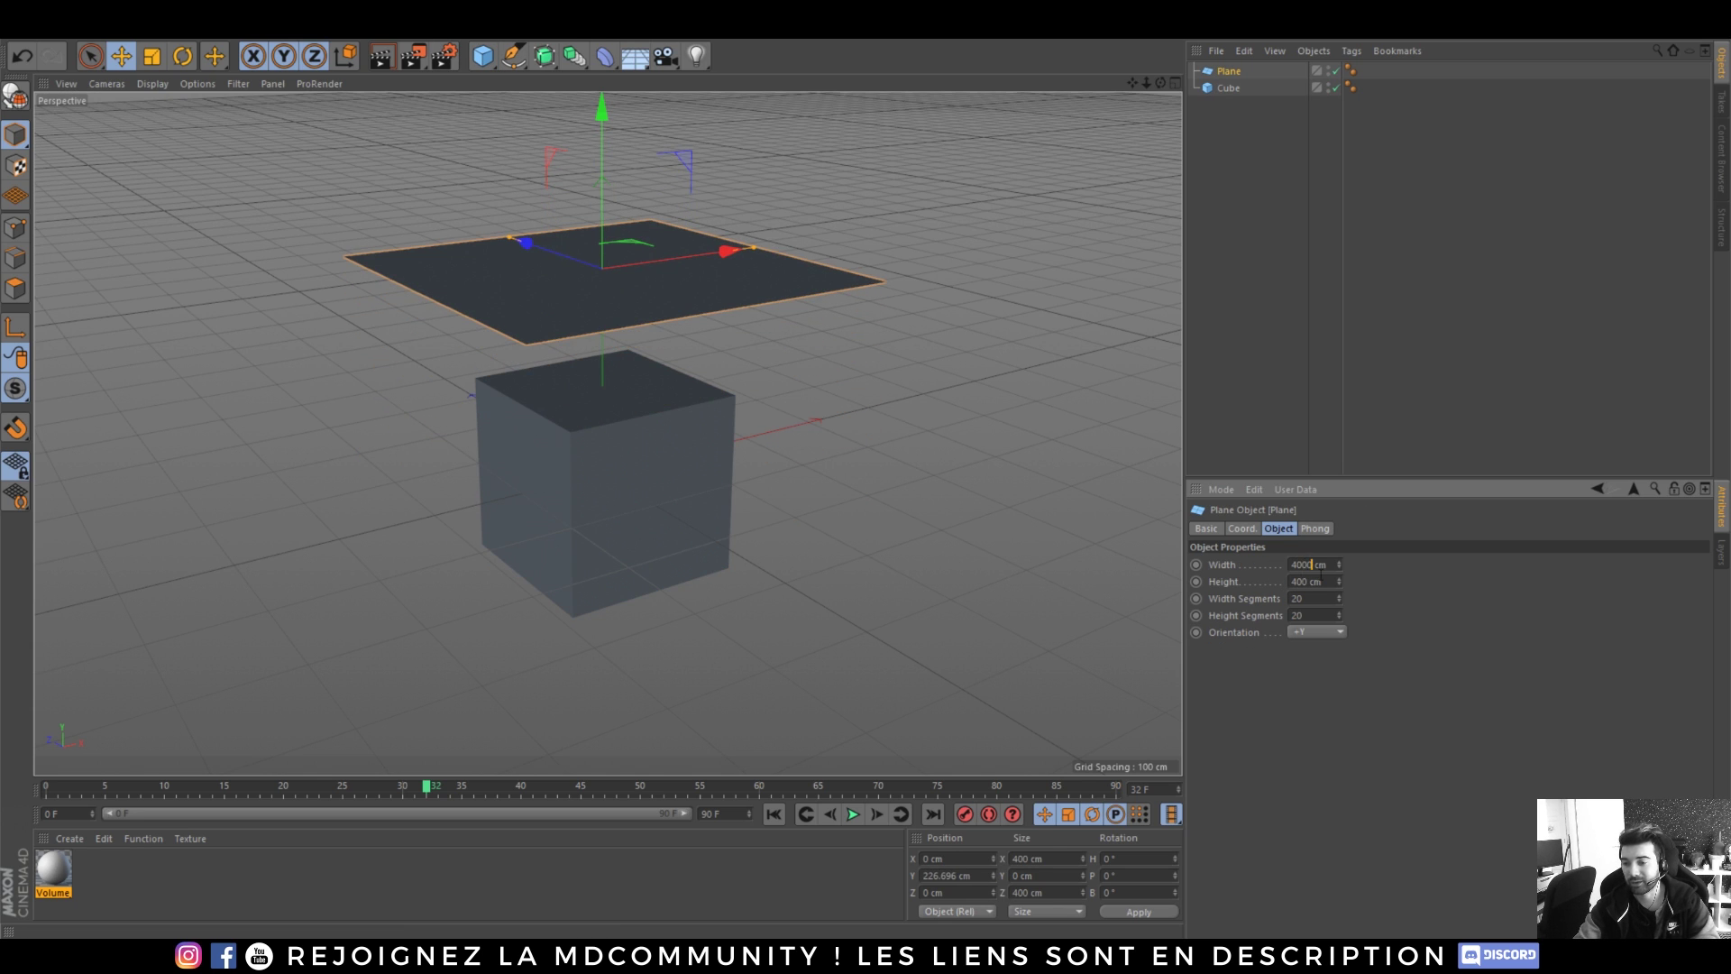
- Set the plane's width and height to 1000 cm each
{"action": "key", "text": "BackSpace"}
{"action": "key", "text": "BackSpace"}
{"action": "key", "text": "BackSpace"}
{"action": "type", "text": "1"}
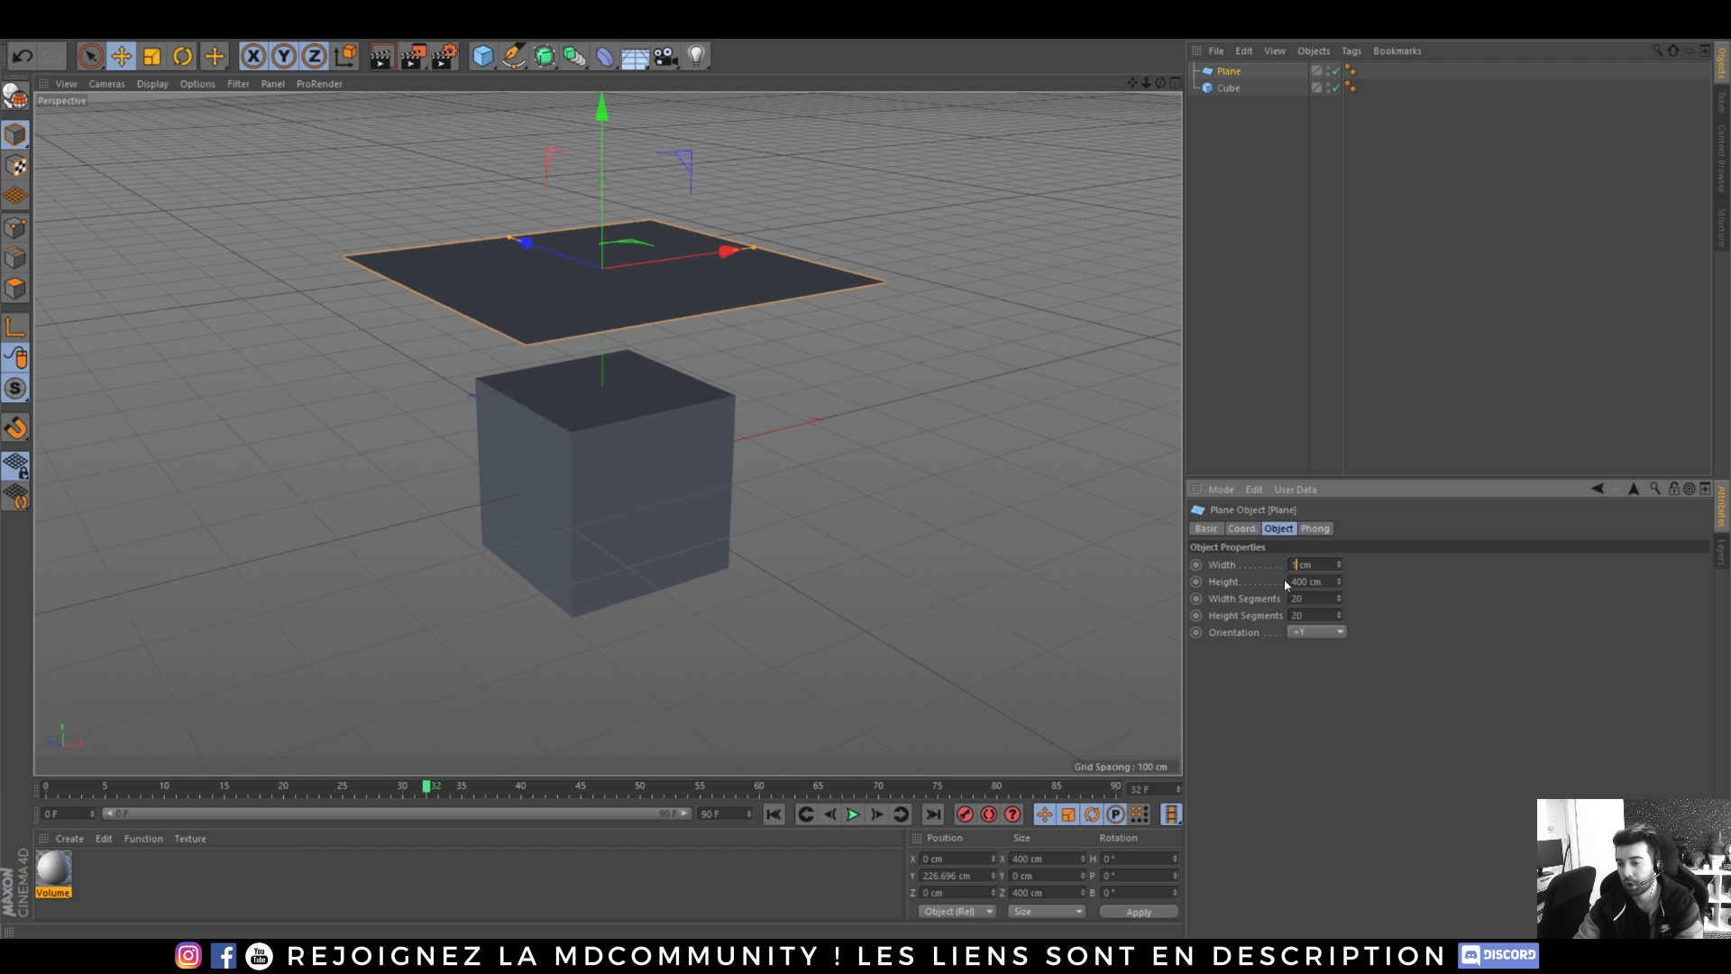
{"action": "type", "text": "000"}
{"action": "key", "text": "Tab"}
{"action": "type", "text": "1000"}
{"action": "key", "text": "Tab"}
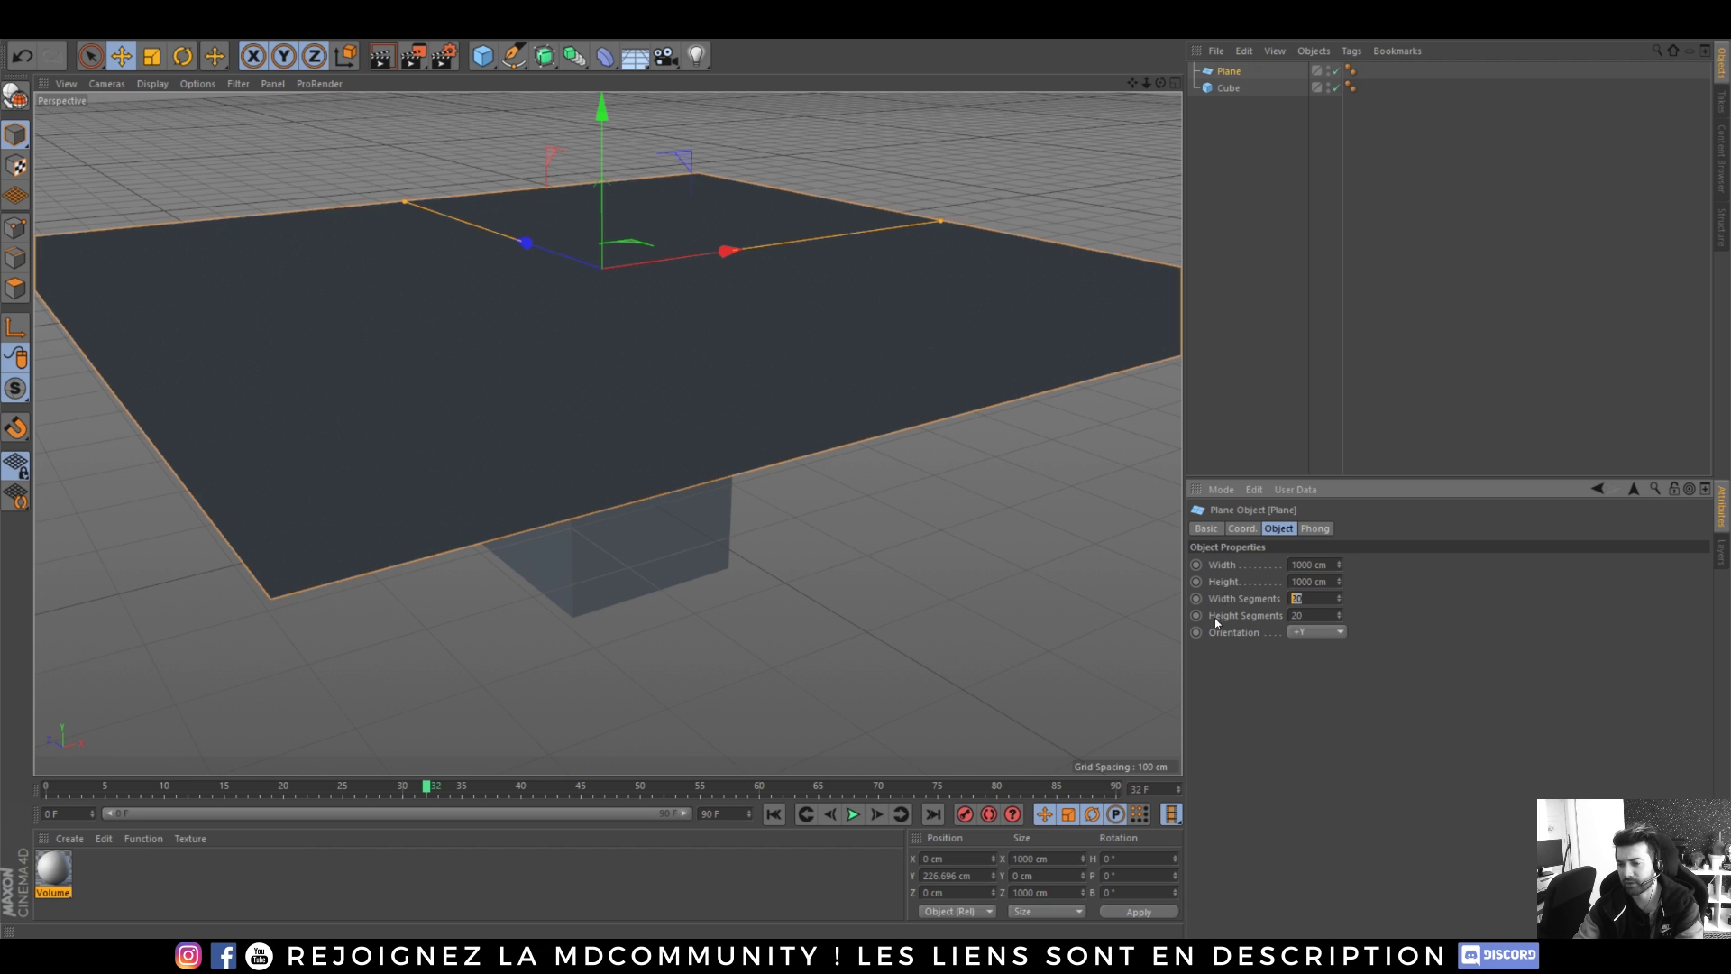
- Make both the plane and the cube editable, and give the cube a Cloth Collider tag
{"action": "left_click", "coordinate": [1231, 90]}
{"action": "key", "text": "c"}
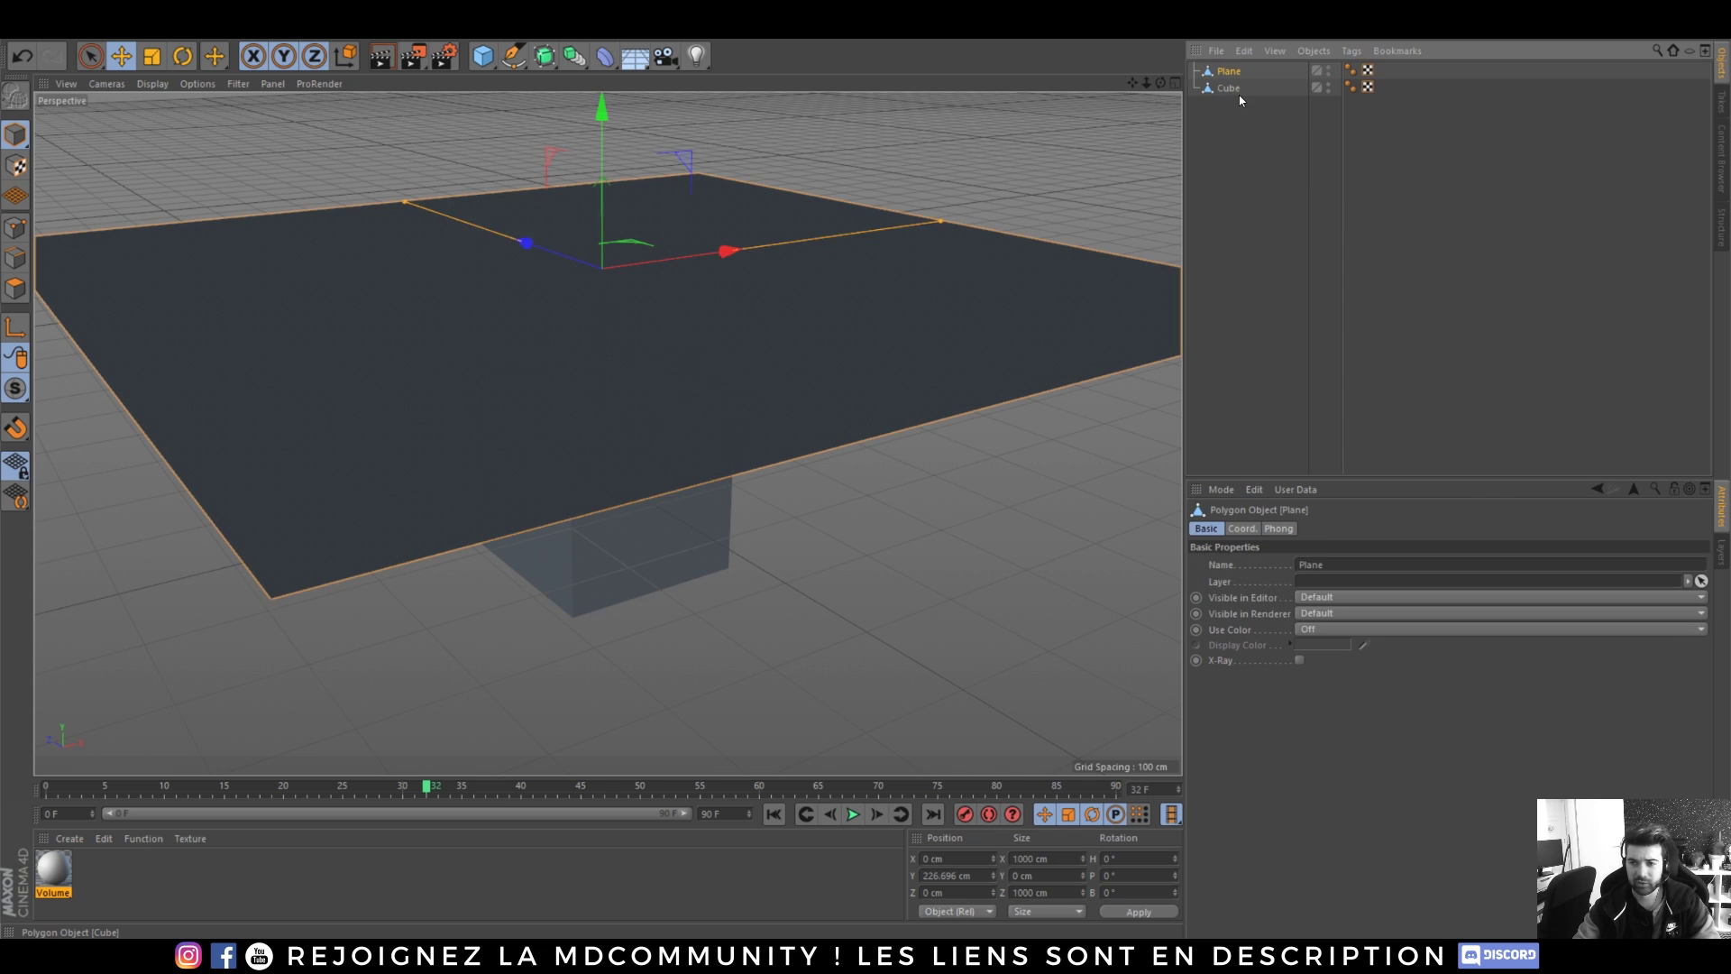
{"action": "right_click", "coordinate": [1239, 100]}
{"action": "mouse_move", "coordinate": [1434, 326]}
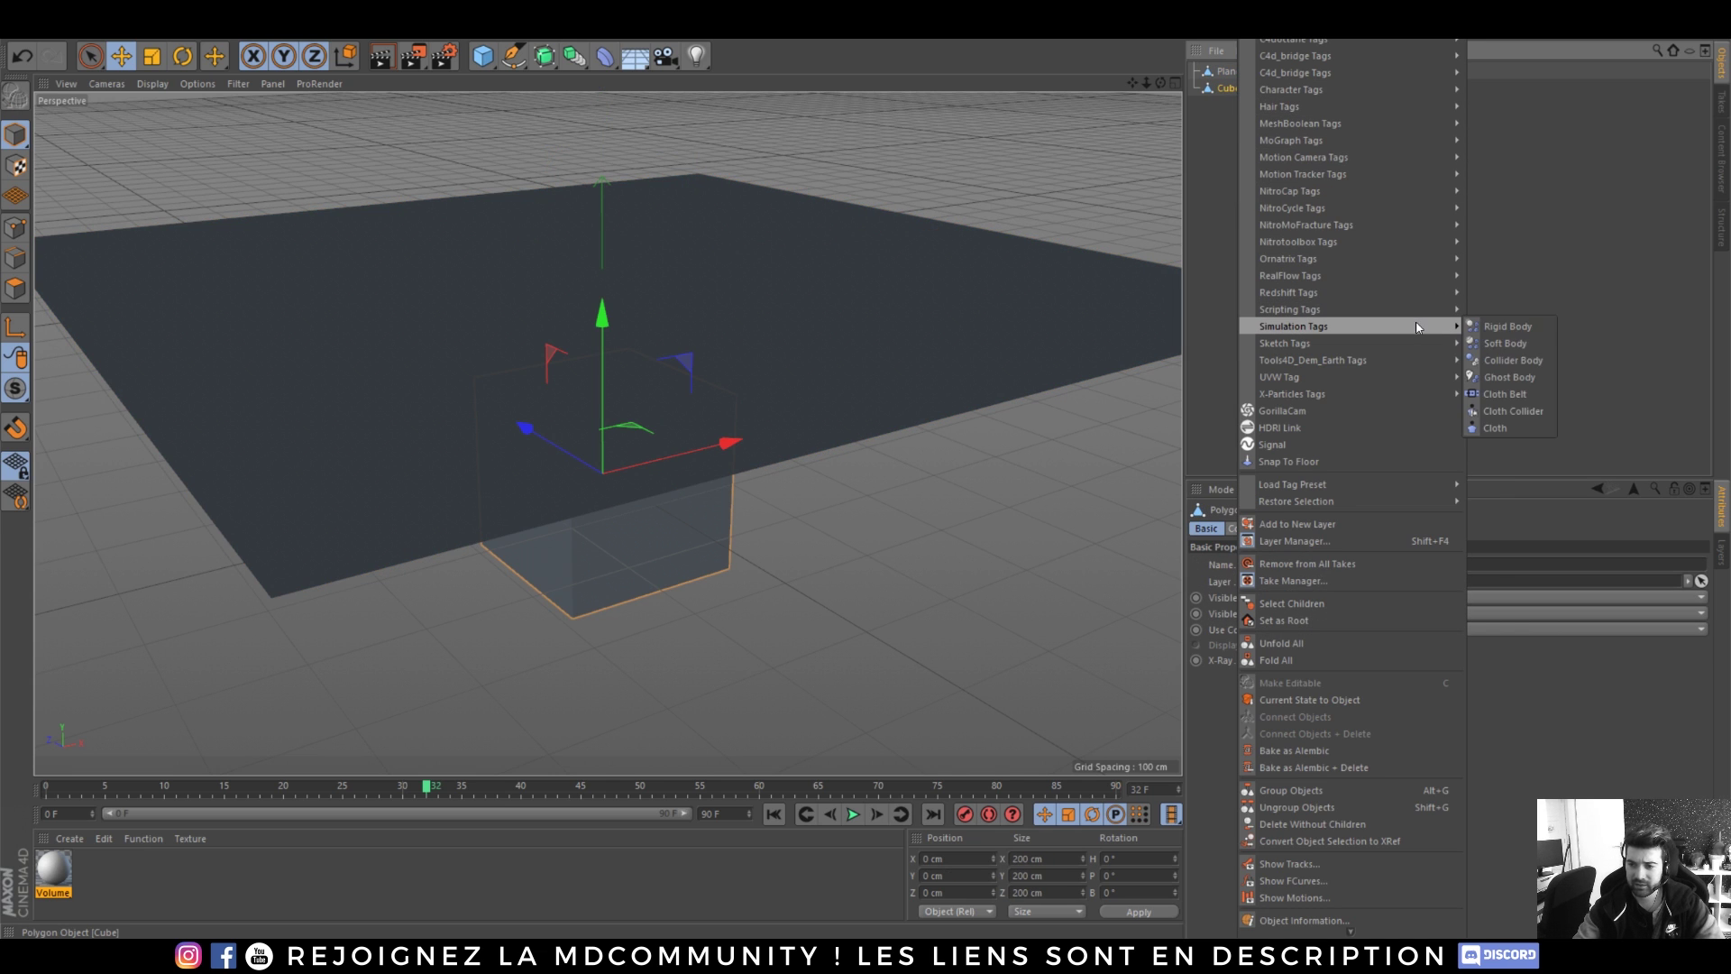
{"action": "left_click", "coordinate": [1513, 411]}
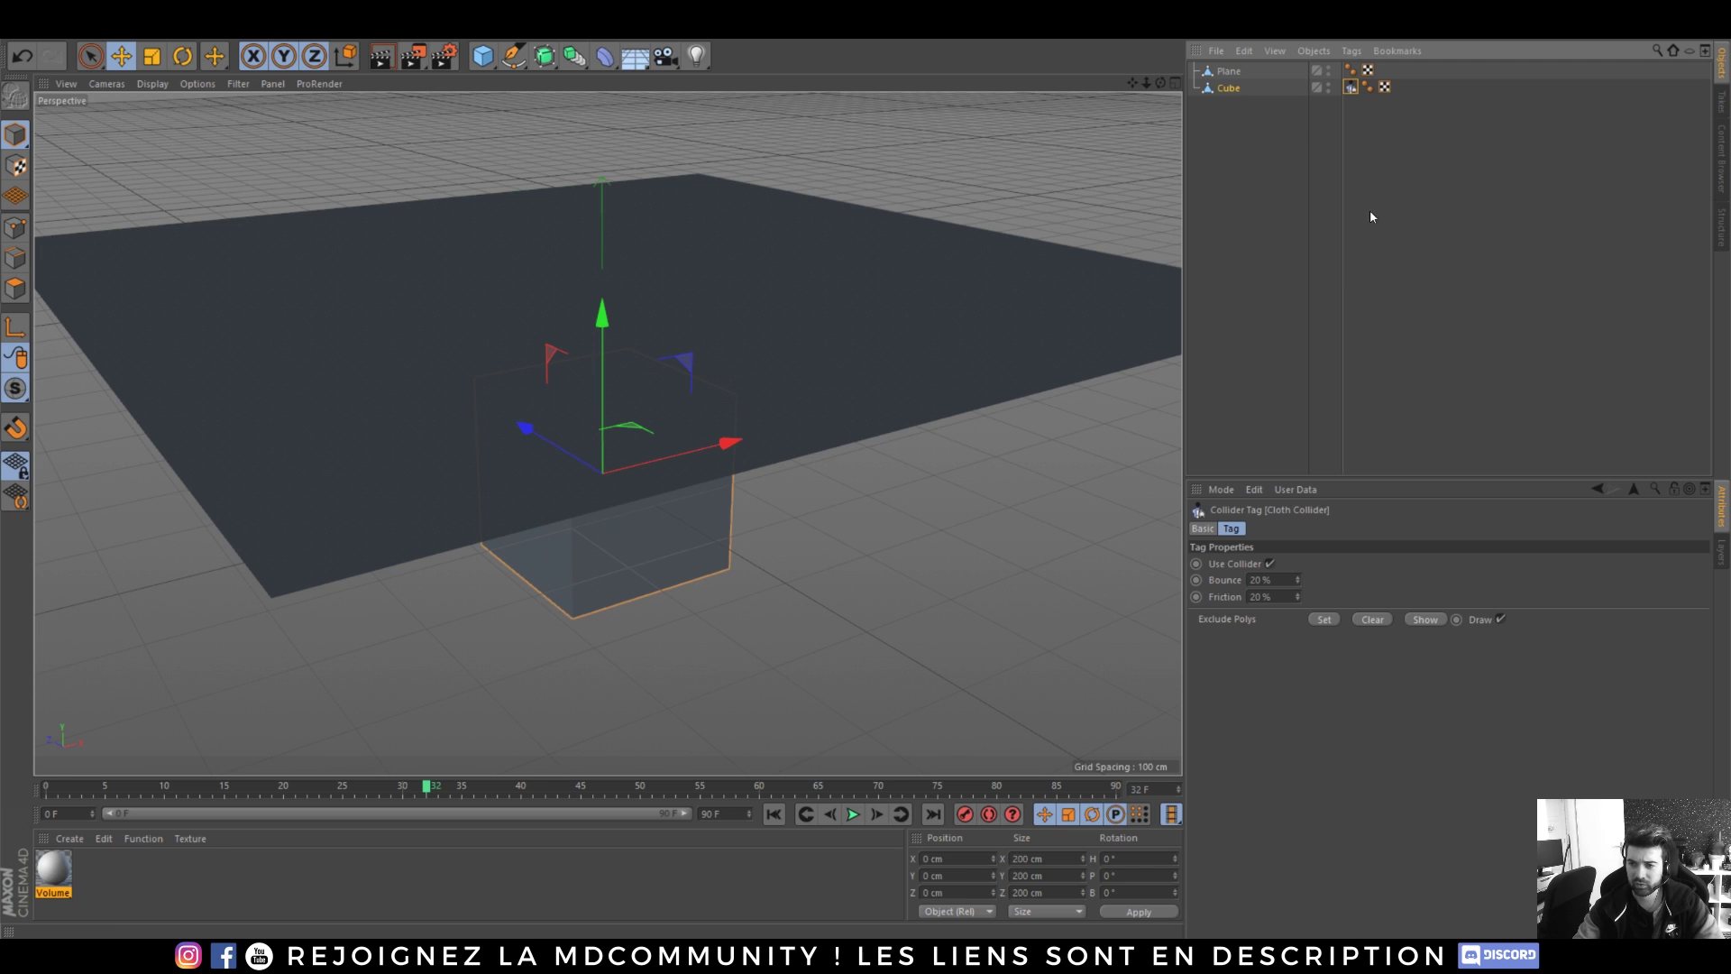
- Give the plane a Cloth simulation tag
{"action": "right_click", "coordinate": [1225, 74]}
{"action": "mouse_move", "coordinate": [1433, 326]}
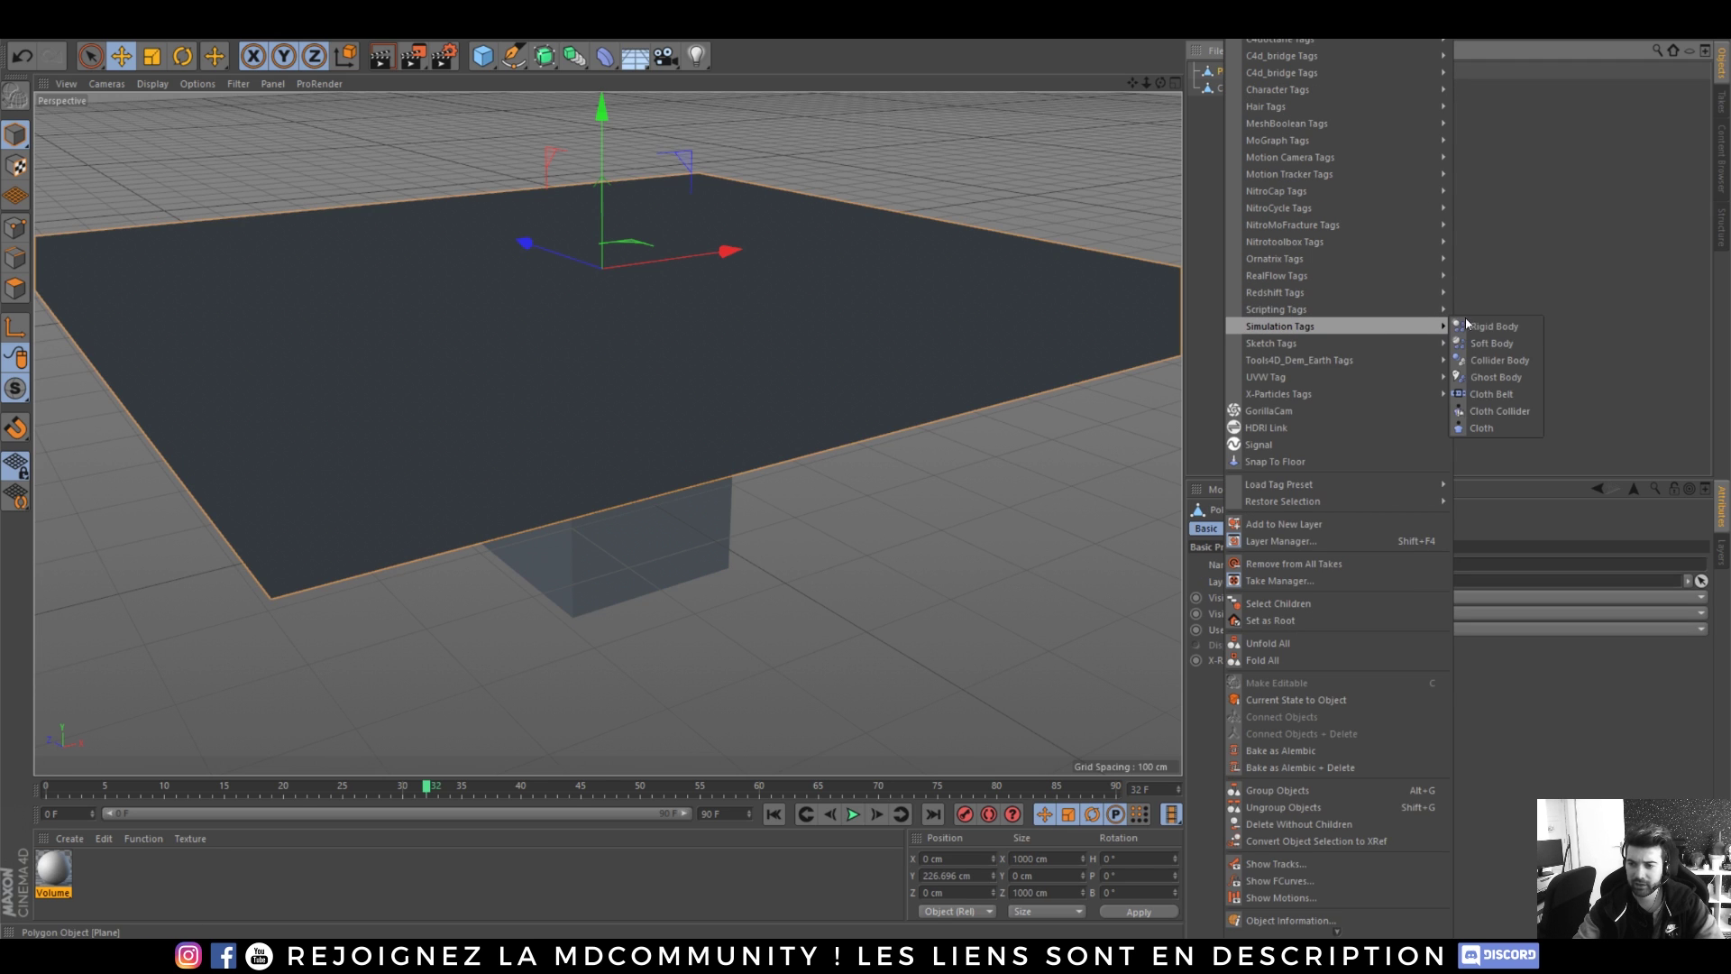
{"action": "left_click", "coordinate": [1466, 403]}
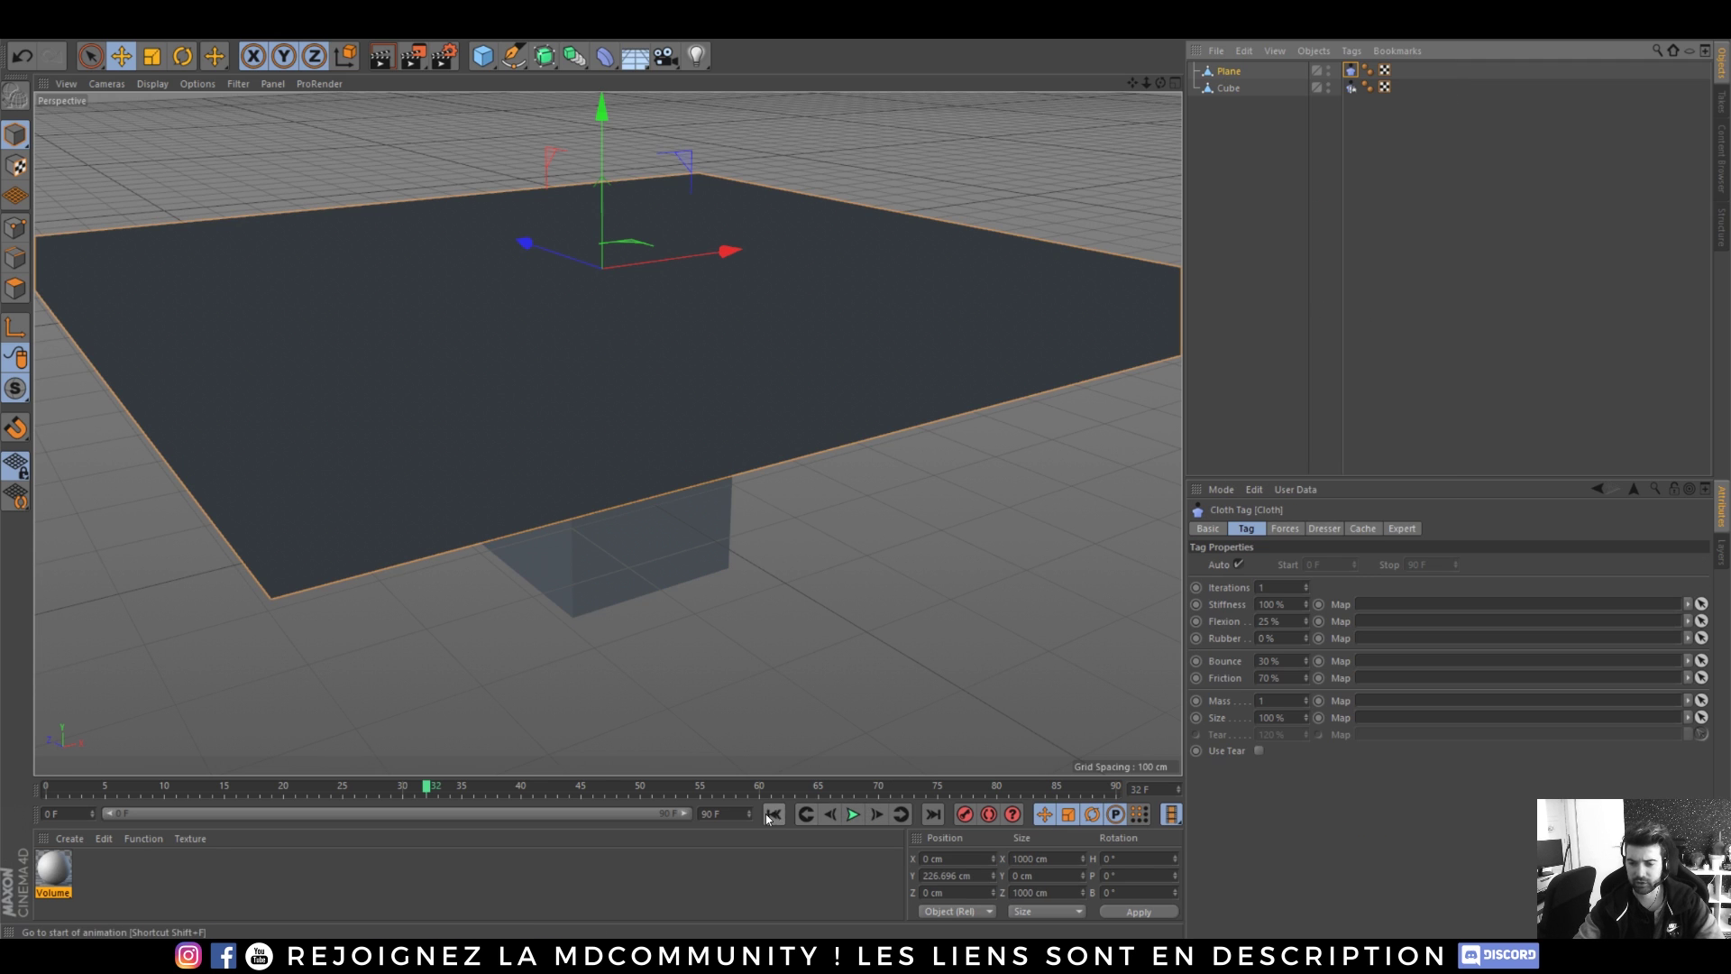
- Play the cloth simulation from the start, pause at frame 27 and examine how the plane drapes over the cube
{"action": "left_click", "coordinate": [774, 814]}
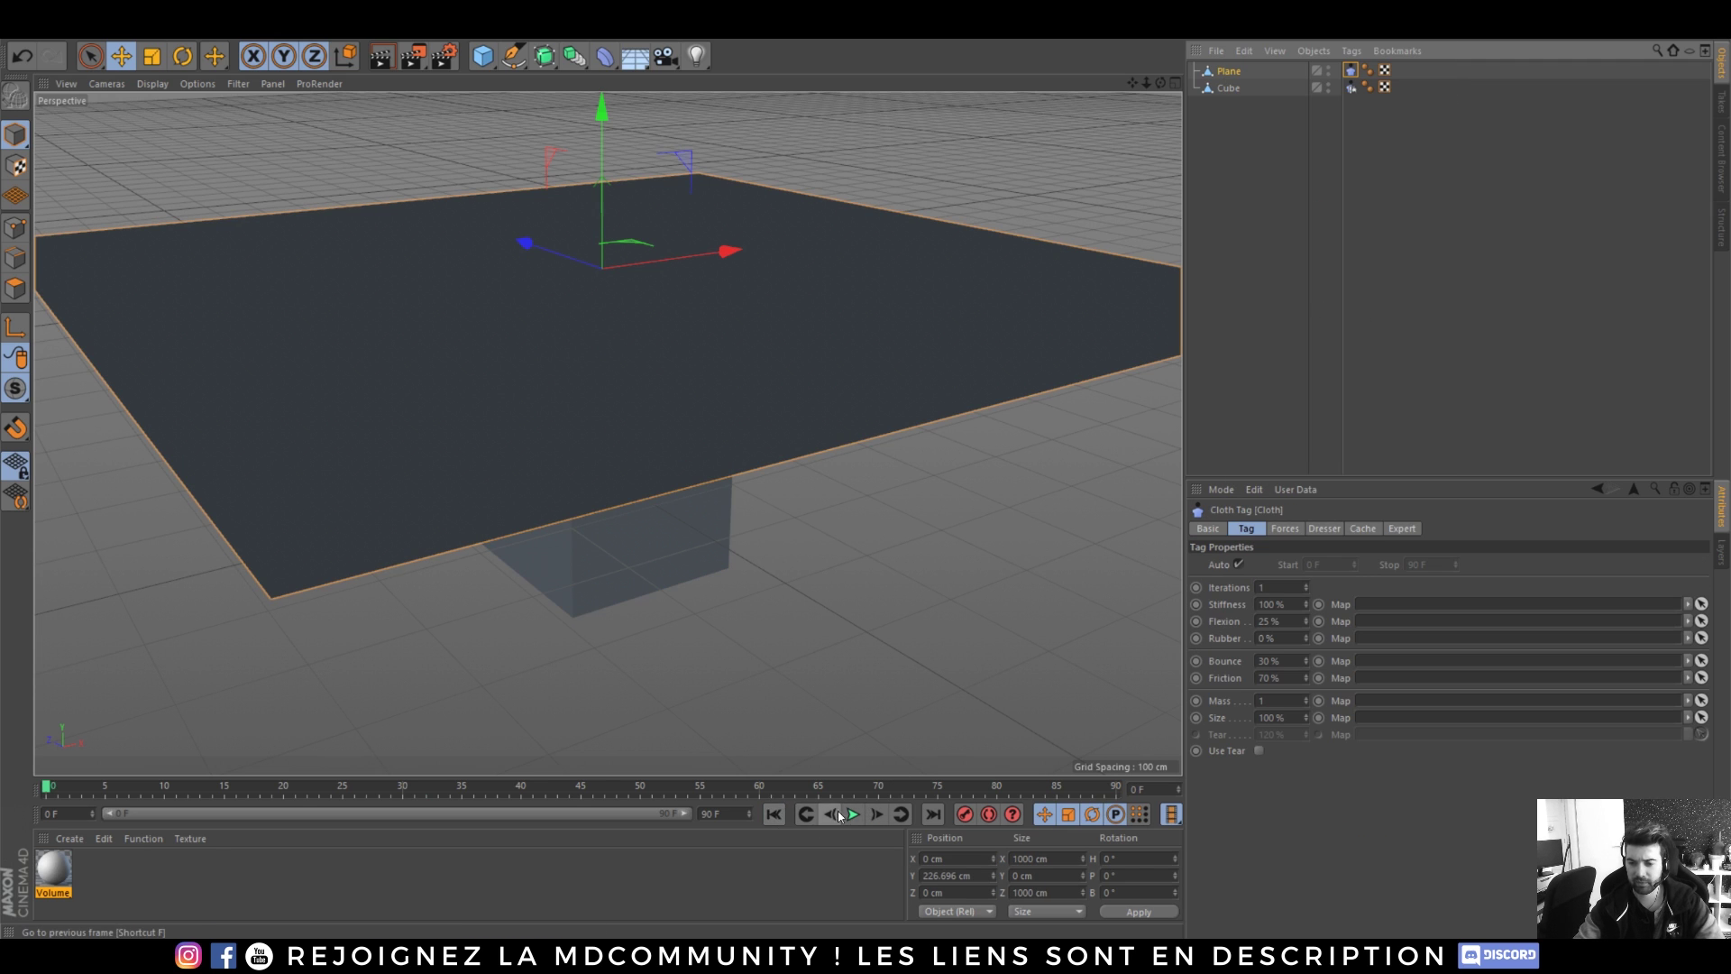
{"action": "left_click", "coordinate": [853, 814]}
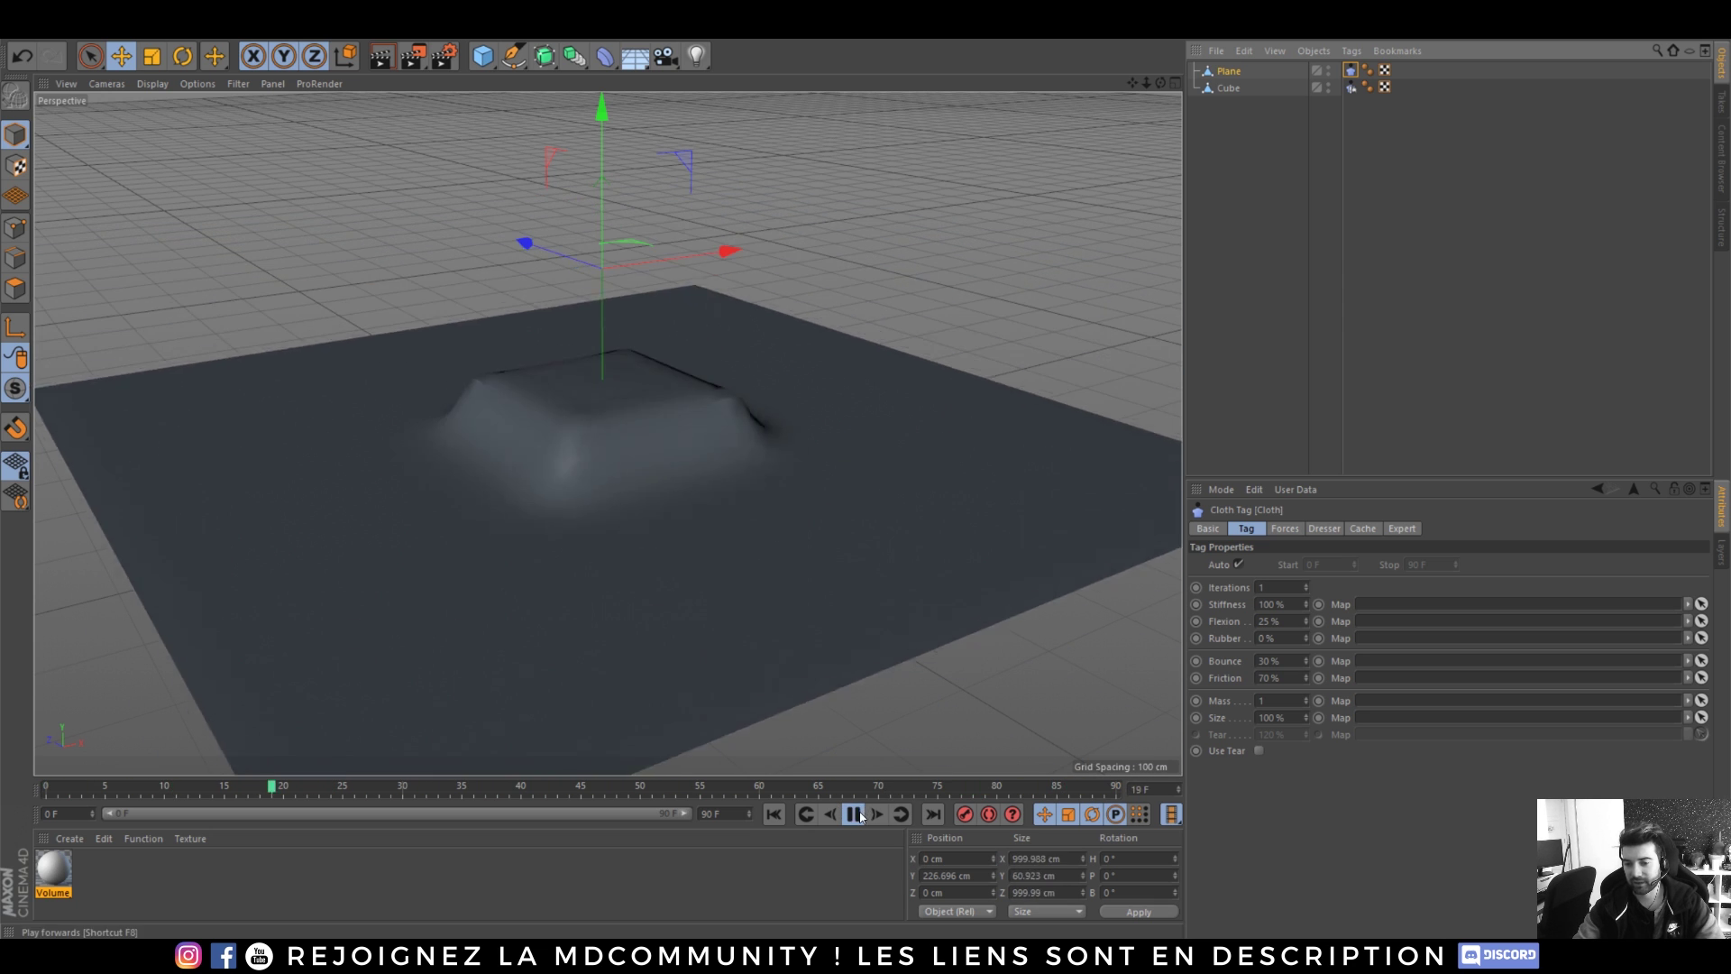
{"action": "left_click", "coordinate": [855, 815]}
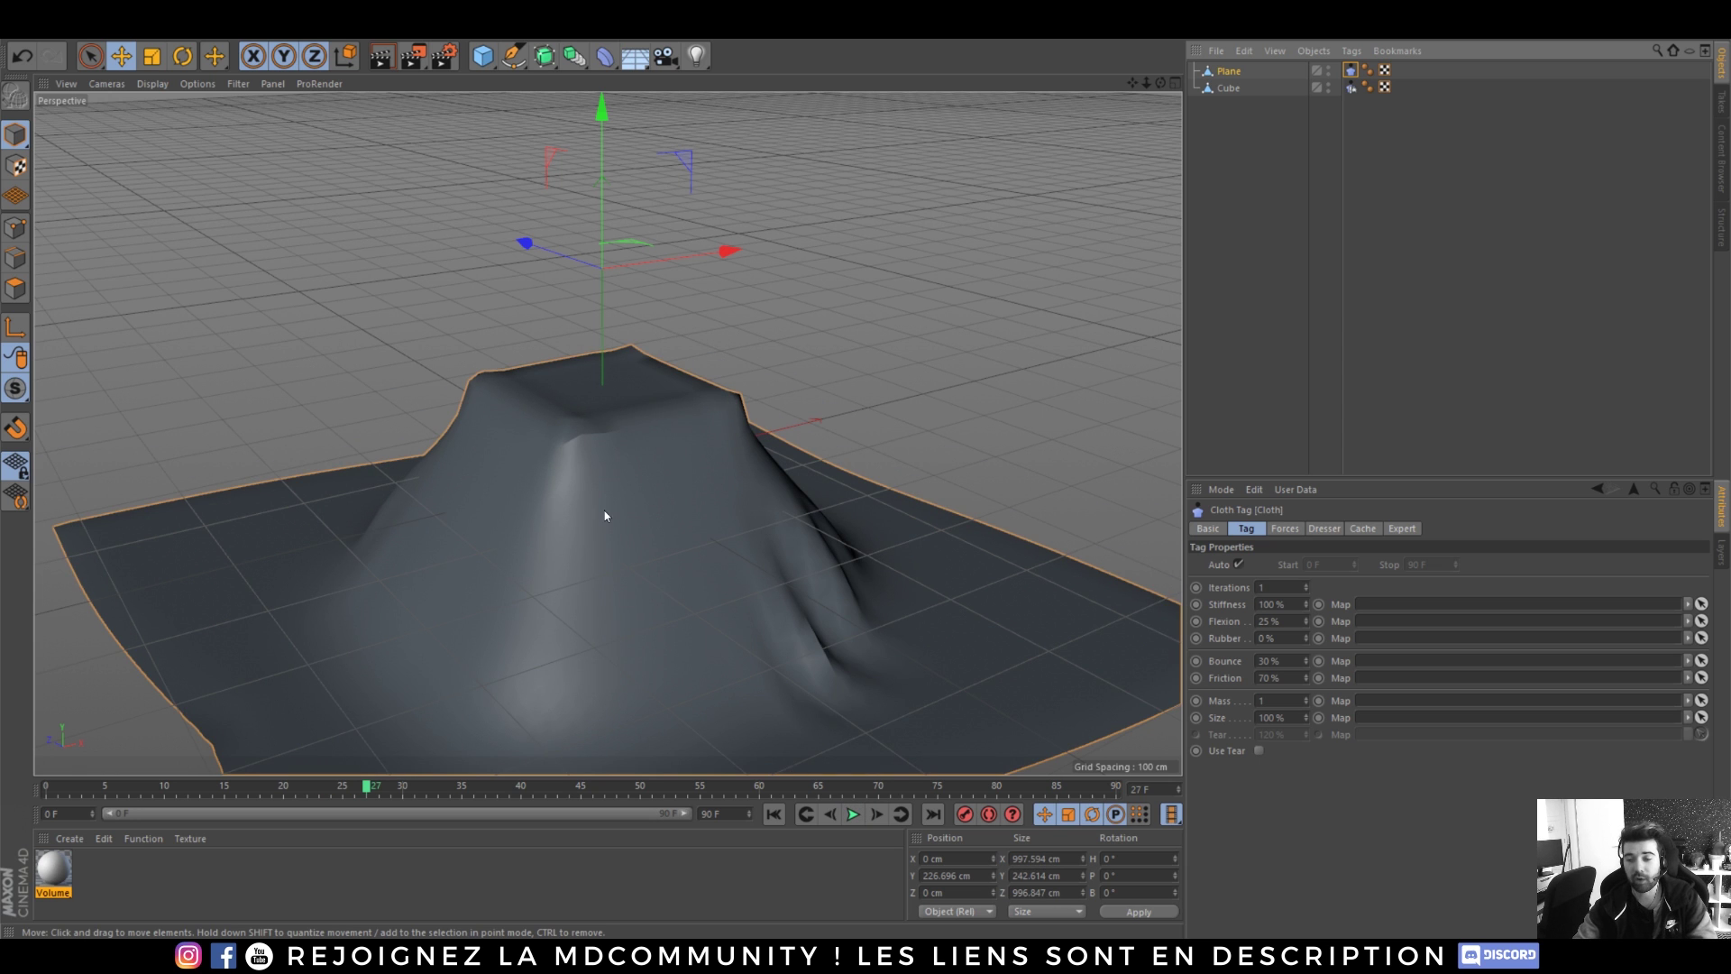
{"action": "right_click_drag", "start_coordinate": [607, 525], "coordinate": [595, 490], "text": "alt"}
{"action": "middle_click_drag", "start_coordinate": [595, 490], "coordinate": [605, 423], "text": "alt"}
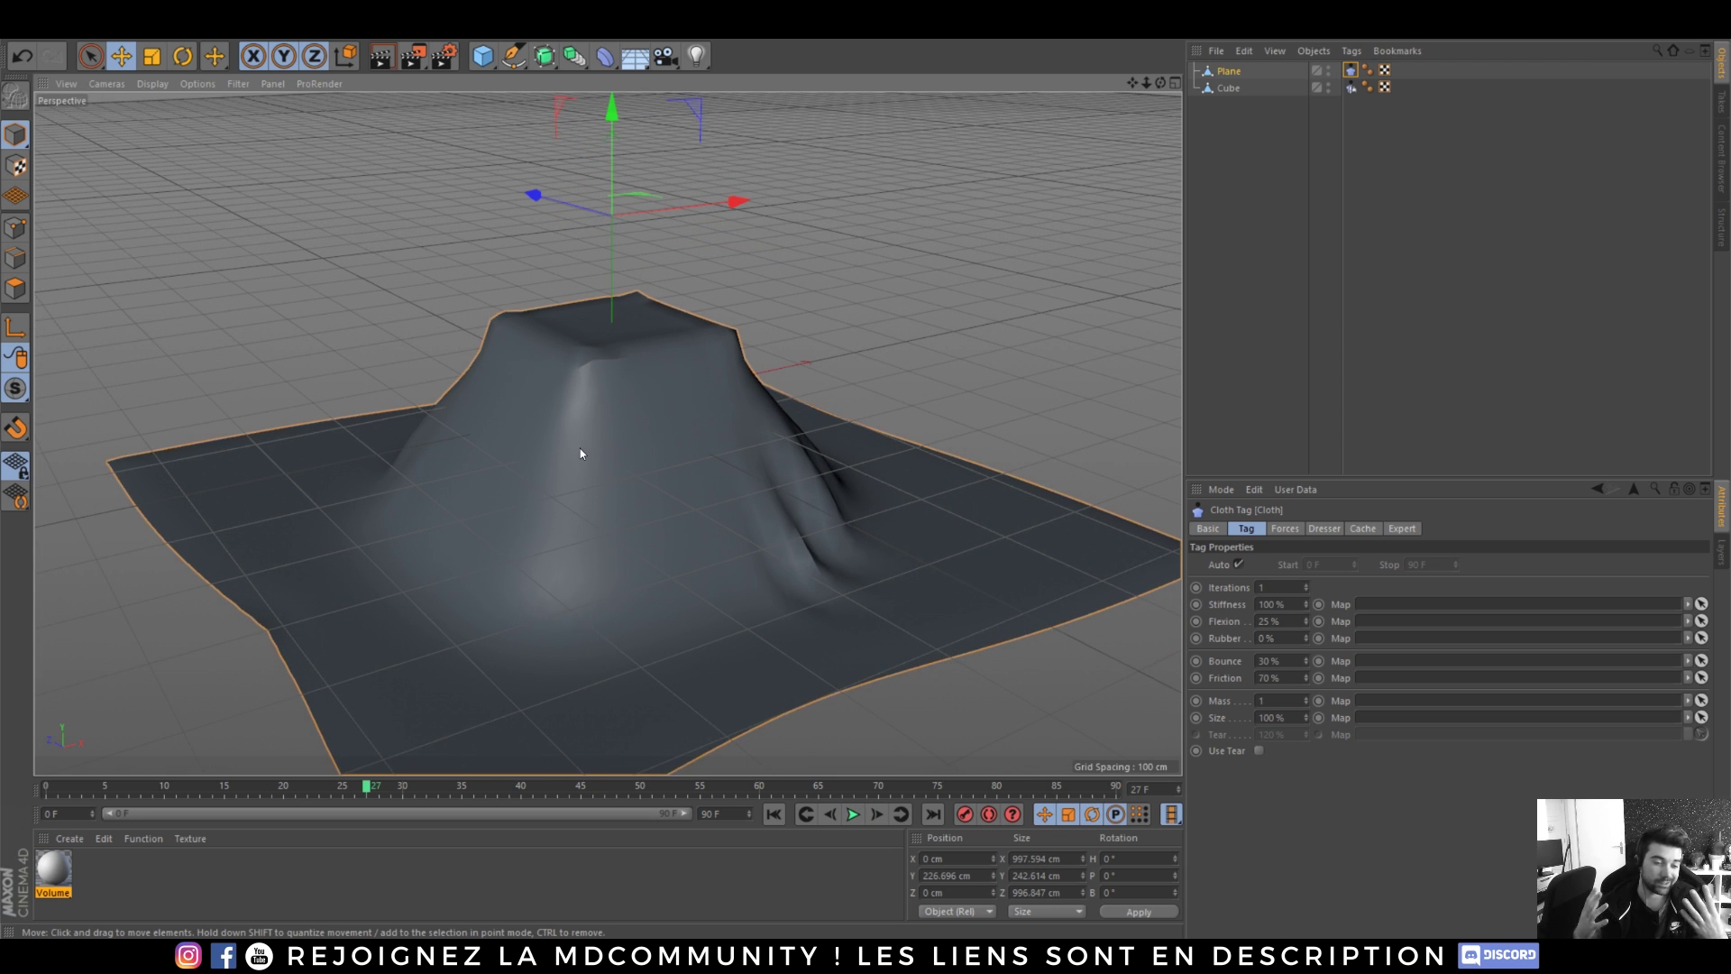
{"action": "left_click_drag", "start_coordinate": [594, 449], "coordinate": [742, 433], "text": "alt"}
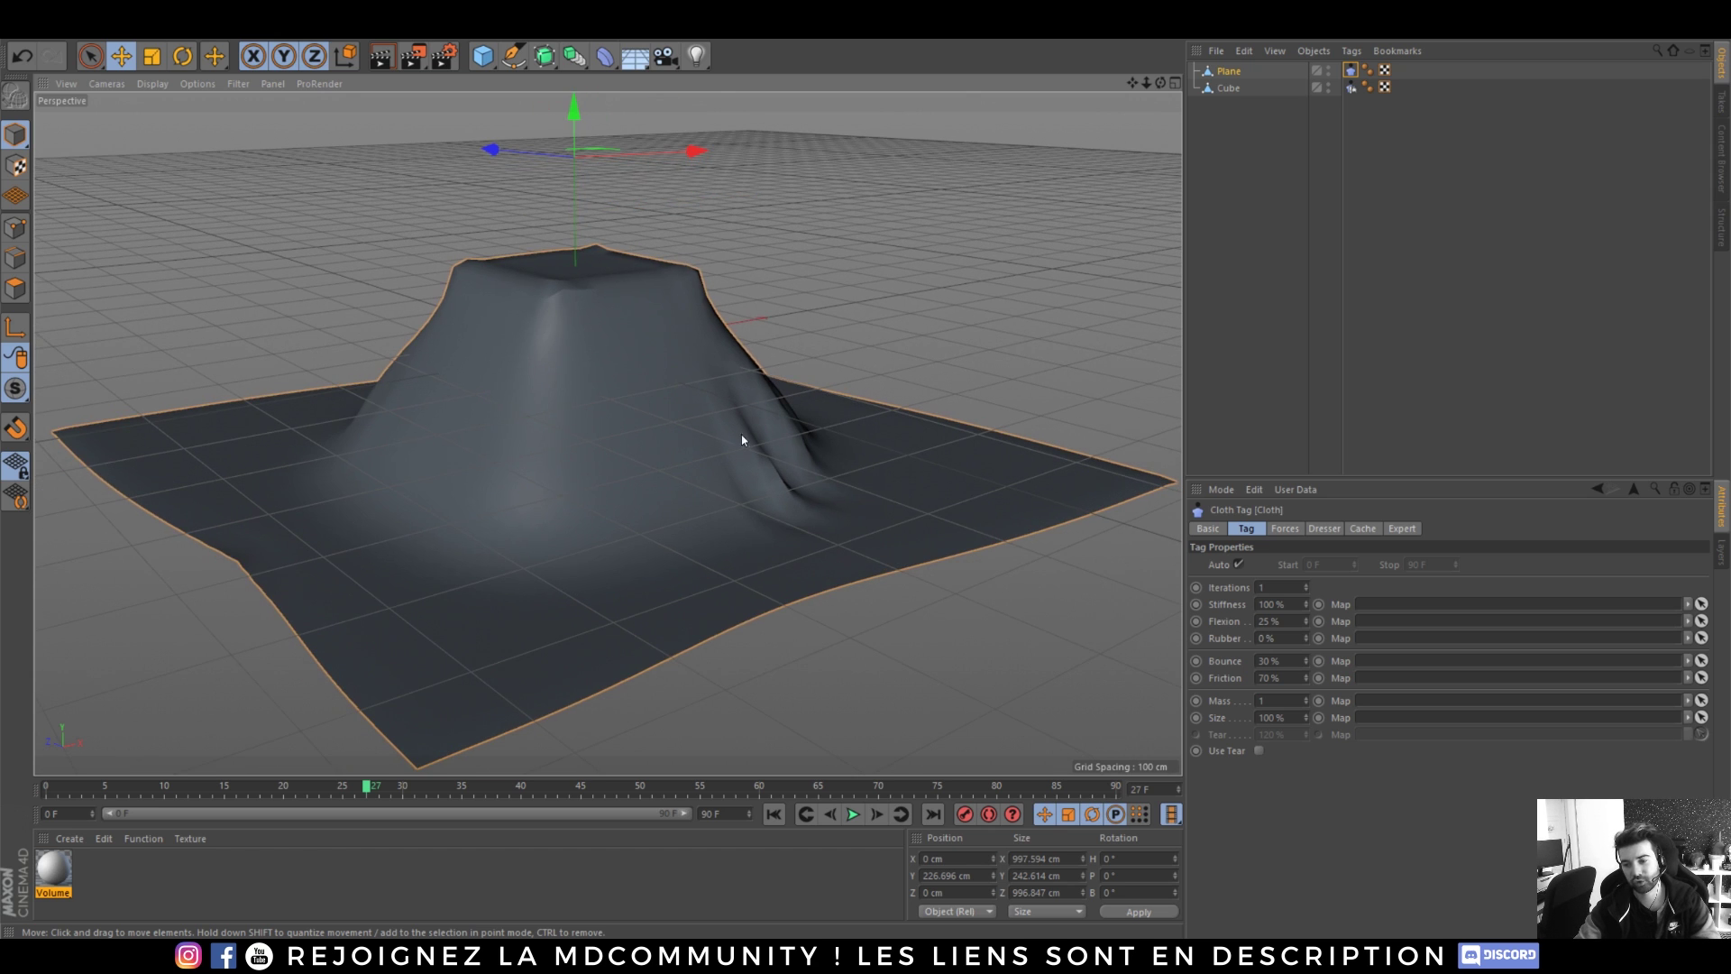
{"action": "left_click", "coordinate": [1279, 604]}
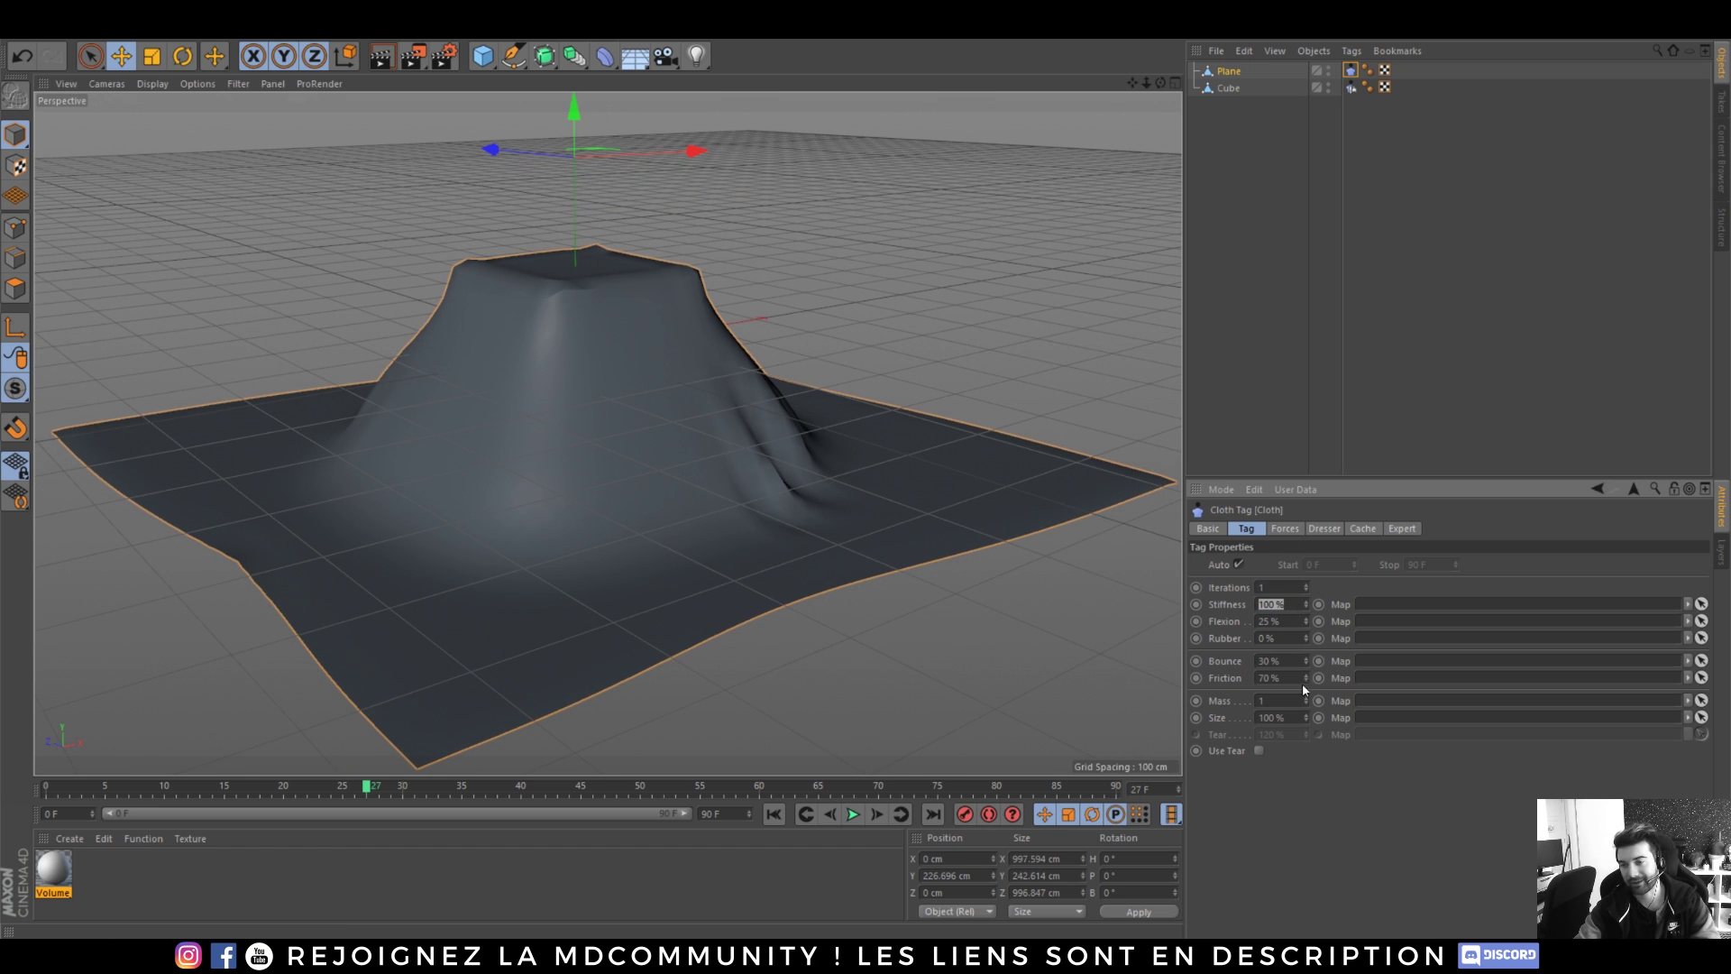
{"action": "left_click", "coordinate": [1319, 255]}
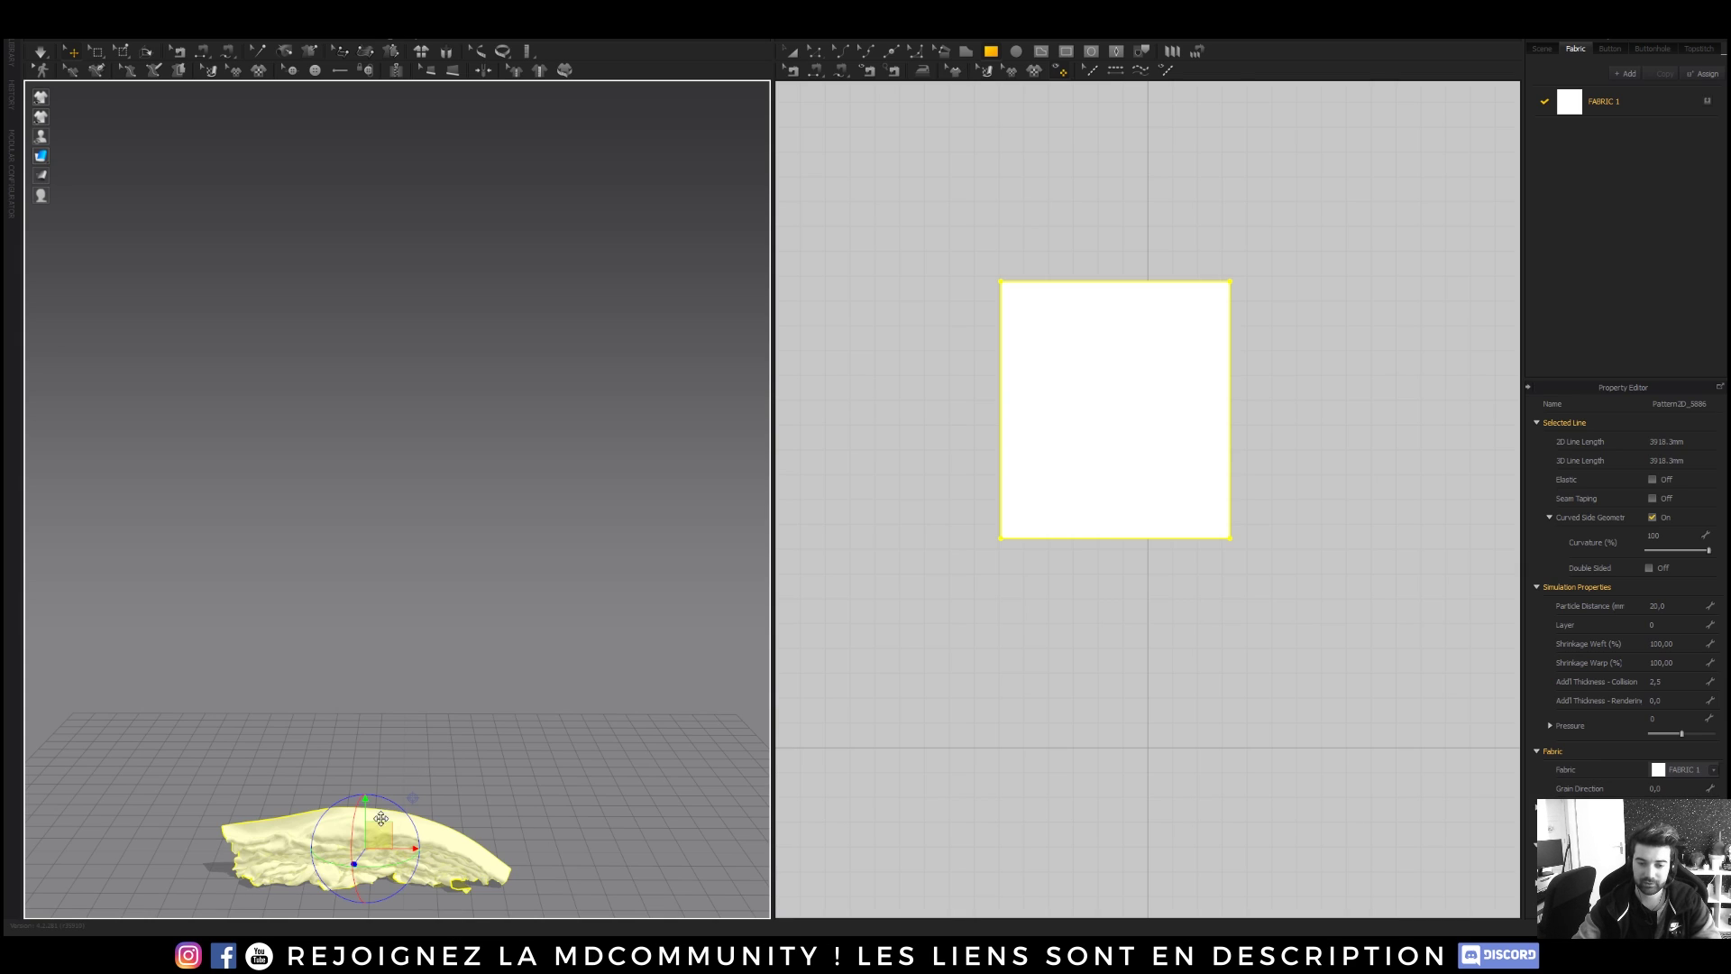
- In Marvelous Designer, stop the running cloth simulation, undo the drape and delete the existing square pattern
{"action": "key", "text": "space"}
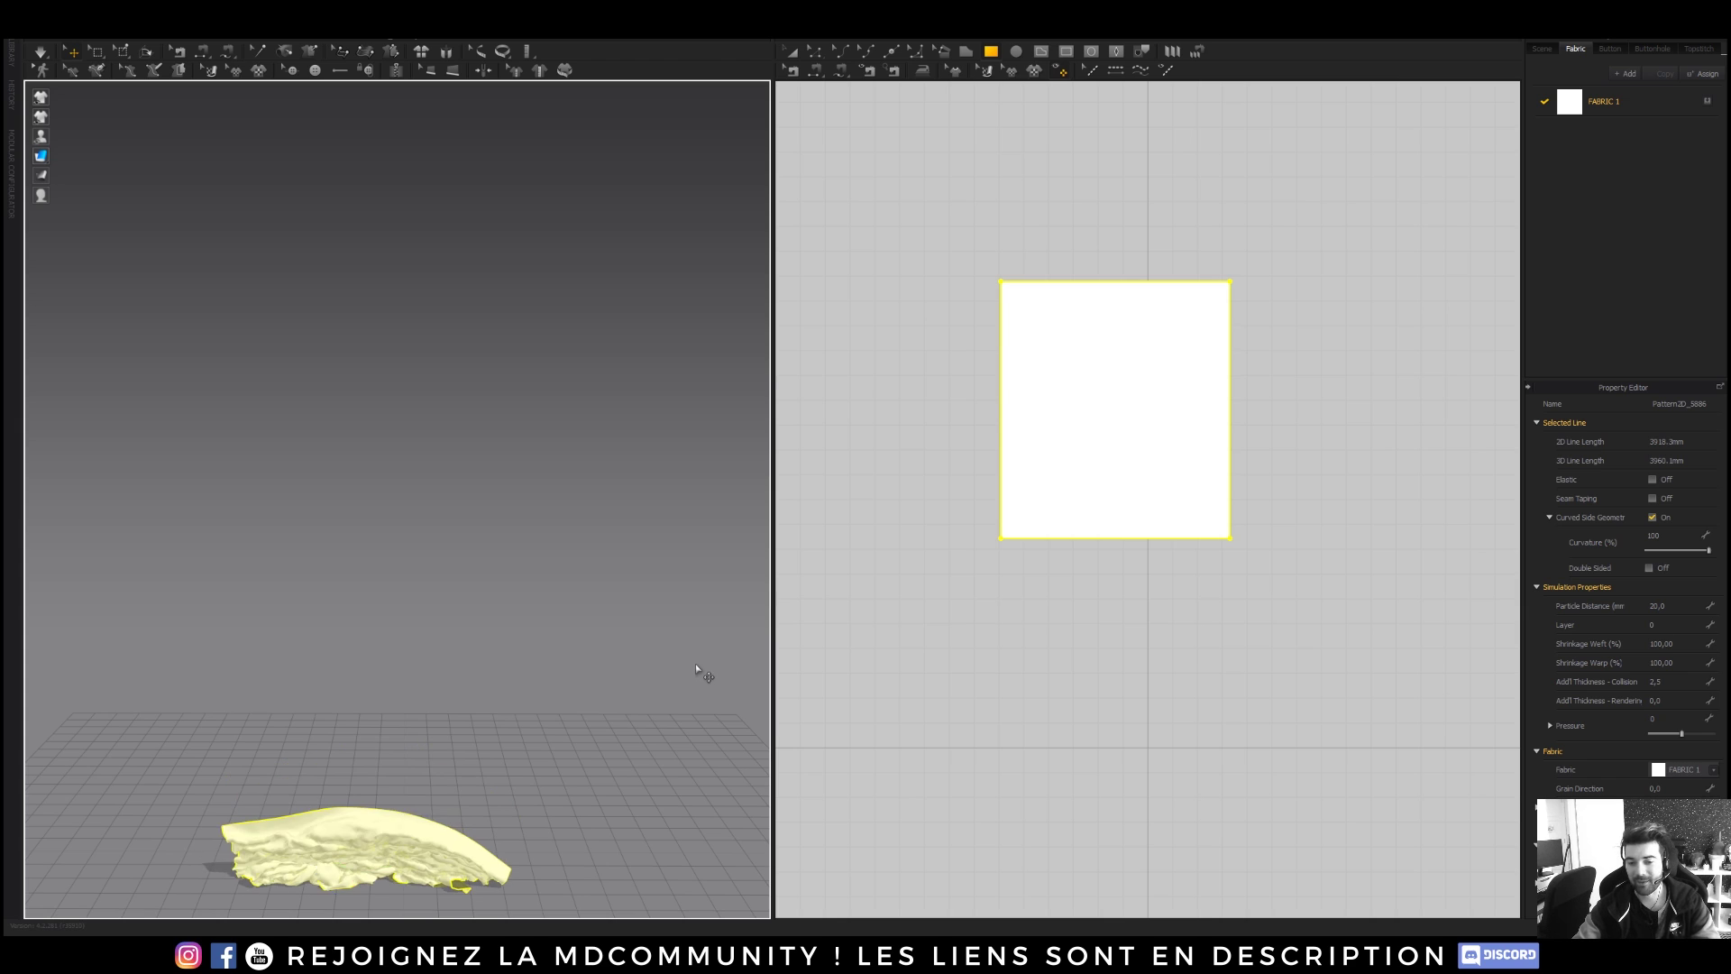
{"action": "key", "text": "ctrl+z"}
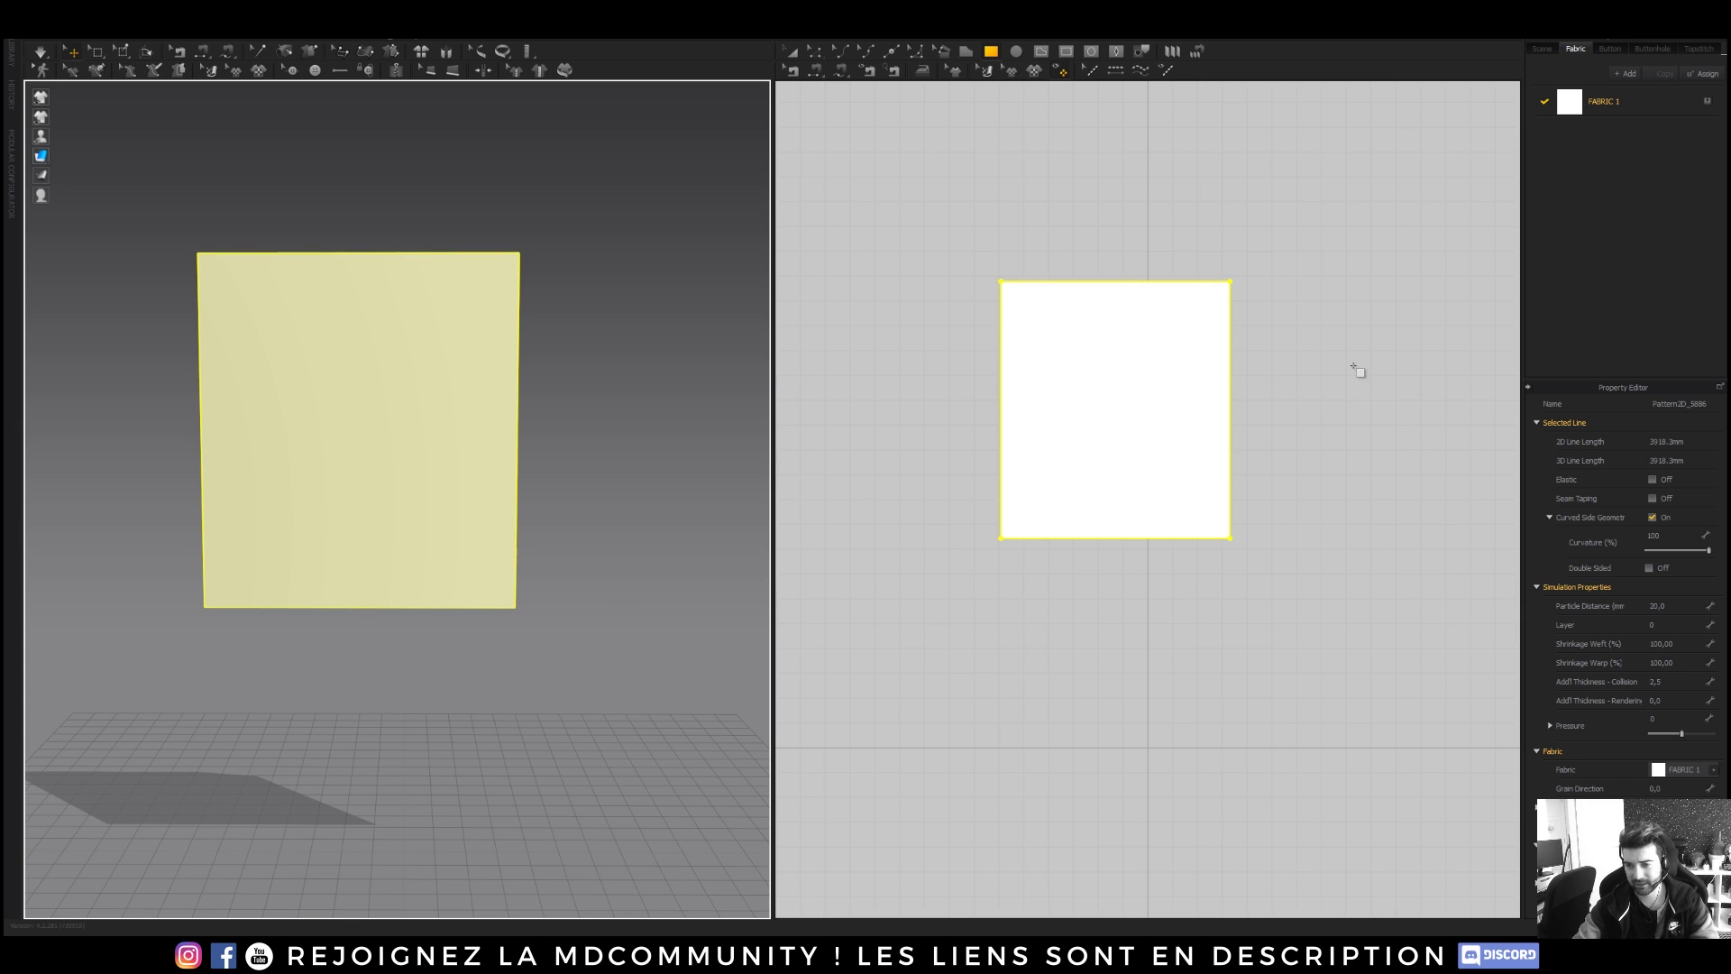
{"action": "key", "text": "Delete"}
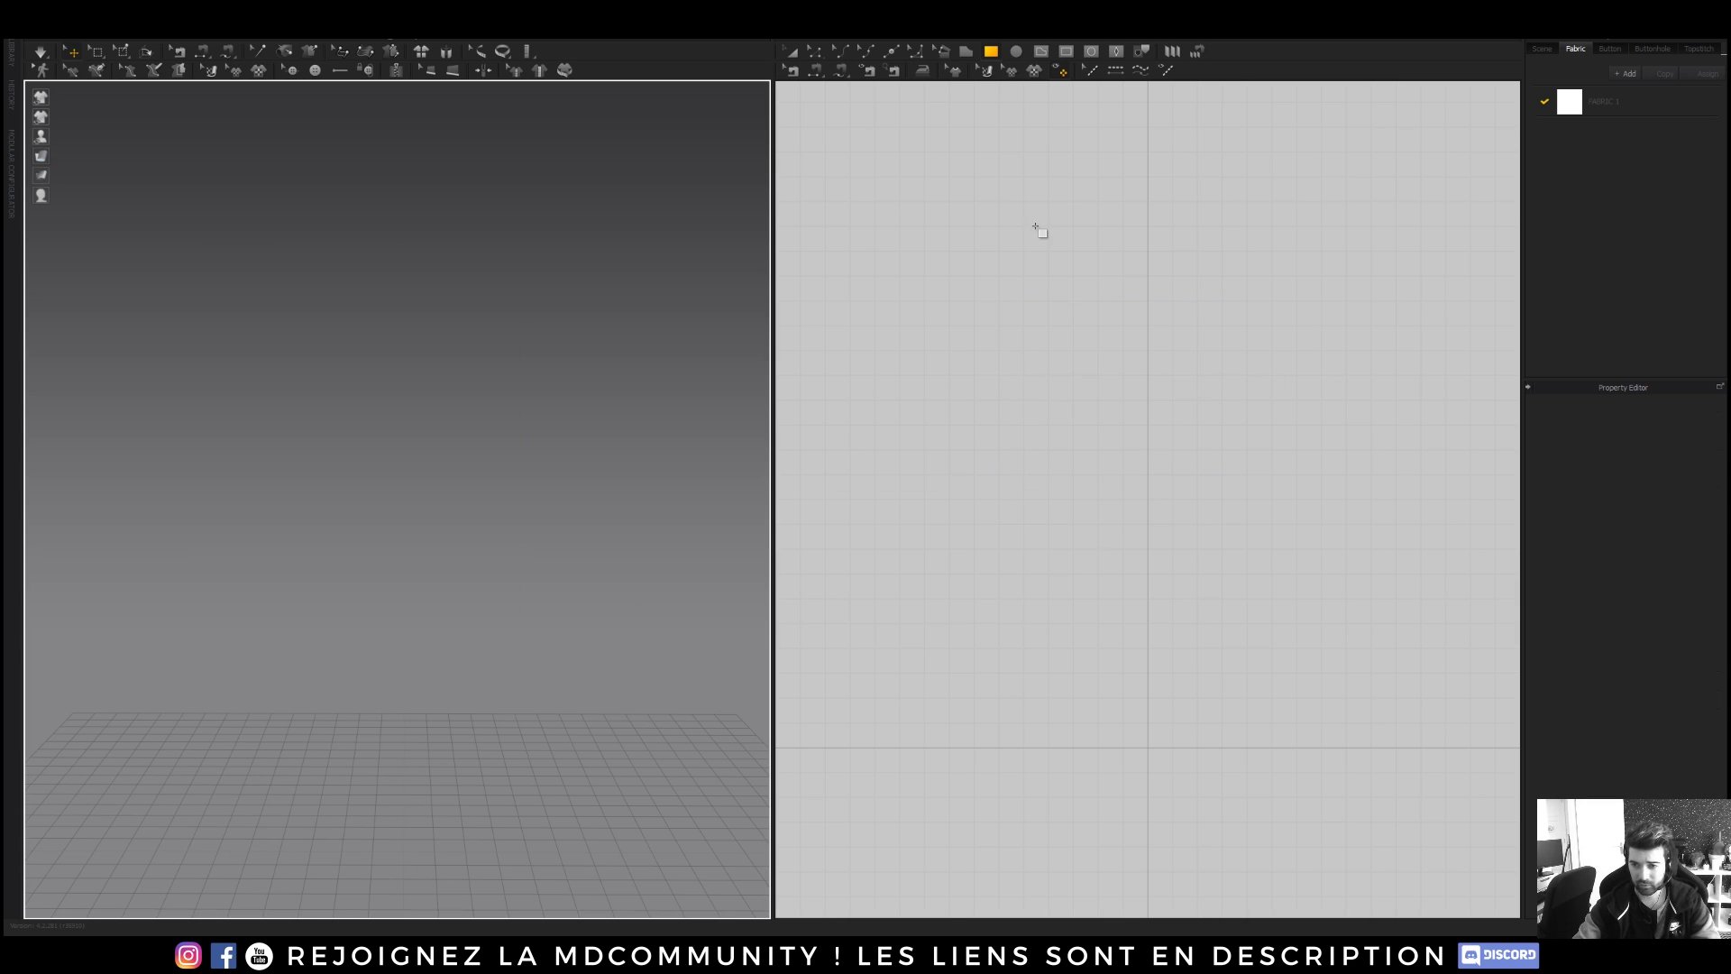
- Draw a wide rectangular pattern, about three times as wide as it is tall, in the 2D pattern area
{"action": "left_click_drag", "start_coordinate": [974, 235], "coordinate": [1288, 342]}
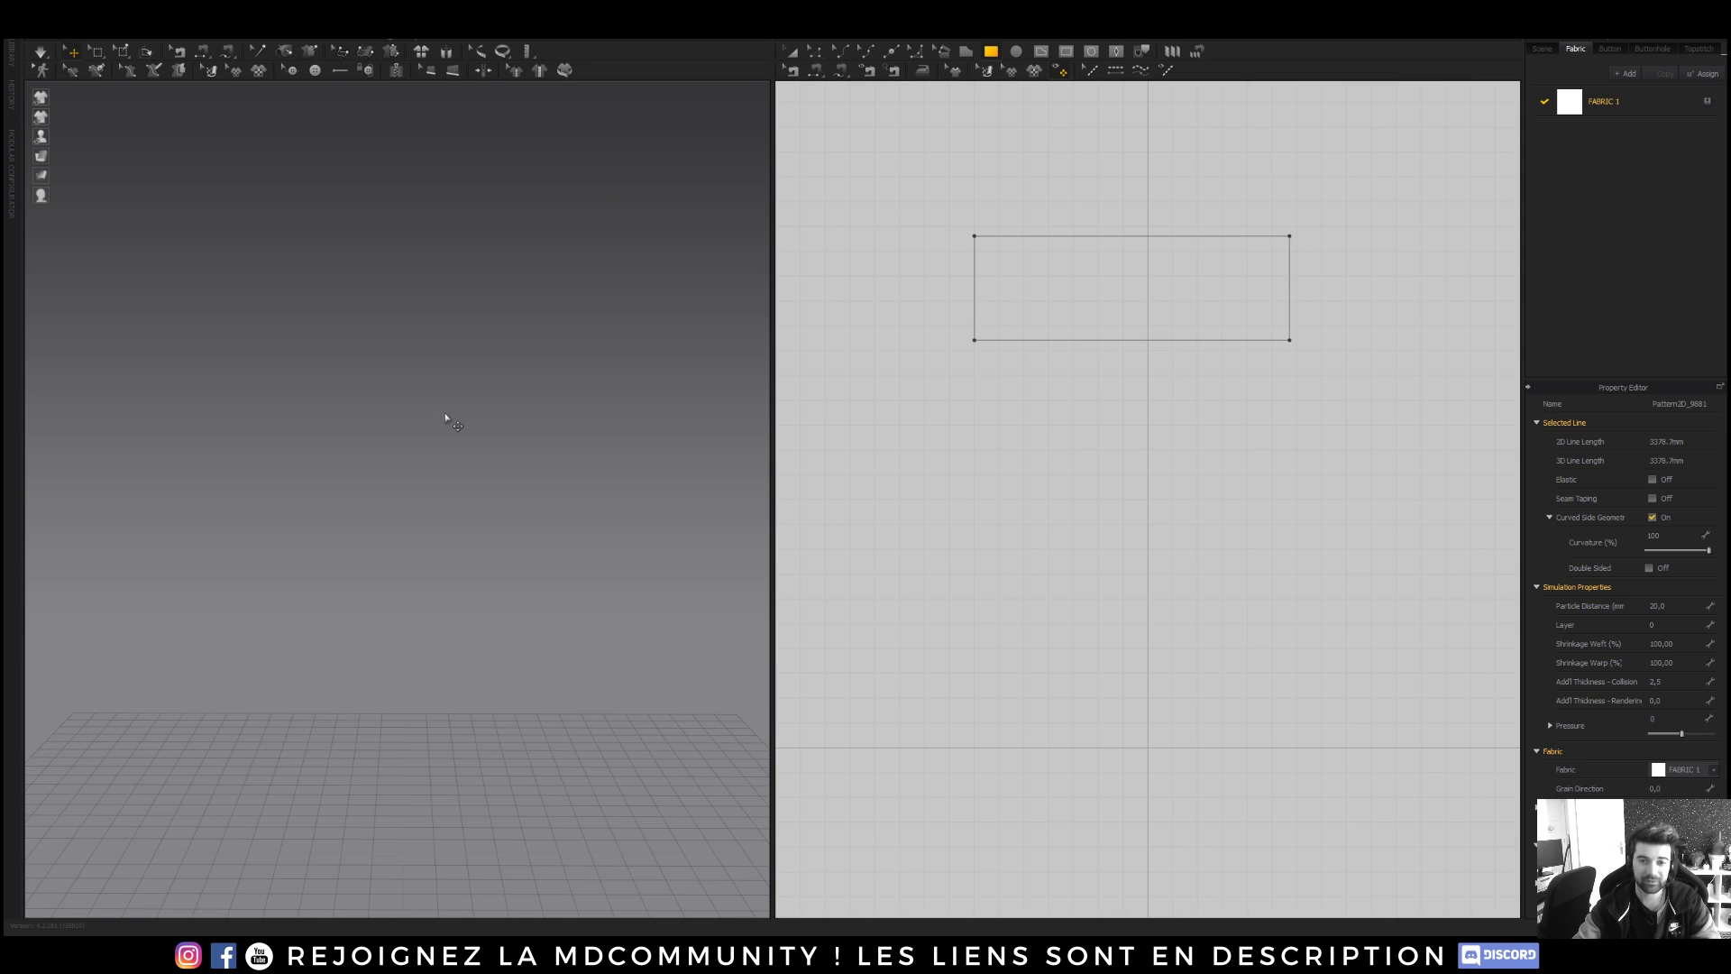
{"action": "scroll", "coordinate": [425, 257], "scroll_direction": "down", "scroll_amount": 5}
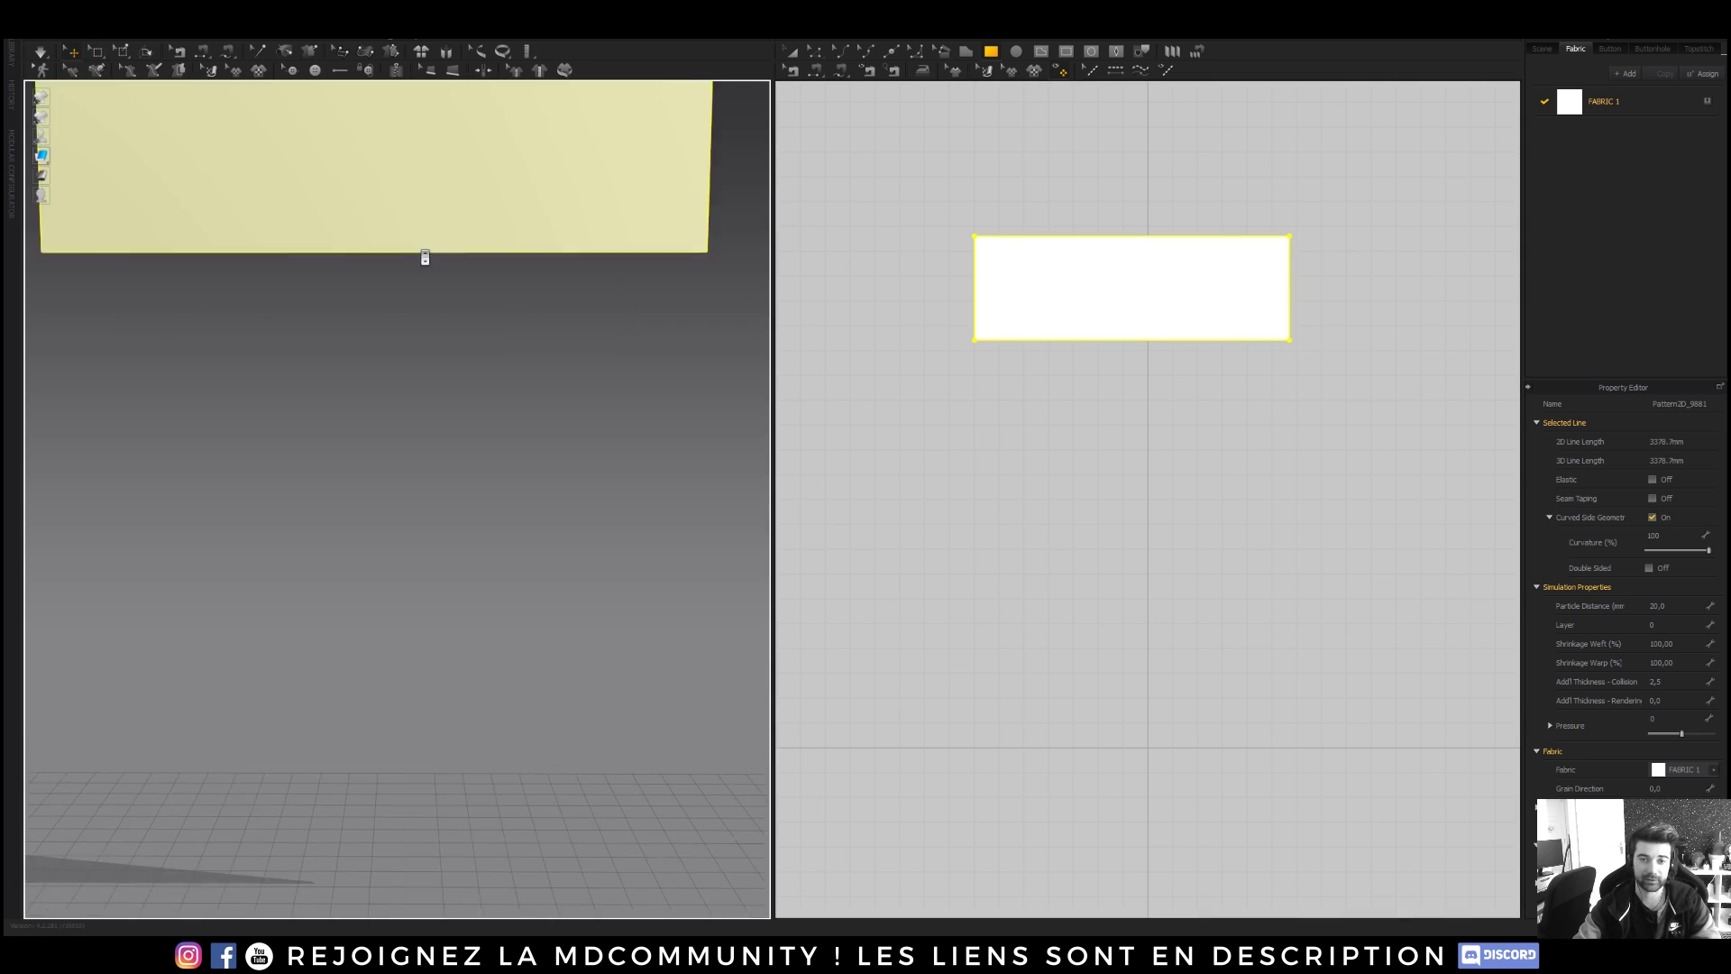
- Rotate the rectangular pattern in the 3D view so it hangs diagonally above the floor, and start the cloth simulation
{"action": "scroll", "coordinate": [440, 244], "scroll_direction": "up", "scroll_amount": 4}
{"action": "left_click", "coordinate": [381, 224]}
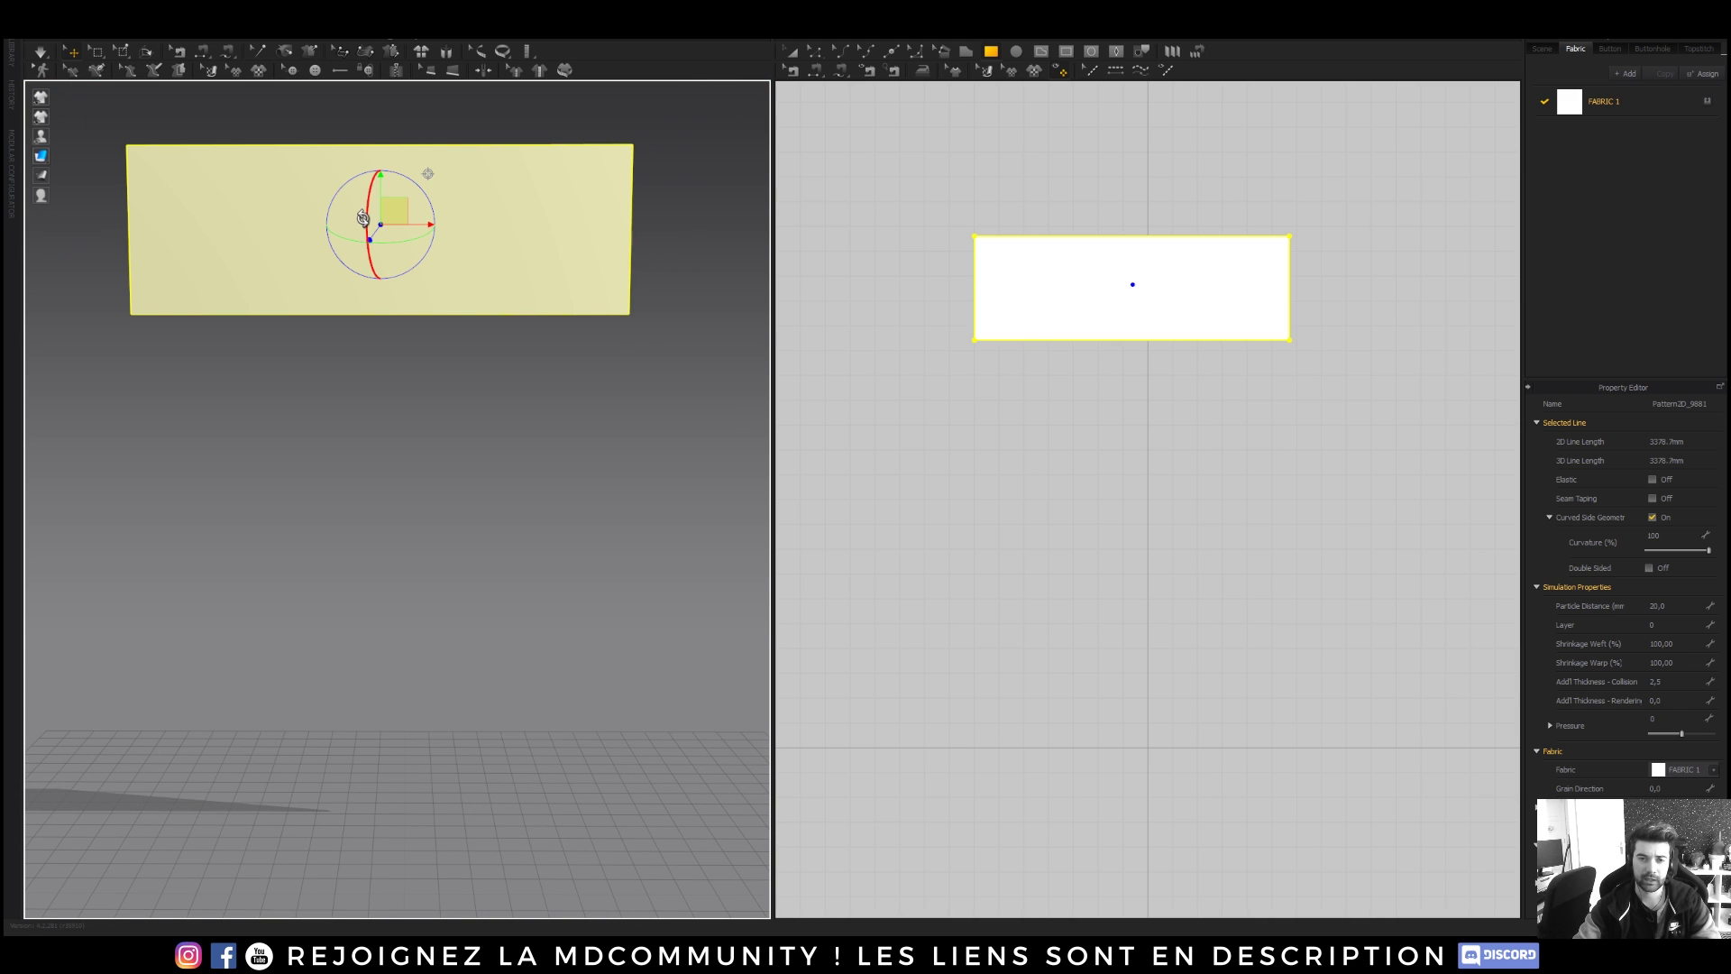
{"action": "left_click_drag", "start_coordinate": [367, 218], "coordinate": [396, 107]}
{"action": "left_click_drag", "start_coordinate": [424, 165], "coordinate": [452, 232]}
{"action": "left_click", "coordinate": [40, 51]}
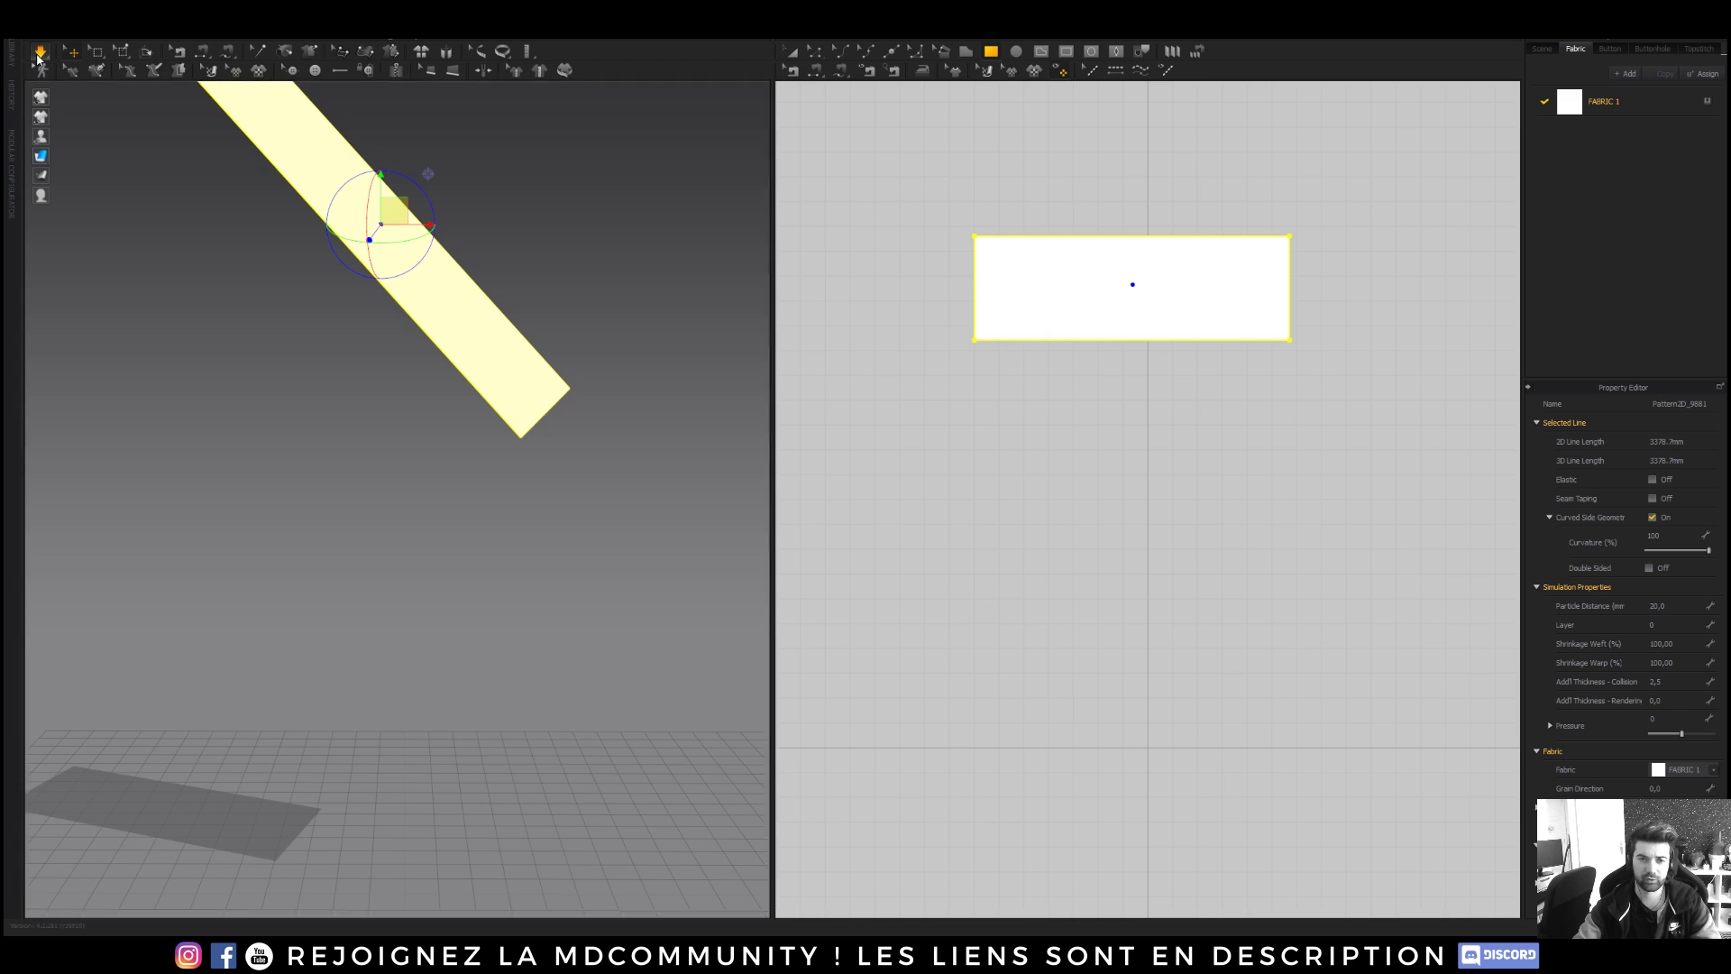
- Follow the rectangular pattern as it falls and folds on the floor, stop the cloth simulation and inspect the crumpled result
{"action": "scroll", "coordinate": [424, 584], "scroll_direction": "up", "scroll_amount": 2}
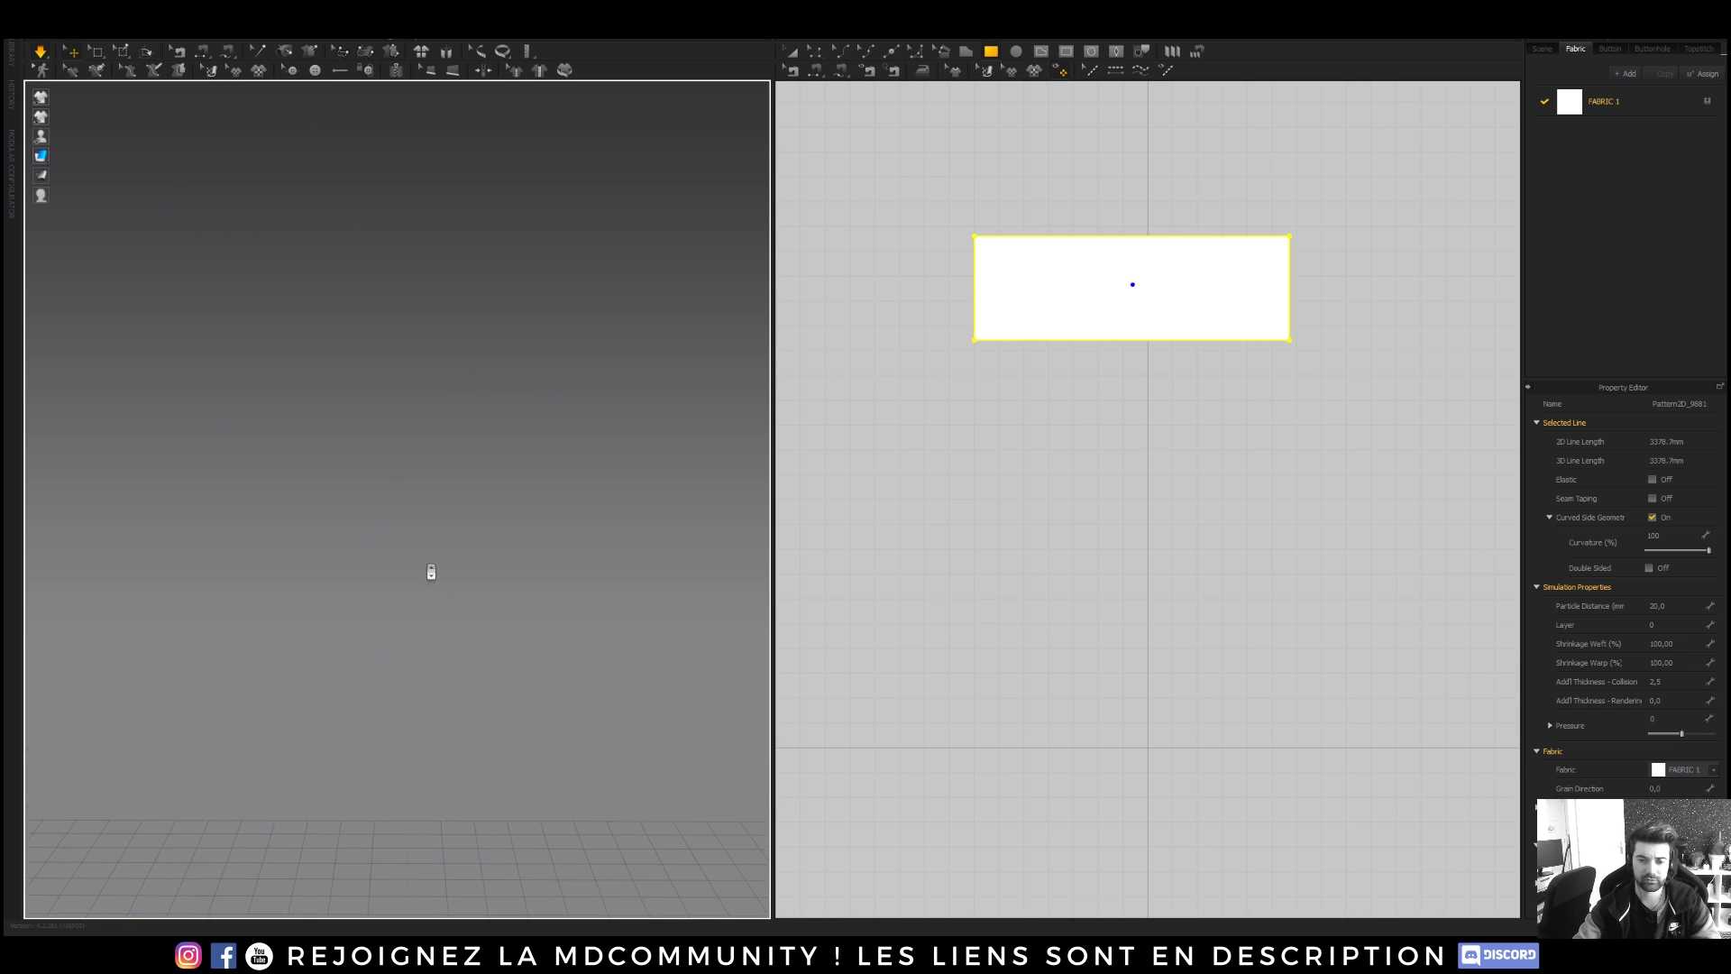
{"action": "scroll", "coordinate": [431, 574], "scroll_direction": "down", "scroll_amount": 5}
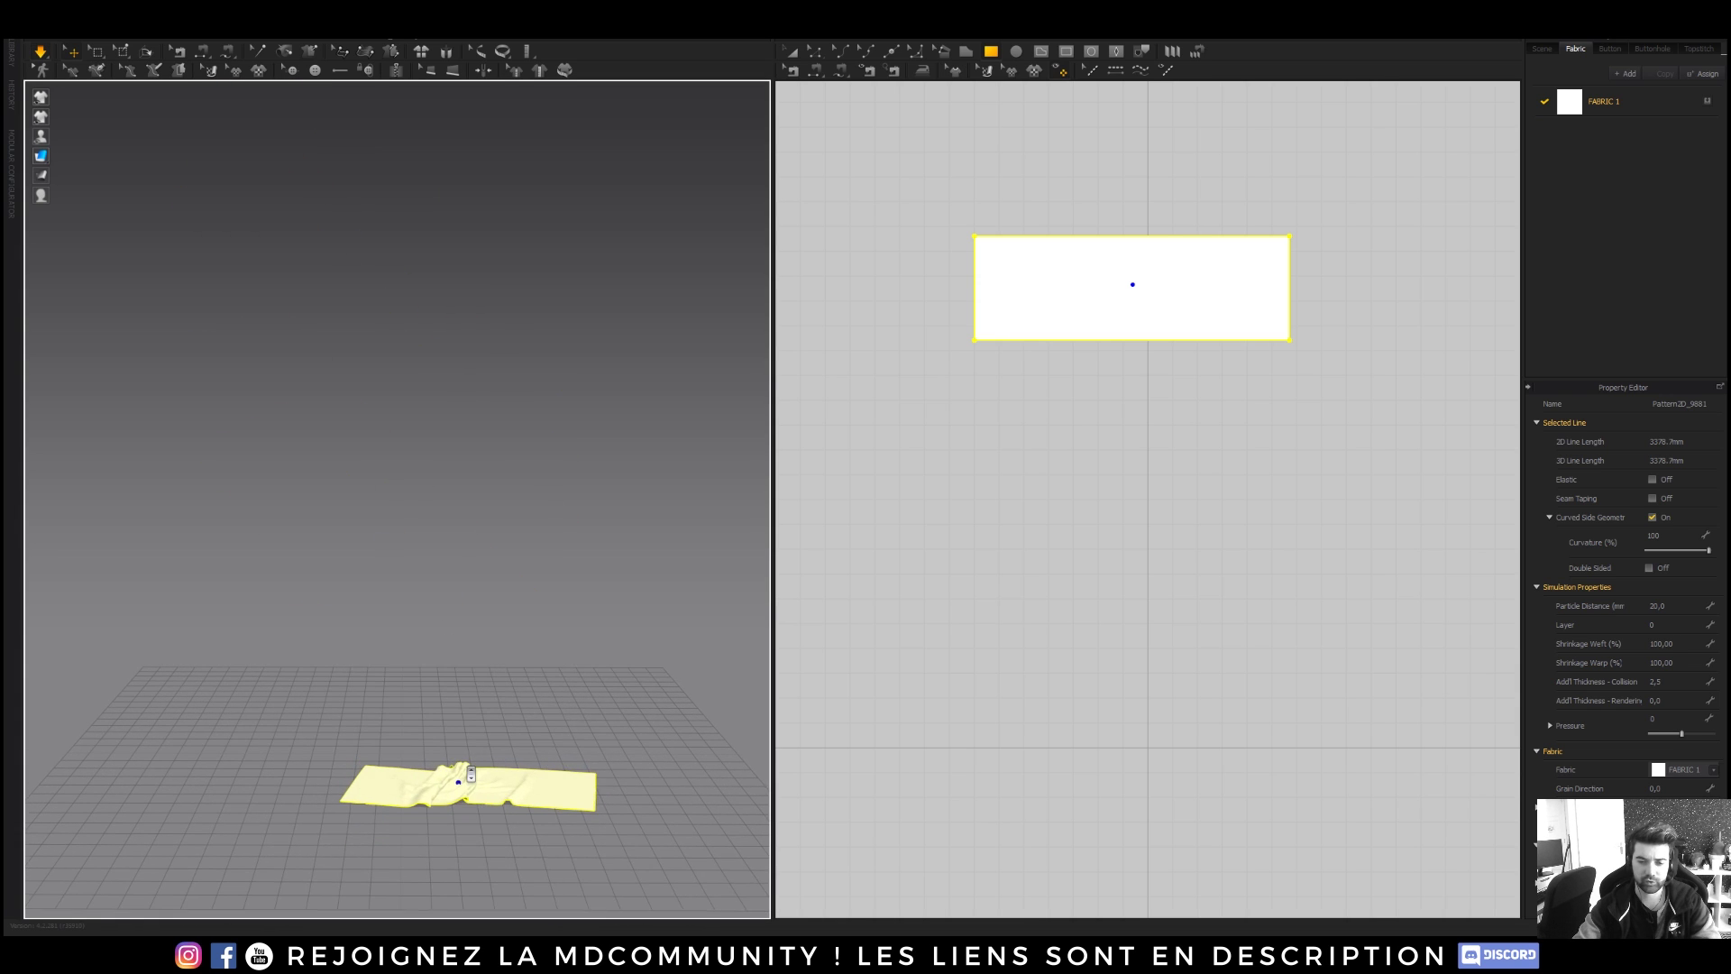
{"action": "scroll", "coordinate": [462, 794], "scroll_direction": "up", "scroll_amount": 2}
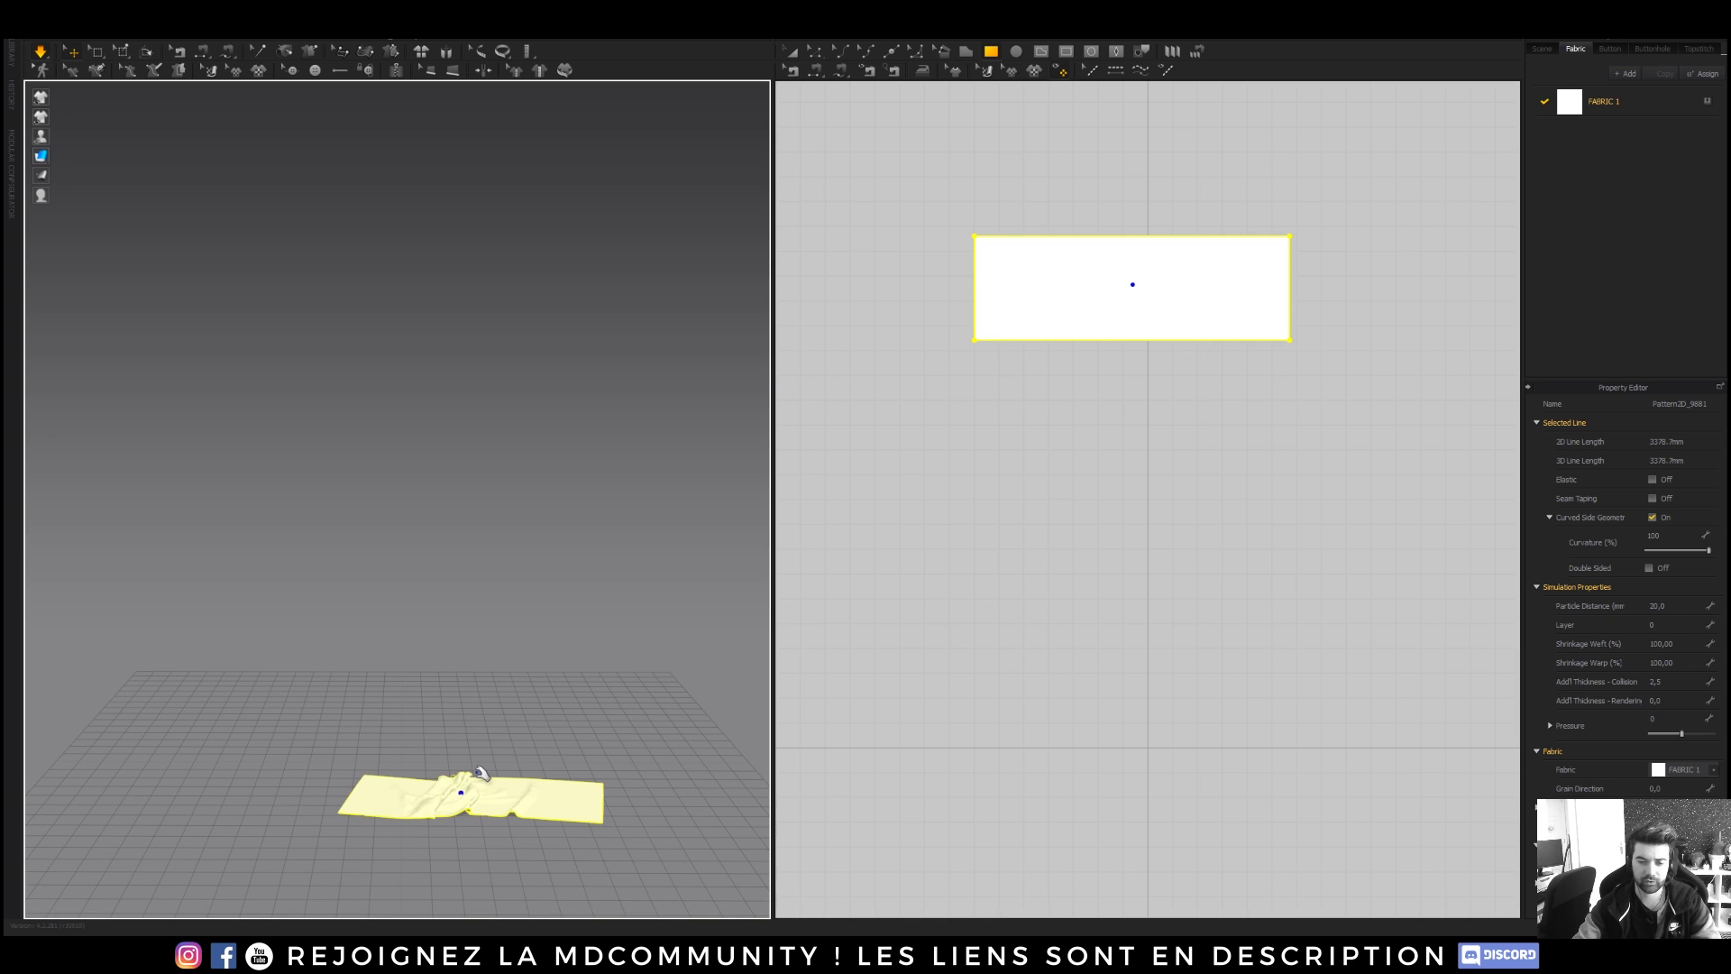
{"action": "left_click", "coordinate": [40, 52]}
{"action": "left_click_drag", "start_coordinate": [433, 757], "coordinate": [424, 577]}
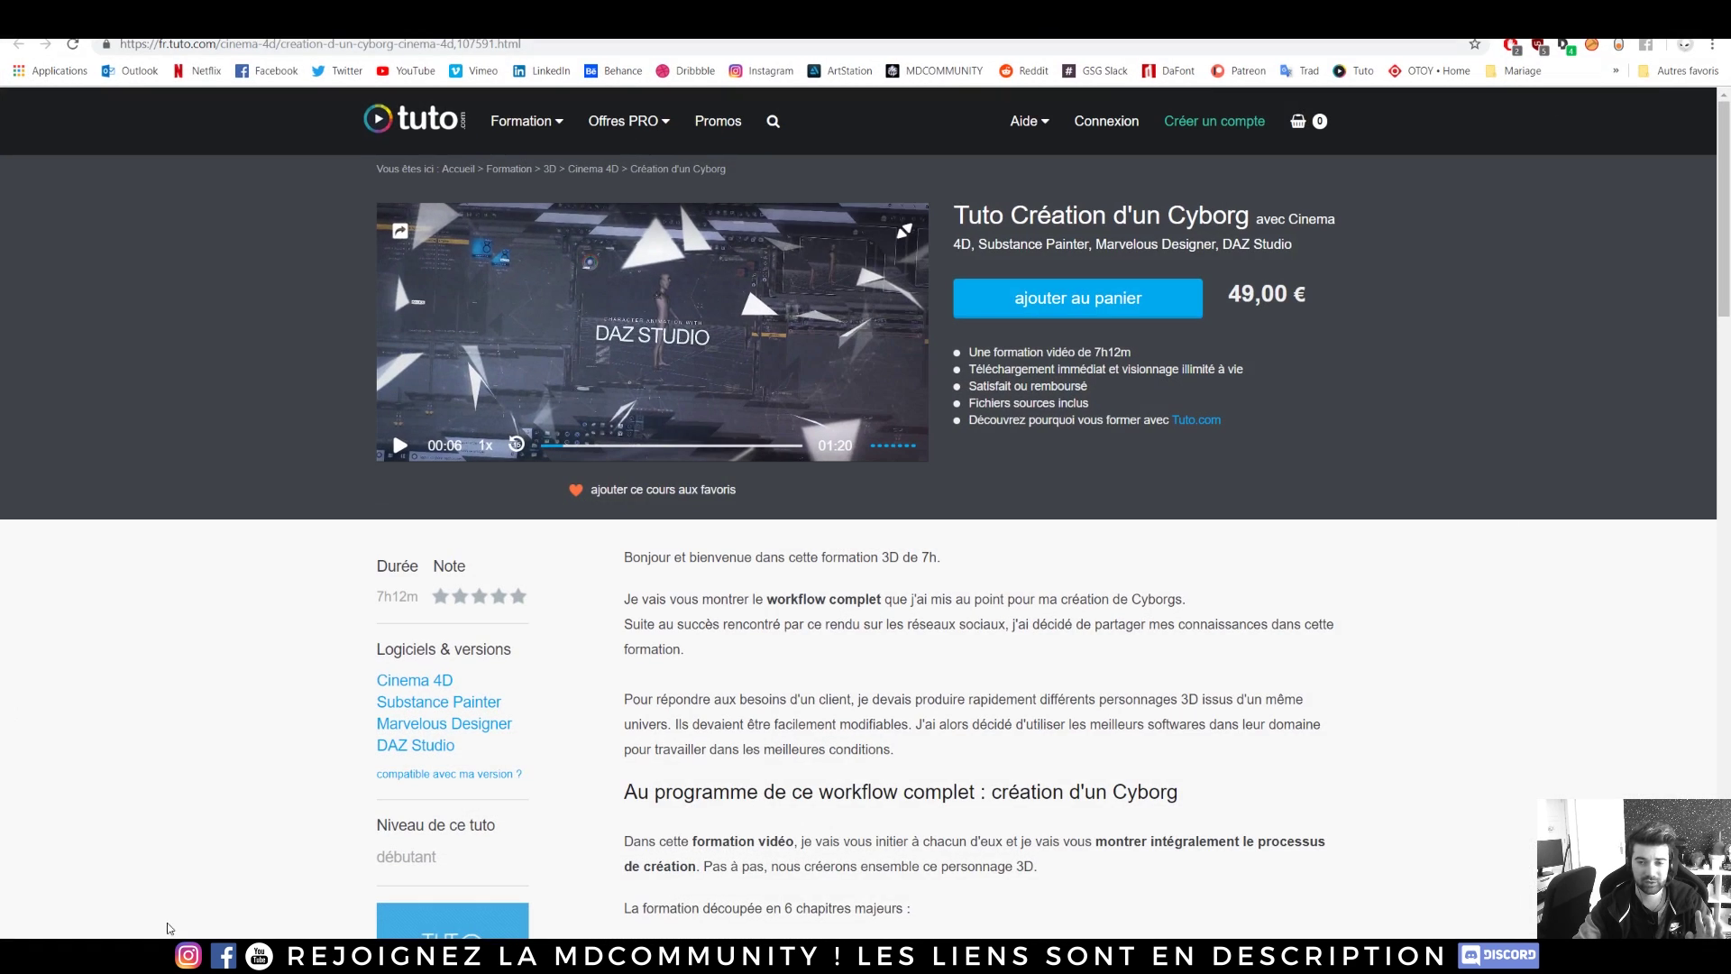
- Switch to the browser and view the Marvelous Designer garment and masked cyborg trio images enlarged on the Tuto.com cyborg course page
{"action": "scroll", "coordinate": [211, 478], "scroll_direction": "down", "scroll_amount": 6}
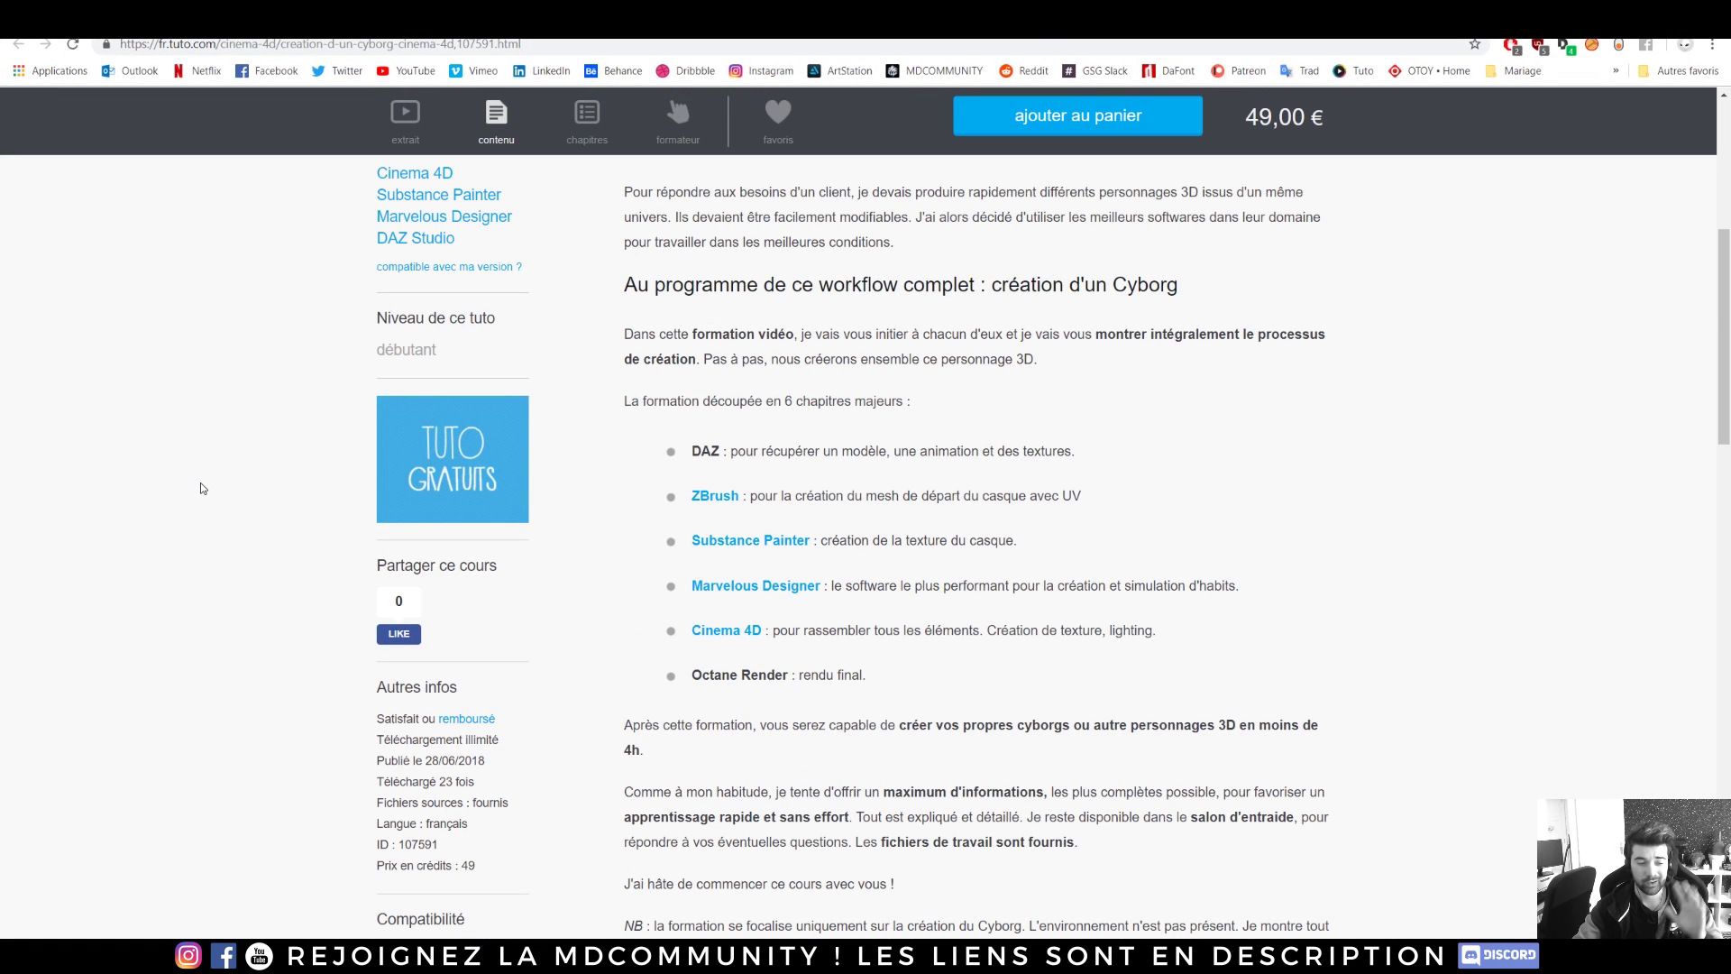
{"action": "scroll", "coordinate": [221, 451], "scroll_direction": "down", "scroll_amount": 5}
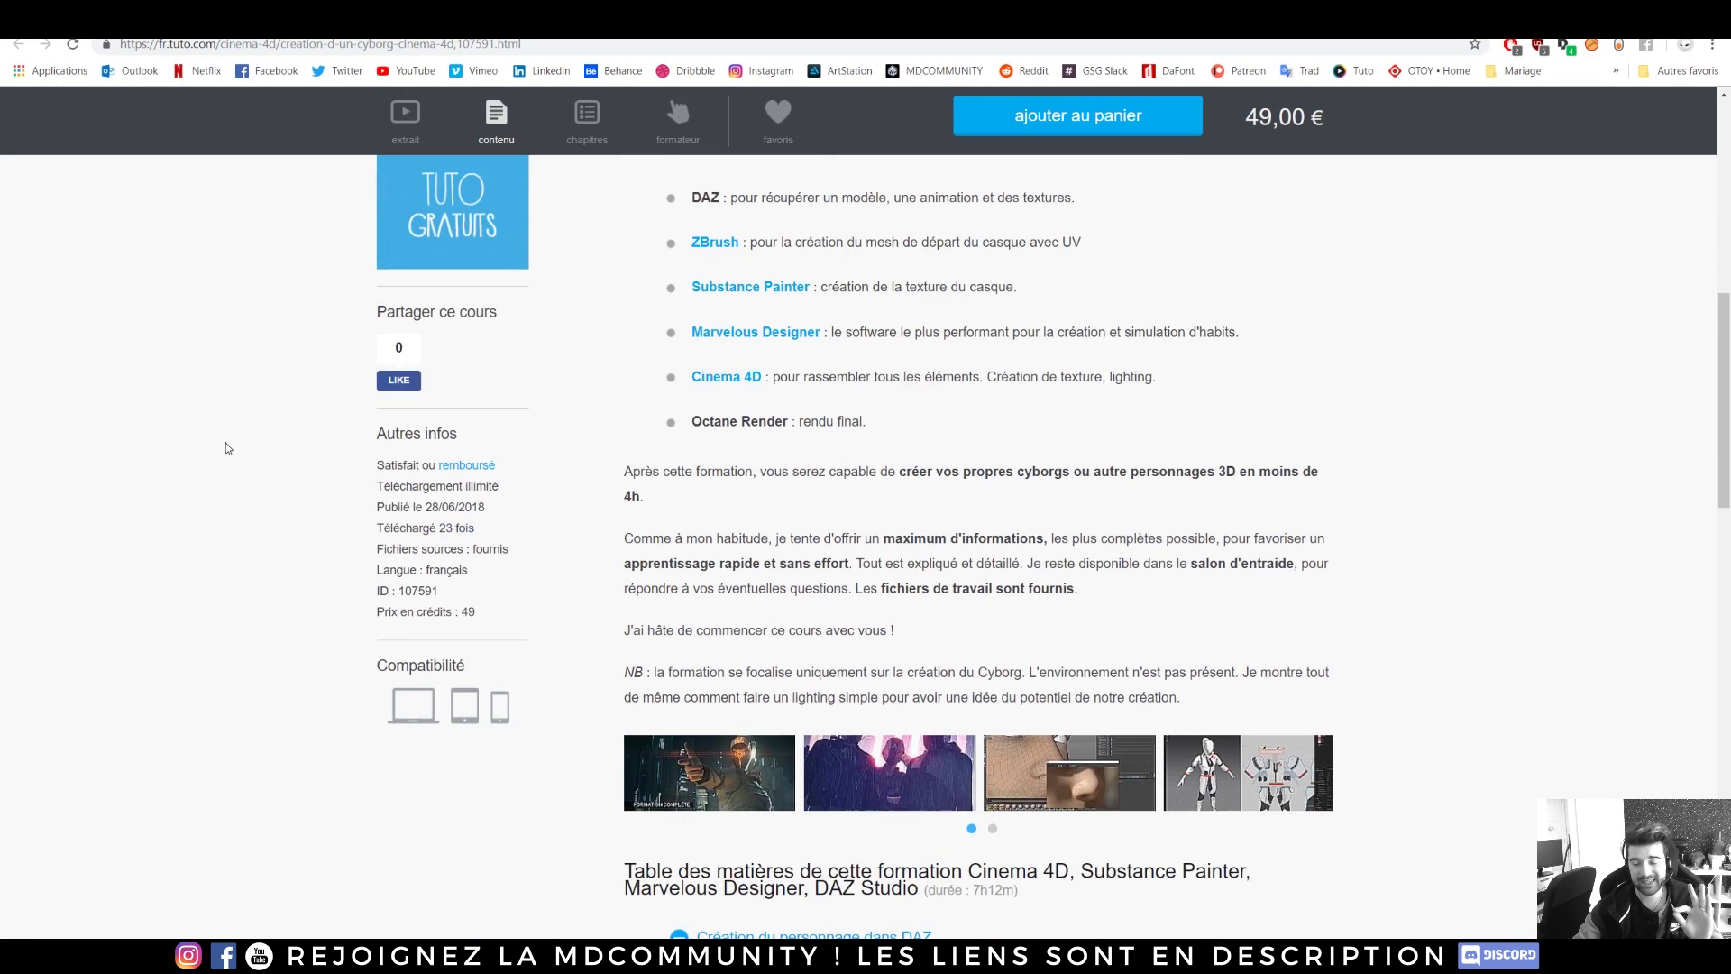
{"action": "left_click", "coordinate": [1263, 537]}
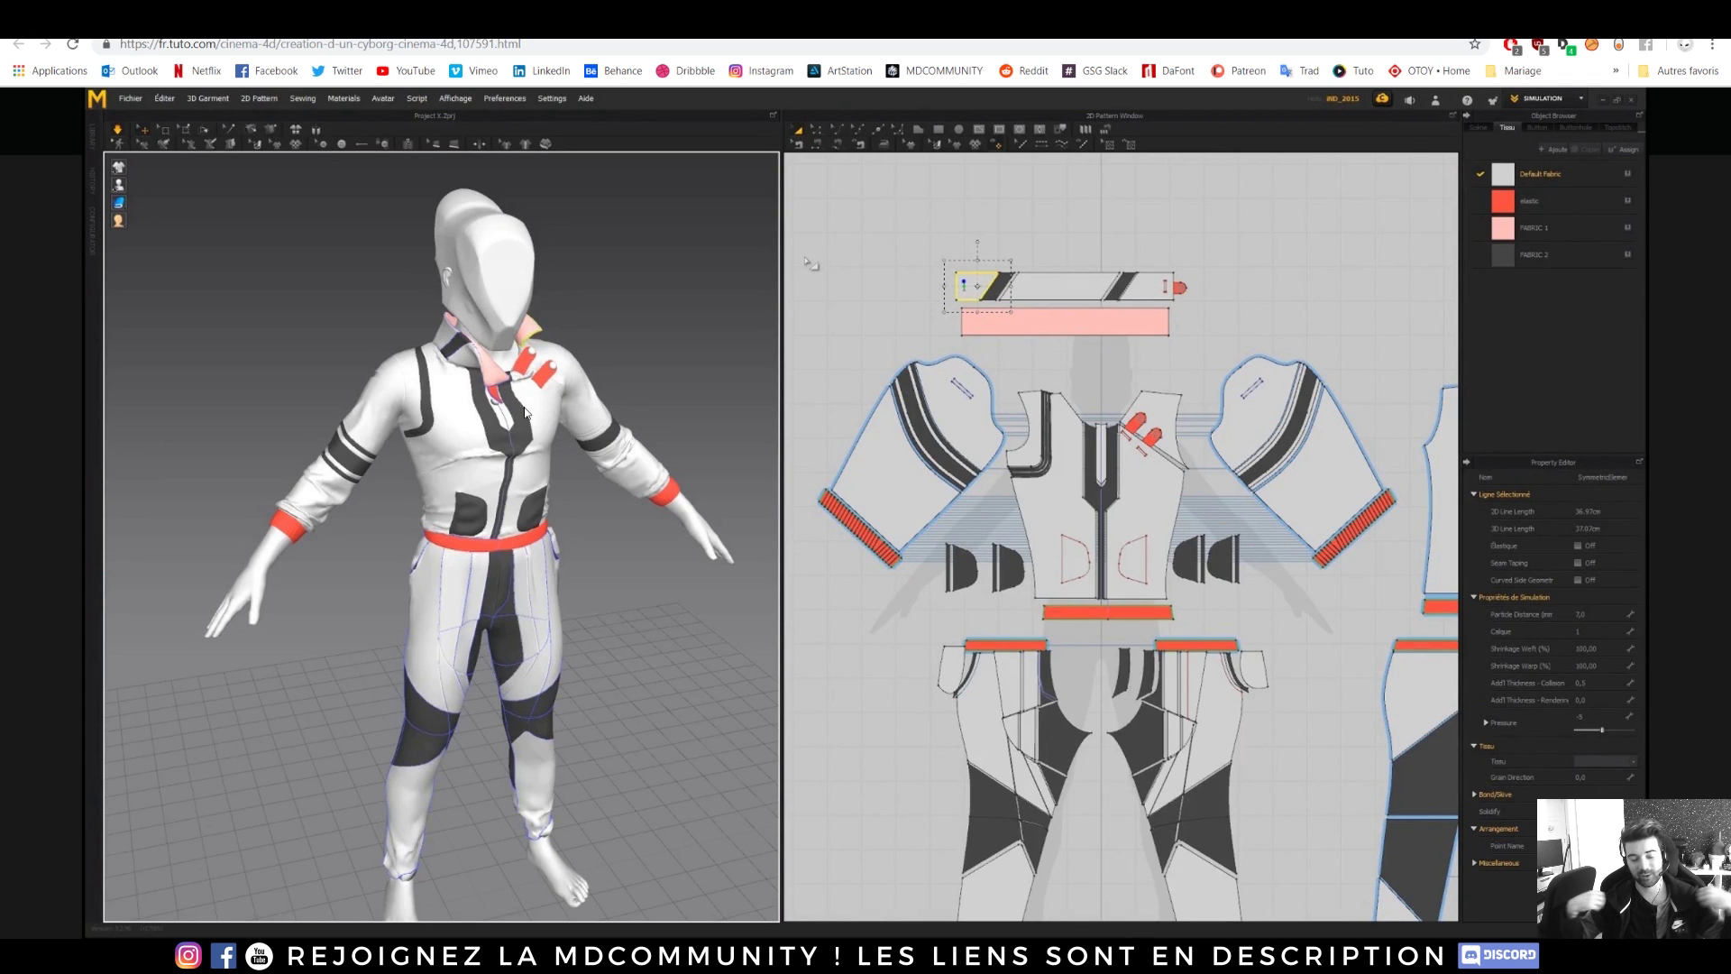
{"action": "left_click", "coordinate": [1693, 93]}
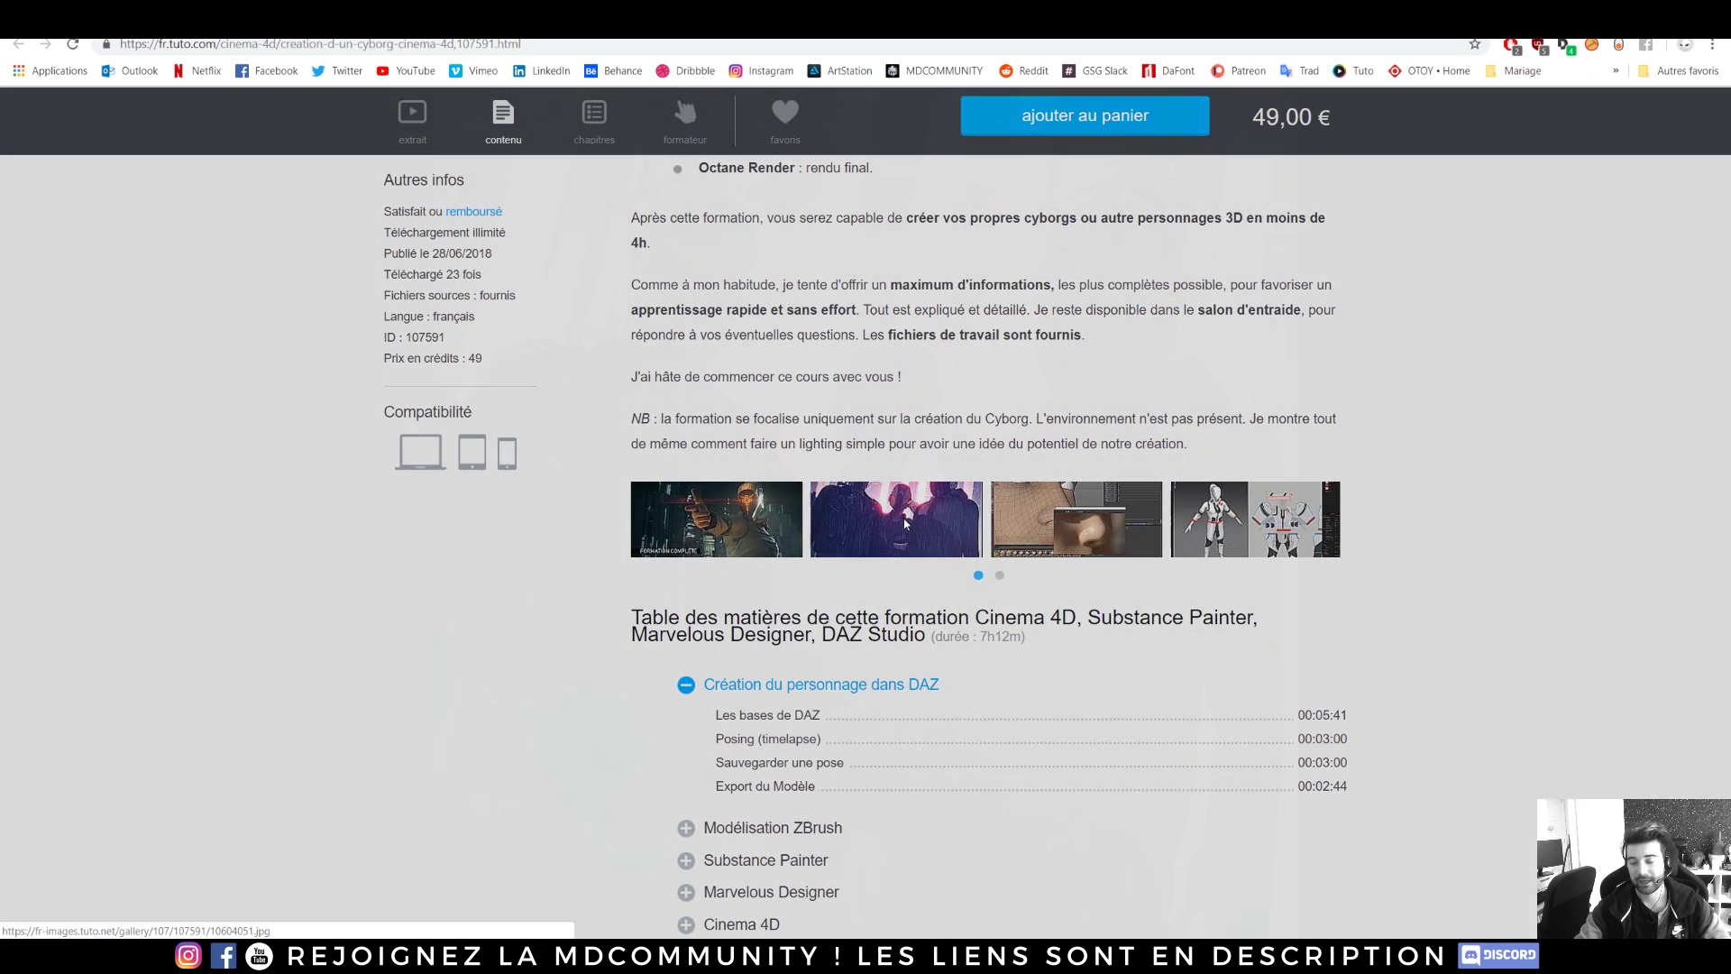
{"action": "left_click", "coordinate": [905, 524]}
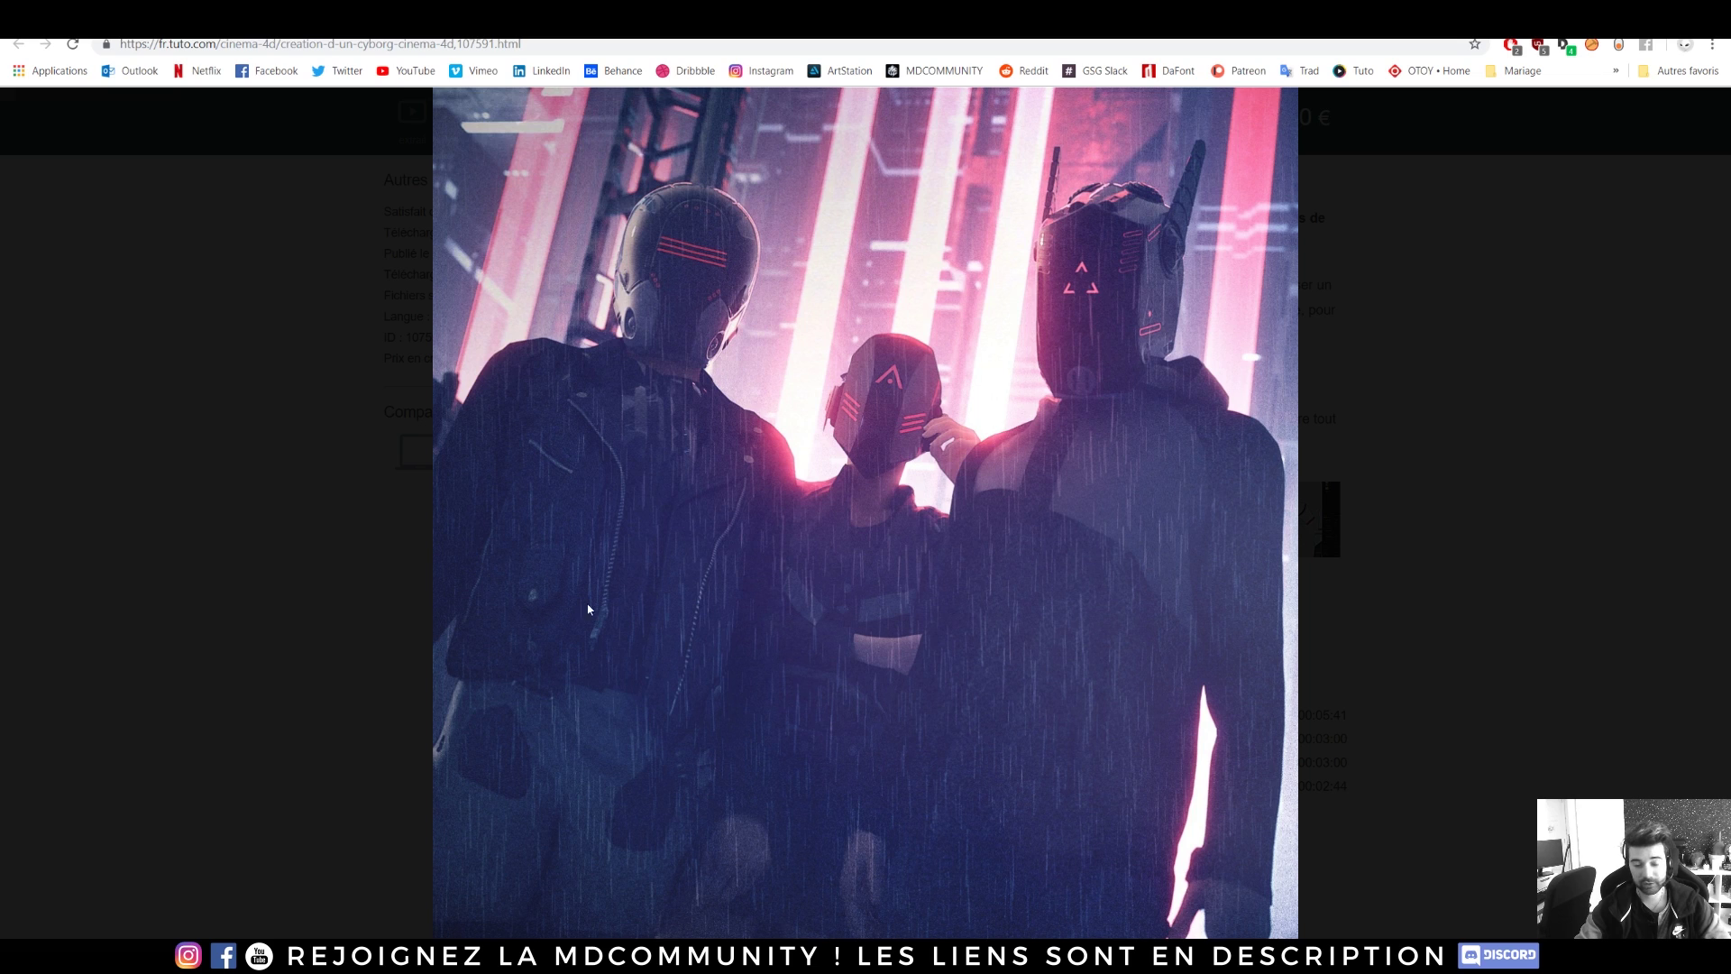
{"action": "left_click", "coordinate": [1463, 557]}
- Return to the start of the course page and highlight its title "Tuto Création d'un Cyborg"
{"action": "scroll", "coordinate": [1407, 622], "scroll_direction": "up", "scroll_amount": 1}
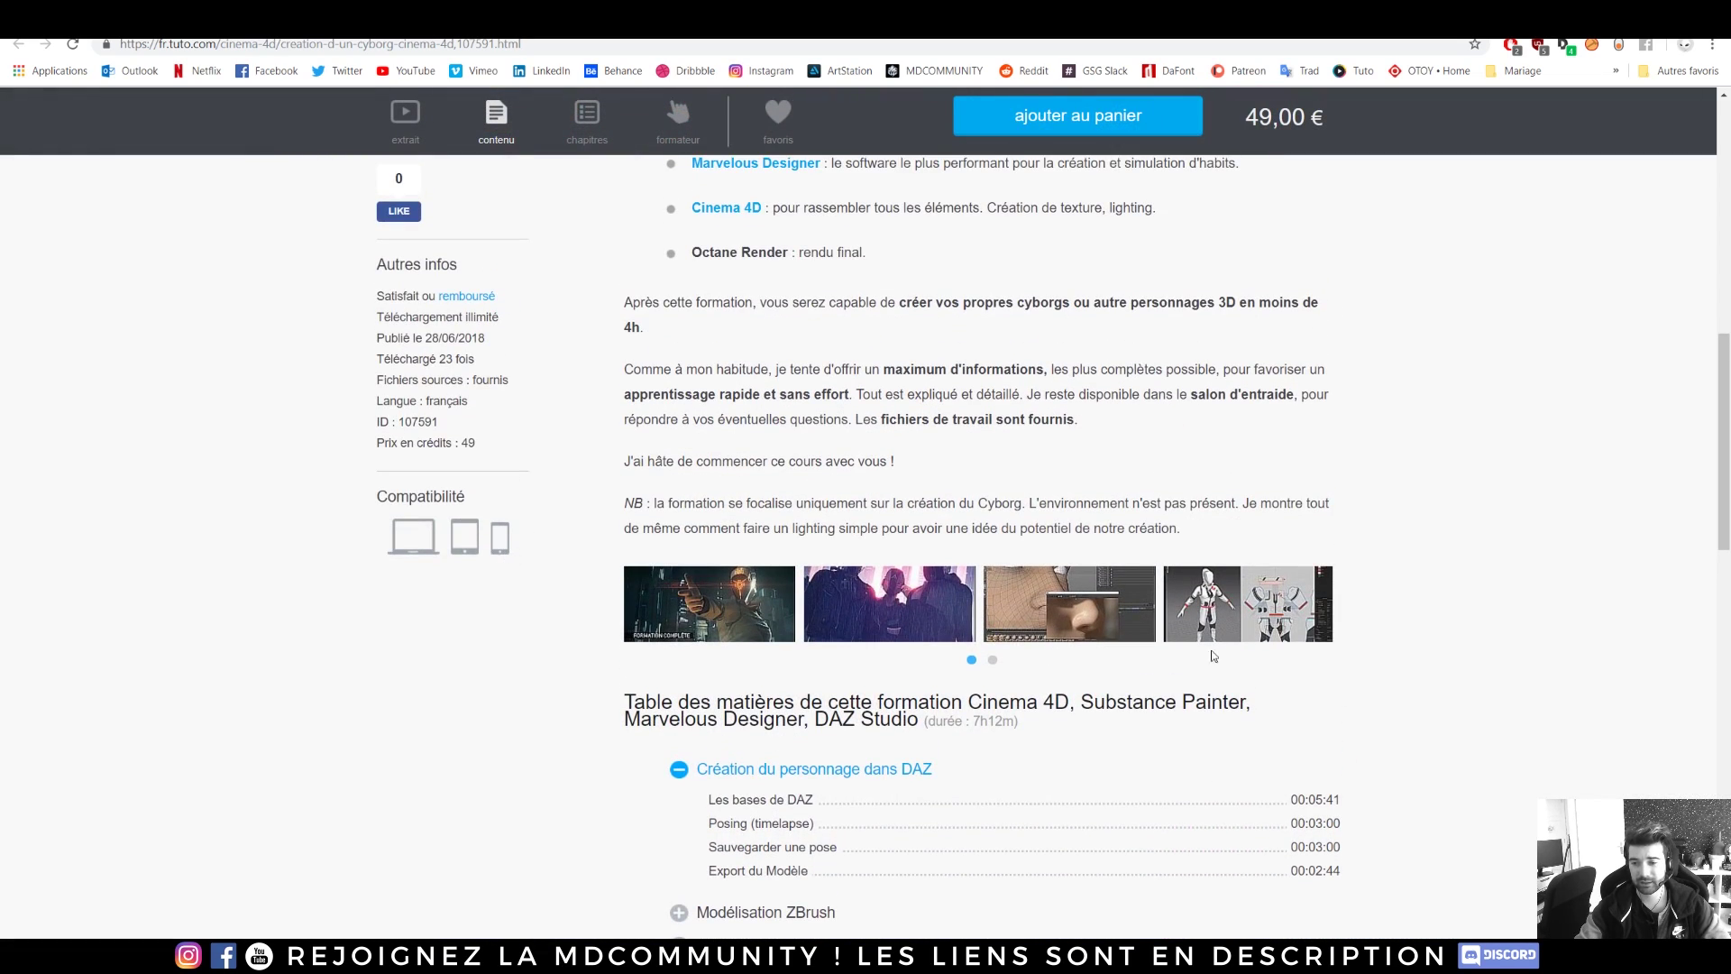
{"action": "scroll", "coordinate": [1370, 667], "scroll_direction": "up", "scroll_amount": 1}
{"action": "scroll", "coordinate": [1366, 666], "scroll_direction": "up", "scroll_amount": 10}
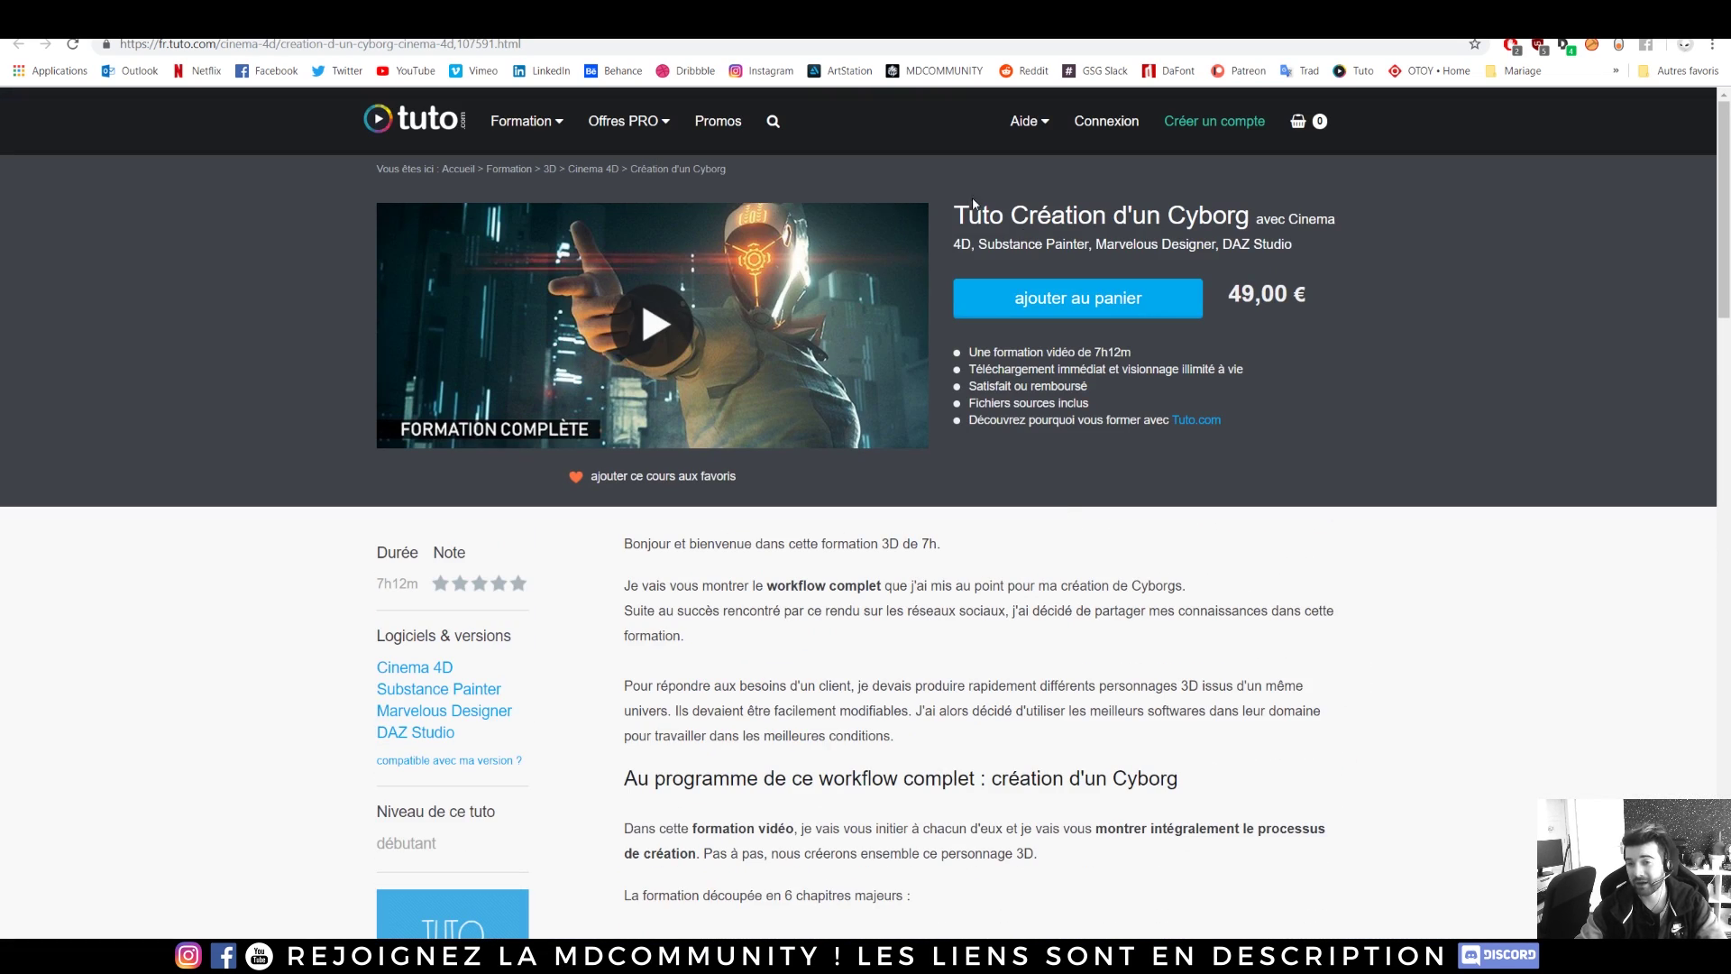
{"action": "left_click_drag", "start_coordinate": [954, 217], "coordinate": [1317, 220]}
{"action": "left_click", "coordinate": [1524, 287]}
- View the "Formation complète" gallery image enlarged, close it and return to the course page header
{"action": "scroll", "coordinate": [1394, 388], "scroll_direction": "down", "scroll_amount": 10}
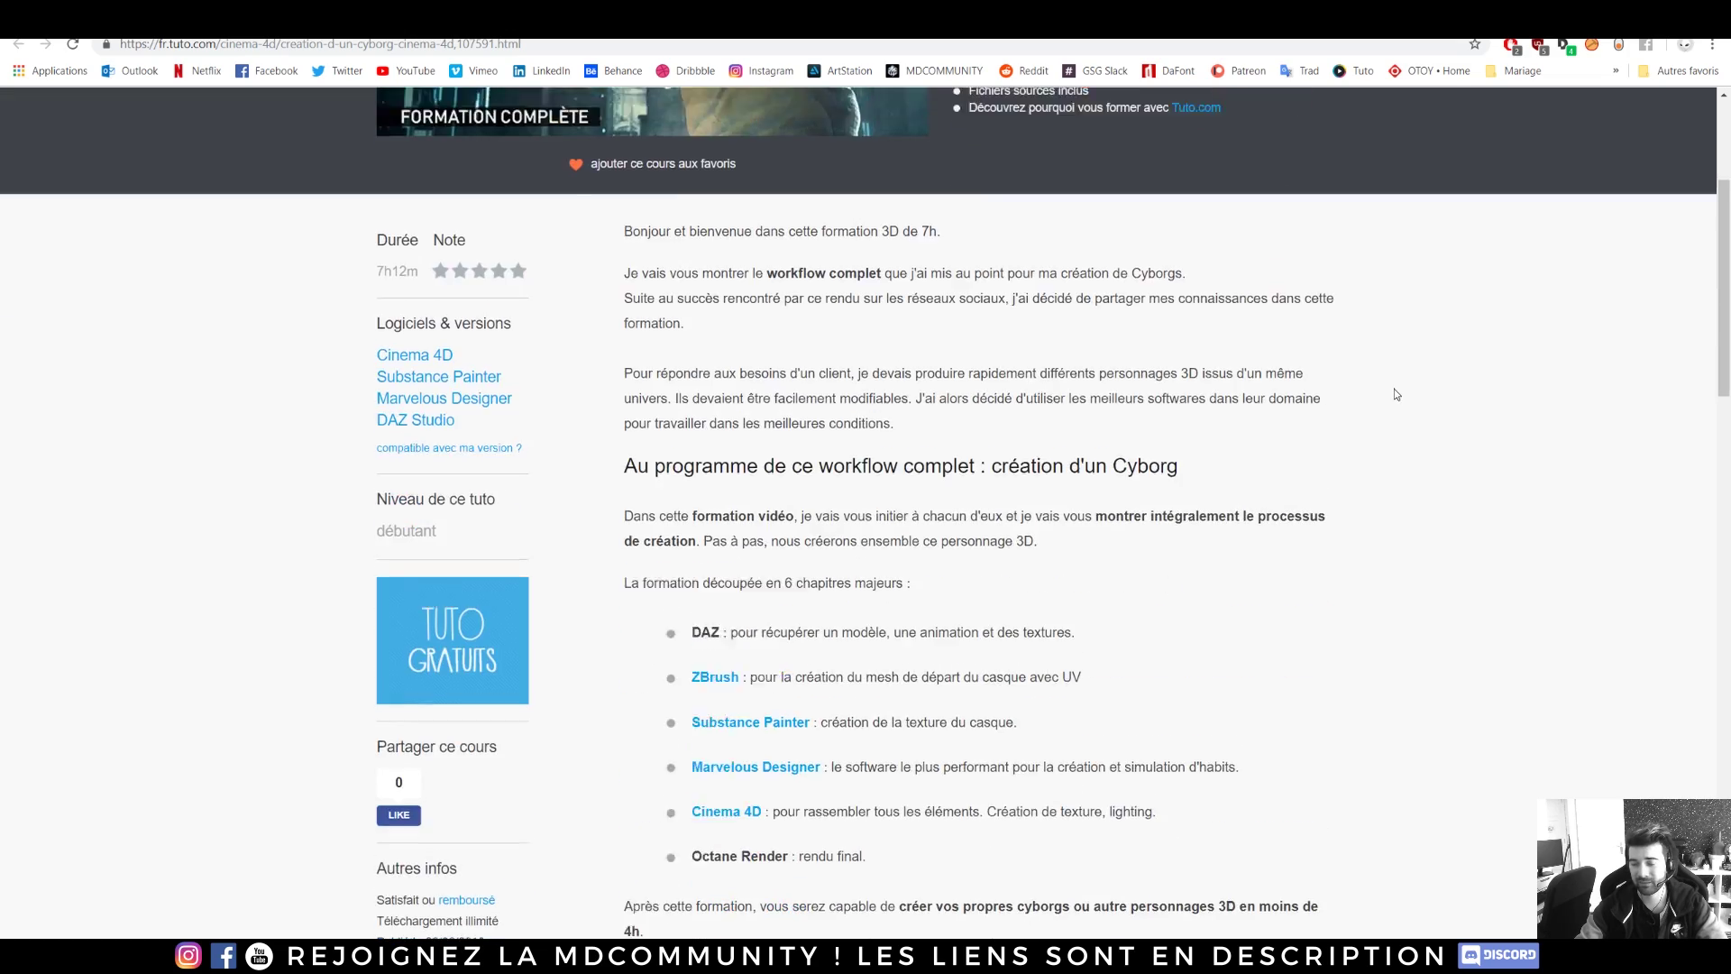
{"action": "scroll", "coordinate": [1392, 397], "scroll_direction": "down", "scroll_amount": 7}
{"action": "scroll", "coordinate": [1380, 348], "scroll_direction": "up", "scroll_amount": 5}
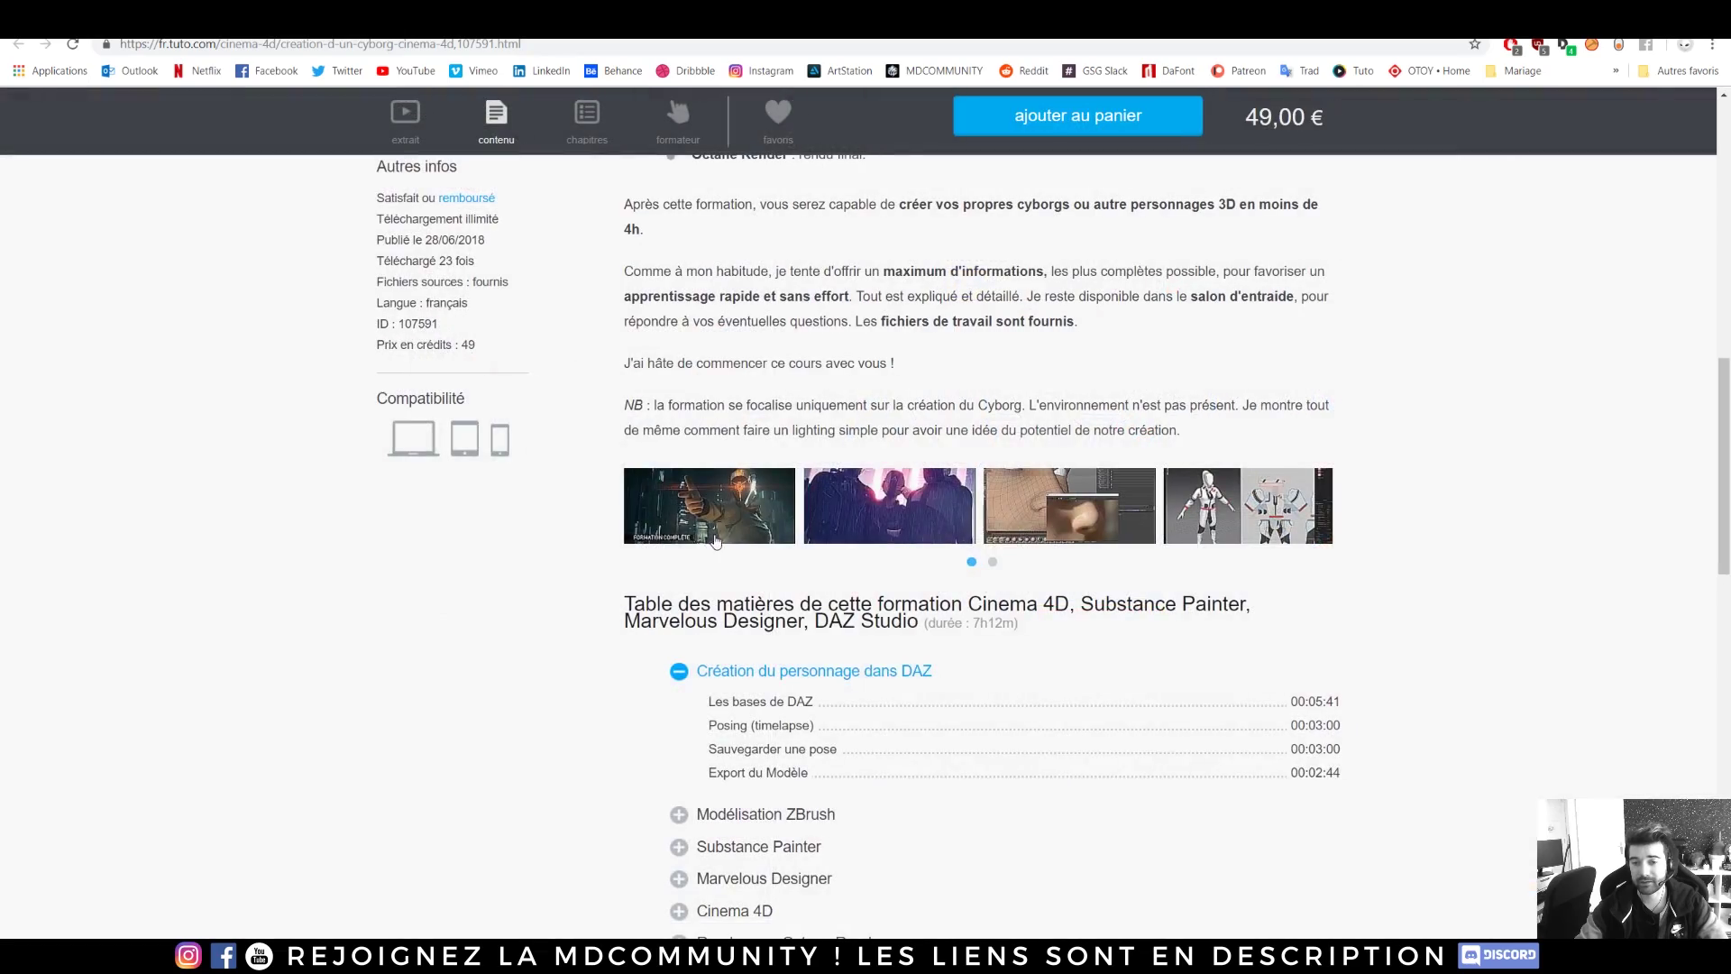
{"action": "left_click", "coordinate": [715, 541]}
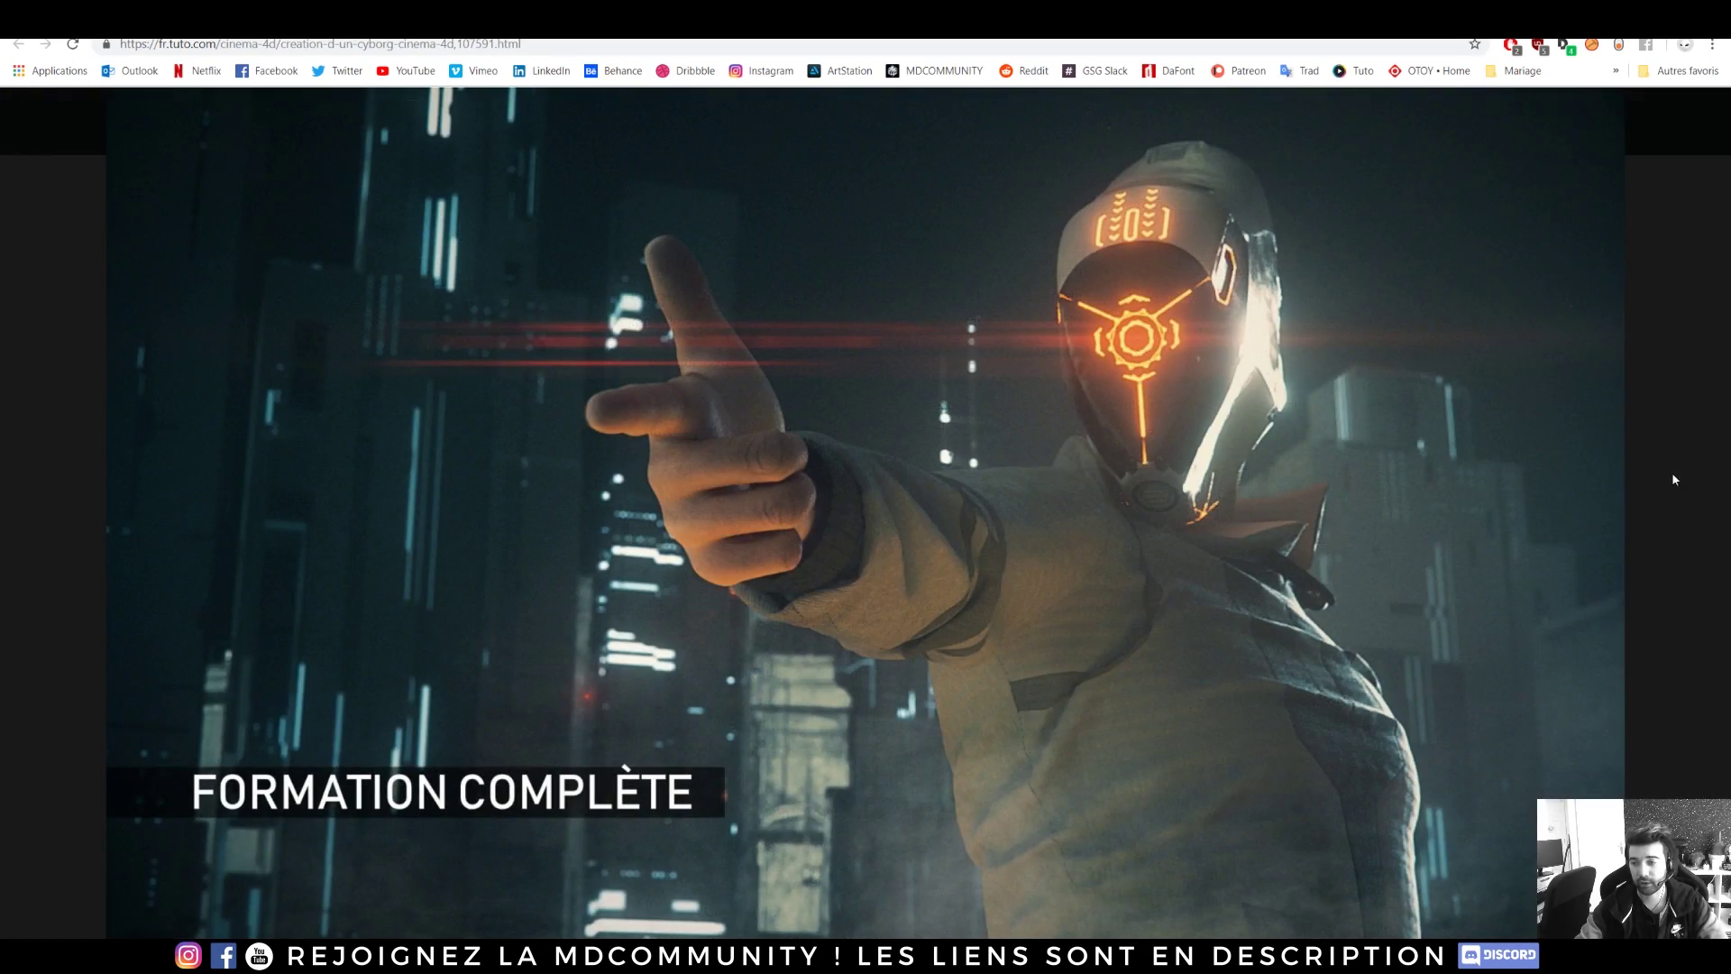
{"action": "left_click", "coordinate": [1673, 480]}
{"action": "scroll", "coordinate": [595, 629], "scroll_direction": "up", "scroll_amount": 7}
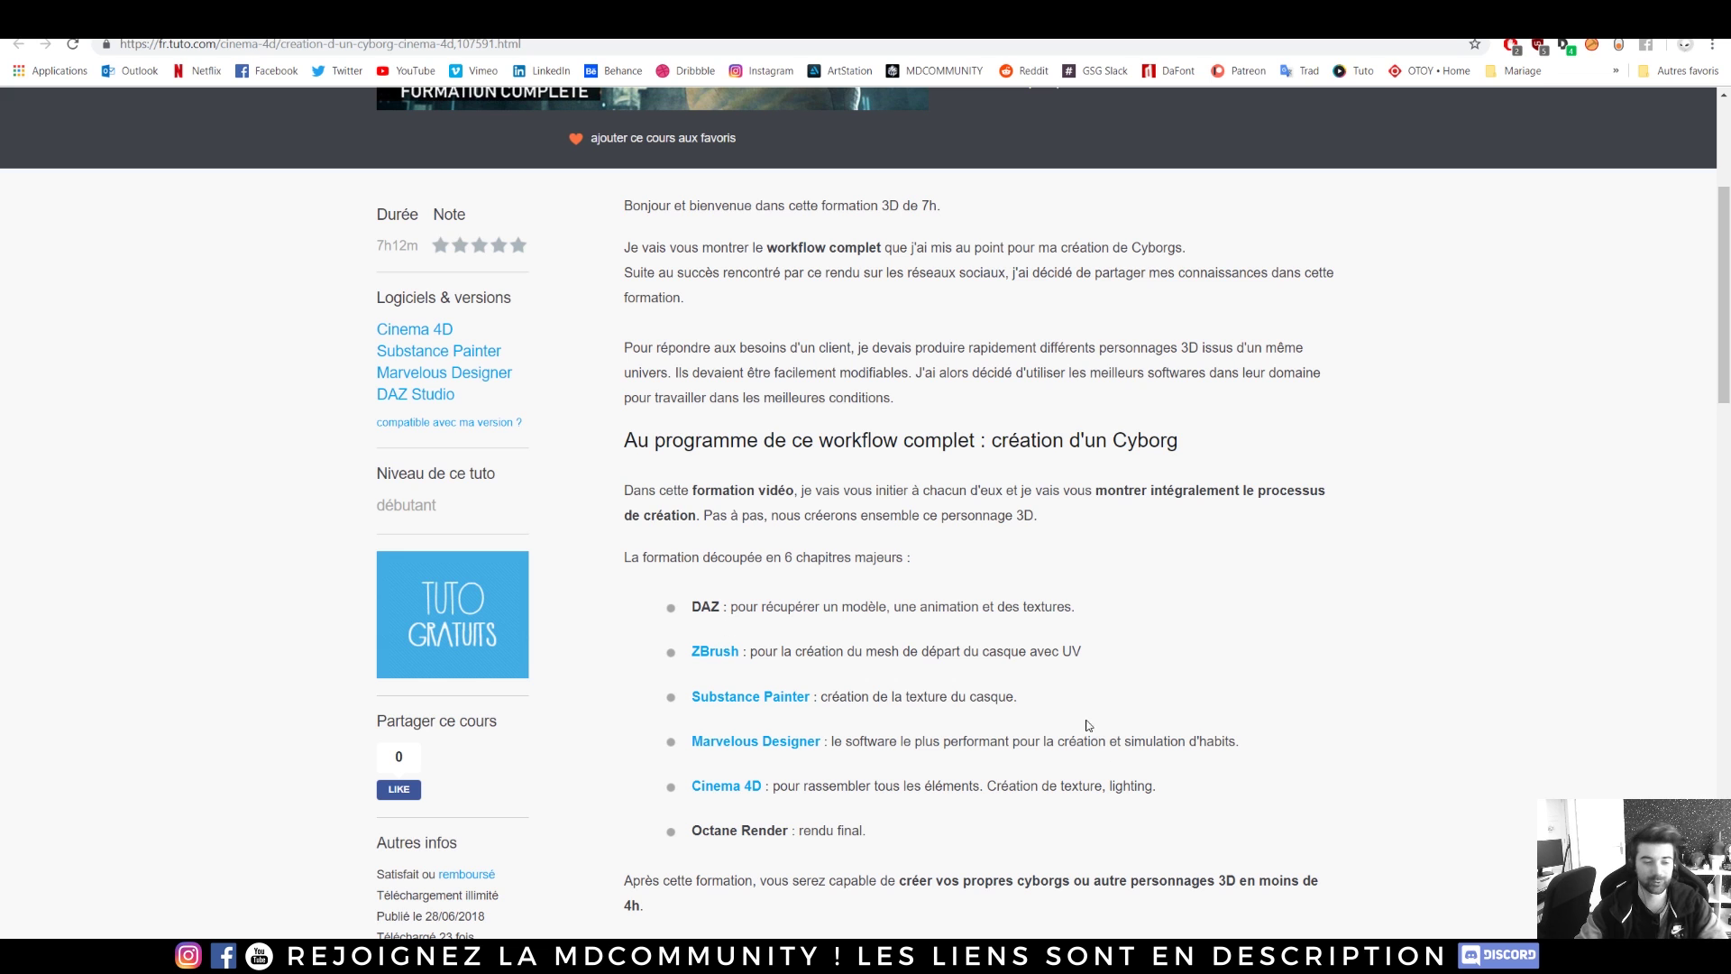
{"action": "scroll", "coordinate": [1069, 705], "scroll_direction": "up", "scroll_amount": 4}
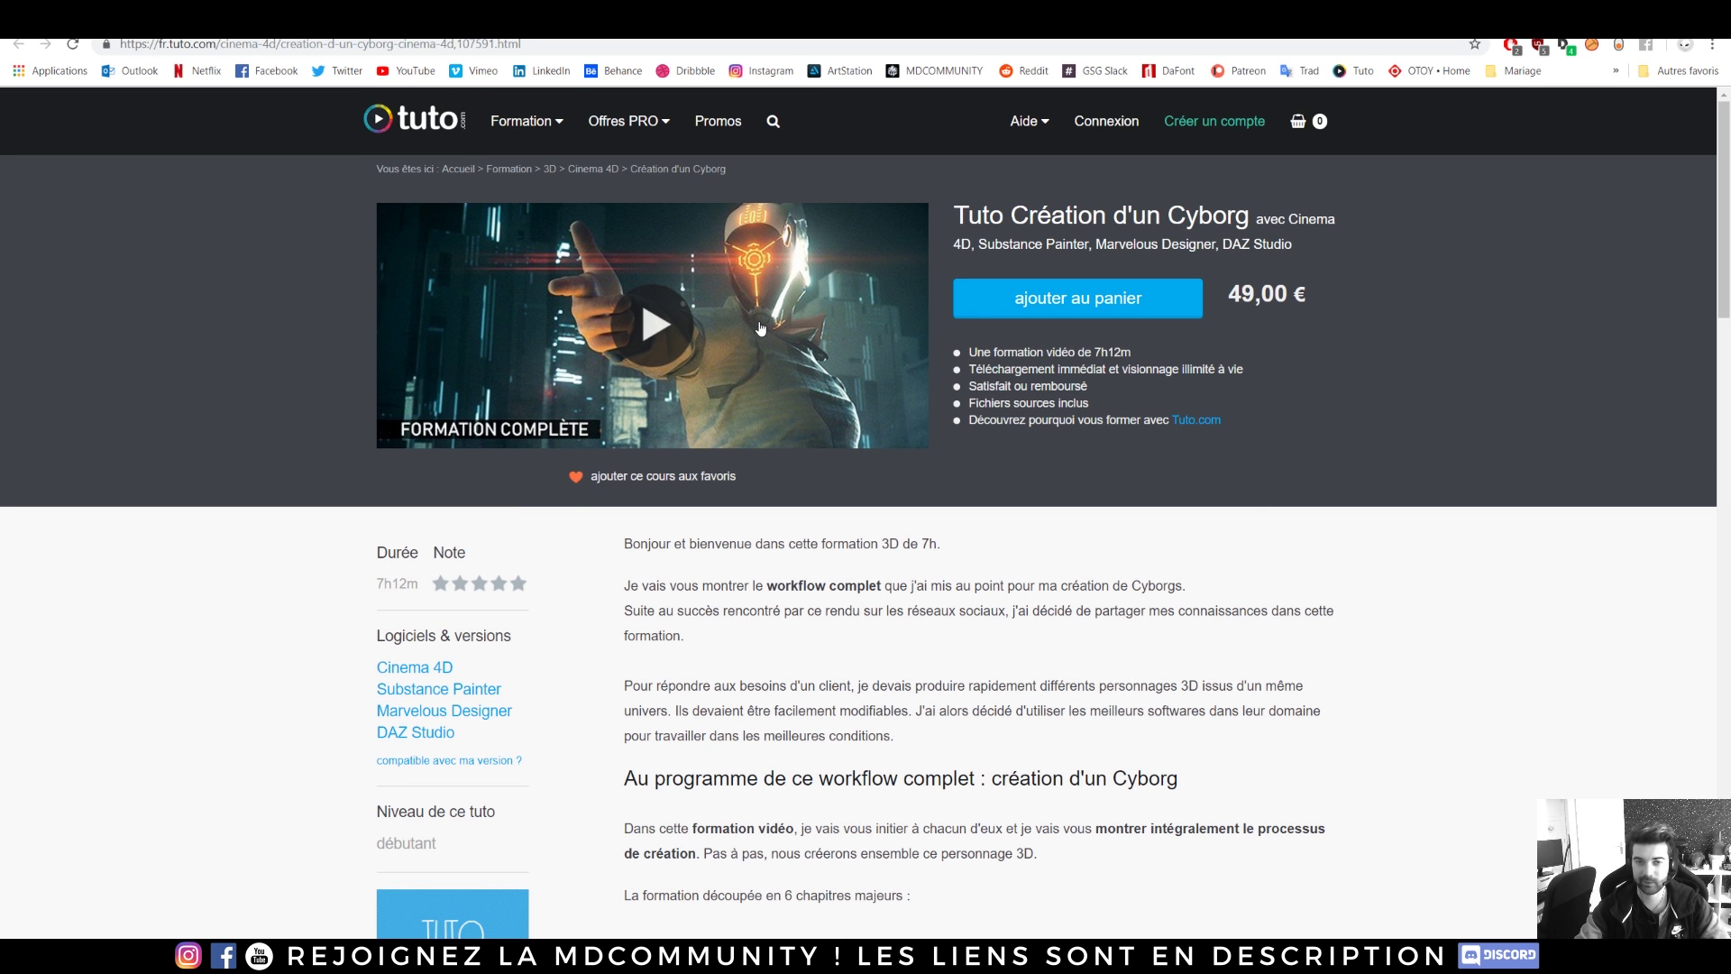
- Search YouTube for "motion designers community marvelous designer" and open the "Tuto Workflow | Modelisation de vêtements 3D avec capuche" video
{"action": "left_click", "coordinate": [416, 76]}
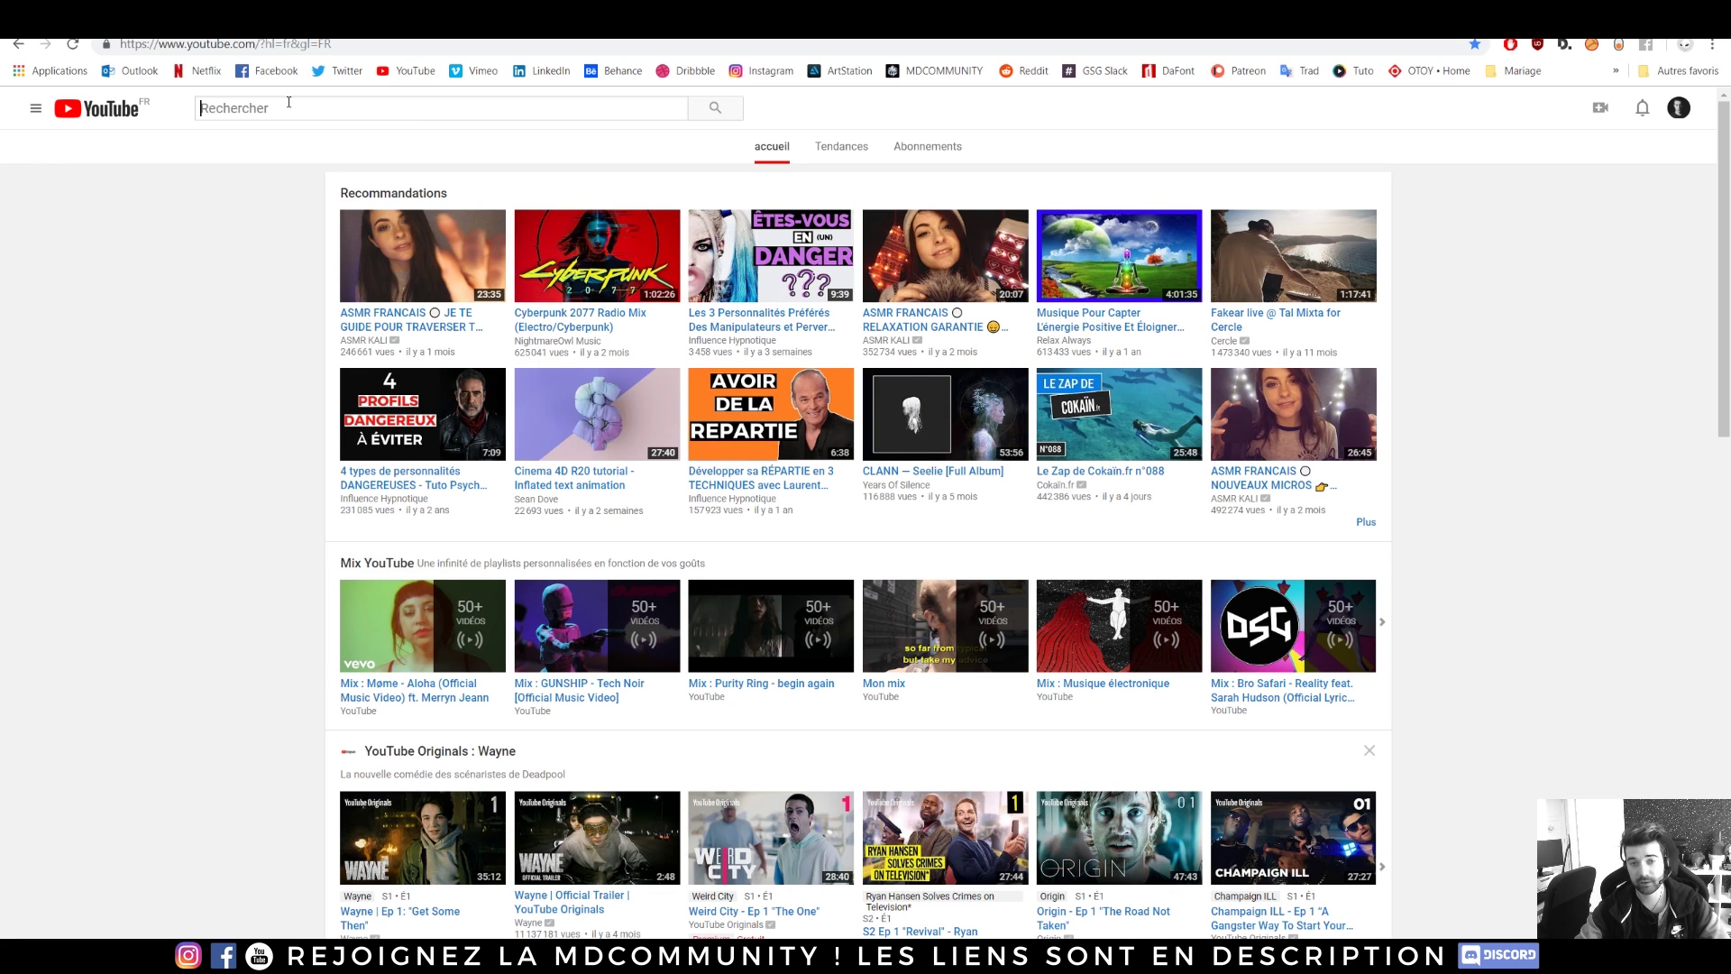
{"action": "left_click", "coordinate": [296, 107]}
{"action": "type", "text": "mot"}
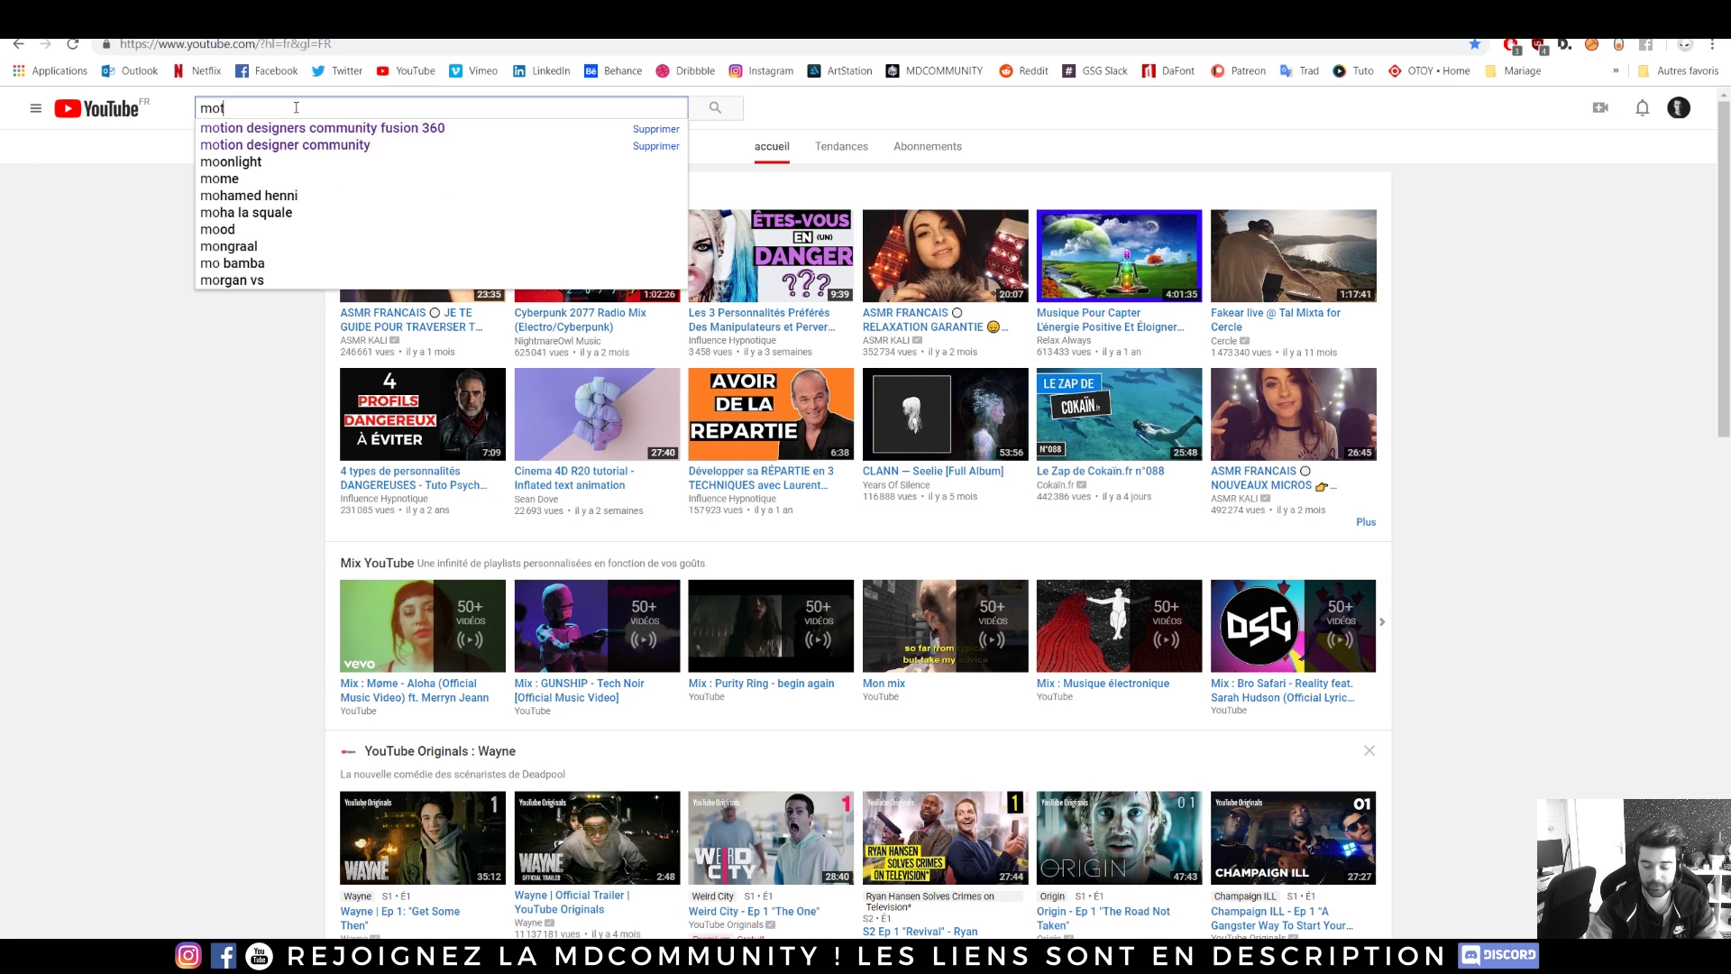
{"action": "type", "text": "ion designers co"}
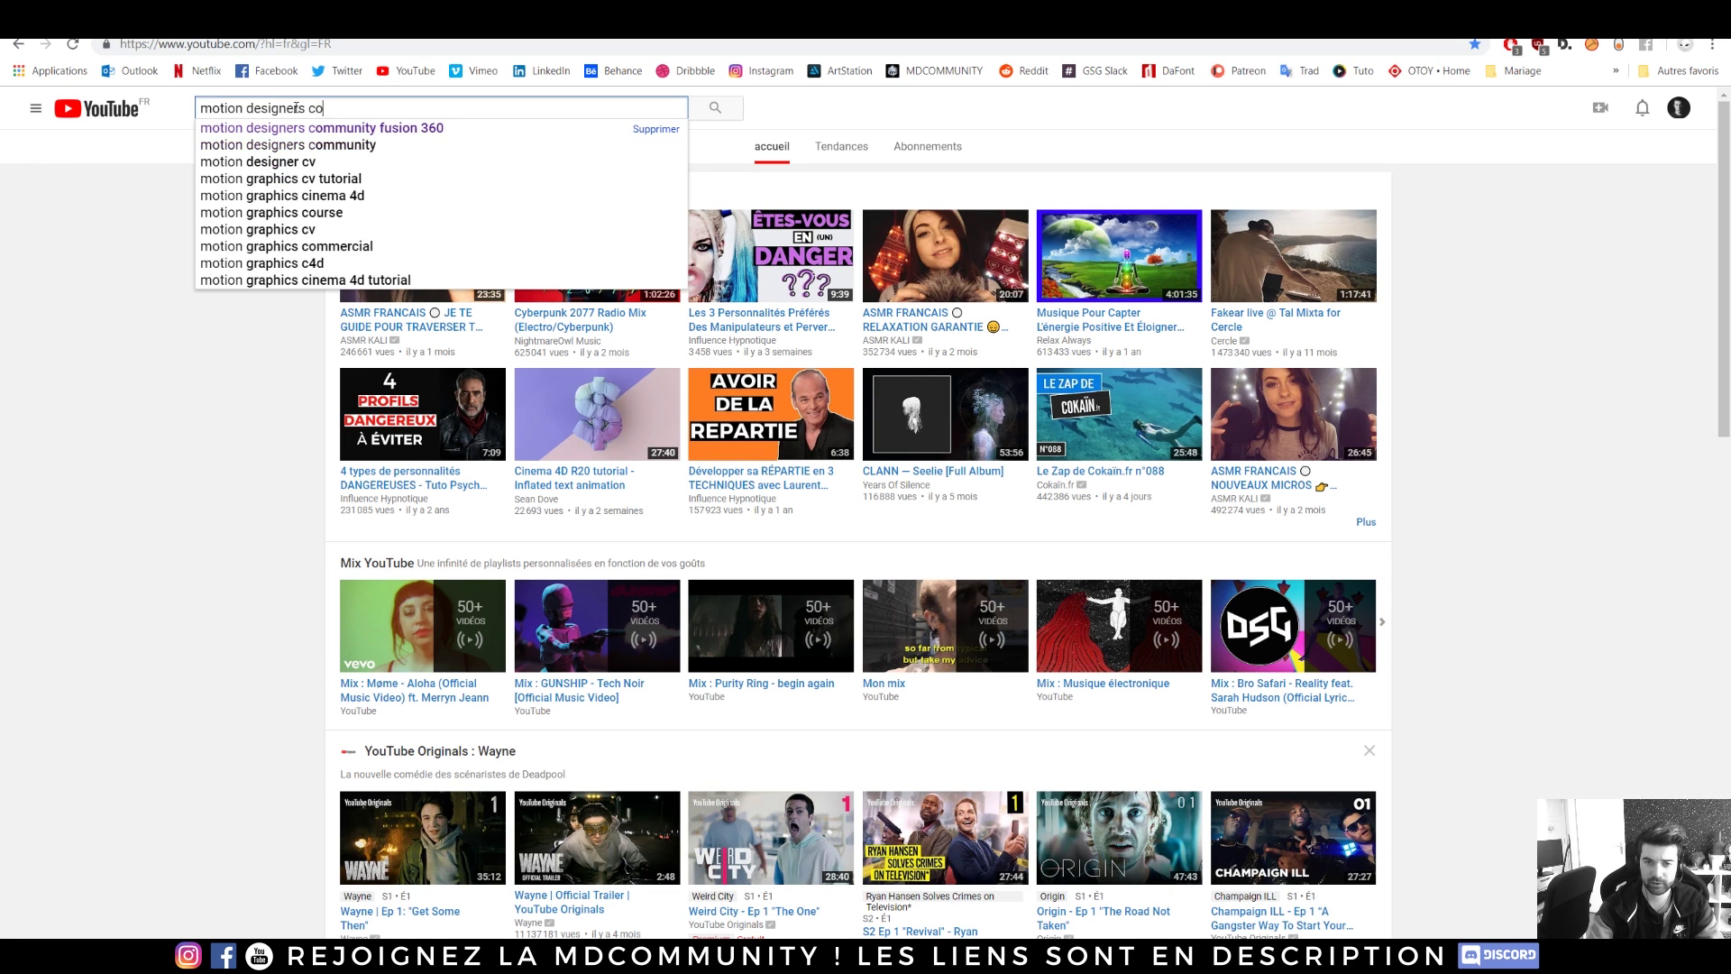
{"action": "type", "text": "mmunity marvelous designer"}
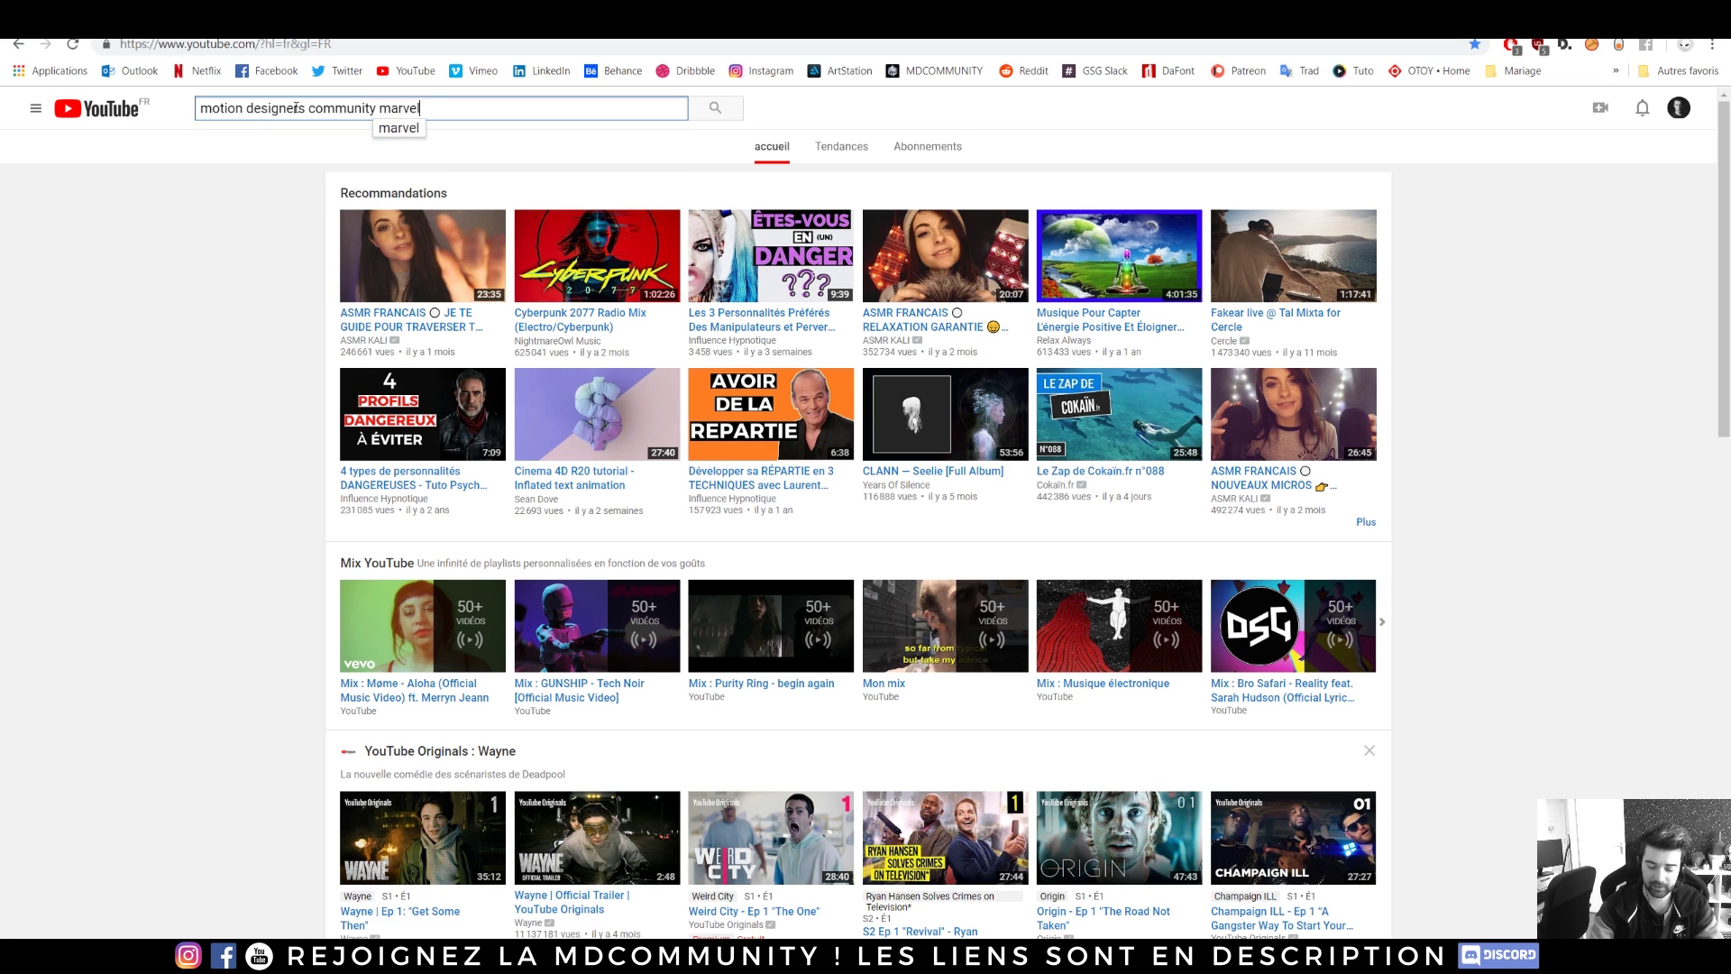
{"action": "key", "text": "Return"}
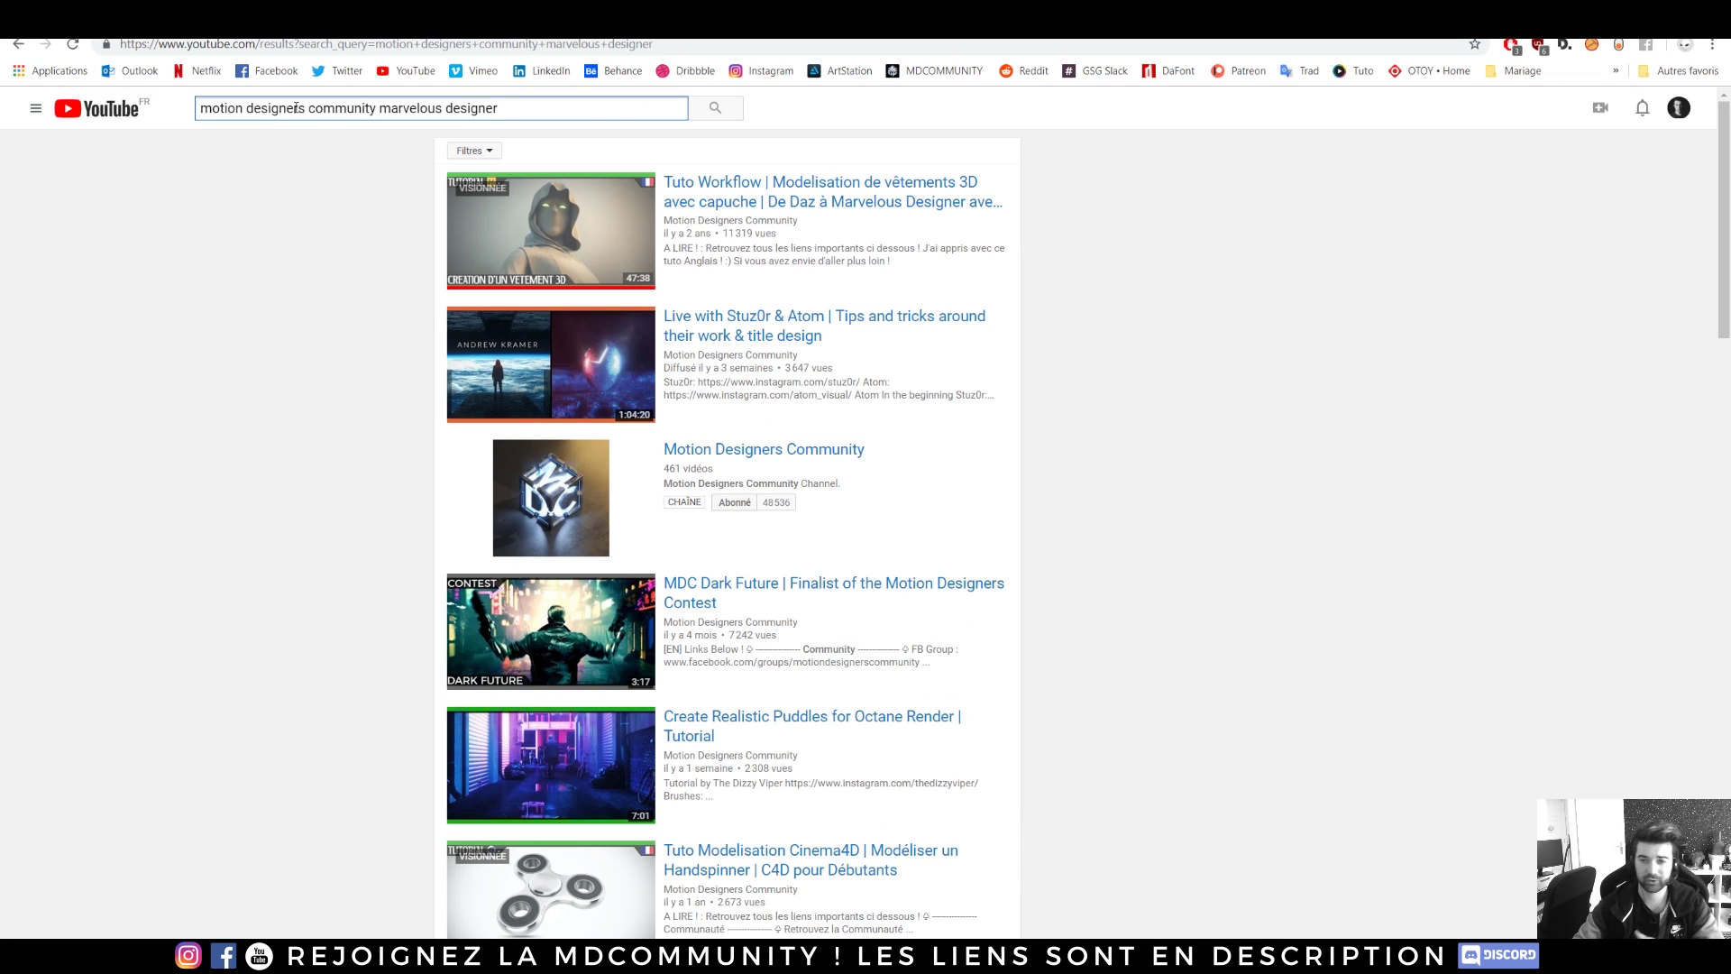
{"action": "left_click", "coordinate": [813, 184]}
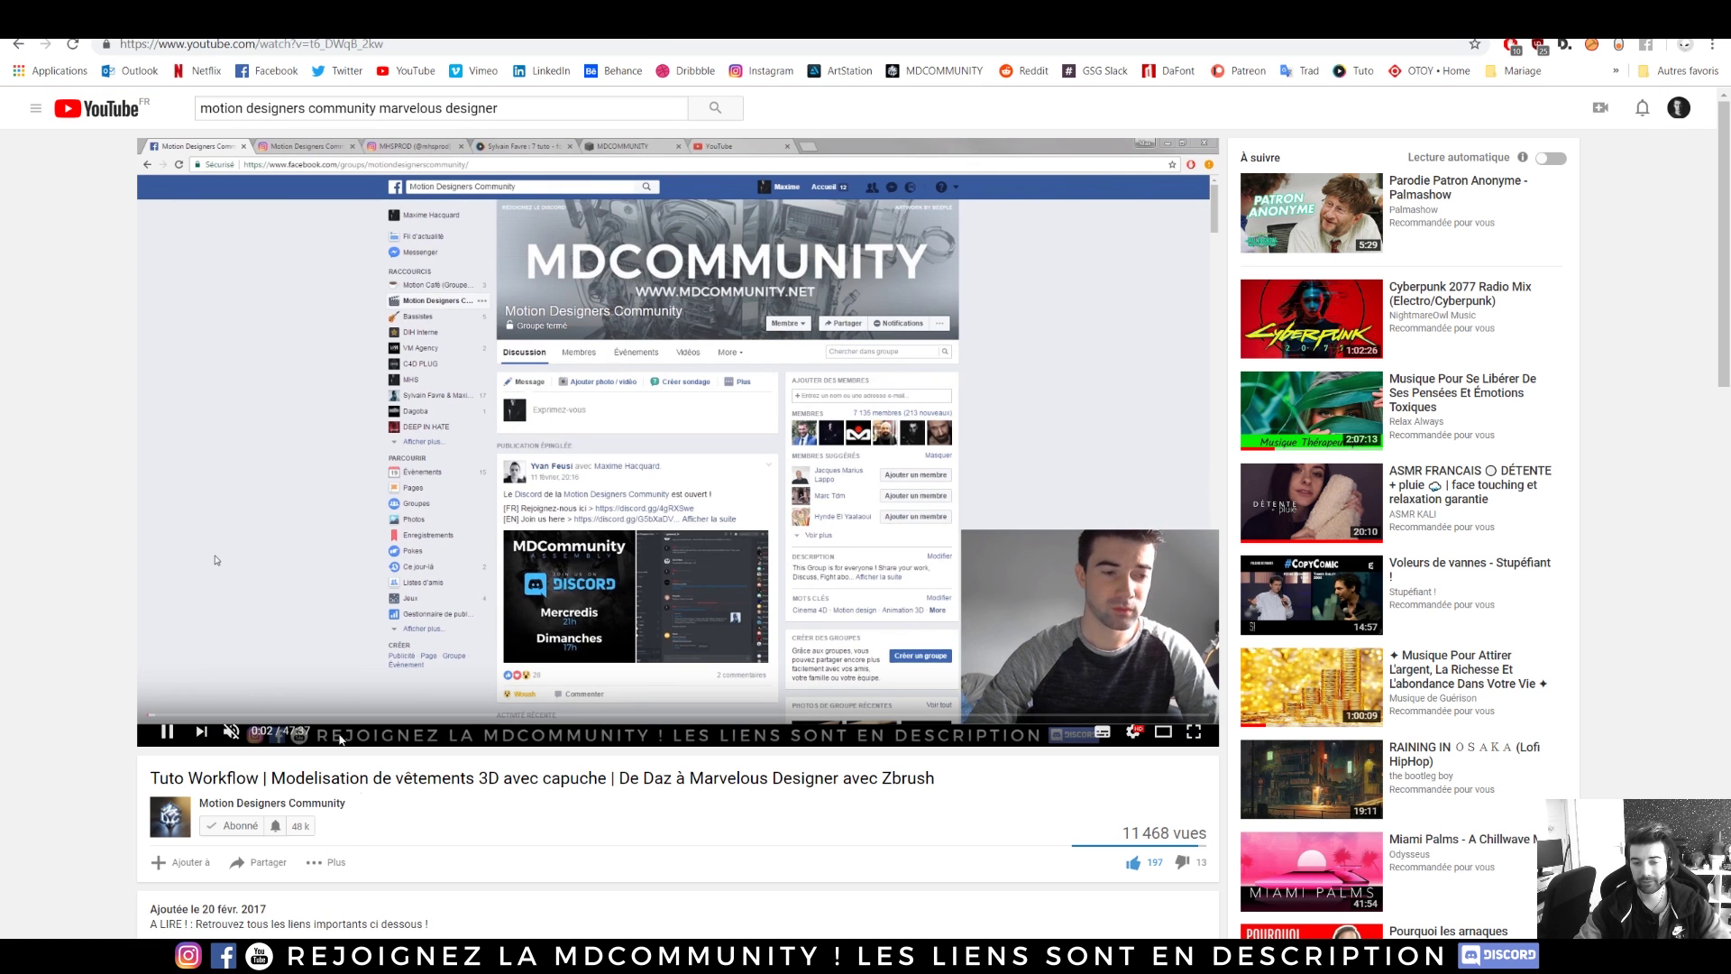
- Skim the hooded garment tutorial from the DAZ figure through pattern sewing to ZBrush, and pause on the final character around 3:52
{"action": "left_click", "coordinate": [416, 716]}
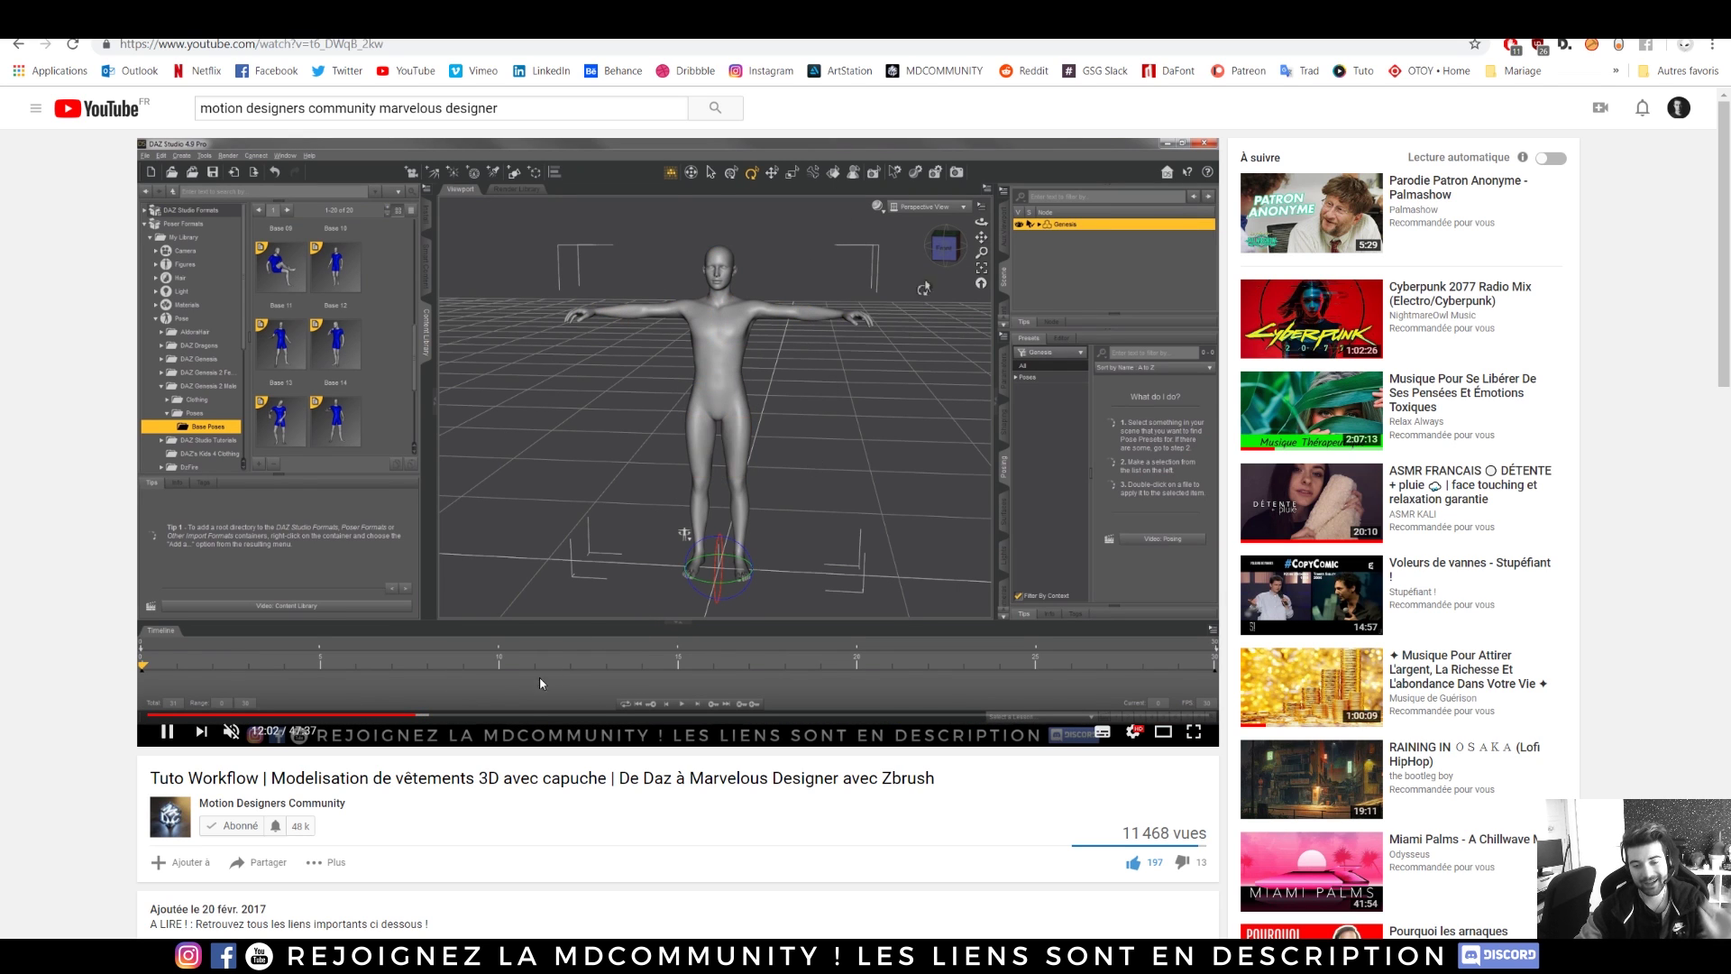
{"action": "left_click", "coordinate": [530, 717]}
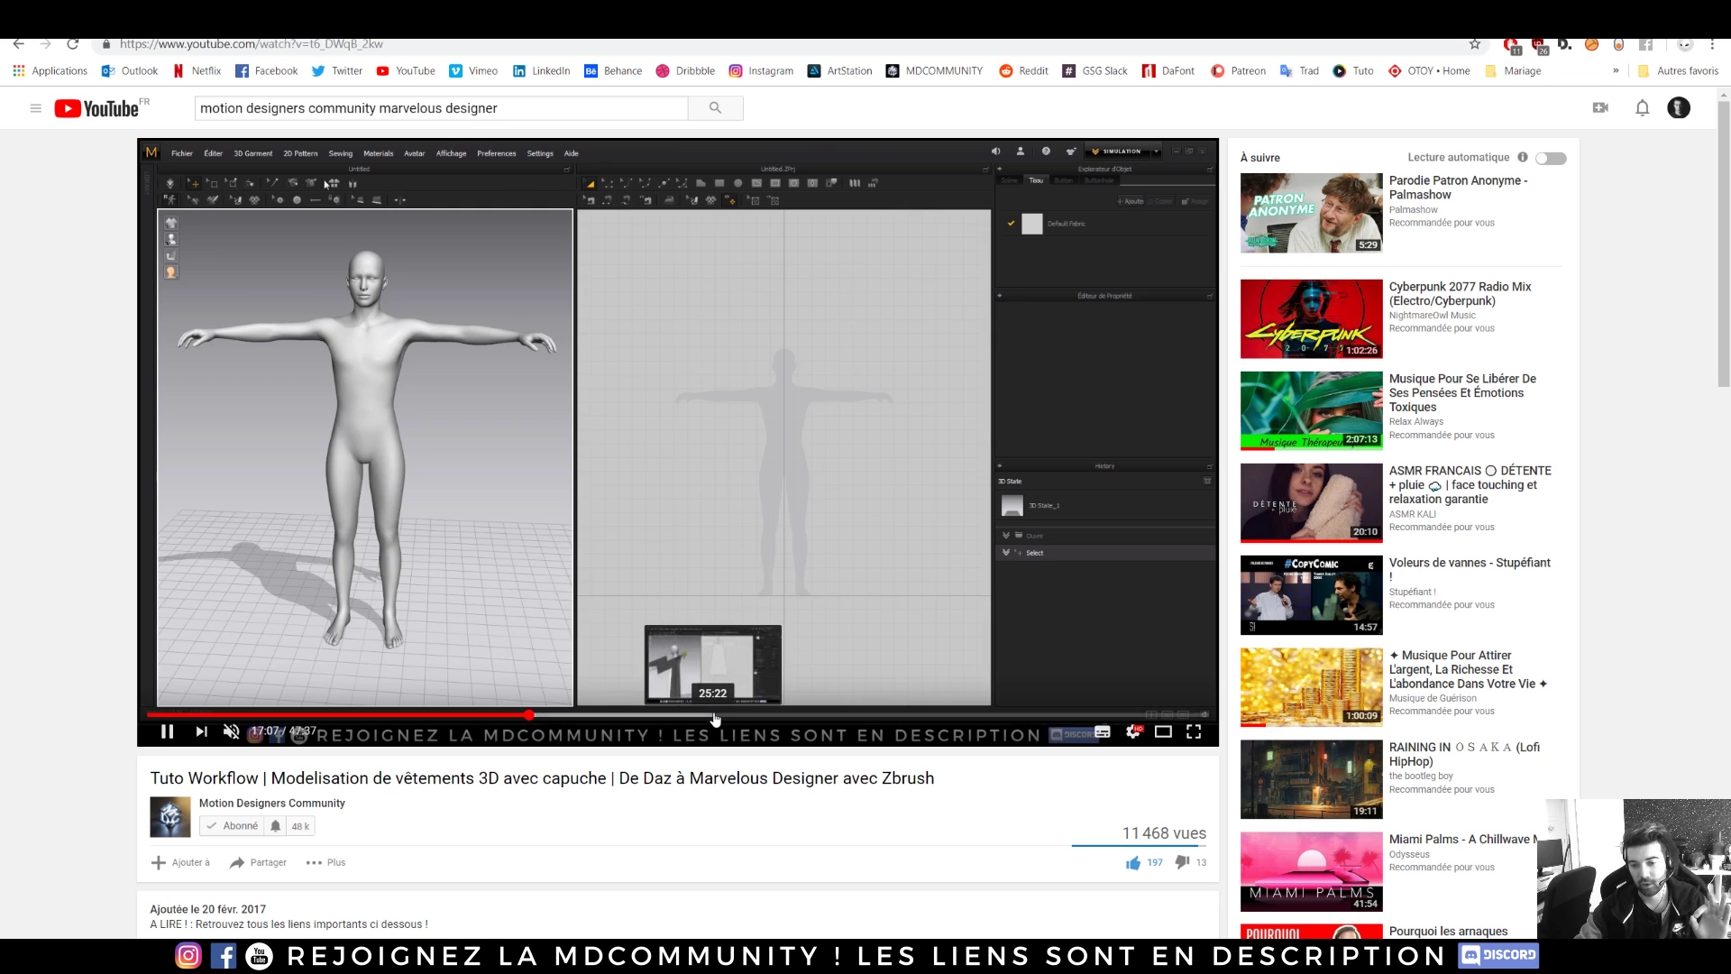
{"action": "left_click", "coordinate": [714, 716]}
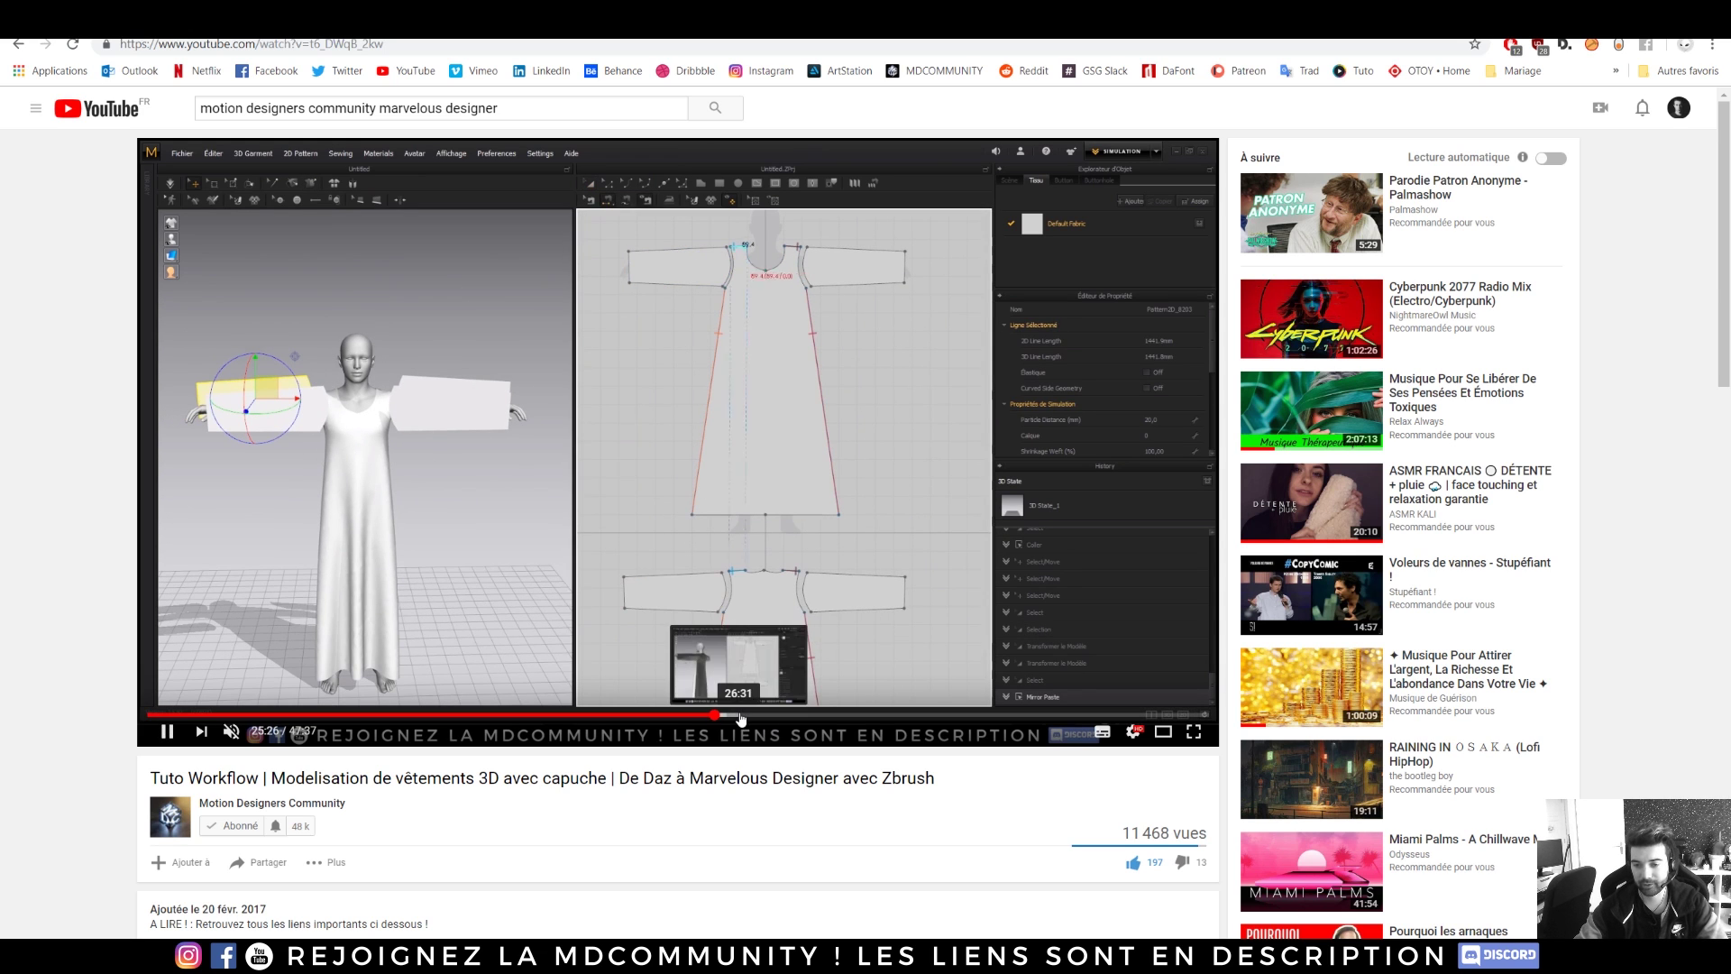
{"action": "left_click", "coordinate": [800, 715]}
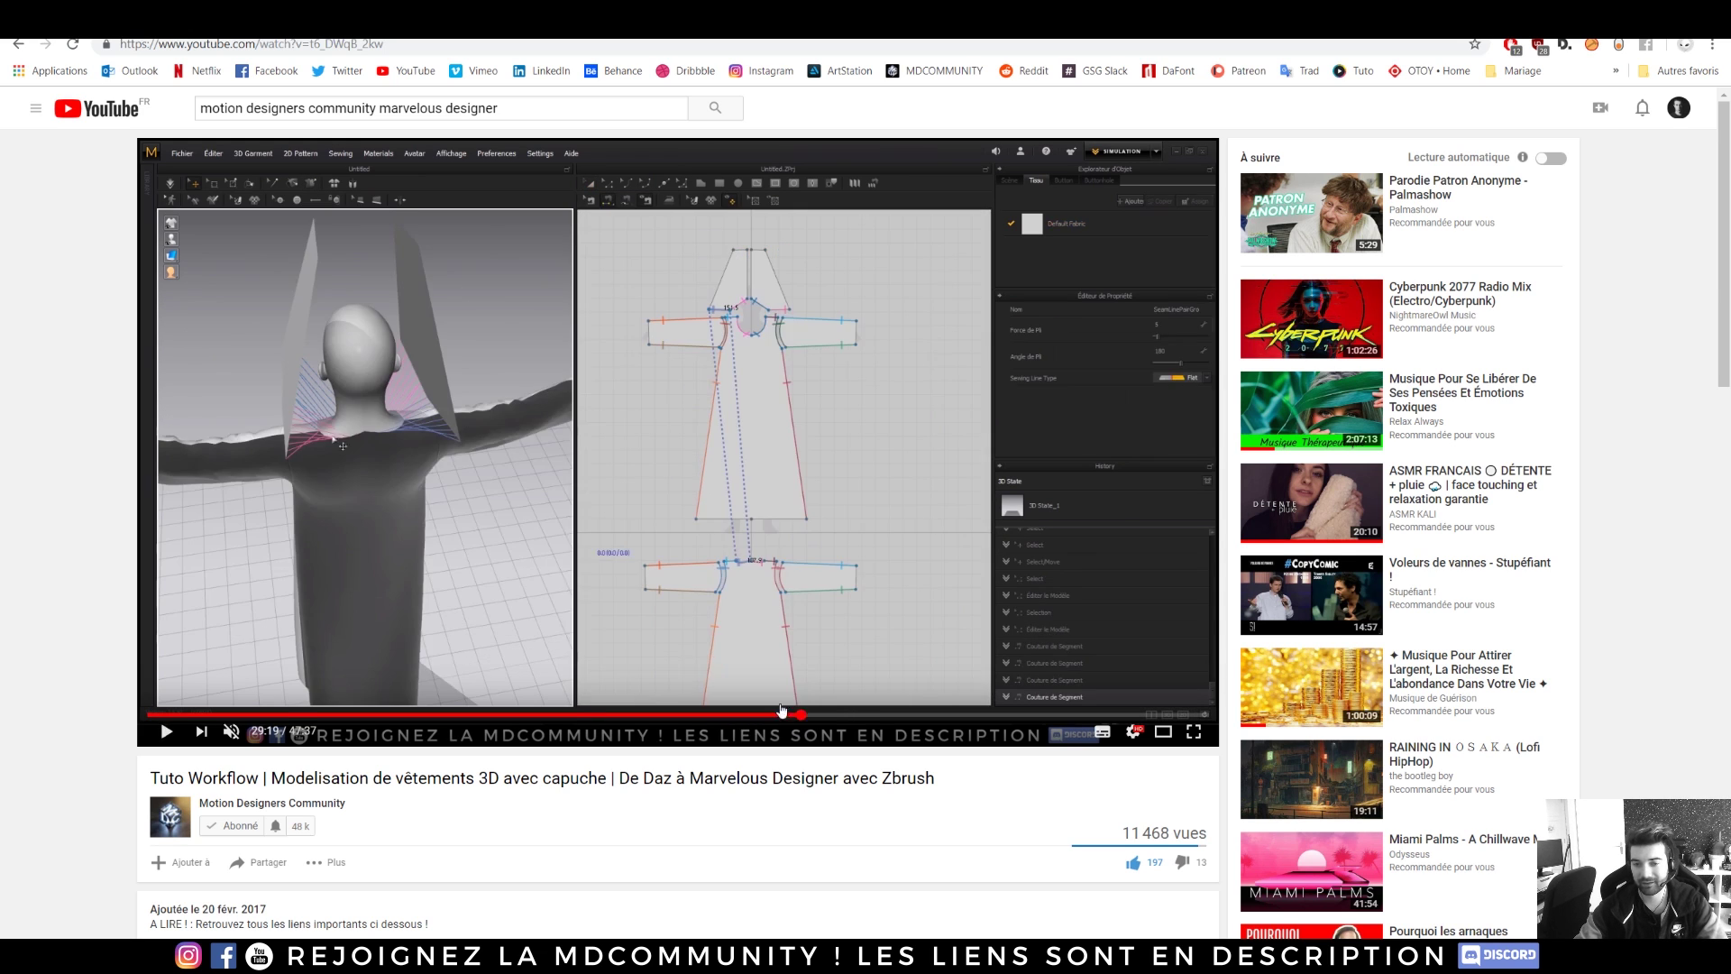
{"action": "left_click", "coordinate": [838, 715]}
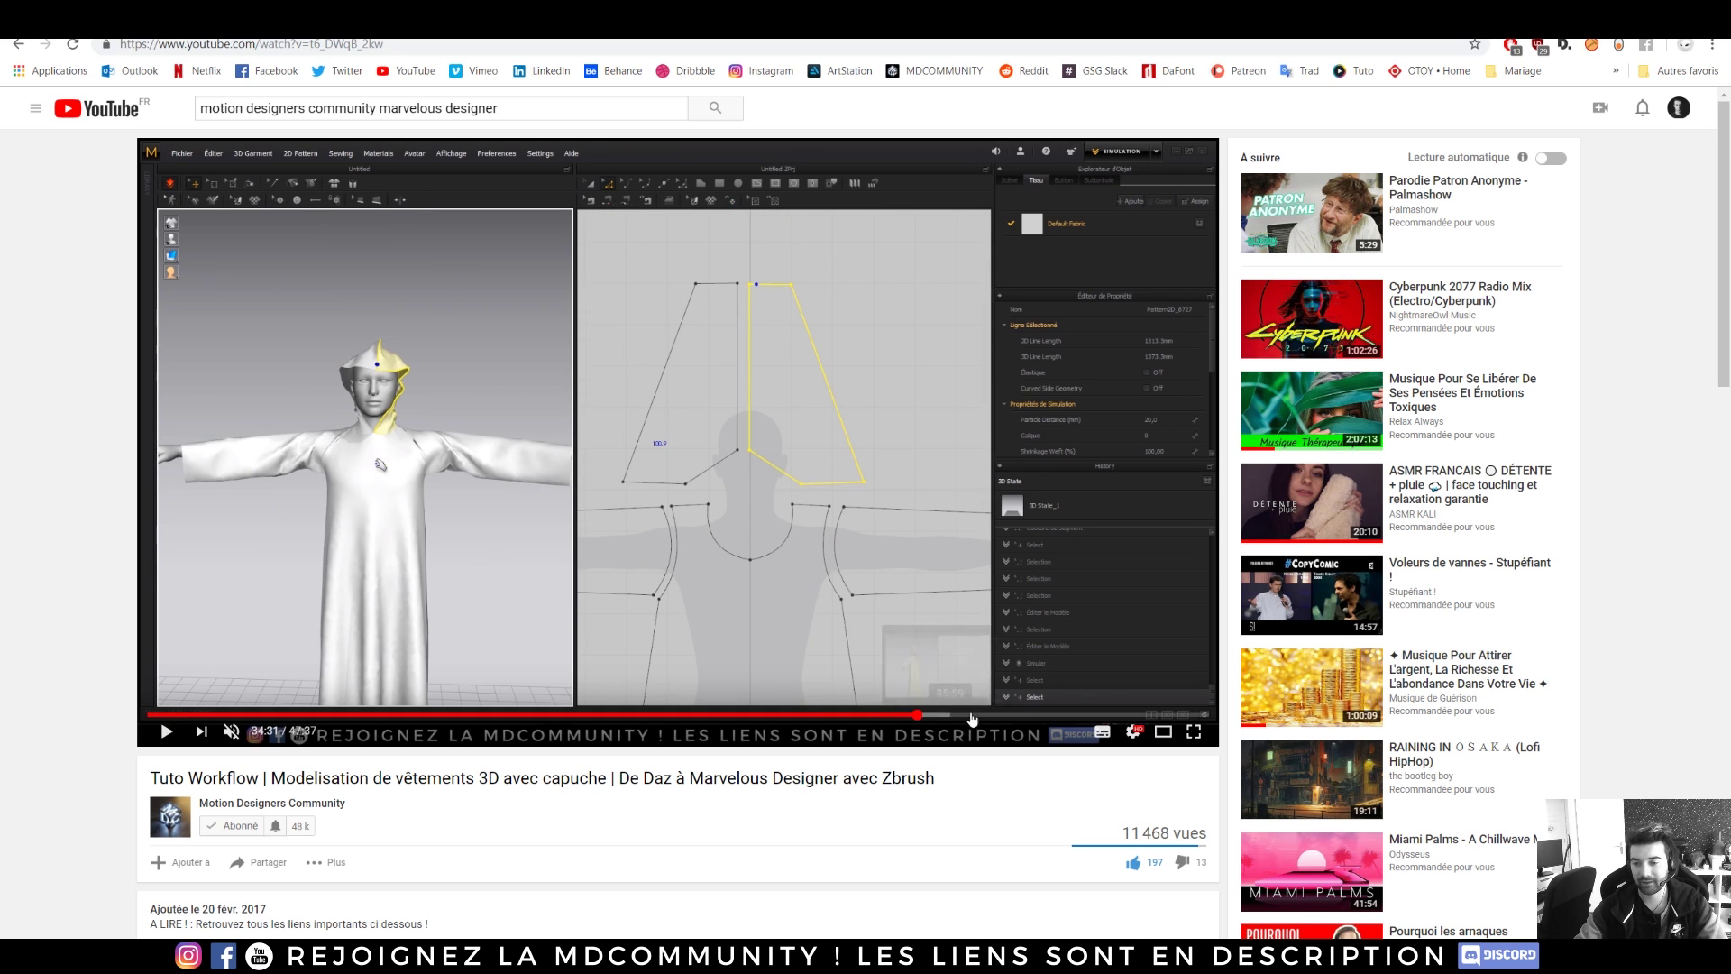
{"action": "left_click", "coordinate": [1094, 715]}
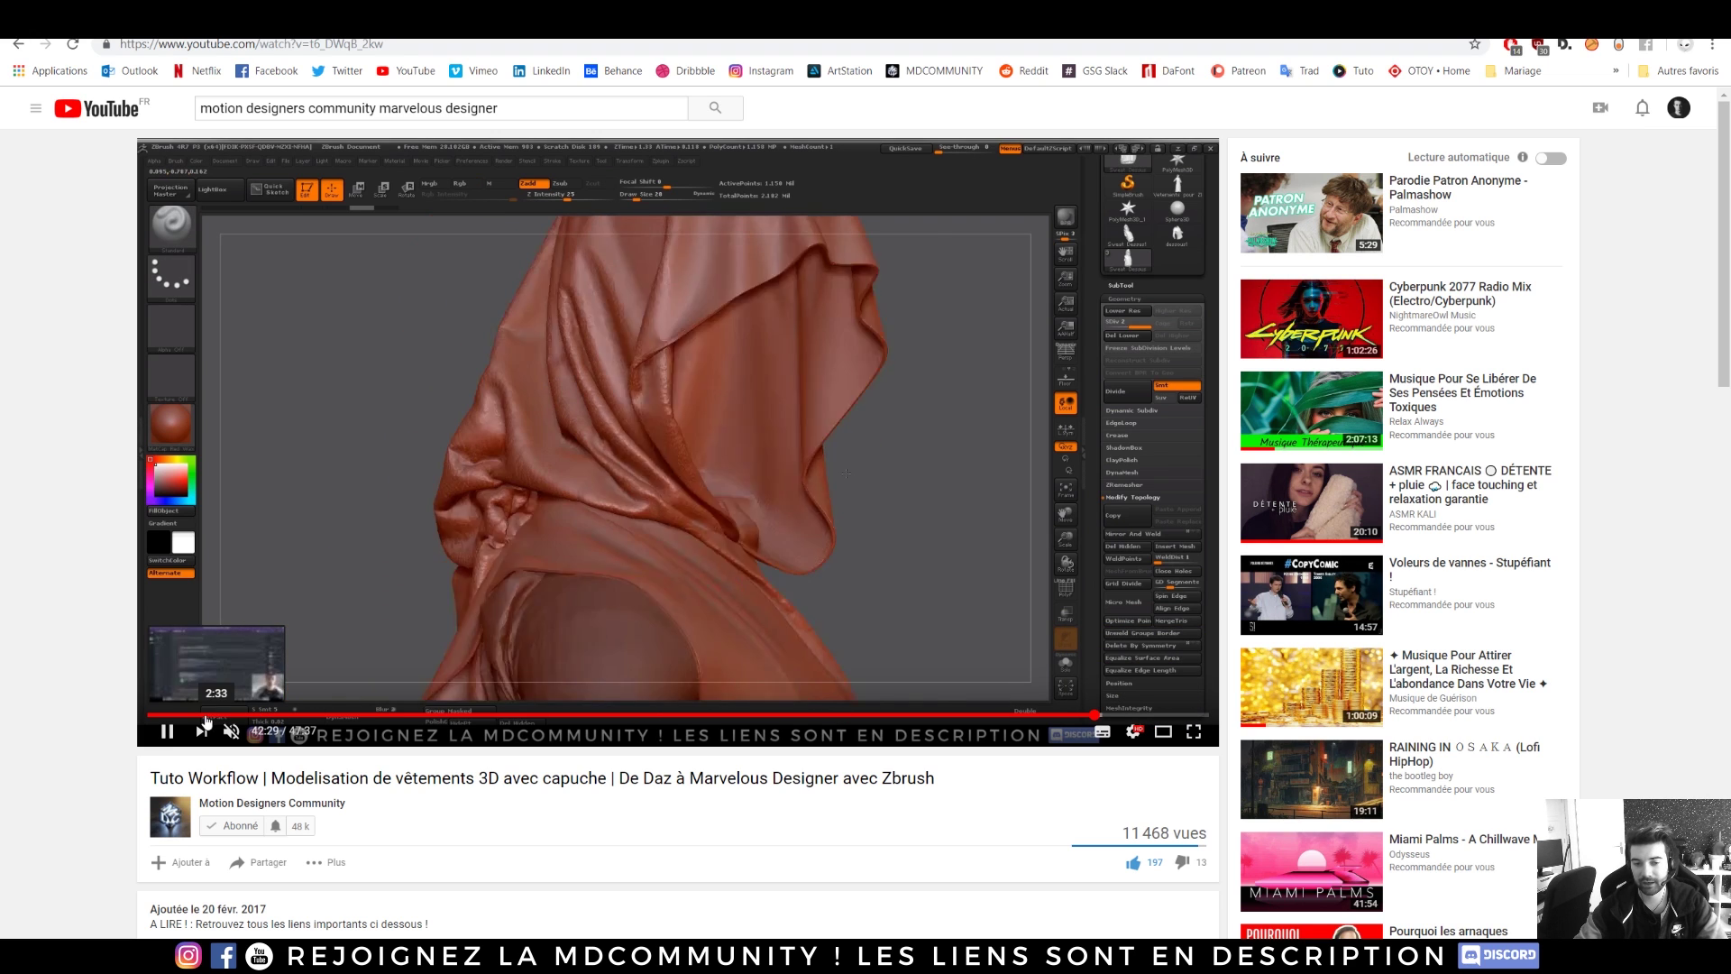
{"action": "left_click", "coordinate": [231, 716]}
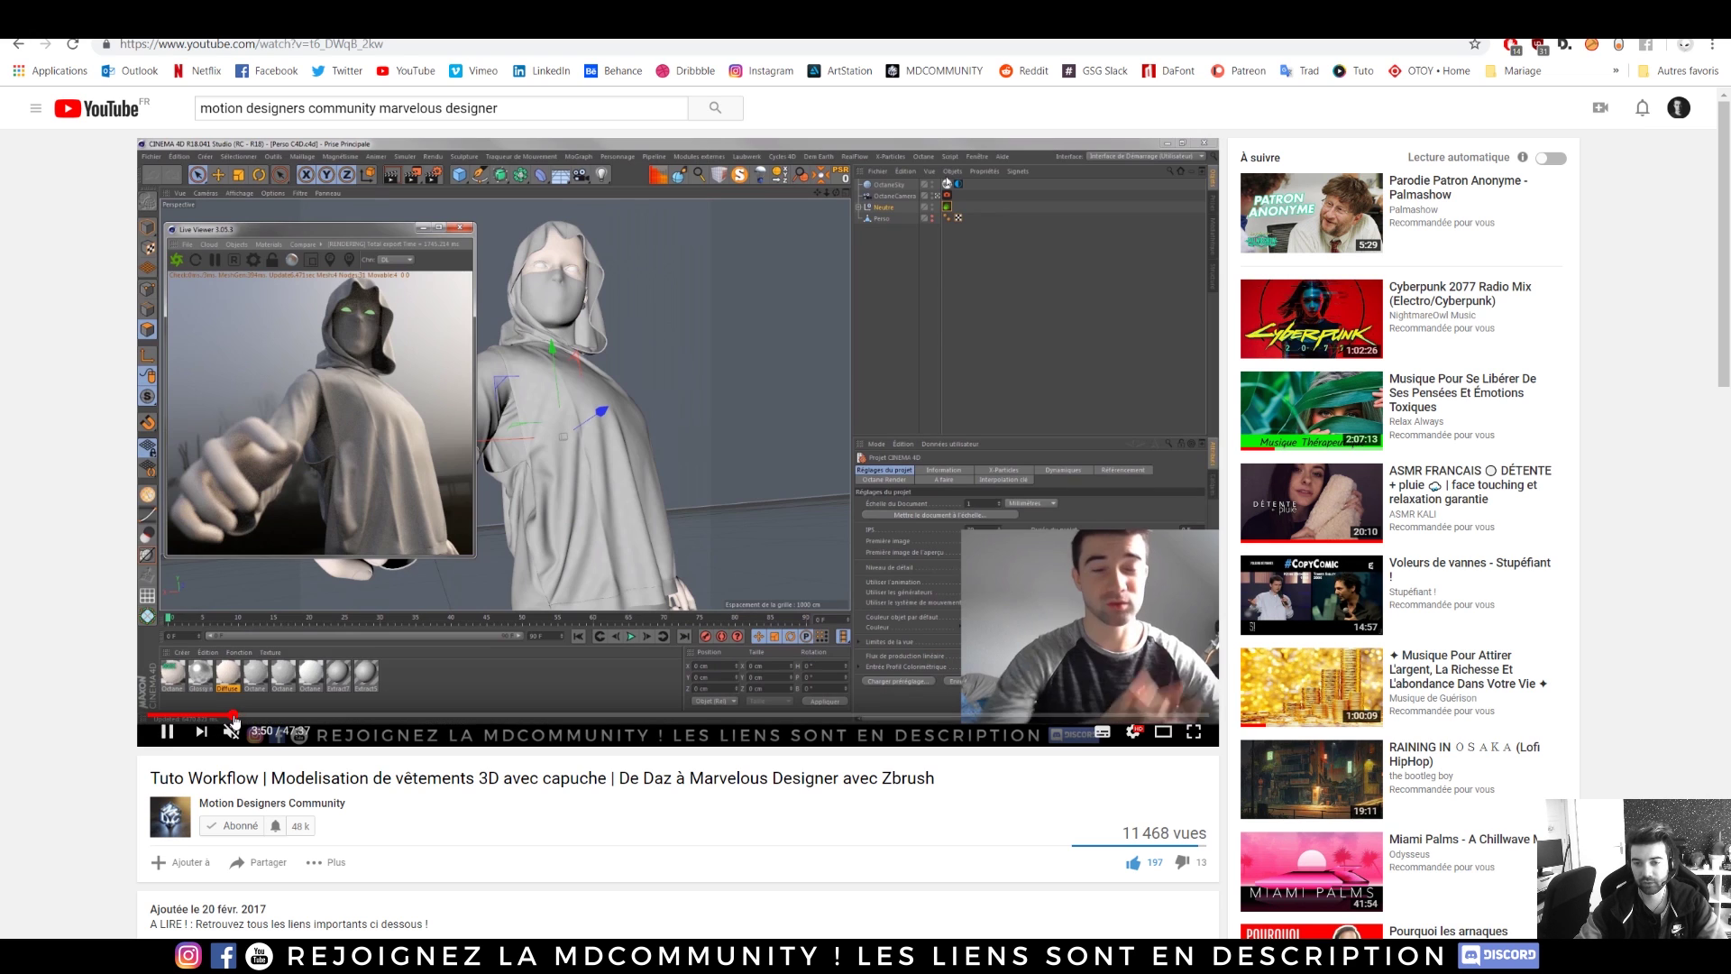
{"action": "left_click", "coordinate": [442, 322]}
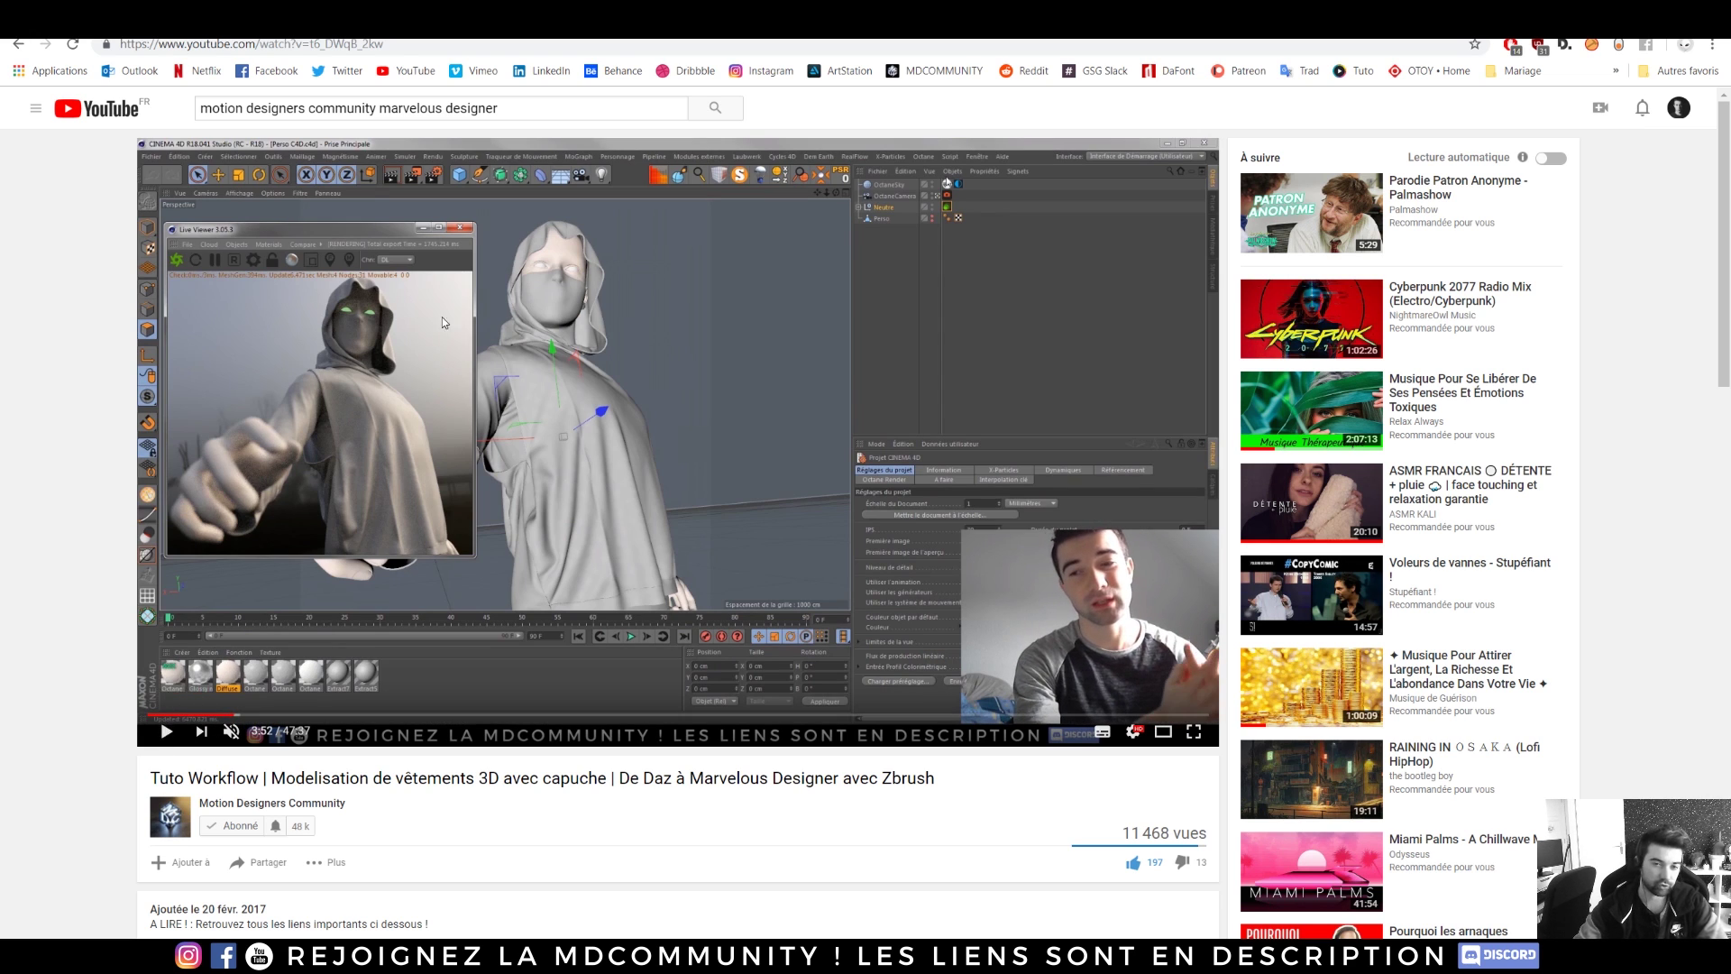
- Switch to Cinema 4D and examine the plane draped over the cube from another angle
{"action": "left_click", "coordinate": [391, 511]}
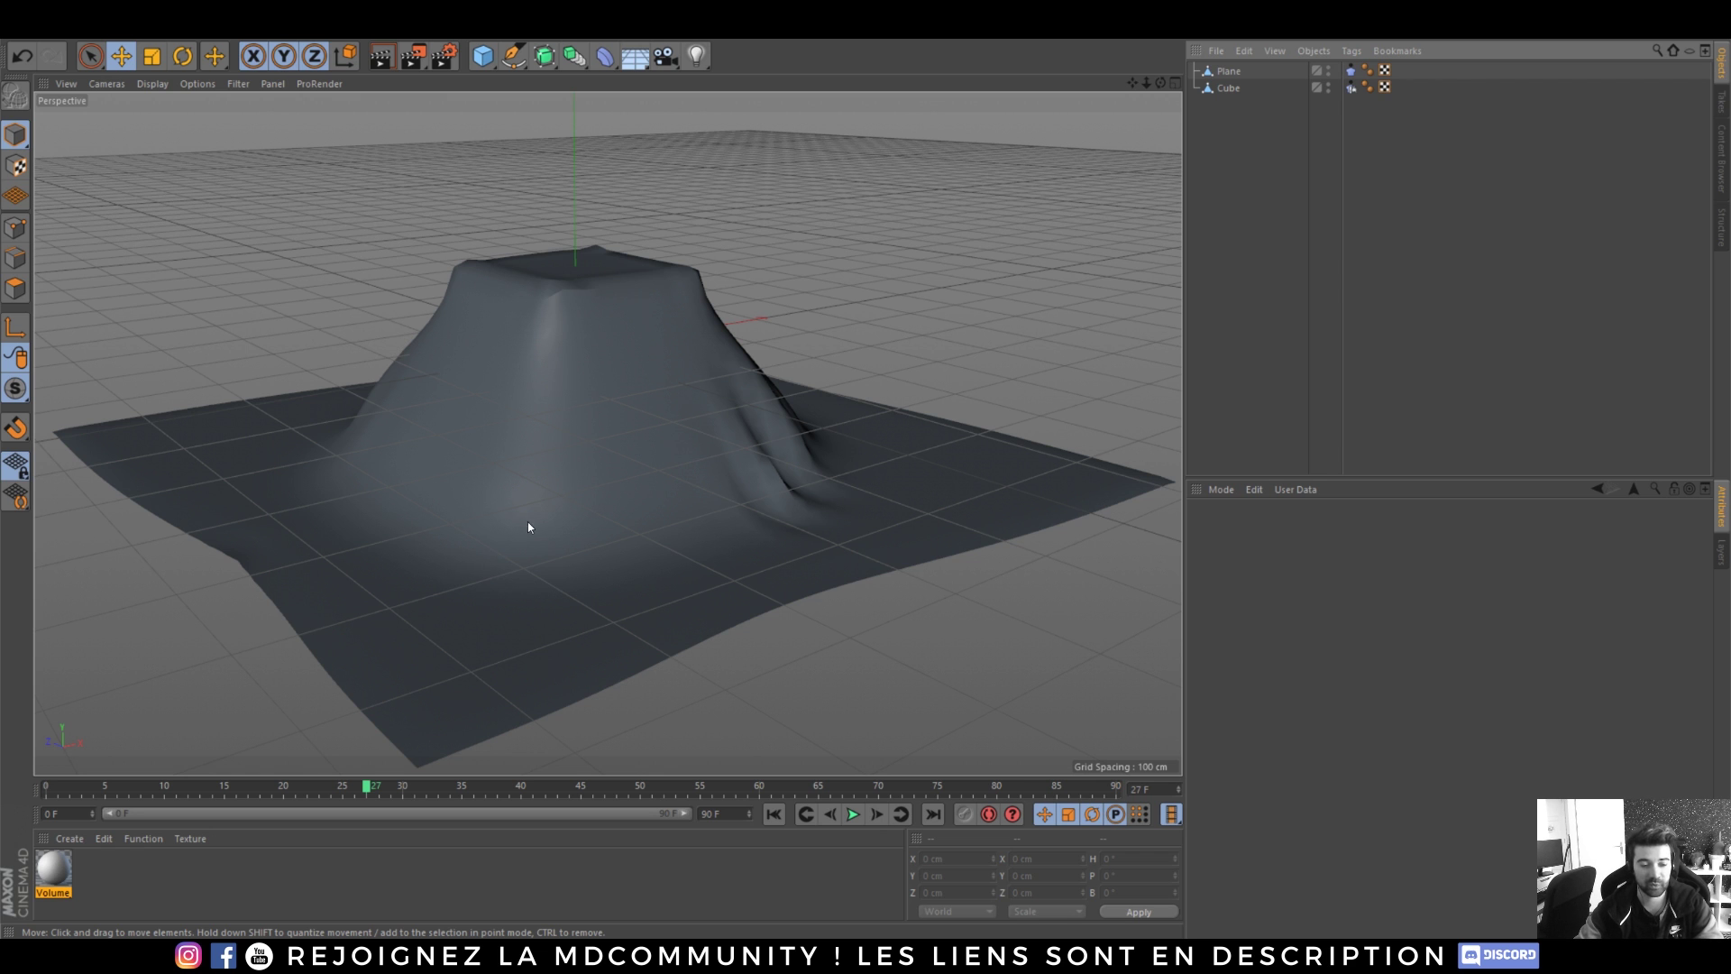
{"action": "left_click_drag", "start_coordinate": [530, 528], "coordinate": [635, 396], "text": "alt"}
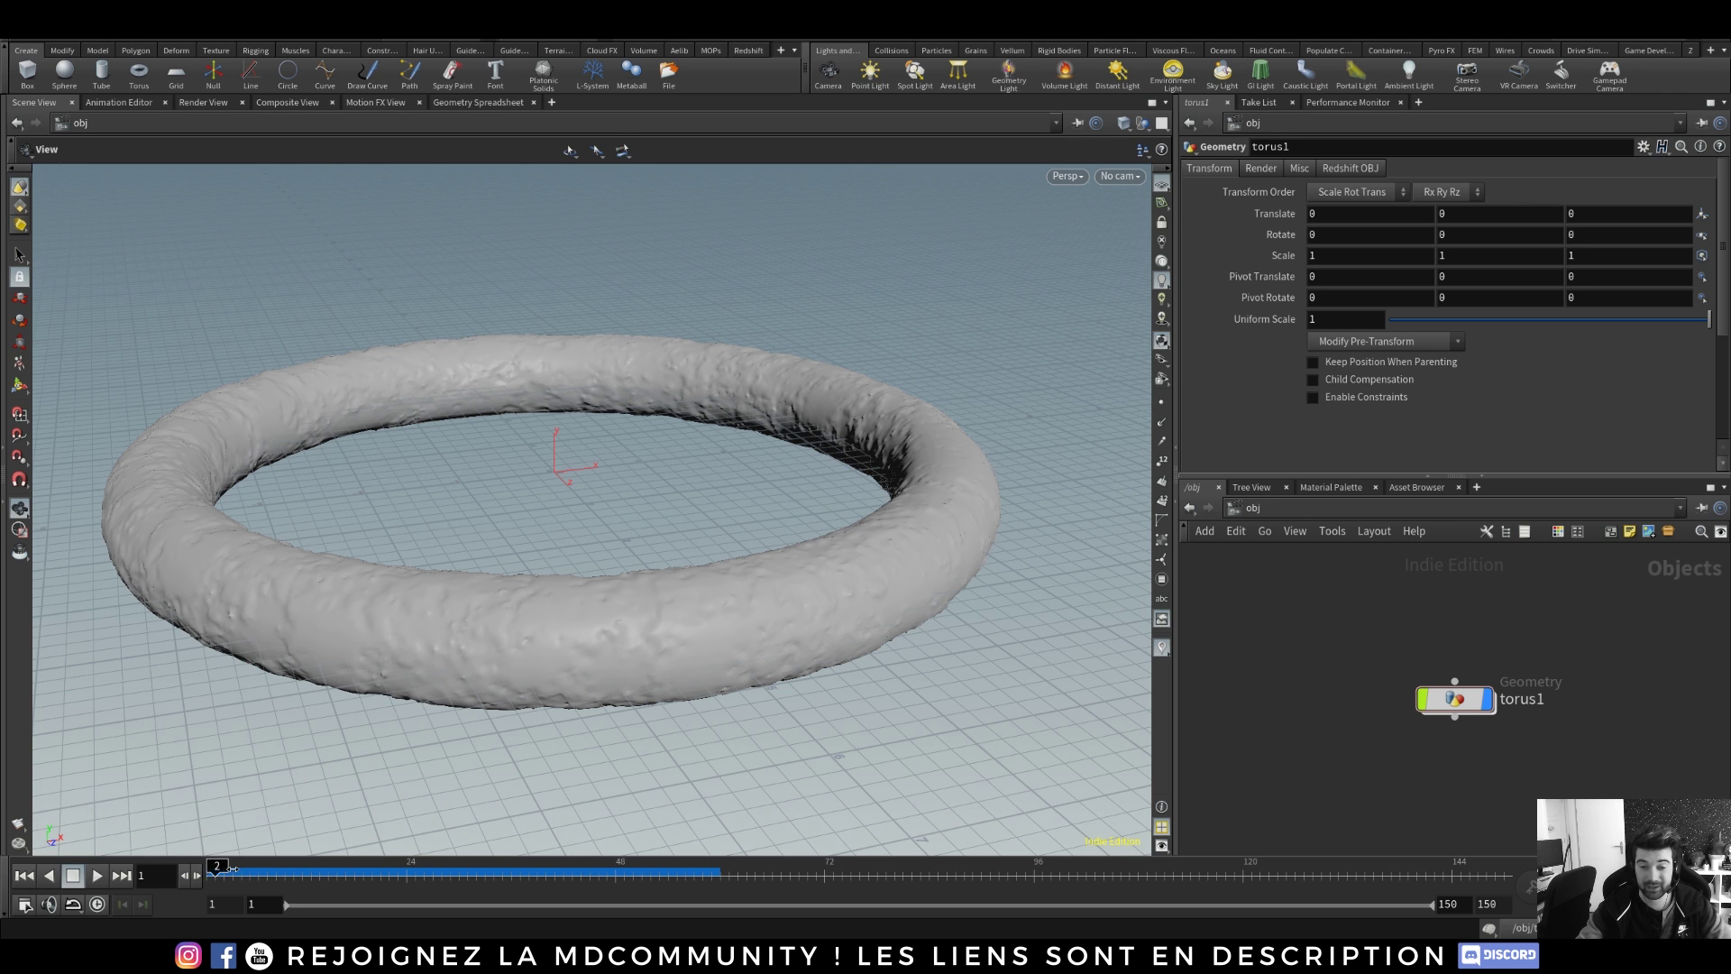
- Switch to Houdini and scrub the animation of the rough-surfaced torus back toward its first frames
{"action": "mouse_move", "coordinate": [232, 868]}
{"action": "left_mouse_down"}
{"action": "mouse_move", "coordinate": [505, 865]}
{"action": "mouse_move", "coordinate": [223, 873]}
{"action": "left_mouse_up"}
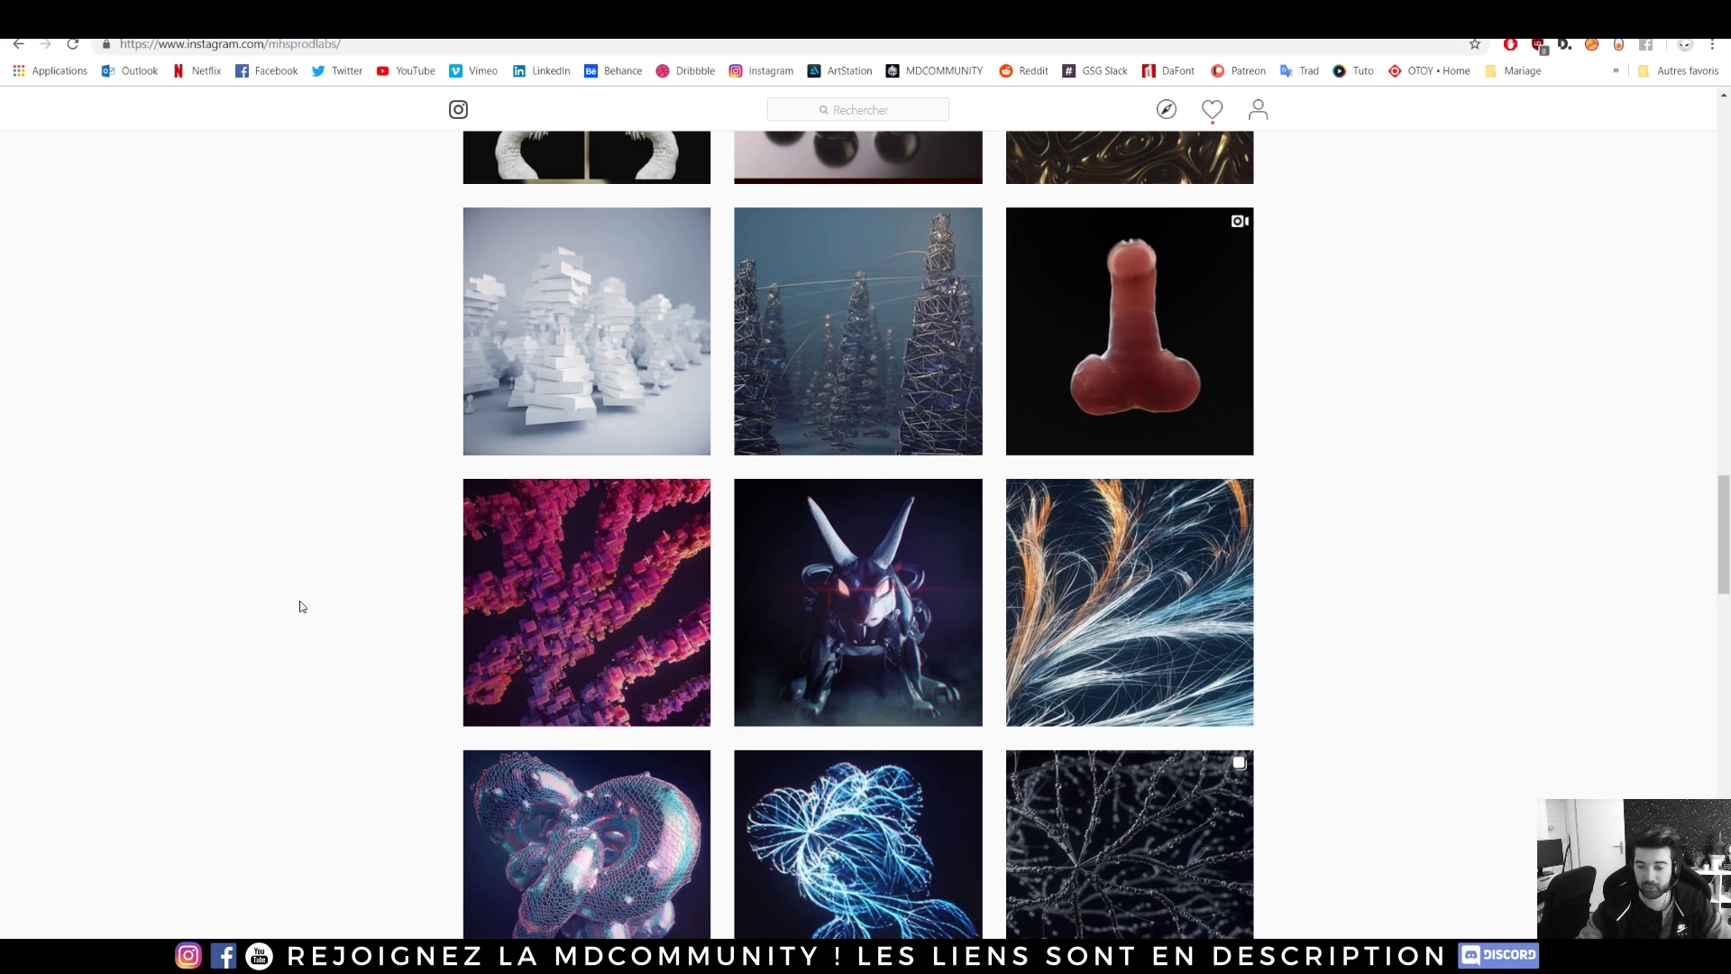
- Switch to the mhsprodlabs Instagram profile and view the blue filament render and the dark branching network post with its second image
{"action": "scroll", "coordinate": [307, 606], "scroll_direction": "down", "scroll_amount": 1}
{"action": "left_click", "coordinate": [858, 763]}
{"action": "left_click", "coordinate": [328, 554]}
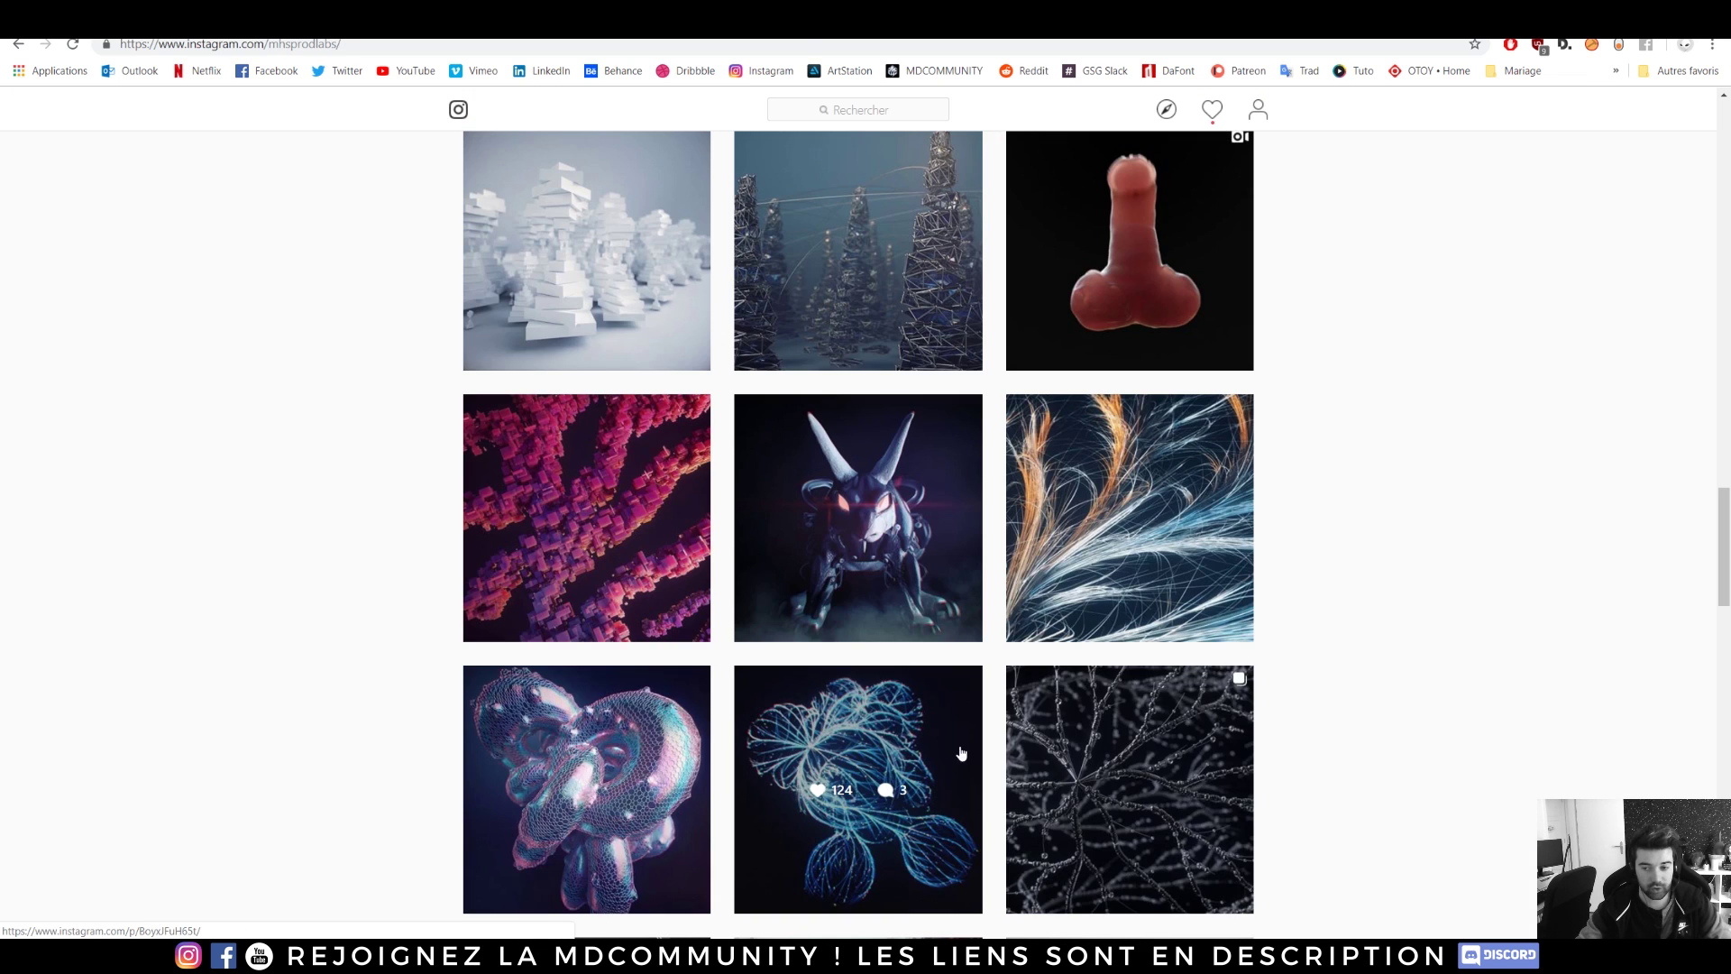
{"action": "left_click", "coordinate": [1019, 730]}
{"action": "left_click", "coordinate": [950, 514]}
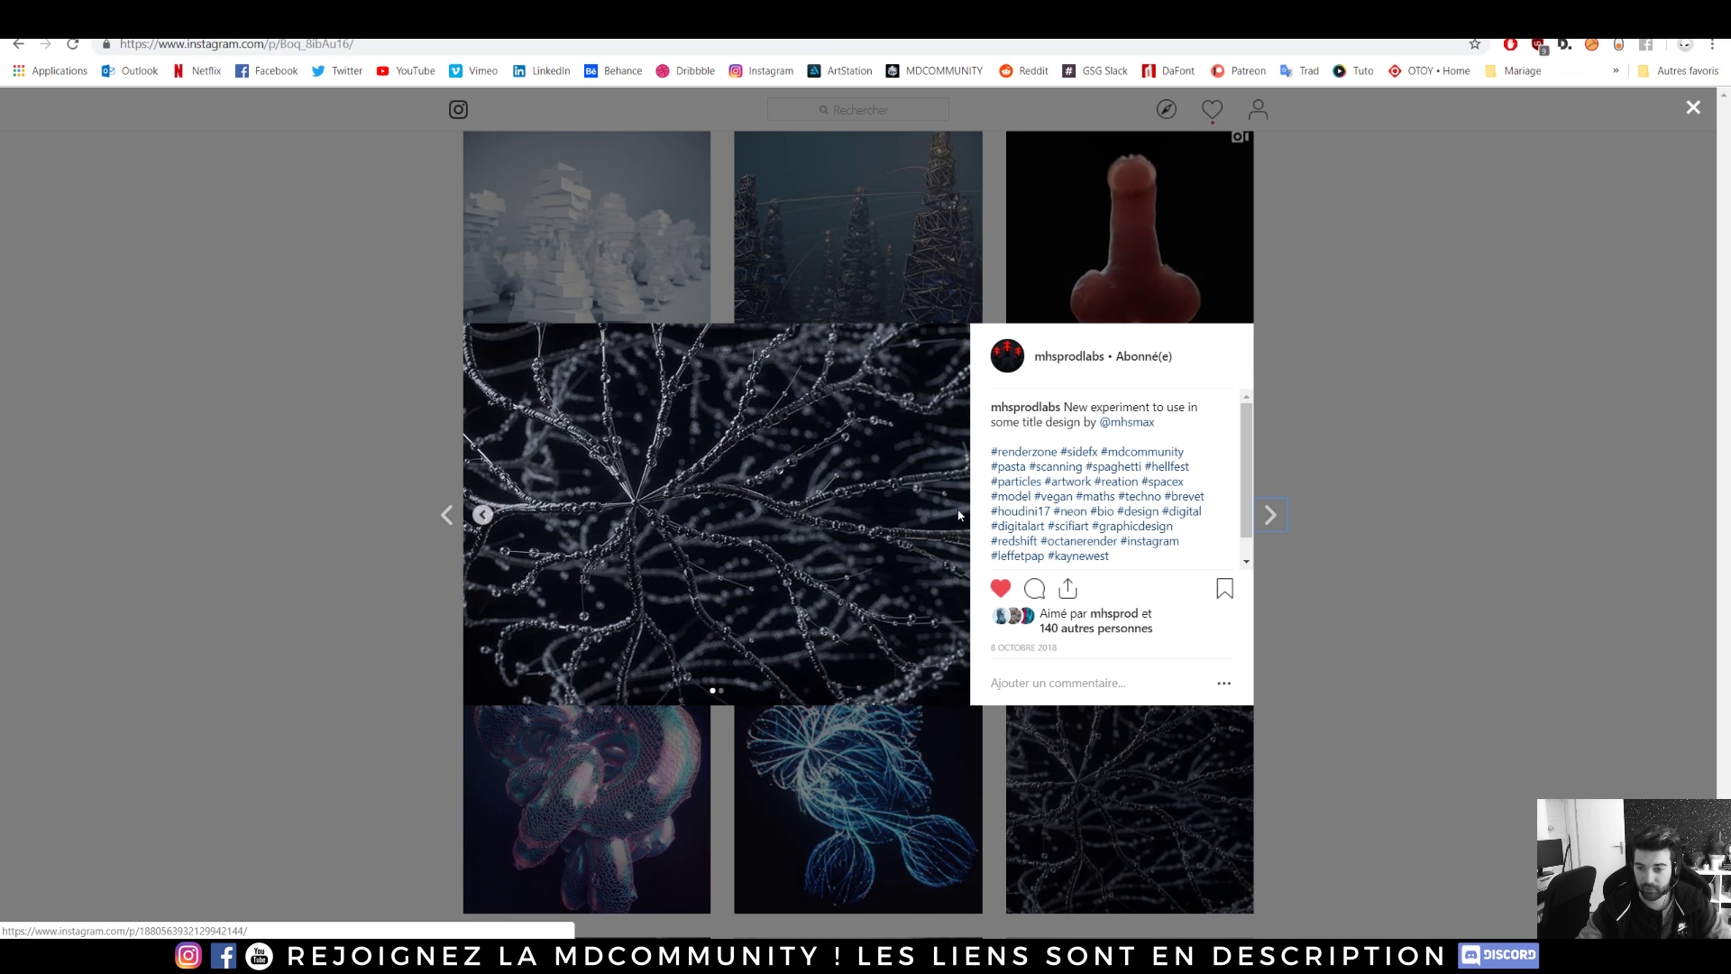
- View the Donuts post and the orange and blue feathery Experiment post on the mhsprodlabs profile
{"action": "left_click", "coordinate": [355, 552]}
{"action": "scroll", "coordinate": [478, 631], "scroll_direction": "down", "scroll_amount": 1}
{"action": "left_click", "coordinate": [604, 690]}
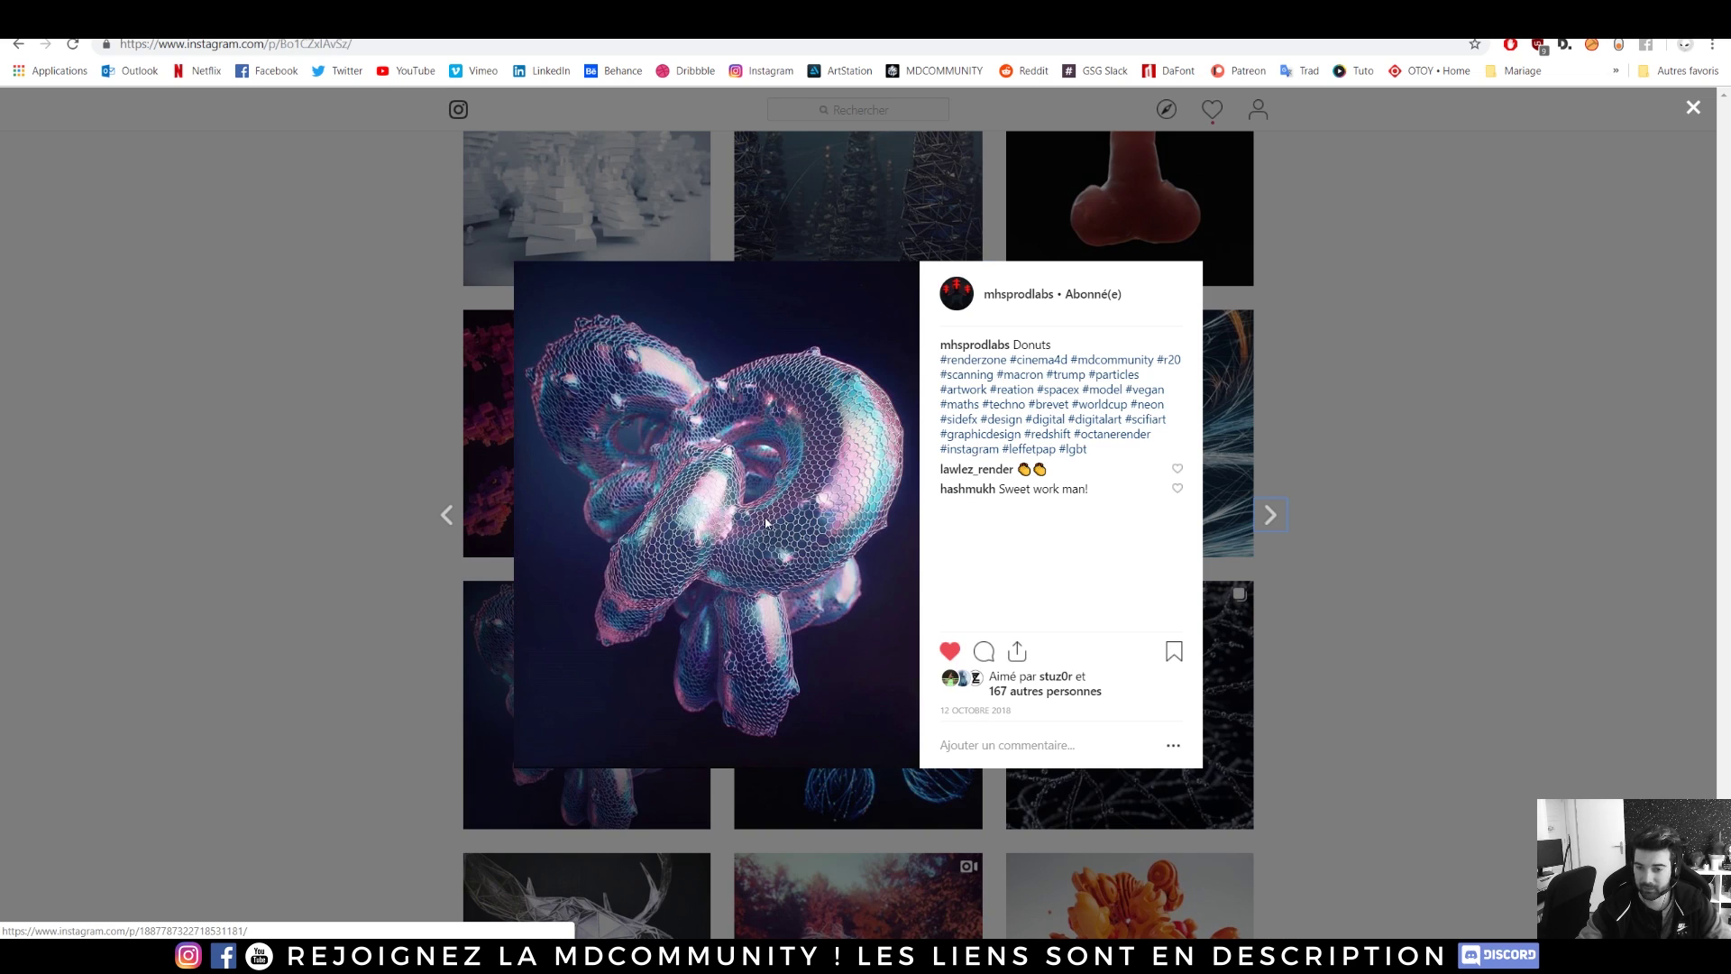
{"action": "left_click", "coordinate": [436, 475]}
{"action": "left_click", "coordinate": [1171, 478]}
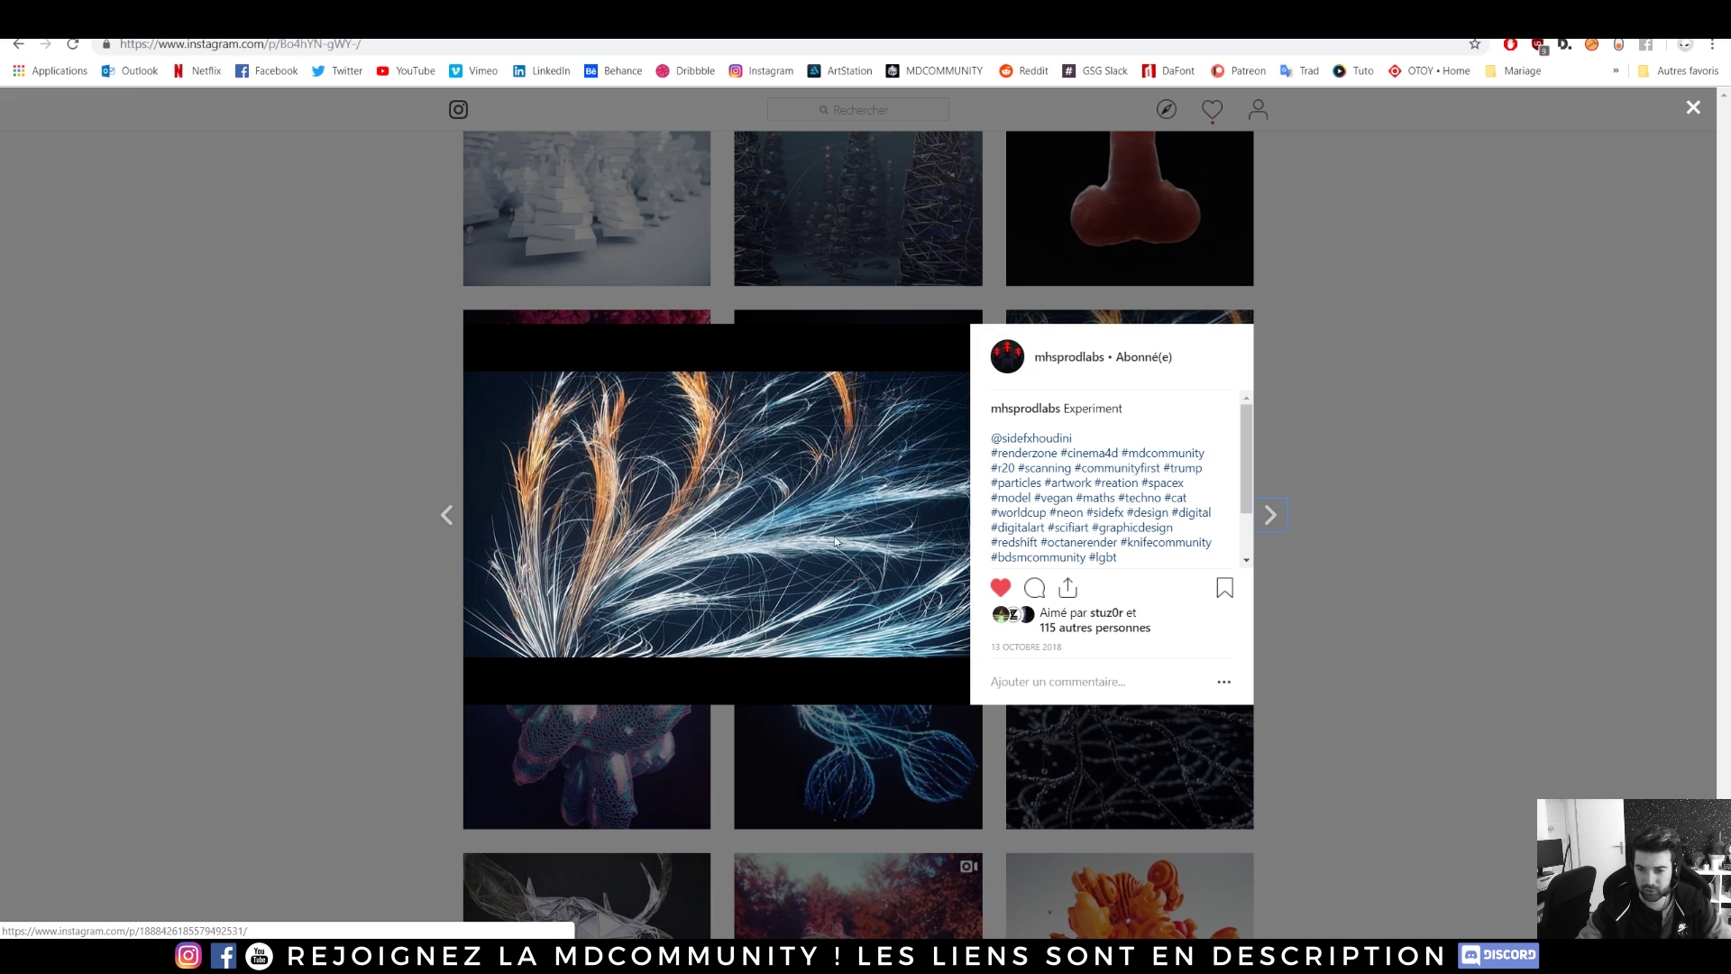
{"action": "left_click", "coordinate": [272, 505]}
- View the Dancing video post on the mhsprodlabs profile and close it
{"action": "scroll", "coordinate": [282, 515], "scroll_direction": "up", "scroll_amount": 3}
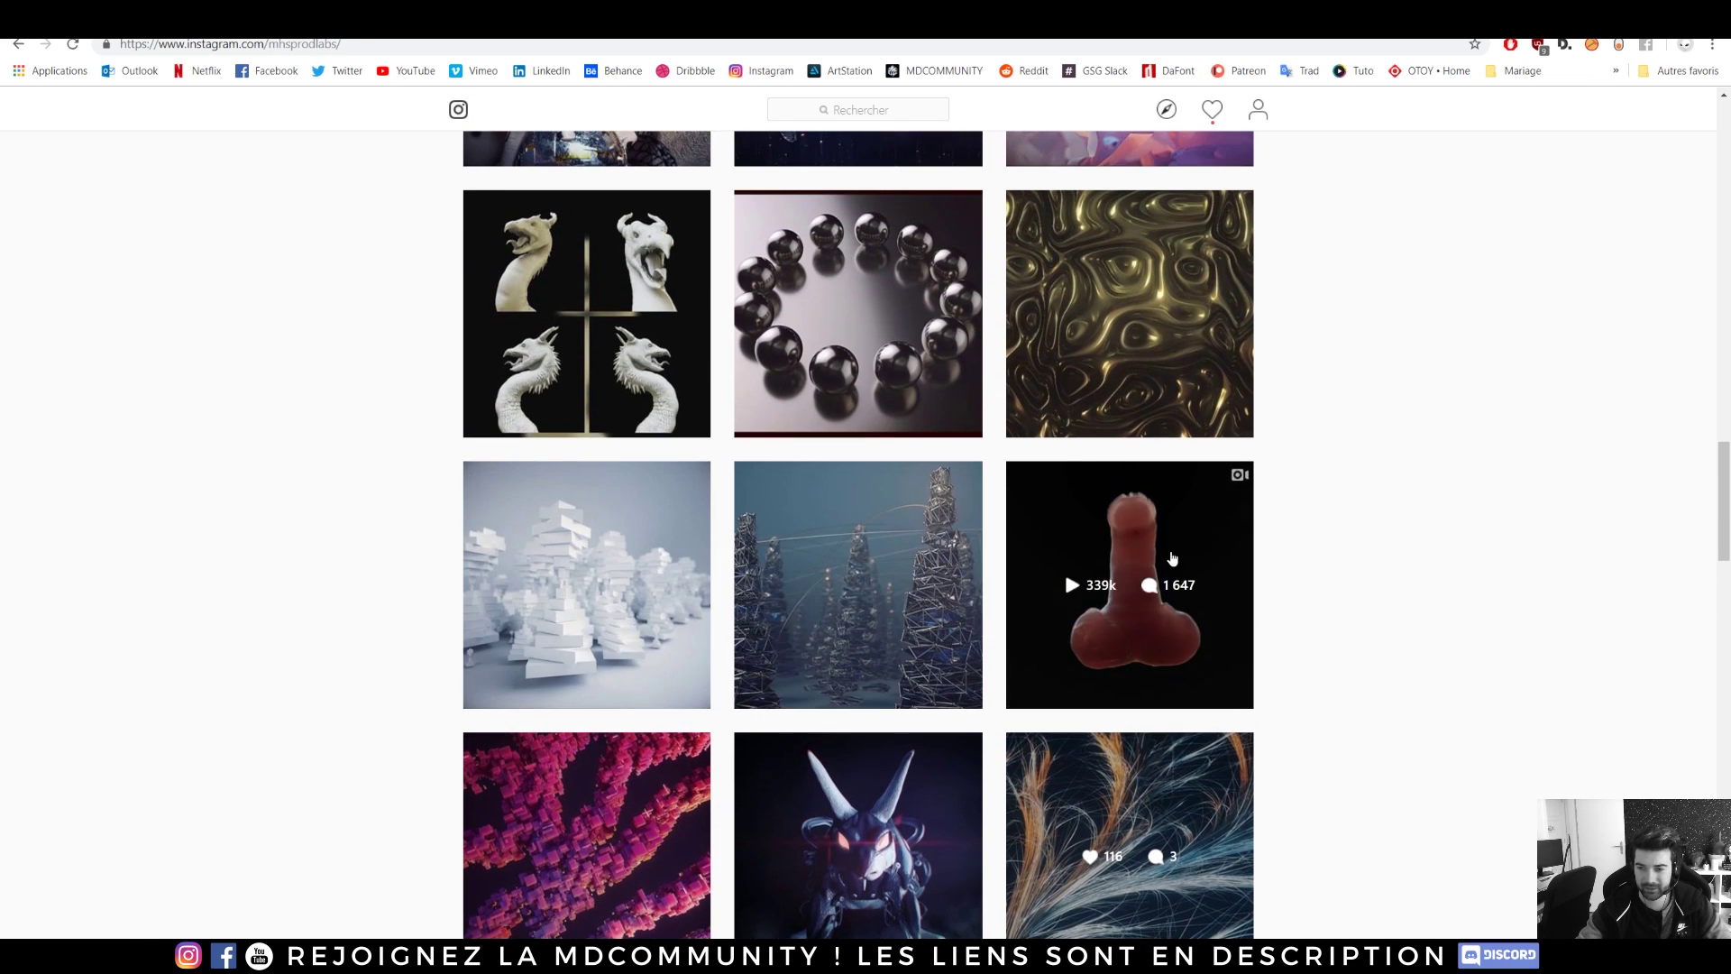
{"action": "left_click", "coordinate": [1127, 577]}
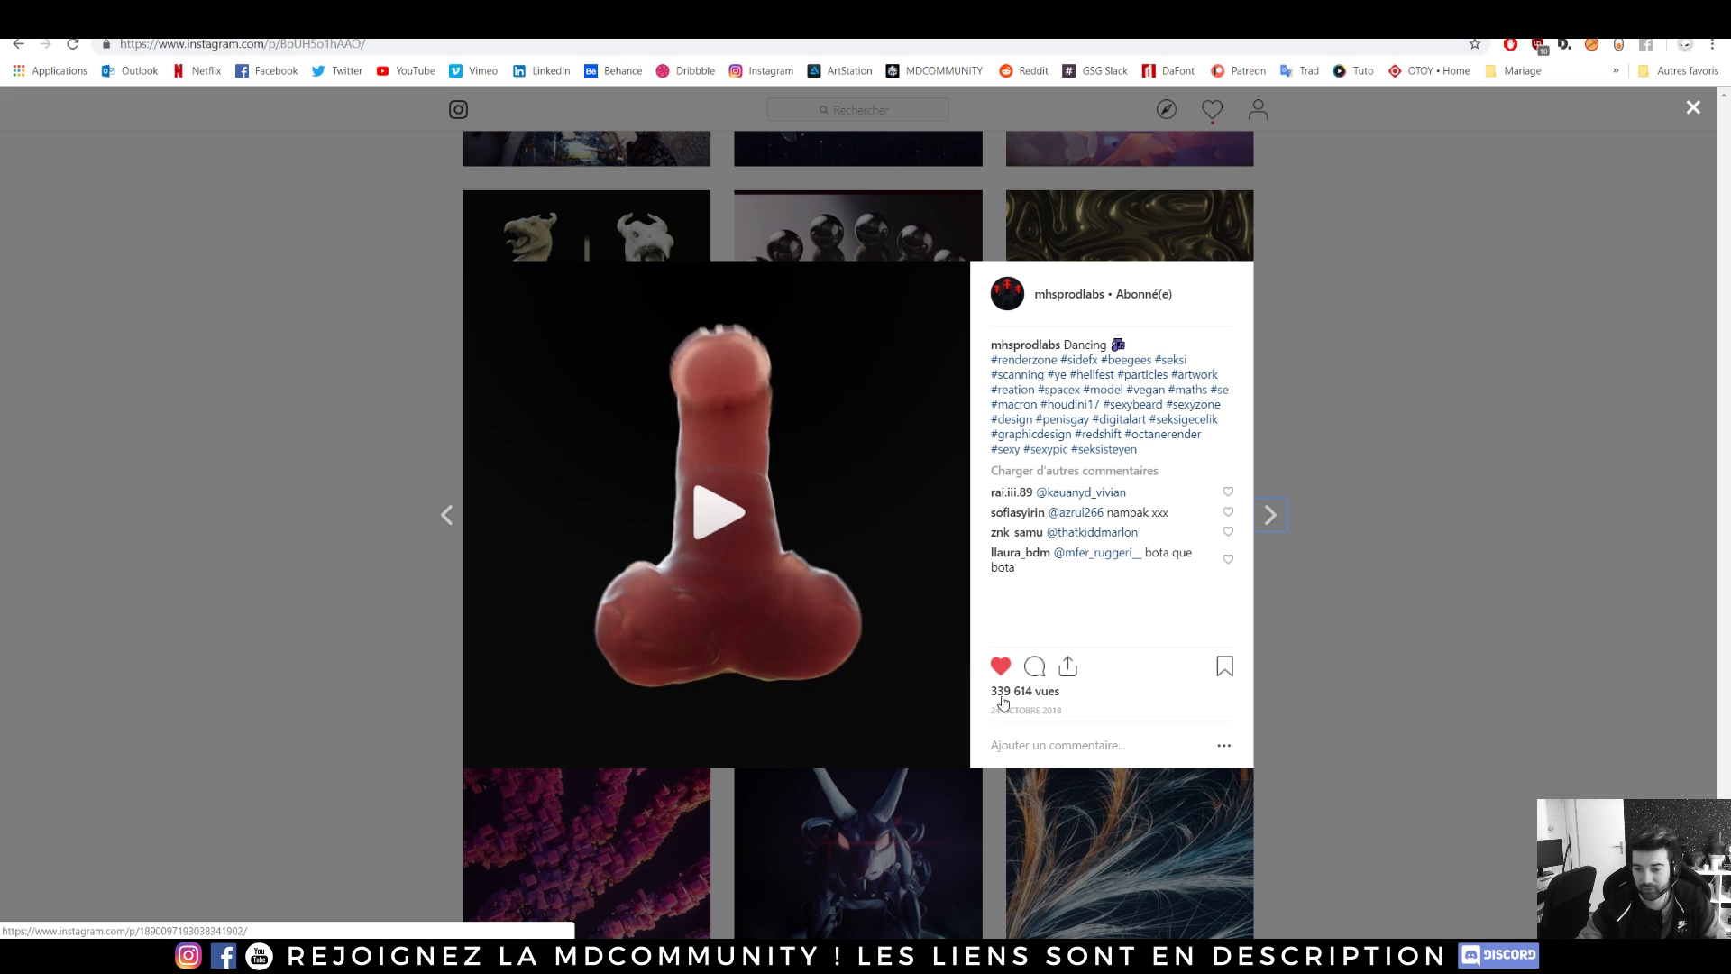
{"action": "left_click", "coordinate": [1416, 754]}
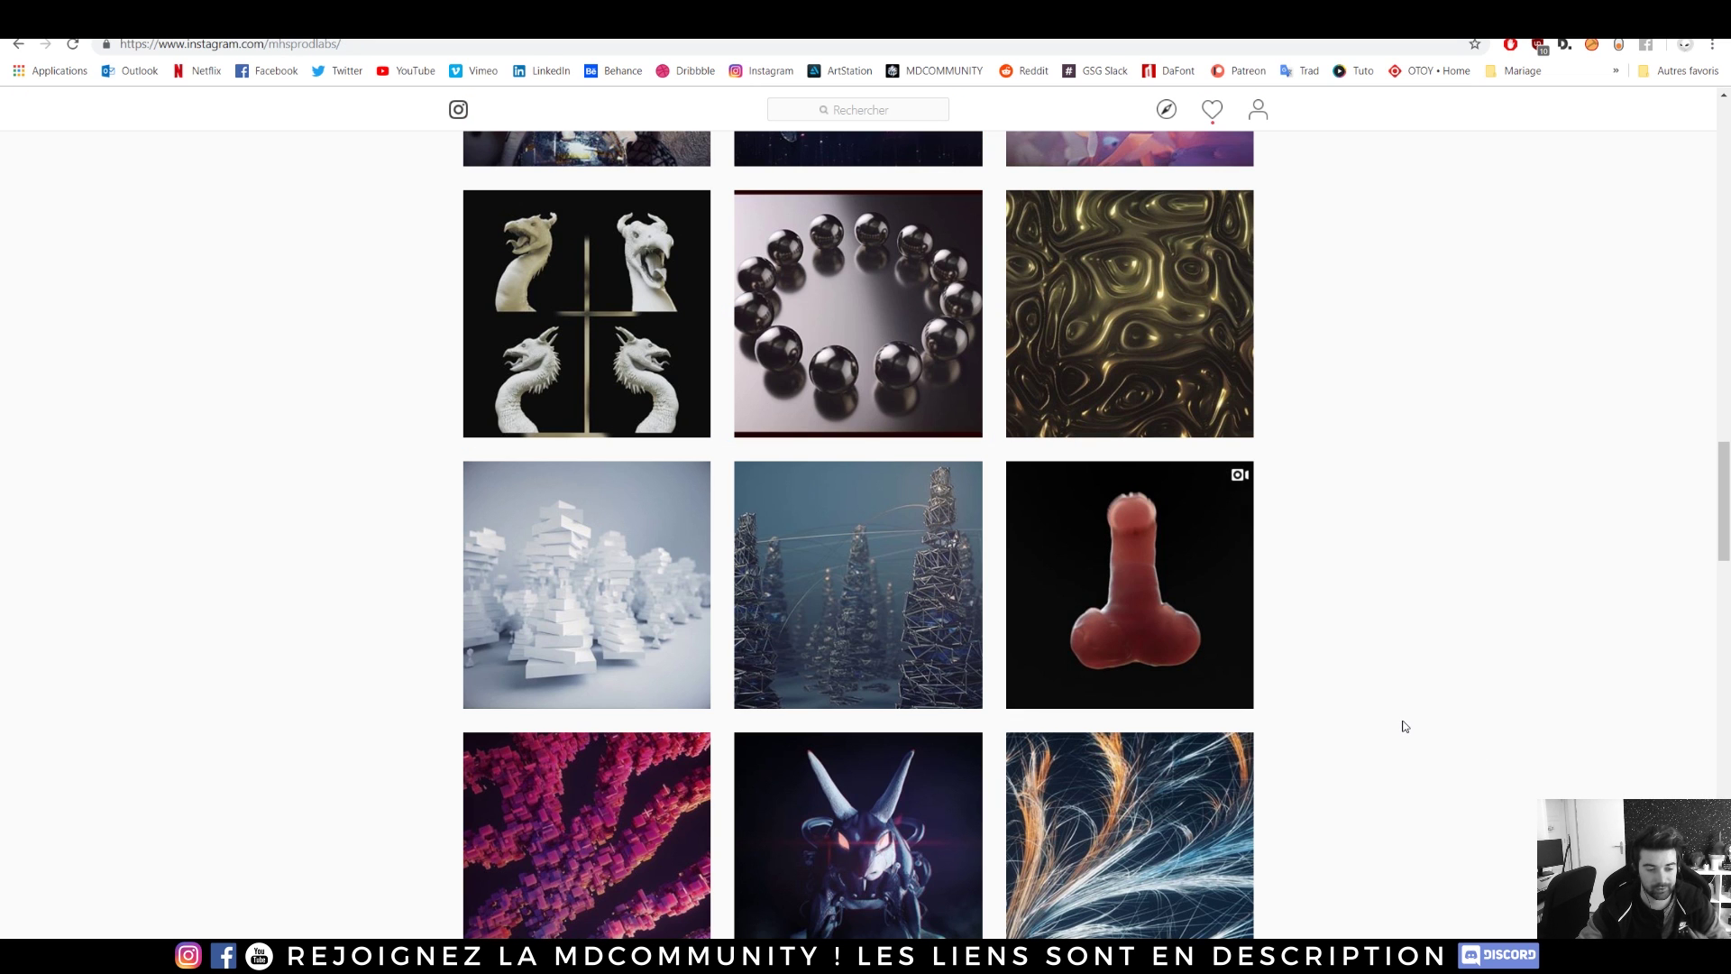
{"action": "scroll", "coordinate": [1393, 703], "scroll_direction": "up", "scroll_amount": 1}
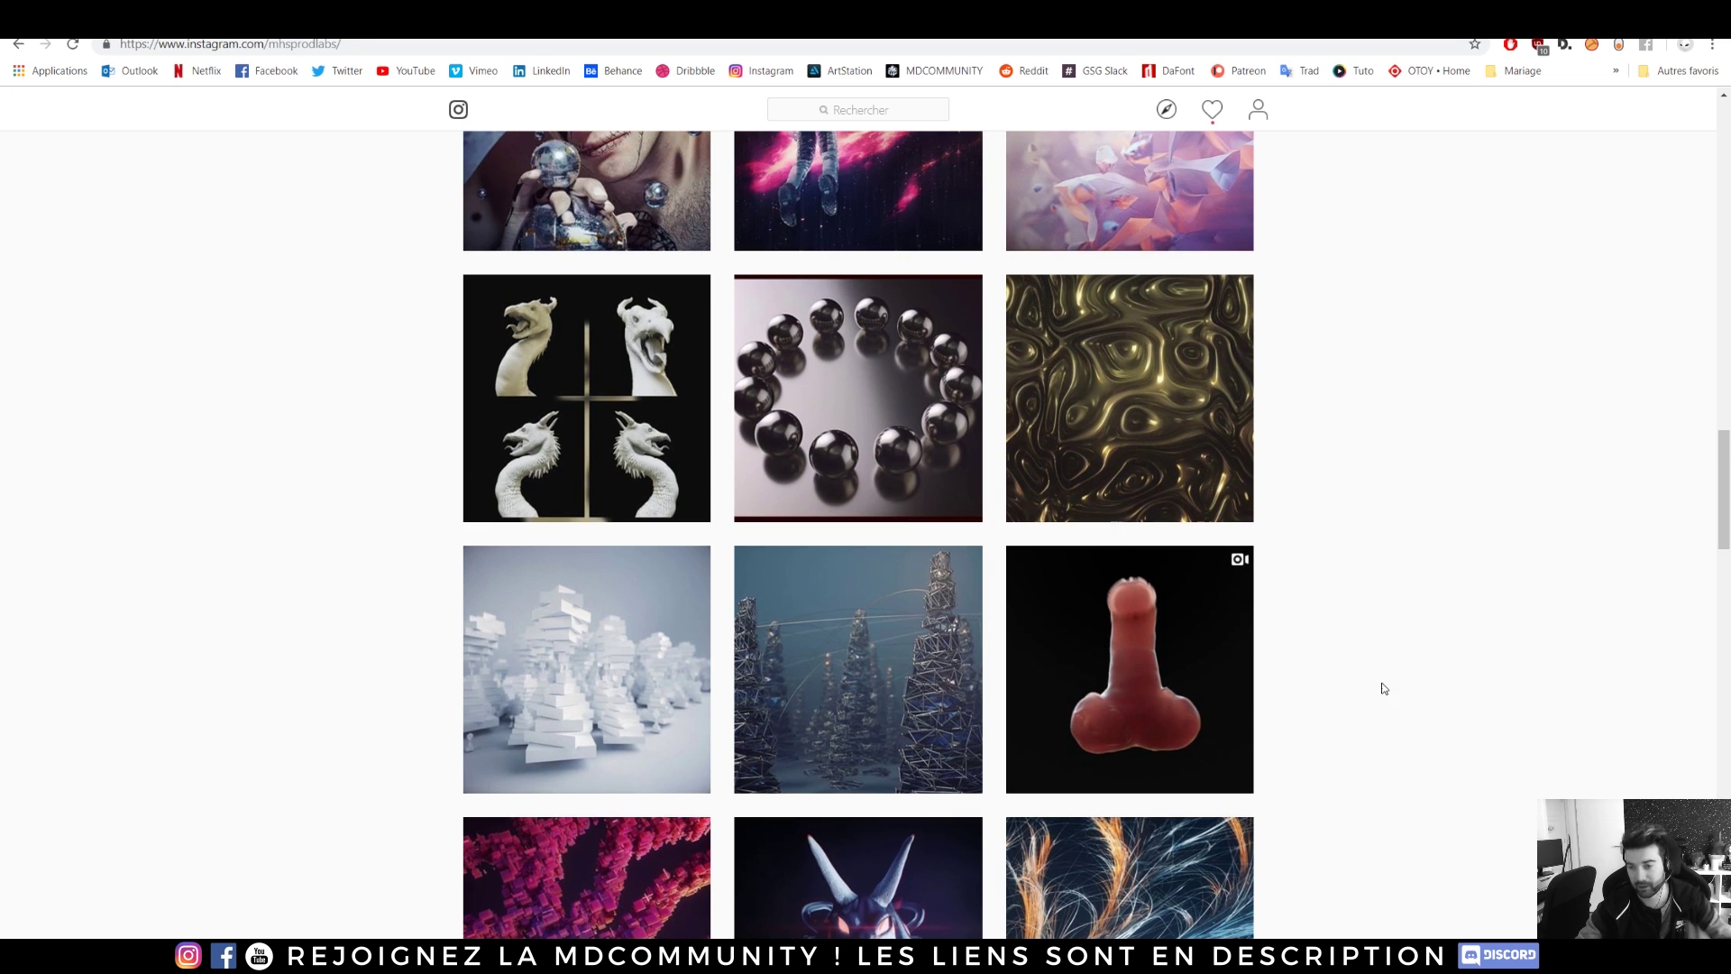
- View the Voxel explosion post and the Lifeforms post with the pink and blue strands, closing each one
{"action": "scroll", "coordinate": [1092, 670], "scroll_direction": "up", "scroll_amount": 10}
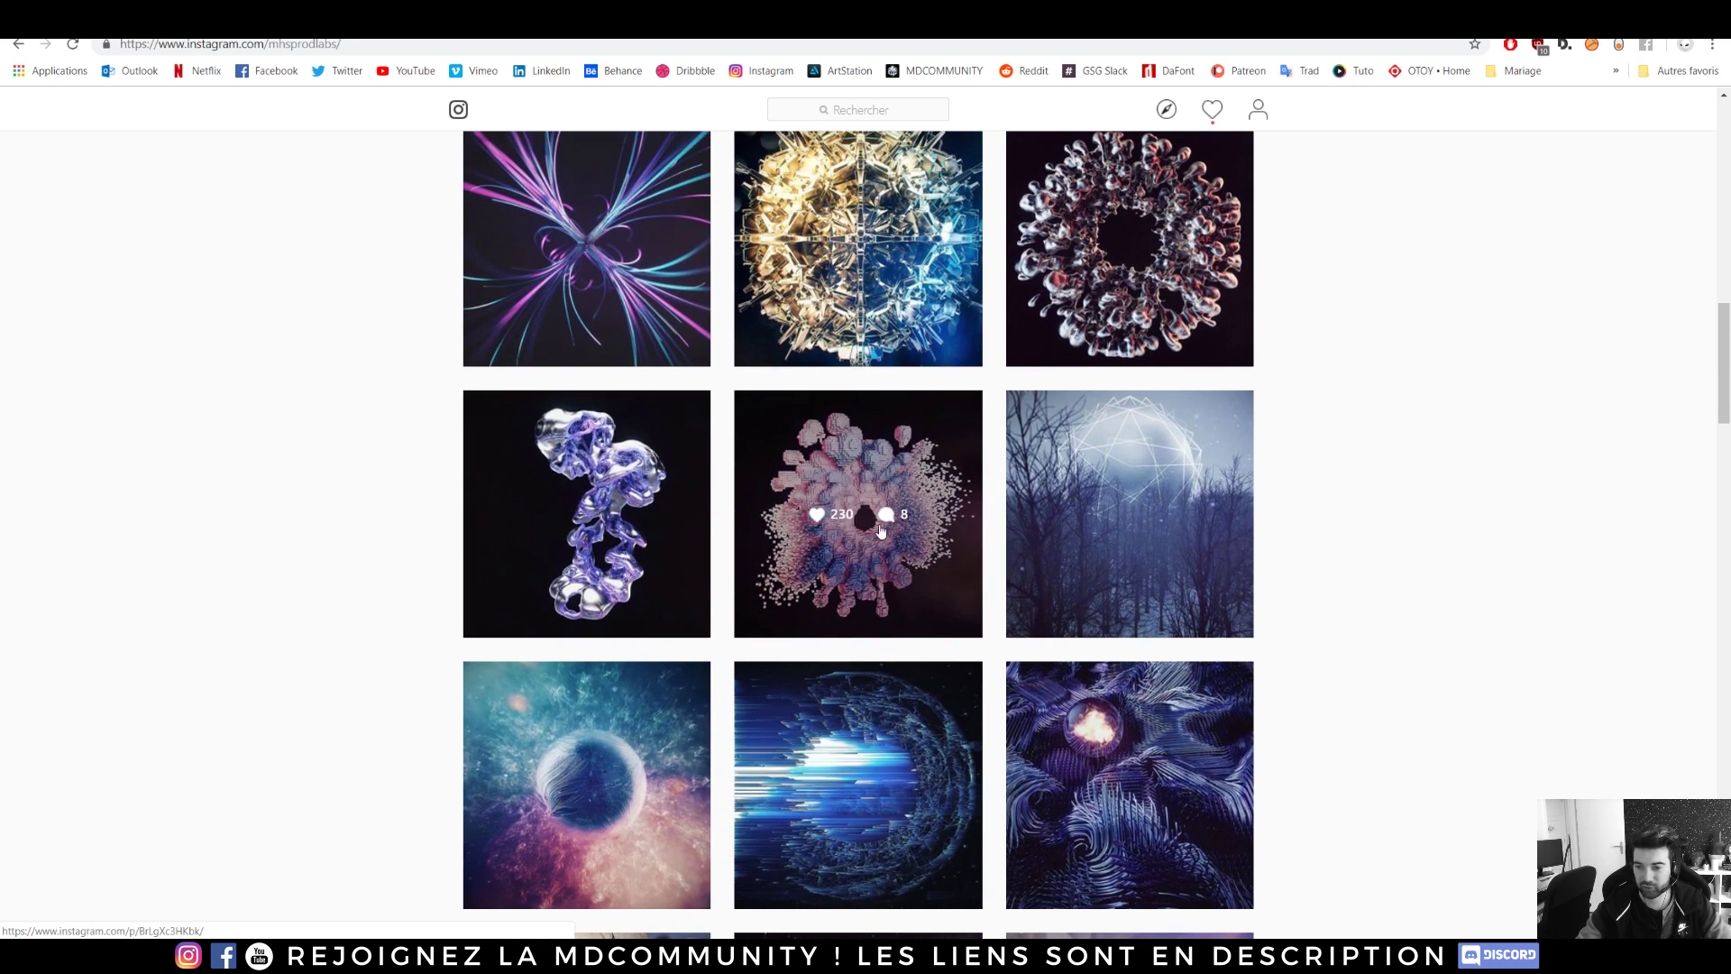
{"action": "left_click", "coordinate": [882, 530]}
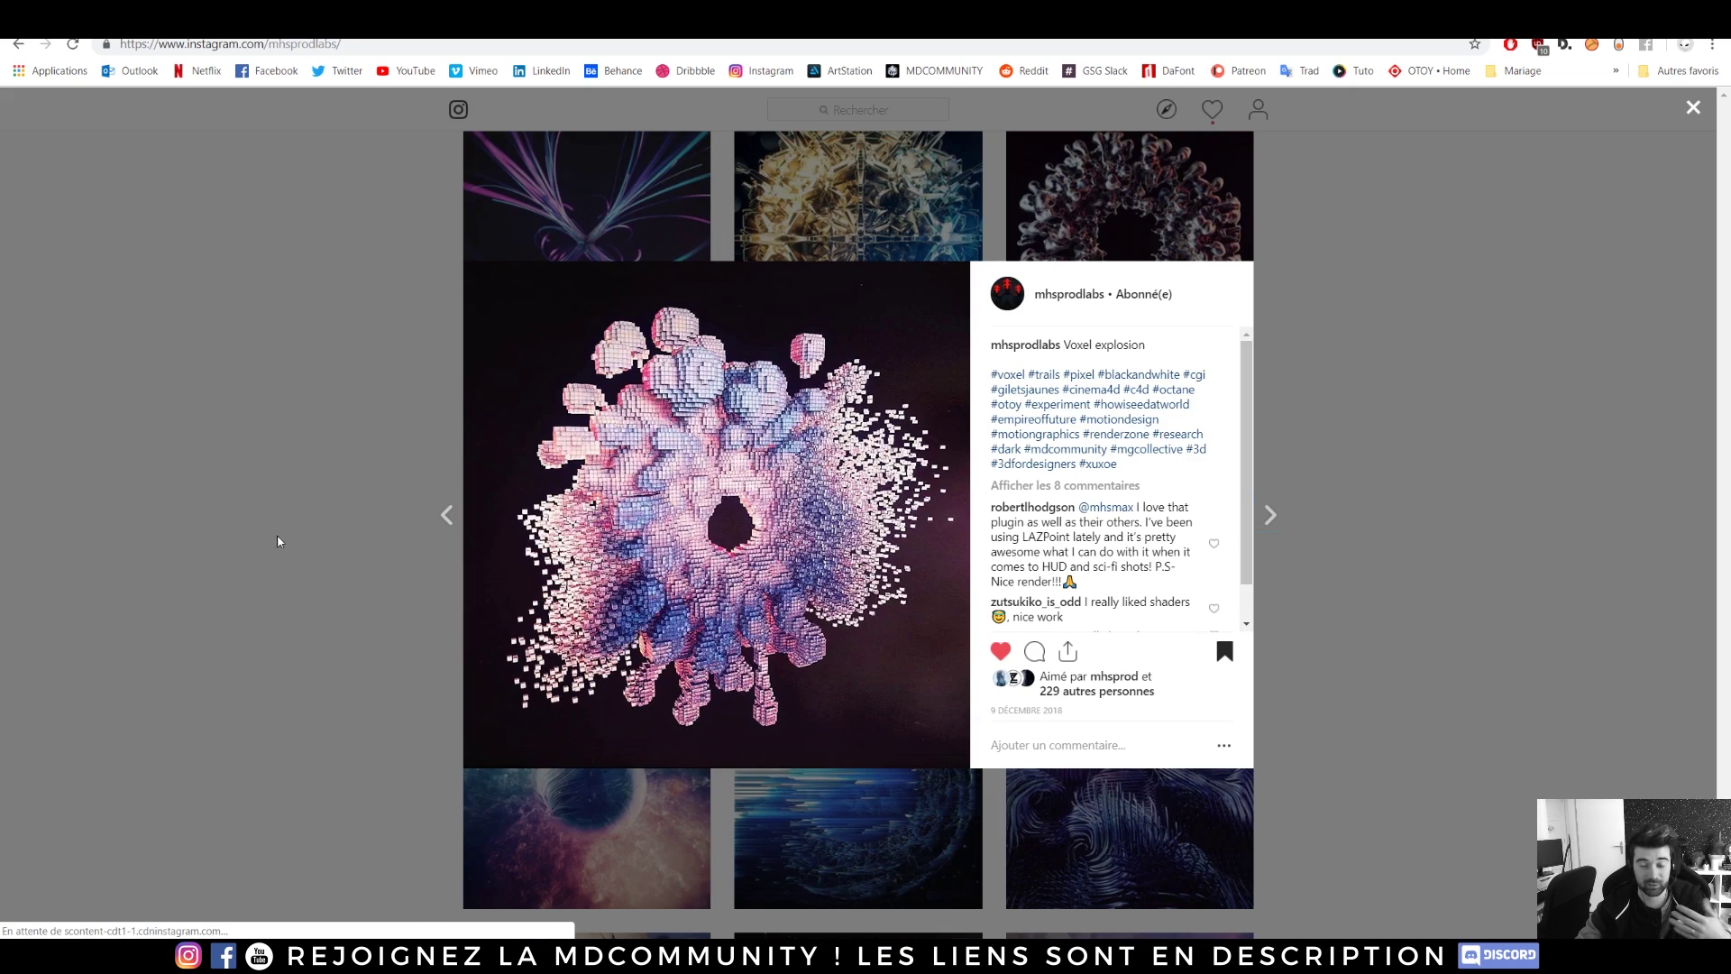
{"action": "left_click", "coordinate": [284, 535]}
{"action": "scroll", "coordinate": [353, 552], "scroll_direction": "up", "scroll_amount": 4}
{"action": "left_click", "coordinate": [537, 566]}
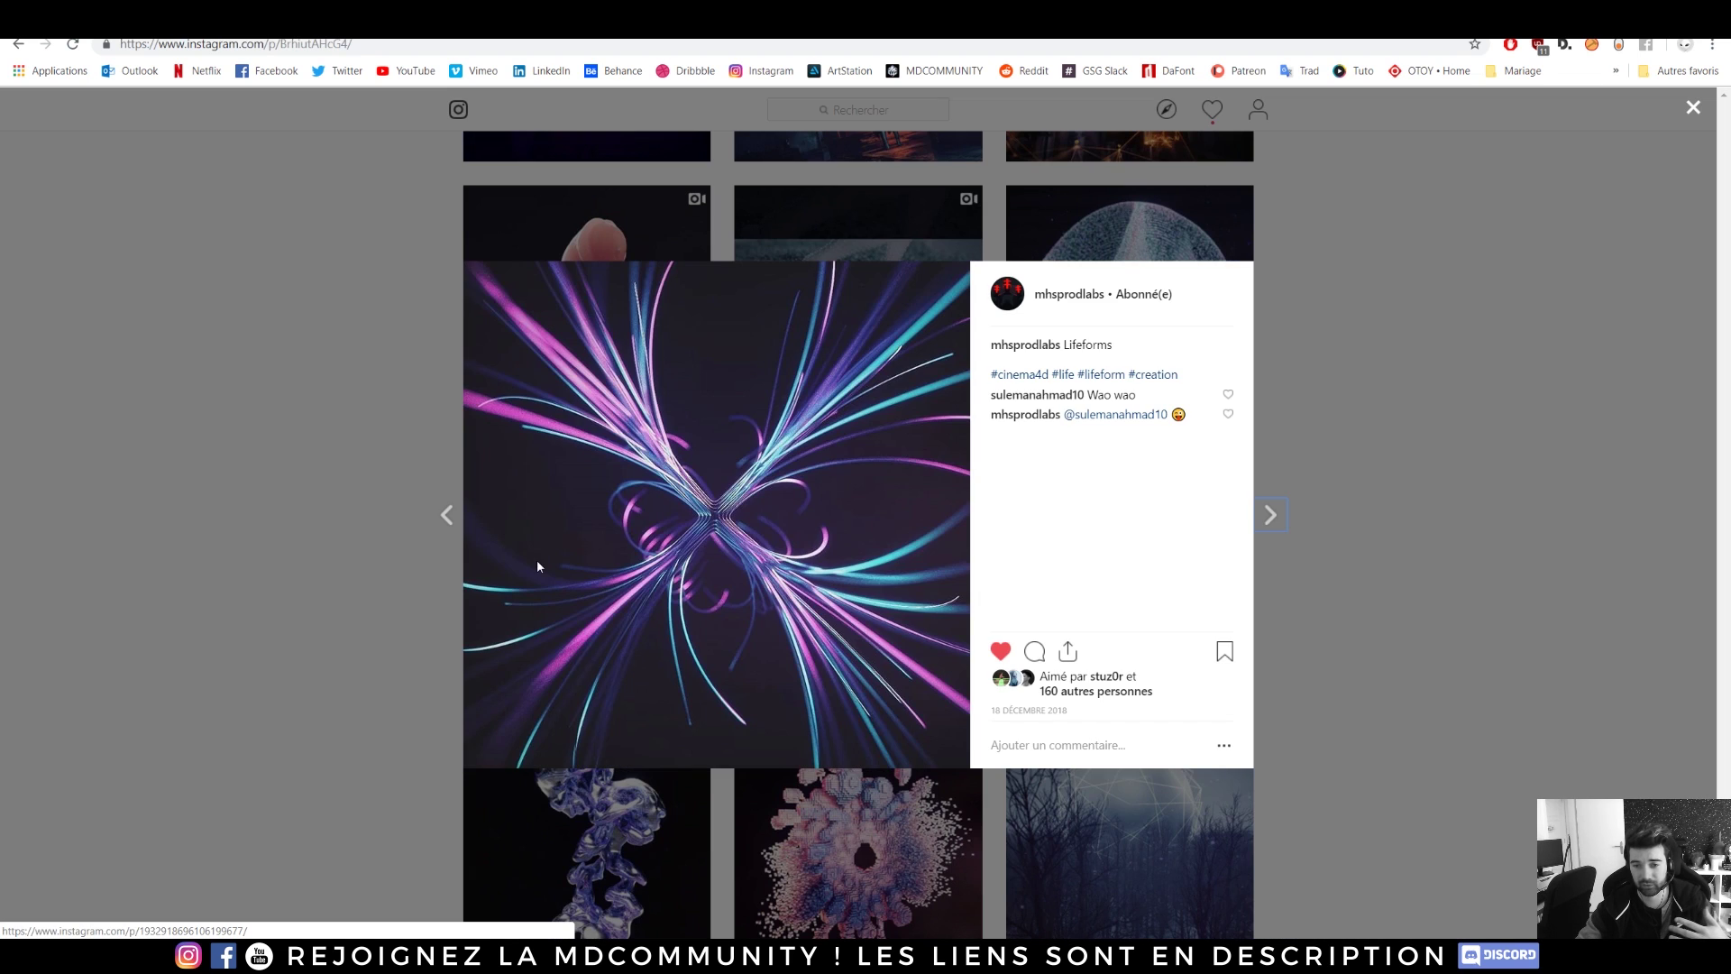
{"action": "left_click", "coordinate": [311, 444]}
- View the Particles Experiment post and the glowing line-patterned sphere post "Une boule", closing each one
{"action": "scroll", "coordinate": [275, 529], "scroll_direction": "up", "scroll_amount": 4}
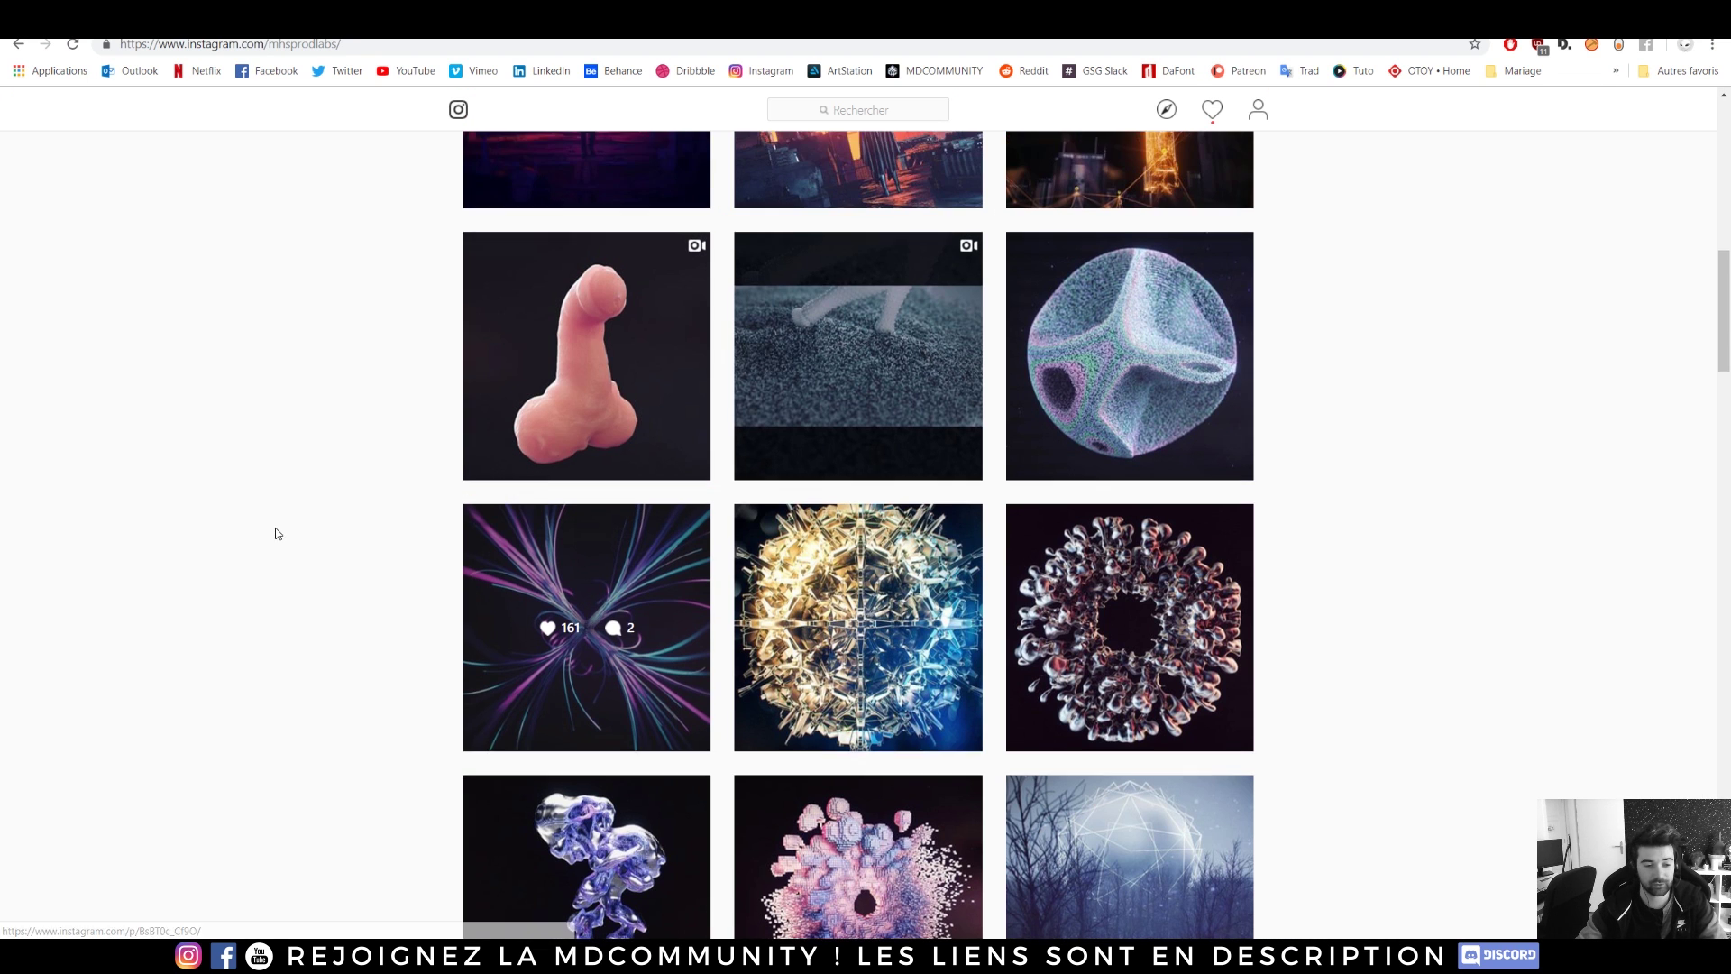
{"action": "left_click", "coordinate": [1127, 703]}
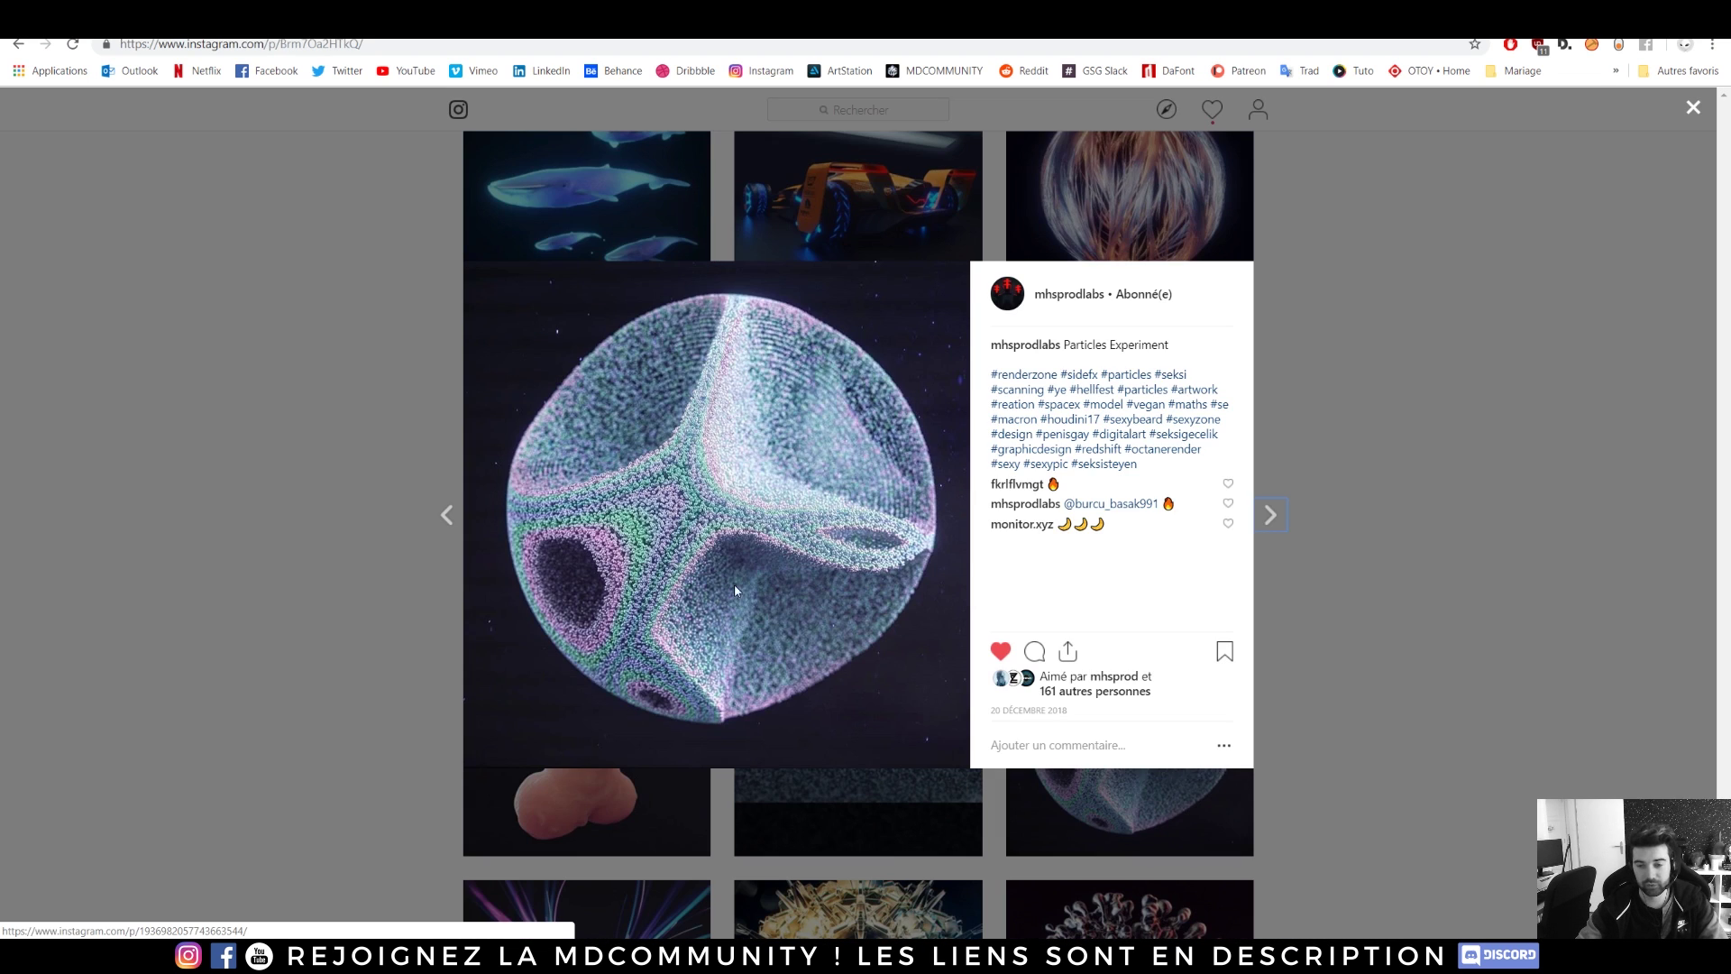
{"action": "left_click", "coordinate": [238, 467]}
{"action": "scroll", "coordinate": [328, 538], "scroll_direction": "up", "scroll_amount": 6}
{"action": "left_click", "coordinate": [693, 534]}
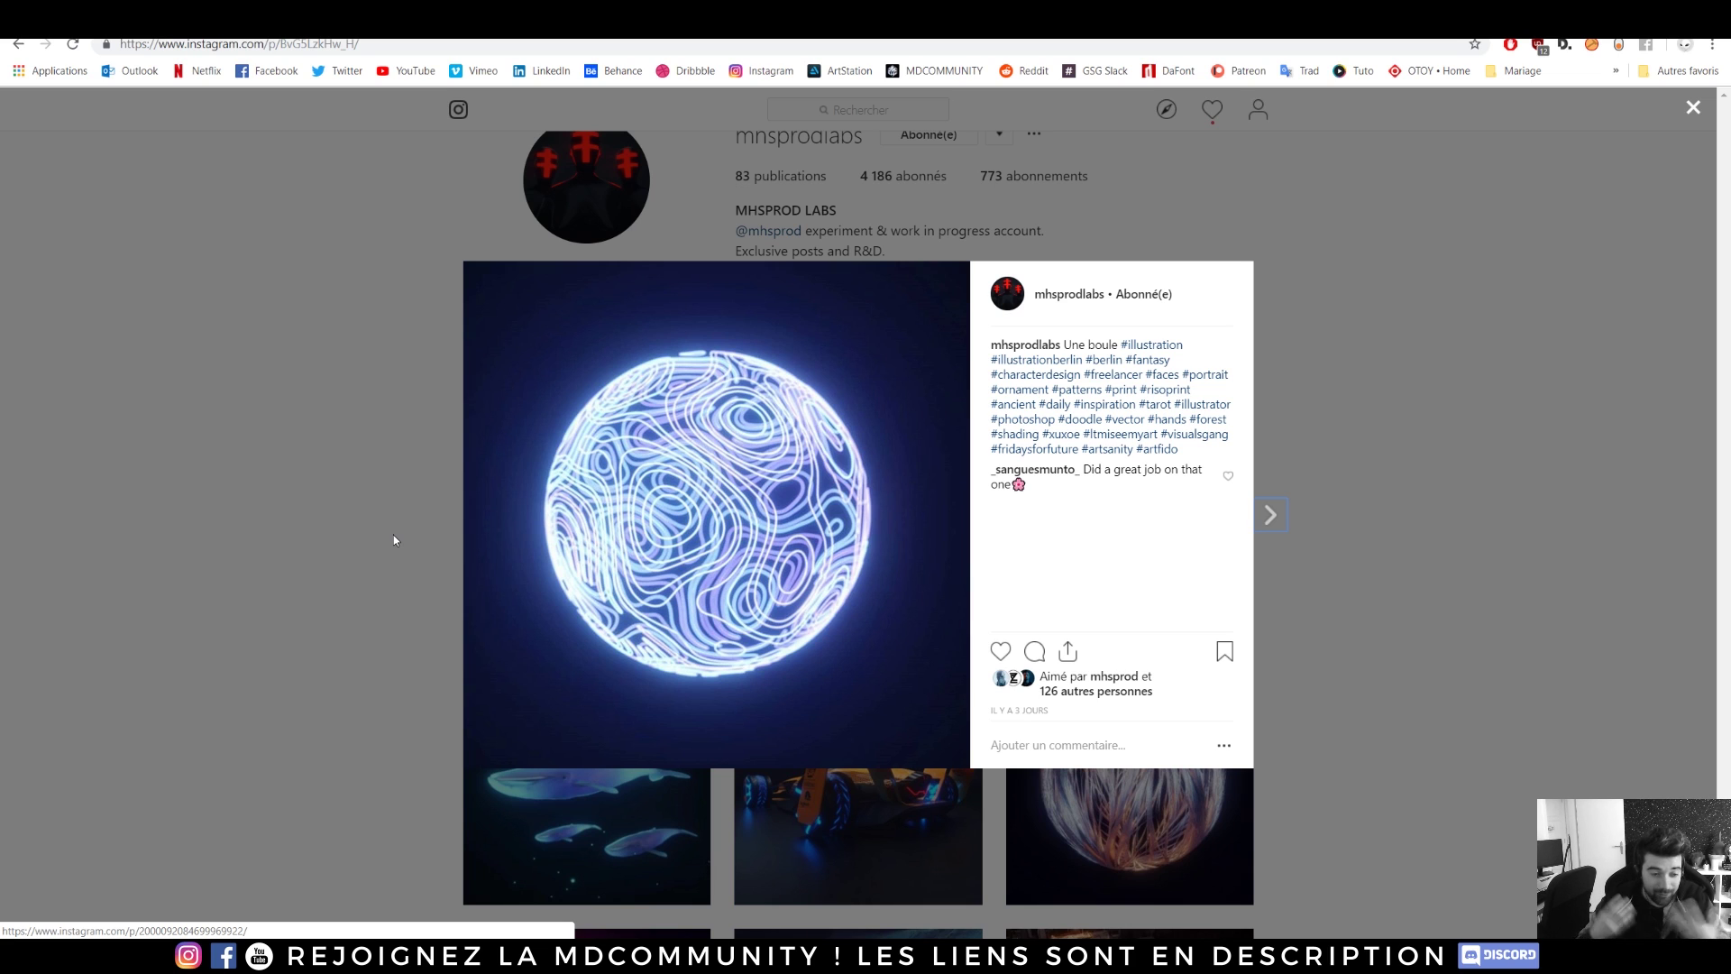
{"action": "left_click", "coordinate": [356, 467]}
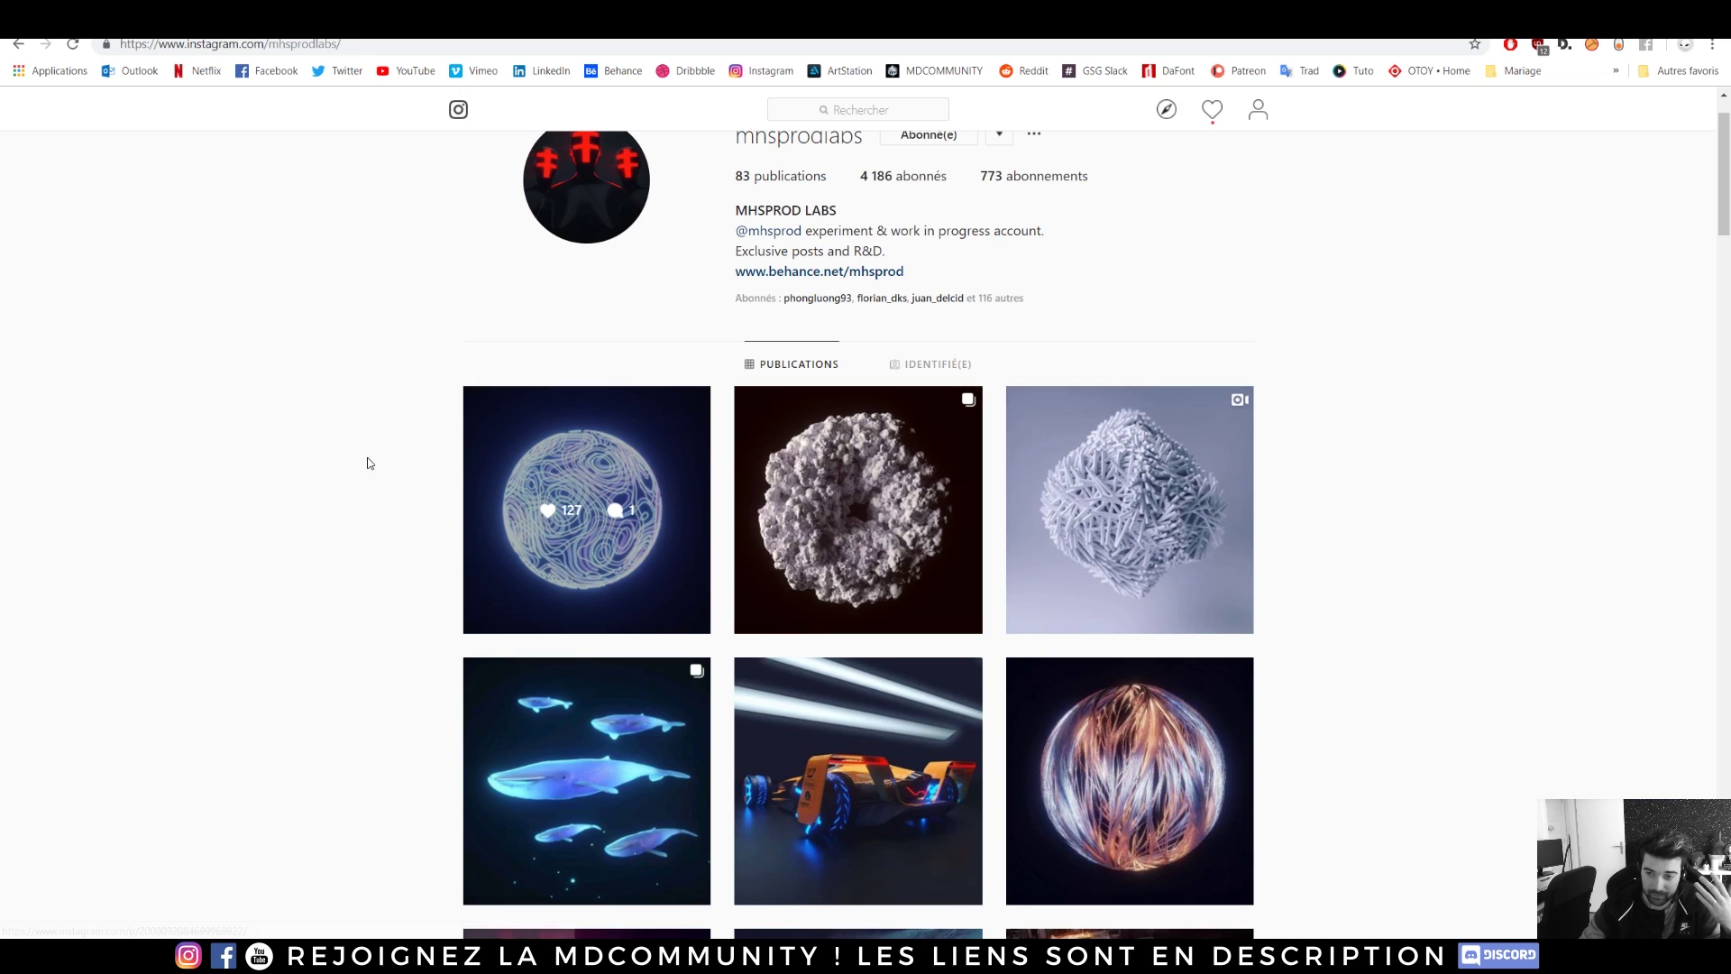
- Open the white stick-covered shape video post, play the video and close the post
{"action": "left_click", "coordinate": [1202, 515]}
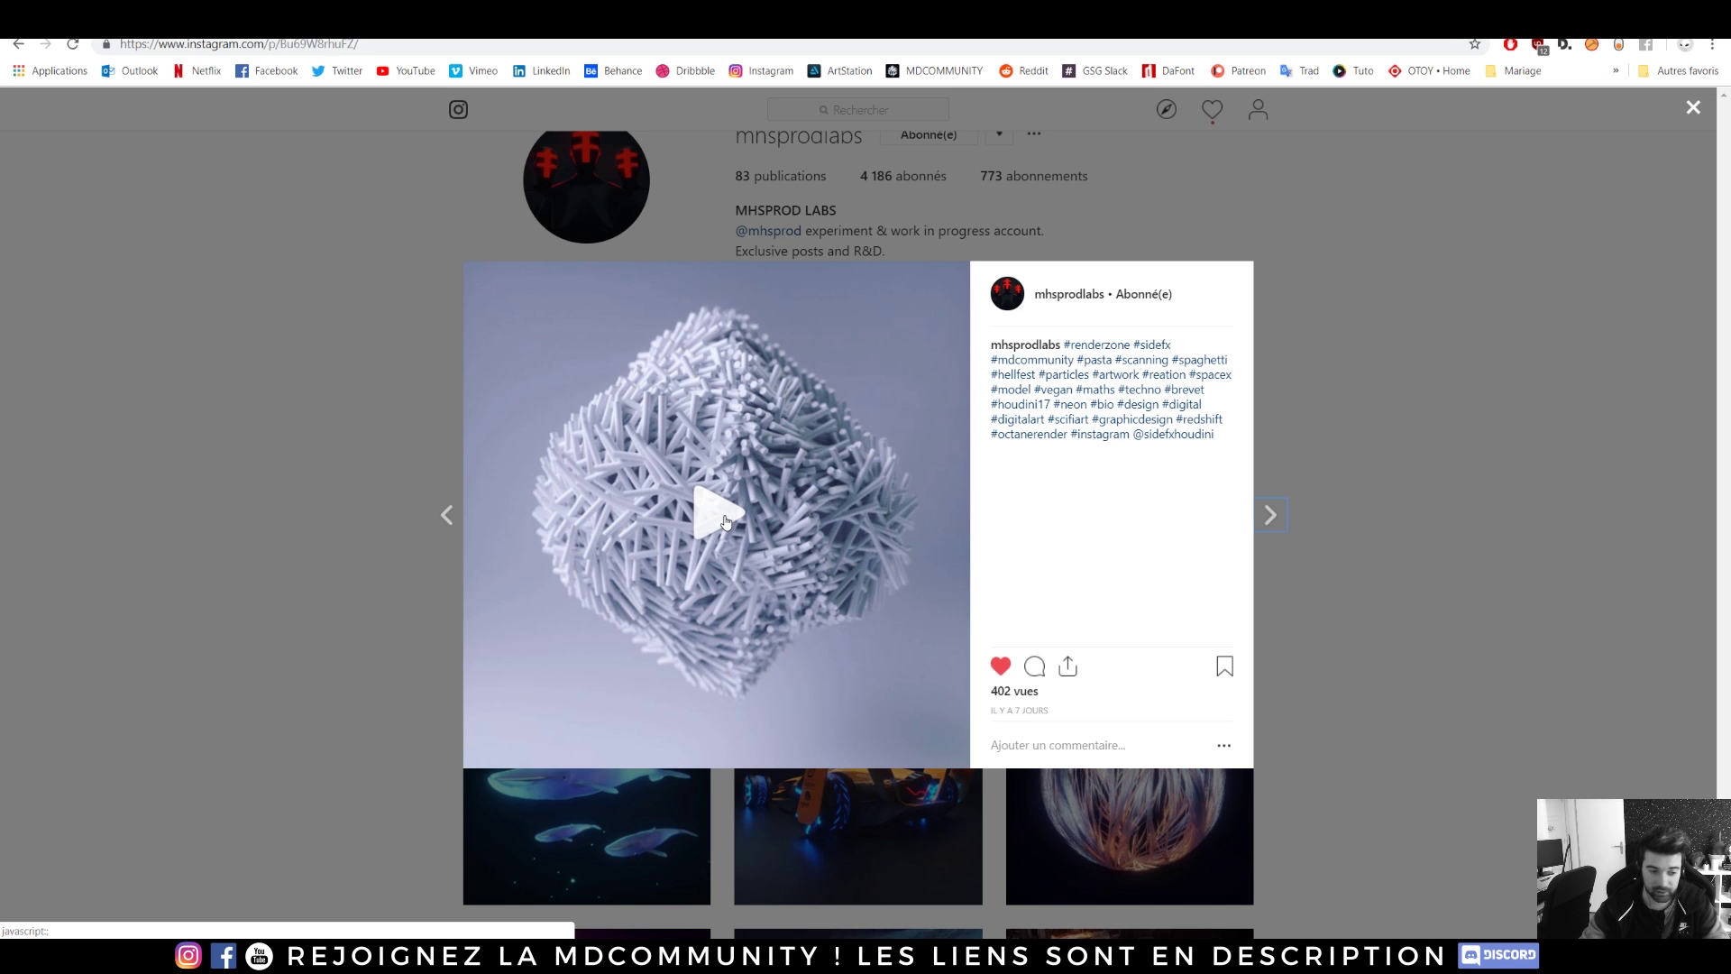
{"action": "left_click", "coordinate": [726, 522]}
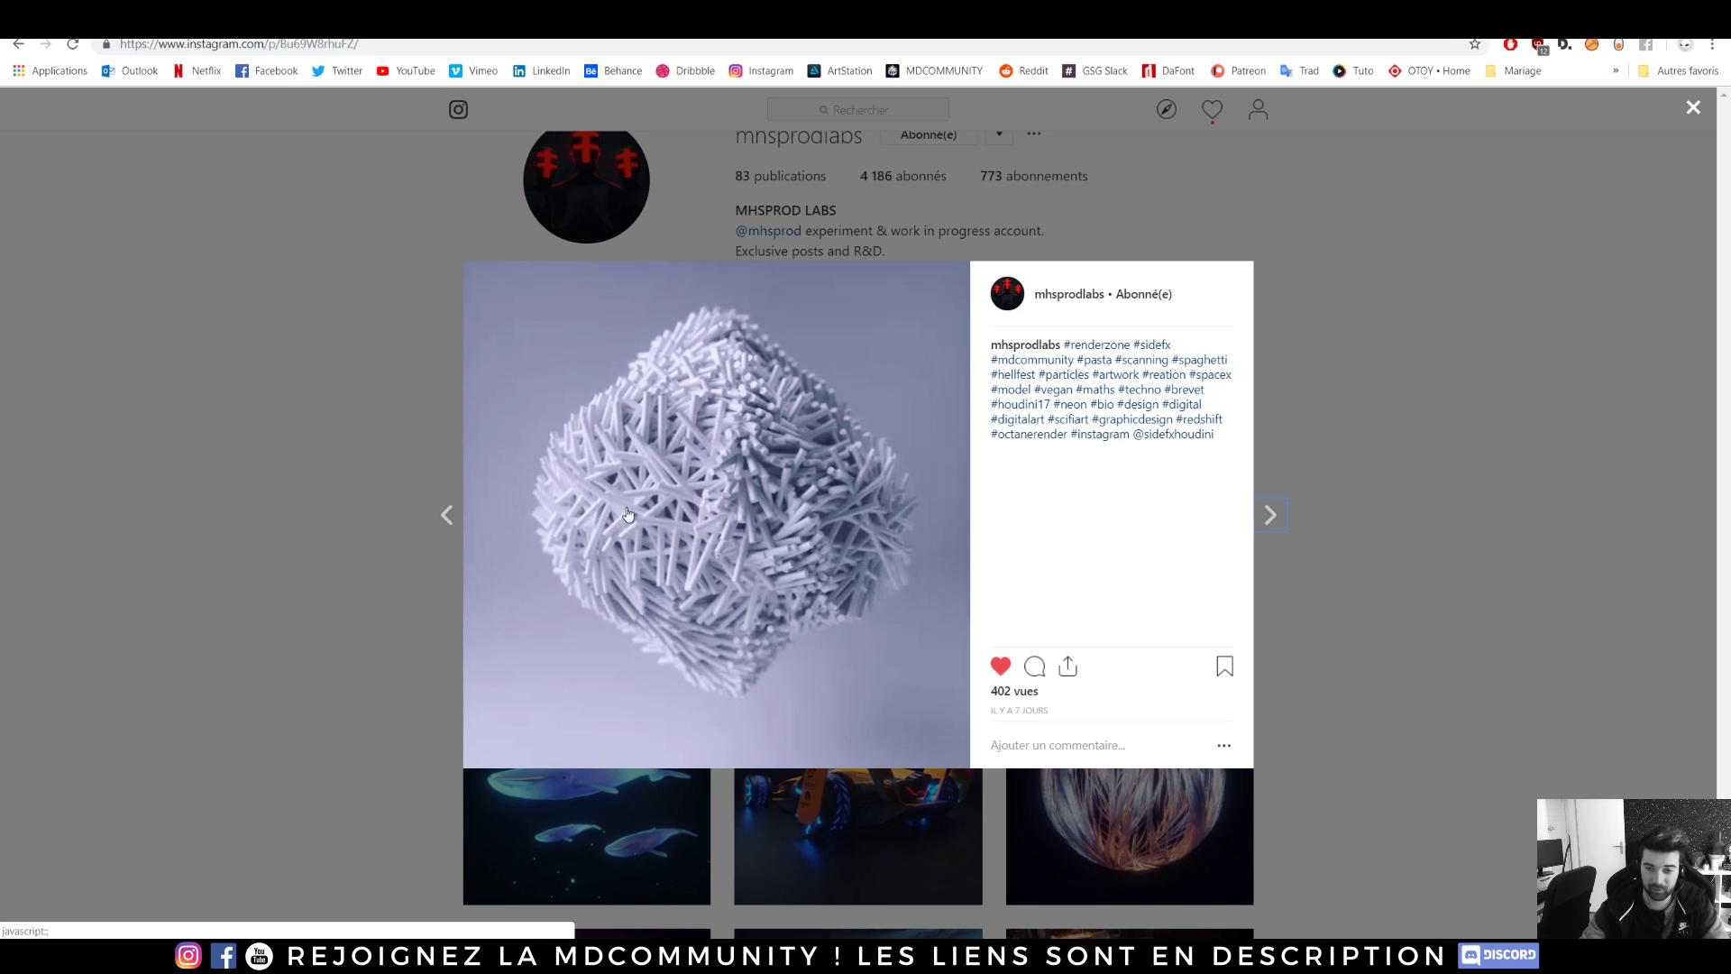
{"action": "left_click", "coordinate": [389, 541]}
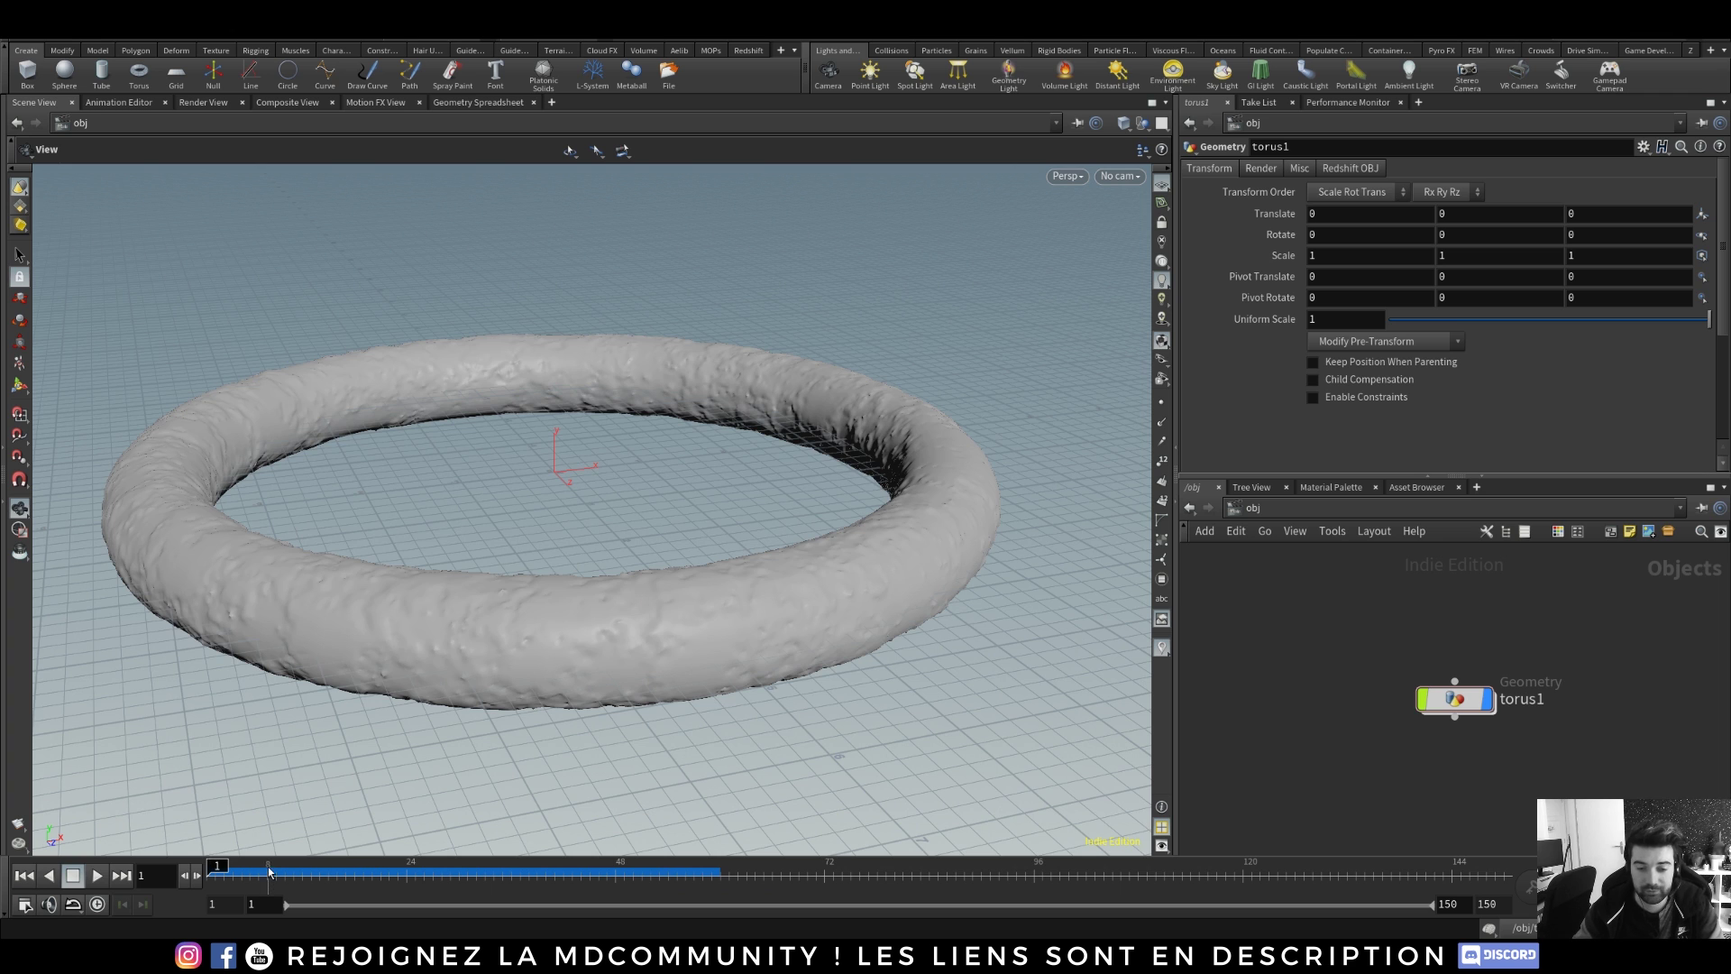
- Switch to Houdini, scrub the torus1 animation forward to frame 27, and return to the mhsprodlabs Instagram profile
{"action": "left_click_drag", "start_coordinate": [269, 872], "coordinate": [433, 872]}
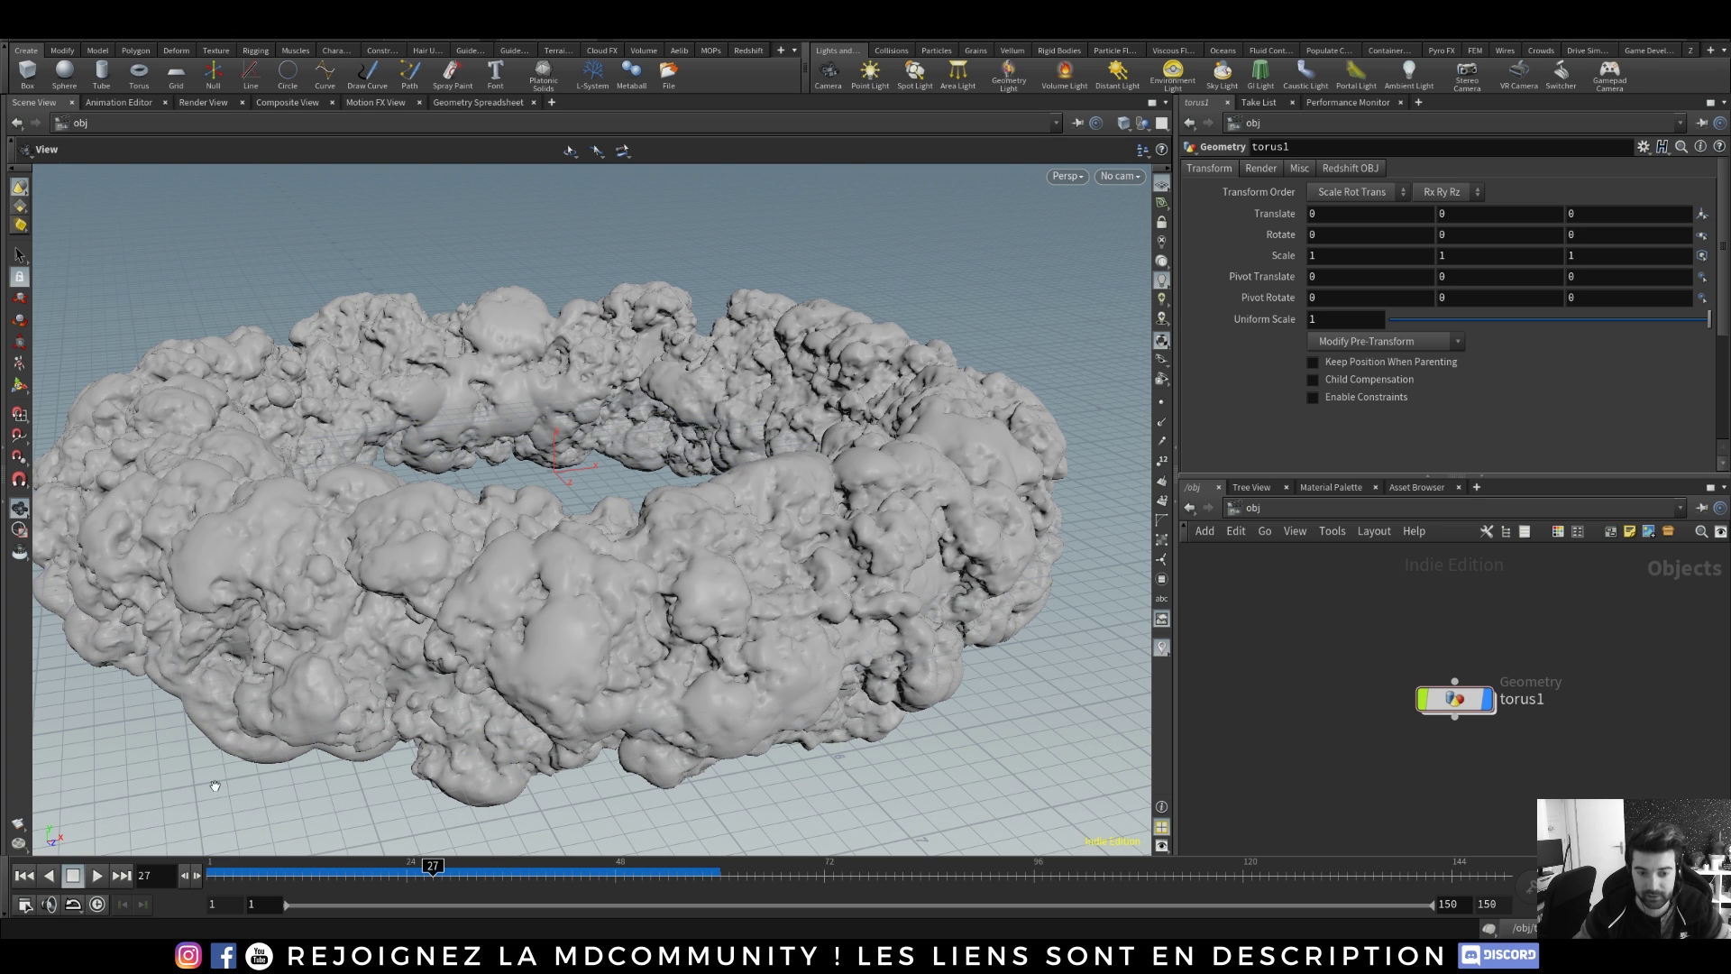
{"action": "mouse_move", "coordinate": [187, 956]}
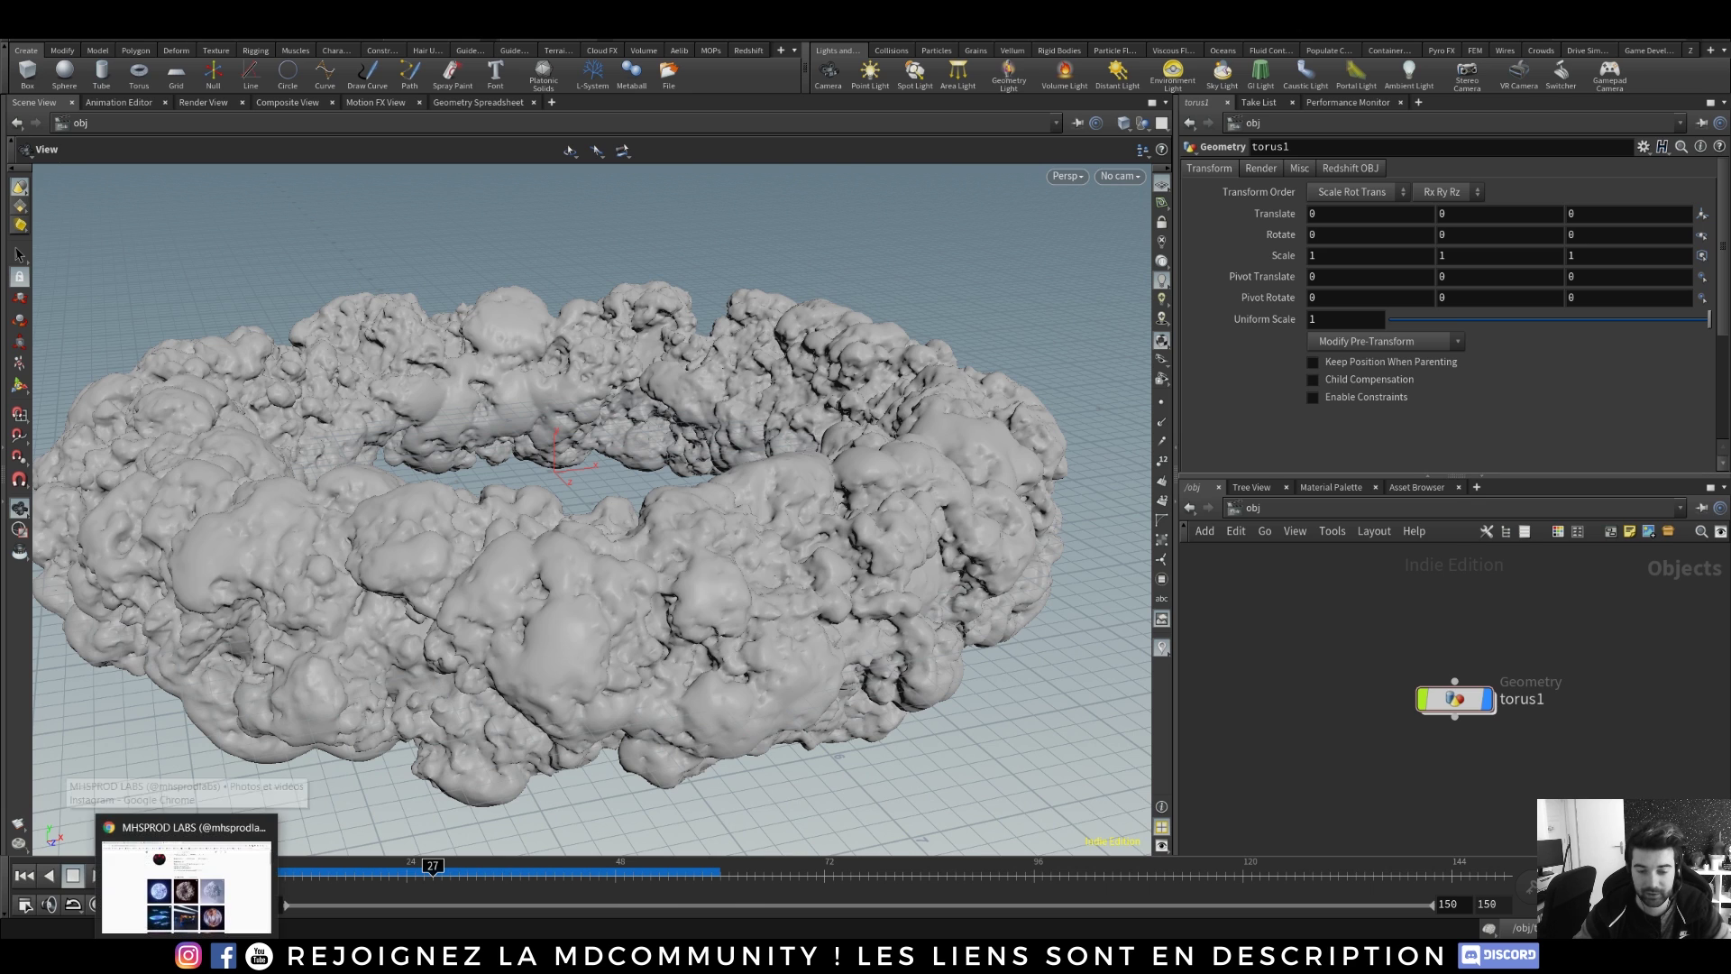
{"action": "left_click", "coordinate": [174, 857]}
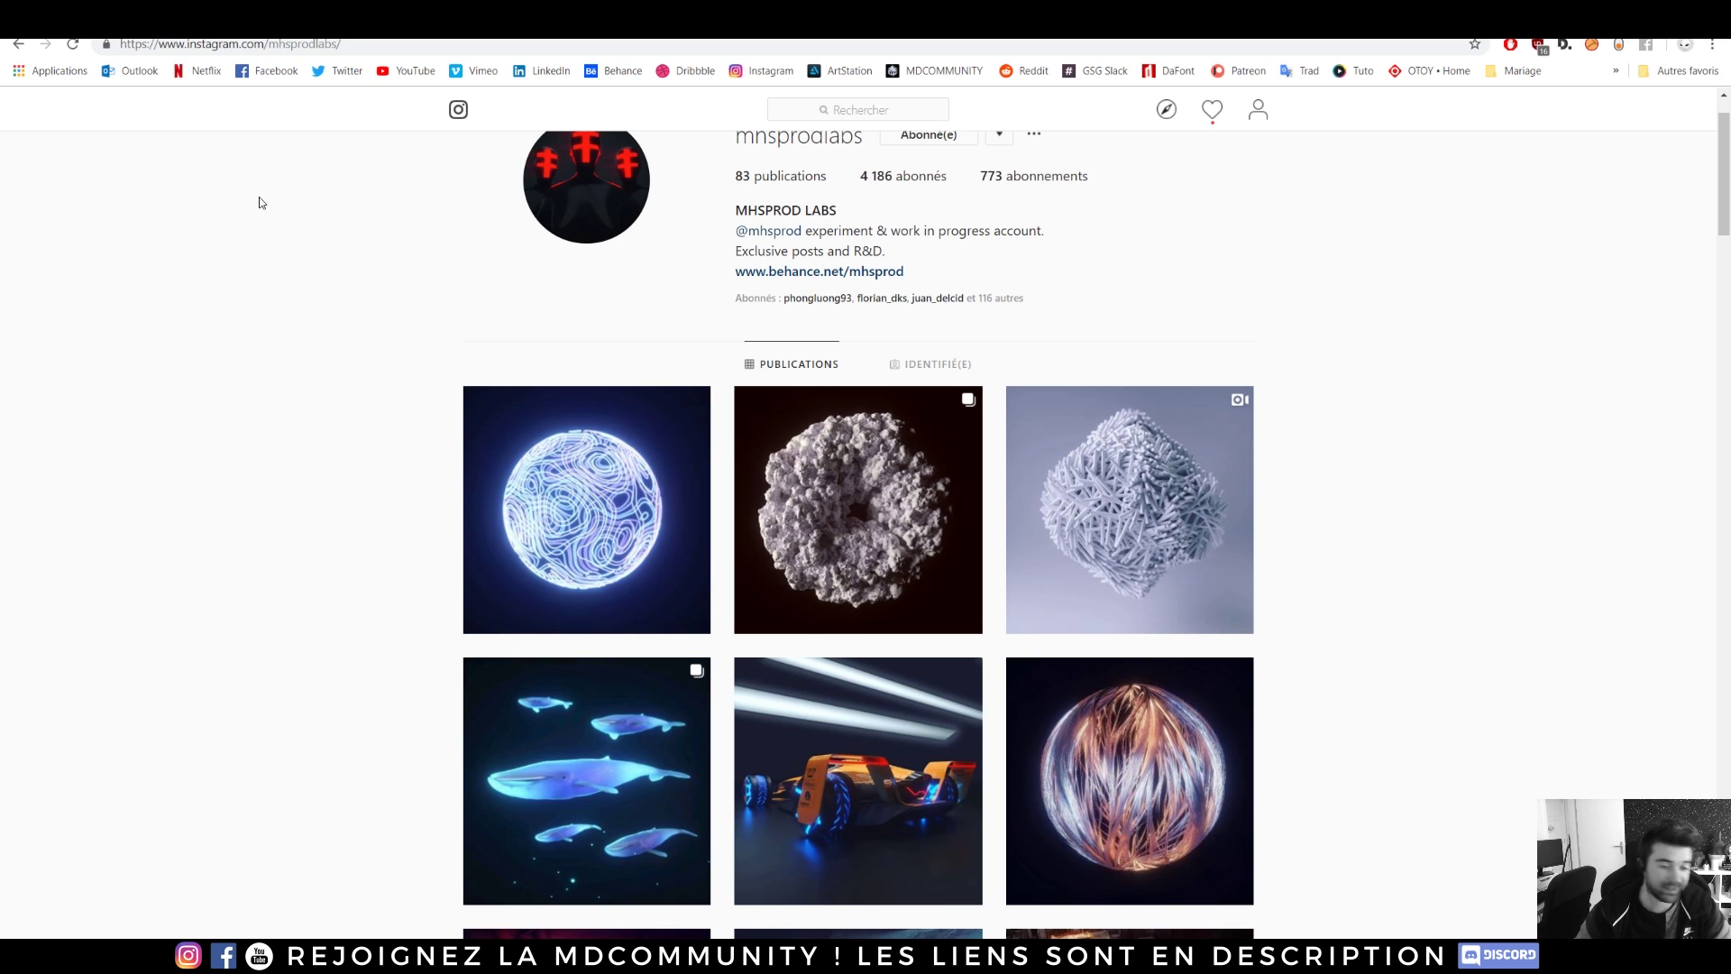
- Switch to the Motion Designers Community Patreon page and examine the $1 and $5 tiers, highlighting "Exclusive Process & Tutorial videos"
{"action": "left_click", "coordinate": [185, 22]}
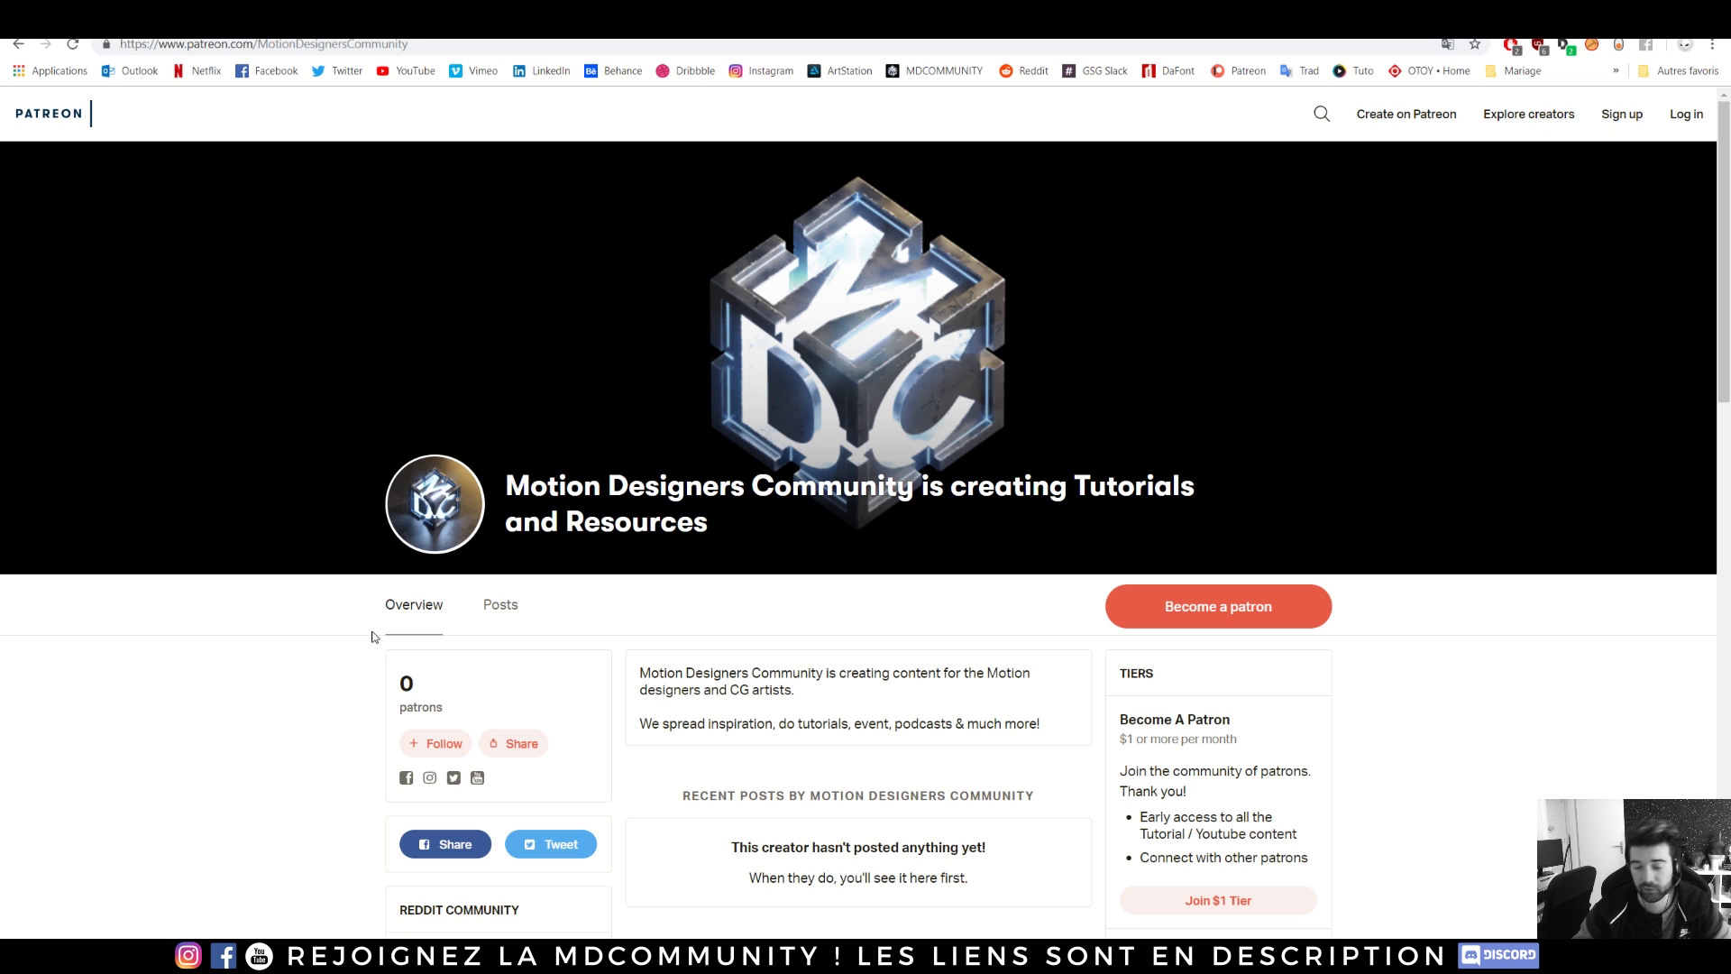
{"action": "scroll", "coordinate": [1083, 575], "scroll_direction": "down", "scroll_amount": 5}
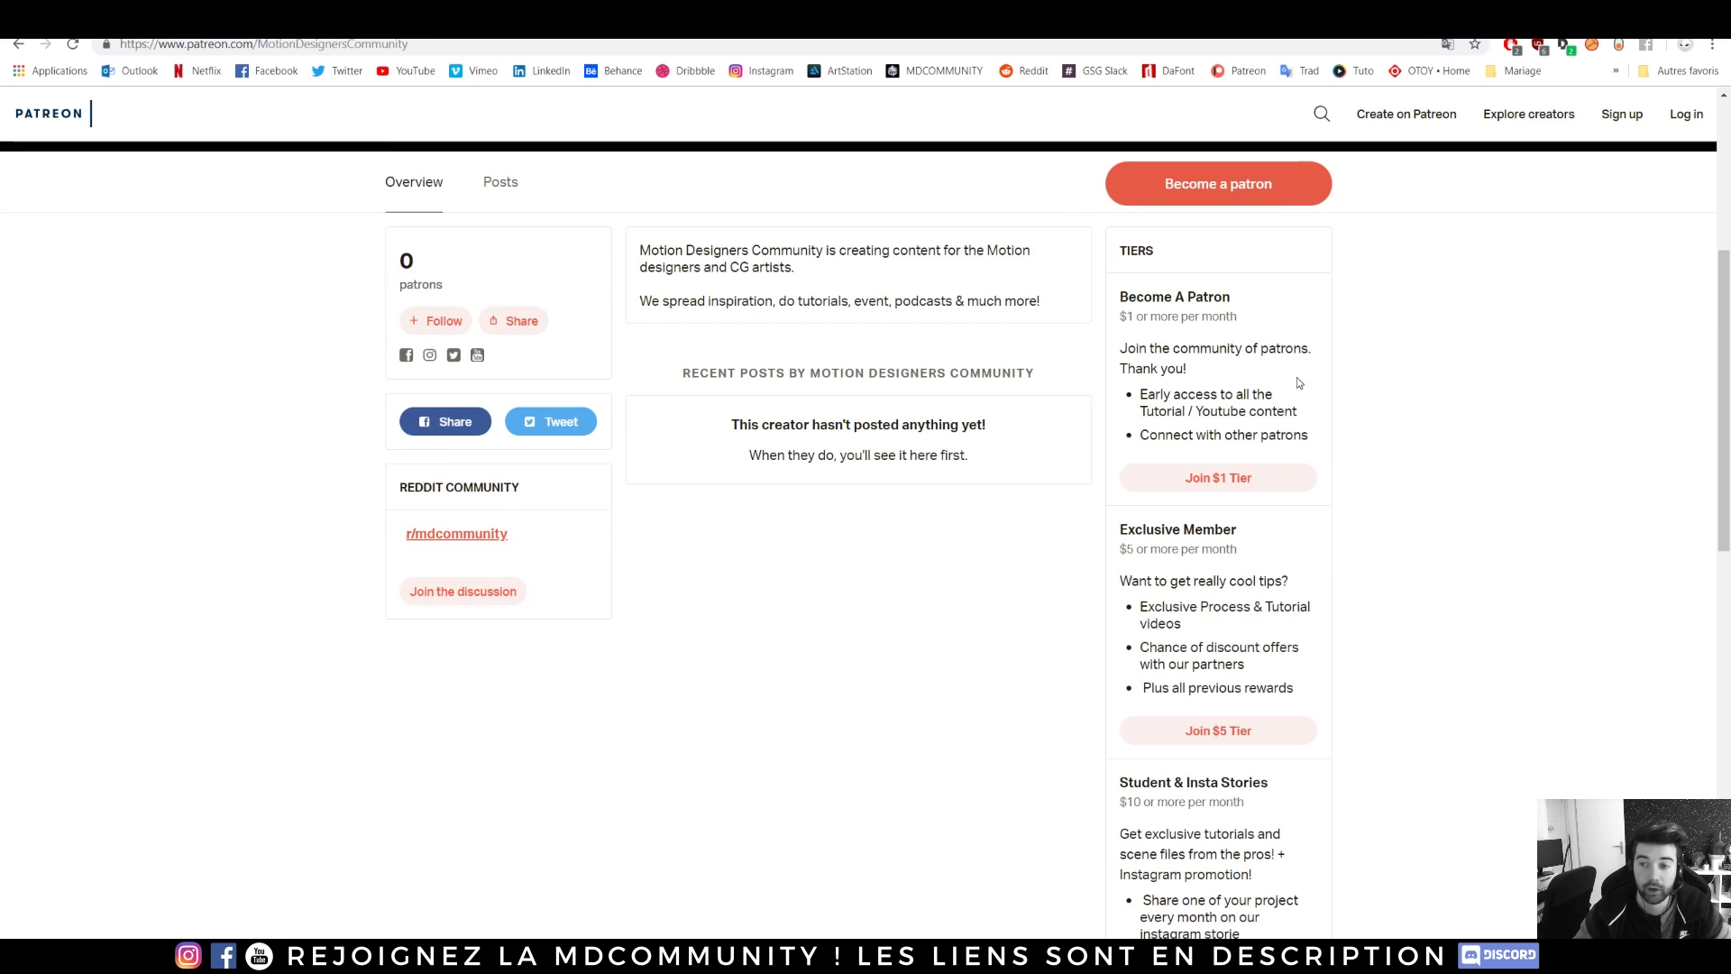
{"action": "scroll", "coordinate": [1194, 317], "scroll_direction": "down", "scroll_amount": 2}
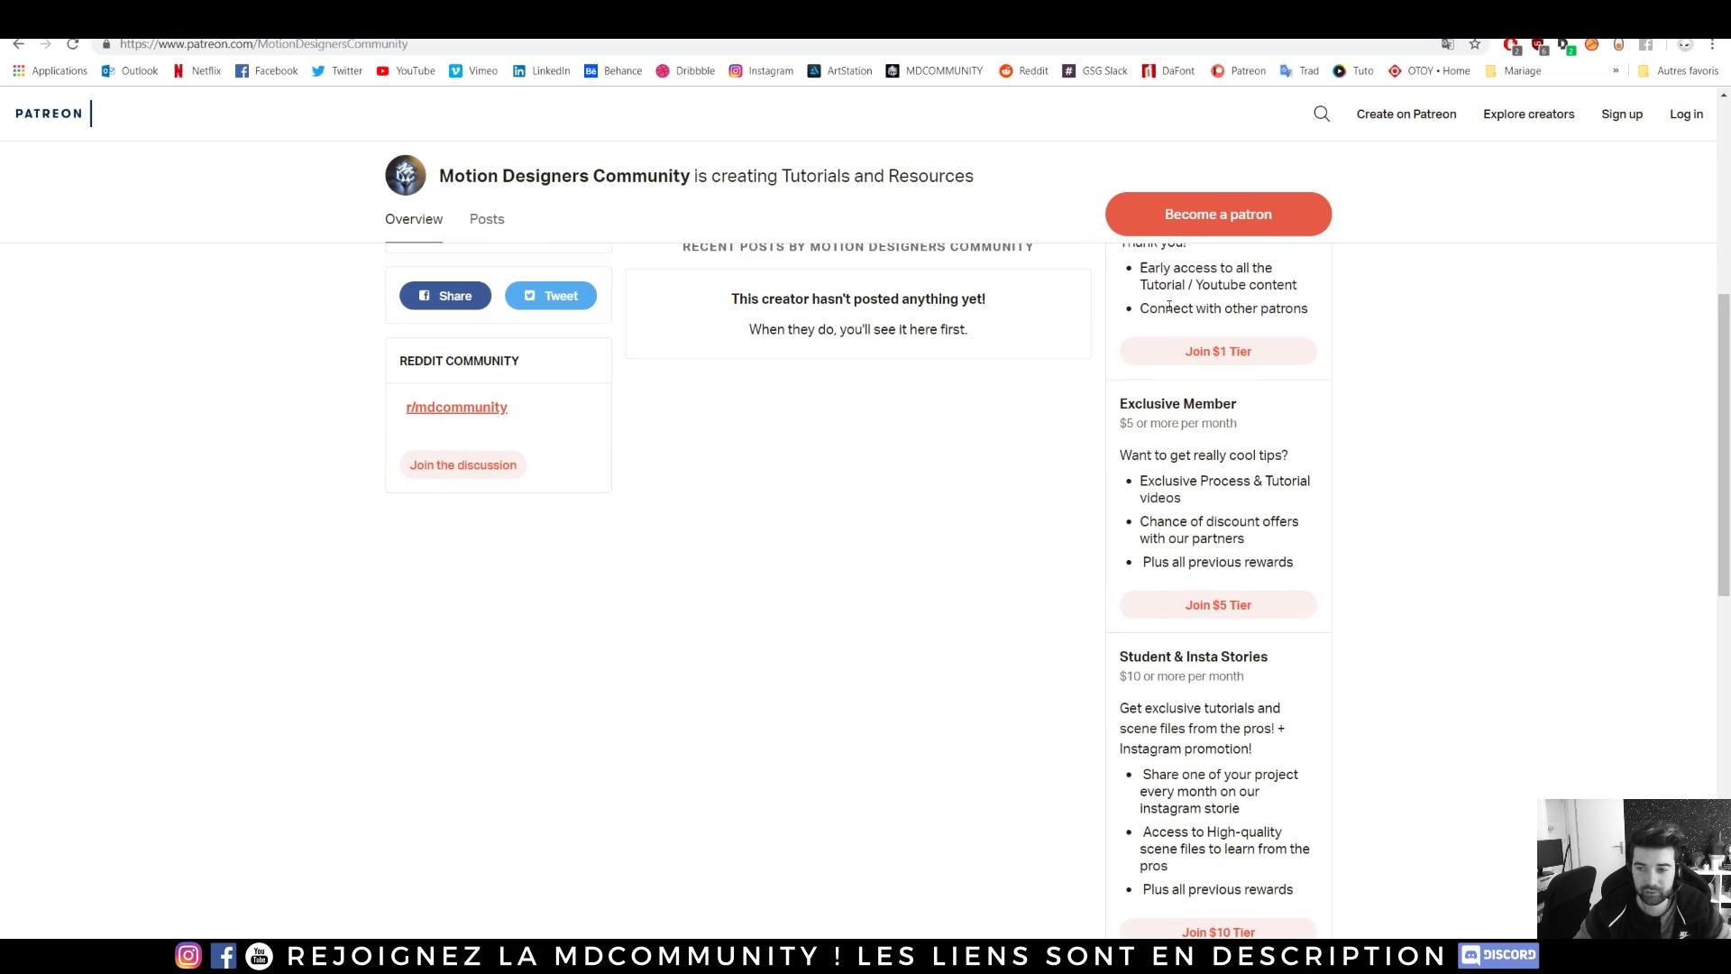
{"action": "scroll", "coordinate": [1164, 328], "scroll_direction": "down", "scroll_amount": 2}
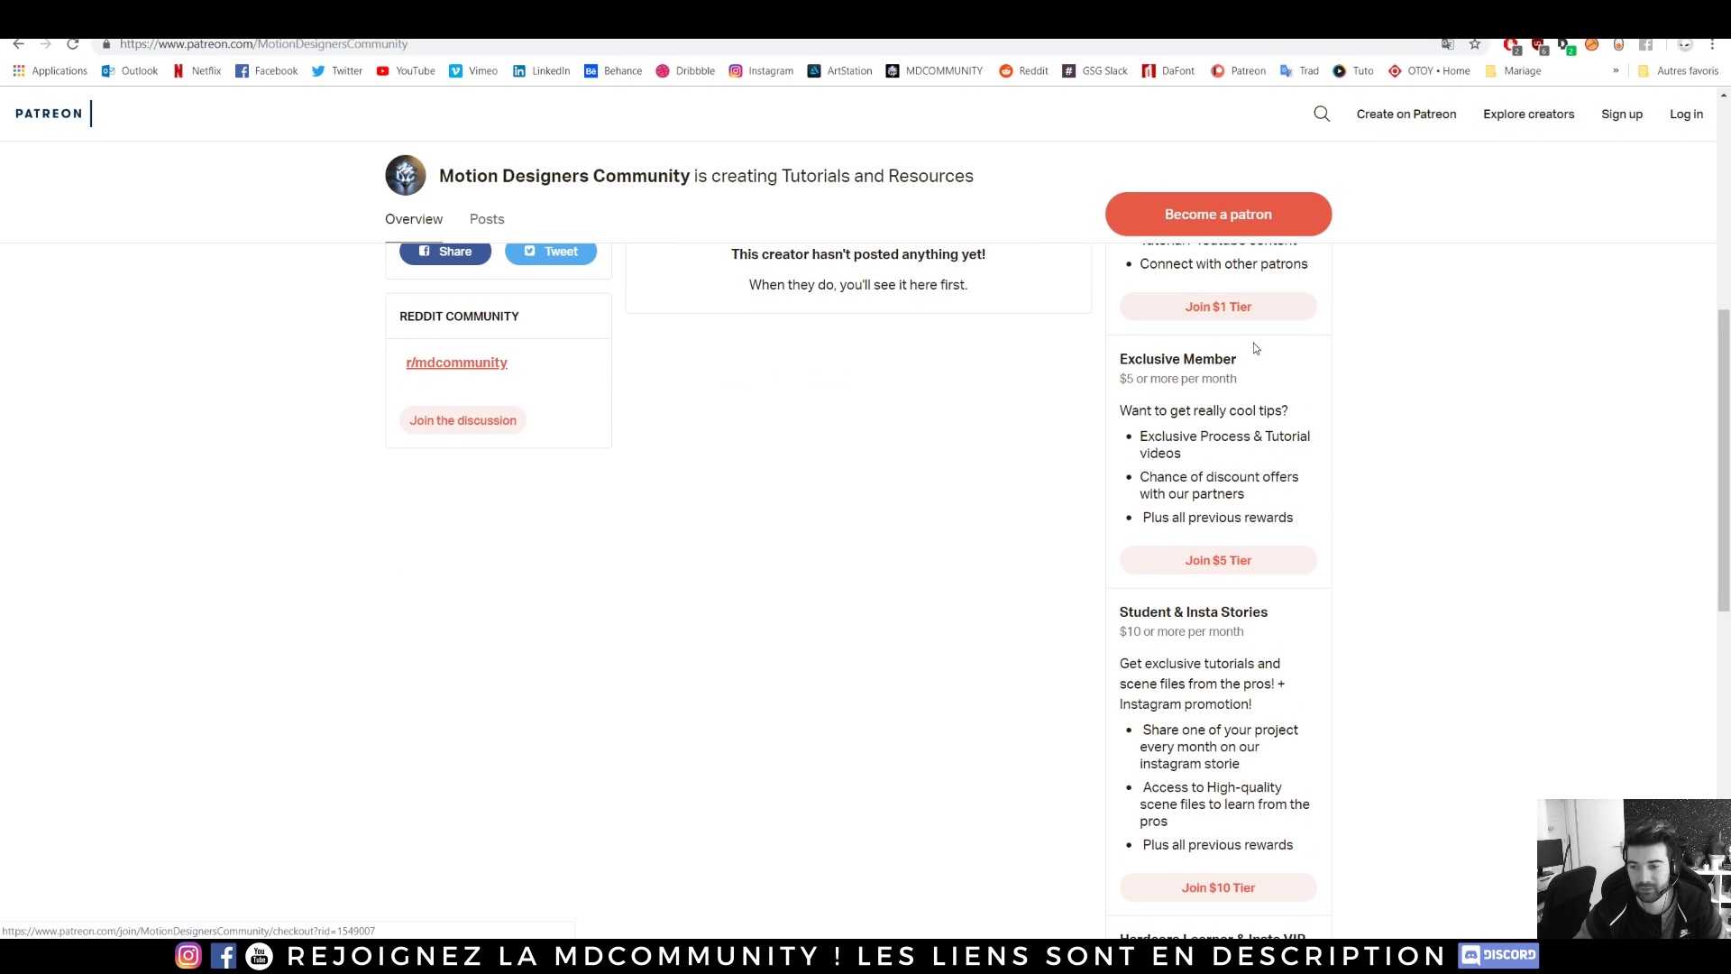
{"action": "left_click_drag", "start_coordinate": [1140, 352], "coordinate": [1209, 377]}
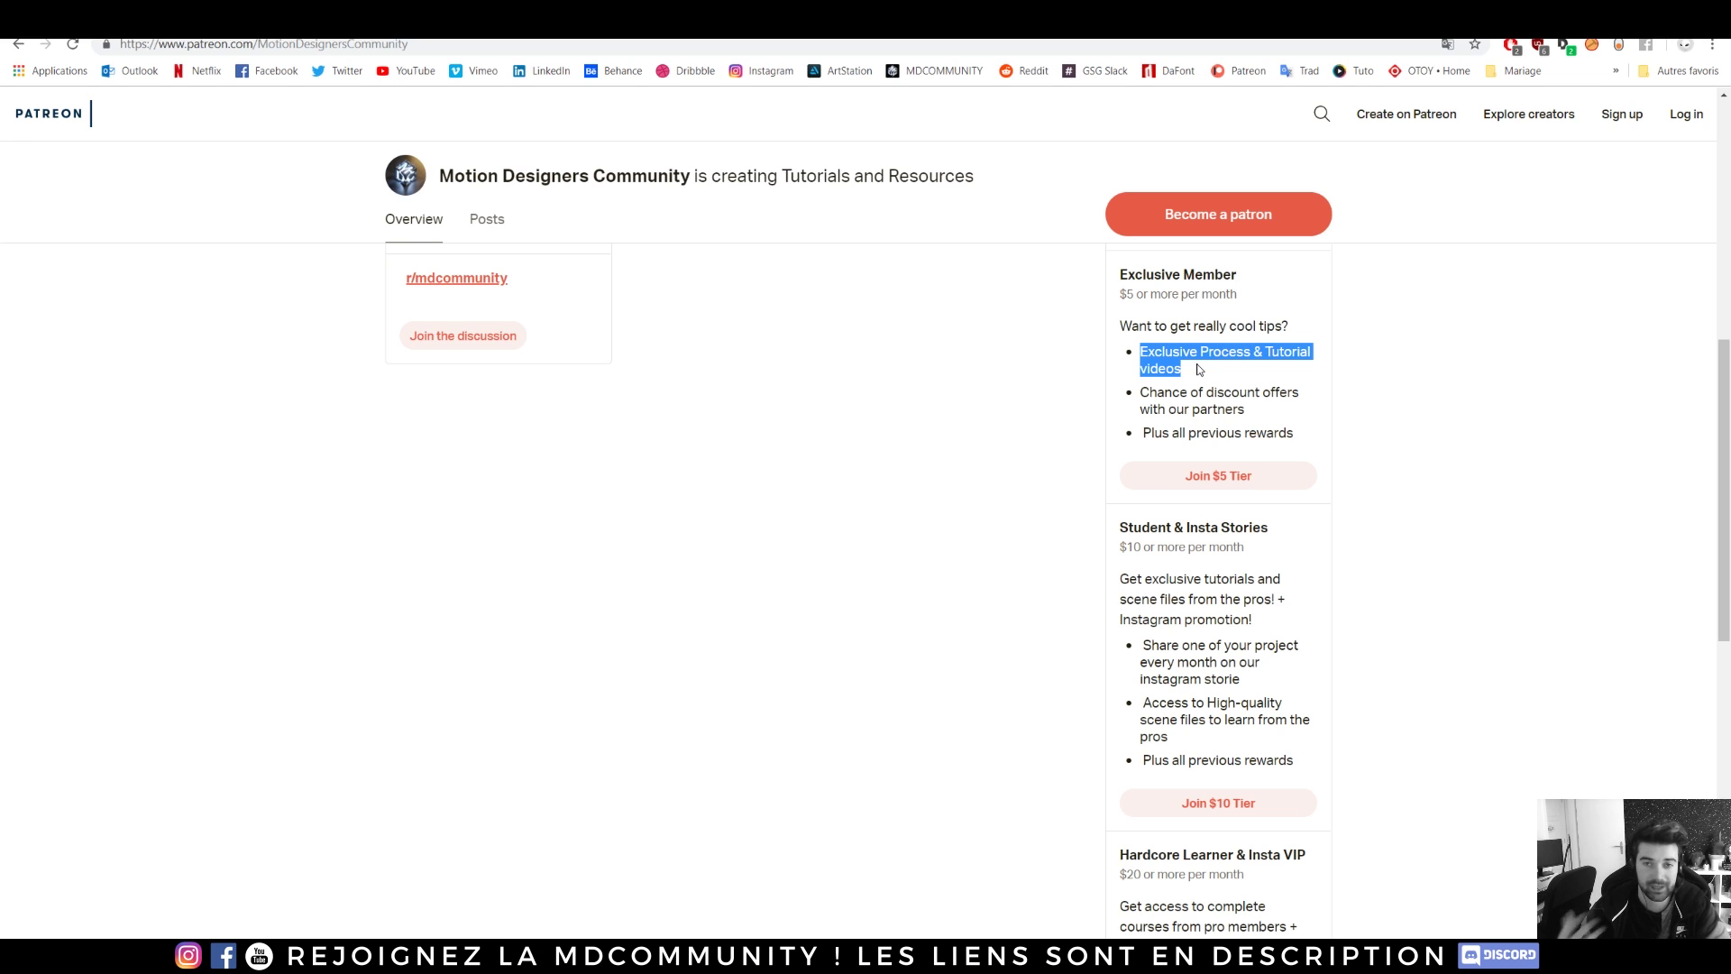
{"action": "left_click", "coordinate": [1378, 423]}
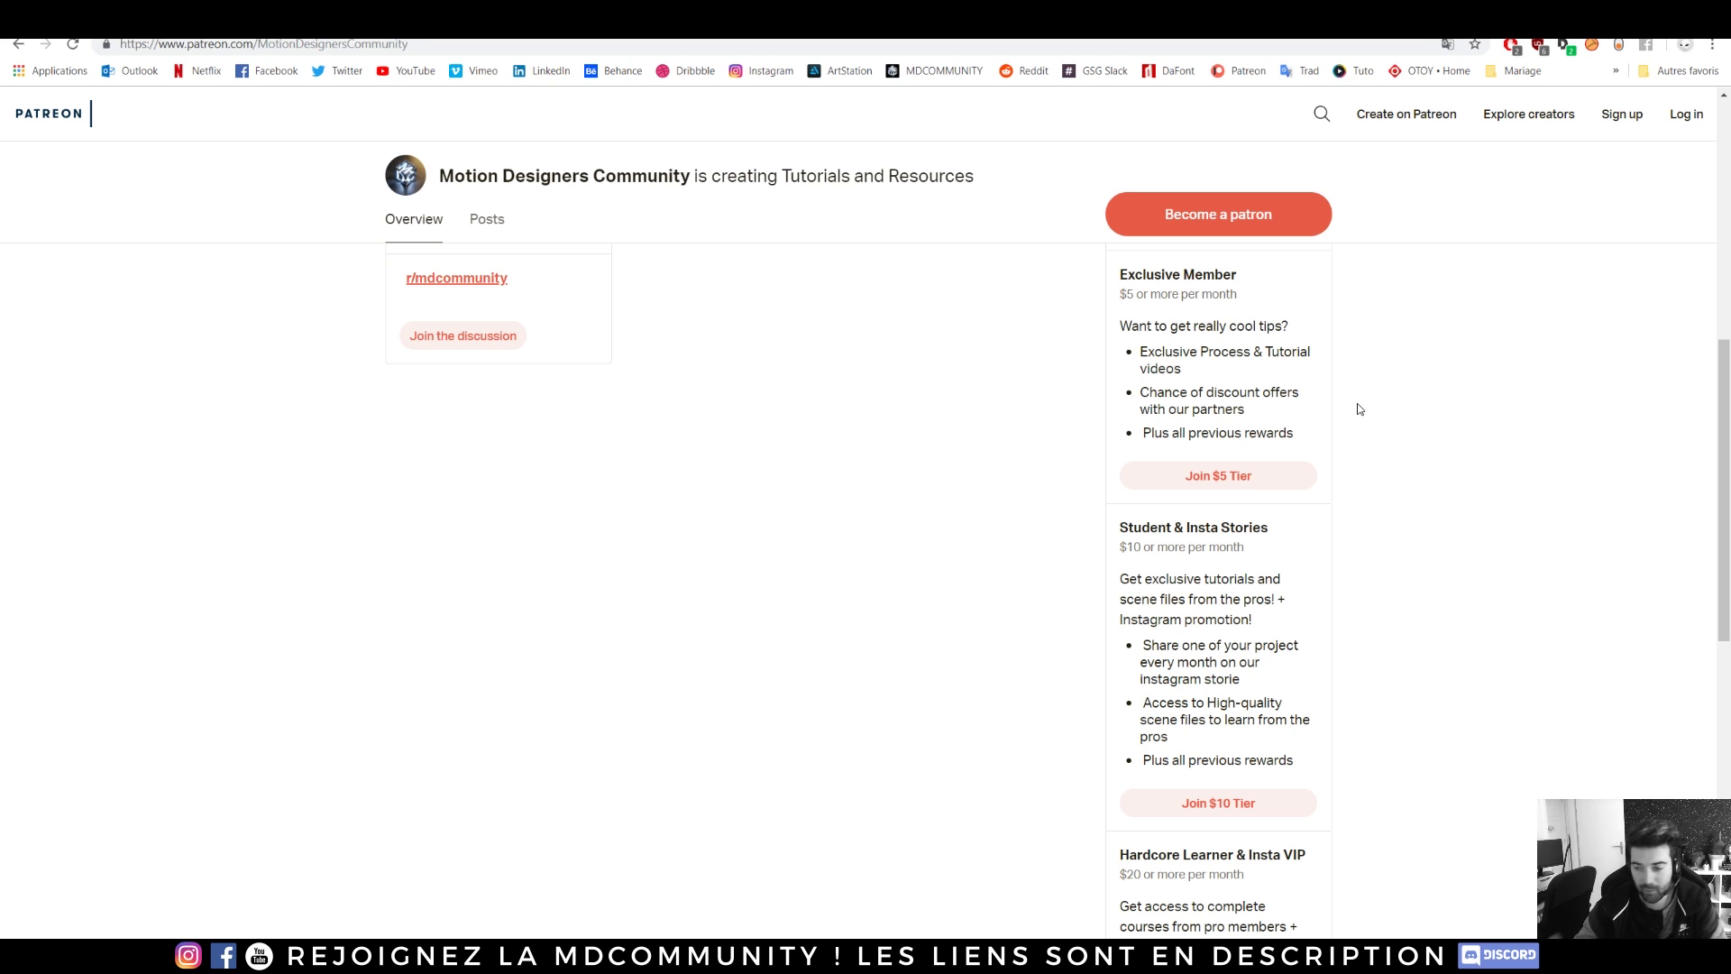
- Examine the rewards of the $10 Student & Insta Stories tier and the $20 Hardcore Learner & Insta VIP tier
{"action": "scroll", "coordinate": [1324, 385], "scroll_direction": "down", "scroll_amount": 2}
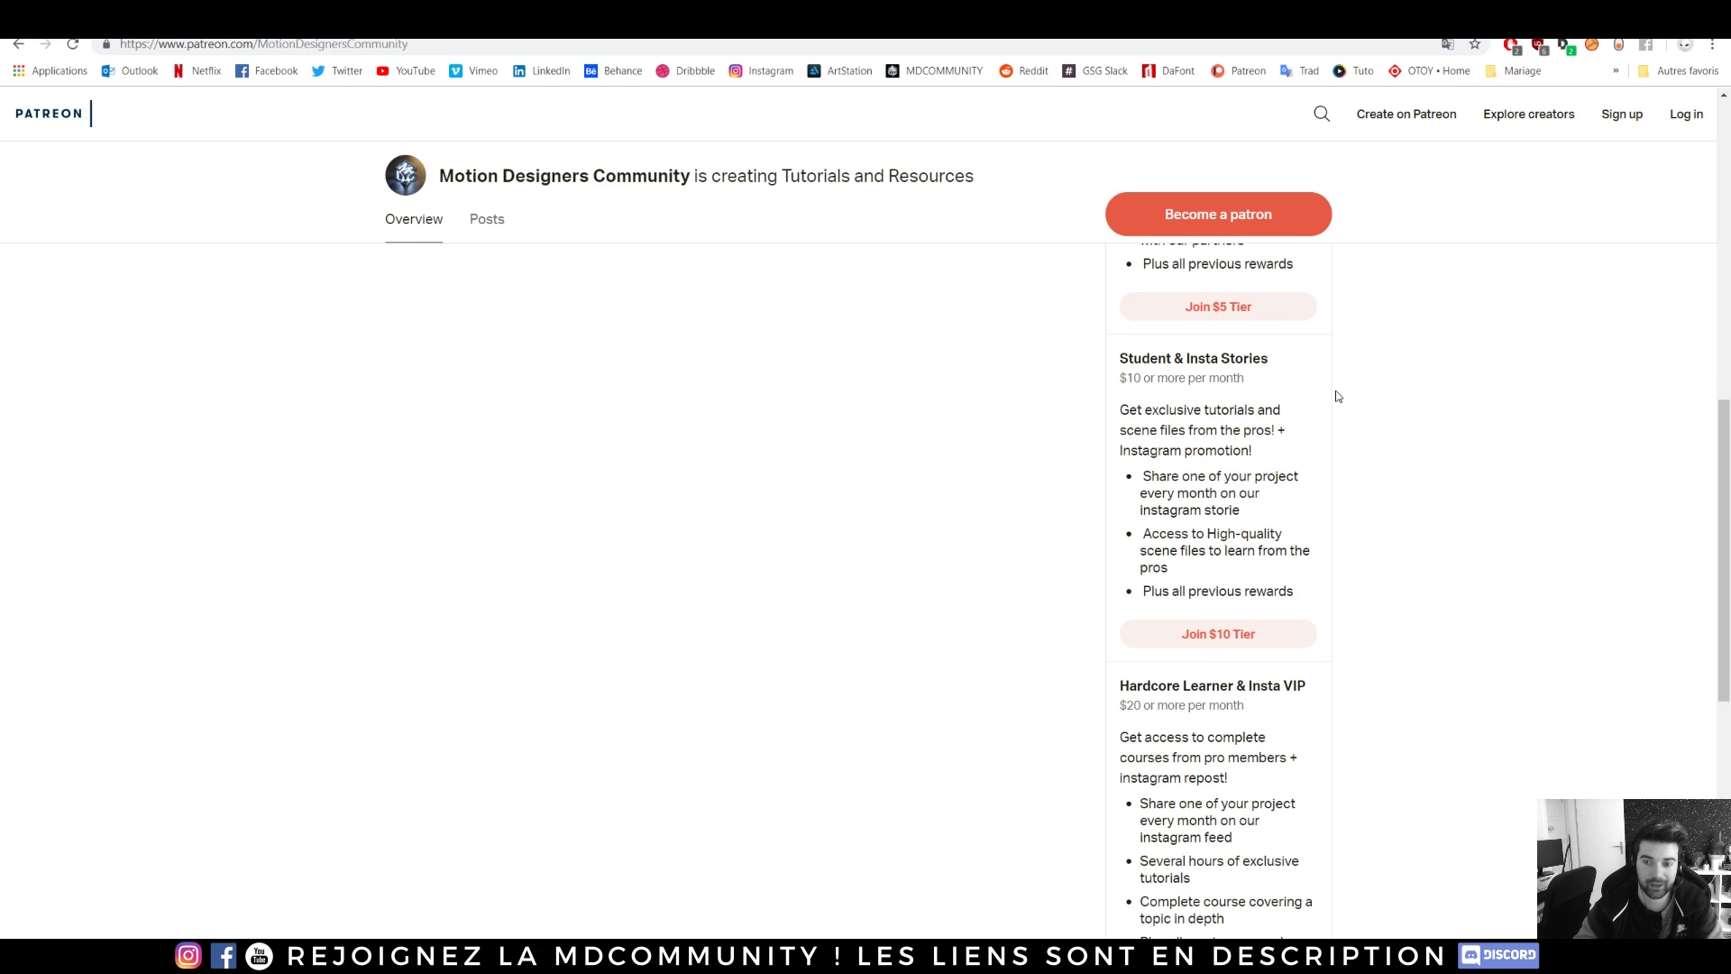
{"action": "scroll", "coordinate": [1318, 397], "scroll_direction": "down", "scroll_amount": 2}
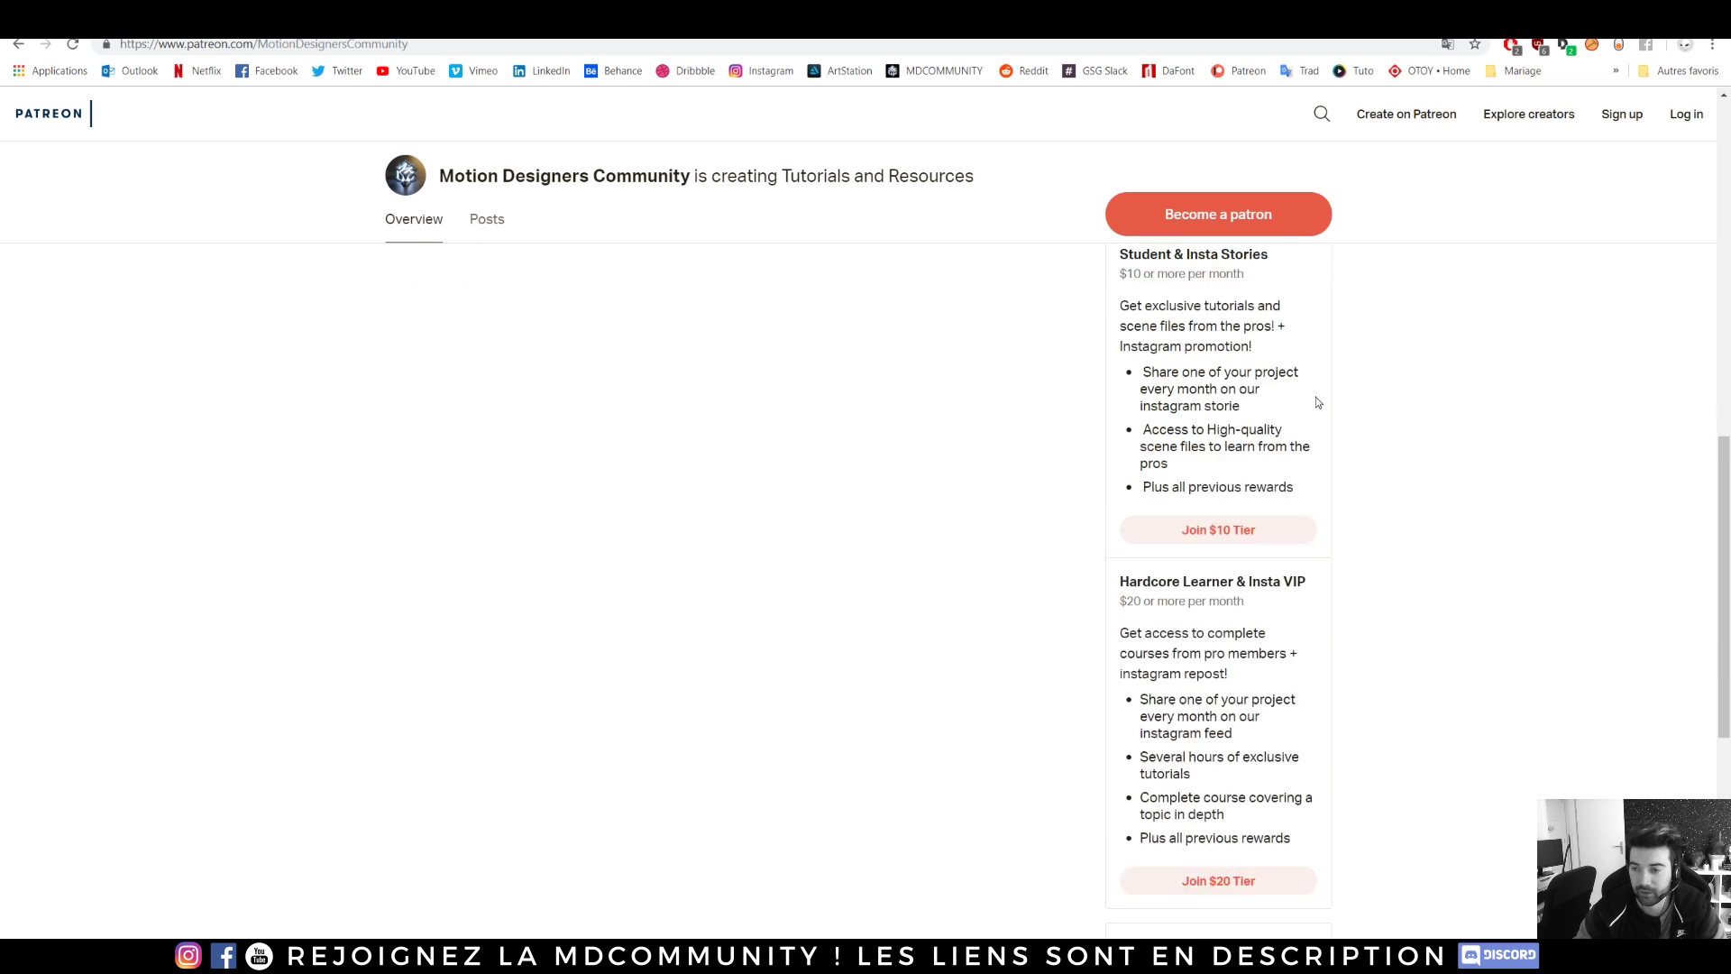
{"action": "scroll", "coordinate": [909, 520], "scroll_direction": "down", "scroll_amount": 1}
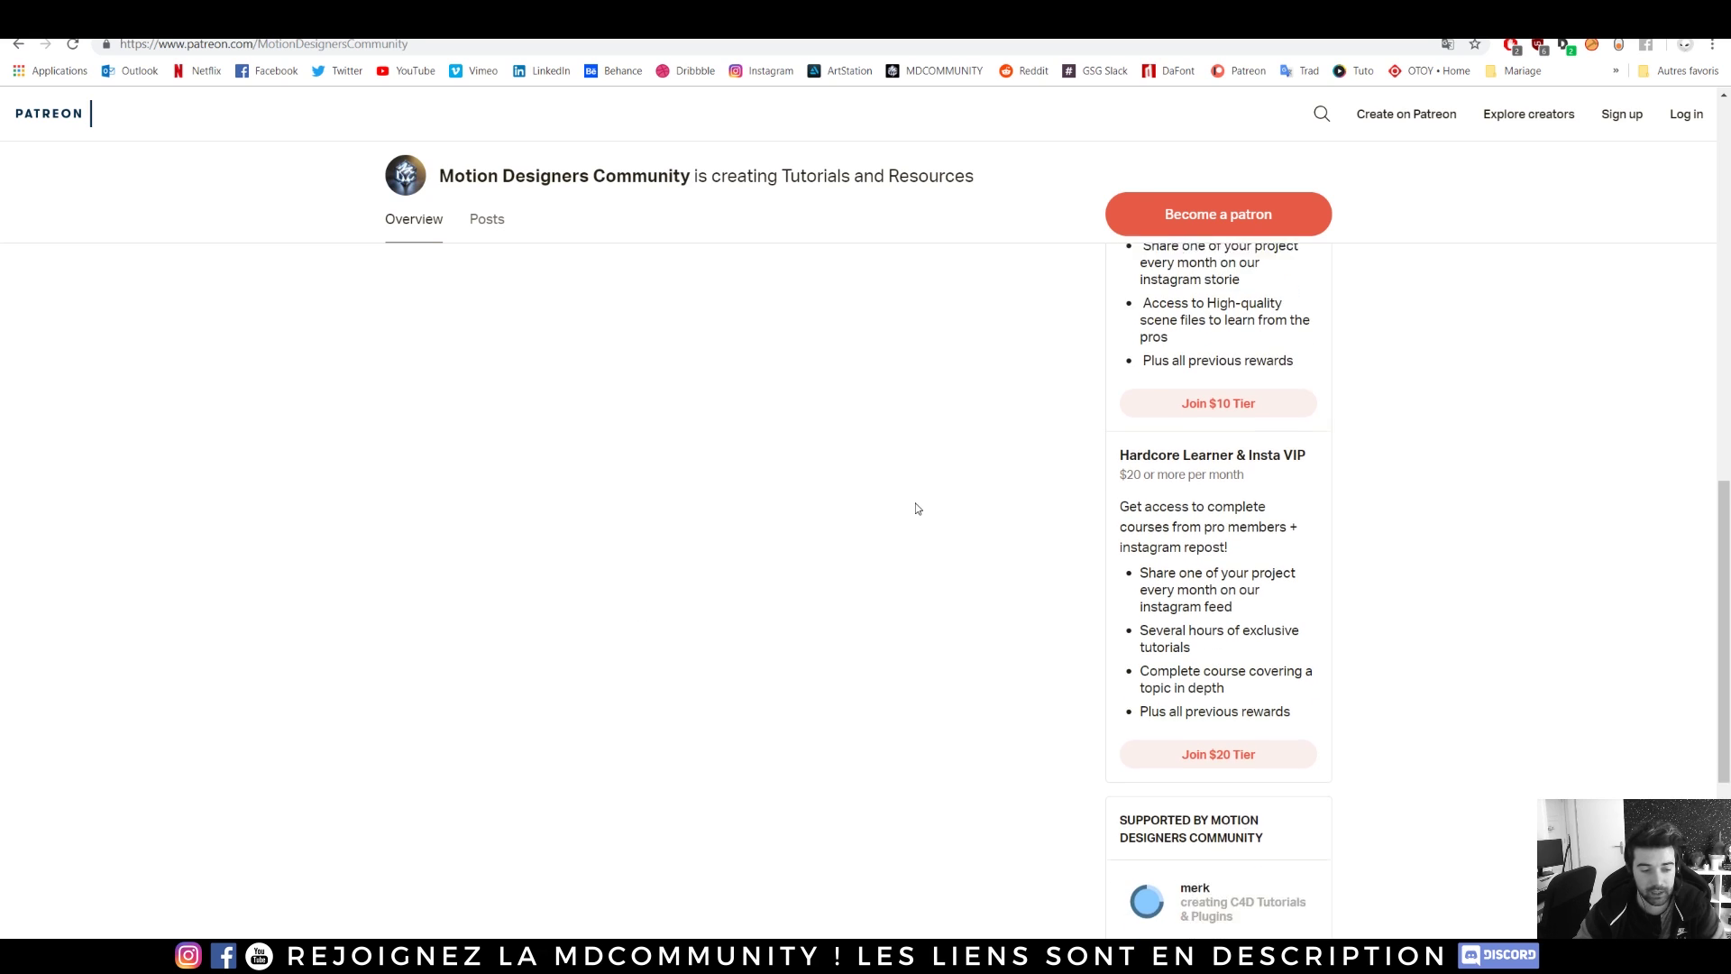
{"action": "left_click_drag", "start_coordinate": [1138, 434], "coordinate": [1354, 437]}
{"action": "left_click", "coordinate": [1310, 475]}
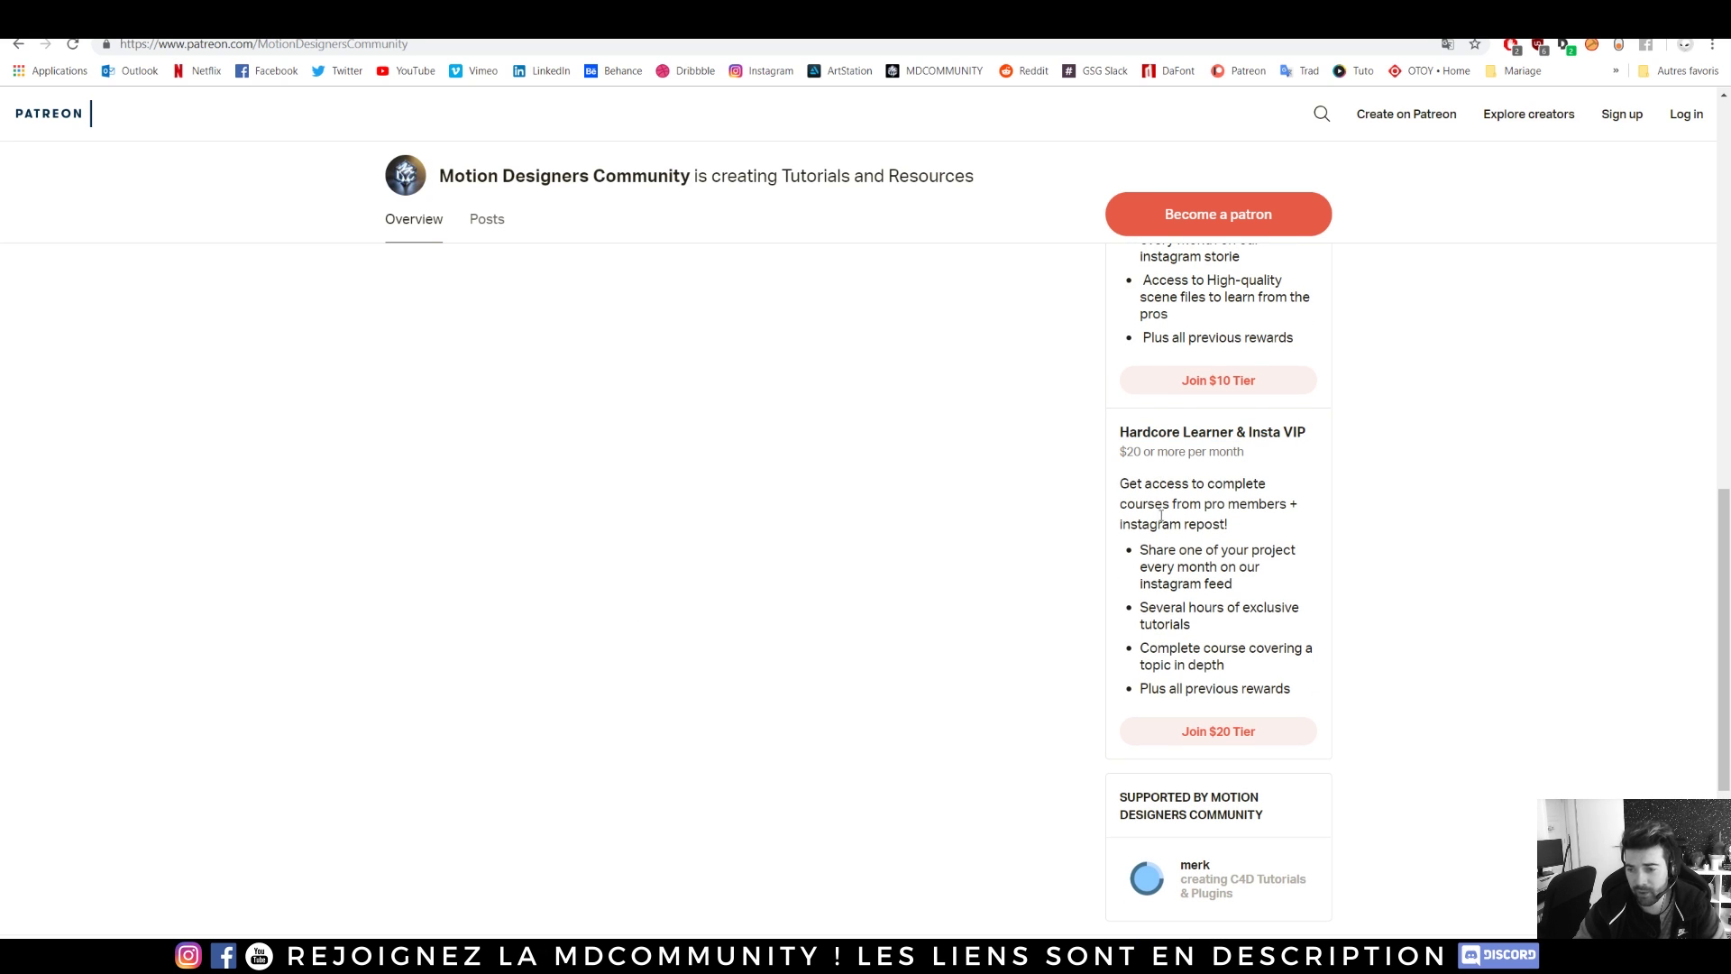
{"action": "left_click_drag", "start_coordinate": [1138, 607], "coordinate": [1266, 631]}
{"action": "left_click", "coordinate": [712, 417]}
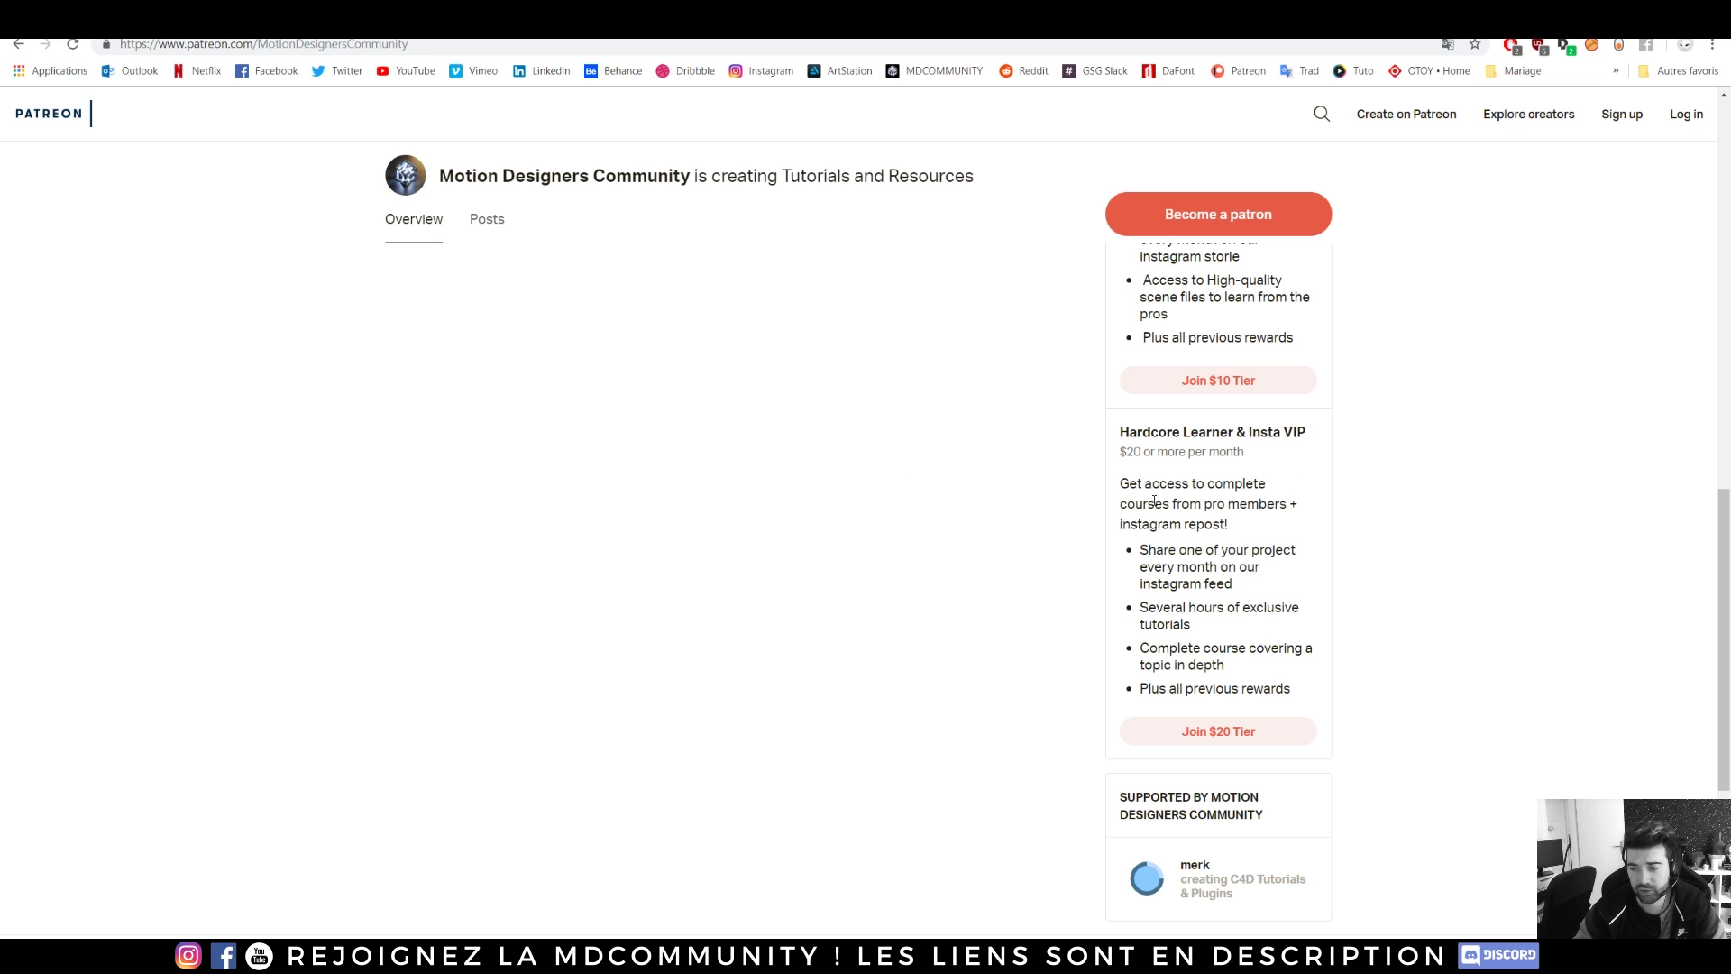
- Open the motiondesigners Instagram profile, look over its publications and follower count, and return to the Patreon tiers
{"action": "left_click", "coordinate": [694, 20]}
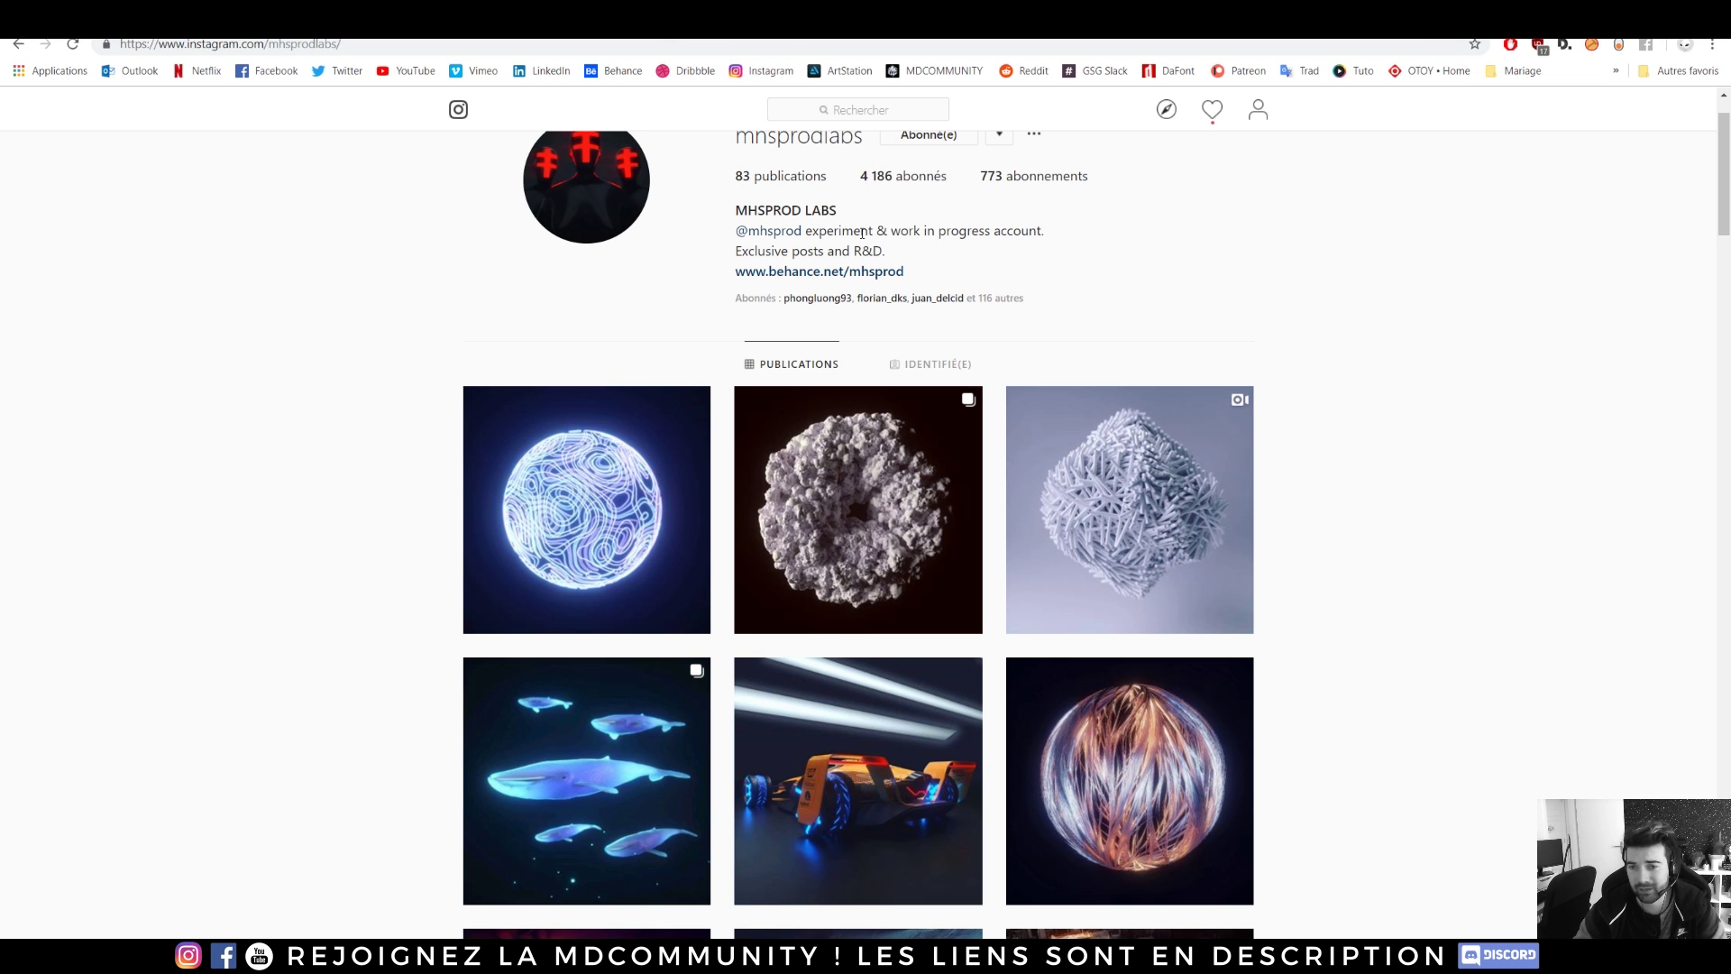
{"action": "left_click", "coordinate": [781, 78]}
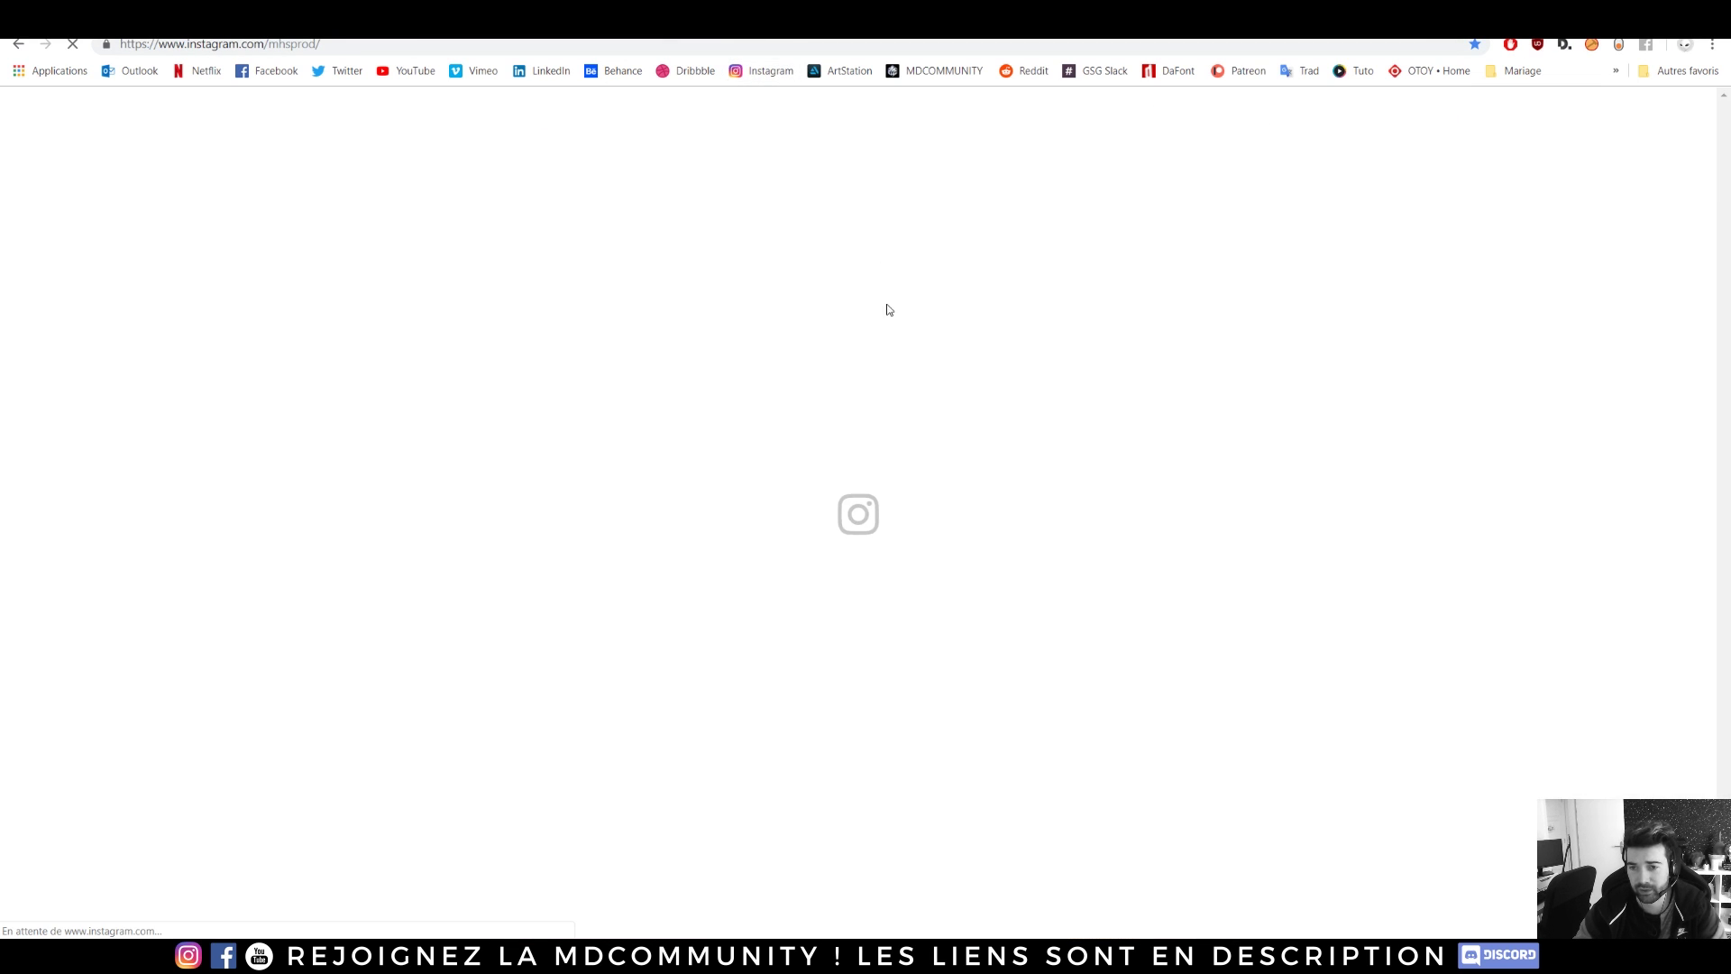
{"action": "left_click", "coordinate": [879, 376]}
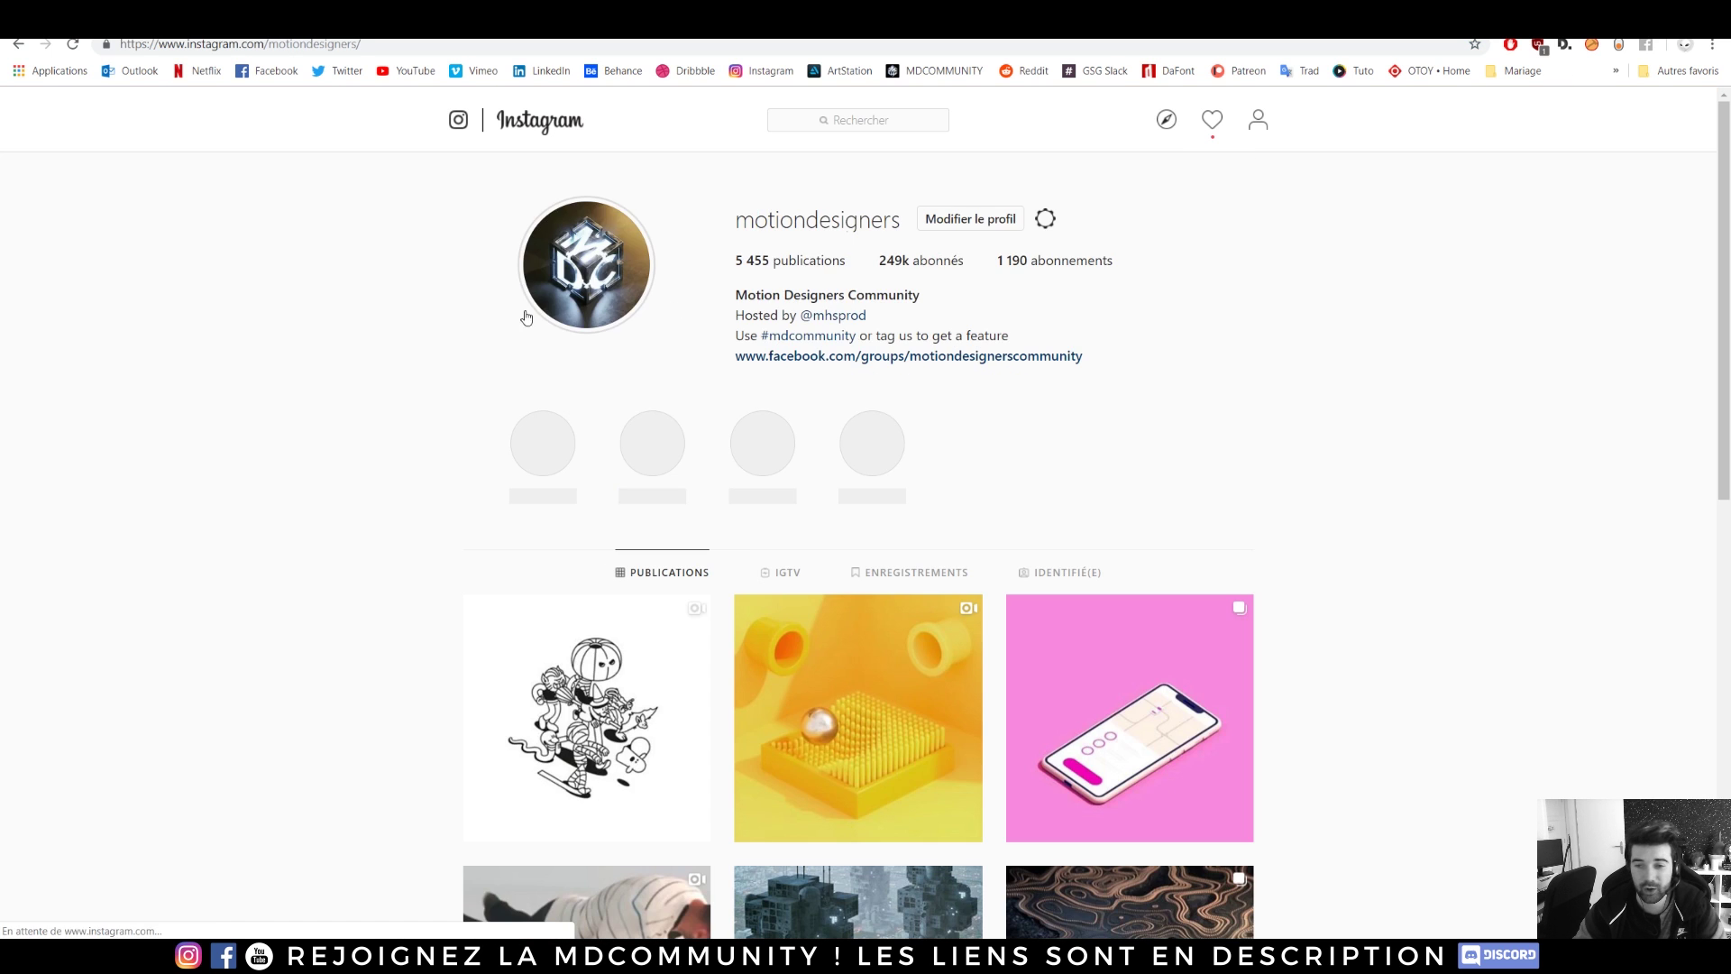
{"action": "scroll", "coordinate": [294, 391], "scroll_direction": "down", "scroll_amount": 2}
{"action": "scroll", "coordinate": [293, 391], "scroll_direction": "down", "scroll_amount": 2}
{"action": "scroll", "coordinate": [381, 476], "scroll_direction": "up", "scroll_amount": 4}
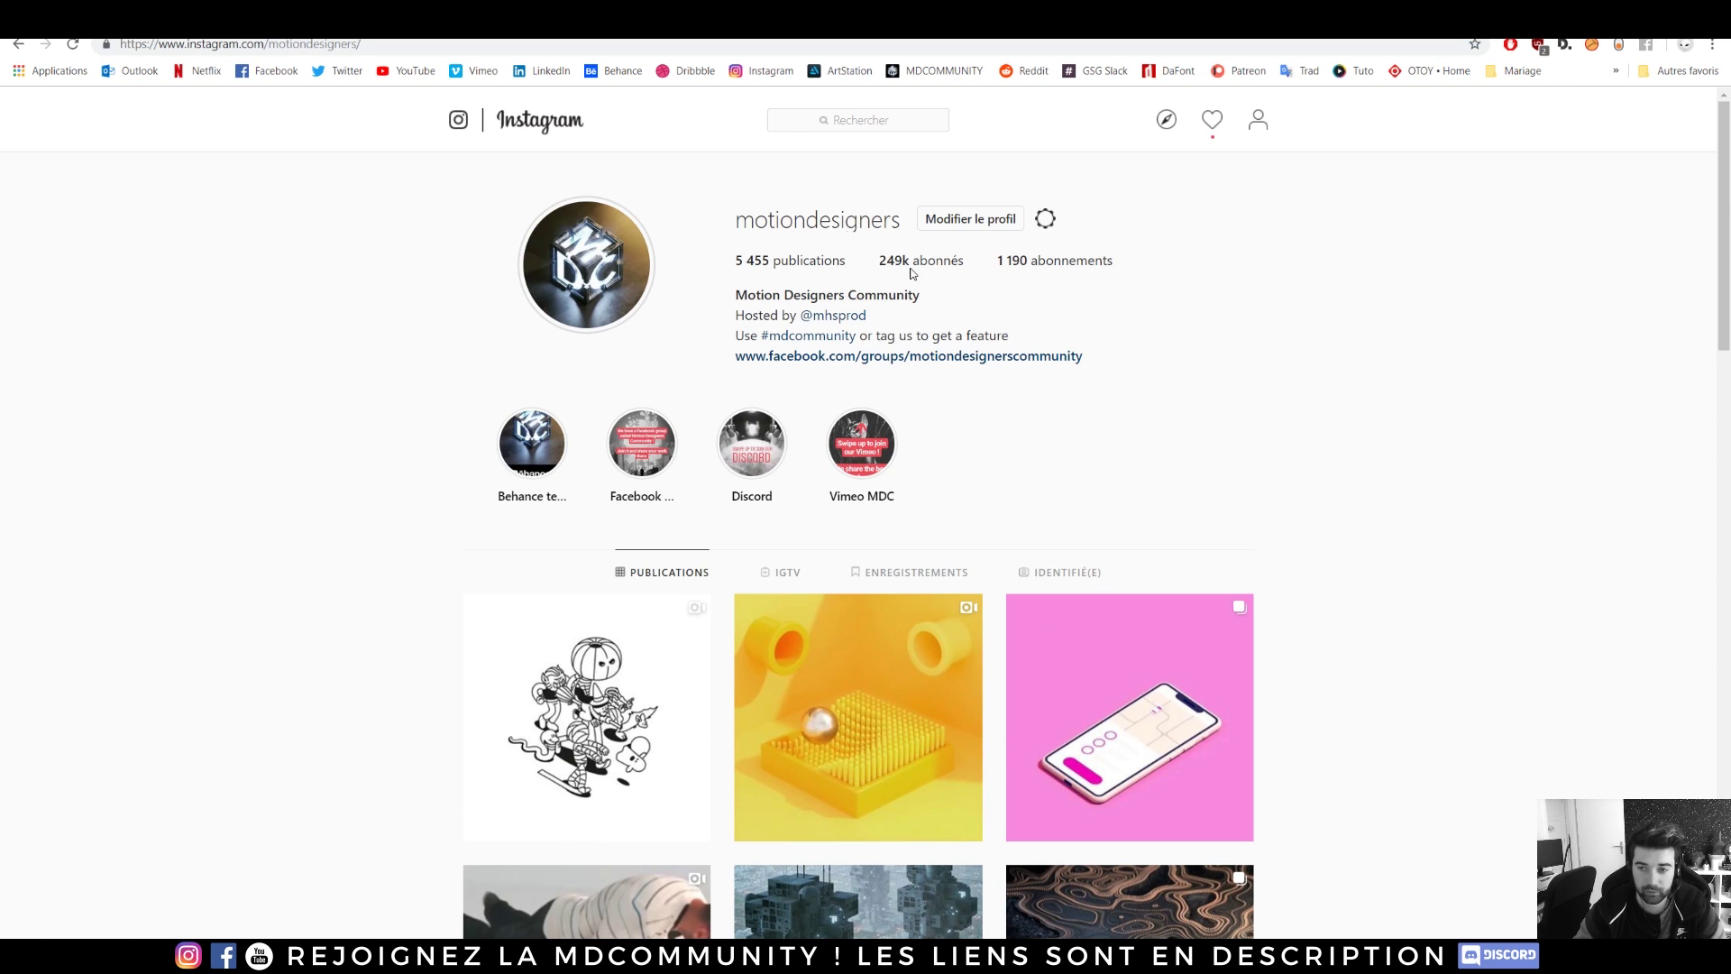
{"action": "left_click", "coordinate": [458, 18]}
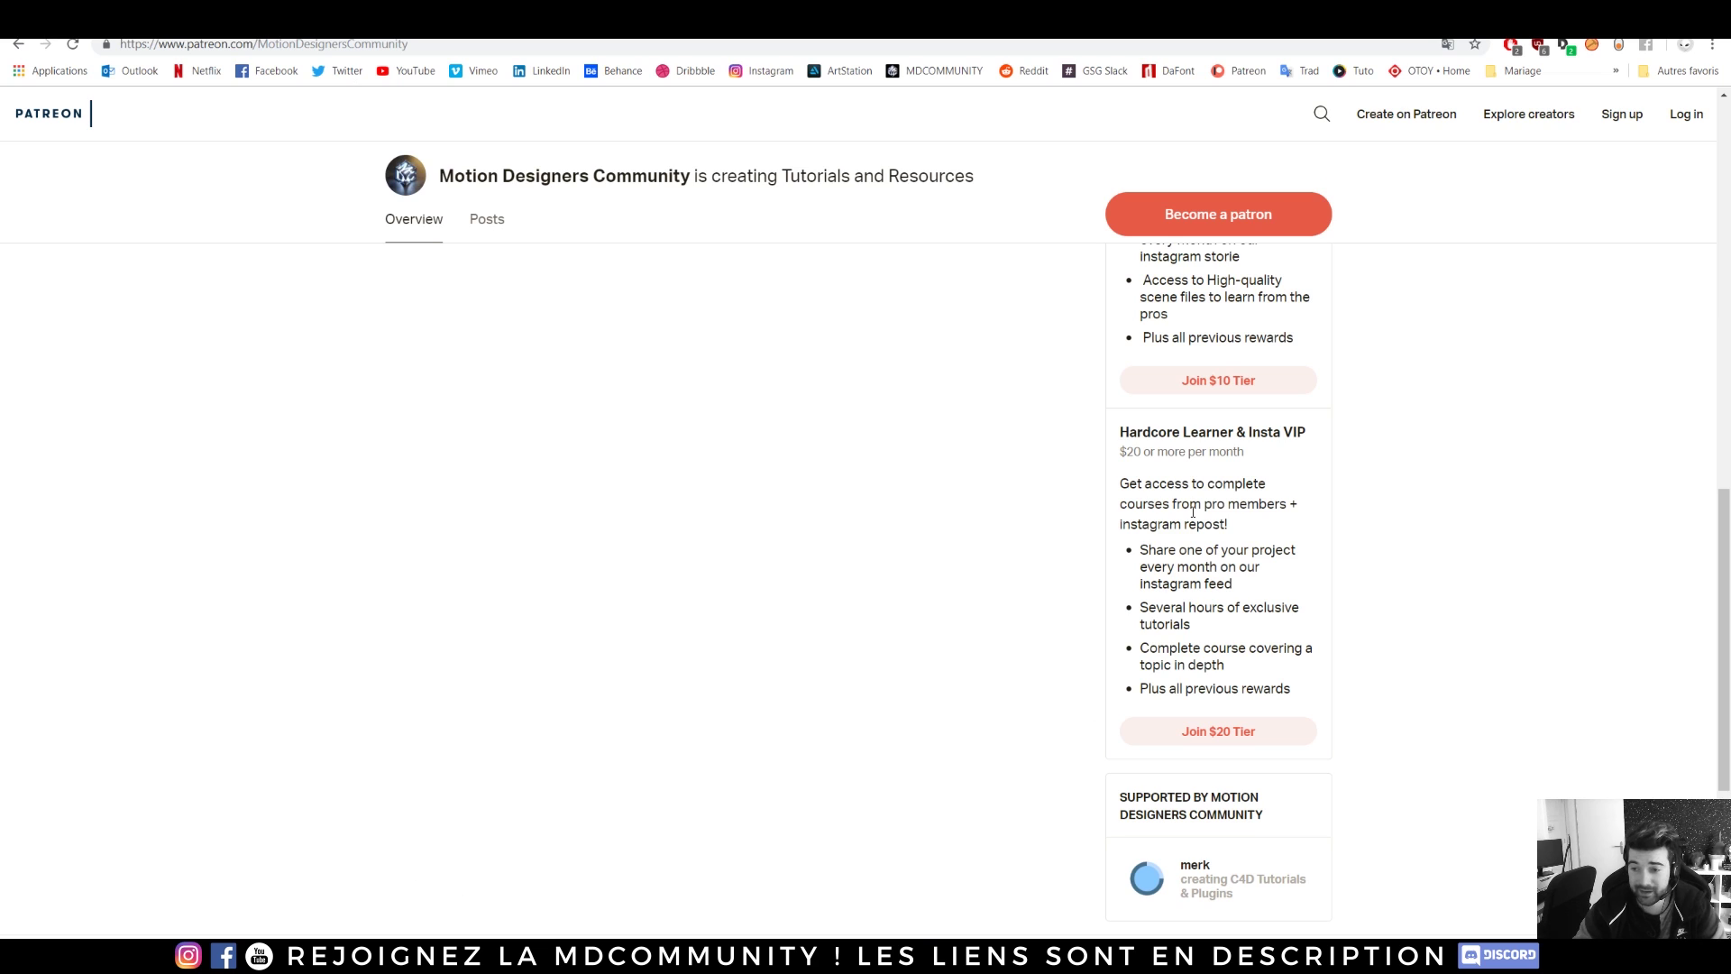
- Highlight the Instagram feed sharing reward and the monthly price of the Hardcore Learner & Insta VIP tier, and clear the highlights
{"action": "left_click_drag", "start_coordinate": [1128, 559], "coordinate": [1301, 593]}
{"action": "left_click", "coordinate": [1219, 487]}
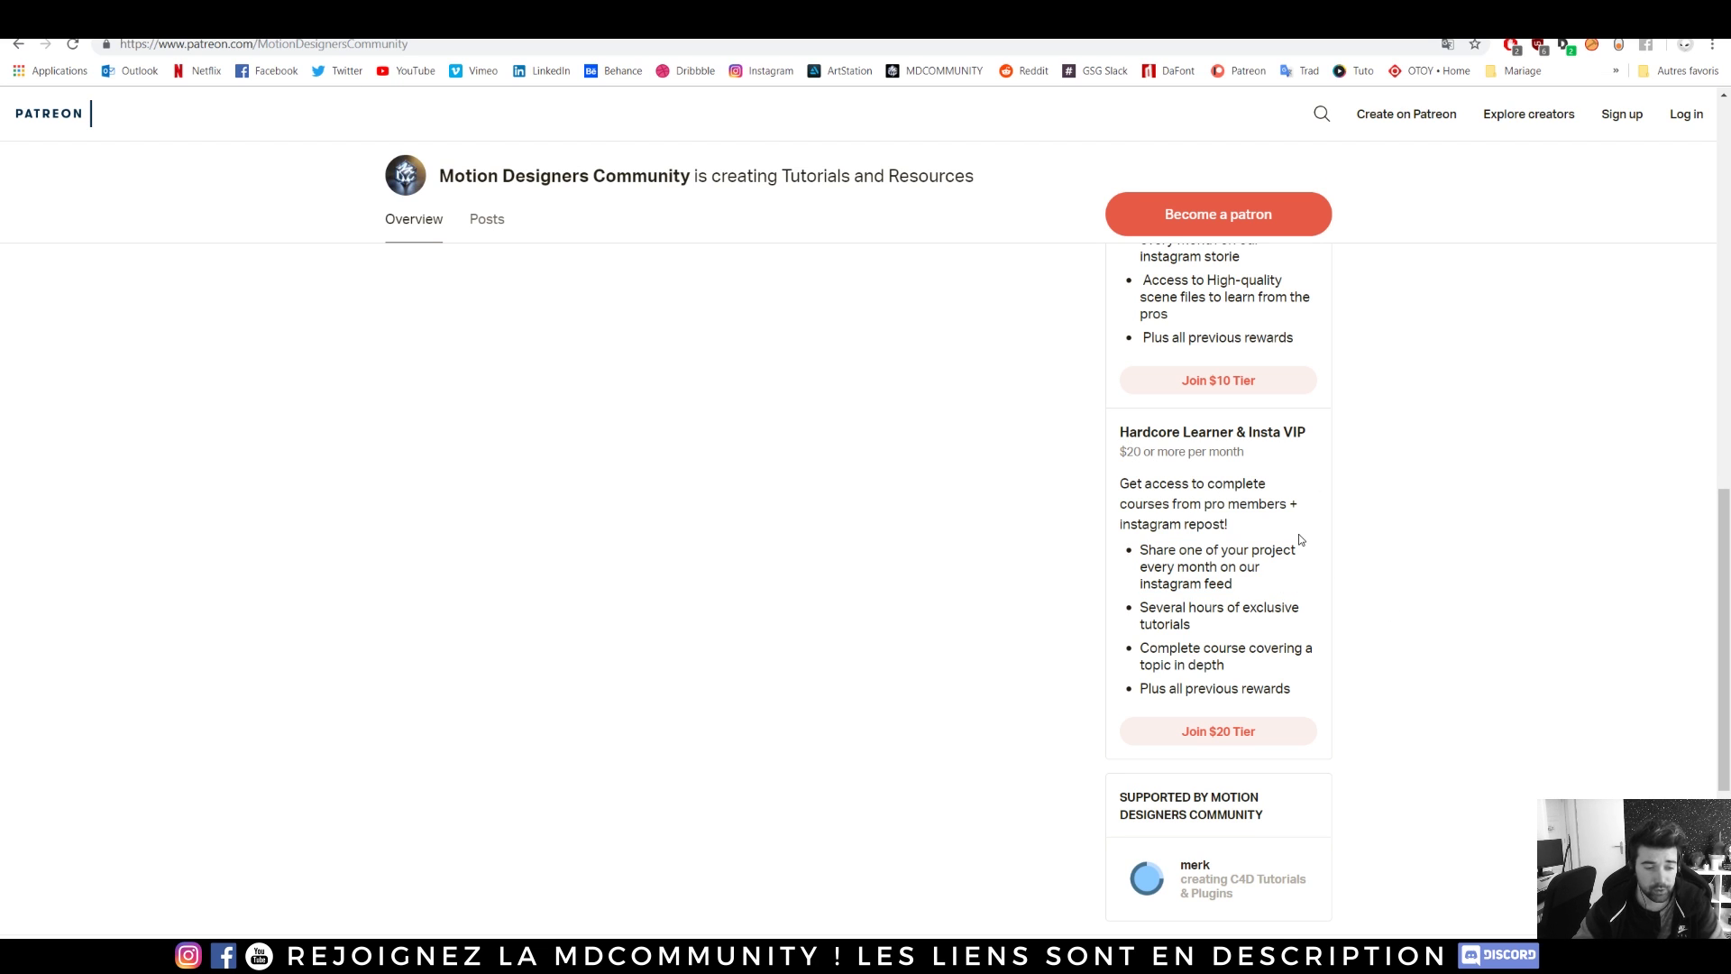
{"action": "left_click_drag", "start_coordinate": [1196, 452], "coordinate": [983, 457]}
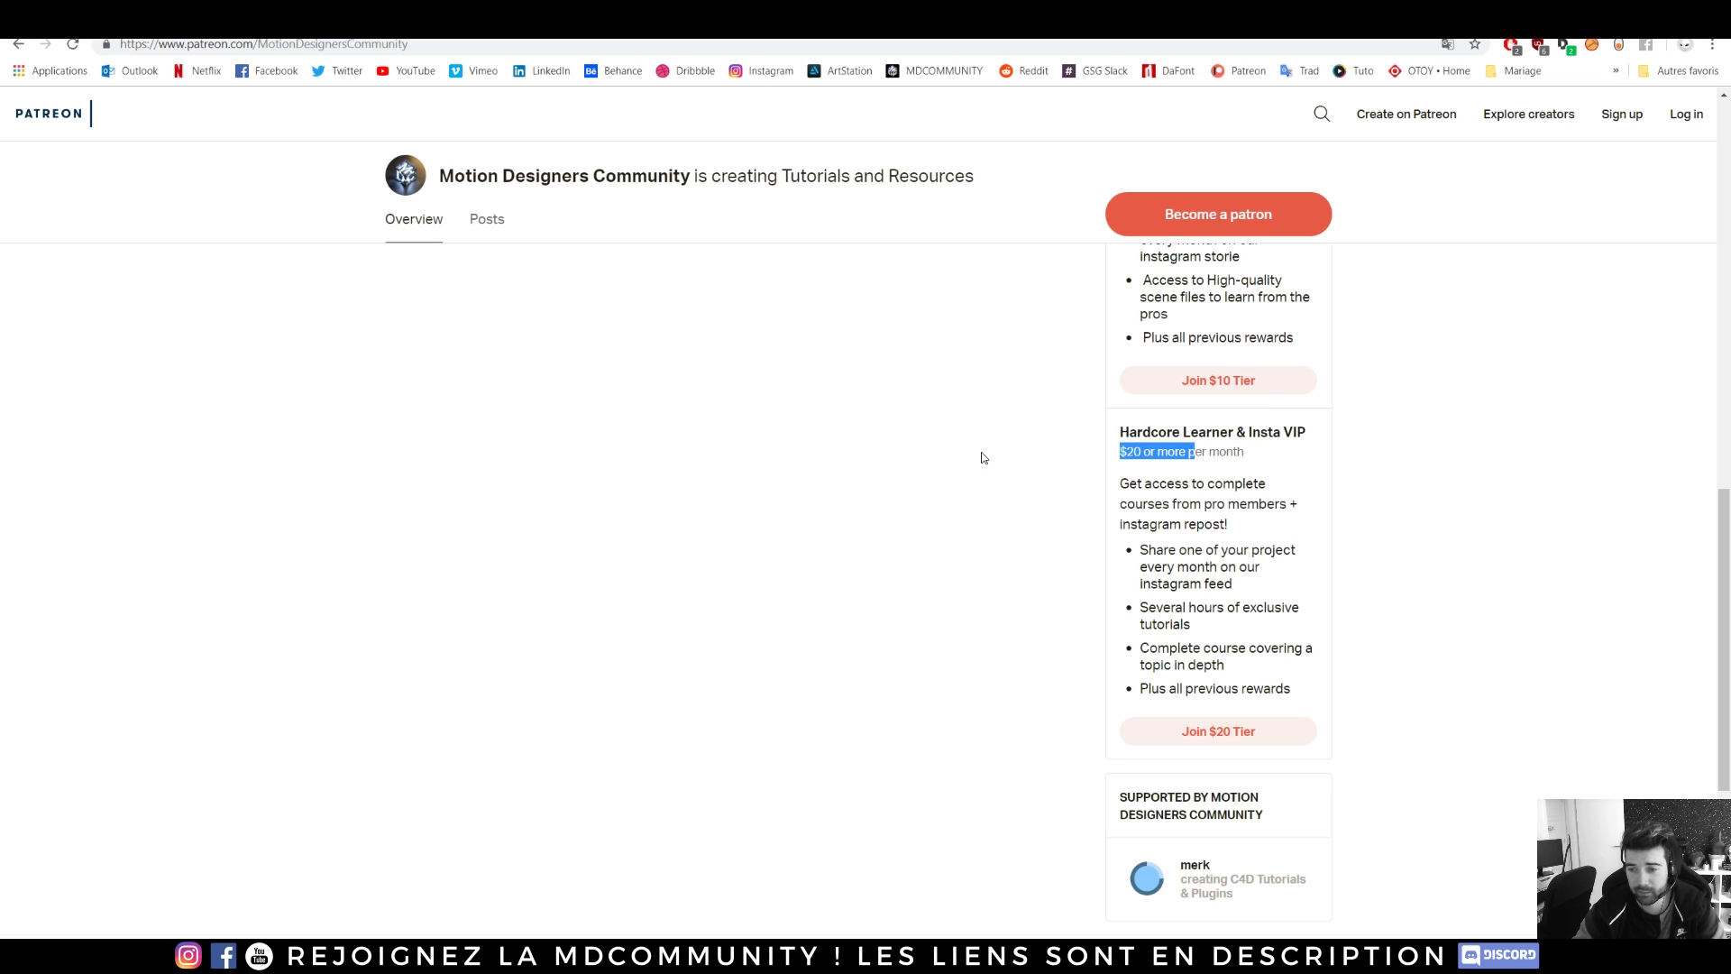
{"action": "left_click", "coordinate": [1071, 501]}
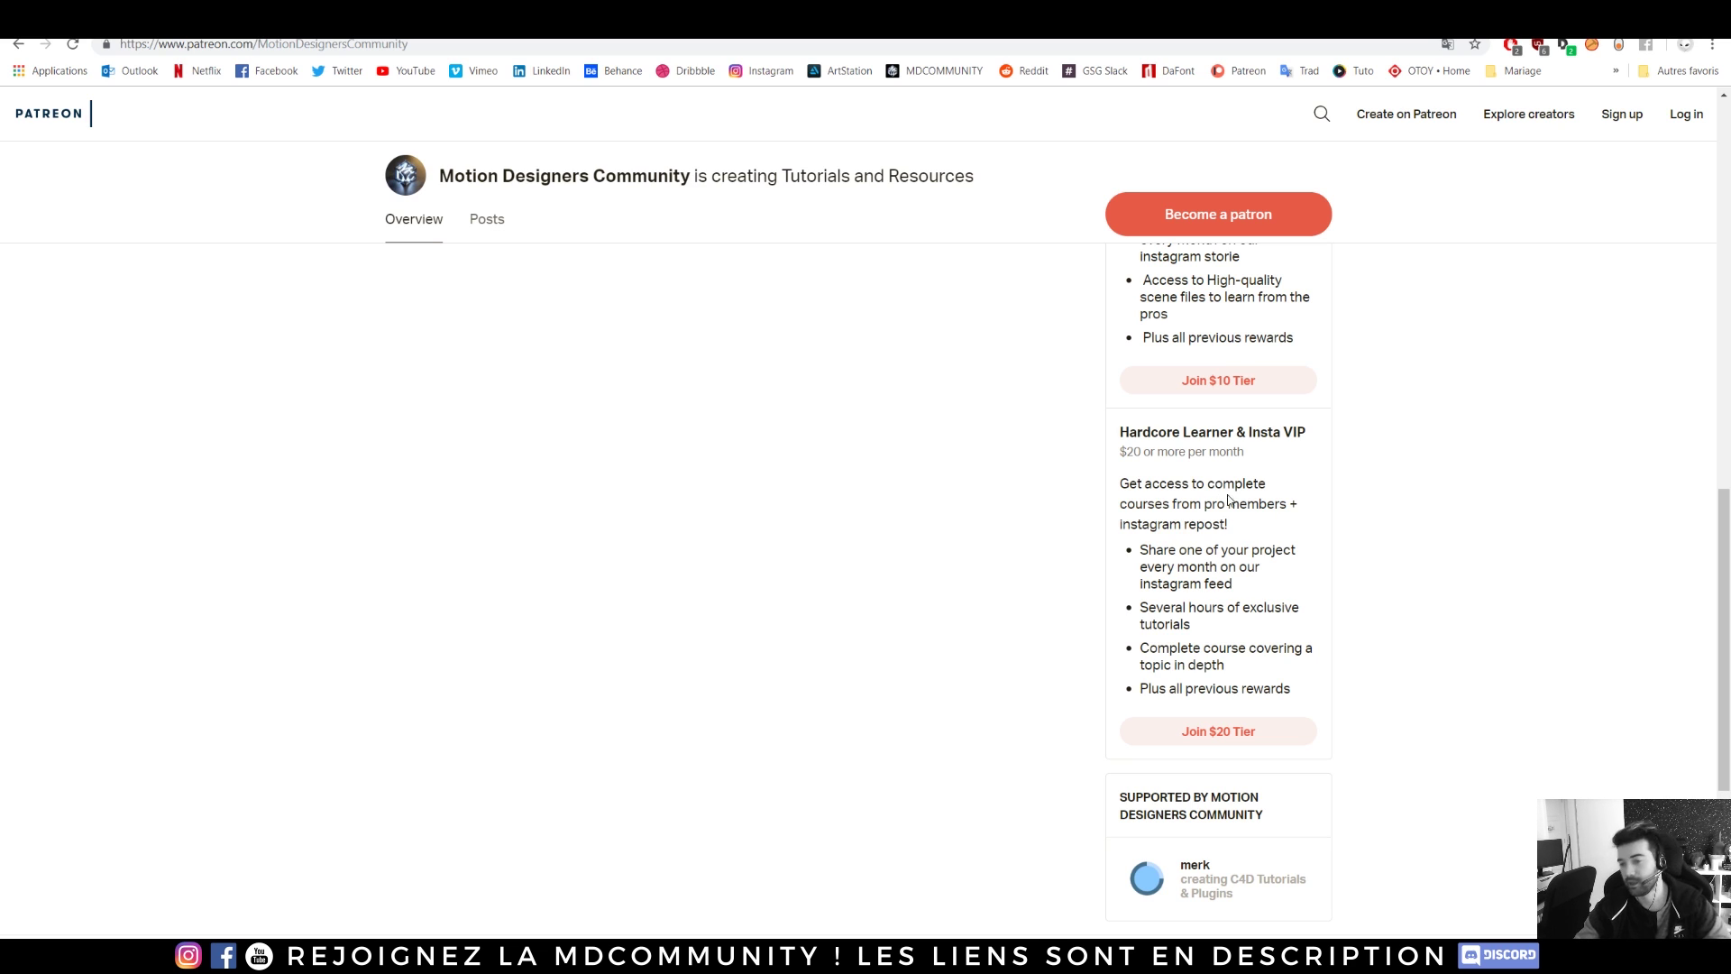
- Review the Patreon page from its banner and description through all the tiers to the $20 one
{"action": "scroll", "coordinate": [1260, 676], "scroll_direction": "up", "scroll_amount": 5}
{"action": "scroll", "coordinate": [1216, 647], "scroll_direction": "up", "scroll_amount": 7}
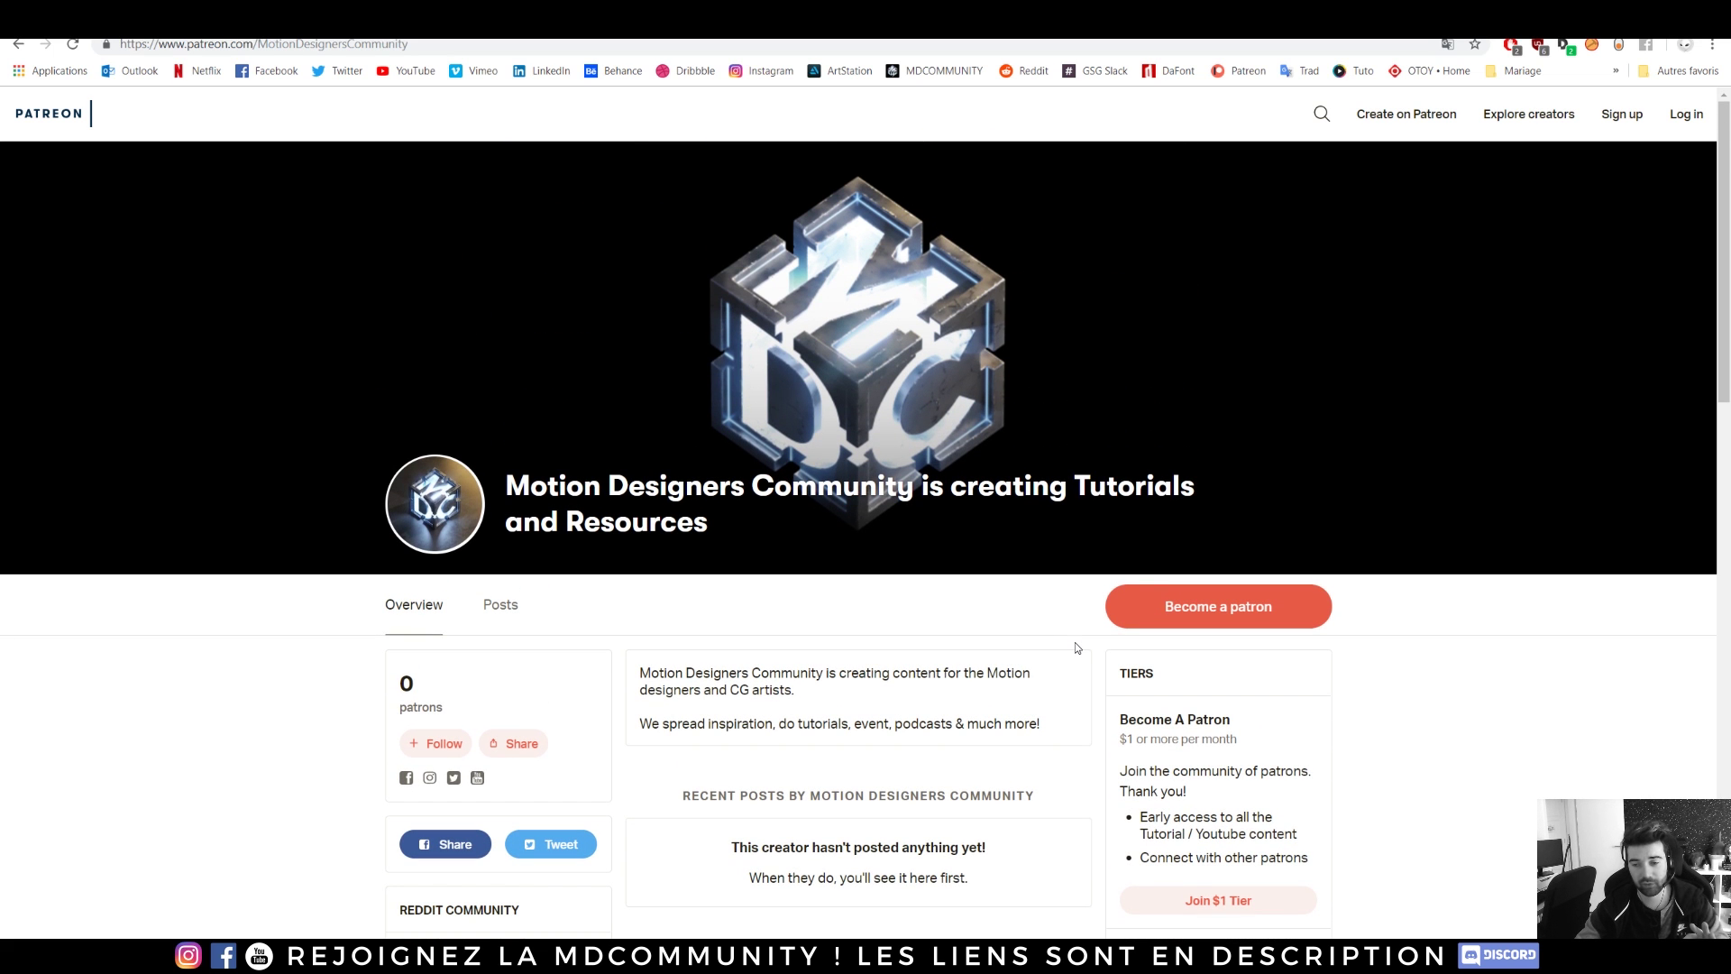
{"action": "scroll", "coordinate": [1074, 642], "scroll_direction": "down", "scroll_amount": 4}
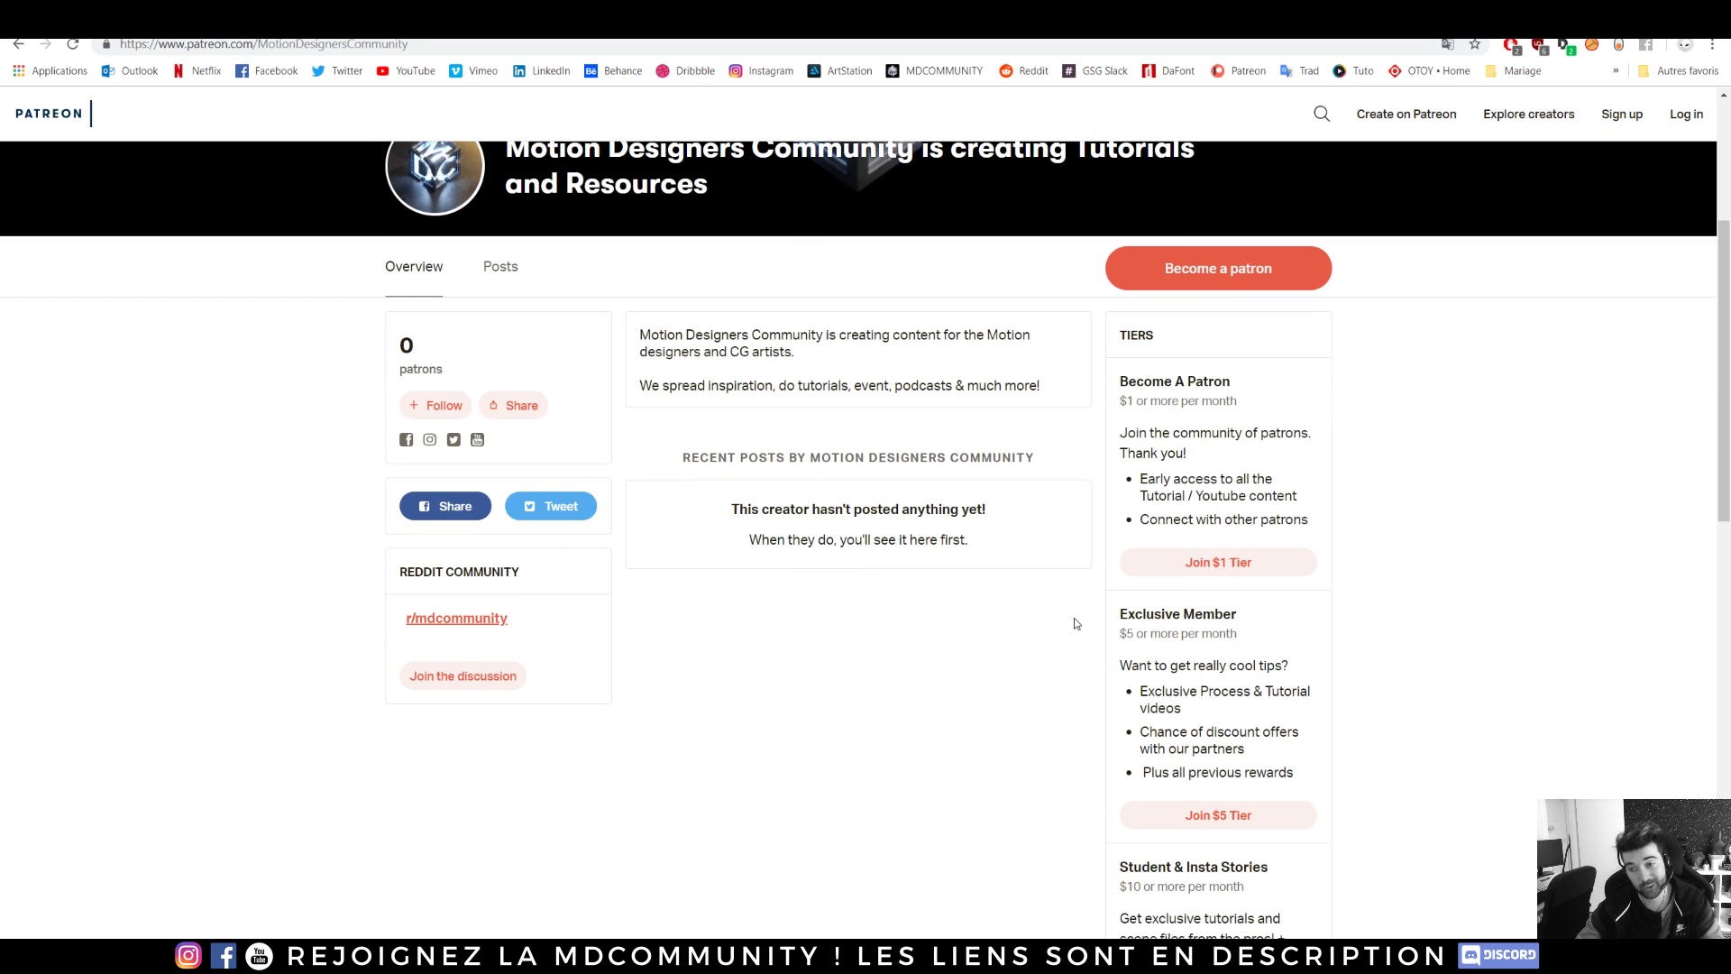
{"action": "scroll", "coordinate": [1074, 622], "scroll_direction": "down", "scroll_amount": 6}
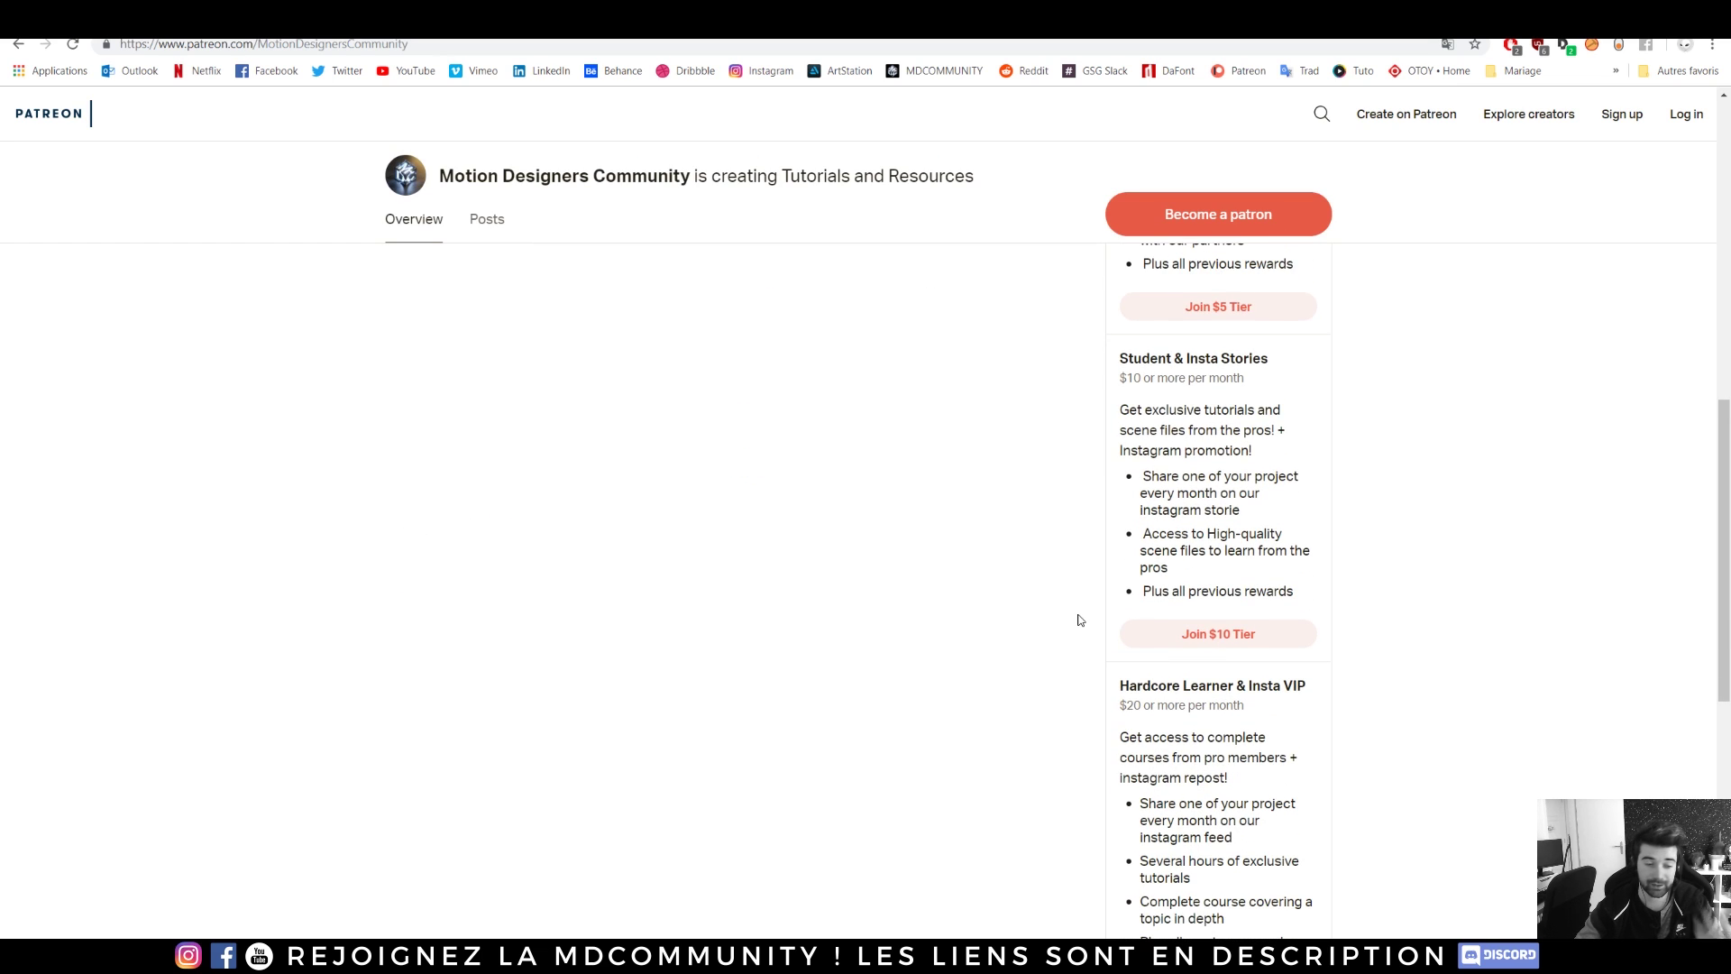
{"action": "scroll", "coordinate": [1025, 641], "scroll_direction": "down", "scroll_amount": 3}
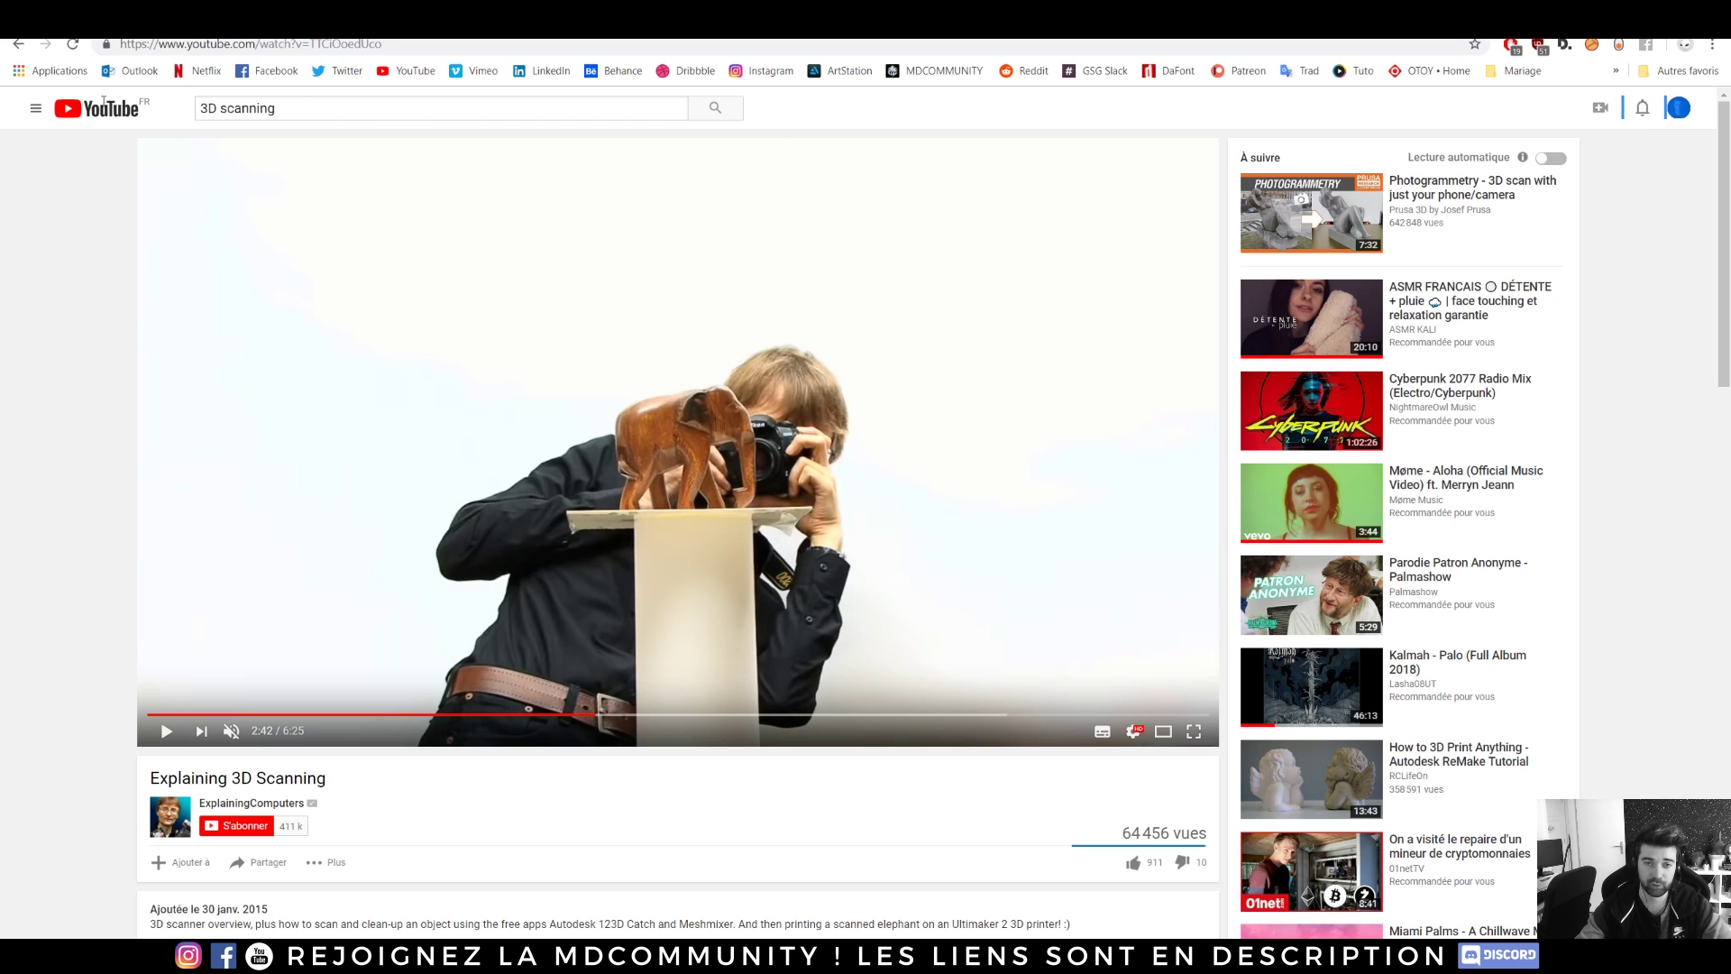
- Switch to YouTube, search for "motion designers community", and open the Motion Designers Community channel to browse its online videos
{"action": "triple_click", "coordinate": [285, 103]}
{"action": "type", "text": "mot"}
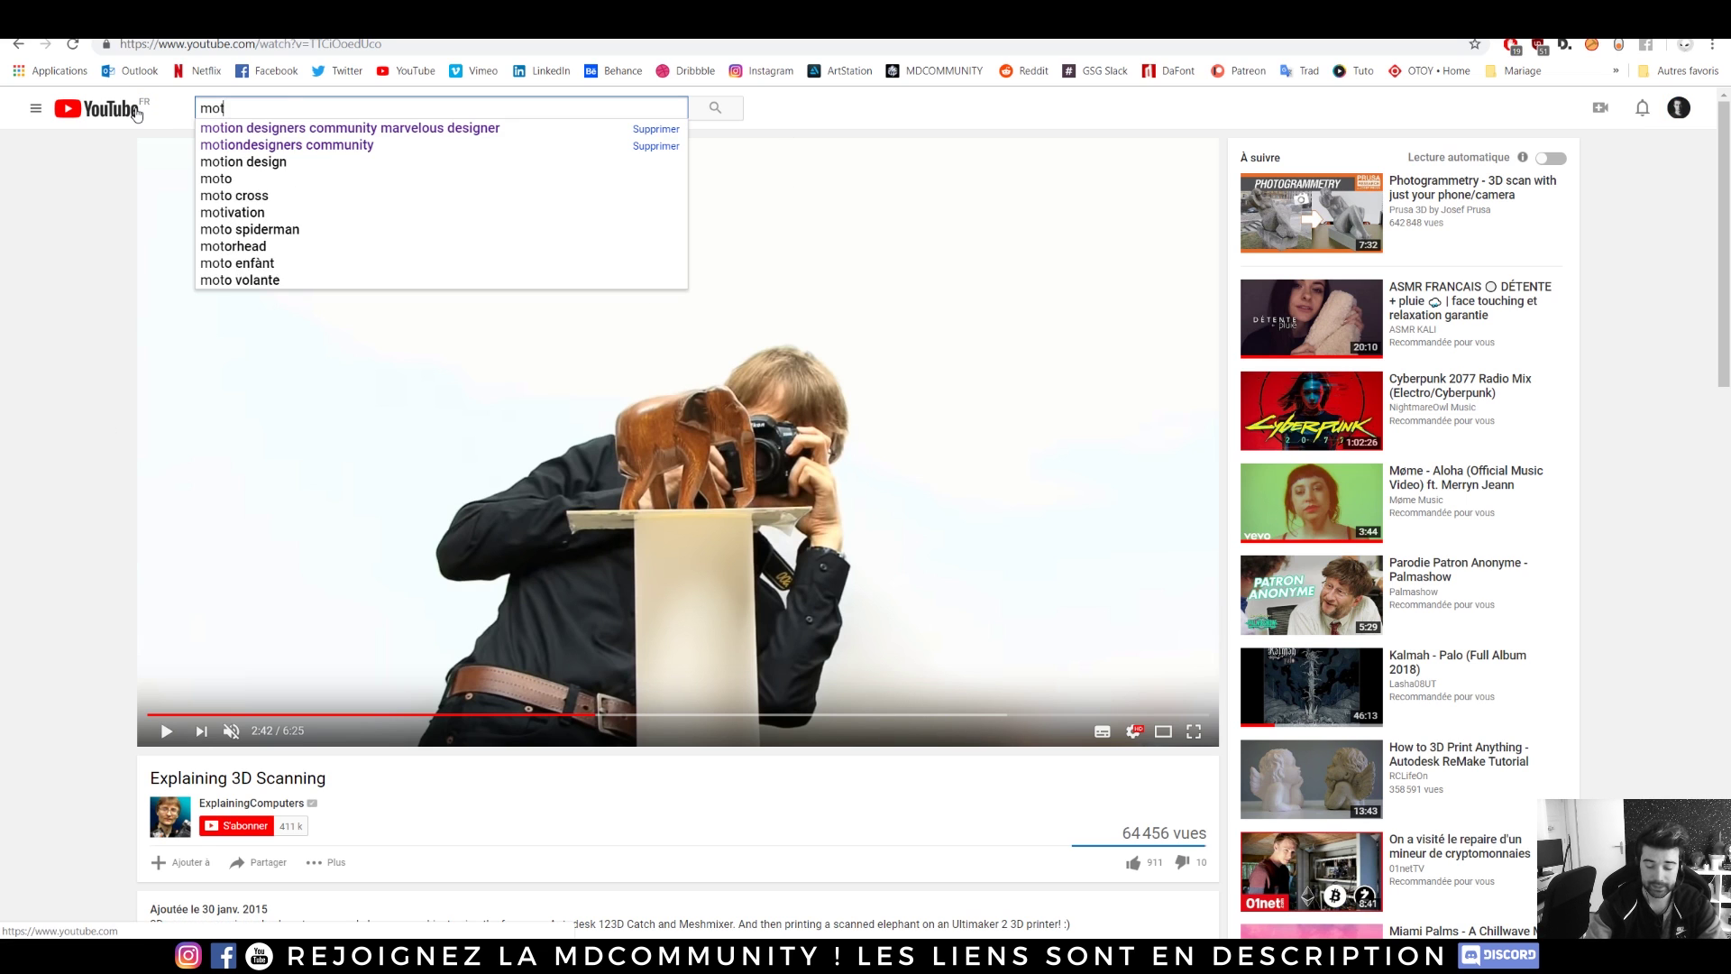
{"action": "type", "text": "ion designers comm"}
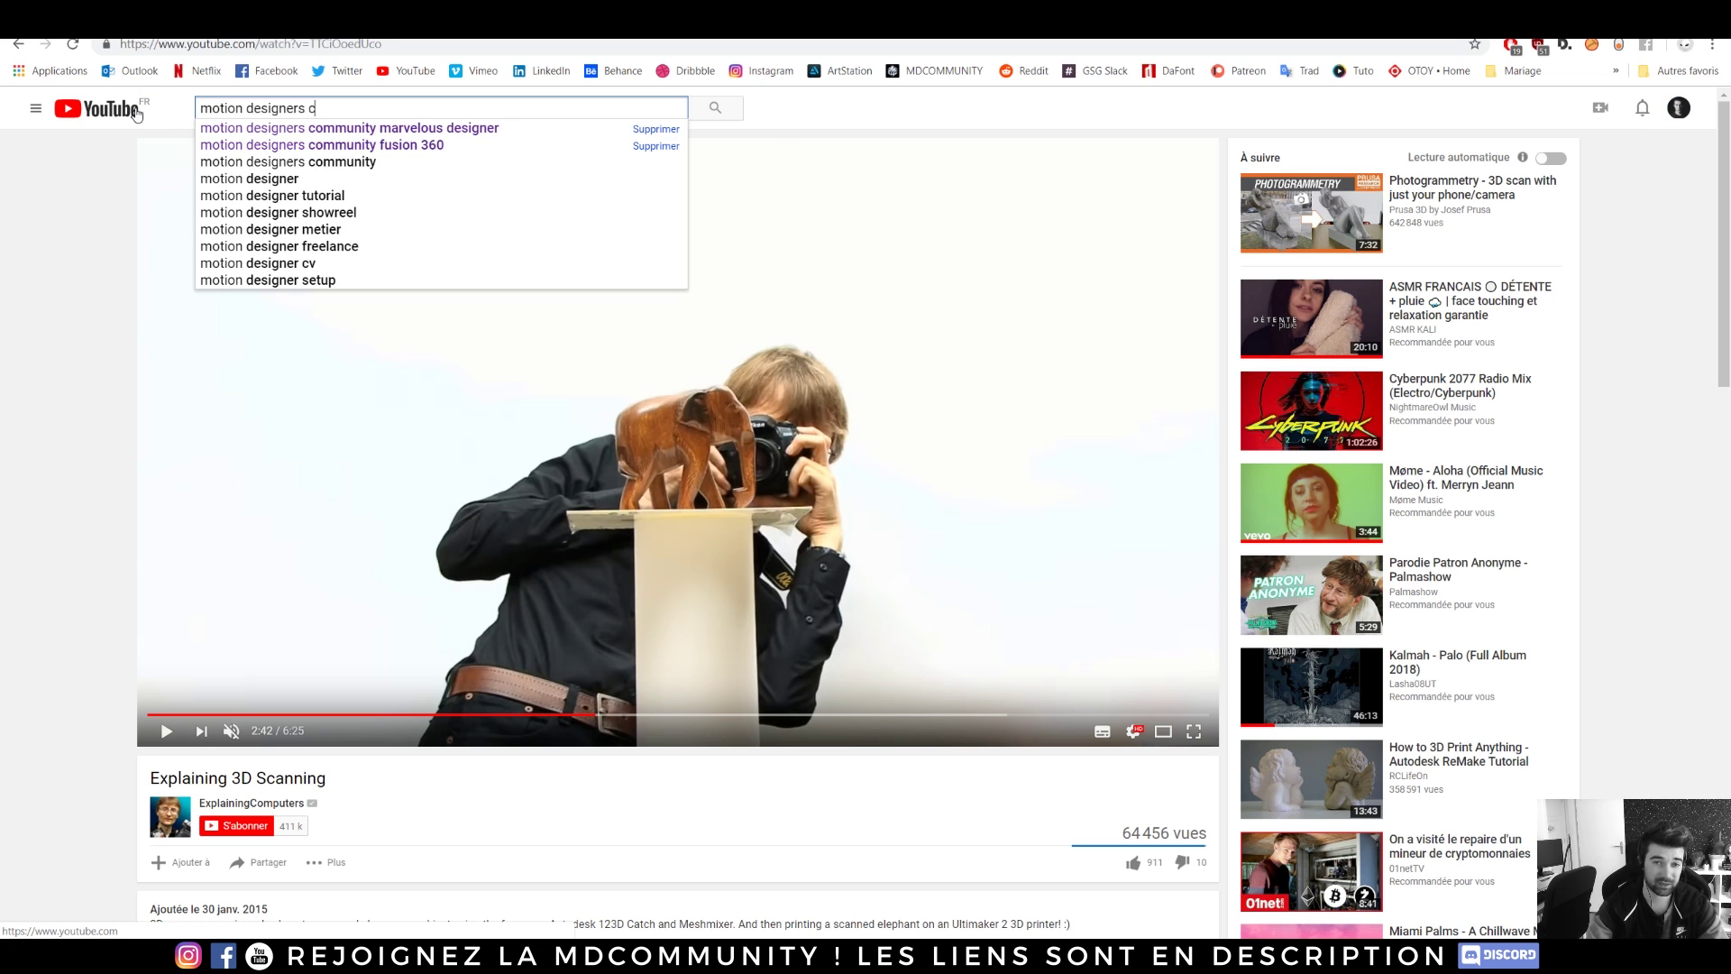
{"action": "type", "text": "unity"}
{"action": "key", "text": "Return"}
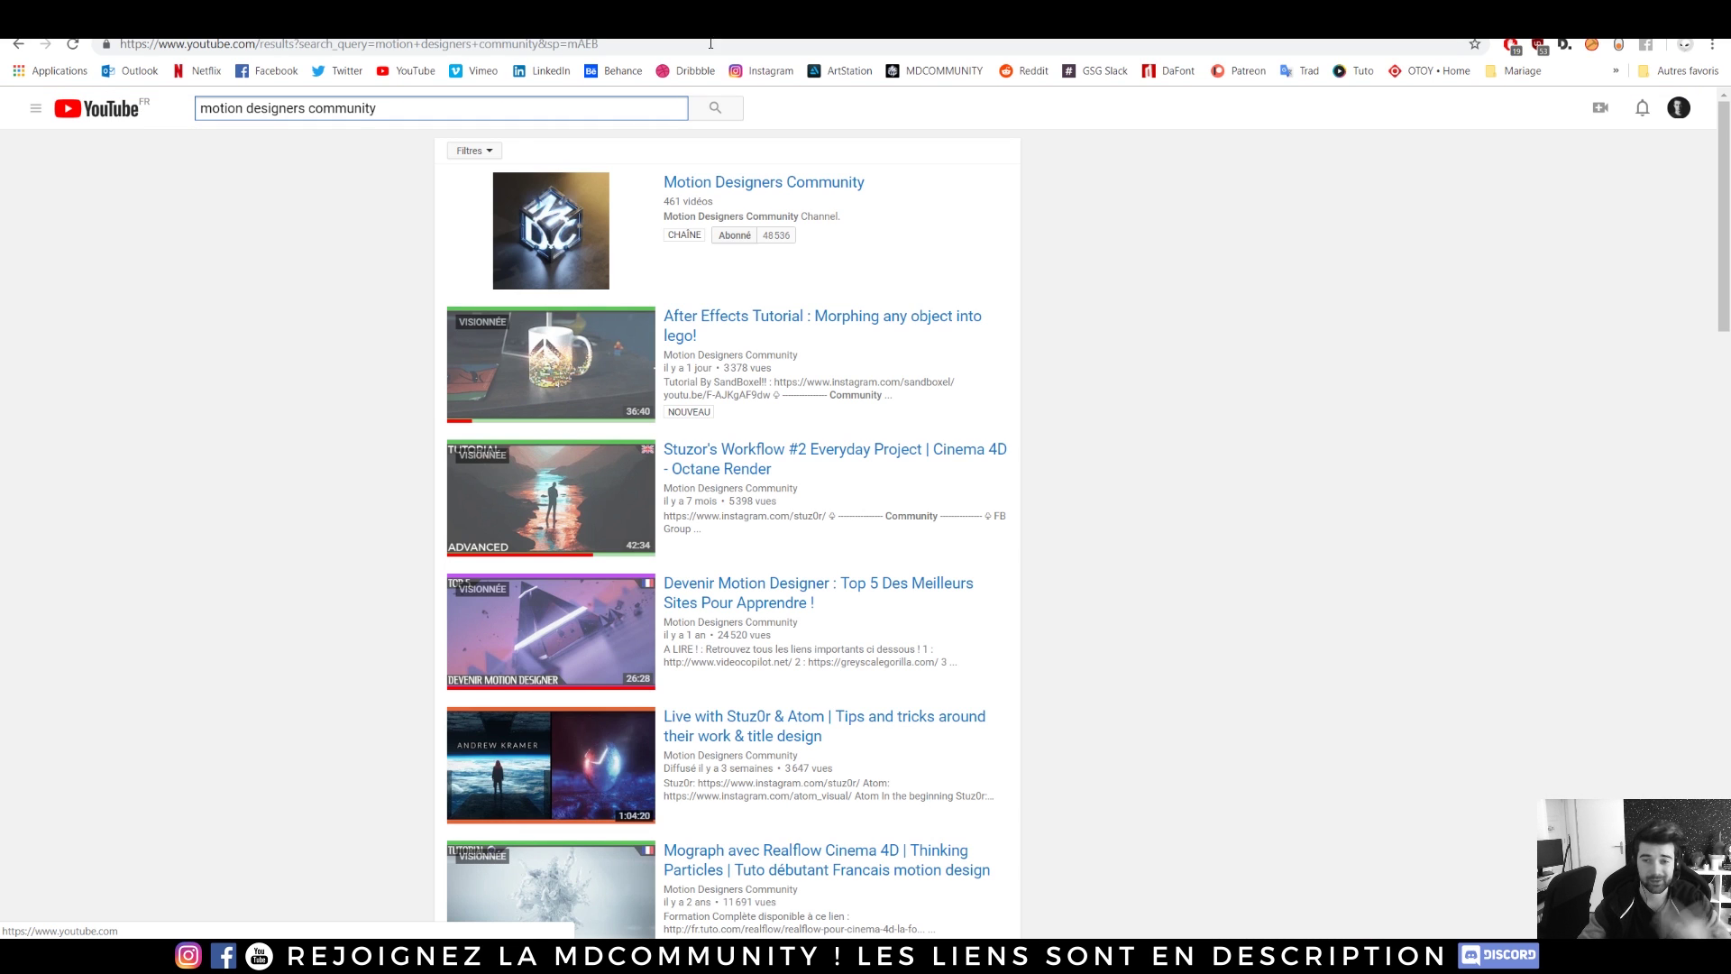
{"action": "left_click", "coordinate": [821, 188]}
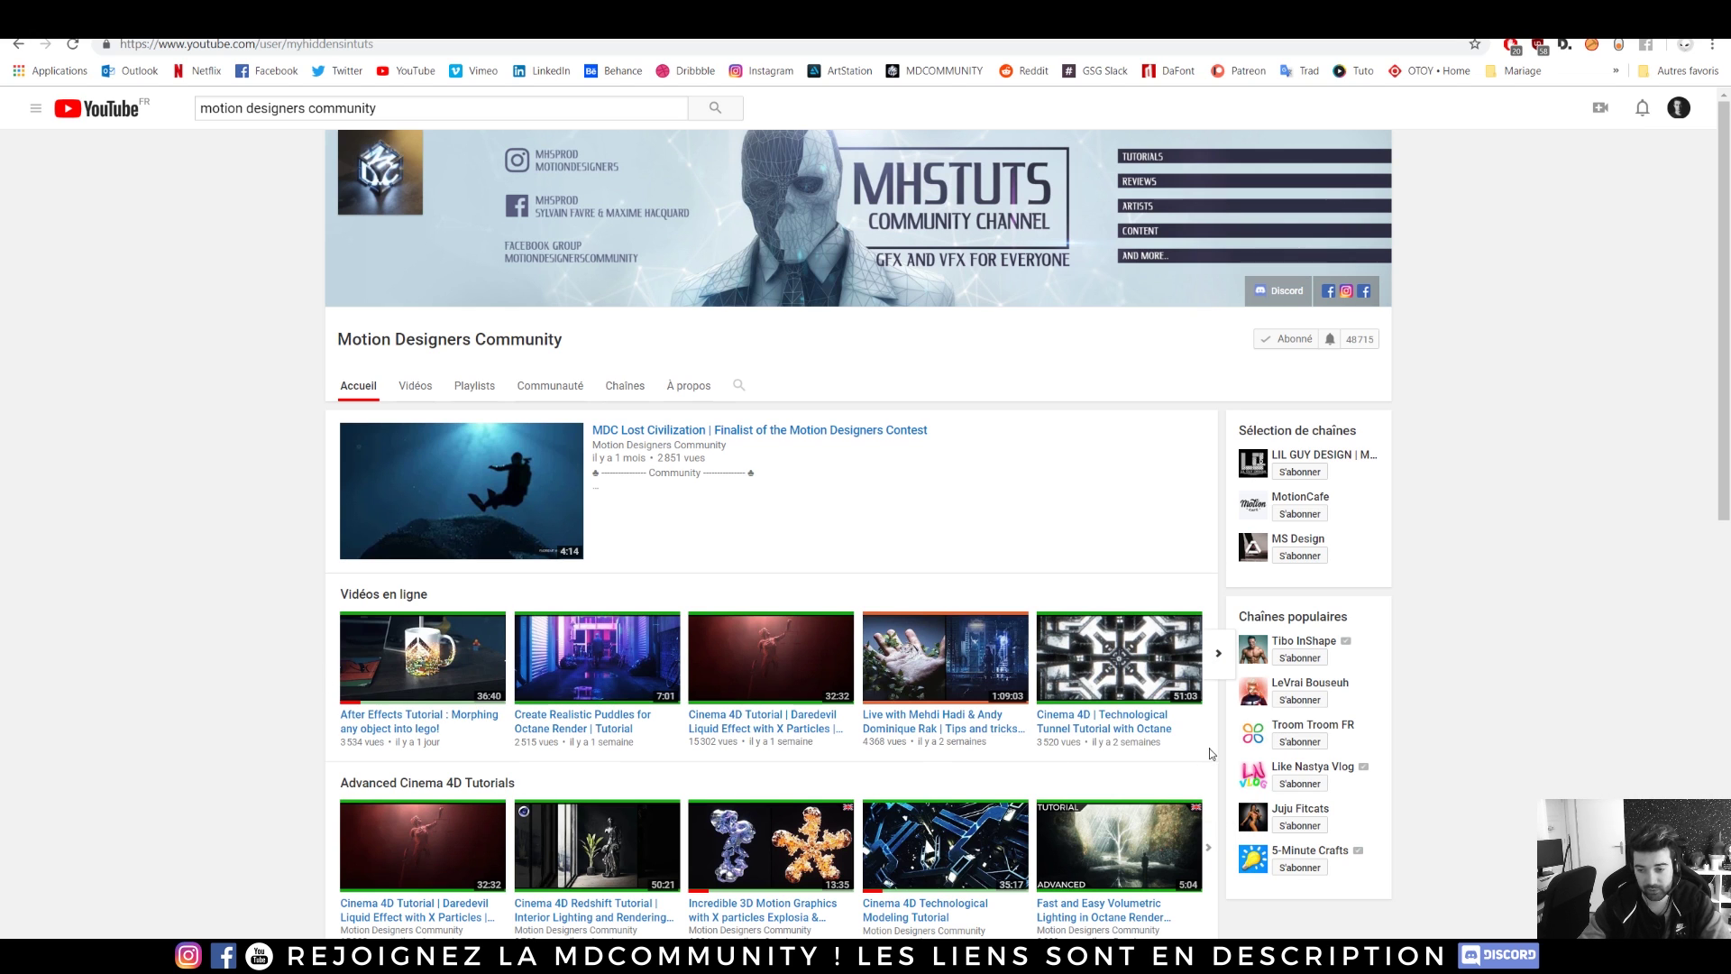
{"action": "left_click", "coordinate": [1218, 653]}
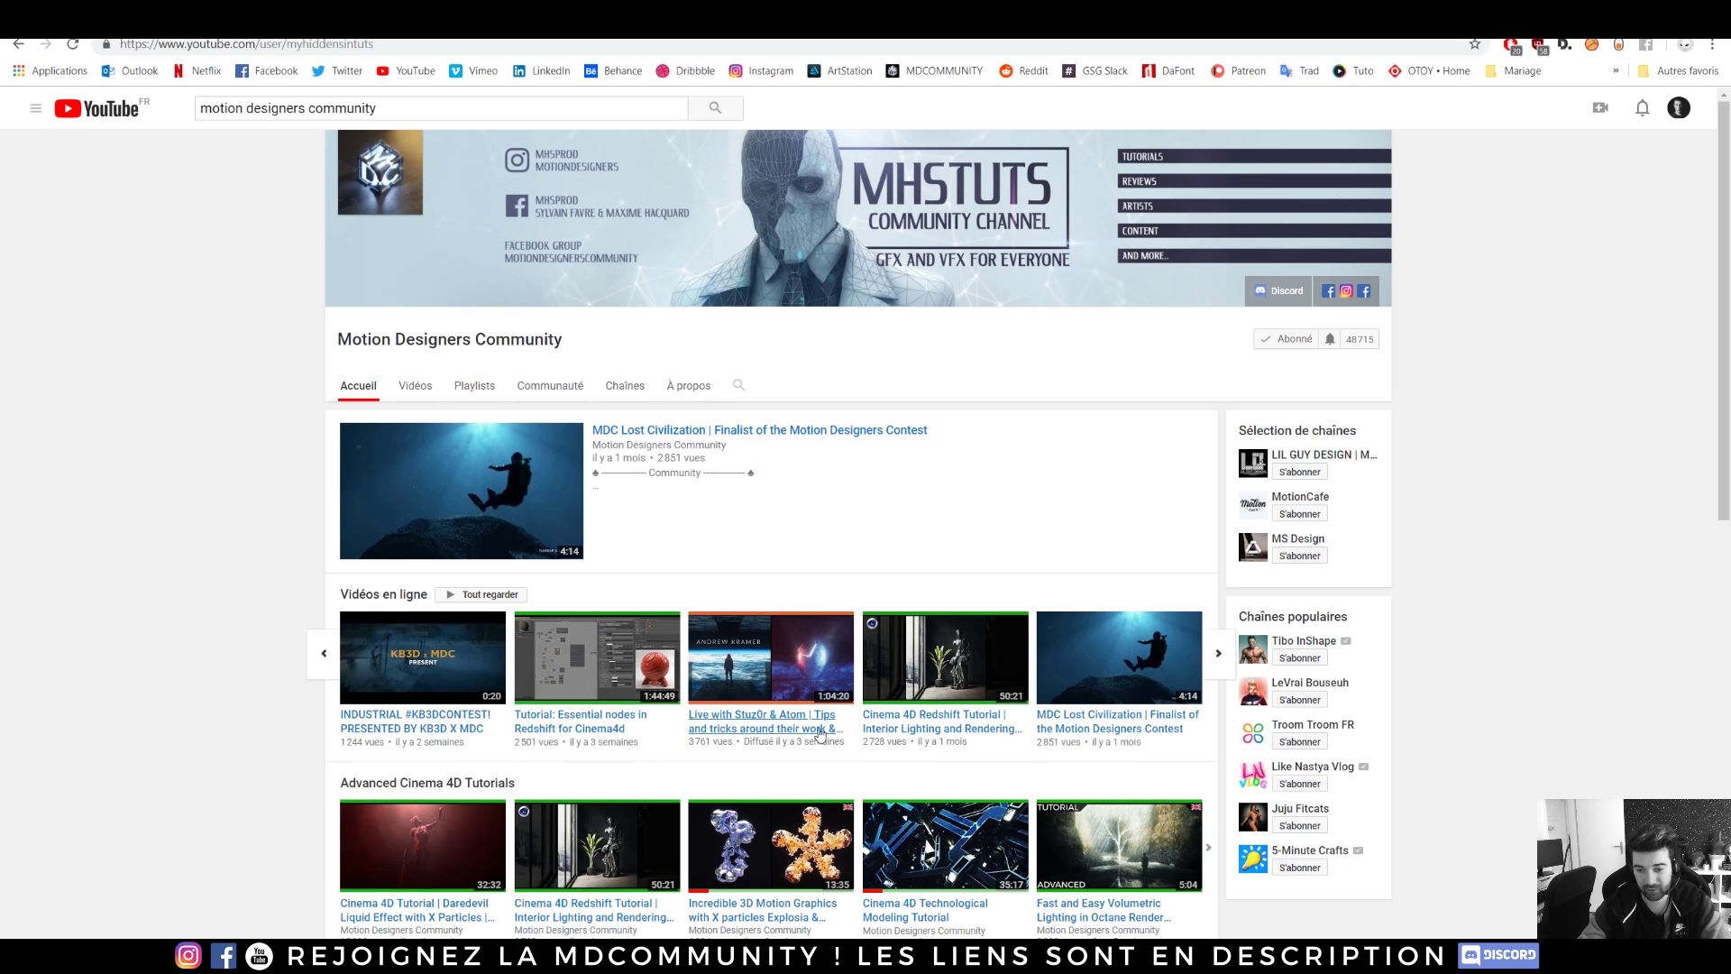